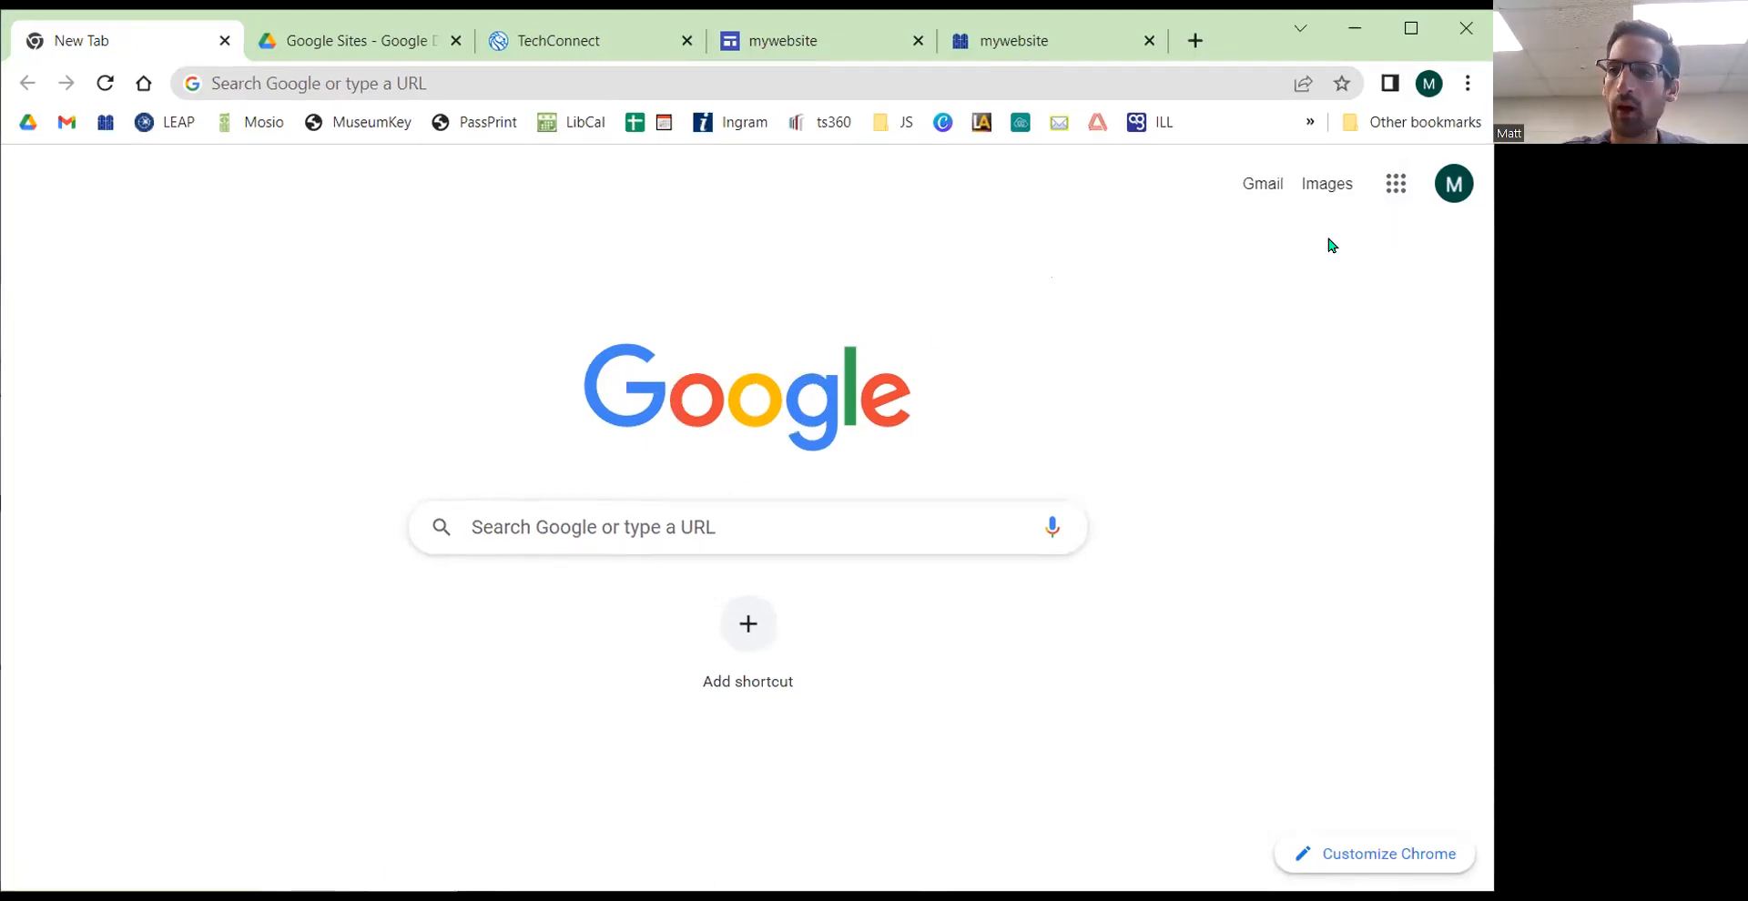
Step: Open the Google apps launcher and scroll through it to locate Sites
click(1398, 186)
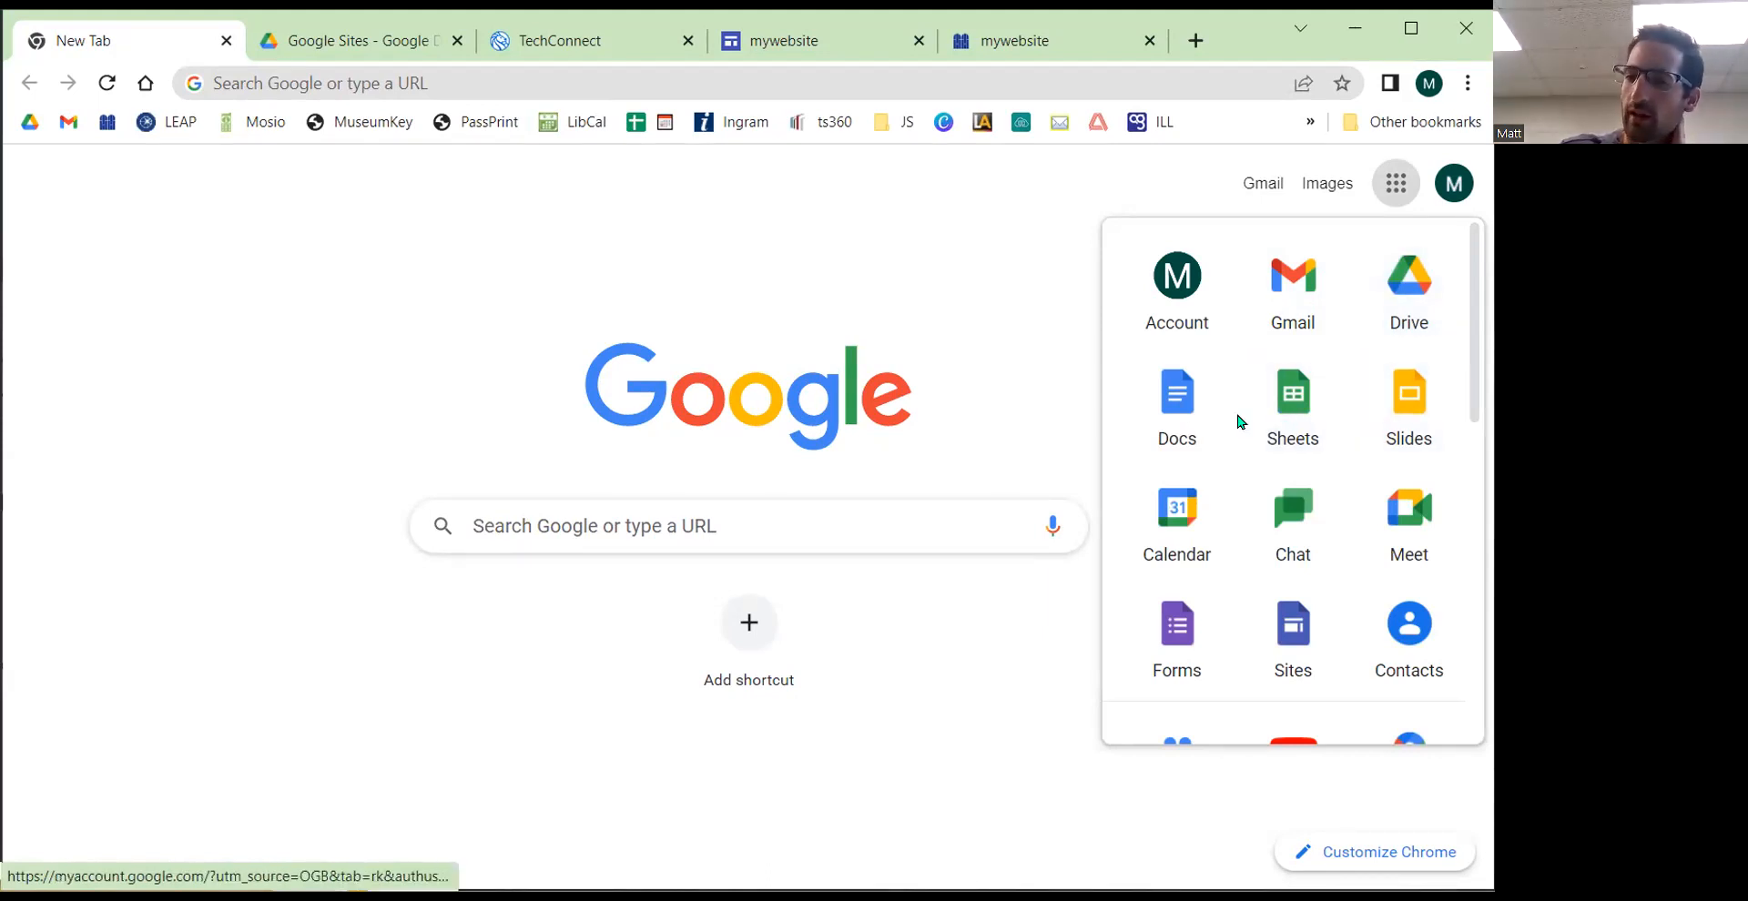
scroll(1192, 423, down, 1)
scroll(1203, 446, down, 2)
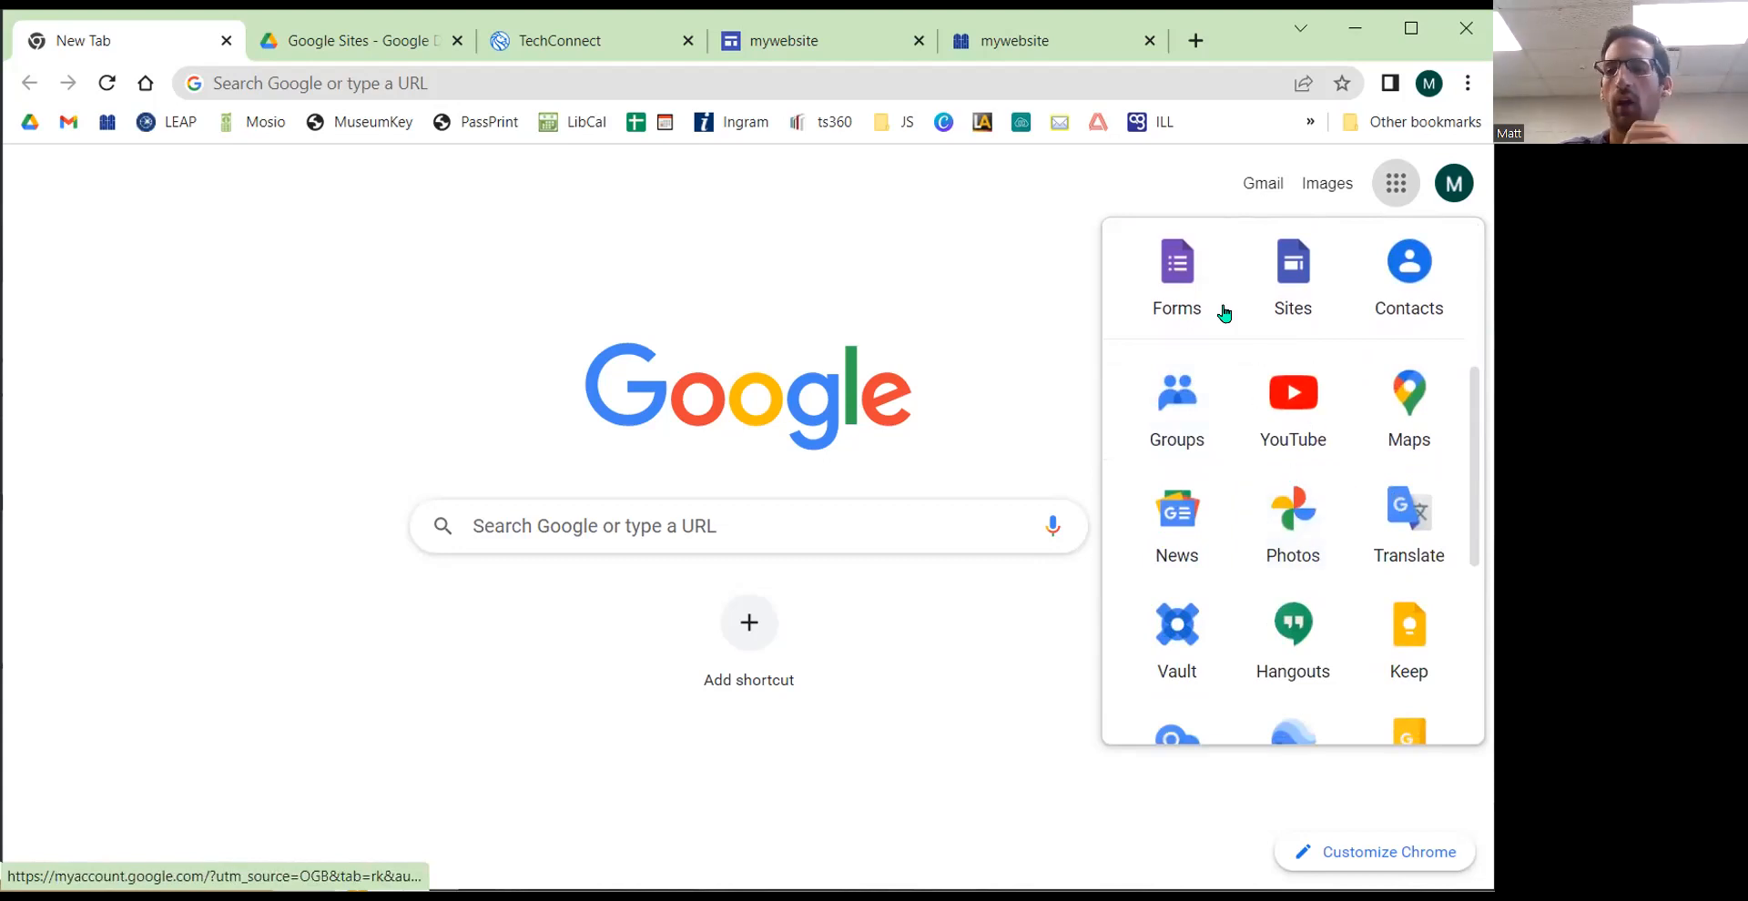
scroll(1224, 313, up, 4)
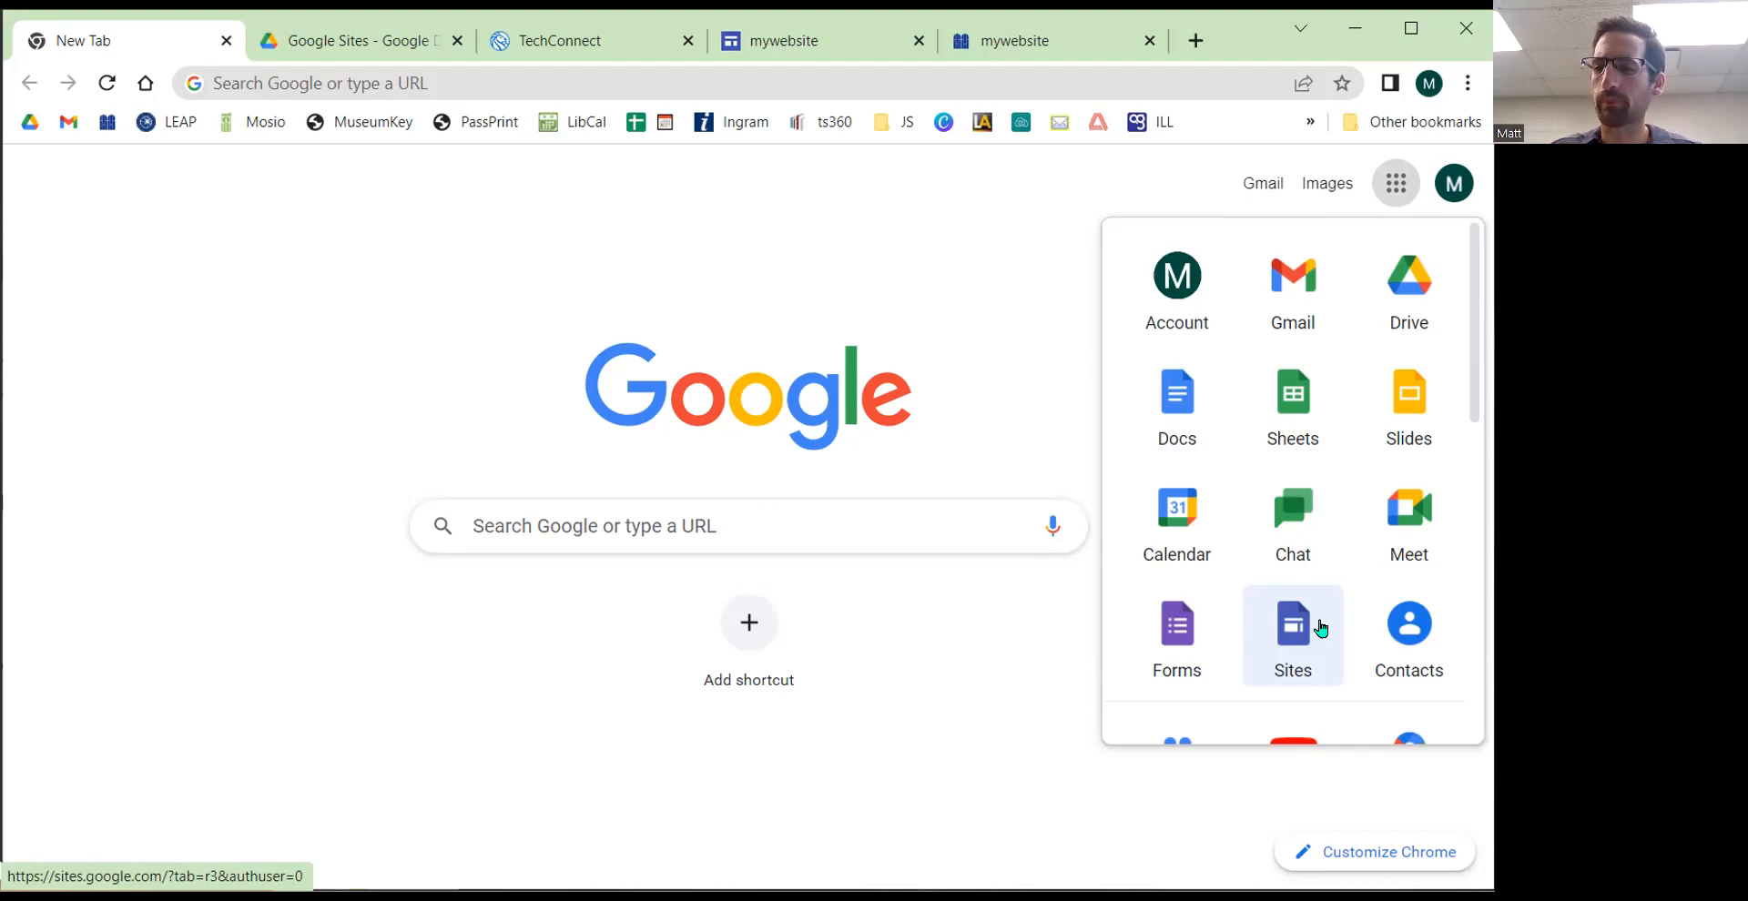
click(381, 378)
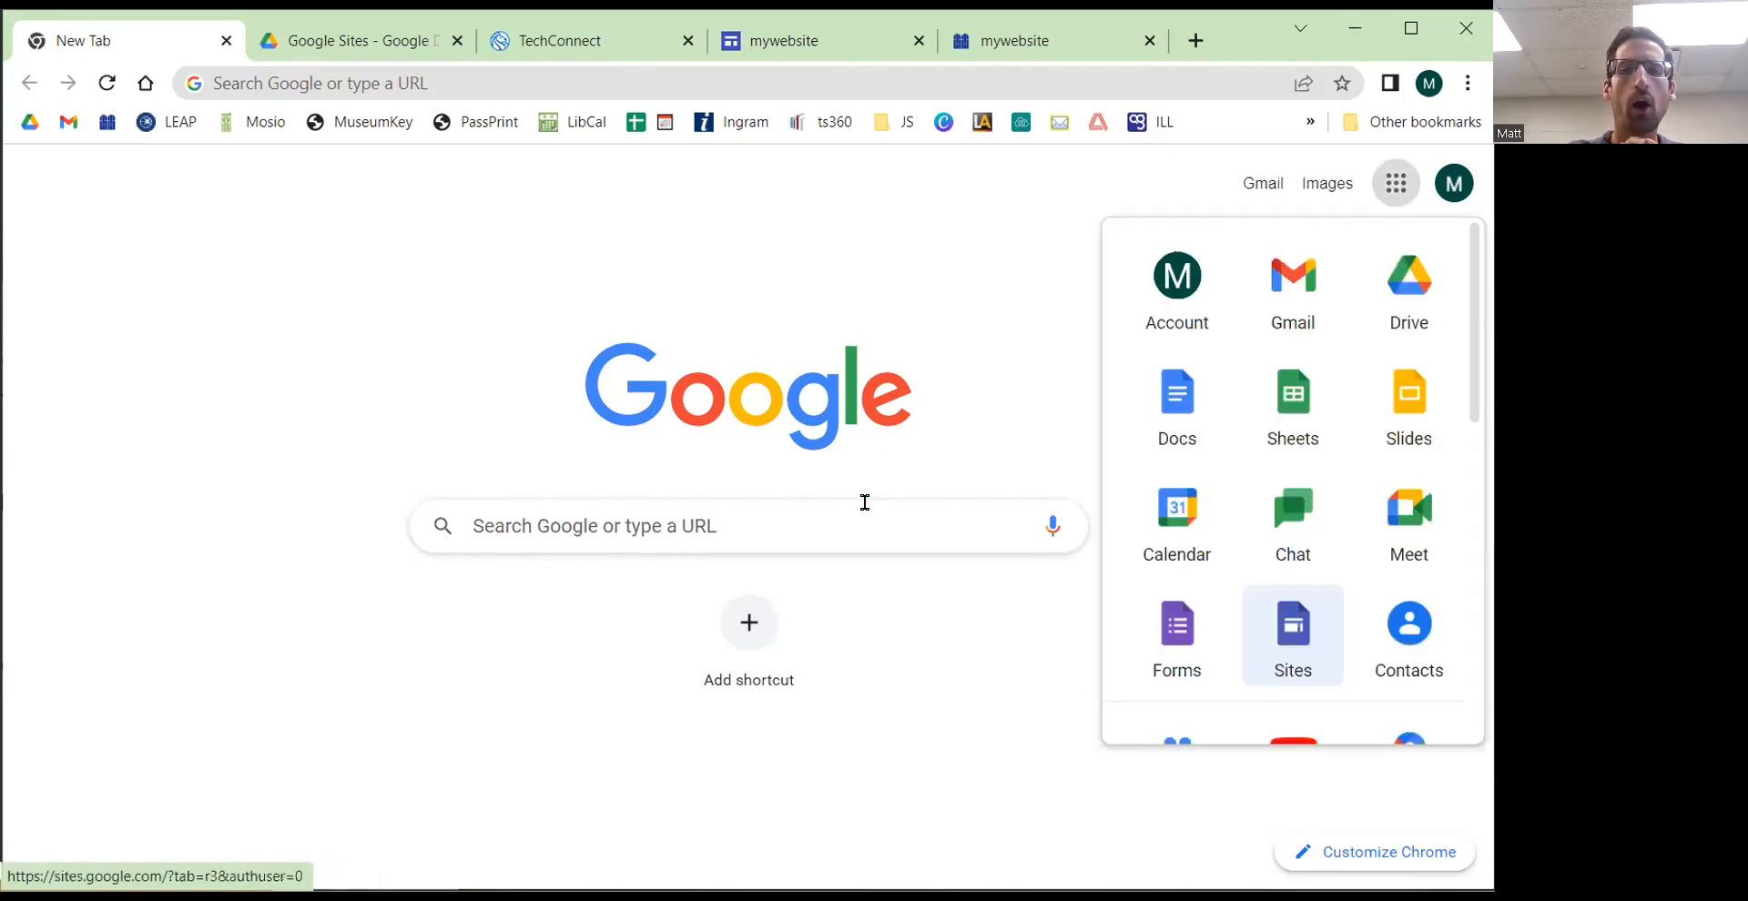
Step: Switch to the Google Drive tab and scroll through its apps launcher
click(329, 46)
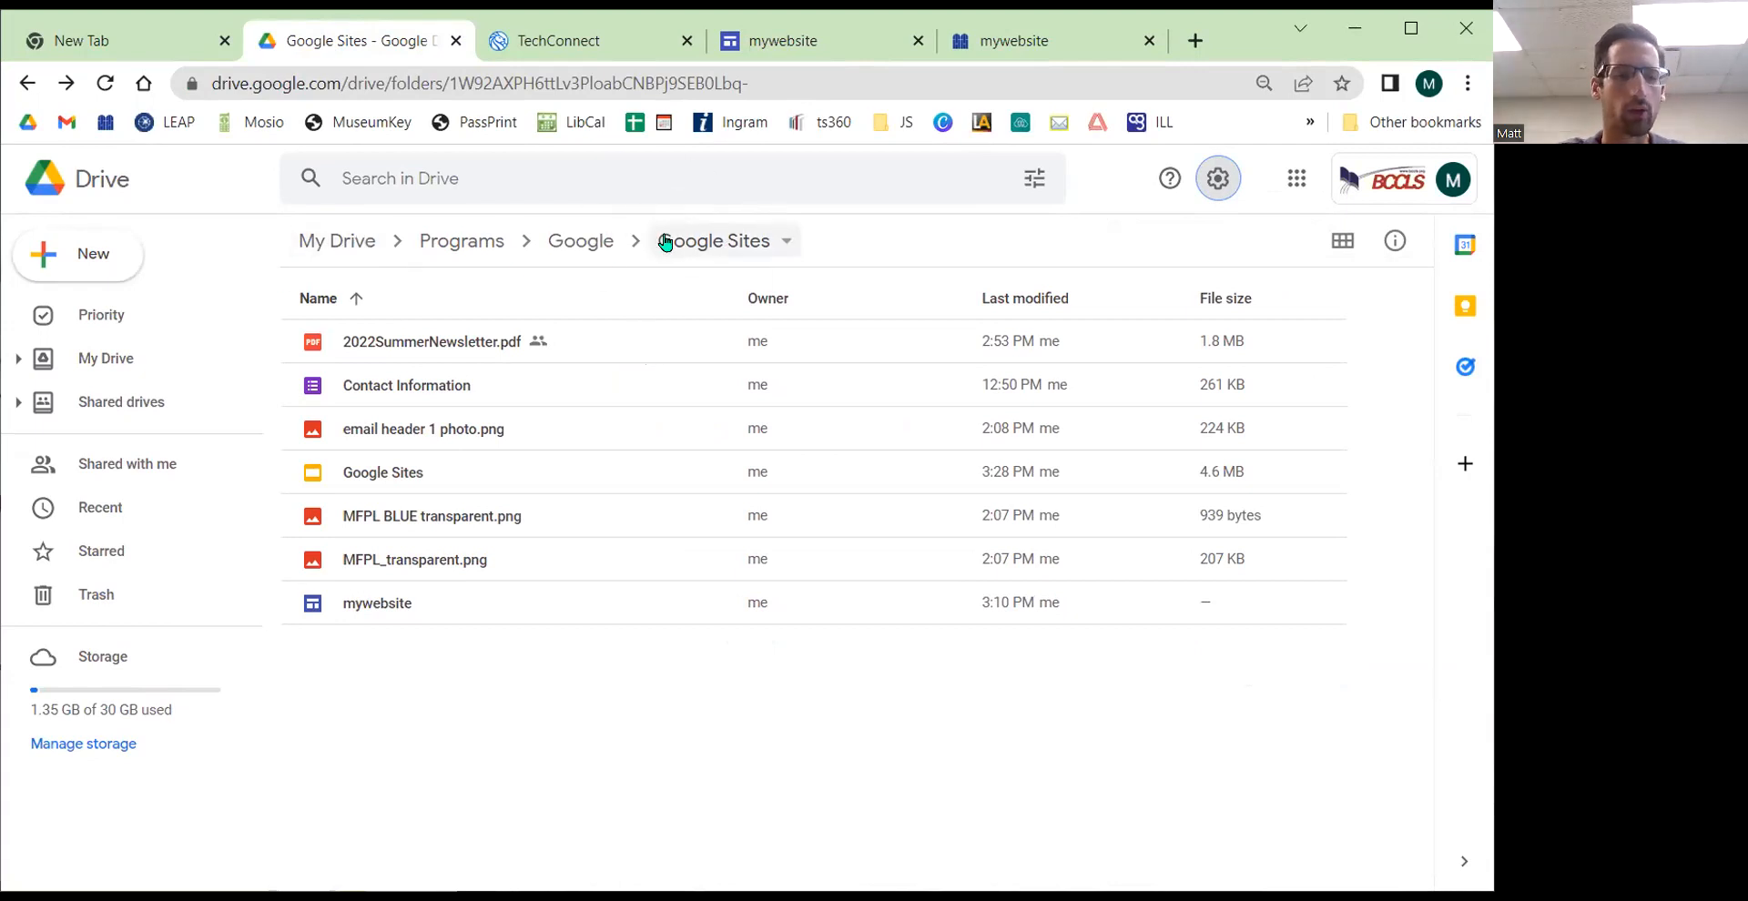
key(ctrl)
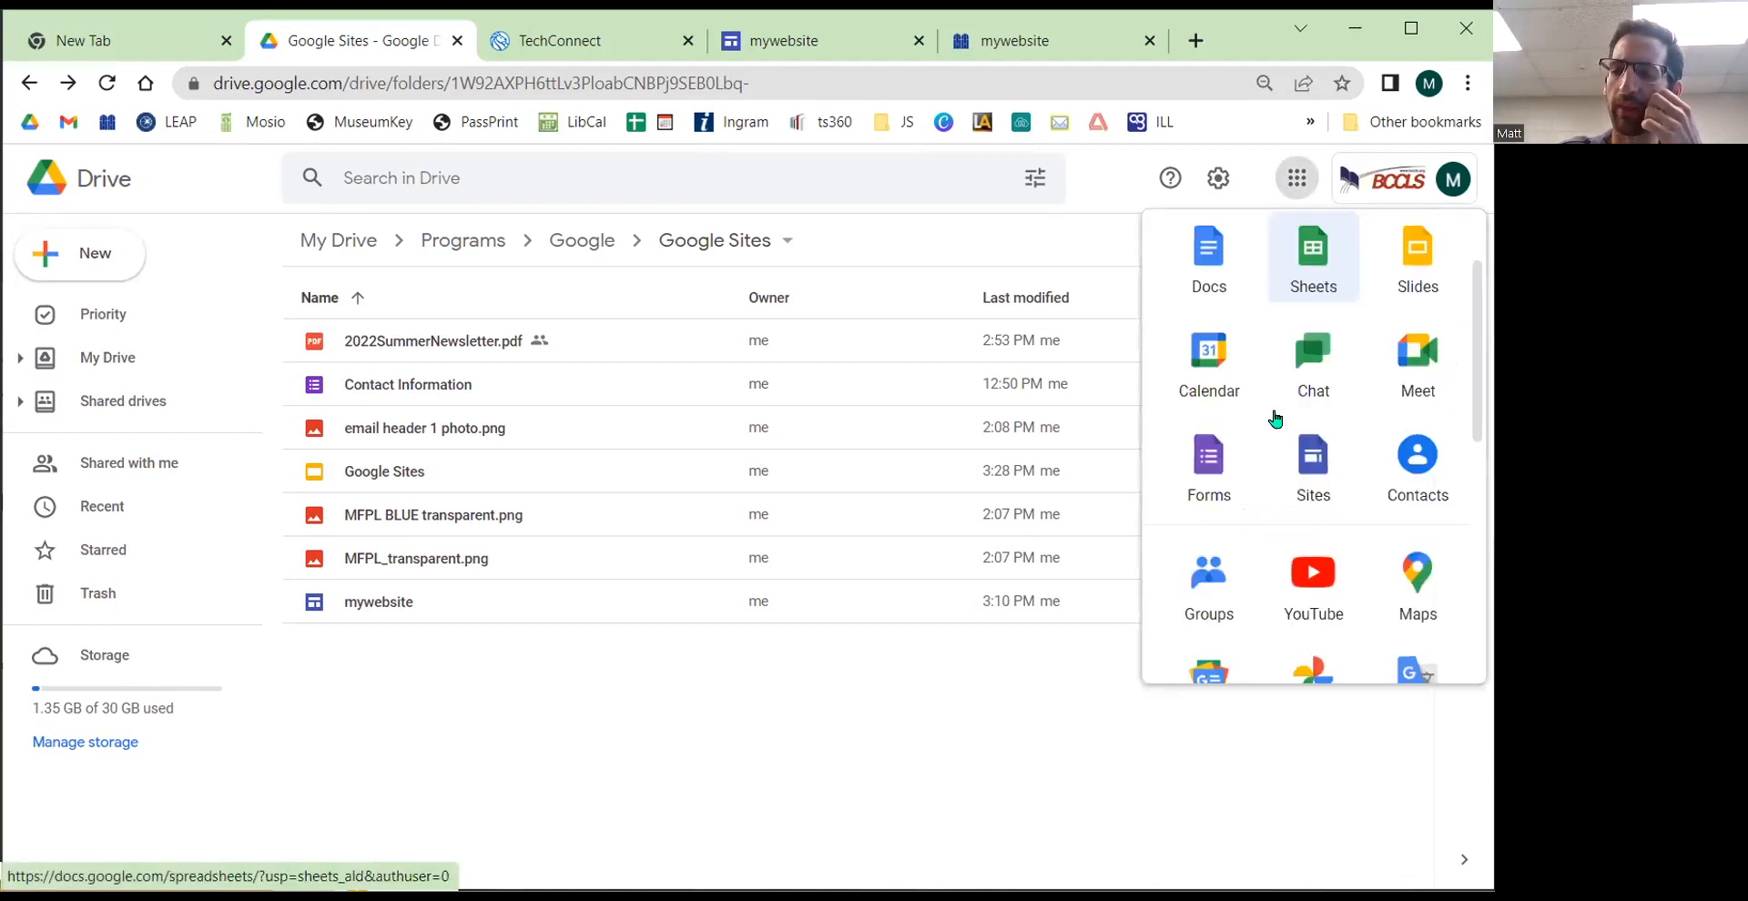
scroll(1274, 418, down, 1)
scroll(1274, 418, up, 3)
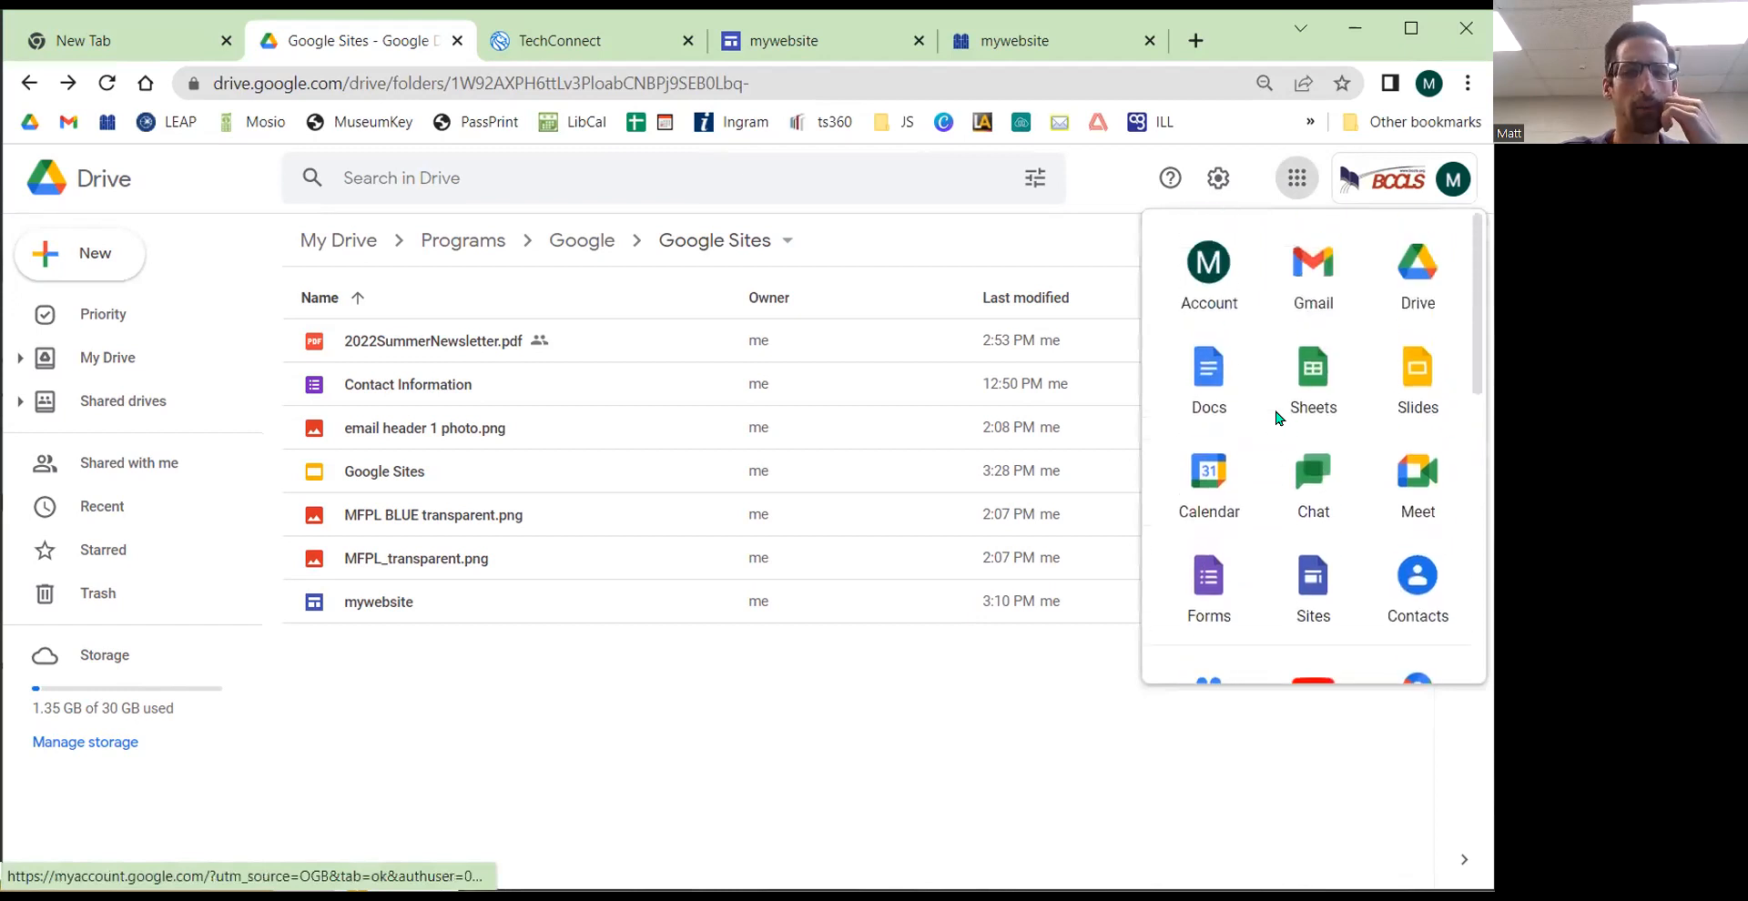
scroll(1274, 417, down, 5)
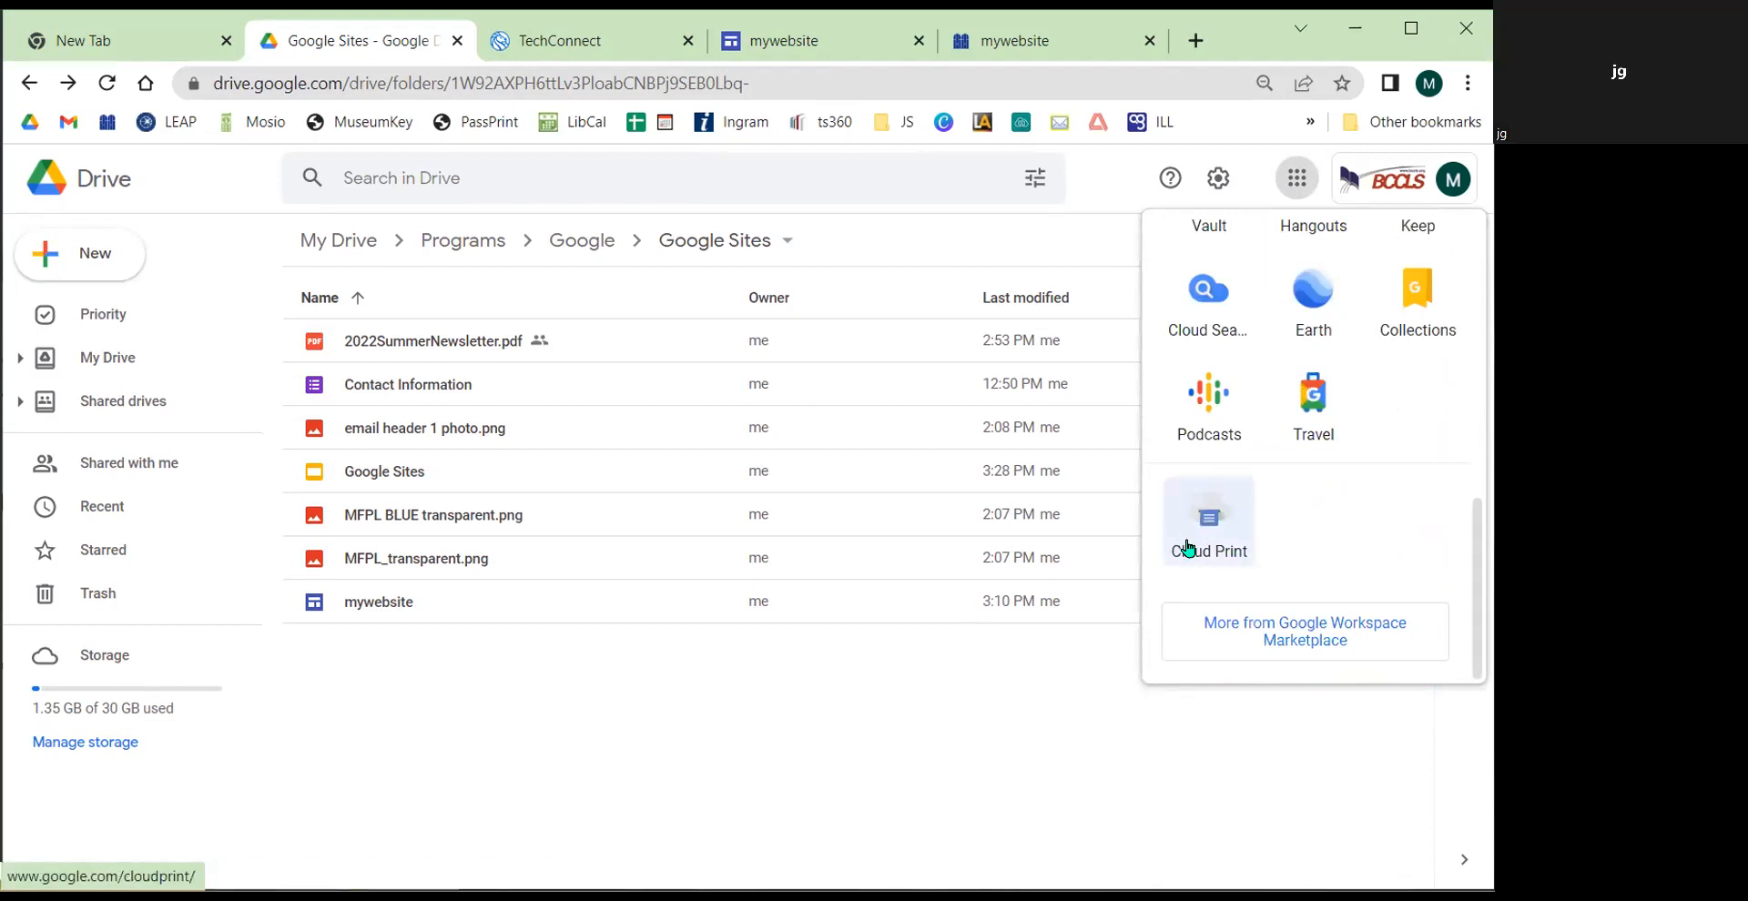
Step: Open Drive's New menu to show the Google Sites option under More, then dismiss it
click(75, 262)
mouse_move(207, 554)
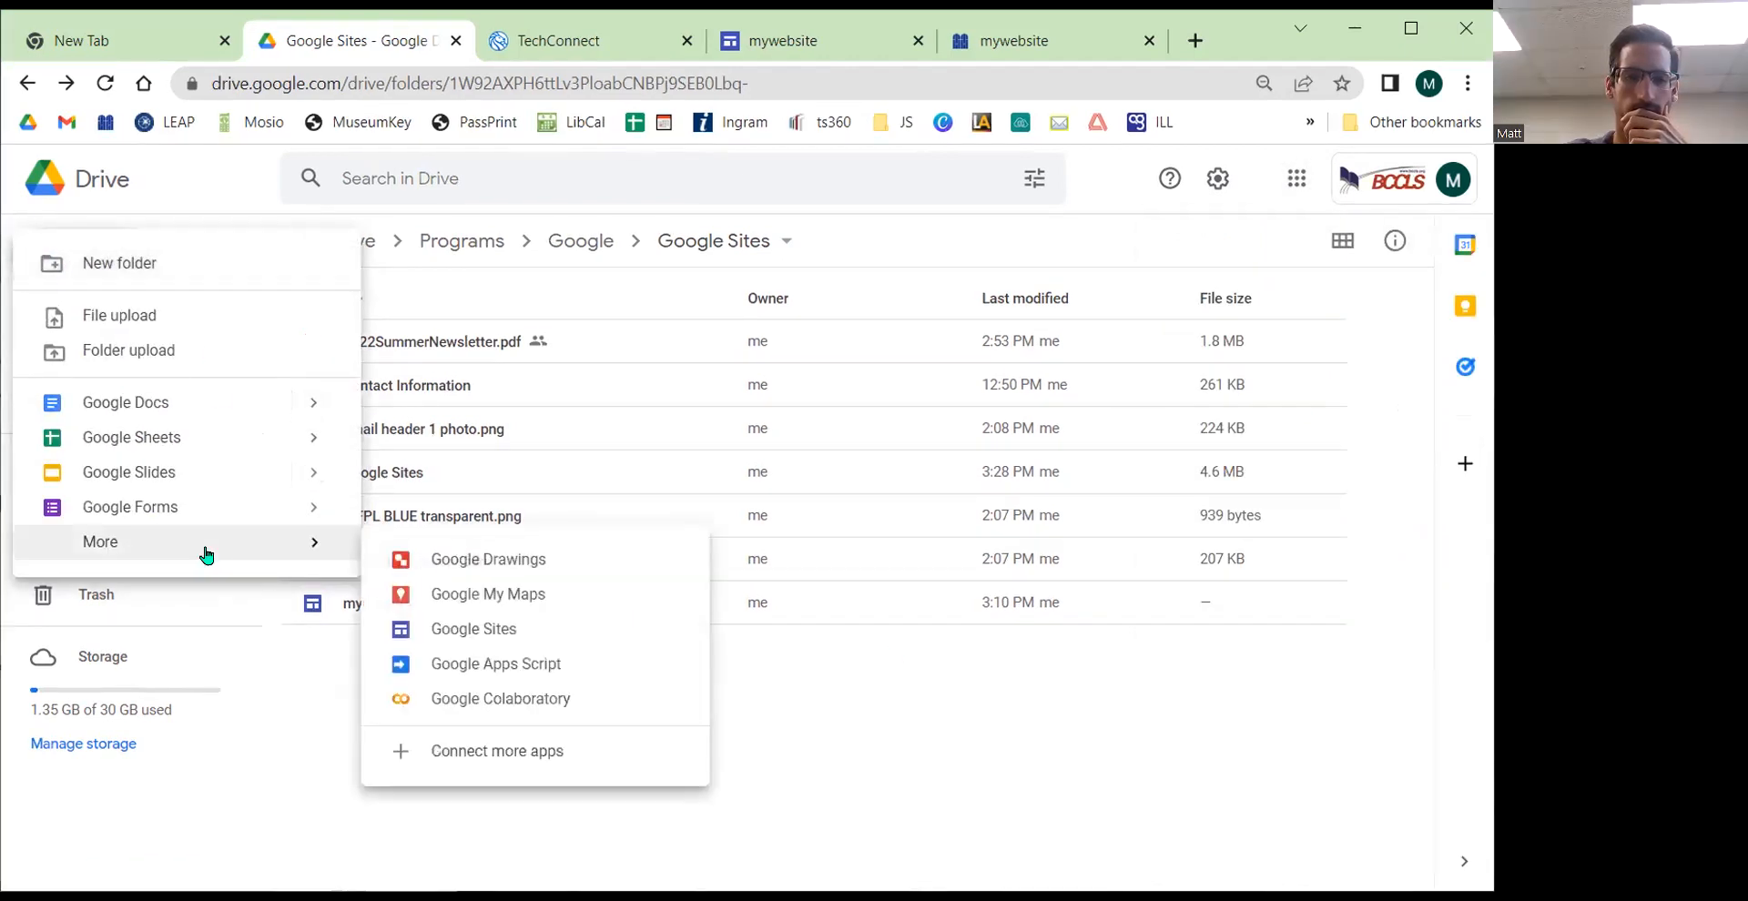
click(914, 708)
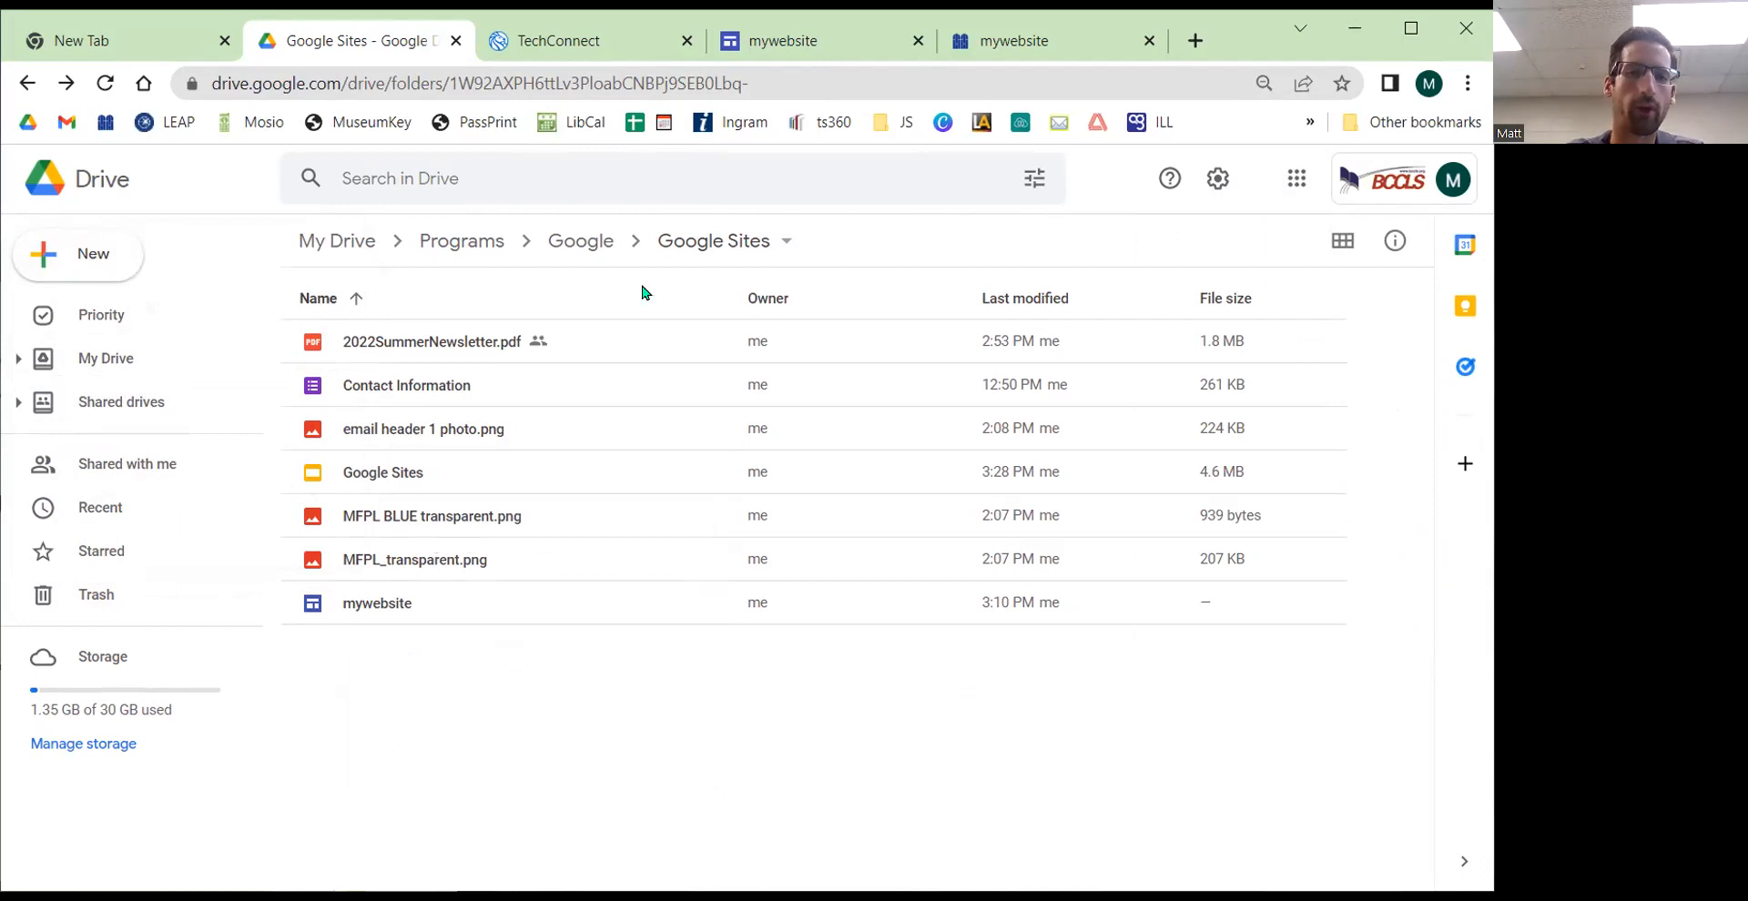
Step: Visit My Drive and return to the Google Sites folder to look over its files
click(314, 240)
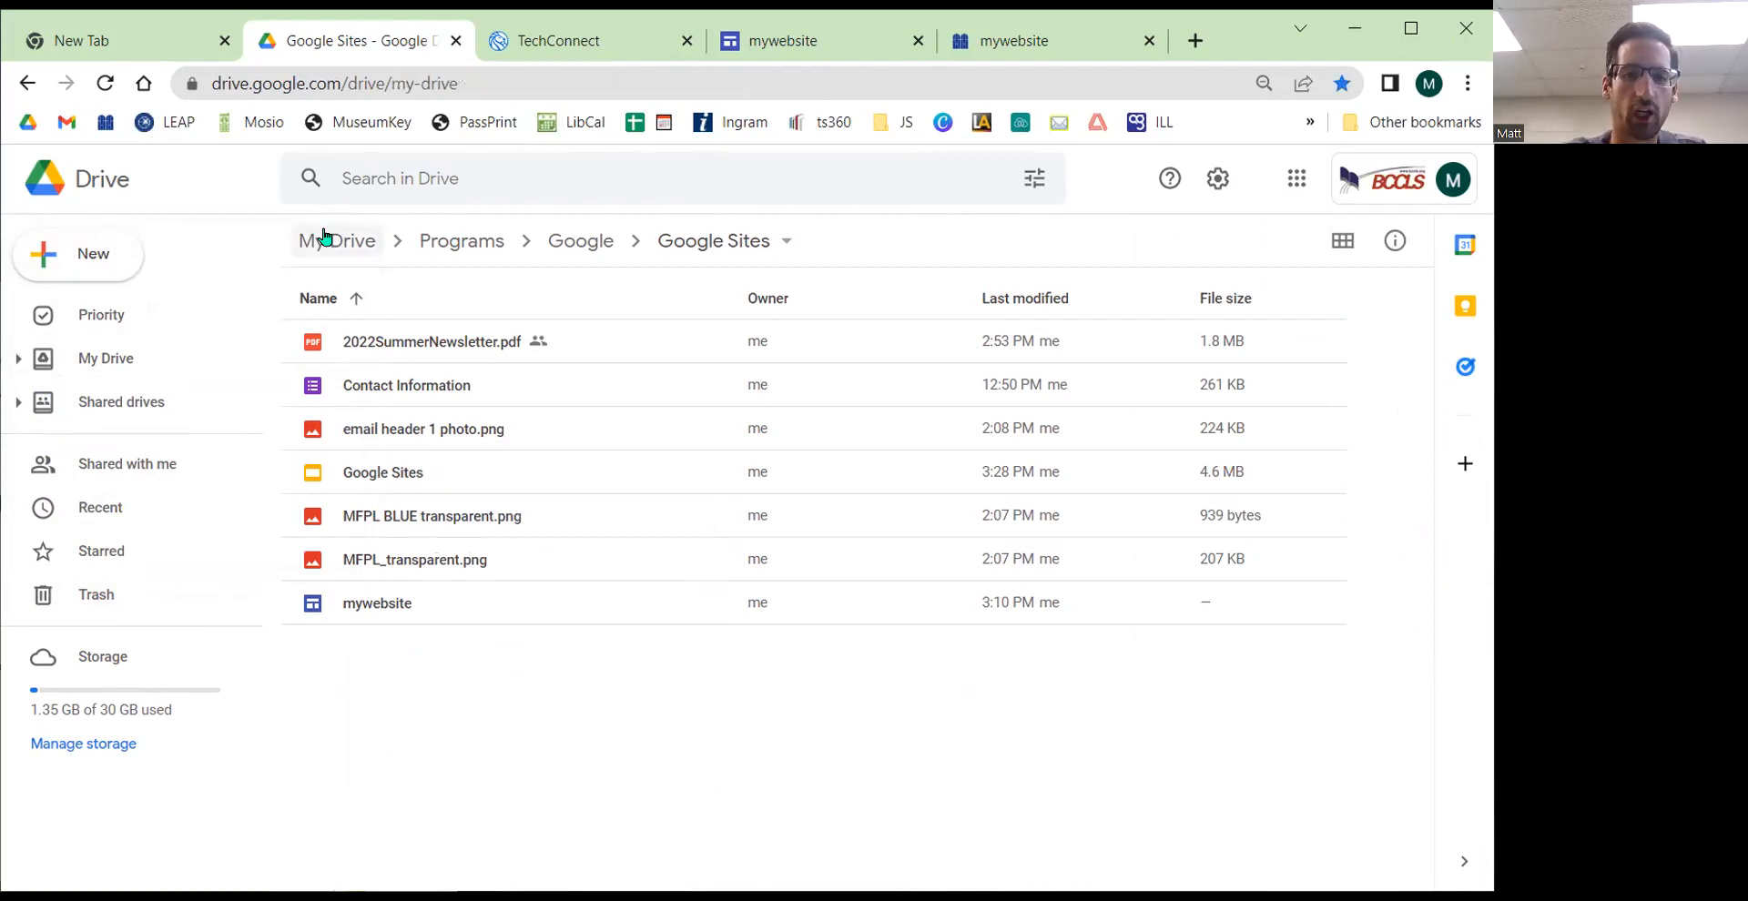
click(27, 85)
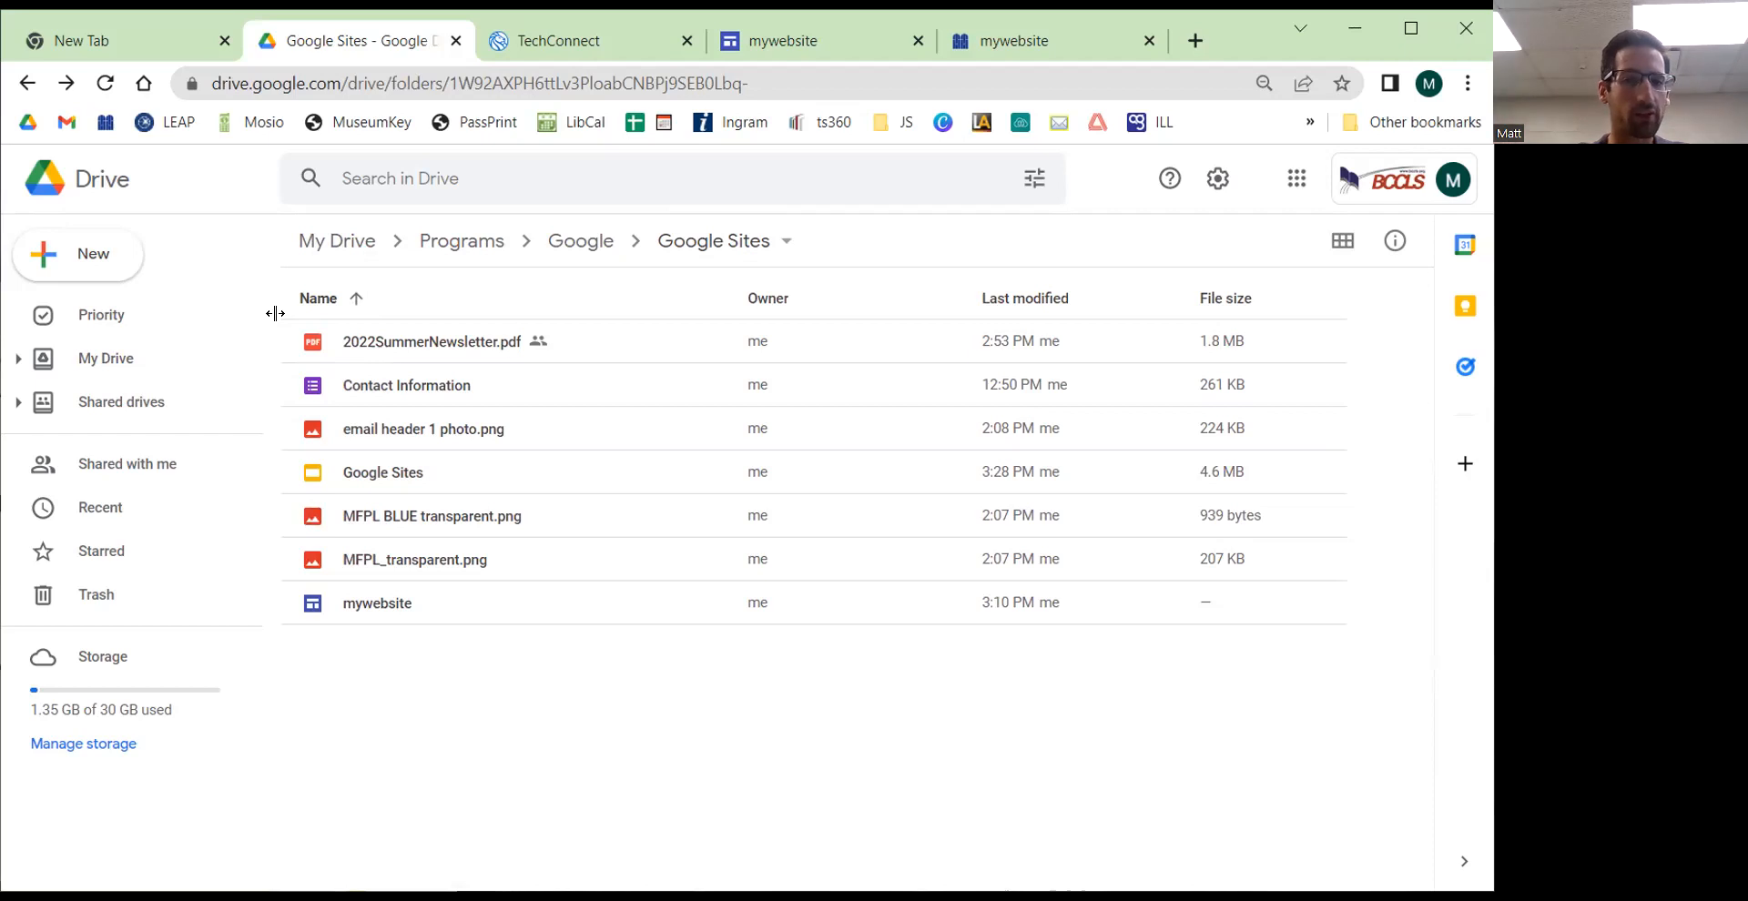
click(406, 600)
key(ctrl)
key(ctrl)
key(ctrl)
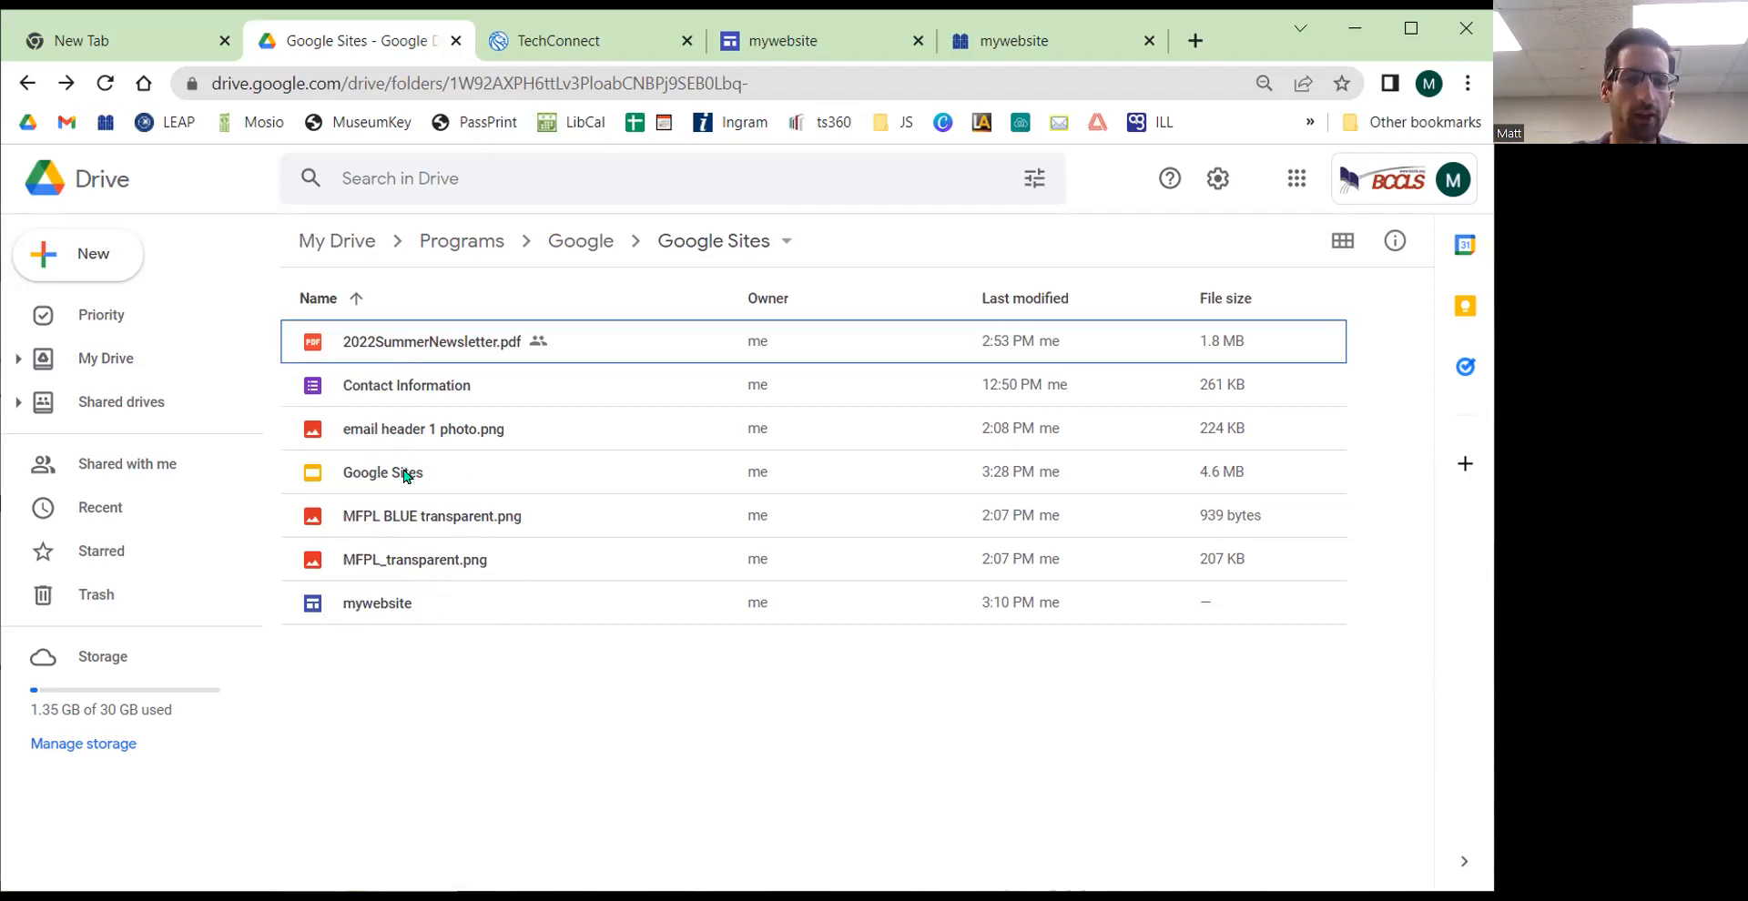
key(ctrl)
key(ctrl)
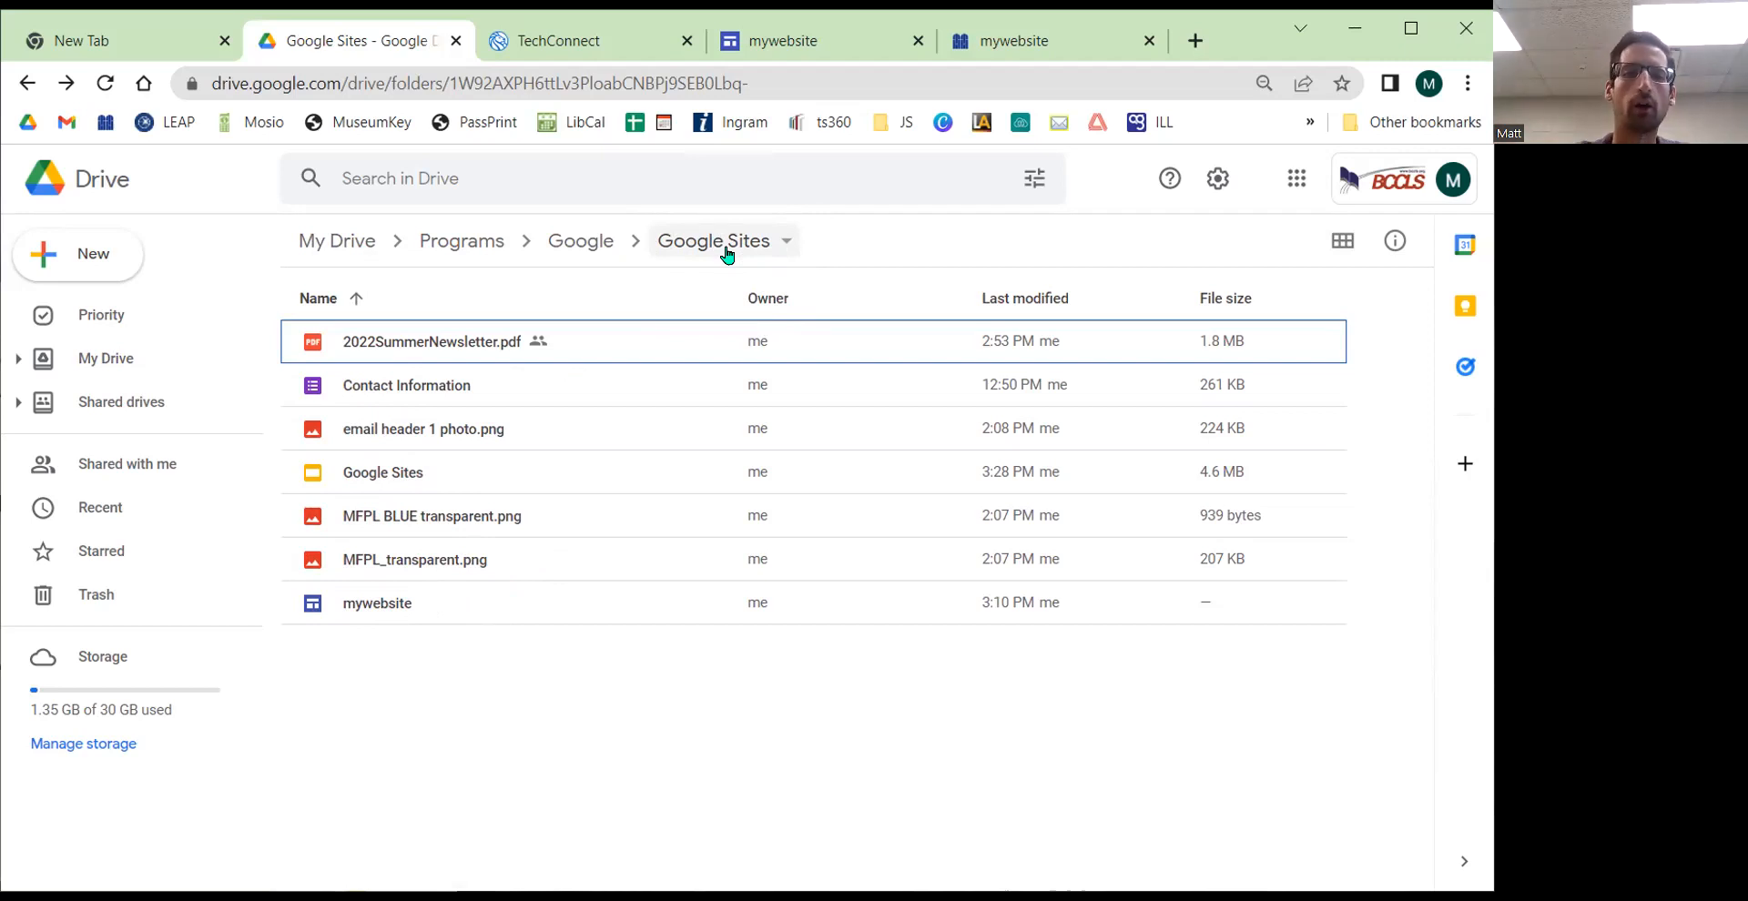
Step: Open the Google Workspace Marketplace through Connect more apps in Drive's New menu, browse it, and close it
click(128, 36)
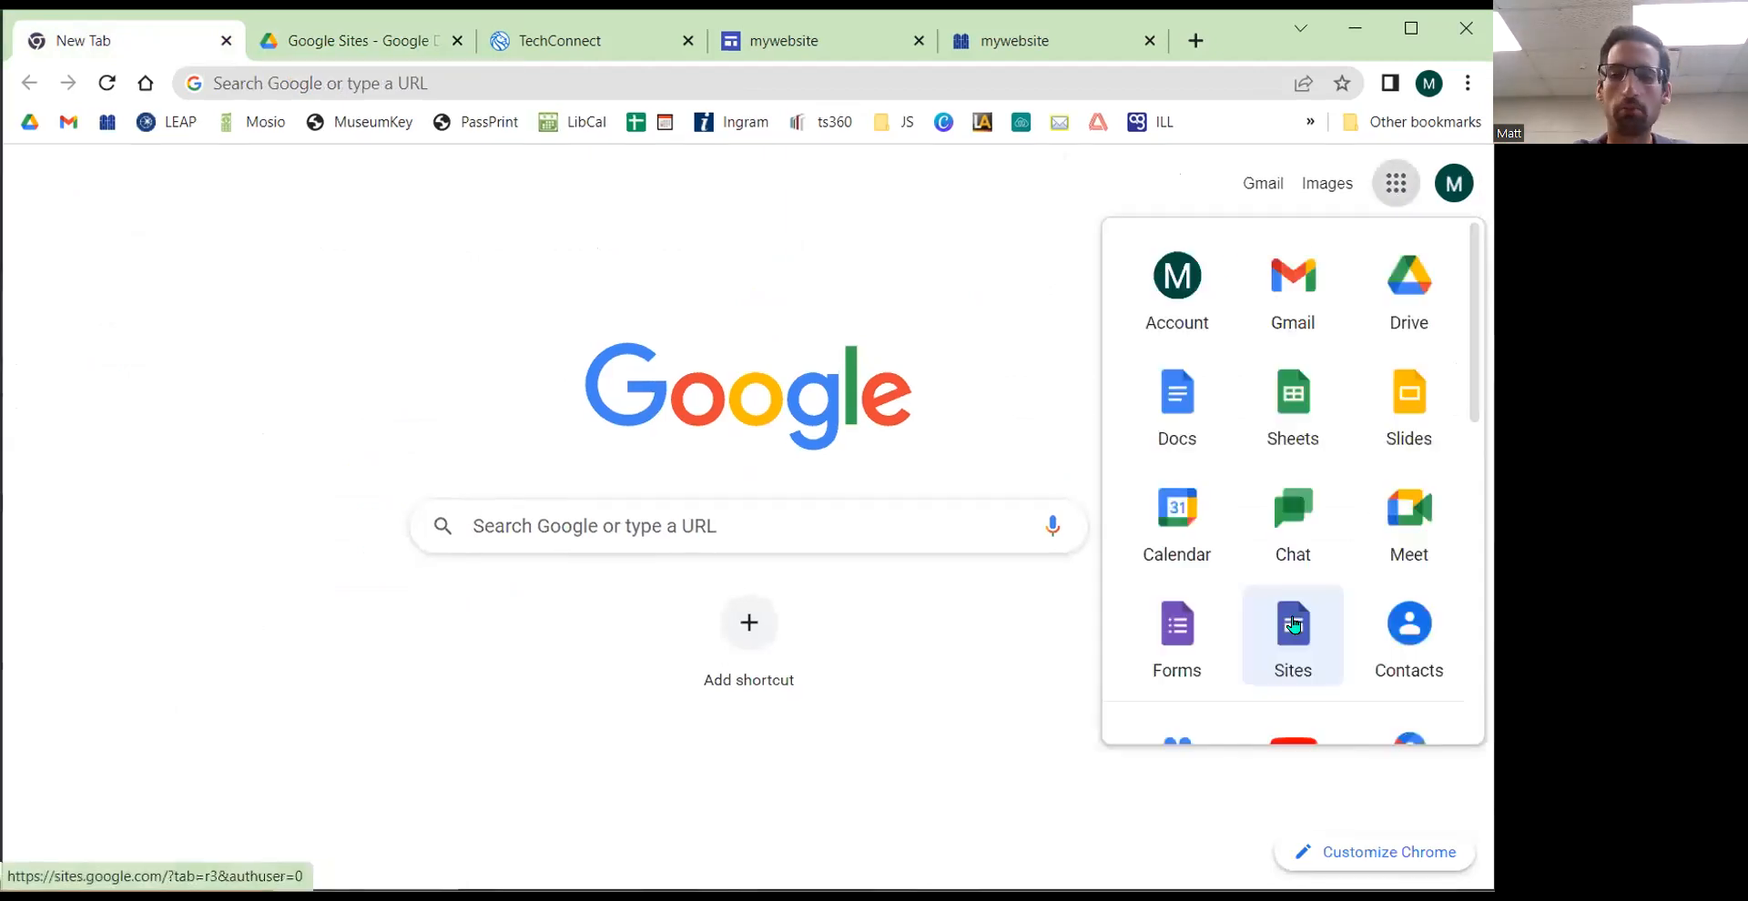
click(344, 45)
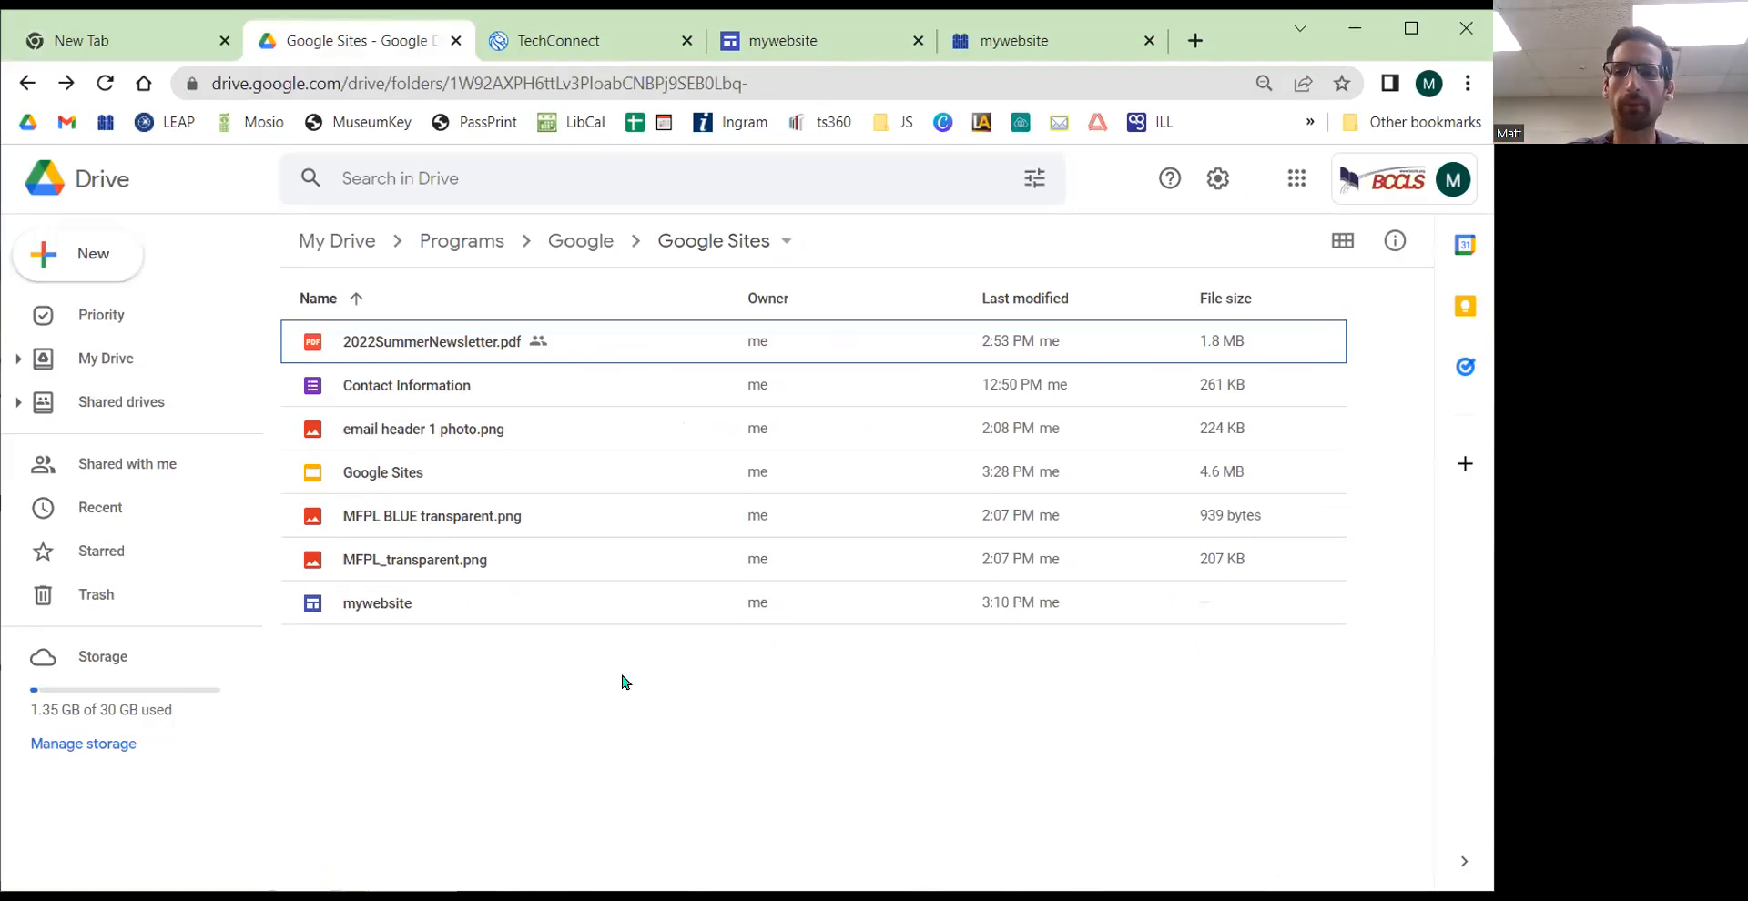
click(91, 262)
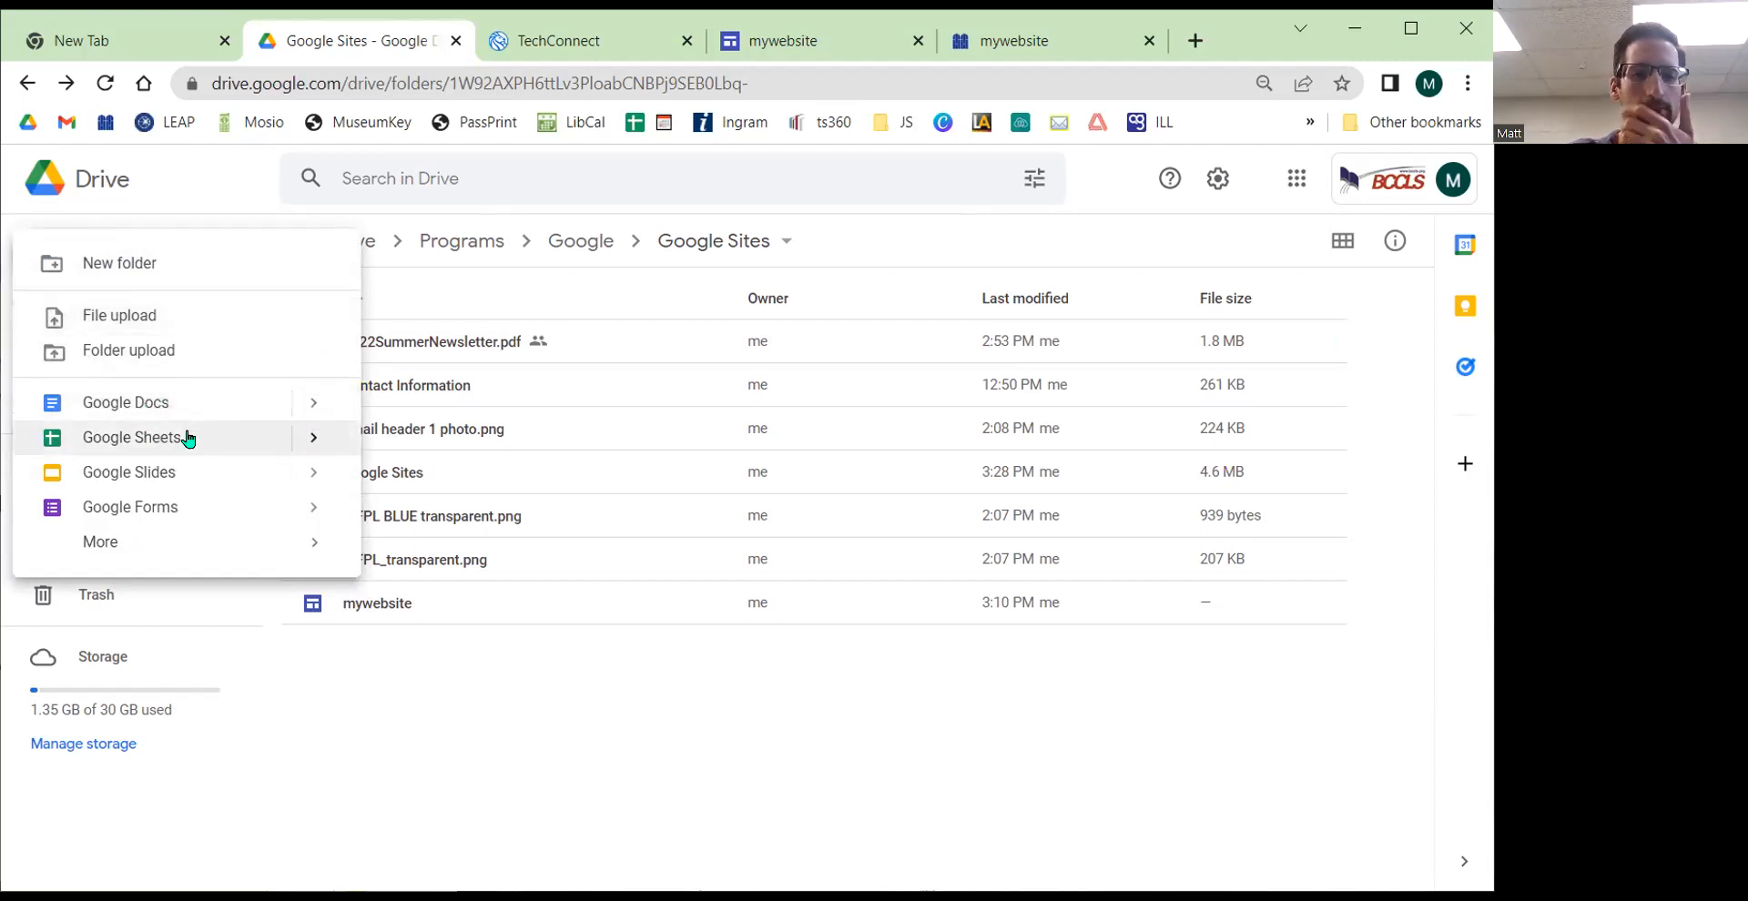
mouse_move(125, 545)
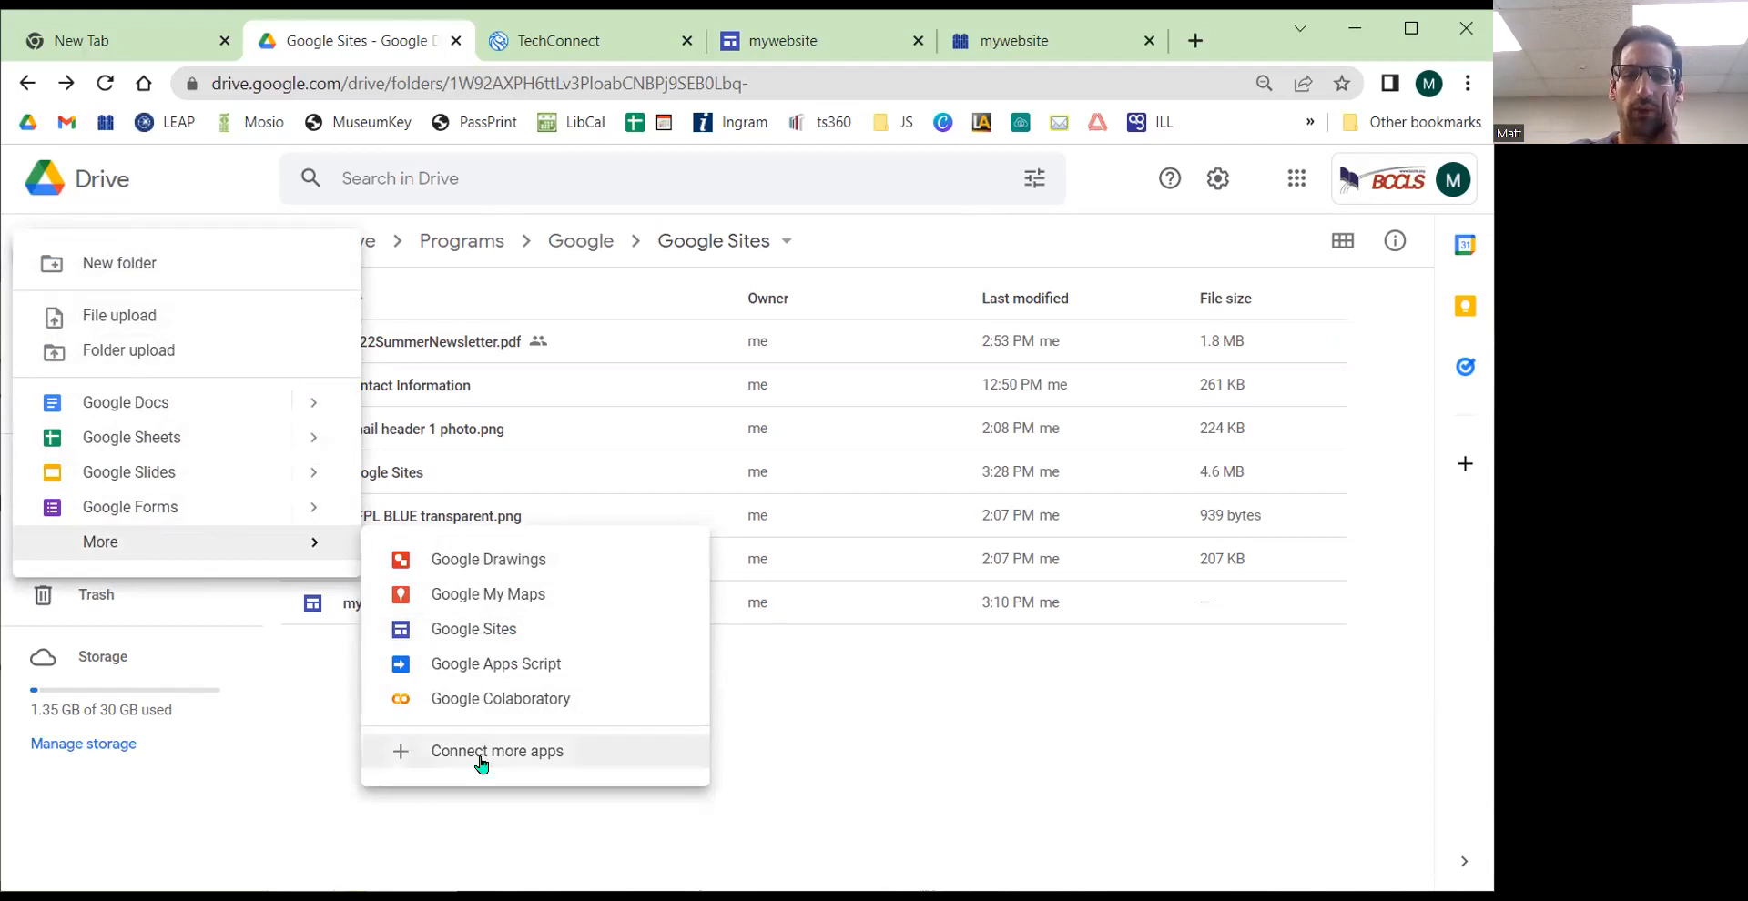
click(416, 762)
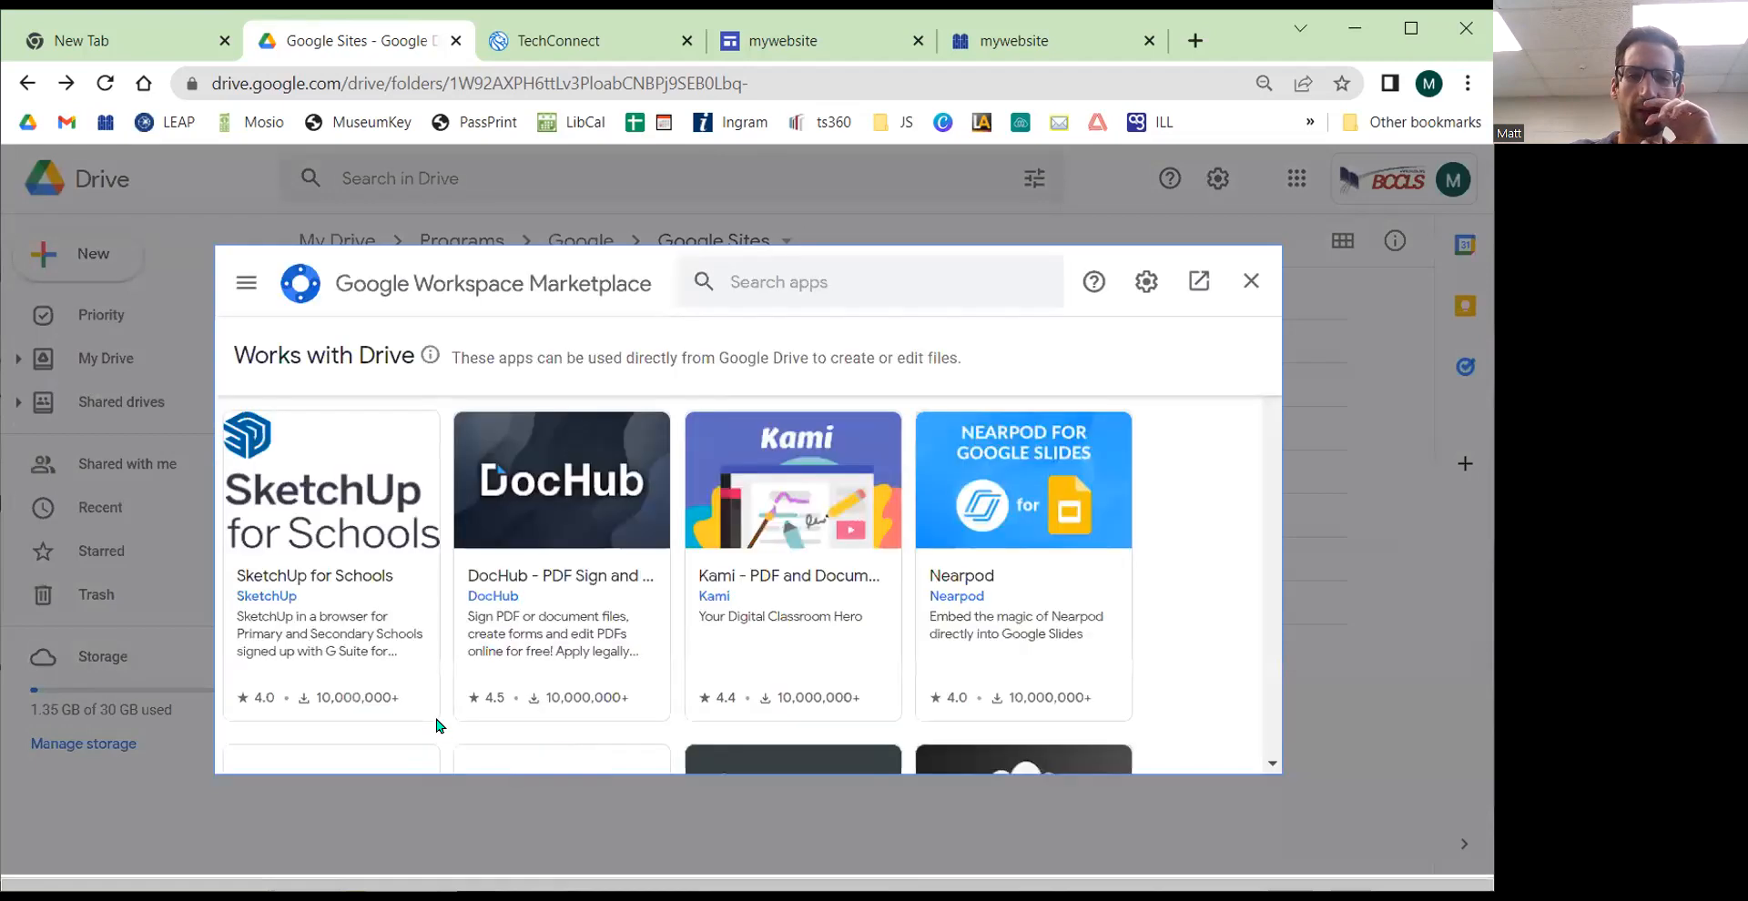
scroll(564, 518, down, 7)
scroll(1047, 410, up, 7)
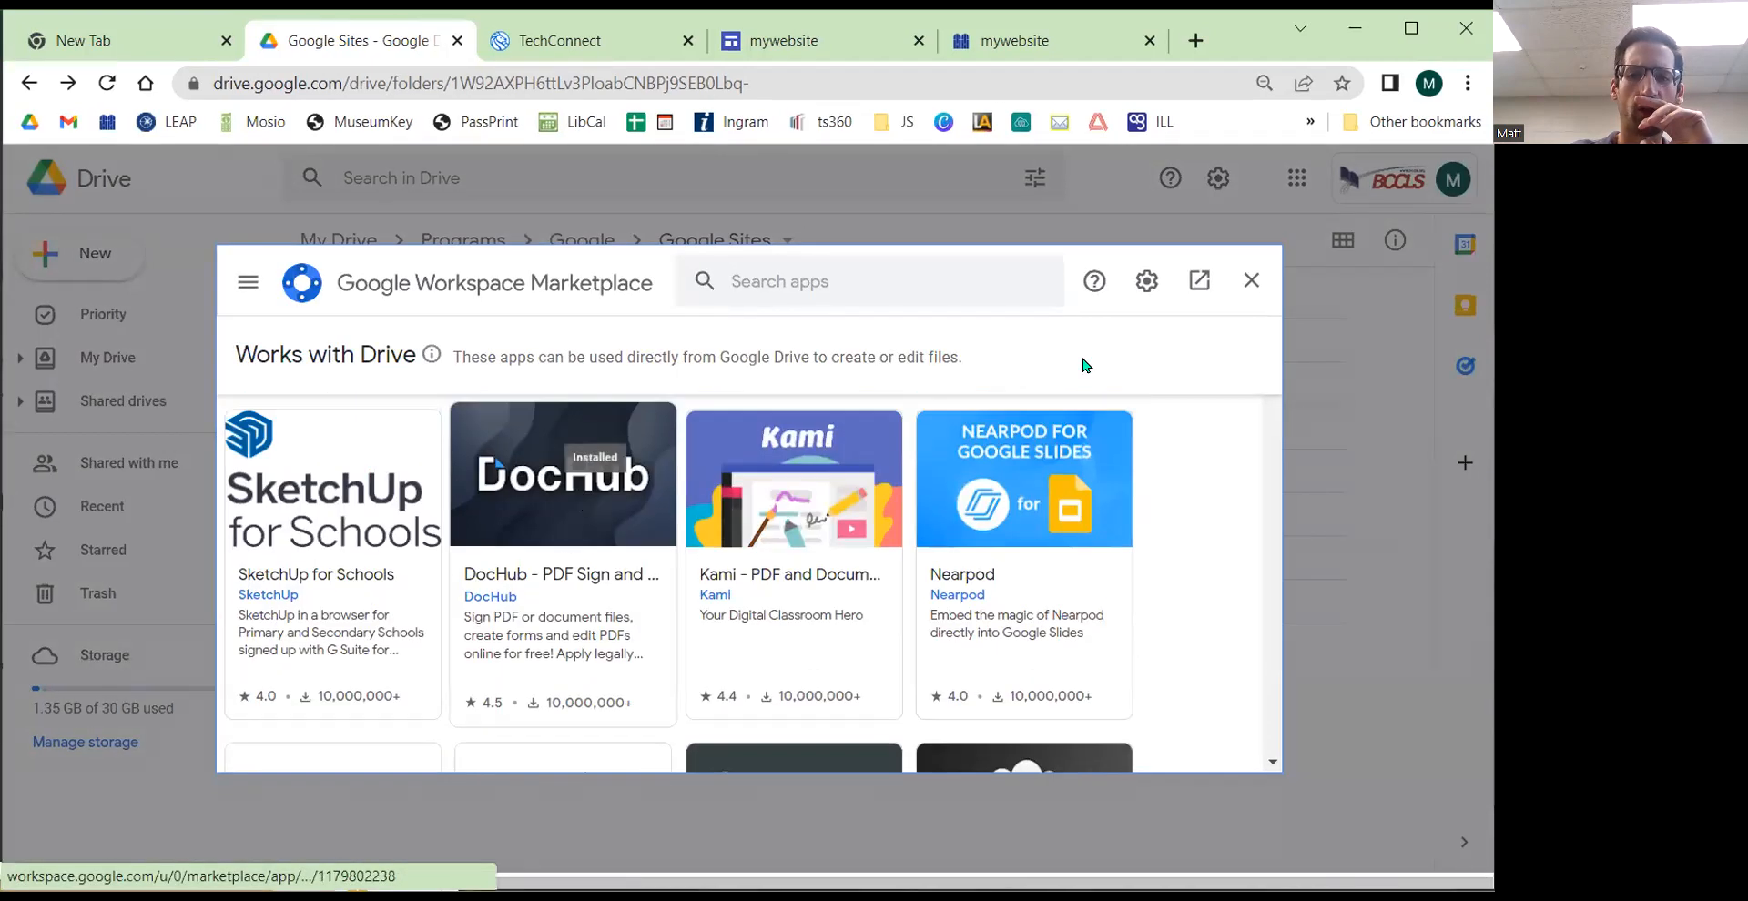
click(1248, 278)
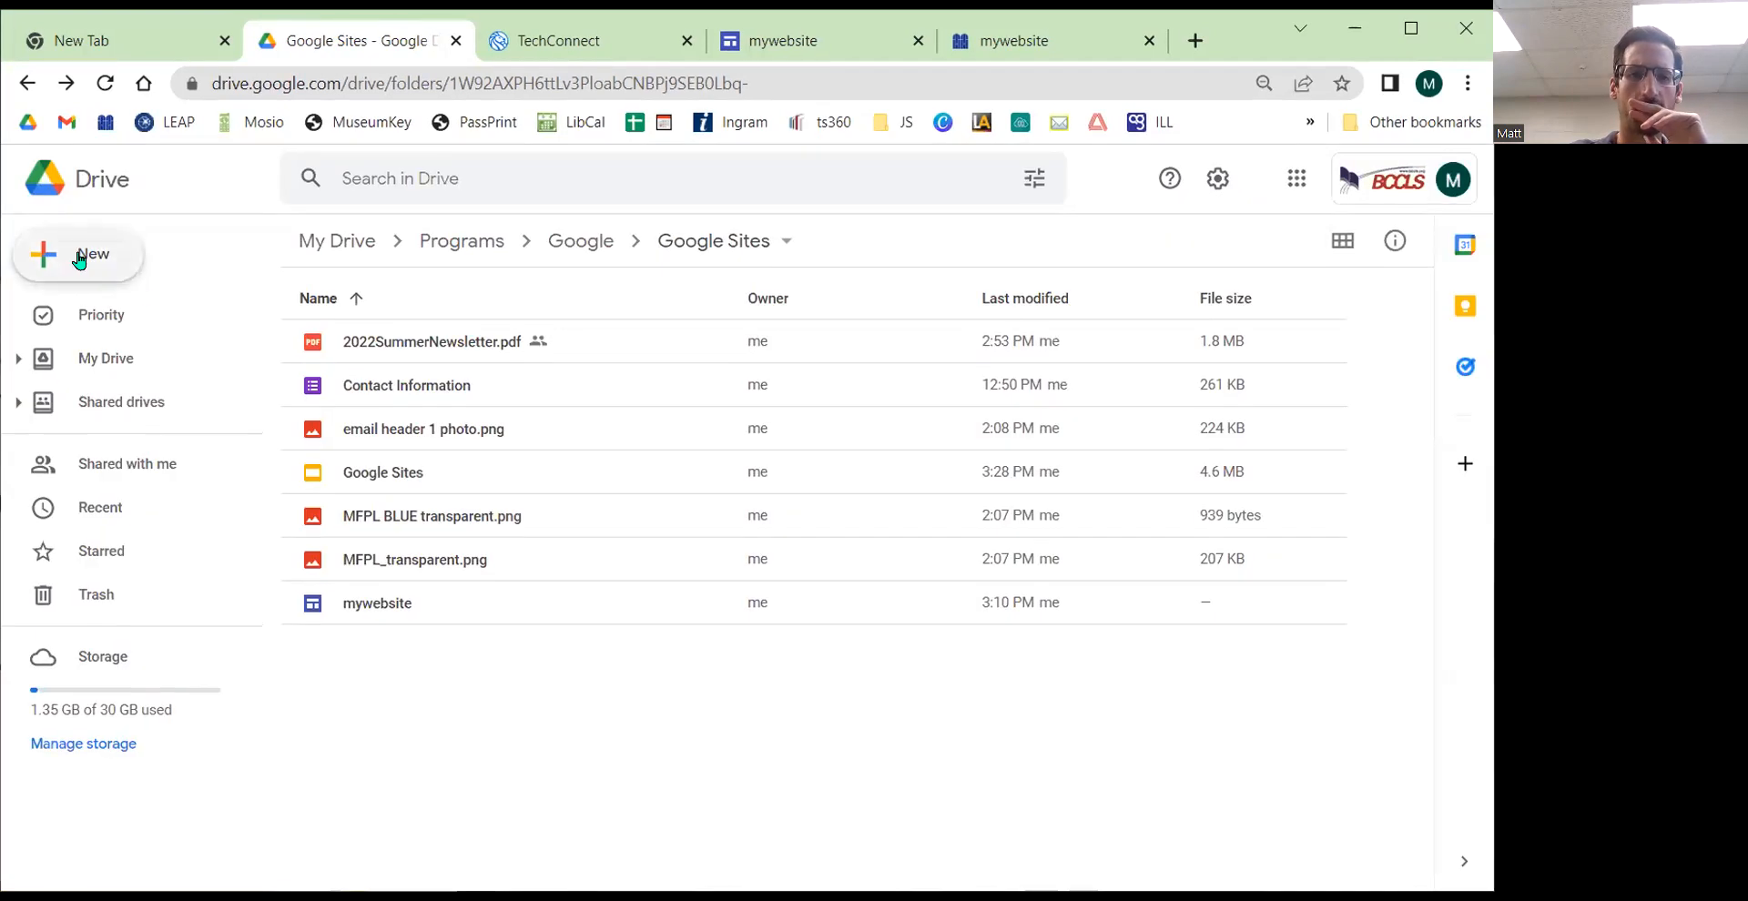
Step: Create a new Google Site from Drive's New menu in the Google Sites folder
click(68, 253)
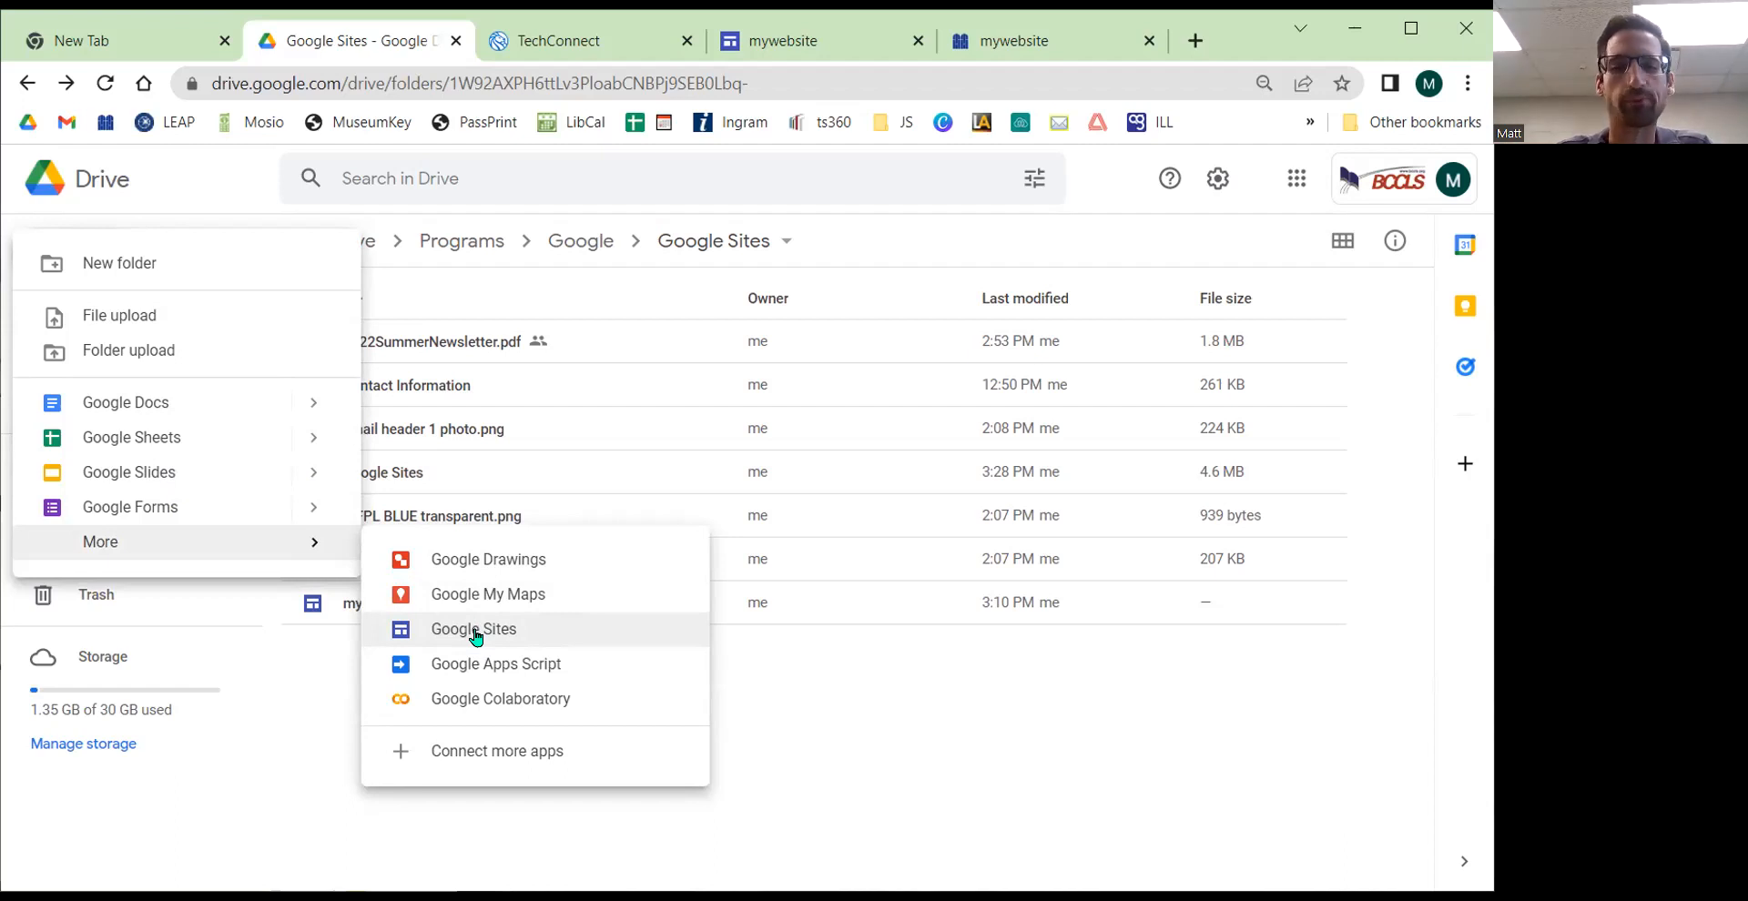
click(476, 633)
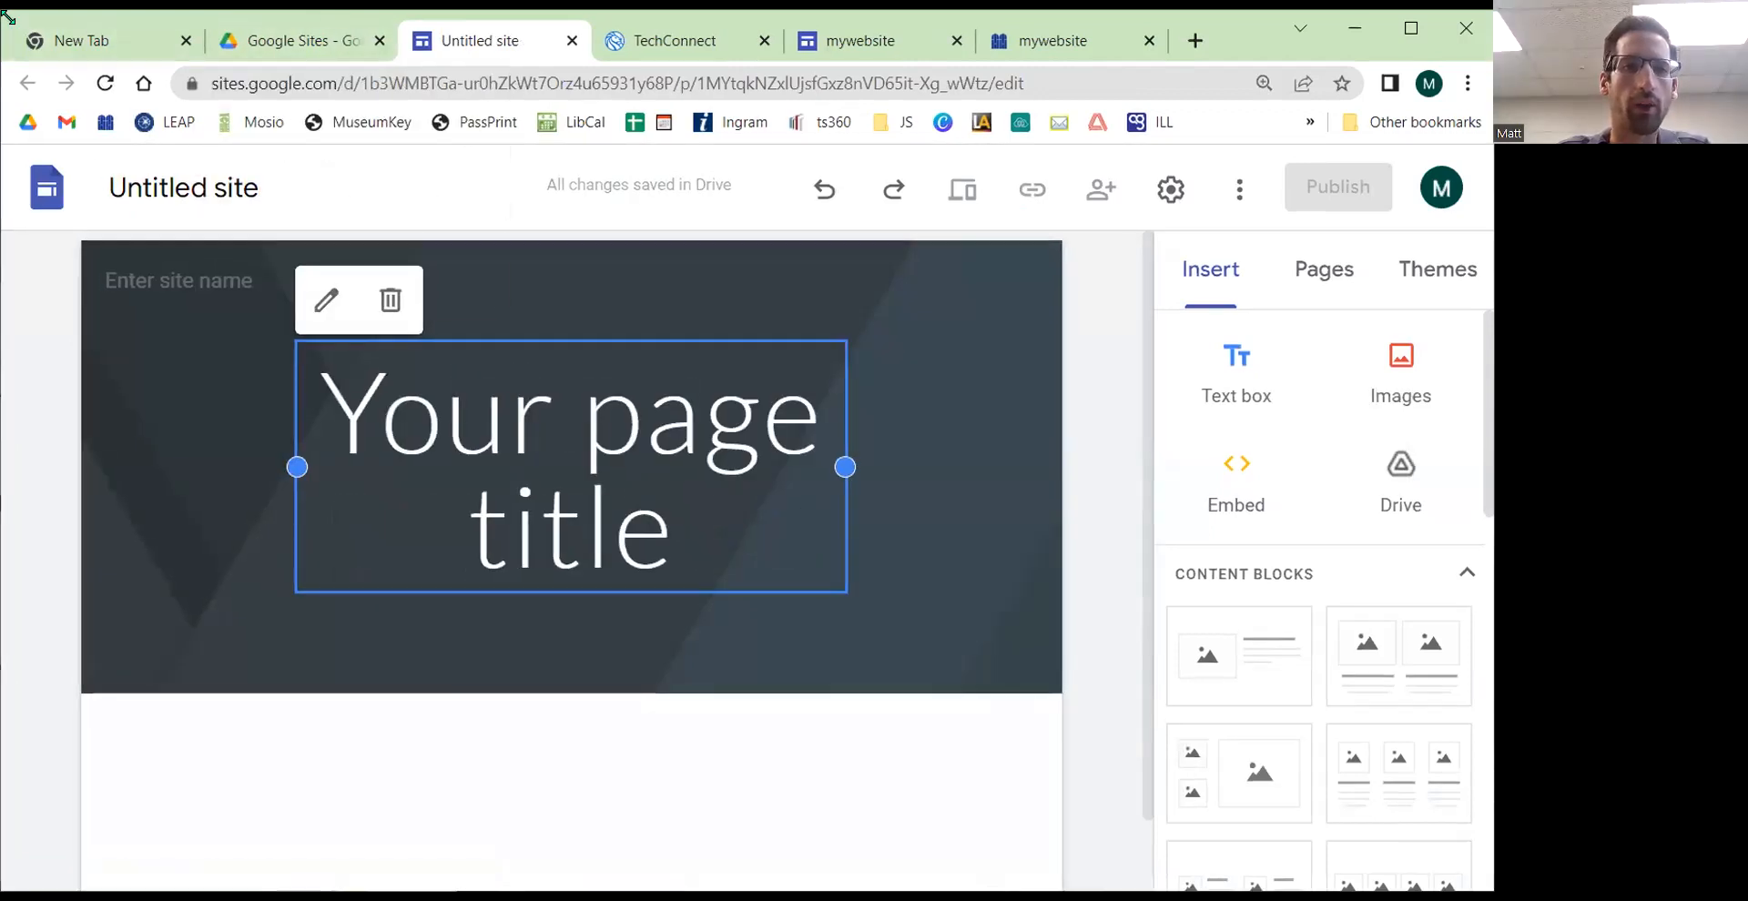
drag(2, 11, 0, 0)
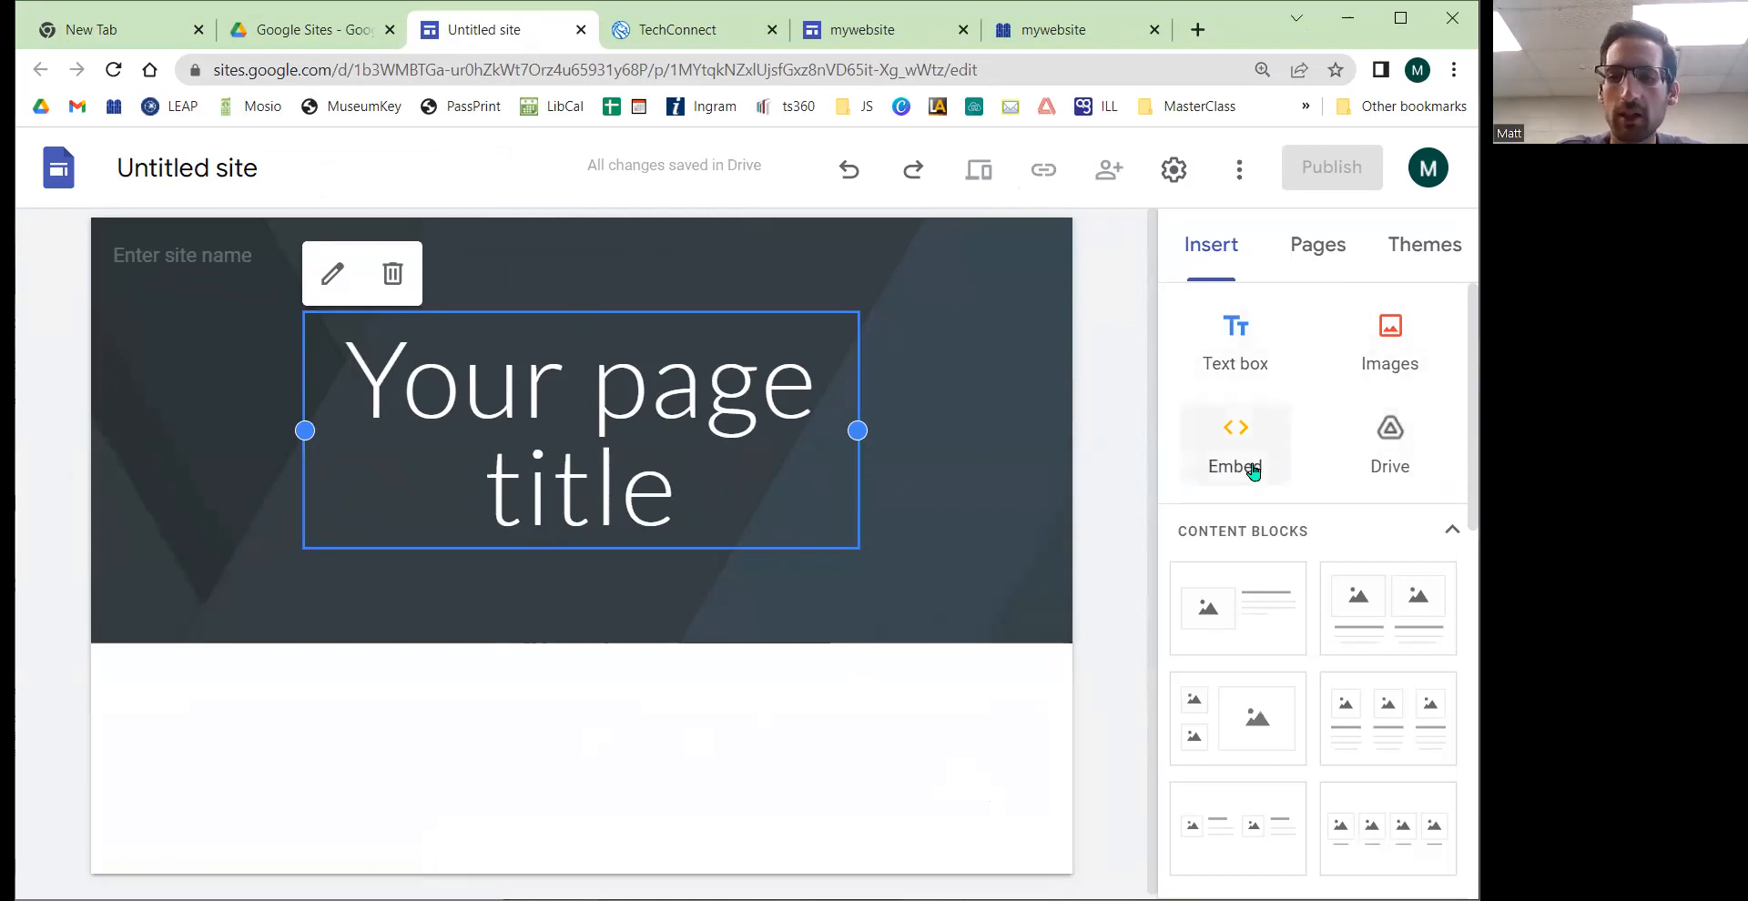
Step: Scroll through the Insert panel's elements and view the new-page options in the Pages panel
scroll(1311, 638, down, 1)
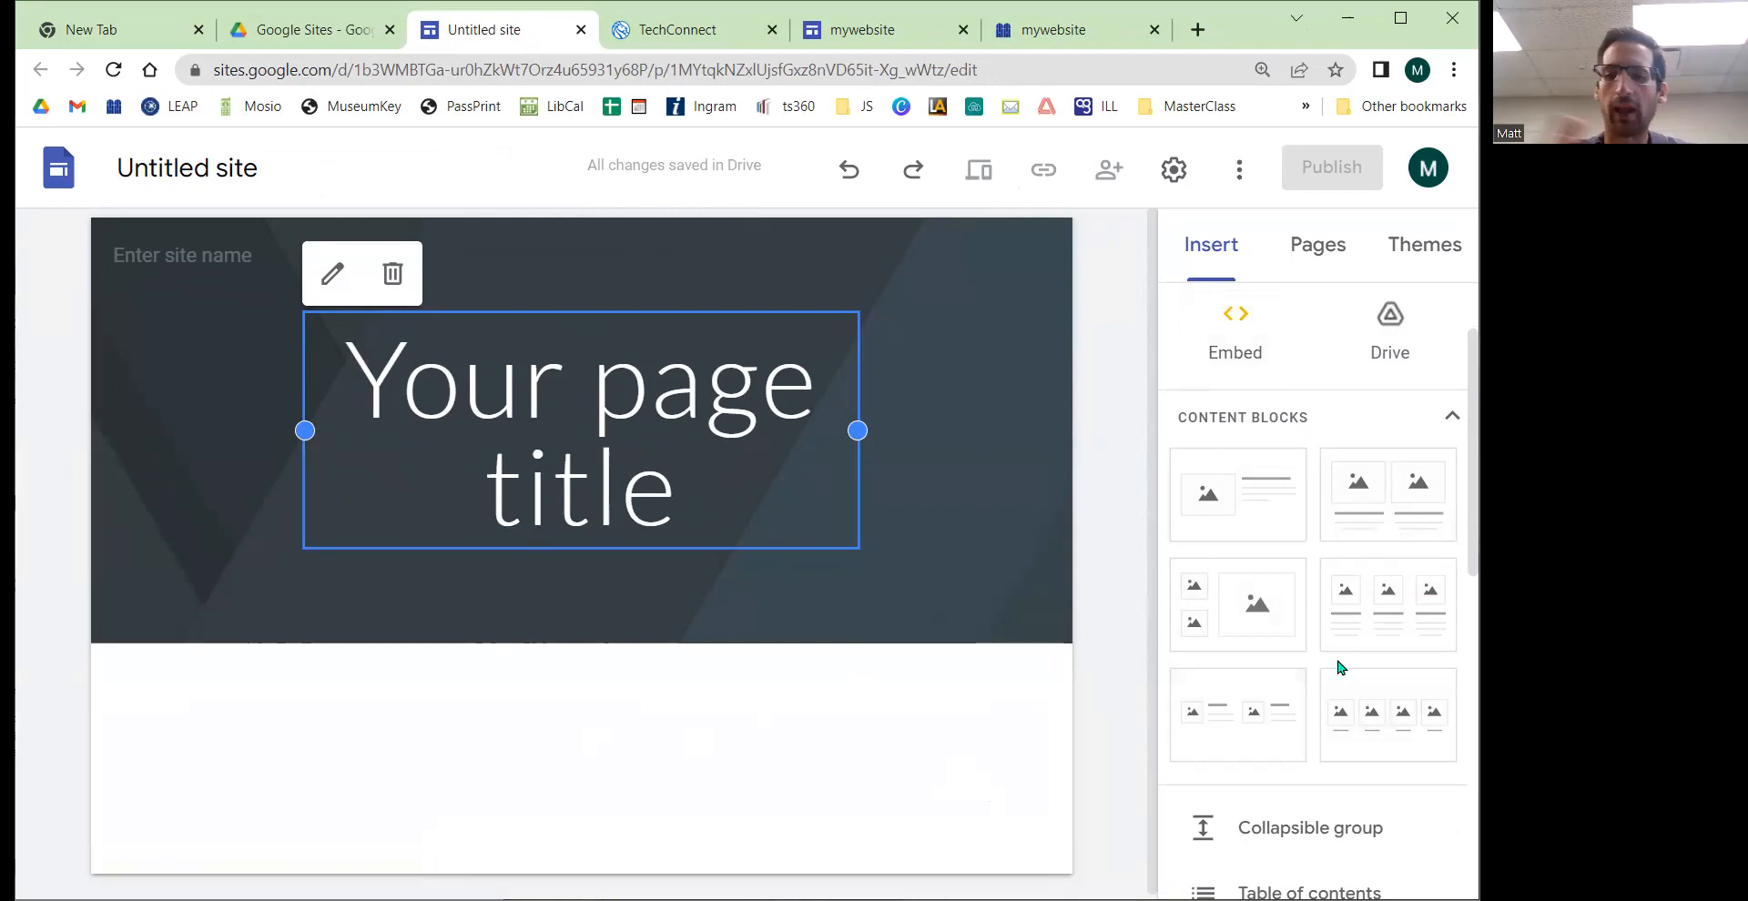
scroll(1341, 635, down, 3)
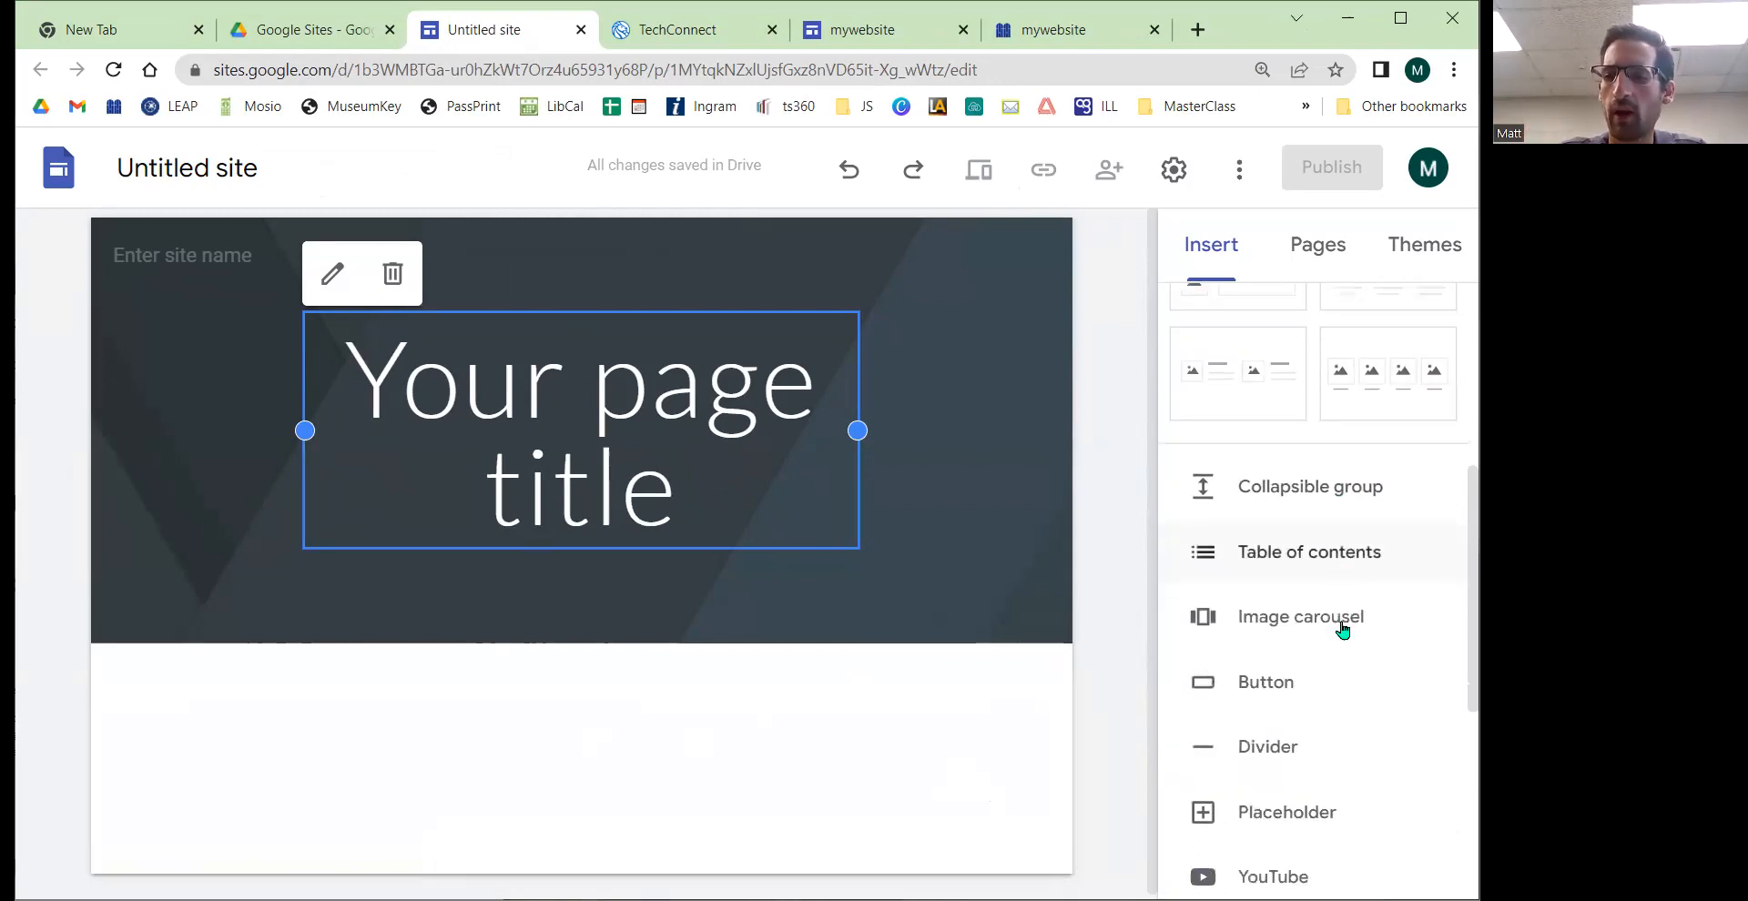
scroll(1311, 488, down, 2)
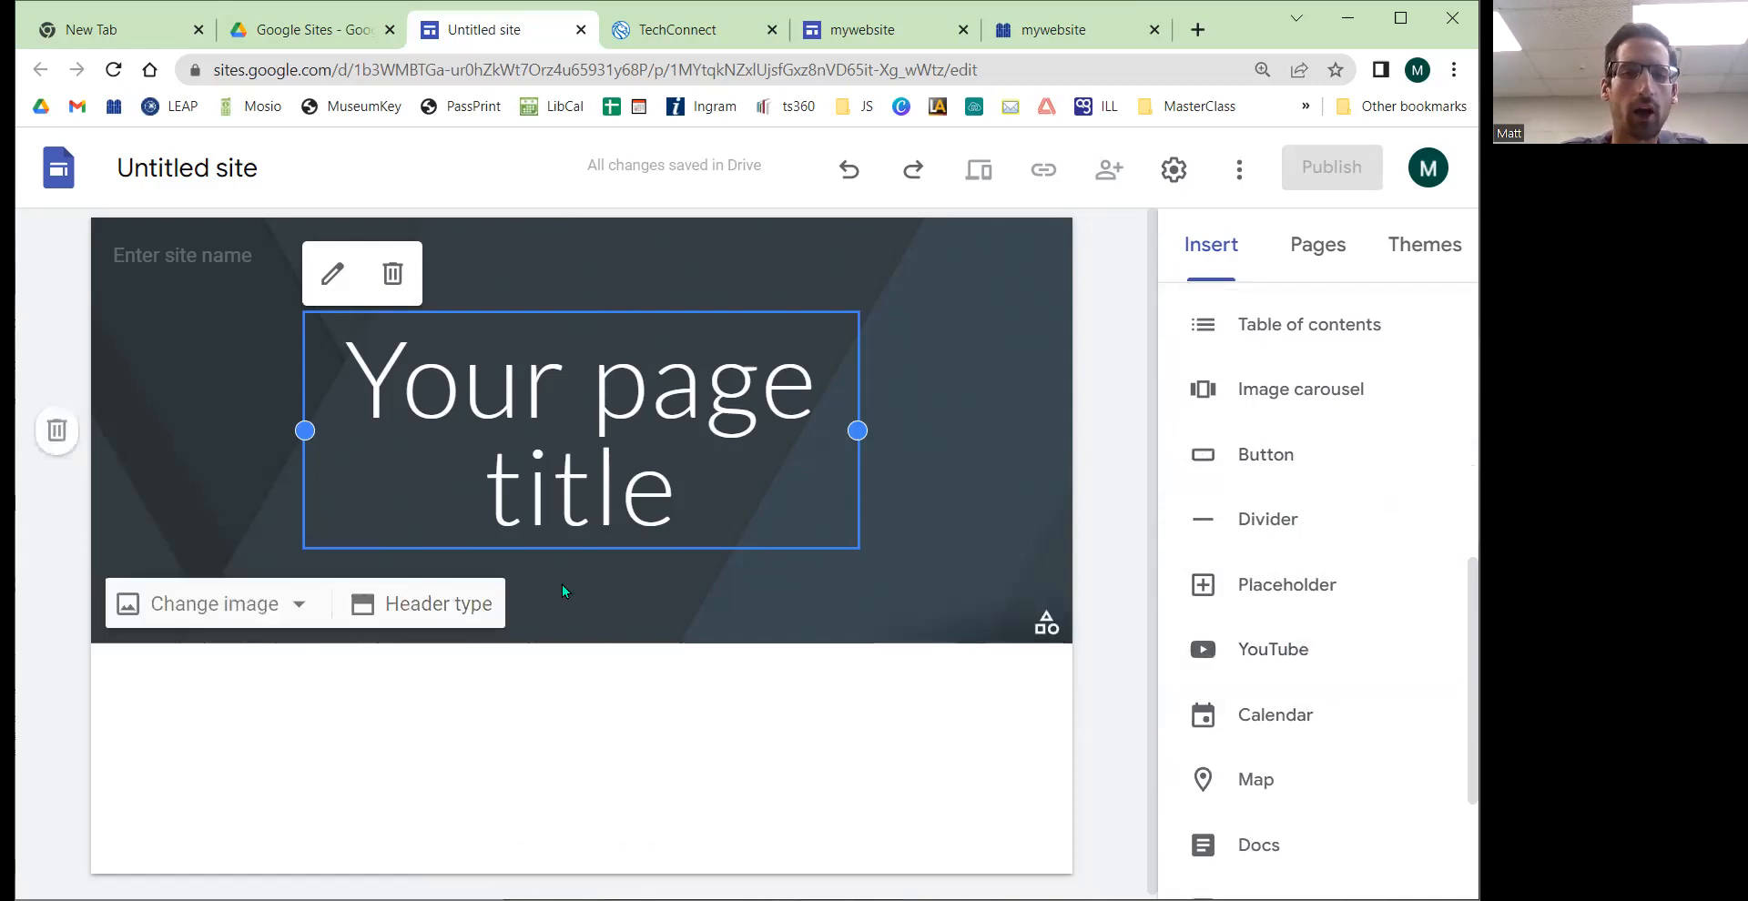
click(1336, 252)
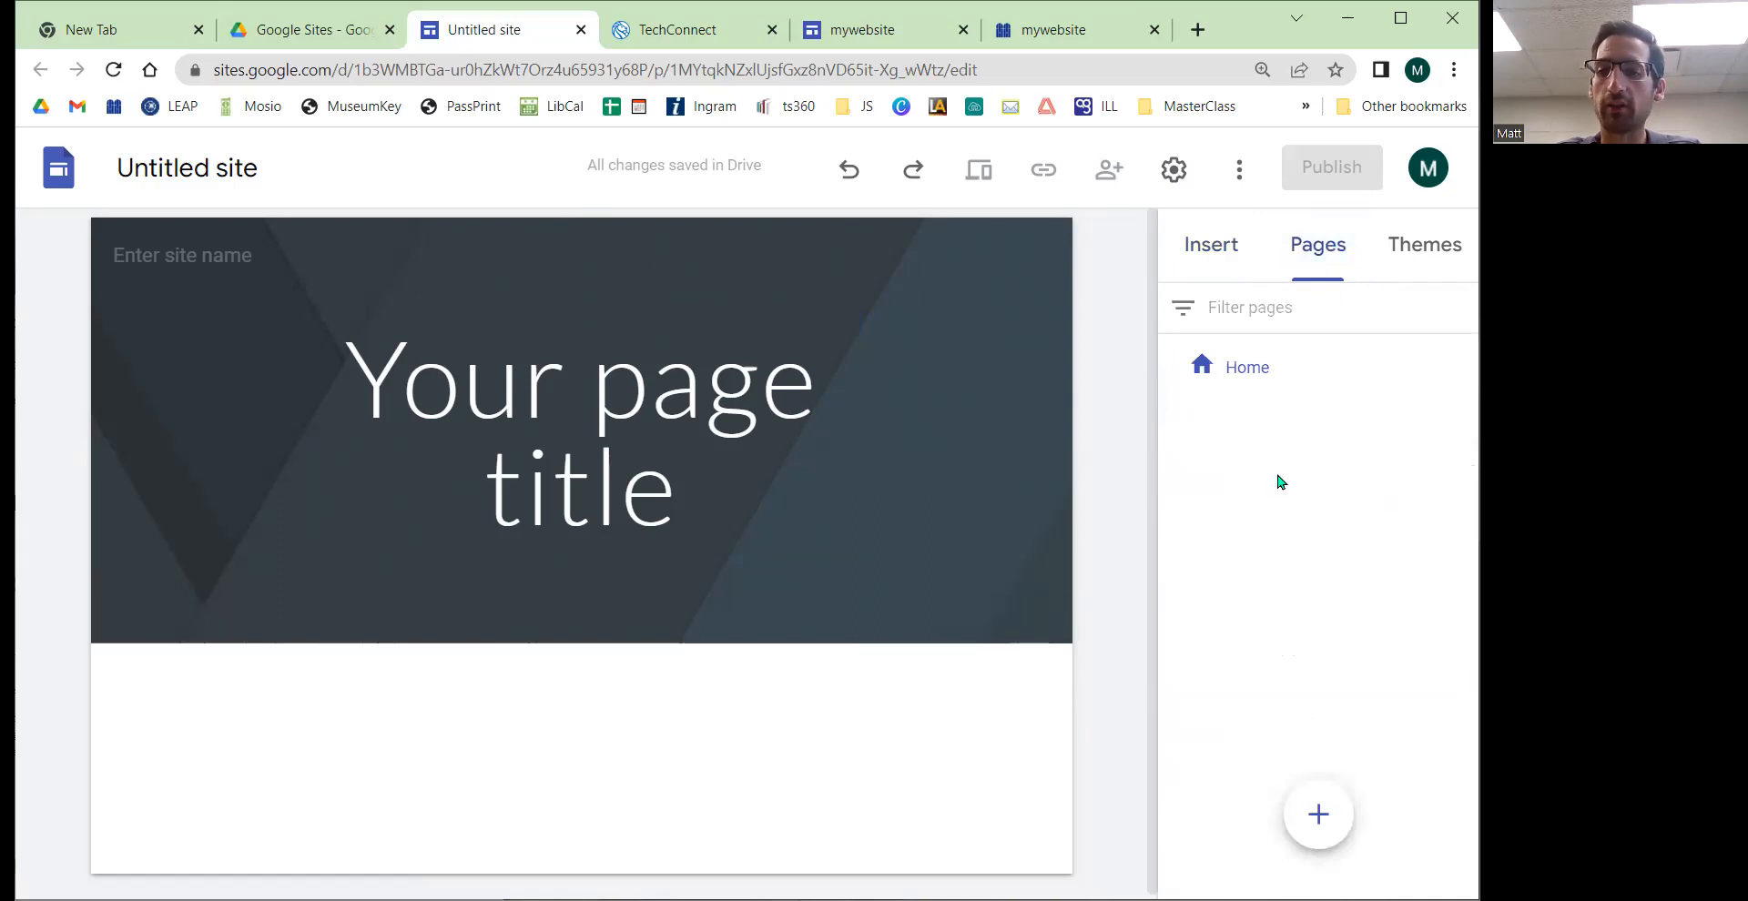
mouse_move(1298, 817)
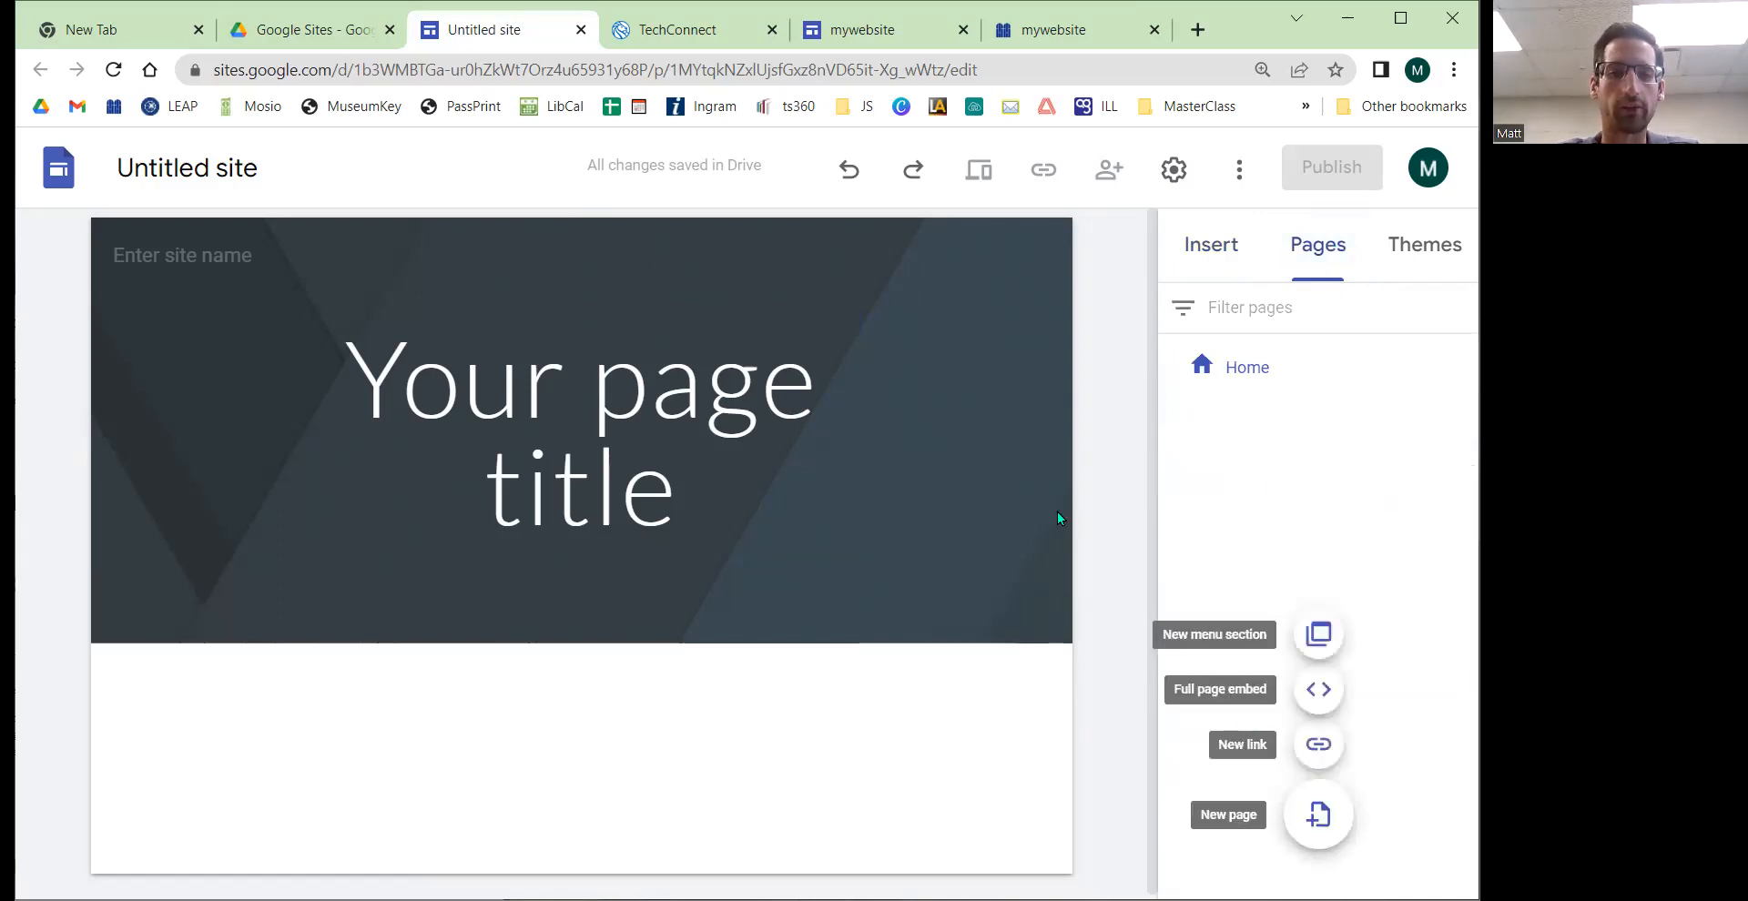
click(515, 581)
click(1308, 432)
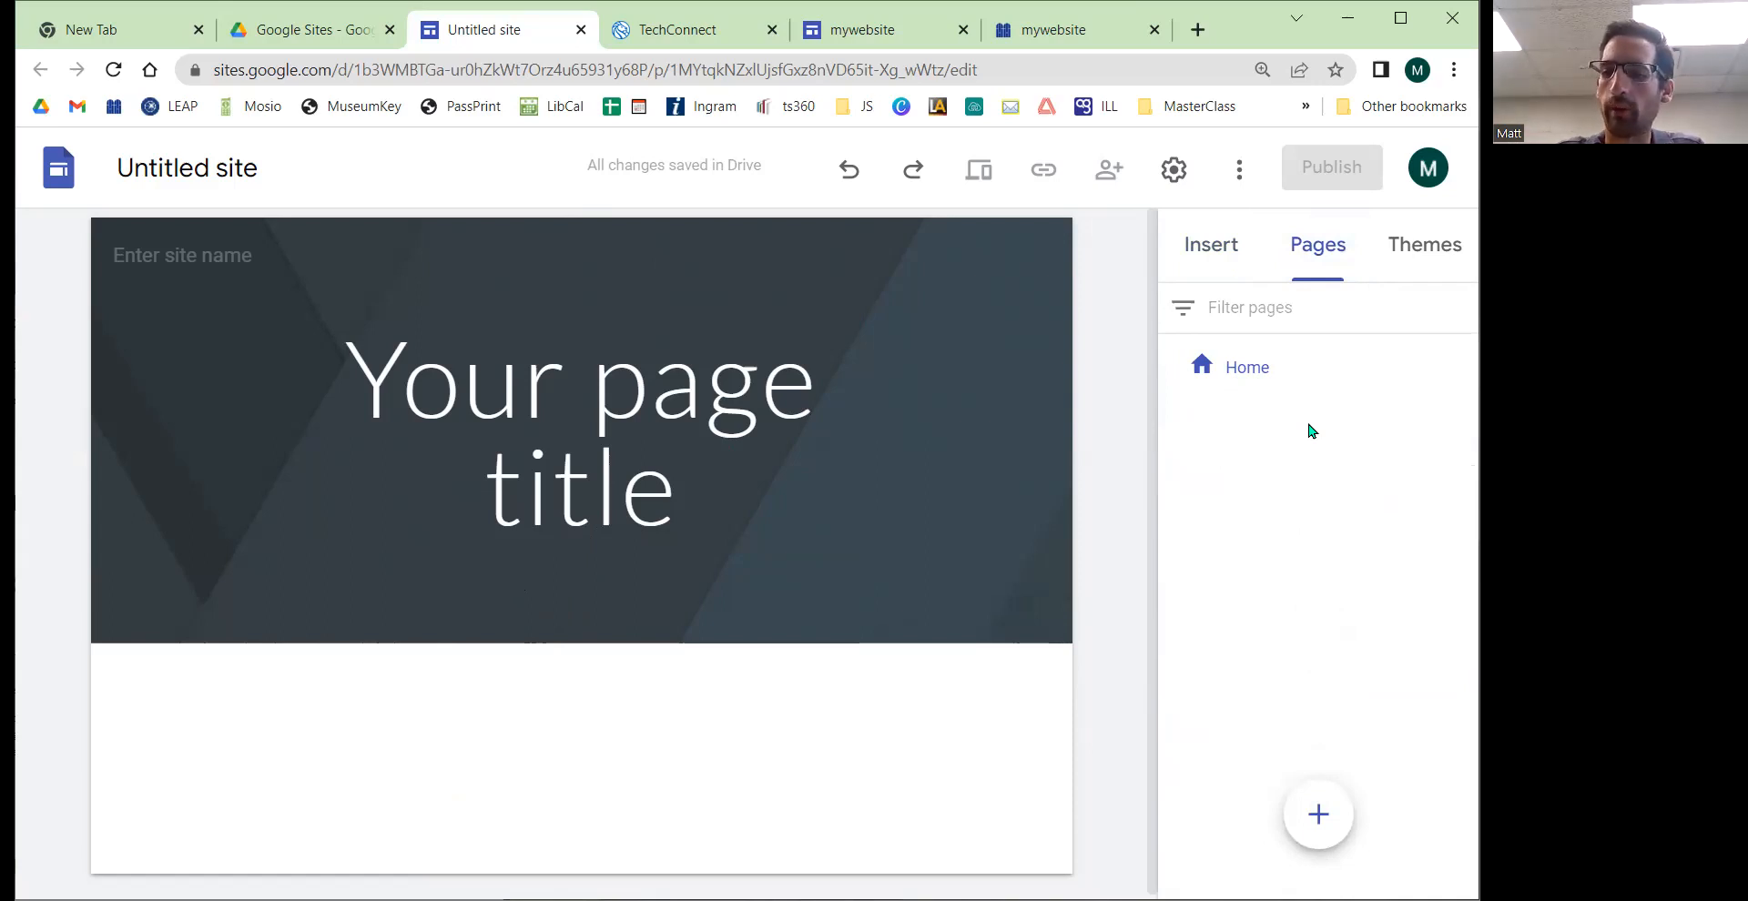
mouse_move(1306, 795)
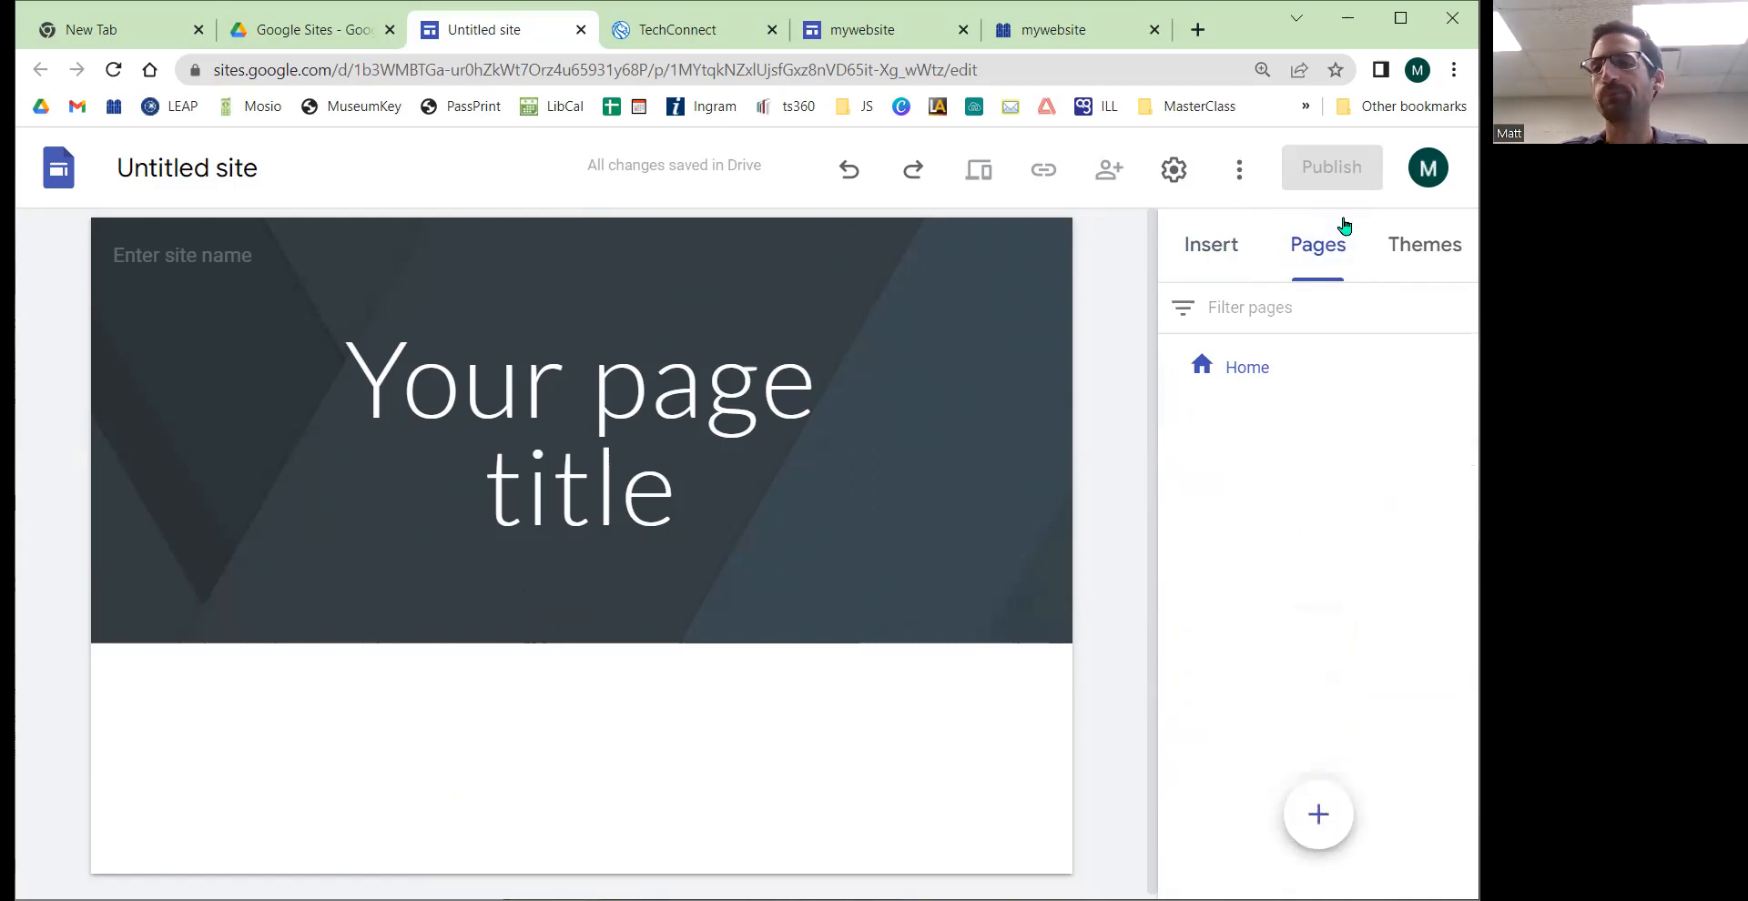
Step: Browse the Insert, Pages and Themes panels, scrolling through the available themes
click(1230, 260)
click(1317, 259)
click(1407, 261)
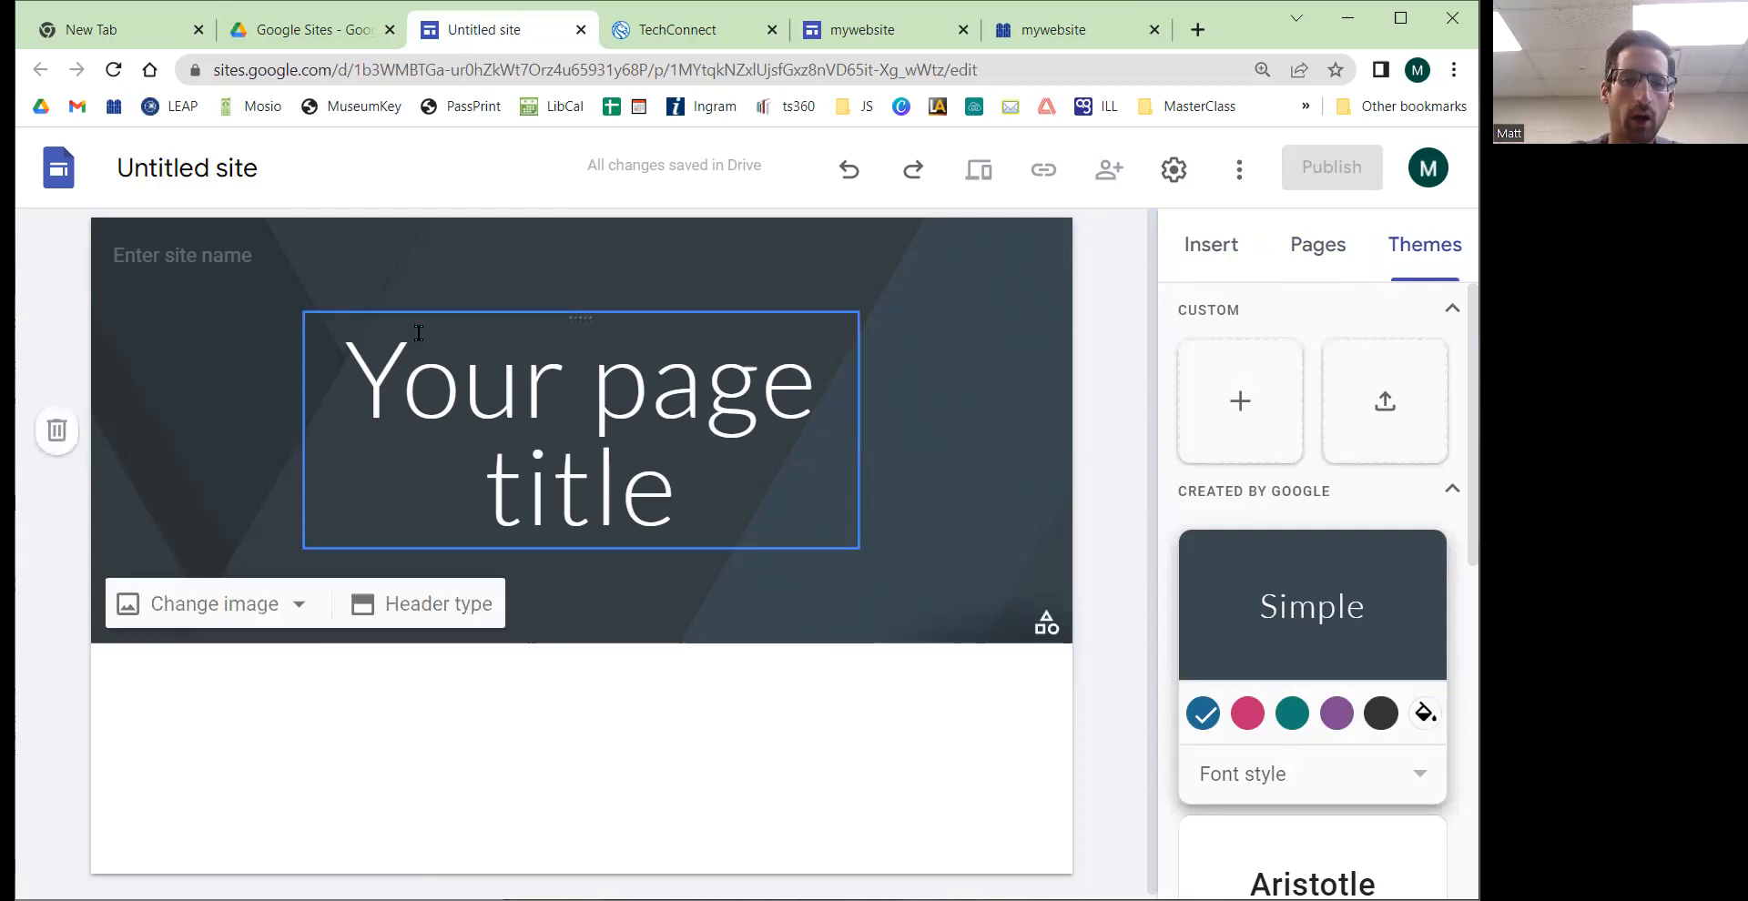
scroll(1320, 528, down, 5)
scroll(1316, 584, down, 2)
scroll(1313, 587, up, 6)
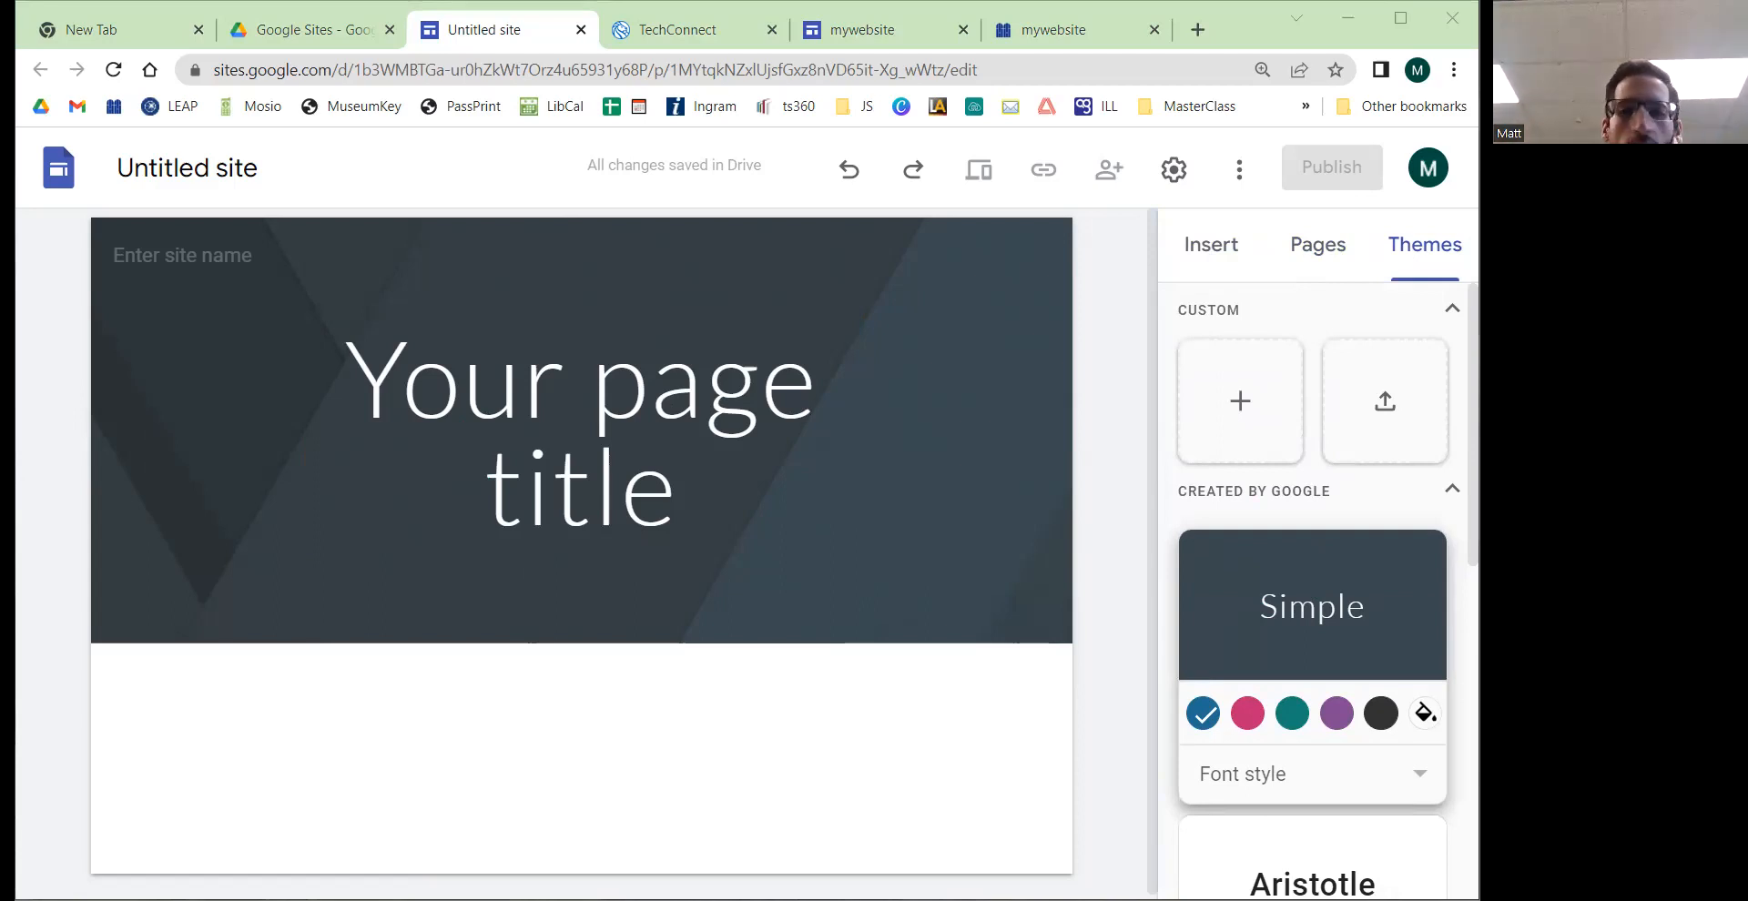
scroll(1198, 559, down, 3)
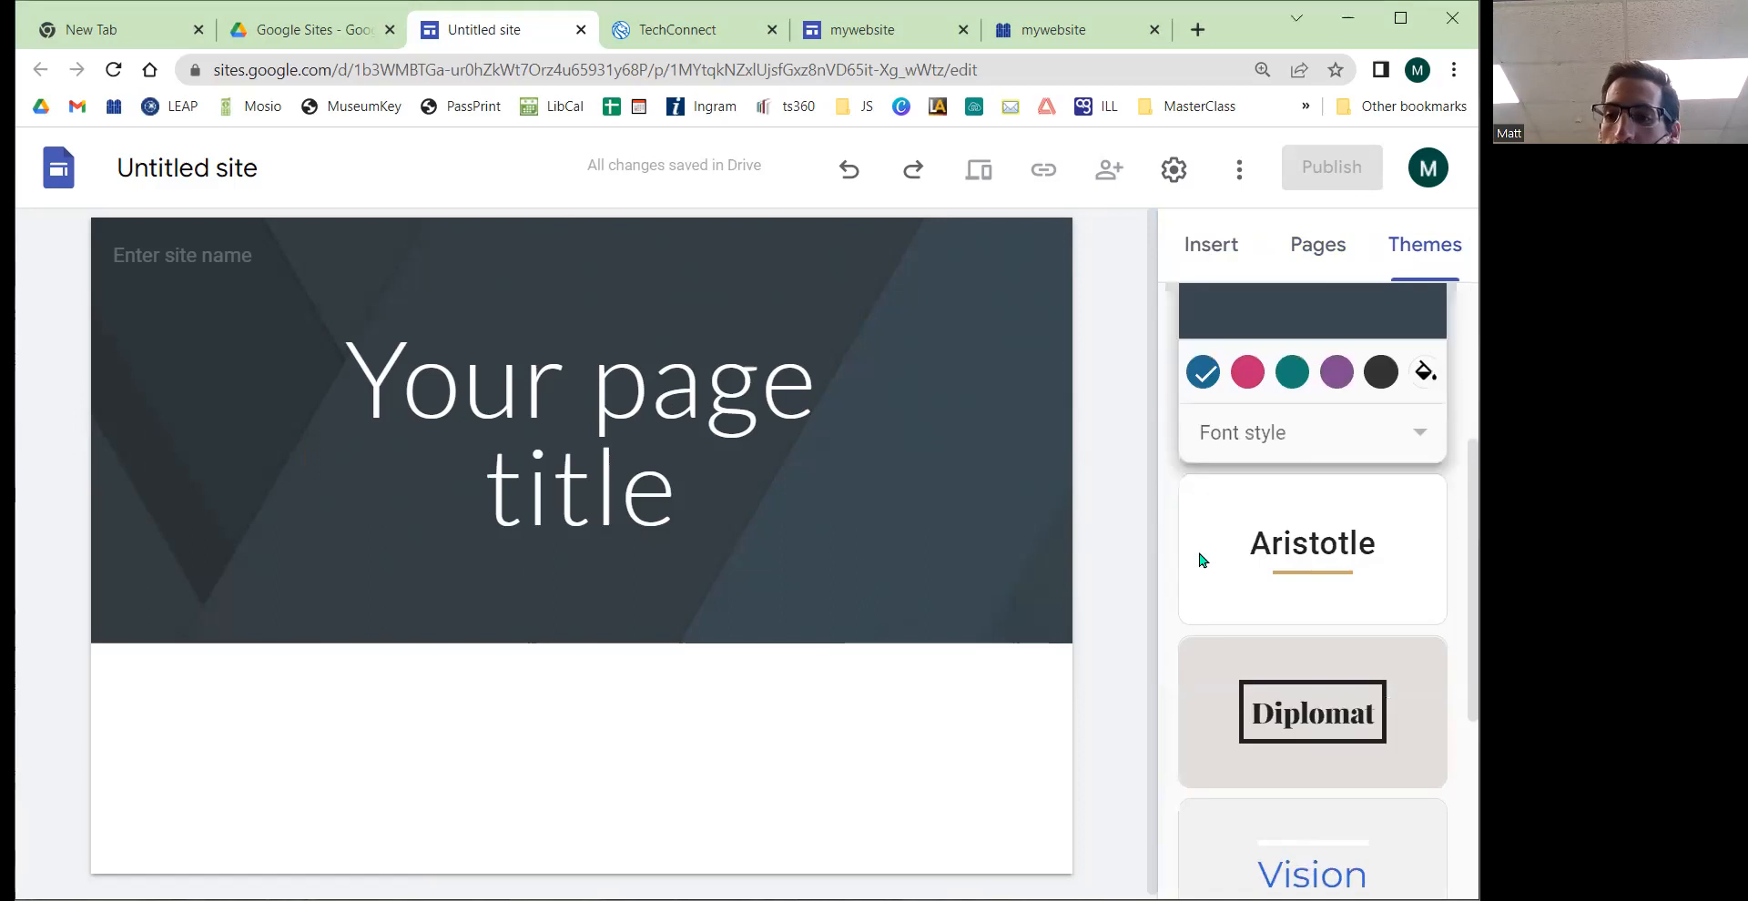
scroll(1265, 427, up, 3)
click(1317, 264)
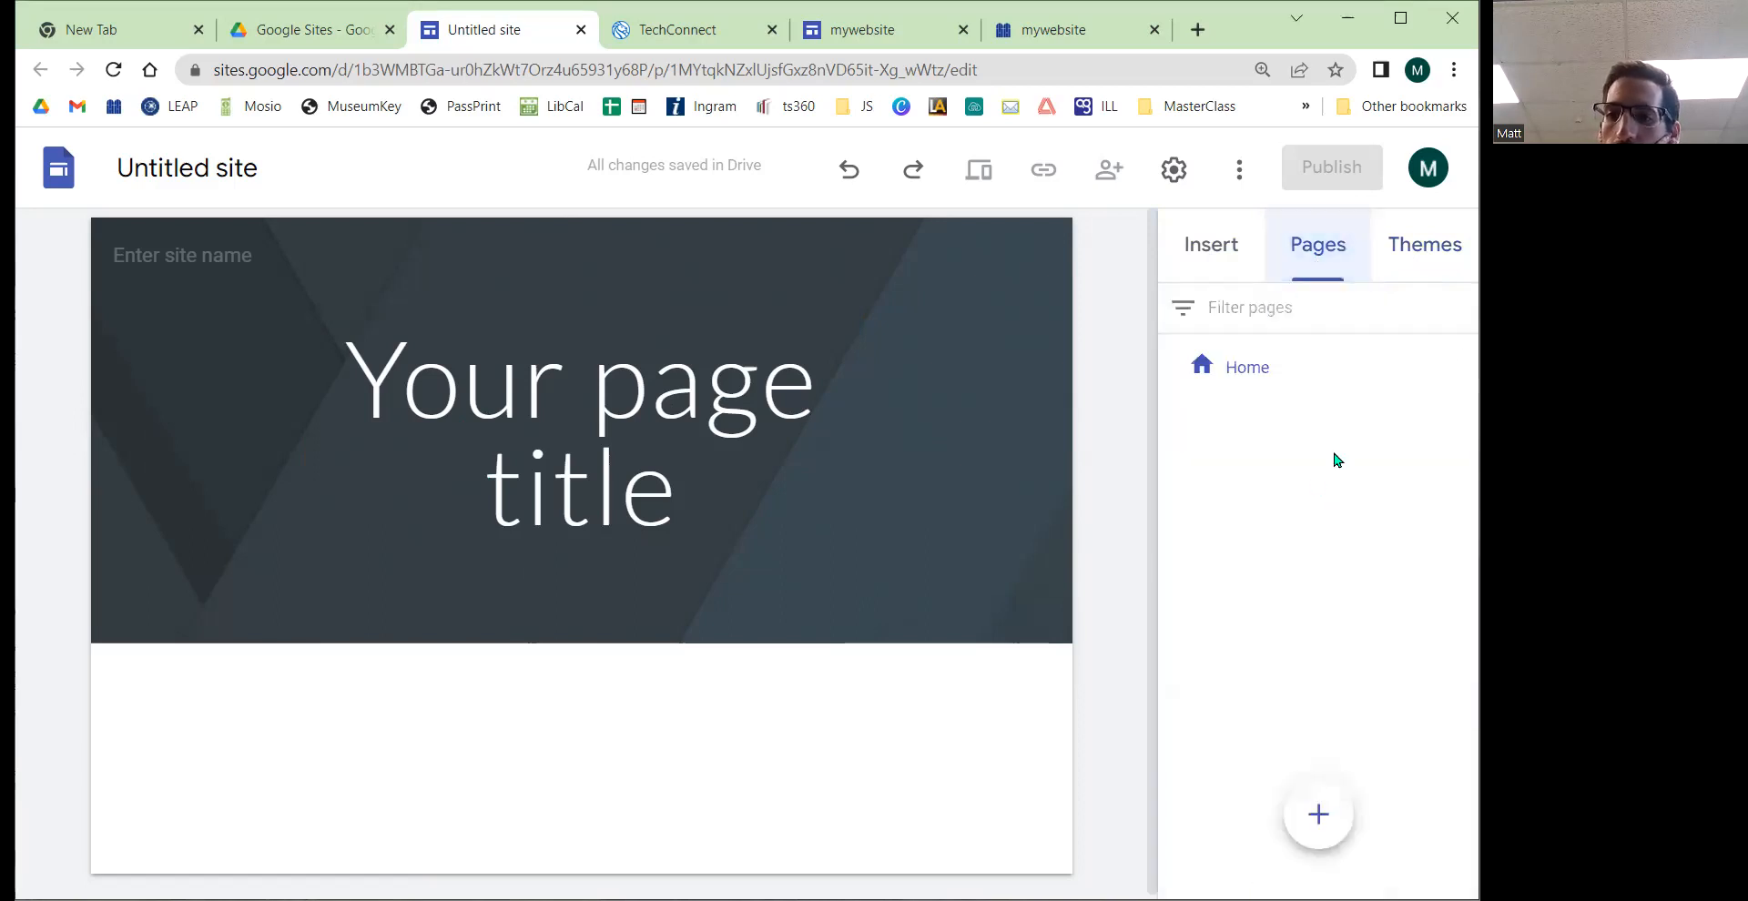
Step: Switch to the Insert panel and resize the page title text box narrower so the title wraps differently
click(1203, 259)
click(601, 401)
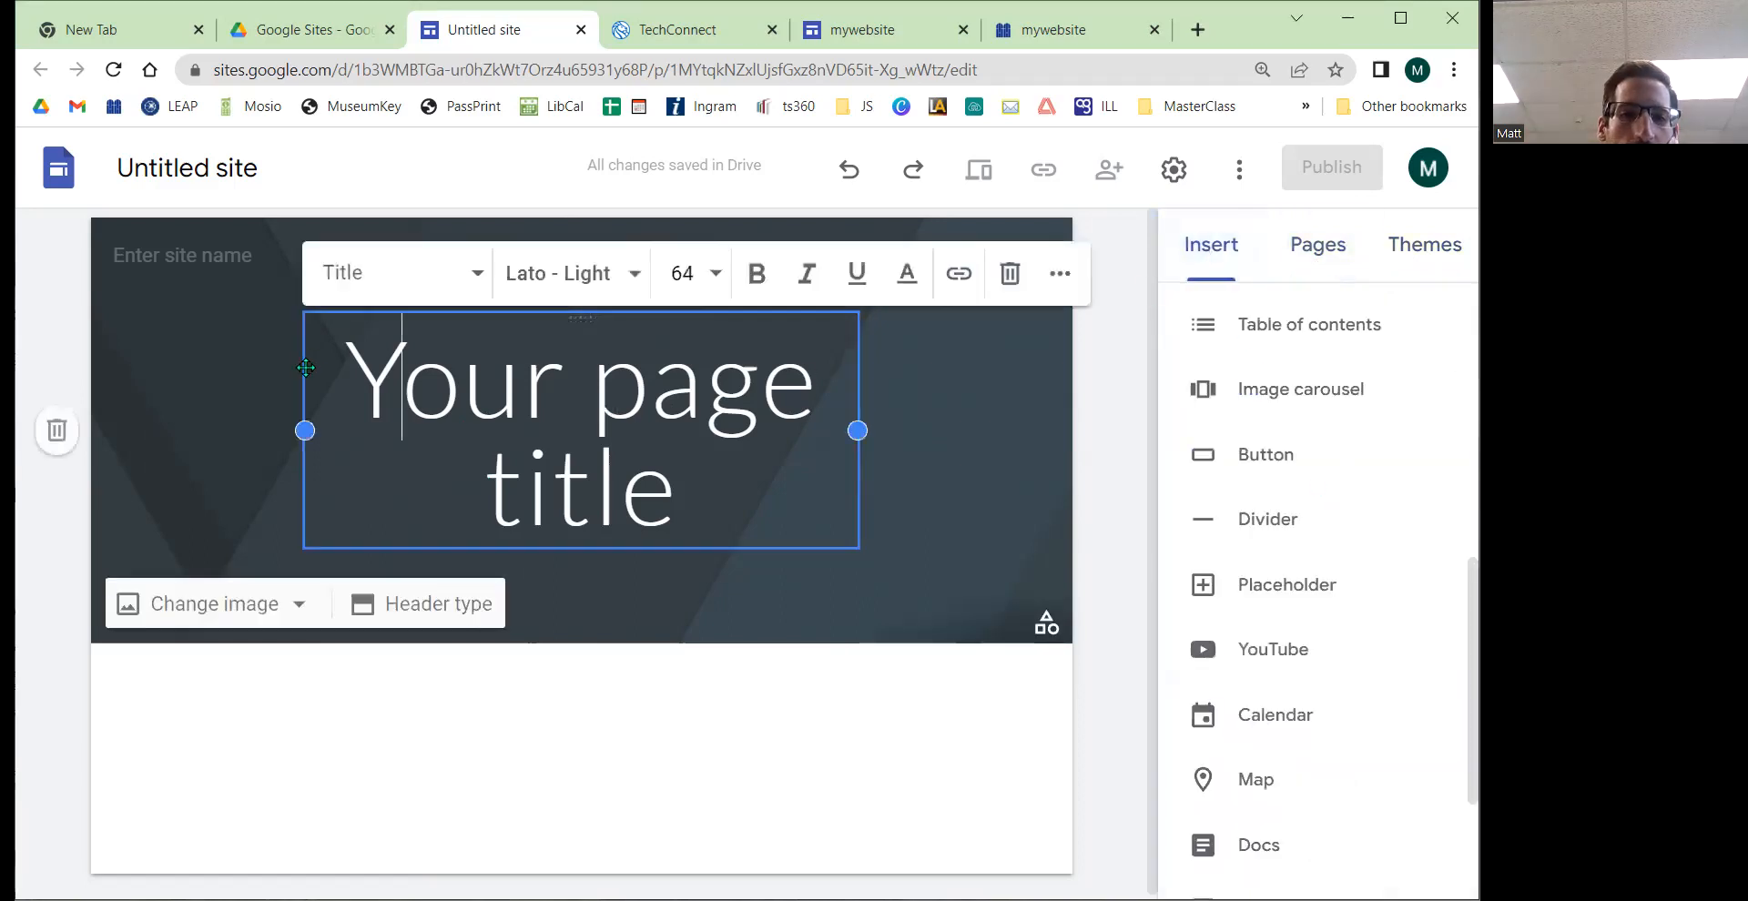
drag(295, 431, 569, 426)
click(553, 541)
drag(550, 543, 486, 546)
click(599, 572)
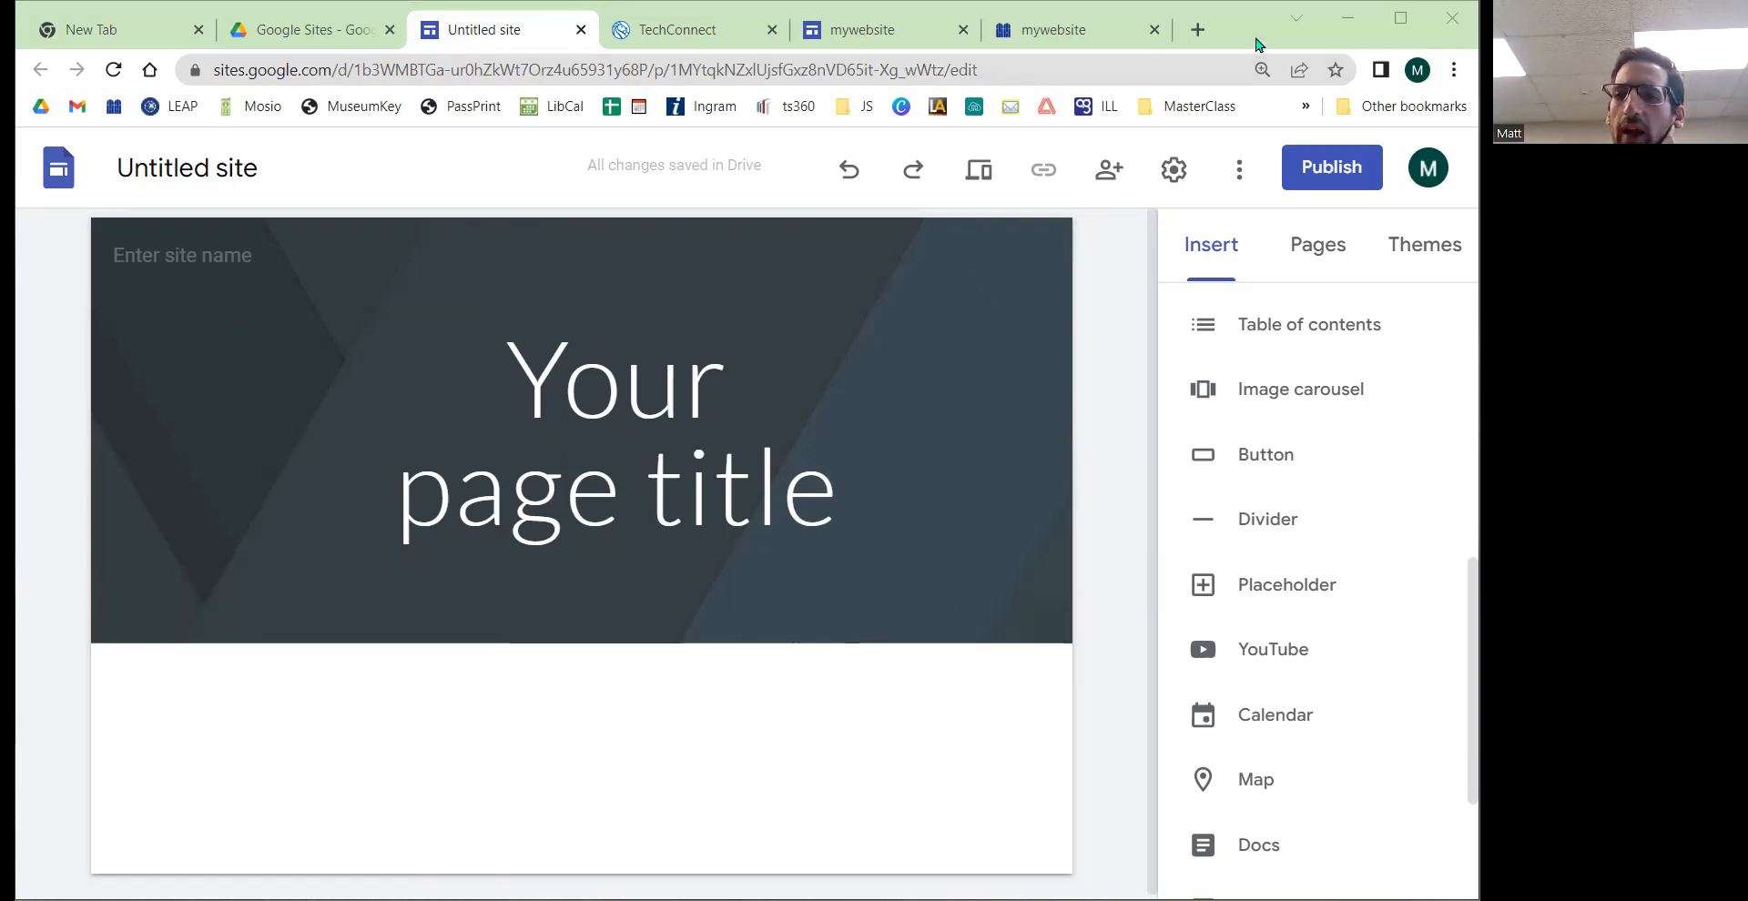
Step: Examine the editor's web address, highlighting its sites.google.com portion
scroll(1319, 555, down, 3)
scroll(1347, 729, up, 7)
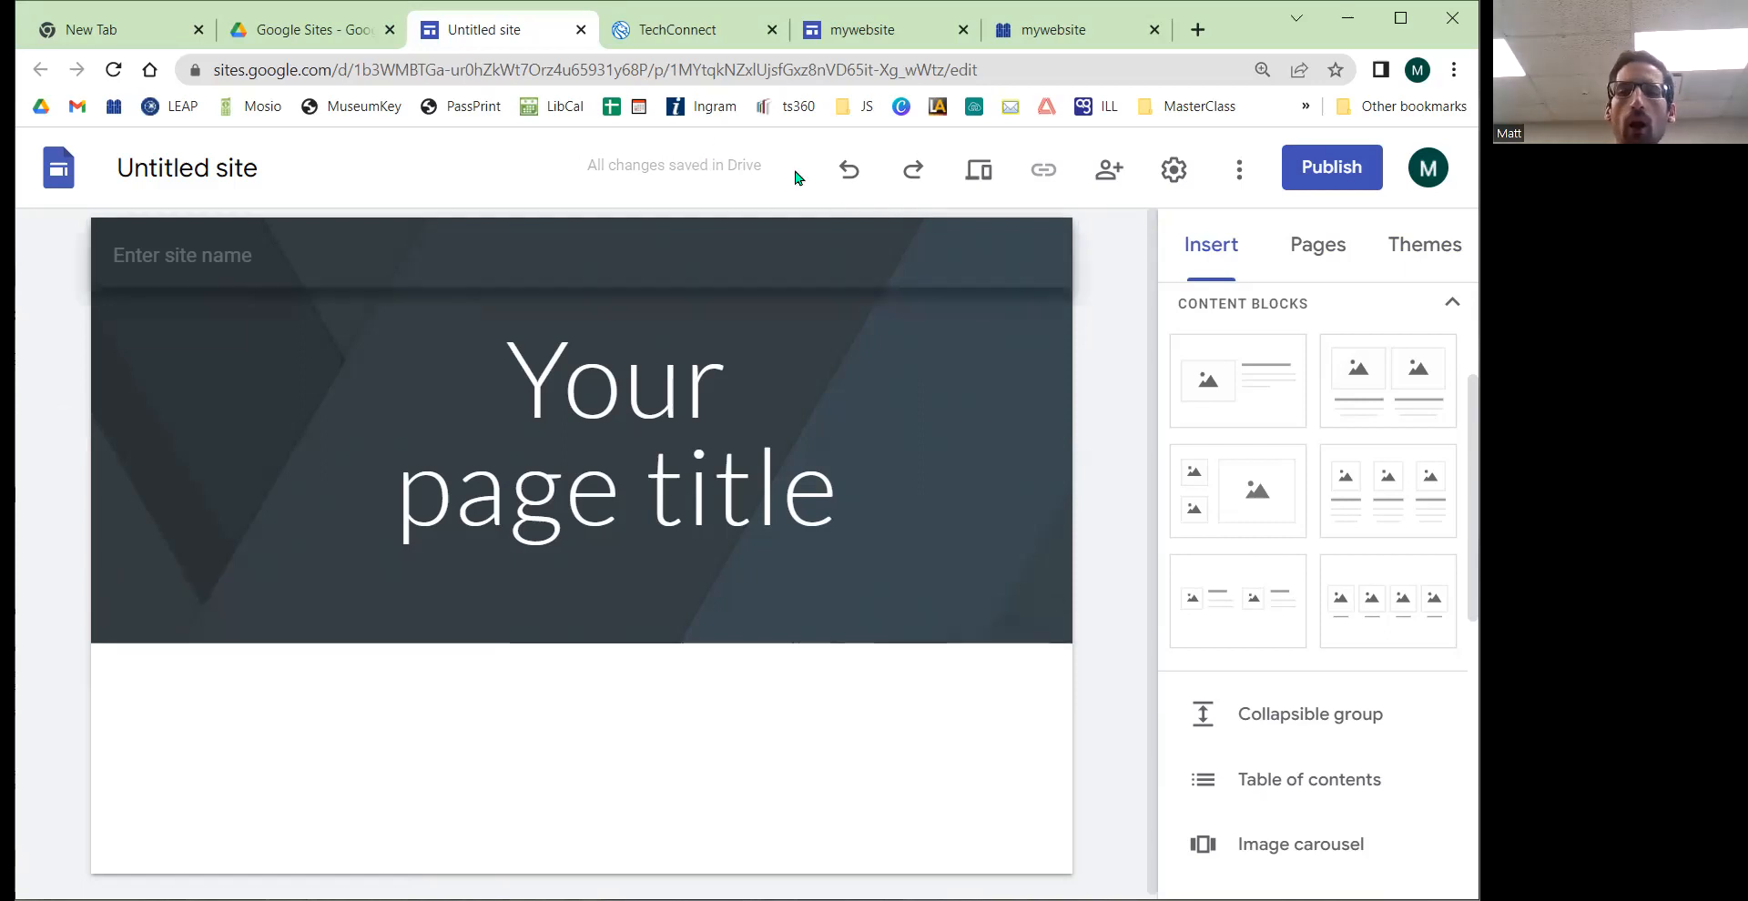
click(603, 70)
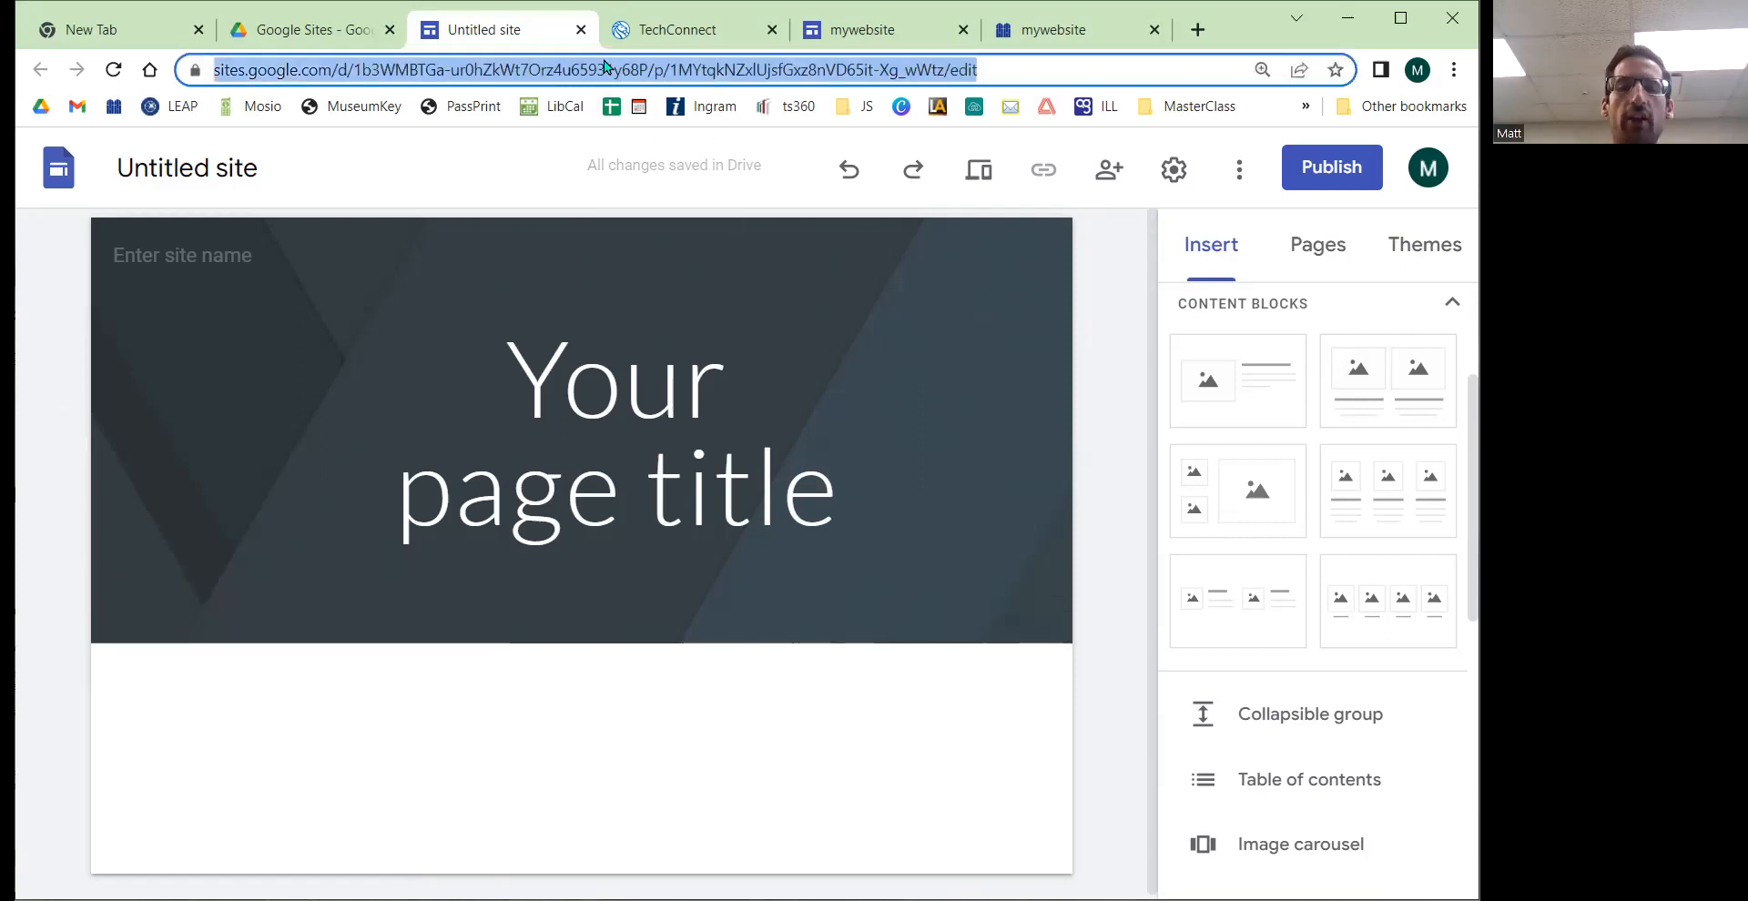
click(497, 80)
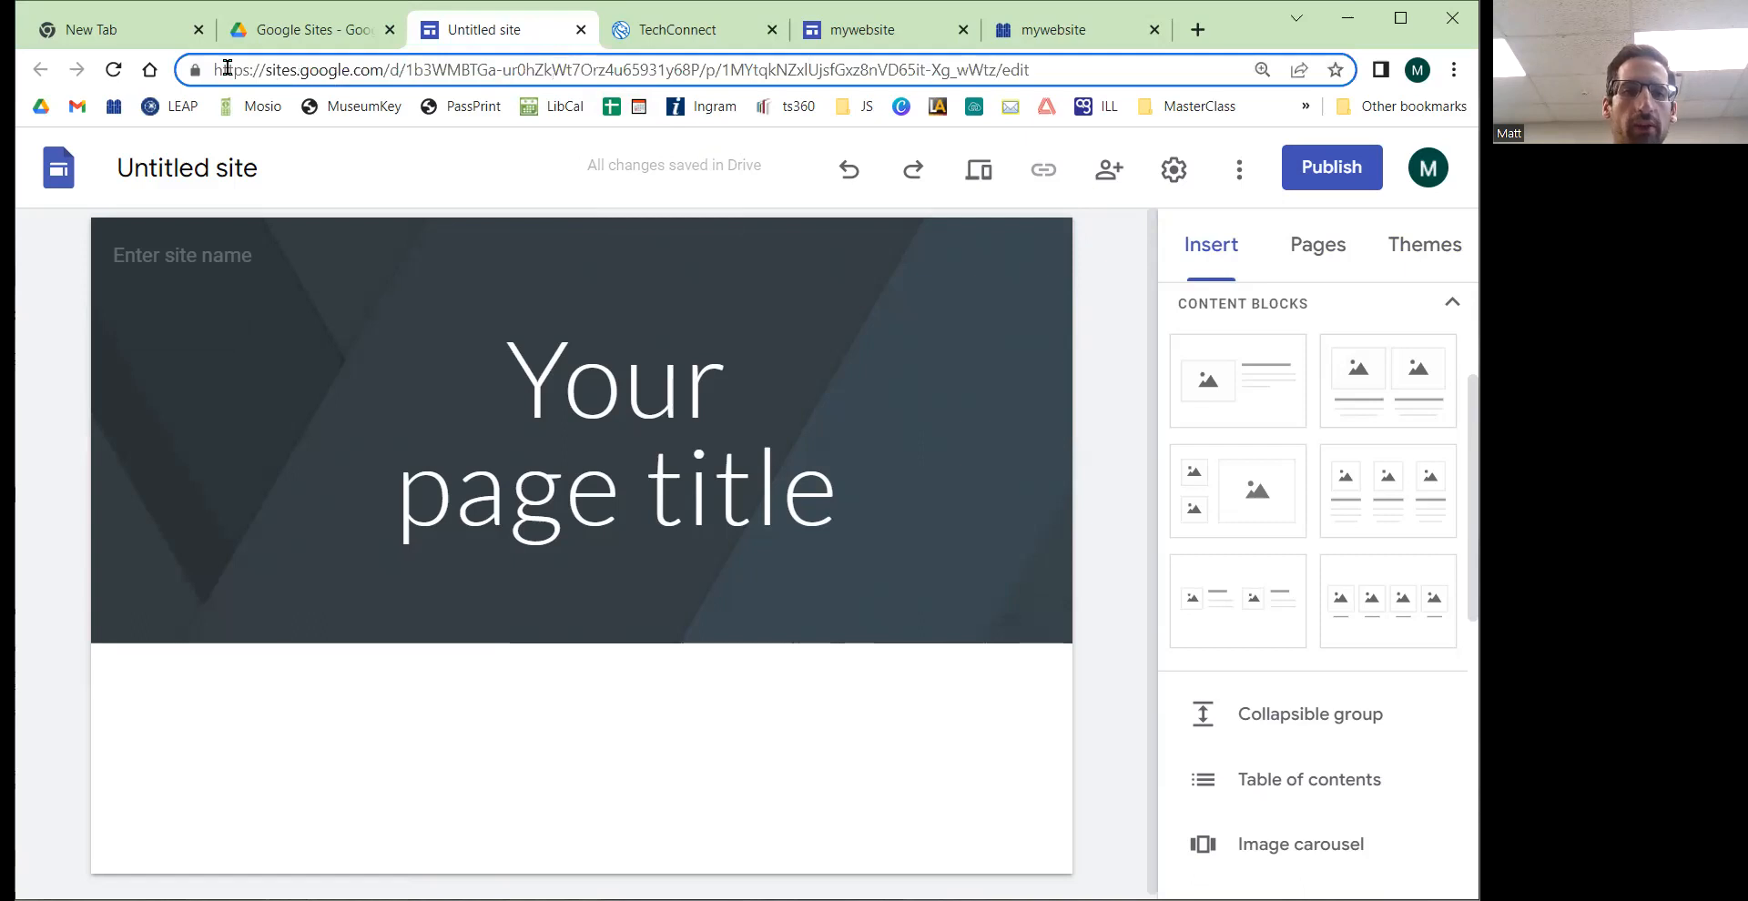
drag(216, 68, 392, 70)
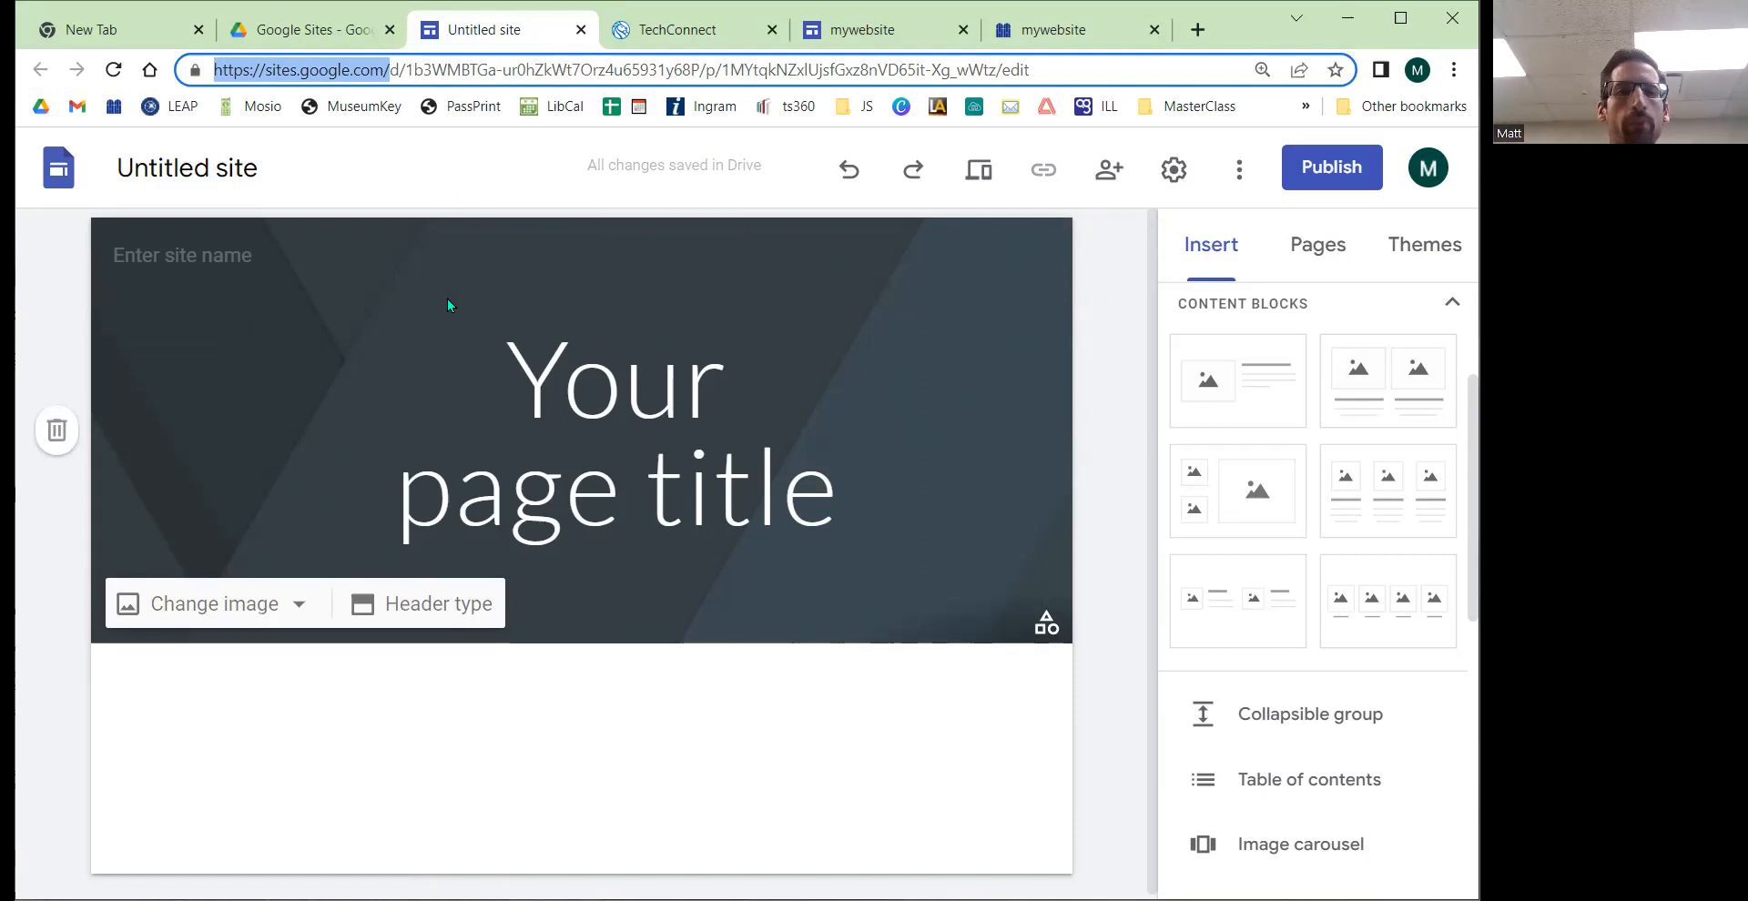
click(447, 61)
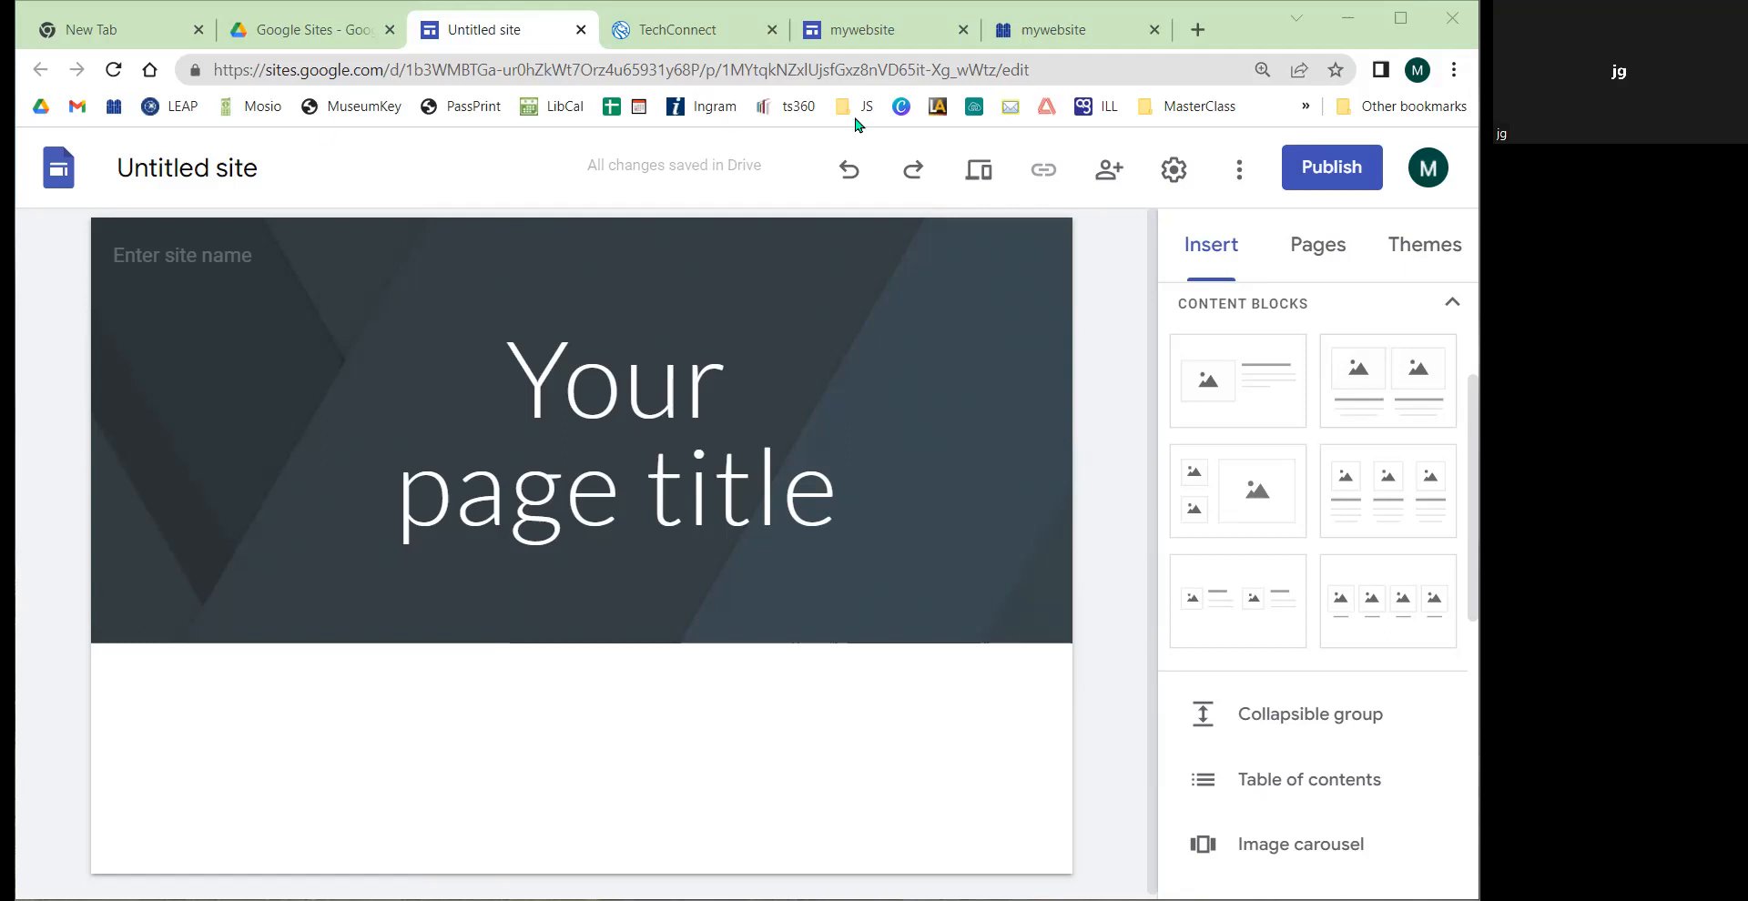
Step: Switch to the TechConnect tab and scroll through its home page
click(1263, 30)
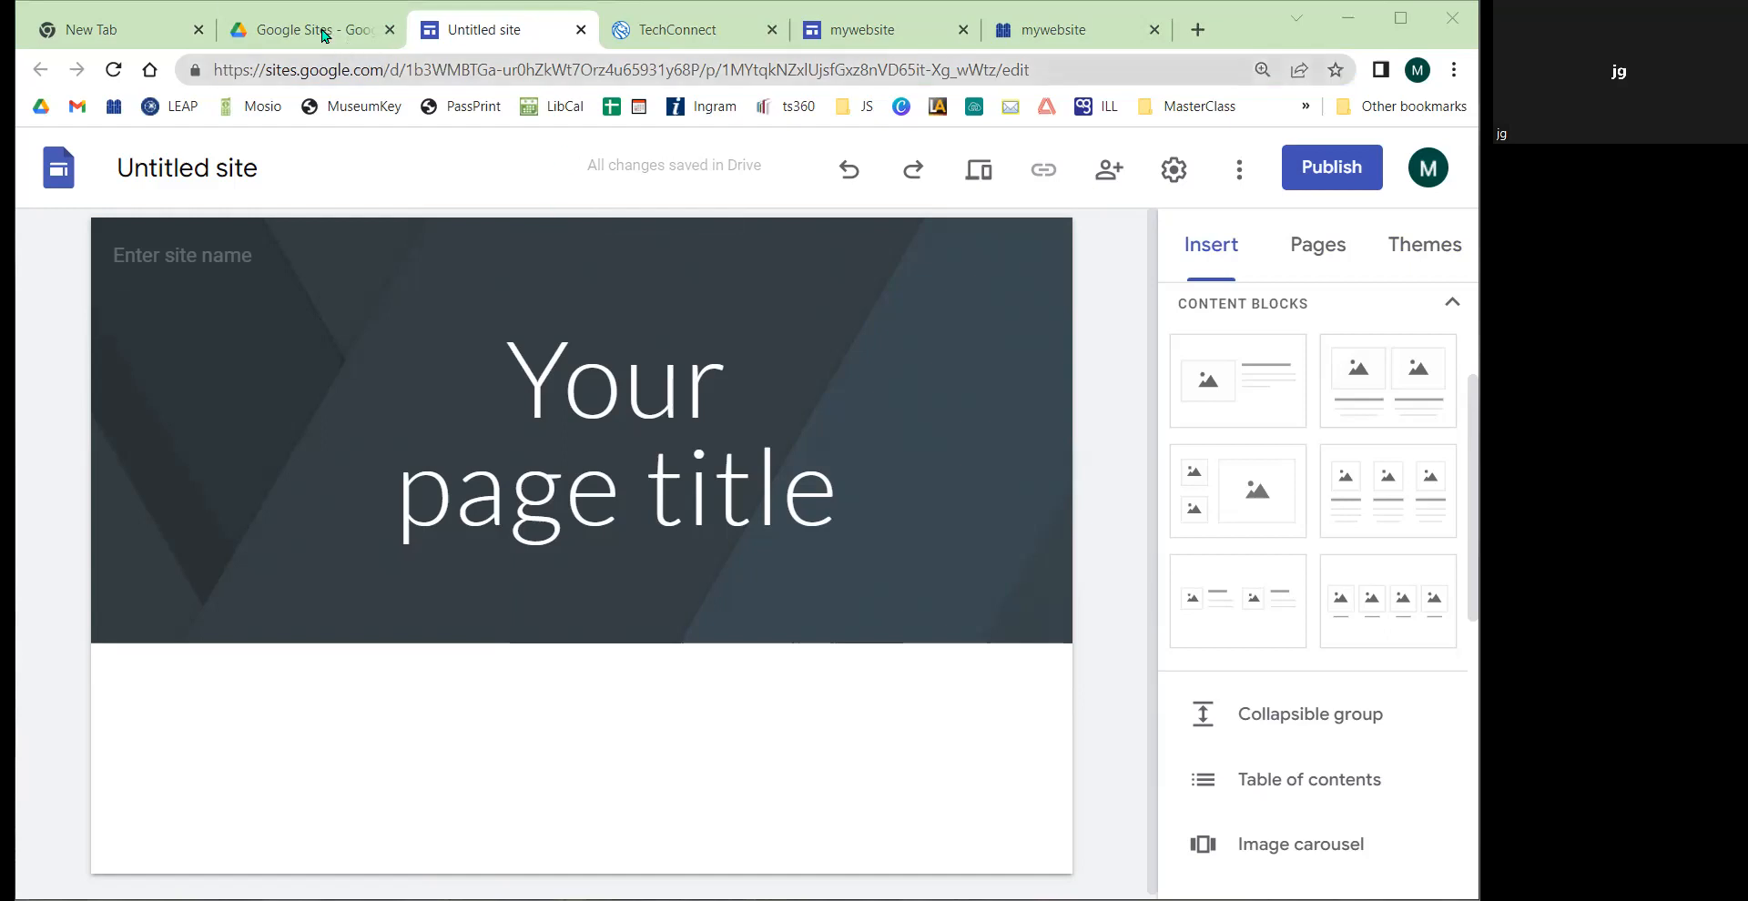
click(473, 42)
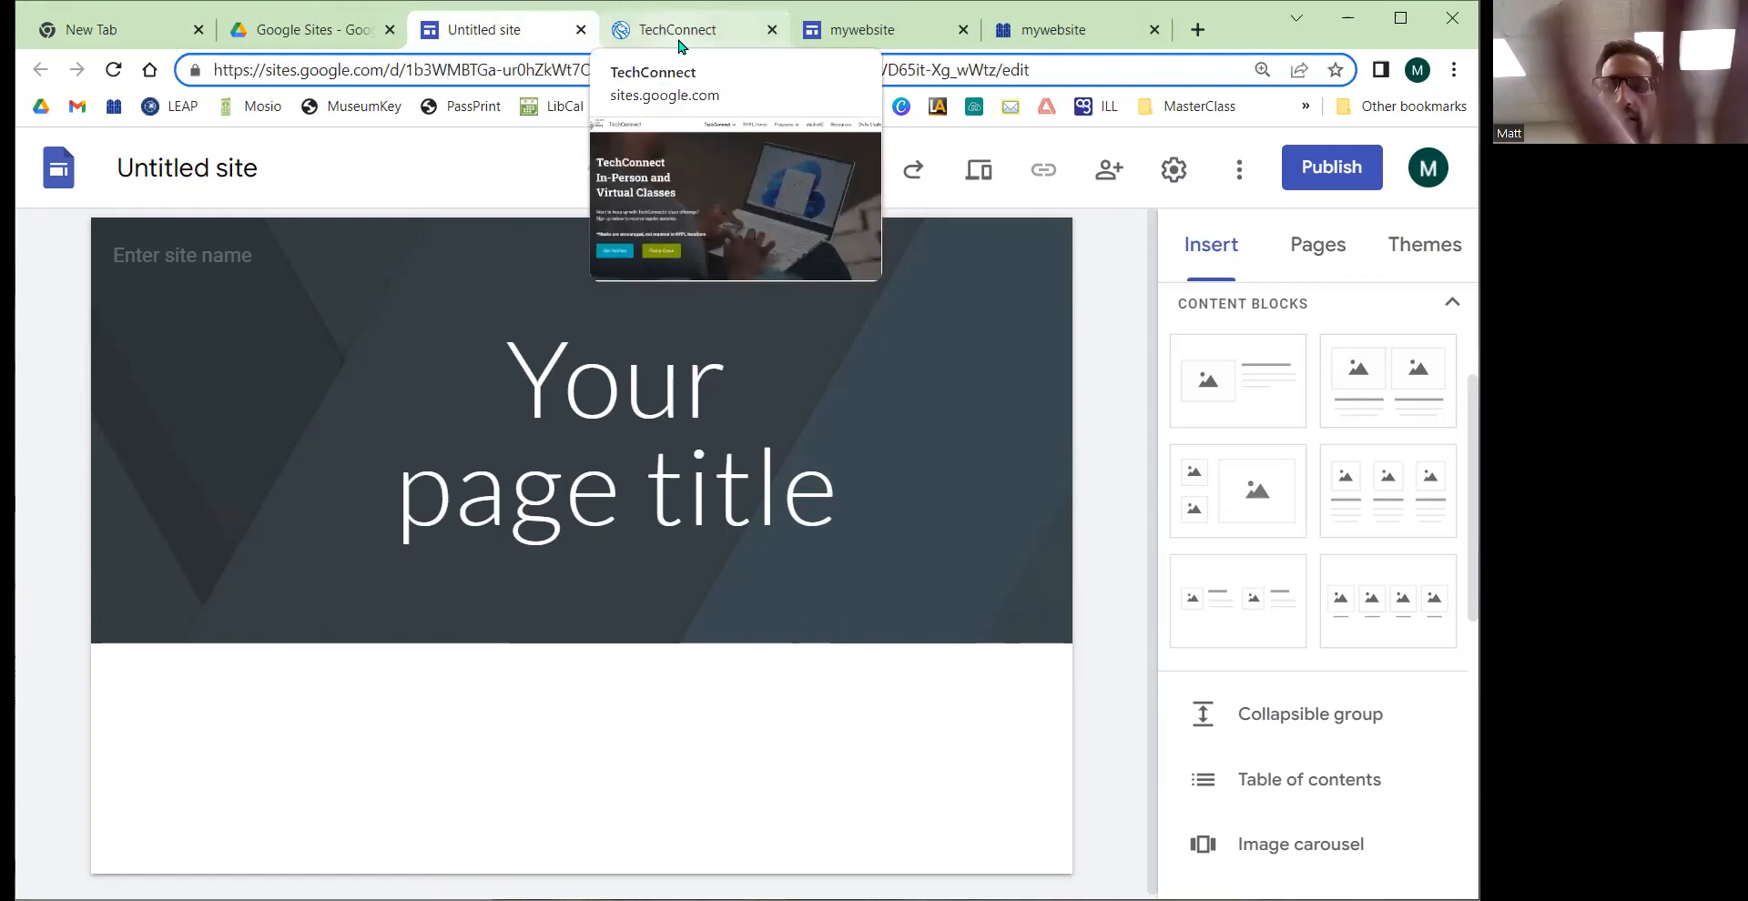
click(678, 37)
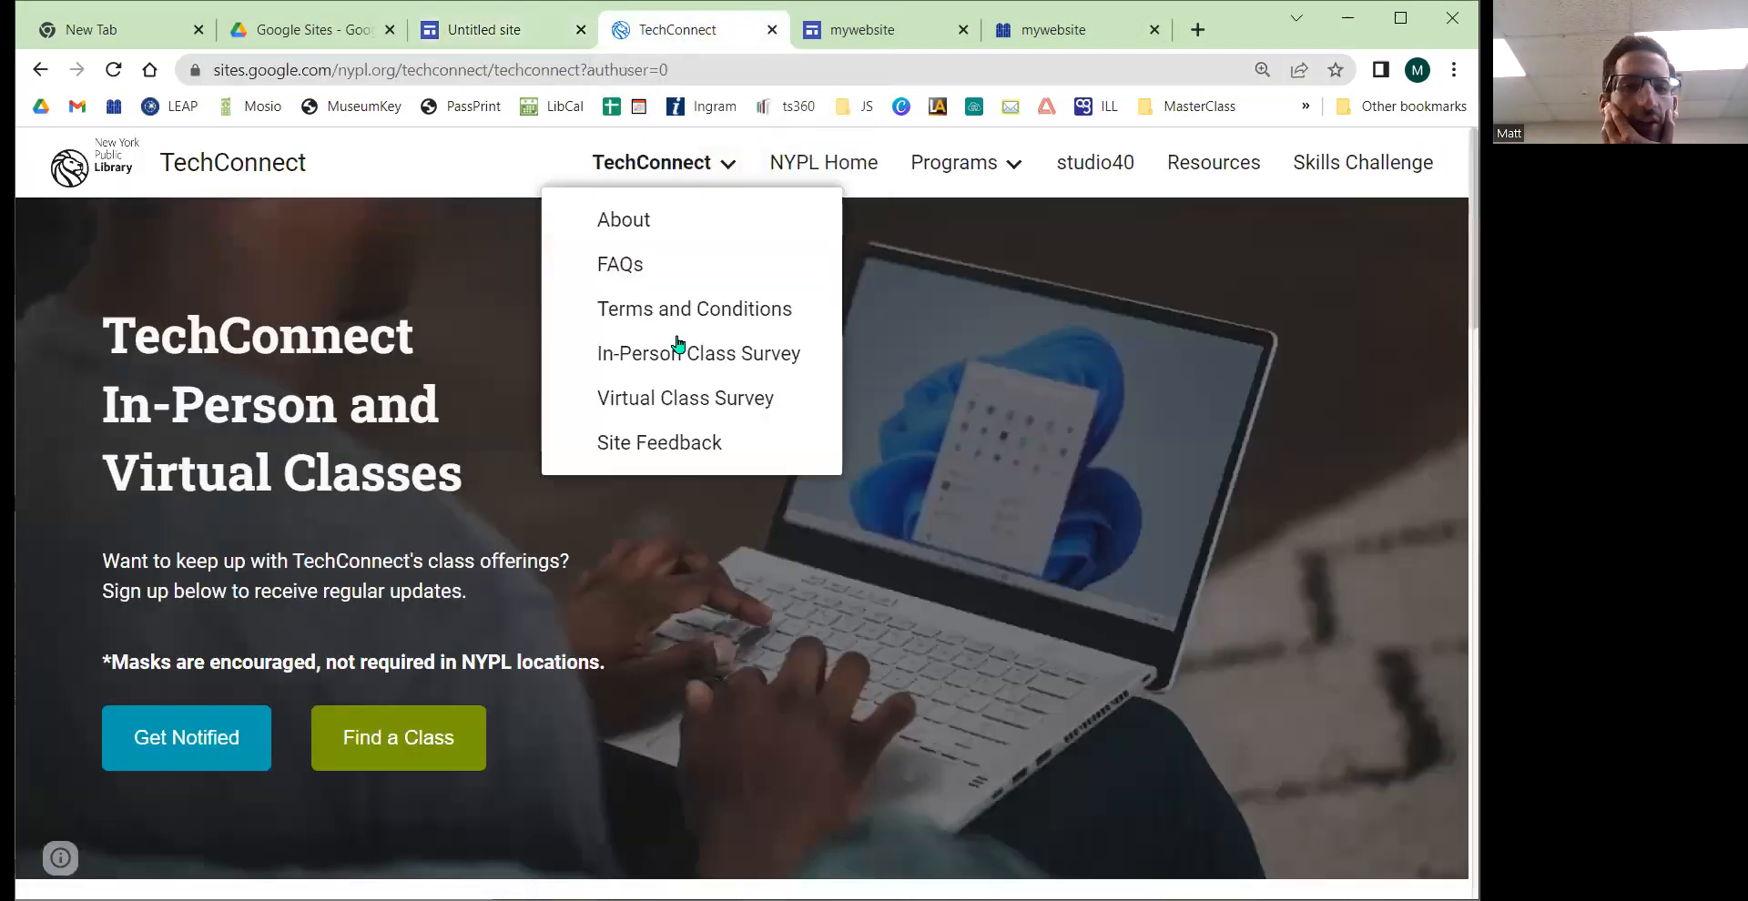
scroll(665, 463, down, 5)
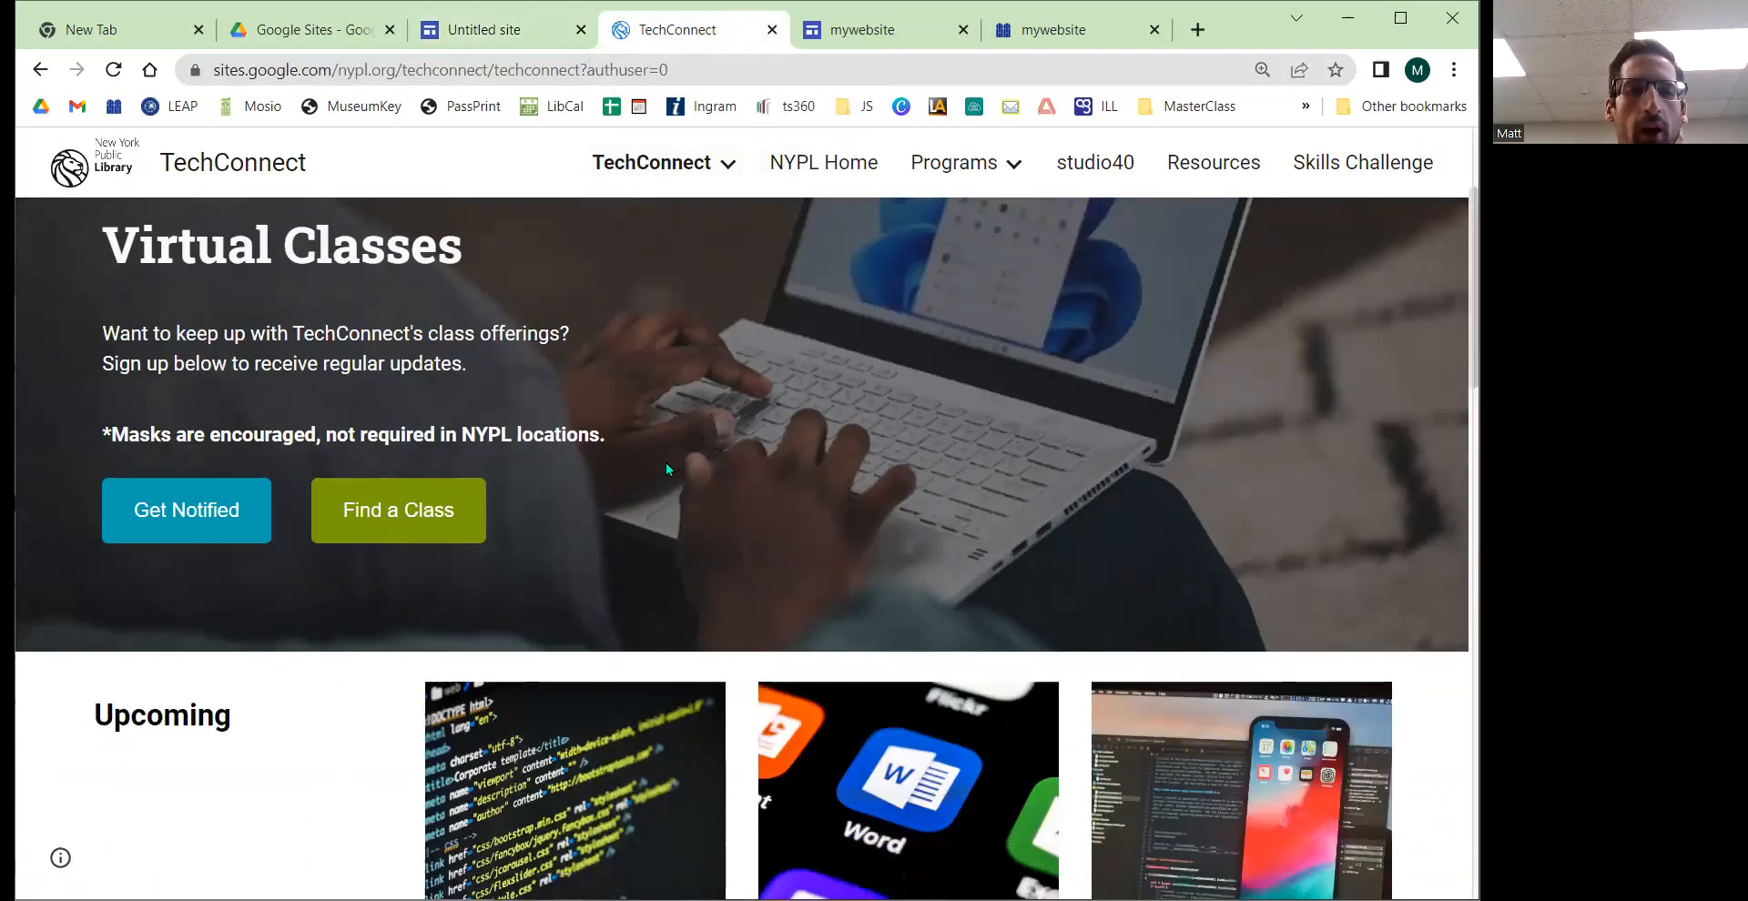
scroll(664, 472, down, 1)
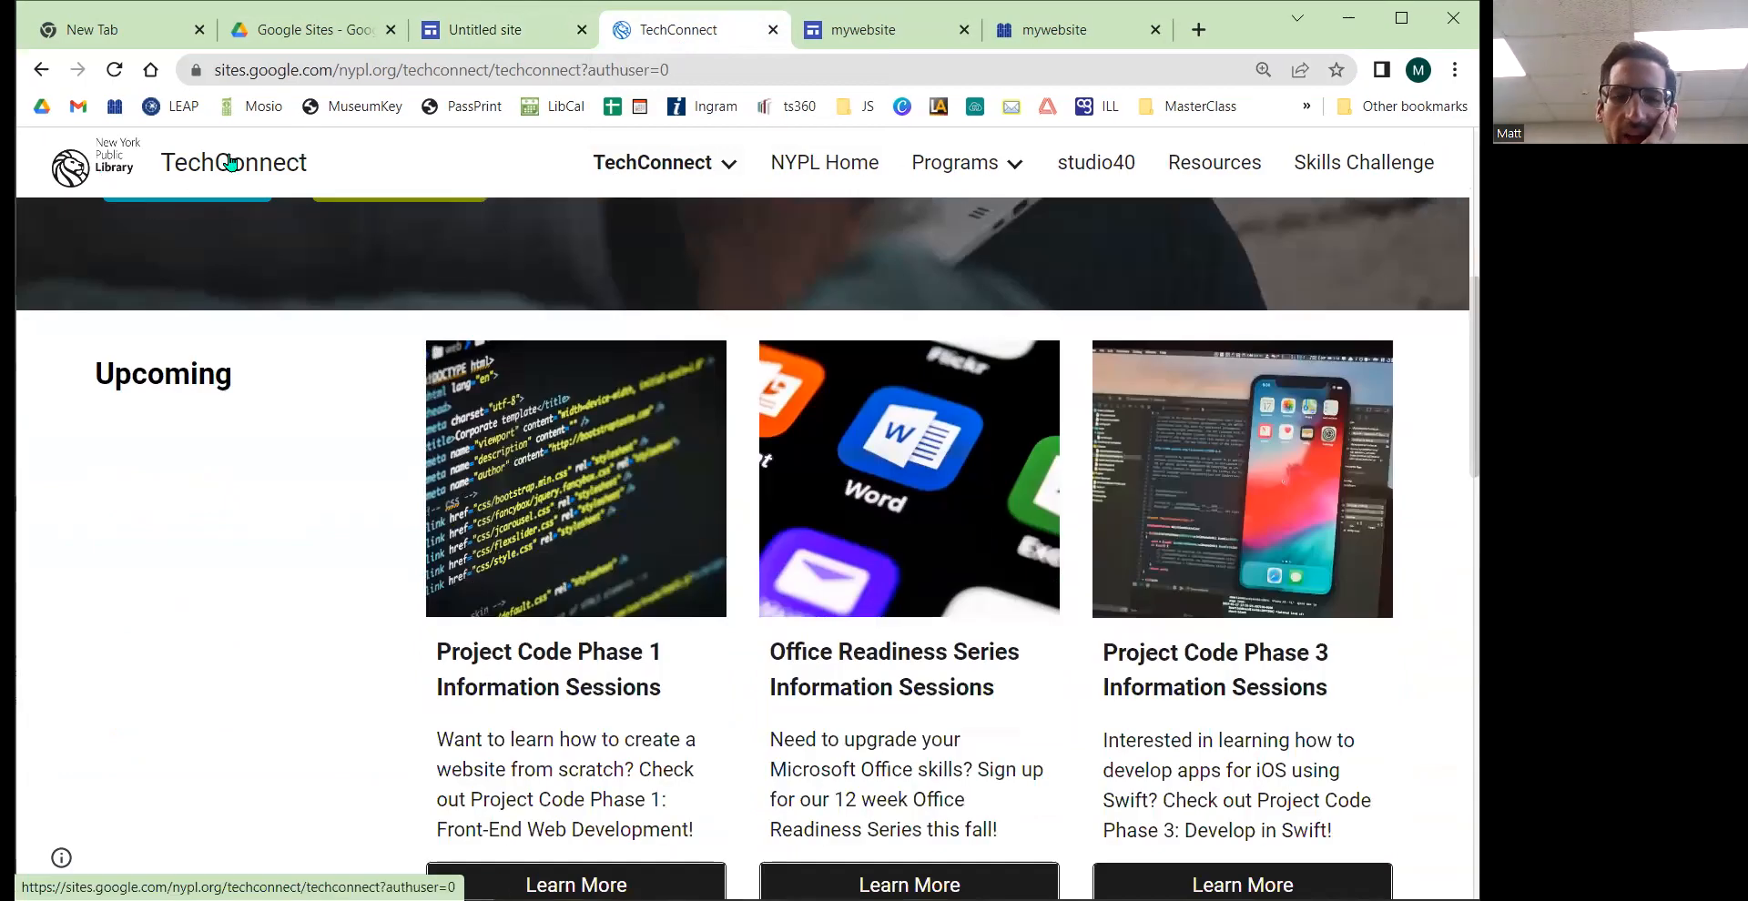
scroll(630, 441, down, 15)
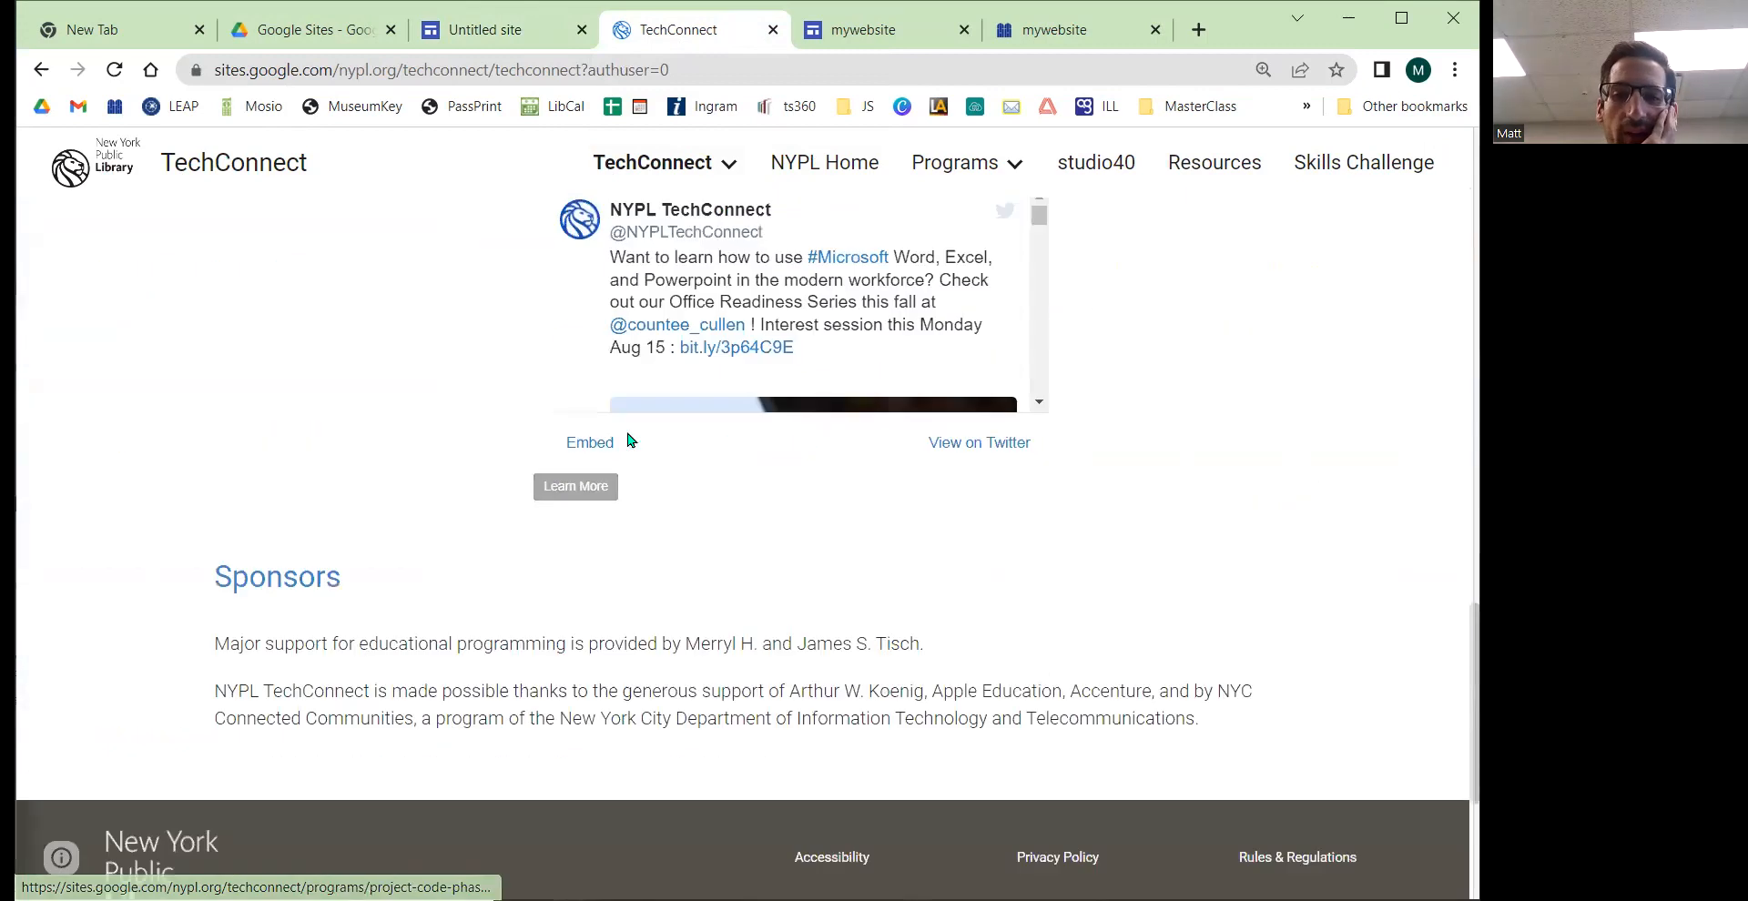
scroll(532, 514, up, 7)
scroll(526, 520, down, 2)
scroll(526, 521, up, 3)
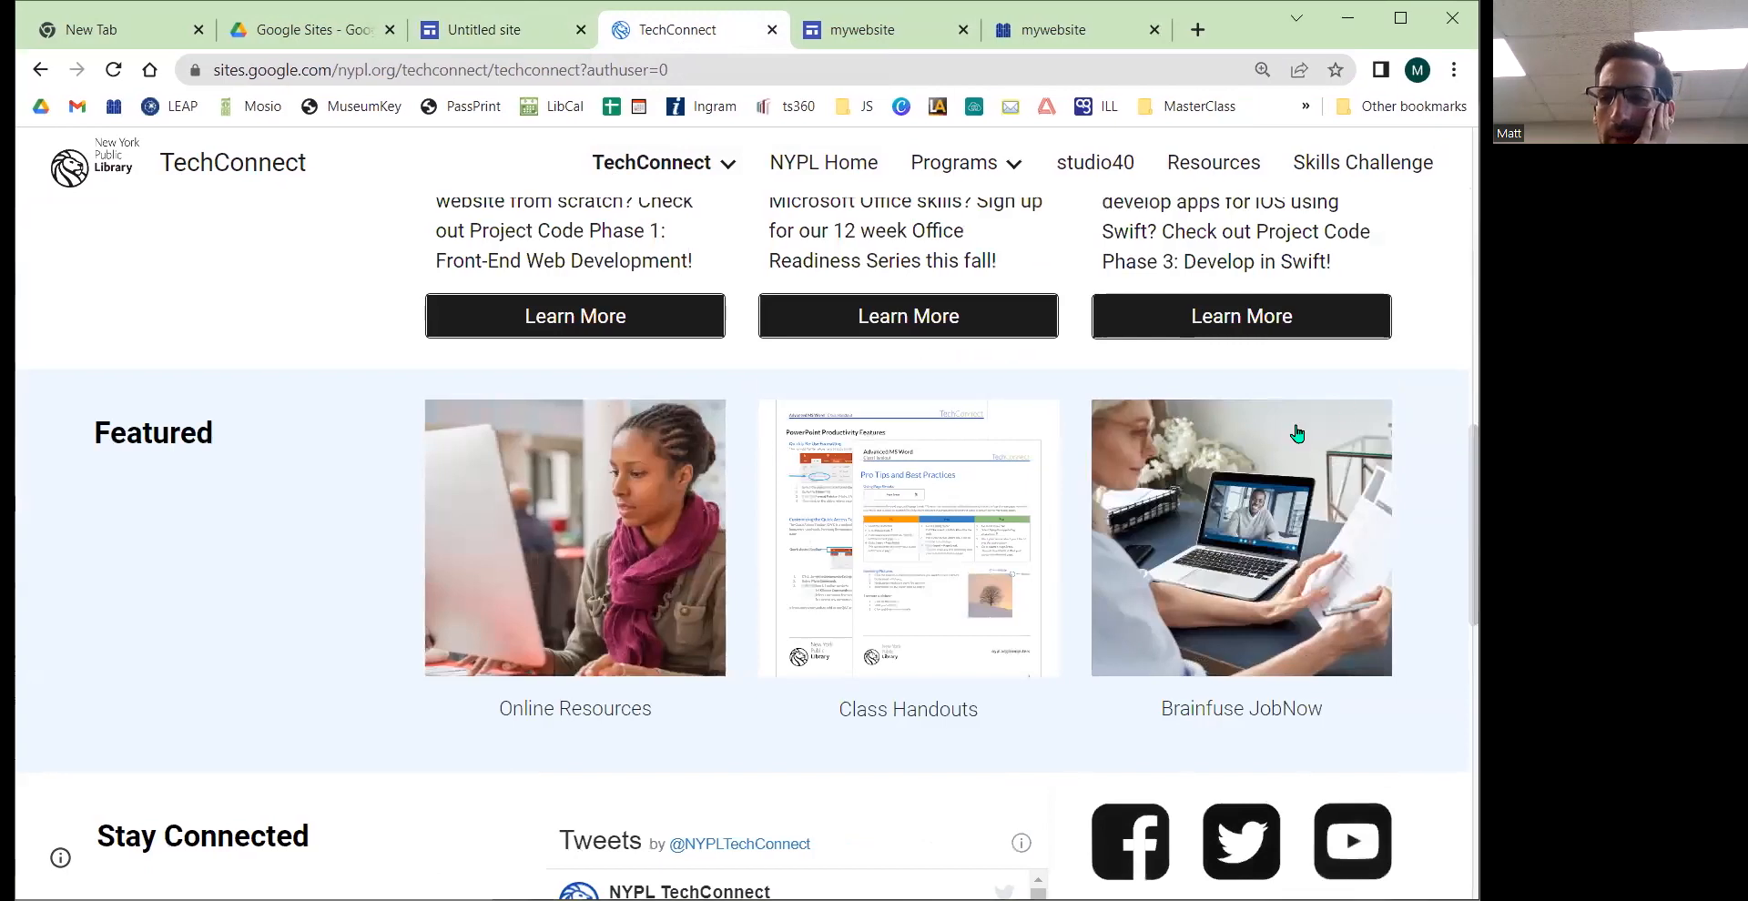
scroll(1297, 433, down, 2)
scroll(1097, 501, down, 3)
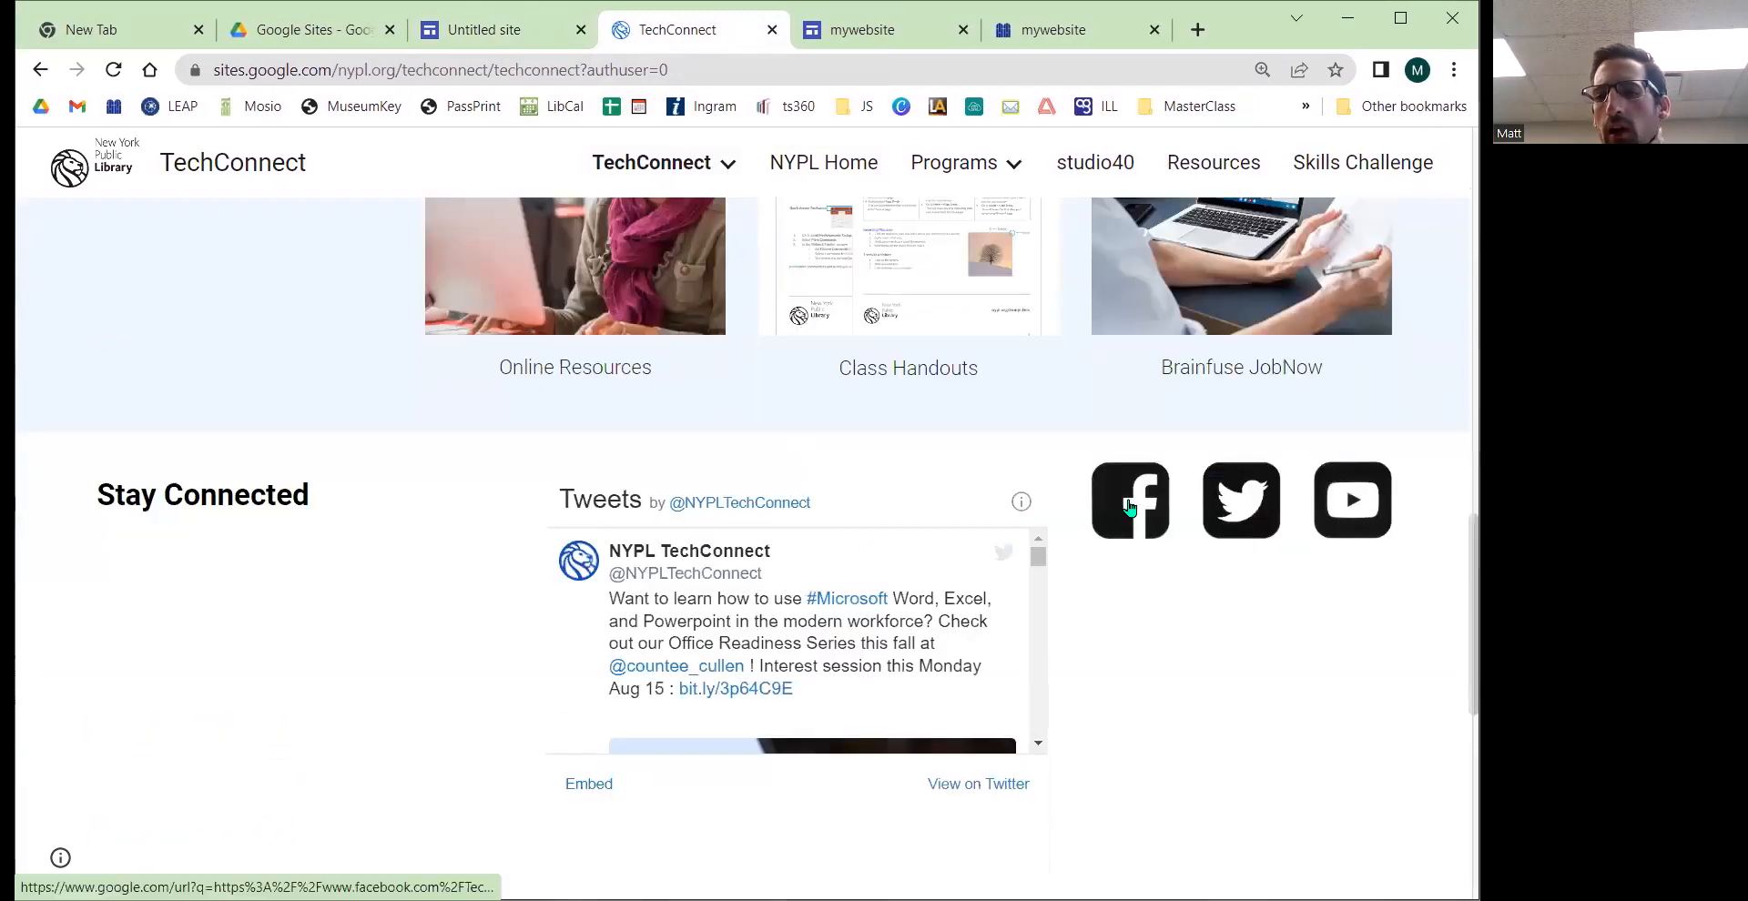
scroll(869, 623, down, 6)
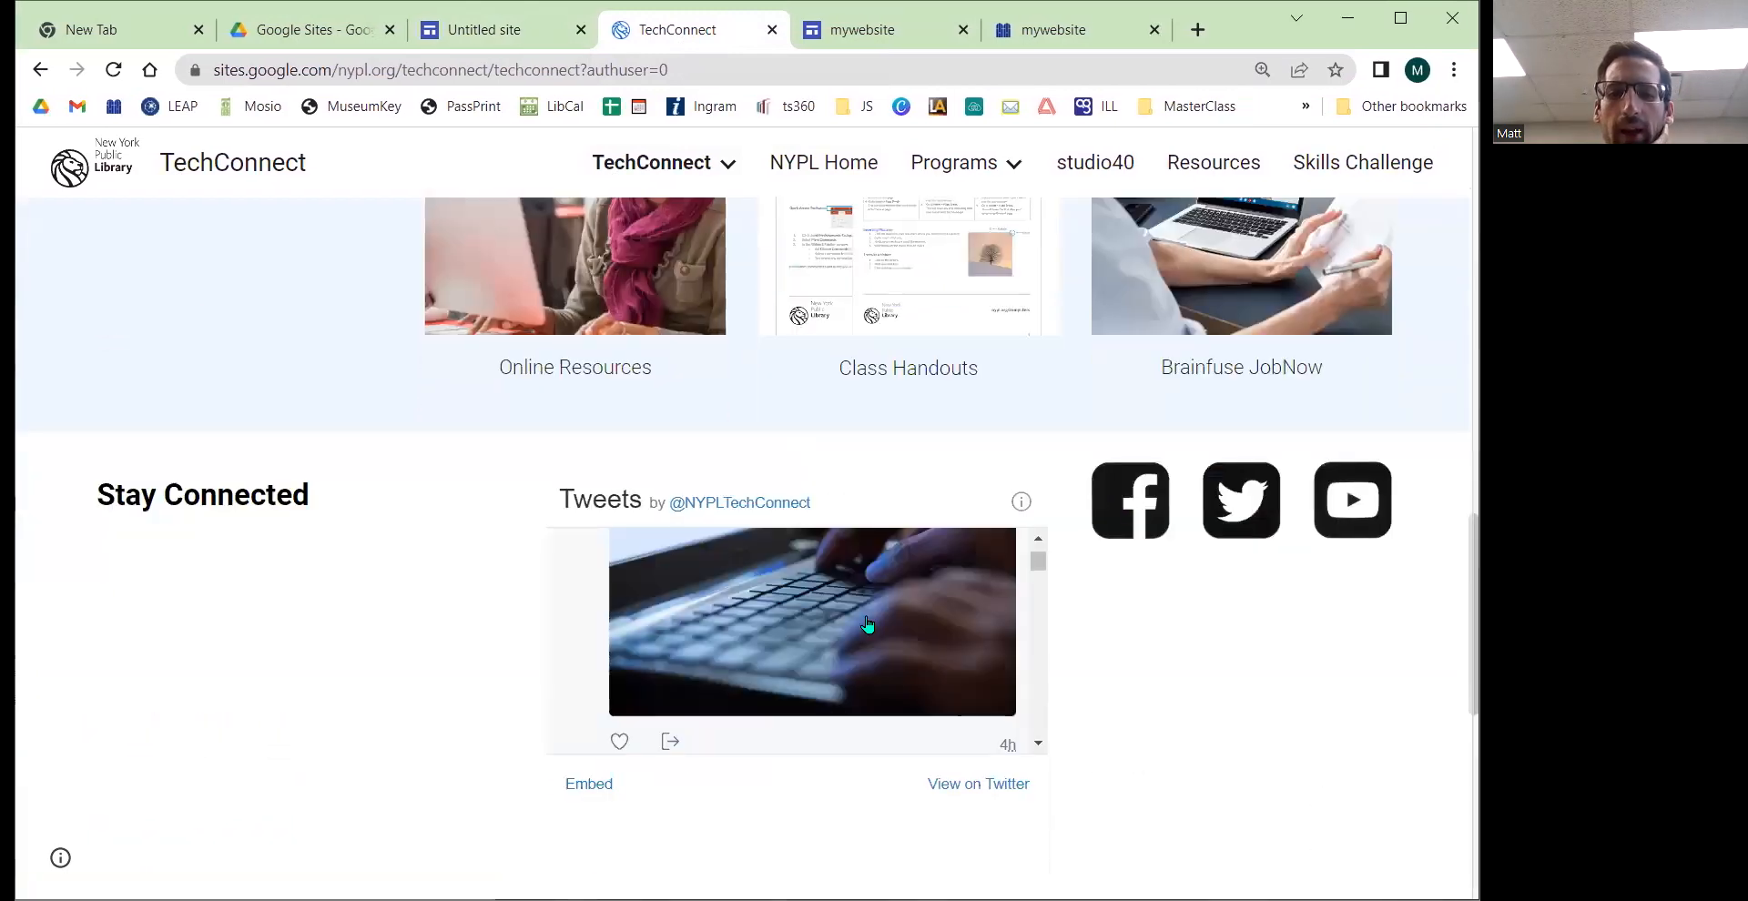
scroll(349, 622, down, 3)
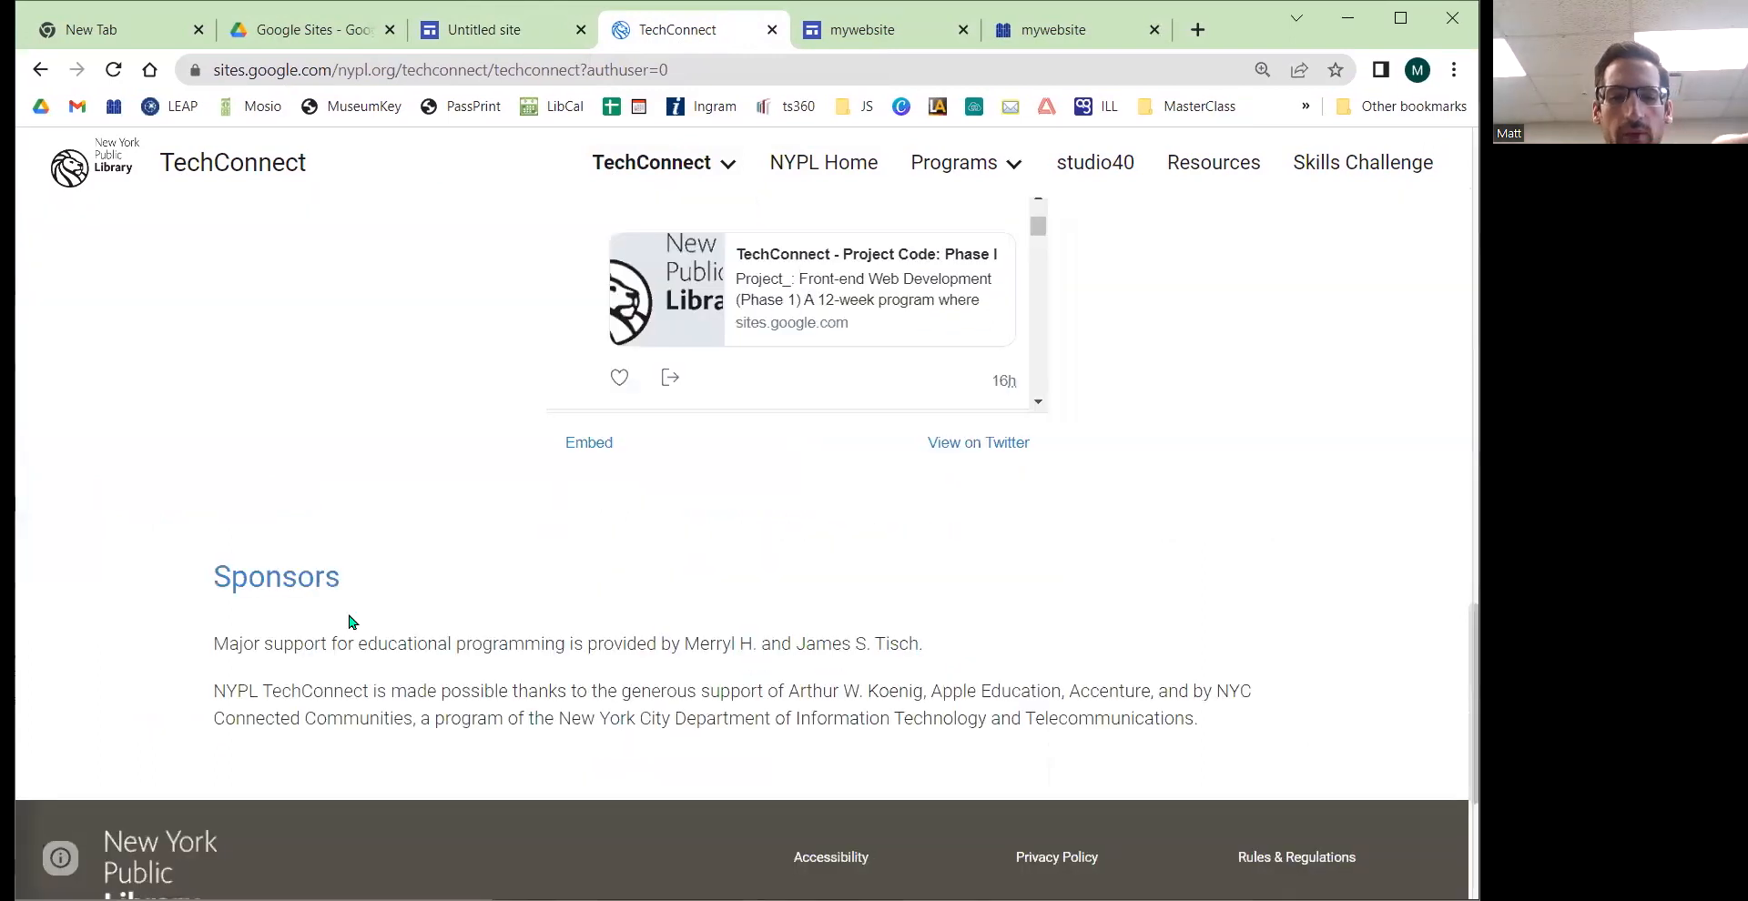
scroll(351, 623, down, 3)
scroll(806, 619, up, 15)
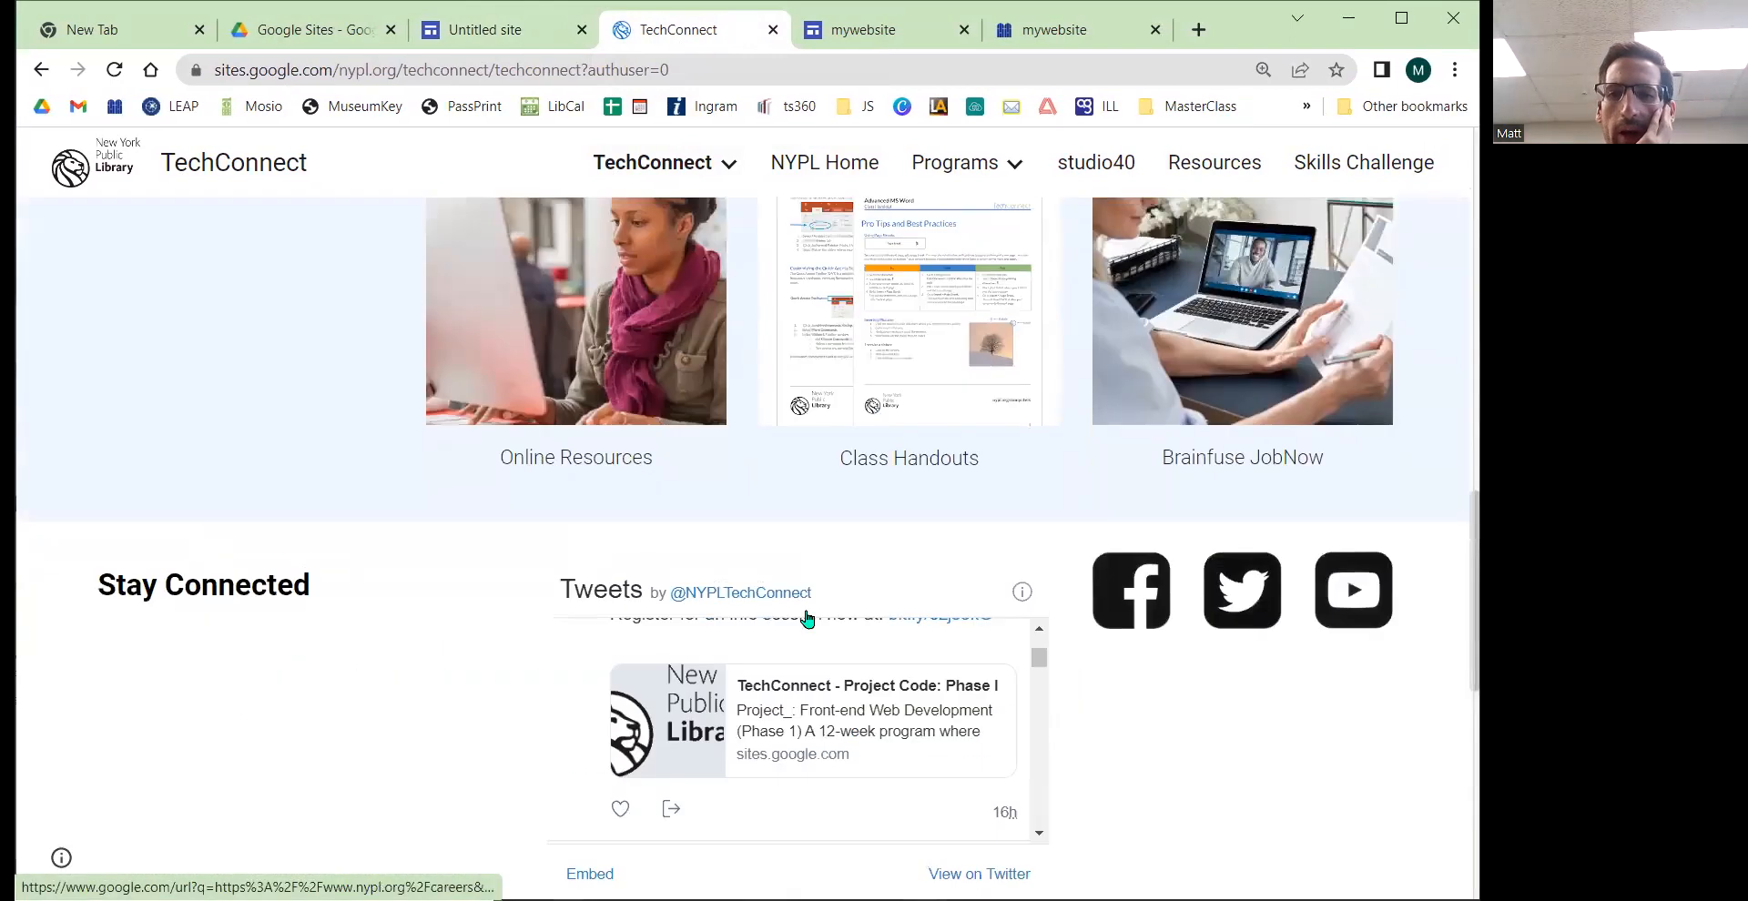
Step: Open the TechConnect and Programs menus, go to the Resources page, and open Class Handouts
click(723, 161)
click(1013, 164)
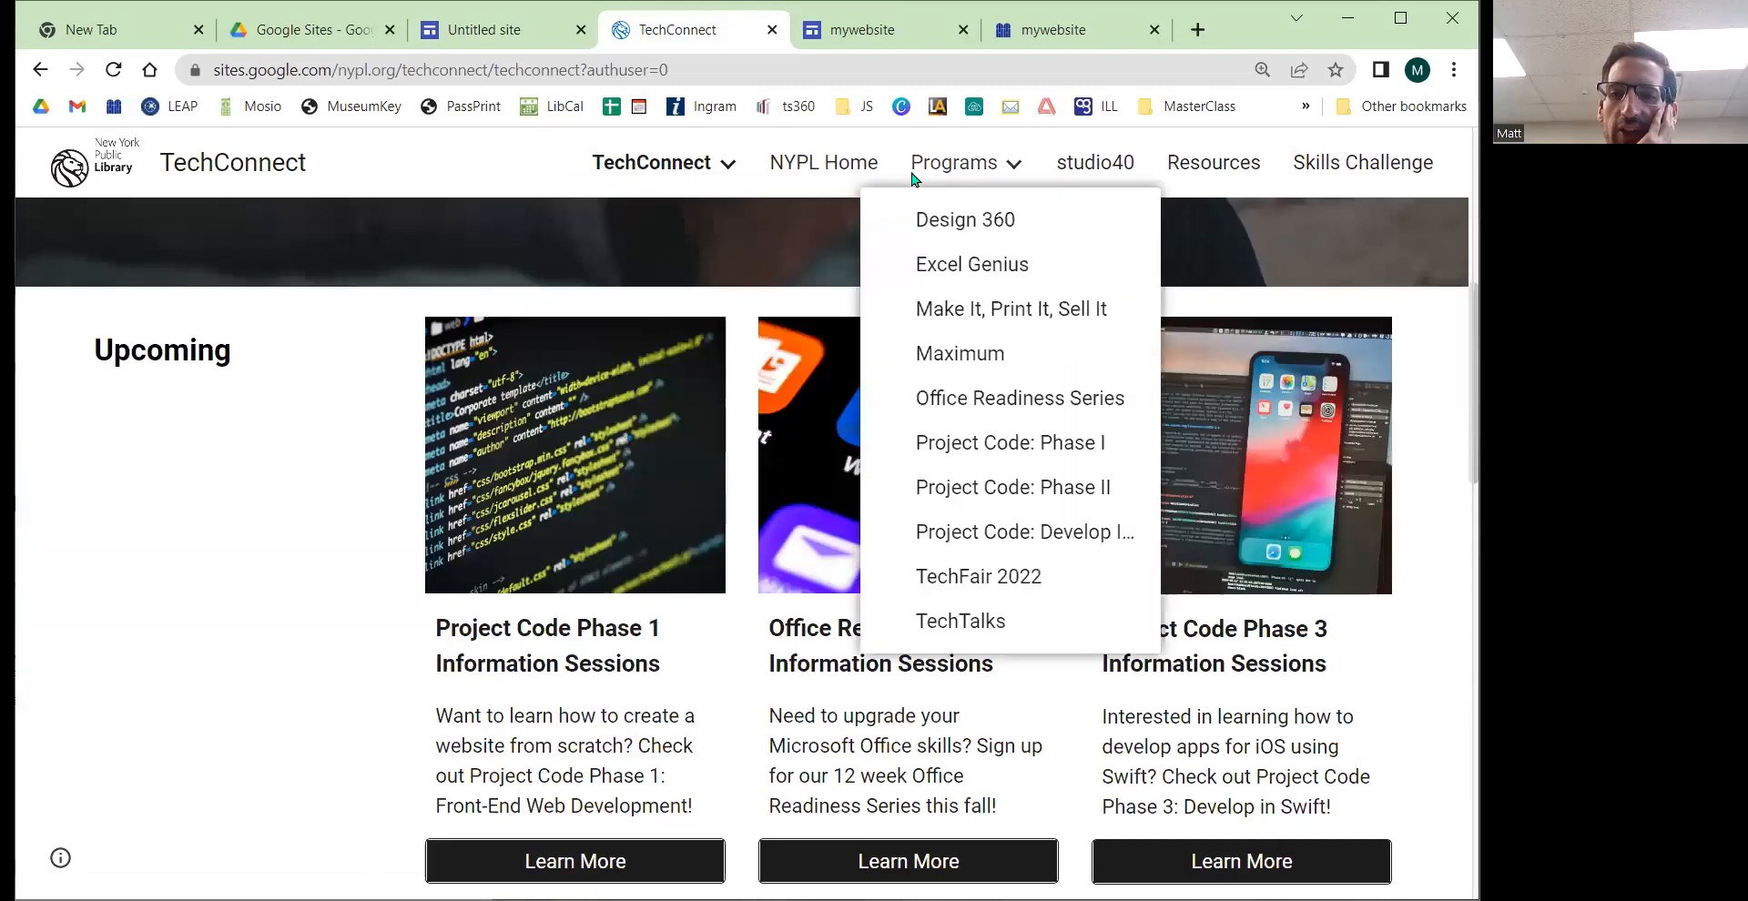
click(1203, 168)
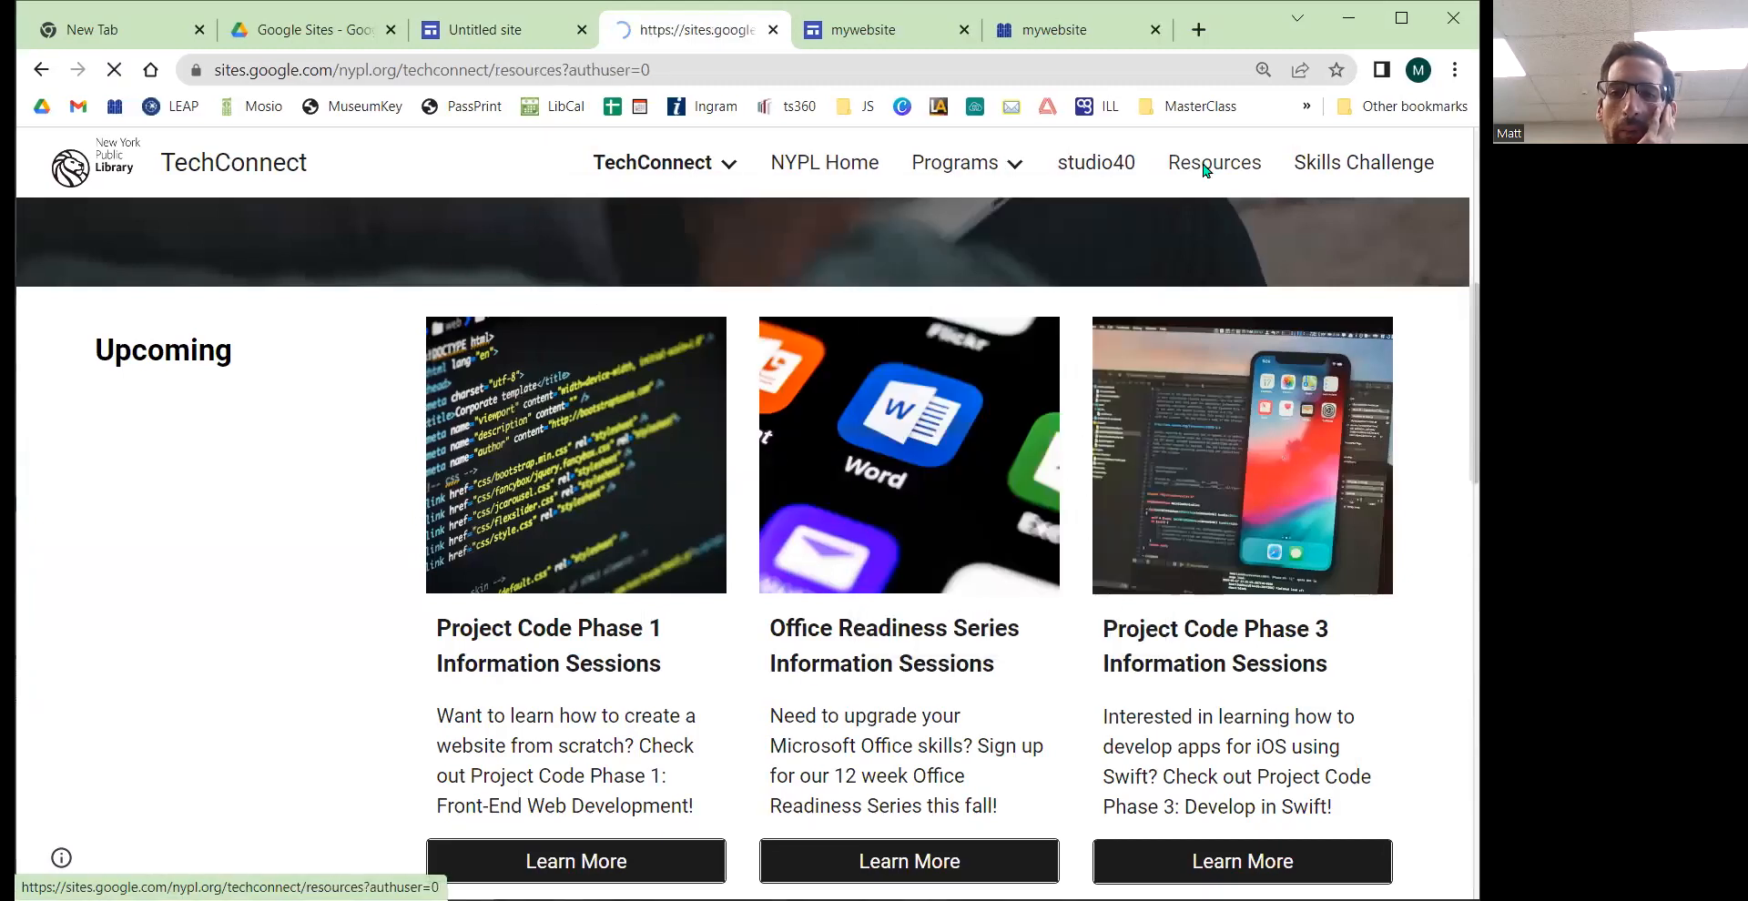
scroll(701, 425, down, 3)
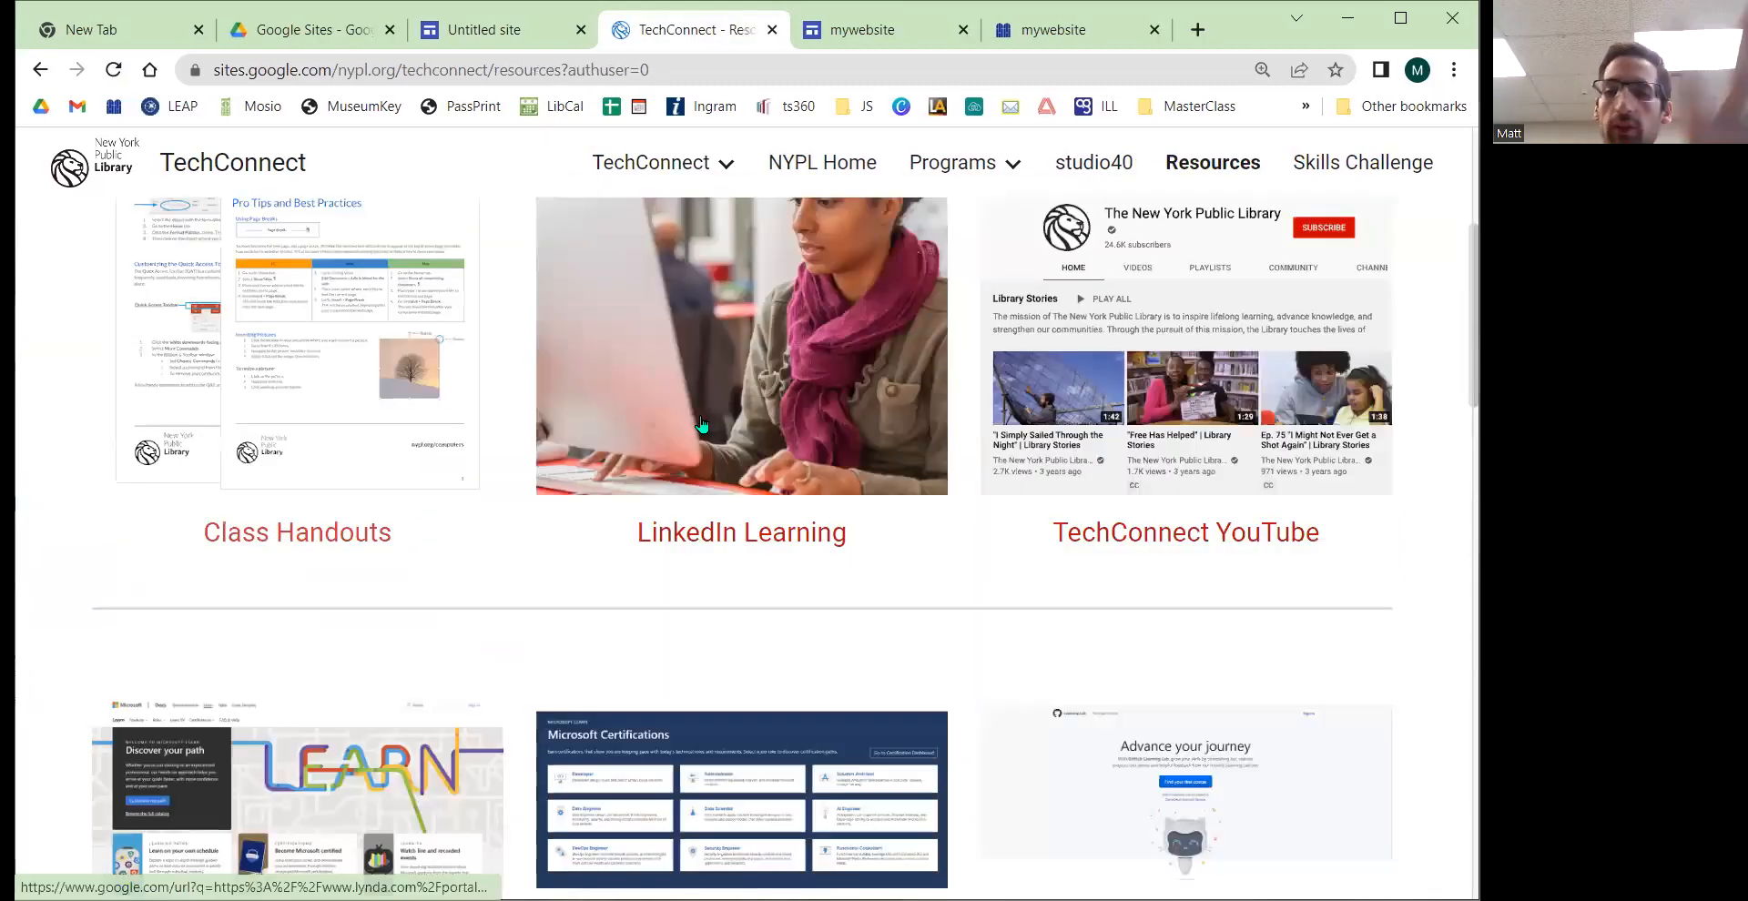
scroll(701, 425, down, 5)
scroll(364, 487, up, 5)
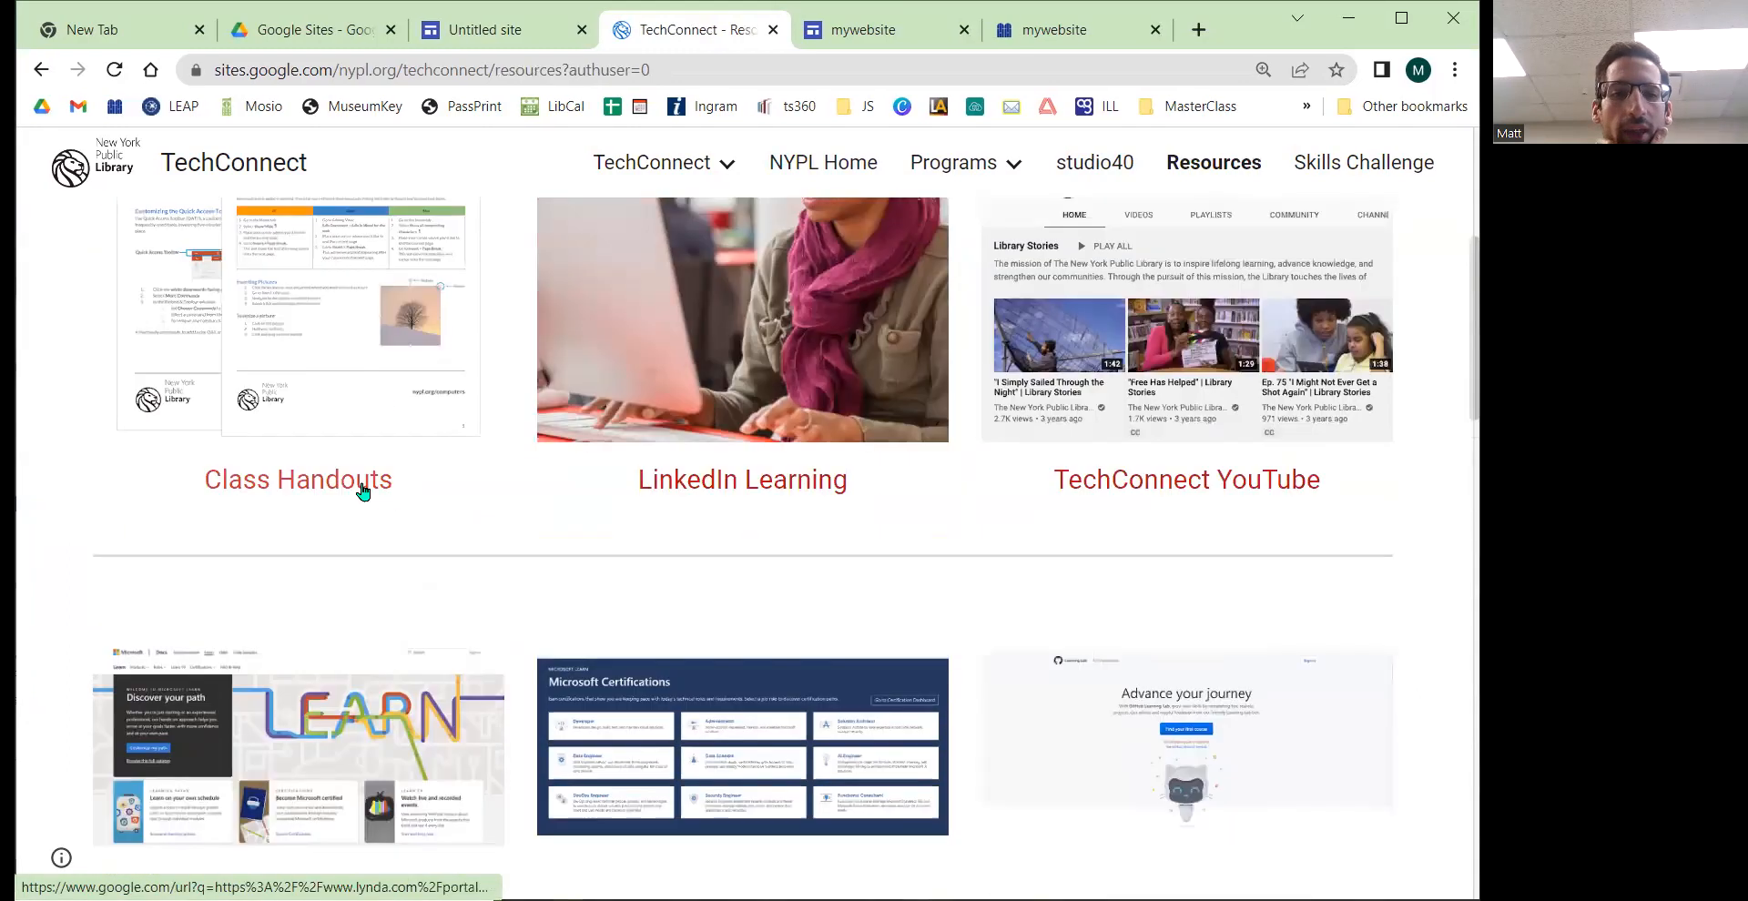
click(337, 483)
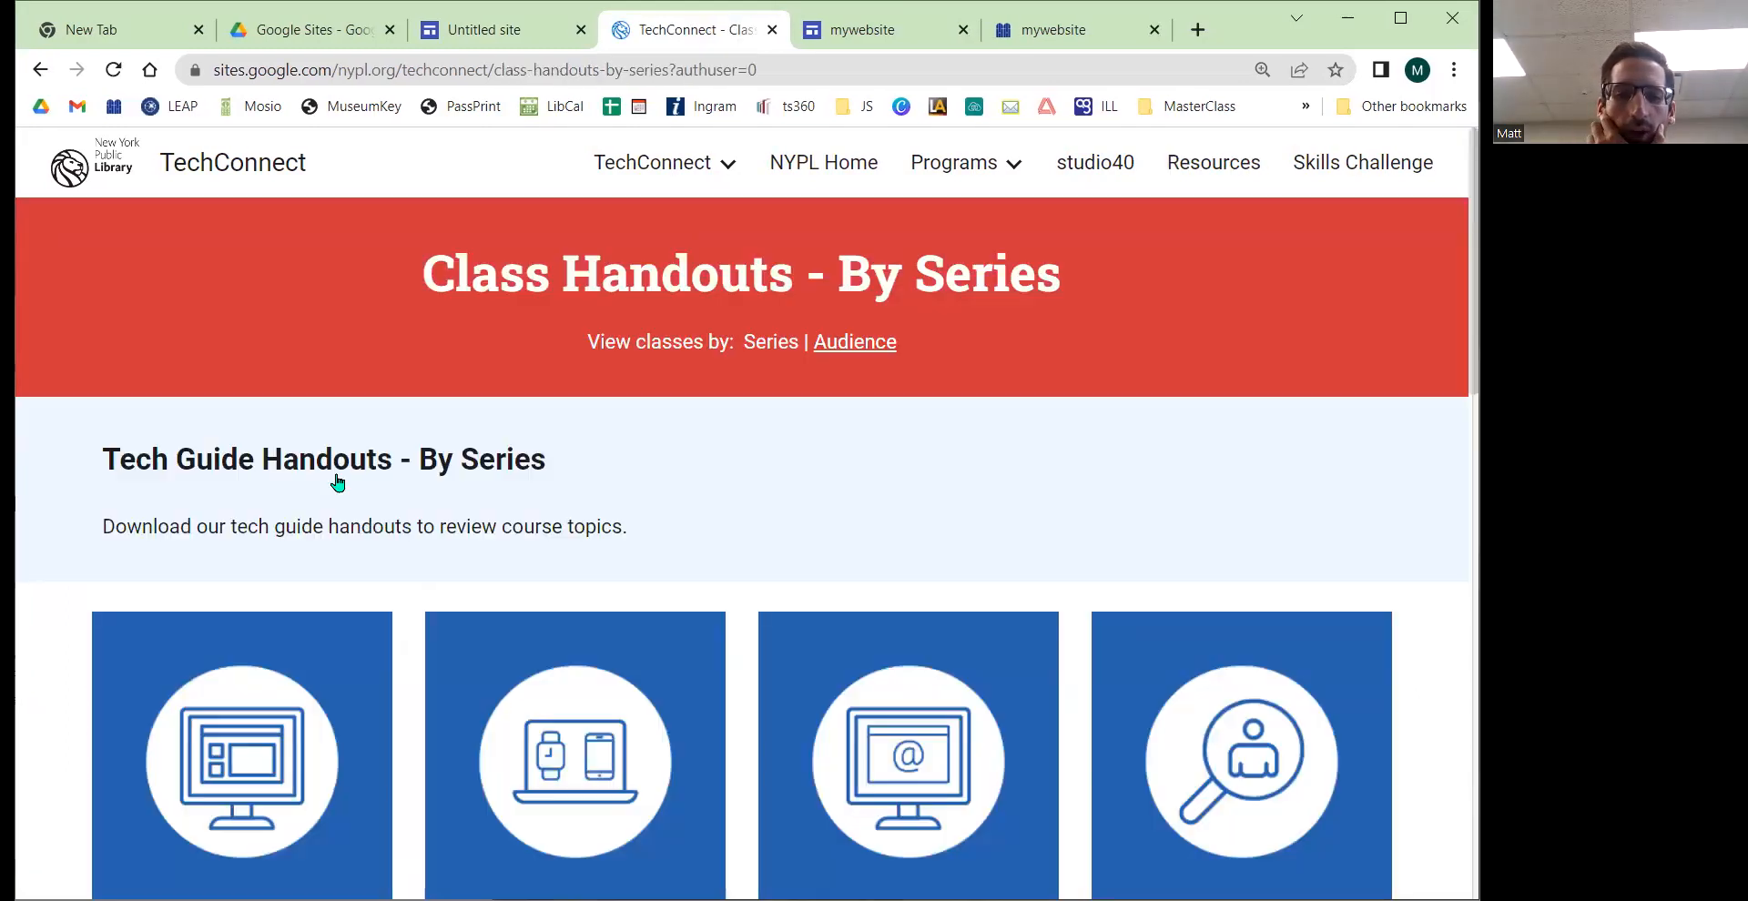
Step: Open the Digital Devices handouts and the Cell Phone Buying Guide: Smartphones page, scrolling through it
scroll(574, 422, down, 5)
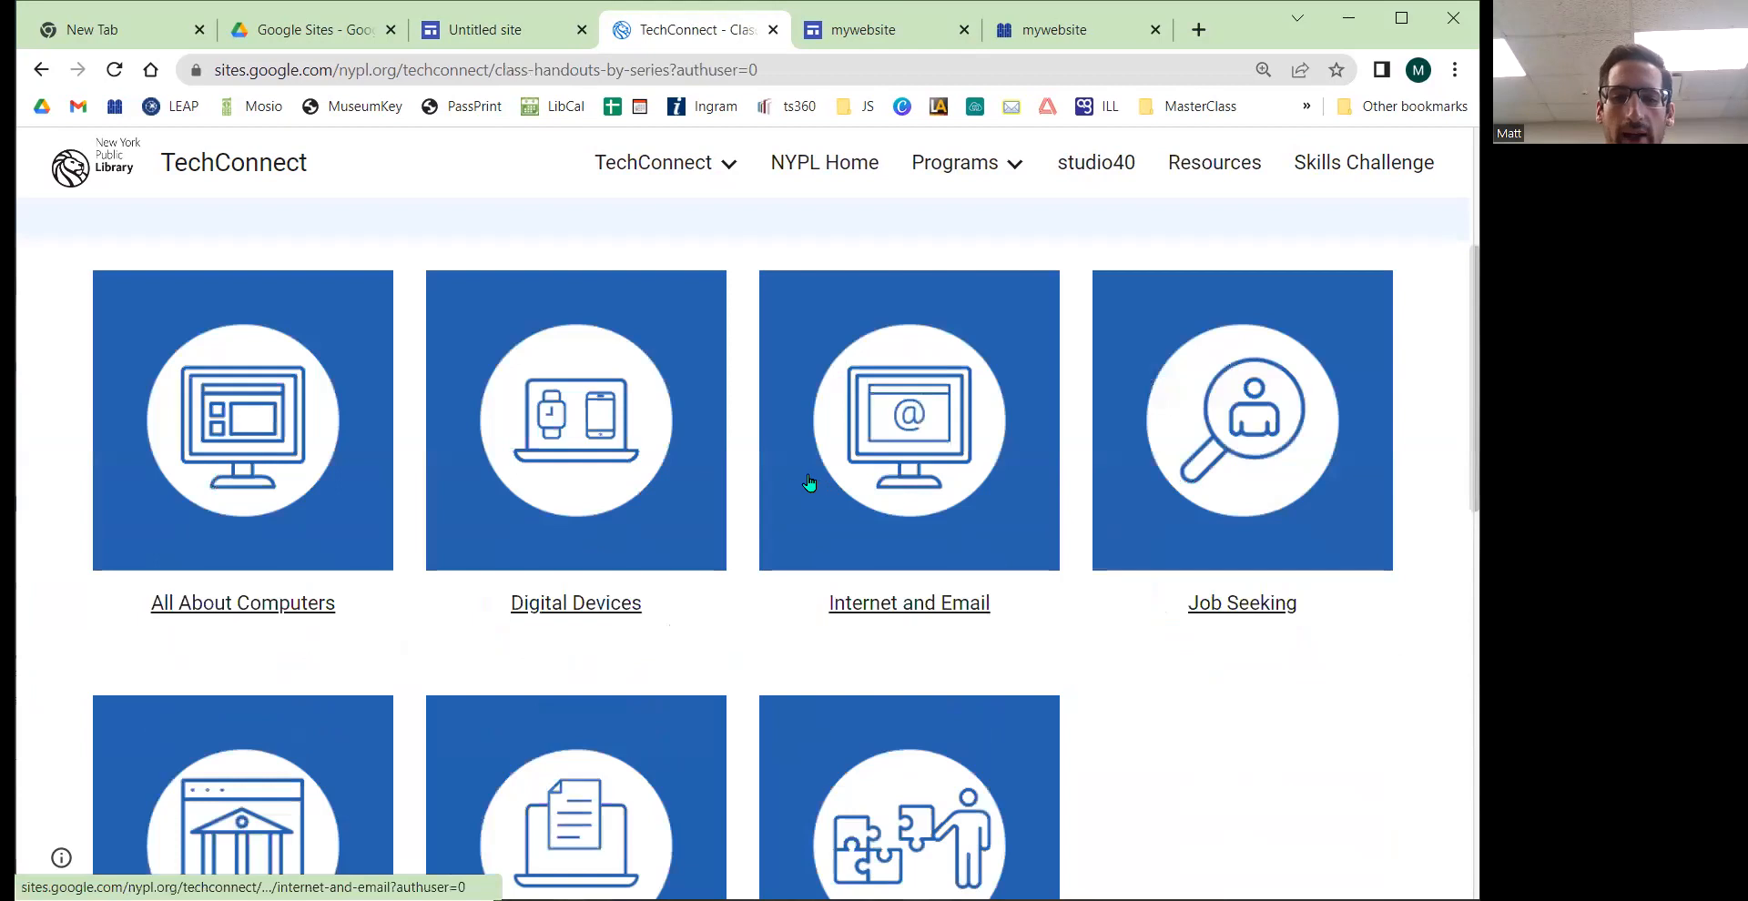
scroll(575, 410, down, 3)
click(570, 377)
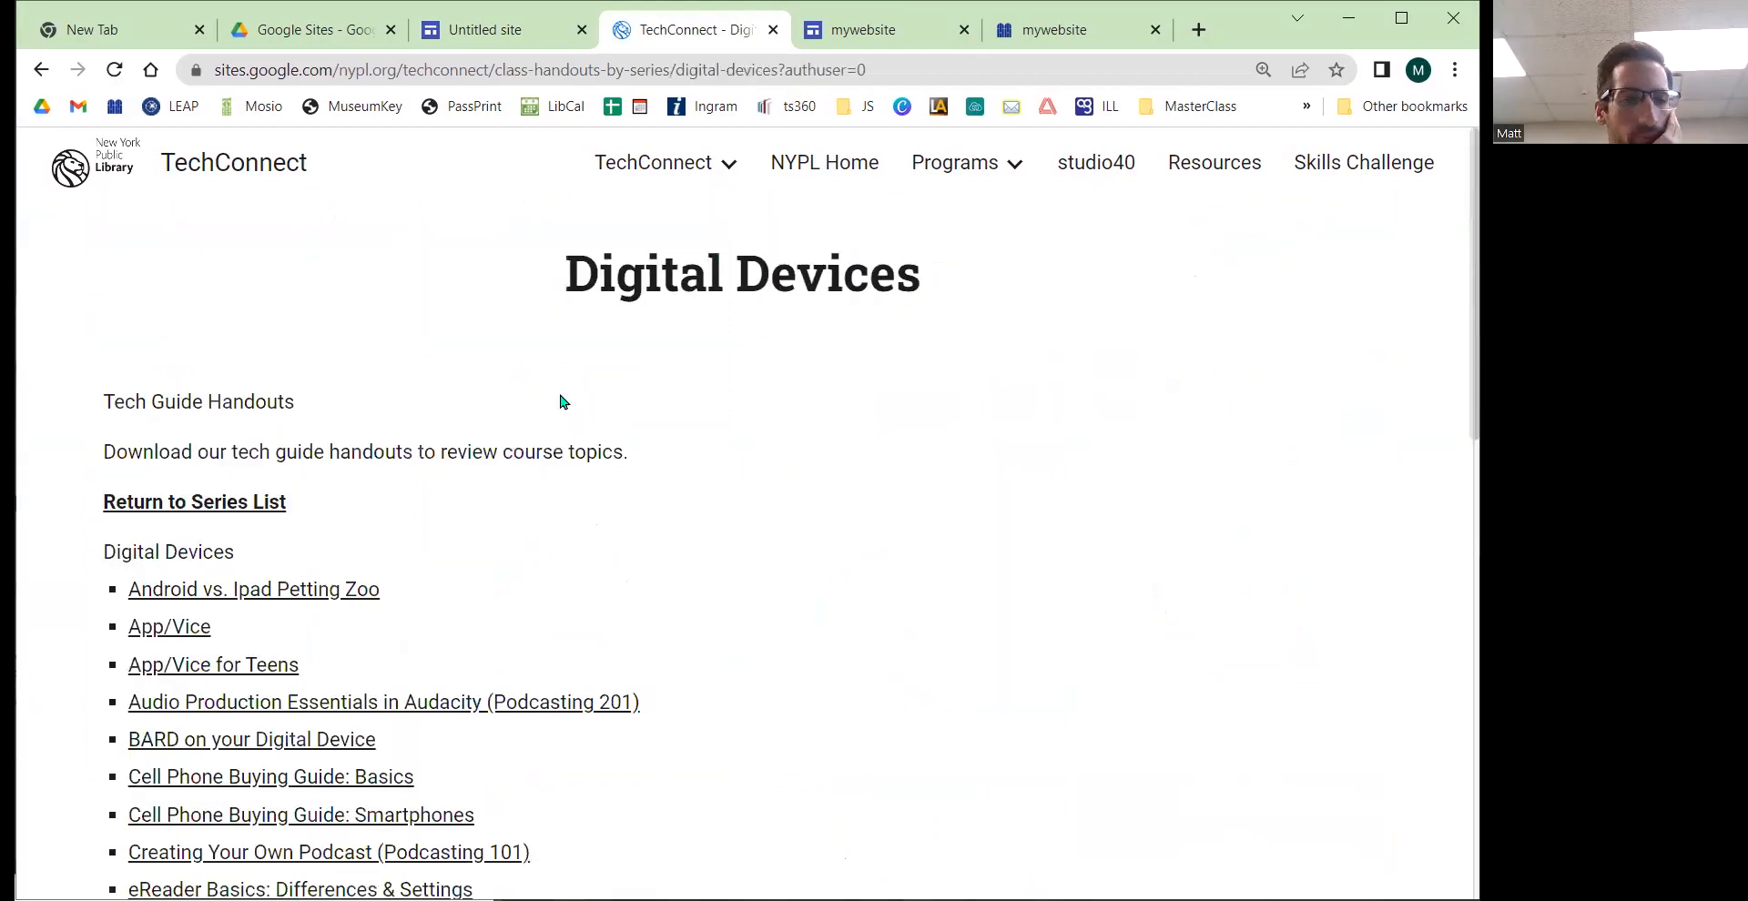
scroll(317, 491, down, 4)
click(184, 473)
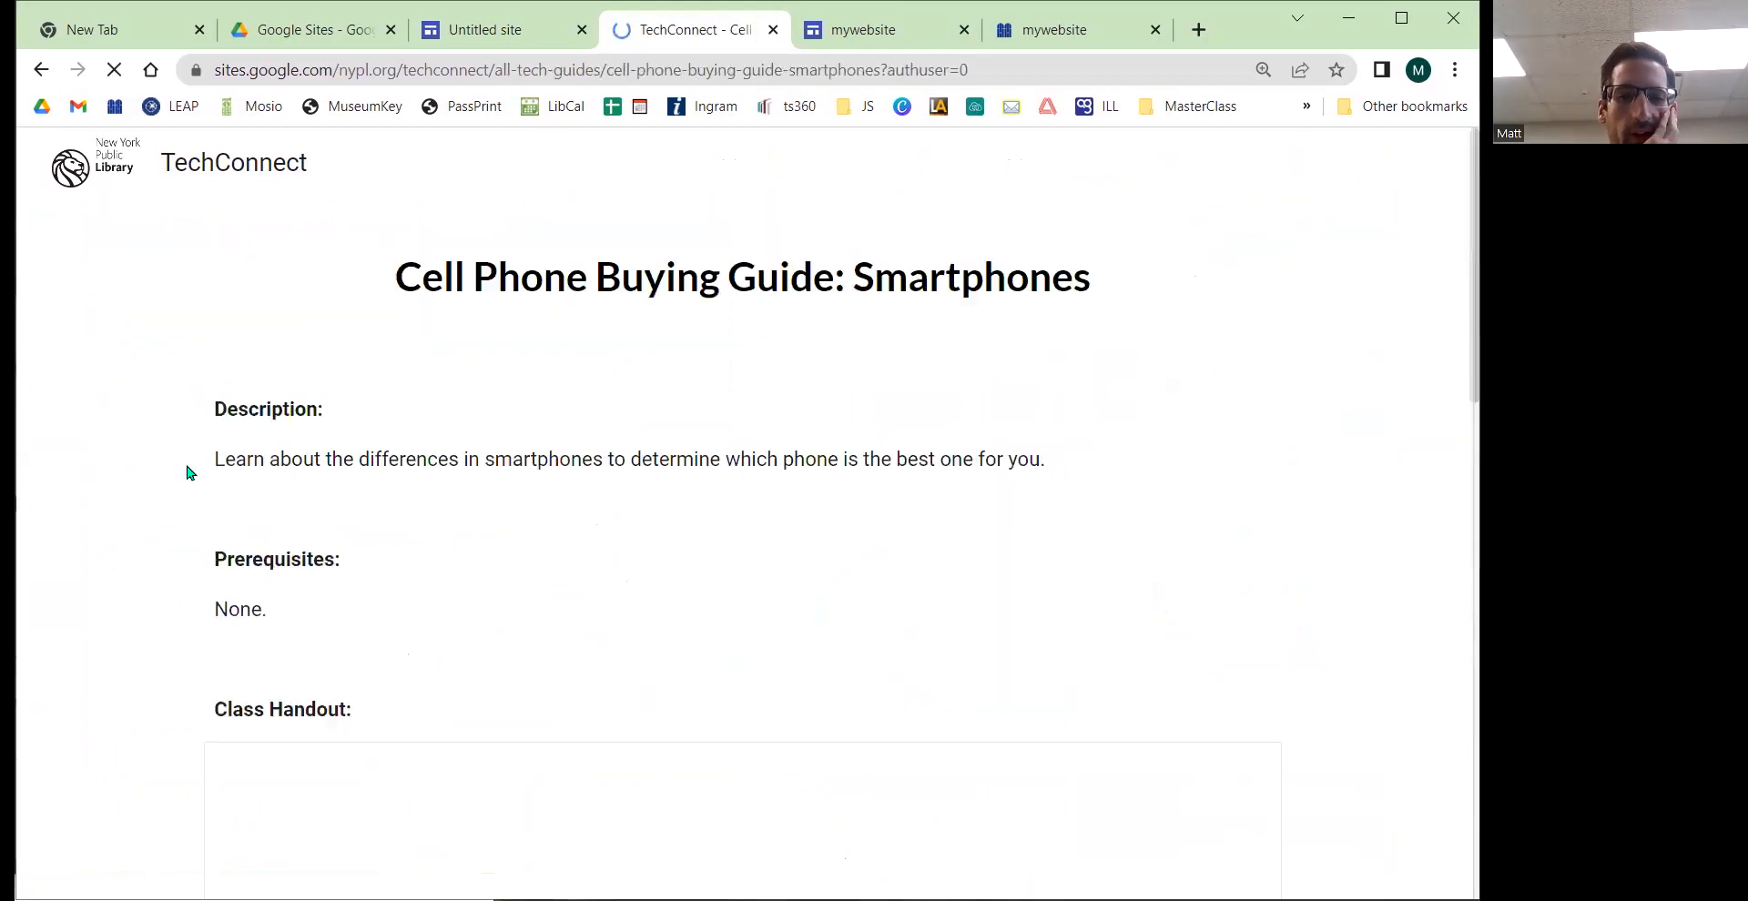
scroll(183, 473, down, 2)
scroll(242, 464, down, 1)
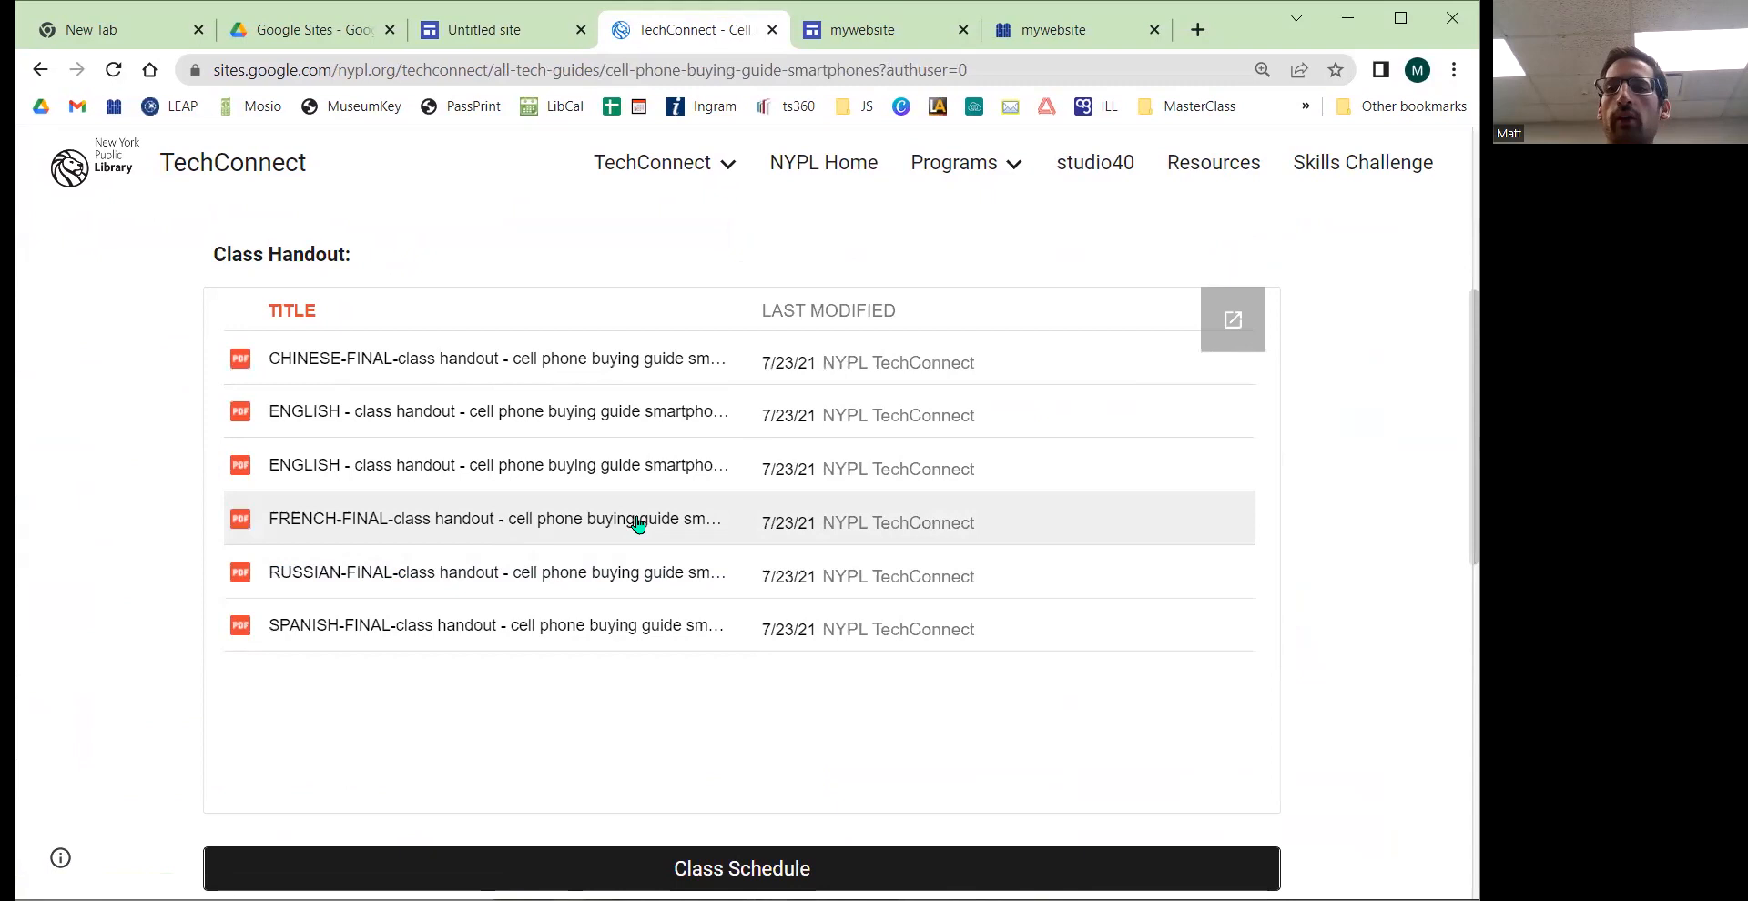
scroll(940, 519, up, 5)
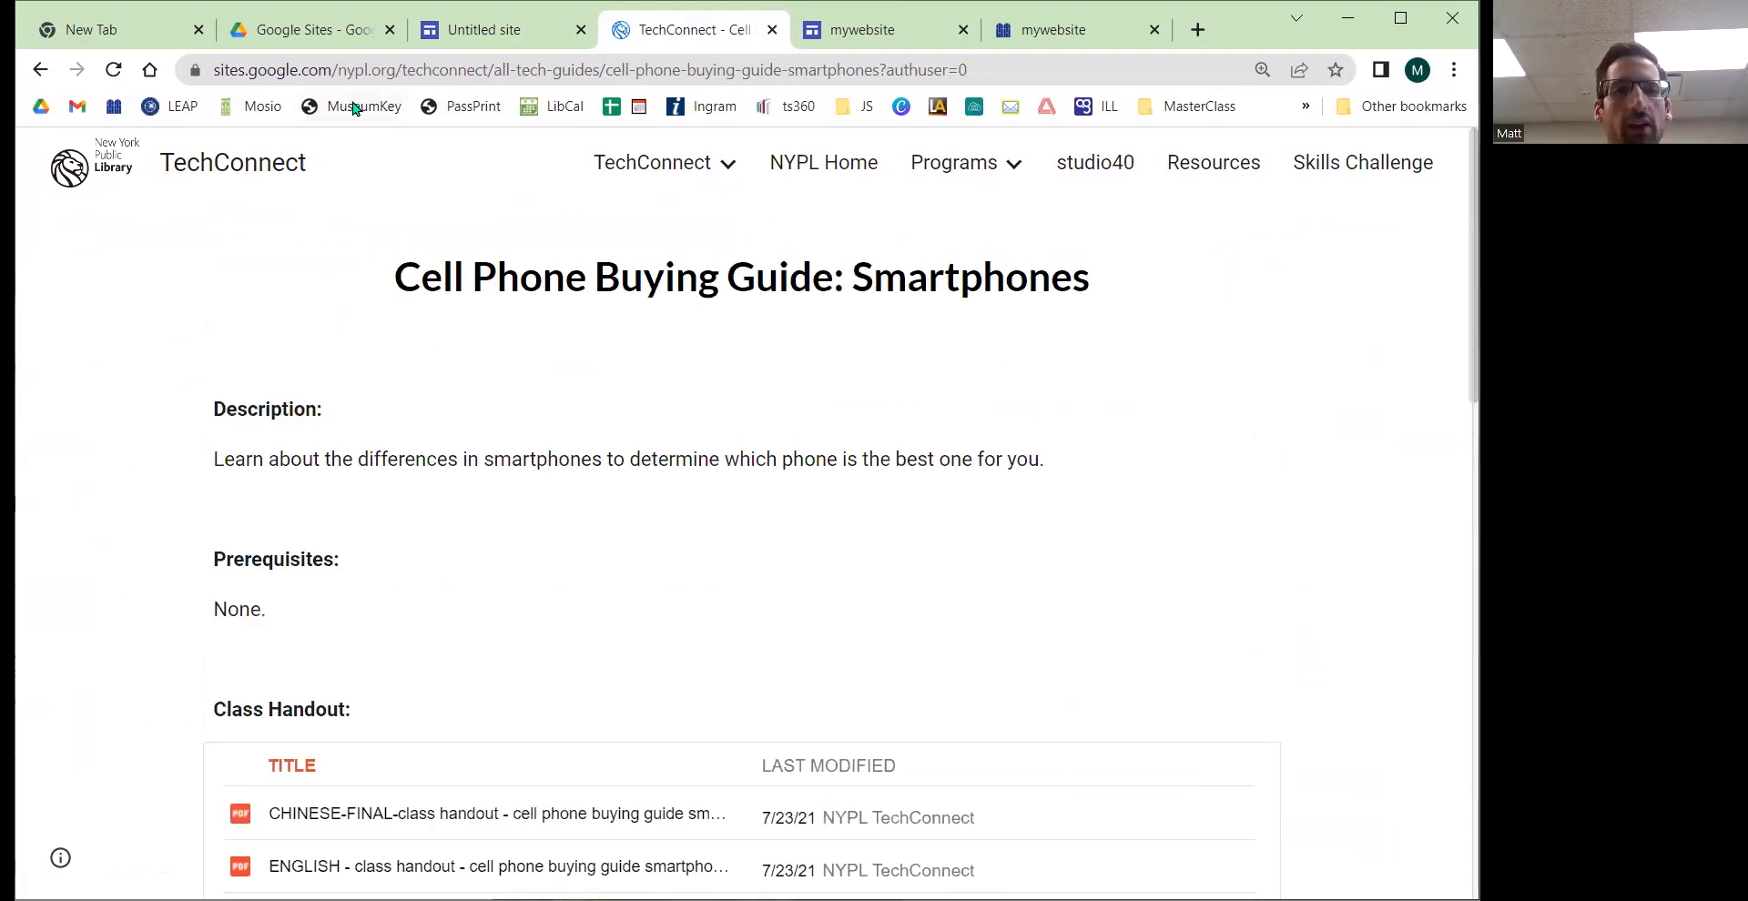
Step: Highlight the sites.google.com/nypl.org portion of the page's web address
click(337, 70)
click(389, 77)
drag(215, 71, 440, 72)
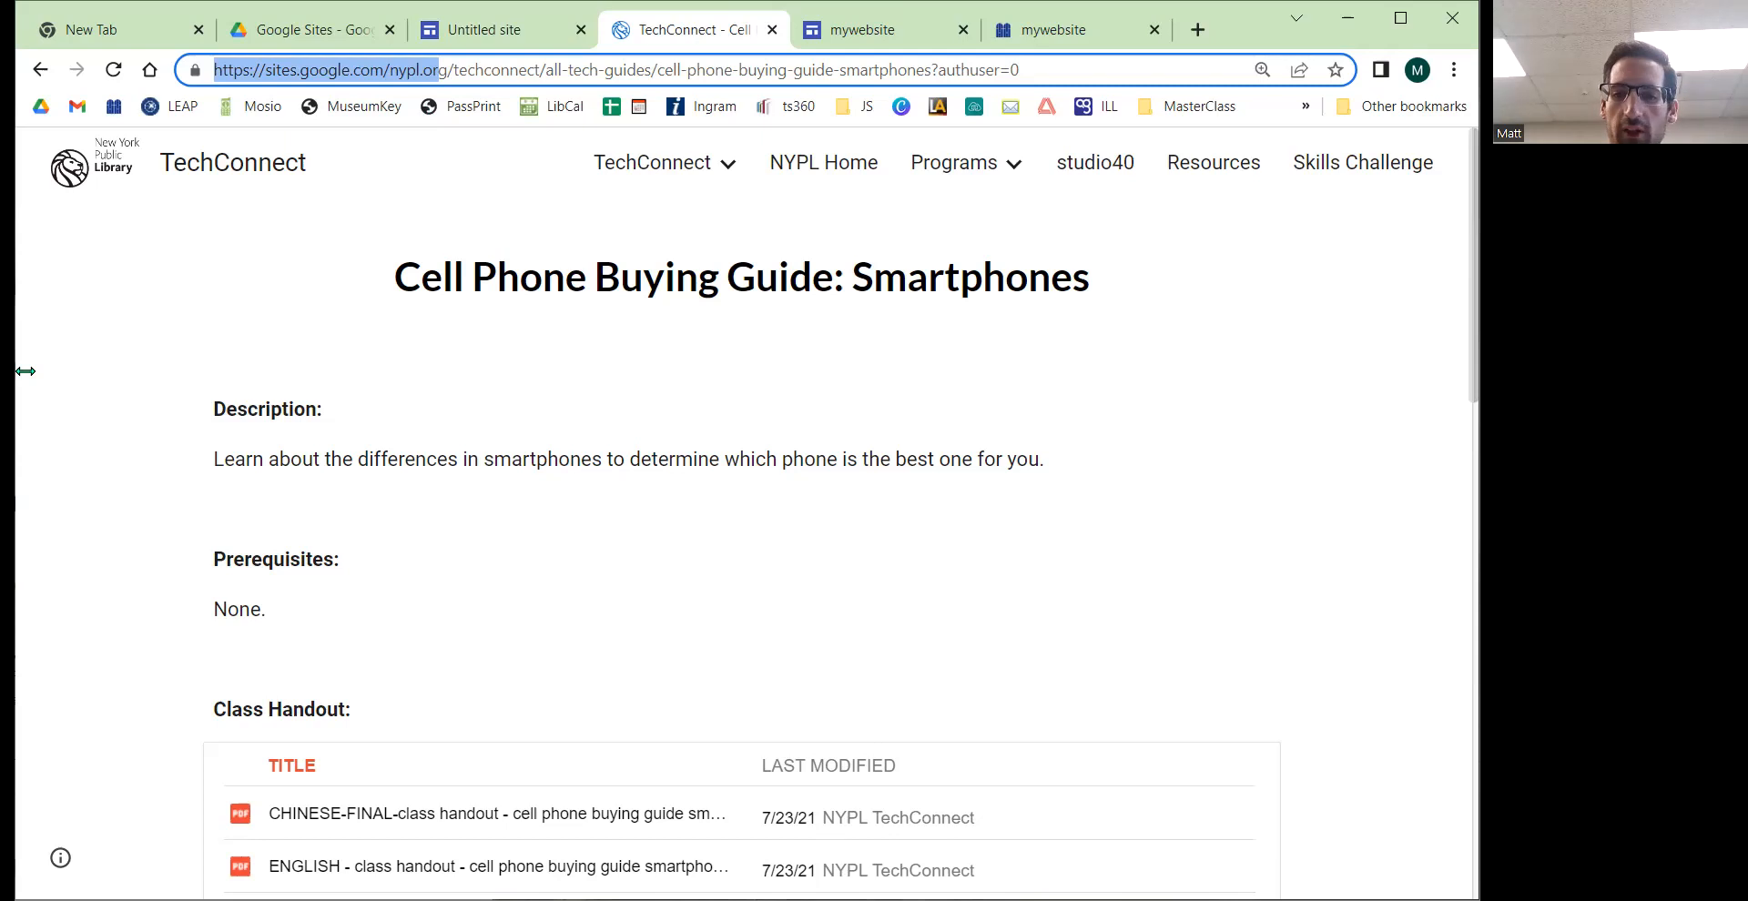
Step: Narrow the browser window to view the site's mobile layout, open and close its navigation menu, and restore the width
drag(15, 370, 351, 383)
scroll(425, 406, down, 10)
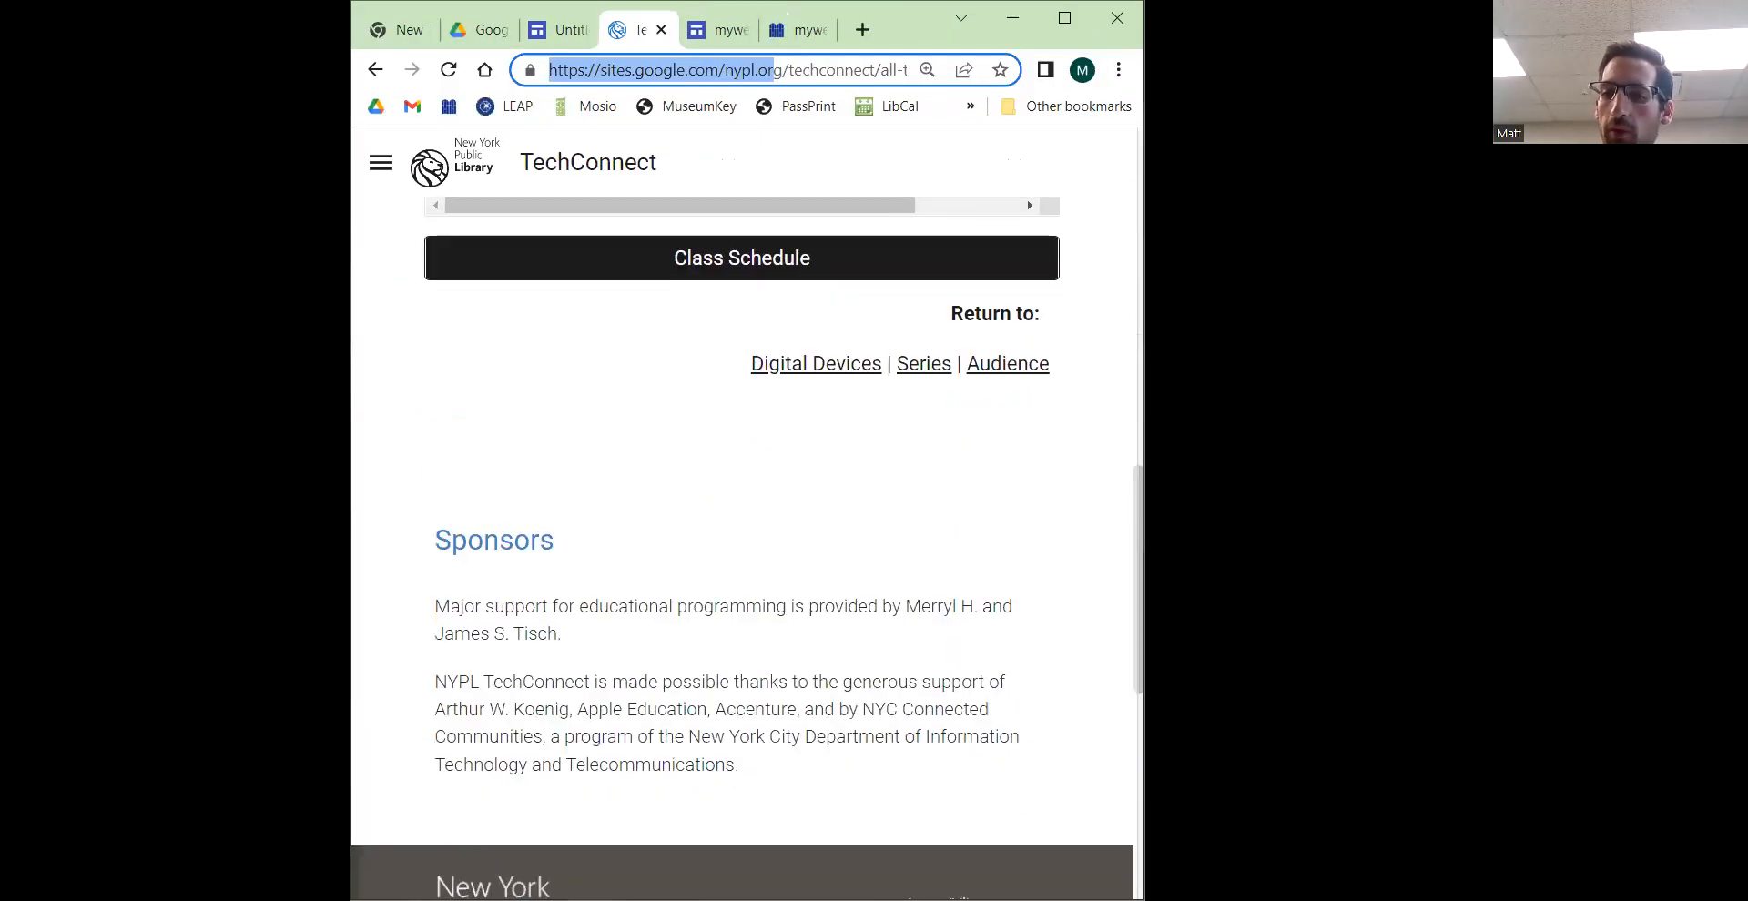
scroll(596, 441, up, 4)
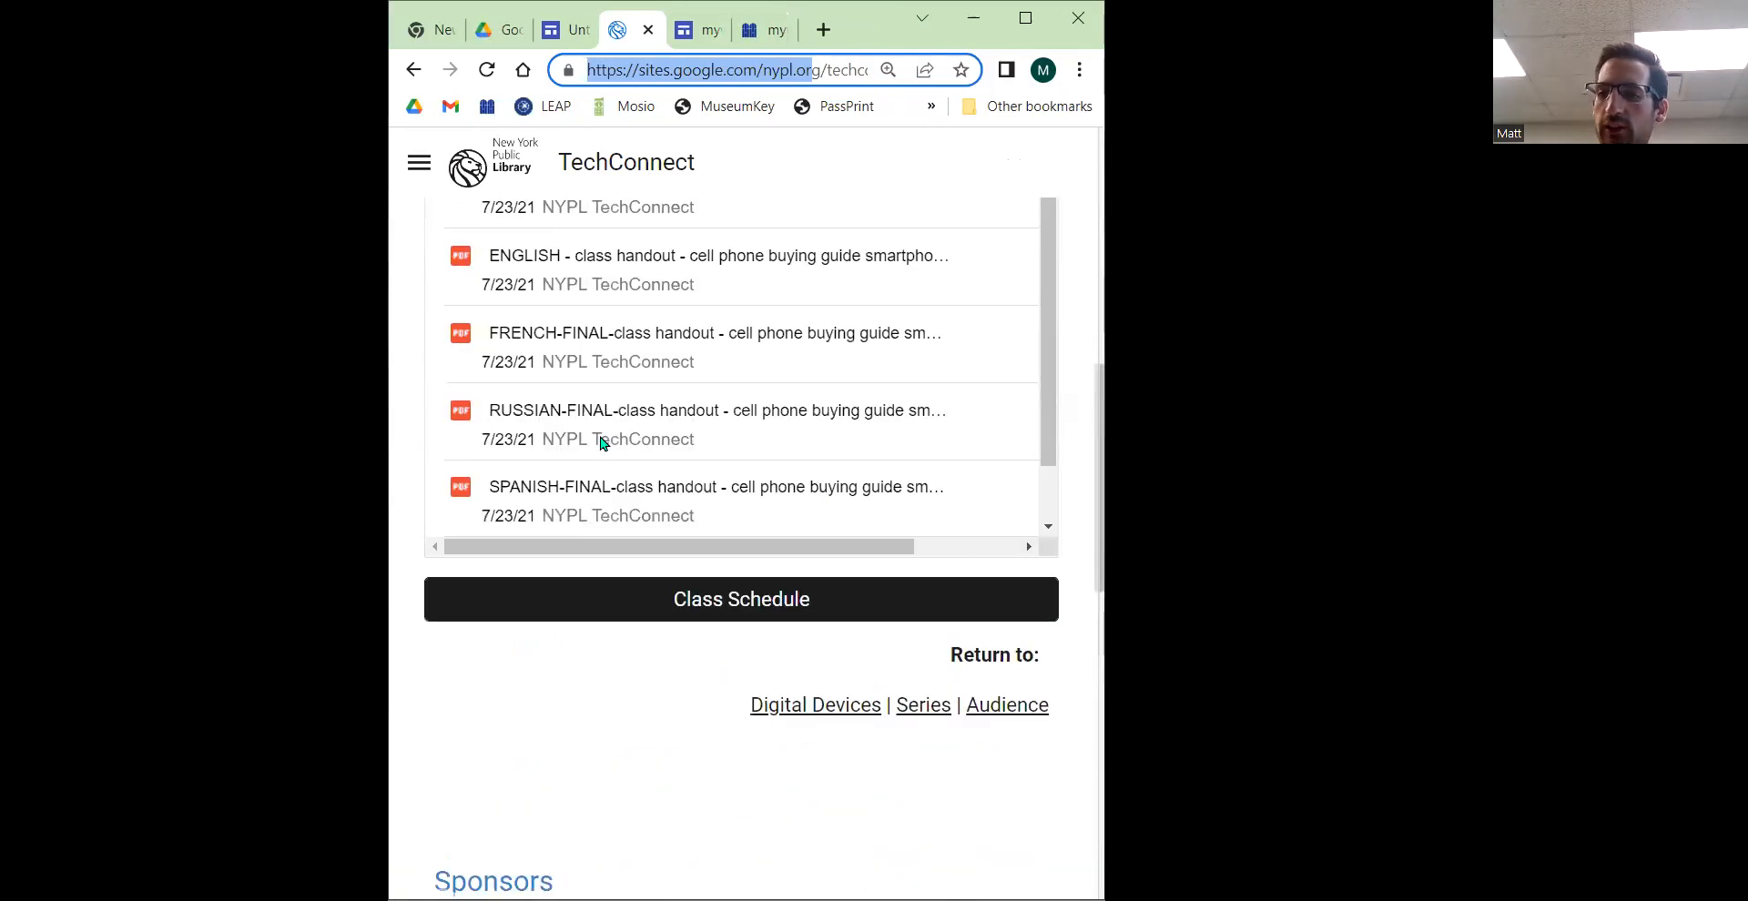
scroll(601, 442, up, 8)
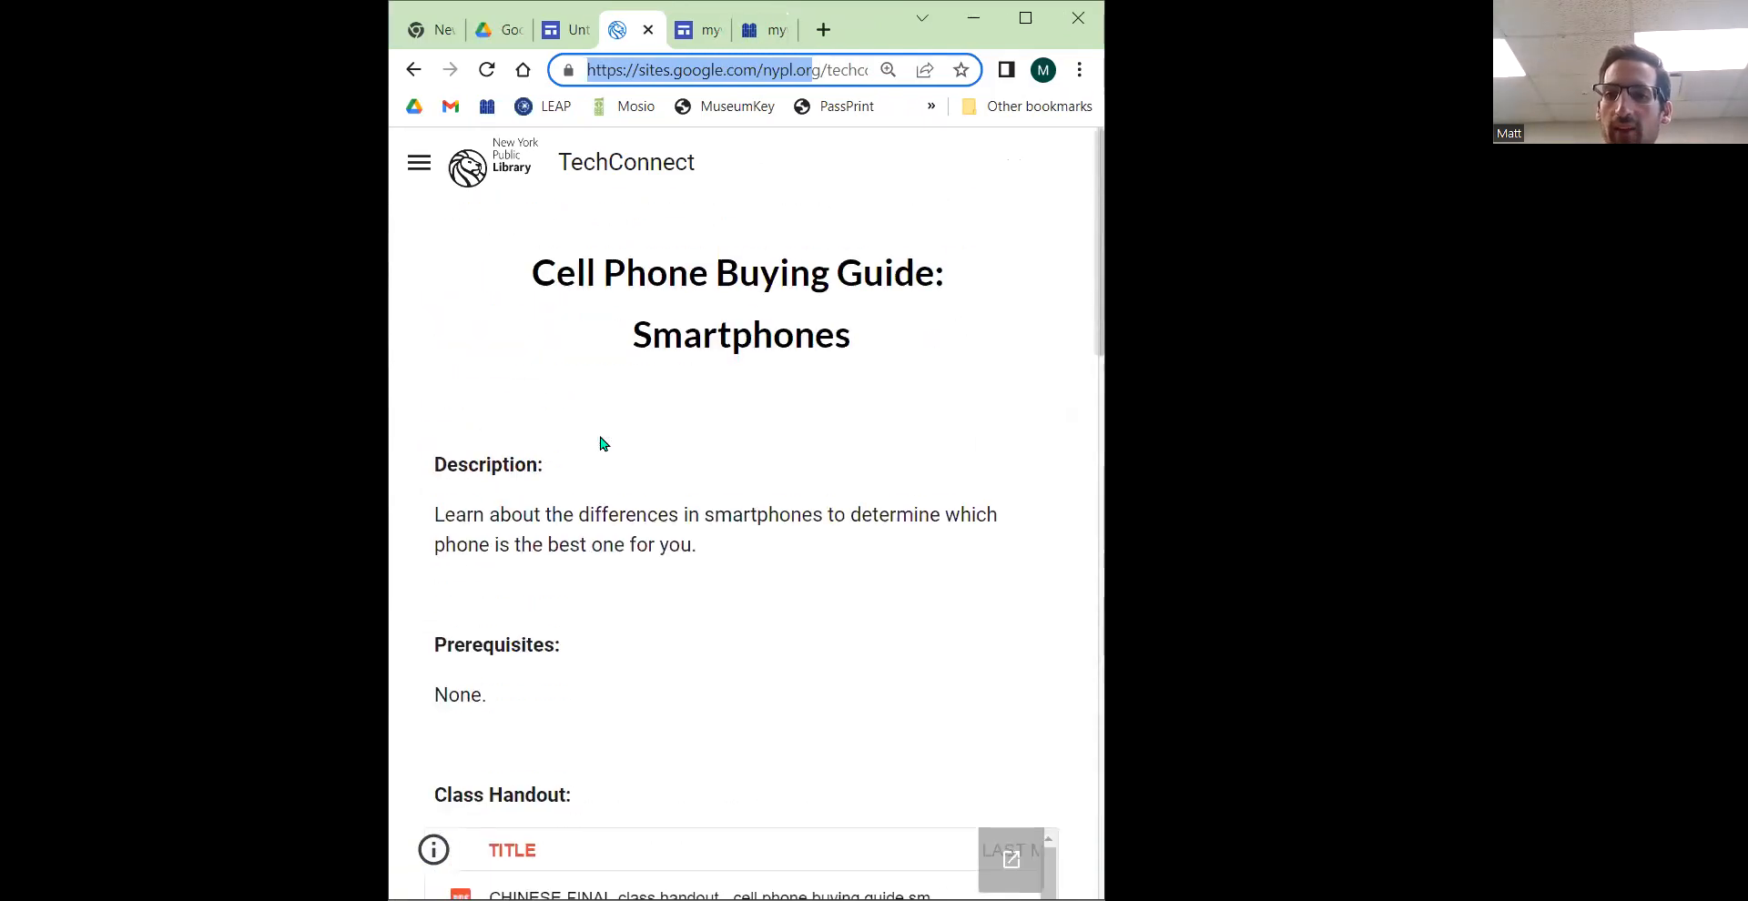
click(420, 163)
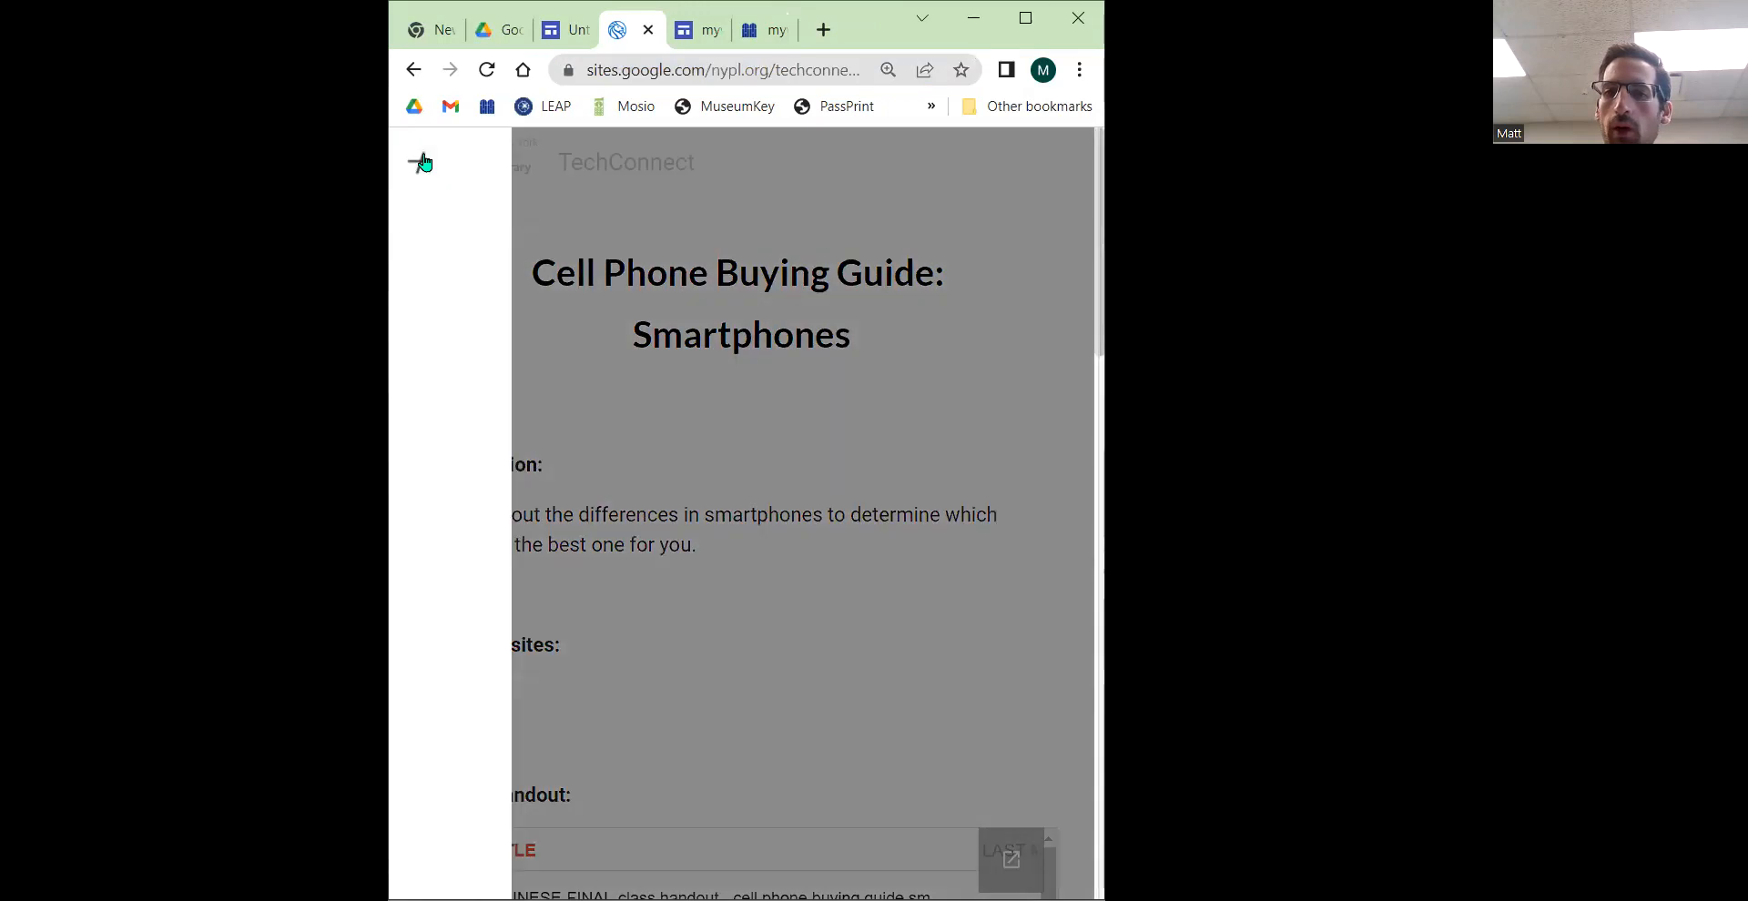
click(418, 163)
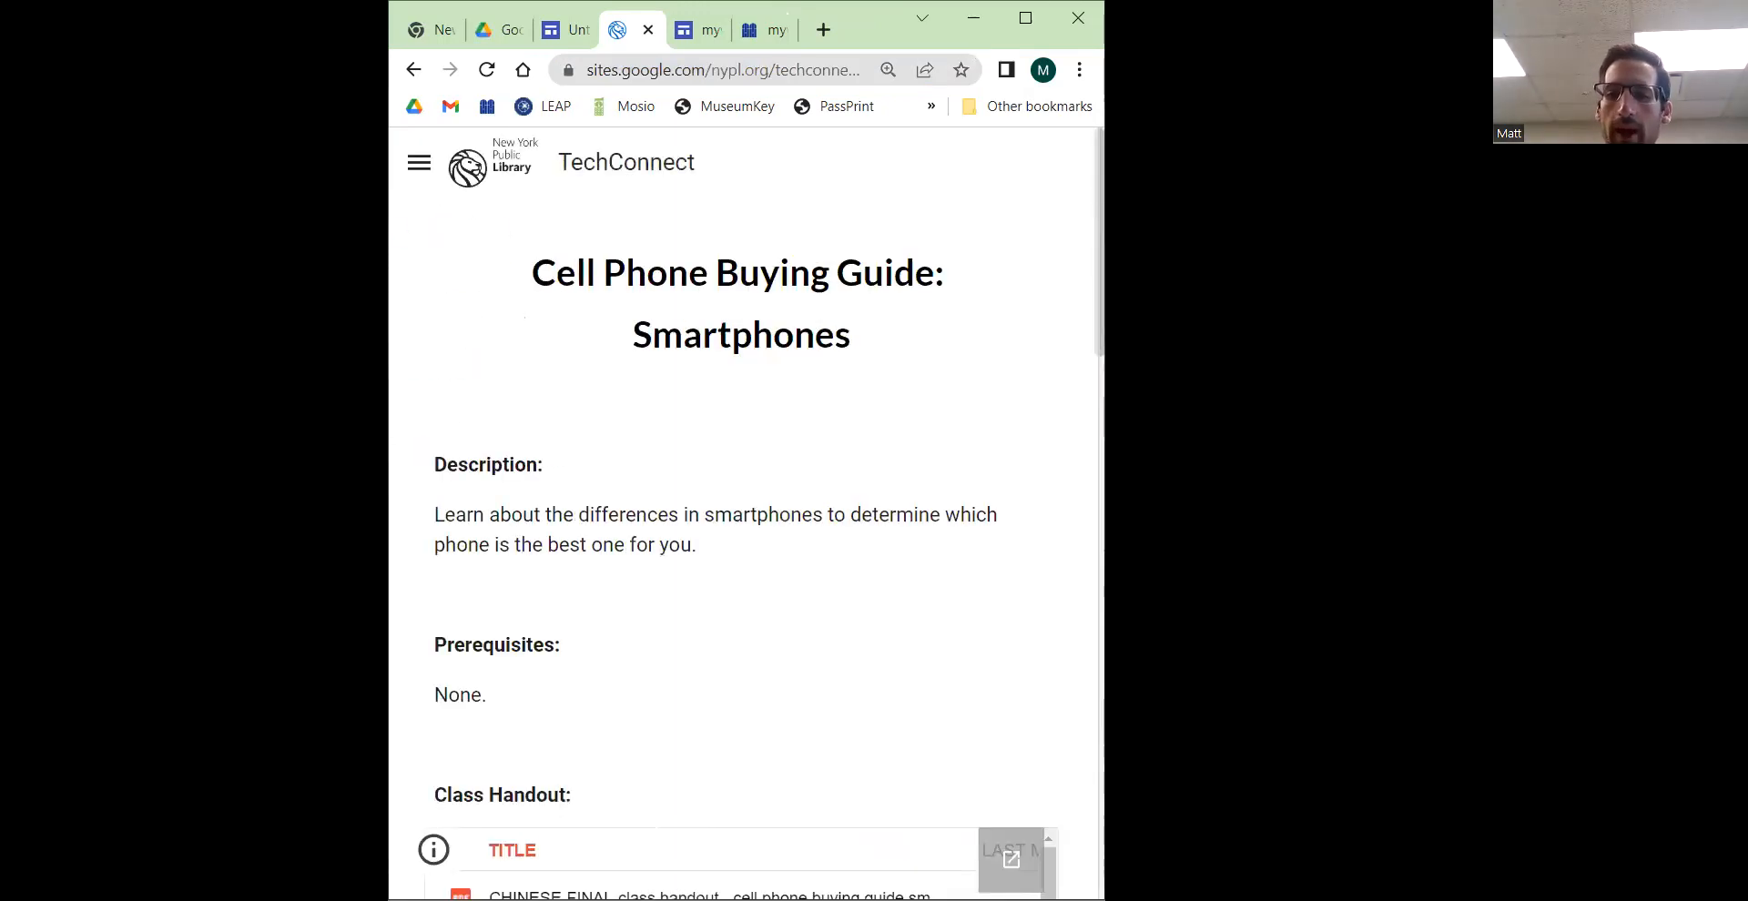
drag(1104, 455, 1493, 455)
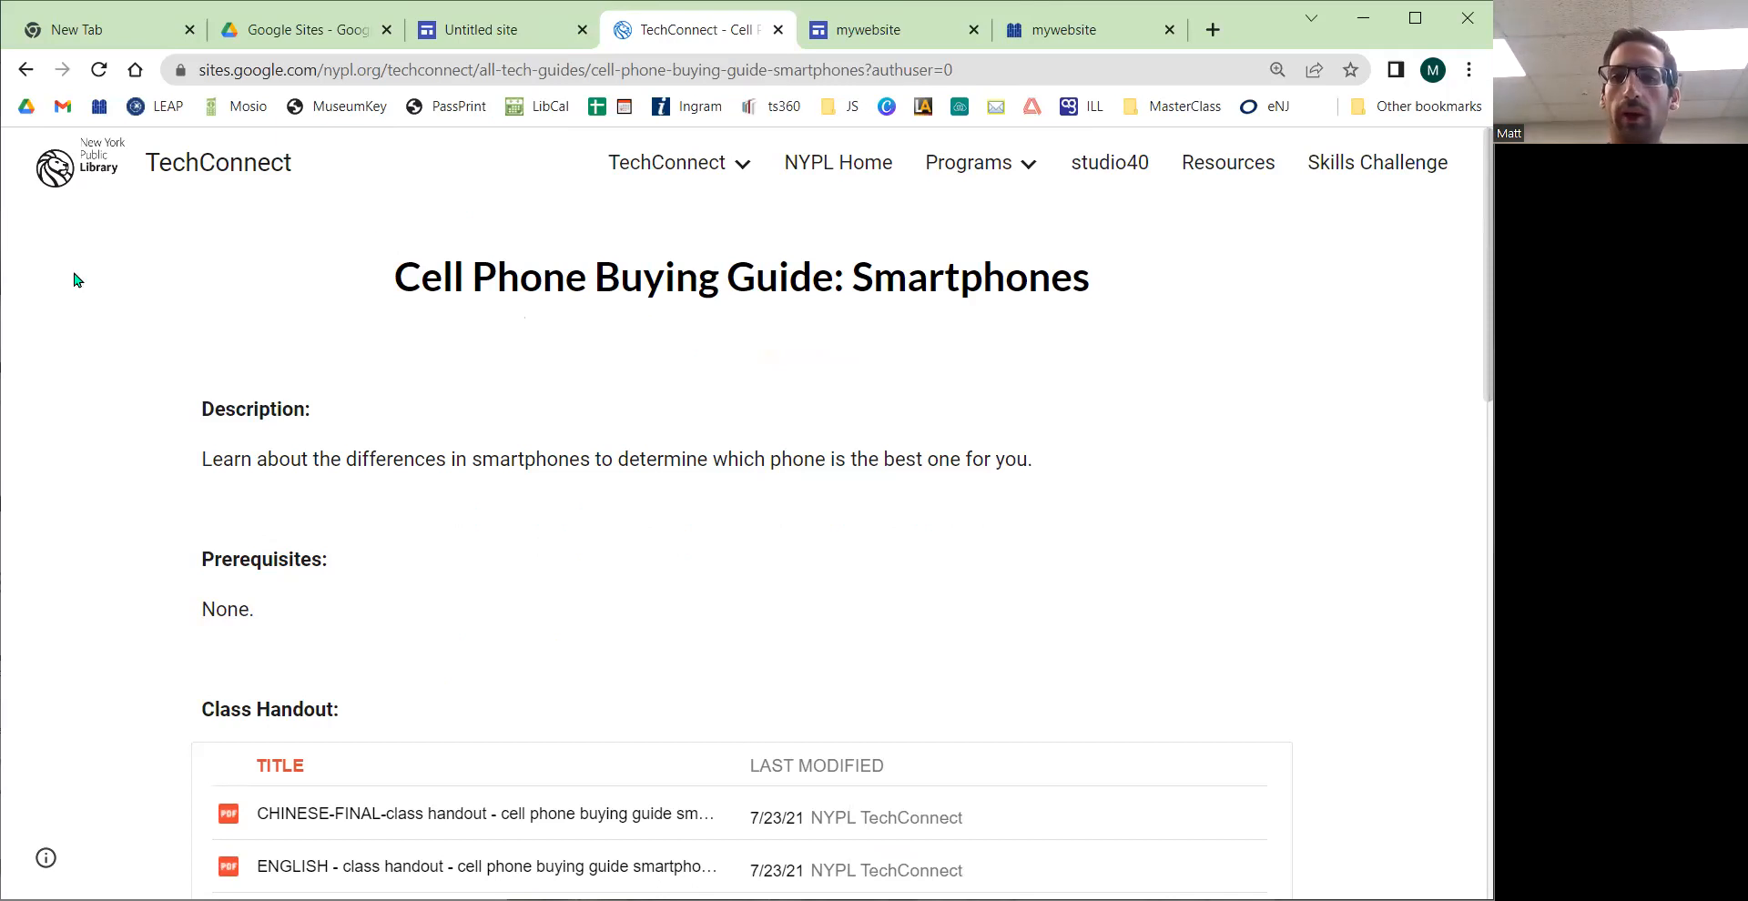
Step: Switch back to the untitled site editor and look through its Pages and Insert panels
click(491, 47)
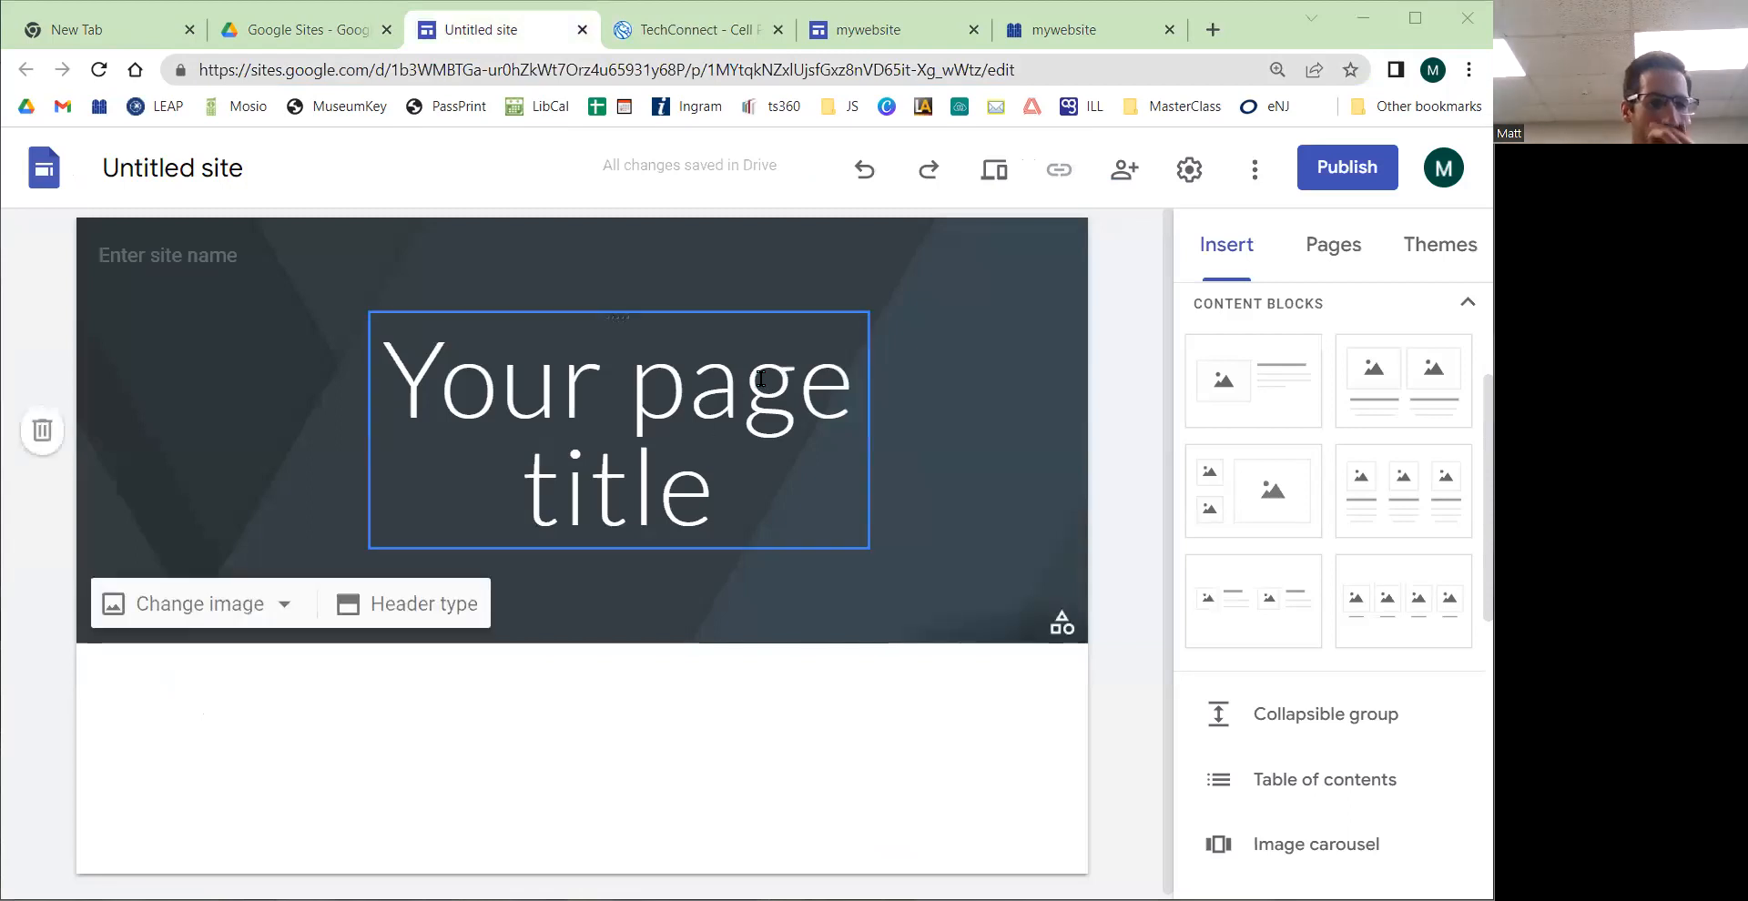
click(890, 679)
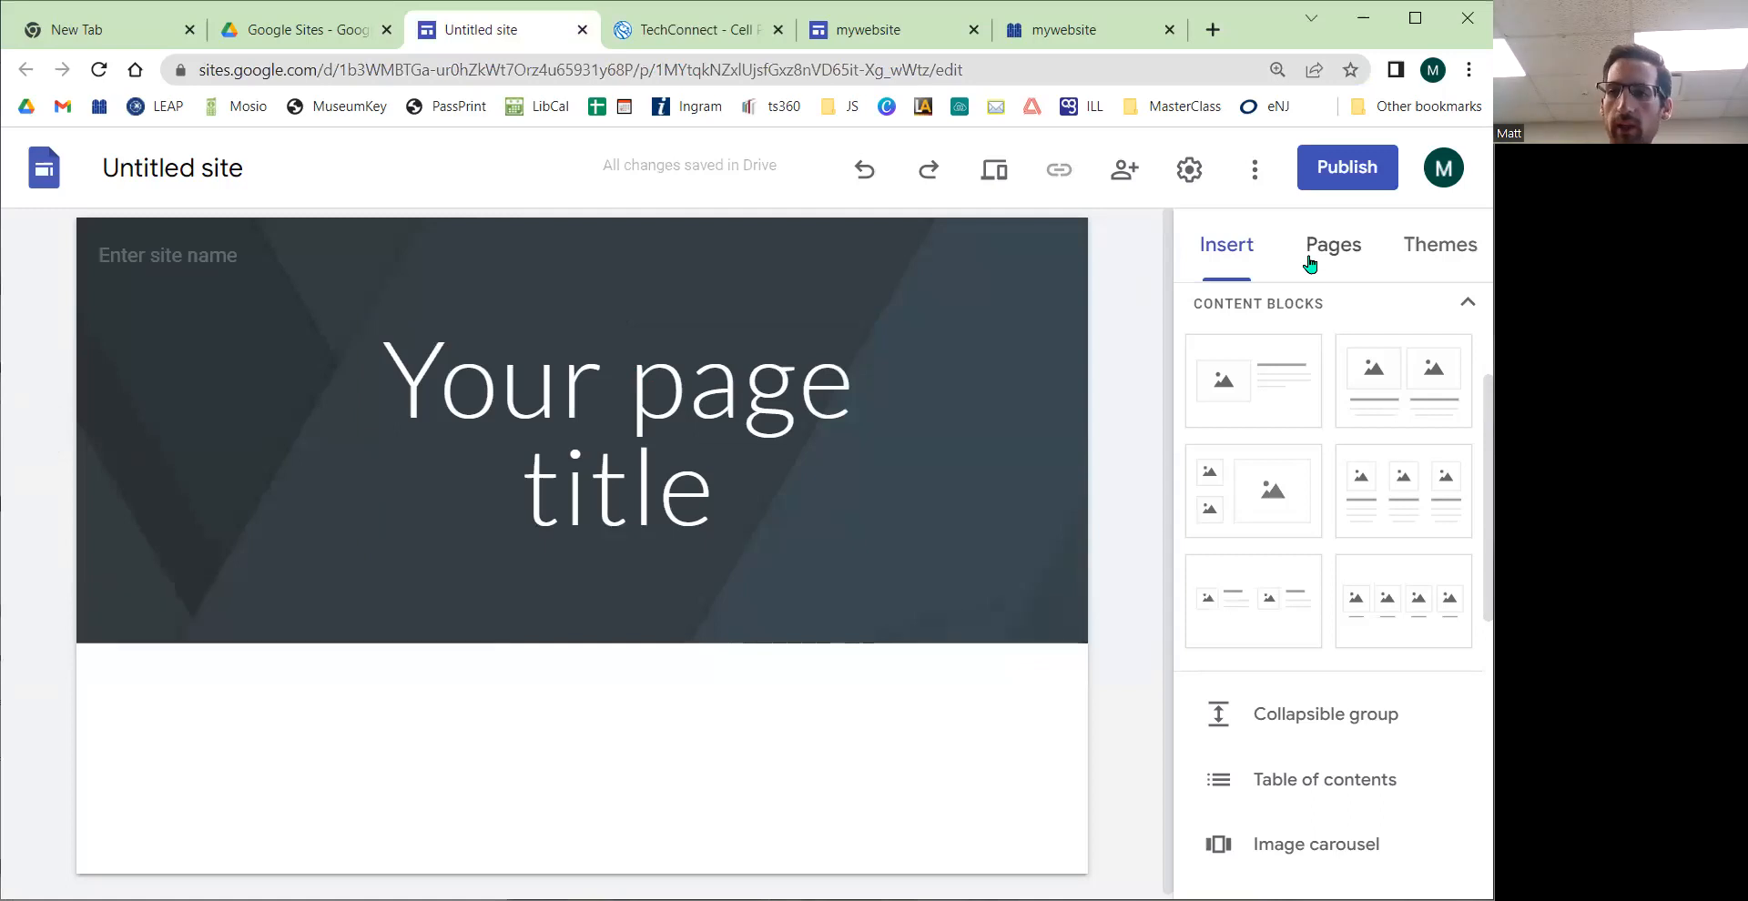
click(1334, 247)
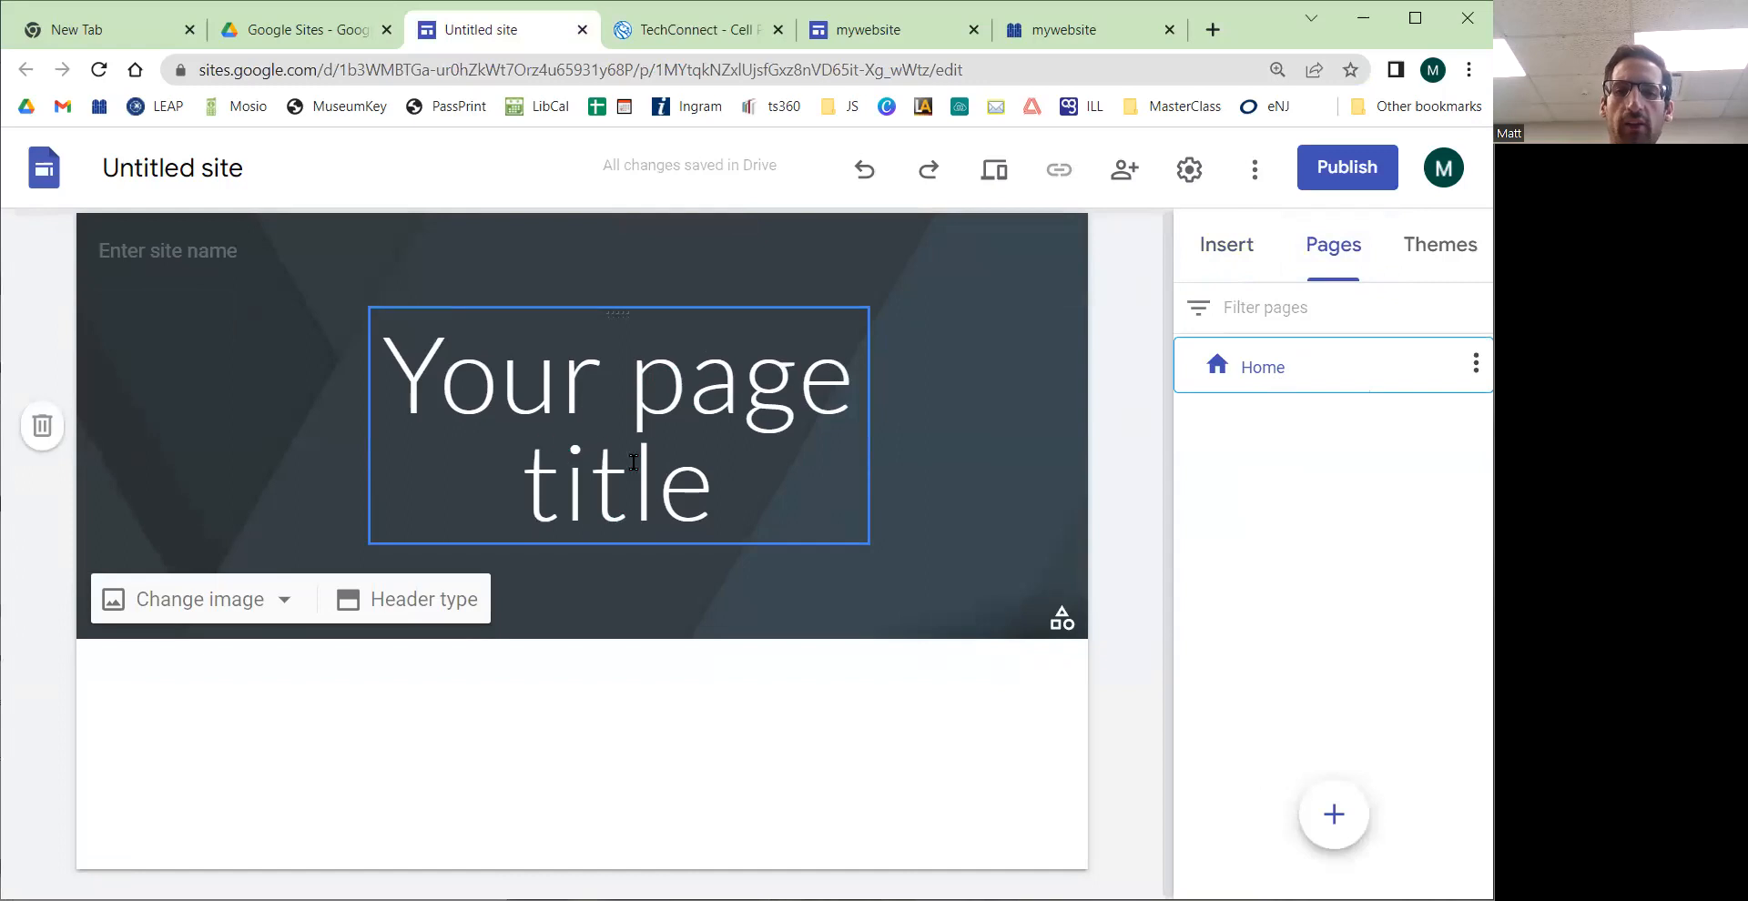
click(1202, 244)
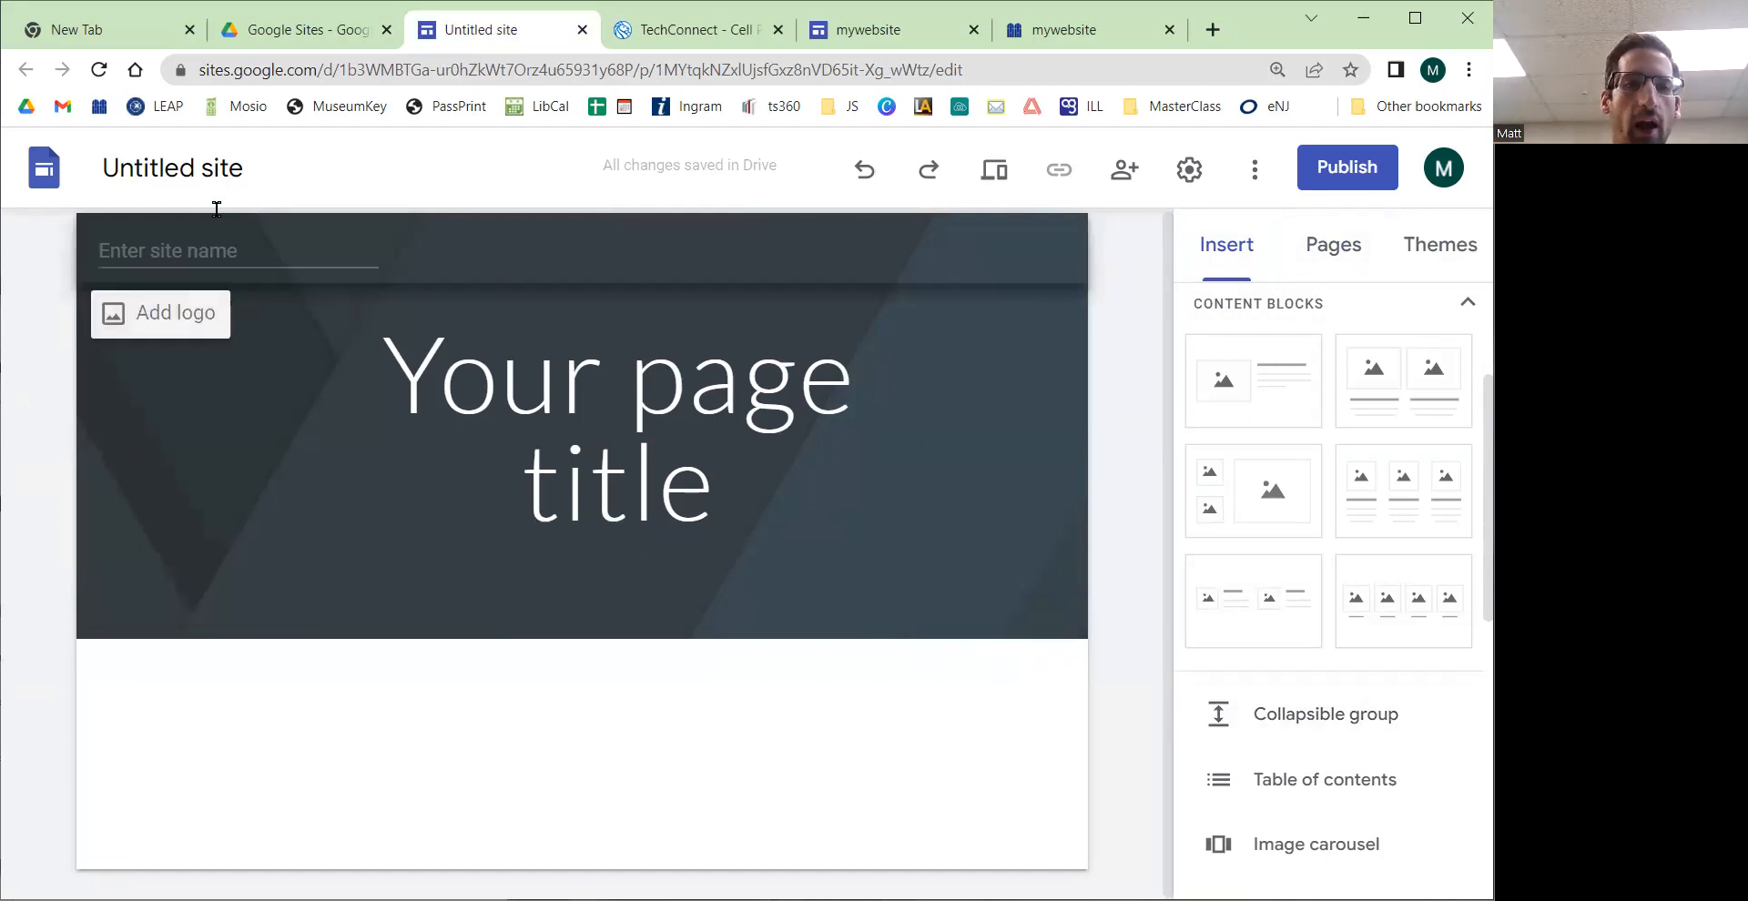
Step: Replace the address bar's path with myproject/home to illustrate what the site's web address could look like
click(208, 173)
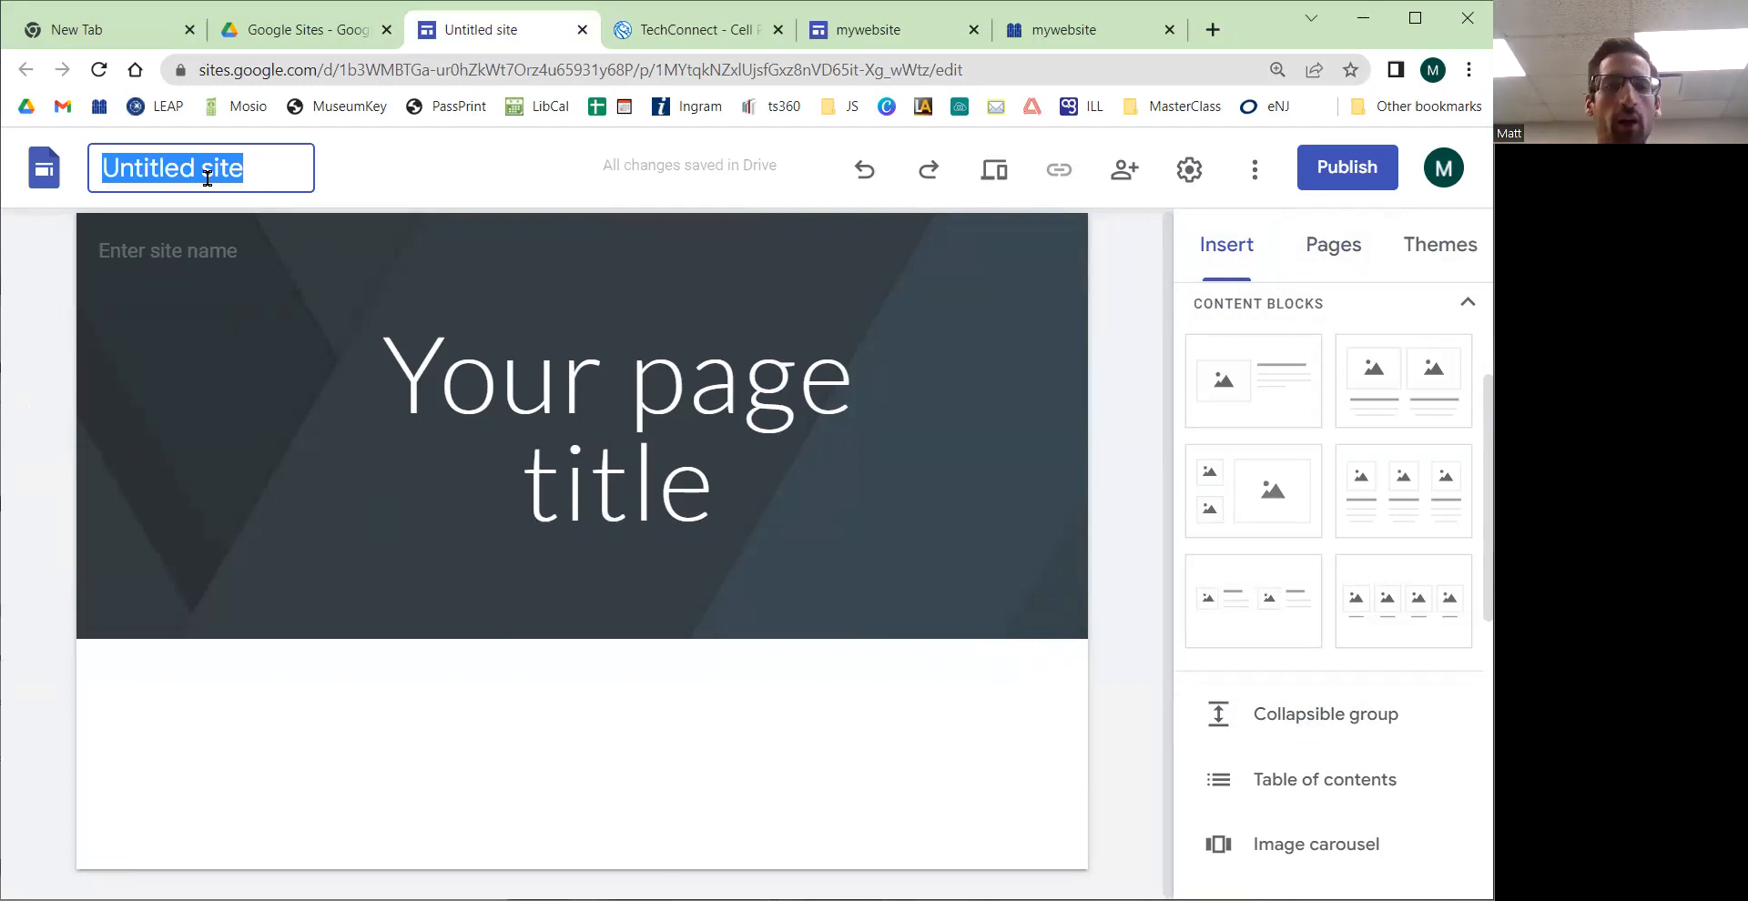
click(712, 446)
click(228, 177)
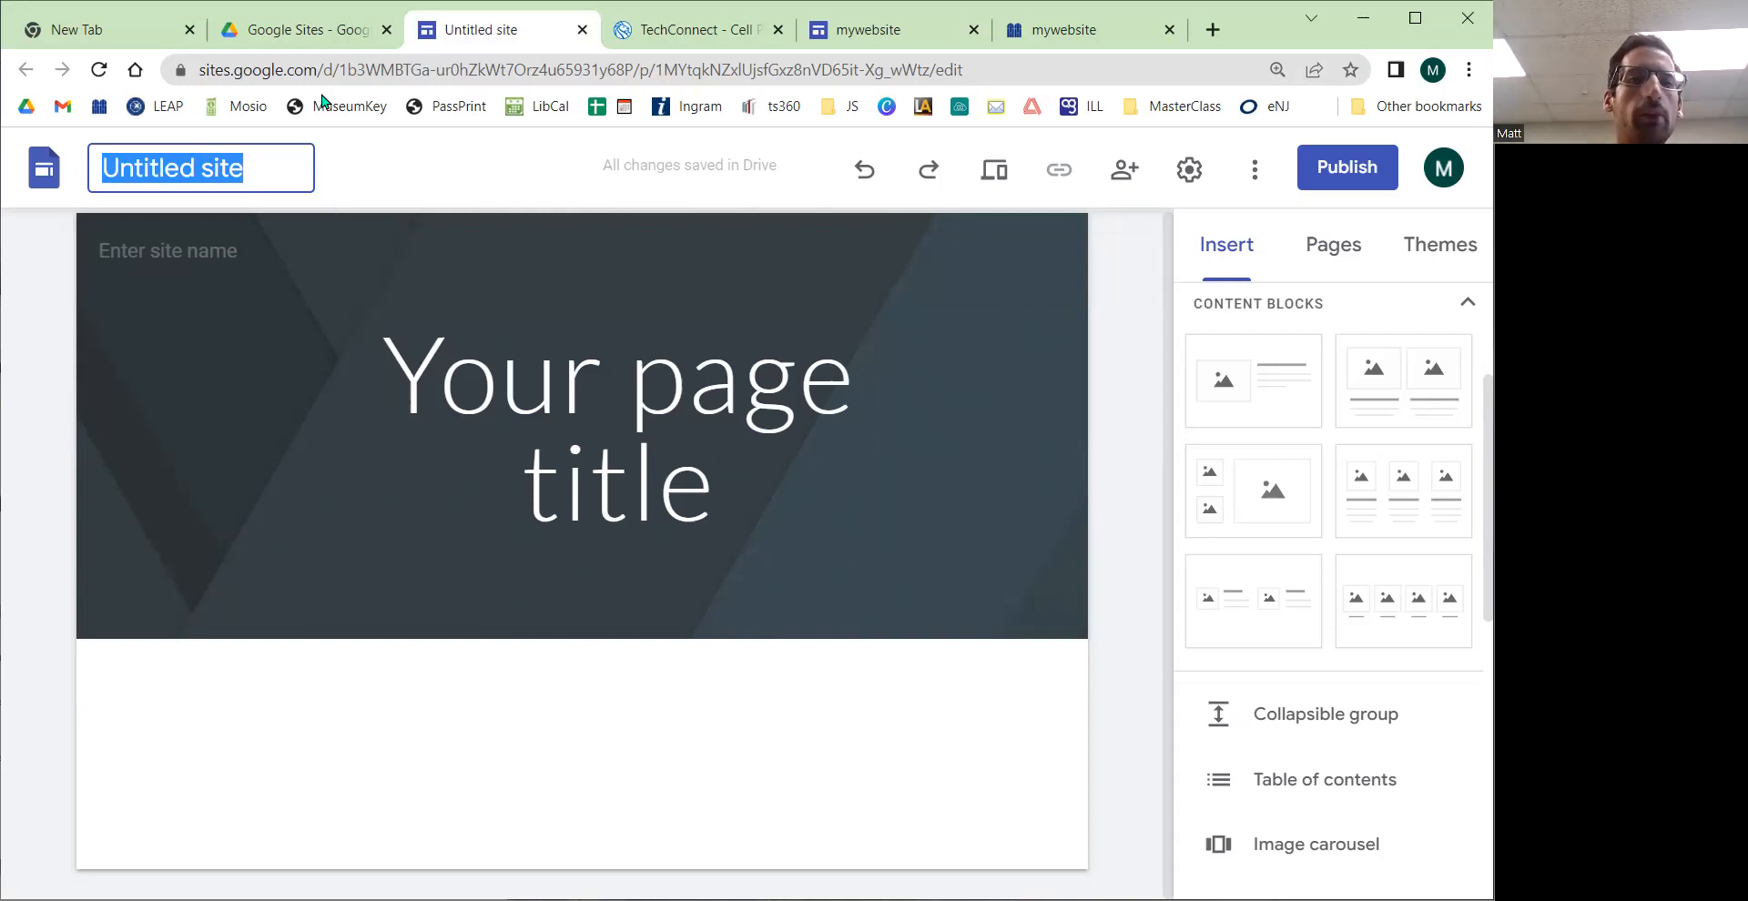
click(333, 70)
click(346, 70)
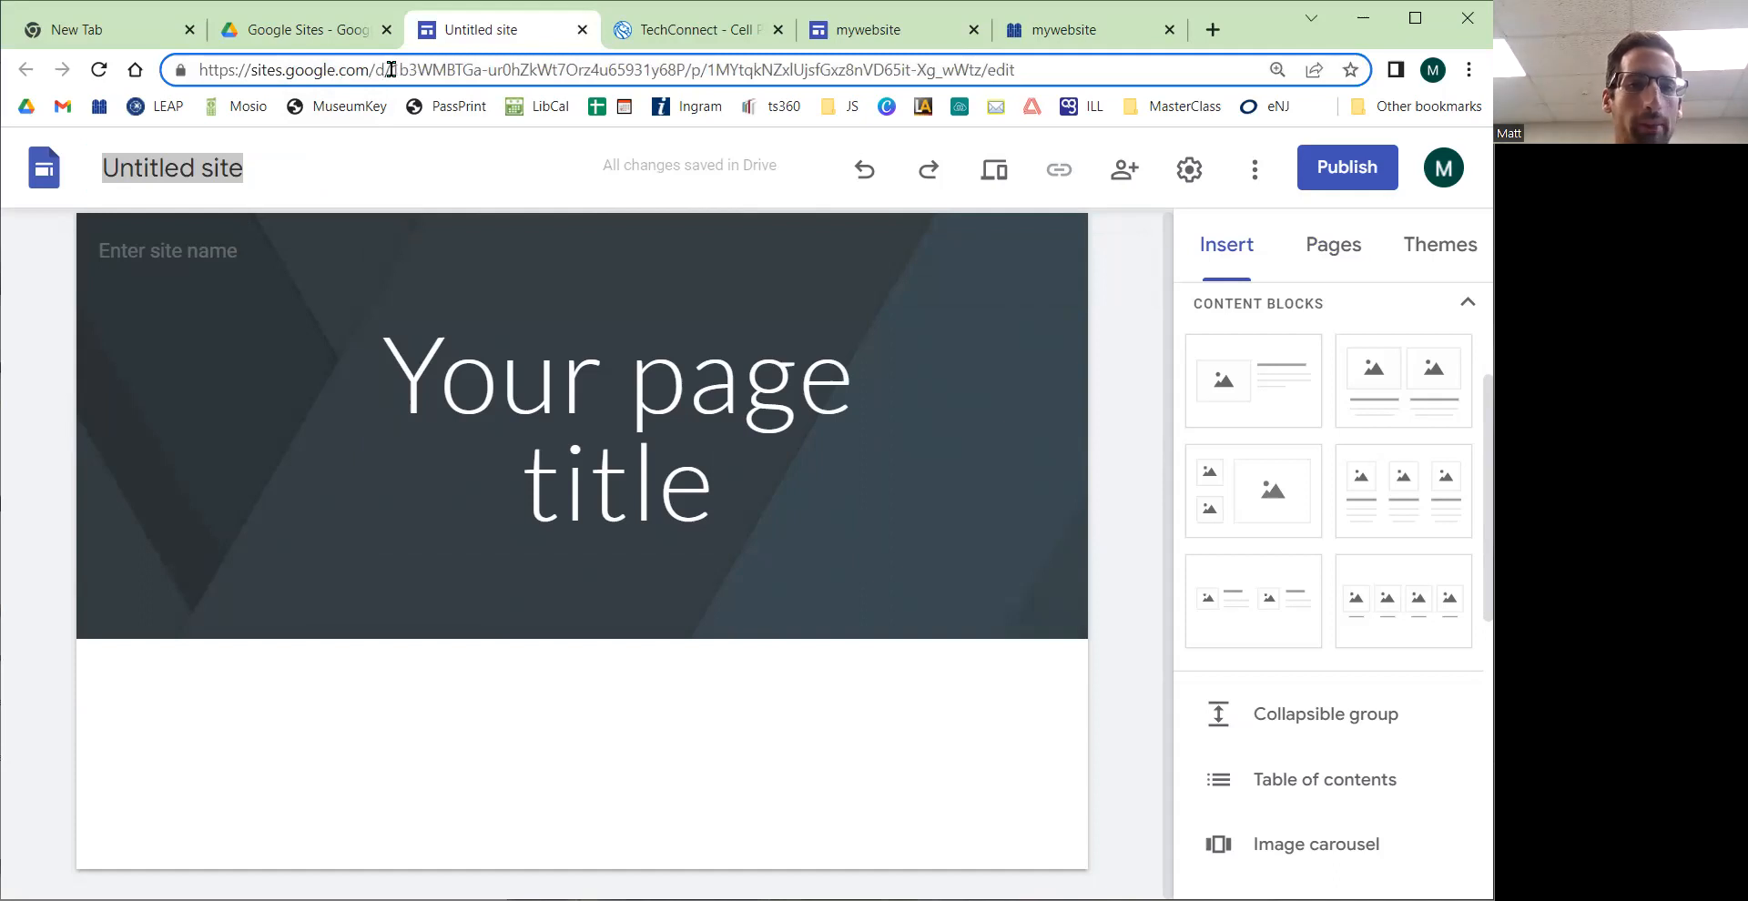
drag(374, 70, 1097, 70)
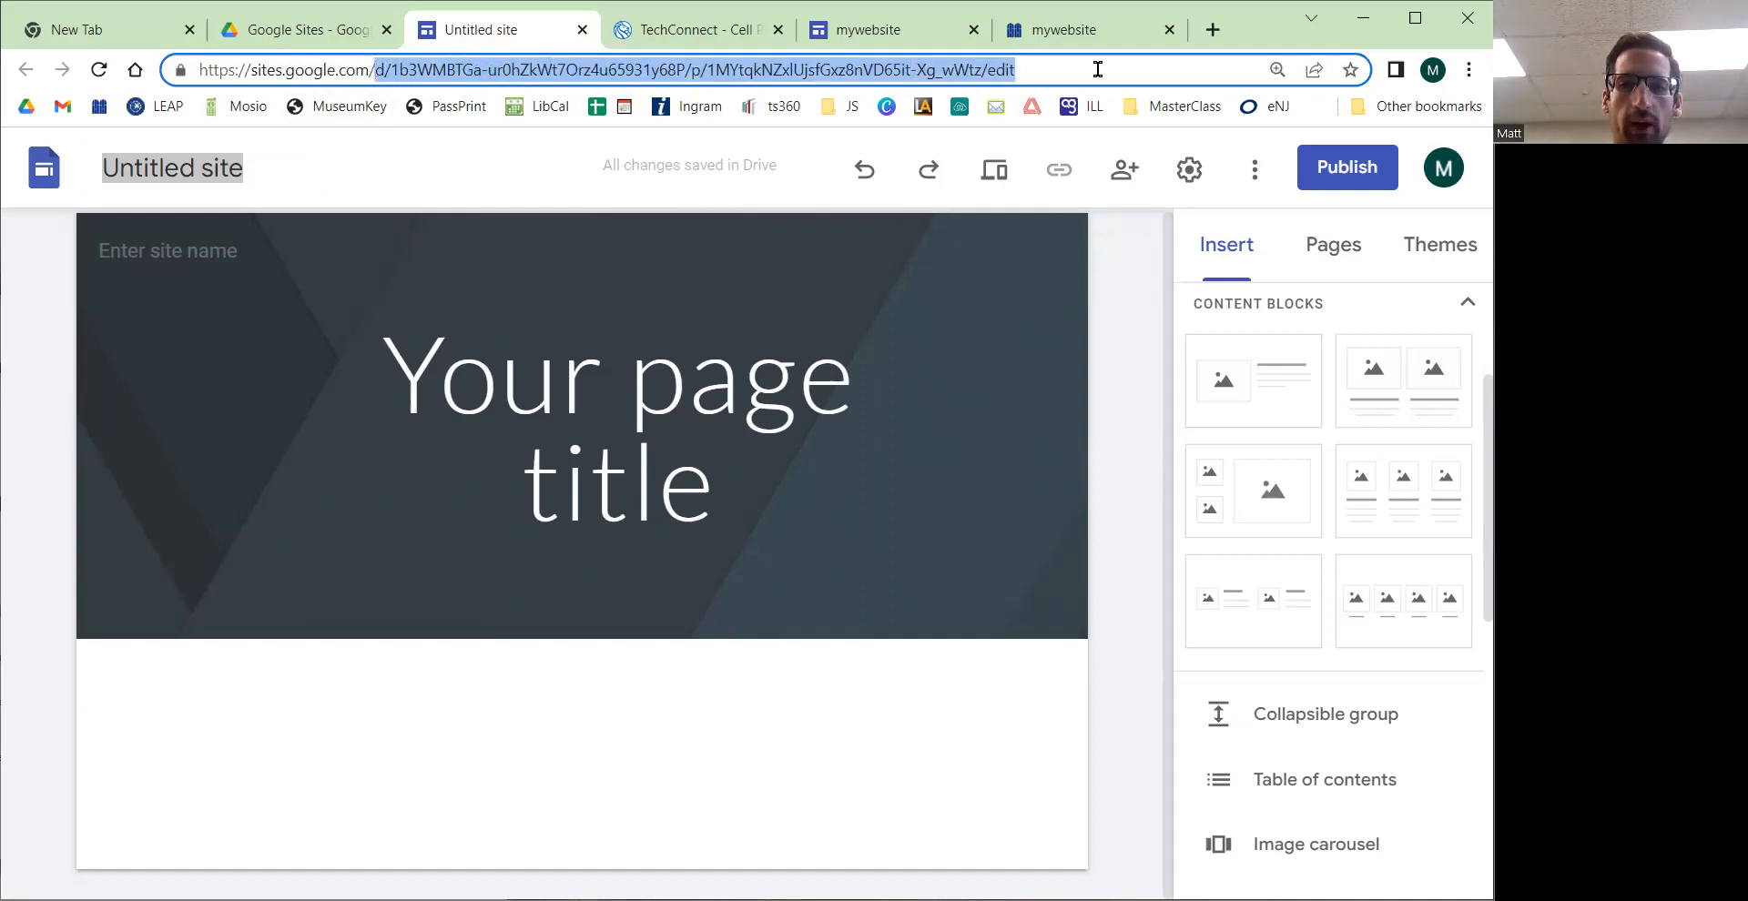
key(BackSpace)
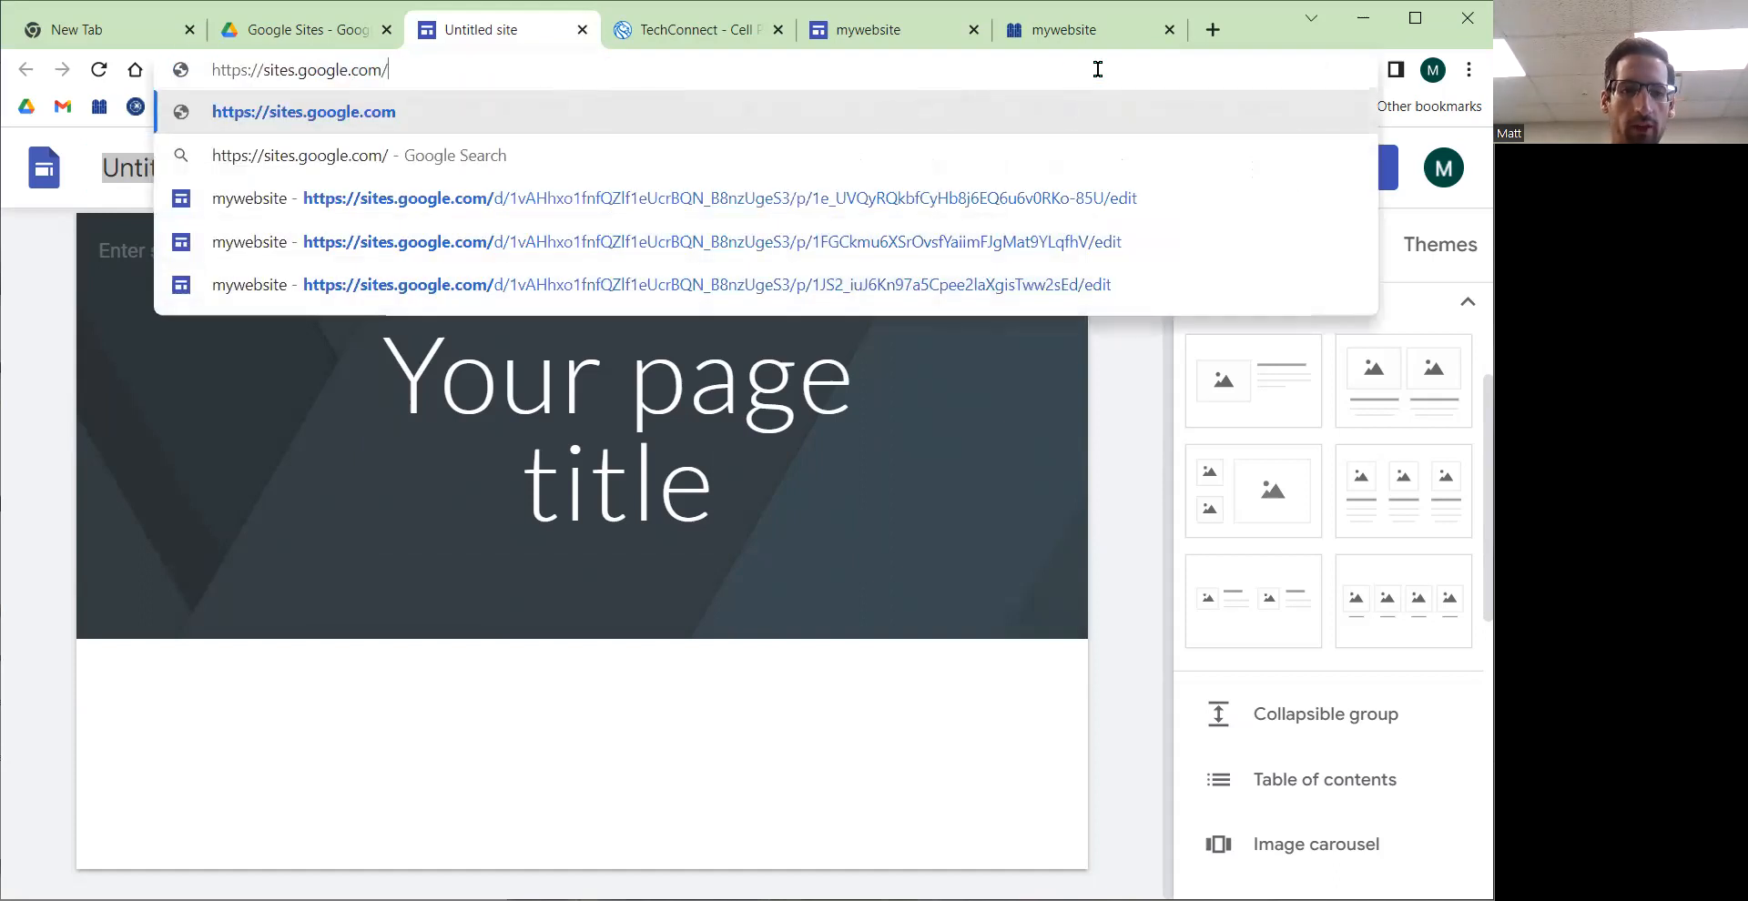
text(myproject)
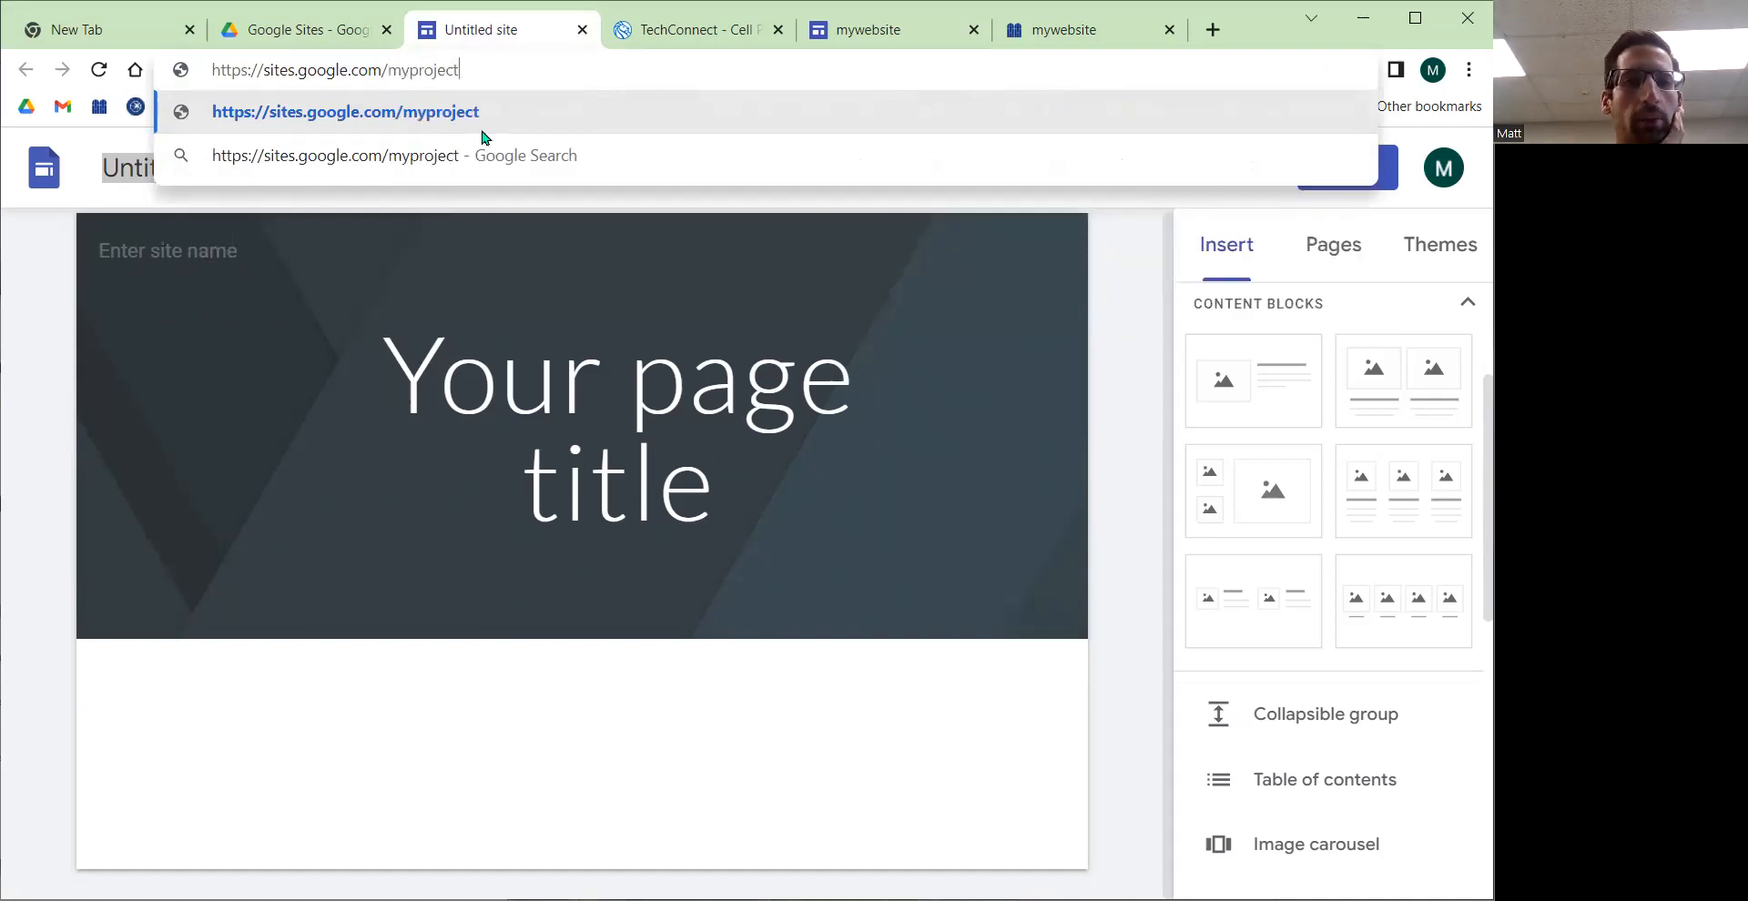
drag(402, 70, 516, 65)
click(517, 65)
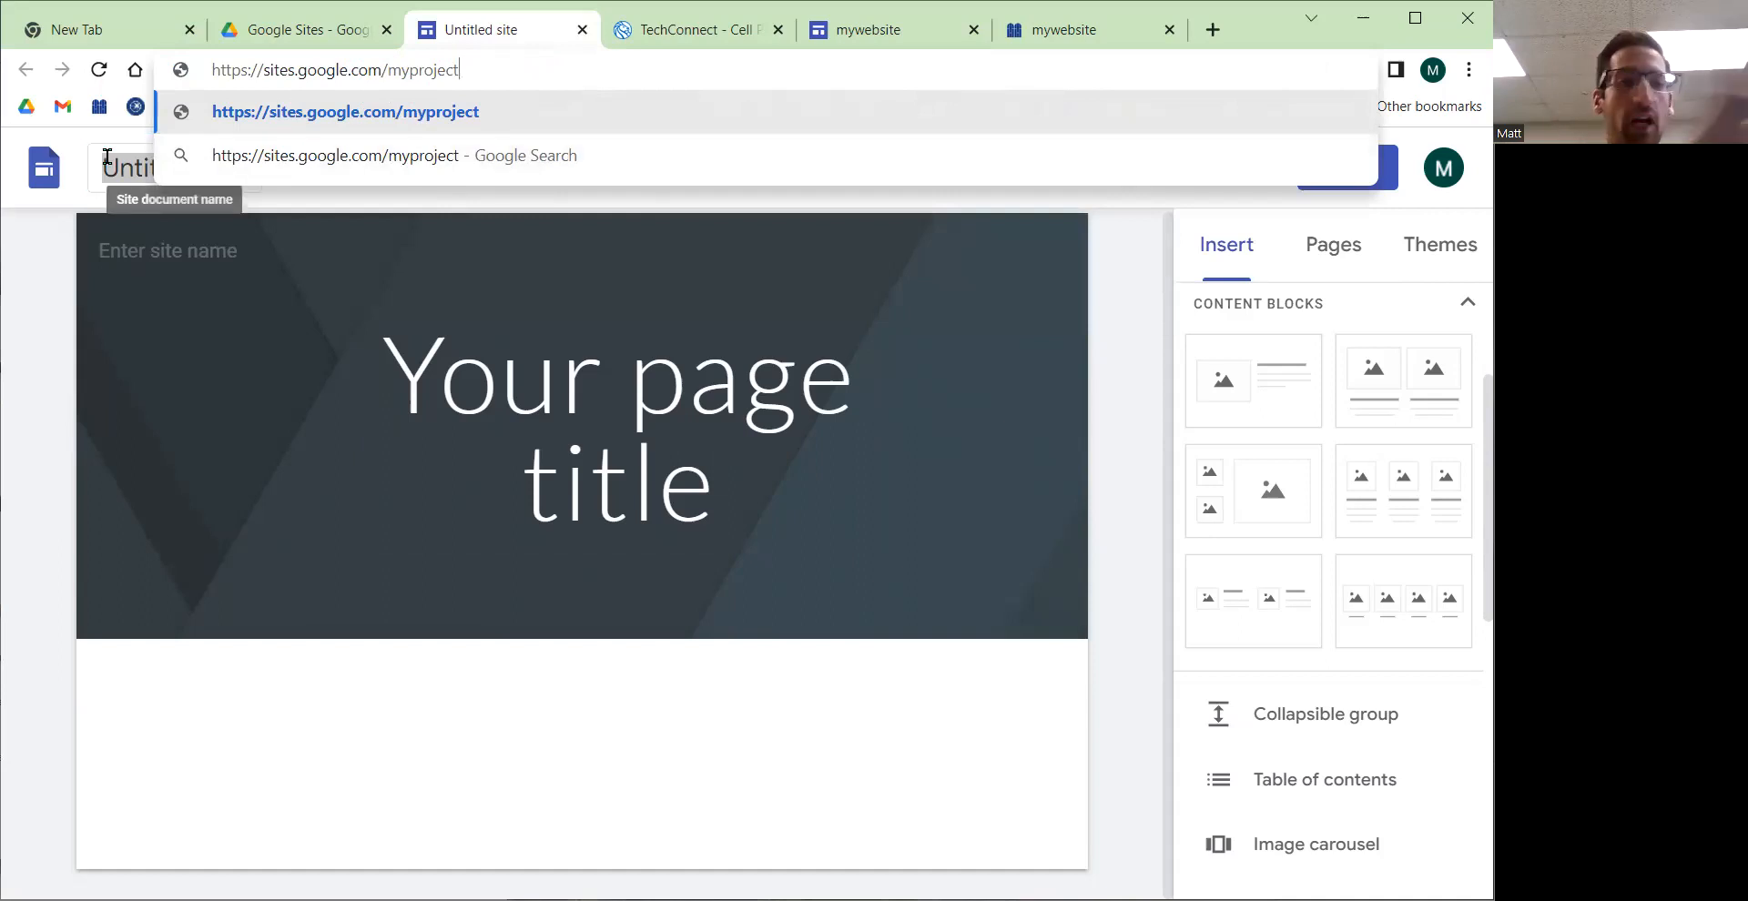
text(/)
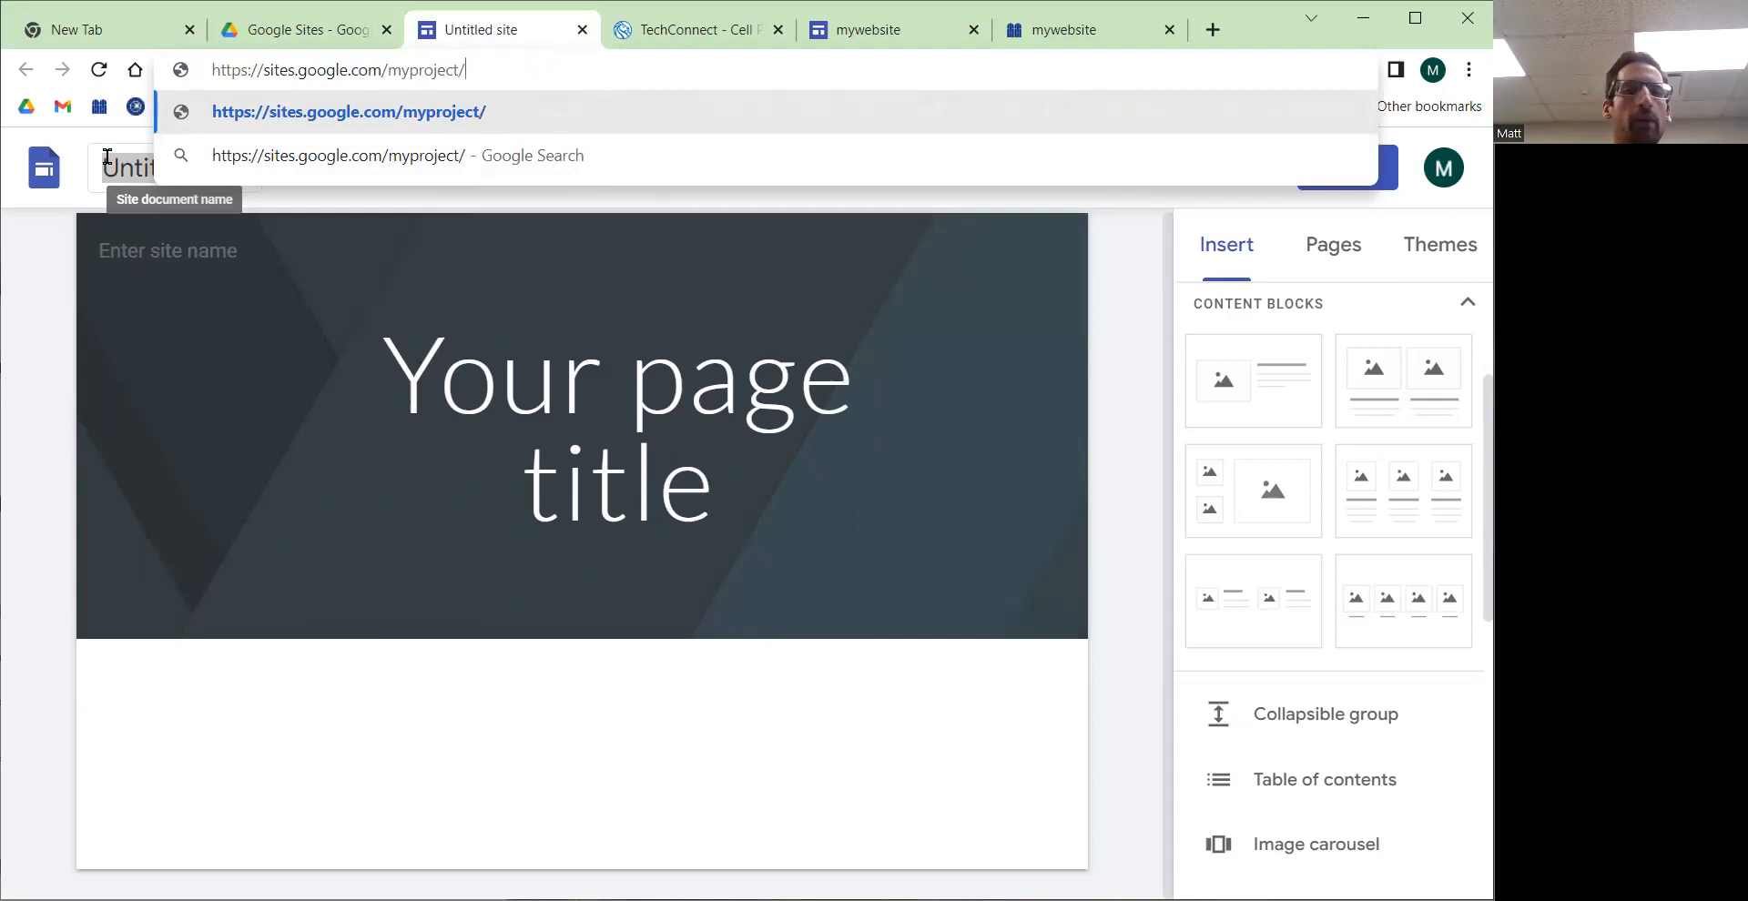
text(homepage)
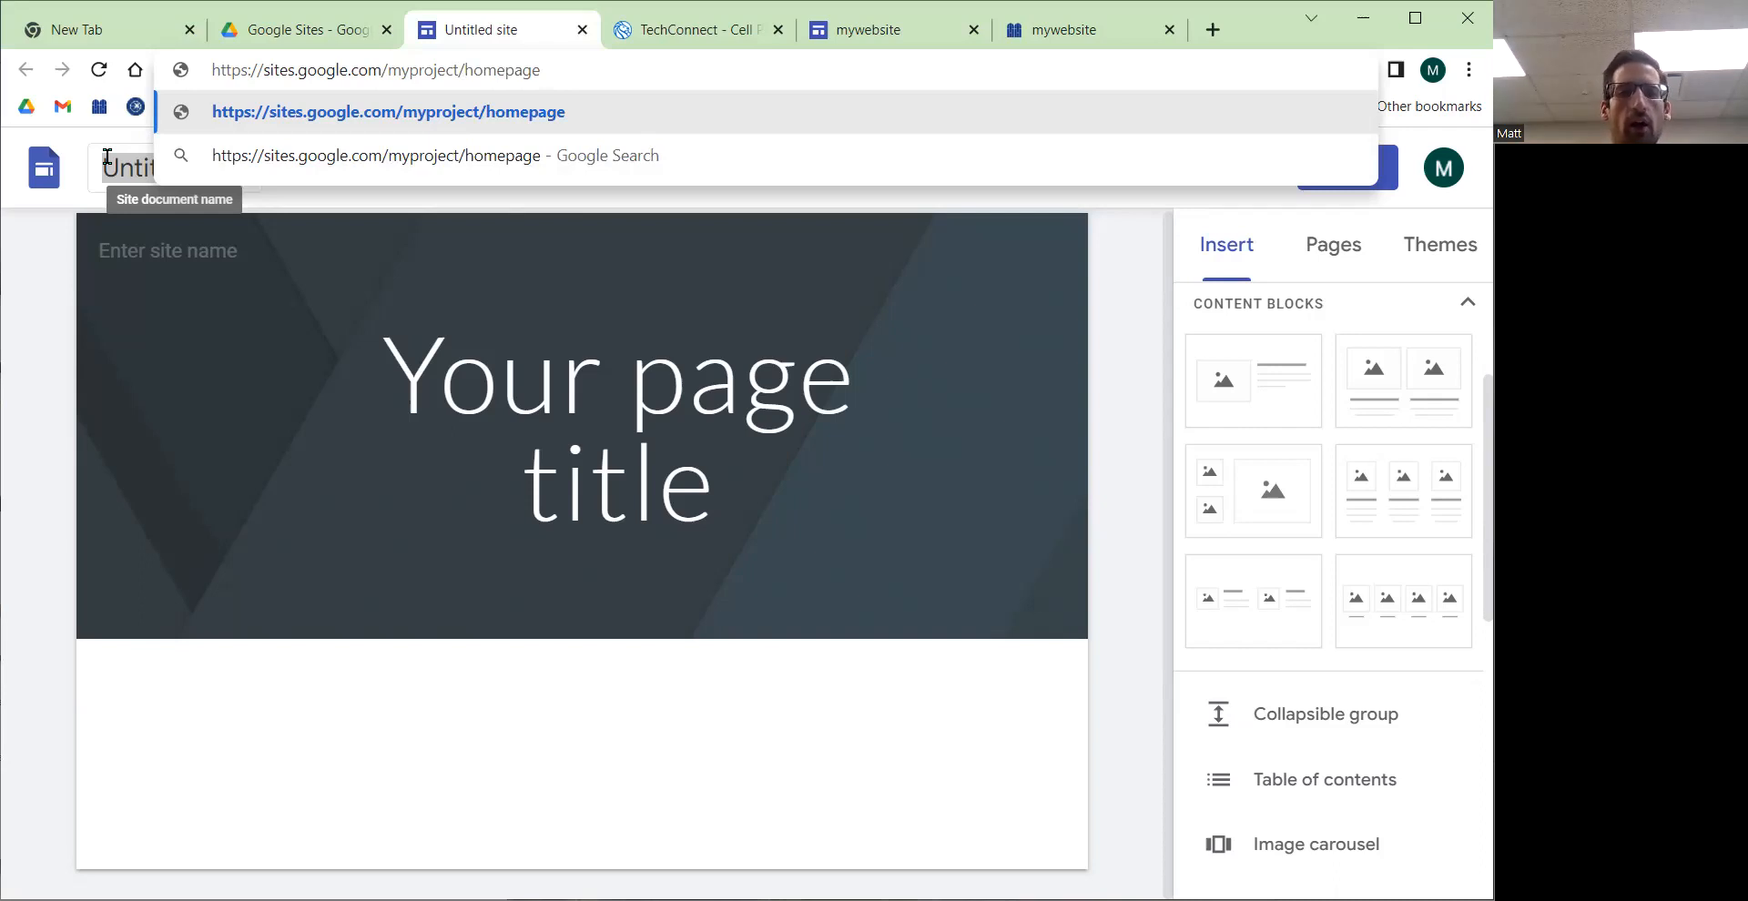
key(BackSpace)
key(BackSpace)
key(BackSpace)
key(BackSpace)
key(BackSpace)
text(e)
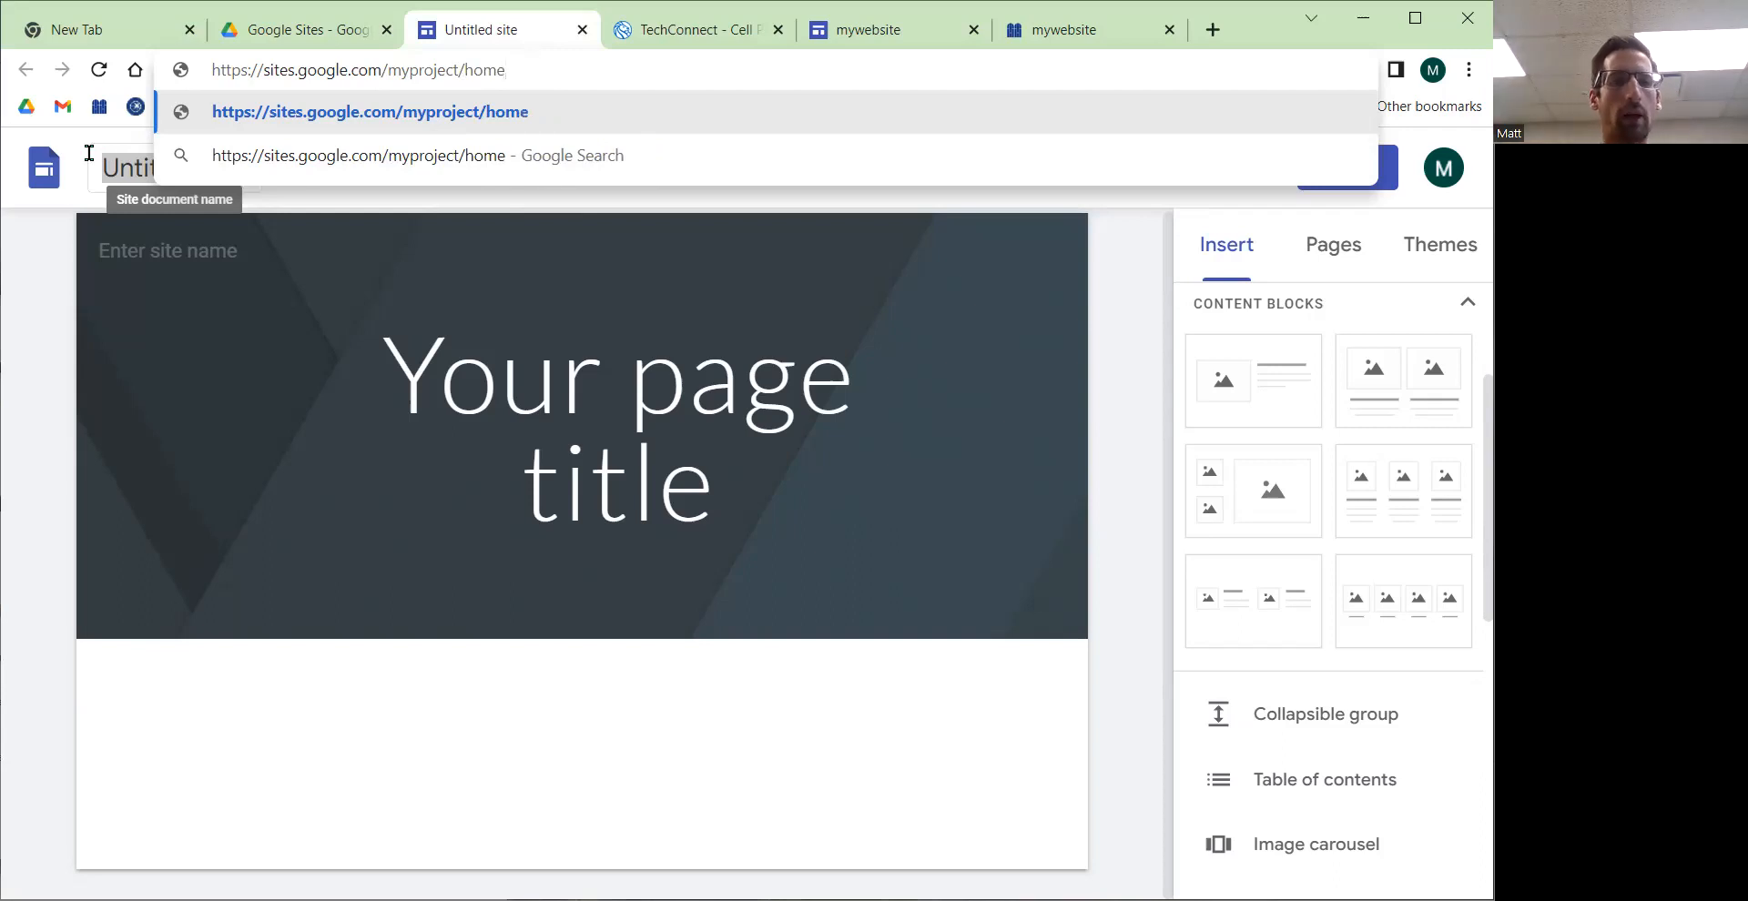
Step: Rename the site document from Untitled site to MyProject
click(178, 176)
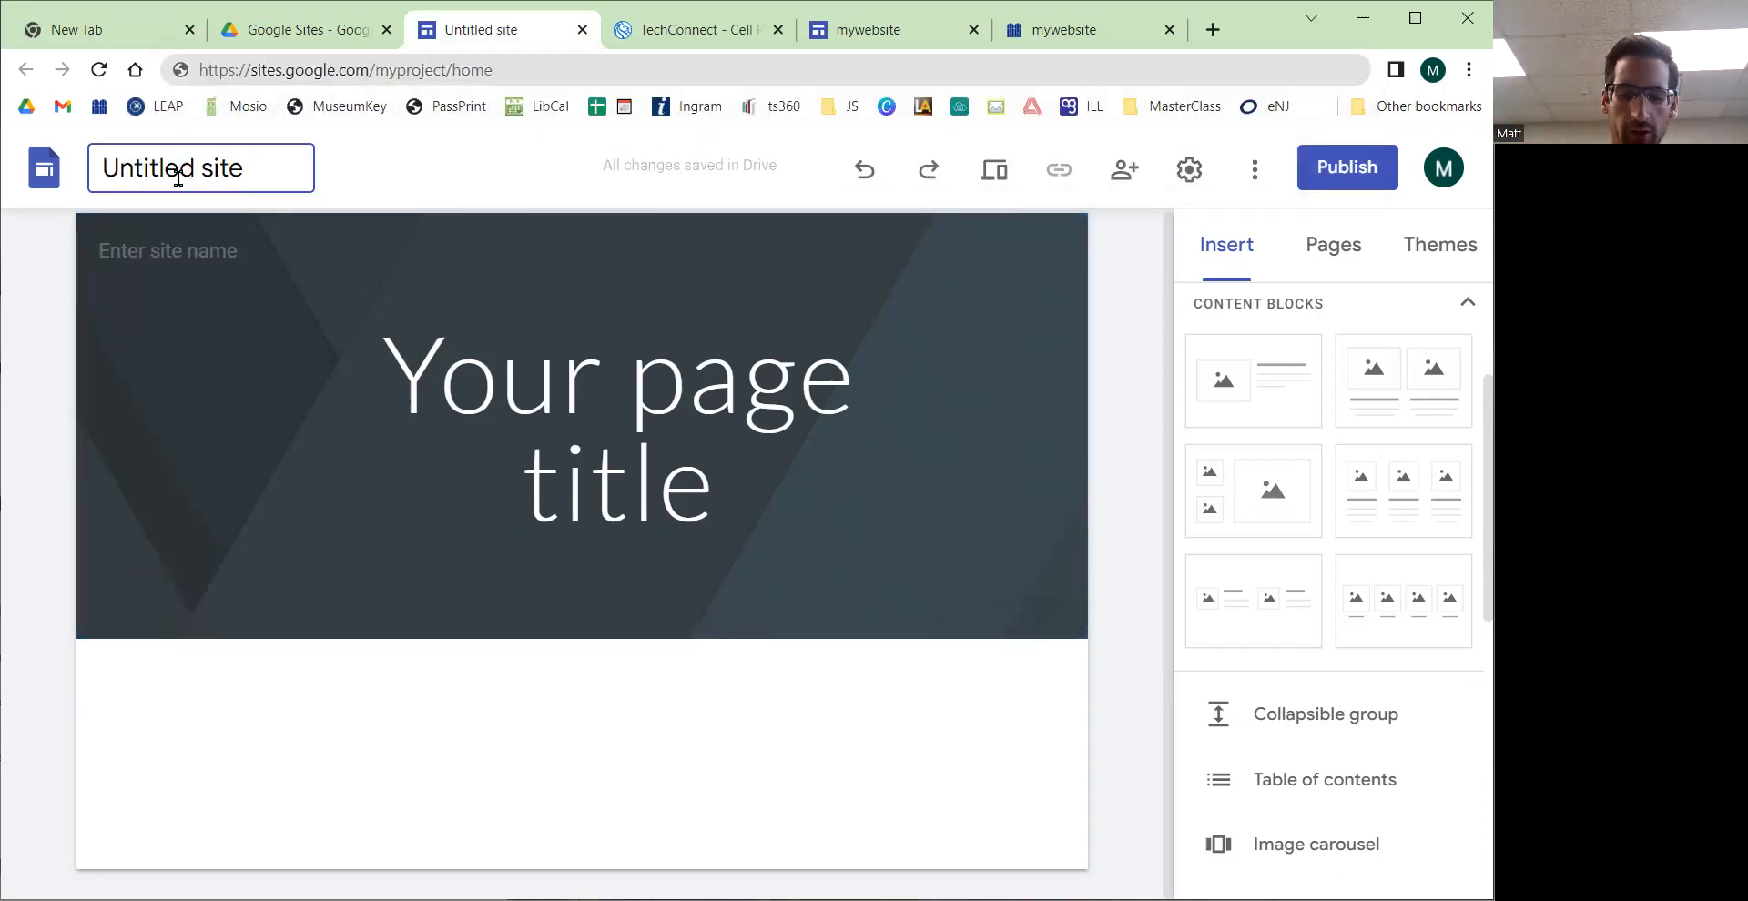
double_click(178, 176)
key(Right)
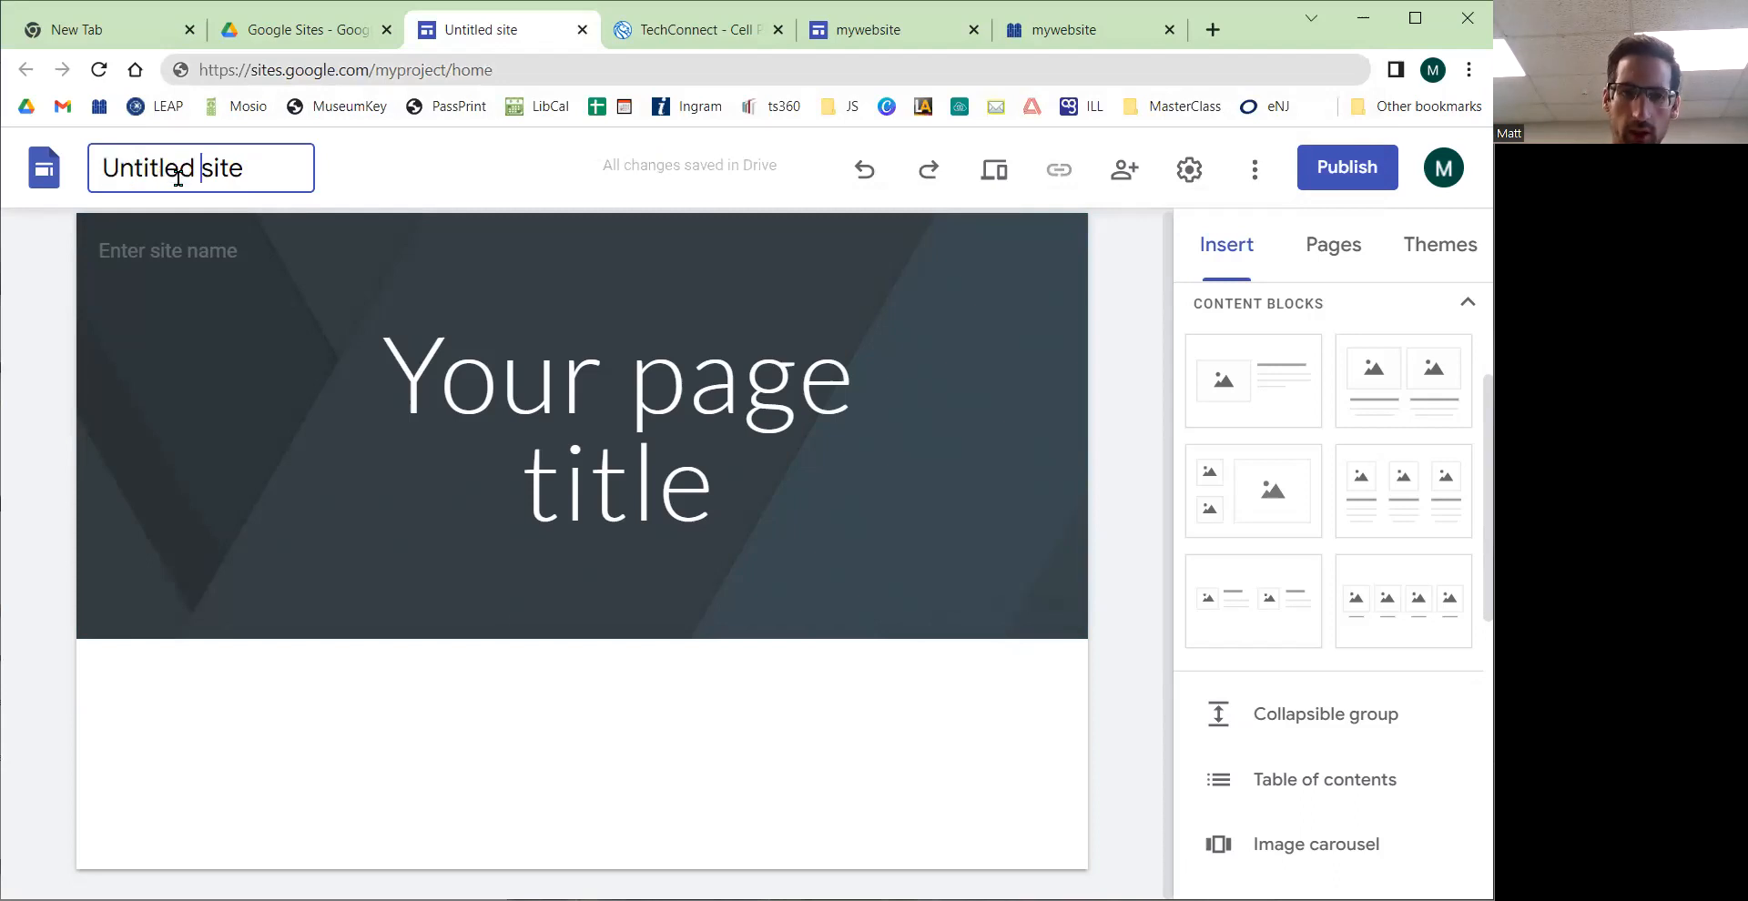
key(End)
key(BackSpace)
key(BackSpace)
key(BackSpace)
key(BackSpace)
key(BackSpace)
key(BackSpace)
key(BackSpace)
key(BackSpace)
key(BackSpace)
key(BackSpace)
key(BackSpace)
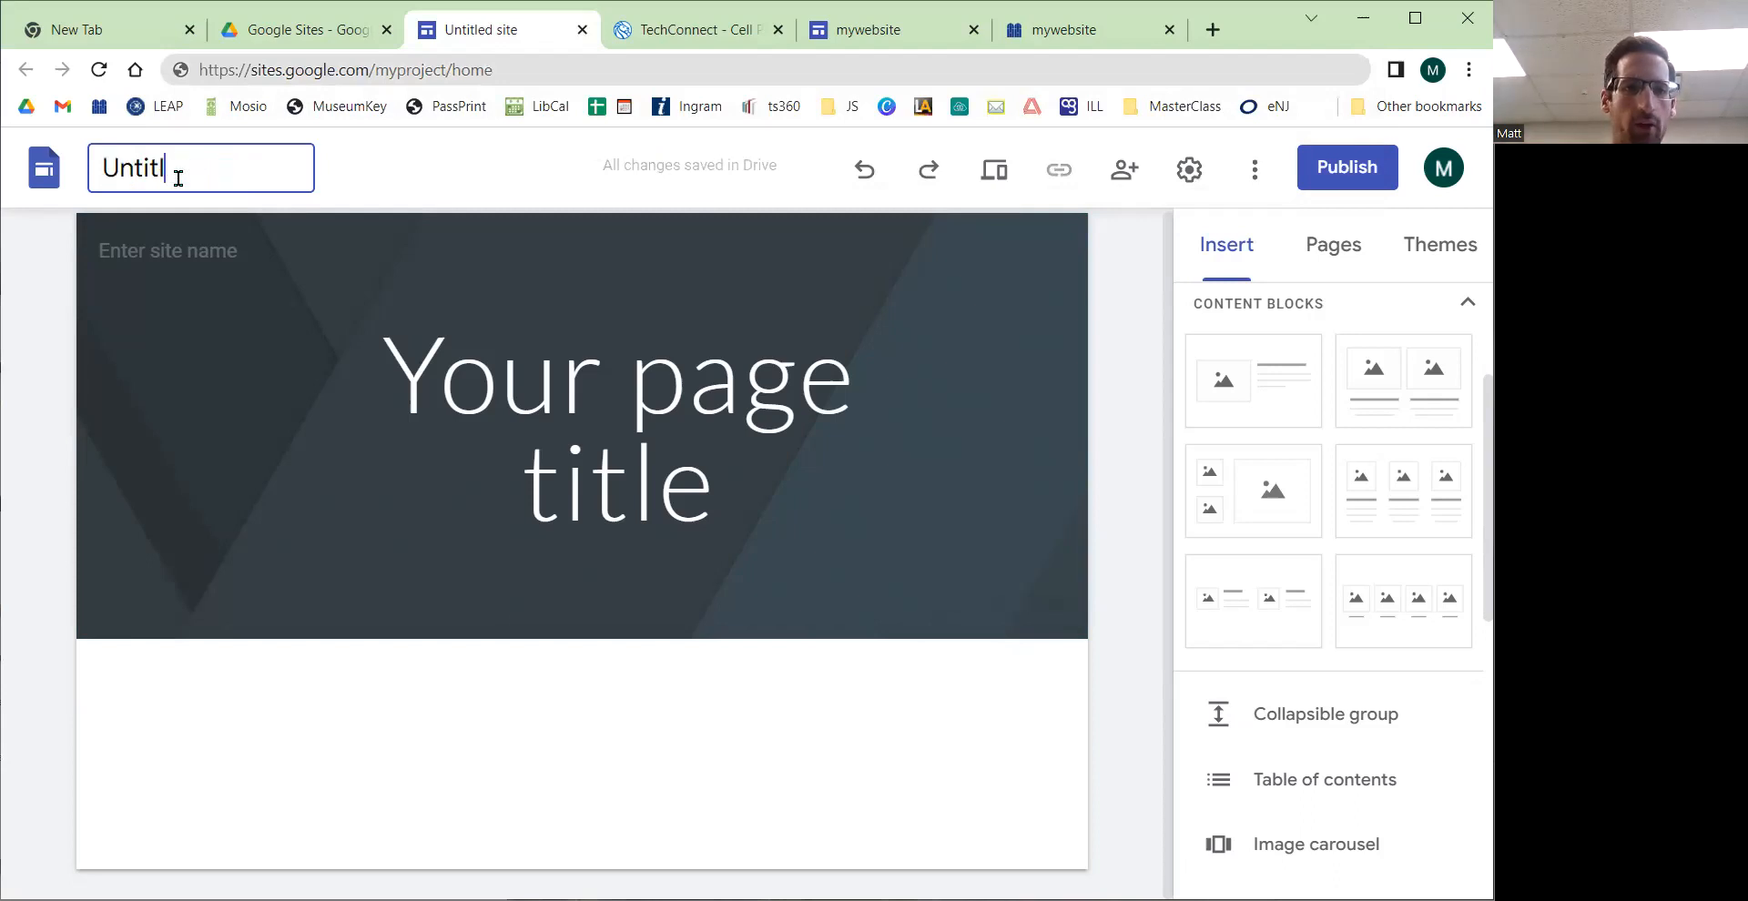
key(BackSpace)
key(BackSpace)
text(My)
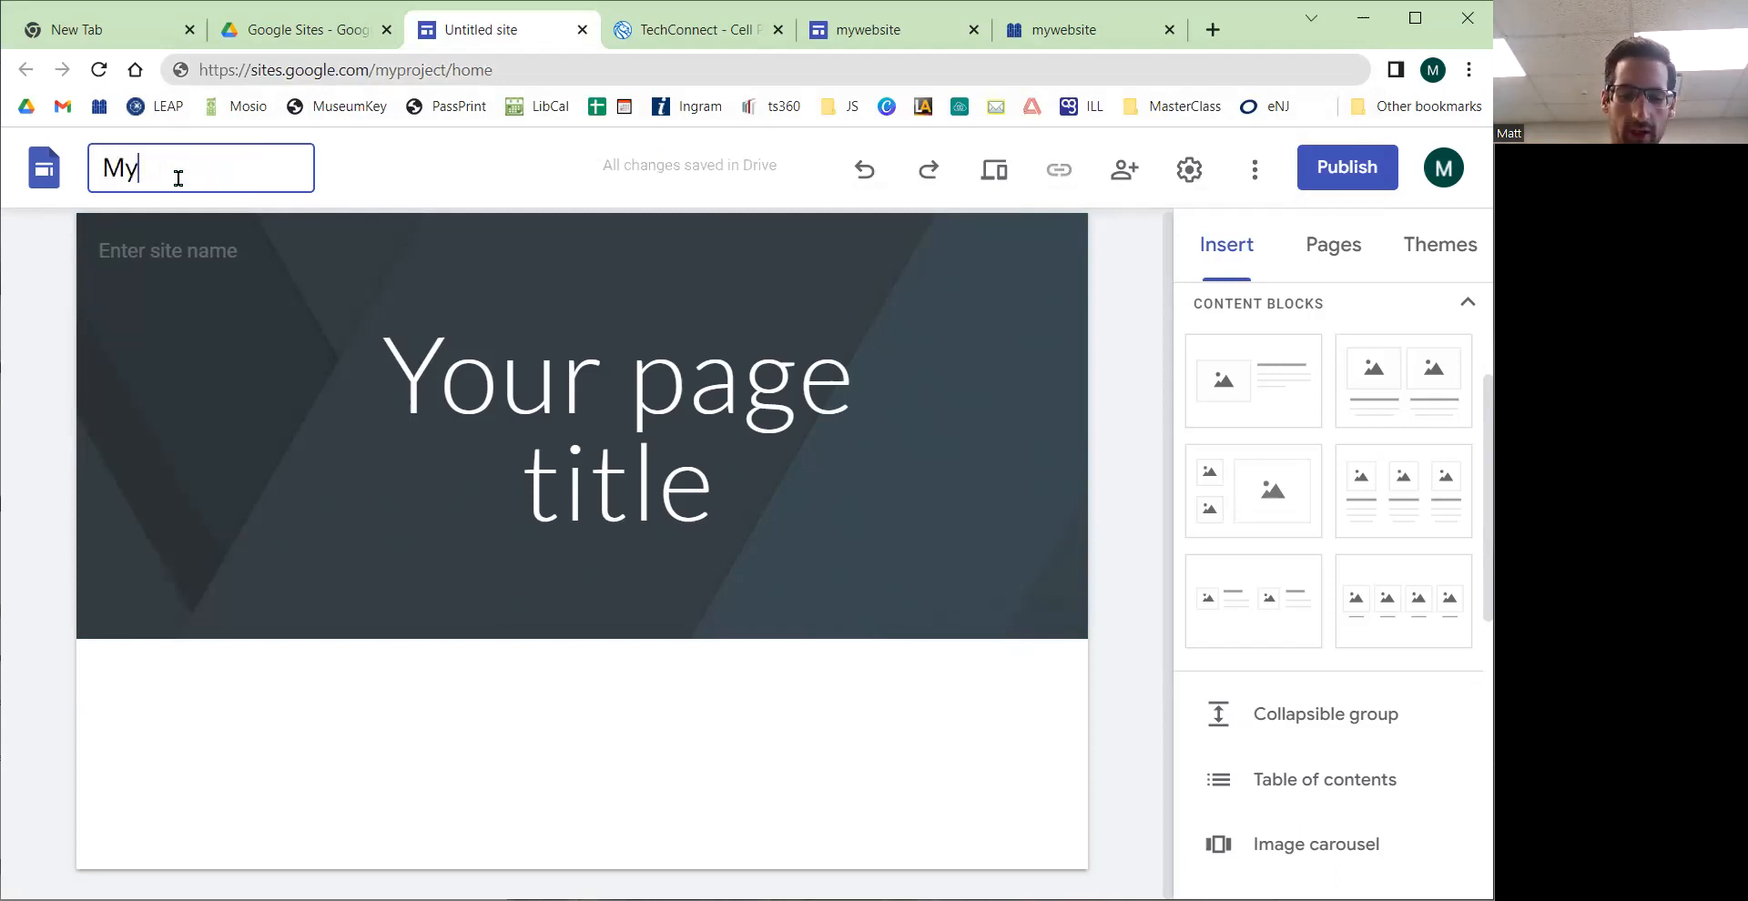
text(Project)
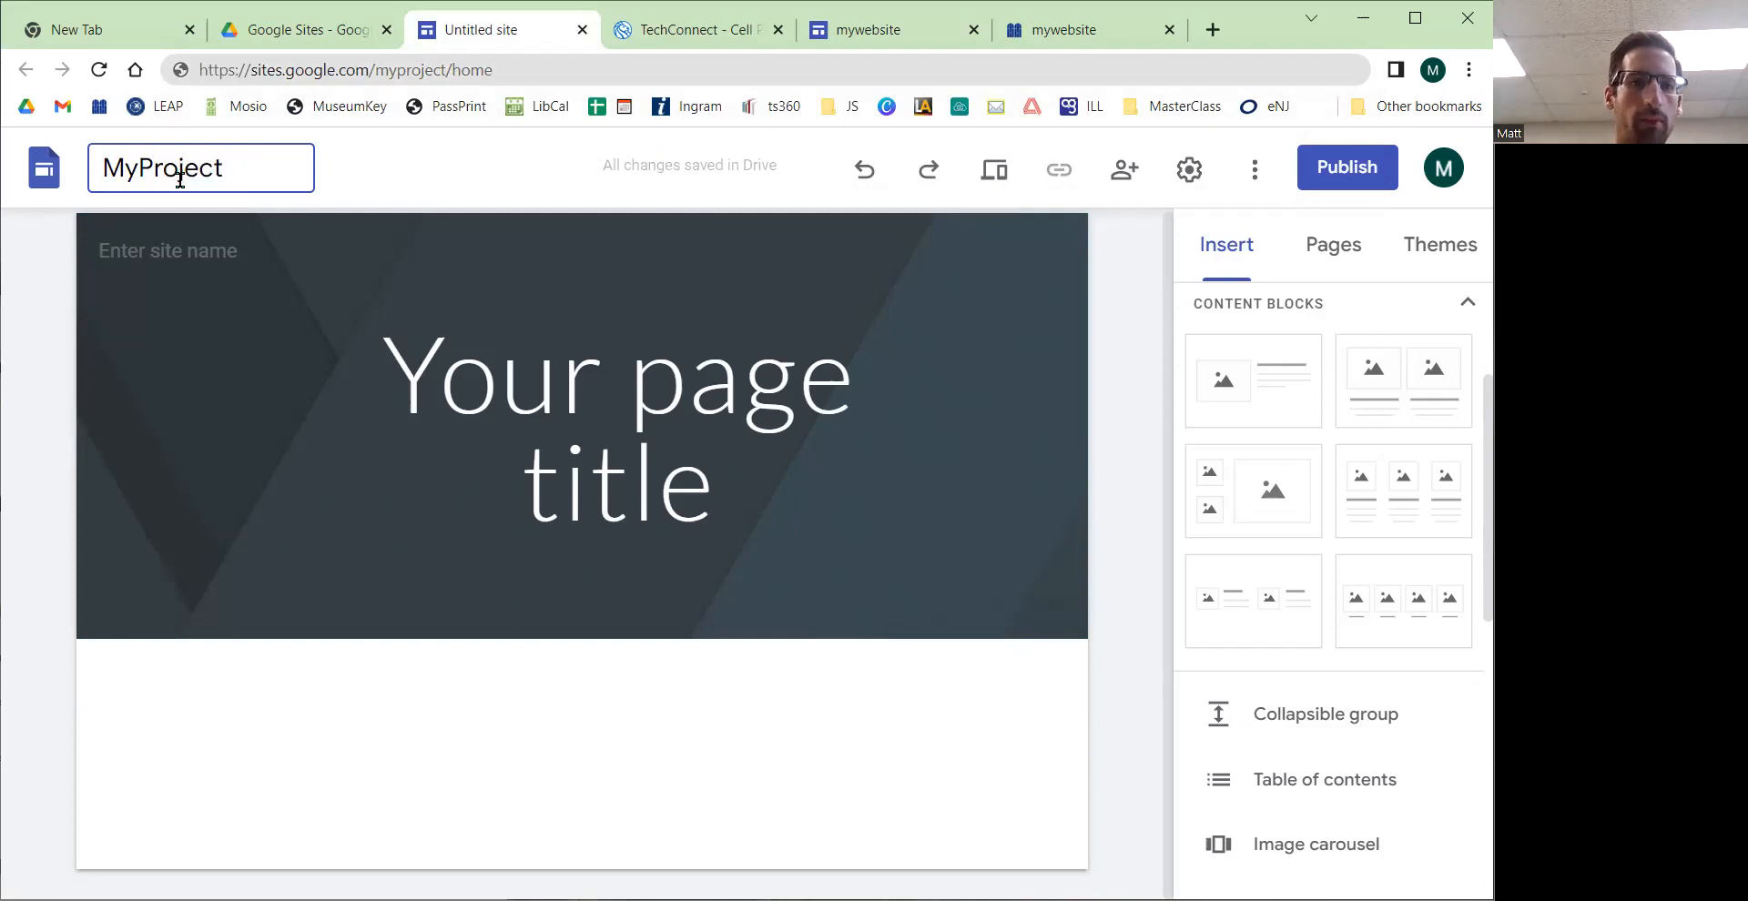
click(118, 292)
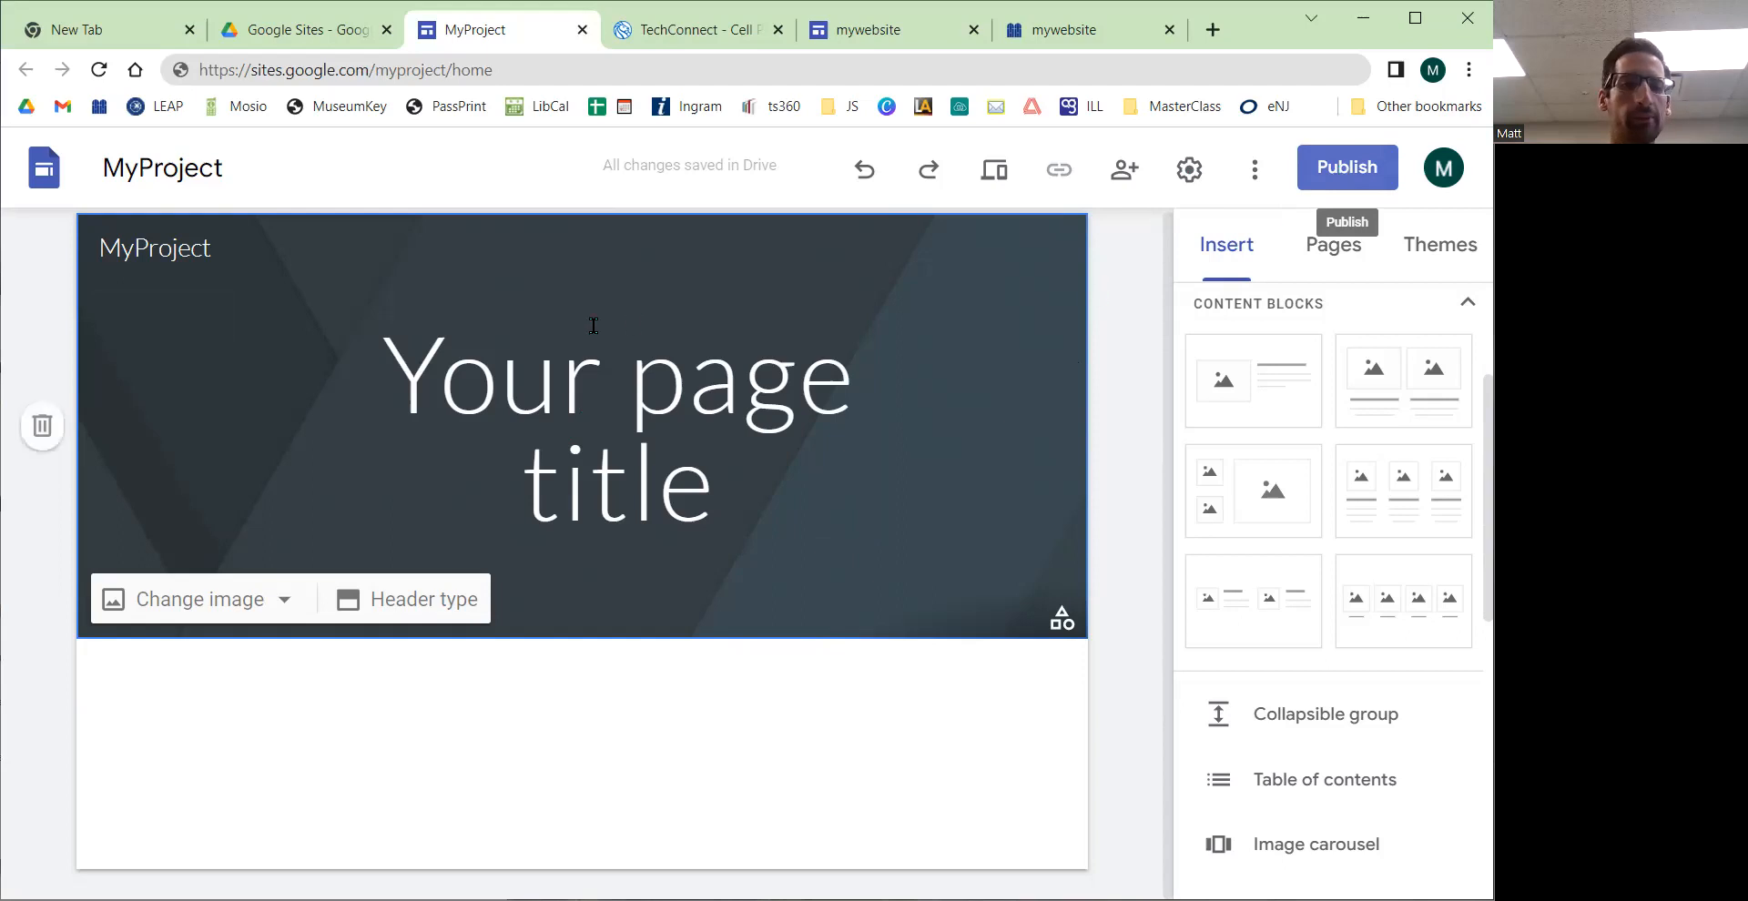
Step: Inspect the header's site name and select the placeholder page title text
click(590, 400)
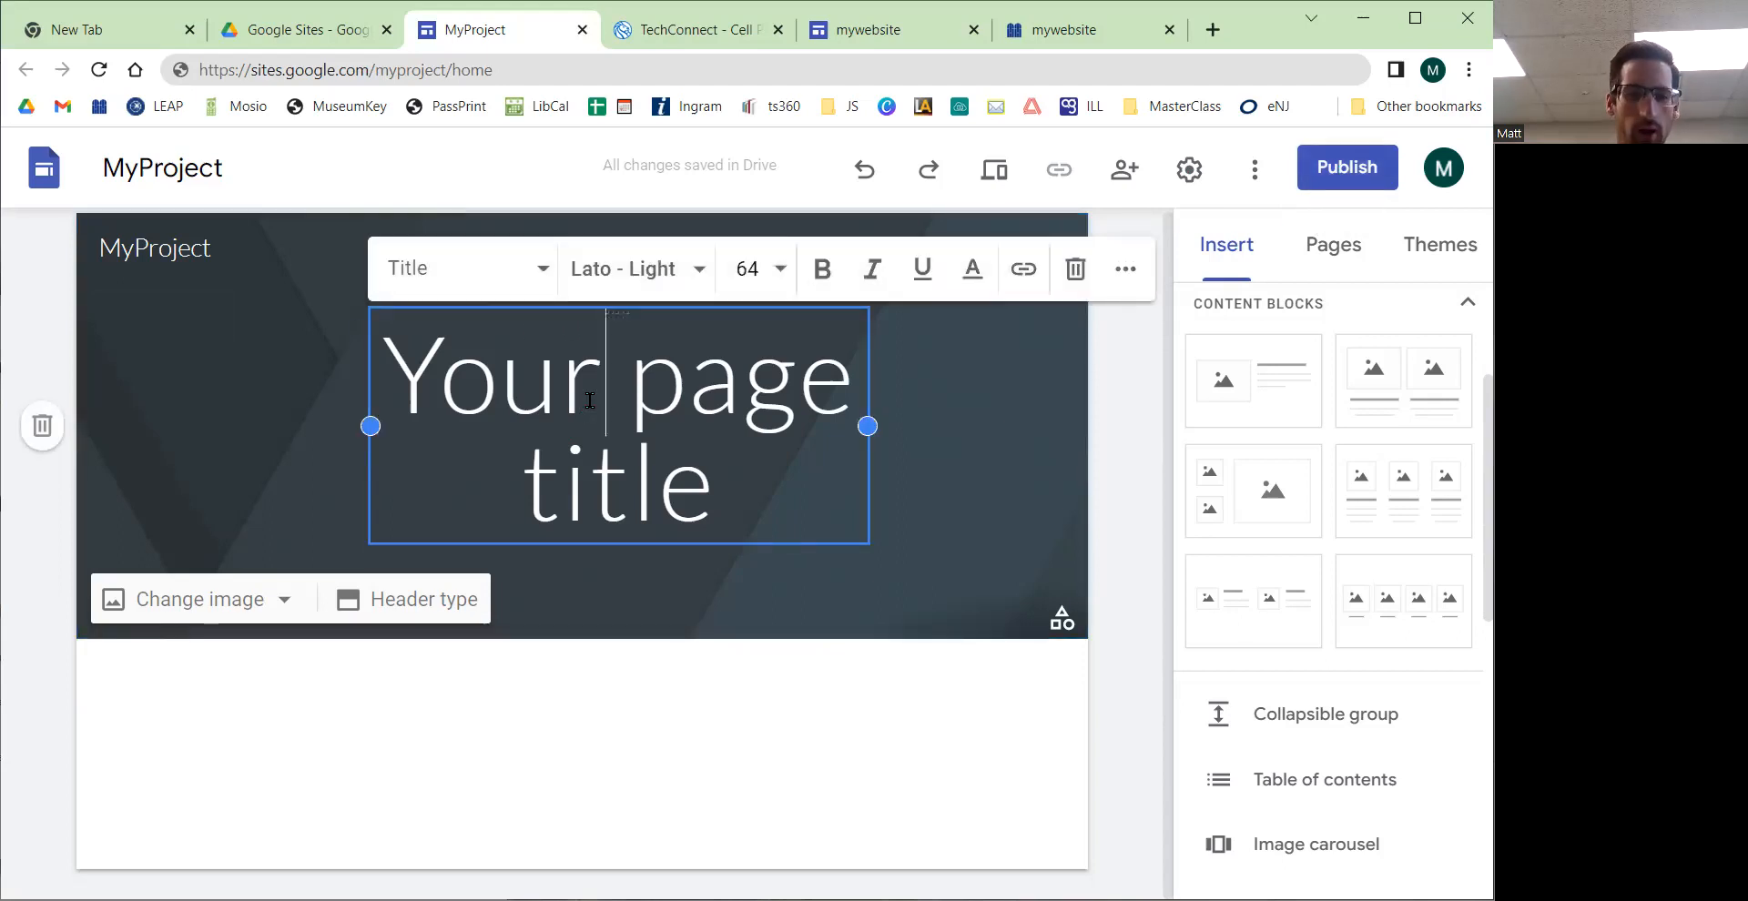
click(656, 706)
click(153, 249)
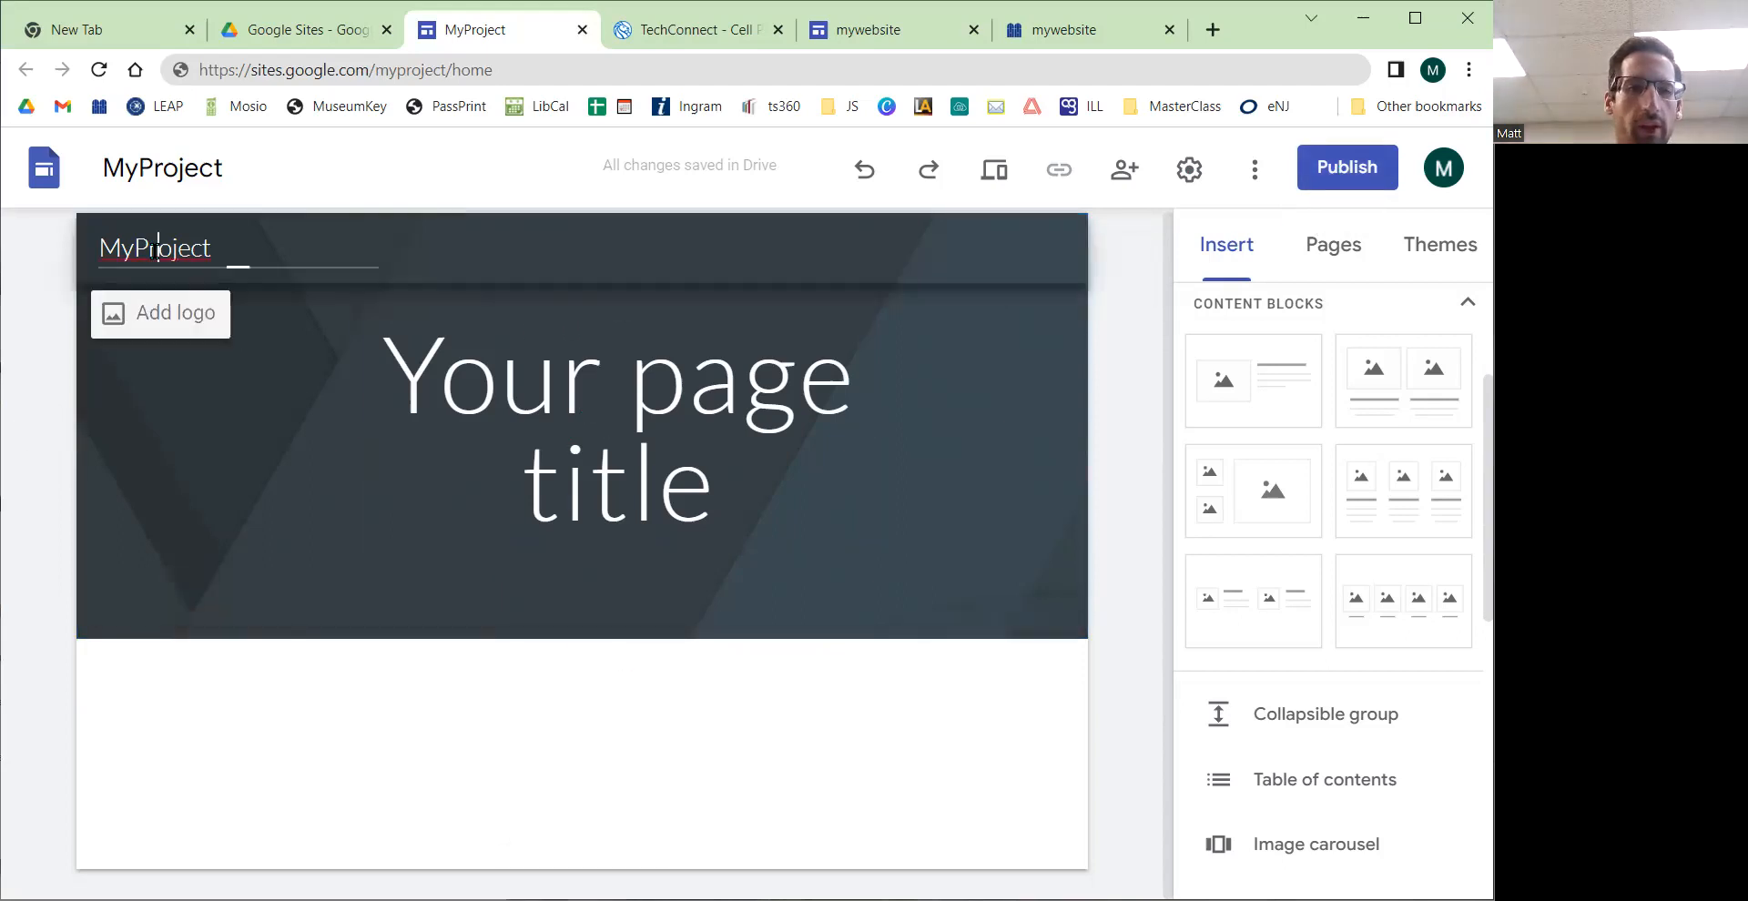
triple_click(617, 428)
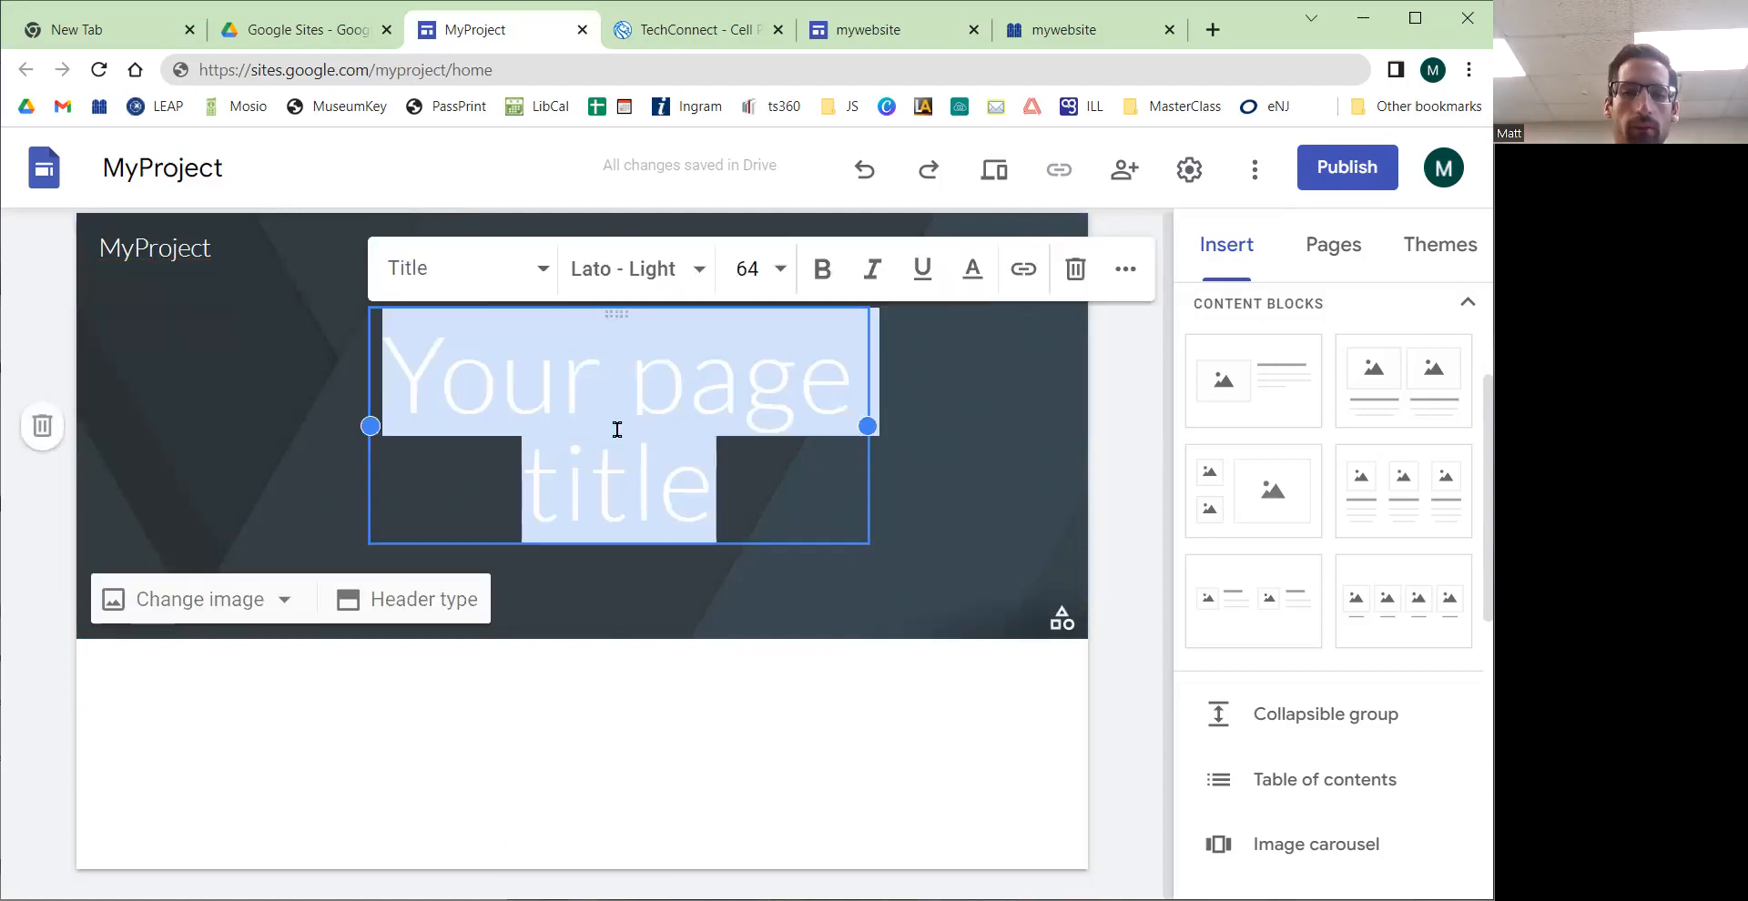
Step: Open millburnlibrary.org's Notary Public page in a new tab and compare it with the mywebsite Google Site tab
click(1211, 31)
click(99, 105)
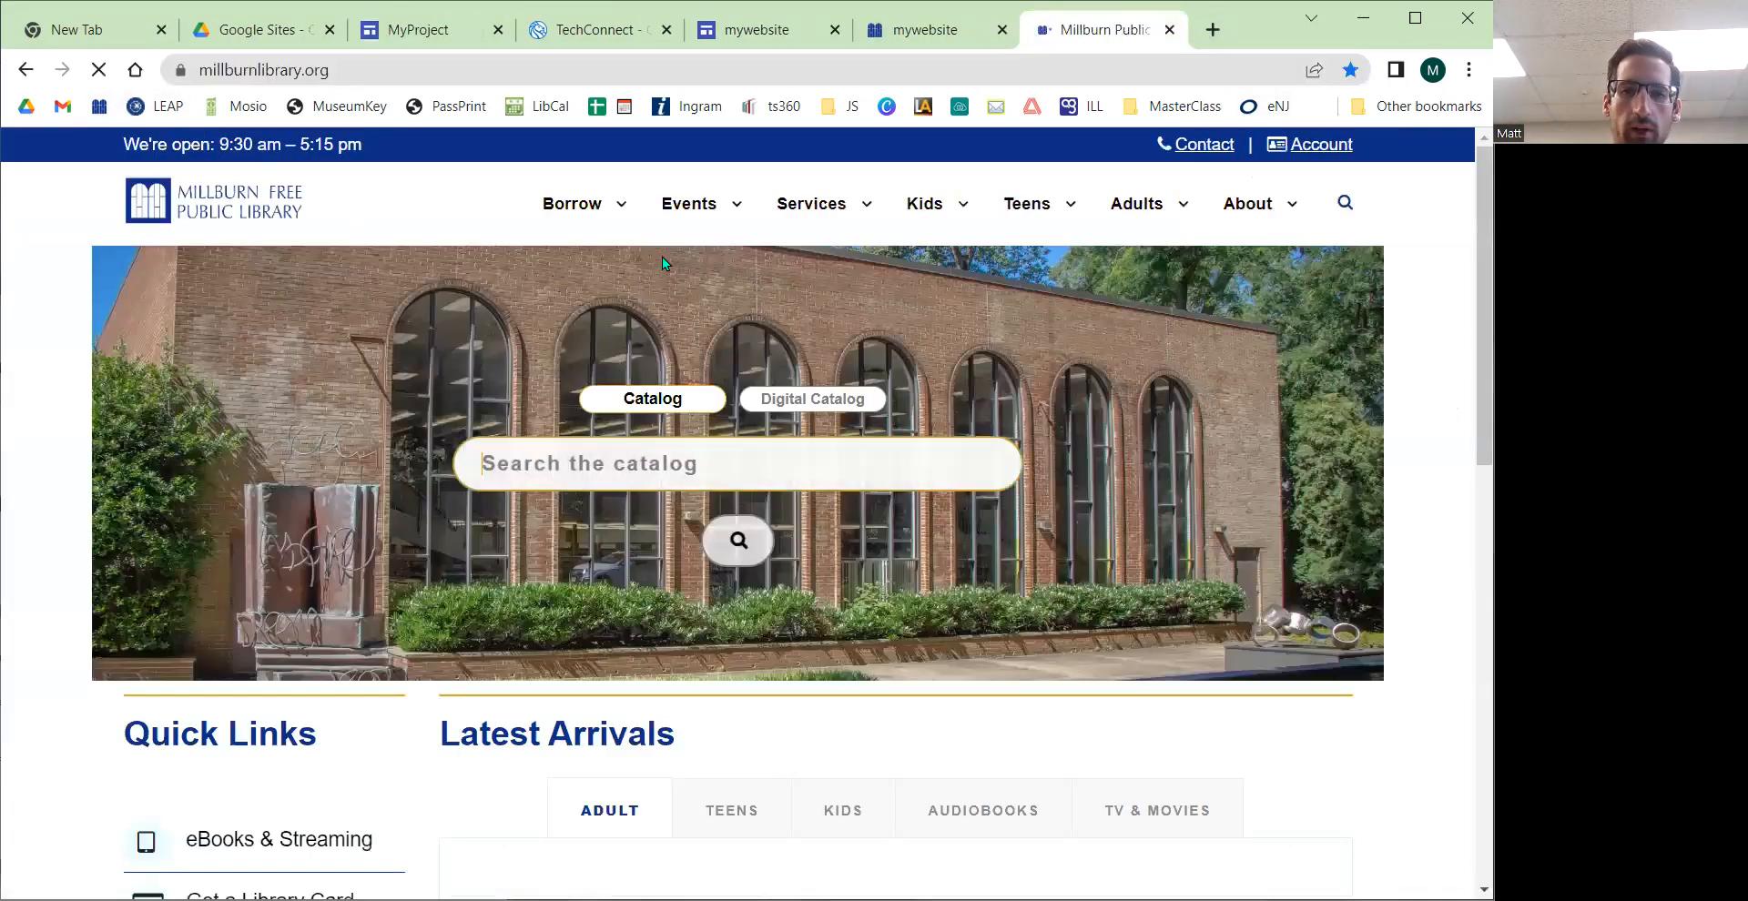
mouse_move(828, 208)
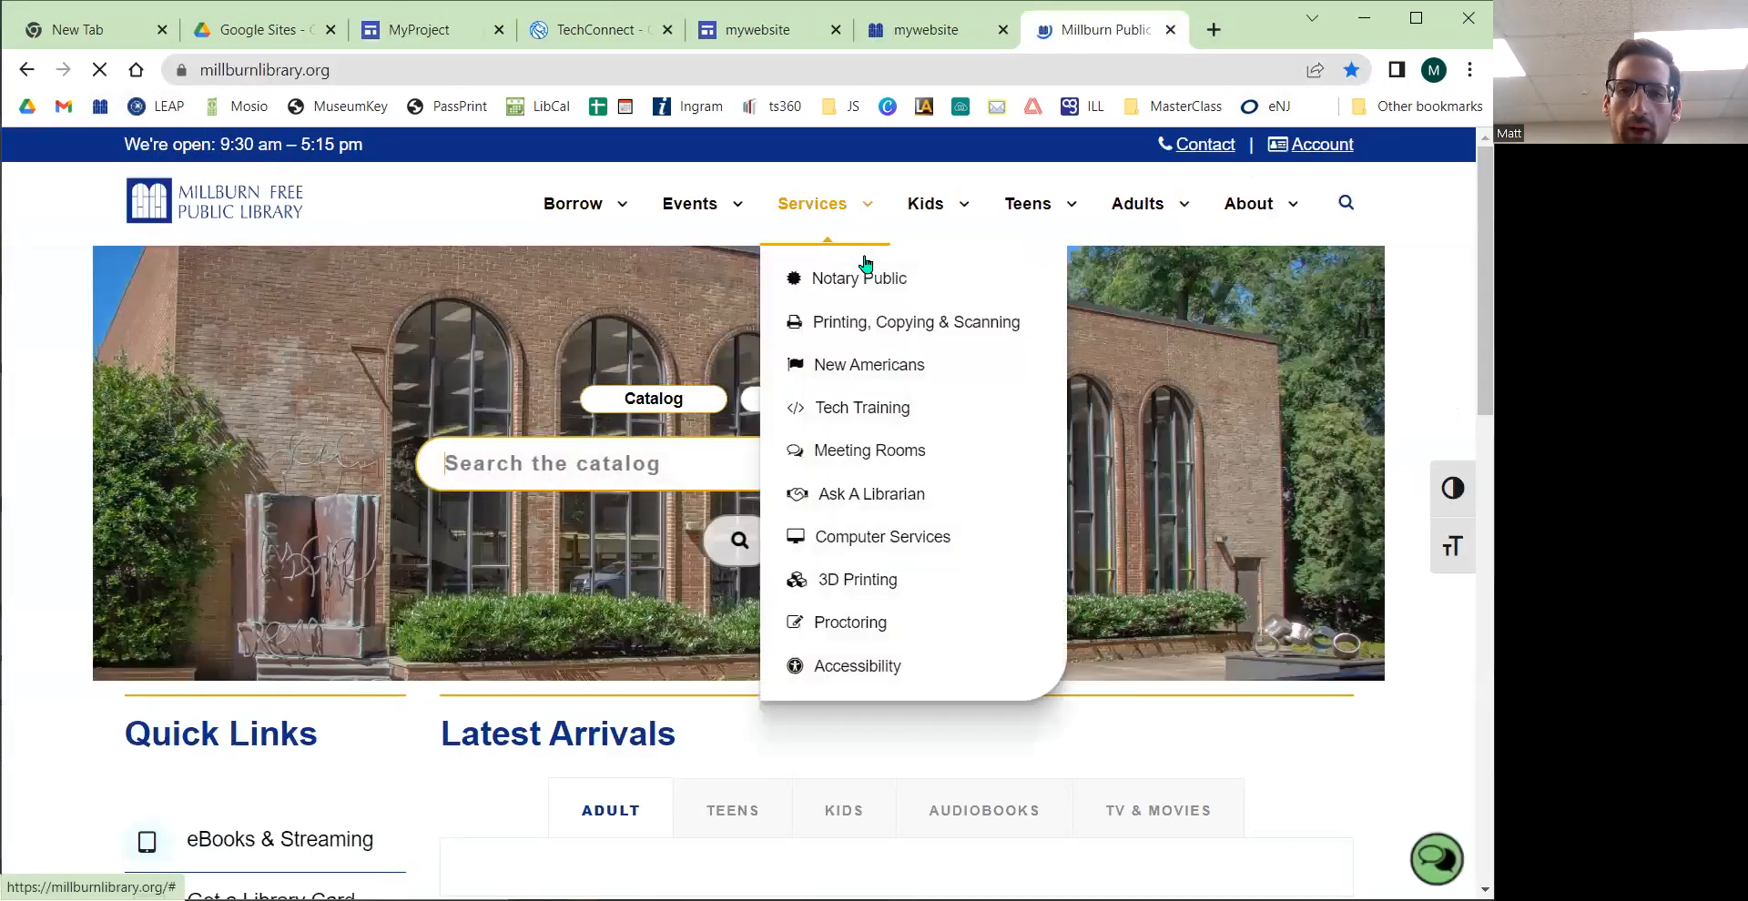
click(817, 290)
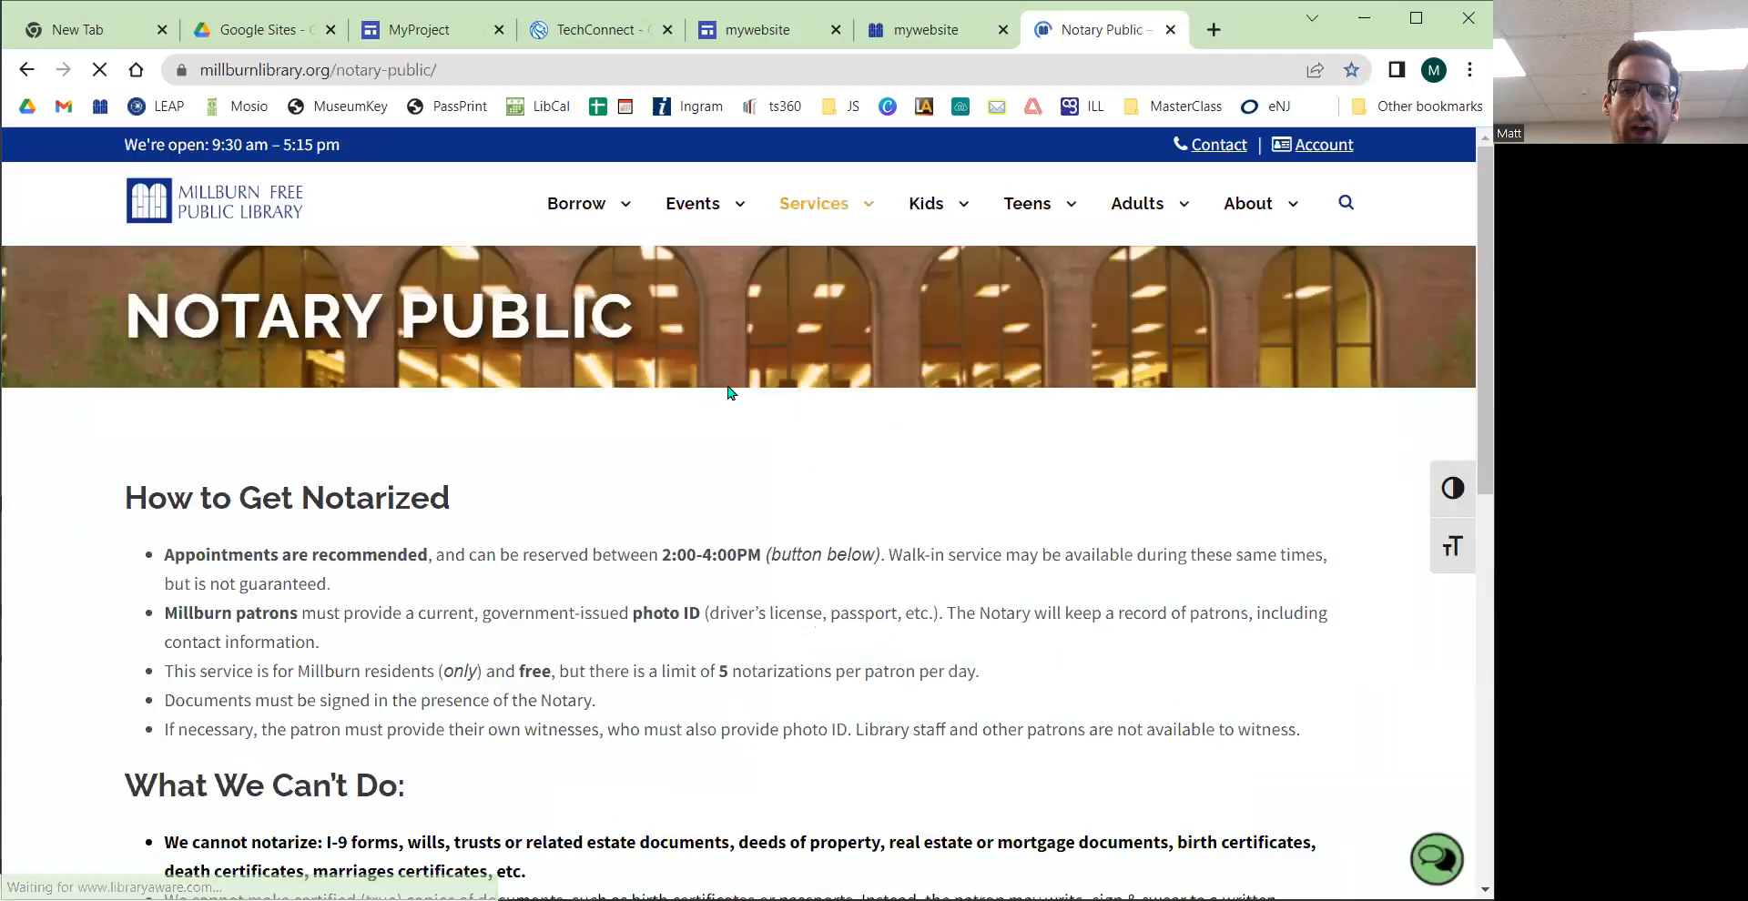
drag(139, 308, 52, 319)
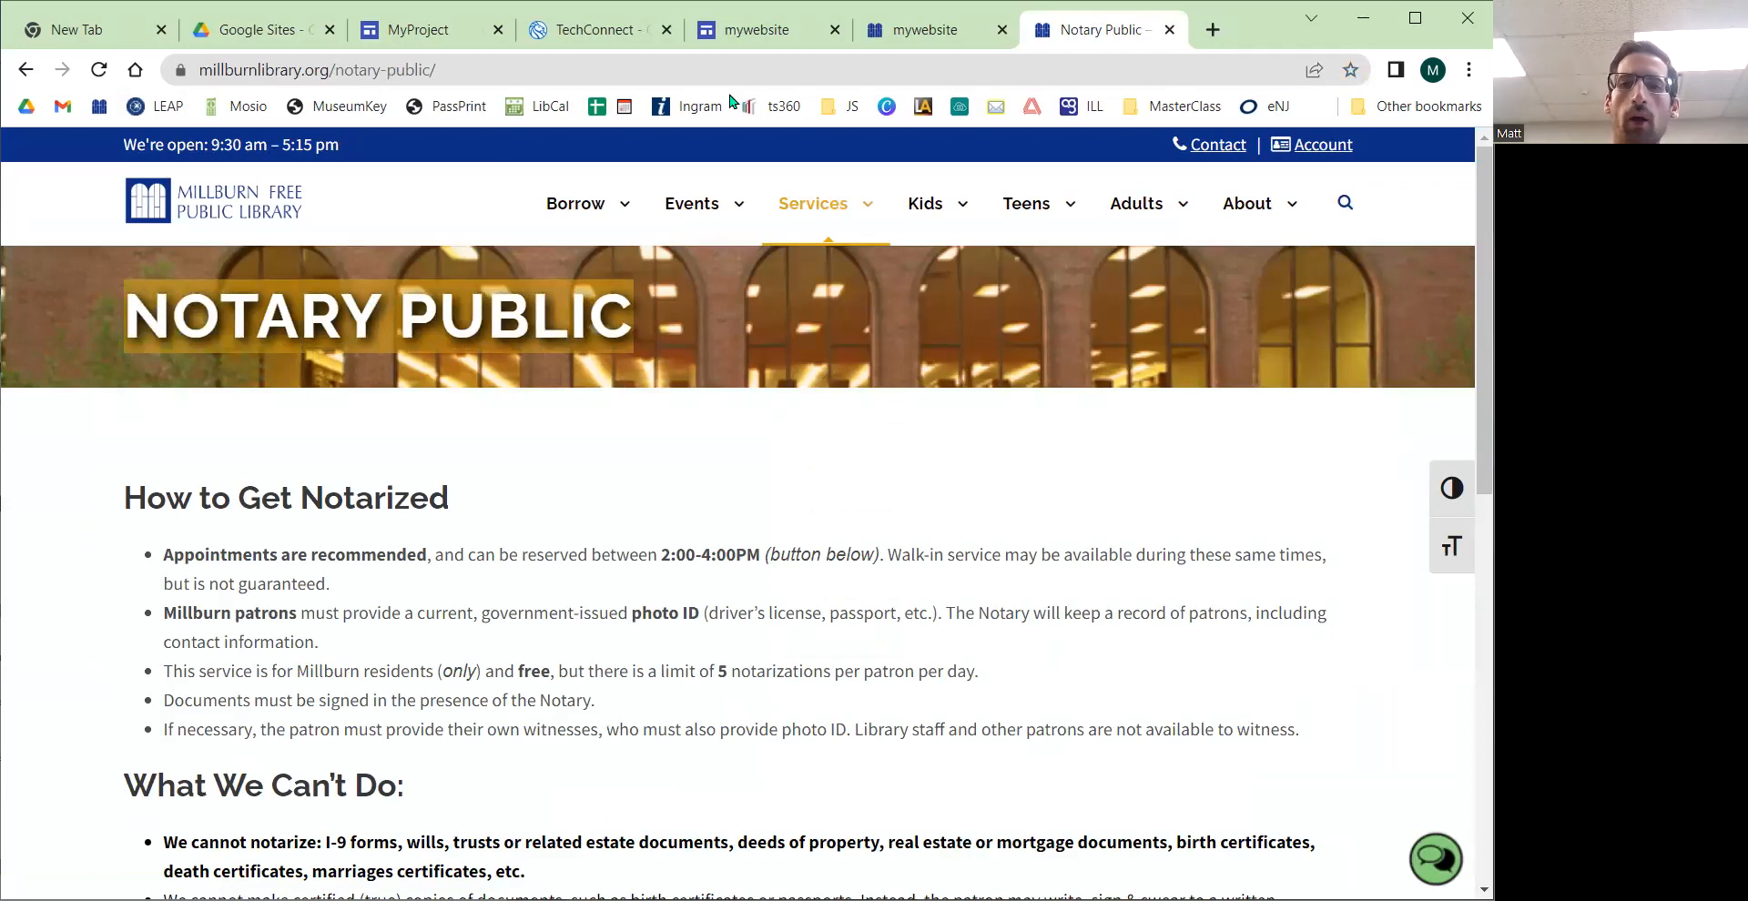
click(925, 44)
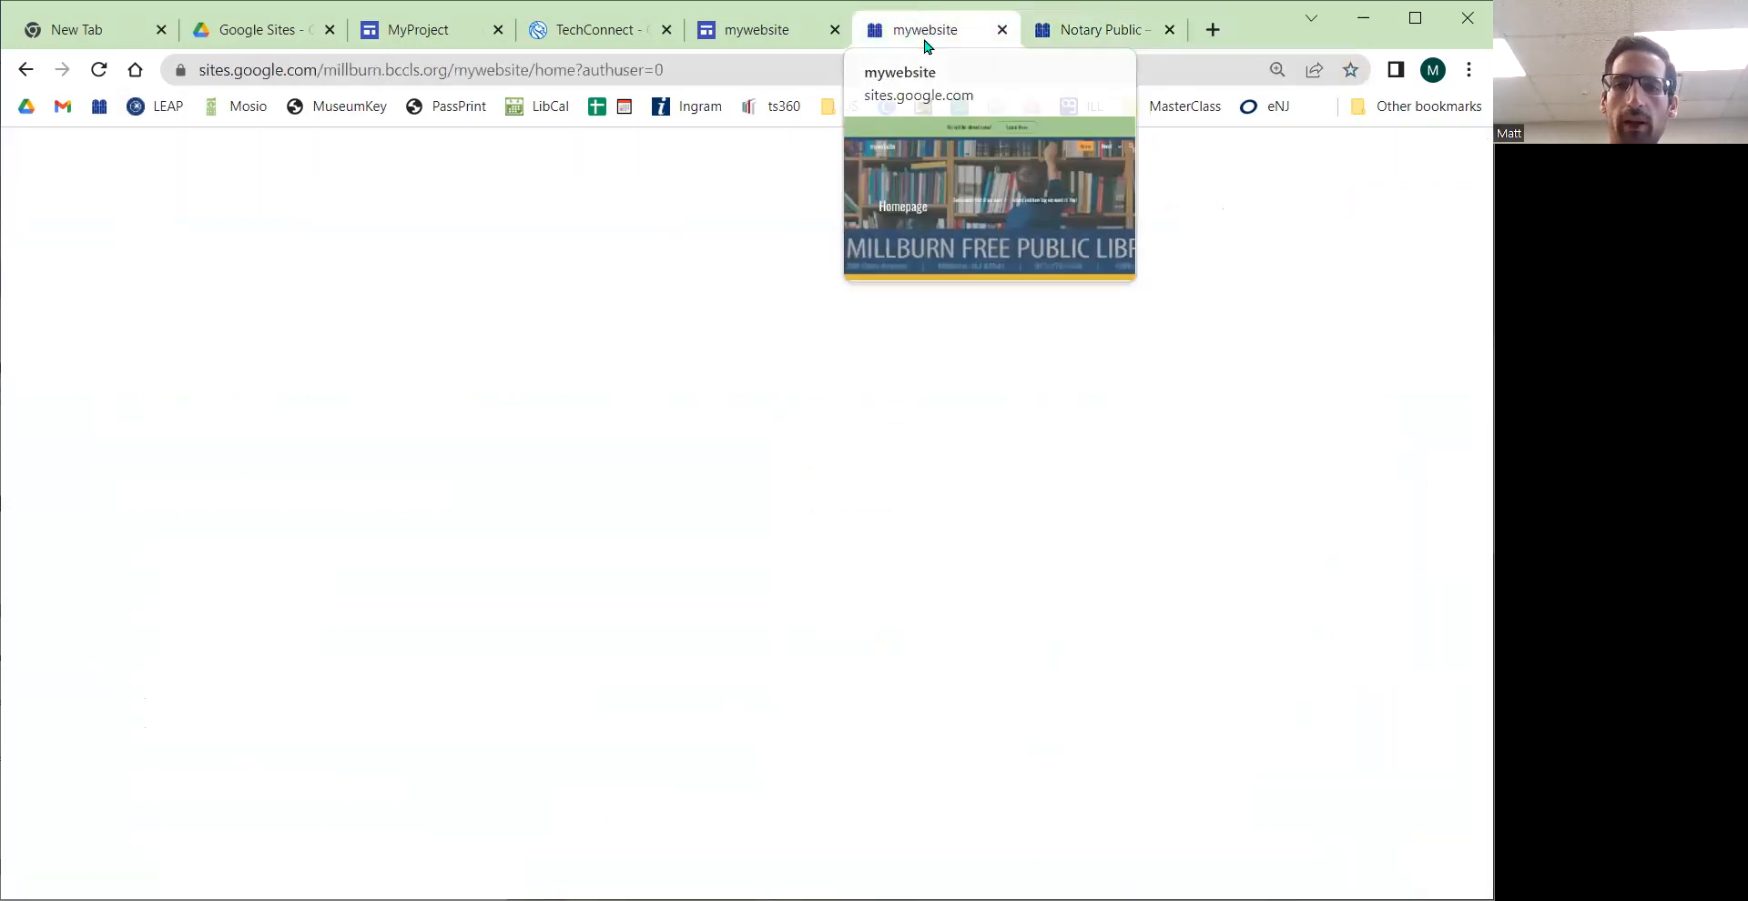
Step: Return to the MyProject editor and replace the page title placeholder with Title
click(418, 29)
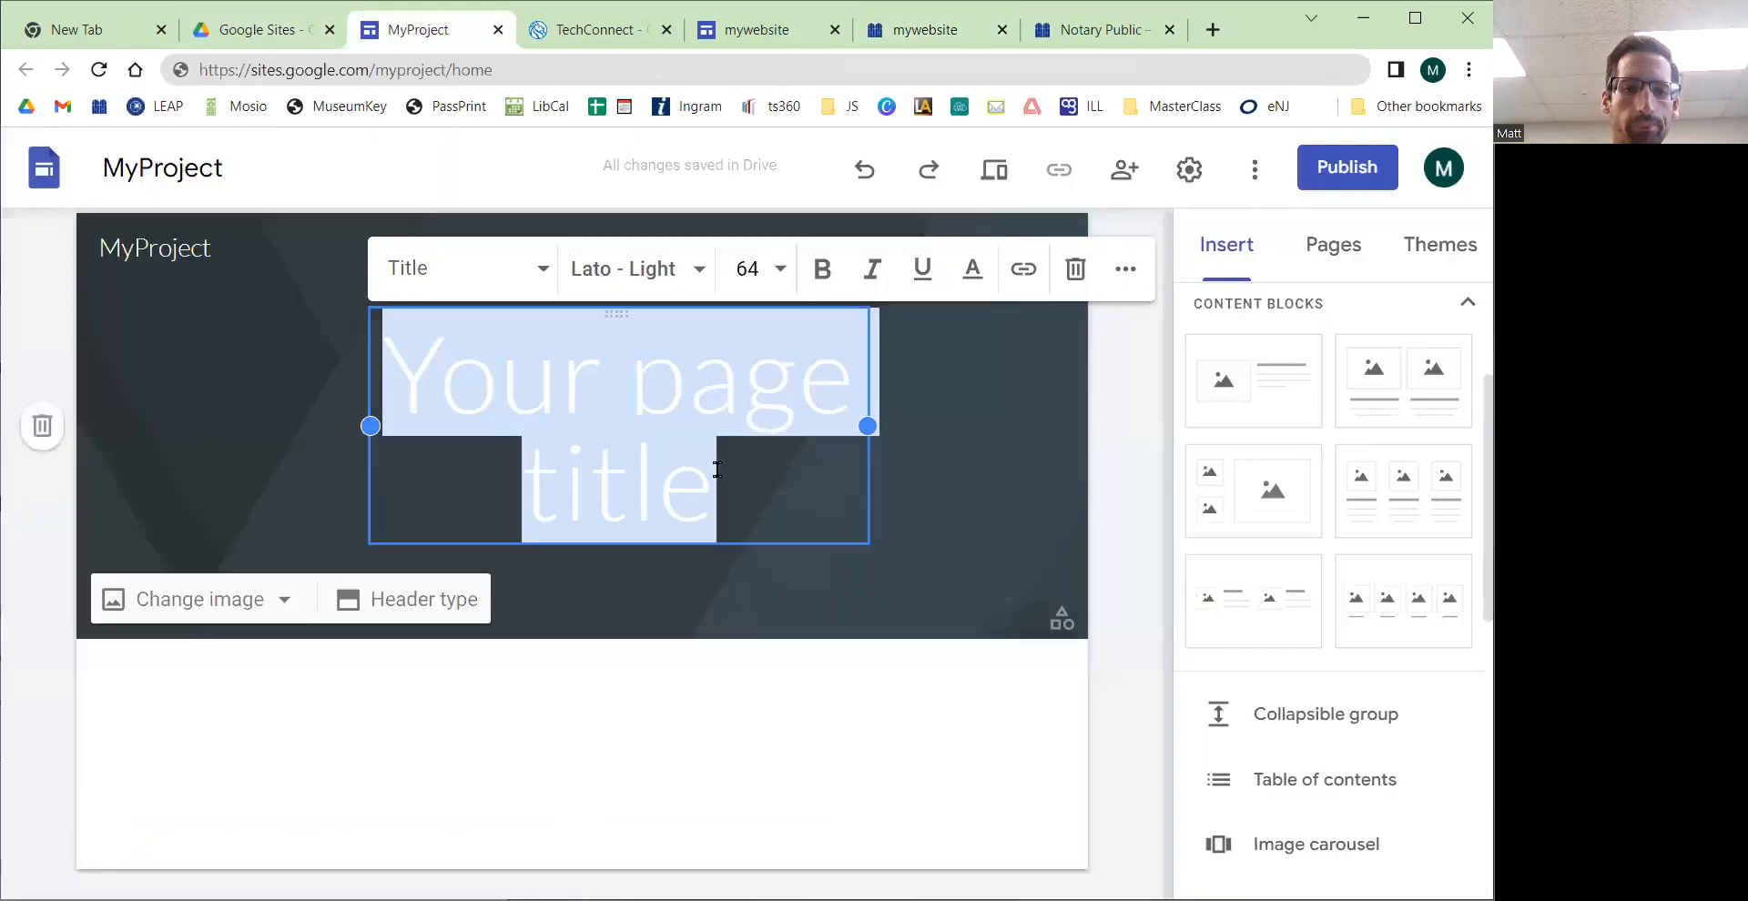
text(Title)
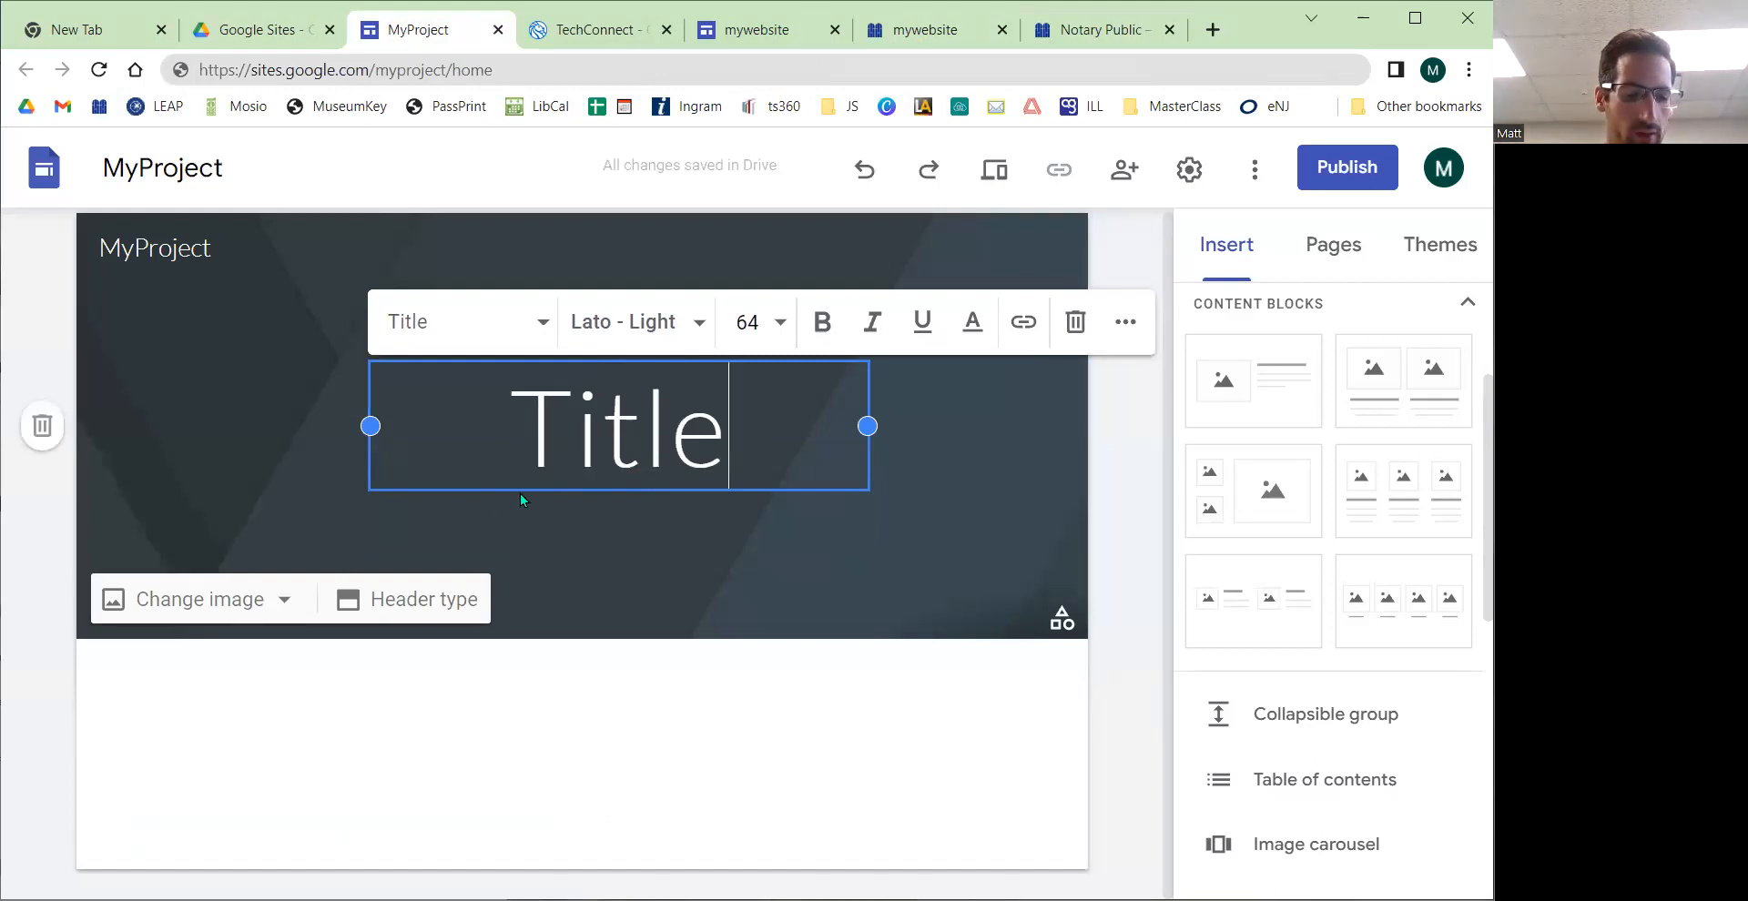
click(659, 530)
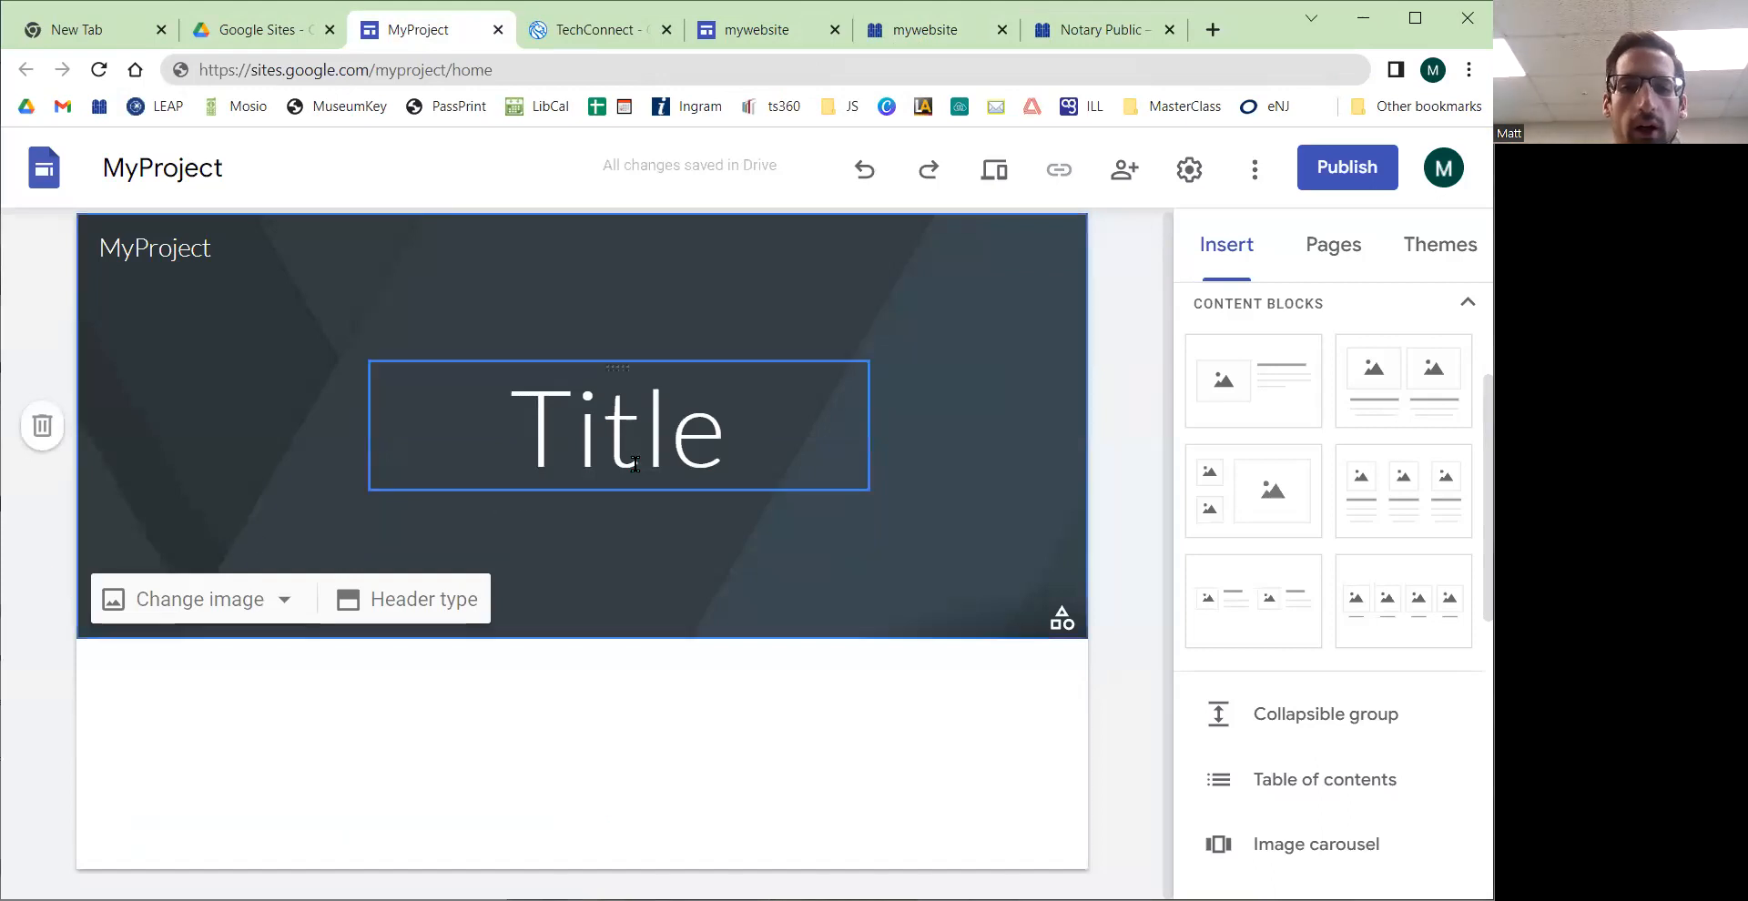
Step: Examine the title text box's text style, font and additional formatting options without changing them
click(634, 464)
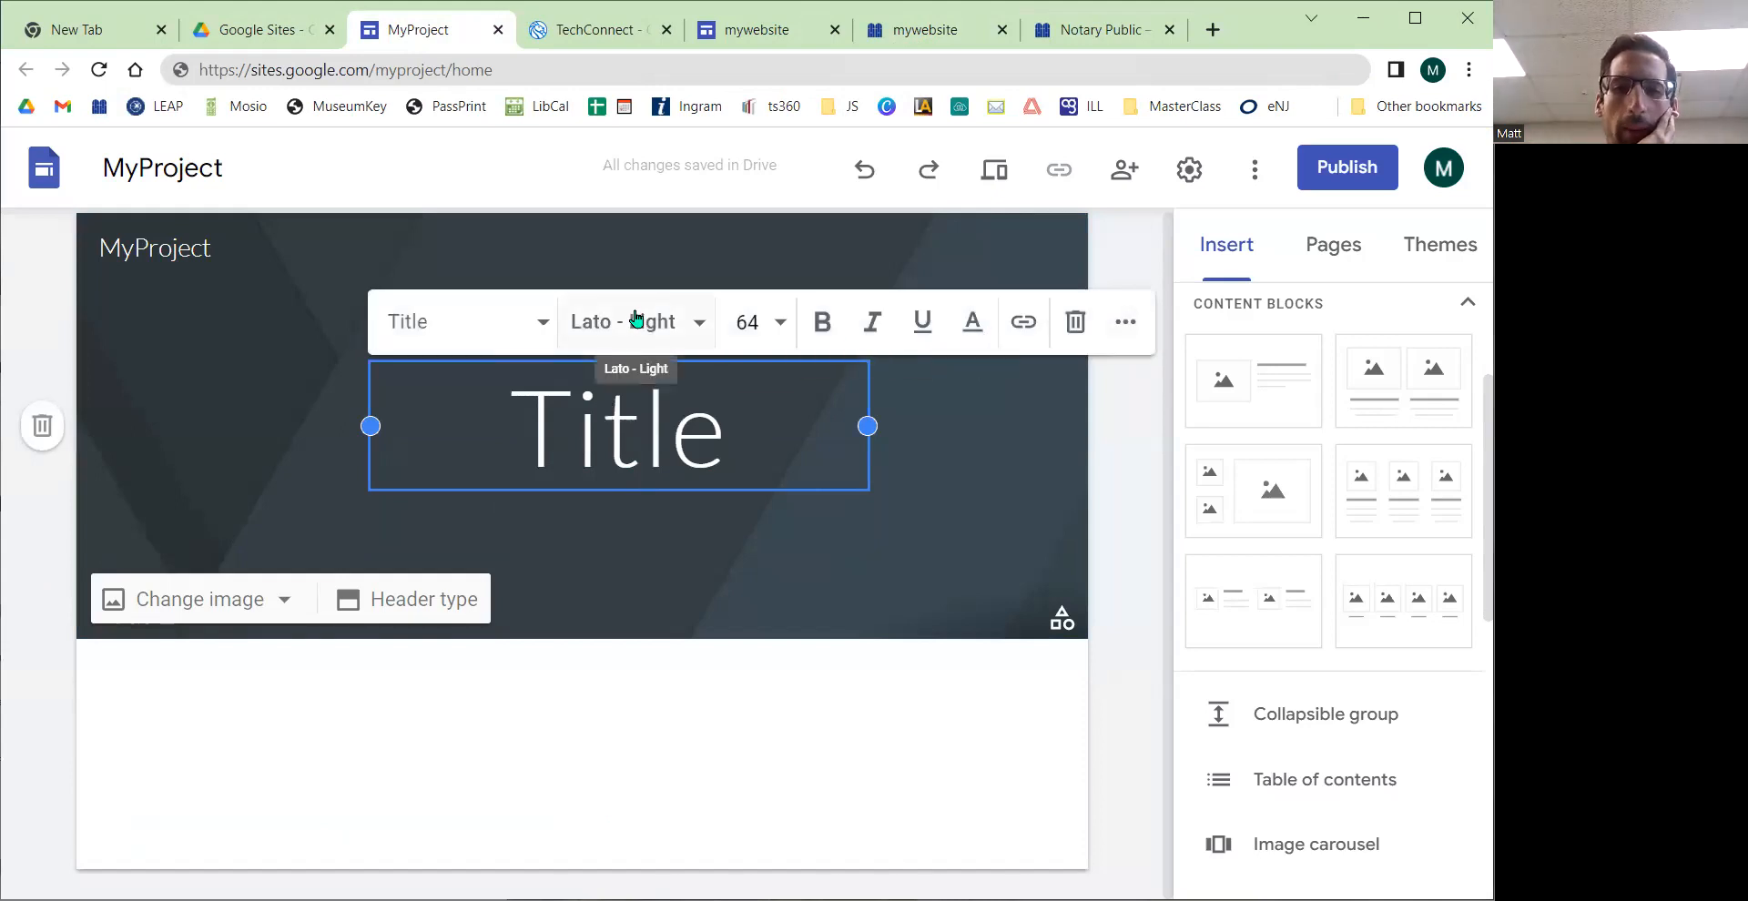
click(523, 322)
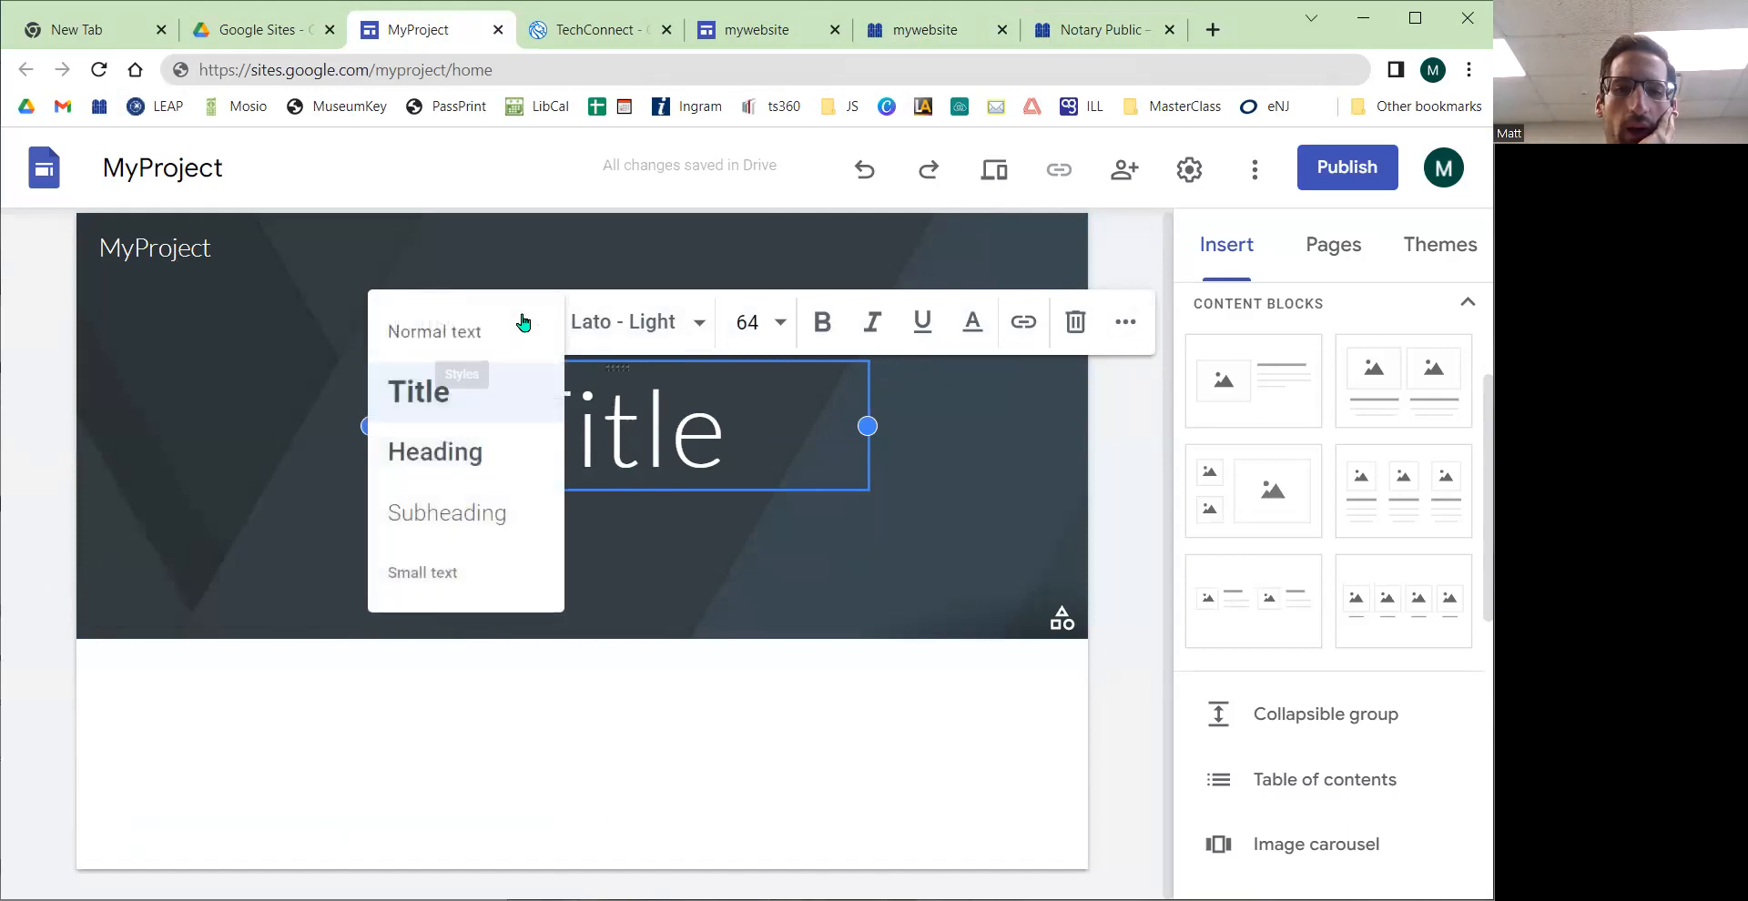
click(490, 401)
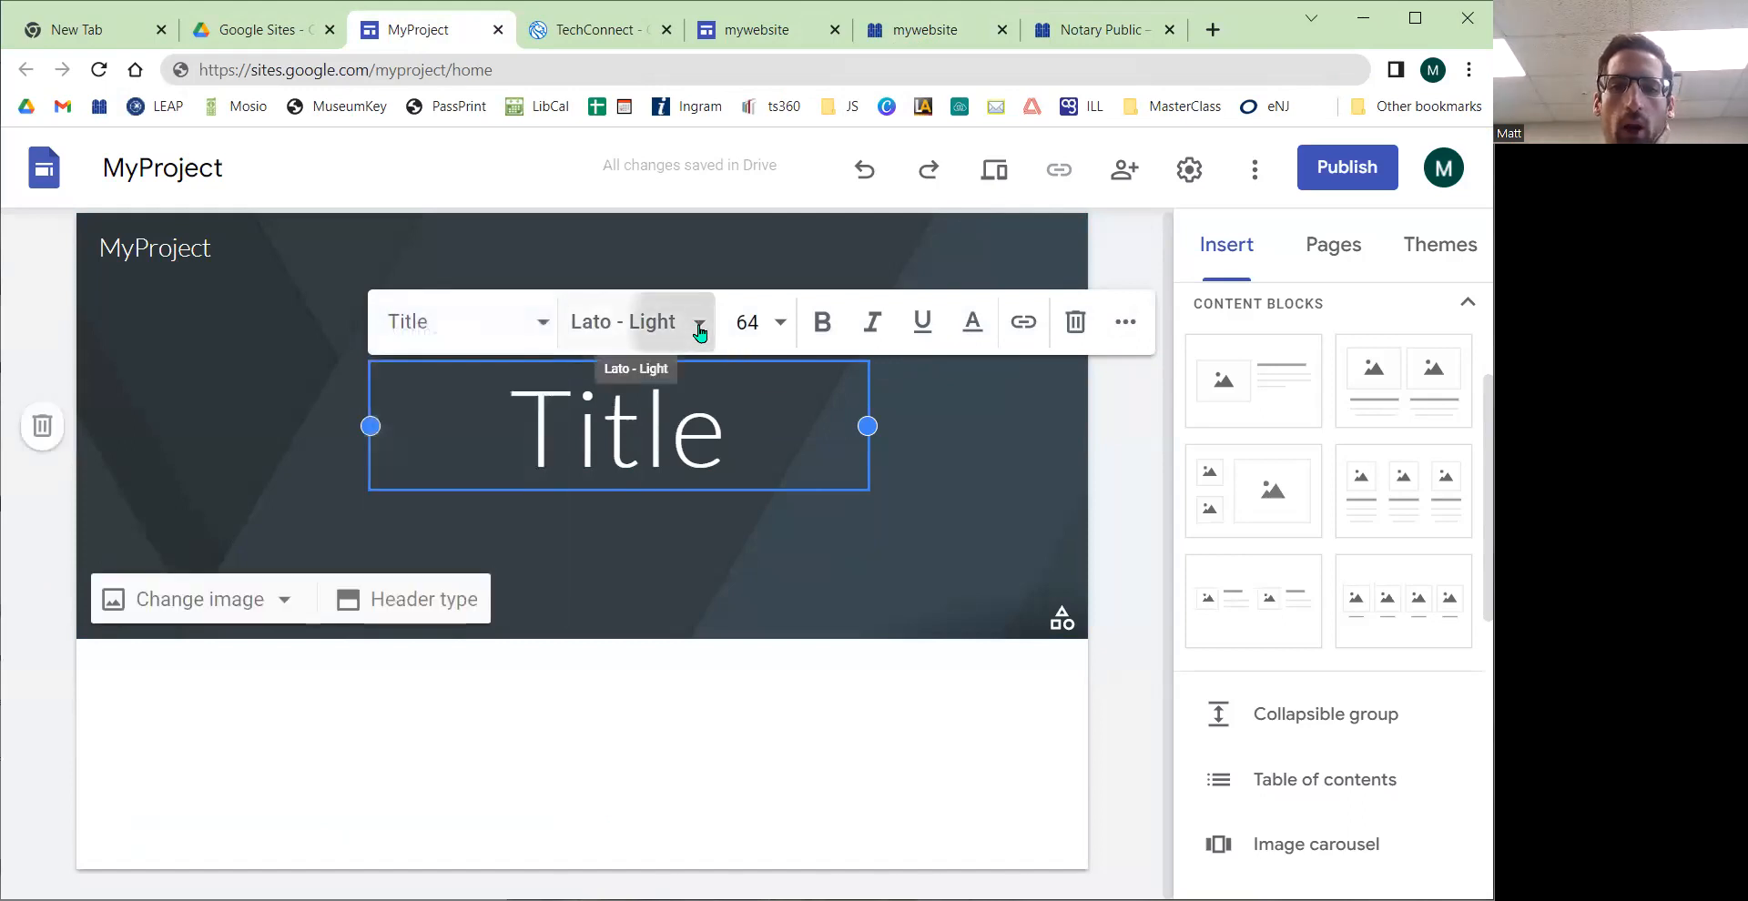
click(696, 324)
mouse_move(708, 621)
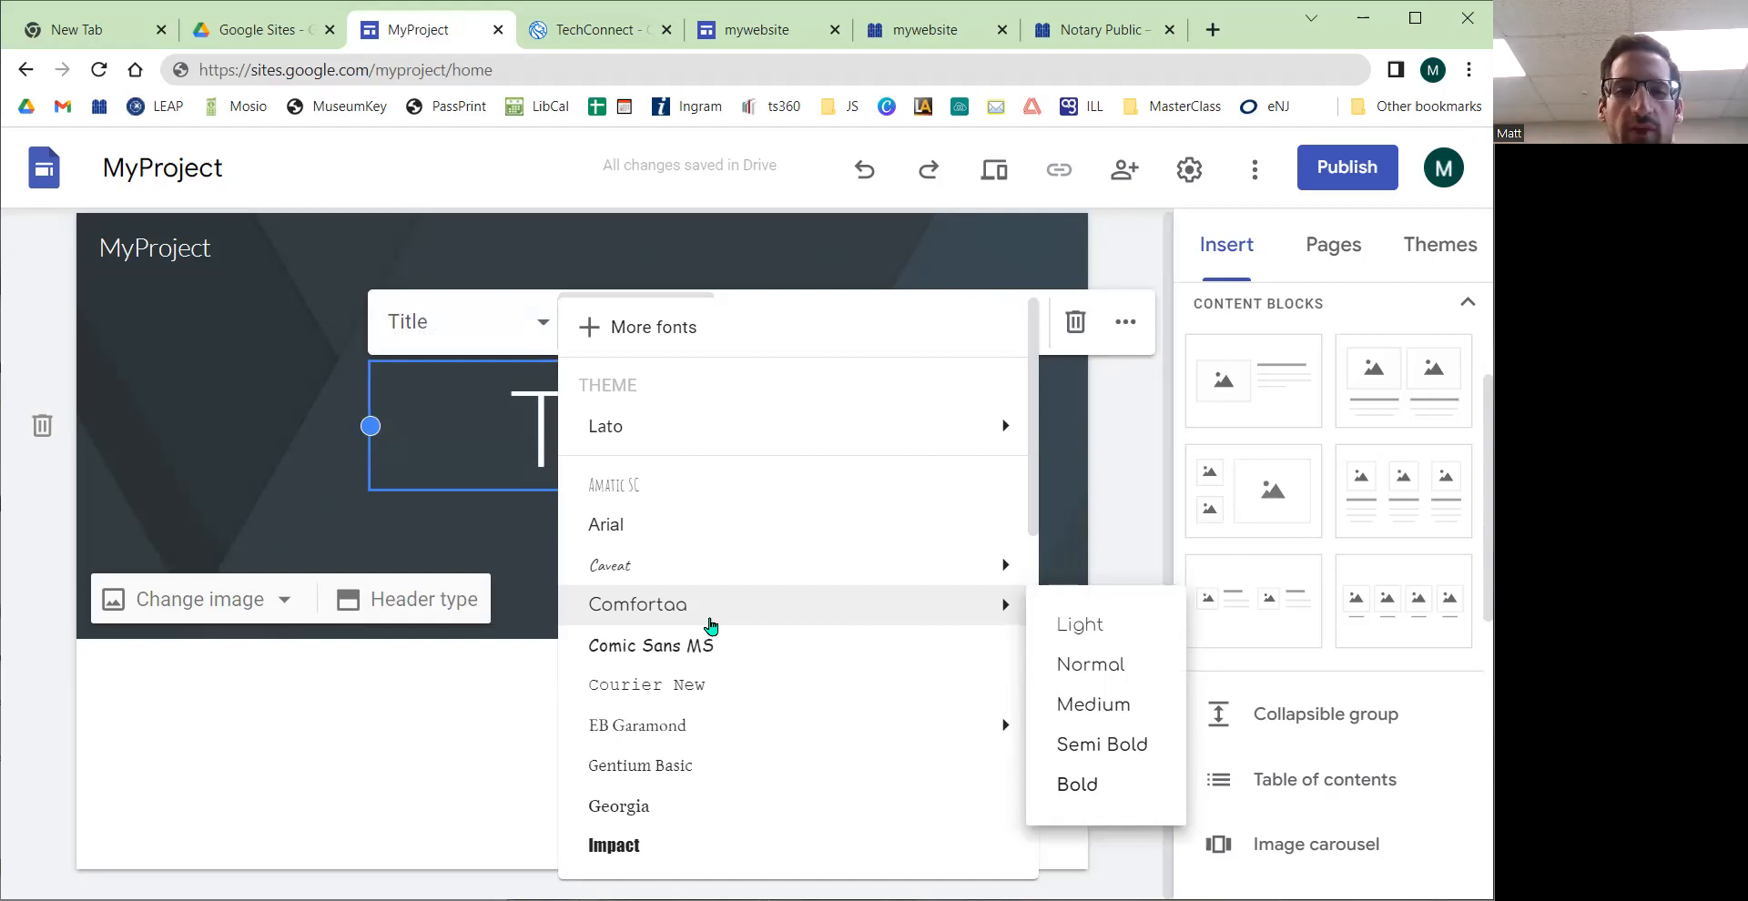
click(529, 433)
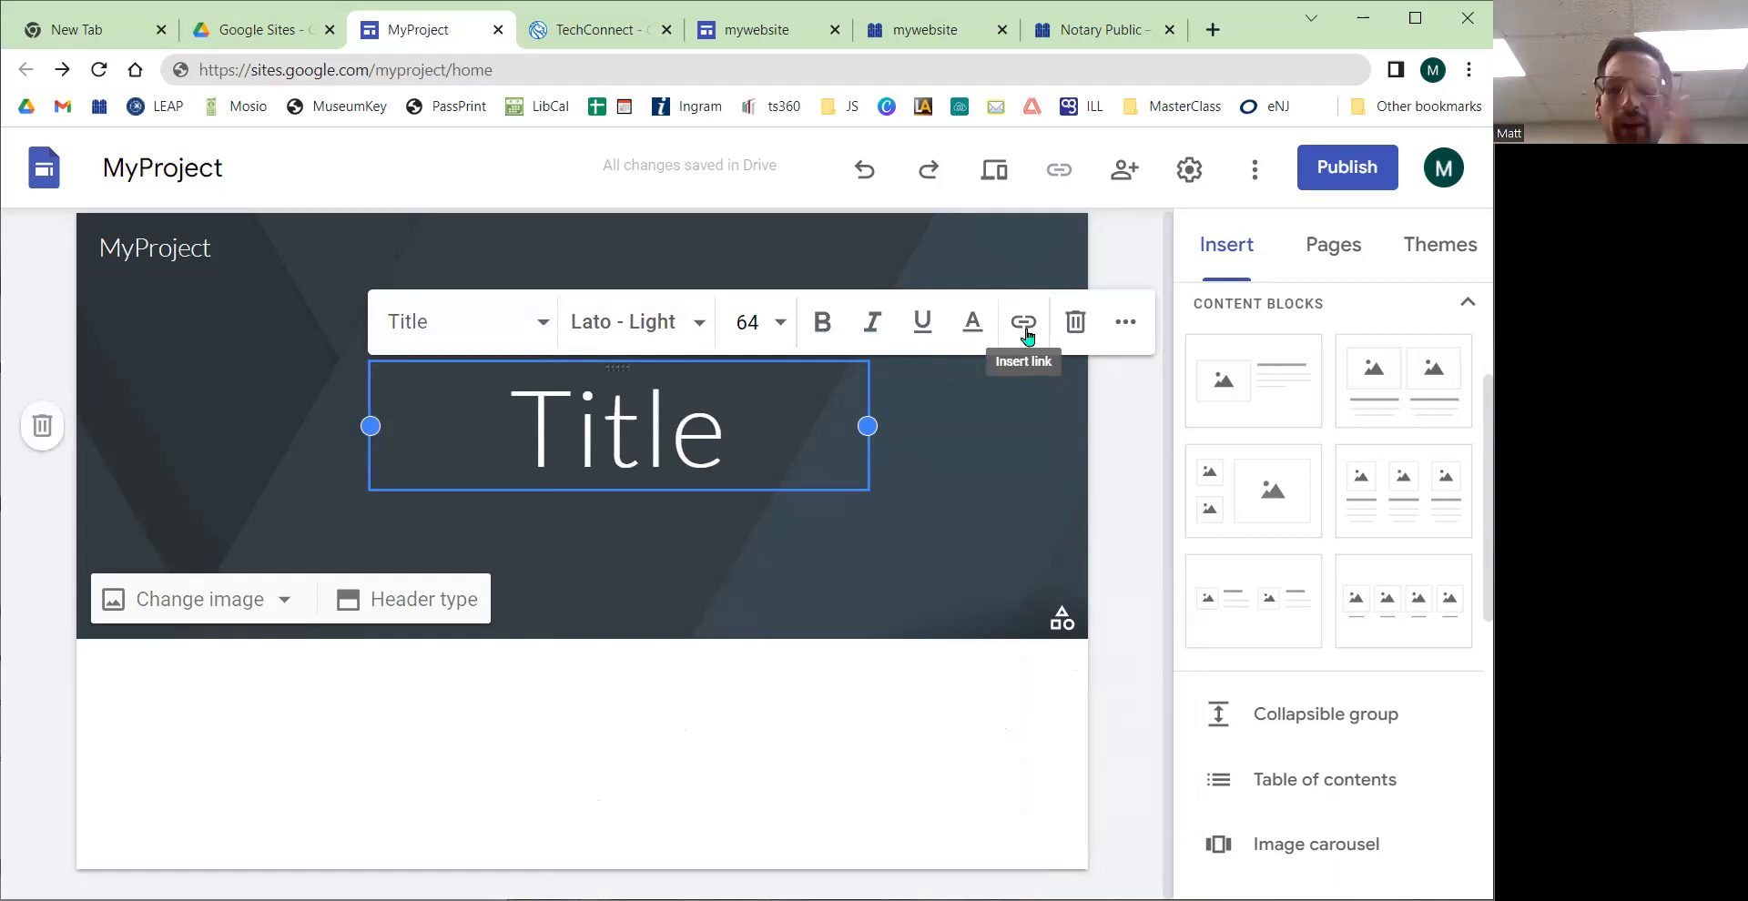
click(1124, 325)
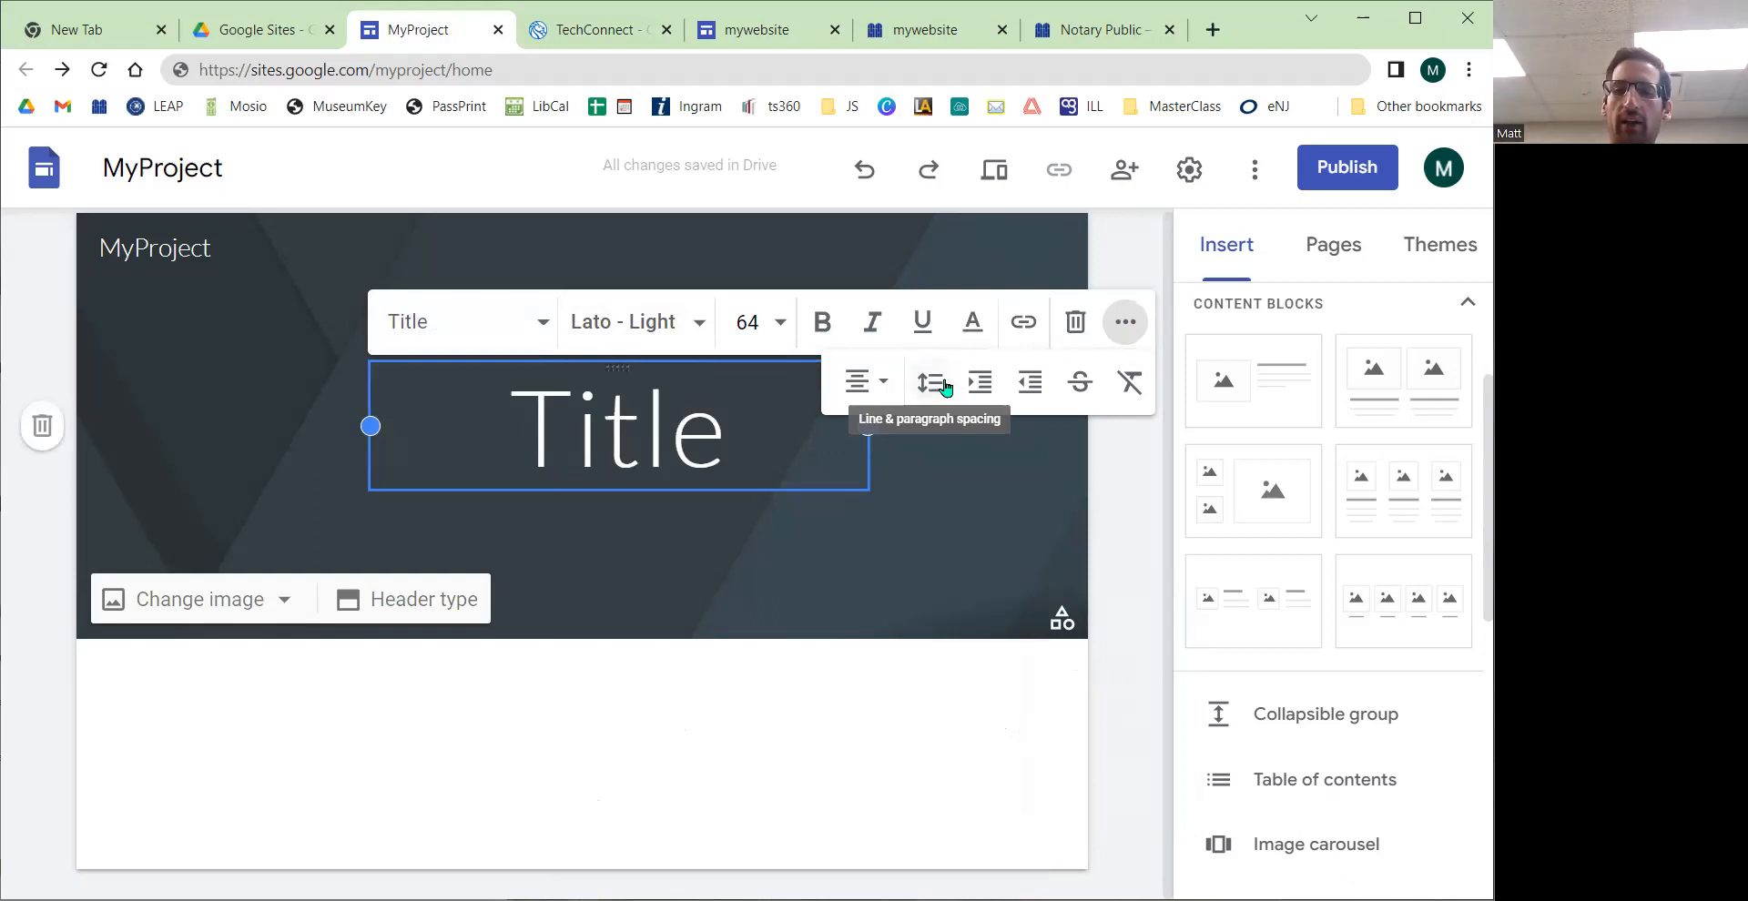
click(767, 533)
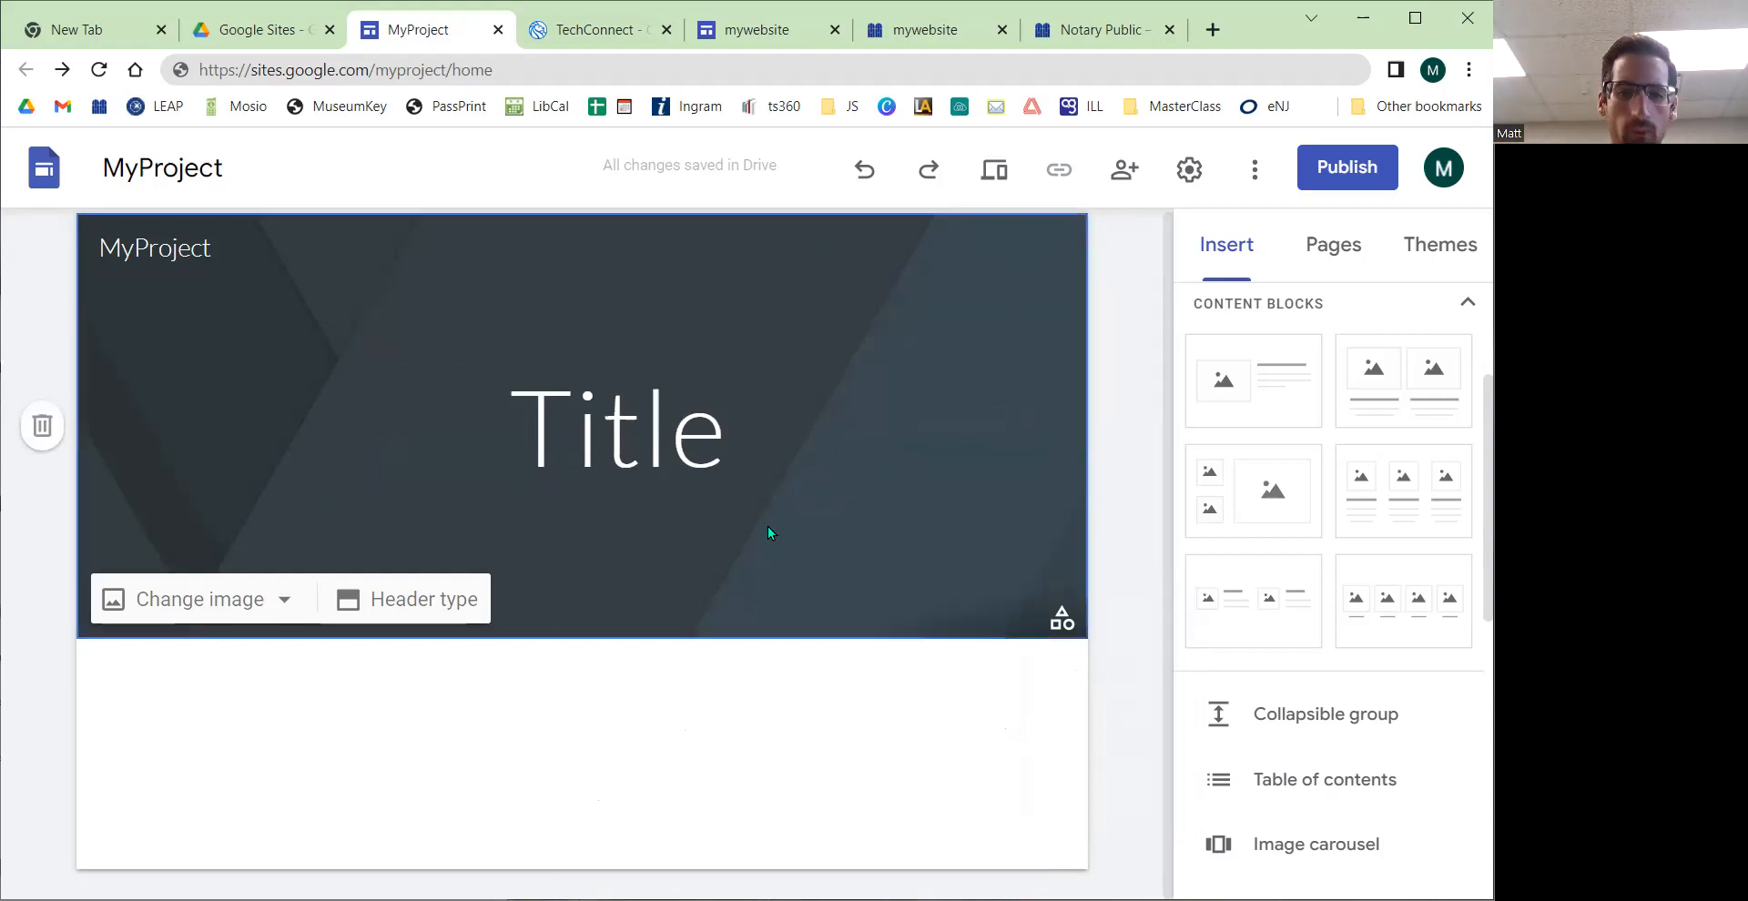
key(ctrl+s)
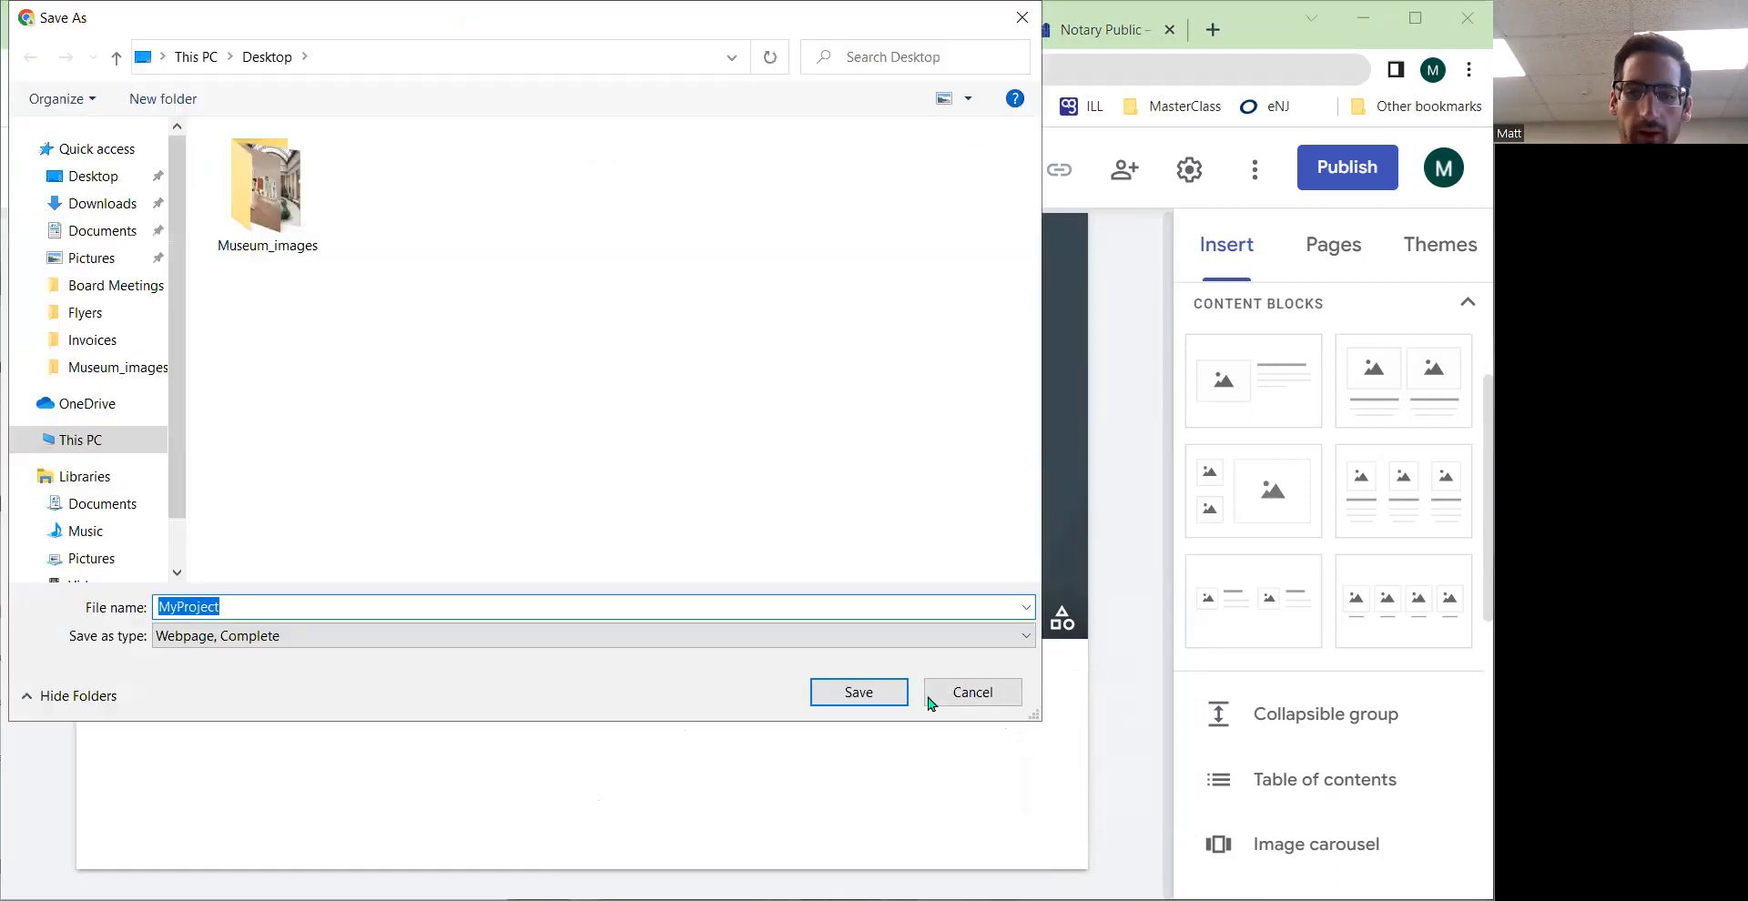
click(968, 692)
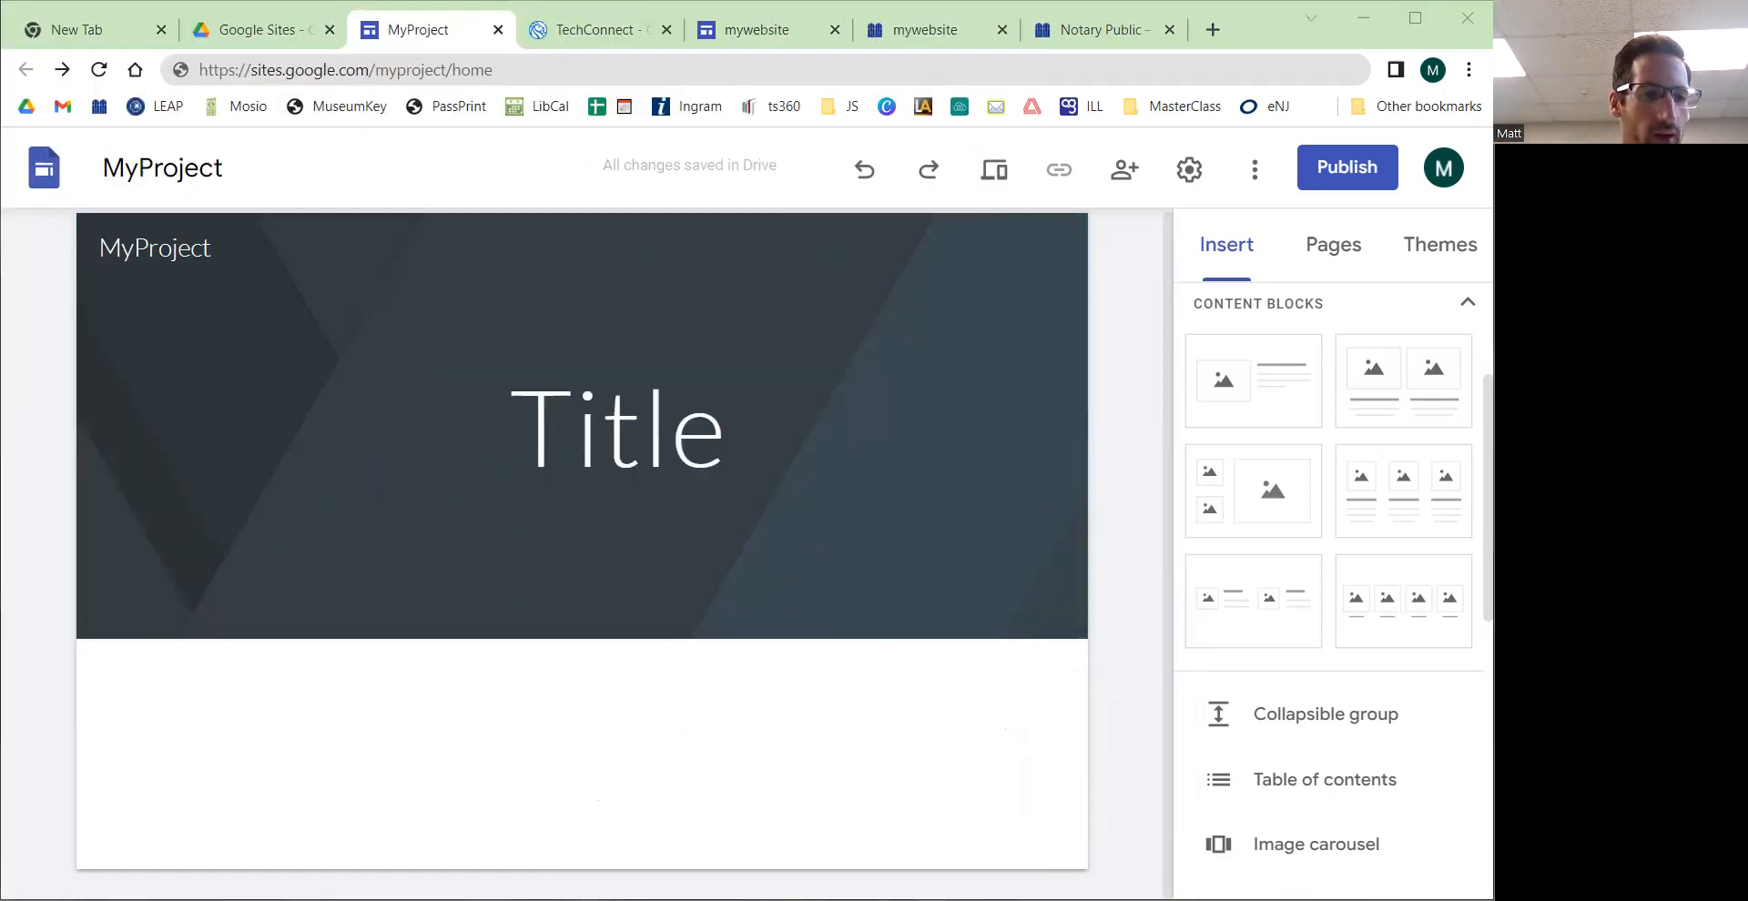
click(613, 747)
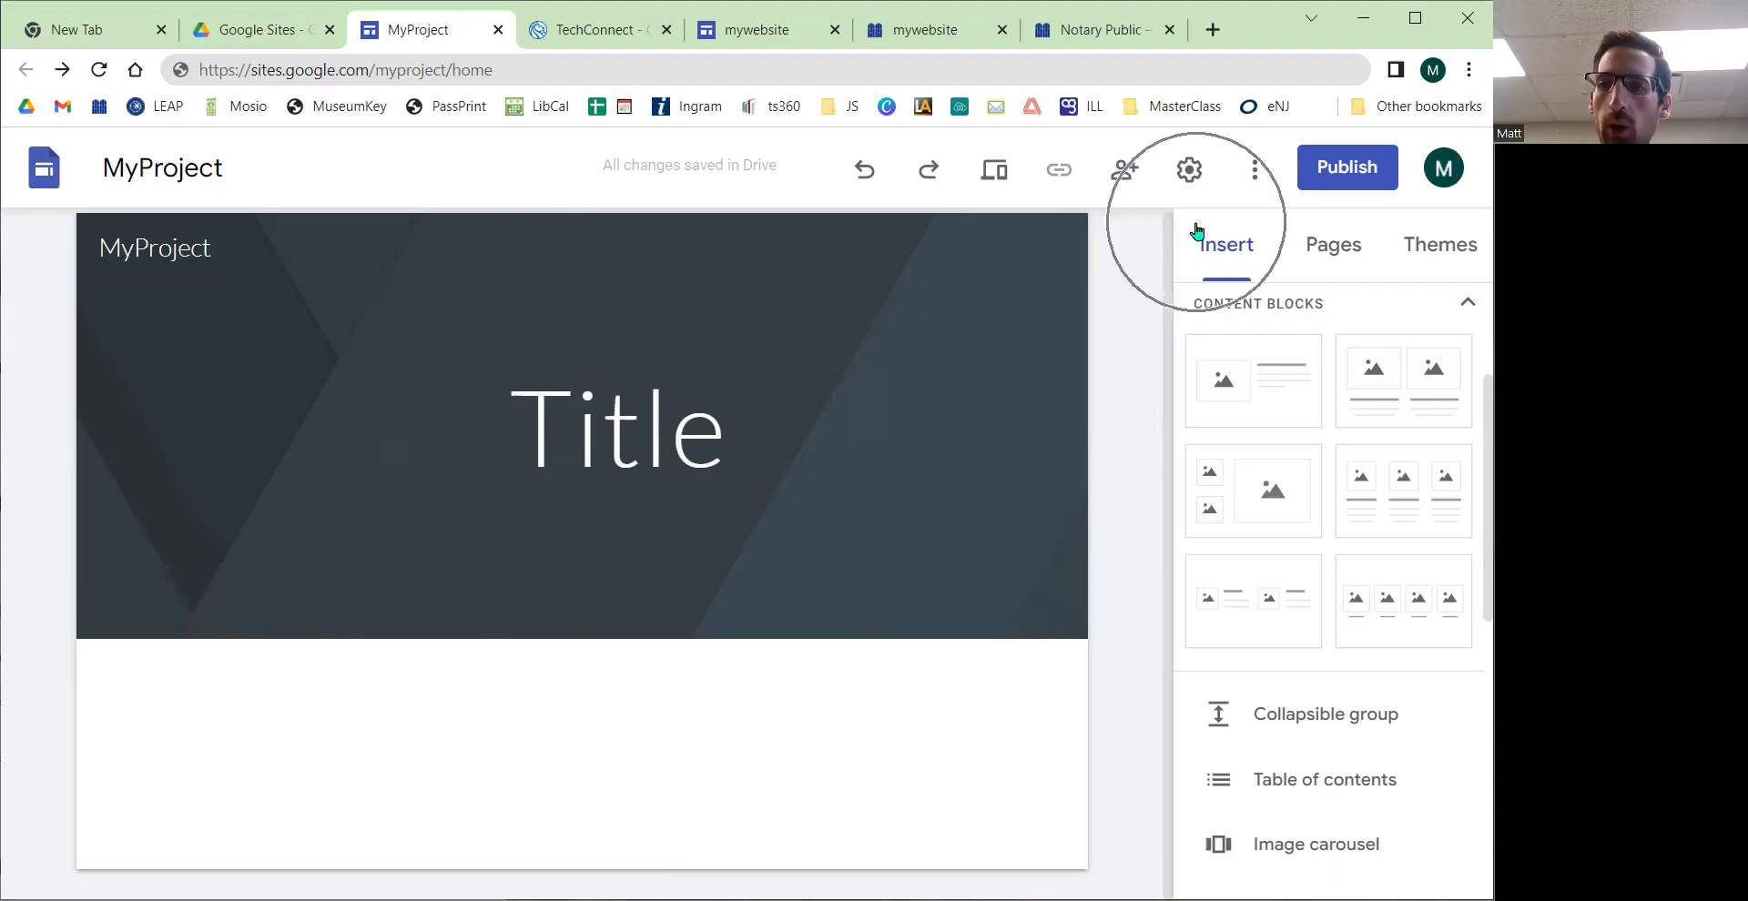
Step: Open the Publish dialog and review the site's web address and who can view it
click(1336, 176)
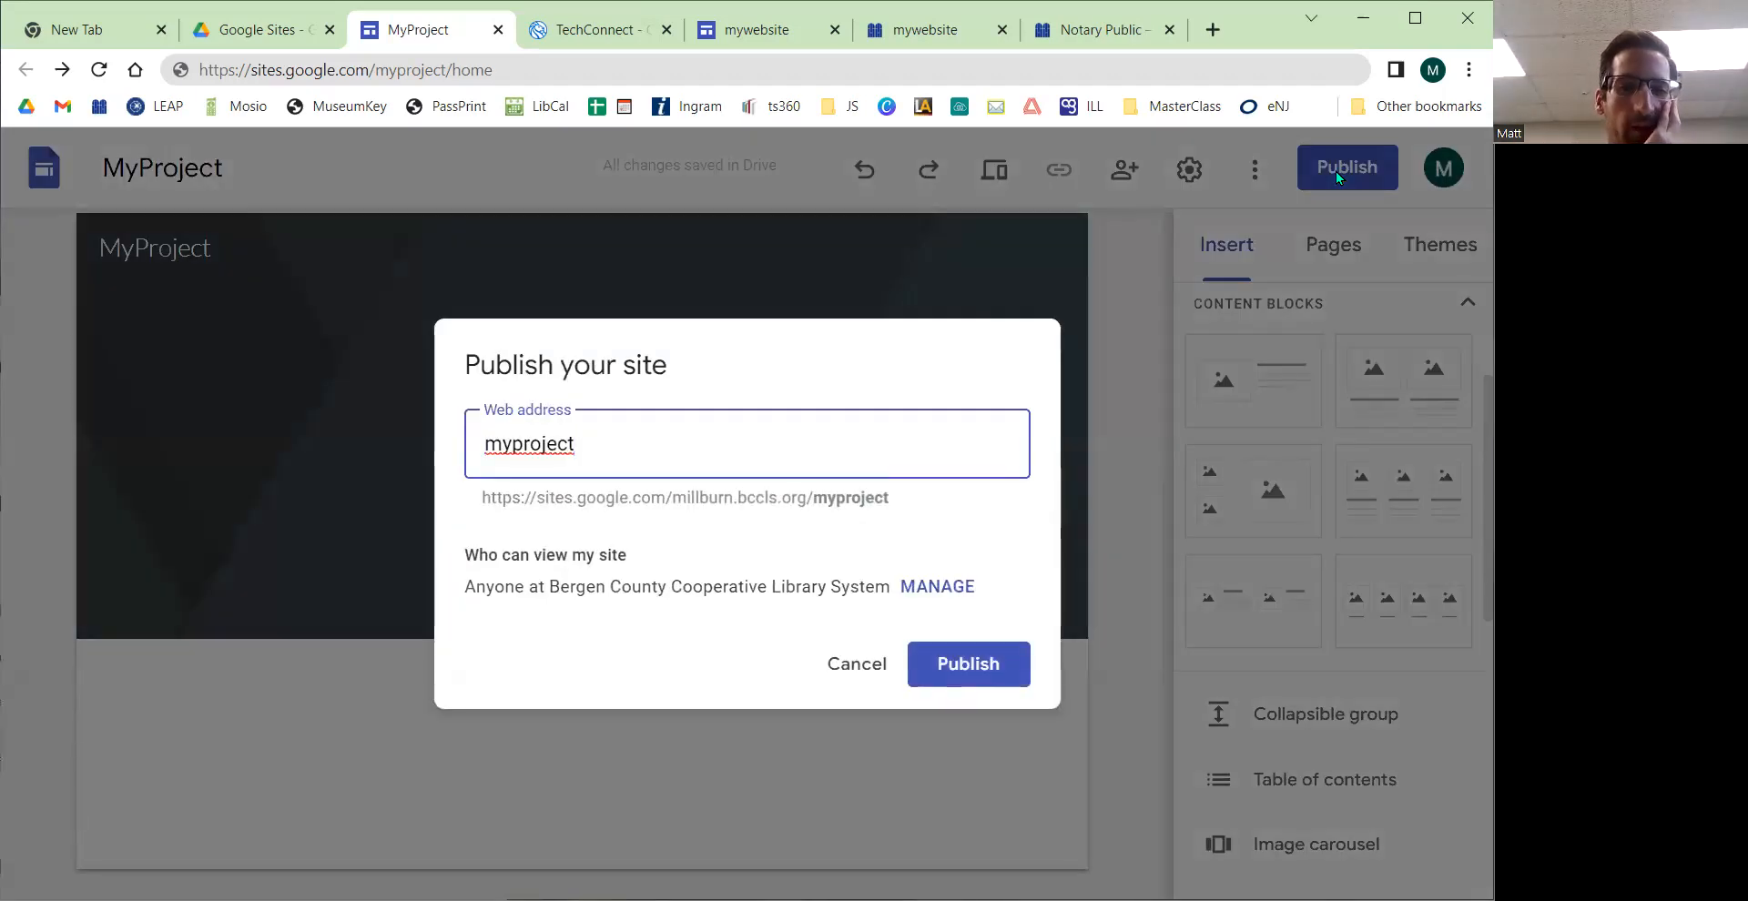
drag(616, 446, 465, 439)
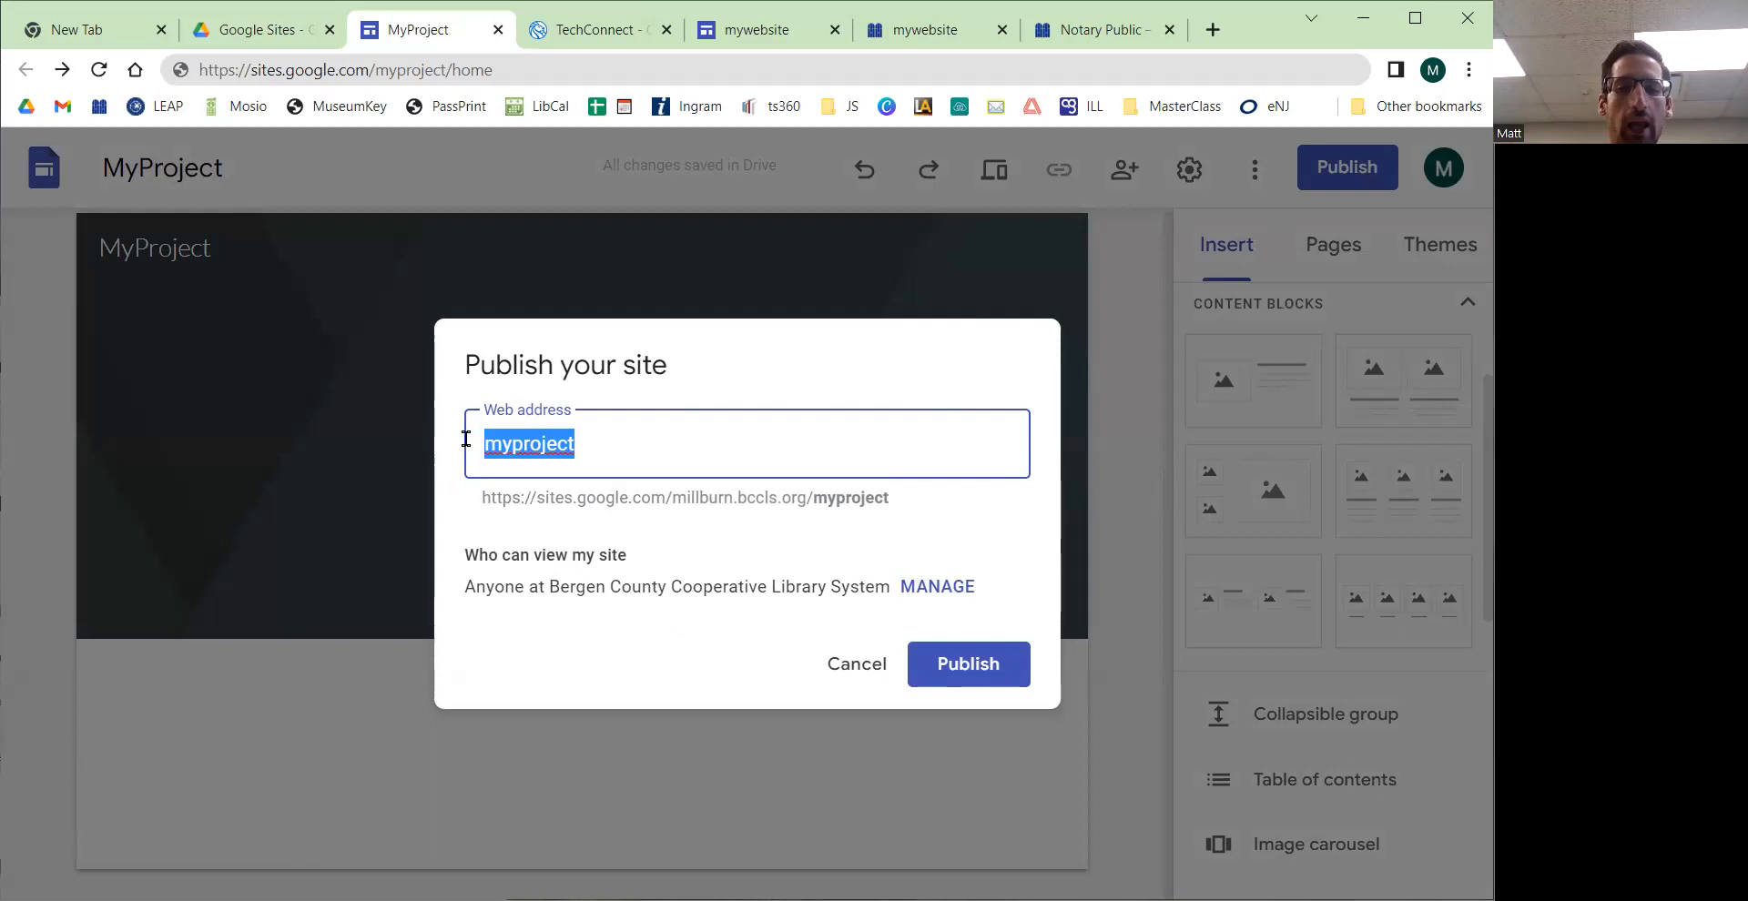
click(896, 502)
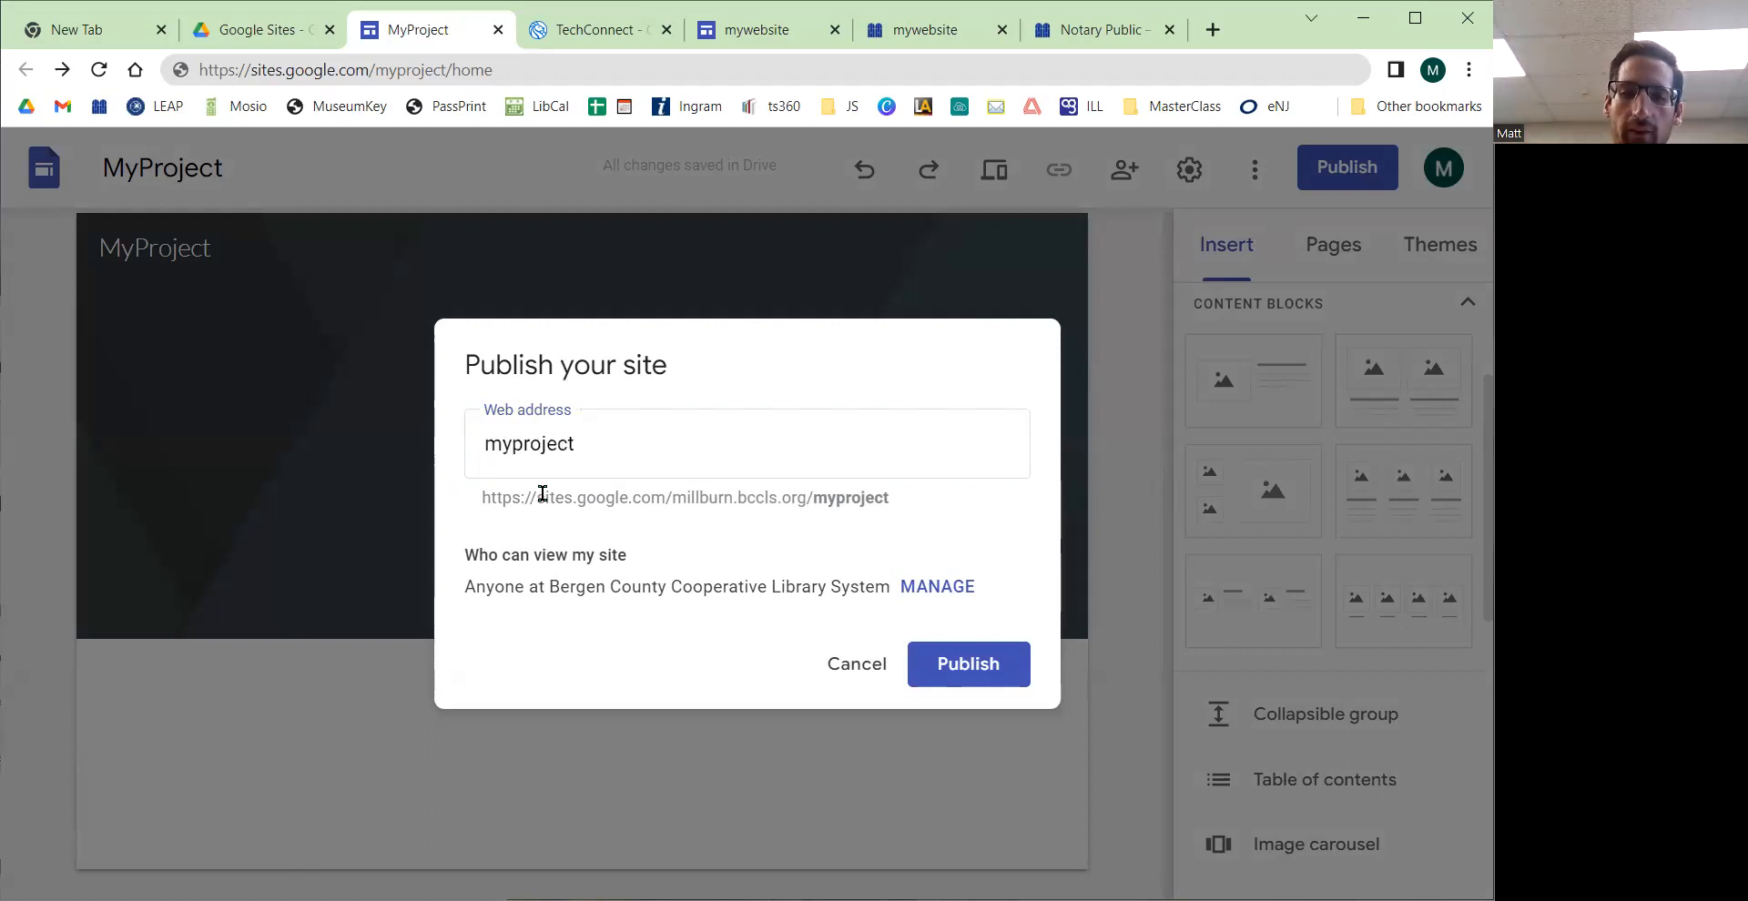
drag(480, 500, 941, 509)
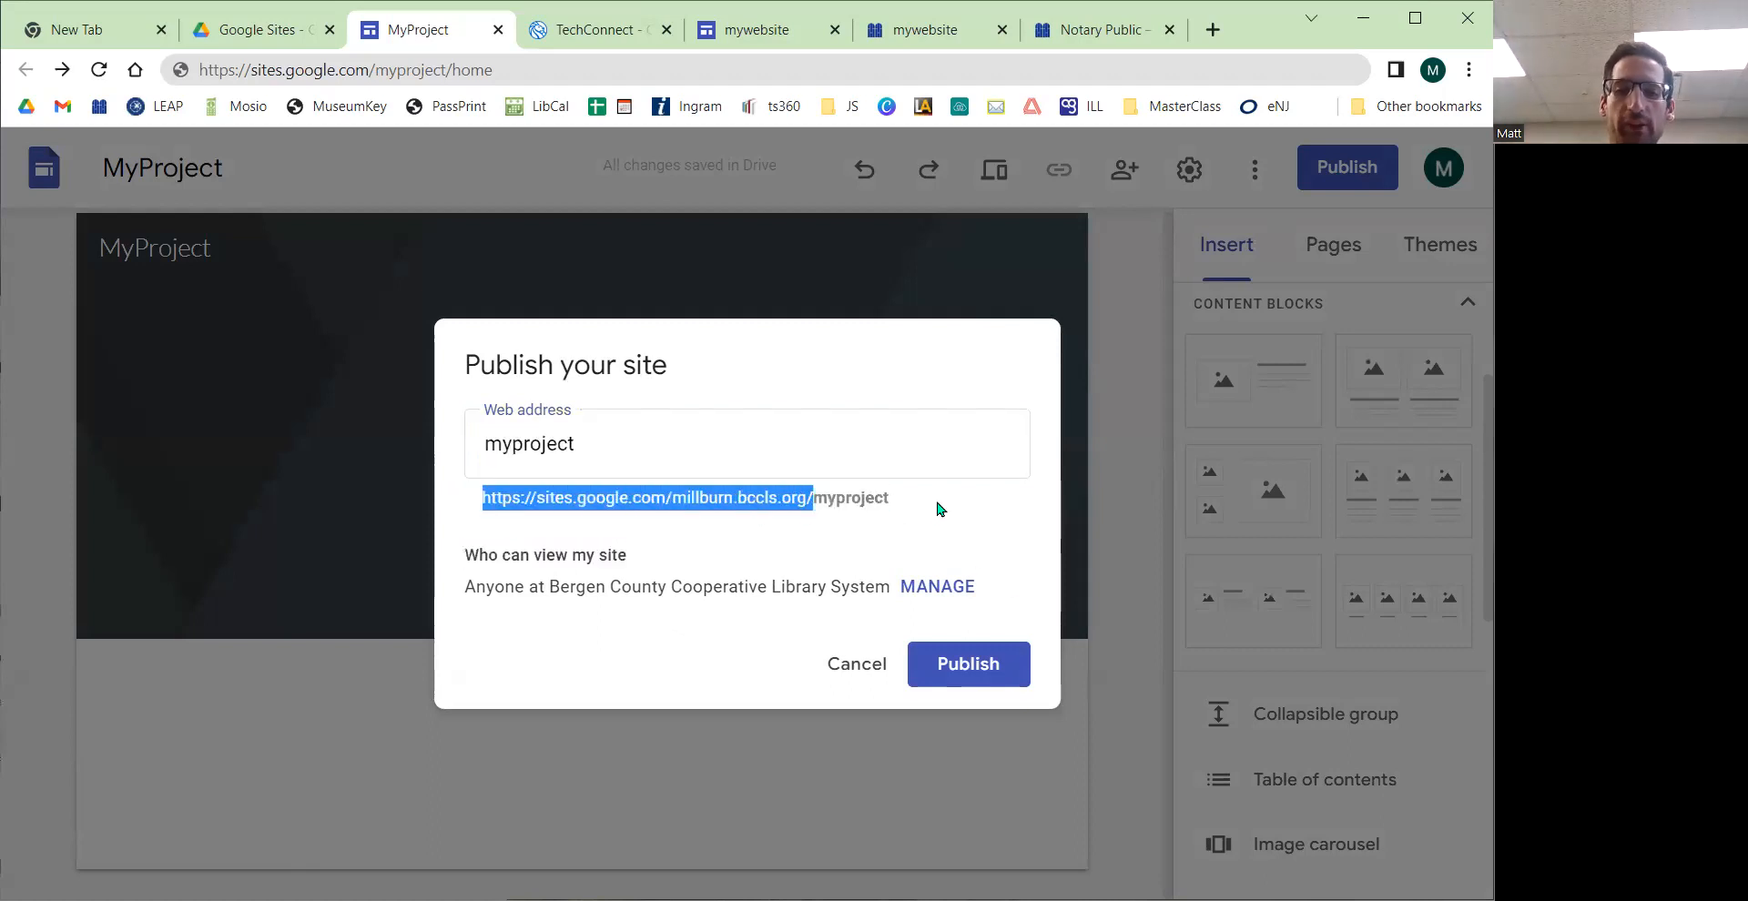
click(812, 497)
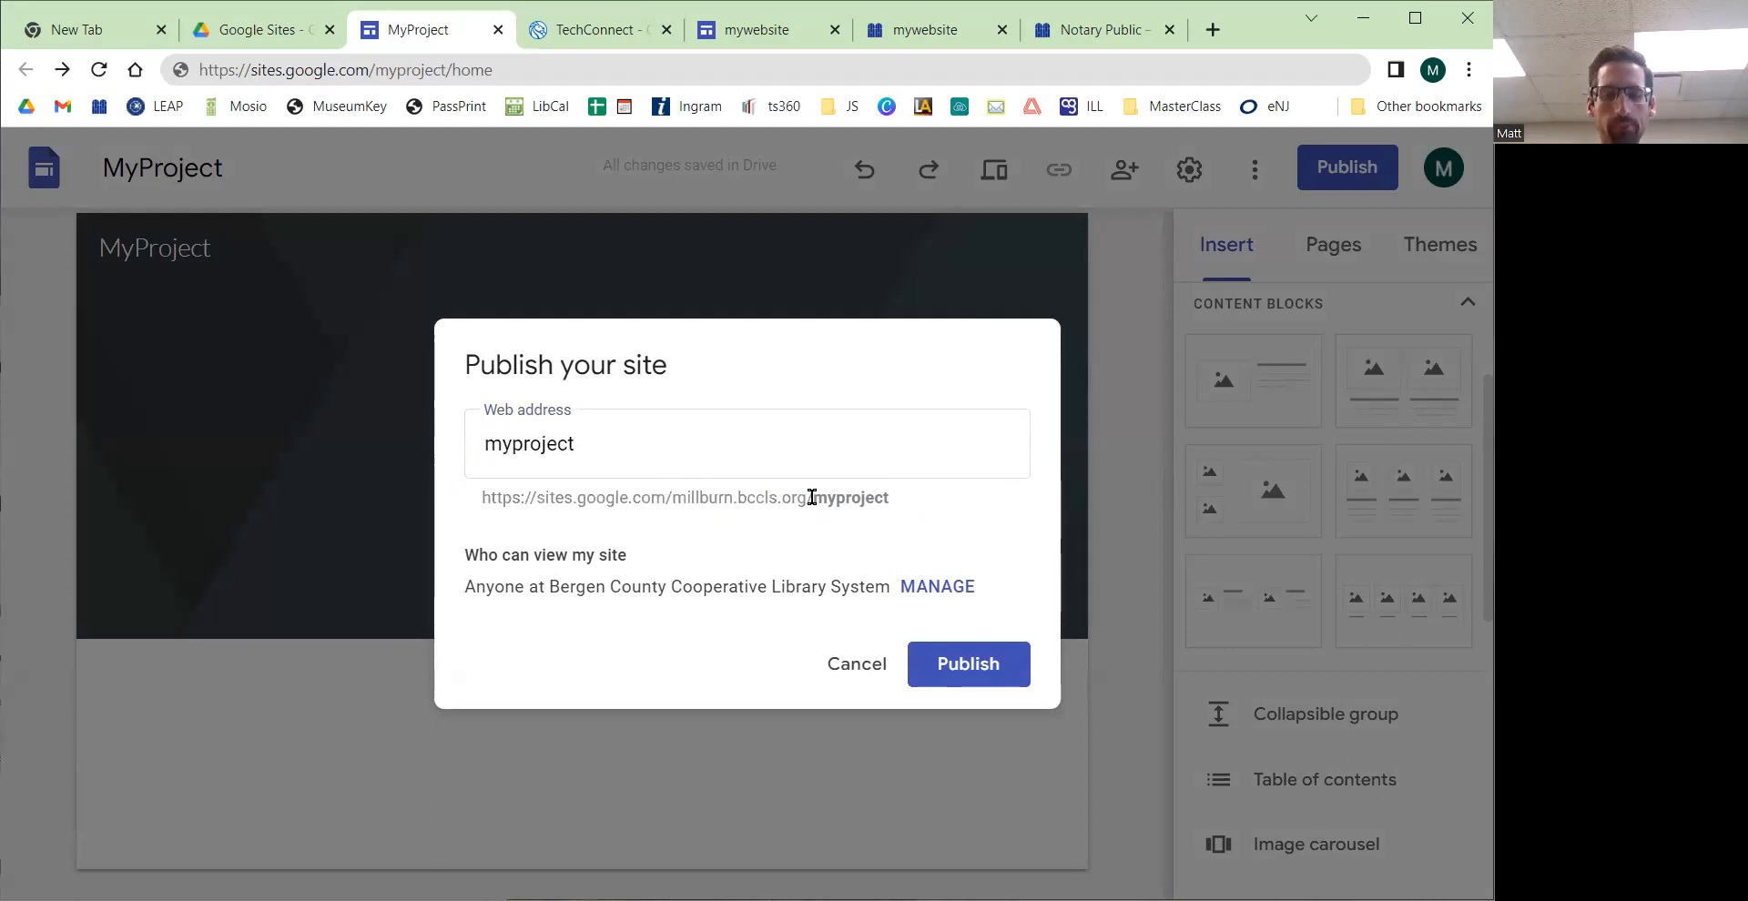
click(680, 454)
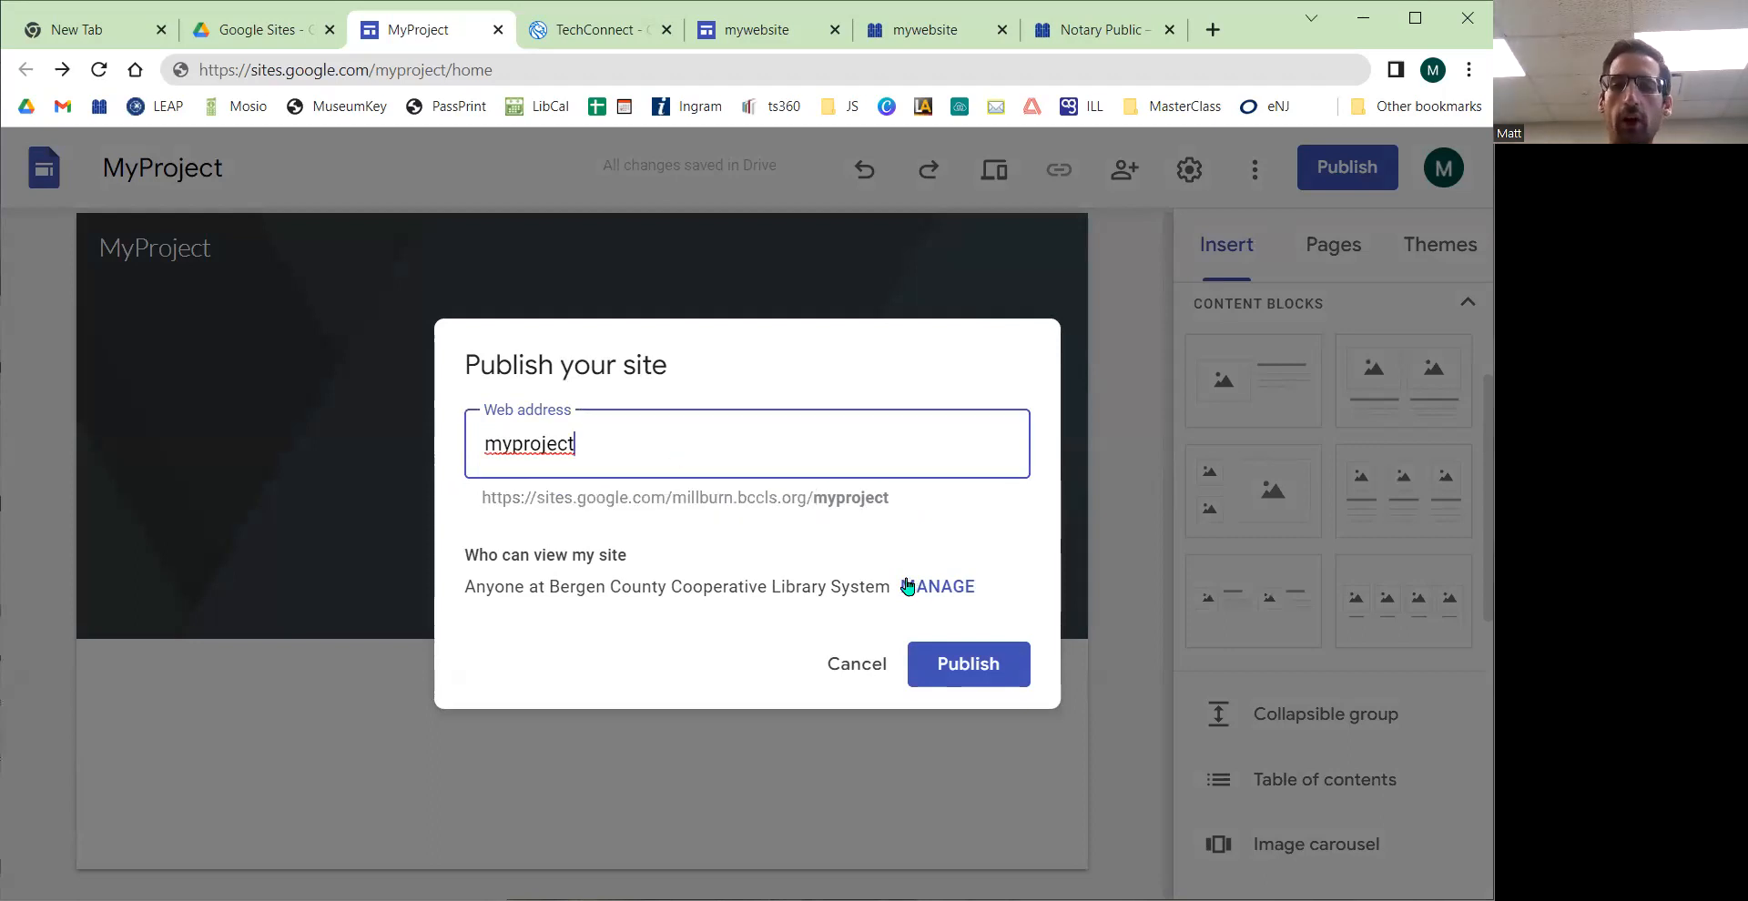
click(942, 594)
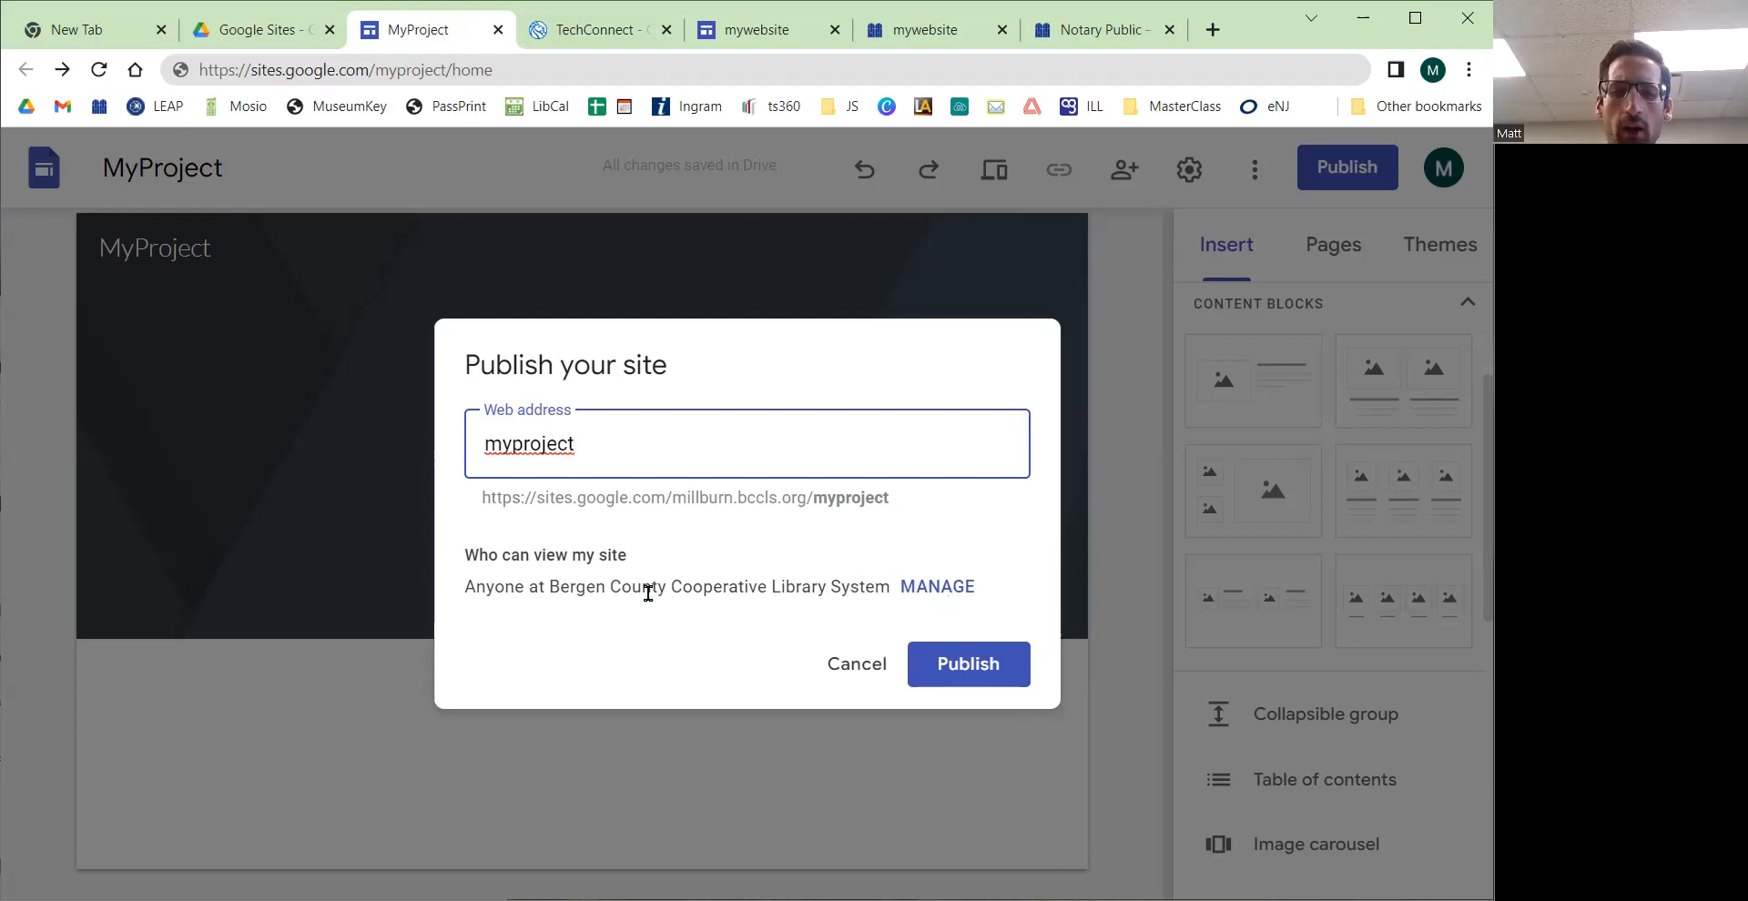
drag(541, 590, 856, 497)
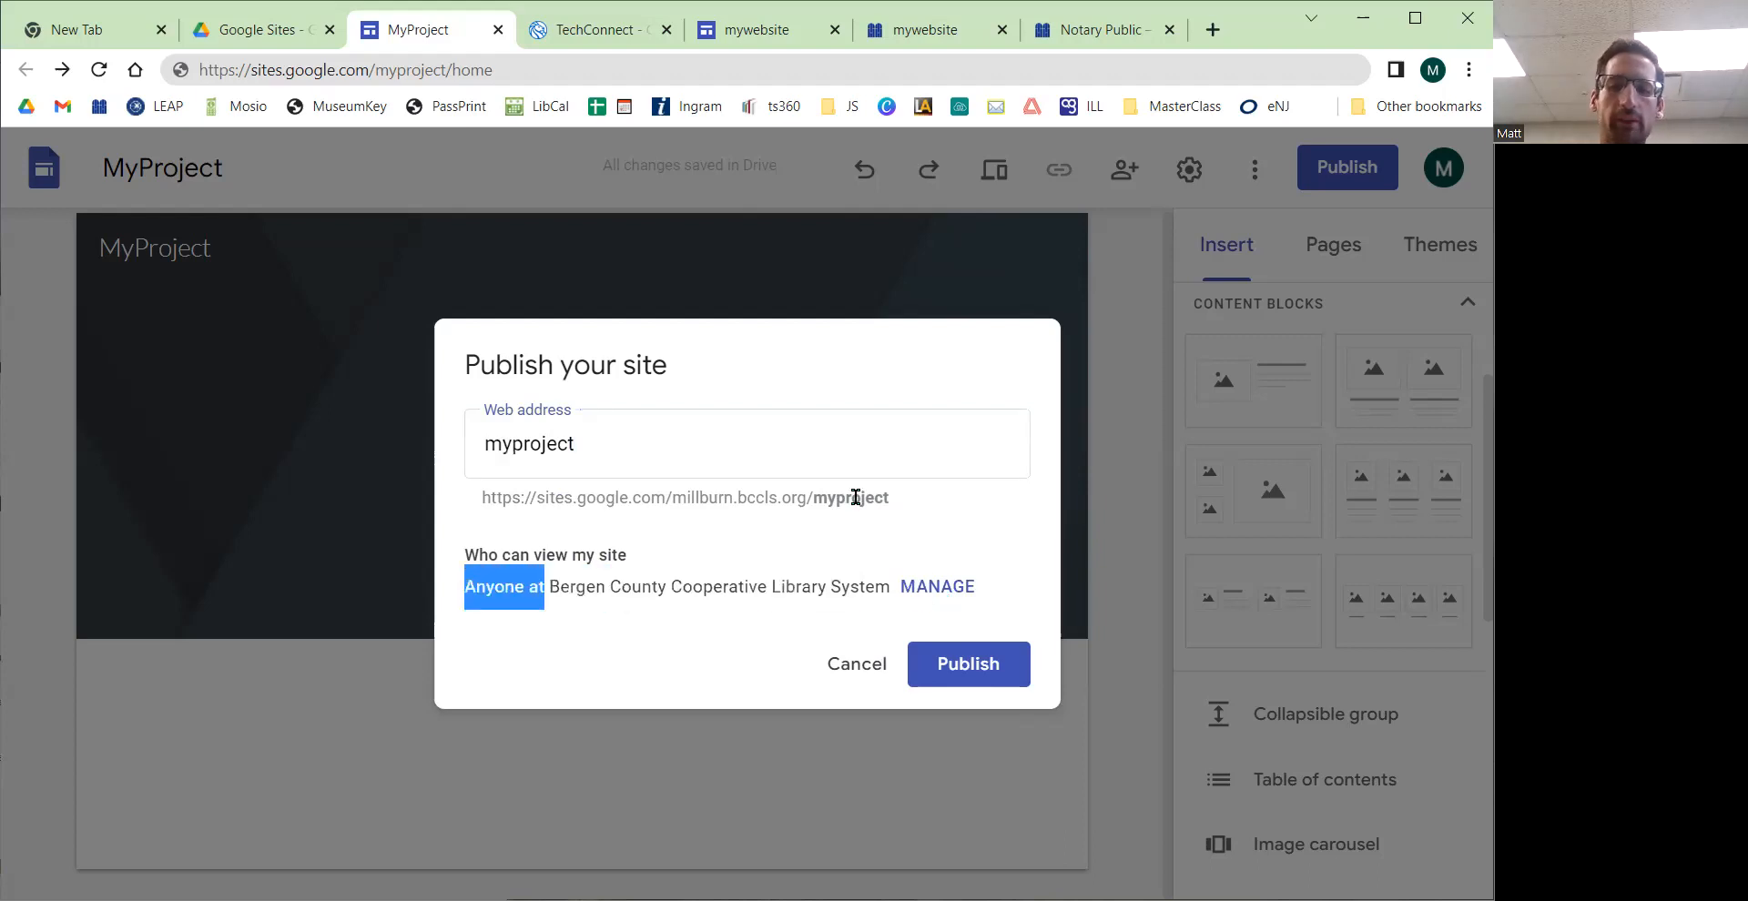
Step: Change the published site's general access to Public so anyone on the internet can view it
click(919, 587)
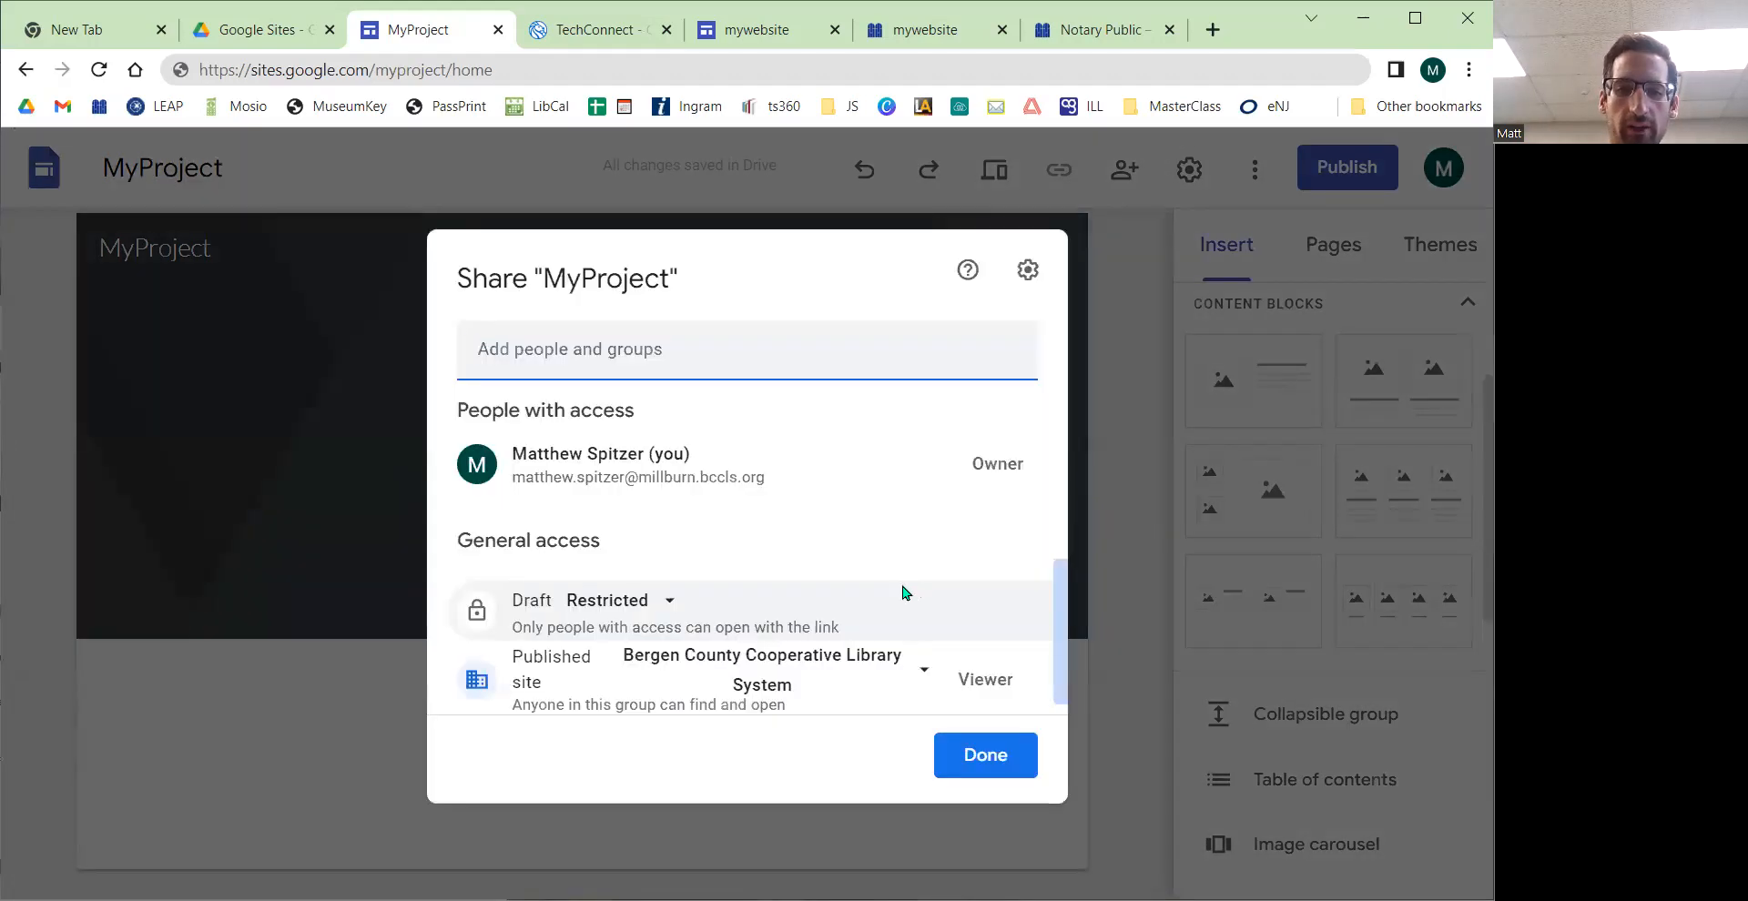
scroll(826, 577, down, 1)
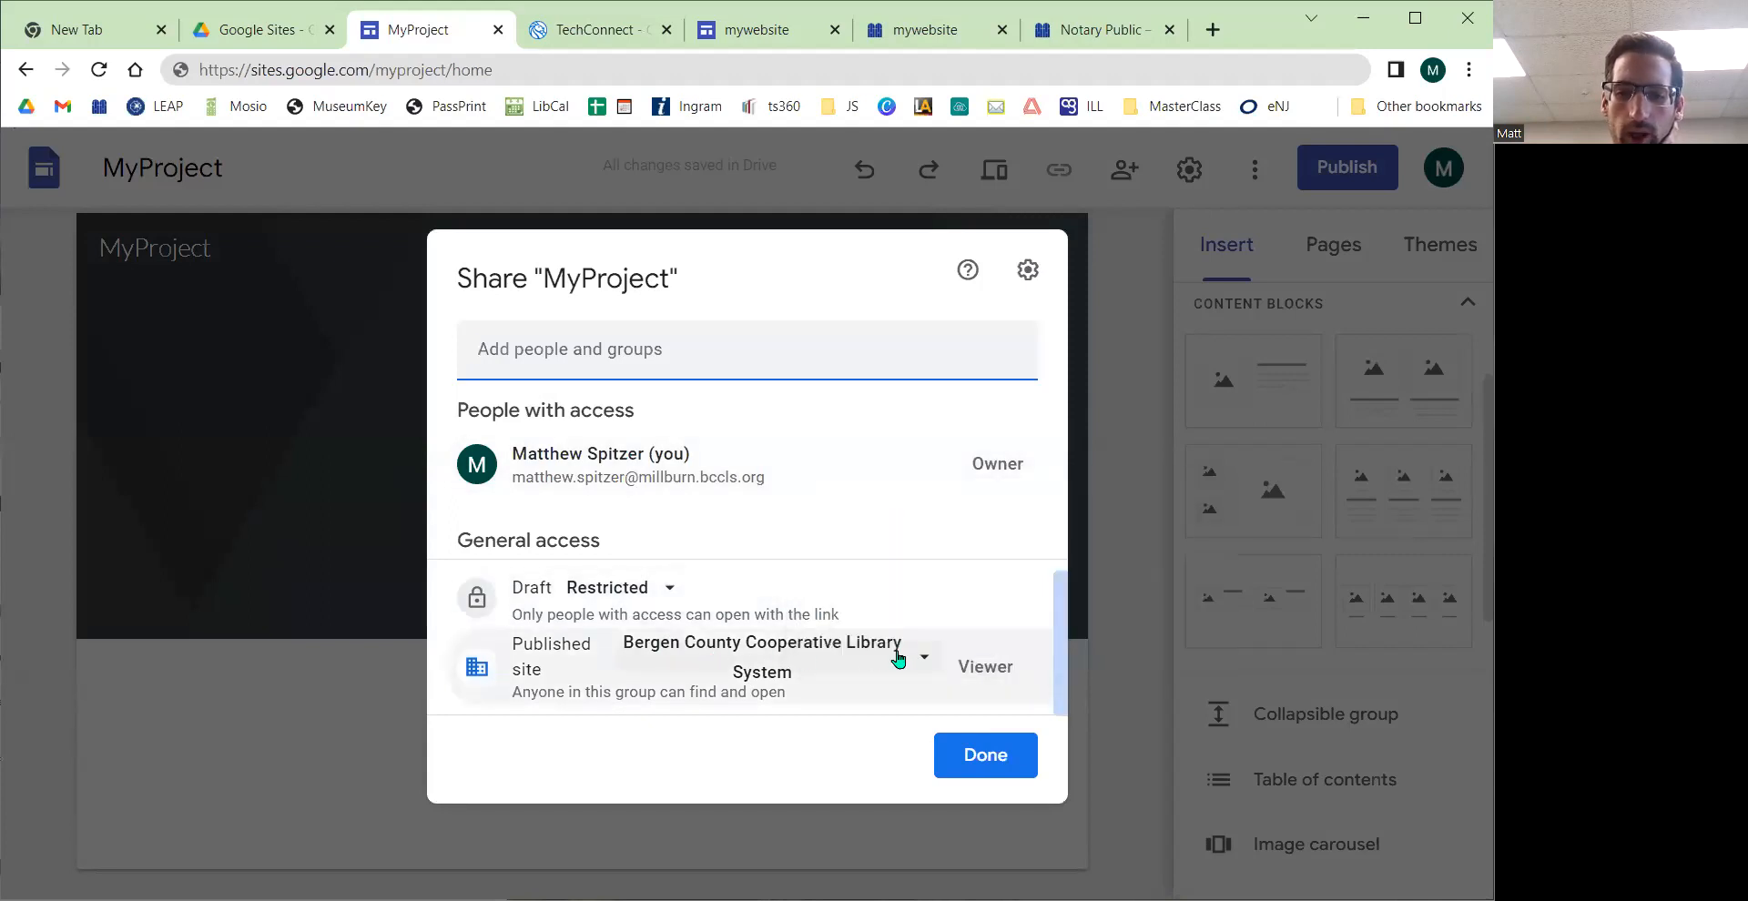
click(924, 663)
click(742, 532)
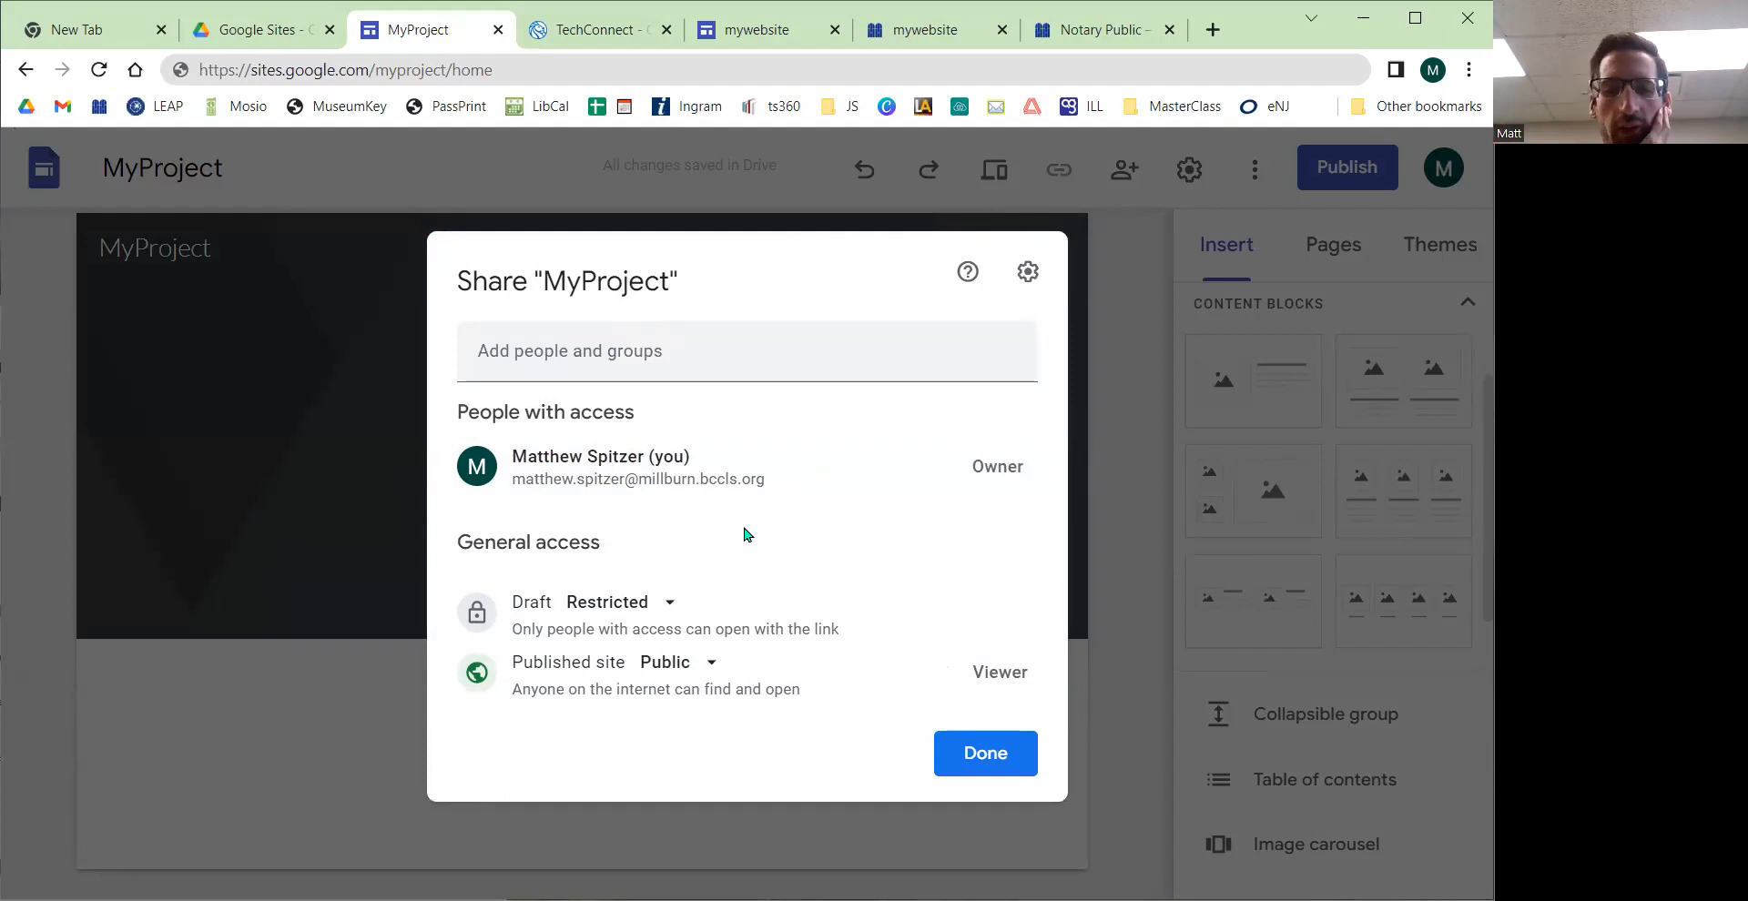
click(966, 769)
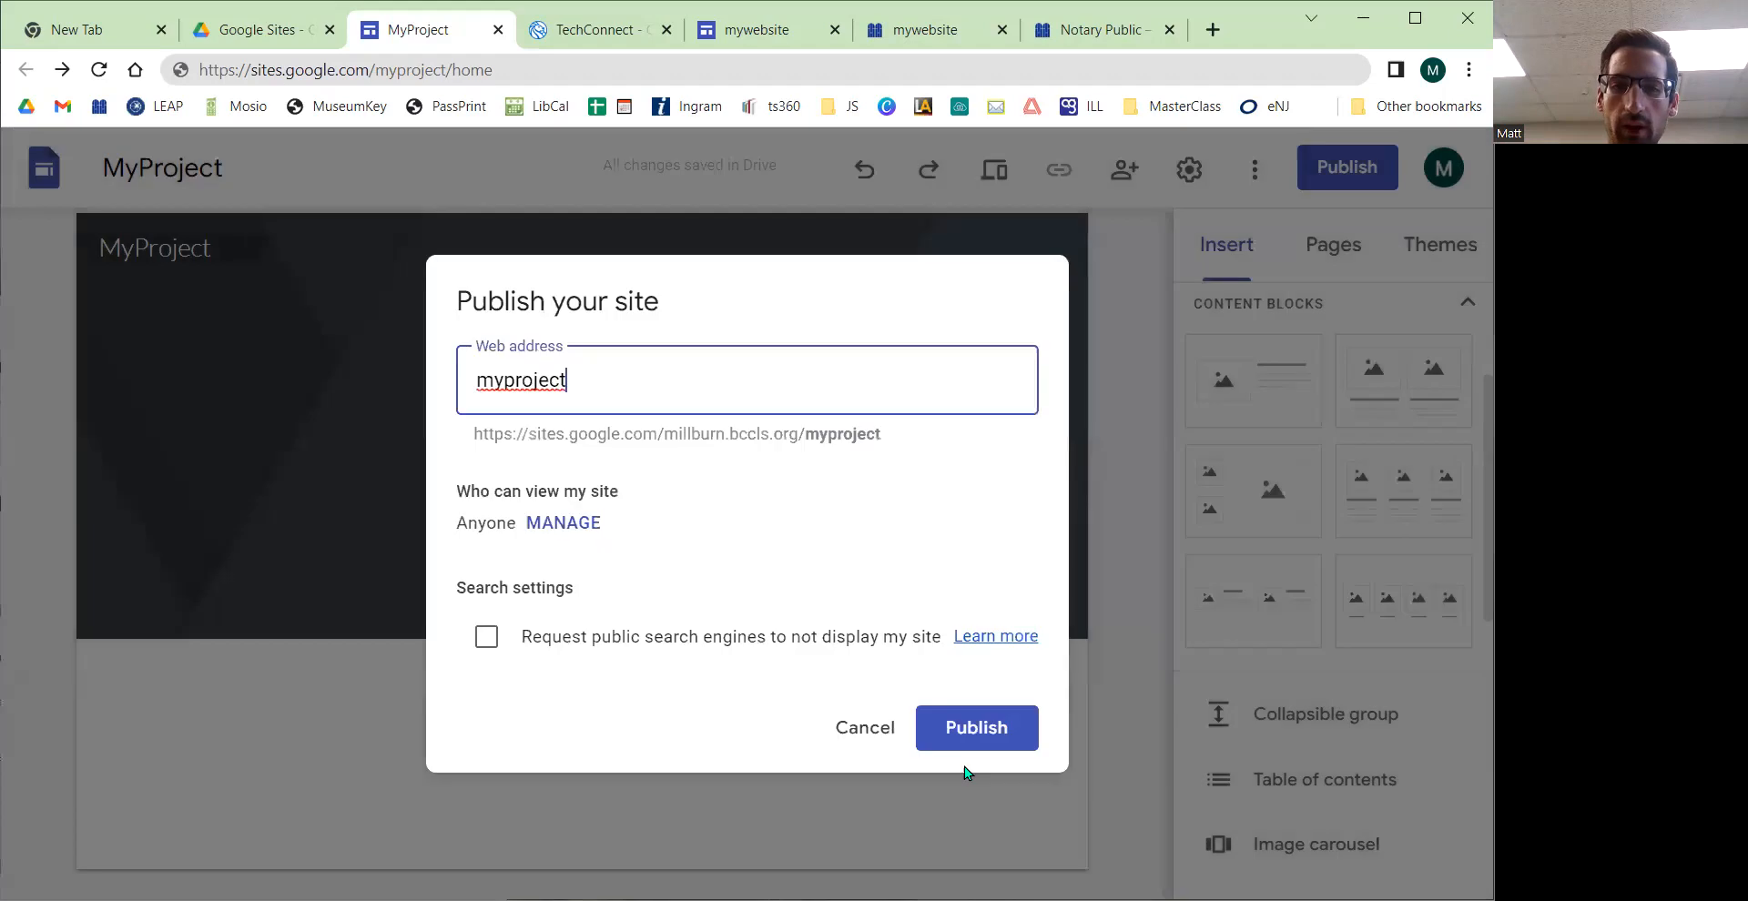
Step: Publish the site under the myproject web address, leaving search engines allowed to display it
drag(598, 377, 463, 382)
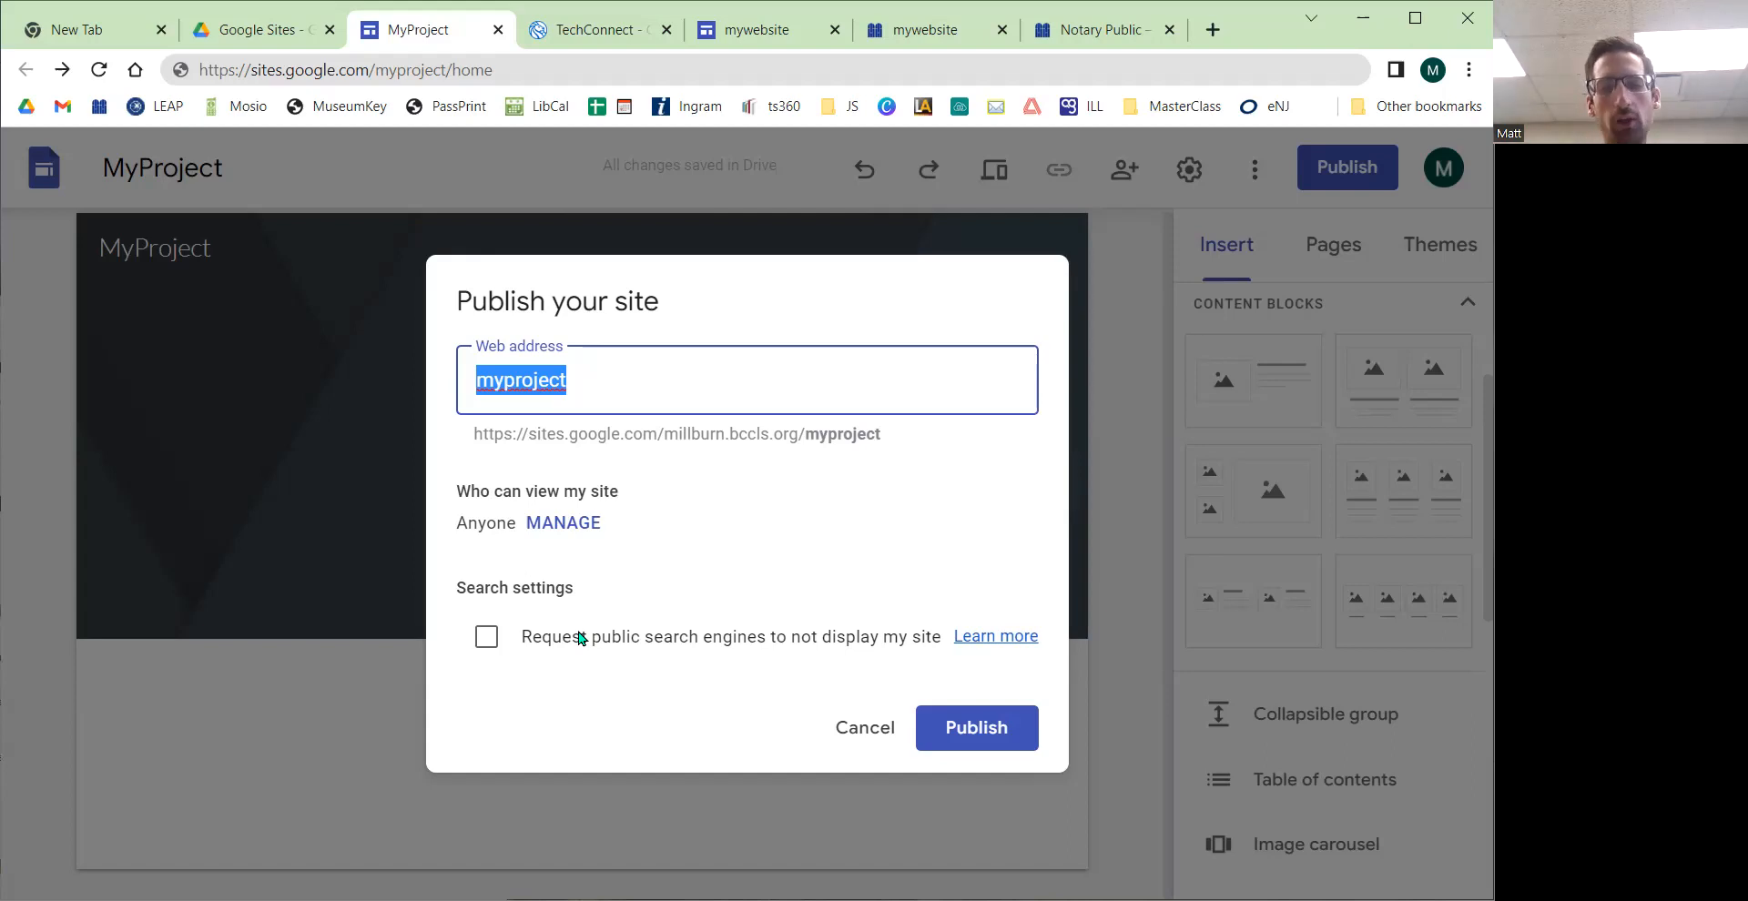
drag(572, 637, 940, 649)
click(940, 648)
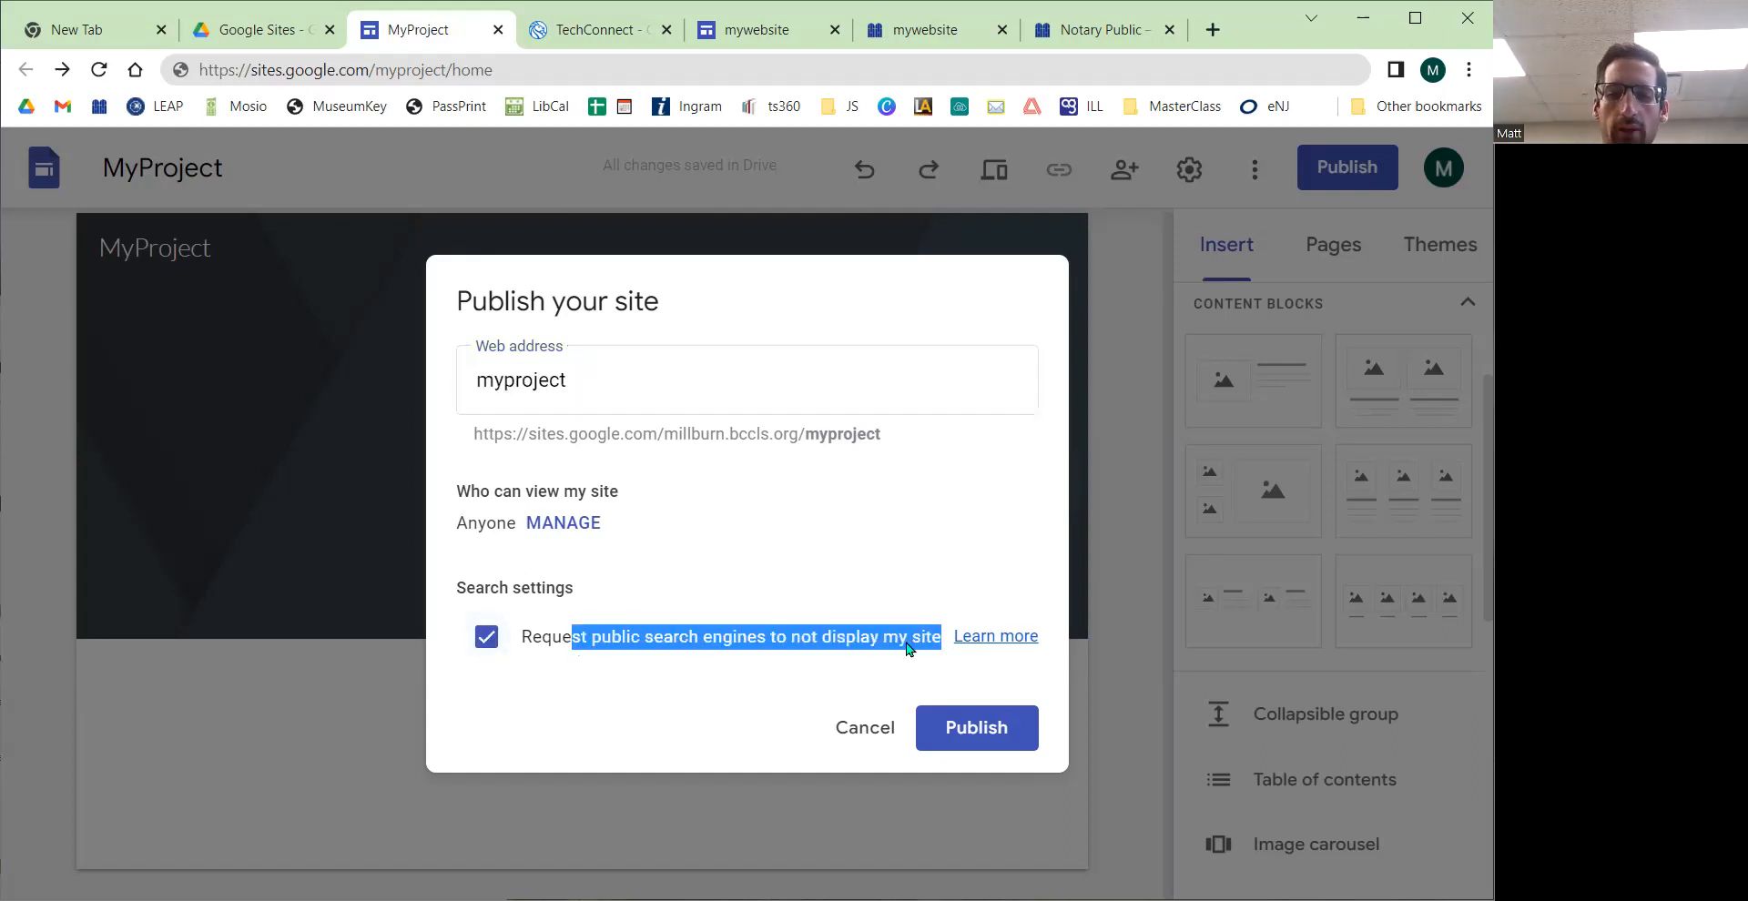
click(898, 648)
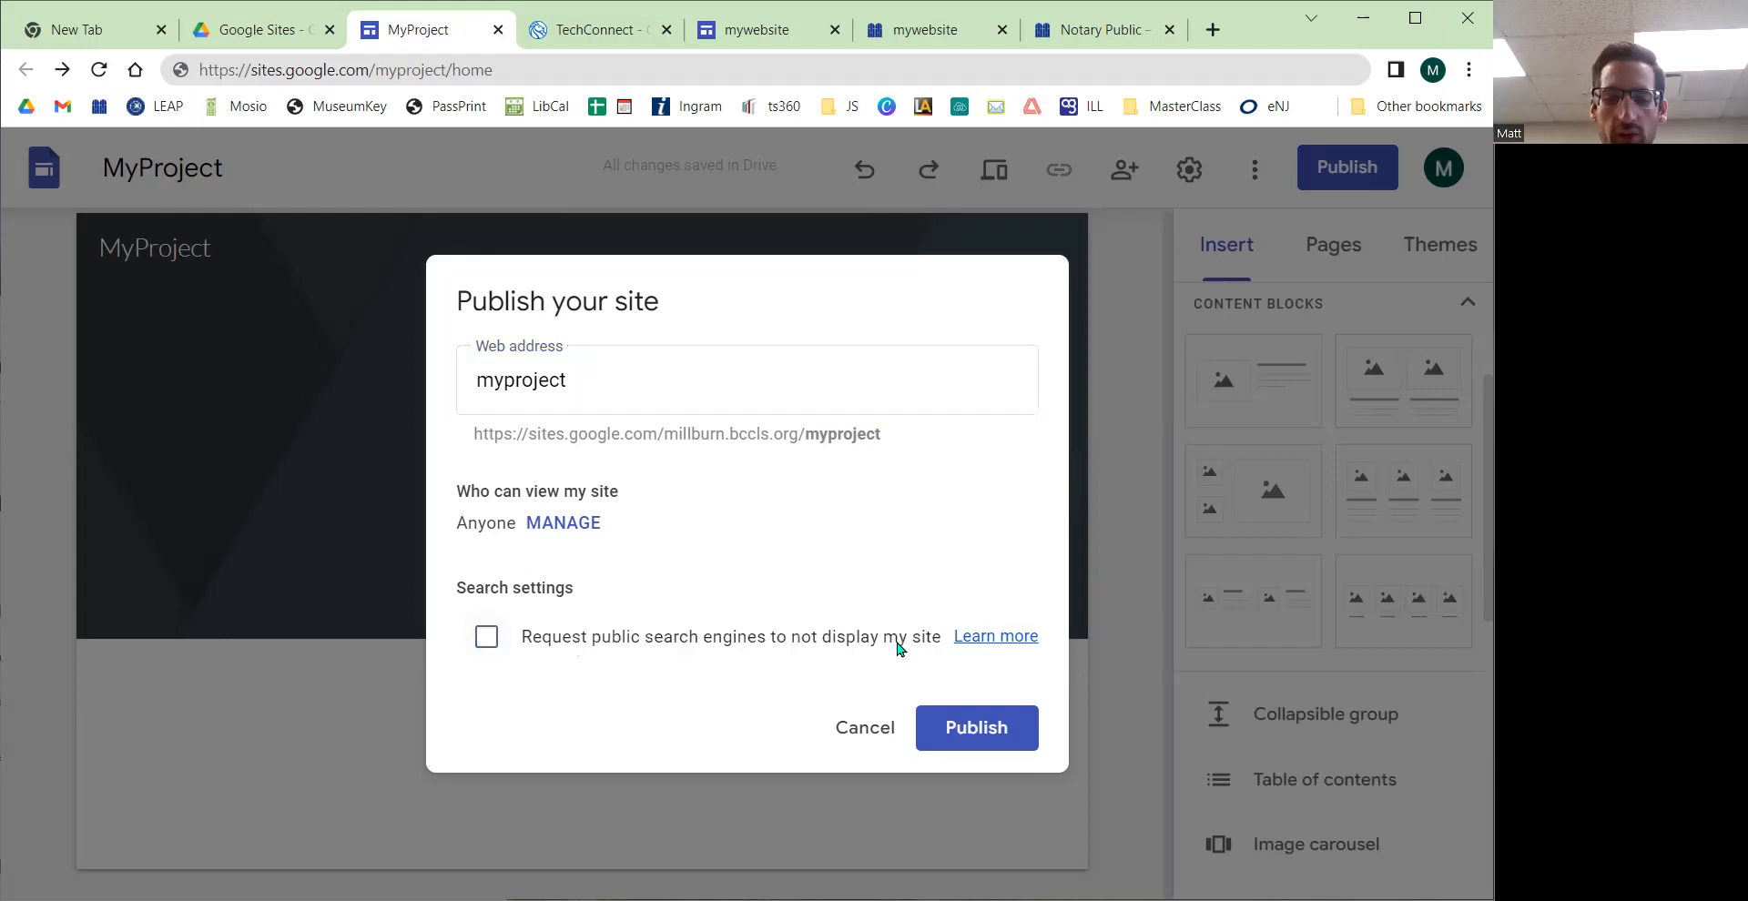
click(898, 648)
click(899, 647)
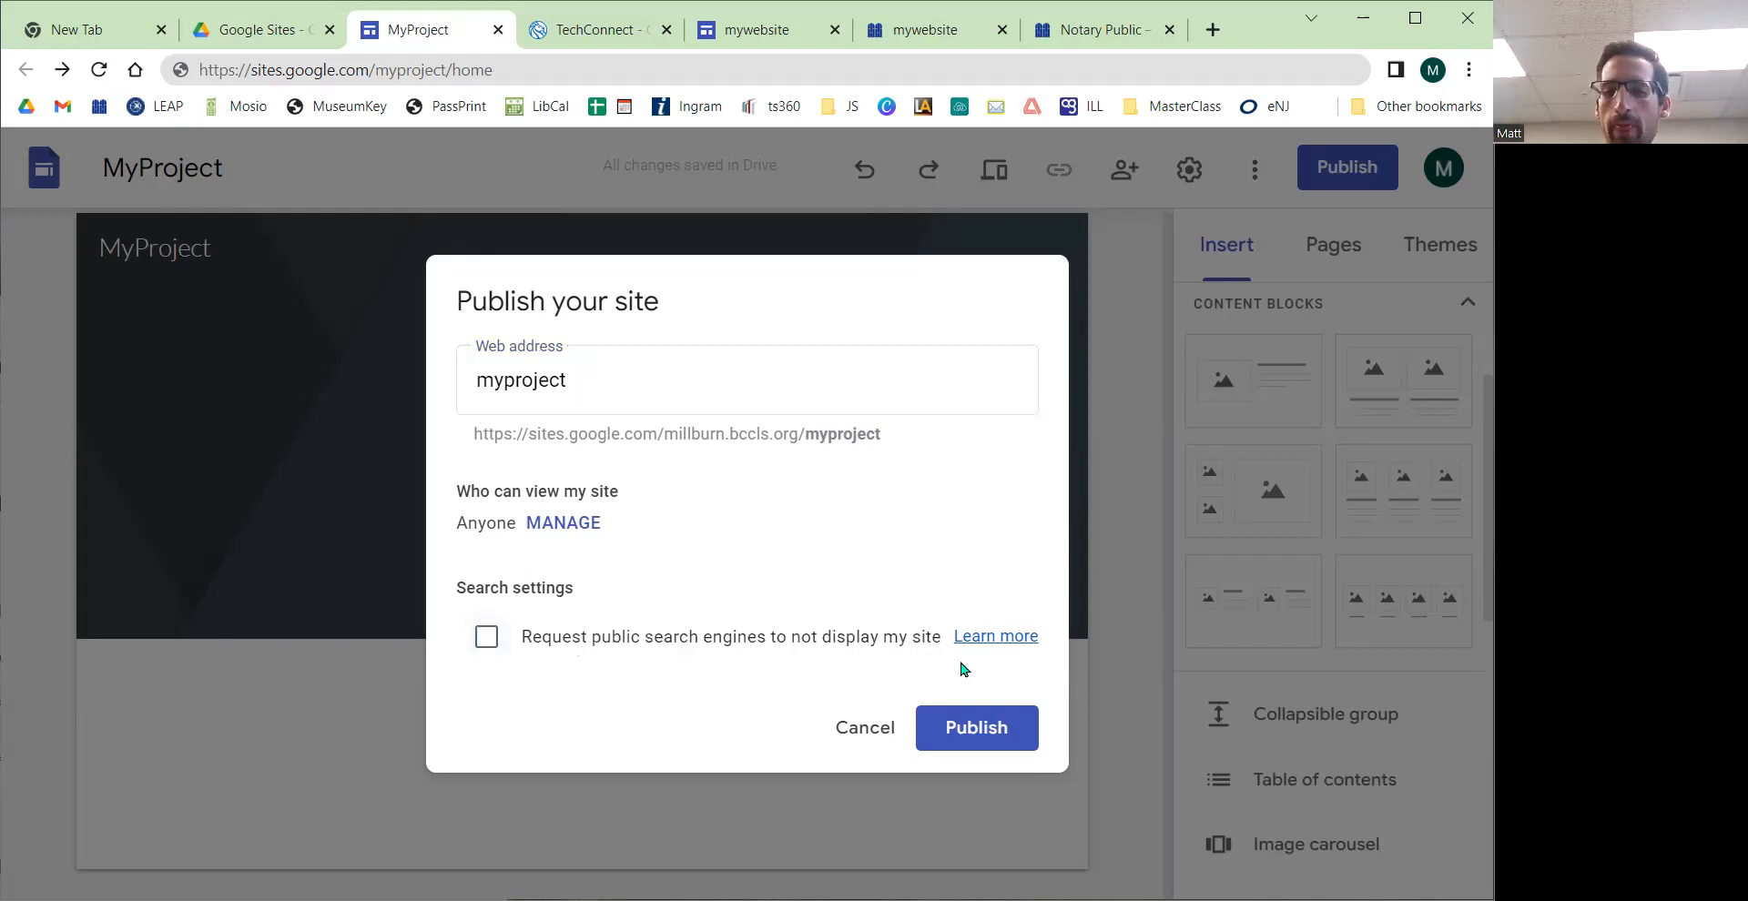
click(979, 733)
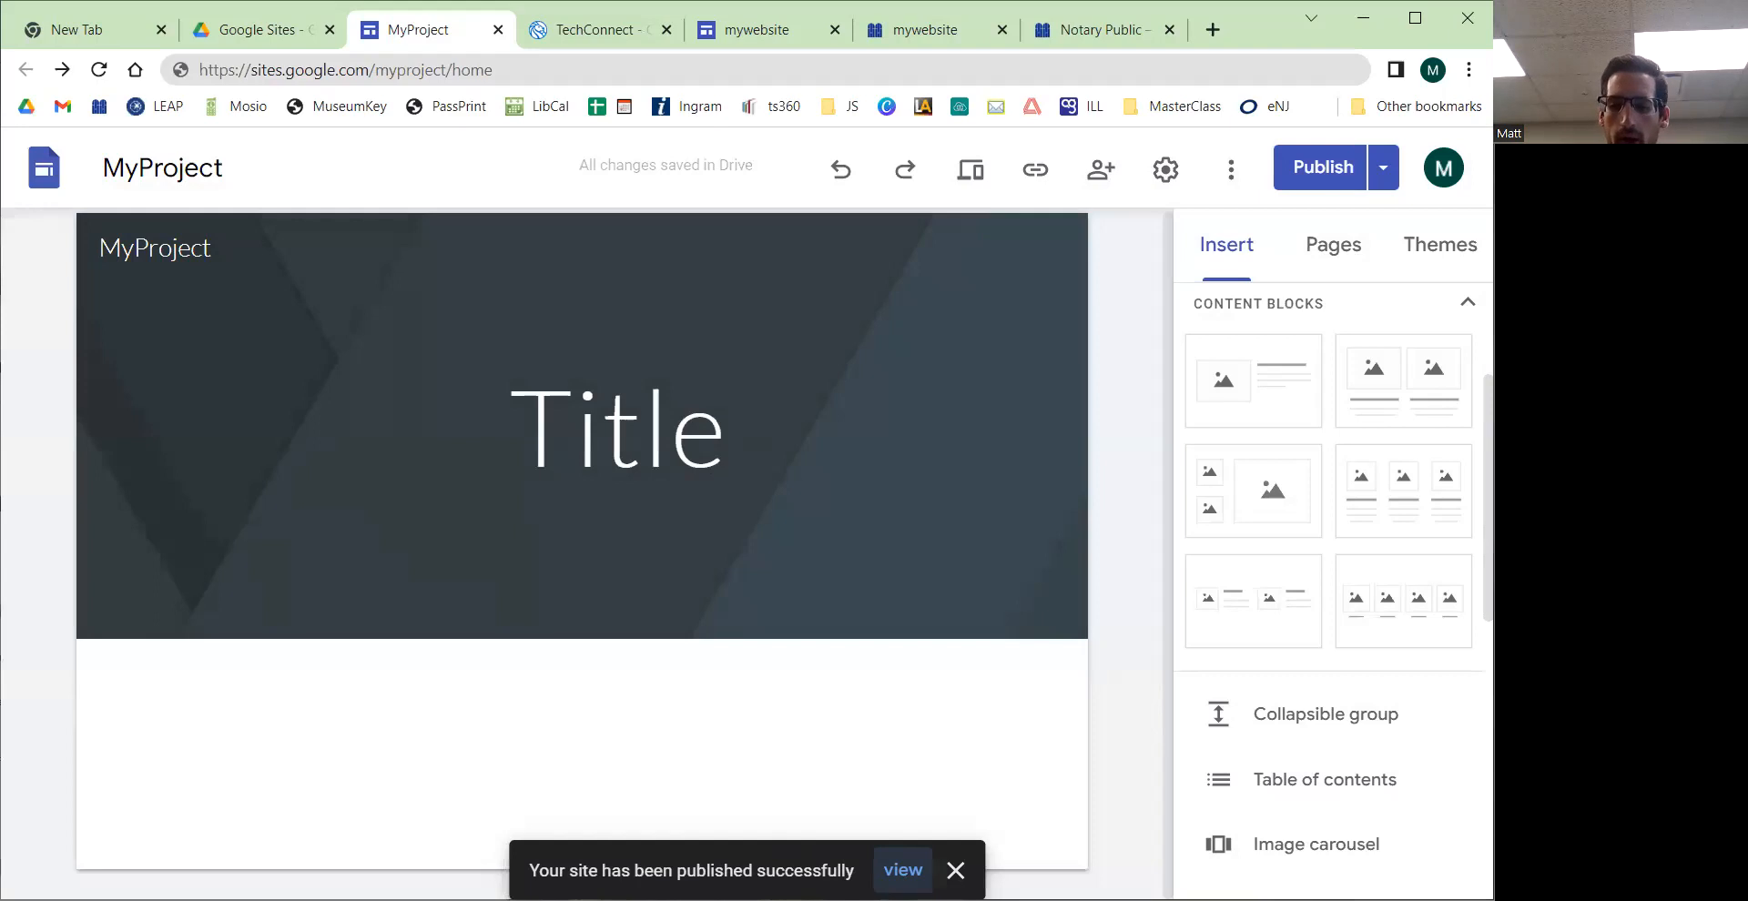
click(955, 872)
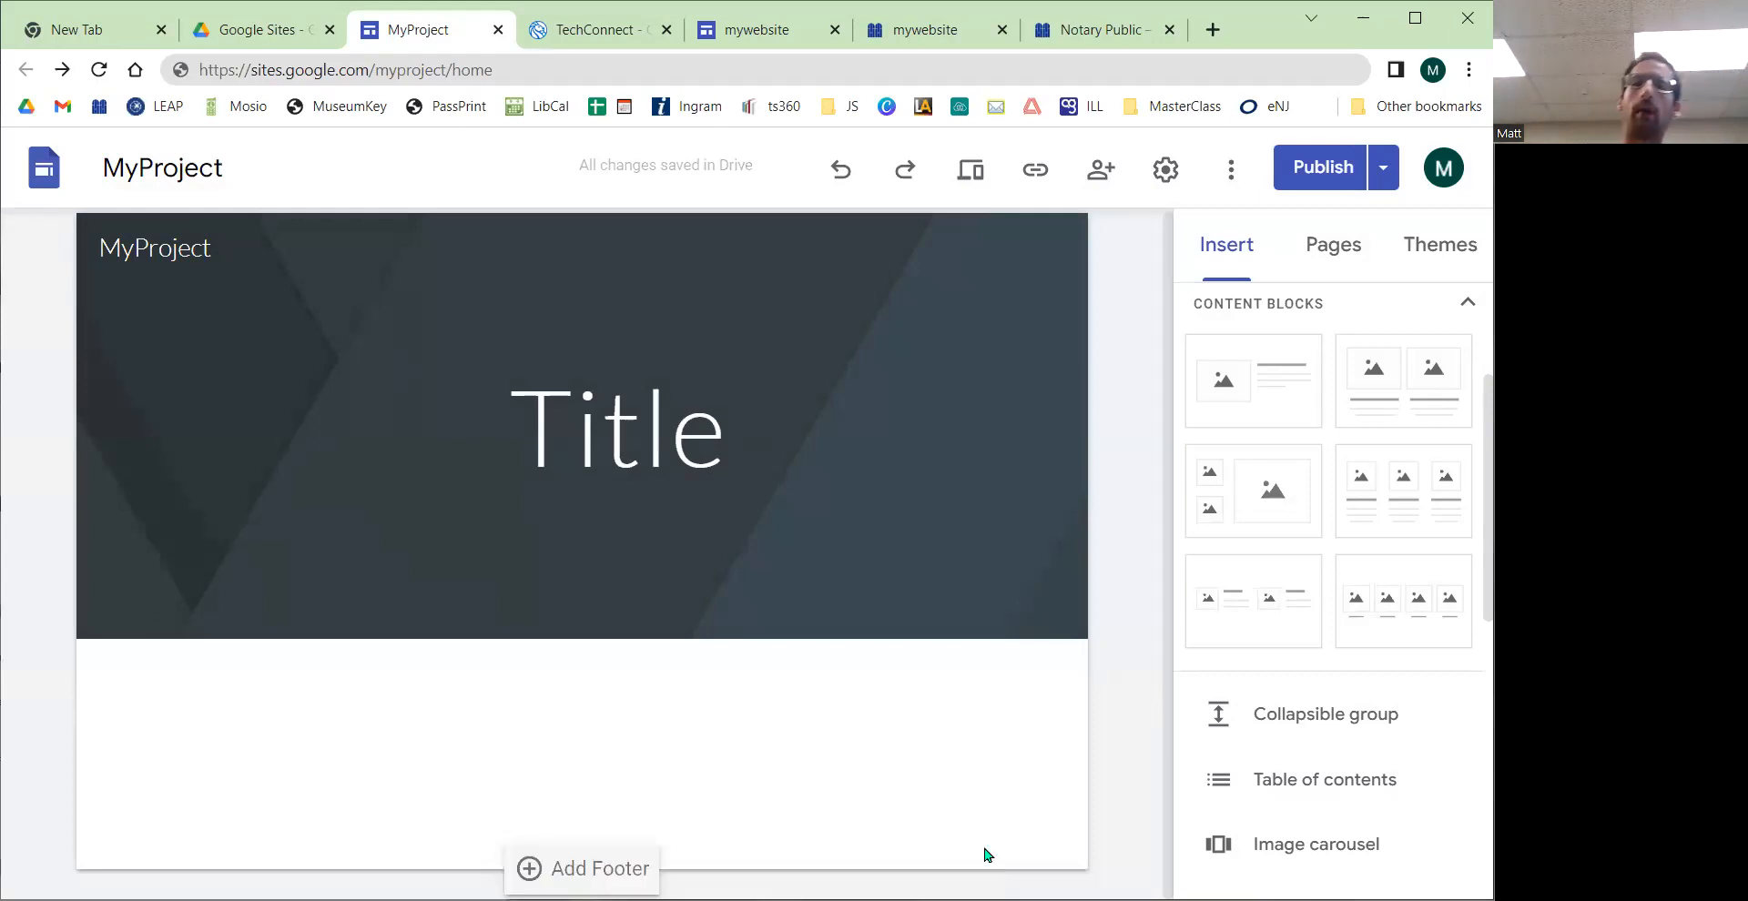
Step: Open the published site in a new tab and select its web address
click(1383, 179)
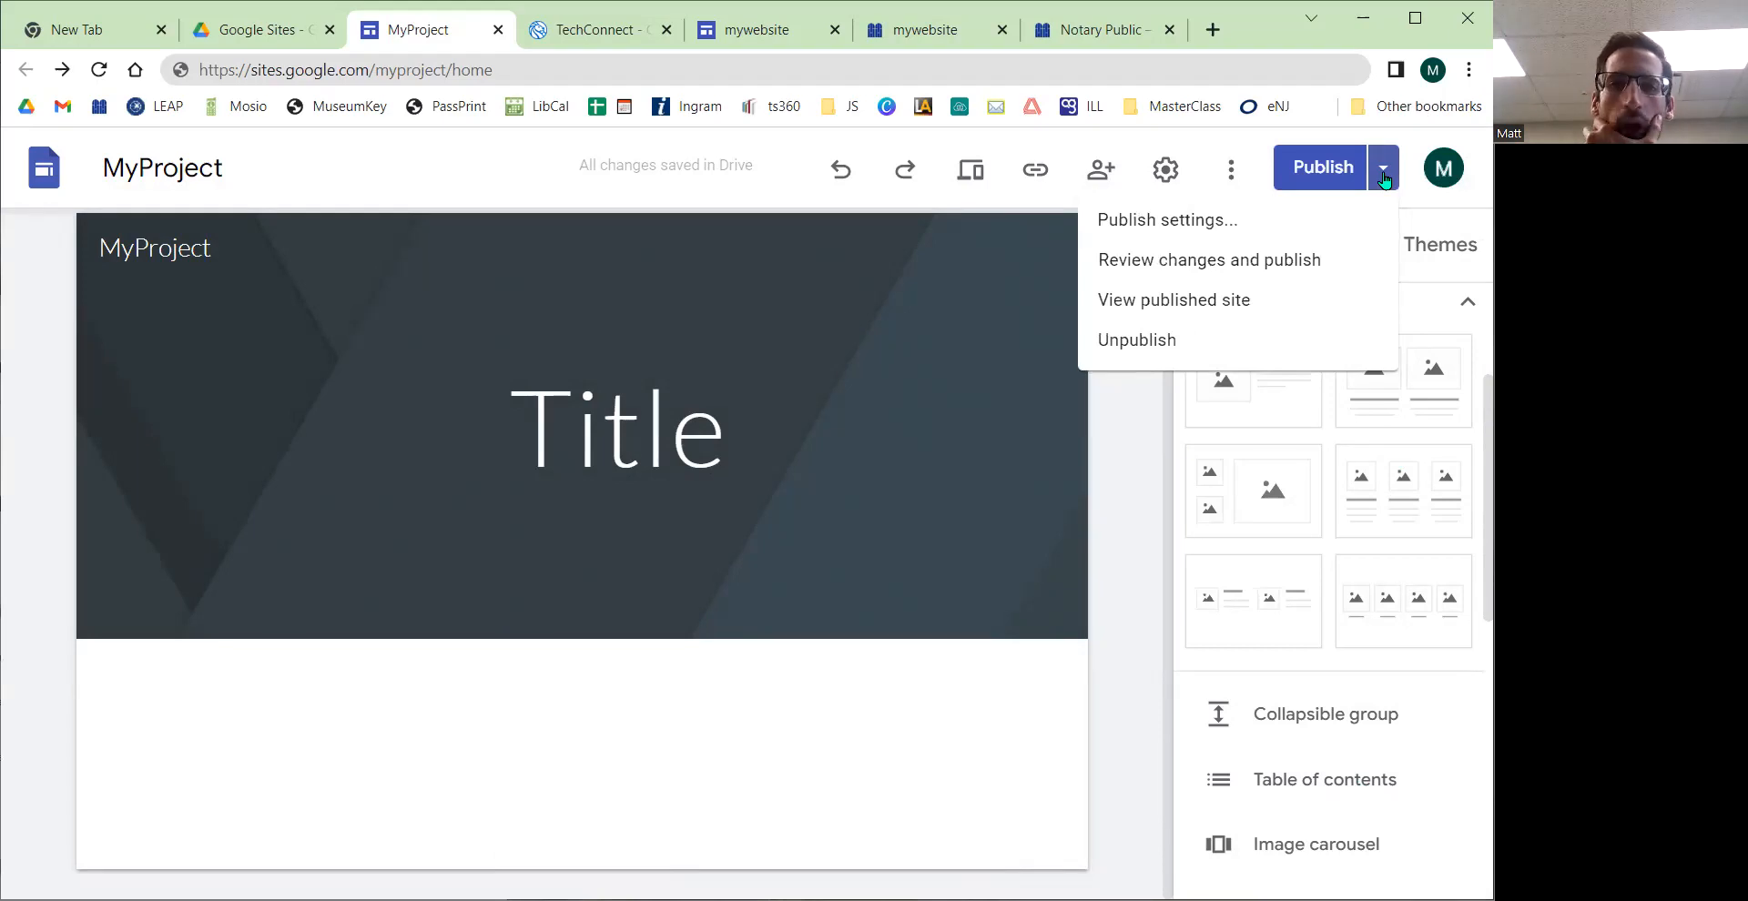
click(1207, 303)
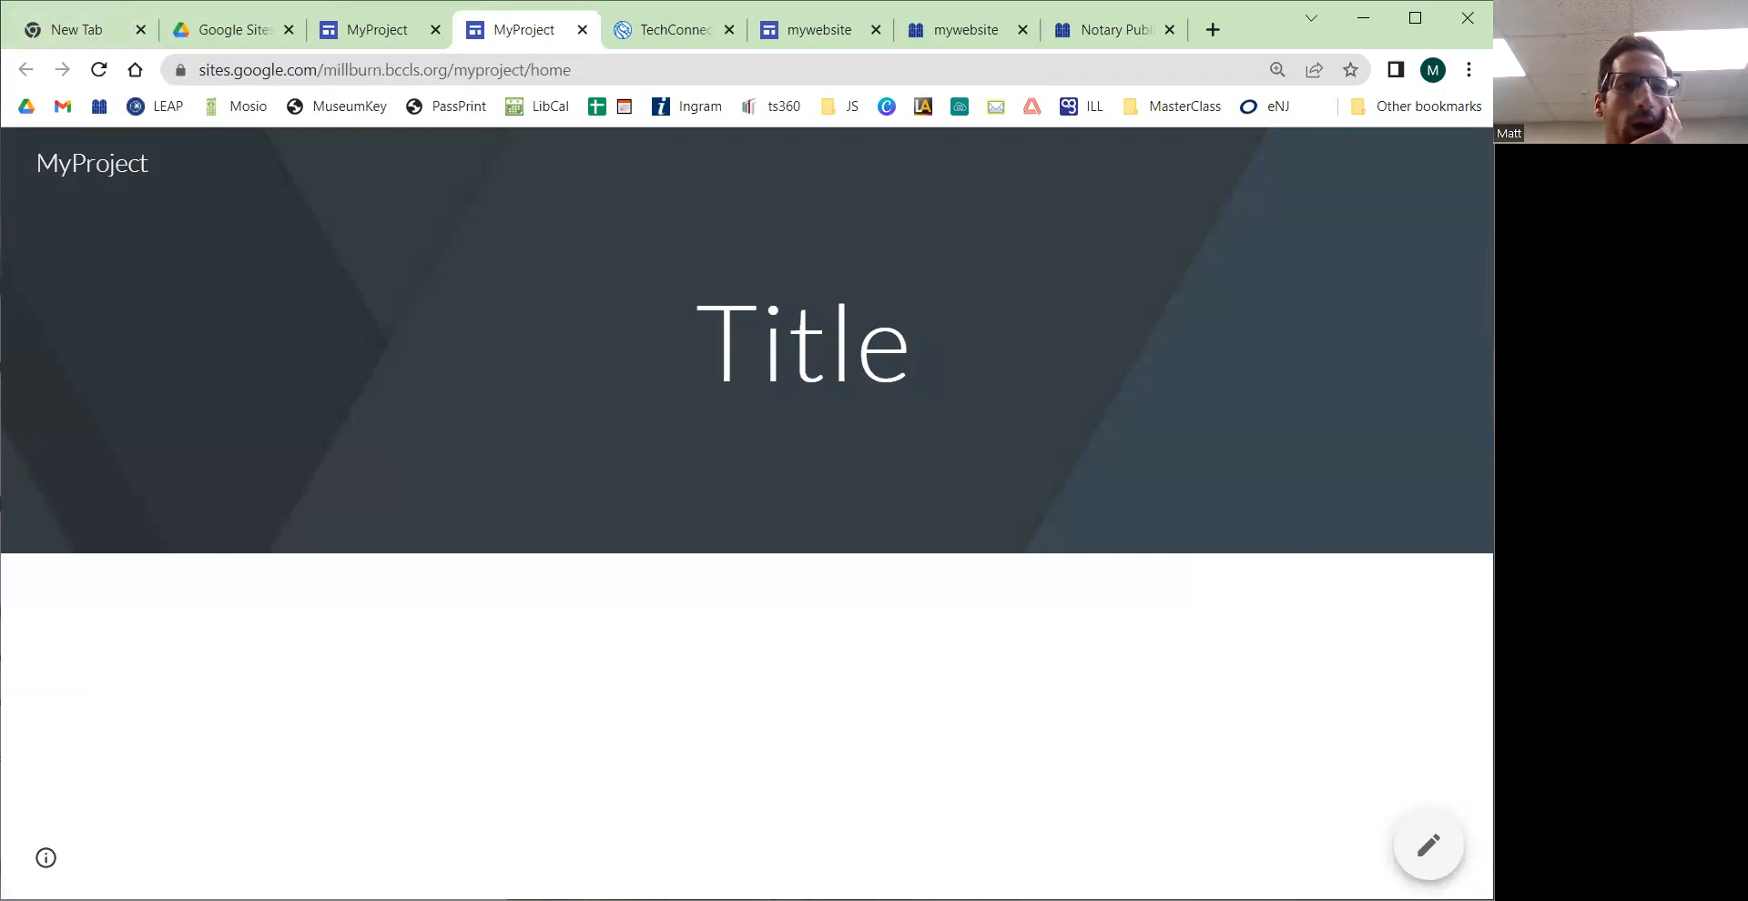
click(382, 69)
click(462, 75)
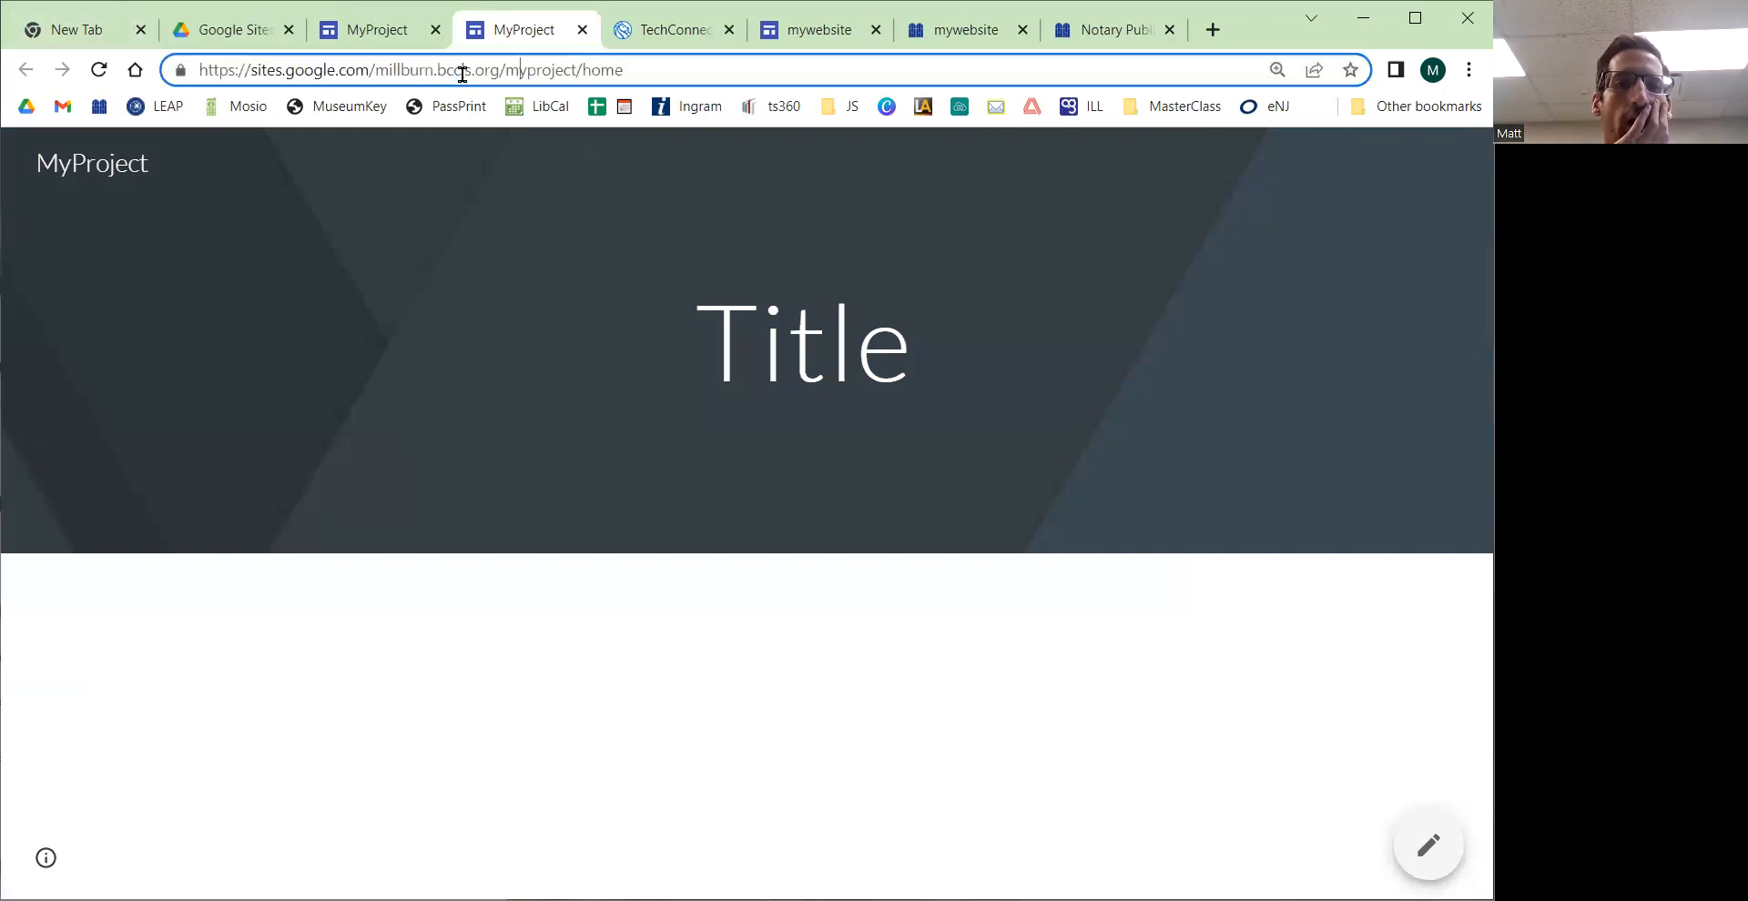
triple_click(529, 75)
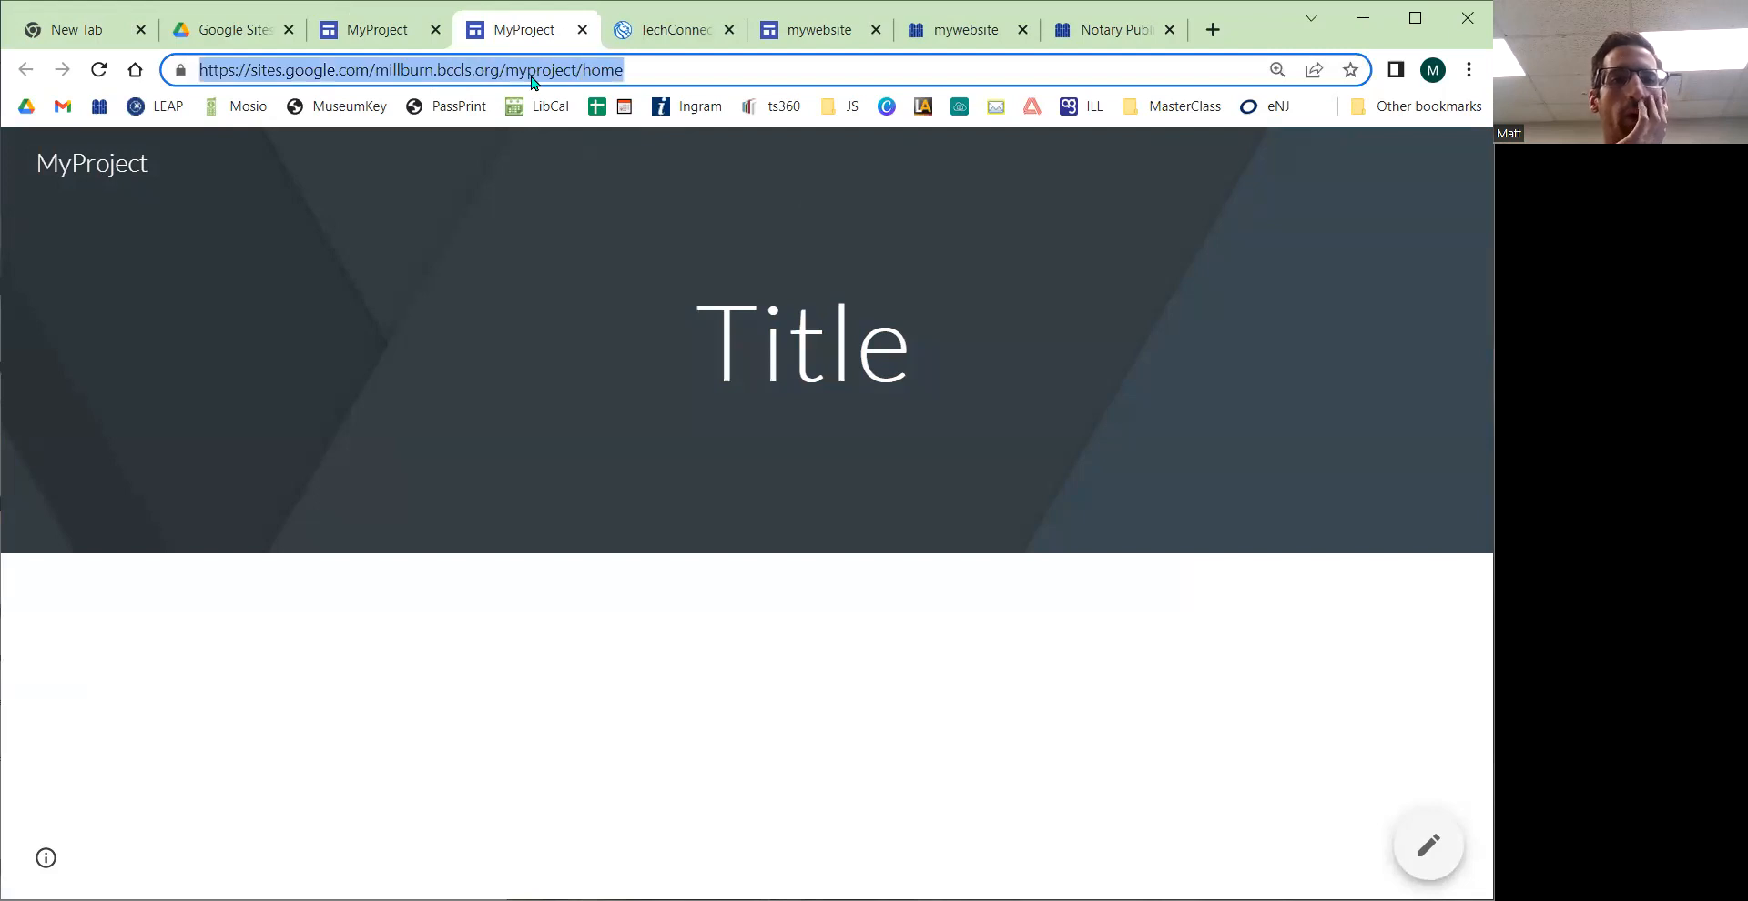
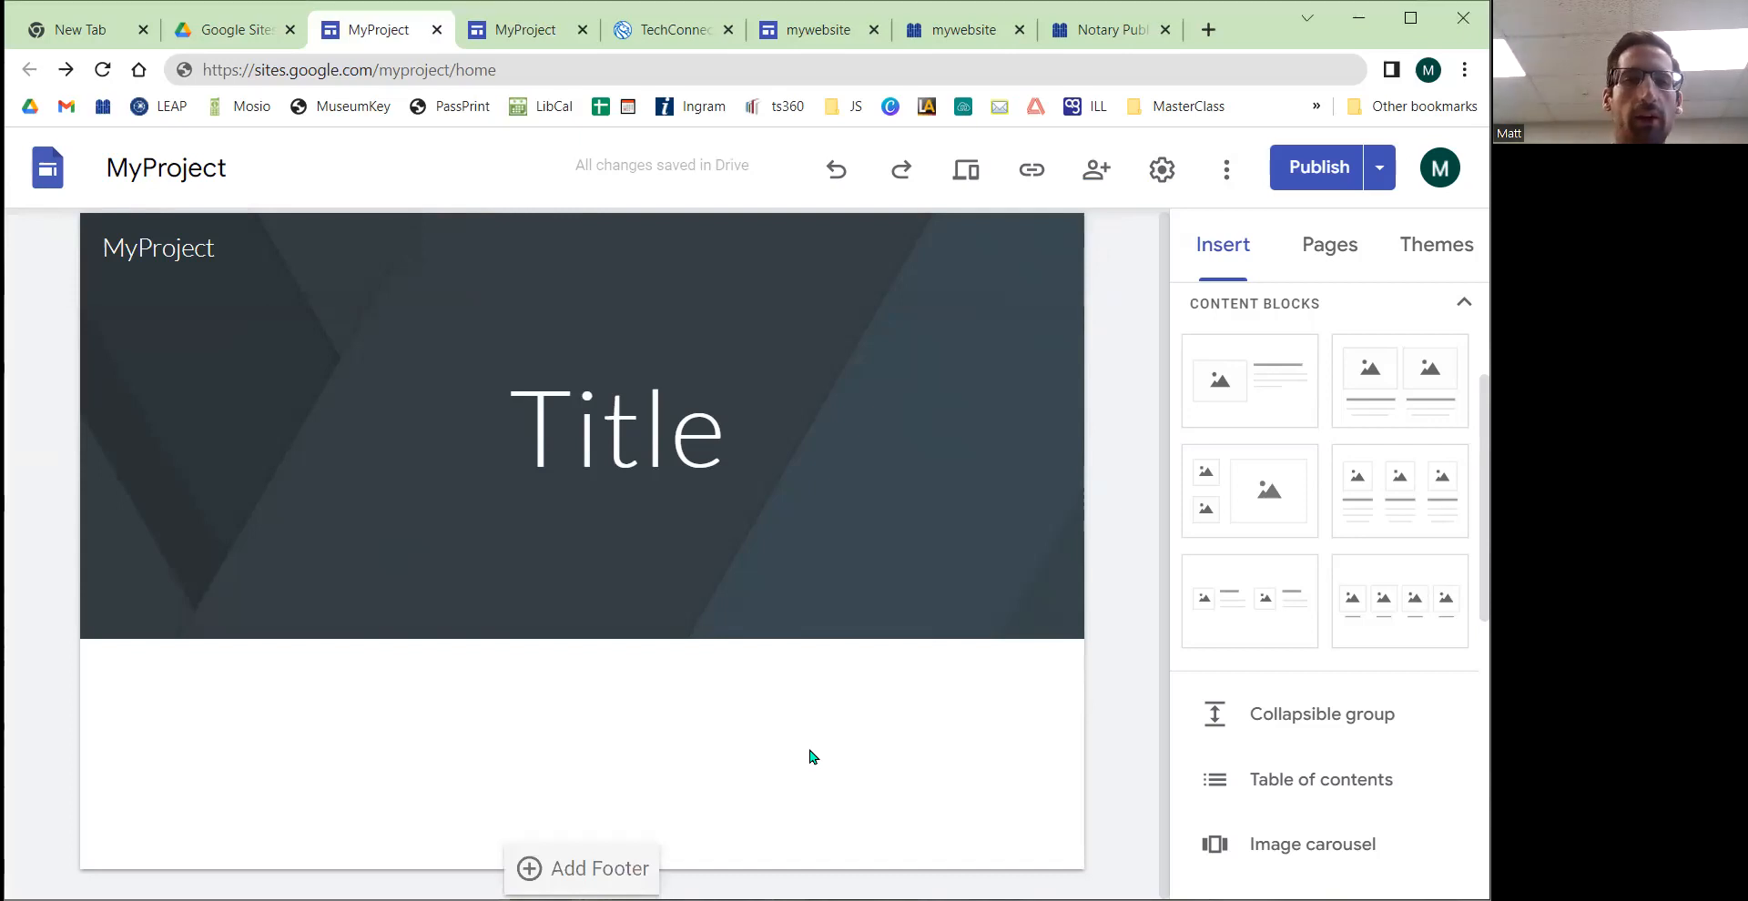
Step: Add the MyProject site file in the Google Sites Drive folder to Starred
click(238, 30)
click(103, 70)
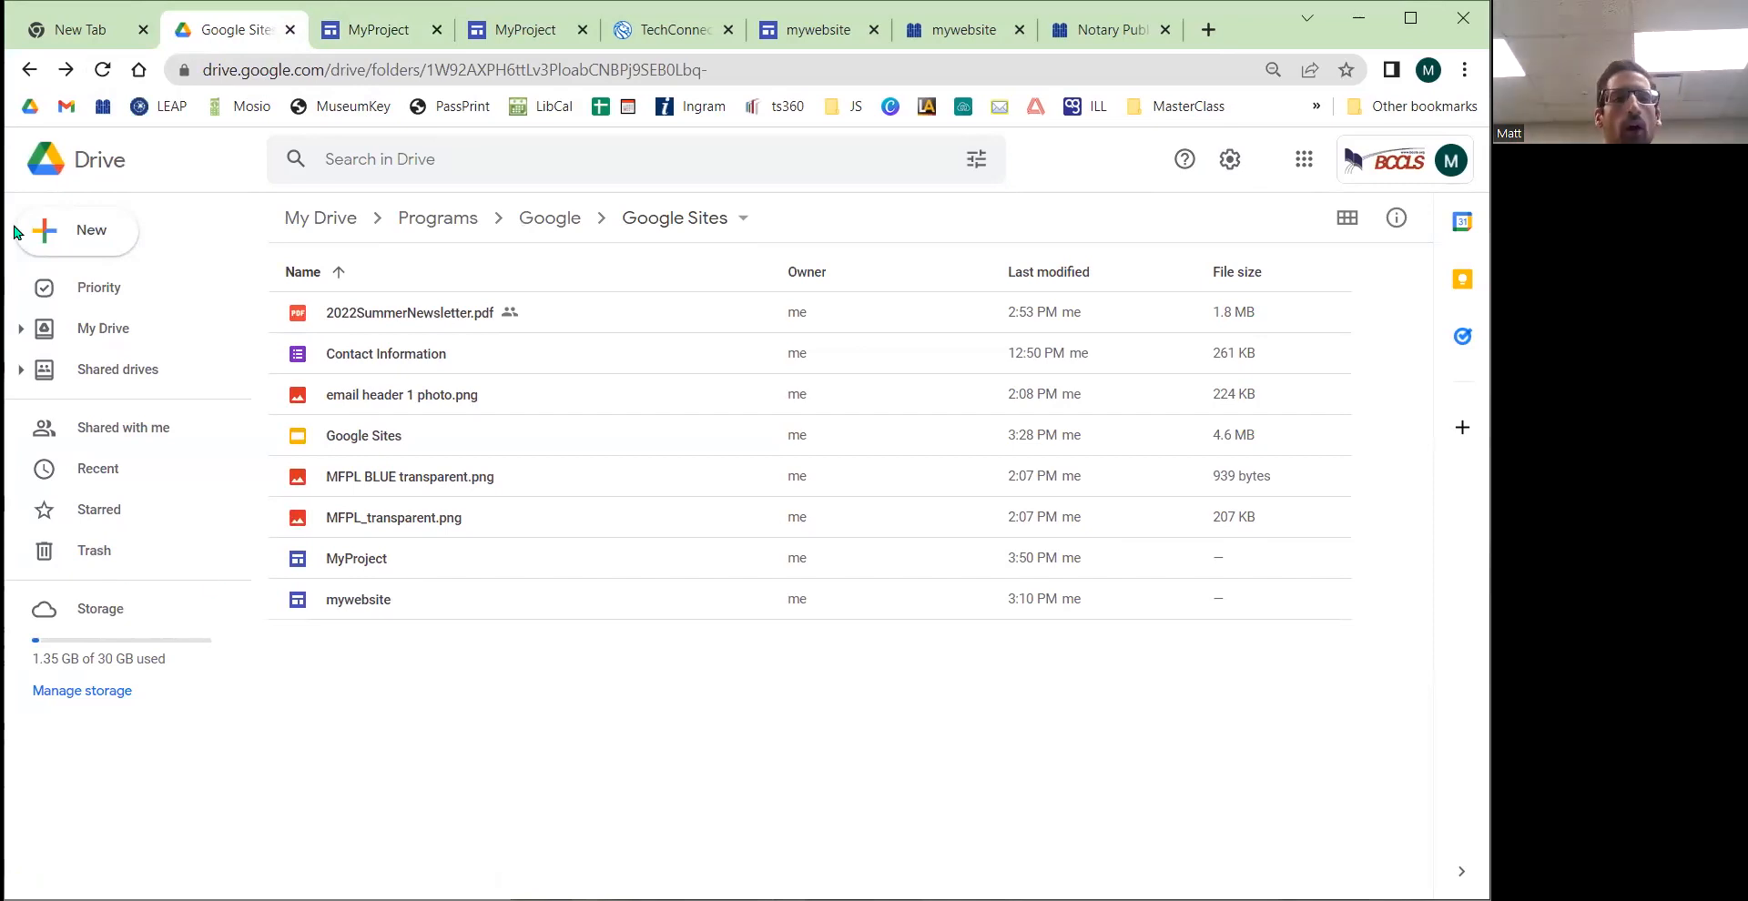
key(ctrl)
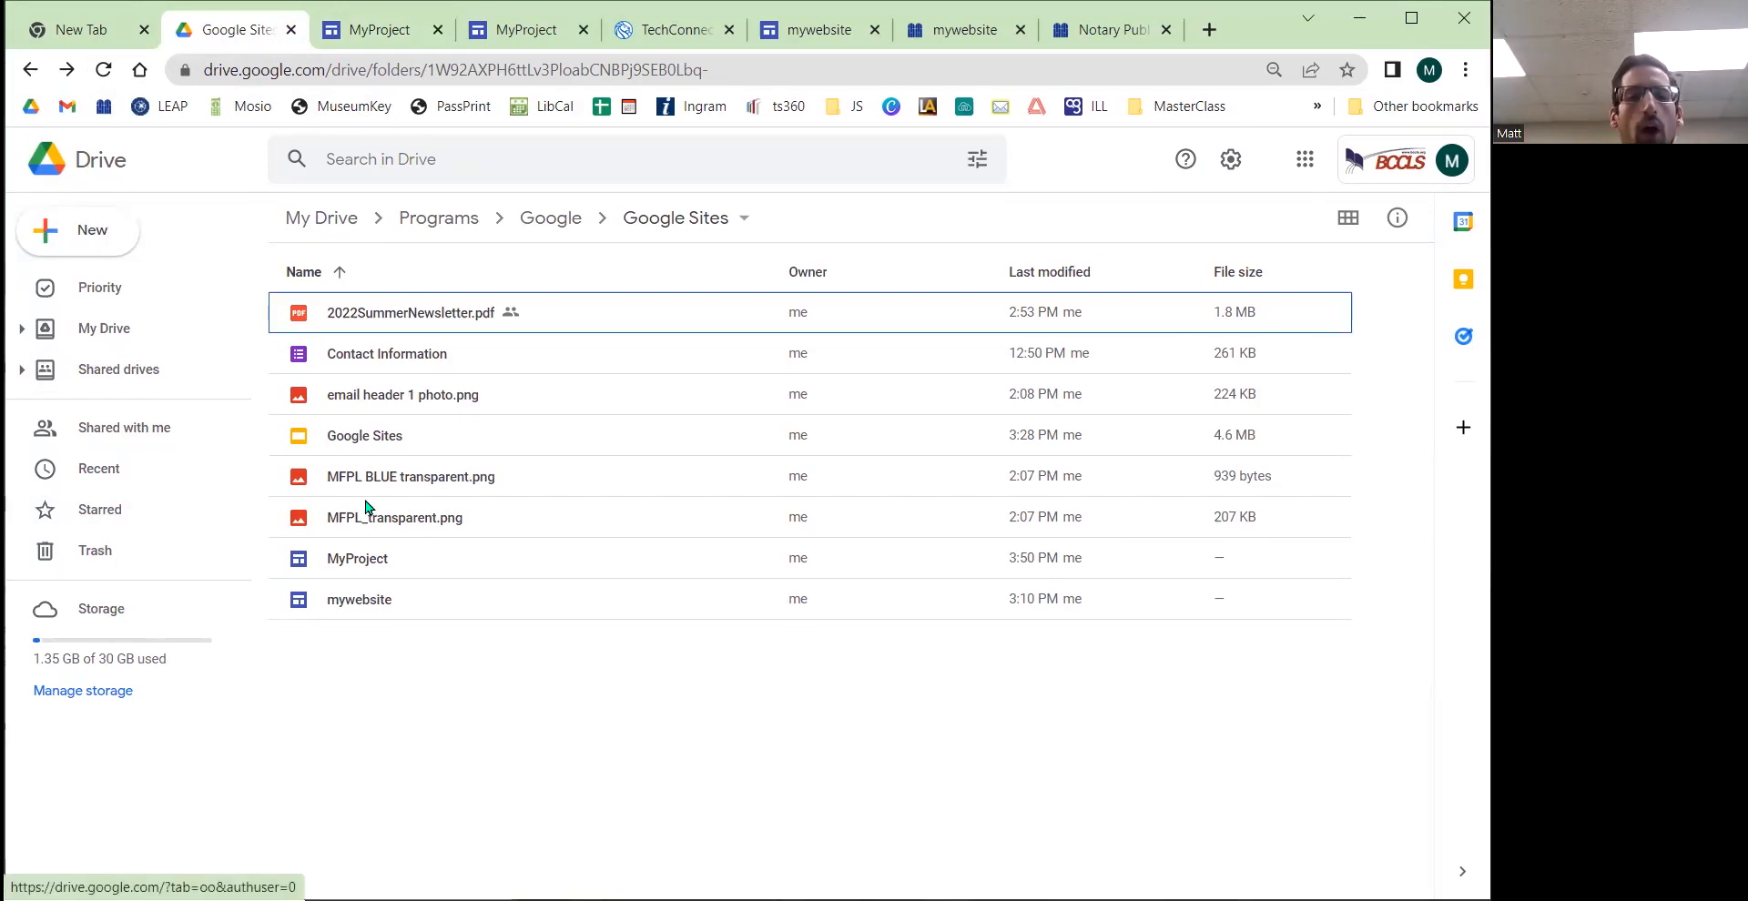
click(370, 564)
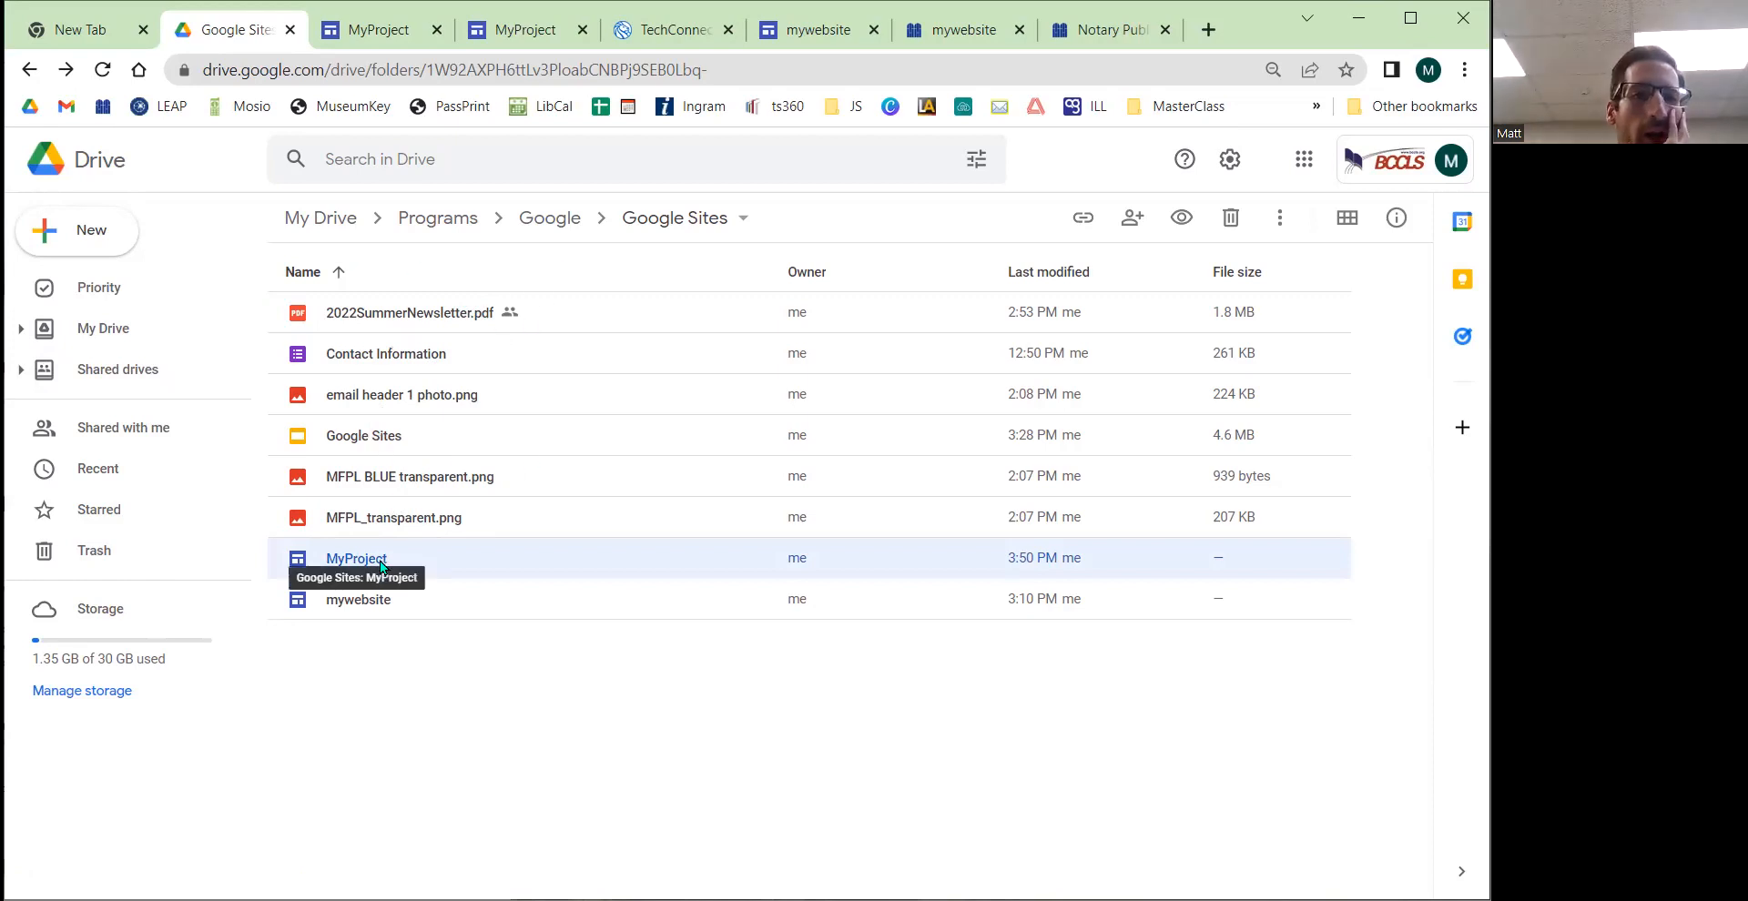
right_click(434, 569)
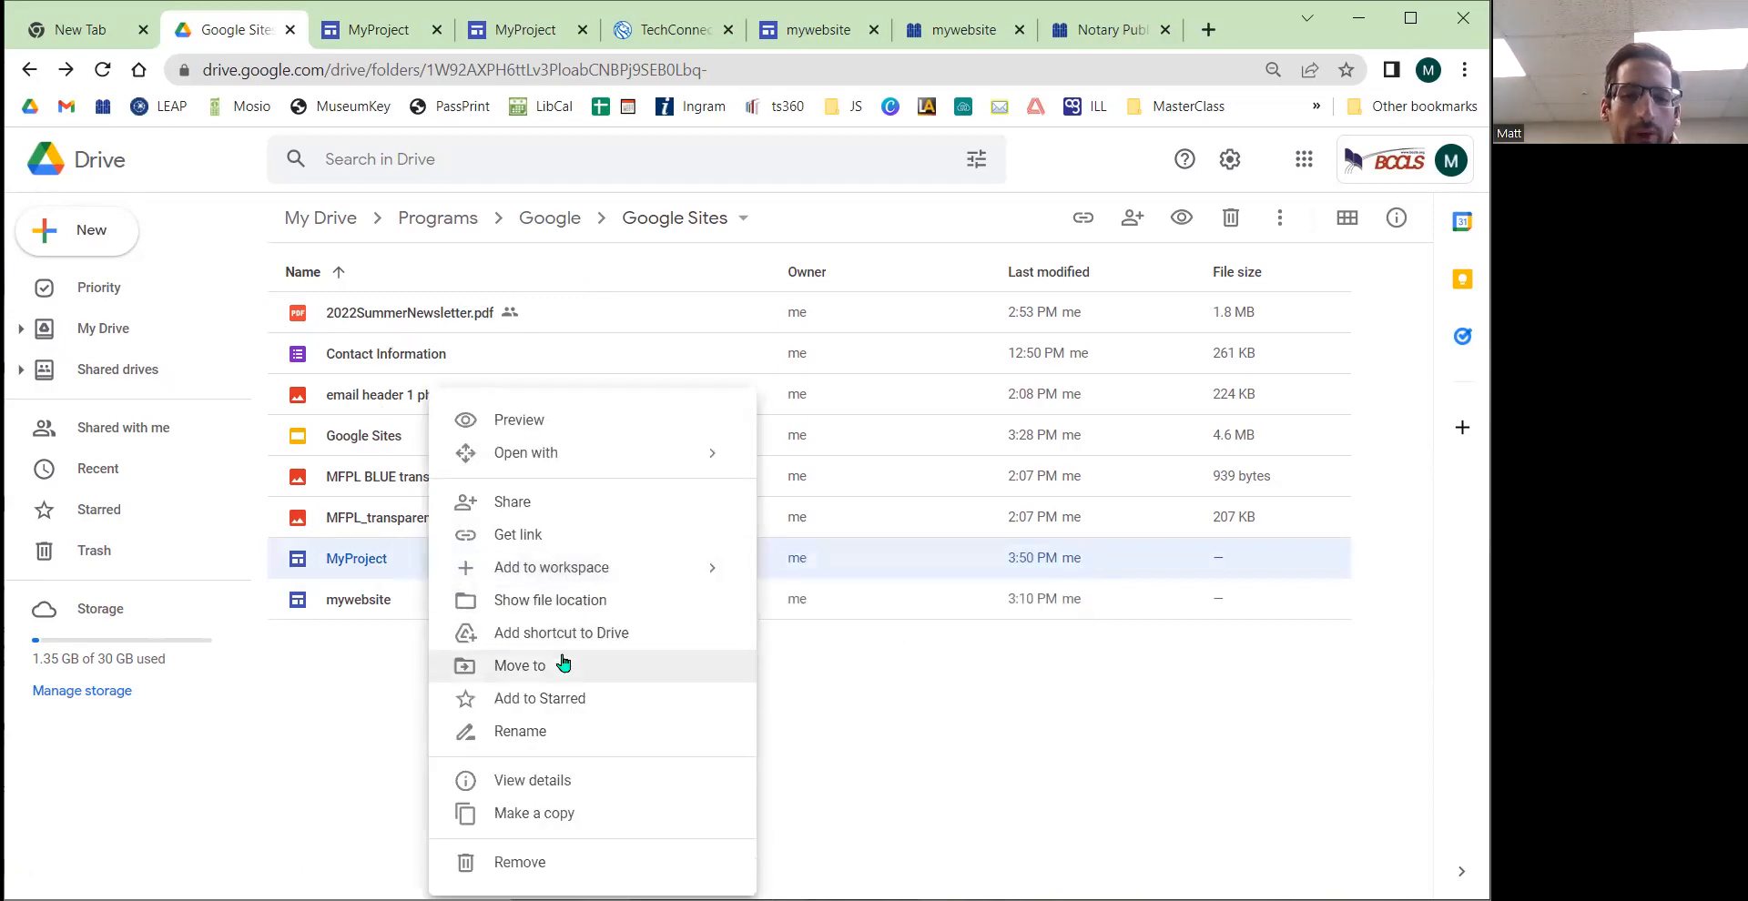
click(550, 699)
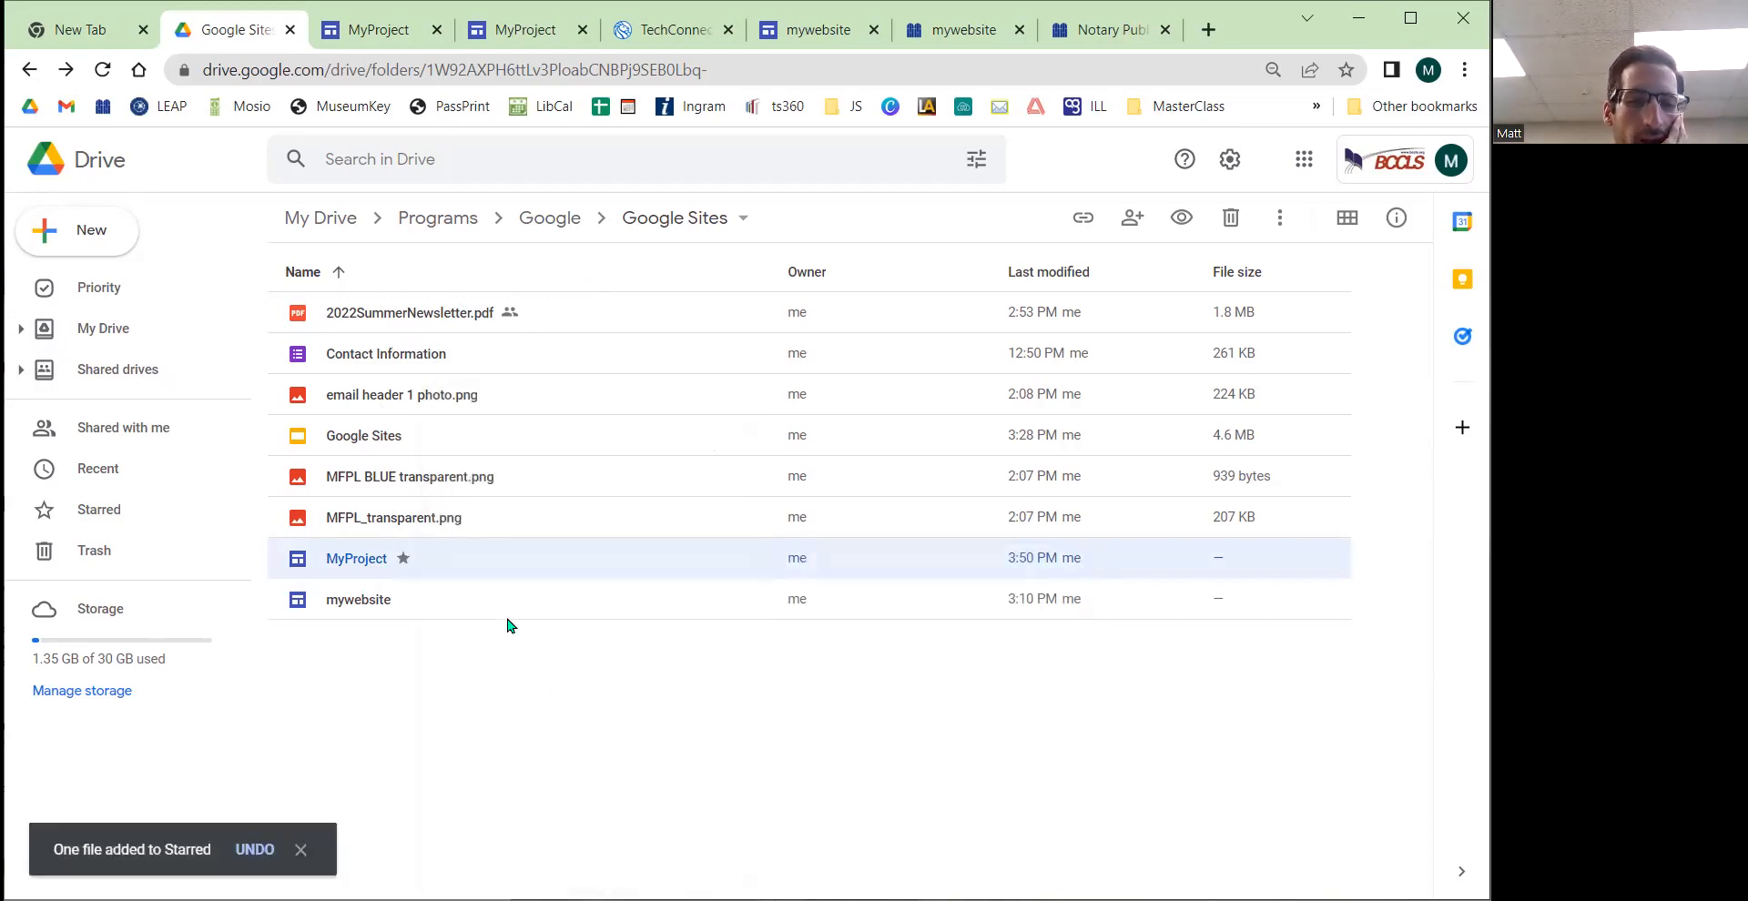
right_click(456, 568)
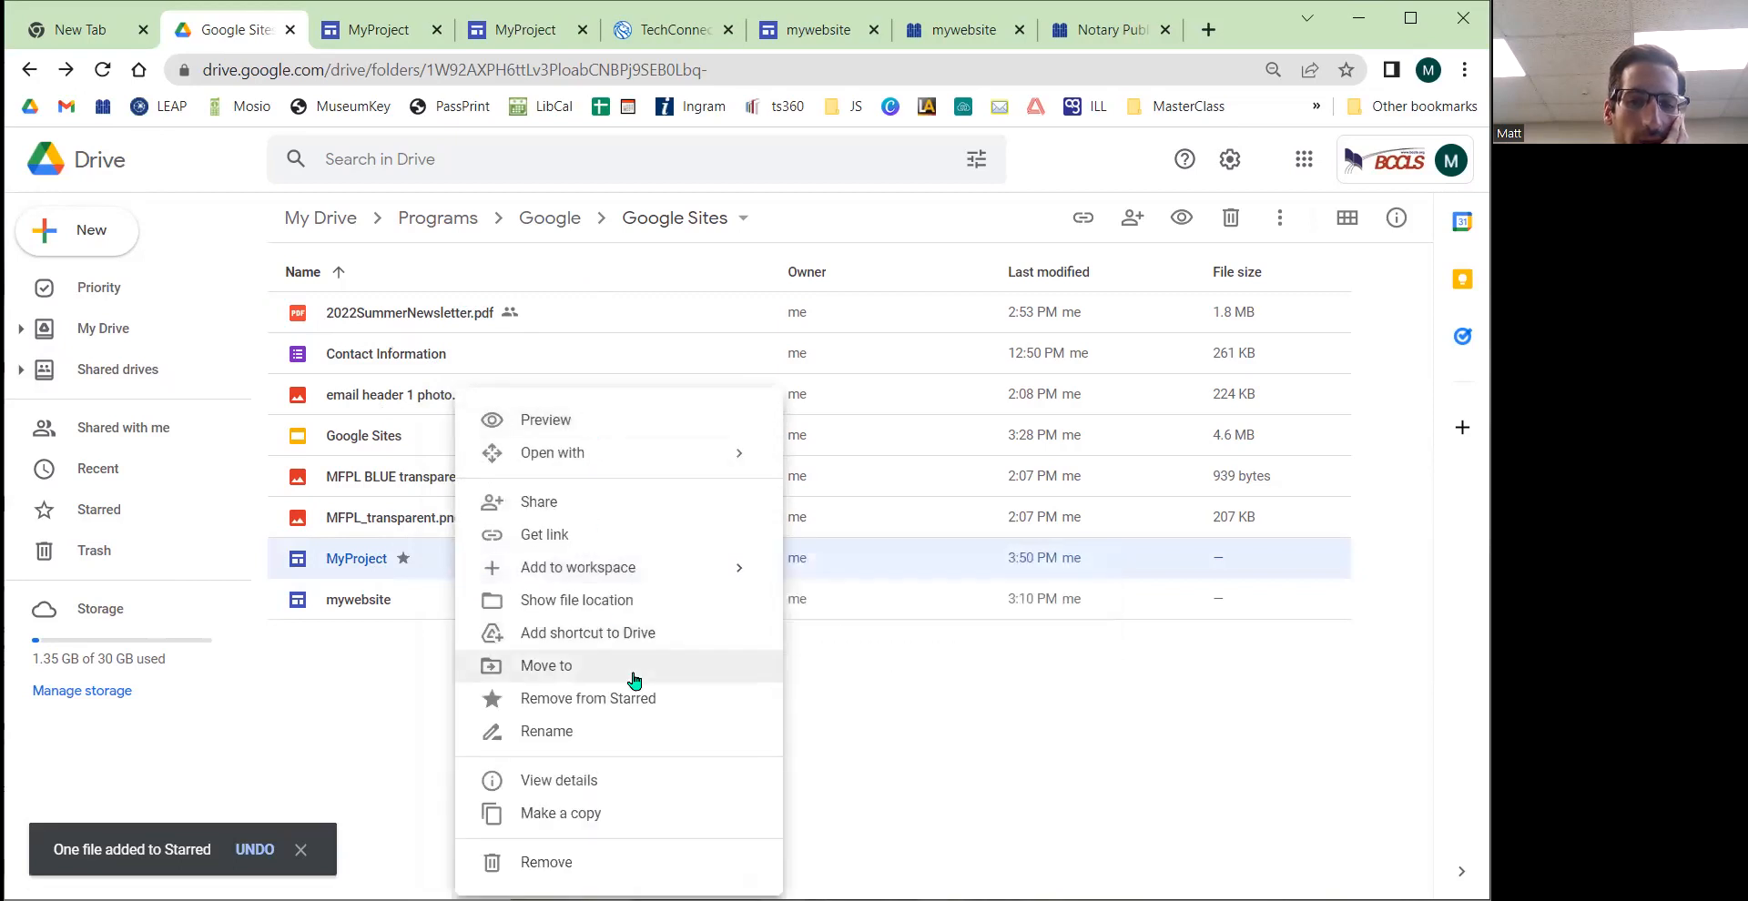
click(856, 769)
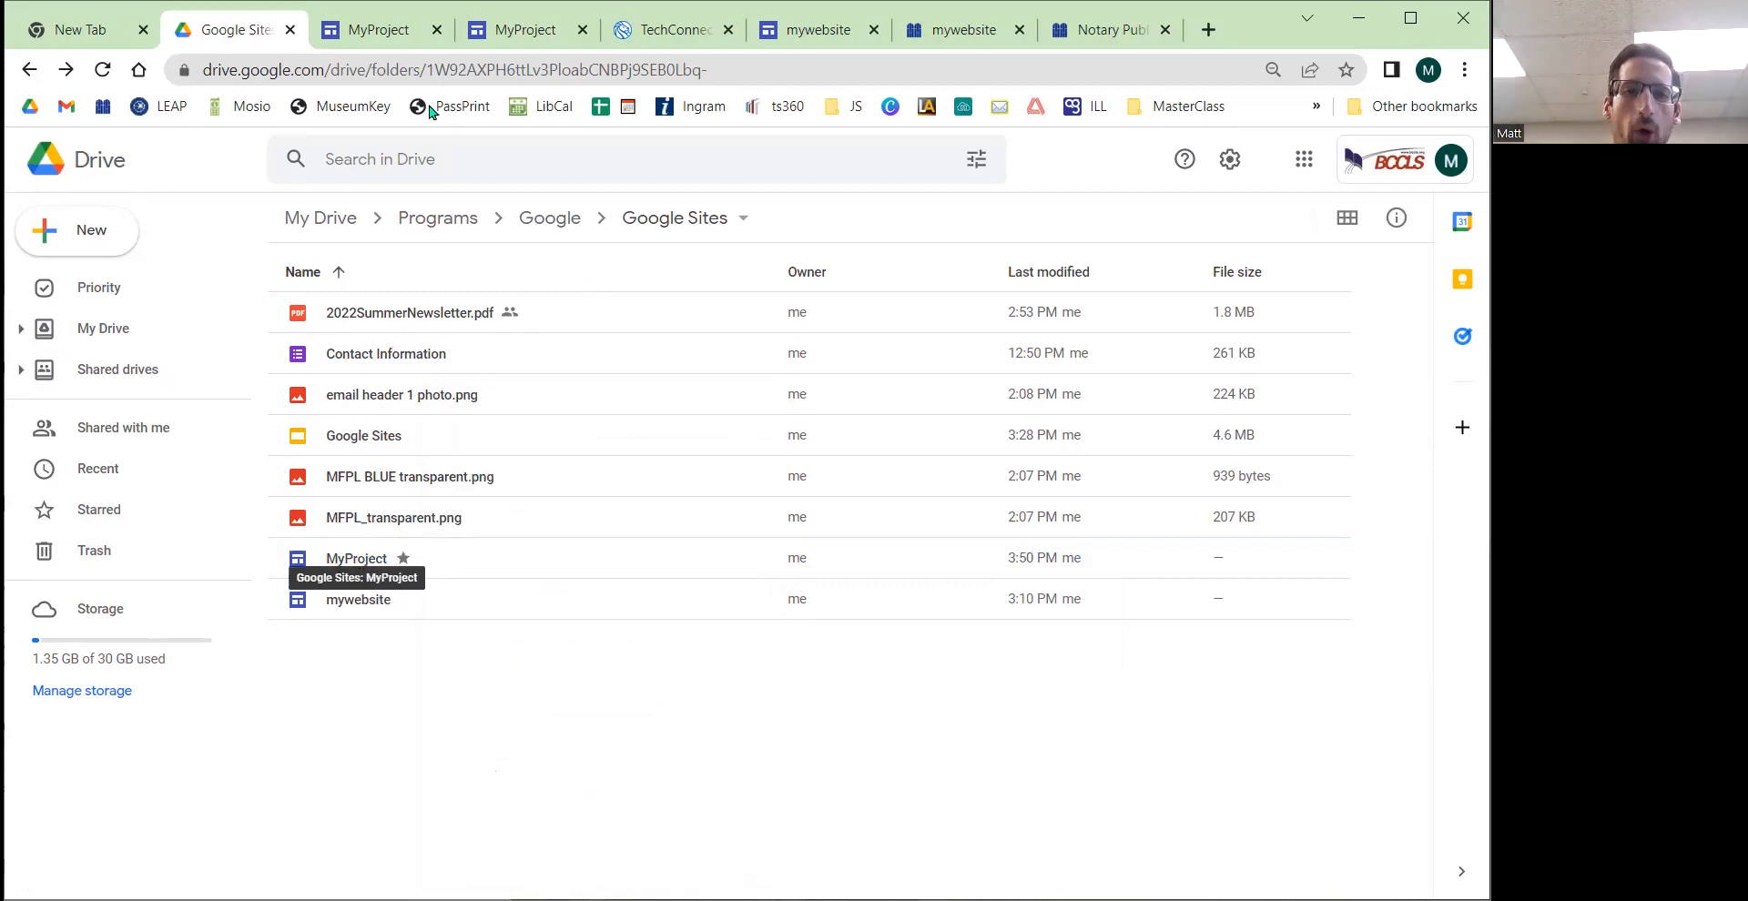
Step: Close the duplicate MyProject editor tab
click(362, 40)
click(564, 29)
click(582, 30)
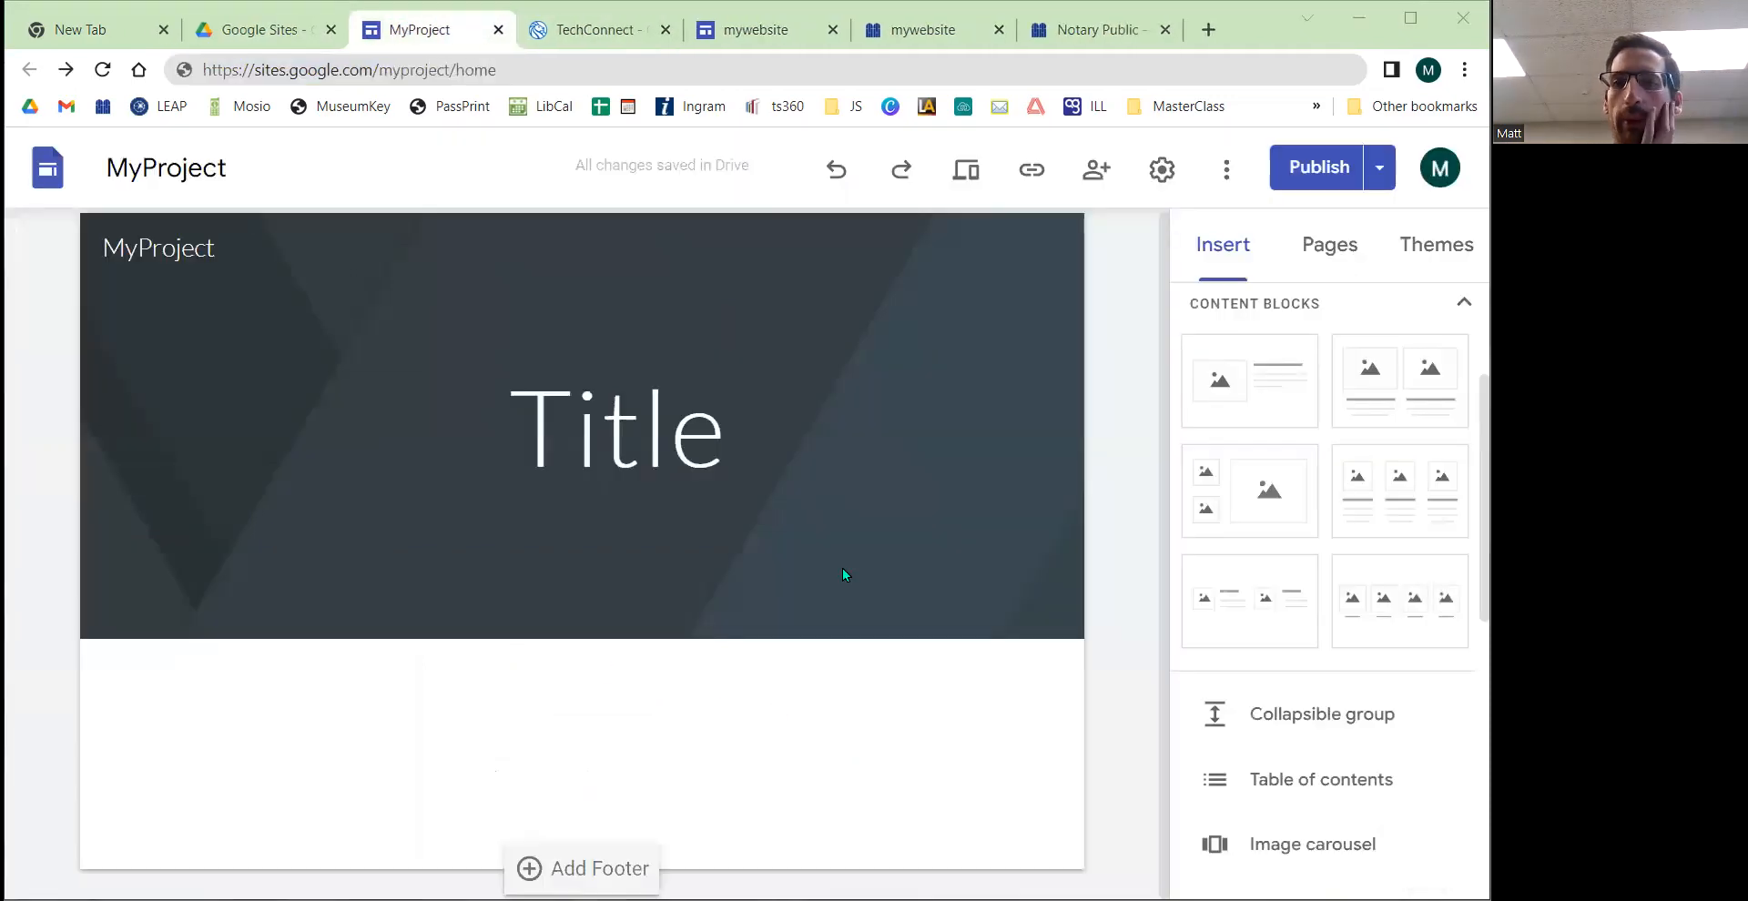
Step: Open Google Sites from the Google apps launcher in a new tab to browse recent sites, then close it
click(1208, 29)
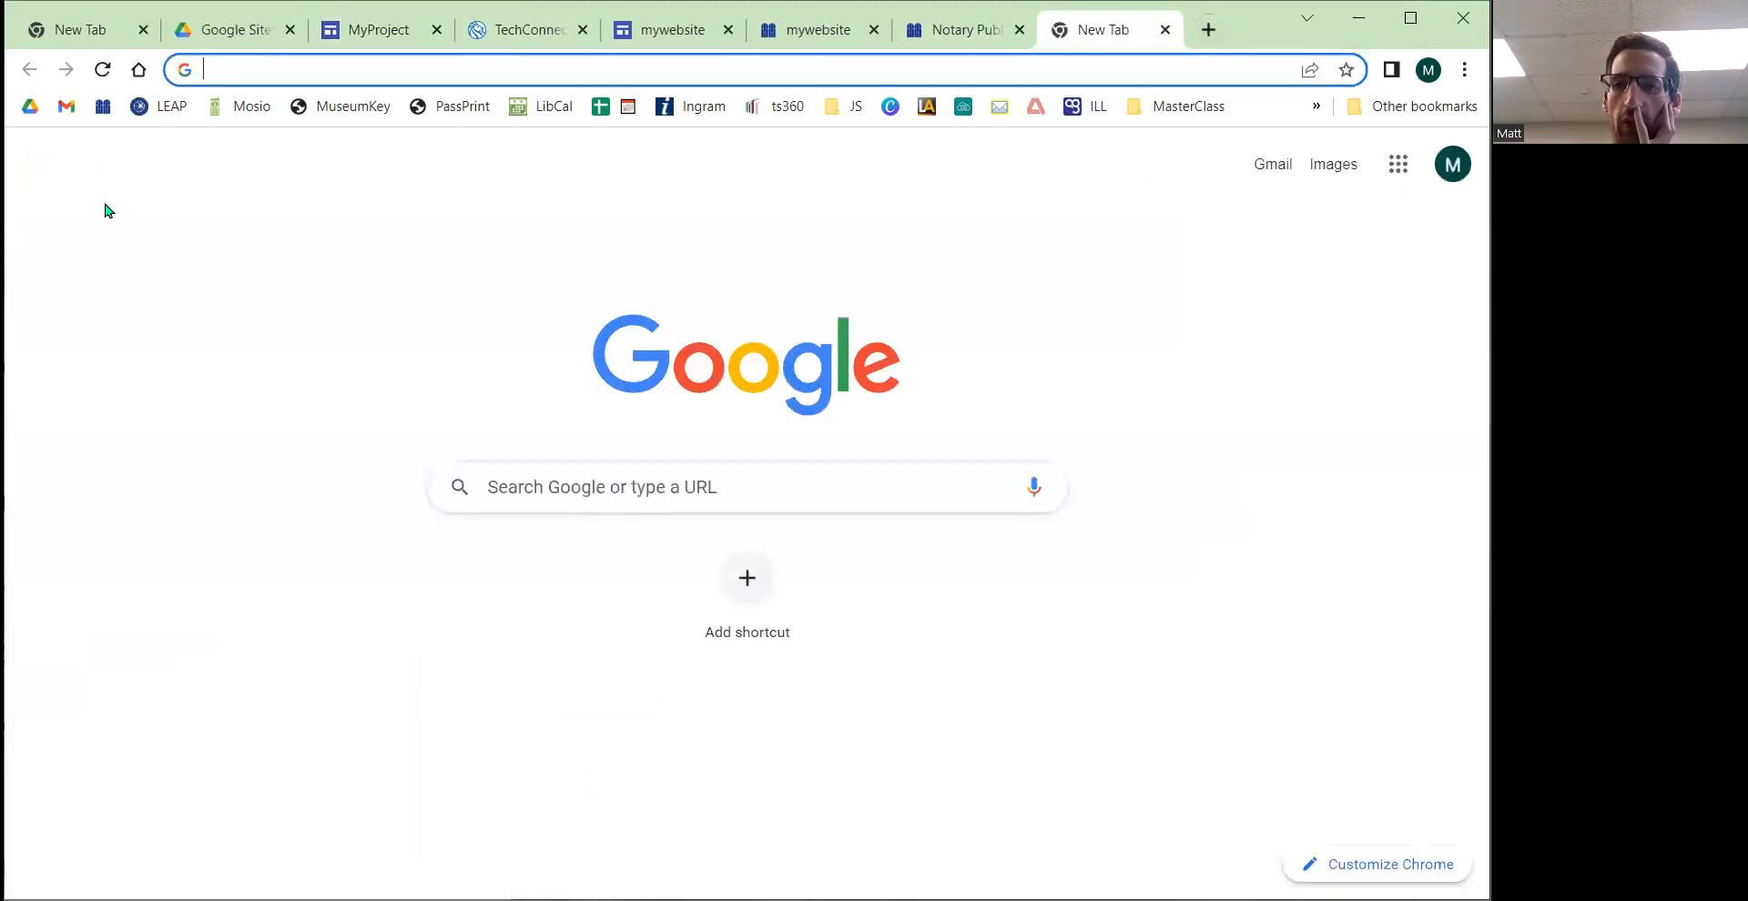
click(1401, 169)
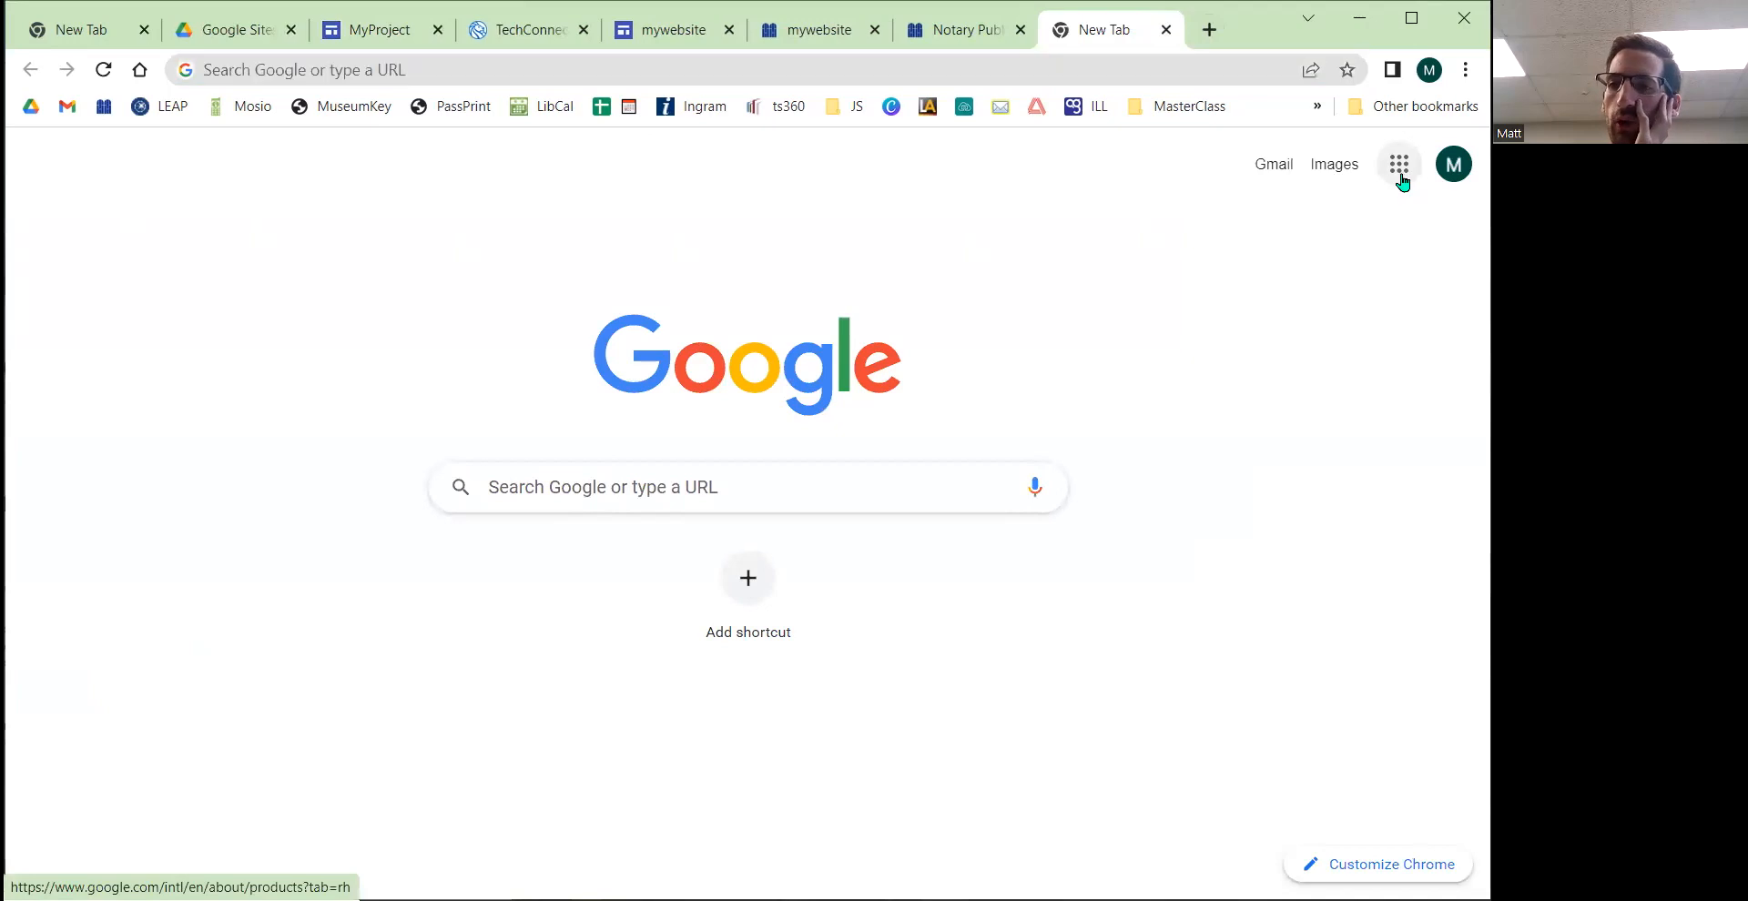
click(1397, 167)
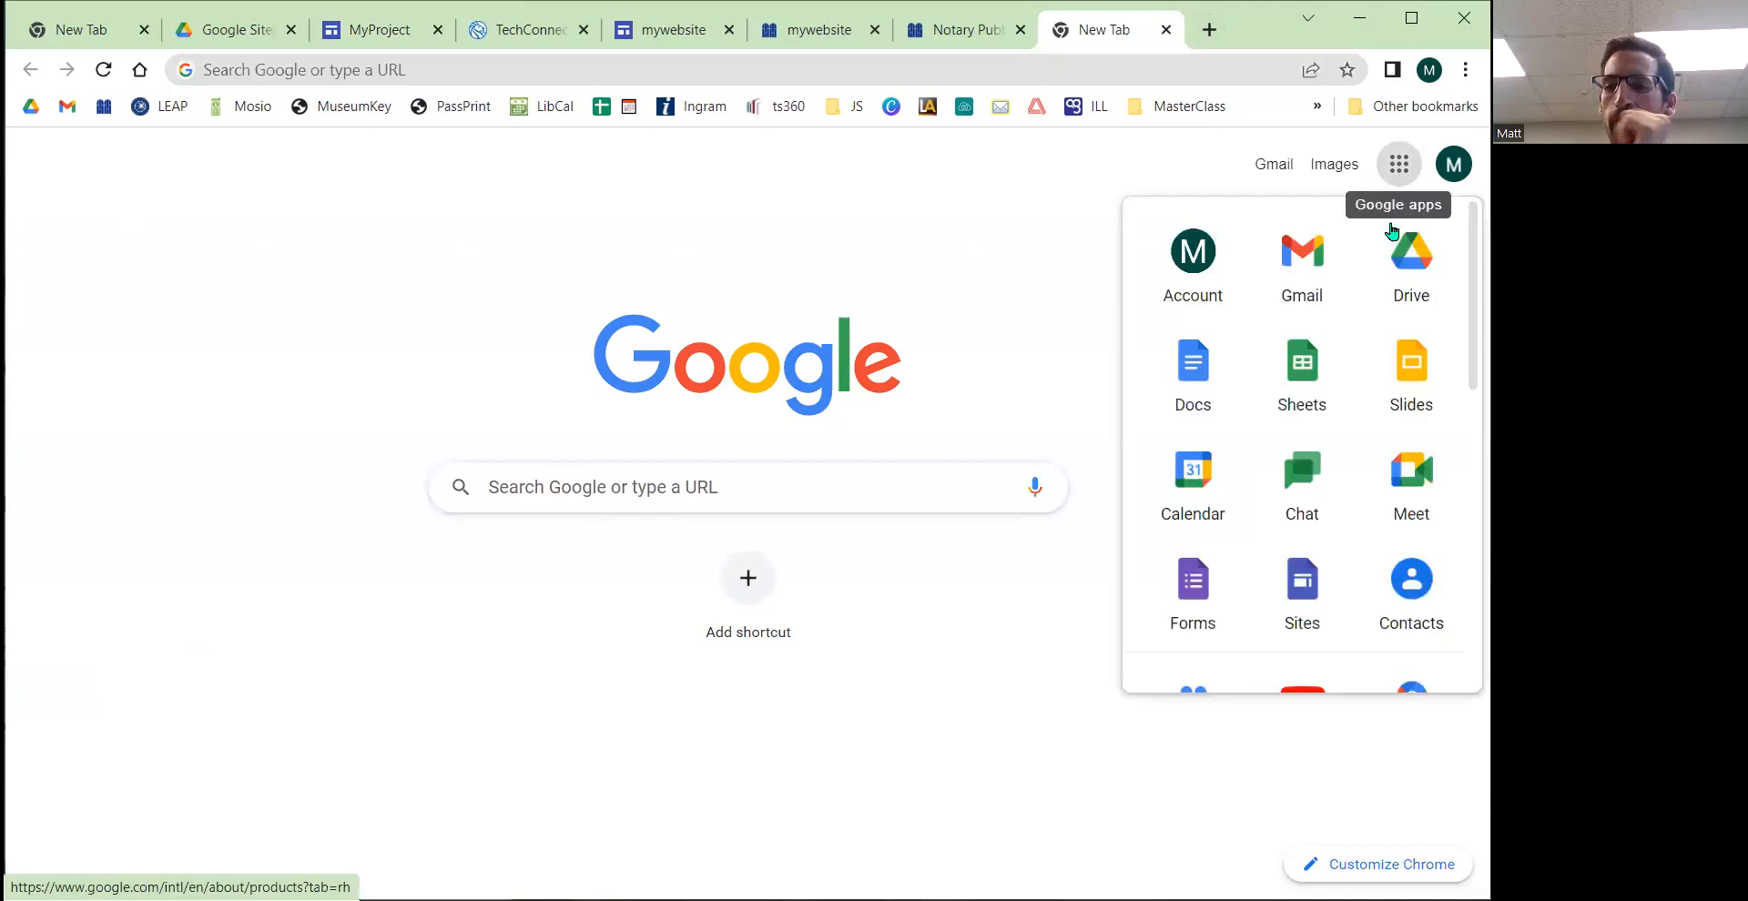
scroll(1303, 483, down, 1)
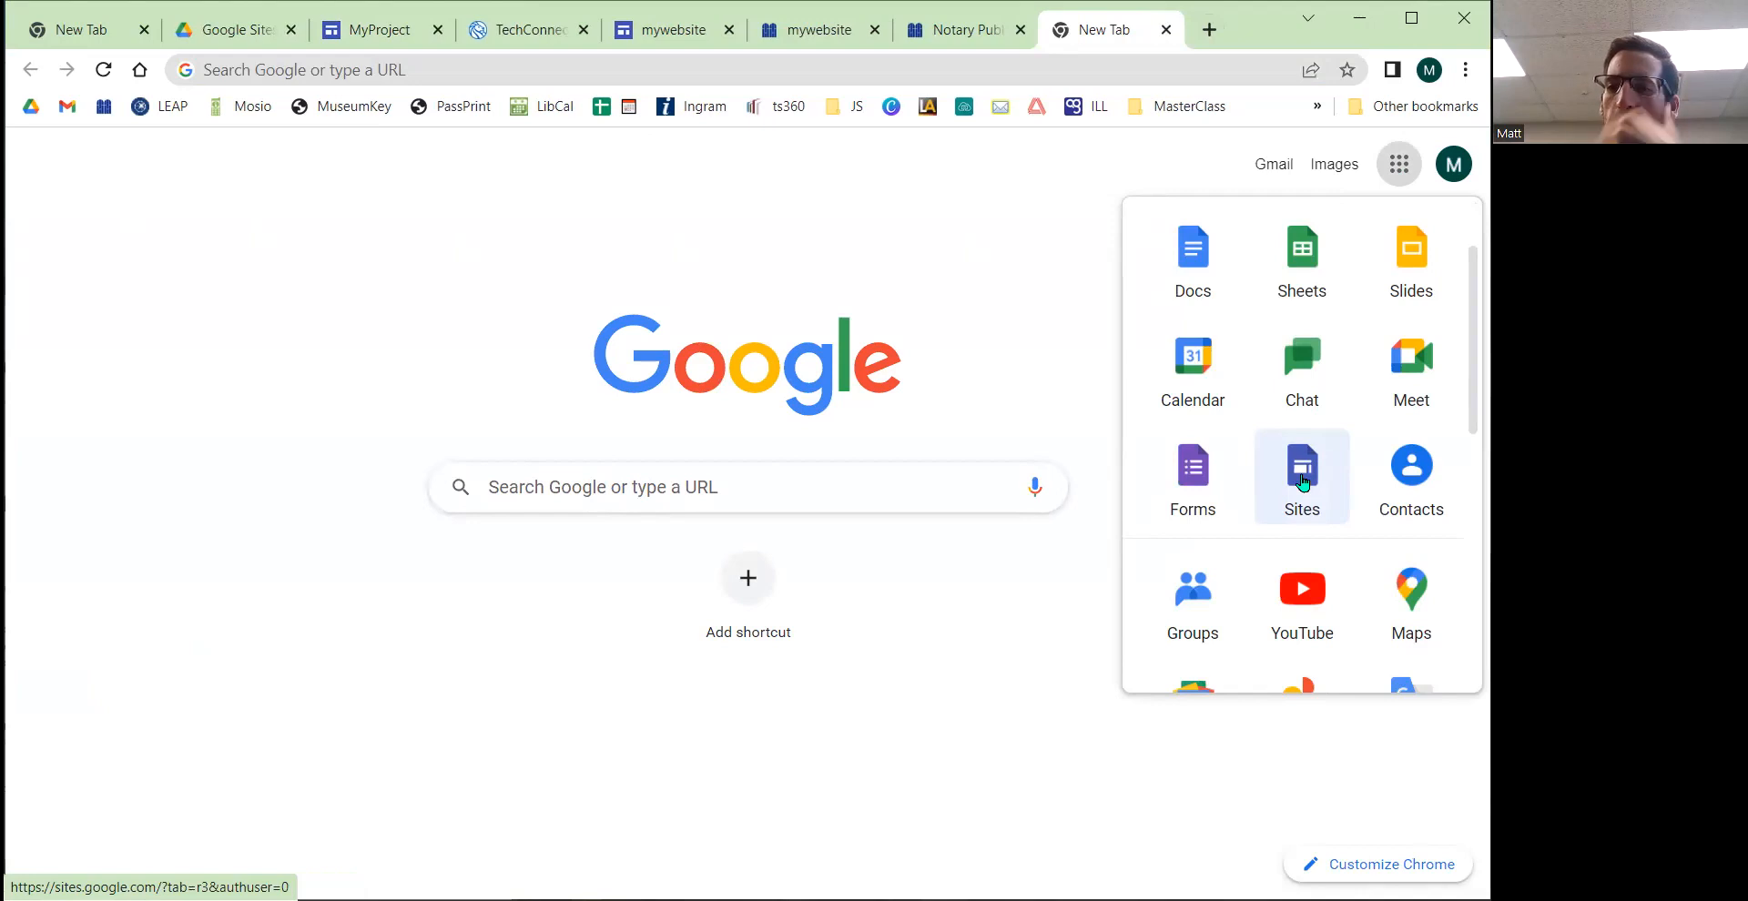
click(1304, 483)
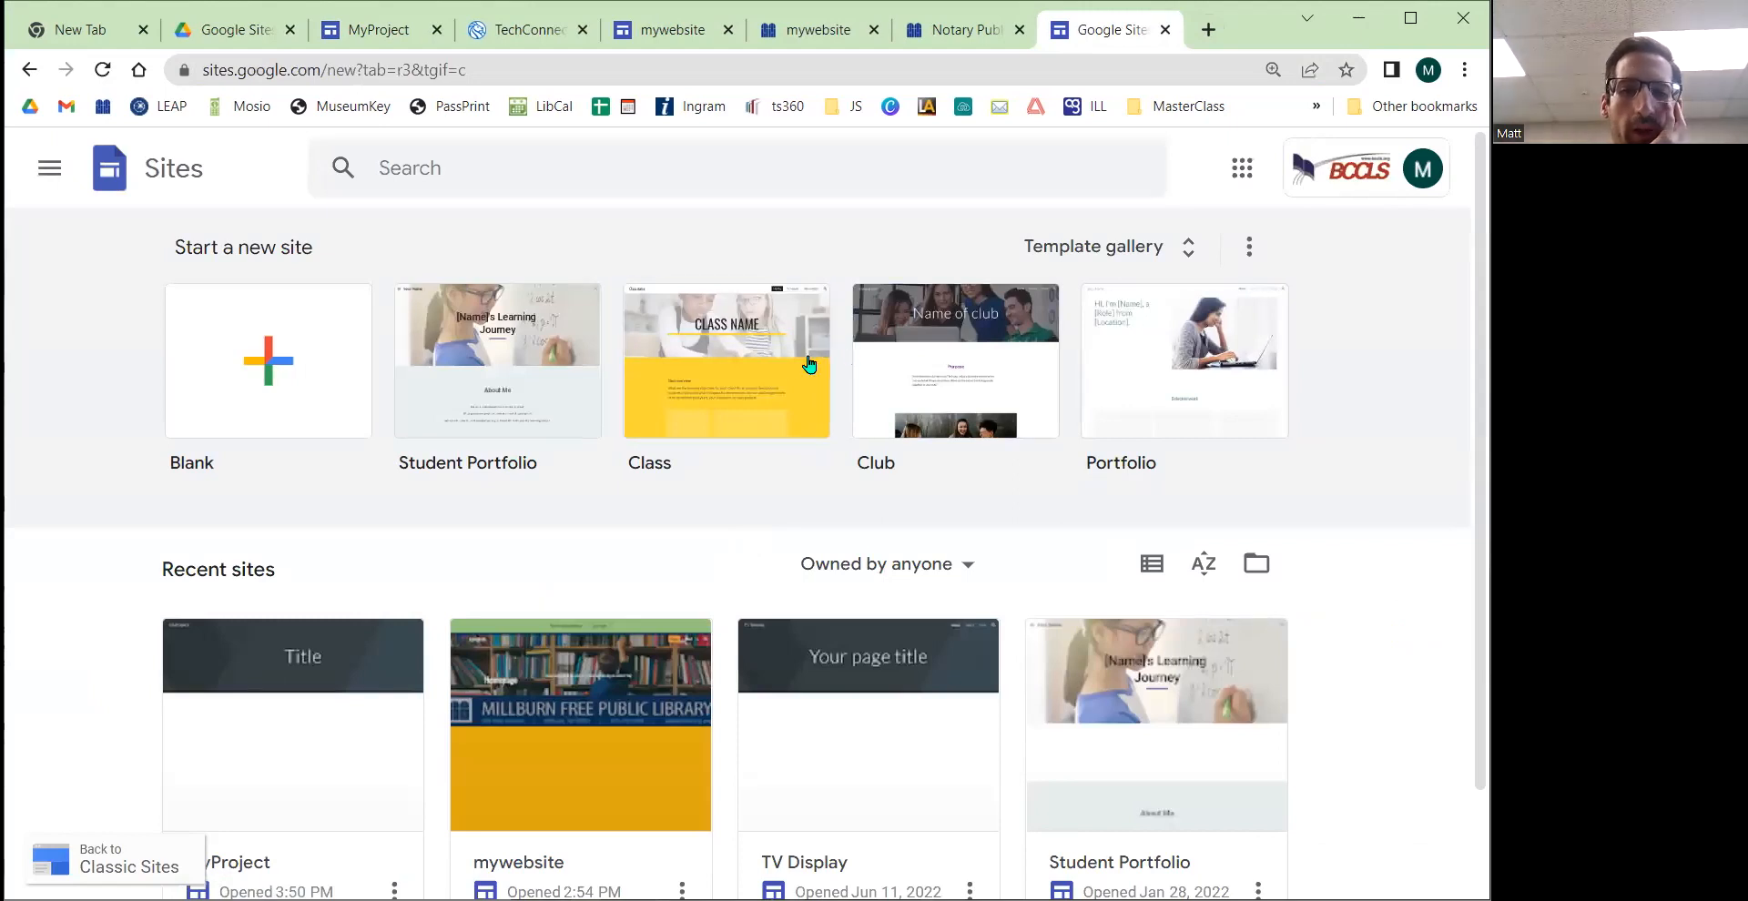
scroll(718, 347, down, 1)
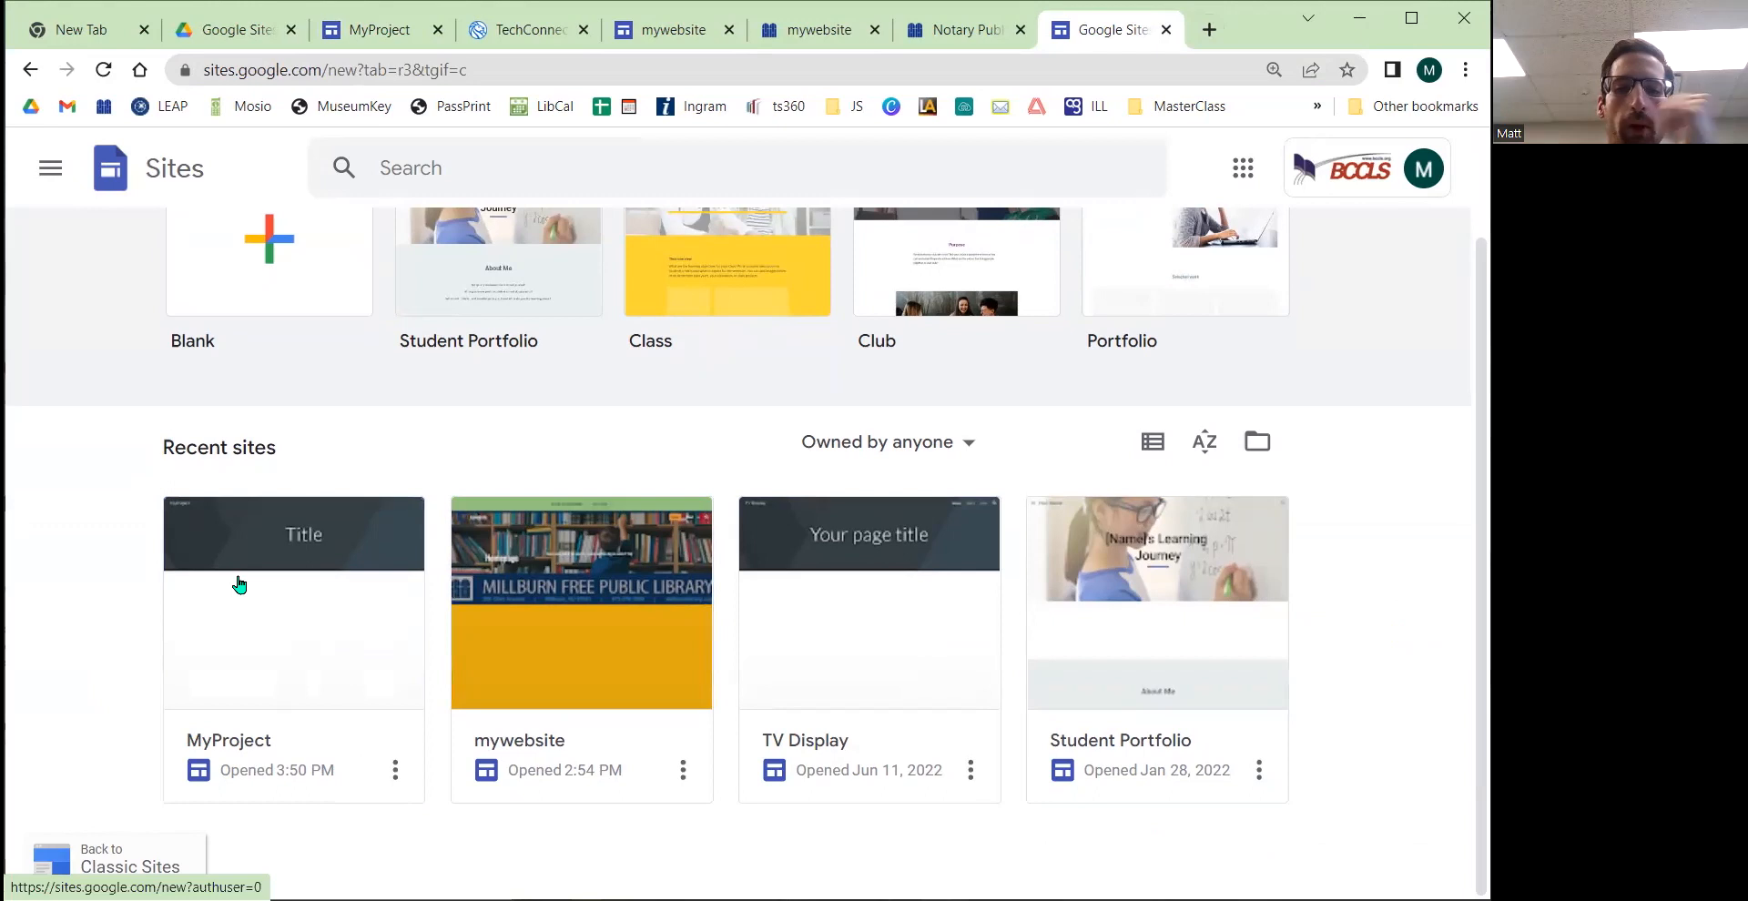
click(1167, 34)
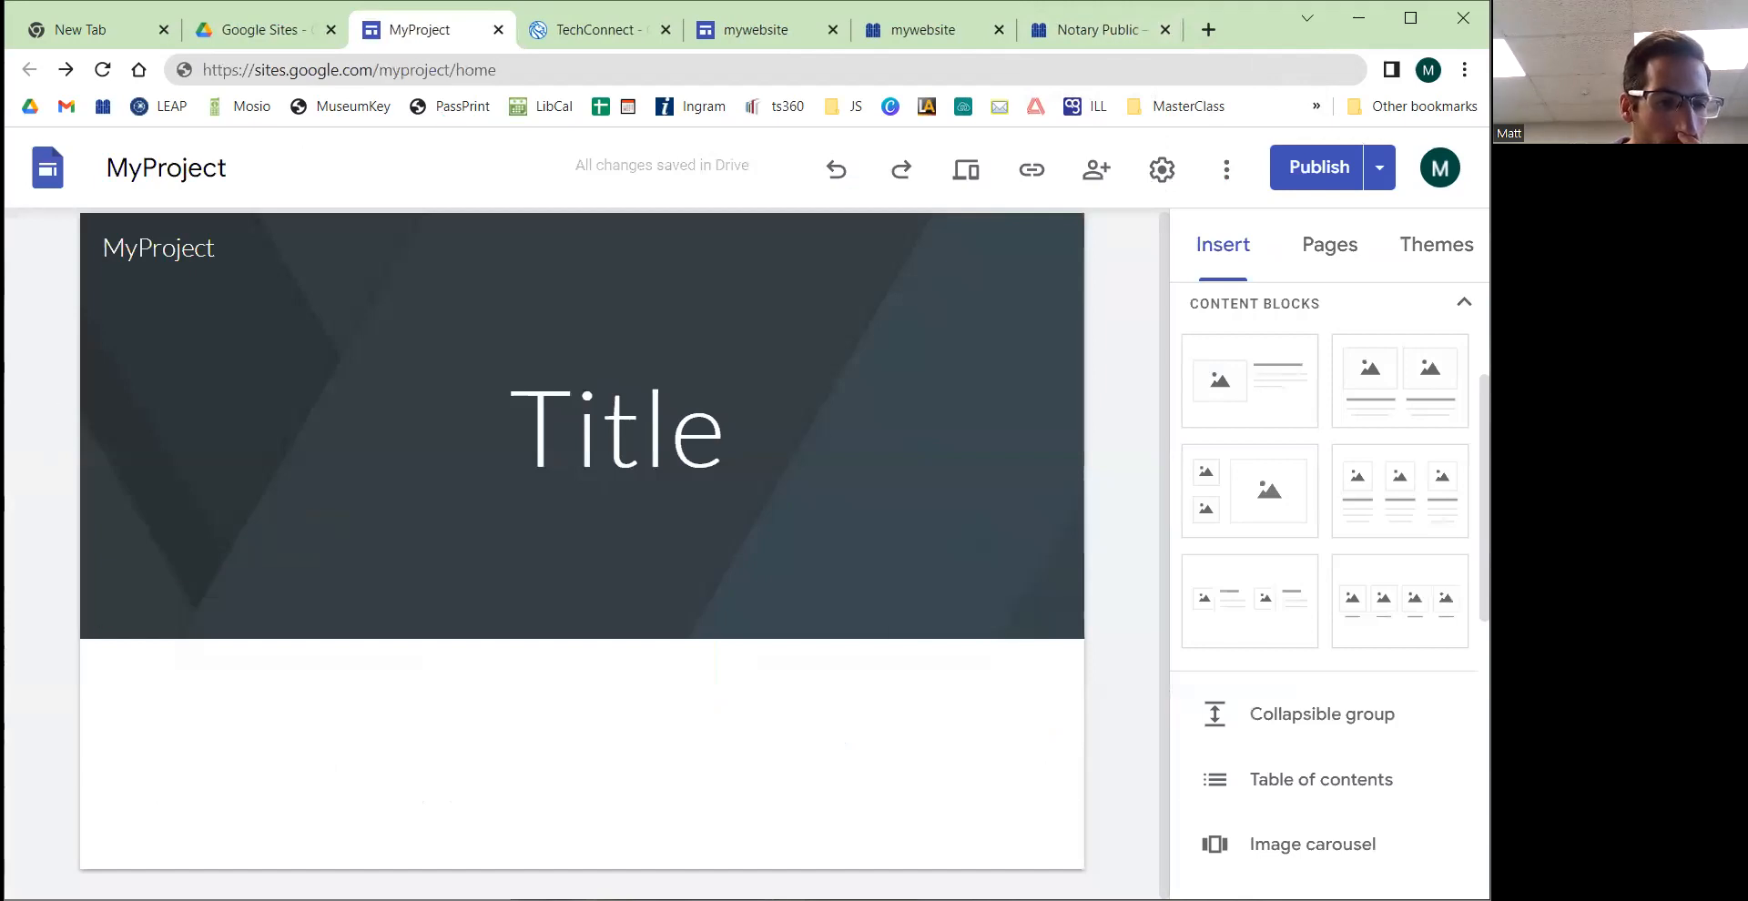
click(162, 643)
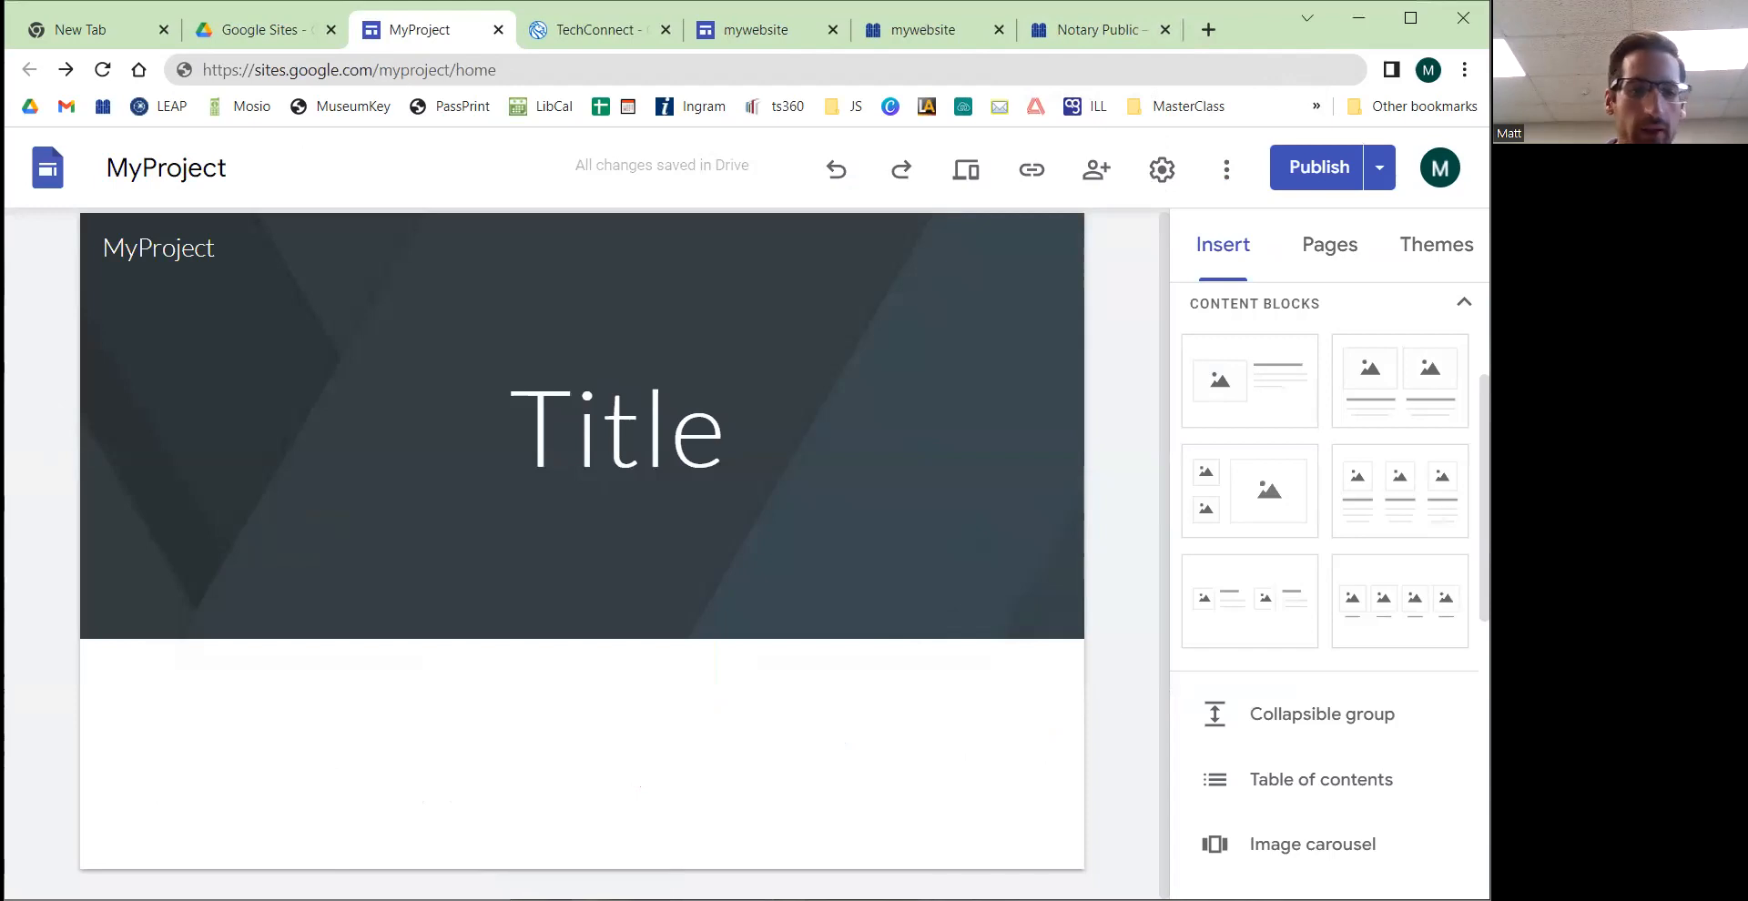
drag(3, 643, 107, 642)
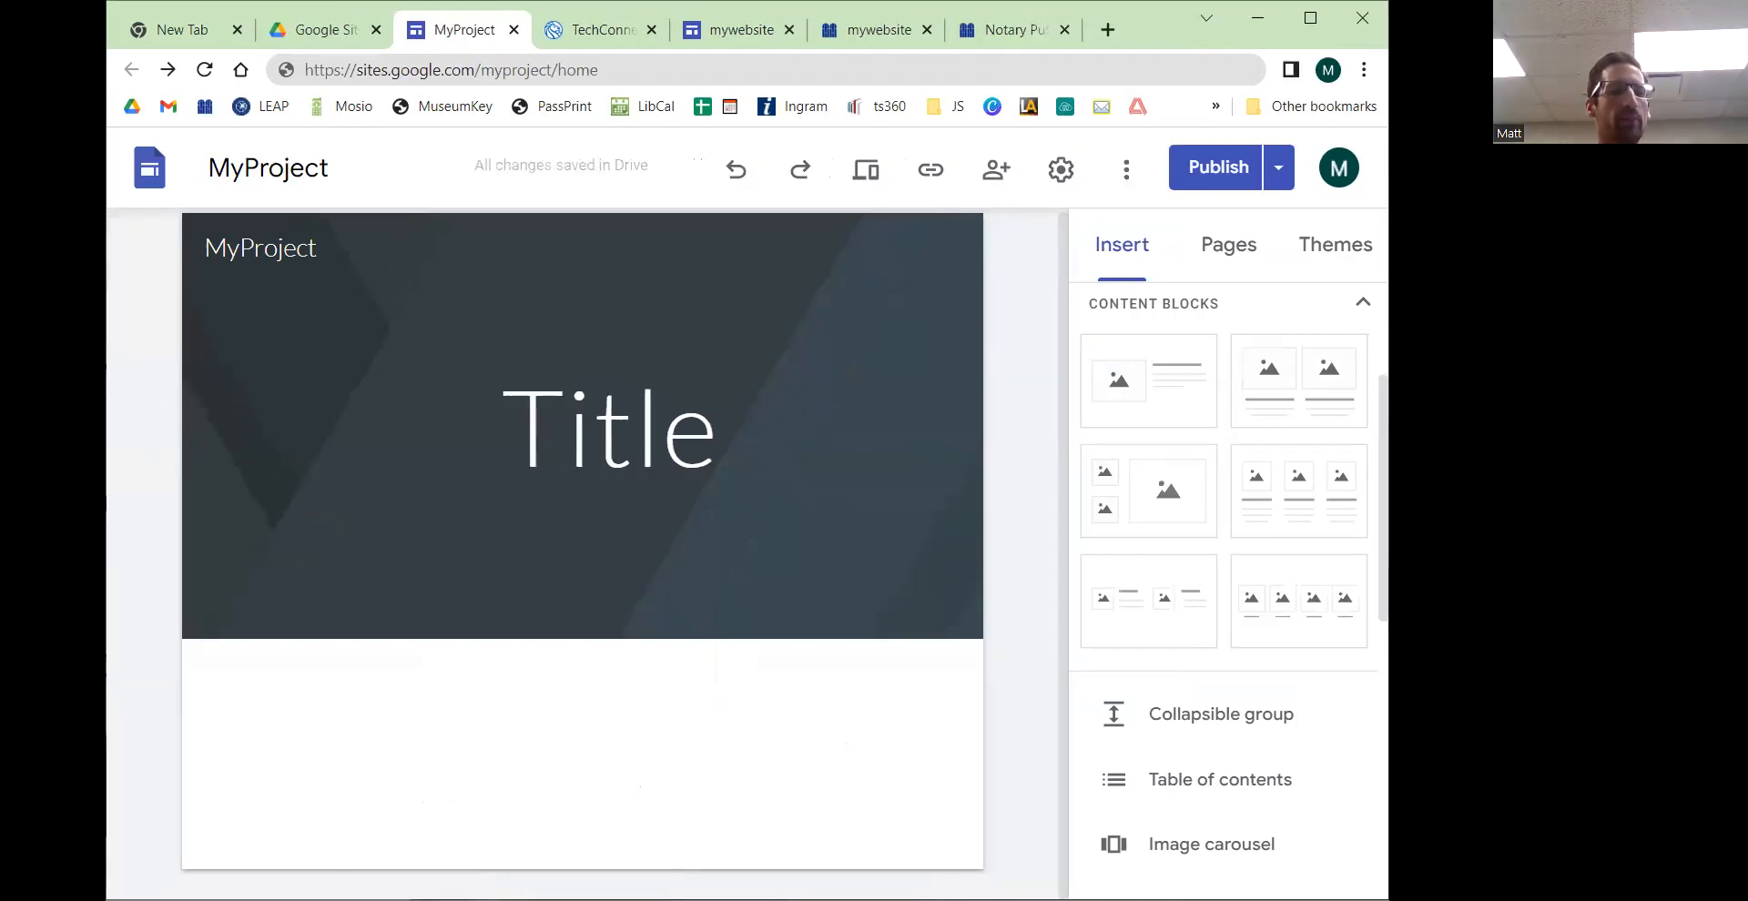
mouse_move(237, 435)
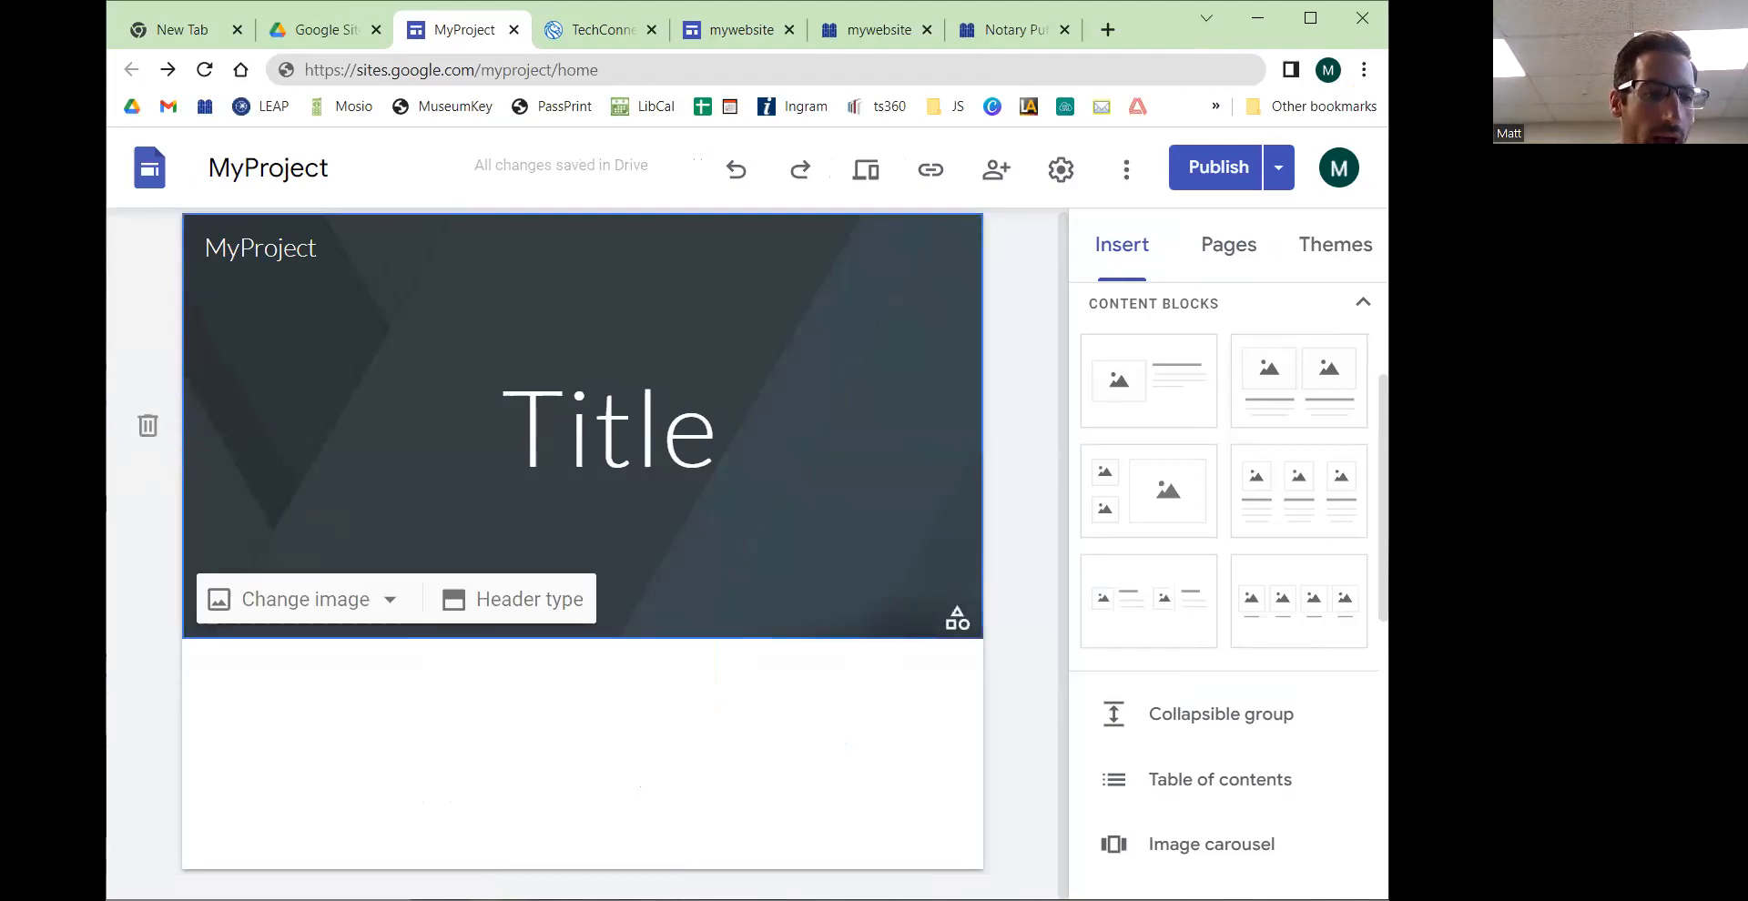
drag(106, 428, 67, 428)
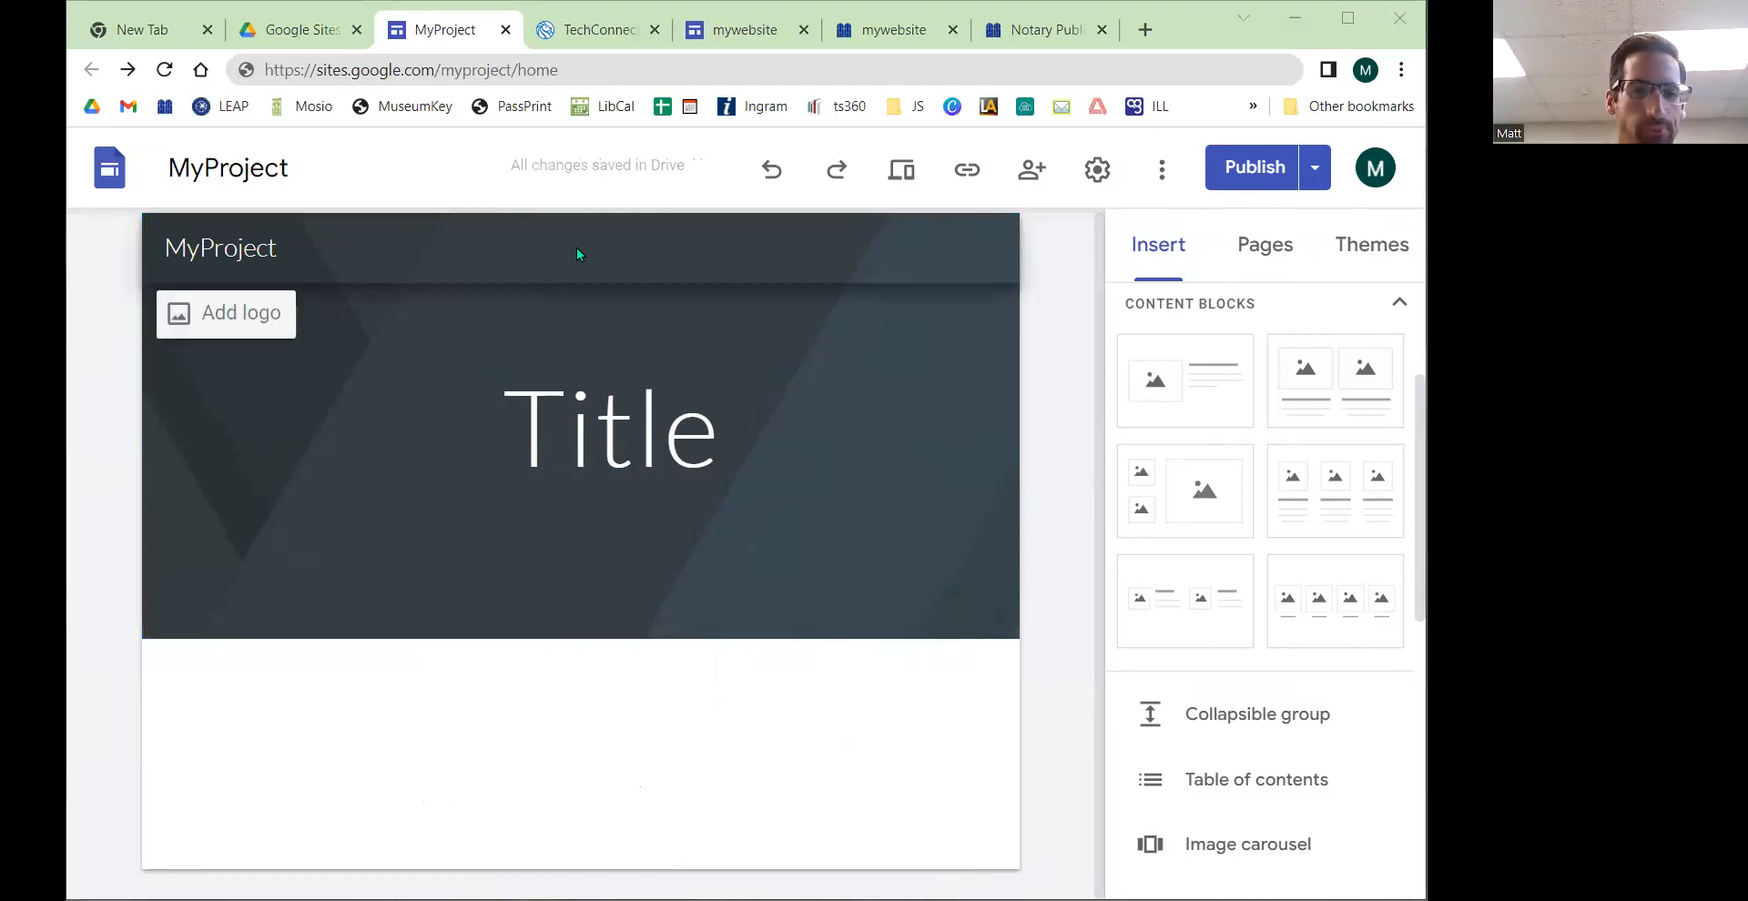
Step: Open the brand image settings from the header's Add logo option and close them again
click(213, 253)
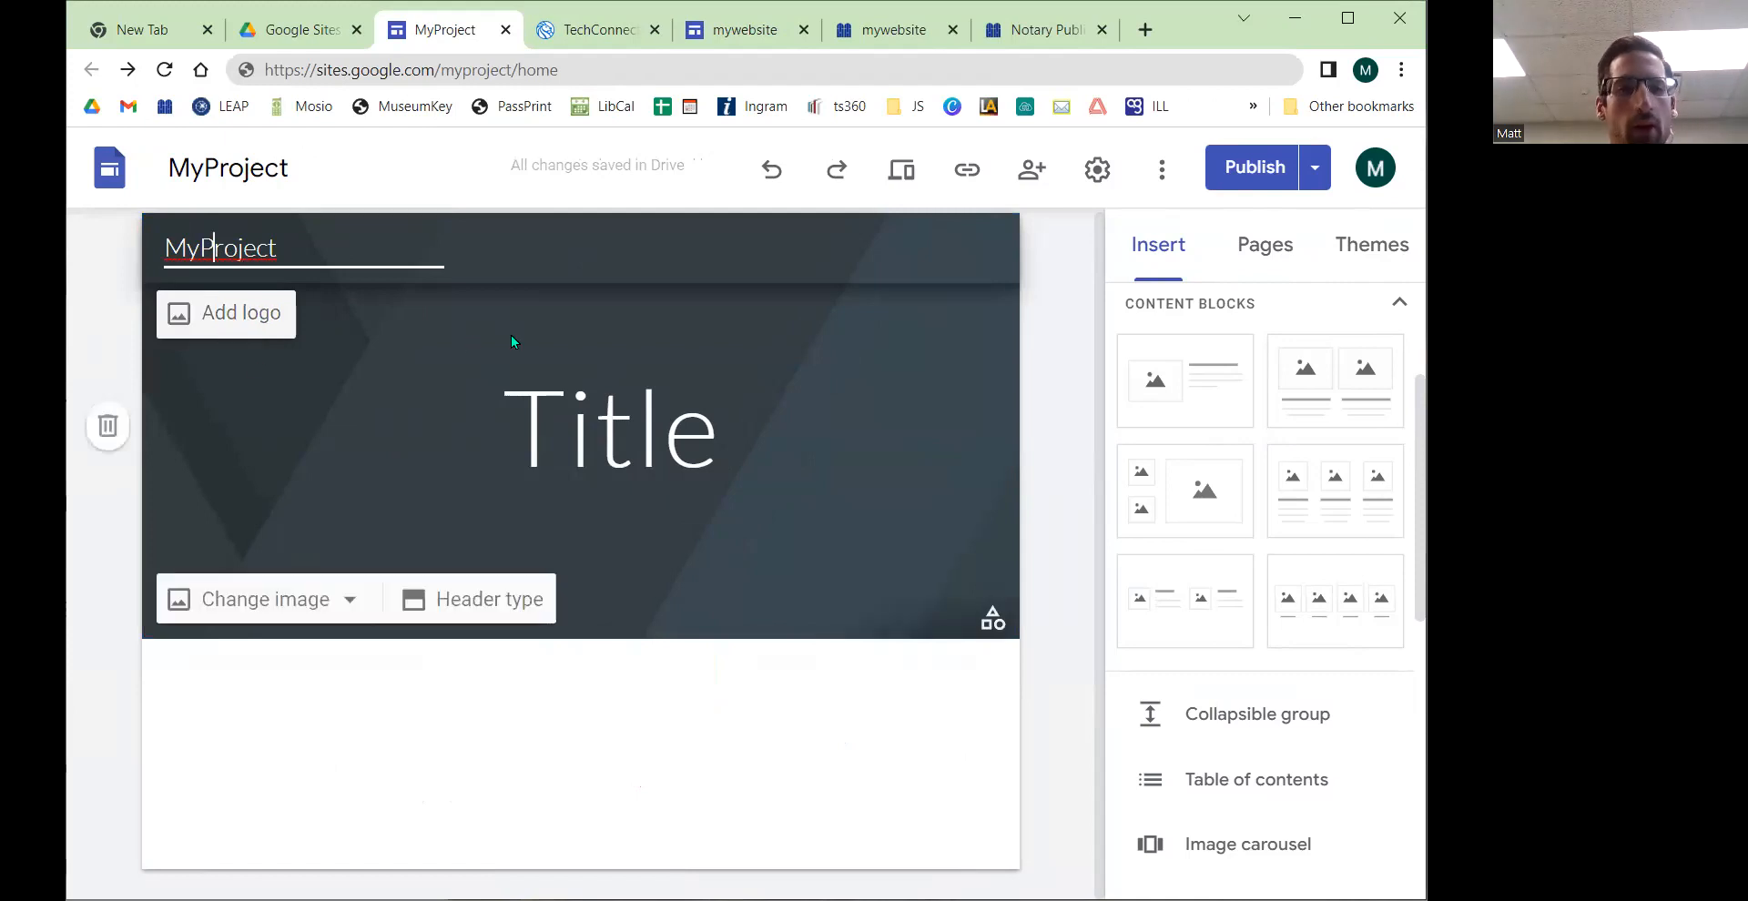
click(211, 317)
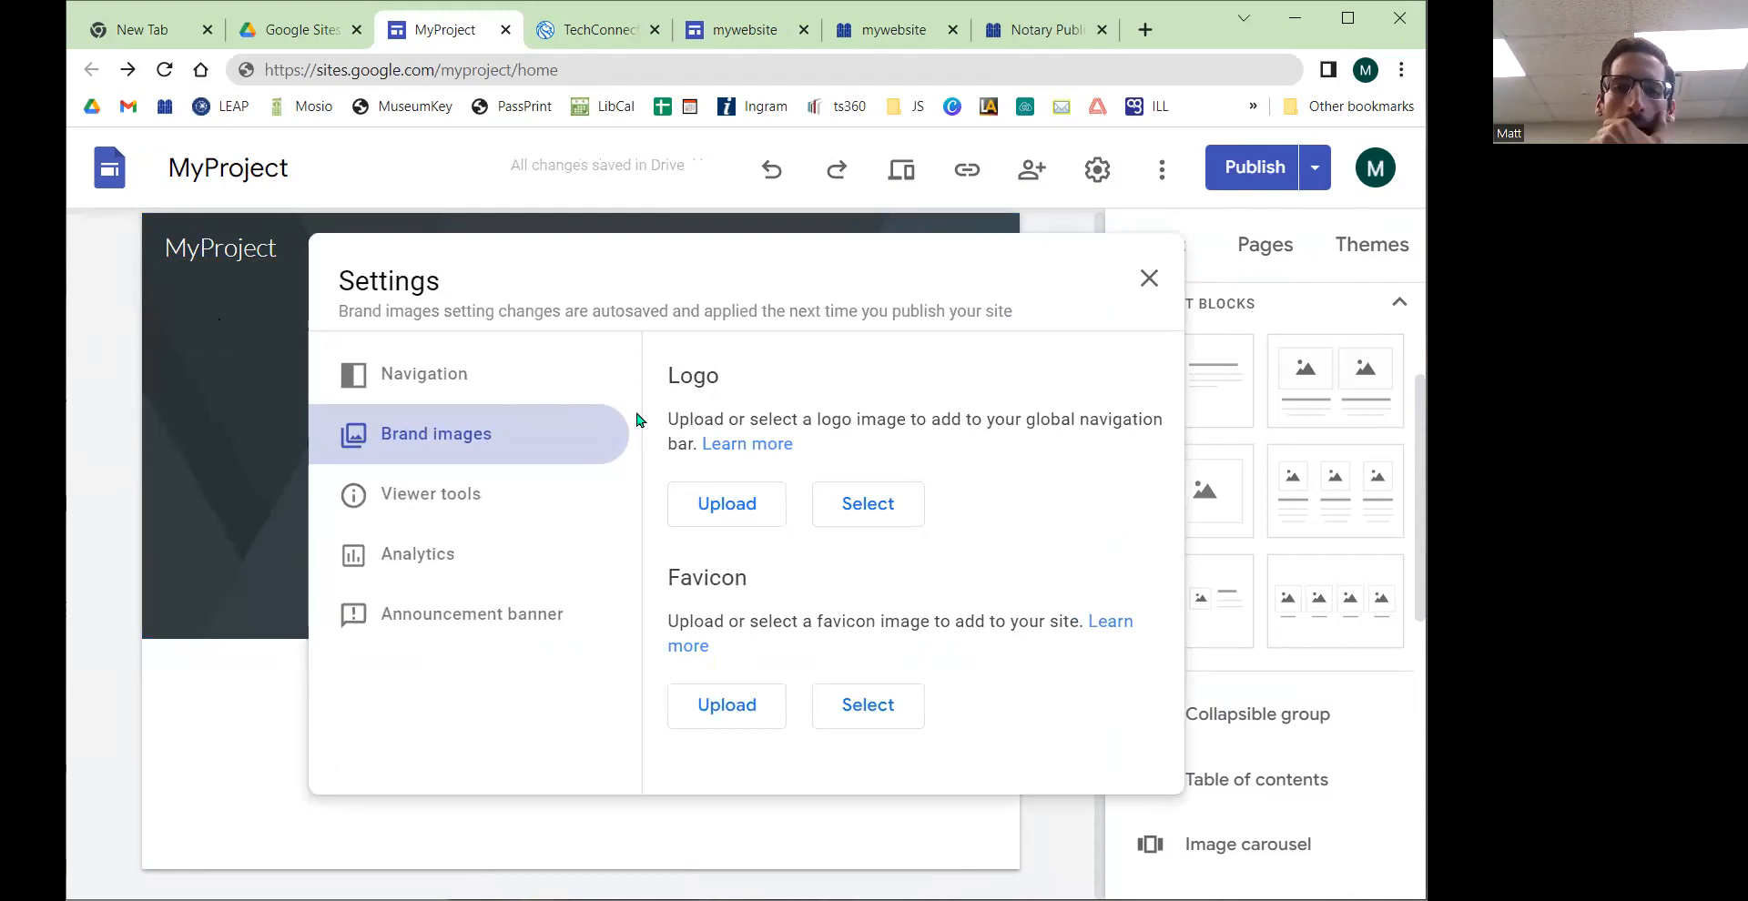
drag(335, 286, 443, 282)
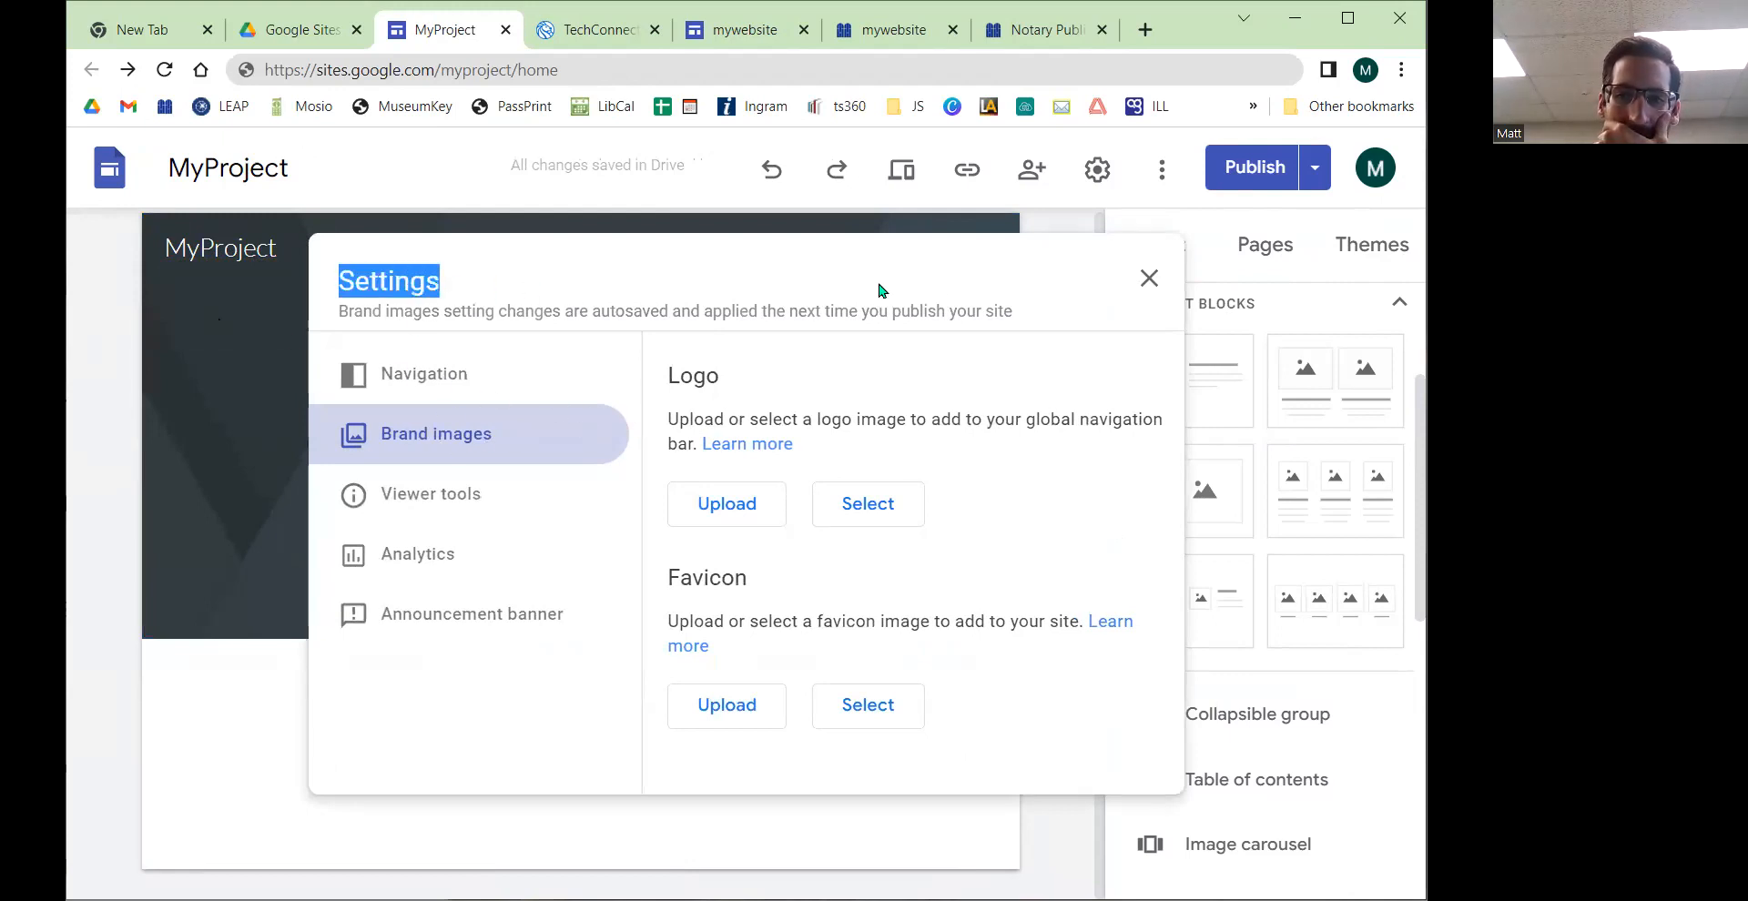
click(1148, 279)
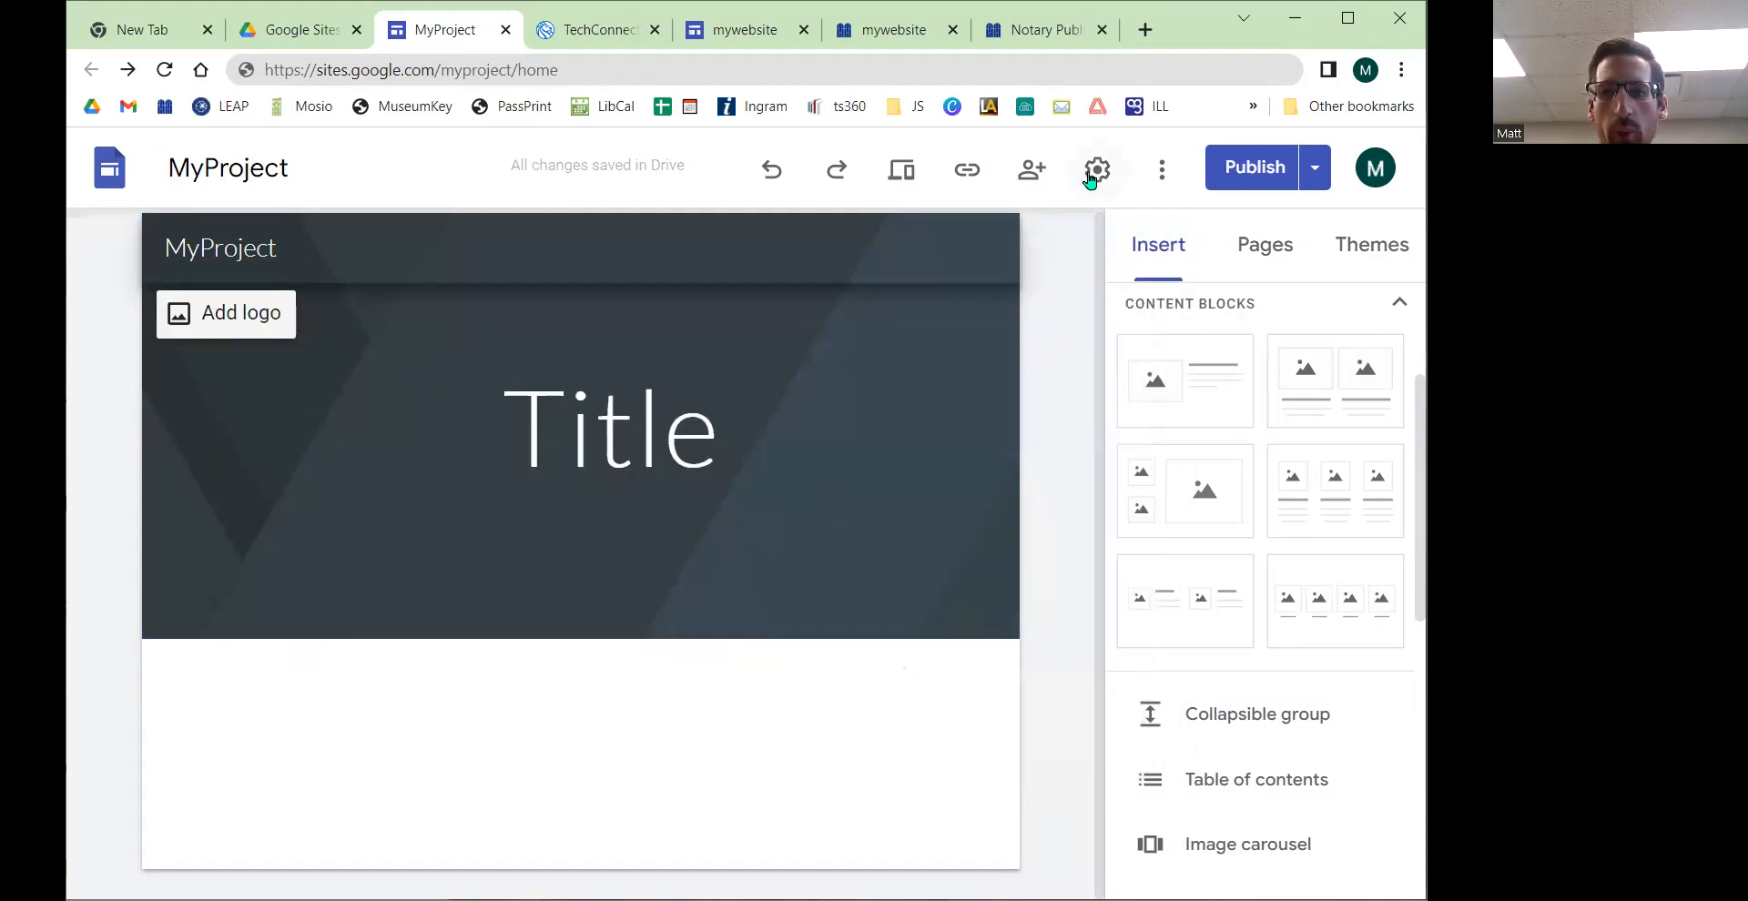
Step: Open the site Settings and switch to the Brand images section to review the logo options
click(1095, 173)
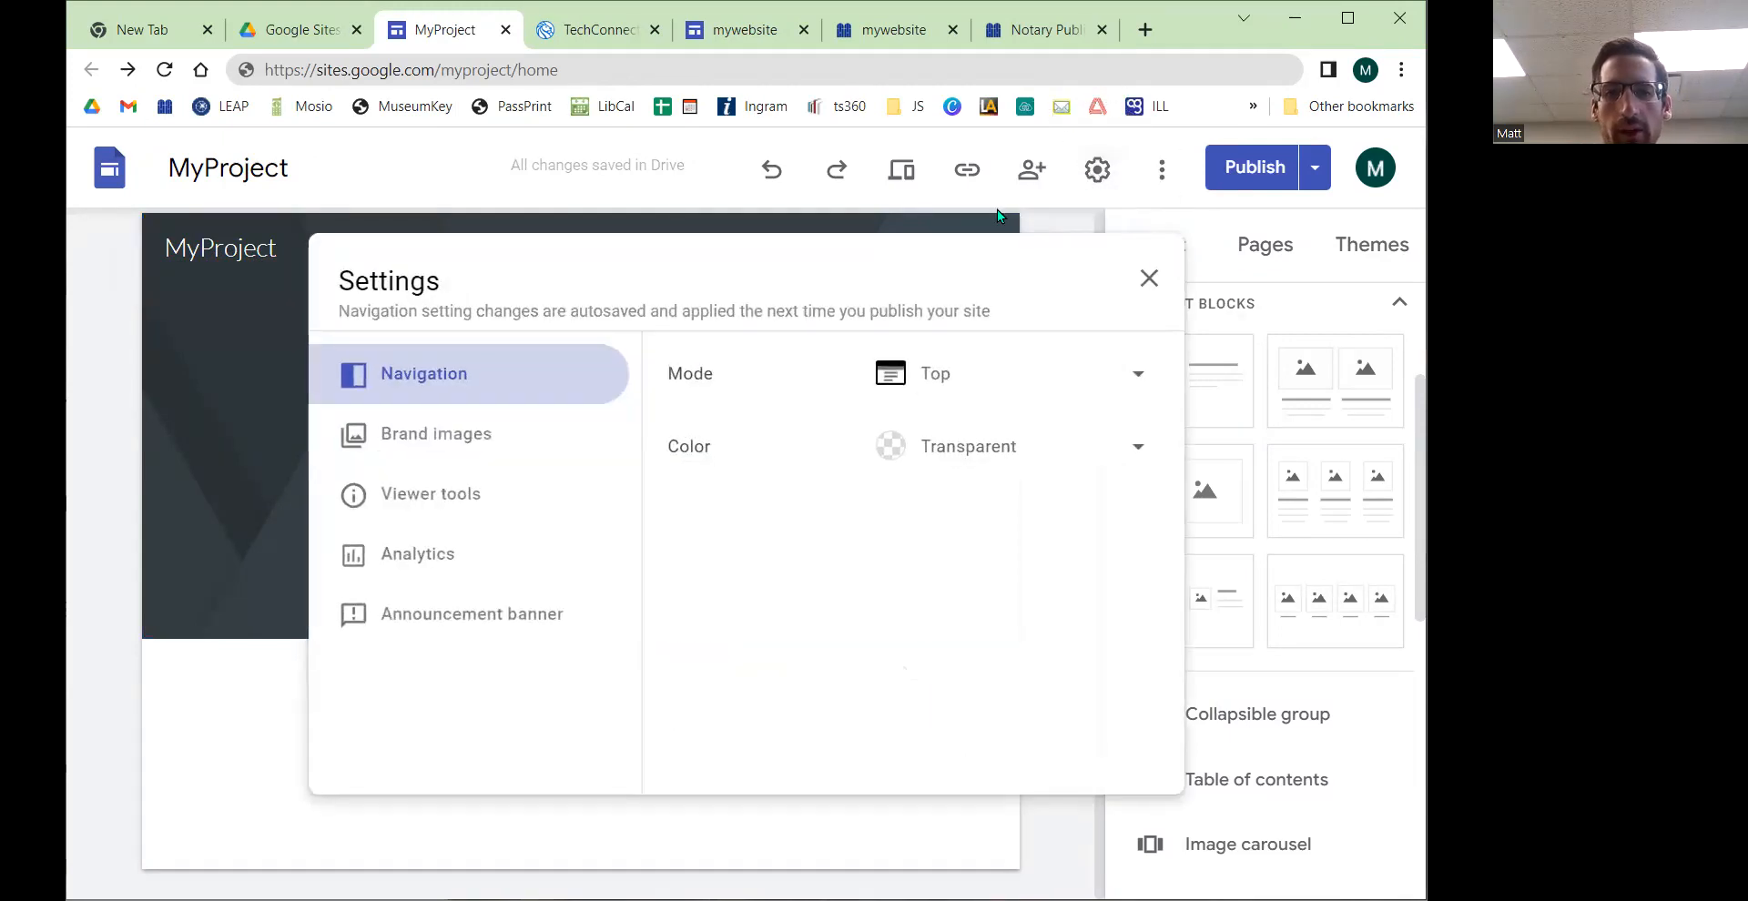
click(430, 451)
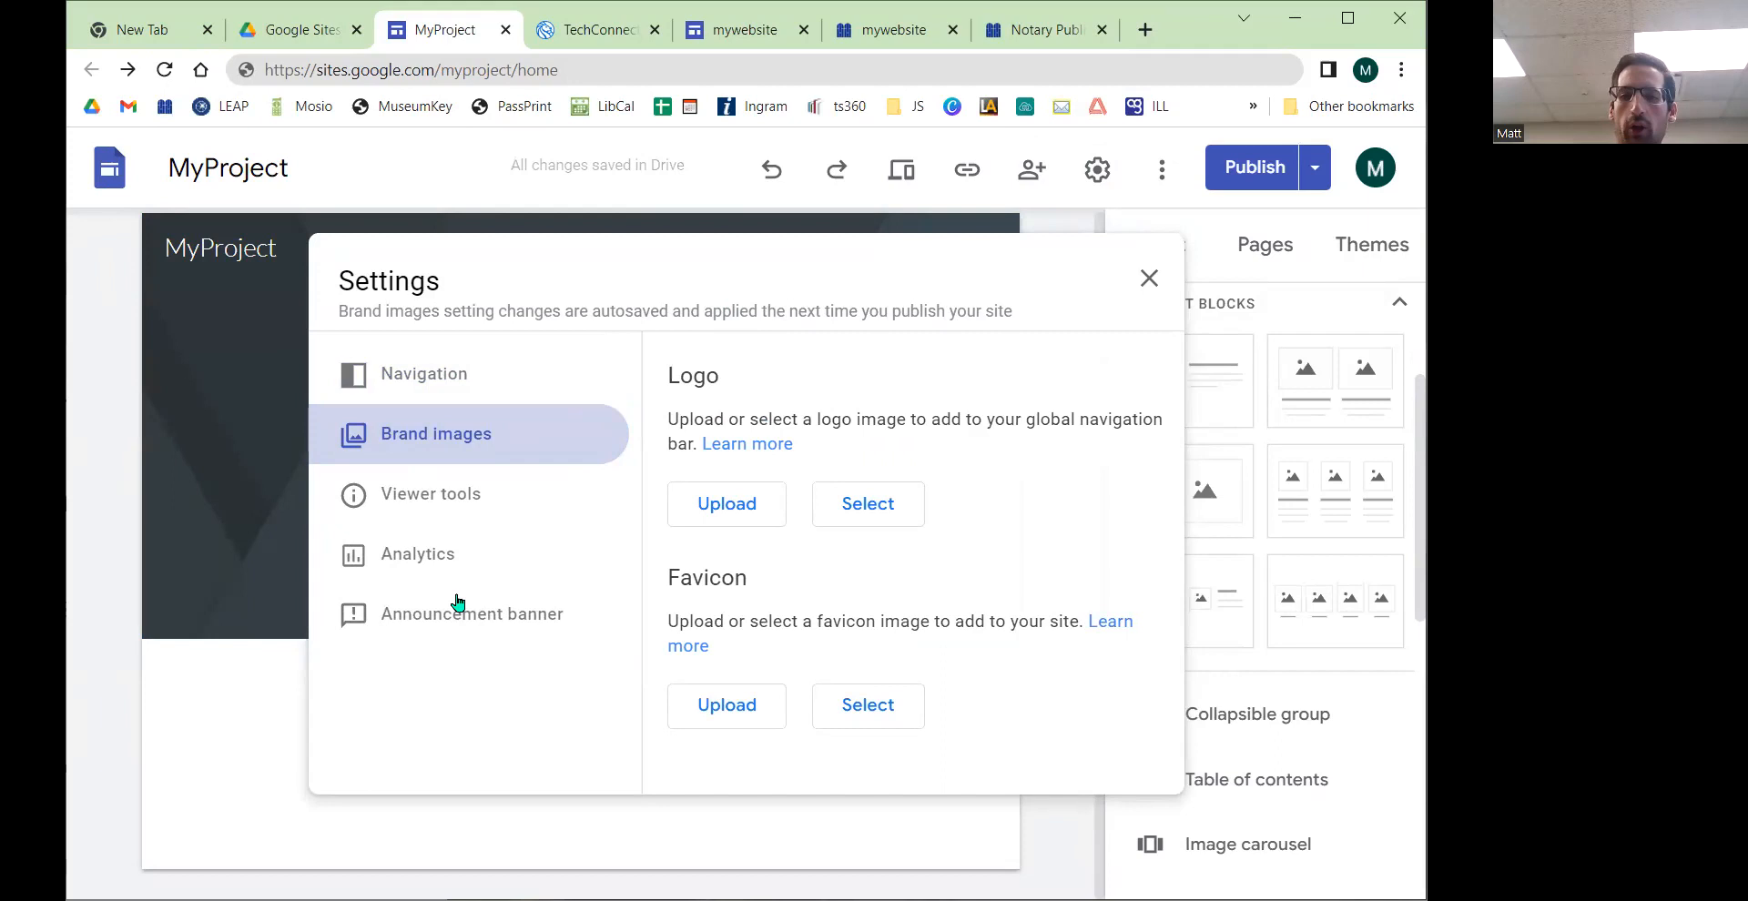
drag(681, 376, 787, 376)
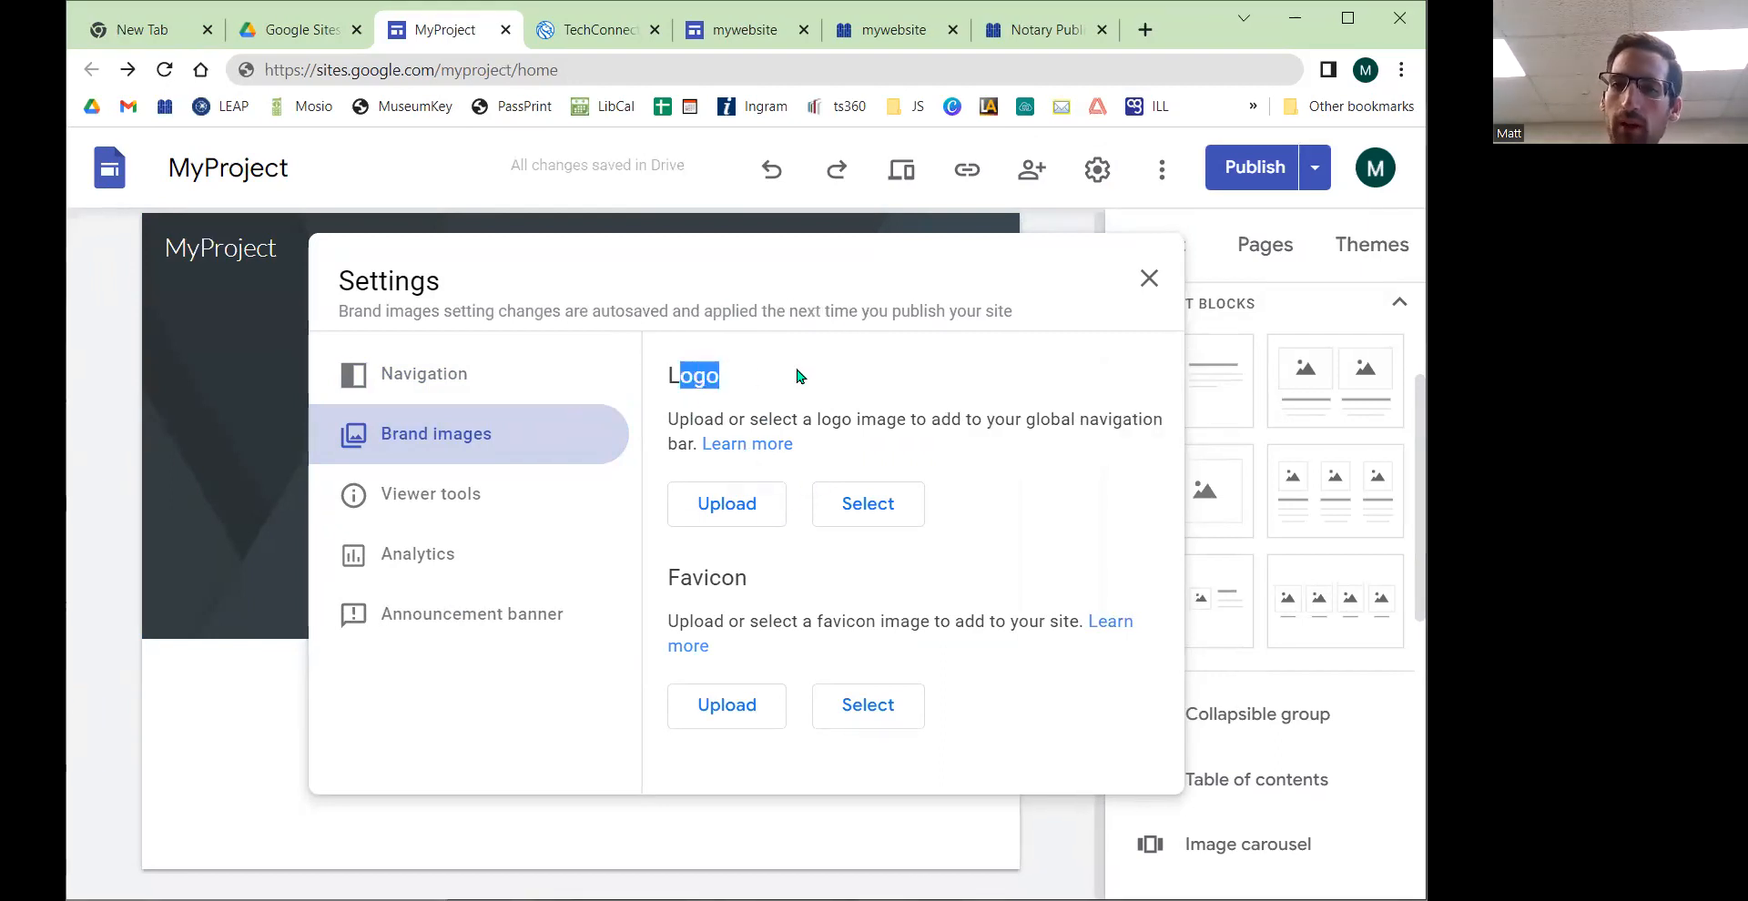
Step: Glance at the library's Notary Public page tab and return to the site editor
click(1038, 29)
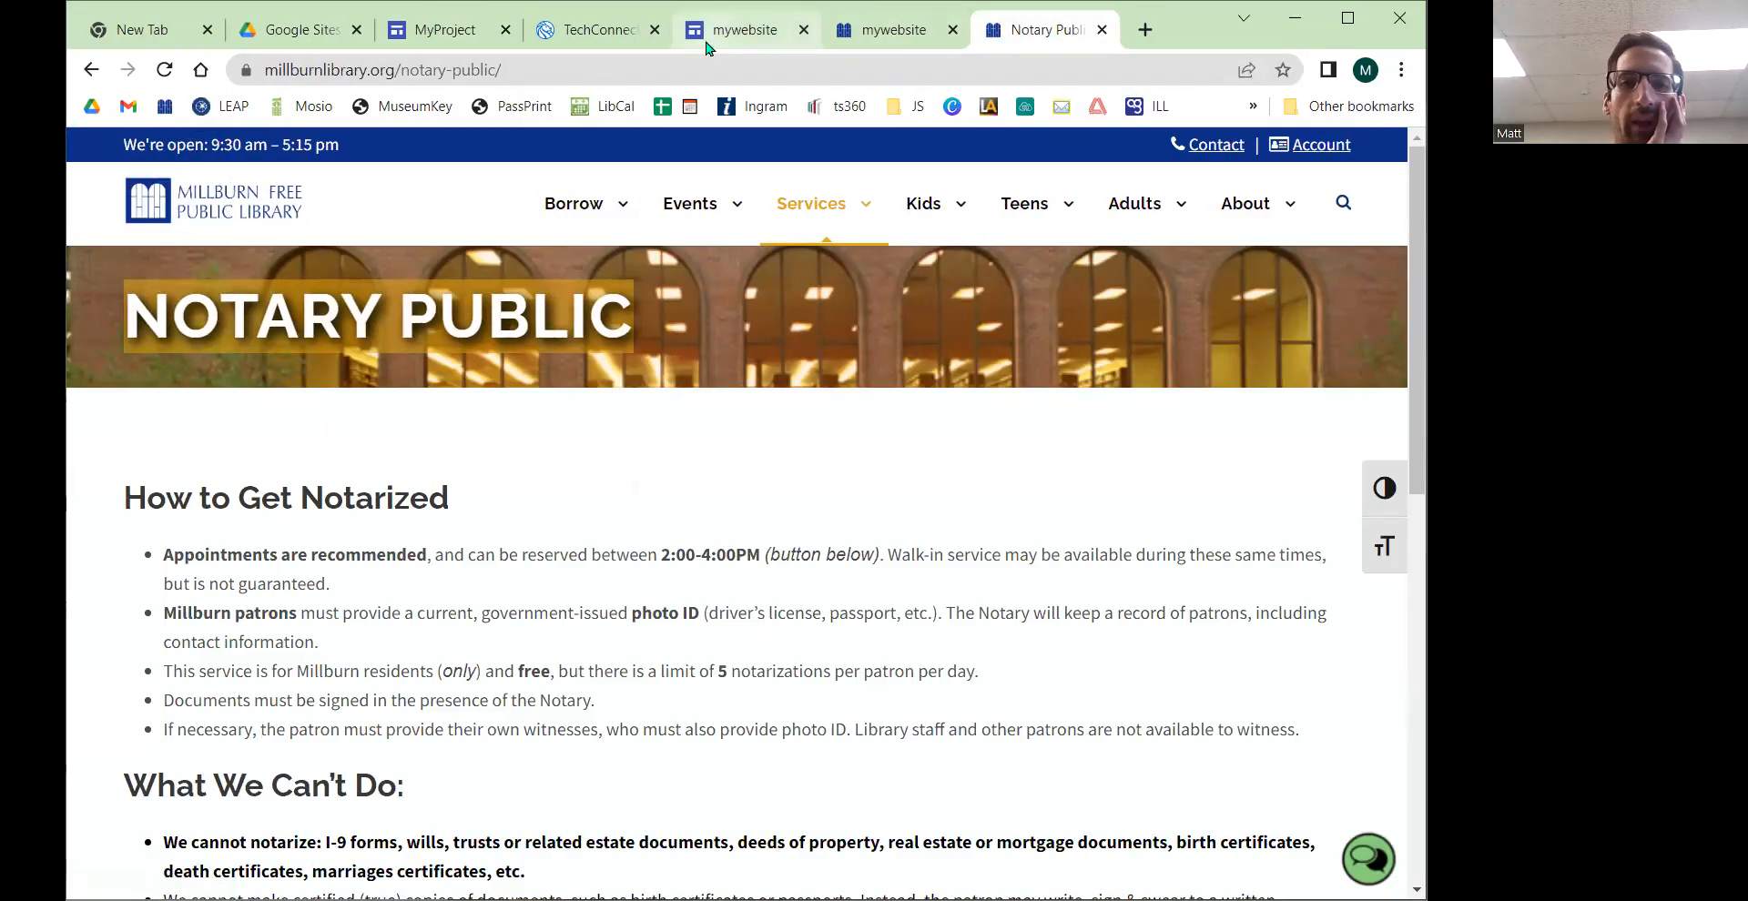
mouse_move(706, 41)
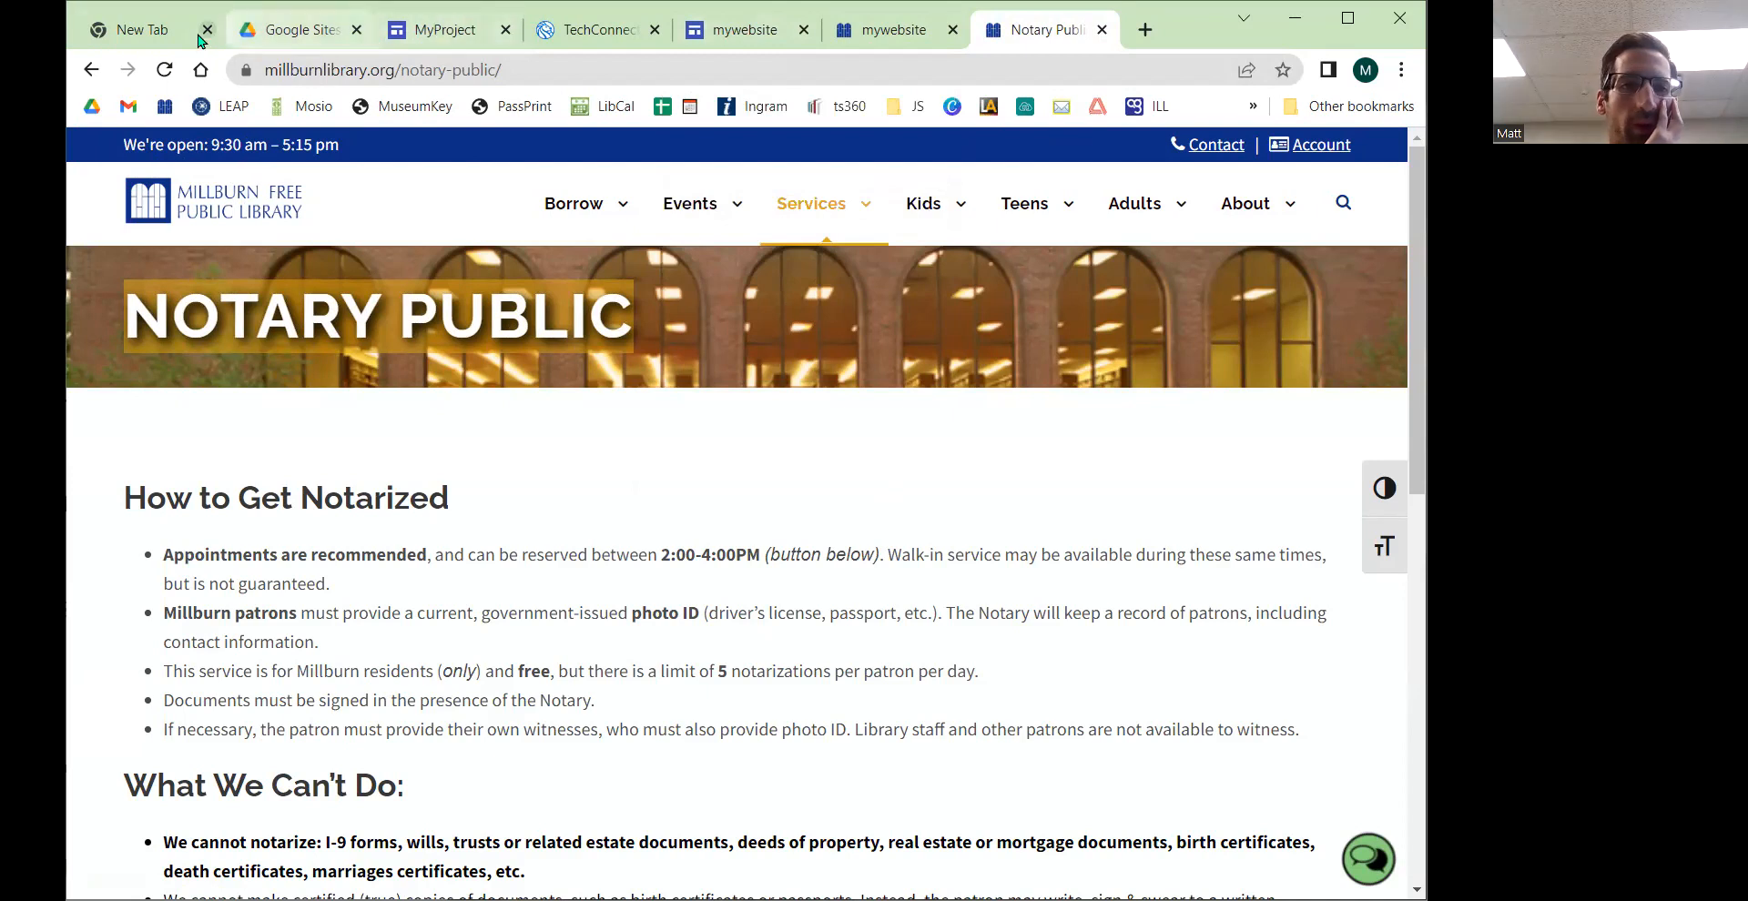
click(399, 35)
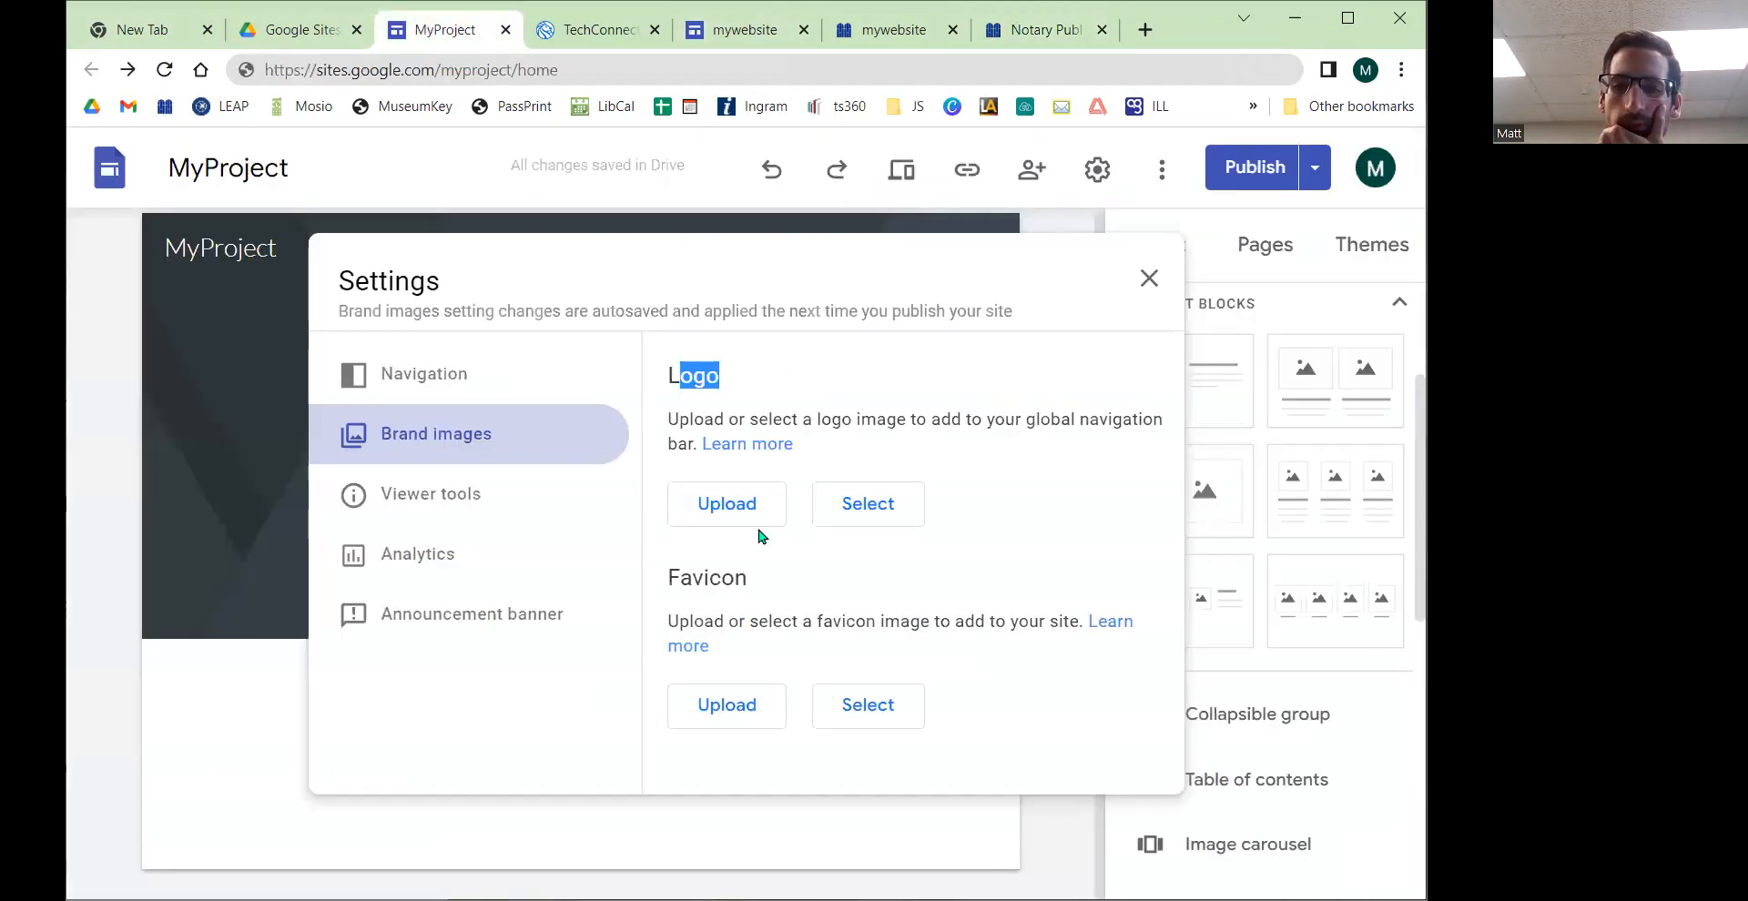
Step: Try uploading a logo from the computer and cancel the file dialog
click(746, 516)
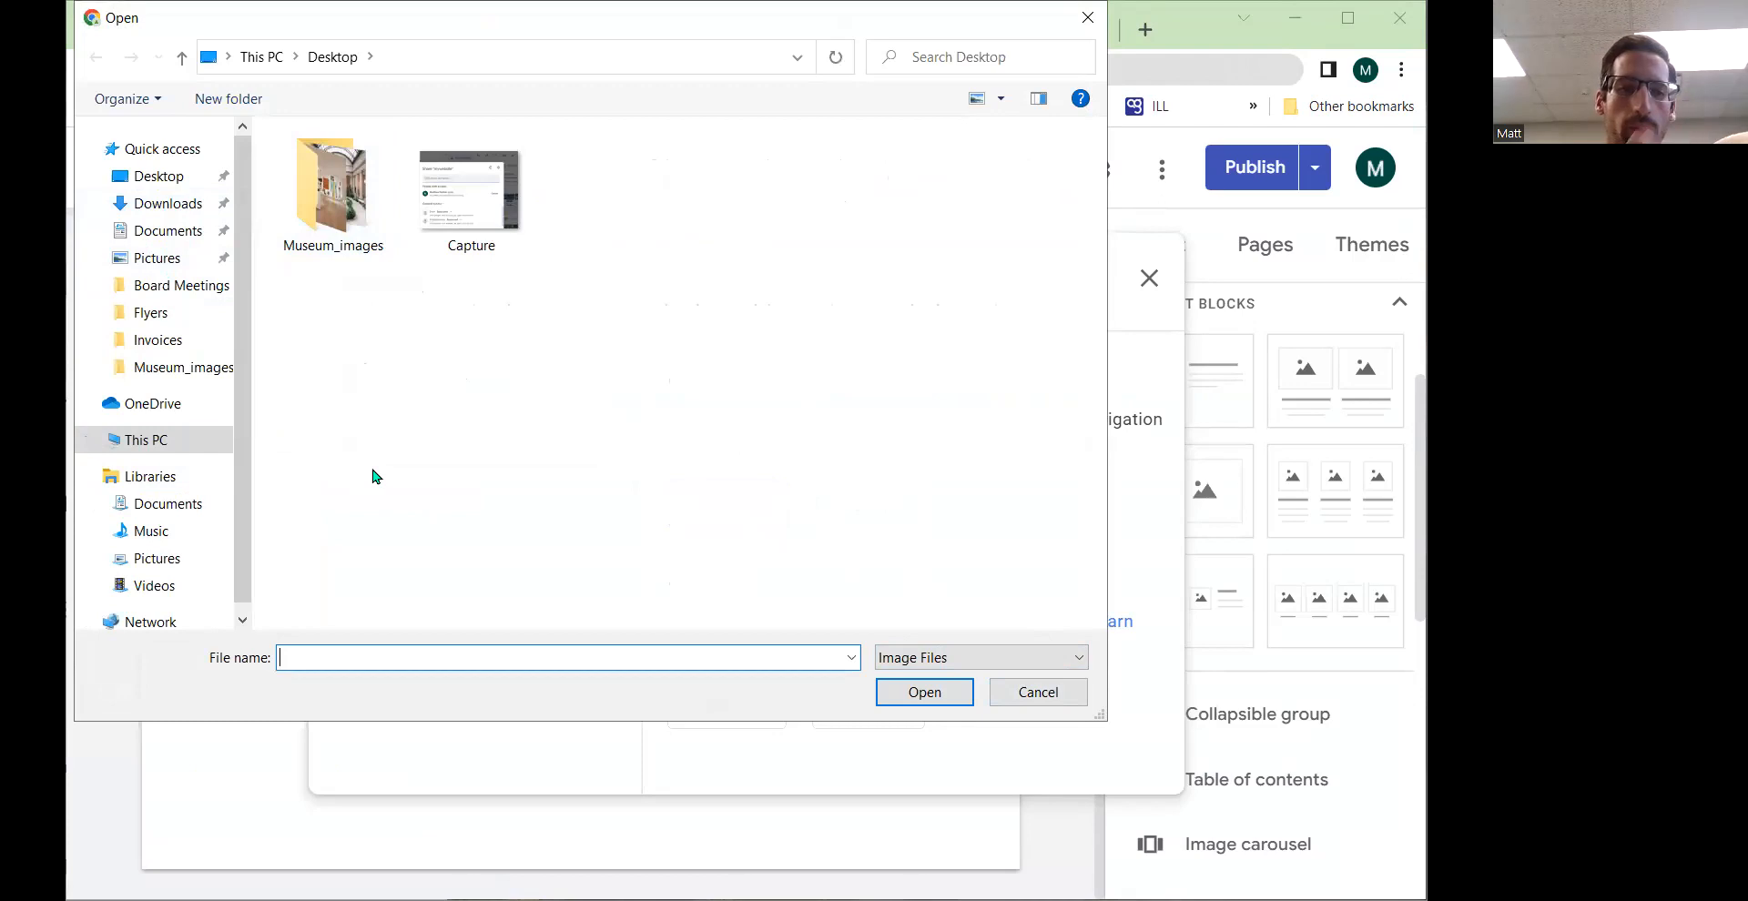
click(1026, 691)
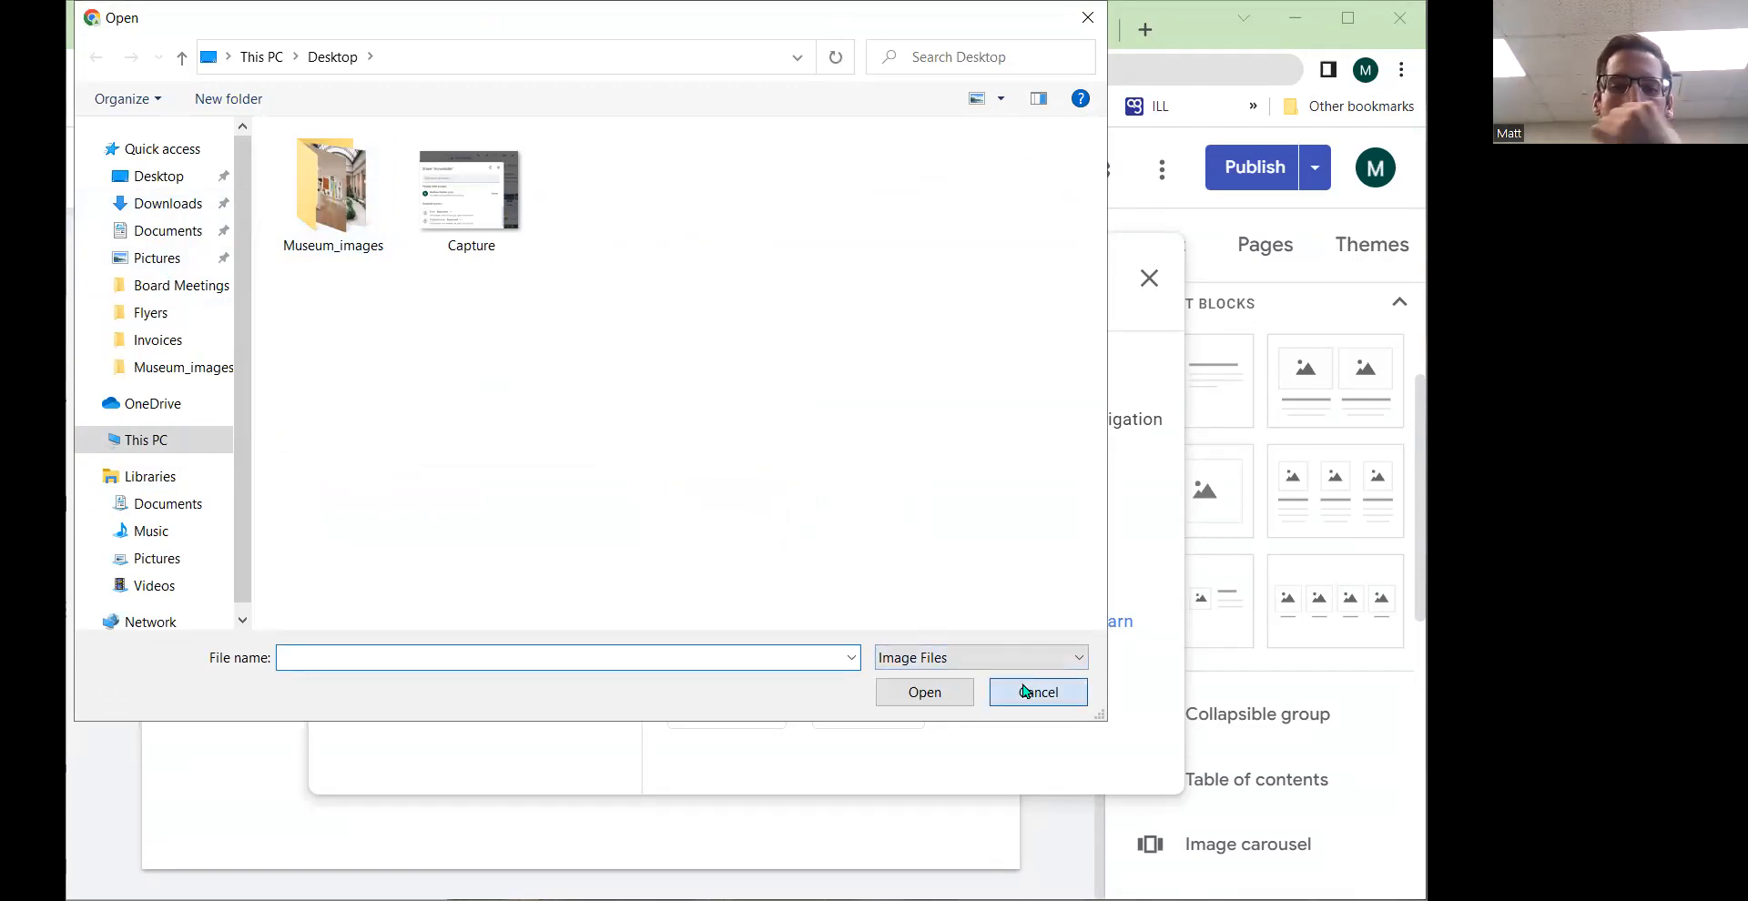
Step: Choose a logo from Drive: open the Logos (Millburn) folder in My Drive and insert WebsiteLogo.png
click(850, 506)
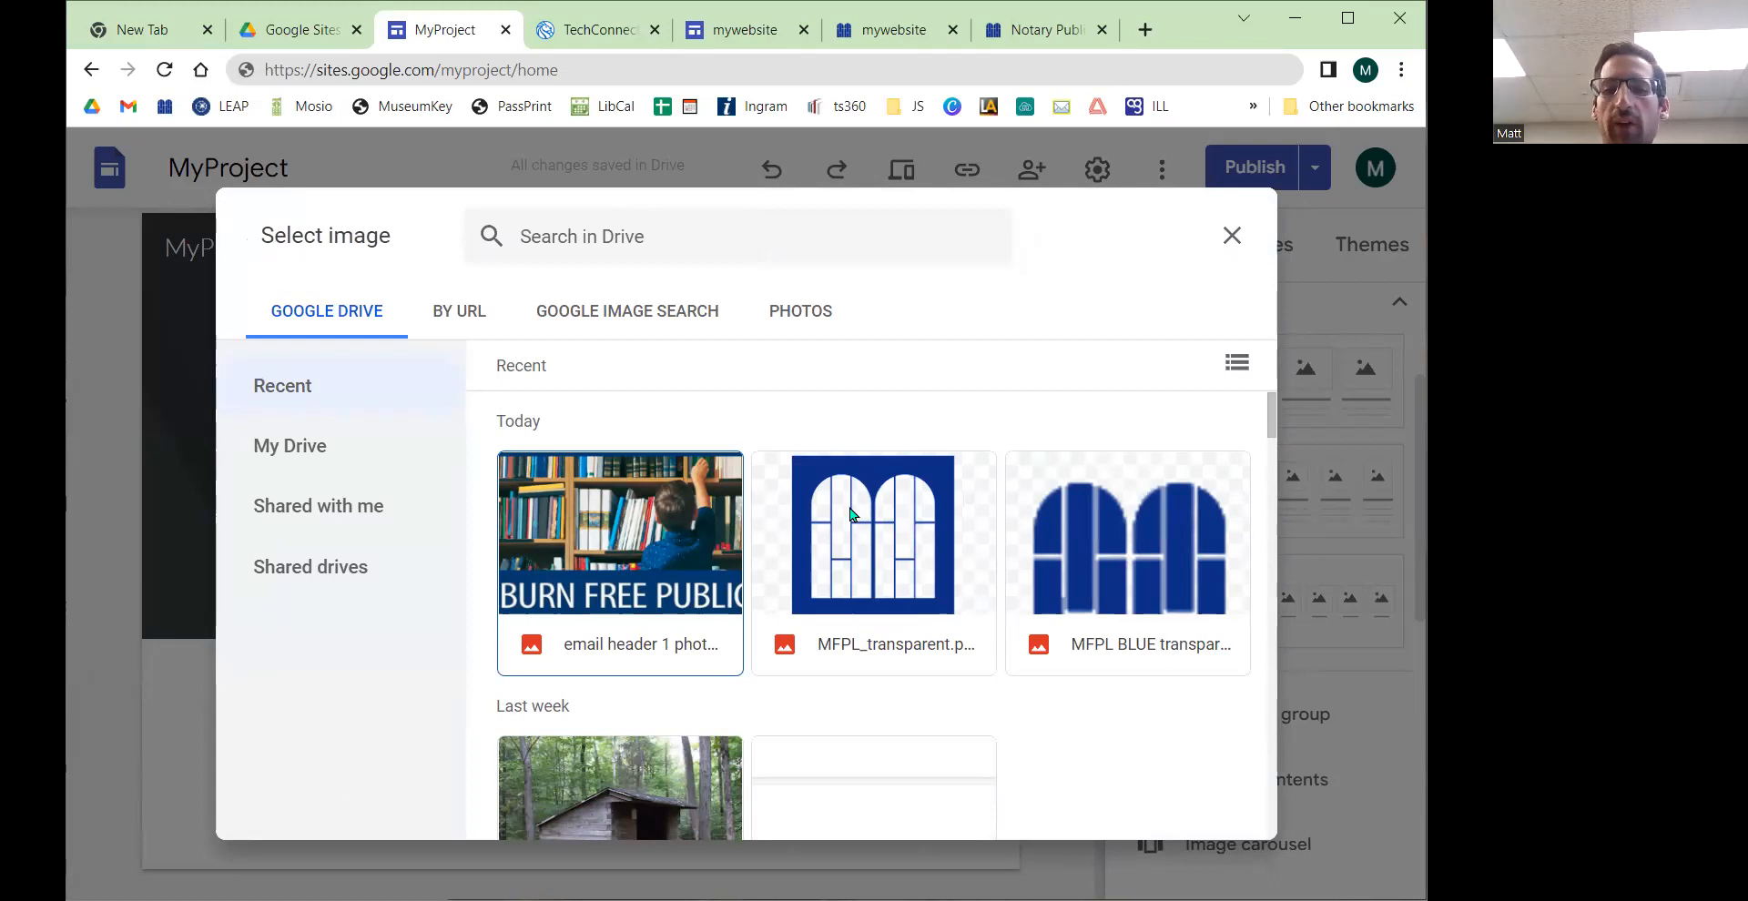
scroll(835, 514, down, 2)
scroll(833, 513, down, 2)
scroll(833, 513, up, 4)
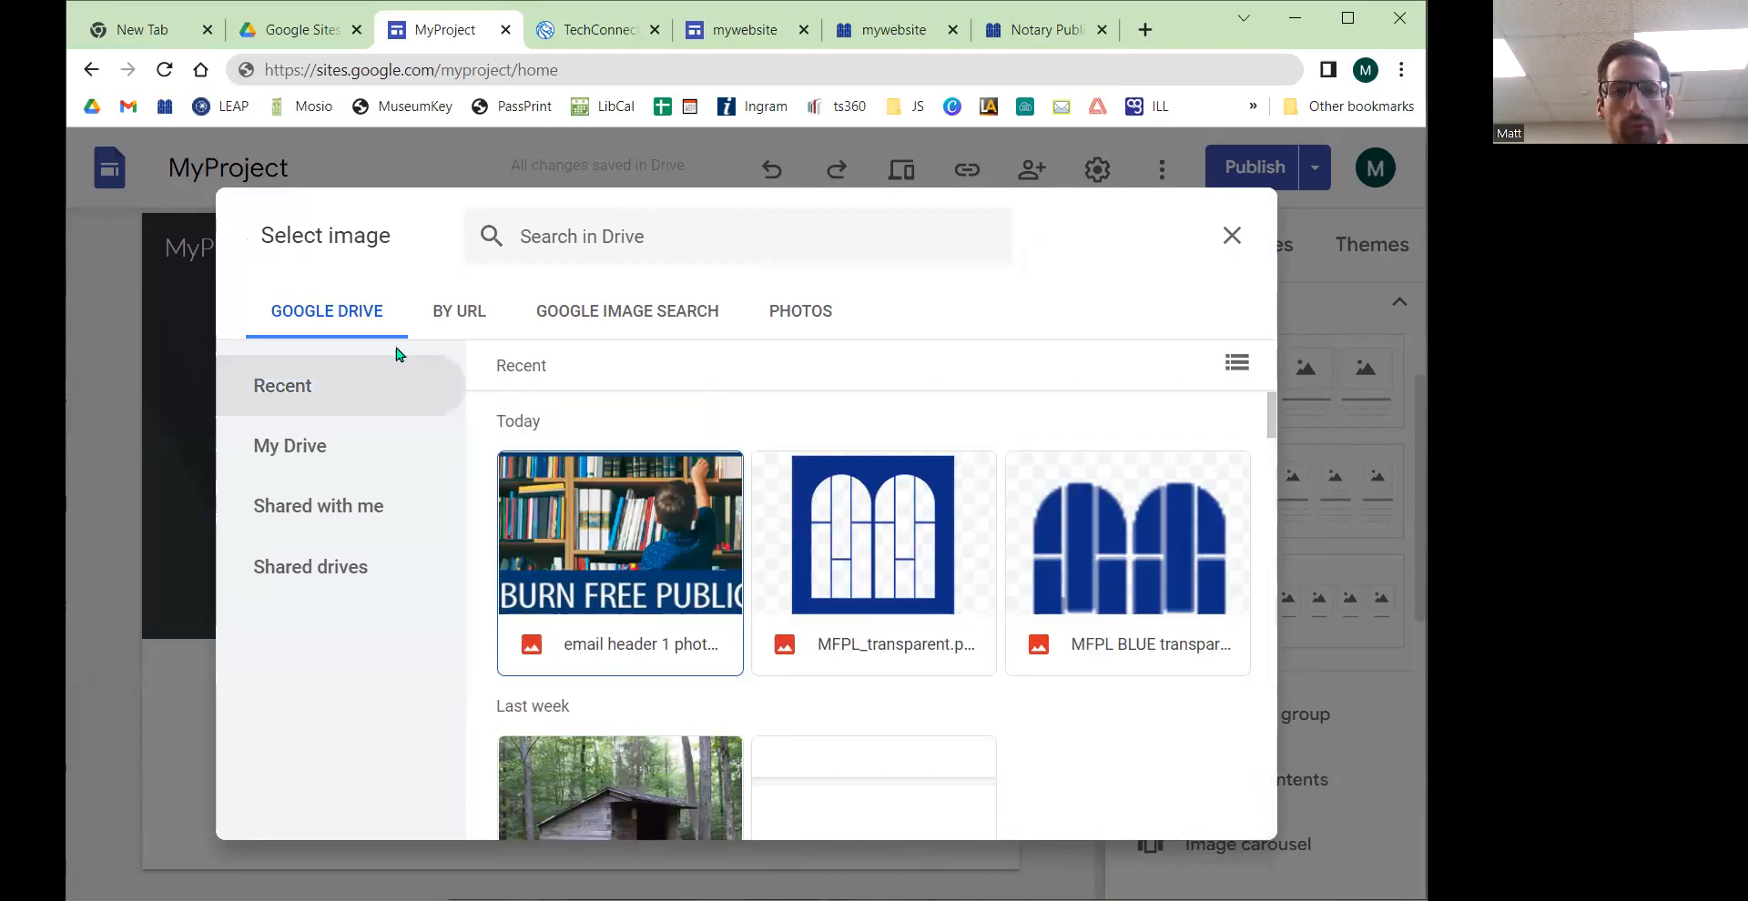
click(297, 448)
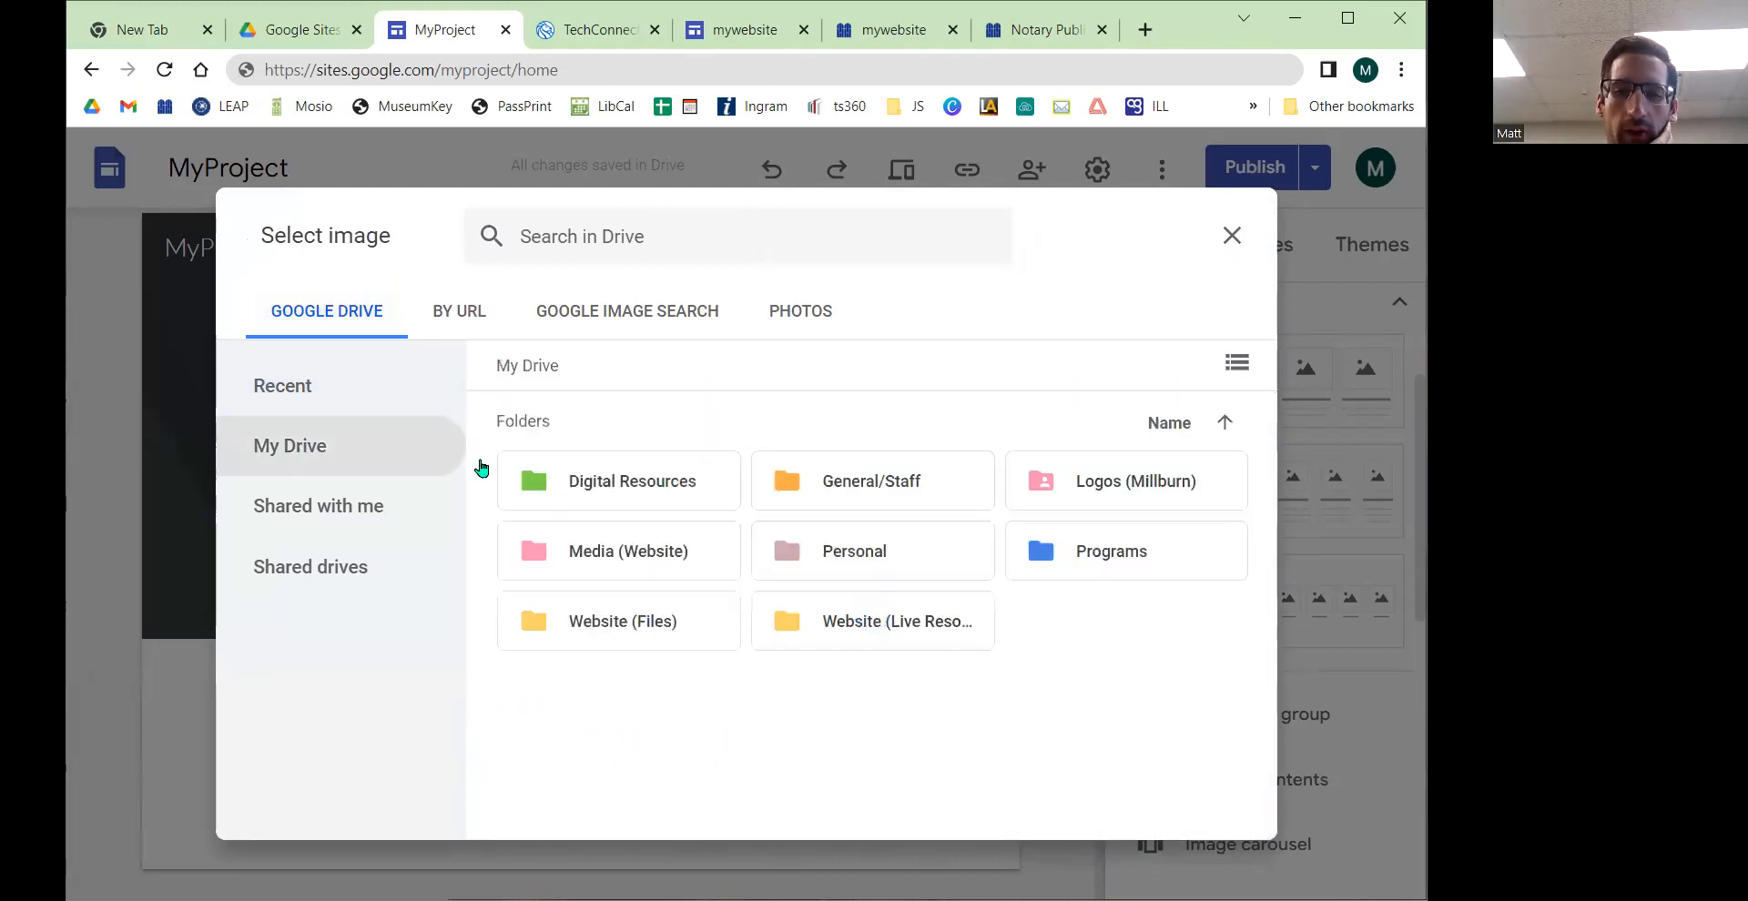
double_click(1086, 481)
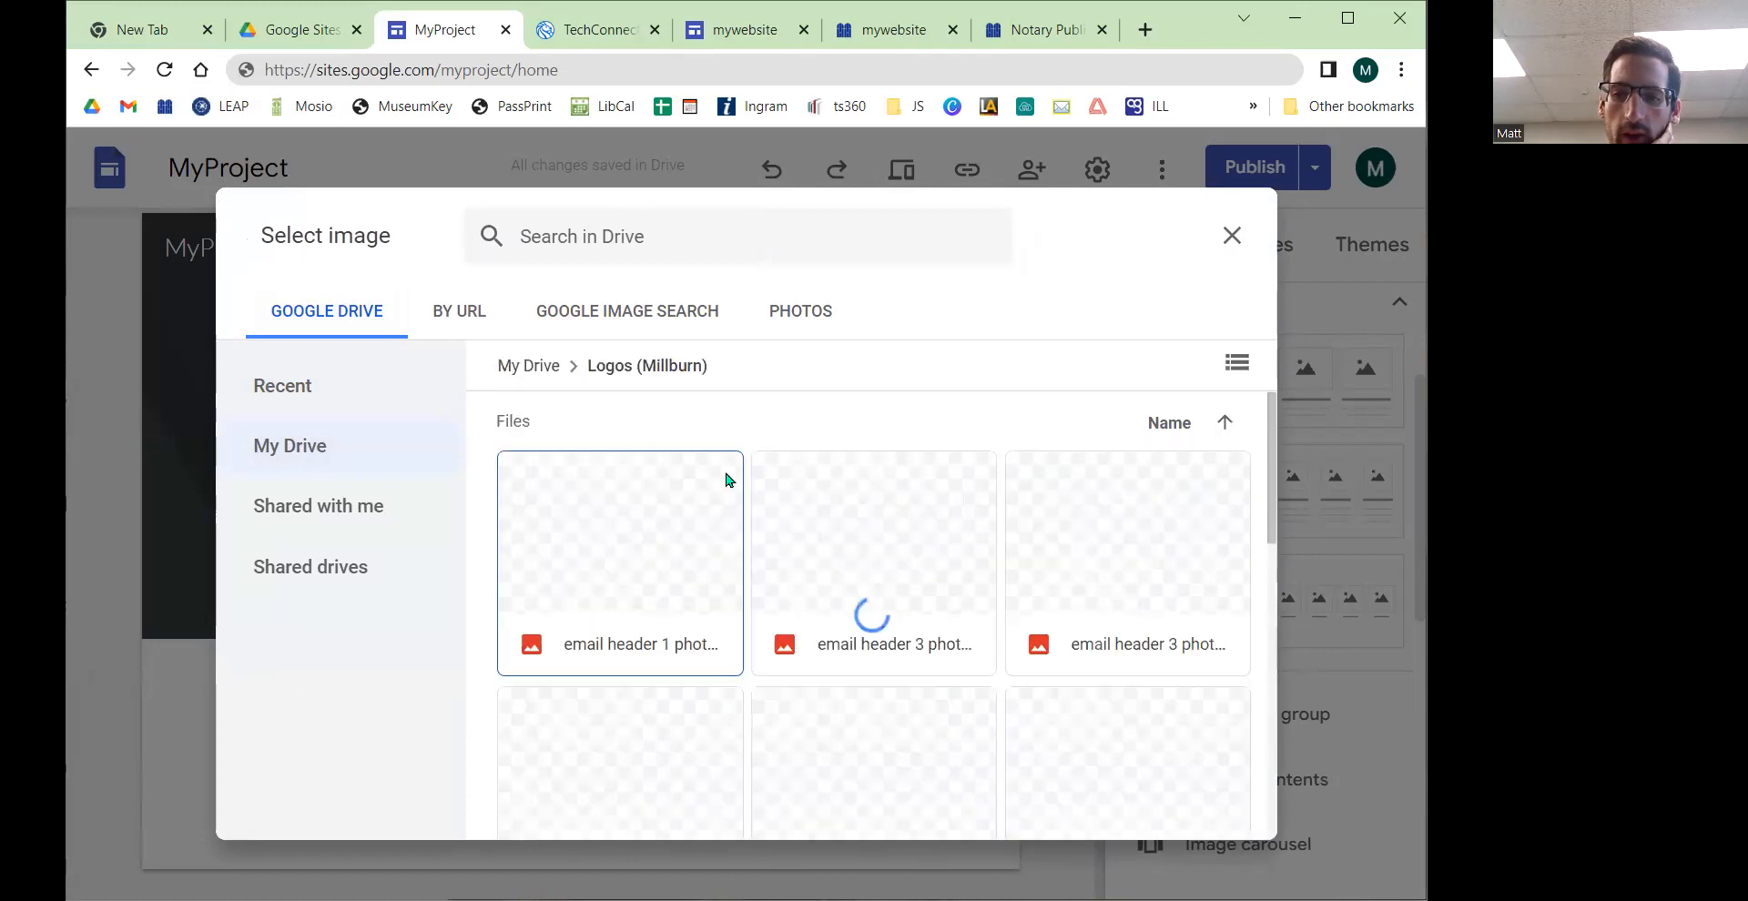
scroll(728, 509, down, 3)
scroll(739, 535, down, 1)
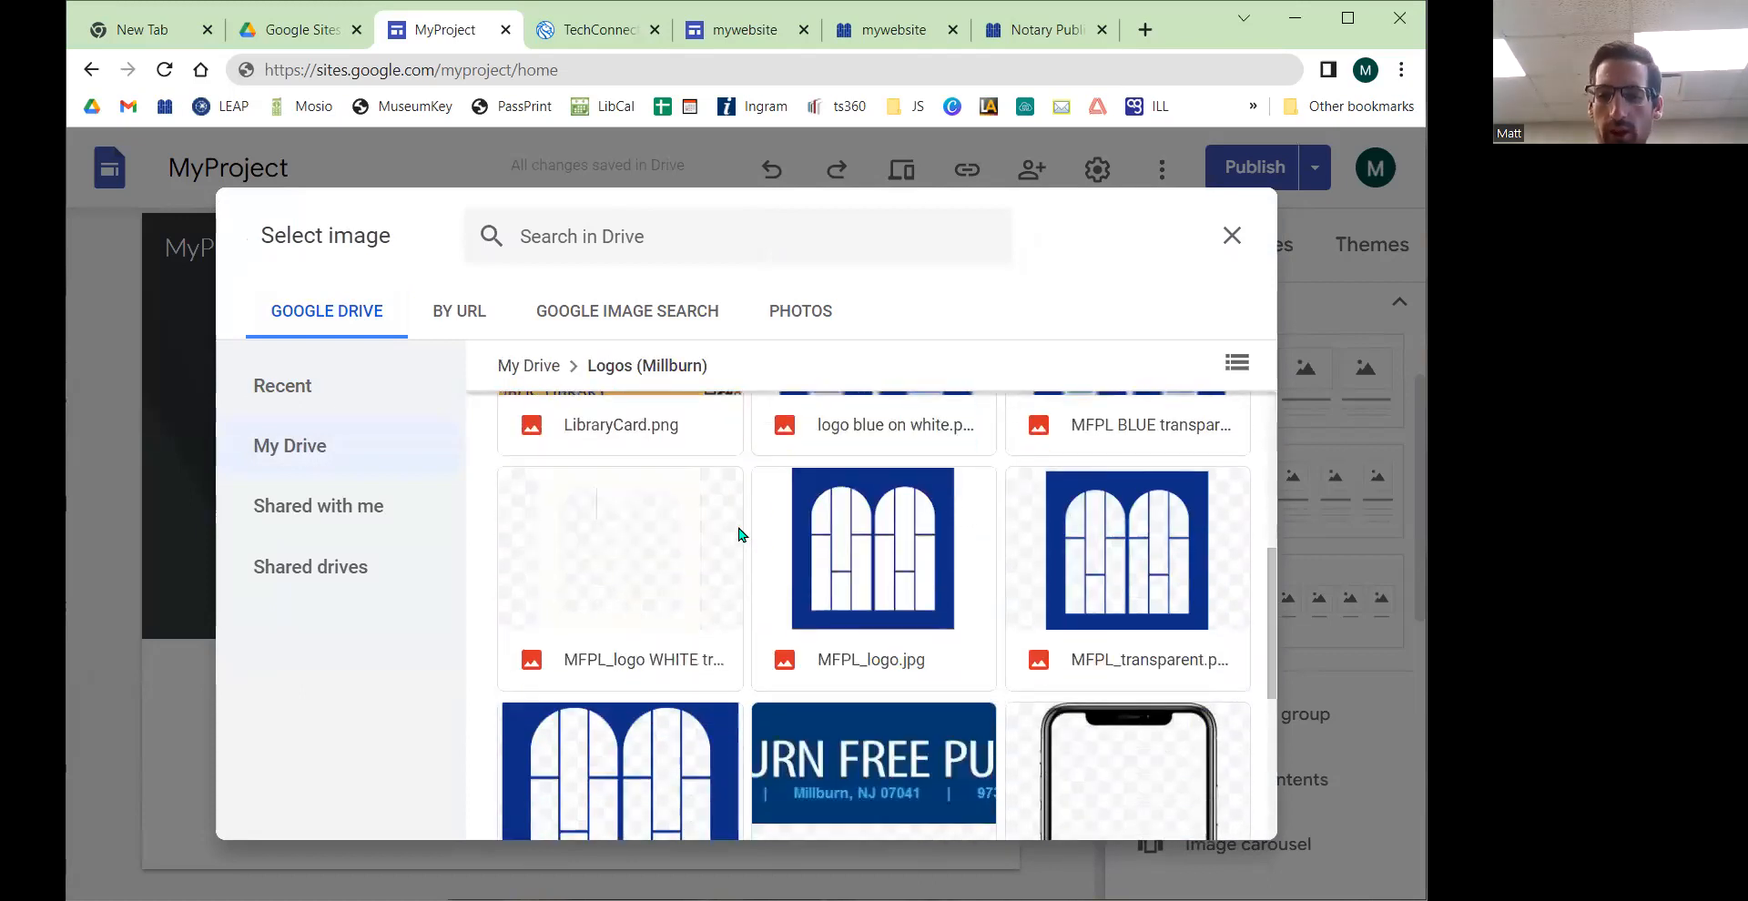
scroll(731, 553, down, 5)
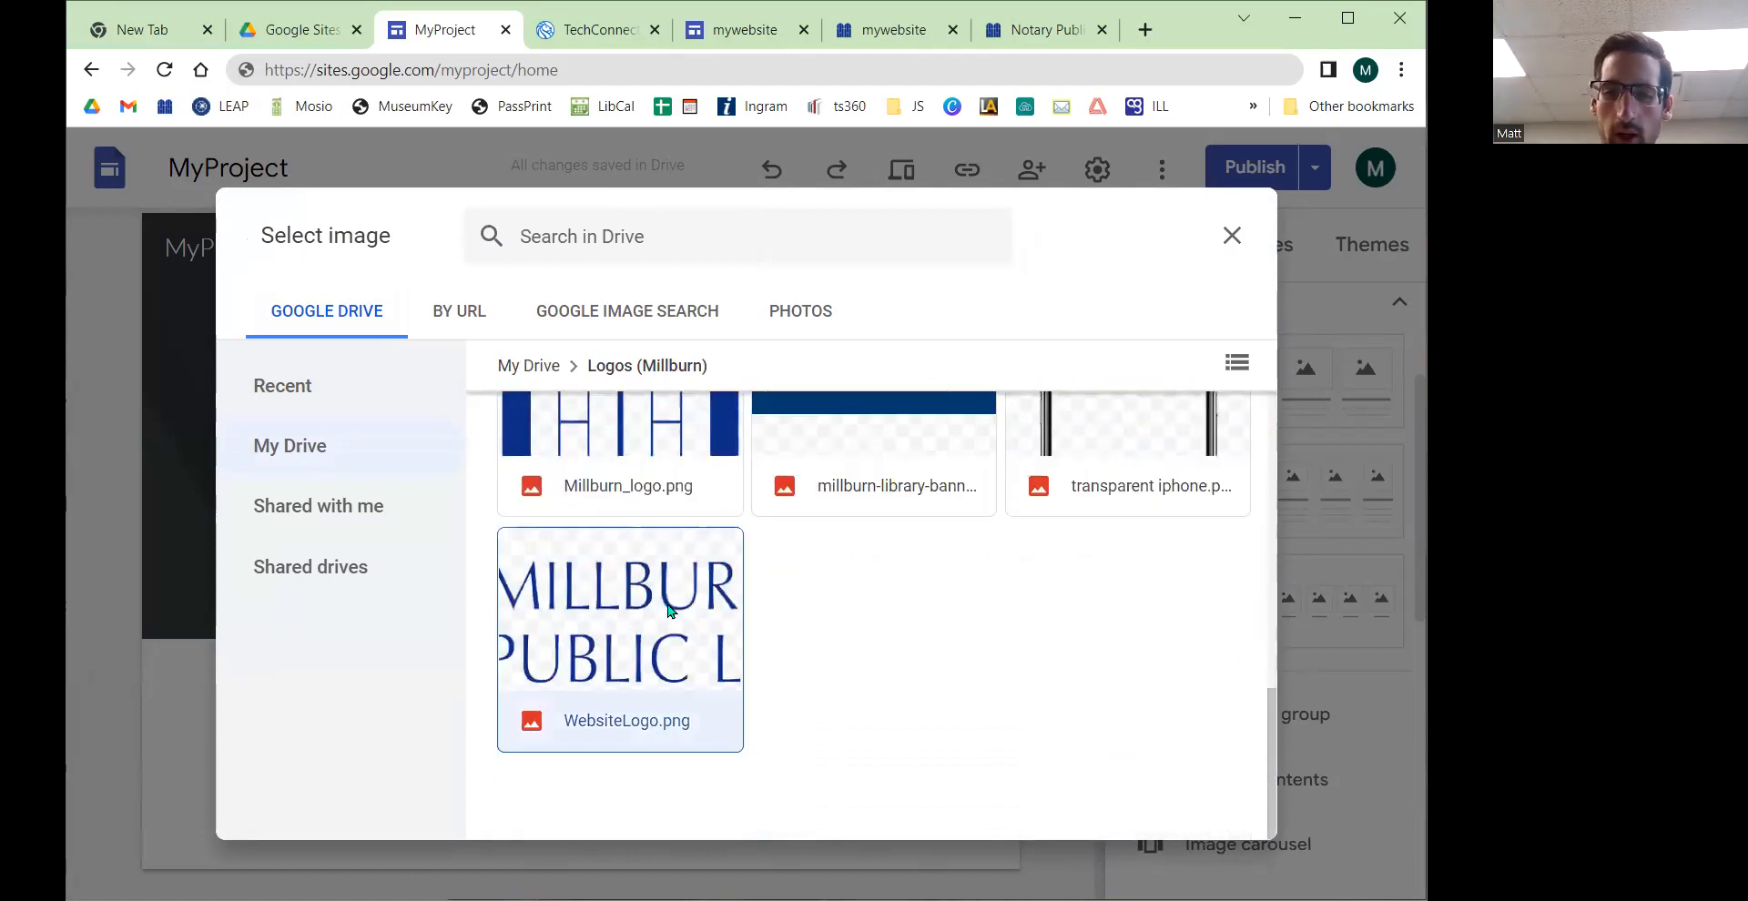
click(724, 657)
click(1216, 810)
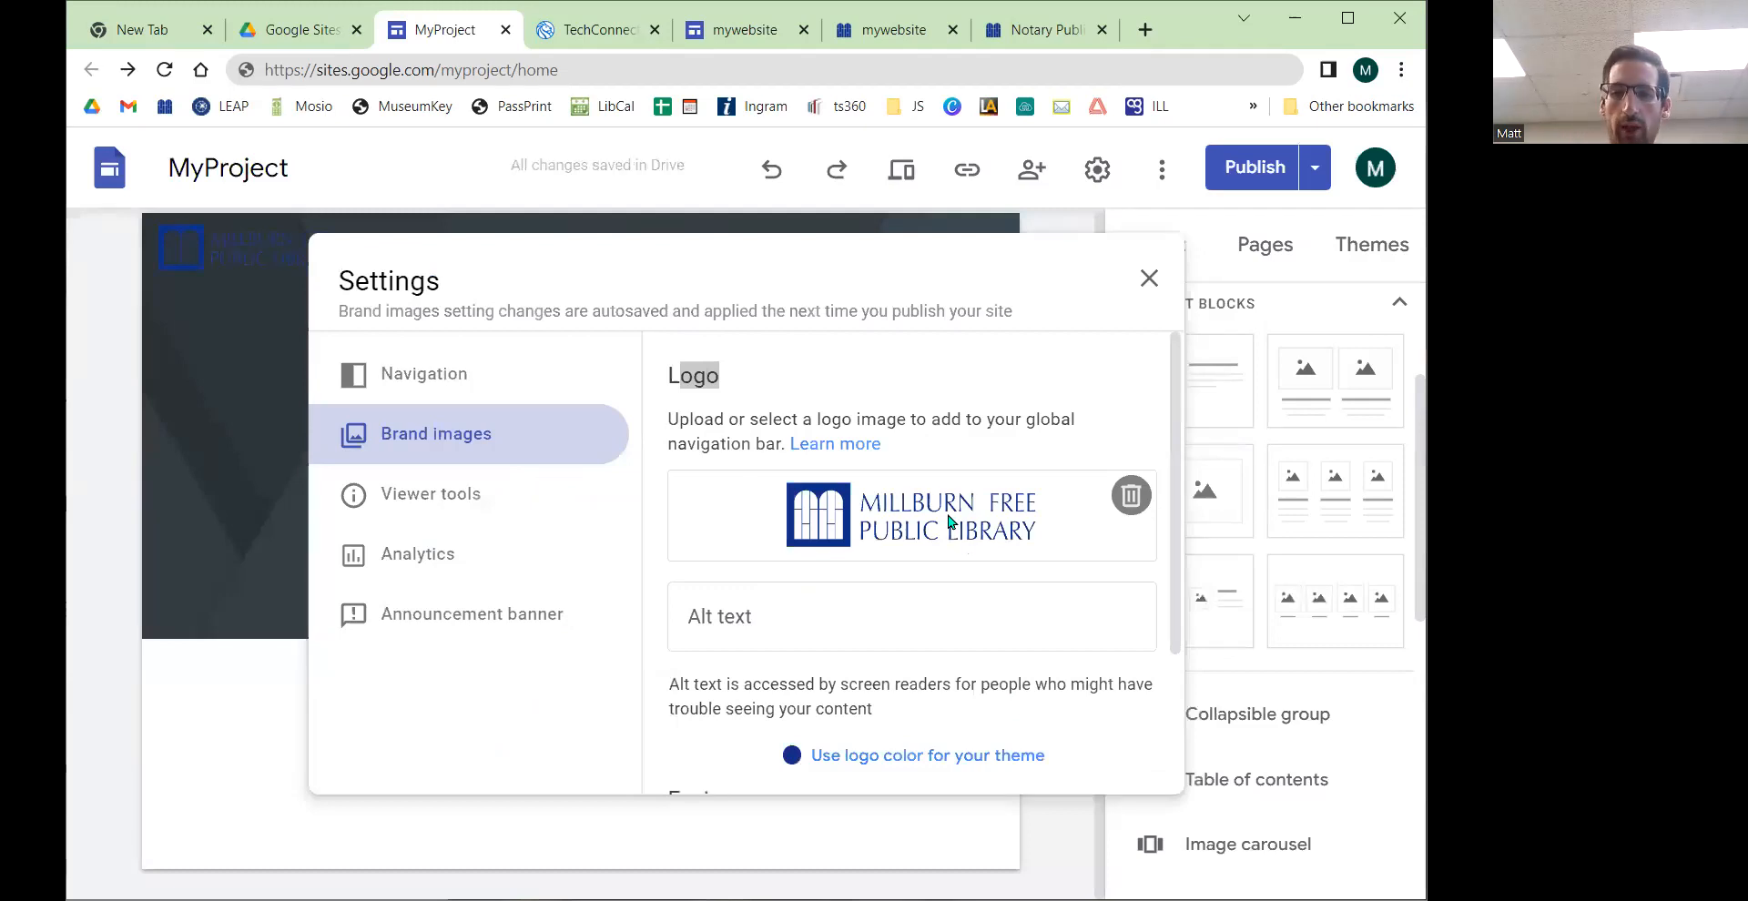
Step: Enter "Logo for the Millburn Library" as the logo's alt text
click(801, 621)
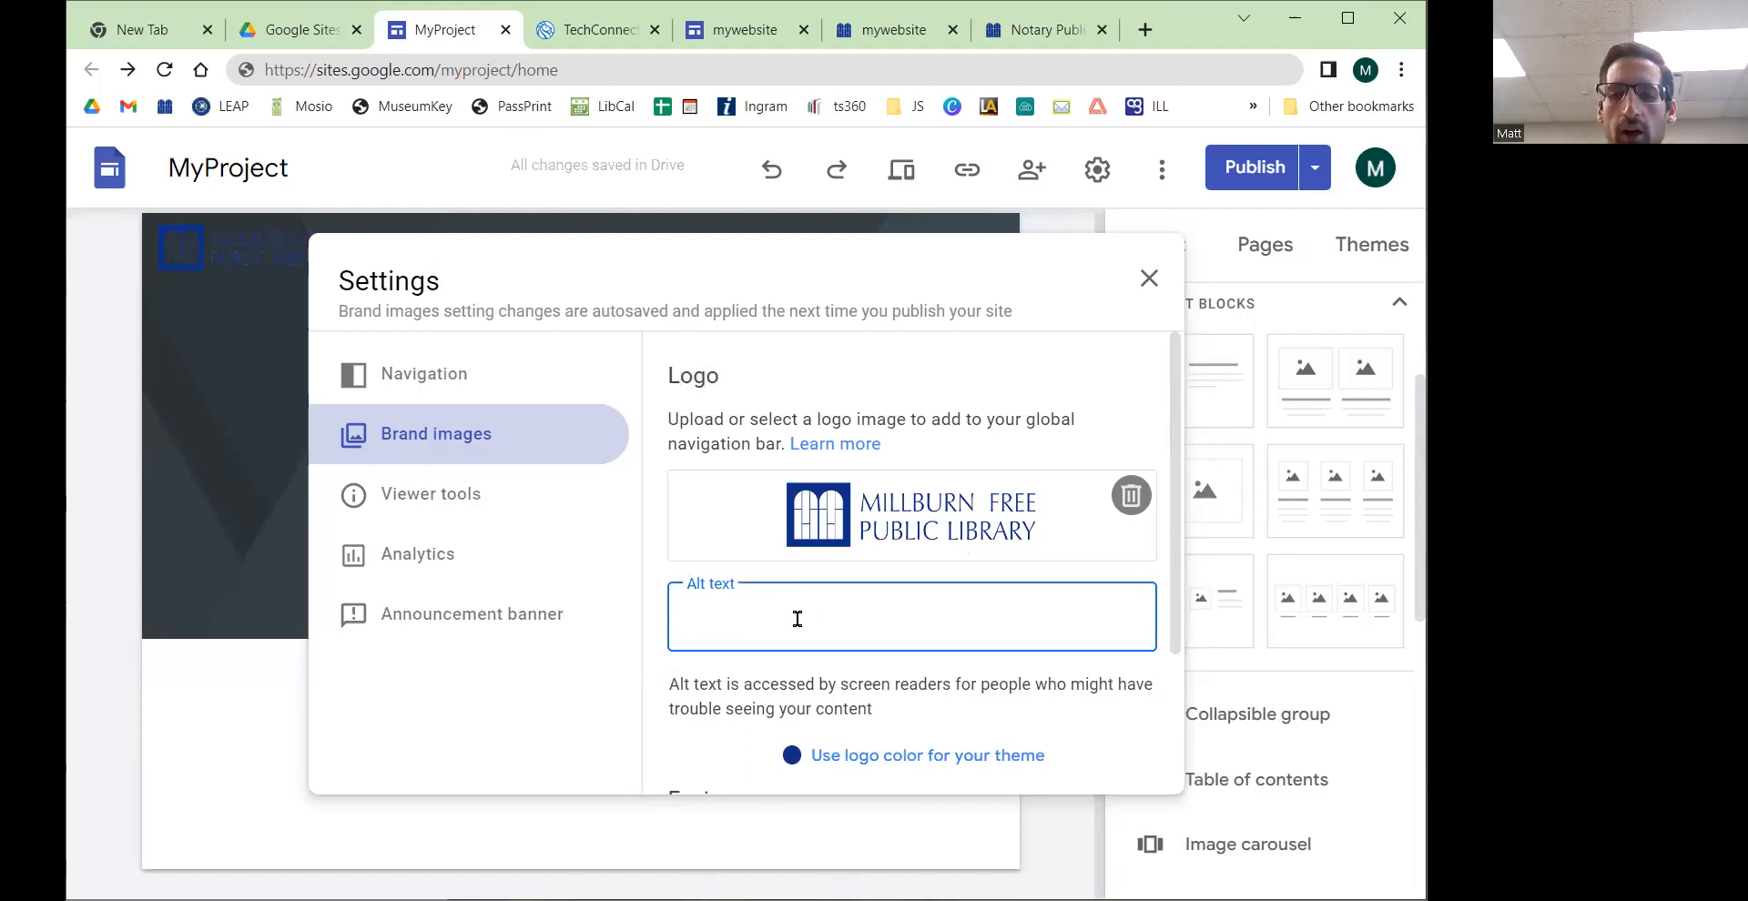
drag(666, 684, 896, 726)
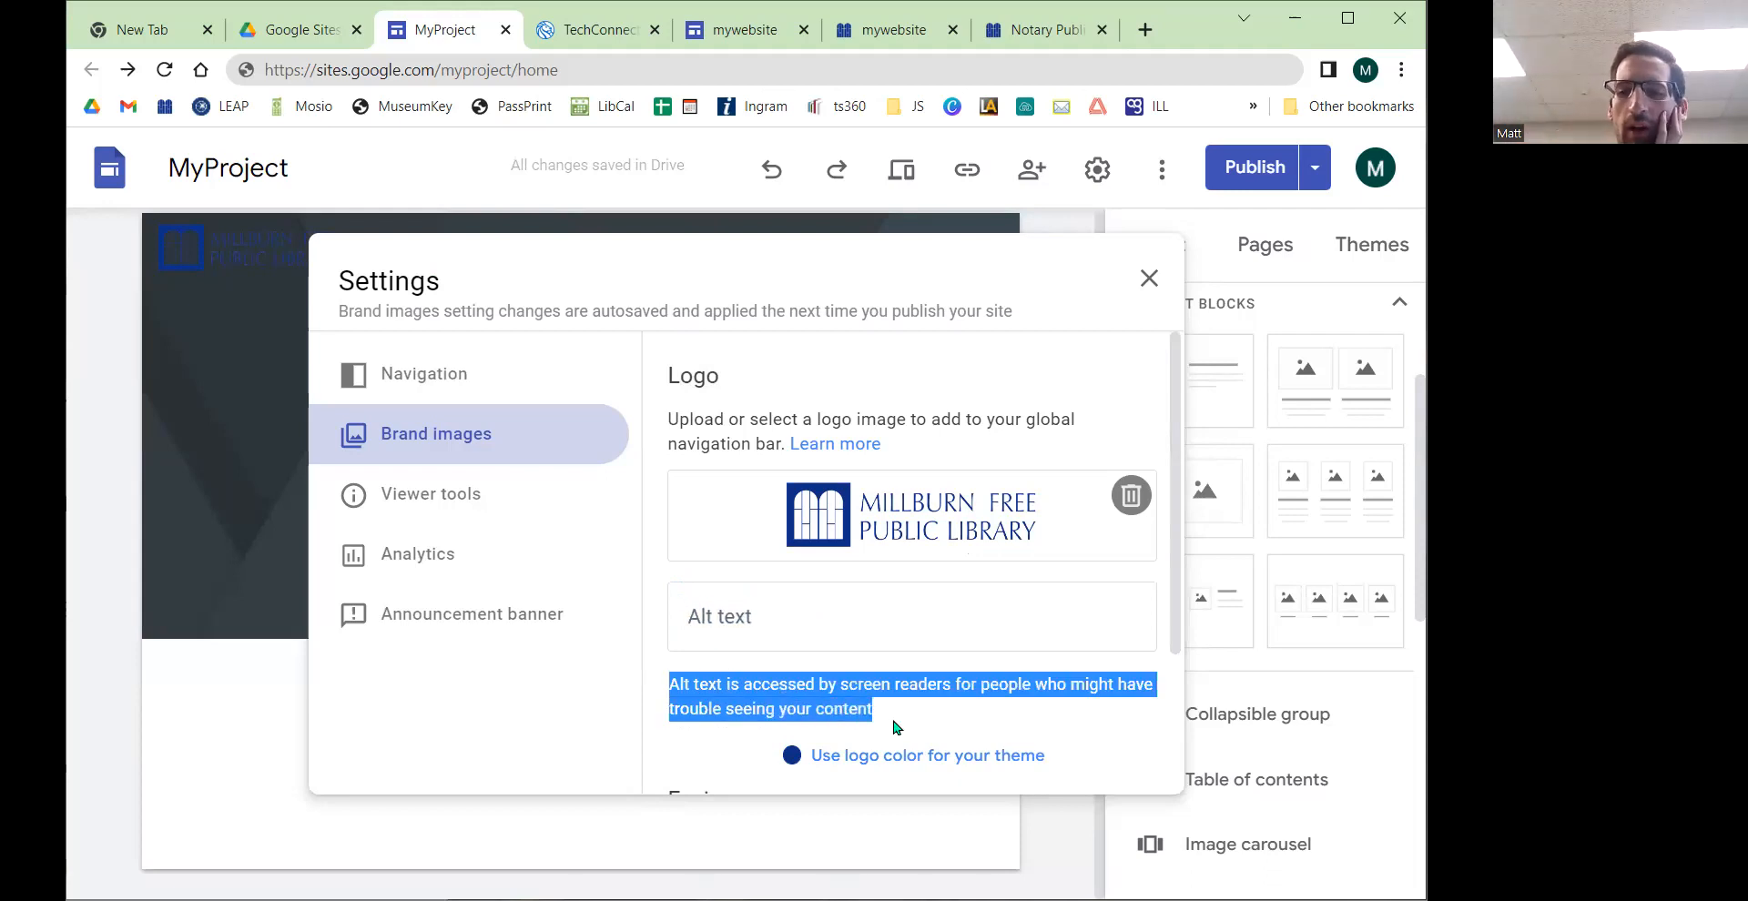
scroll(892, 628, down, 3)
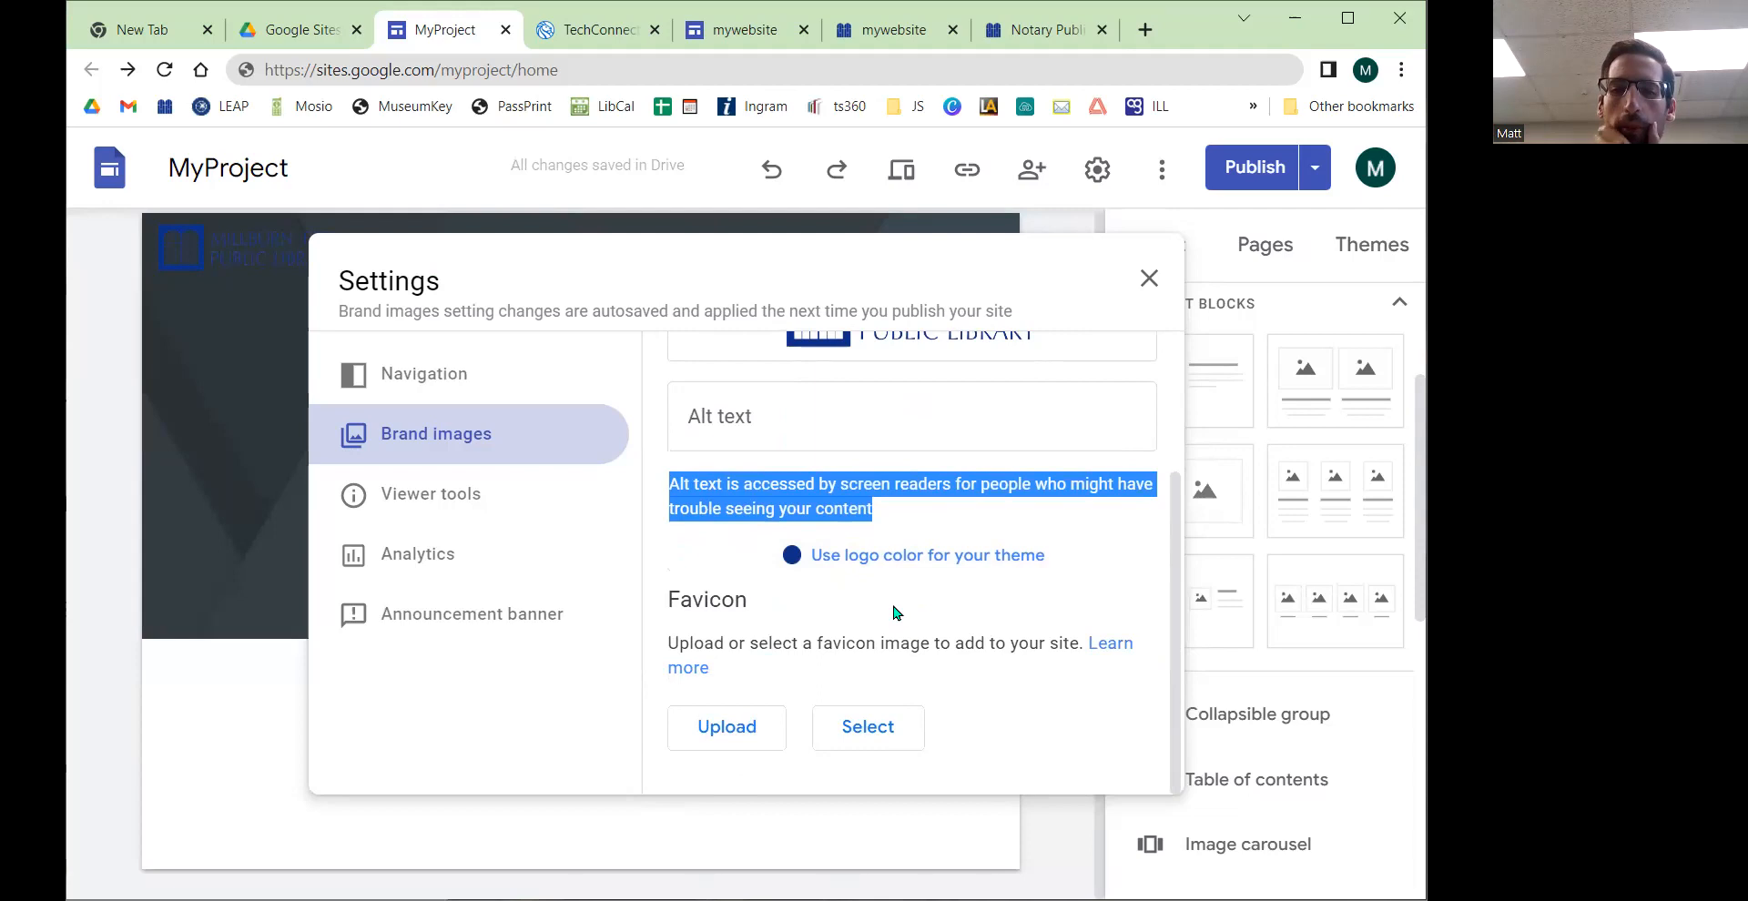
scroll(874, 612, up, 2)
click(769, 521)
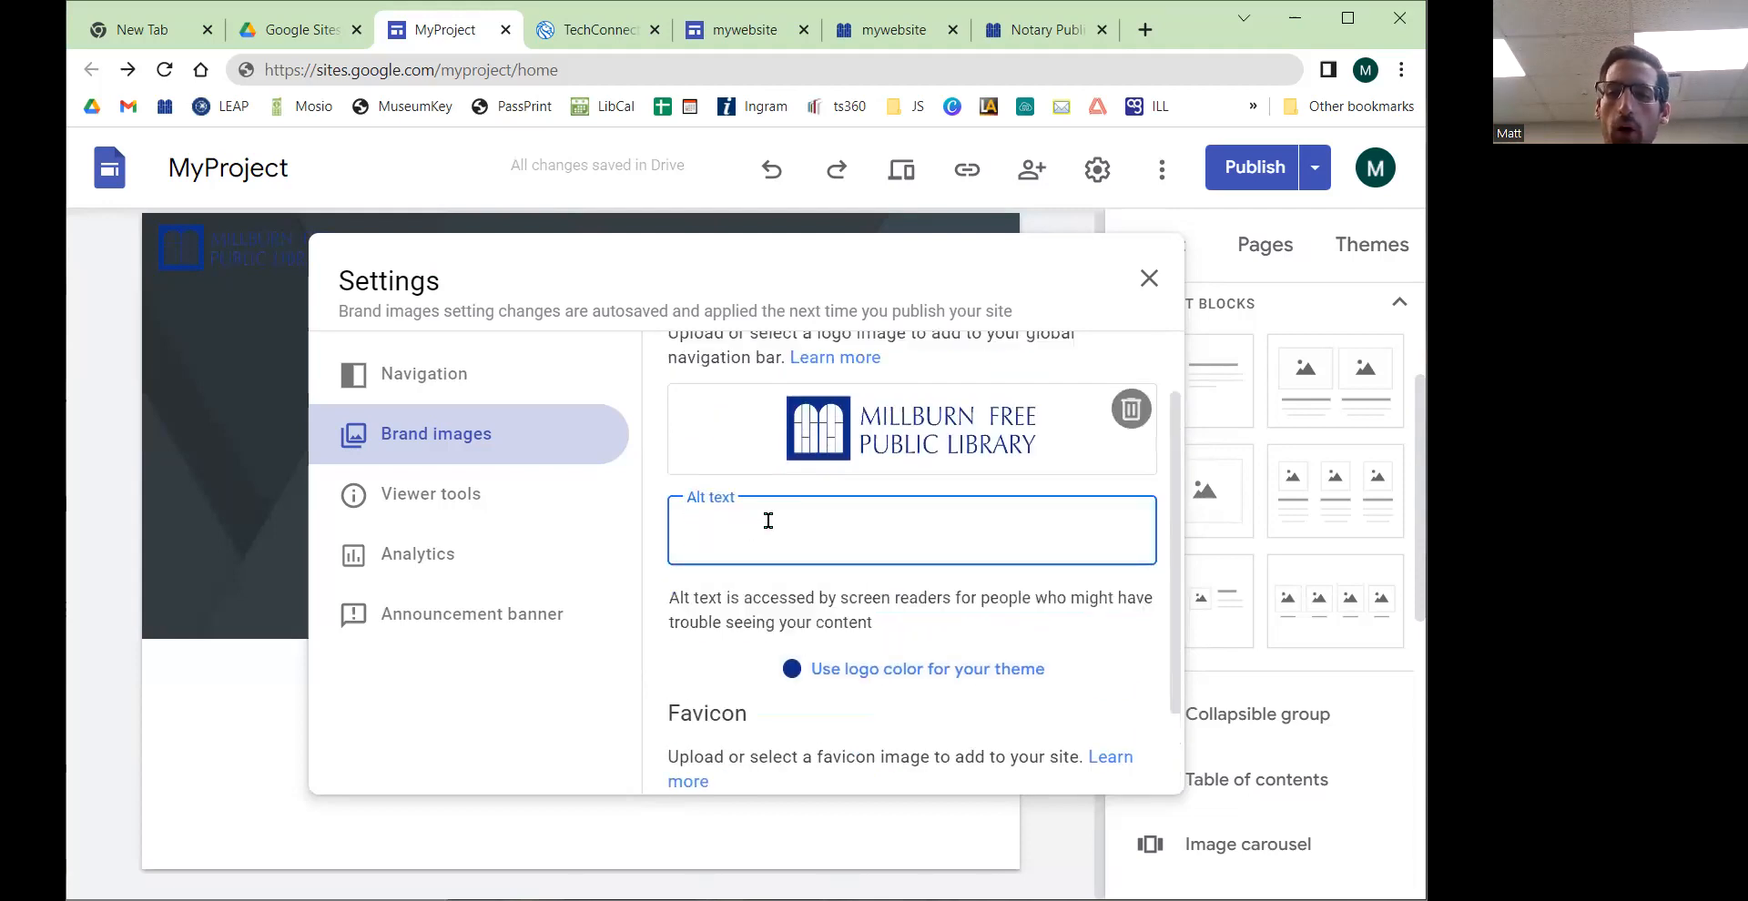
drag(730, 596, 904, 625)
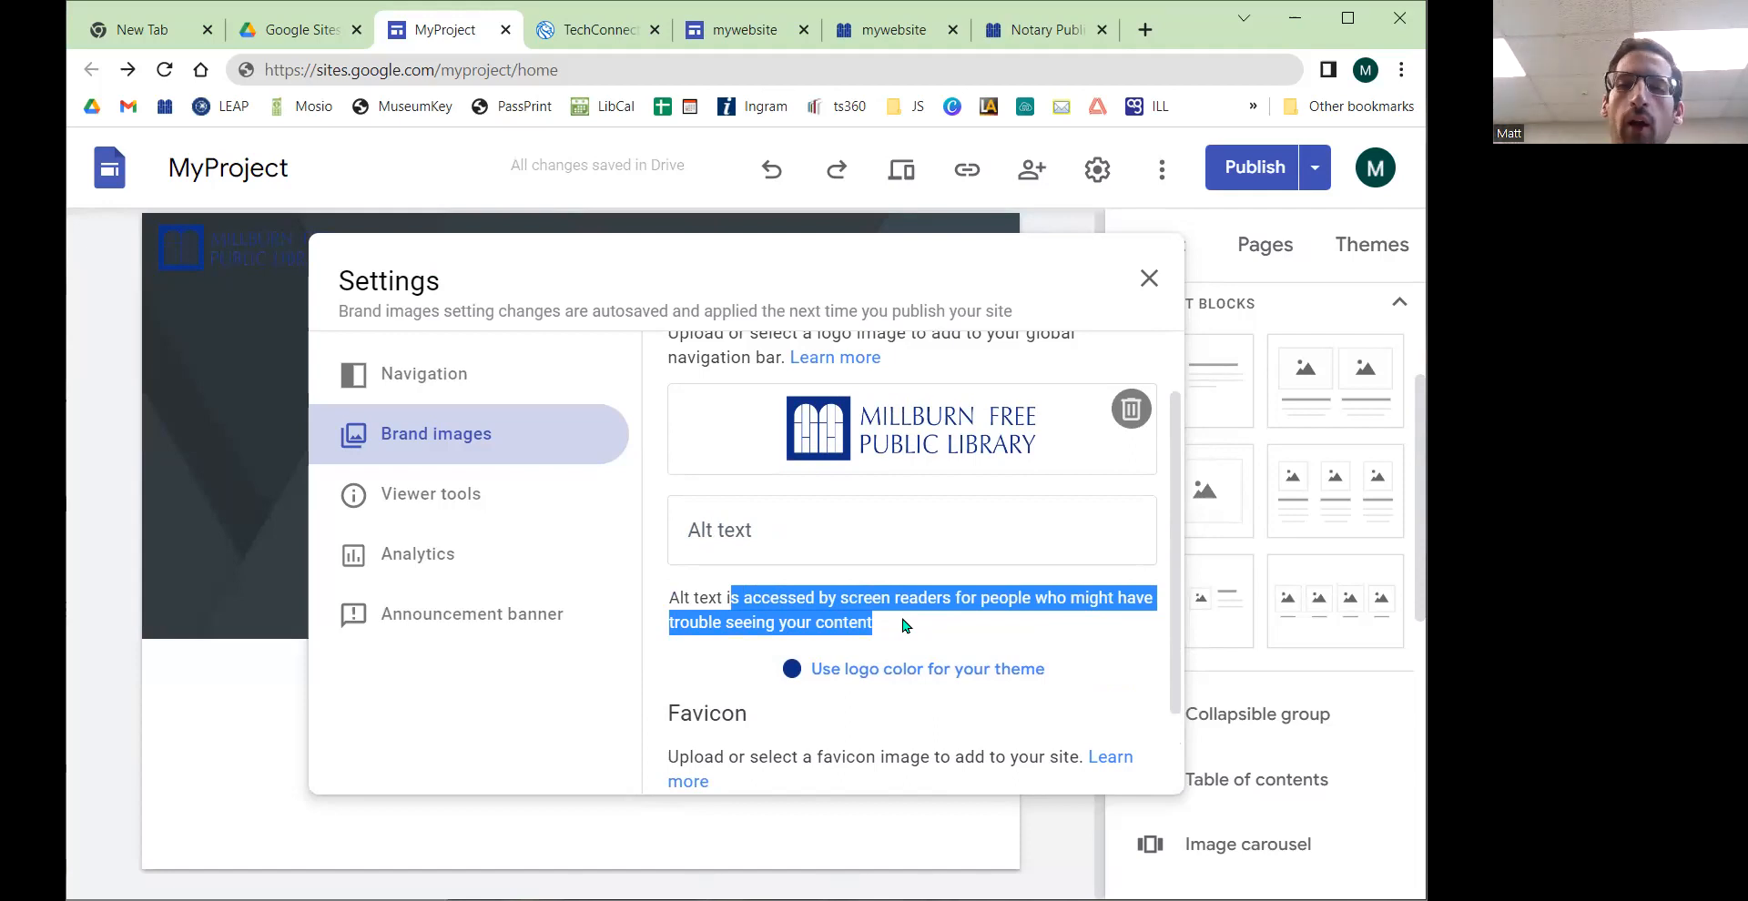
click(728, 529)
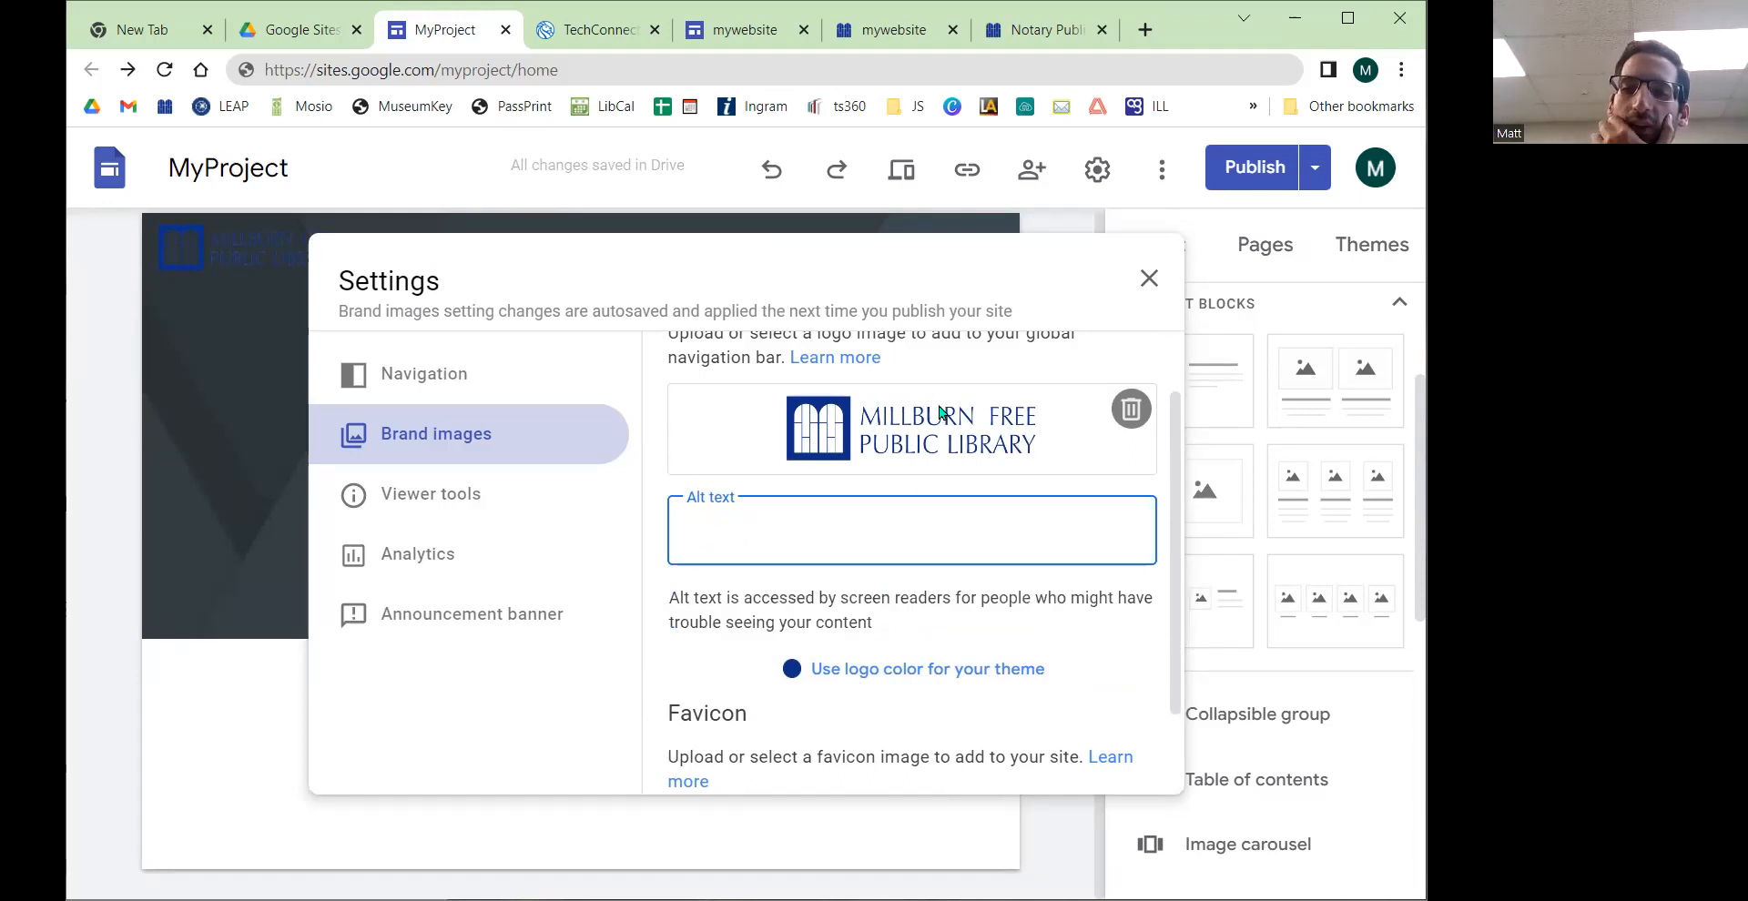
text(Lo)
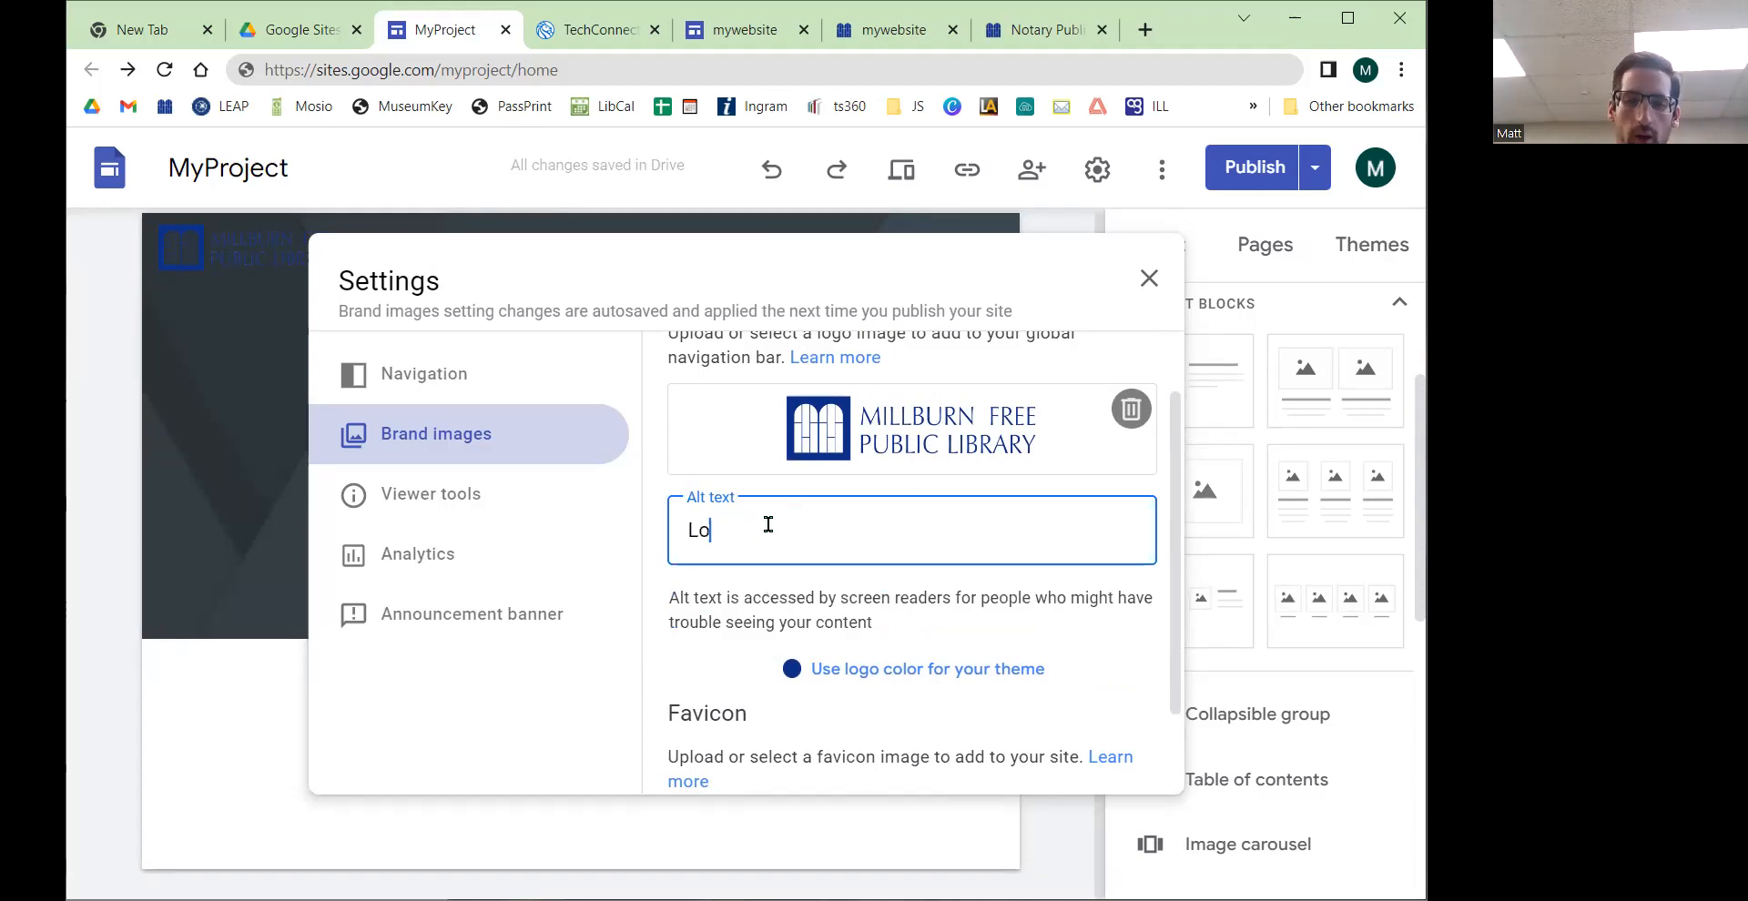
text(go for the Millburn Library)
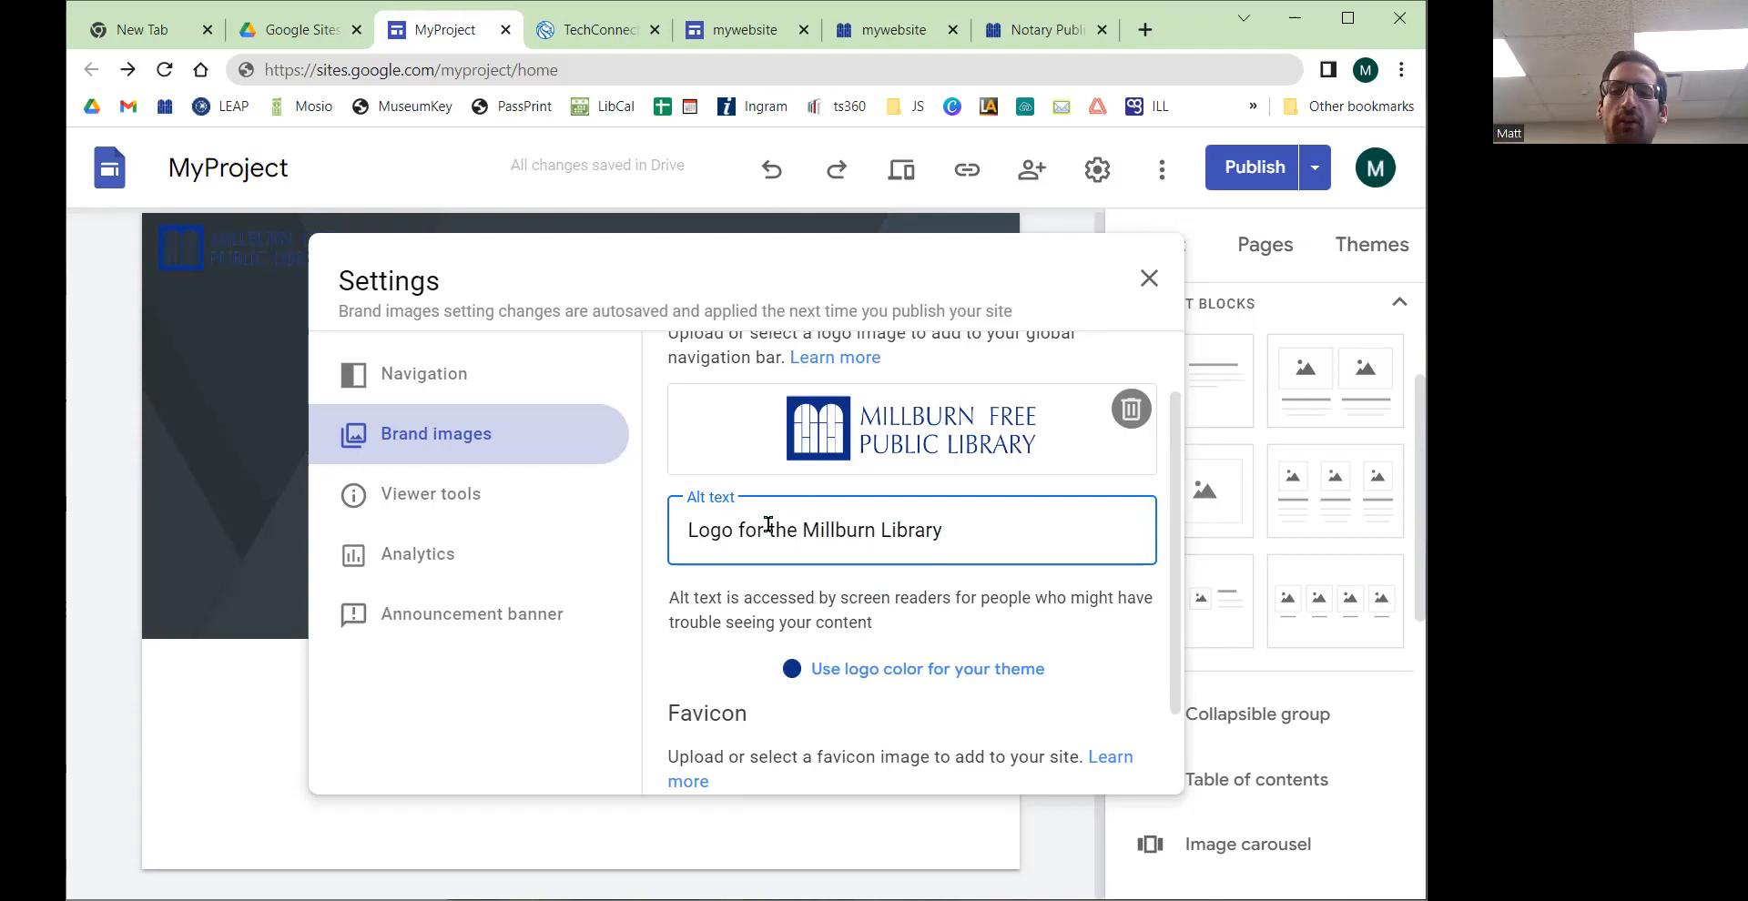
Step: Review the logo's alt text field and the favicon options in the Brand images settings
drag(967, 530, 657, 542)
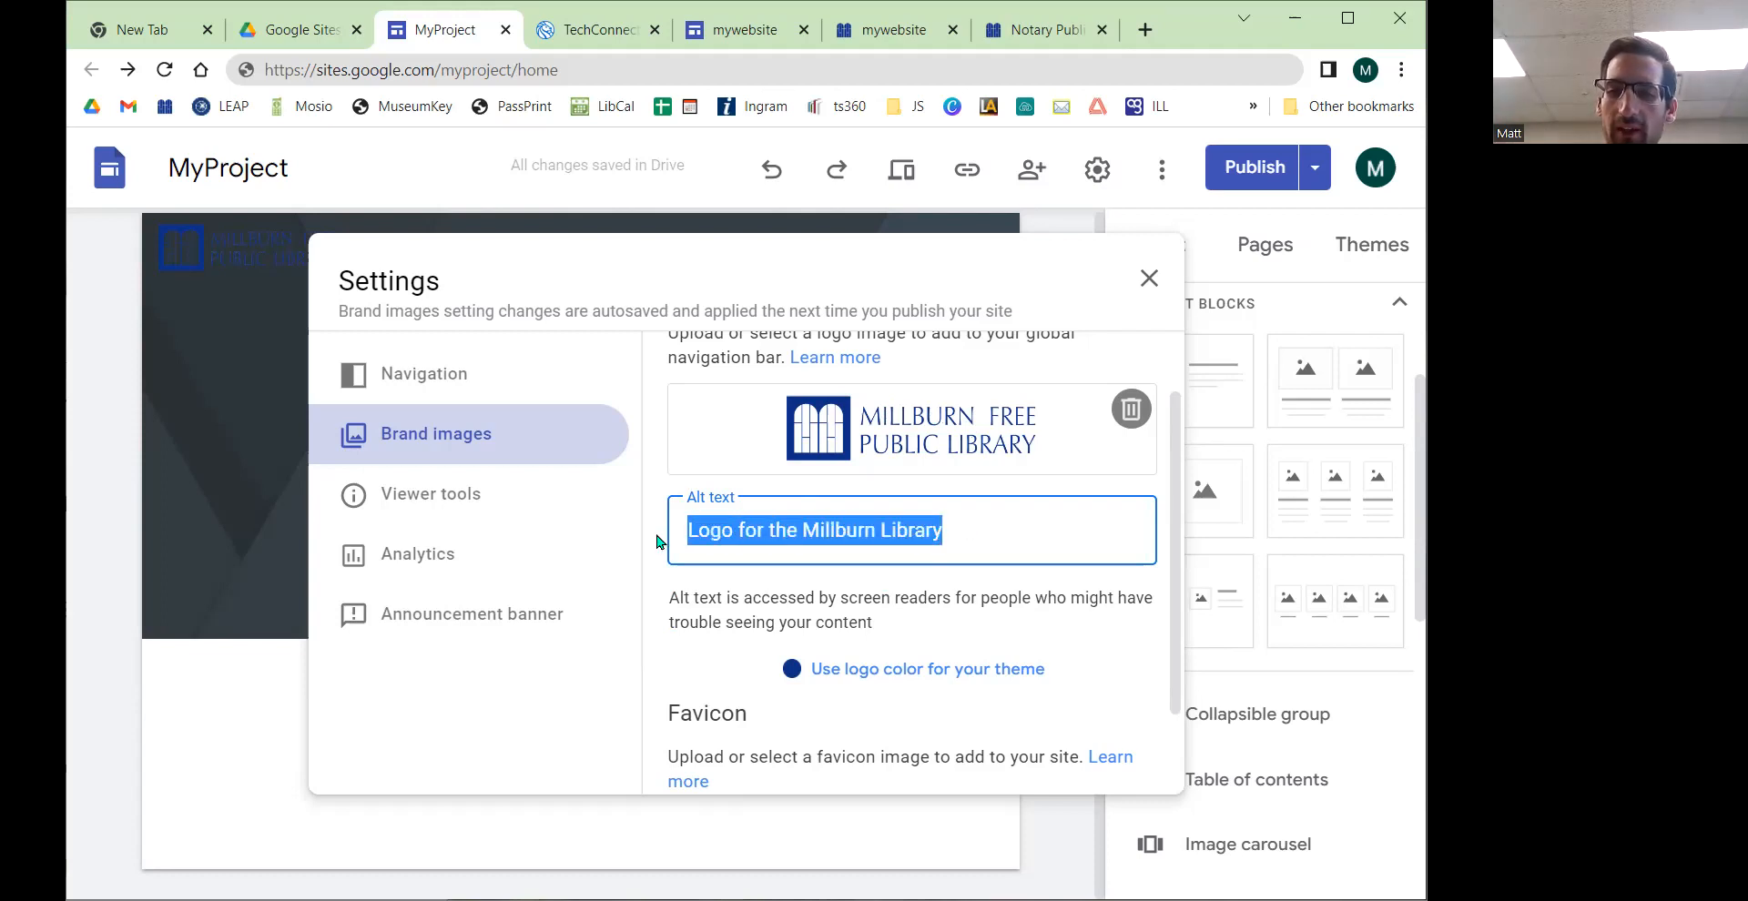
click(789, 530)
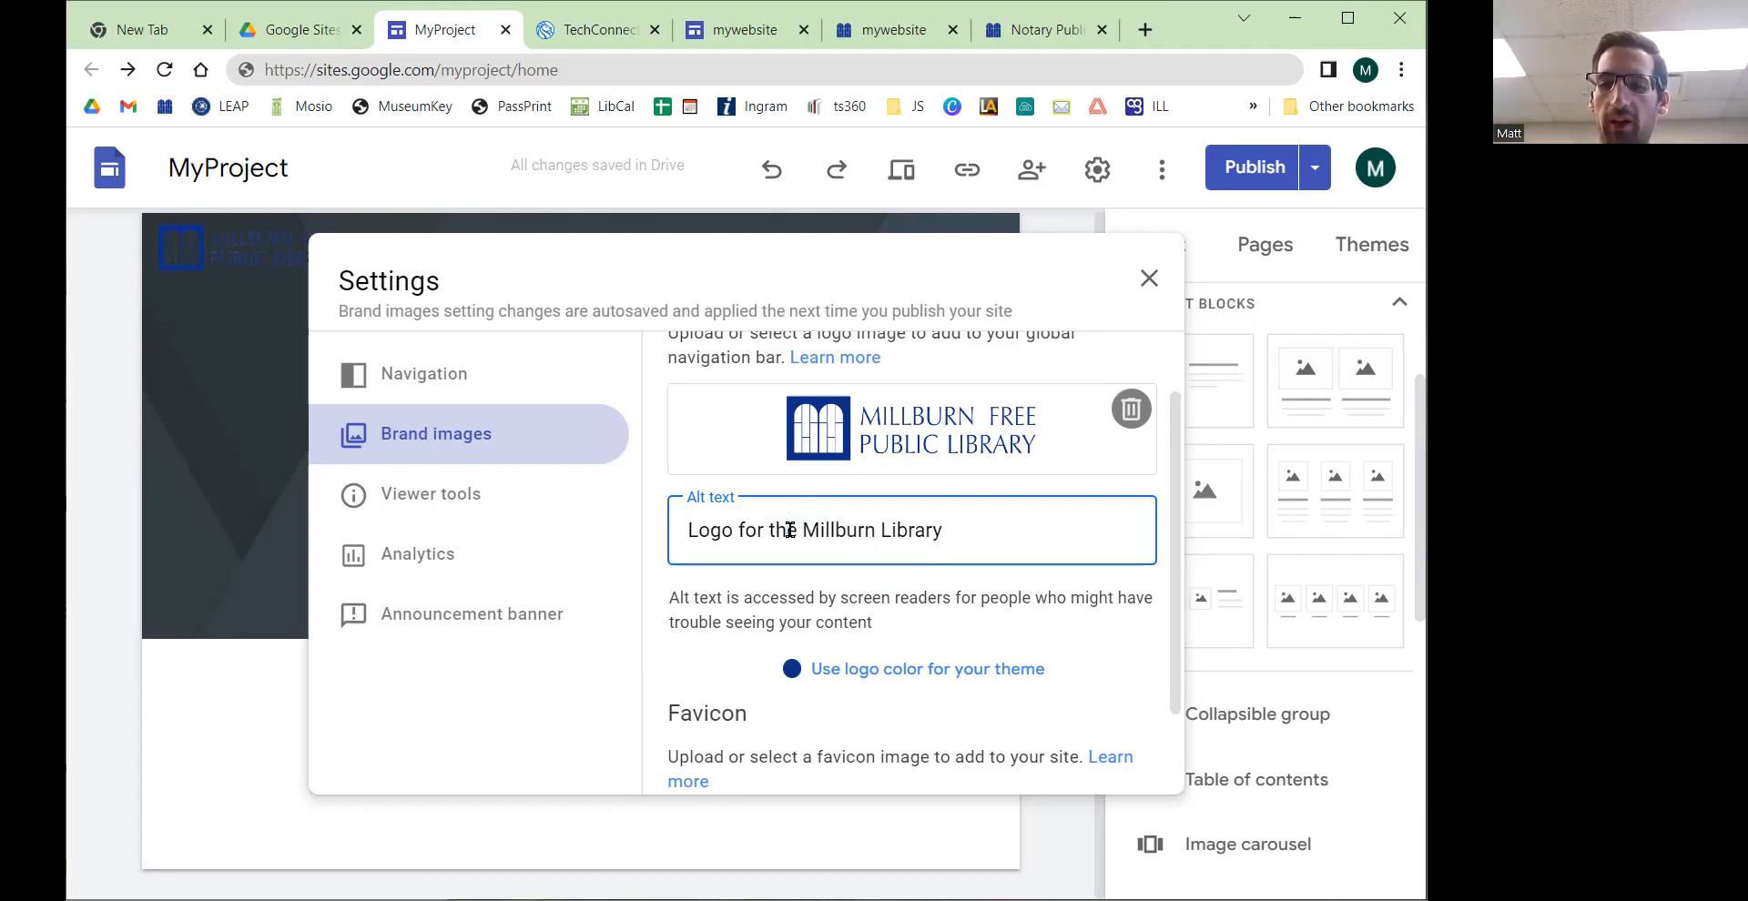
scroll(790, 530, down, 2)
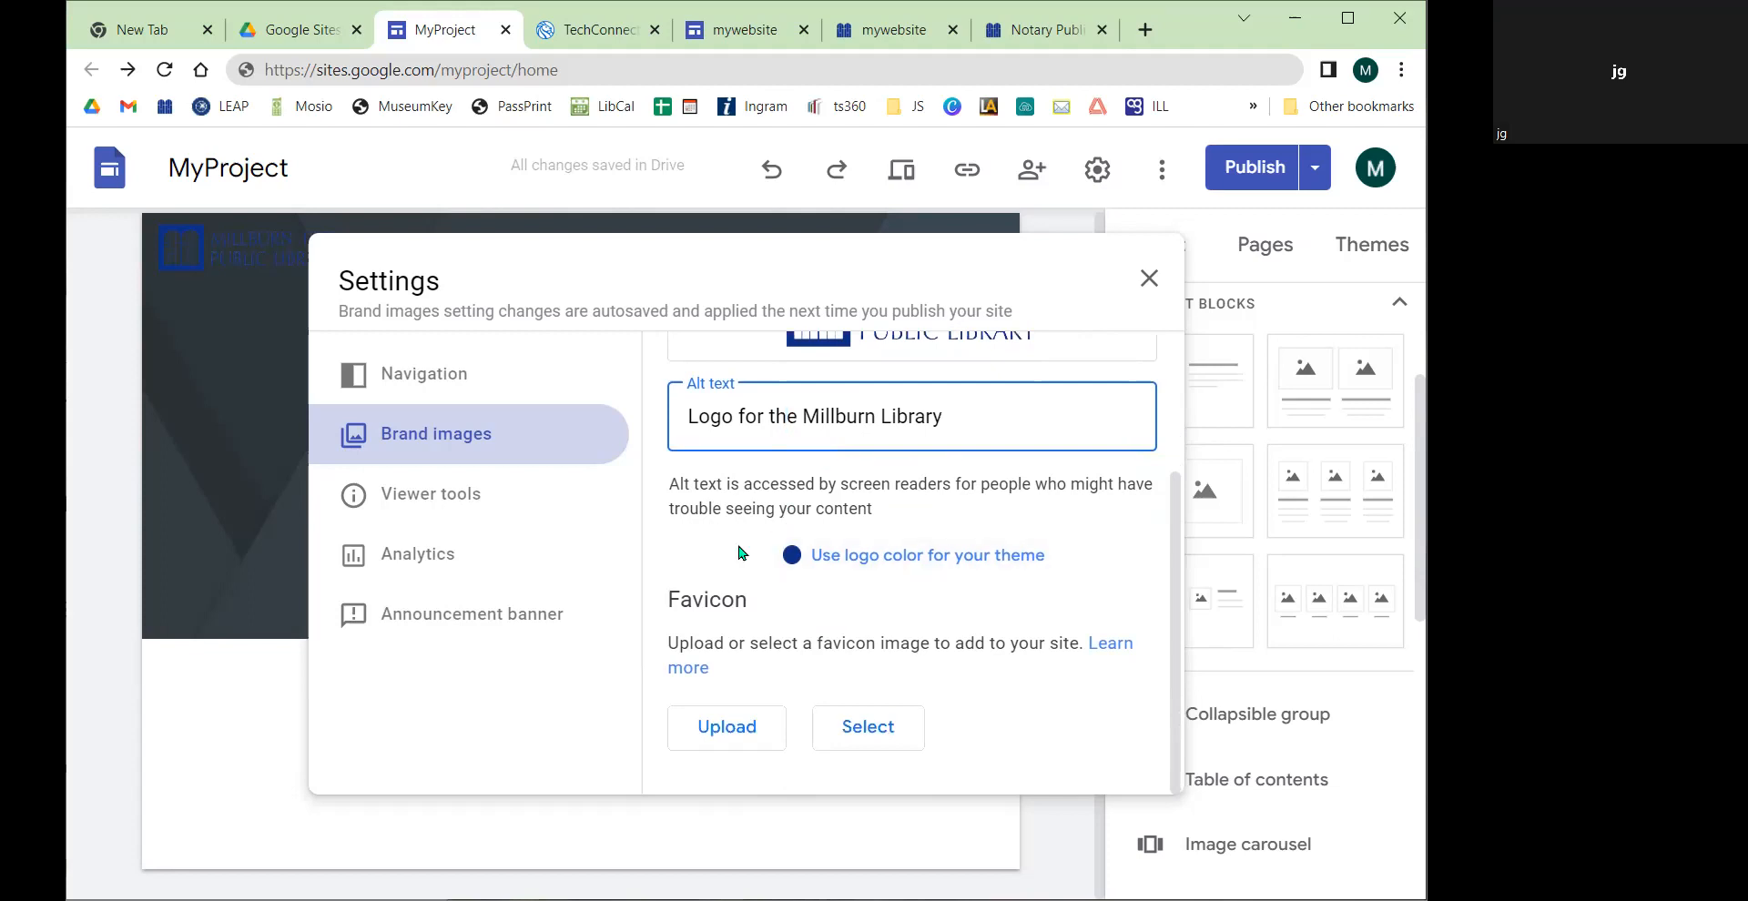
scroll(741, 552, up, 3)
click(916, 349)
click(860, 616)
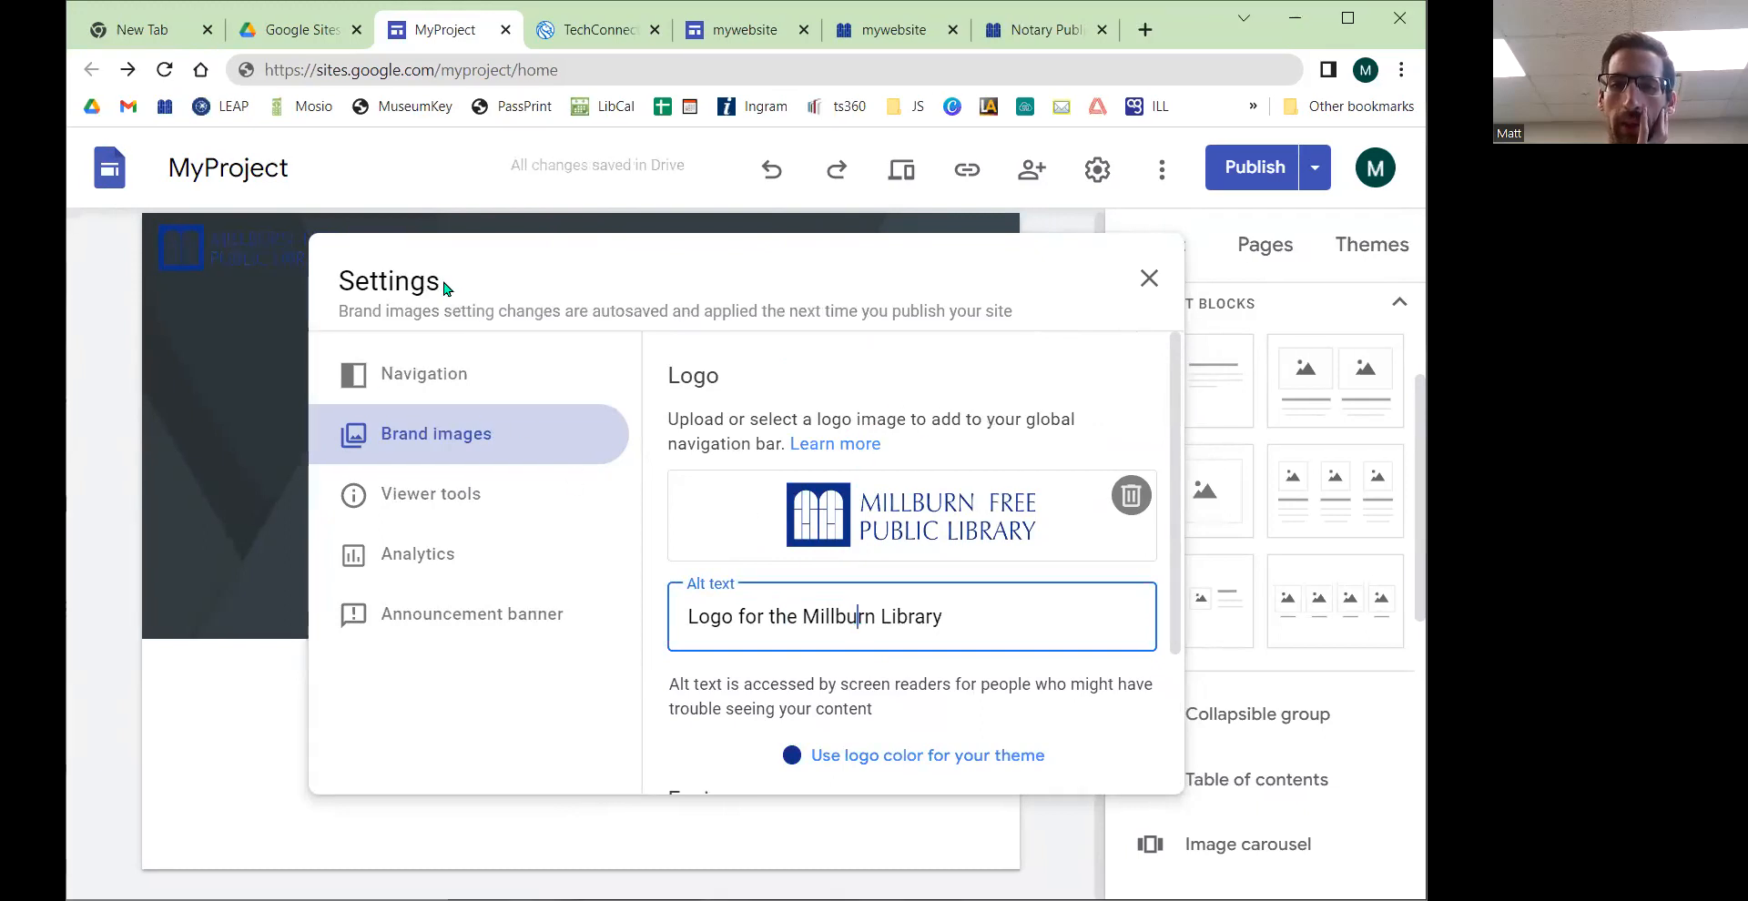
click(908, 616)
click(988, 612)
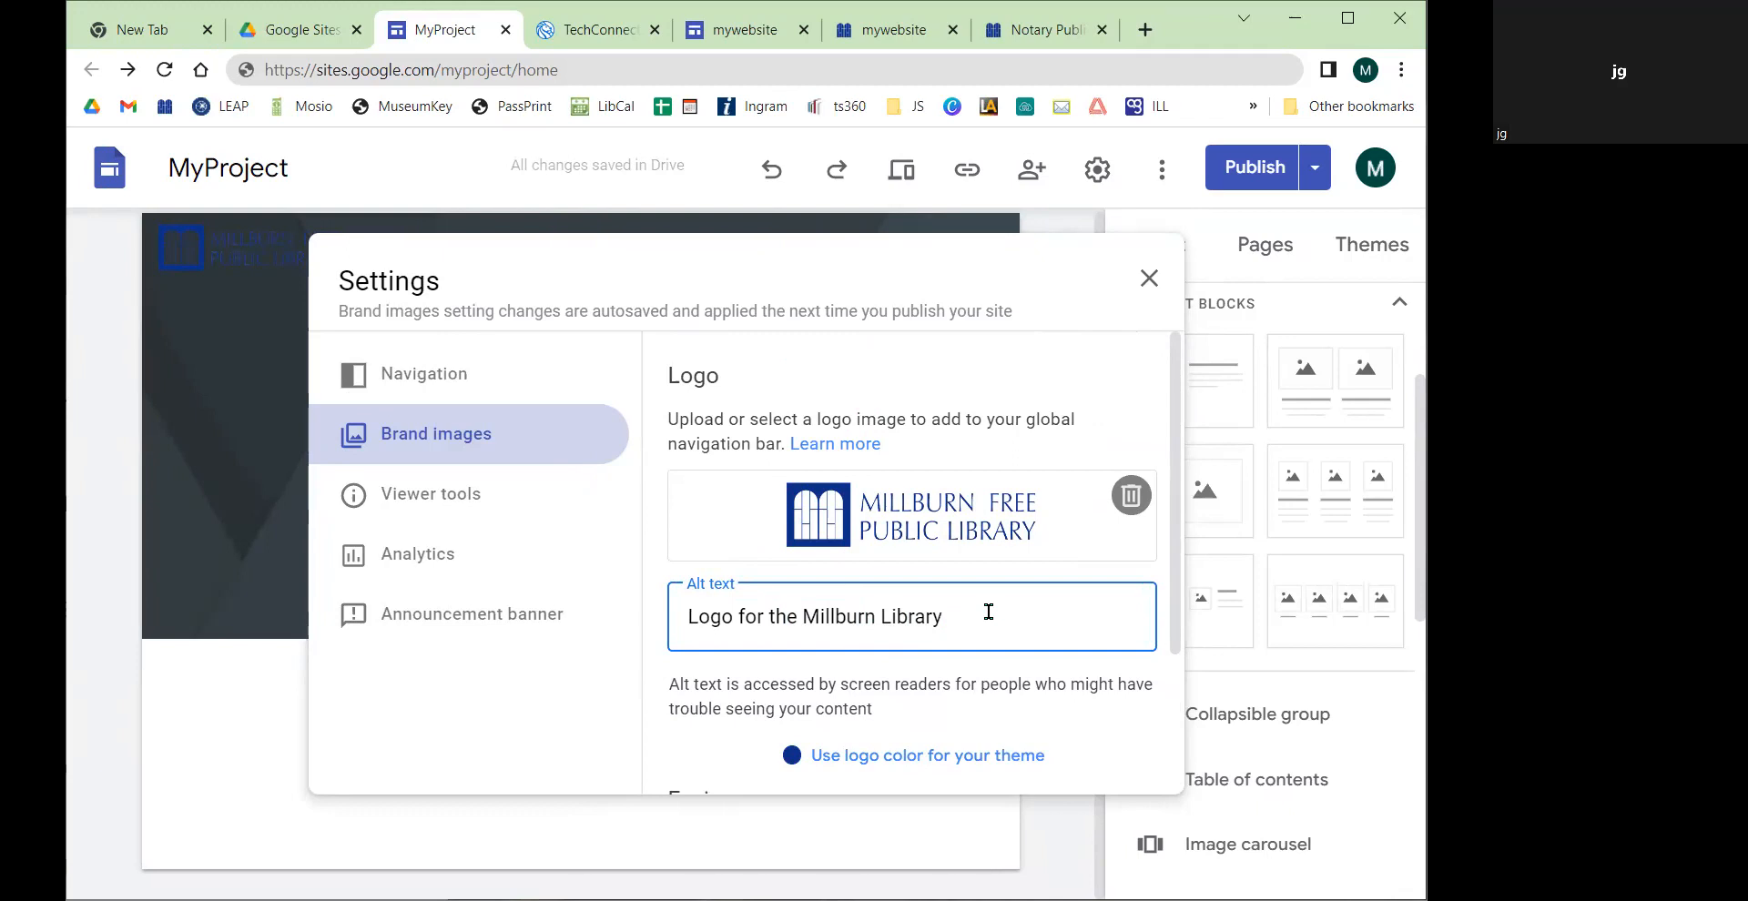
scroll(987, 612, down, 2)
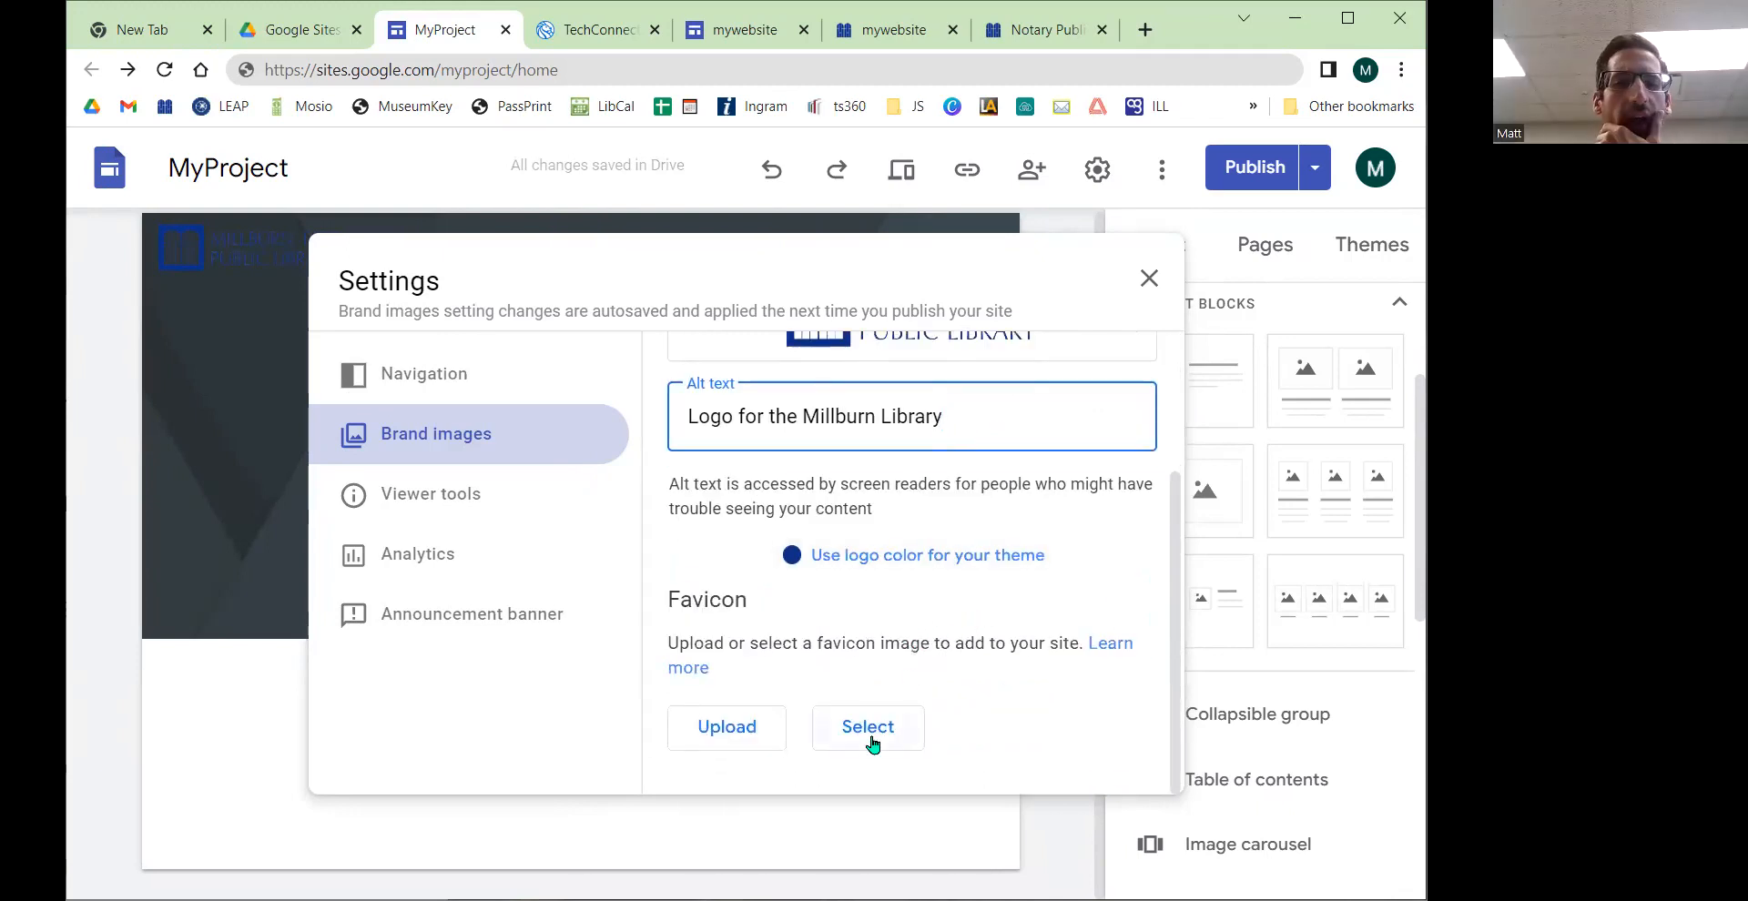
scroll(871, 733, up, 2)
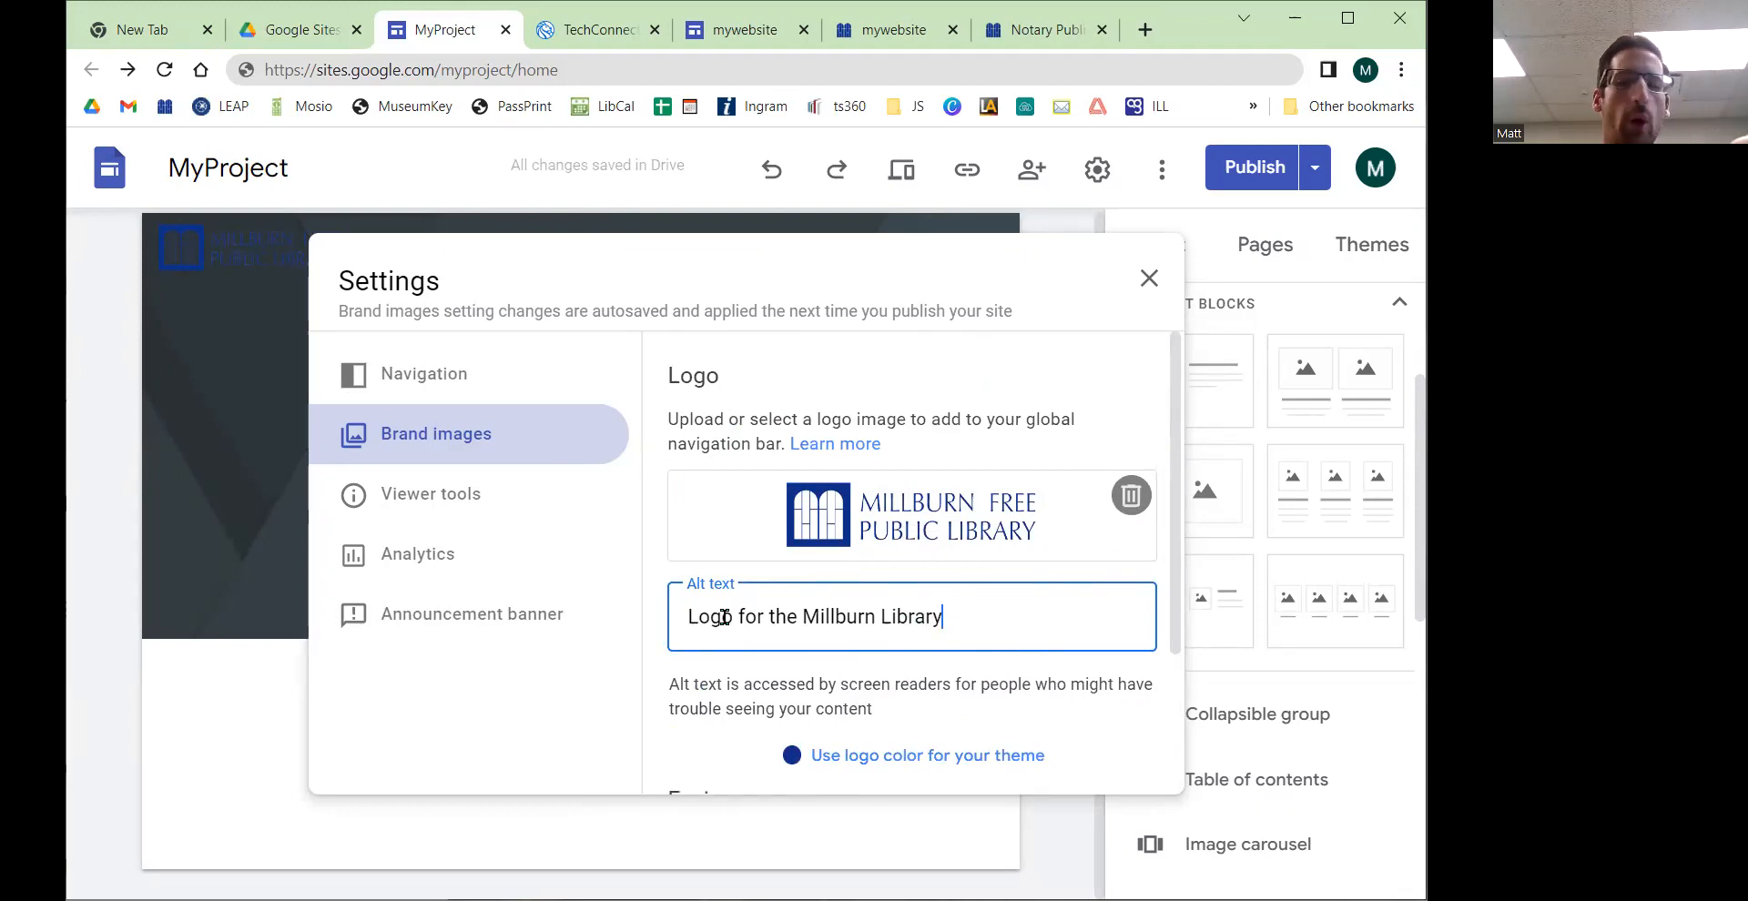
scroll(827, 598, down, 2)
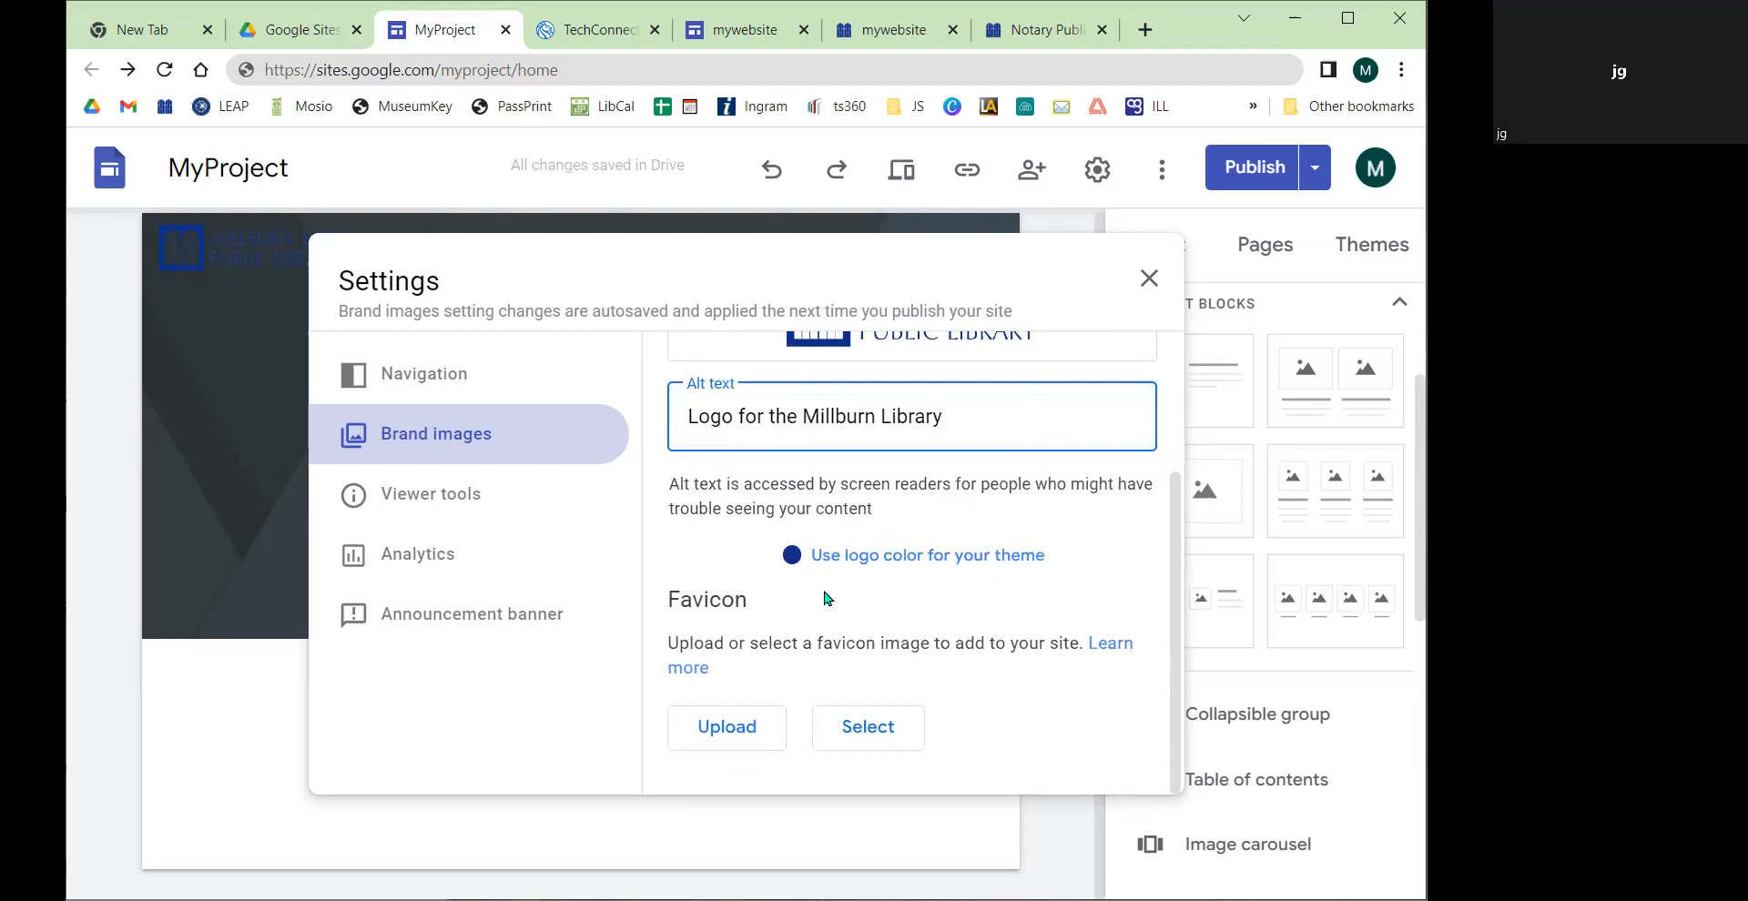
scroll(826, 598, up, 2)
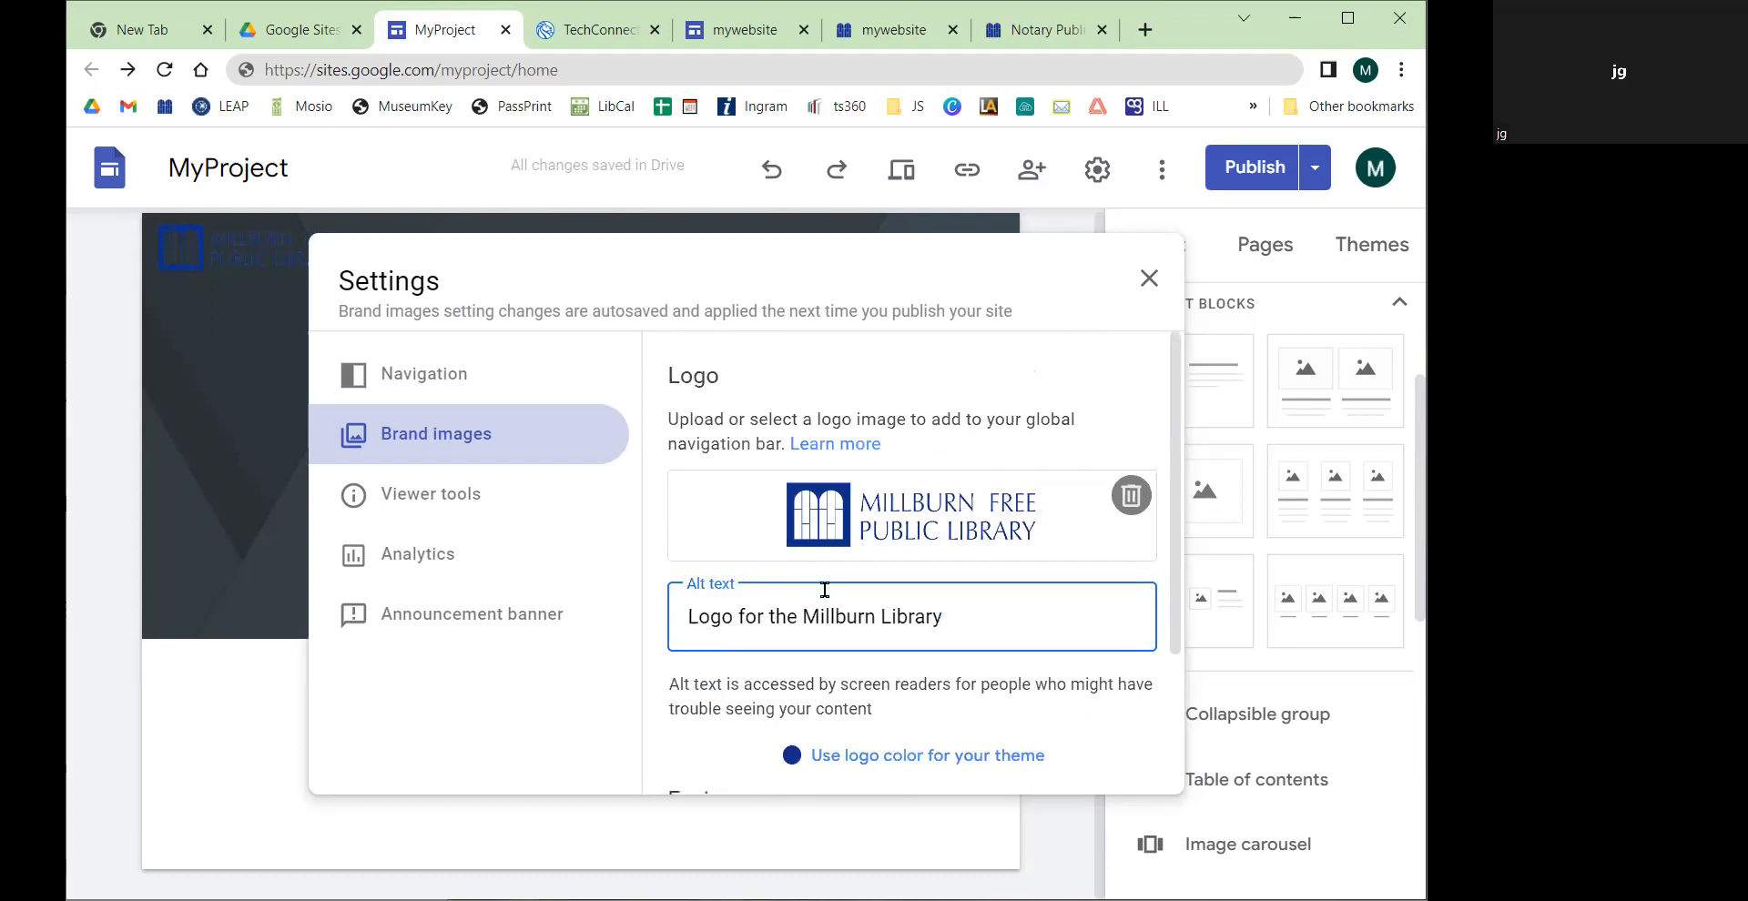
Step: Remove the current logo and select WebsiteLogo.png from the Logos (Millburn) Drive folder again
click(1116, 492)
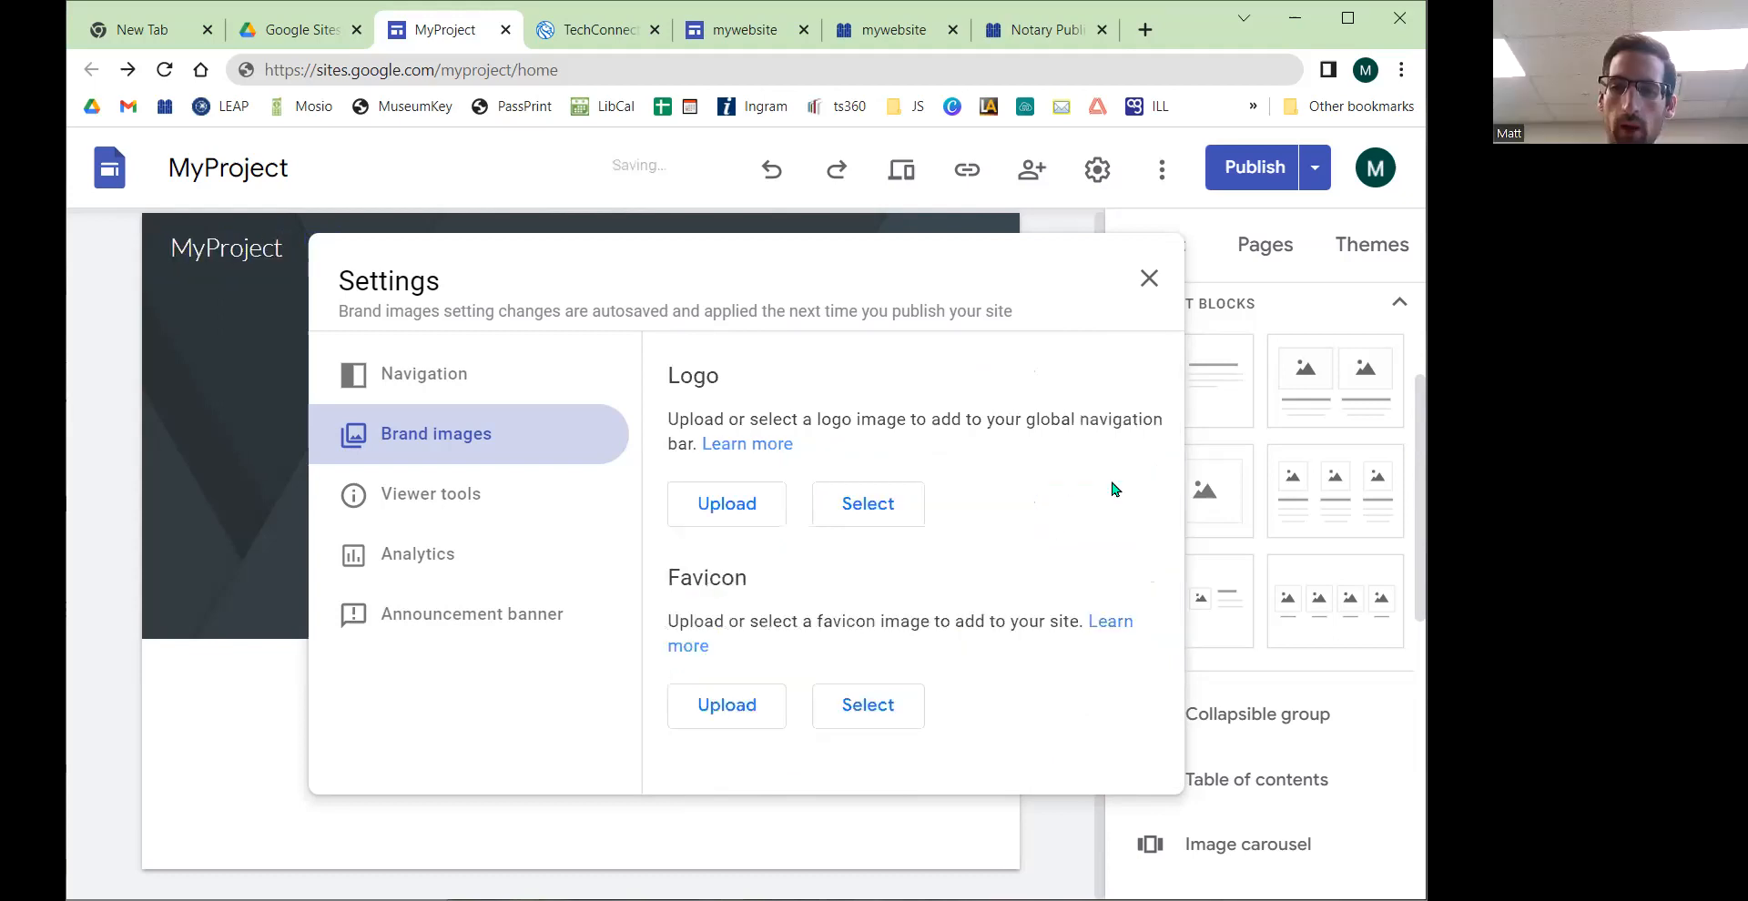
click(869, 506)
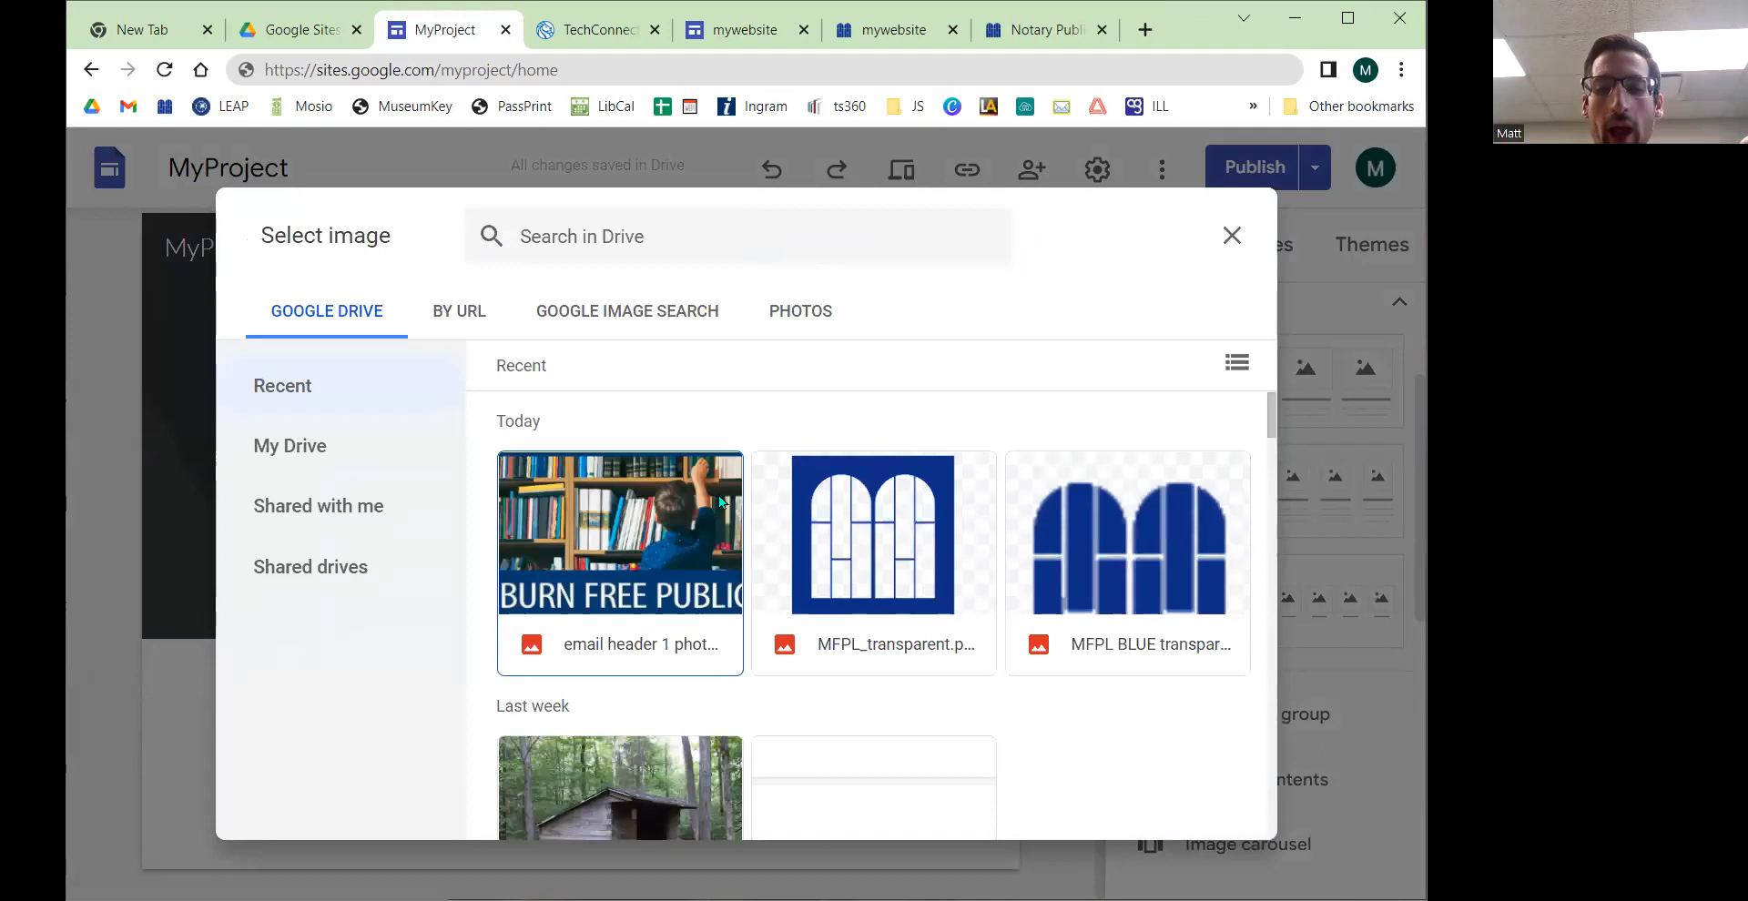
scroll(719, 502, down, 6)
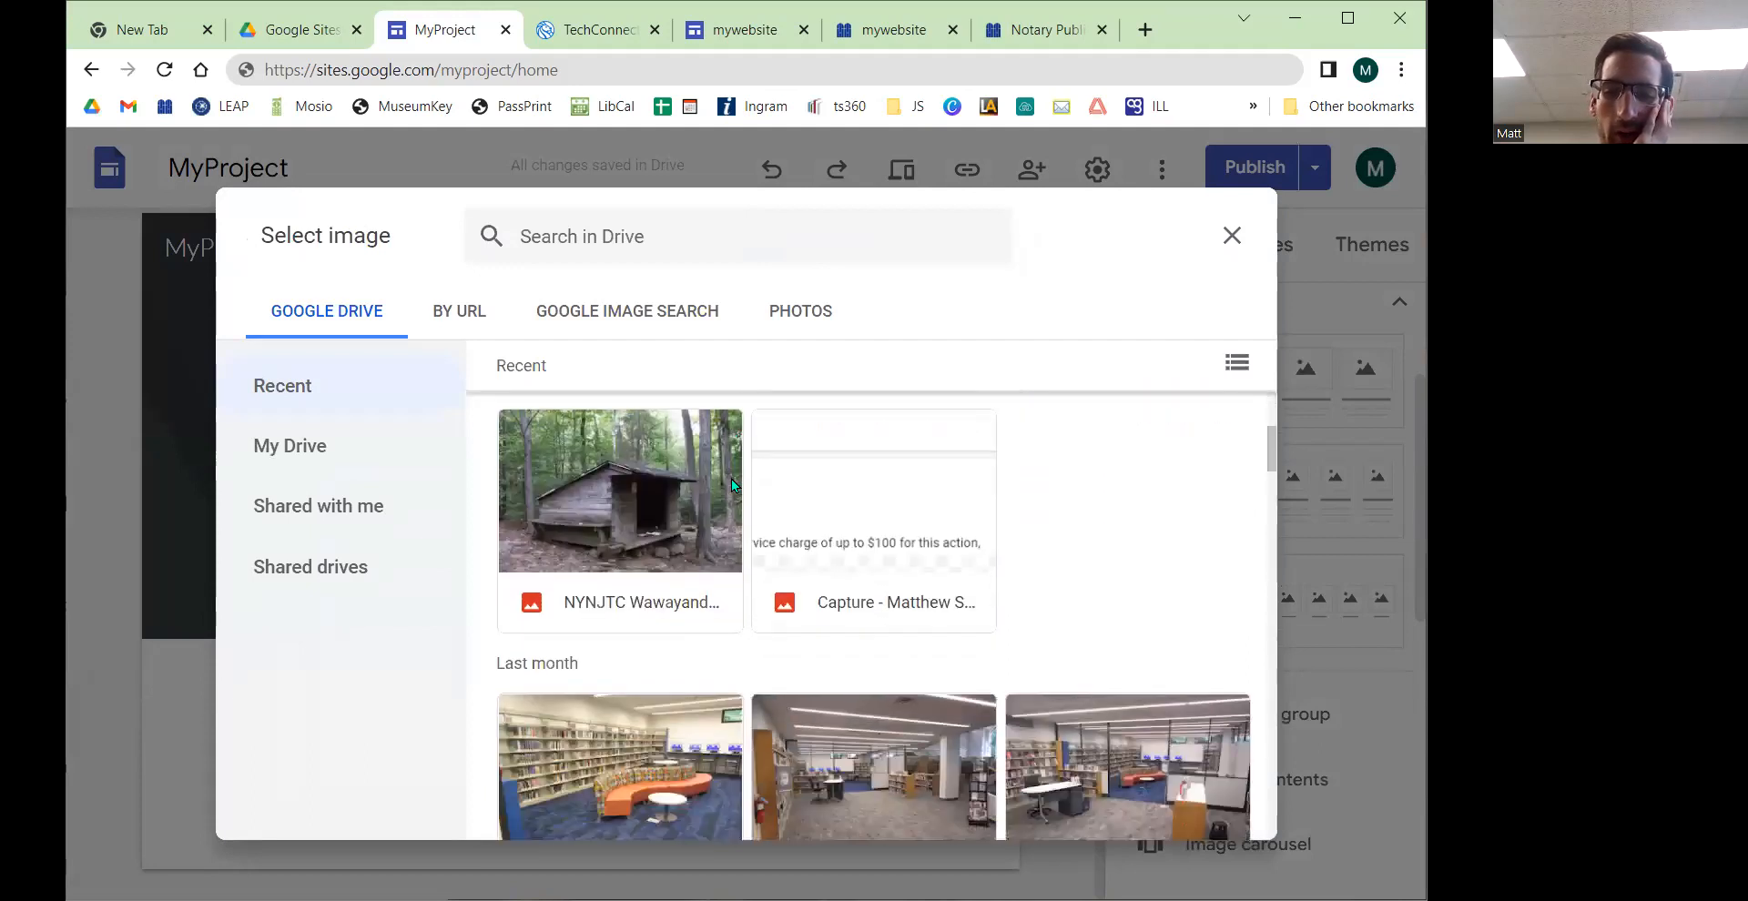
click(339, 455)
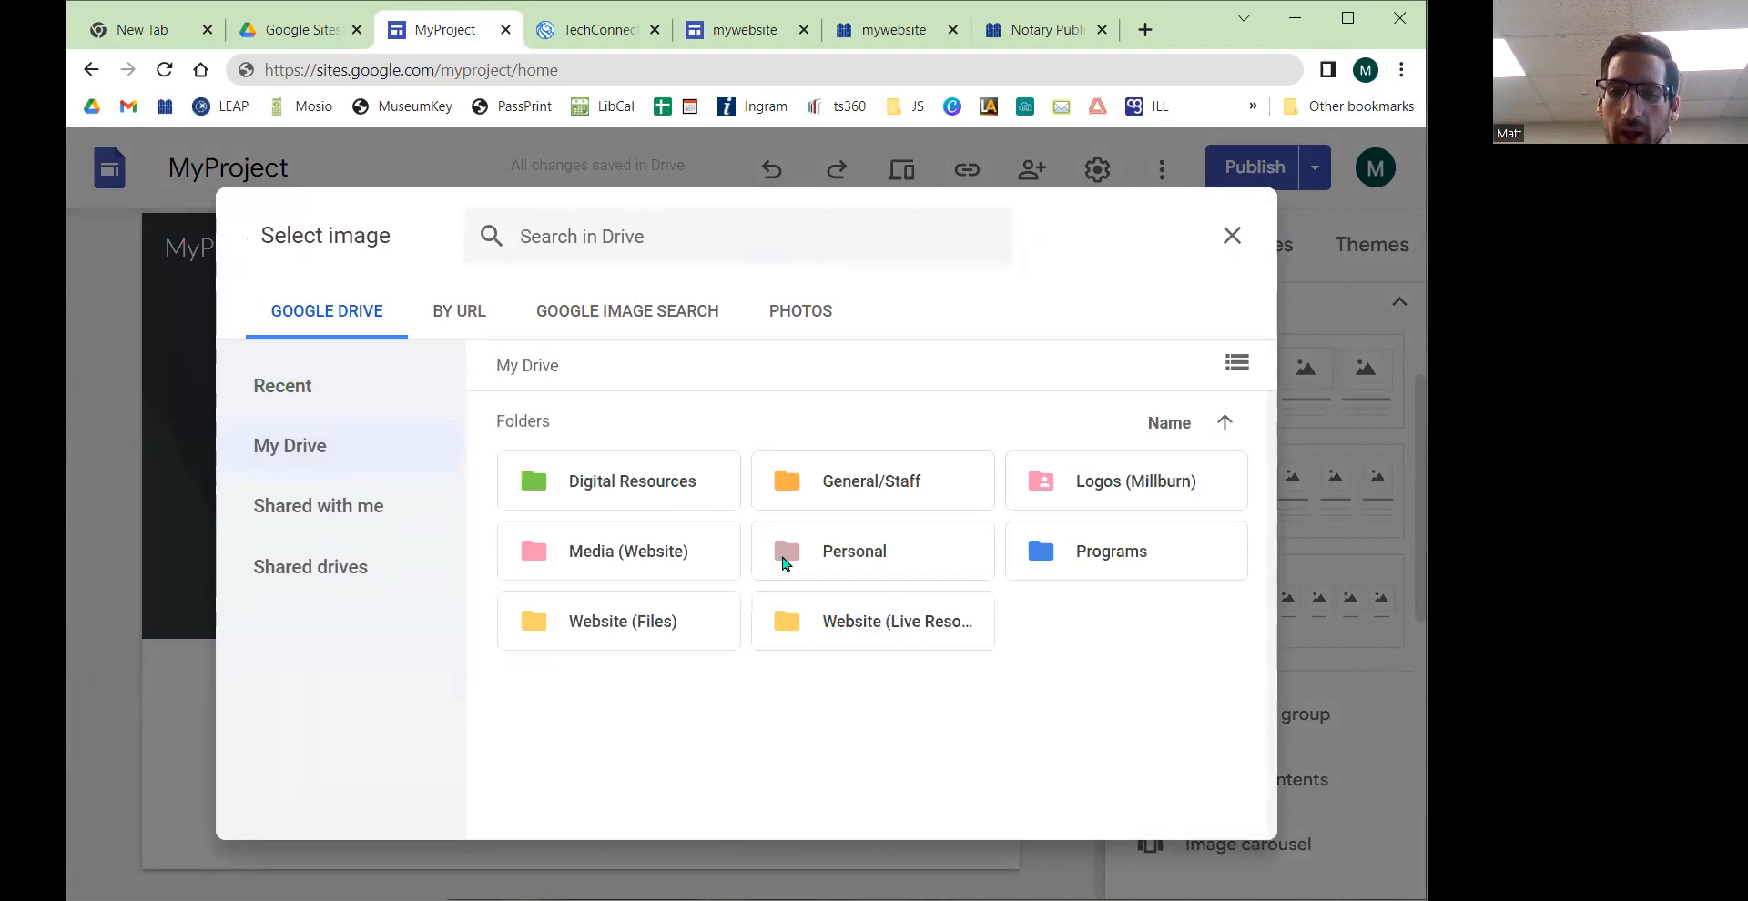
double_click(1131, 473)
scroll(858, 604, down, 1)
scroll(844, 610, down, 5)
click(610, 655)
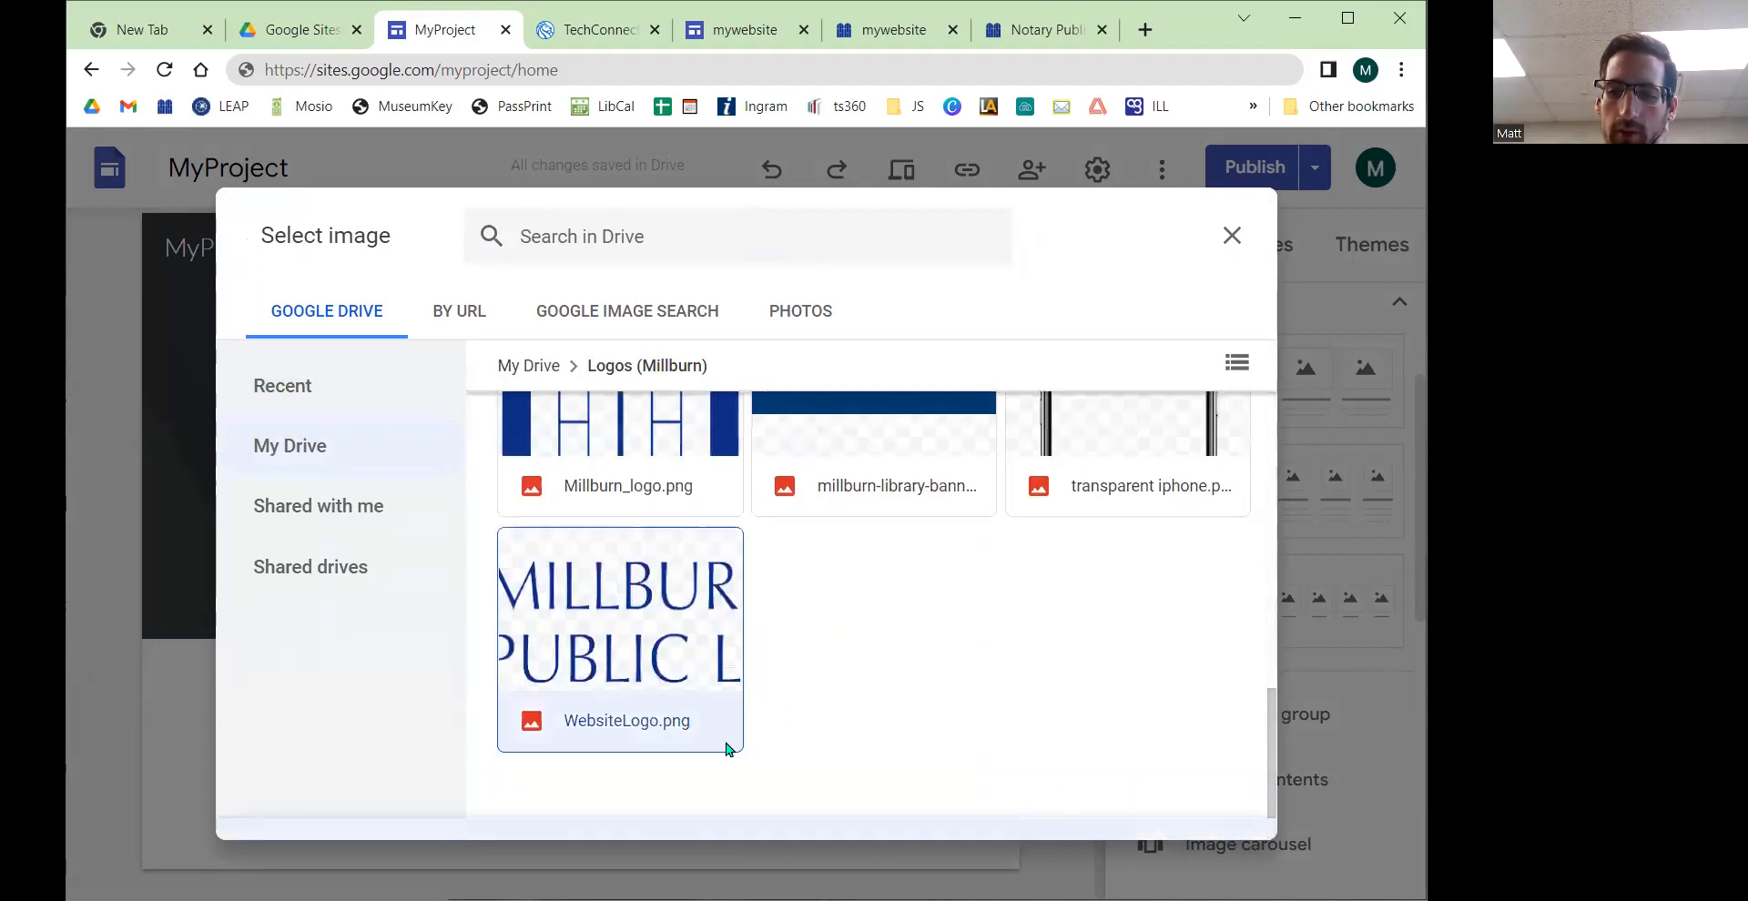
double_click(575, 618)
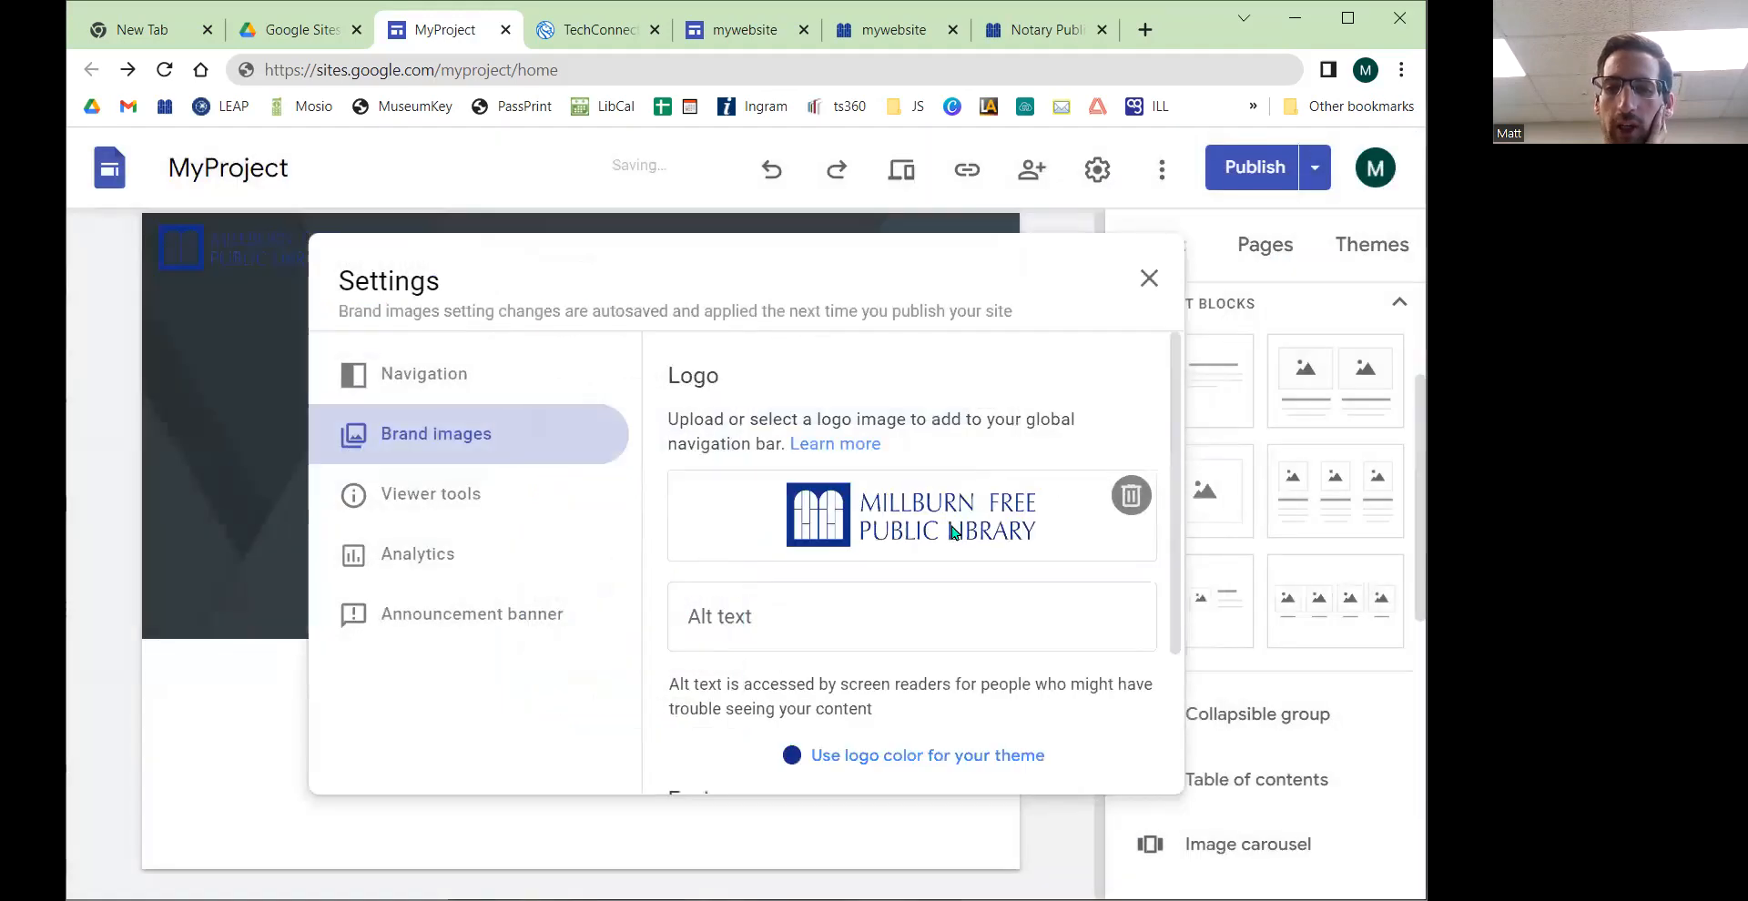
Step: Set the logo's alt text to "Logo of Millburn Library"
click(732, 610)
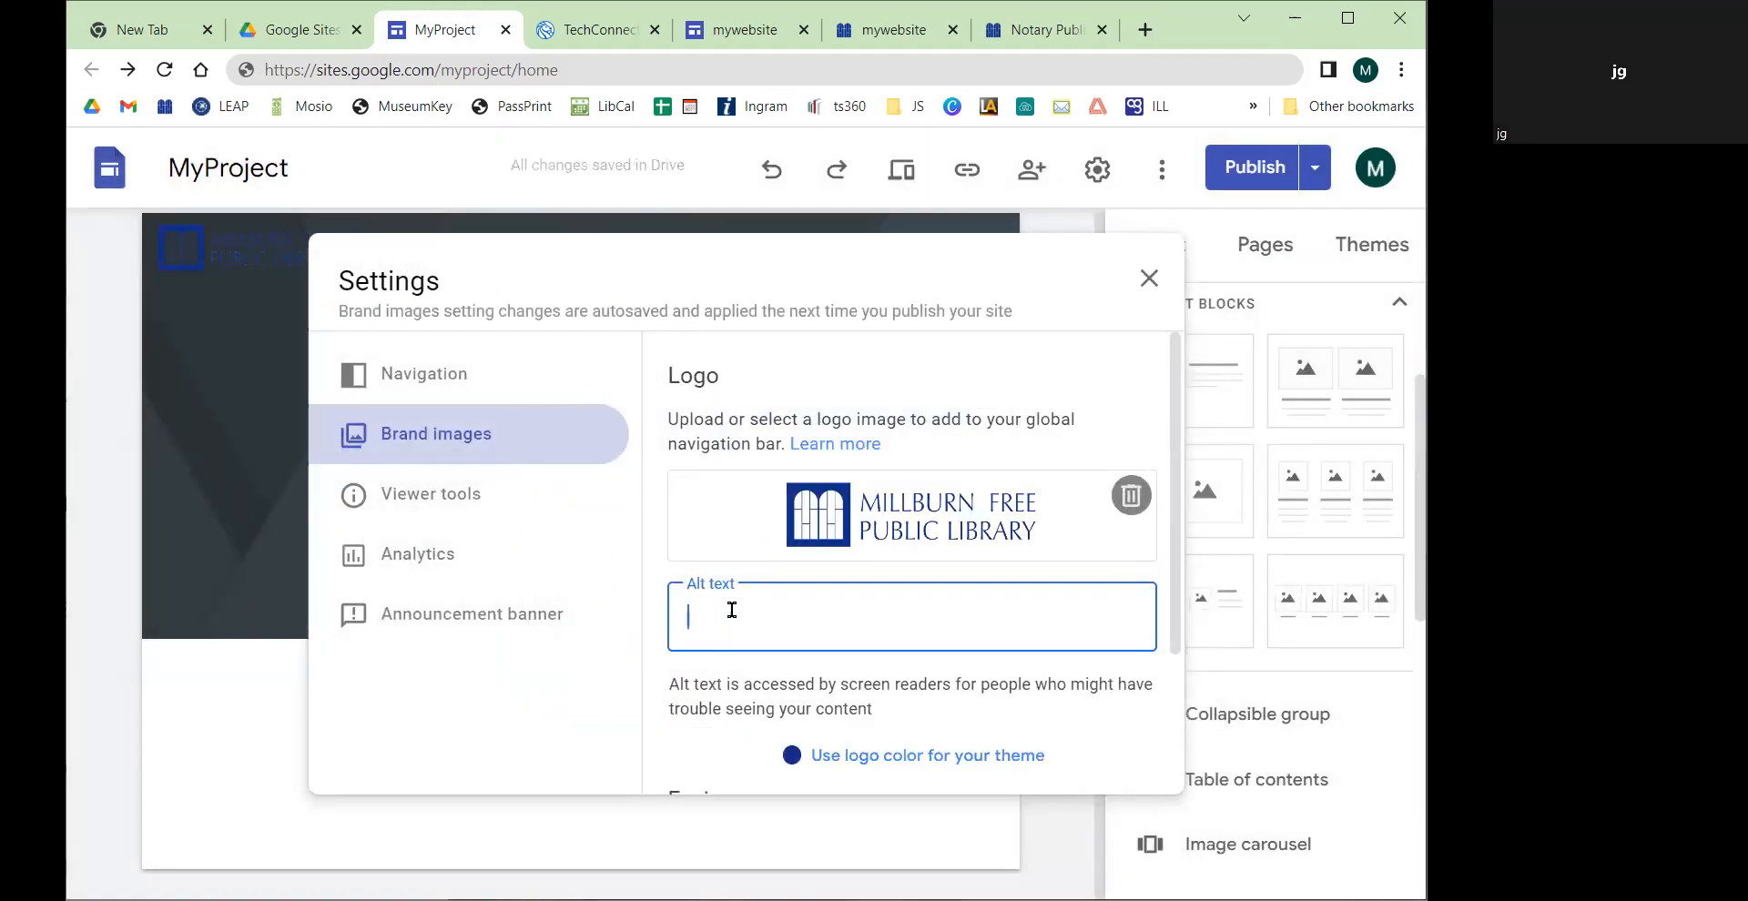
text(Logo of Millburn Library)
click(756, 679)
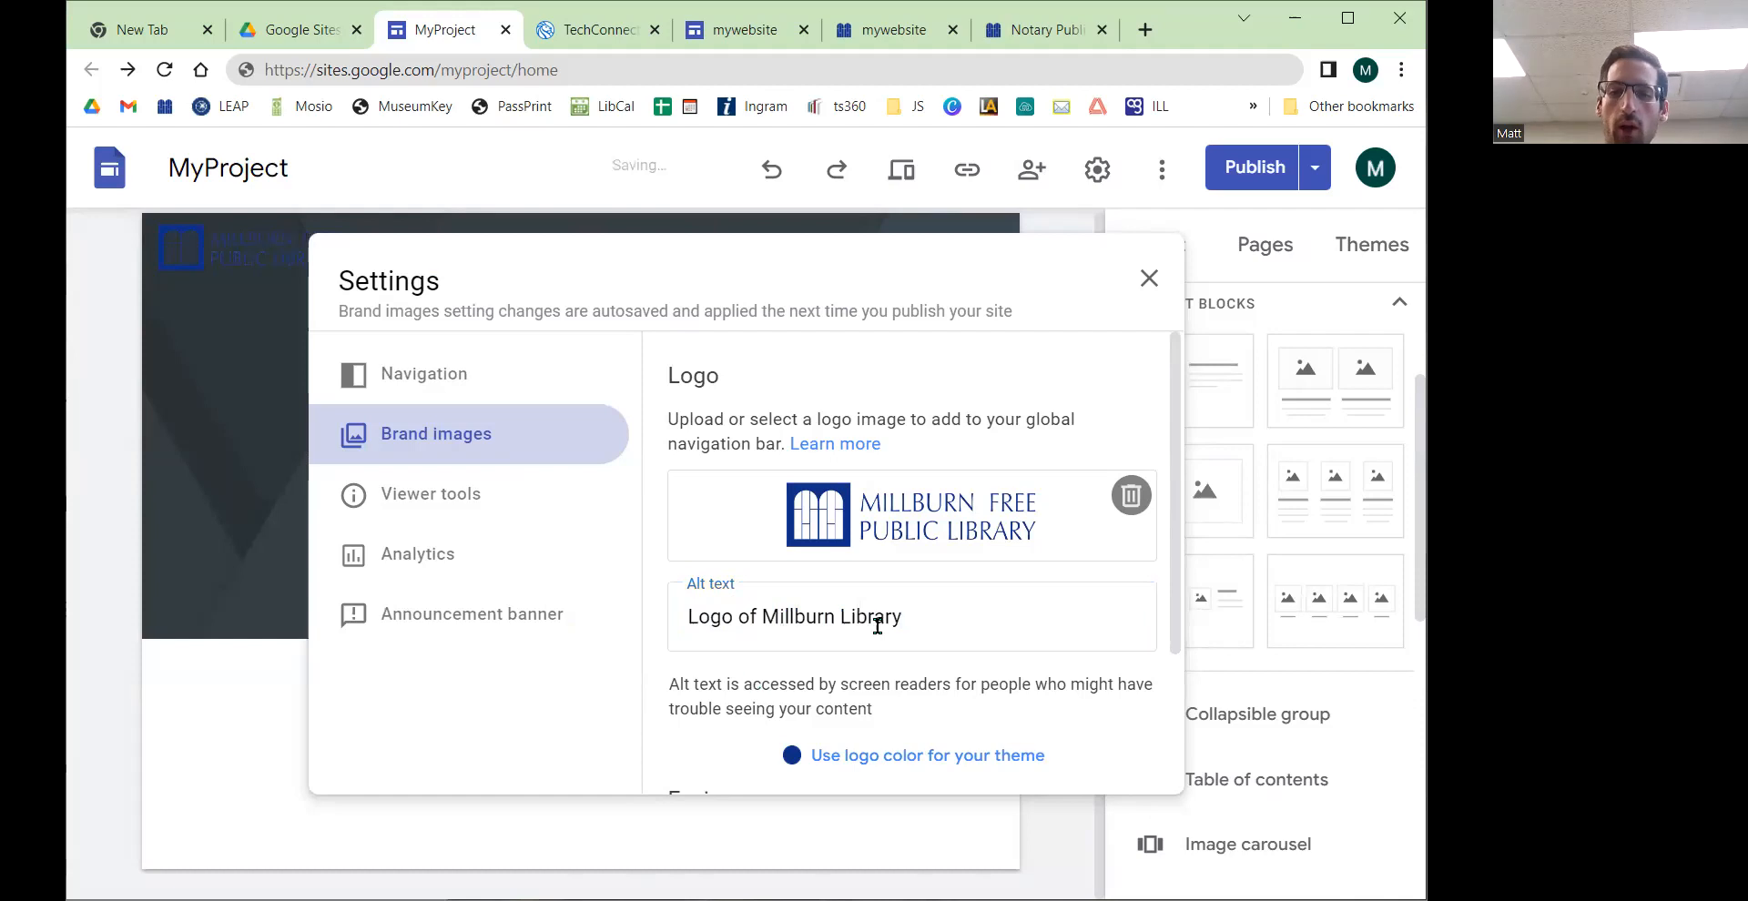
Step: Switch to the library's Notary Public page tab to view its header logo
scroll(856, 605, down, 3)
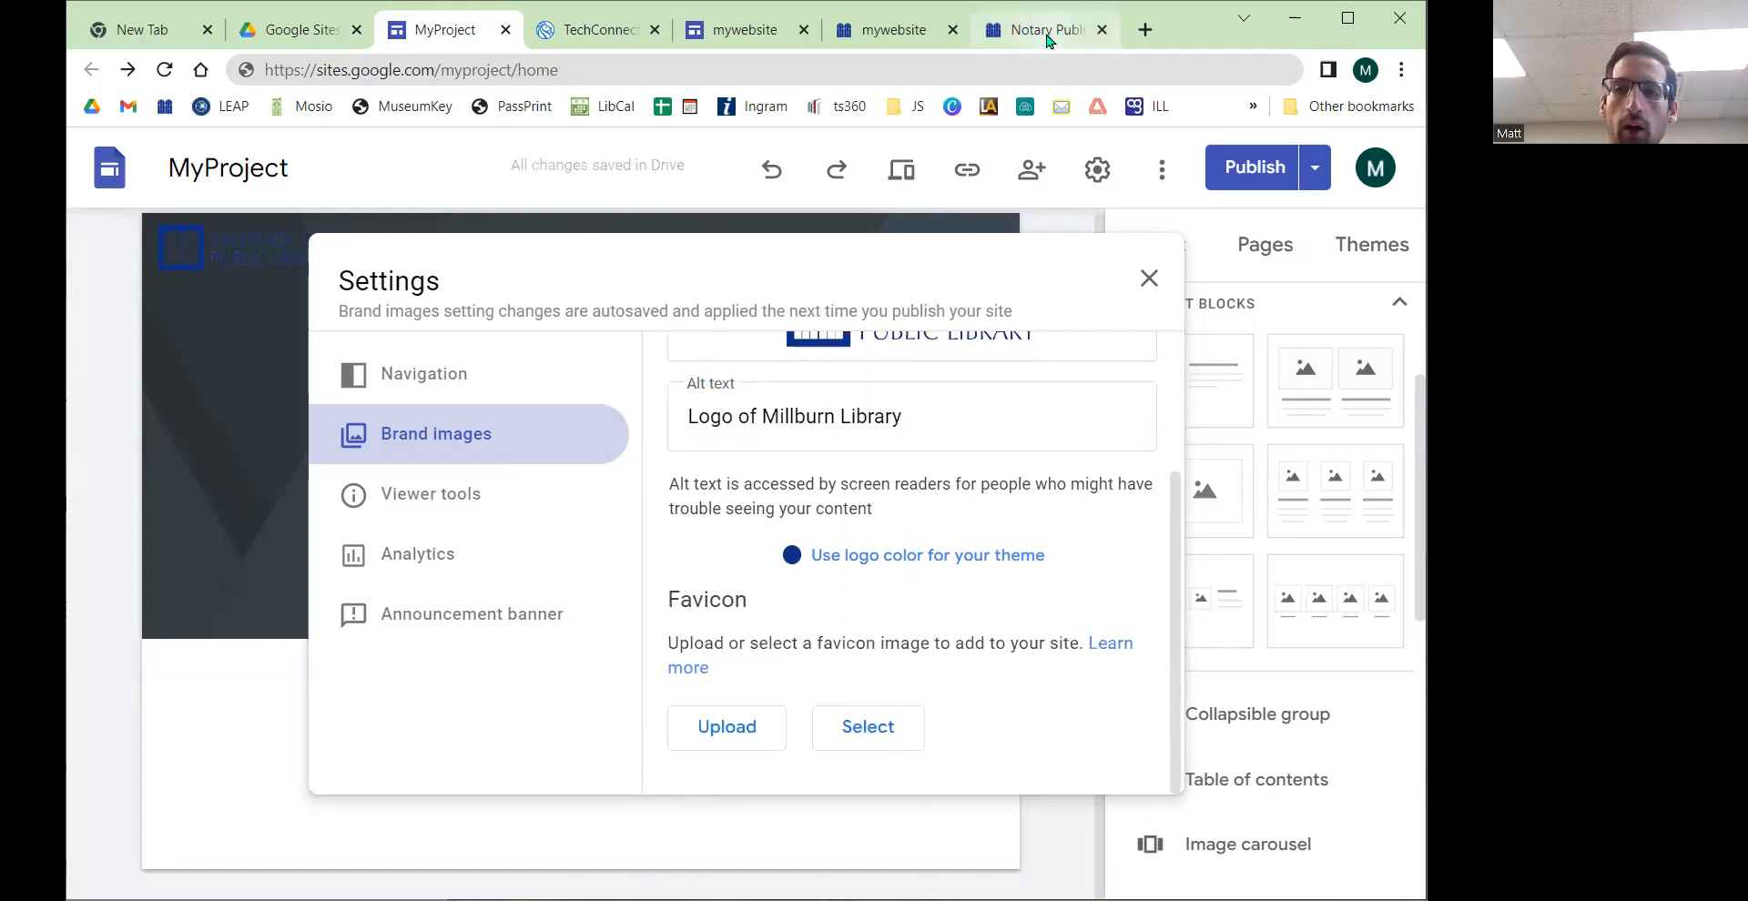
click(1047, 30)
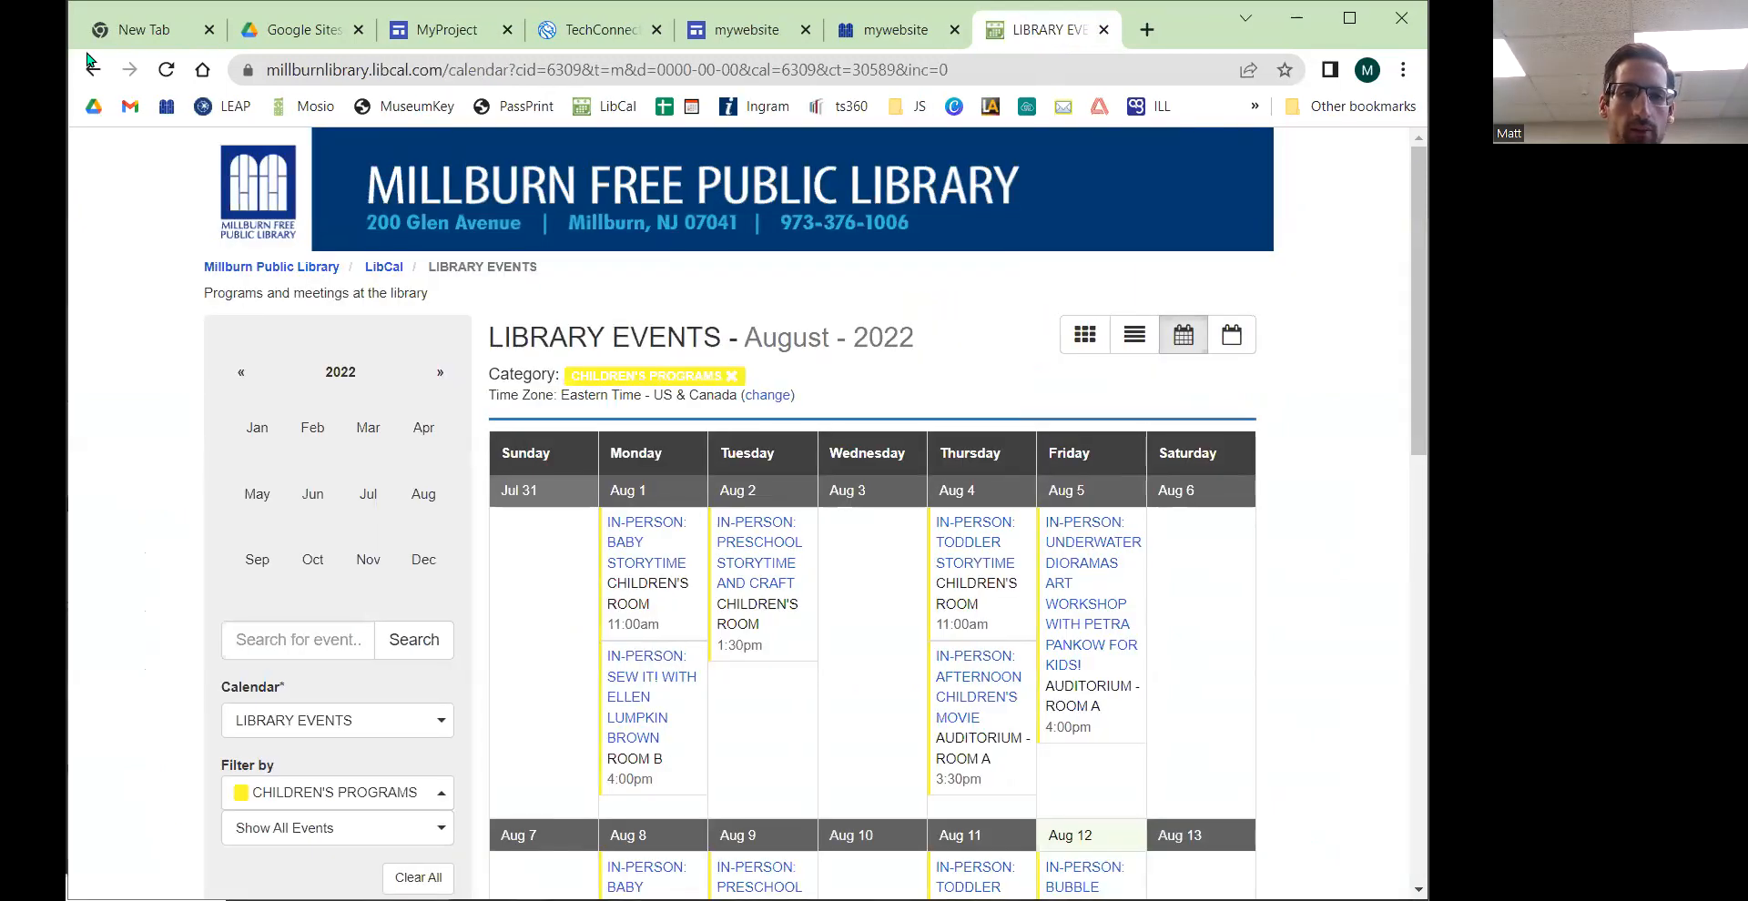
click(92, 68)
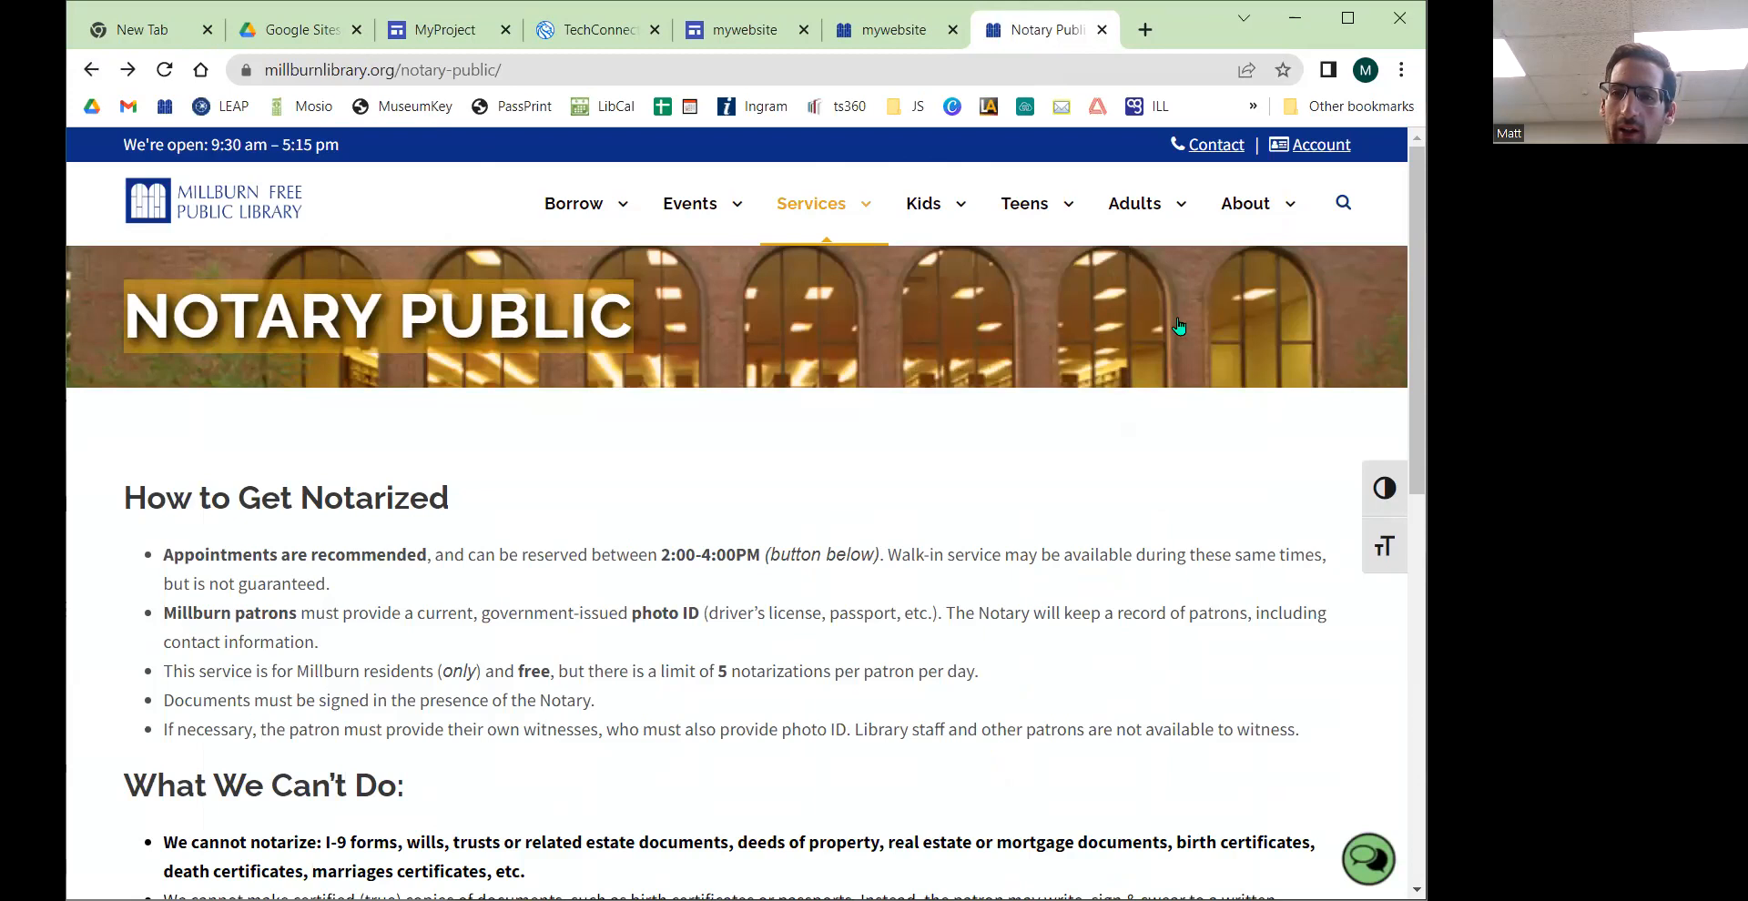
Step: Examine how the library website's header logo returns to its home page, comparing it with the other open site tabs
mouse_move(1137, 203)
click(1184, 359)
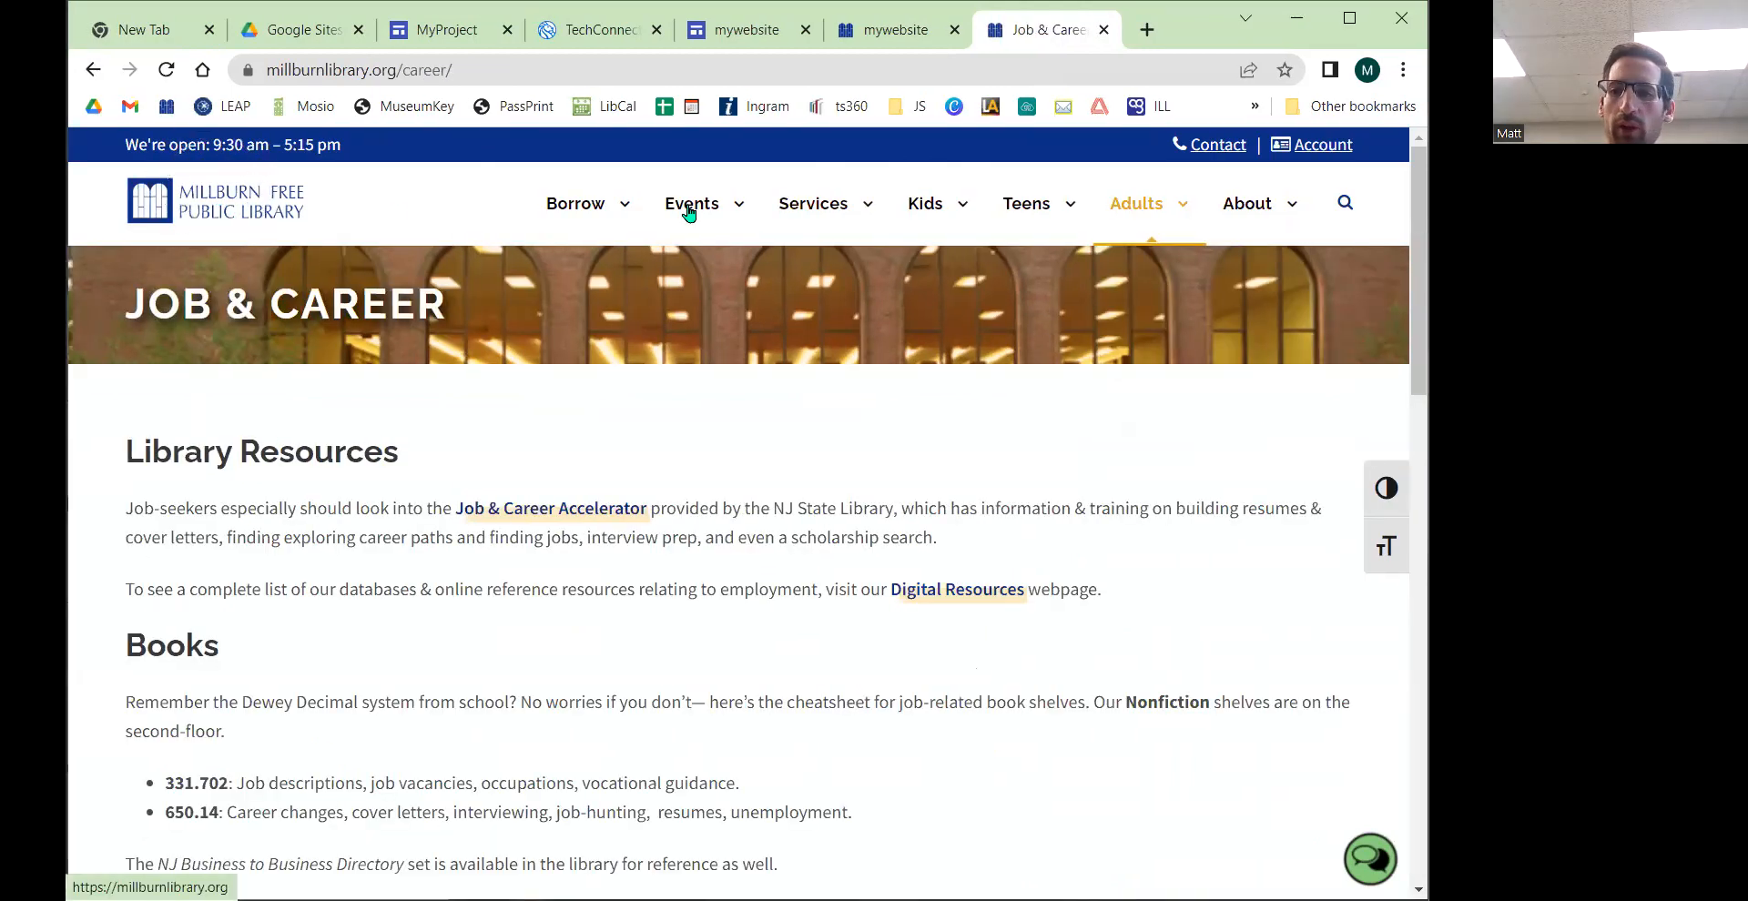
click(199, 215)
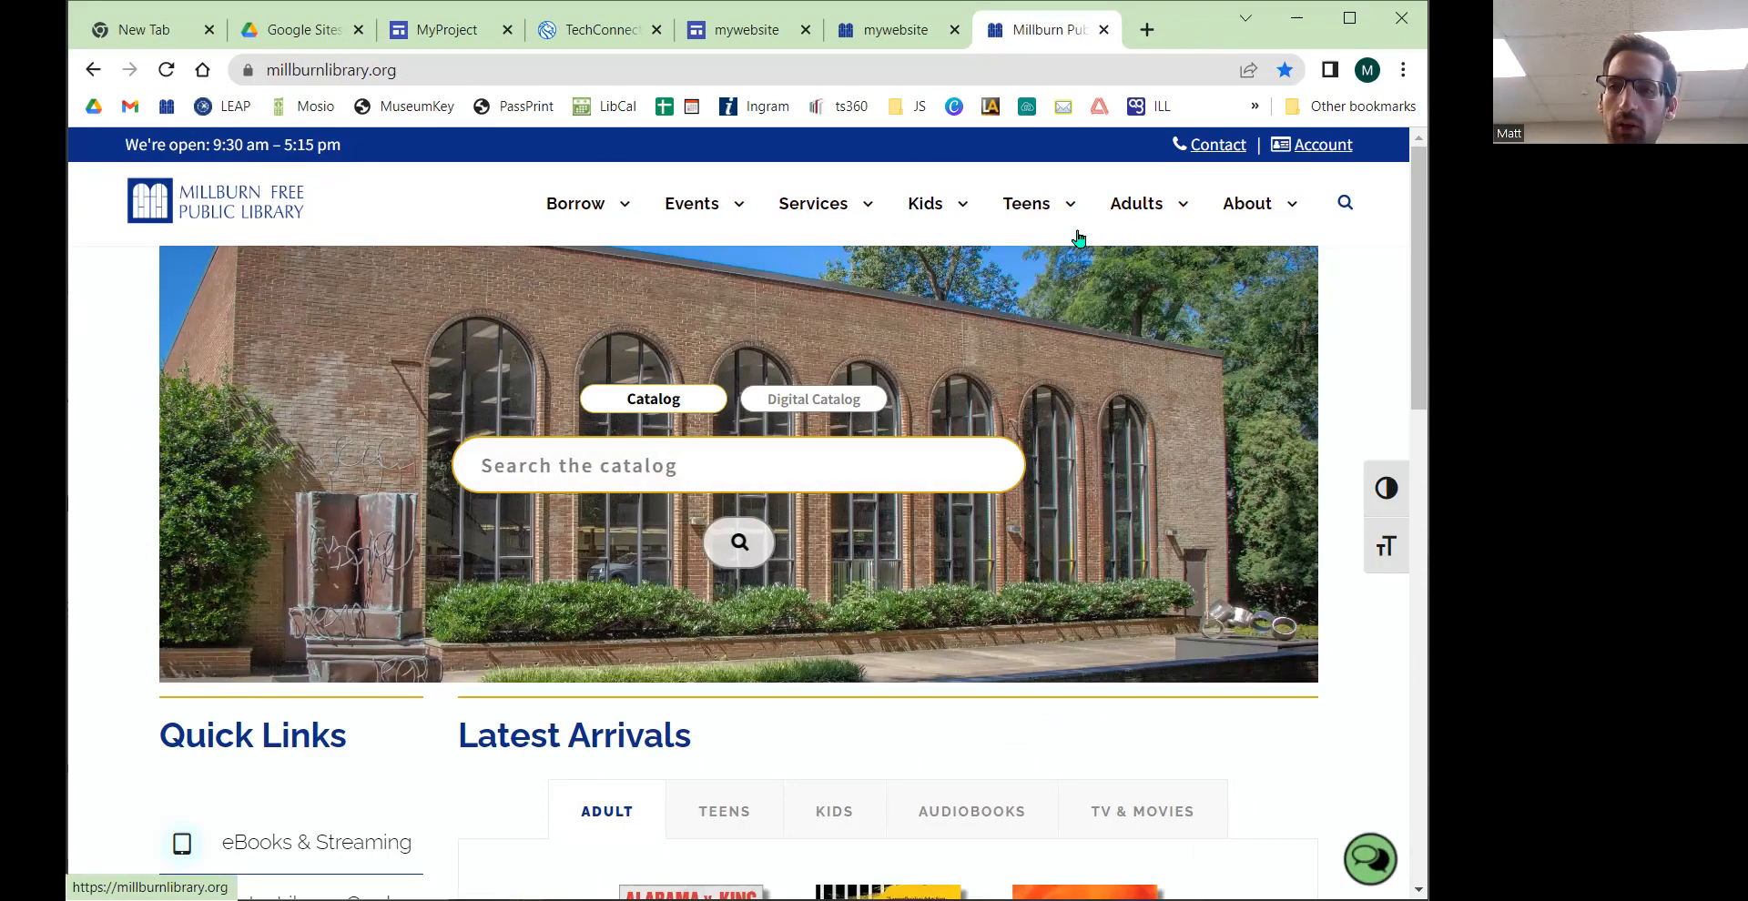
key(ctrl)
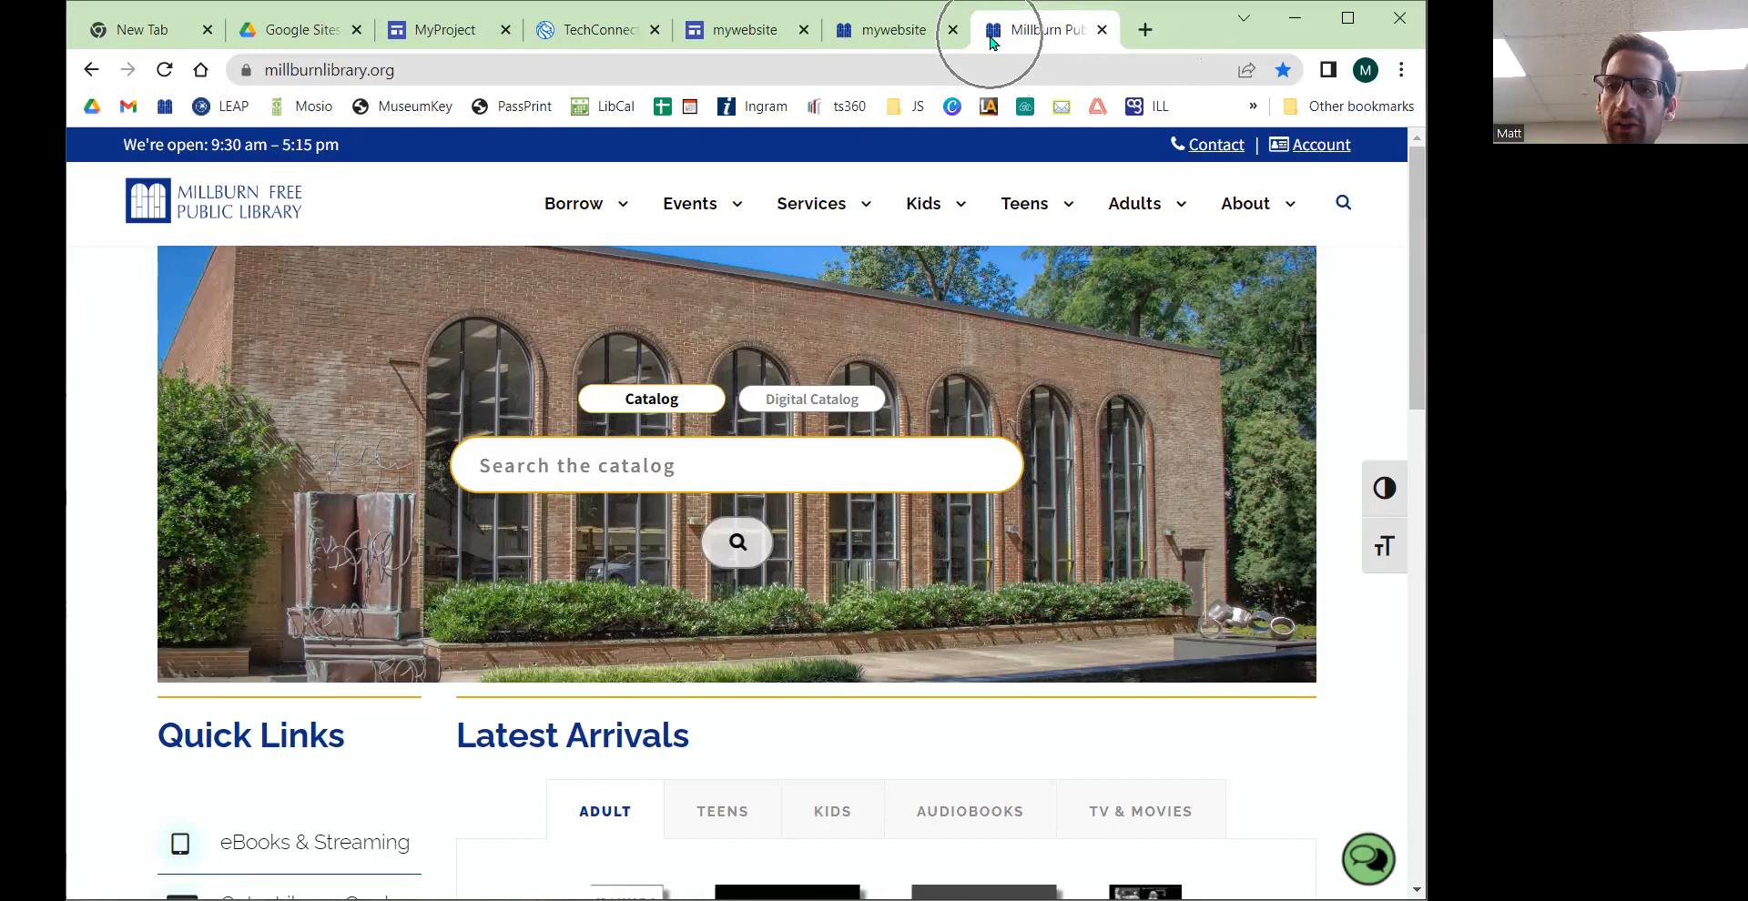
key(ctrl)
key(ctrl)
key(ctrl)
key(ctrl)
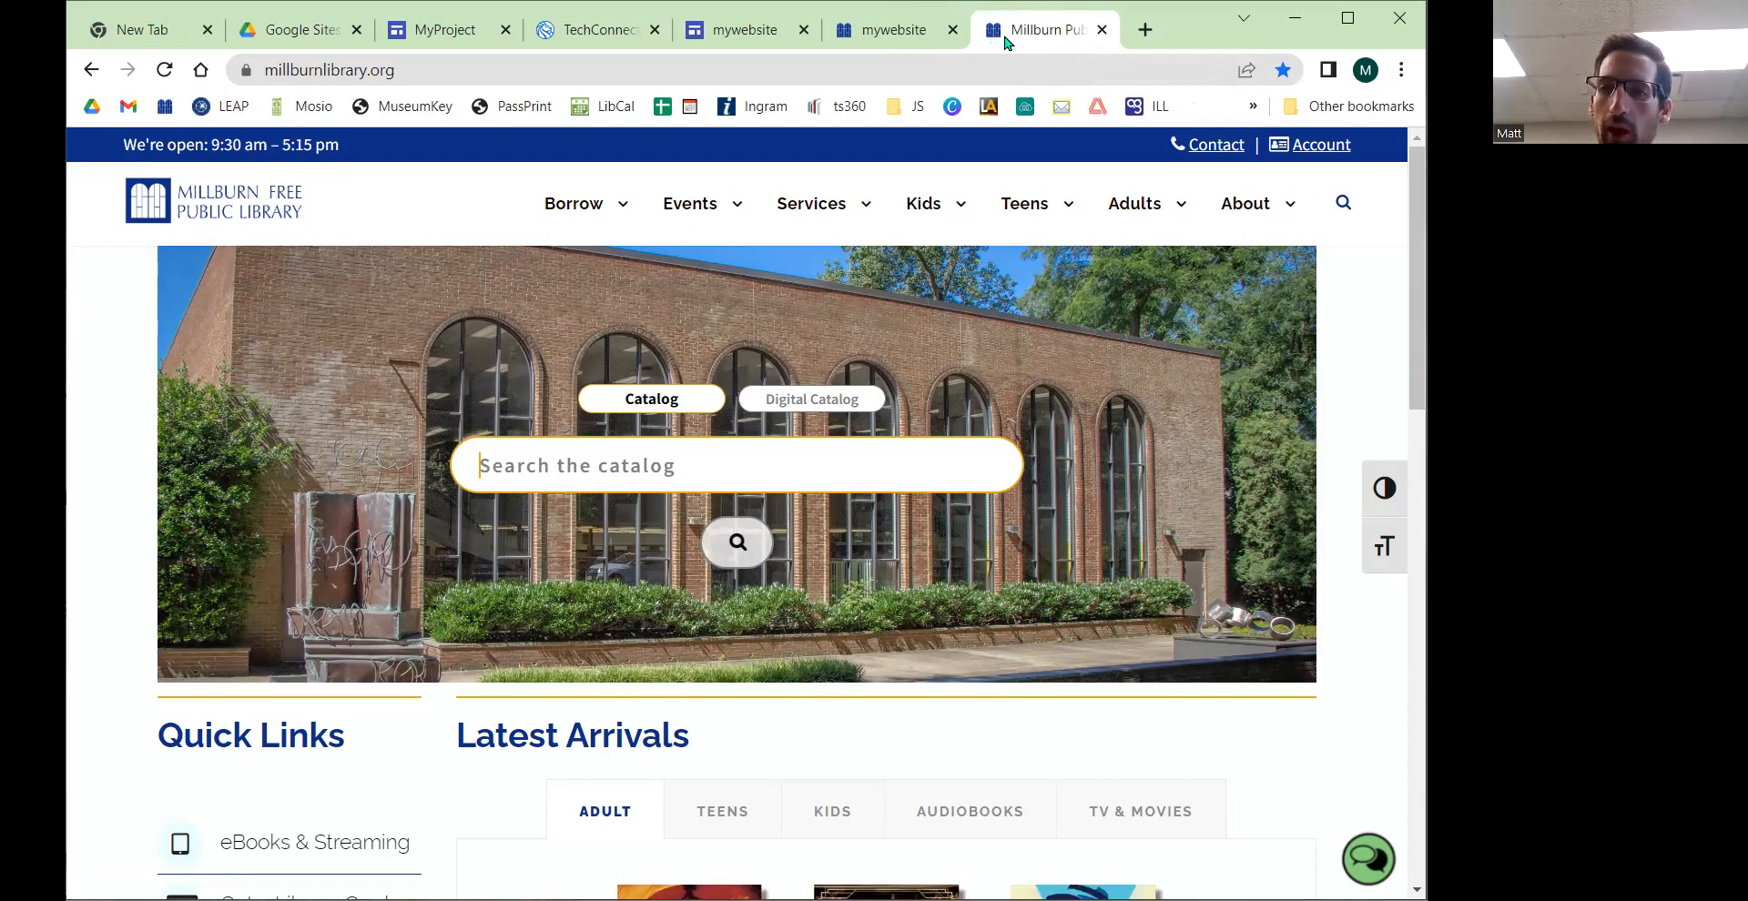
key(ctrl)
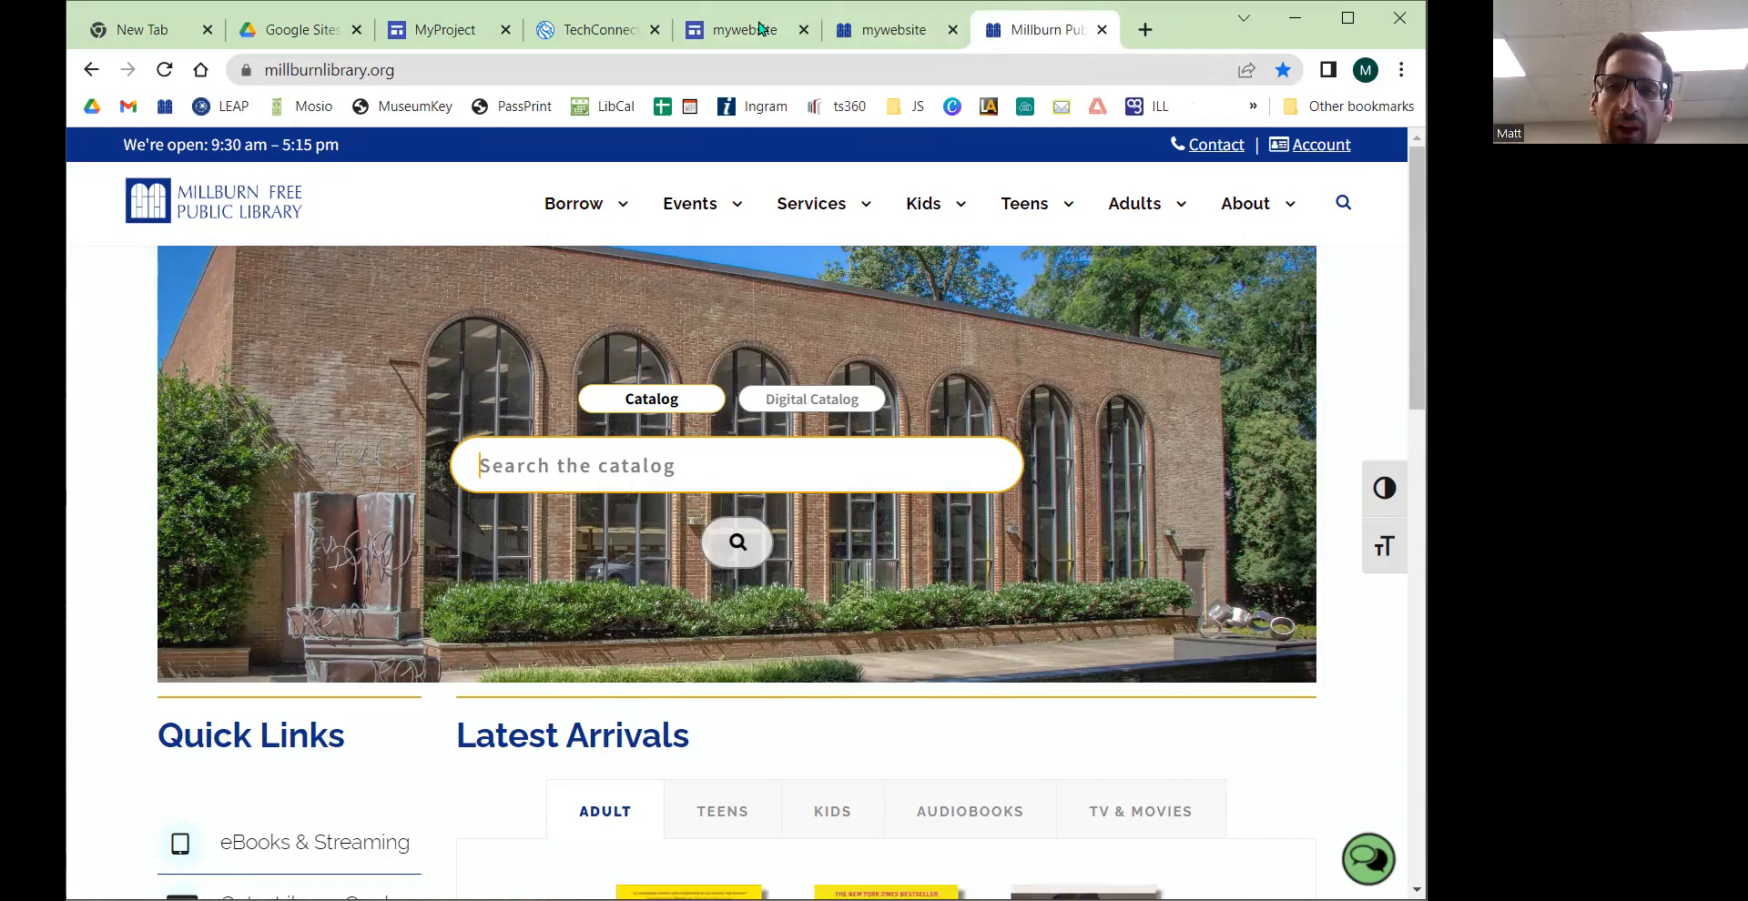
click(701, 36)
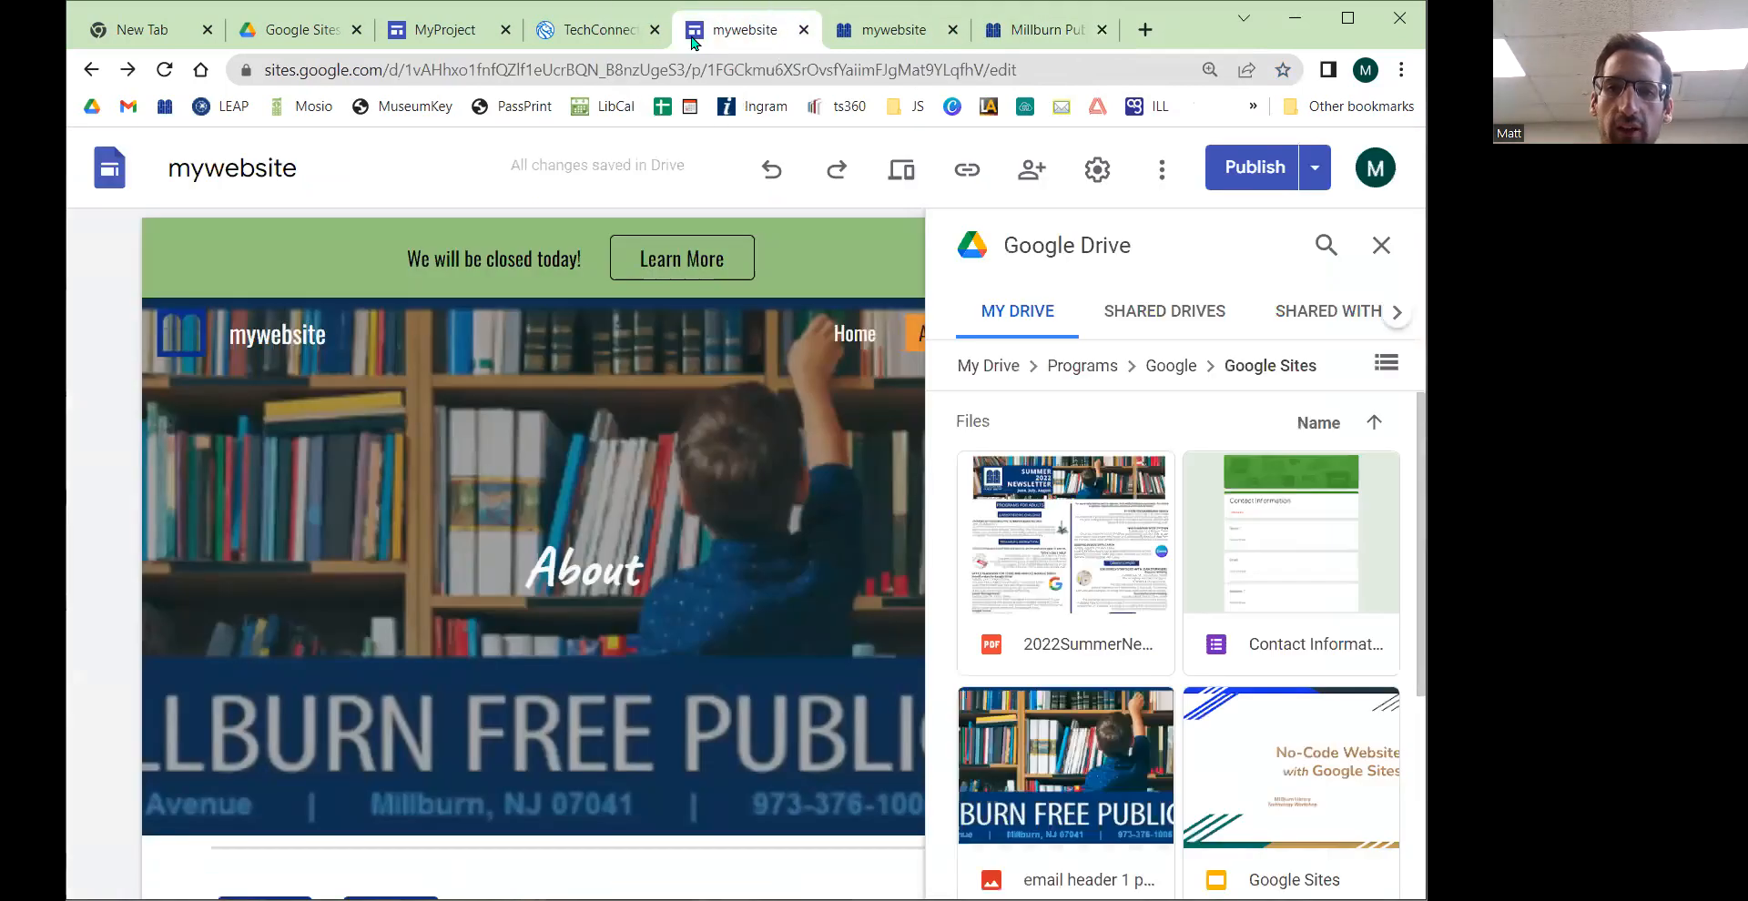
click(554, 35)
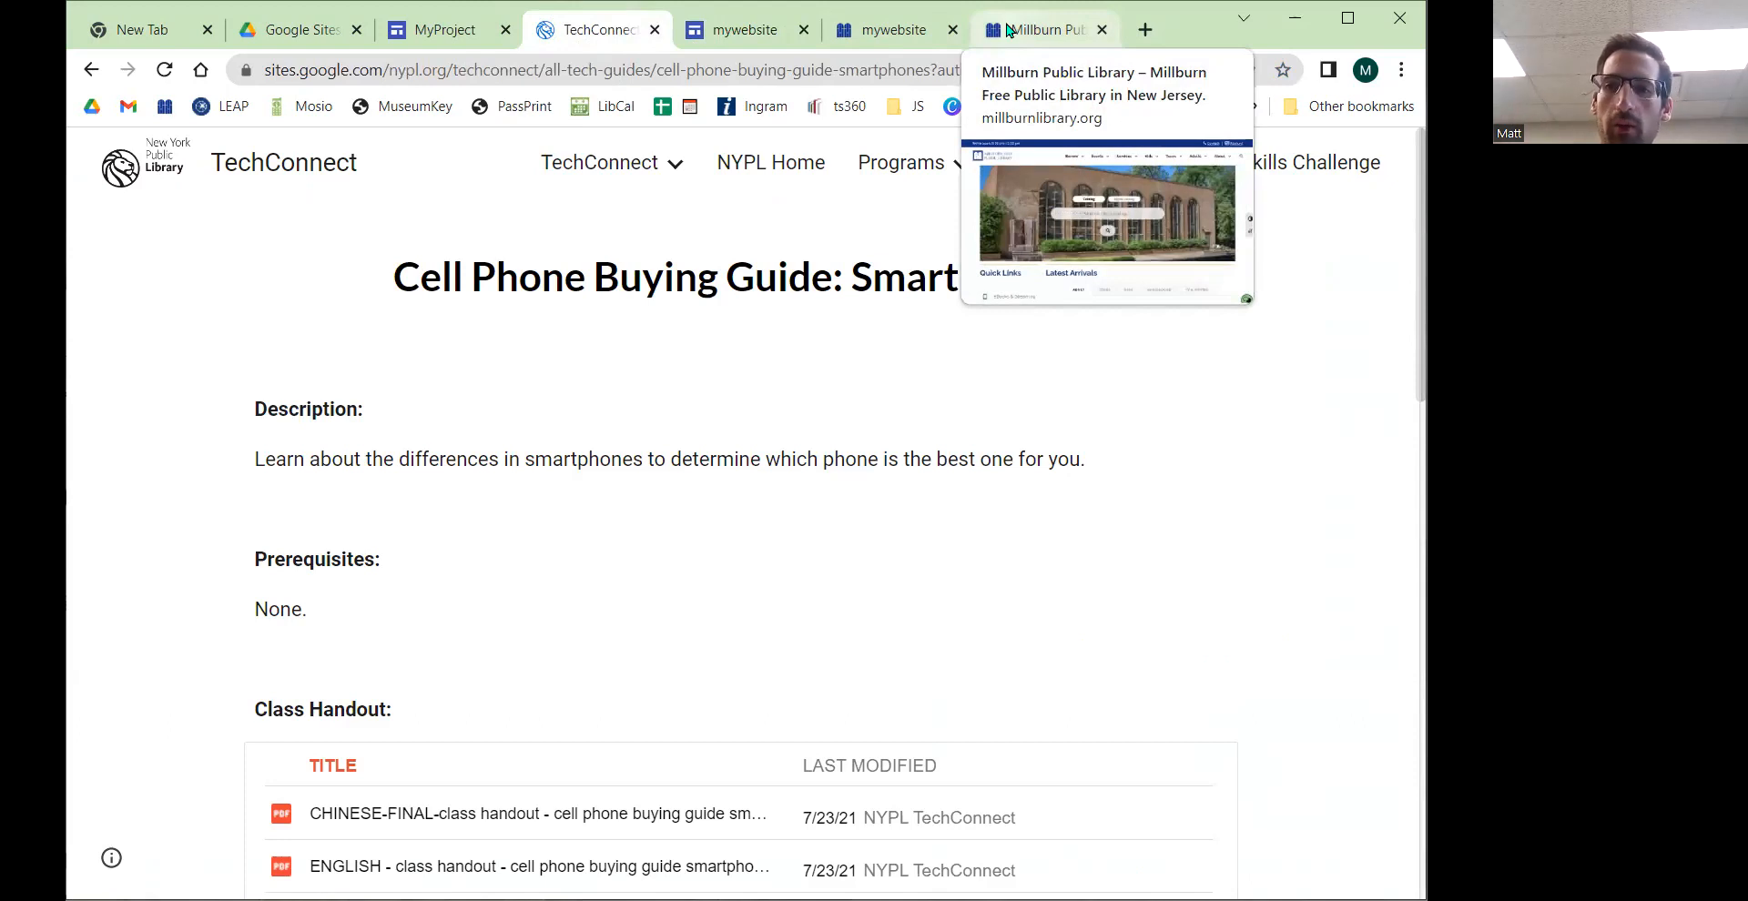
click(1008, 30)
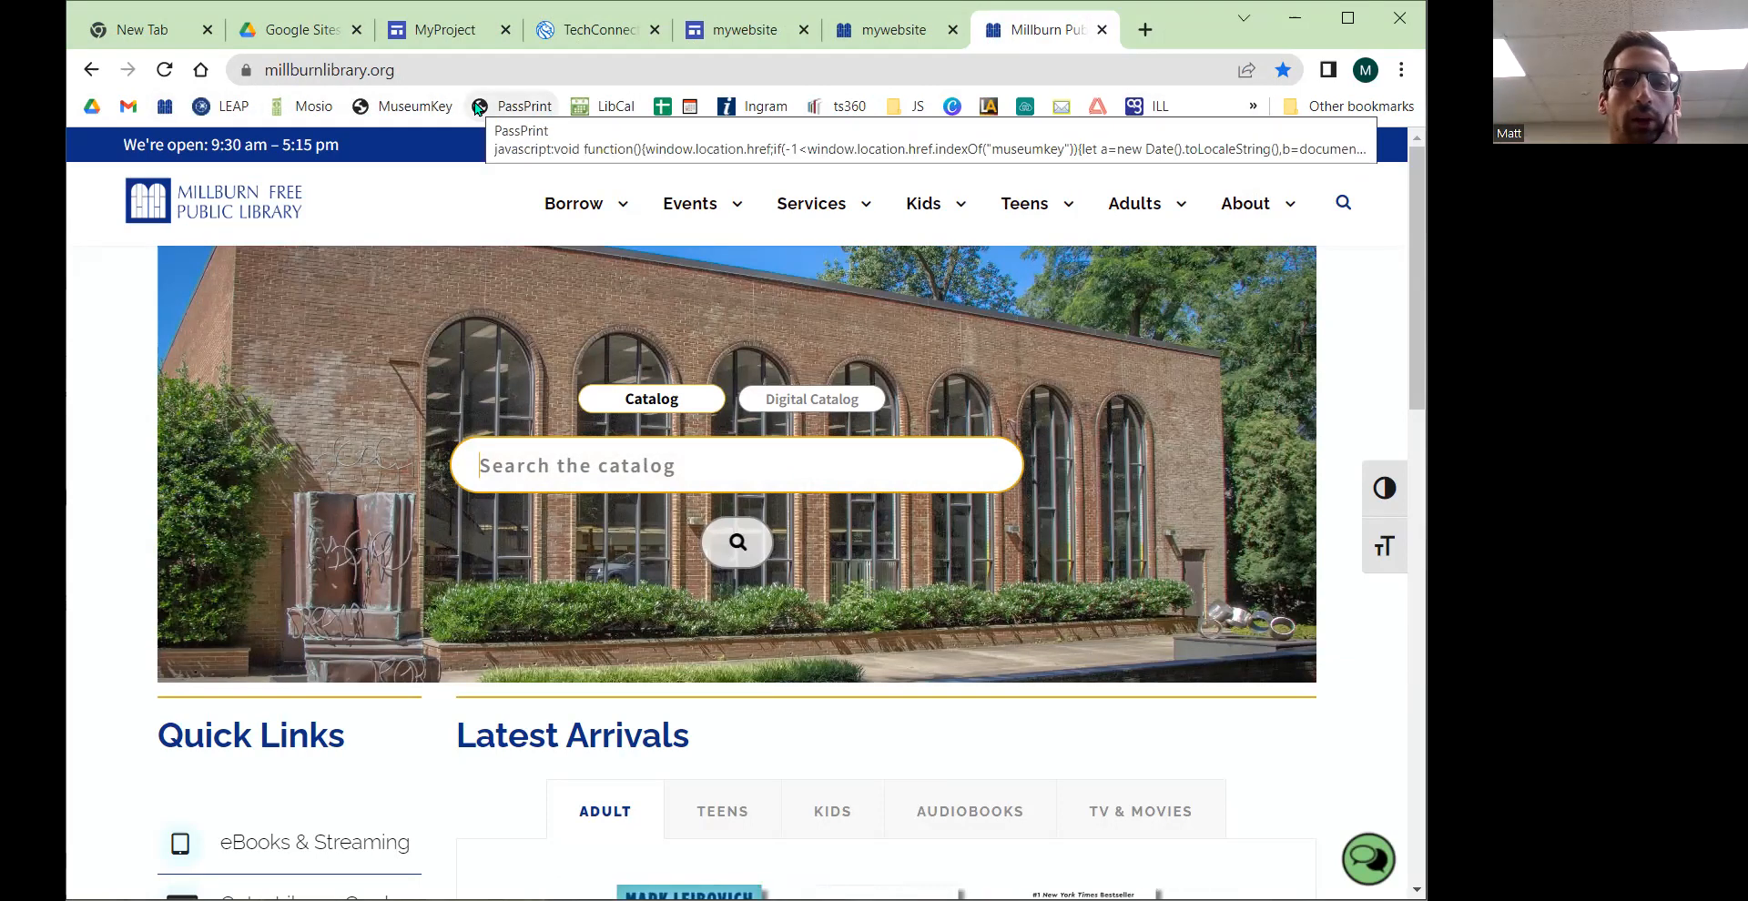
Step: Set the site's favicon to the MFPL BLUE transparent image from Drive and close the settings
click(438, 35)
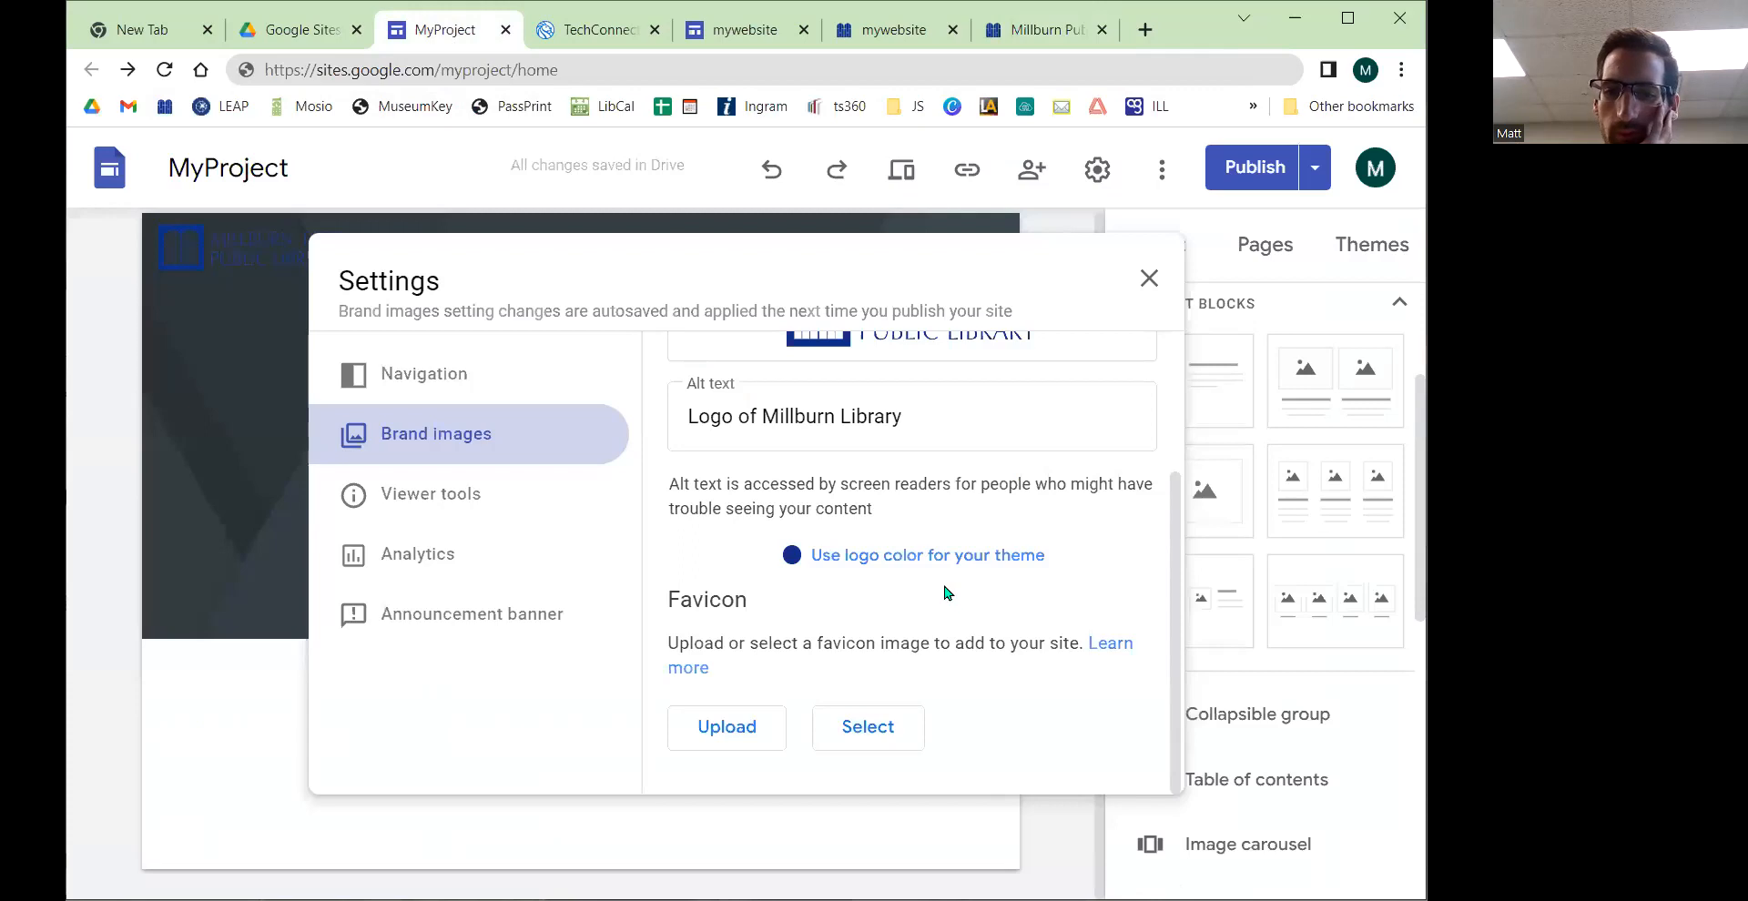
drag(683, 608, 751, 608)
click(865, 739)
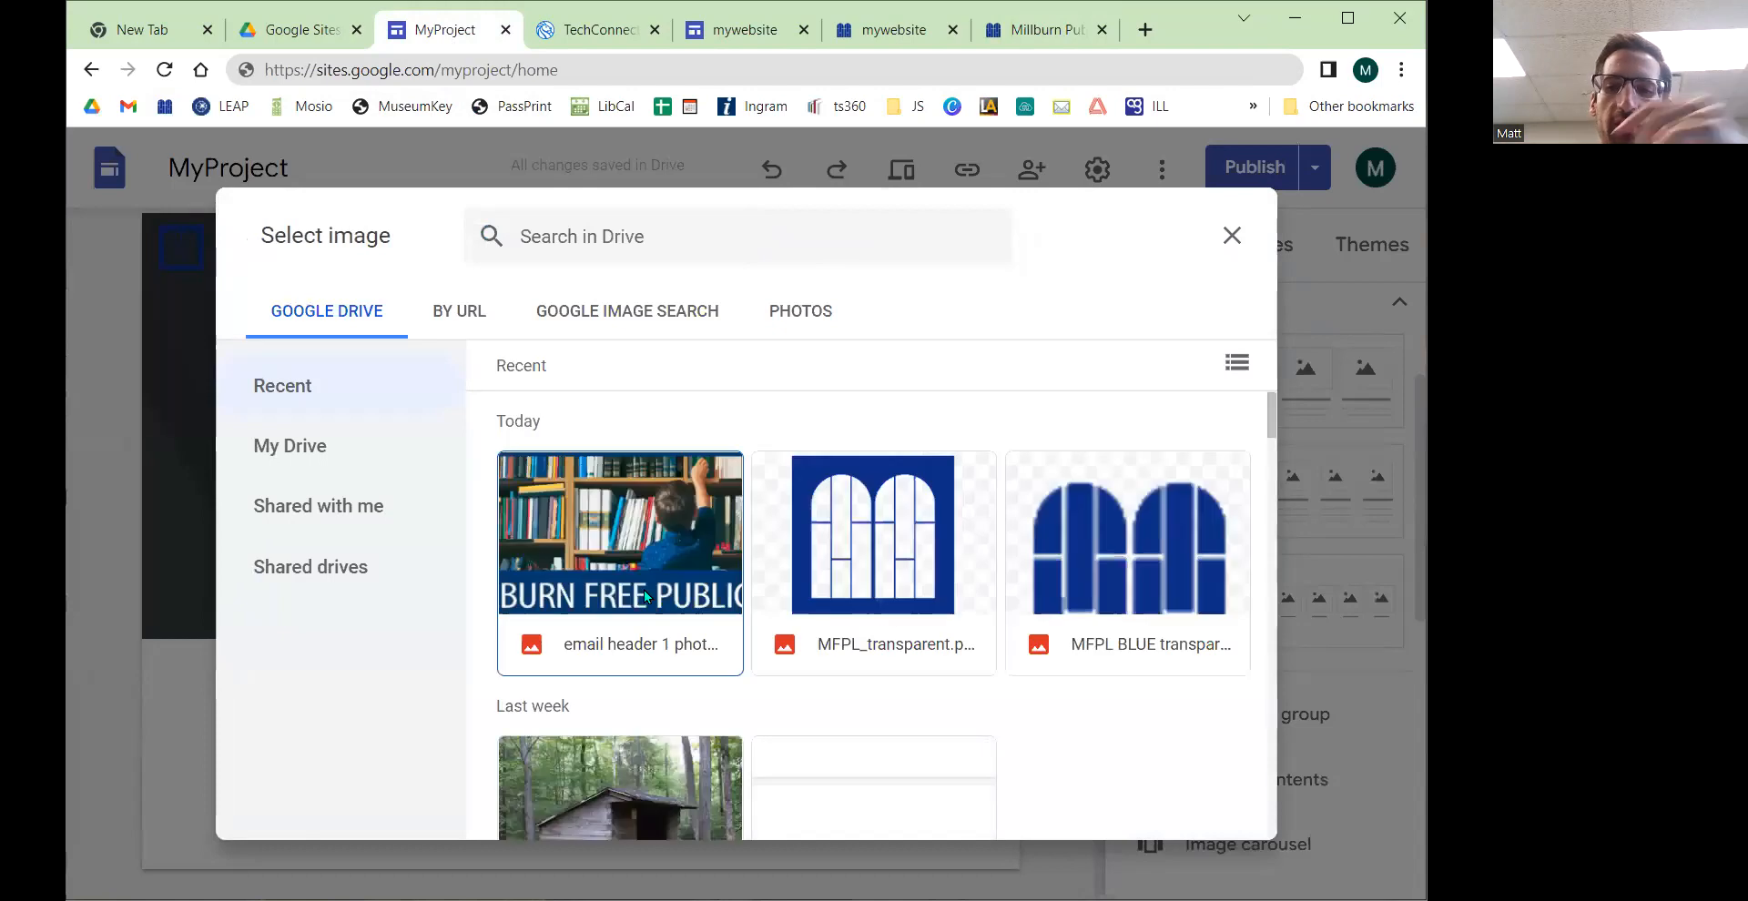
click(1139, 548)
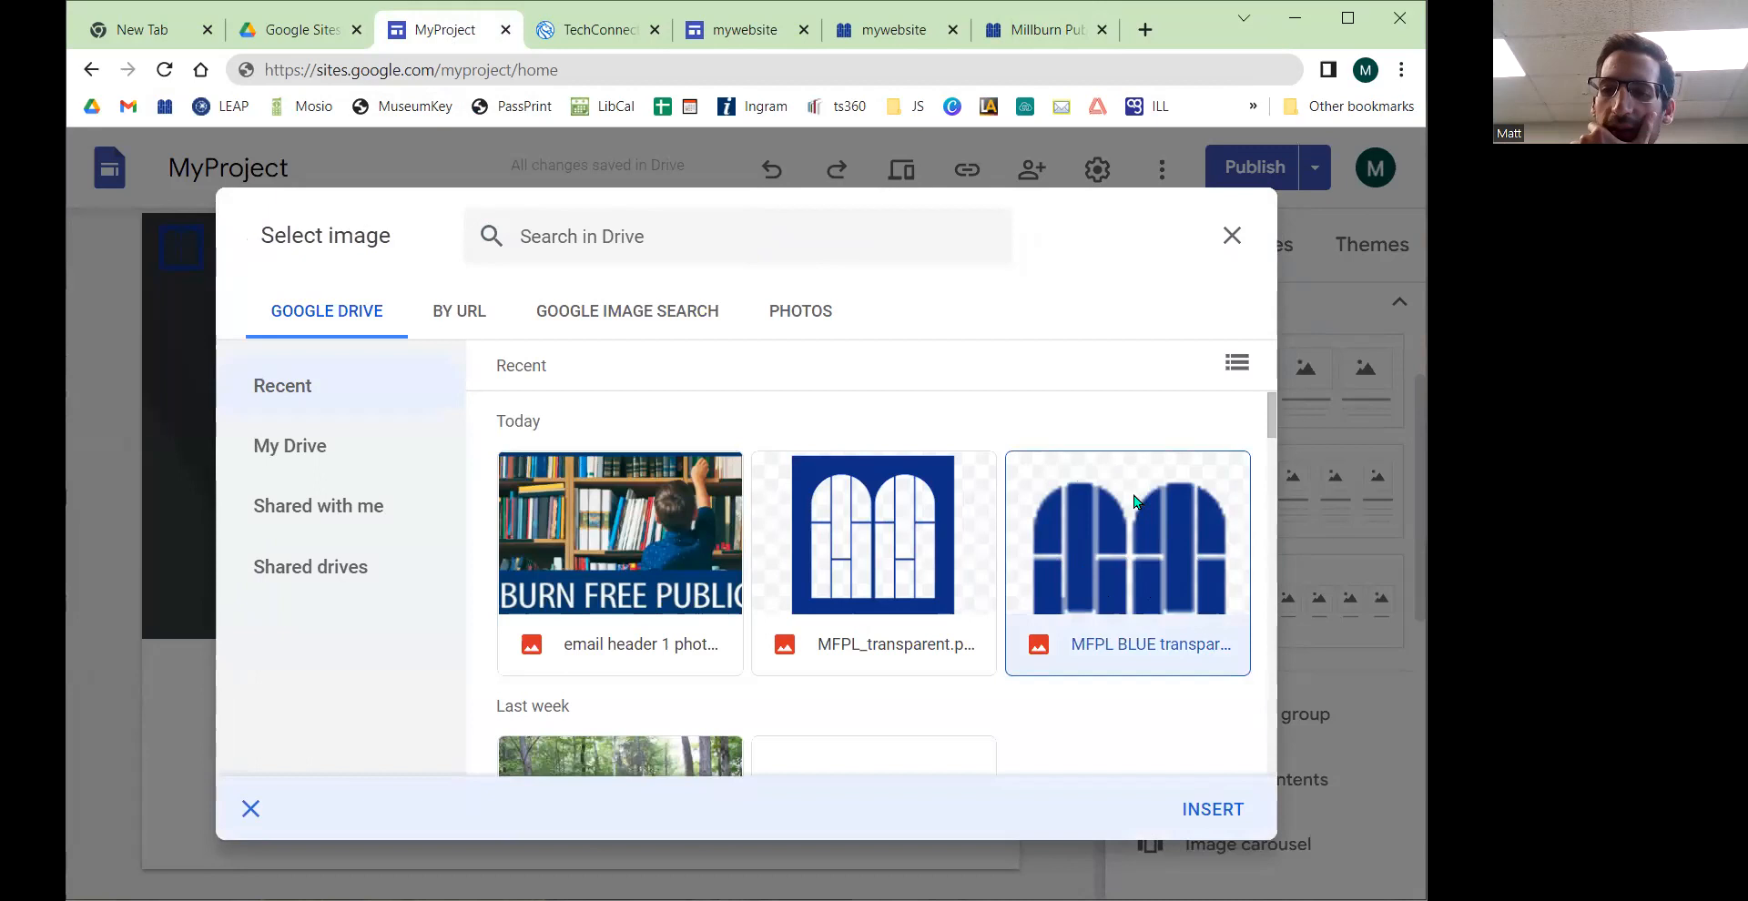
click(1217, 809)
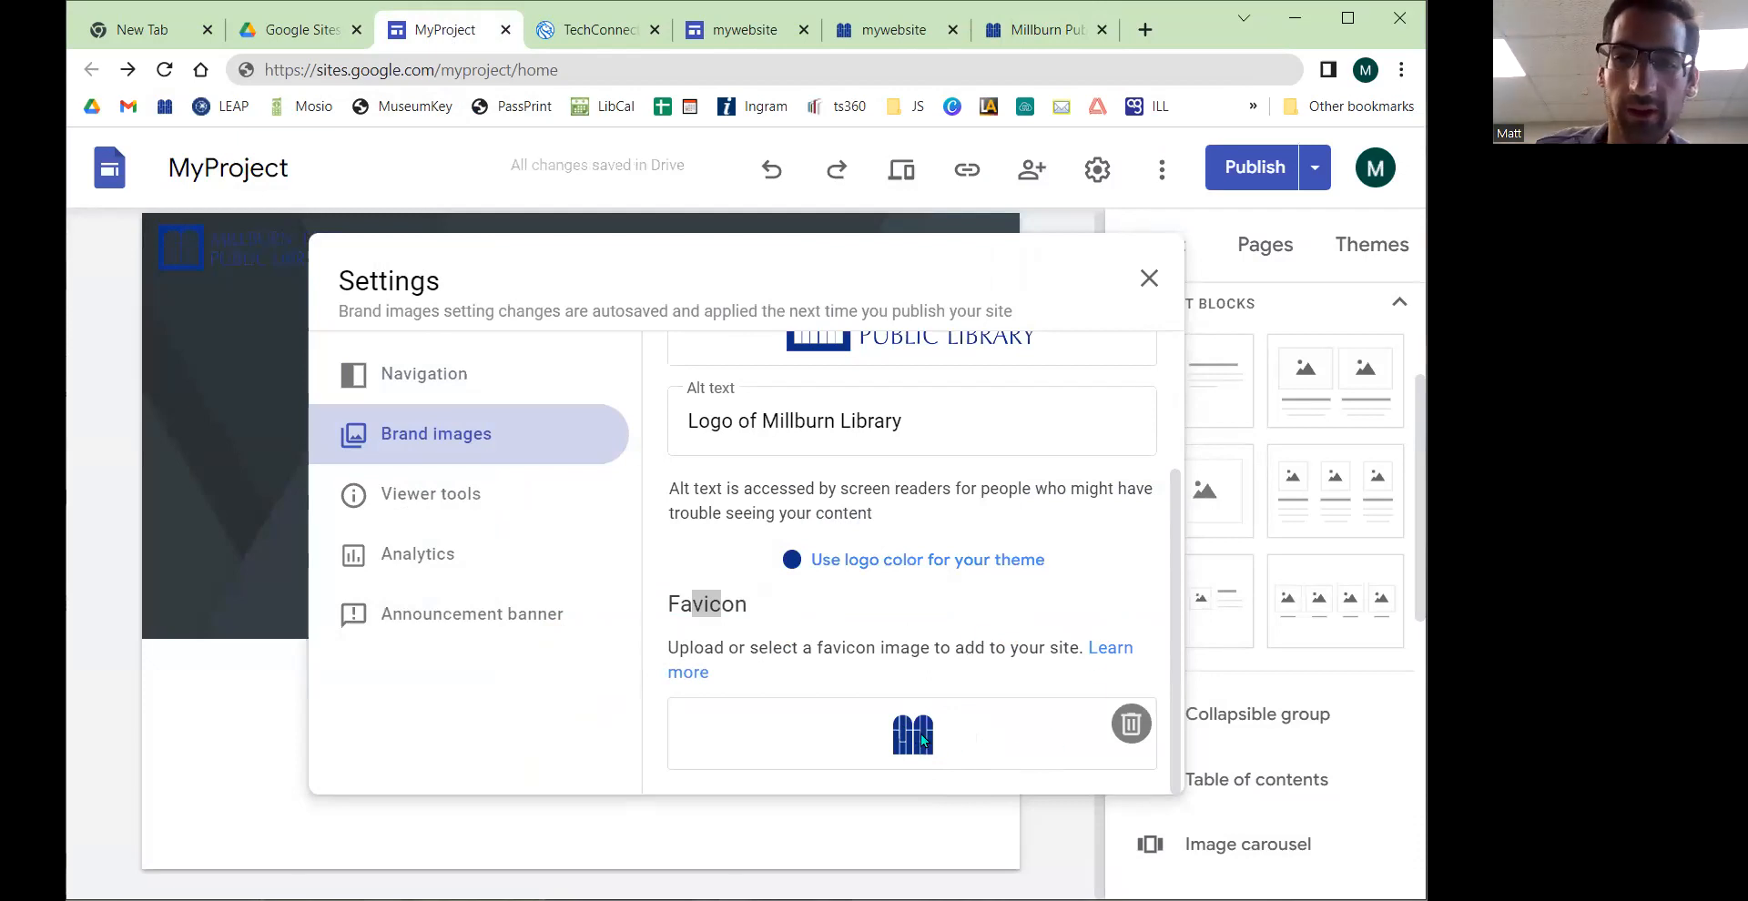
click(1148, 278)
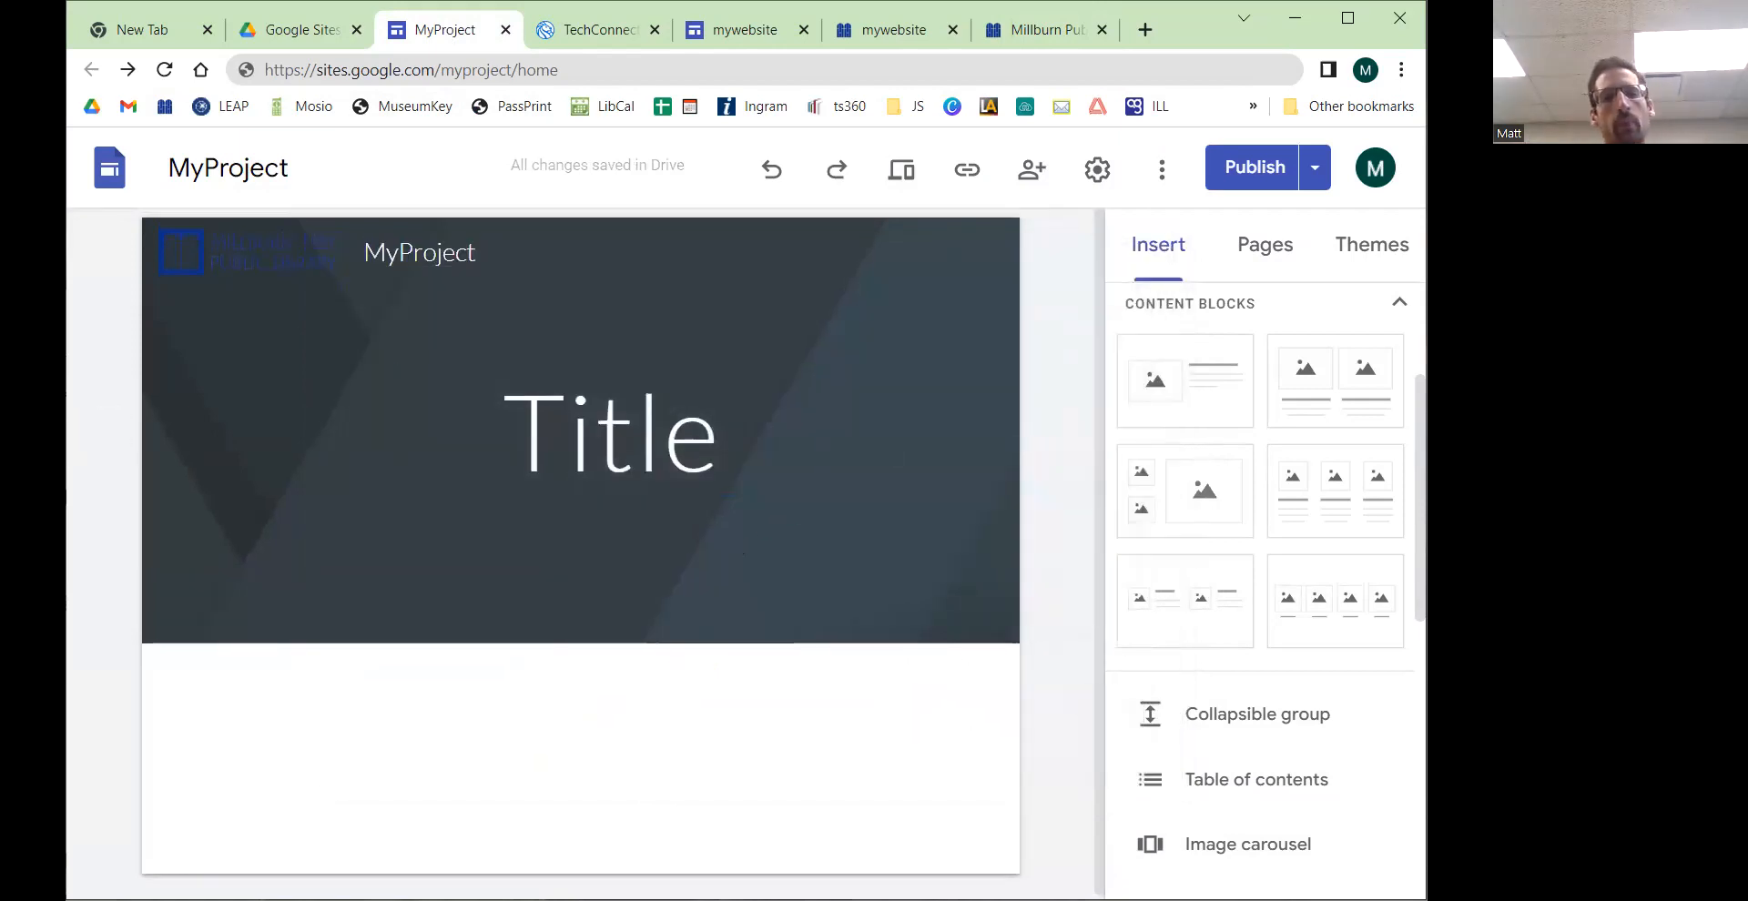
mouse_move(273, 261)
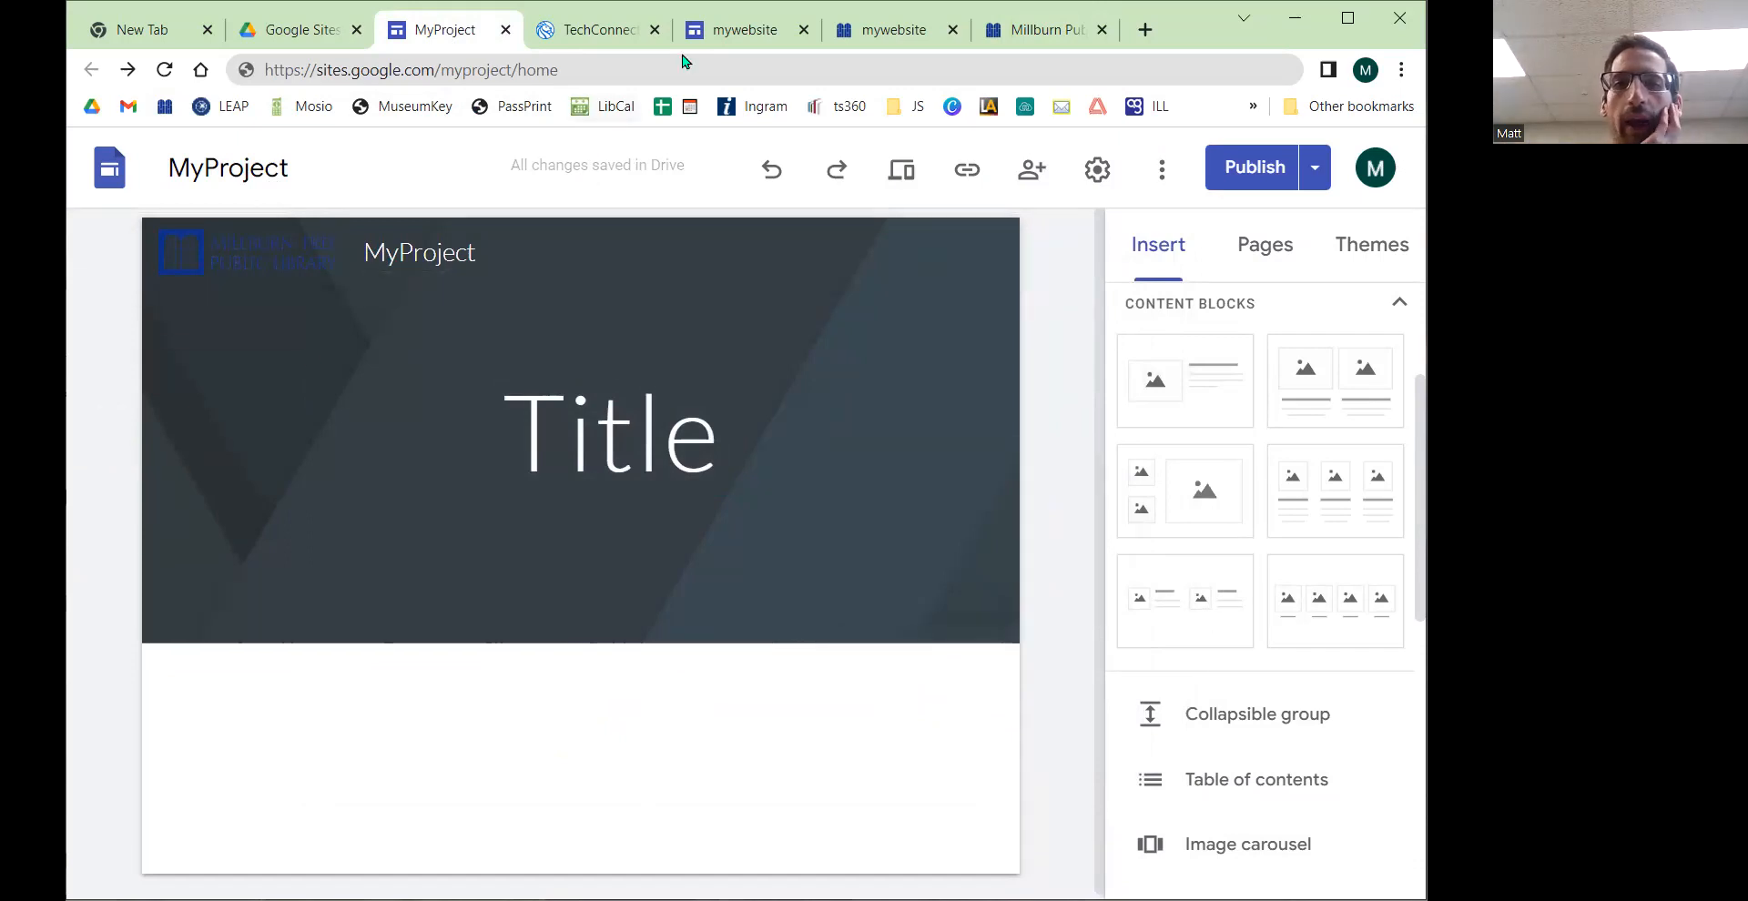
click(759, 41)
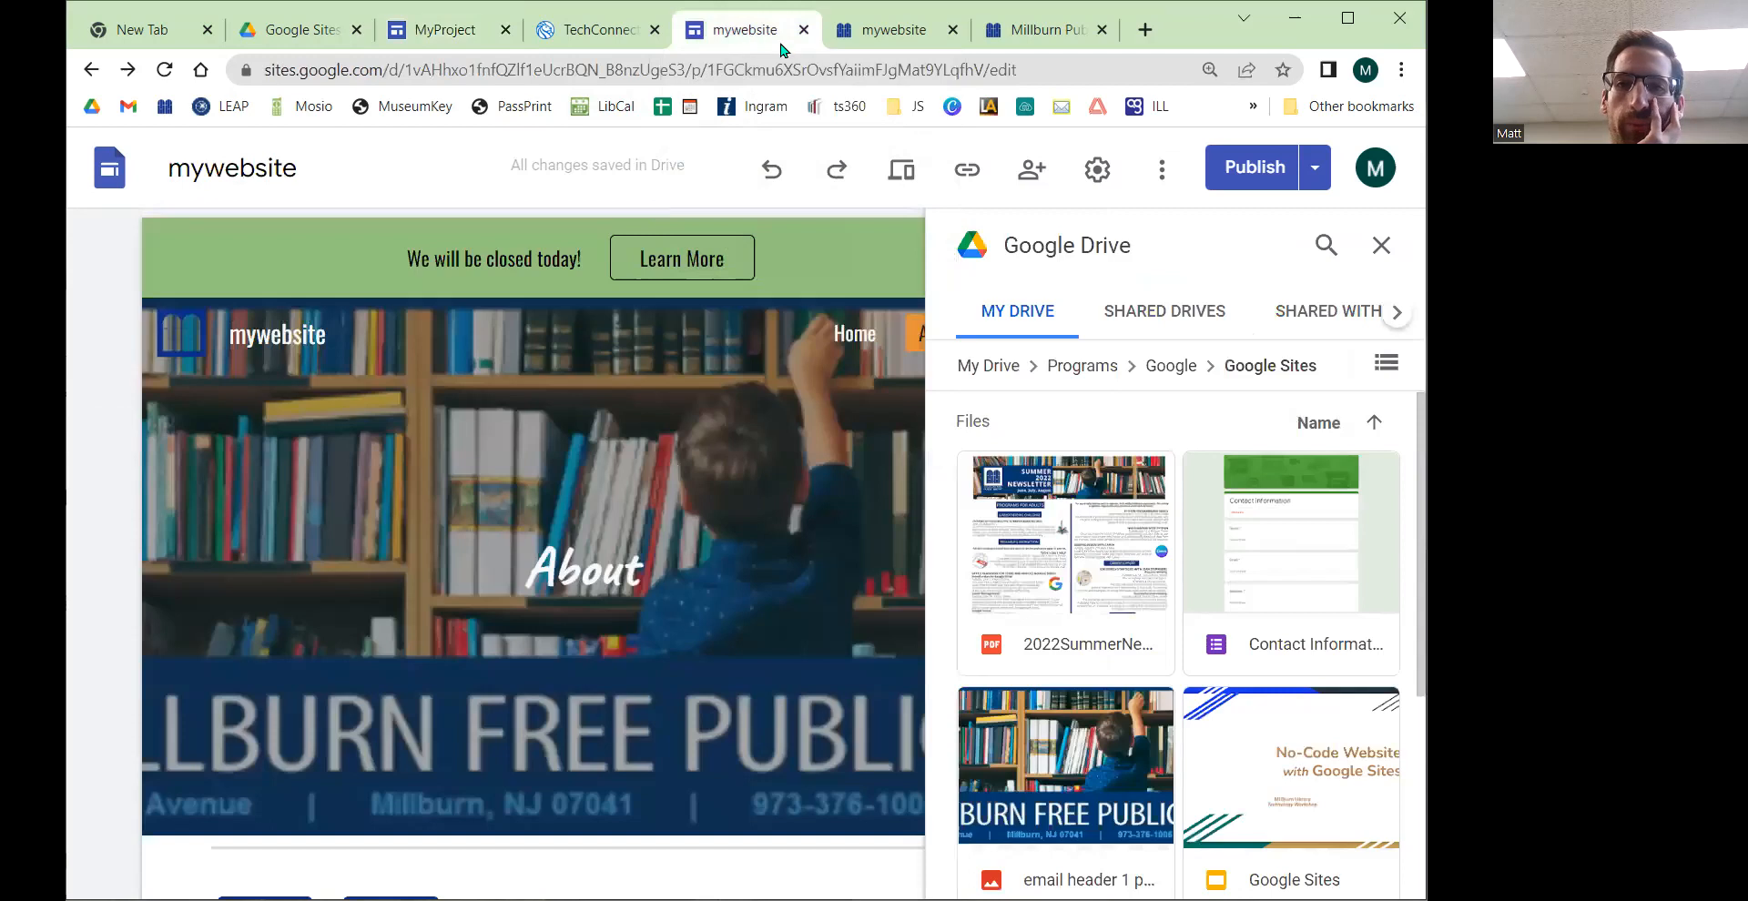
click(897, 40)
click(1060, 40)
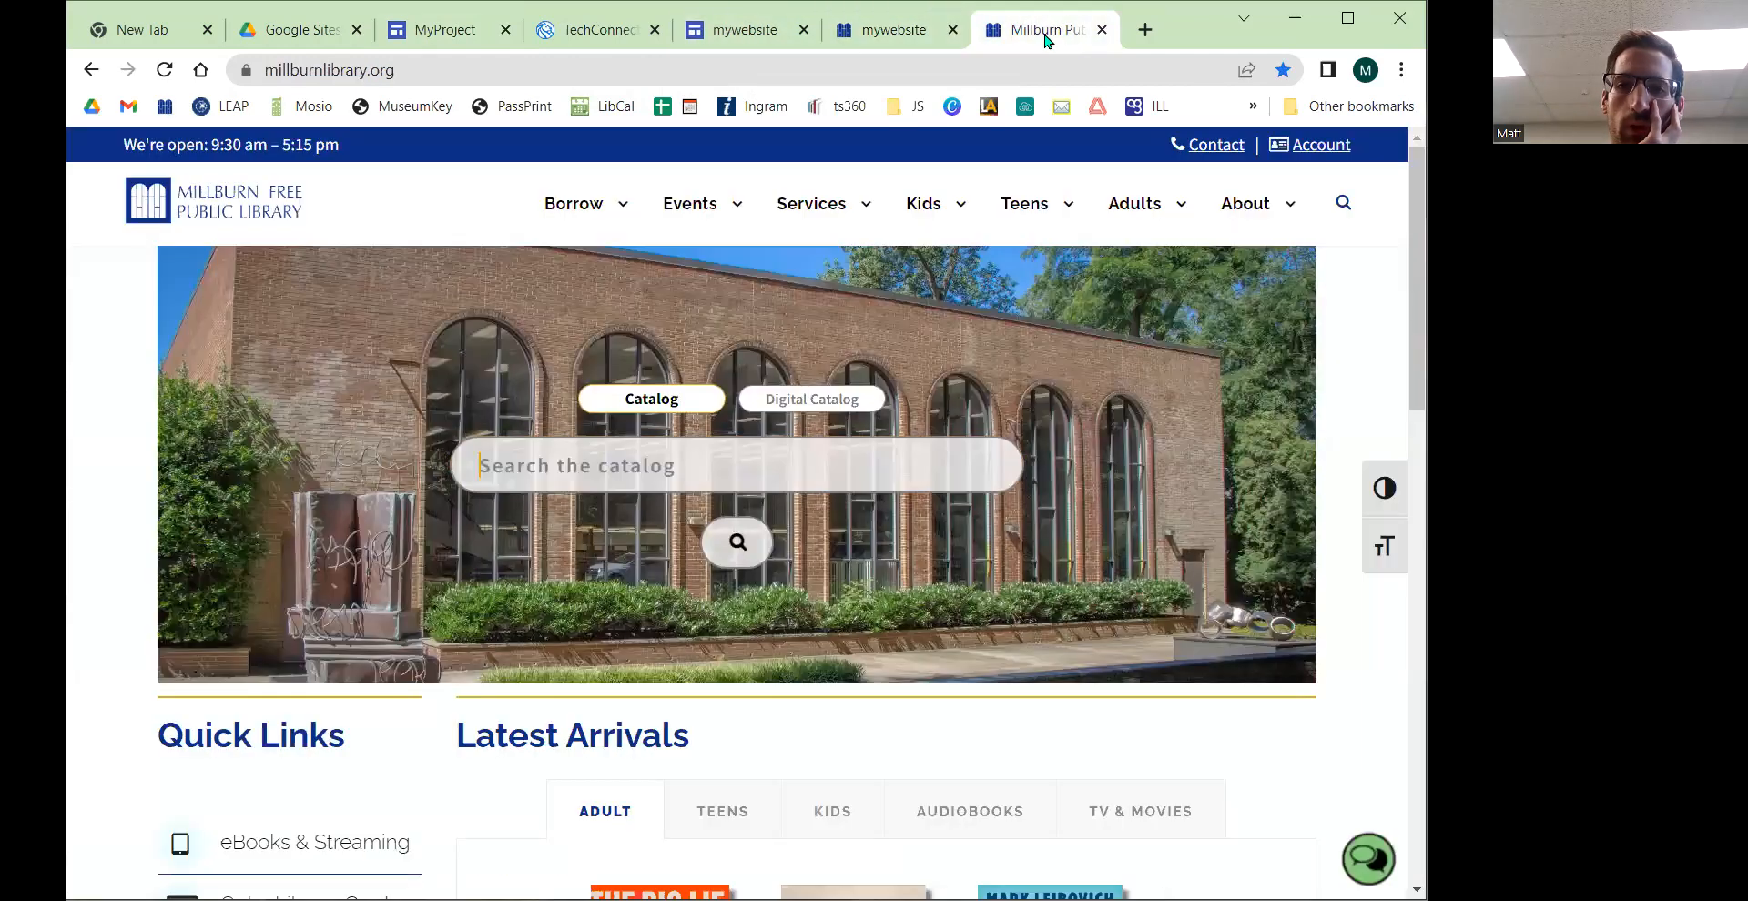
click(433, 40)
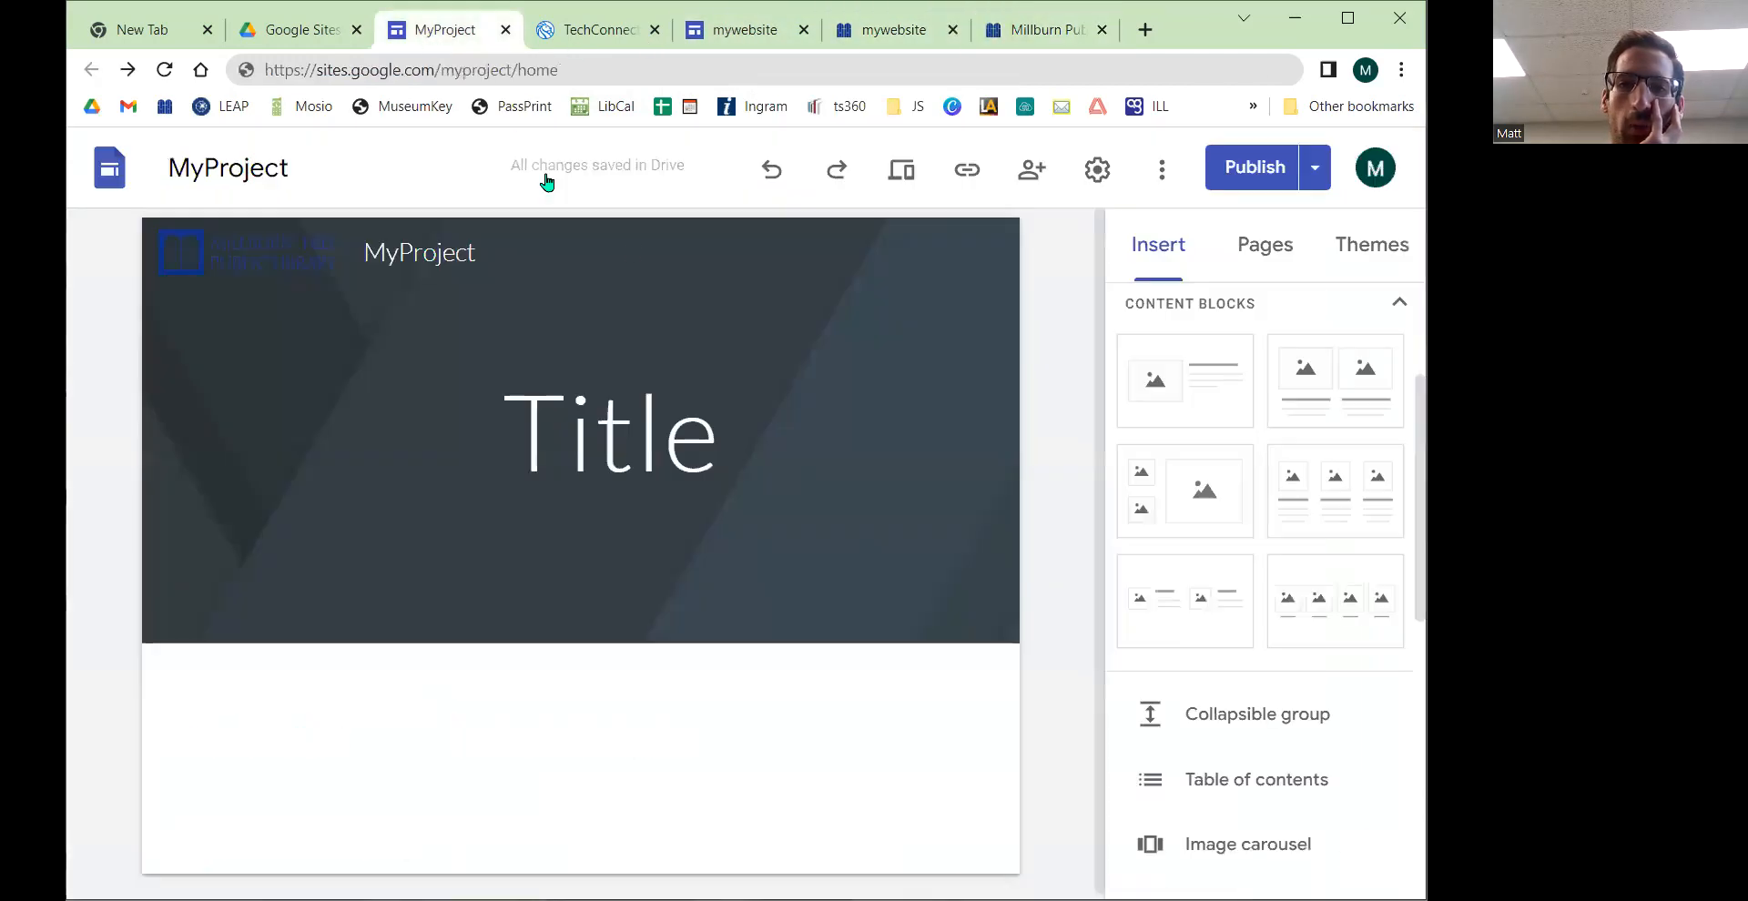
Step: Open the currently published version of the site in a new tab
click(1315, 168)
click(1119, 301)
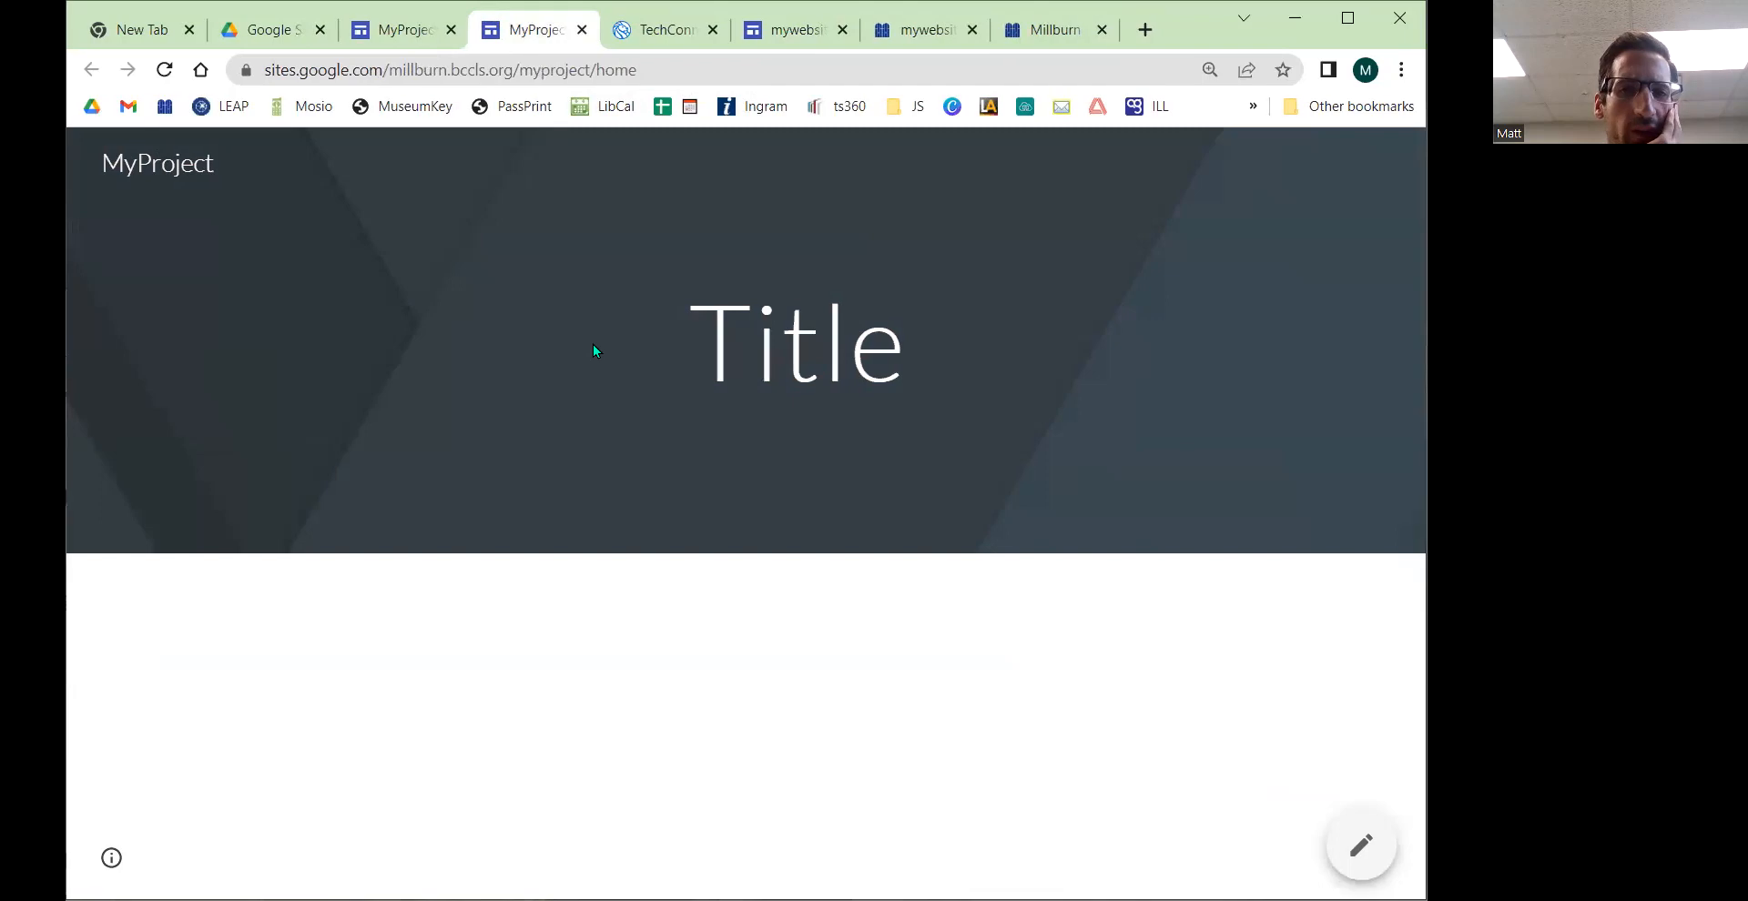
click(408, 37)
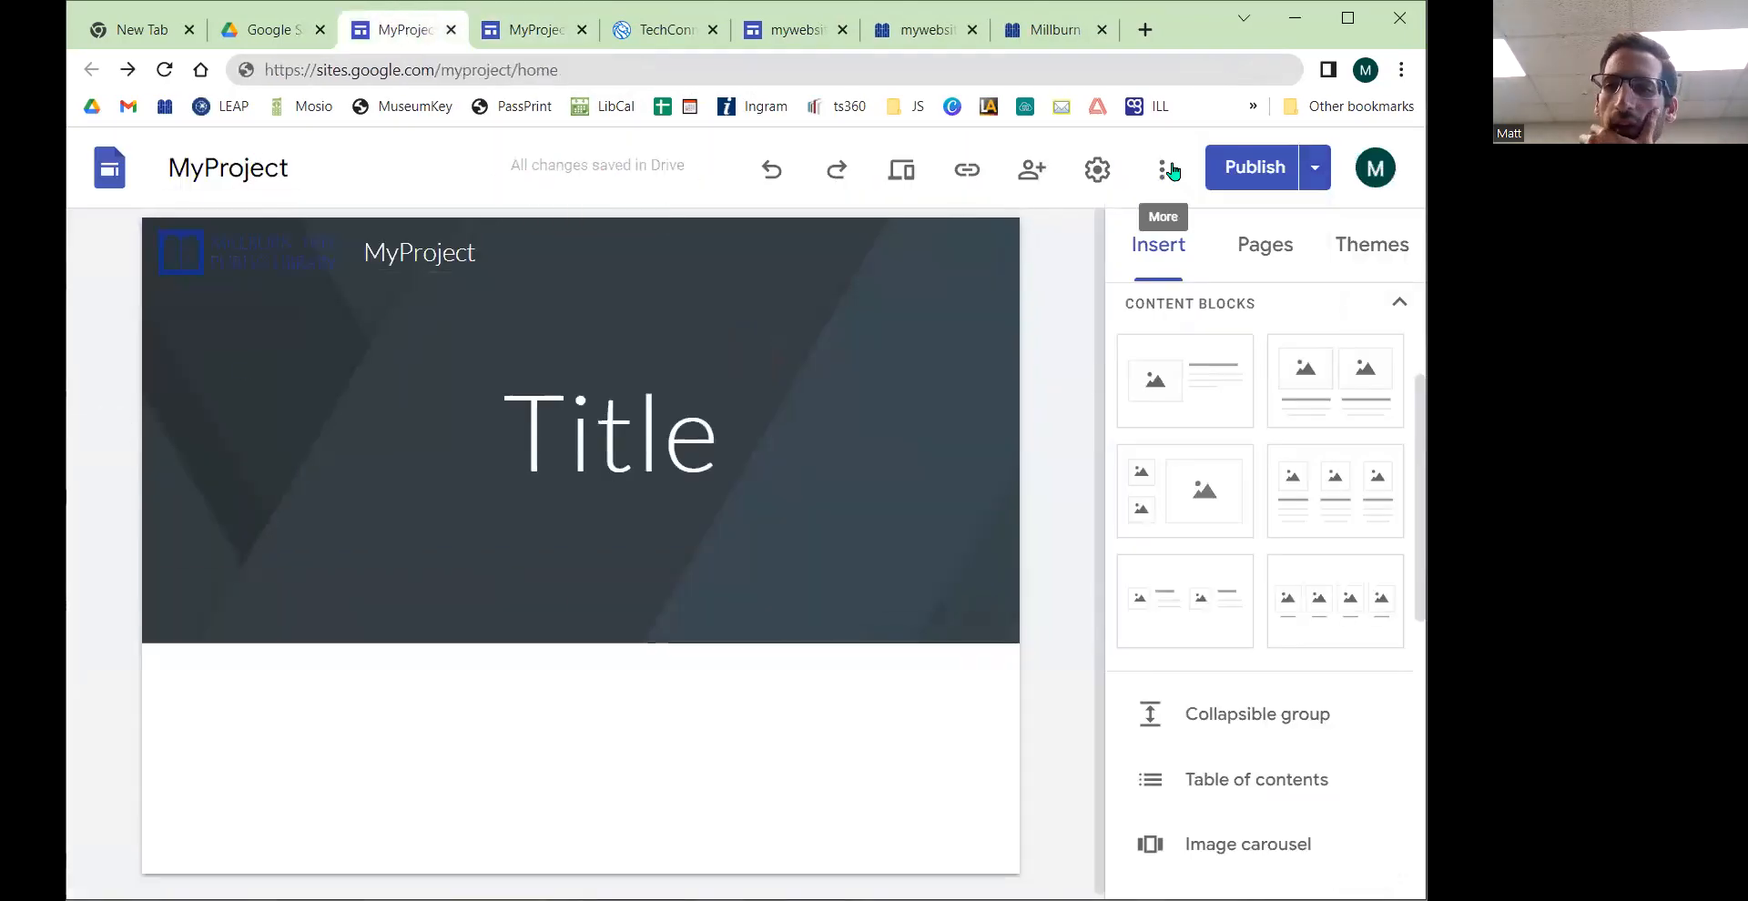
Step: Review the changes and publish the site
click(1247, 169)
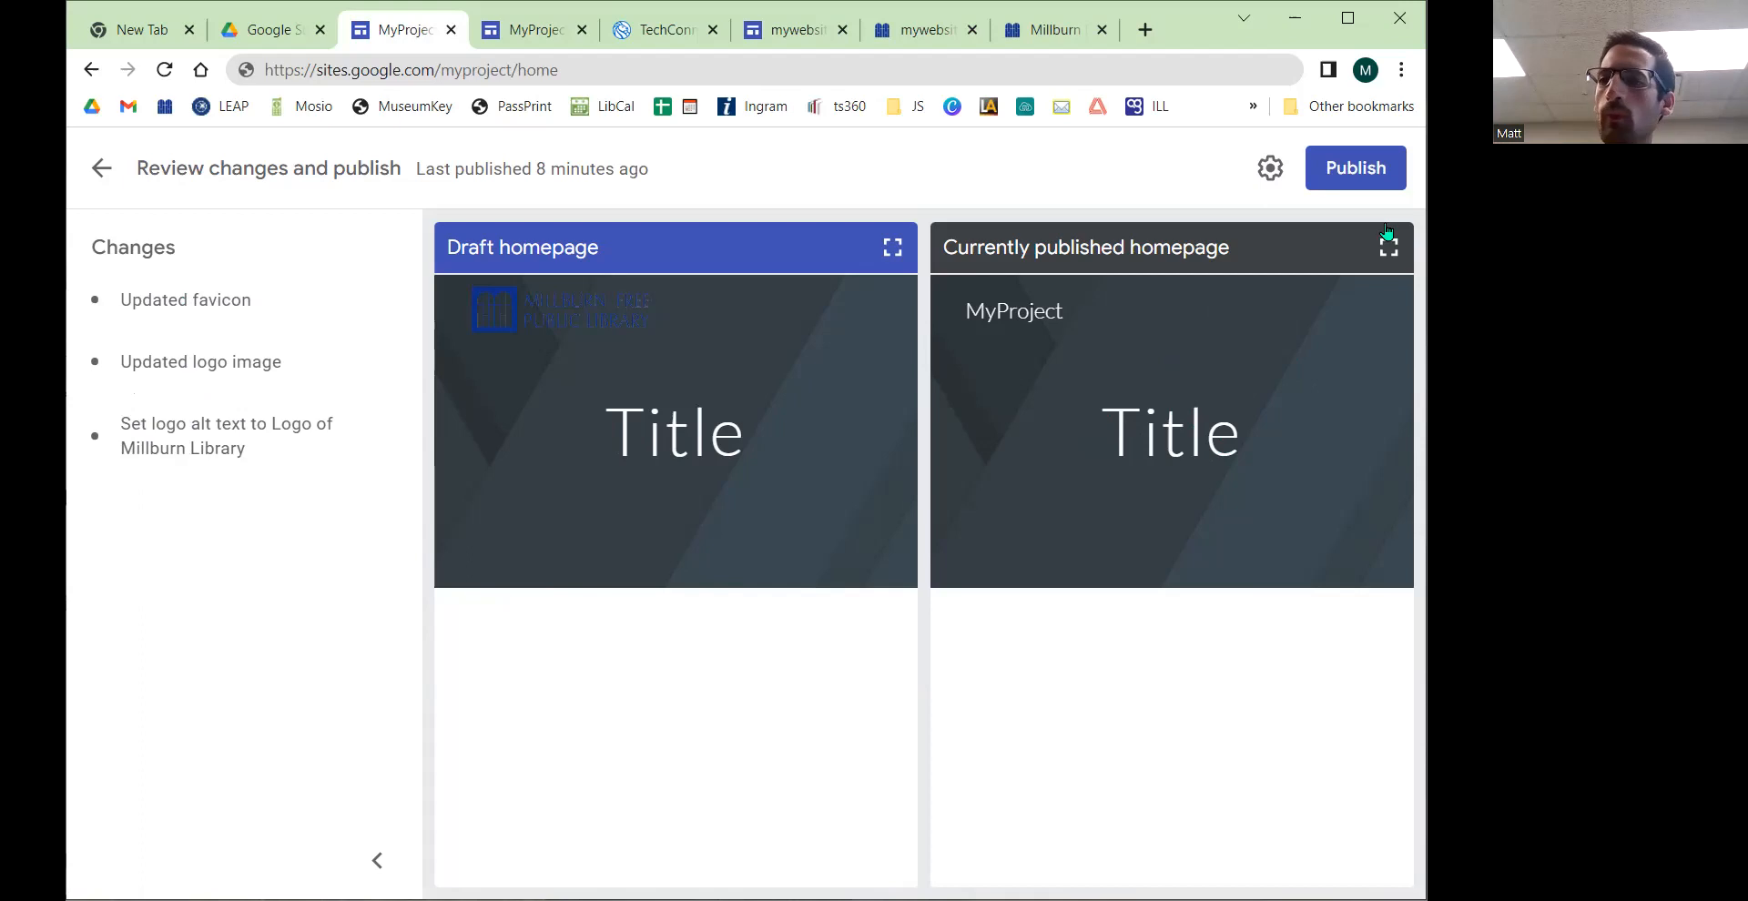
click(1346, 171)
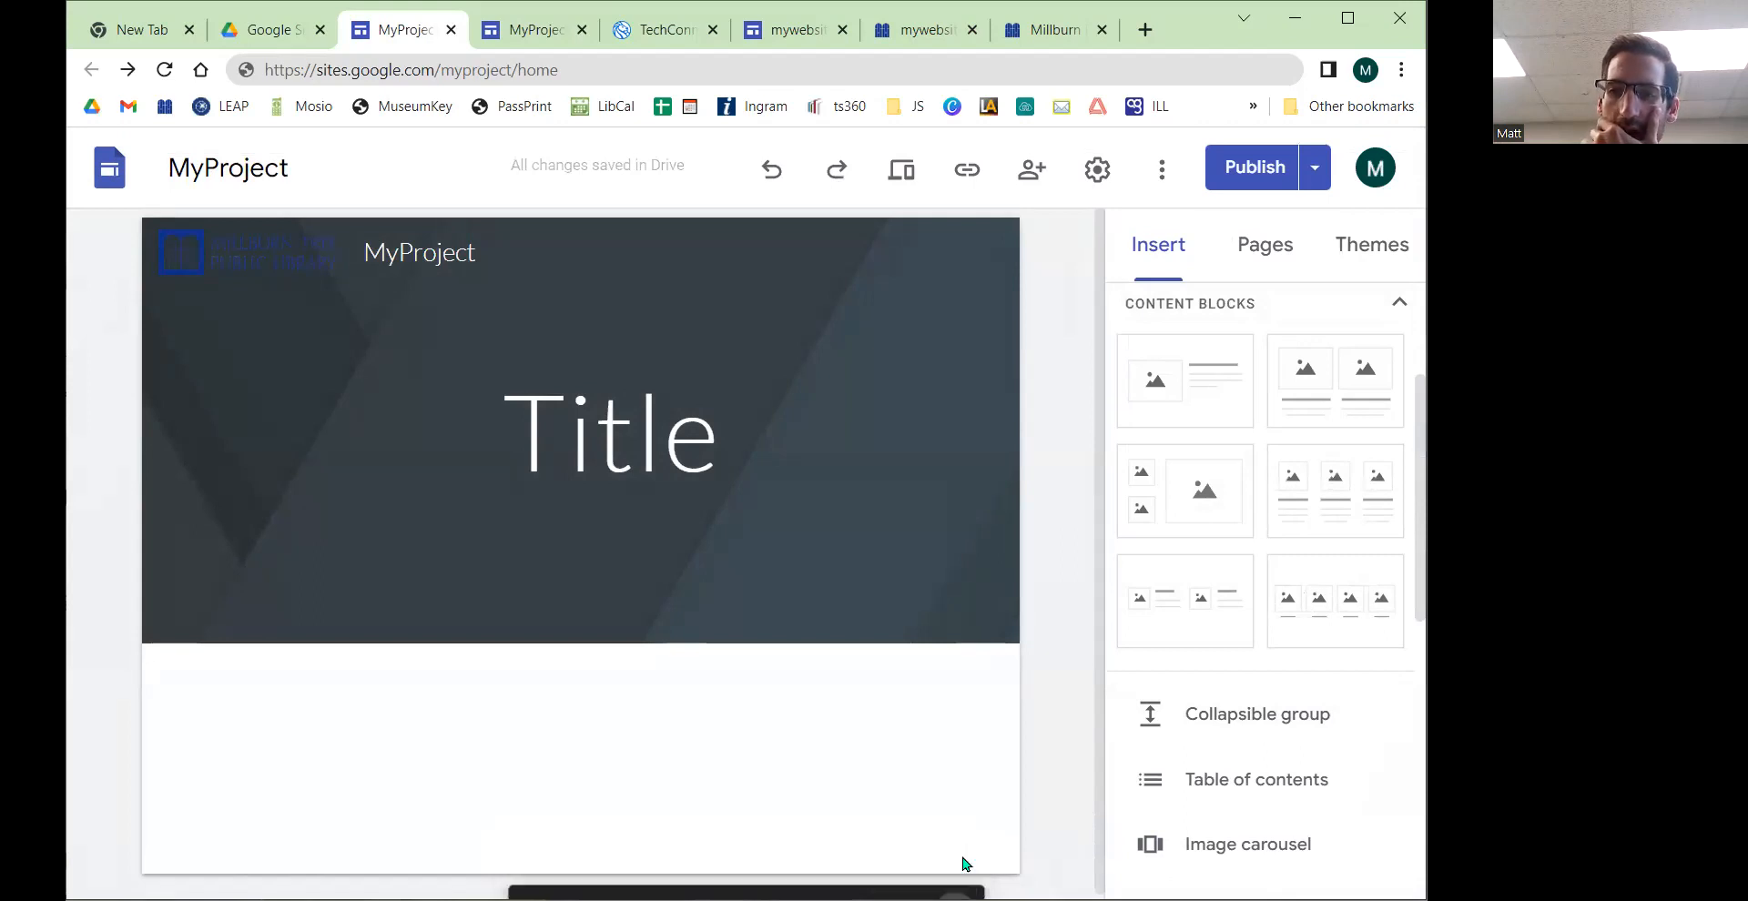
Step: View the newly published site and examine its header logo, closing the older published tab
click(1314, 177)
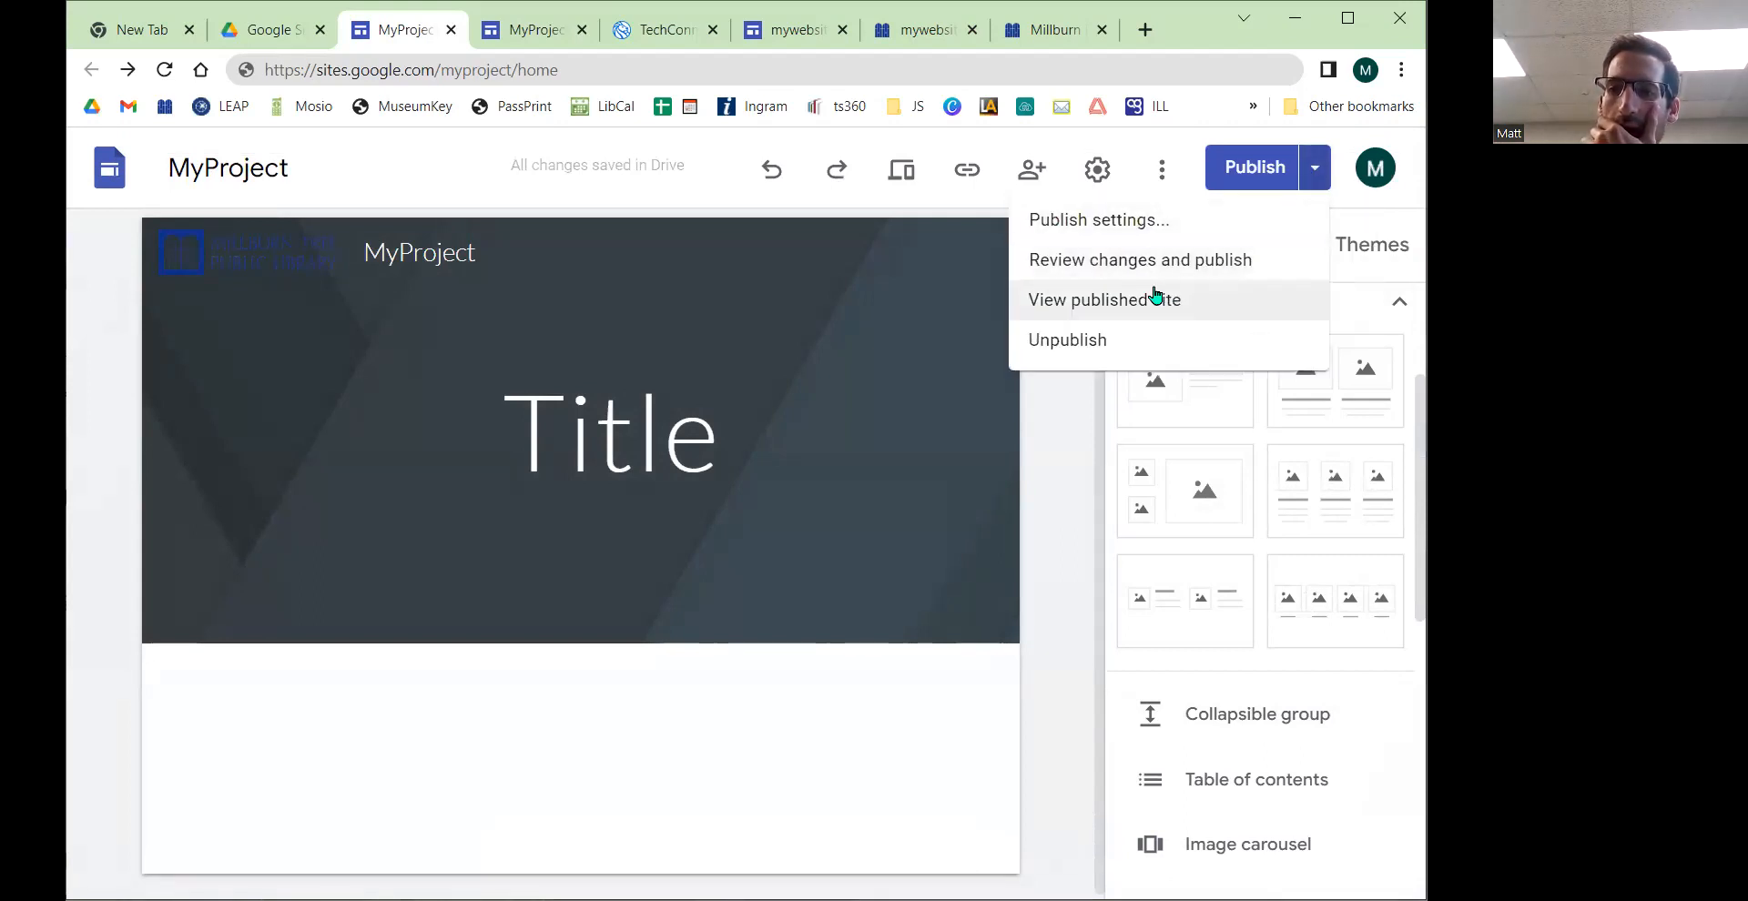
click(1117, 293)
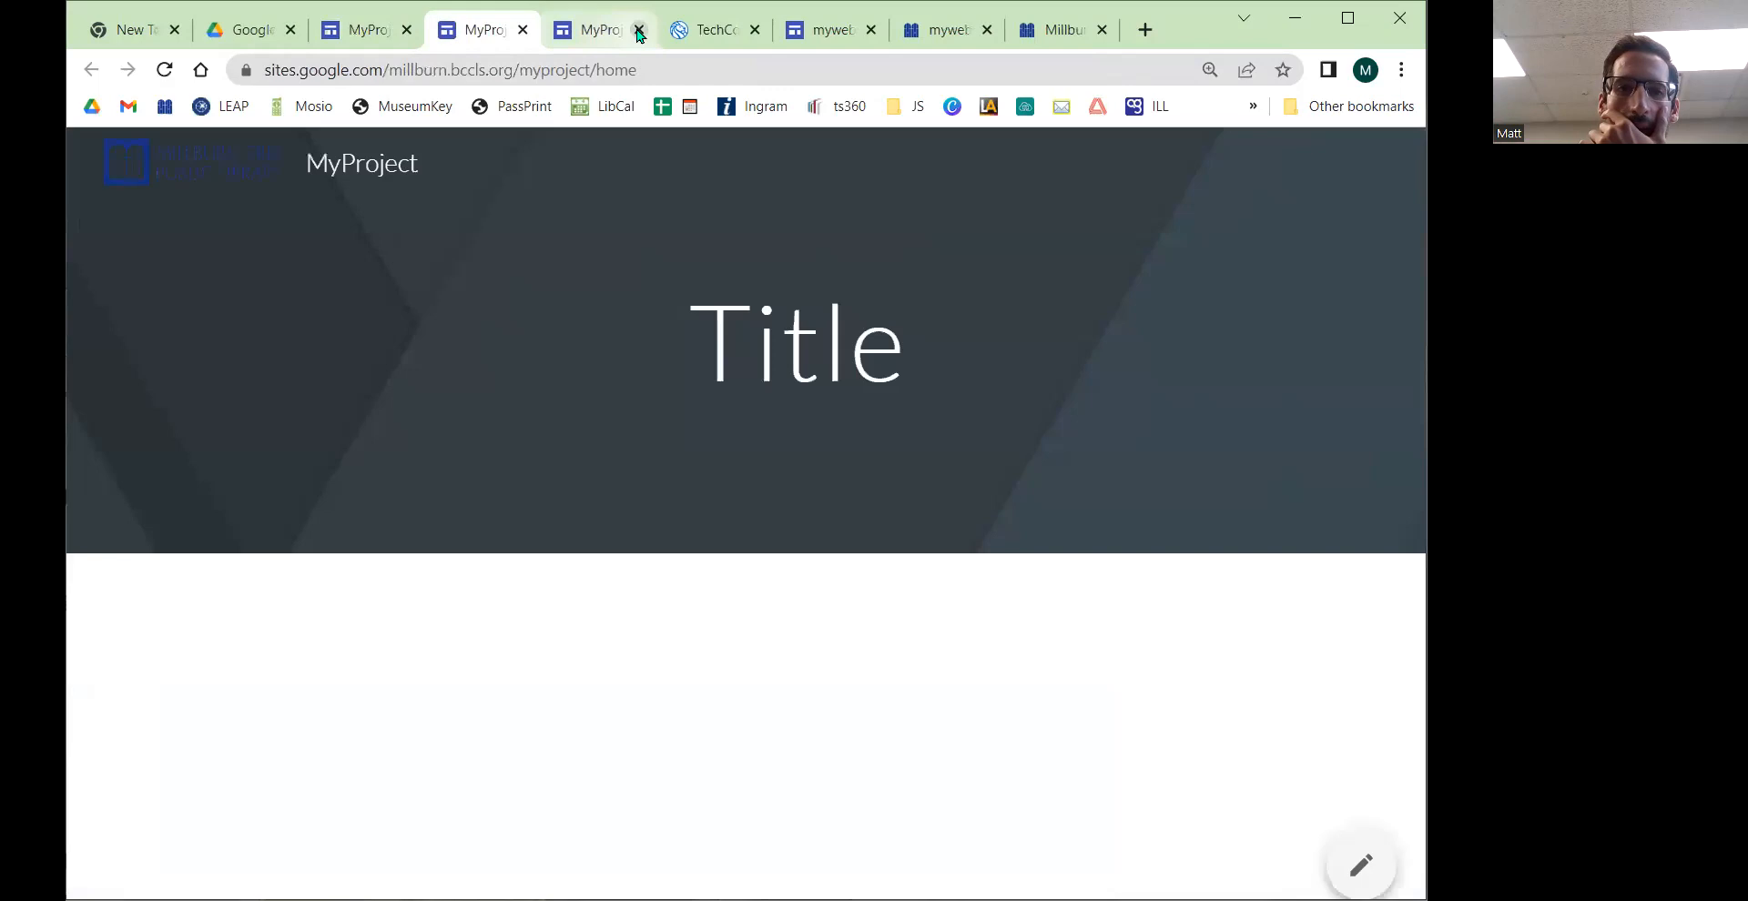
click(638, 29)
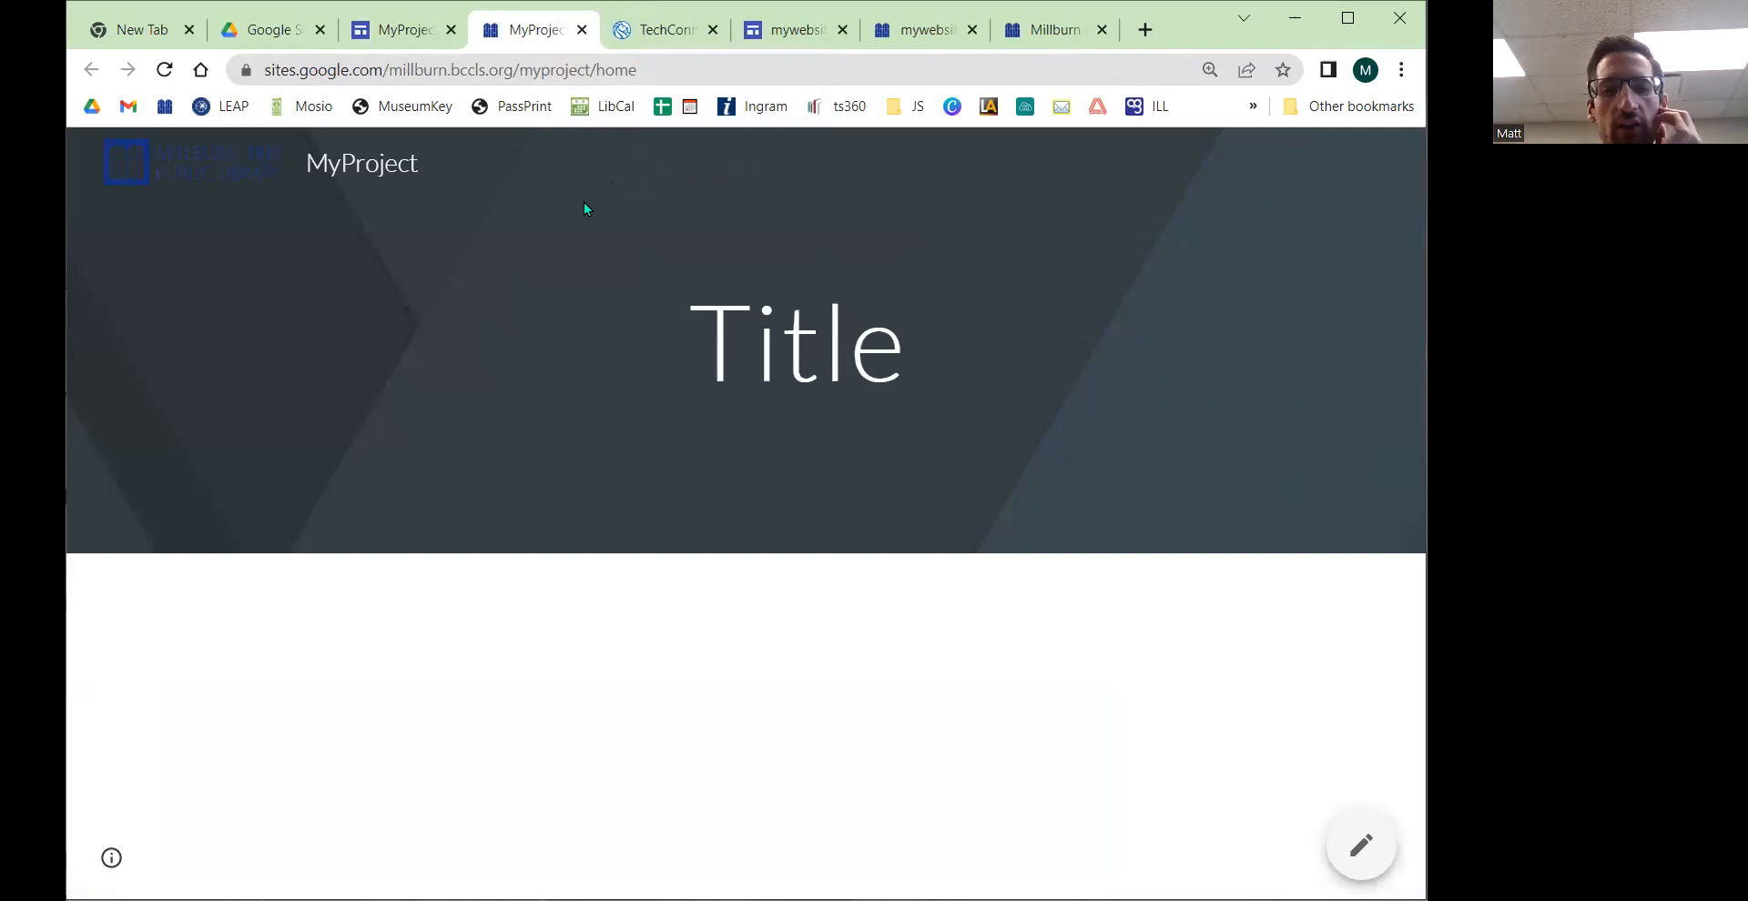
key(ctrl)
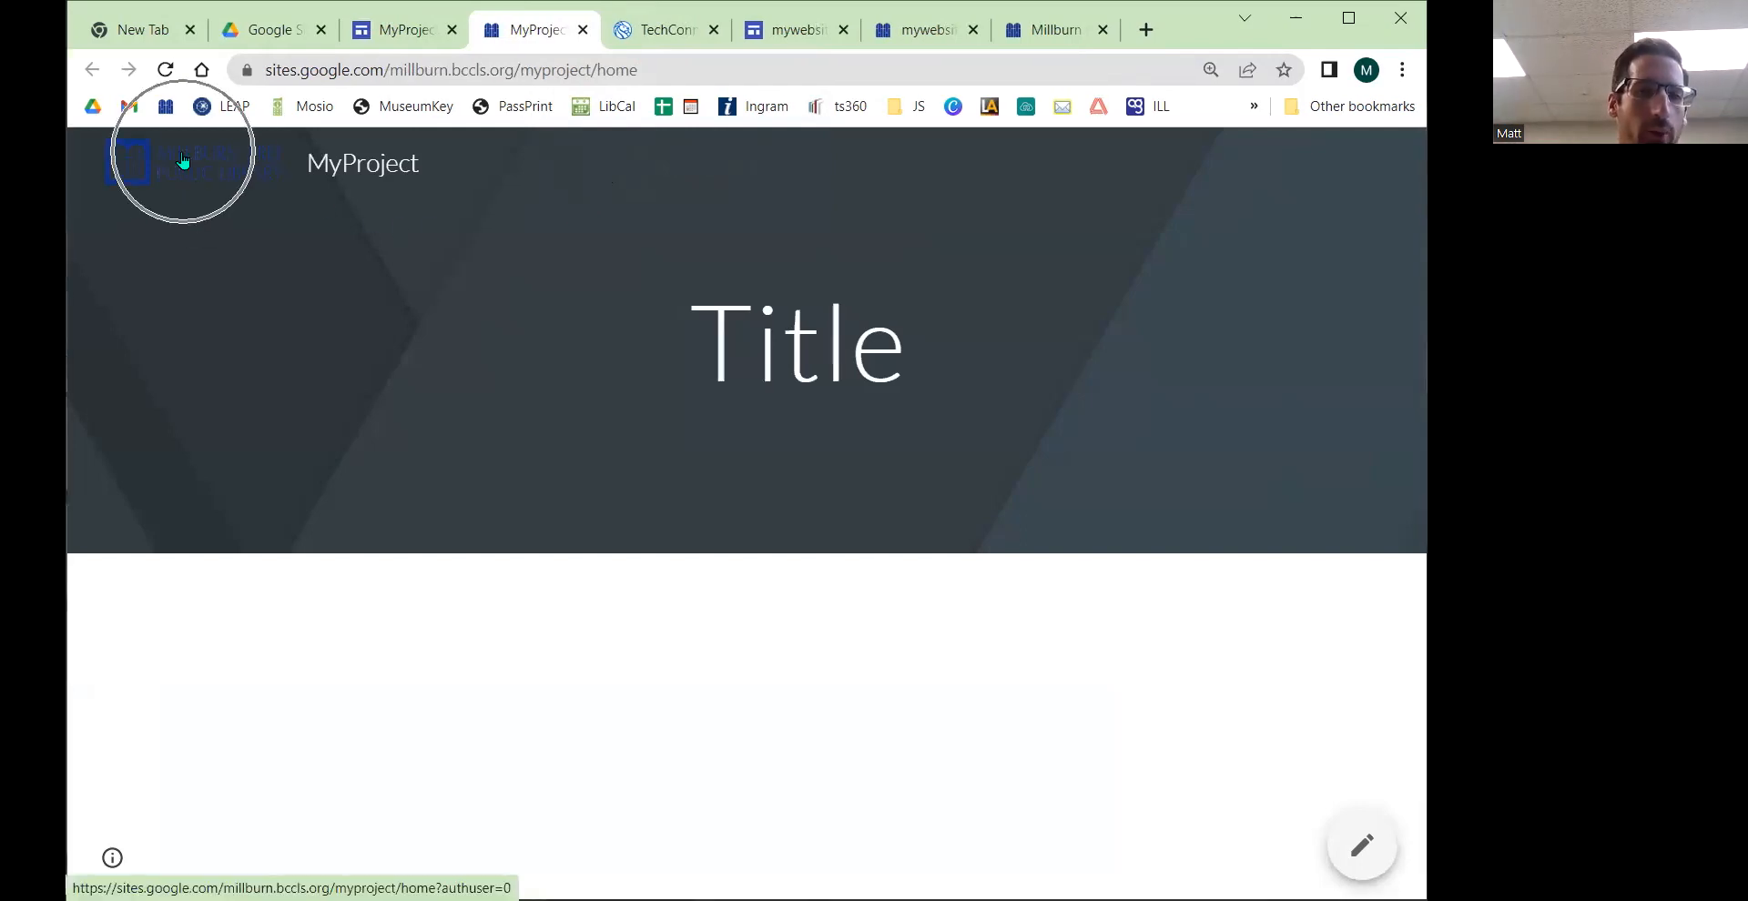
key(ctrl)
key(ctrl)
key(ctrl)
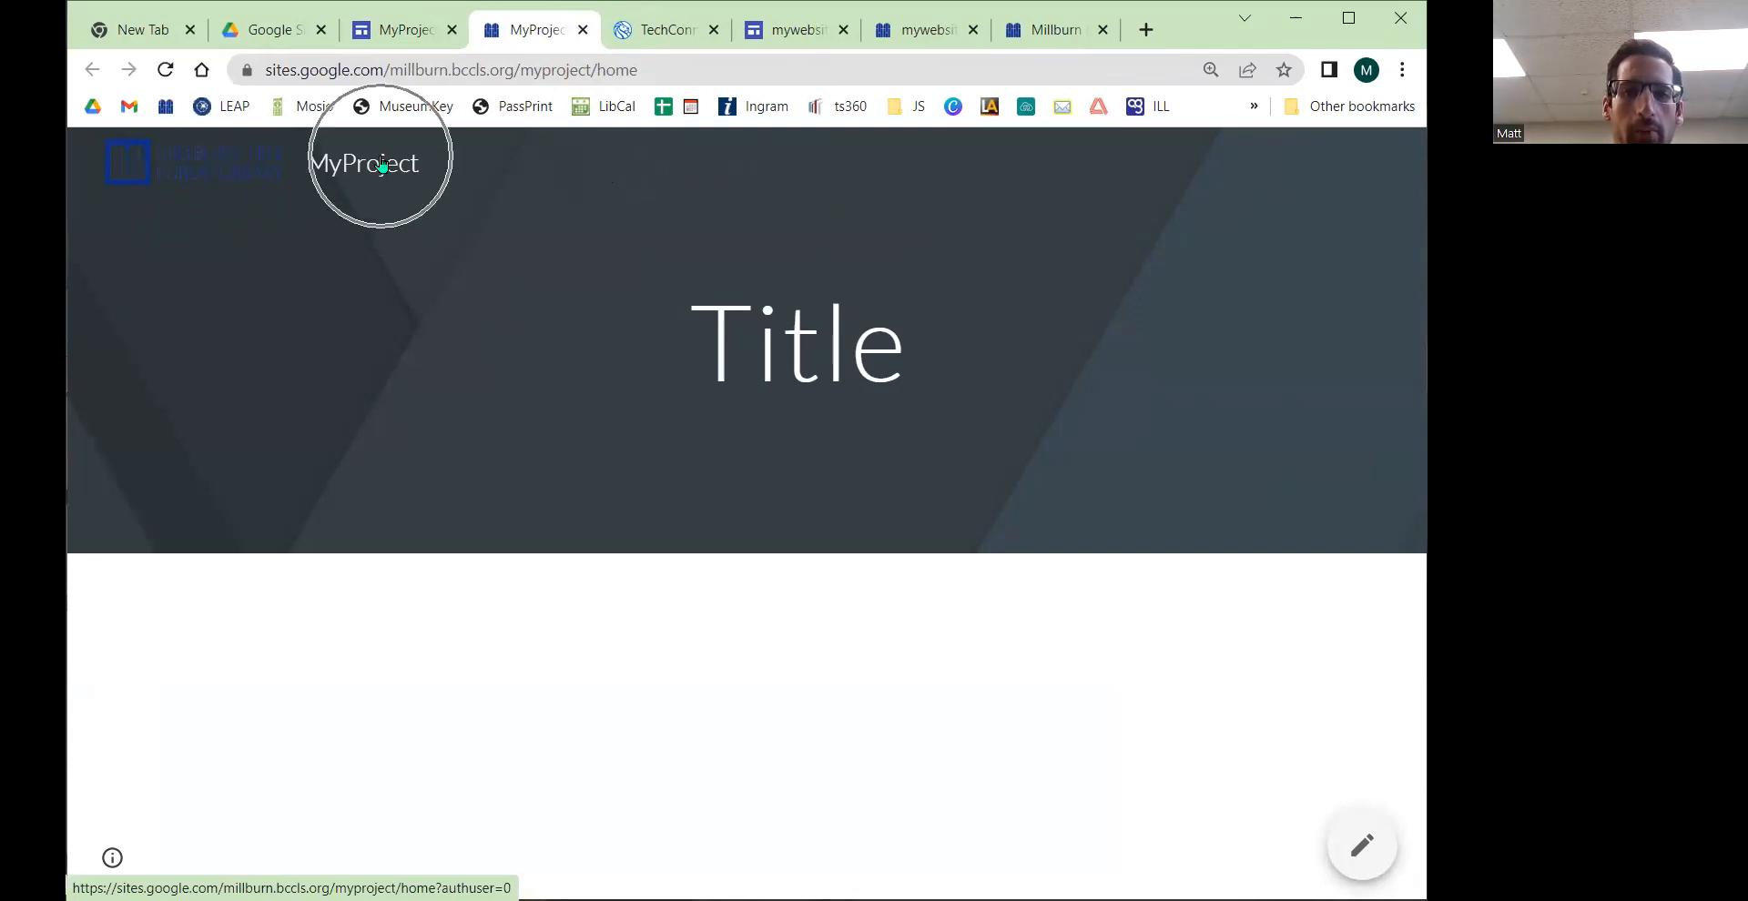
key(ctrl)
key(ctrl)
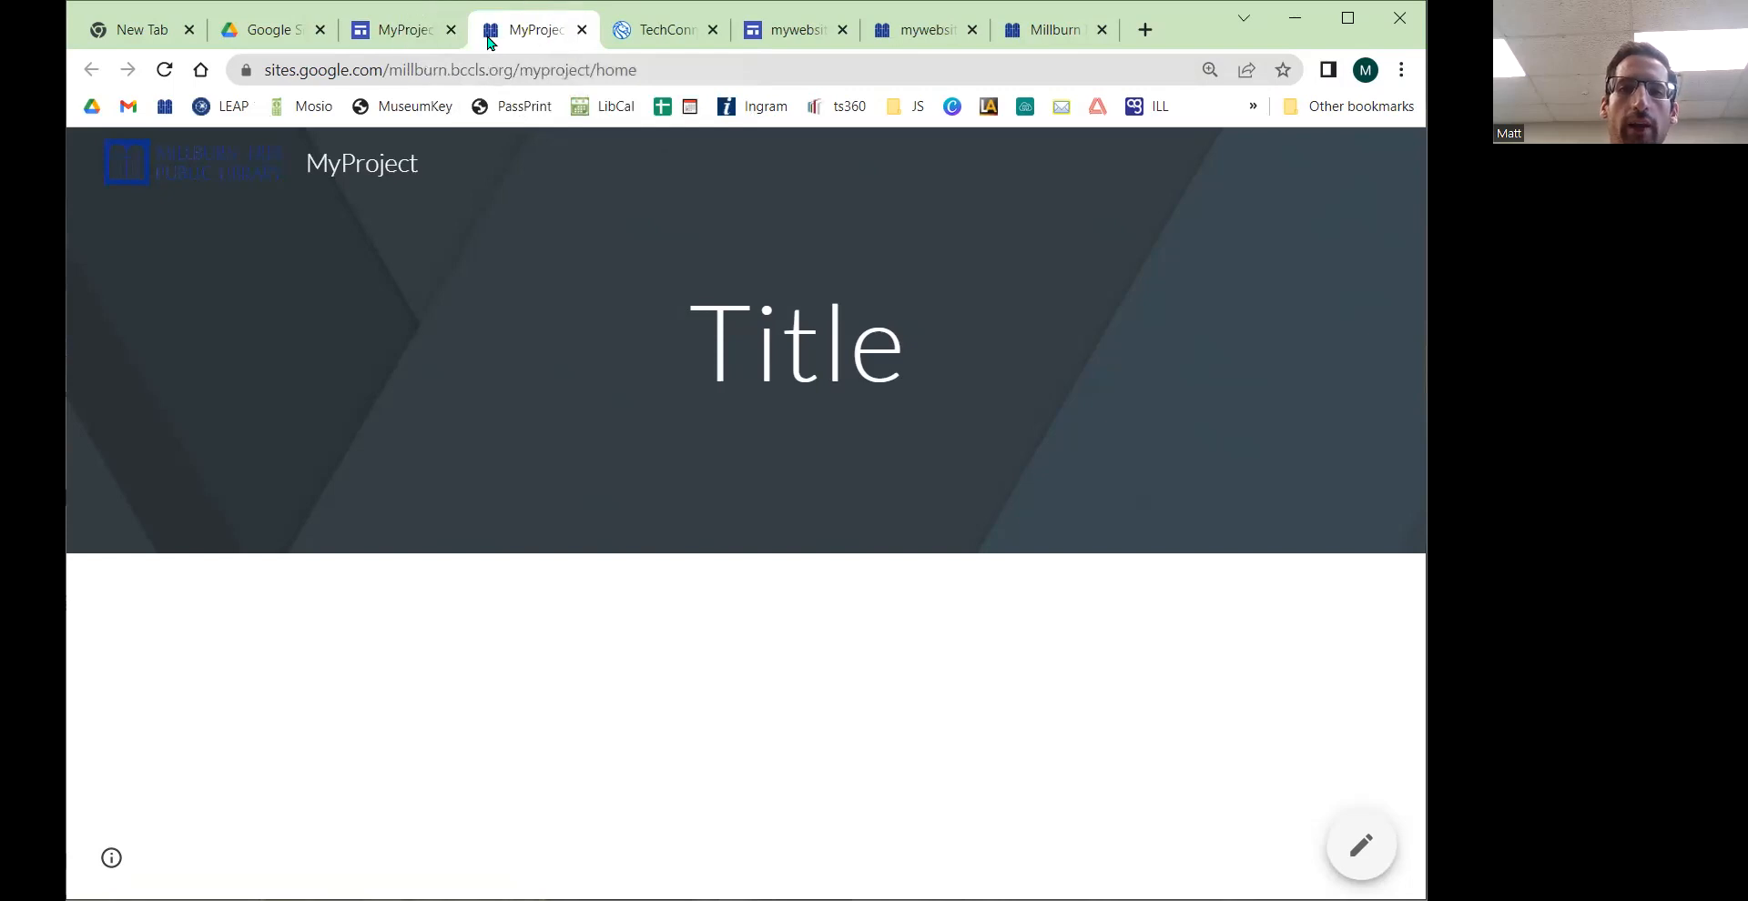
click(380, 37)
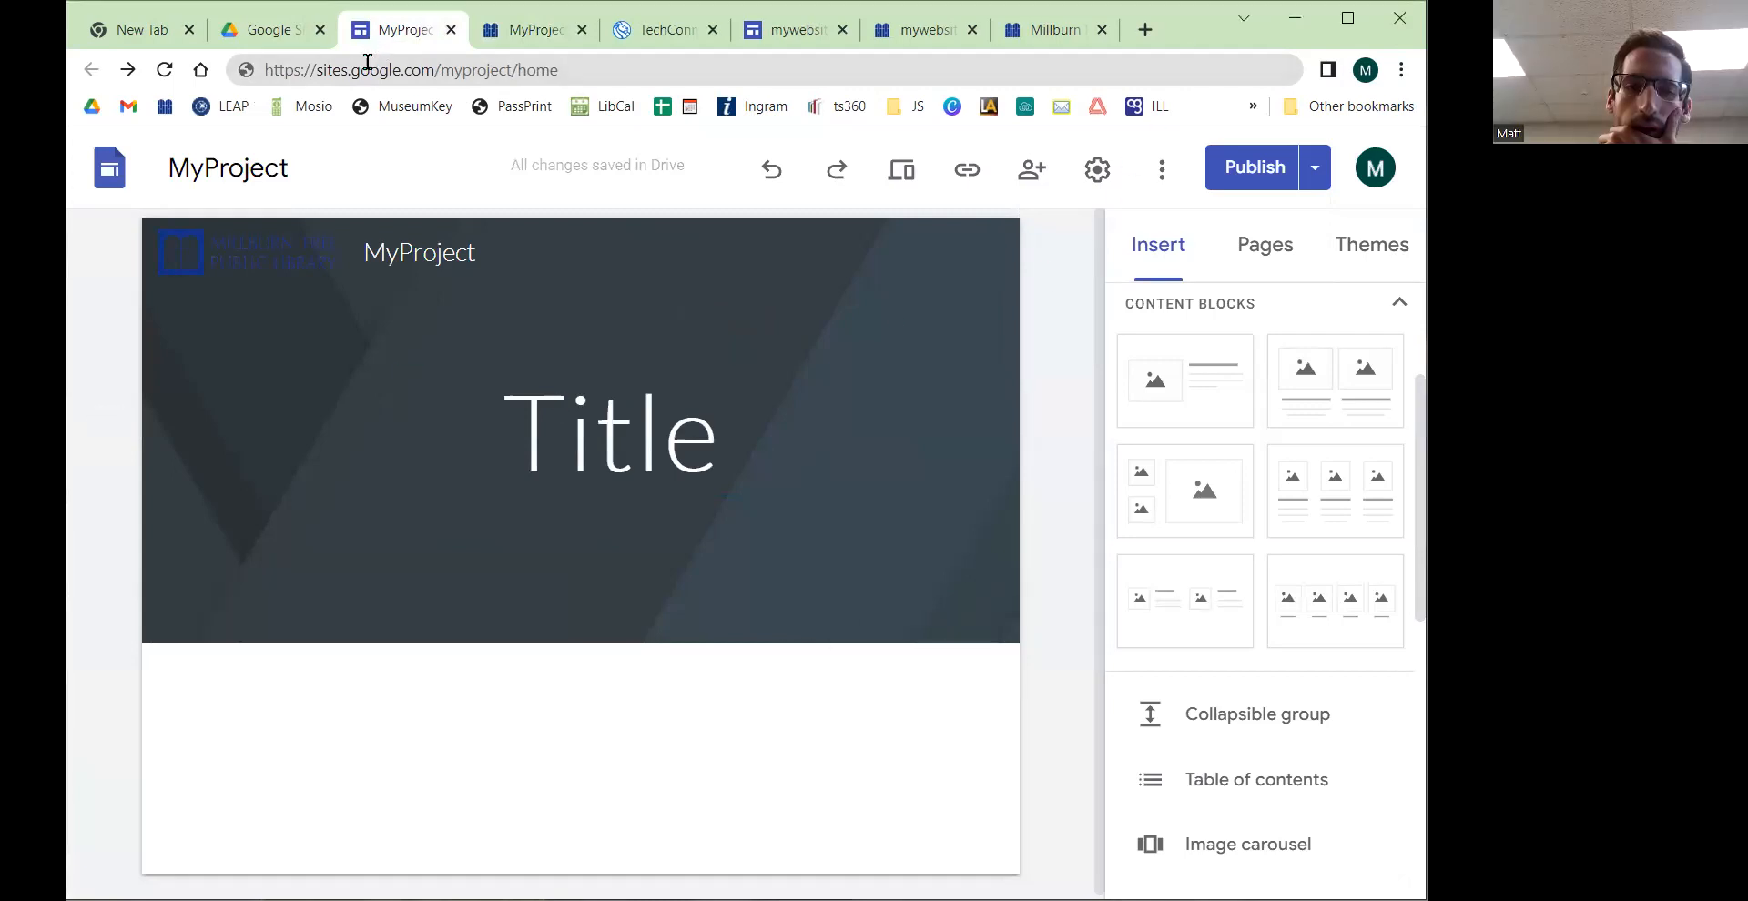
Step: Open the favicon help article from the Brand images settings, then close the settings
click(1097, 168)
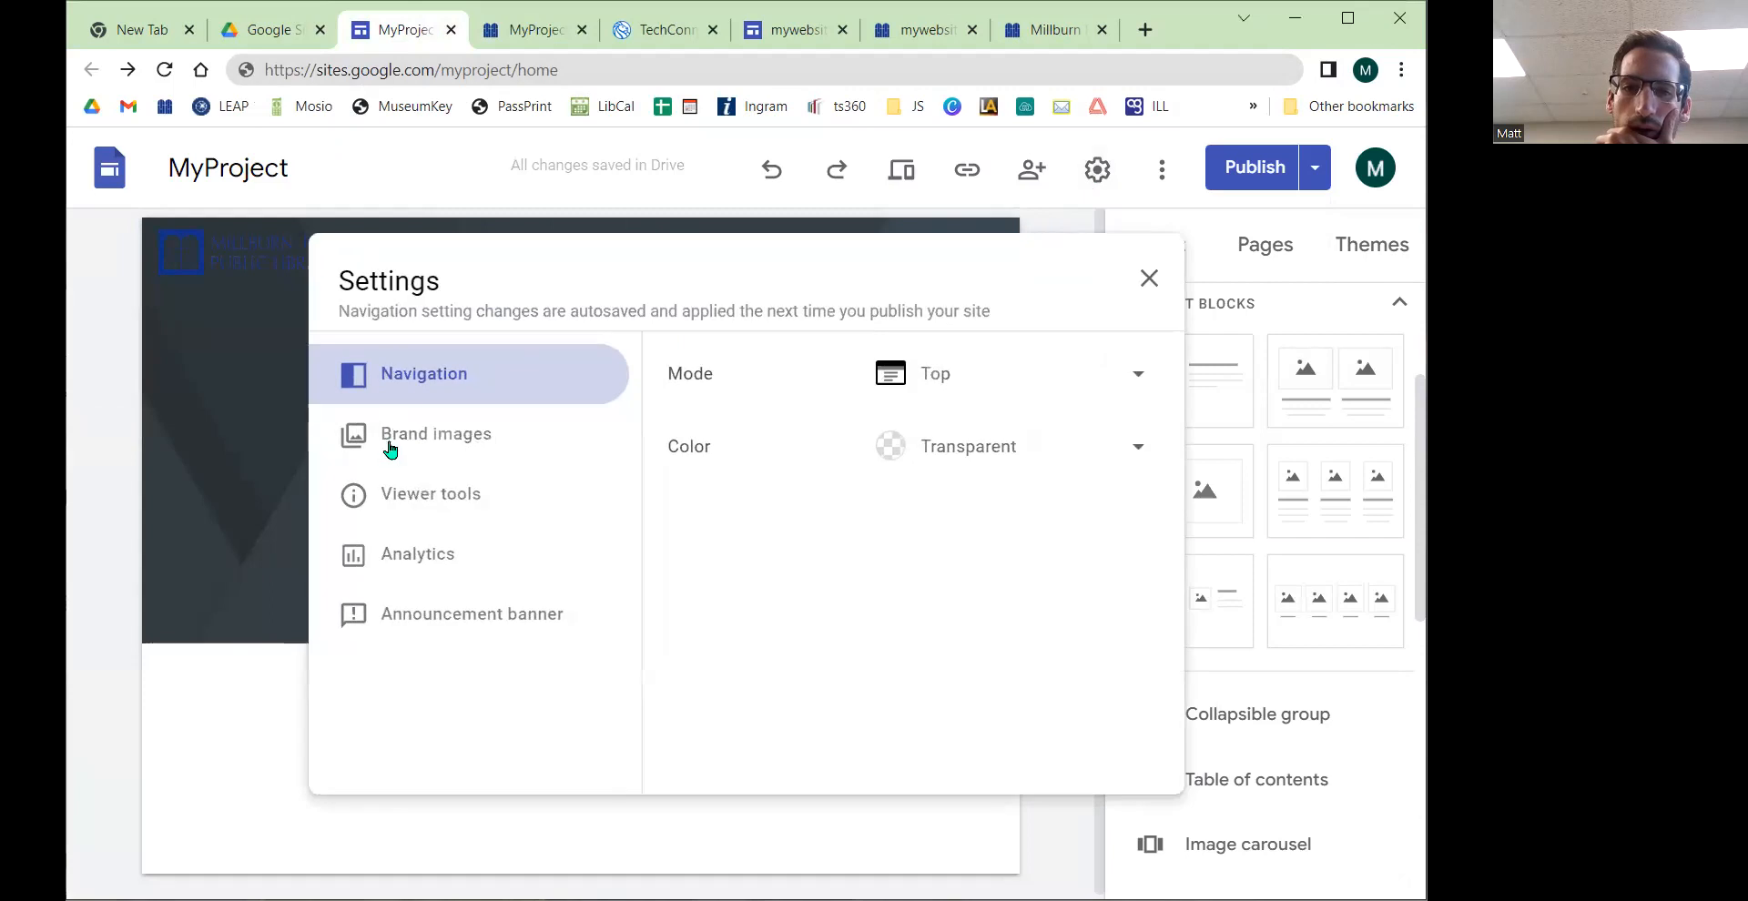
click(391, 455)
scroll(901, 565, down, 3)
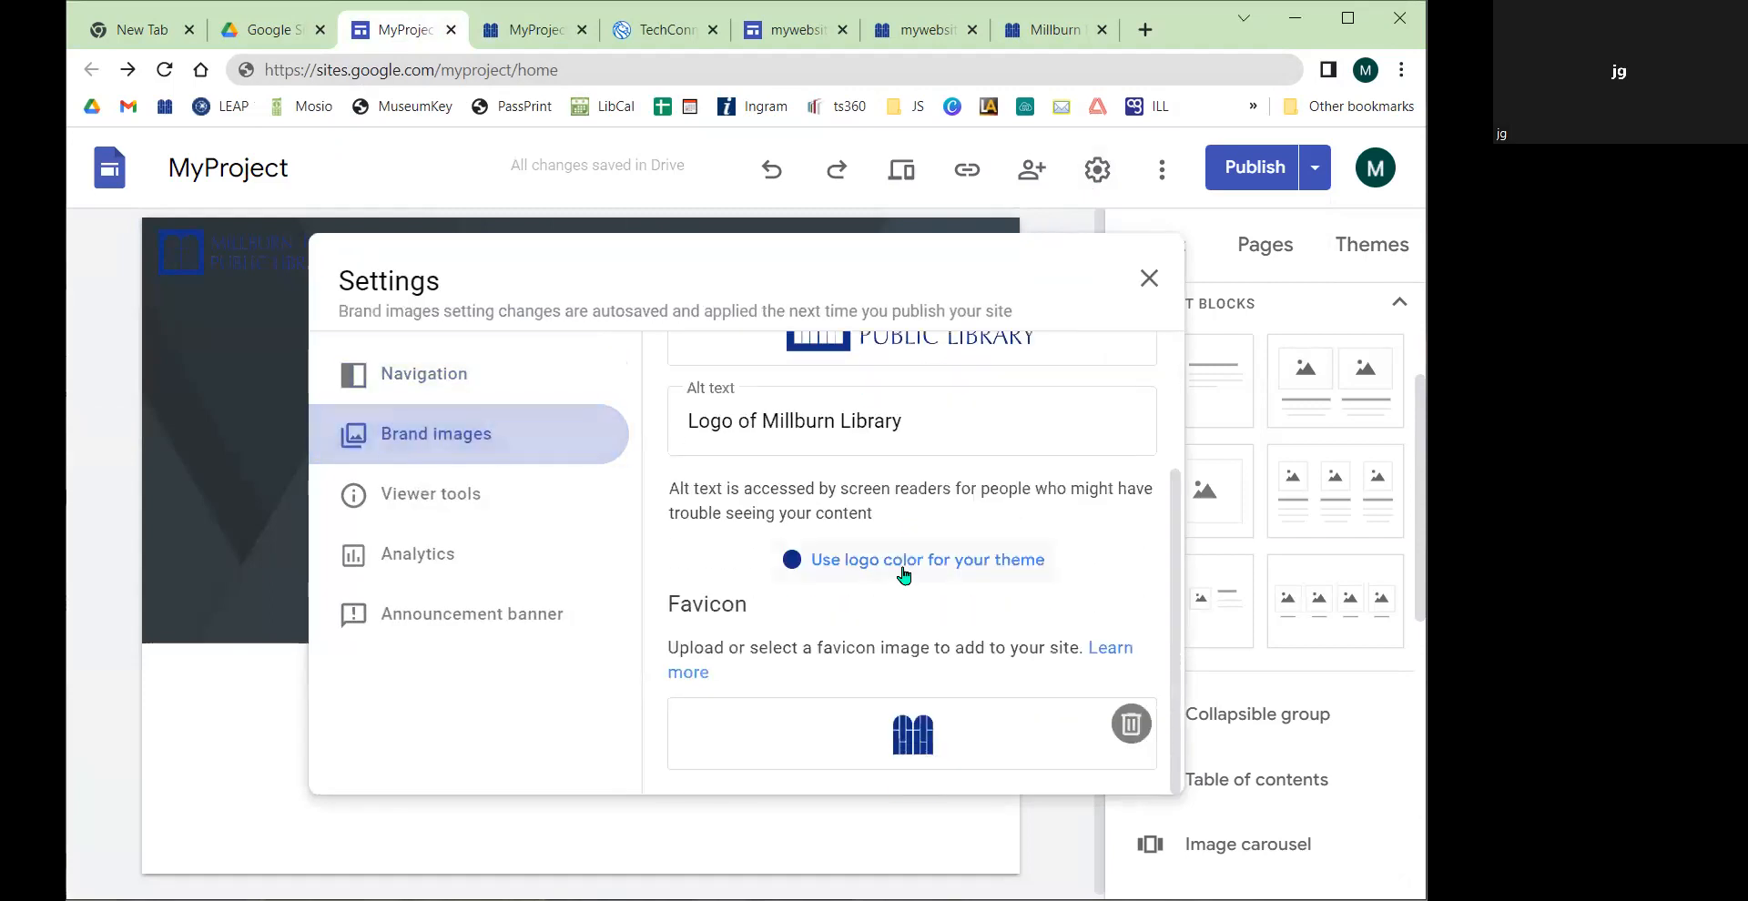
click(1092, 646)
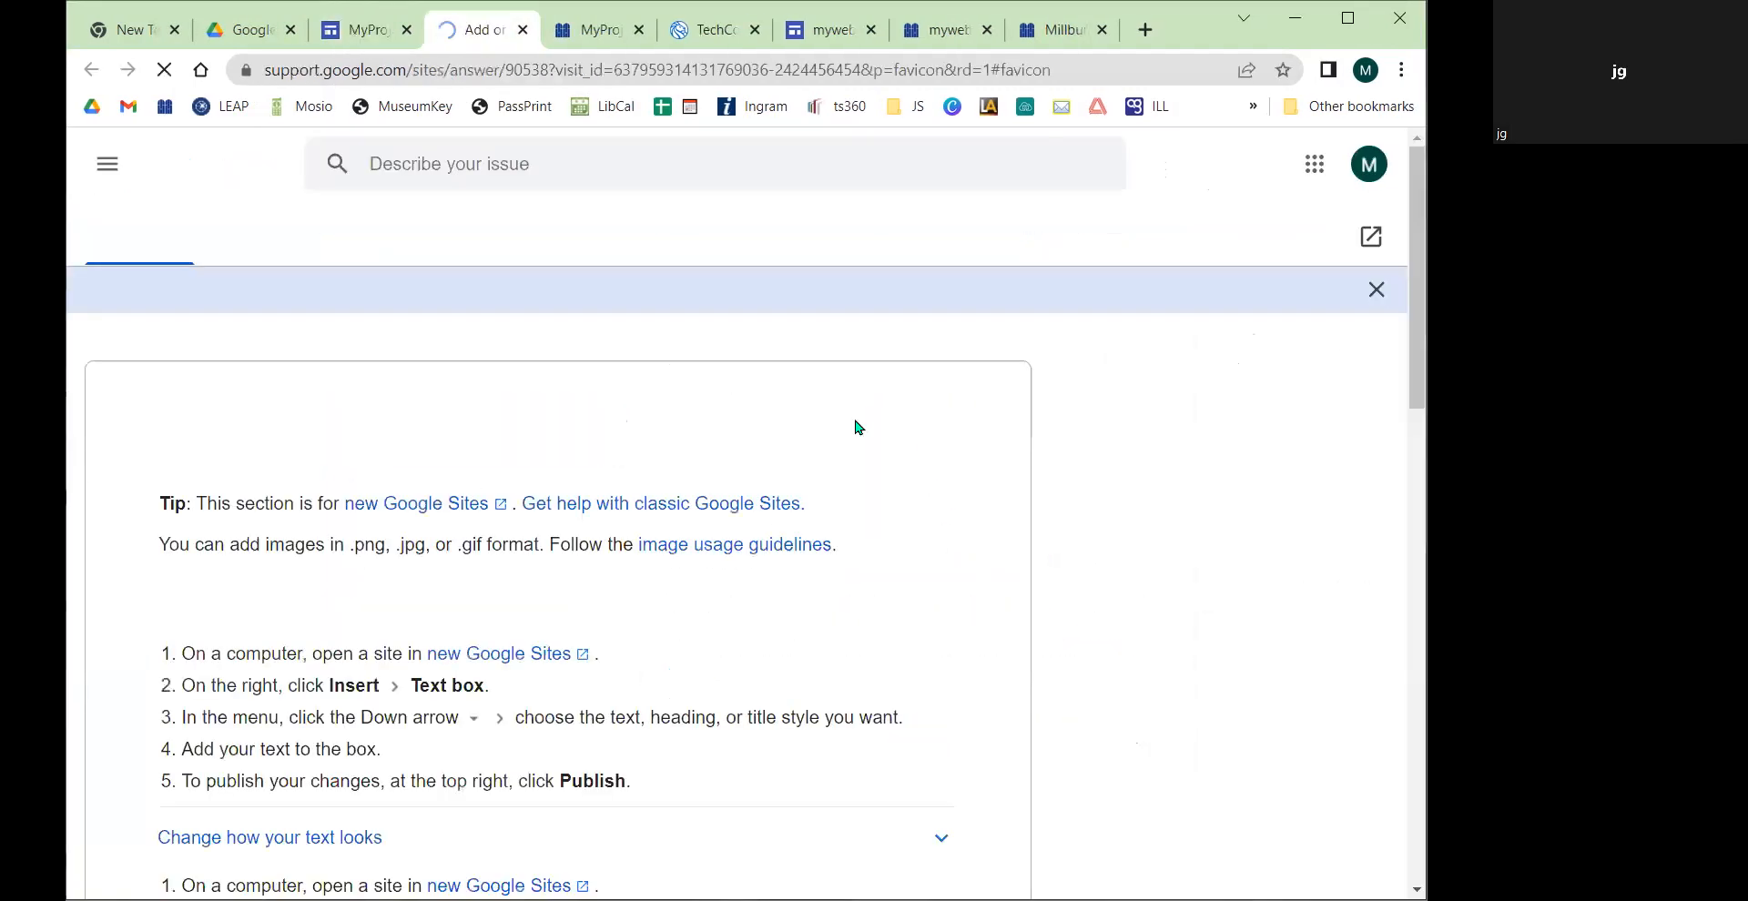
click(523, 31)
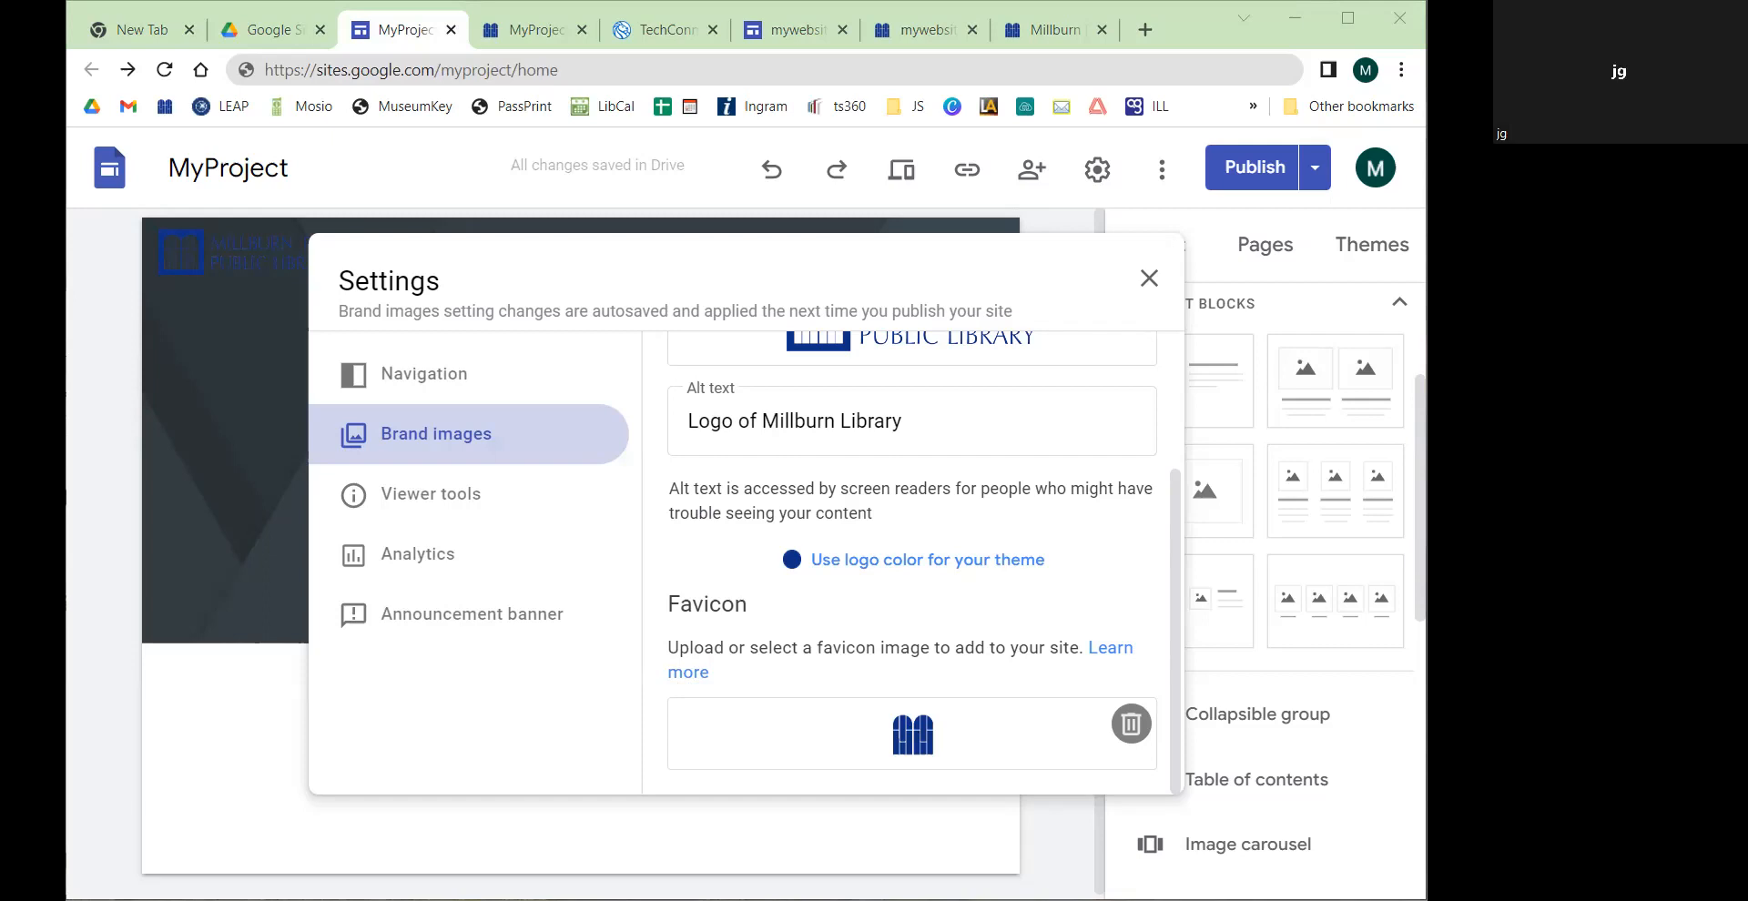
click(1147, 279)
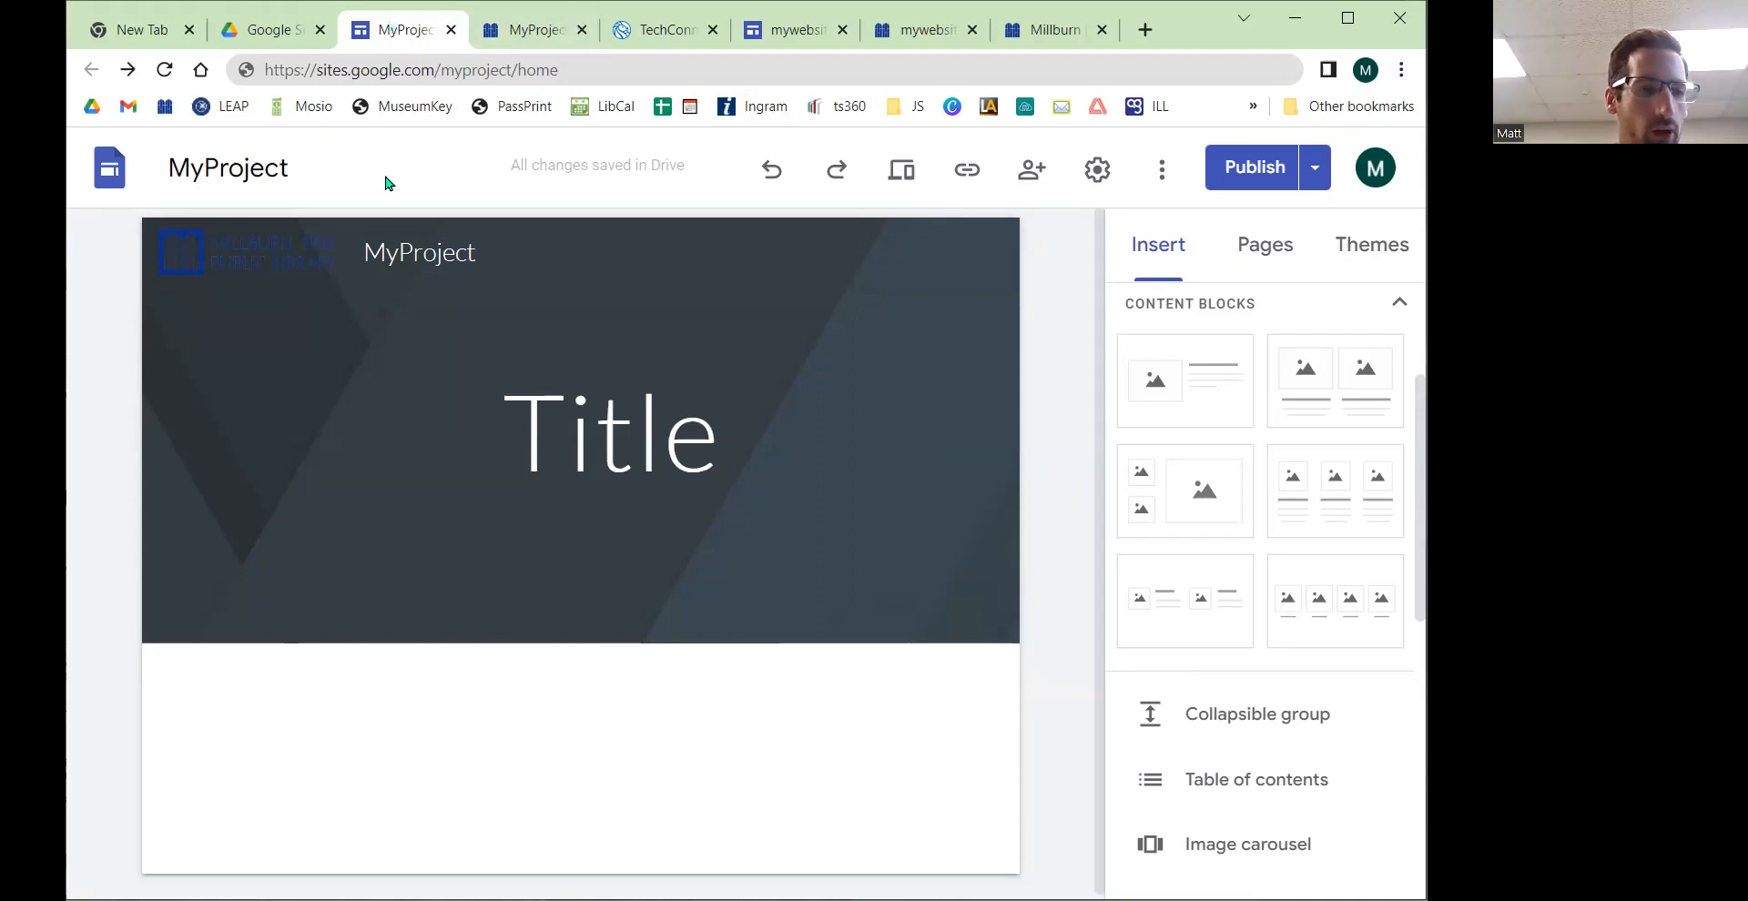
Step: Preview the Vision, Level and Impression themes on the site
mouse_move(996, 314)
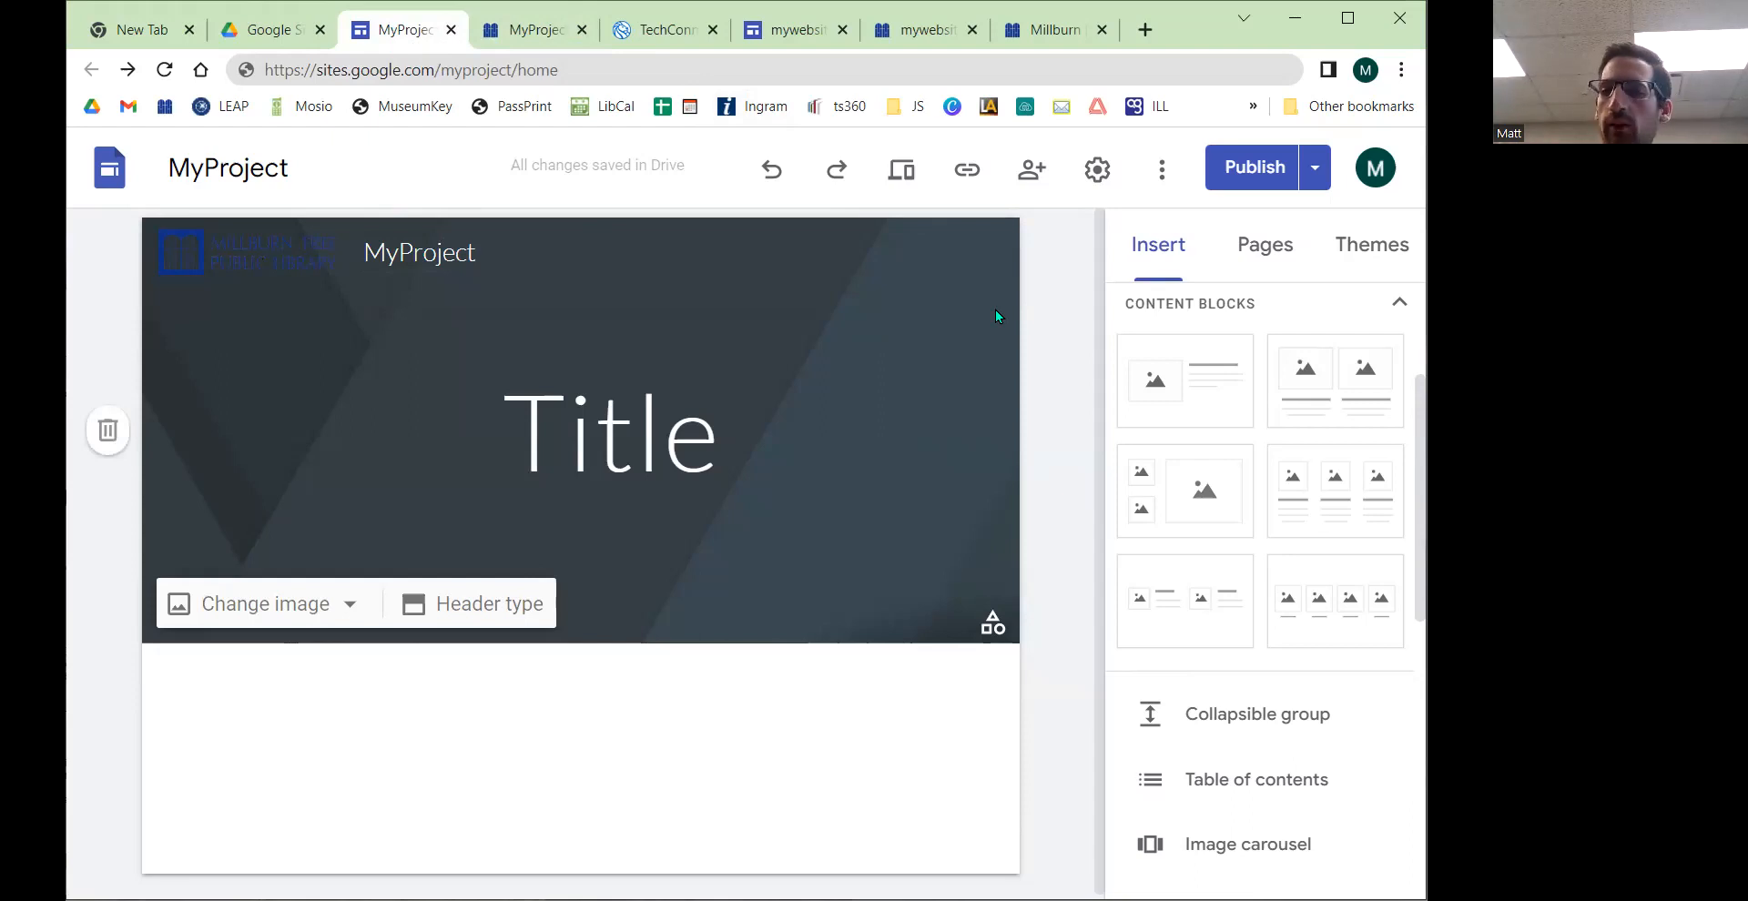
click(1377, 248)
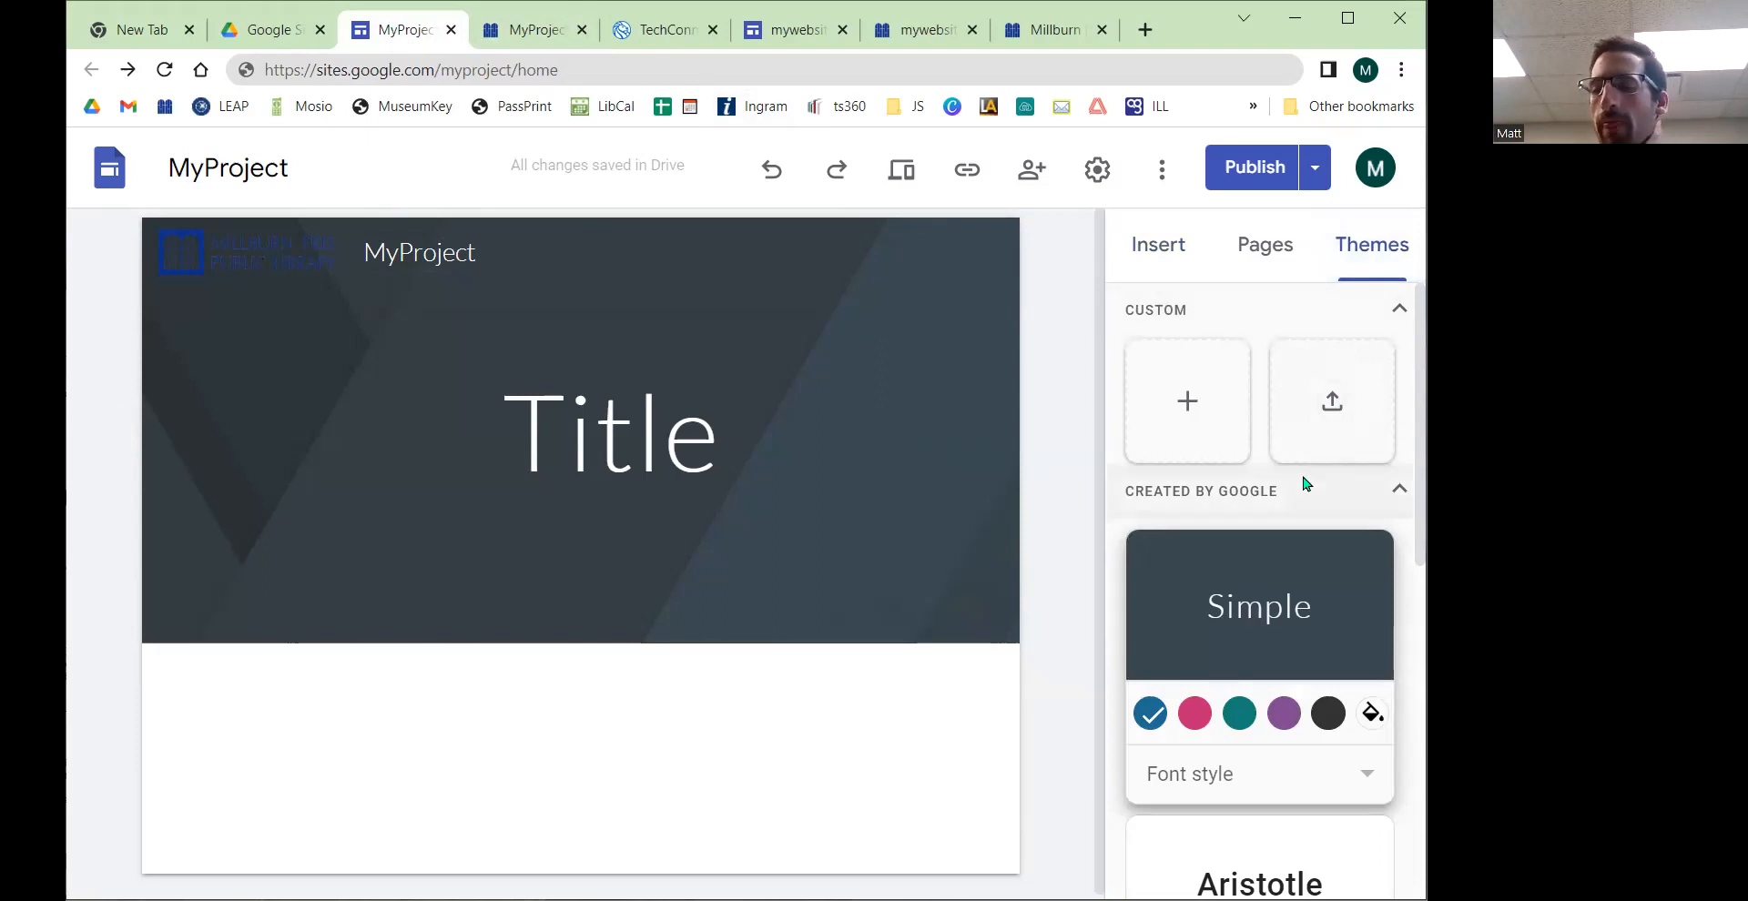
scroll(1302, 487, down, 7)
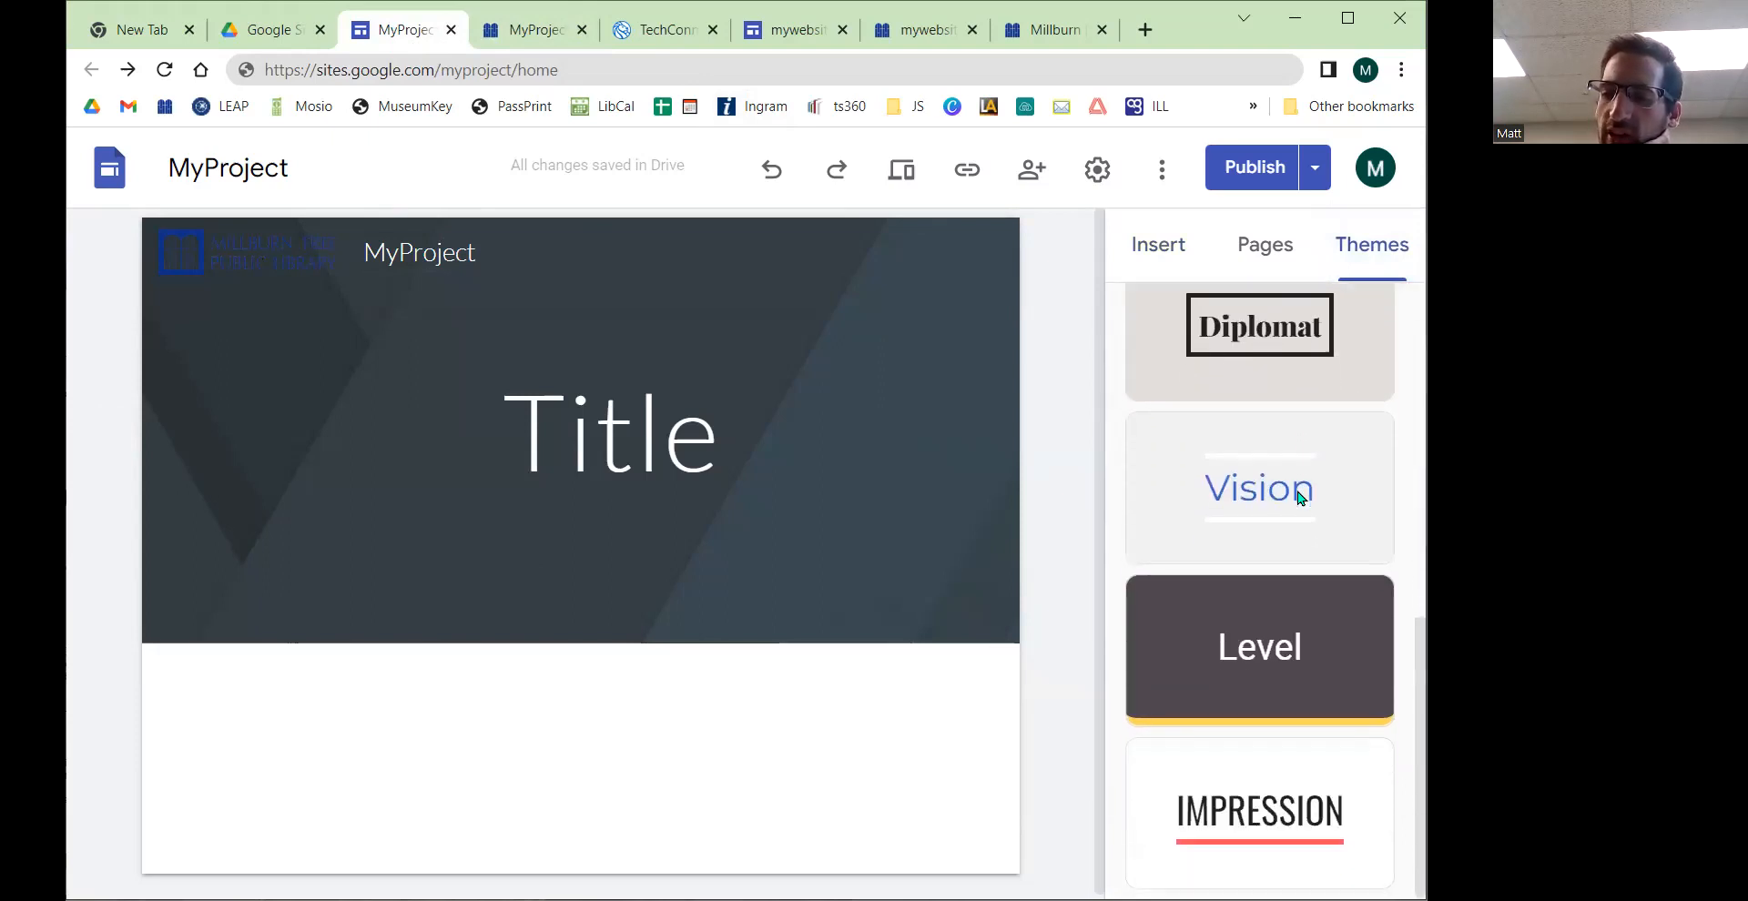
click(1267, 517)
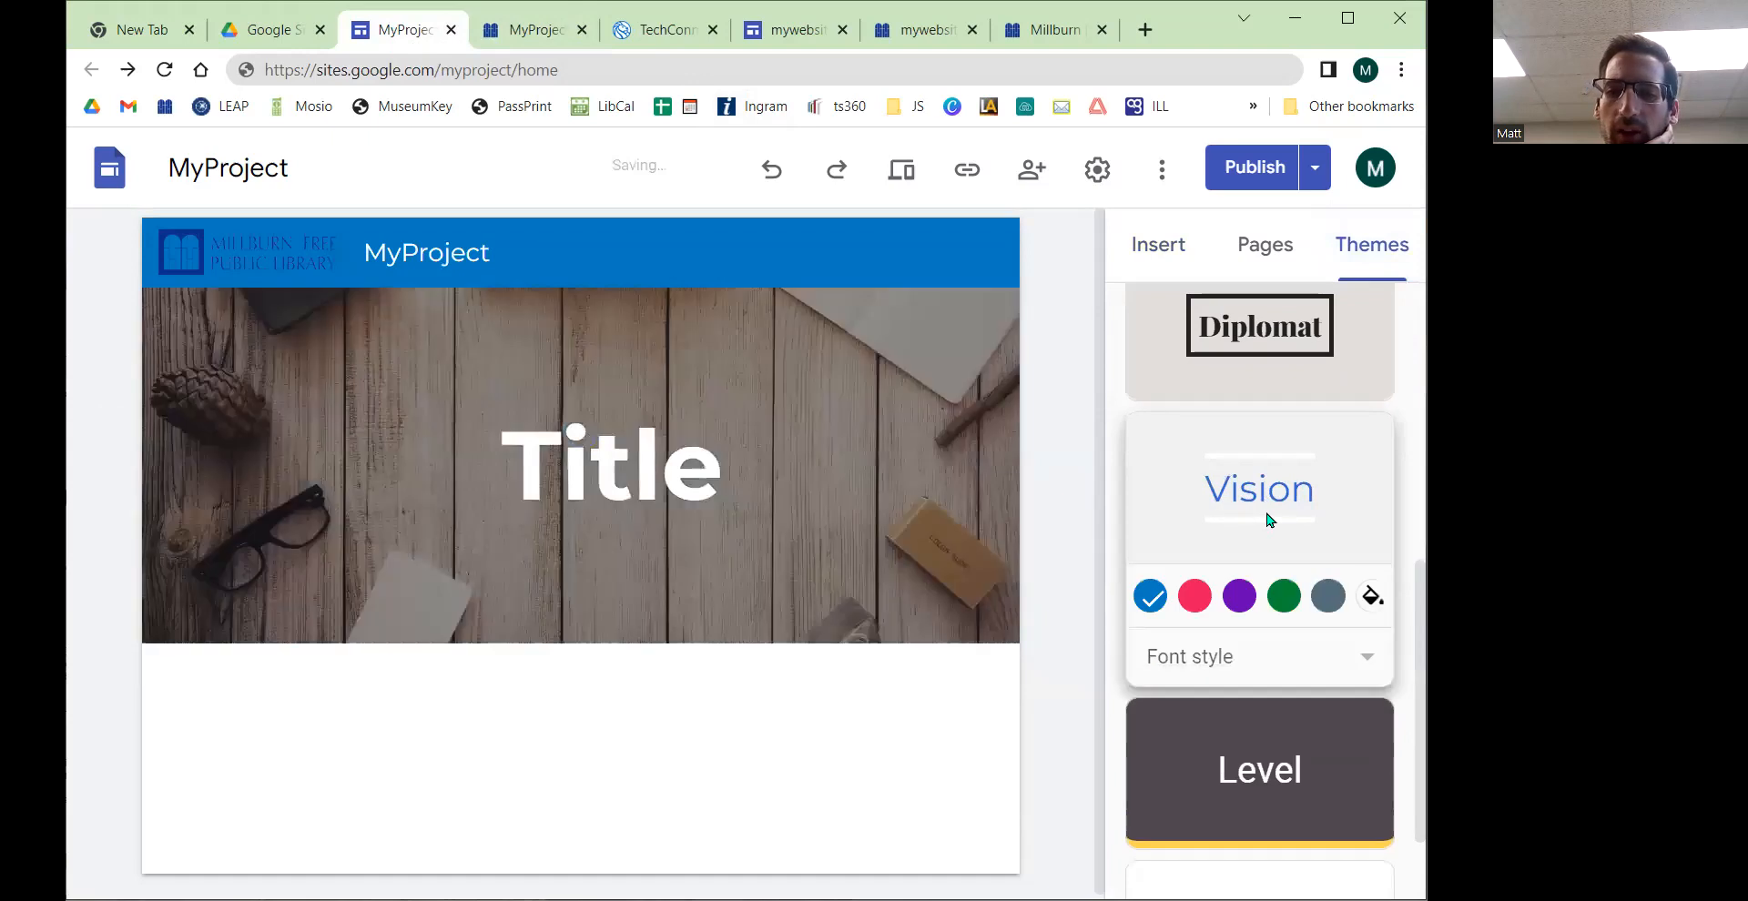
scroll(1270, 519, down, 2)
click(1232, 639)
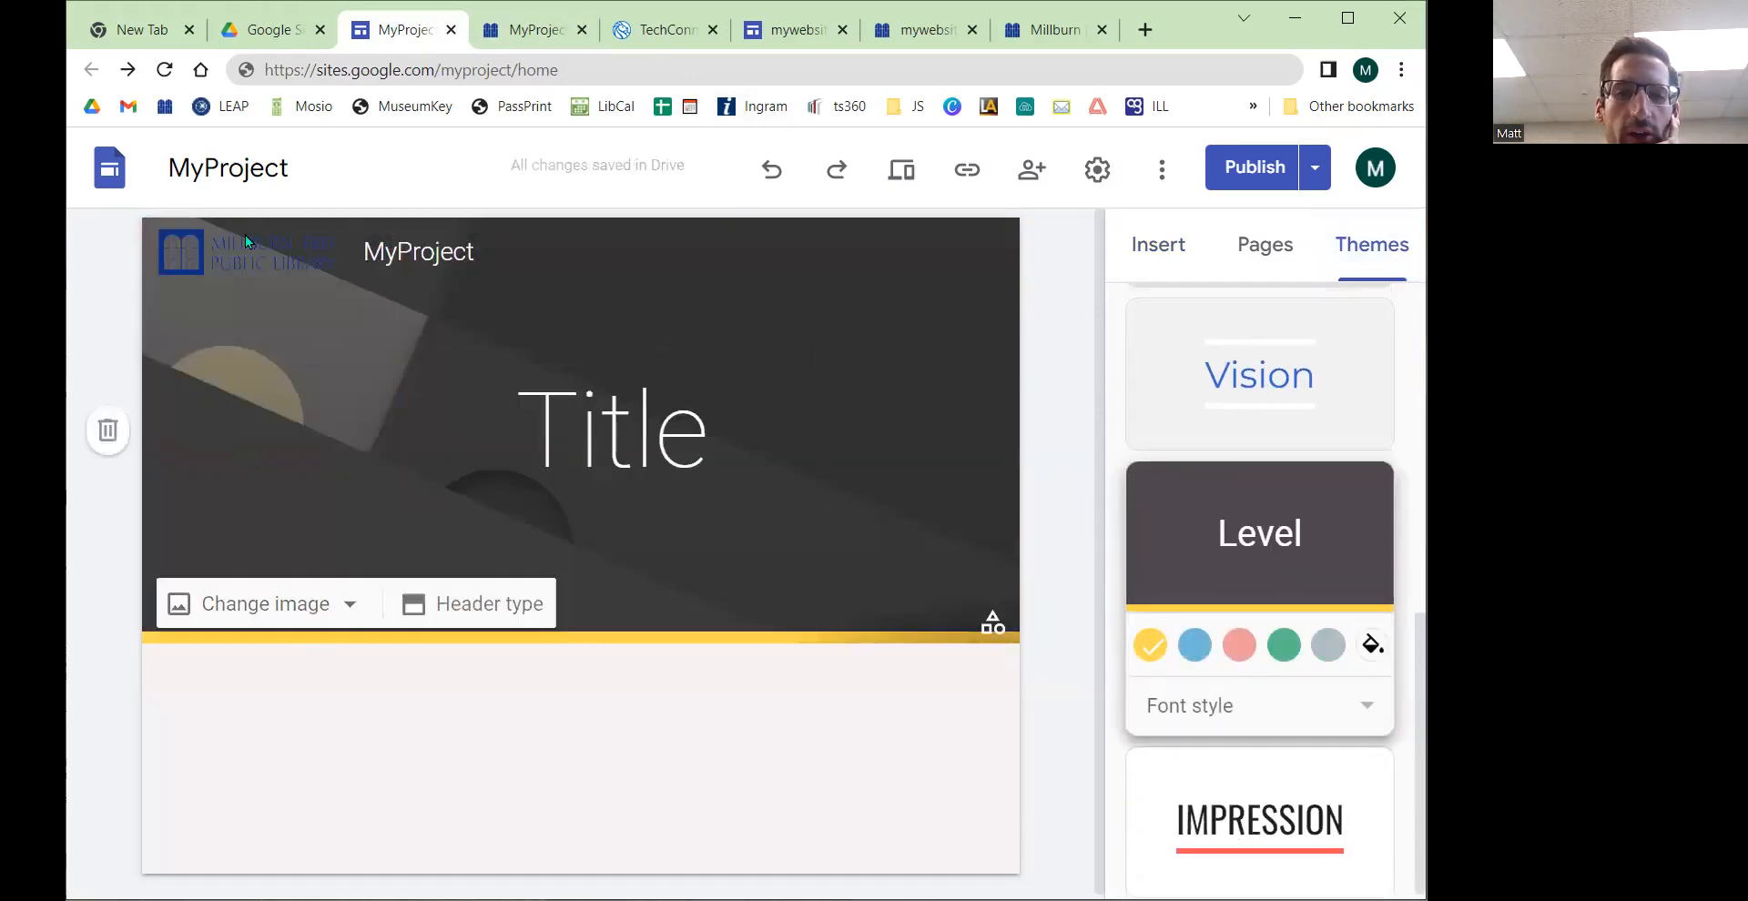
click(1285, 819)
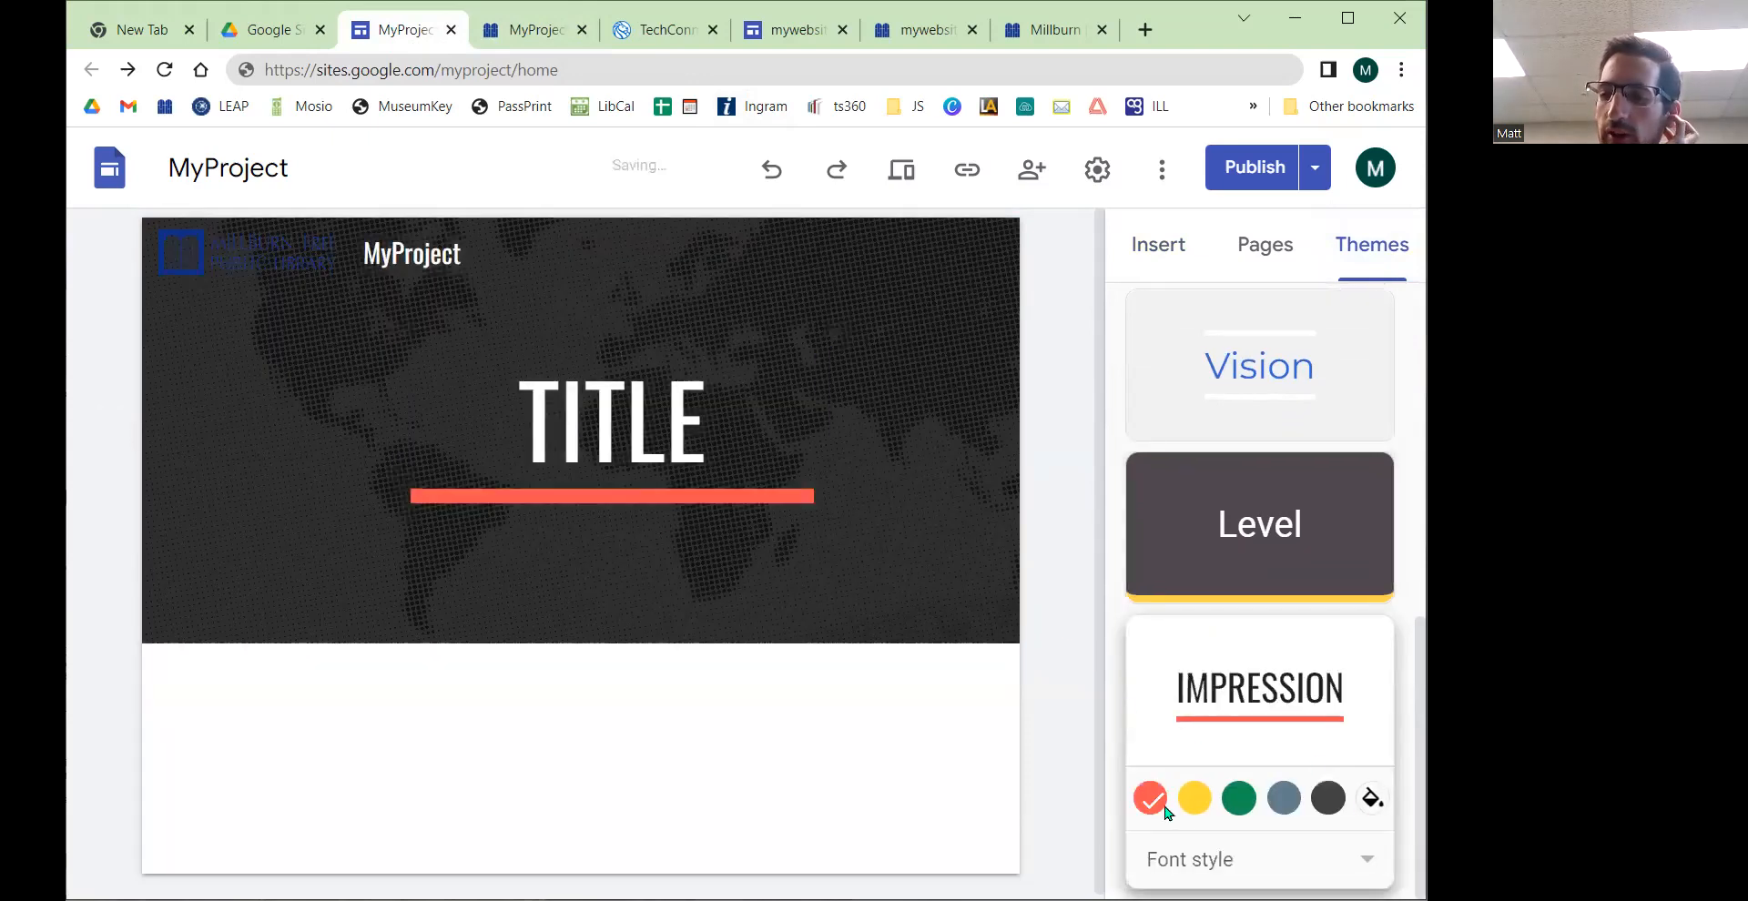
Step: Preview the Diplomat and Aristotle themes, then reapply the Simple theme
scroll(1296, 587, up, 3)
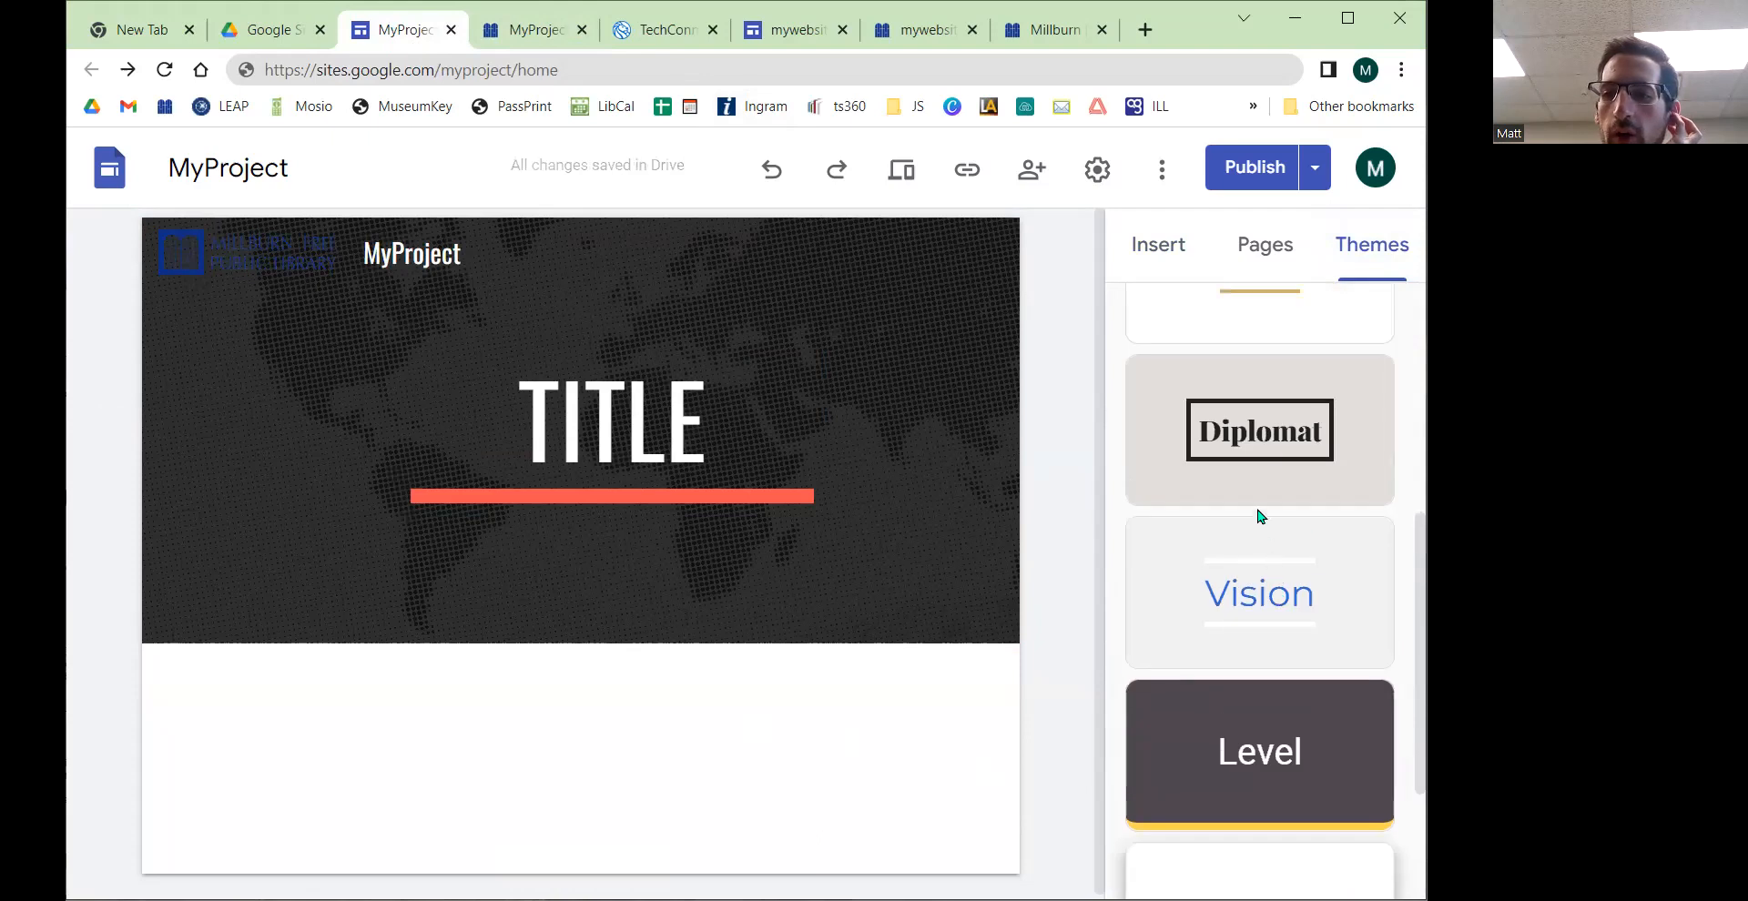
click(1270, 448)
scroll(1256, 468, up, 3)
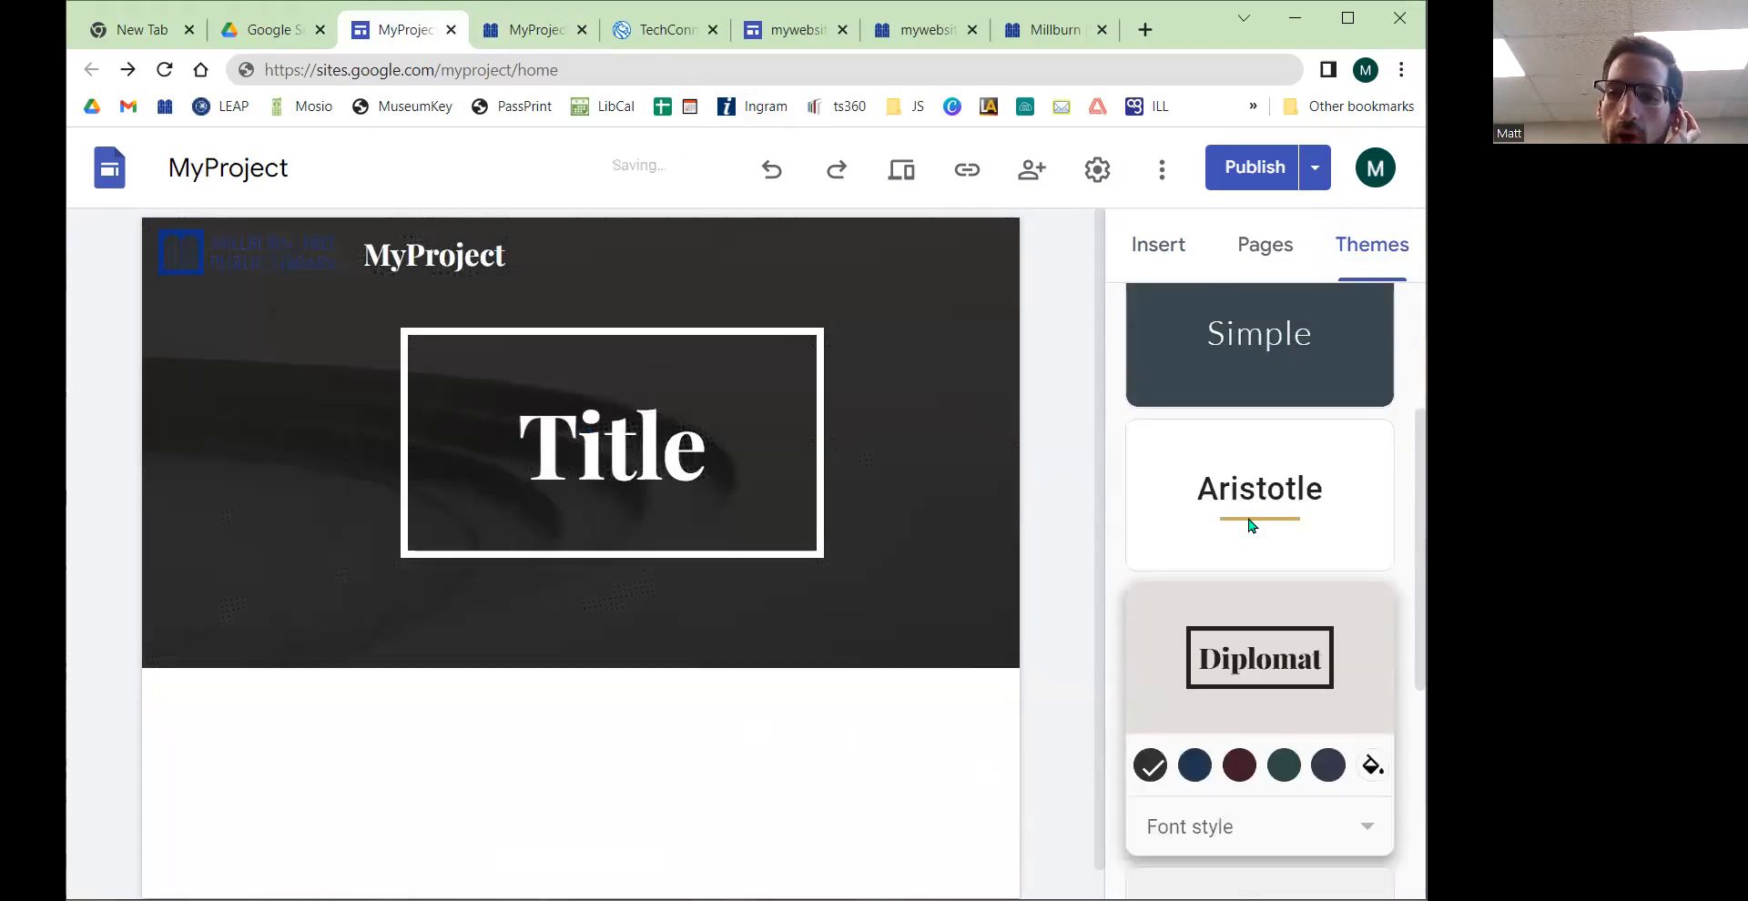
click(1247, 517)
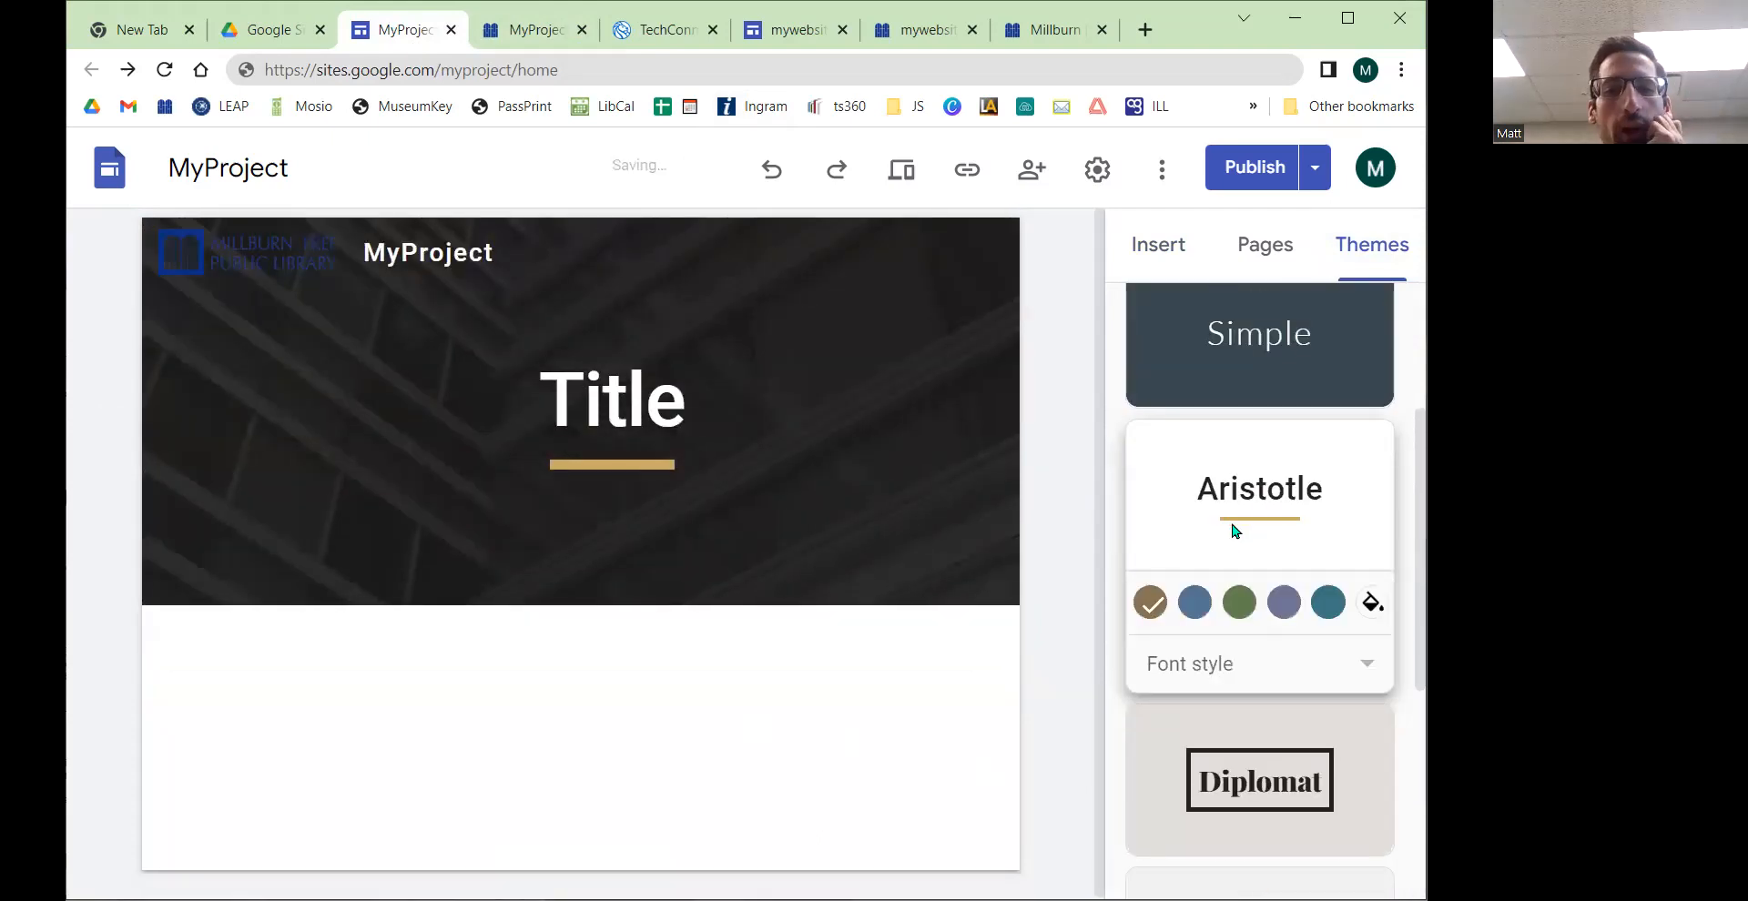
scroll(1238, 532, up, 3)
click(1242, 559)
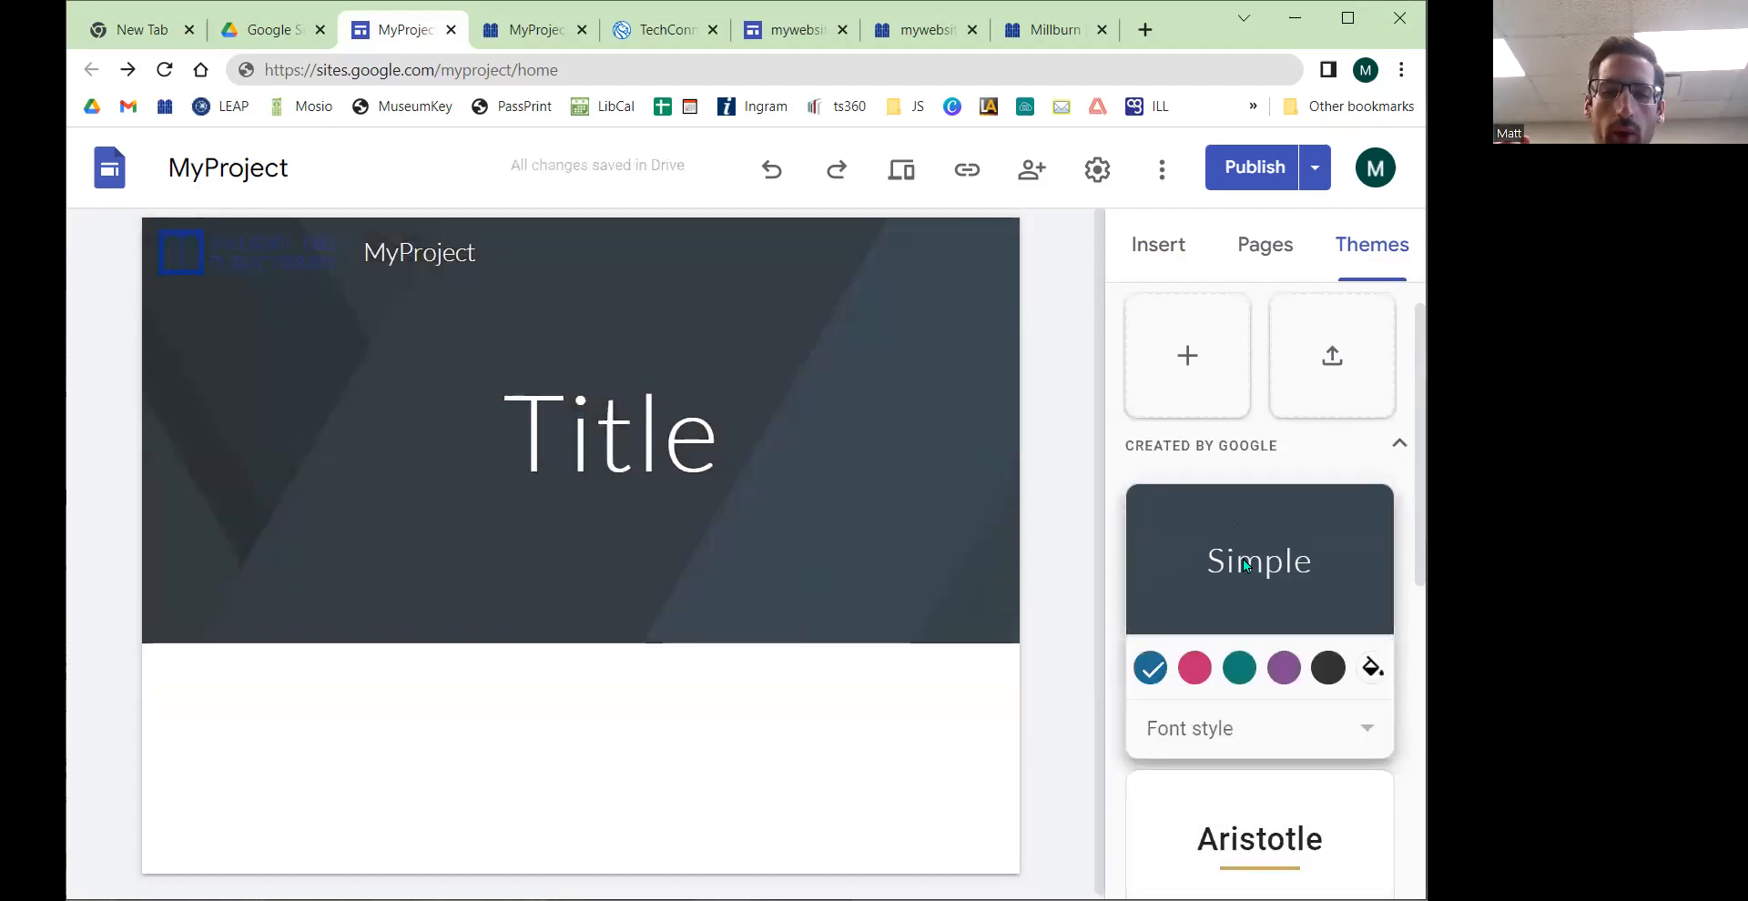
Step: Start creating a custom theme named My Theme
scroll(1243, 559, up, 1)
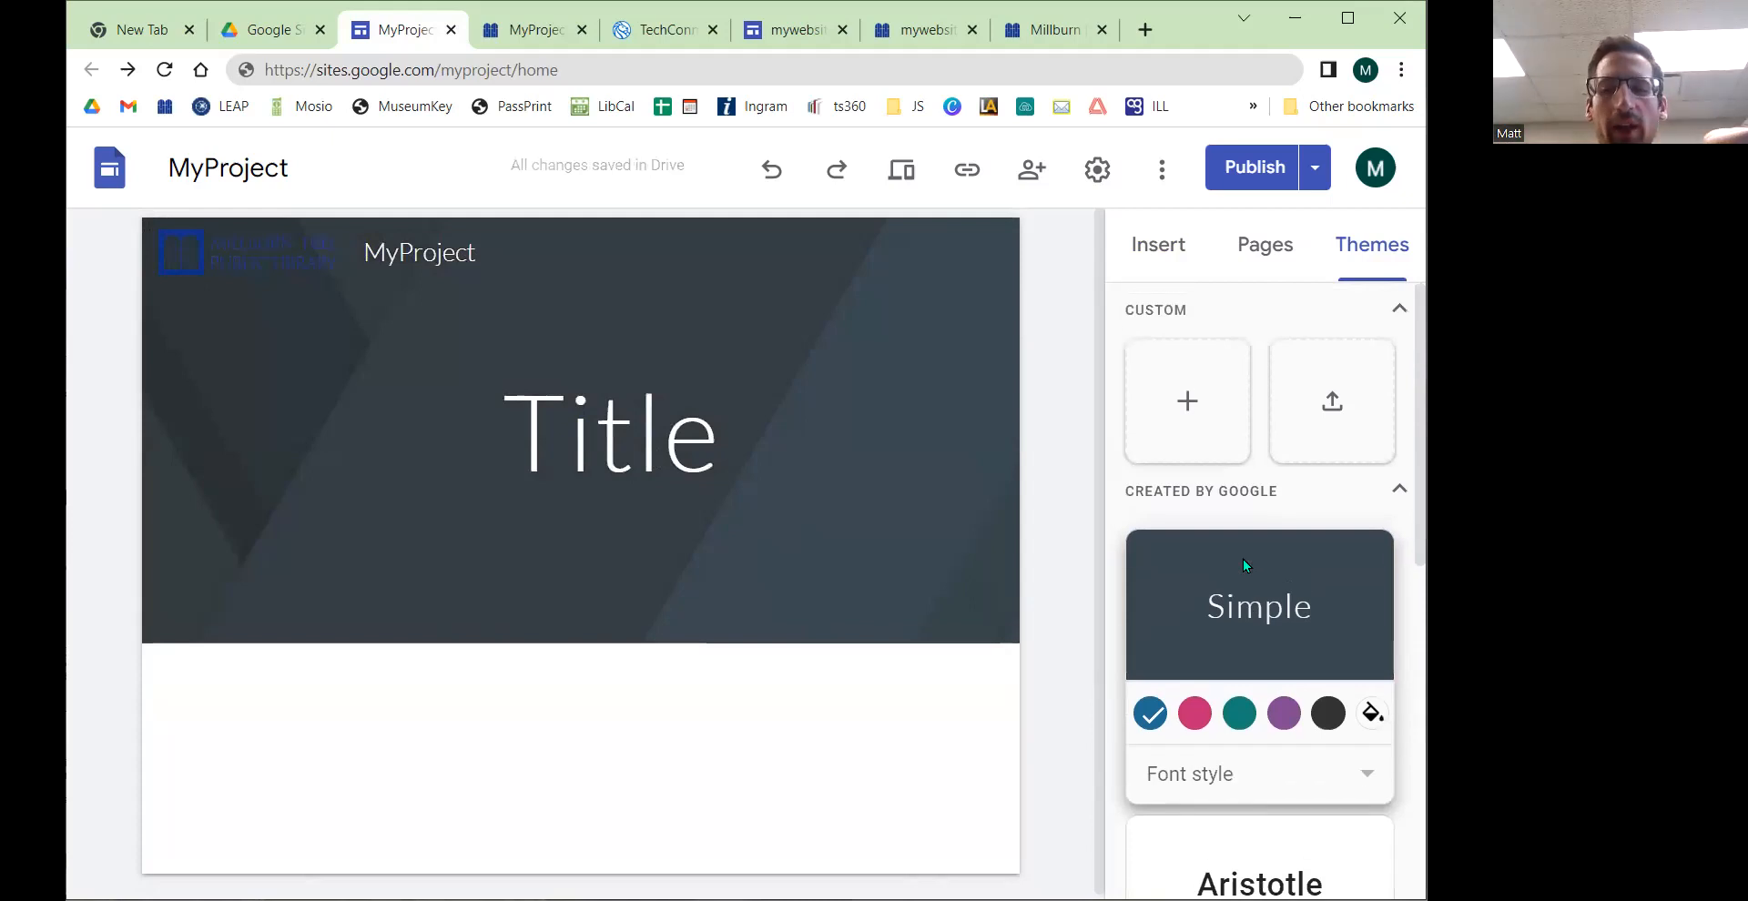
click(1186, 408)
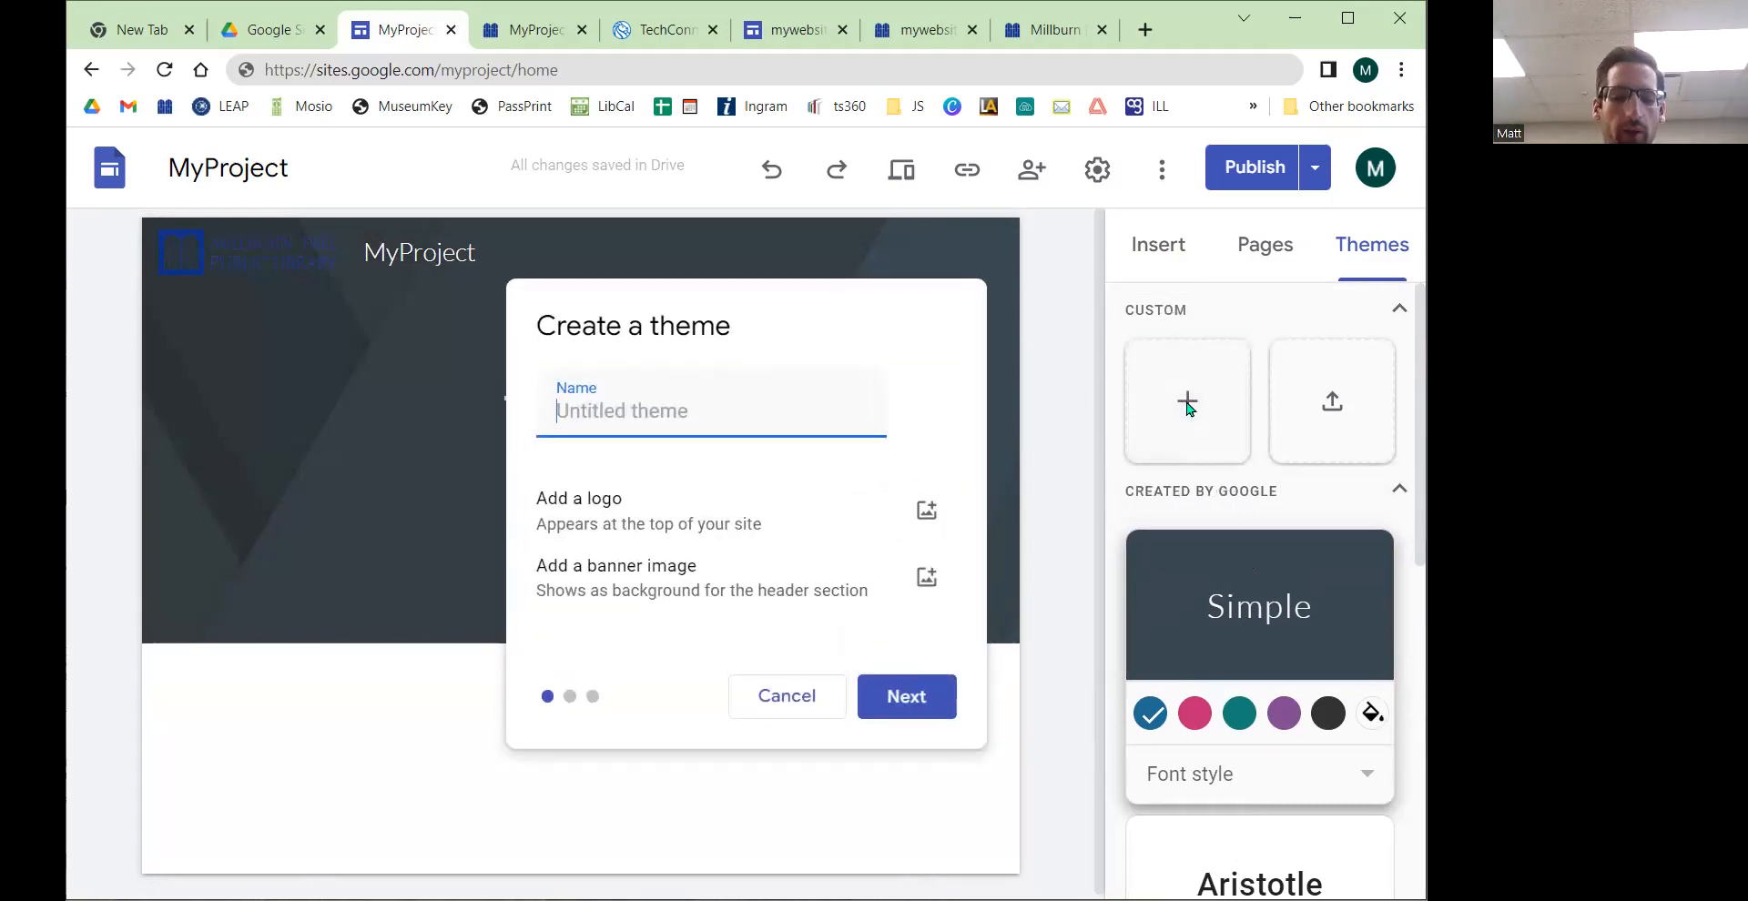
text(MY Theme)
key(BackSpace)
key(BackSpace)
key(BackSpace)
key(BackSpace)
key(BackSpace)
key(BackSpace)
text(Theme)
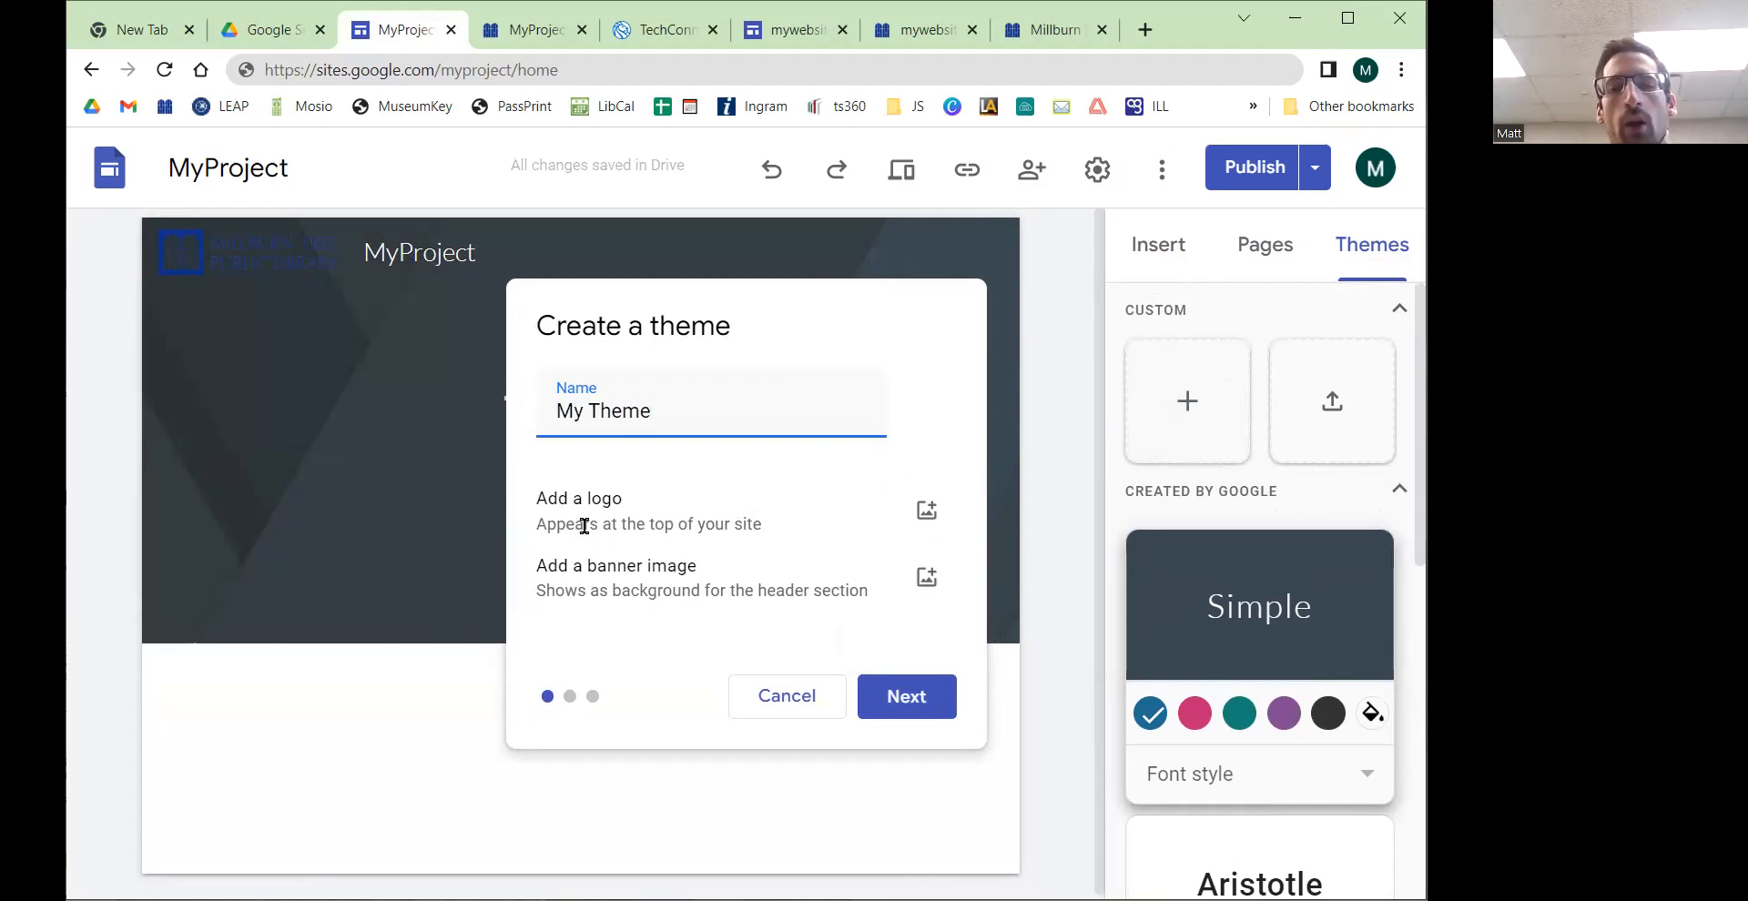
drag(559, 498, 689, 507)
drag(568, 565, 710, 577)
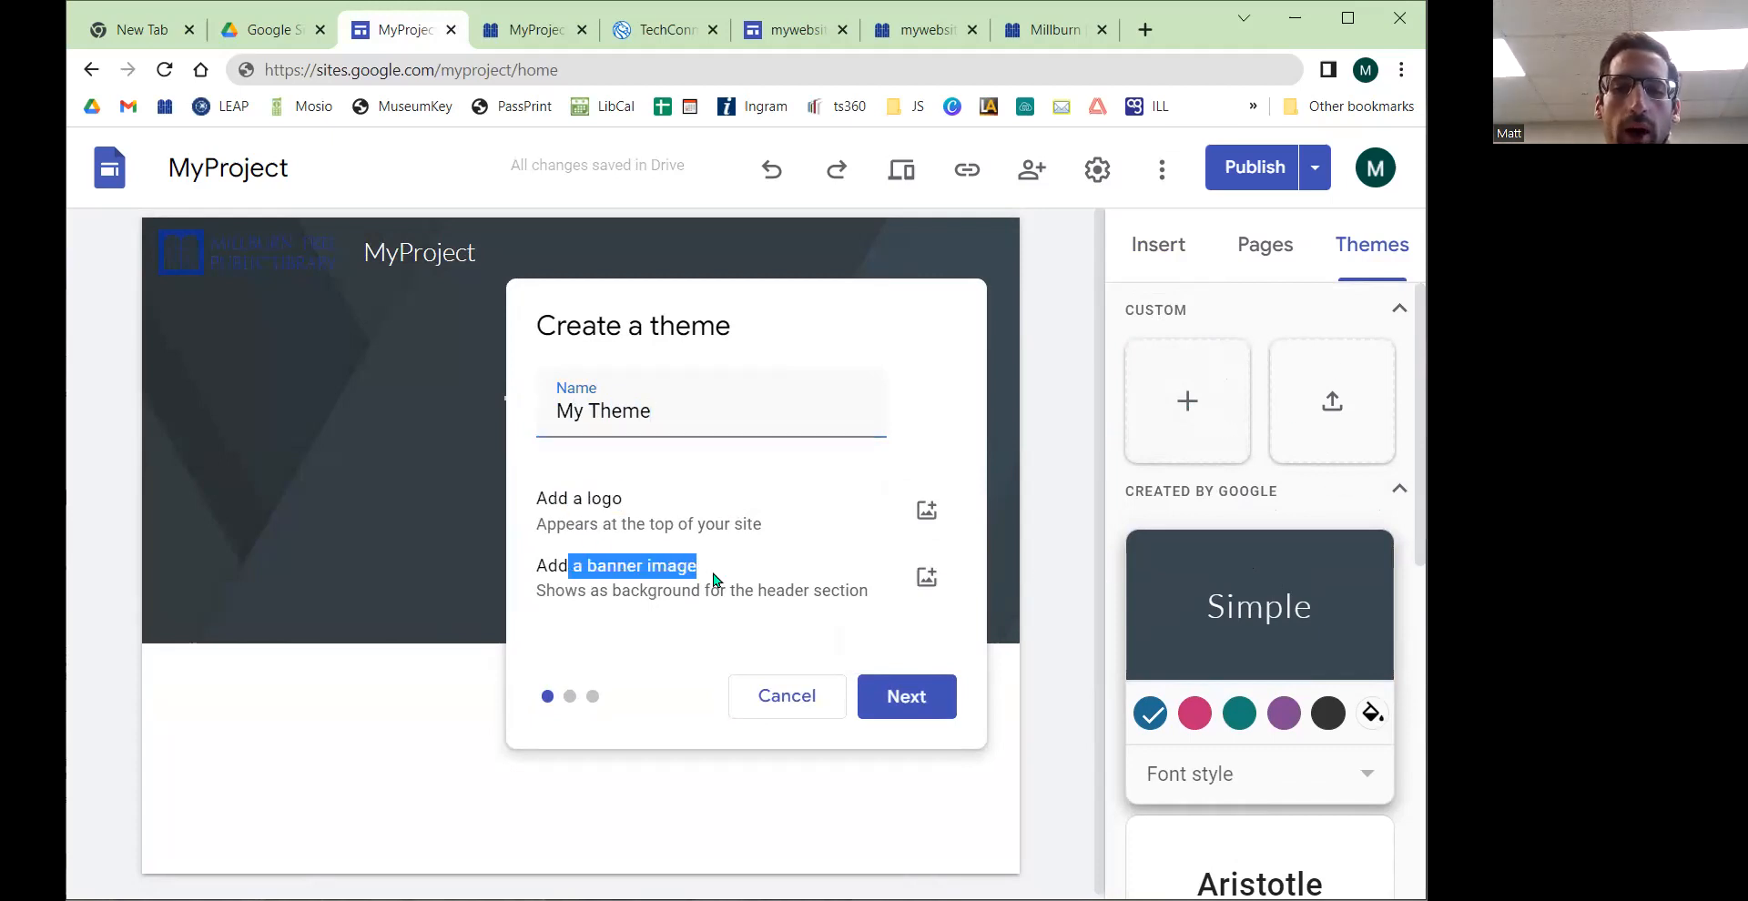
drag(539, 499, 644, 500)
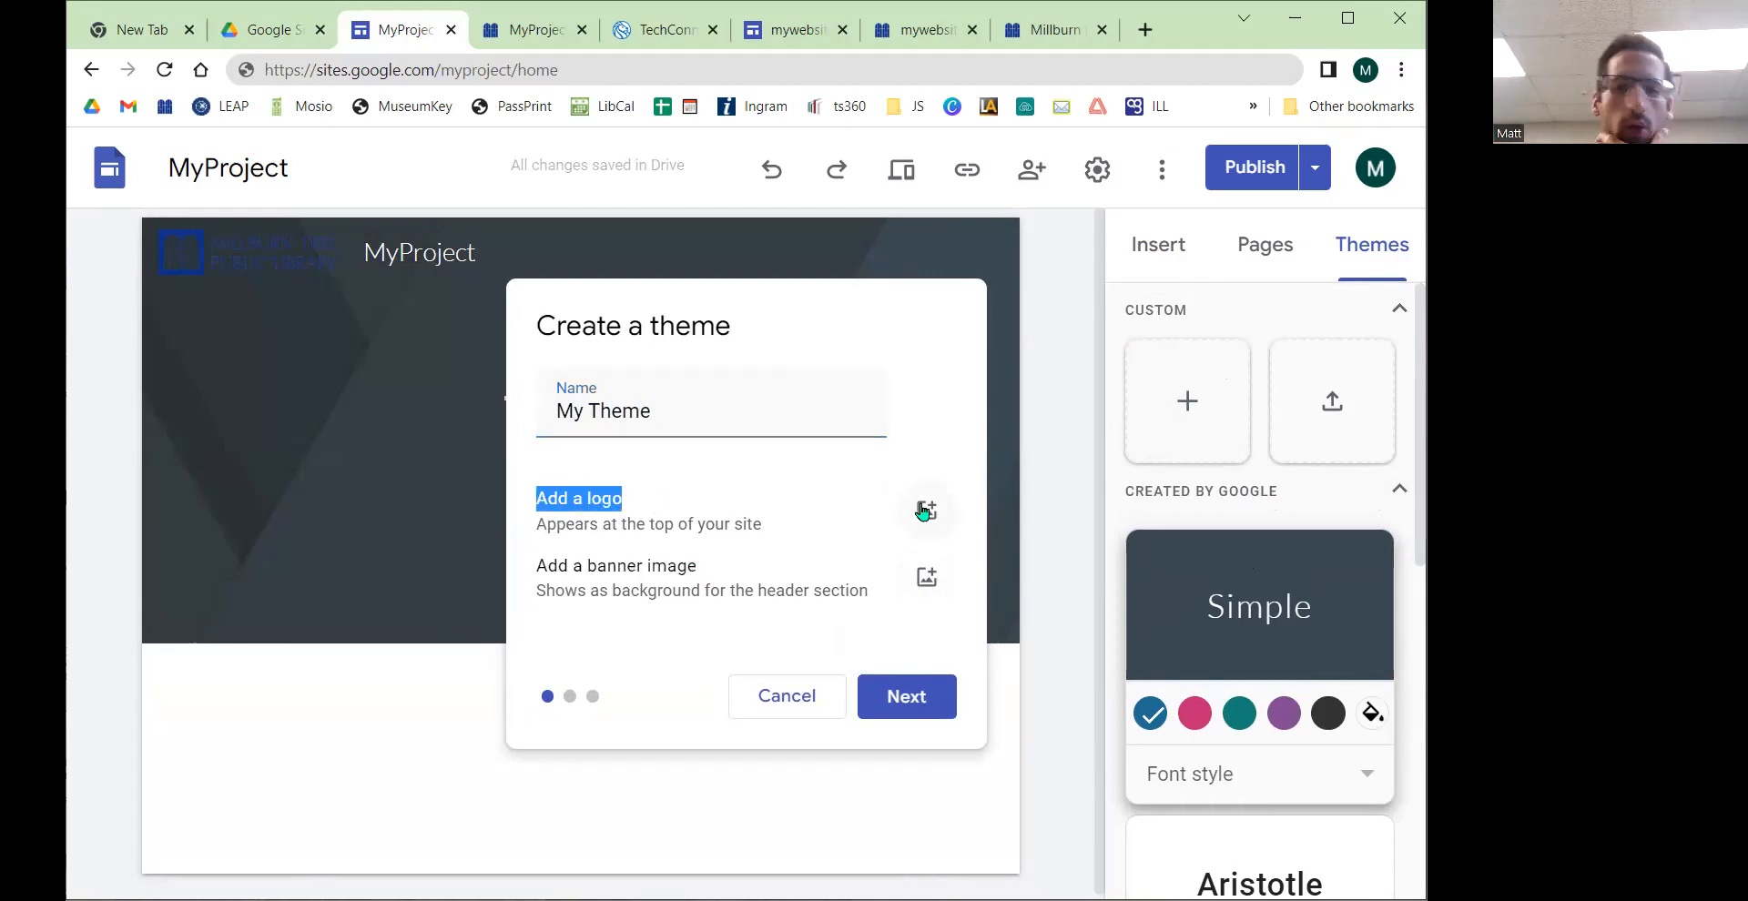
drag(555, 590, 756, 590)
drag(588, 566, 699, 570)
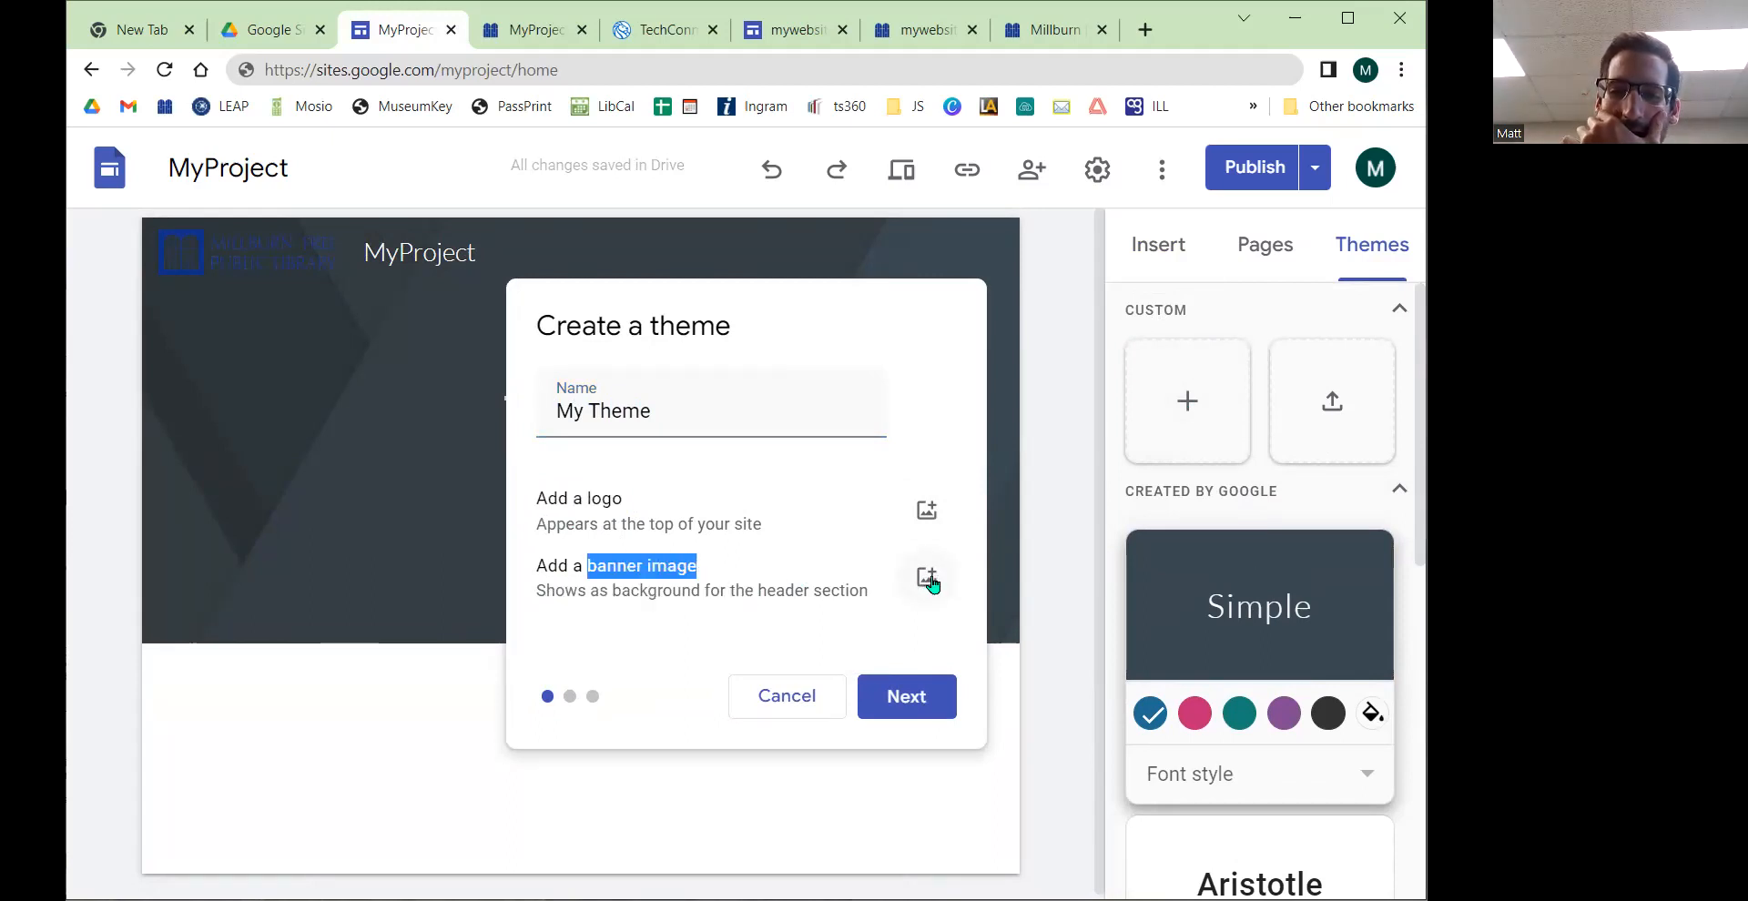
Step: Select the email header photo from Google Drive as the theme's banner image
click(928, 579)
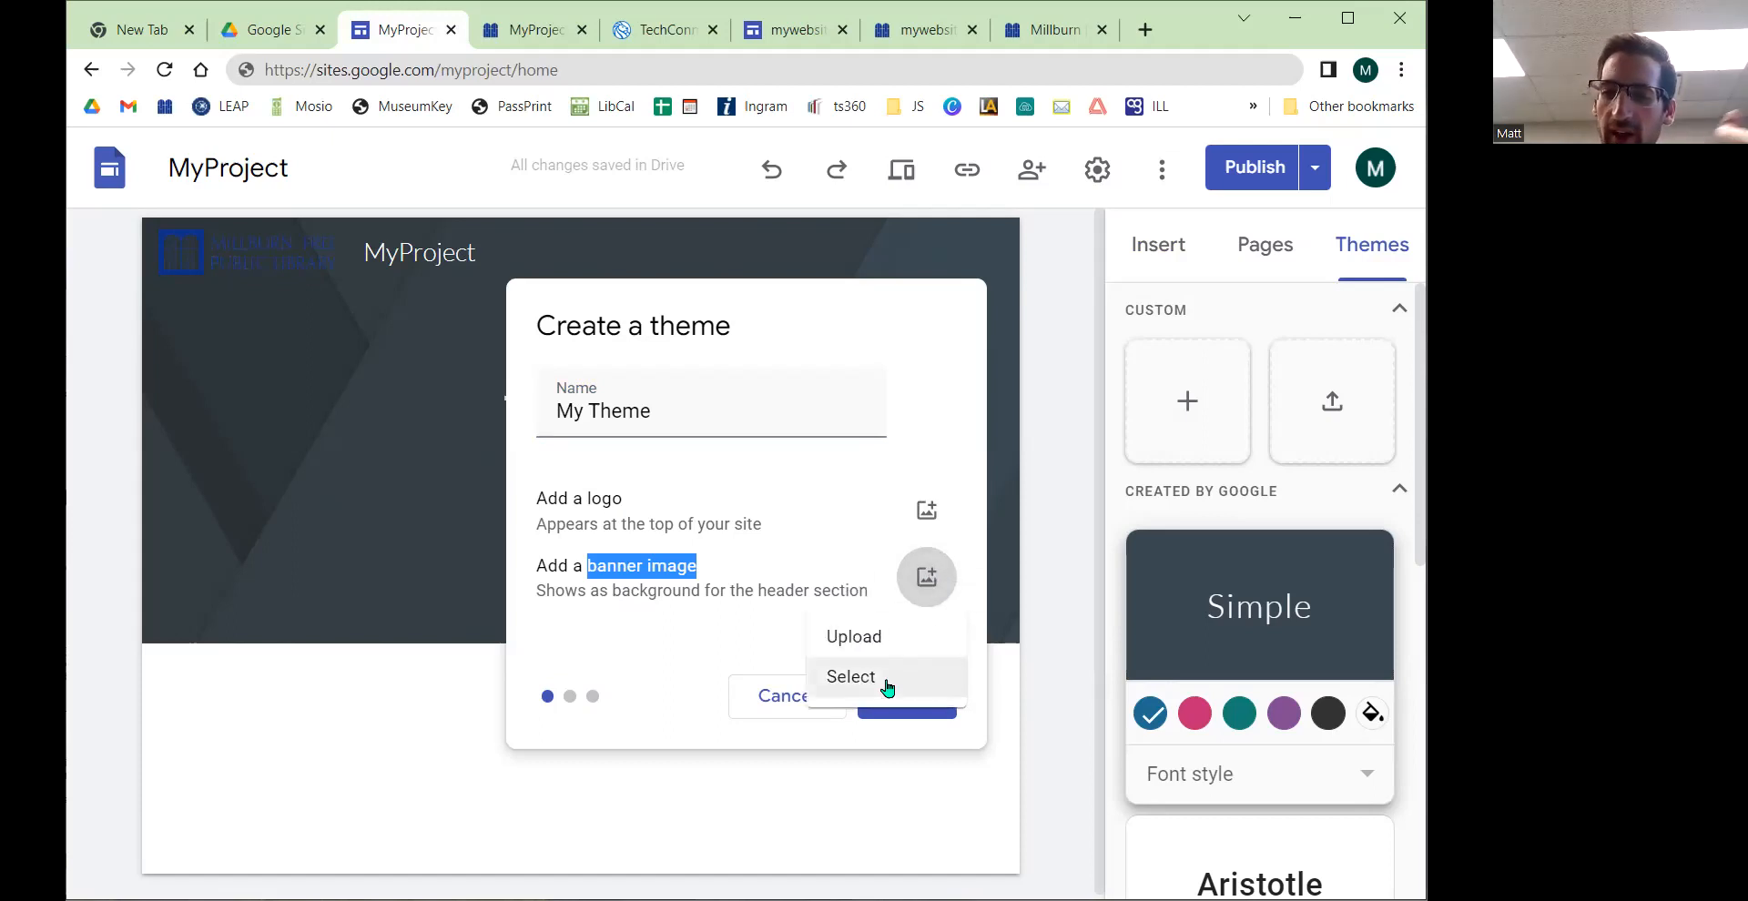
click(888, 682)
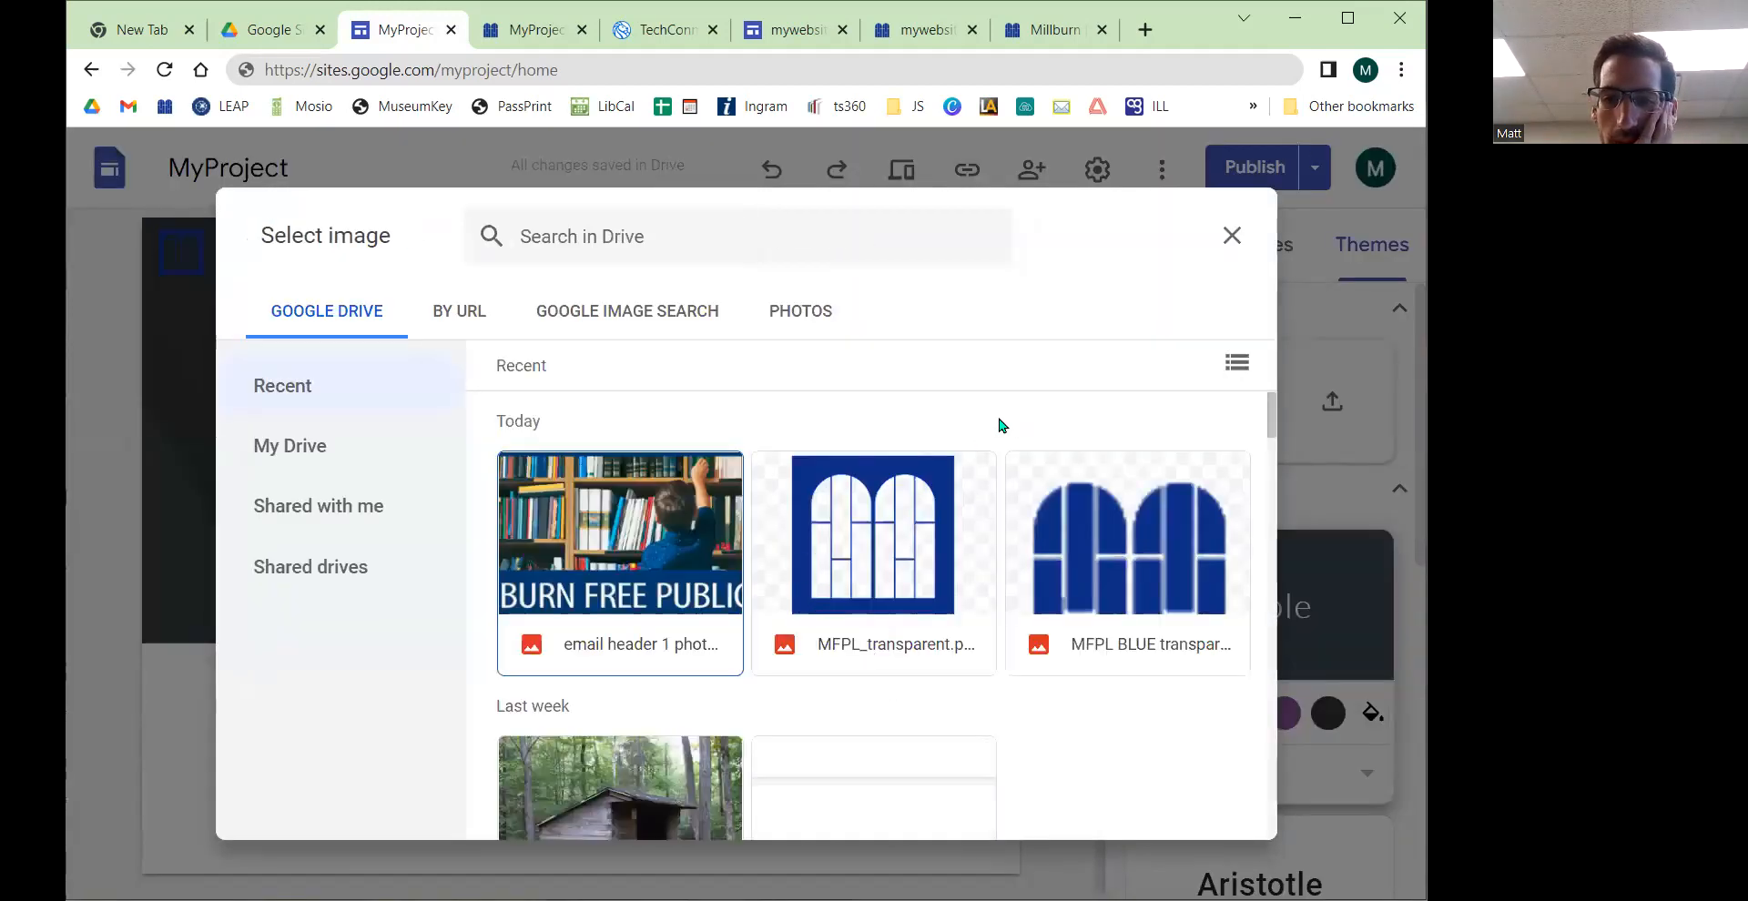
double_click(612, 562)
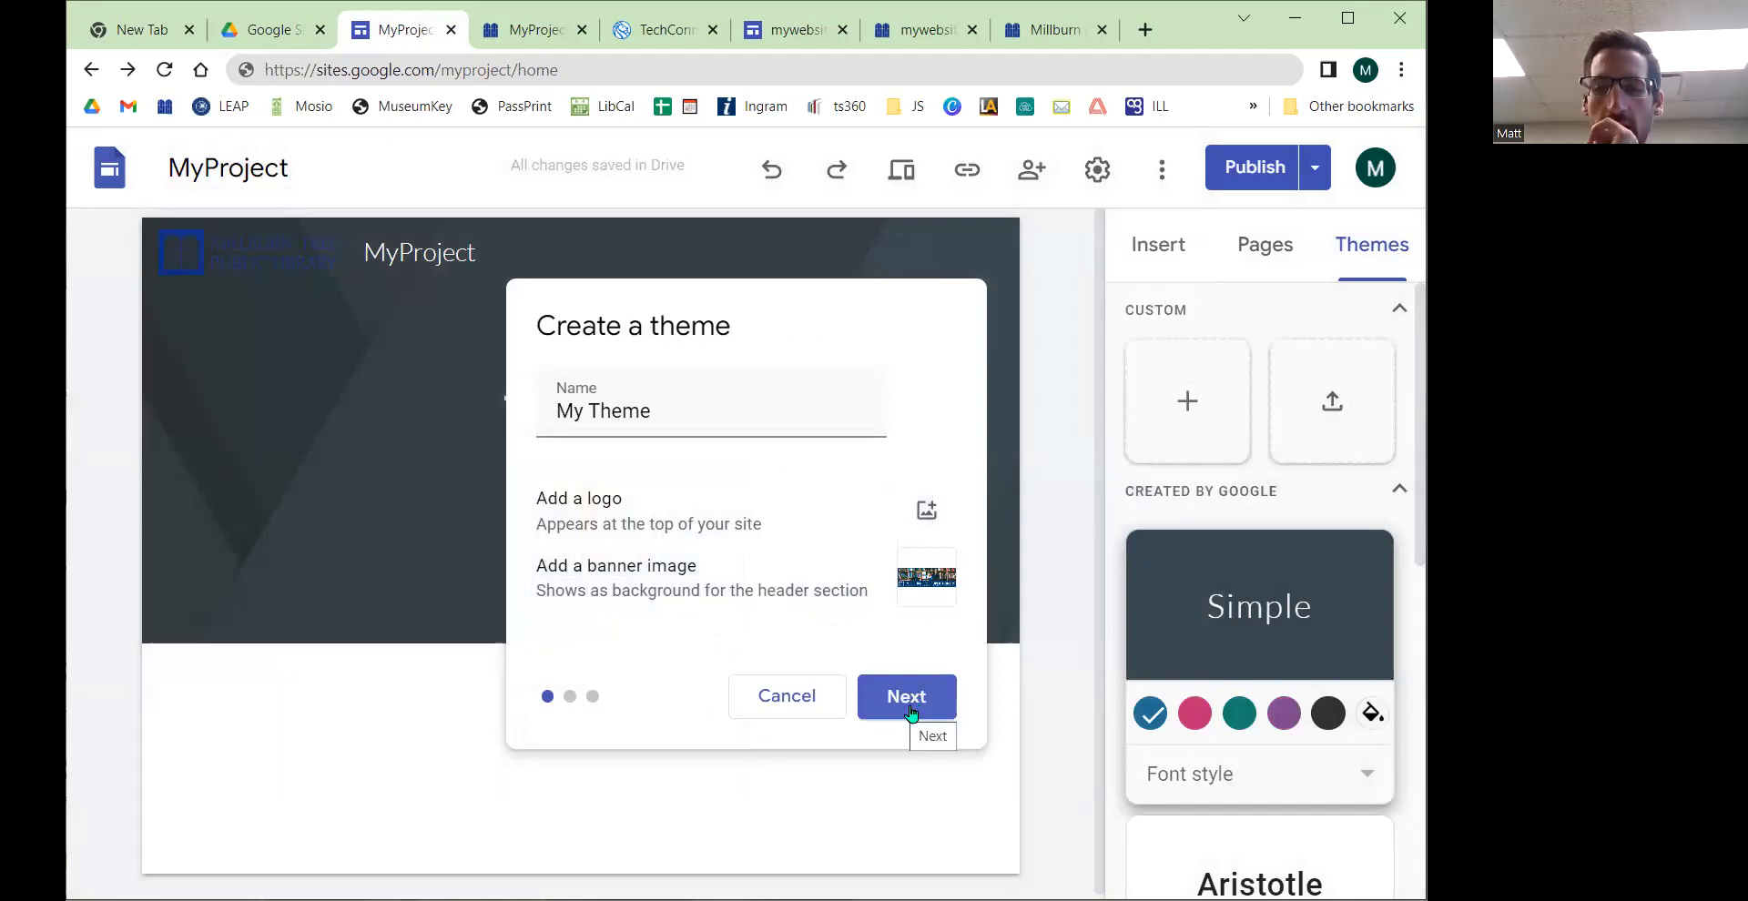
Step: Continue to the colour step of the theme and switch to custom colors
drag(697, 565, 573, 567)
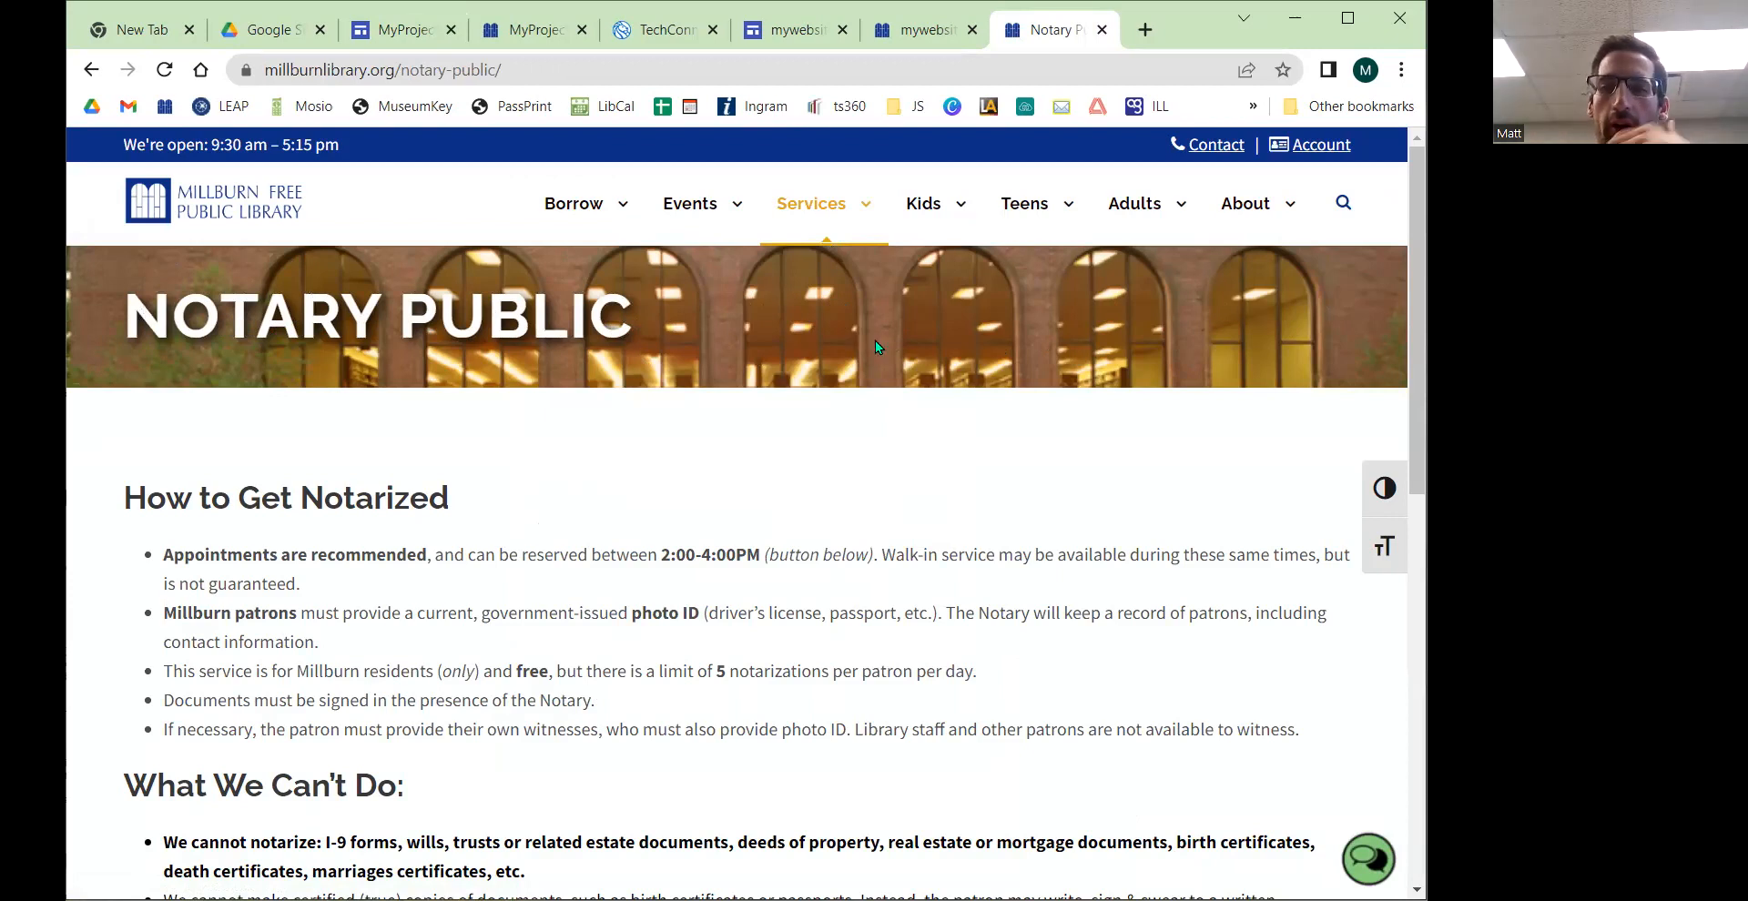
click(398, 31)
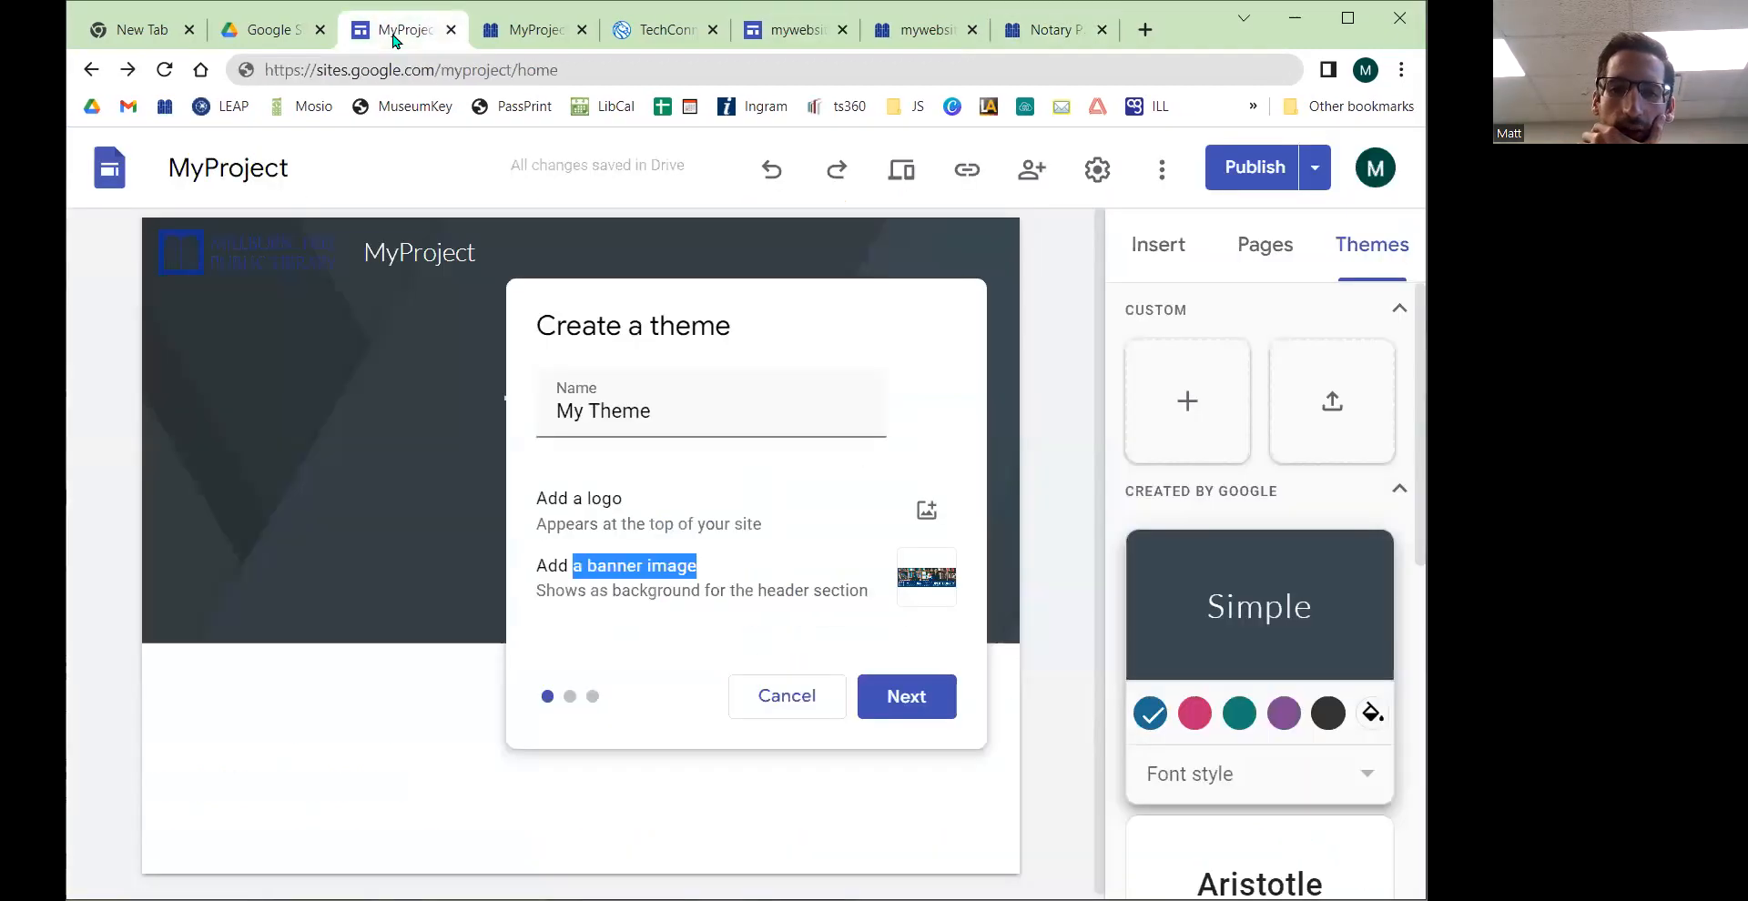
click(903, 697)
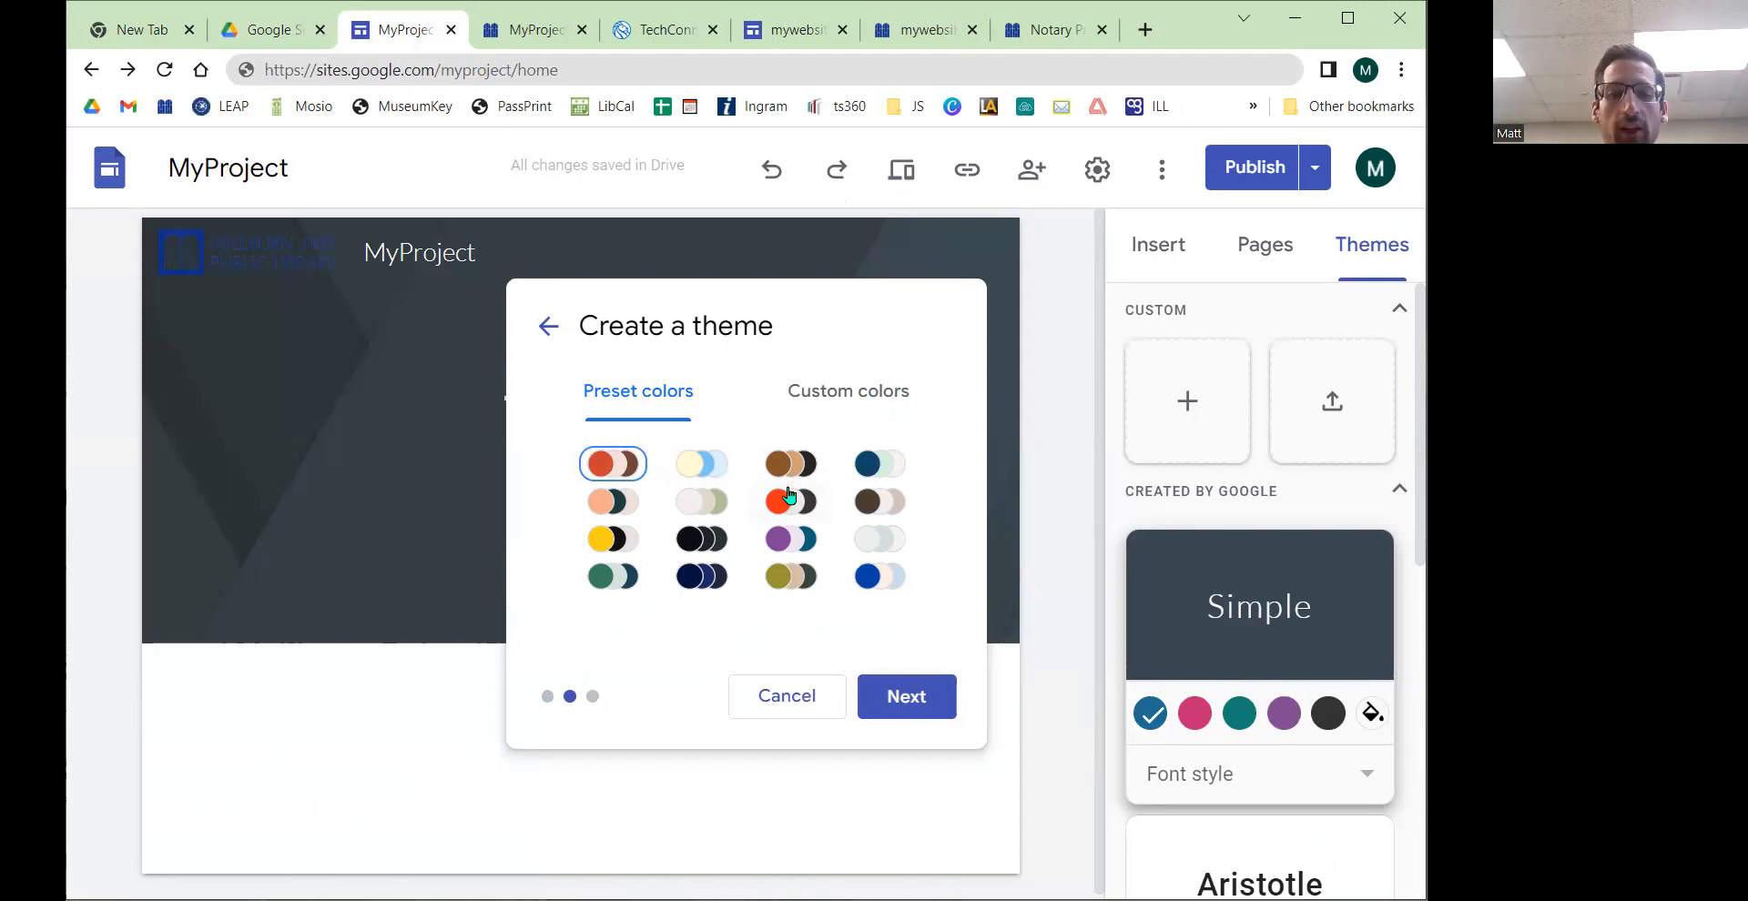
click(856, 384)
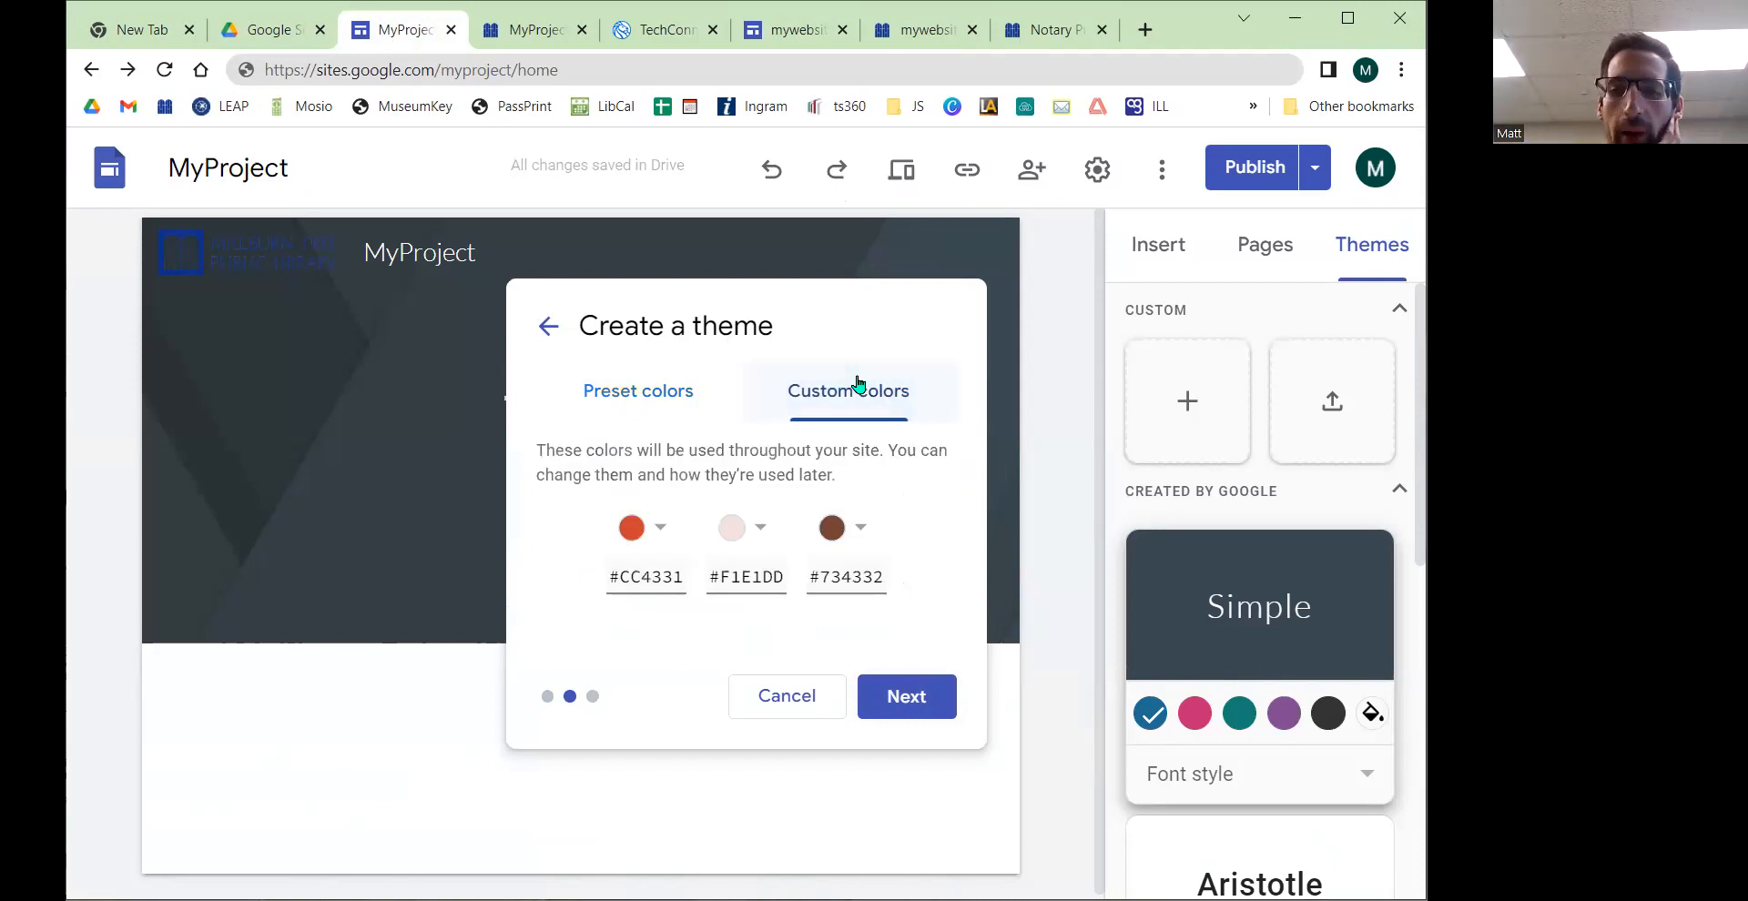
Step: Set the first custom theme colour to hex #0c2e85
click(660, 539)
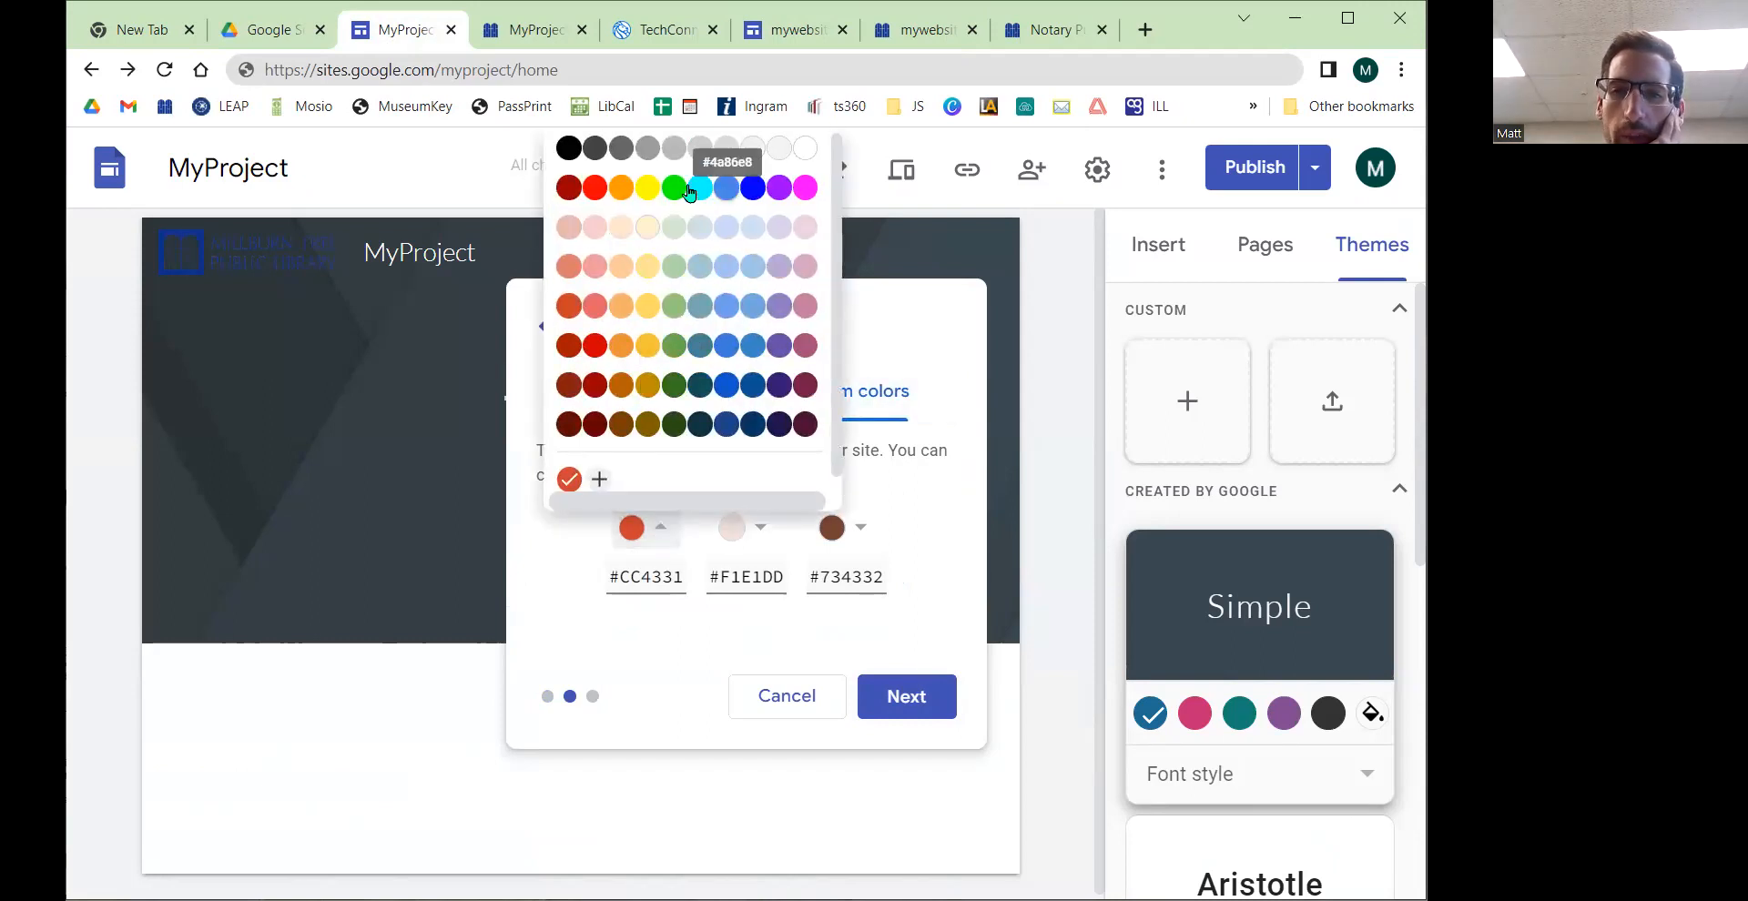
scroll(685, 284, down, 1)
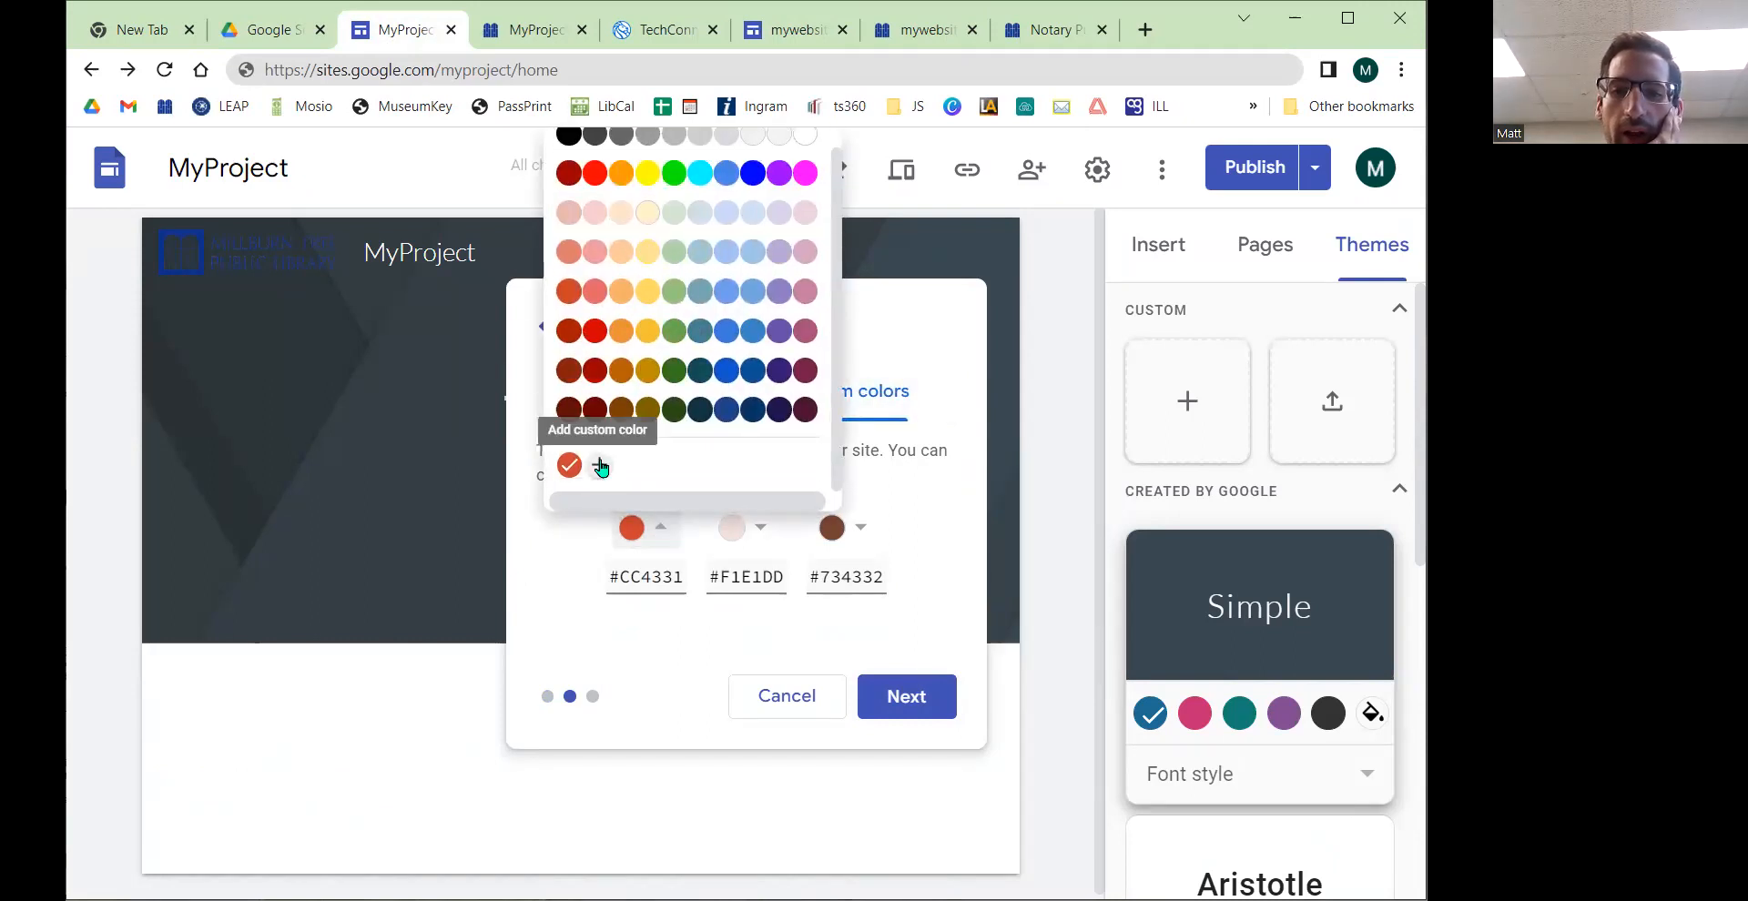
click(600, 466)
click(657, 162)
click(719, 204)
double_click(703, 330)
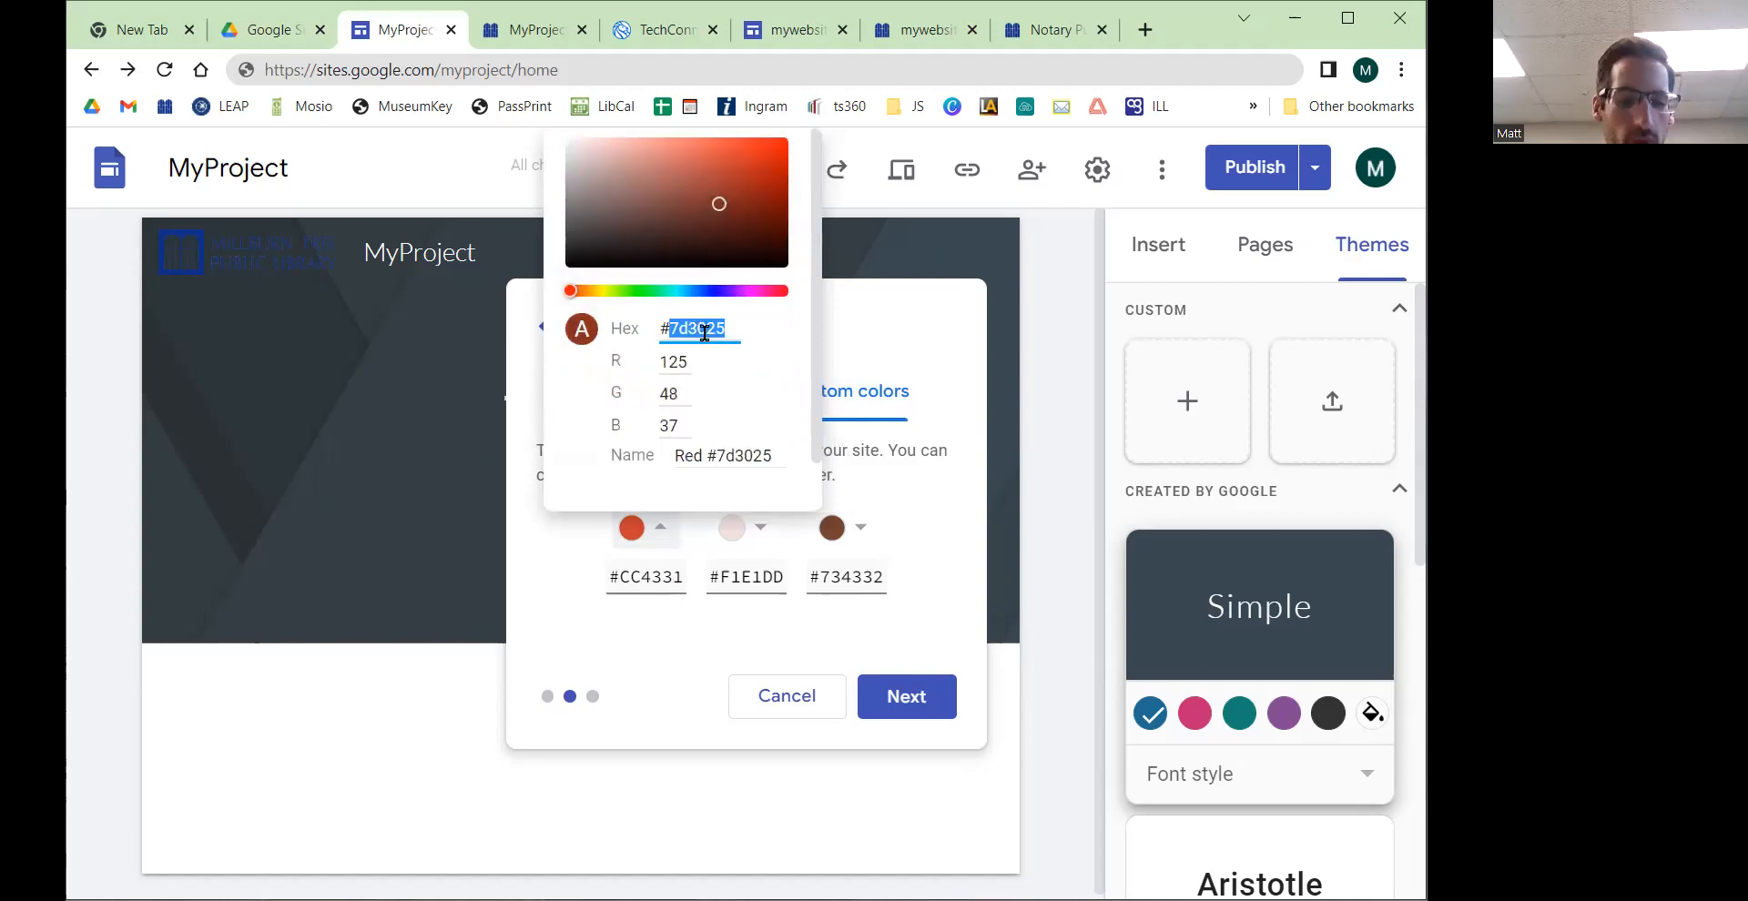
text(0c2)
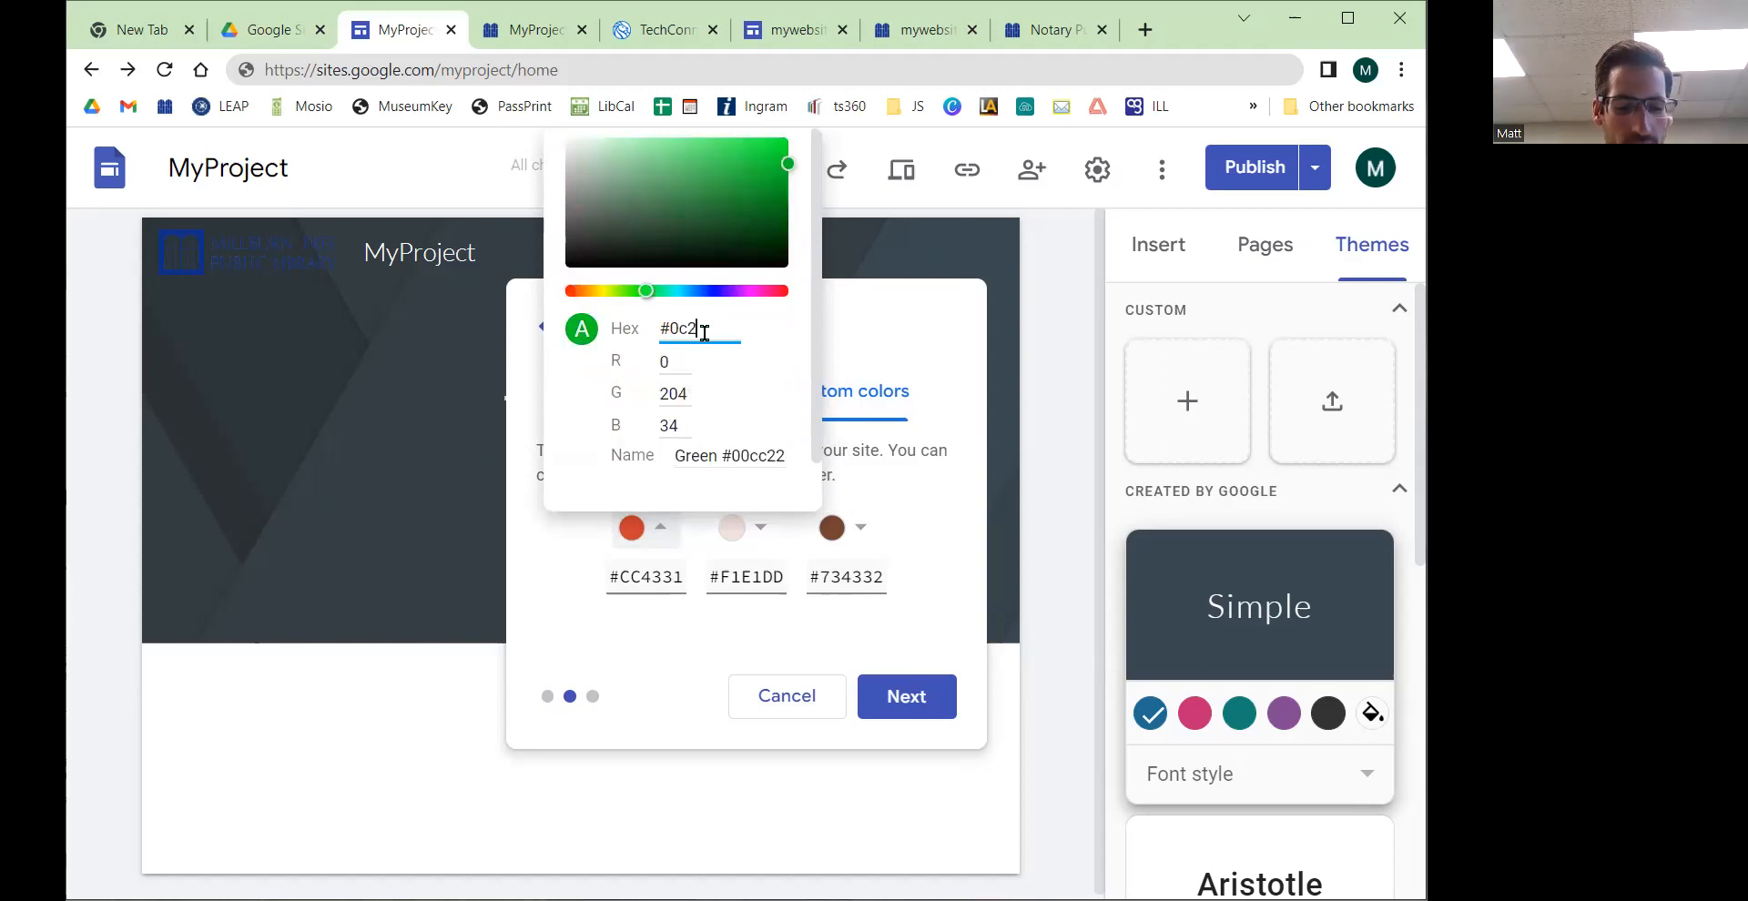
text(385)
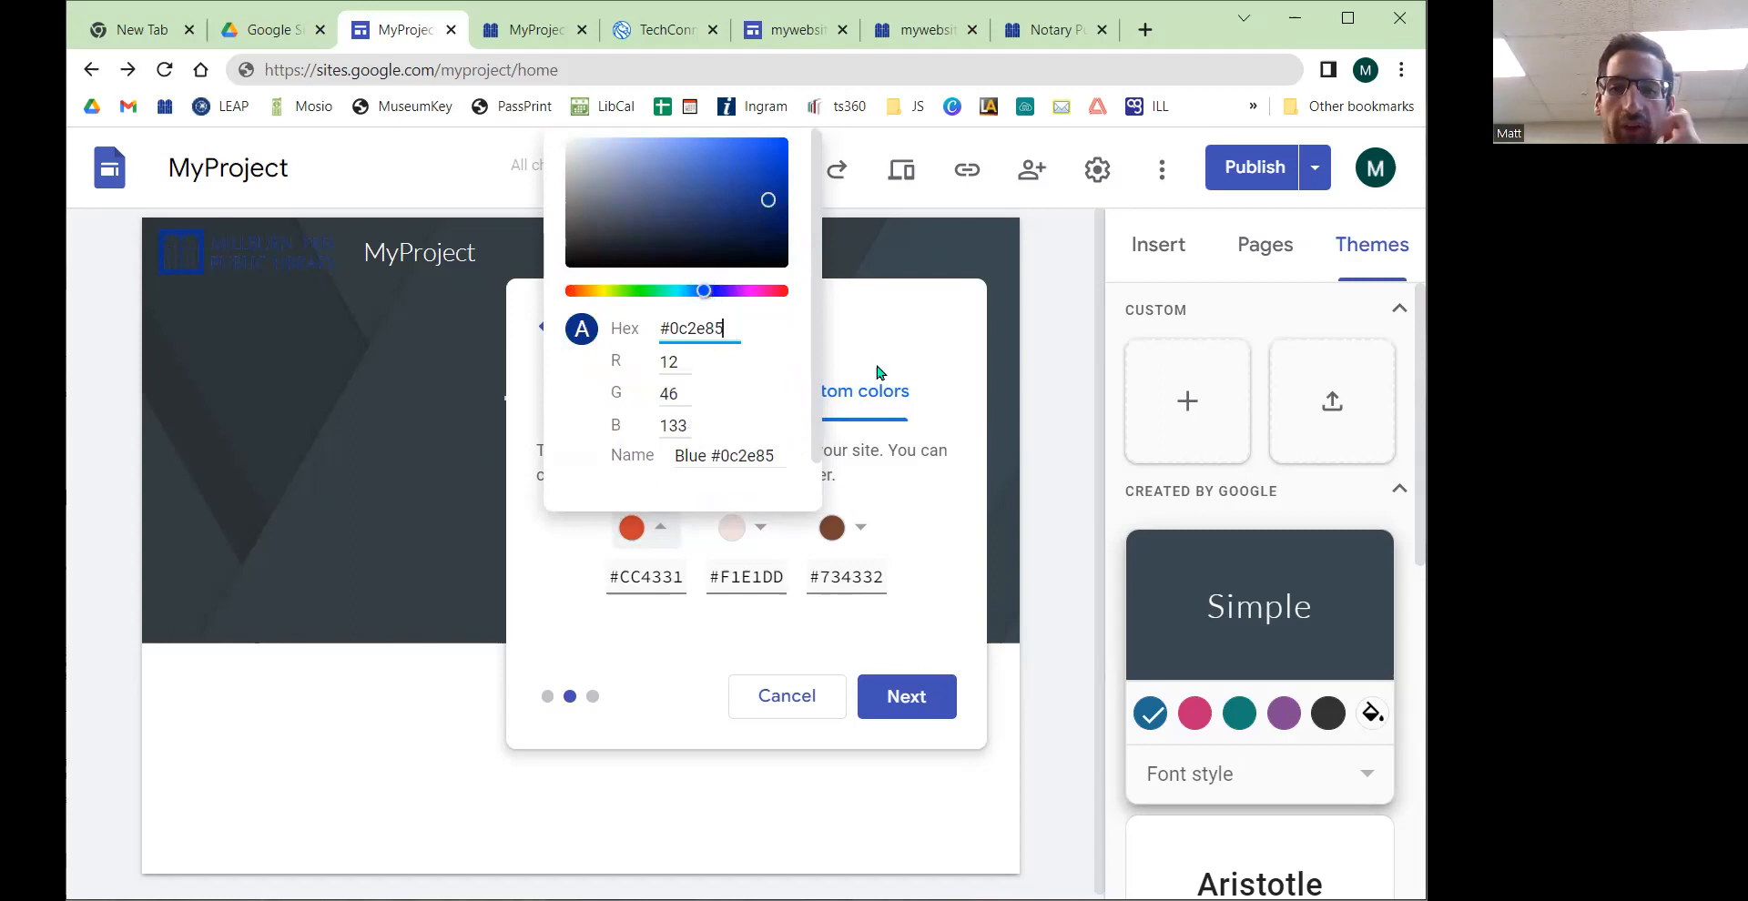
click(874, 446)
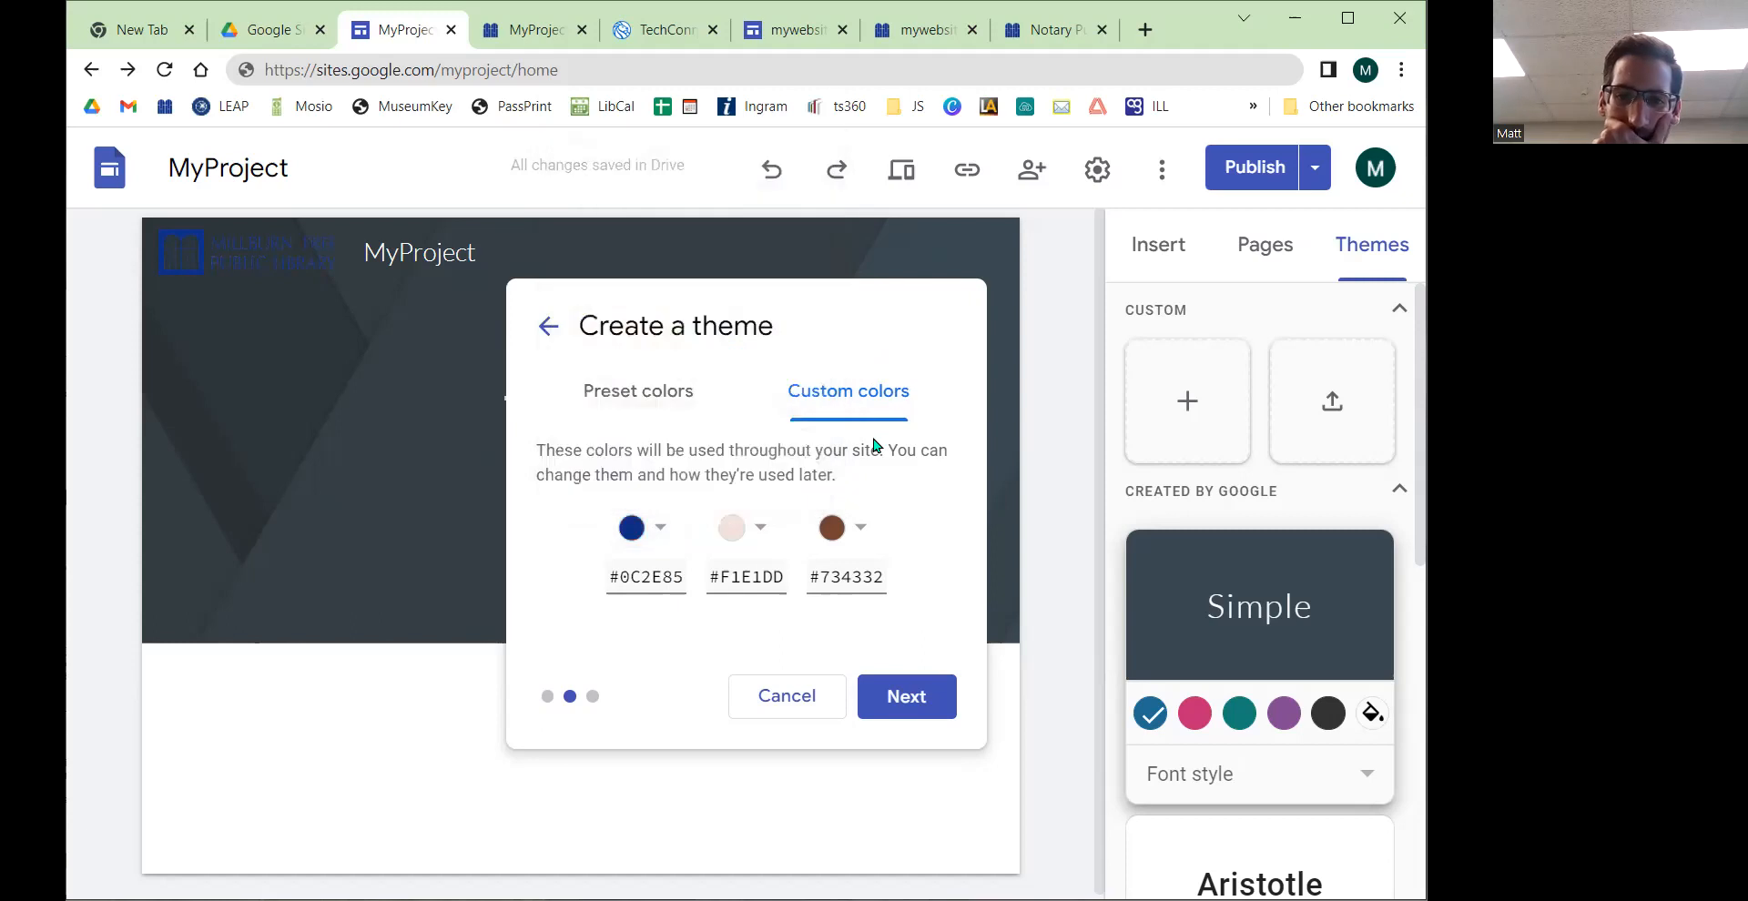
Step: Set the second custom theme colour to hex E1AA12
double_click(751, 572)
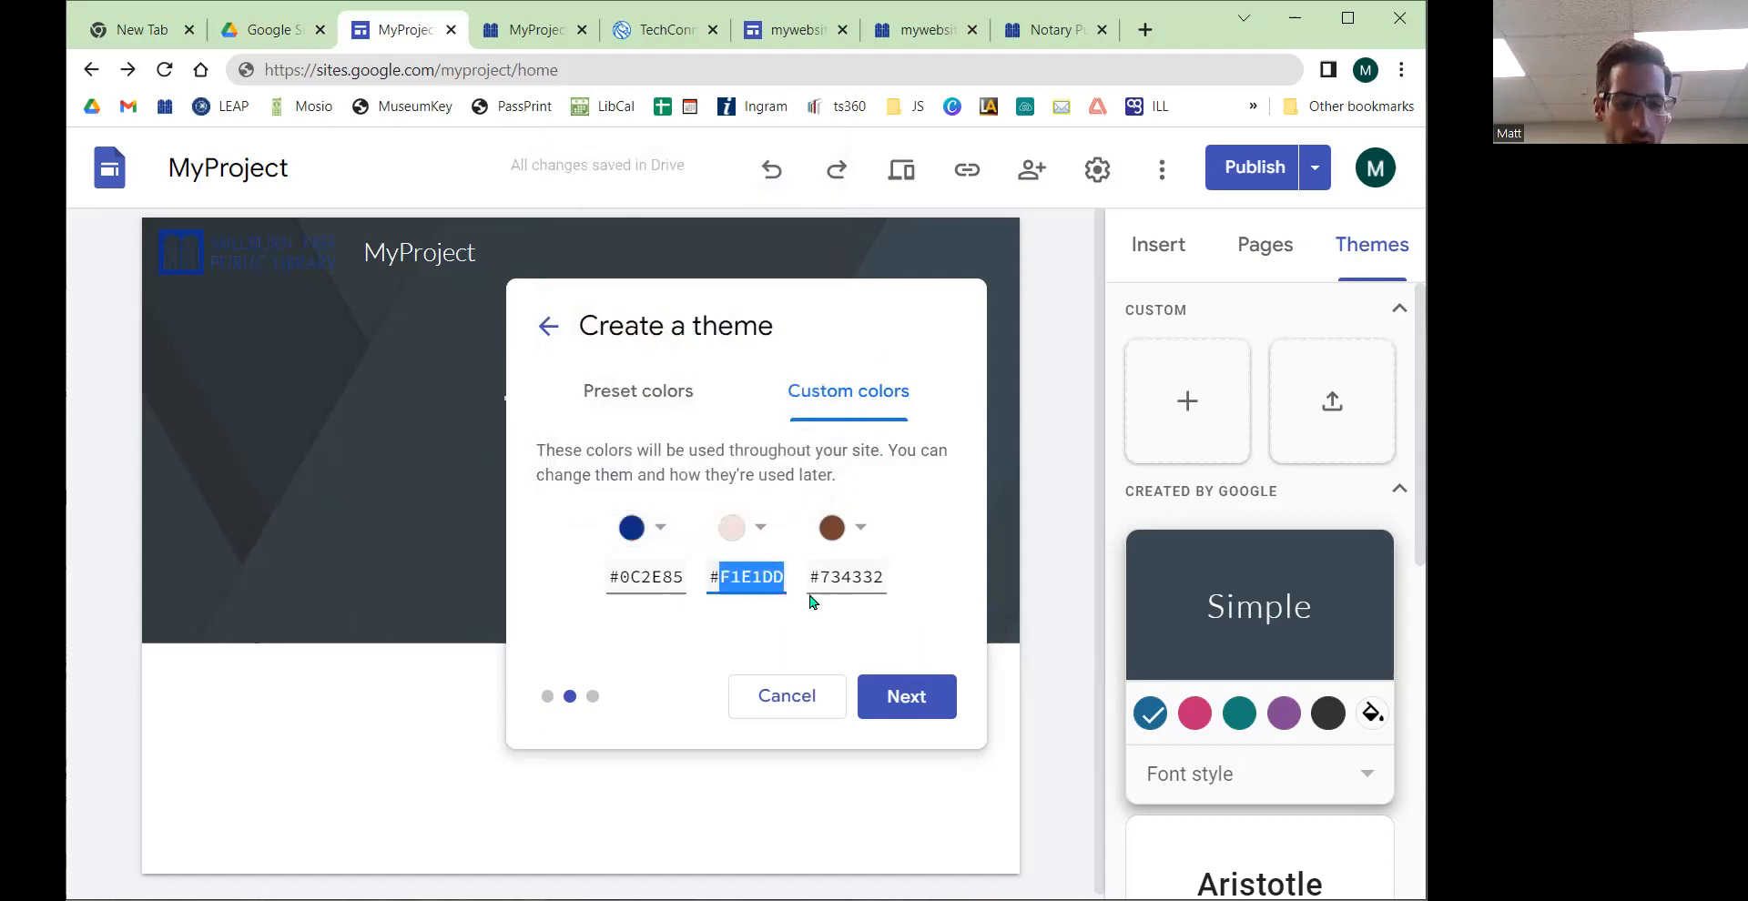
text(E11A12)
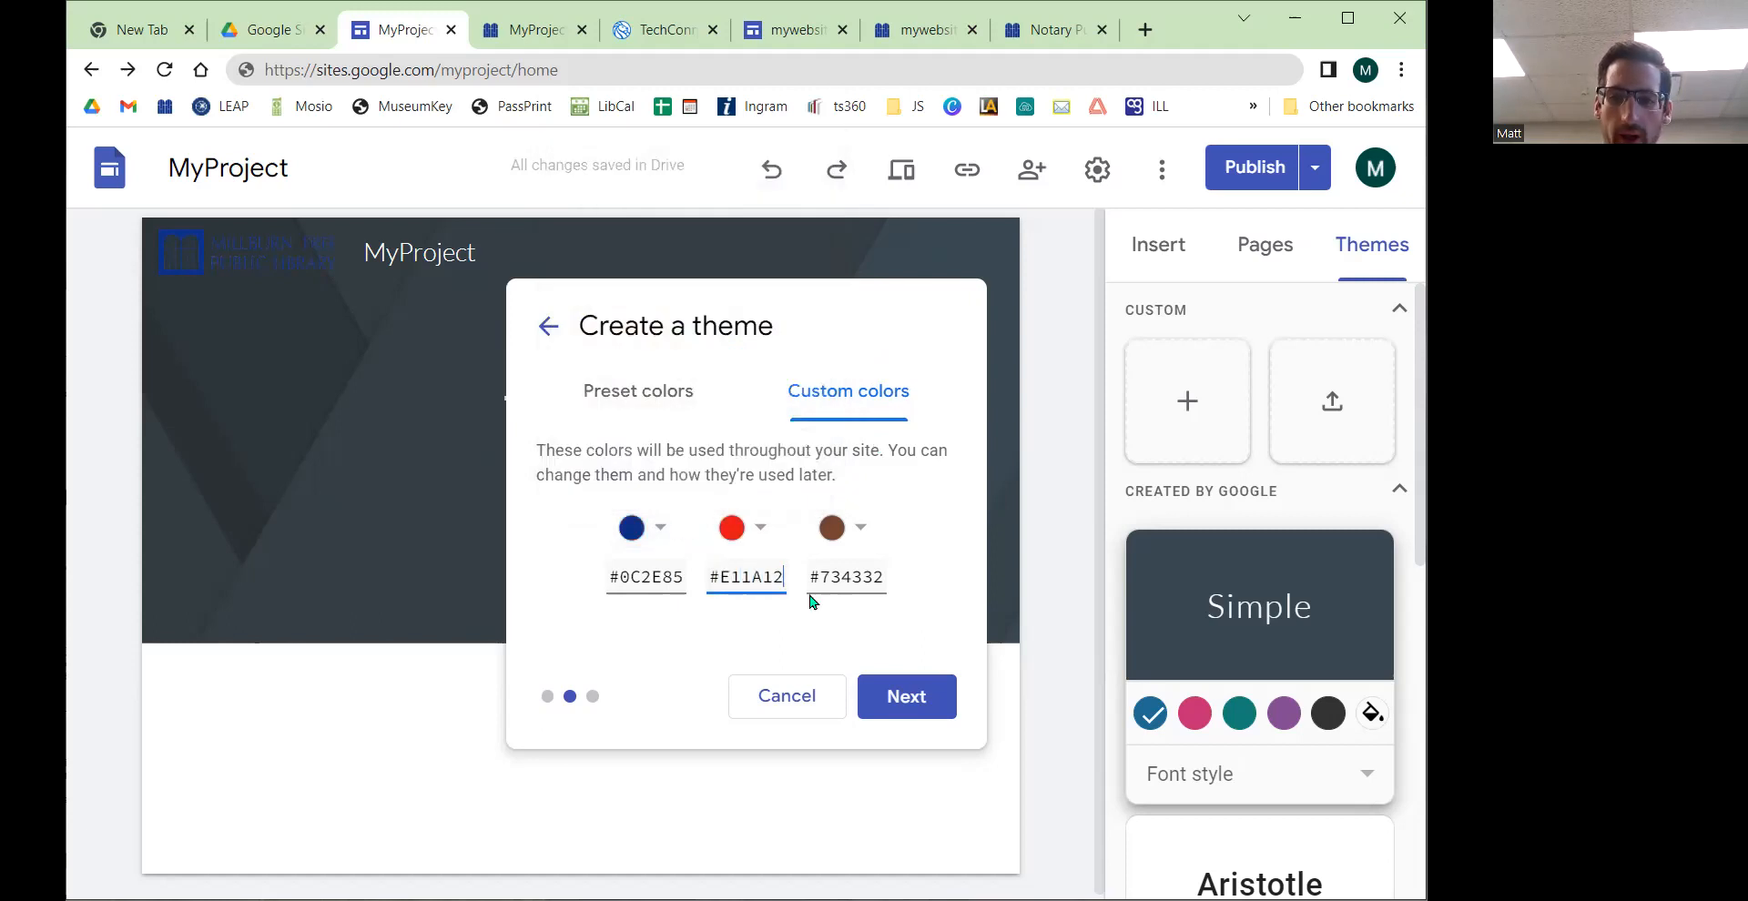
key(BackSpace)
key(BackSpace)
key(BackSpace)
key(BackSpace)
key(BackSpace)
key(BackSpace)
key(BackSpace)
text(E1AA12)
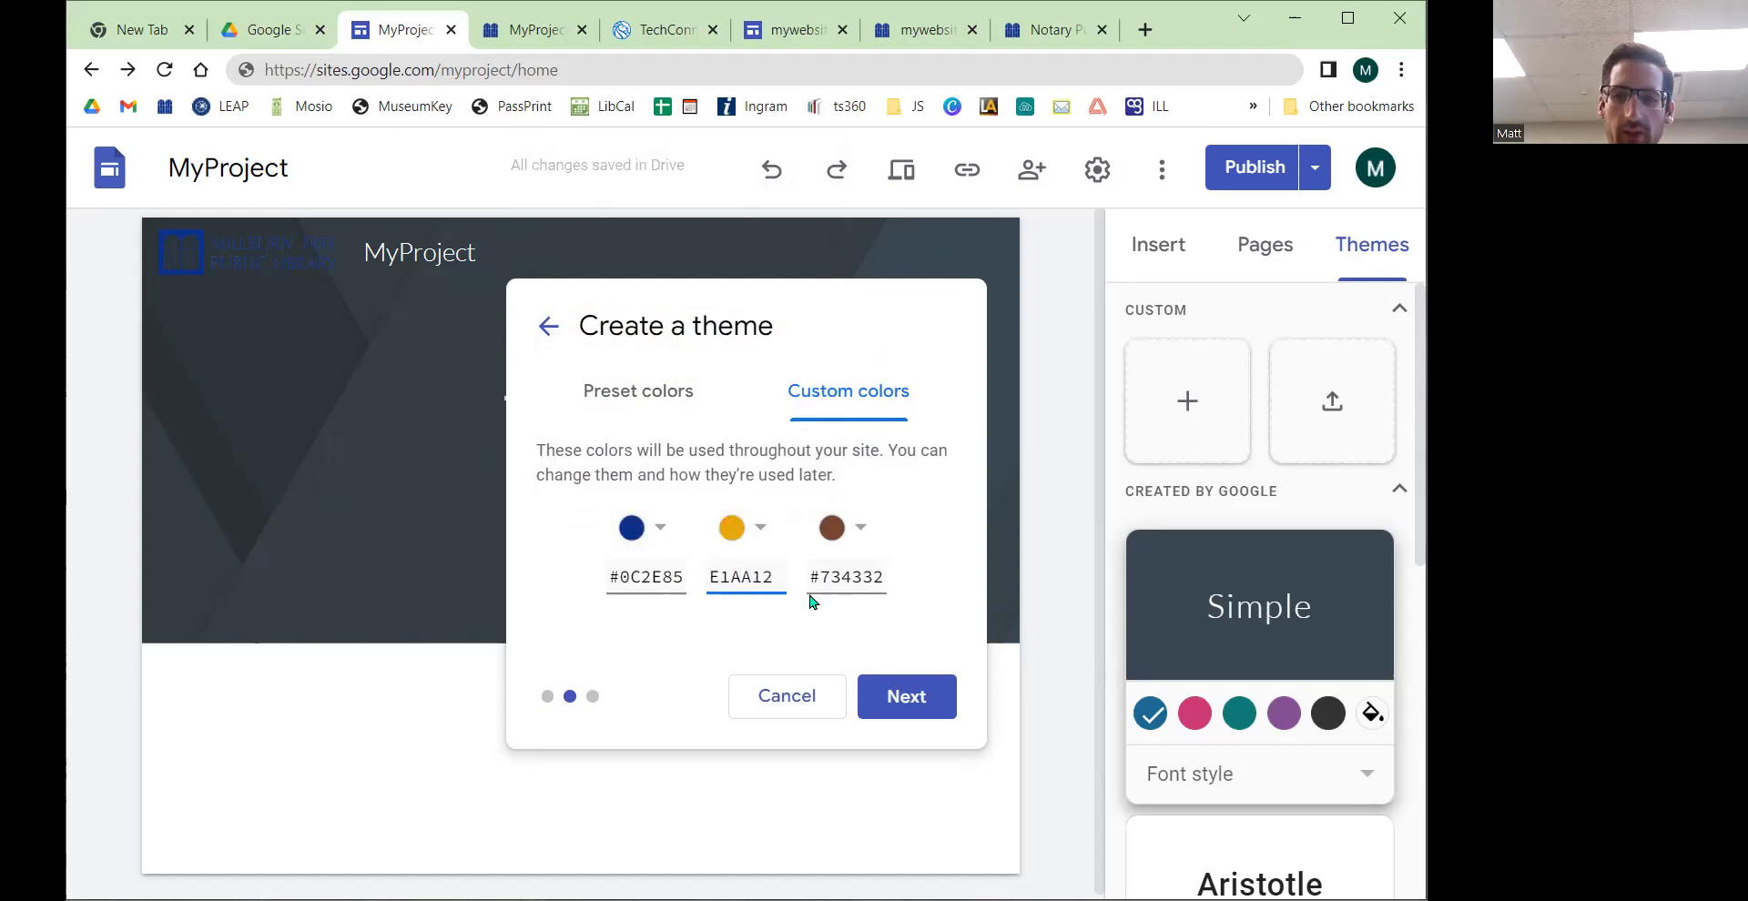
Step: Examine the colour scheme of the library's website in its tab
click(1041, 36)
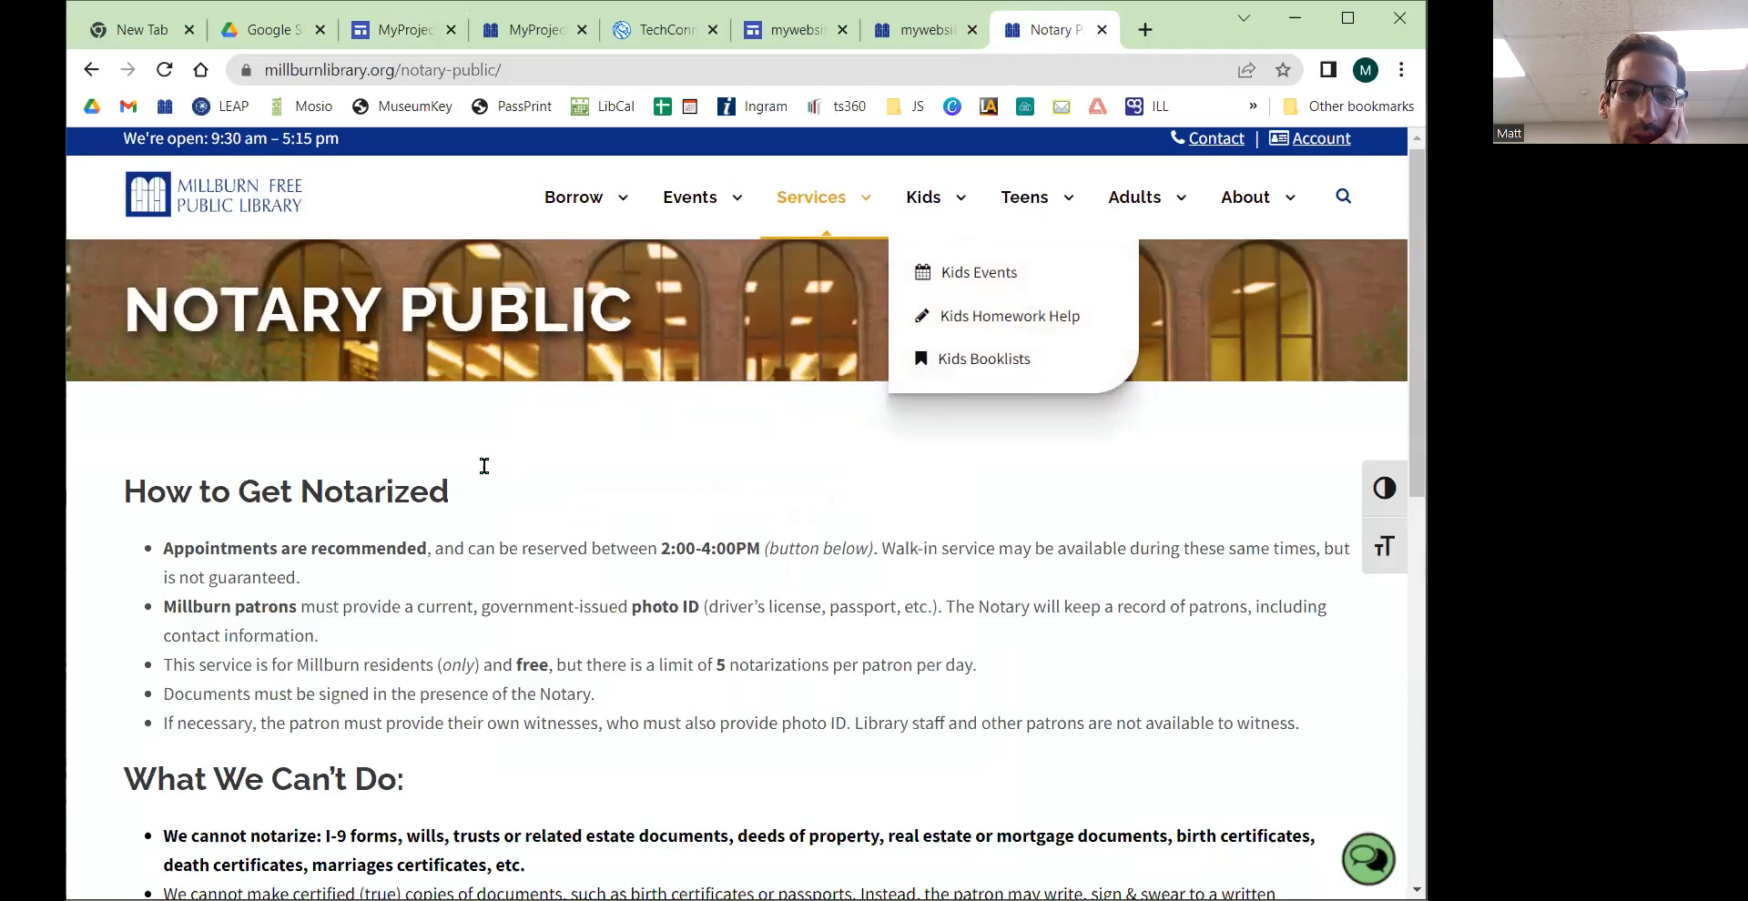
scroll(484, 466, down, 3)
scroll(479, 468, up, 2)
mouse_move(841, 169)
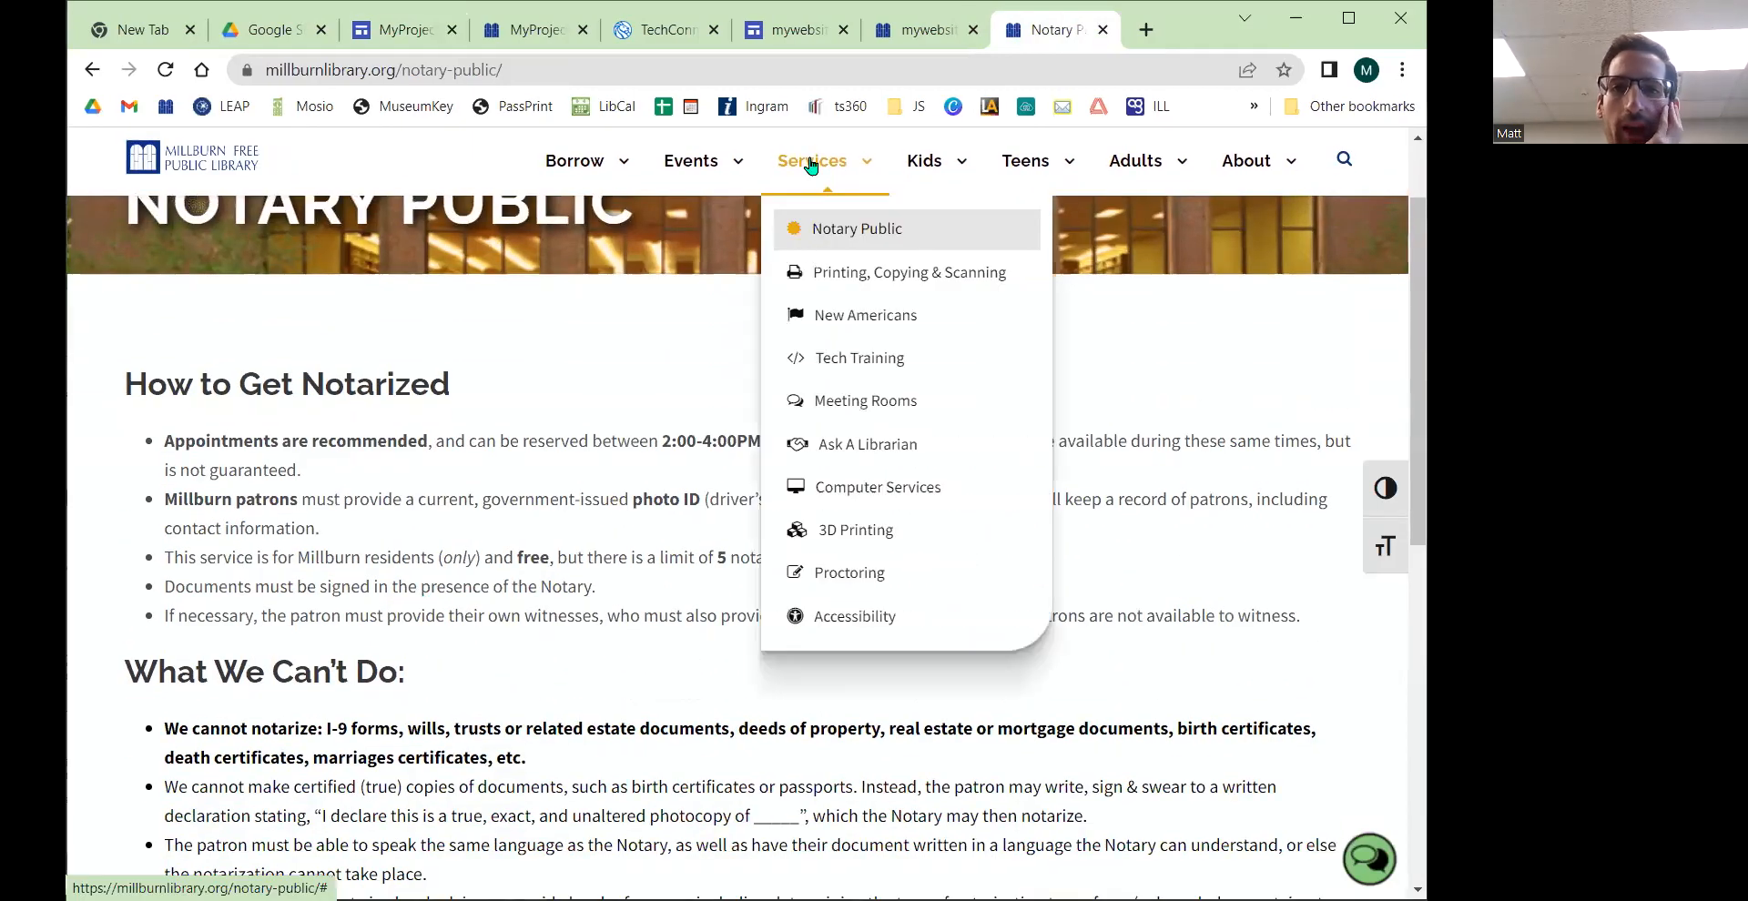
Step: Set the third custom theme colour to white #FFFFFF and continue to the font selection
click(434, 38)
click(856, 533)
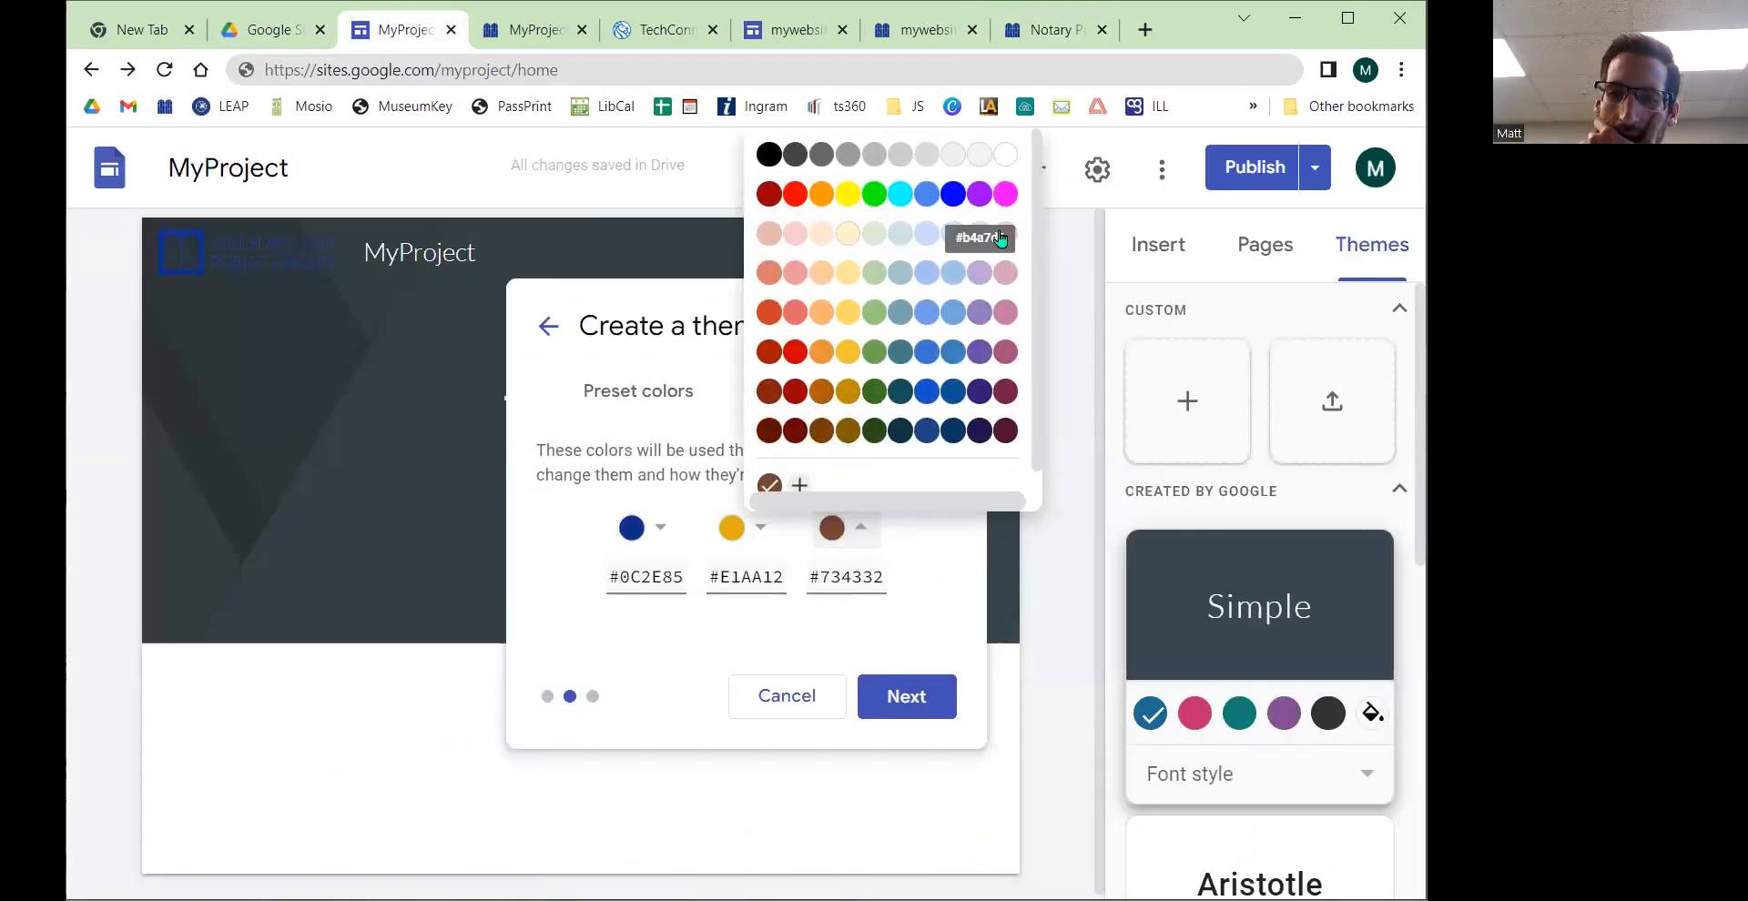
click(1005, 155)
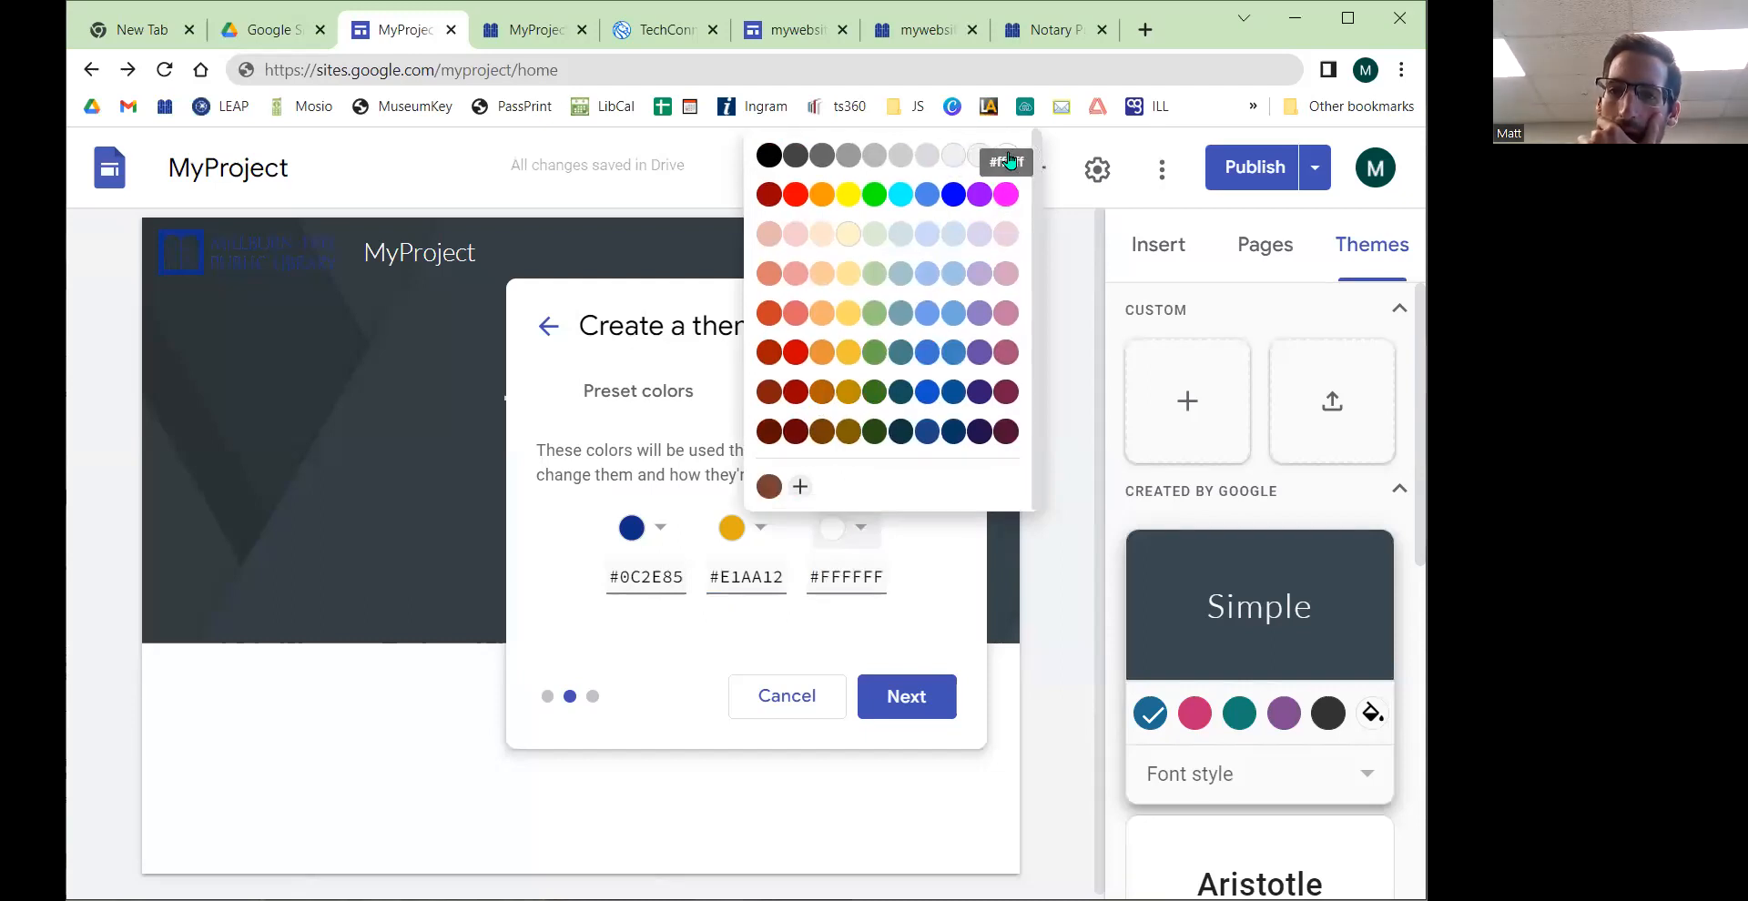
click(883, 698)
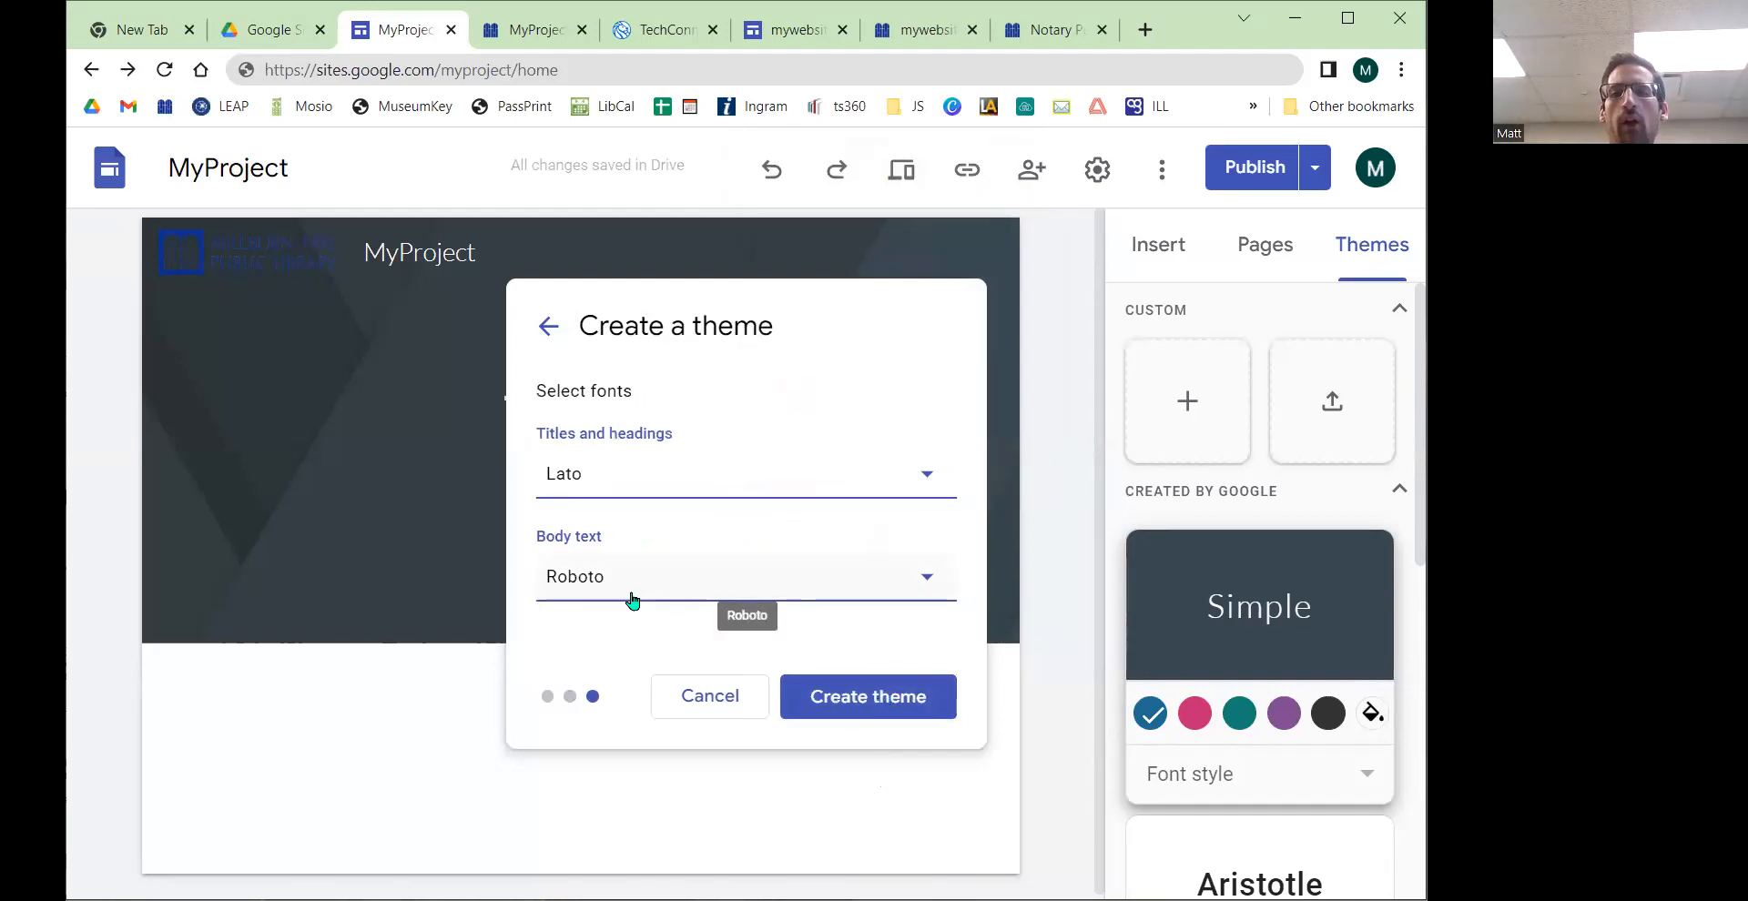
Step: Set the titles and headings font to Amatic SC
click(696, 483)
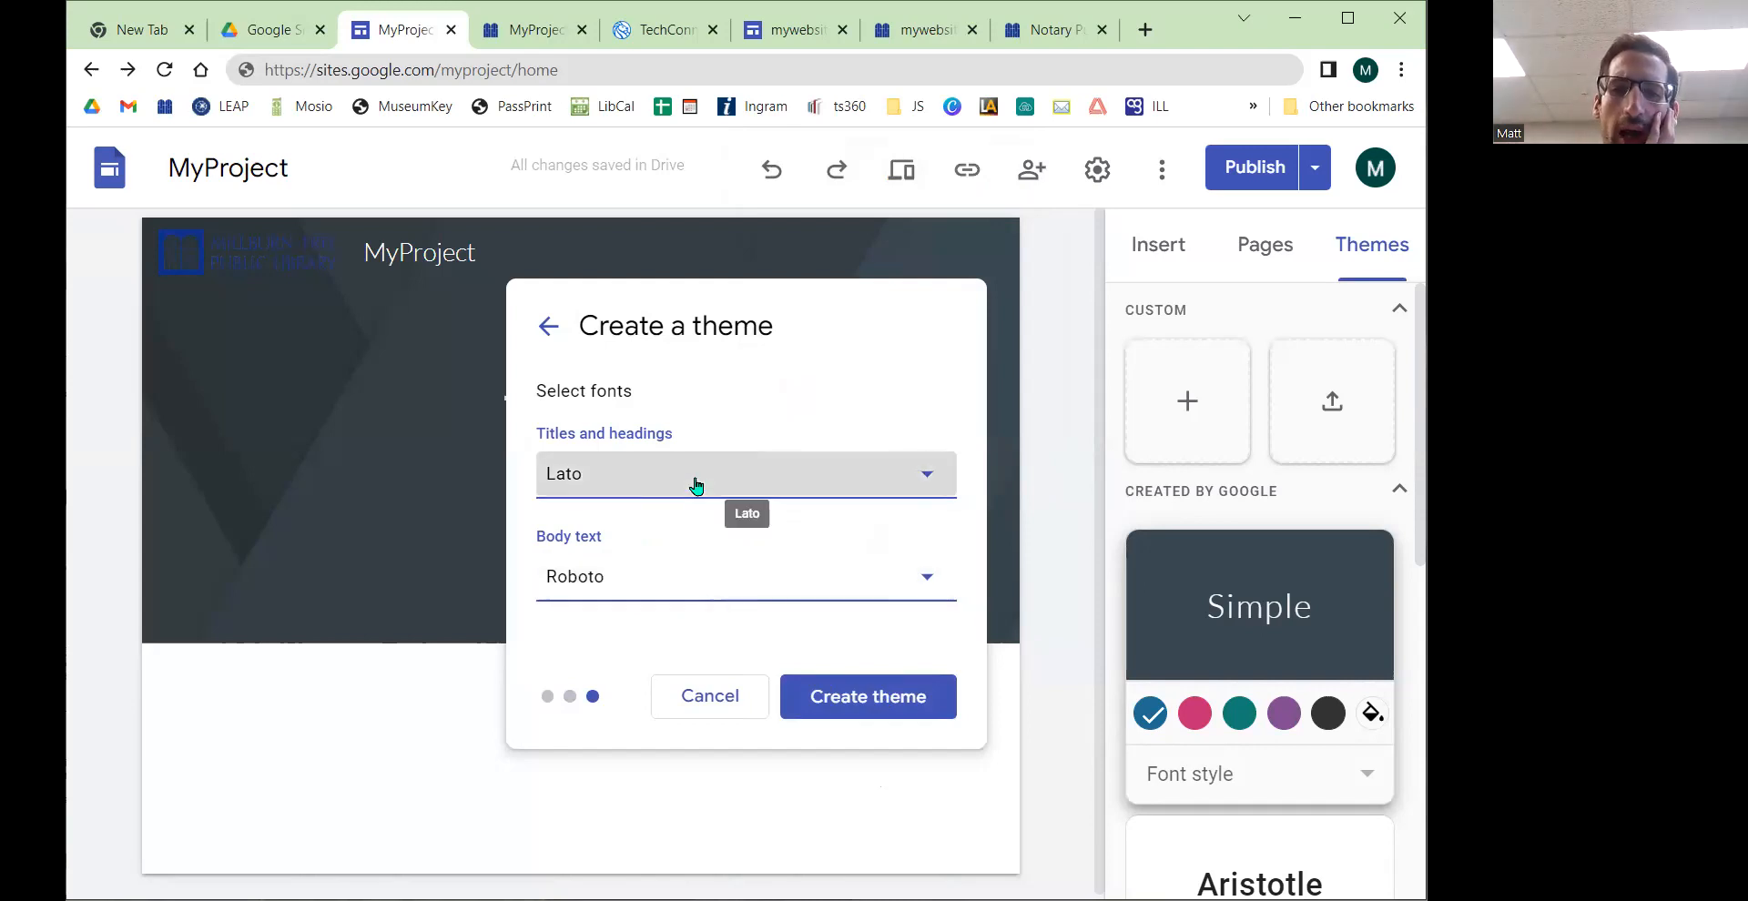
click(899, 315)
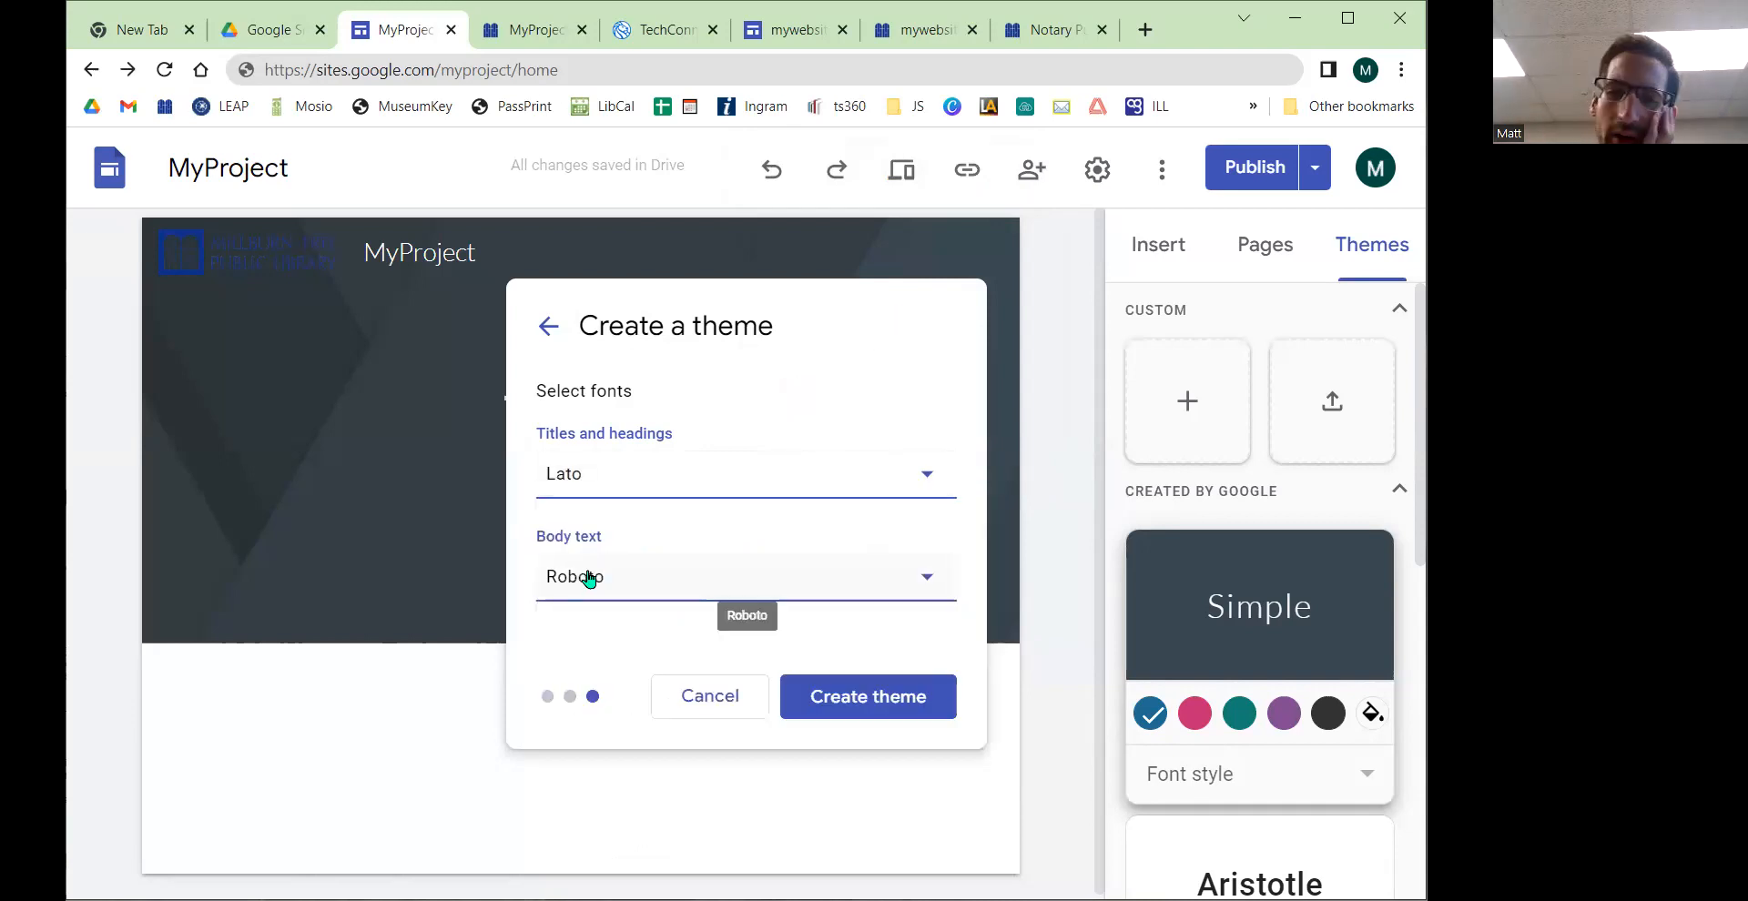
click(702, 495)
scroll(826, 610, down, 1)
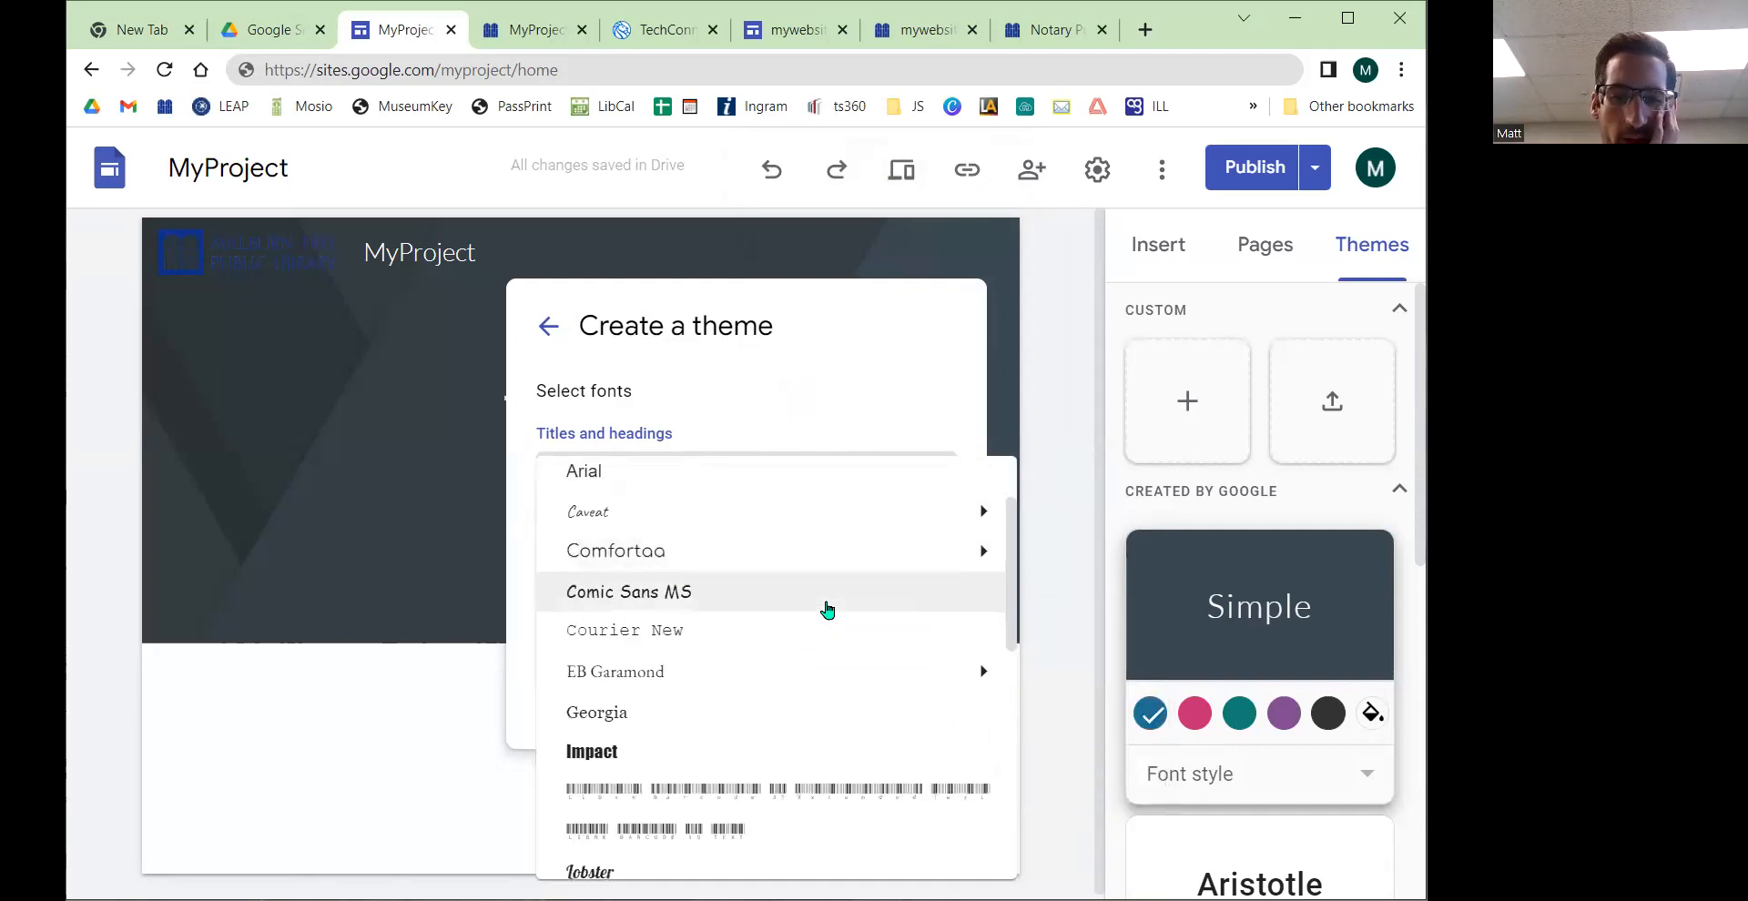
scroll(827, 610, down, 7)
mouse_move(788, 708)
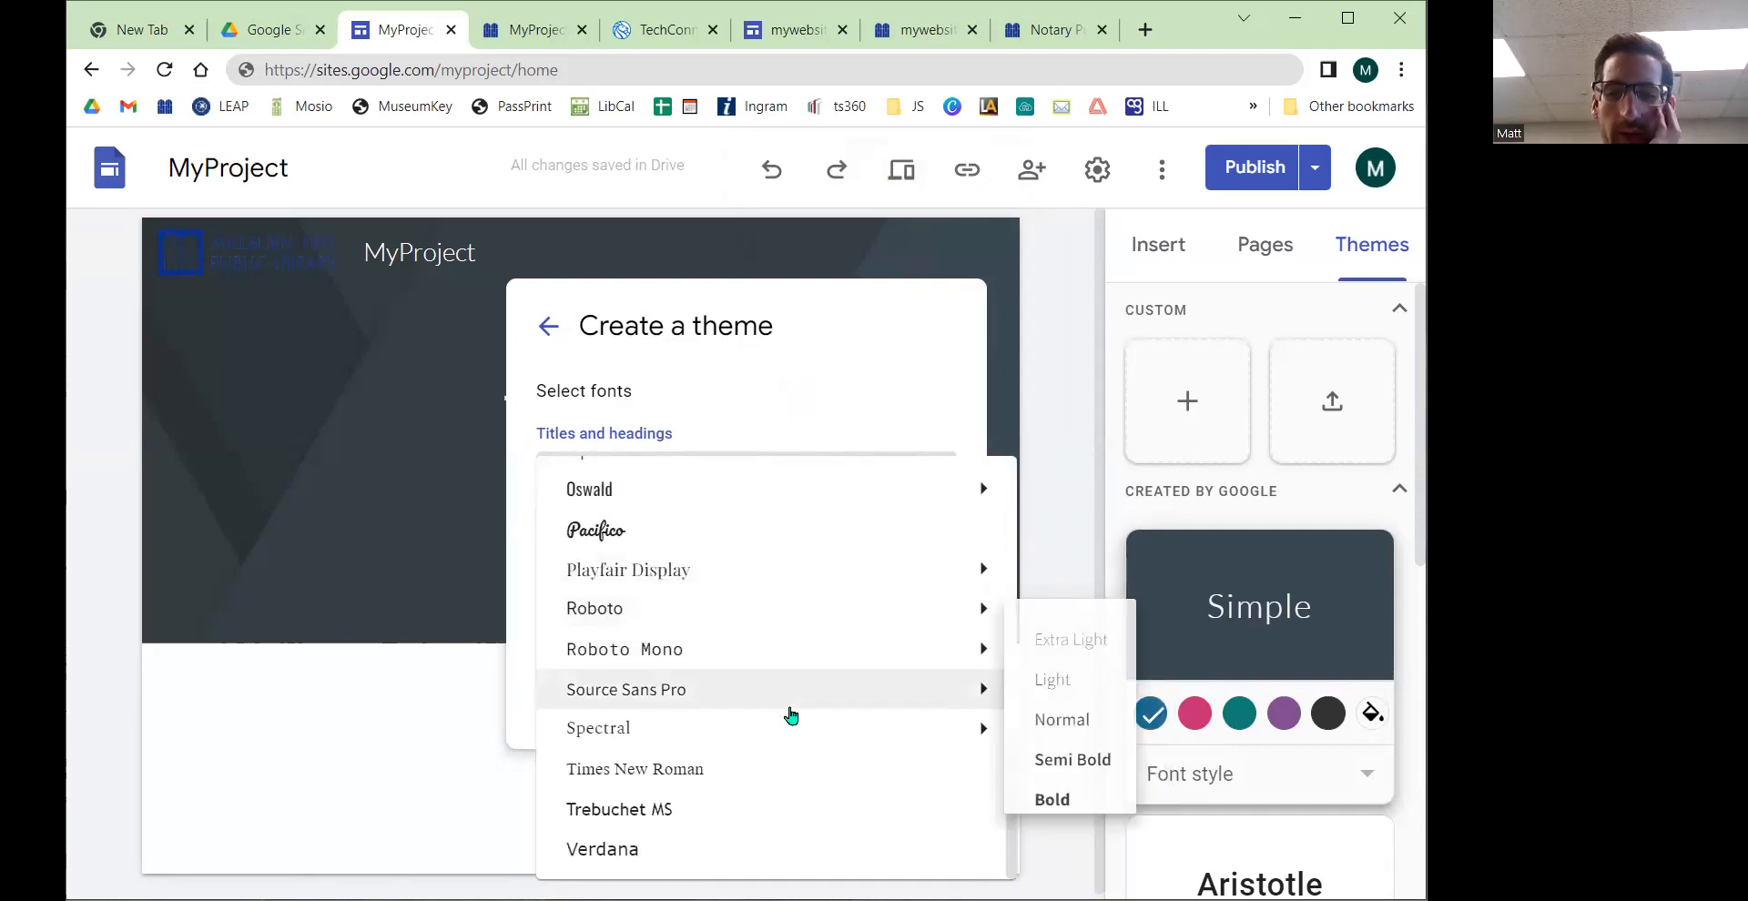
scroll(757, 795, up, 8)
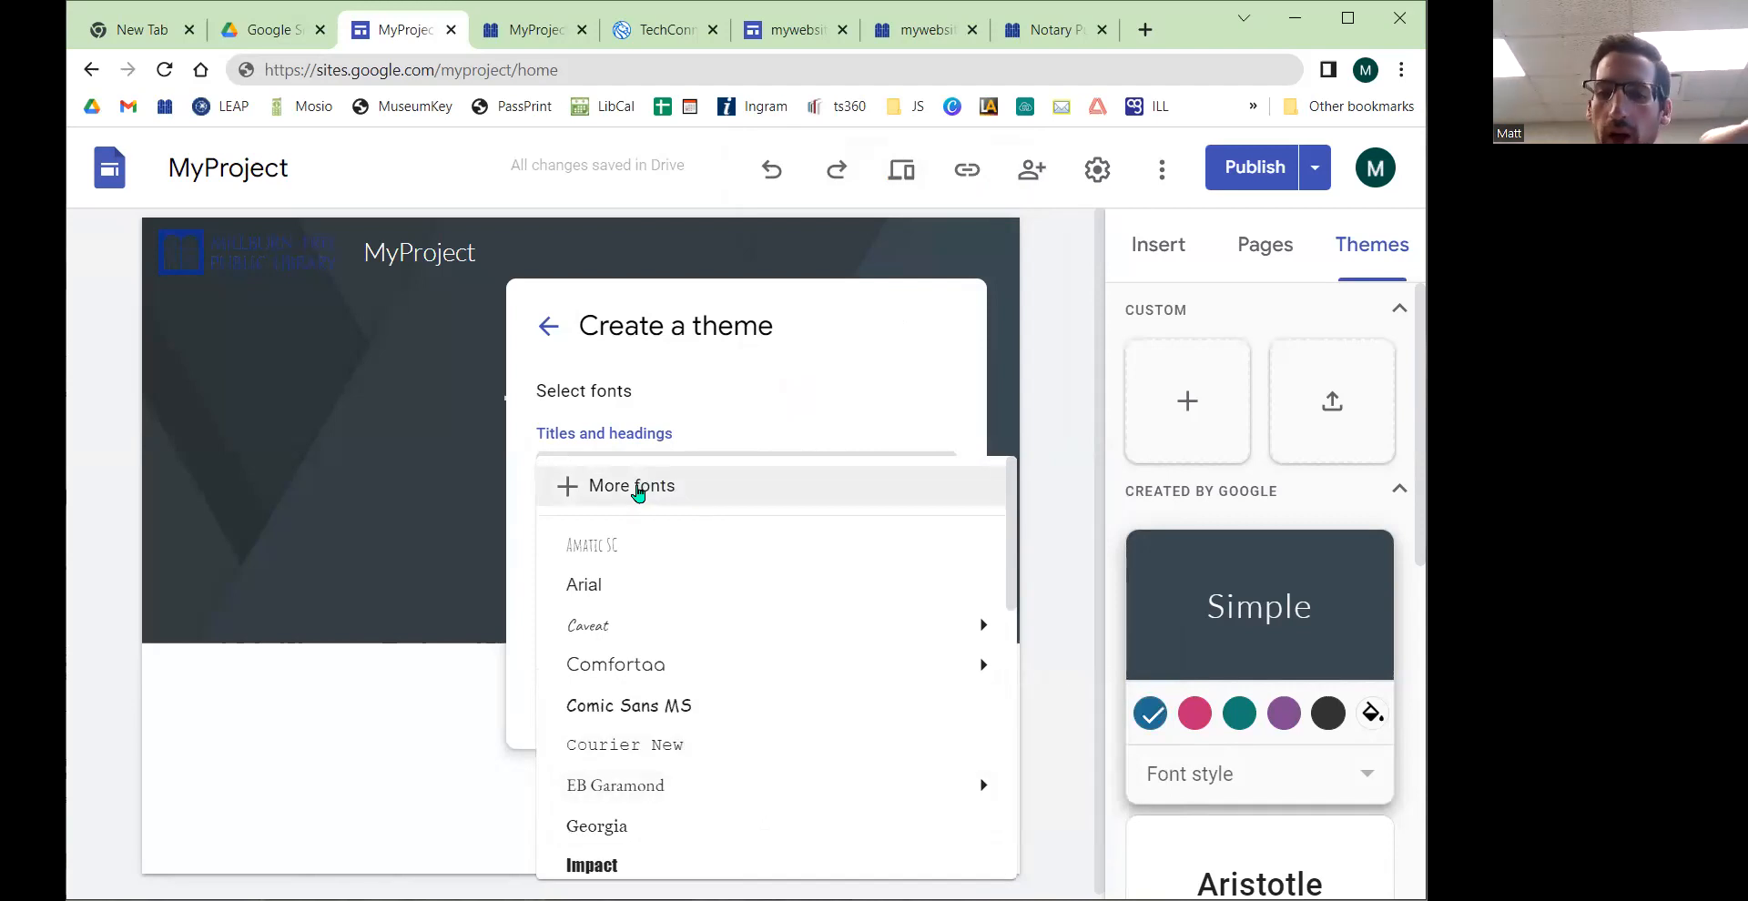
click(652, 547)
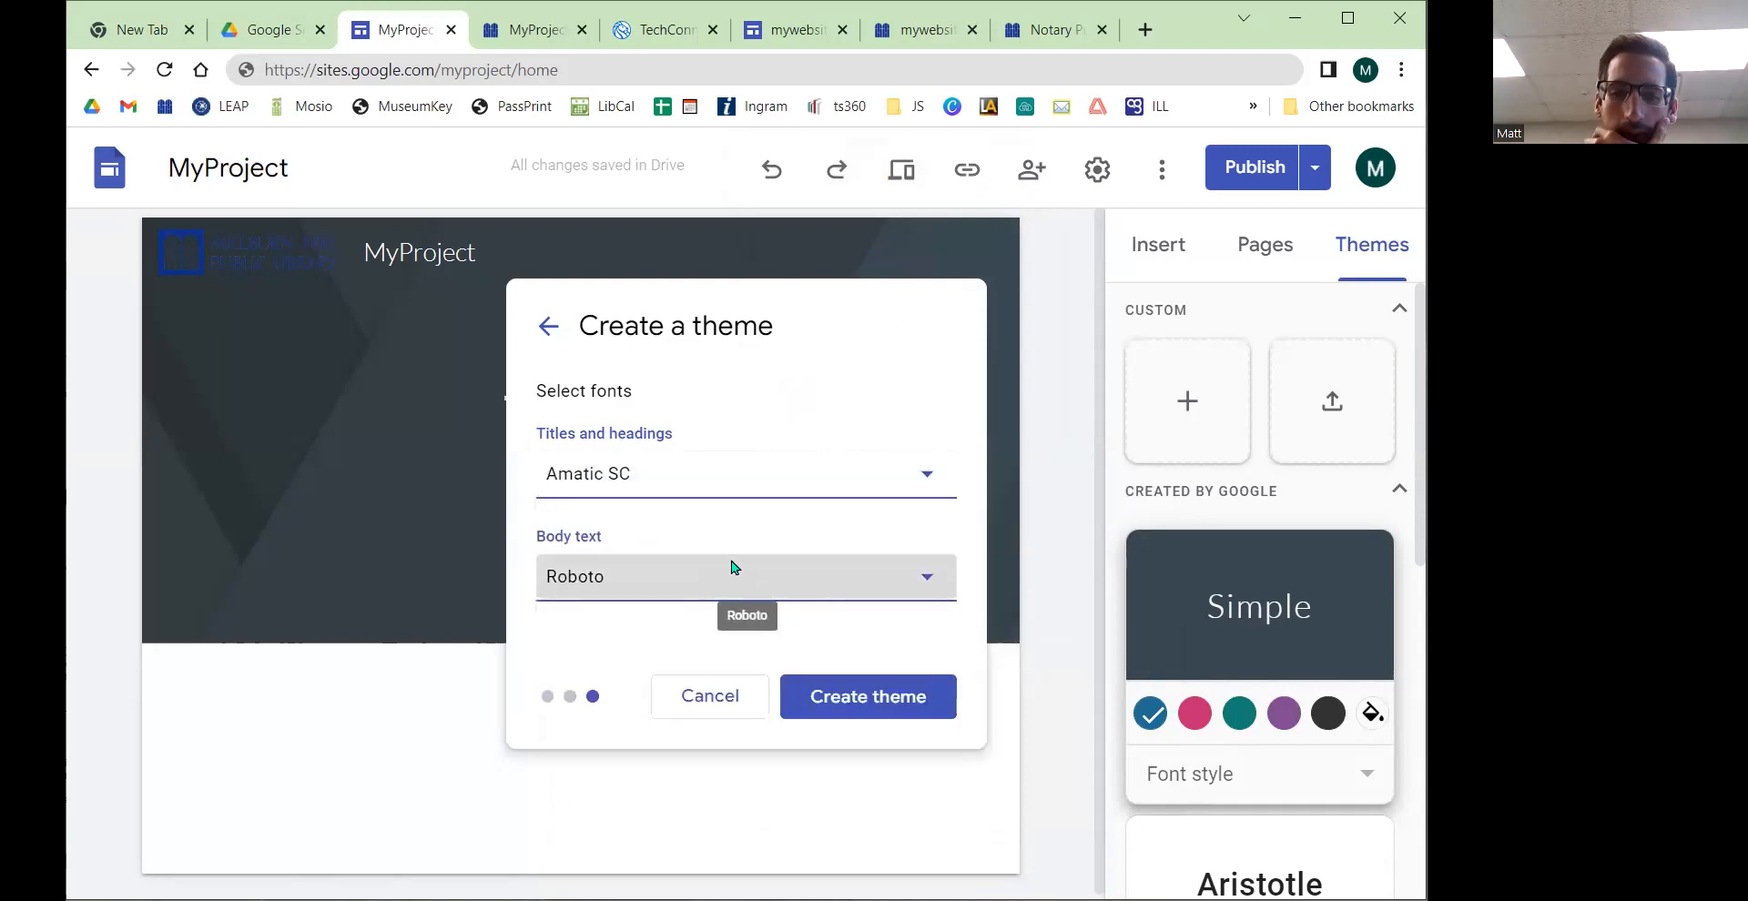
Step: Set the body text font to EB Garamond Normal and create the theme
click(731, 574)
mouse_move(671, 734)
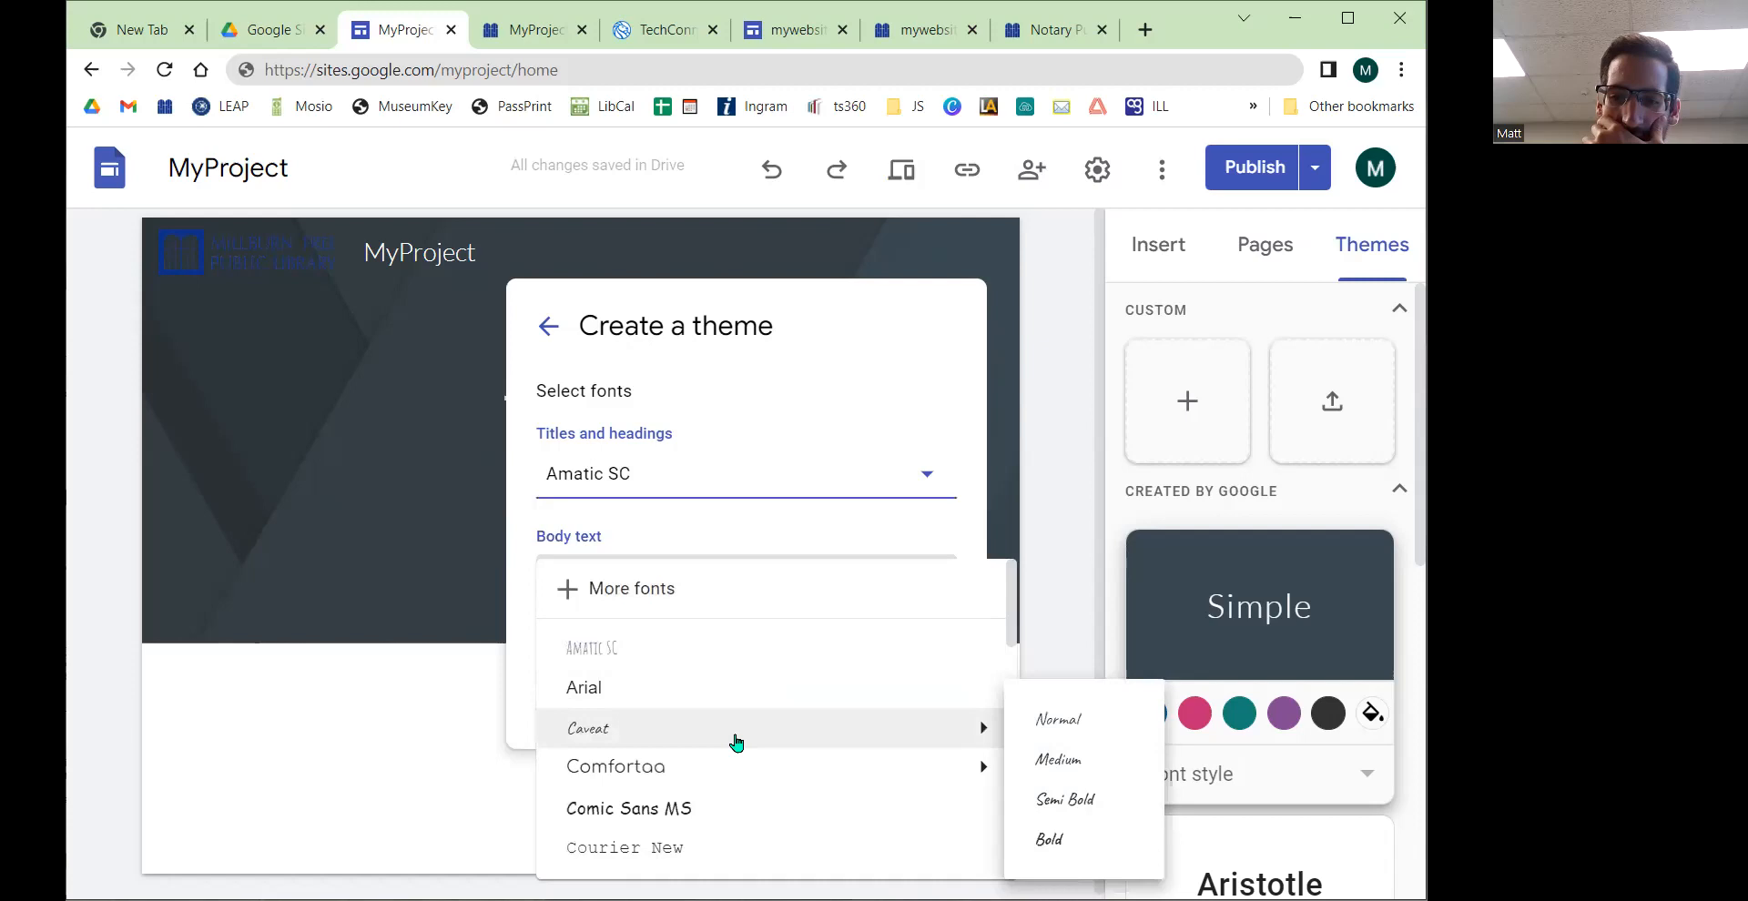
click(1071, 769)
click(652, 581)
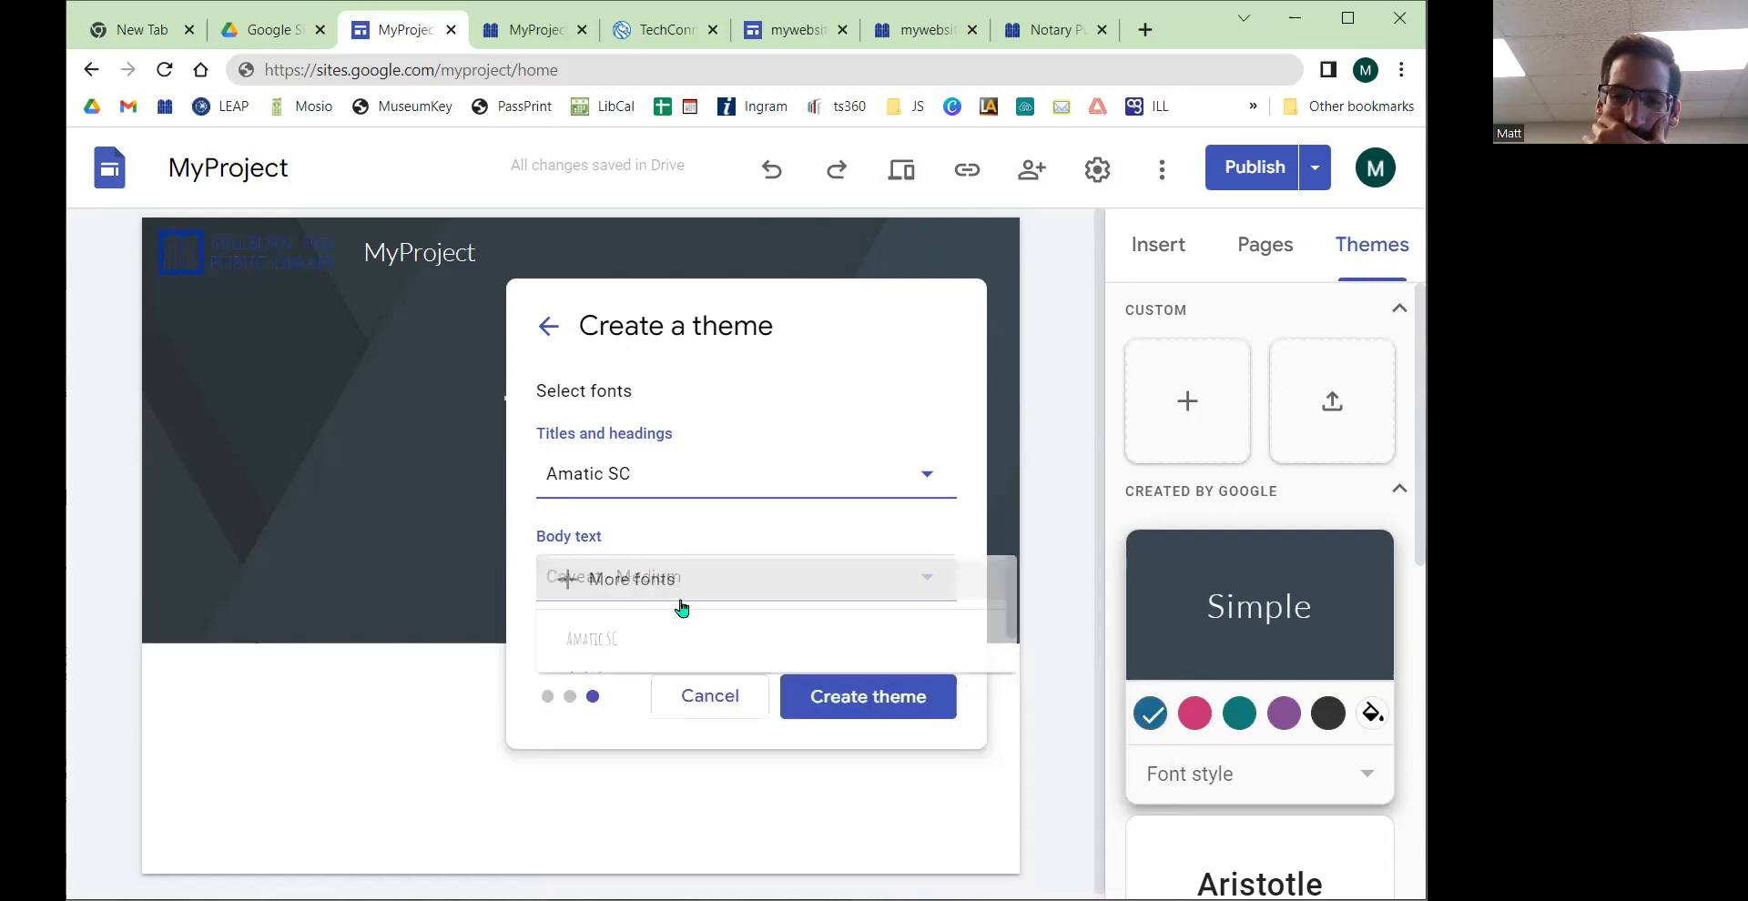
scroll(714, 713, down, 5)
mouse_move(671, 660)
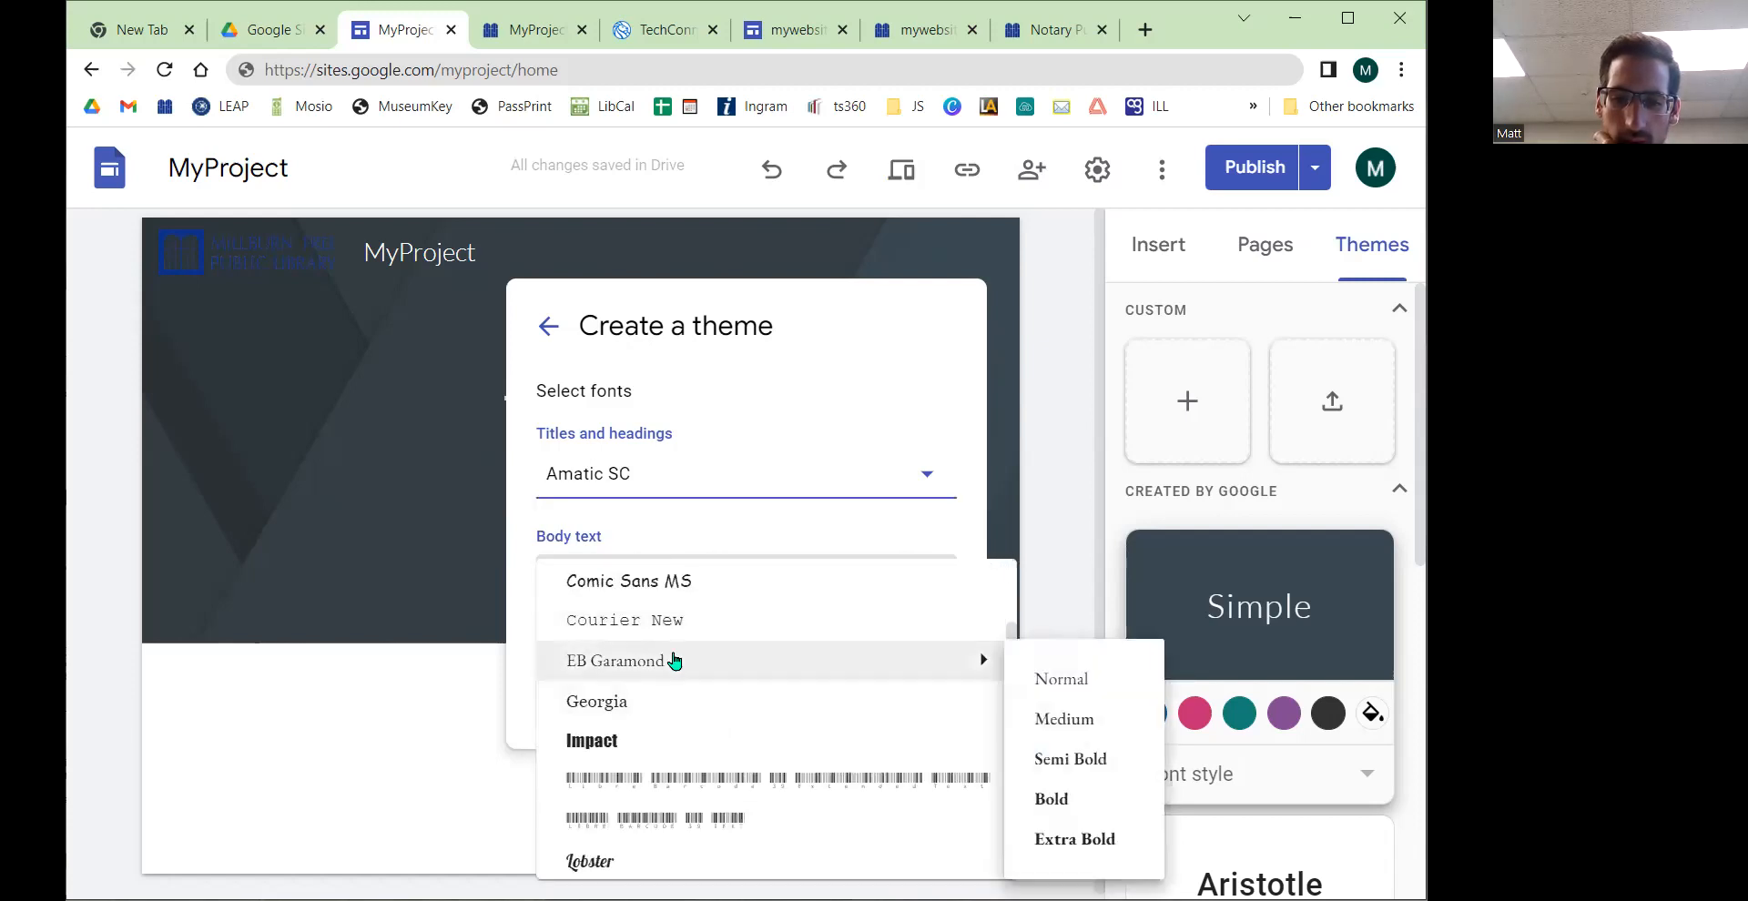
click(1051, 682)
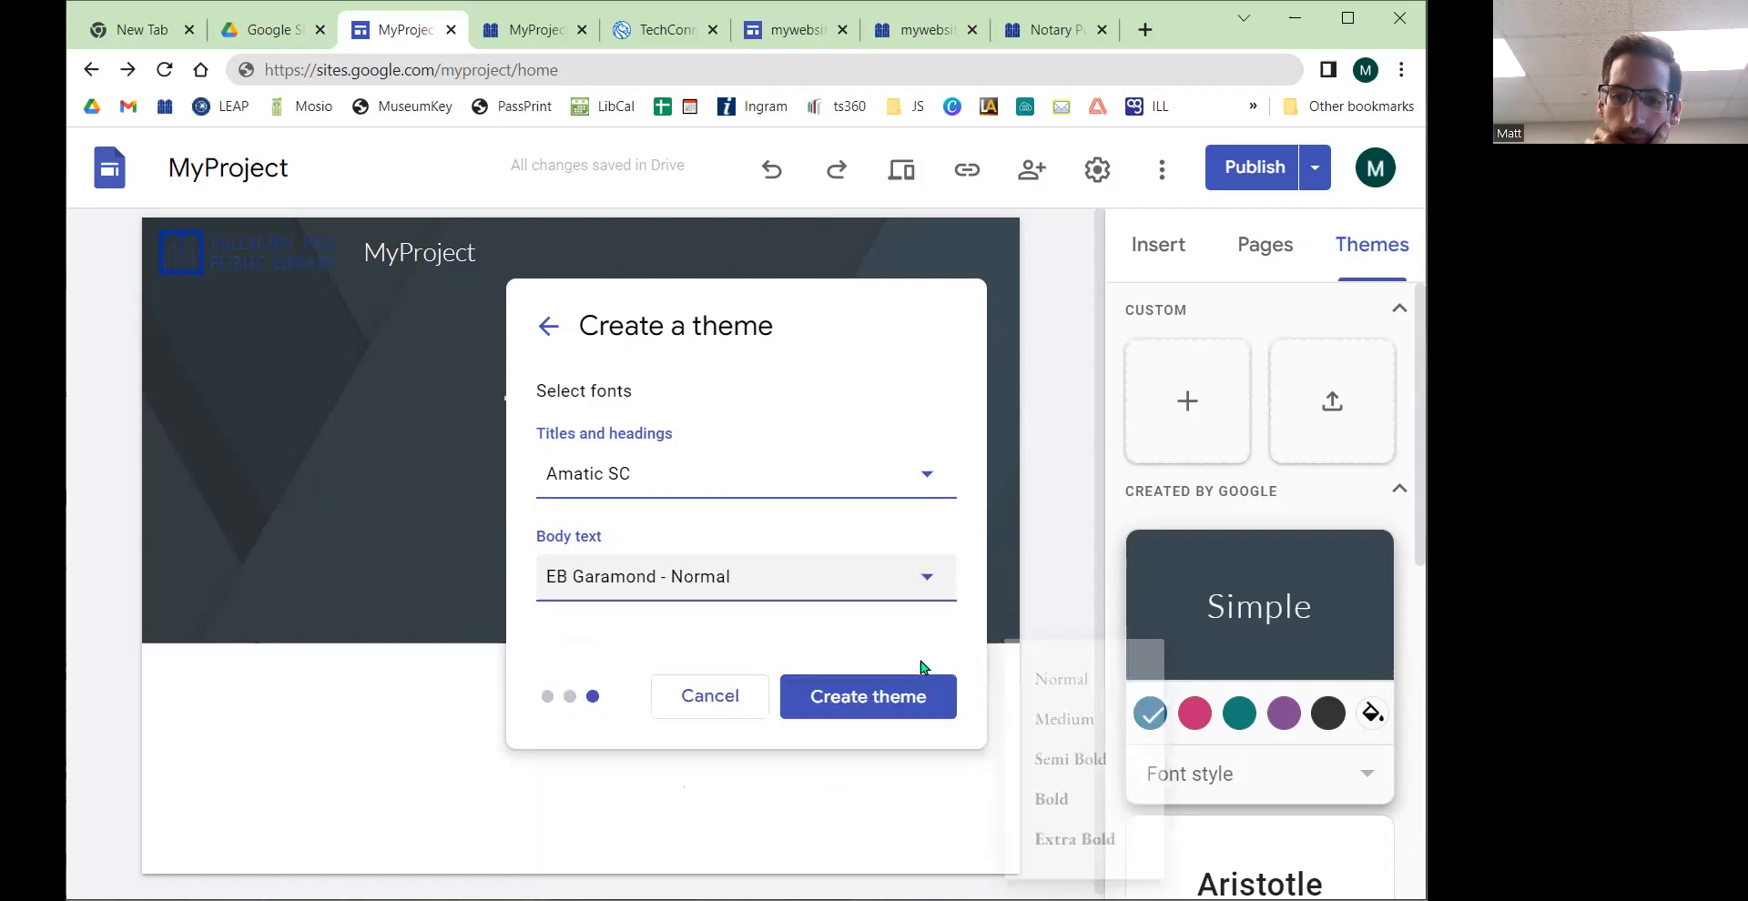
click(848, 698)
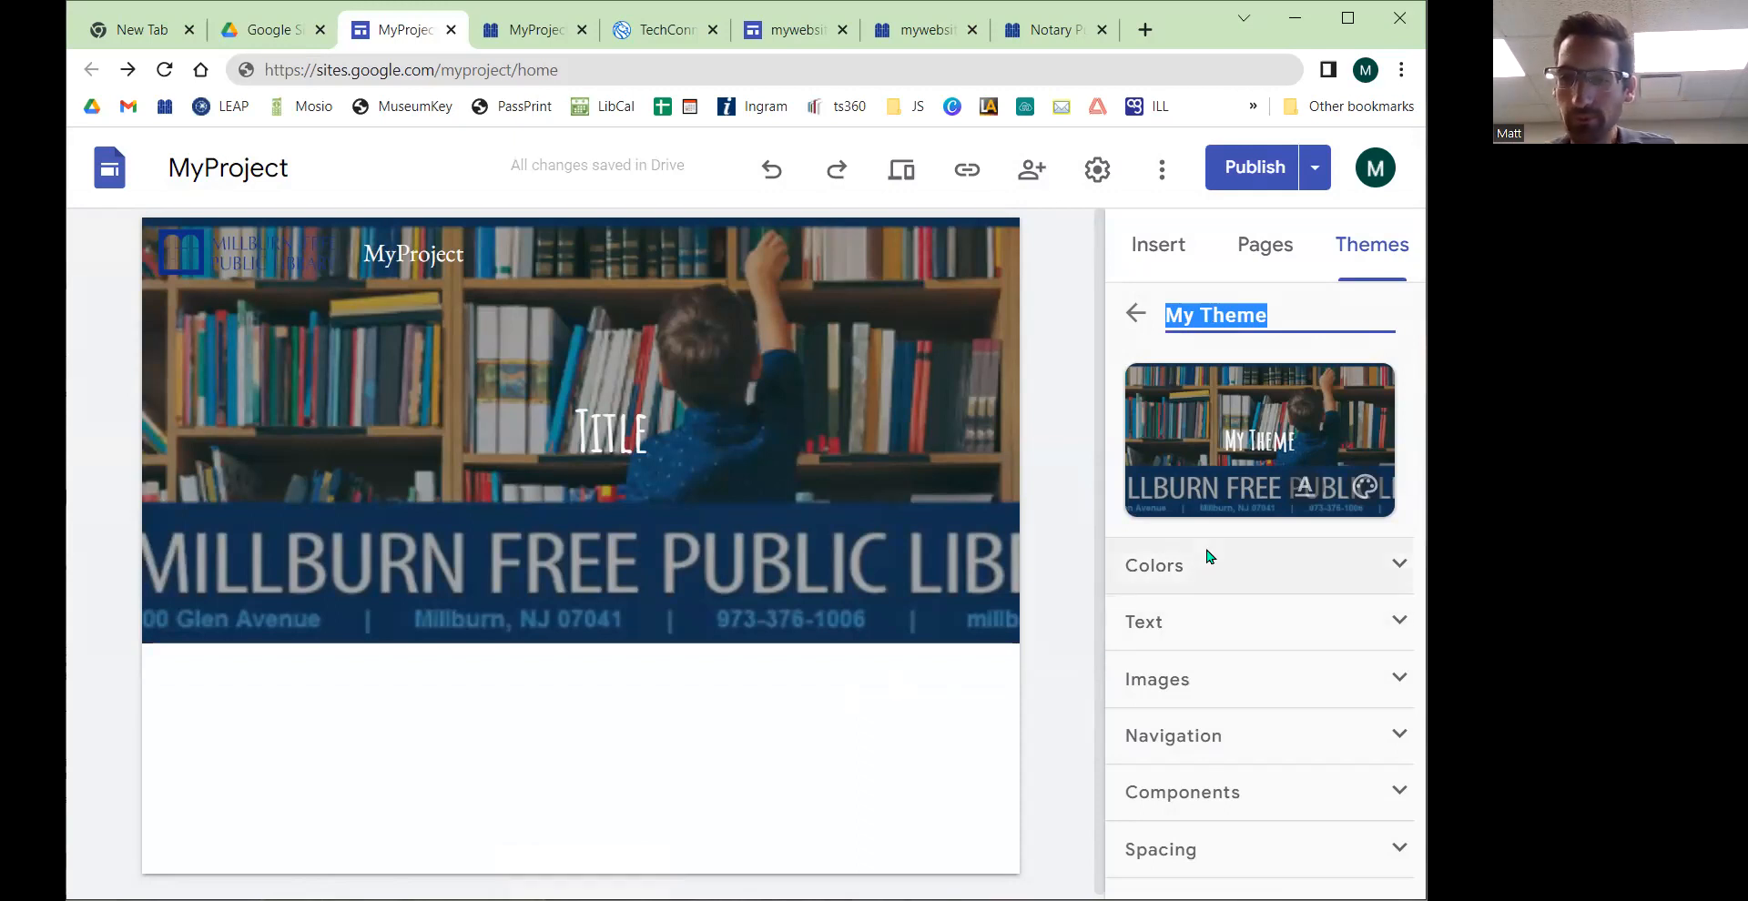
Step: Return to the custom themes list and reopen My Theme for editing
click(1284, 253)
click(1365, 250)
click(1145, 321)
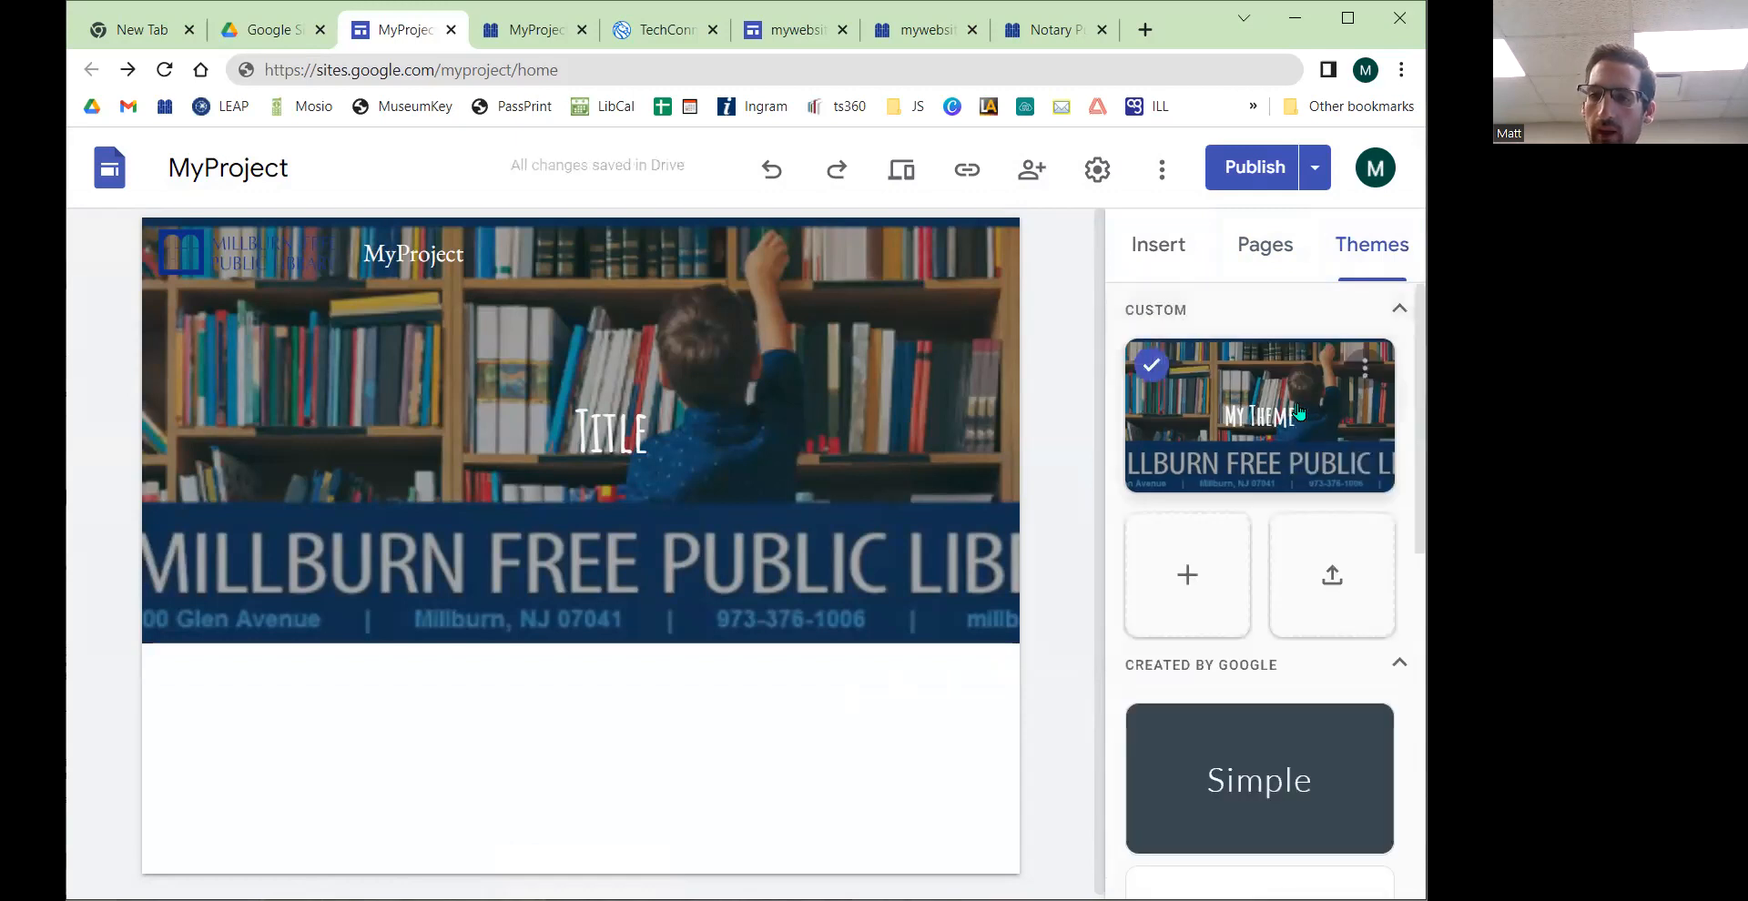
click(1358, 376)
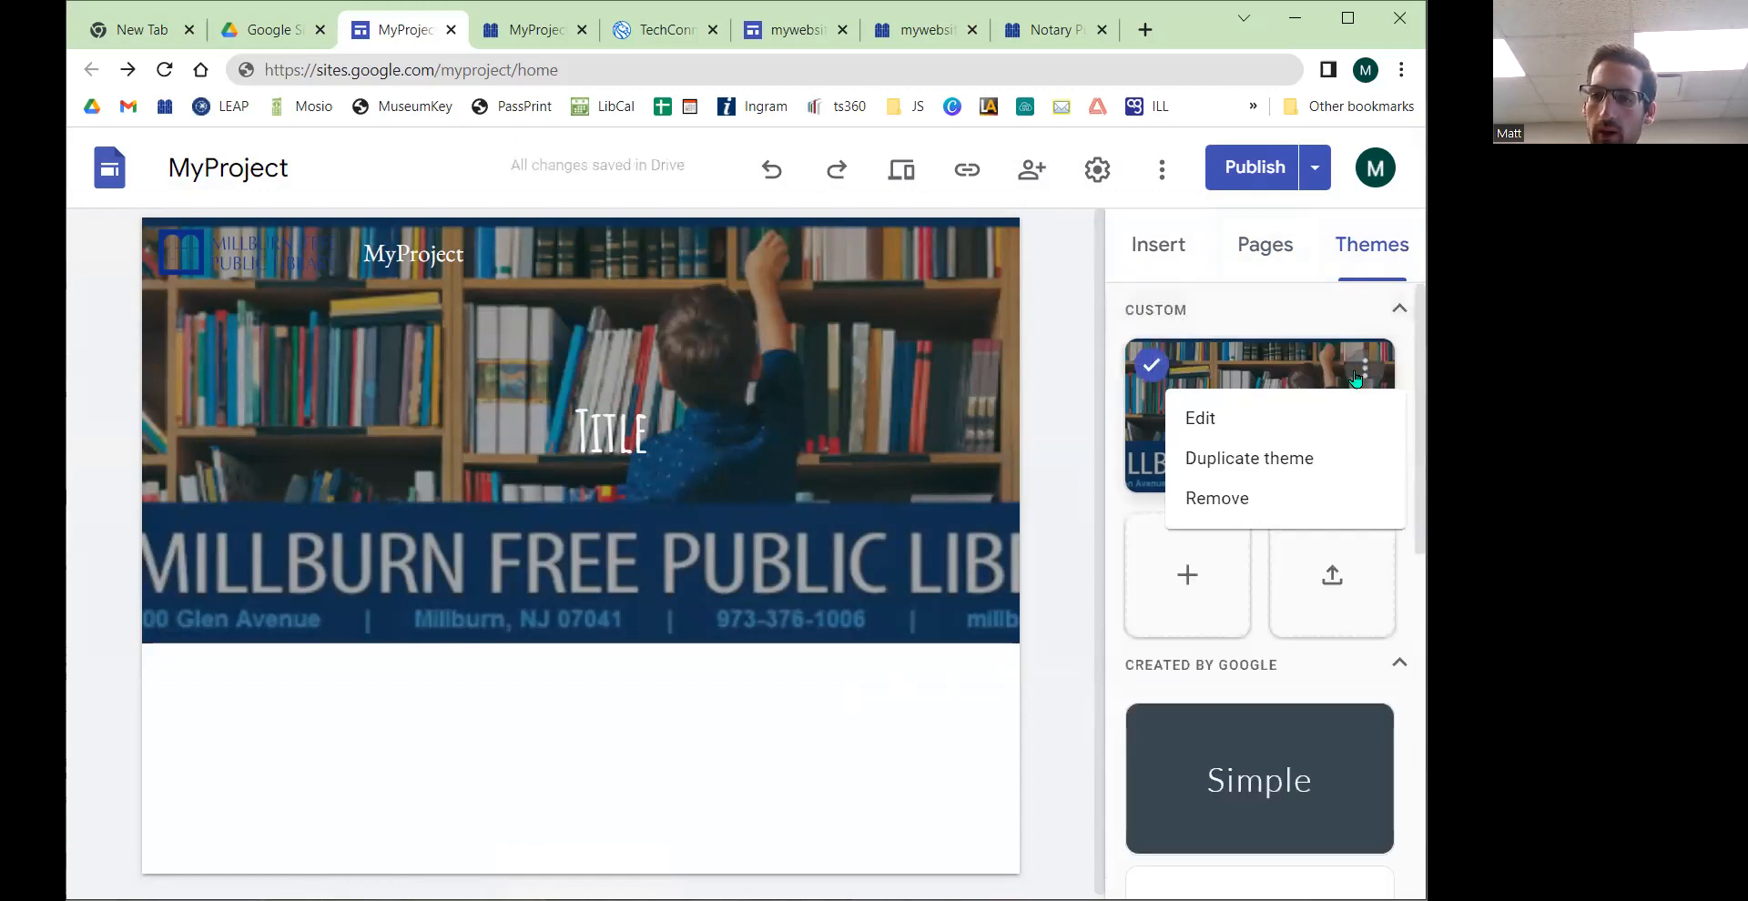
click(1253, 421)
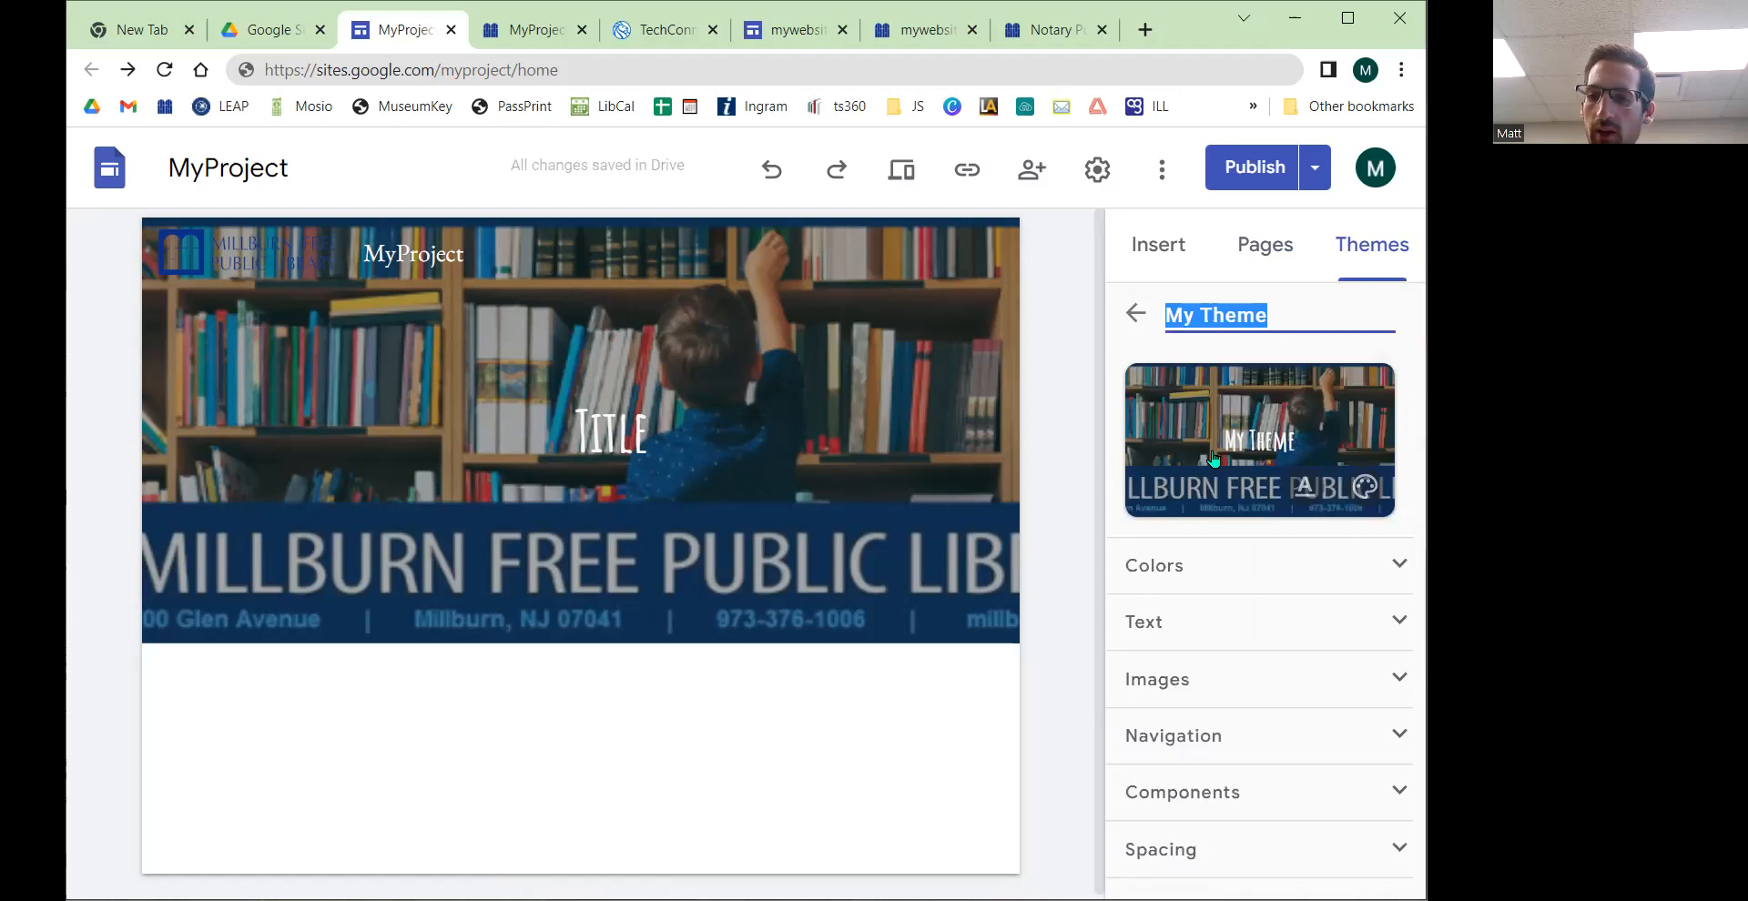
Step: Examine the theme's Images and Navigation settings
click(1395, 677)
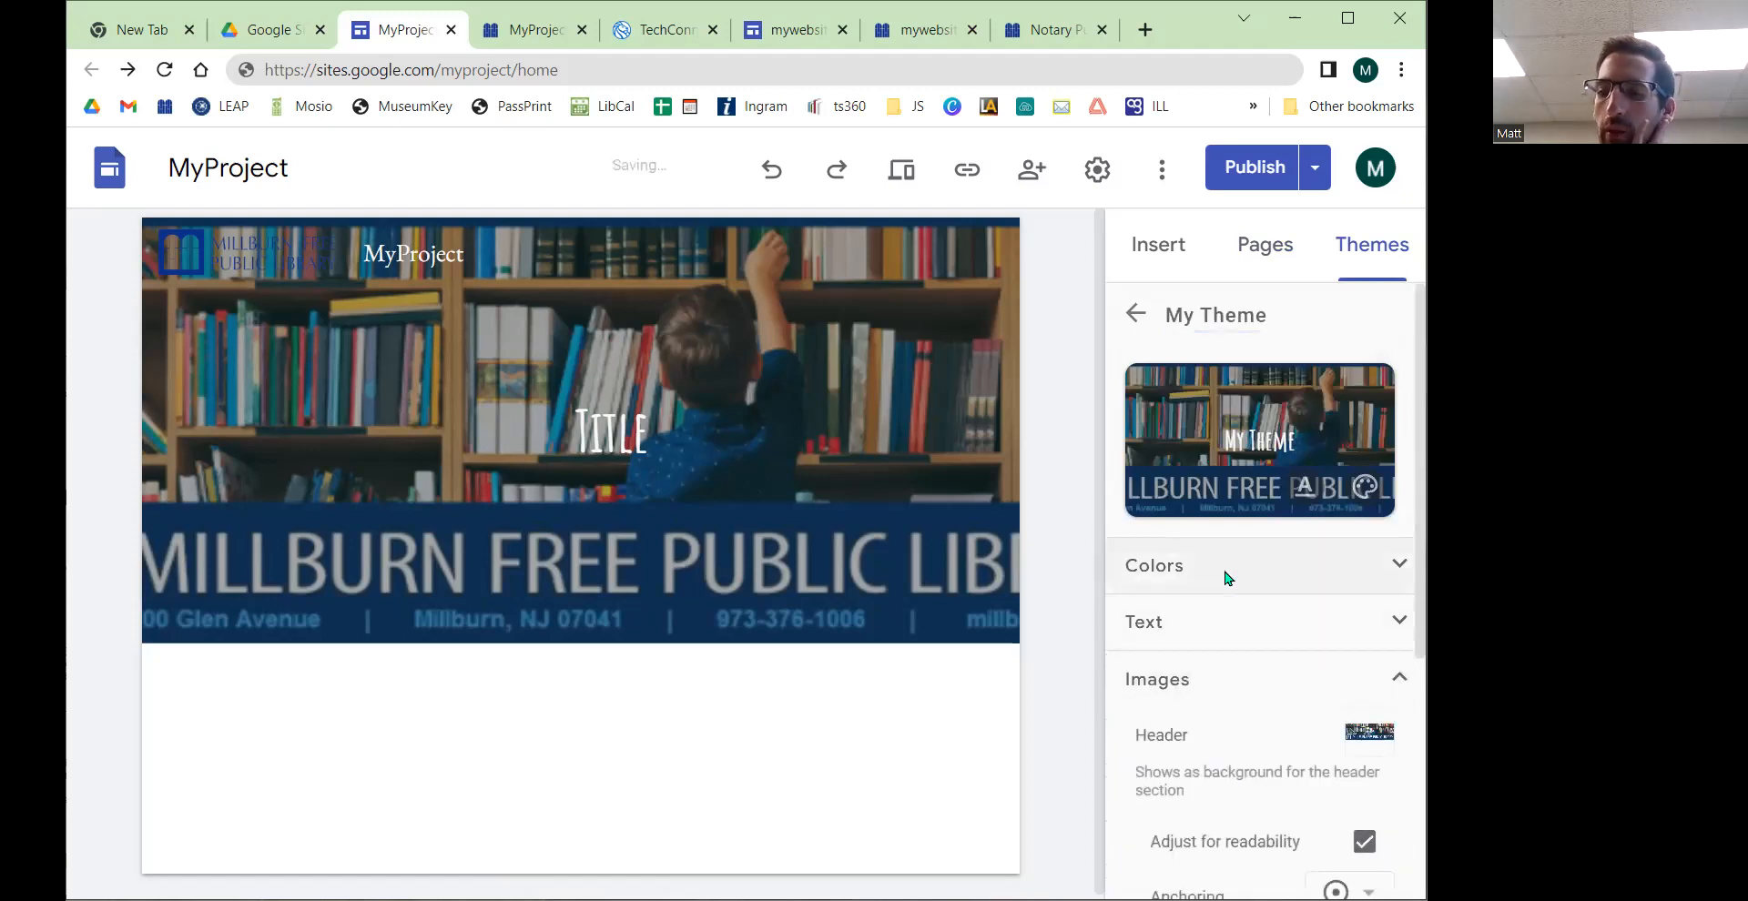
scroll(1228, 577, down, 3)
scroll(1228, 579, down, 1)
scroll(1226, 579, up, 1)
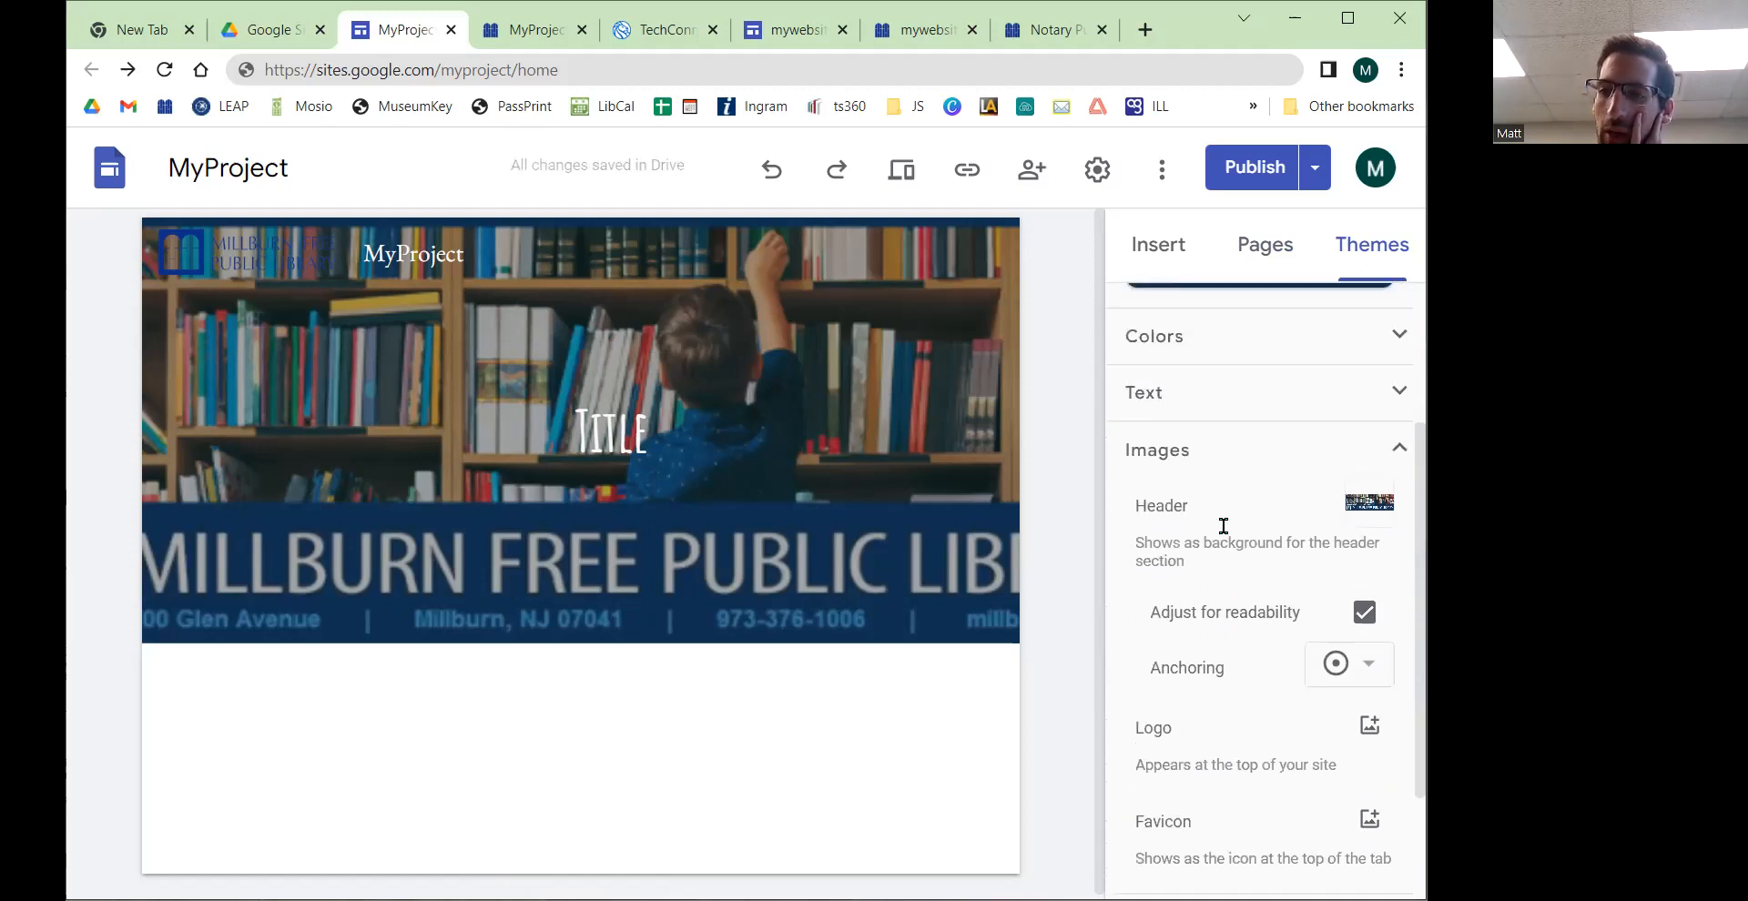
scroll(1188, 459, down, 2)
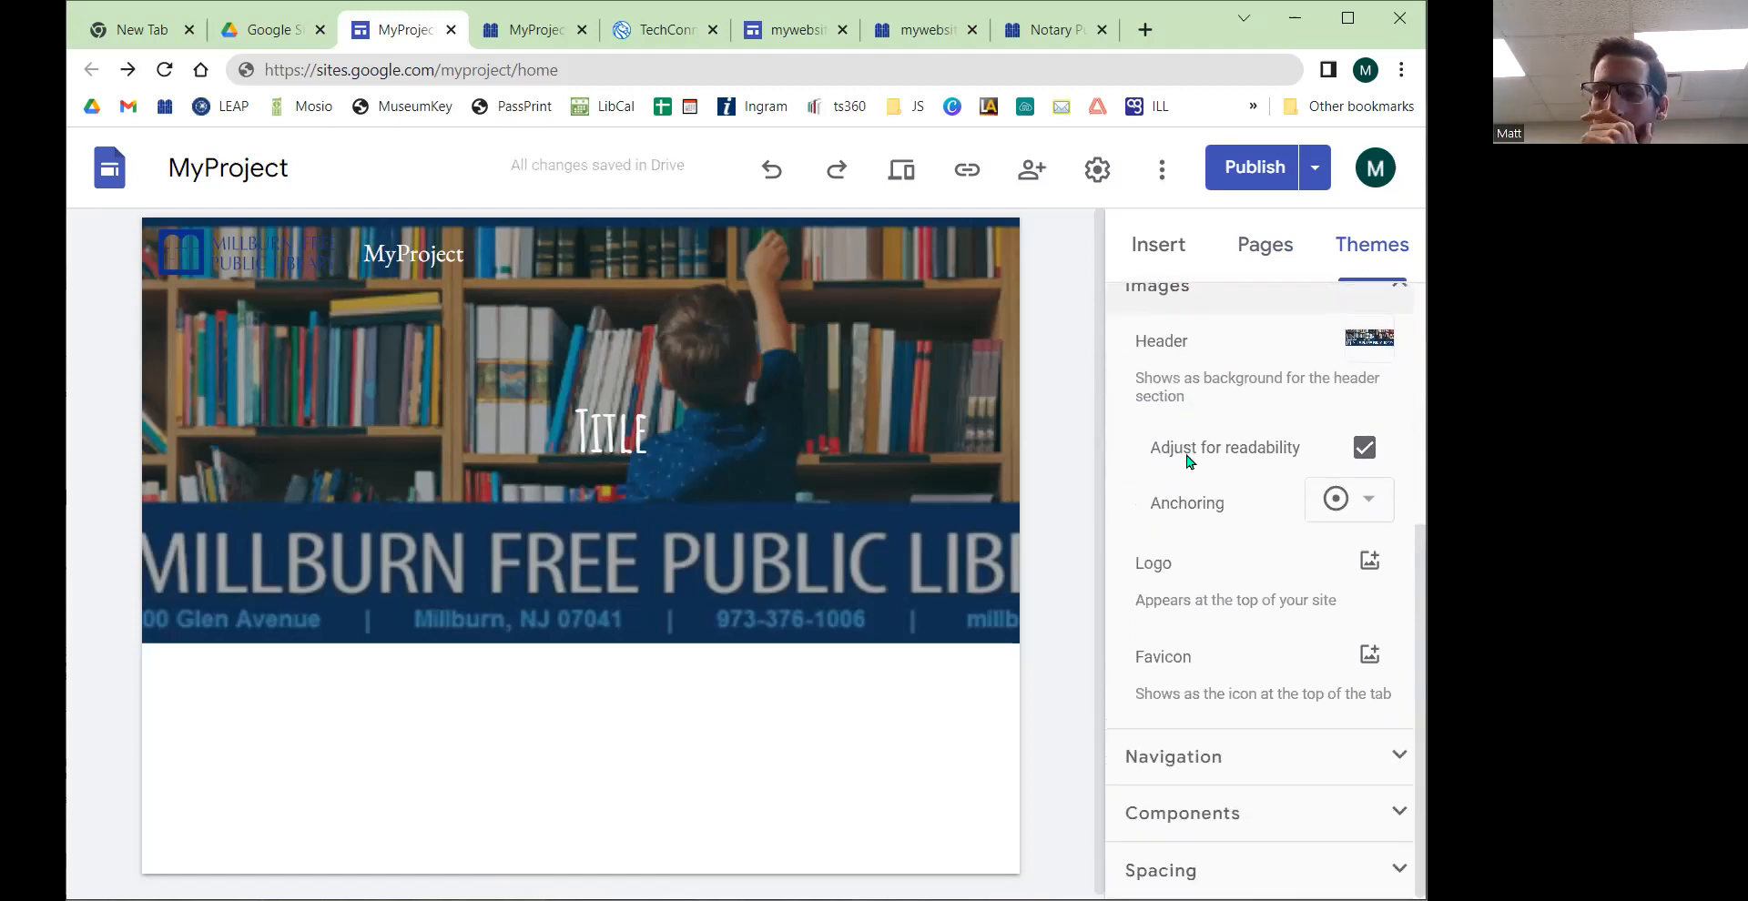
click(1393, 748)
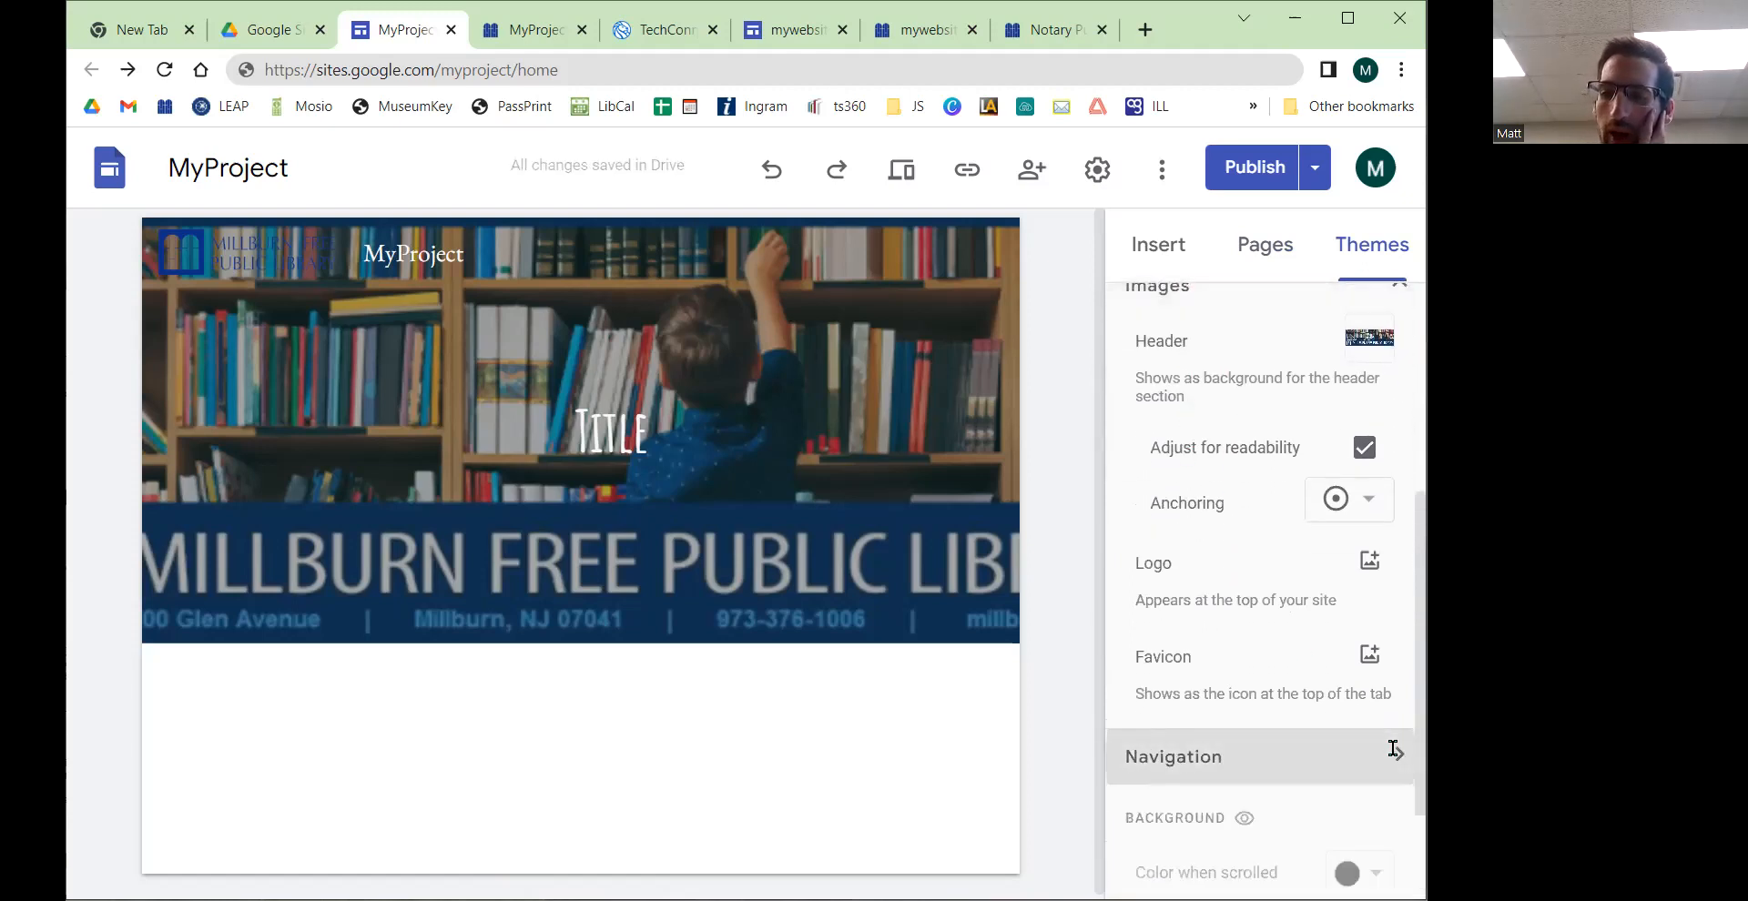
scroll(1265, 564, down, 4)
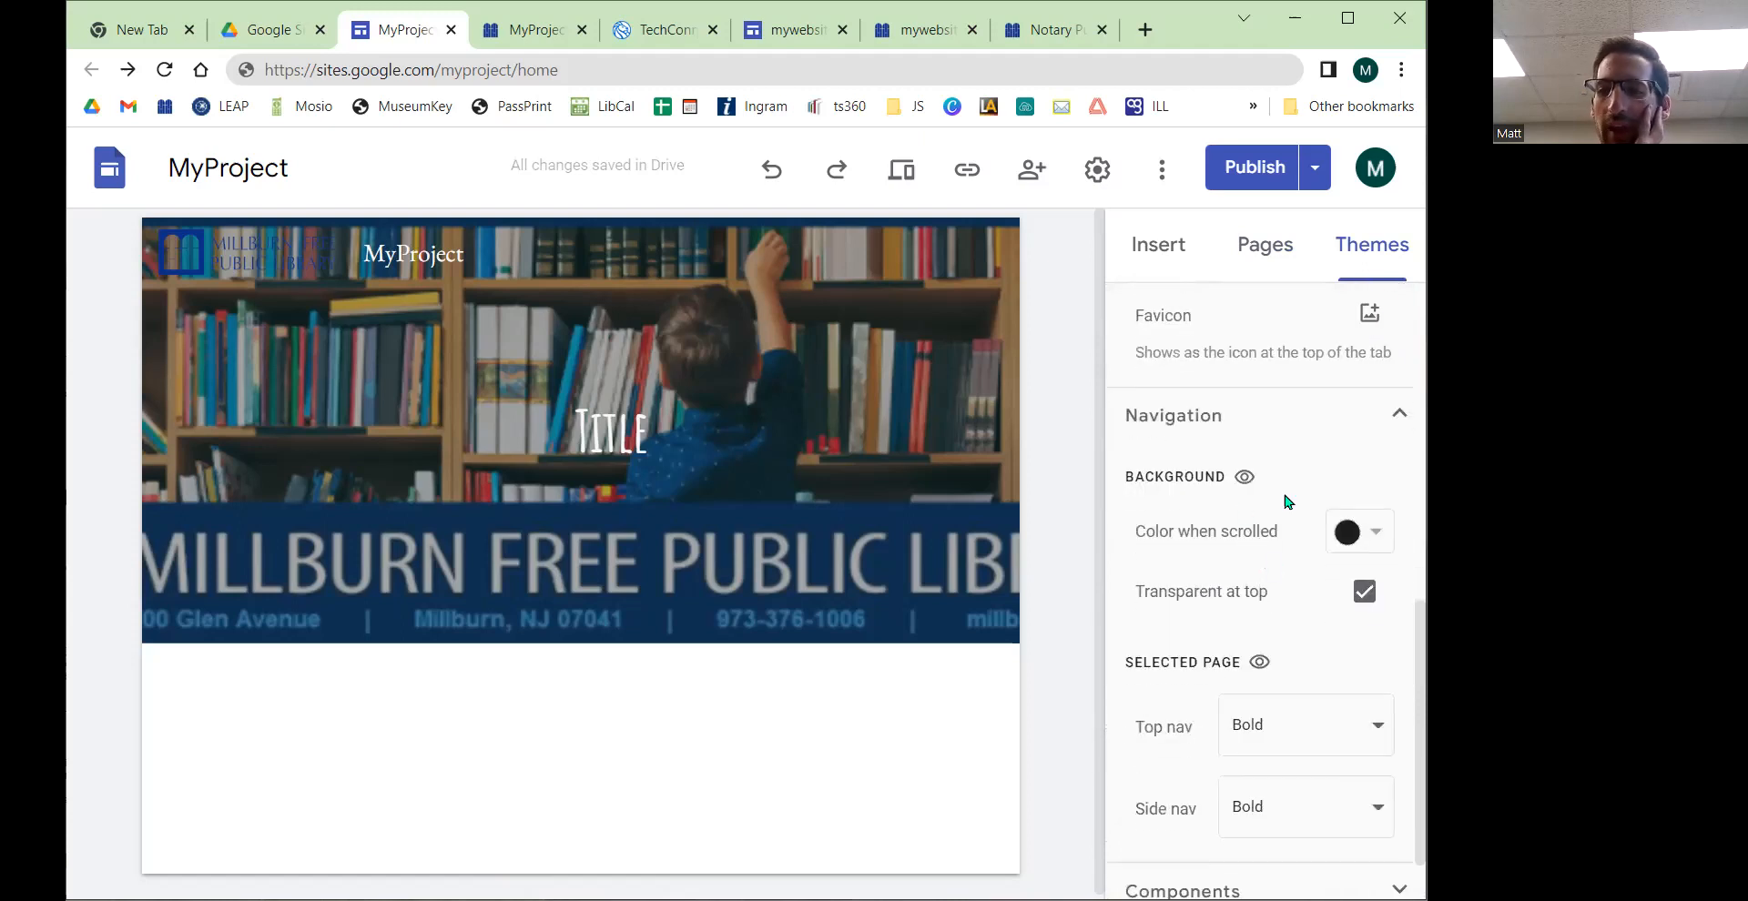
scroll(1226, 530, down, 1)
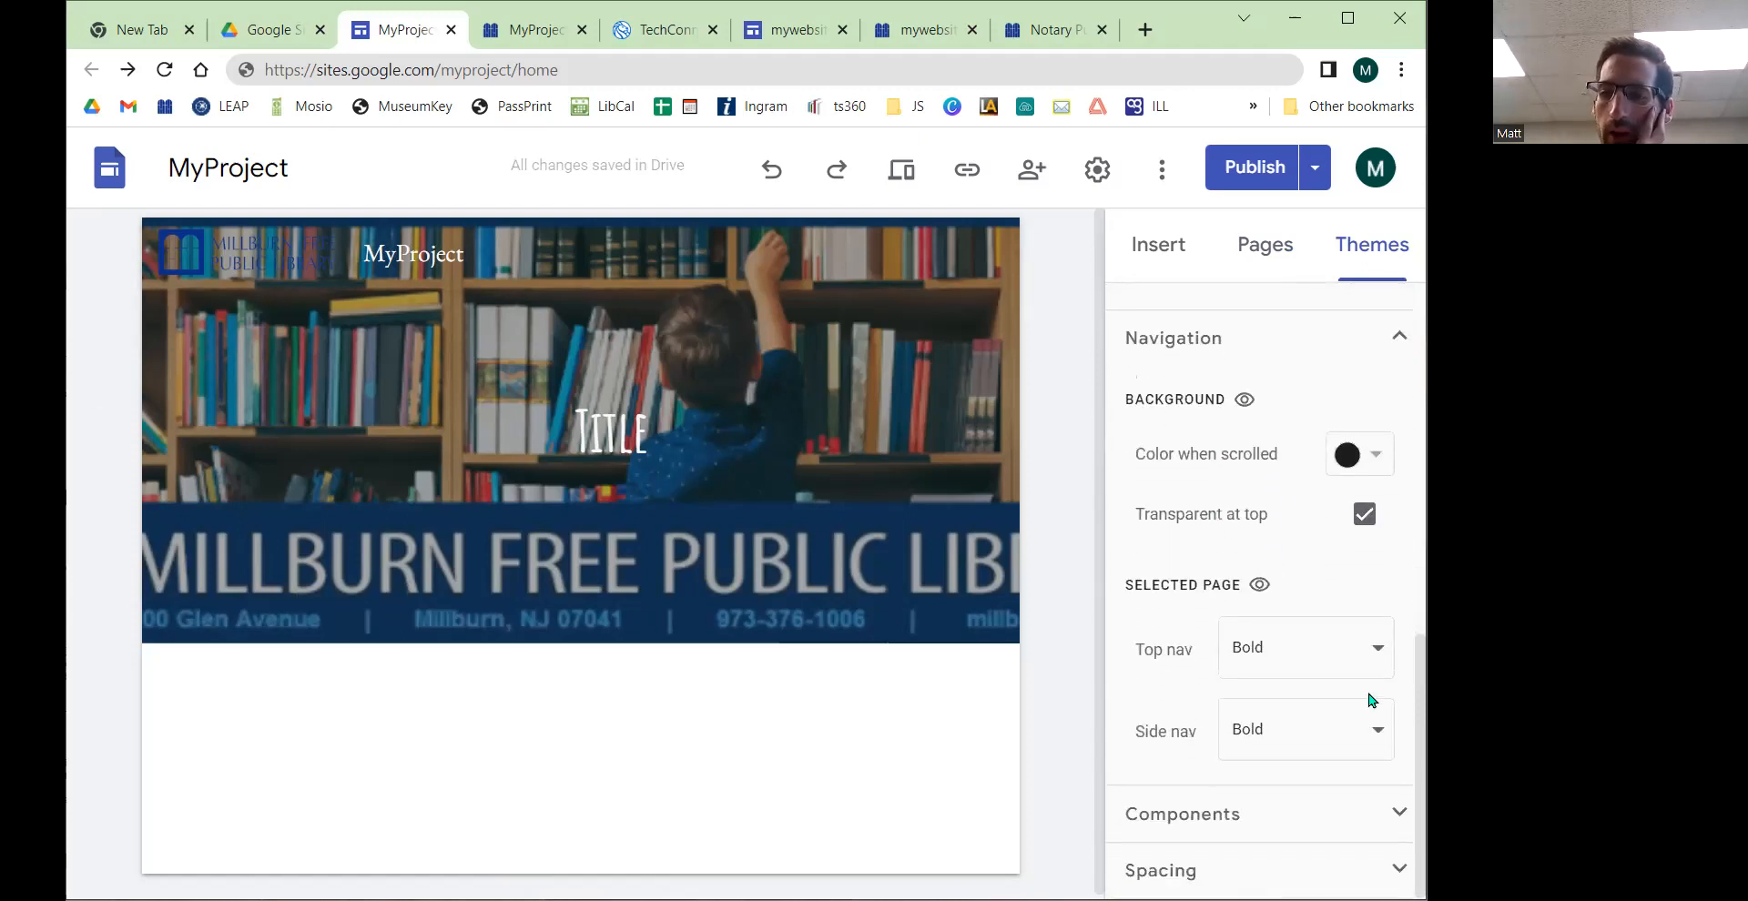
Step: Examine the theme's Components colours and Spacing density options
click(1395, 809)
scroll(1353, 742, down, 5)
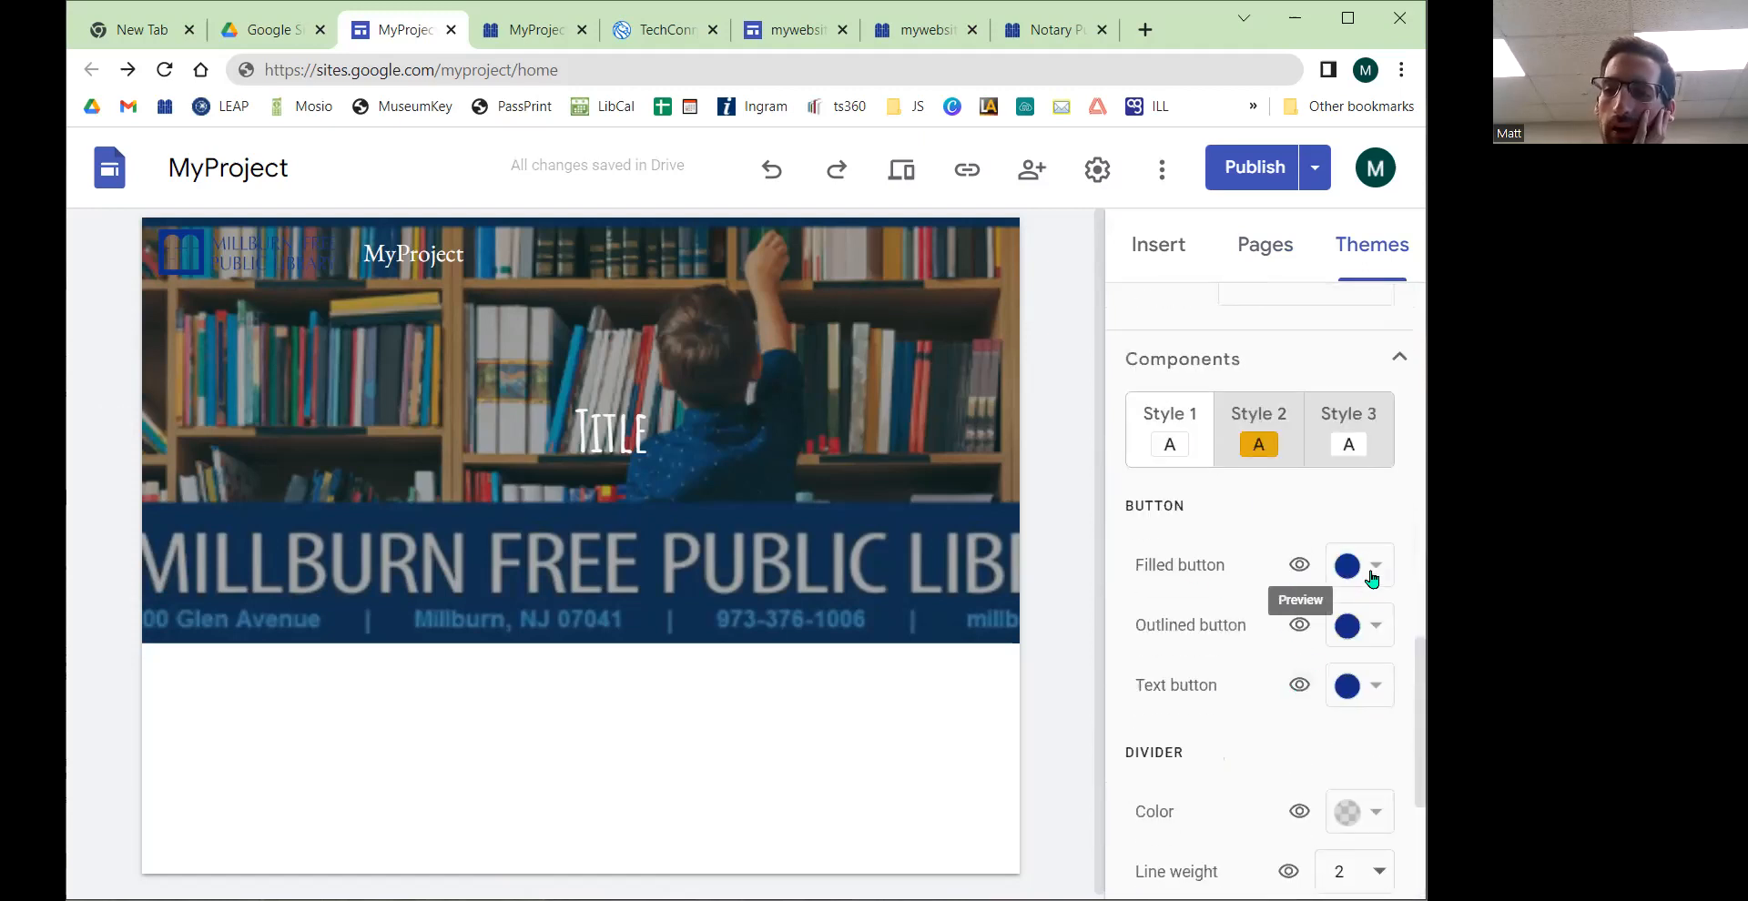
scroll(1342, 647, down, 3)
scroll(1328, 656, down, 1)
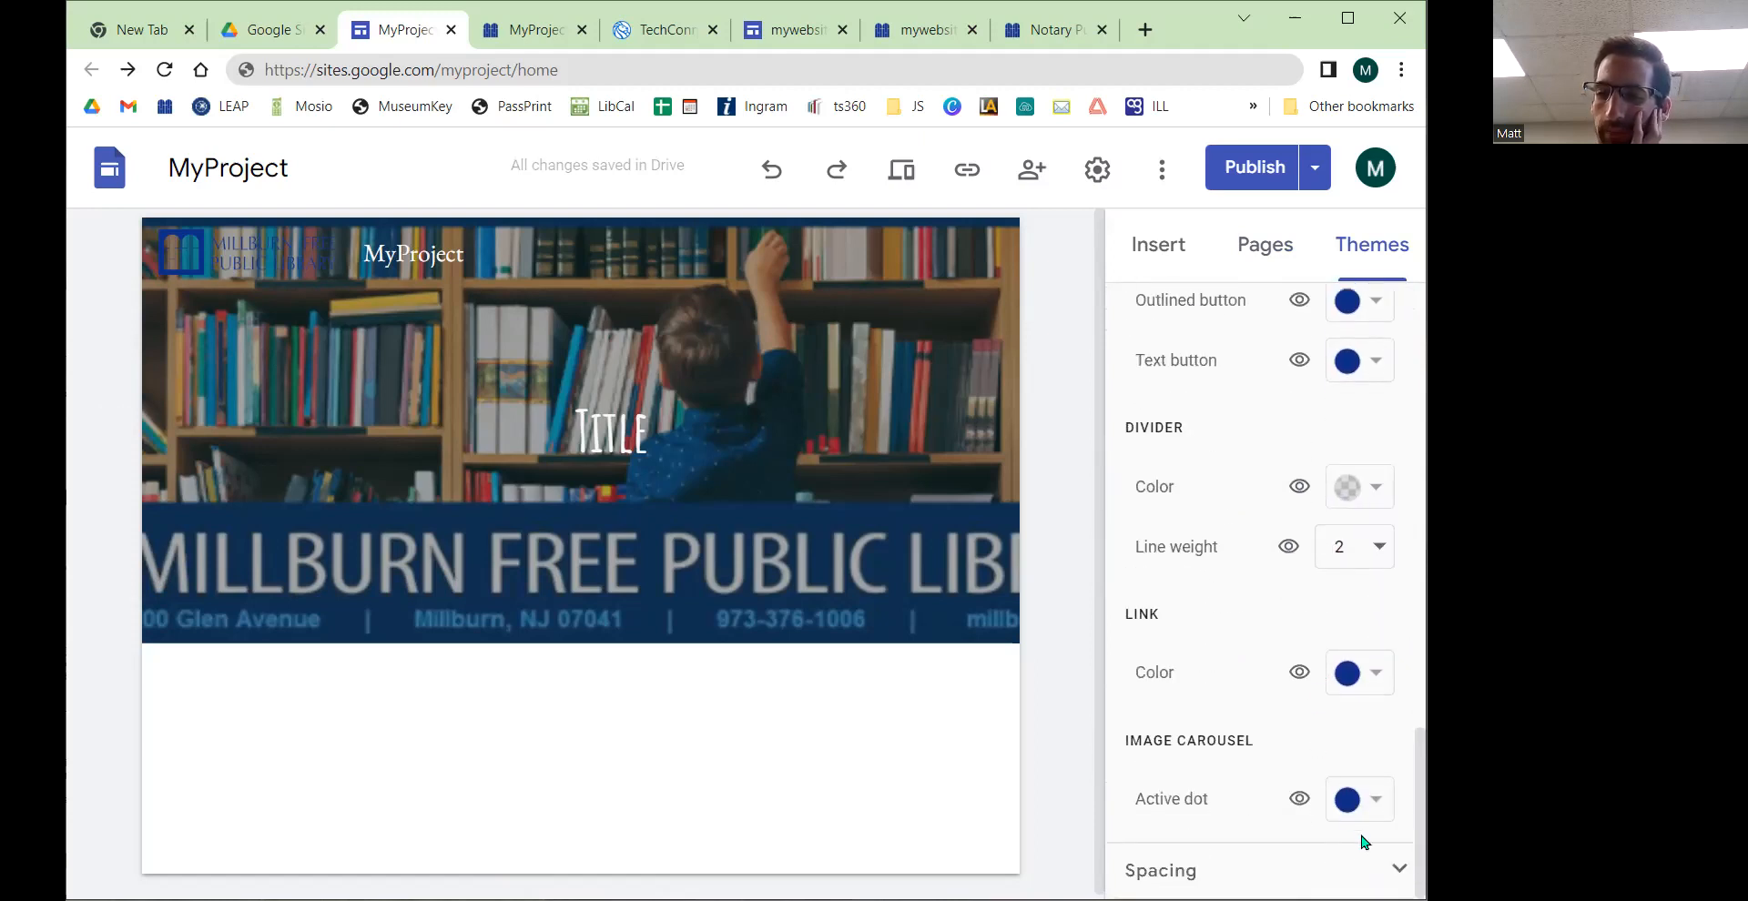
click(1386, 861)
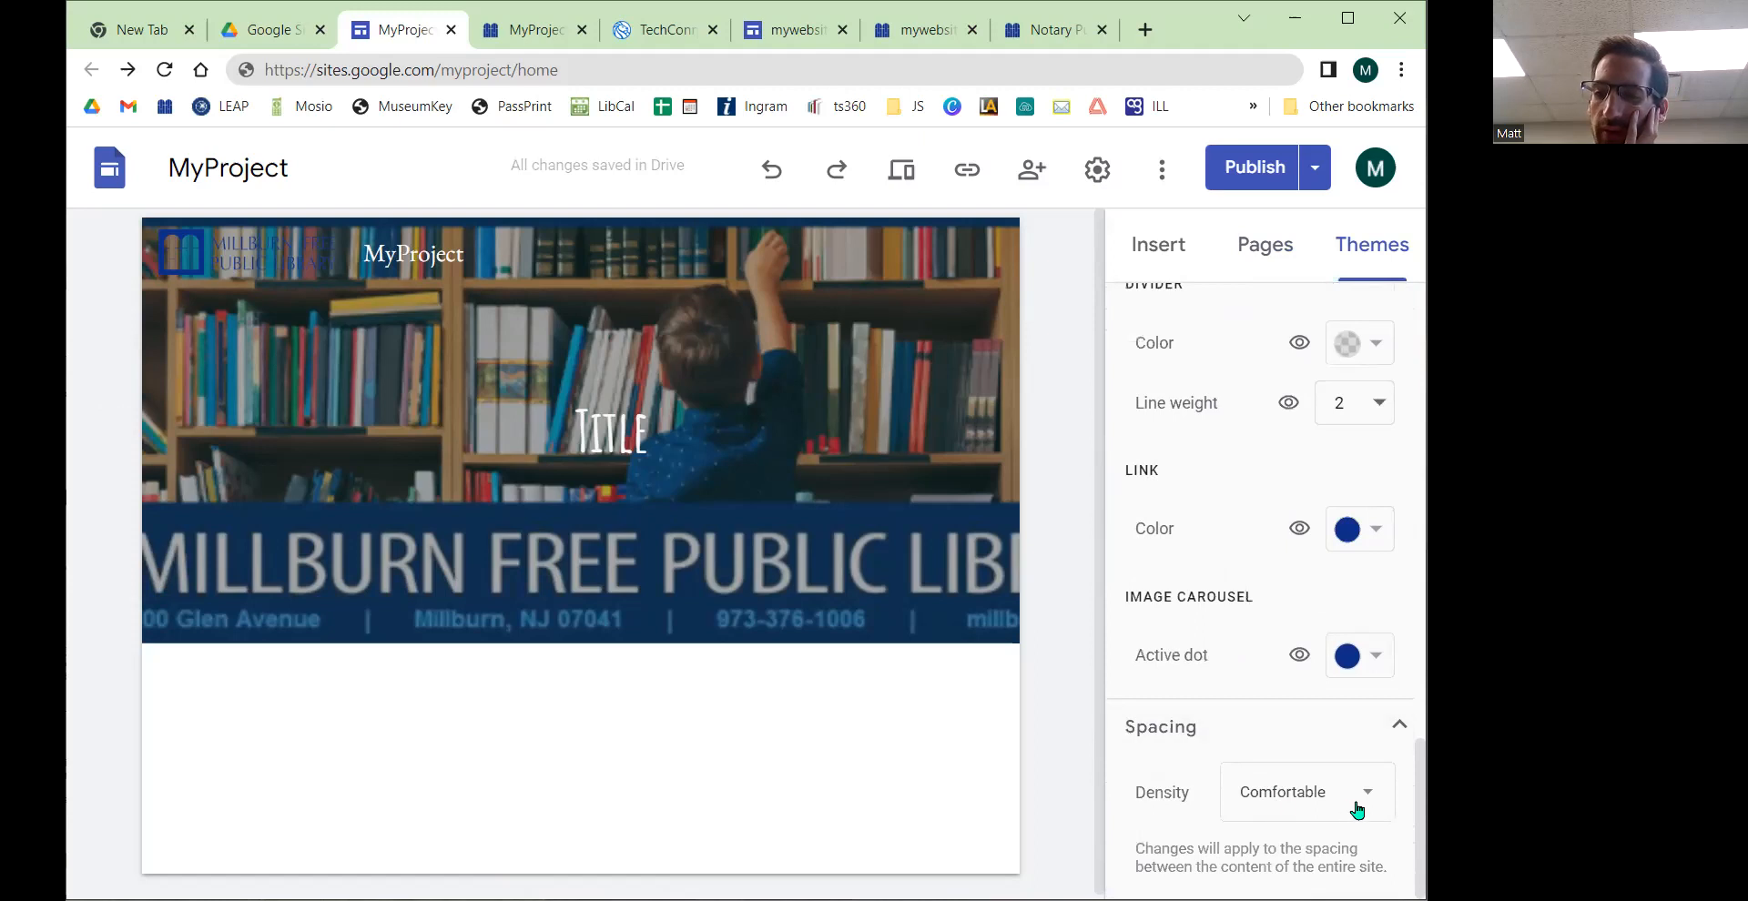
click(1357, 808)
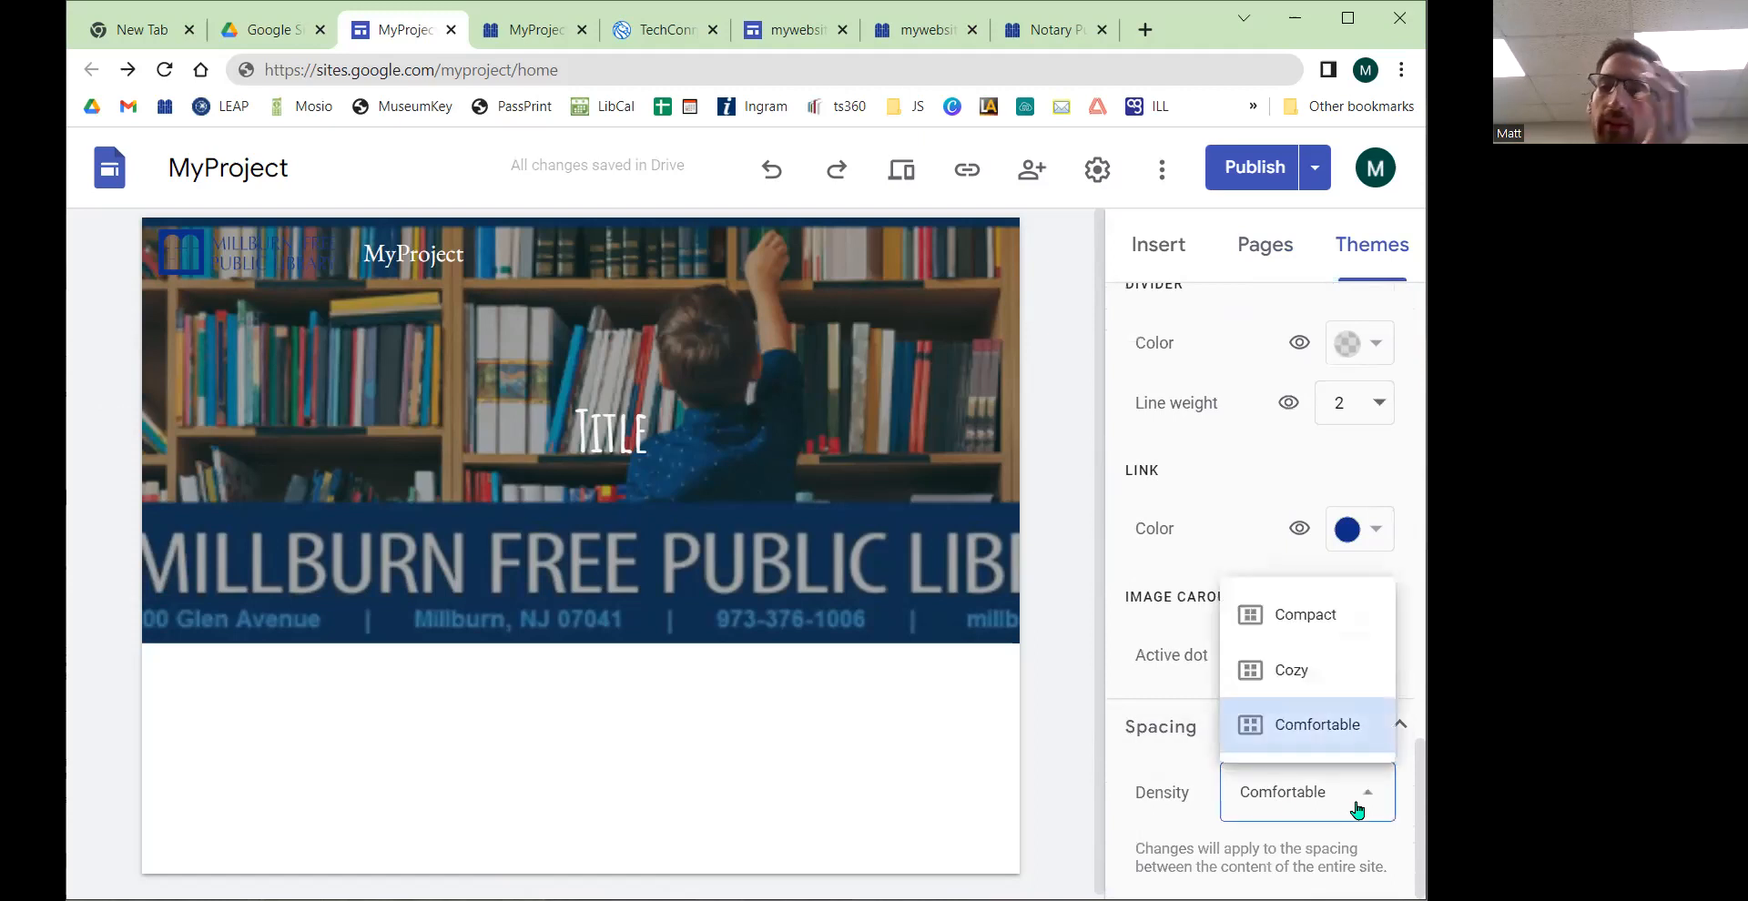
click(1125, 680)
Step: Collapse the expanded theme setting sections
scroll(1267, 607, up, 8)
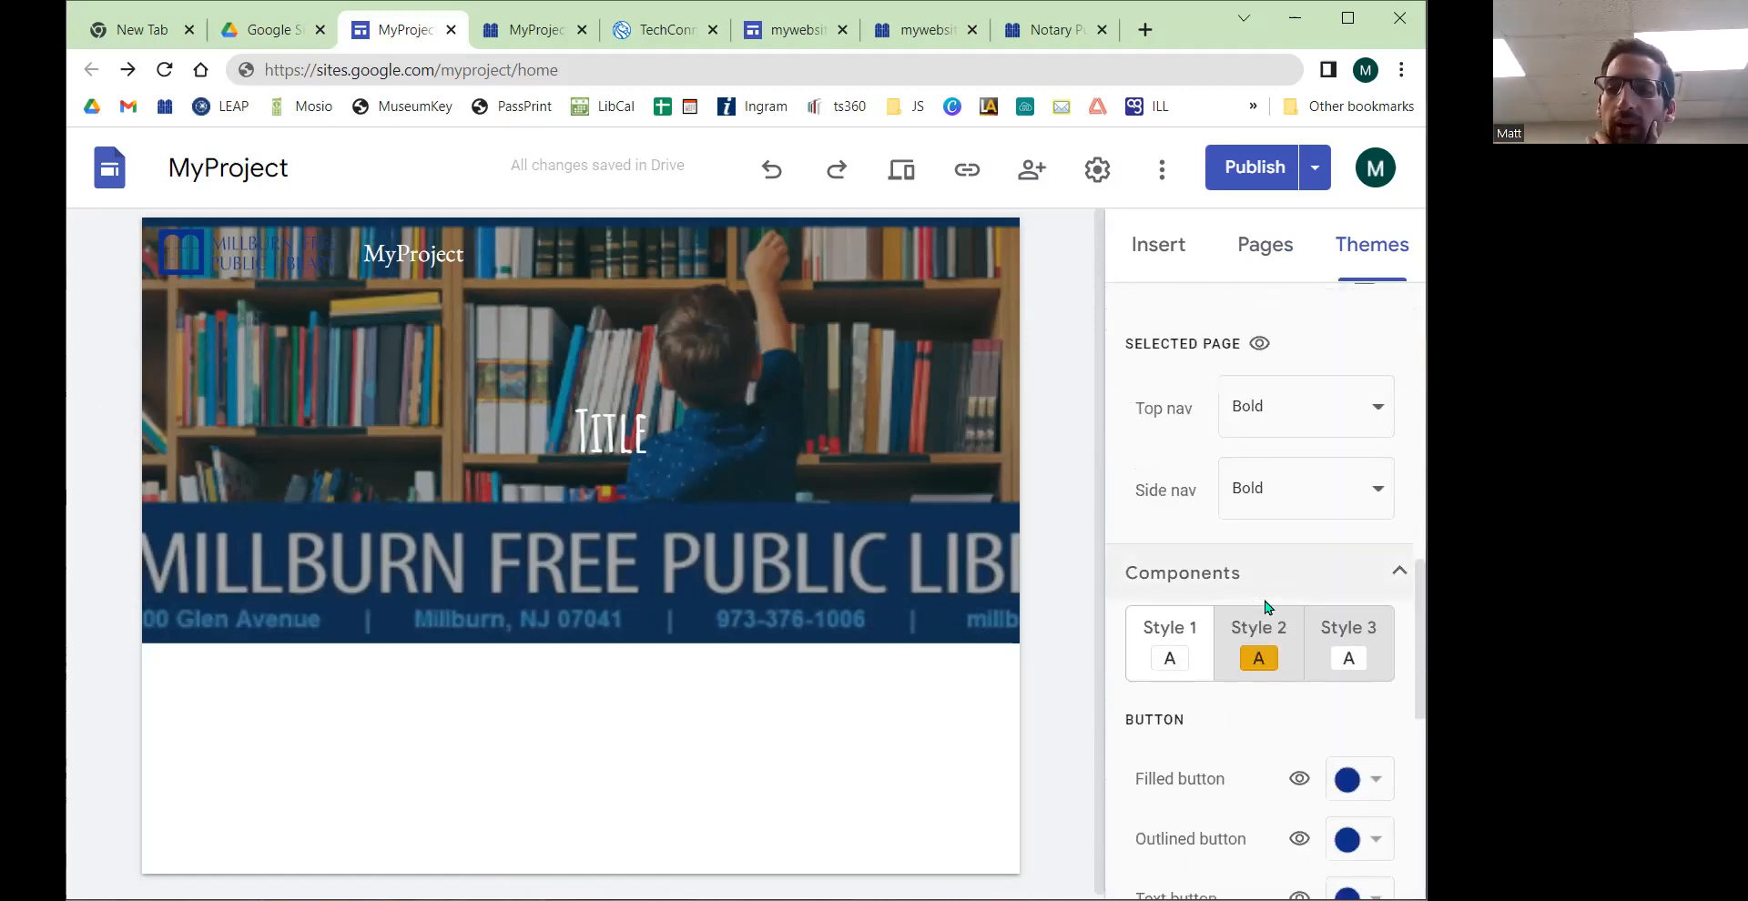
scroll(1267, 608, up, 10)
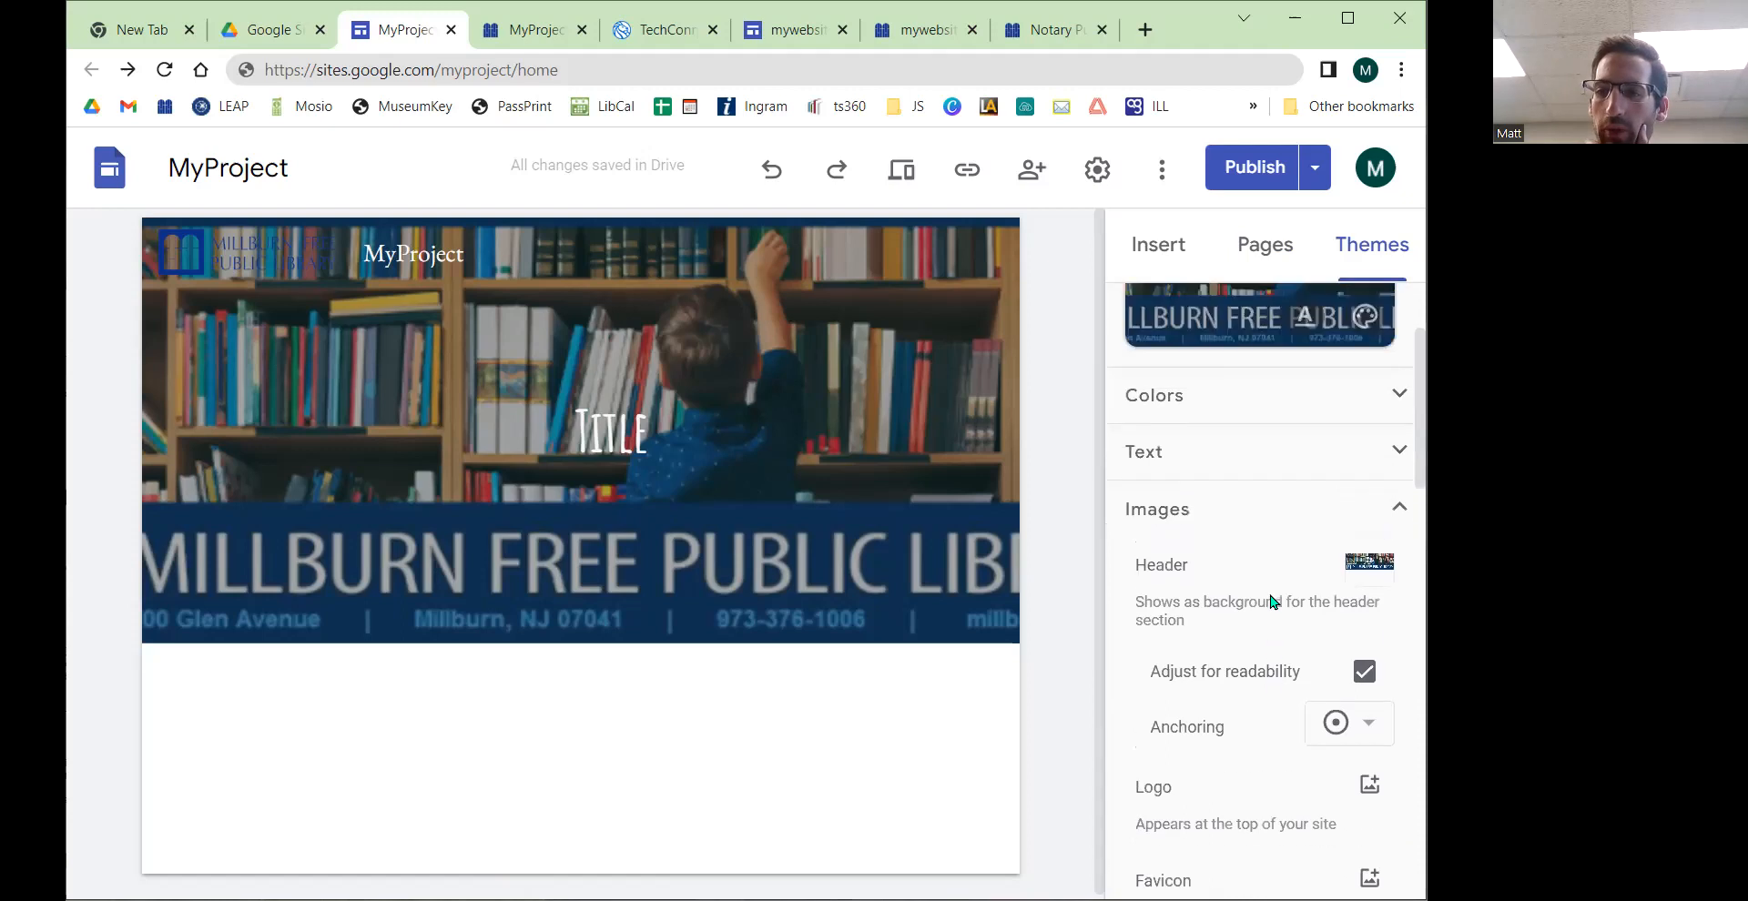
scroll(1273, 602, up, 2)
click(1397, 647)
click(1397, 537)
scroll(1239, 606, down, 3)
scroll(1238, 608, up, 3)
click(1393, 535)
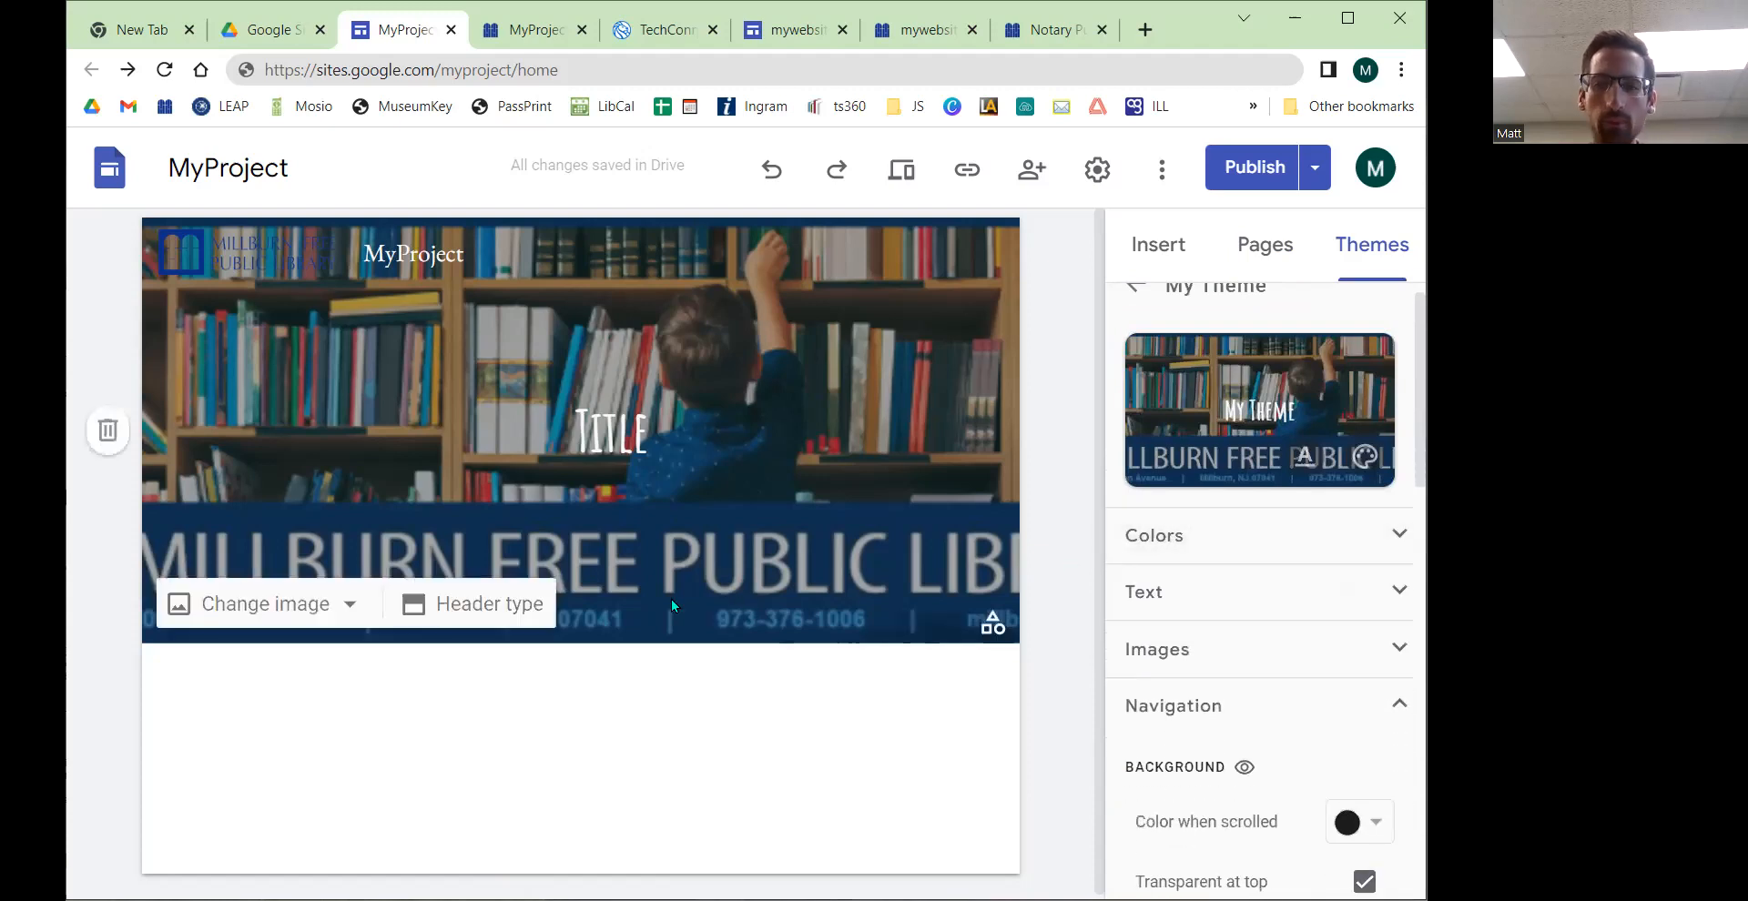
Step: Review the changes and publish the site with the new theme
click(1256, 167)
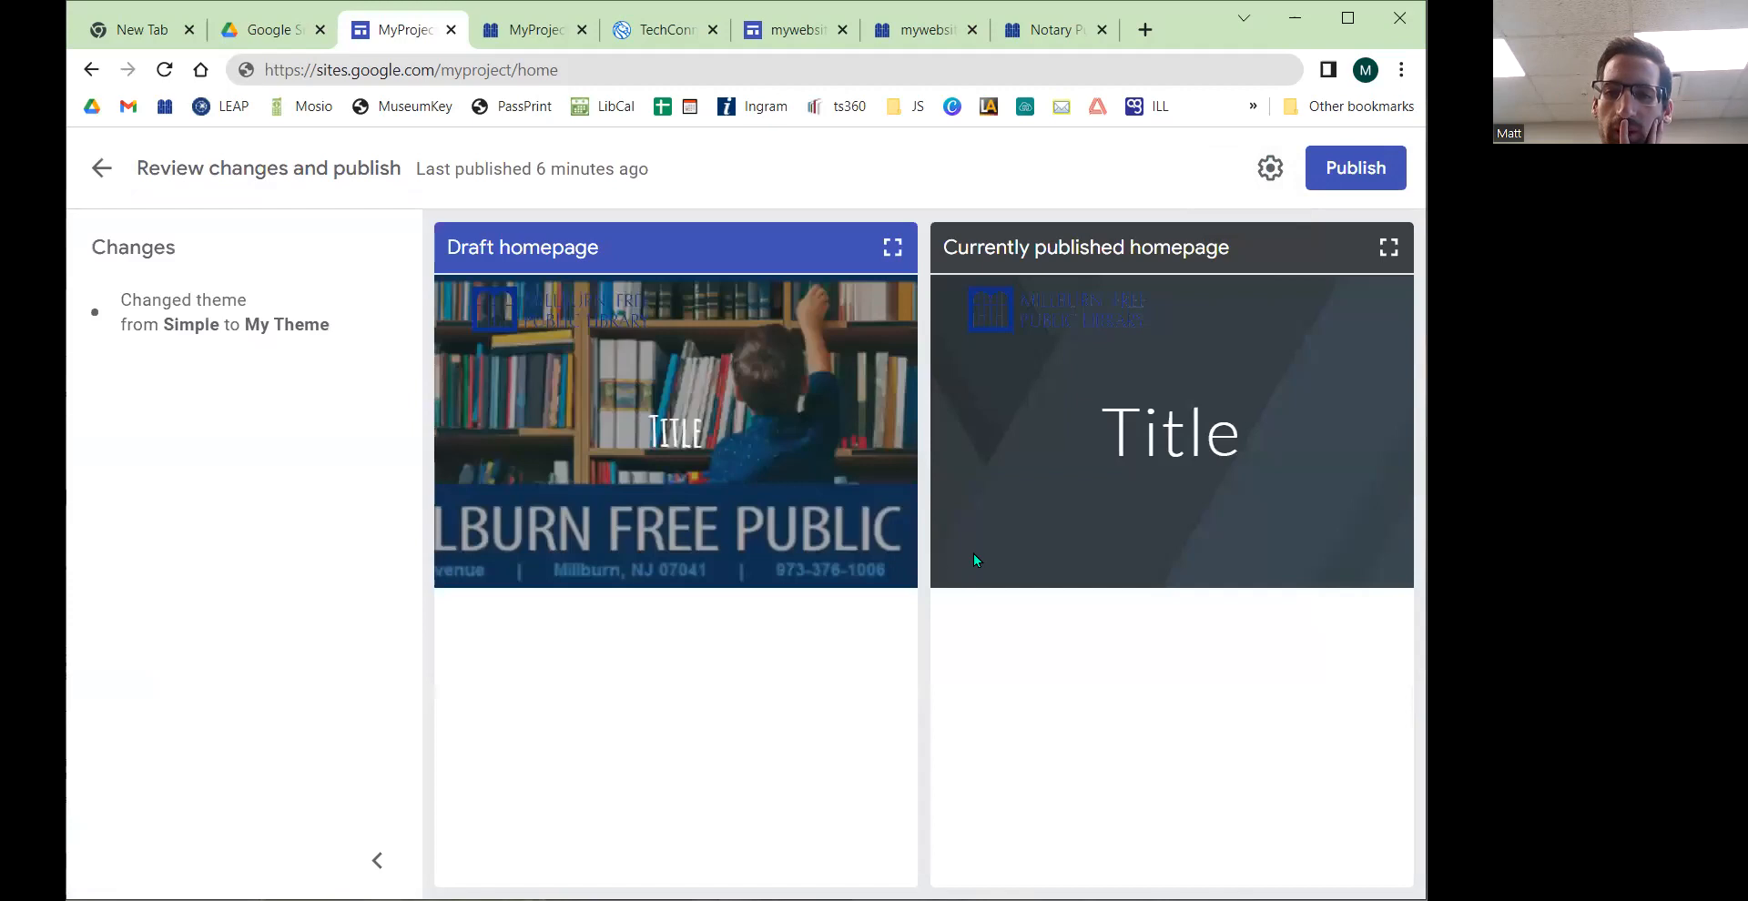
click(1373, 169)
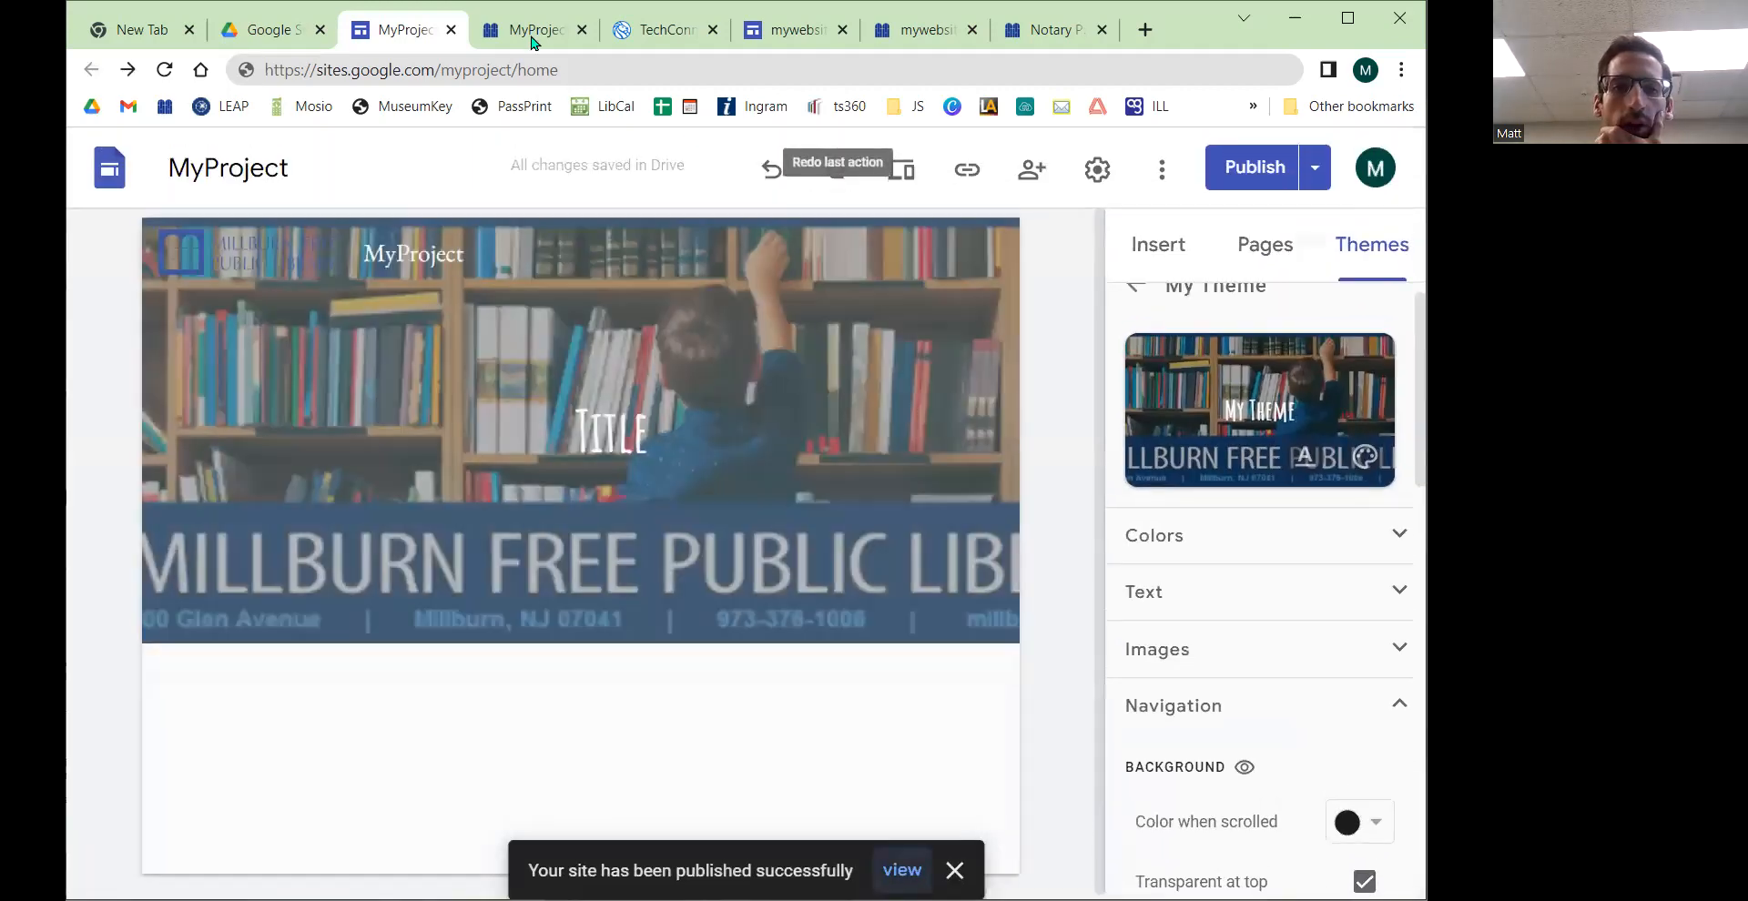
Step: Reload the published site in its tab to check the new theme
click(528, 36)
click(167, 73)
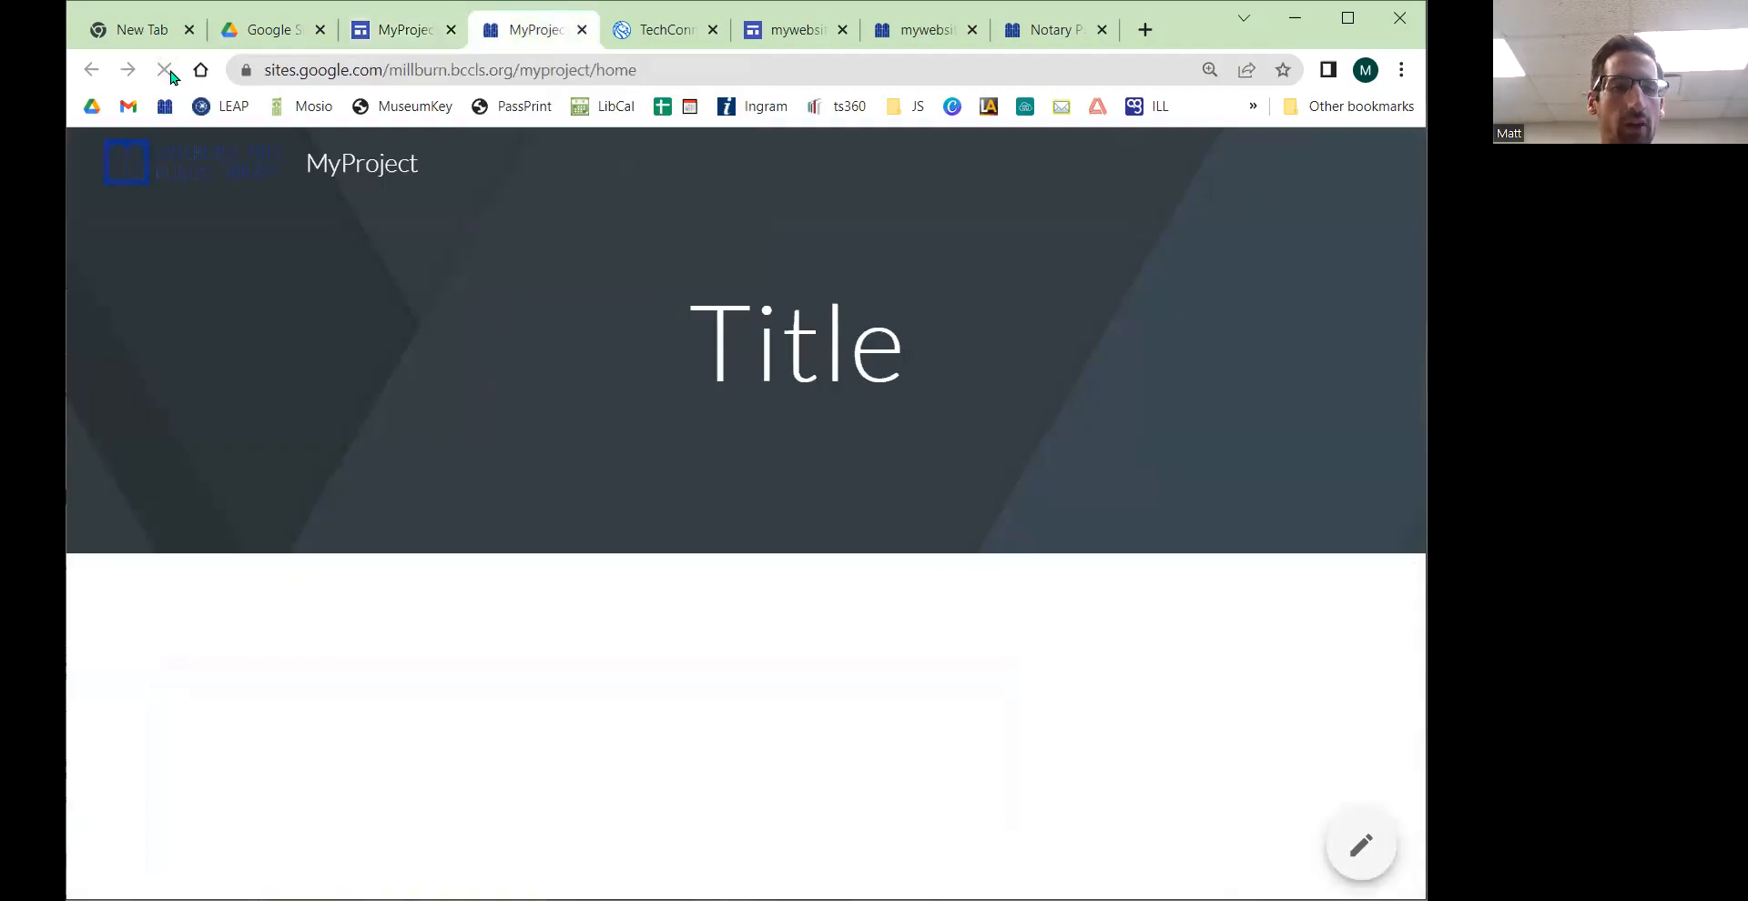
click(165, 72)
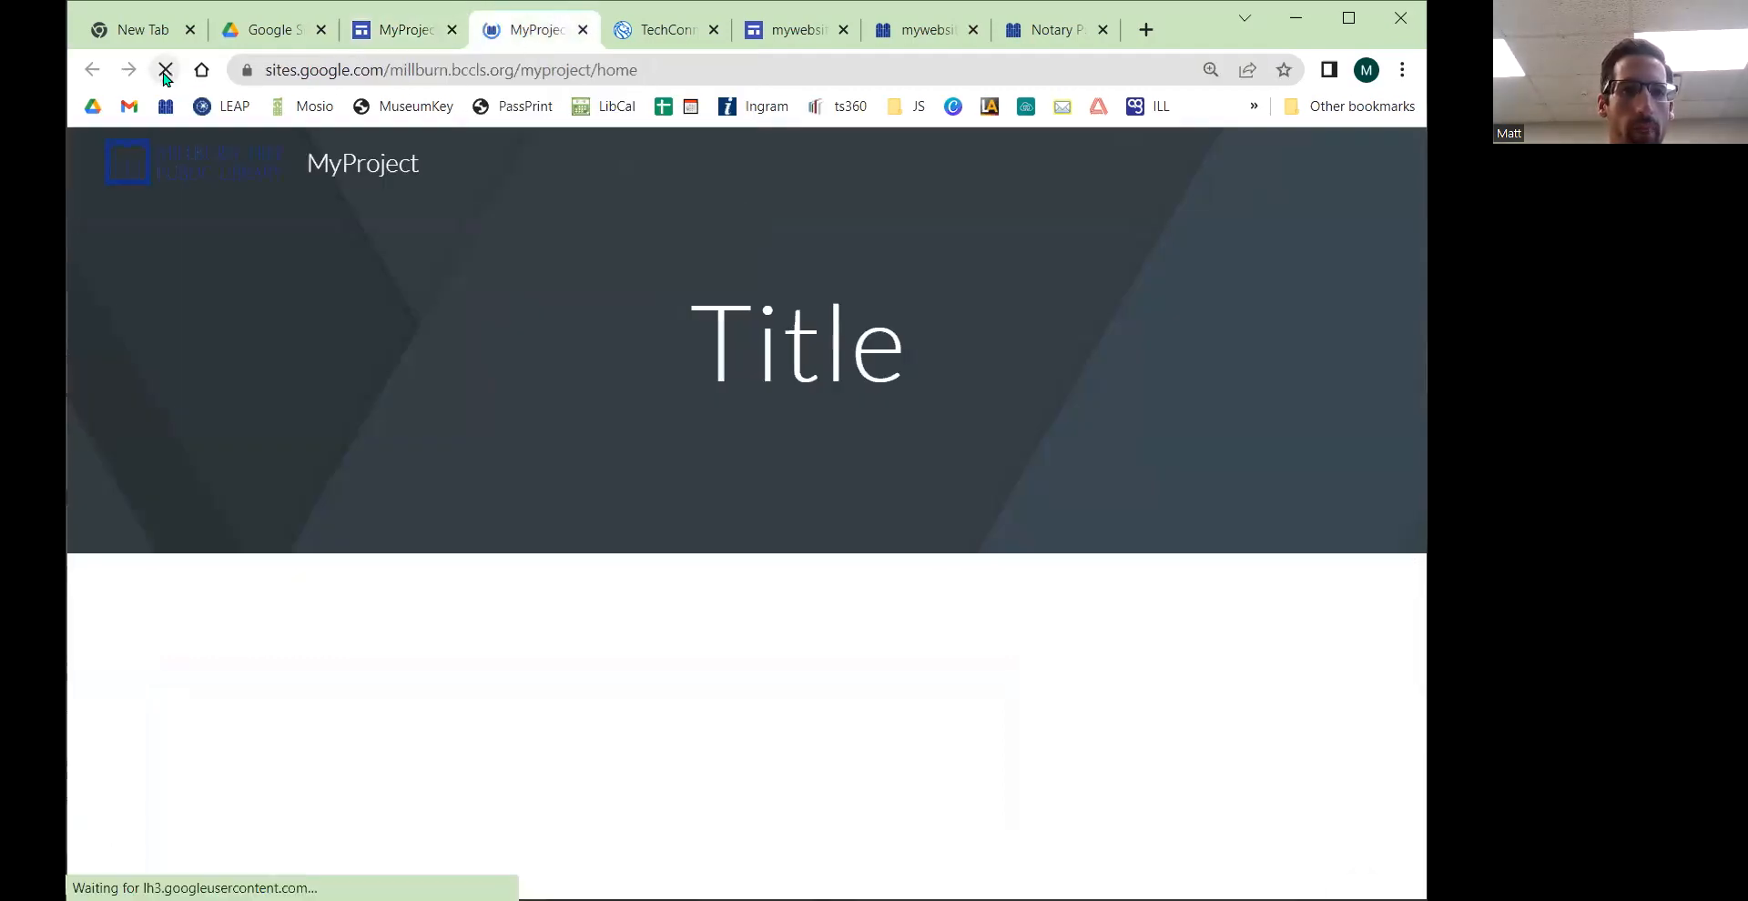
click(165, 72)
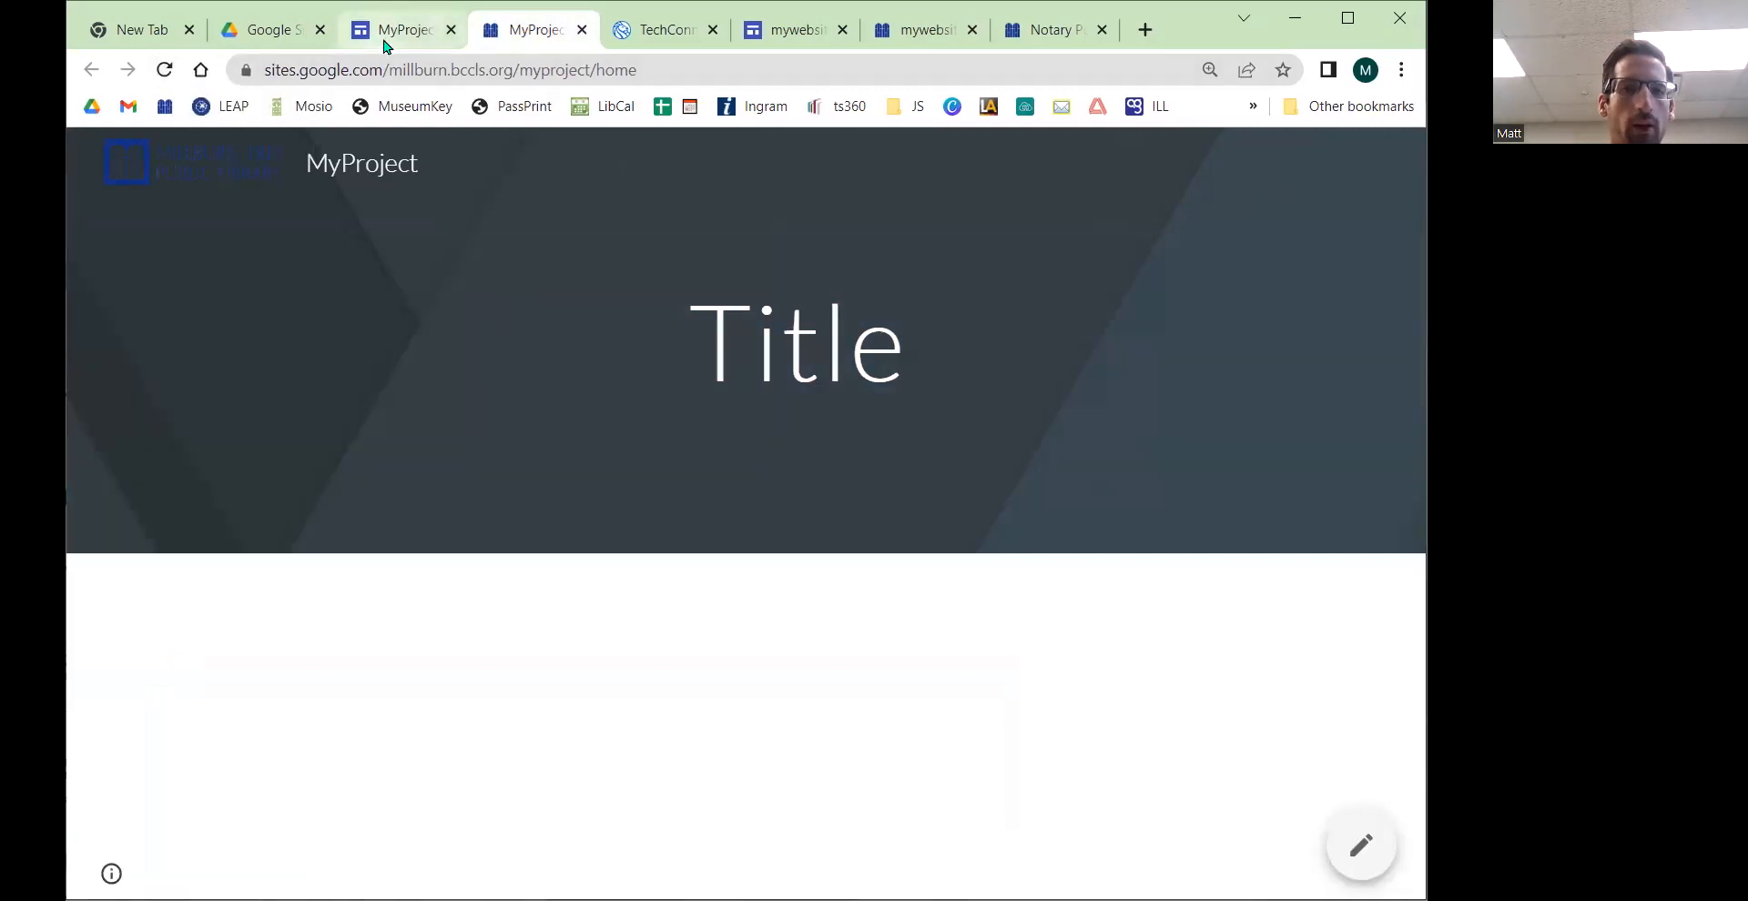
Step: Refresh the published site once more and inspect its themed header, title and logo
click(169, 73)
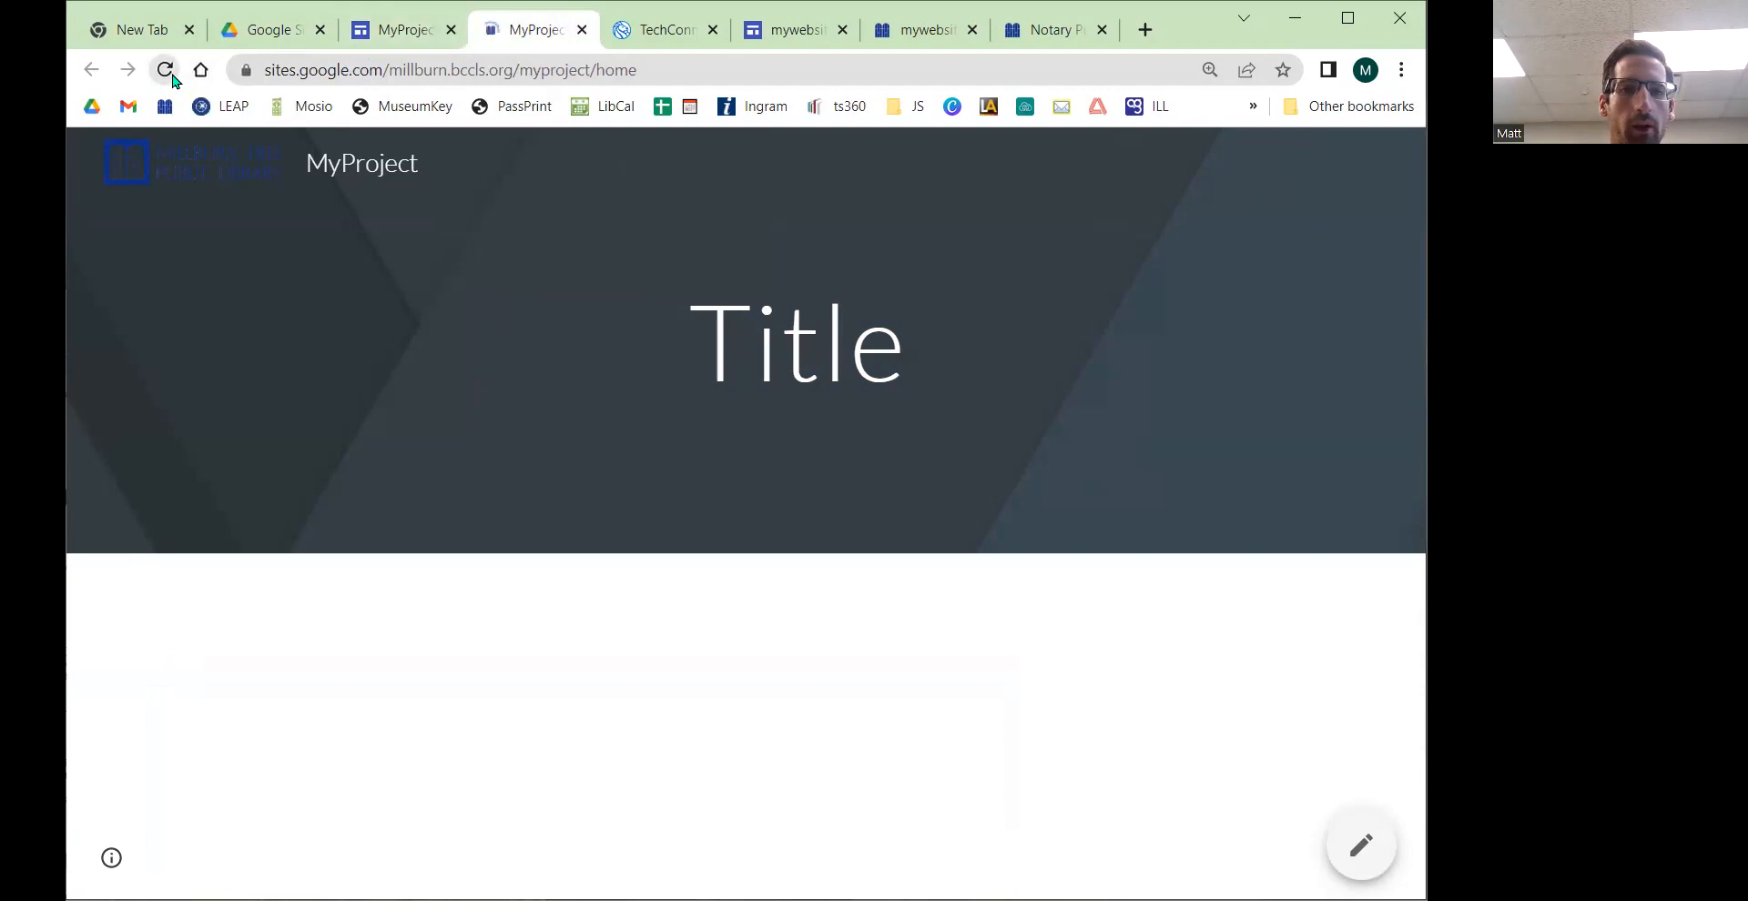
click(167, 73)
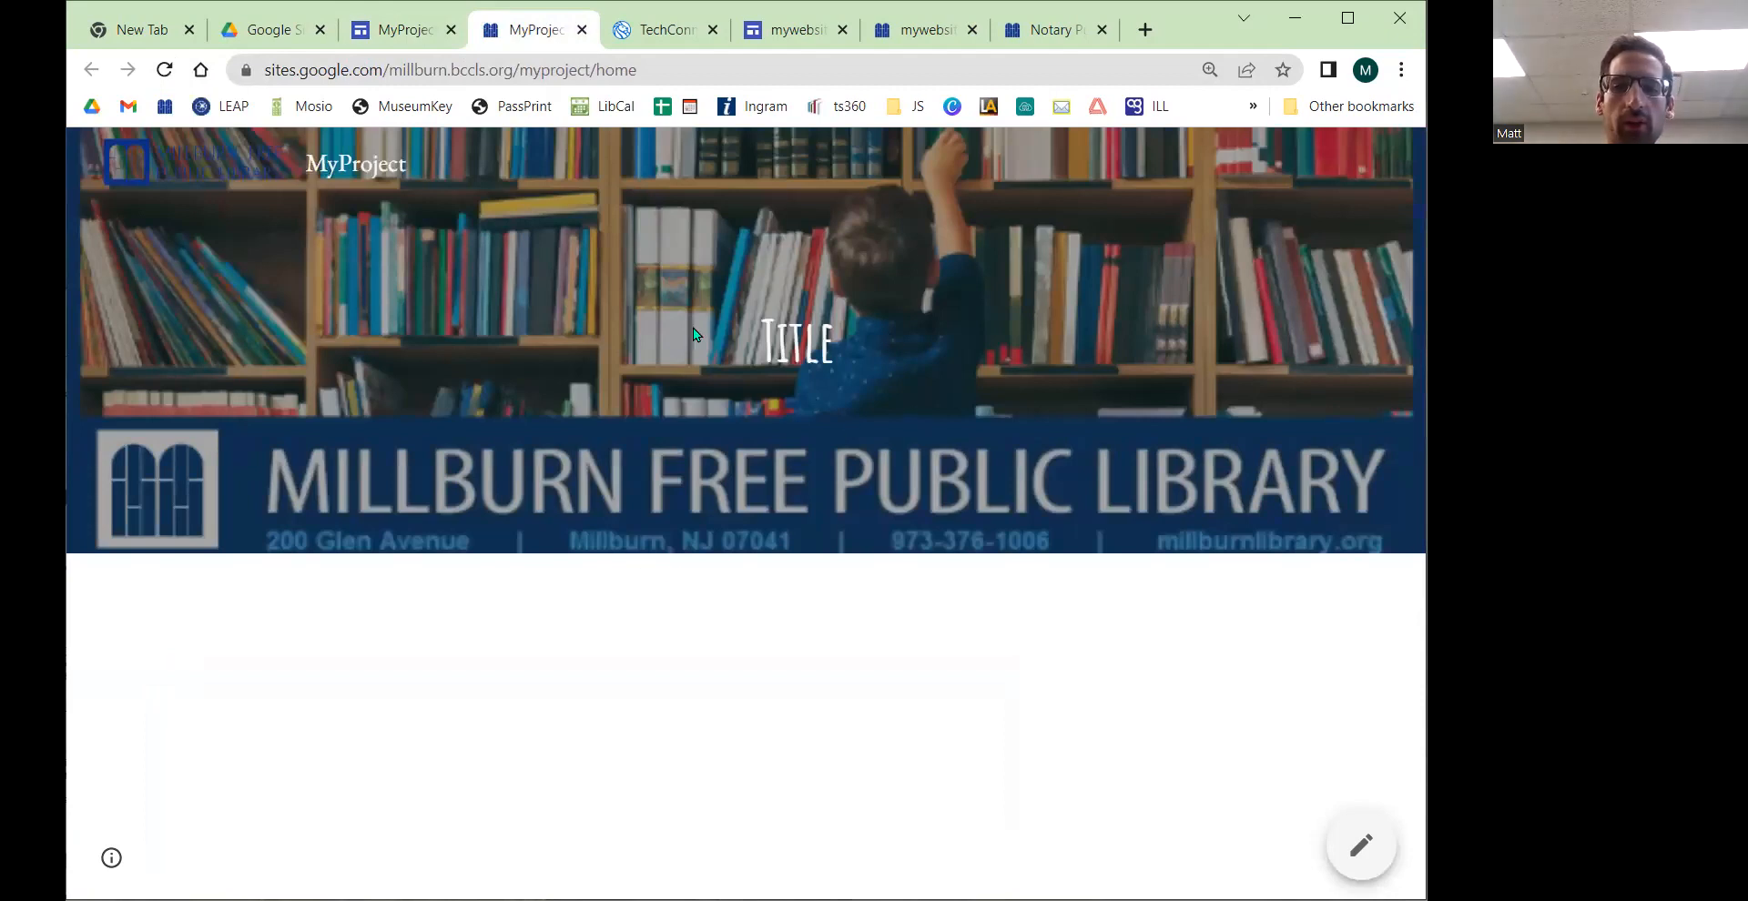
drag(761, 337, 871, 331)
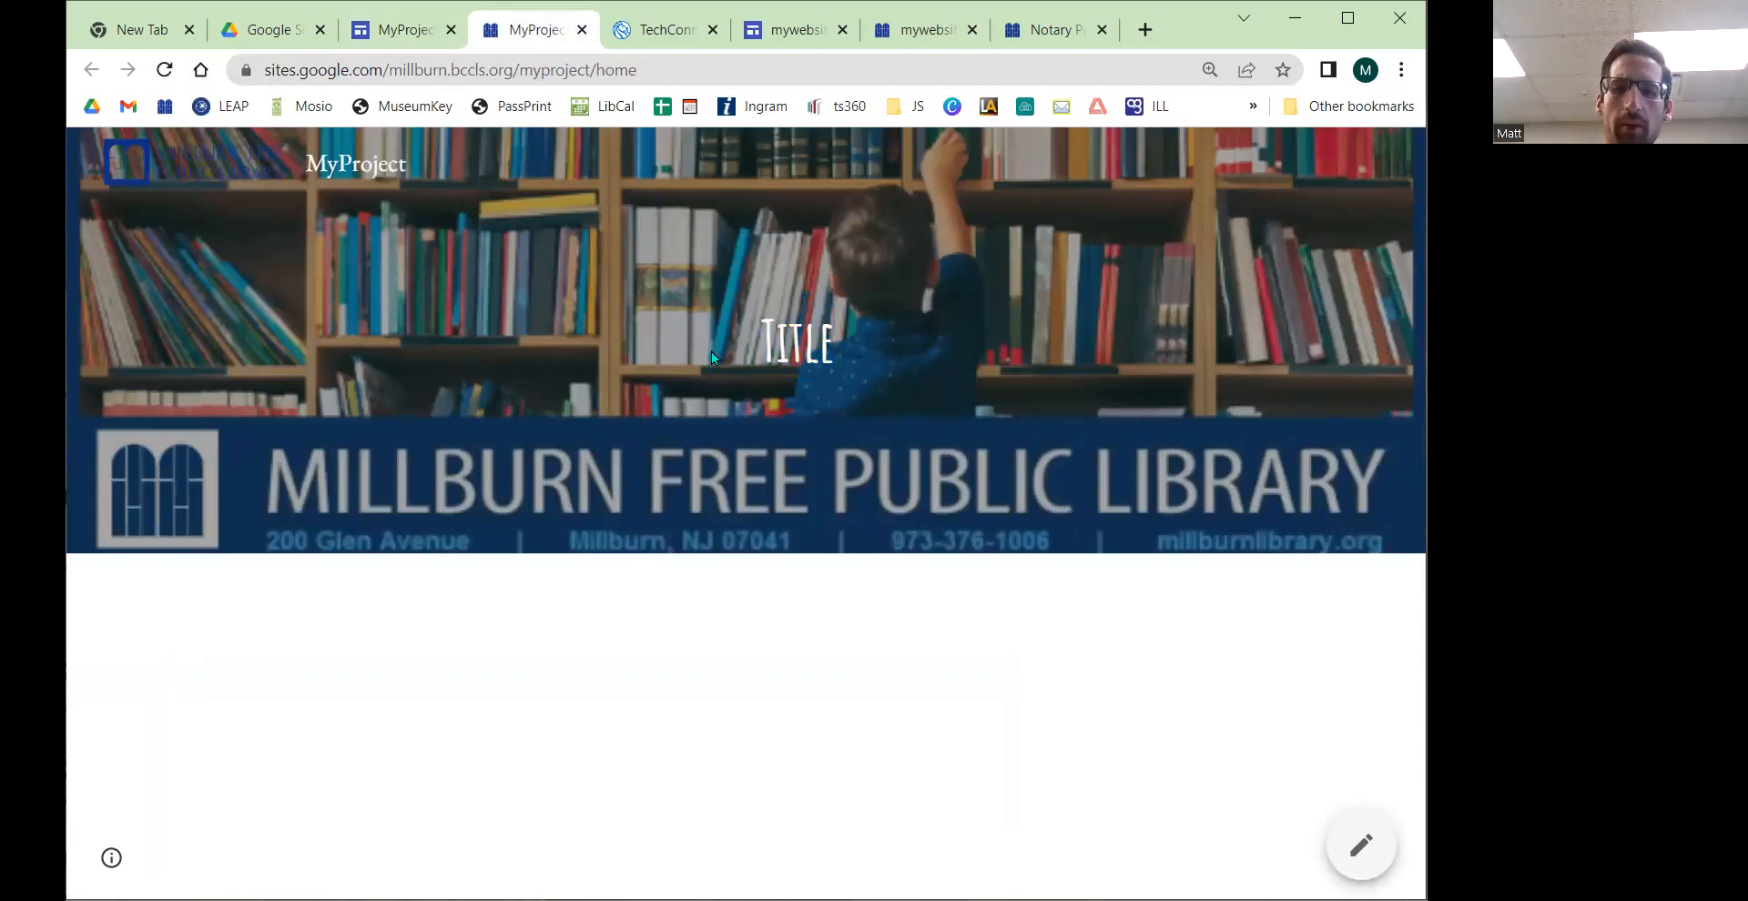
drag(415, 171, 308, 174)
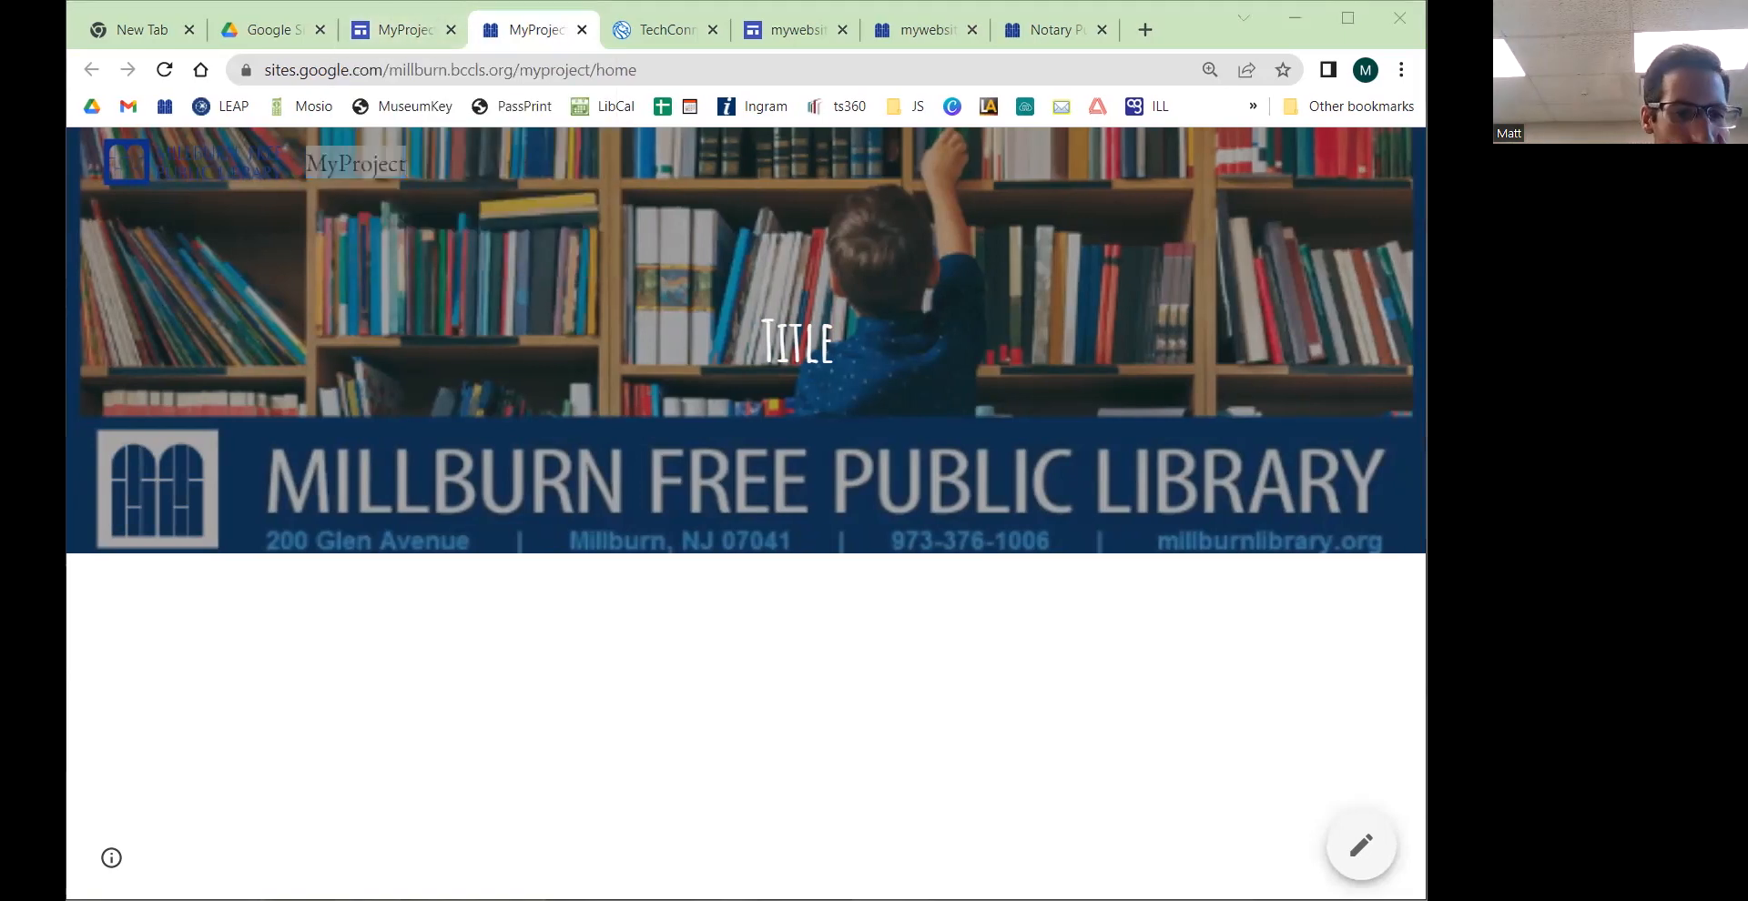
Step: Set the header title's font size to 60 in the editor and publish the site
click(409, 32)
double_click(625, 442)
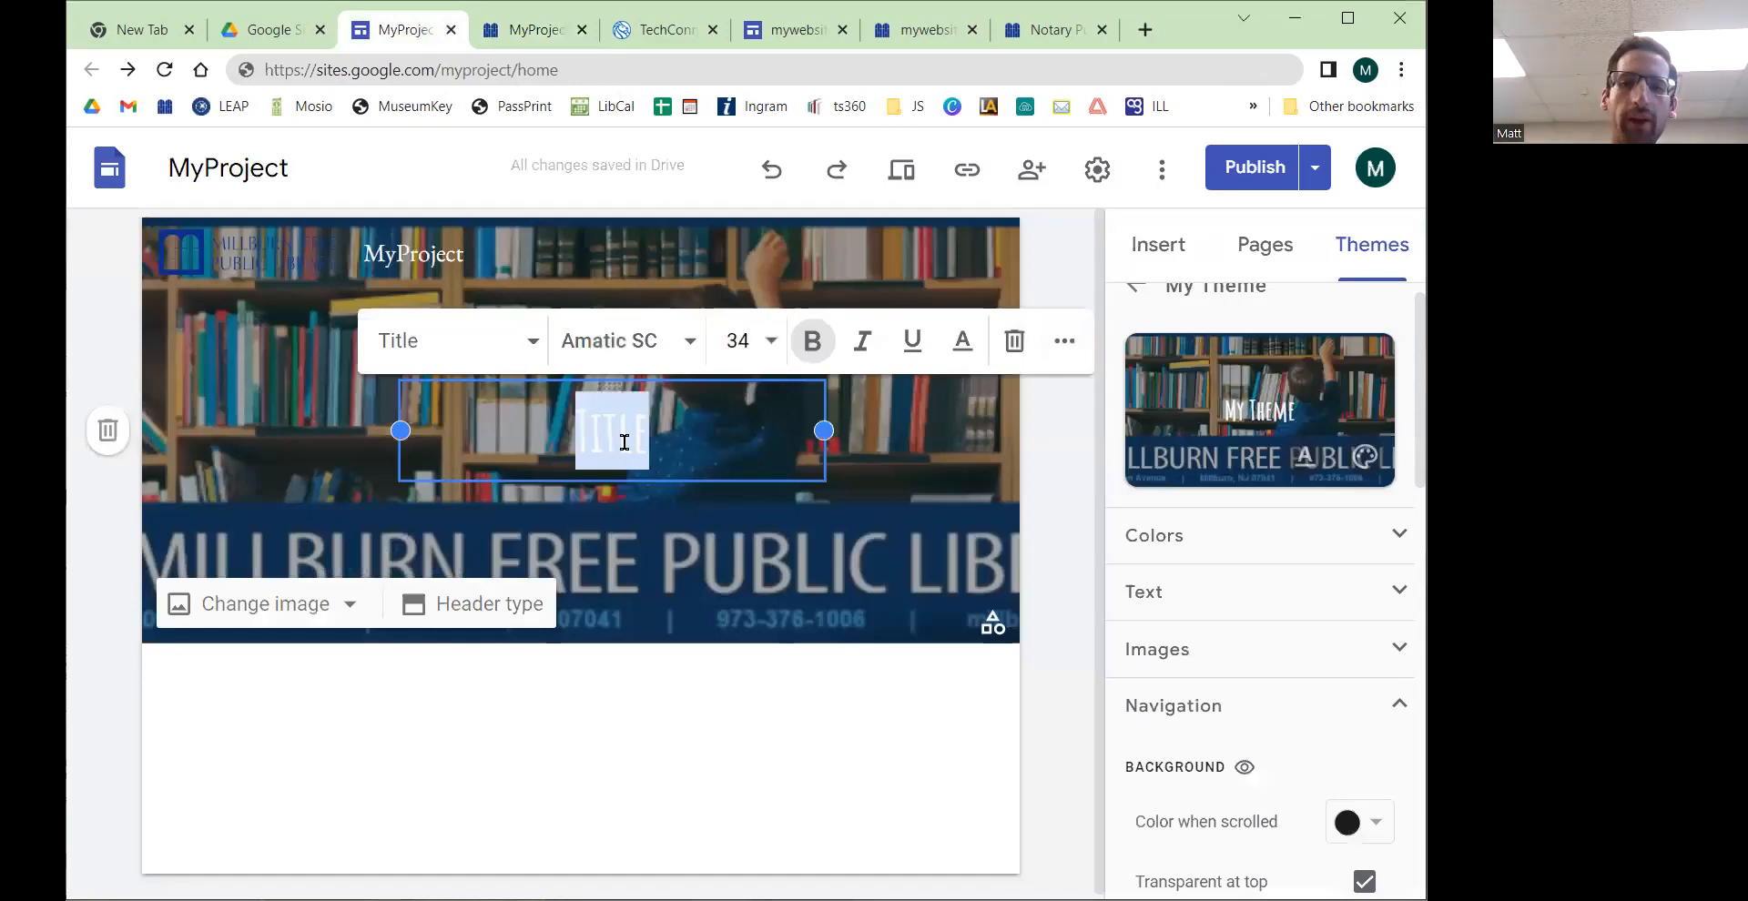
click(739, 340)
scroll(750, 546, down, 3)
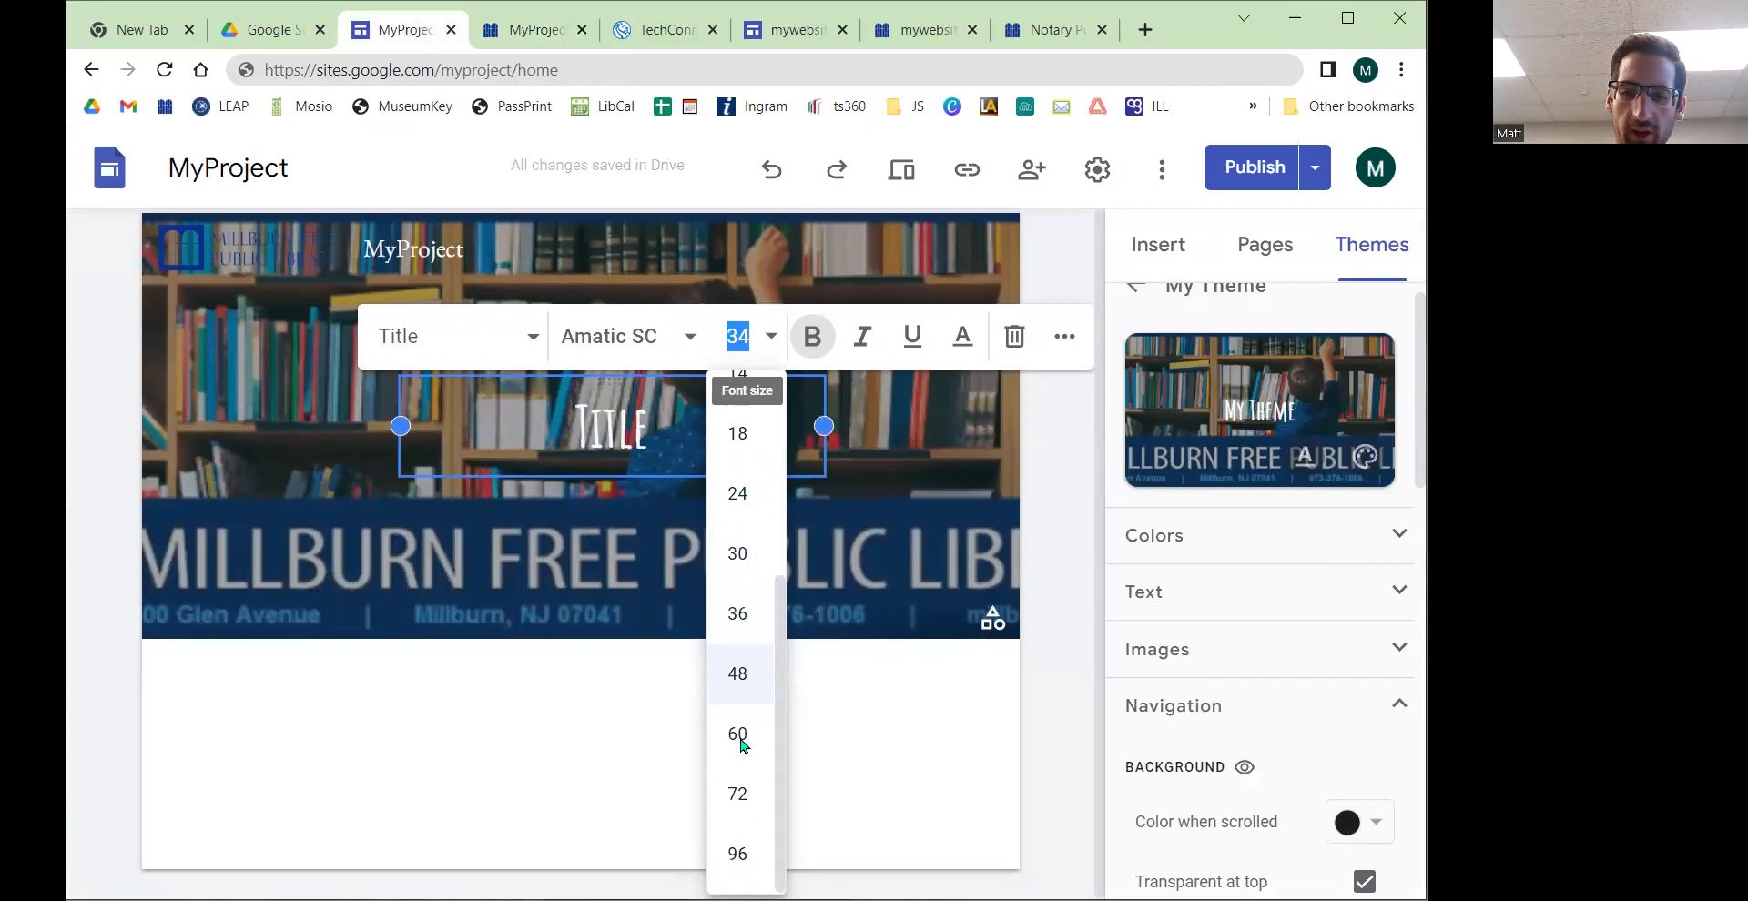
click(737, 738)
click(990, 501)
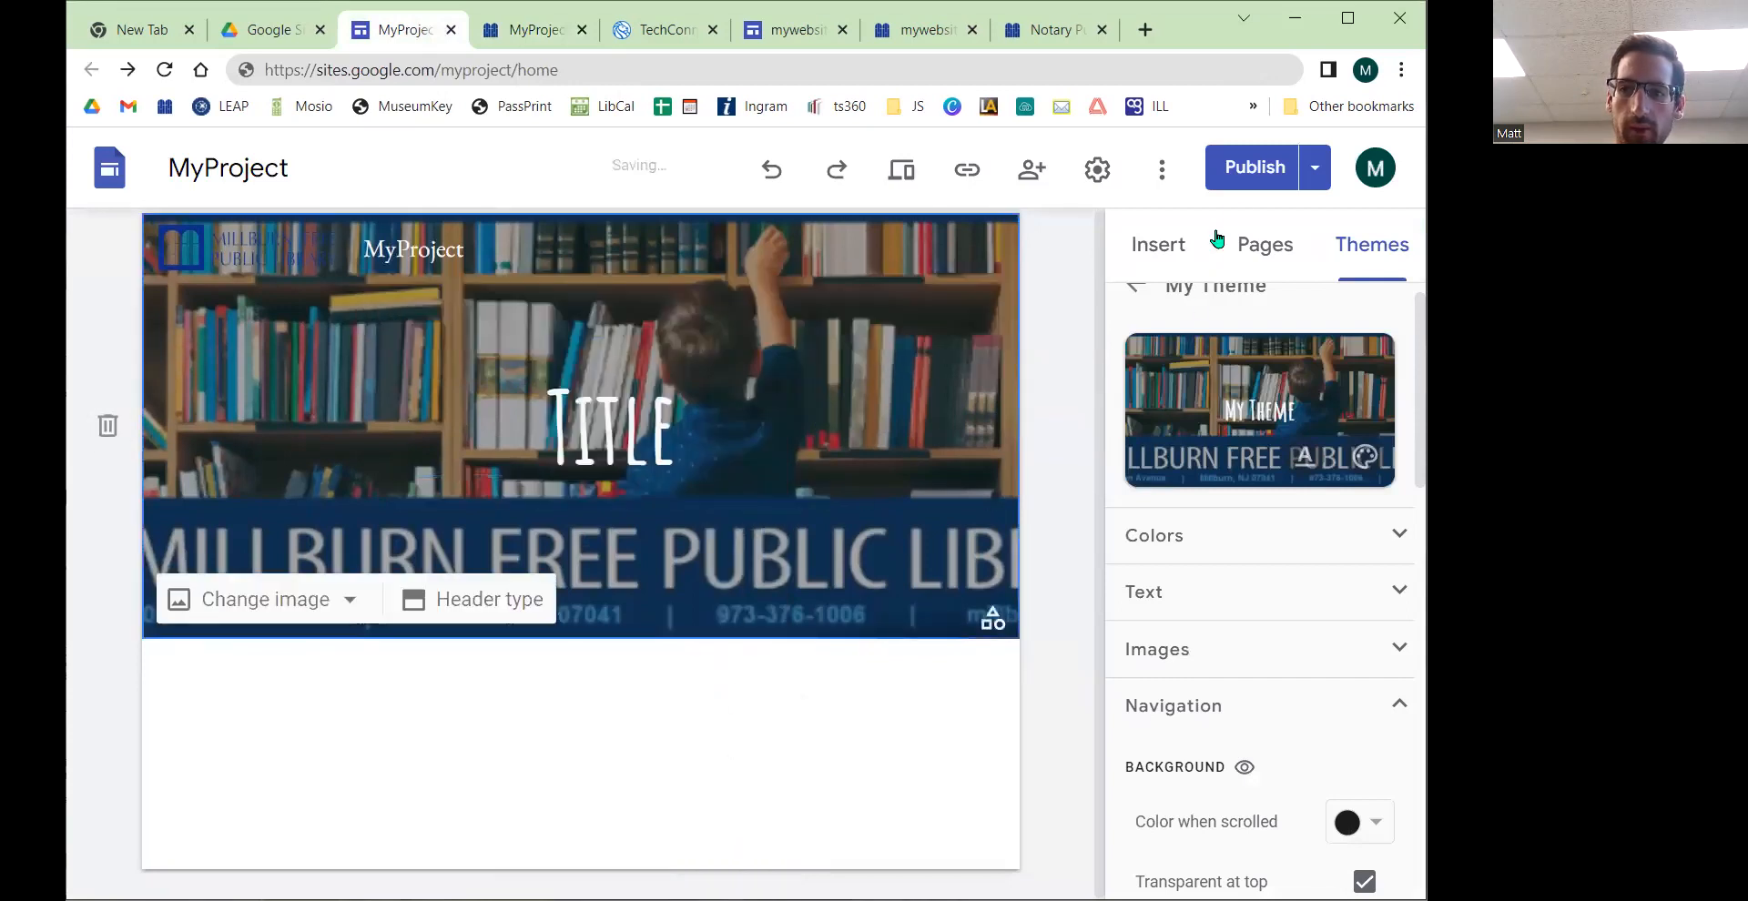
click(1252, 163)
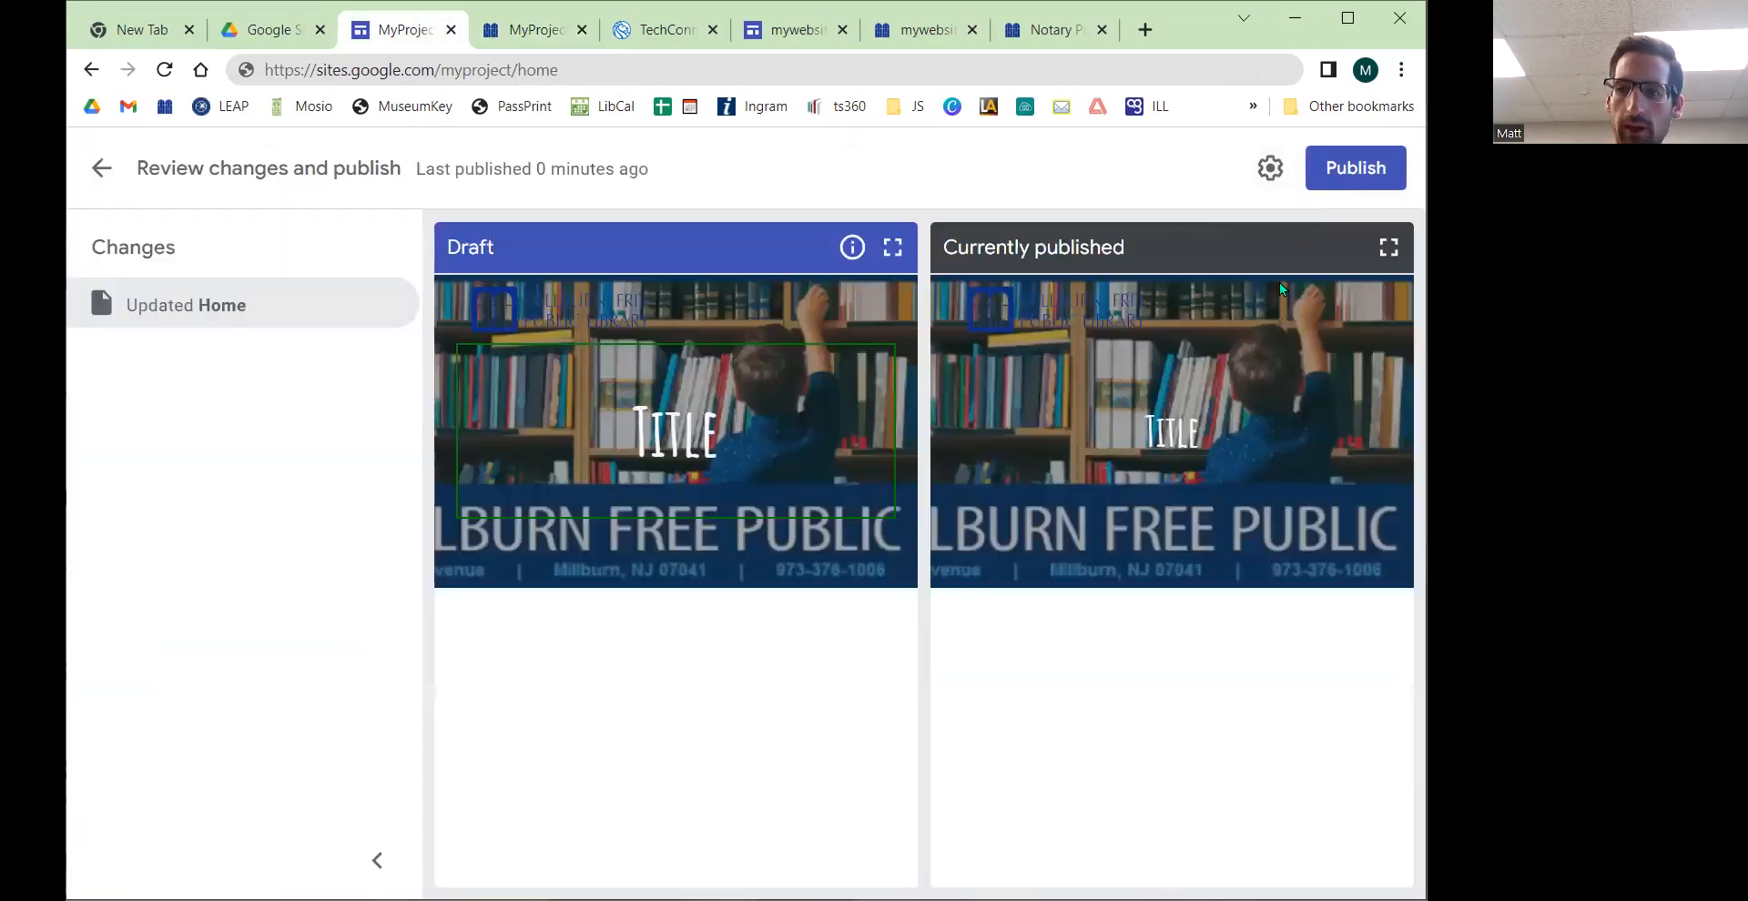
click(1346, 173)
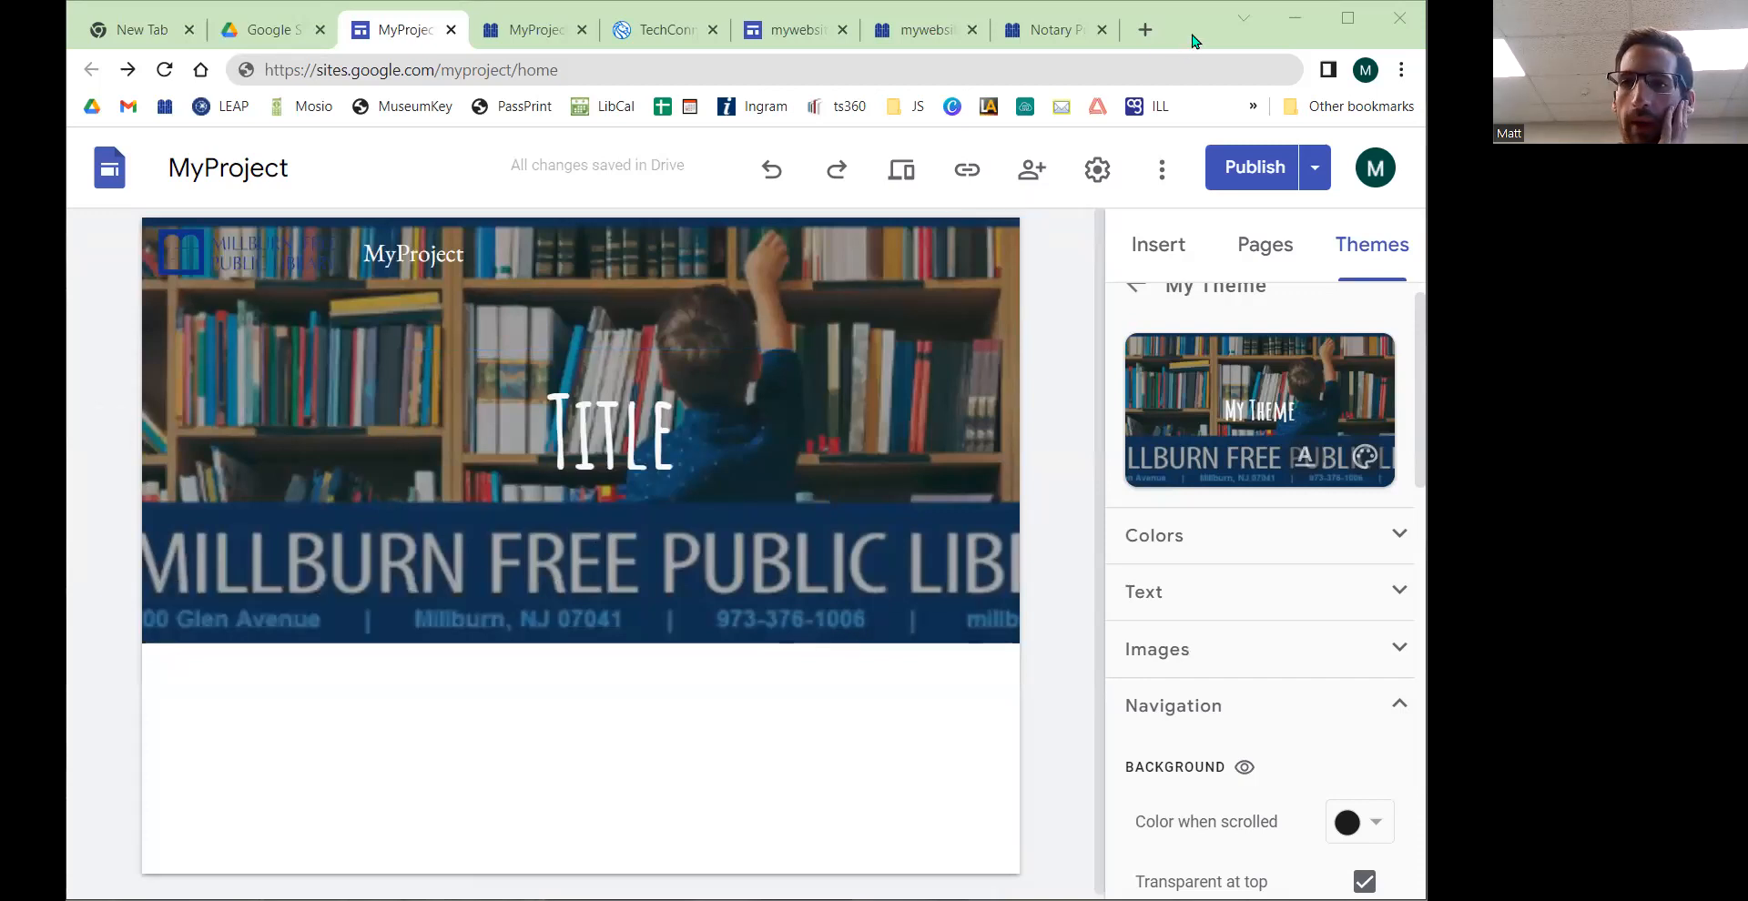
Step: Browse the Insert panel's elements and the header title's extra formatting options
click(615, 450)
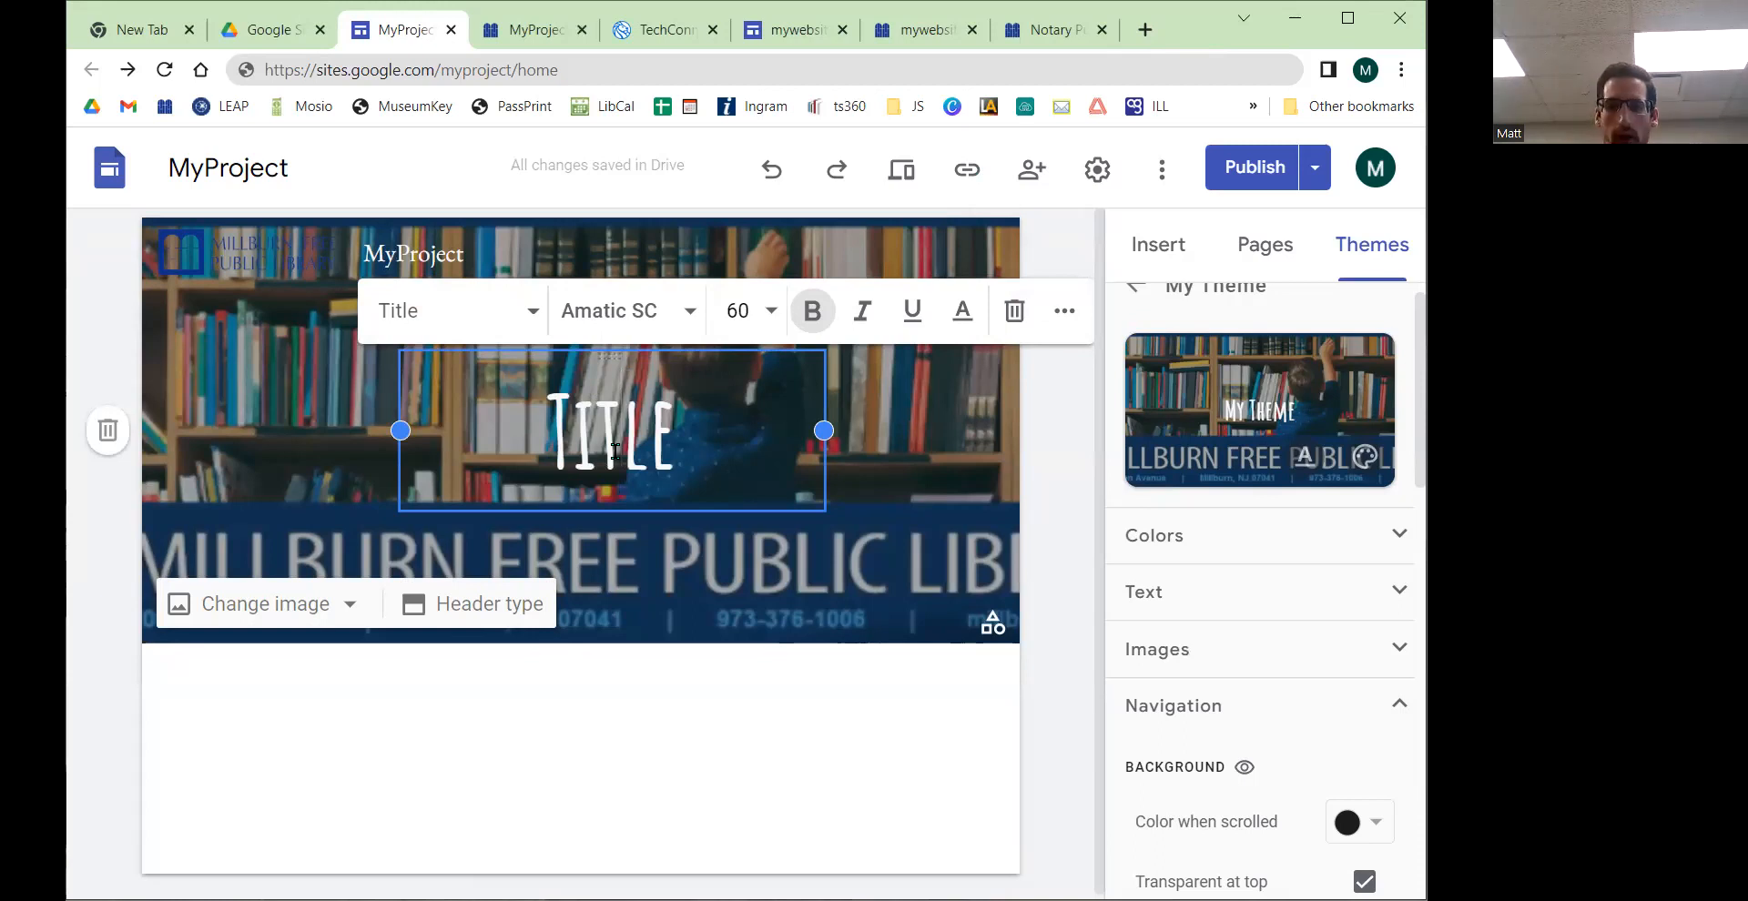
click(1153, 244)
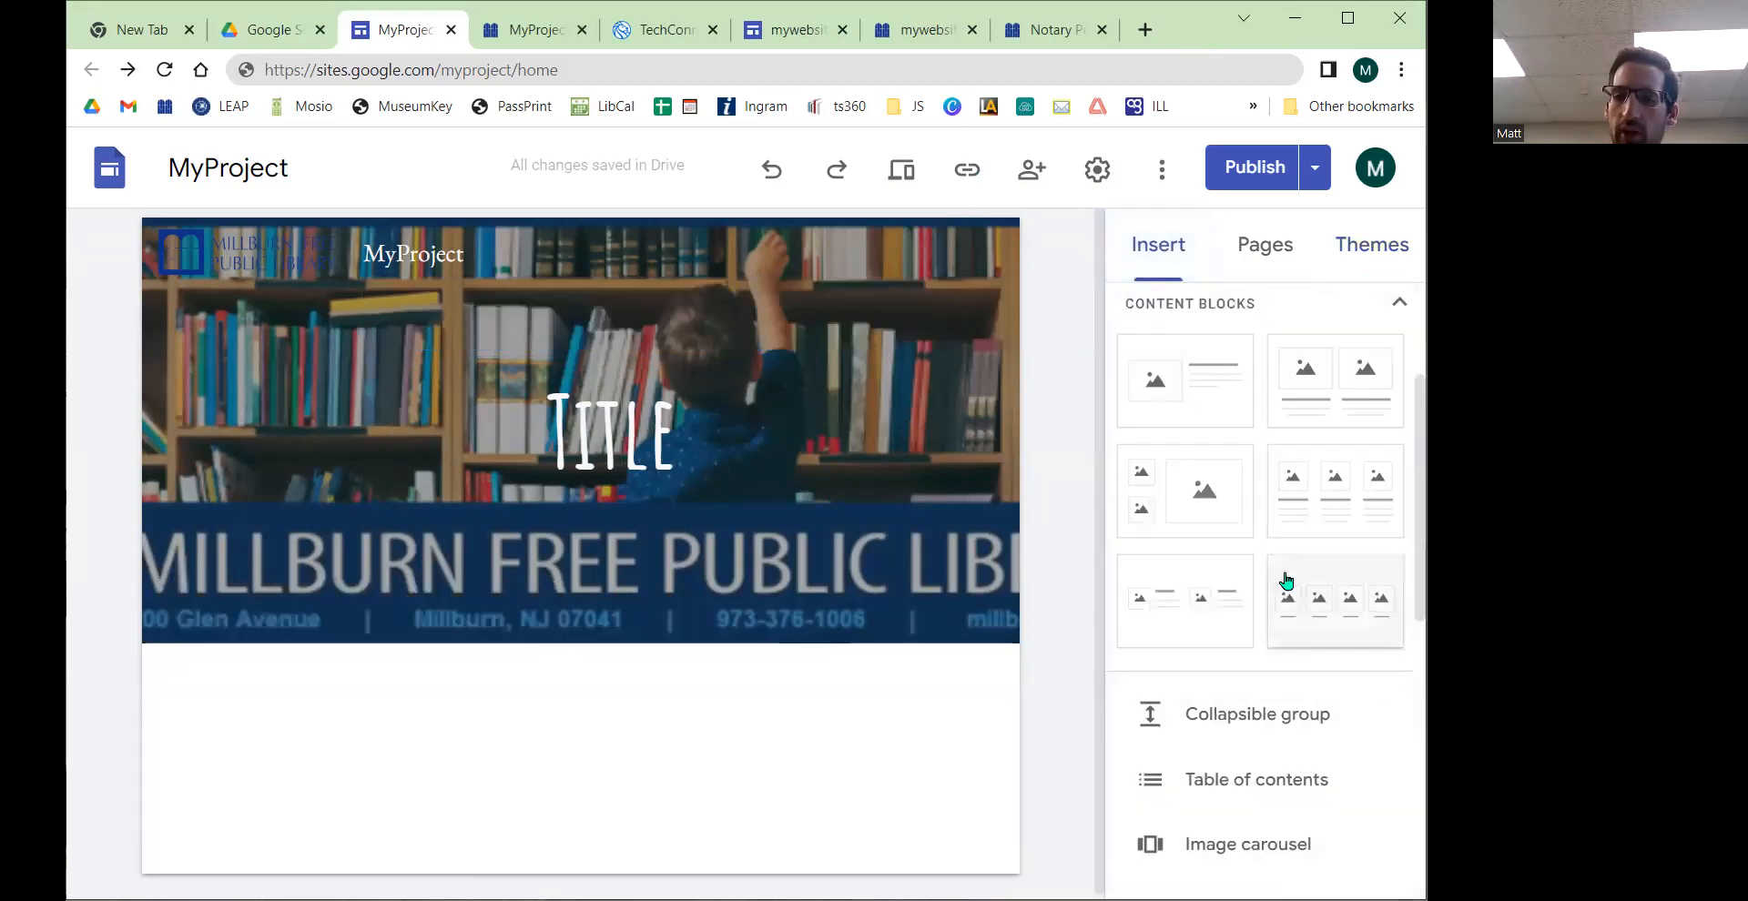
scroll(1302, 601, down, 3)
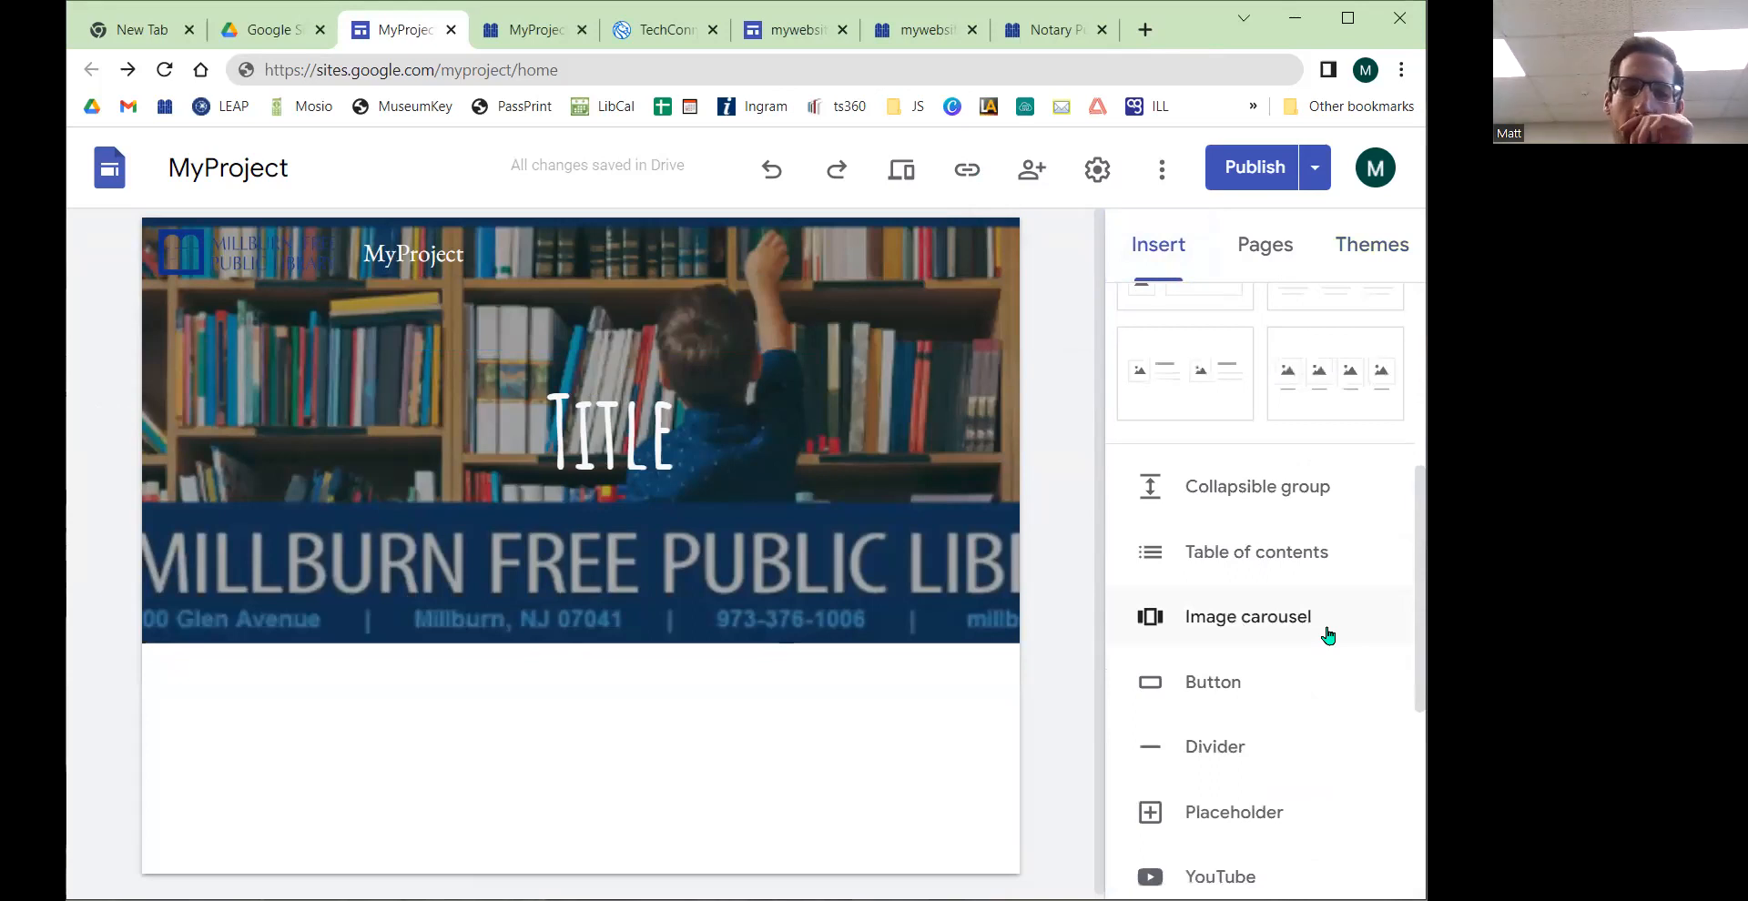
click(613, 448)
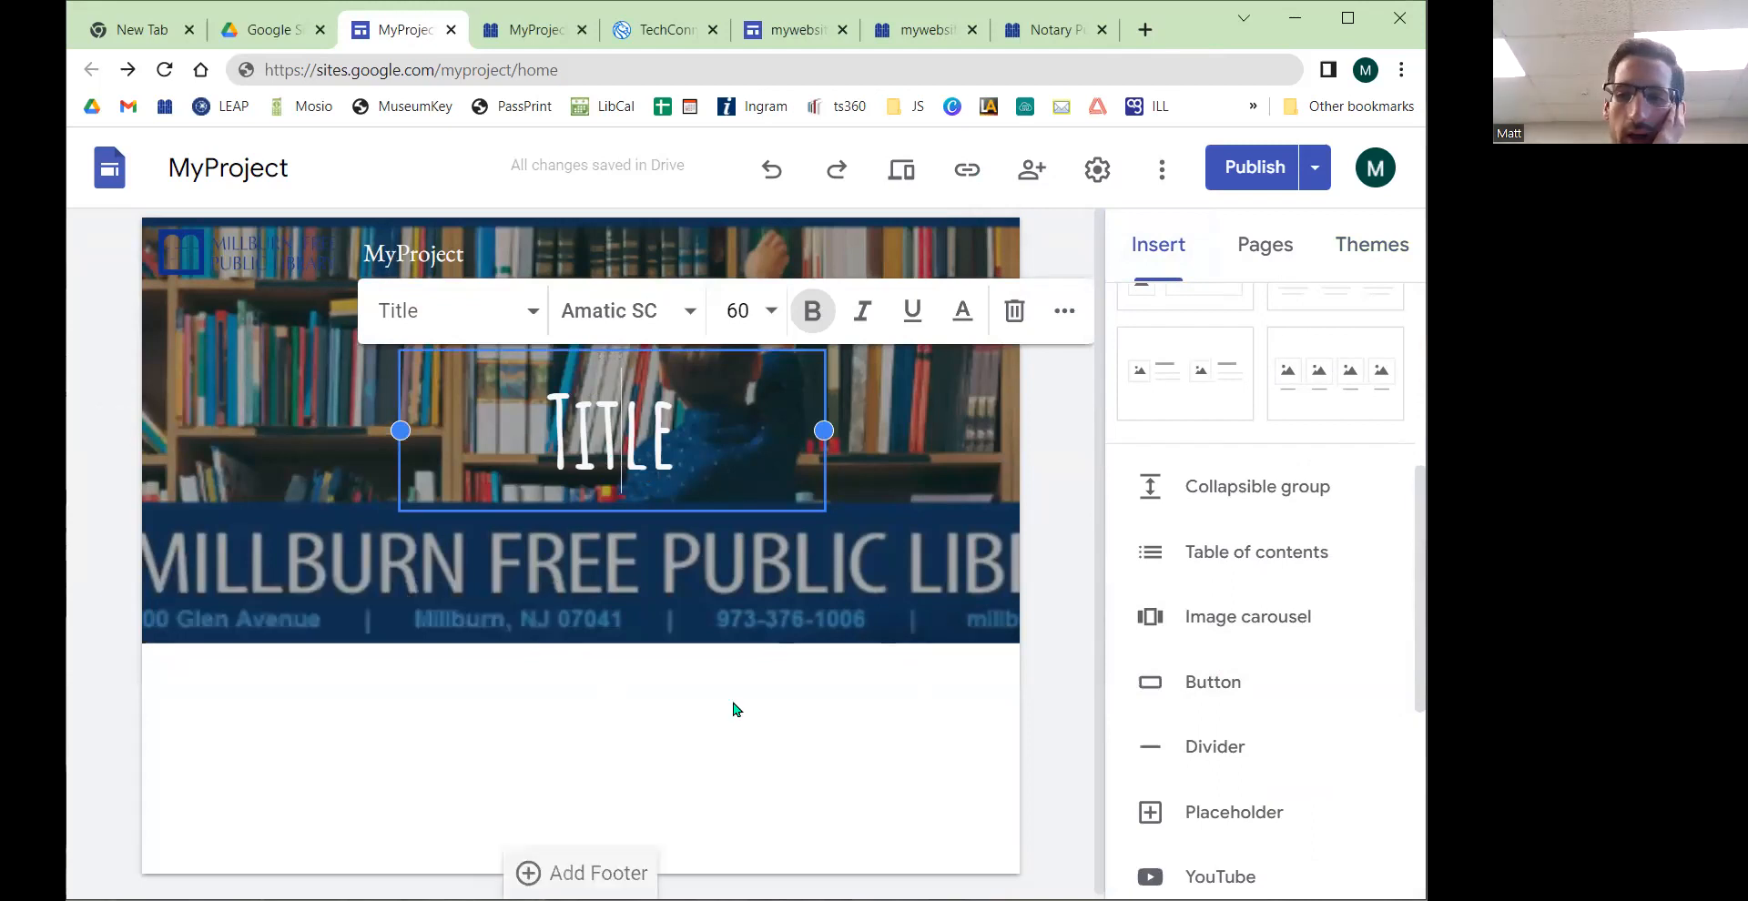
scroll(1265, 806, down, 1)
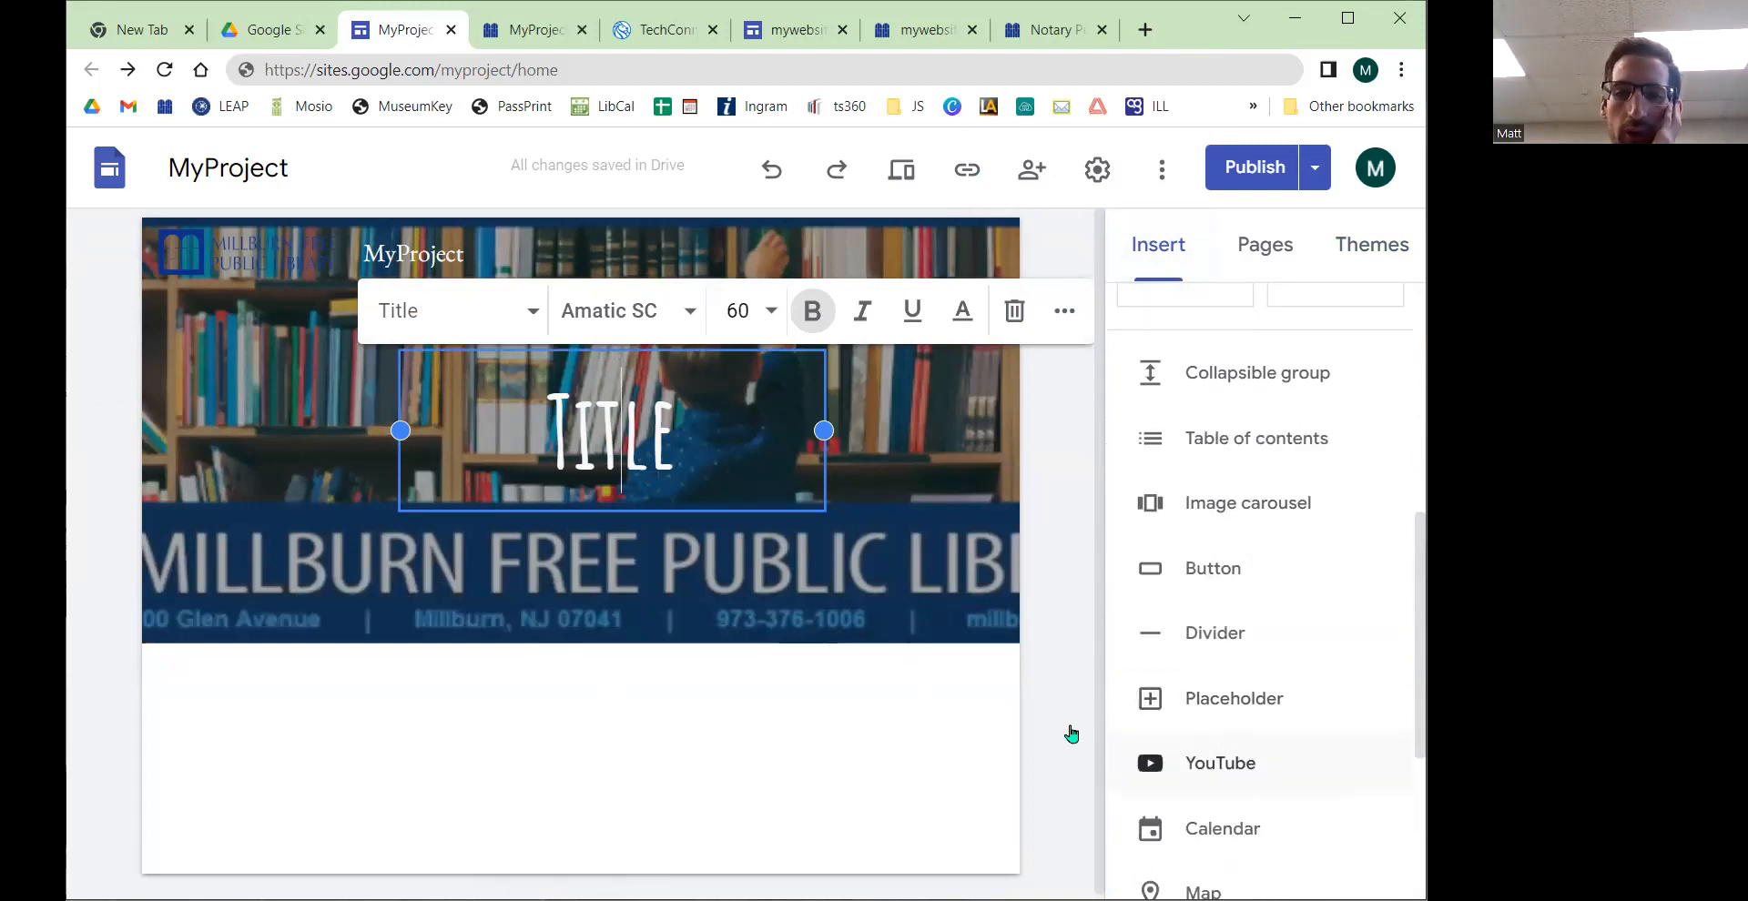
click(596, 432)
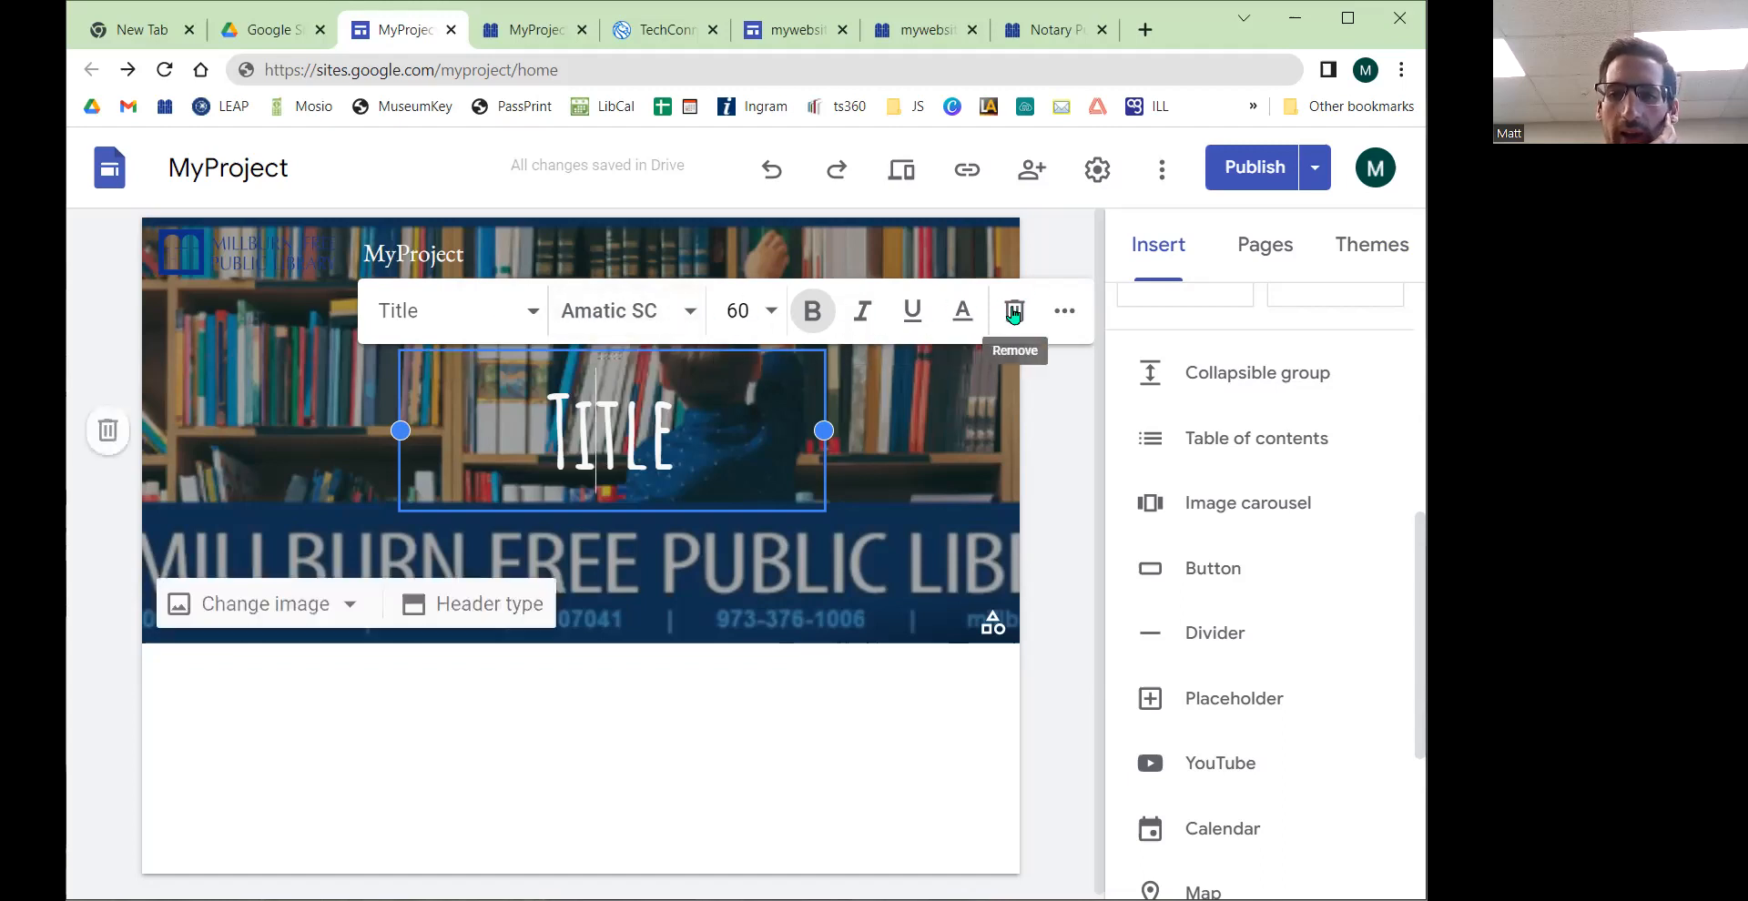
click(1064, 310)
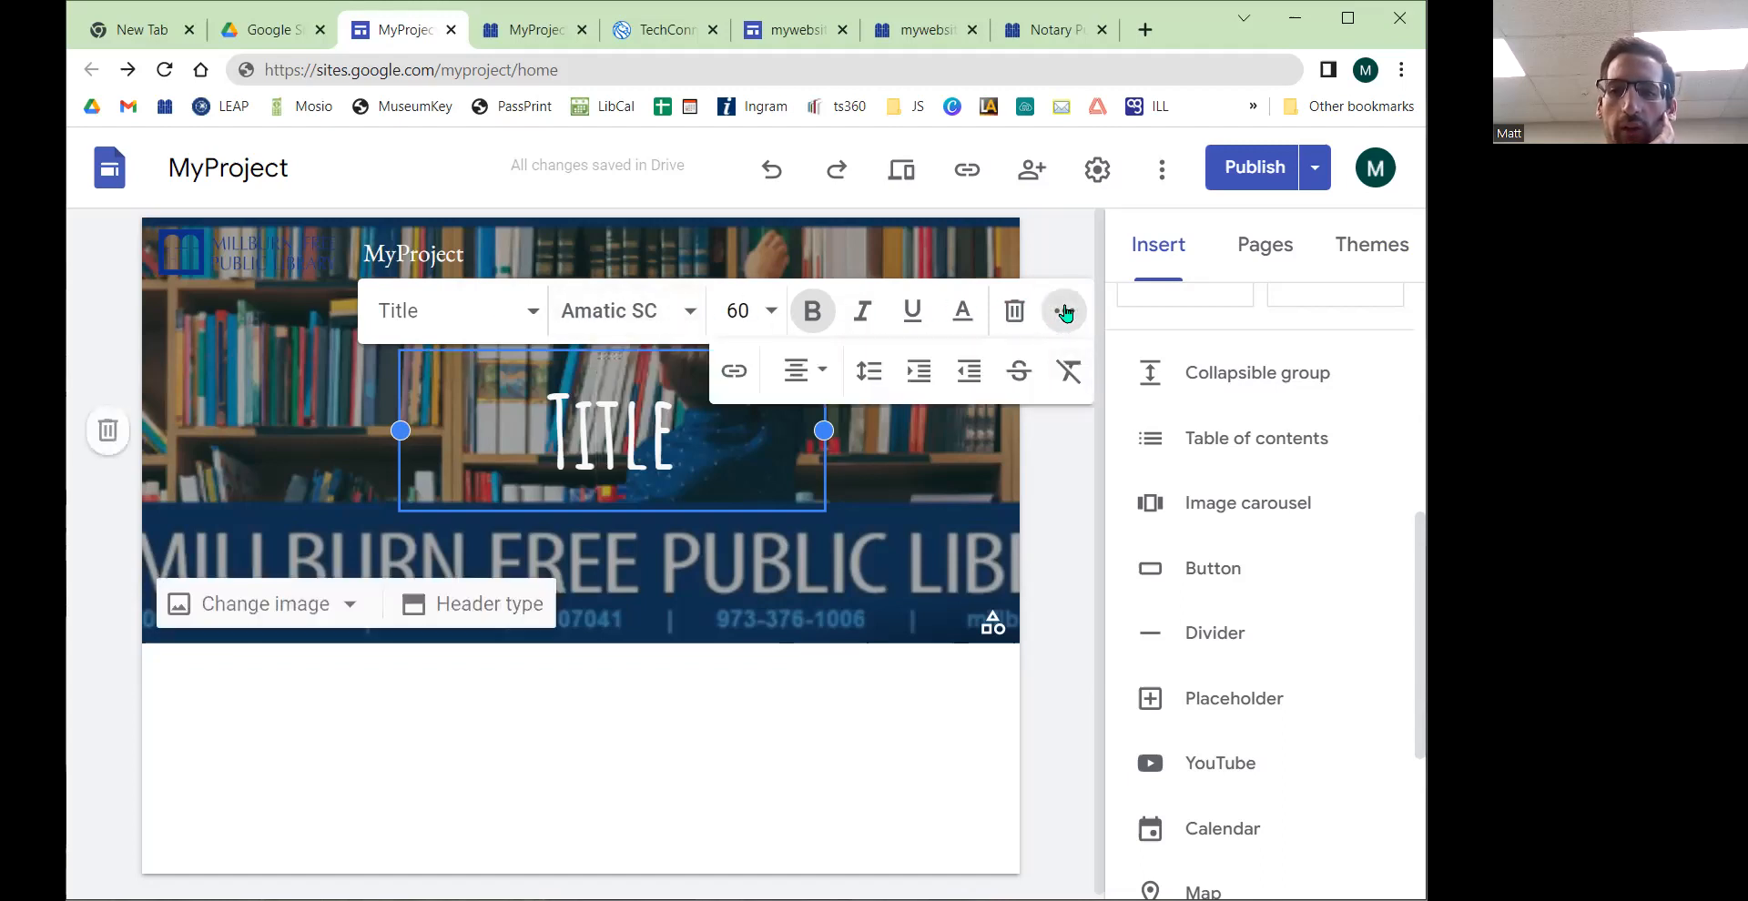
click(1064, 311)
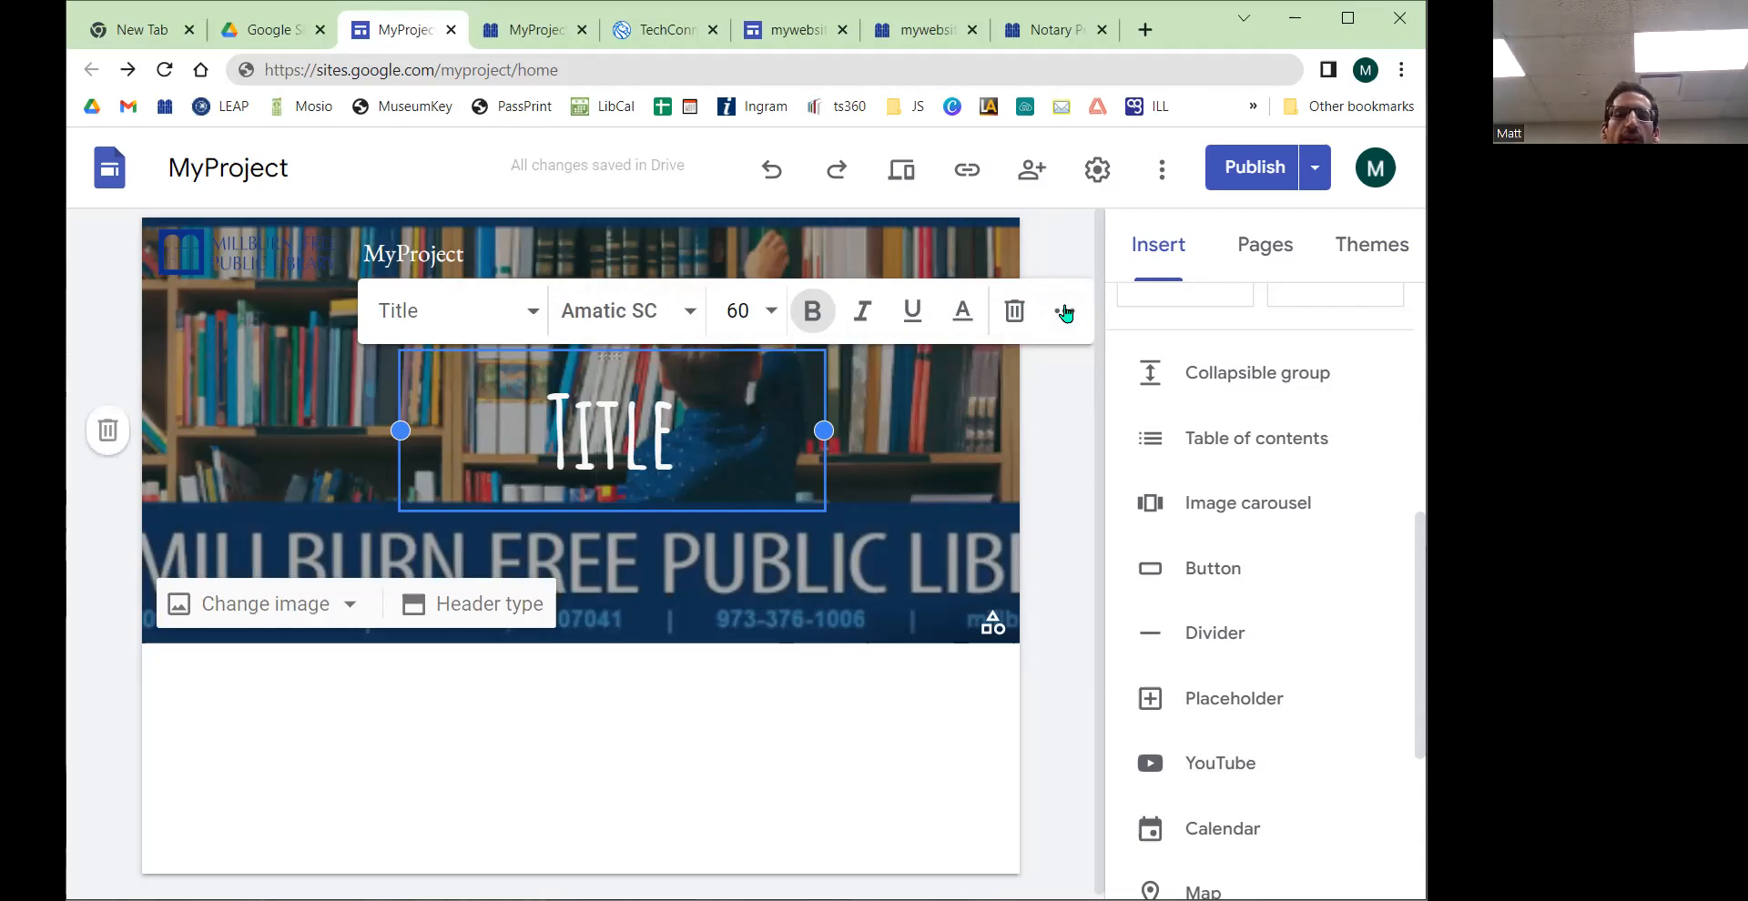
click(1042, 453)
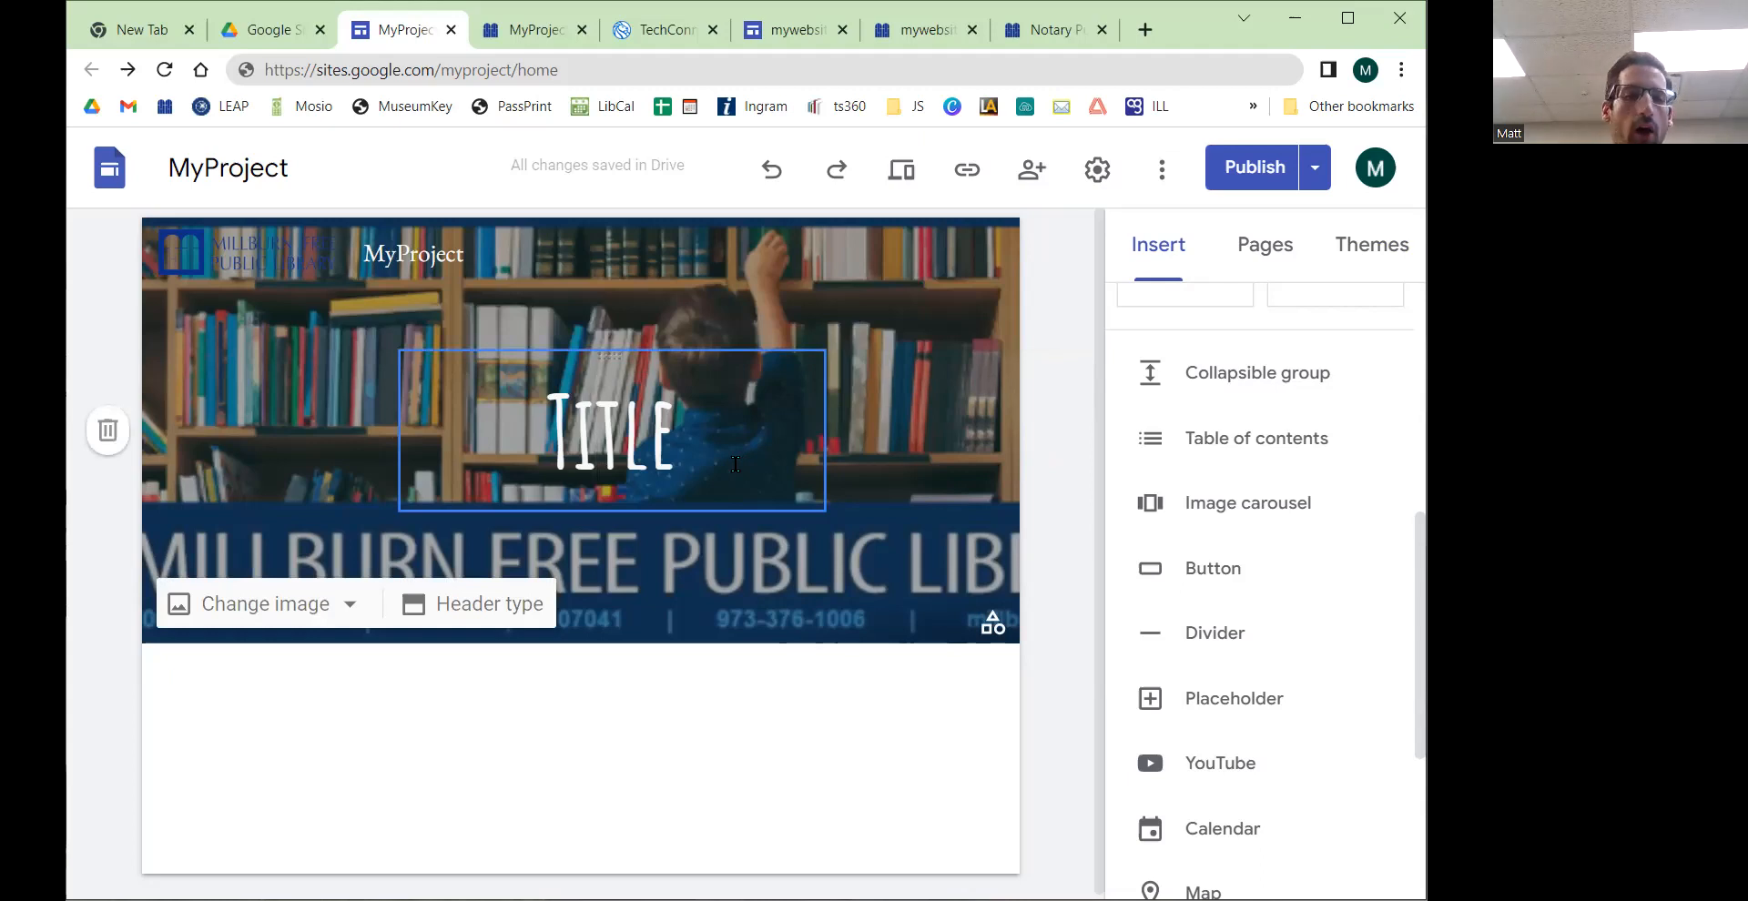
click(789, 455)
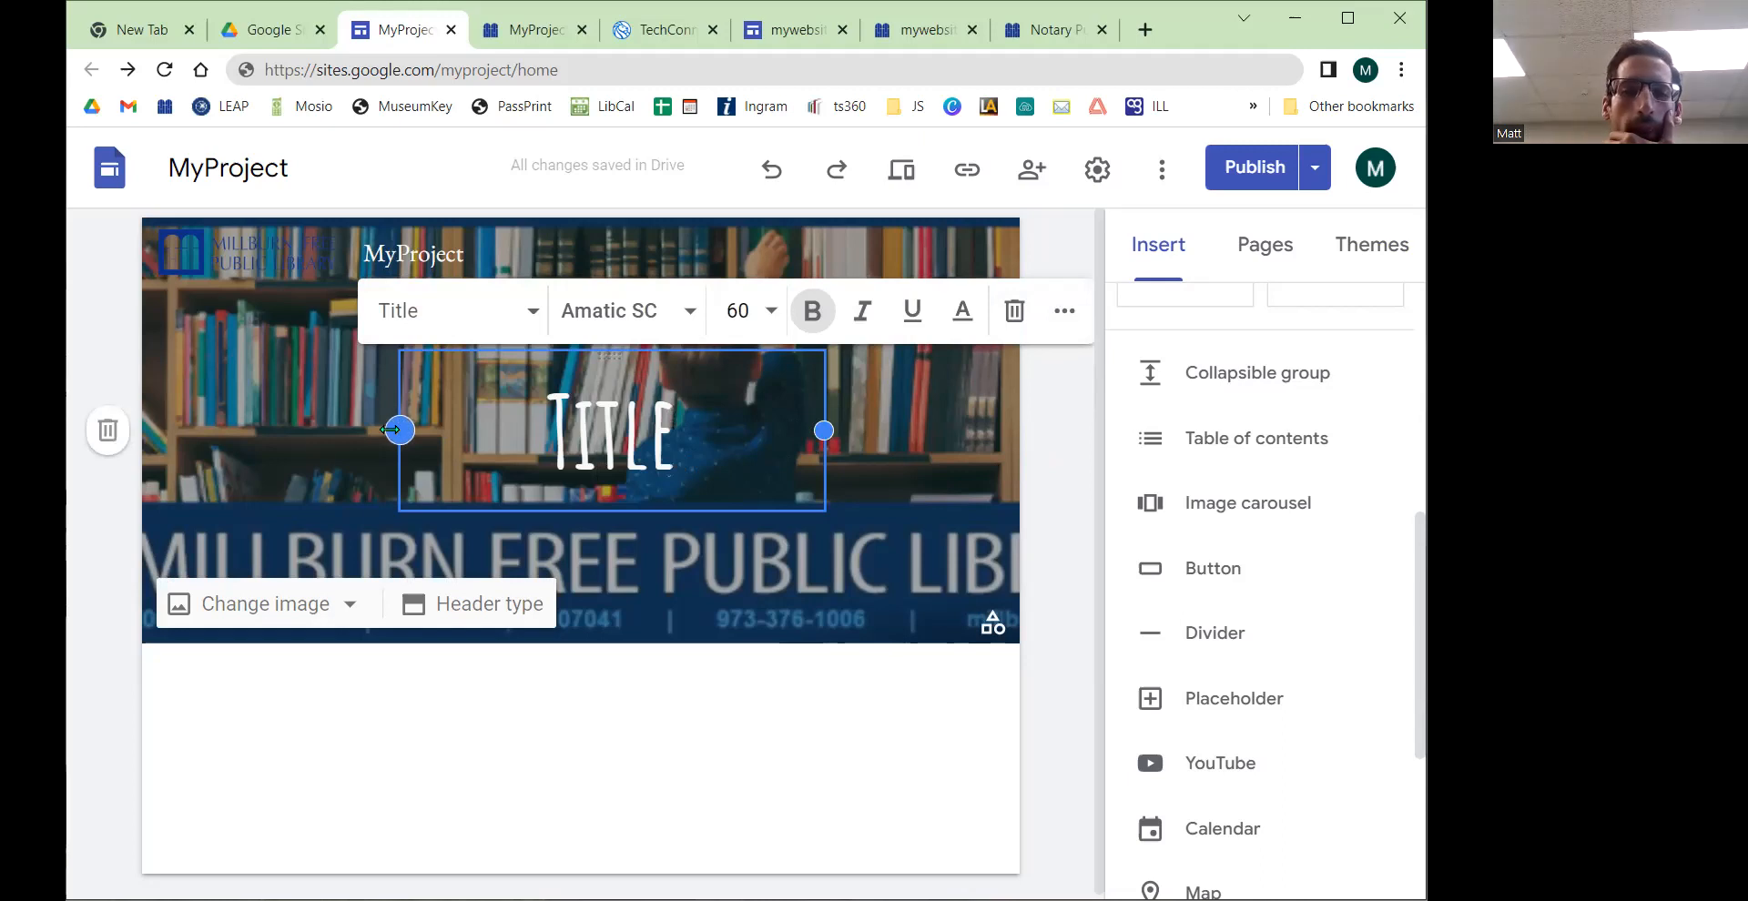
Step: Resize the header title box and move it back to the centre of the header
drag(151, 435, 155, 435)
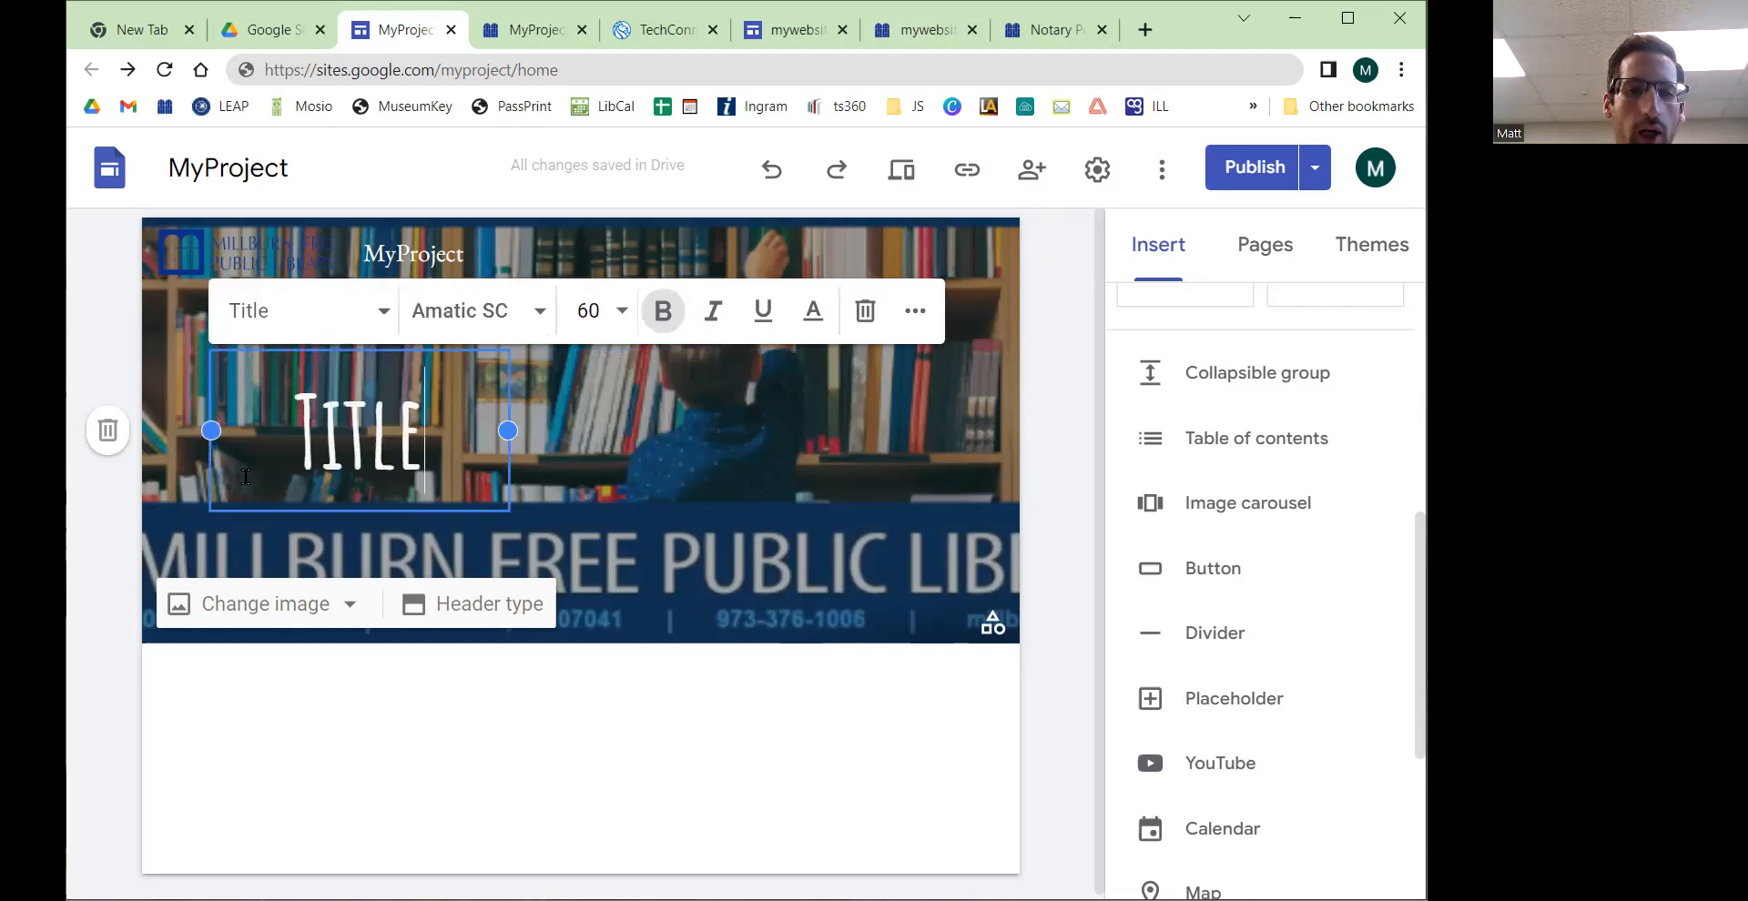
drag(508, 429, 950, 429)
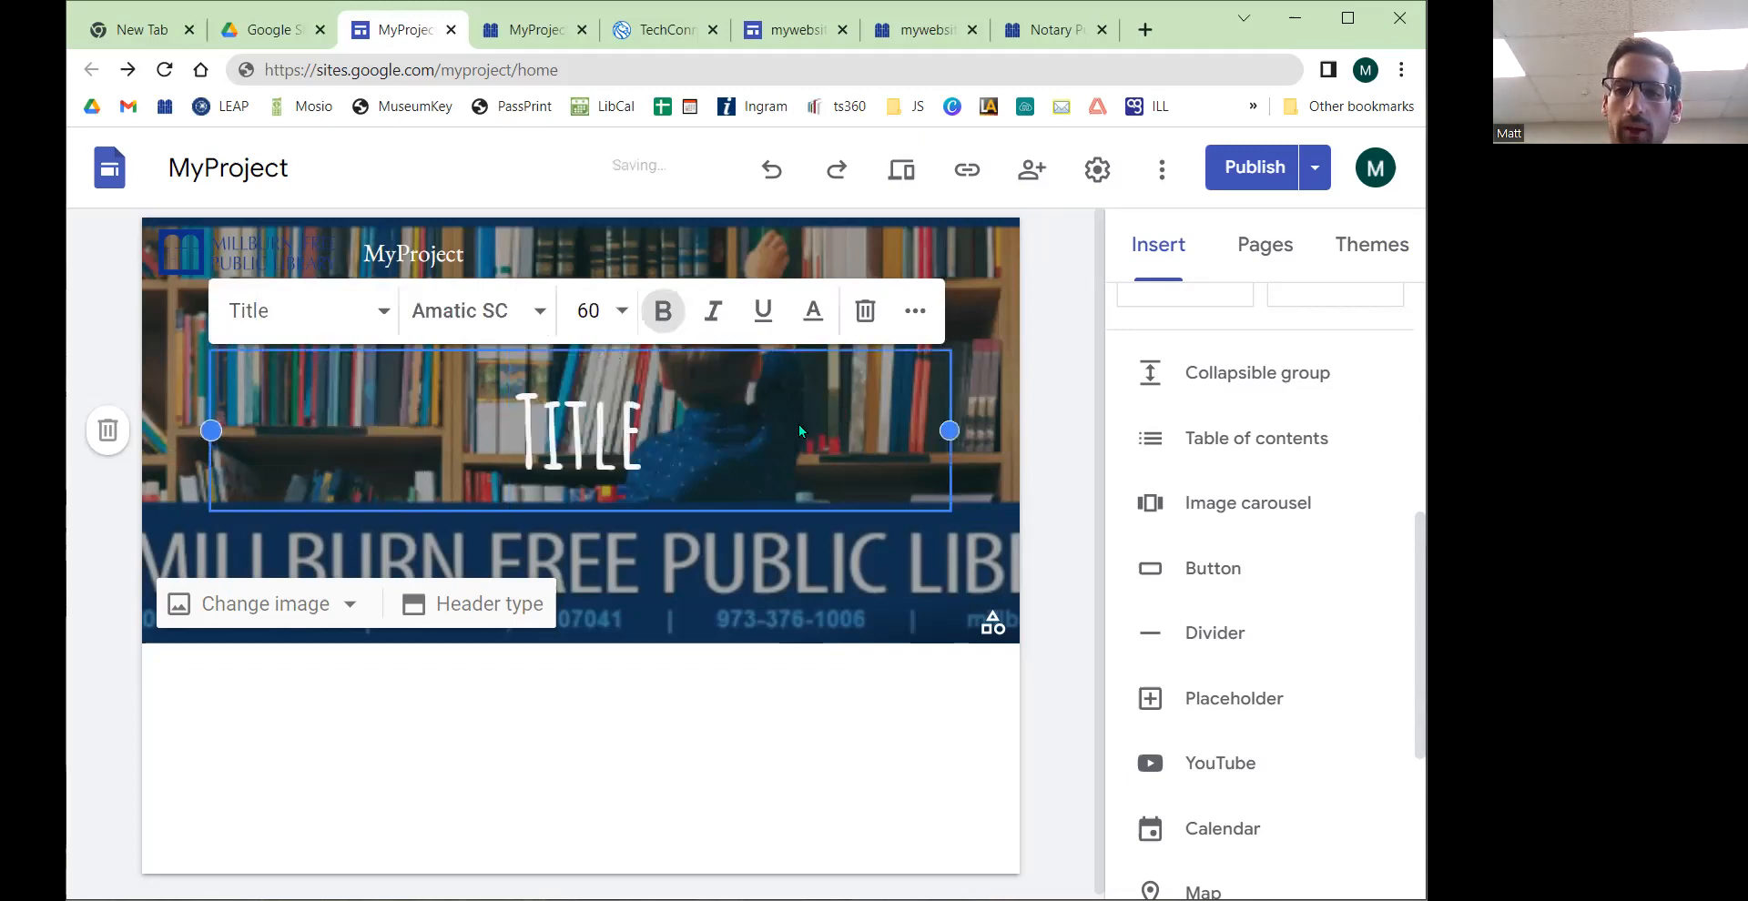
drag(211, 430, 779, 429)
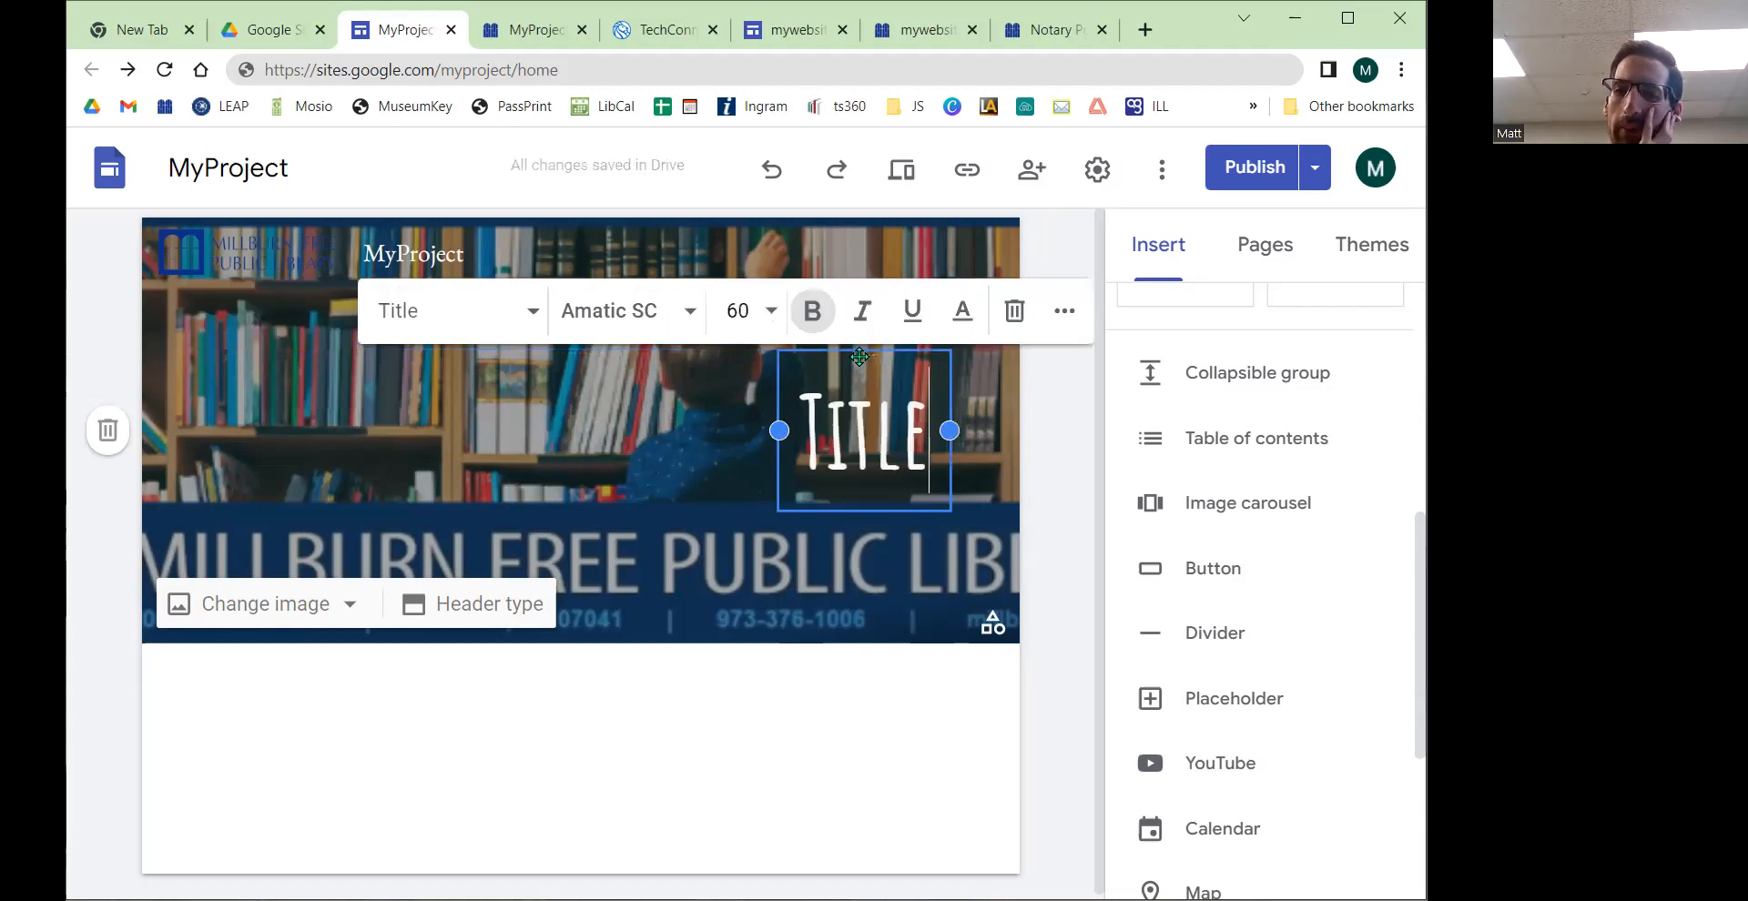
drag(865, 355, 564, 412)
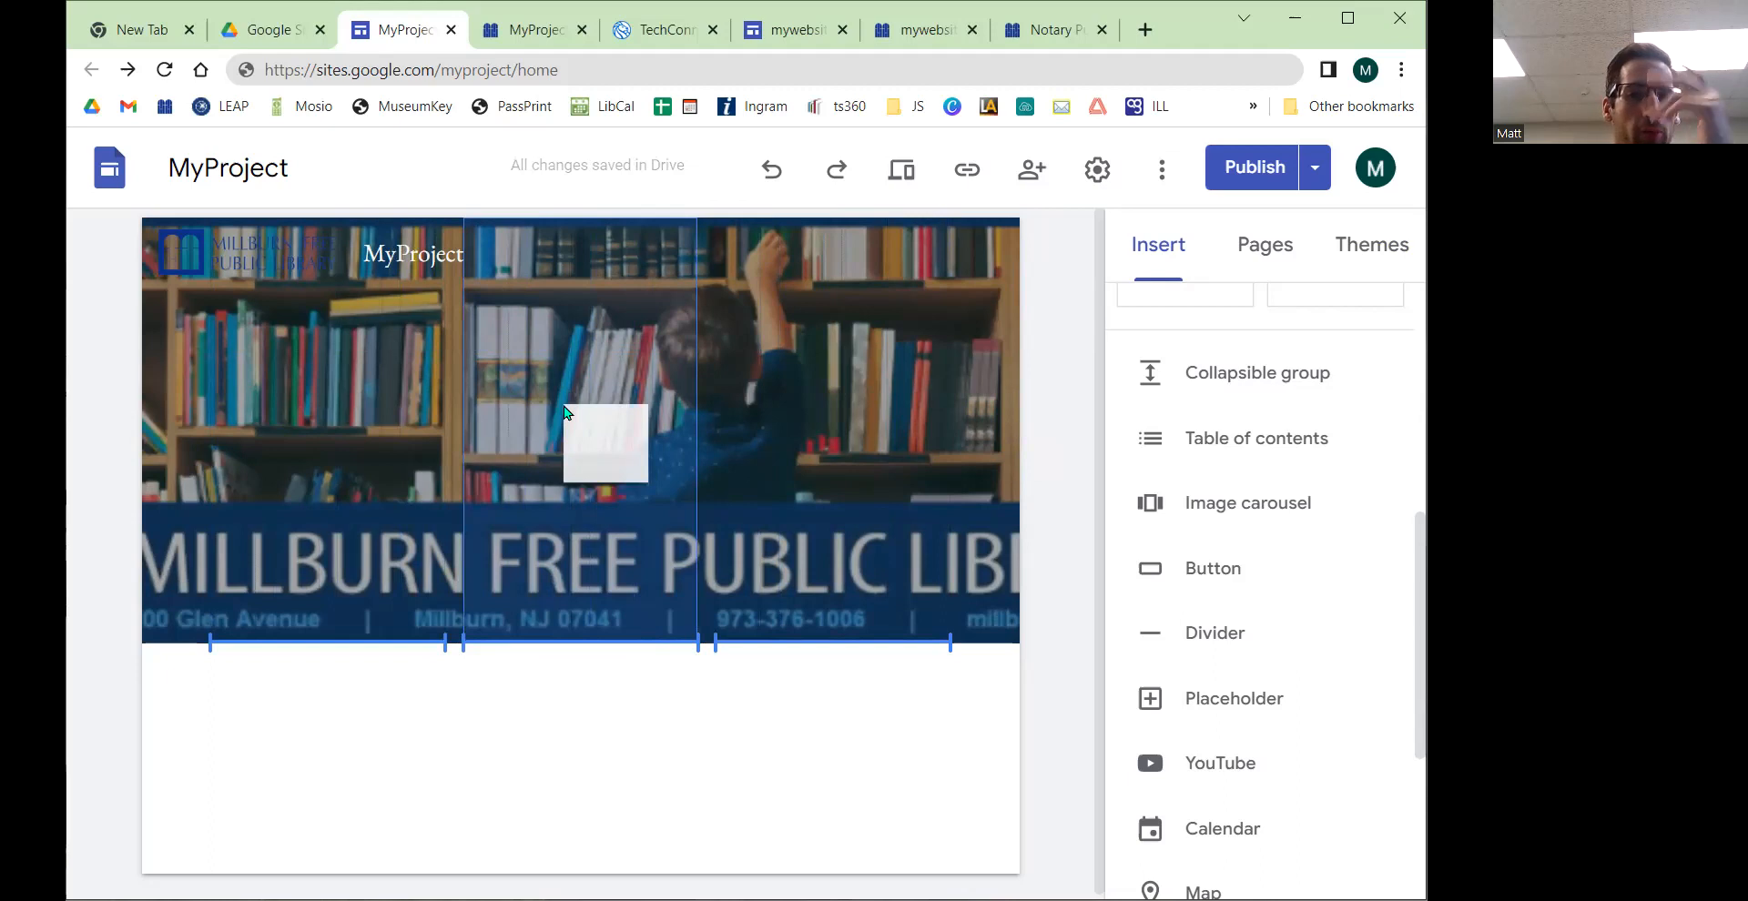
drag(564, 412, 566, 414)
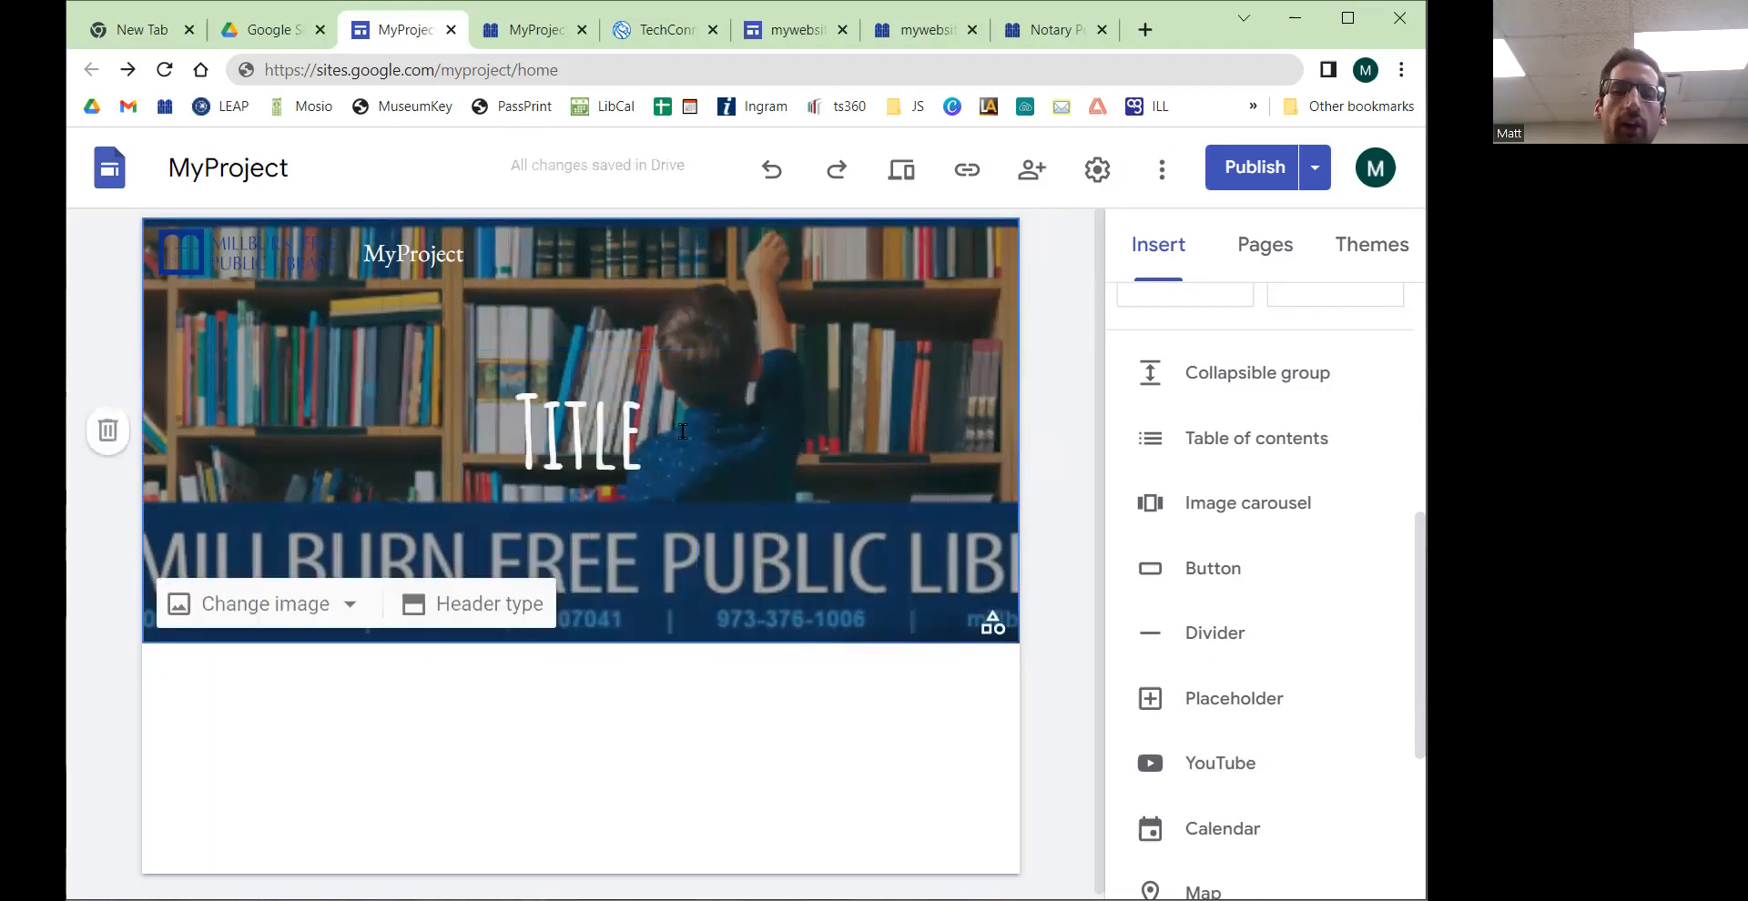
mouse_move(571, 355)
mouse_down()
mouse_move(618, 357)
mouse_move(569, 364)
mouse_move(589, 364)
mouse_up()
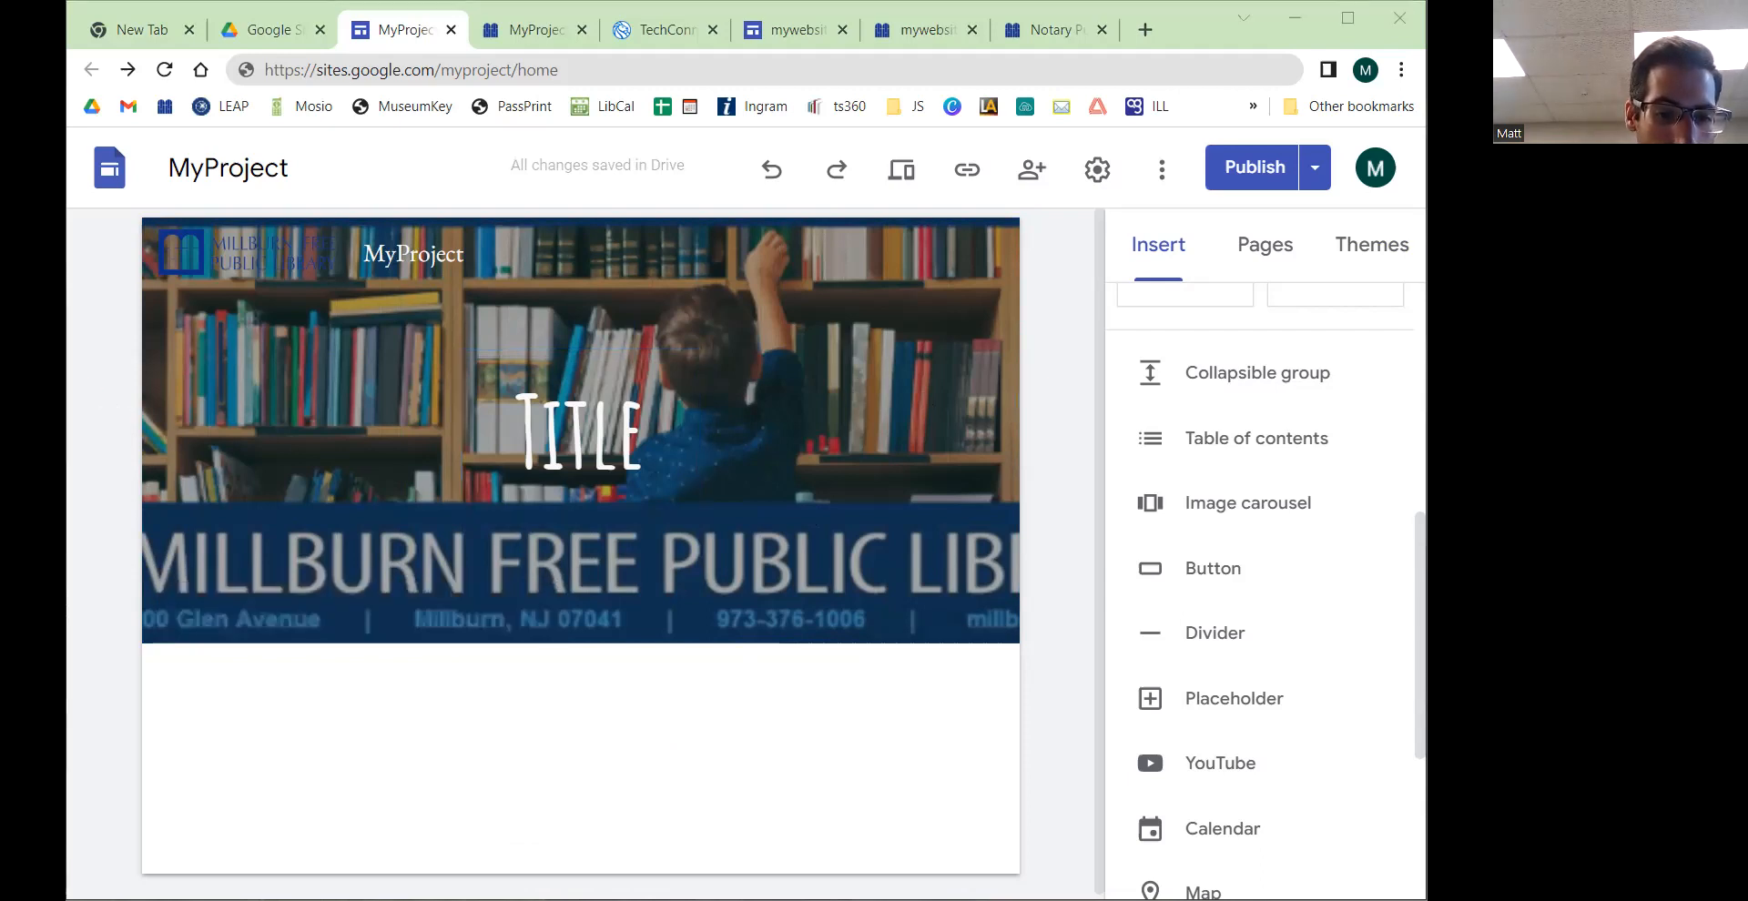
Step: Insert a text box and move it into the header beside the title
click(1195, 41)
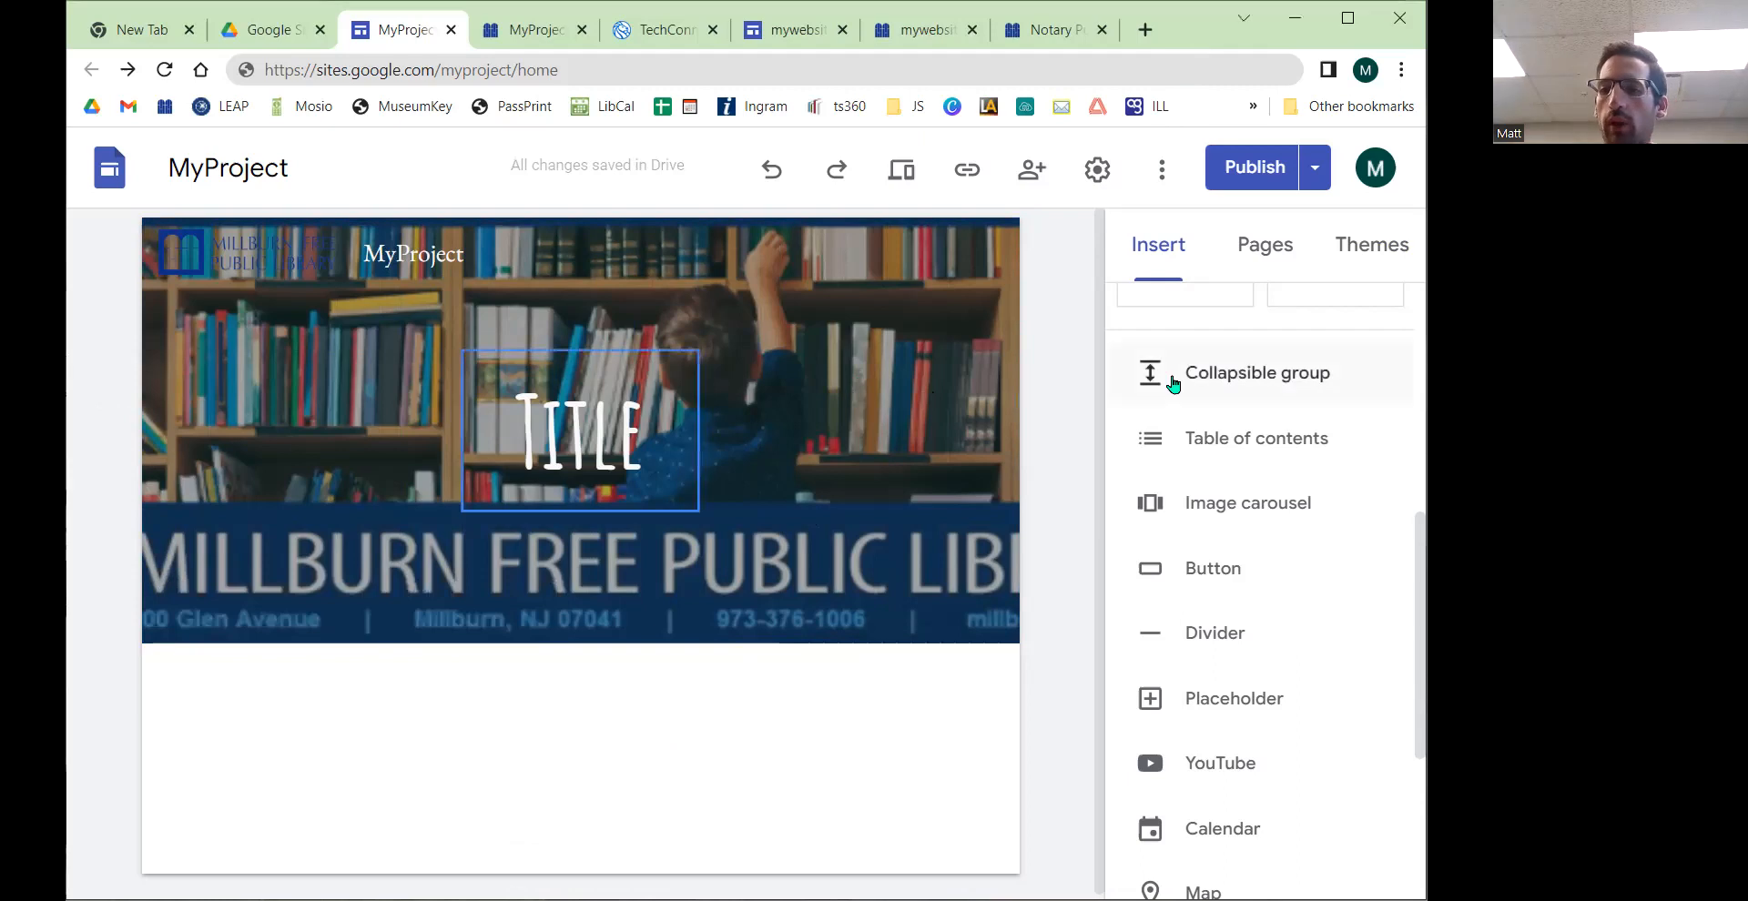
scroll(1299, 510, up, 6)
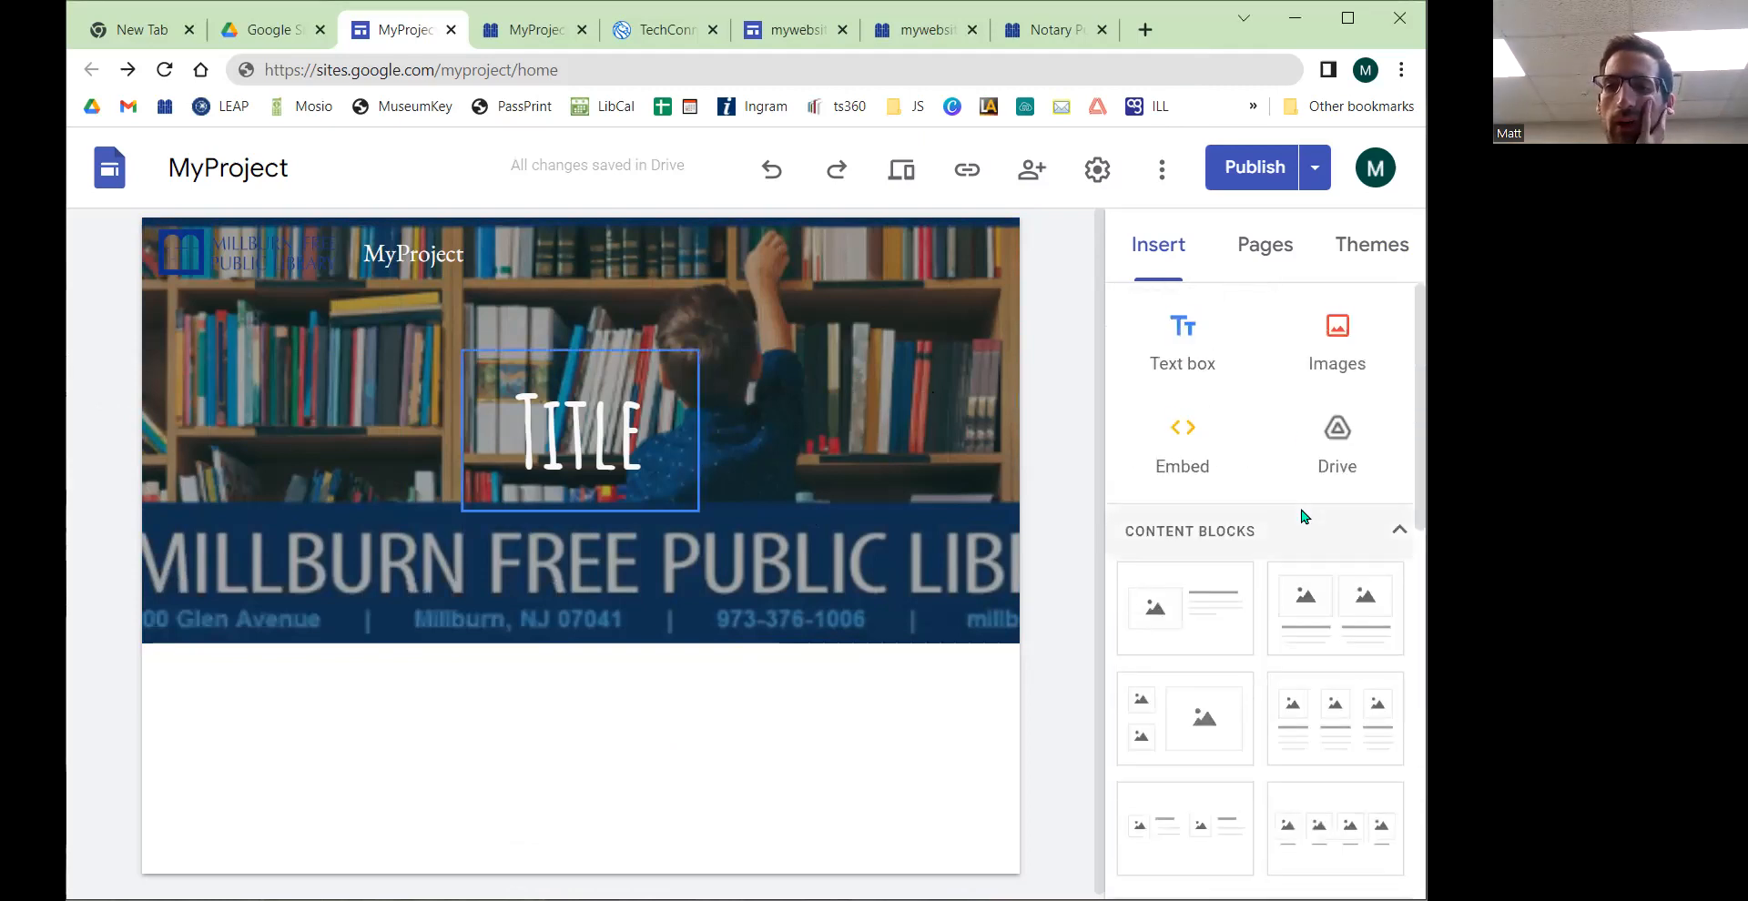
click(1215, 355)
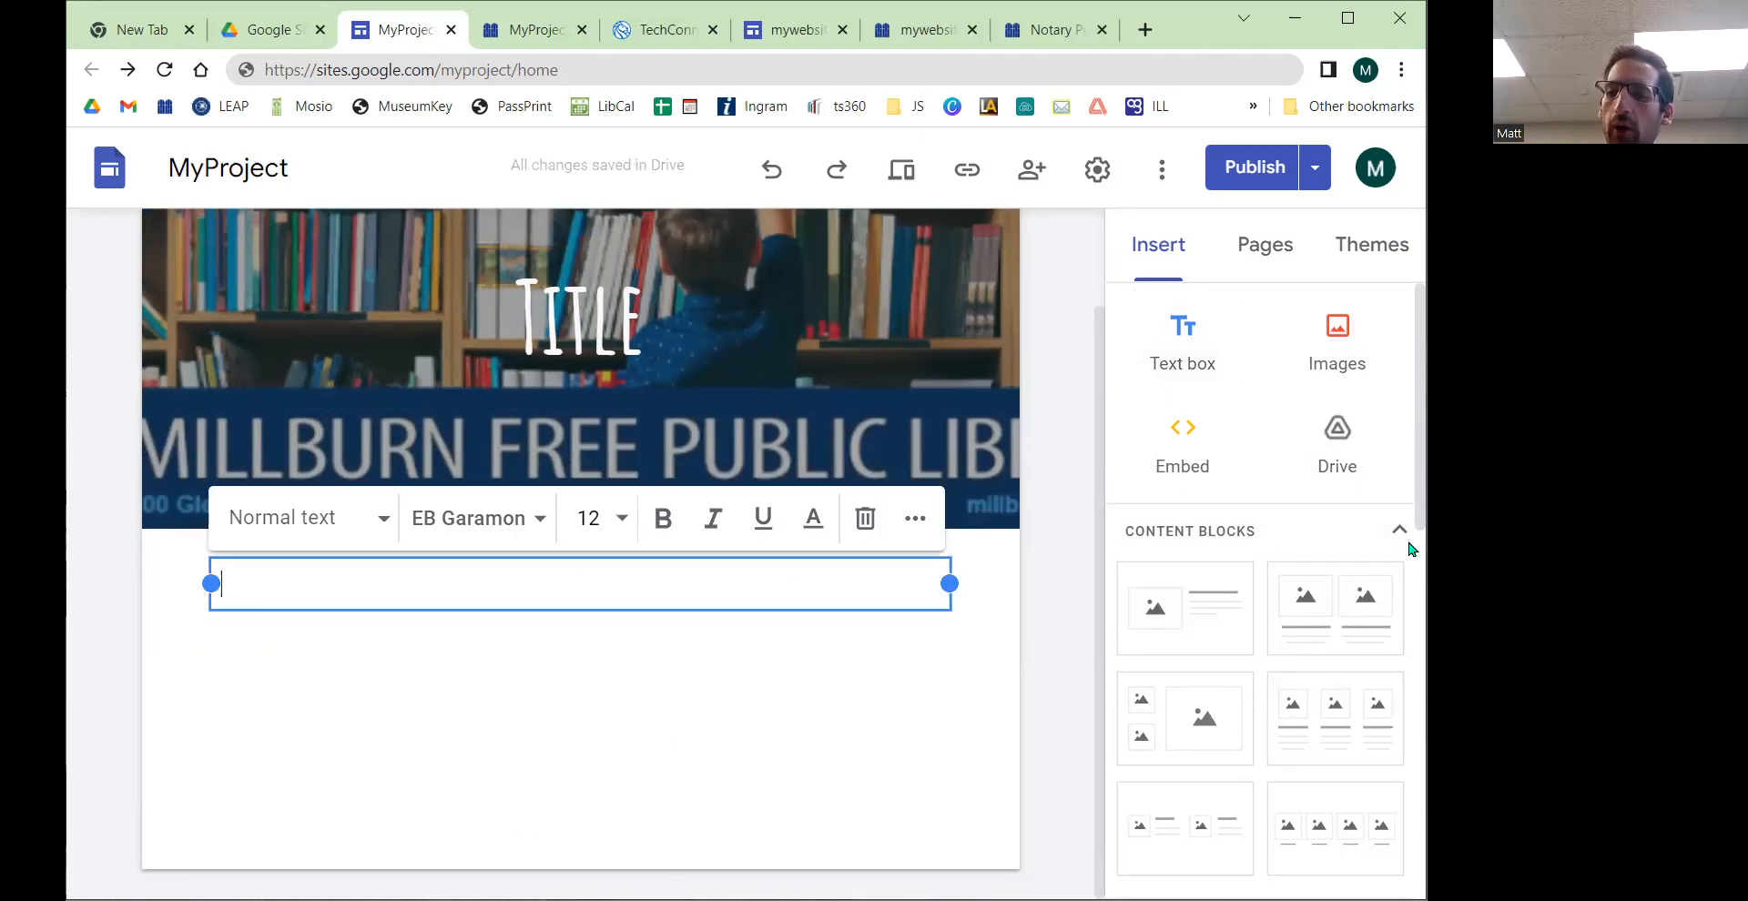
scroll(1365, 565, down, 6)
scroll(1338, 581, up, 3)
scroll(1338, 587, up, 4)
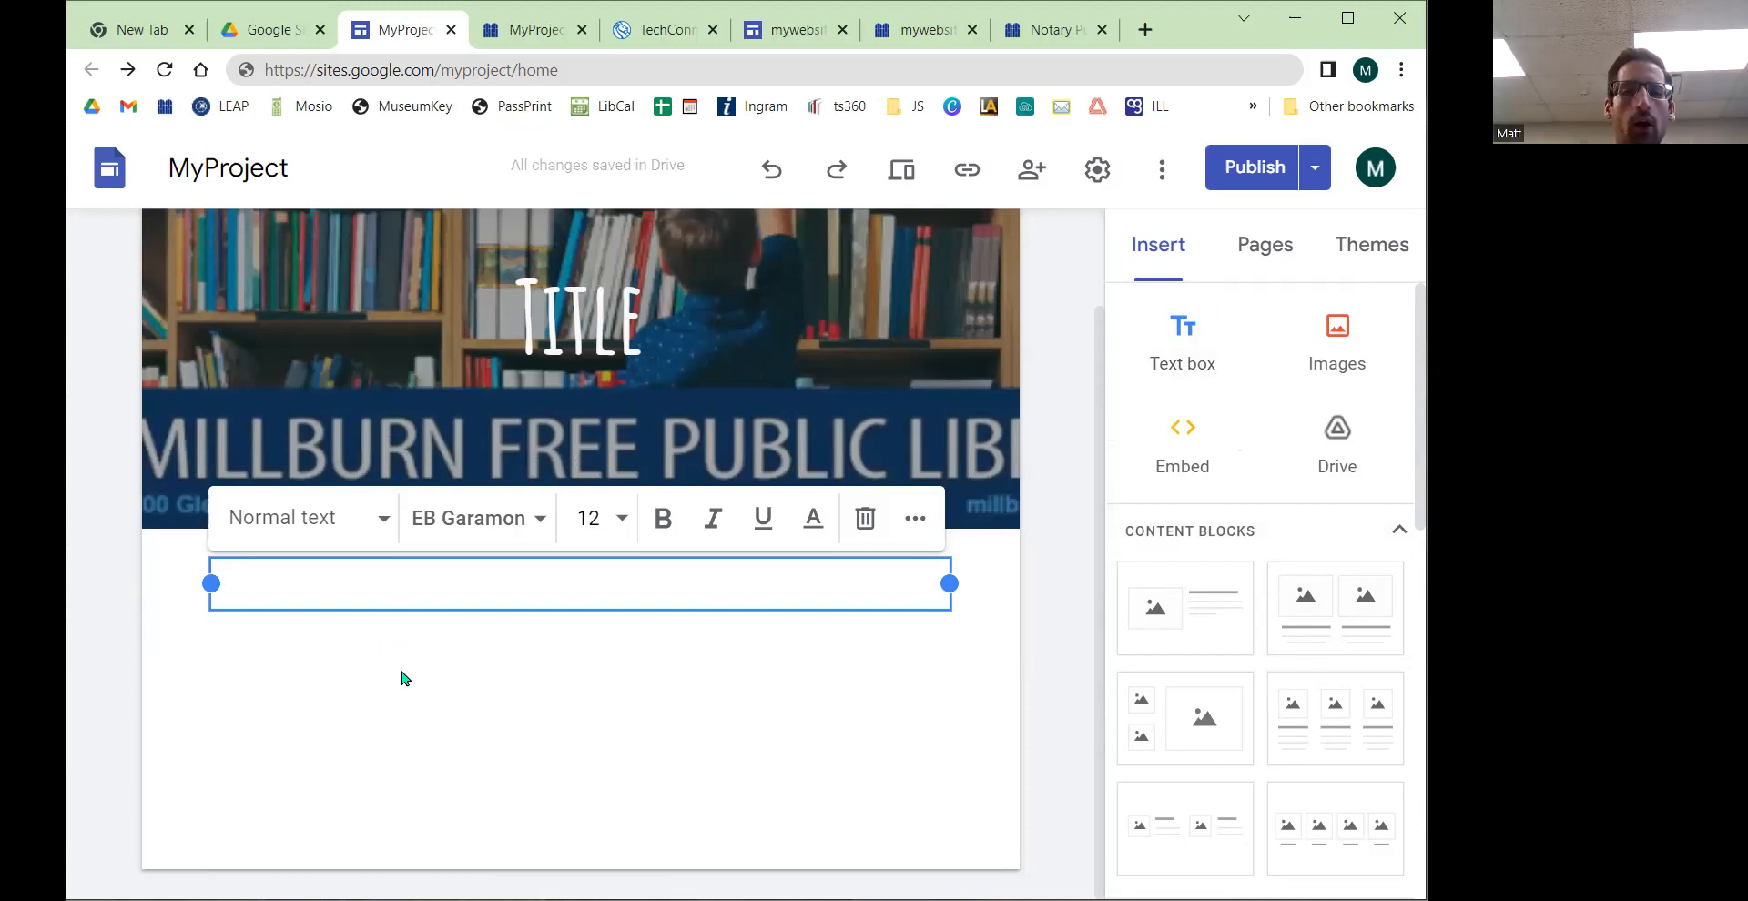
scroll(409, 679, up, 2)
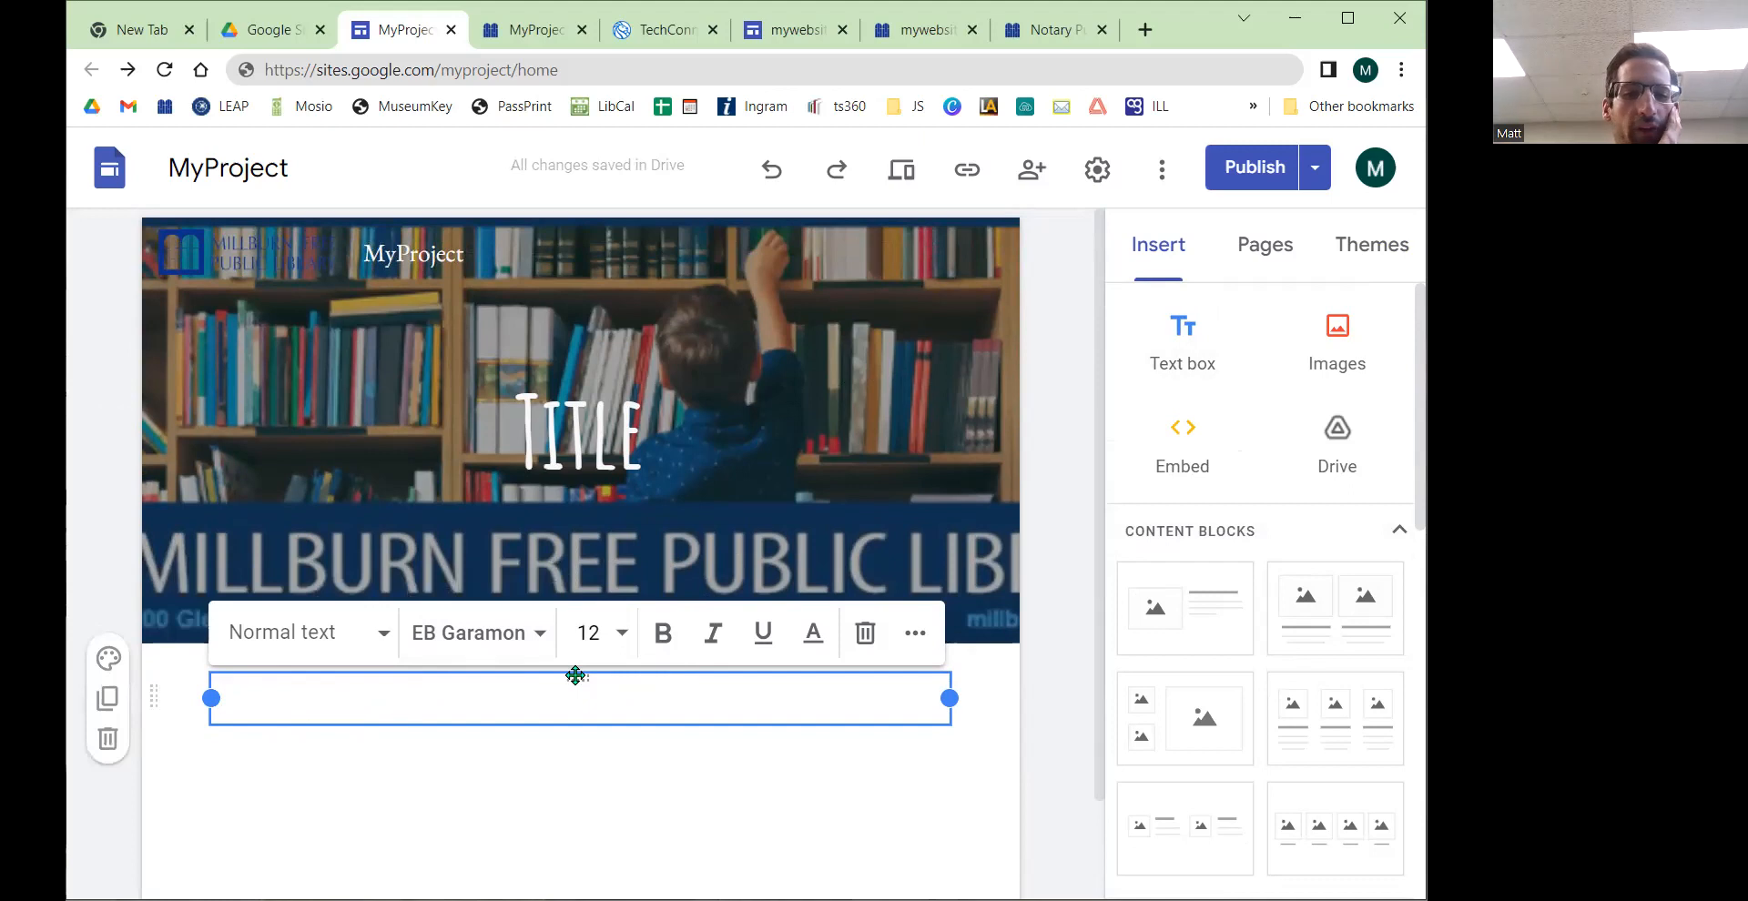
drag(576, 675, 719, 429)
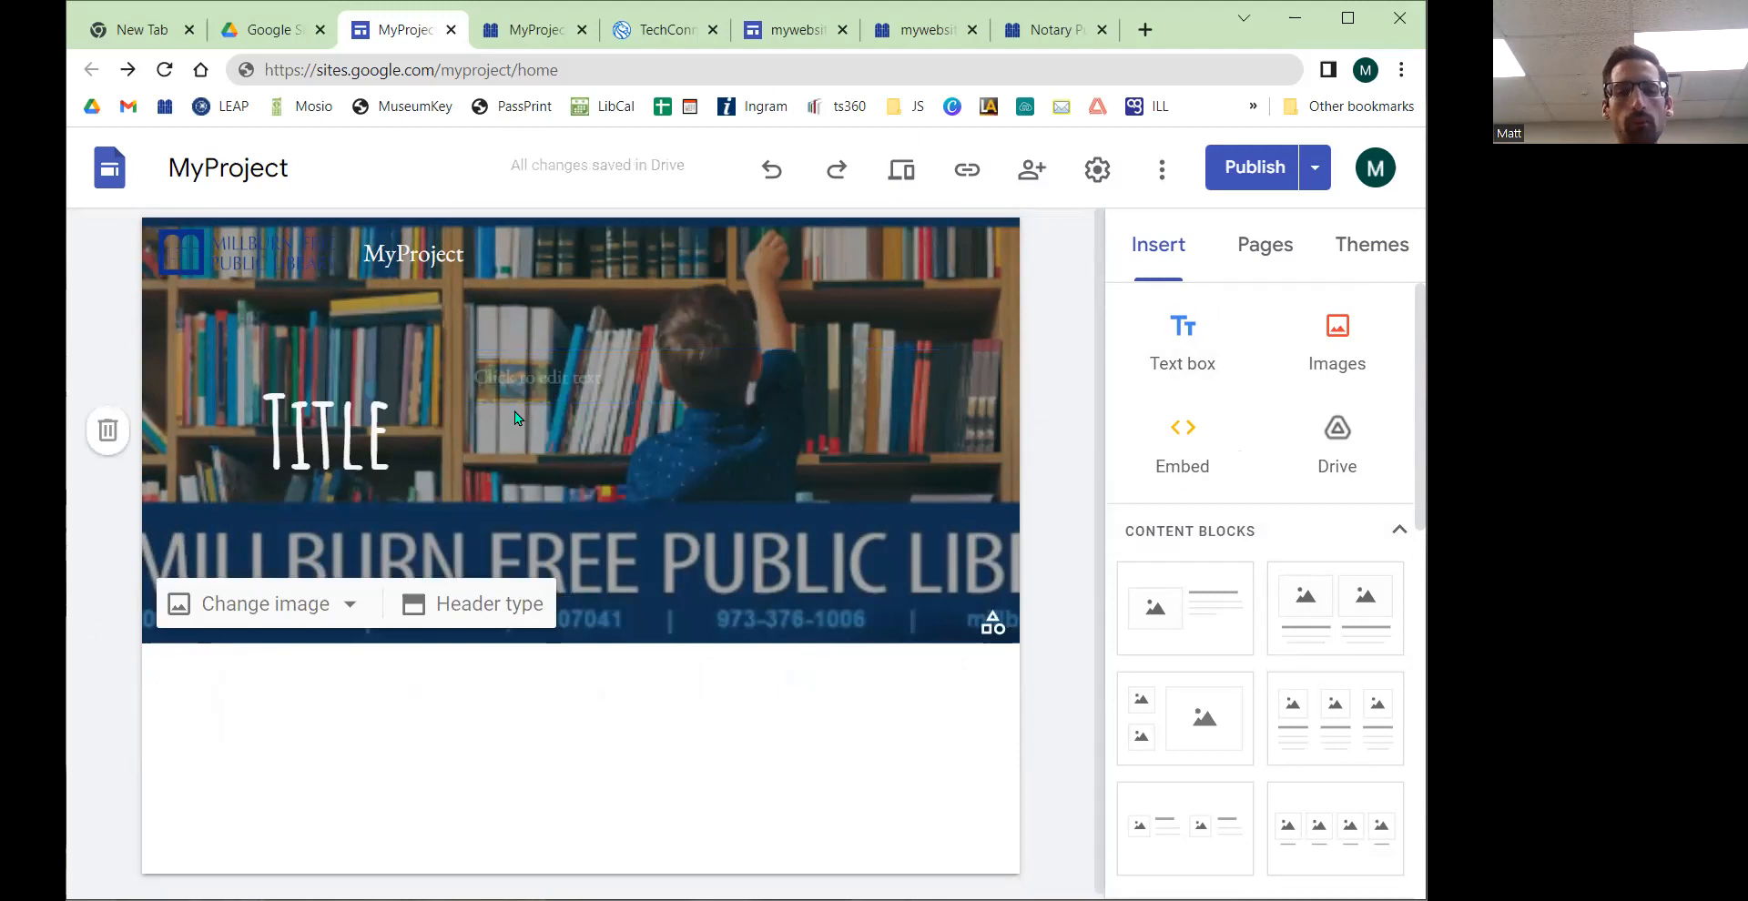
Step: Enter "Some demo content! ... ... .... iasfkajfskf sdfsdjfksdf" in the new header text box
click(423, 423)
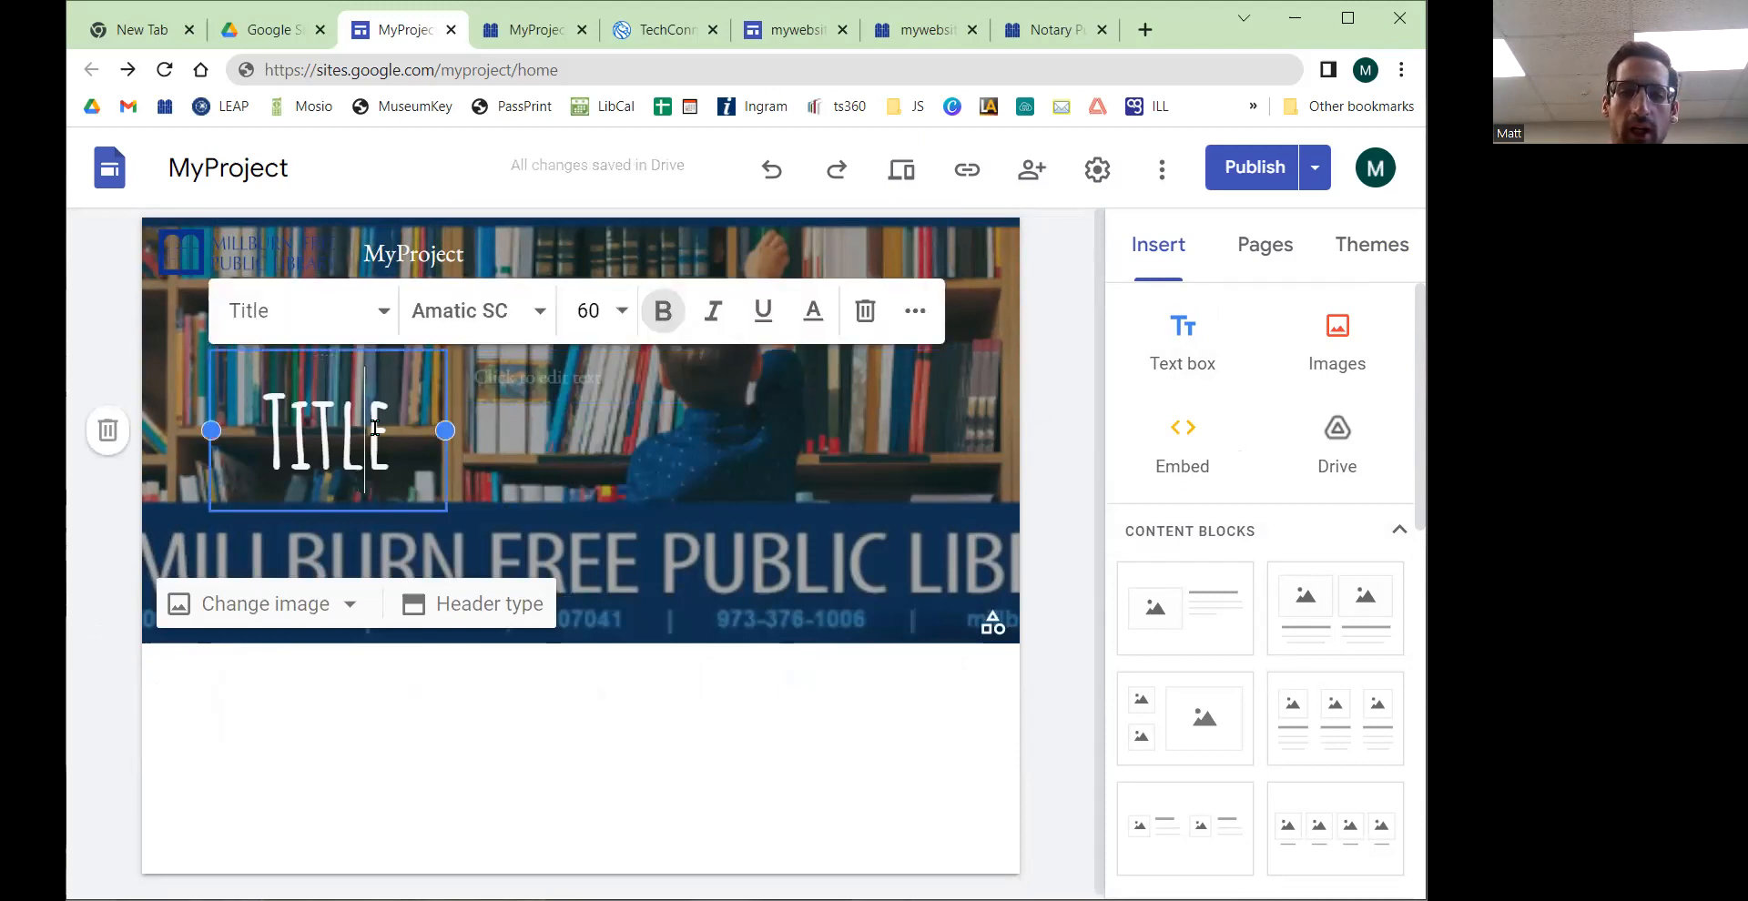
click(522, 367)
text(S)
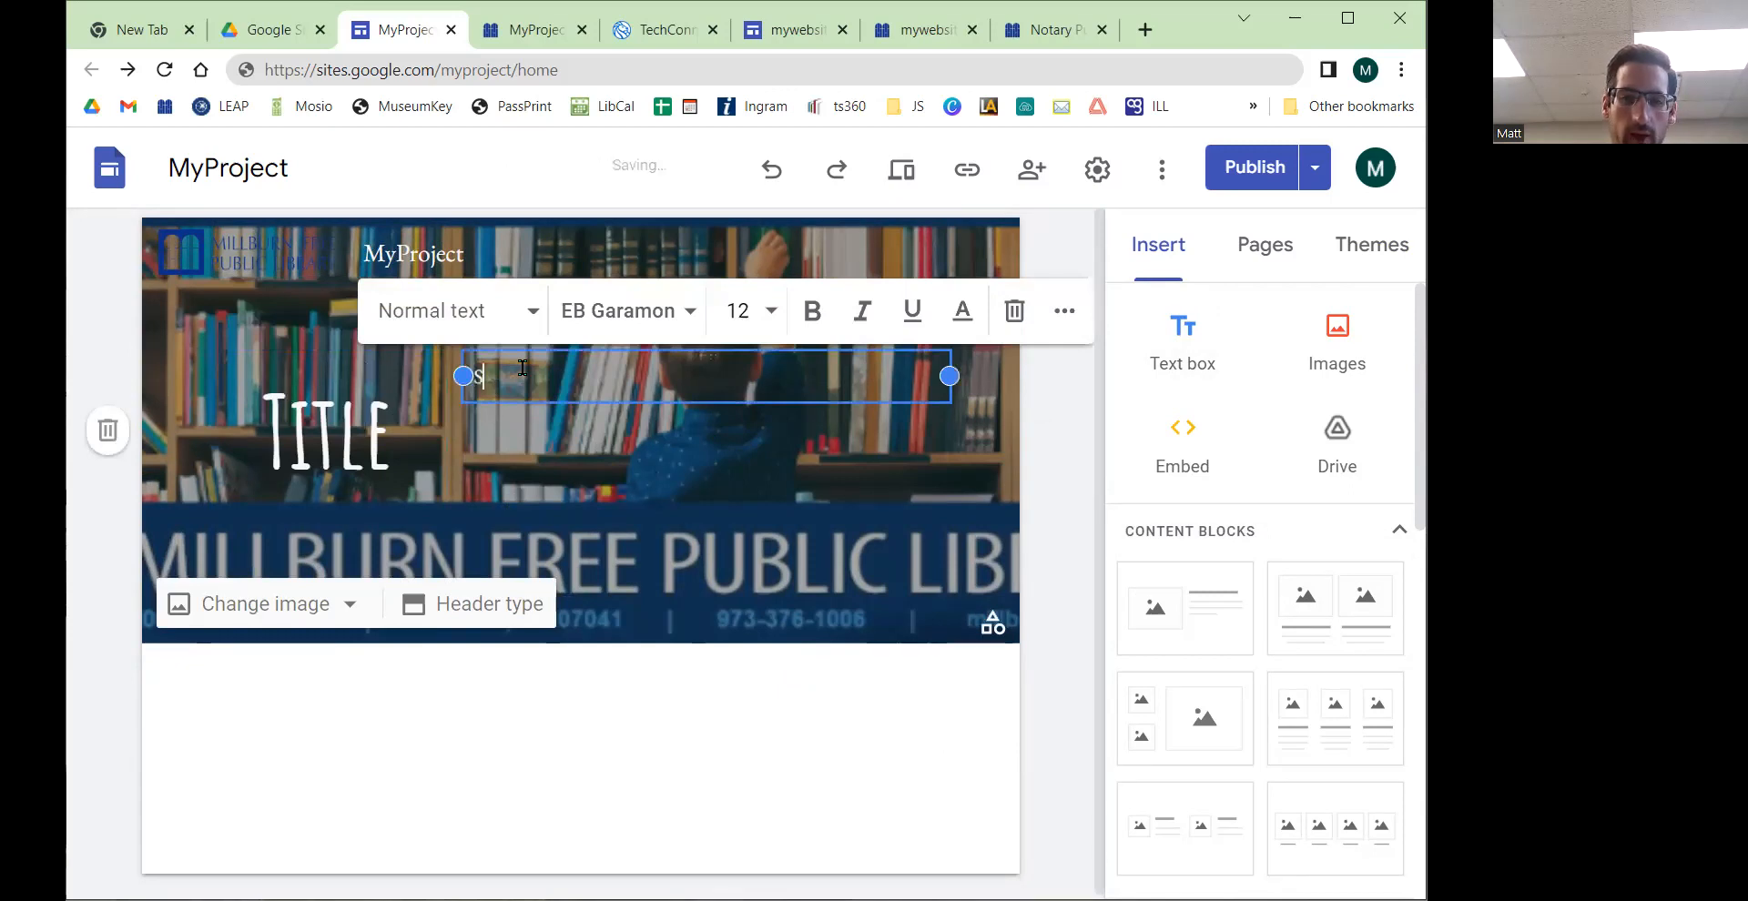
text(ome demo content! ... ... ...)
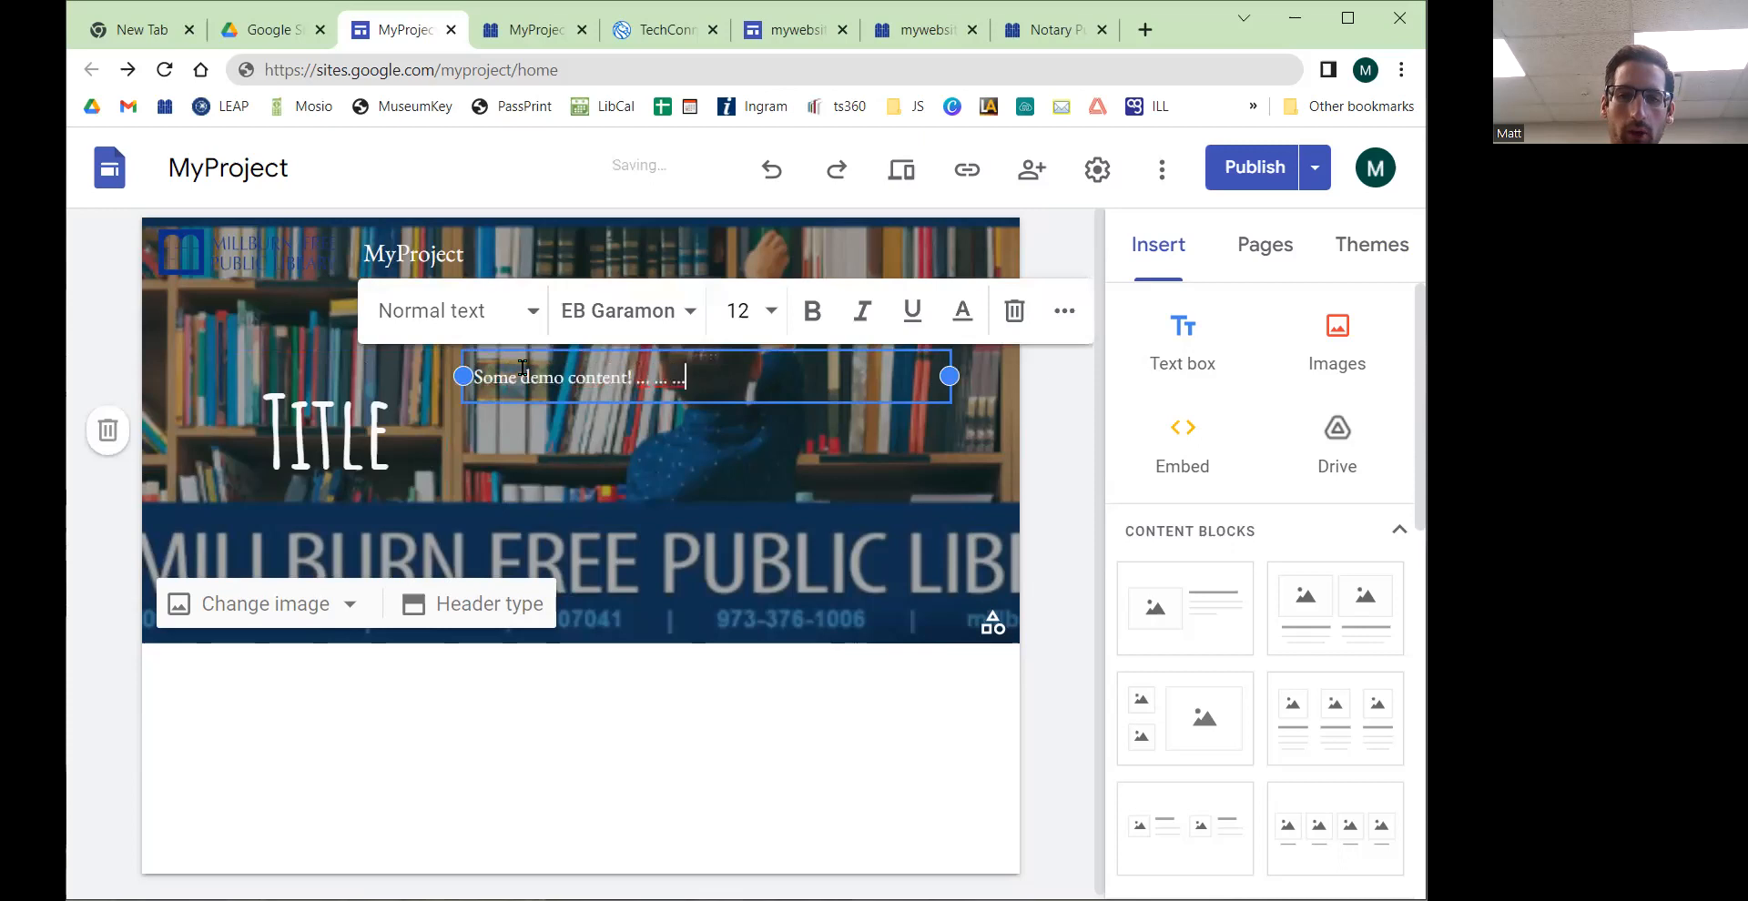
text(. iasfkajfskf sdfsdjfksdf)
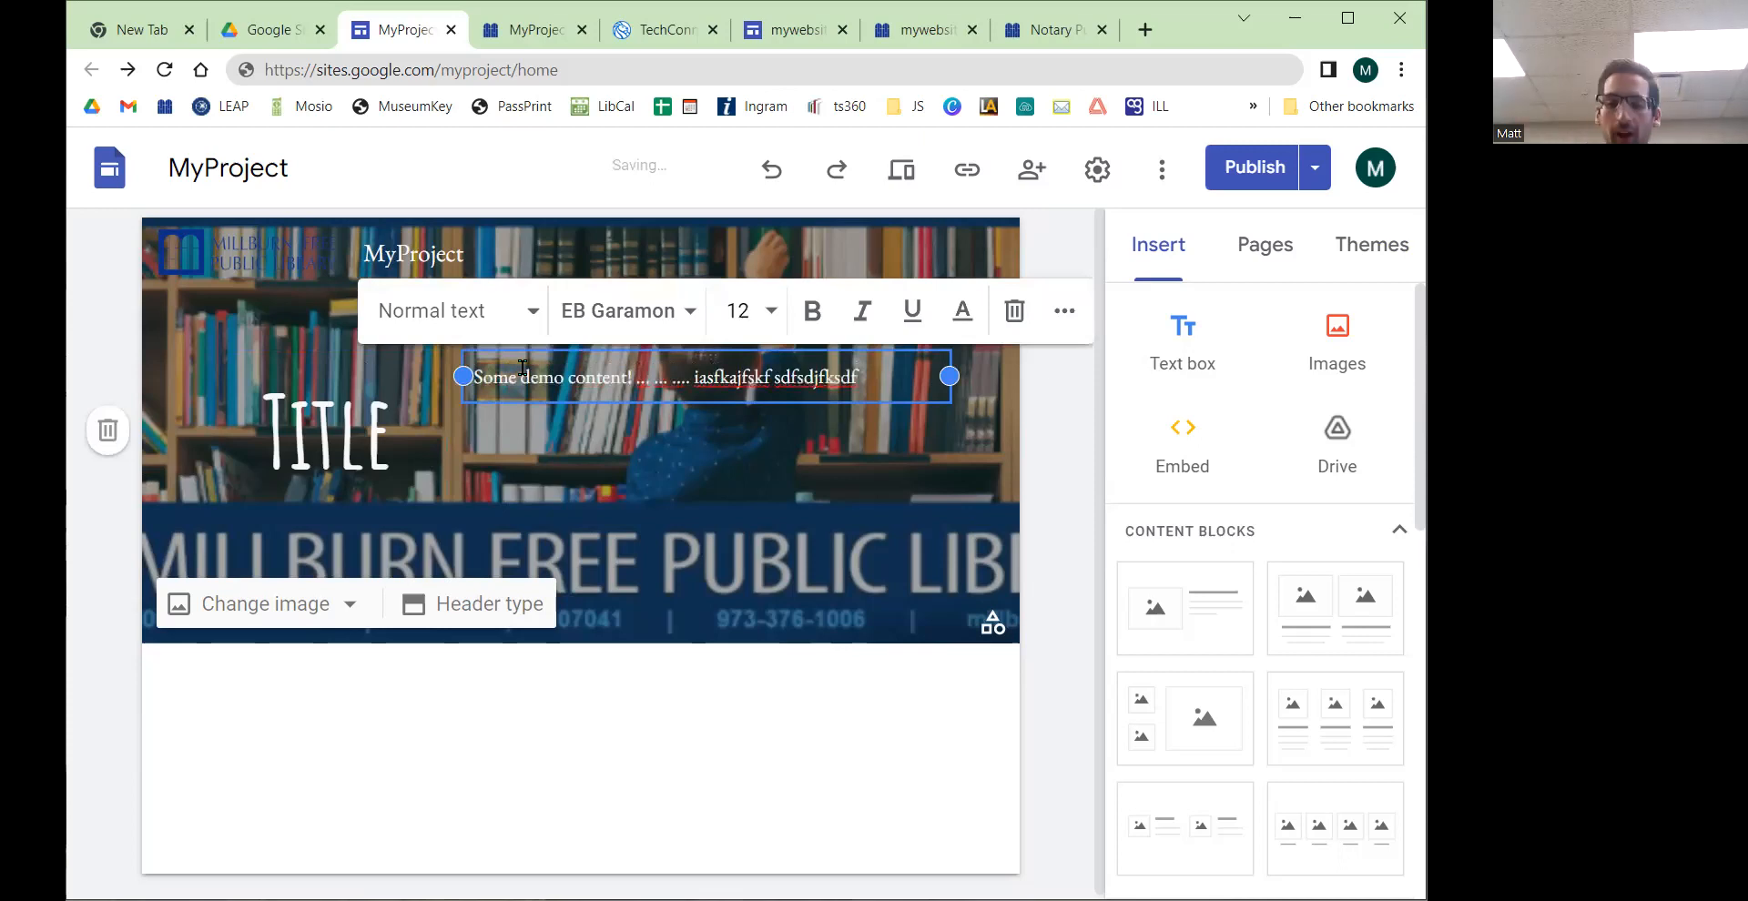
Step: Select the header title box and widen it toward the demo text box
click(95, 303)
click(609, 399)
click(348, 448)
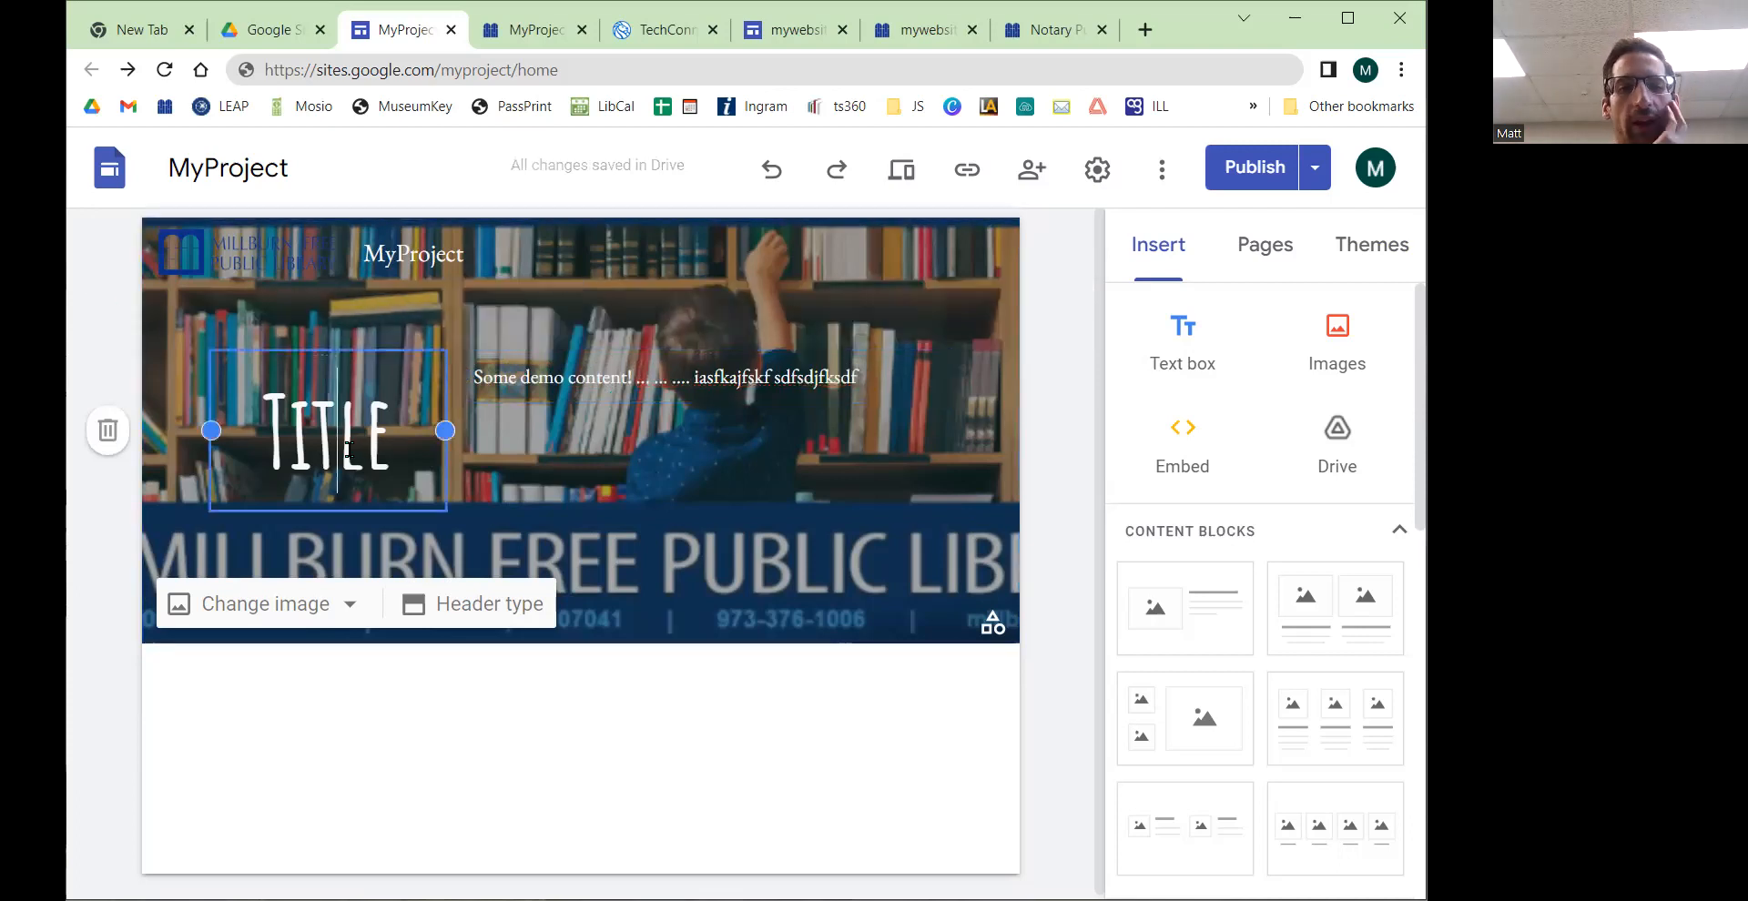
drag(447, 431, 572, 433)
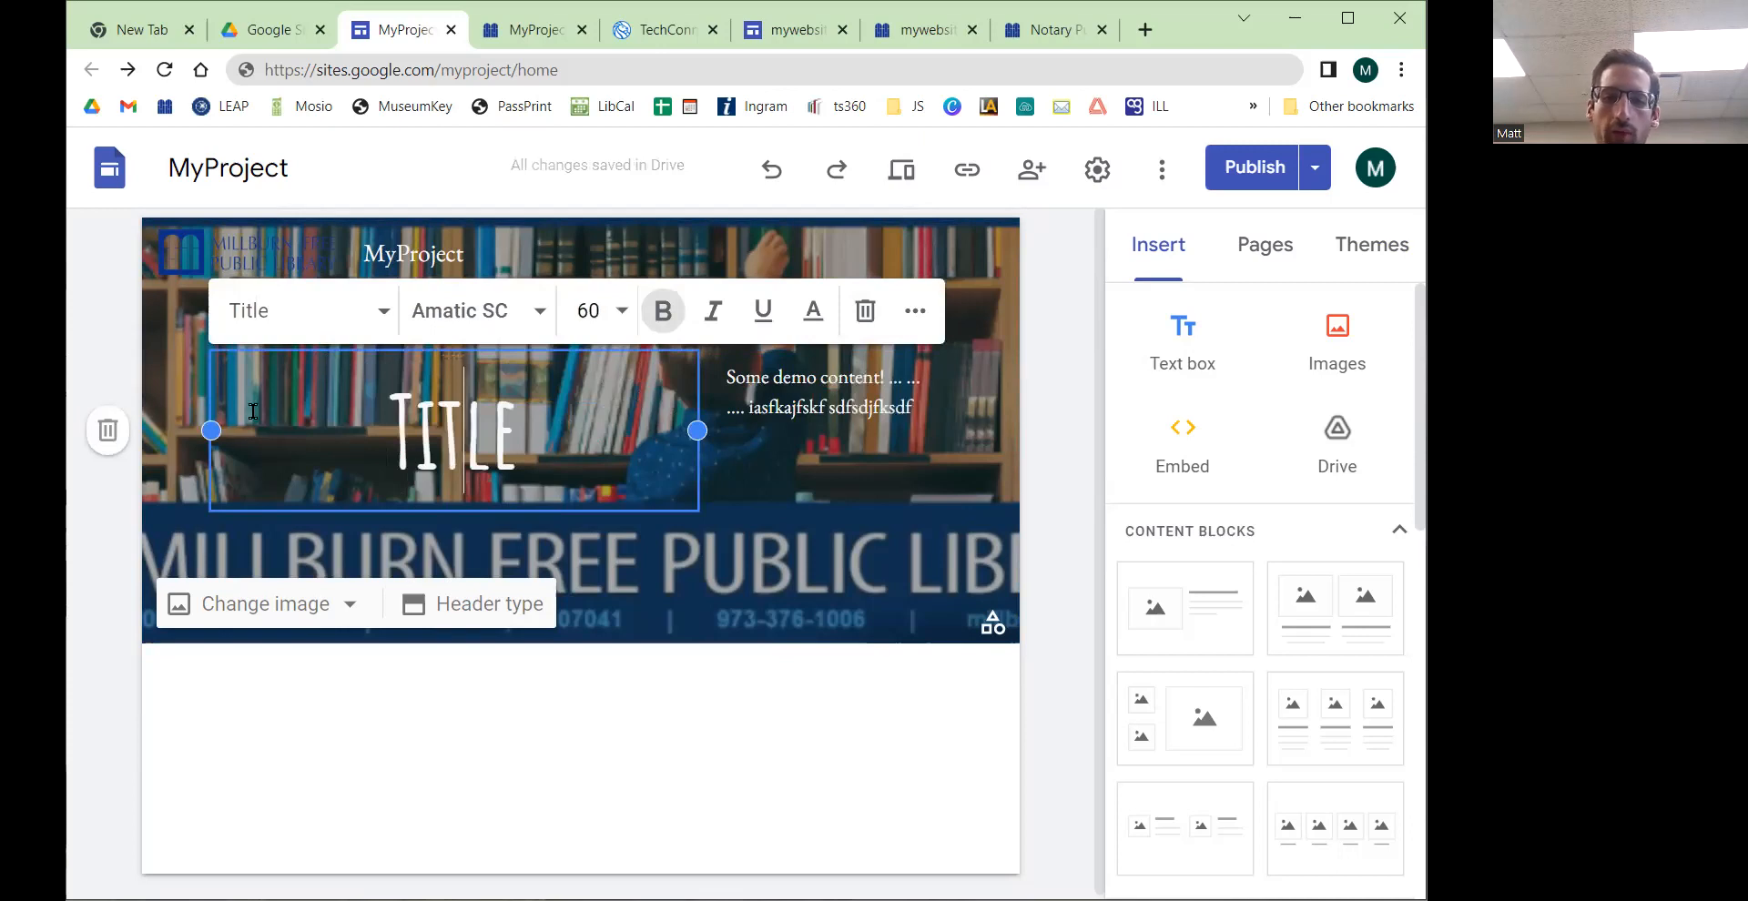
Step: Rearrange the demo text box and title in the header, placing the text box to the right of the widened title
click(819, 401)
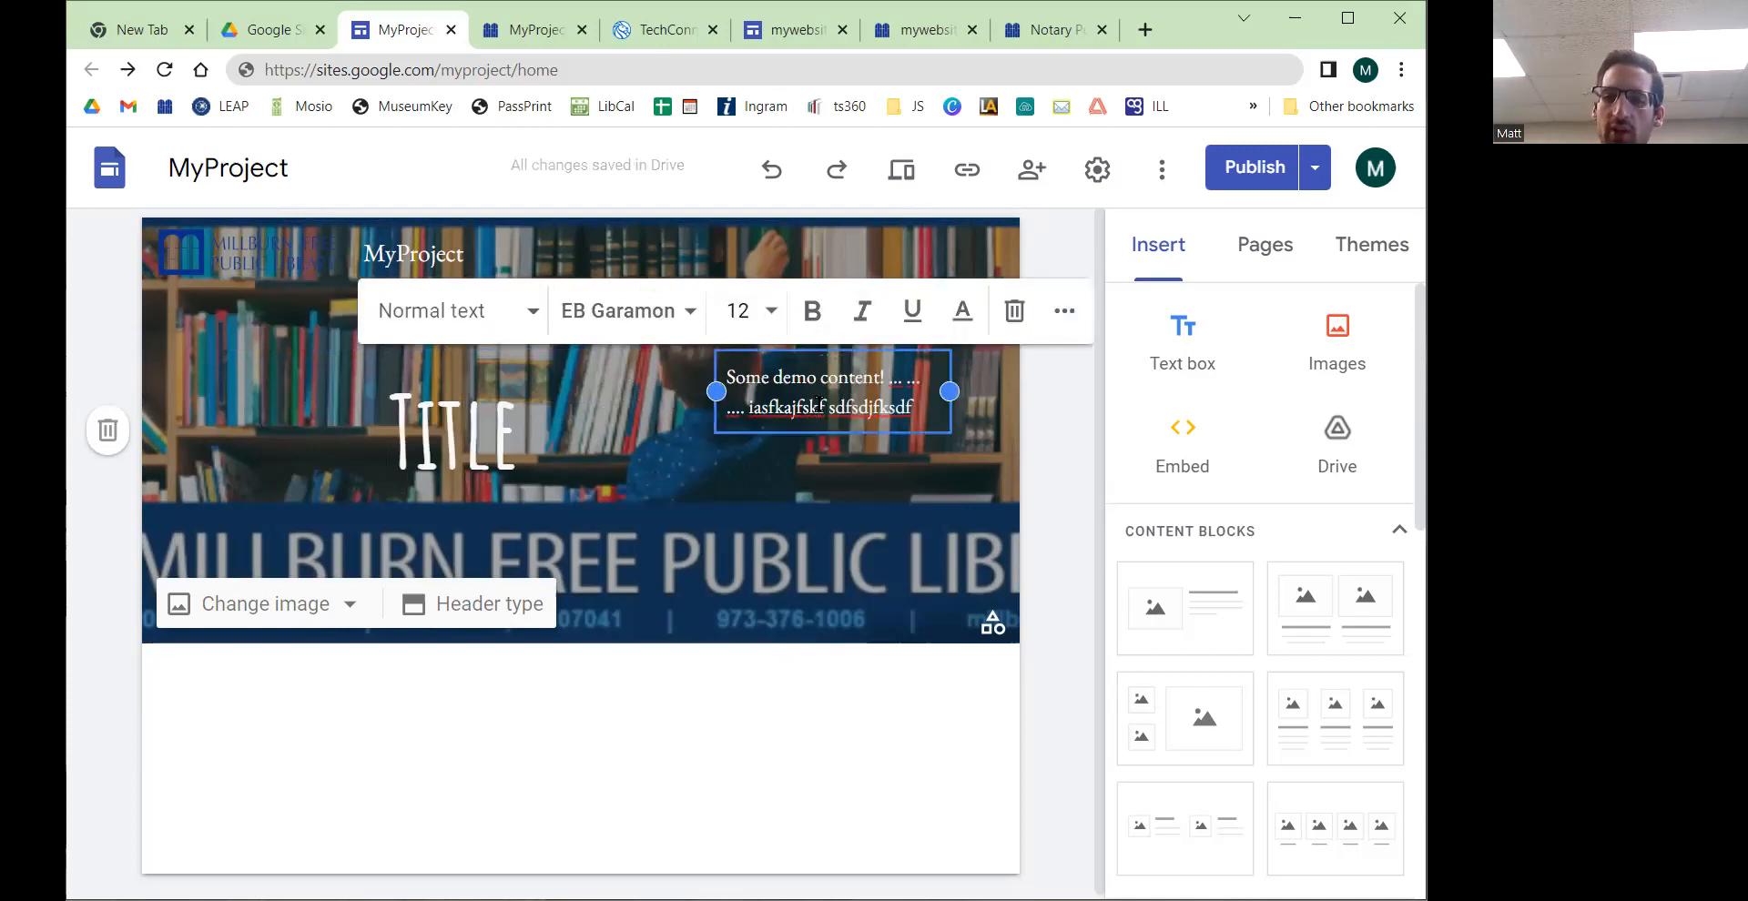
drag(715, 392, 449, 414)
click(445, 419)
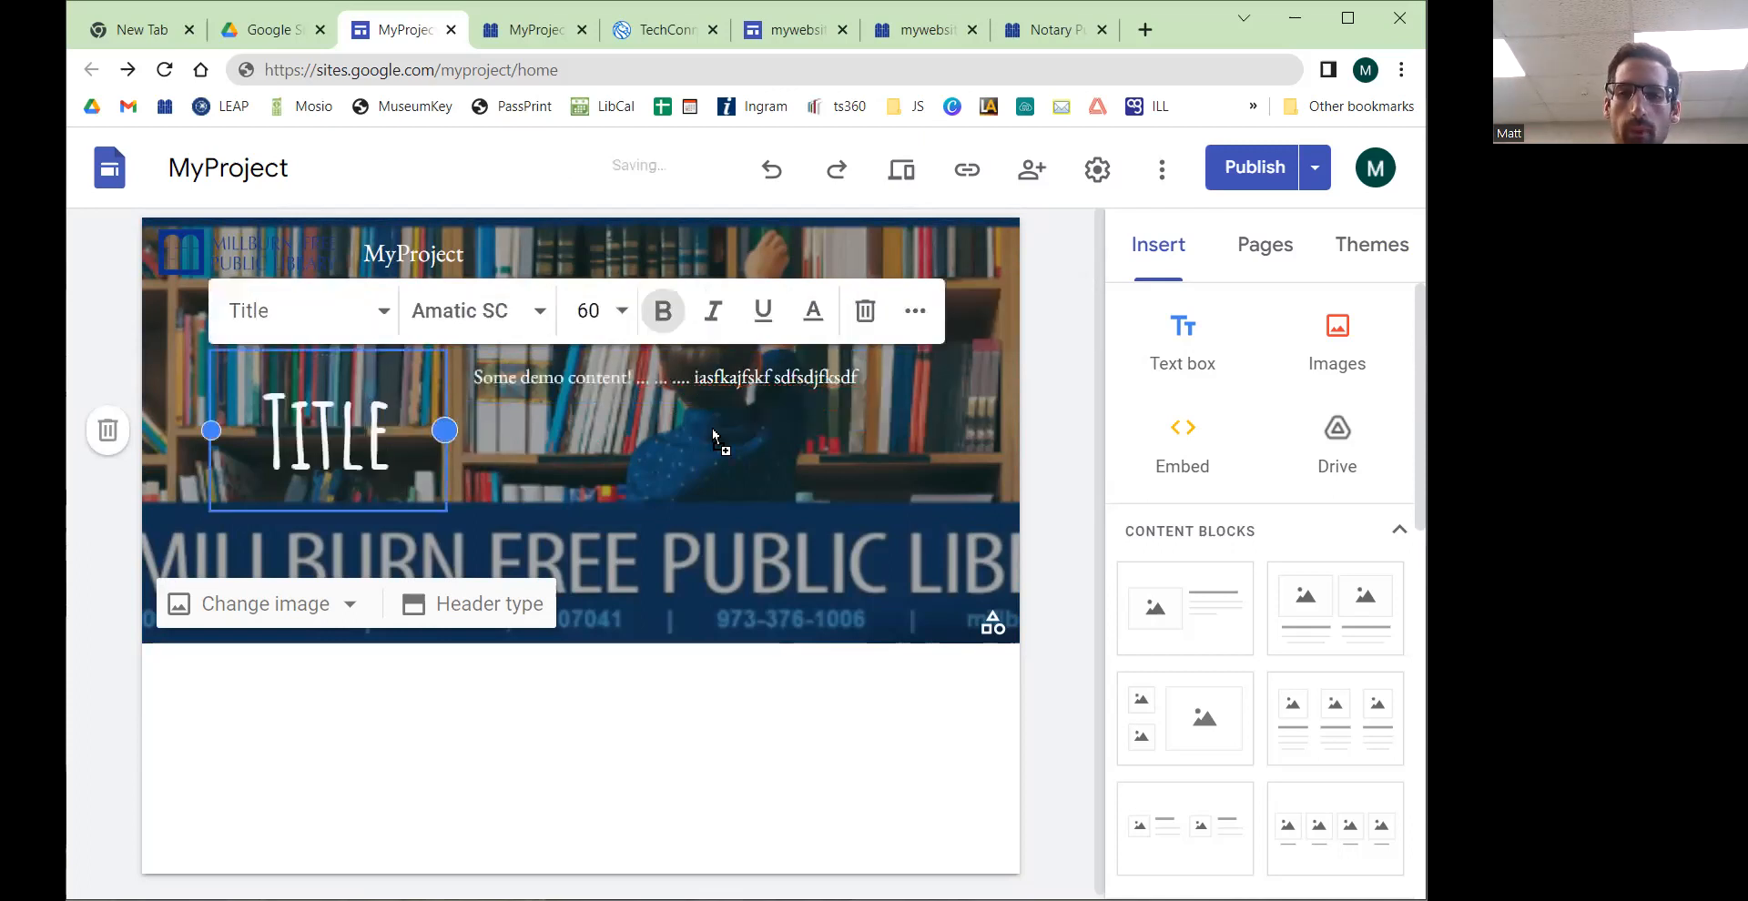
drag(712, 427, 260, 397)
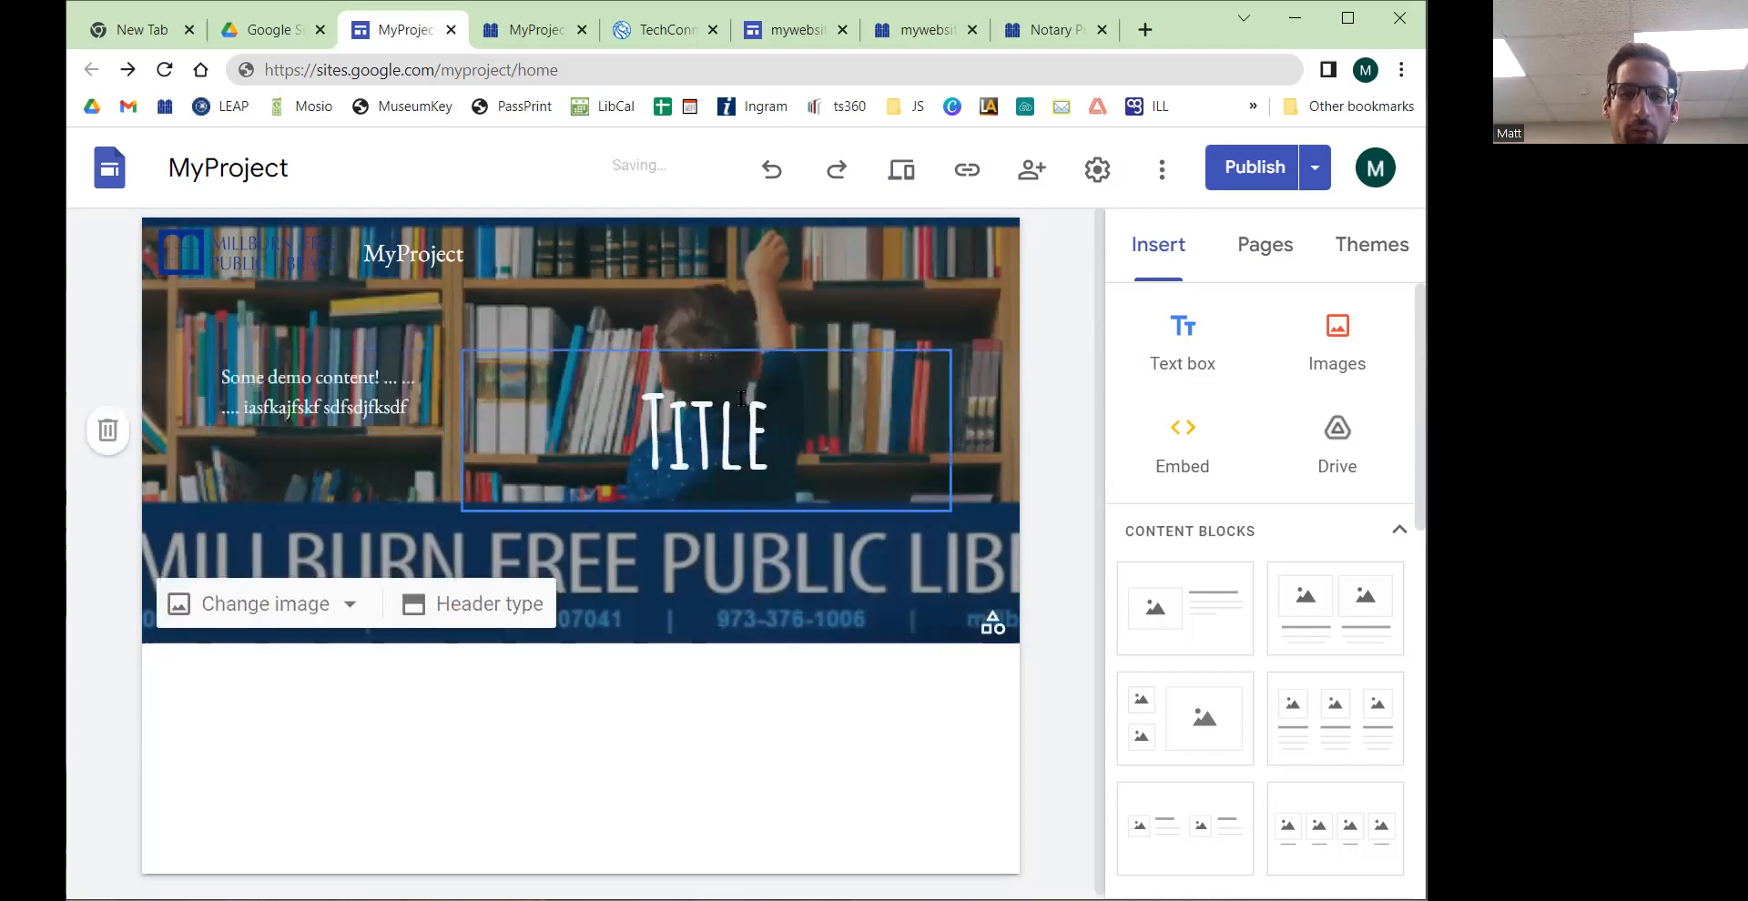
drag(328, 357, 638, 337)
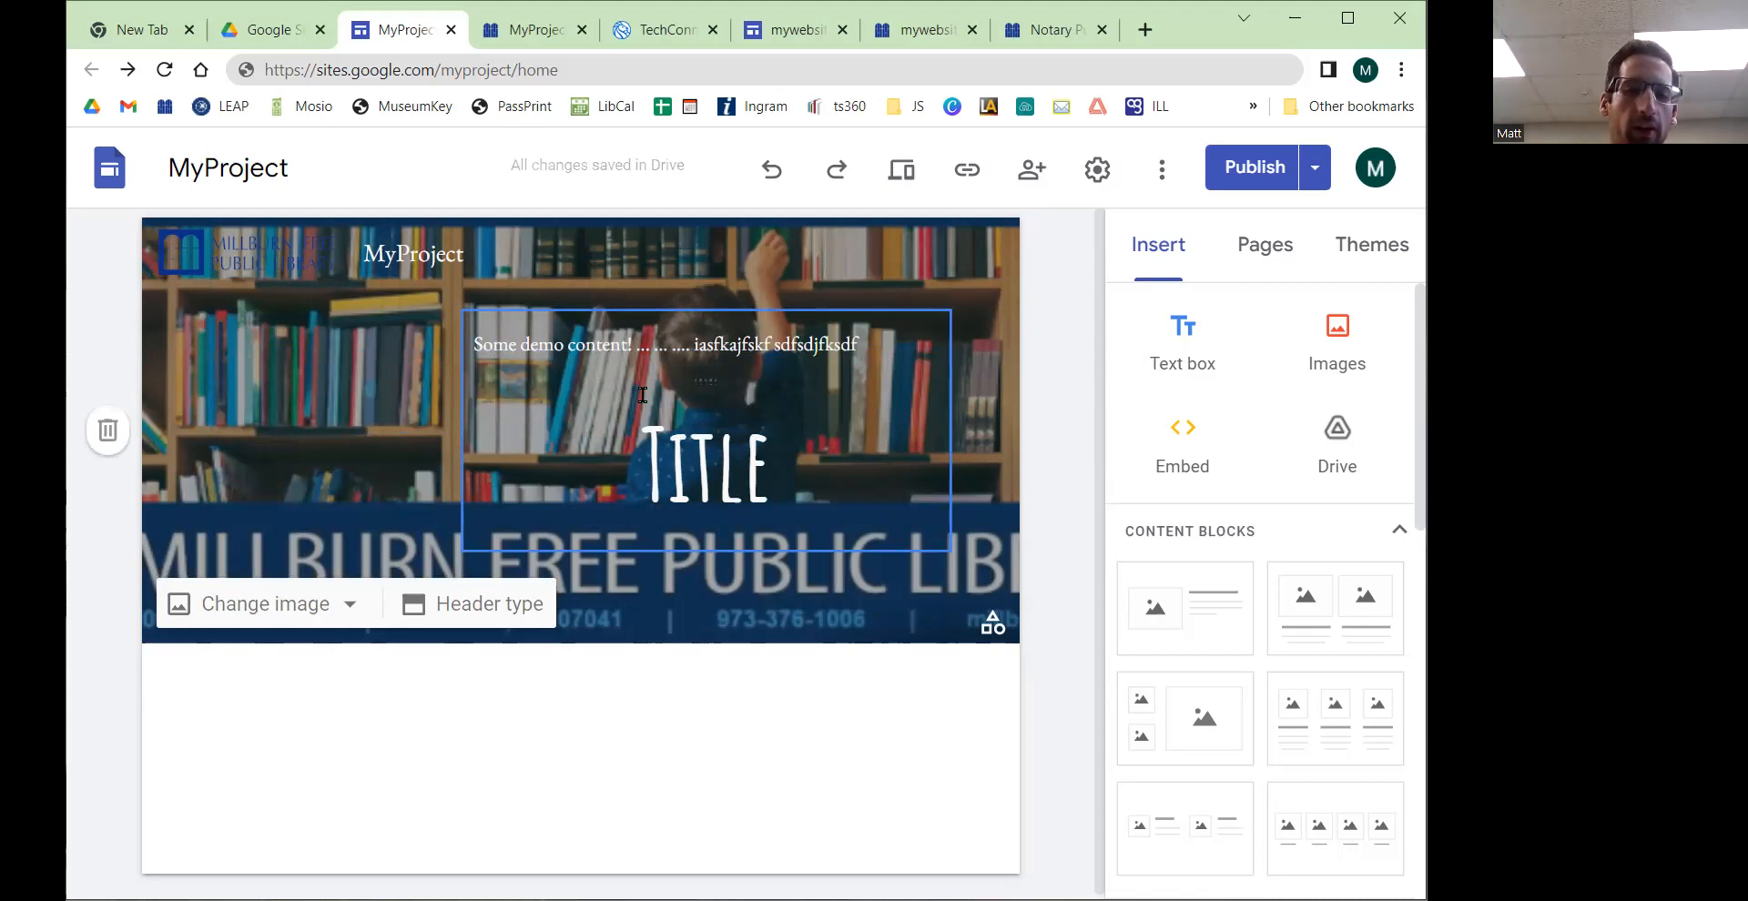
drag(642, 394, 603, 350)
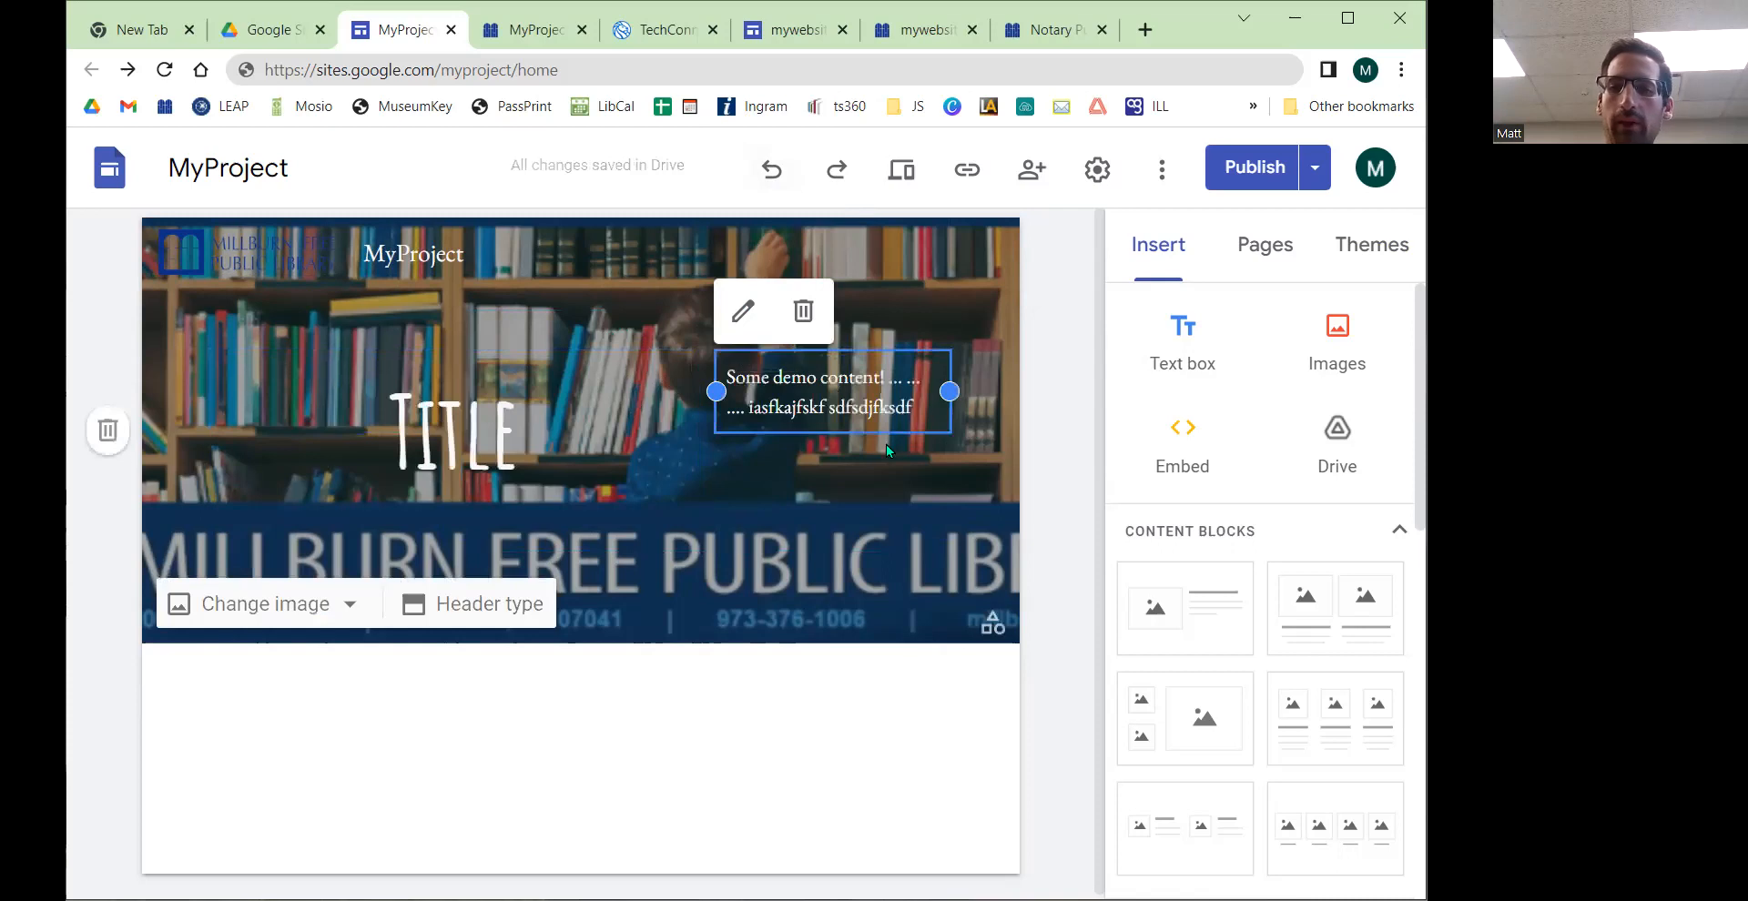
Step: Make all of the header demo text bold
double_click(820, 368)
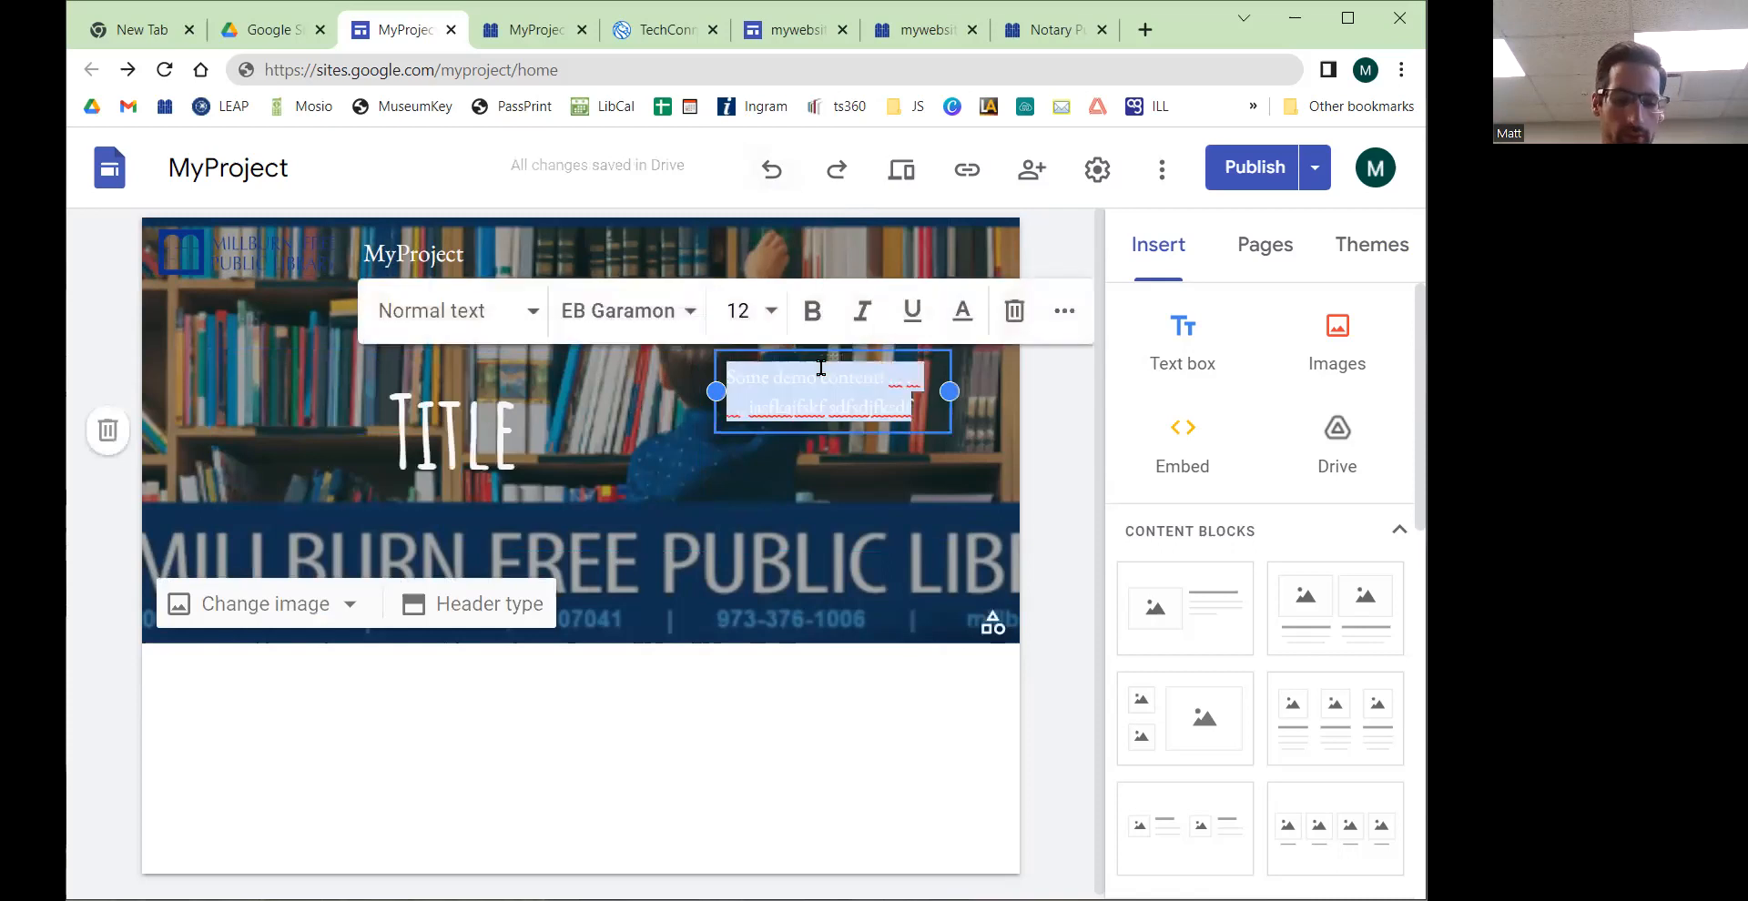
key(ctrl+b)
click(811, 449)
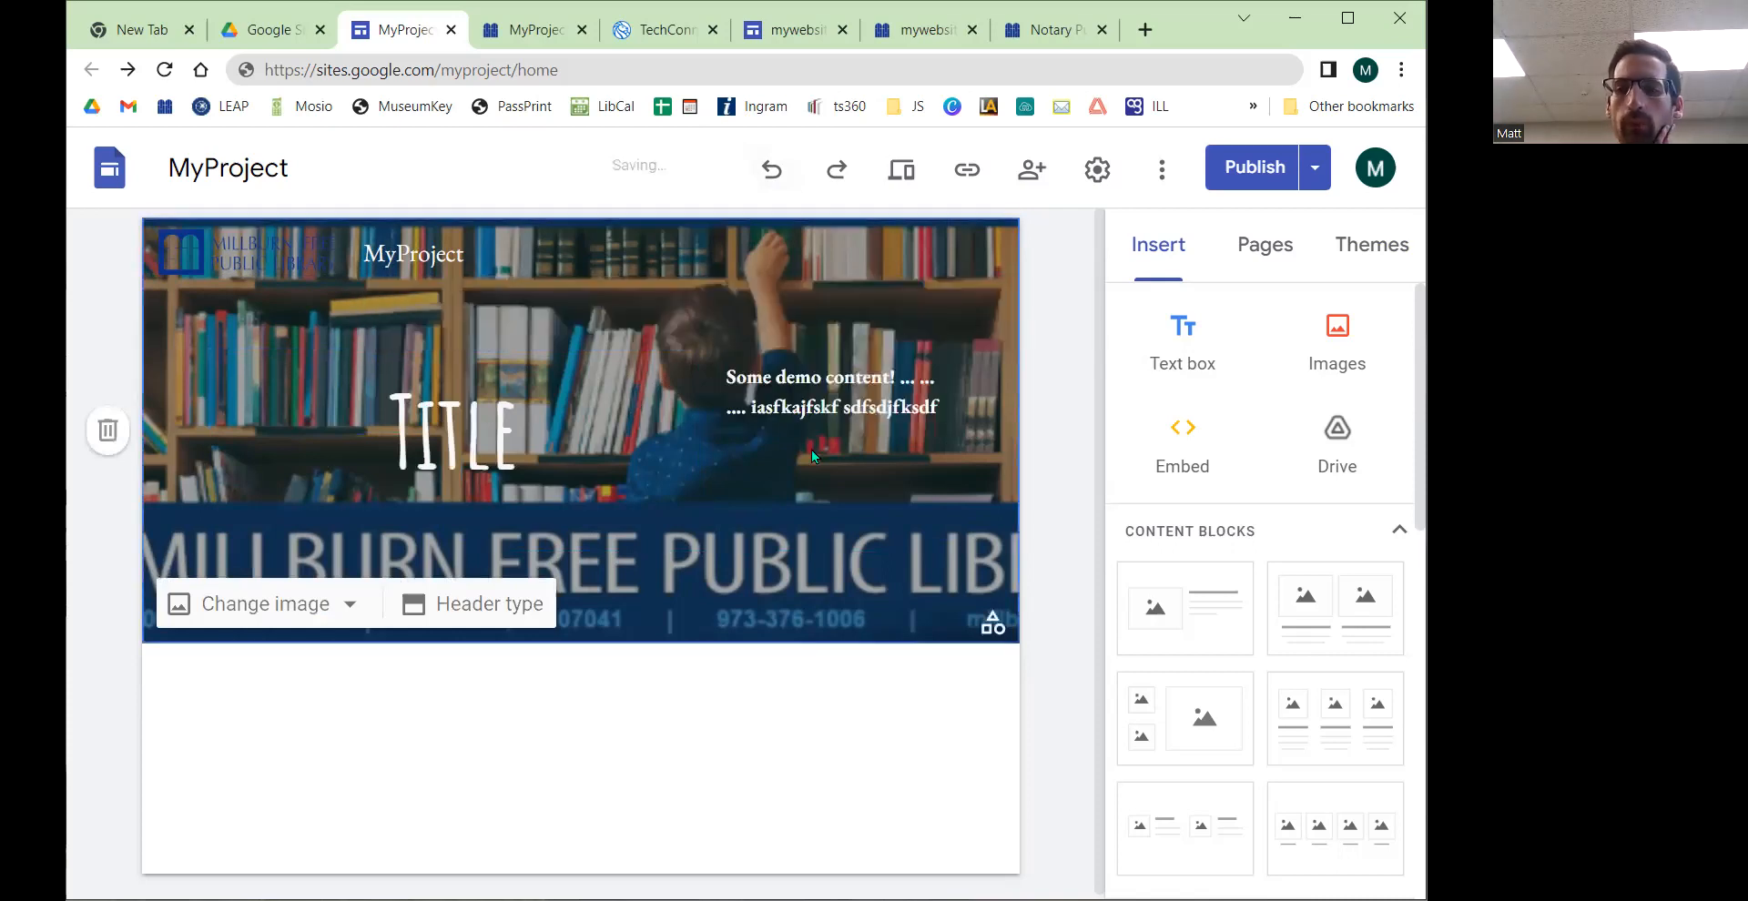
Step: Publish the site changes
click(1259, 182)
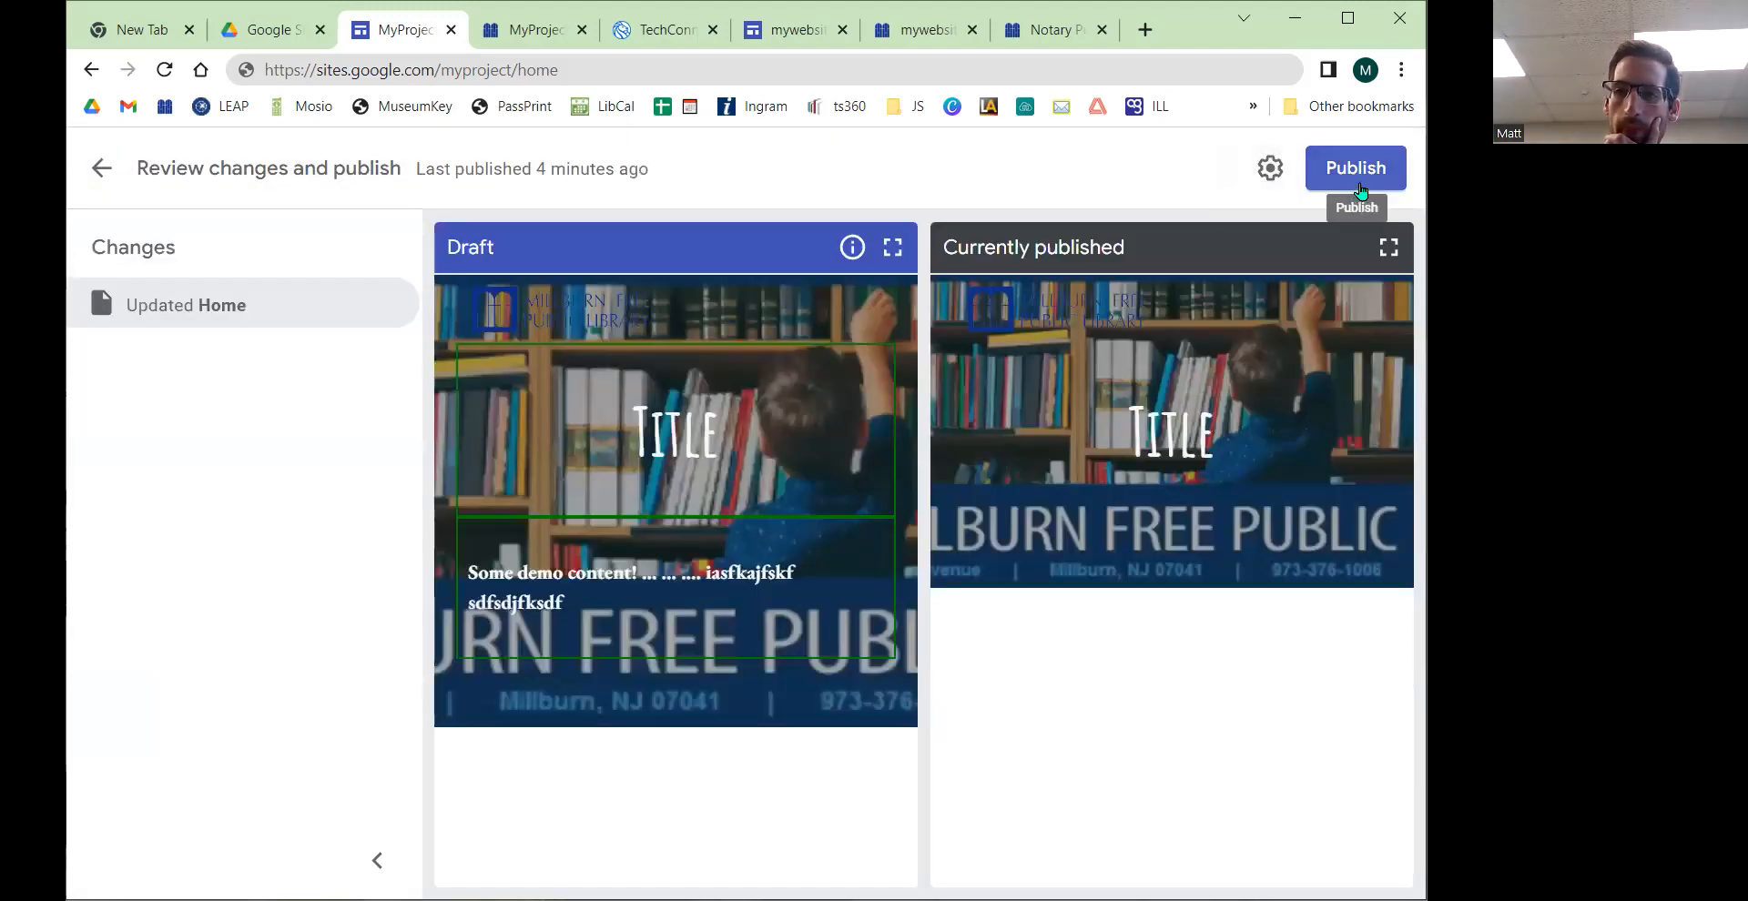
click(1357, 175)
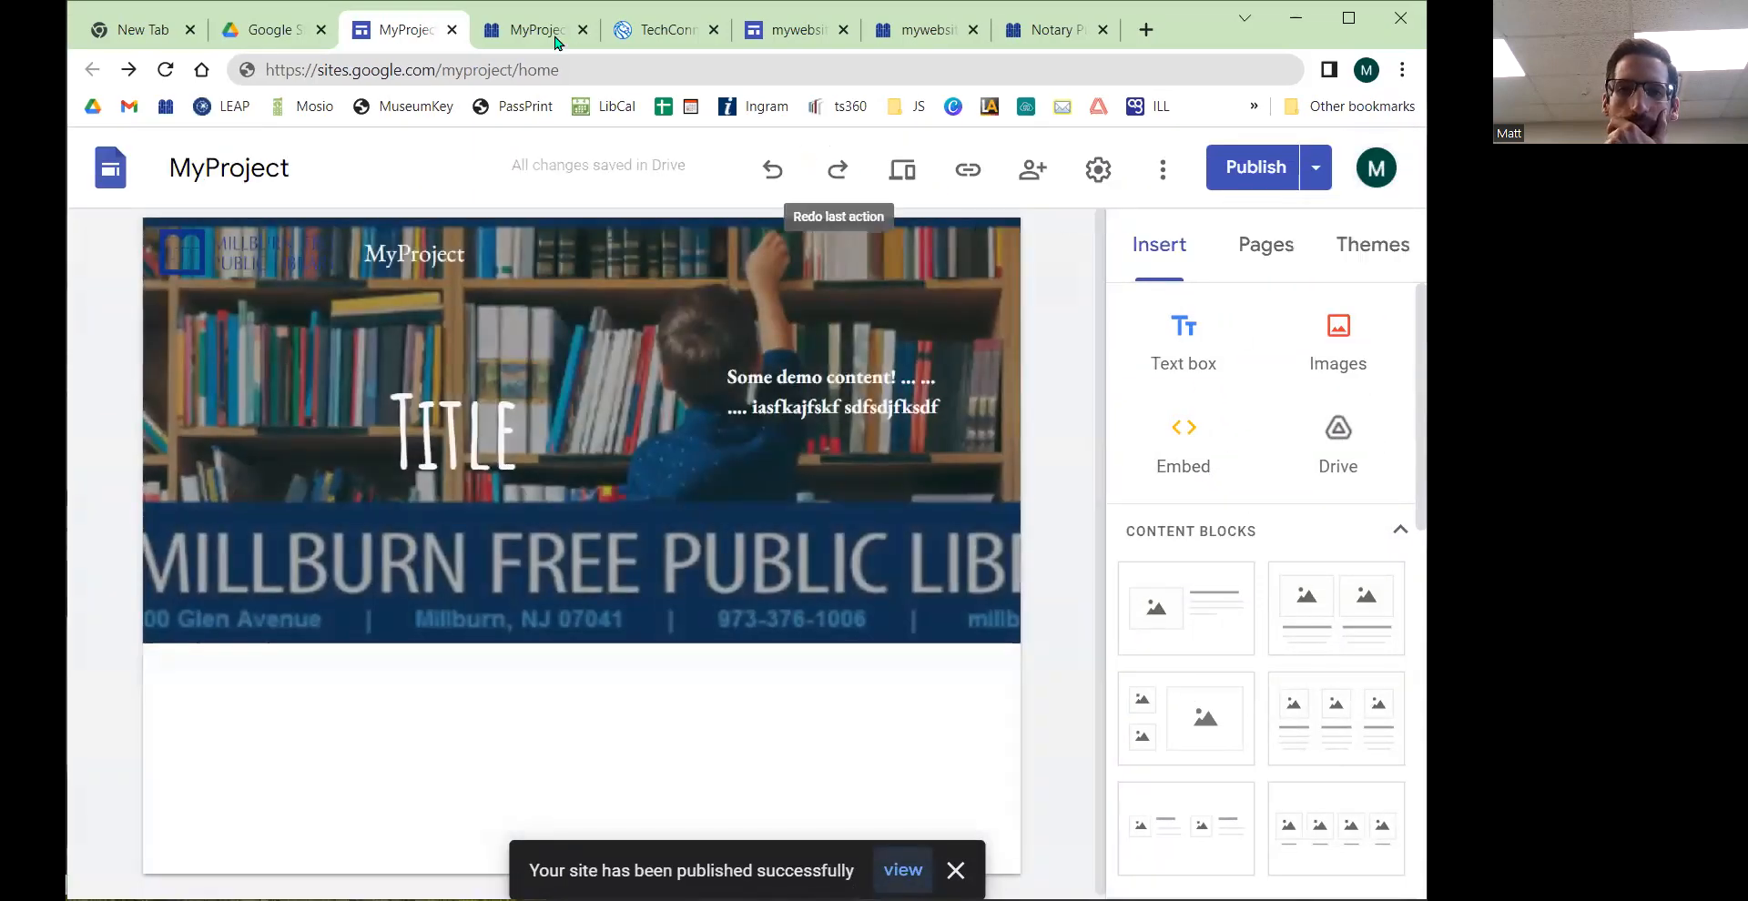
Step: Open the published site's tab and reload it to view the updated header
click(554, 35)
click(165, 70)
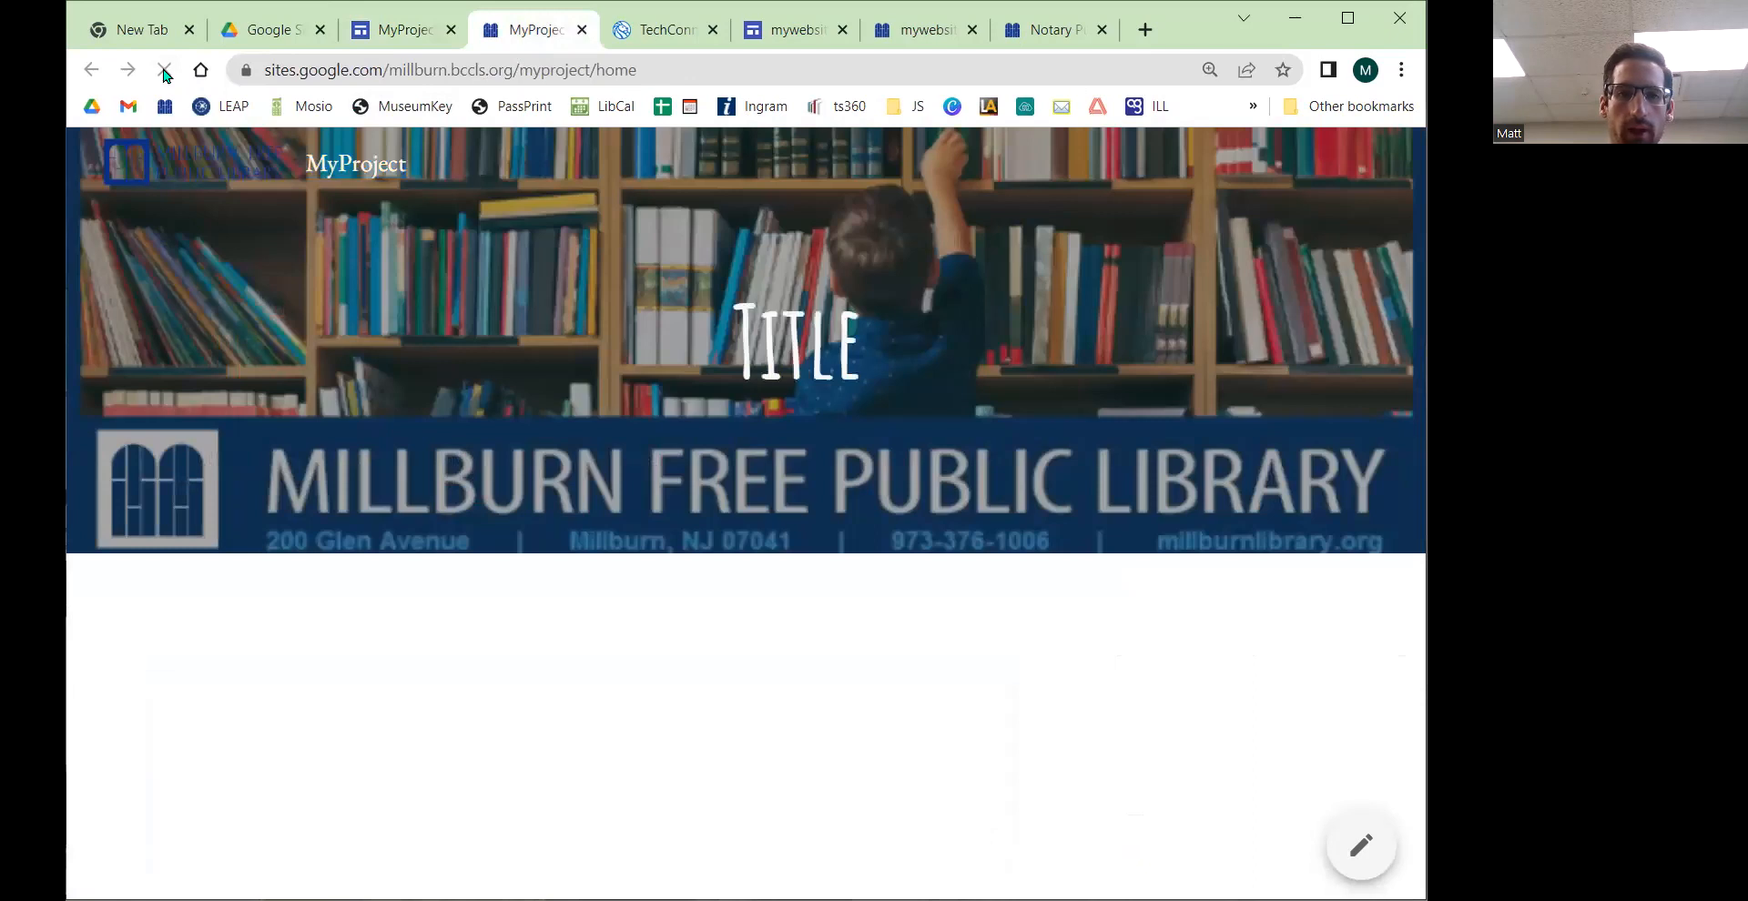
click(405, 34)
click(537, 30)
click(164, 81)
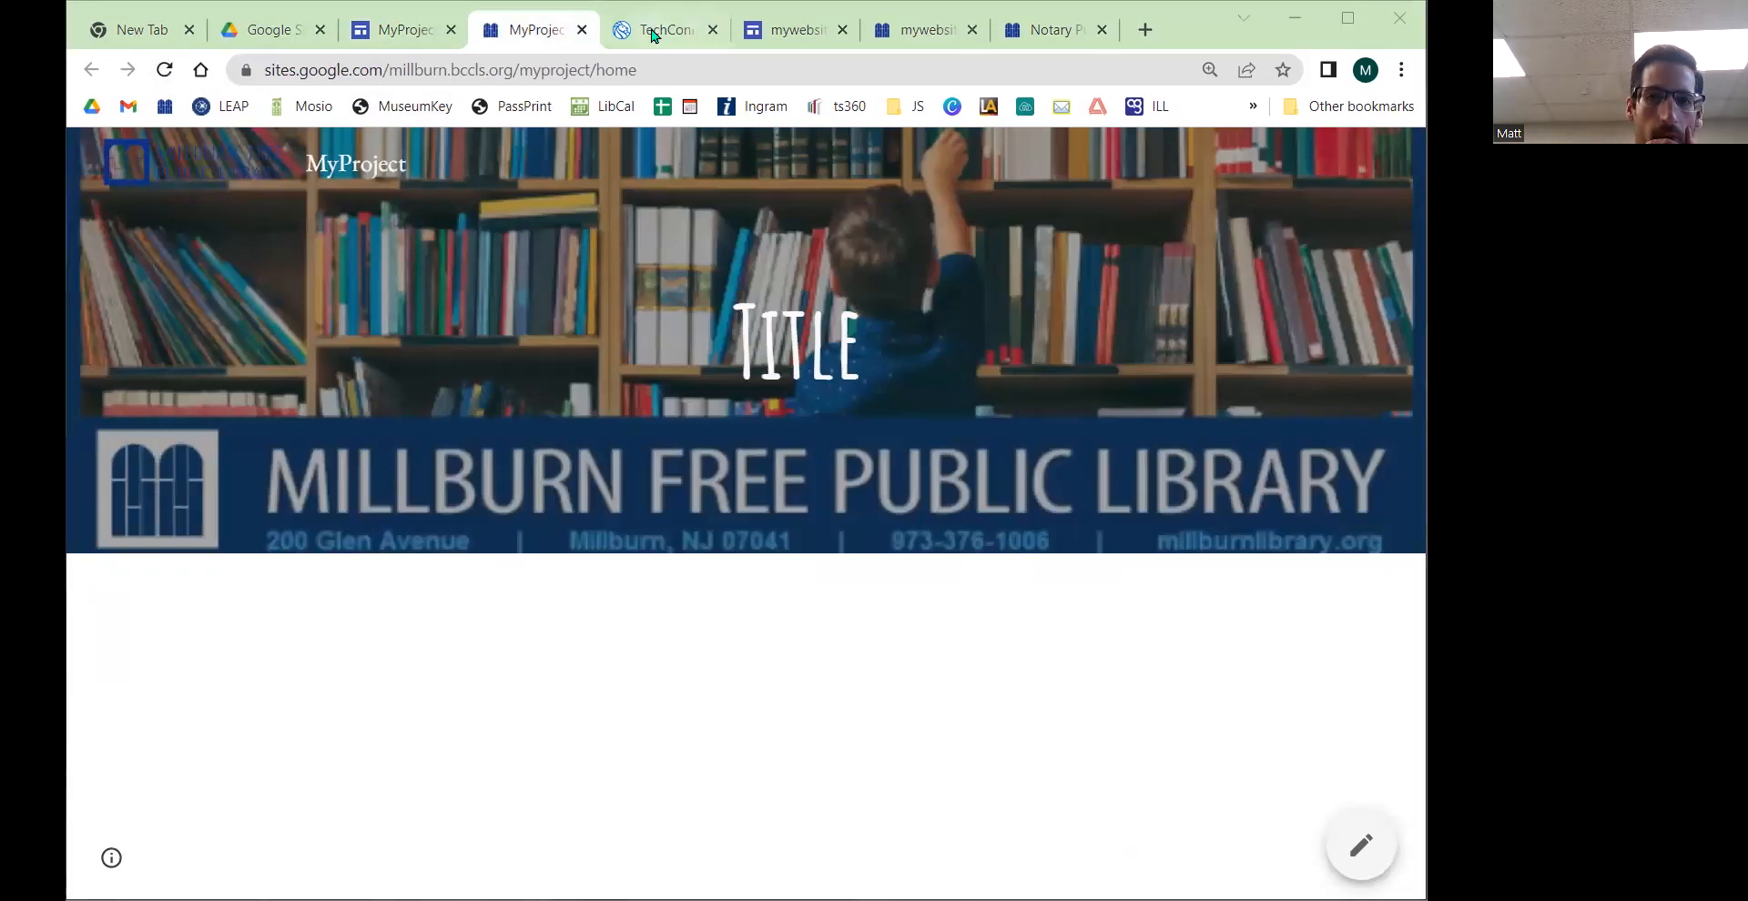
click(163, 70)
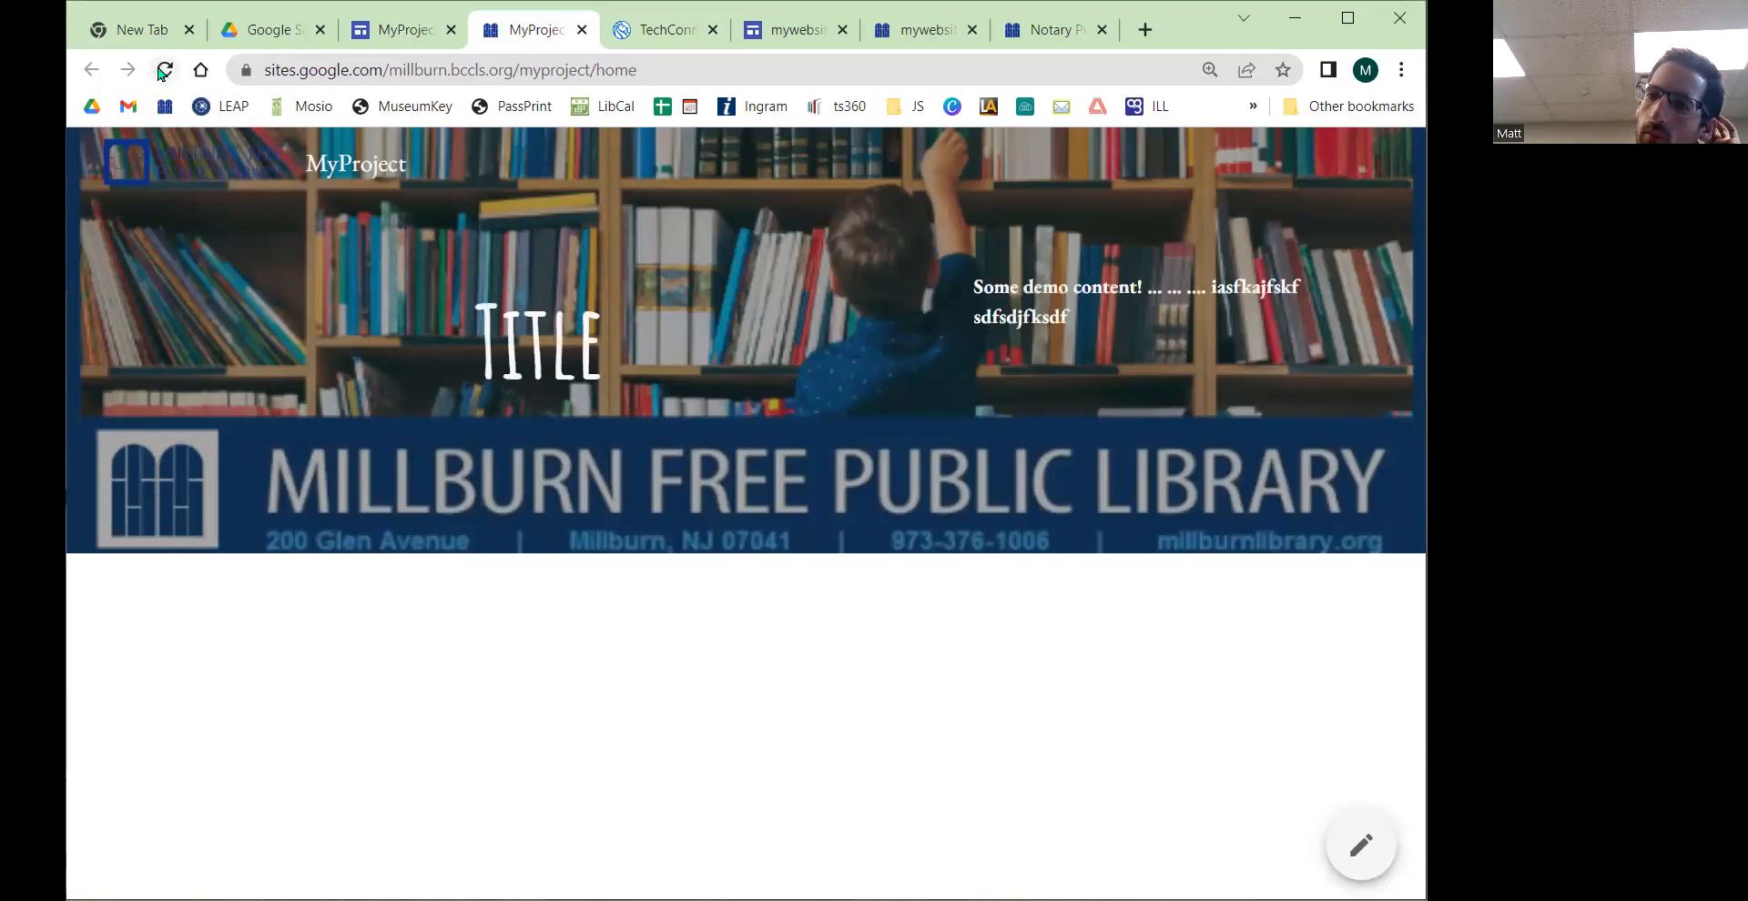
Step: Resize the browser window to check how the published header layout adapts to different widths
click(400, 29)
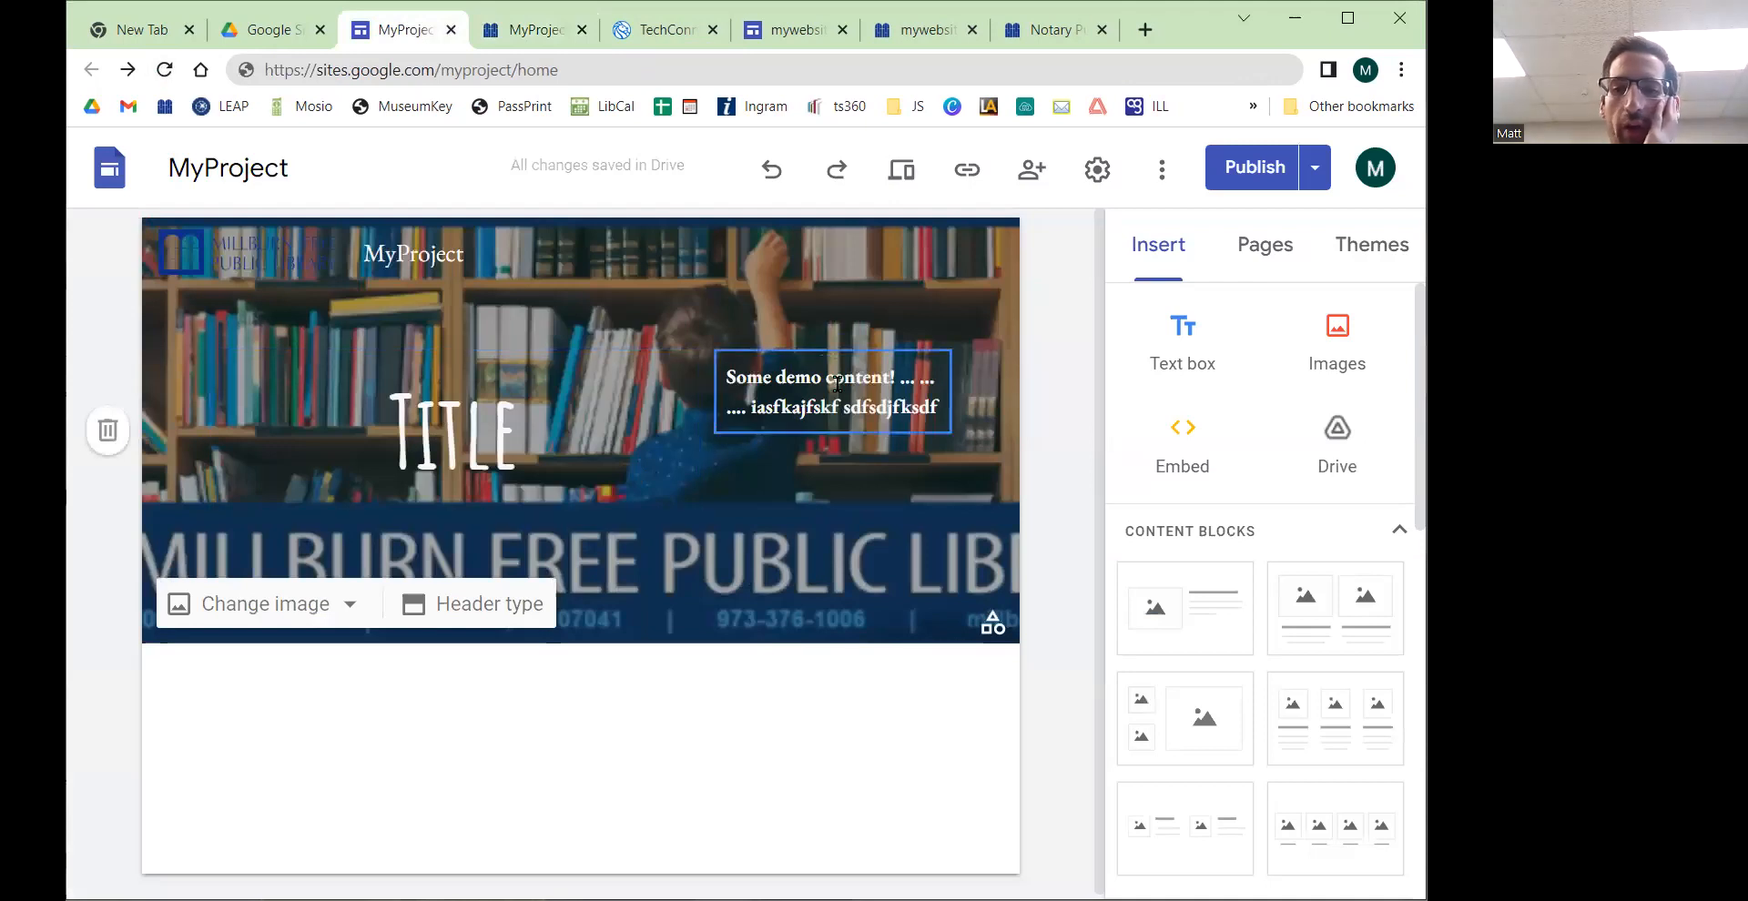
click(536, 29)
drag(503, 318, 550, 323)
drag(973, 287, 1097, 280)
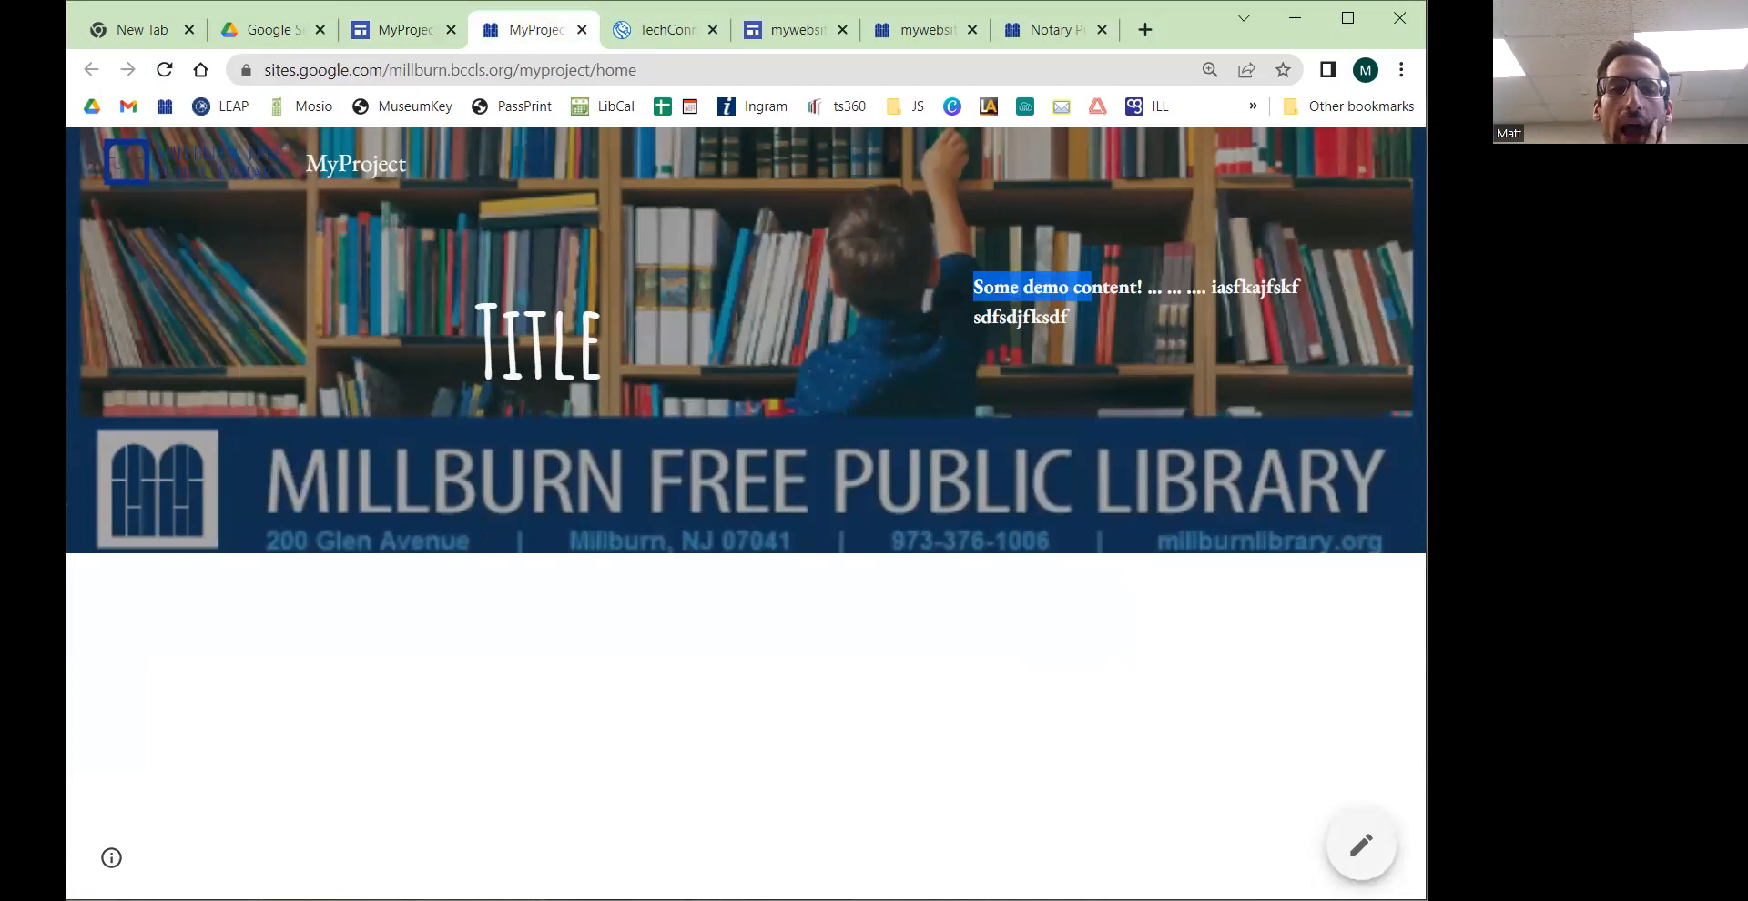
drag(67, 492, 161, 492)
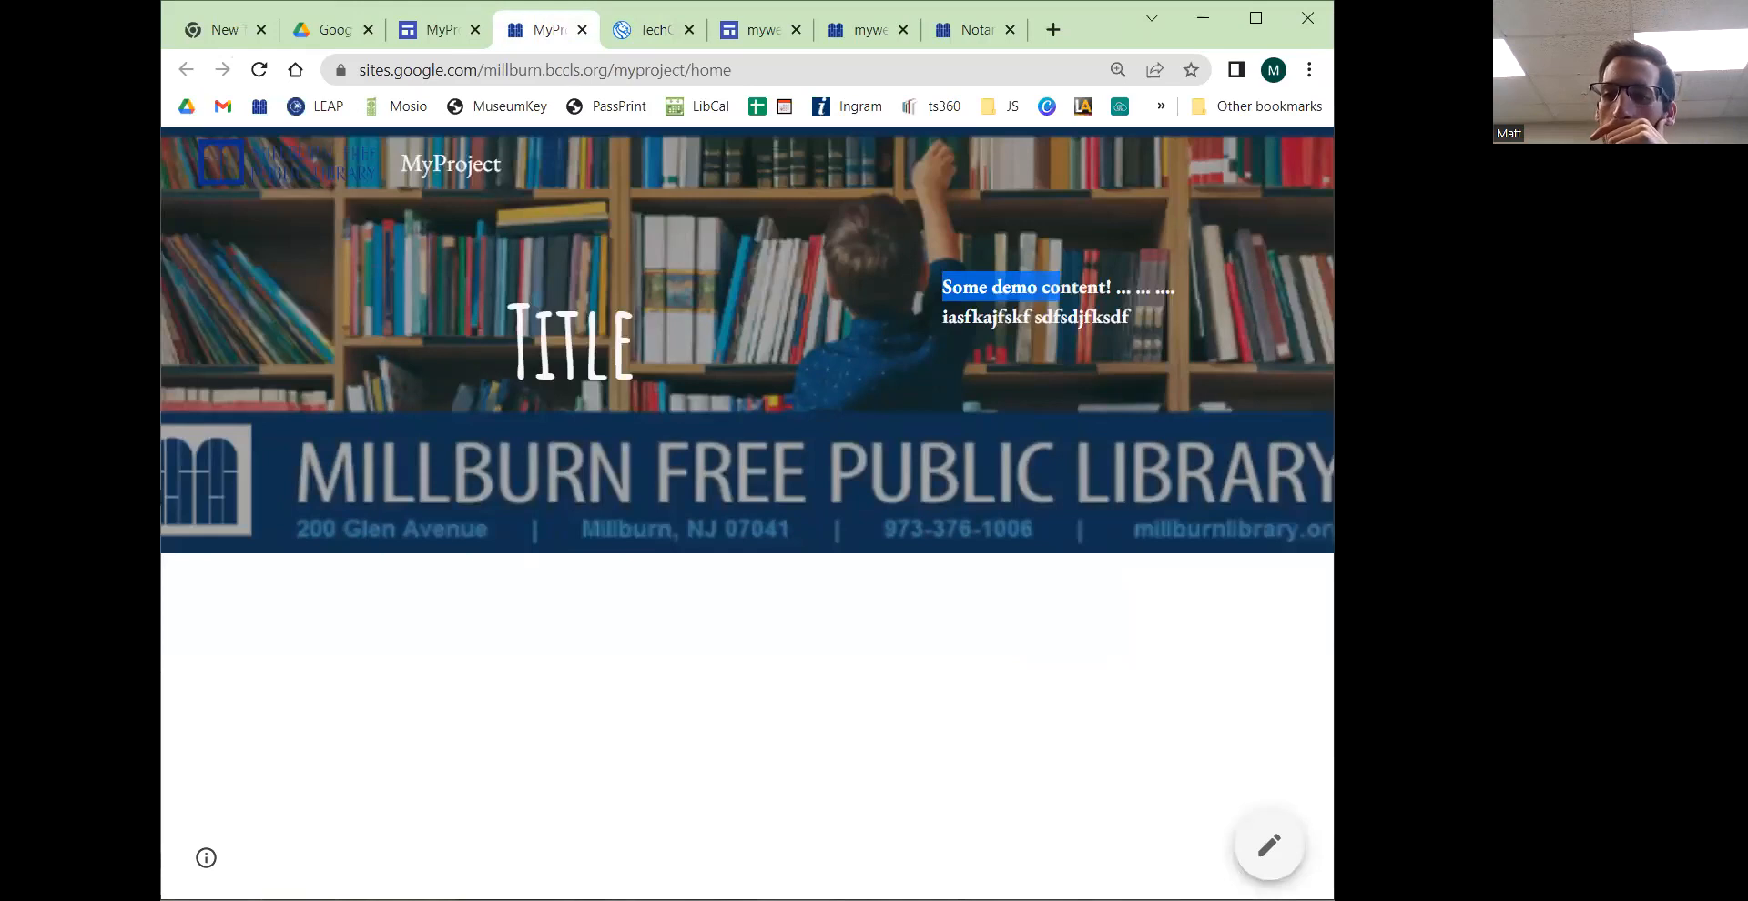
drag(161, 349, 691, 350)
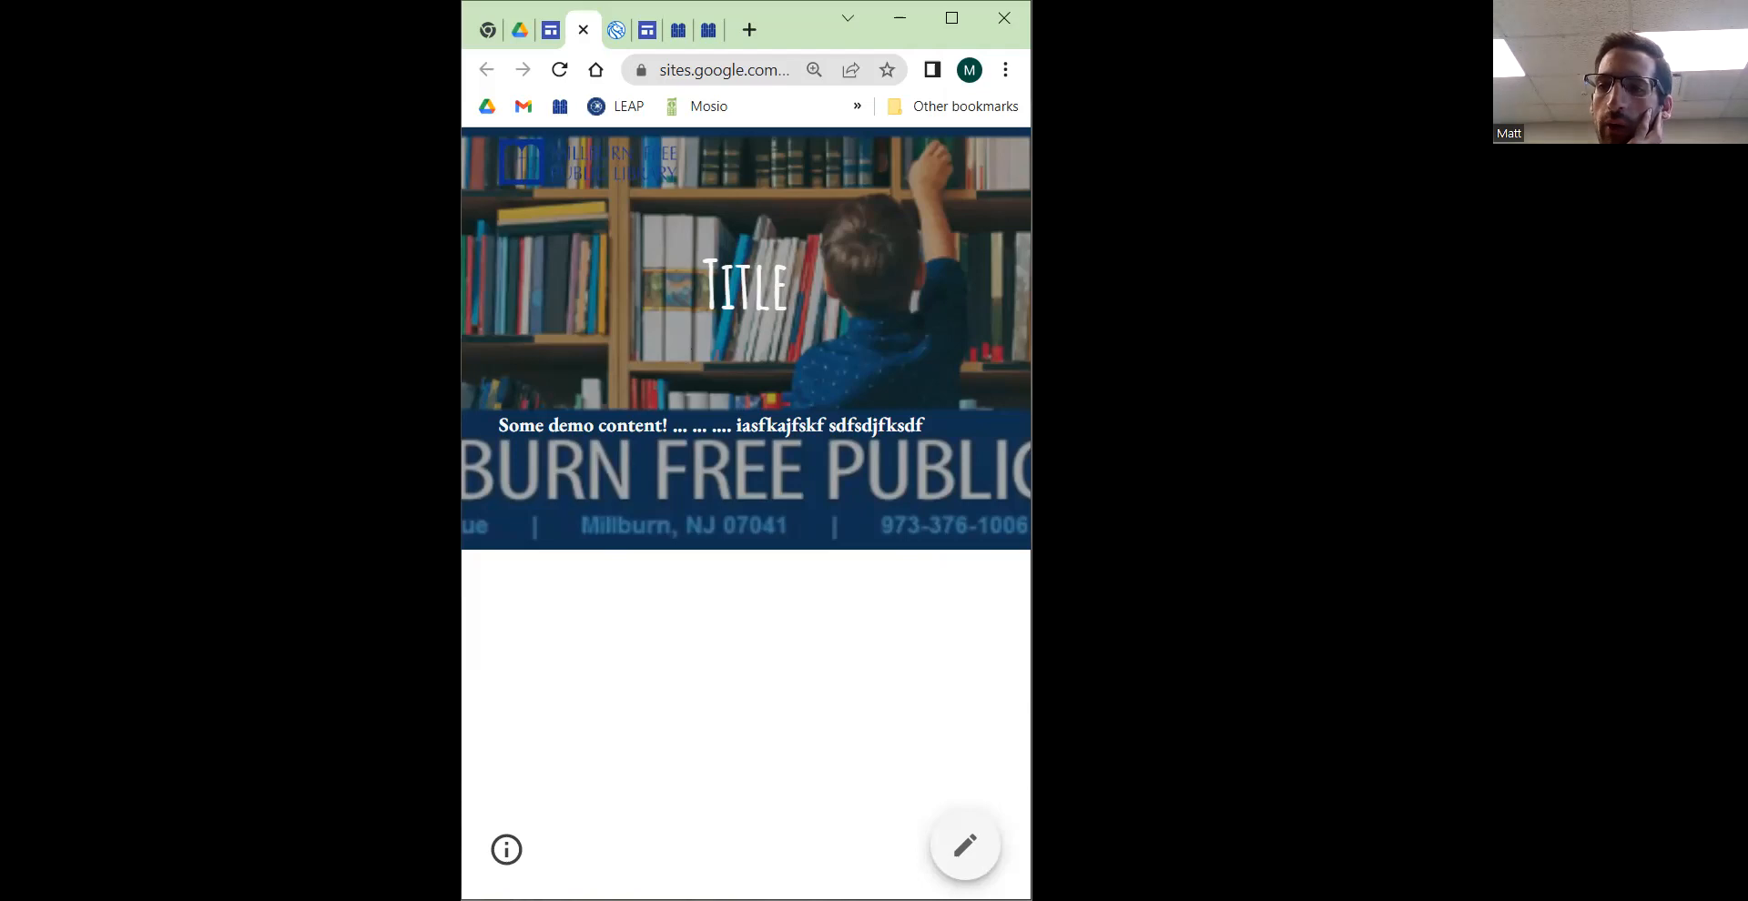
drag(1030, 326, 1216, 327)
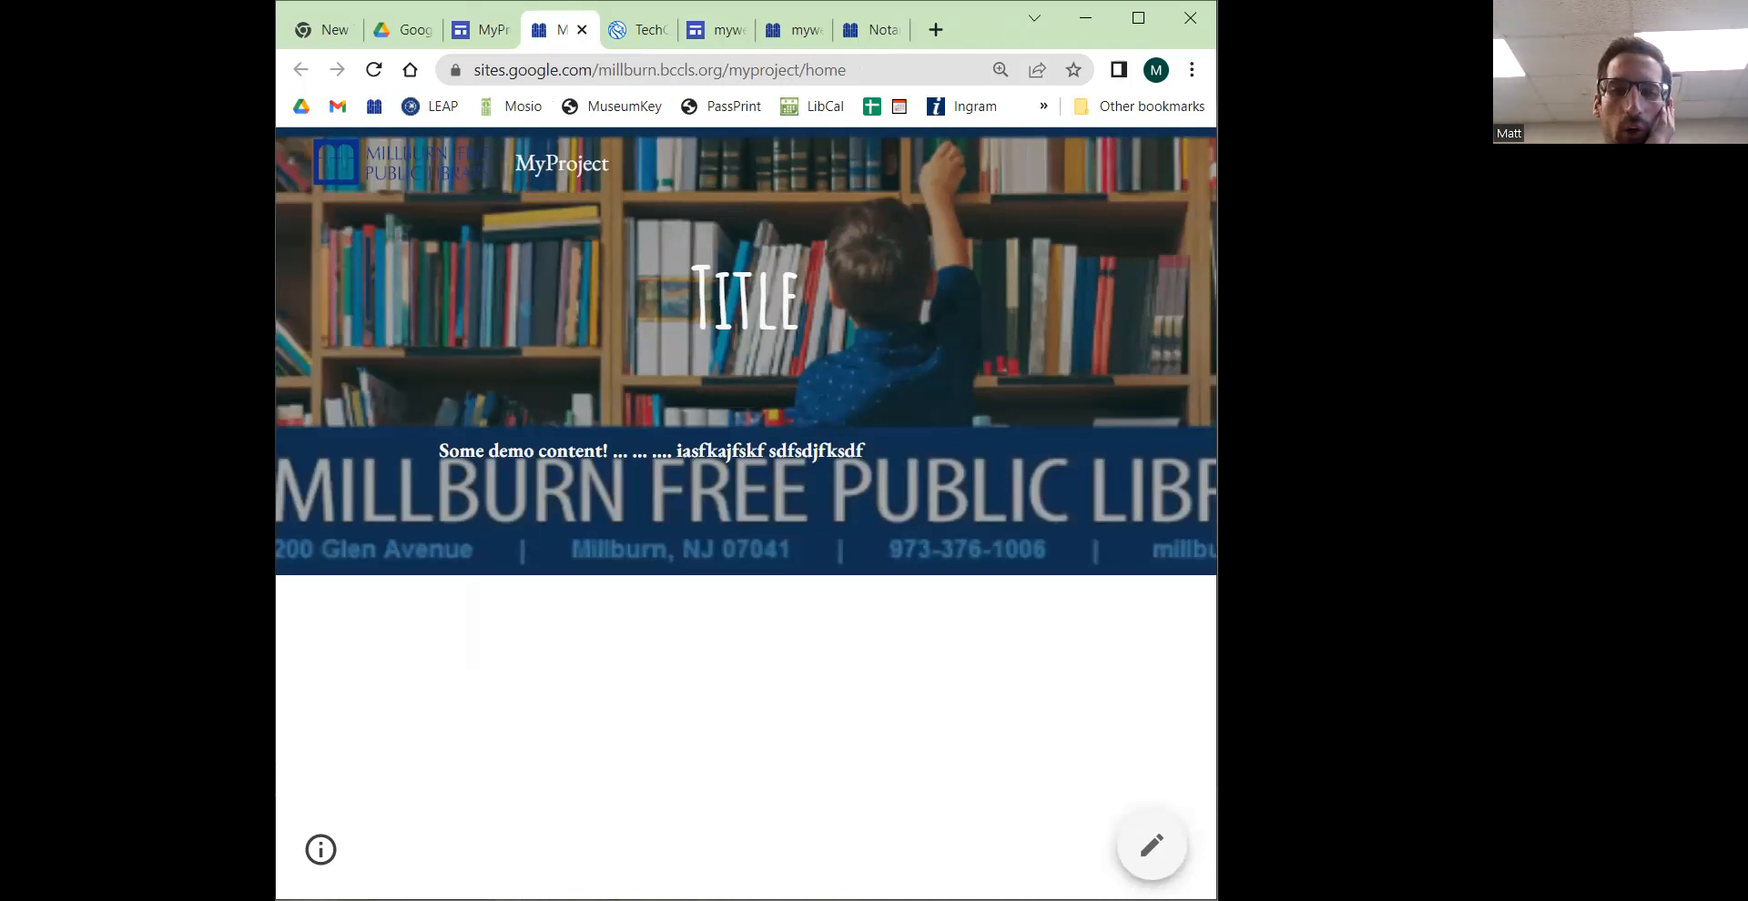
drag(1216, 473, 1370, 474)
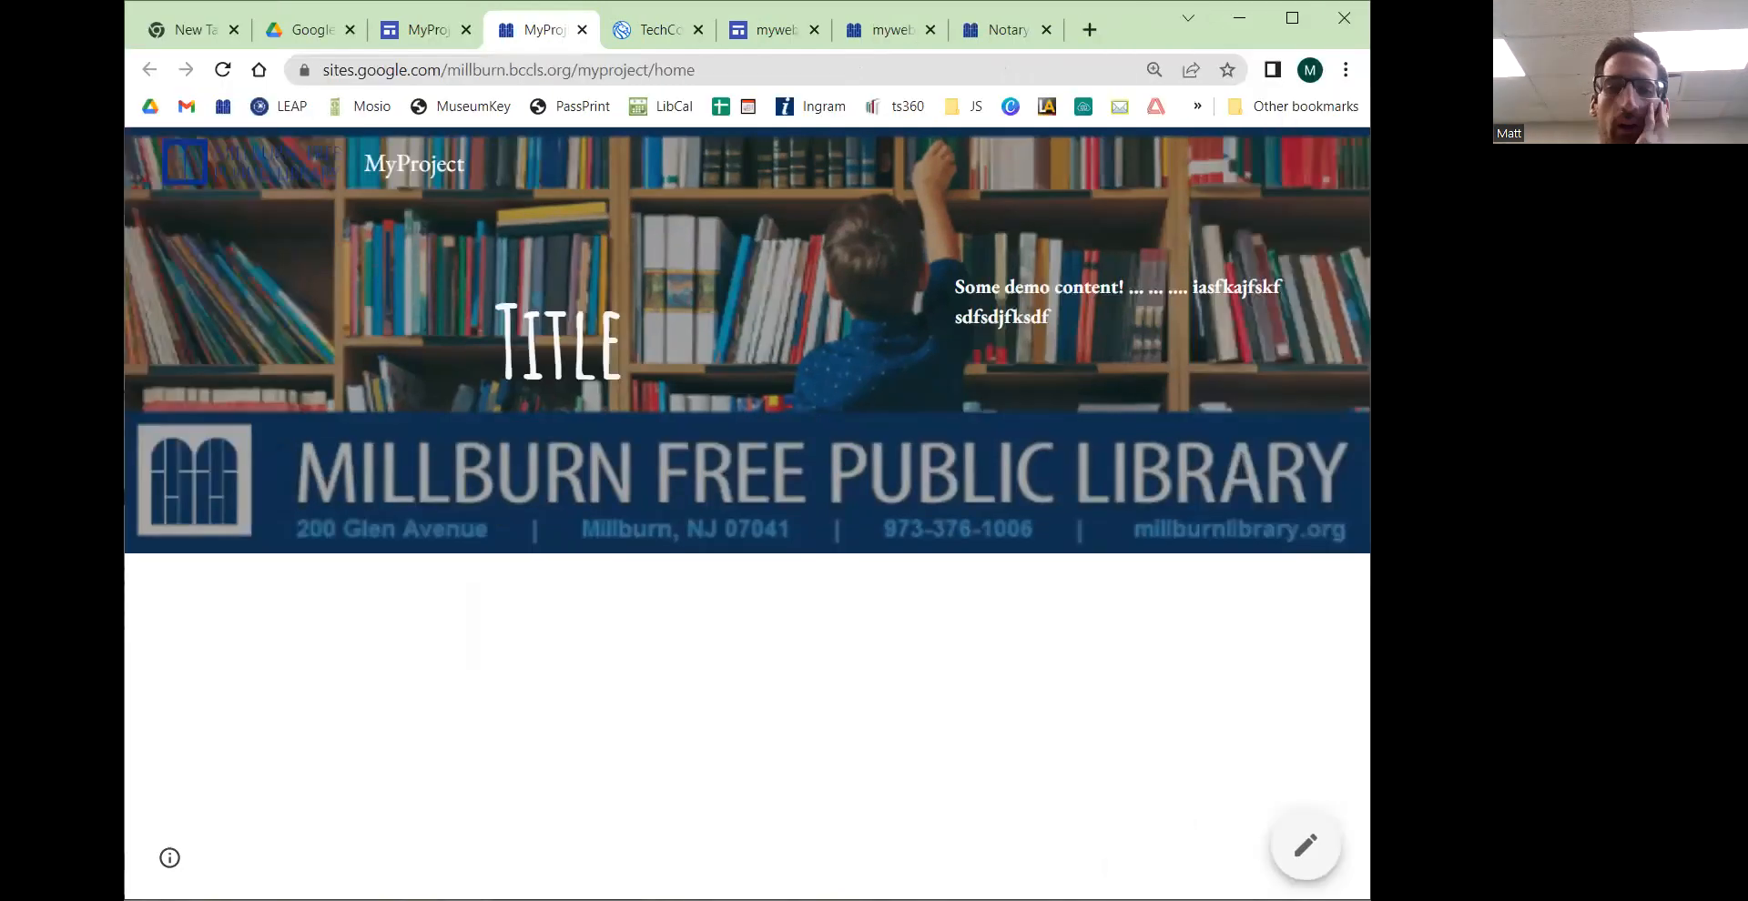
Step: Insert a text box below the header and set its paragraph style to Heading
click(424, 31)
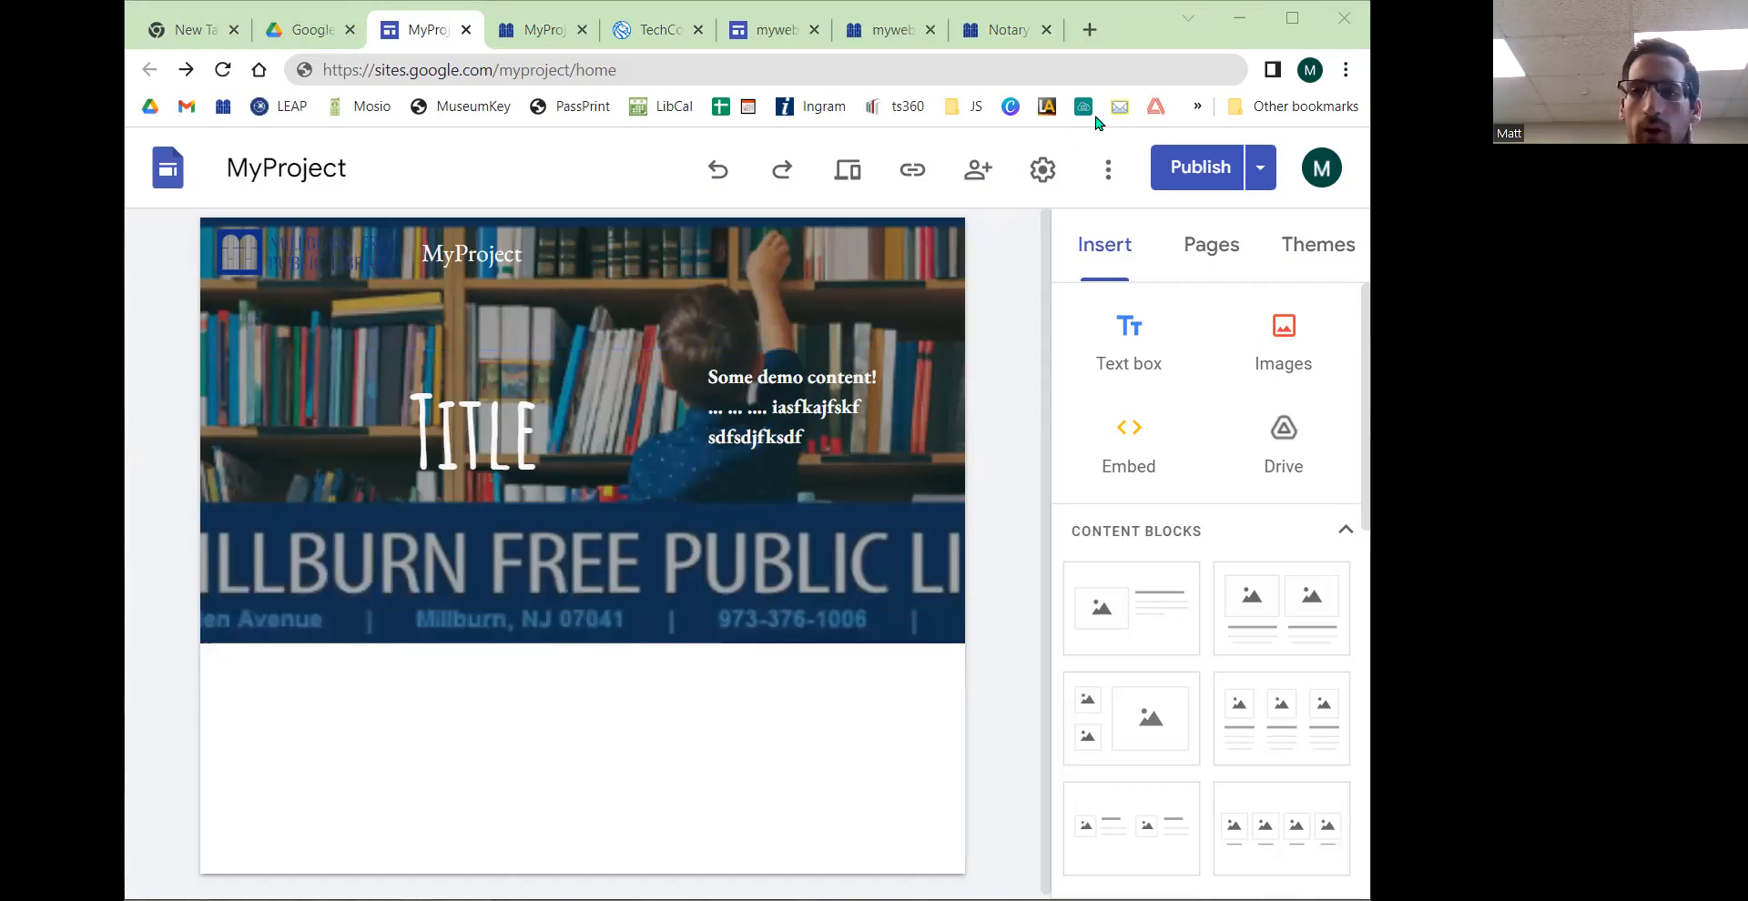
scroll(1214, 637, down, 6)
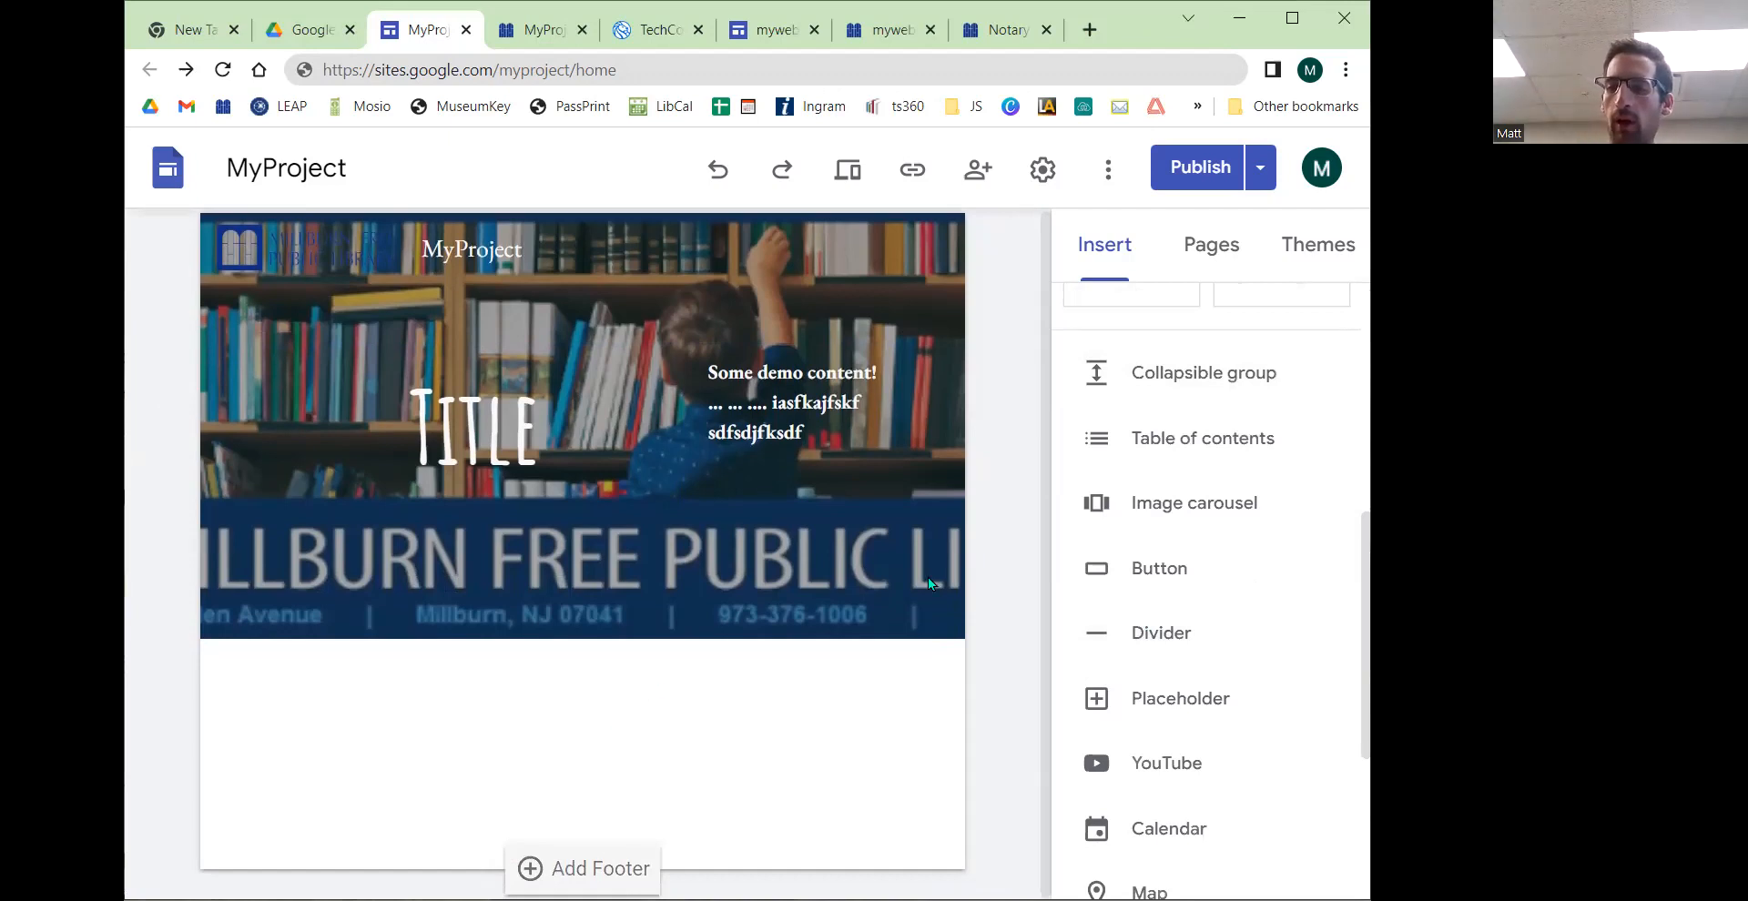
scroll(1184, 683, up, 6)
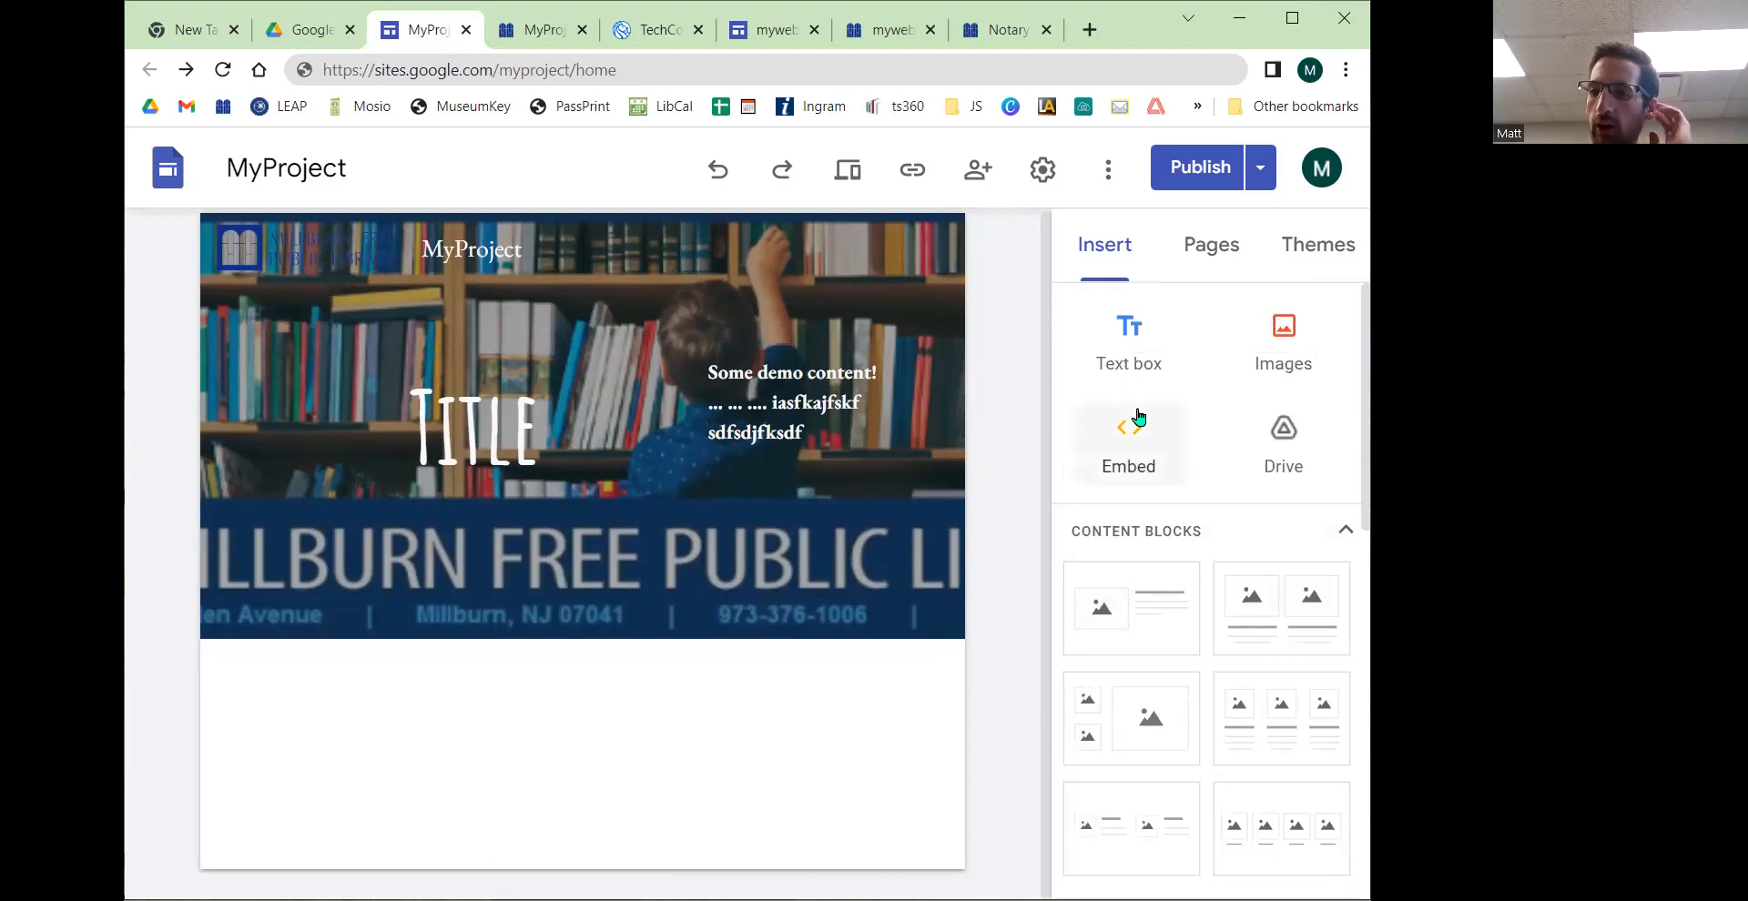
click(1129, 365)
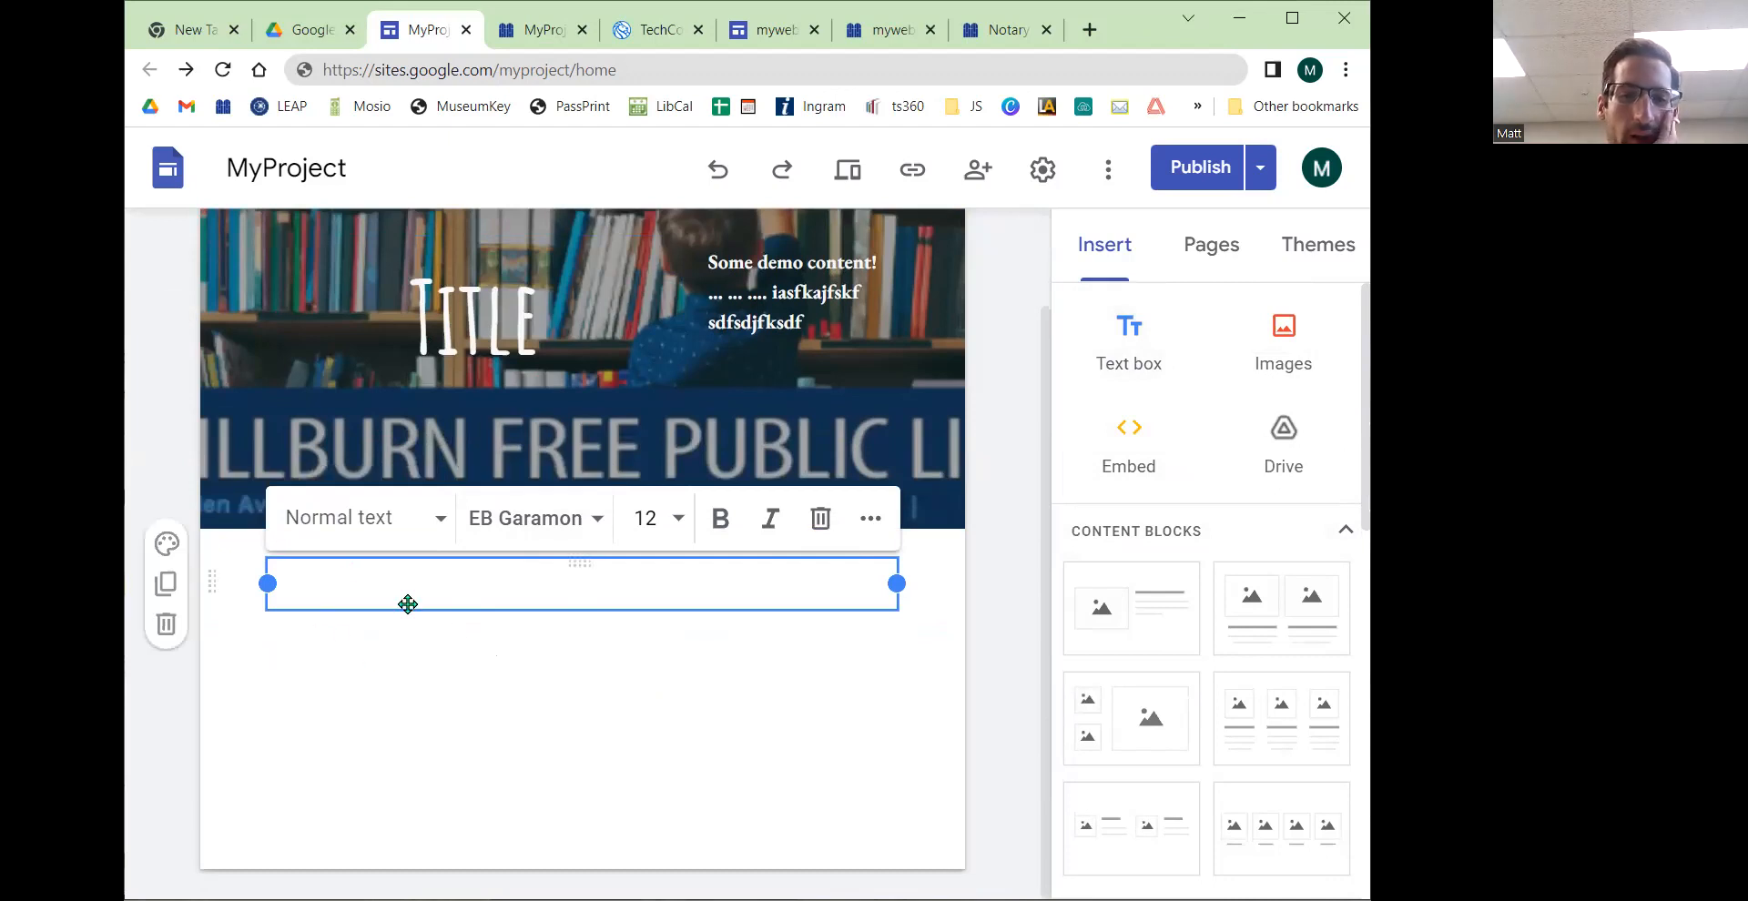
click(444, 522)
click(414, 633)
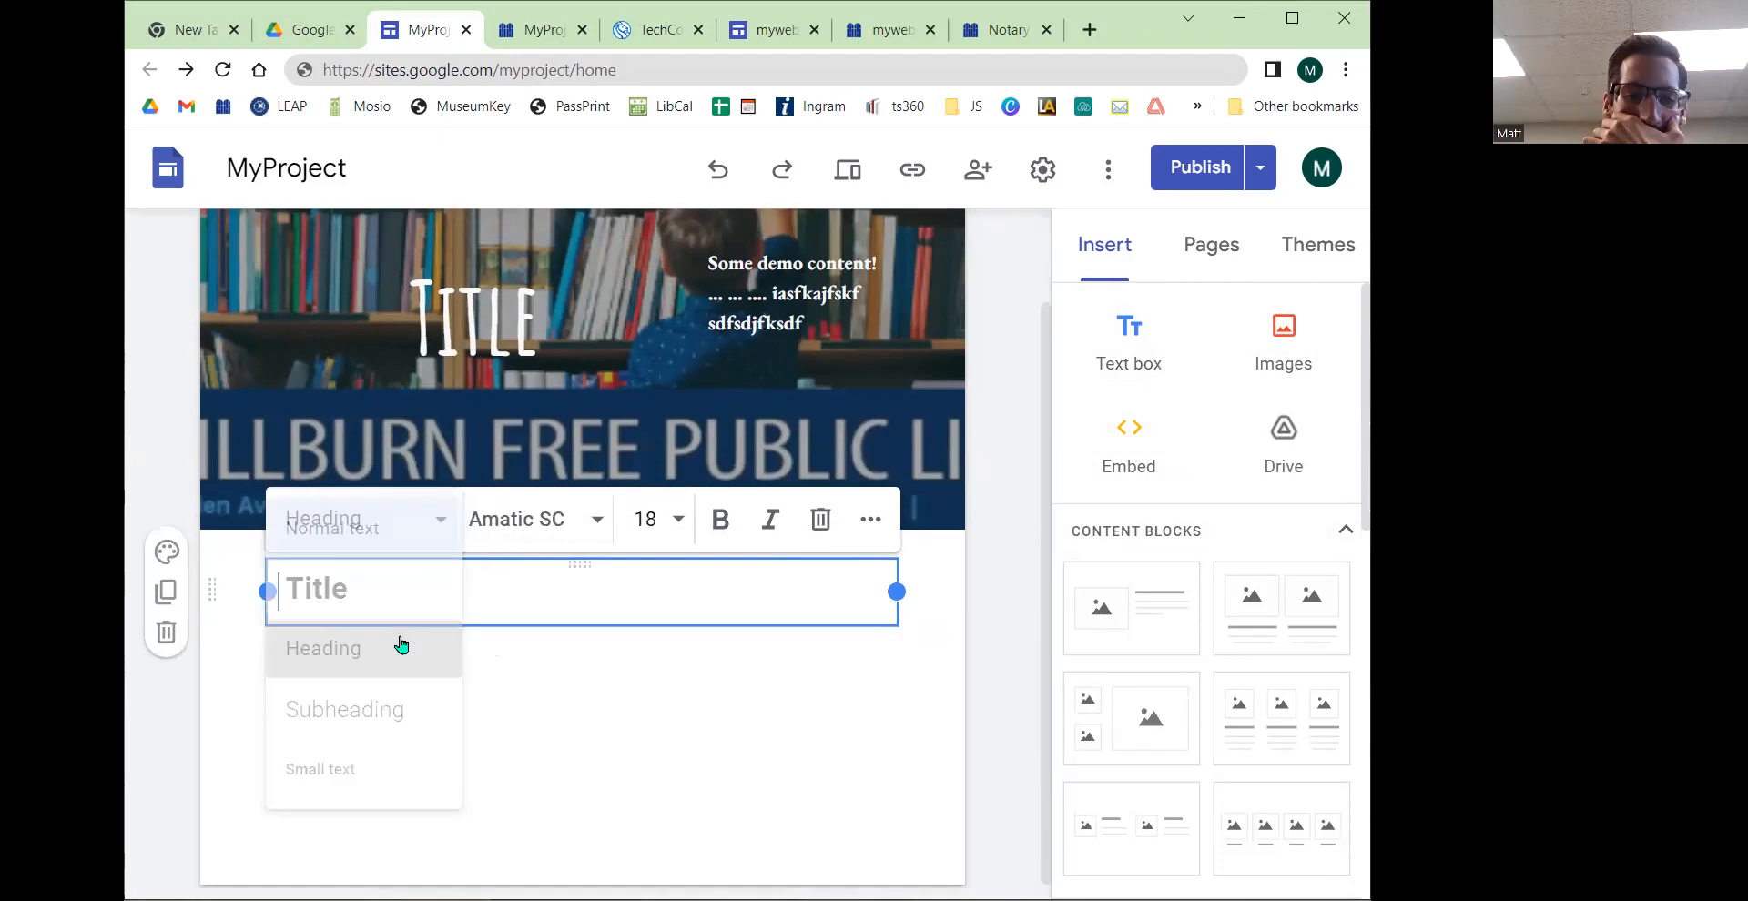
Step: Inspect the header title's paragraph style options, keeping it as Title
click(488, 313)
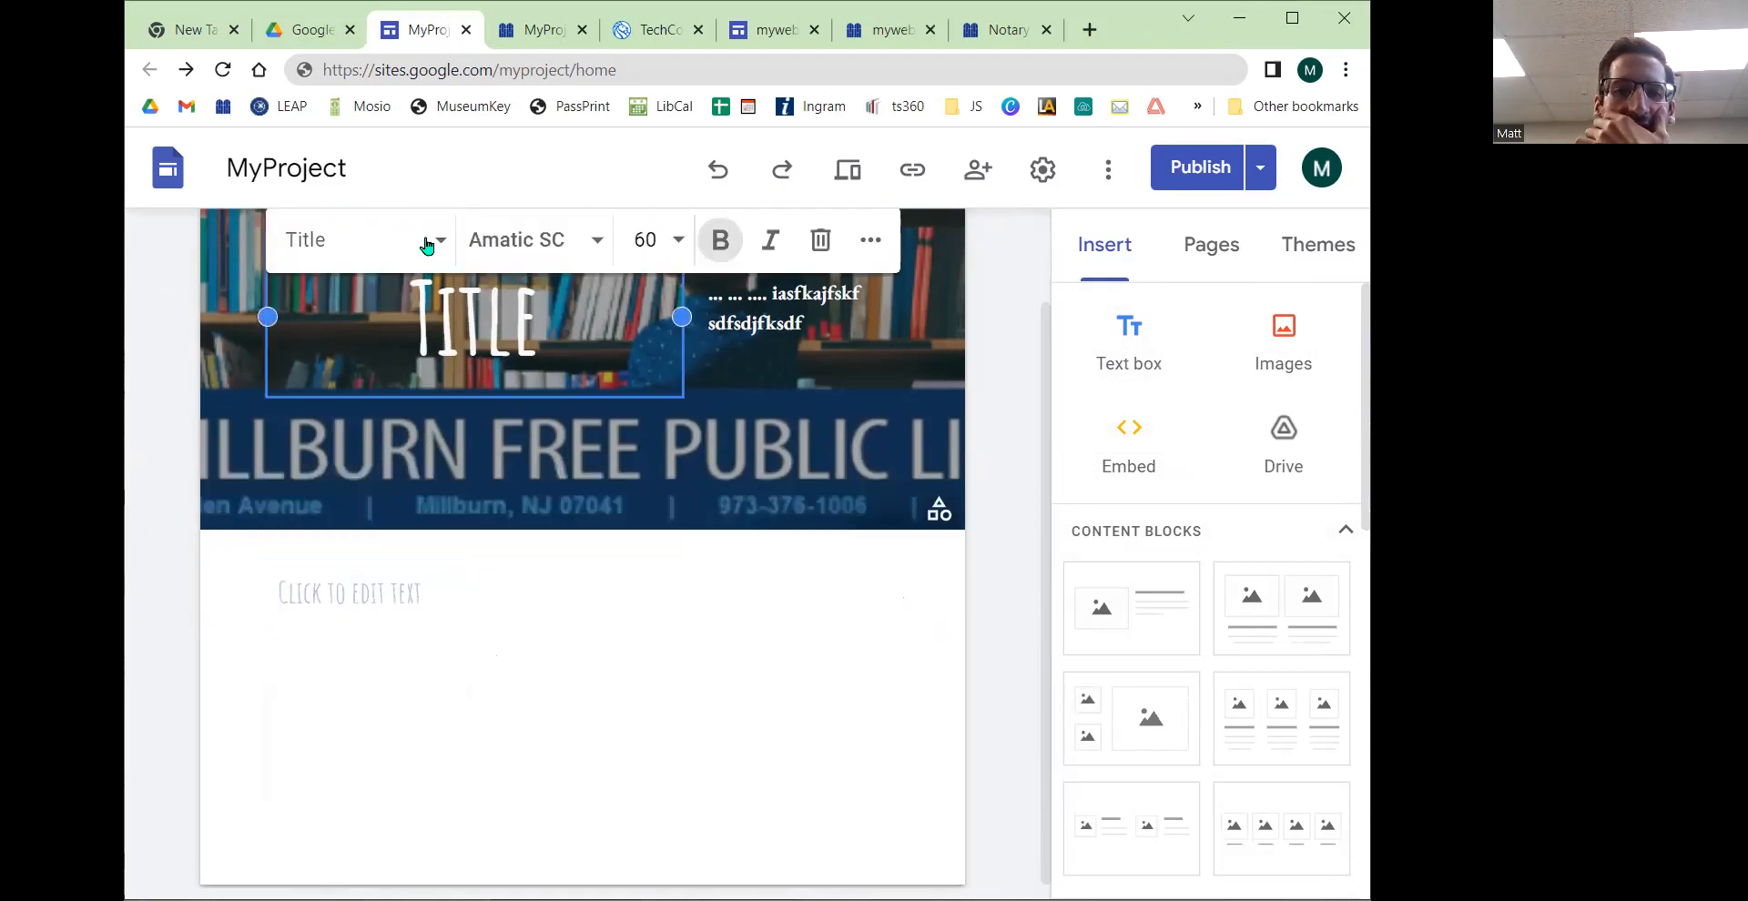
click(422, 242)
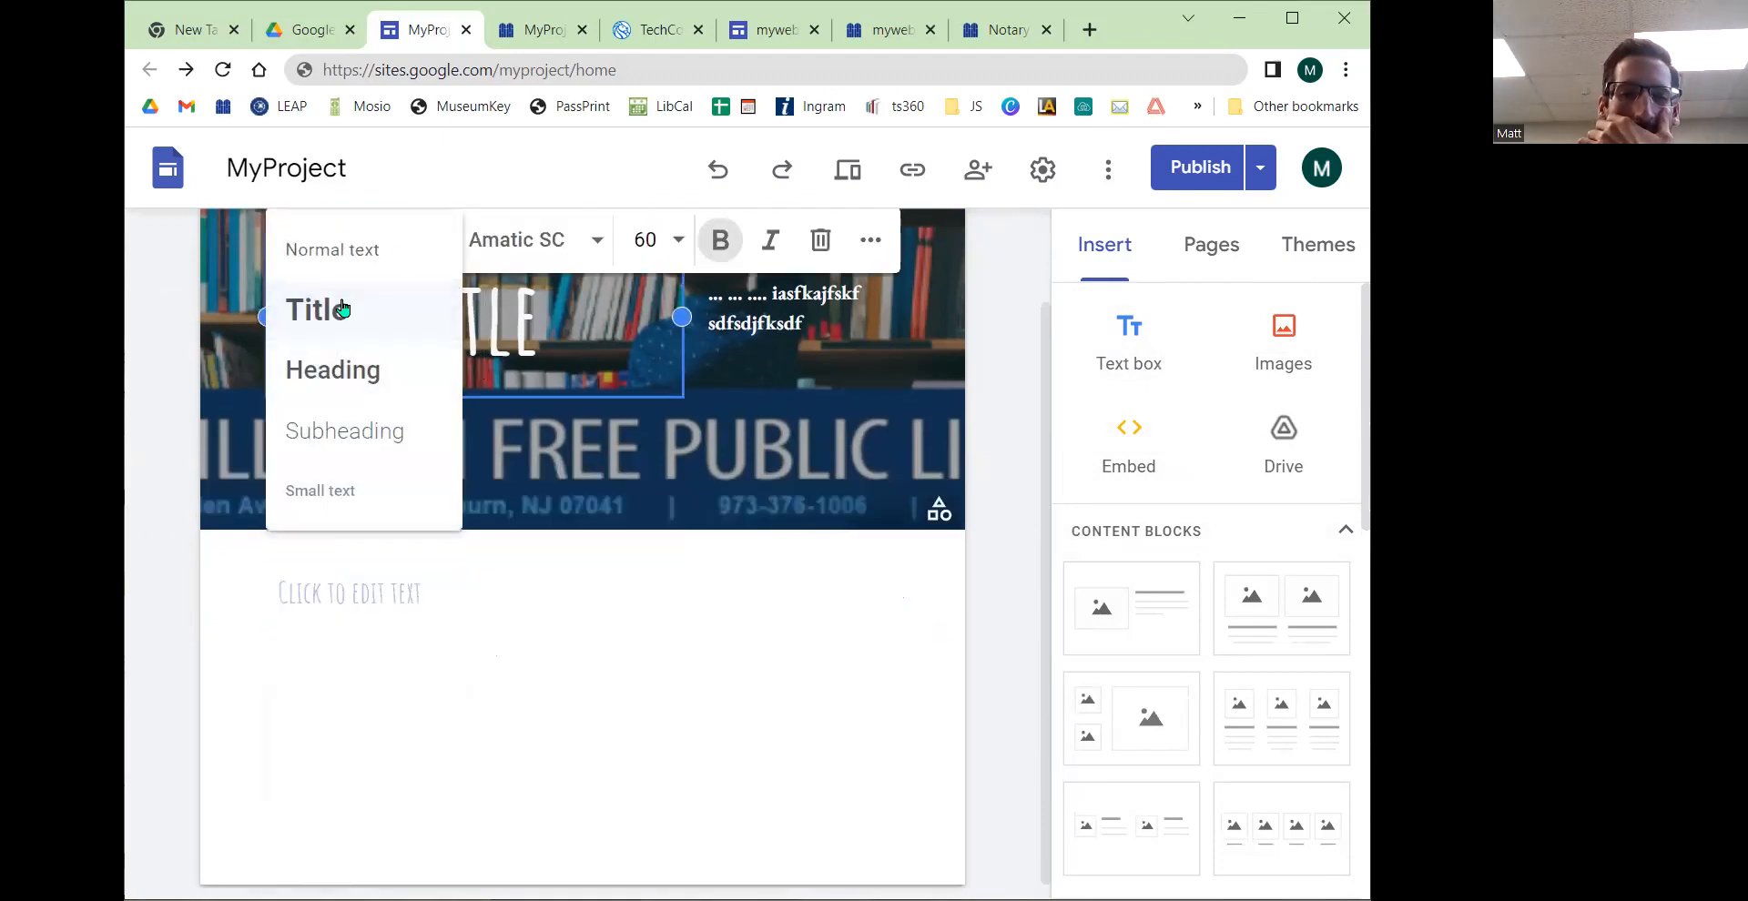
click(342, 309)
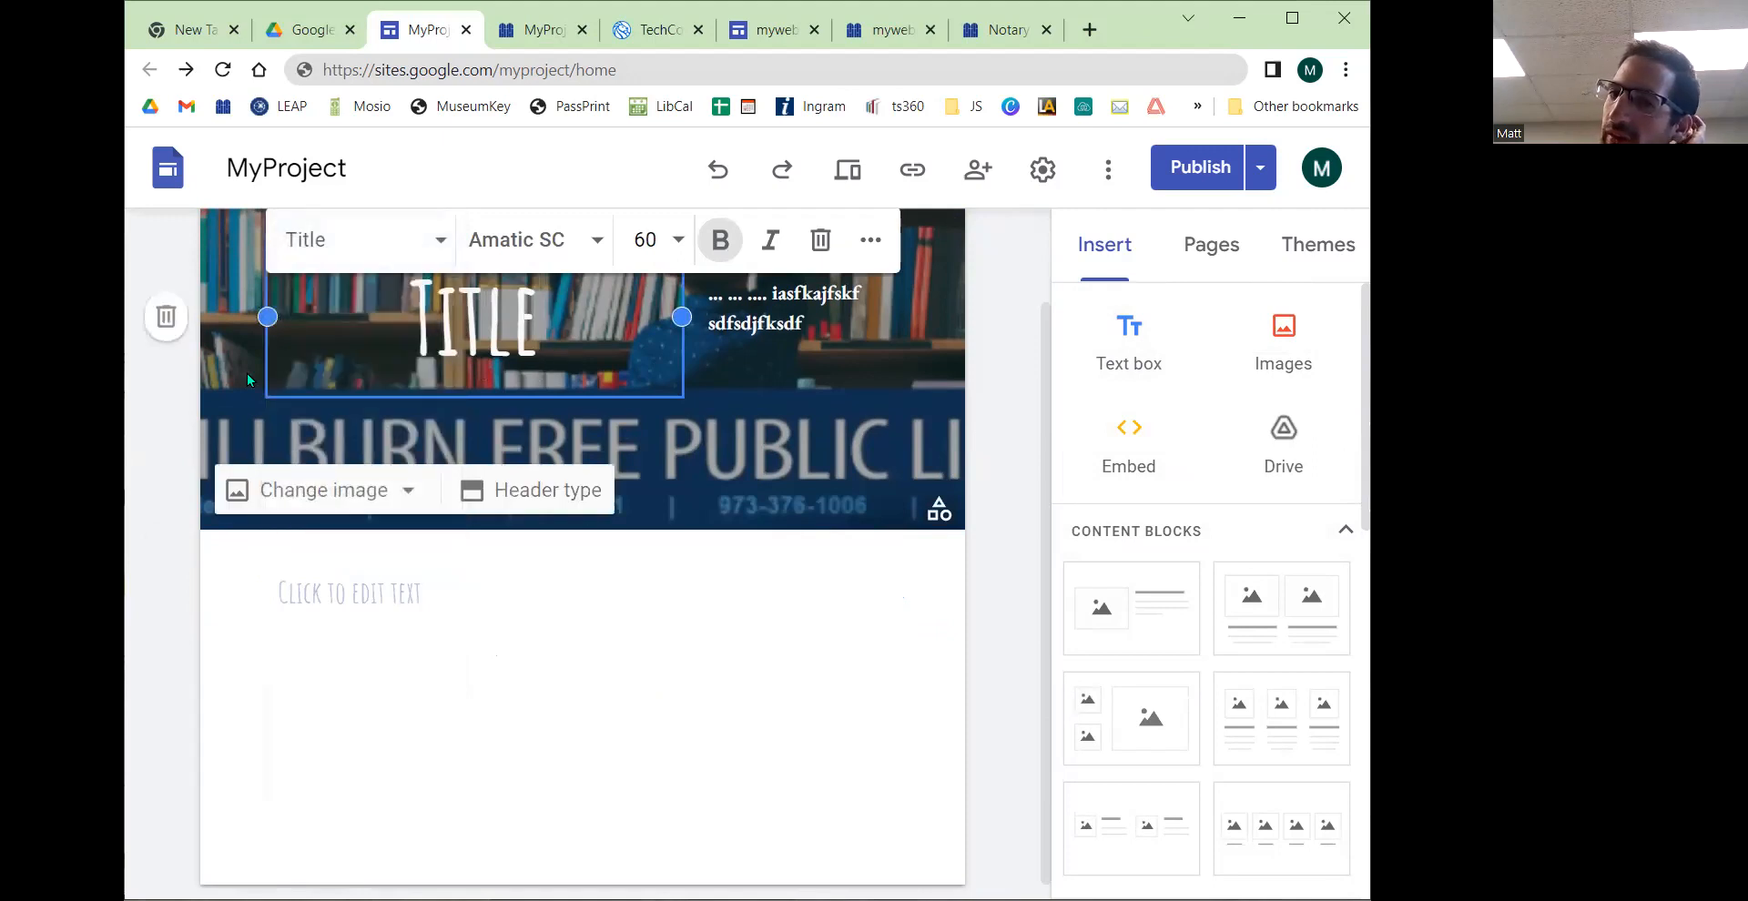
Step: Examine the headings on the library website's Notary Public page for comparison with the new heading box
click(1001, 29)
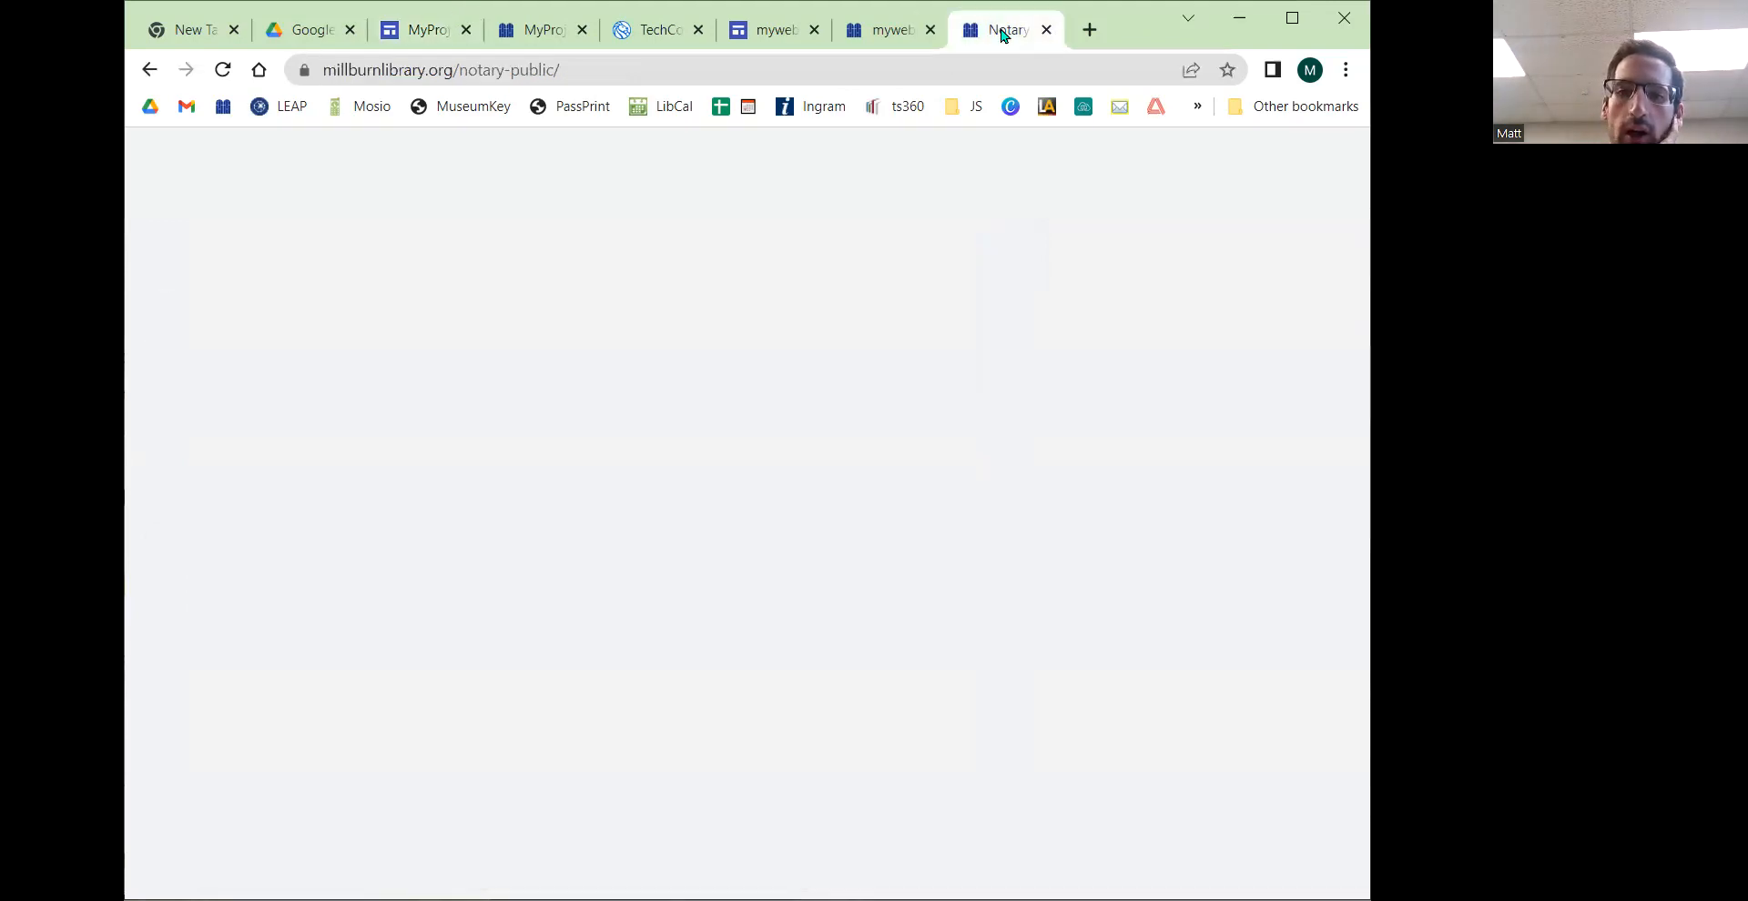
scroll(653, 364, up, 3)
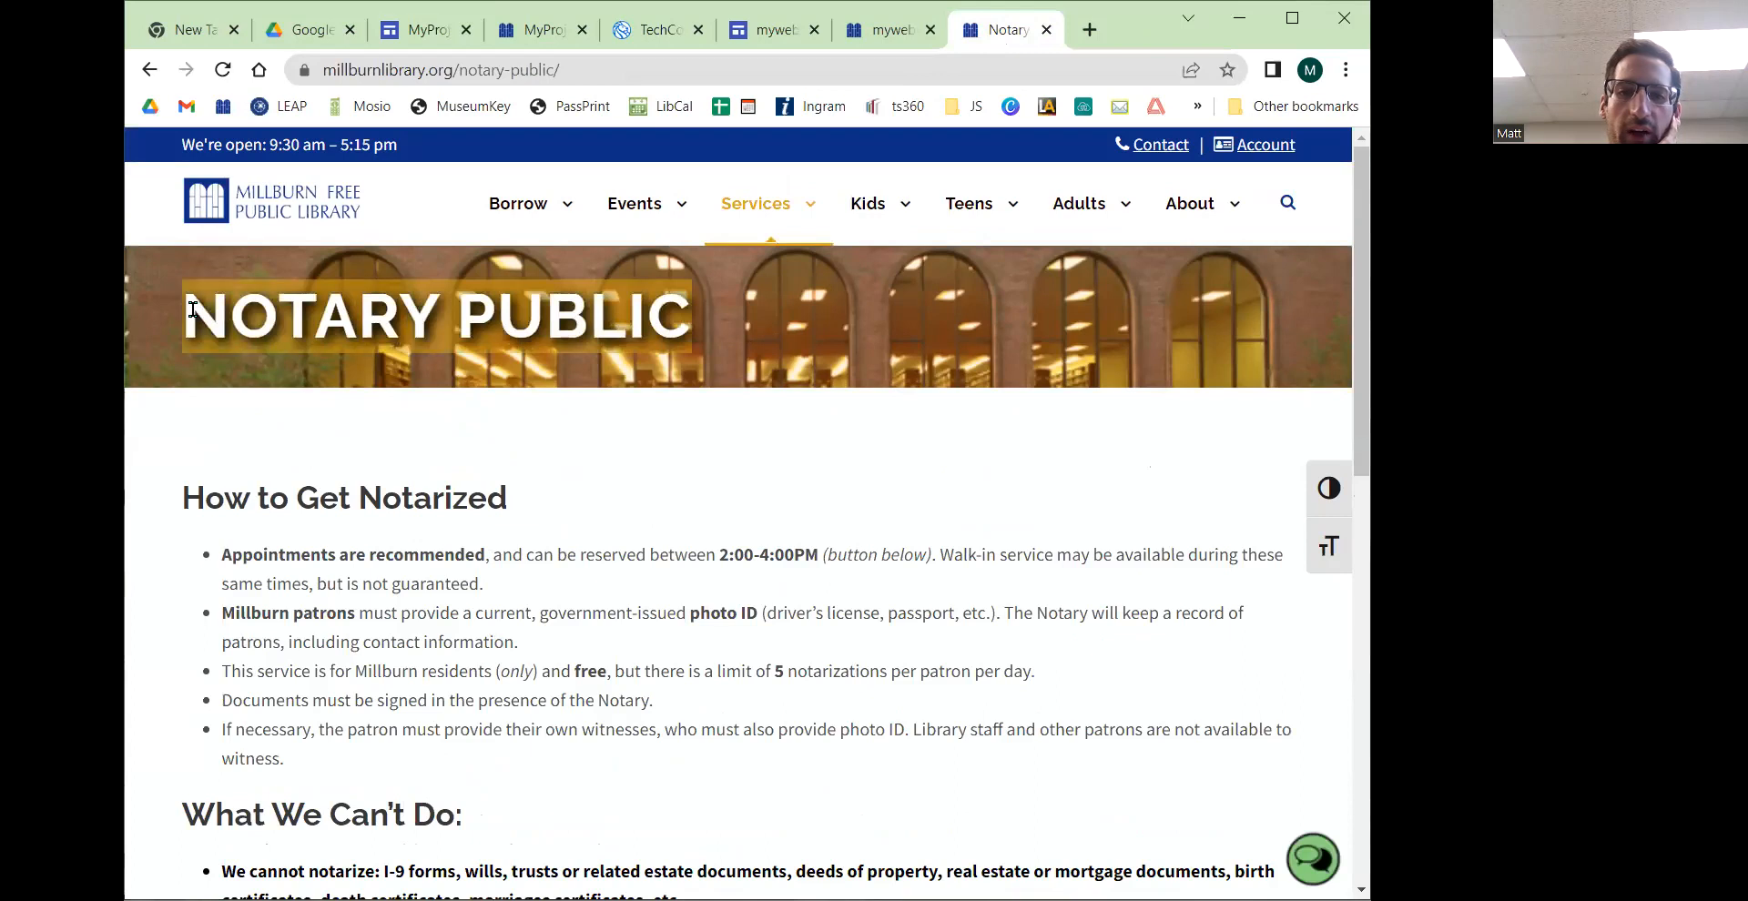
click(437, 30)
click(439, 590)
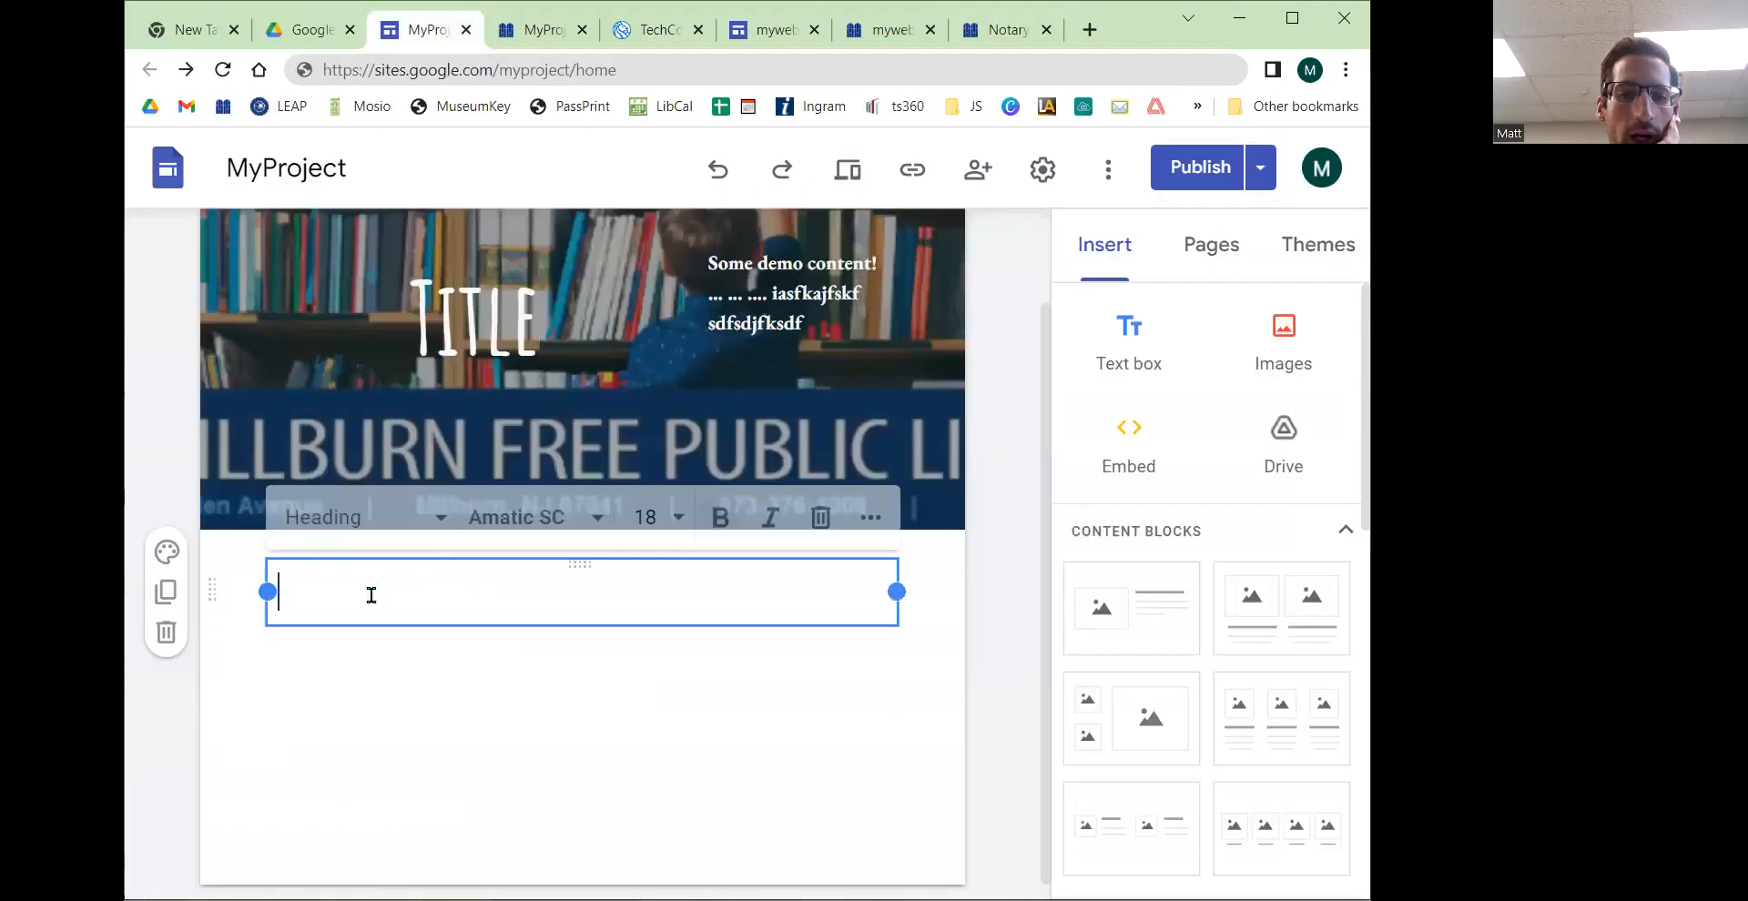
click(997, 30)
scroll(573, 462, down, 1)
scroll(573, 455, up, 1)
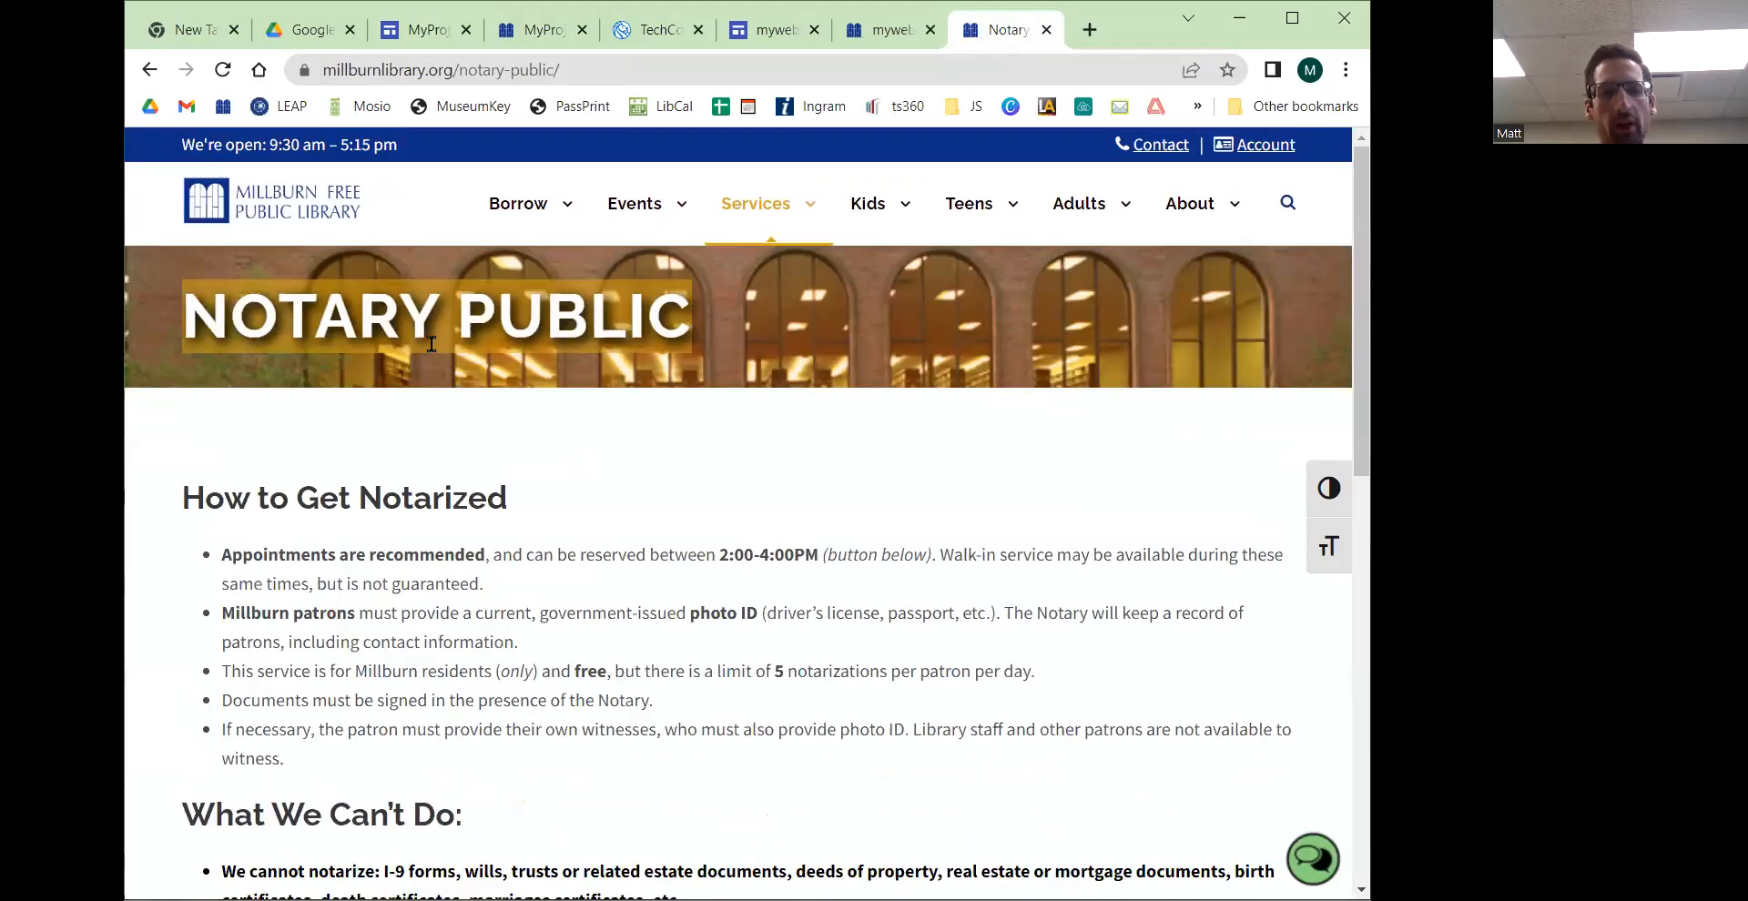
drag(202, 323, 712, 324)
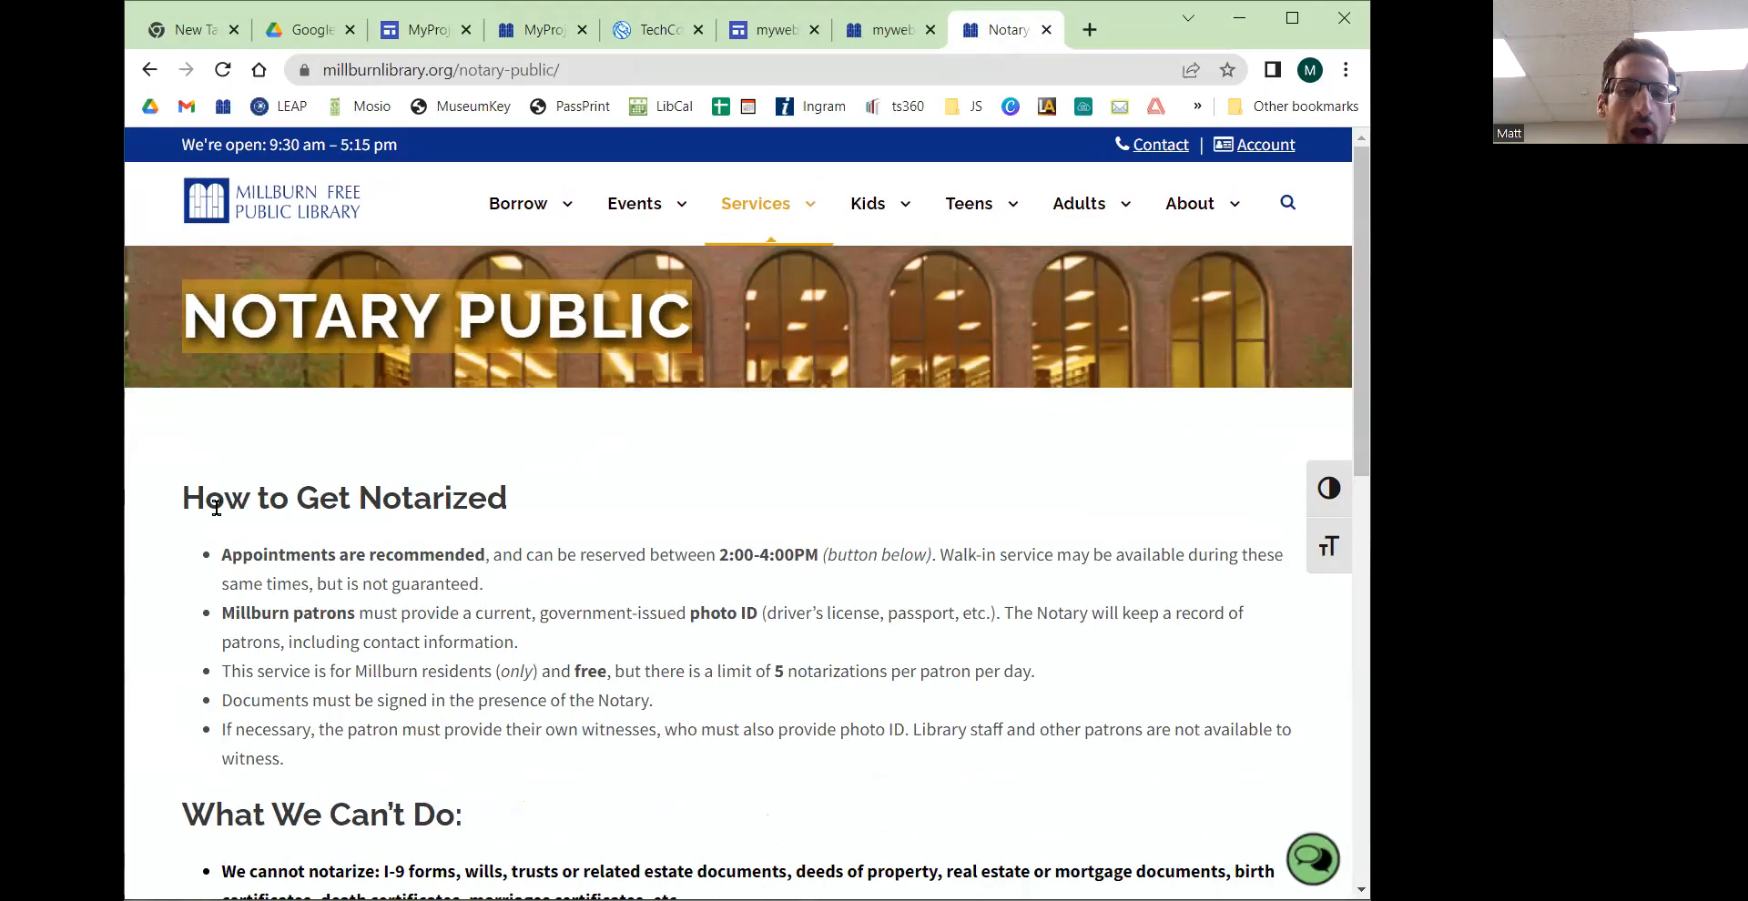
drag(195, 503, 514, 511)
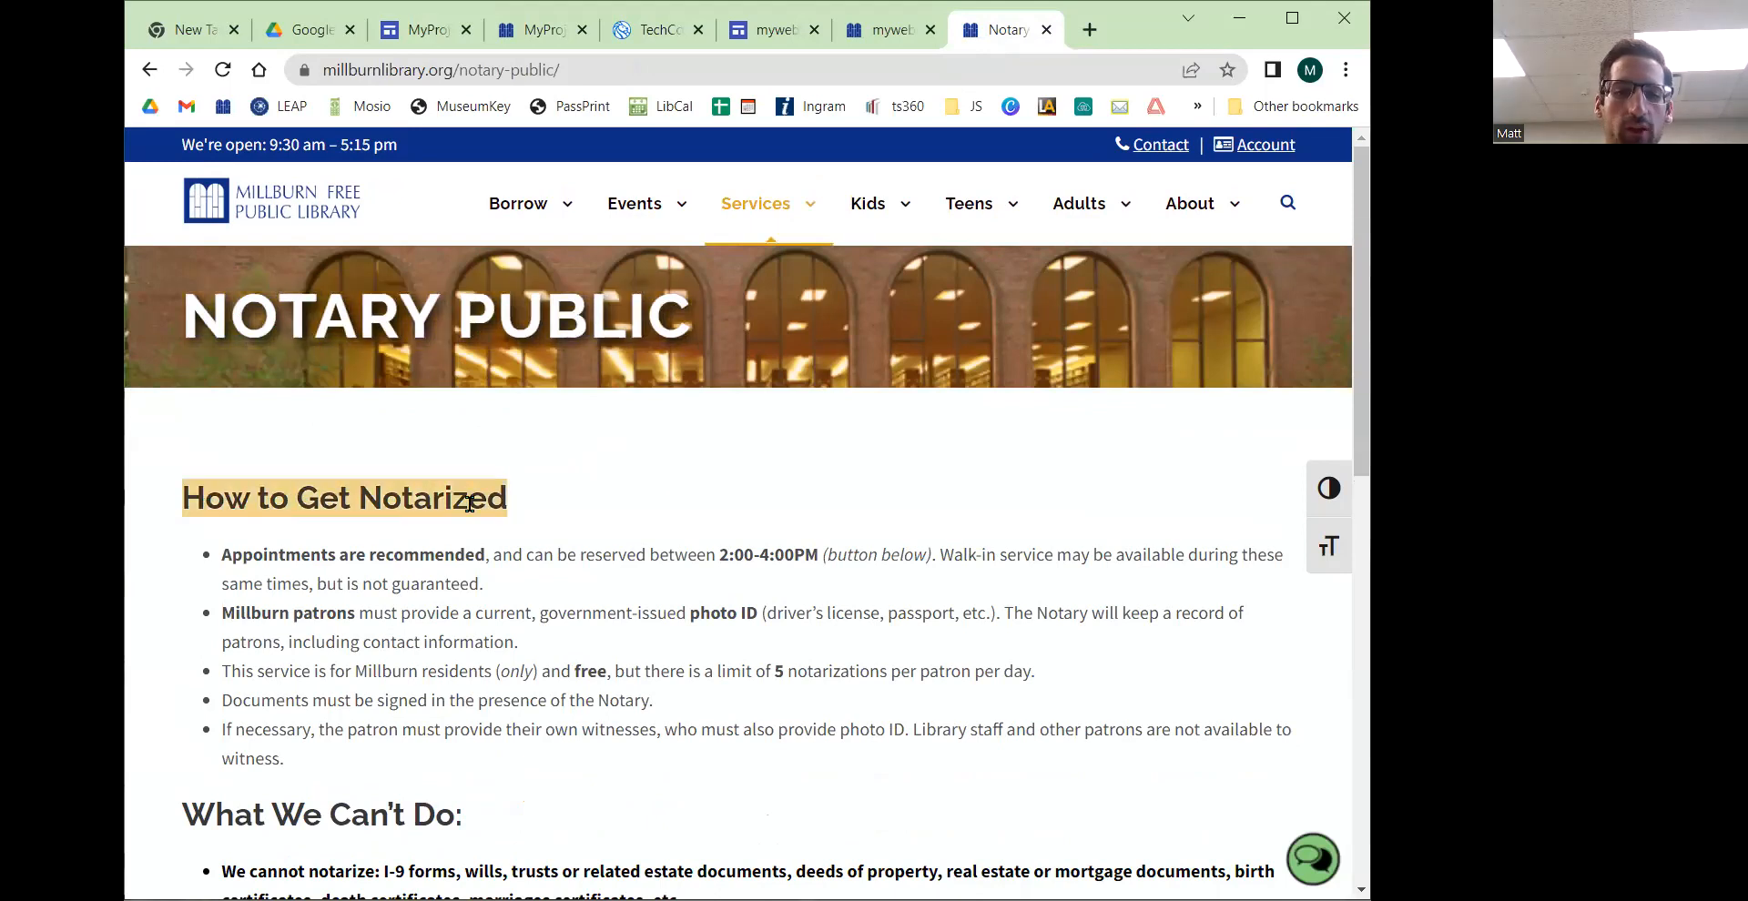
click(245, 513)
drag(216, 498, 179, 498)
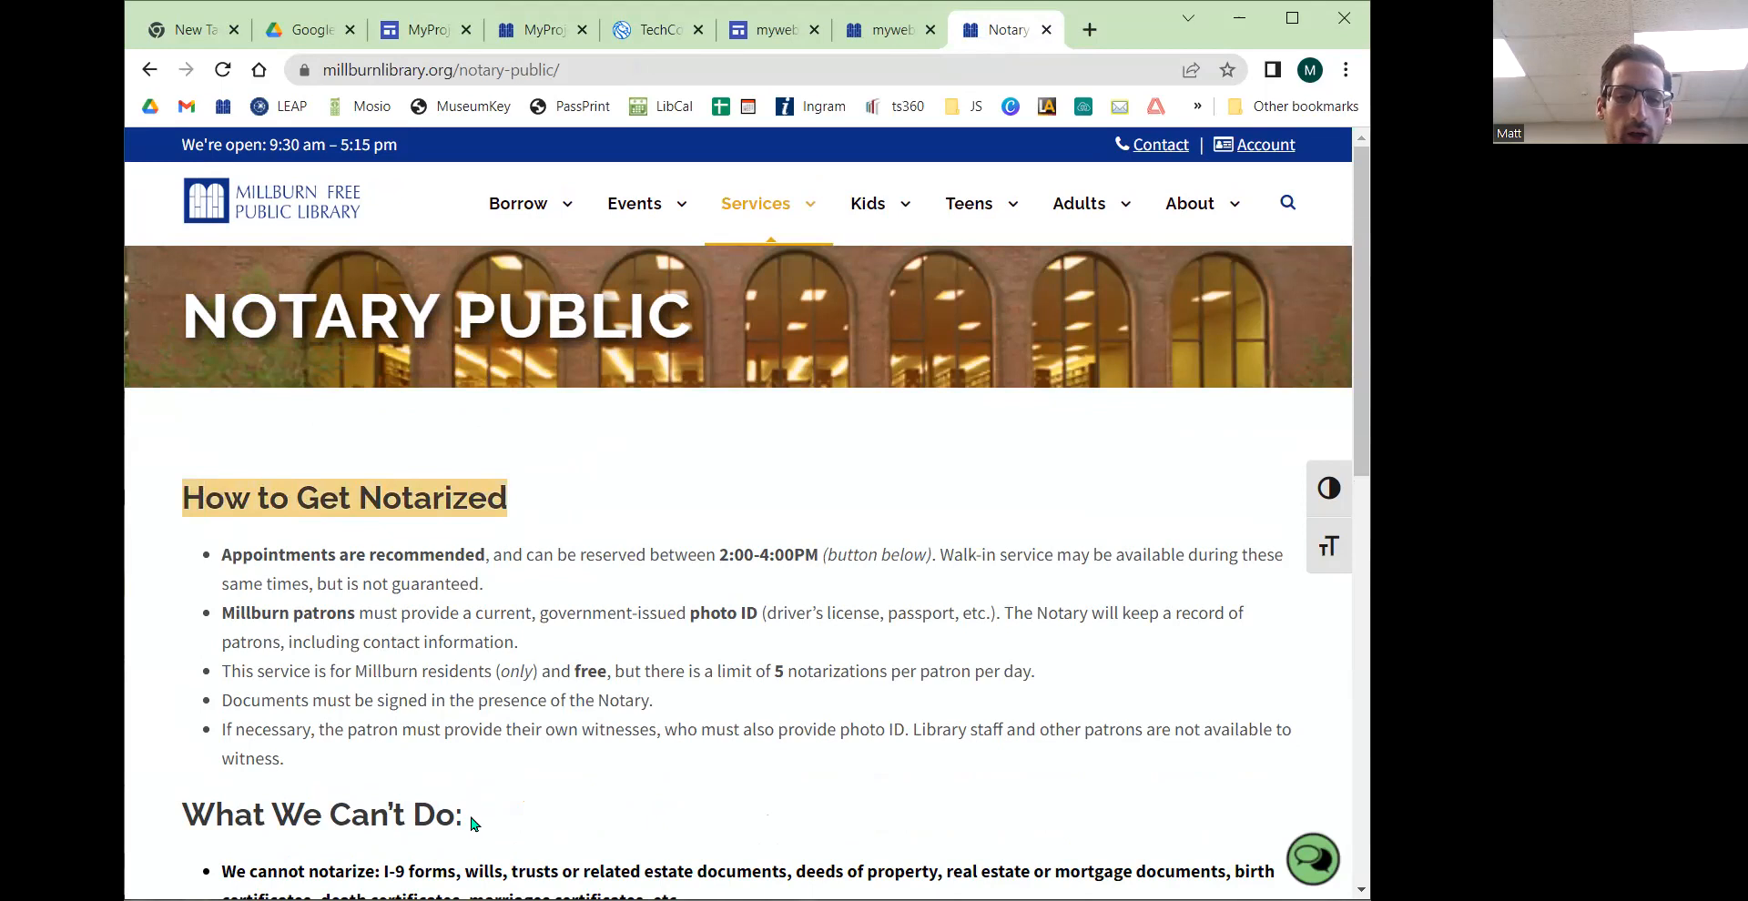
Step: Give the new text box the Heading style and enter the heading "Article 1"
drag(472, 817, 207, 813)
drag(697, 330, 182, 328)
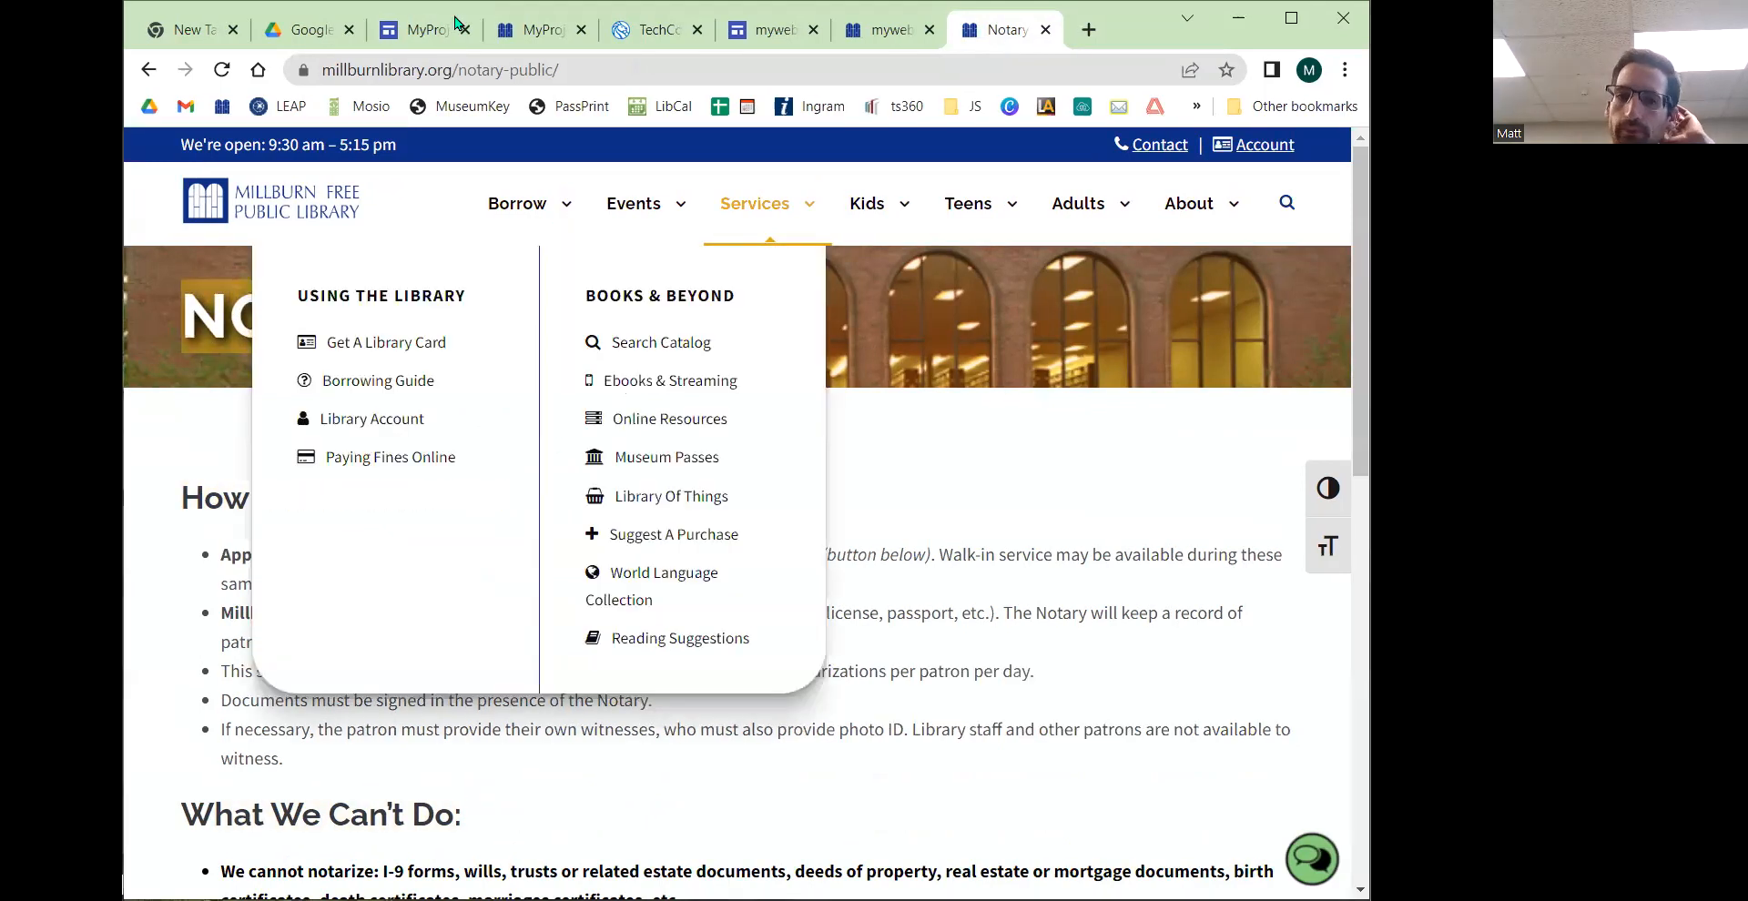
key(ctrl+3)
click(386, 518)
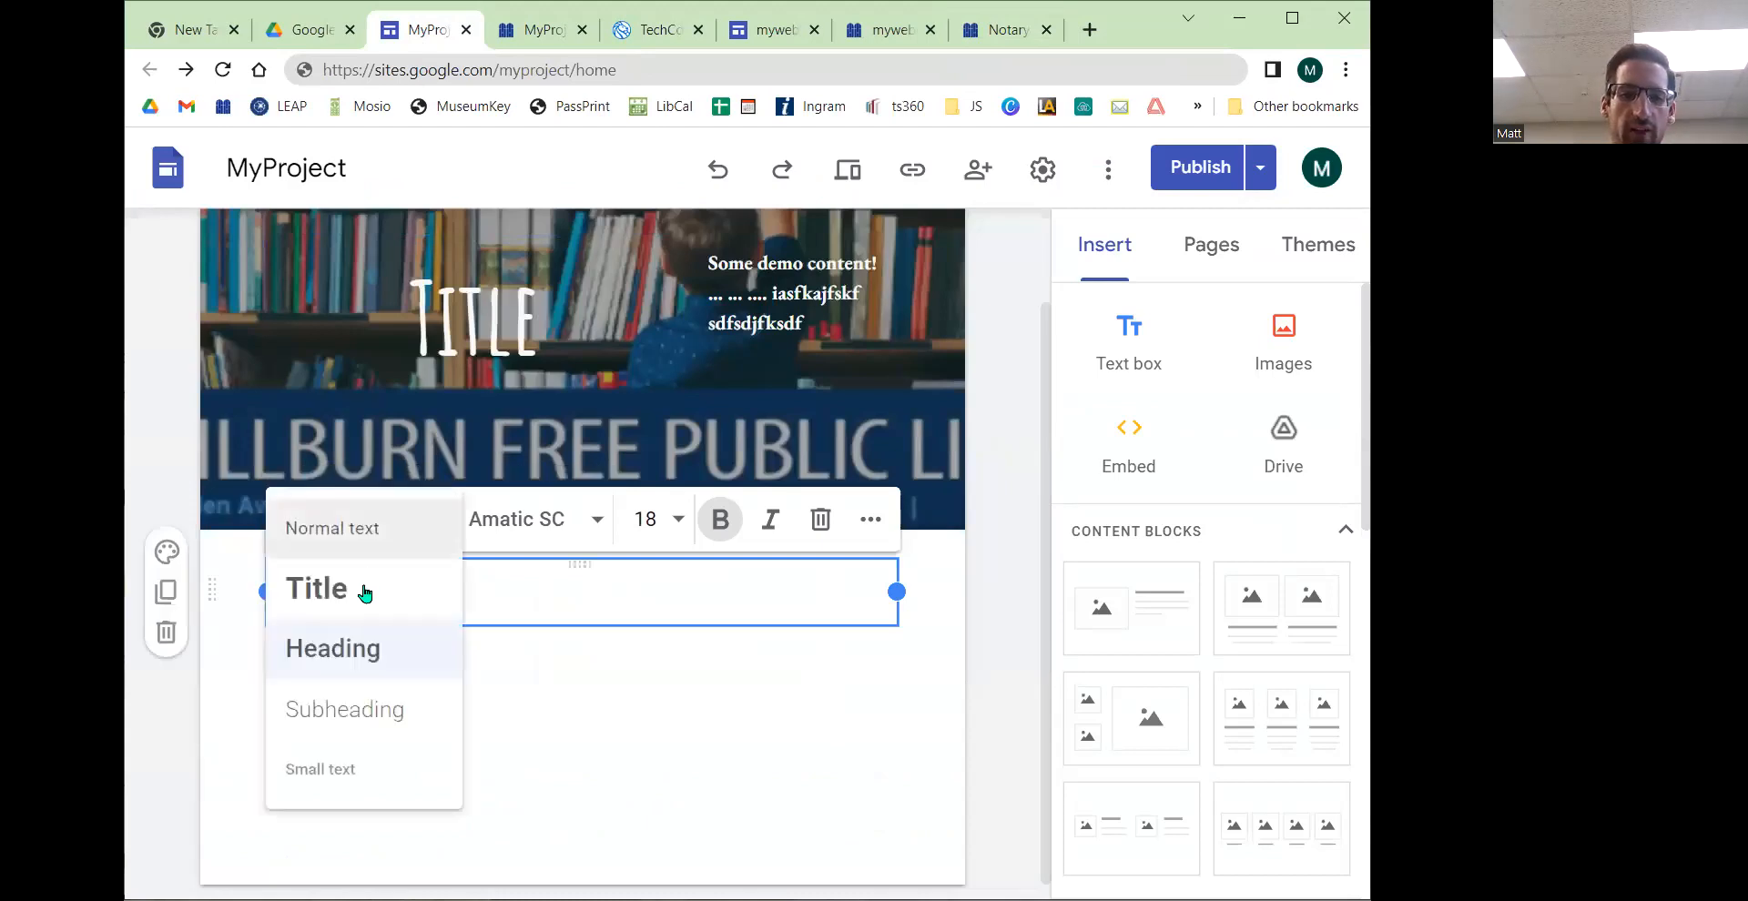
click(359, 644)
text(Article 1)
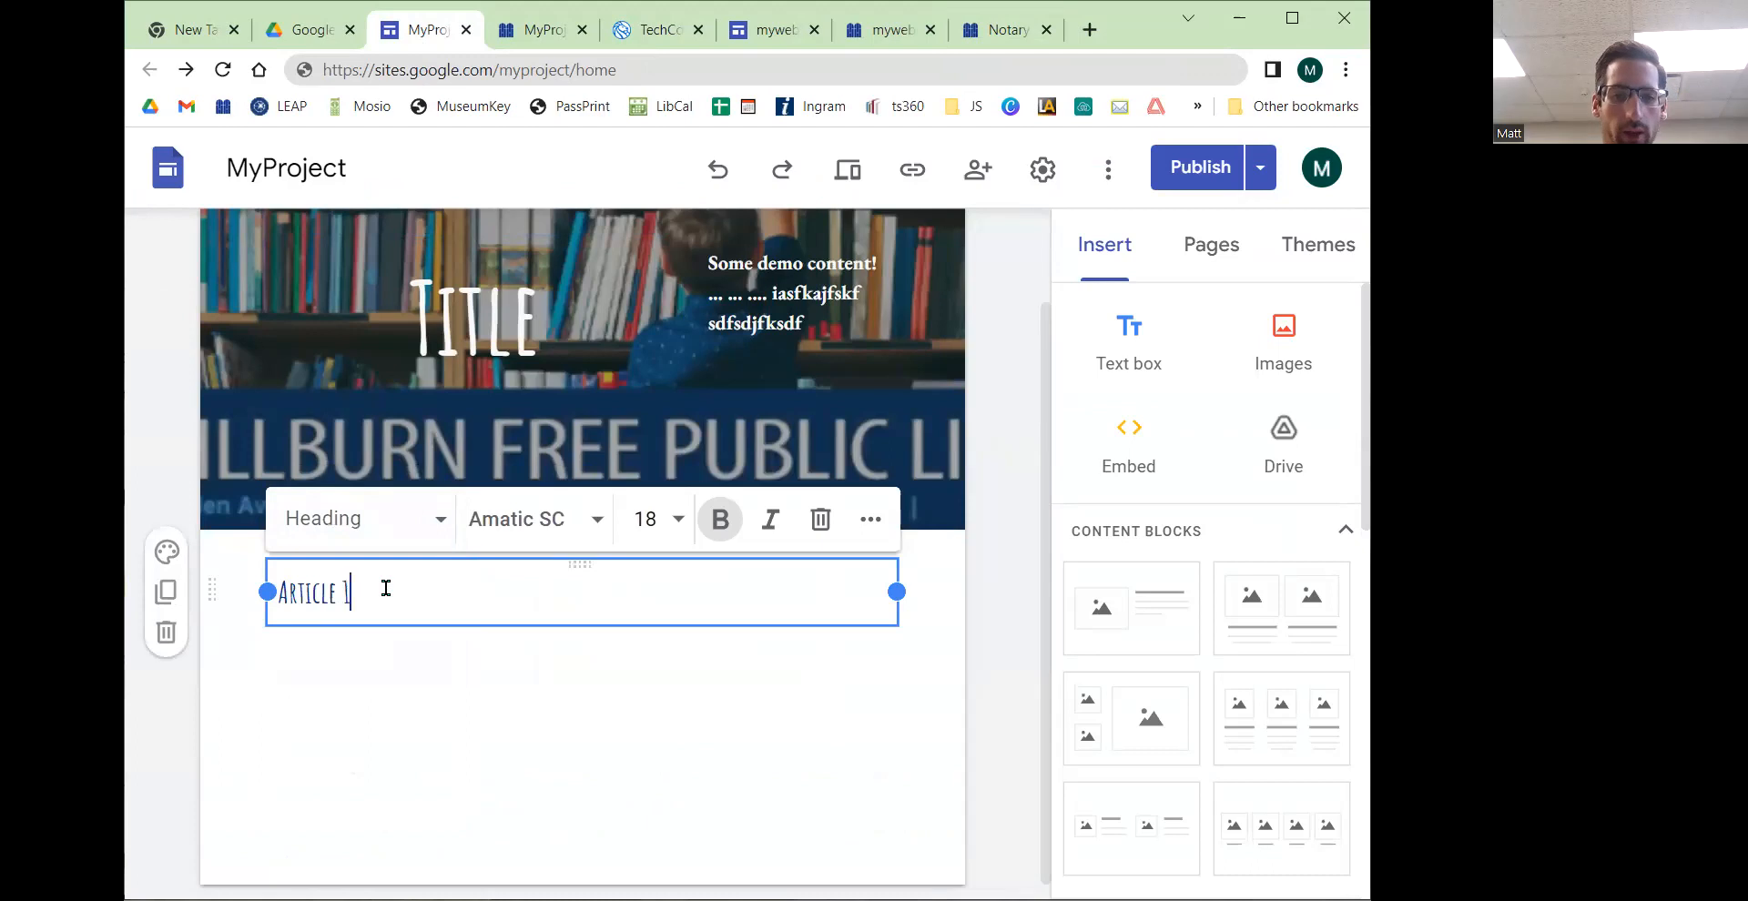
Step: Change the font of the "Article 1" heading to Arvo
drag(386, 588, 227, 596)
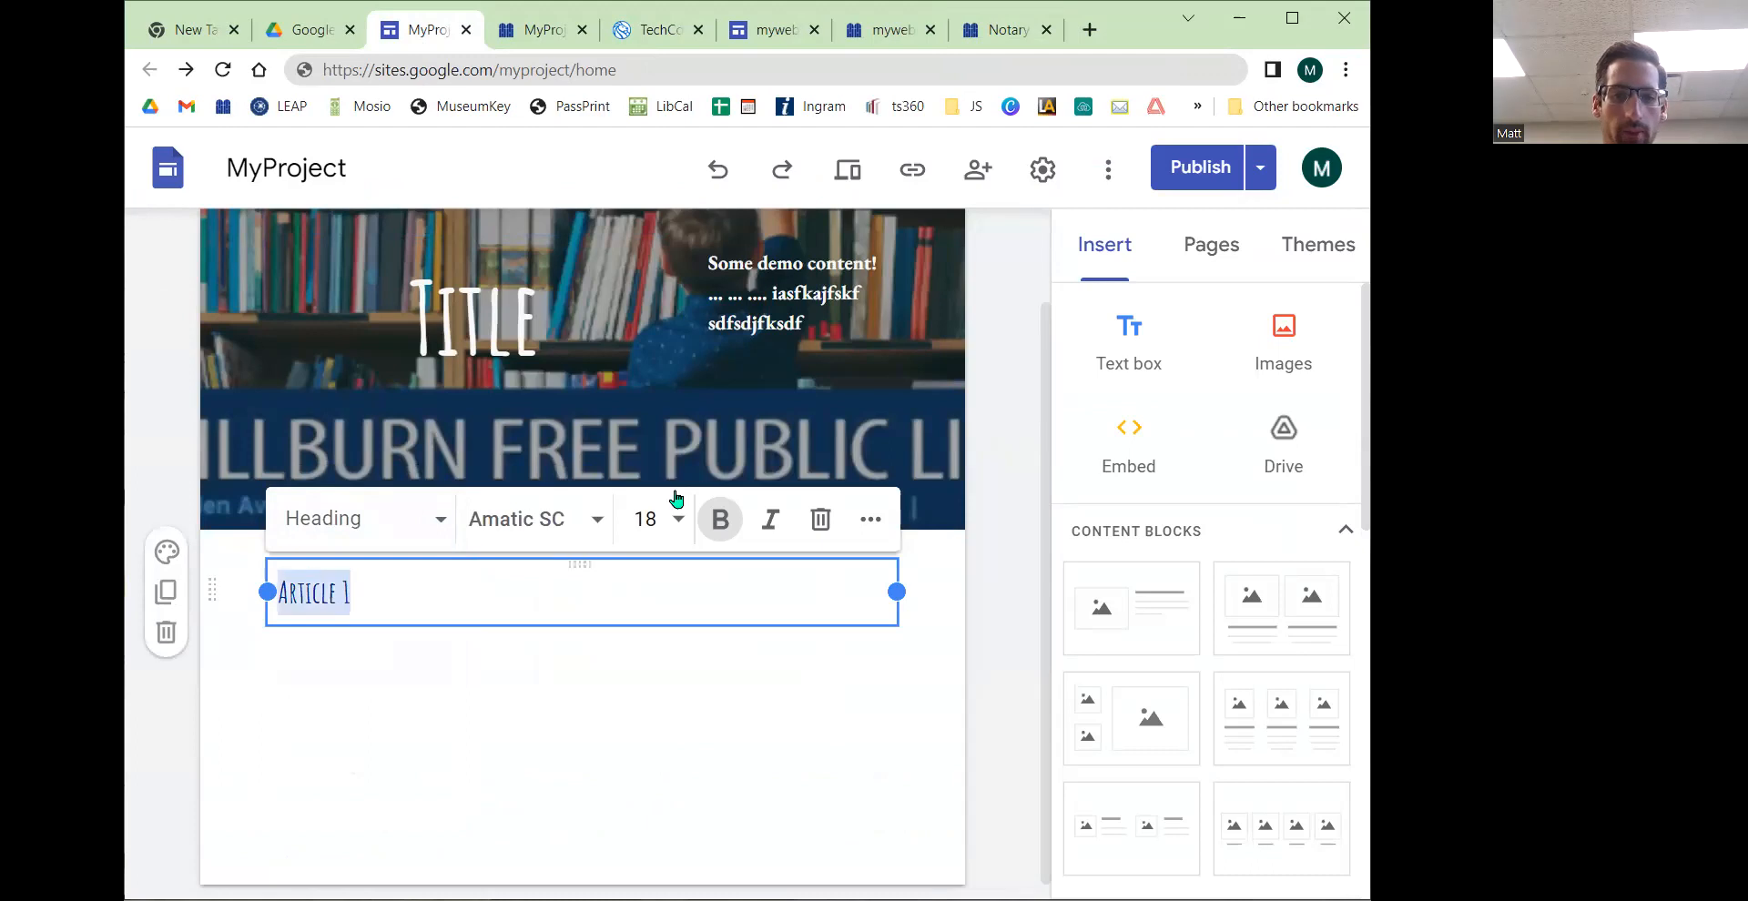
click(596, 530)
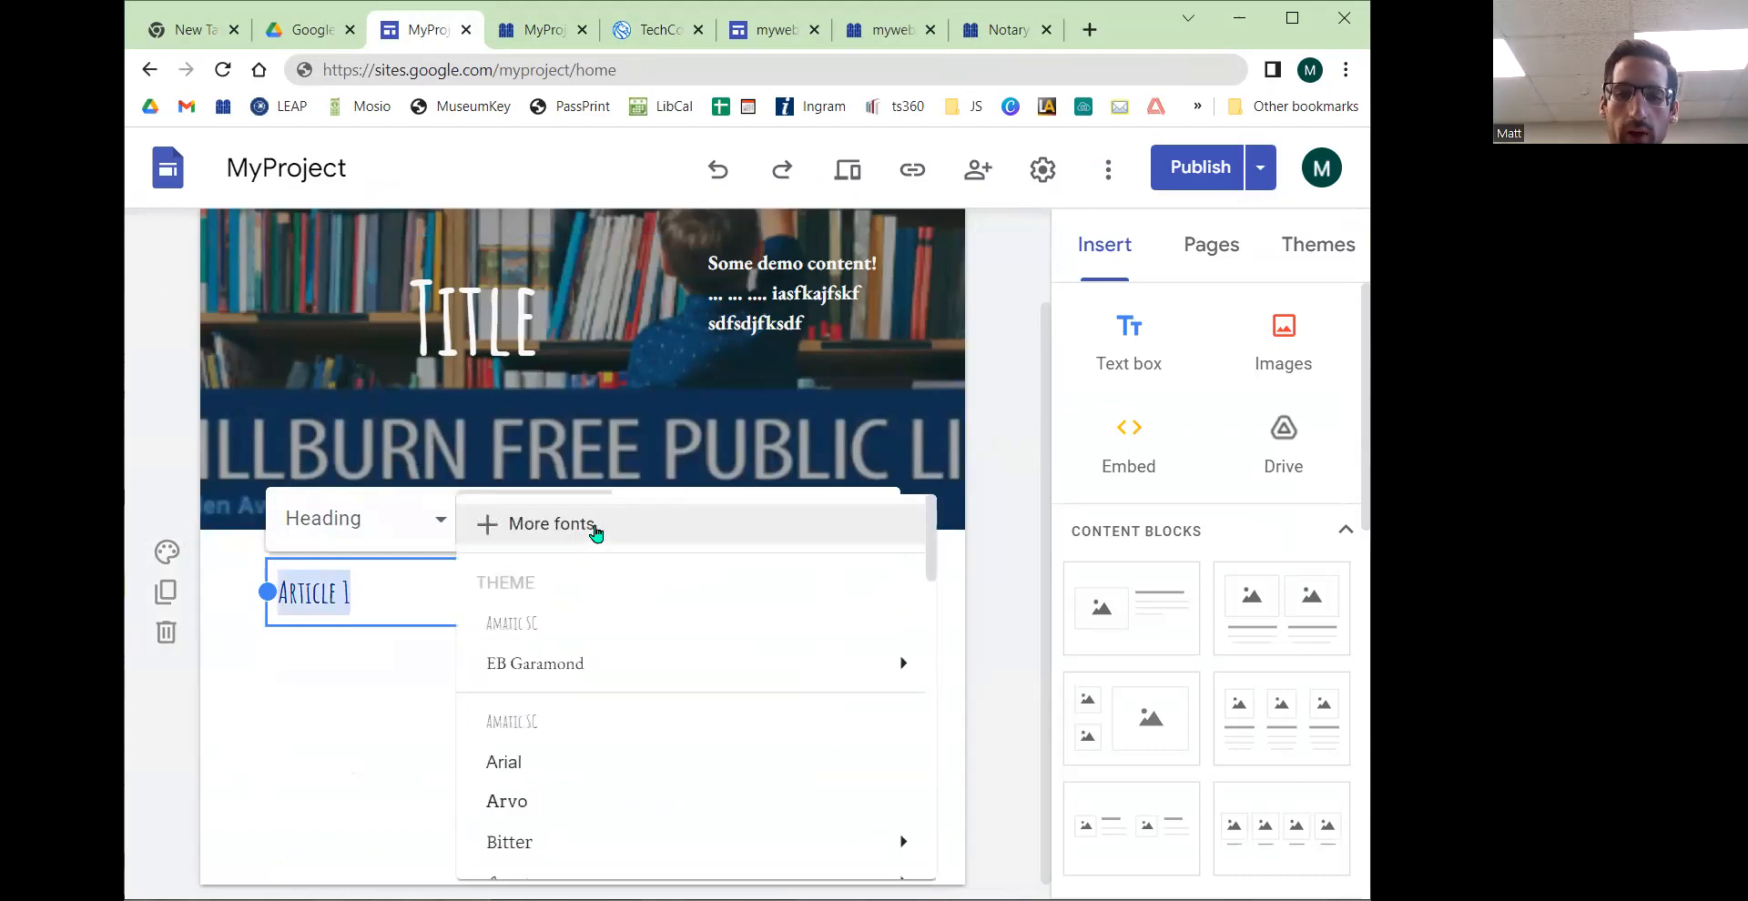
scroll(684, 666, down, 2)
click(601, 688)
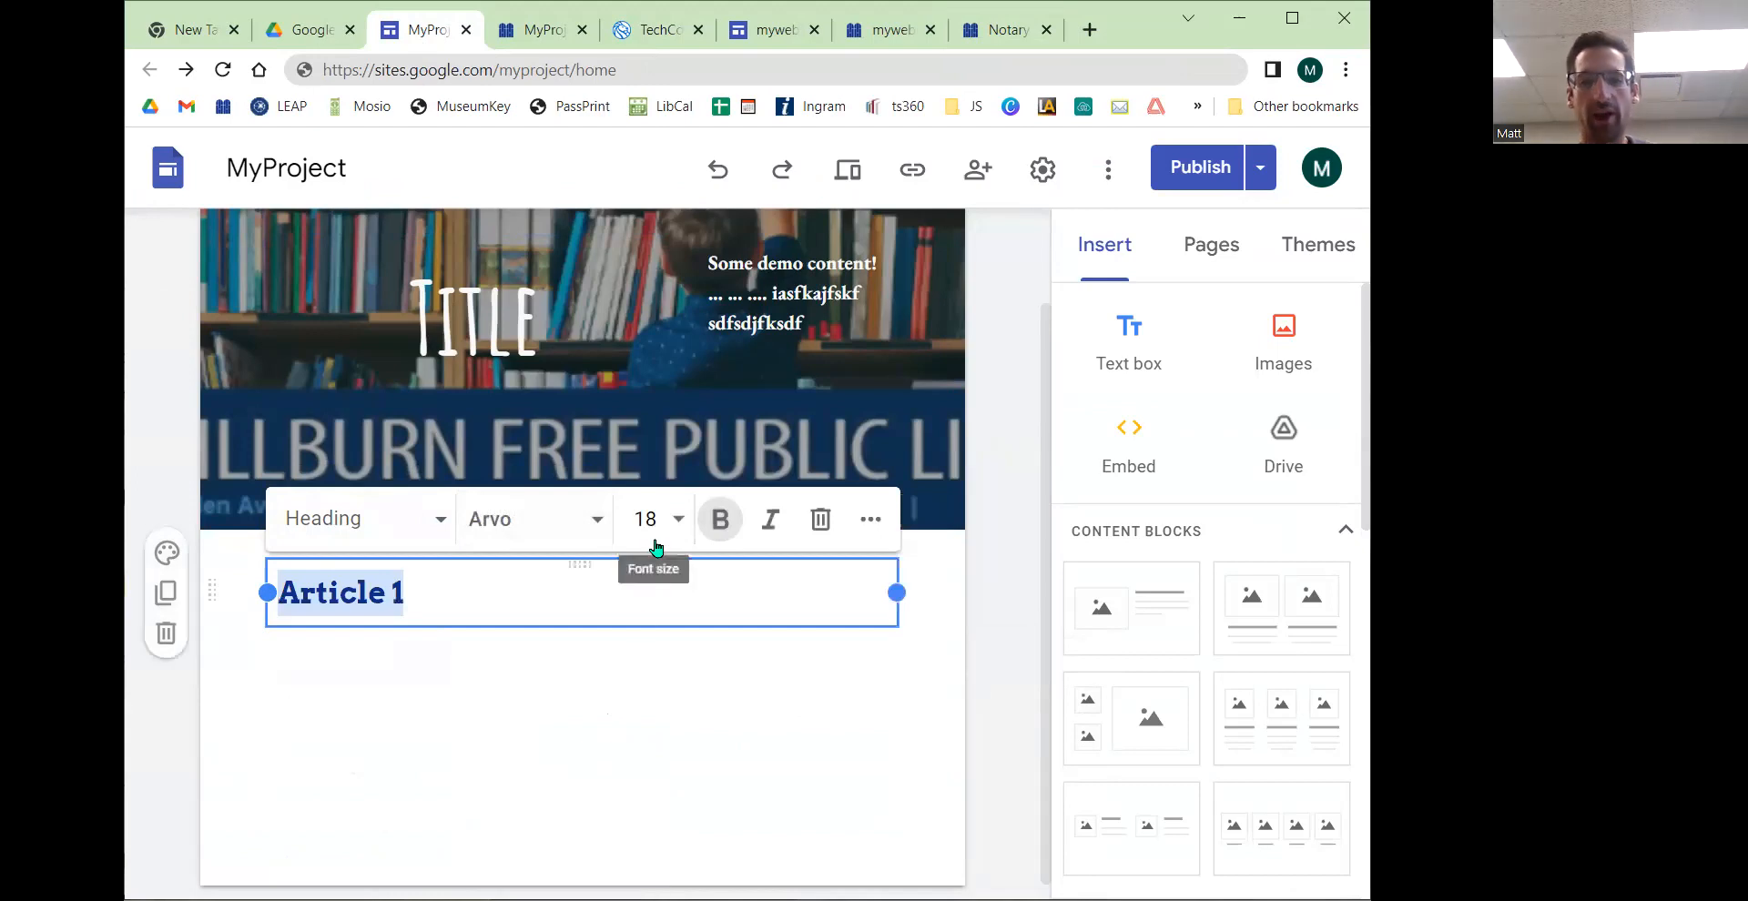
click(507, 653)
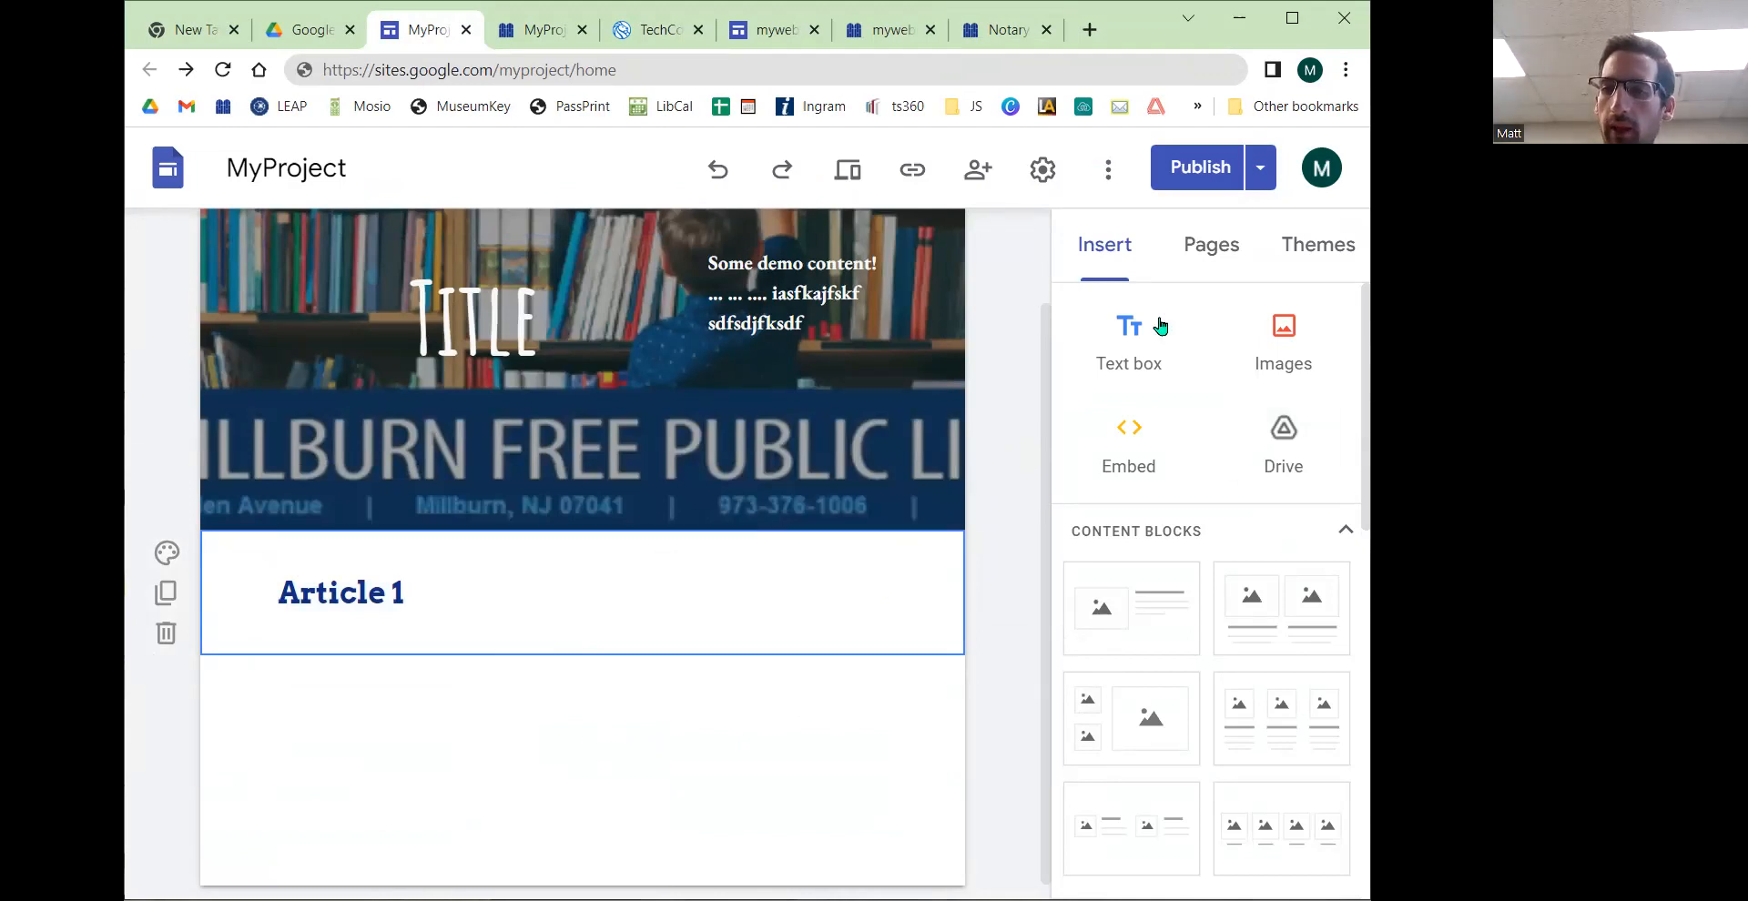
Step: Add a text box below the heading reading "Some new text on the page, blah blah blah"
click(1142, 339)
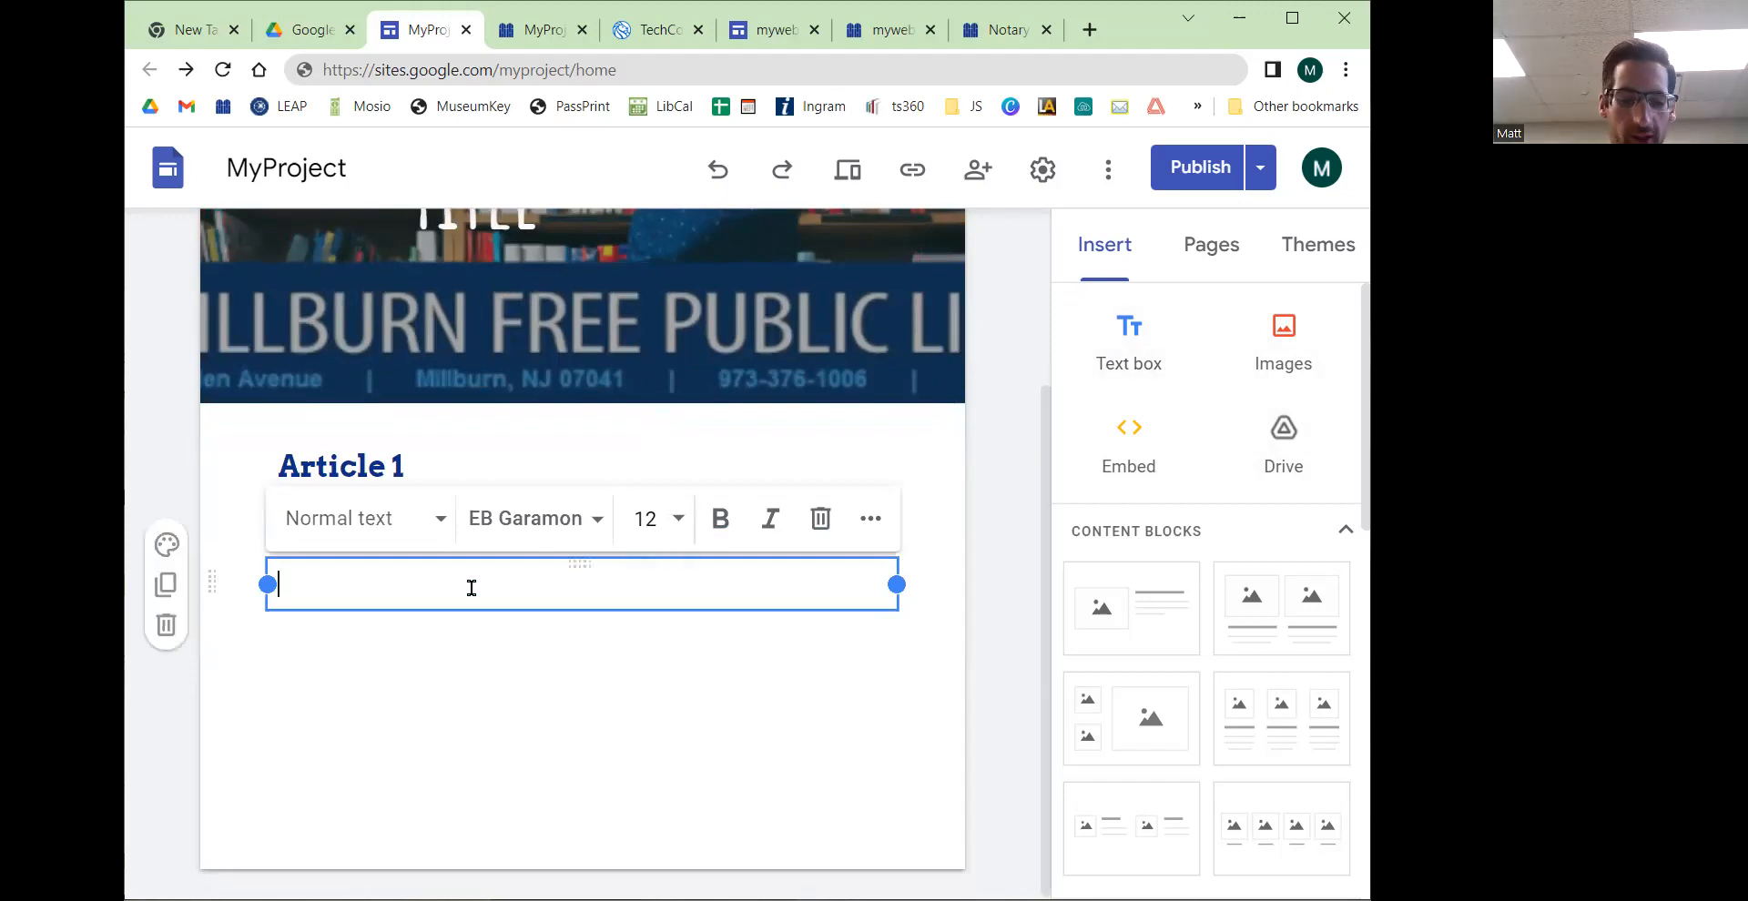
text(Some new tex)
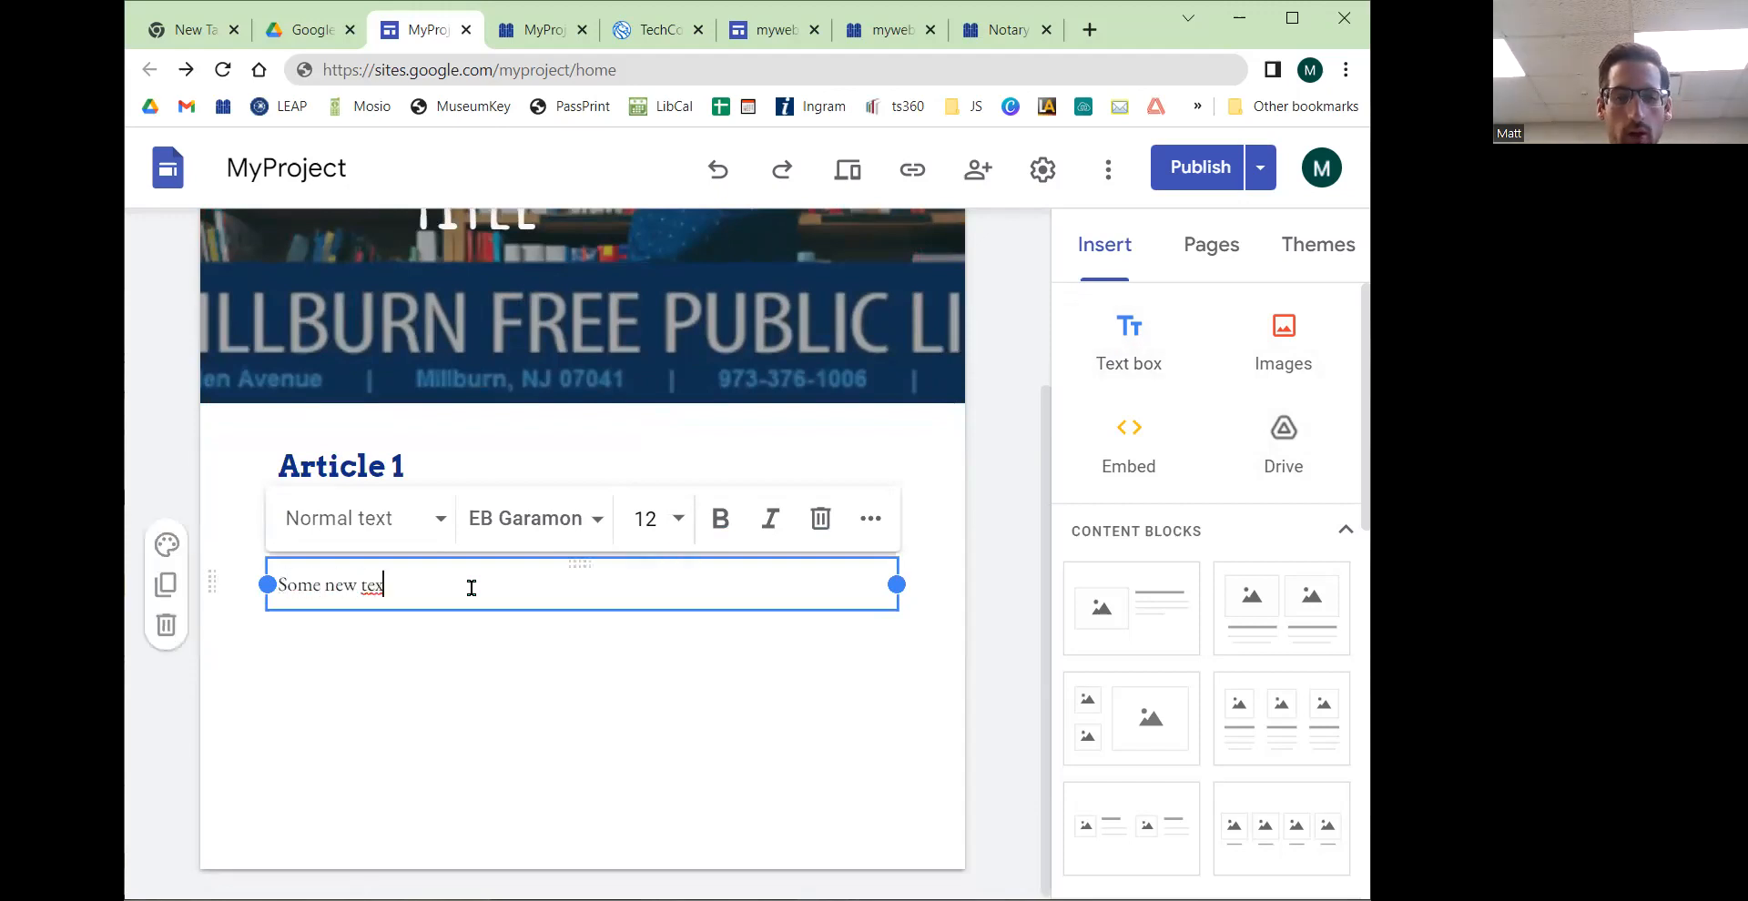
text(t on the page, b)
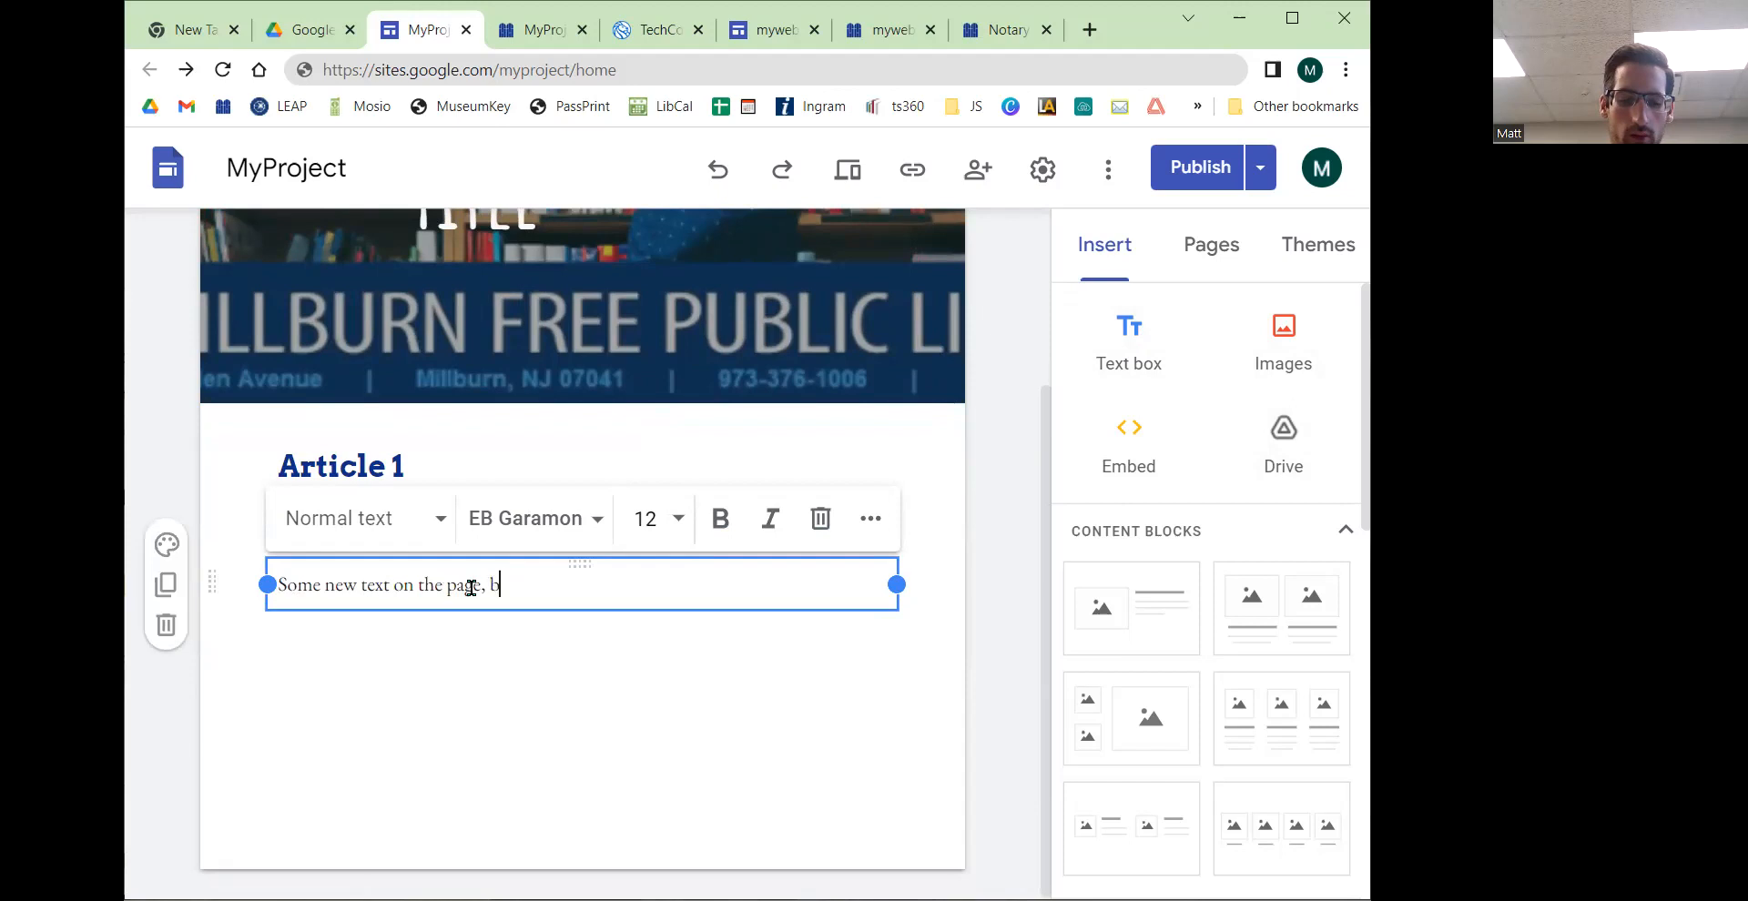
text(lah blah blah)
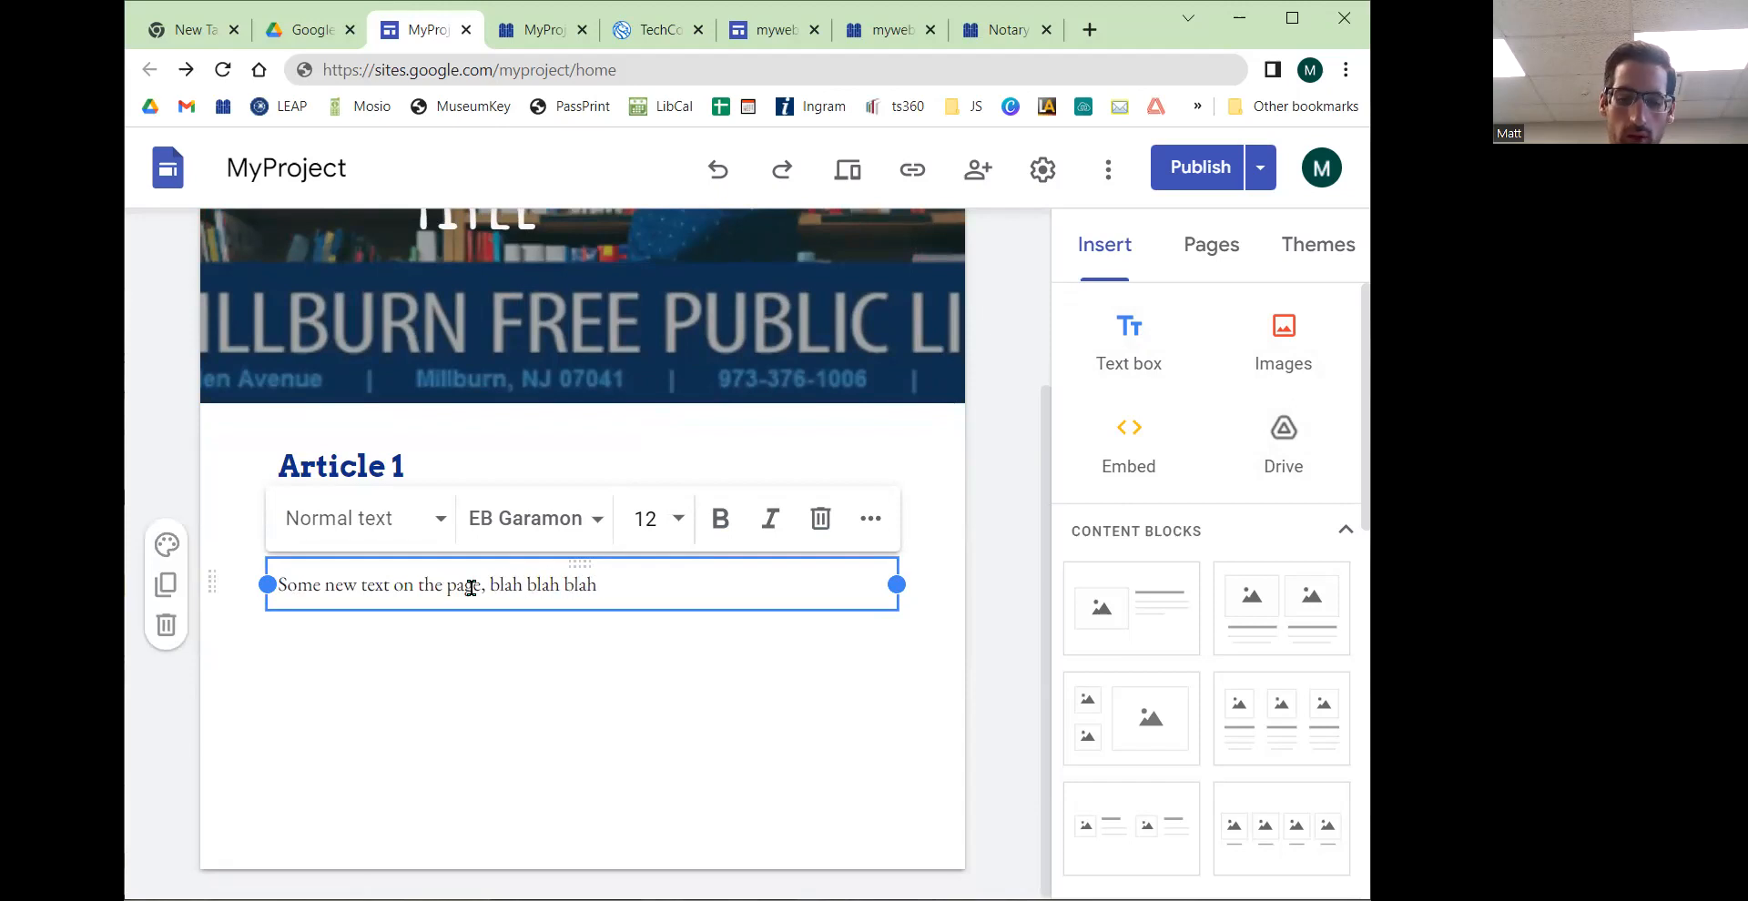
Step: Extend that paragraph with many more repetitions of "blah" as placeholder text
drag(596, 587, 488, 584)
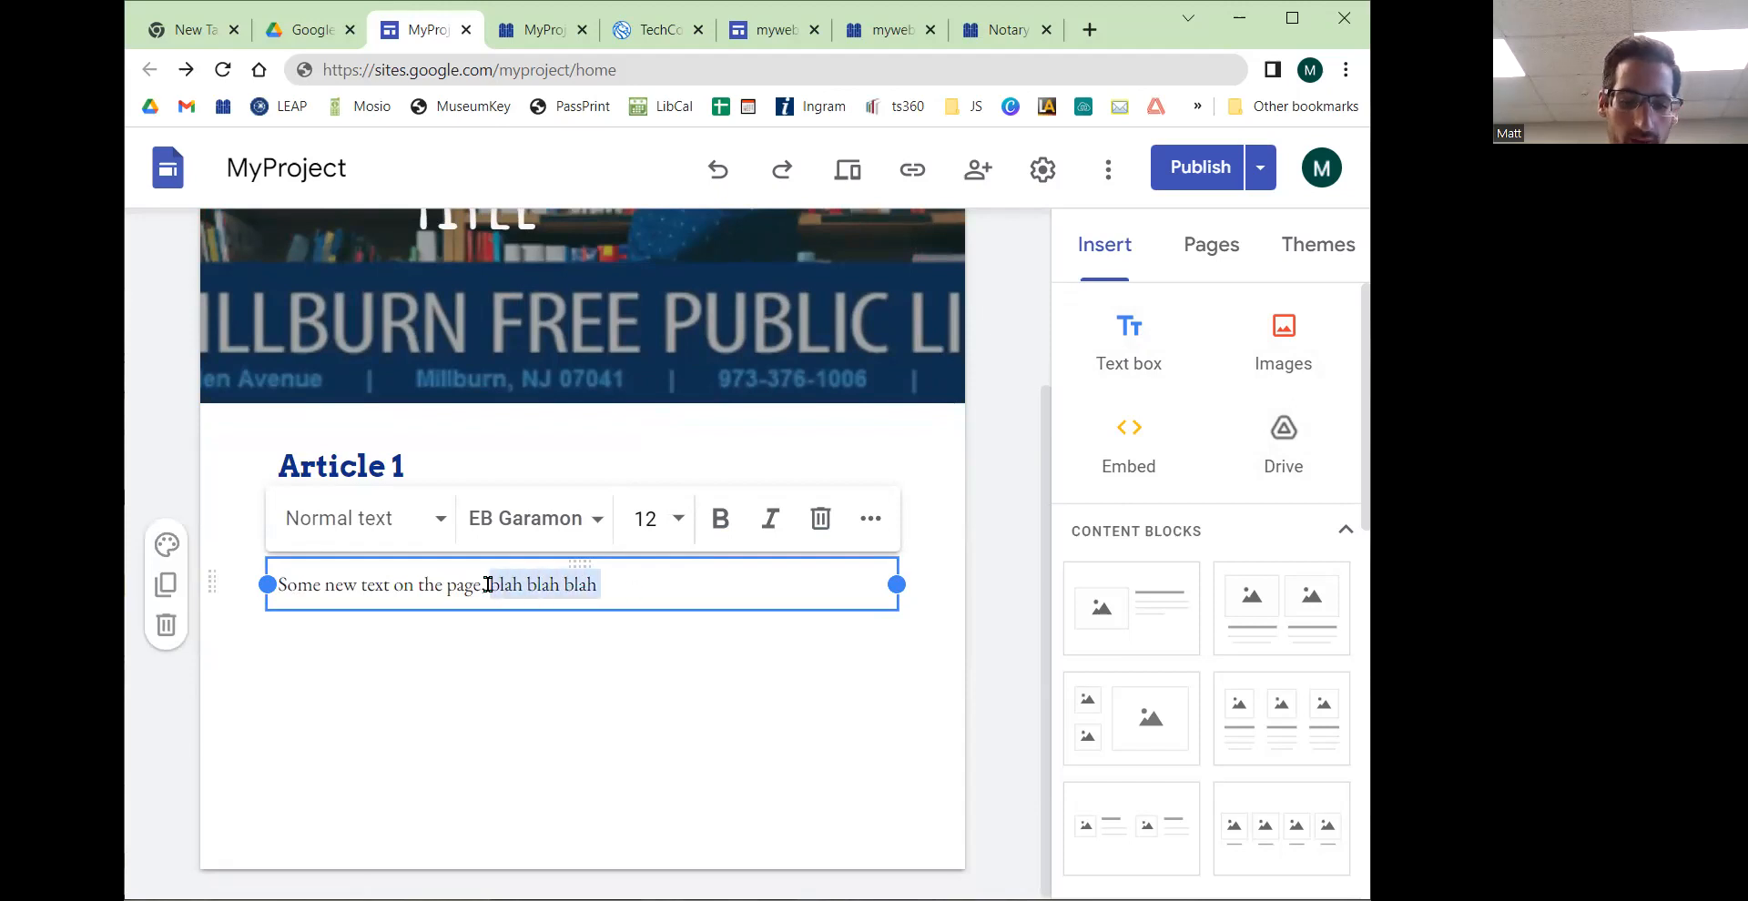
click(692, 588)
text(blah blah blah blah blah blah blah blah blah blah blah blah blah blah blah blah blah blah blah blah blah blah blah blah blah blah blah blah blah blah)
click(628, 733)
click(557, 627)
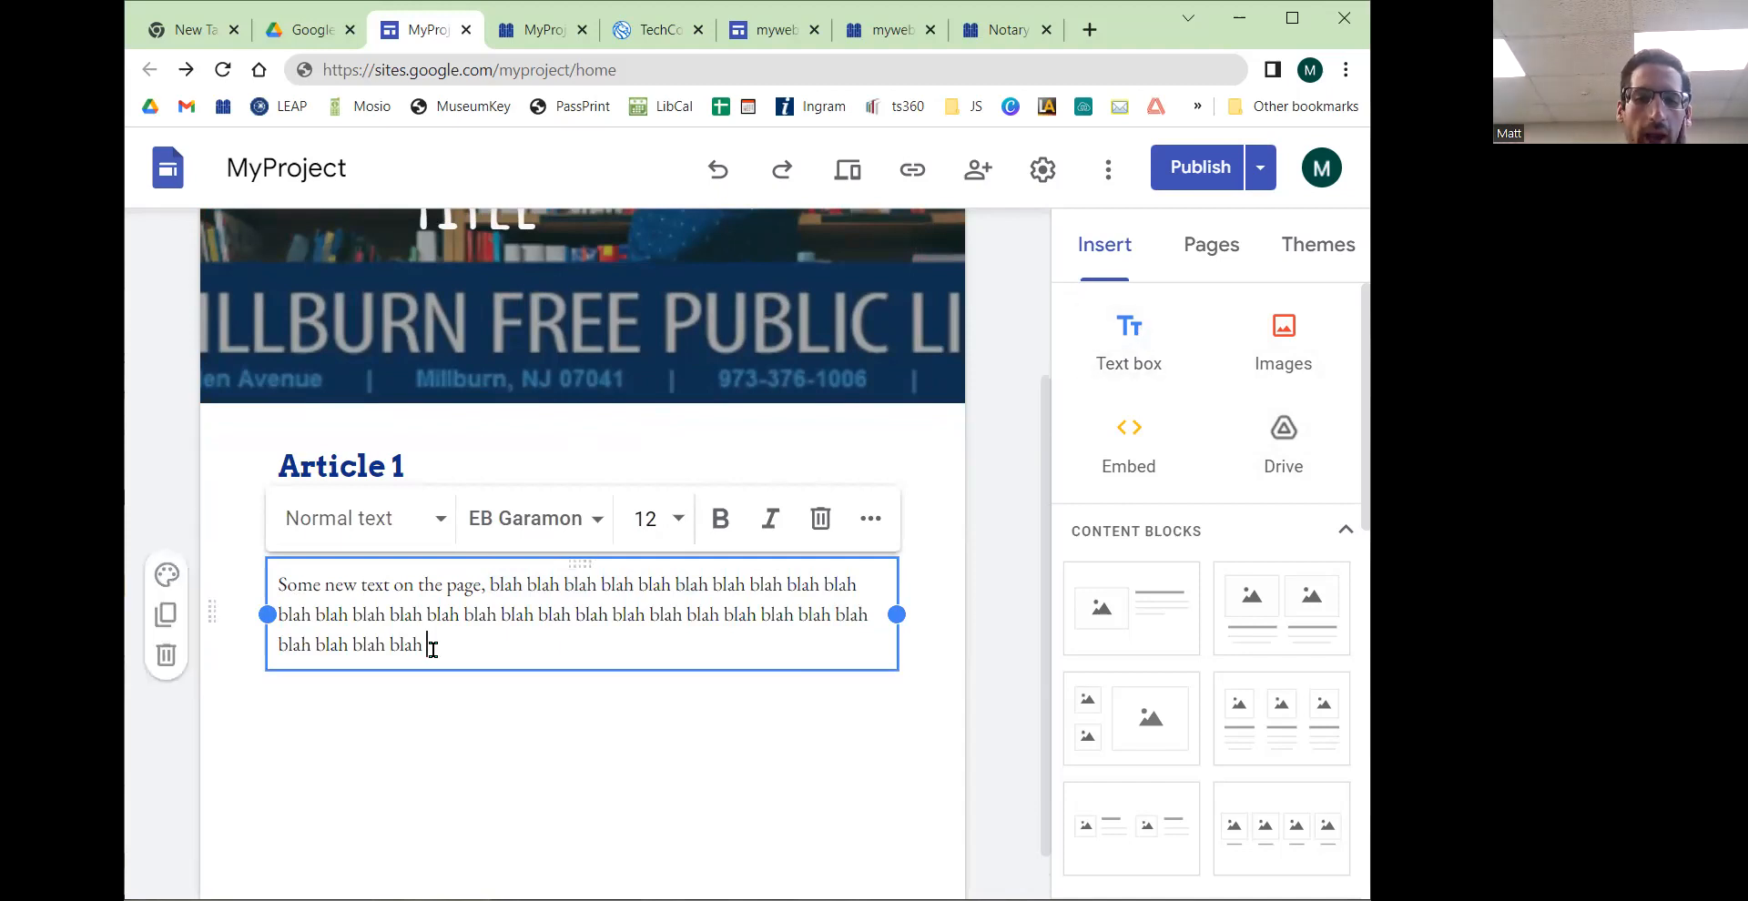
key(Return)
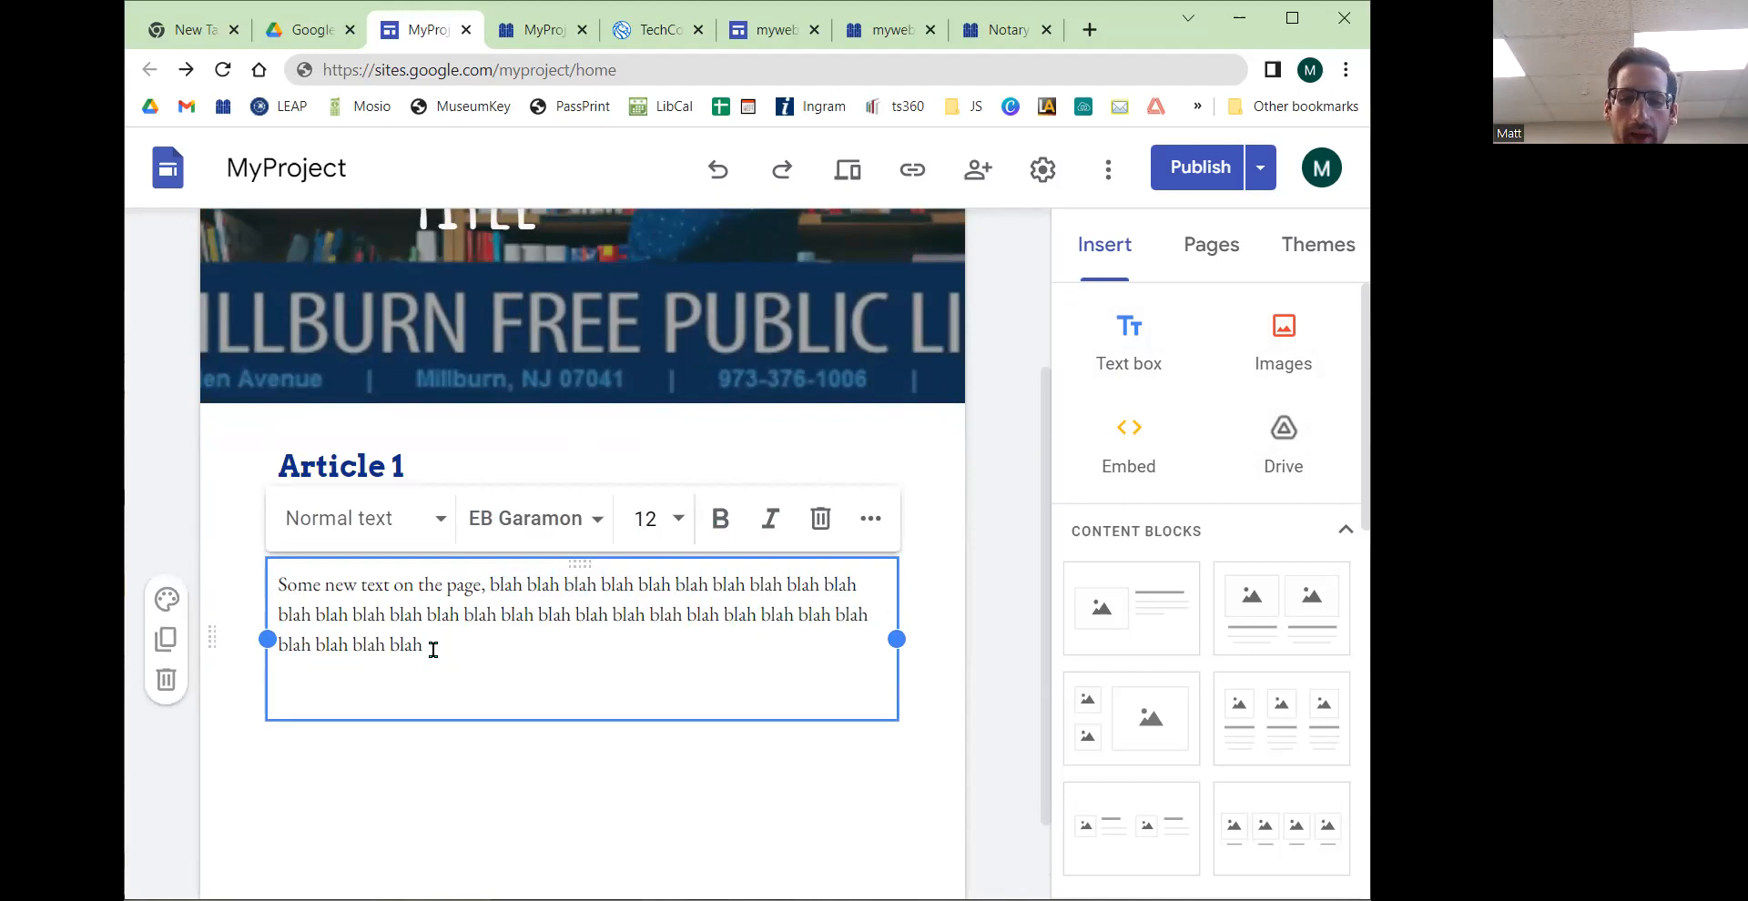
key(BackSpace)
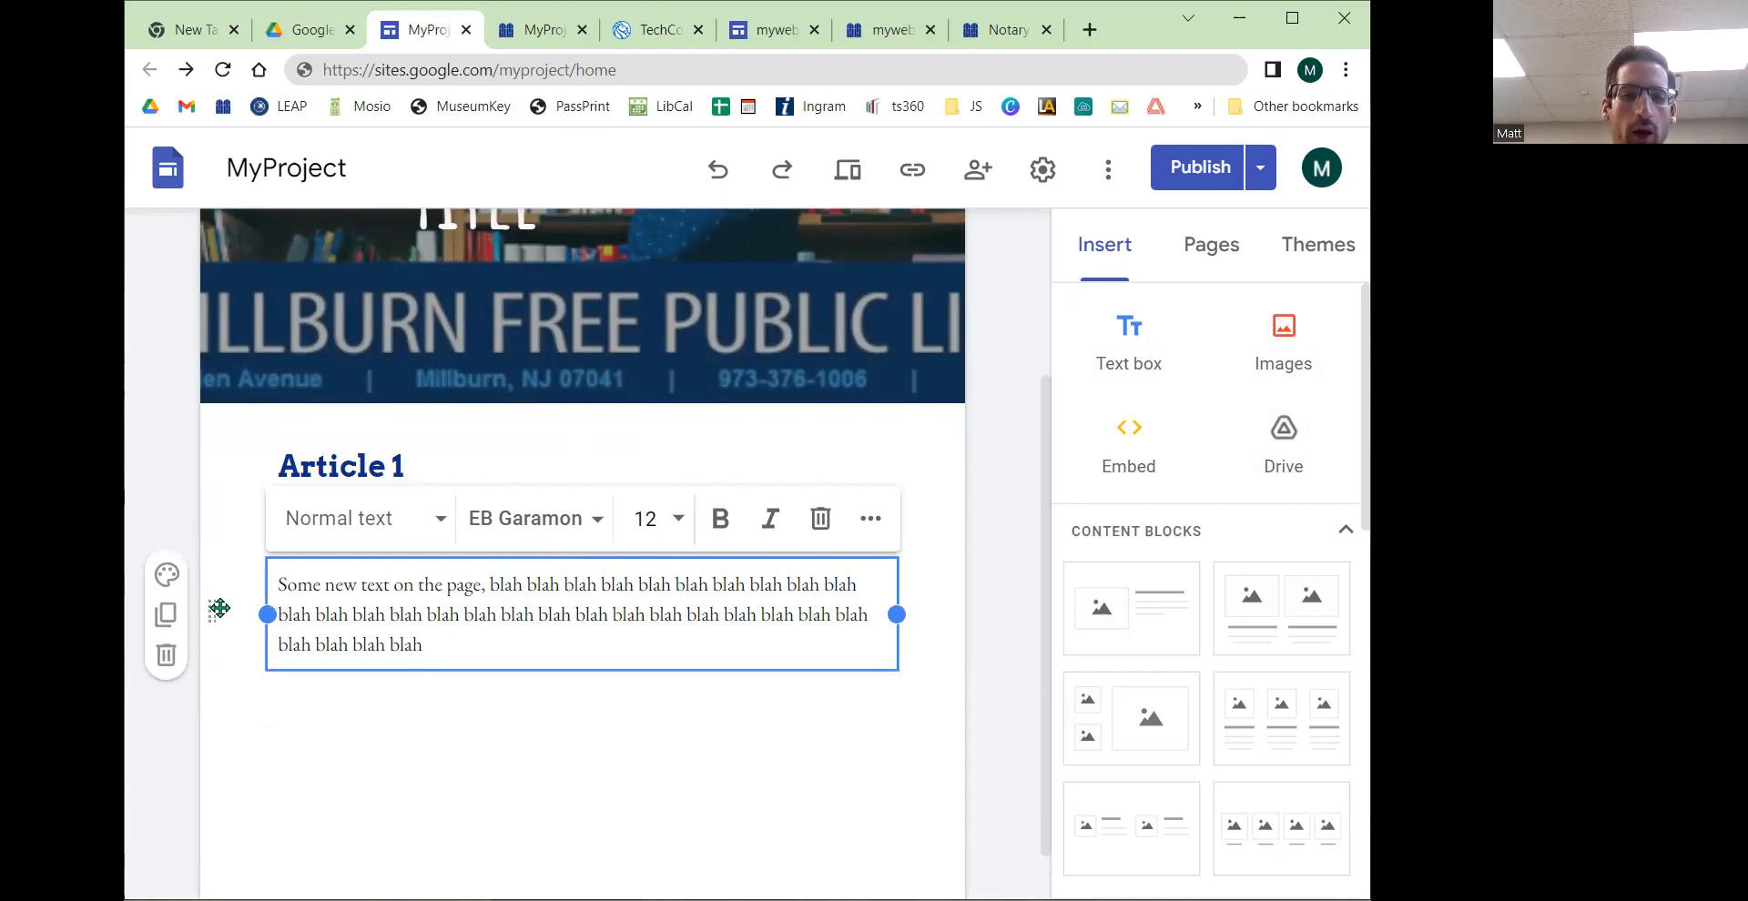
Step: Duplicate the paragraph text box and undo the duplication
click(166, 614)
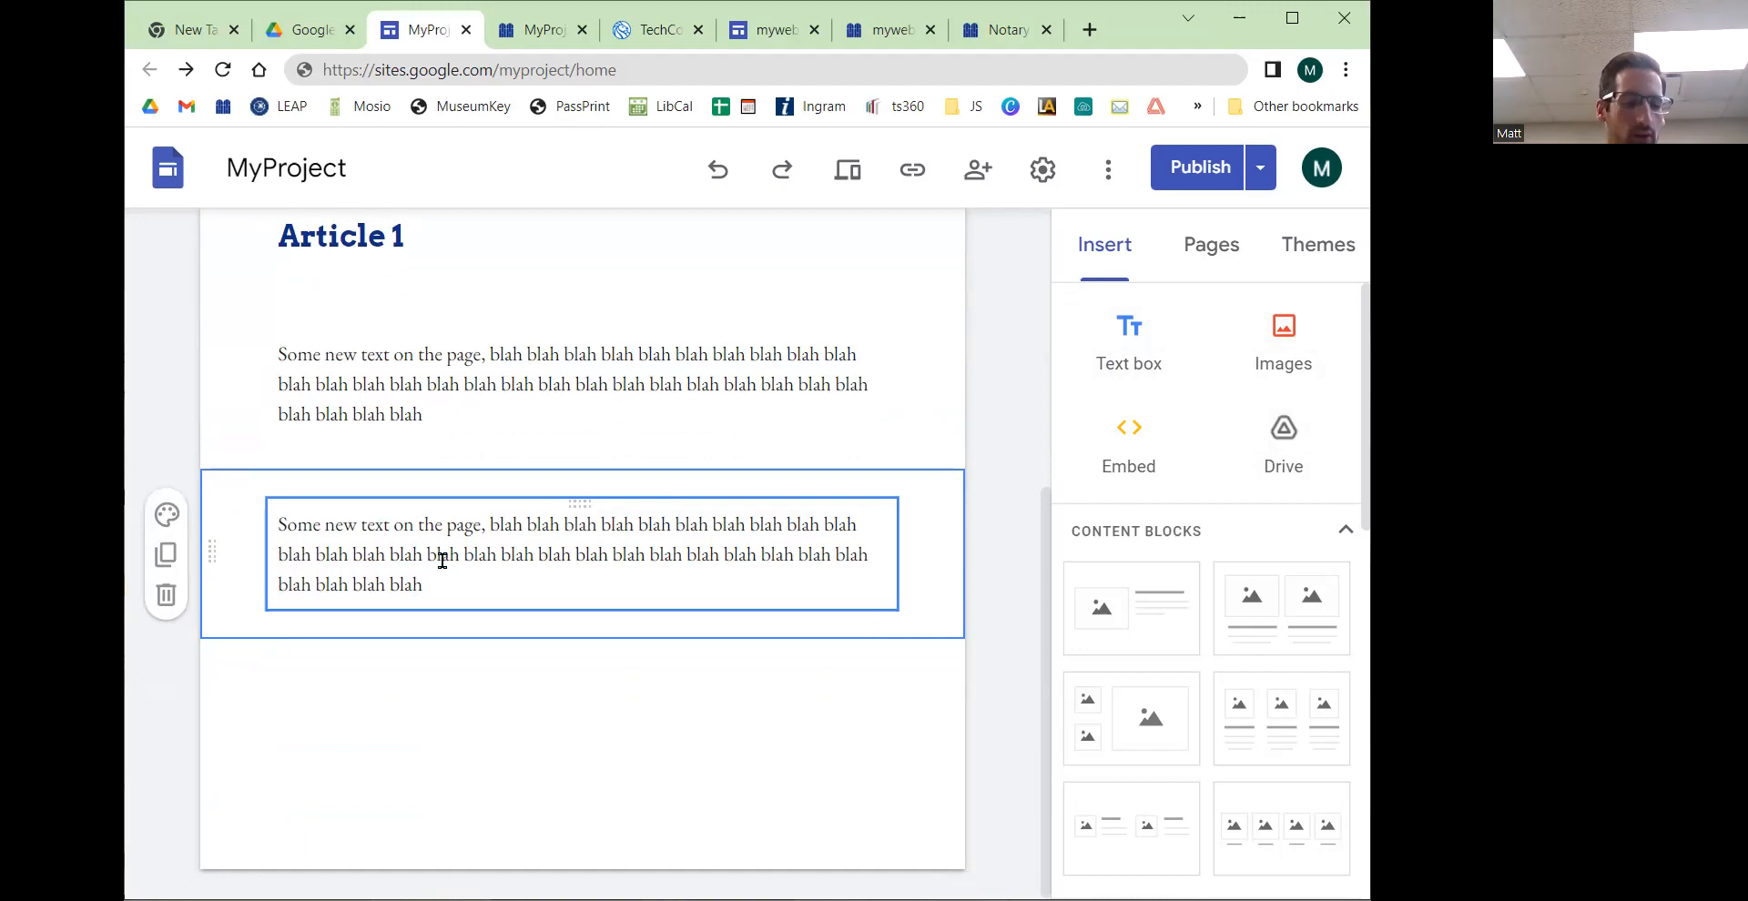
key(ctrl+z)
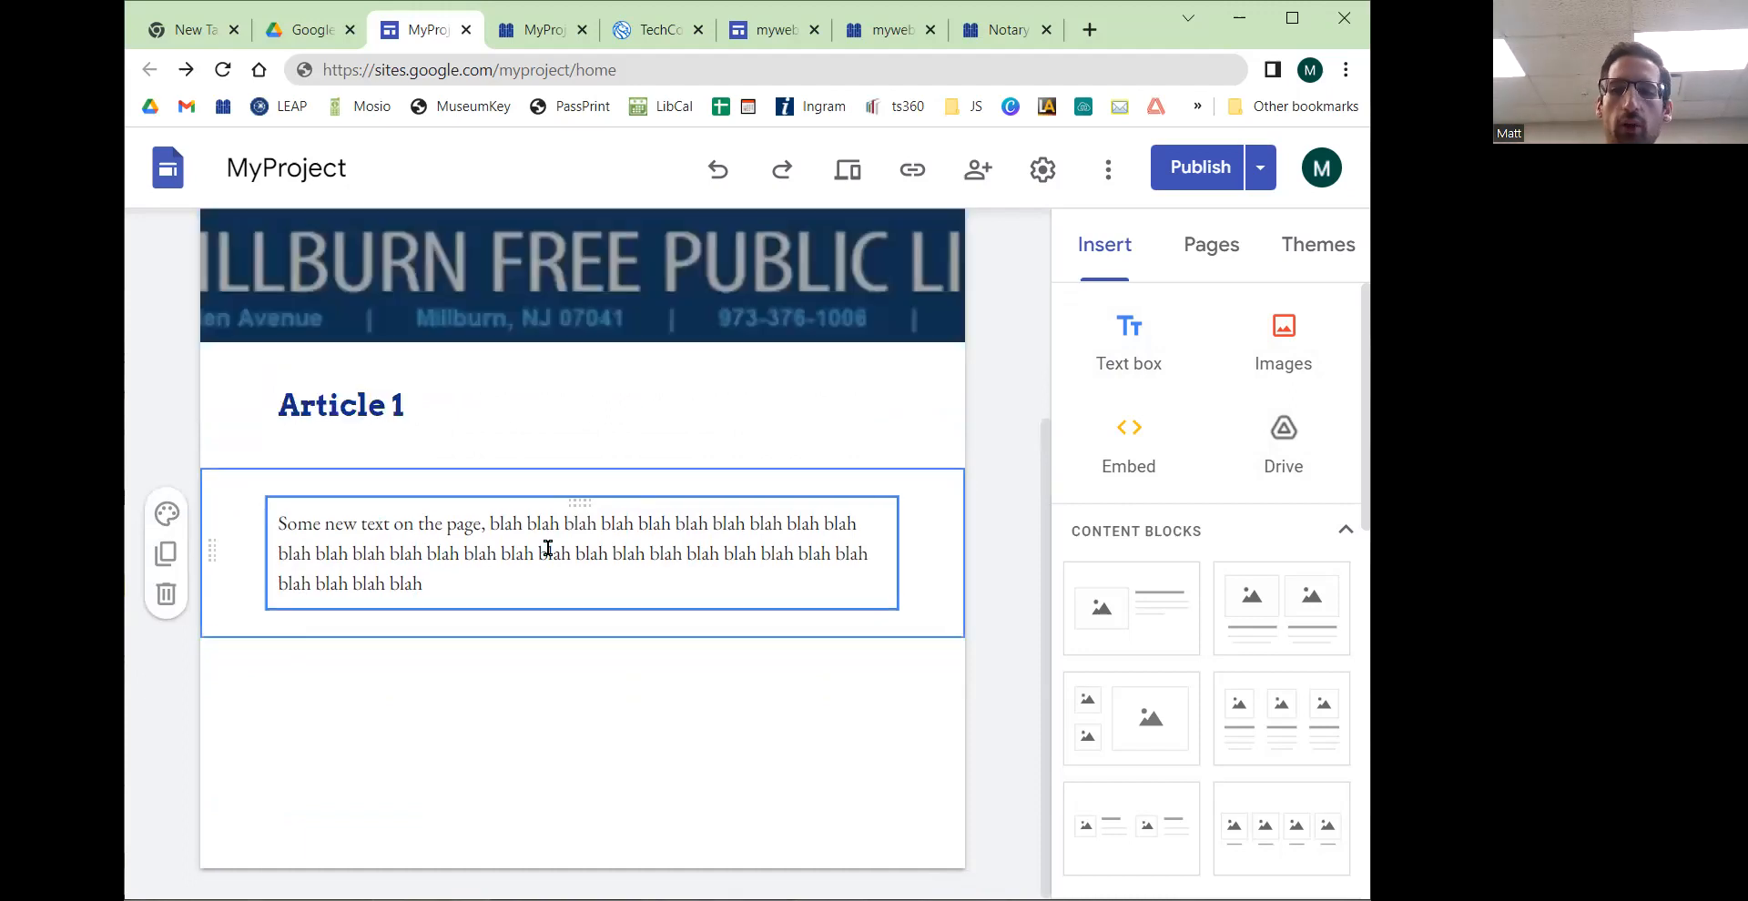
Step: Add another text box below the paragraph filled with repeated "blah" placeholder text
click(1132, 363)
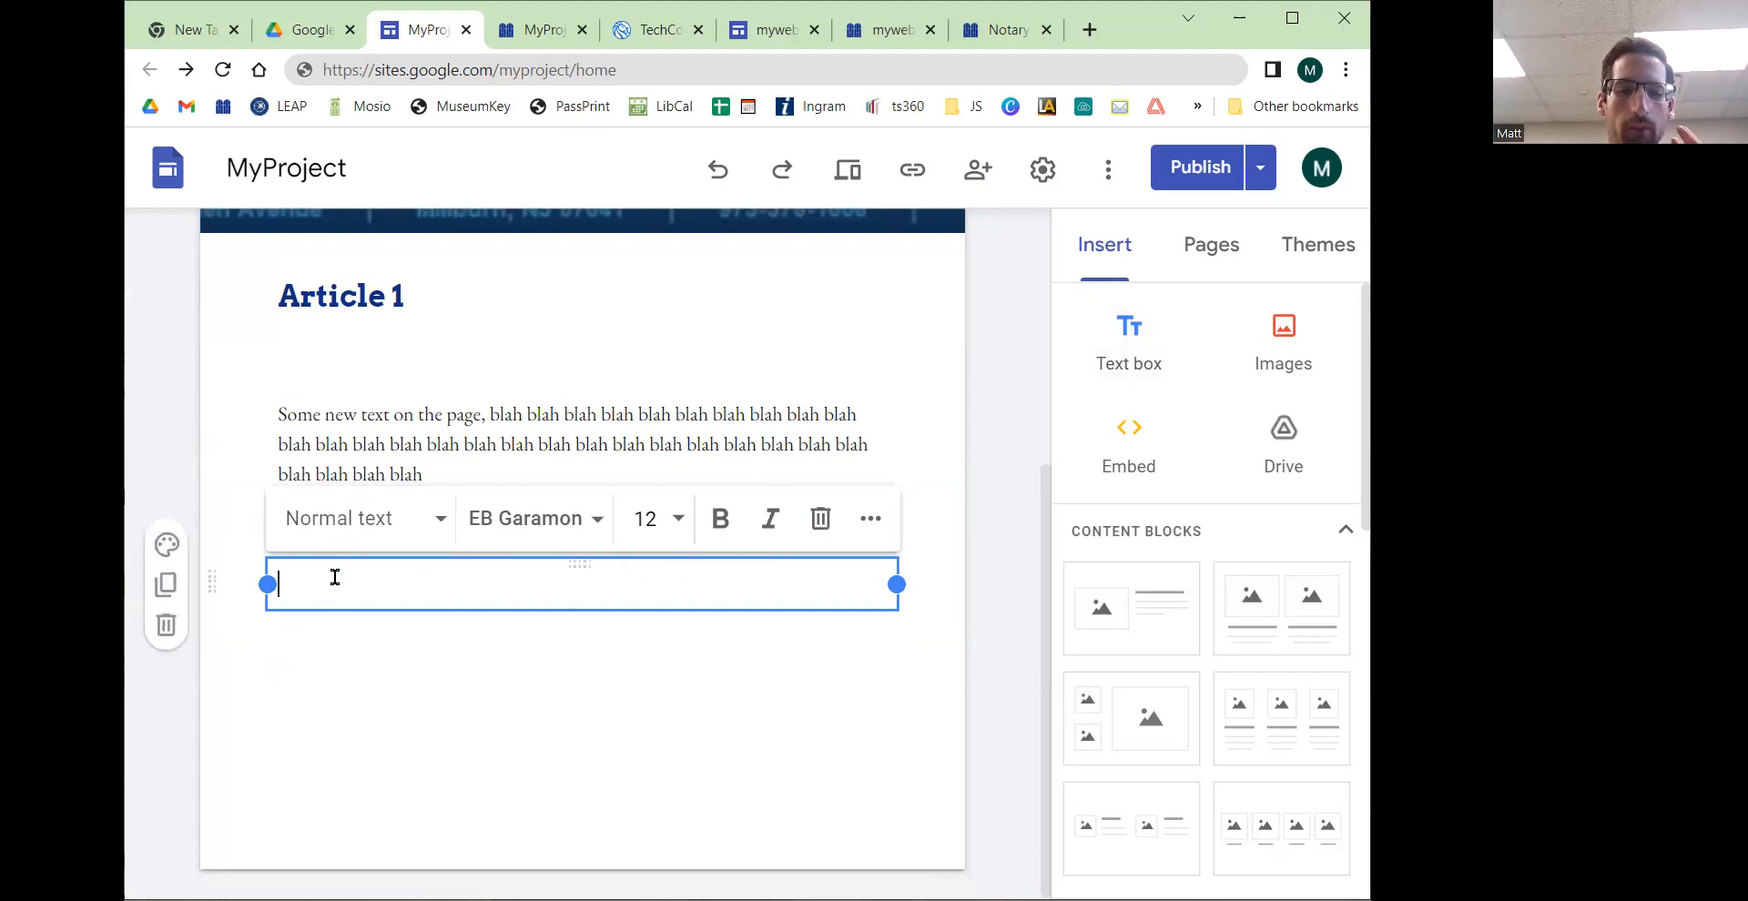
text(blah blah blah blah blah blah blah blah blah blah blah blah blah blah blah blah blah blah blah blah blah blah blah blah)
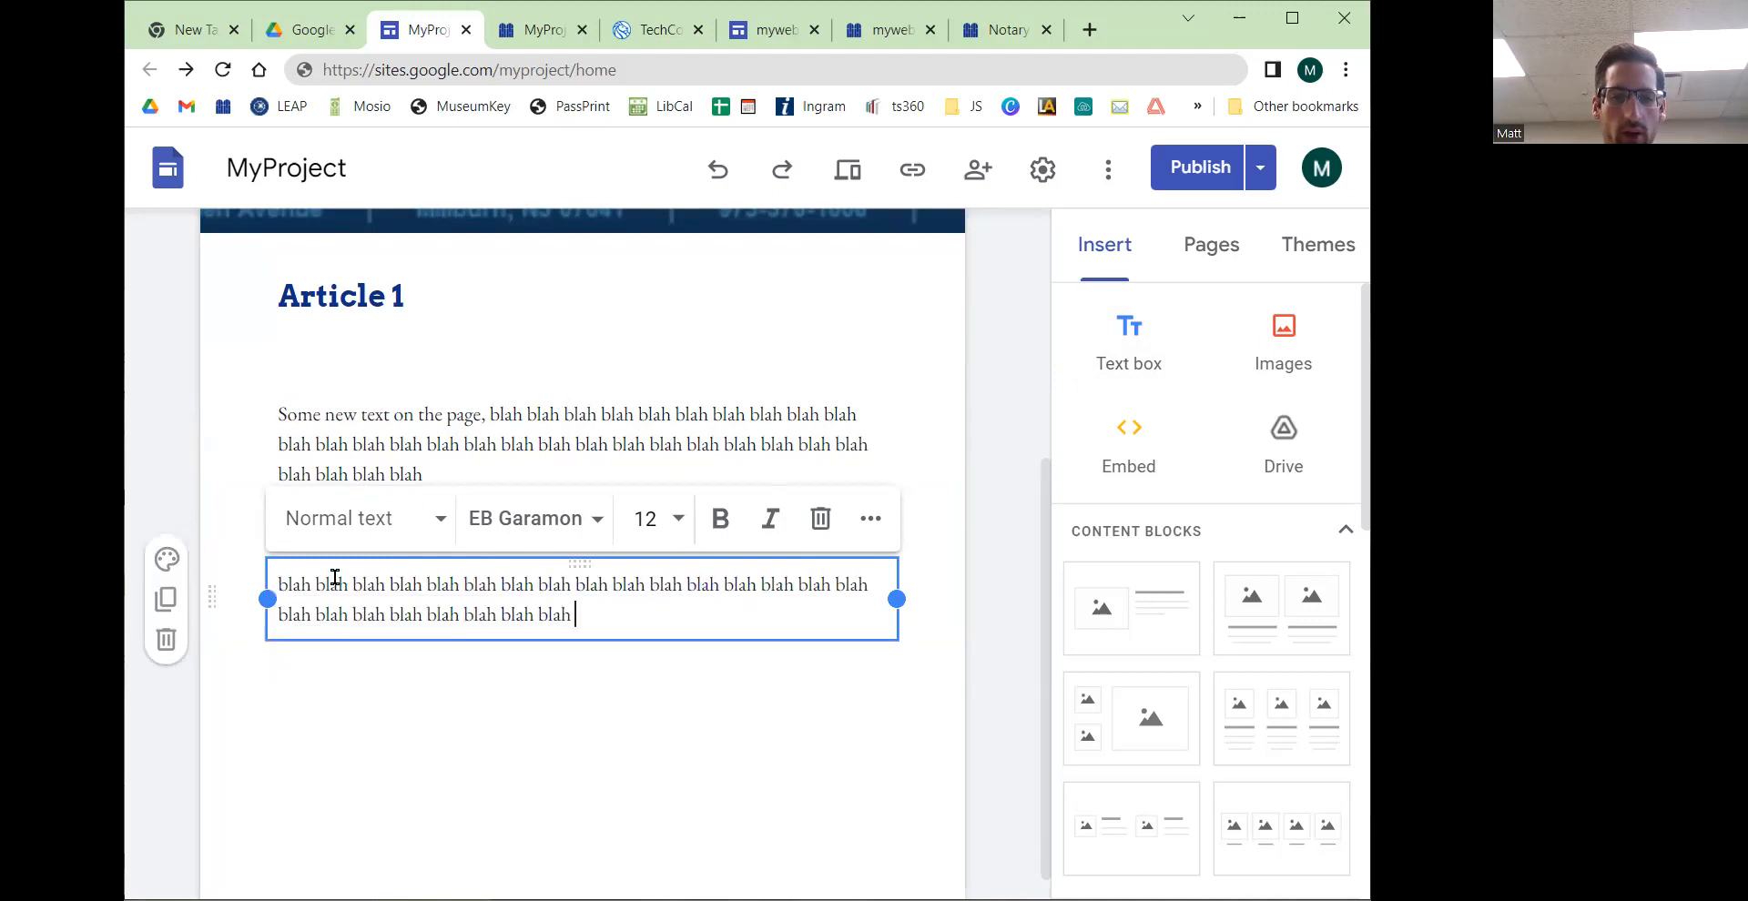
click(424, 697)
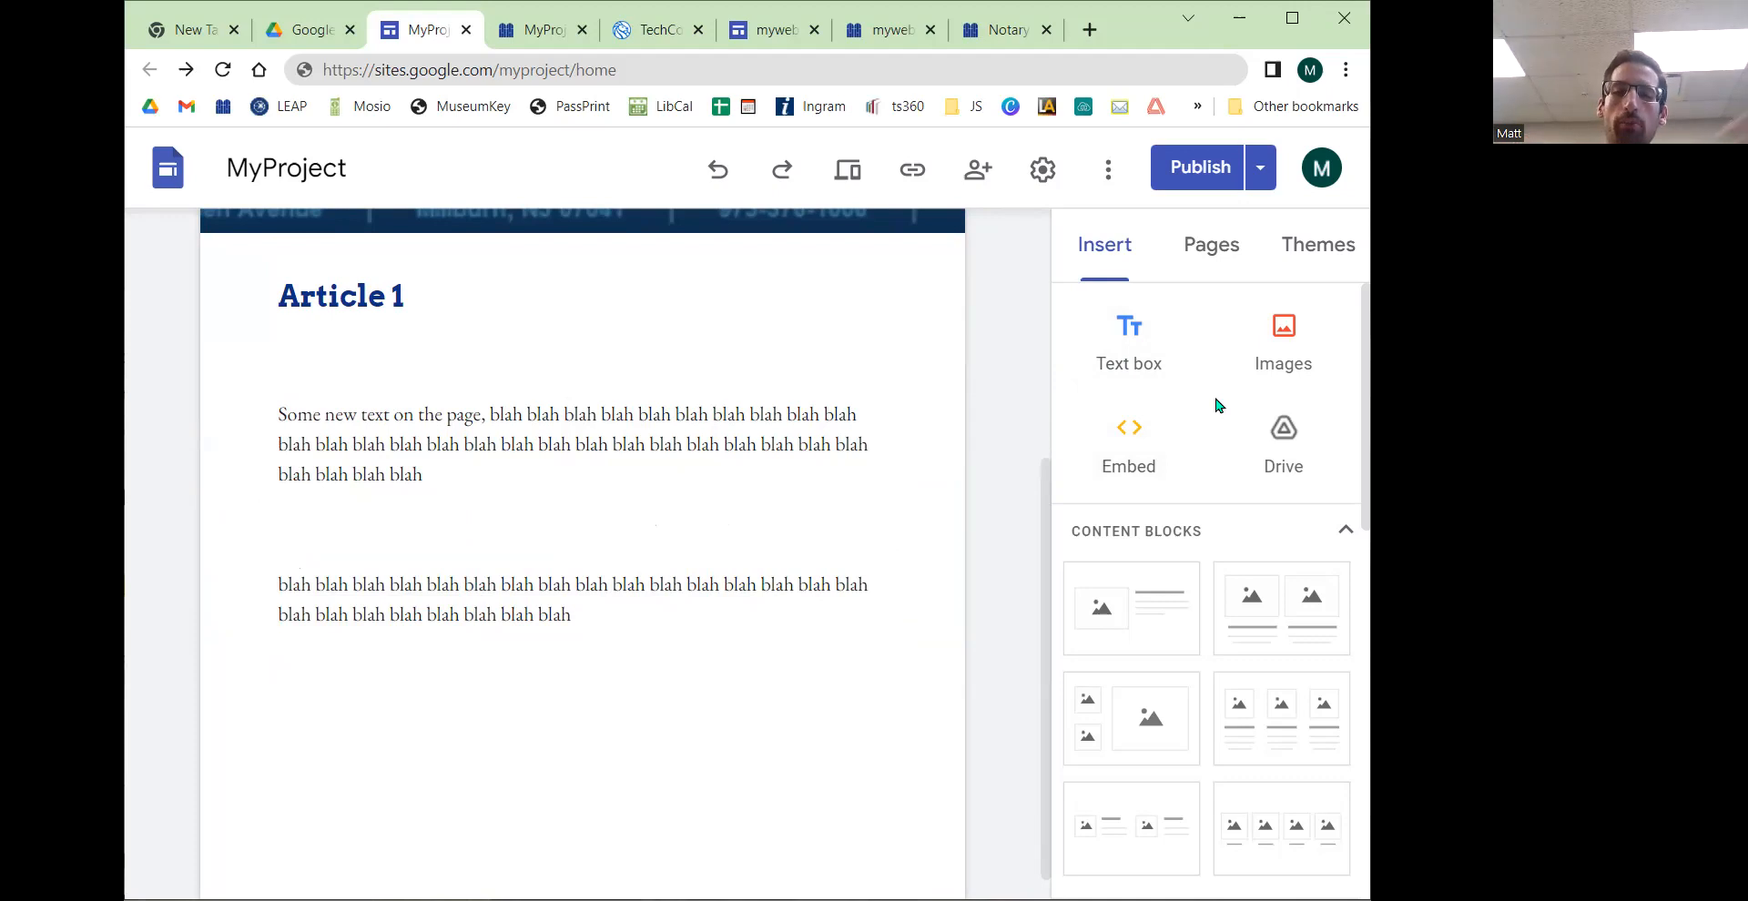
Step: Move the second paragraph text box up to sit directly below the first paragraph
click(486, 584)
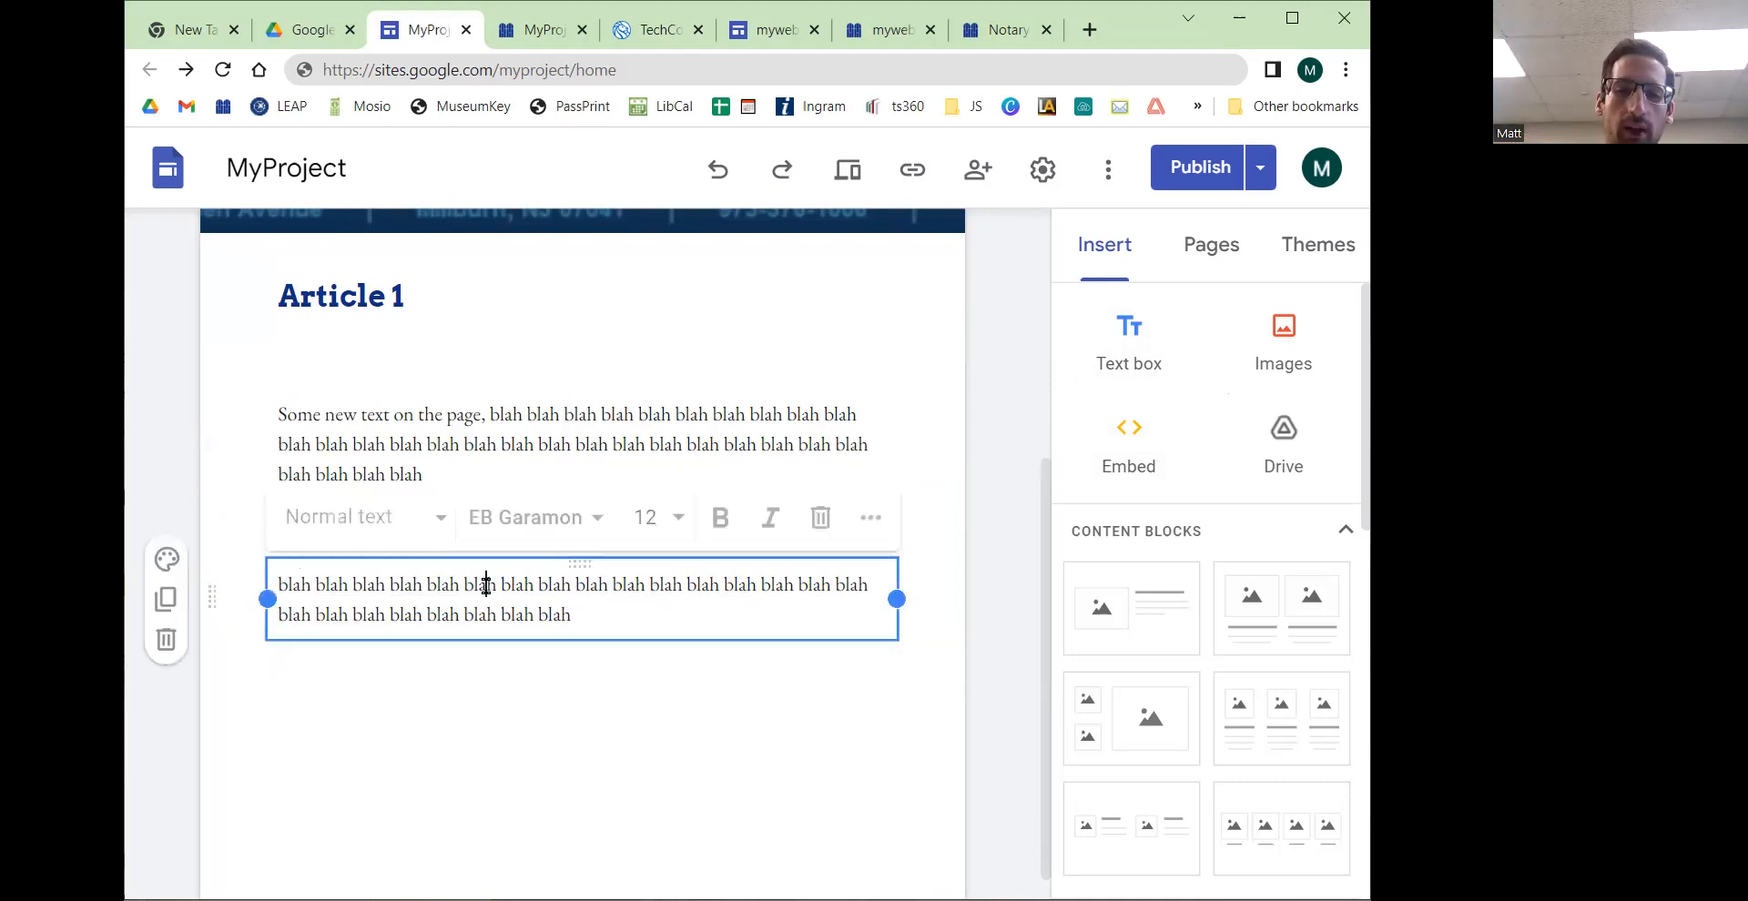
drag(579, 564, 577, 550)
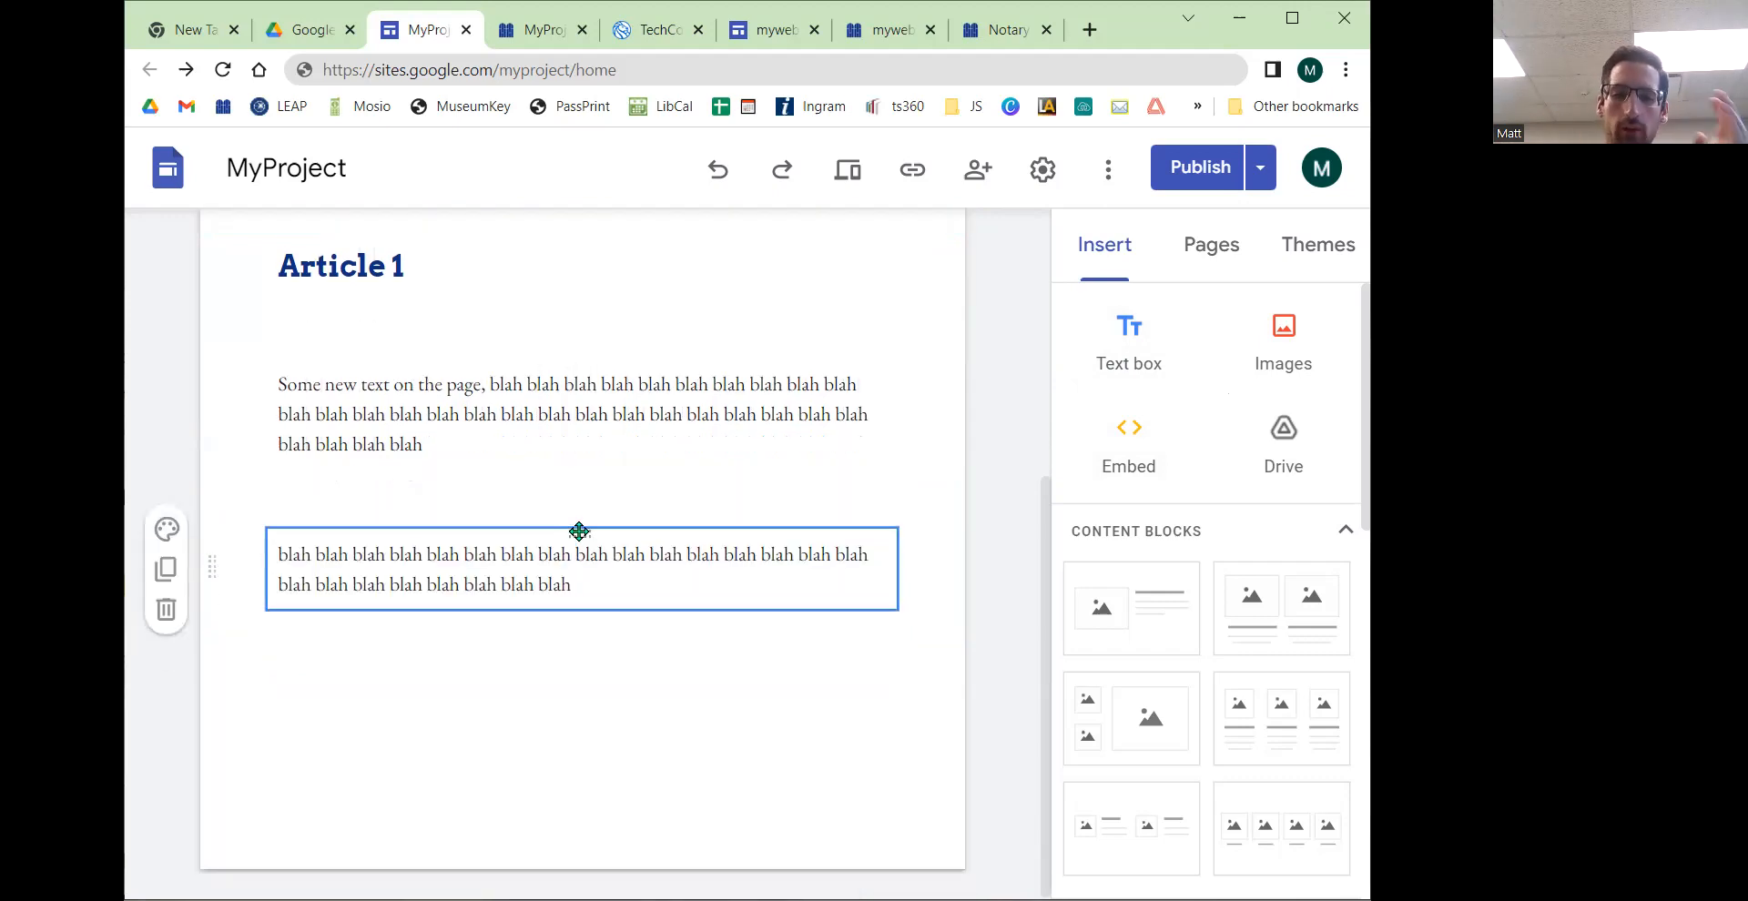
drag(579, 532, 485, 562)
drag(553, 553, 549, 646)
scroll(557, 555, up, 1)
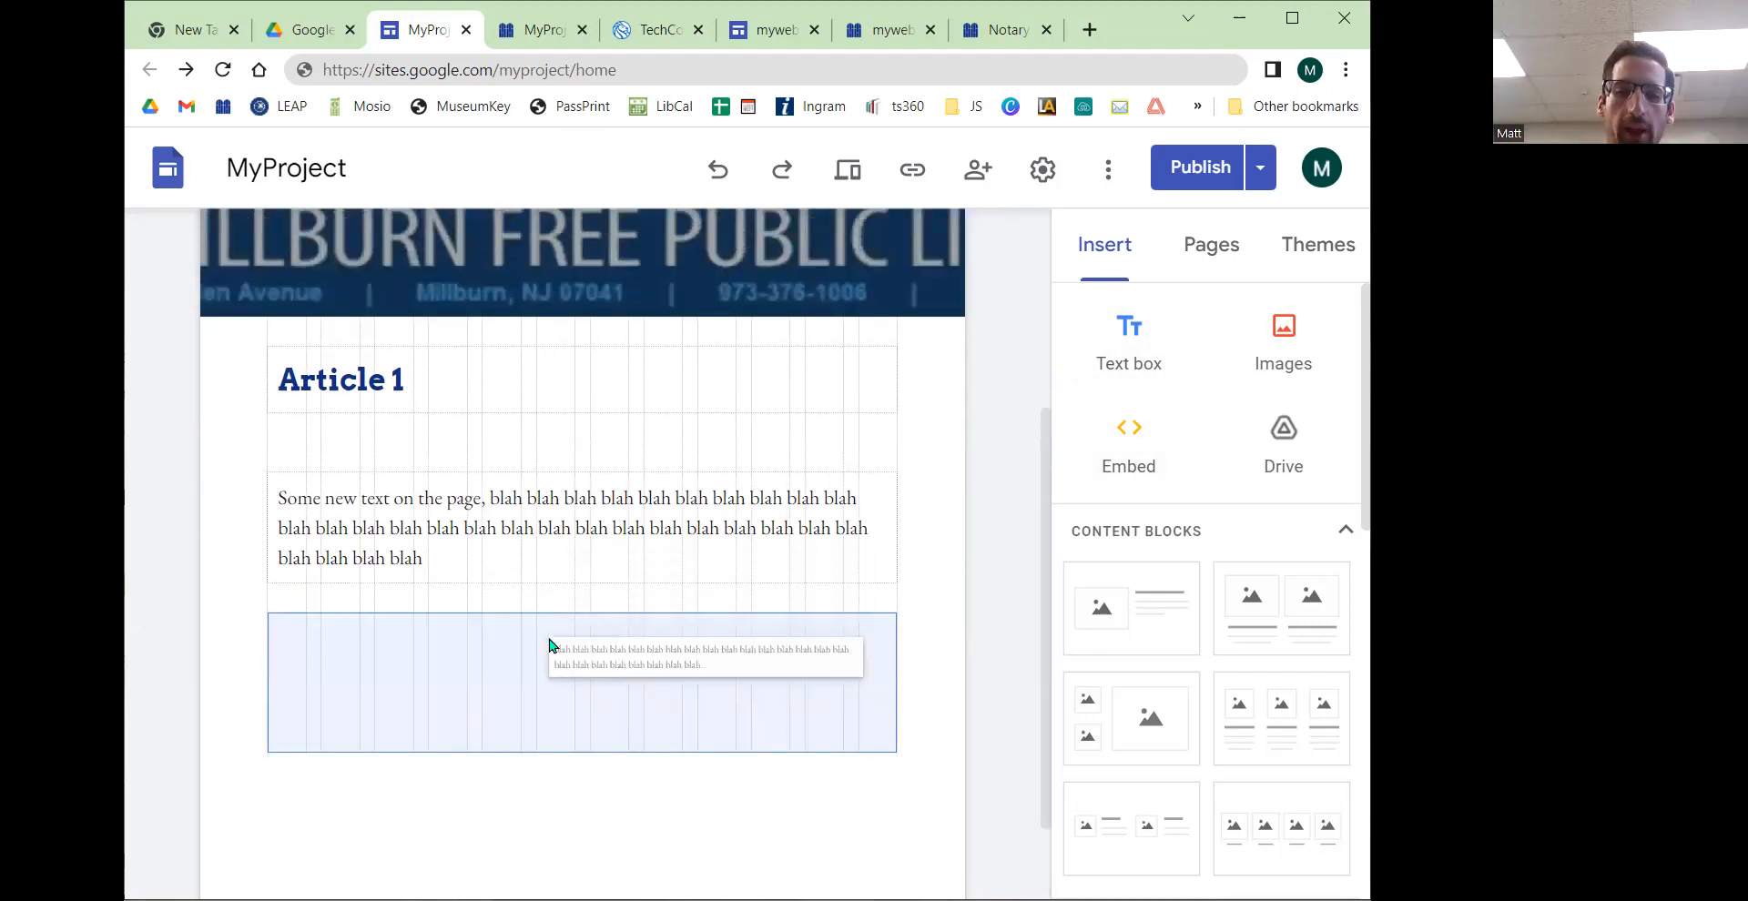
drag(548, 645, 549, 582)
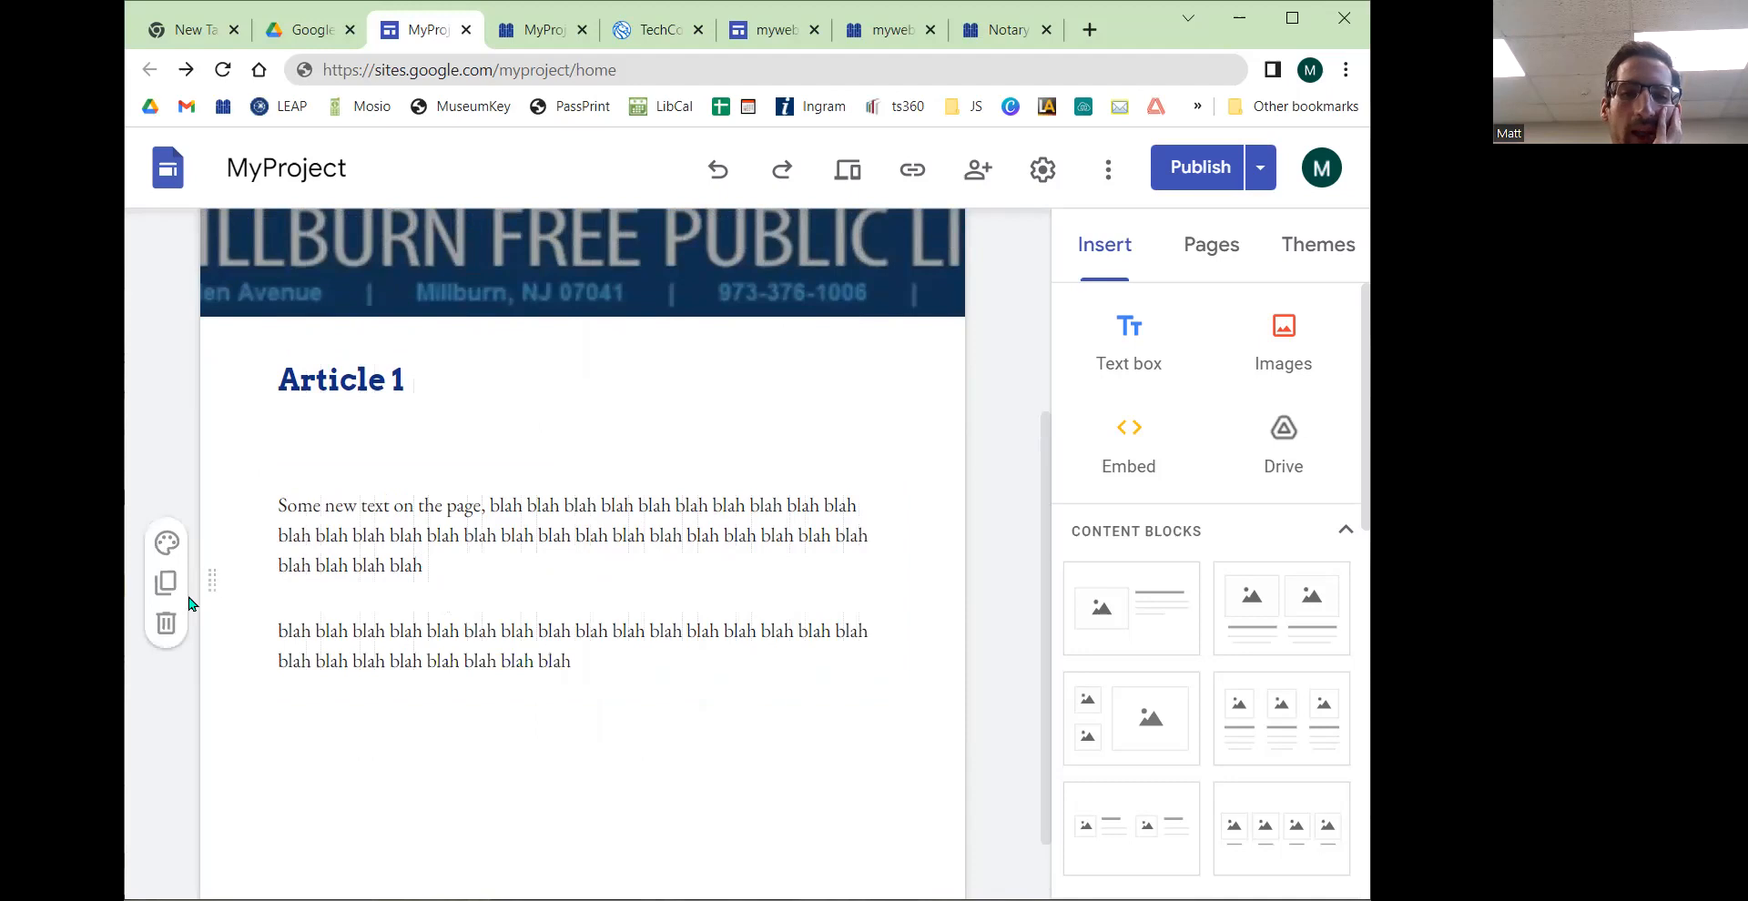
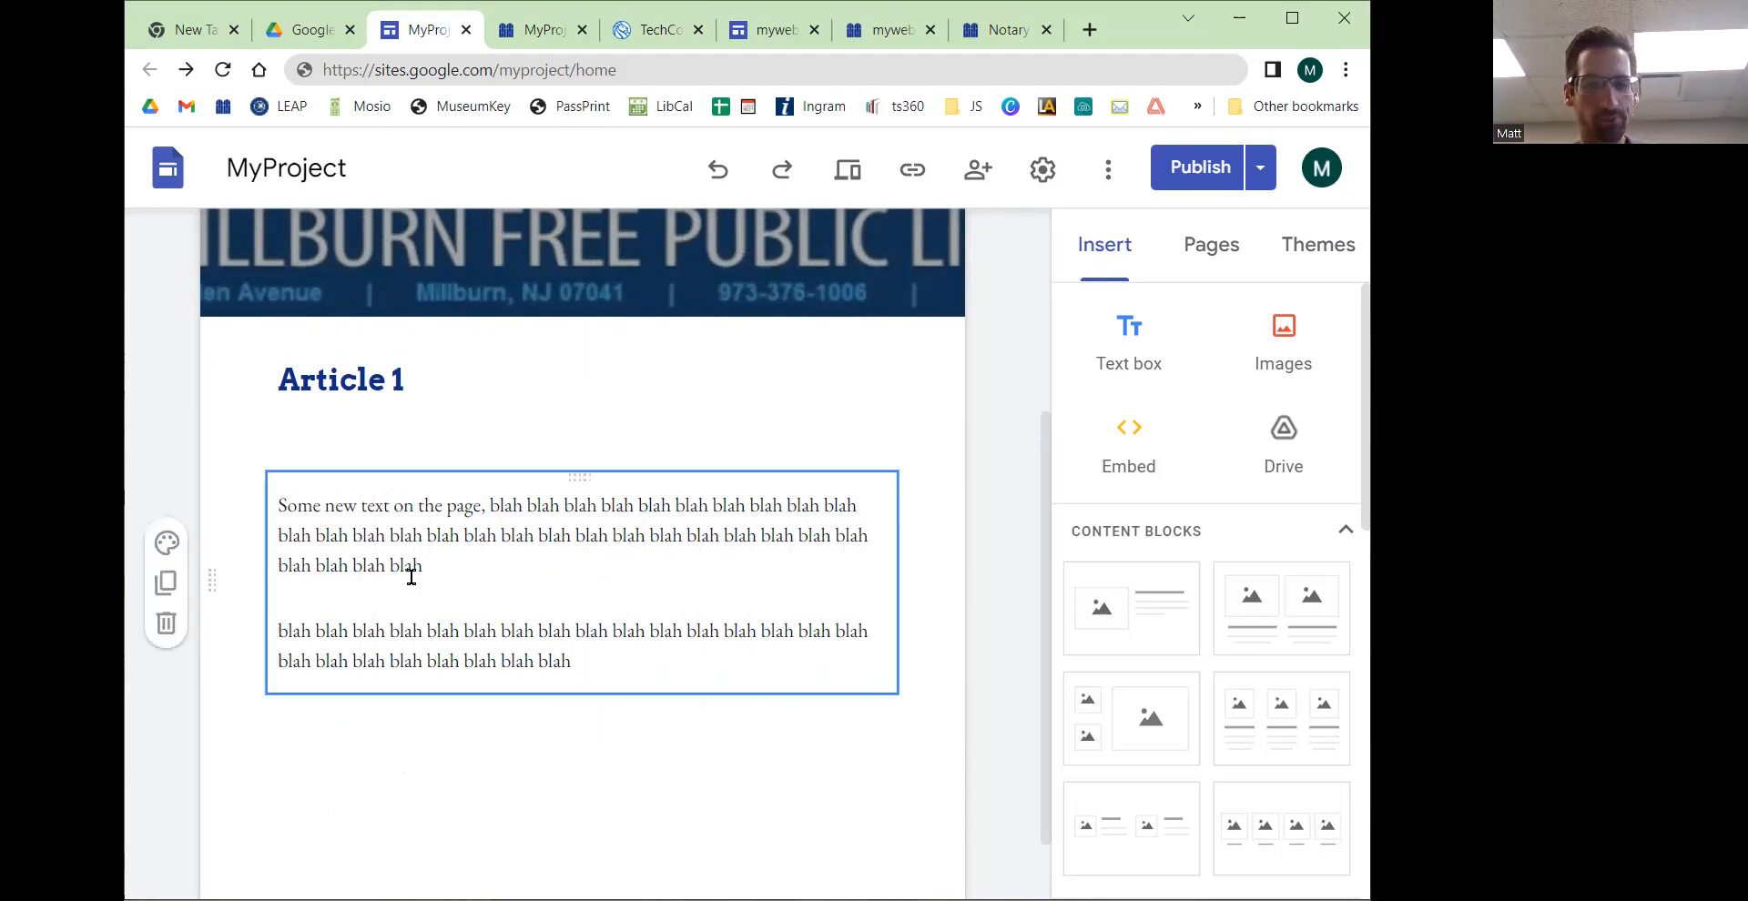
Step: Add a new text box below the paragraphs, set it to Heading style, and enter "Article 2"
click(1129, 351)
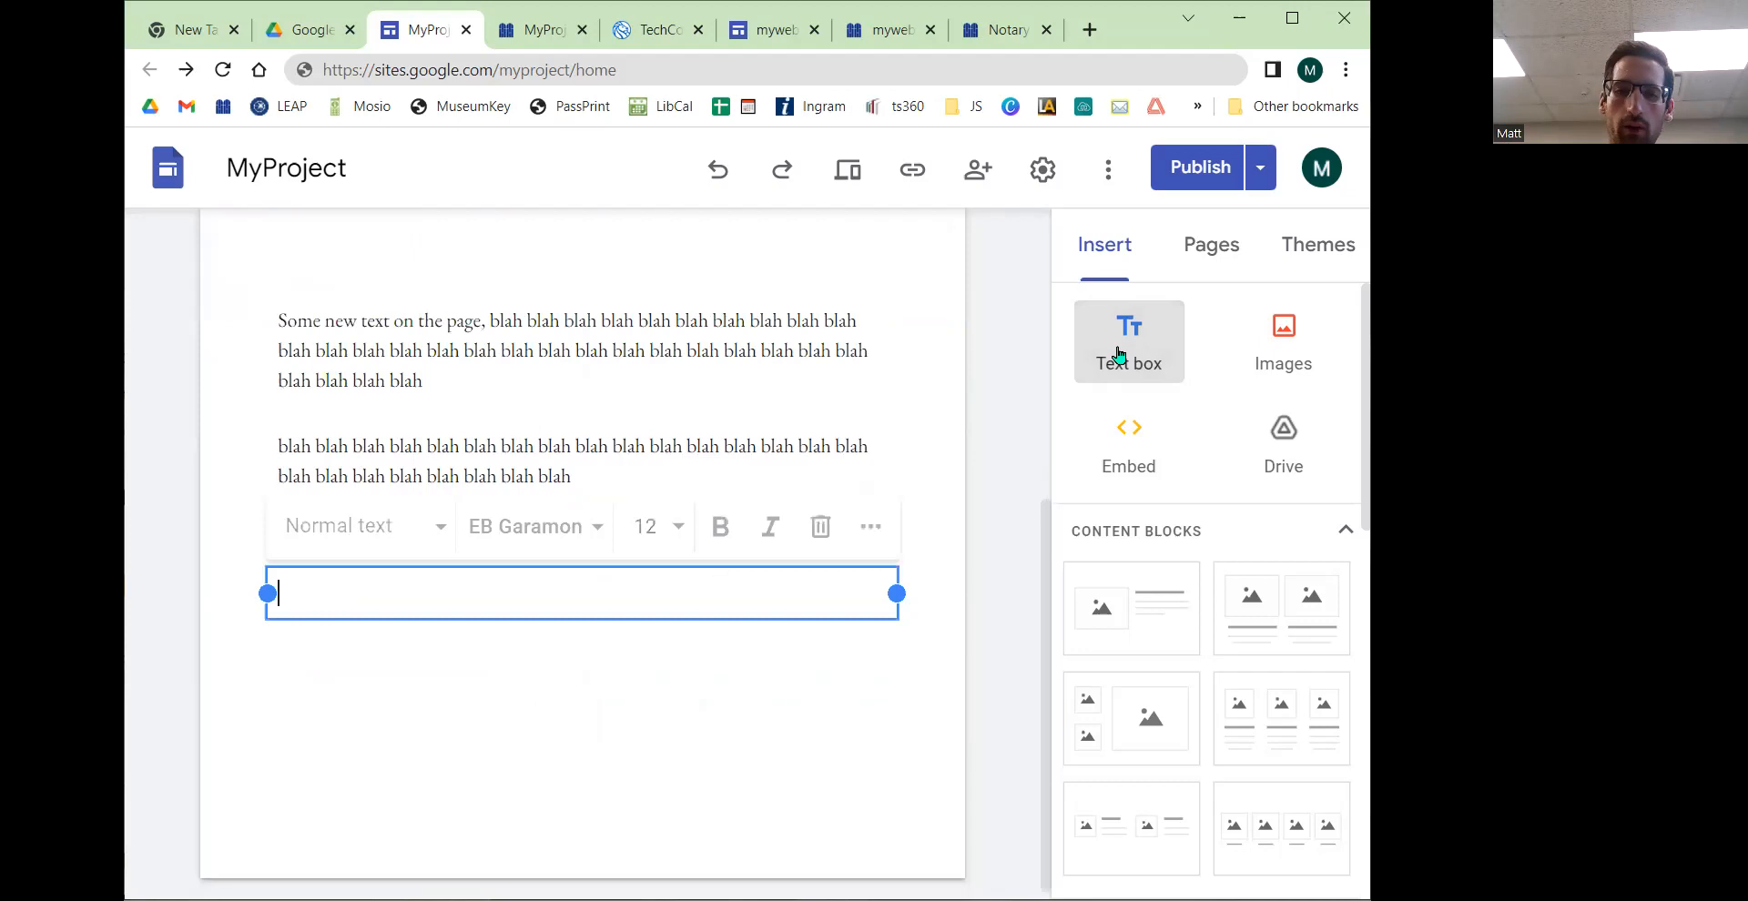
click(403, 514)
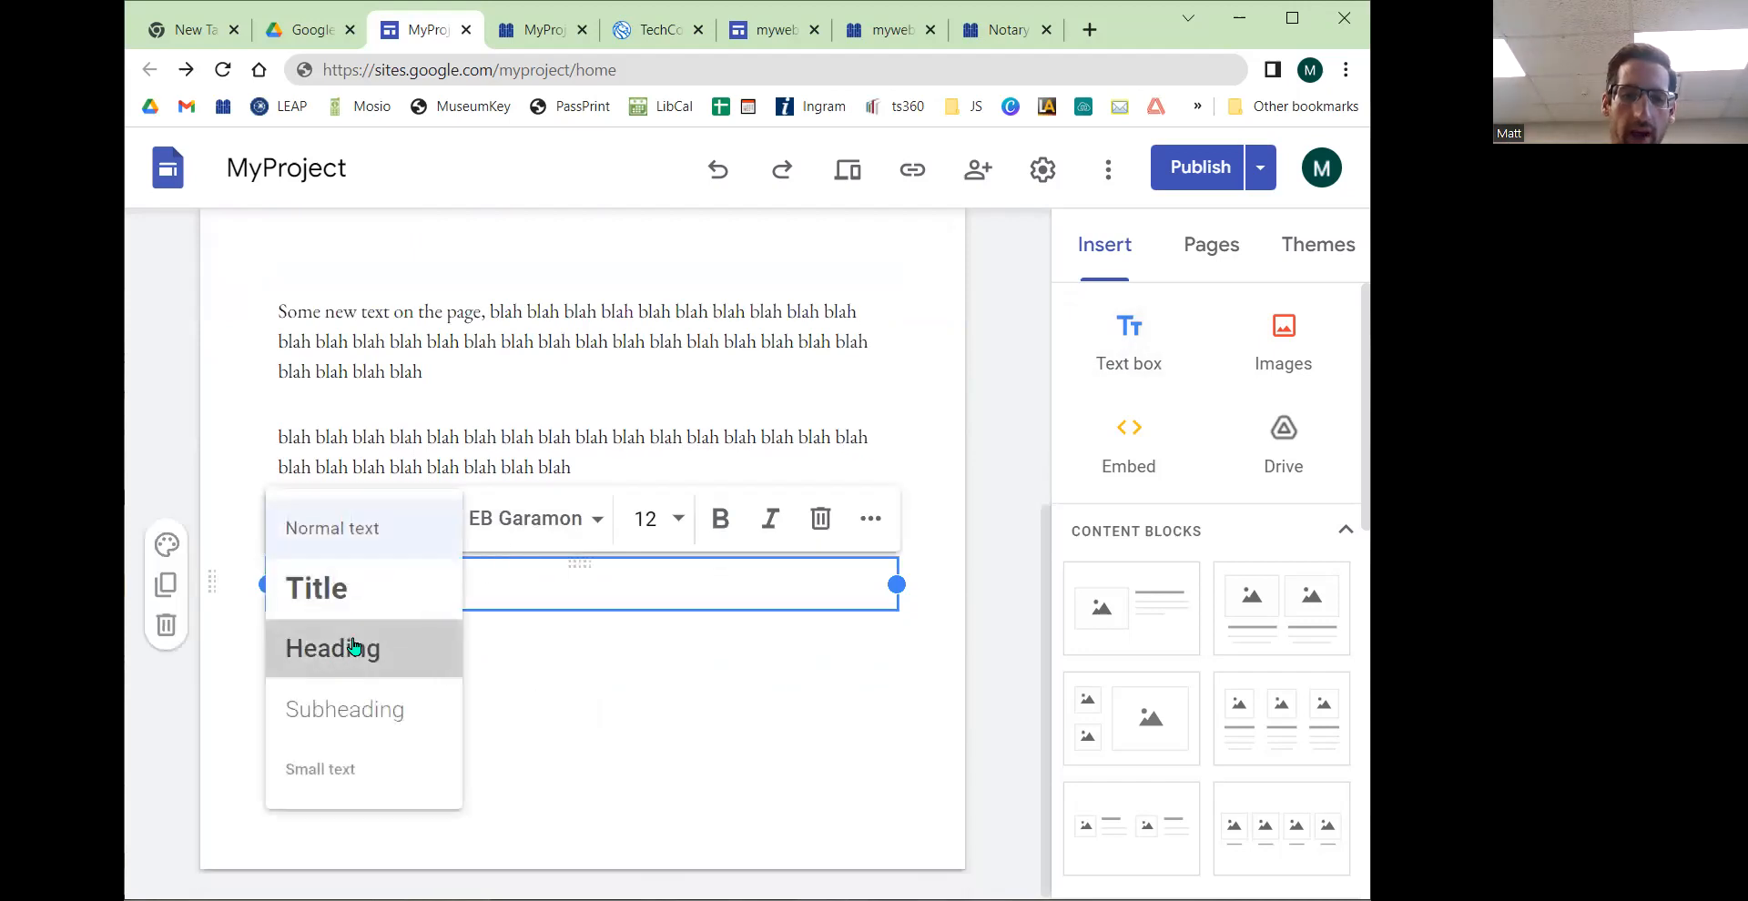
click(359, 650)
text(Article 2)
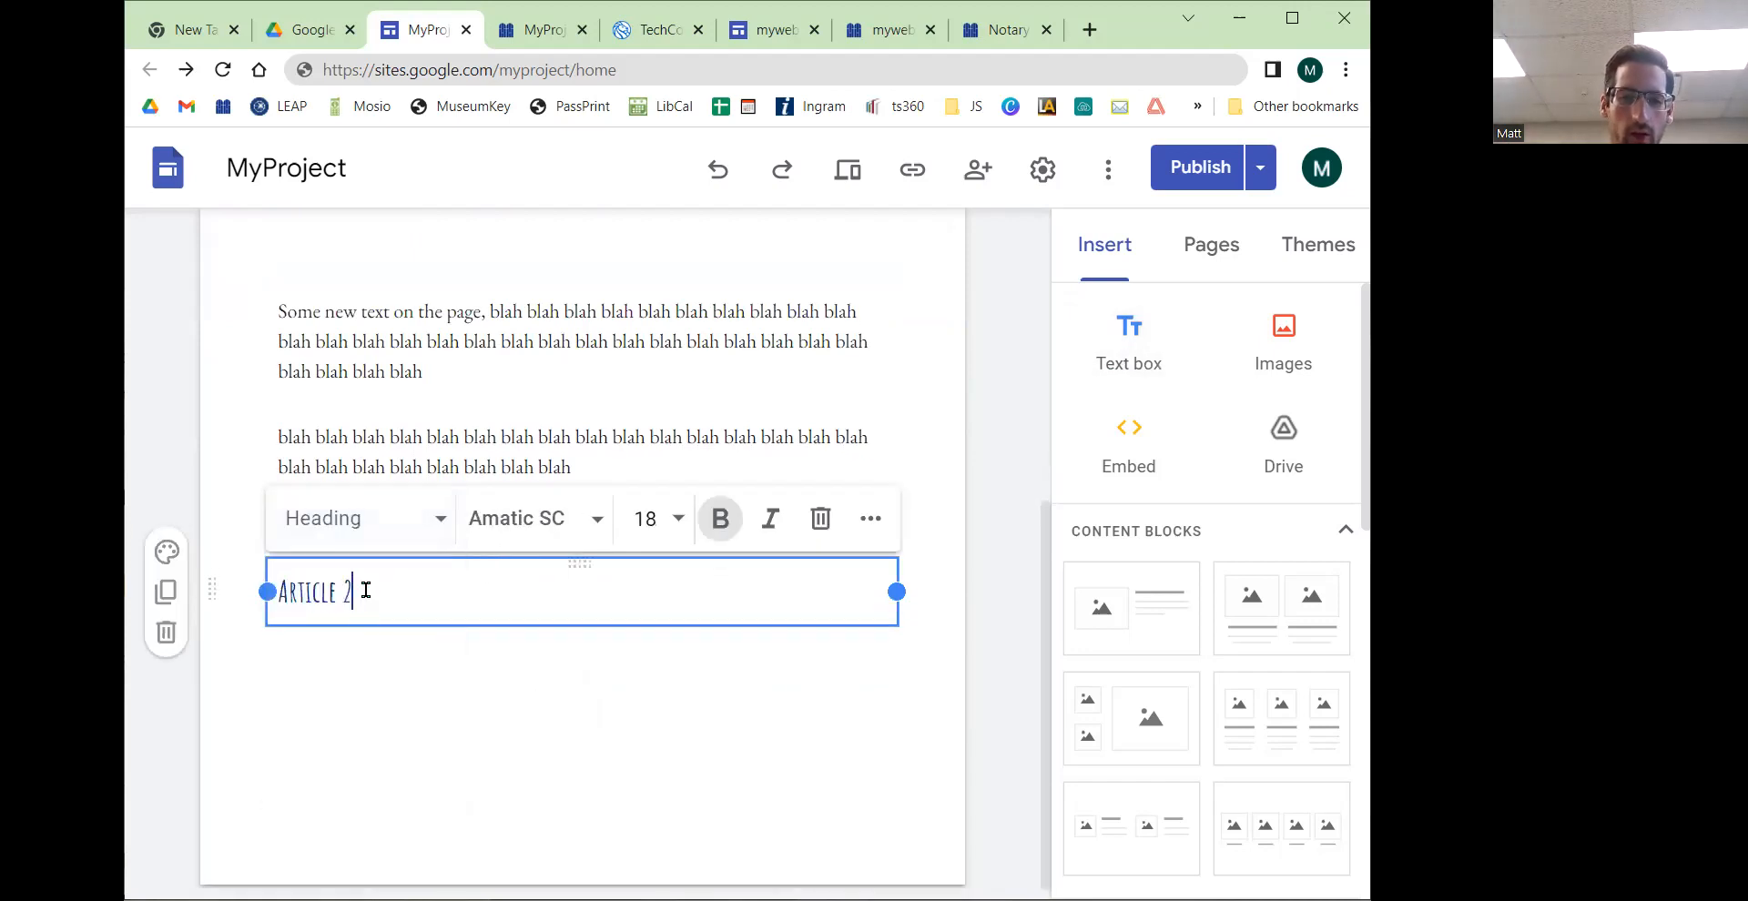
Step: Change the Article 2 heading font to Arvo
drag(365, 589, 229, 606)
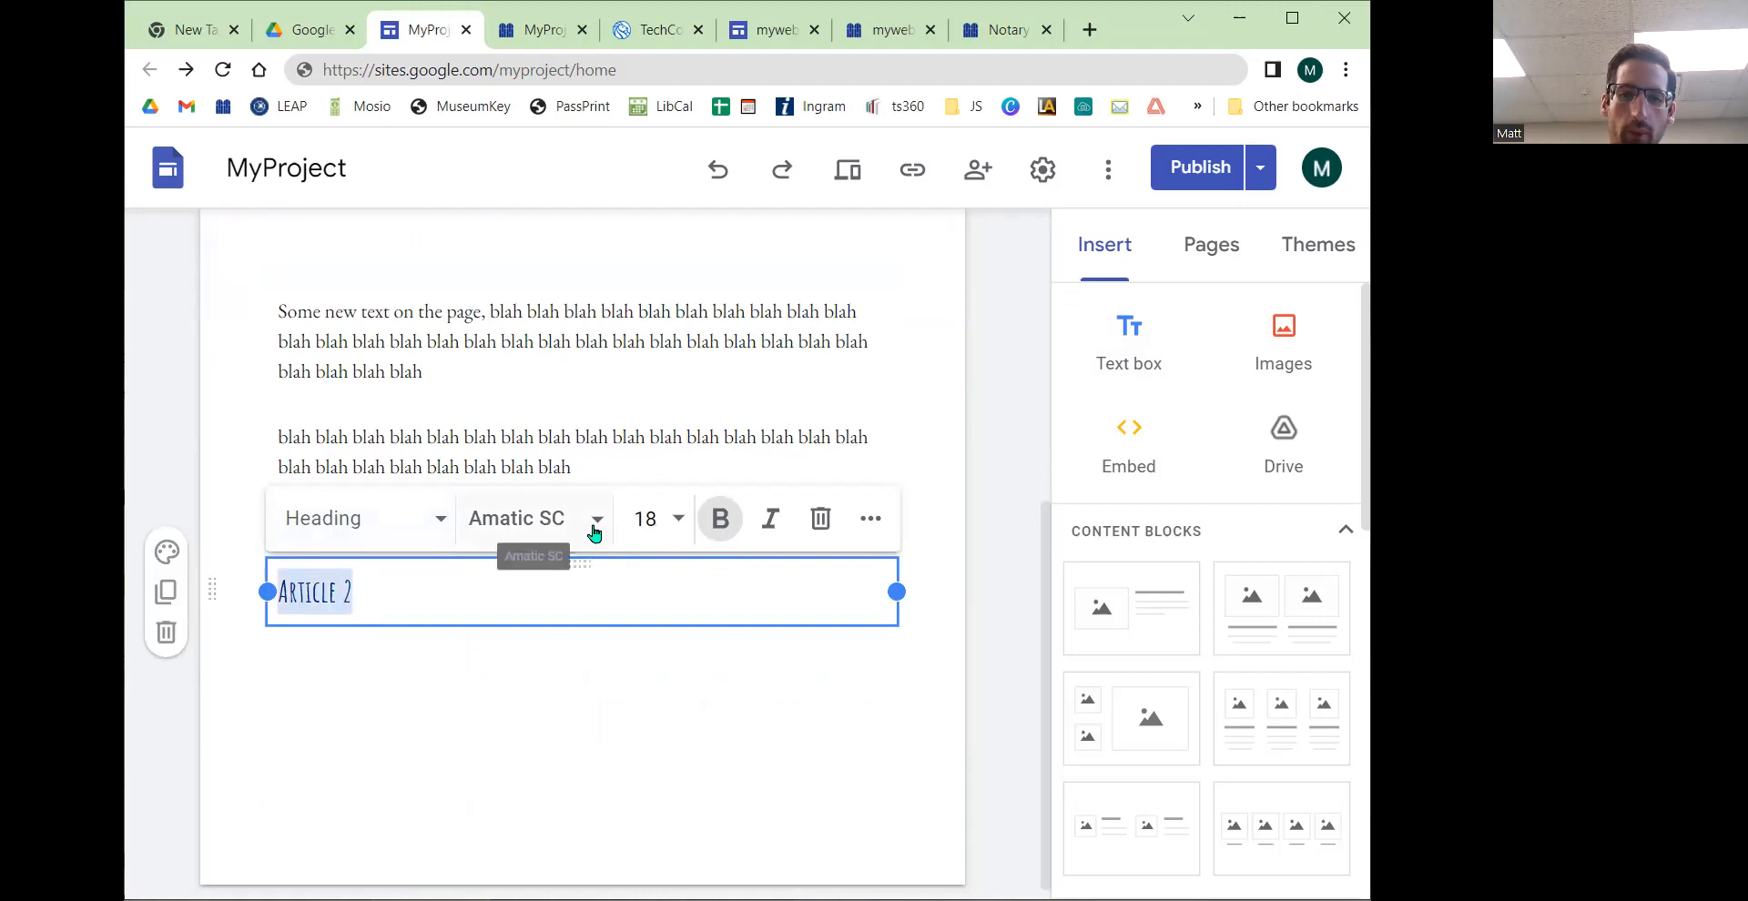
click(591, 524)
scroll(604, 616, down, 2)
click(559, 689)
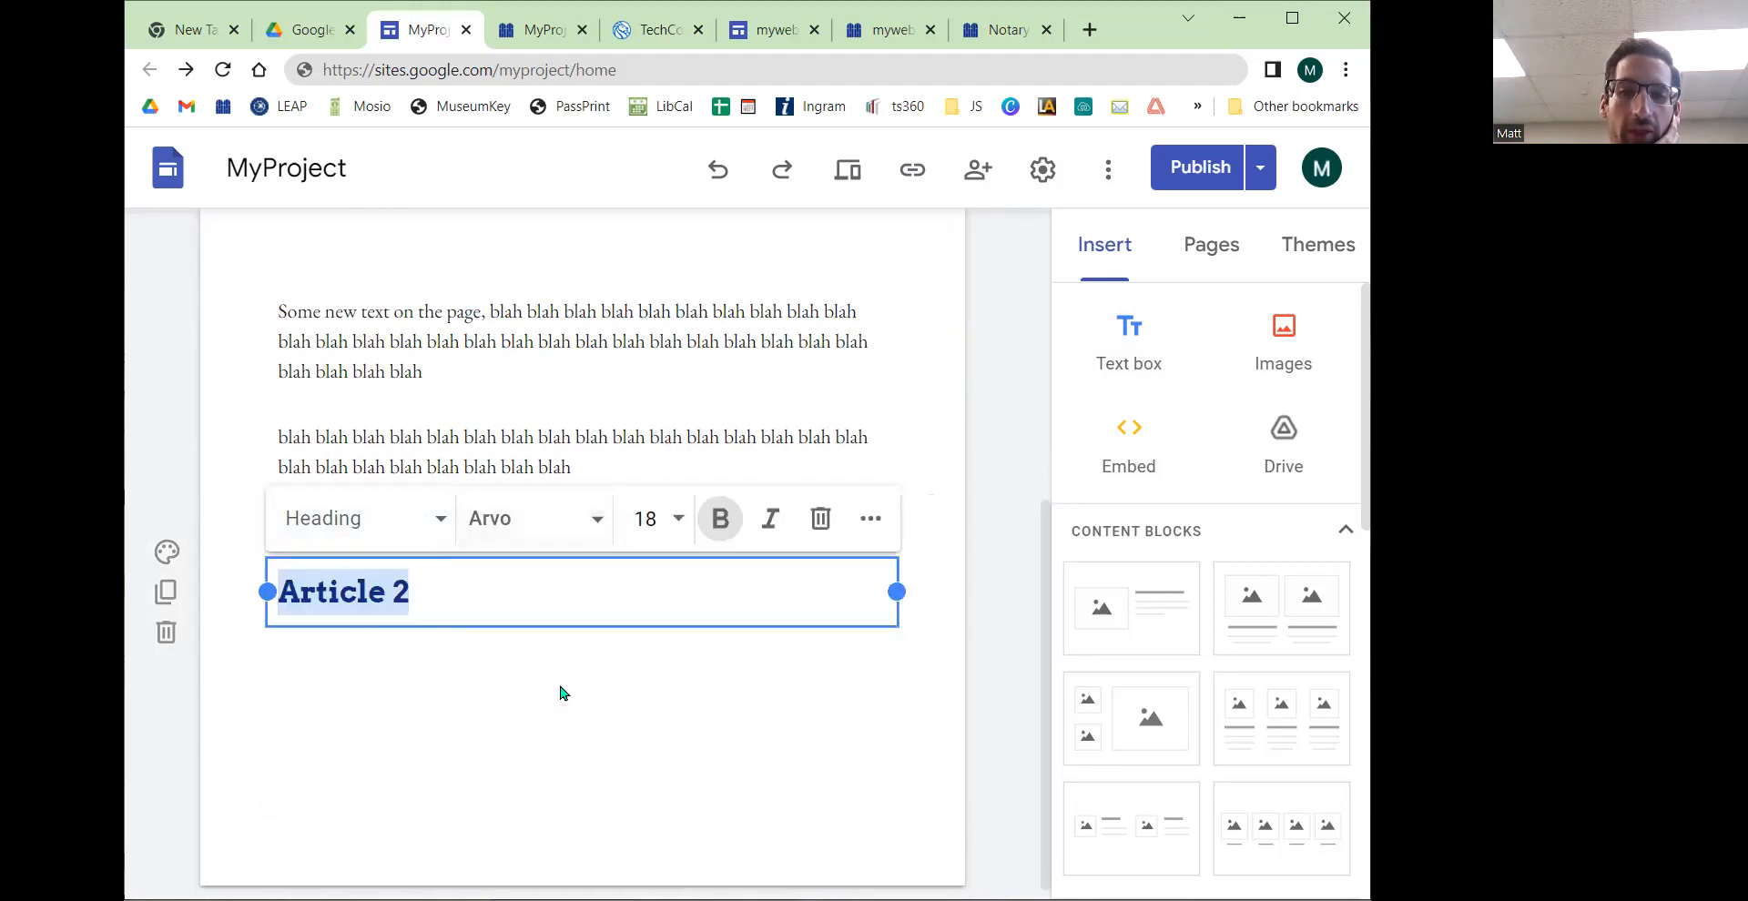
Step: Insert a text box below the Article 2 heading and move it into the heading's section
scroll(558, 694, up, 3)
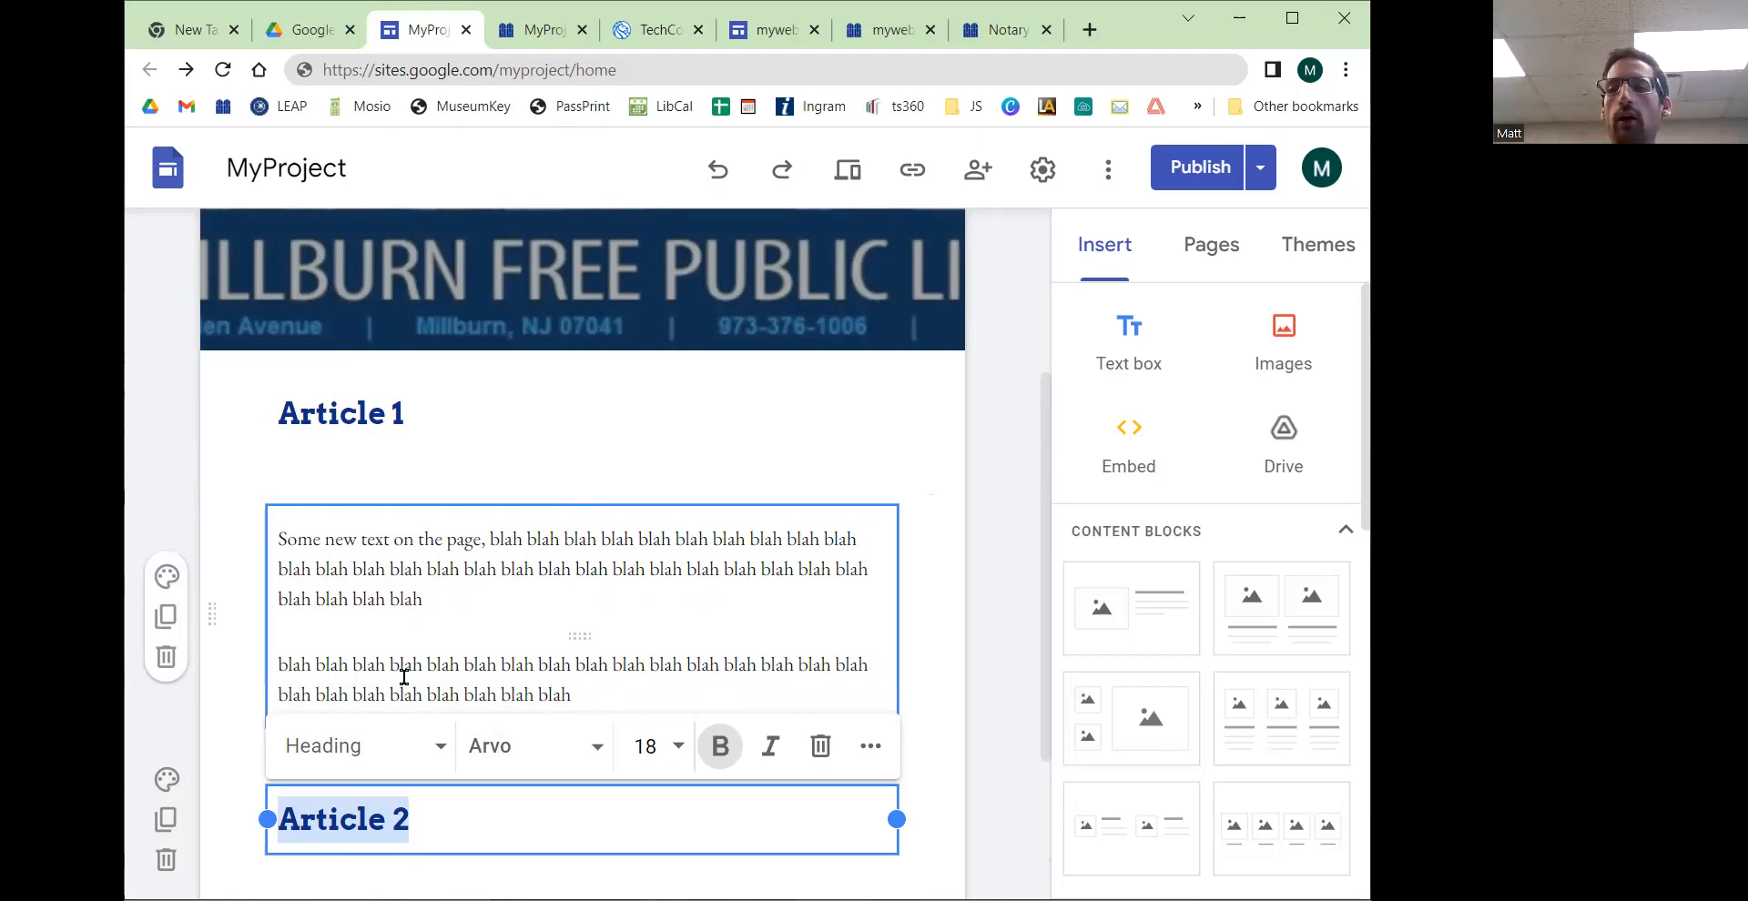
scroll(550, 652, down, 3)
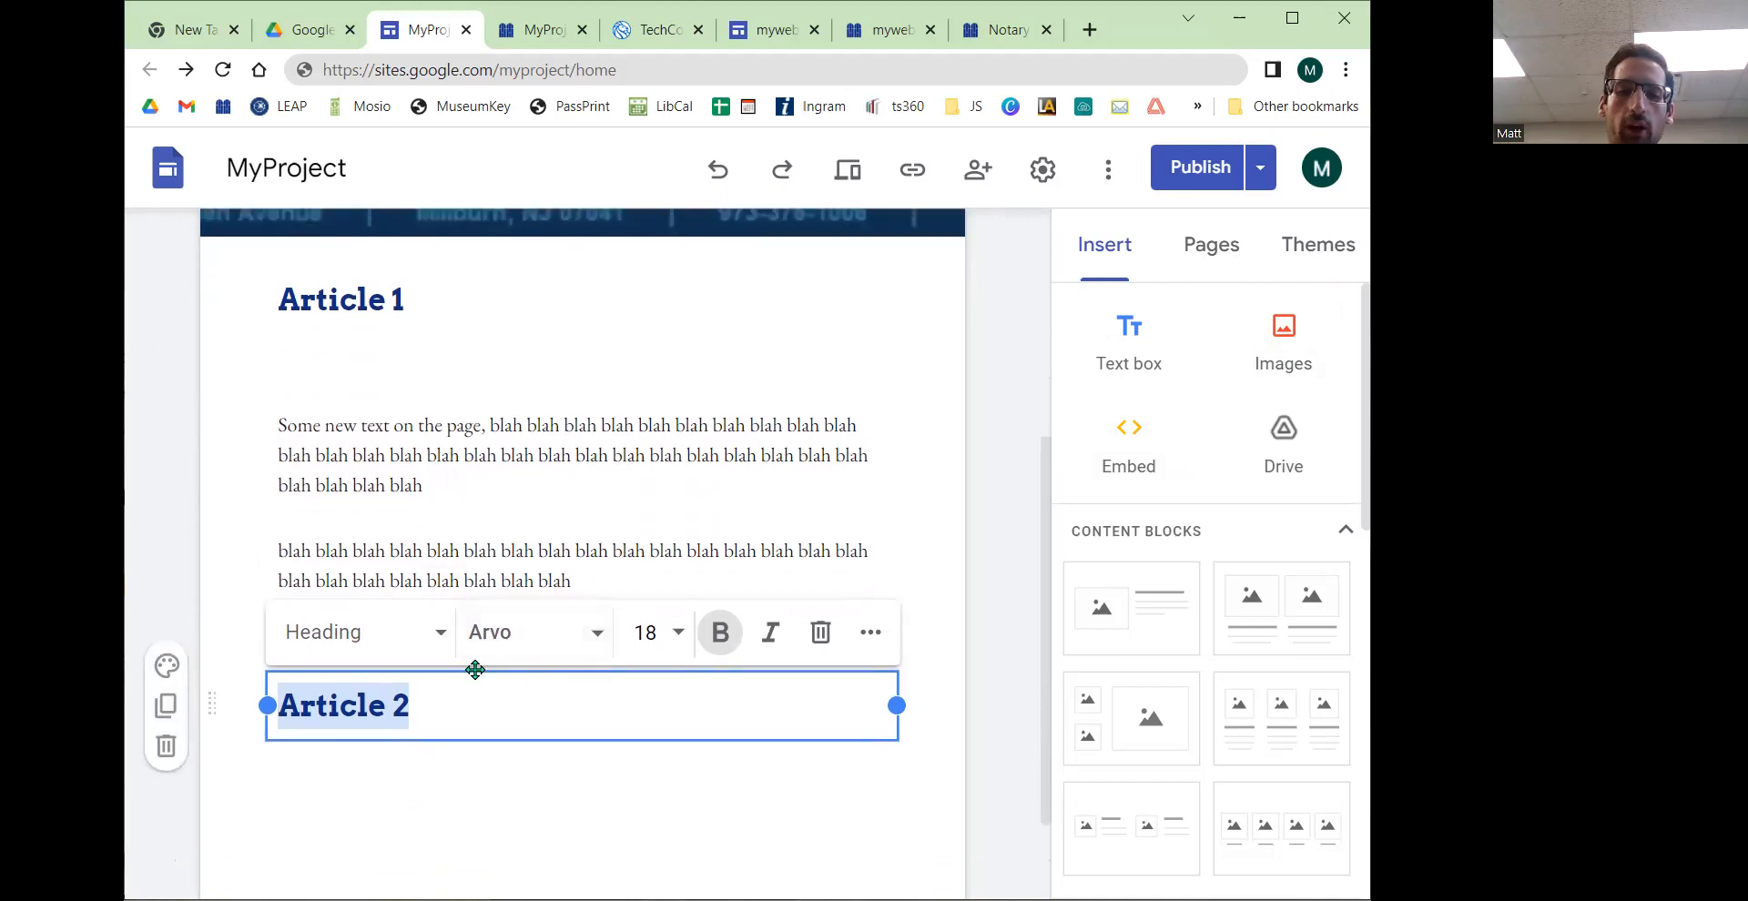
click(424, 600)
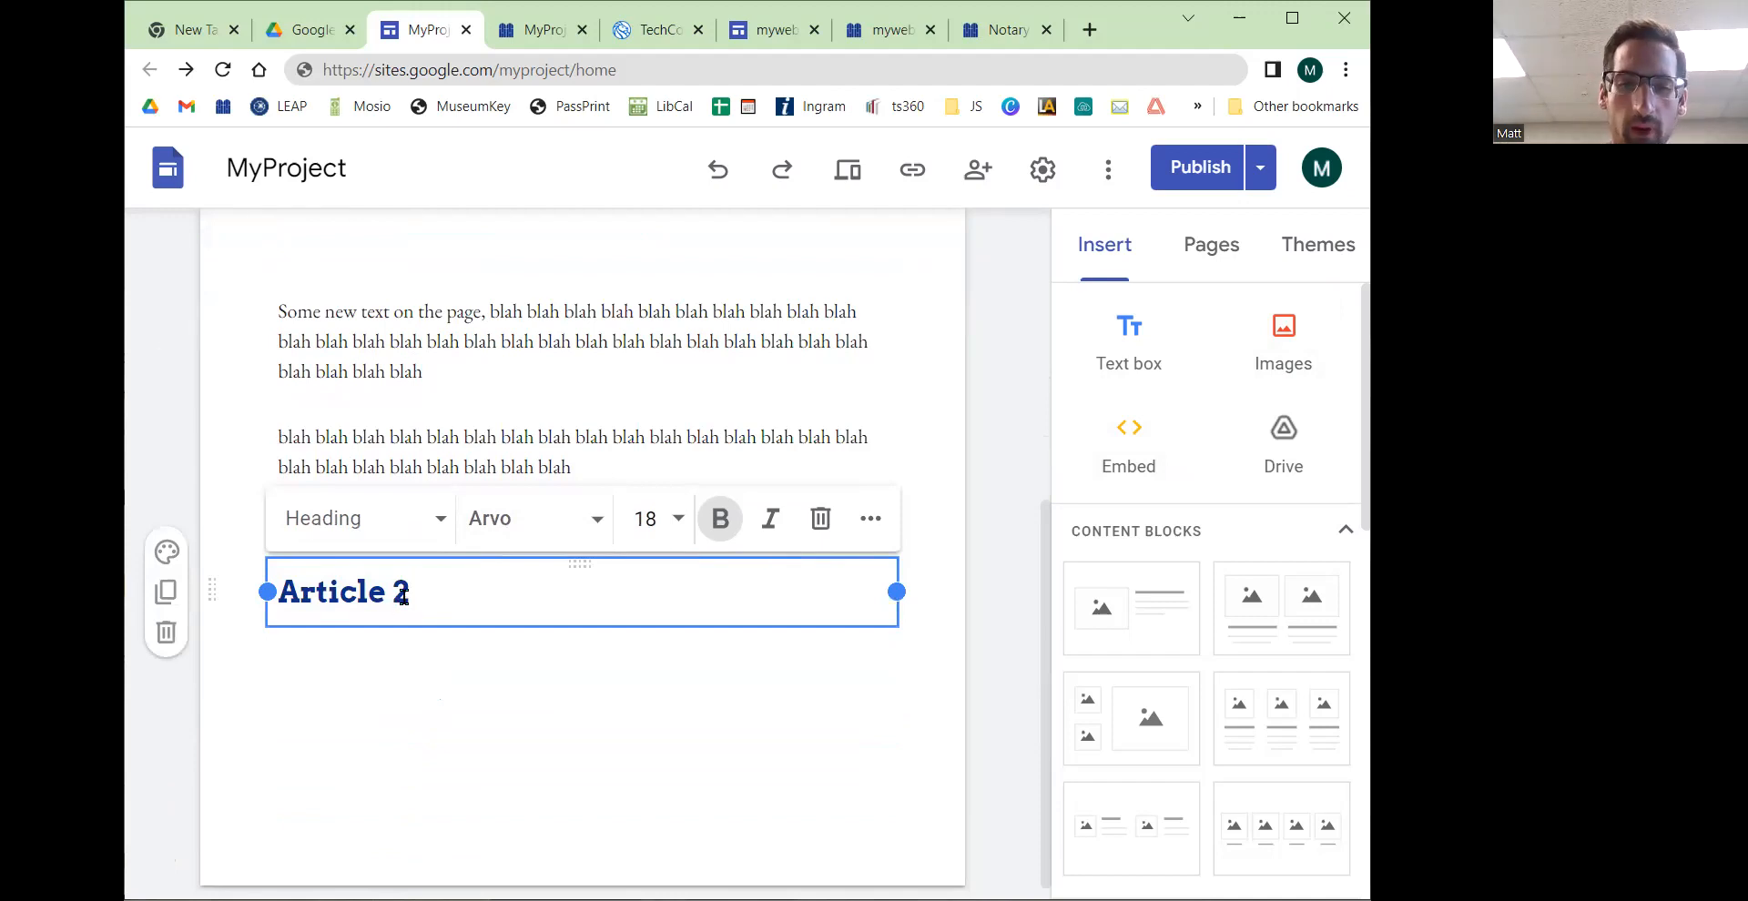
click(1136, 360)
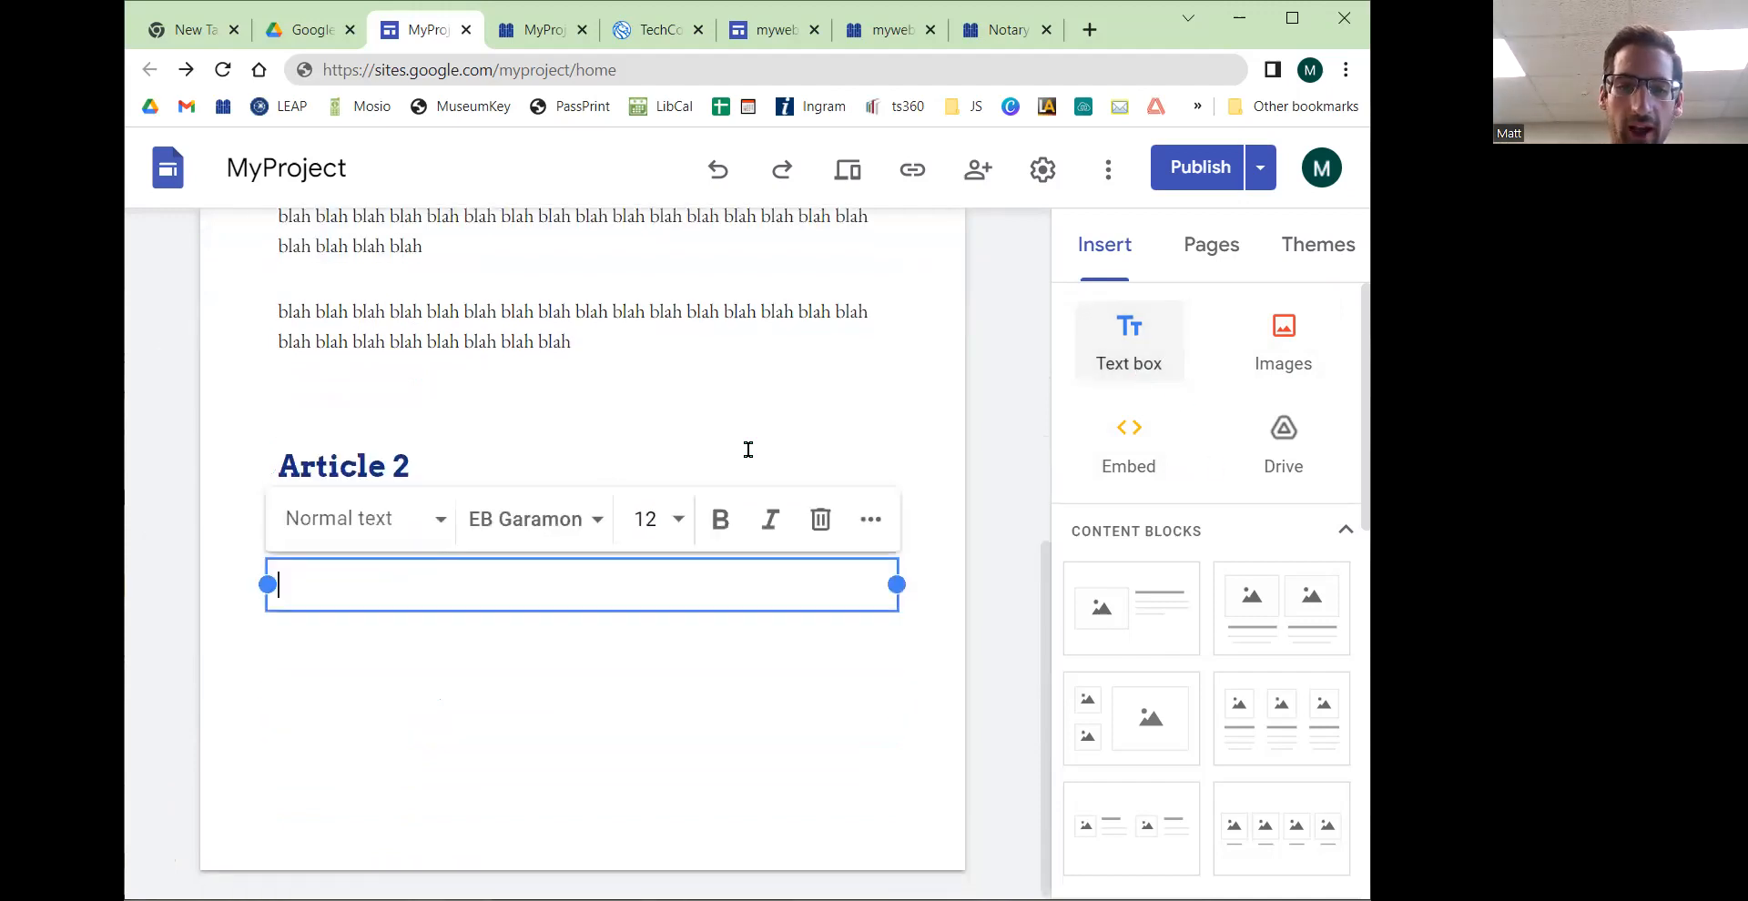
drag(583, 564, 586, 502)
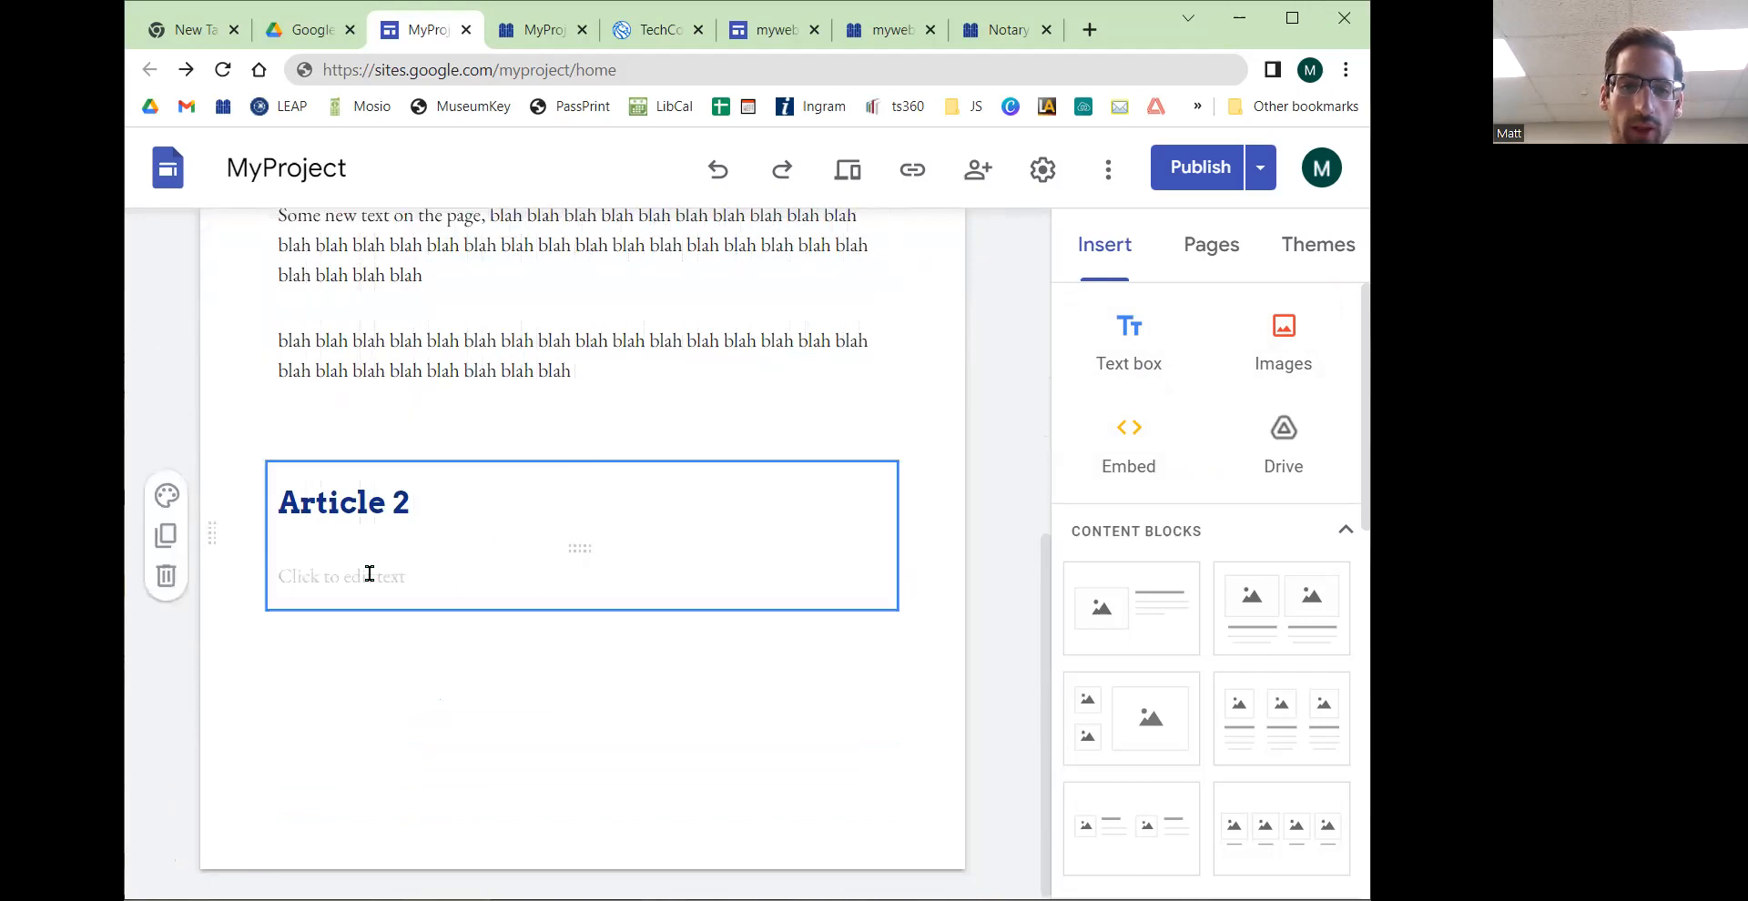
Step: Move the two paragraph text boxes up into the same section as the Article 1 heading
scroll(350, 427, up, 3)
click(312, 318)
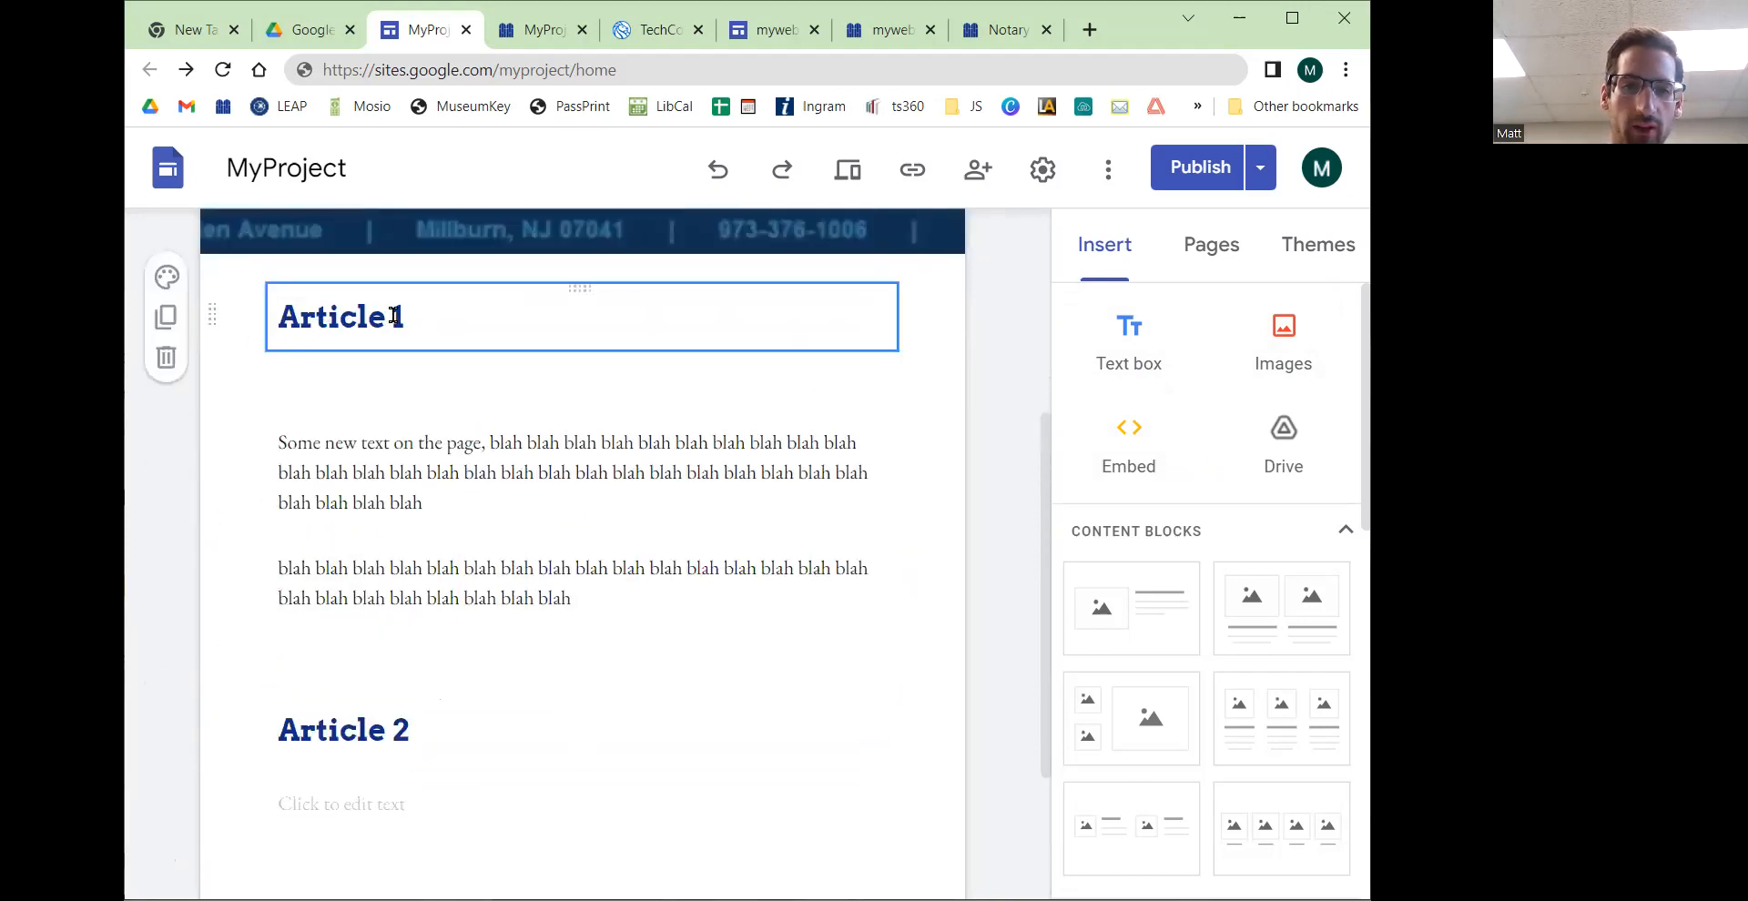
click(336, 503)
click(428, 466)
click(381, 583)
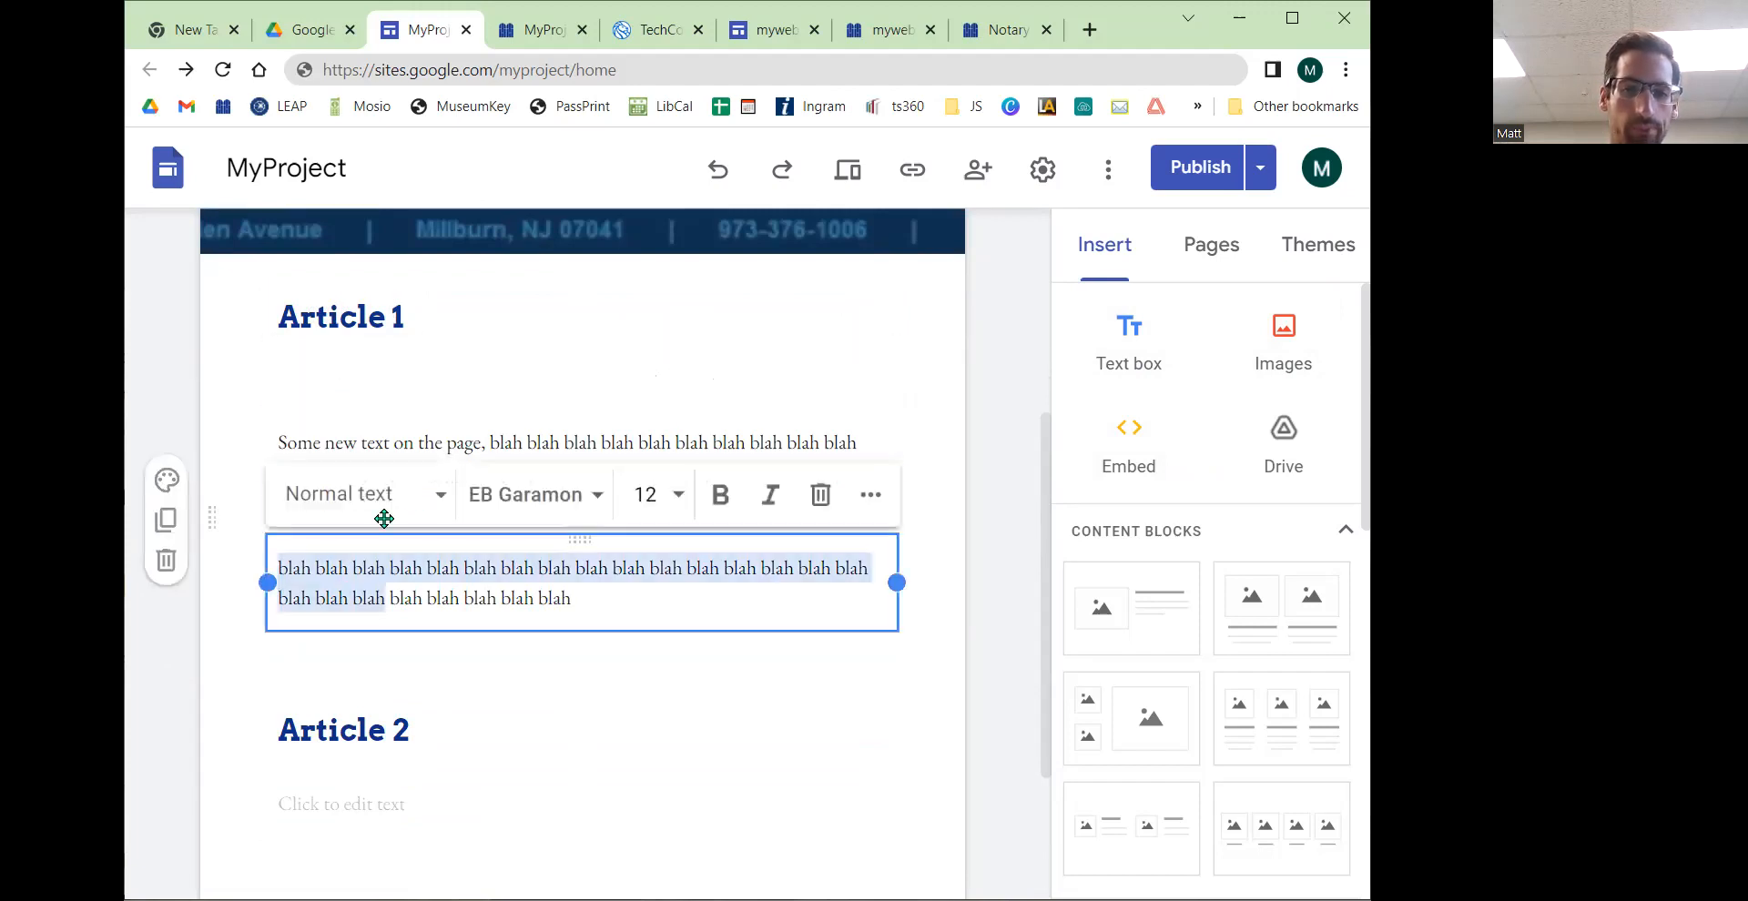
drag(574, 417, 573, 354)
mouse_move(577, 500)
mouse_down()
mouse_move(586, 476)
mouse_move(574, 503)
mouse_up()
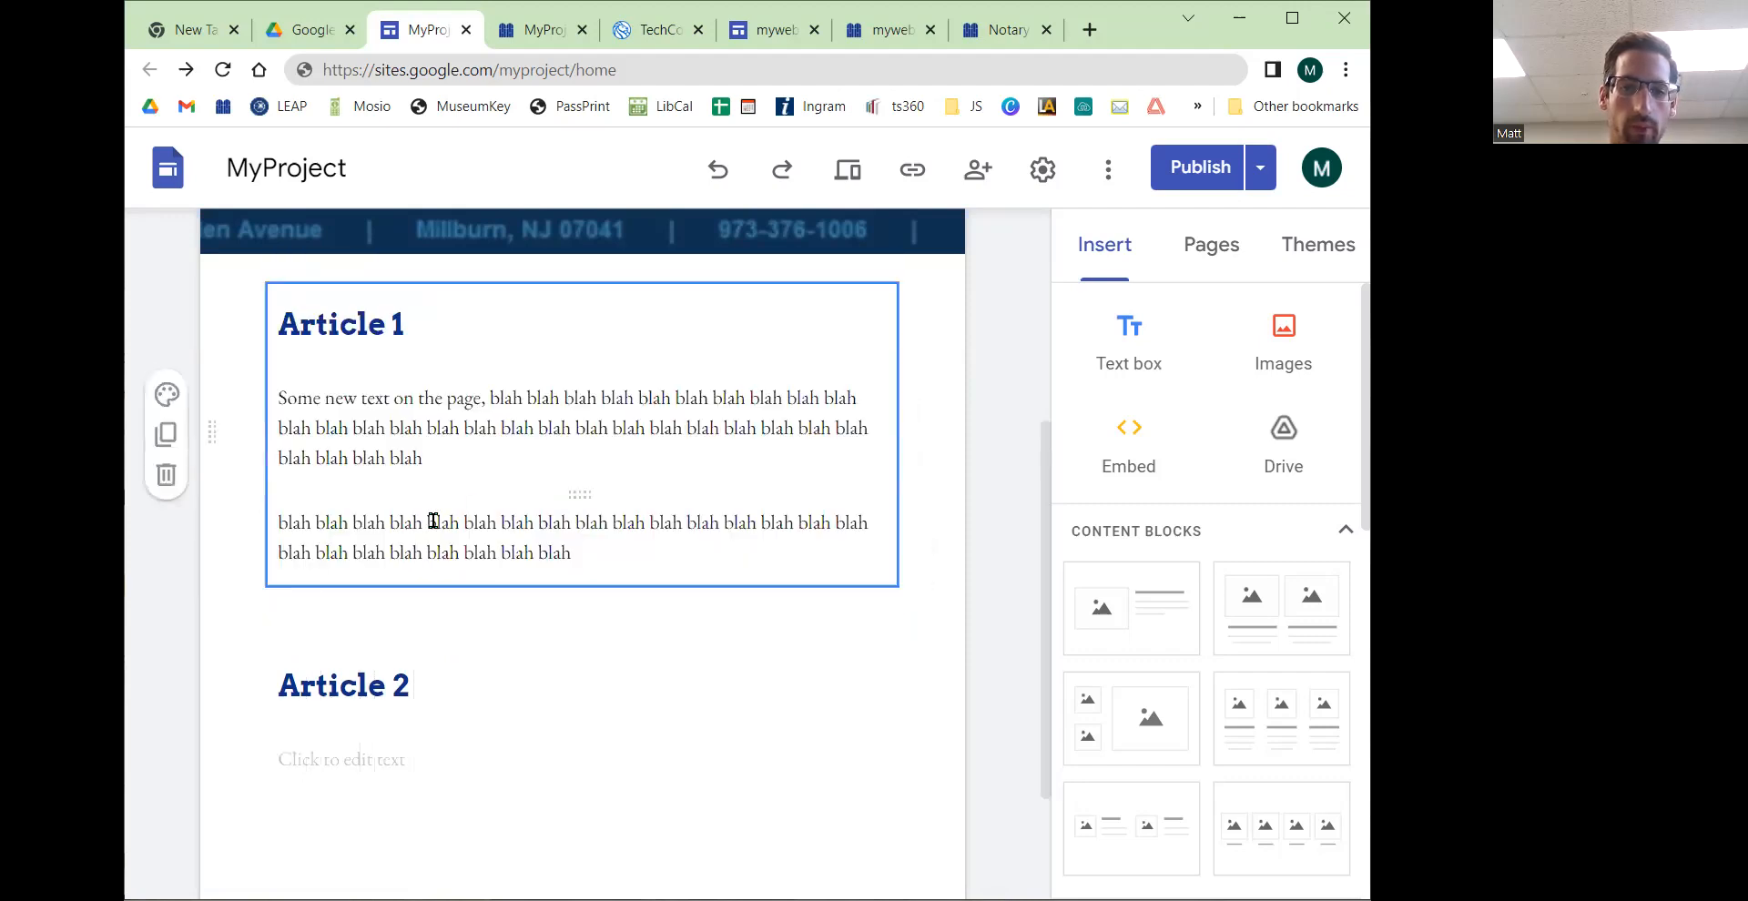
Step: Fill the text box under Article 2 with repeated "blah" placeholder text
scroll(414, 564, down, 2)
click(362, 583)
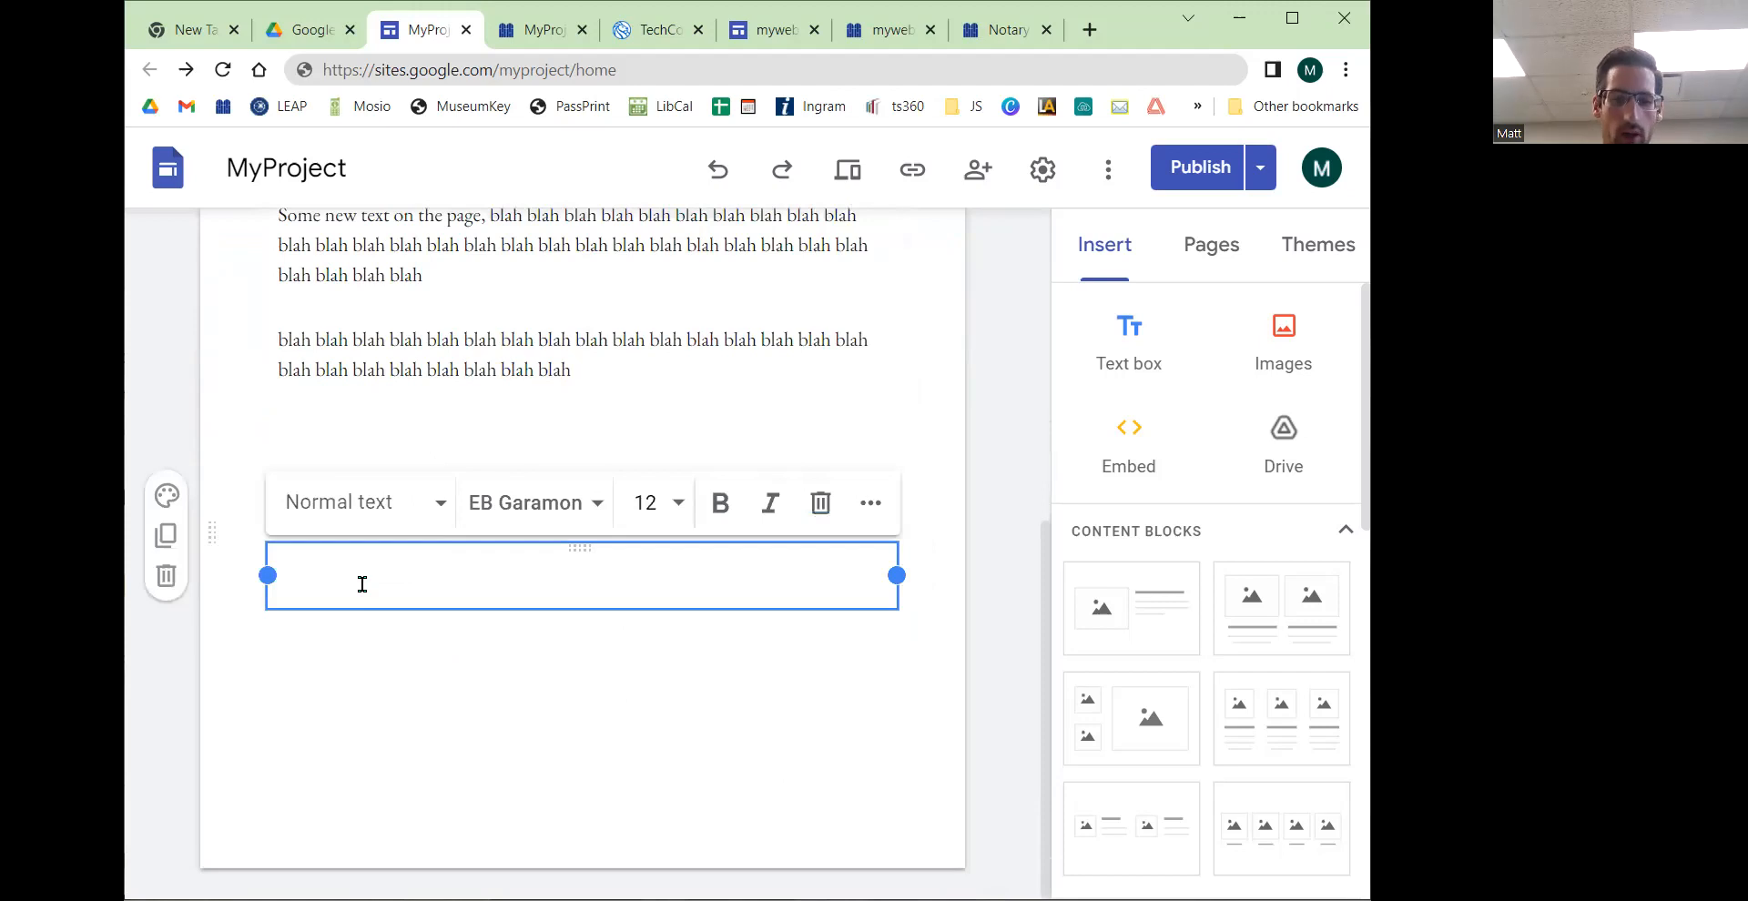
text(blah blah blah blah blah blah blah blah blah blah blah blah blah blah blah blah blah blah blah blah blah blah blah blah blah blah blah)
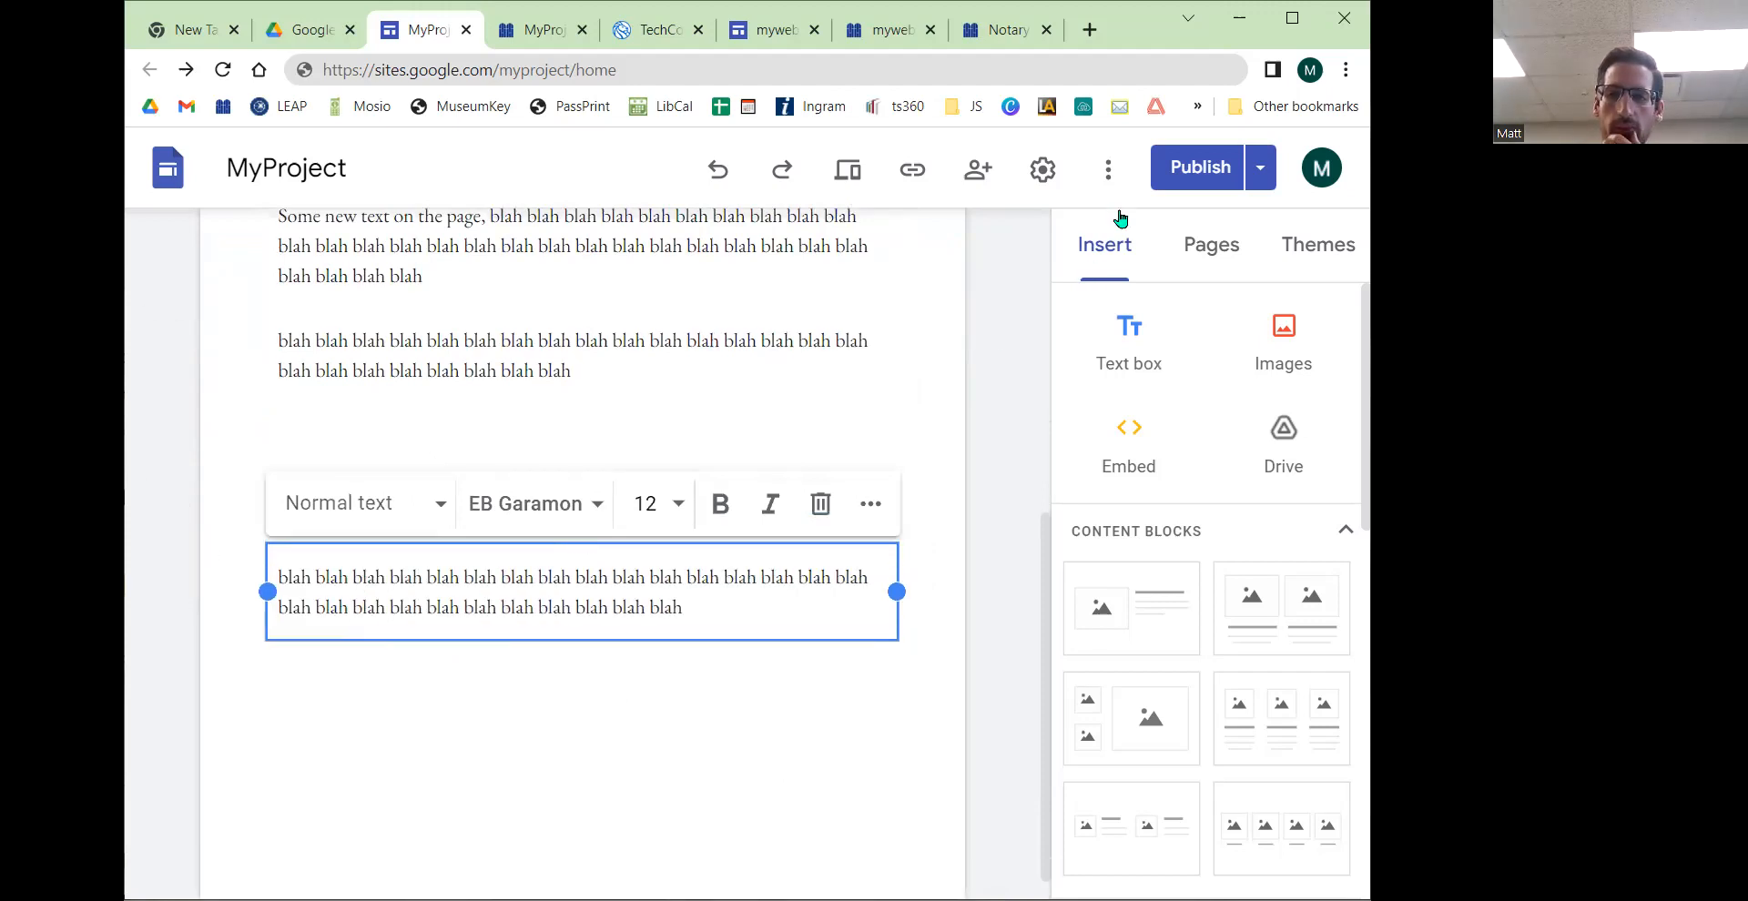
Step: Review the changes and publish the site
click(1199, 168)
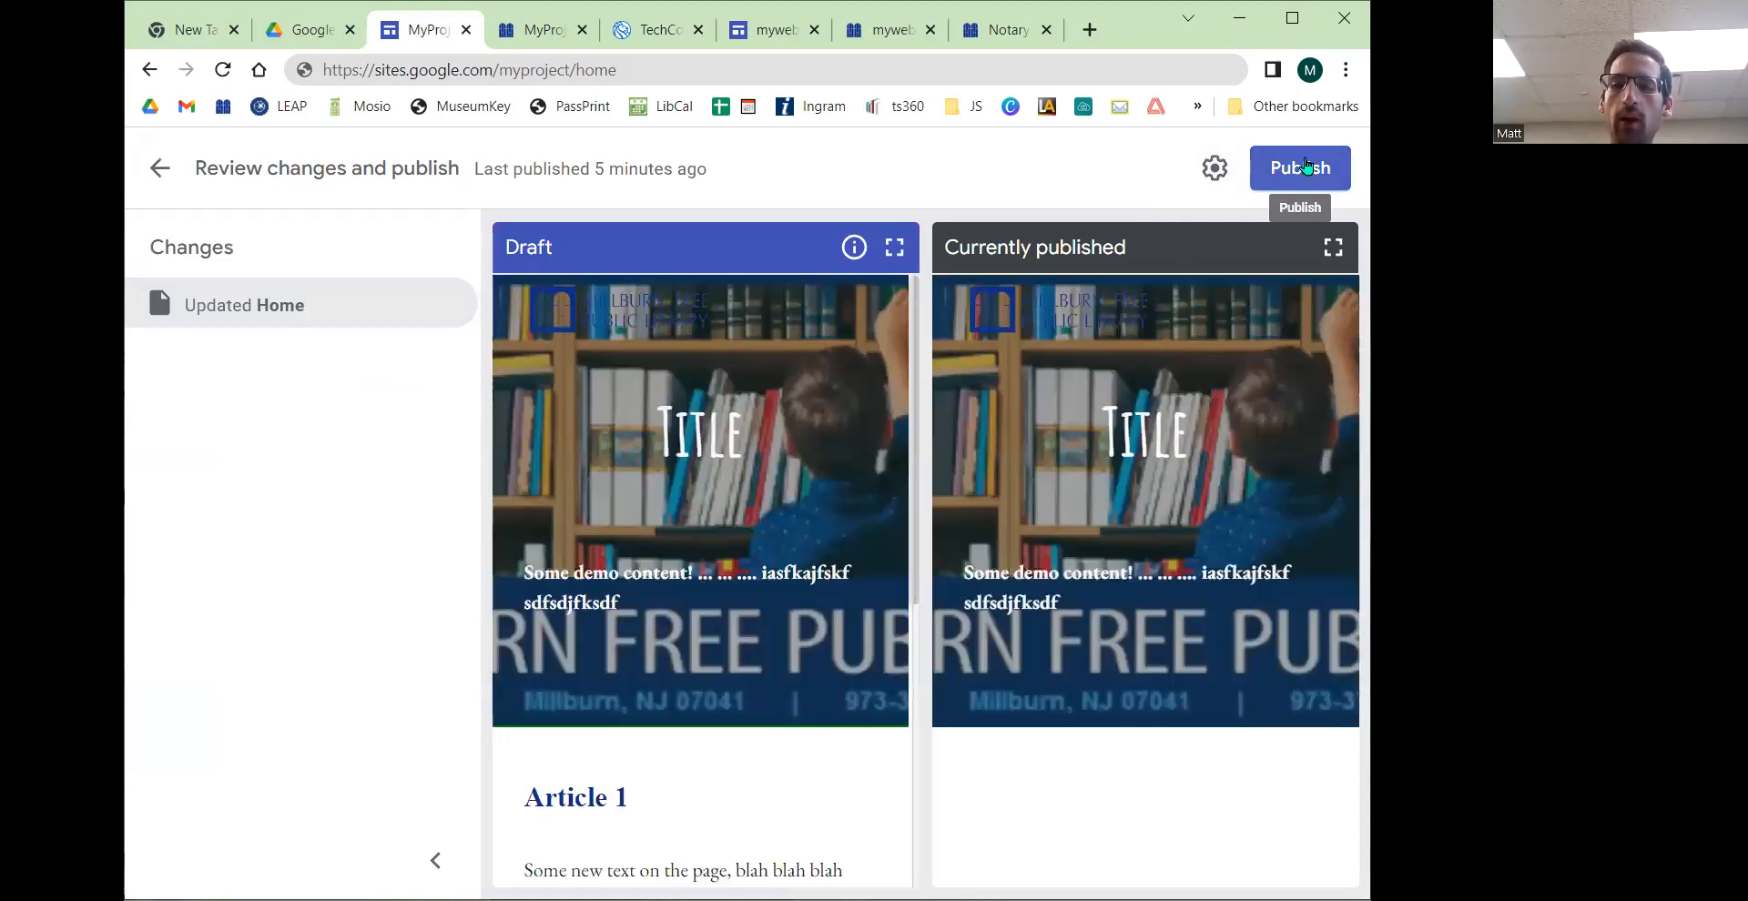
click(1308, 164)
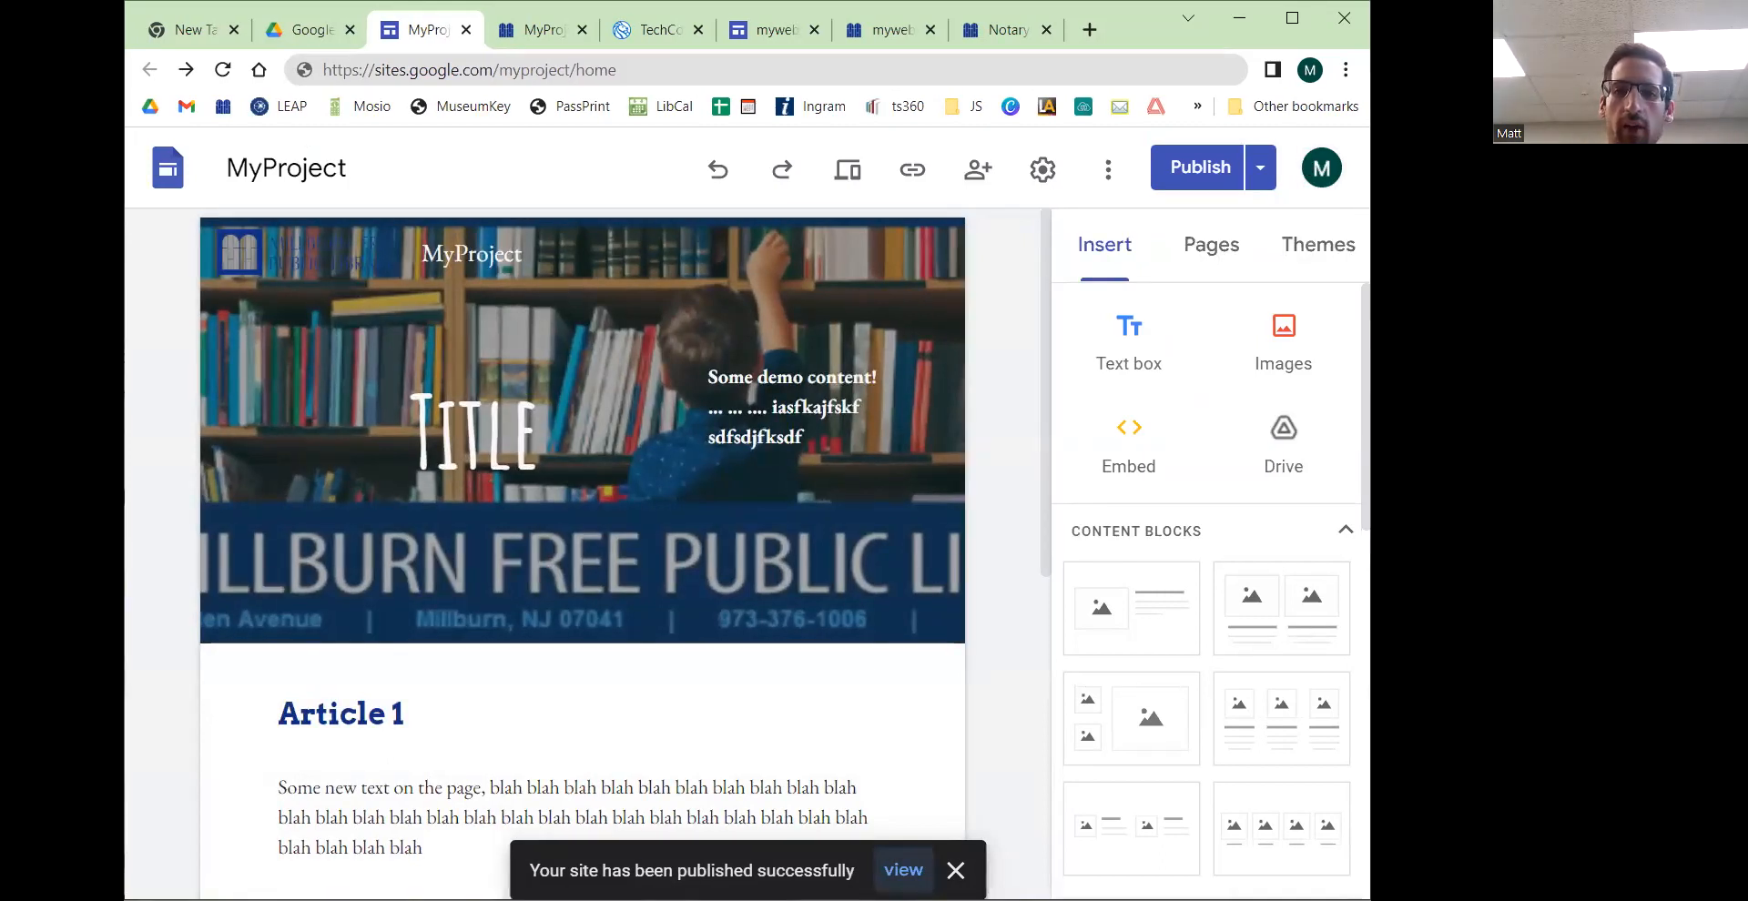
Step: Reload the published site in its tab and examine the Article 1 and Article 2 sections
click(535, 34)
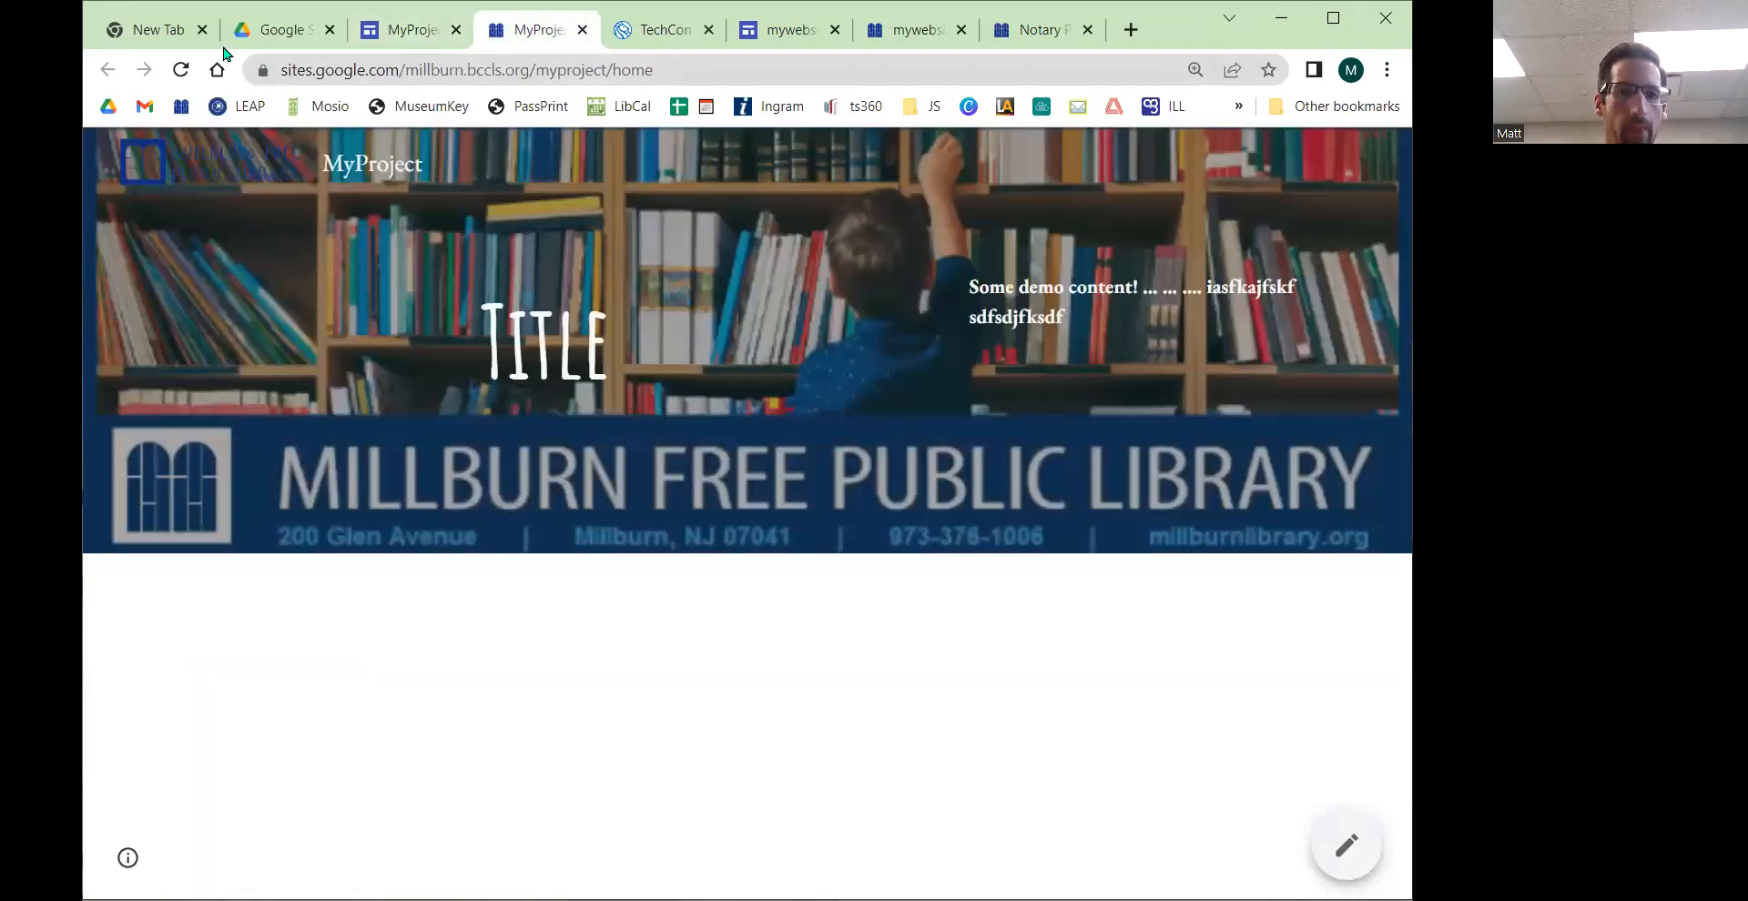
click(171, 74)
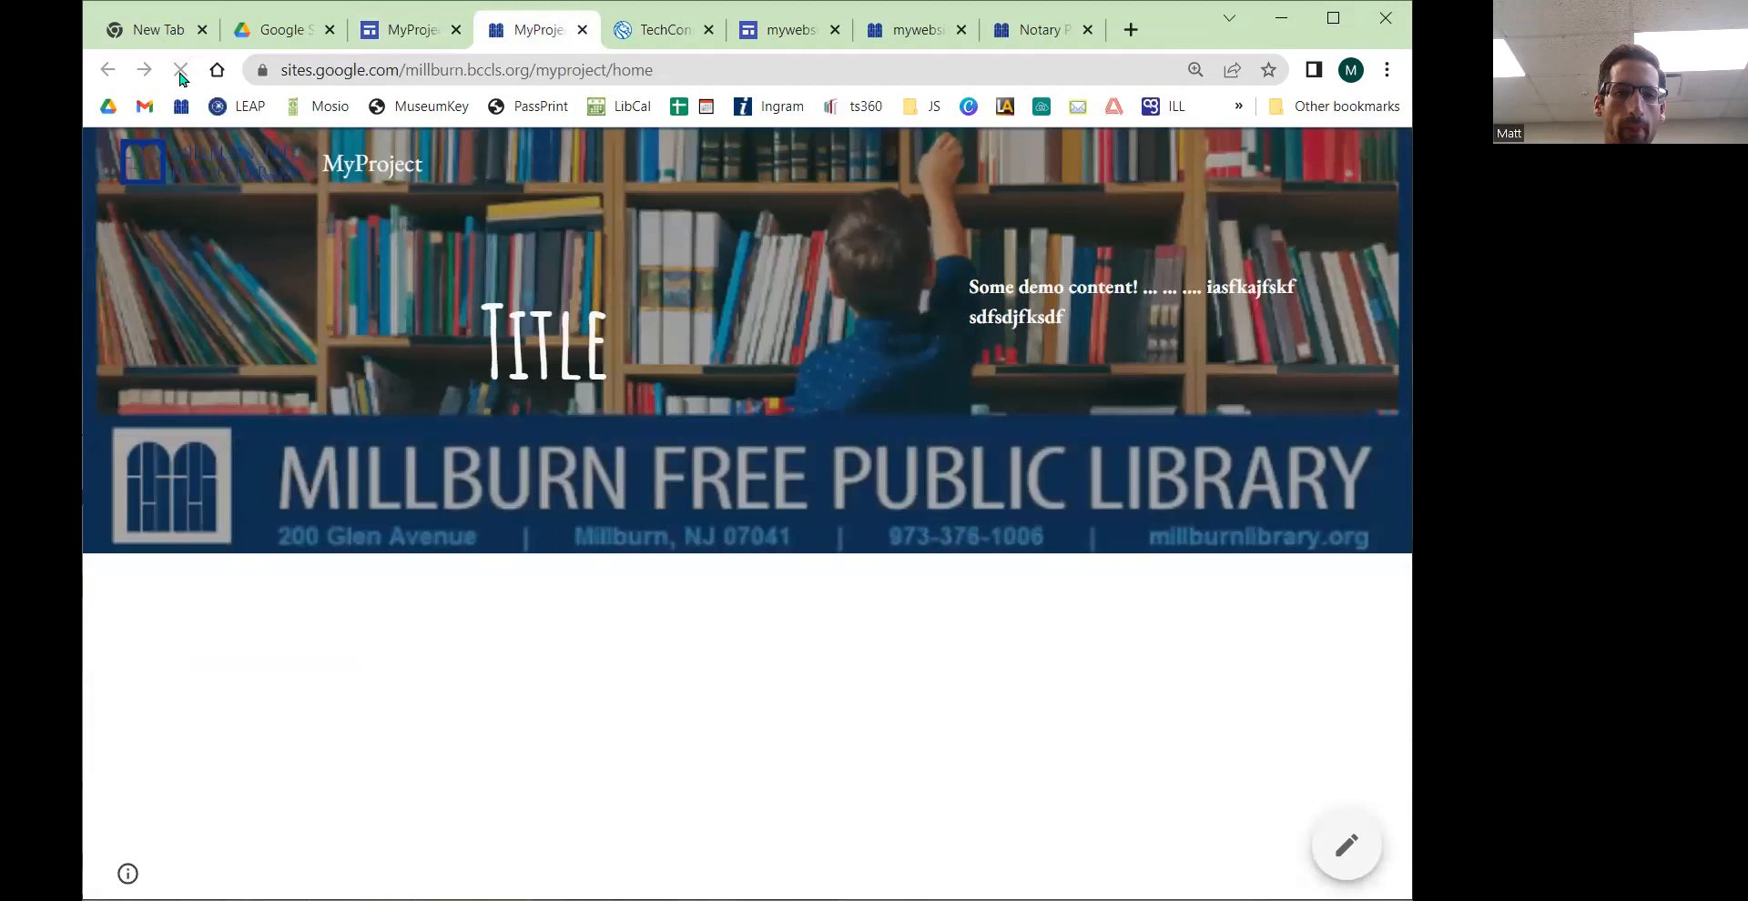
click(181, 73)
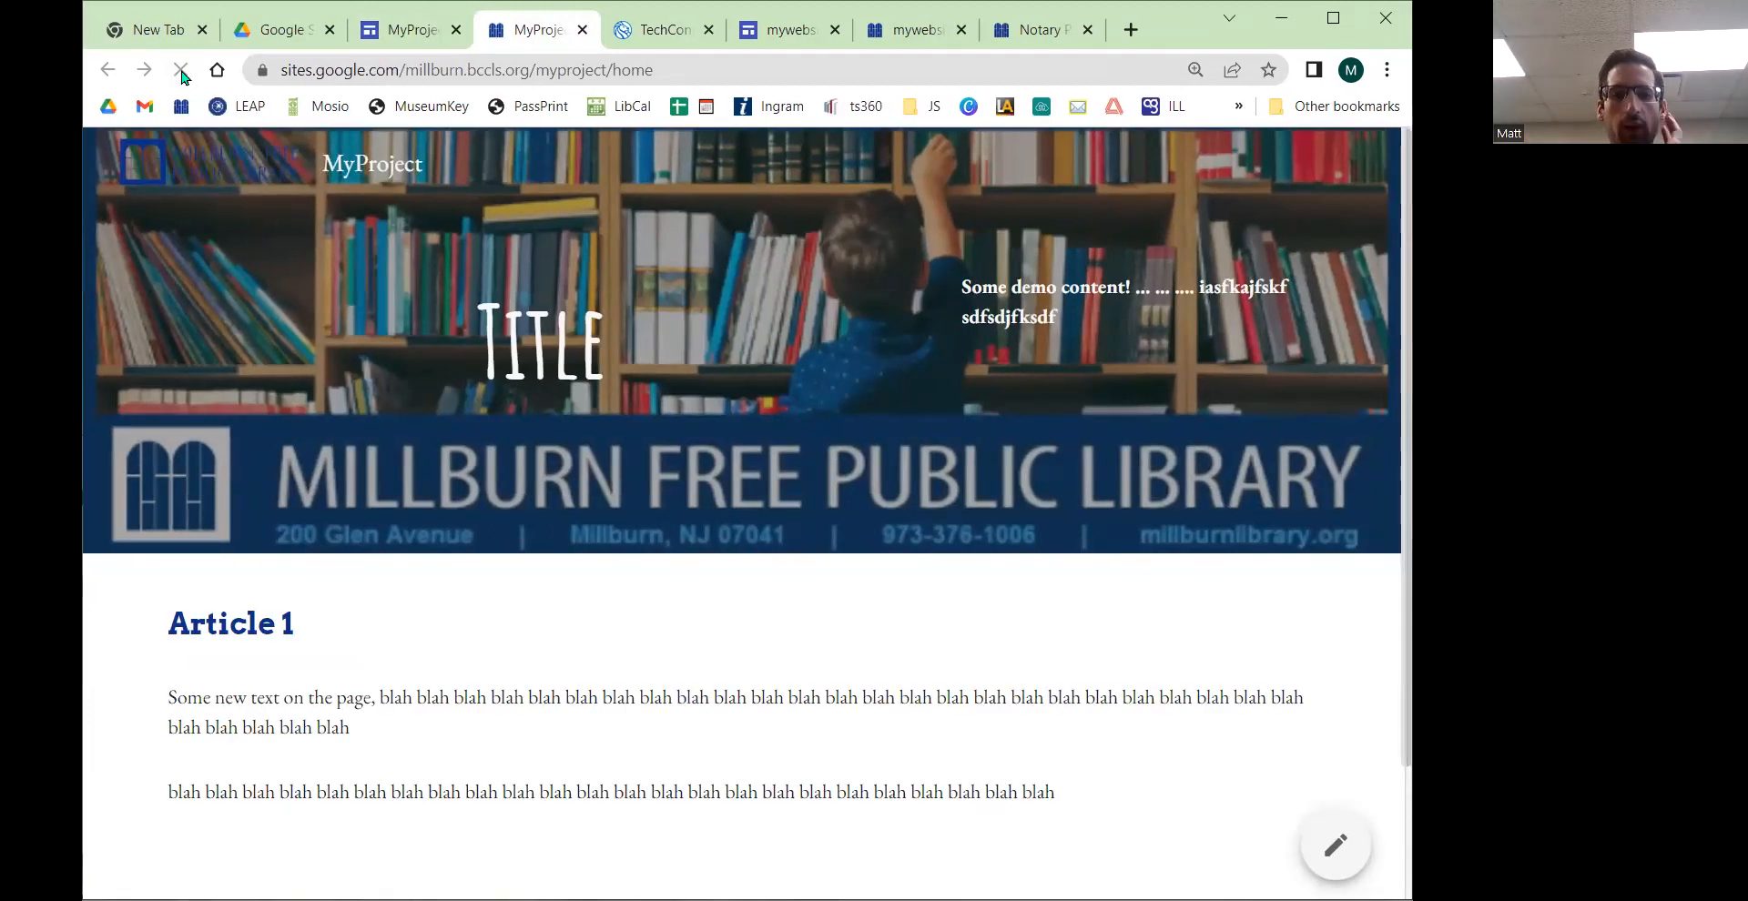
scroll(719, 600, down, 2)
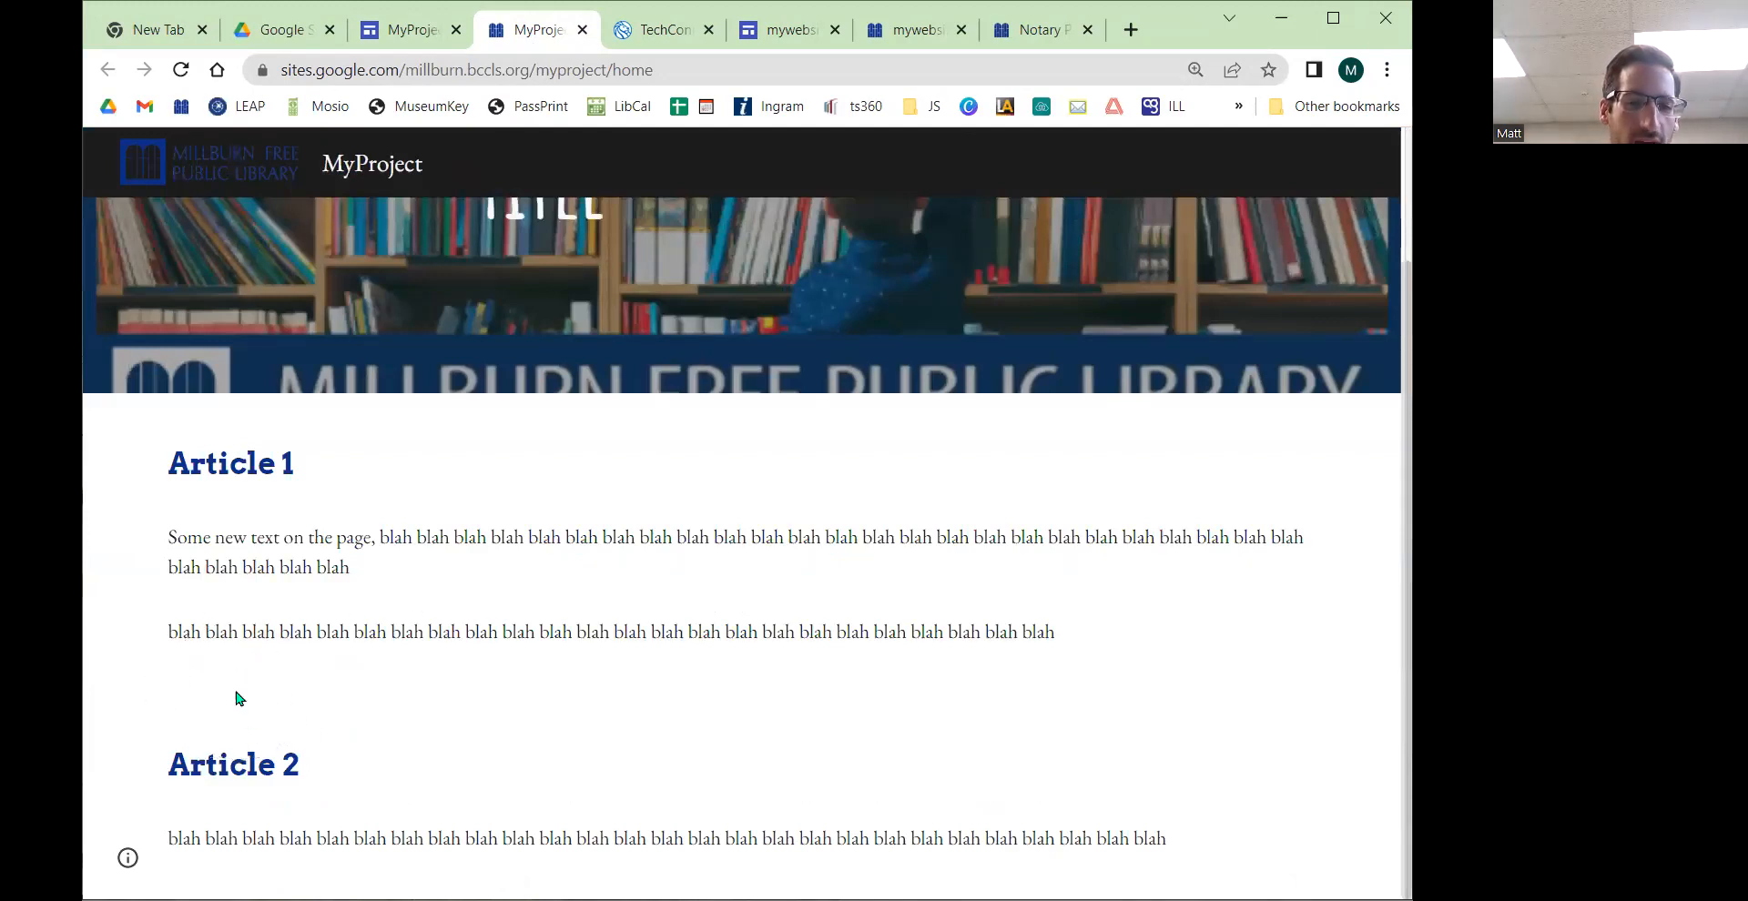
drag(174, 472, 1097, 644)
drag(165, 761, 1207, 837)
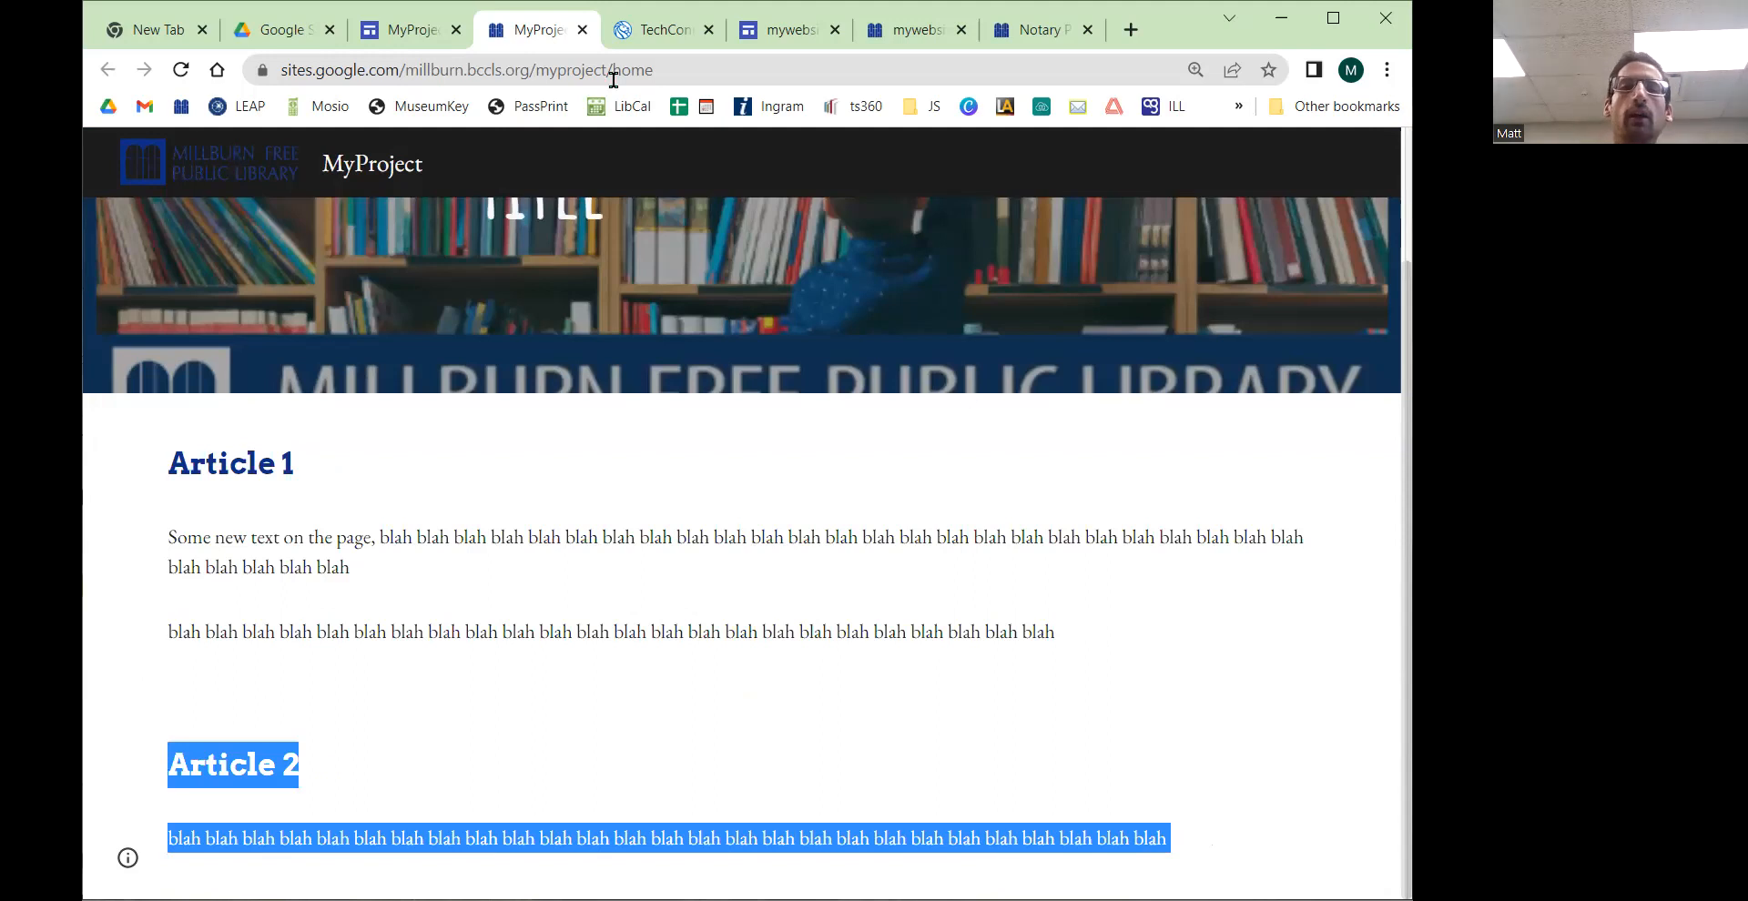
Step: Compare the editor's first paragraph with the headings and text layout on the library's Notary Public page
click(417, 34)
scroll(526, 484, down, 4)
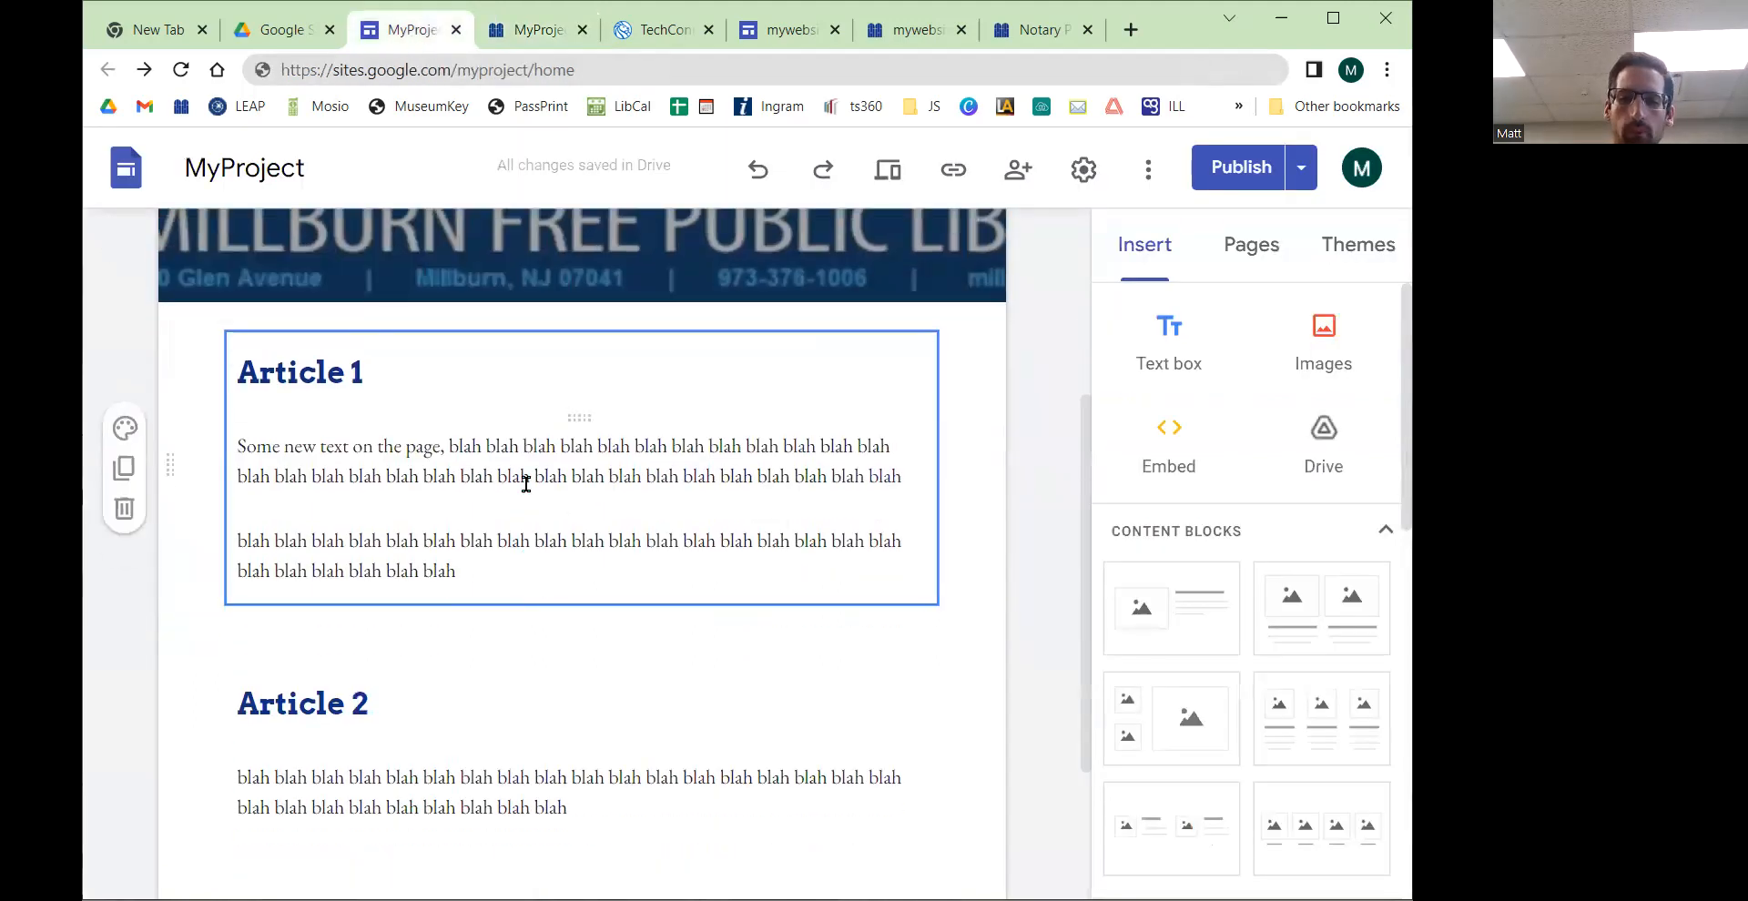
click(517, 465)
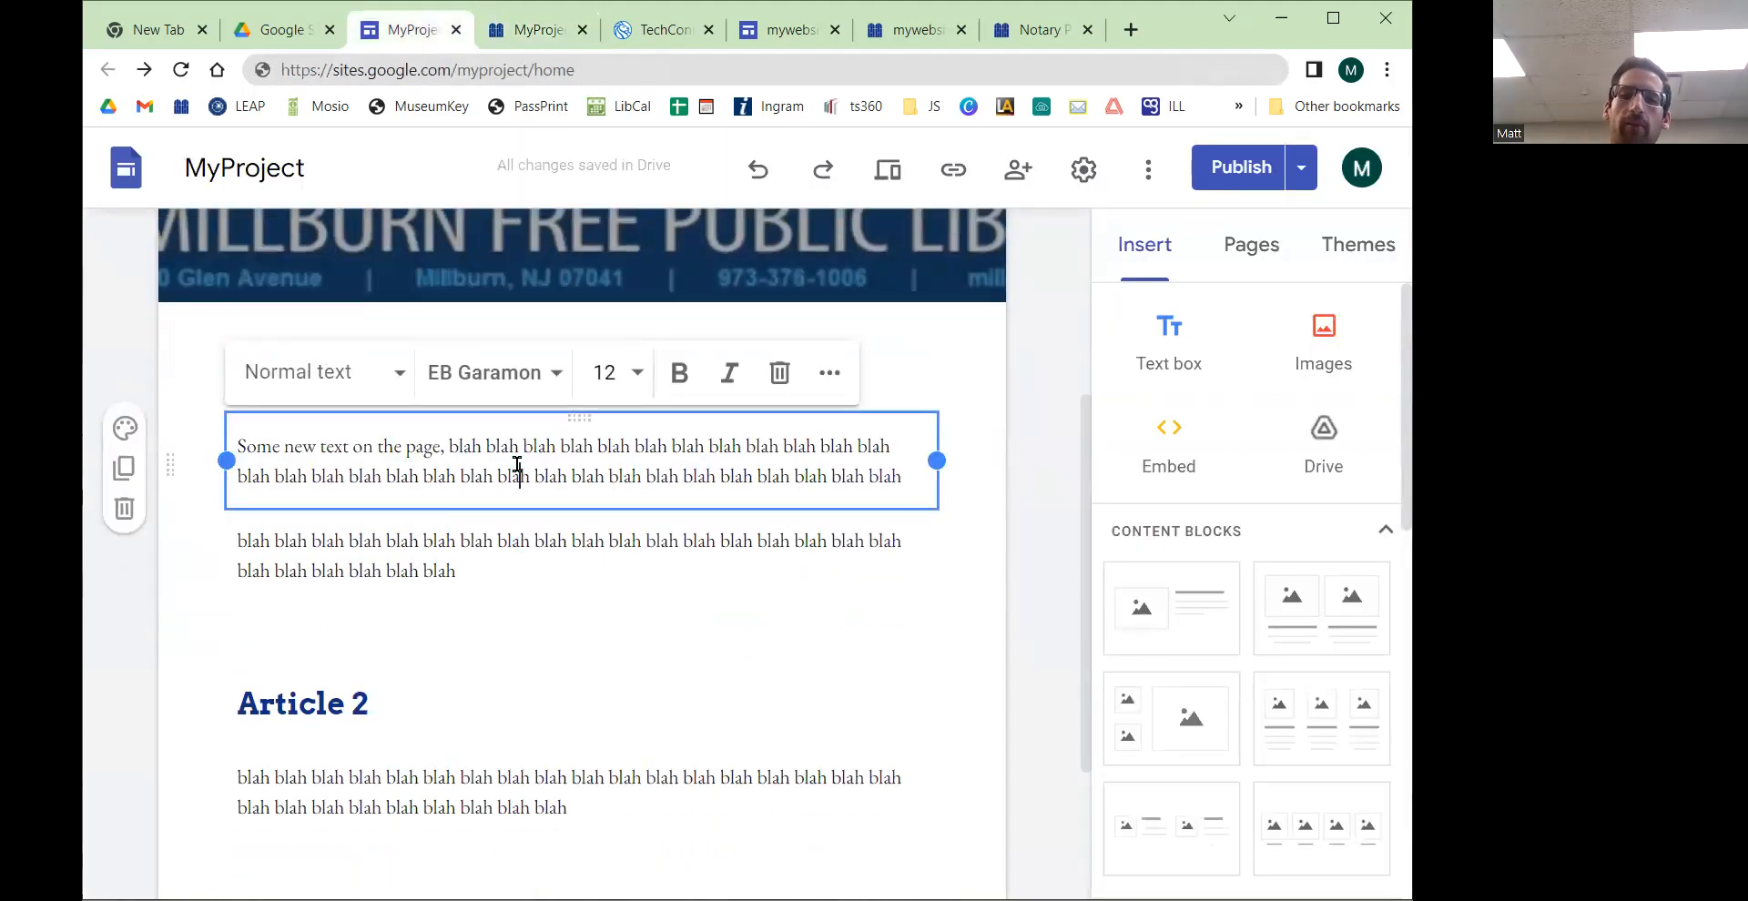
click(1028, 30)
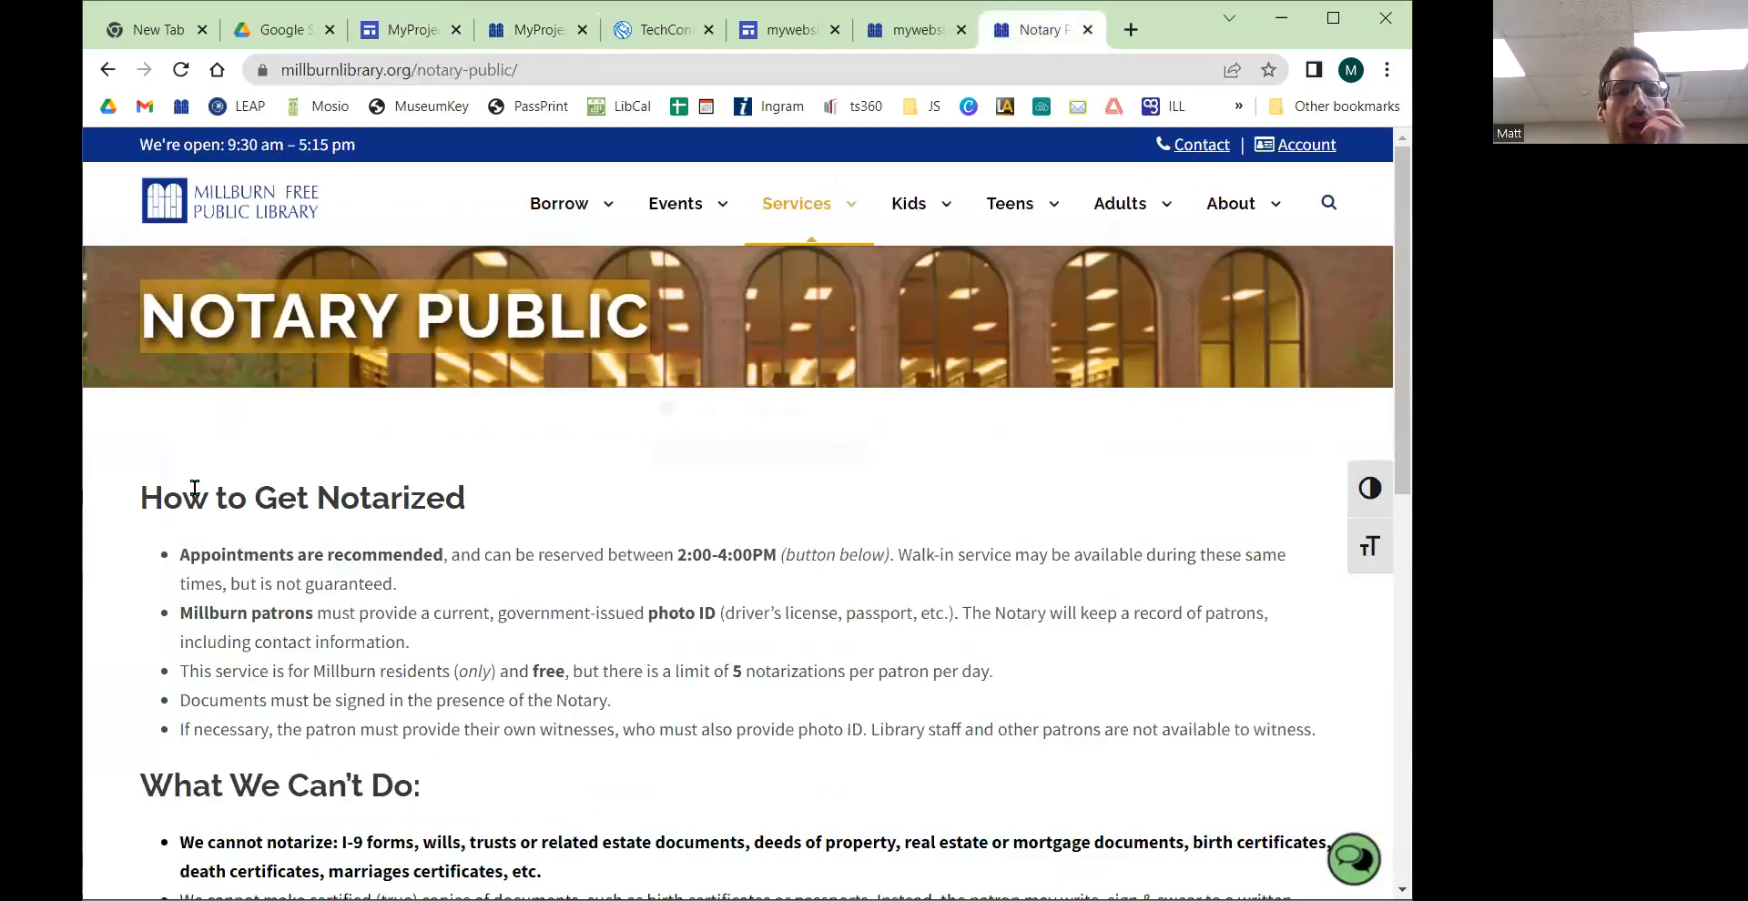
scroll(194, 488, down, 1)
drag(211, 440, 528, 443)
drag(787, 441, 874, 442)
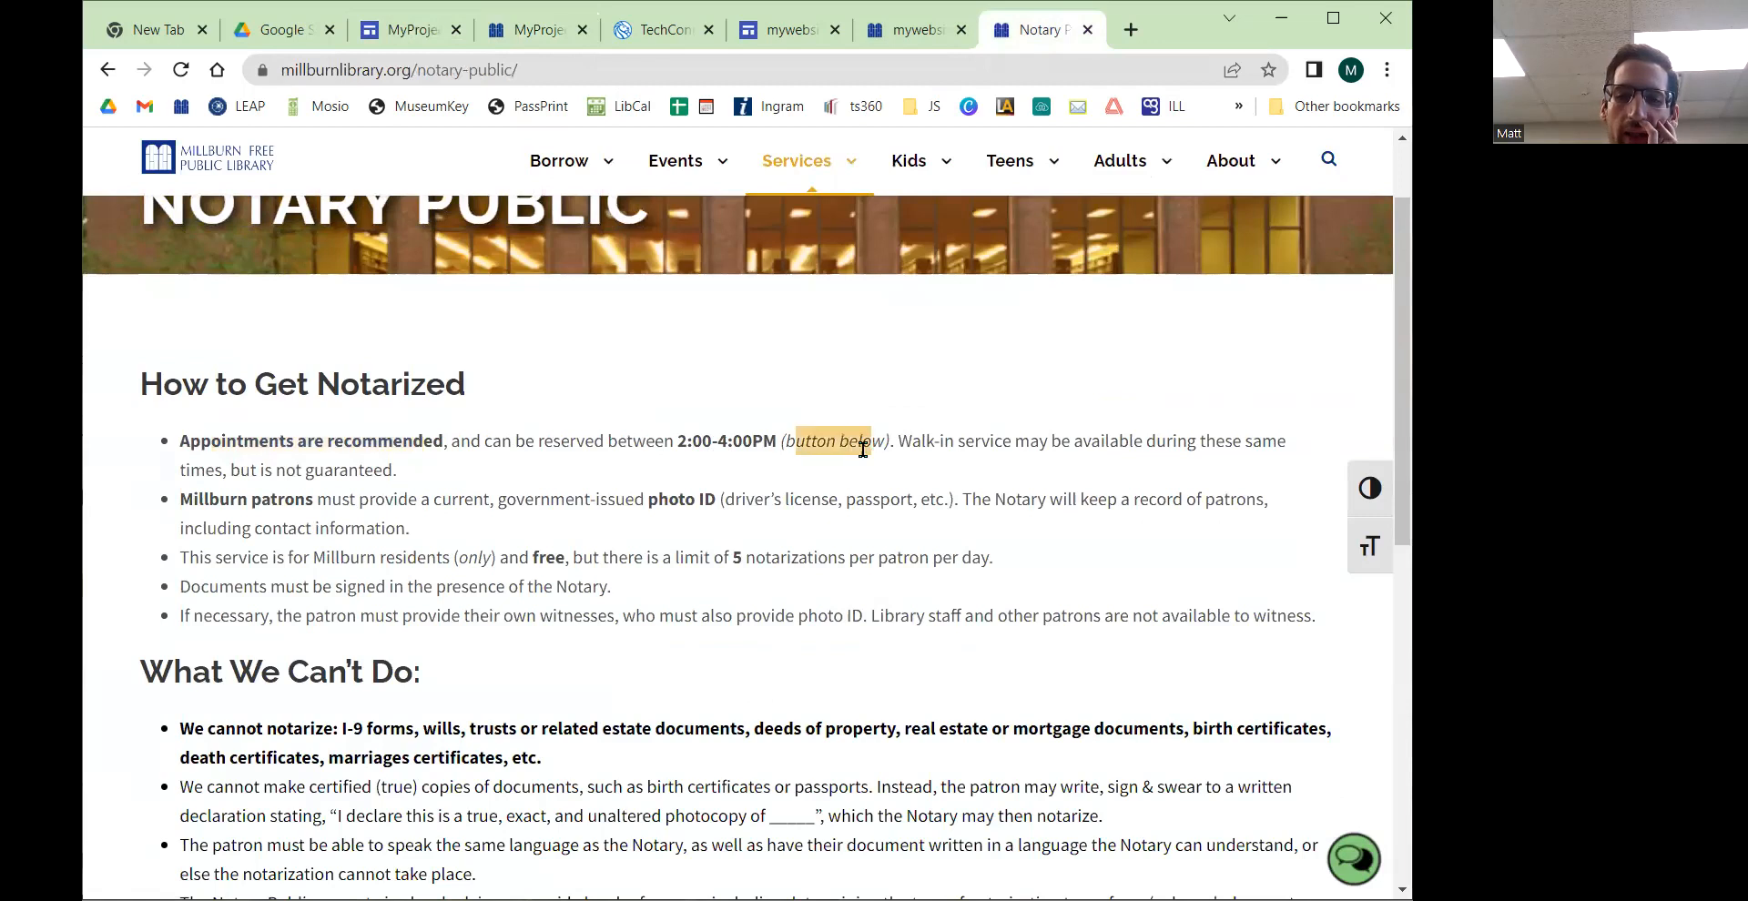
scroll(526, 494, down, 3)
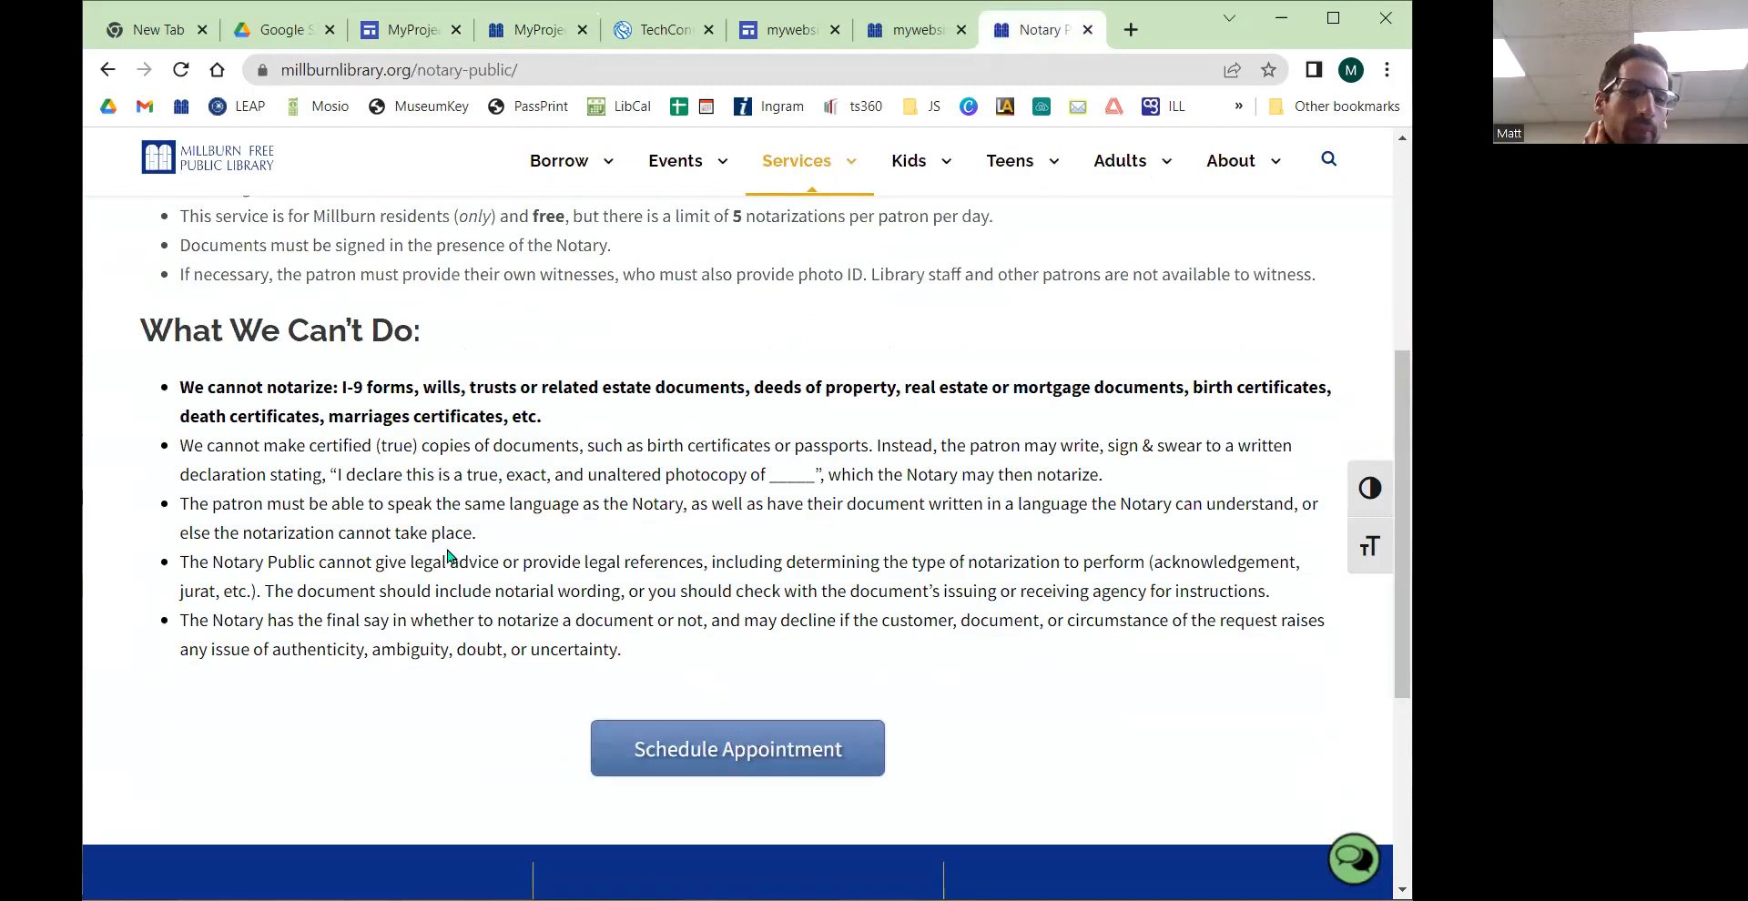
scroll(457, 558, up, 1)
Step: Examine the paragraph's extra formatting options and browse the Insert panel's content elements
click(397, 37)
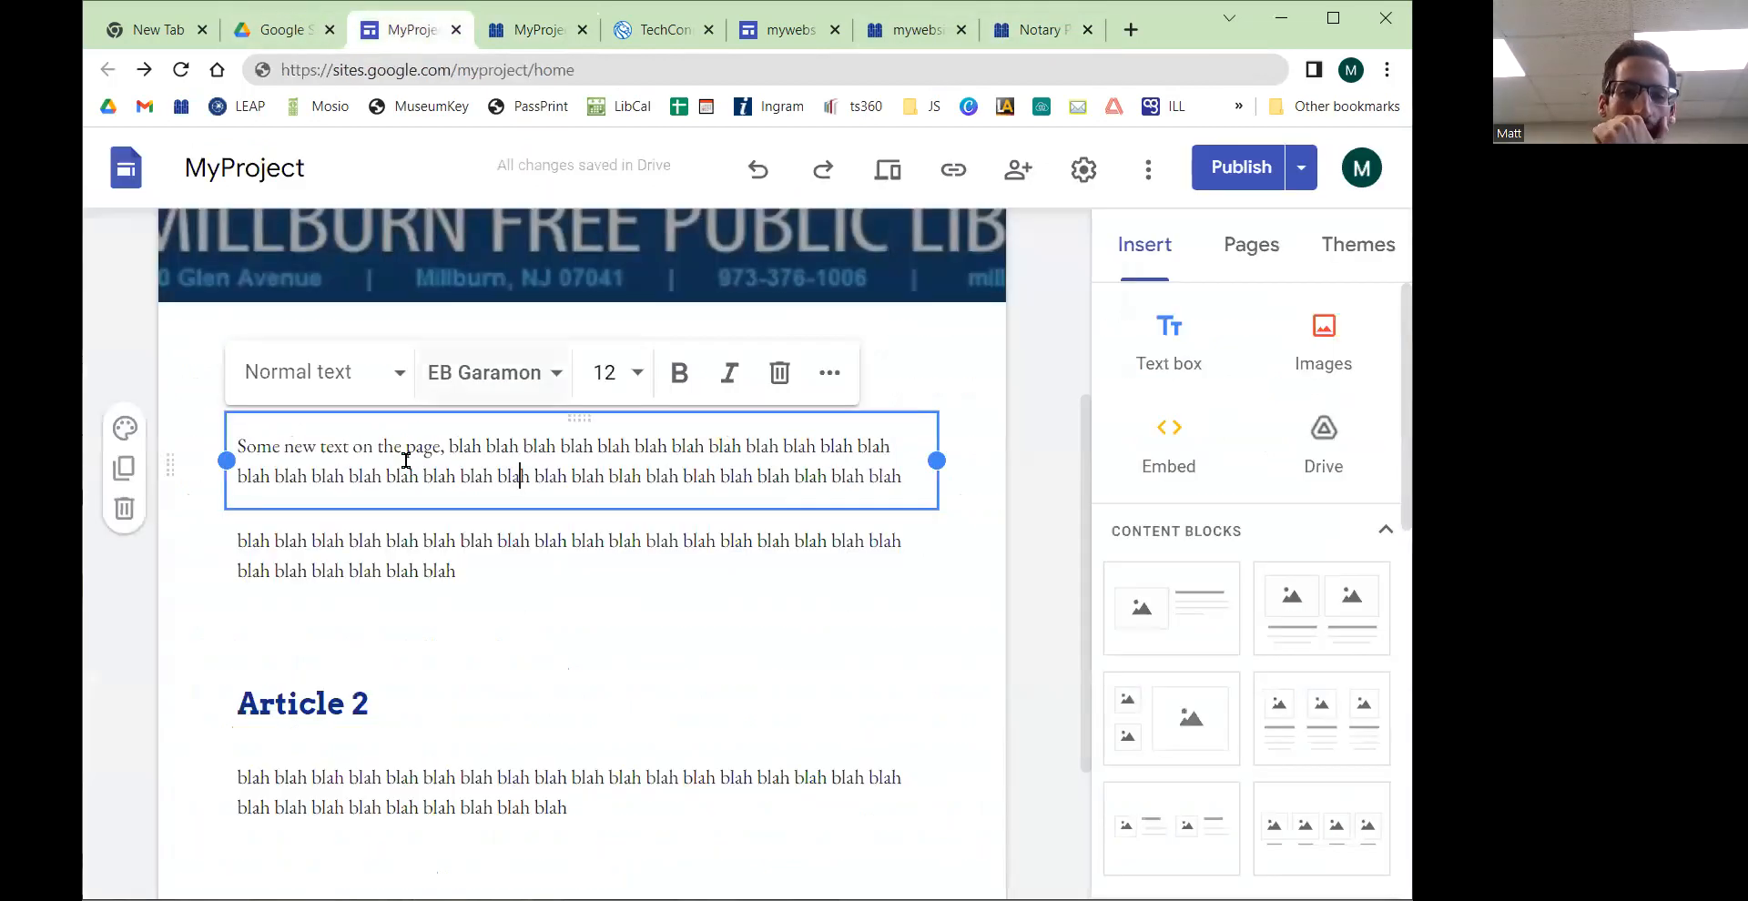
click(830, 373)
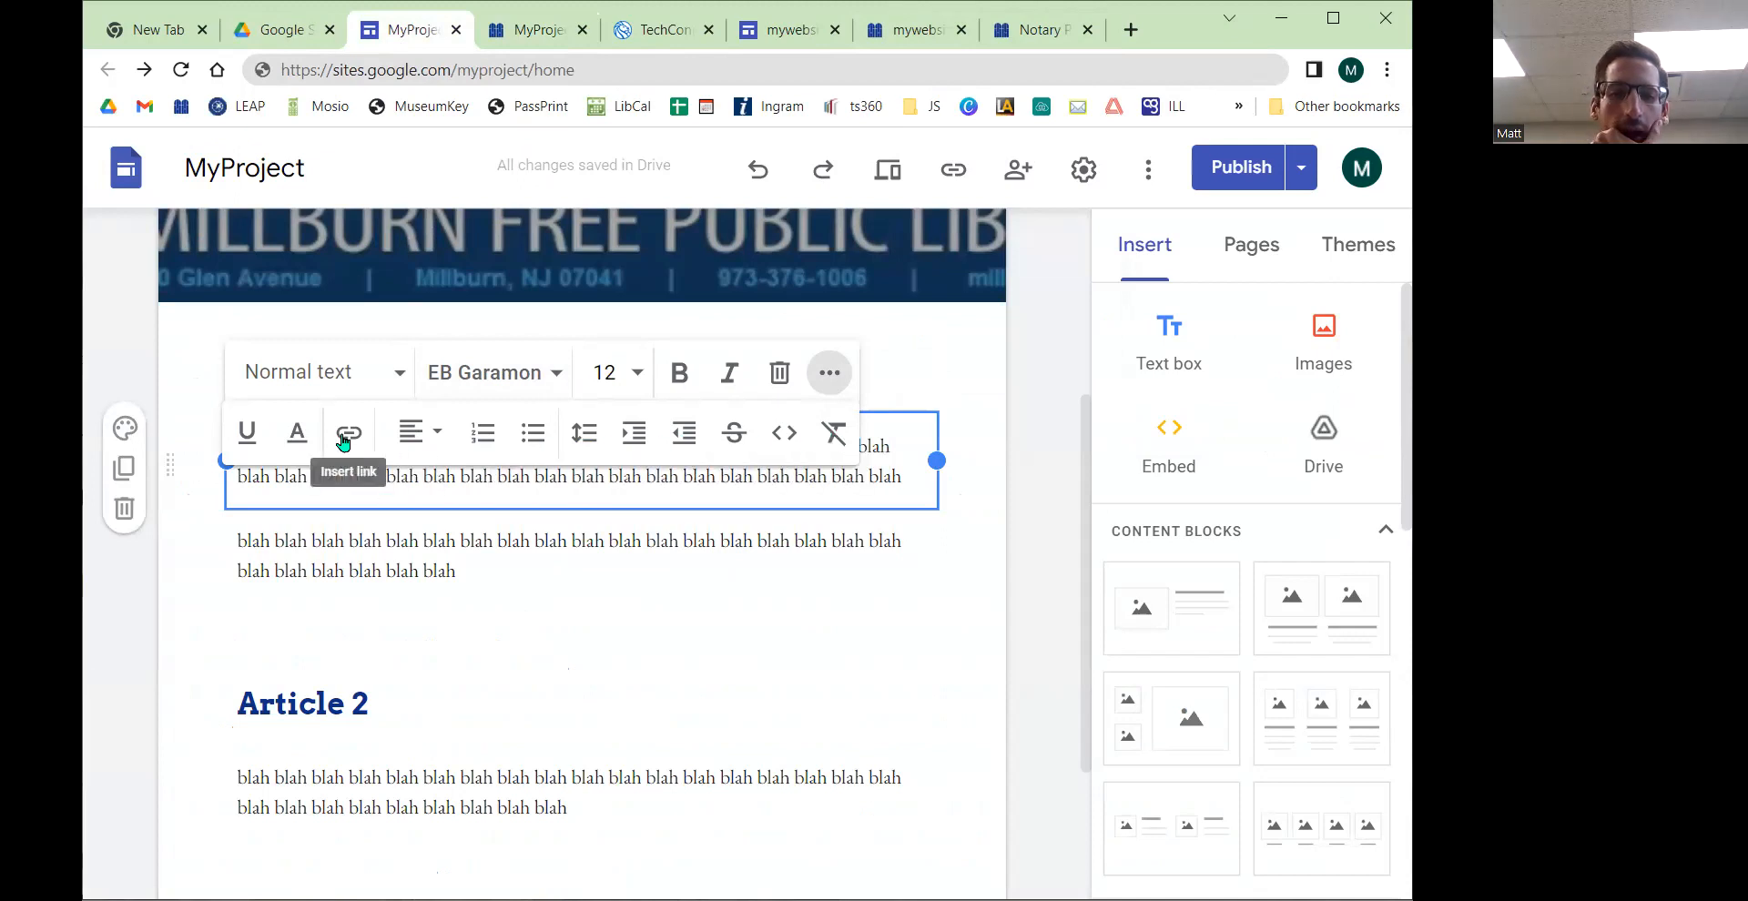
click(897, 363)
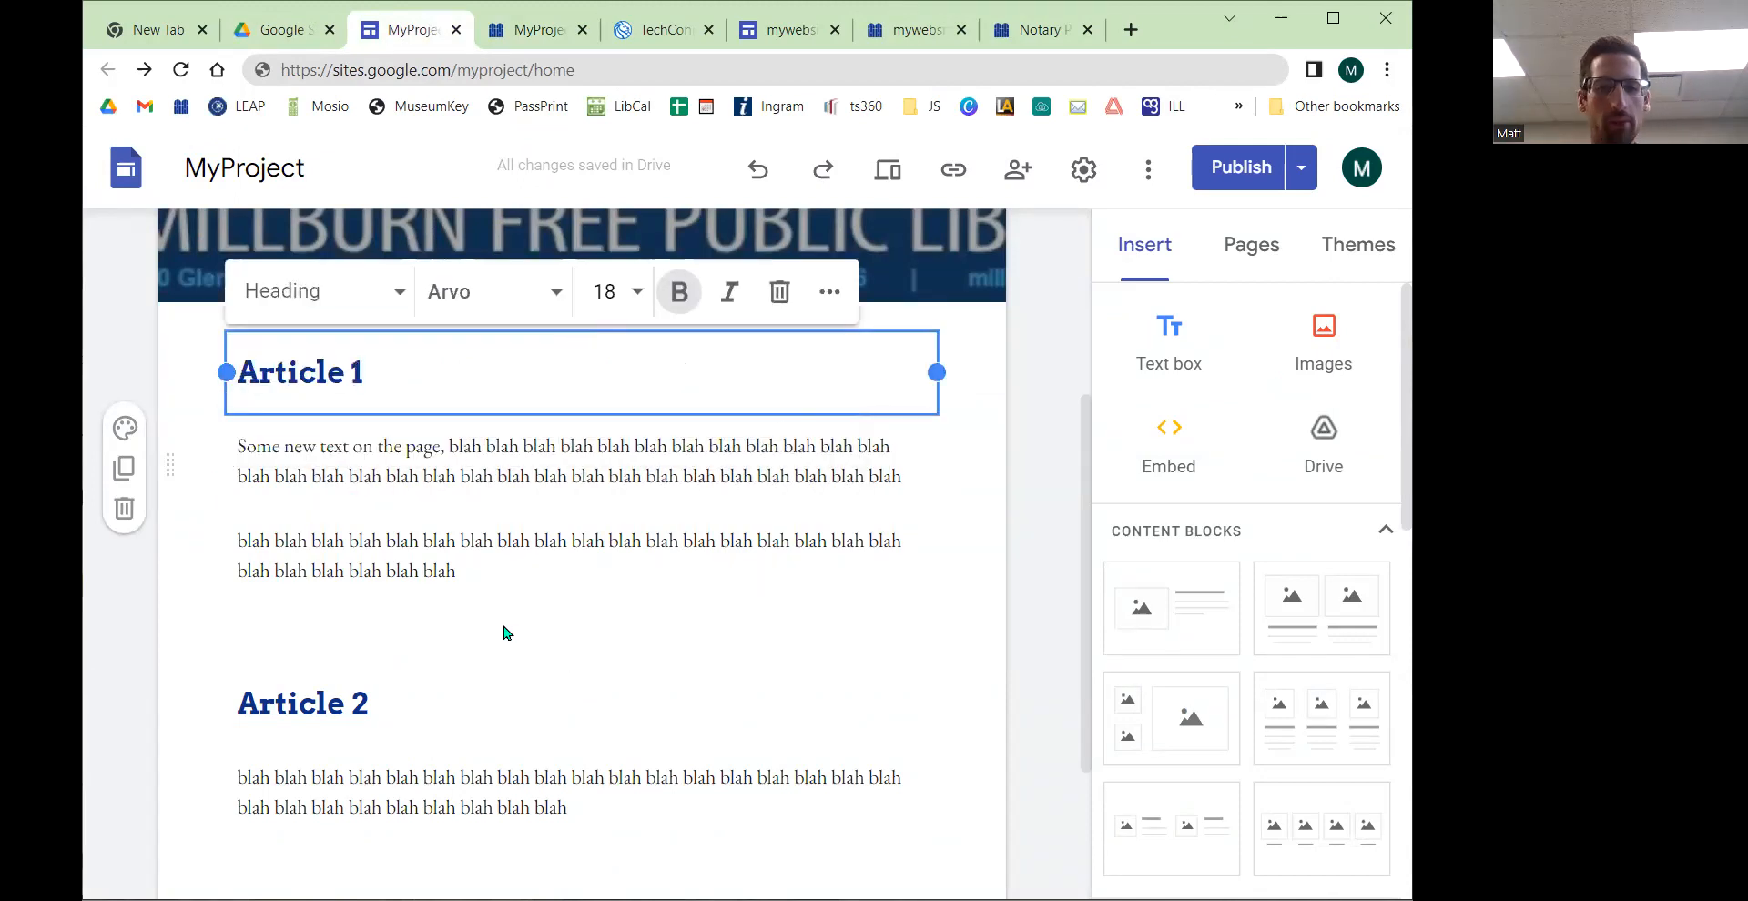
scroll(788, 589, up, 3)
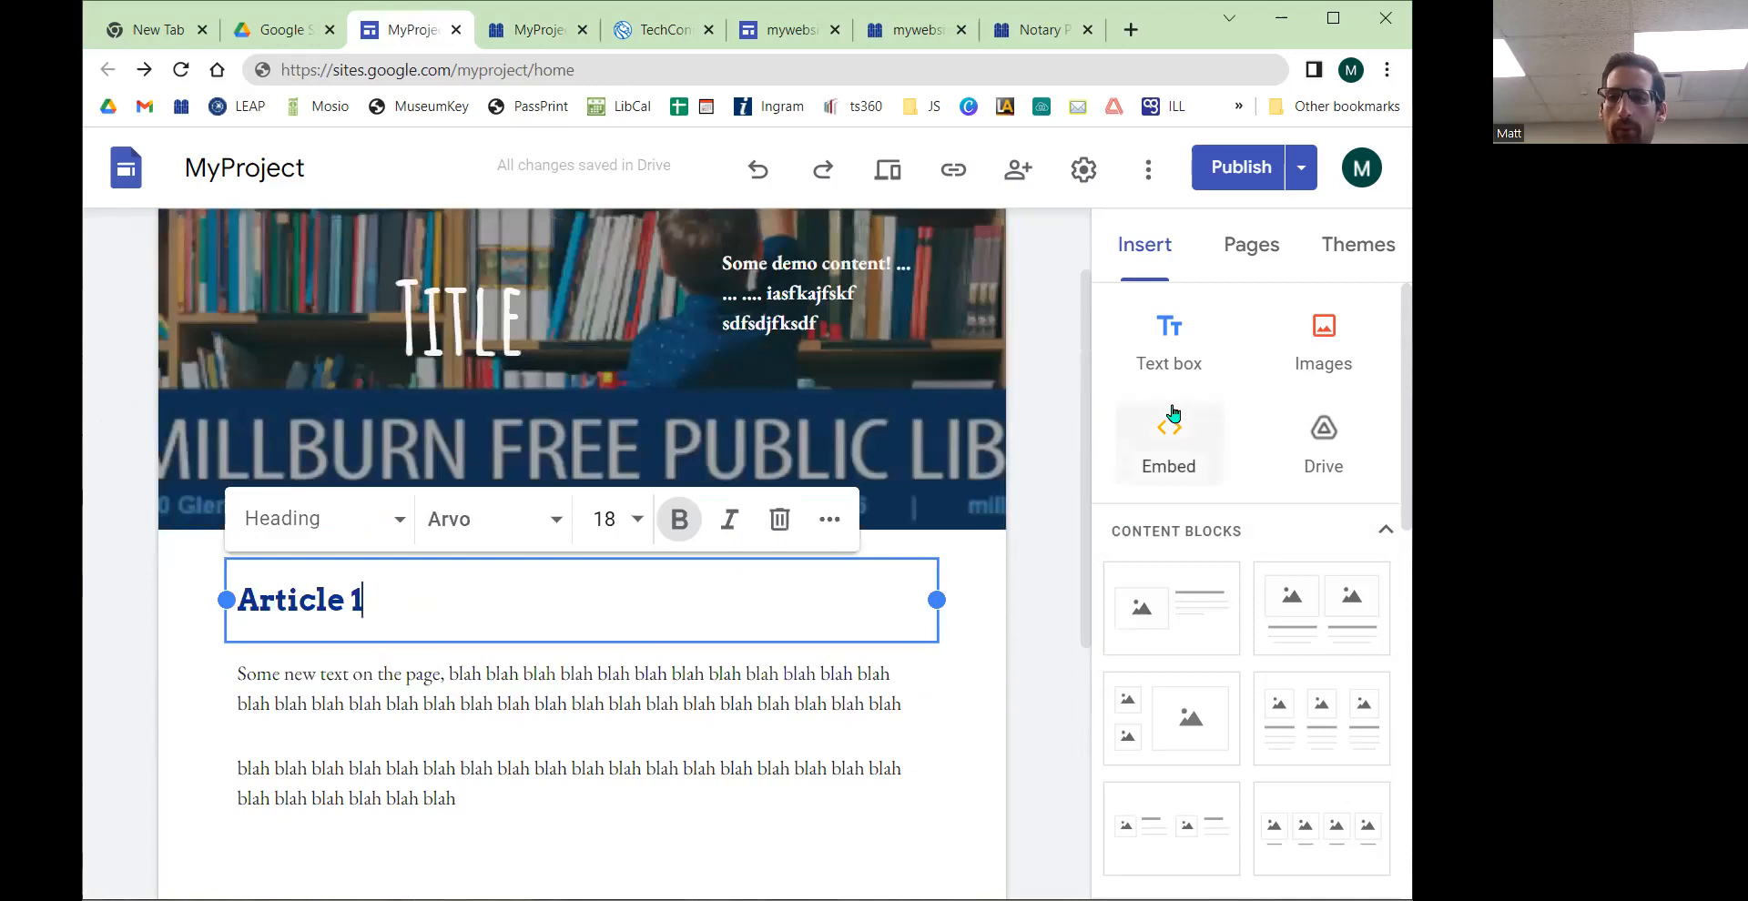
scroll(1179, 405, down, 1)
scroll(1186, 400, down, 3)
scroll(604, 628, down, 2)
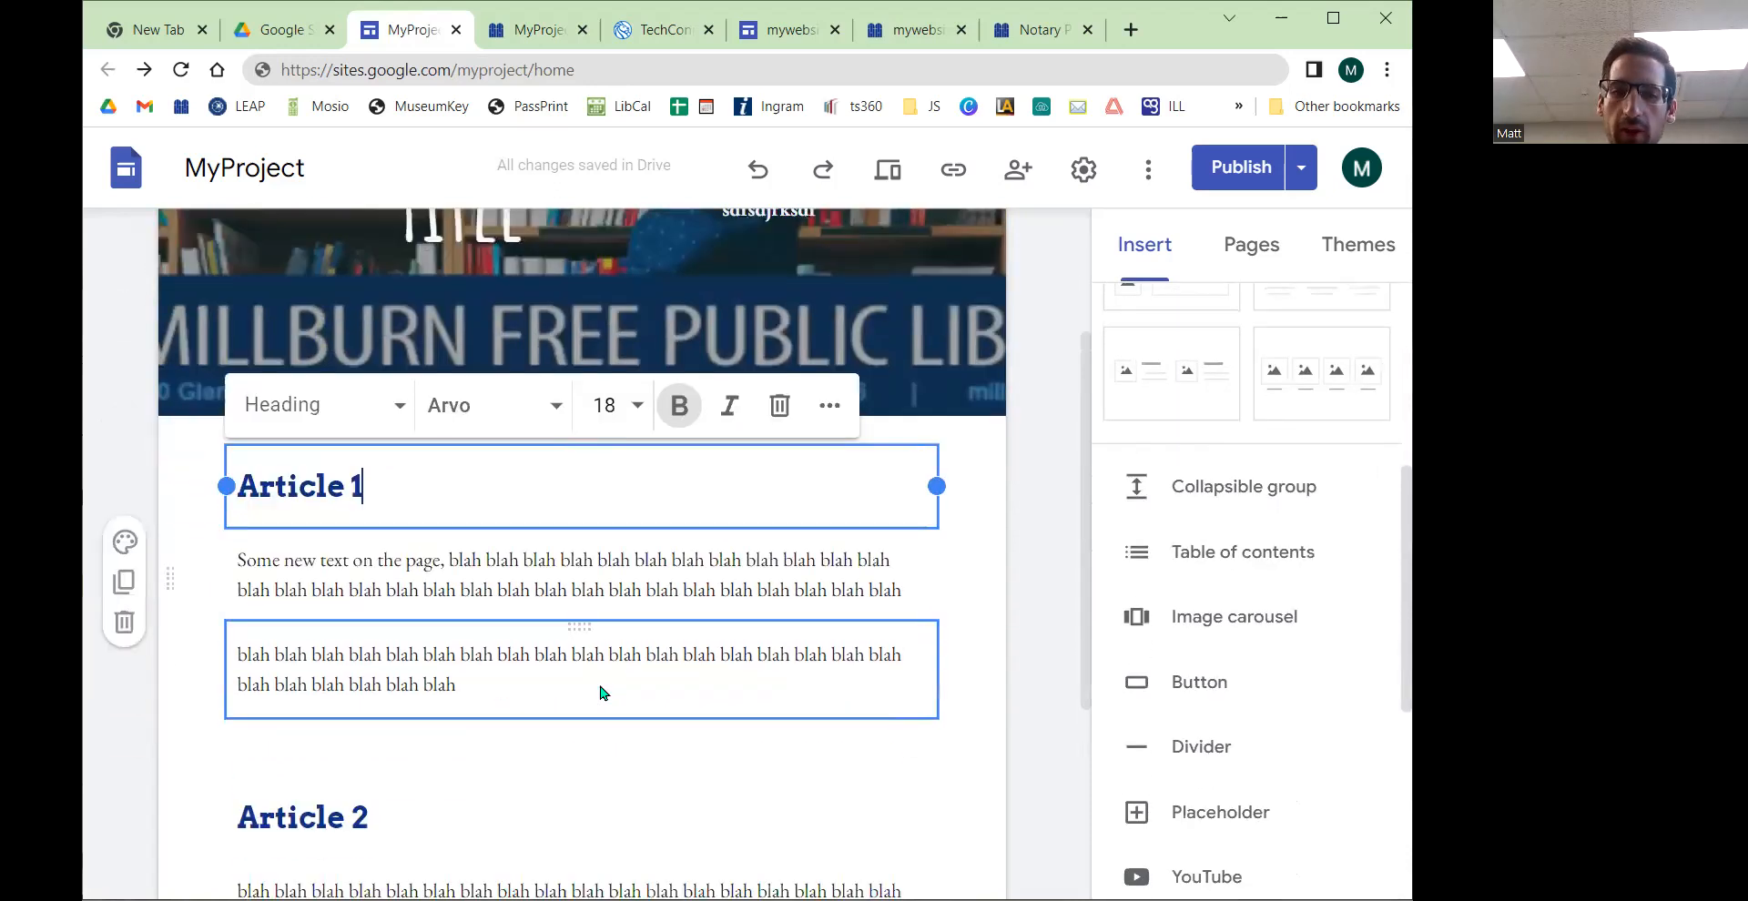
scroll(1184, 392, up, 5)
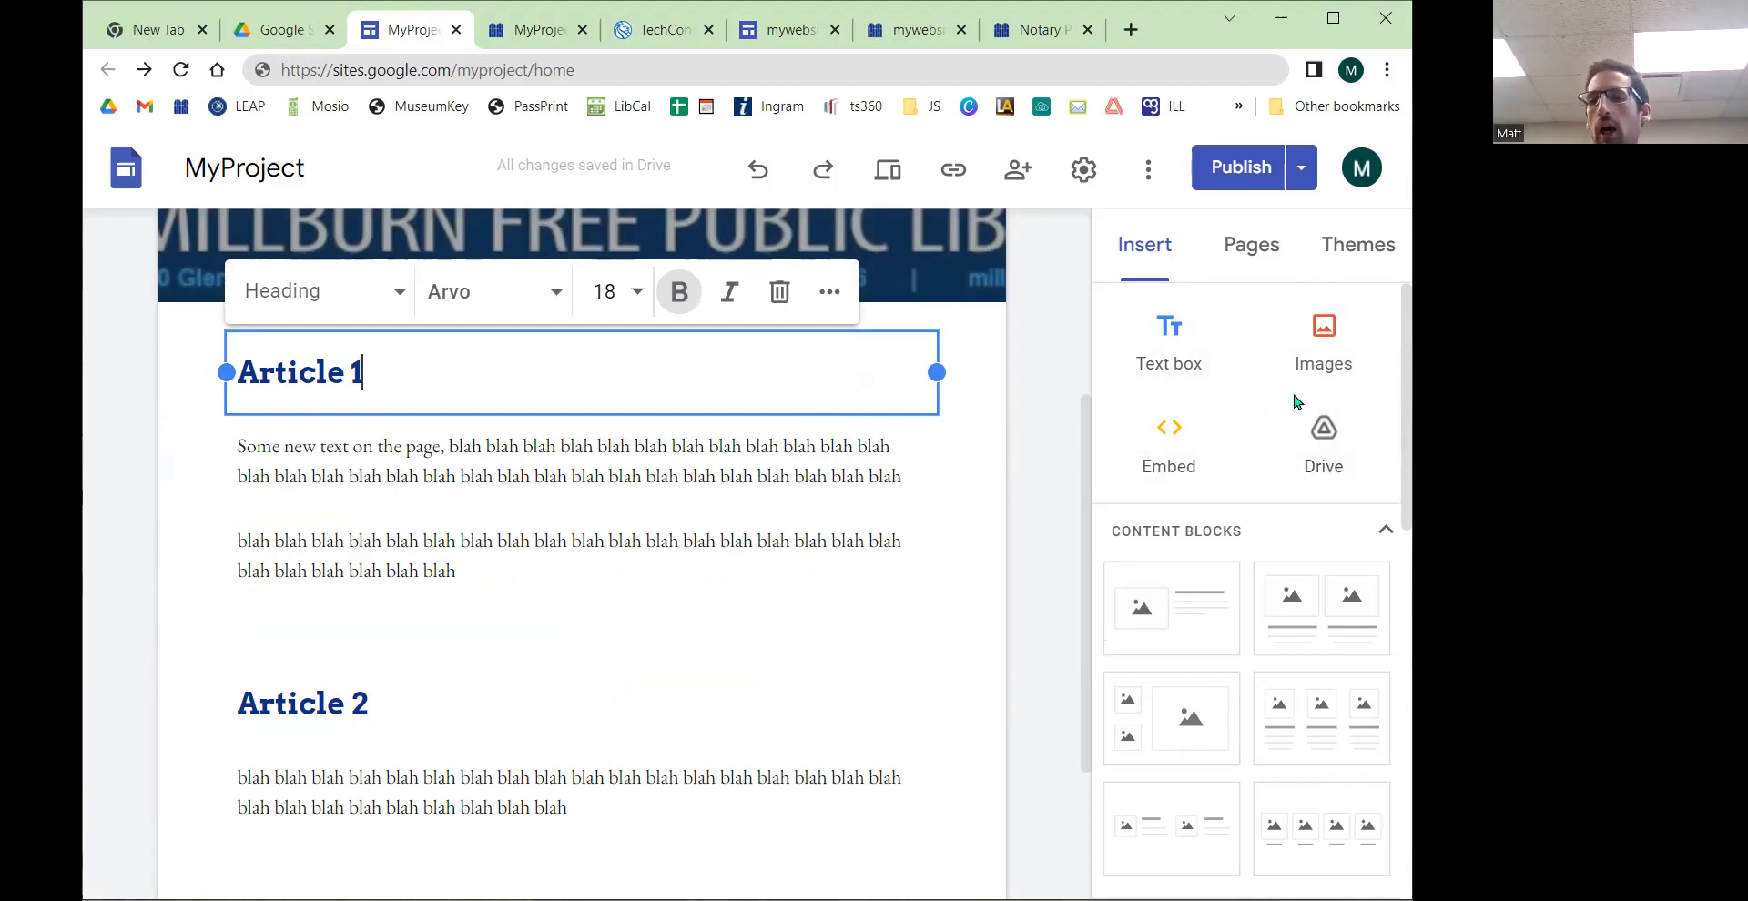
scroll(1265, 391, down, 4)
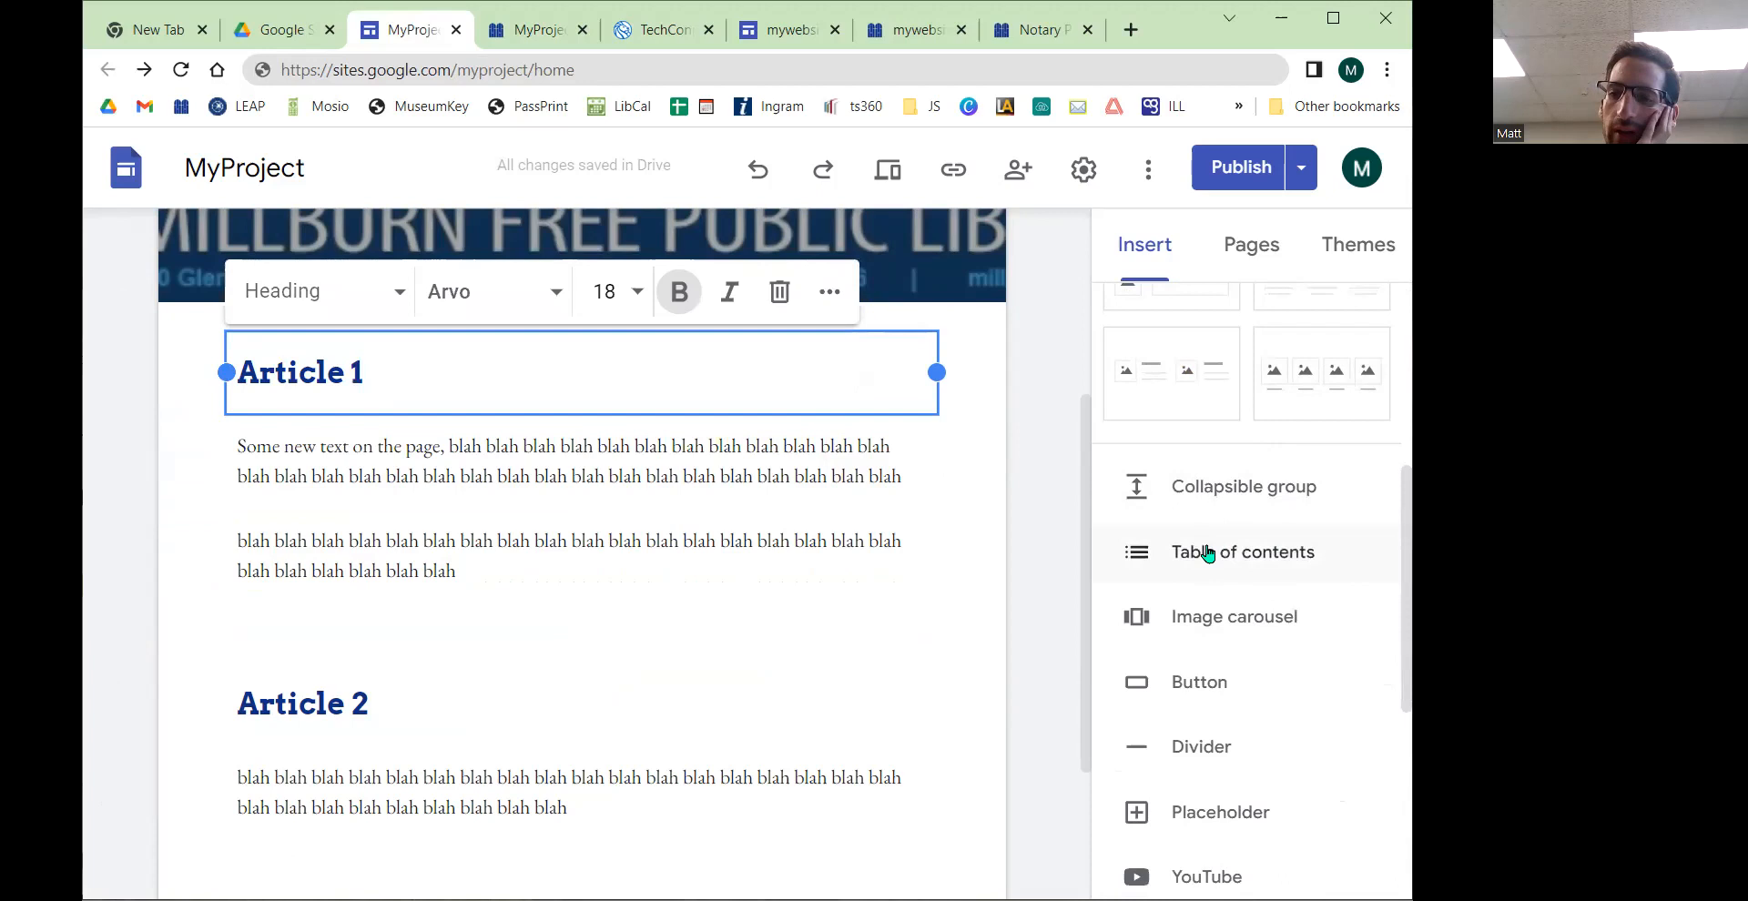
scroll(1211, 555, down, 5)
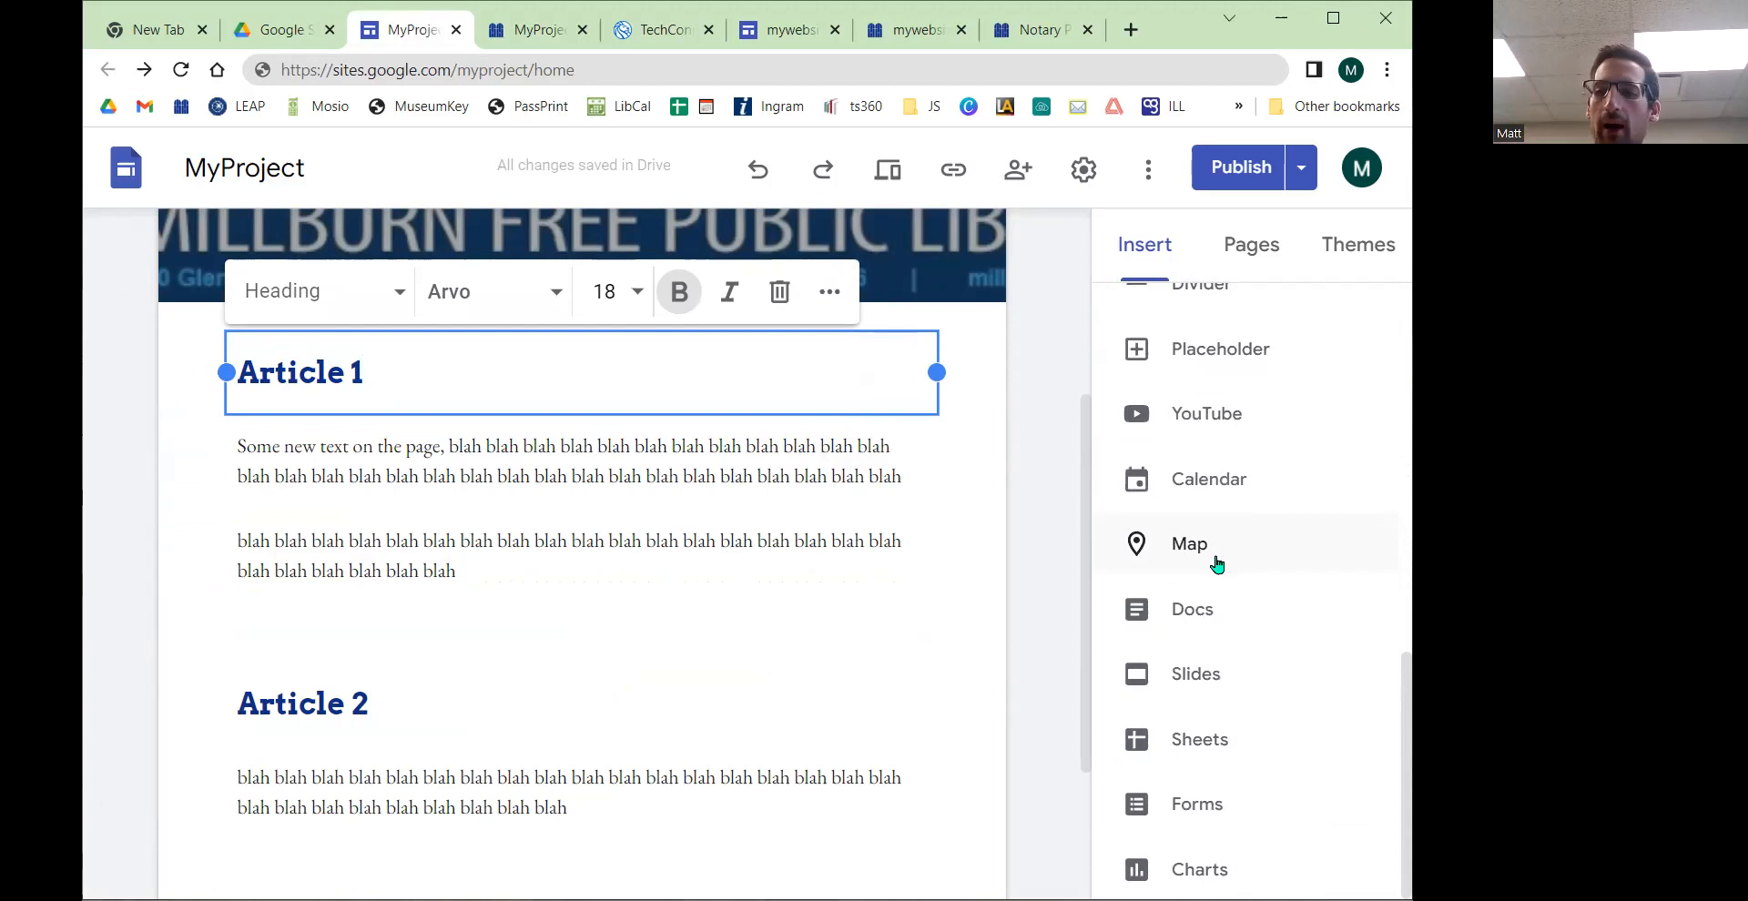
Step: Insert a table of contents above the Article 1 section and apply the Heading style to the Article 1 heading
scroll(1217, 565, up, 5)
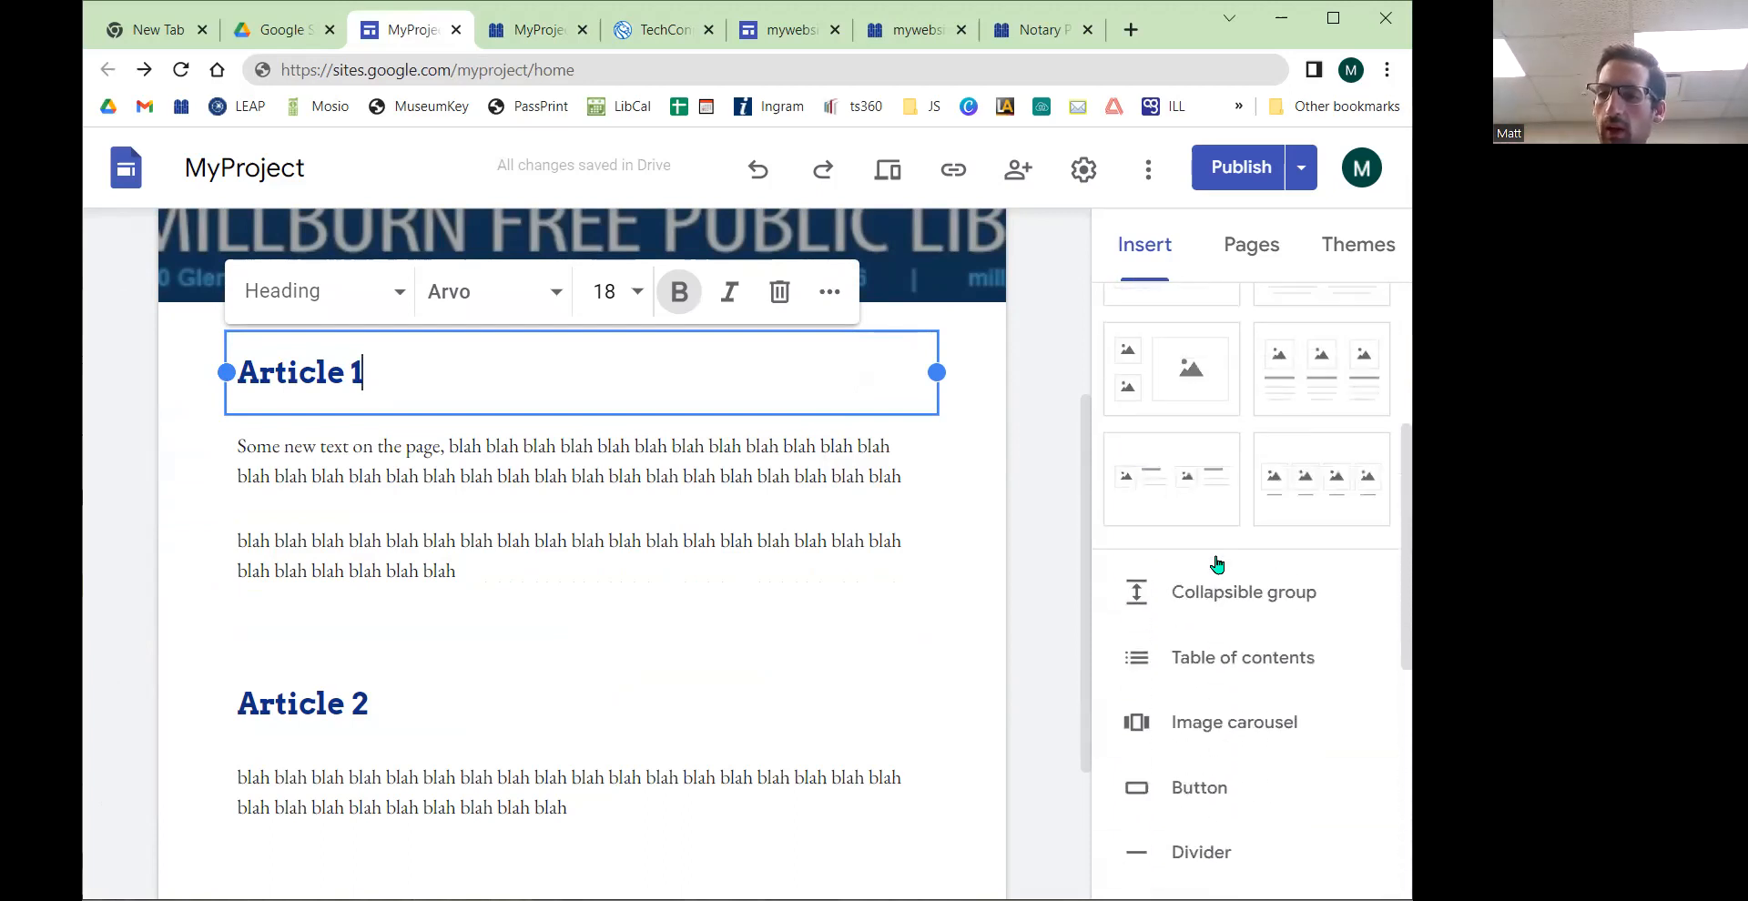
click(1256, 662)
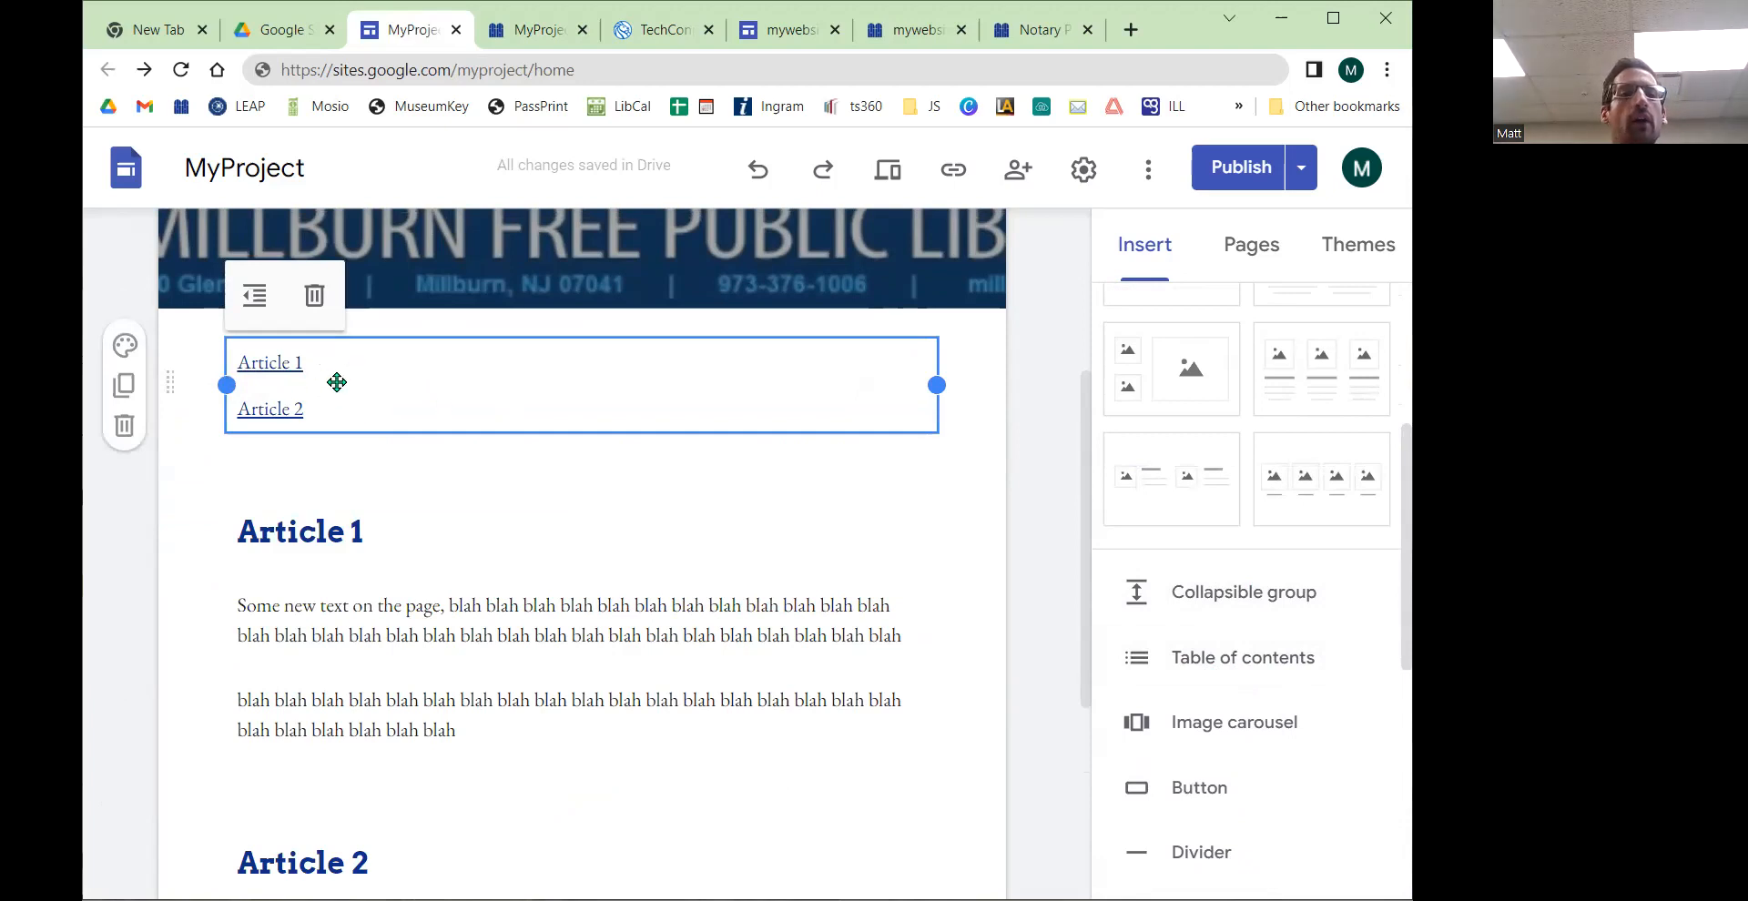
click(315, 530)
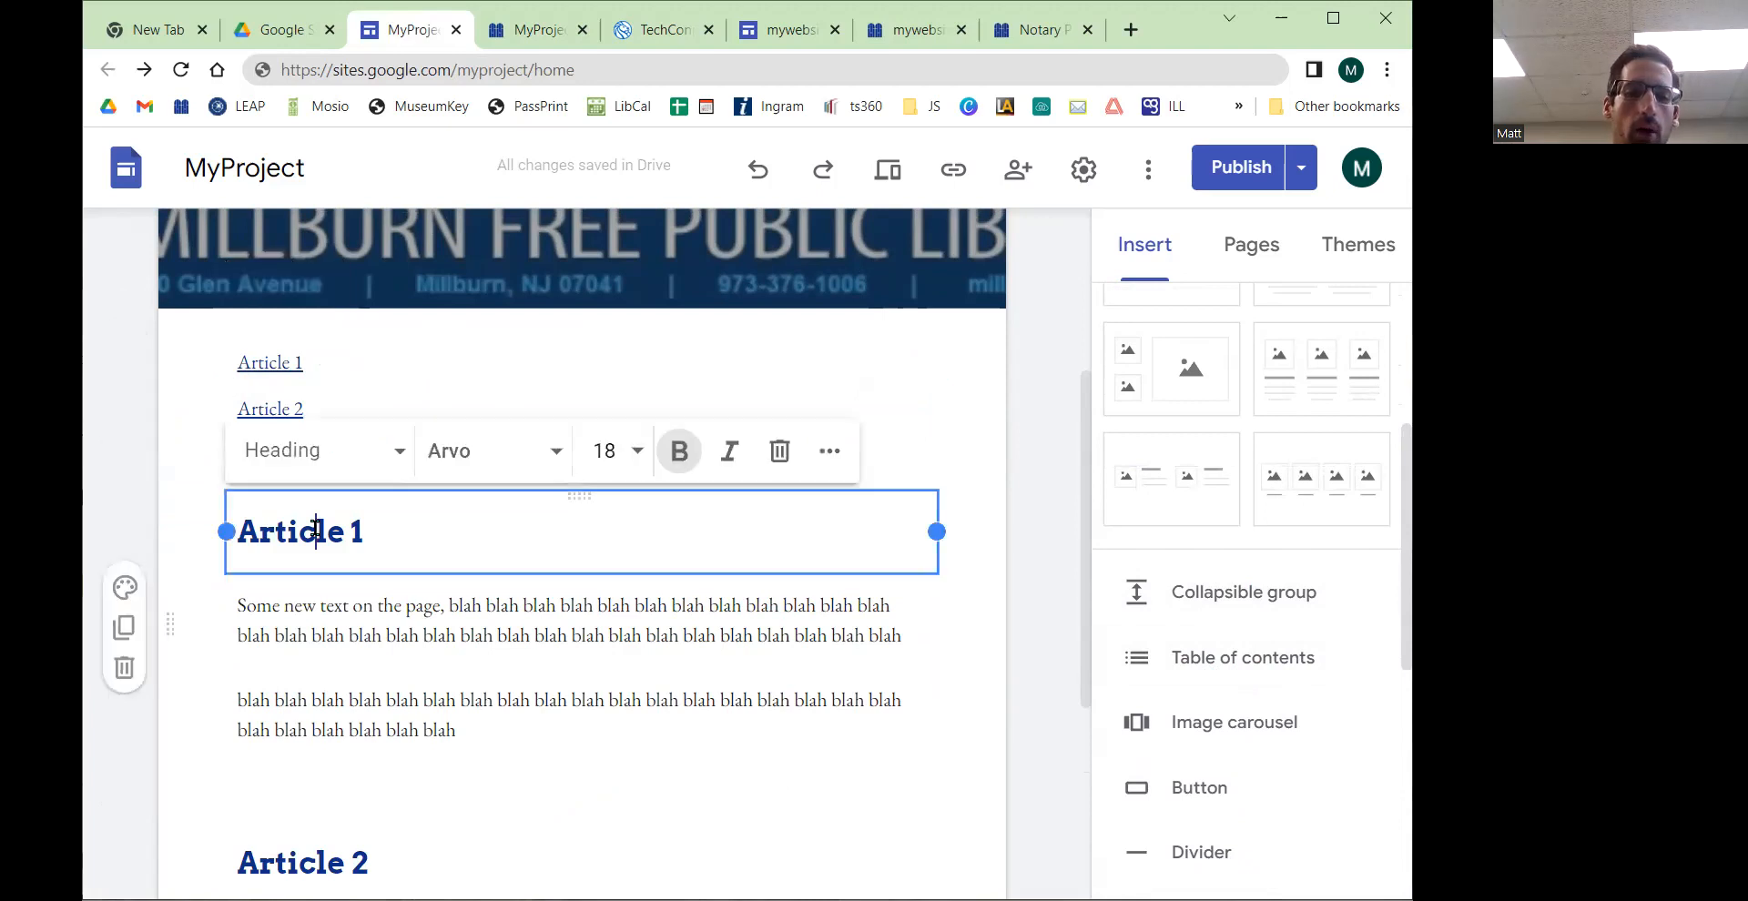
click(310, 455)
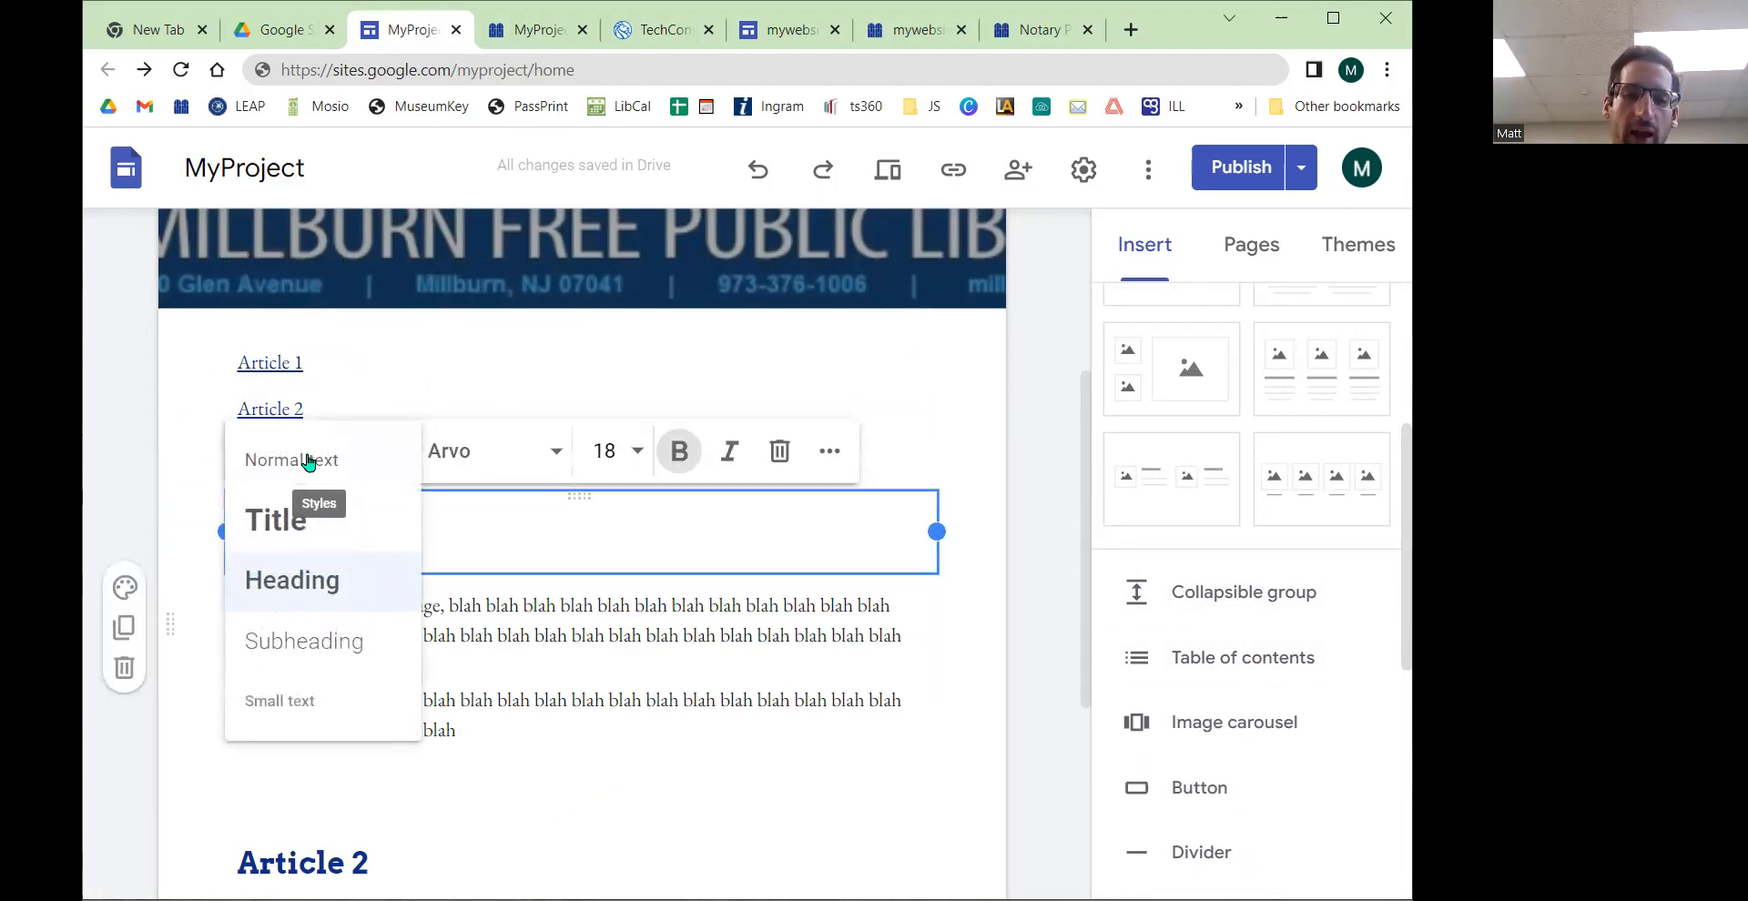
click(318, 579)
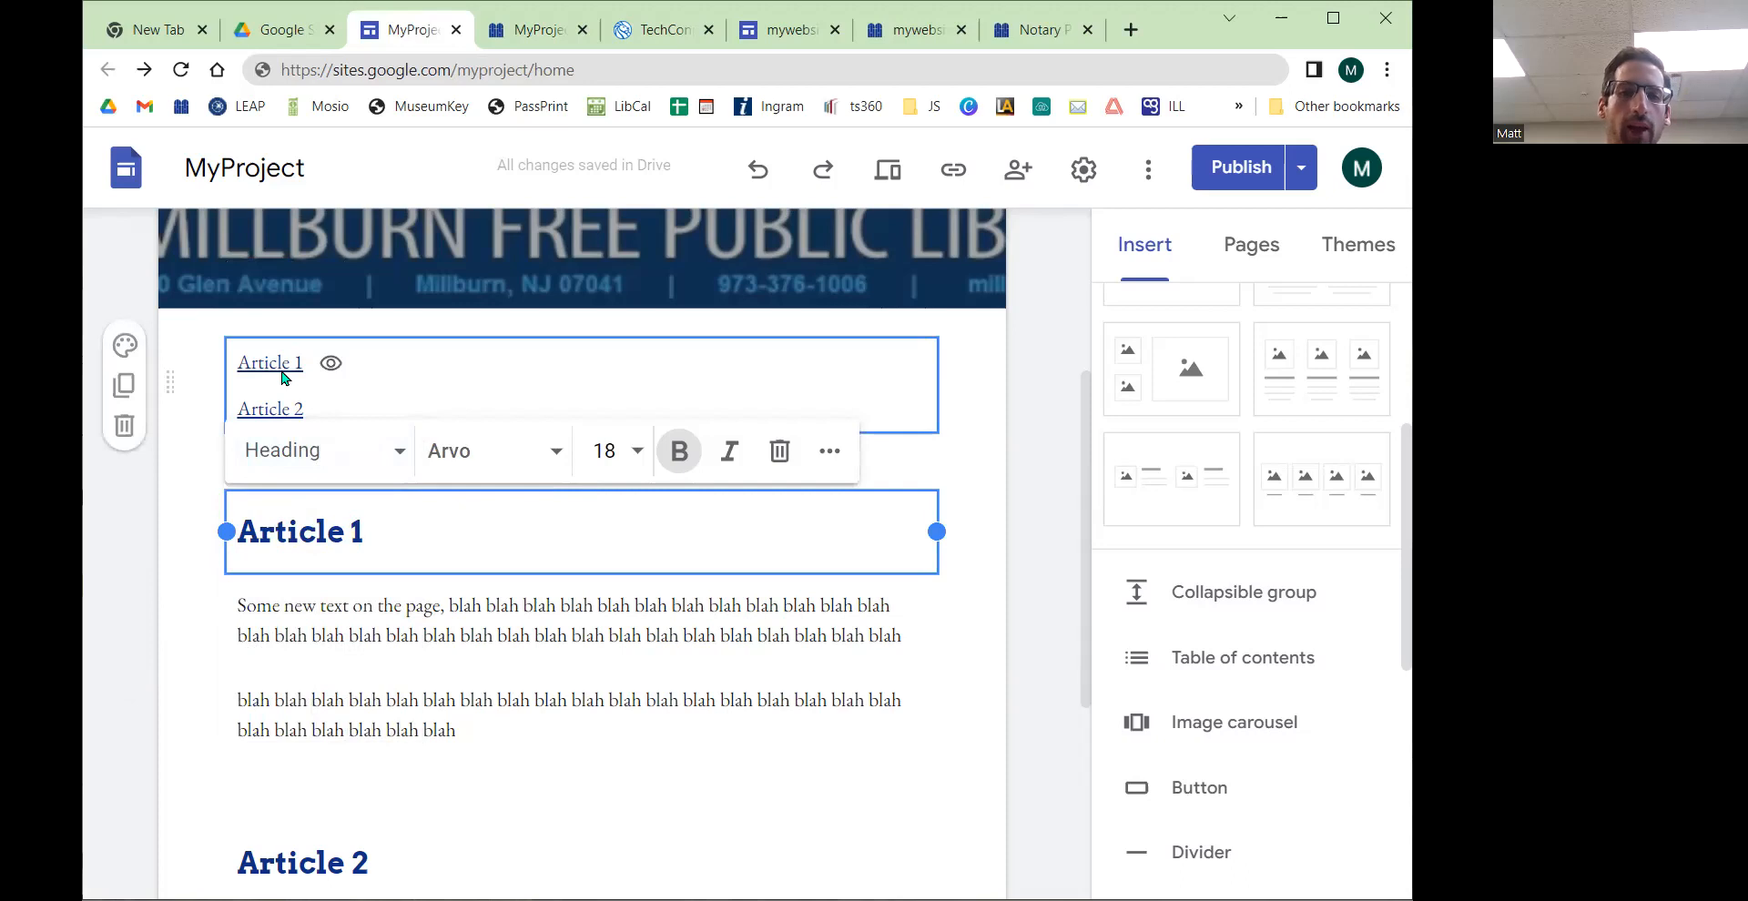
Step: Insert a new text box and move it below the Article 2 section
scroll(391, 728, down, 3)
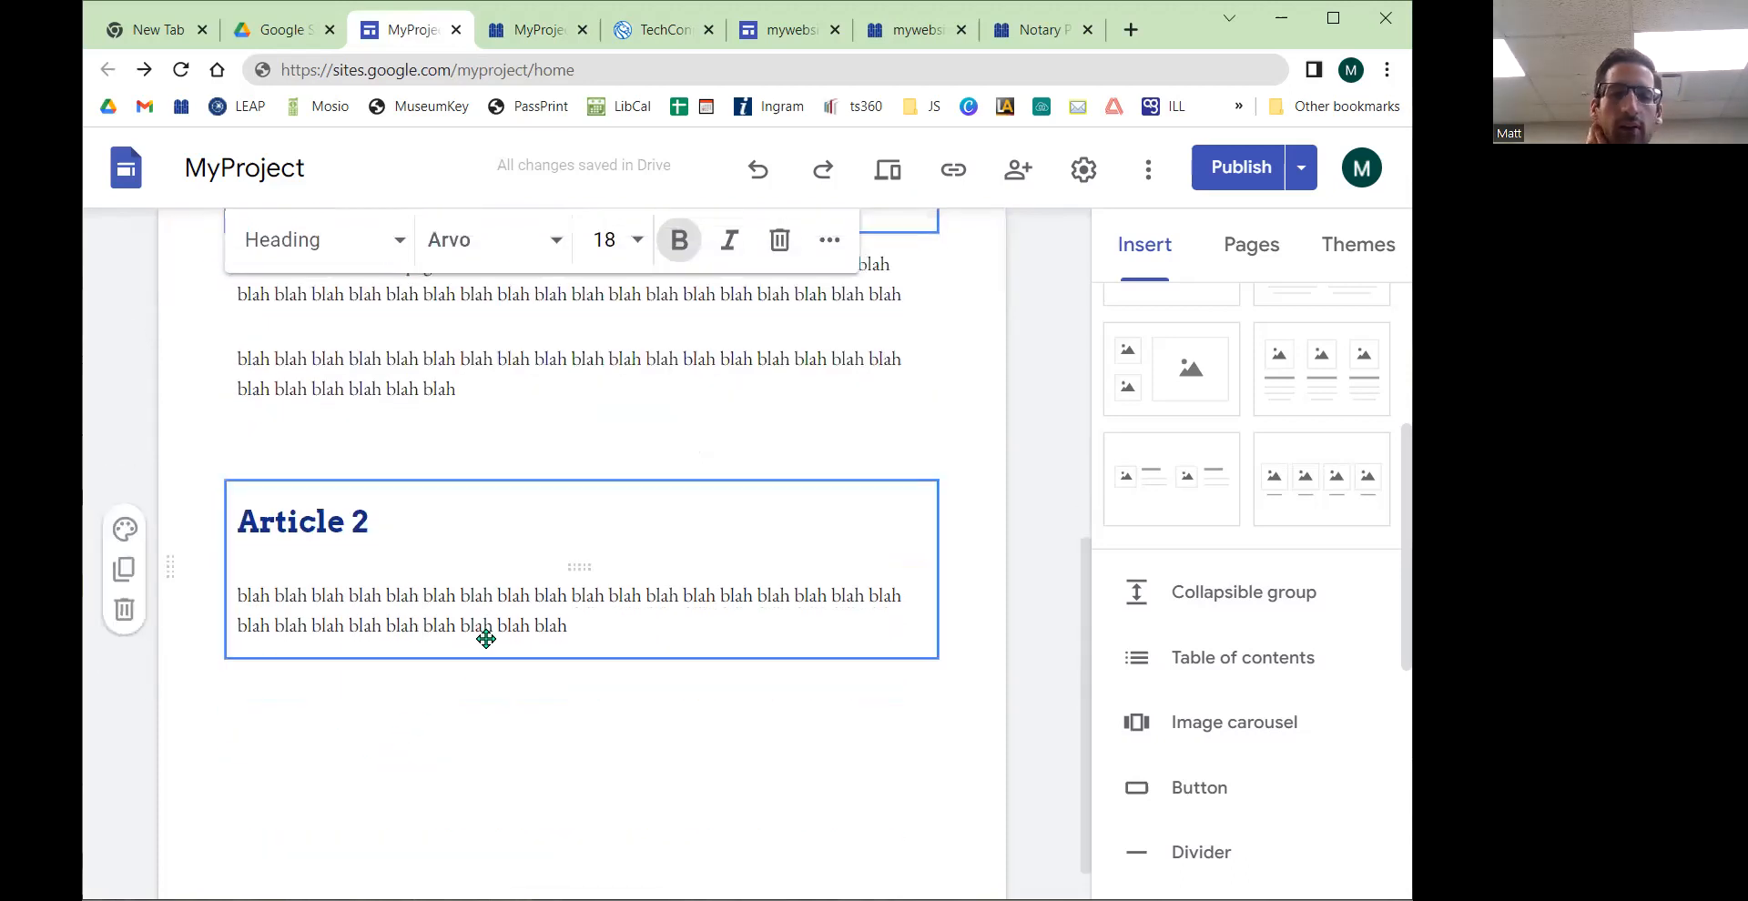
scroll(488, 621, up, 2)
scroll(1241, 510, up, 4)
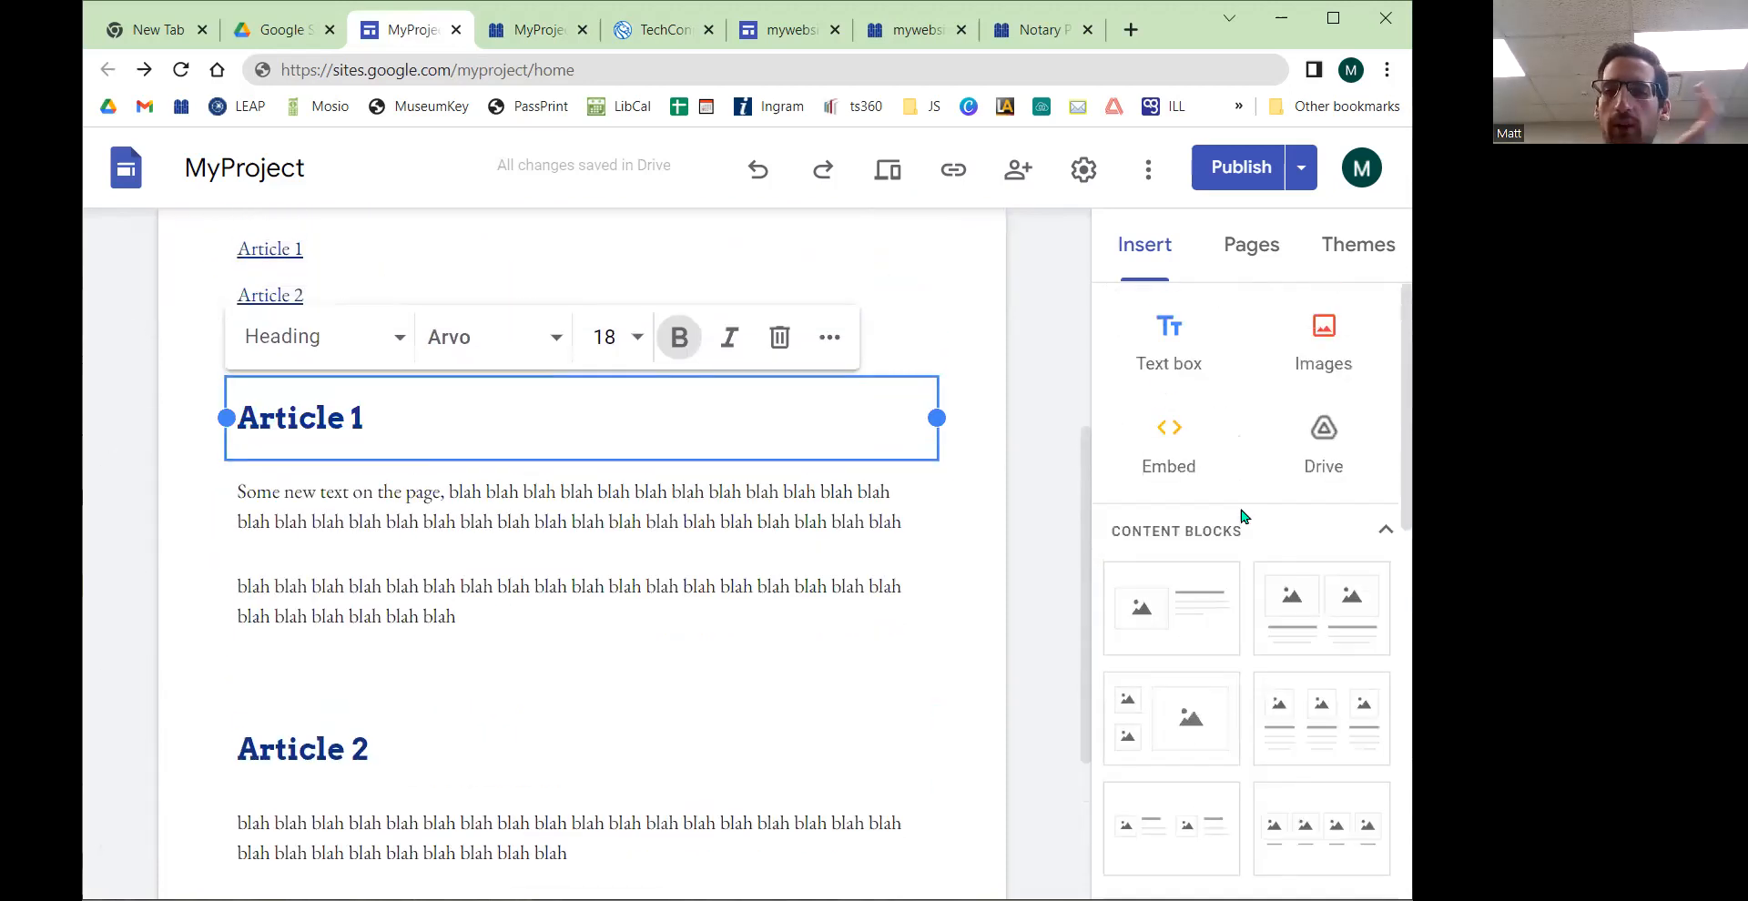
click(1167, 351)
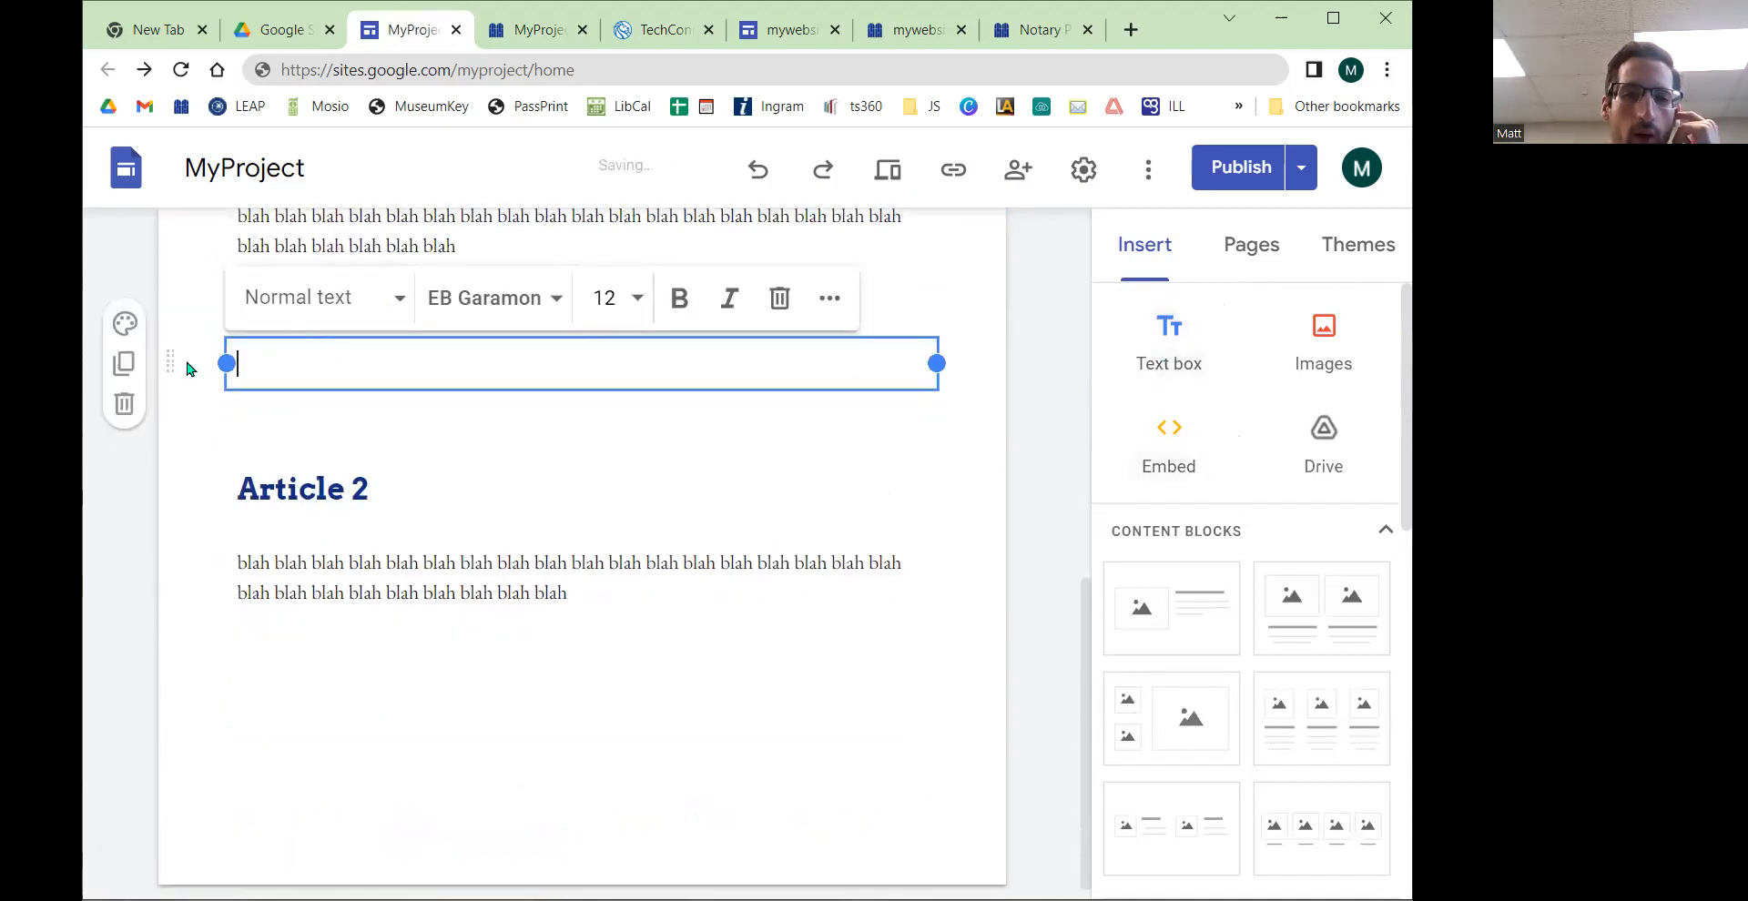
drag(170, 365, 242, 586)
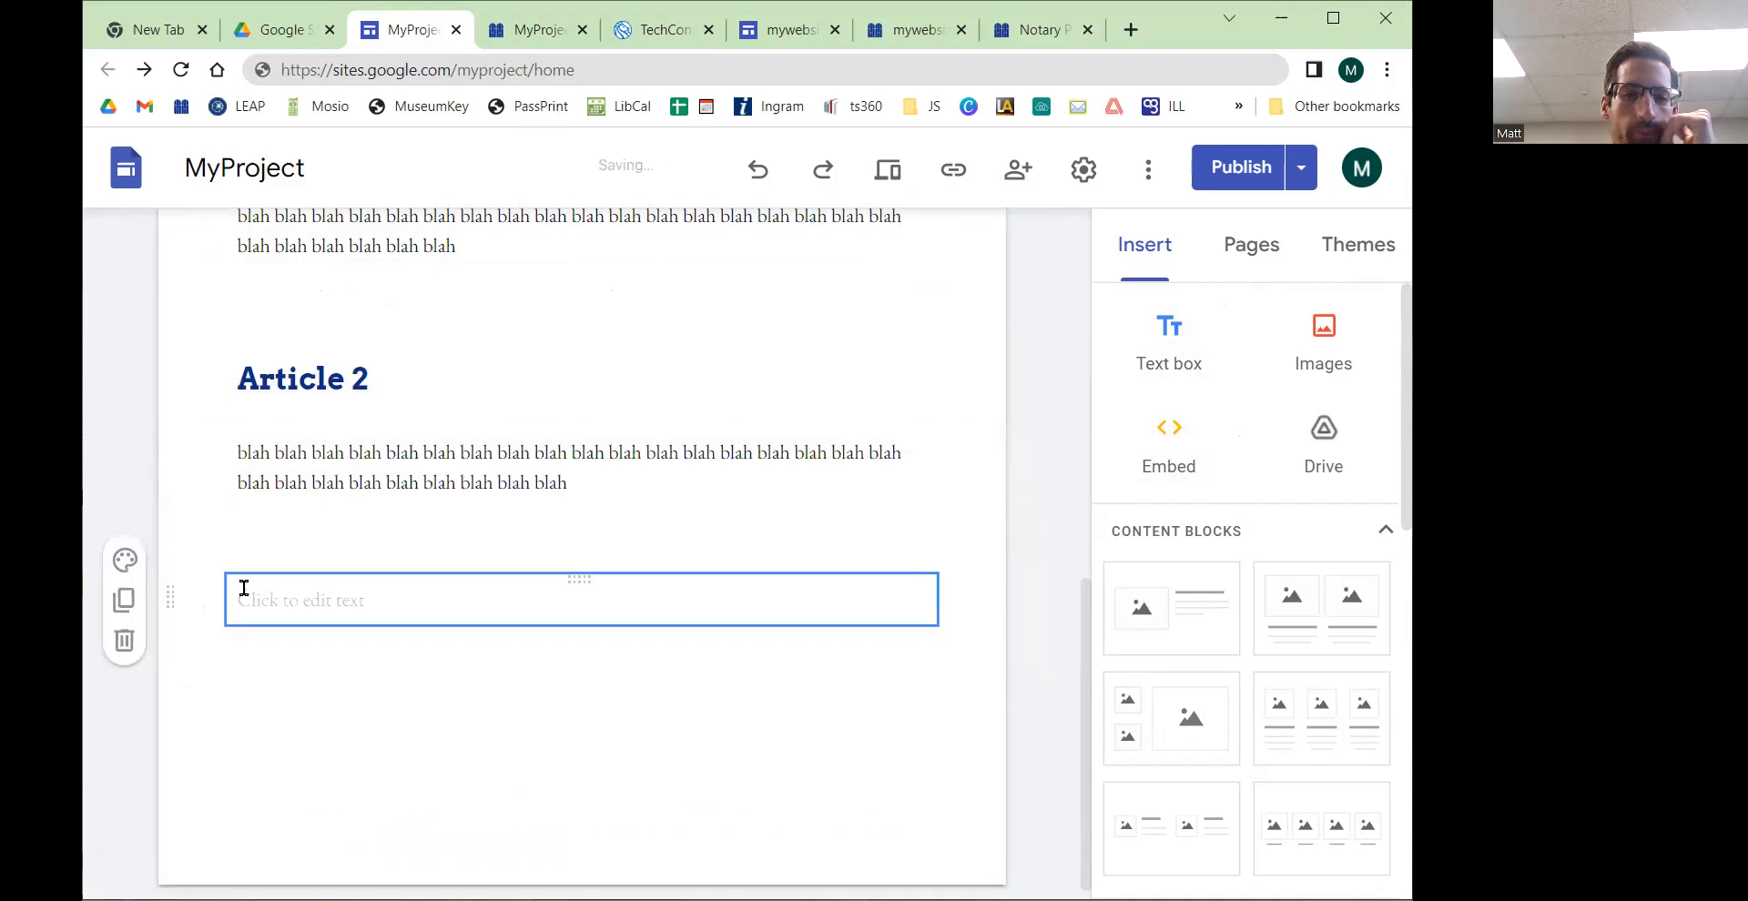
Step: Make the new text box a Heading reading "Article 3" in the Arvo font
click(304, 597)
click(292, 546)
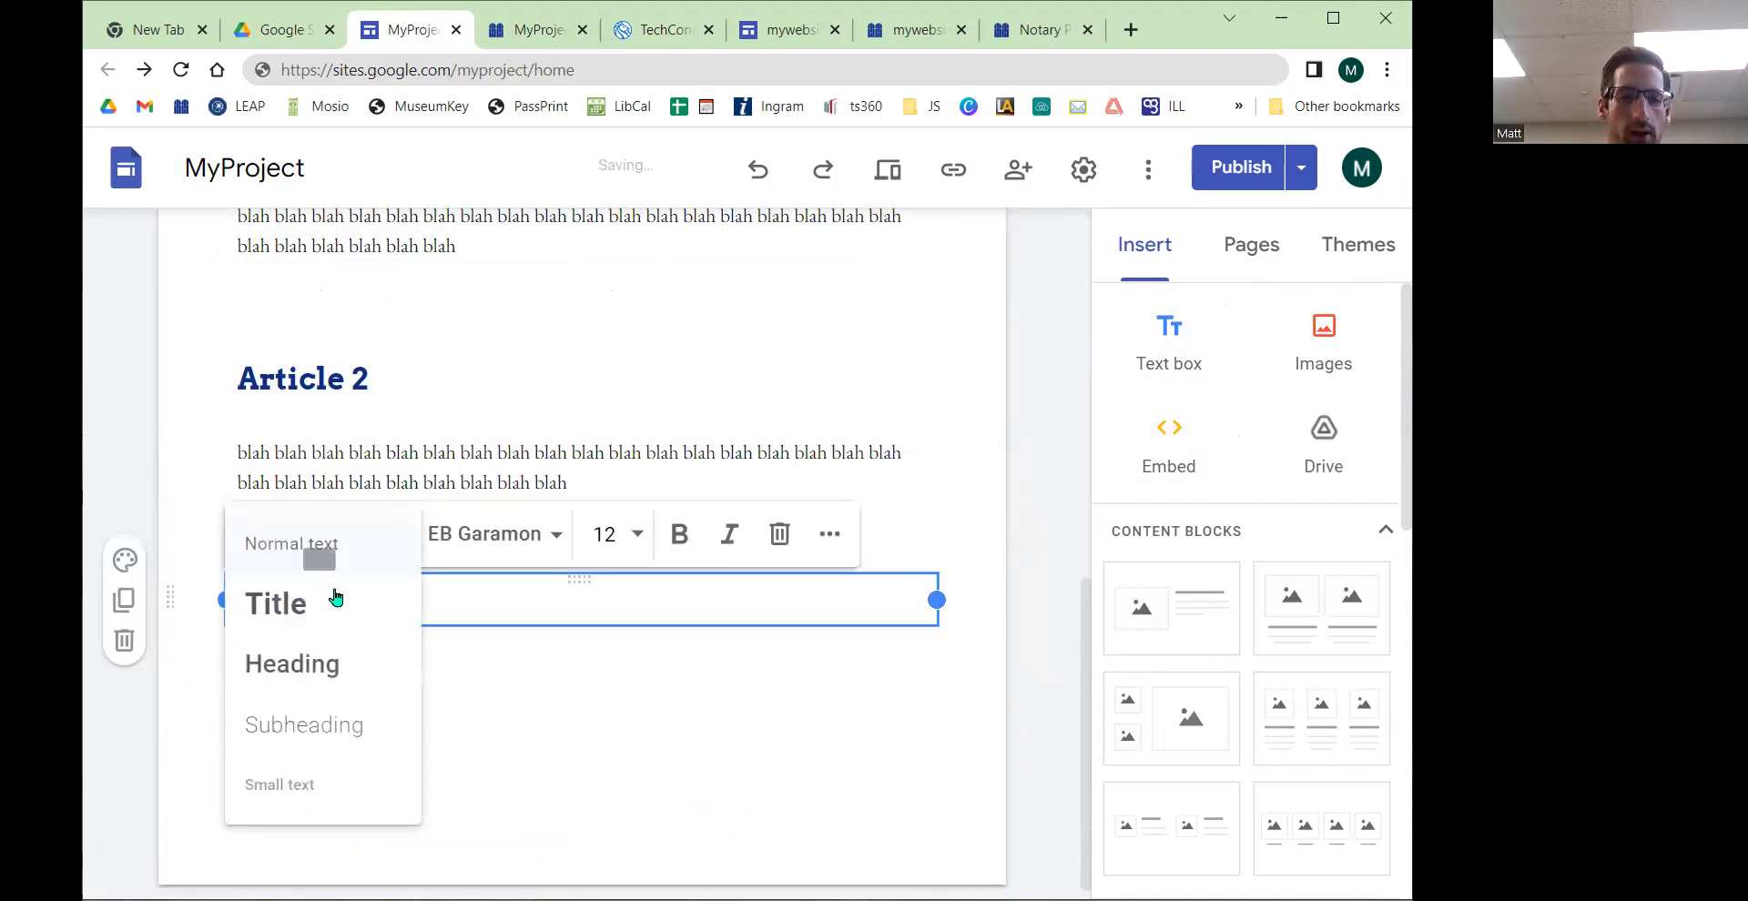
click(318, 665)
text(Article 2)
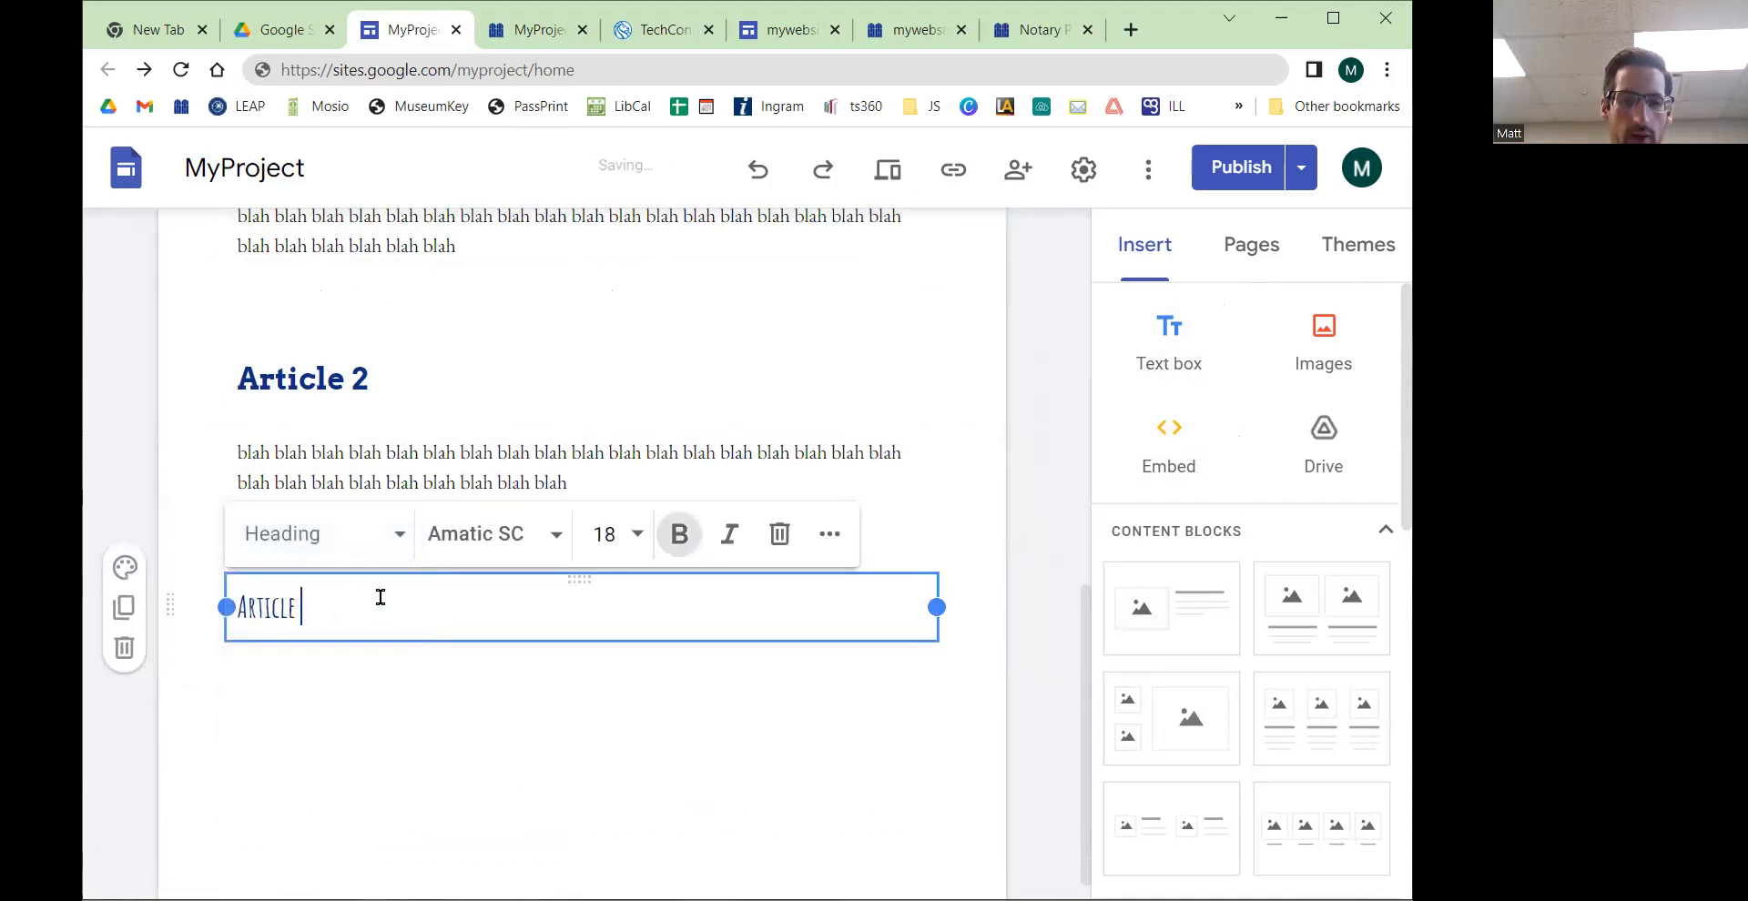
triple_click(381, 597)
click(474, 535)
click(491, 821)
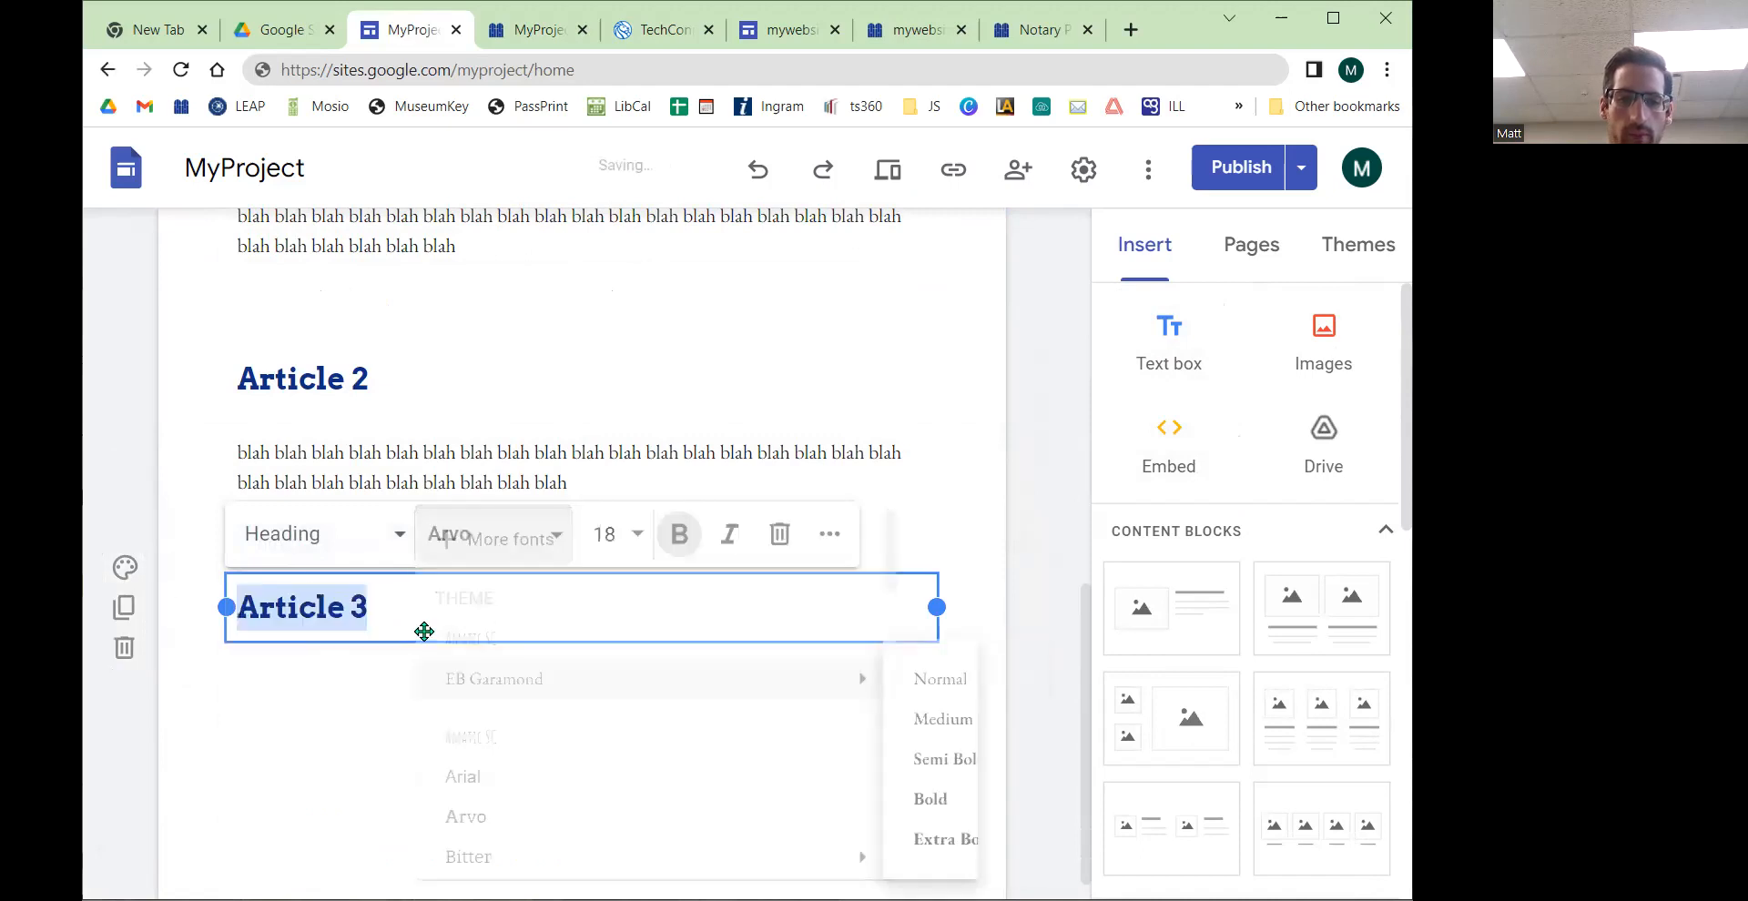
Step: Add a text box below the Article 3 heading and paste the blah blah paragraph into it
click(1178, 343)
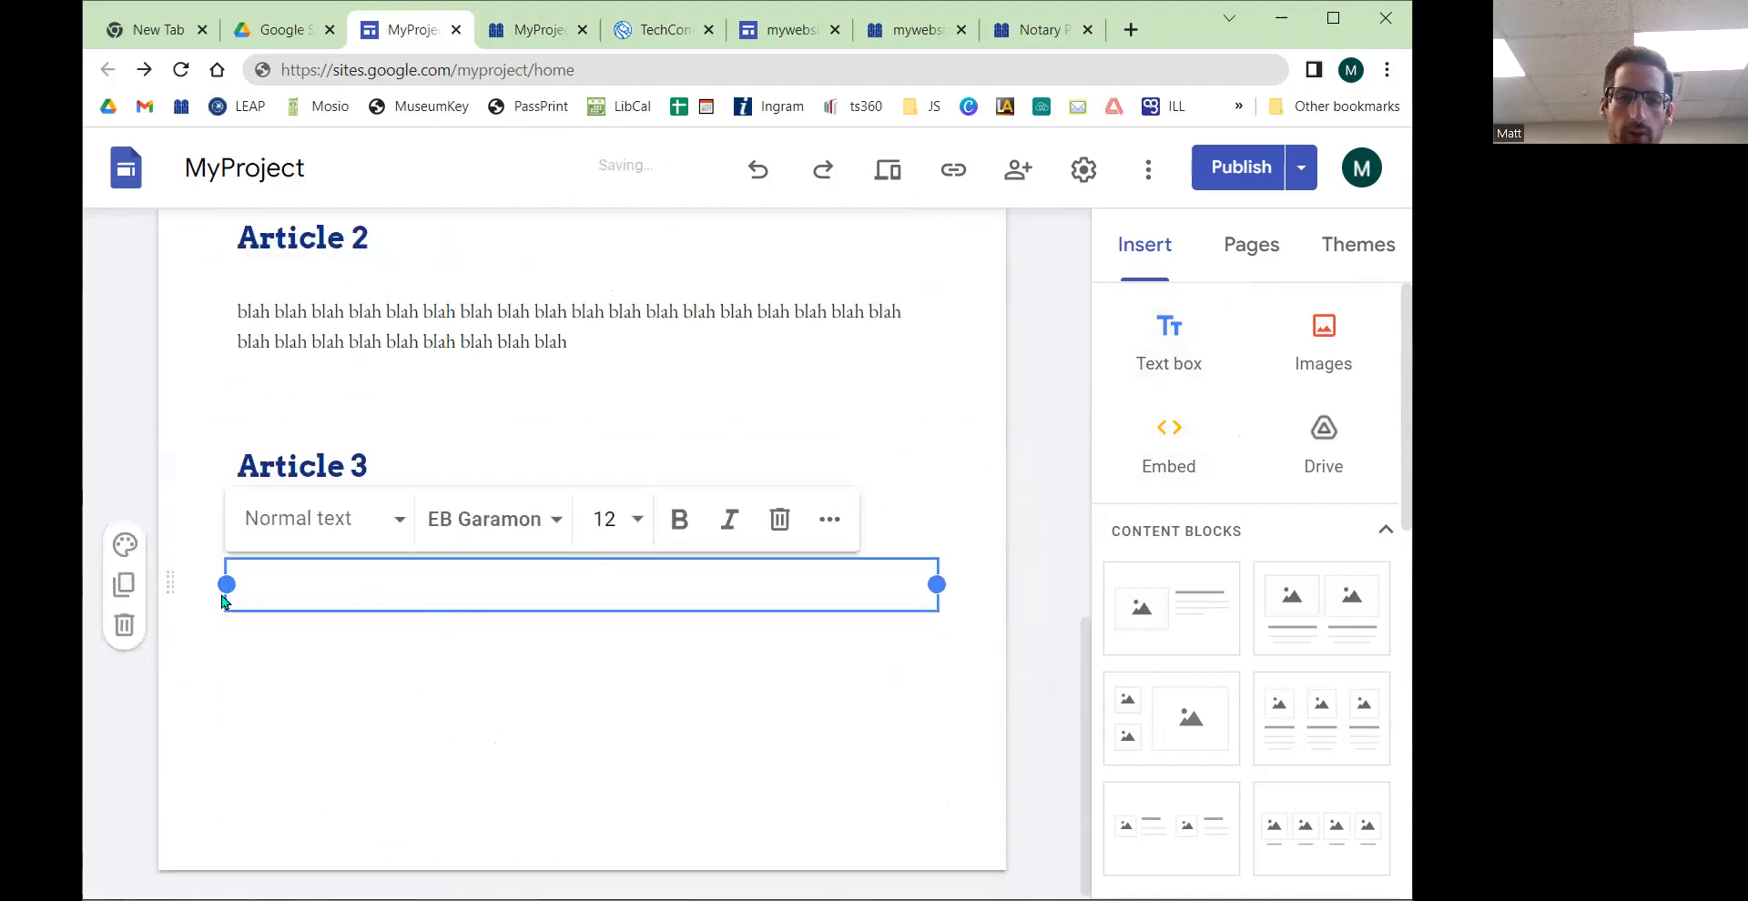
drag(579, 561, 584, 517)
click(413, 577)
text(blah blah blah blah blah blah blah blah blah)
text(blah blah blah blah blah blah blah blah blah)
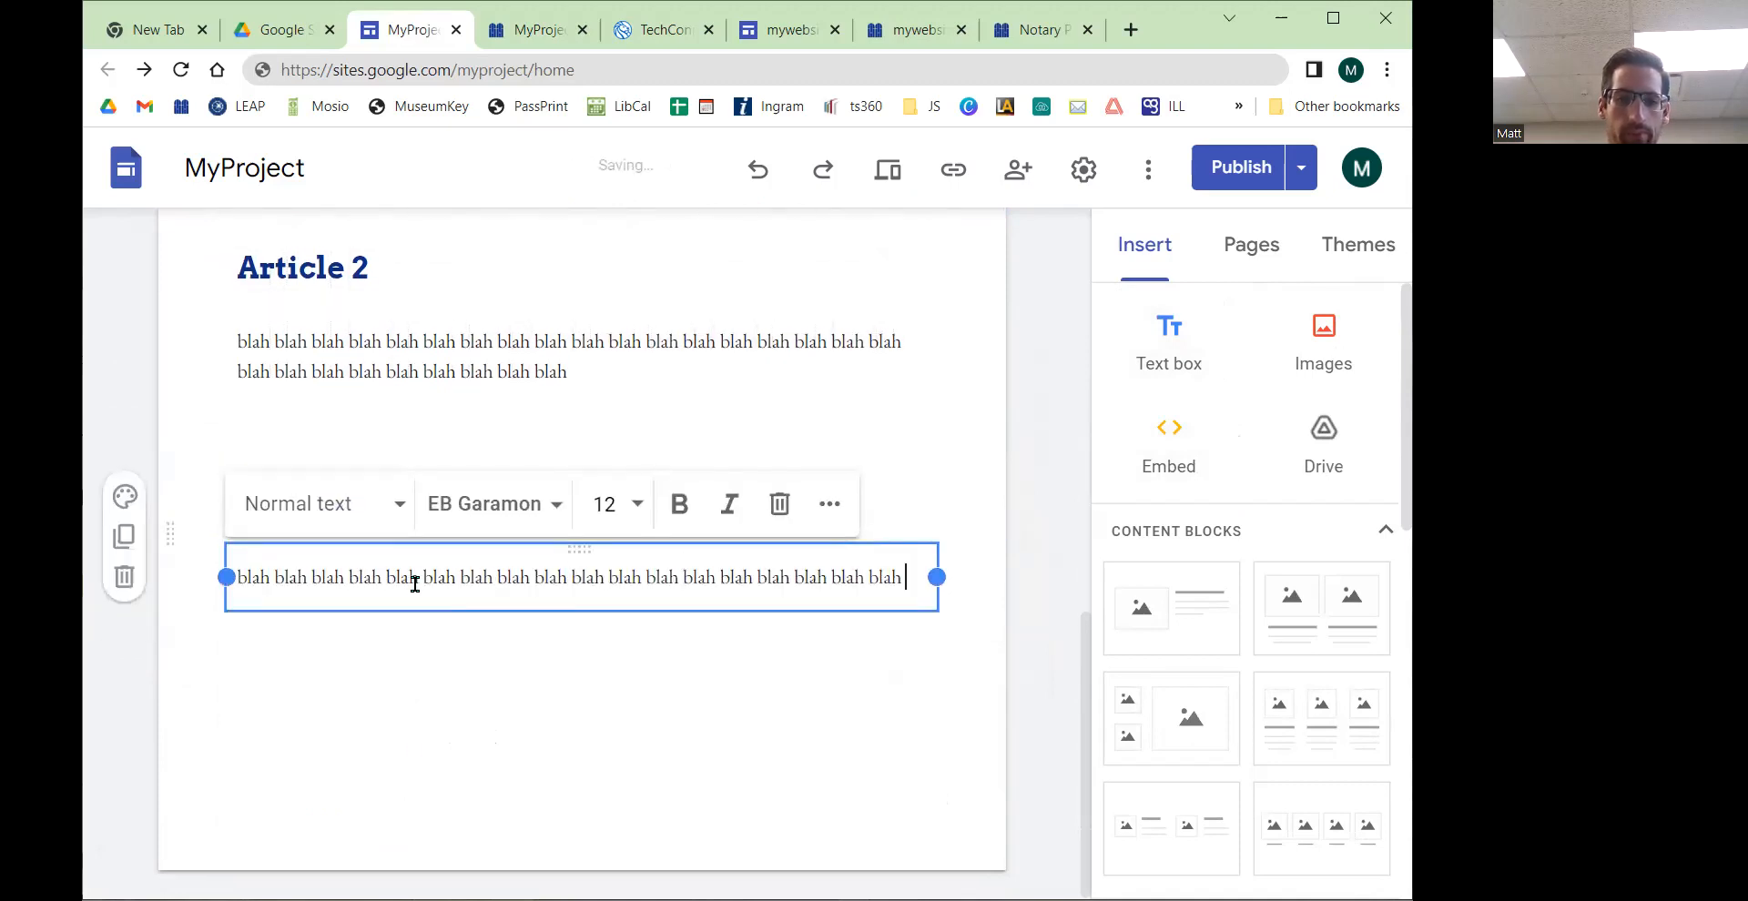
Step: Check the table of contents entries against the Article 3 section, then publish the site
scroll(420, 822, up, 6)
scroll(418, 675, down, 5)
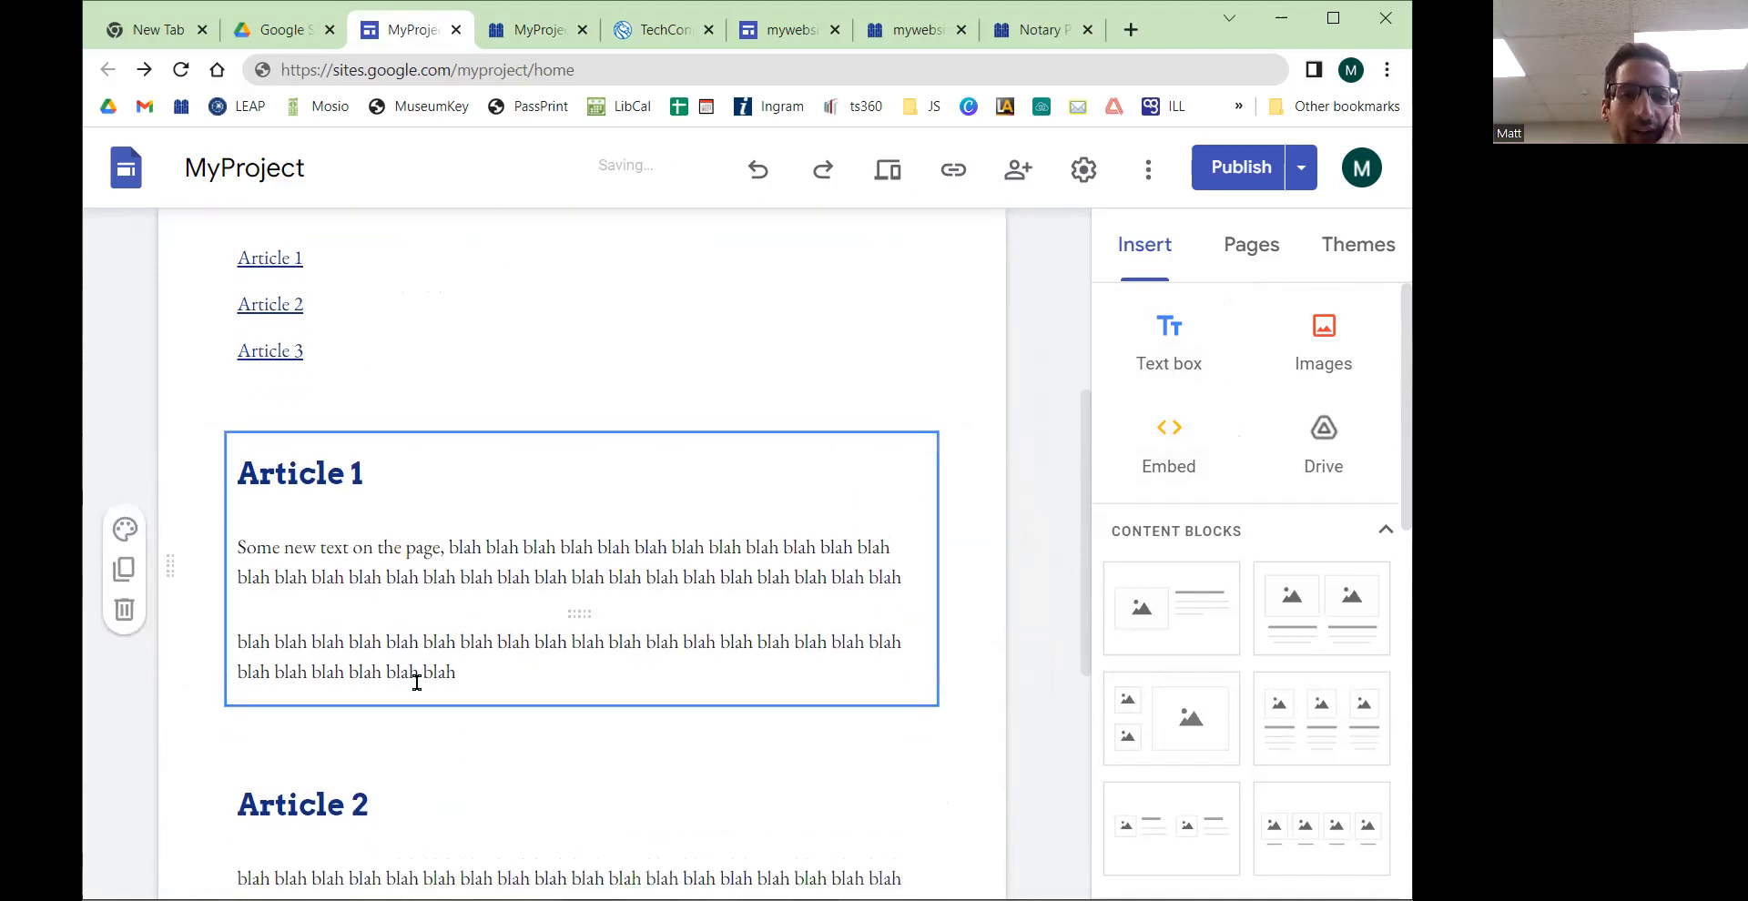
click(310, 769)
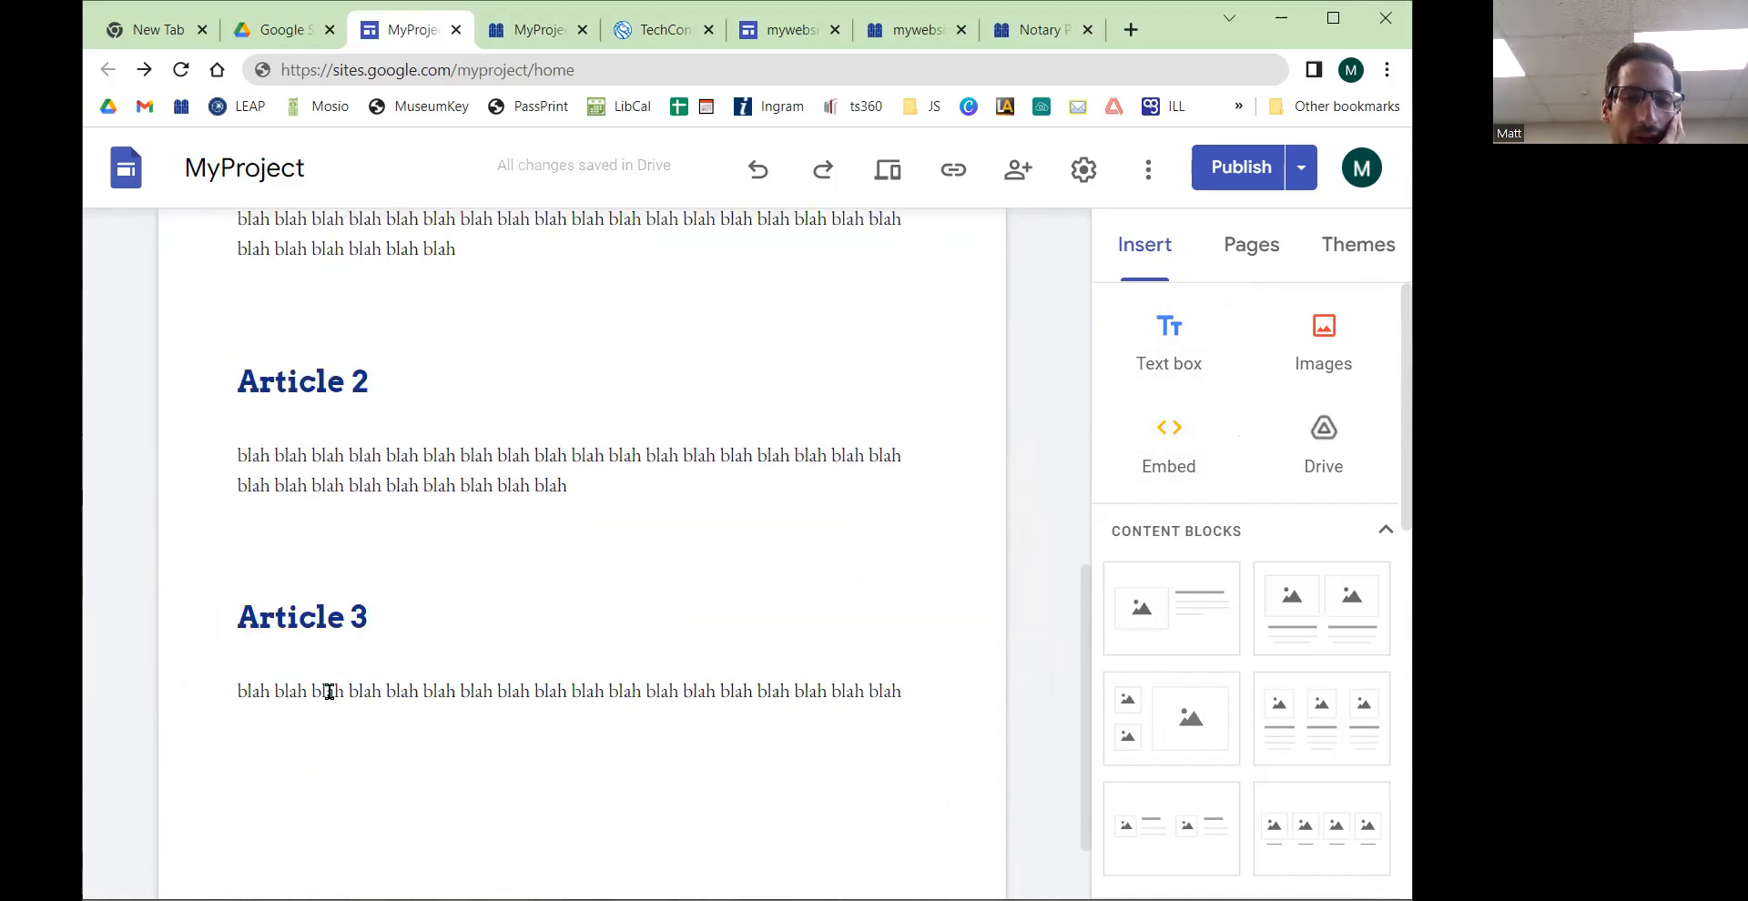
click(306, 626)
scroll(304, 619, up, 10)
click(329, 452)
click(332, 451)
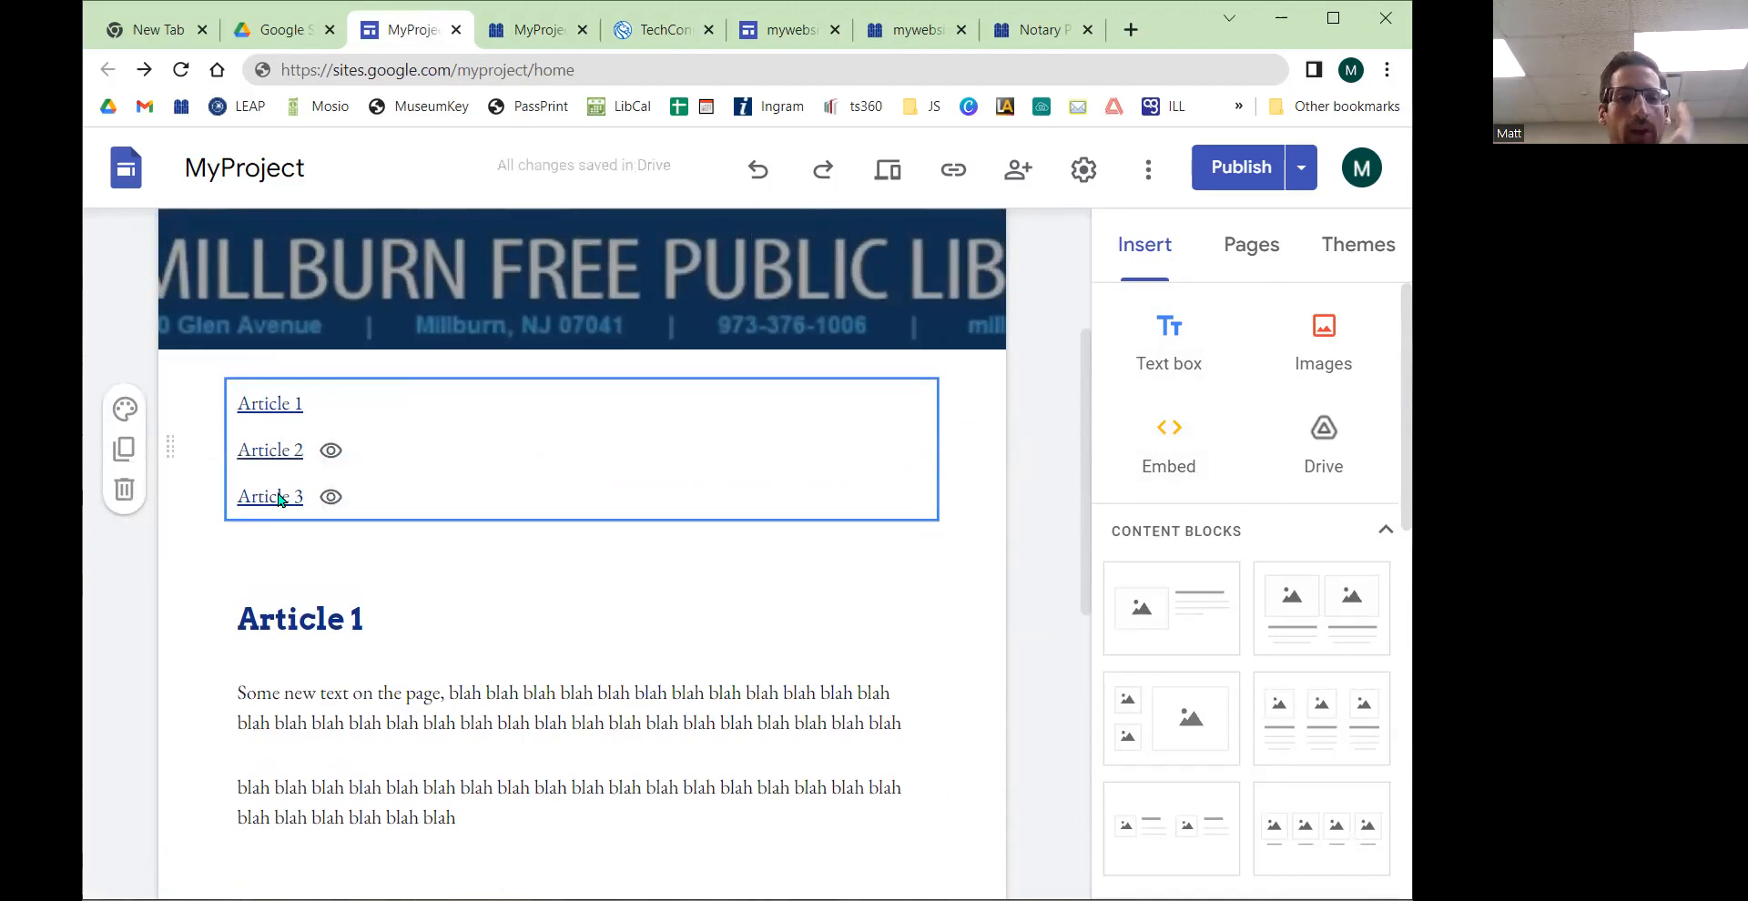
click(1250, 181)
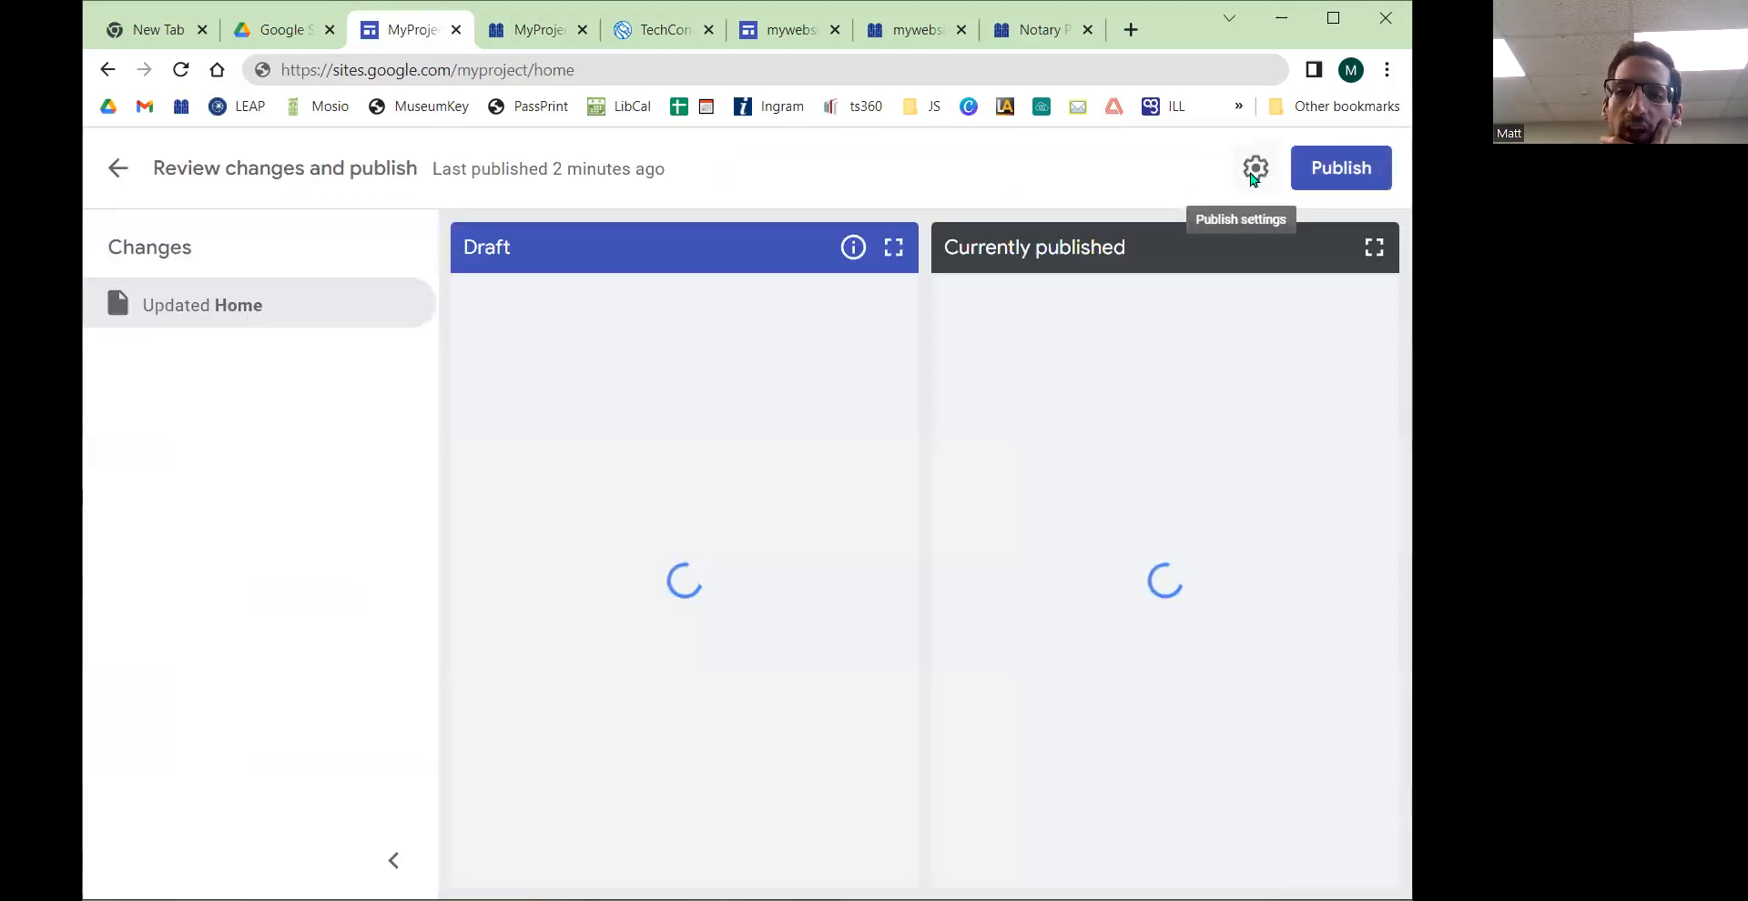
click(1312, 182)
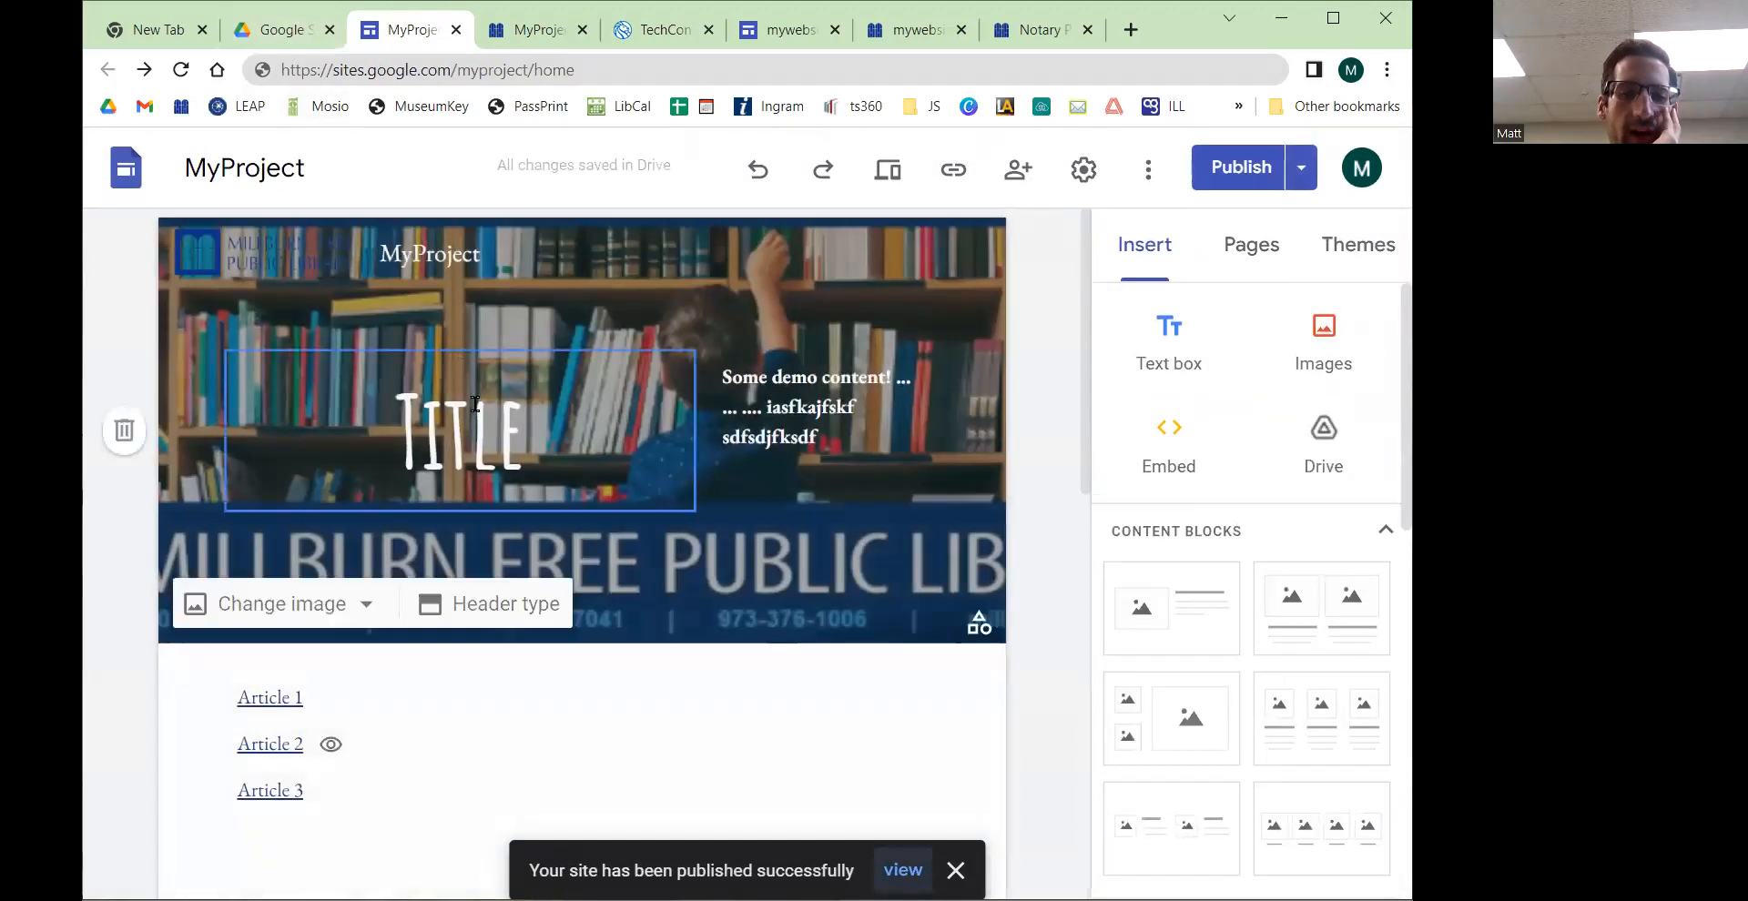
Step: Toggle the table of contents' indentation and hide then re-show its Article 1 entry
scroll(476, 403, down, 1)
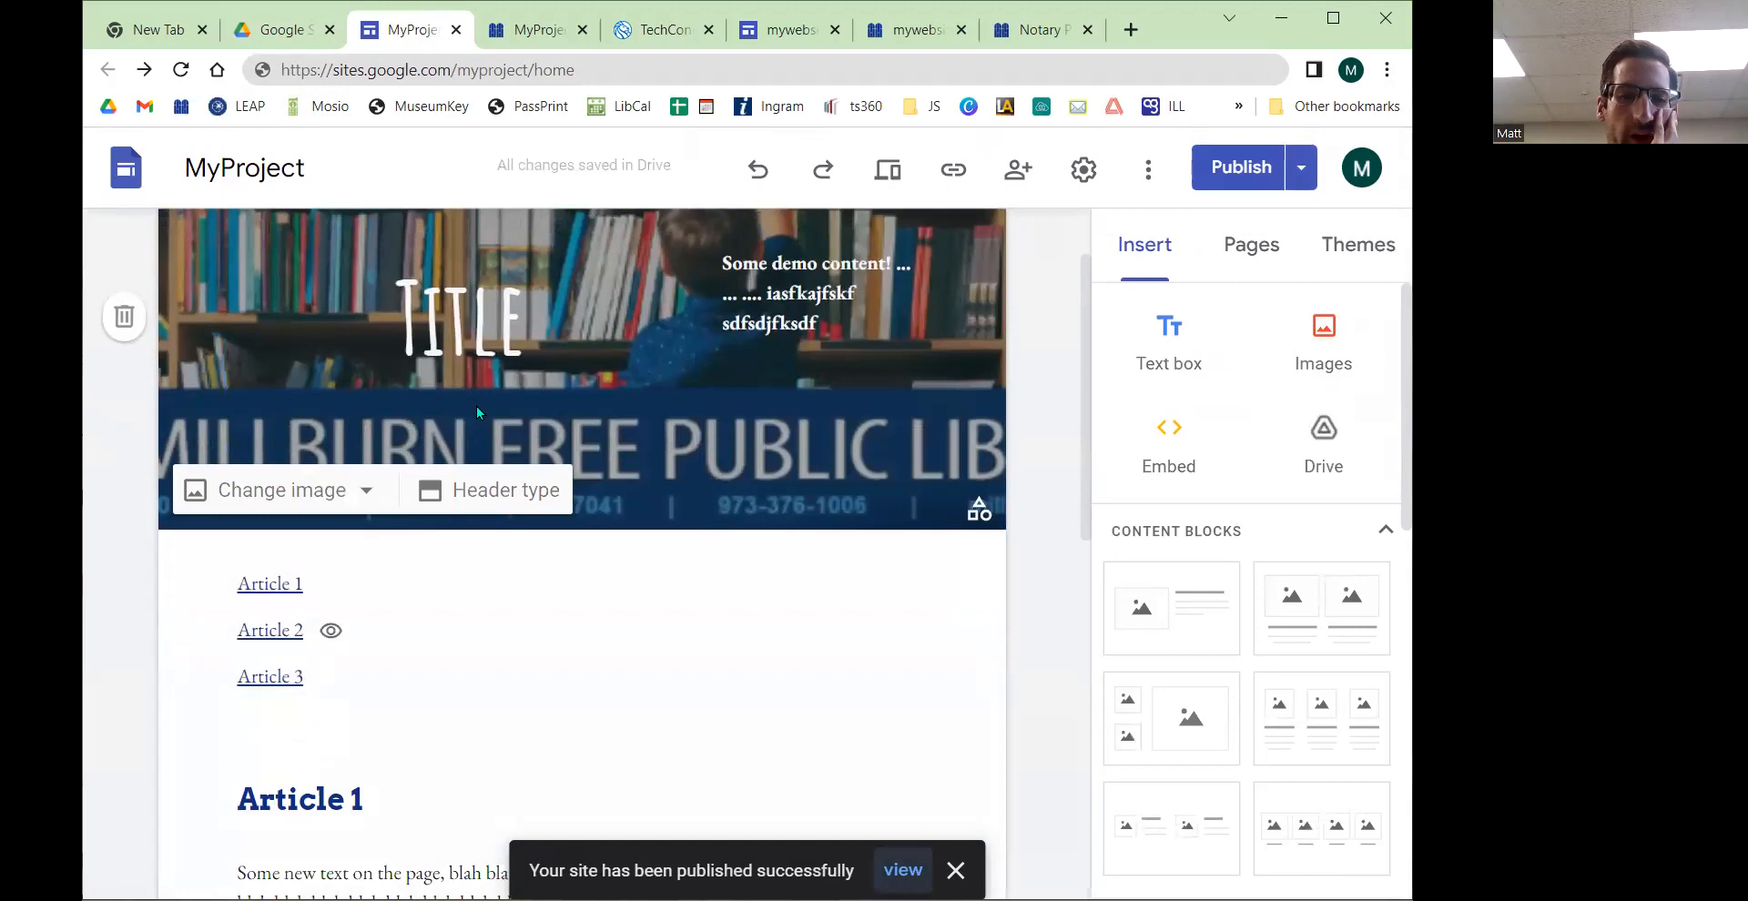
scroll(477, 406, down, 1)
click(416, 485)
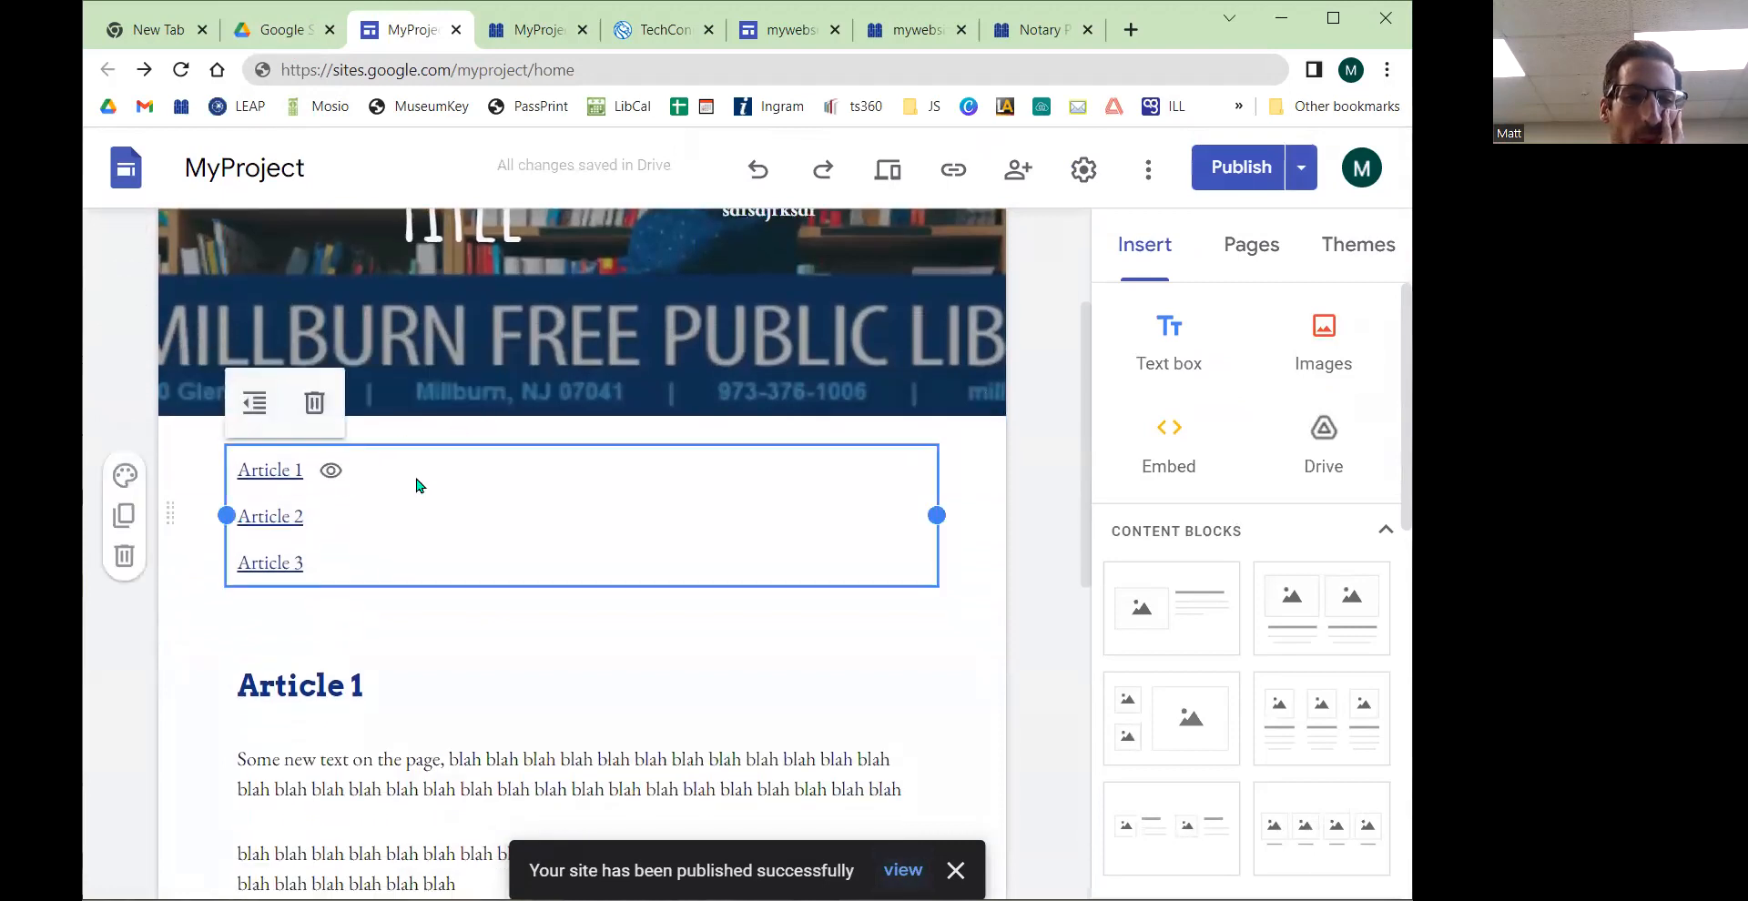
click(253, 413)
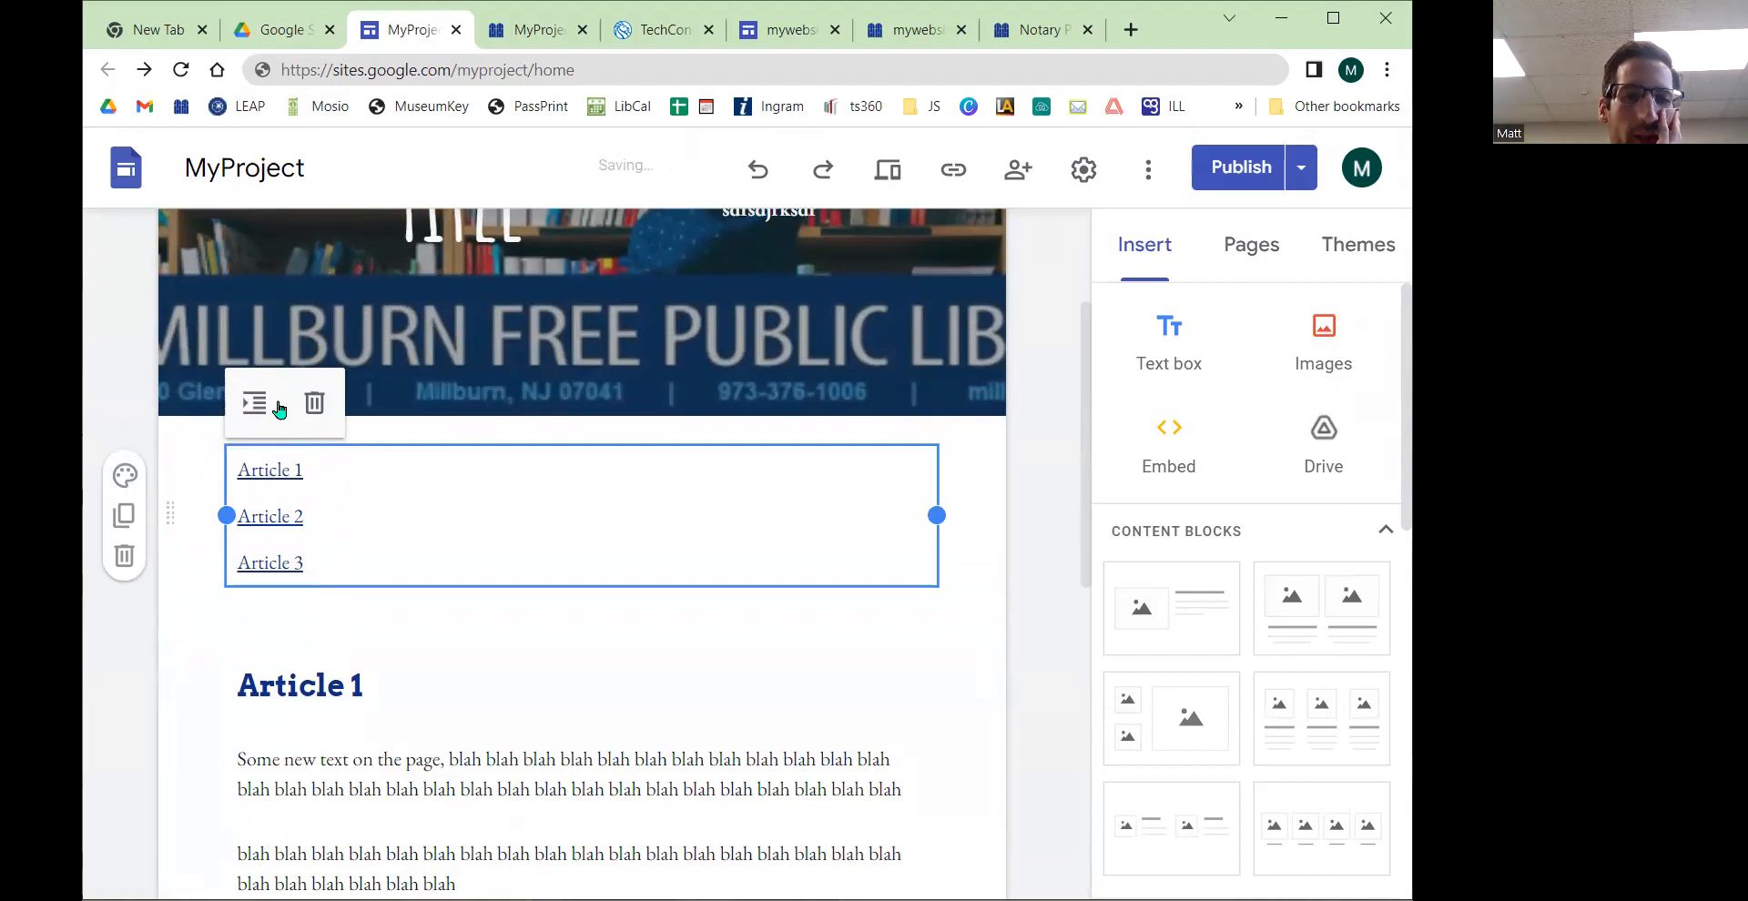
click(328, 472)
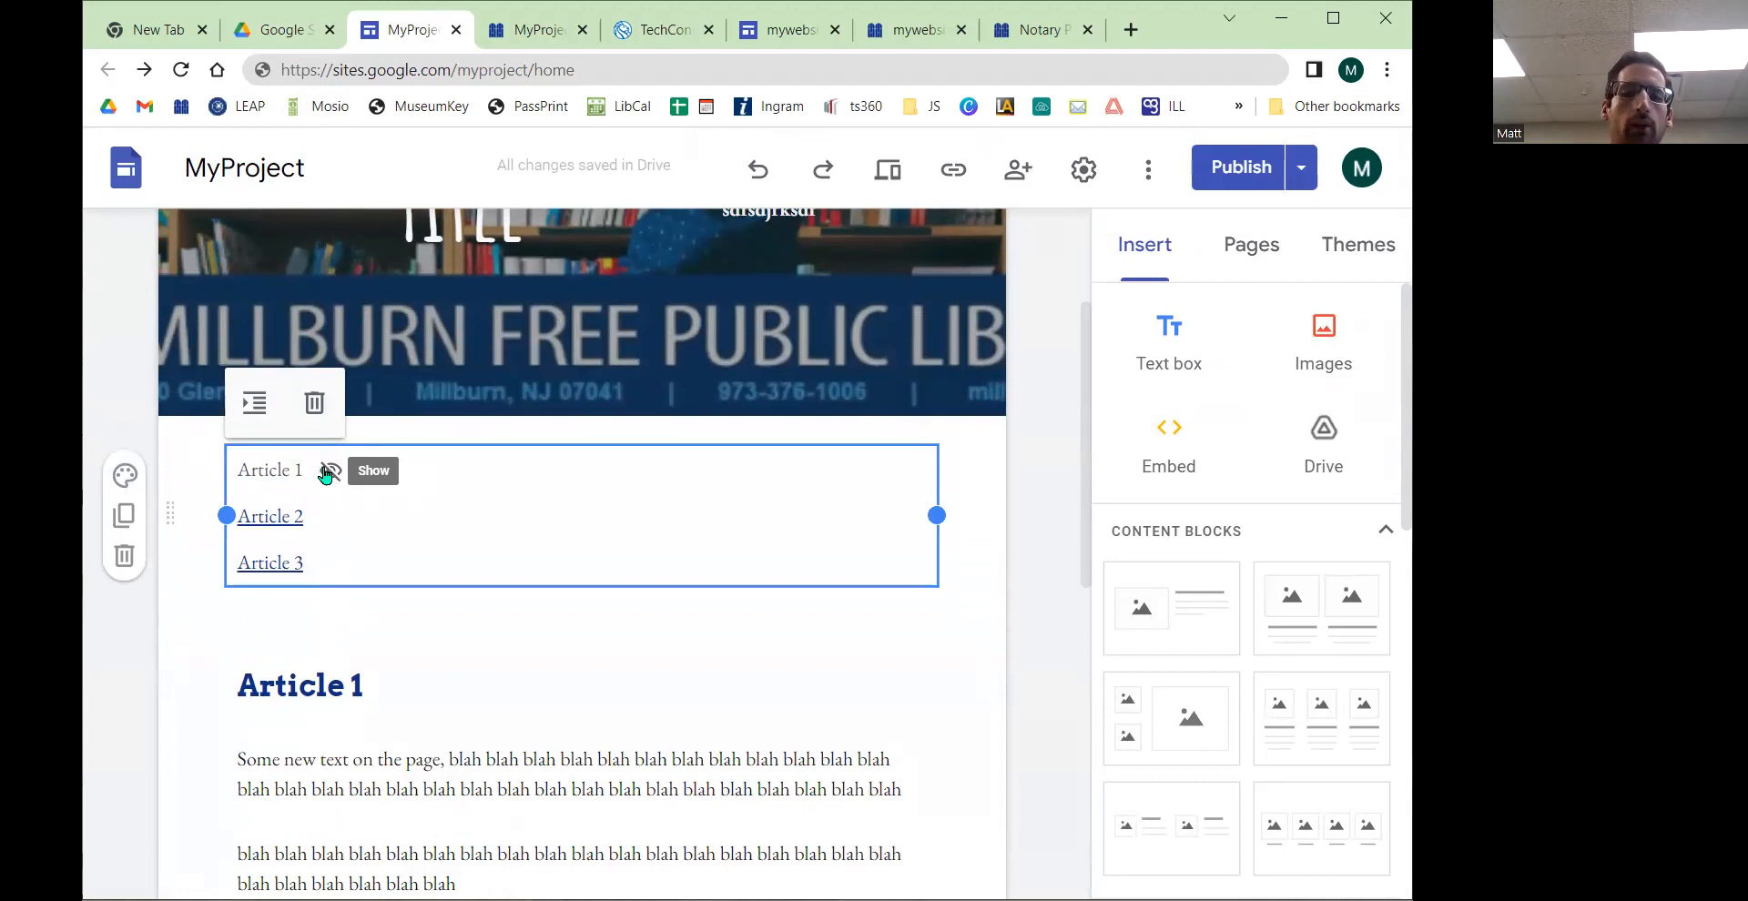
click(327, 472)
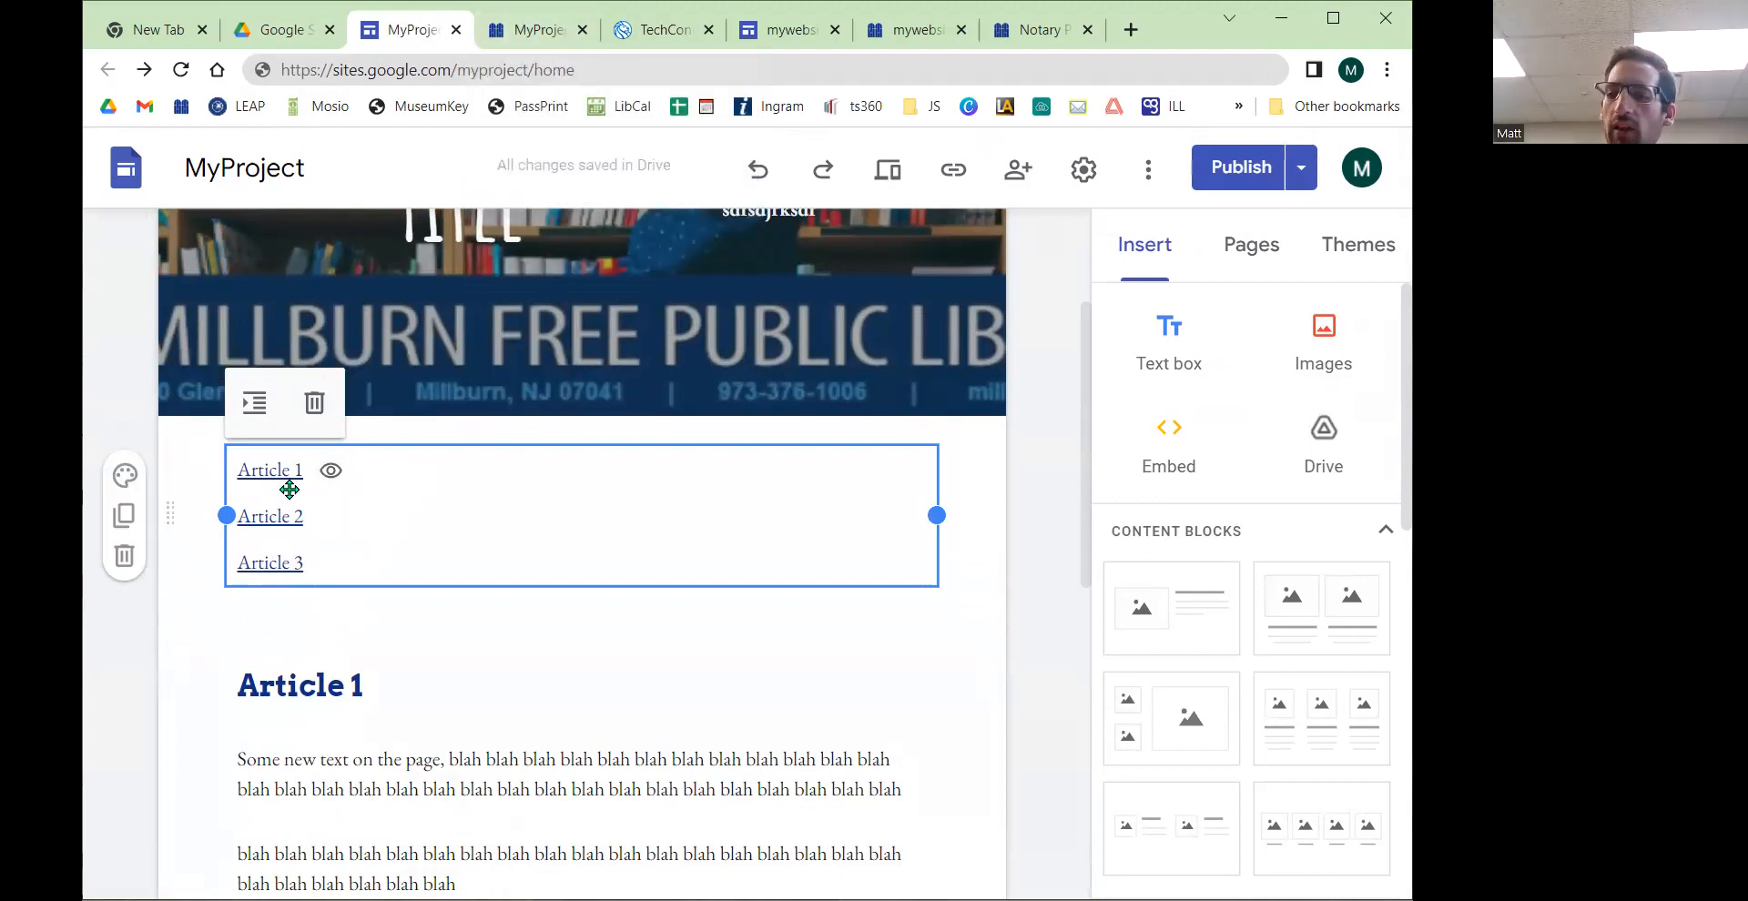
Step: Reload the published site in its tab and examine the new table of contents
click(537, 29)
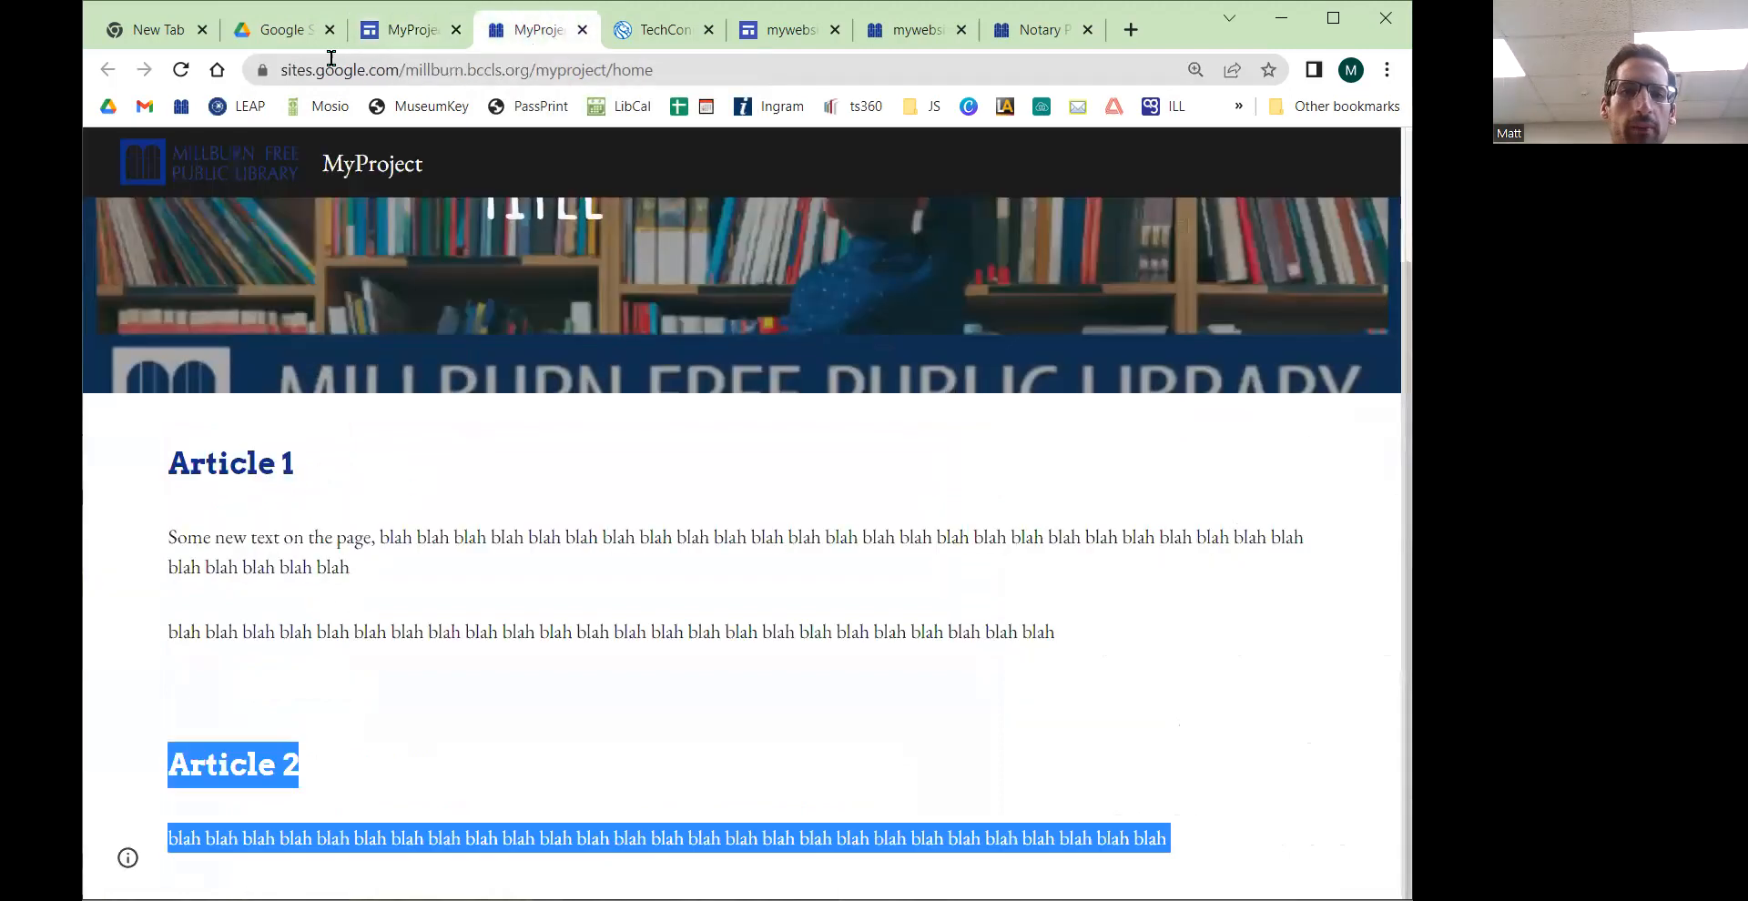
click(181, 70)
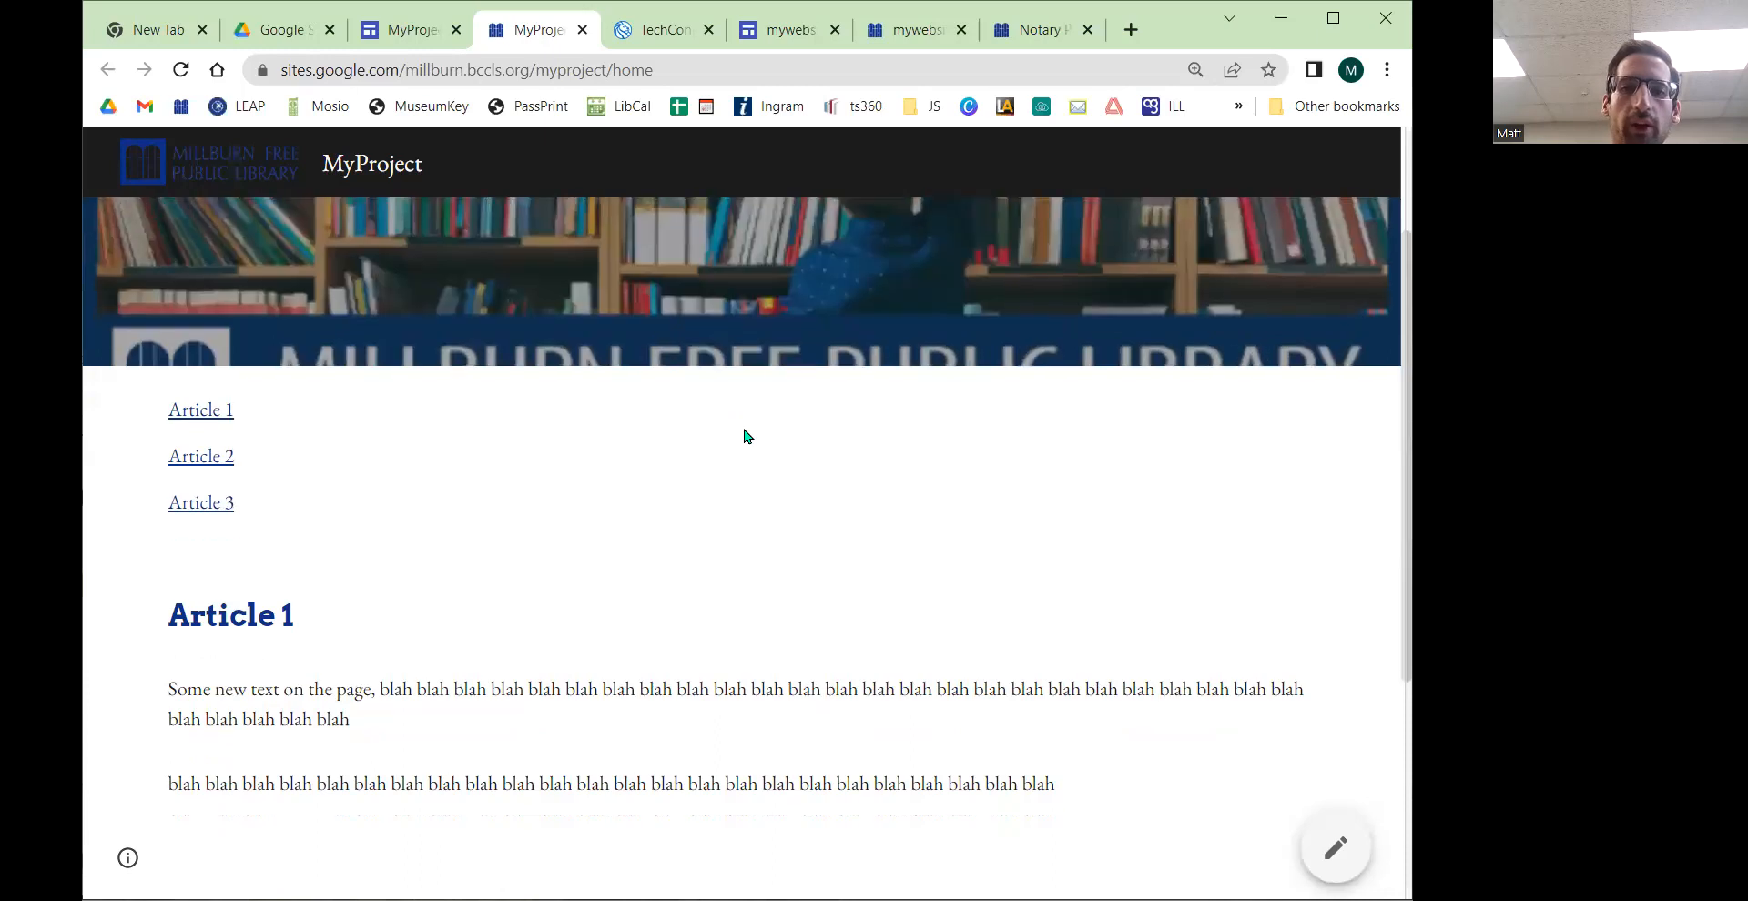
scroll(745, 432, up, 2)
scroll(719, 428, down, 1)
scroll(714, 428, up, 1)
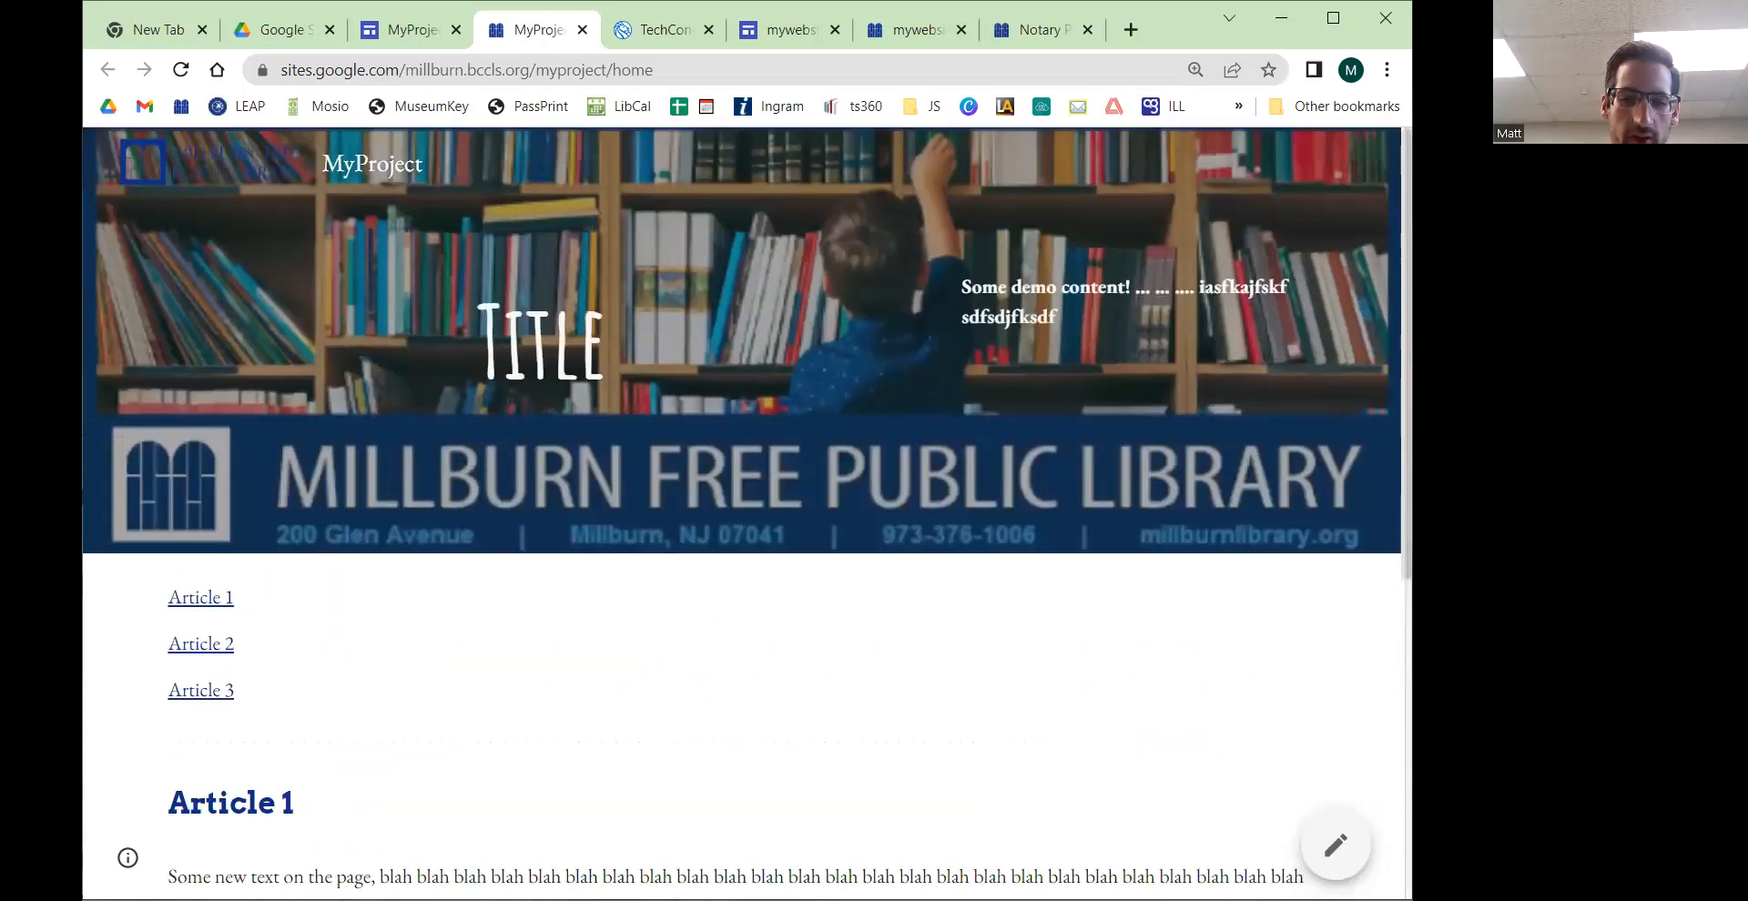
scroll(390, 337, down, 2)
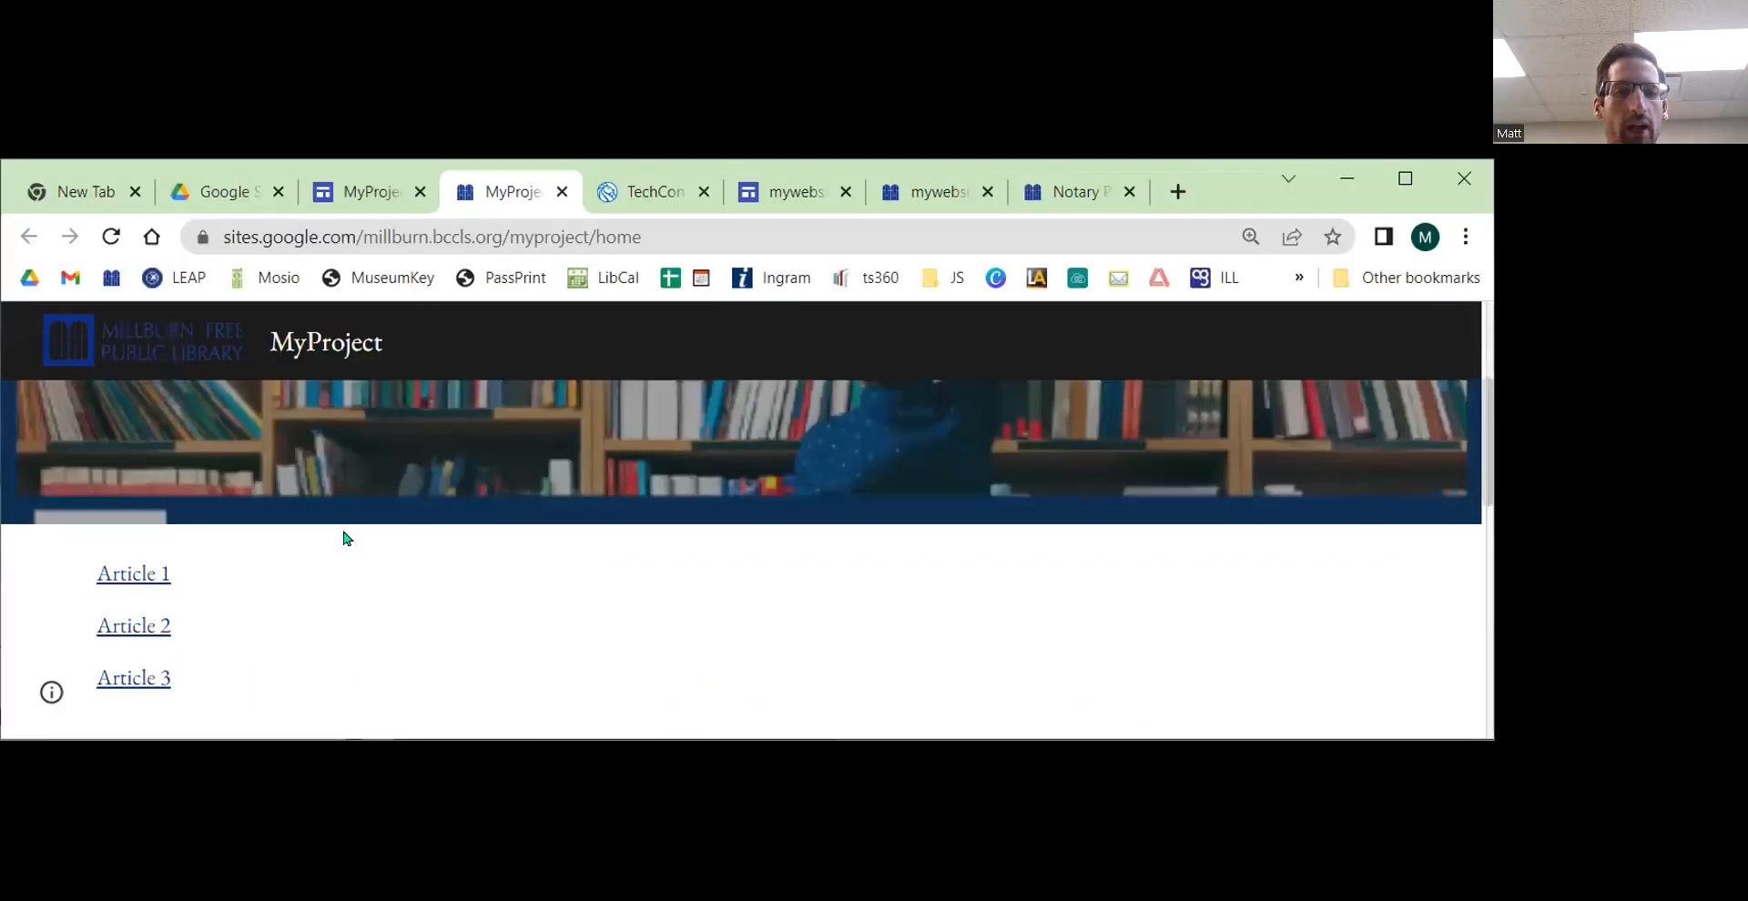
Step: Follow the table of contents links to Article 1, Article 2 and Article 3 on the published site
click(141, 573)
scroll(141, 573, up, 3)
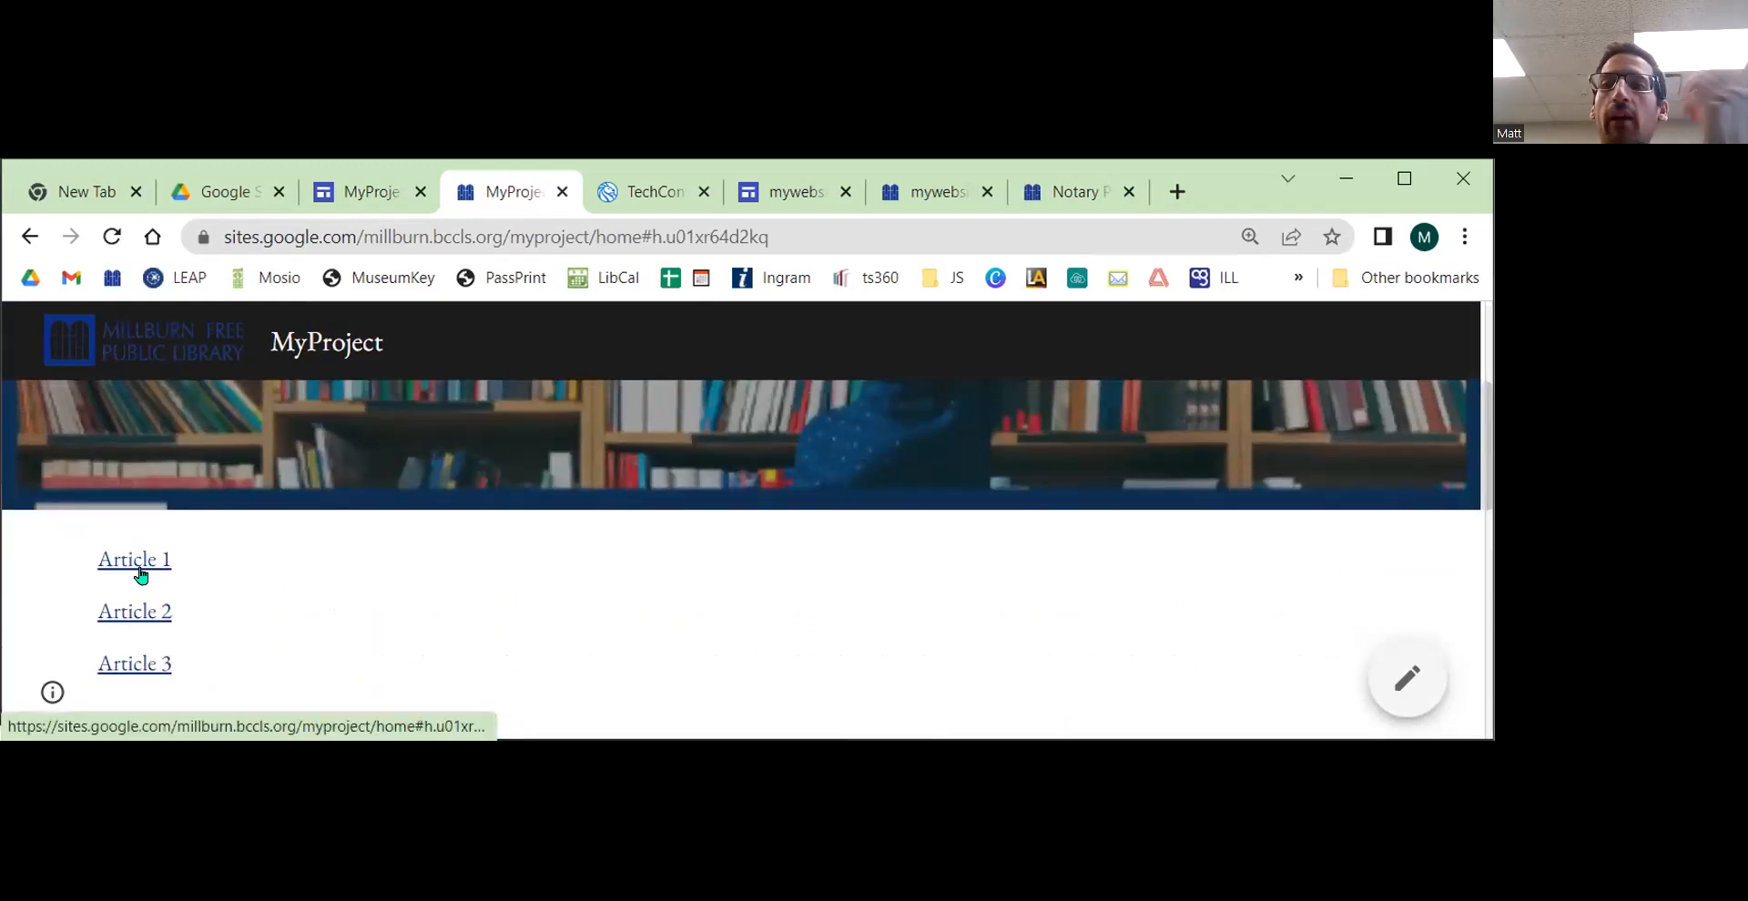
click(160, 626)
drag(113, 394, 251, 403)
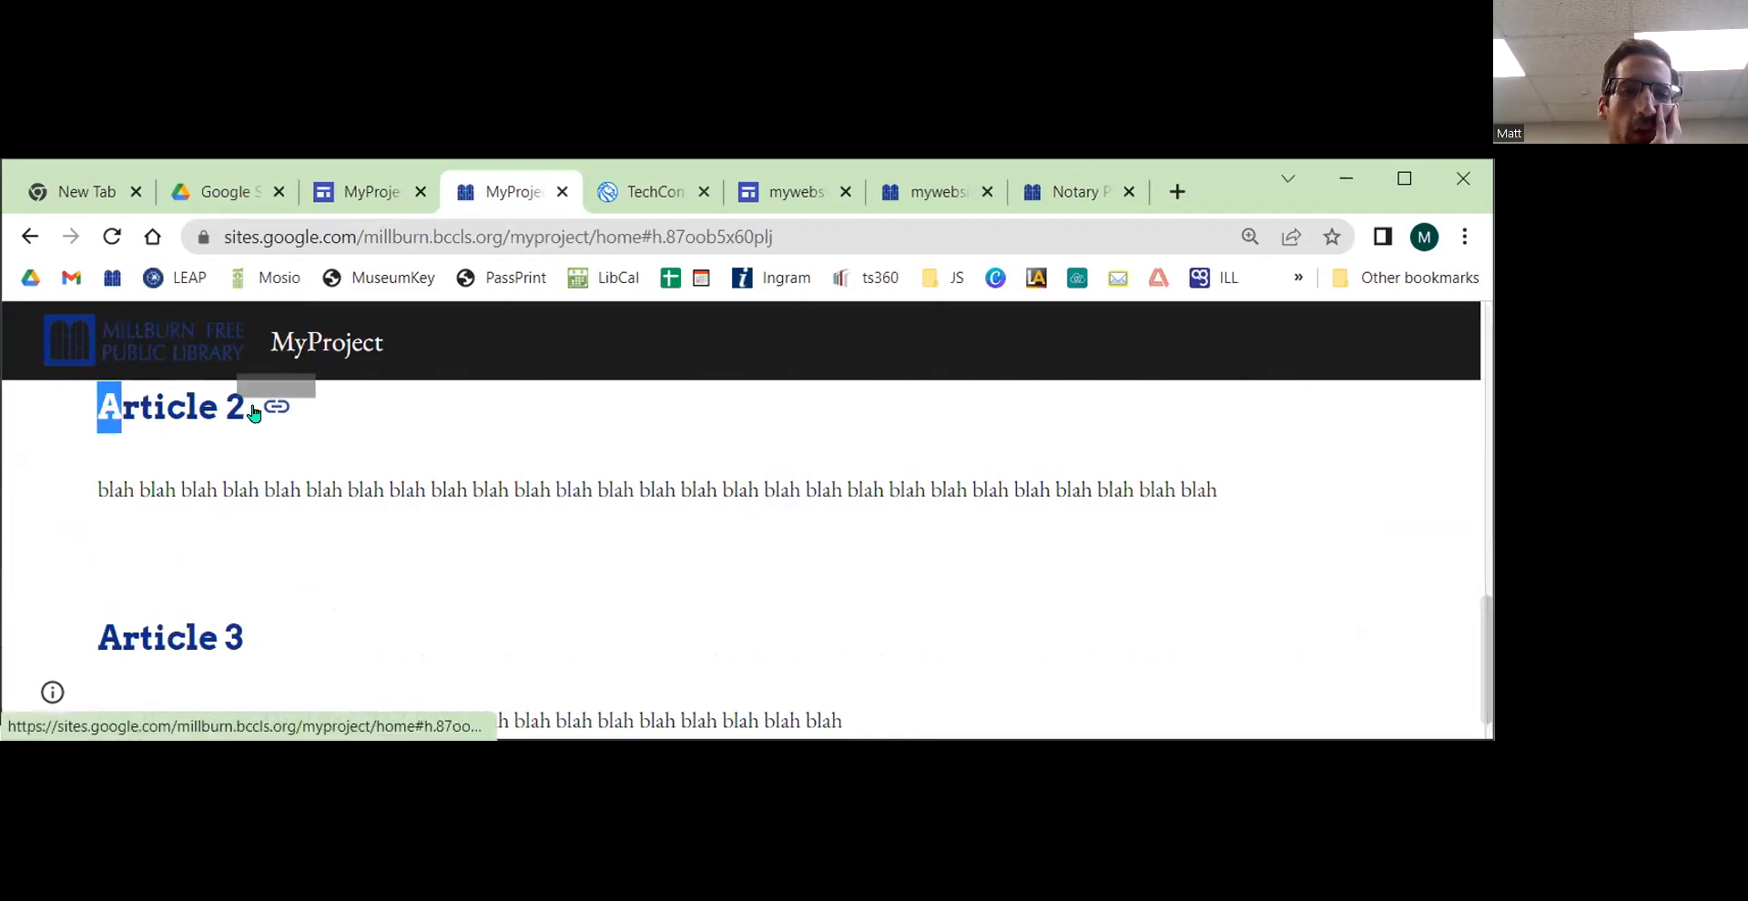
scroll(347, 542, up, 5)
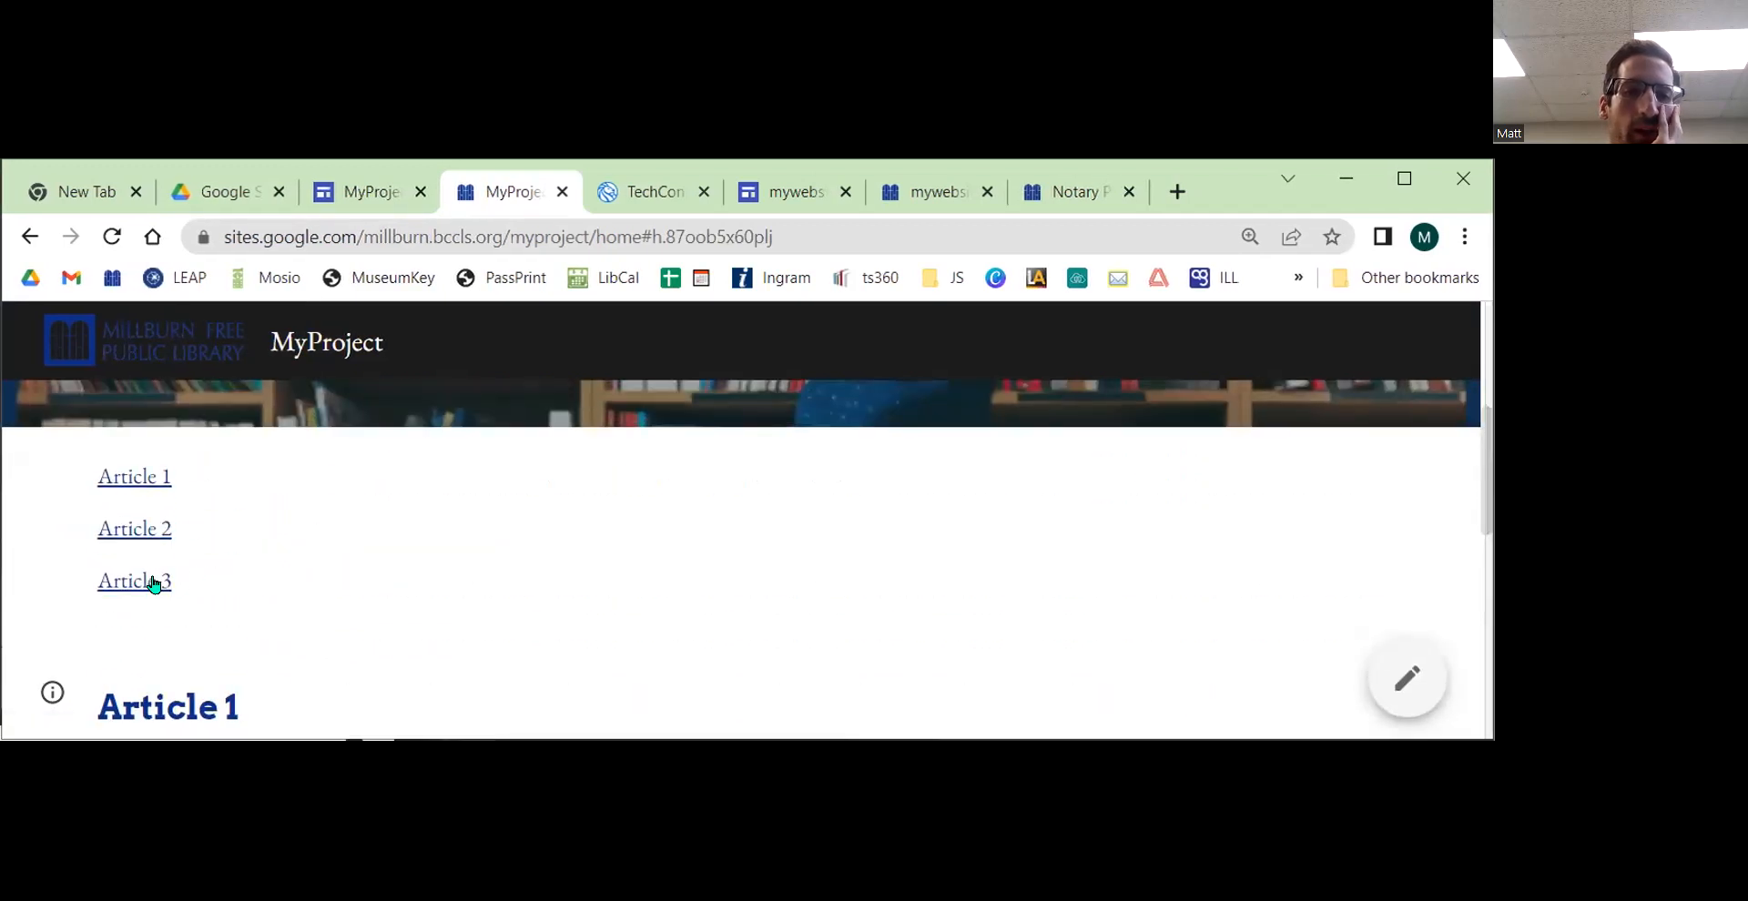
click(153, 583)
drag(99, 588, 242, 592)
click(248, 596)
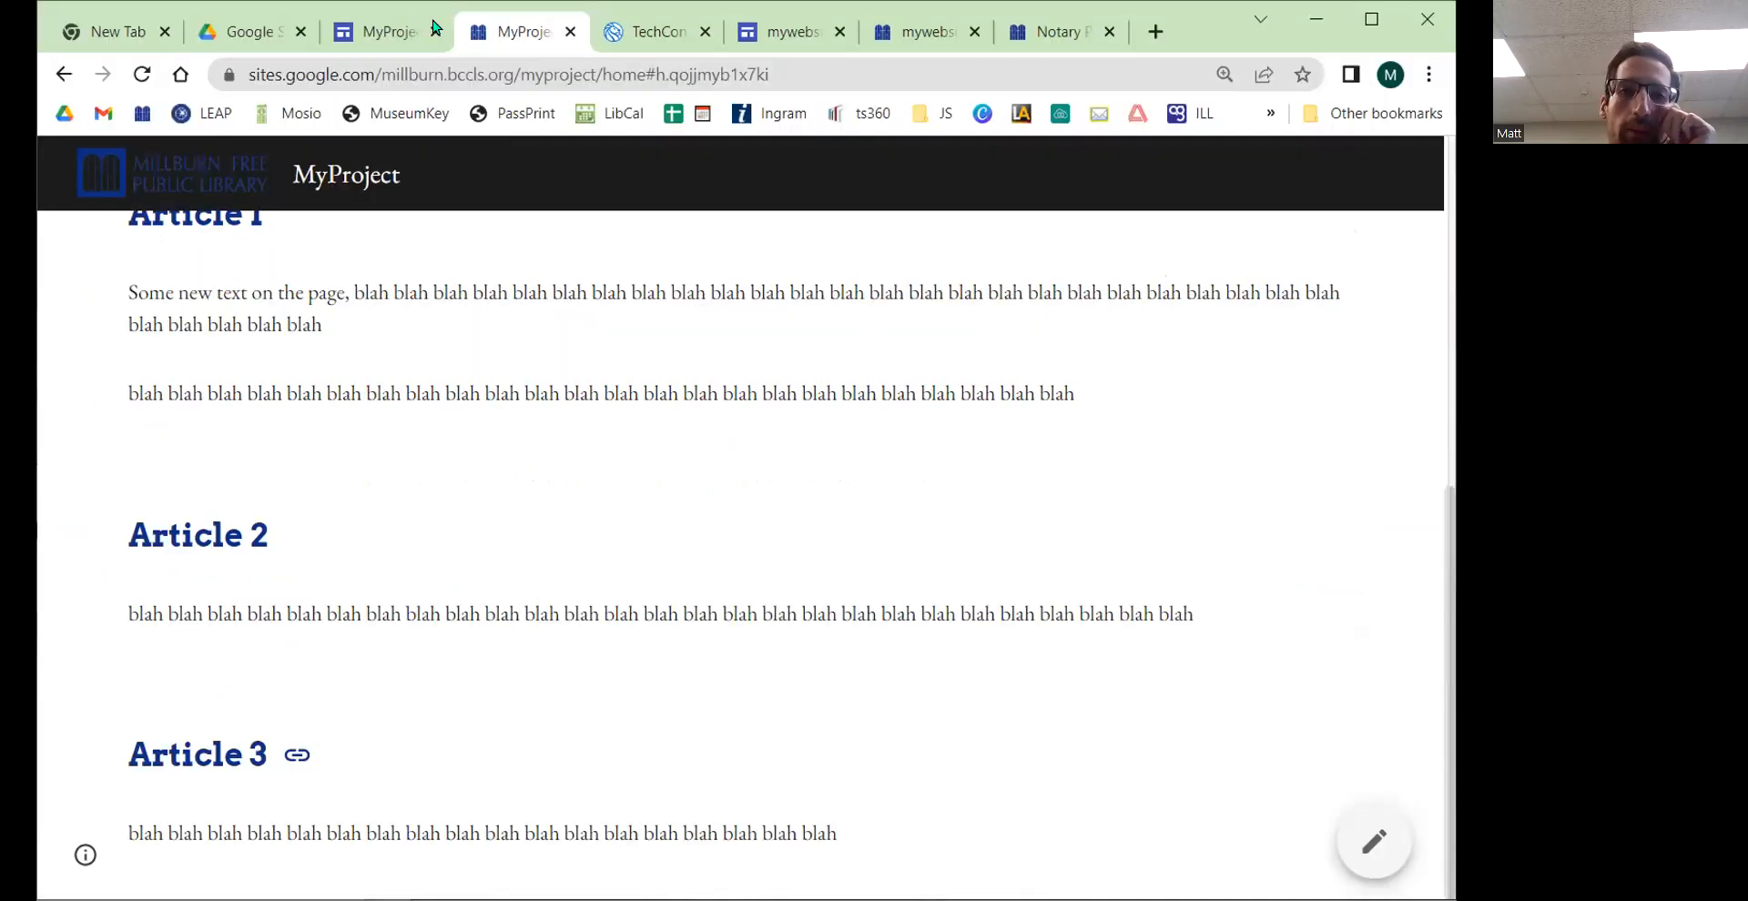
Step: Return to the site editor tab and browse the Insert panel's elements
click(379, 31)
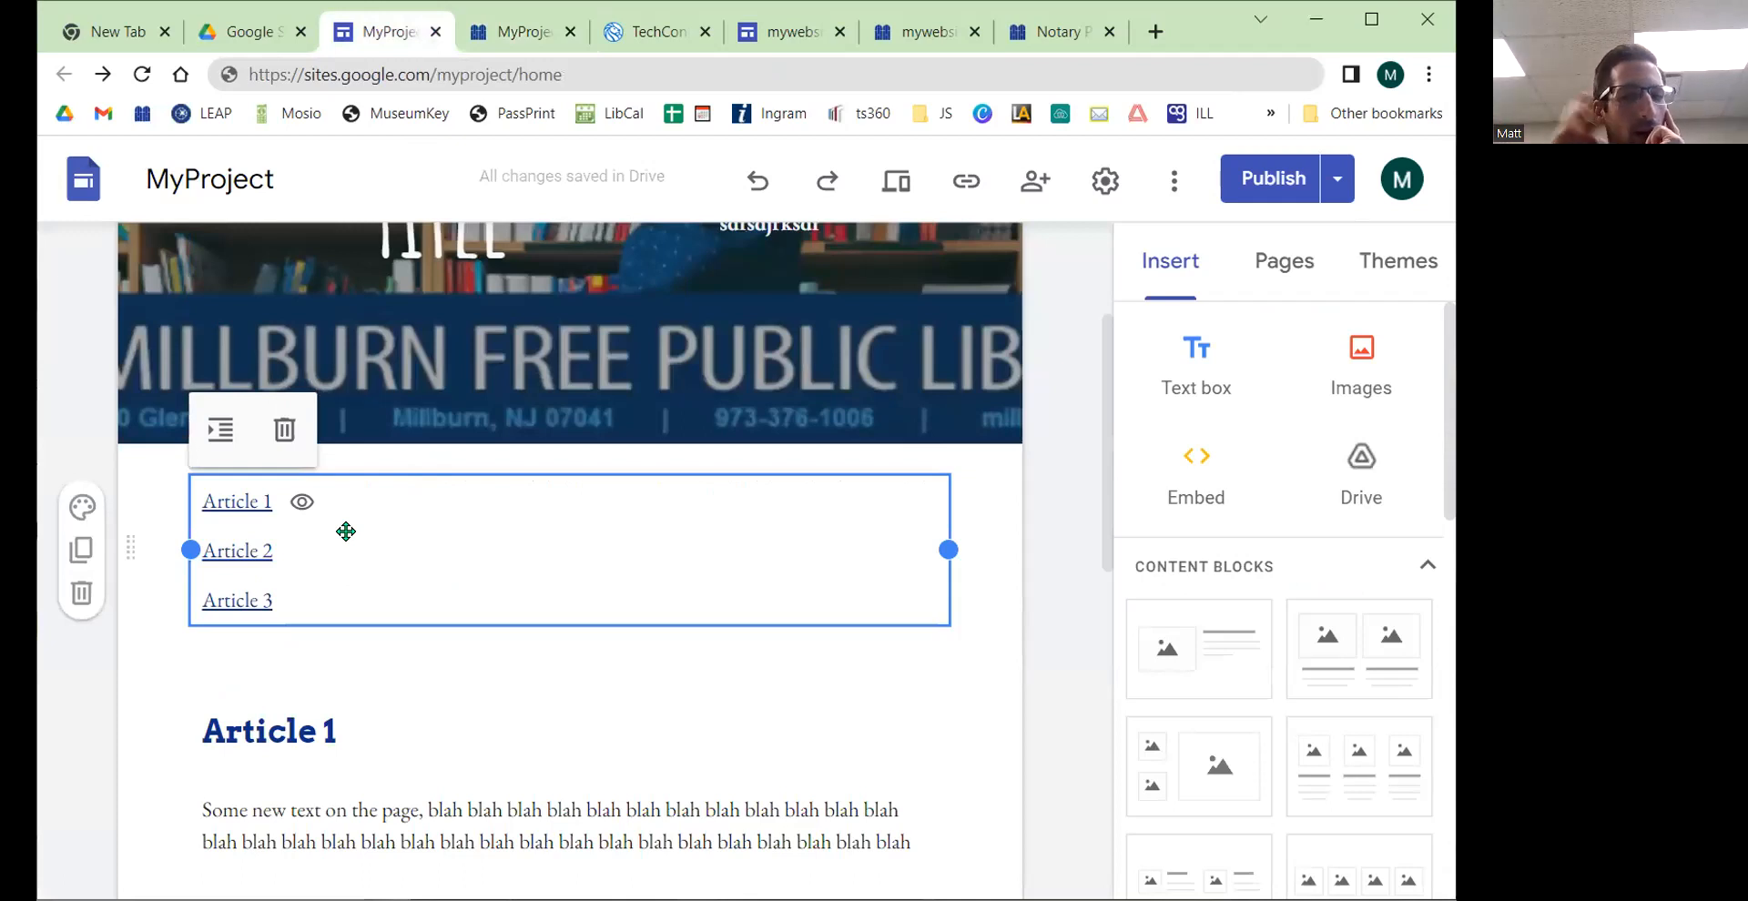
scroll(1311, 706, down, 8)
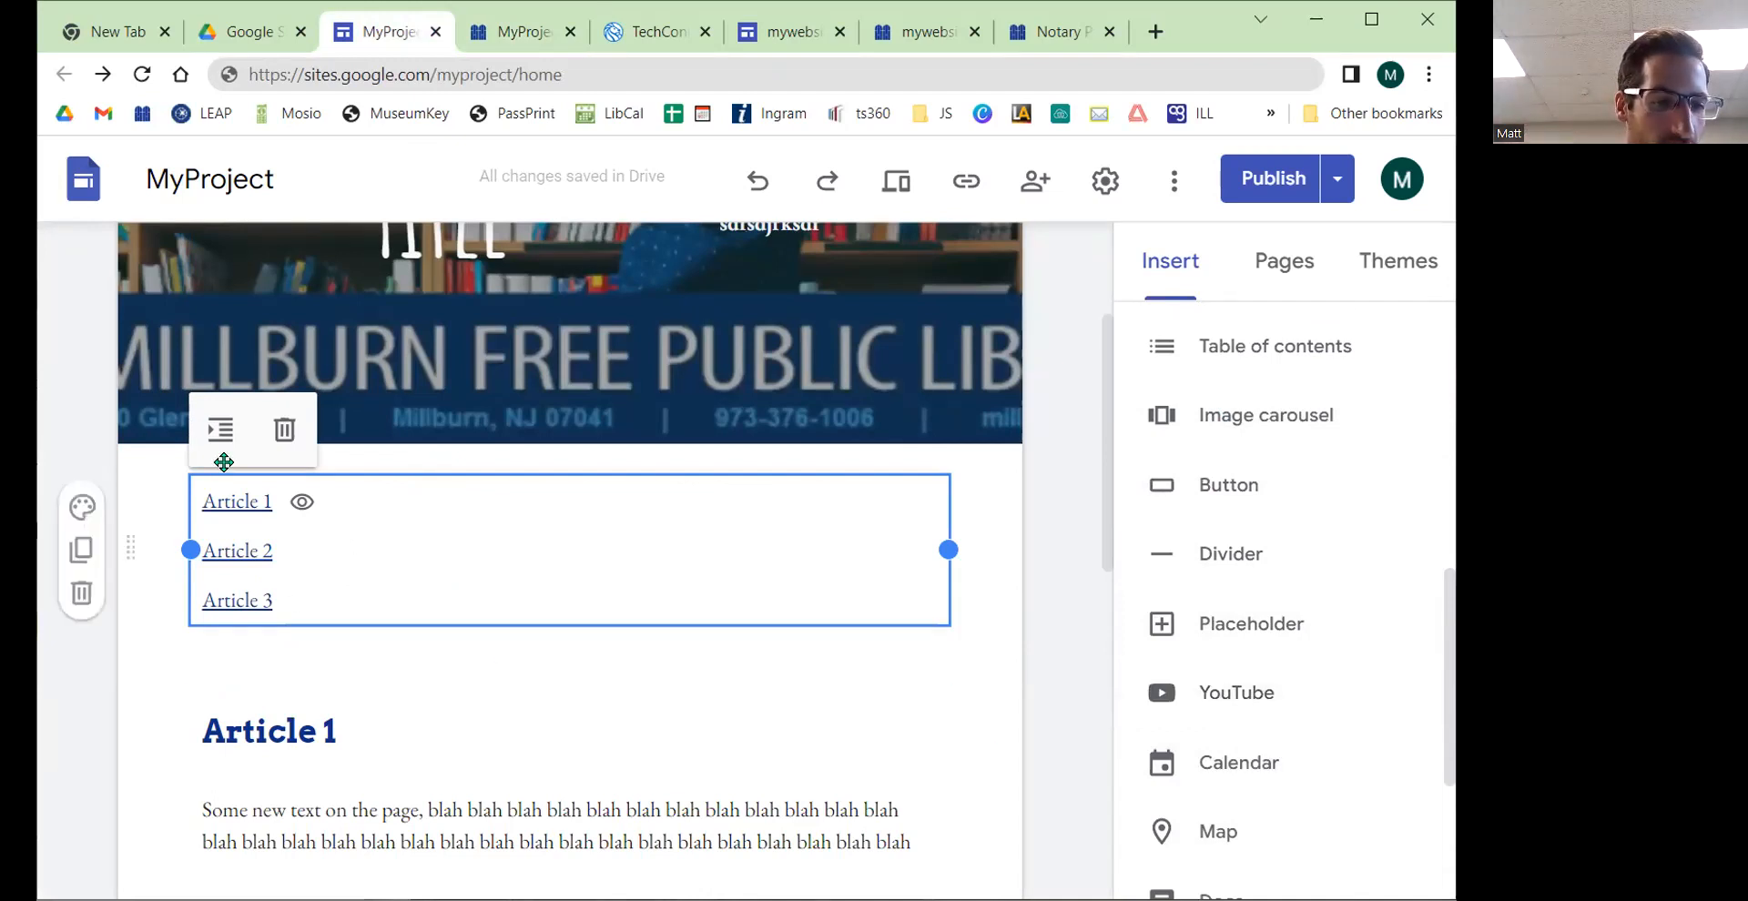
scroll(1199, 539, up, 3)
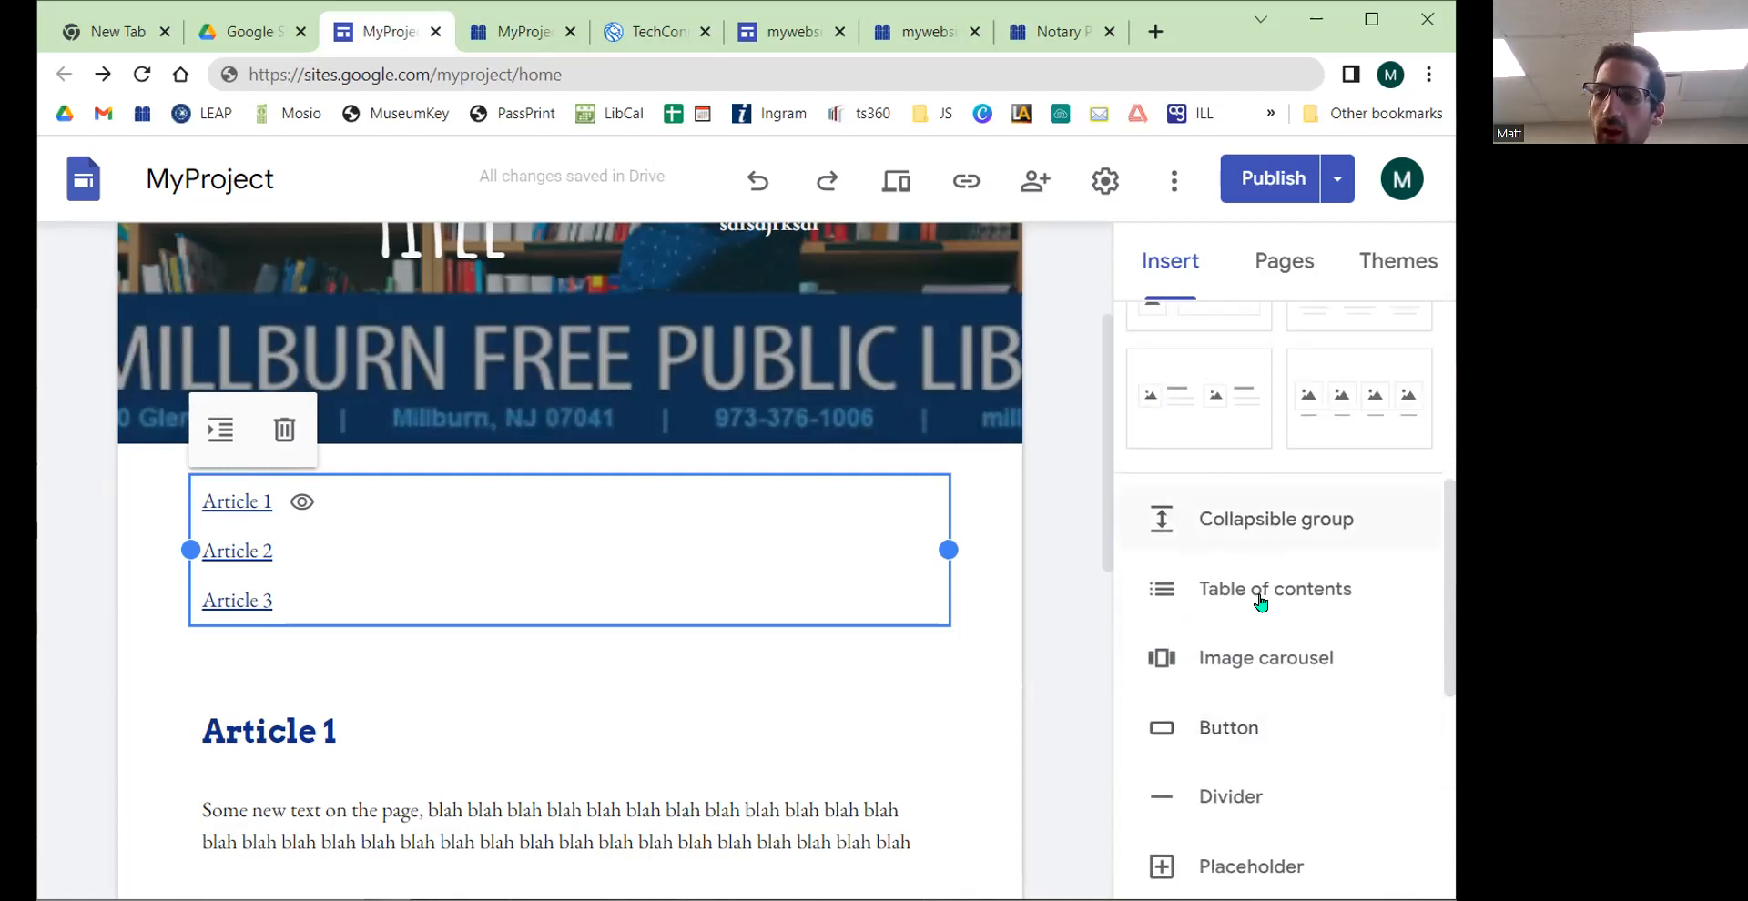
Step: Insert a collapsible group below the table of contents and title it Heading
click(1266, 530)
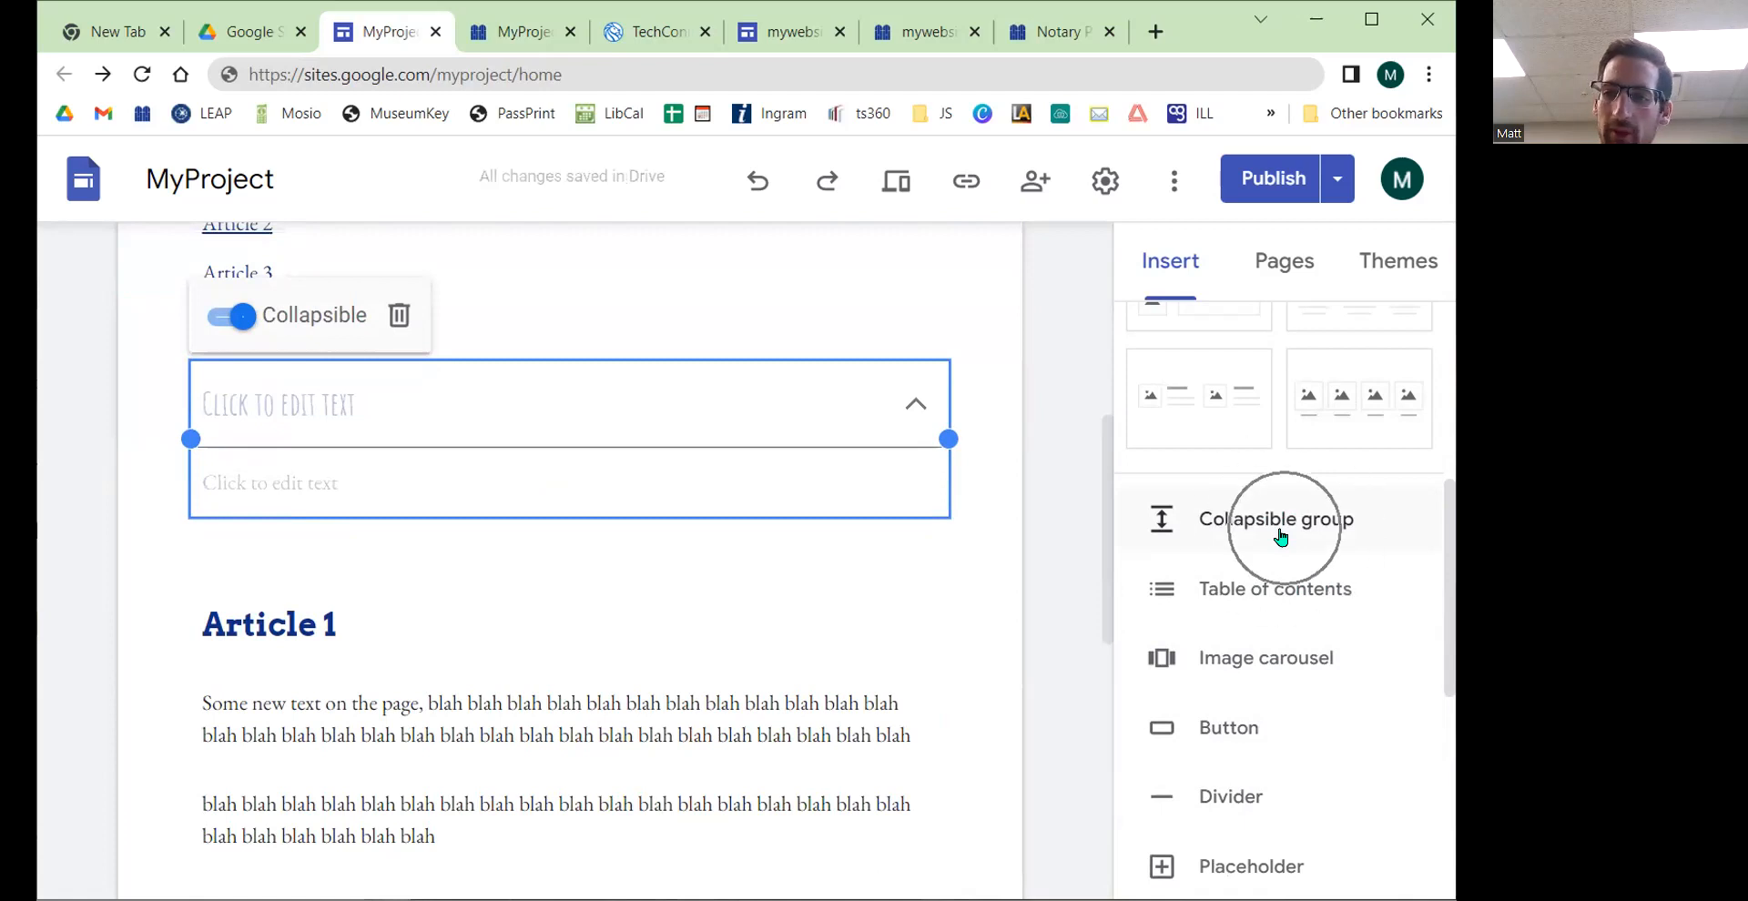
scroll(489, 564, up, 1)
click(293, 526)
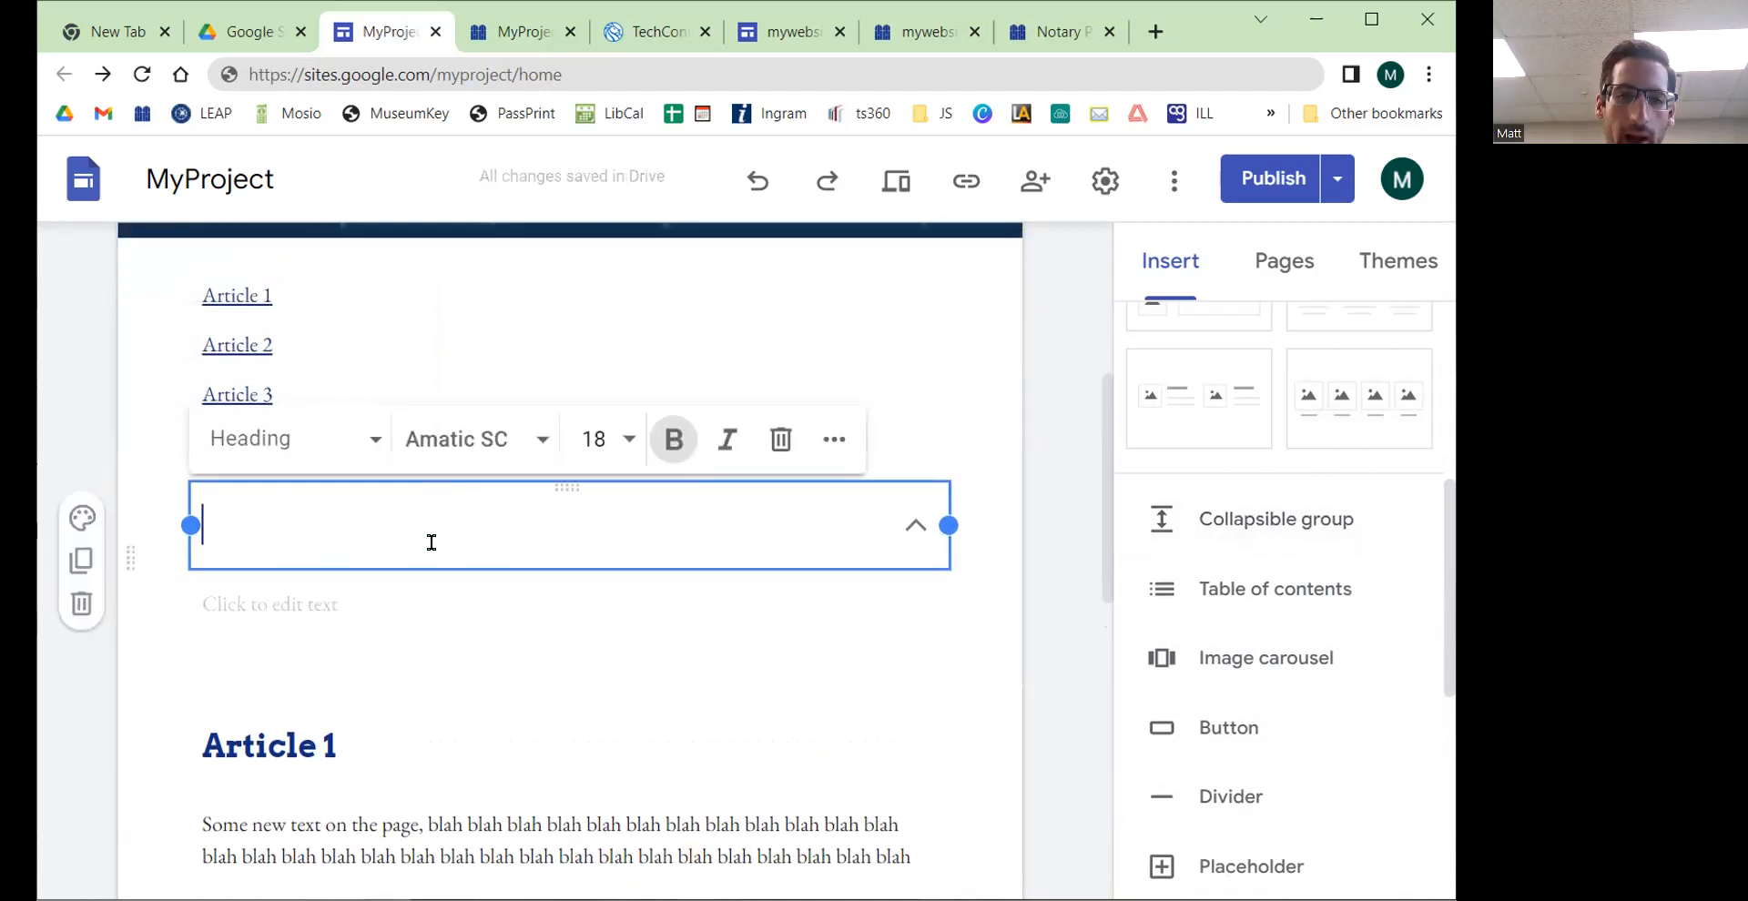
text(Heading)
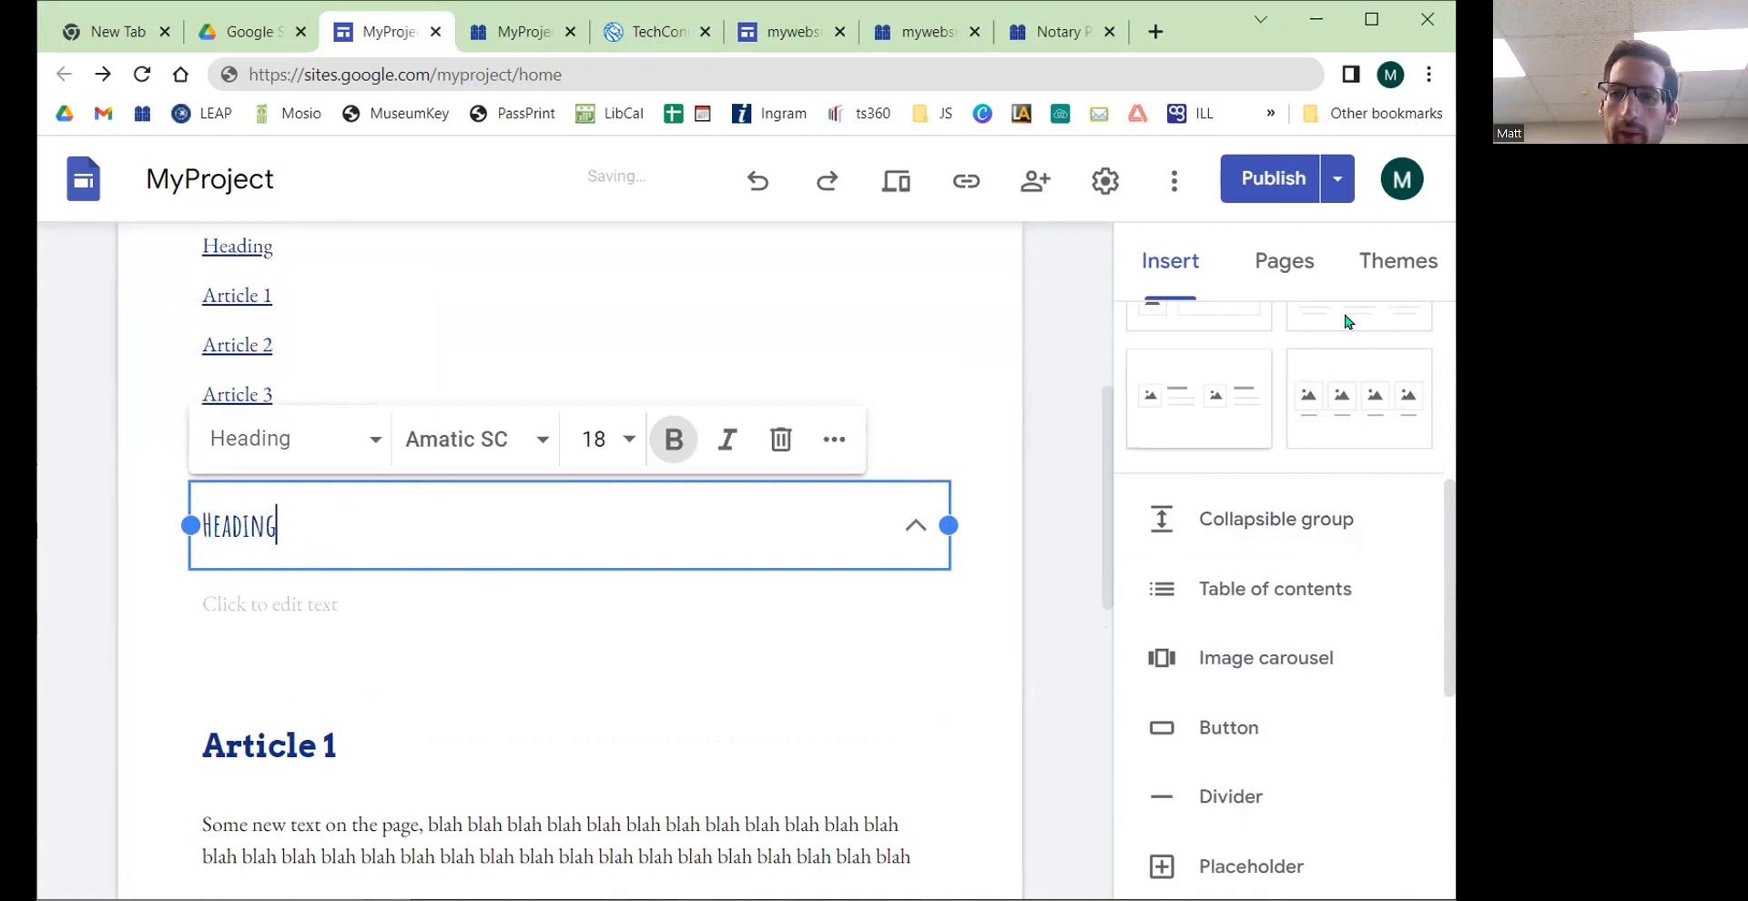
Step: Change the theme's titles and headings font to Arvo
click(1399, 266)
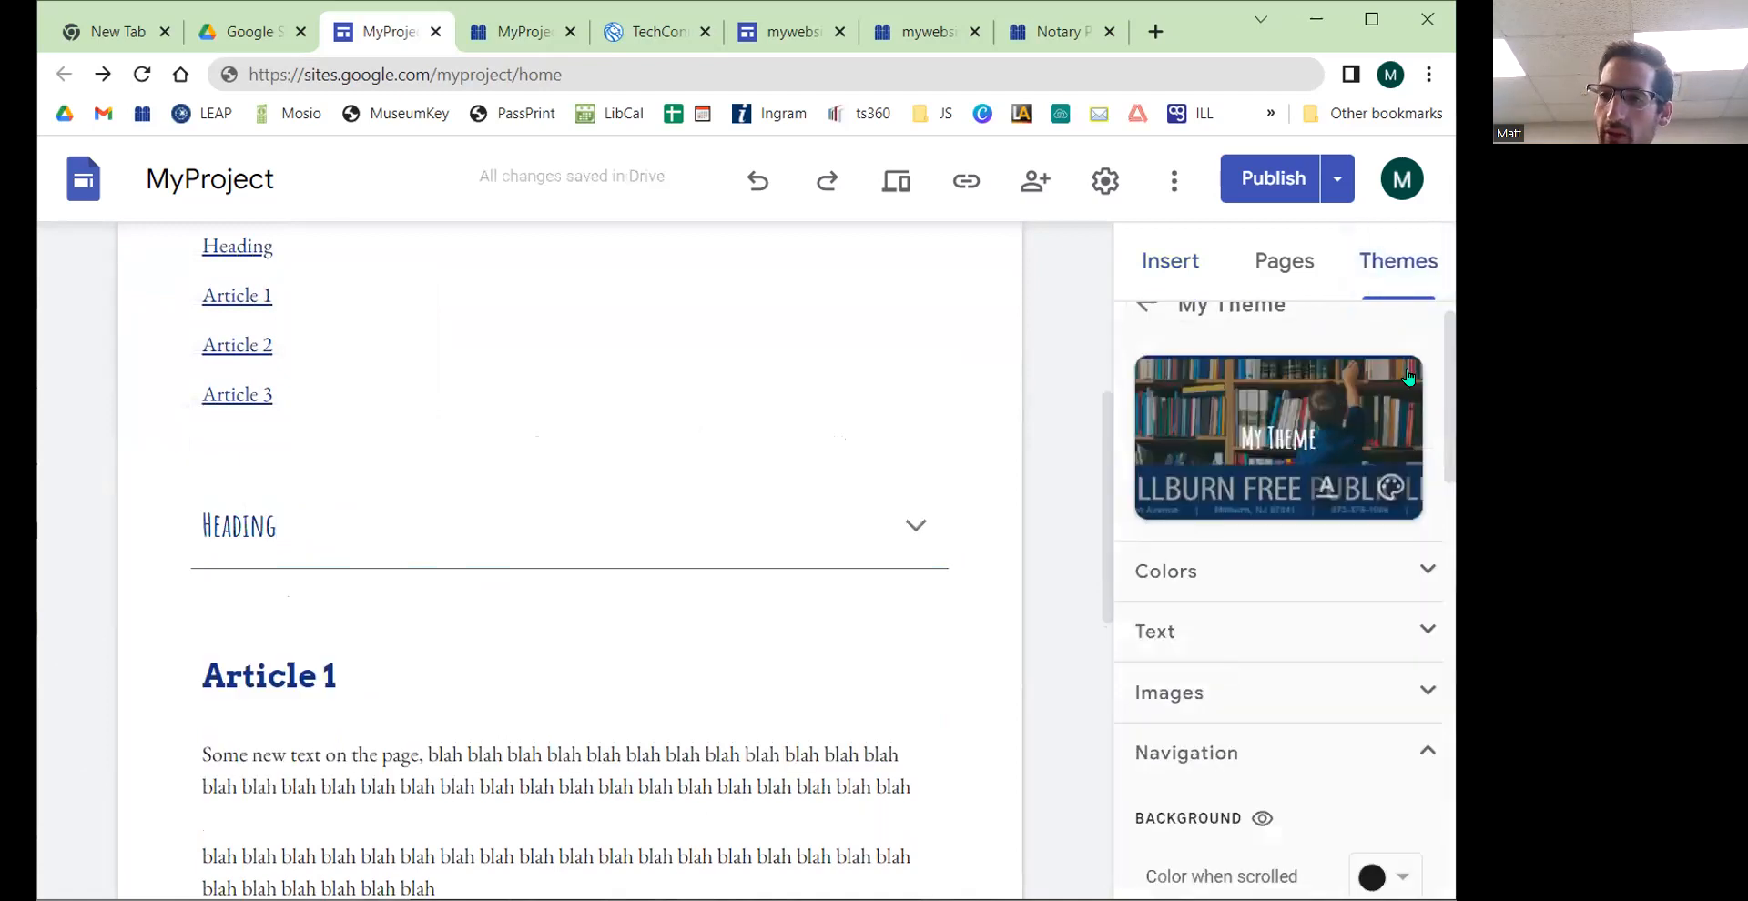
click(1388, 486)
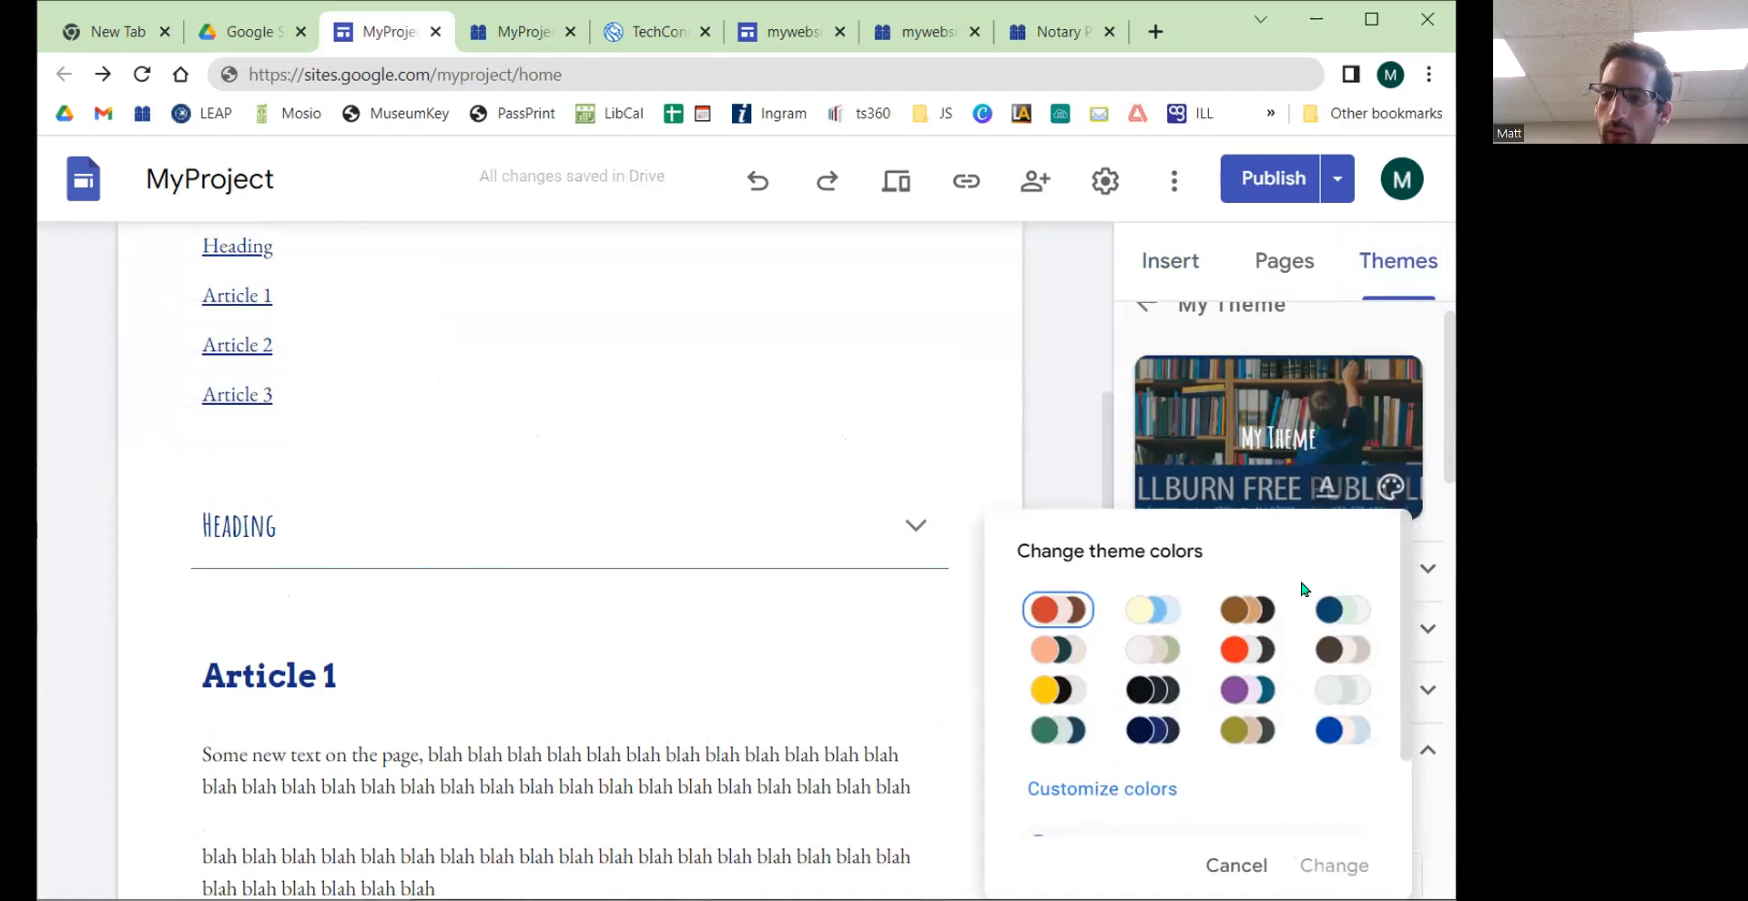
click(1326, 487)
click(1326, 487)
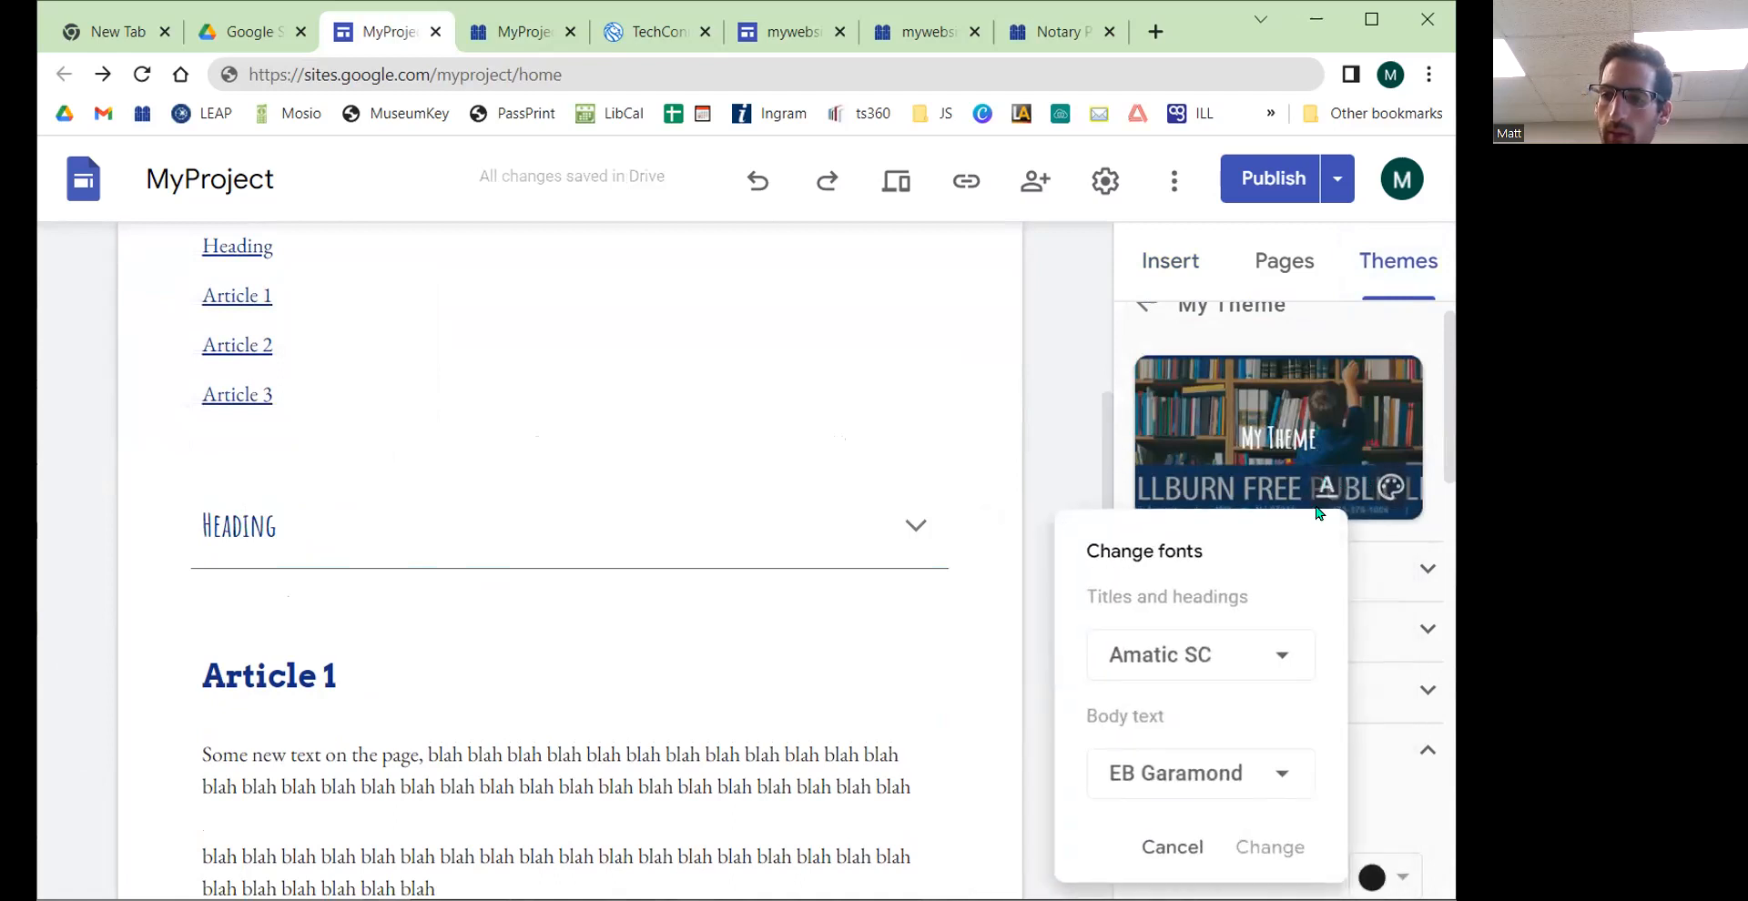
click(1266, 664)
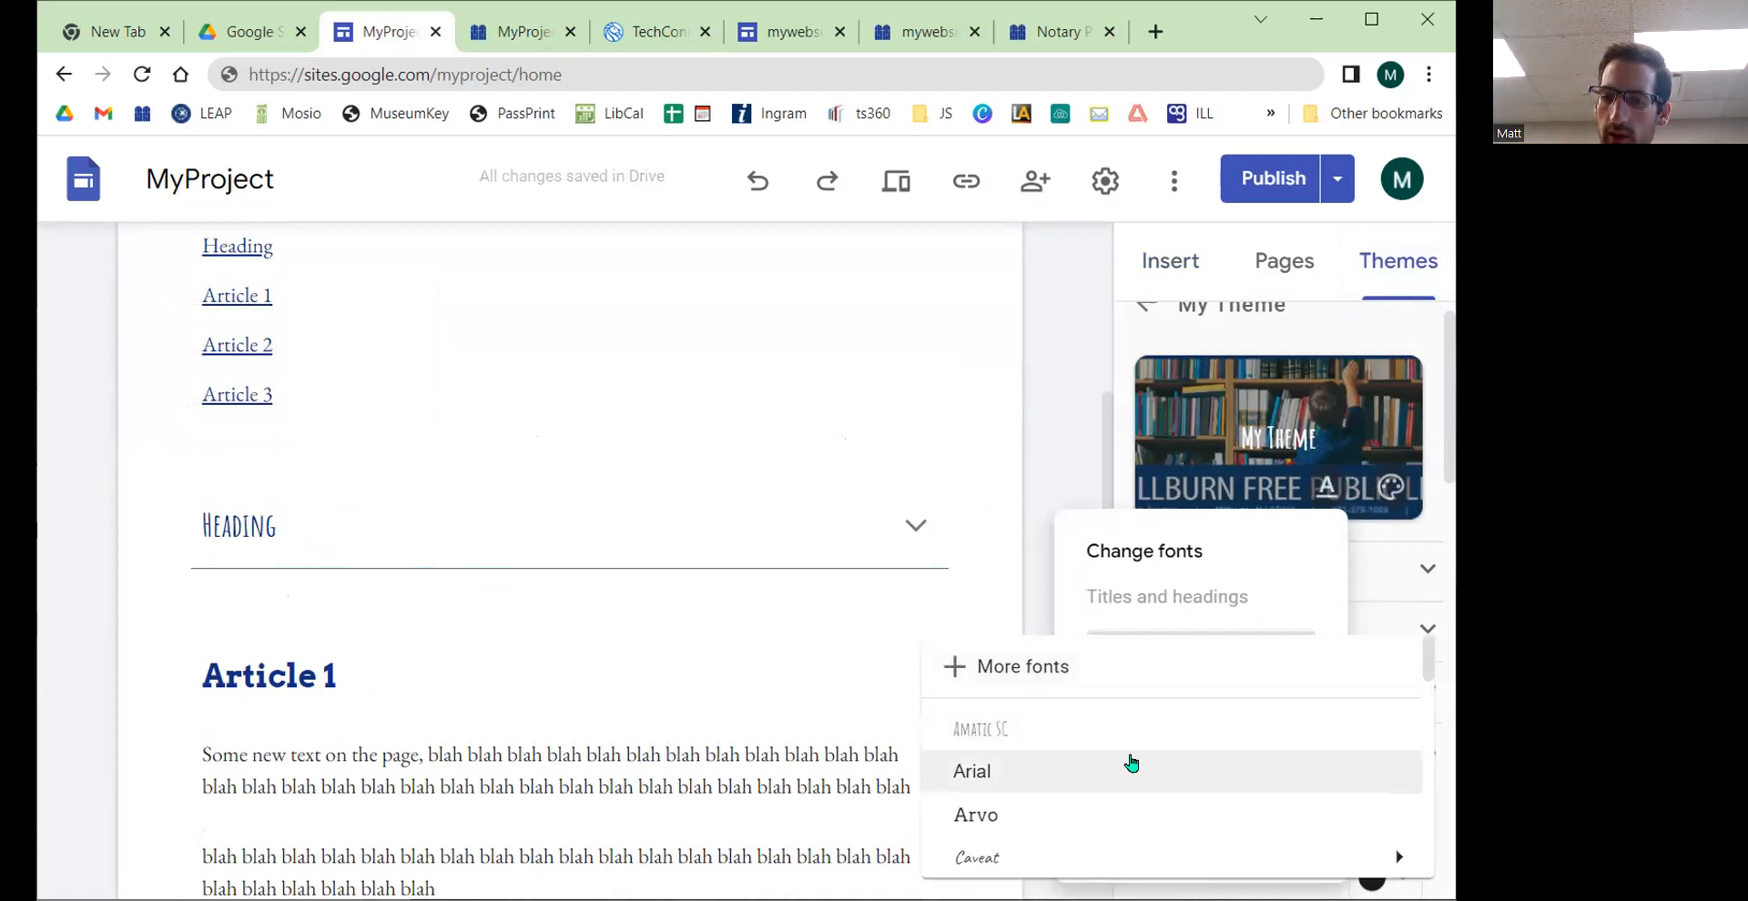
scroll(1117, 770, down, 1)
click(1034, 701)
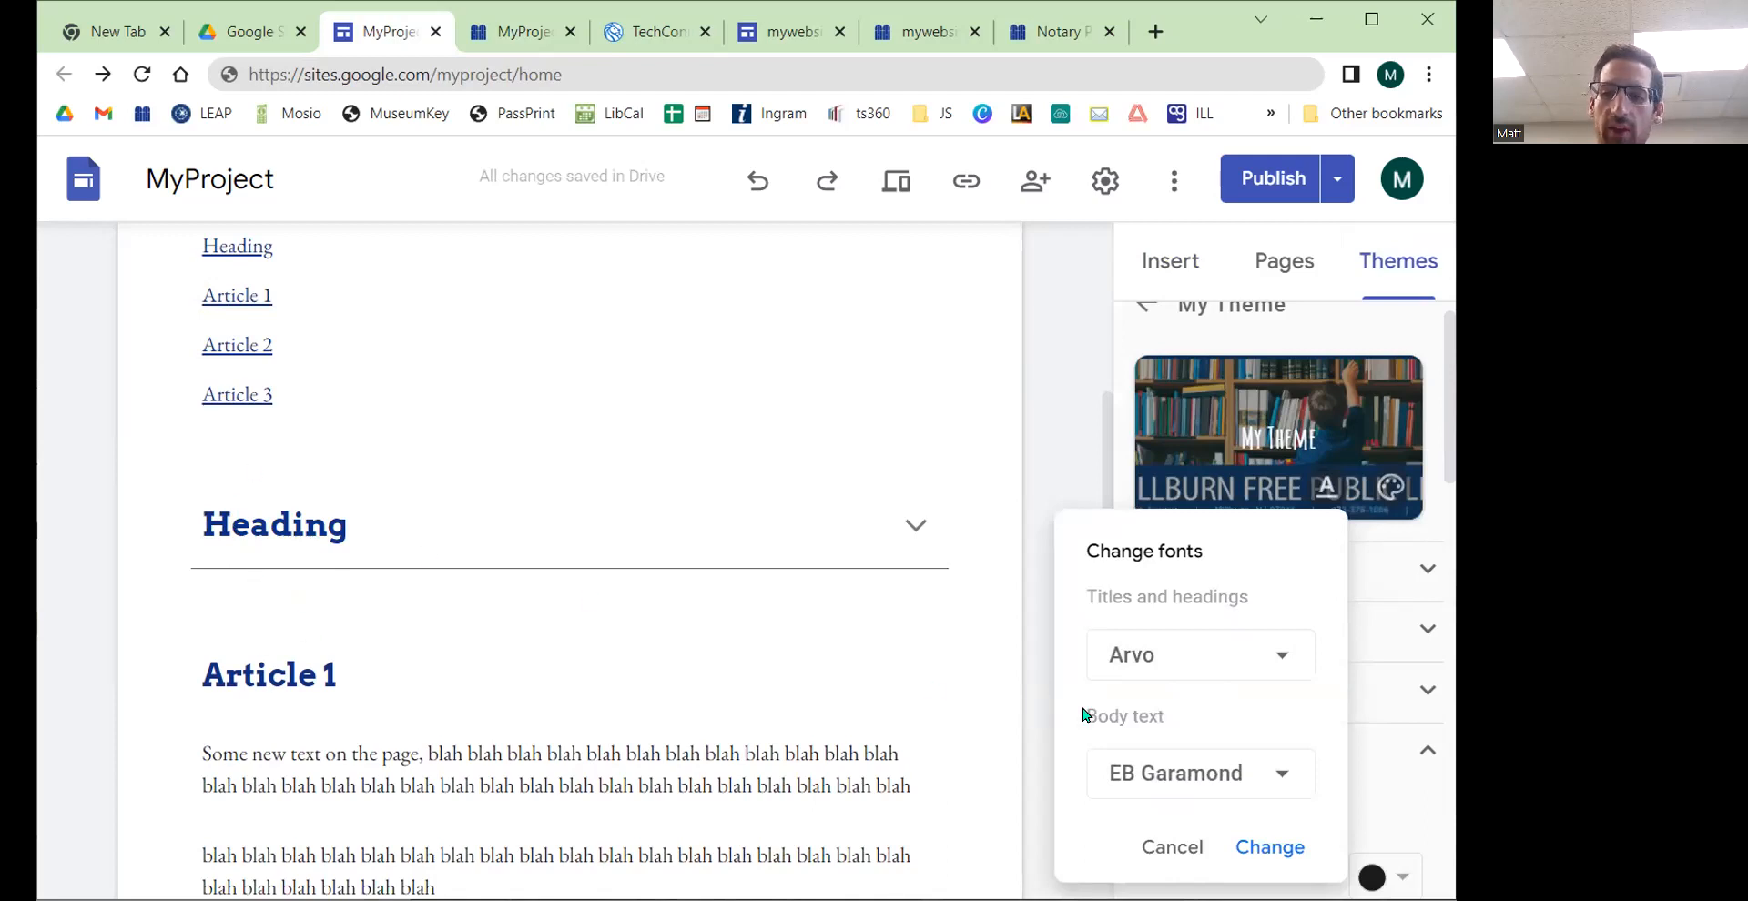
click(1268, 845)
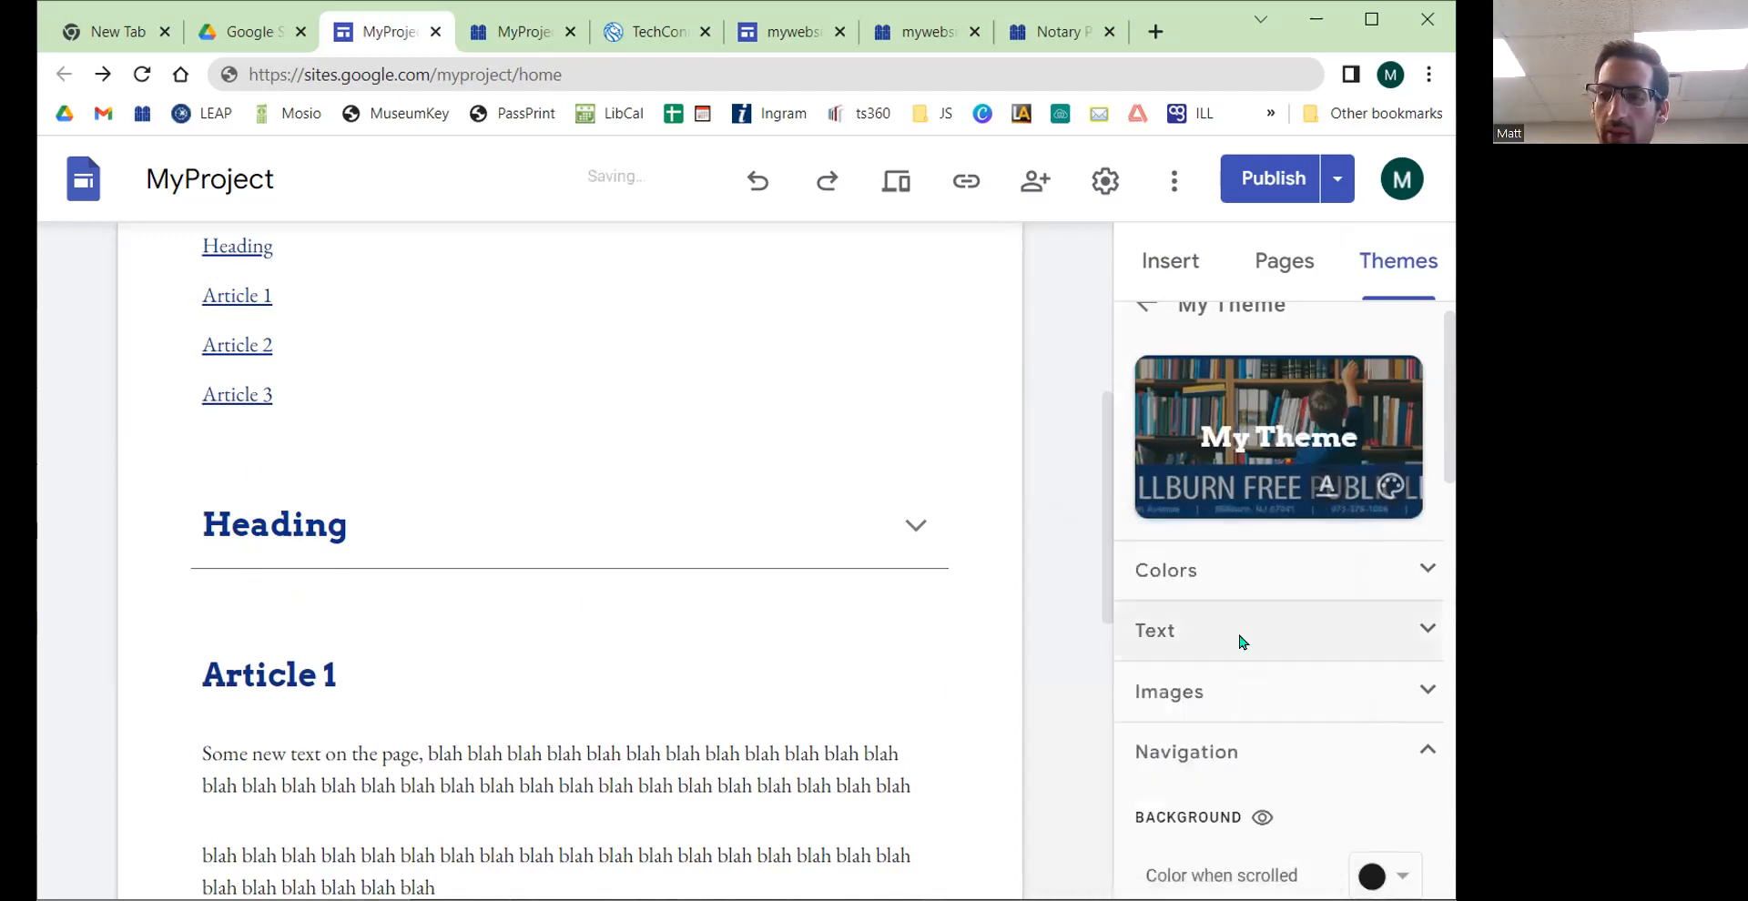
Step: Fill the collapsible group's body text with repeated "blah" placeholder words
click(1251, 273)
click(1164, 264)
click(338, 525)
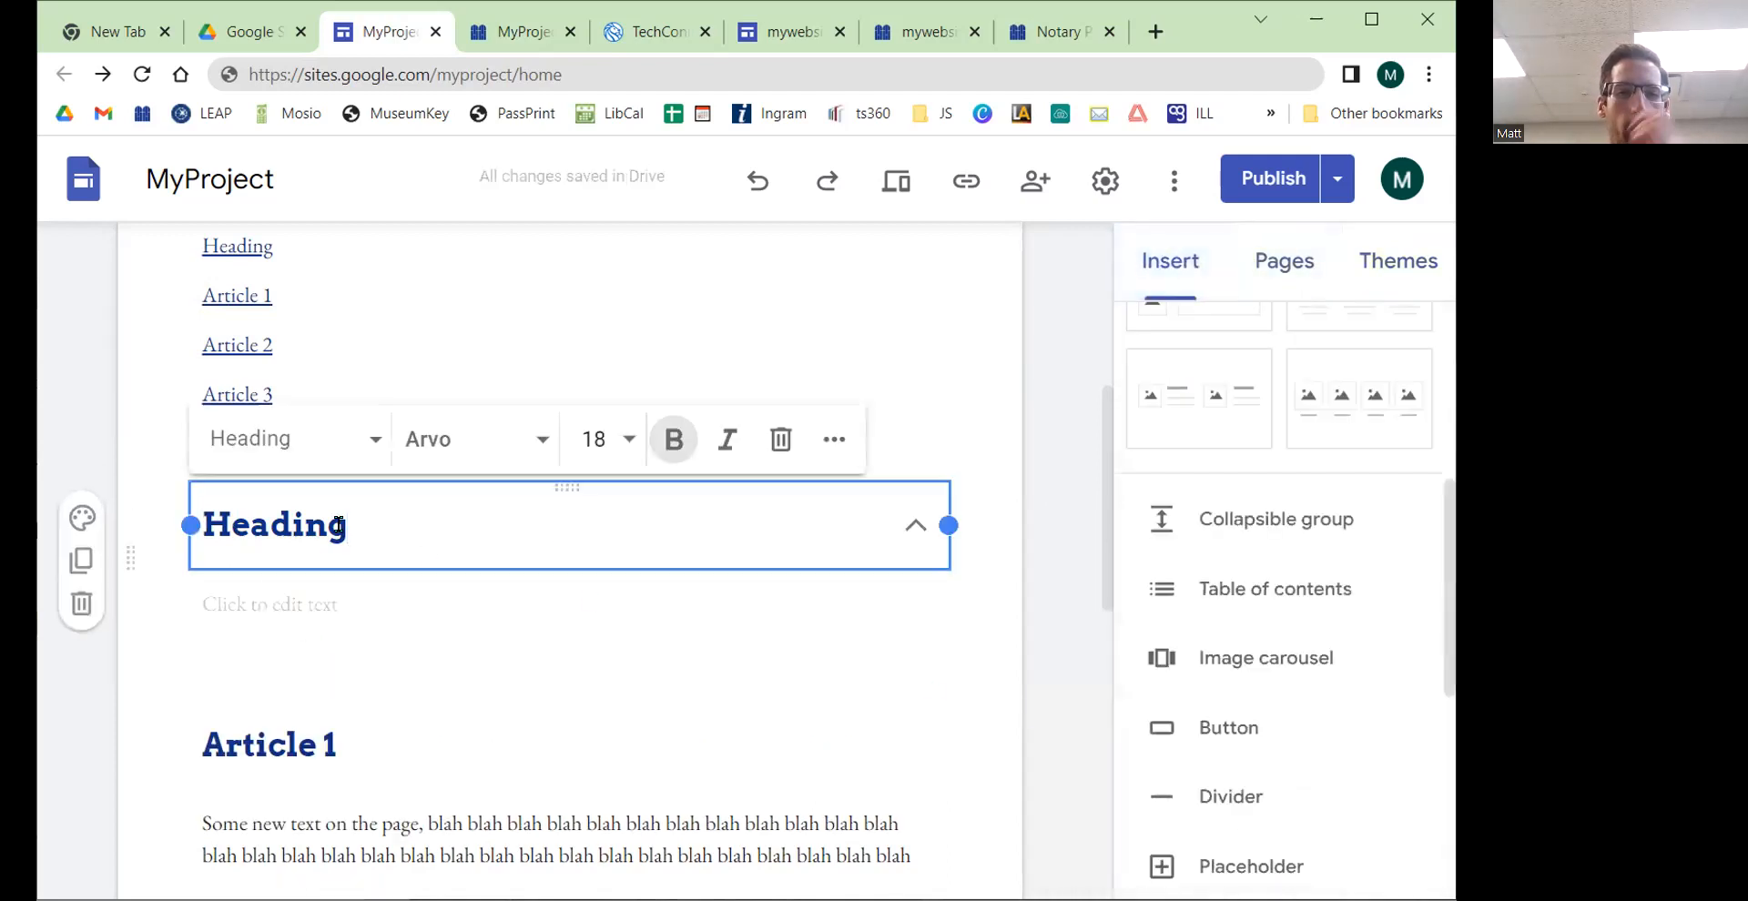
click(302, 592)
text(blah blah blah )
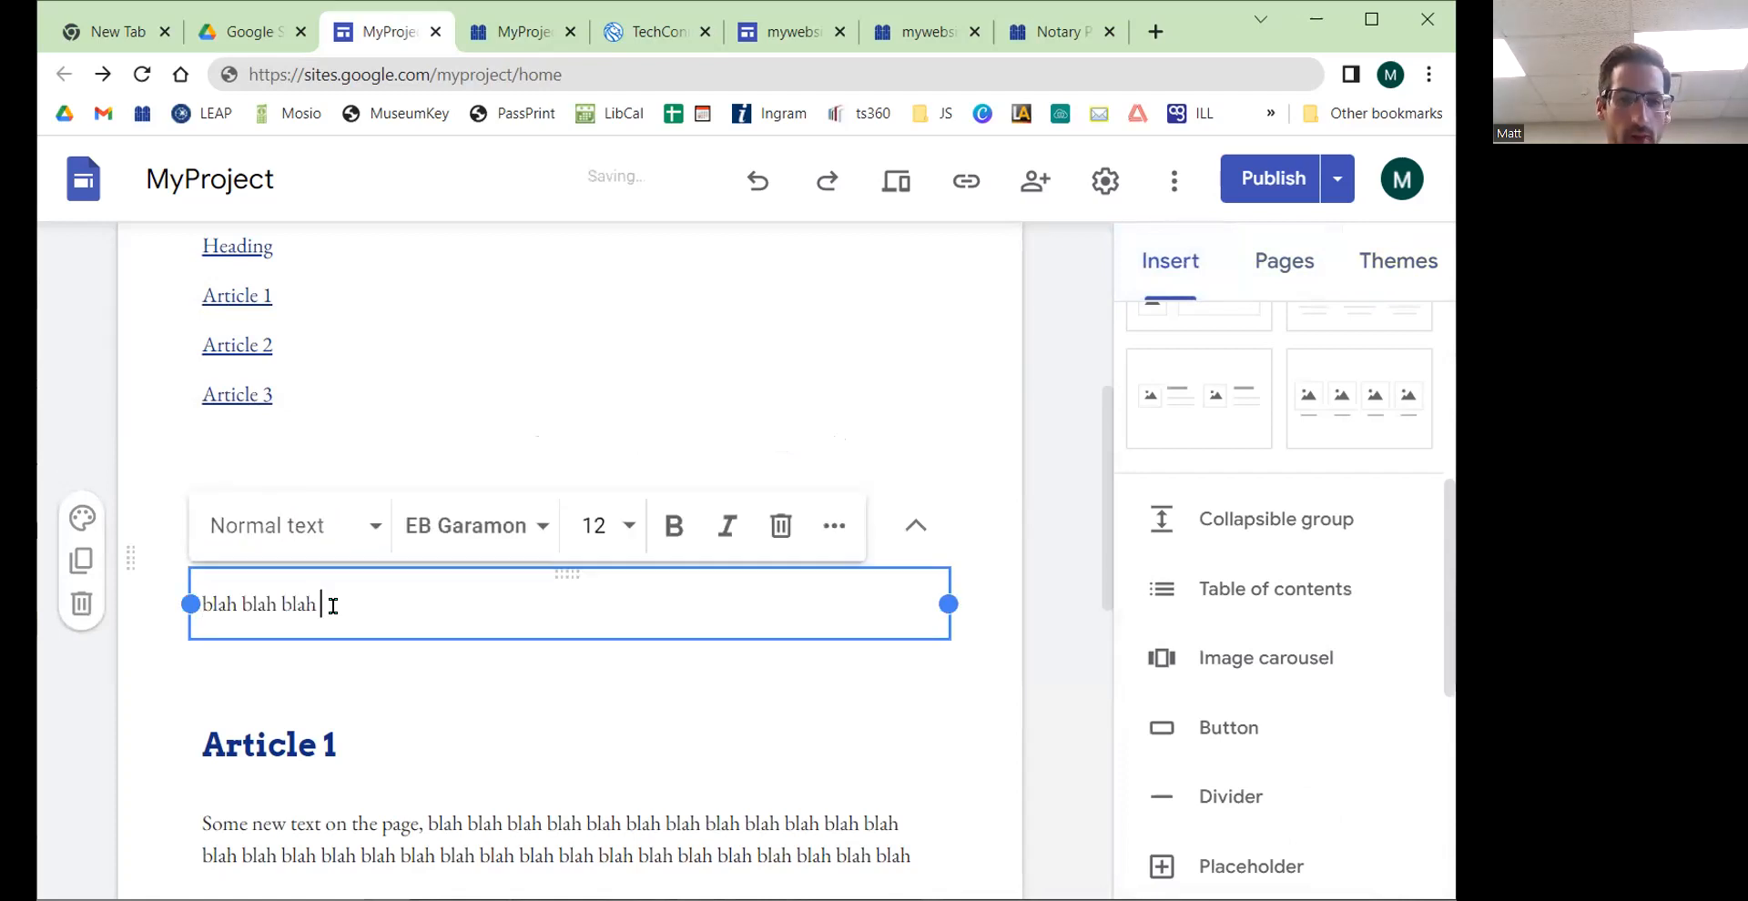
text(blah blah blah blah blah blah blah blah blah)
Step: Publish the updated site
click(642, 657)
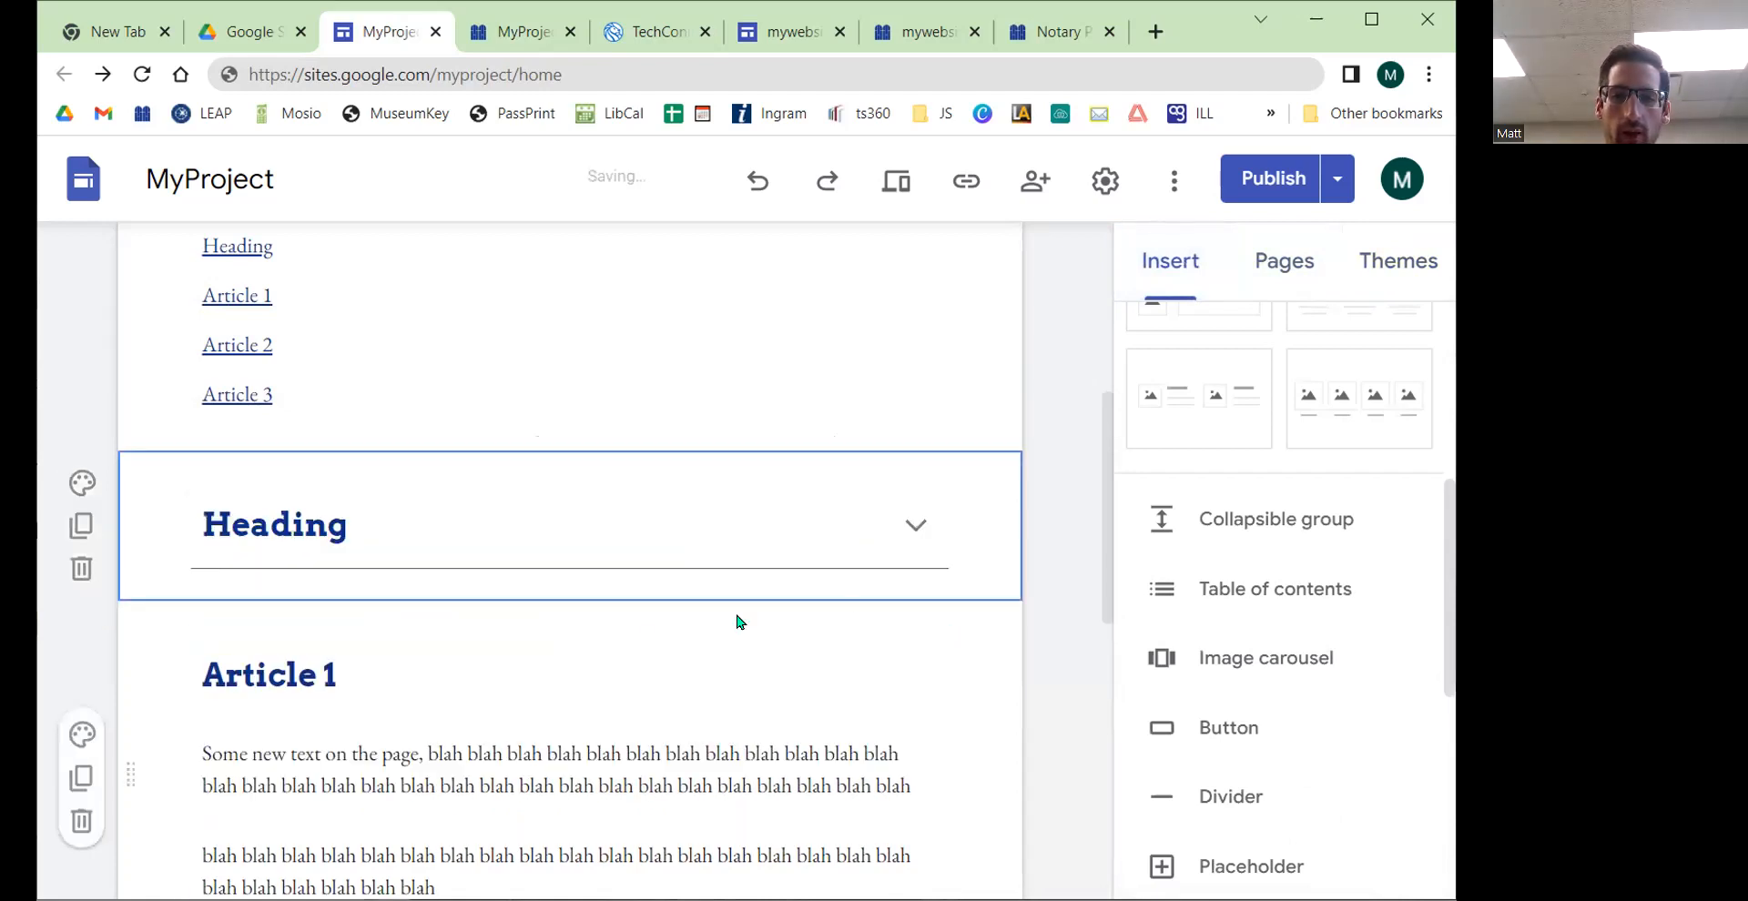
click(1267, 186)
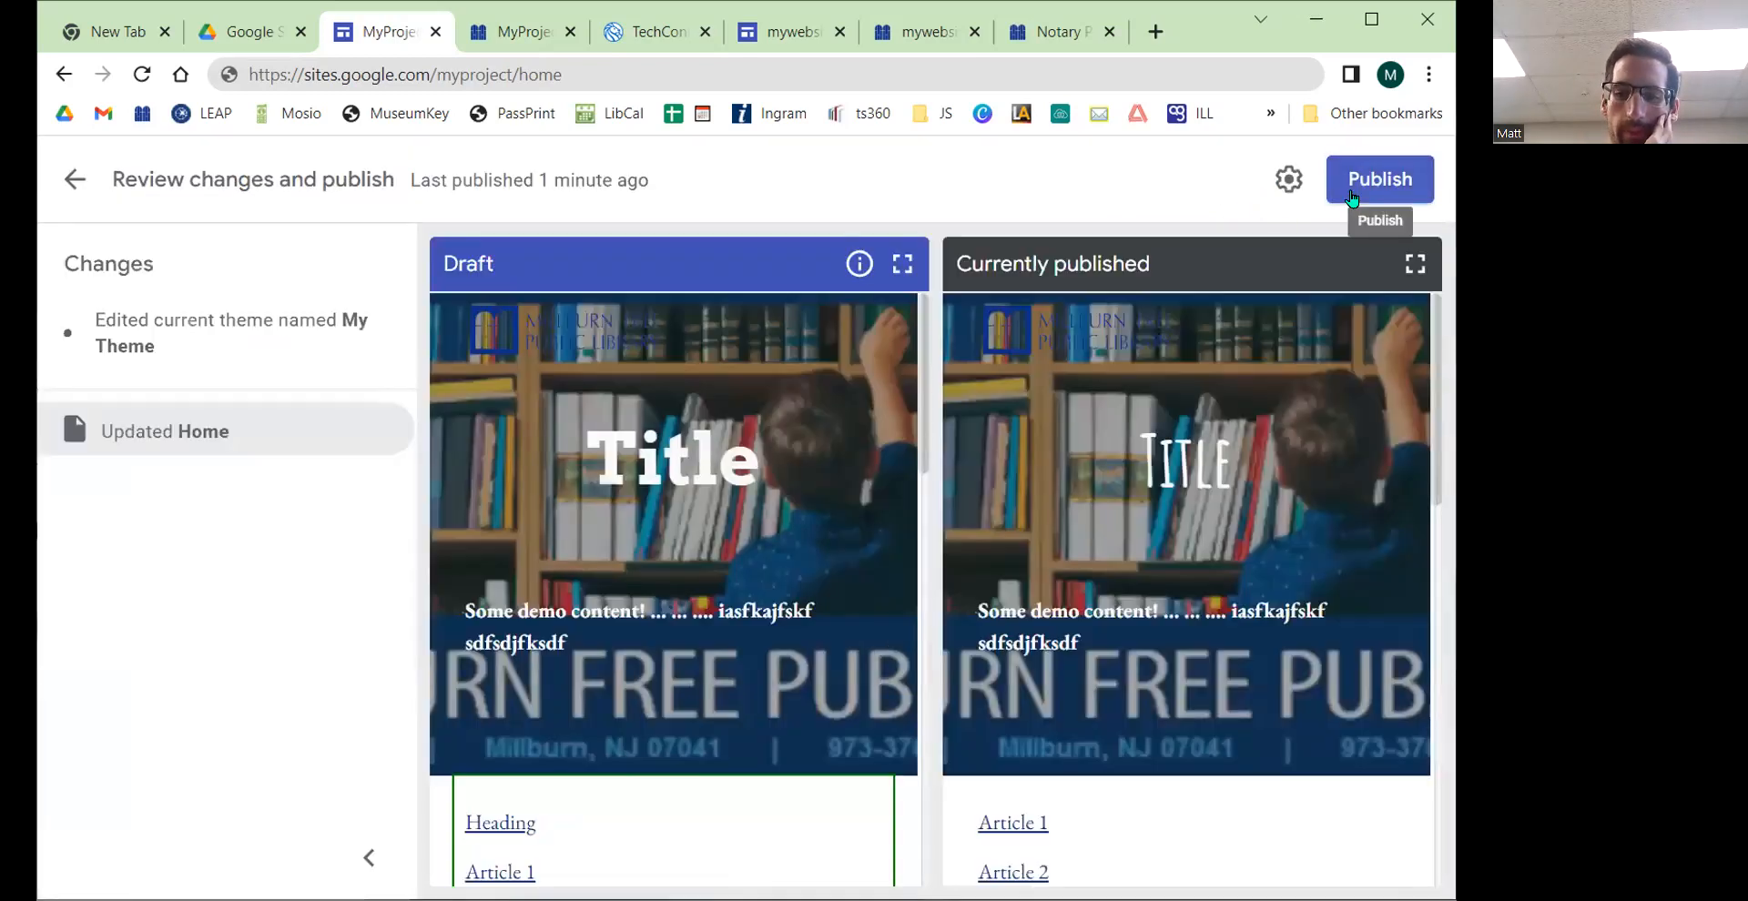
click(1351, 195)
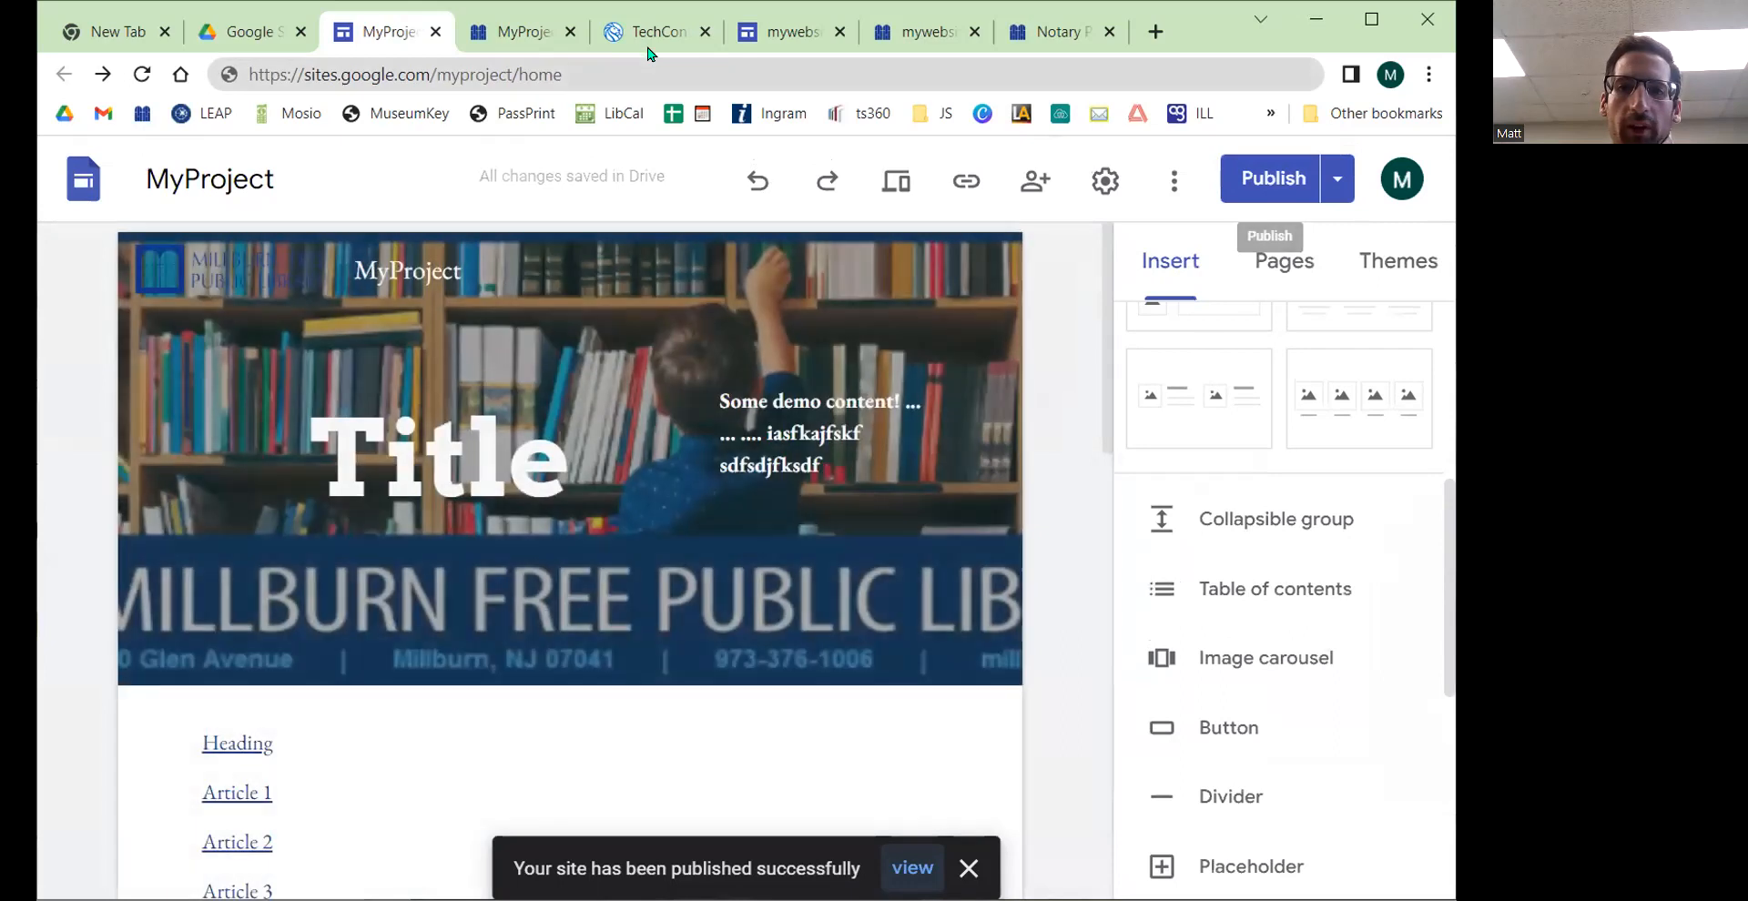
Step: Browse the NYPL TechConnect site in another tab as an example of a Google Site
click(653, 46)
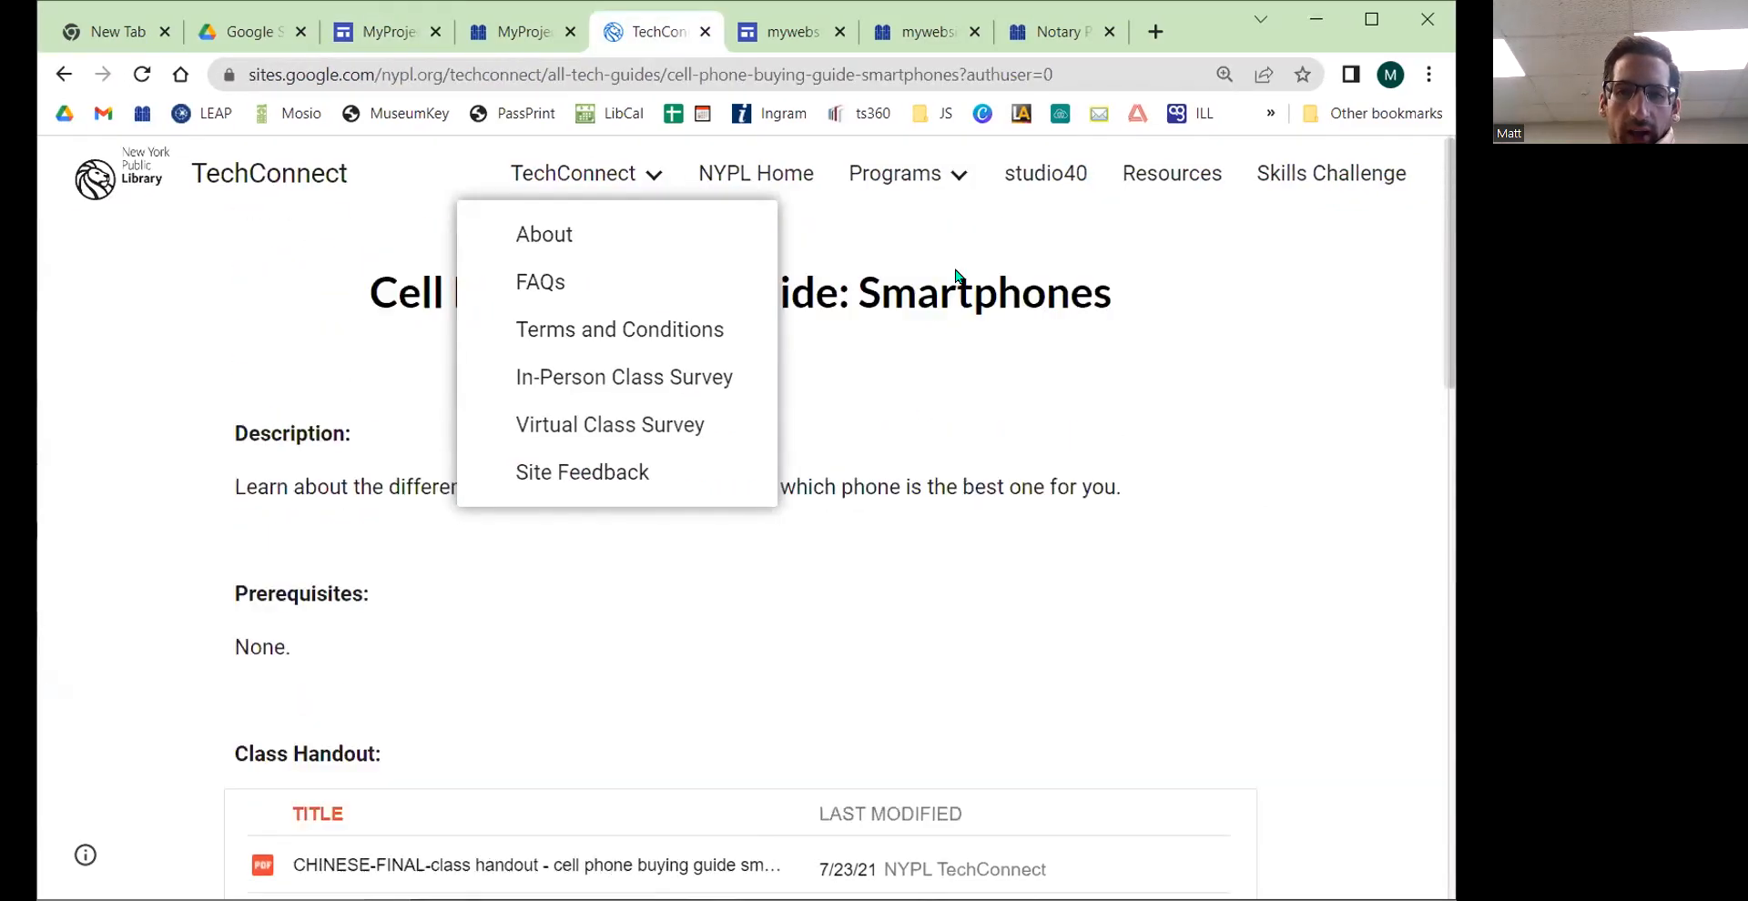
mouse_move(948, 172)
click(948, 280)
scroll(761, 404, down, 8)
scroll(761, 409, down, 10)
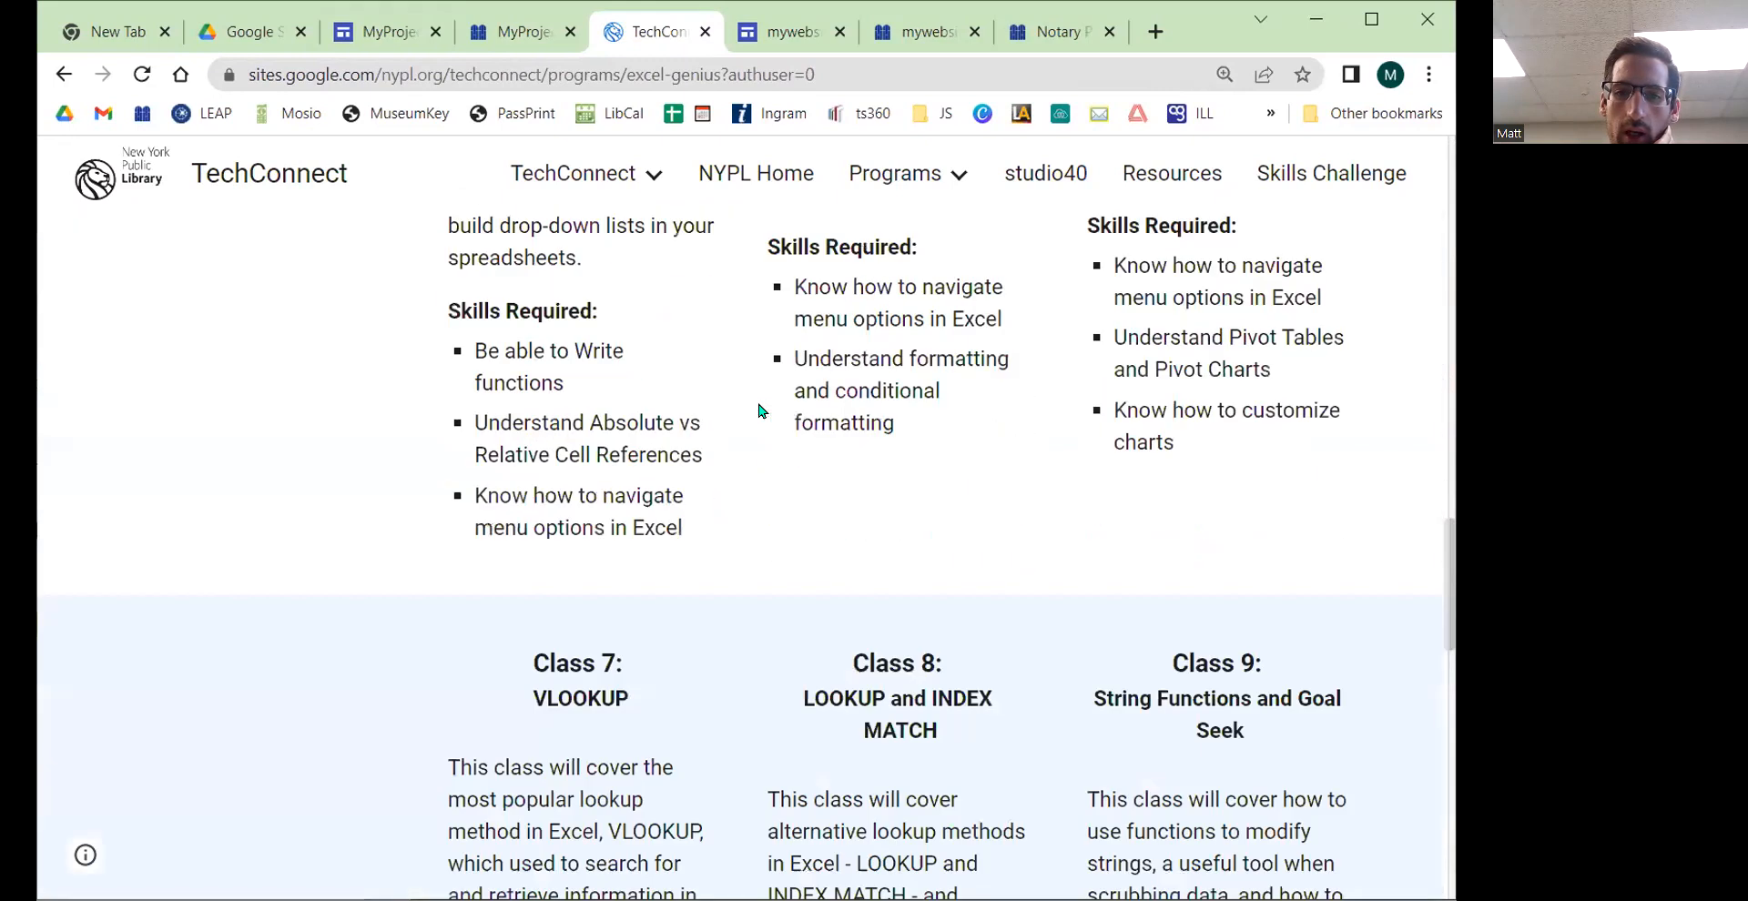
Step: Reload the published site and expand and collapse the Heading group to test it
click(464, 38)
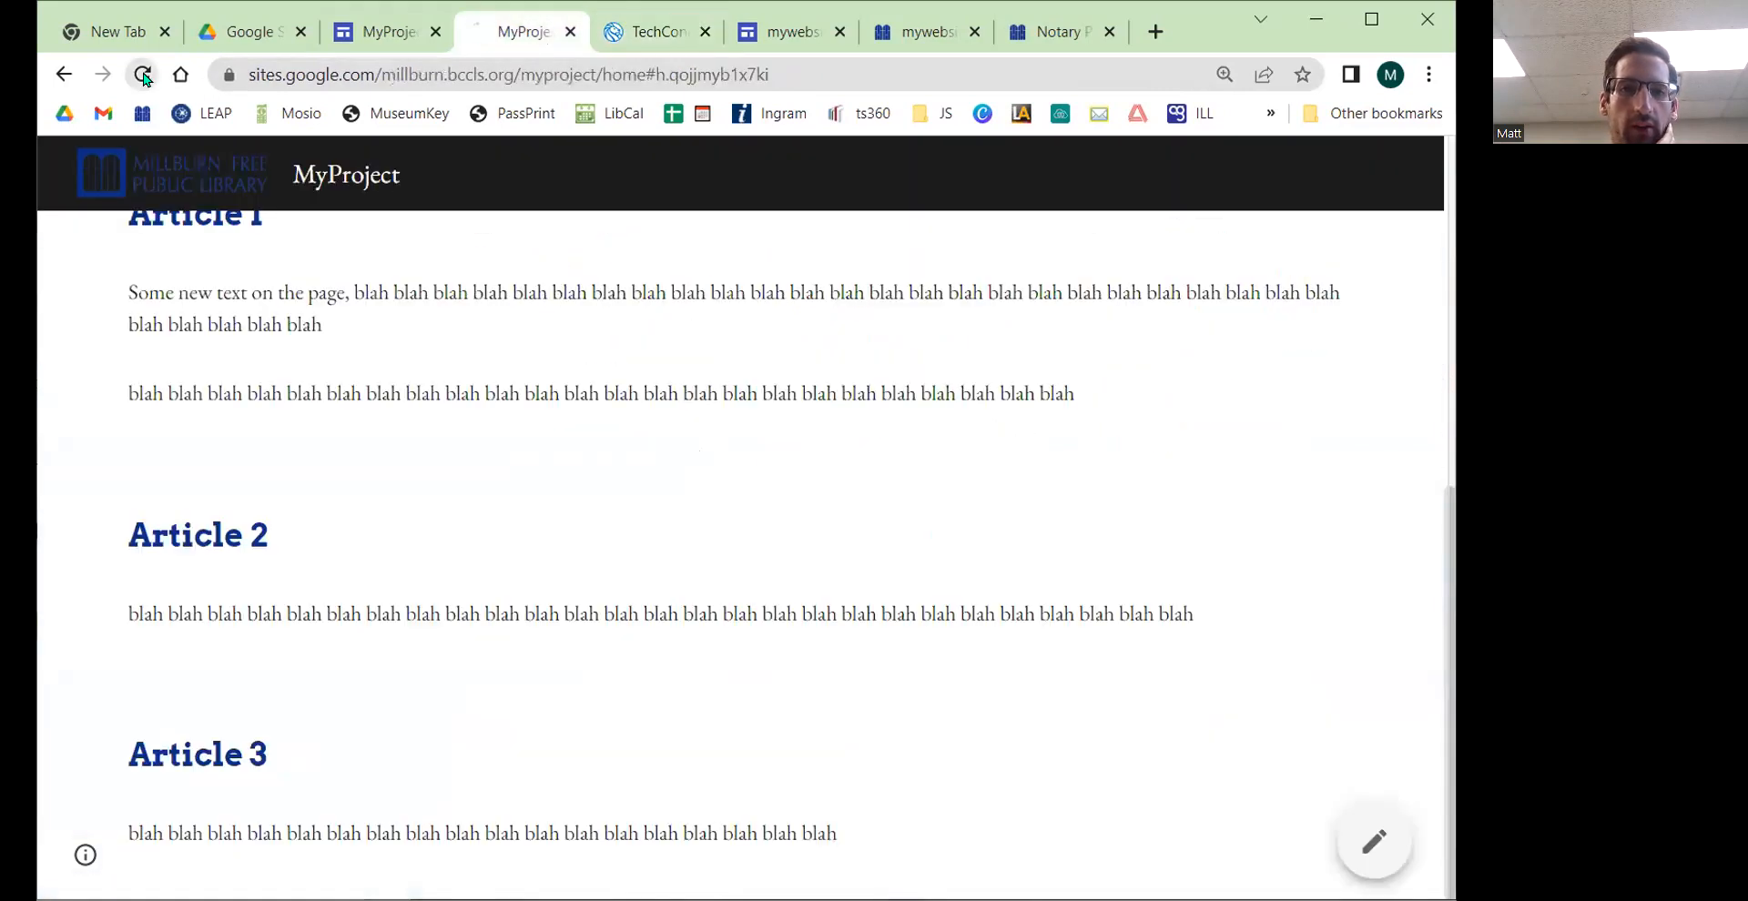
scroll(706, 425, up, 10)
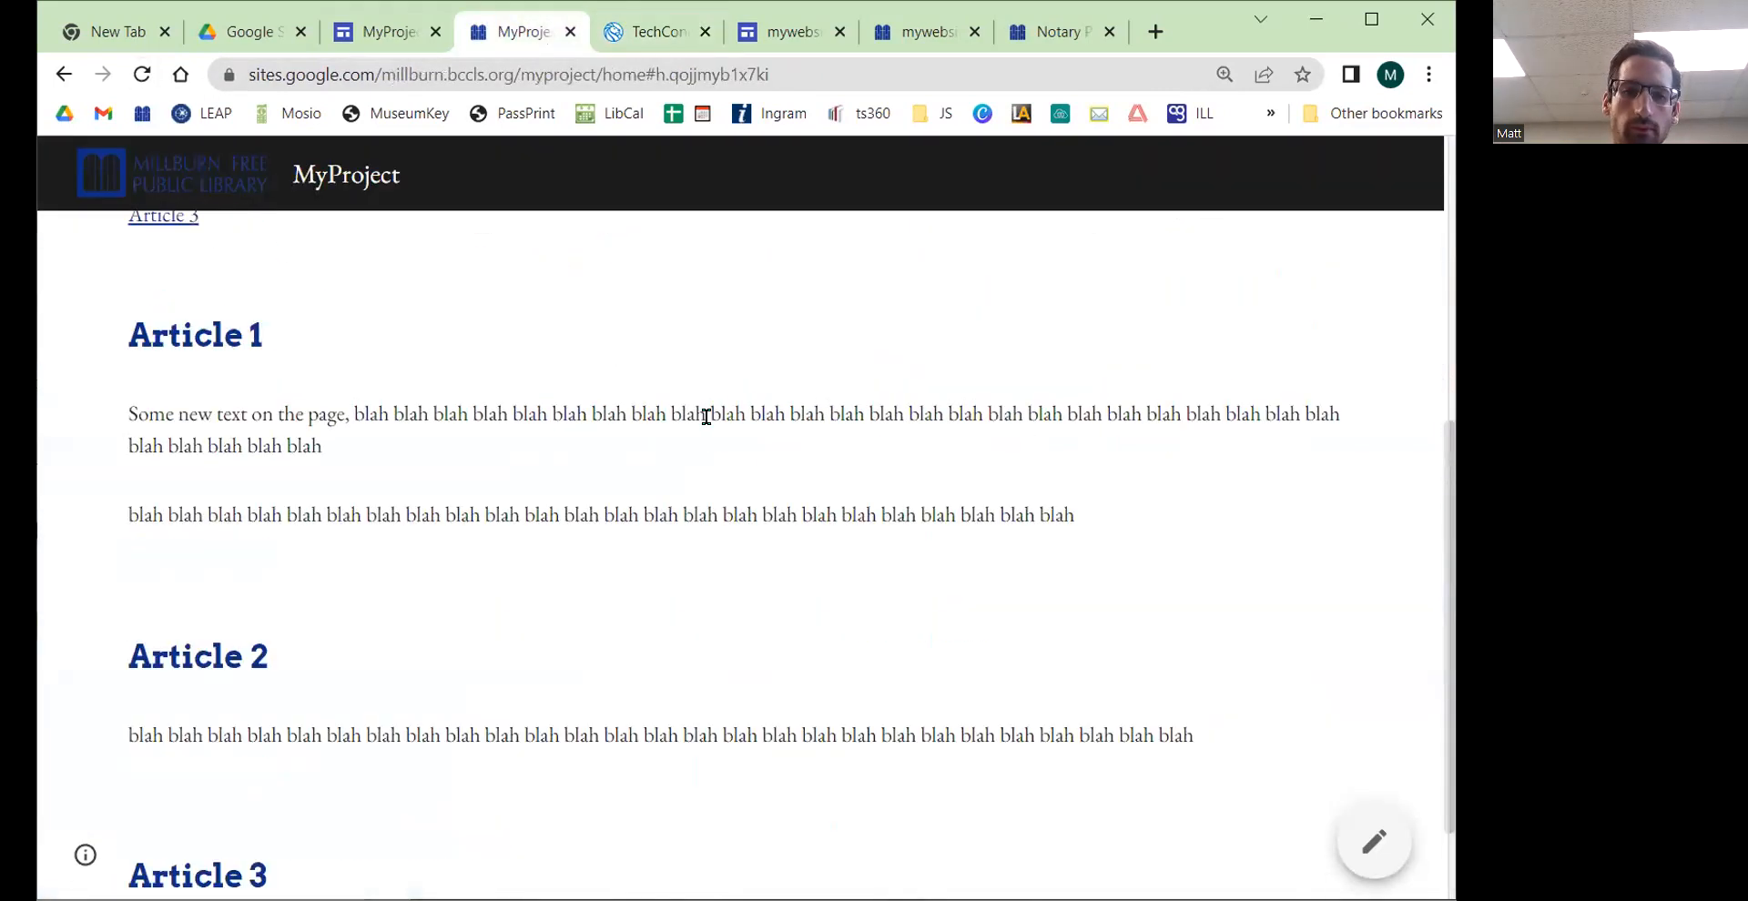
click(142, 74)
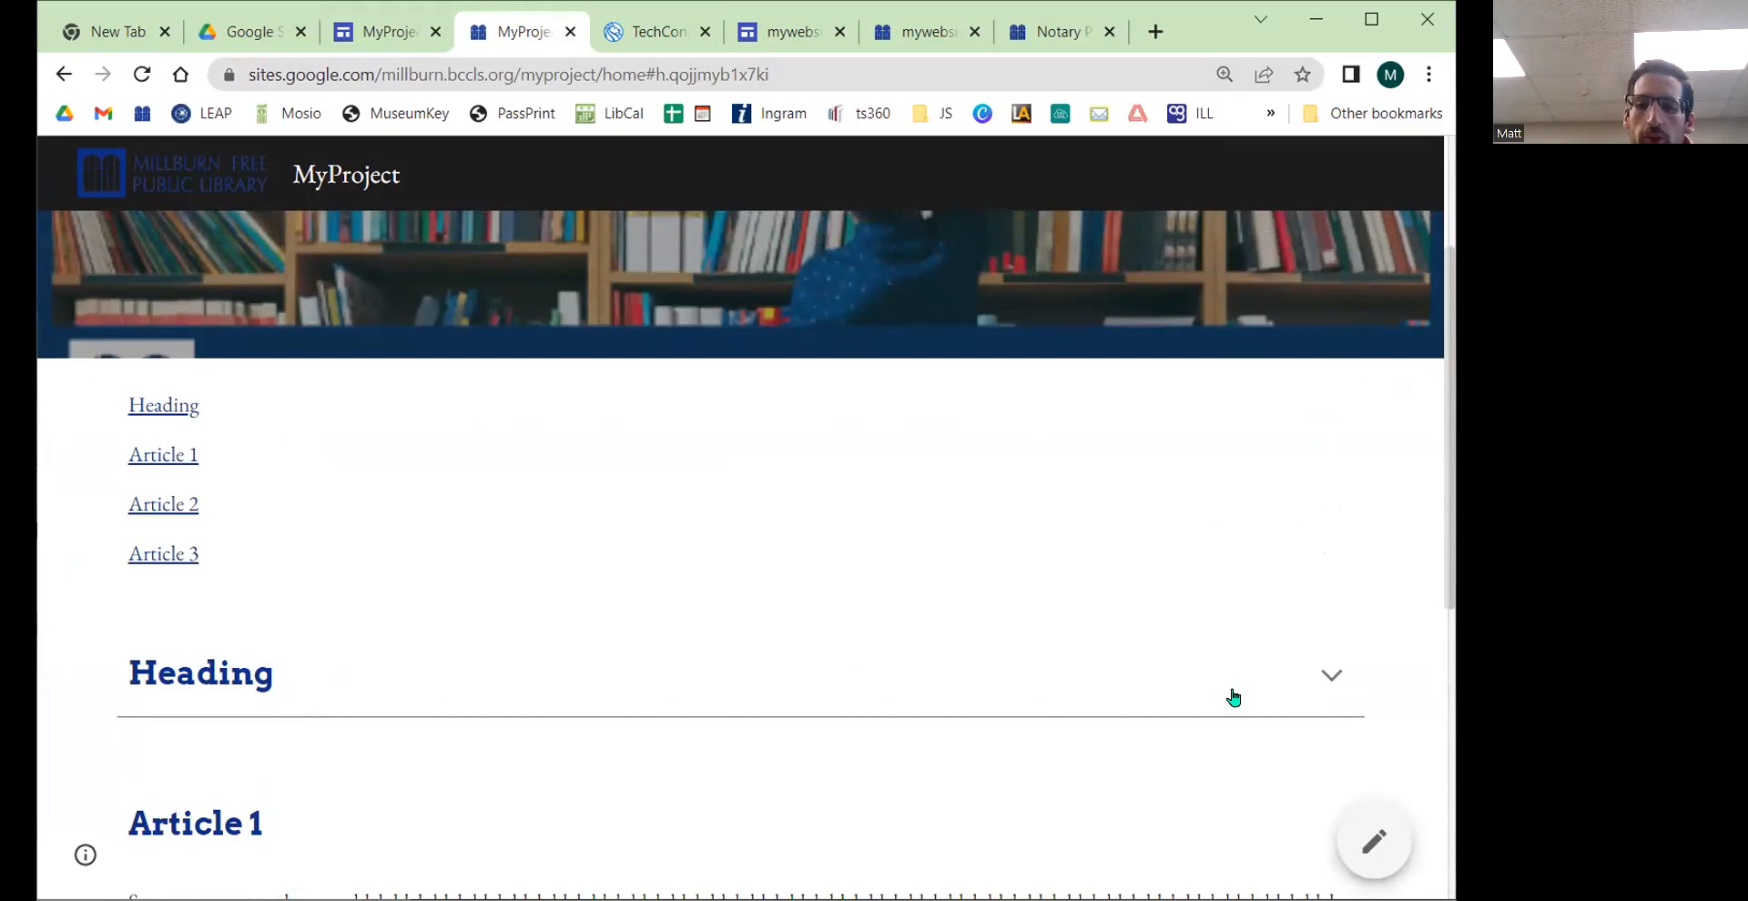
click(1322, 686)
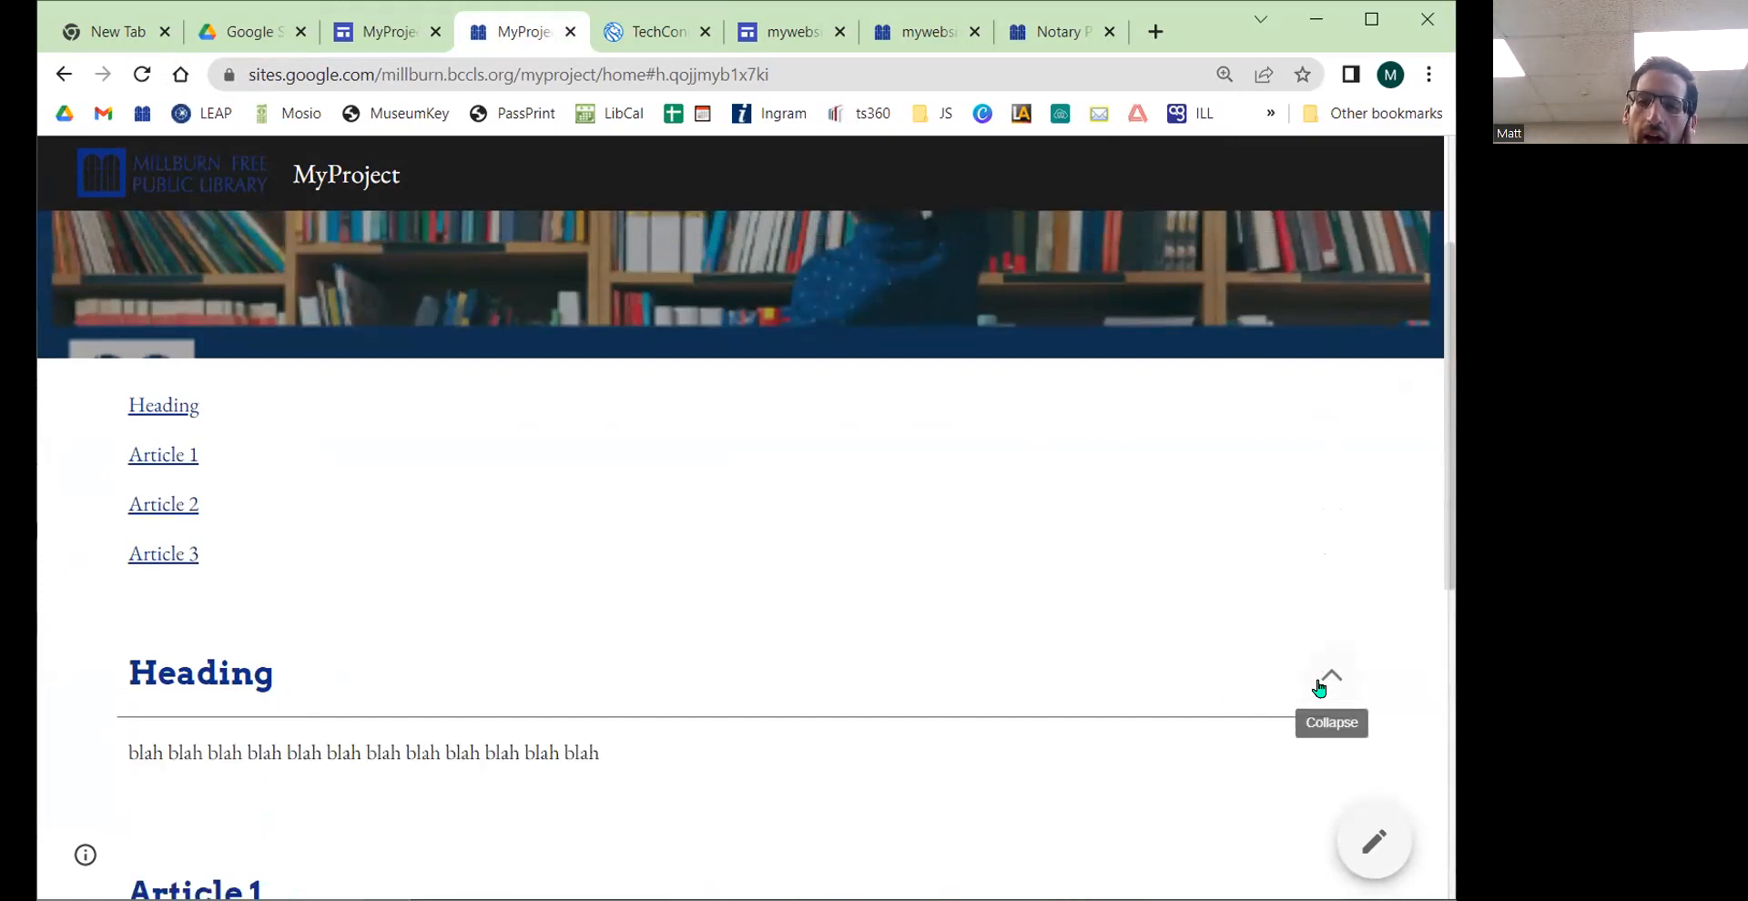
click(1319, 688)
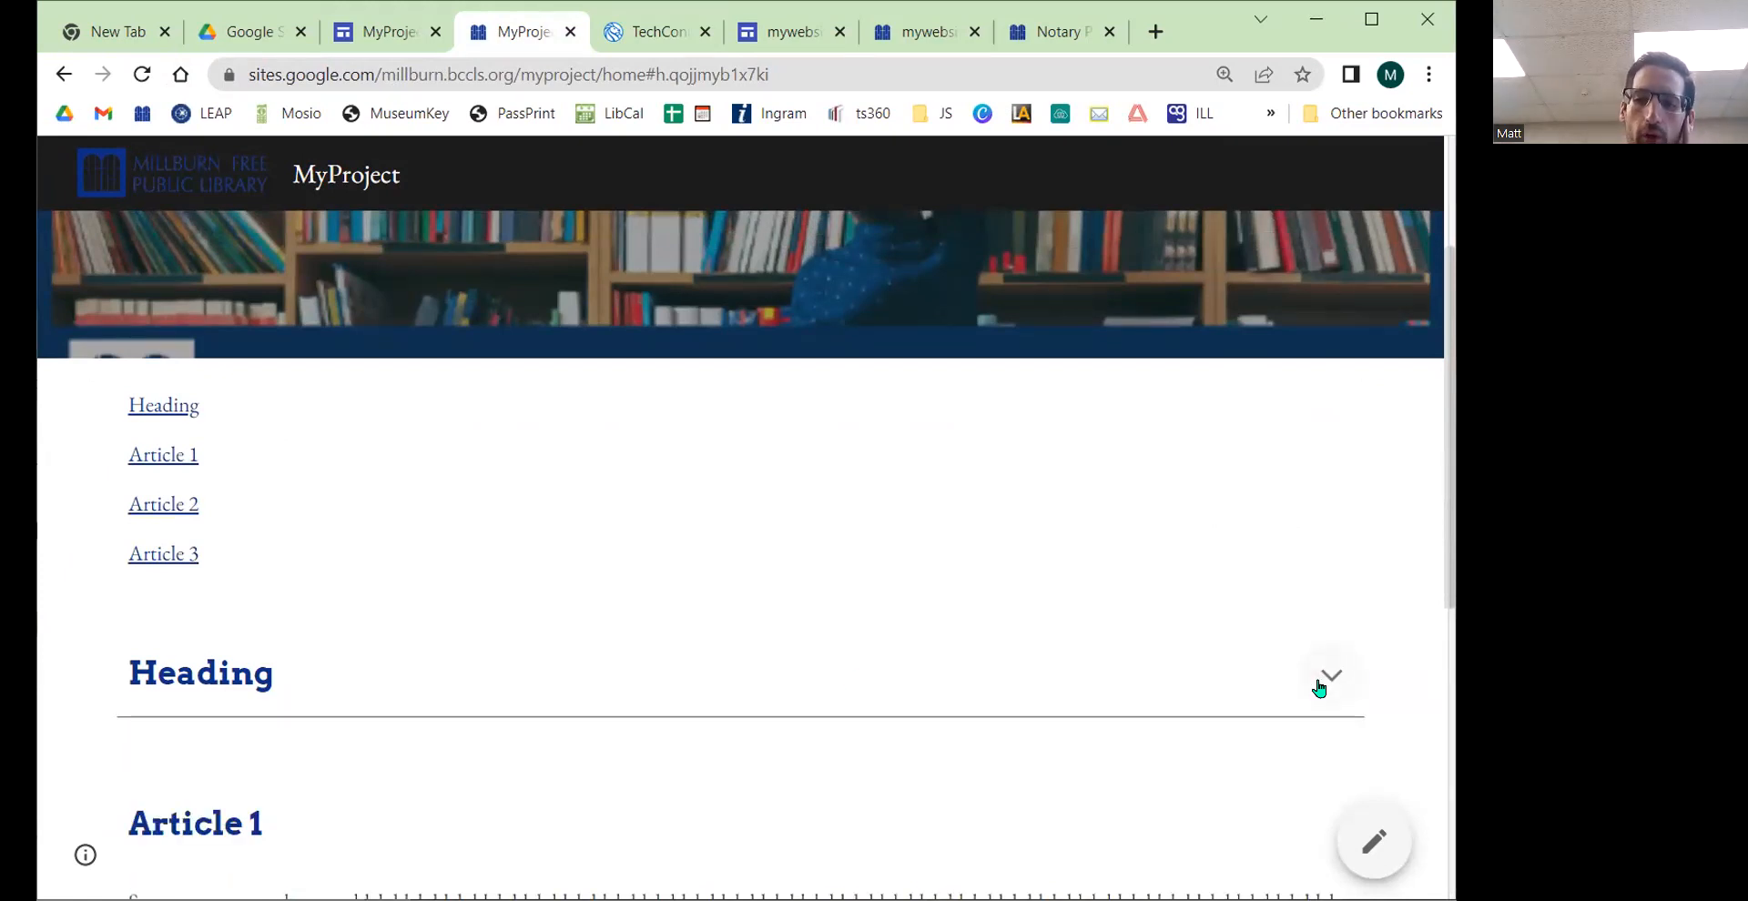
click(1319, 688)
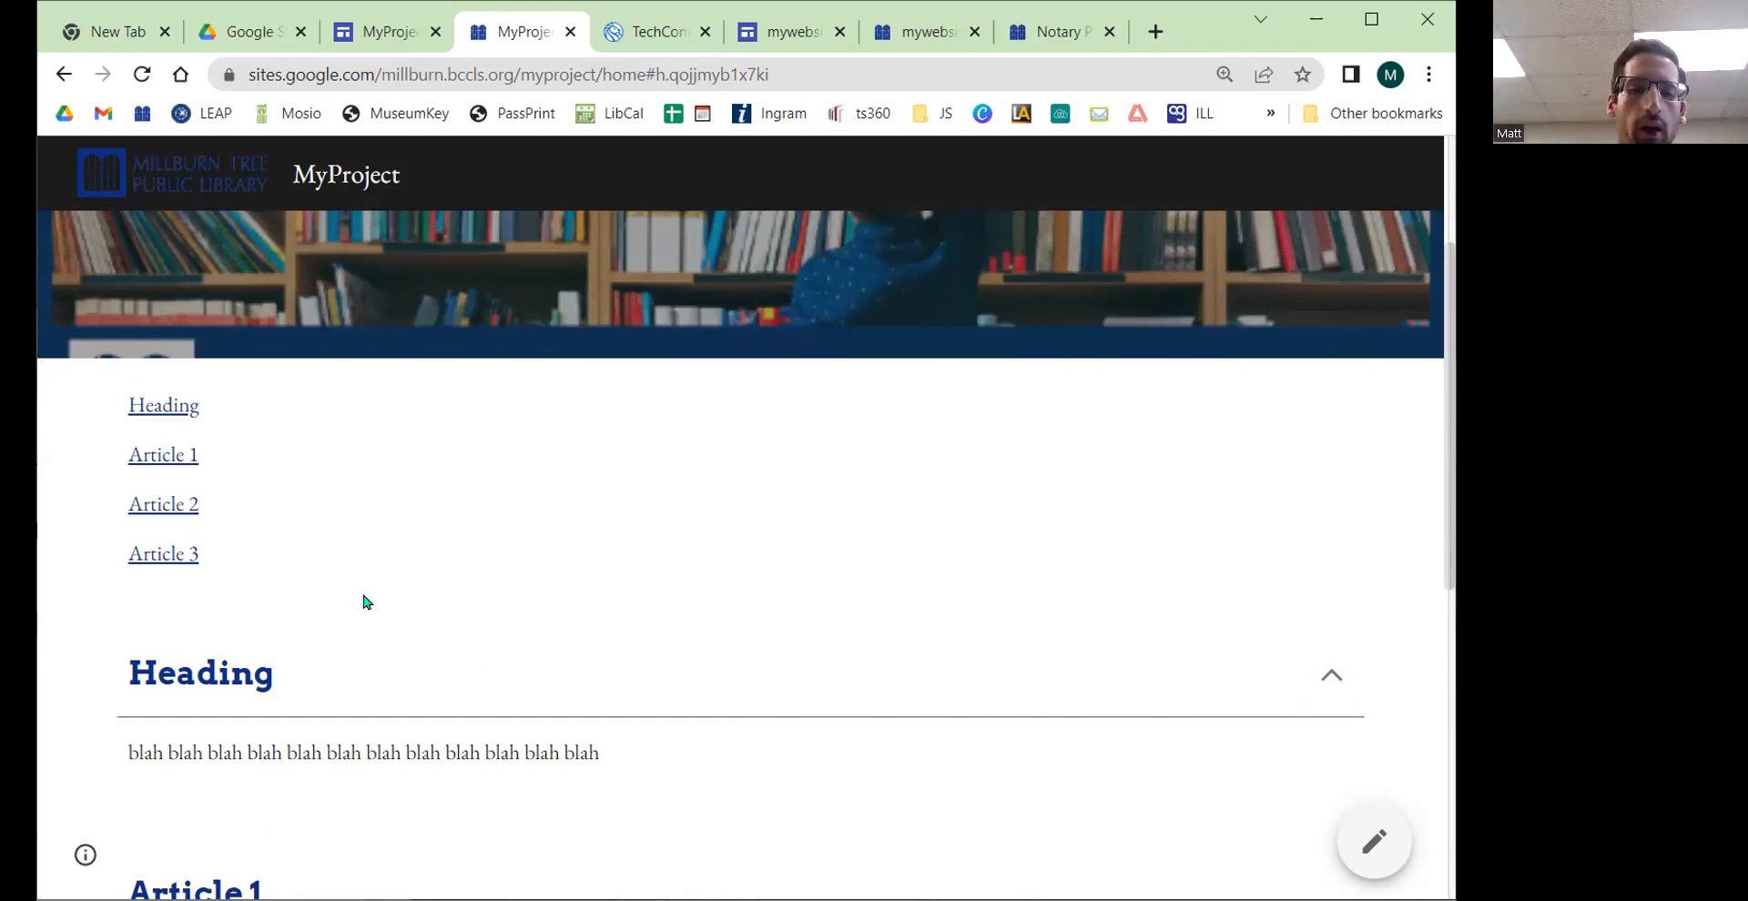
scroll(363, 600, down, 1)
click(1335, 558)
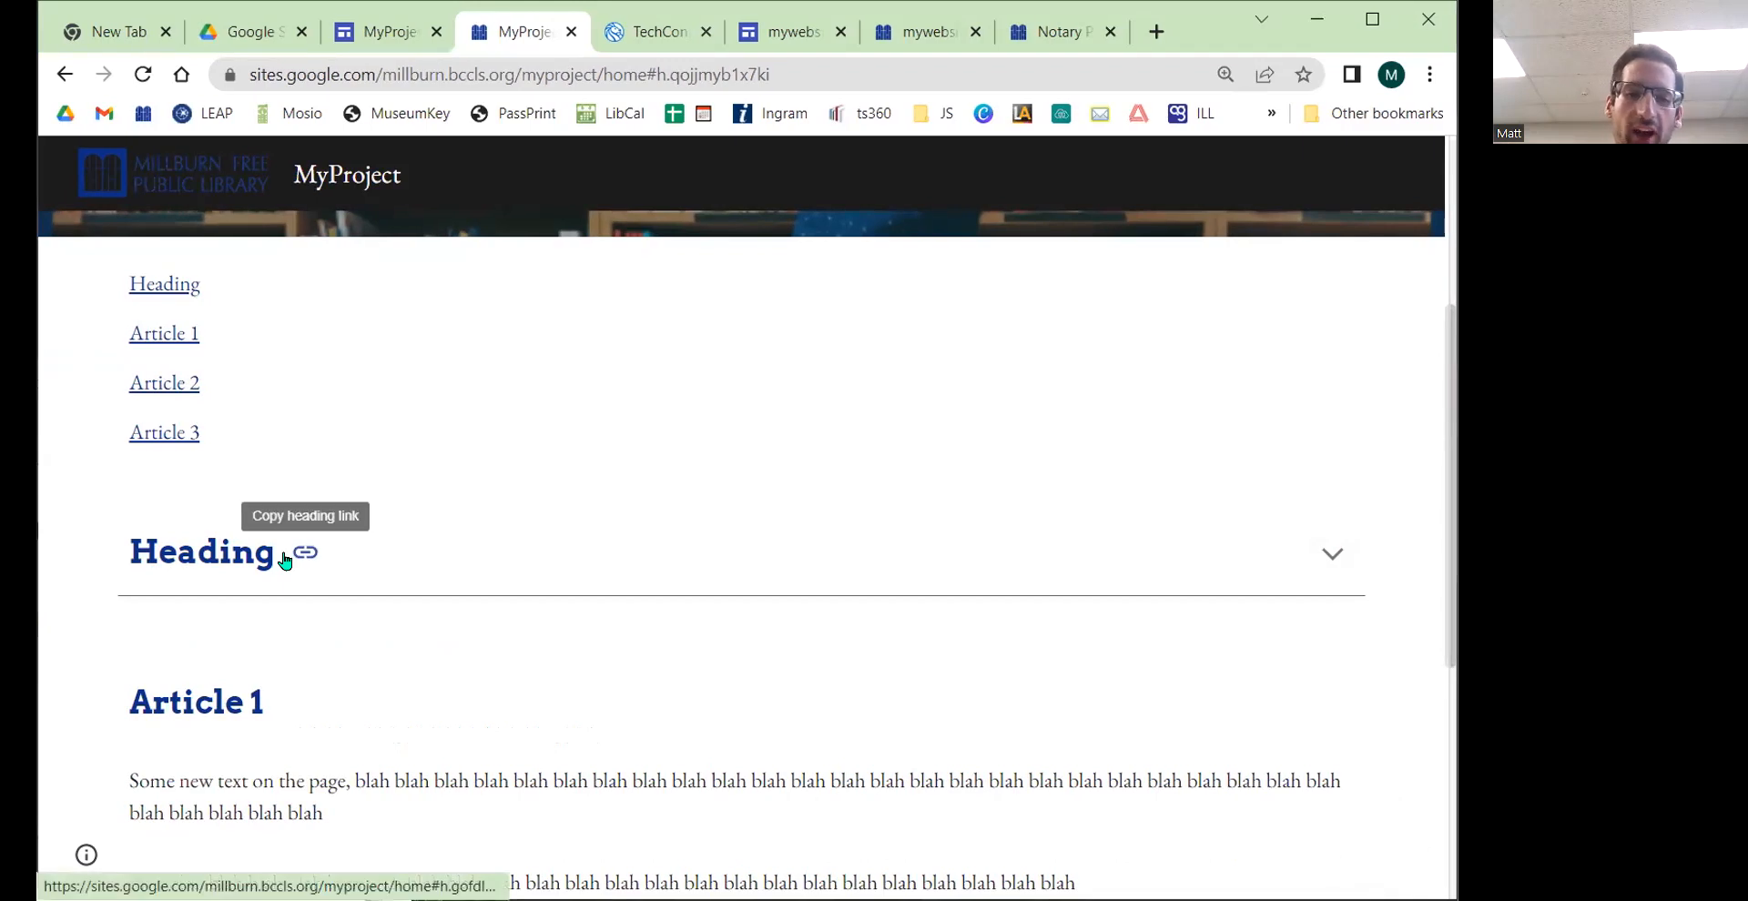
click(1332, 554)
click(1332, 554)
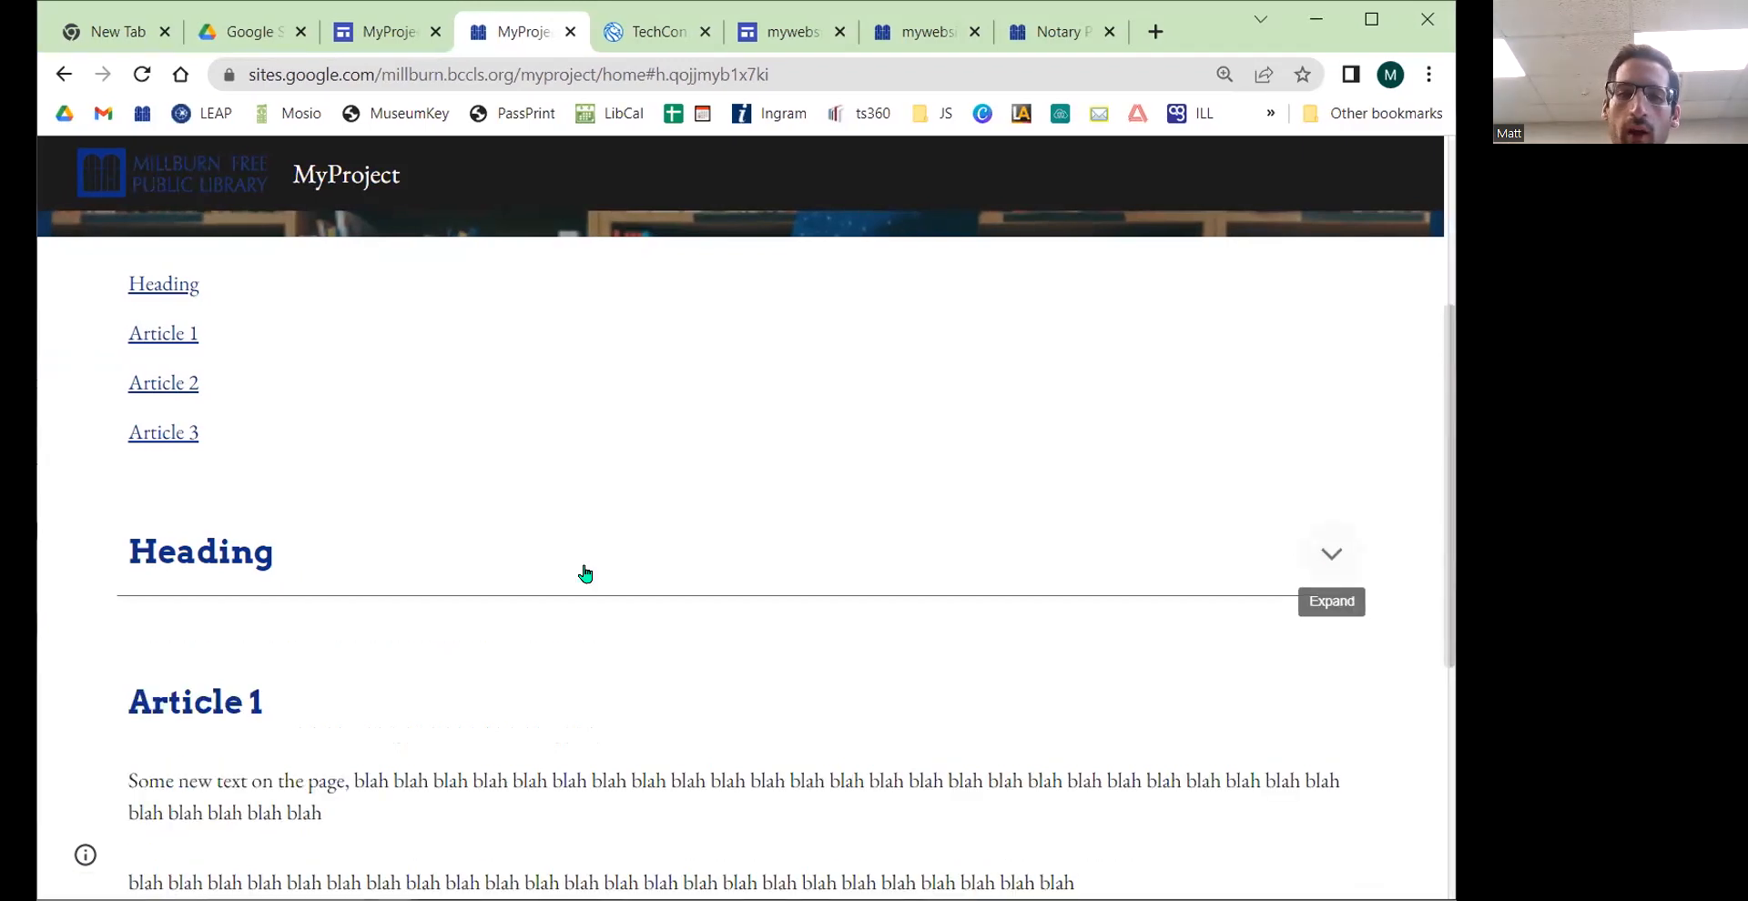
click(230, 569)
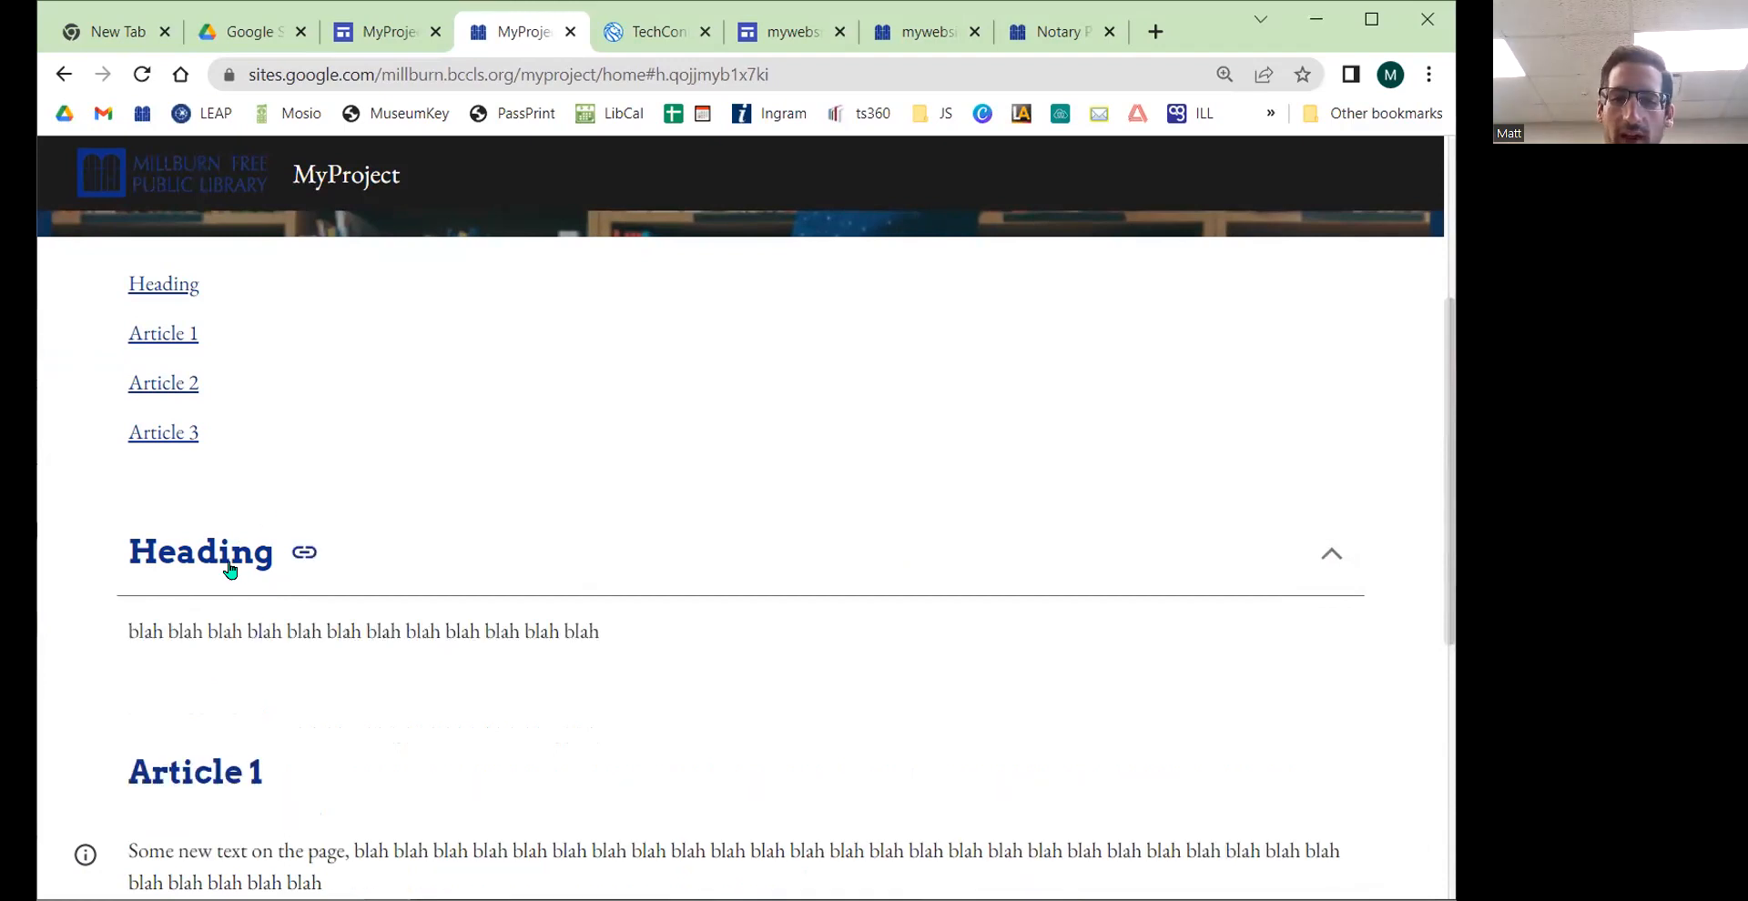
click(231, 570)
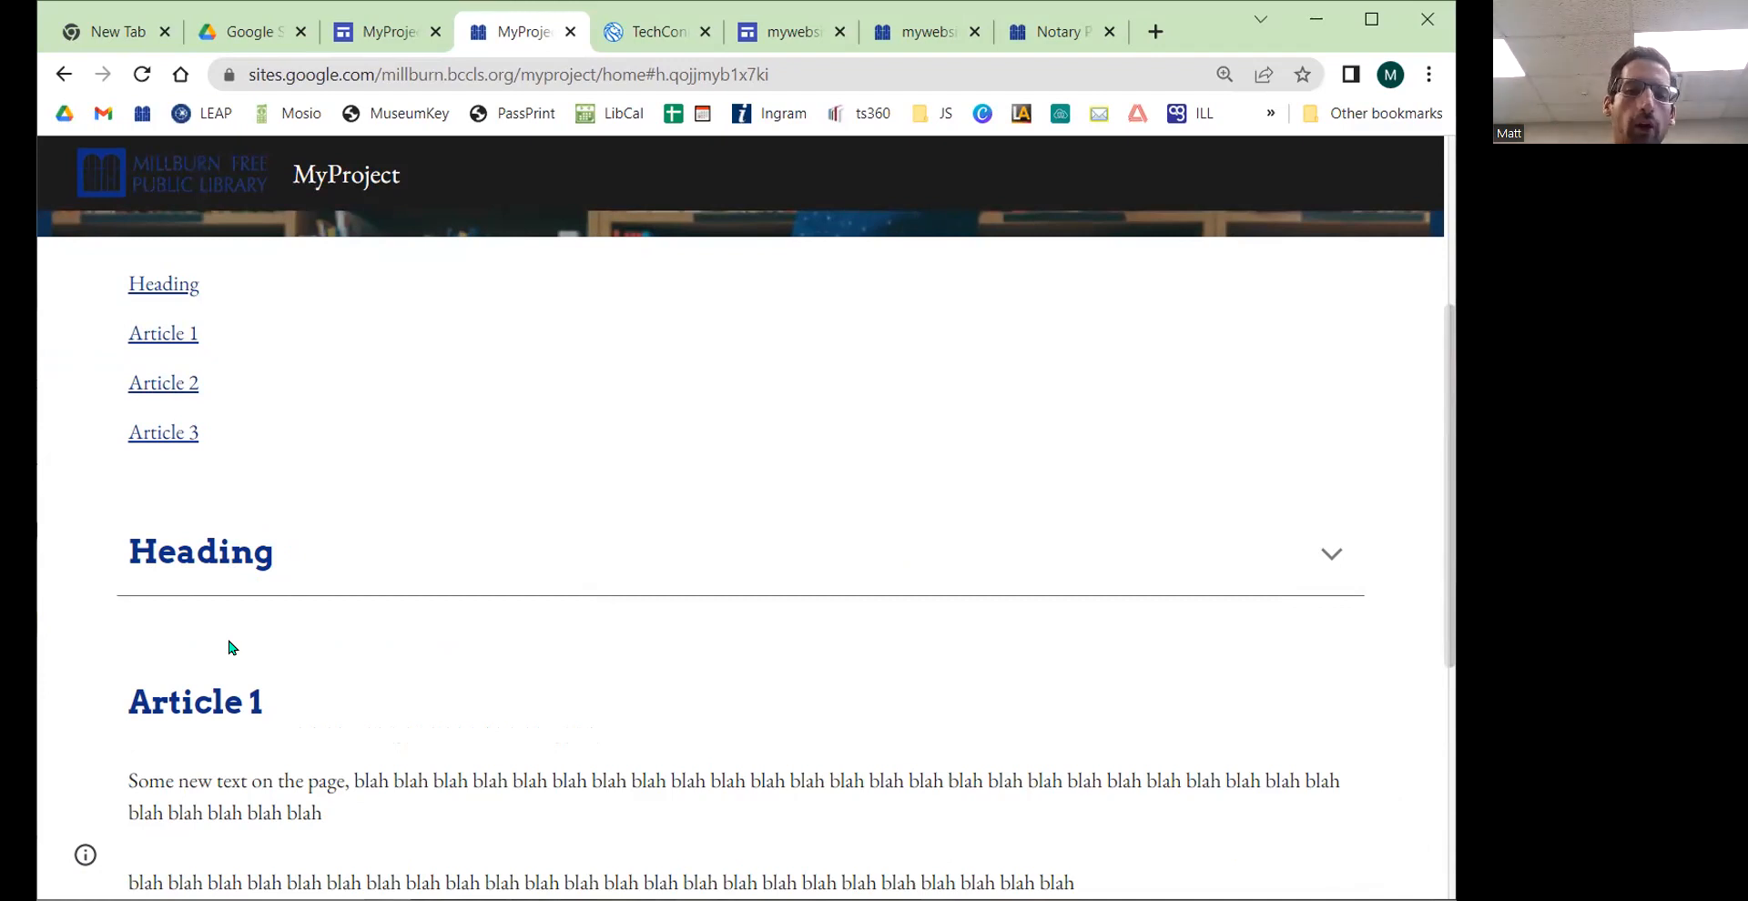
Step: Insert an image carousel with the email header photo, MFPL_transparent and MFPL BLUE transparent images from Drive
click(389, 45)
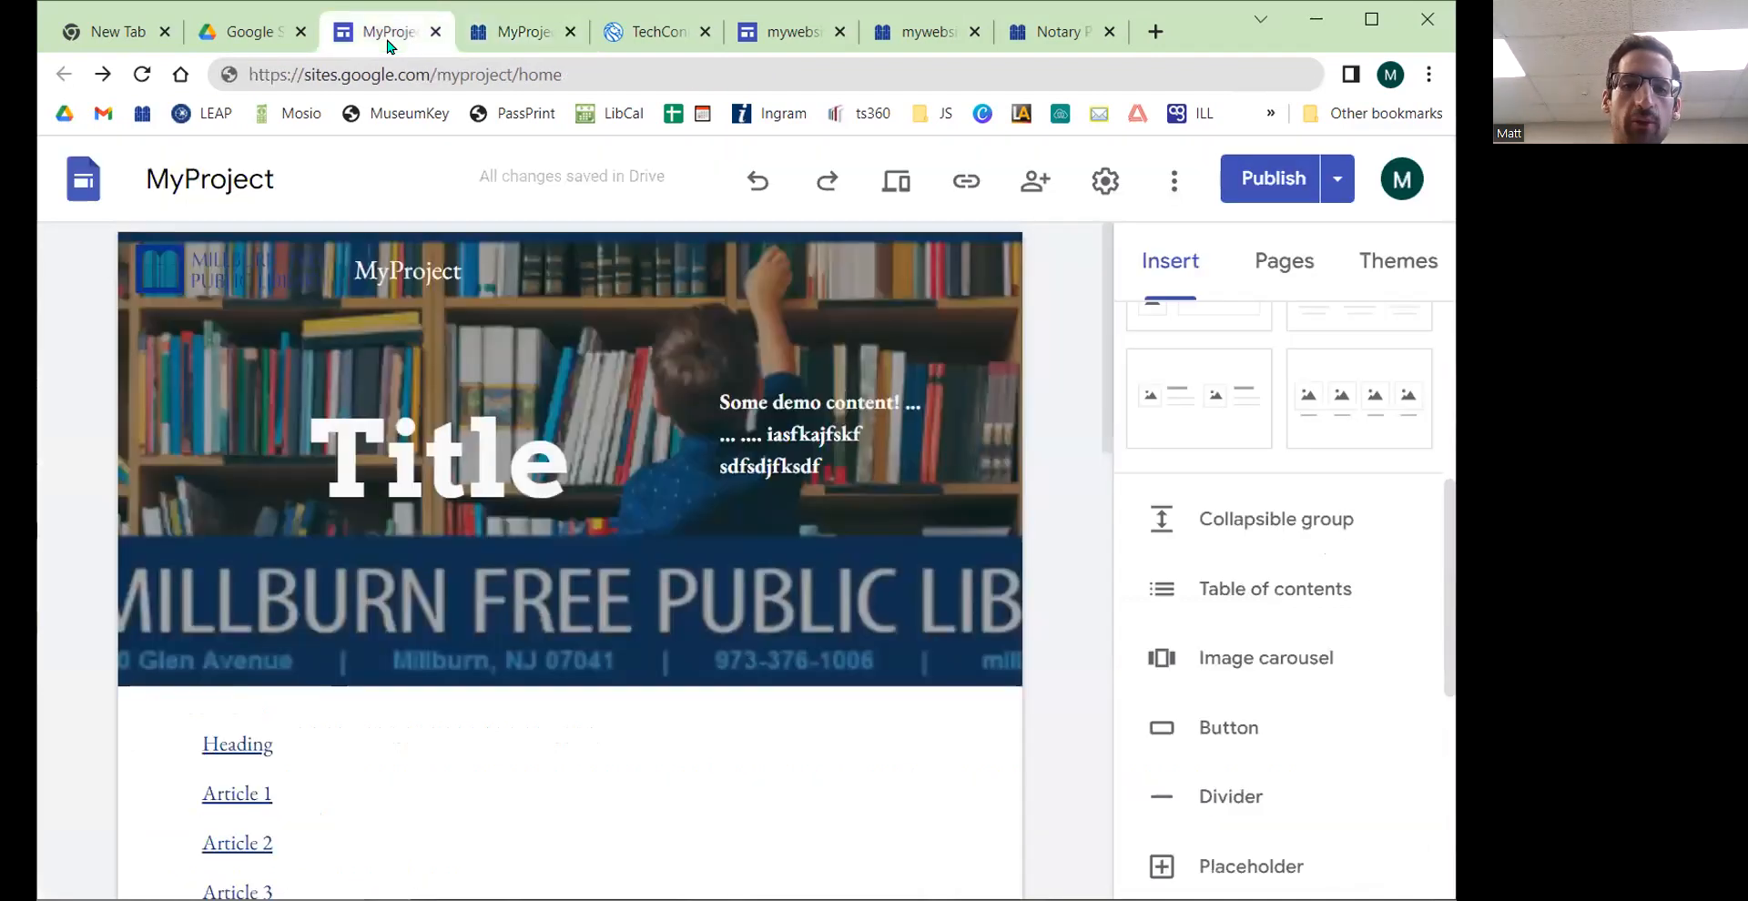
scroll(1308, 556, down, 6)
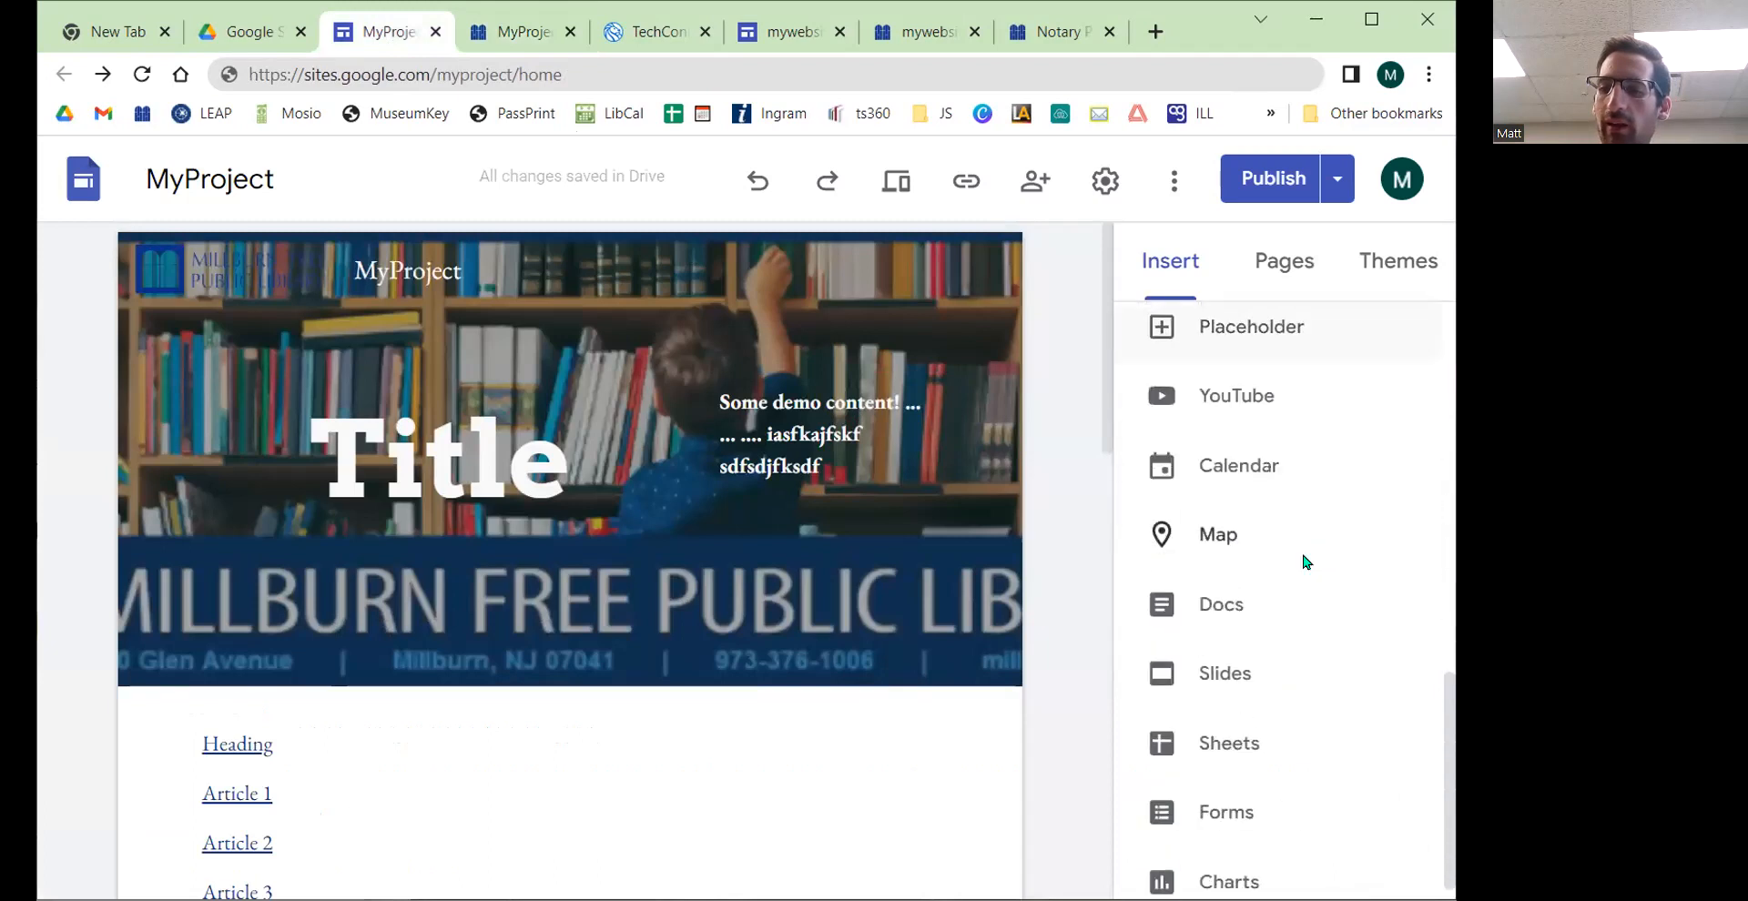
scroll(1269, 519, up, 5)
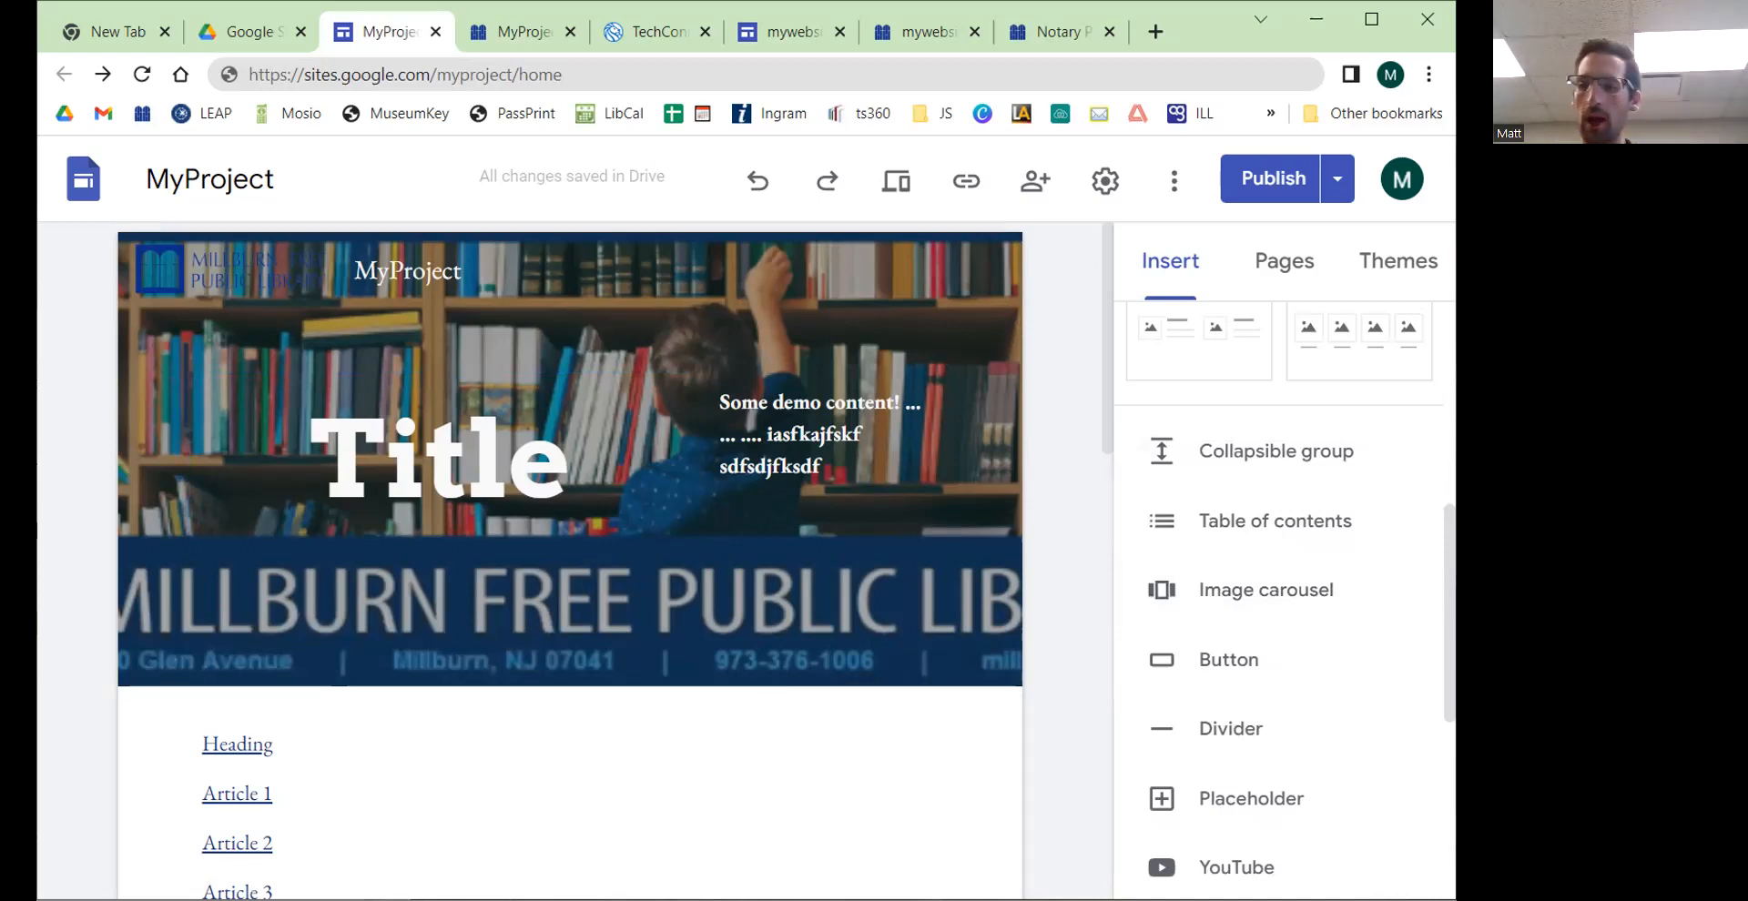
click(1248, 601)
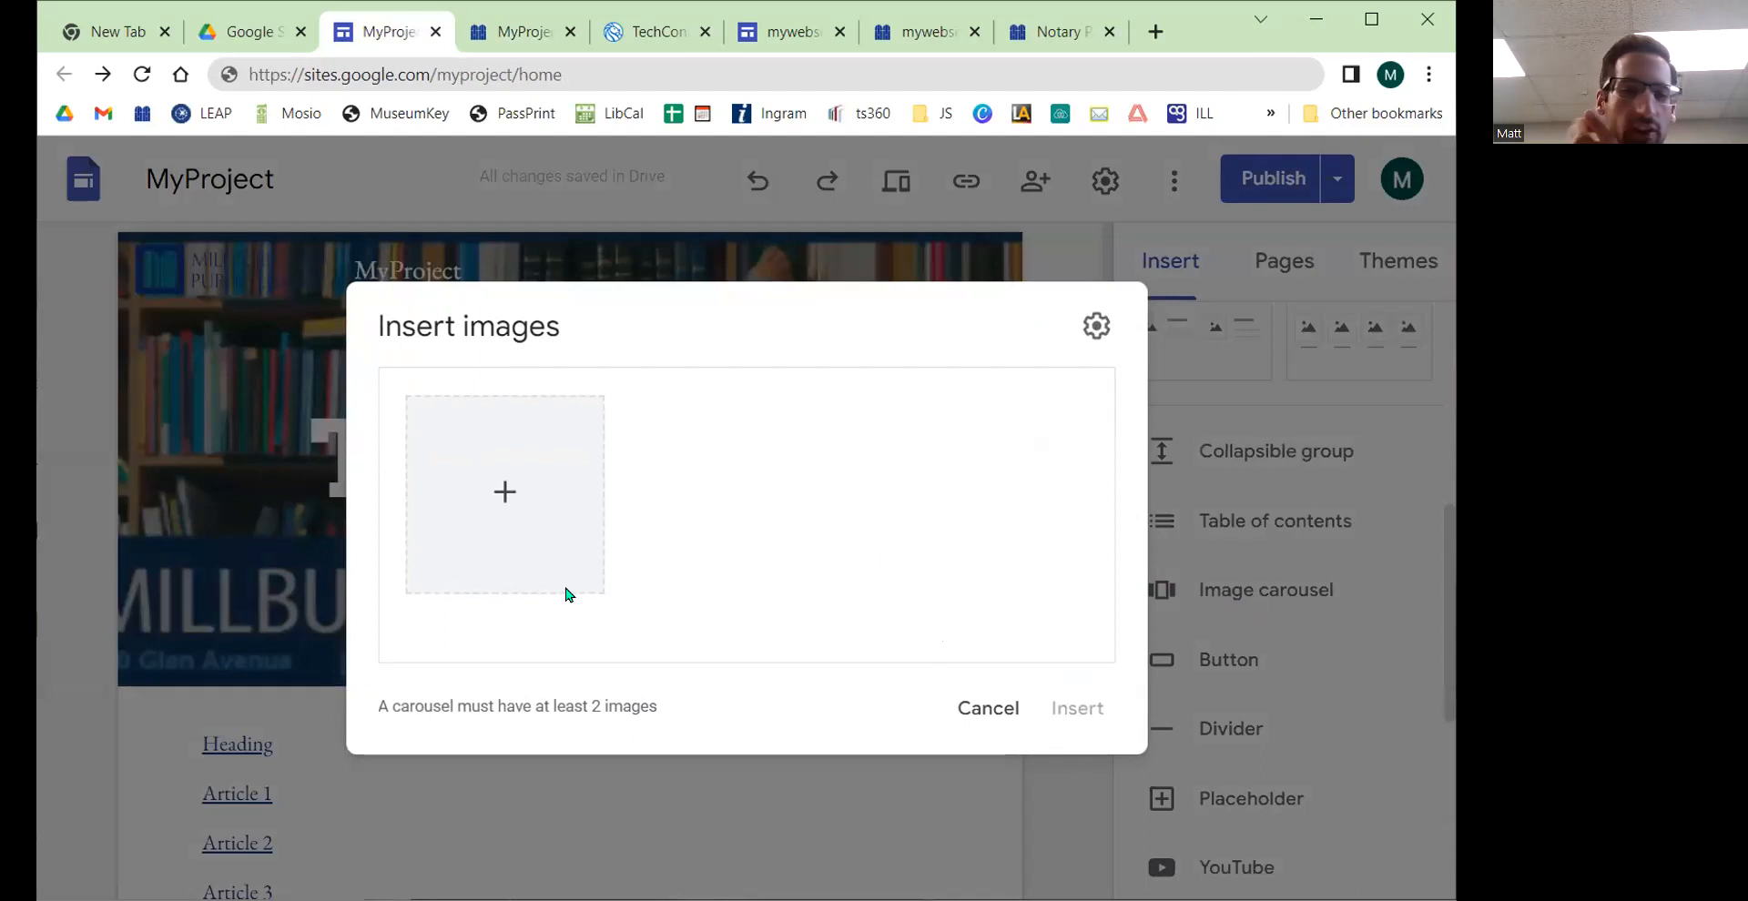
click(506, 512)
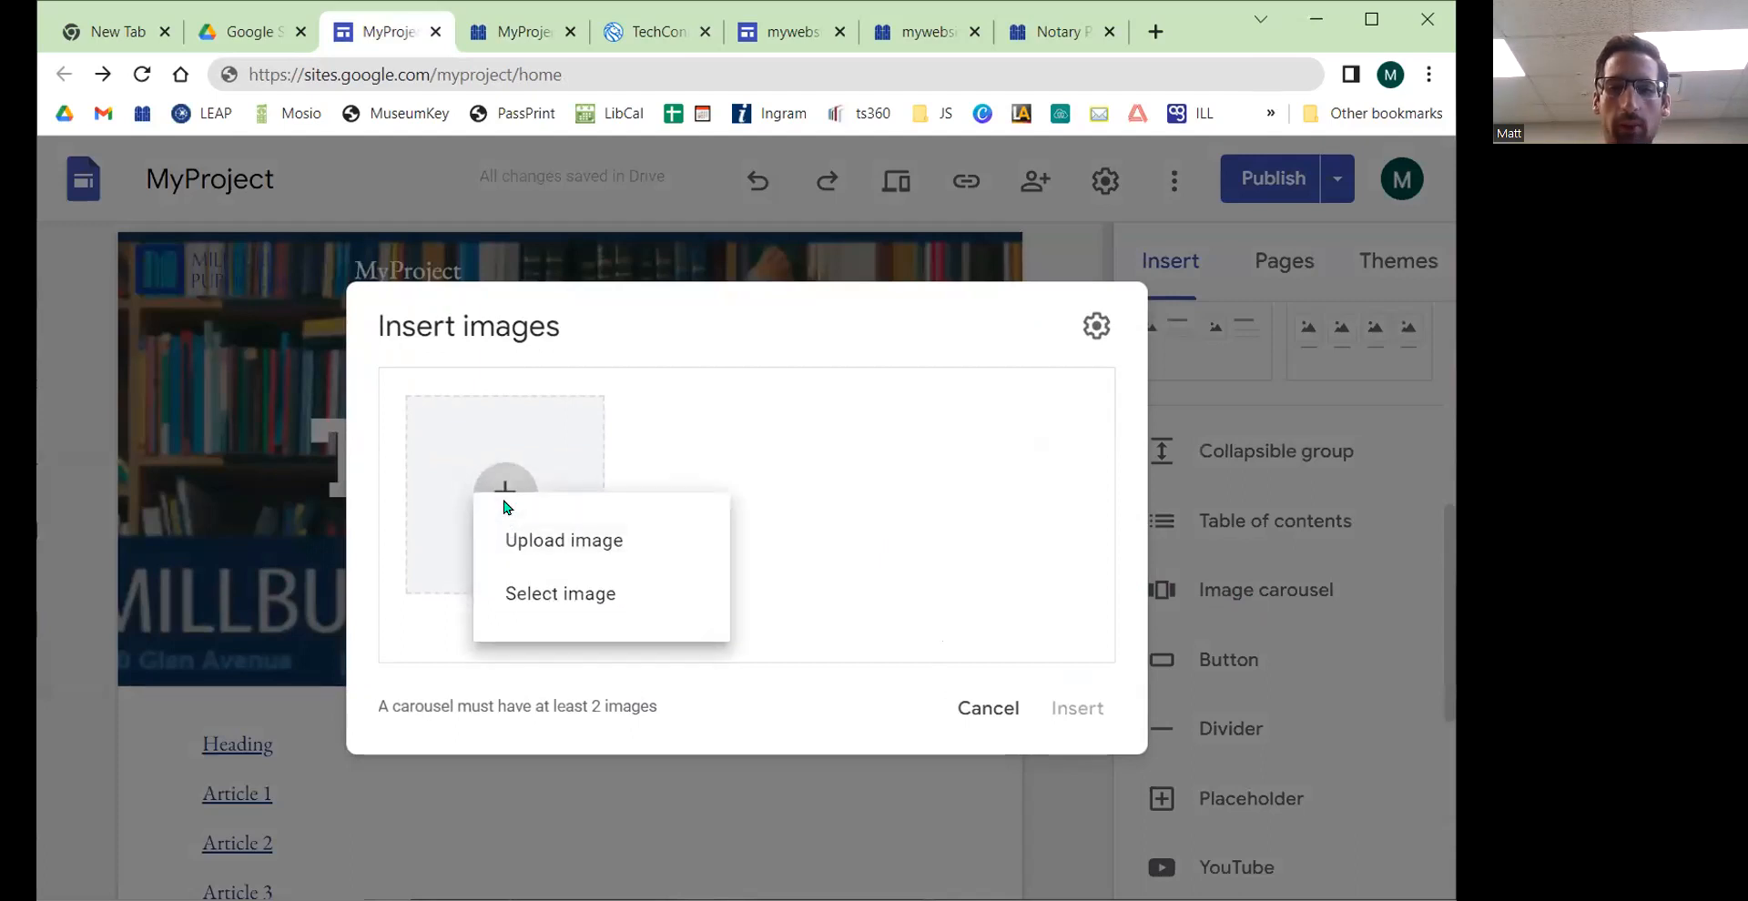
click(579, 597)
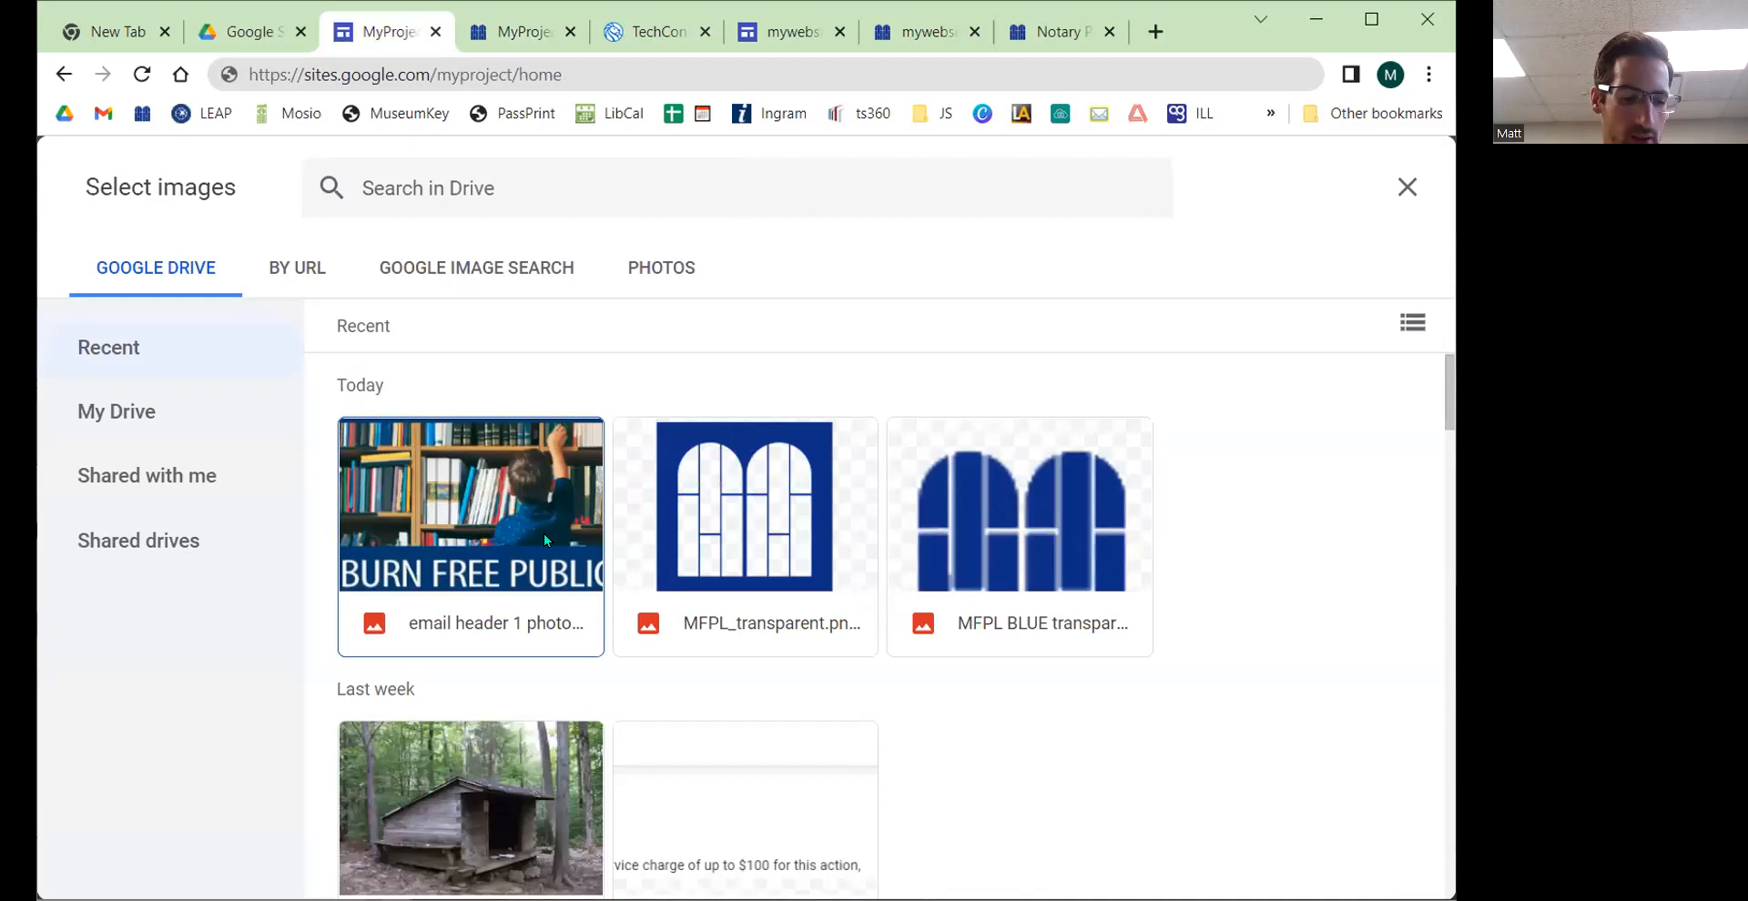
click(546, 533)
click(756, 538)
click(987, 537)
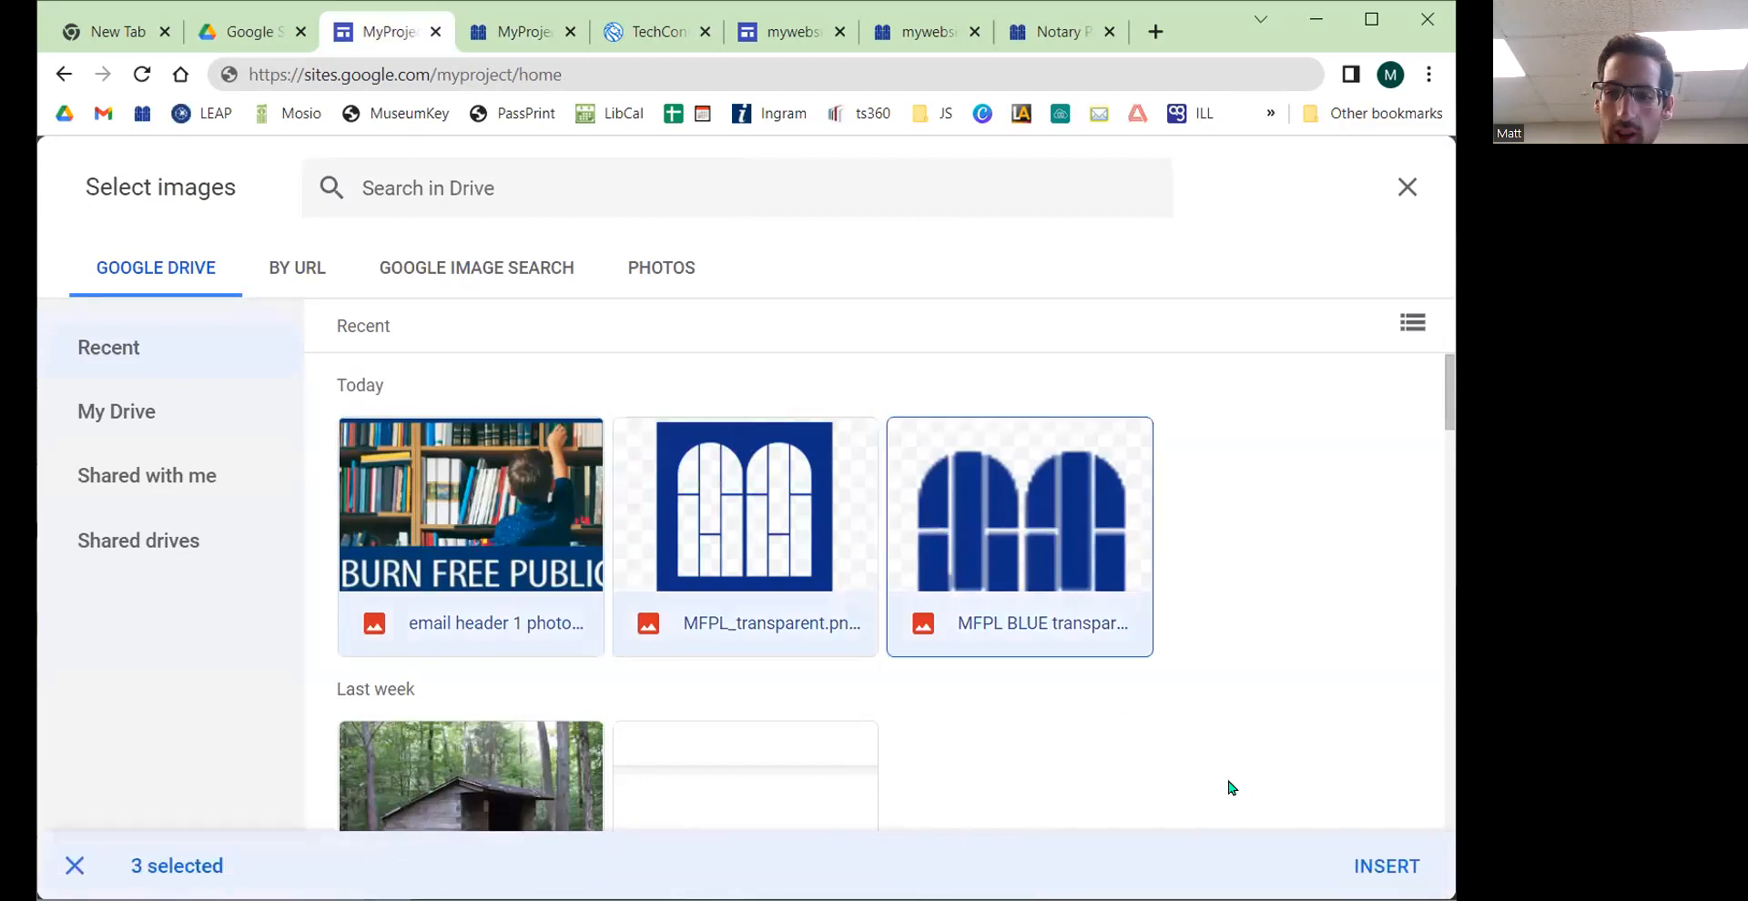
click(1367, 864)
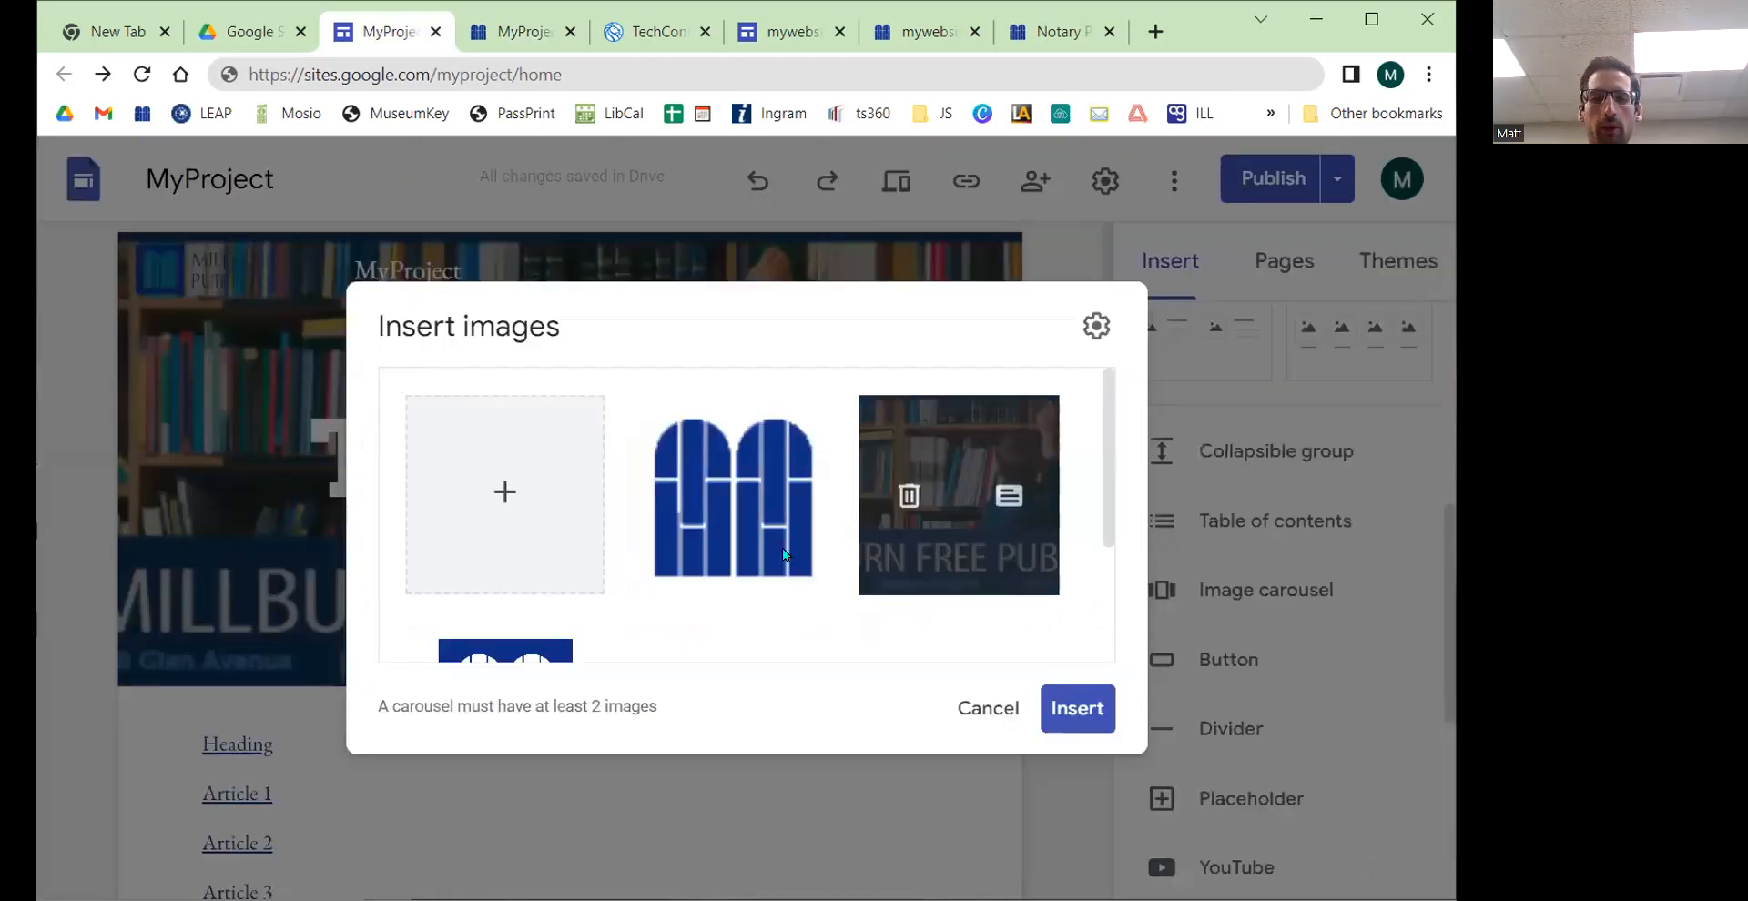
scroll(778, 543, down, 1)
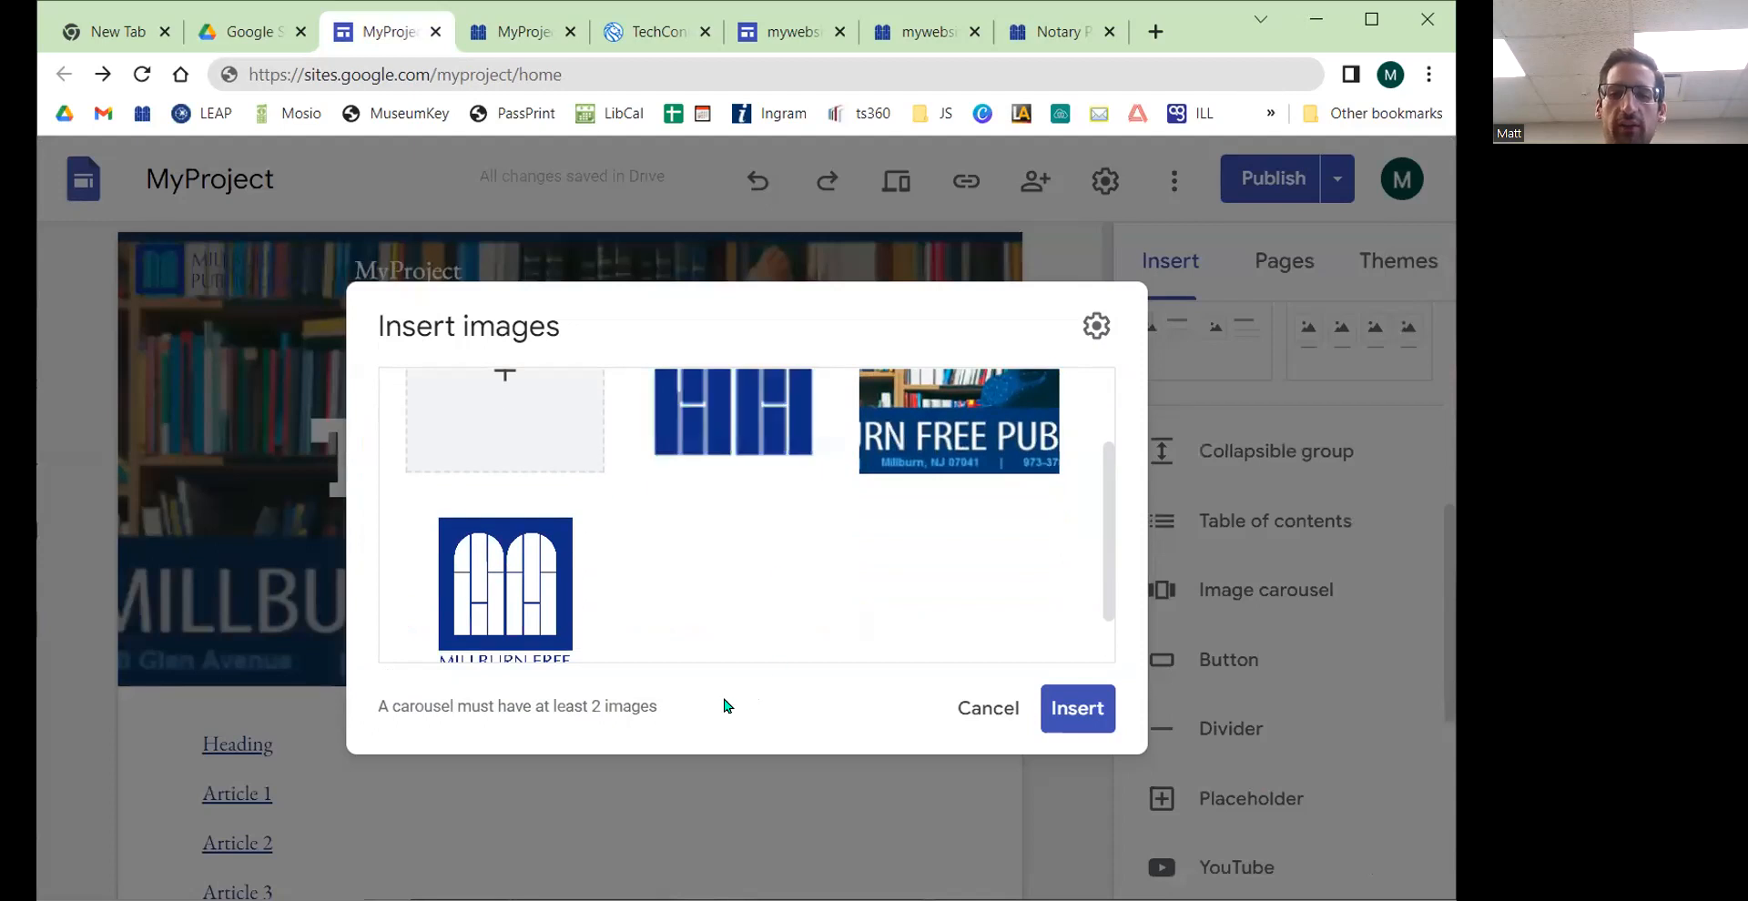
click(1076, 709)
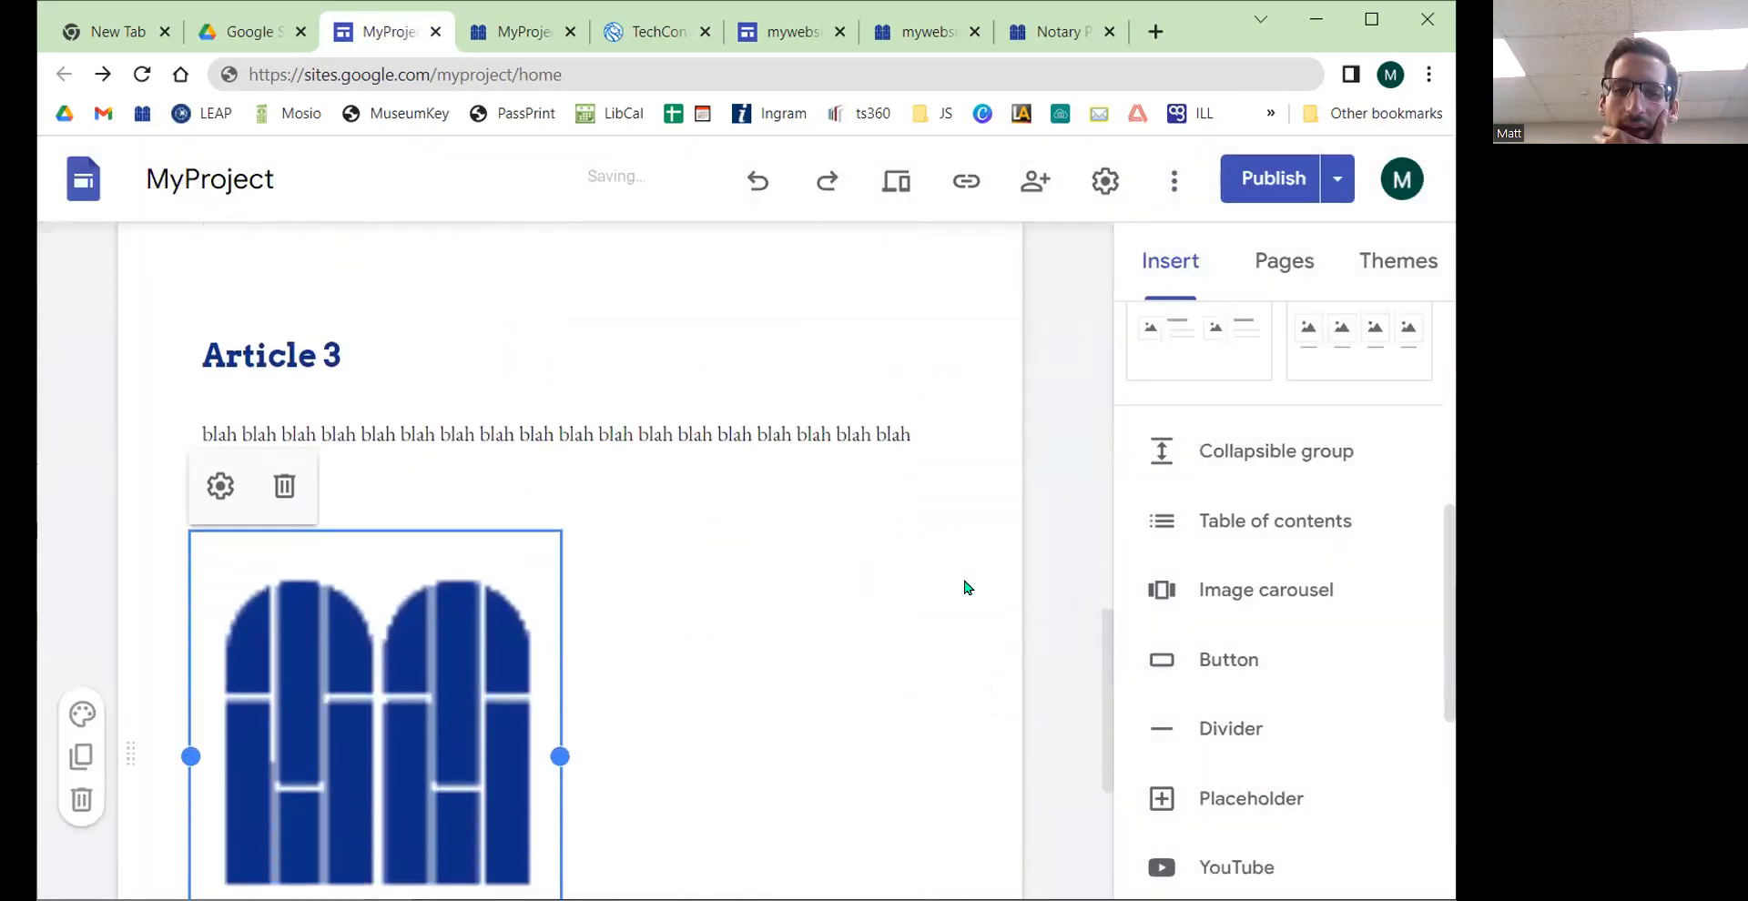
Step: Publish the site with the new carousel
scroll(808, 485, down, 2)
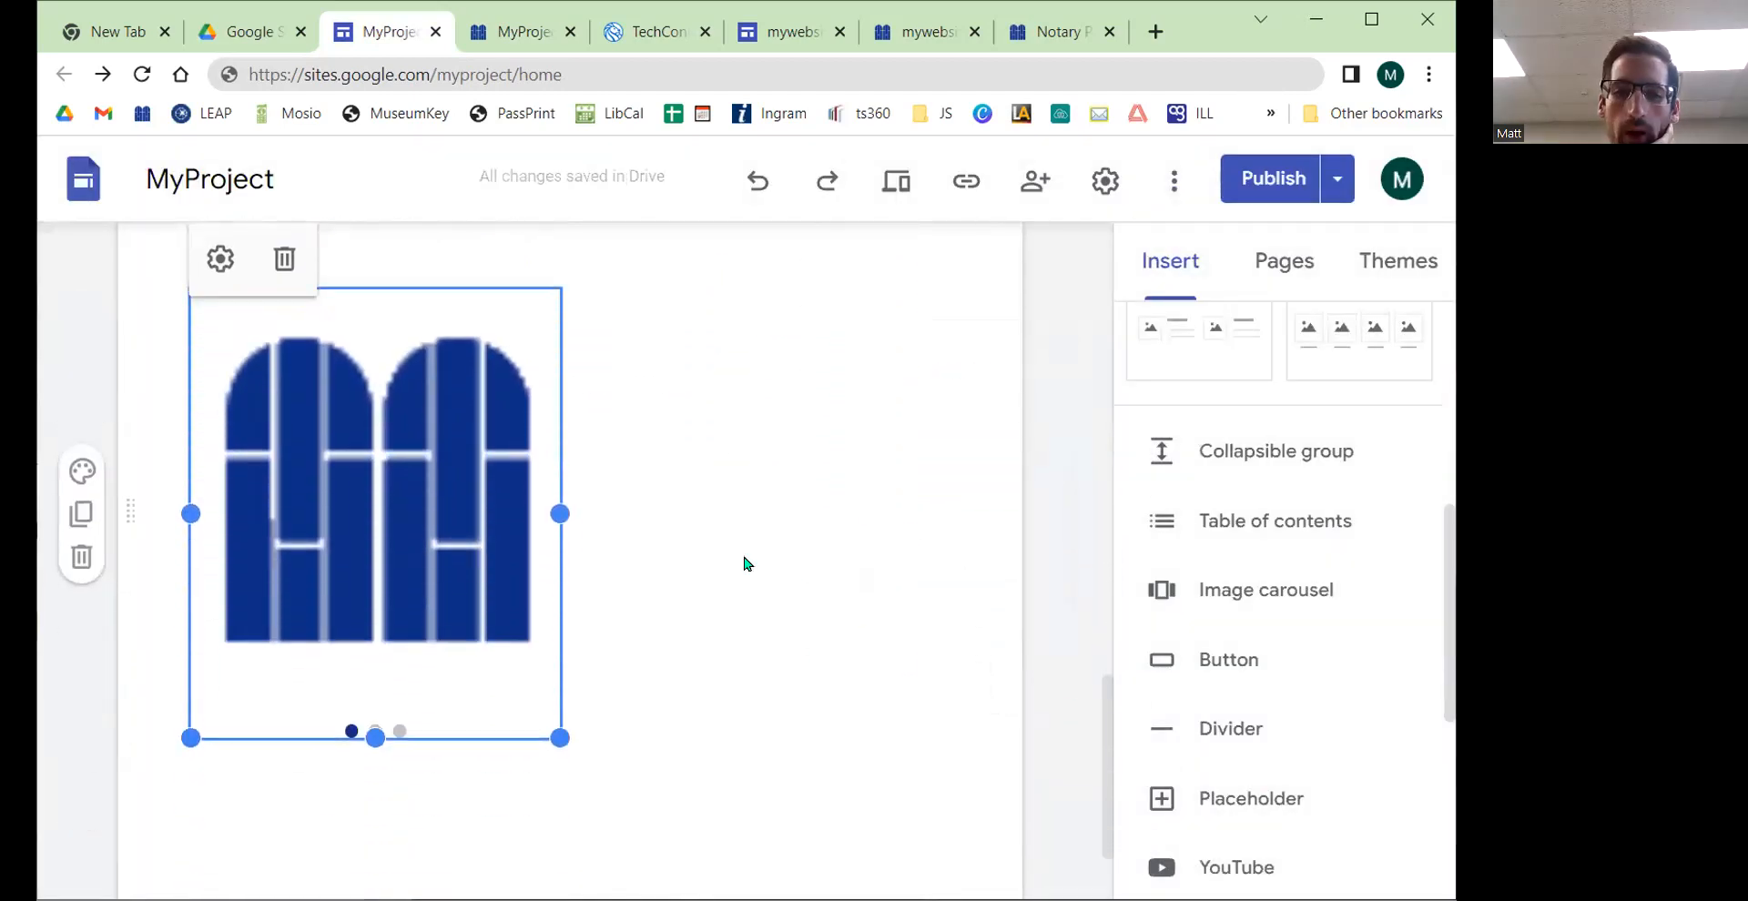
click(1290, 178)
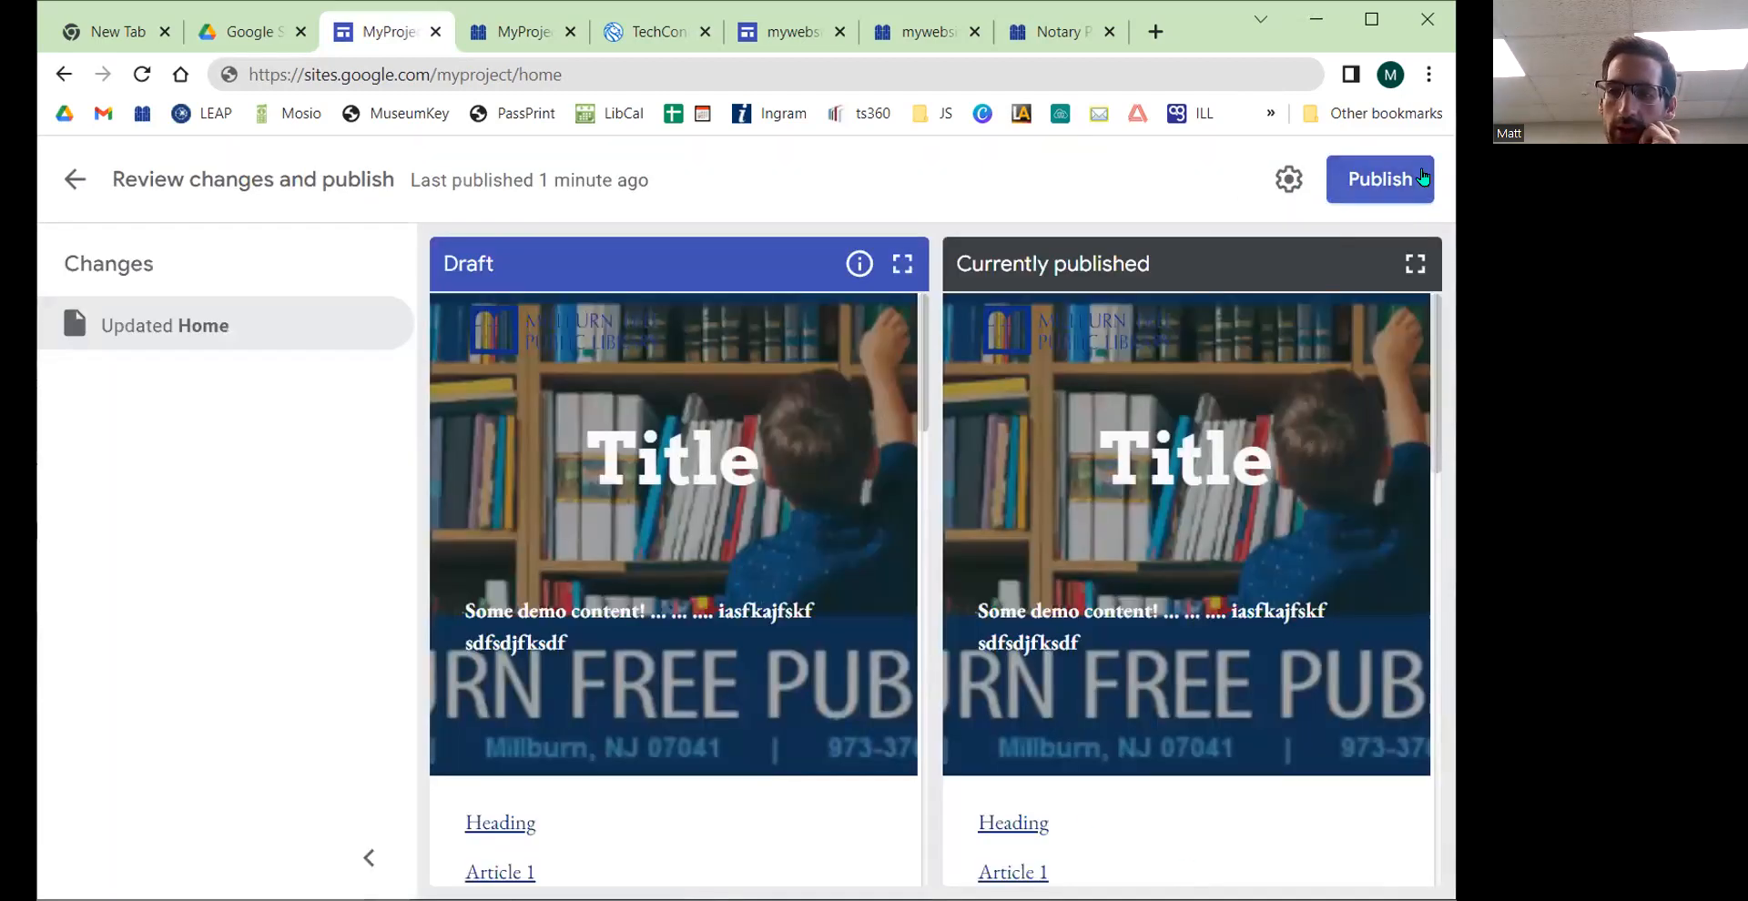
click(1422, 173)
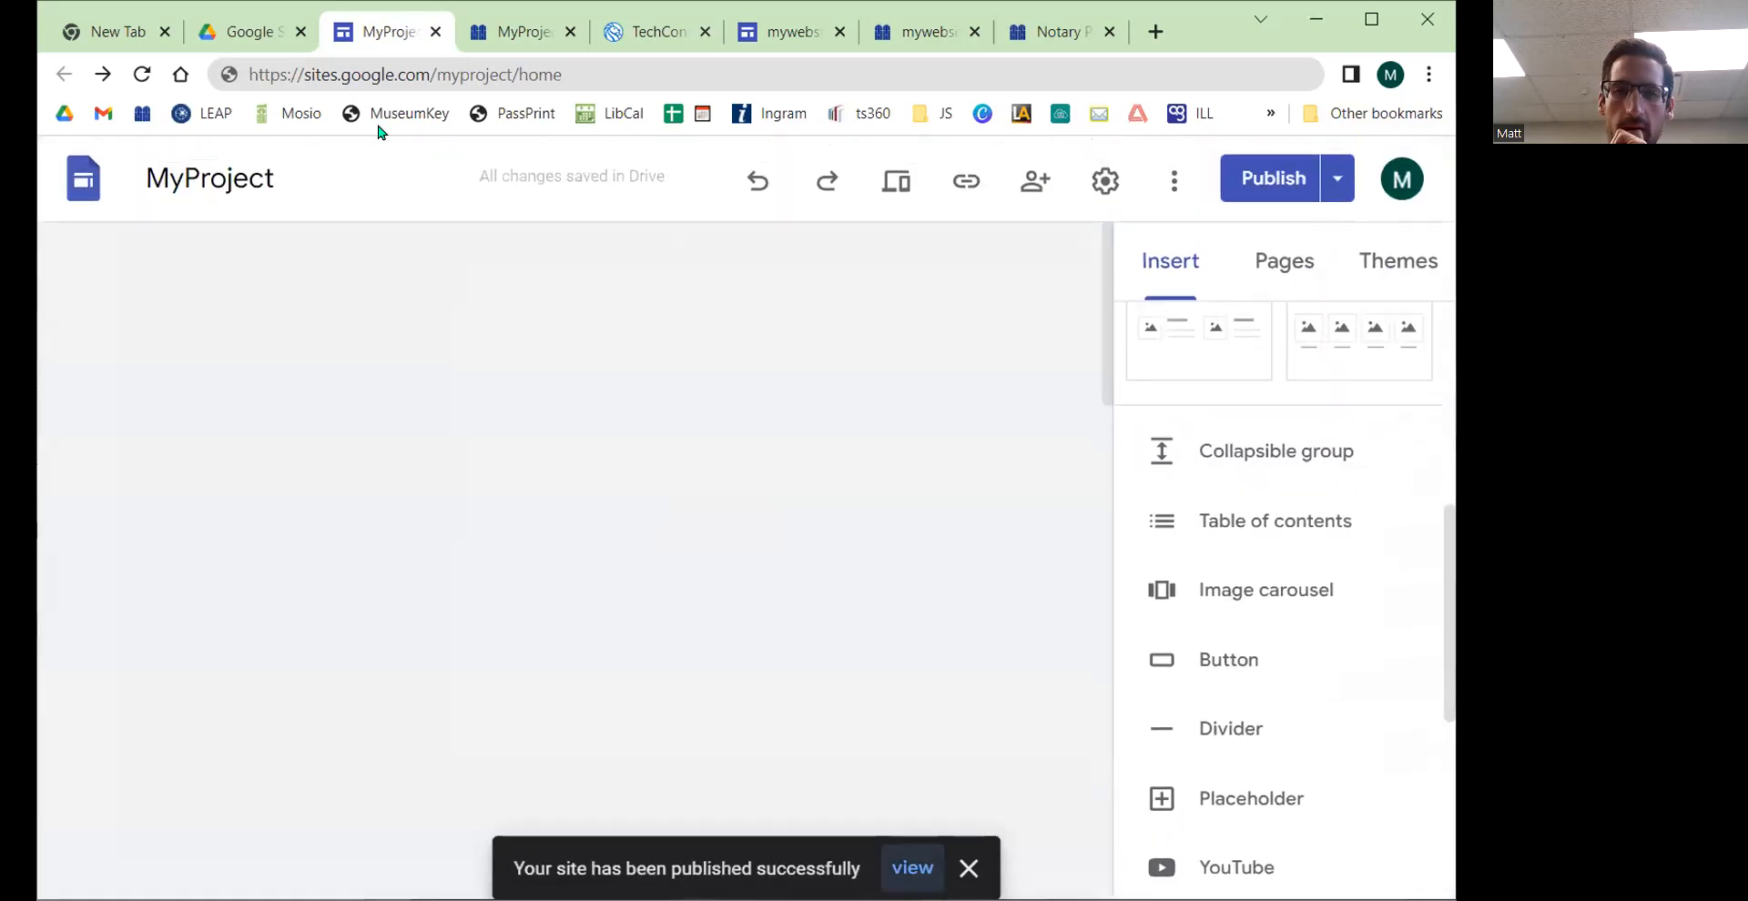
Step: Switch to the published site's tab and reload it to load the latest version
click(250, 39)
click(387, 34)
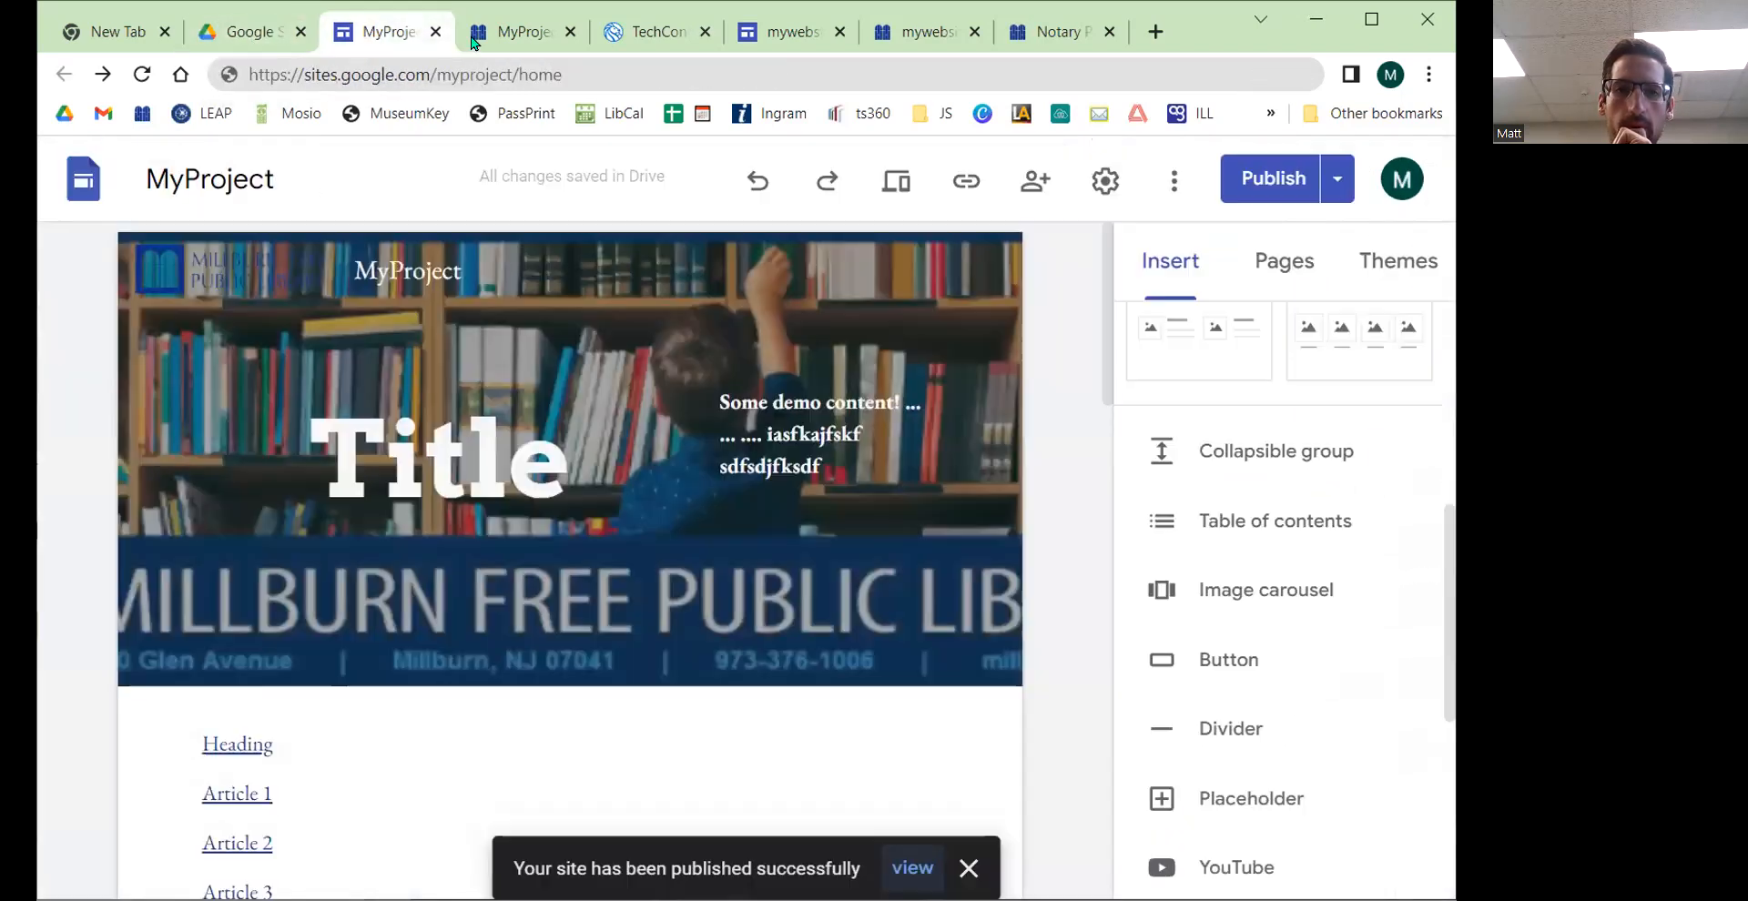
click(461, 39)
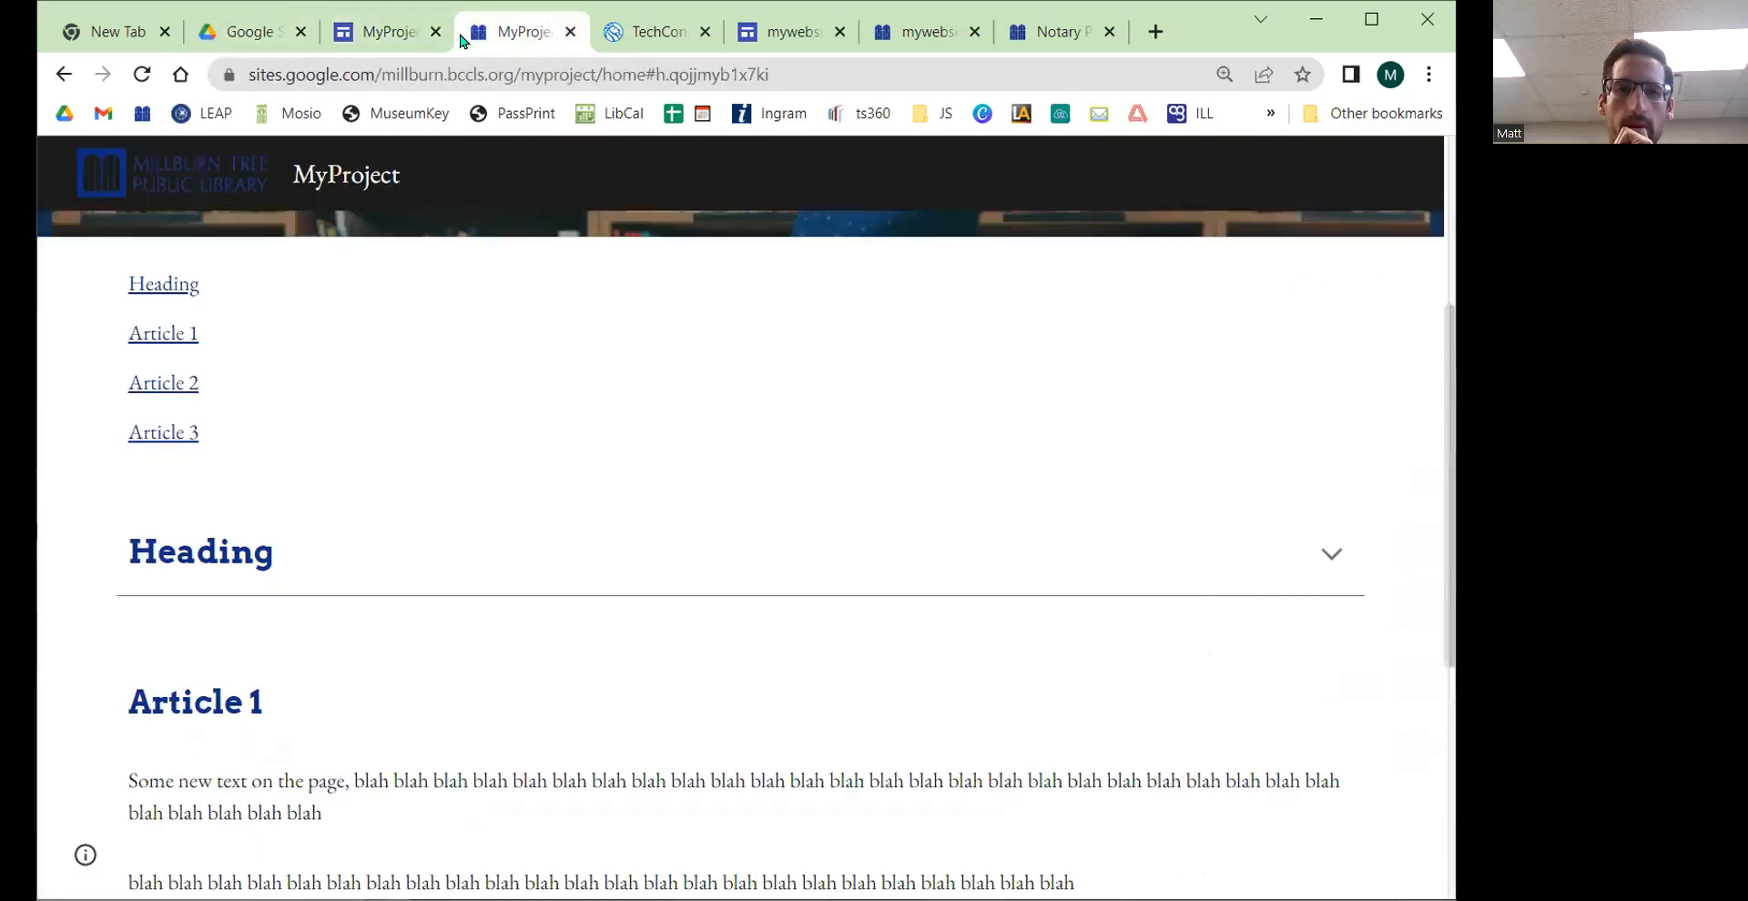
click(142, 75)
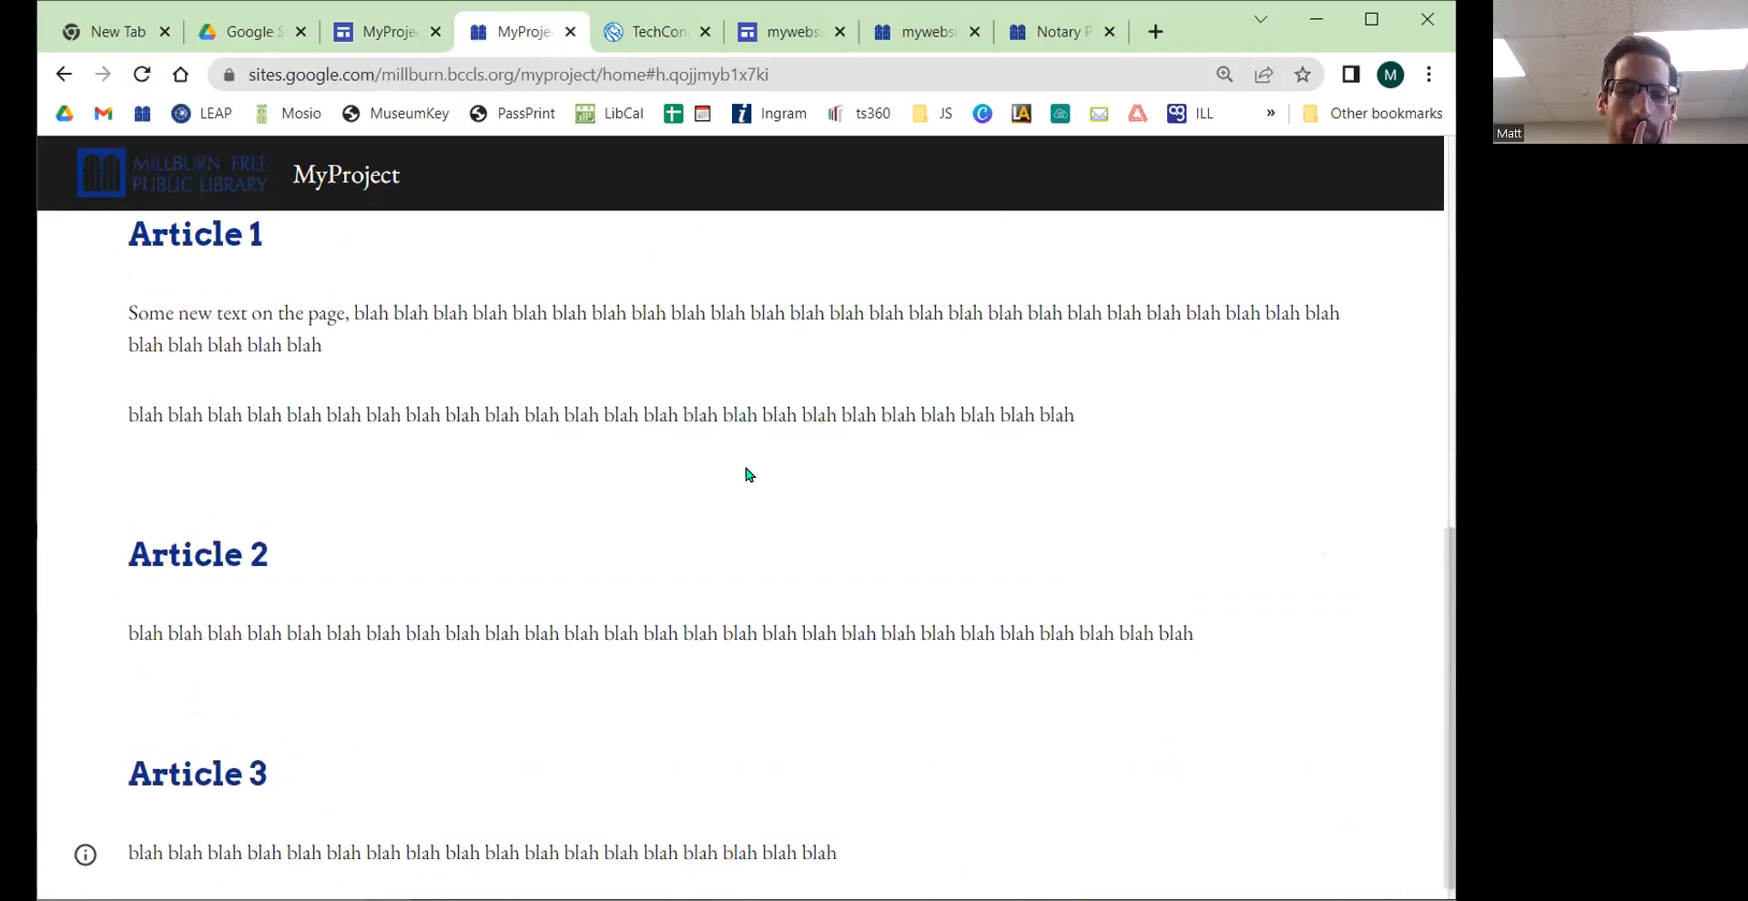
click(141, 75)
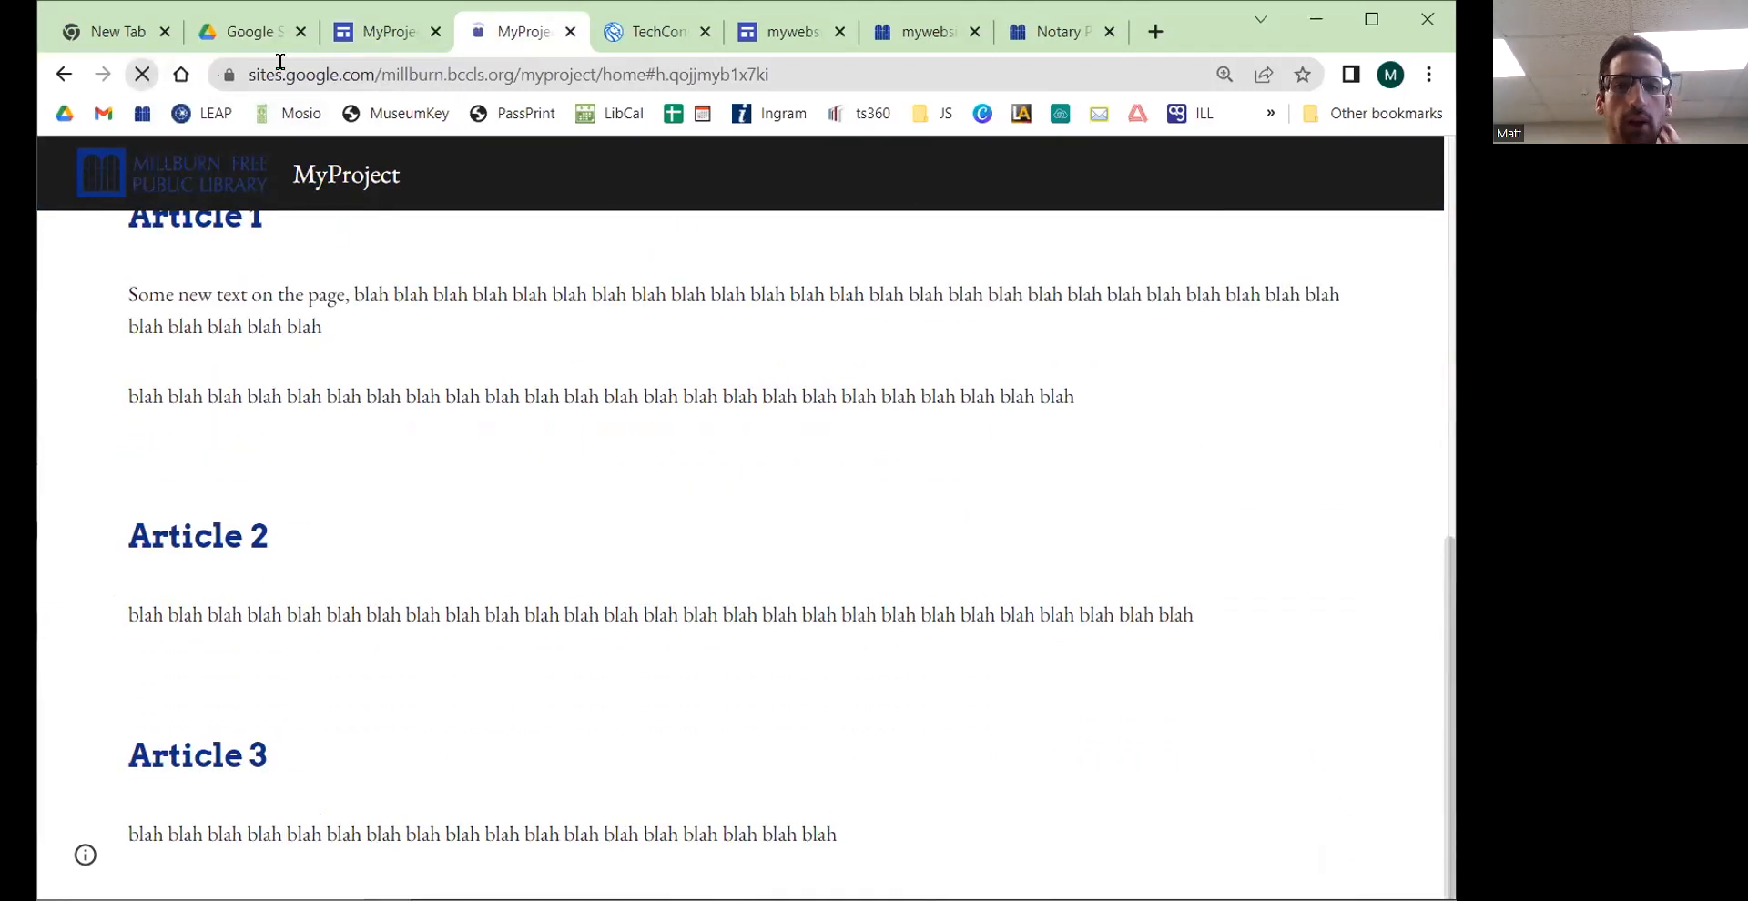
click(401, 35)
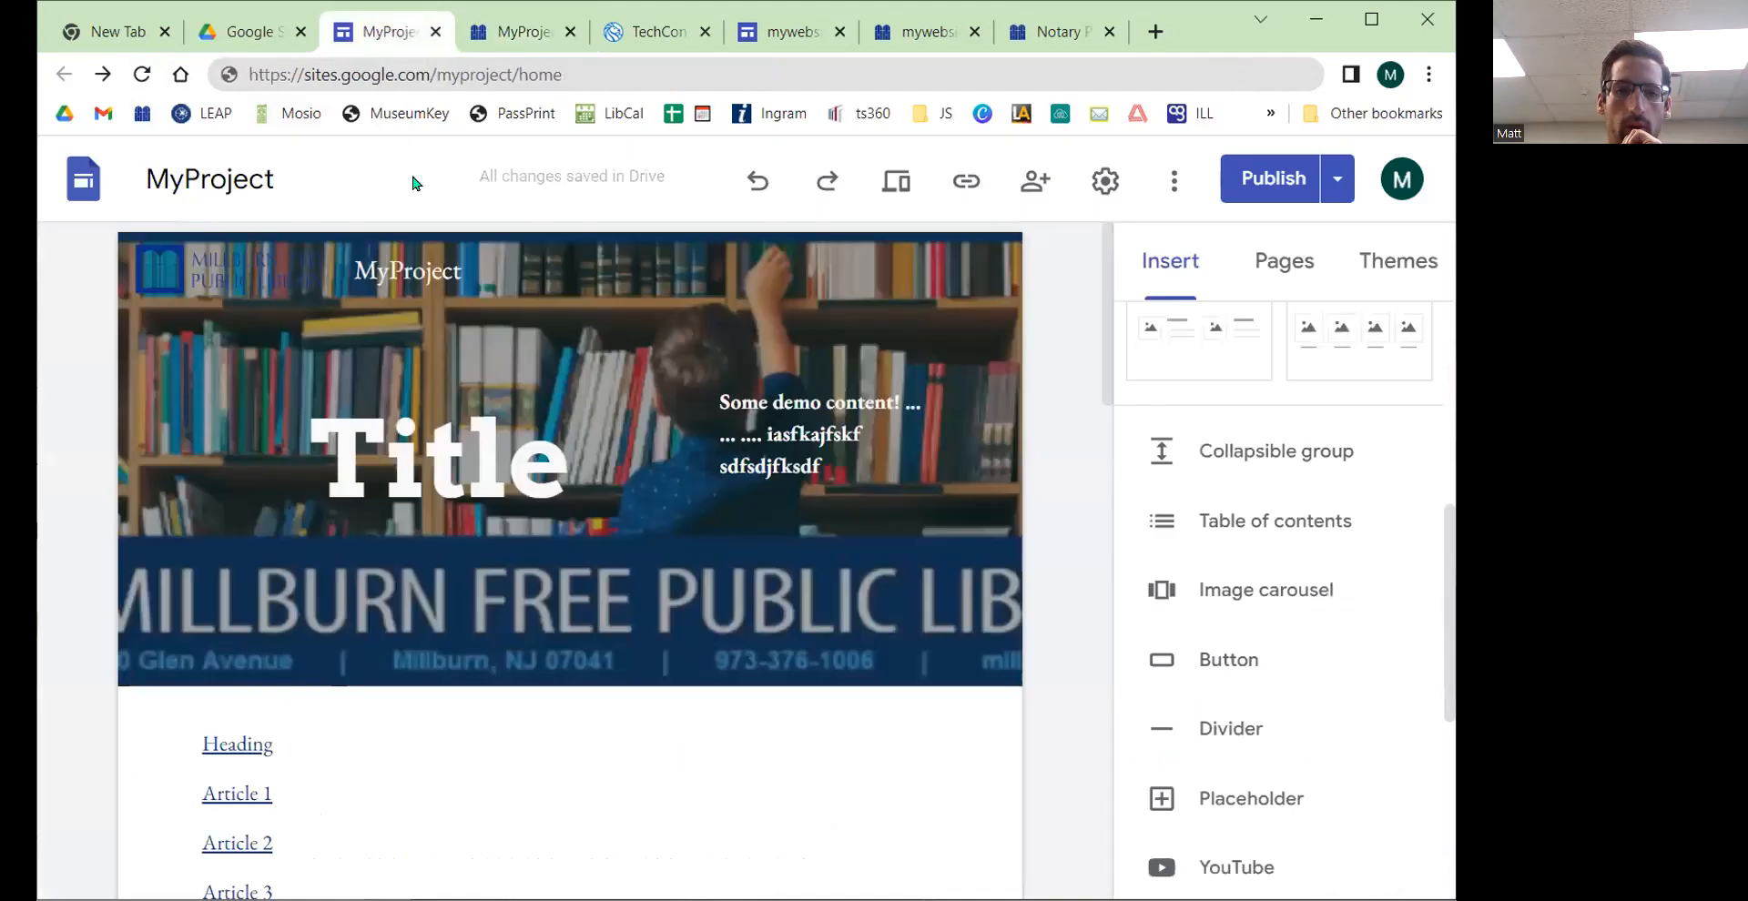
scroll(521, 415, down, 12)
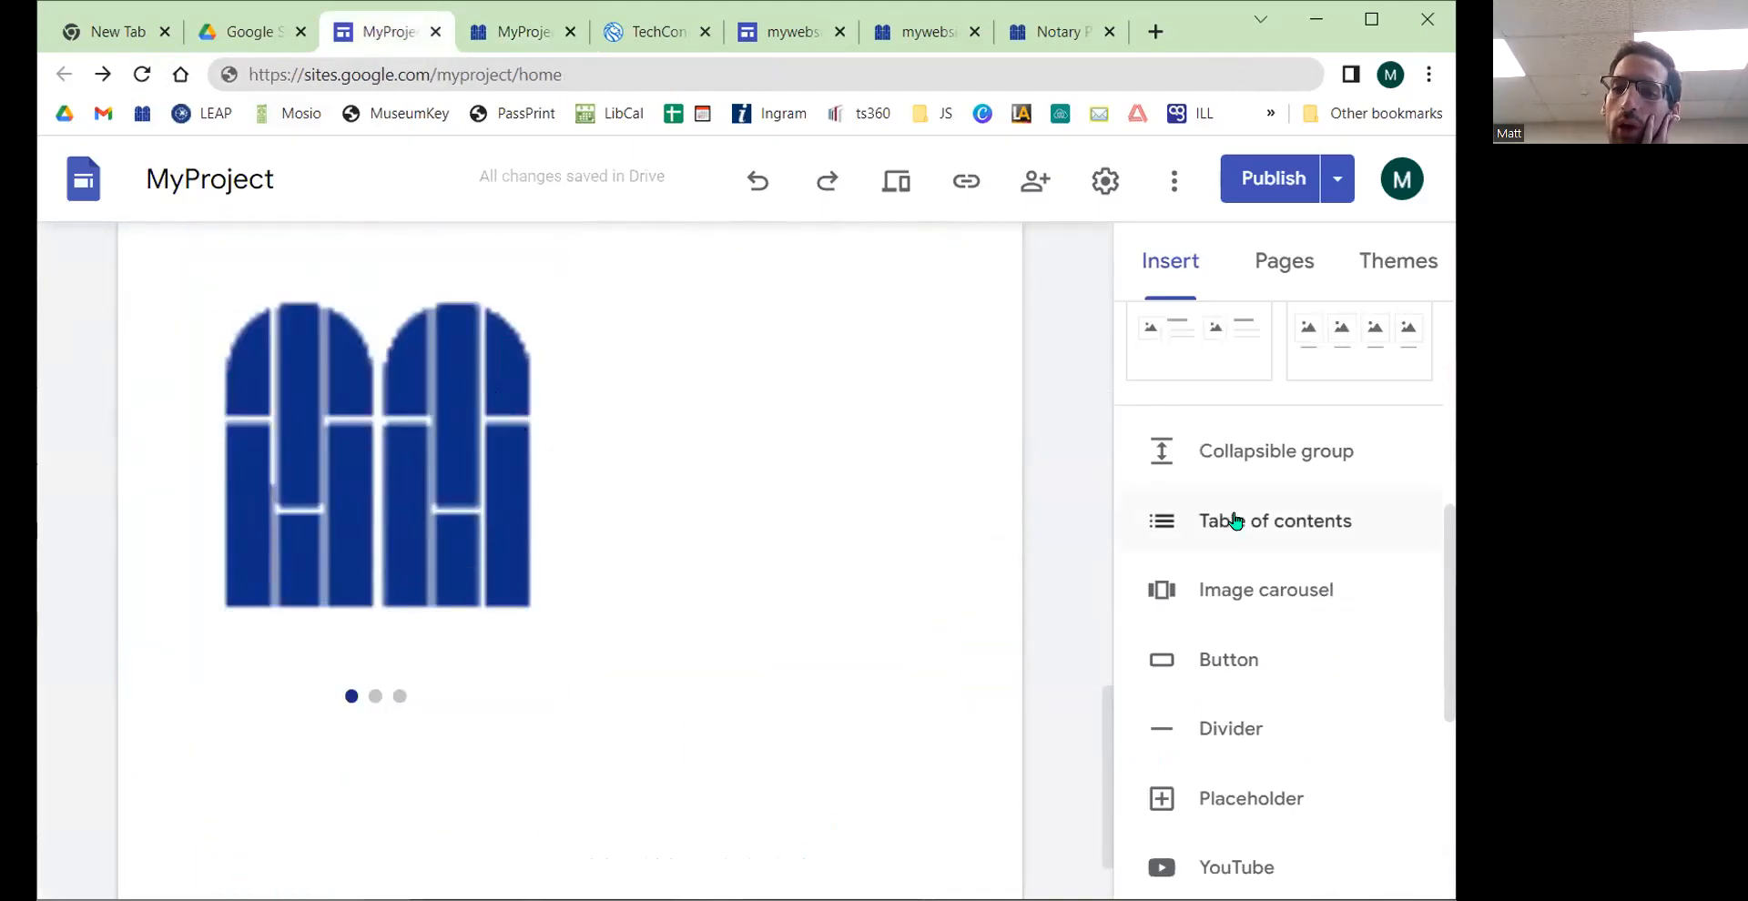
scroll(1268, 440, up, 8)
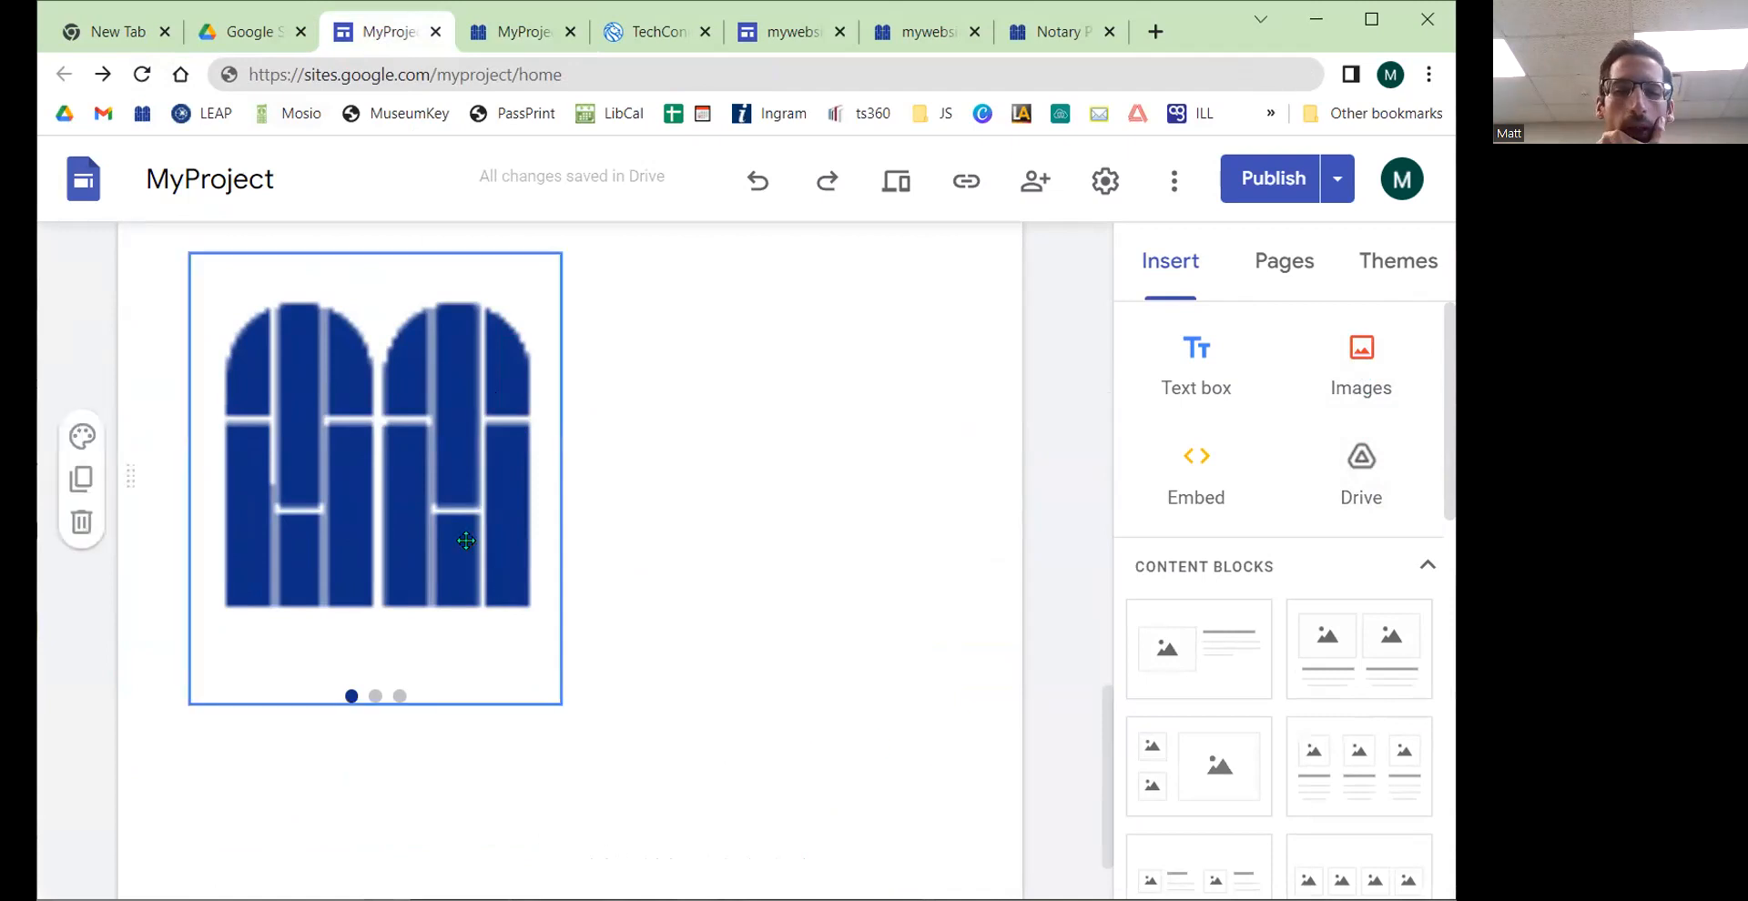
click(515, 31)
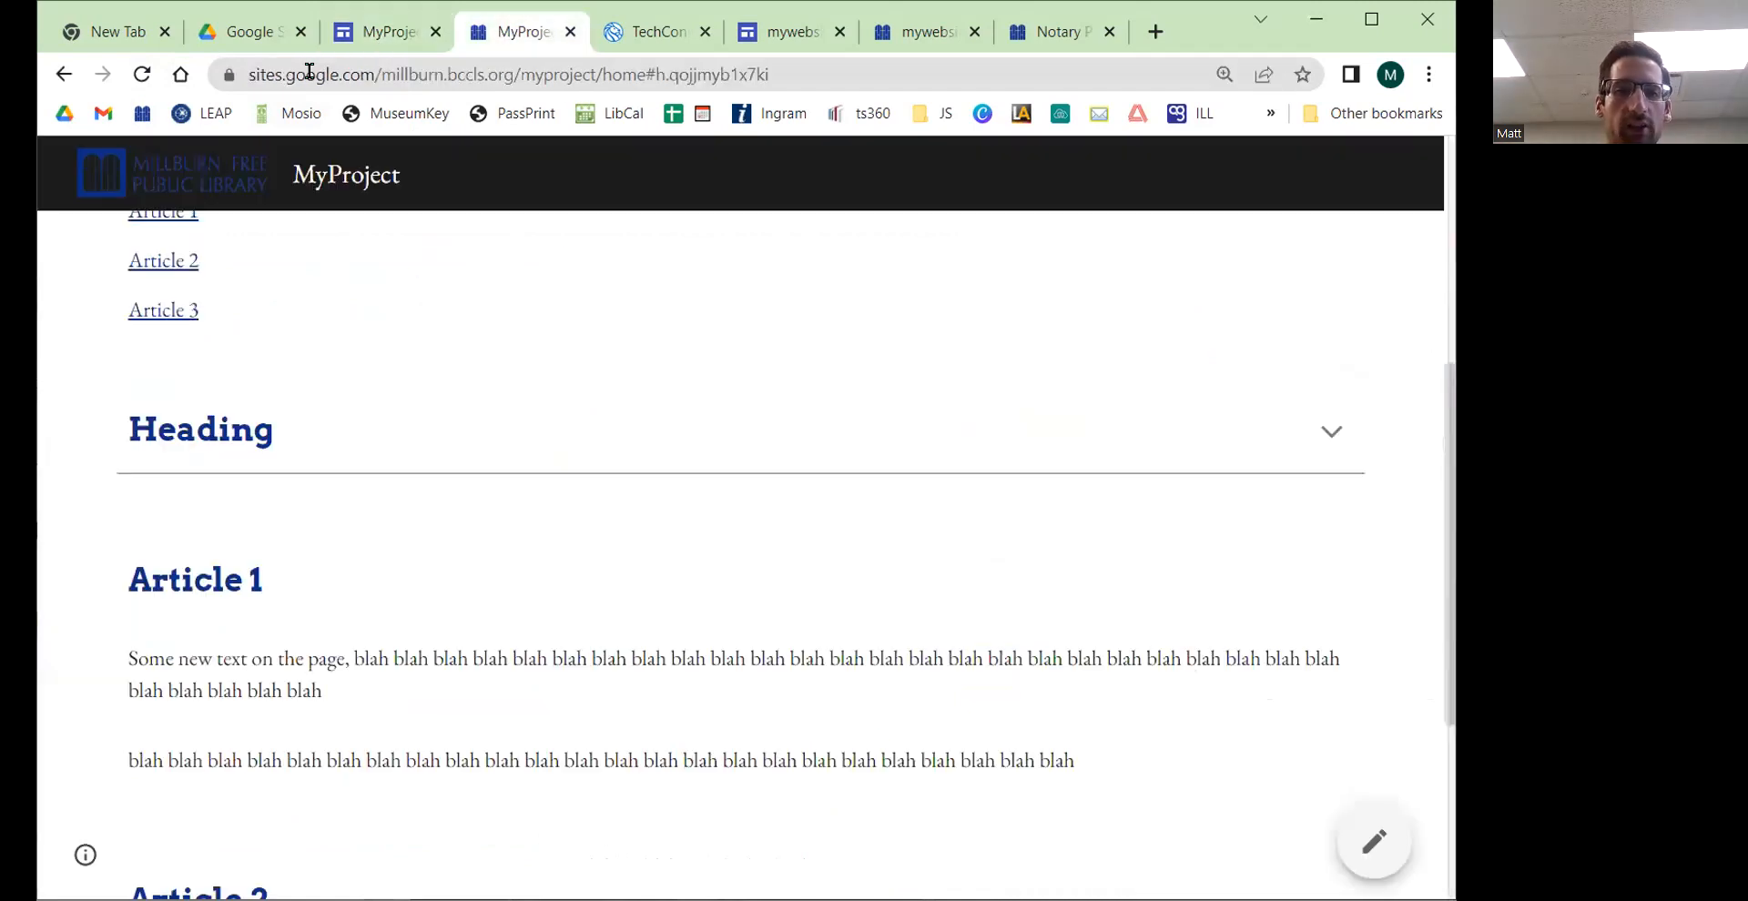
click(141, 77)
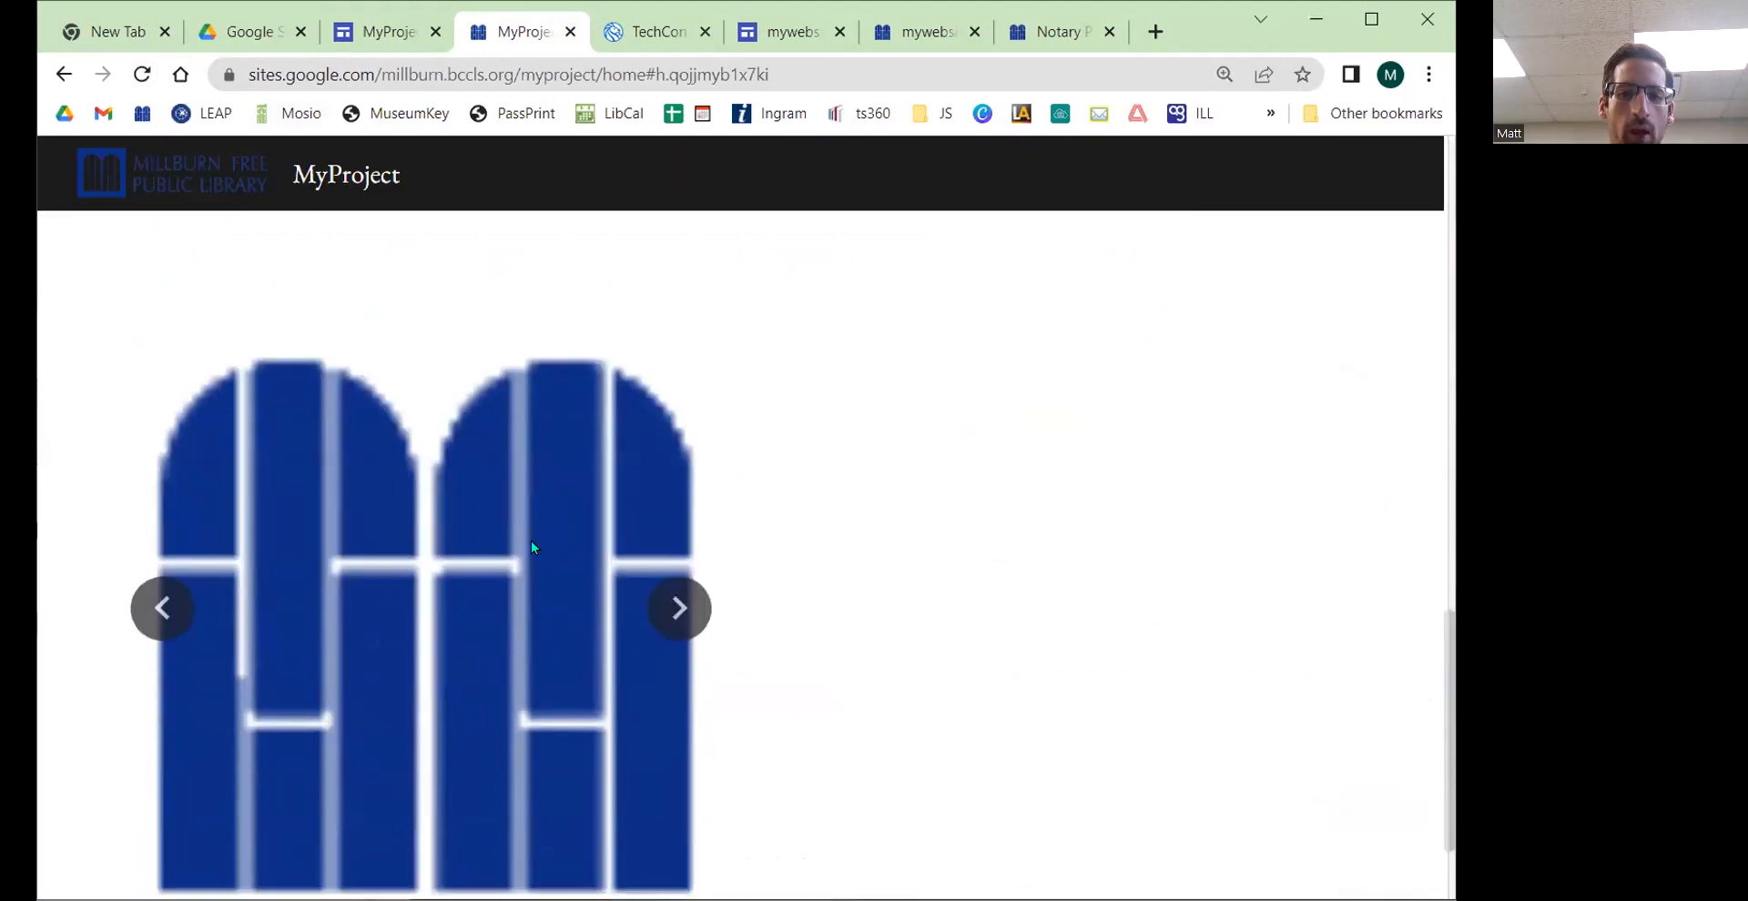
Step: Cycle through the published carousel's images with its next arrows to test it
scroll(531, 547, down, 1)
click(678, 483)
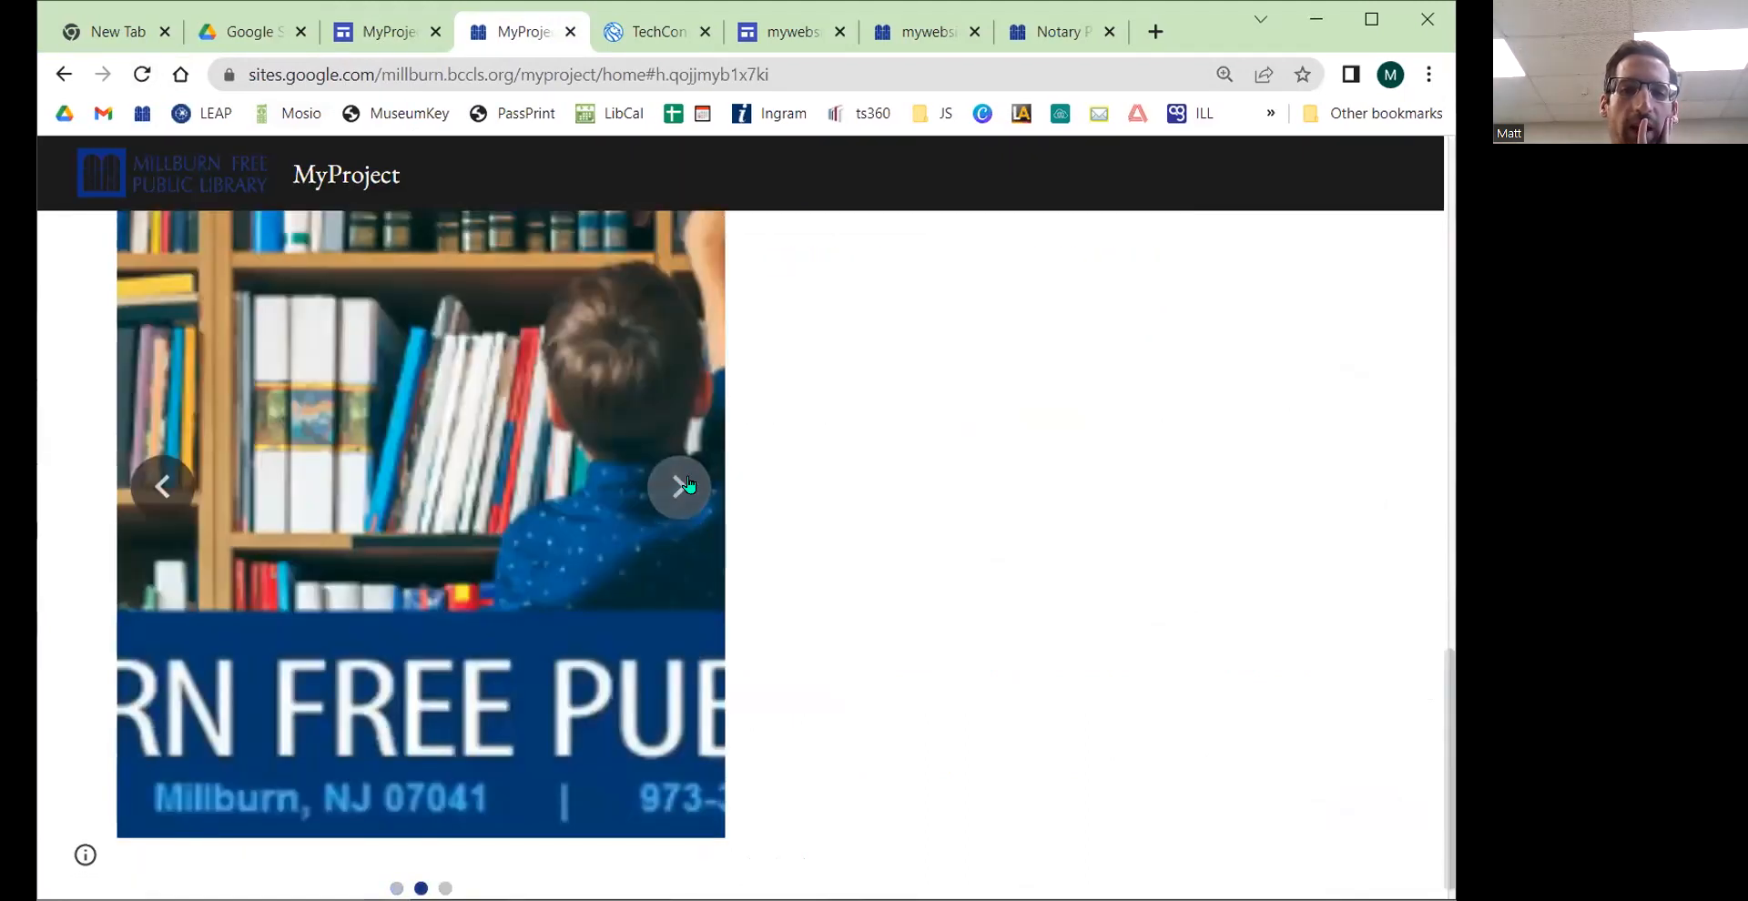
click(681, 484)
click(679, 483)
scroll(491, 734, down, 1)
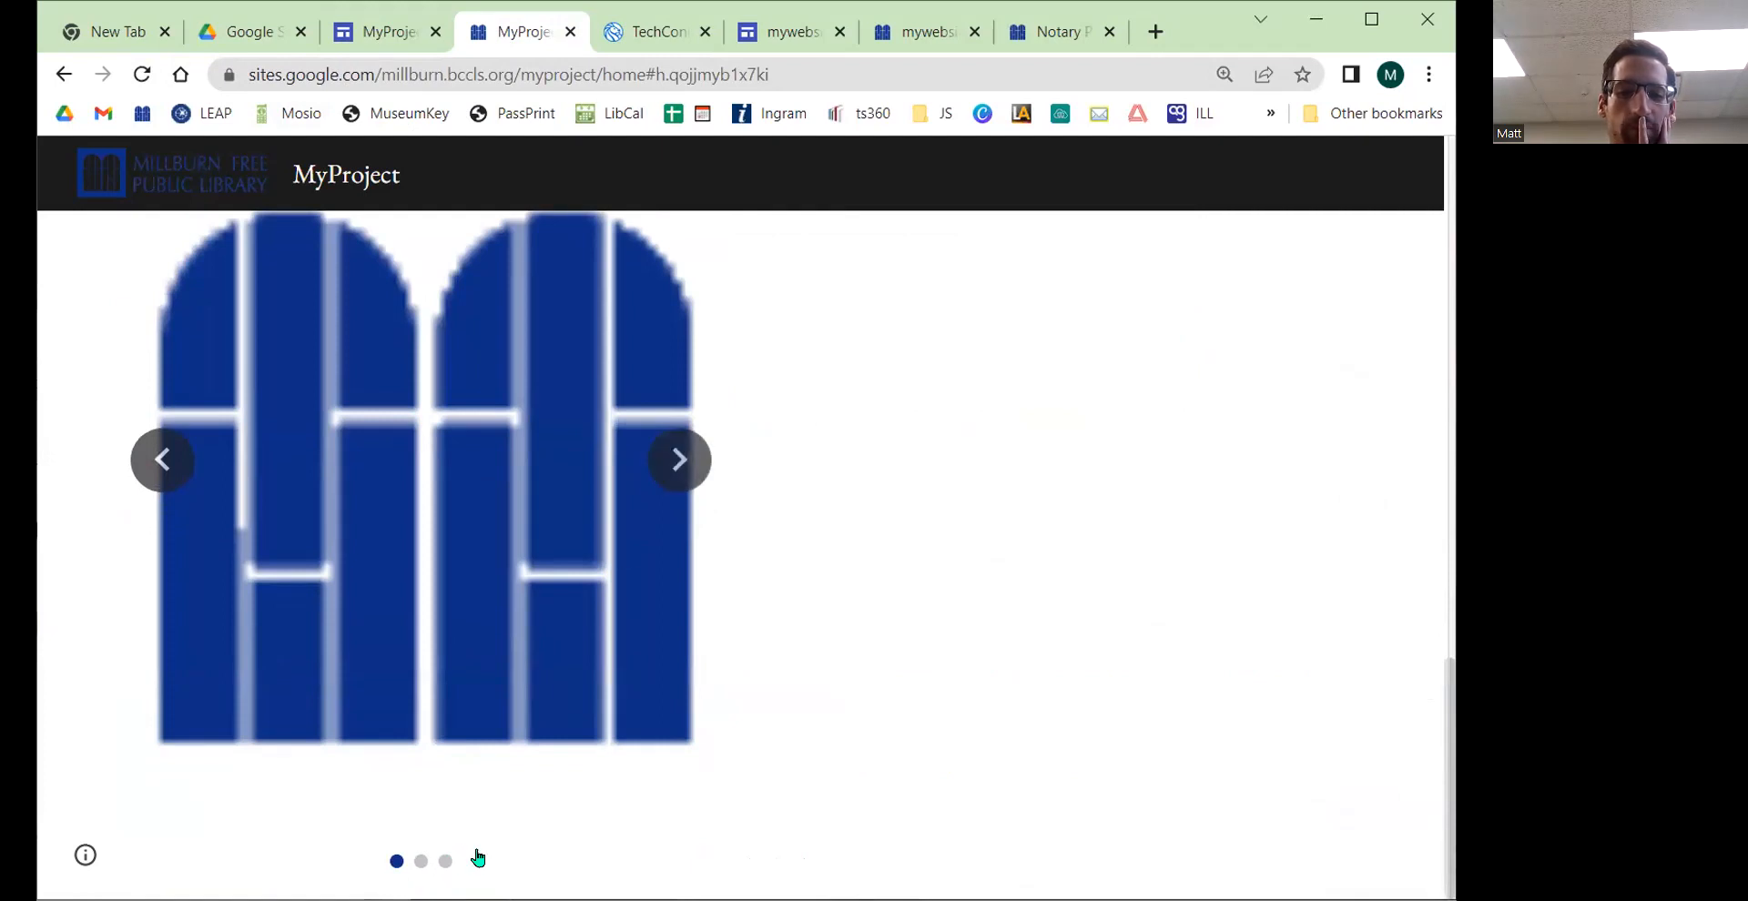
click(675, 466)
click(673, 468)
click(673, 466)
scroll(674, 464, up, 6)
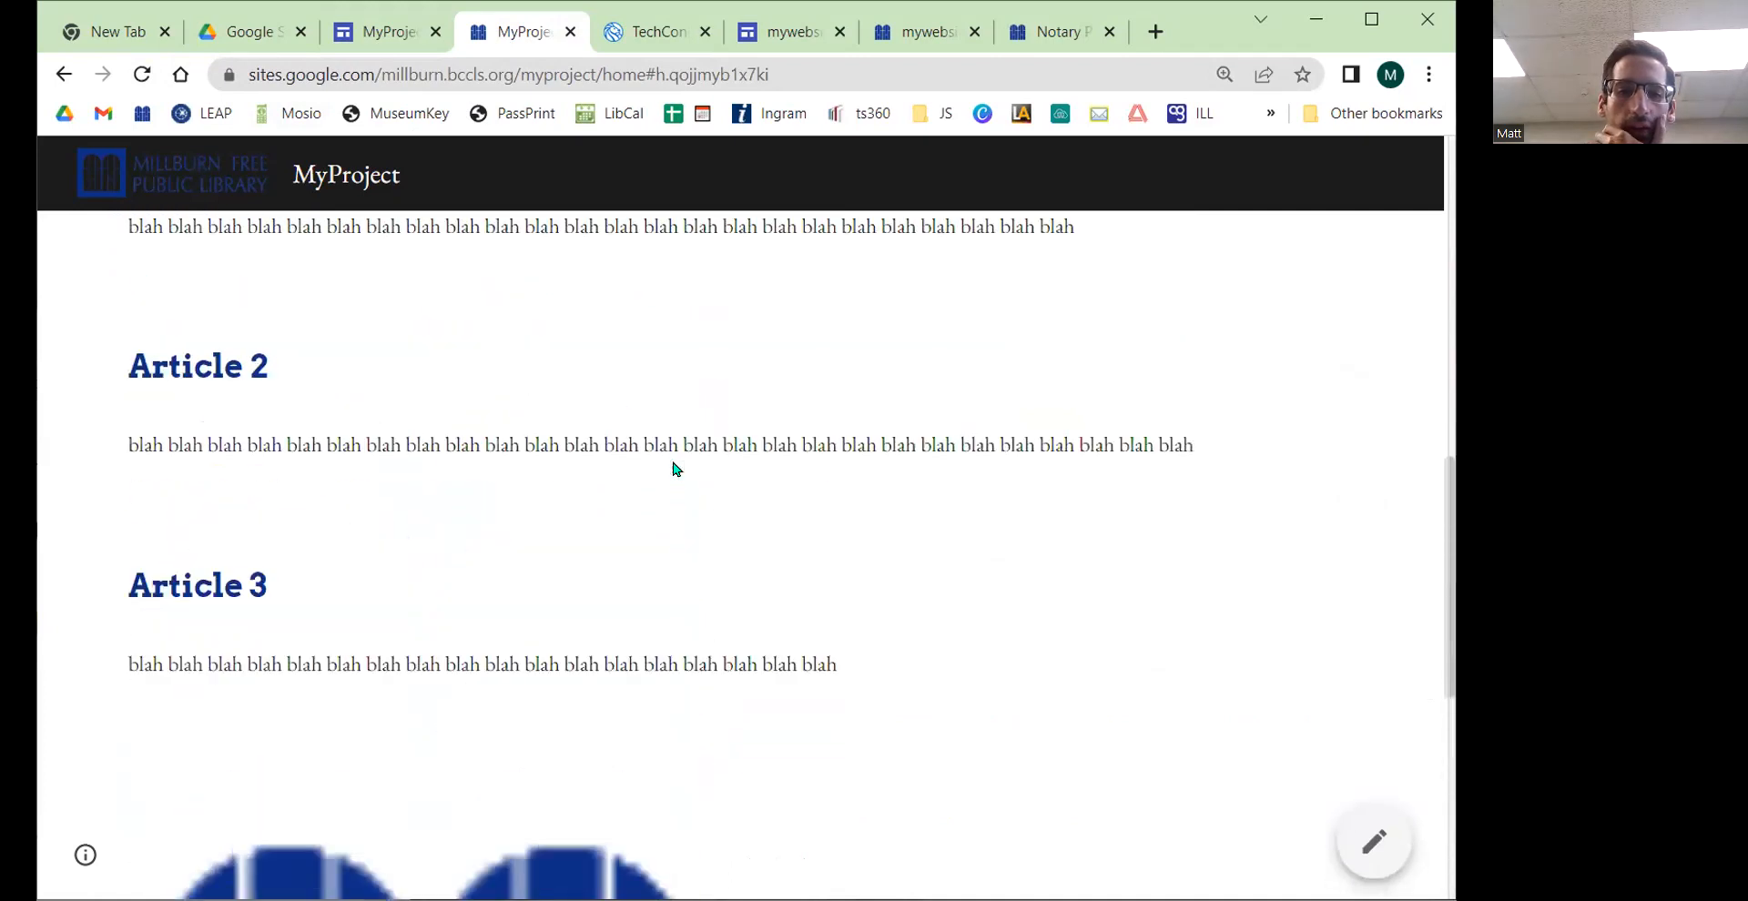
scroll(679, 460, down, 7)
click(689, 487)
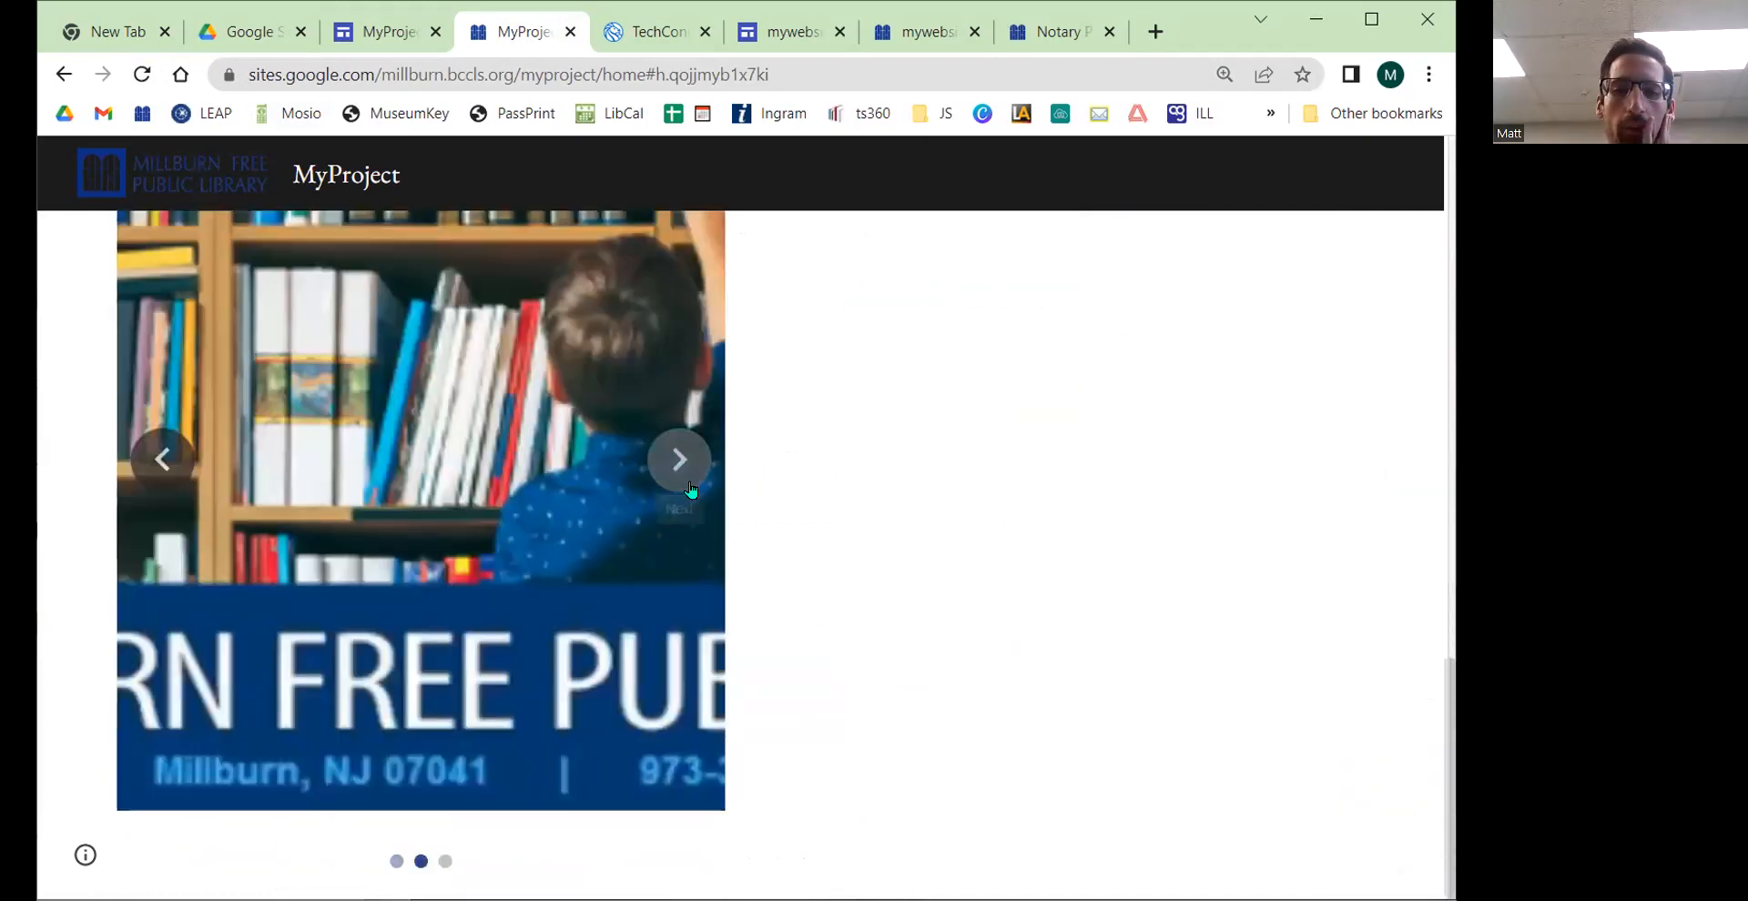
click(689, 489)
scroll(722, 516, up, 3)
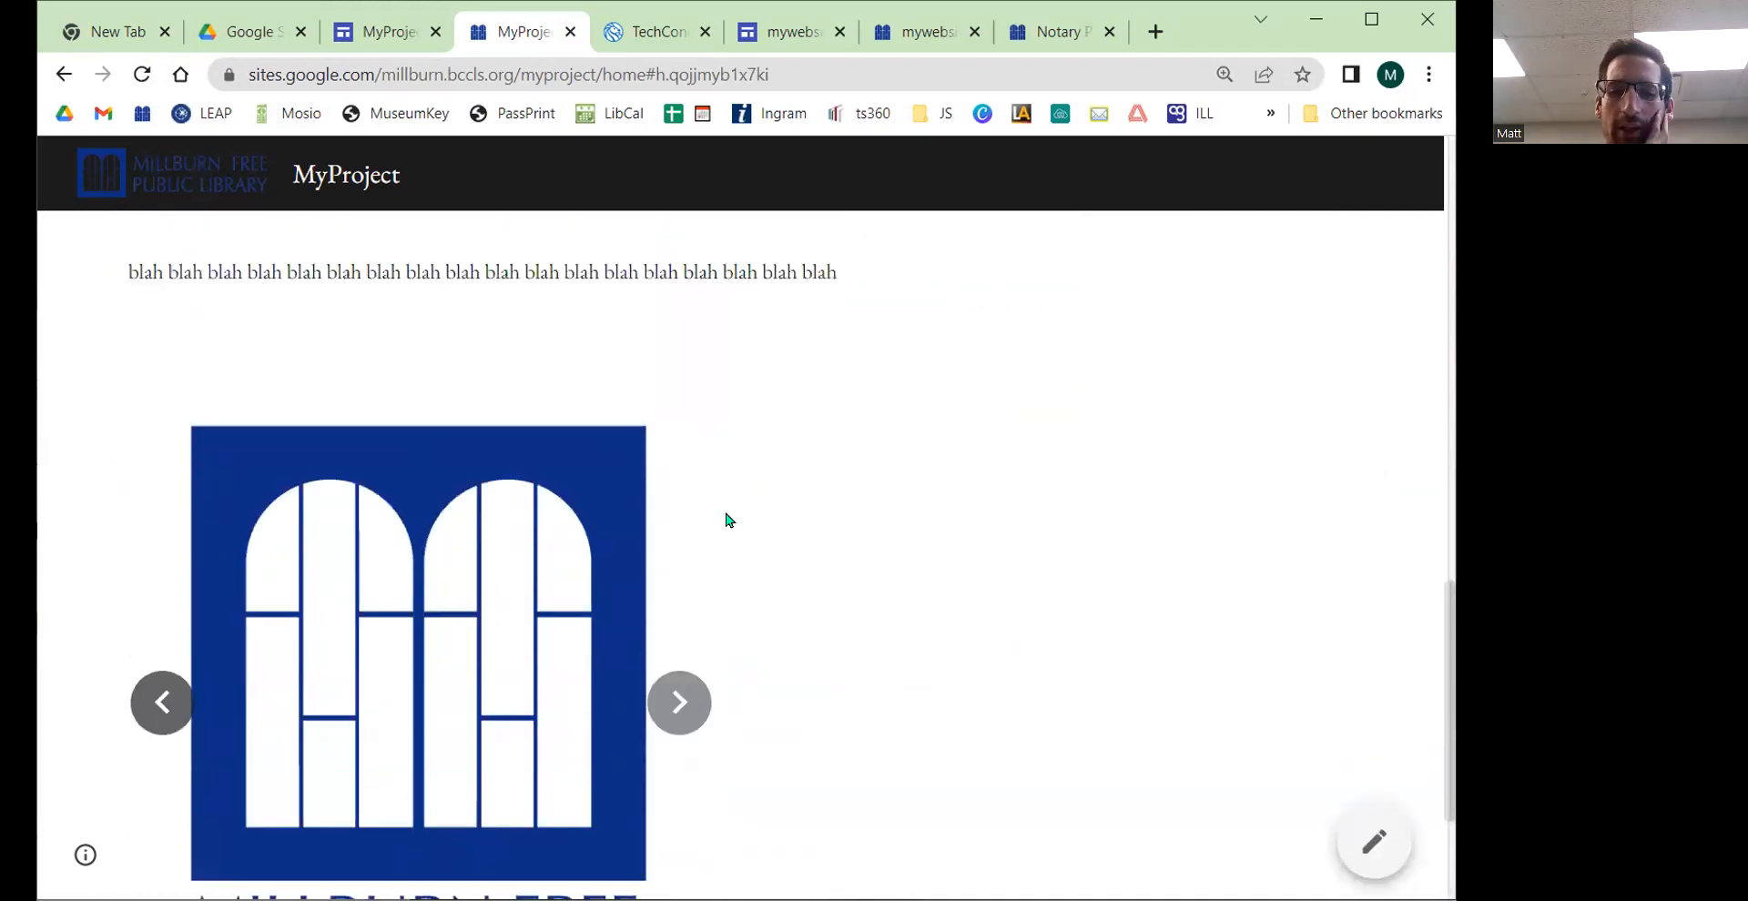
scroll(728, 533, down, 1)
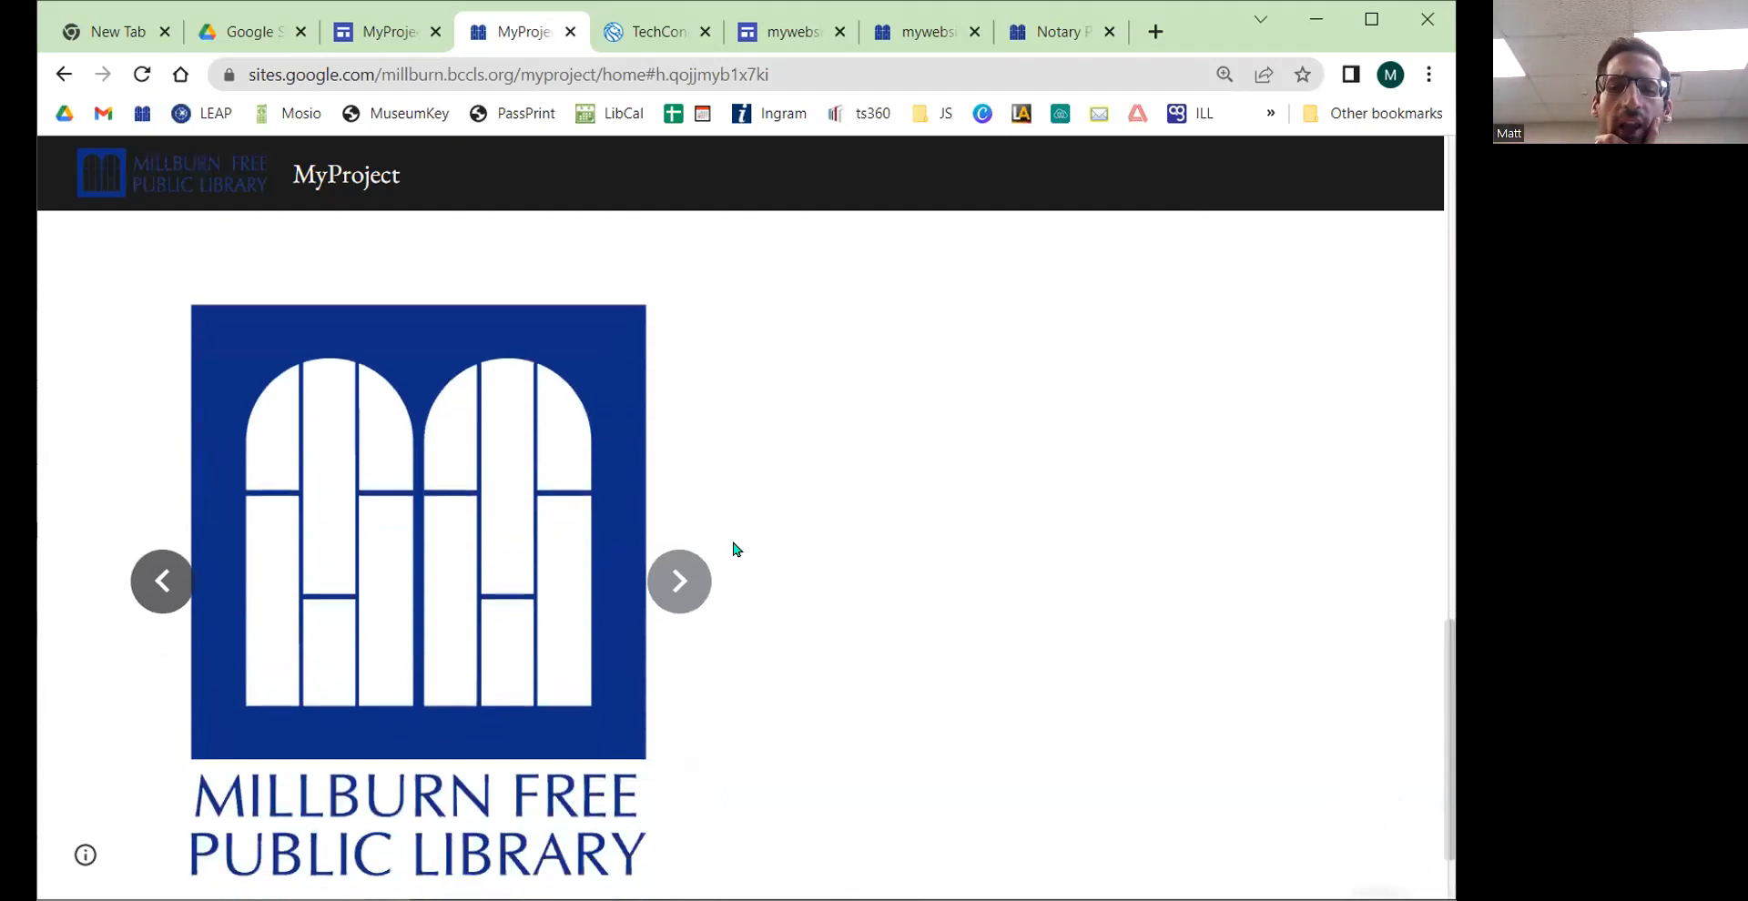
click(678, 581)
Step: Resize the carousel in the editor to a smaller size
click(380, 35)
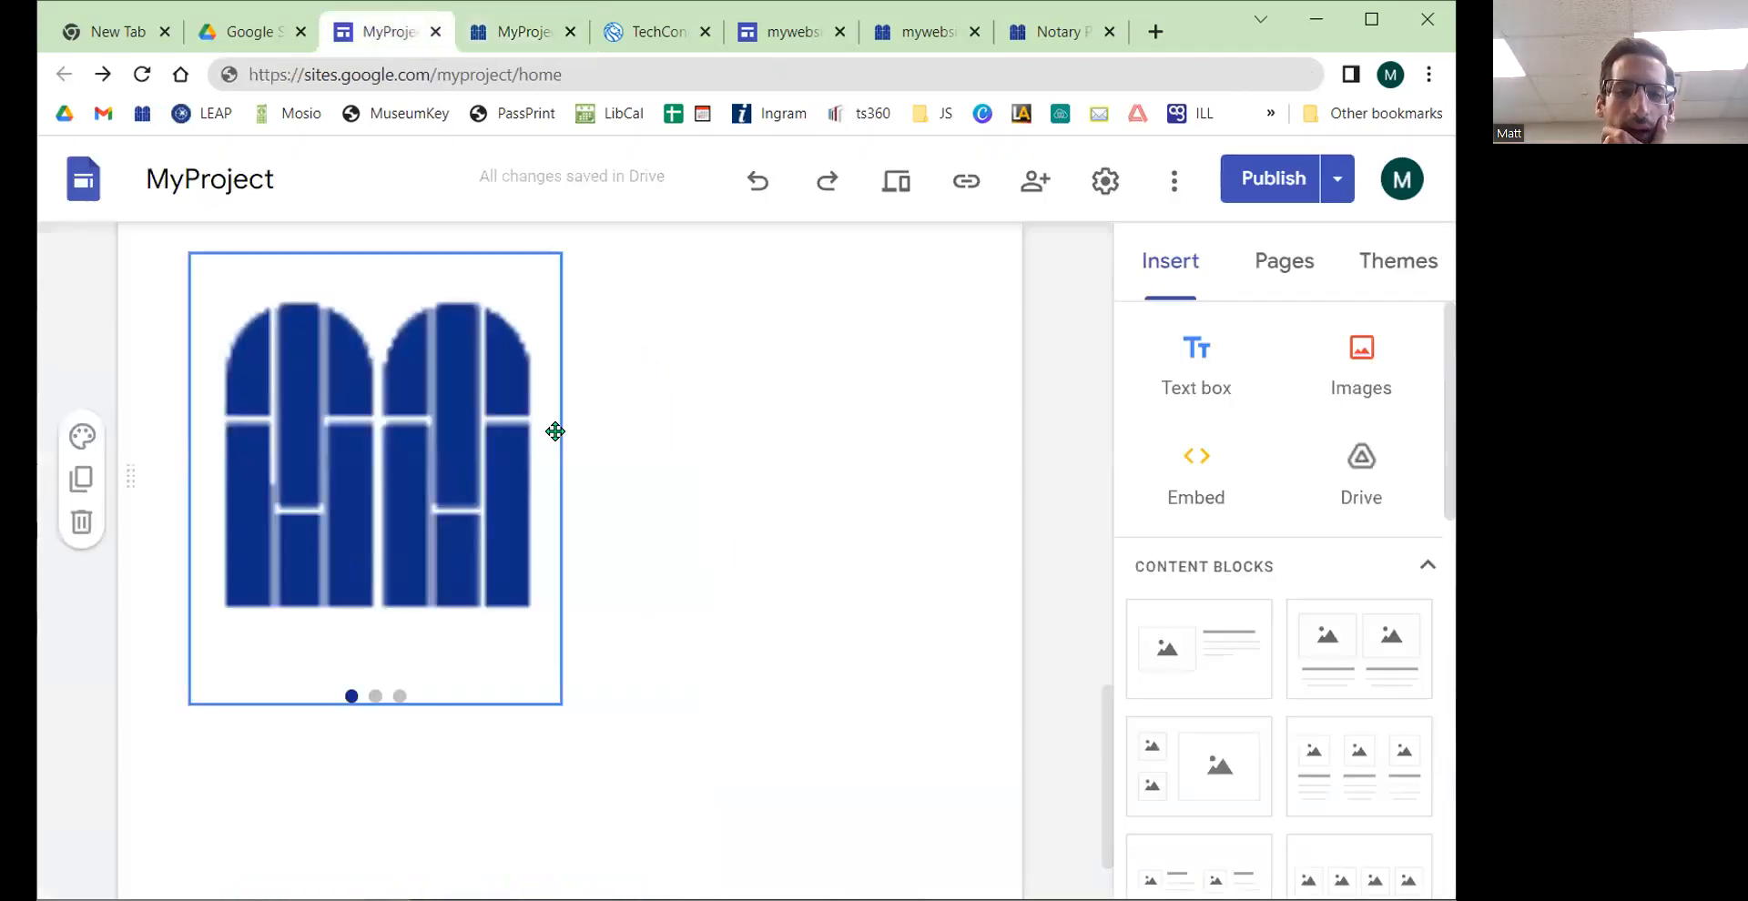
click(408, 434)
scroll(747, 509, up, 1)
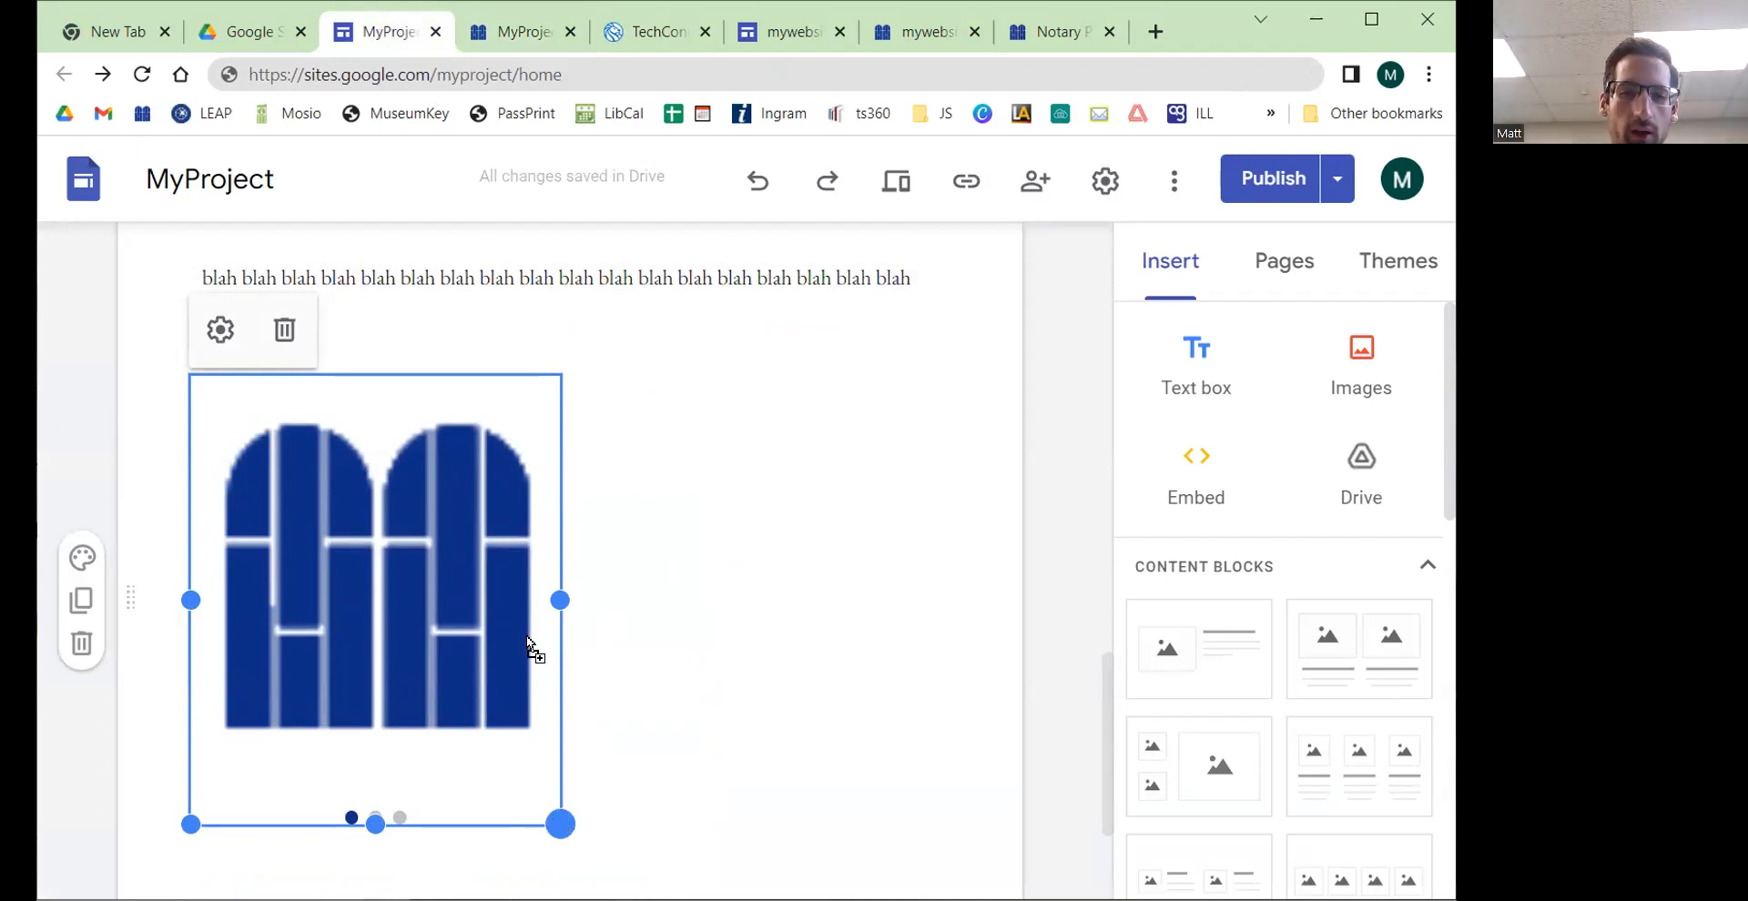
drag(399, 634, 399, 633)
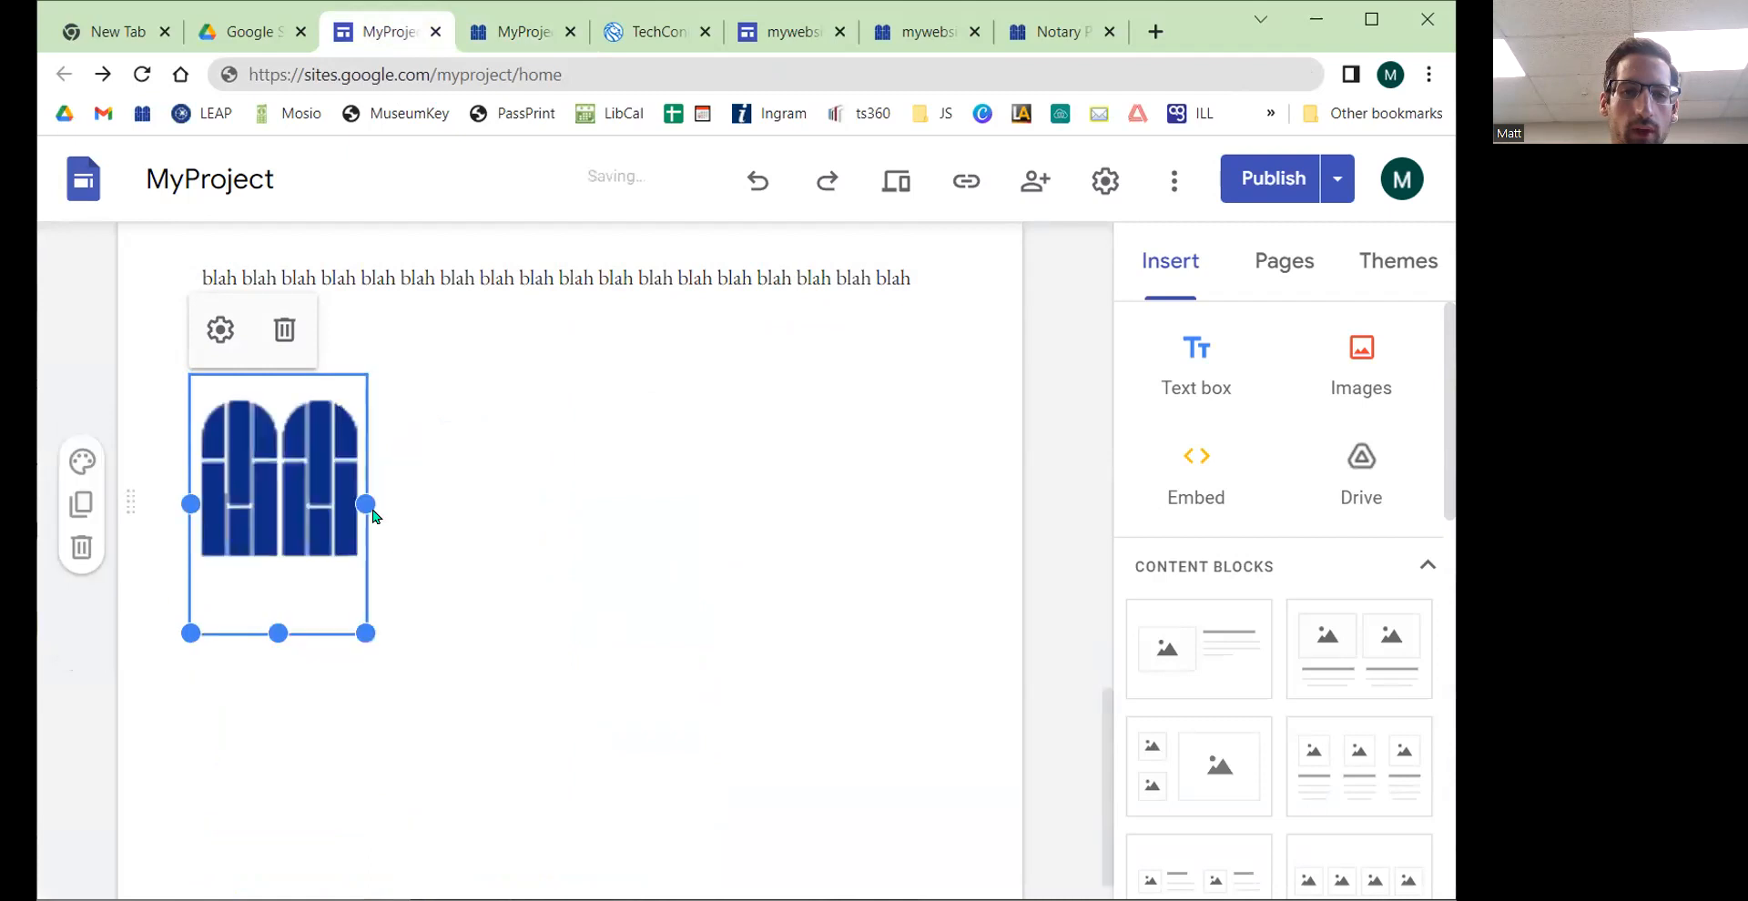
Step: Open the carousel's settings, turn on Auto start, and apply the update
click(229, 332)
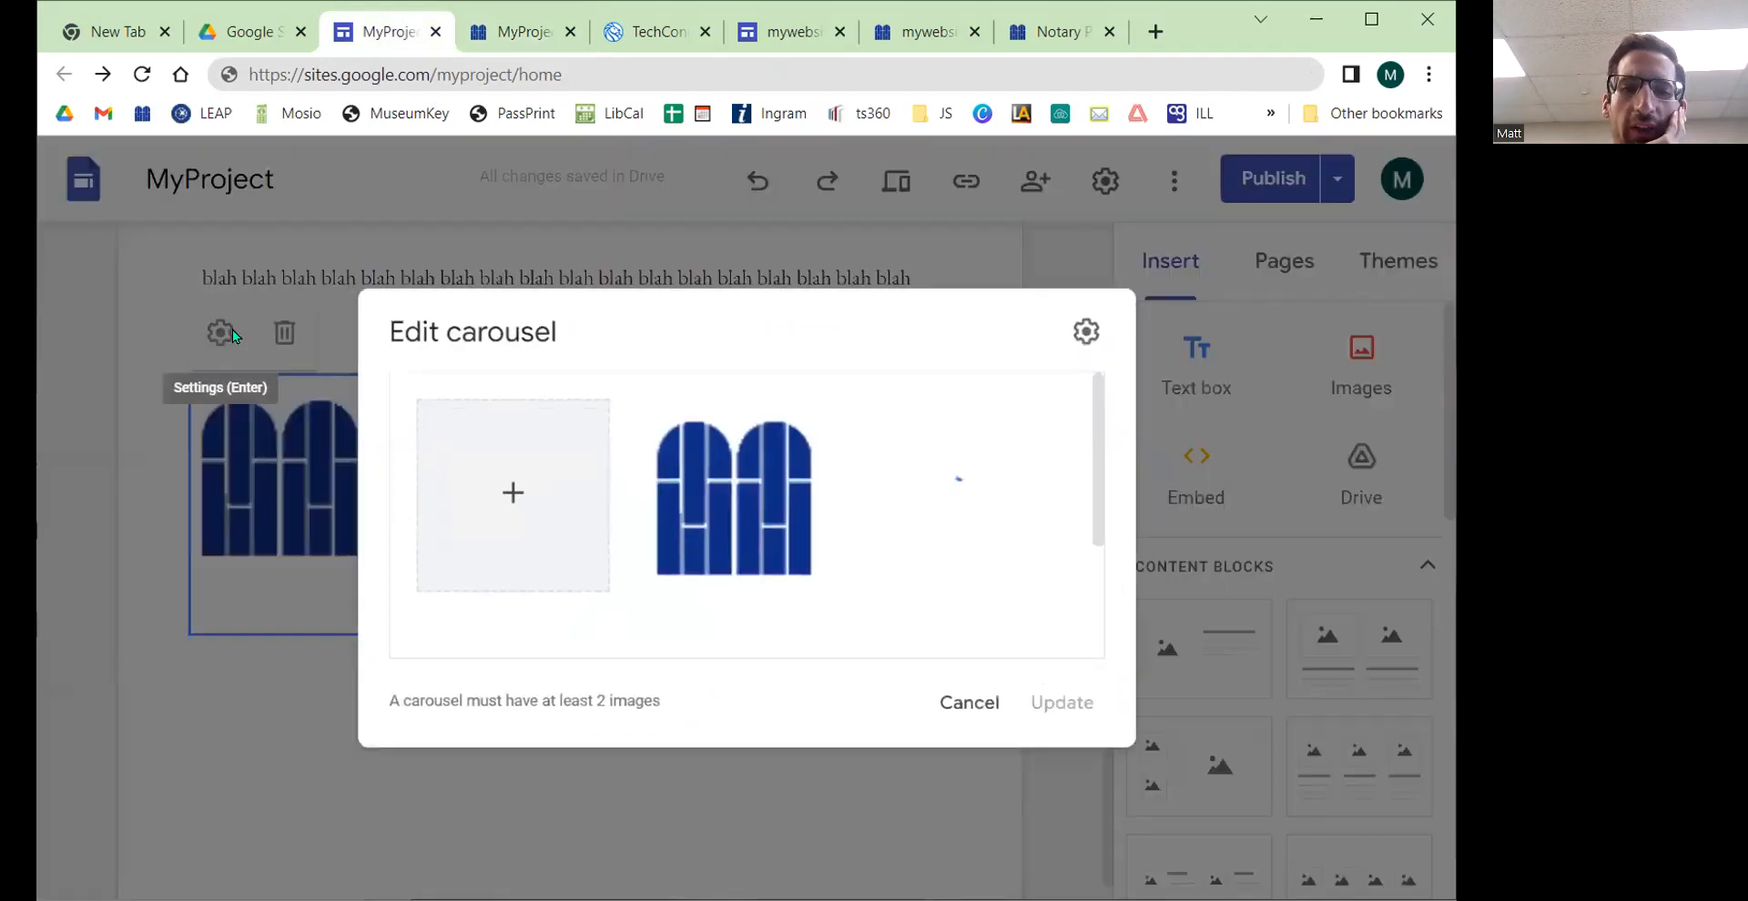
scroll(672, 467, down, 2)
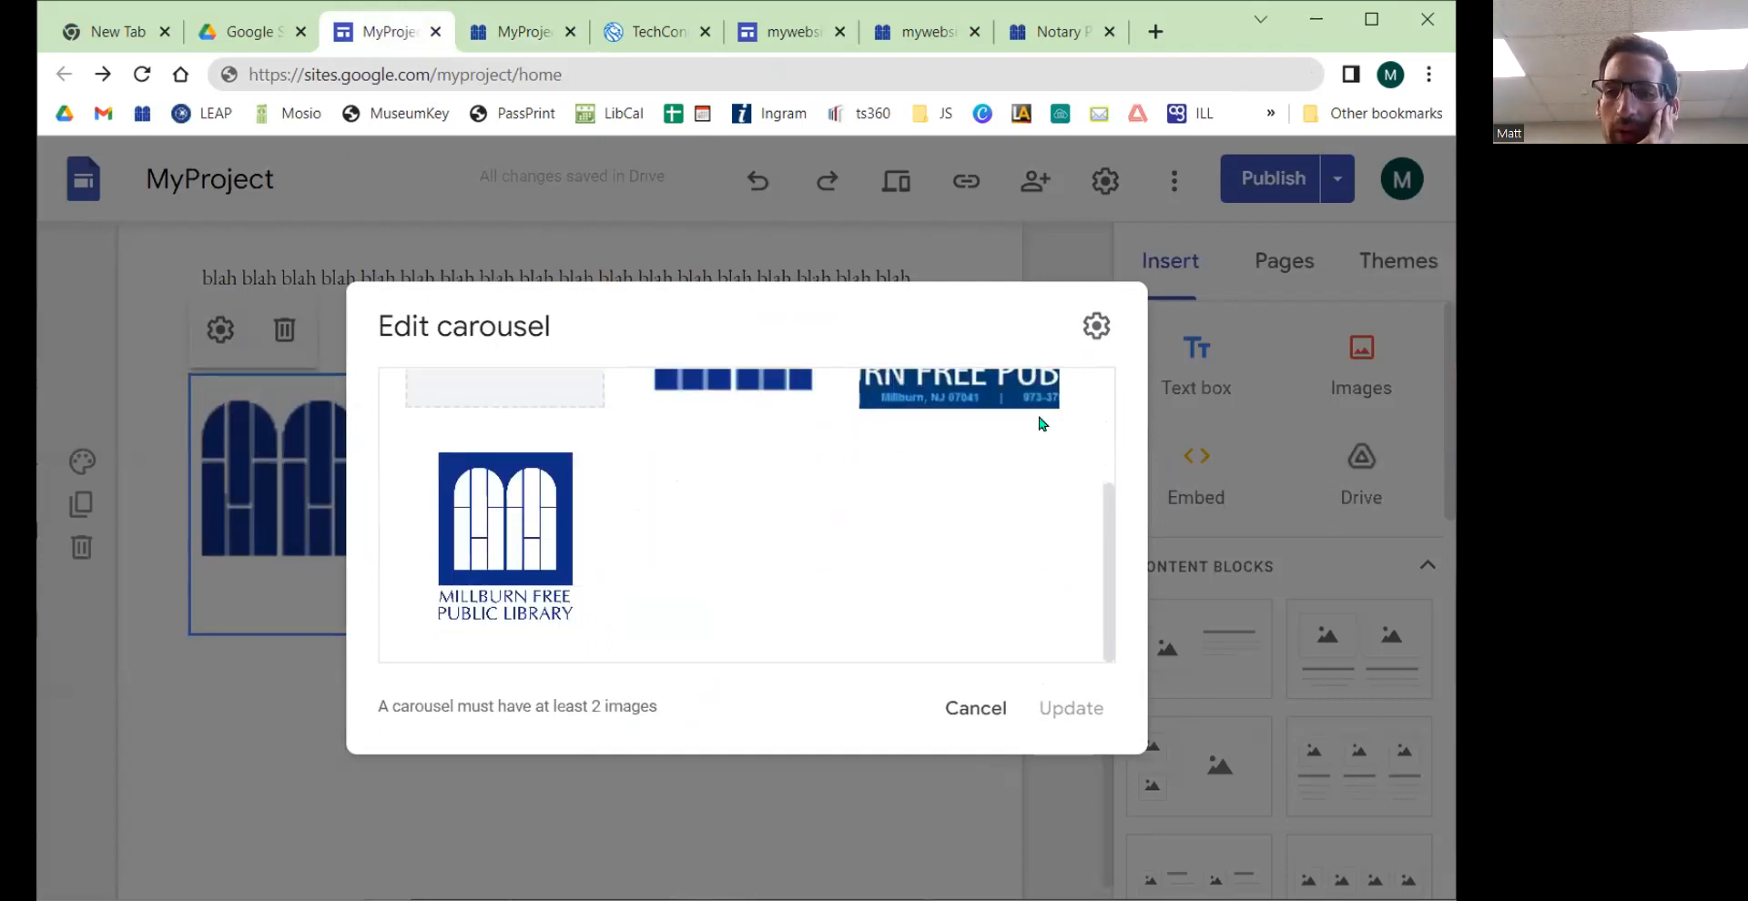
scroll(790, 568, up, 2)
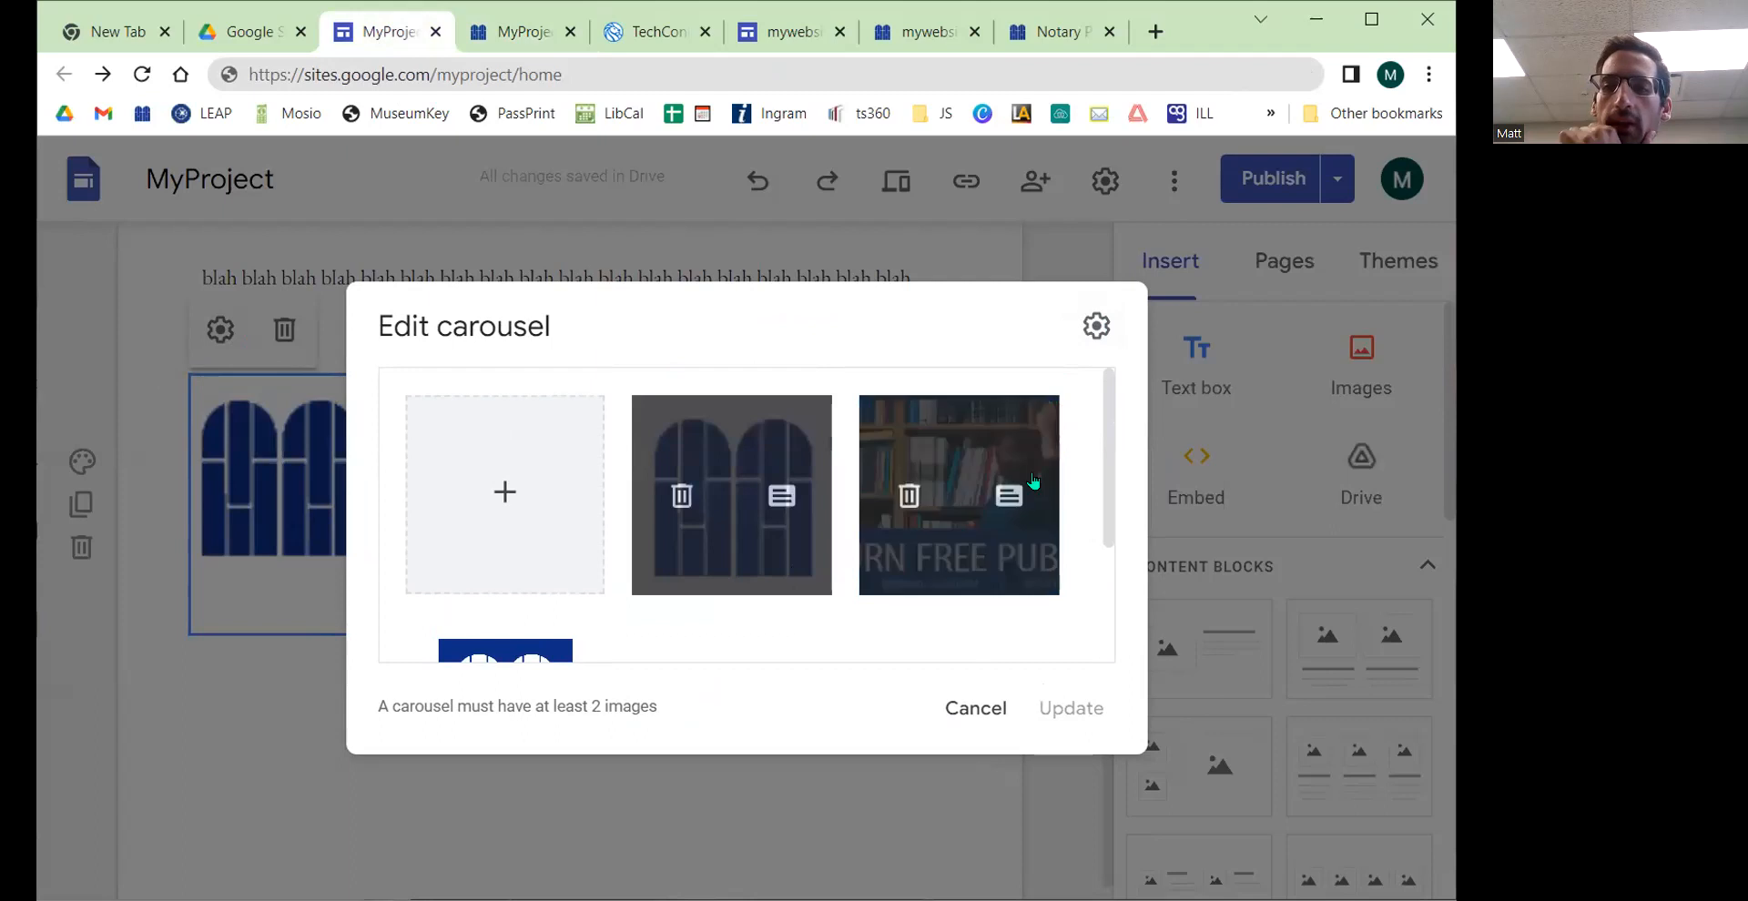
click(1100, 327)
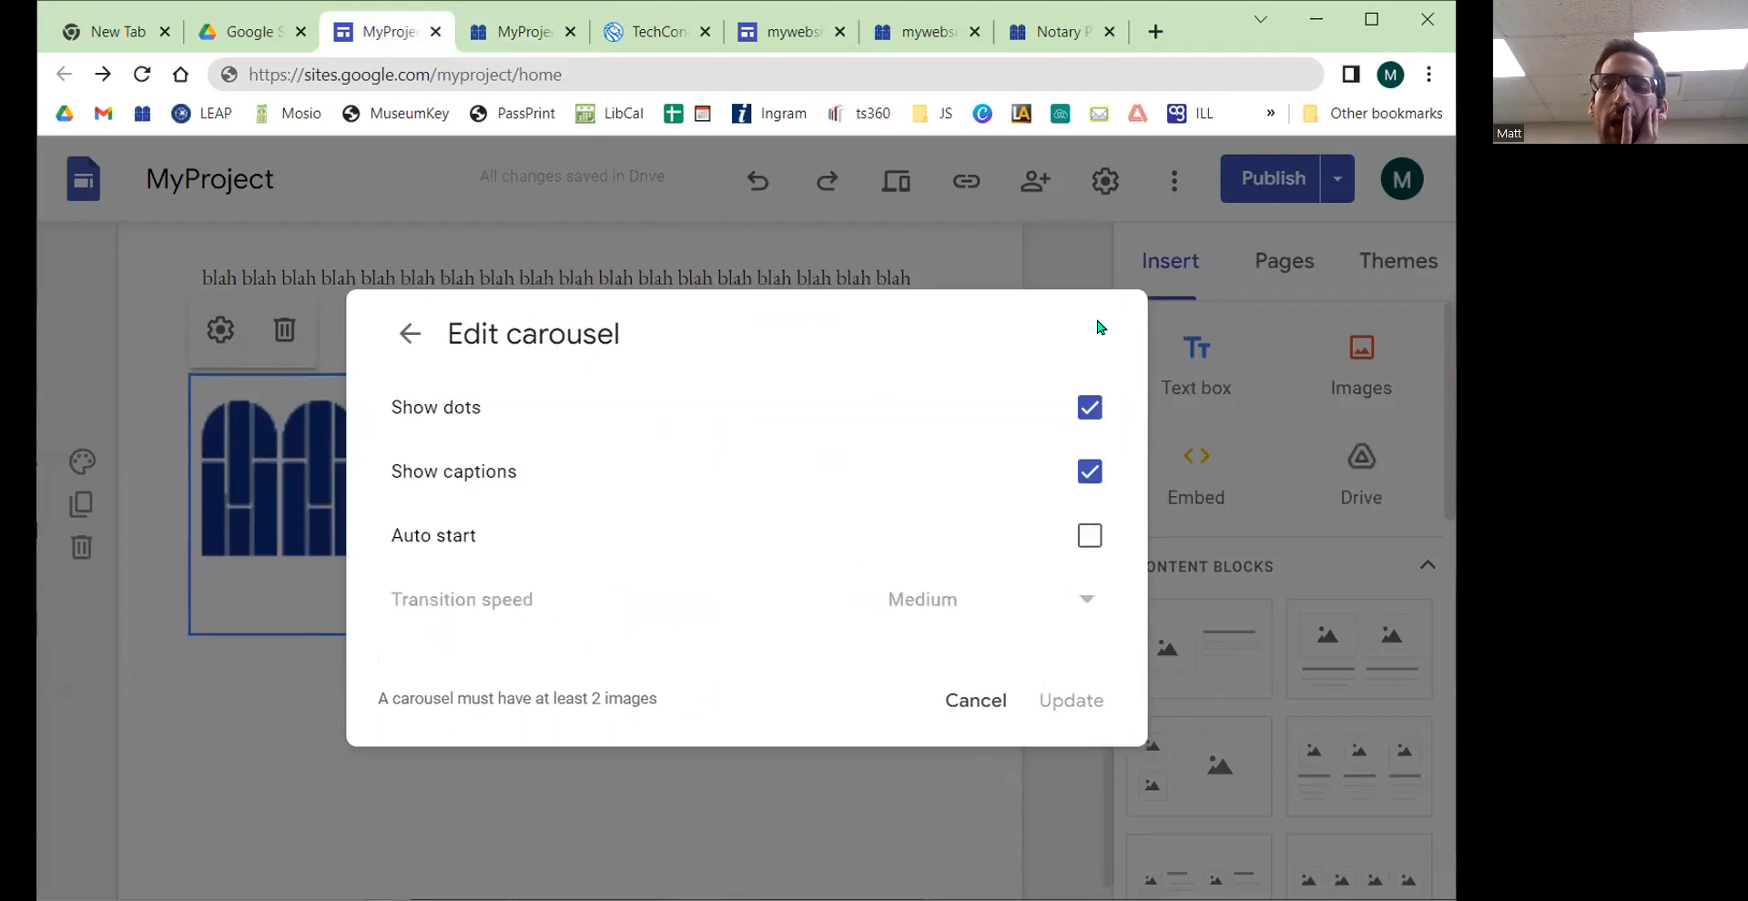
click(1090, 409)
click(1090, 410)
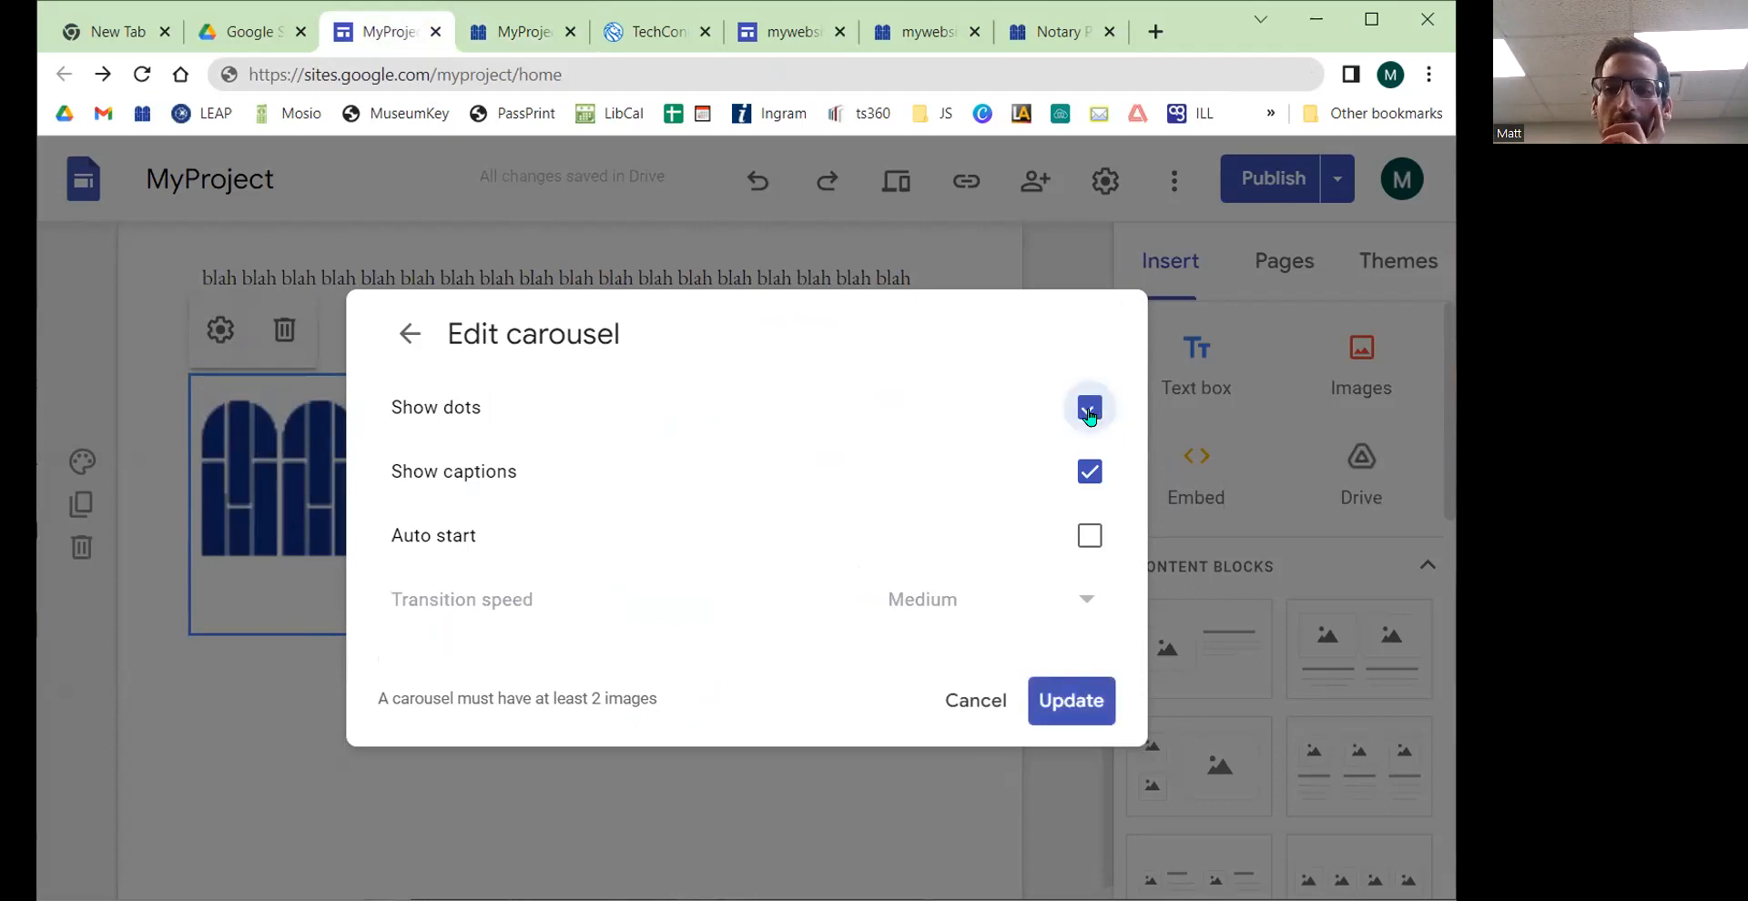
click(1090, 471)
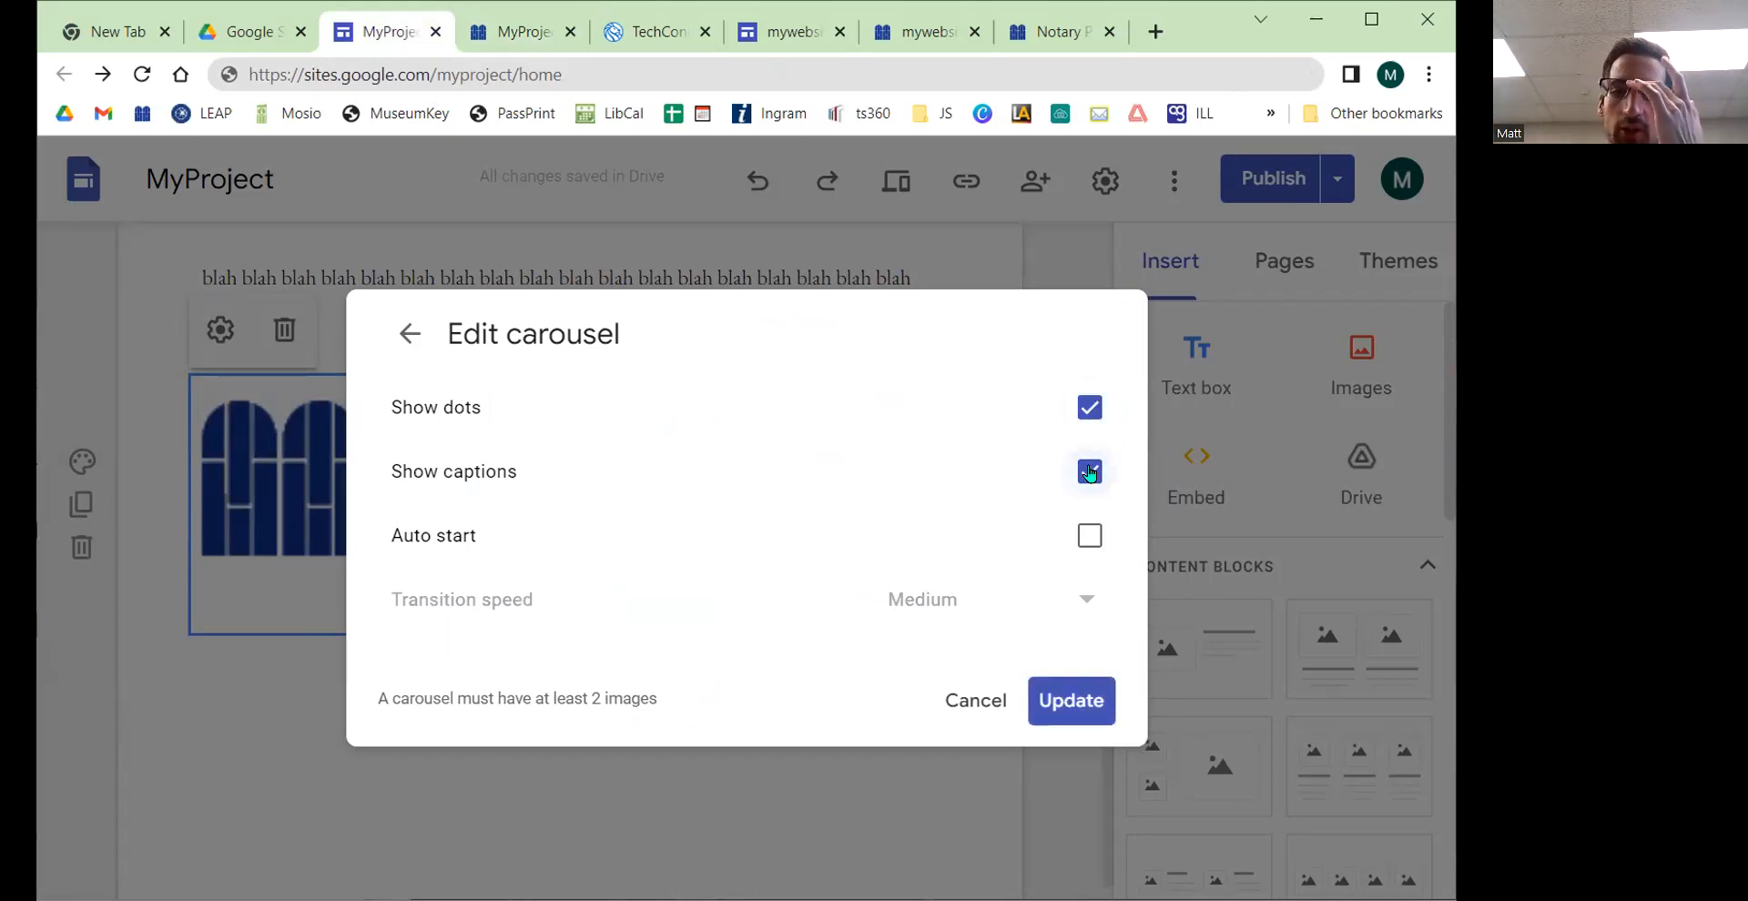
click(1089, 535)
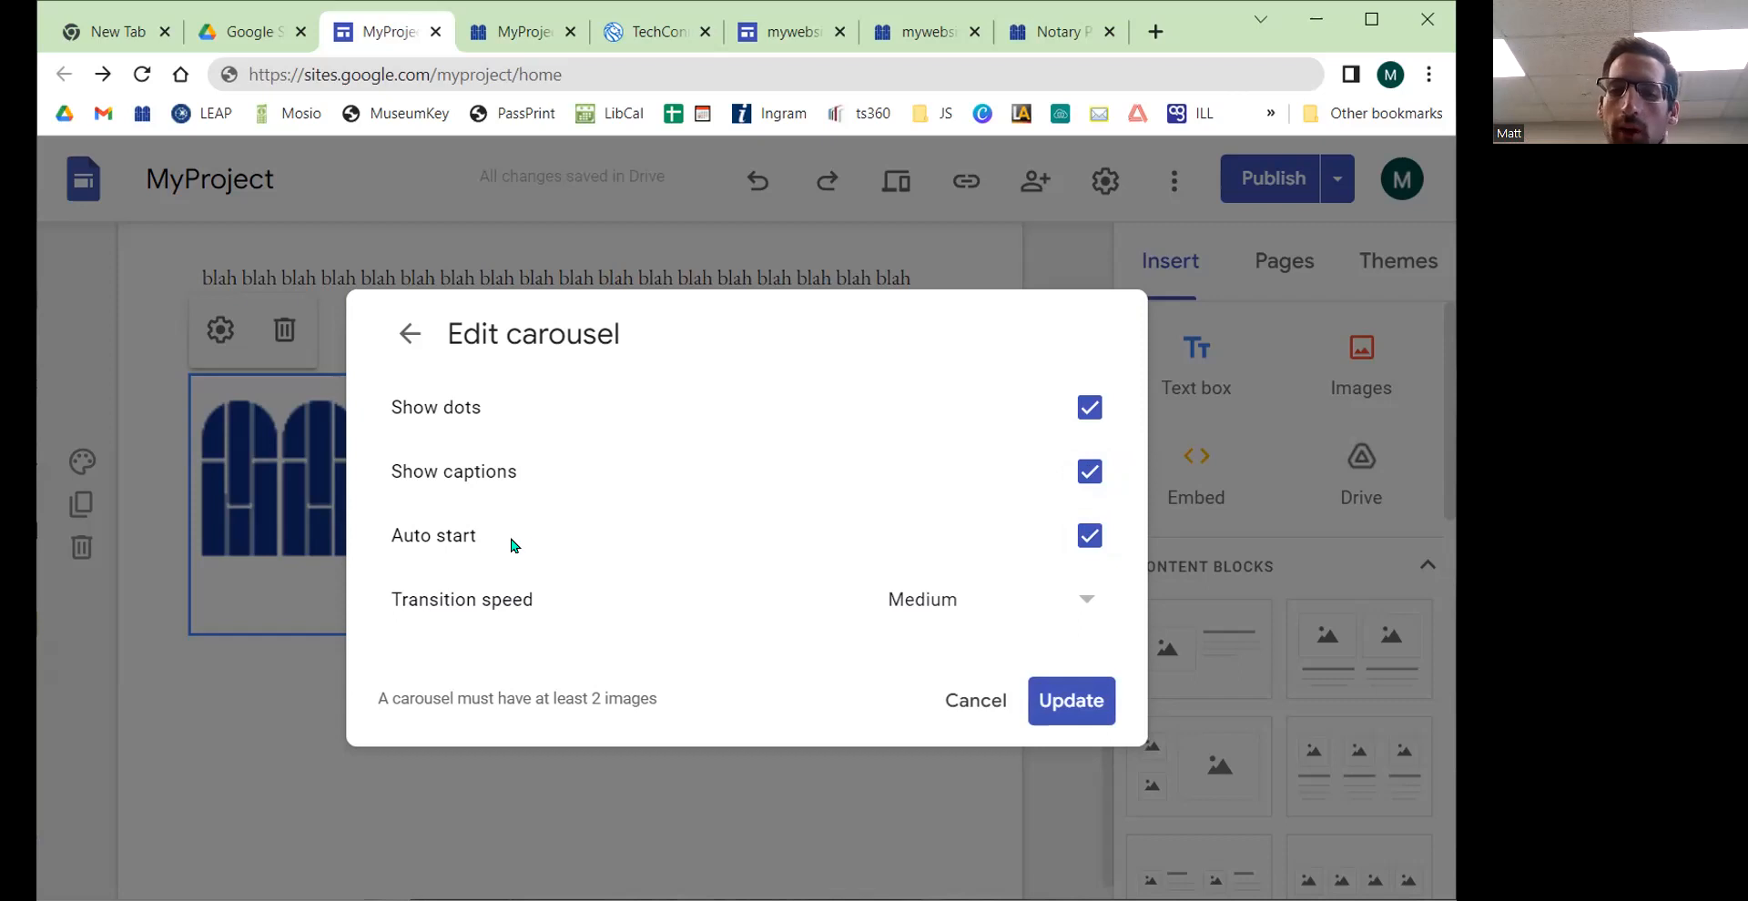
click(1083, 591)
click(936, 745)
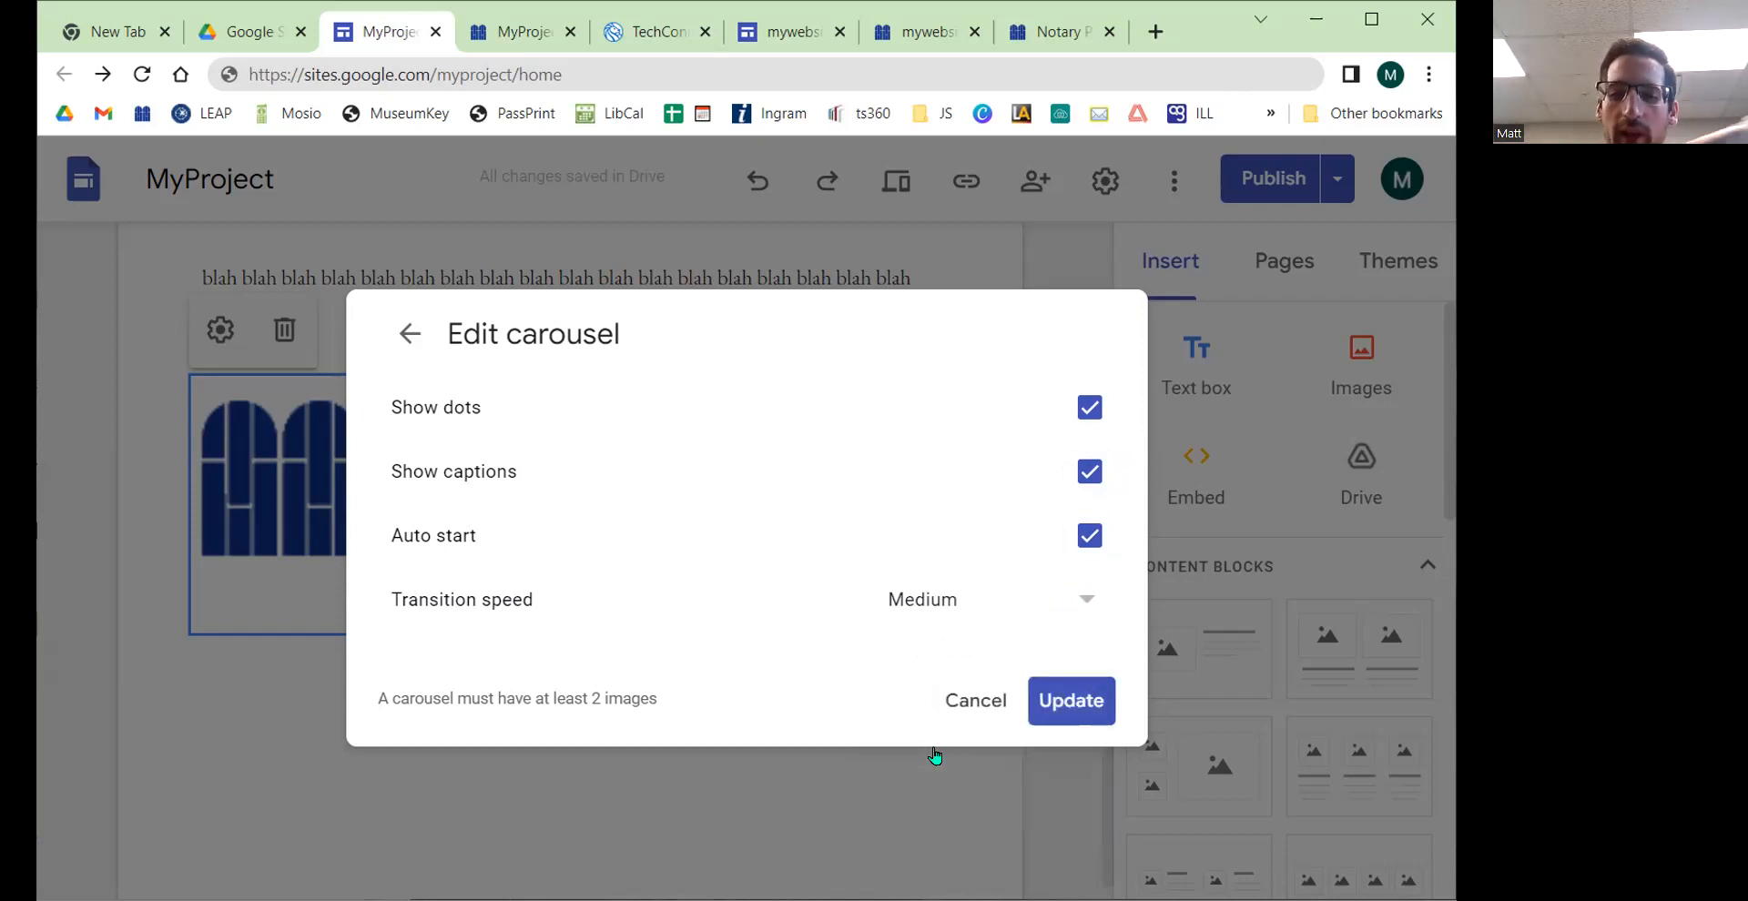
click(1069, 702)
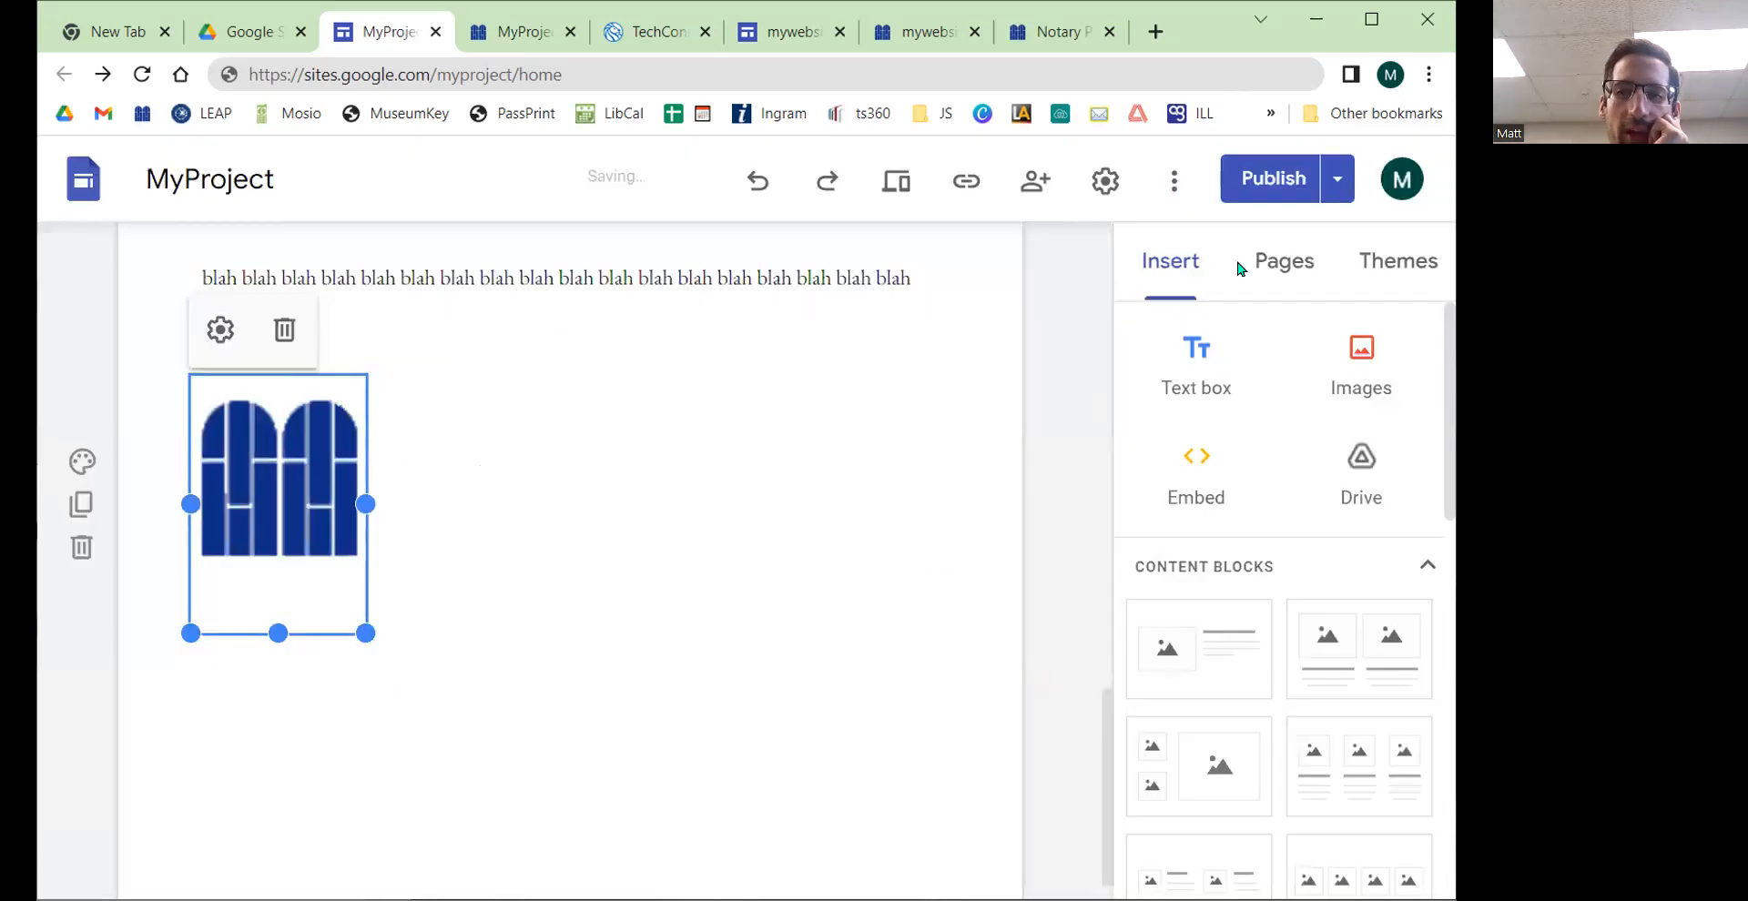
Step: Publish the site with the updated carousel settings
click(1272, 178)
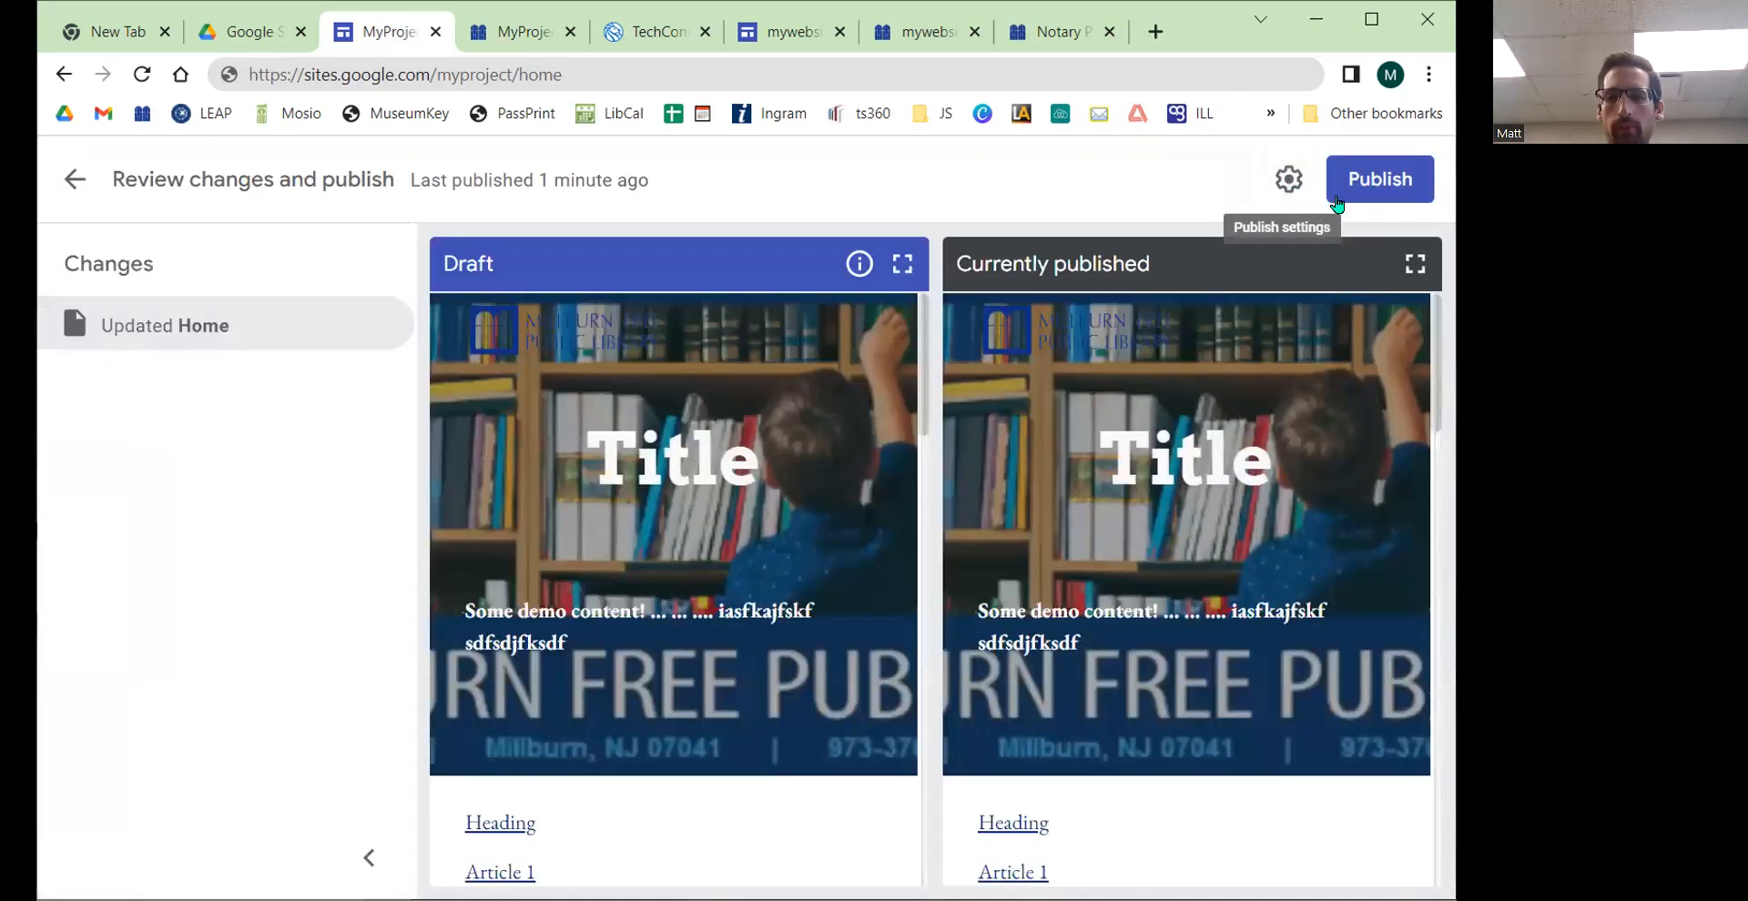
click(1367, 187)
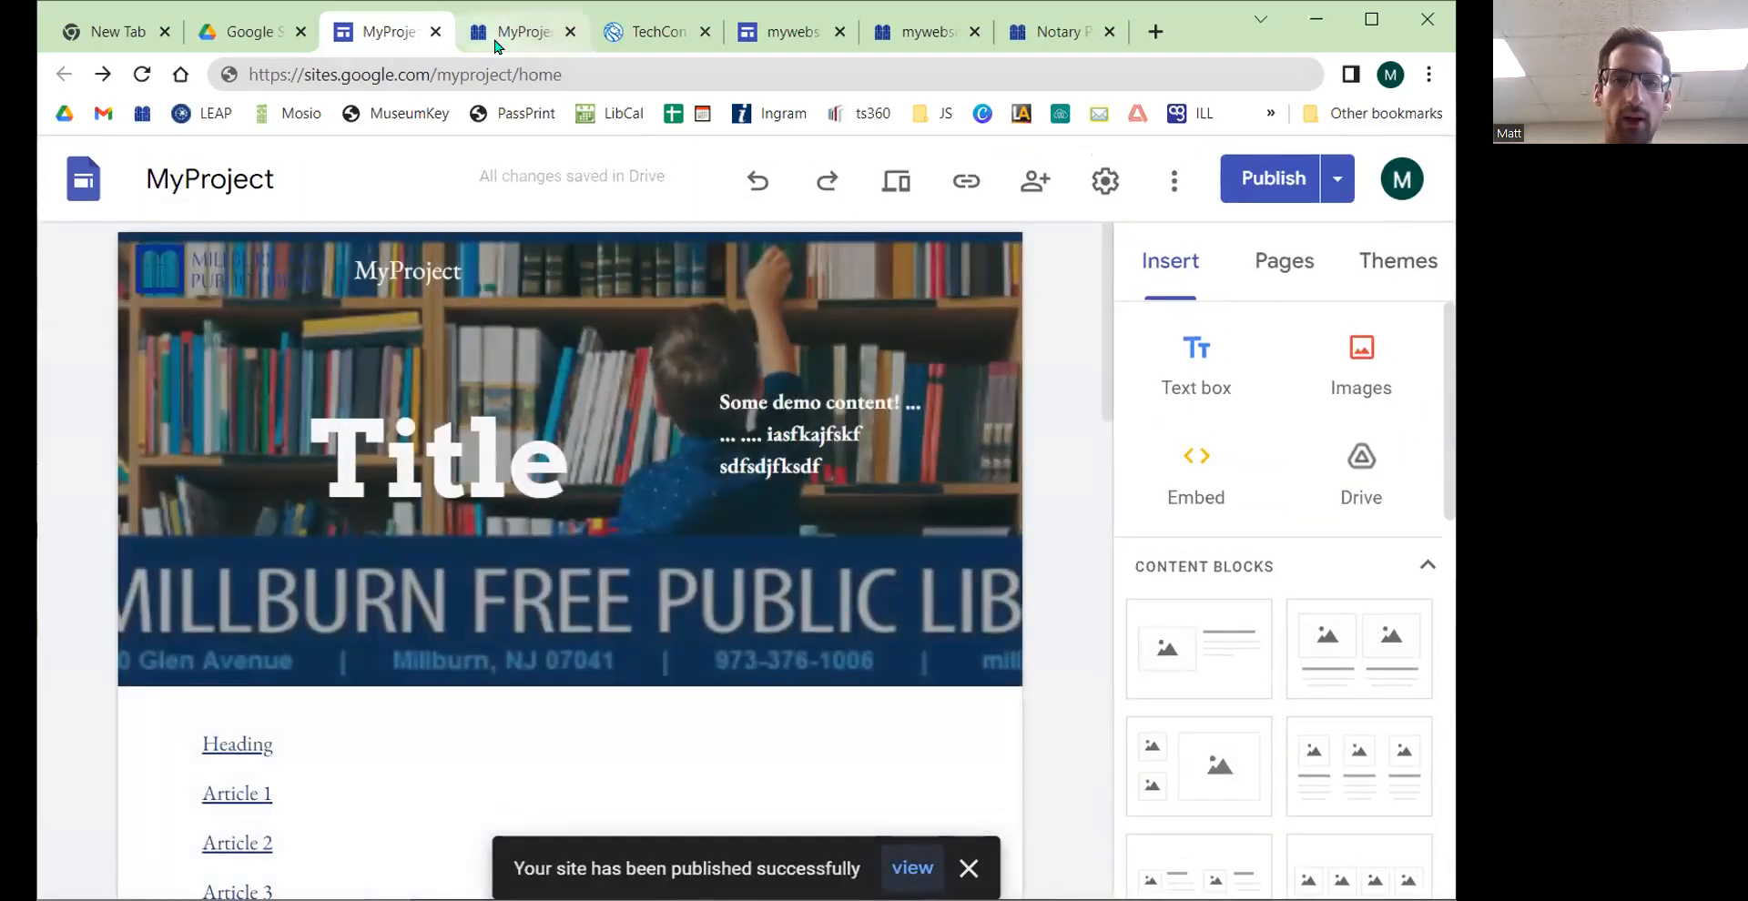
Step: Switch to the published site's tab, reload it and scroll down to the carousel
click(498, 45)
click(141, 73)
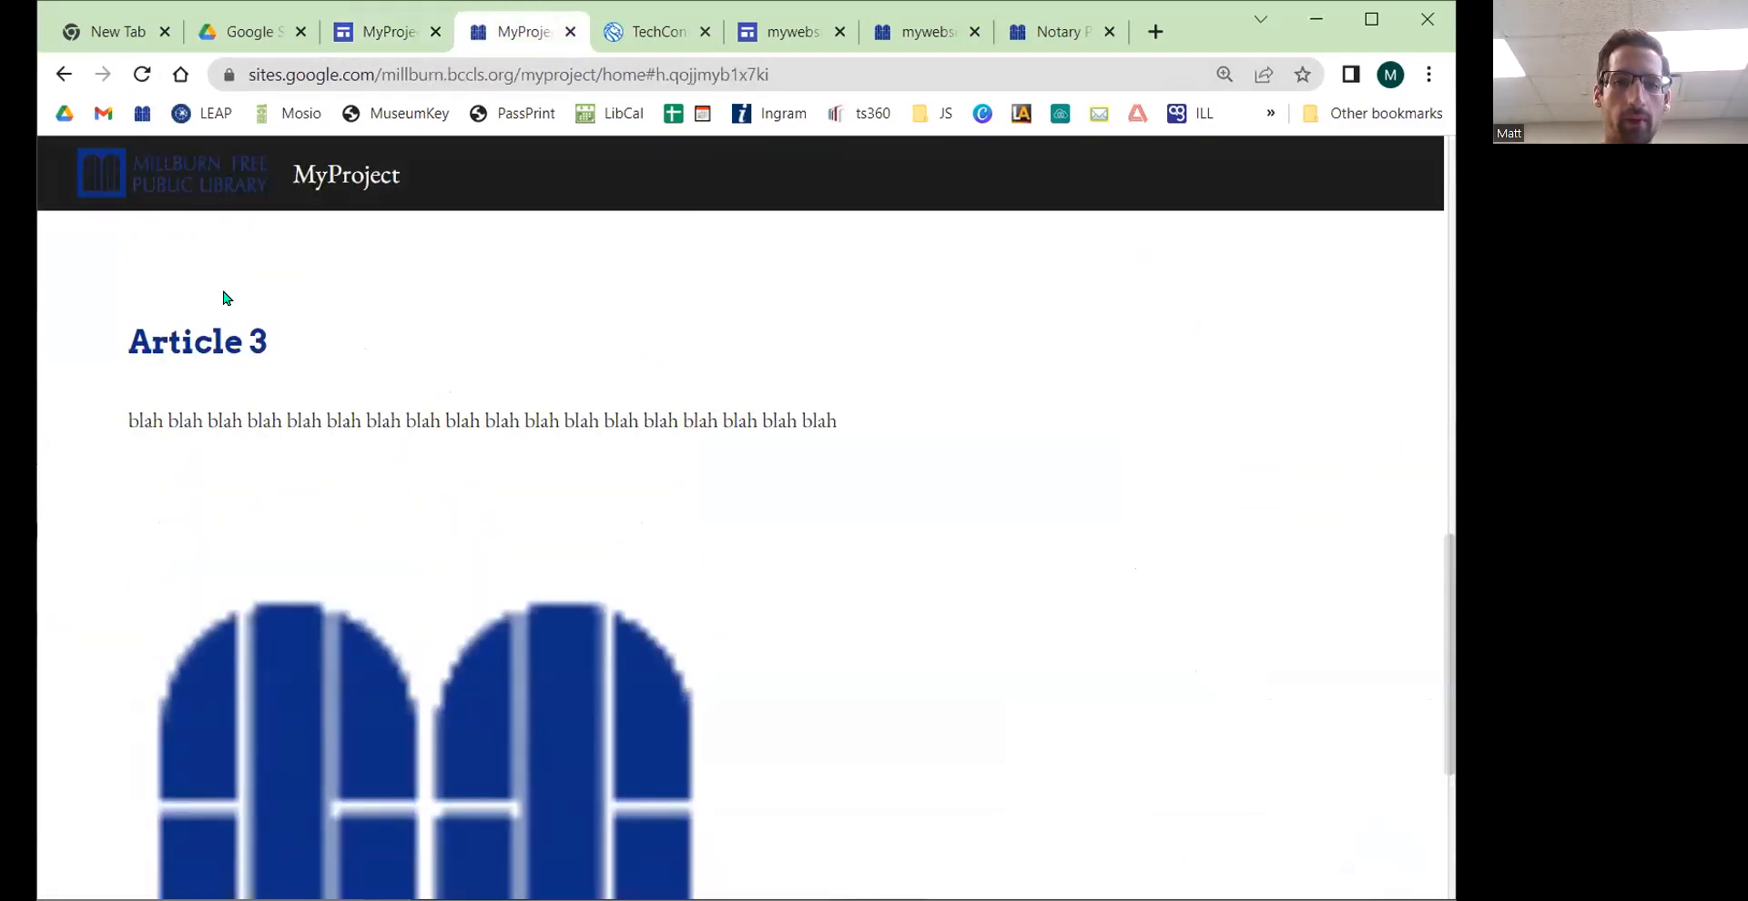
scroll(224, 314, down, 4)
Step: Move the carousel up beside the collapsible Heading group in the editor
click(376, 45)
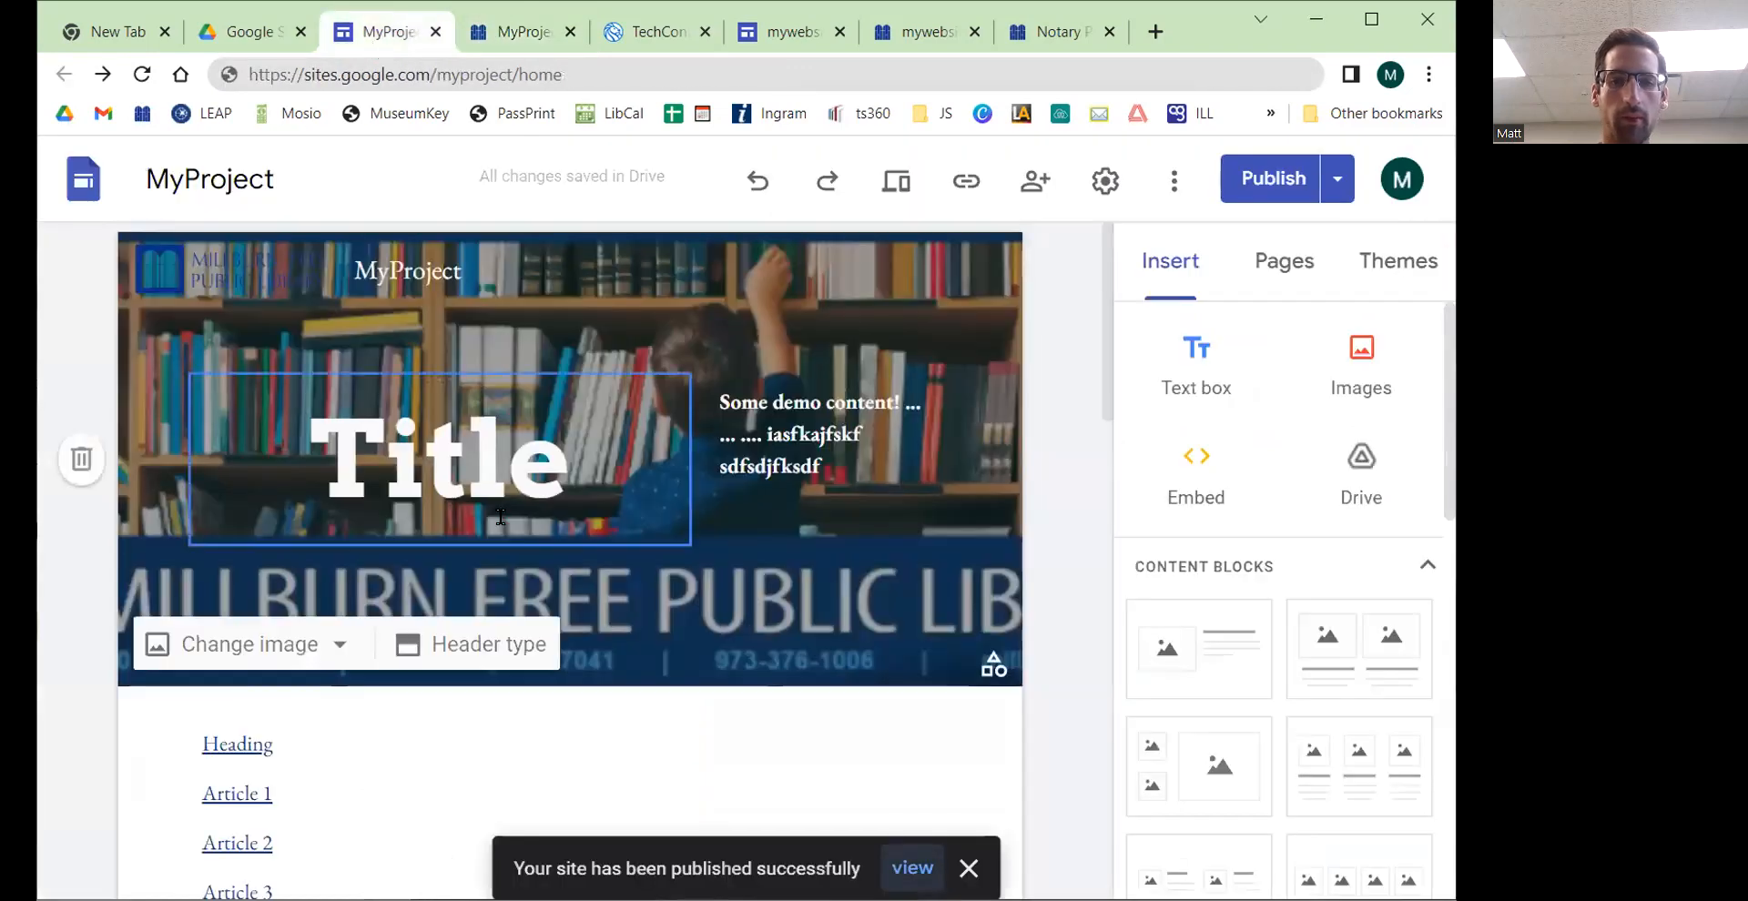
scroll(500, 516, down, 15)
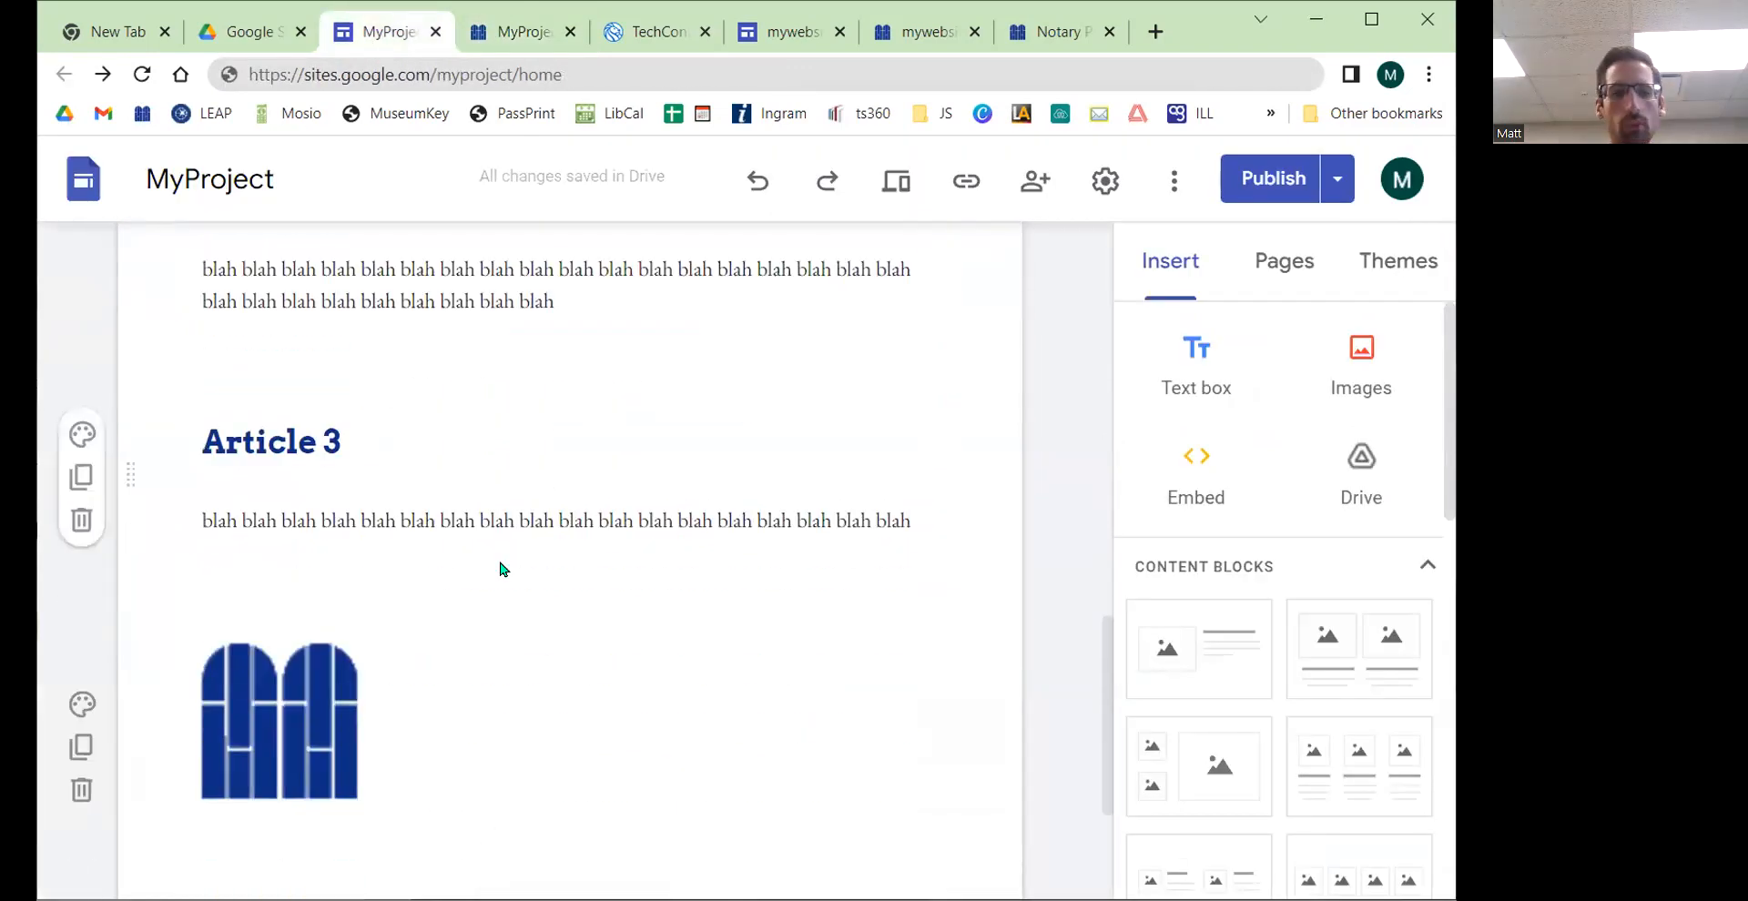
click(304, 652)
scroll(304, 652, up, 7)
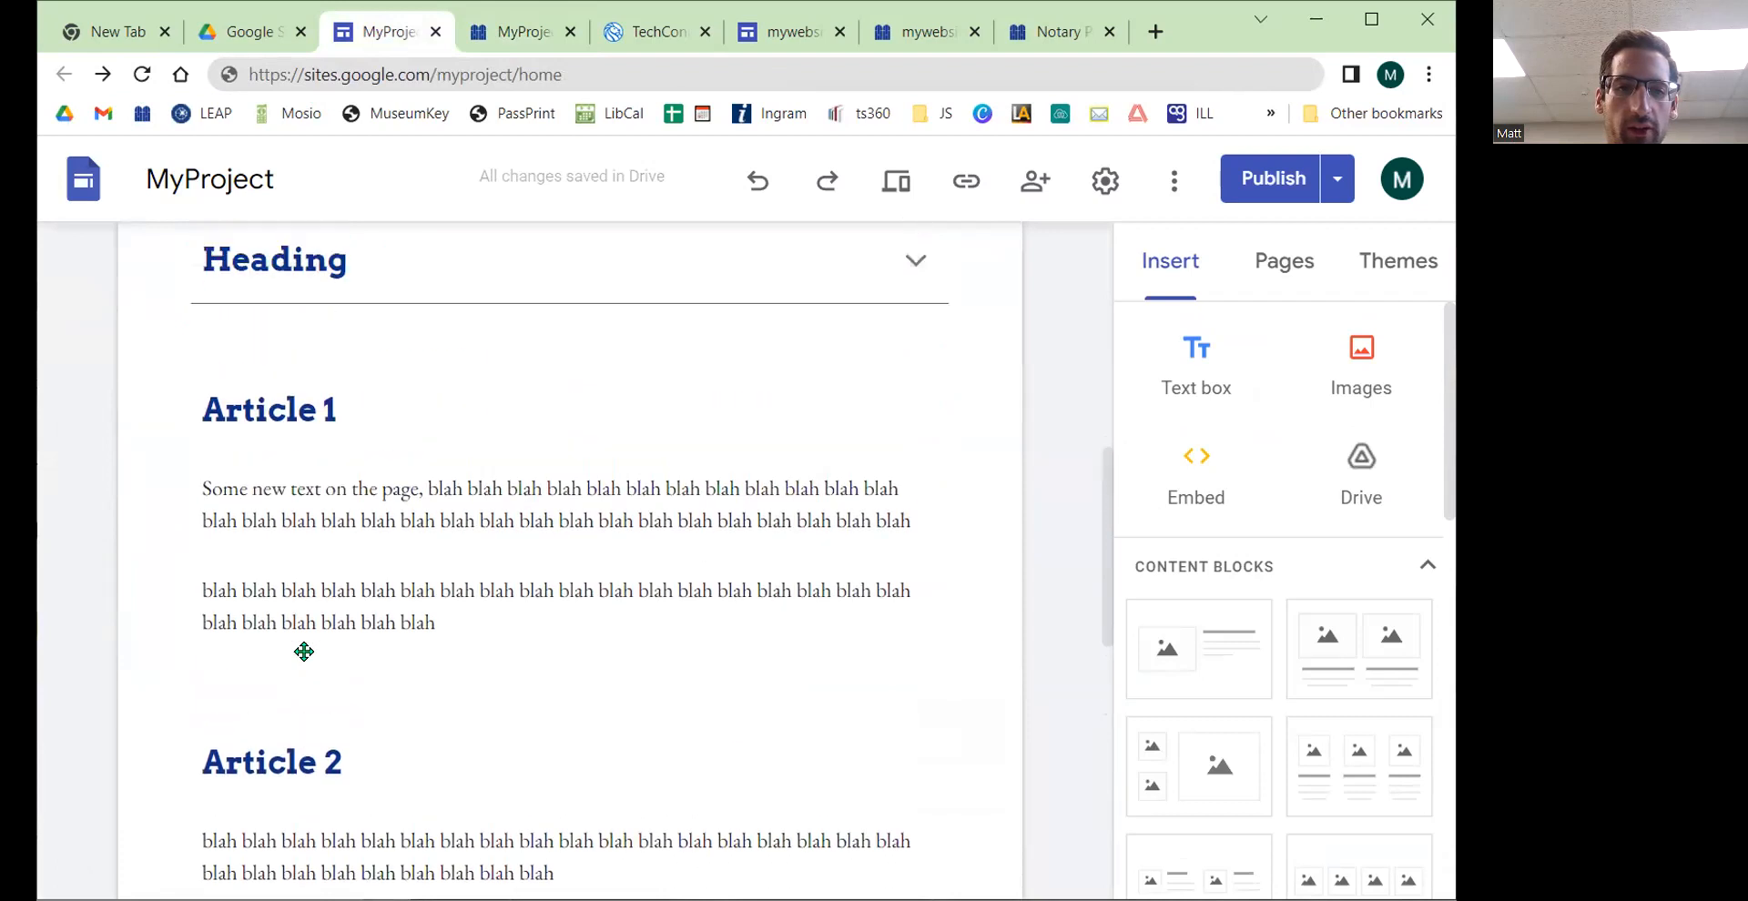
scroll(314, 613, up, 3)
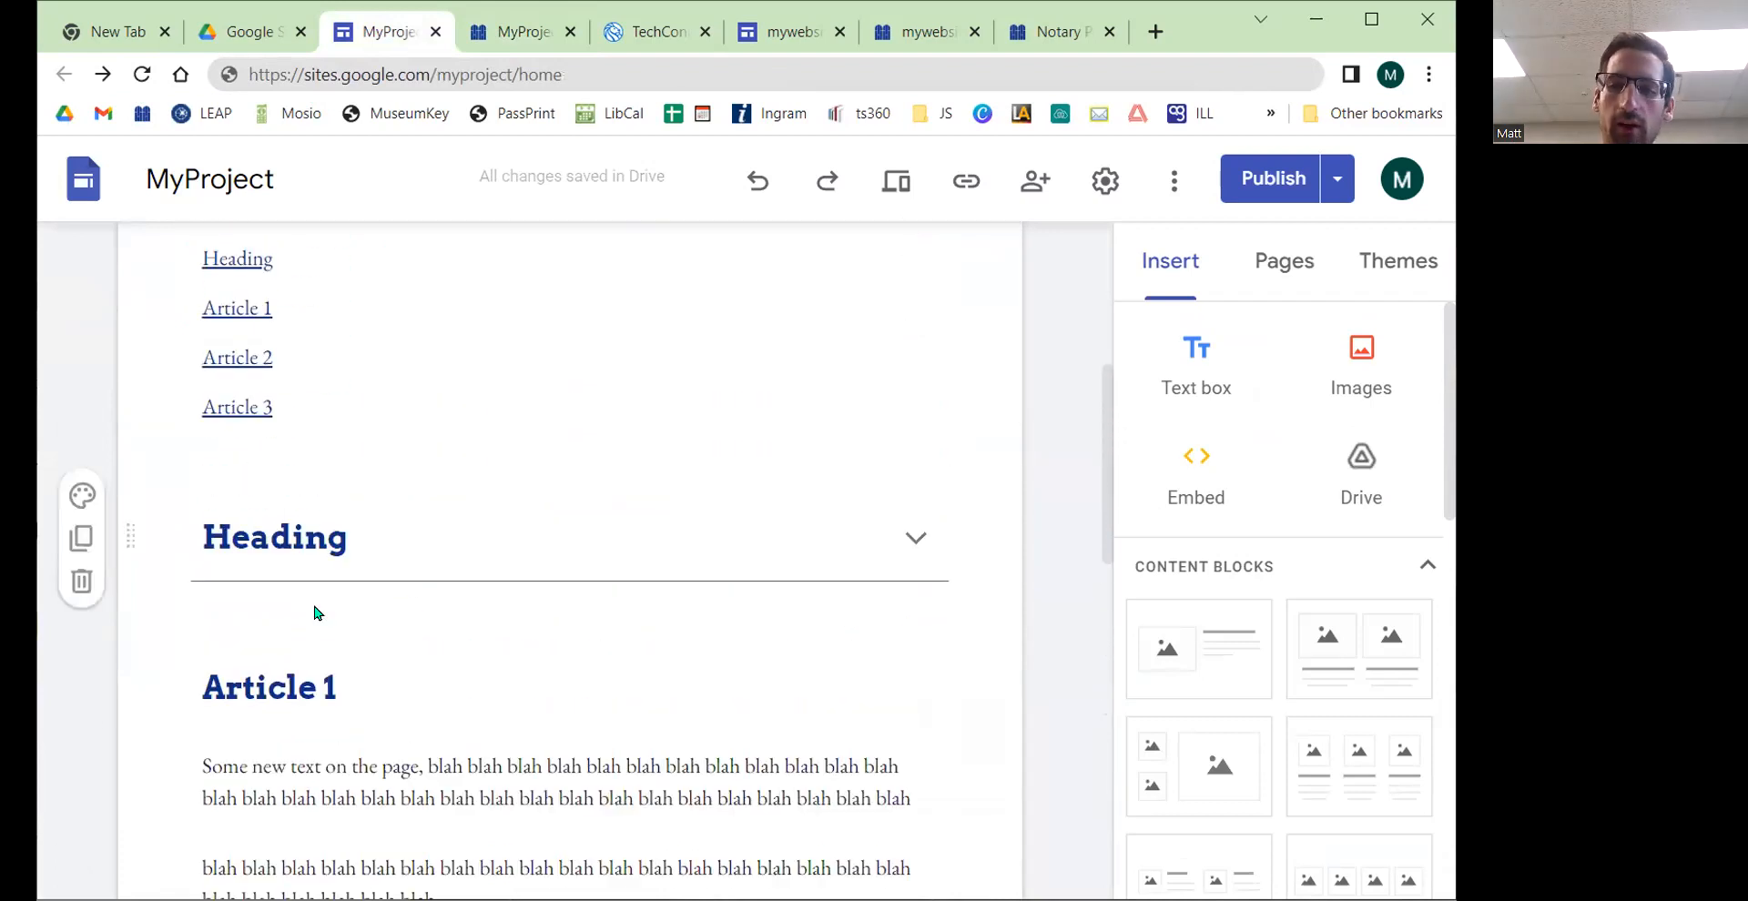
scroll(273, 592, down, 10)
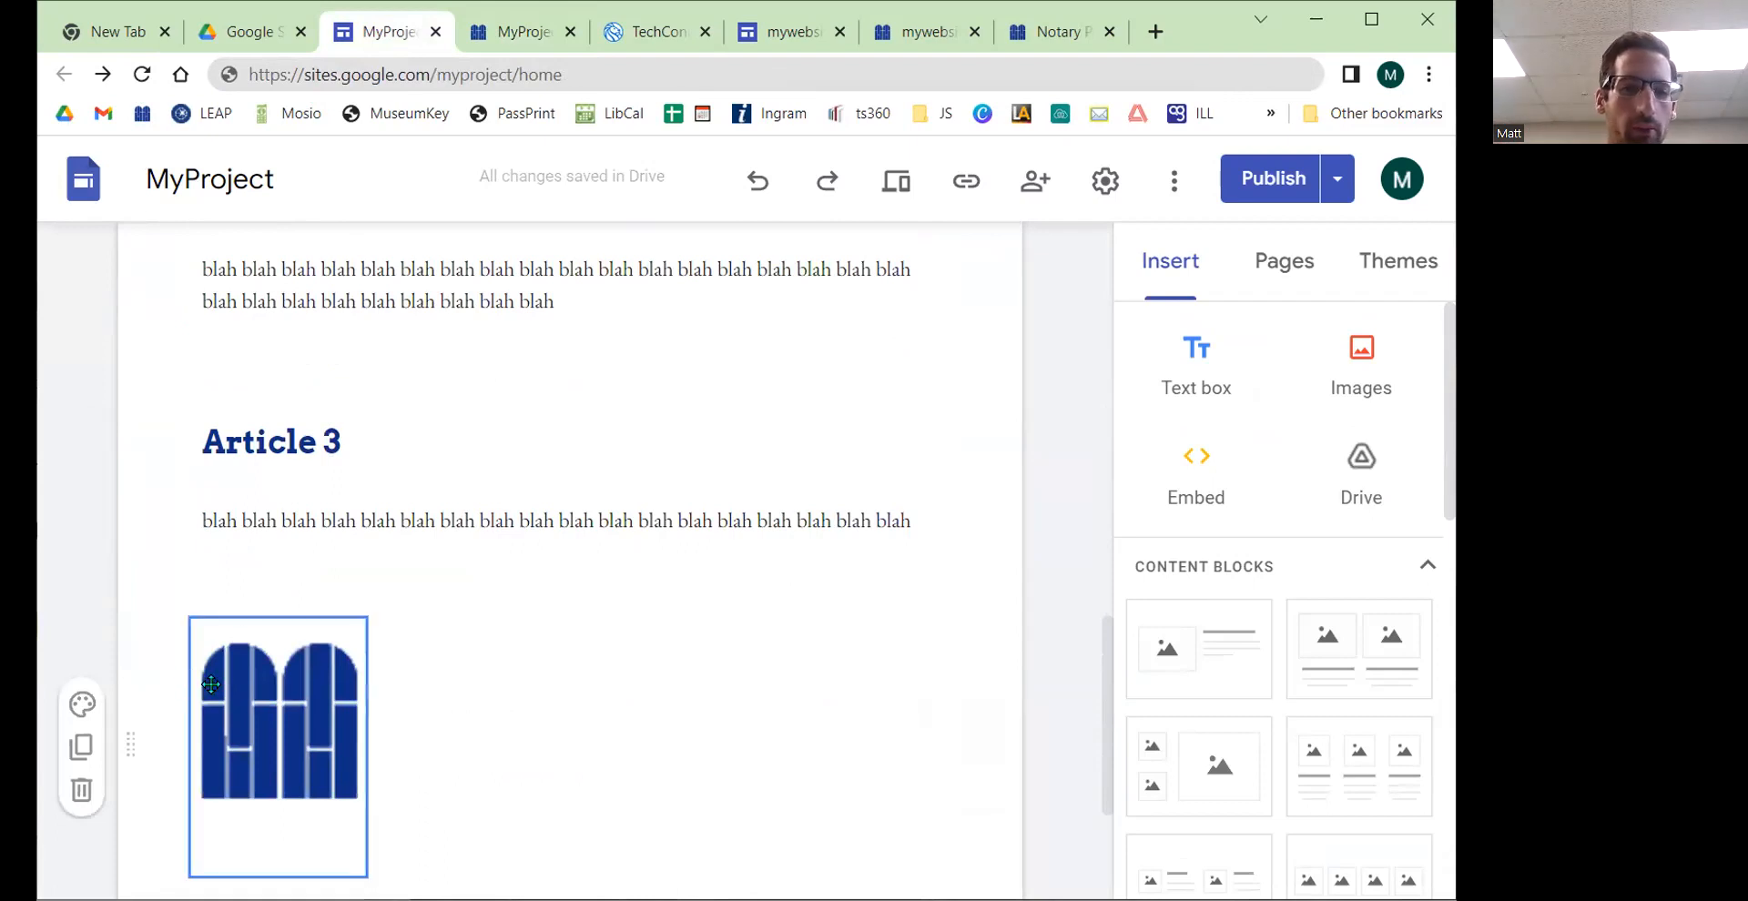
drag(277, 724, 947, 573)
scroll(492, 510, up, 4)
scroll(492, 511, up, 10)
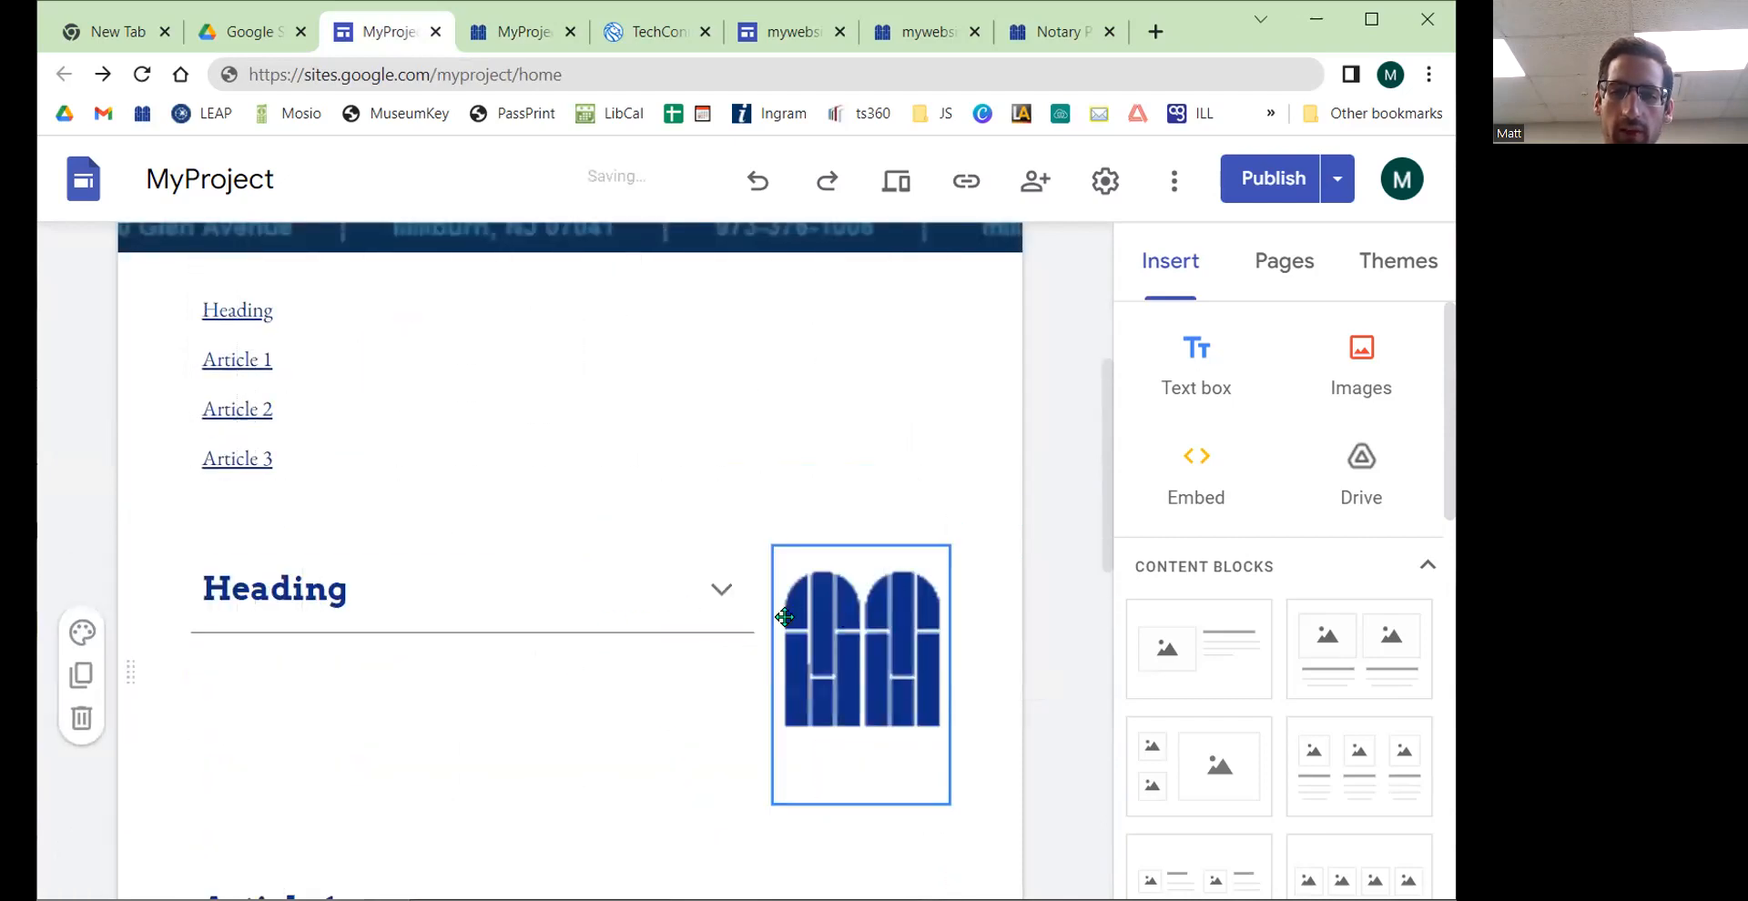
Step: Narrow the collapsible Heading group and widen the carousel to fill the space beside it
click(662, 588)
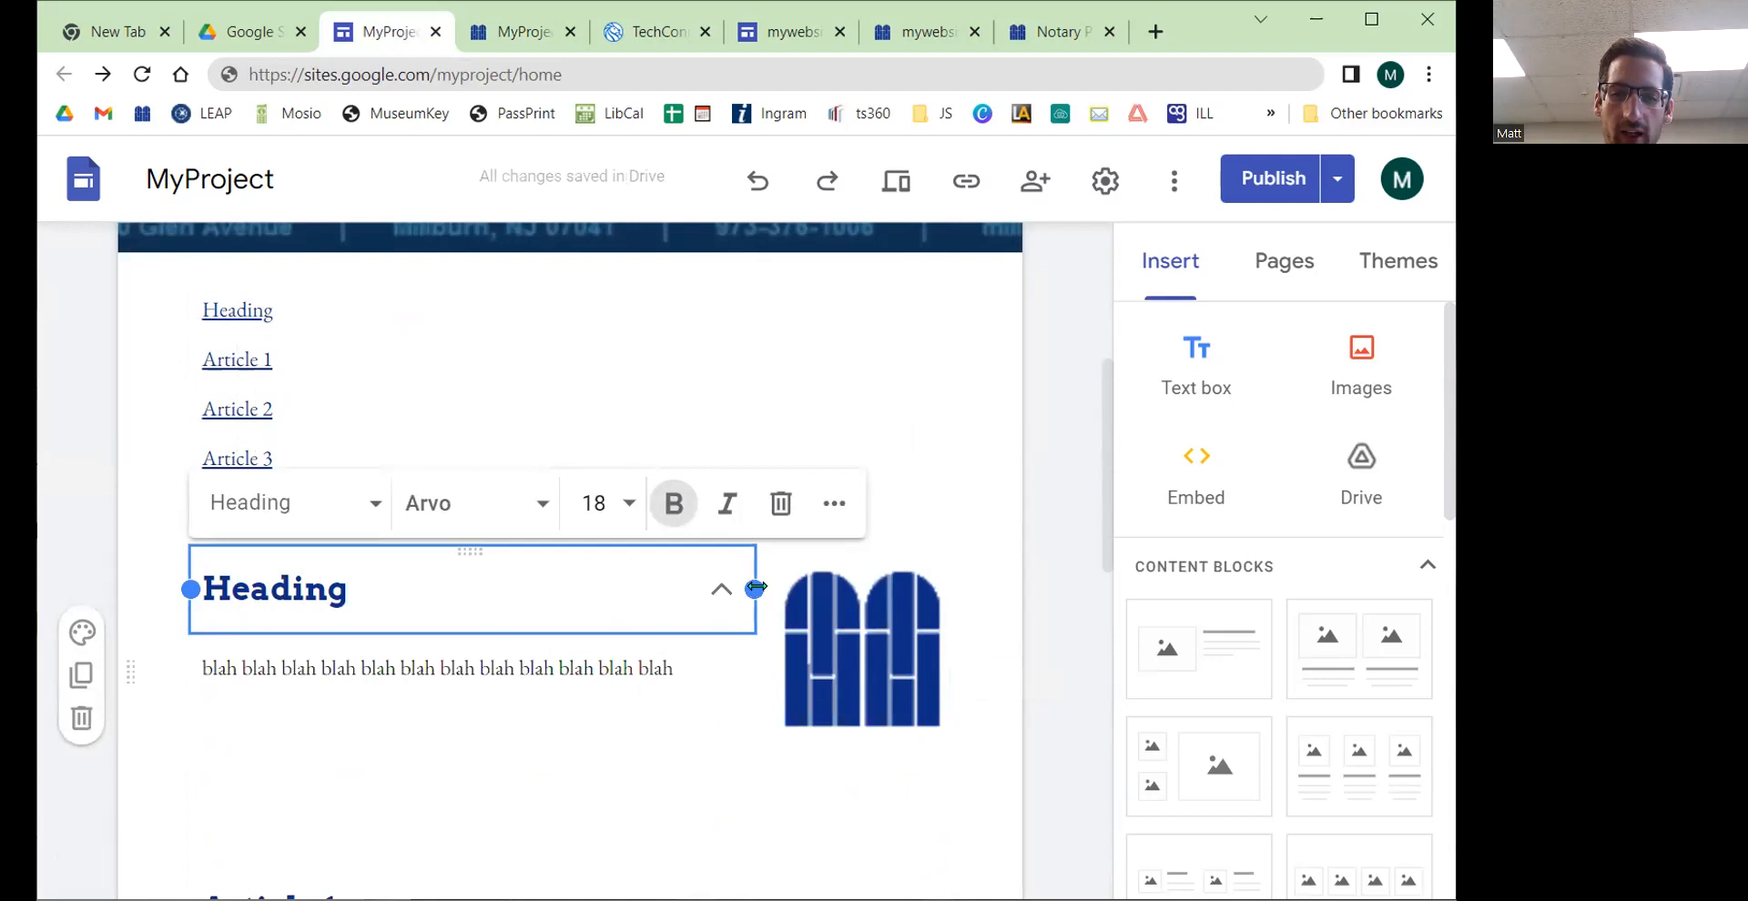
click(772, 644)
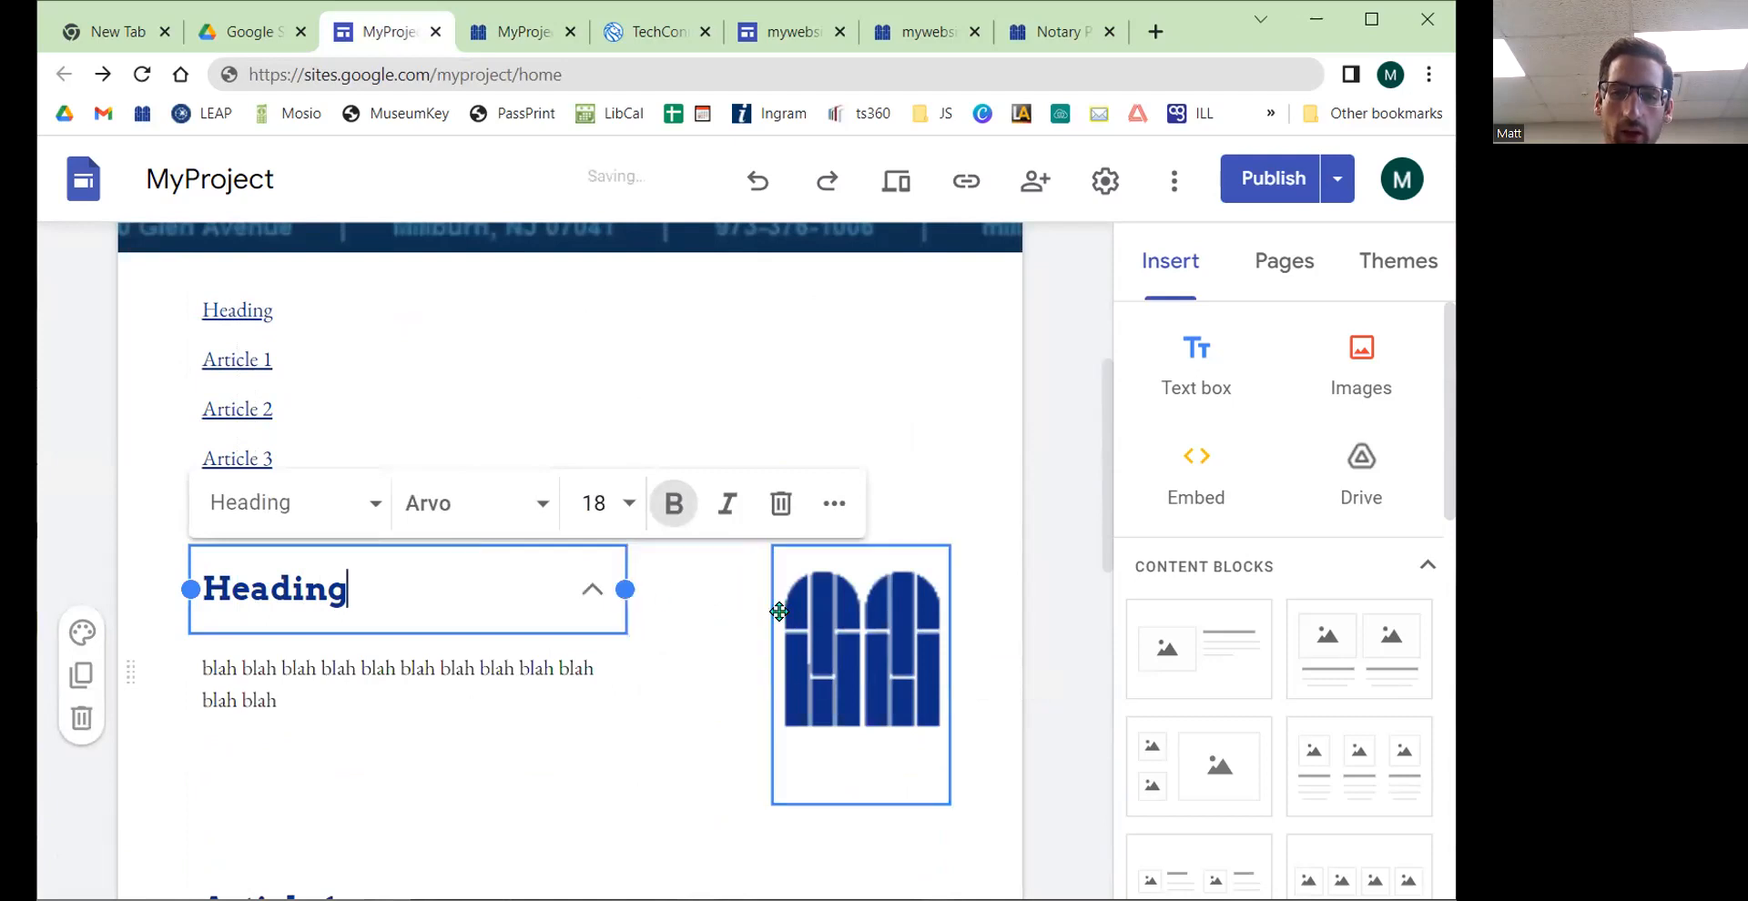
drag(766, 670, 702, 646)
drag(820, 715, 824, 725)
drag(824, 813, 824, 799)
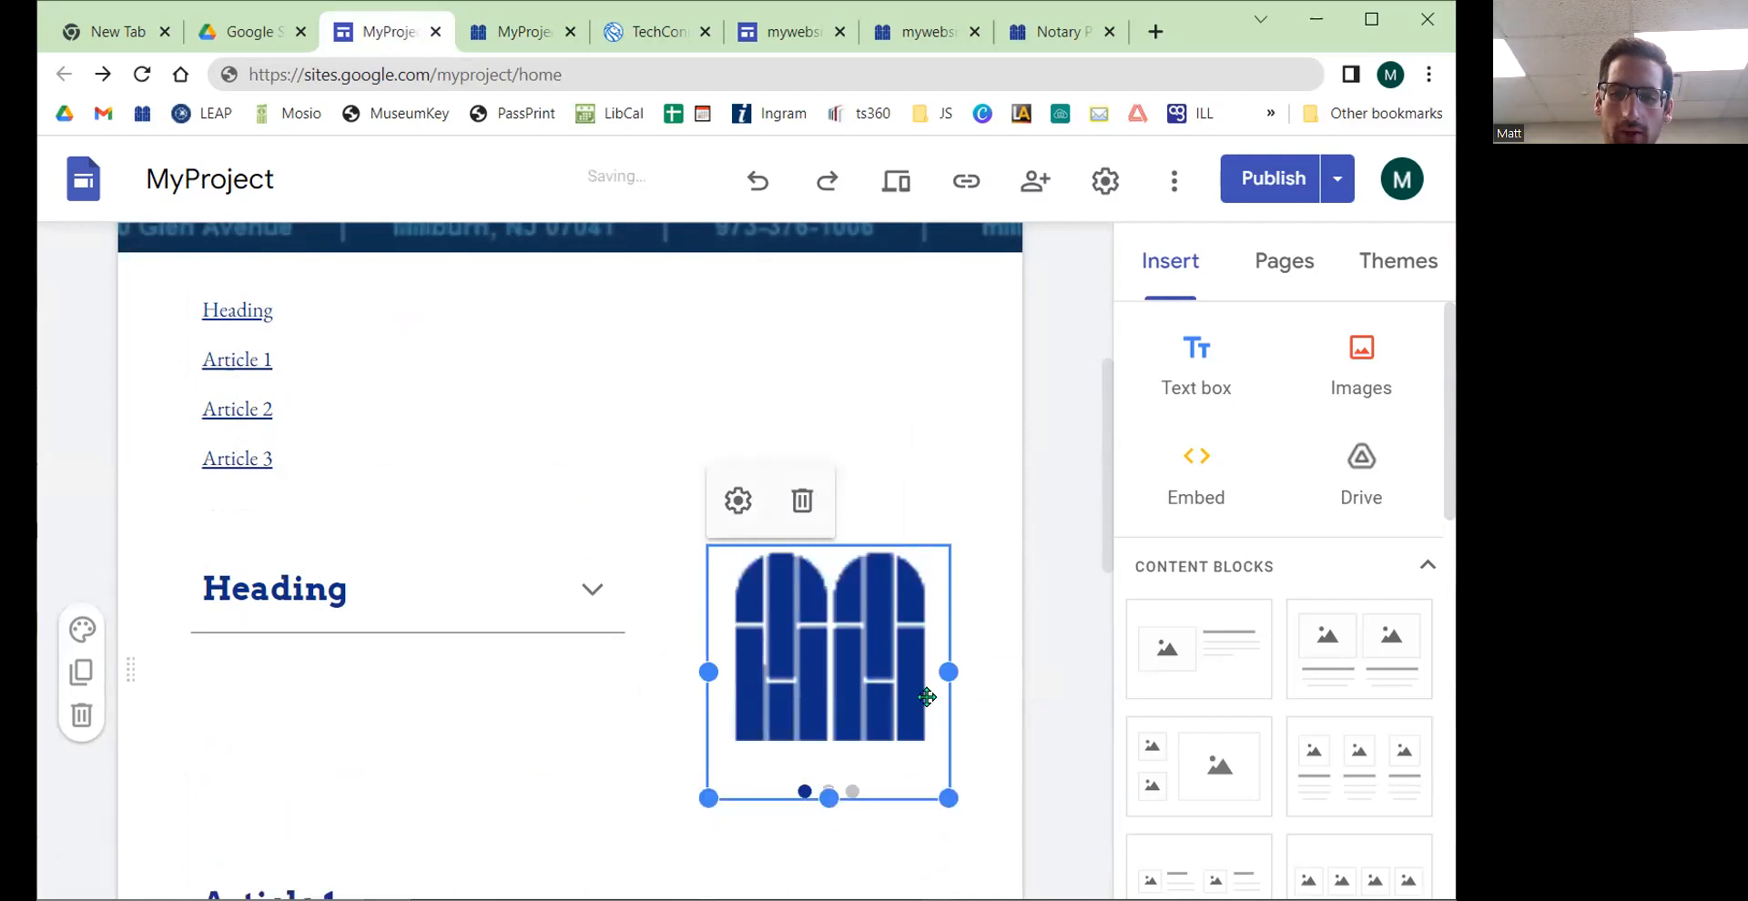
Step: Publish the site with the rearranged layout
click(1272, 179)
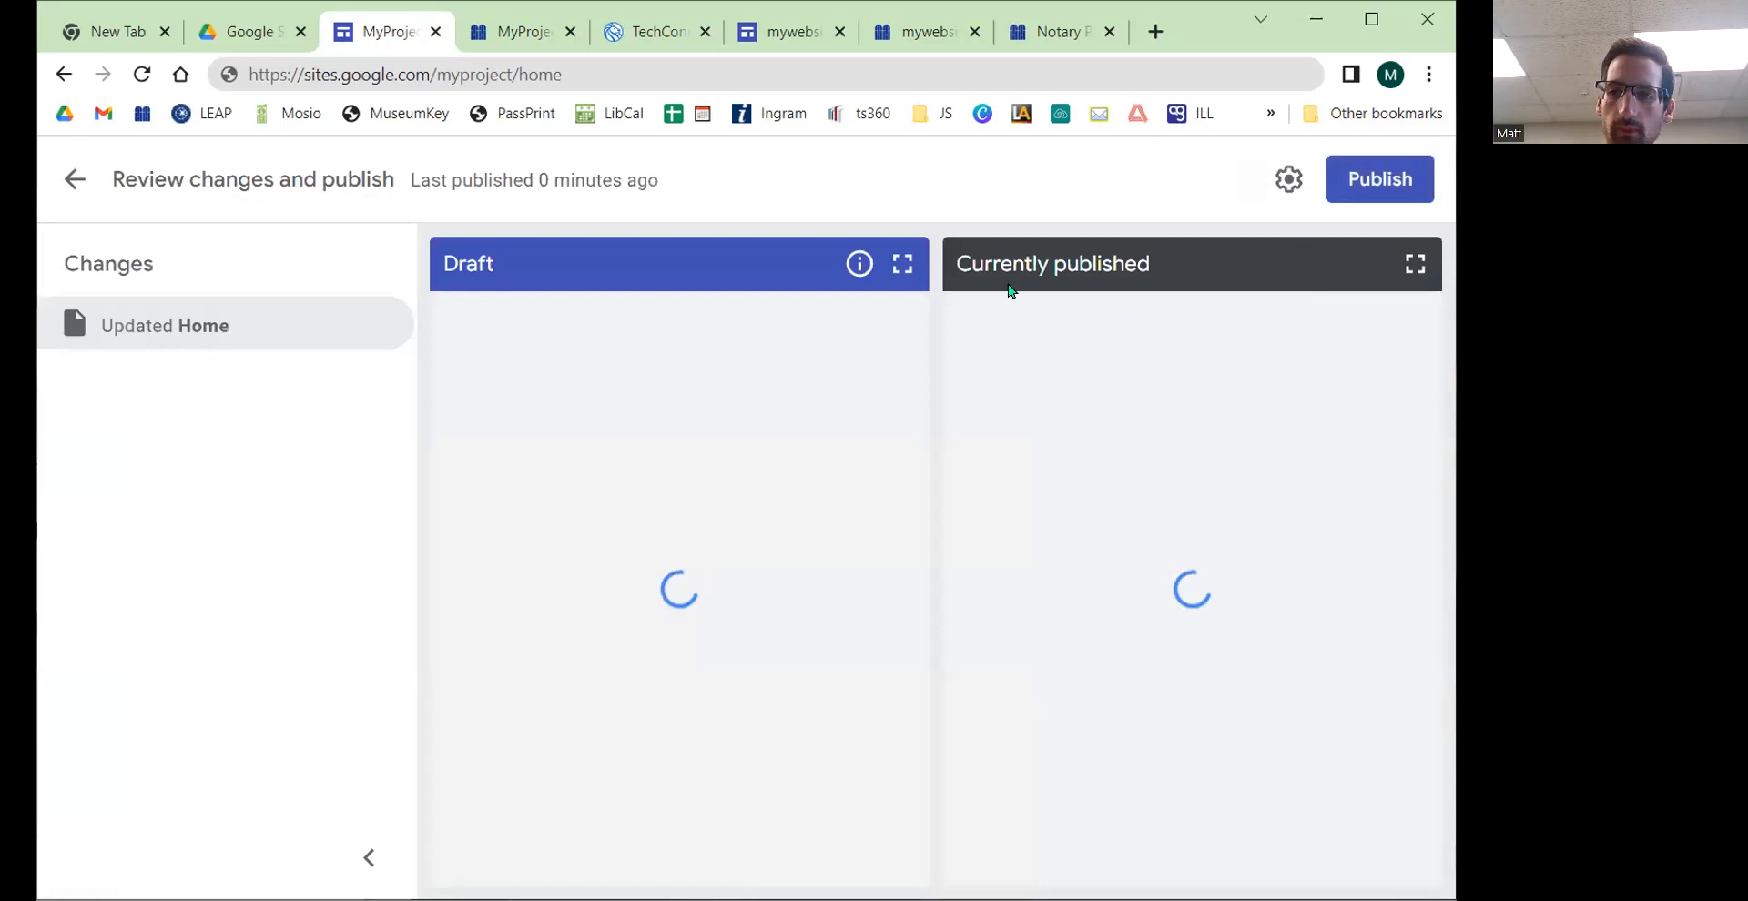
click(1372, 185)
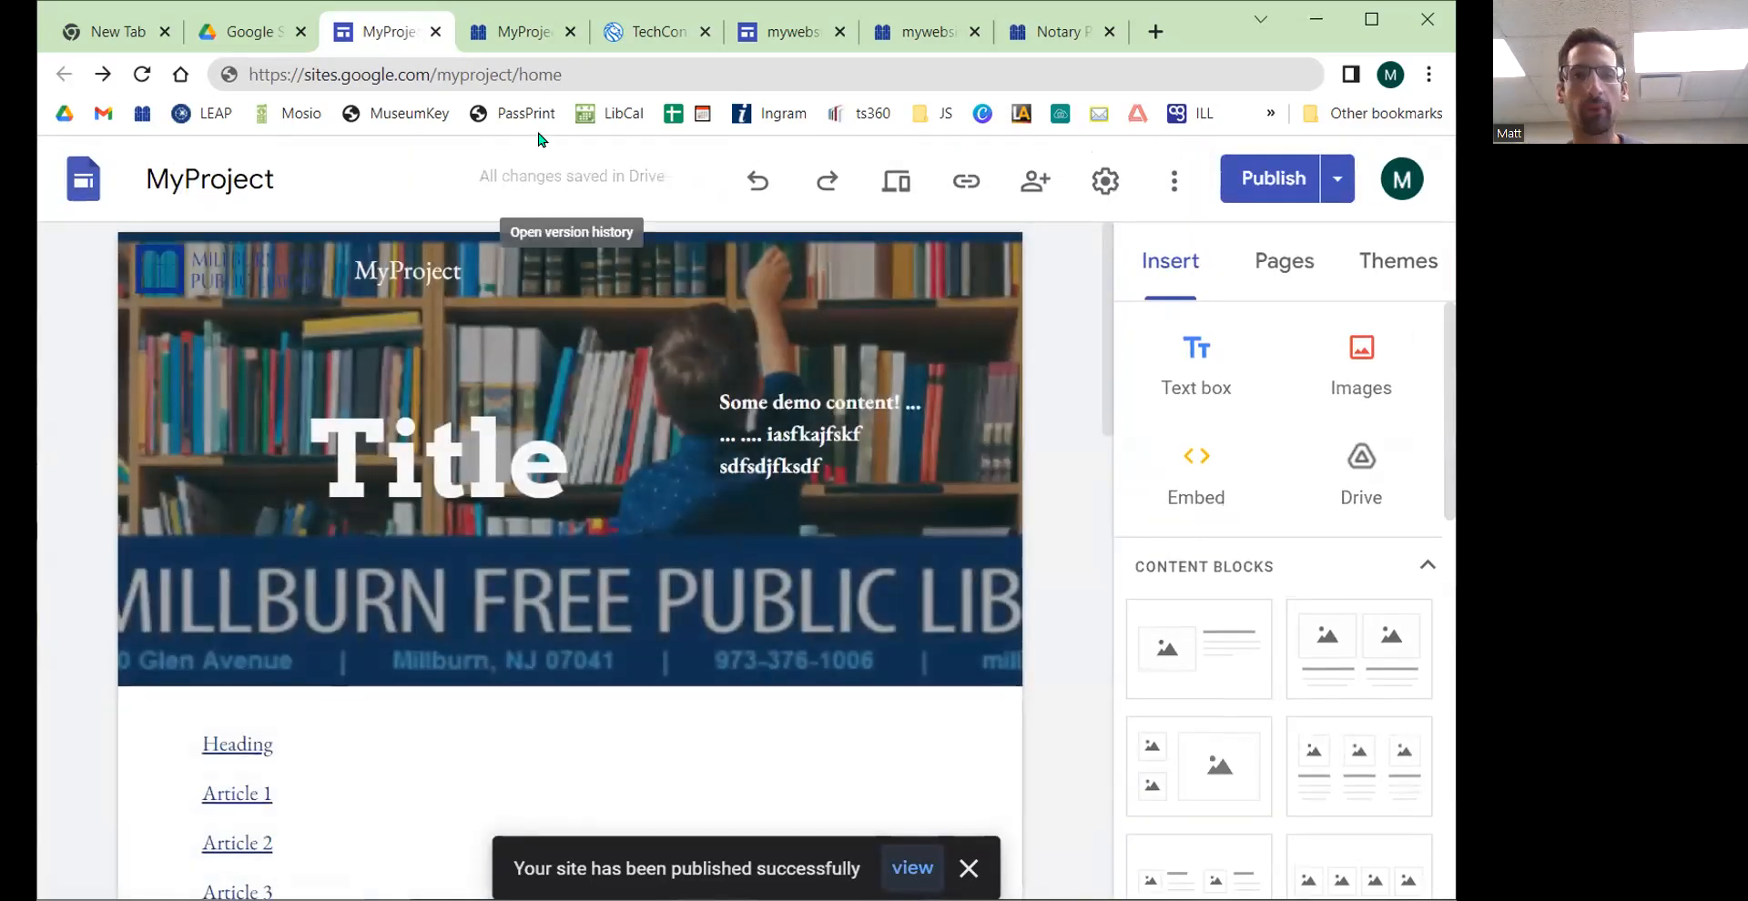
Step: Open the published site from the publish options and scroll to the carousel
click(570, 31)
click(1337, 182)
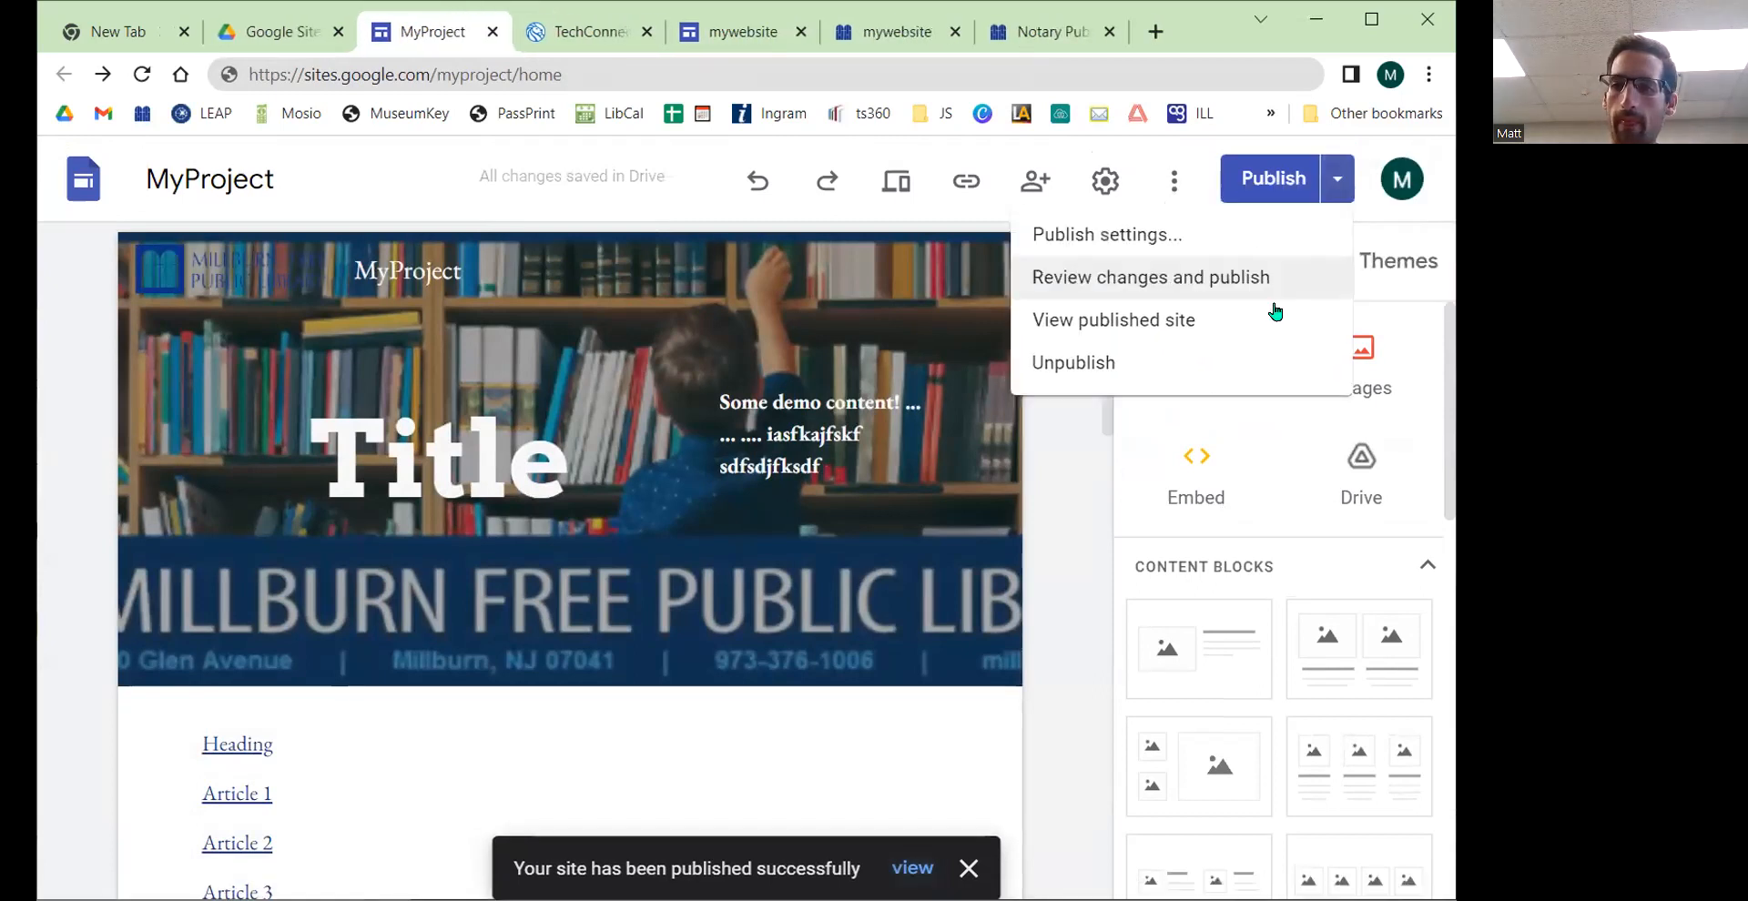
click(1156, 335)
scroll(552, 427, down, 9)
scroll(542, 427, up, 5)
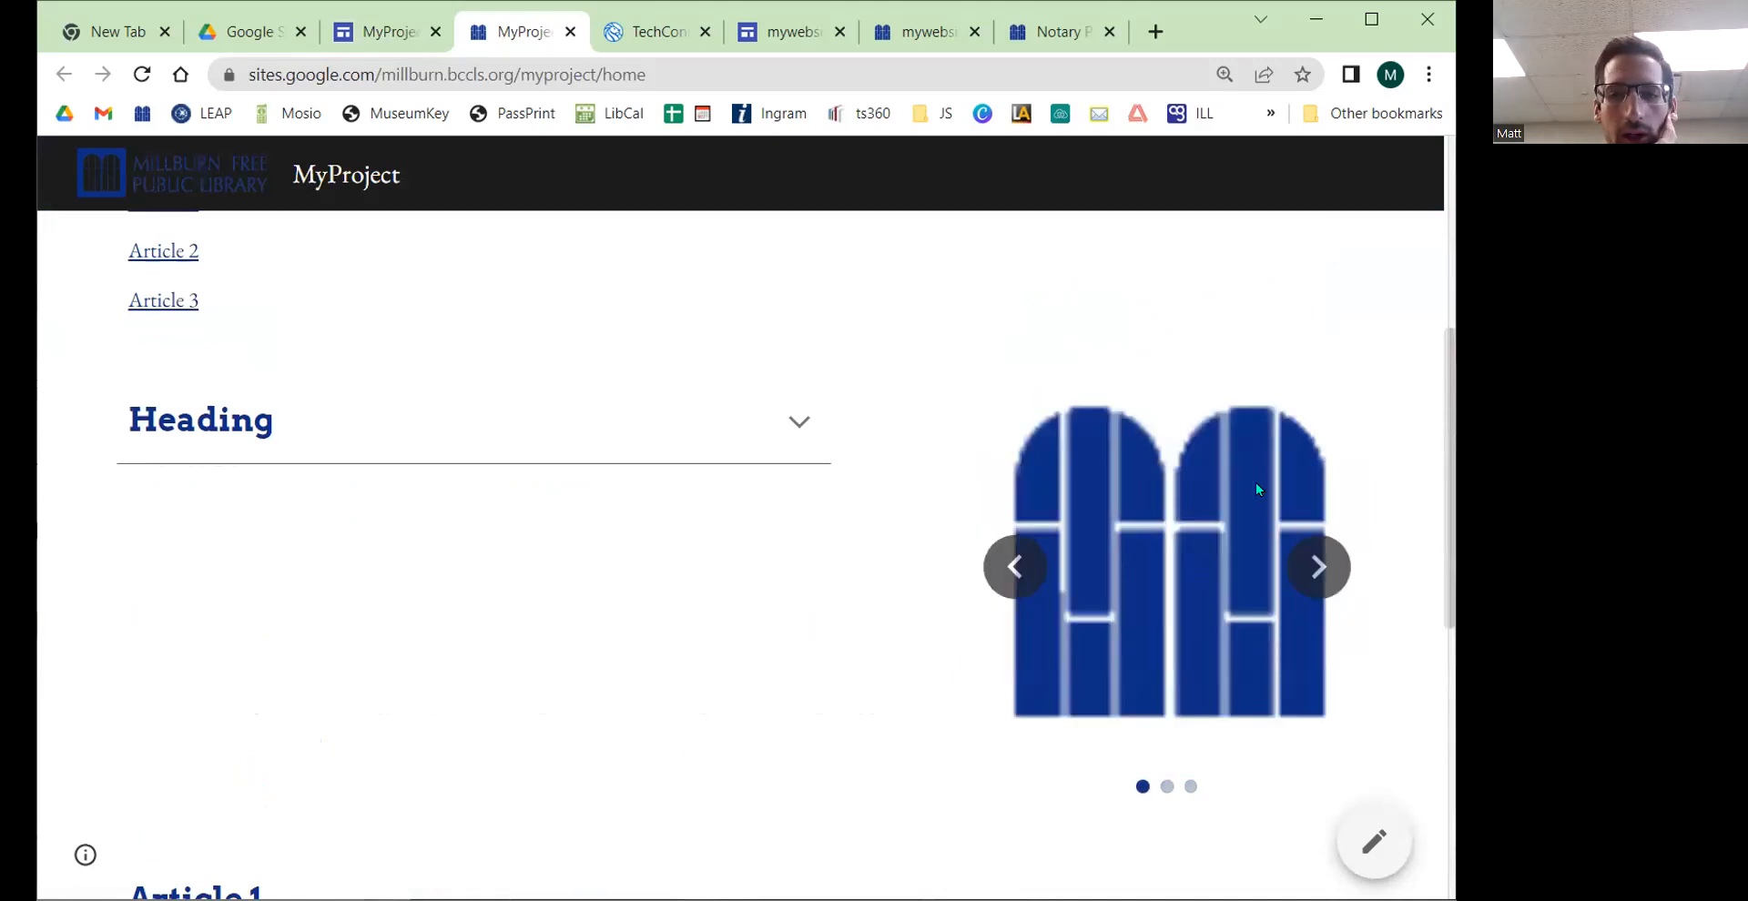
Step: Step back through the carousel images and expand the collapsible Heading section on the live site
click(1013, 583)
click(1012, 581)
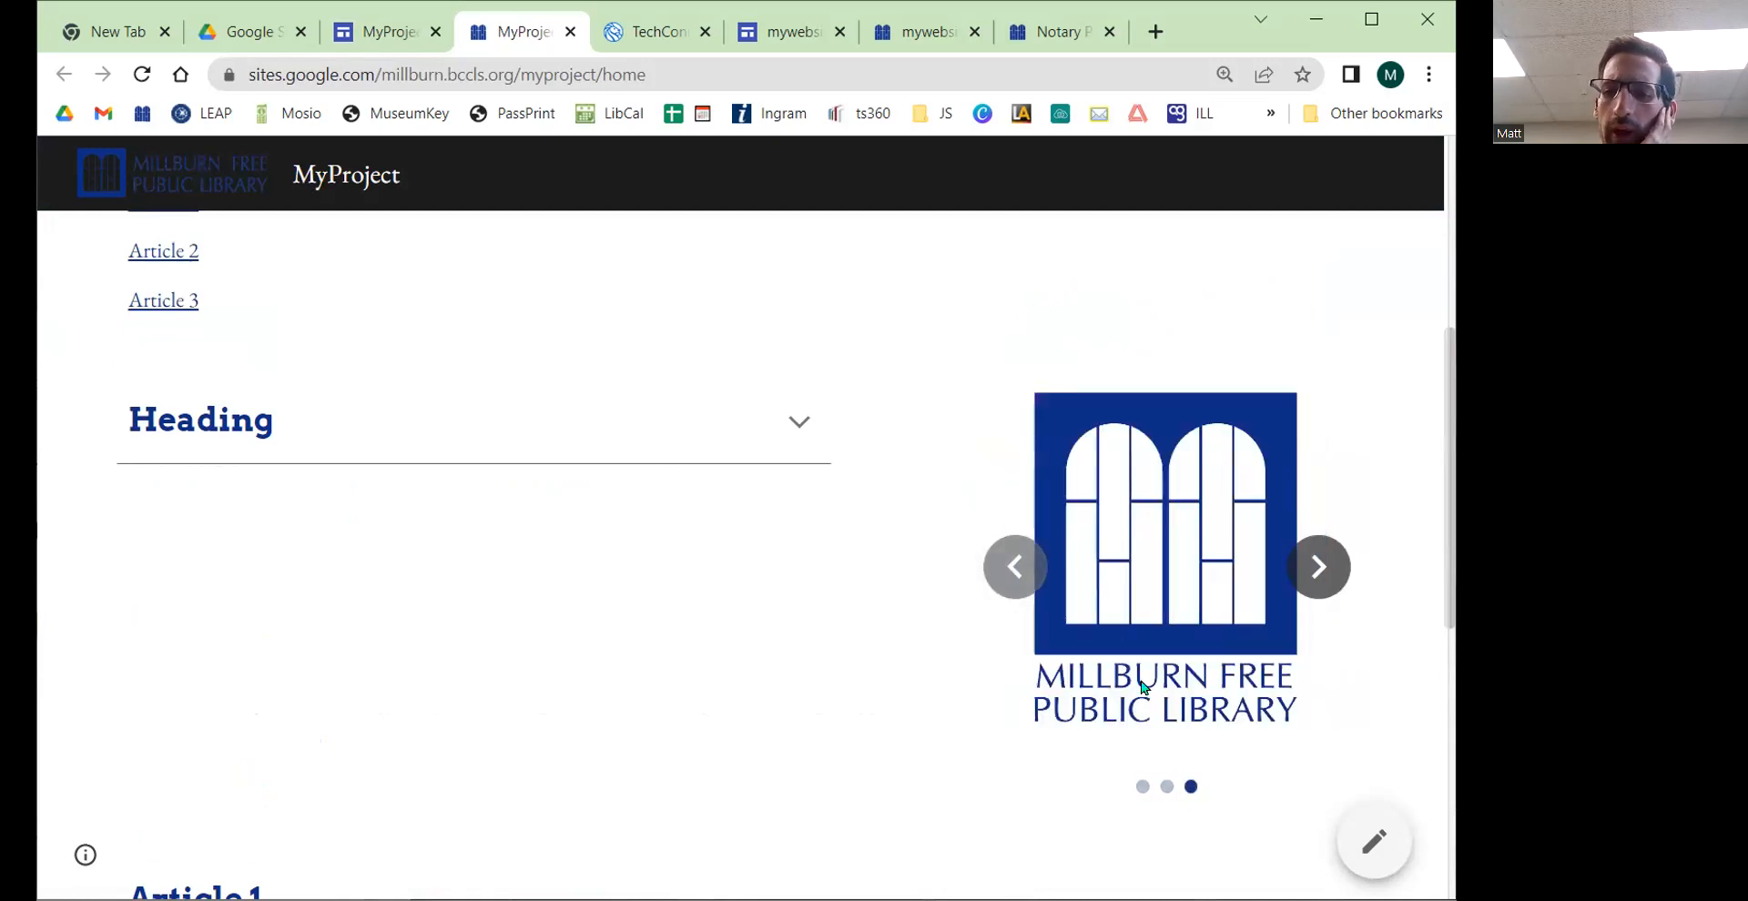
click(800, 435)
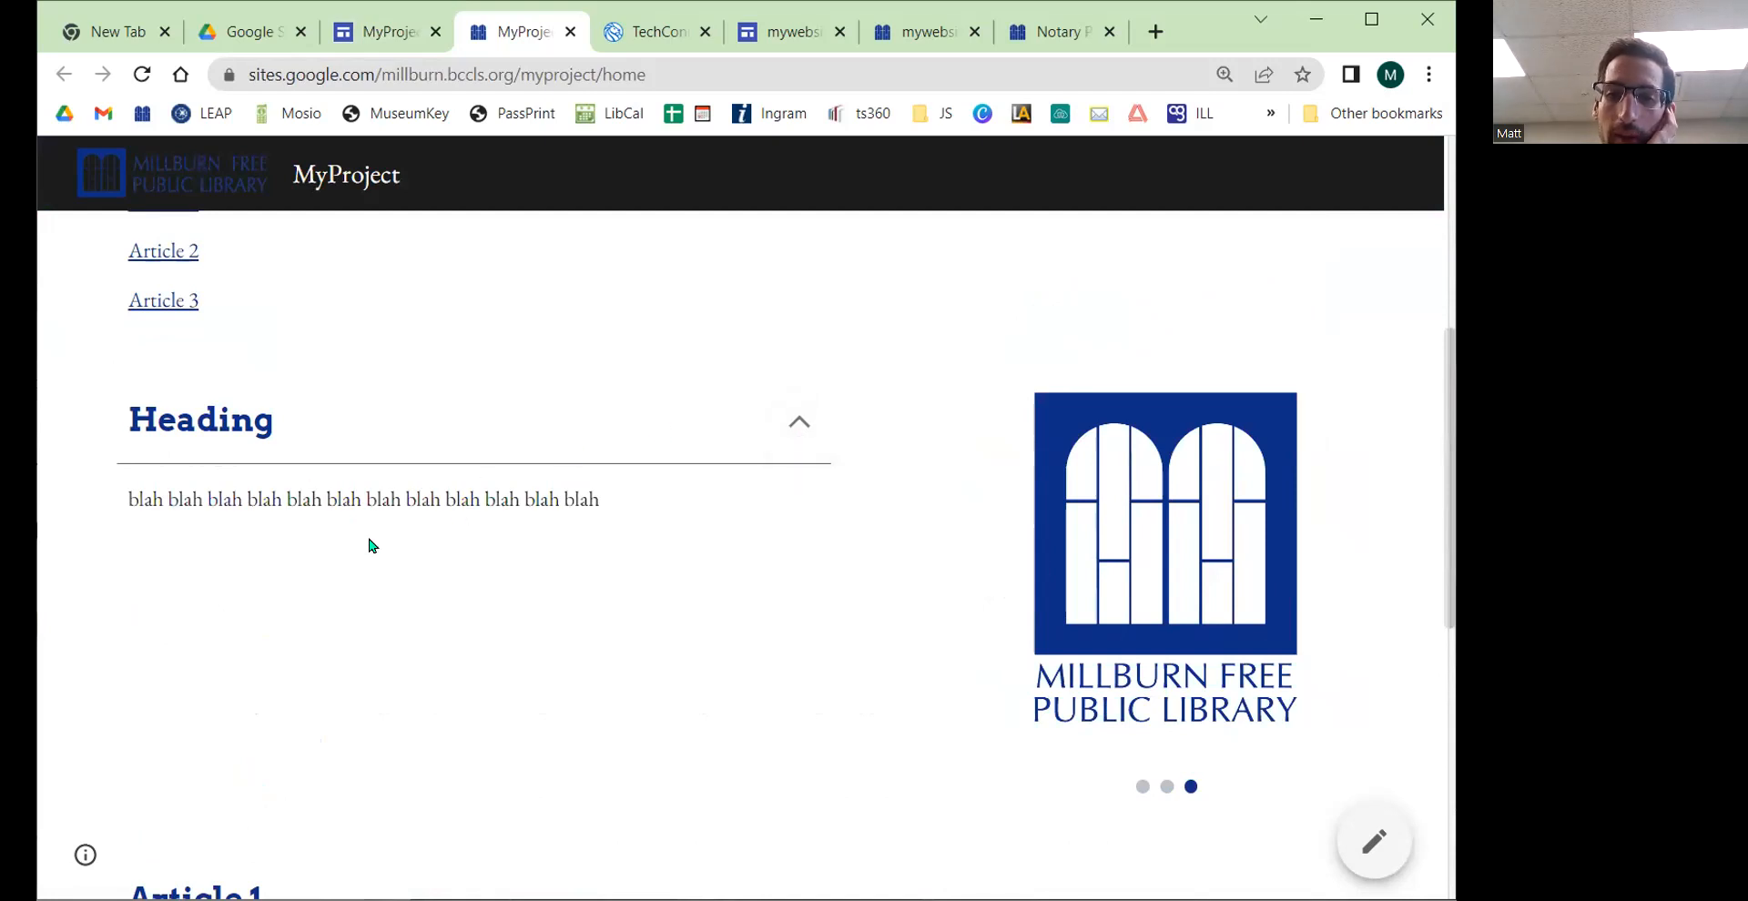
Step: Browse the NYPL TechConnect Google Site as an example of a finished site
click(649, 31)
scroll(838, 468, up, 10)
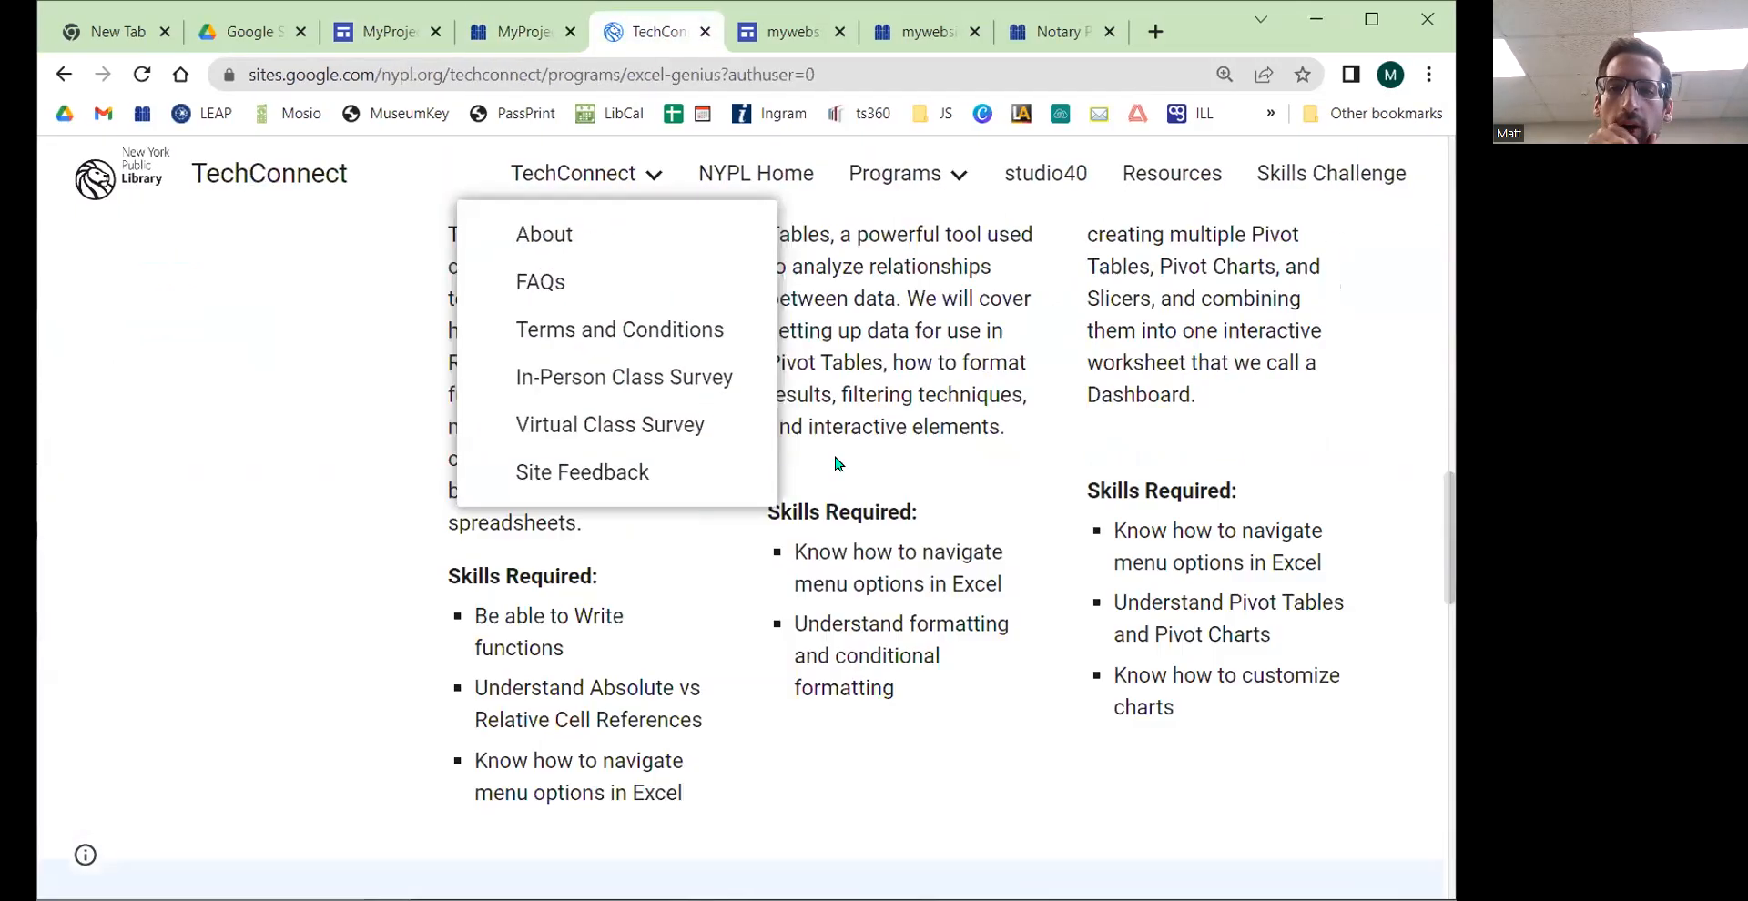
scroll(880, 480, up, 10)
click(339, 182)
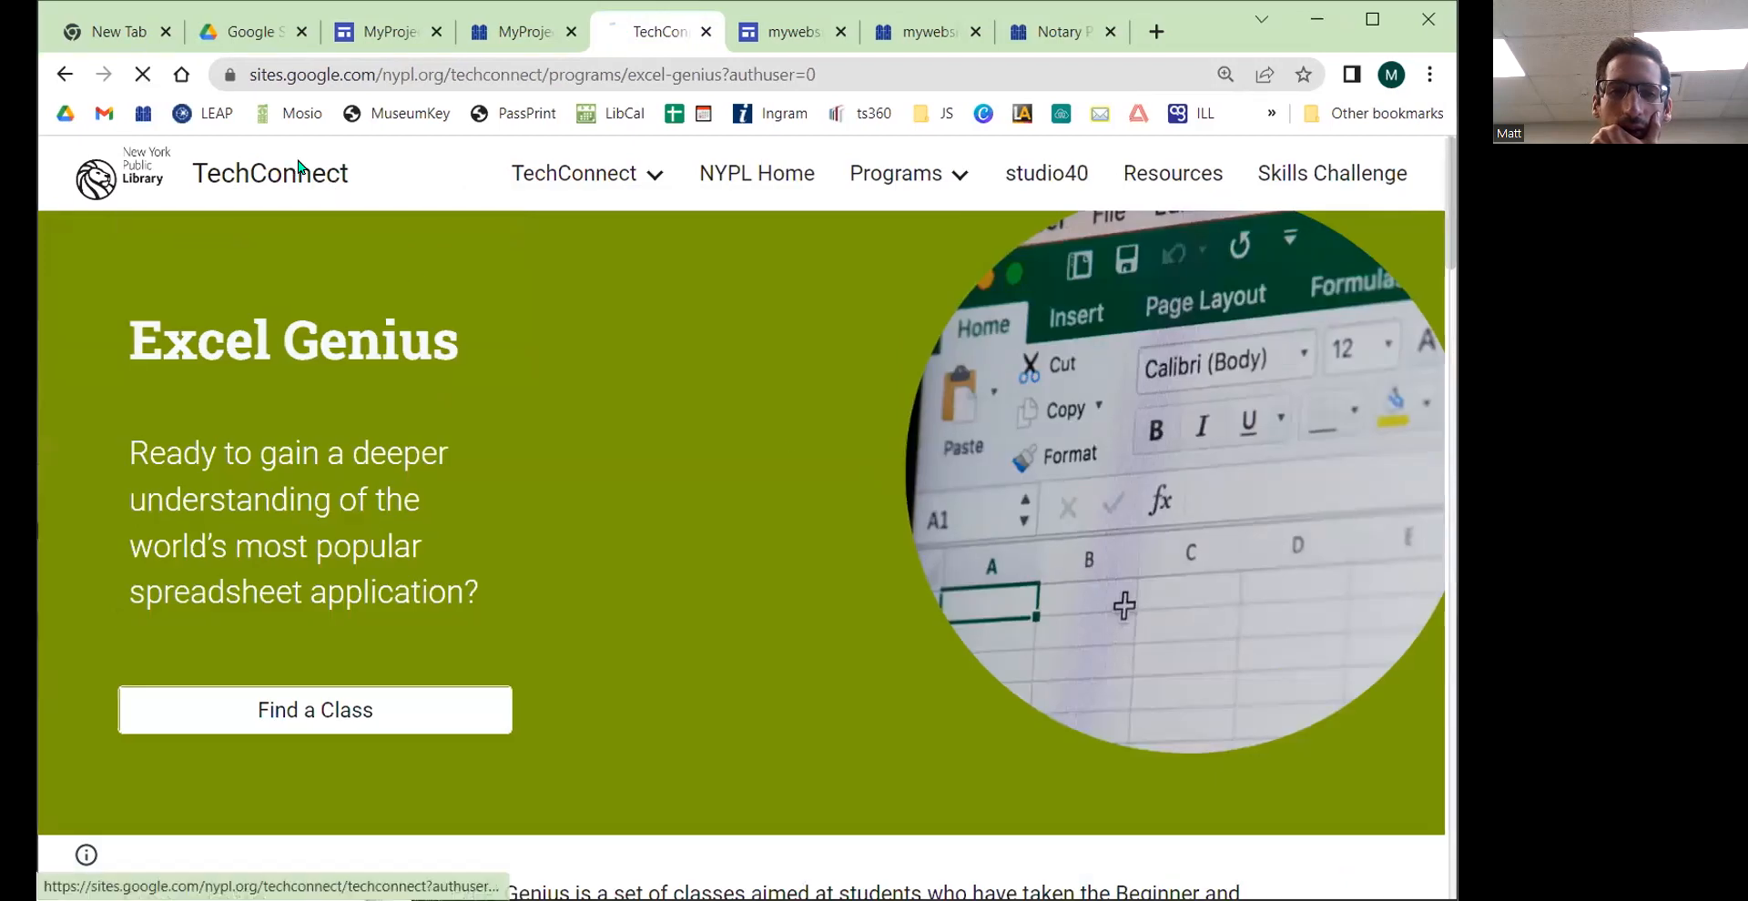
scroll(414, 406, down, 5)
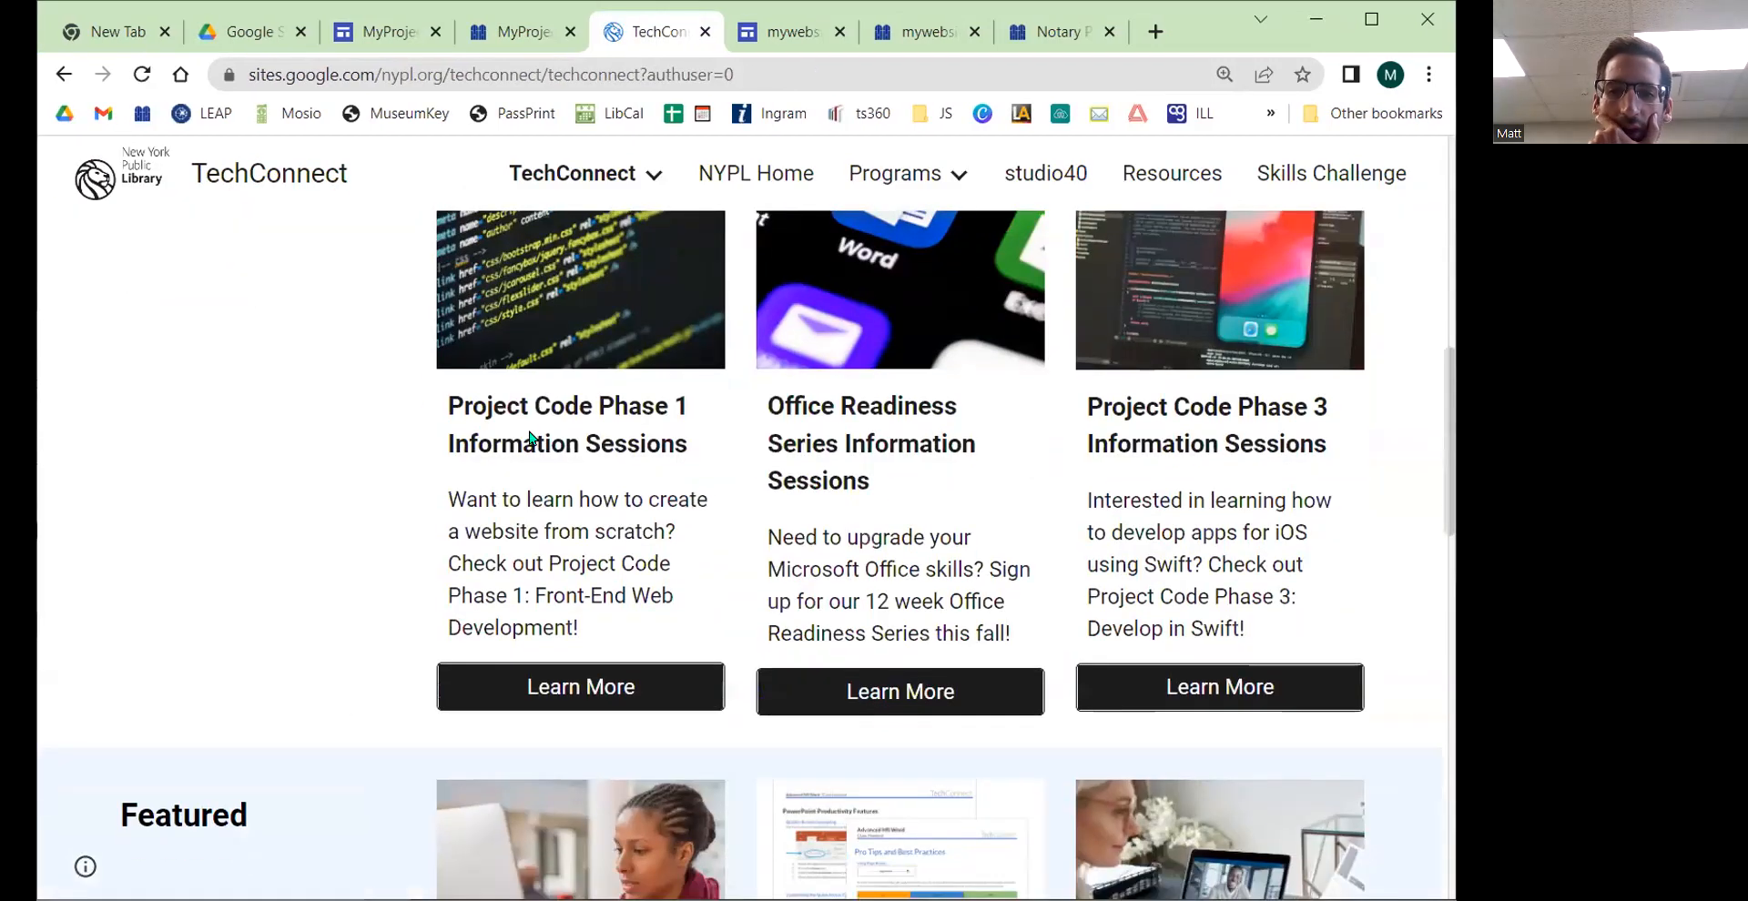
scroll(642, 361, up, 1)
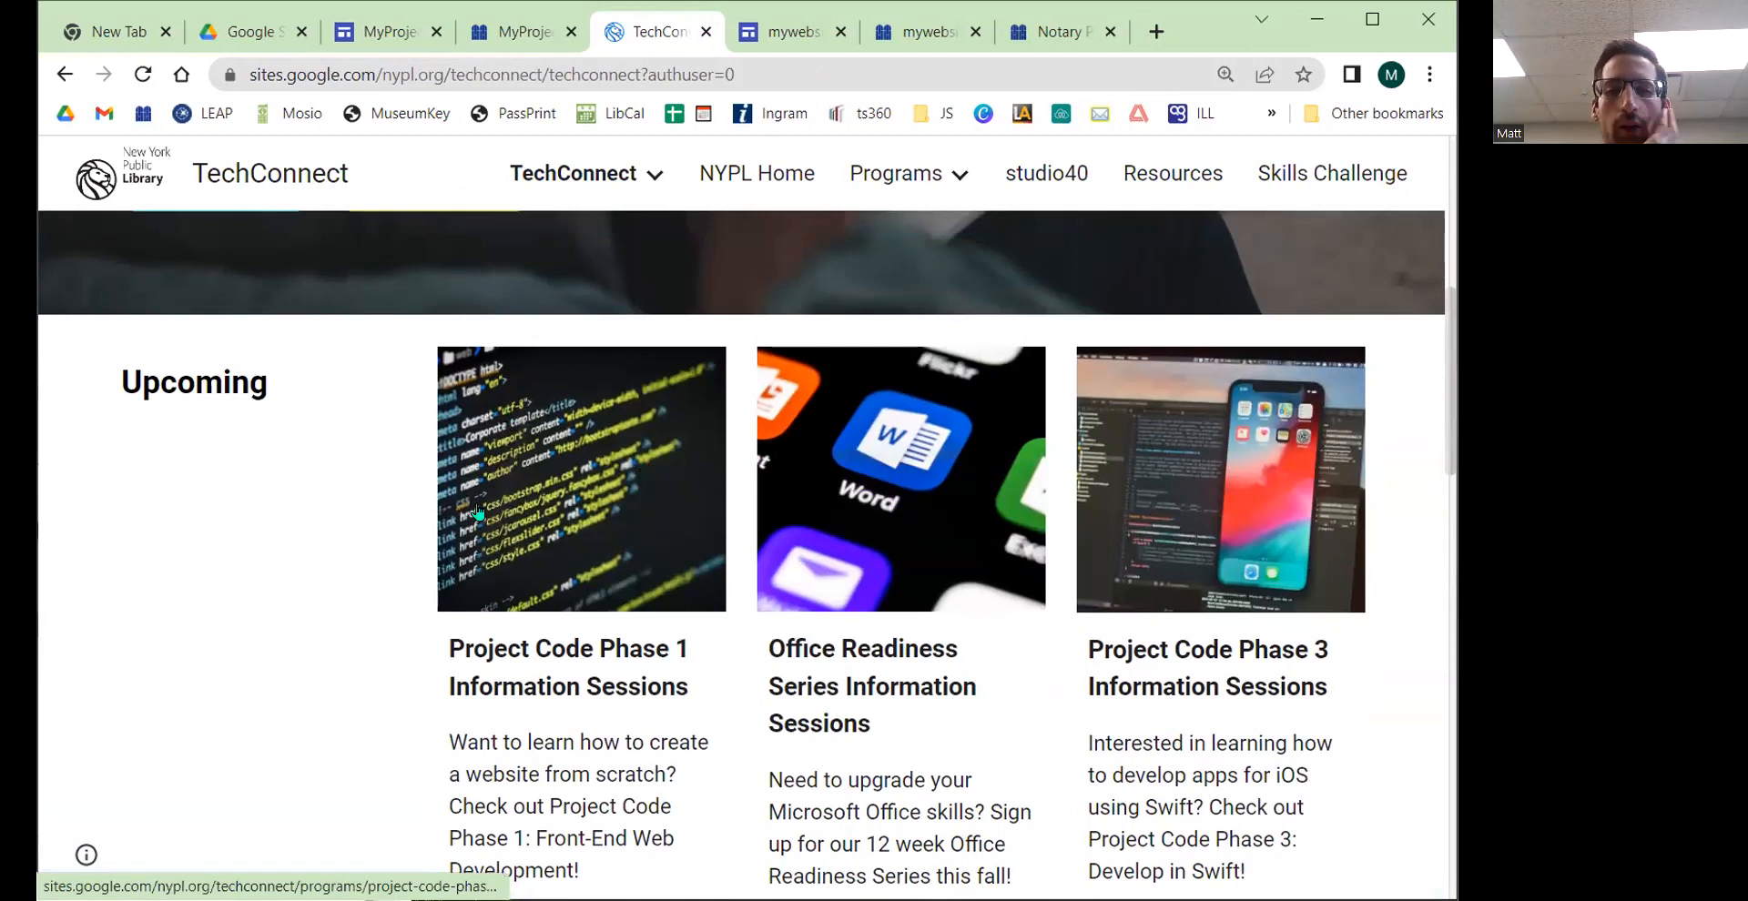
scroll(942, 570, down, 1)
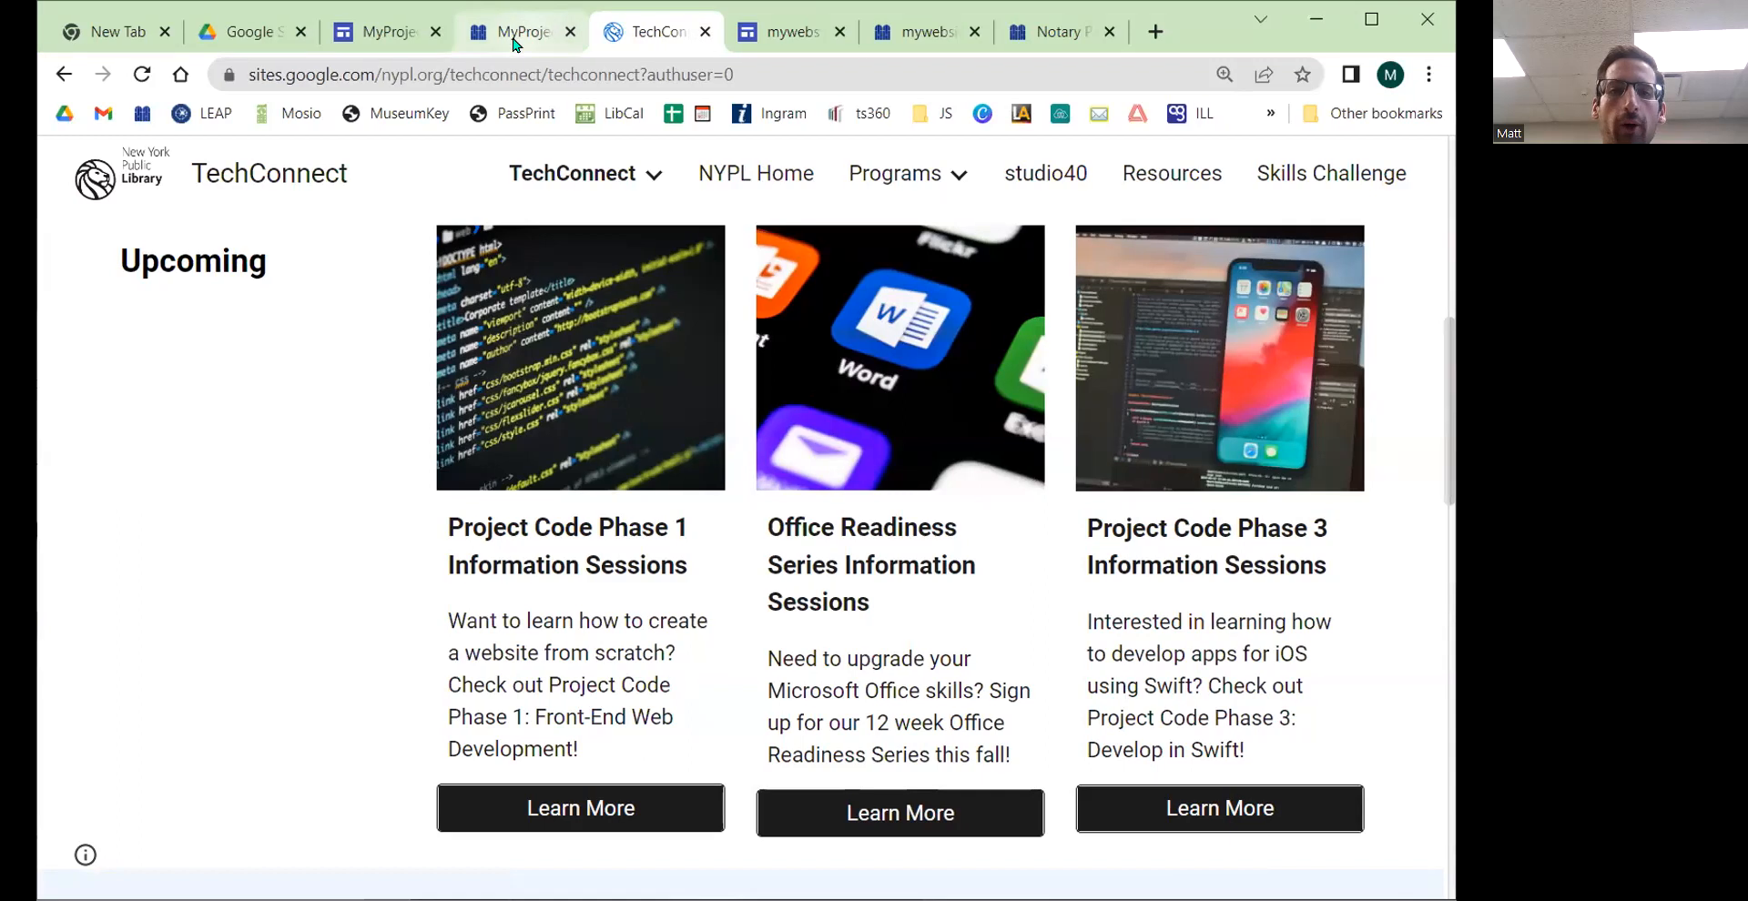
Step: Return to the site editor and scroll down to the table of contents
click(540, 26)
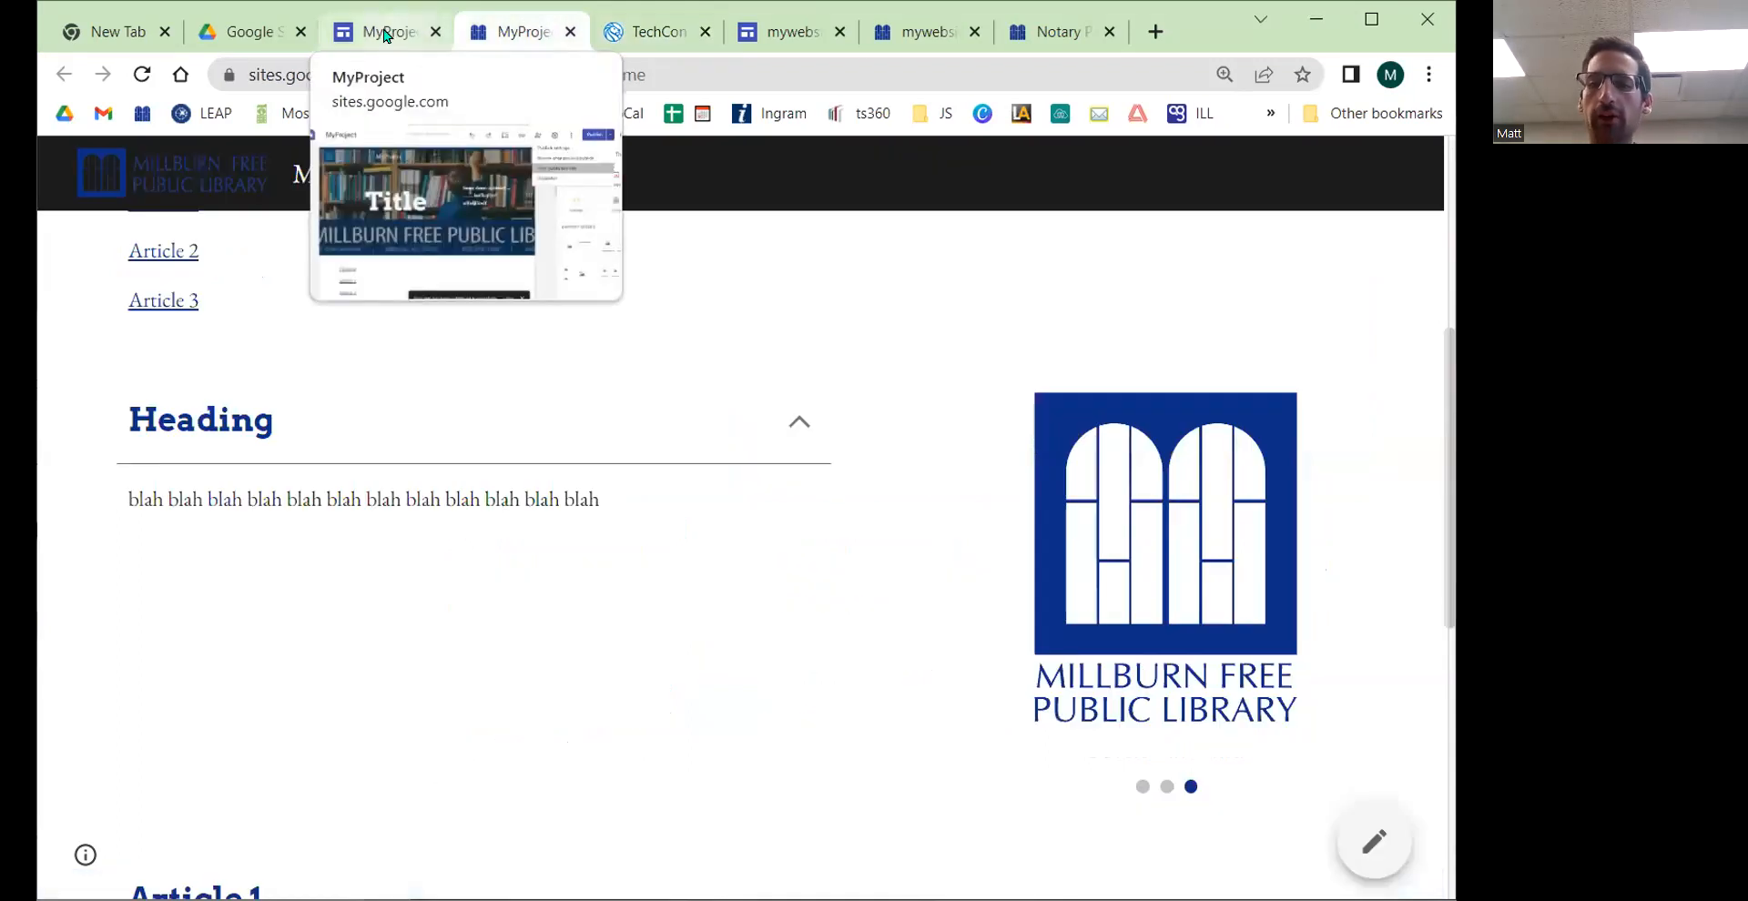
click(381, 32)
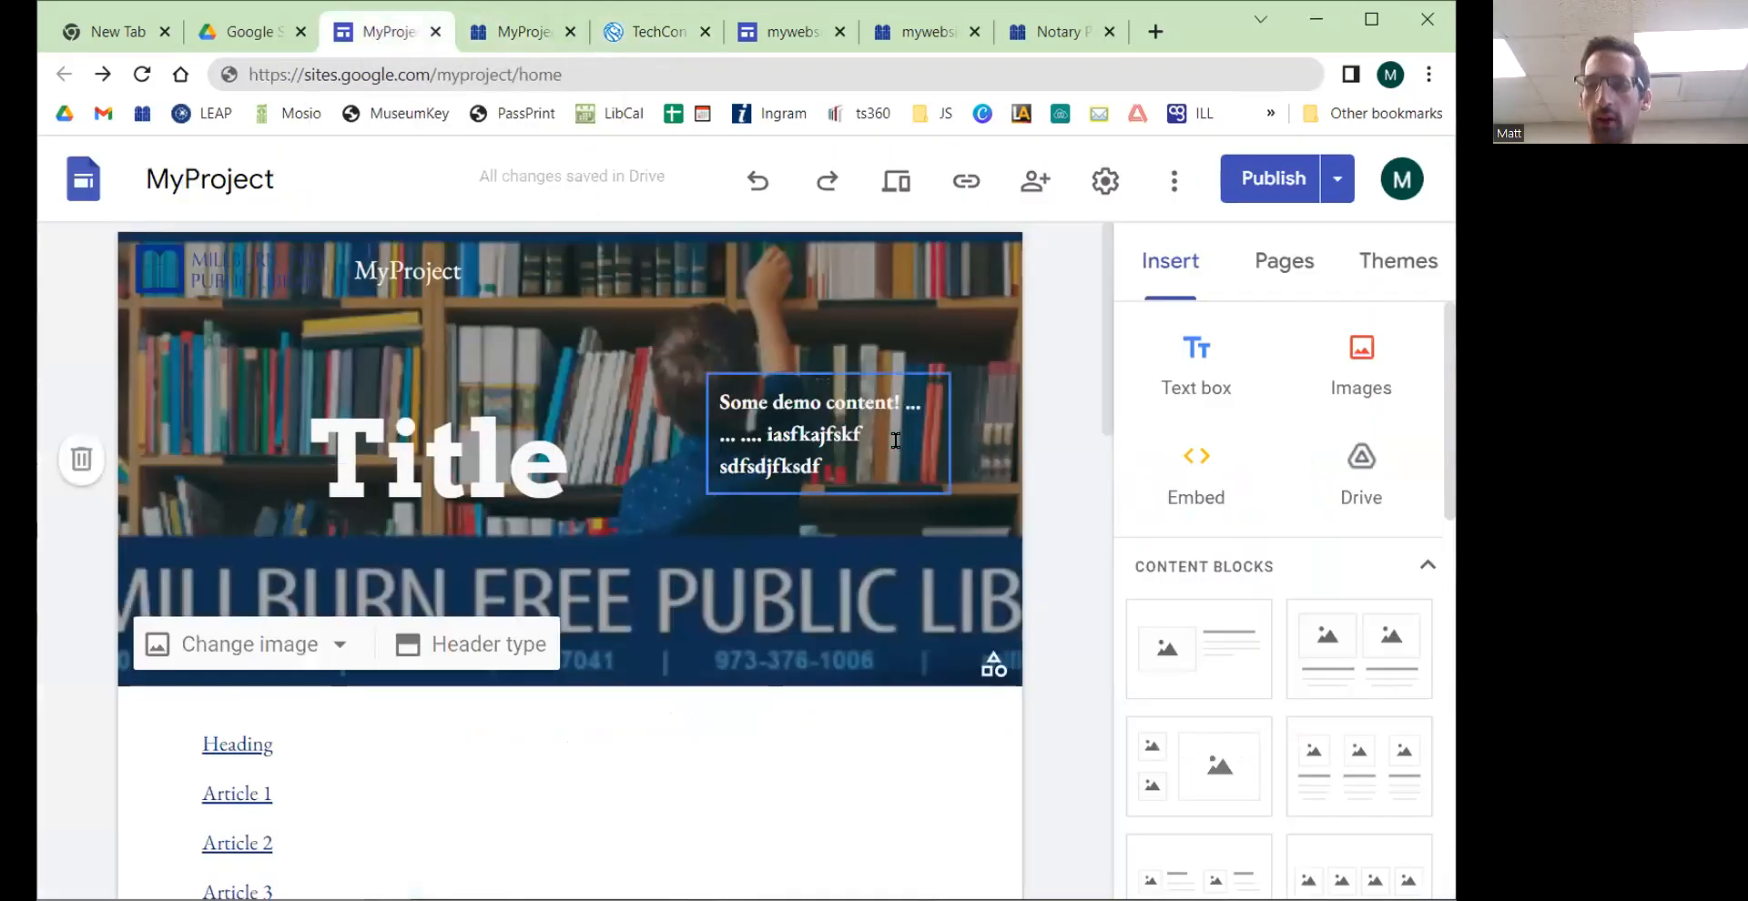
scroll(1352, 528, down, 5)
scroll(574, 701, down, 1)
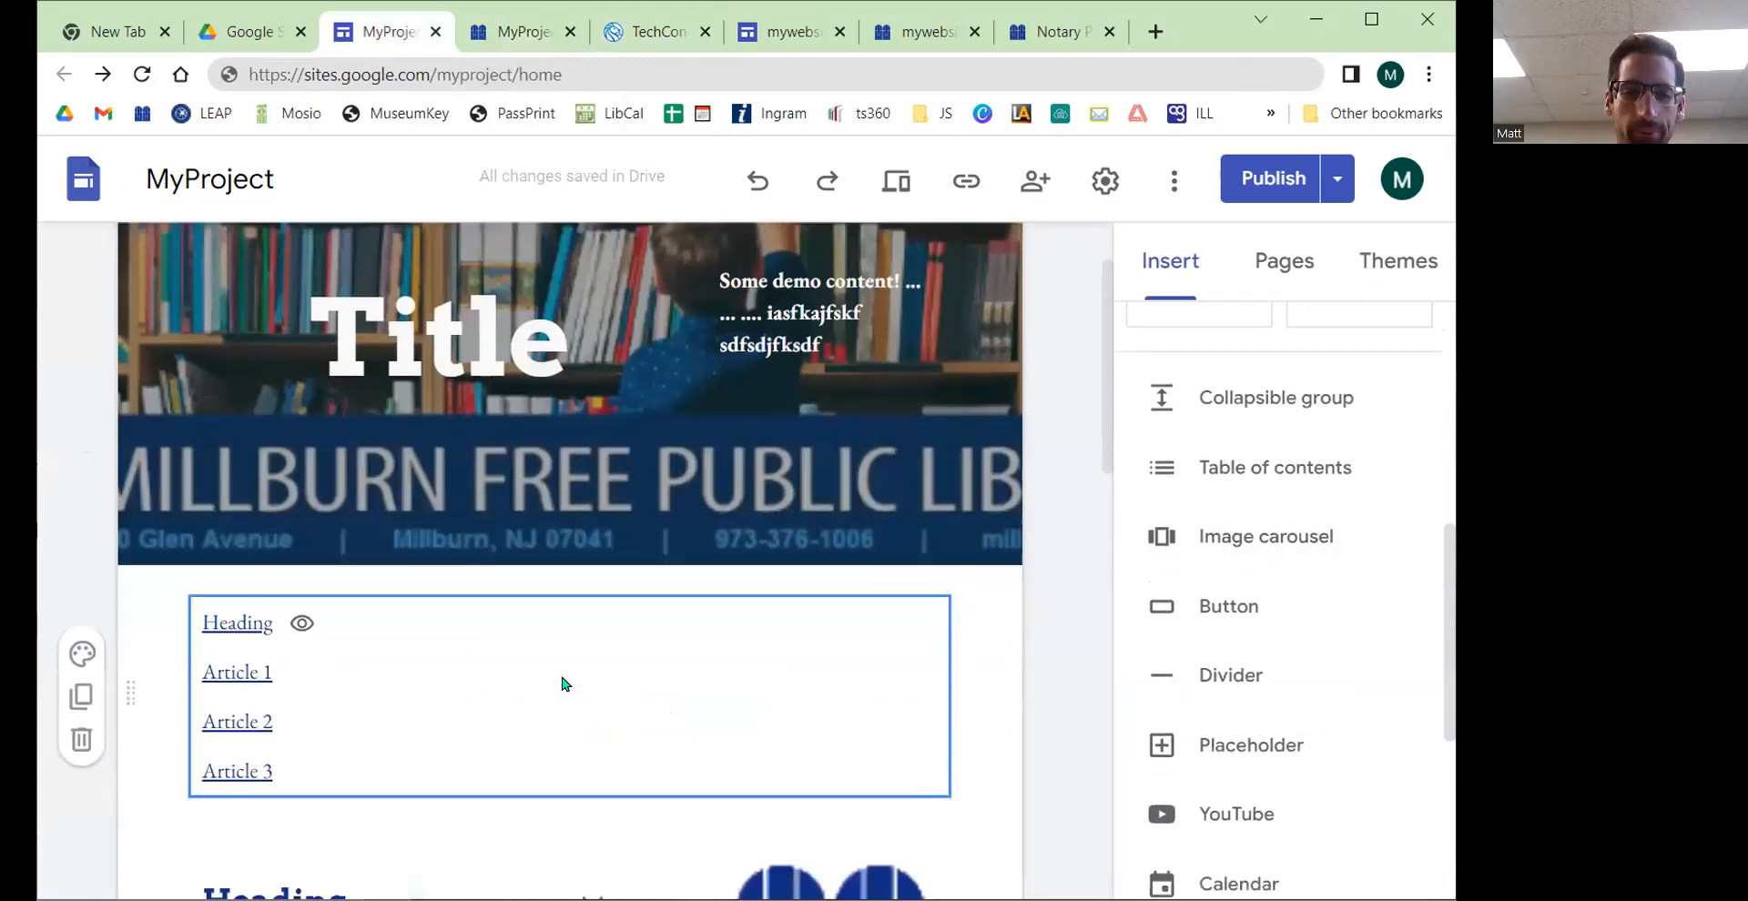
scroll(561, 685, down, 4)
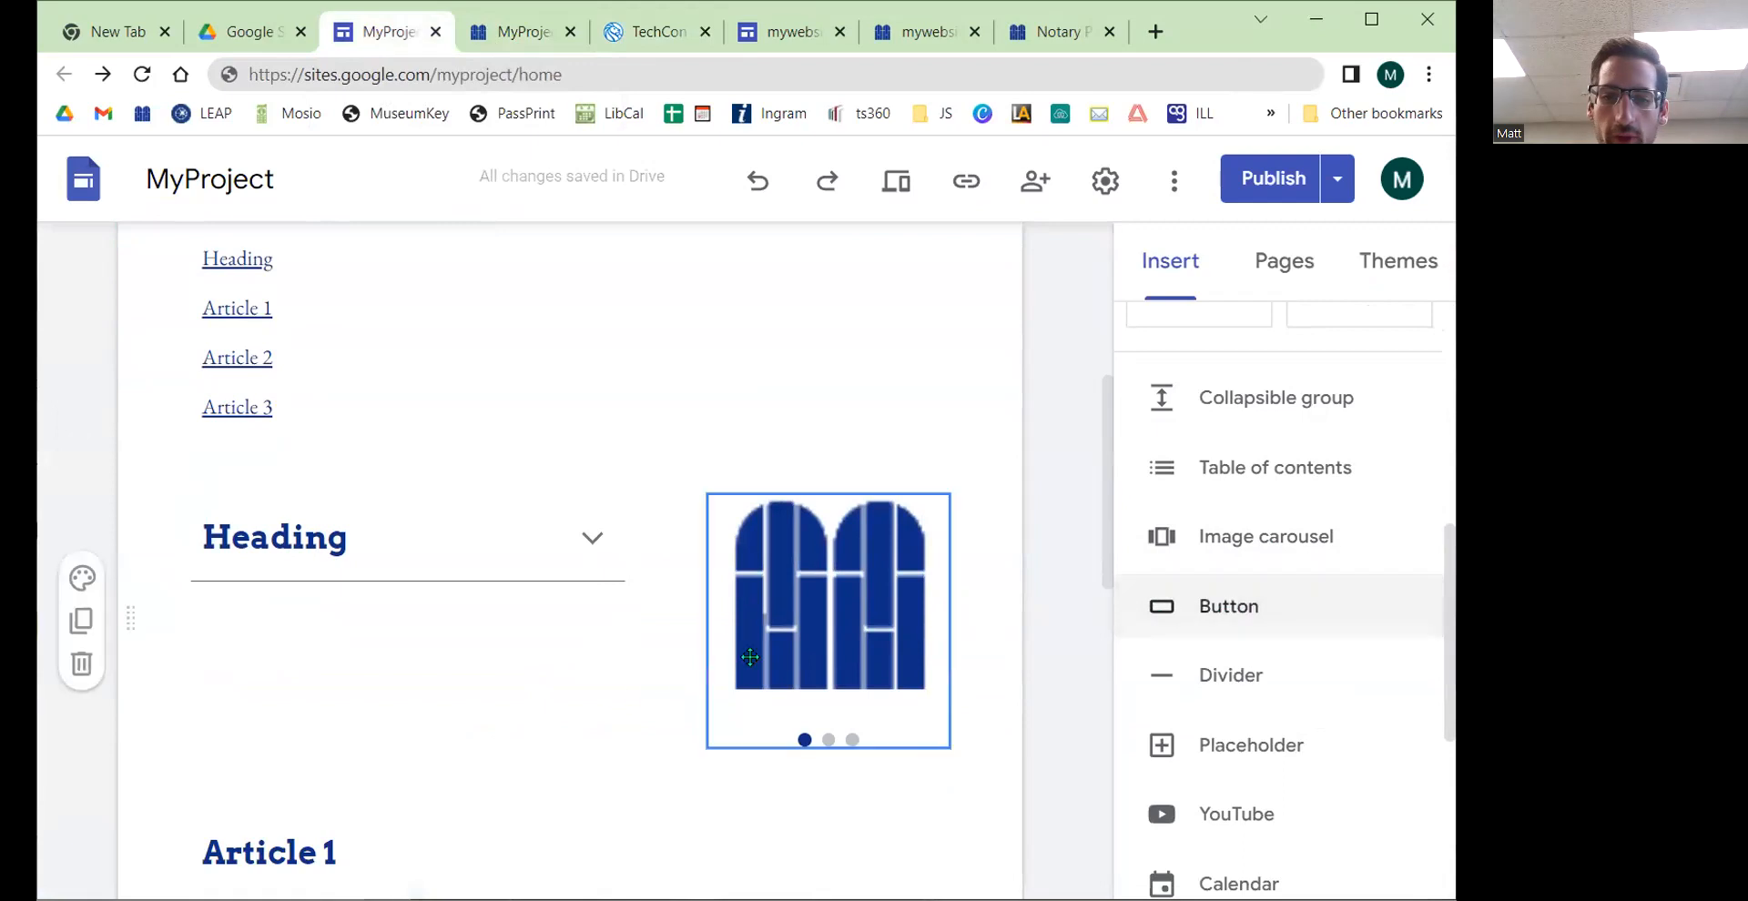
click(1193, 606)
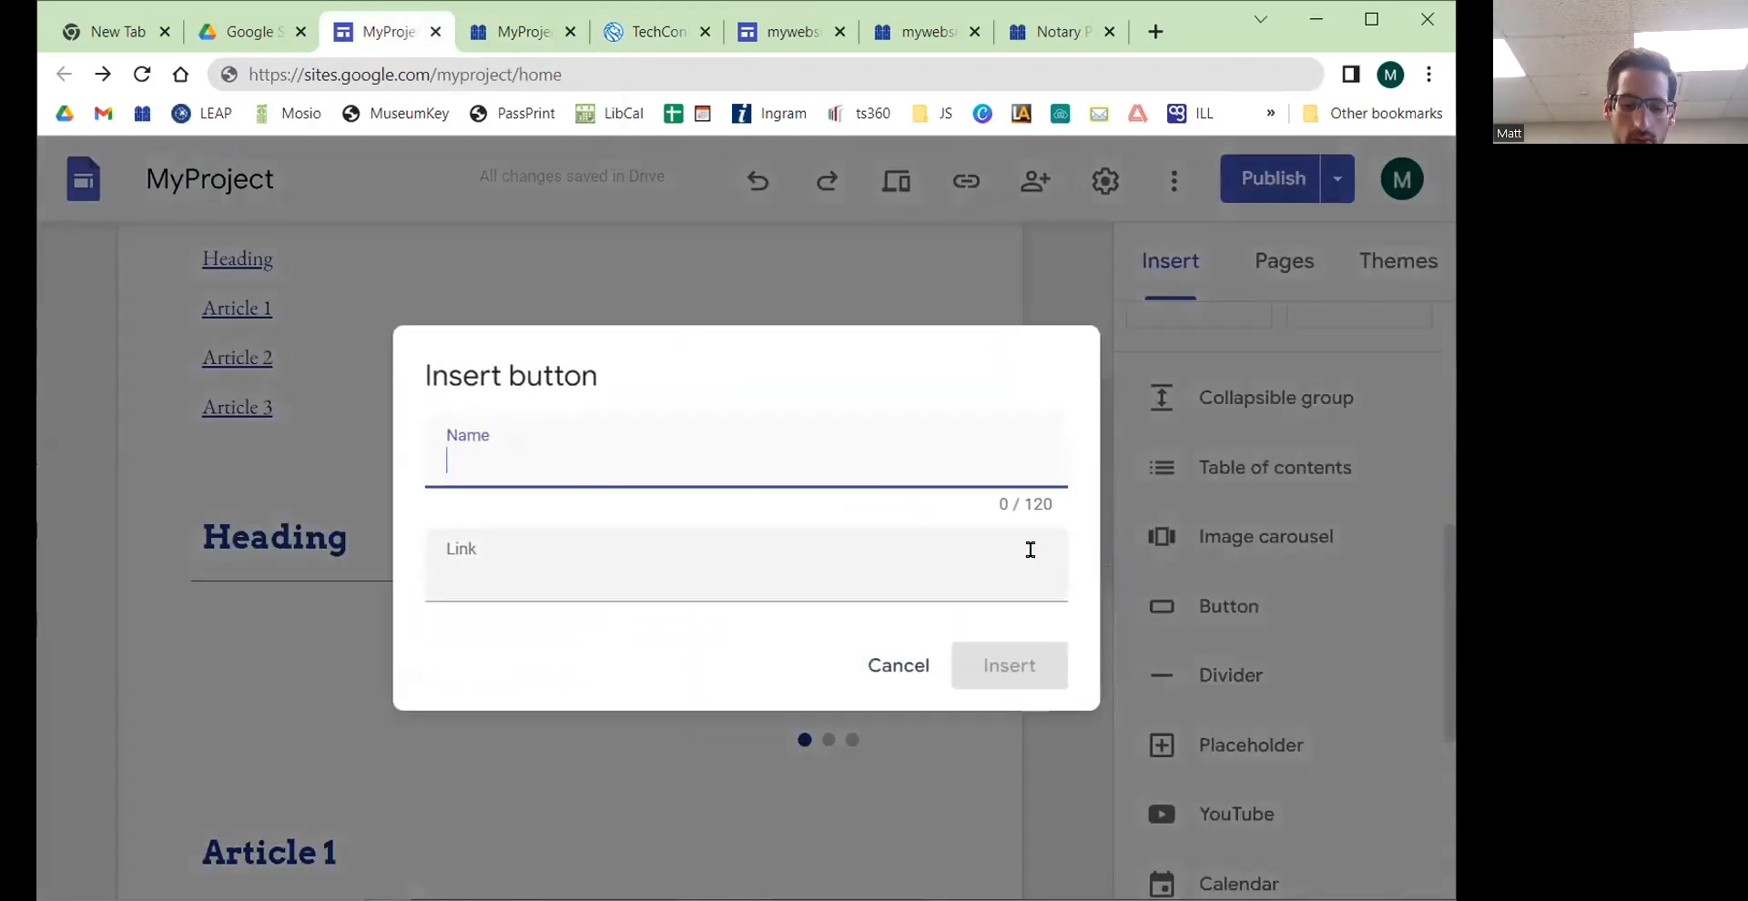
text(Millburn Libra)
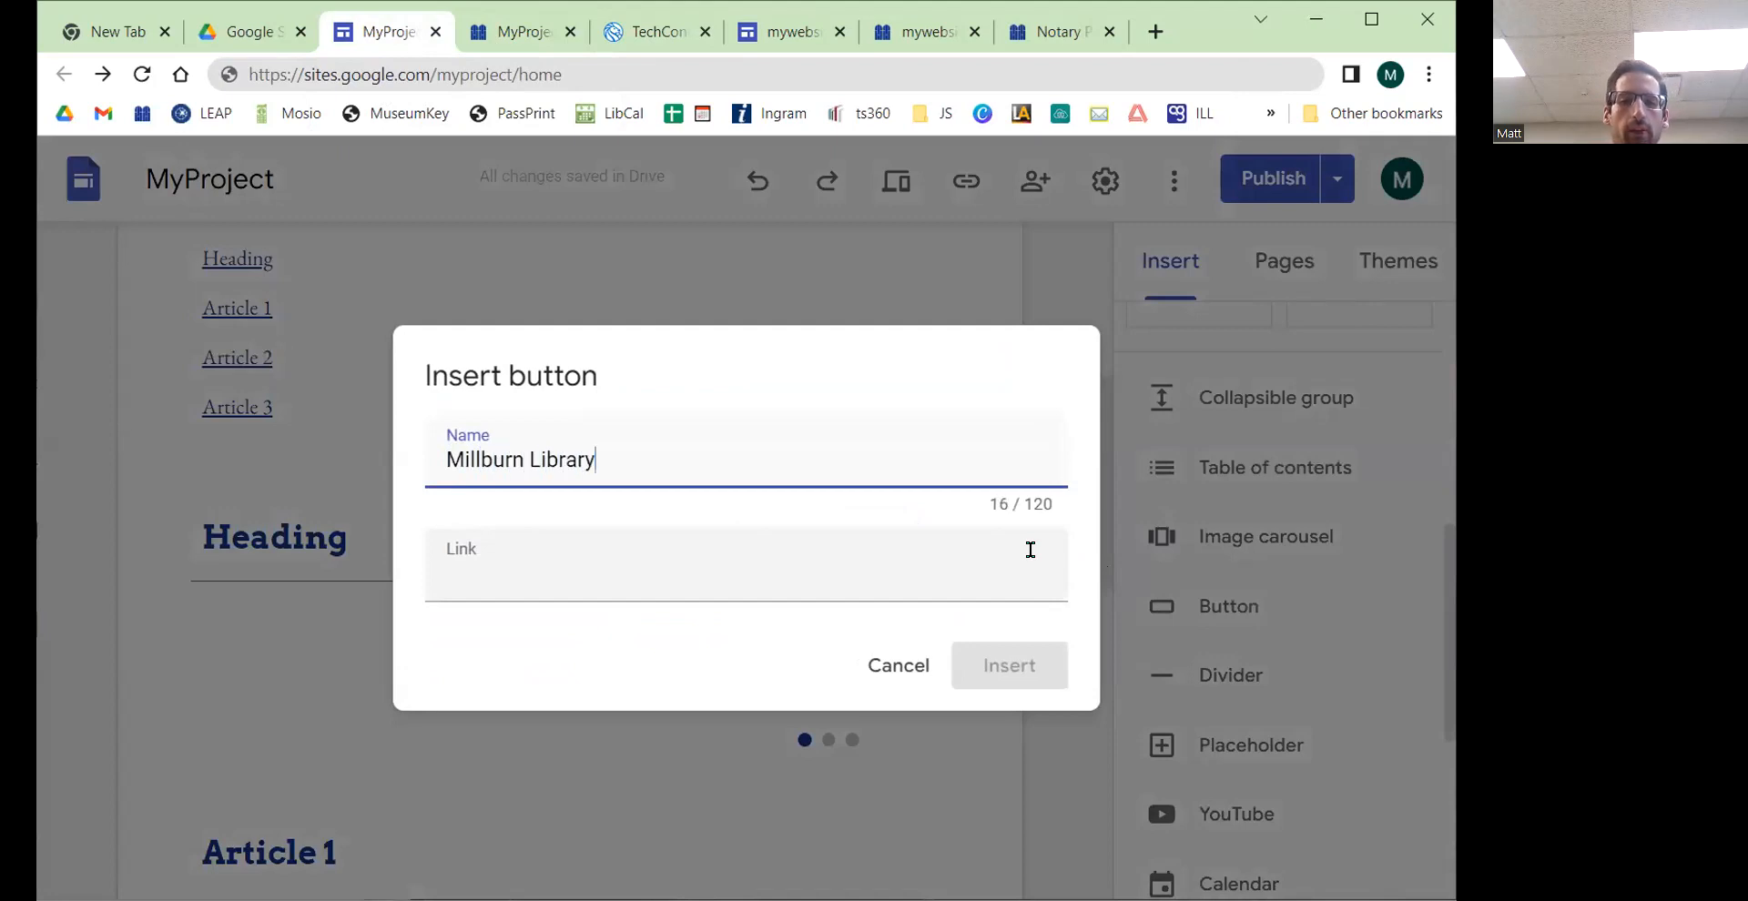
text(ry)
click(839, 555)
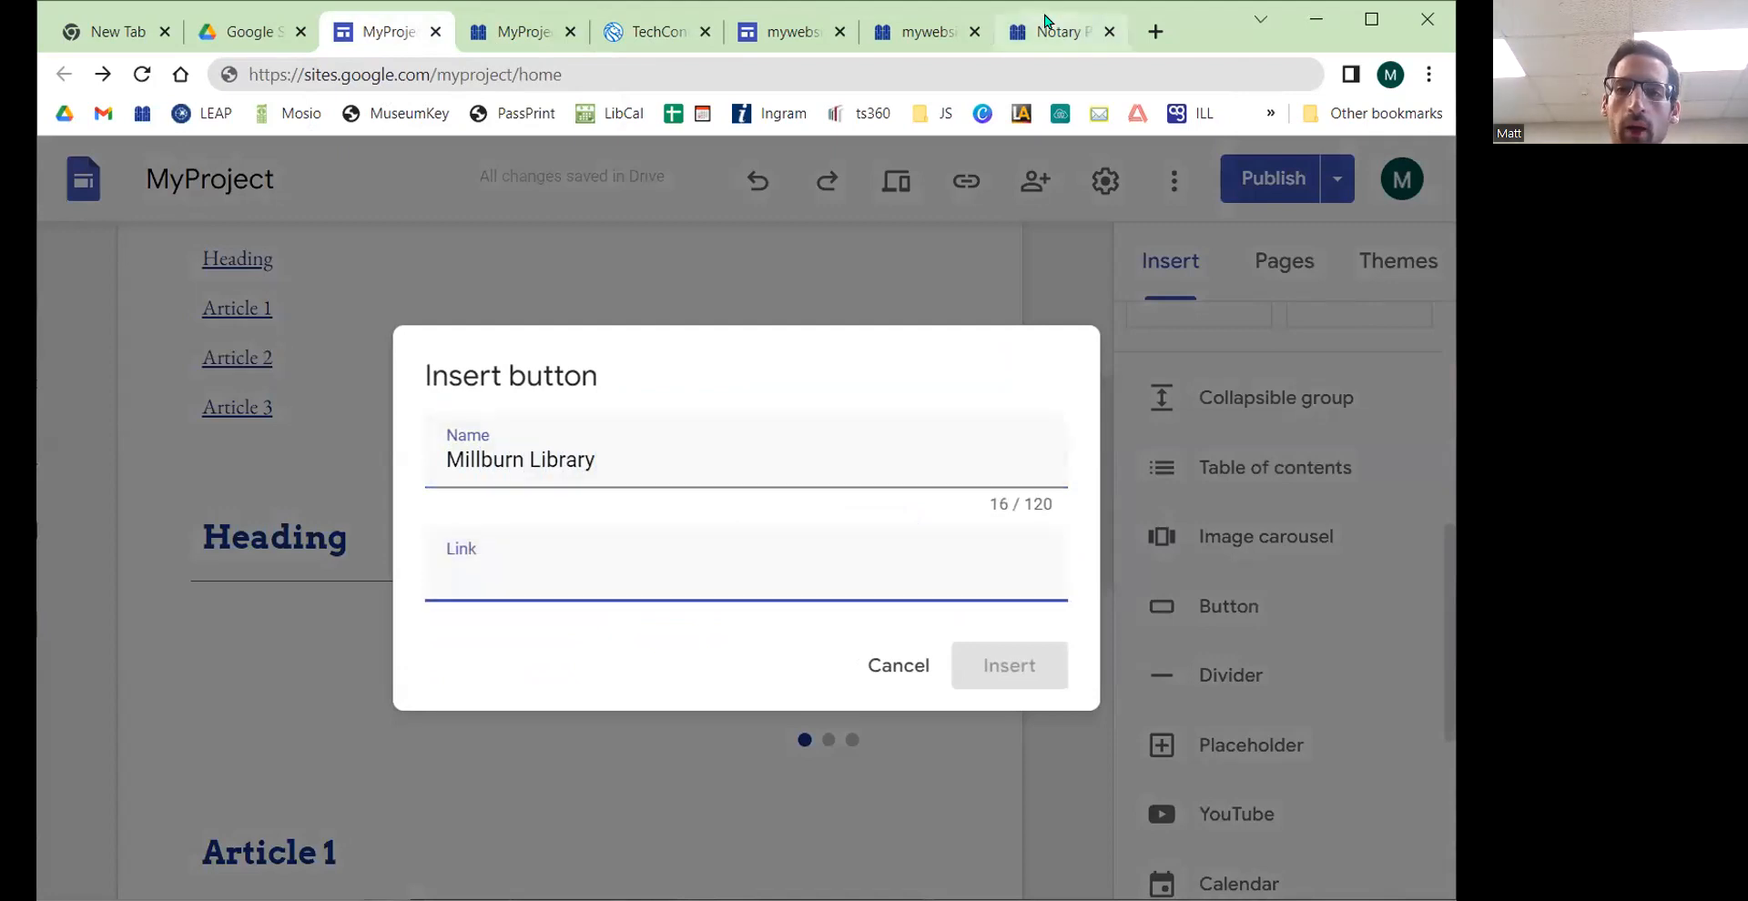
click(1056, 32)
click(382, 75)
key(ctrl+c)
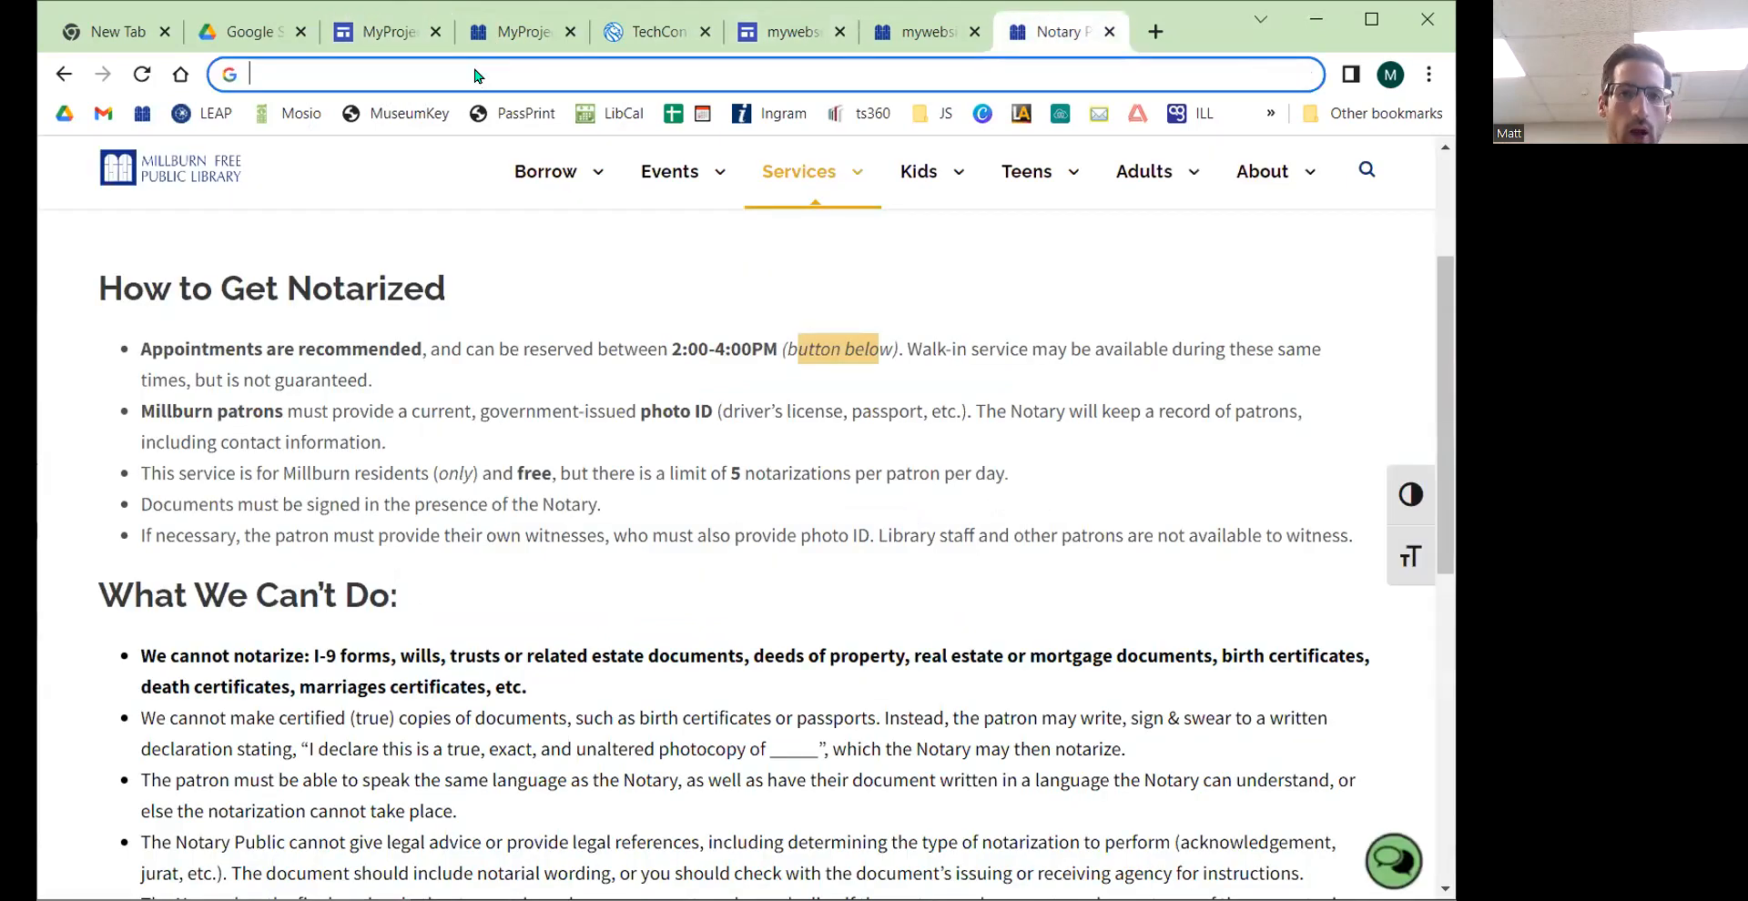
click(378, 35)
click(537, 595)
key(ctrl+v)
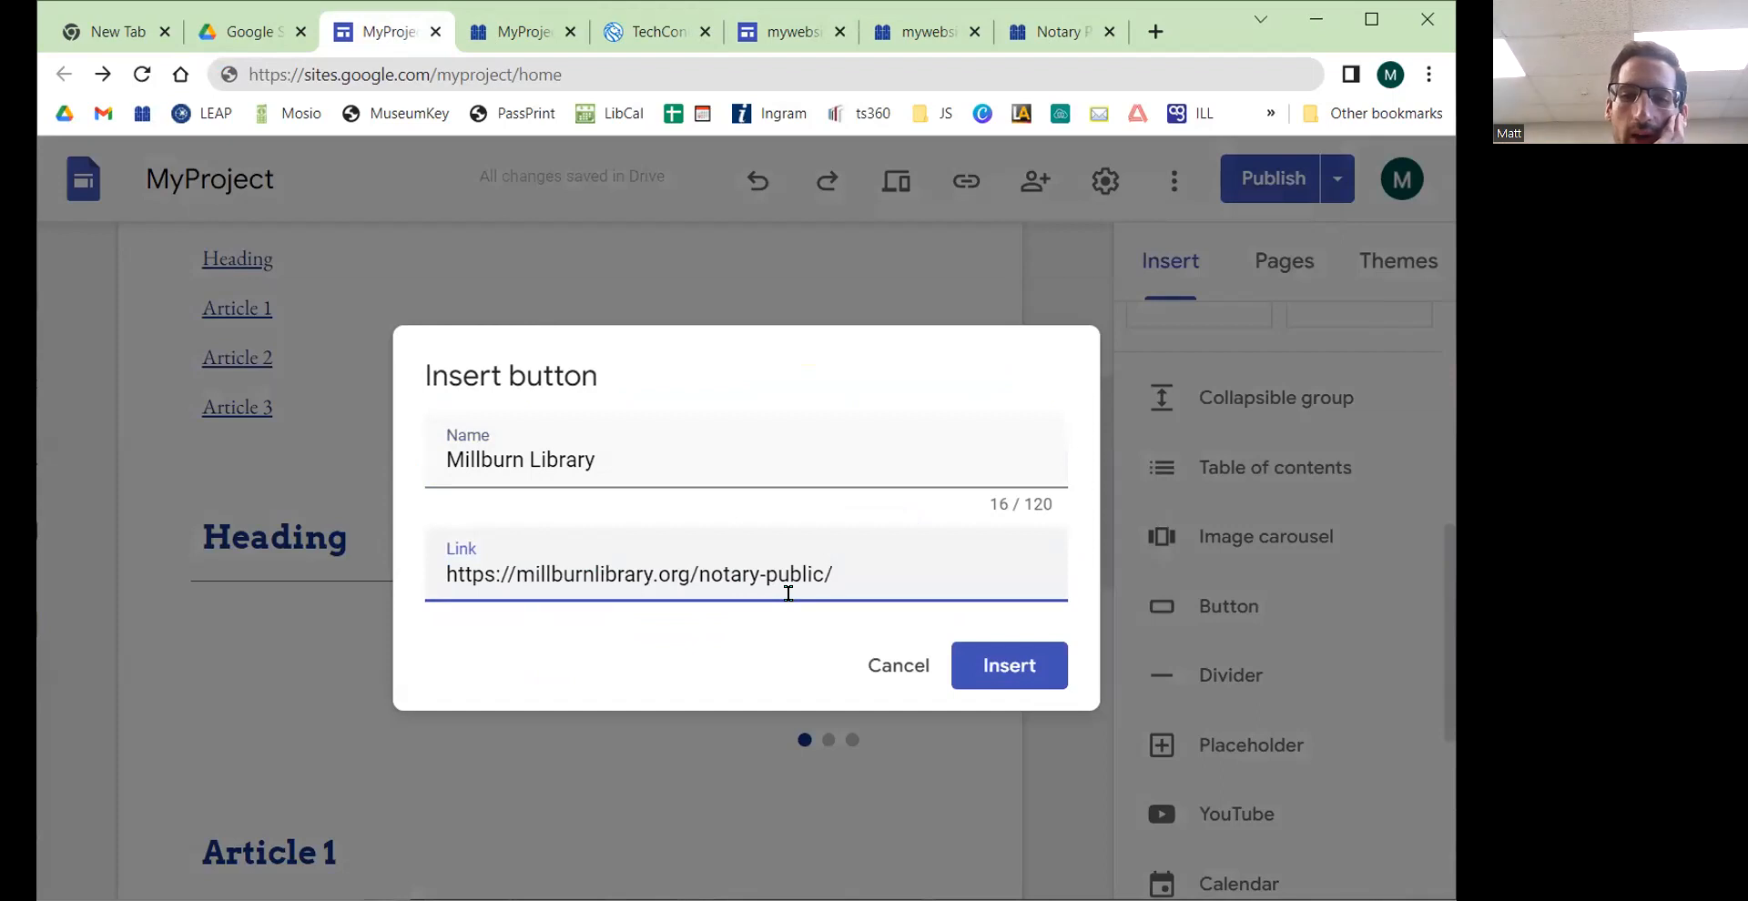
click(1015, 670)
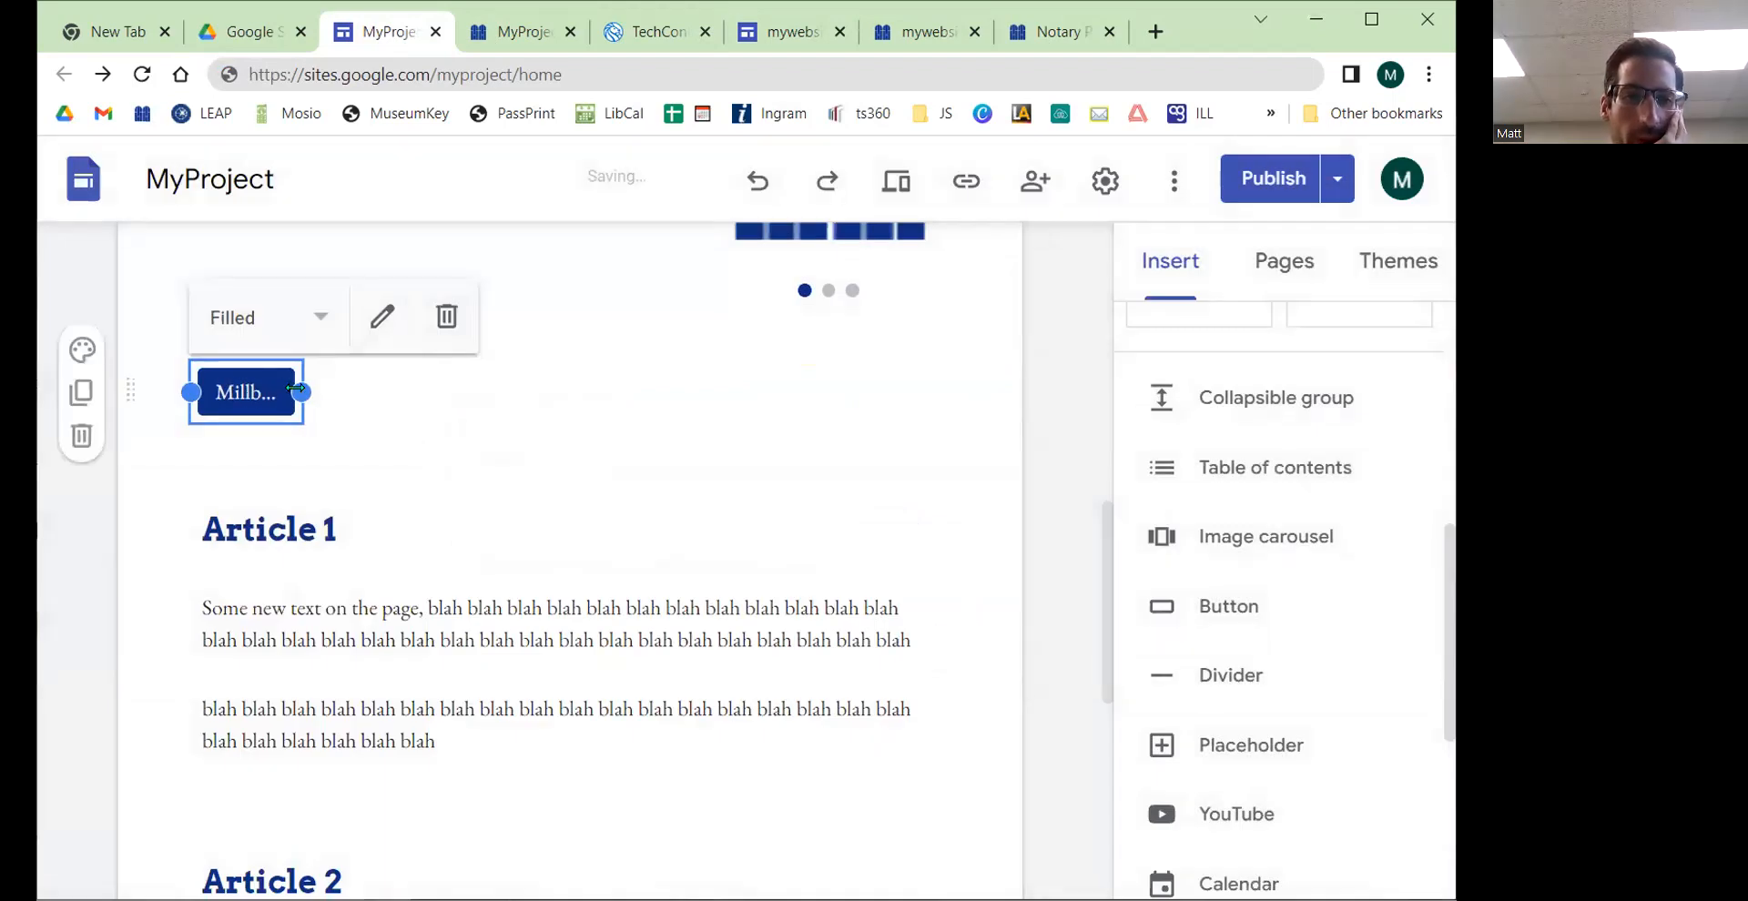
Step: Widen the Millburn Library button to show its full name and reconfirm its name and link
drag(300, 390, 367, 390)
scroll(430, 418, up, 3)
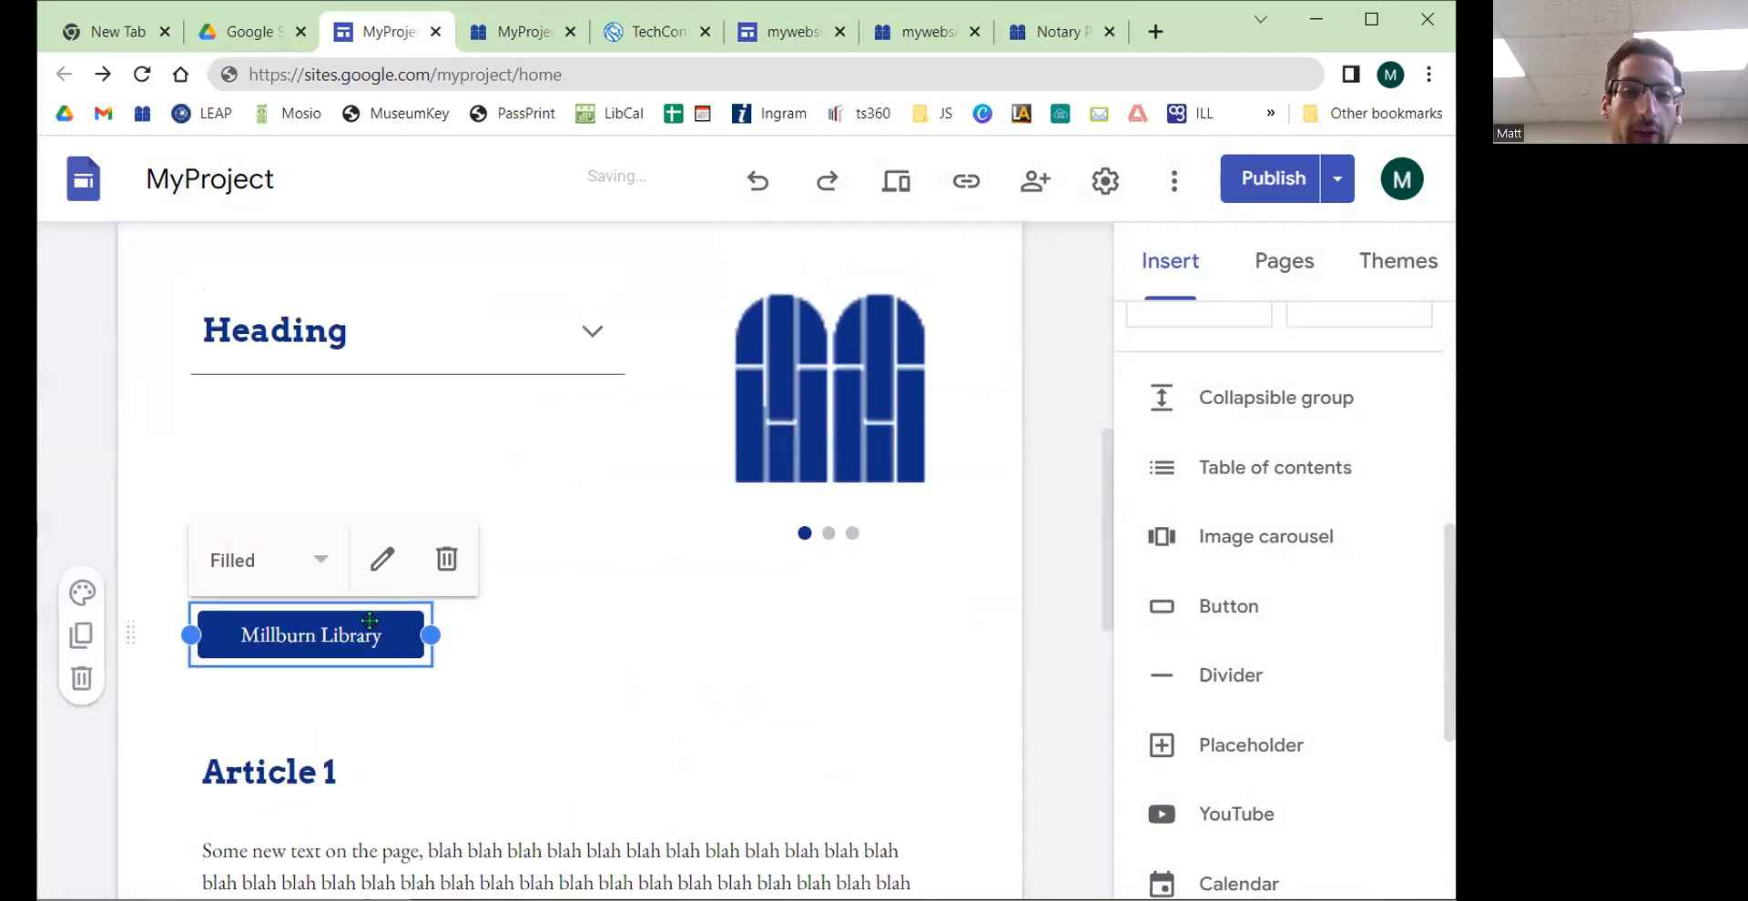
double_click(353, 633)
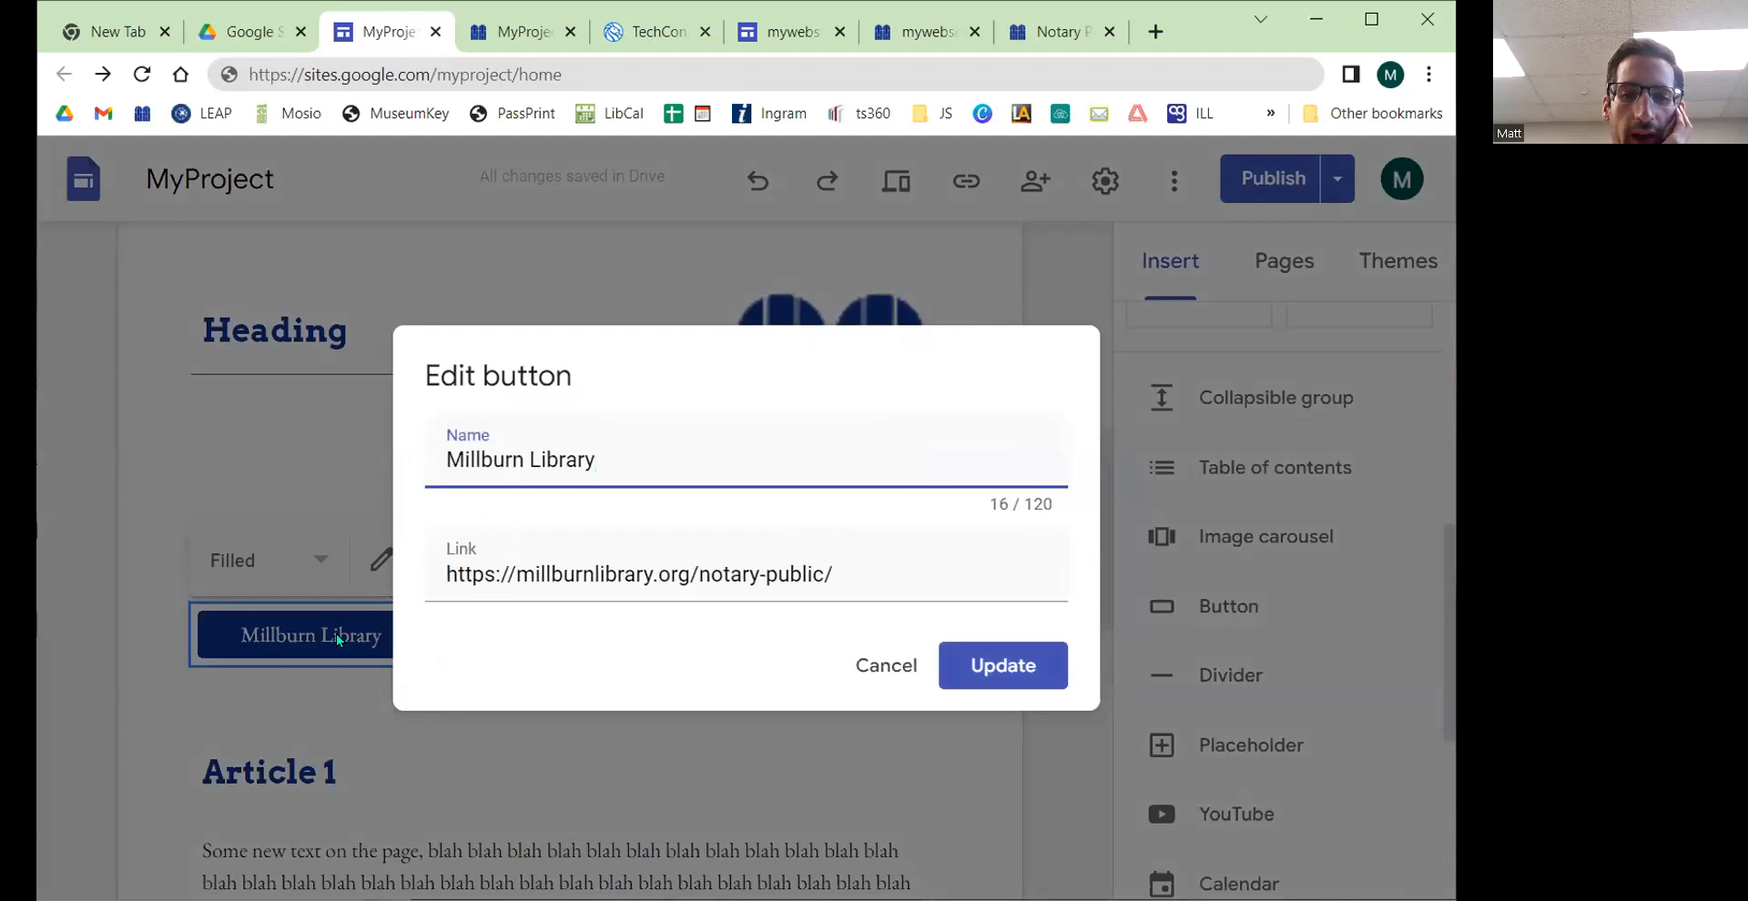
click(995, 671)
Step: Try the button's Outlined and Text styles, return it to Filled, and reopen its editor without changes
click(315, 560)
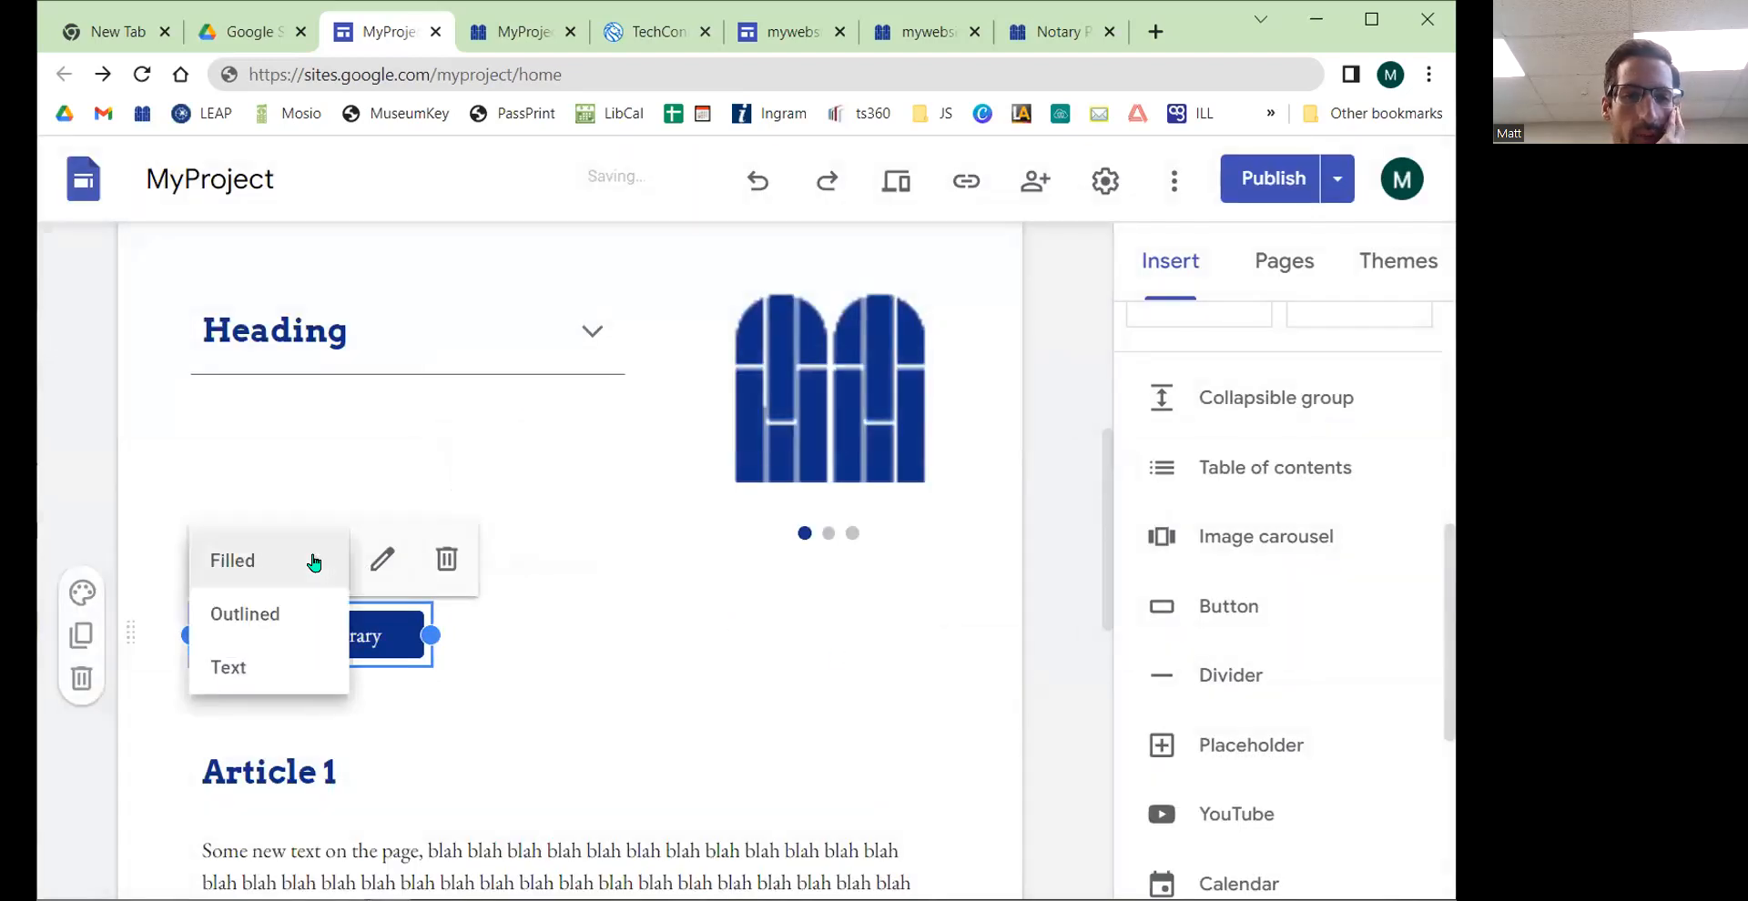
click(284, 612)
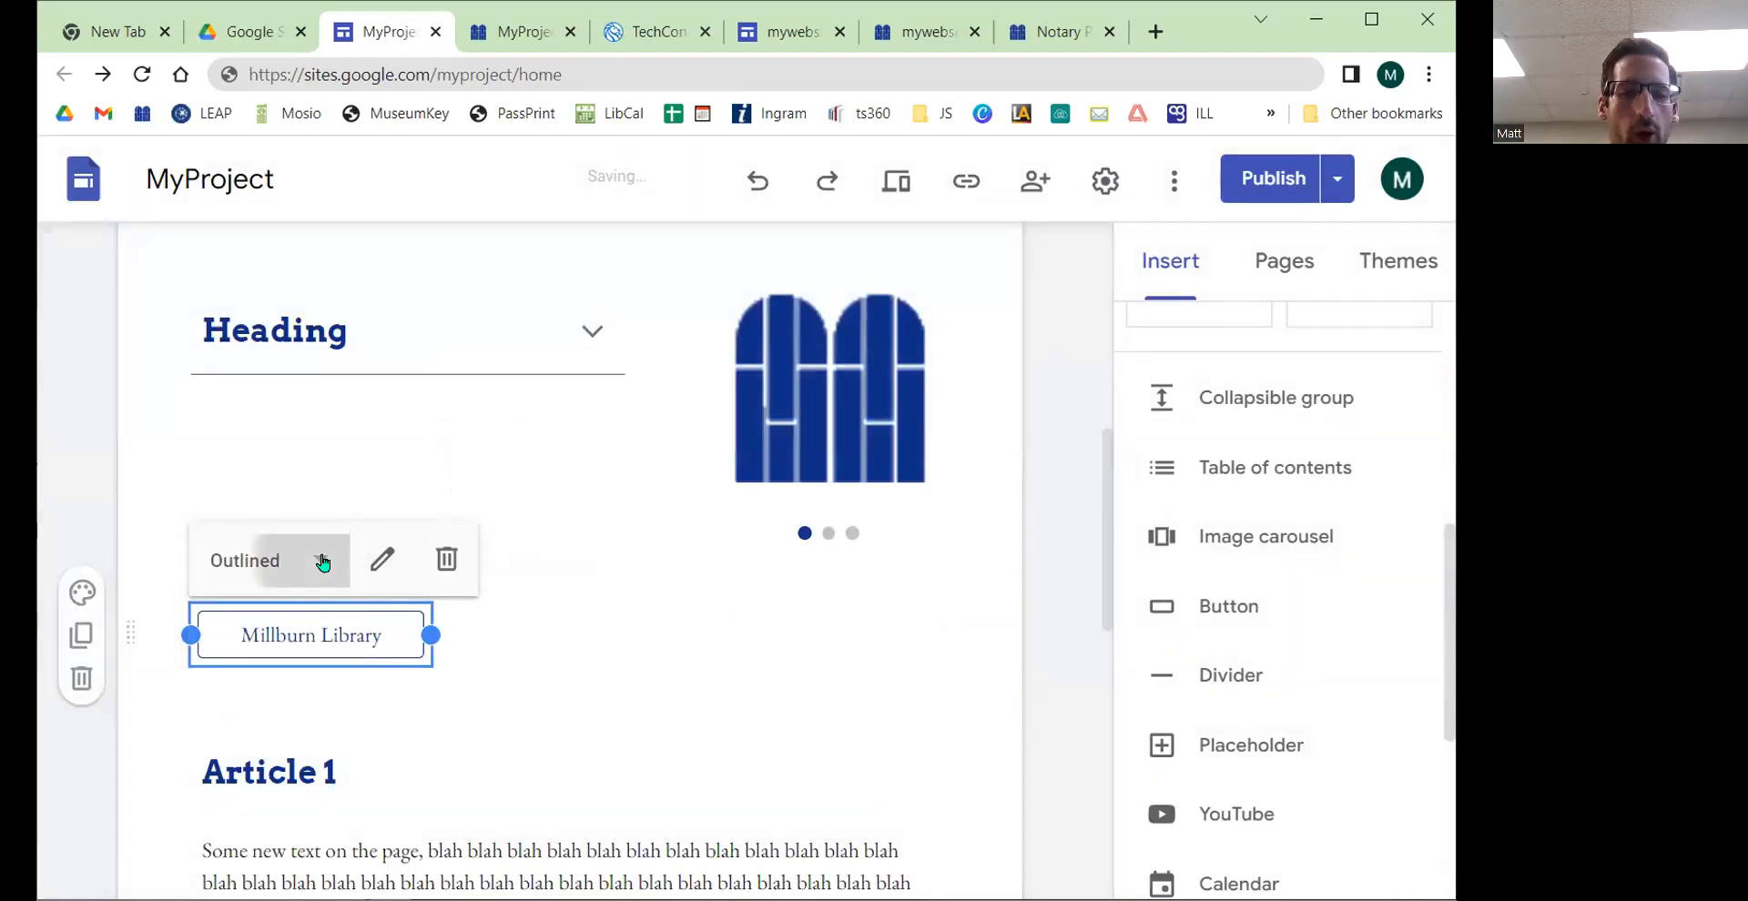
click(320, 560)
click(285, 666)
click(319, 564)
click(273, 568)
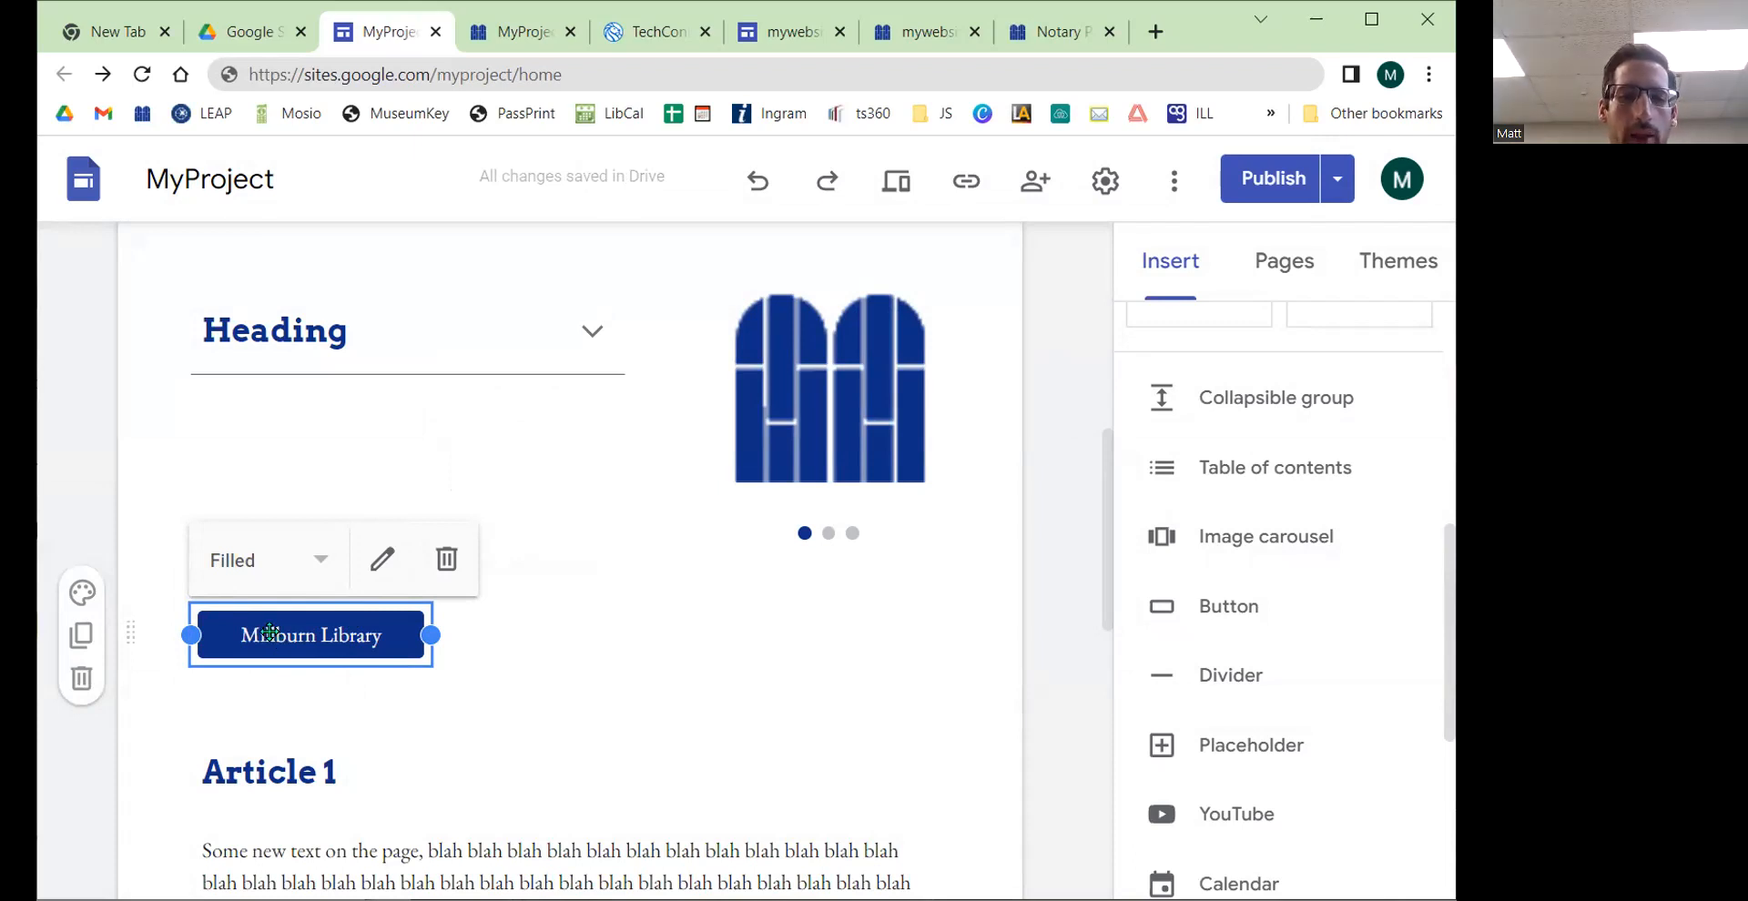
click(381, 560)
click(963, 669)
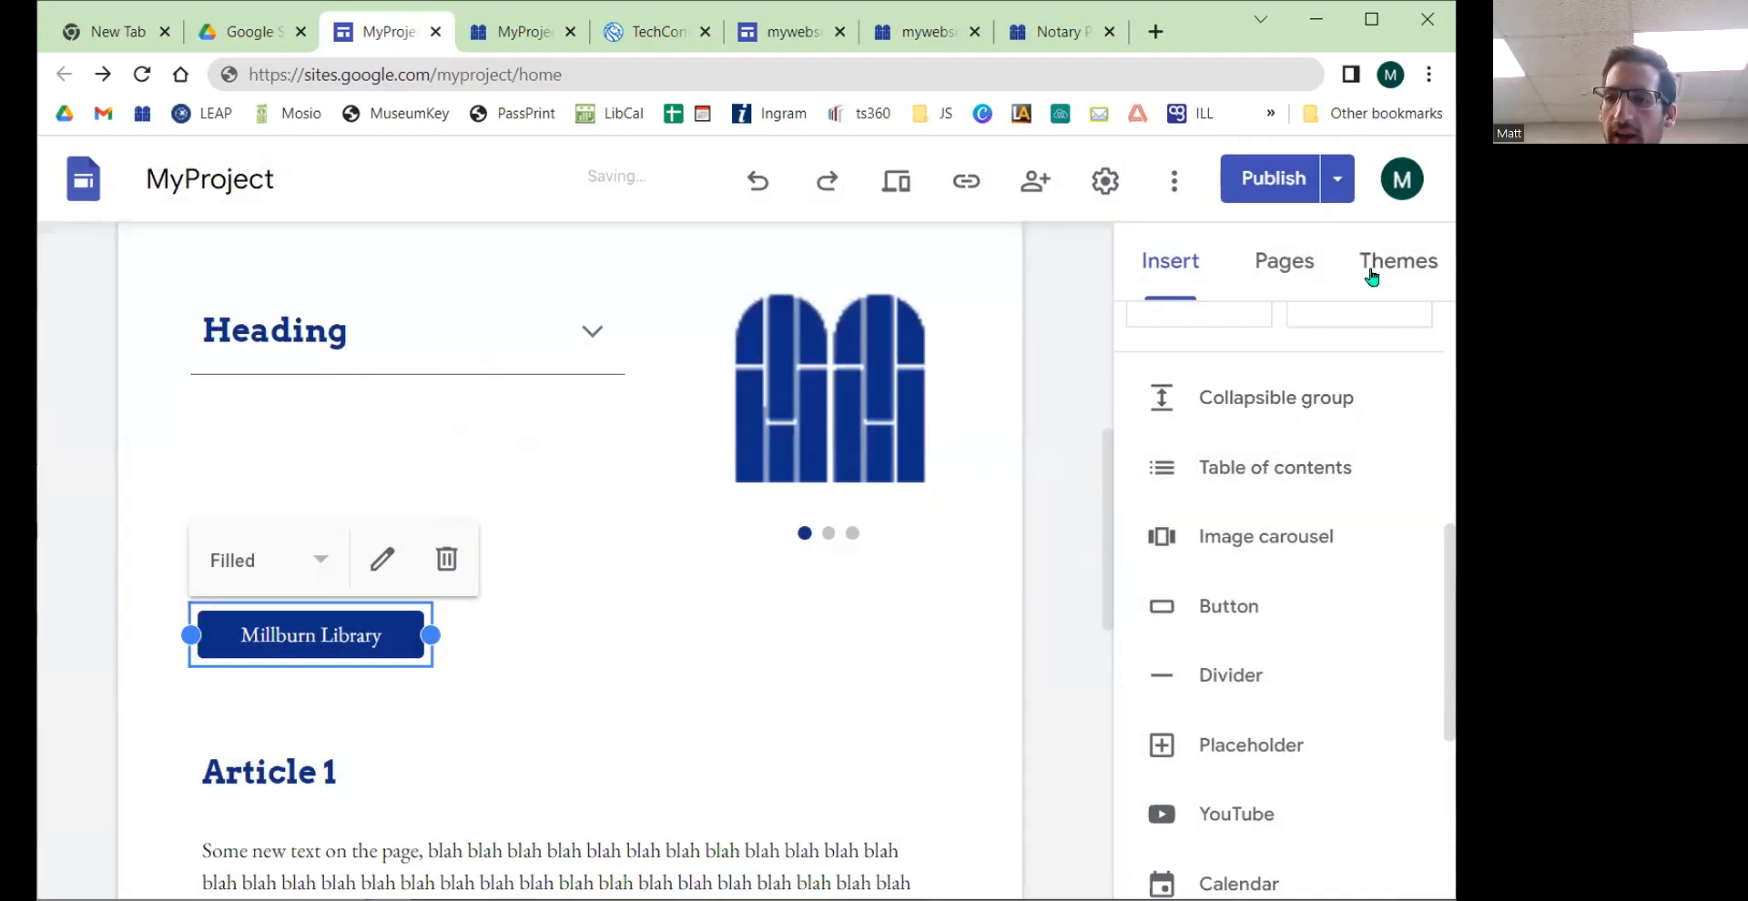
Step: In the theme's Components settings, set the filled button colour to pink #d5a6bd
click(1372, 276)
scroll(1302, 518, down, 3)
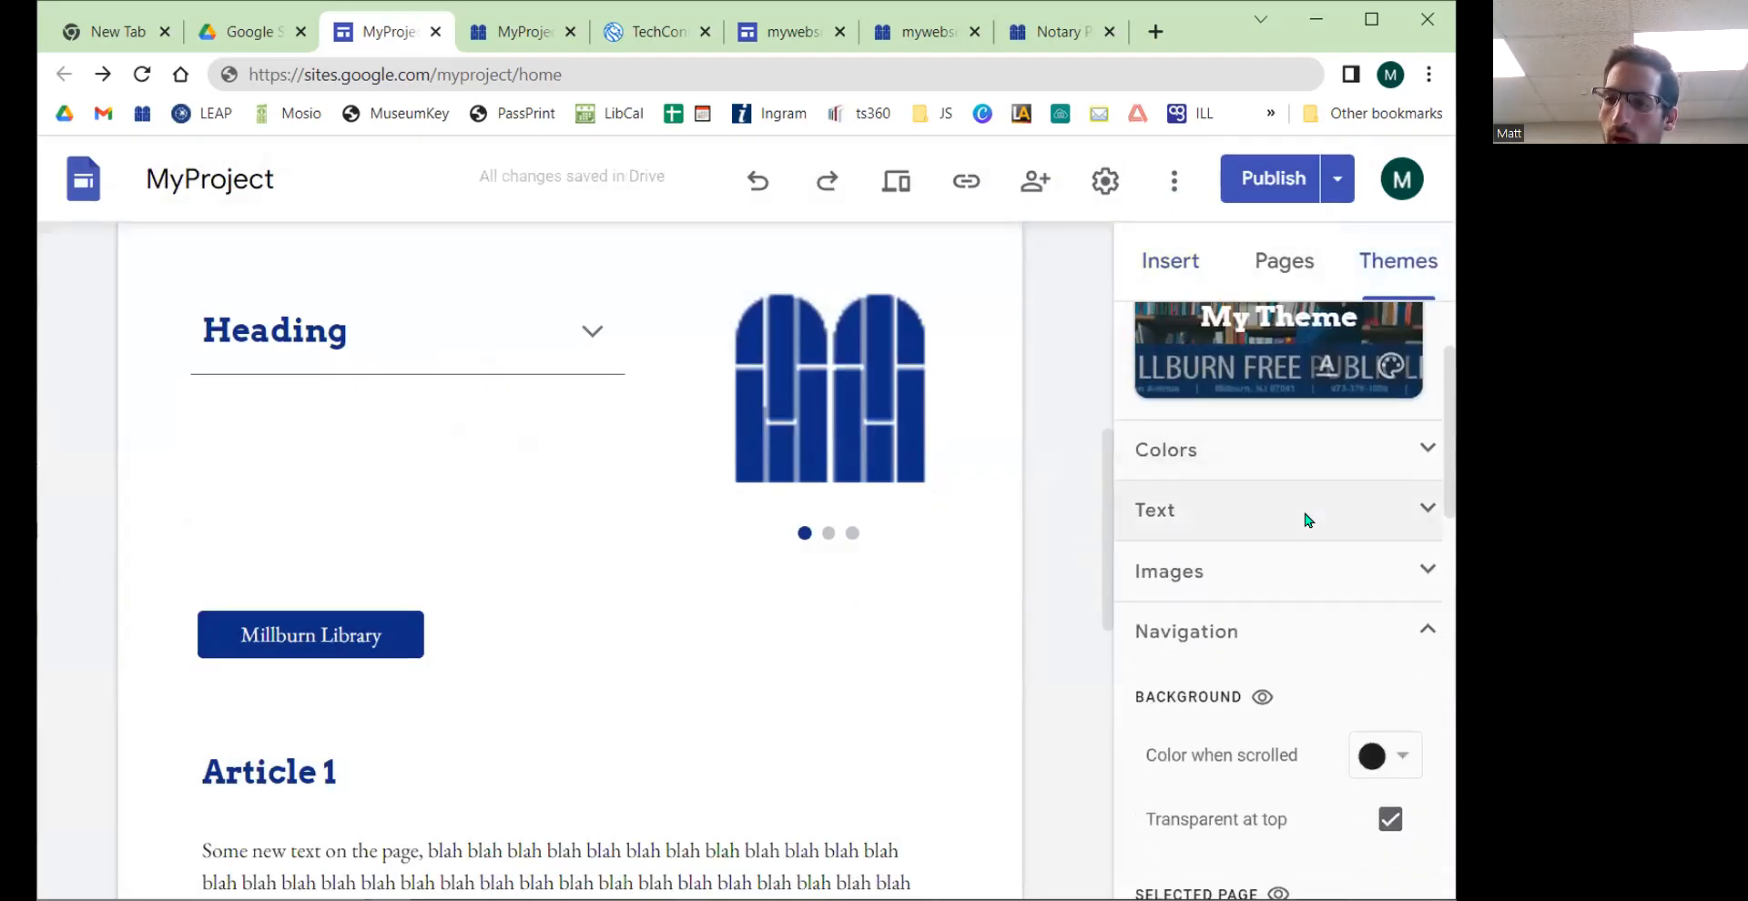
click(1404, 499)
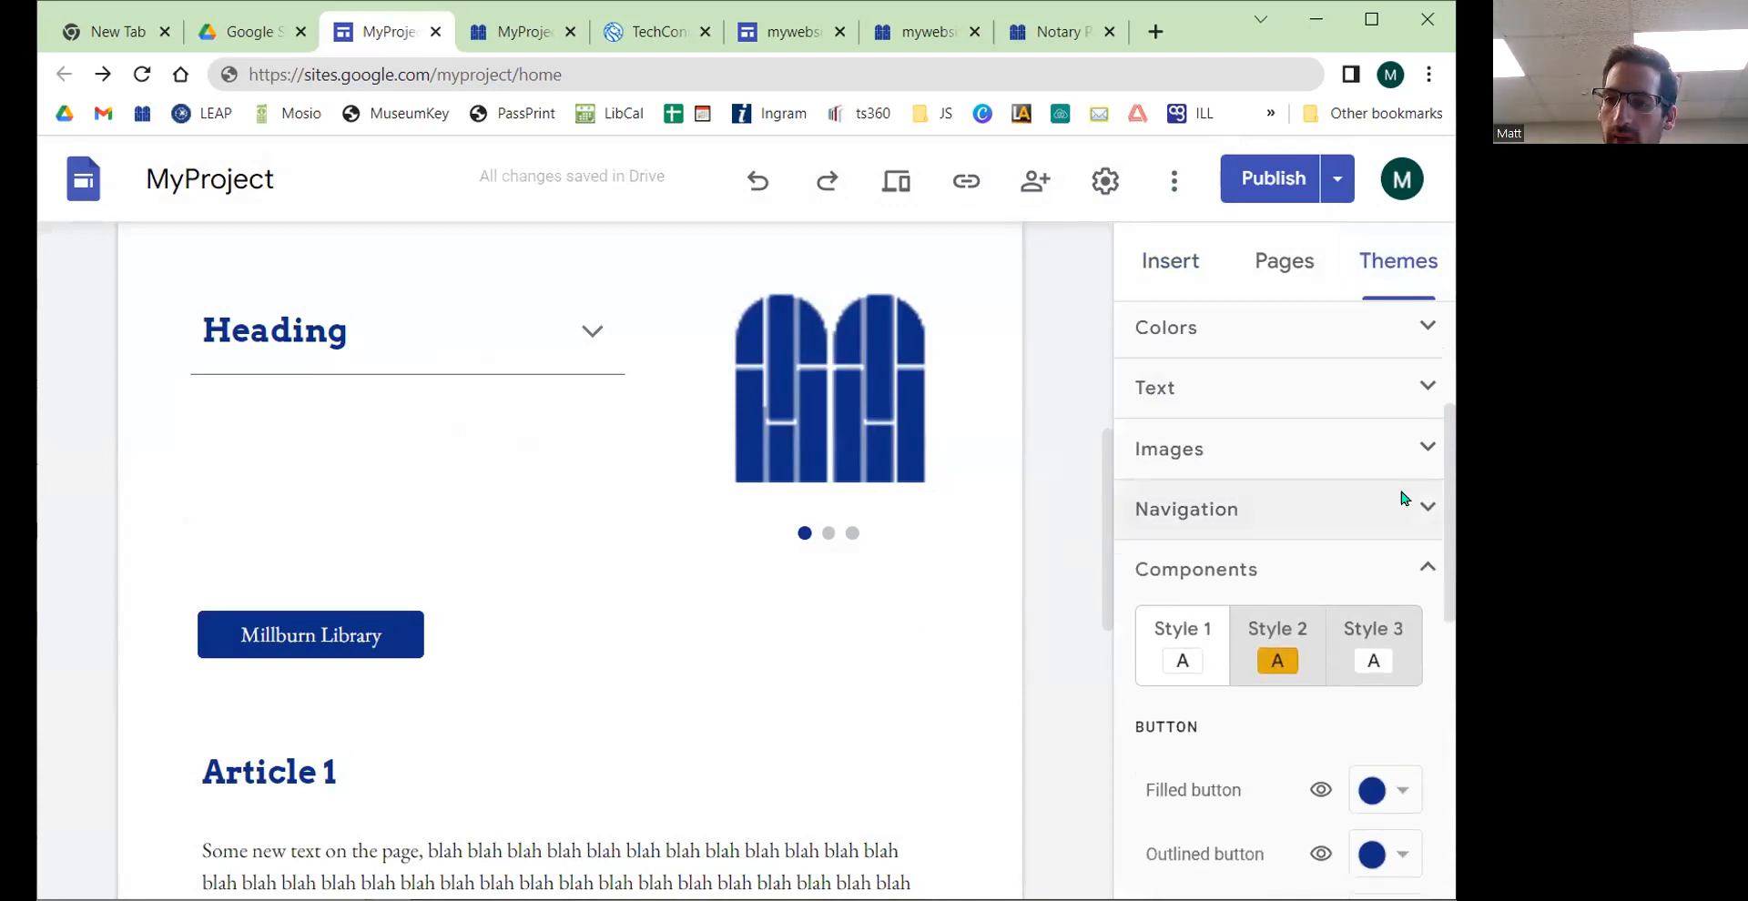
click(1418, 562)
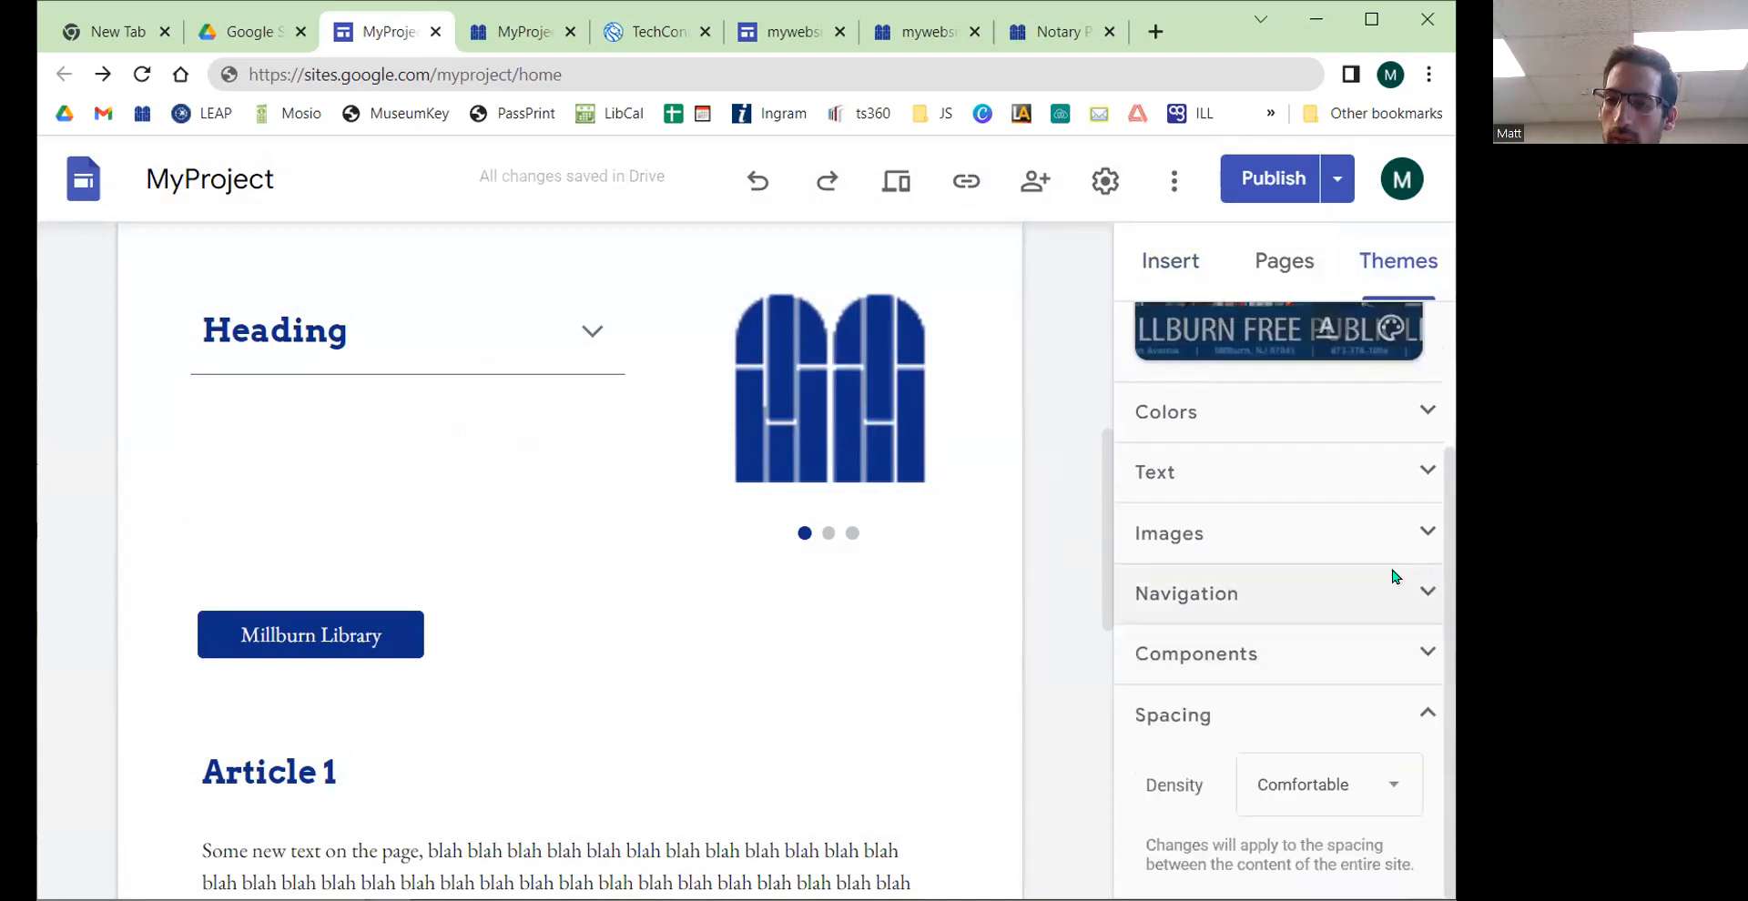
click(1425, 652)
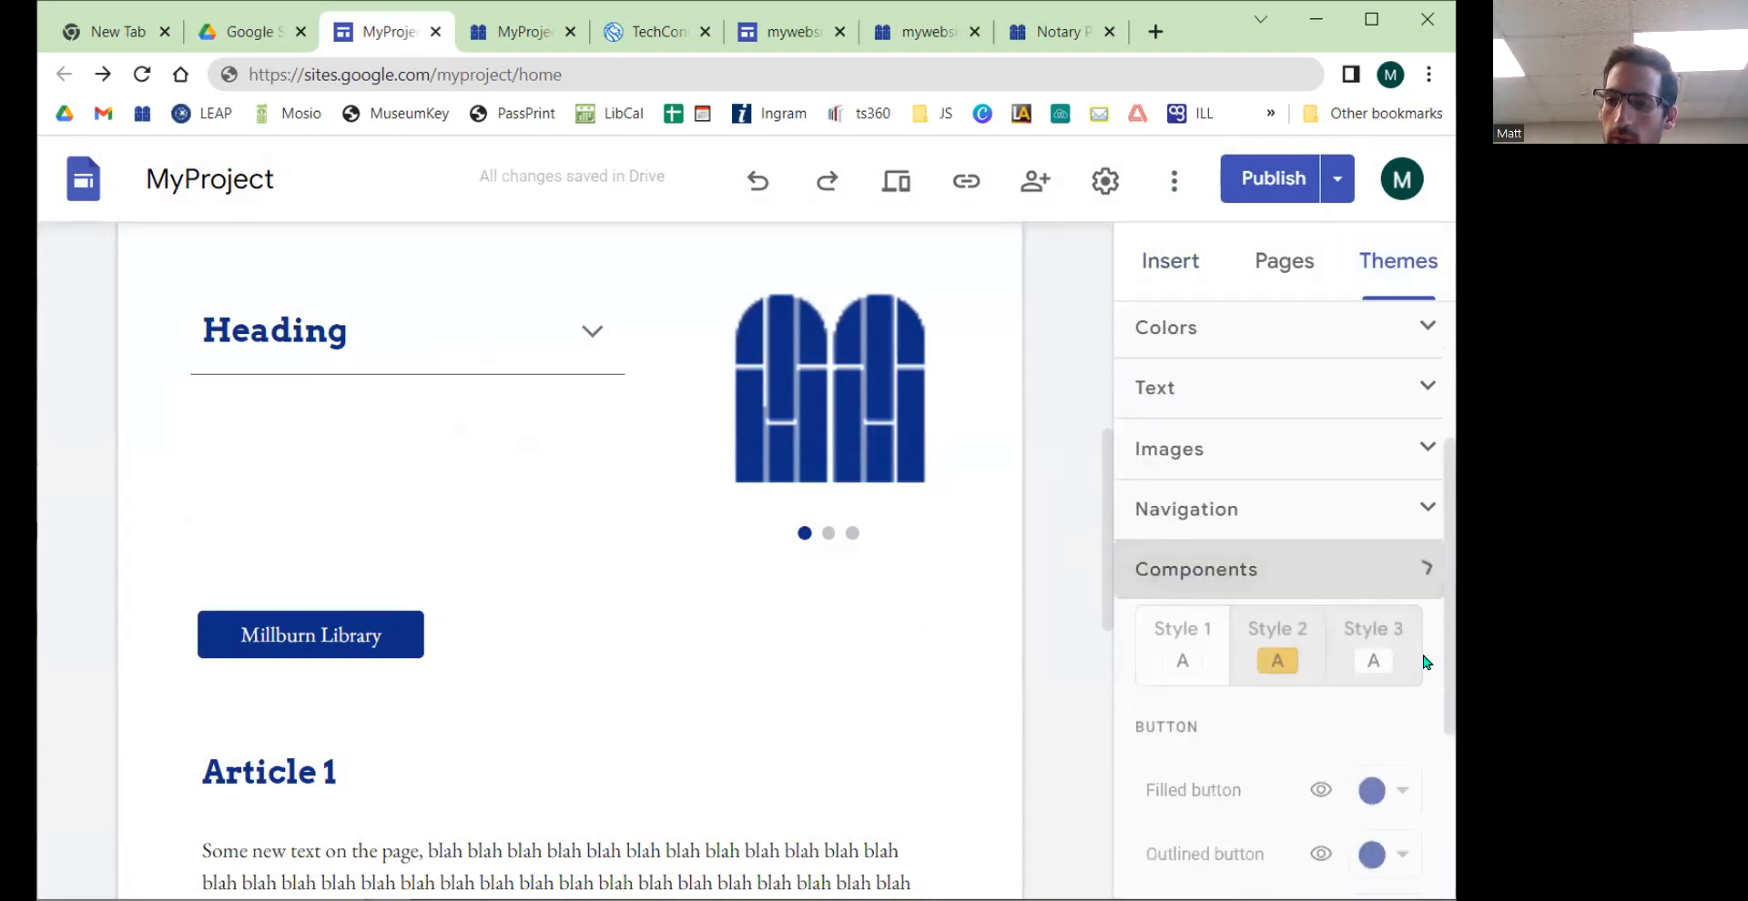
scroll(1284, 520, down, 2)
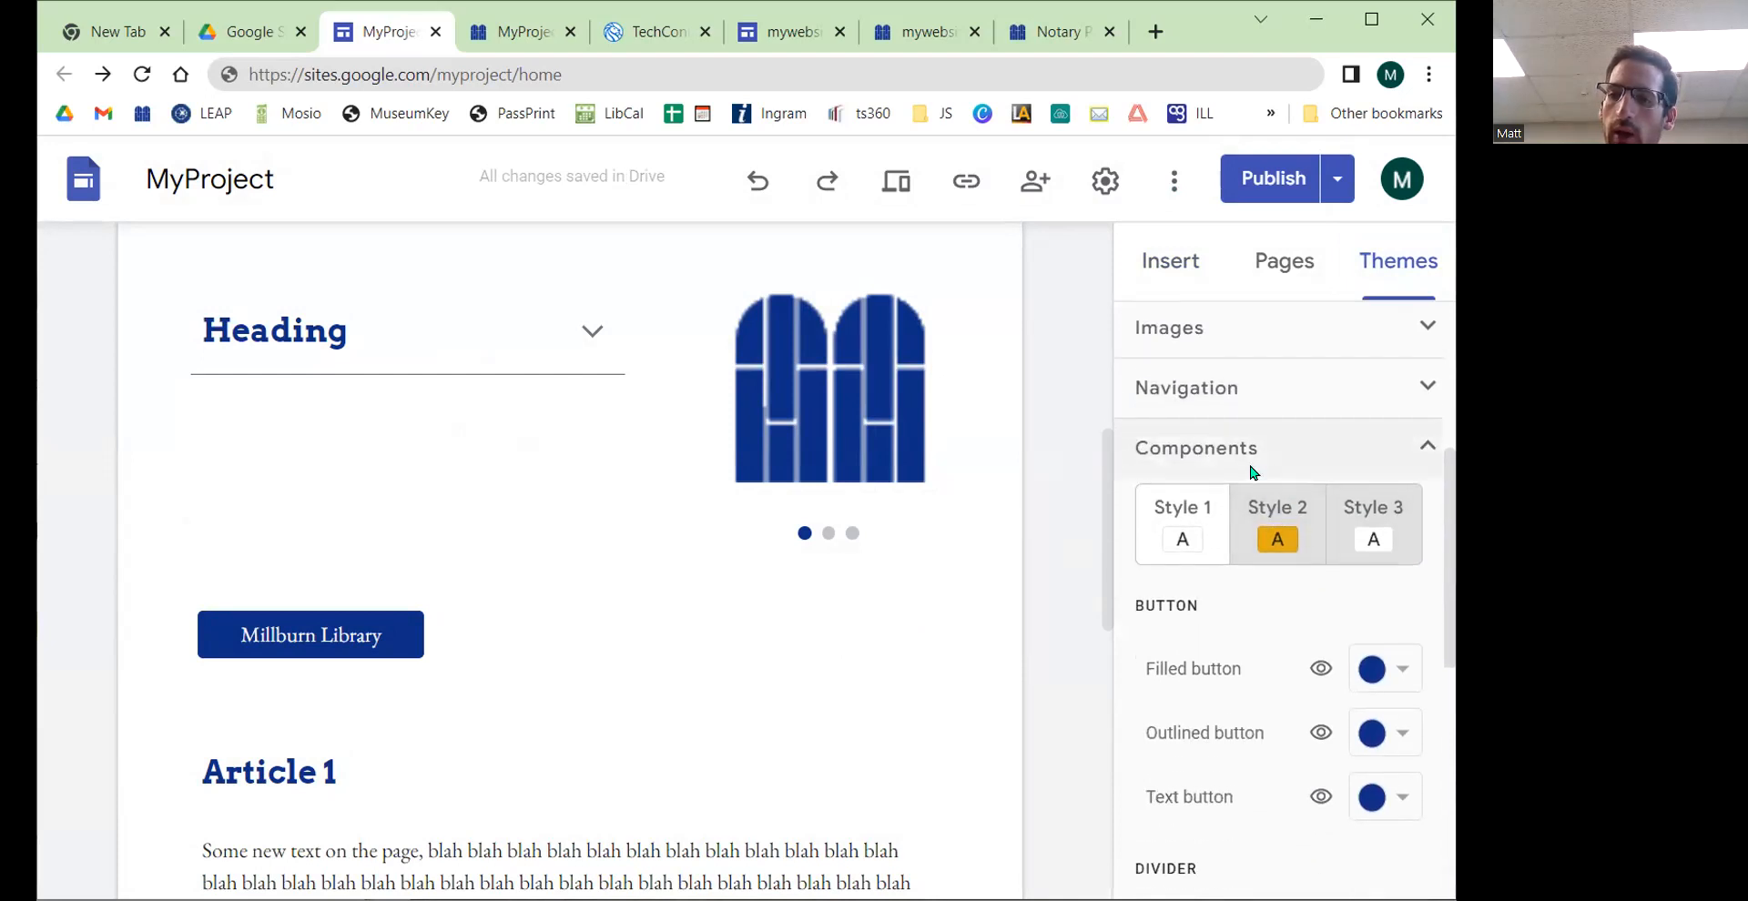
scroll(1250, 472, down, 2)
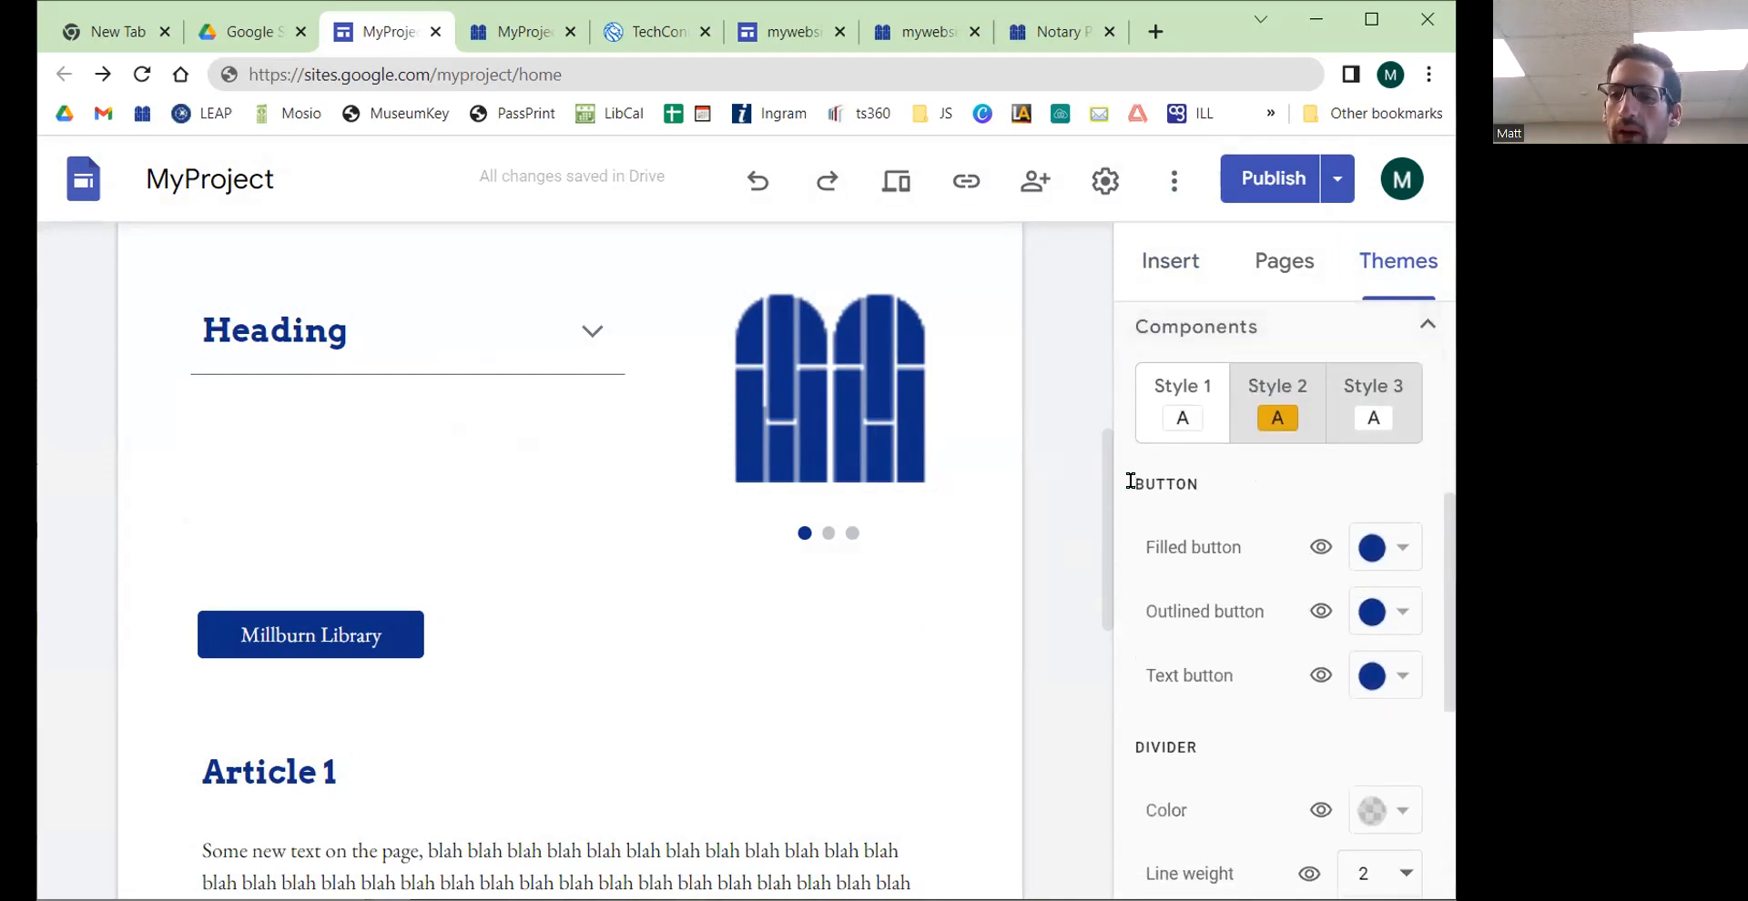
drag(1130, 480, 1211, 490)
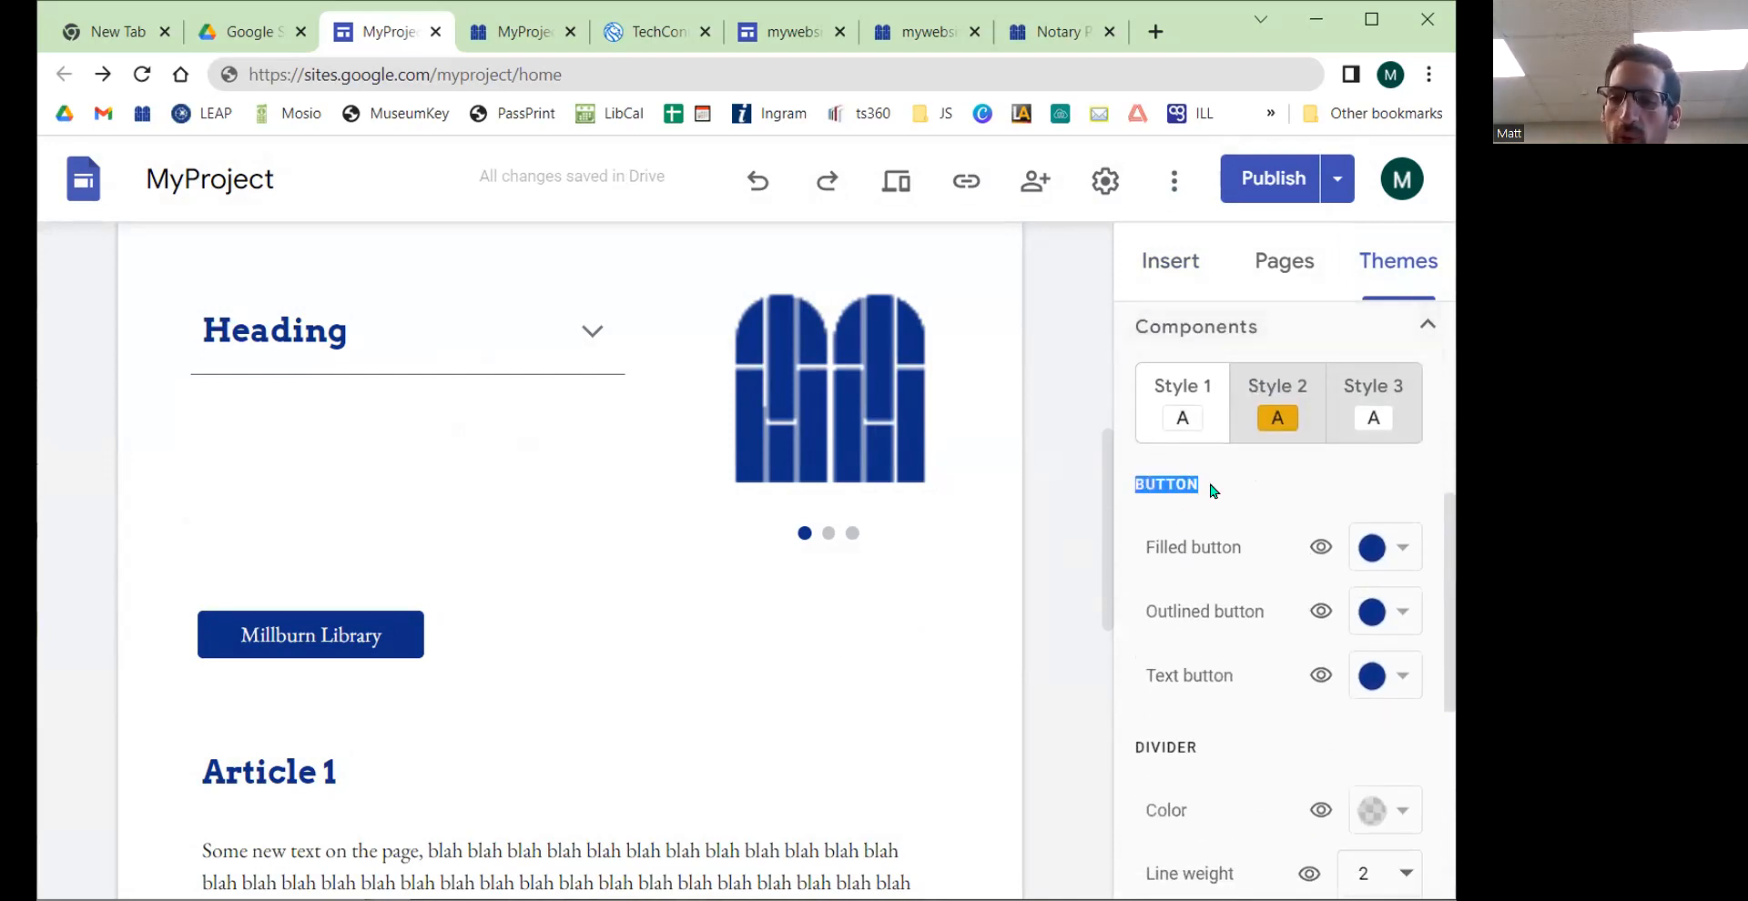
click(1402, 549)
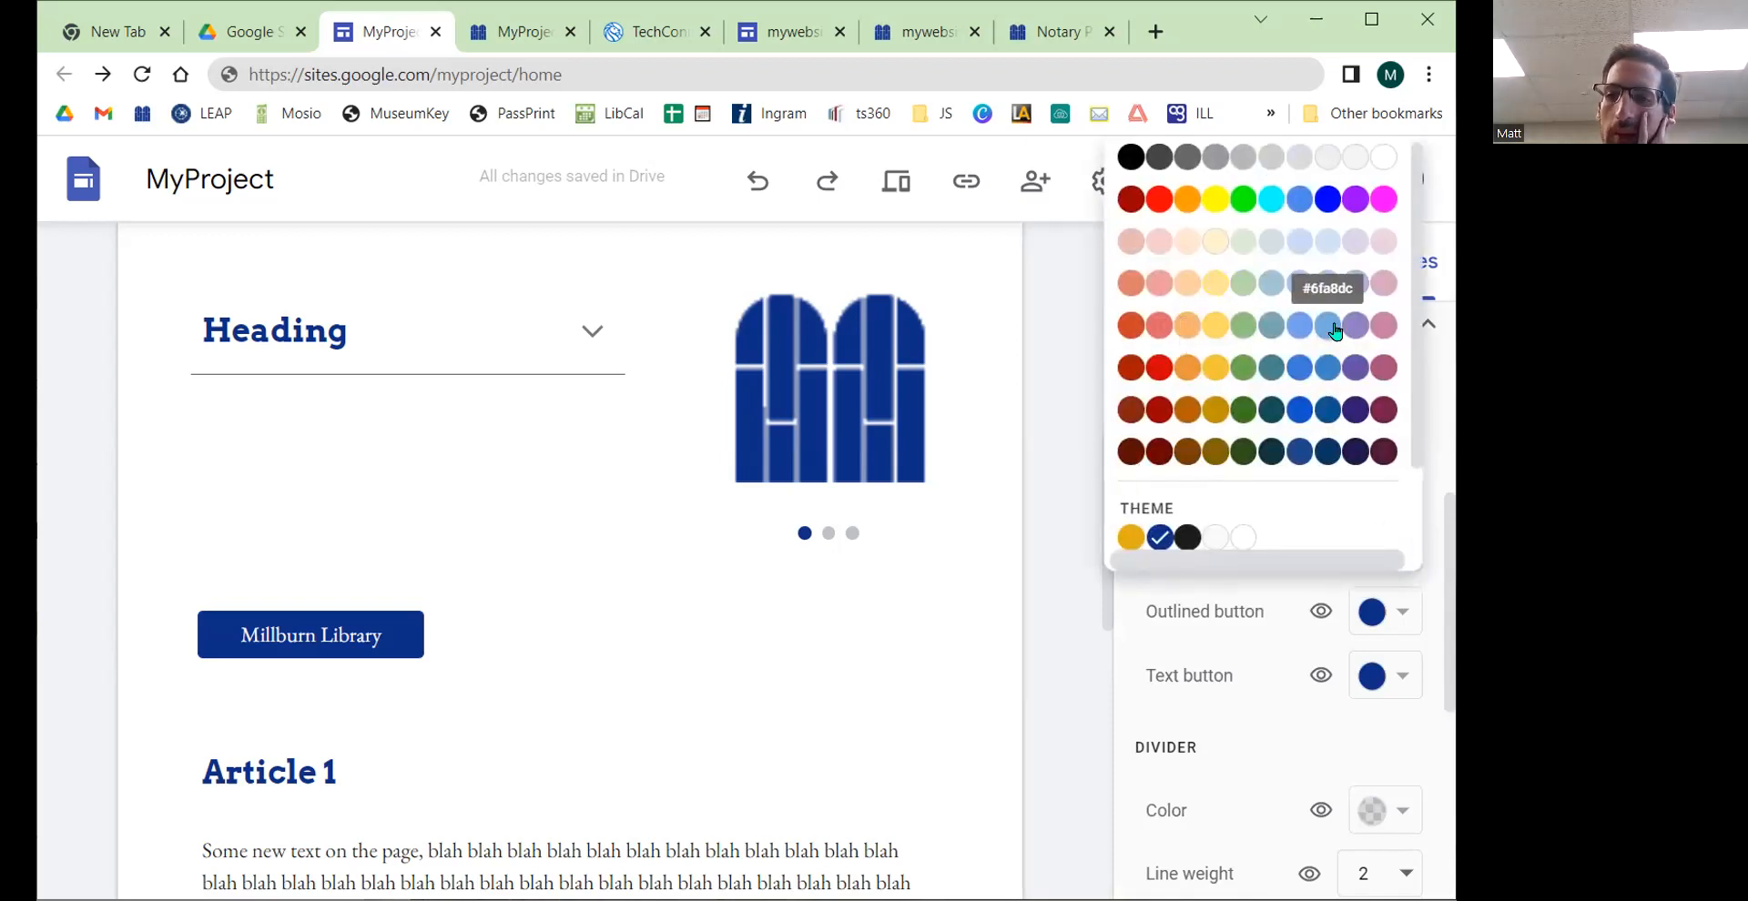
click(1384, 283)
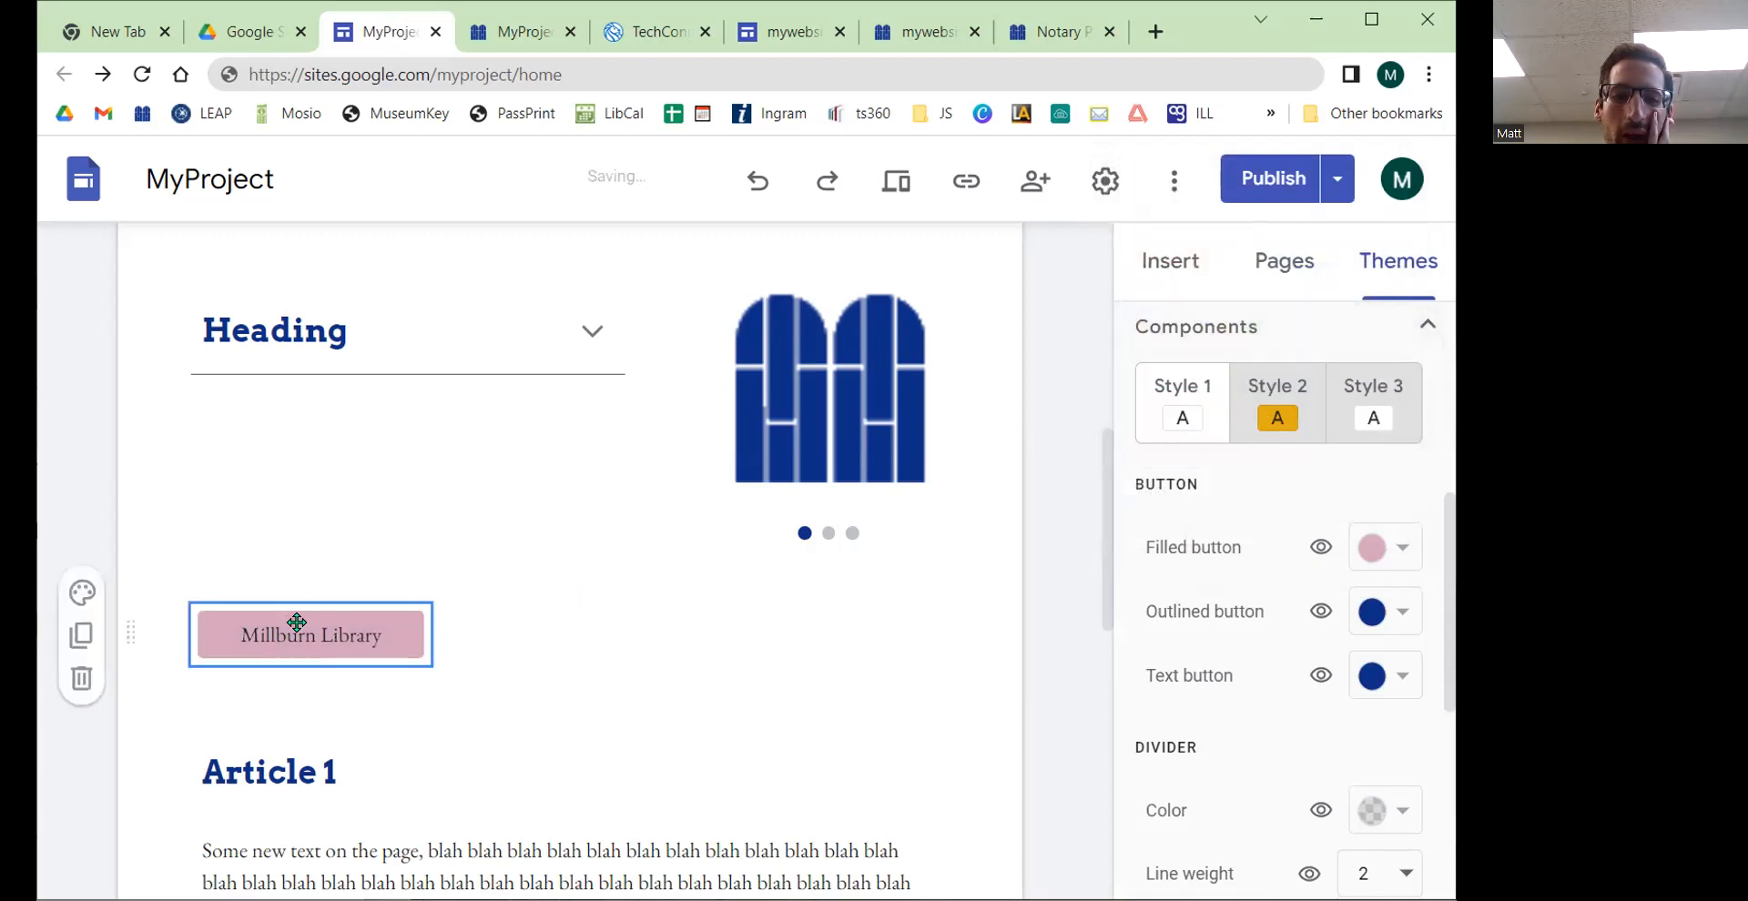
Step: Set the theme's outlined button colour to red
click(1395, 623)
click(1215, 417)
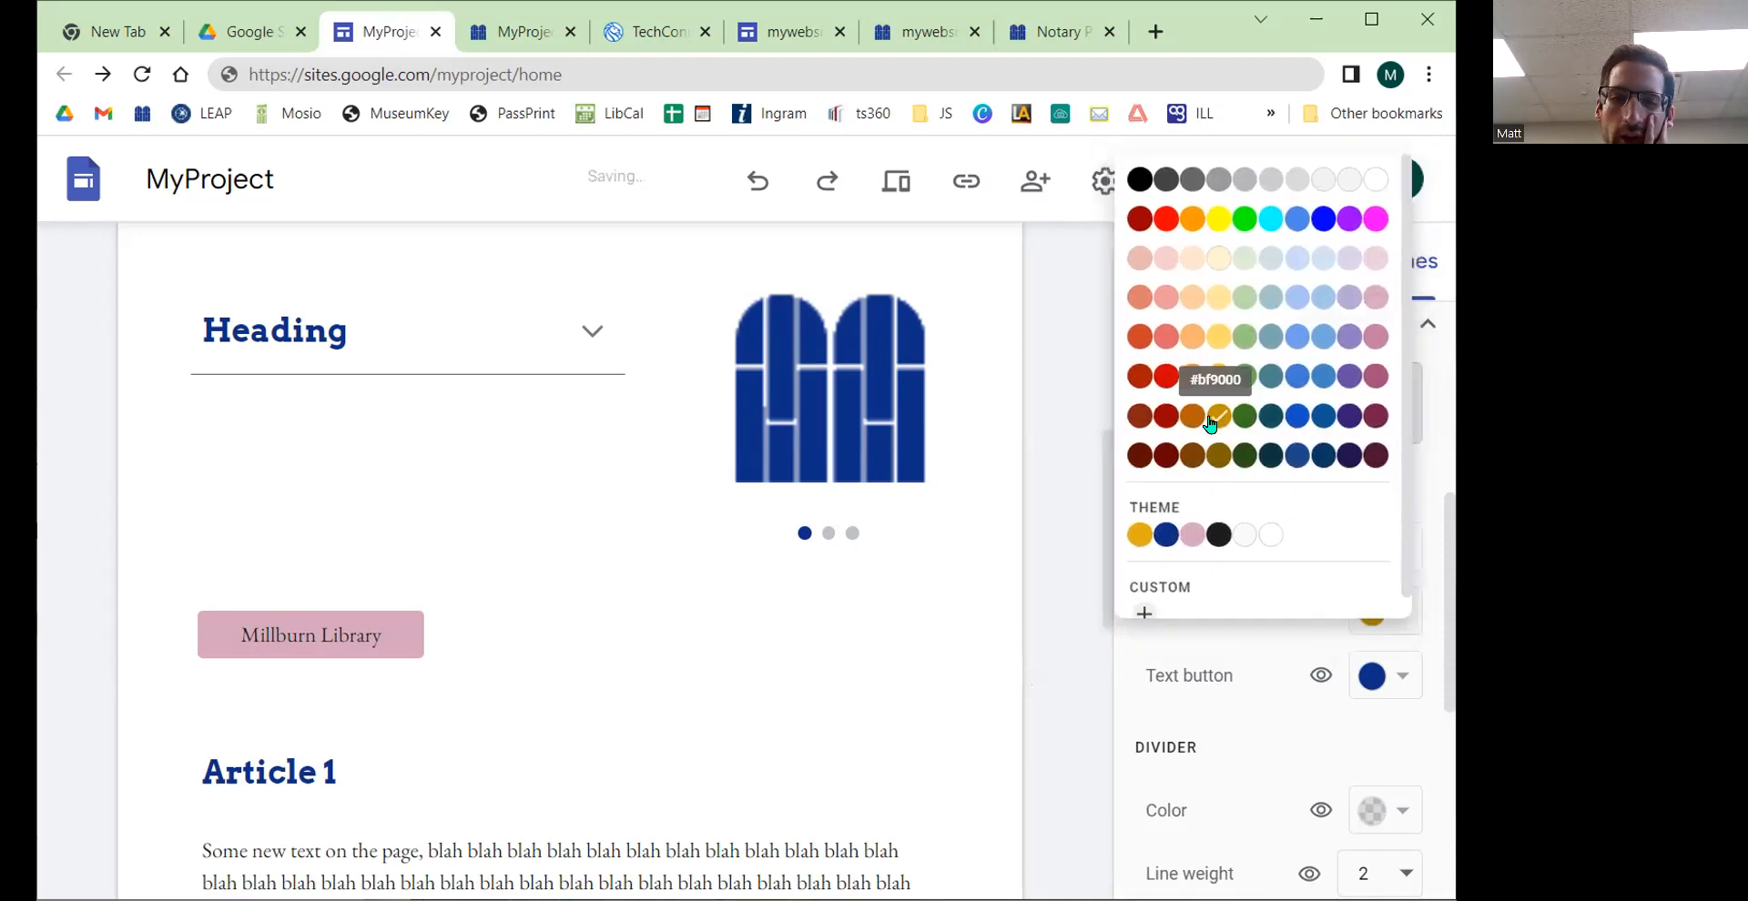
click(1394, 612)
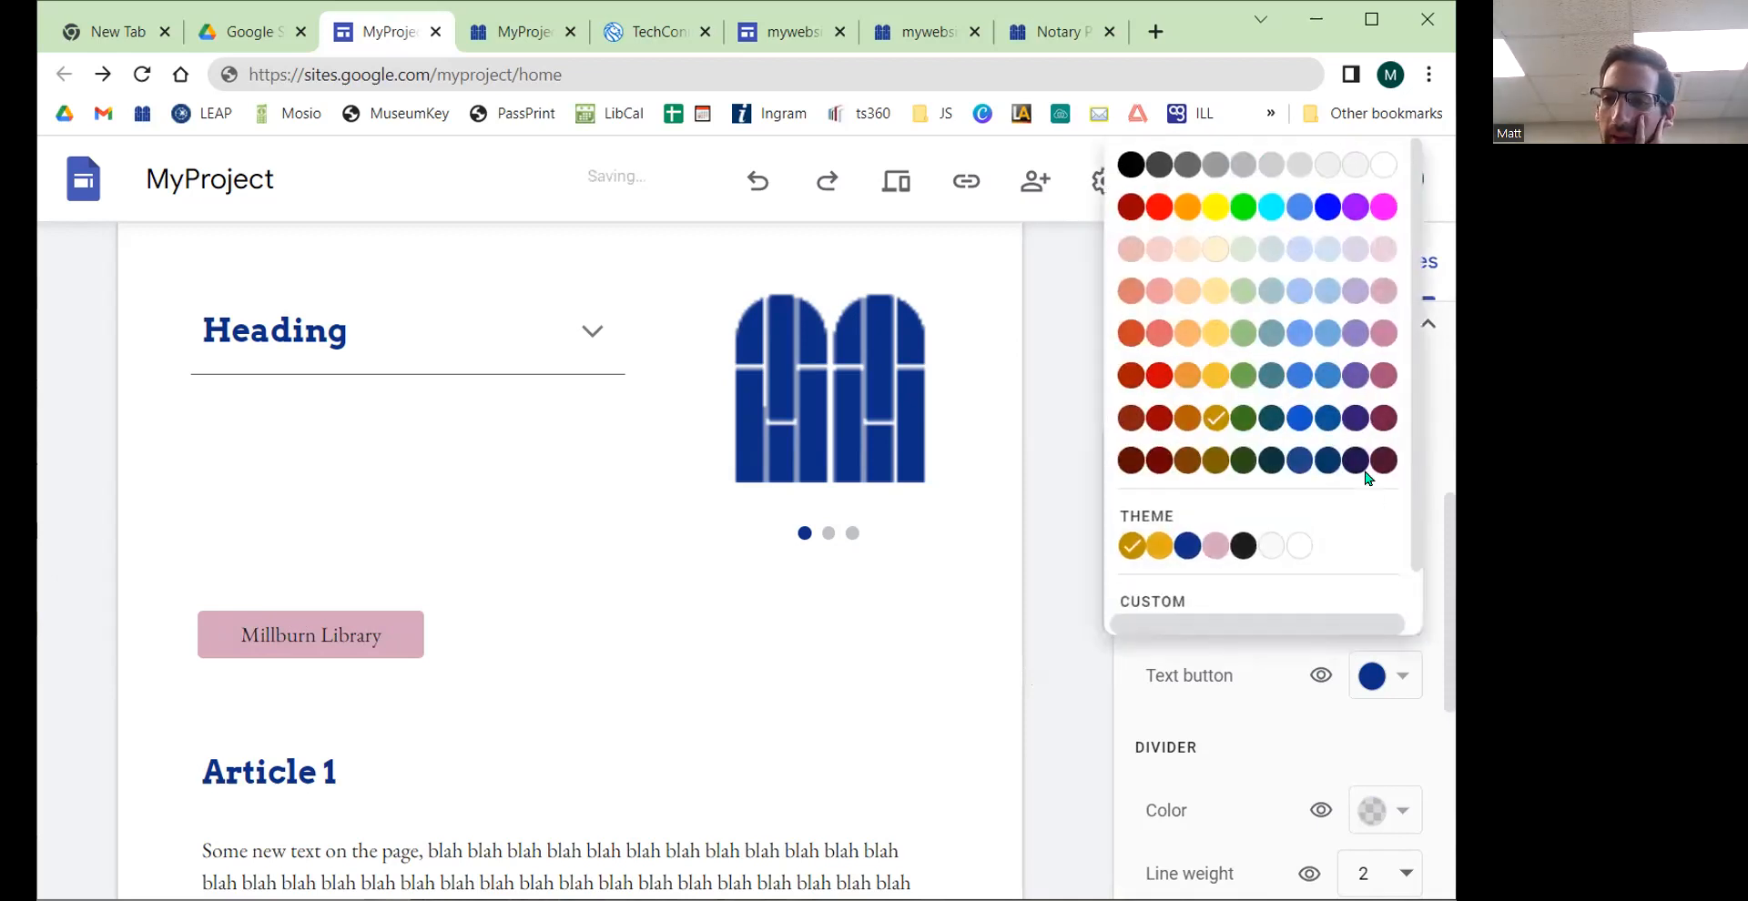
click(1158, 206)
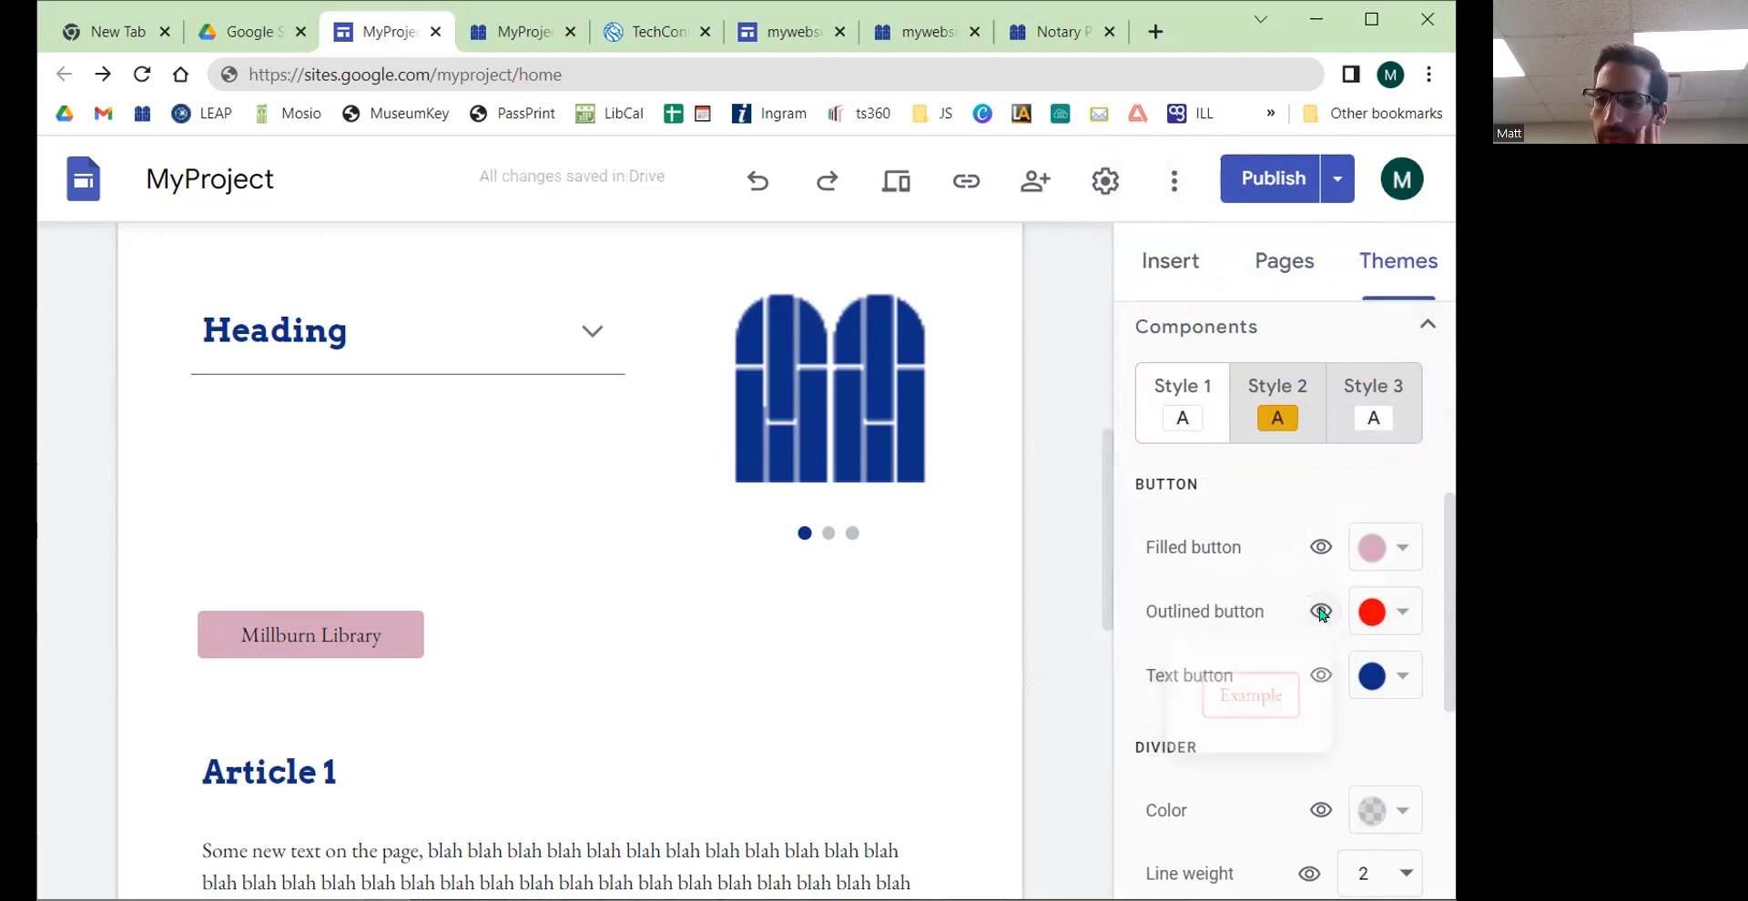
Step: Preview the Millburn Library button in Outlined style and switch it back to Filled
click(373, 635)
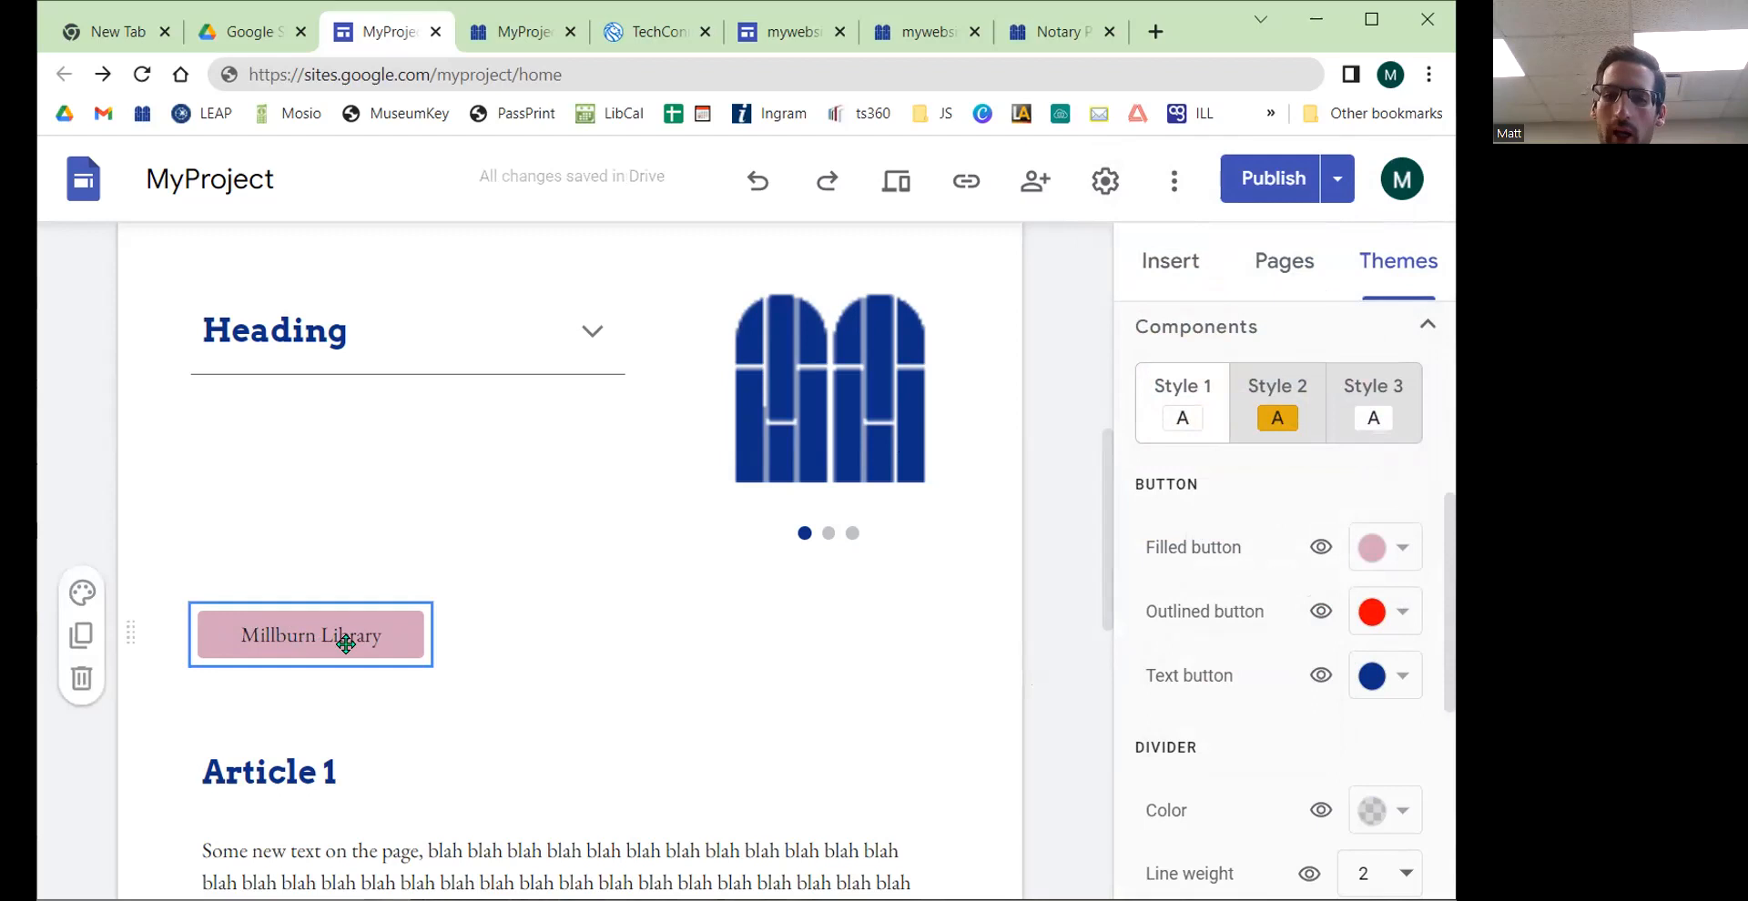
click(288, 559)
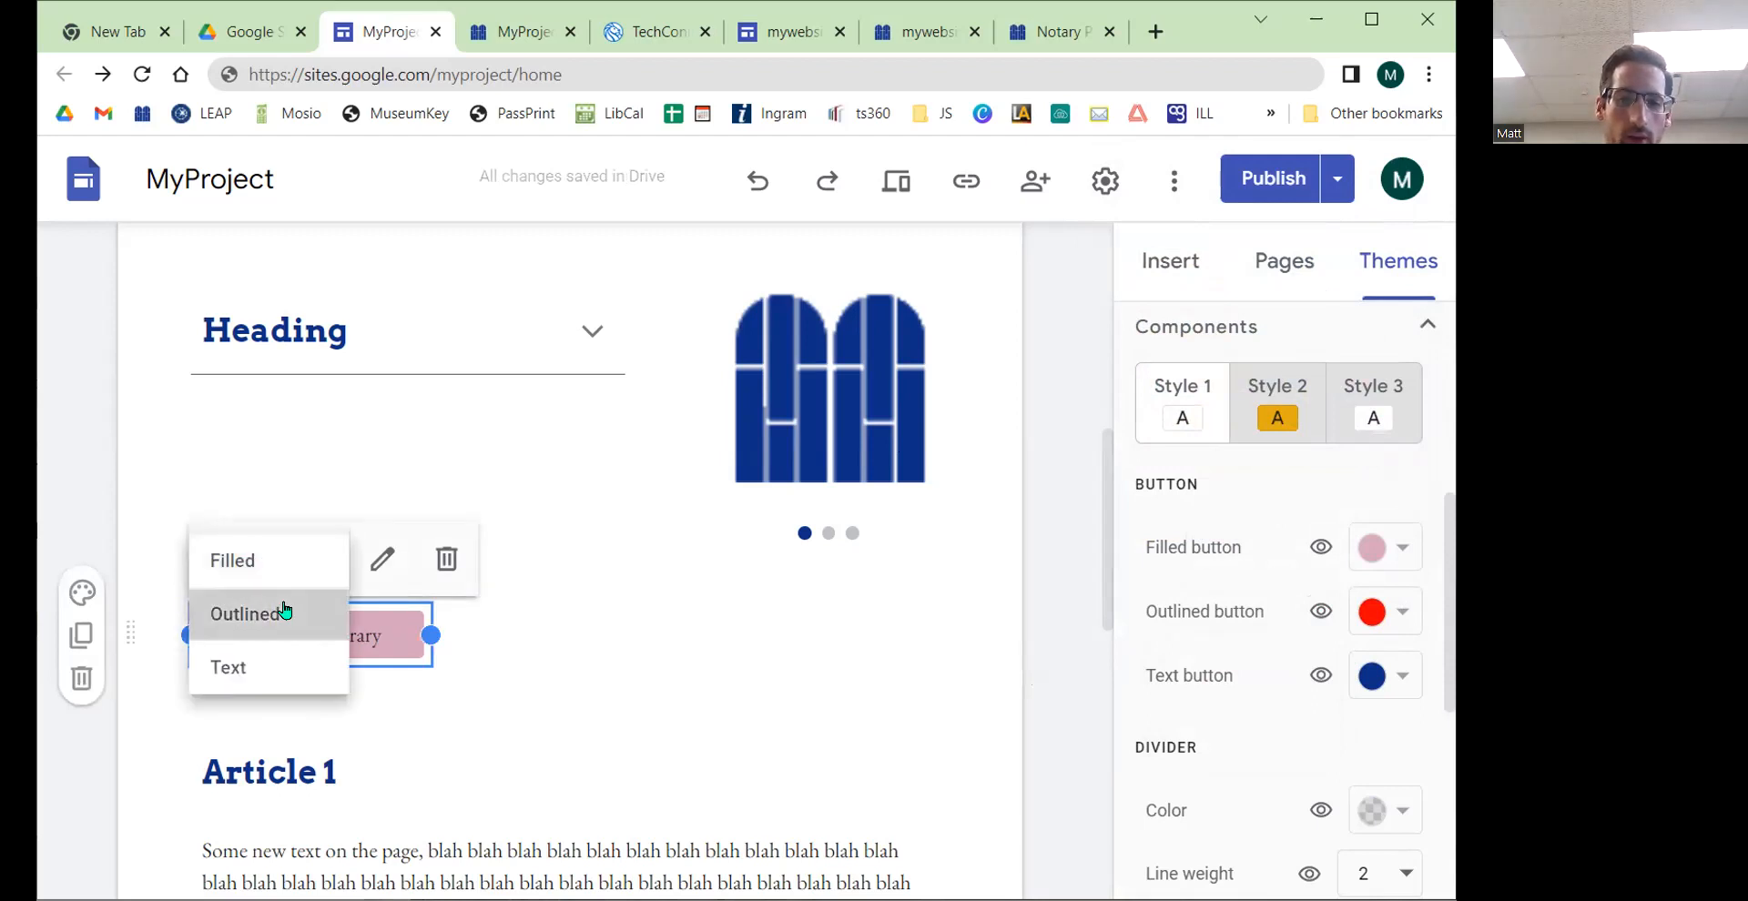
click(285, 611)
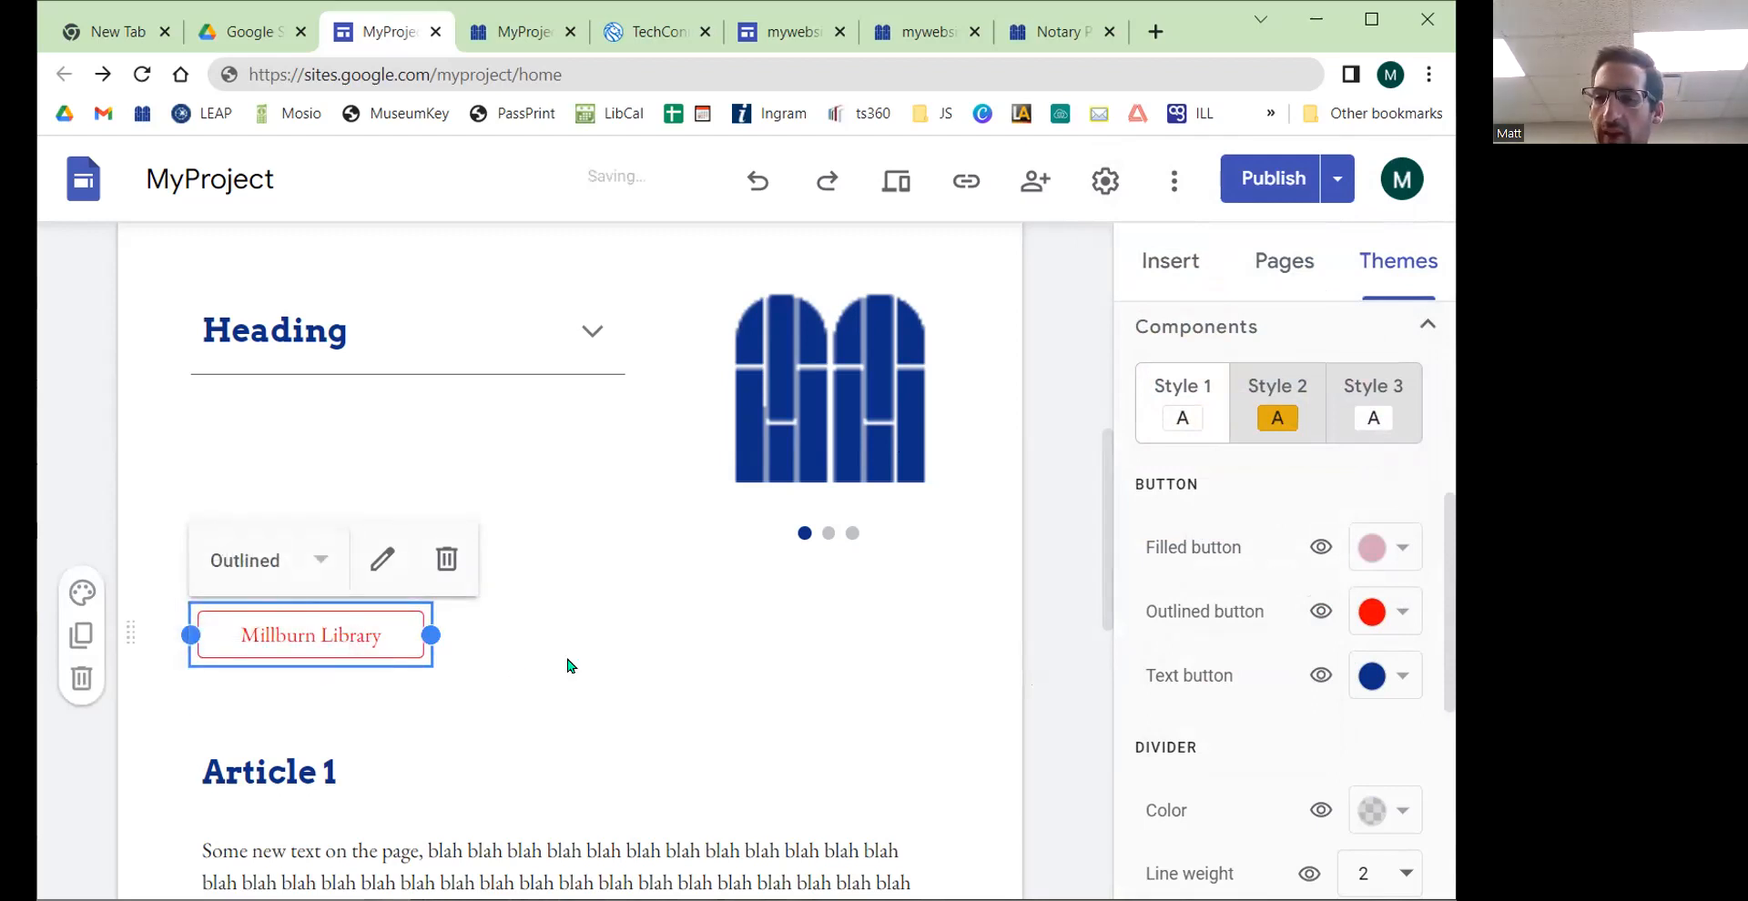
click(289, 563)
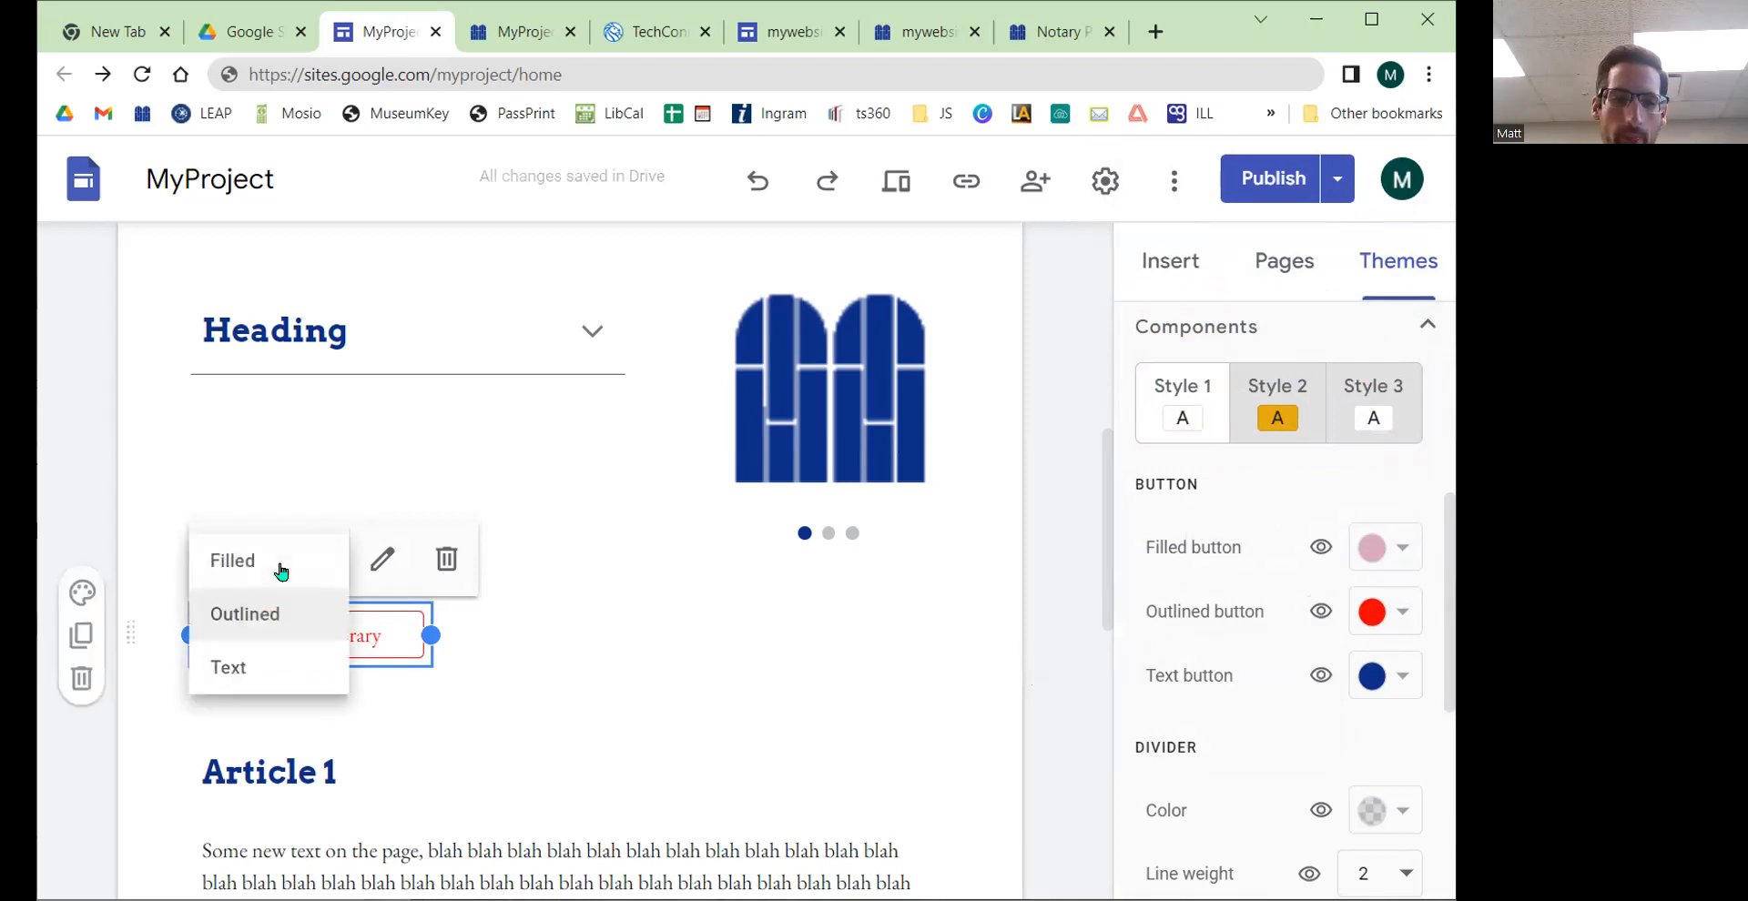
click(264, 558)
Step: Switch to component Style 2 and set its filled button colour to the theme's gold
click(1273, 412)
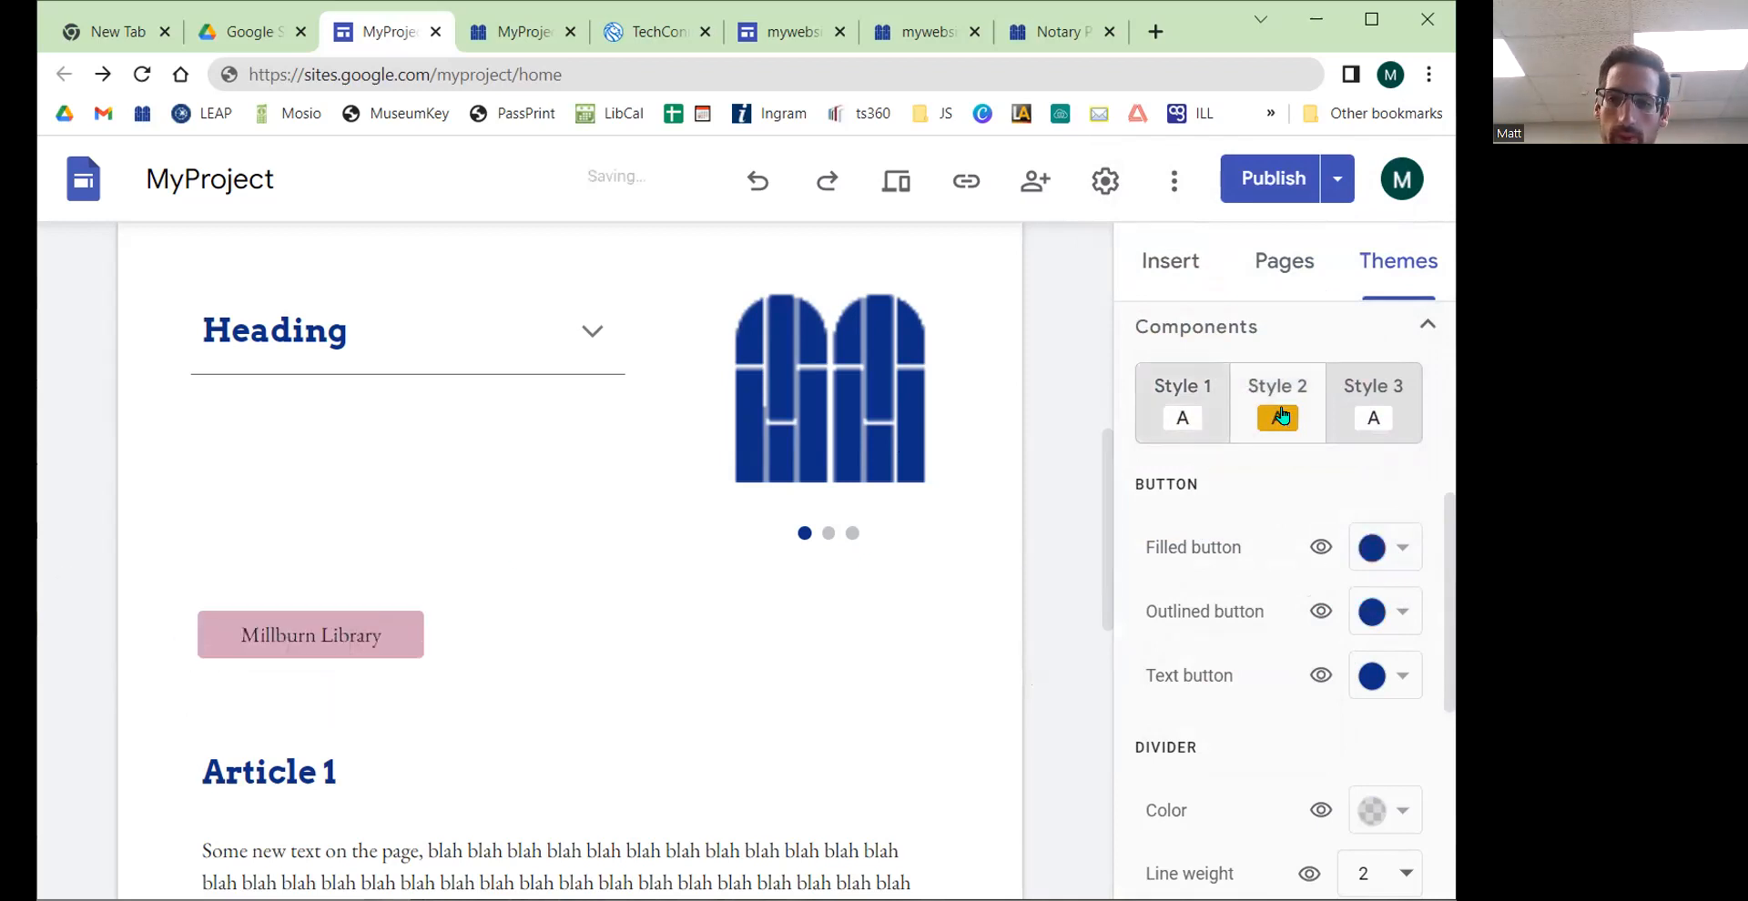
click(1384, 605)
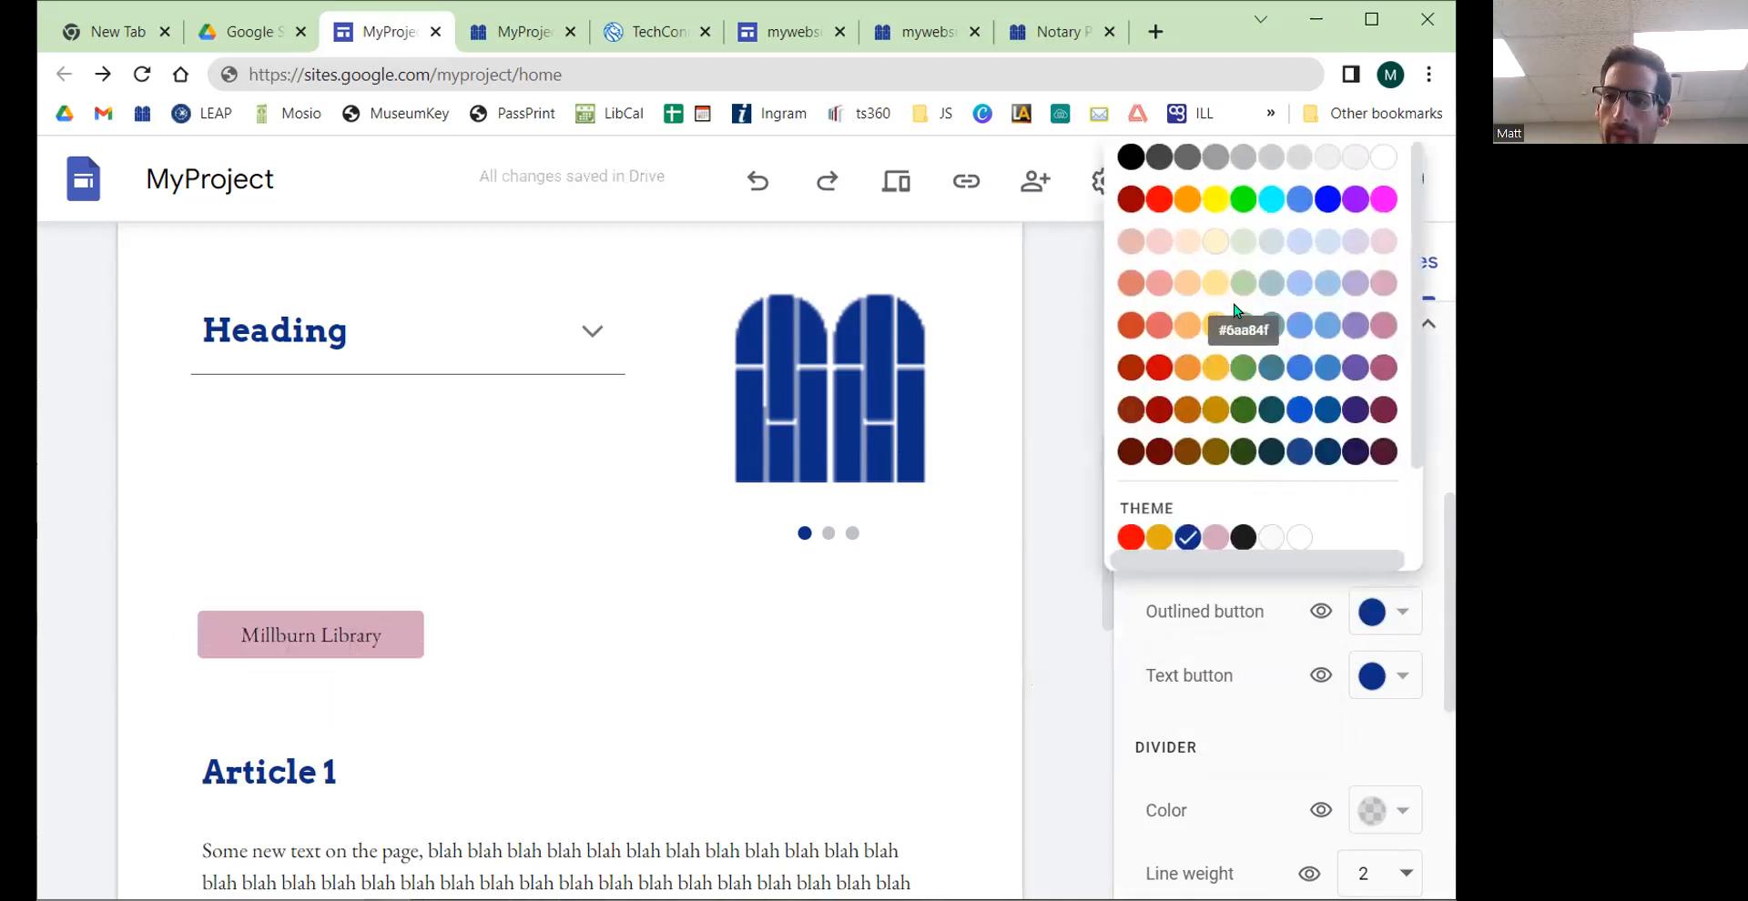
click(1158, 537)
Step: Review the changes and publish the site
click(1258, 187)
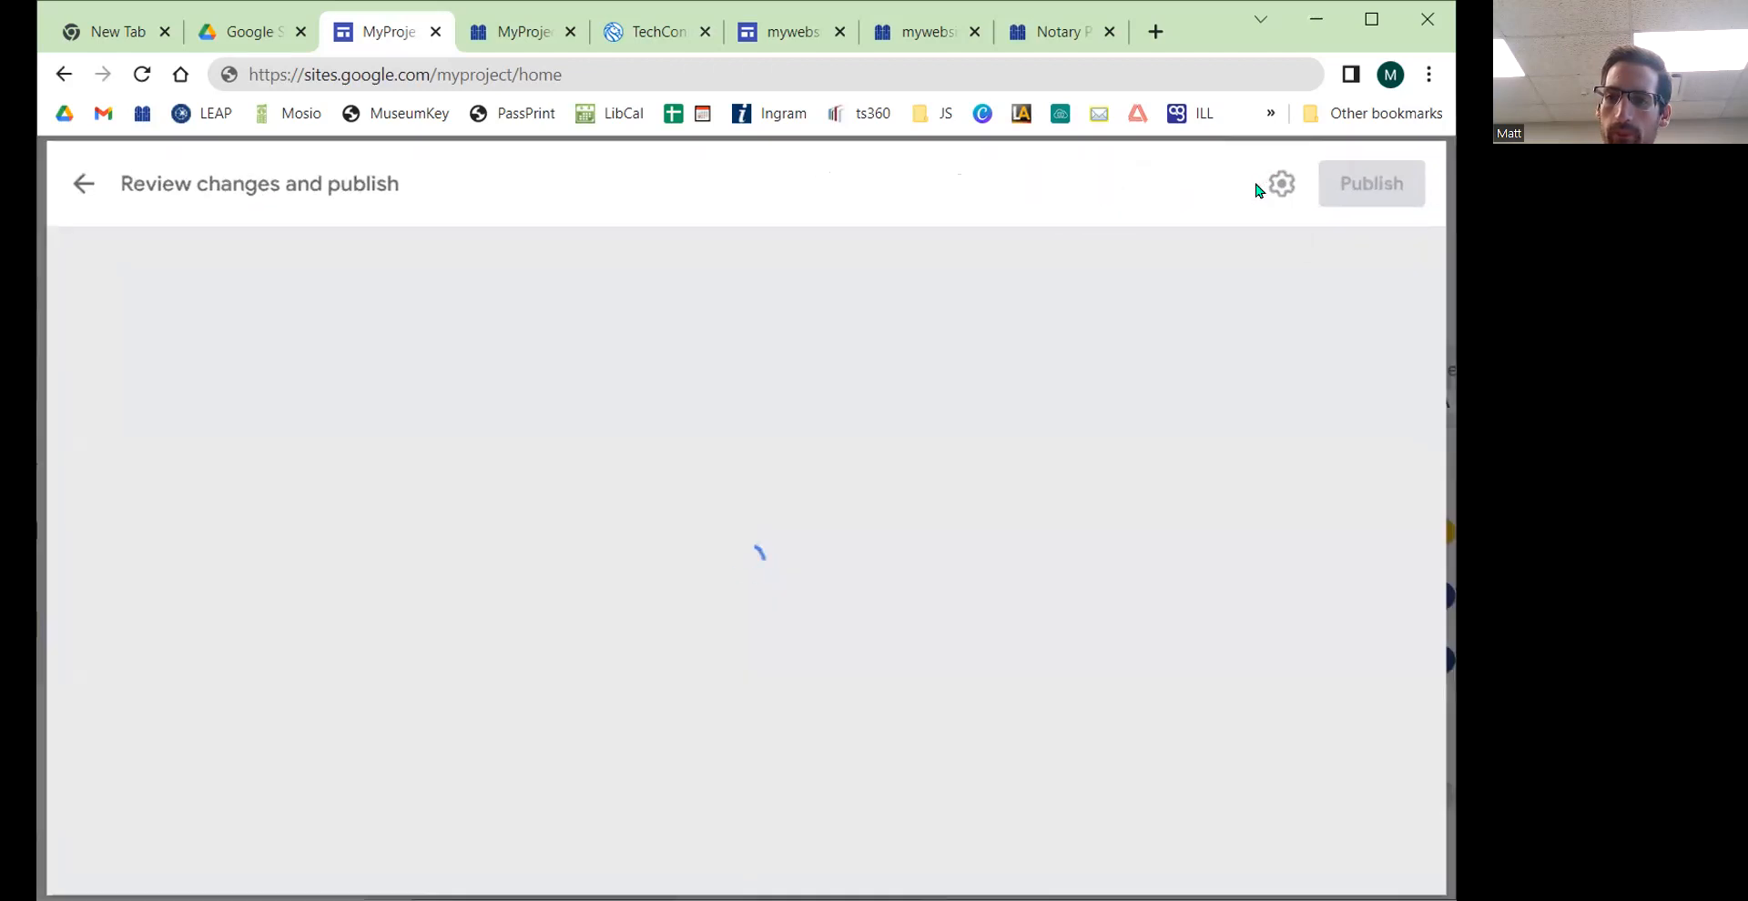
click(1347, 175)
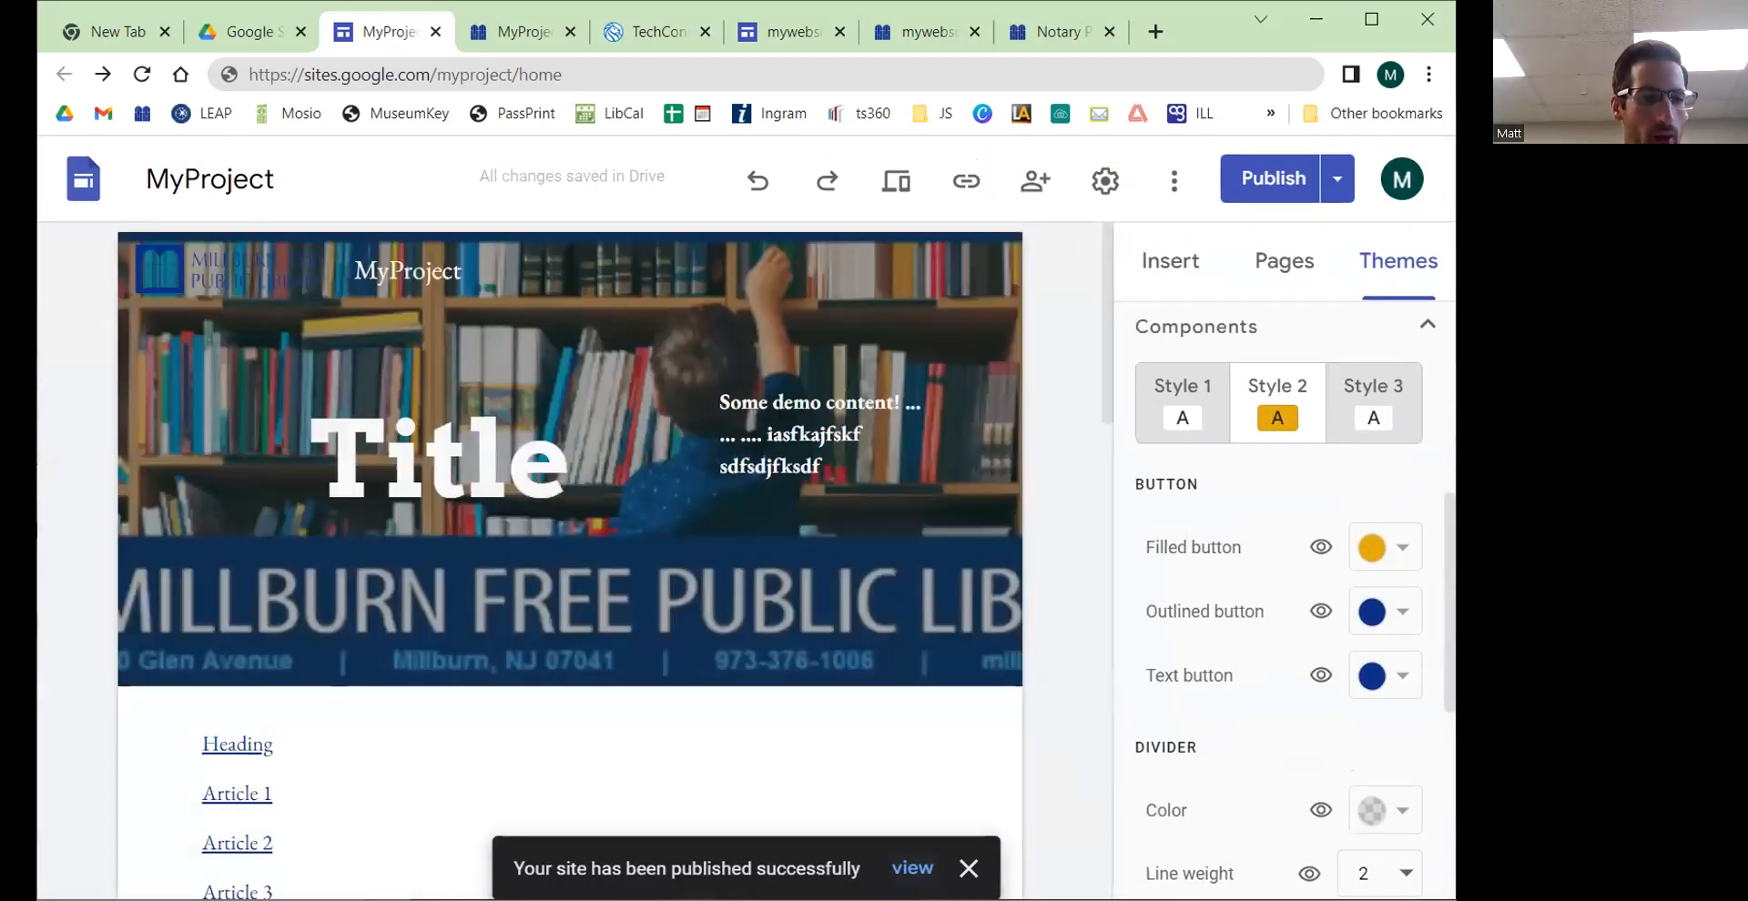
Step: Open the YouTube video picker from the Insert panel and focus its search field
scroll(1225, 596, down, 5)
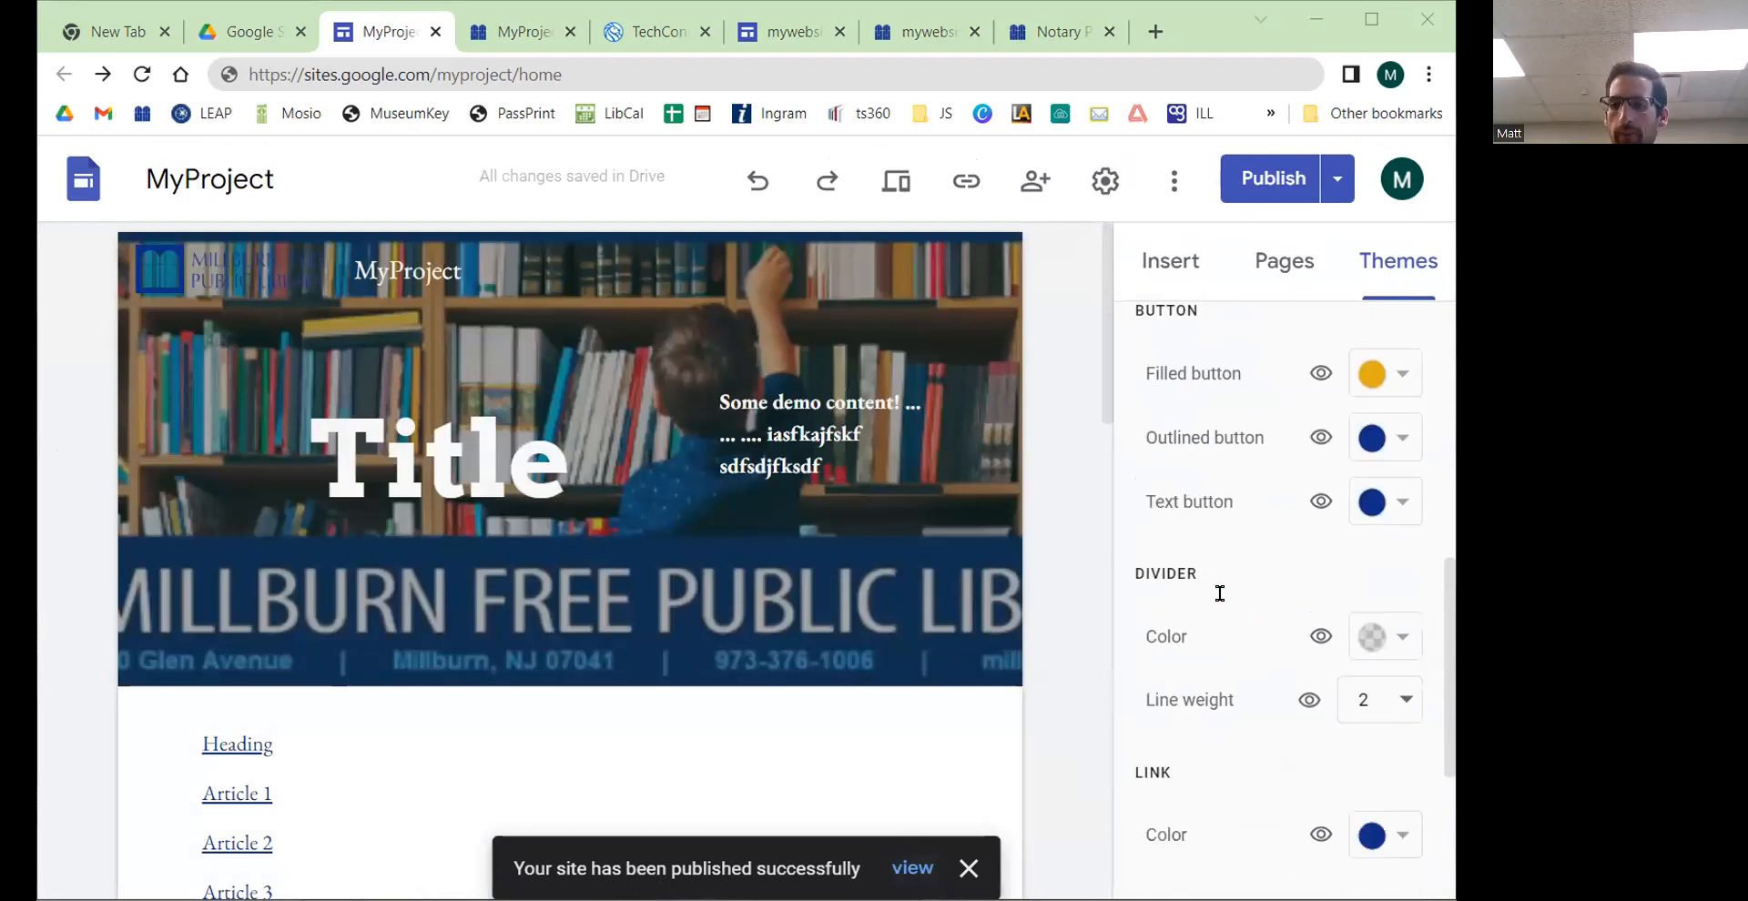
click(1154, 265)
scroll(1283, 713, down, 5)
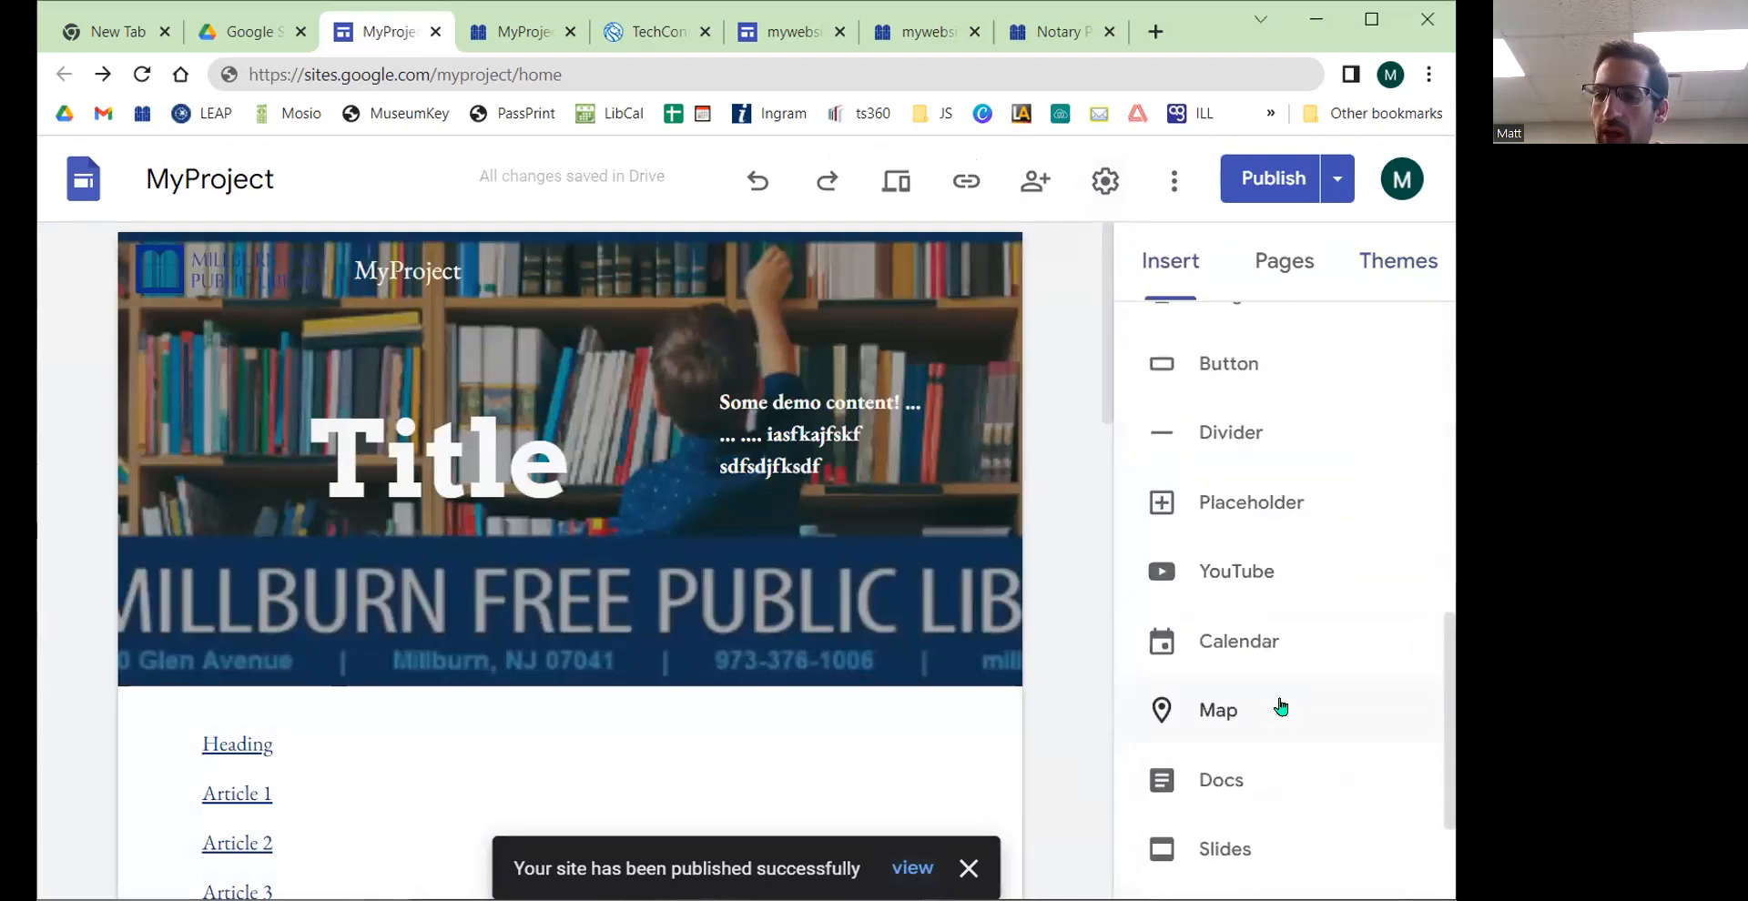
scroll(1280, 706, up, 1)
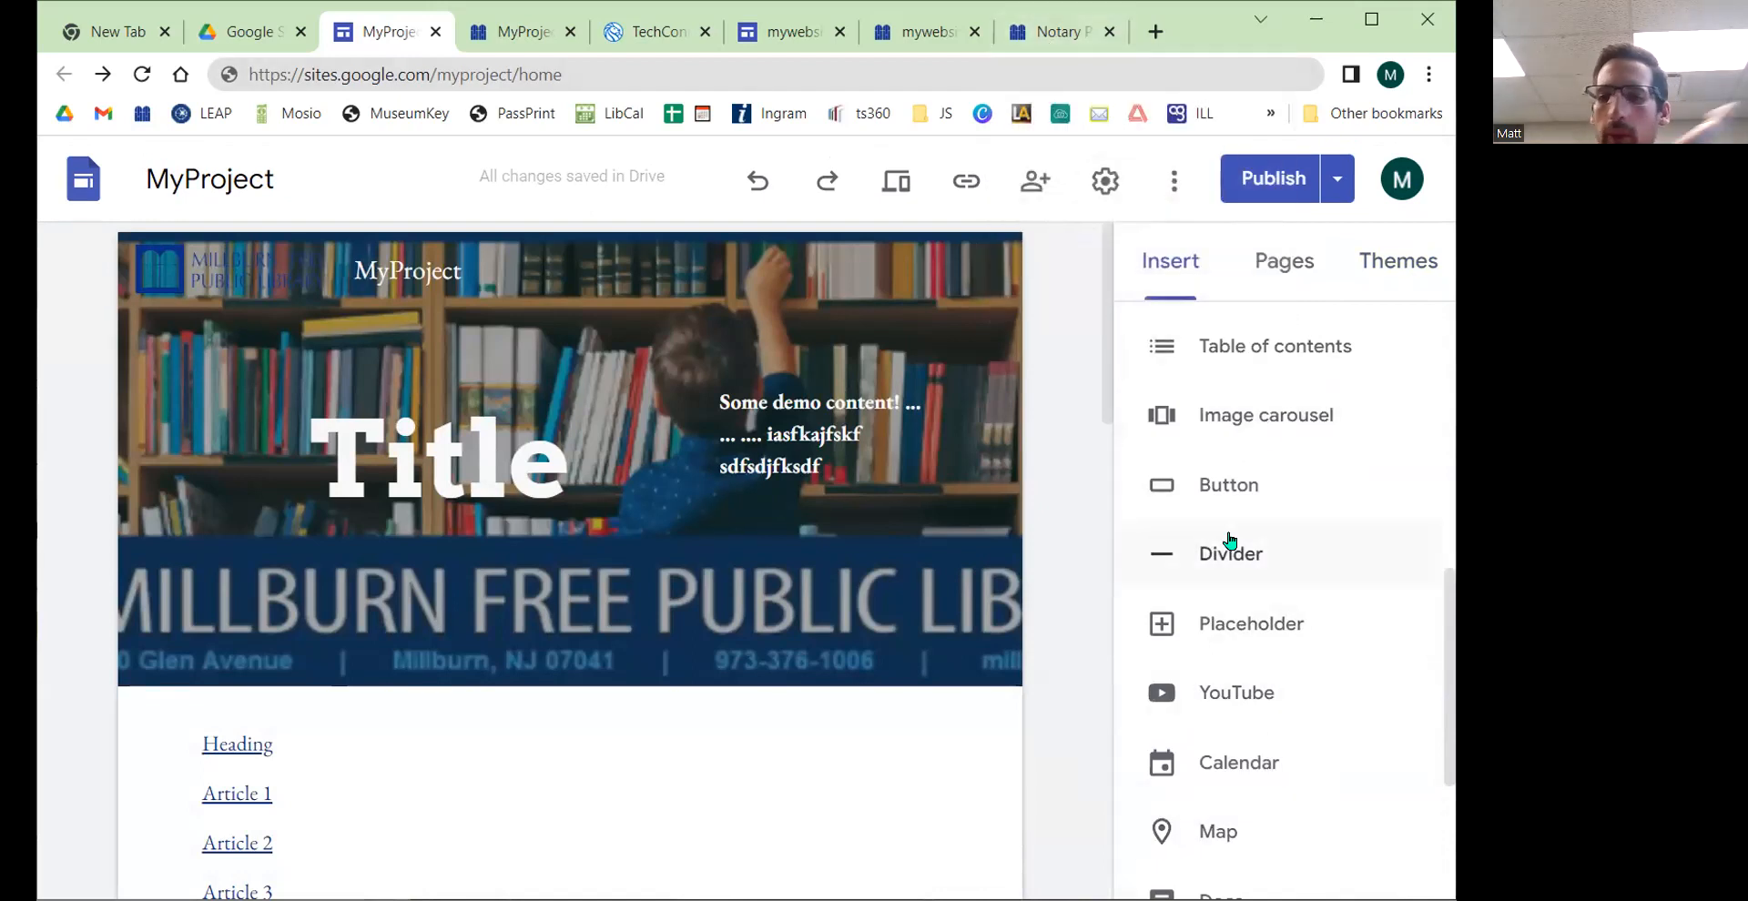
scroll(1334, 519, down, 3)
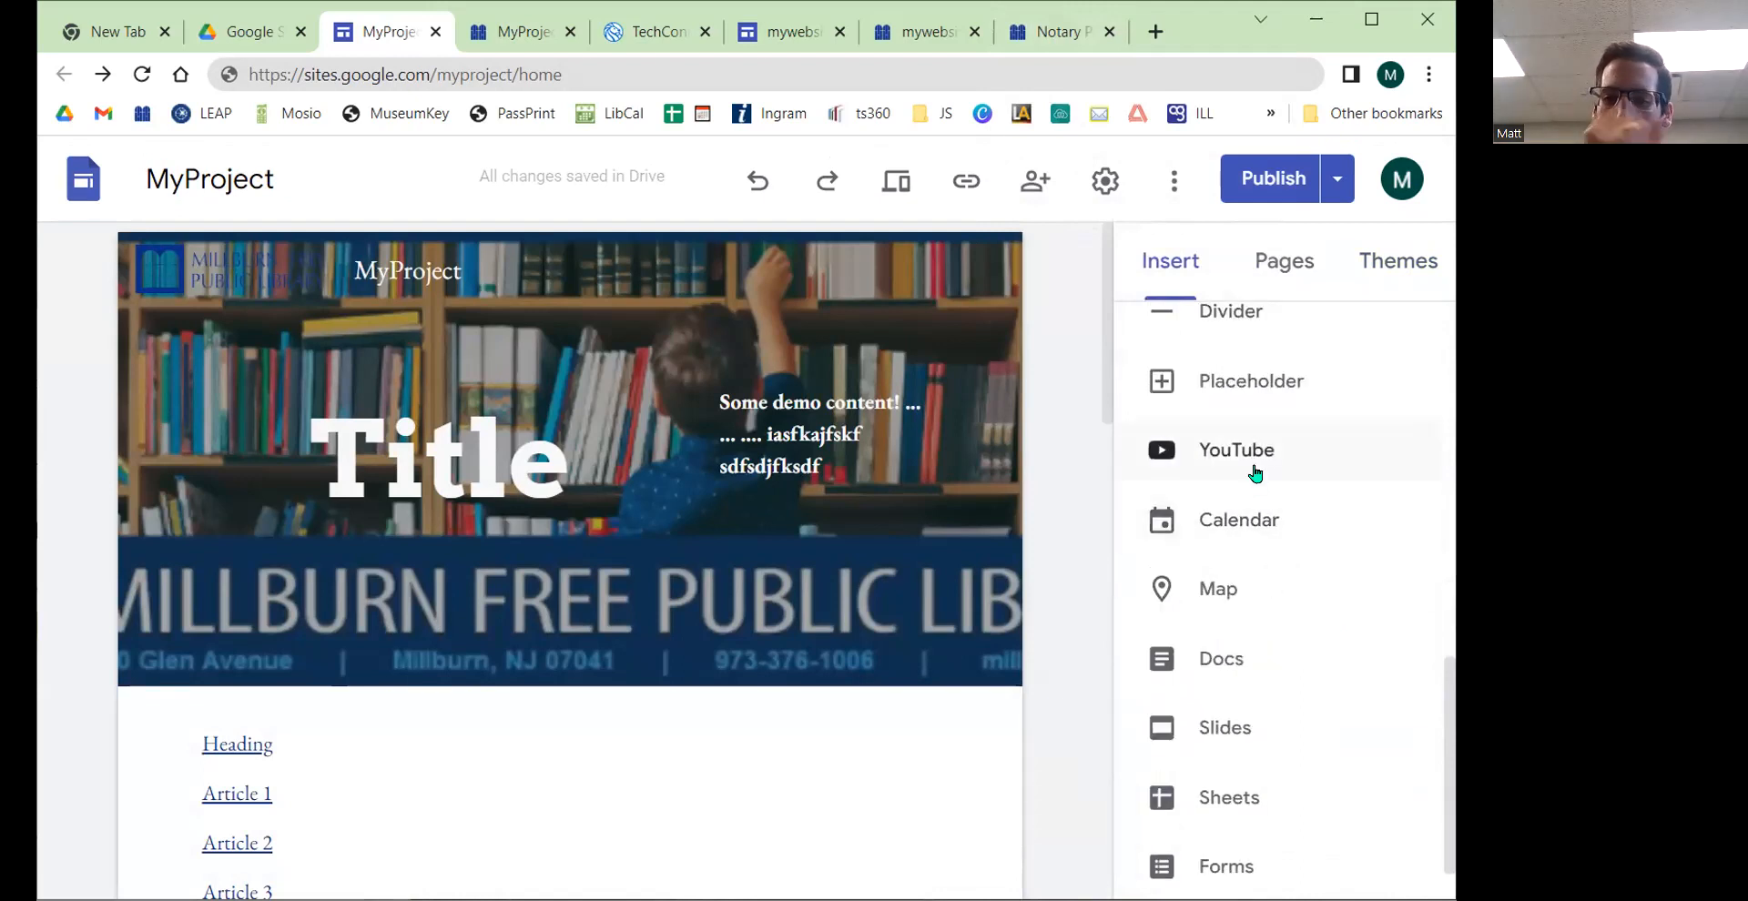
click(1255, 473)
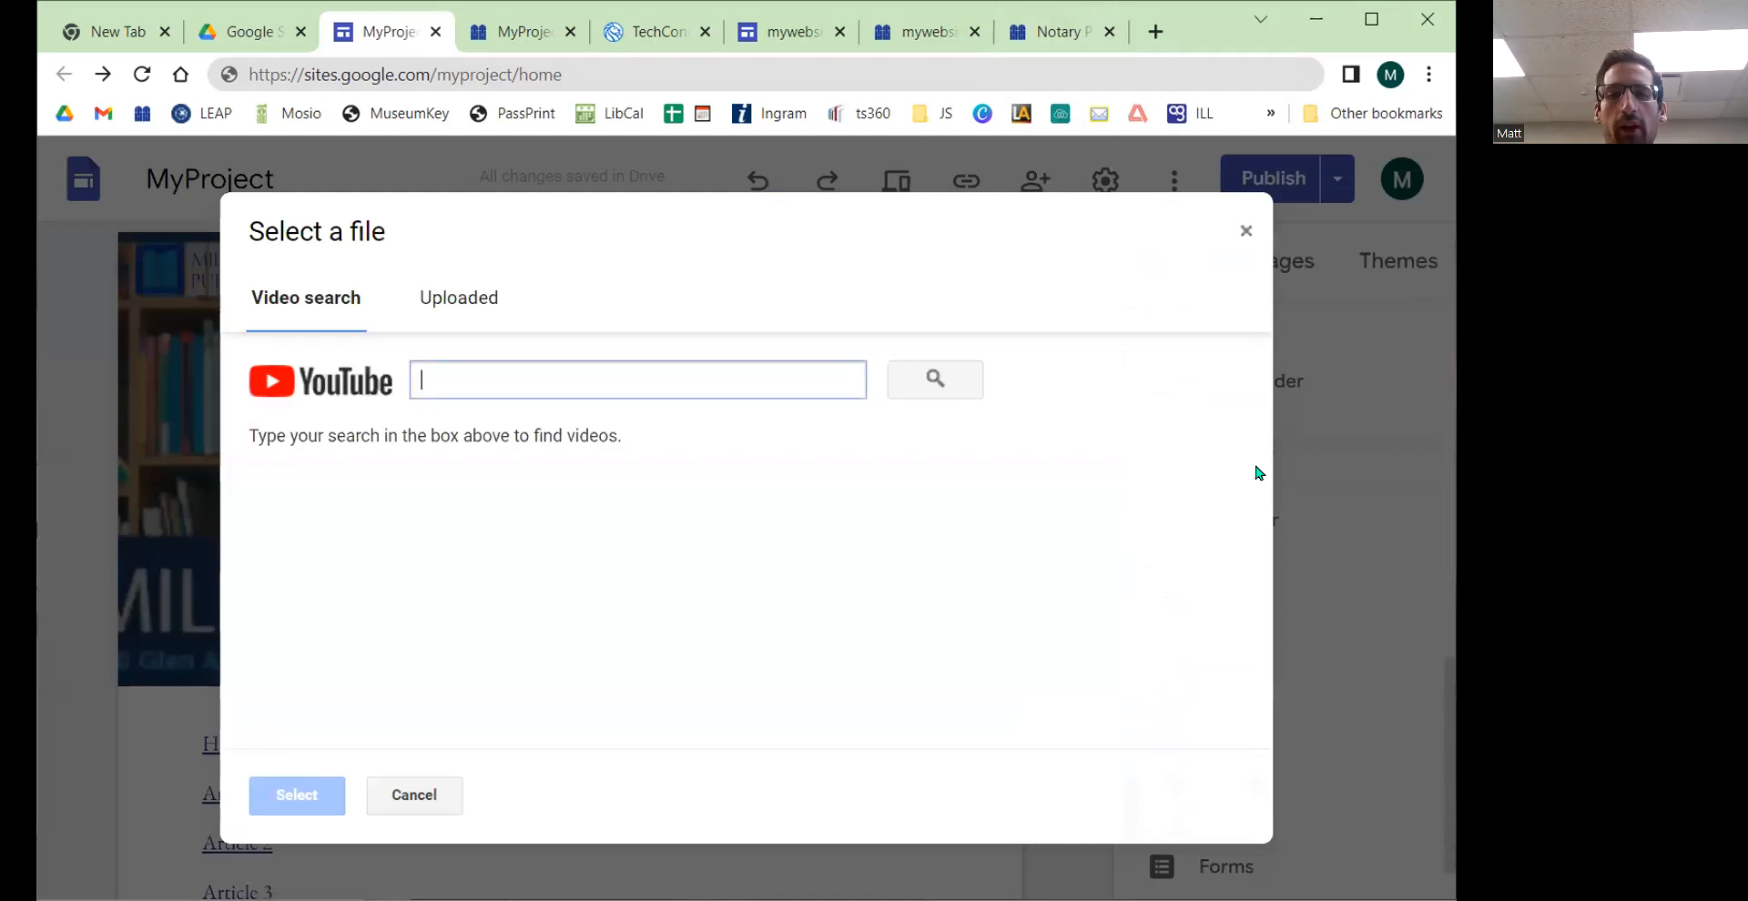
click(452, 299)
click(327, 299)
click(493, 377)
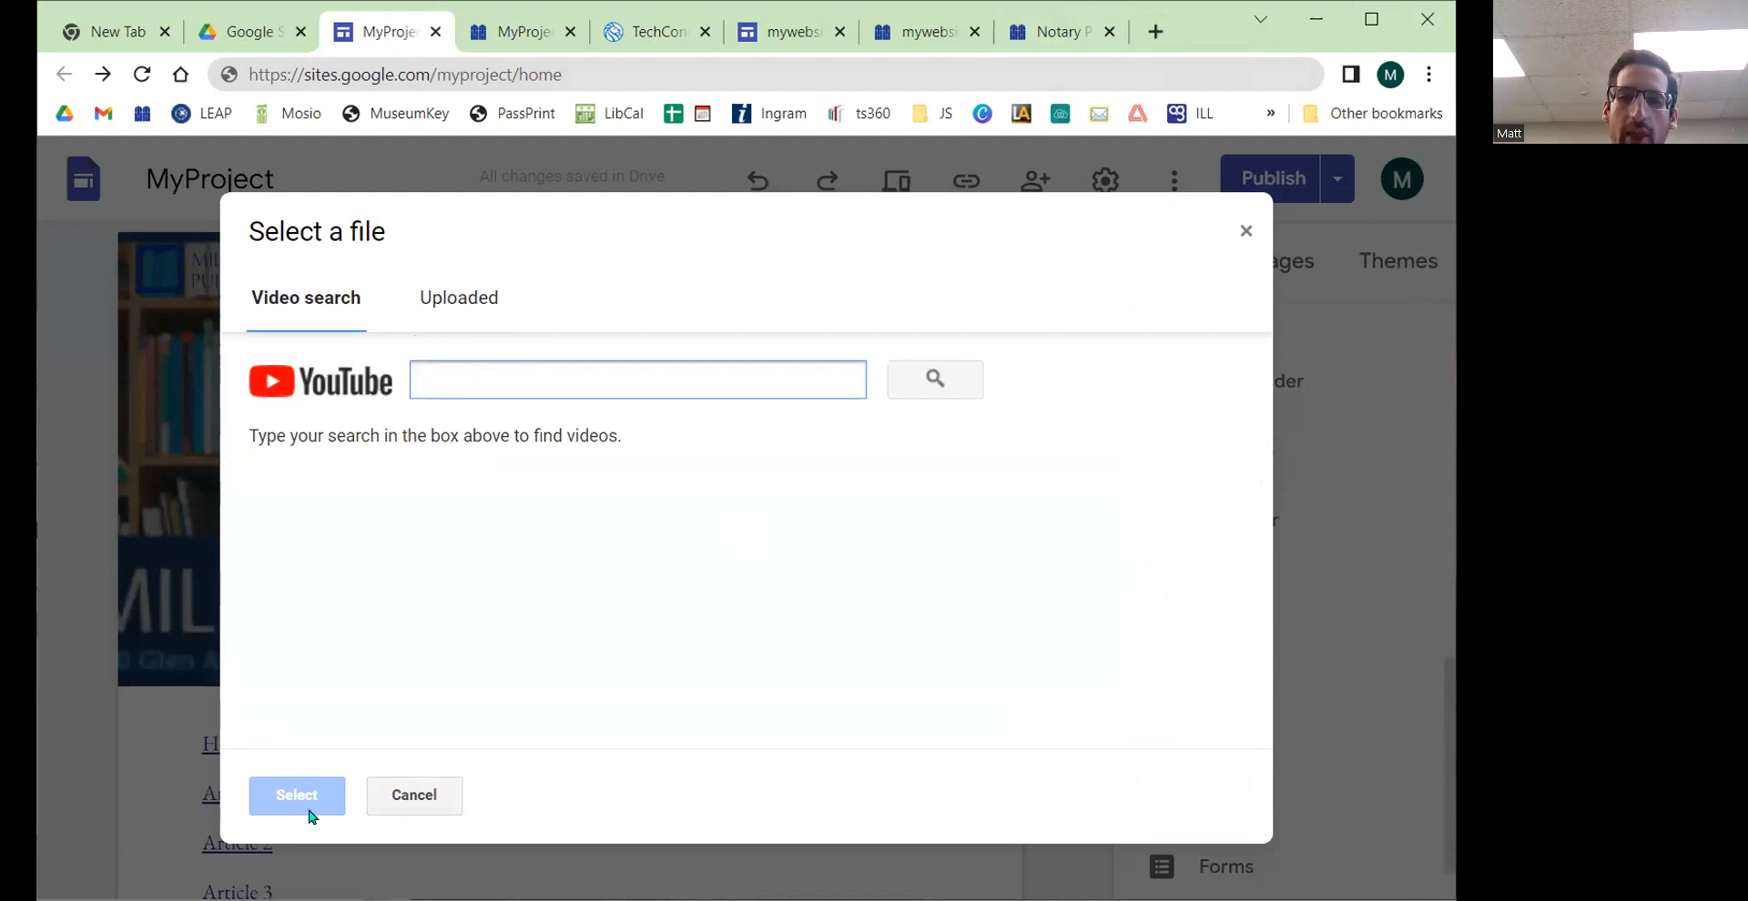
Step: In a new browser tab, open youtube.com, play the lofi hip hop radio video and select its URL
click(1154, 32)
text(youtube.com)
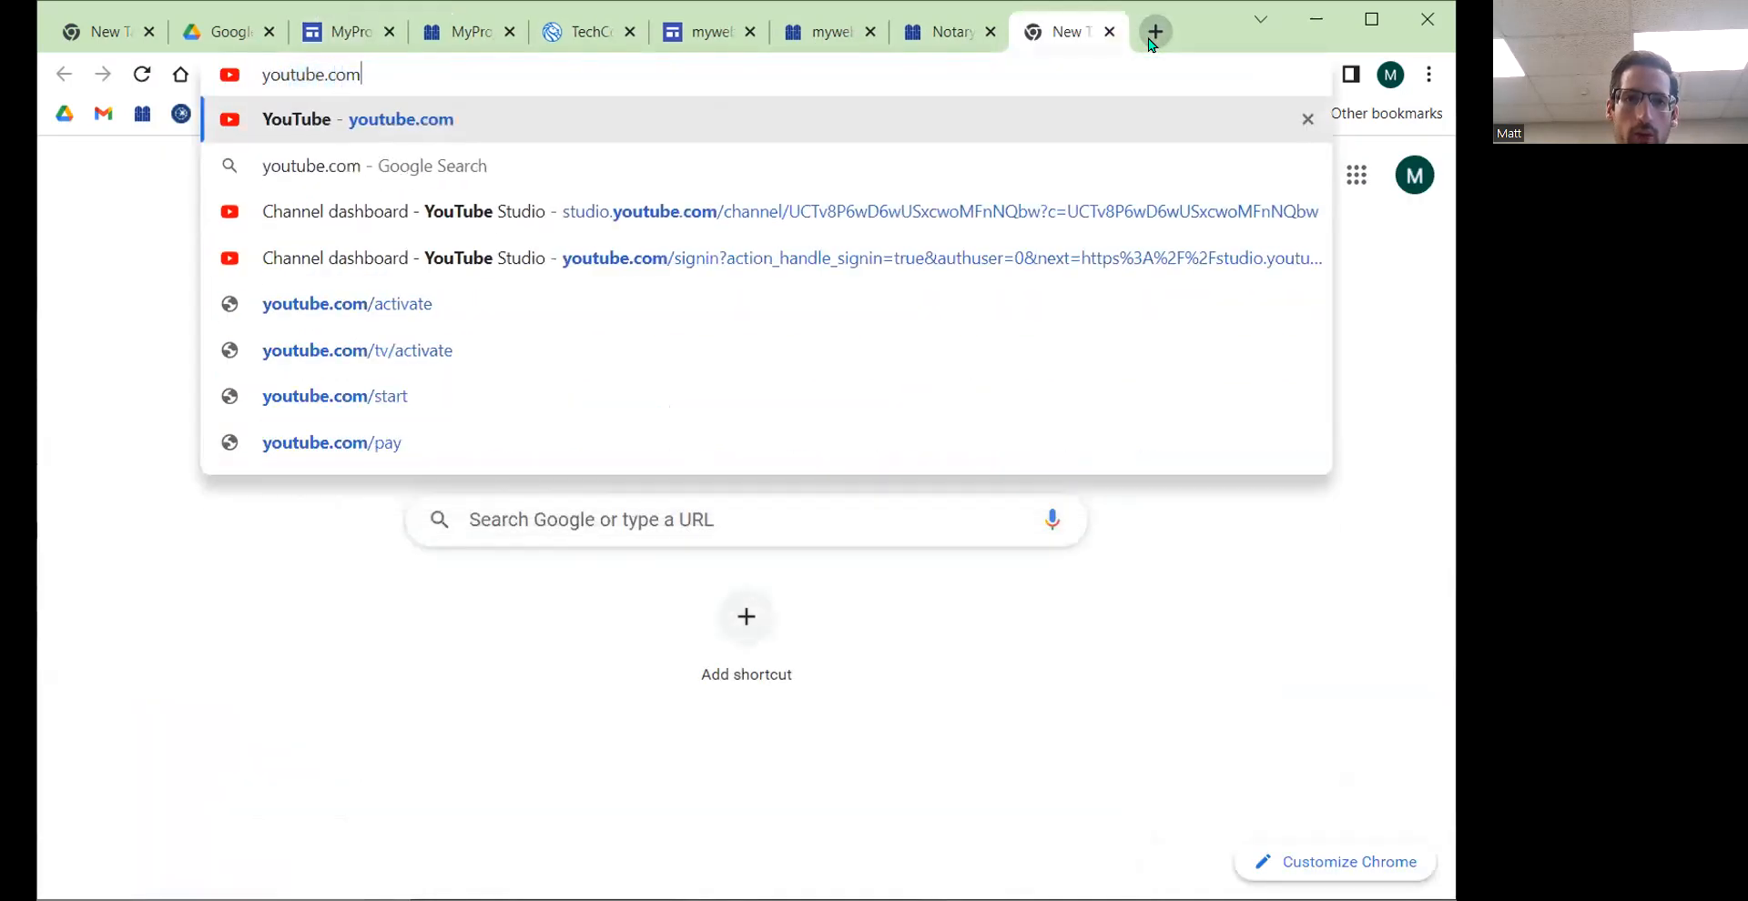
key(Return)
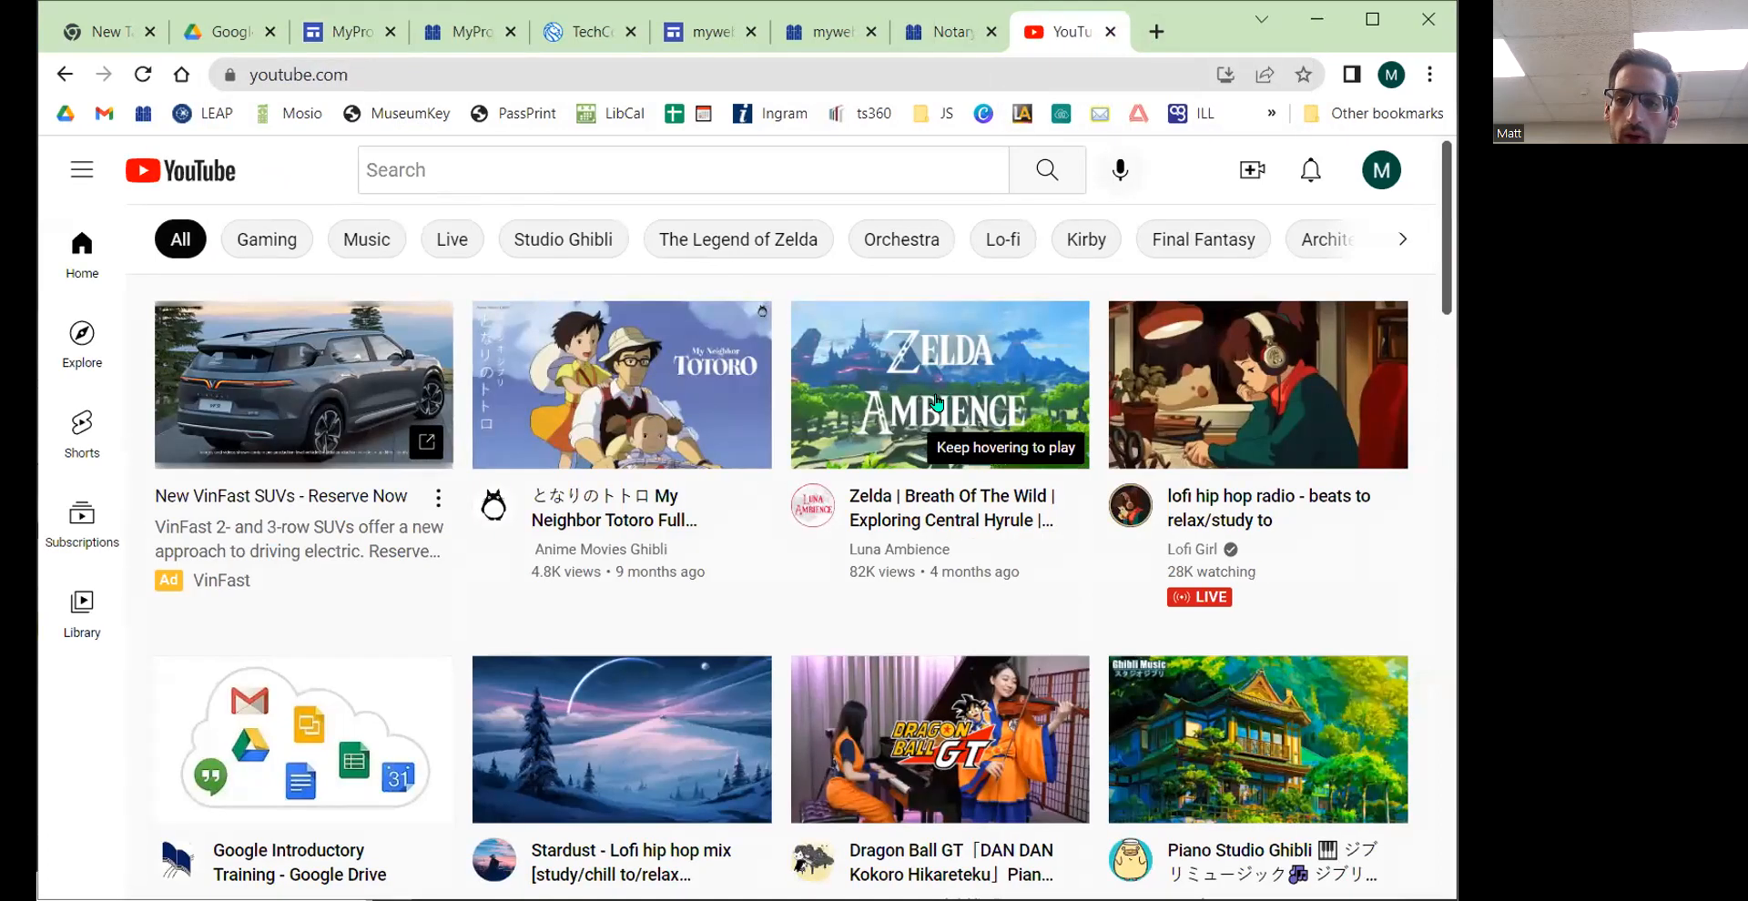
click(1340, 359)
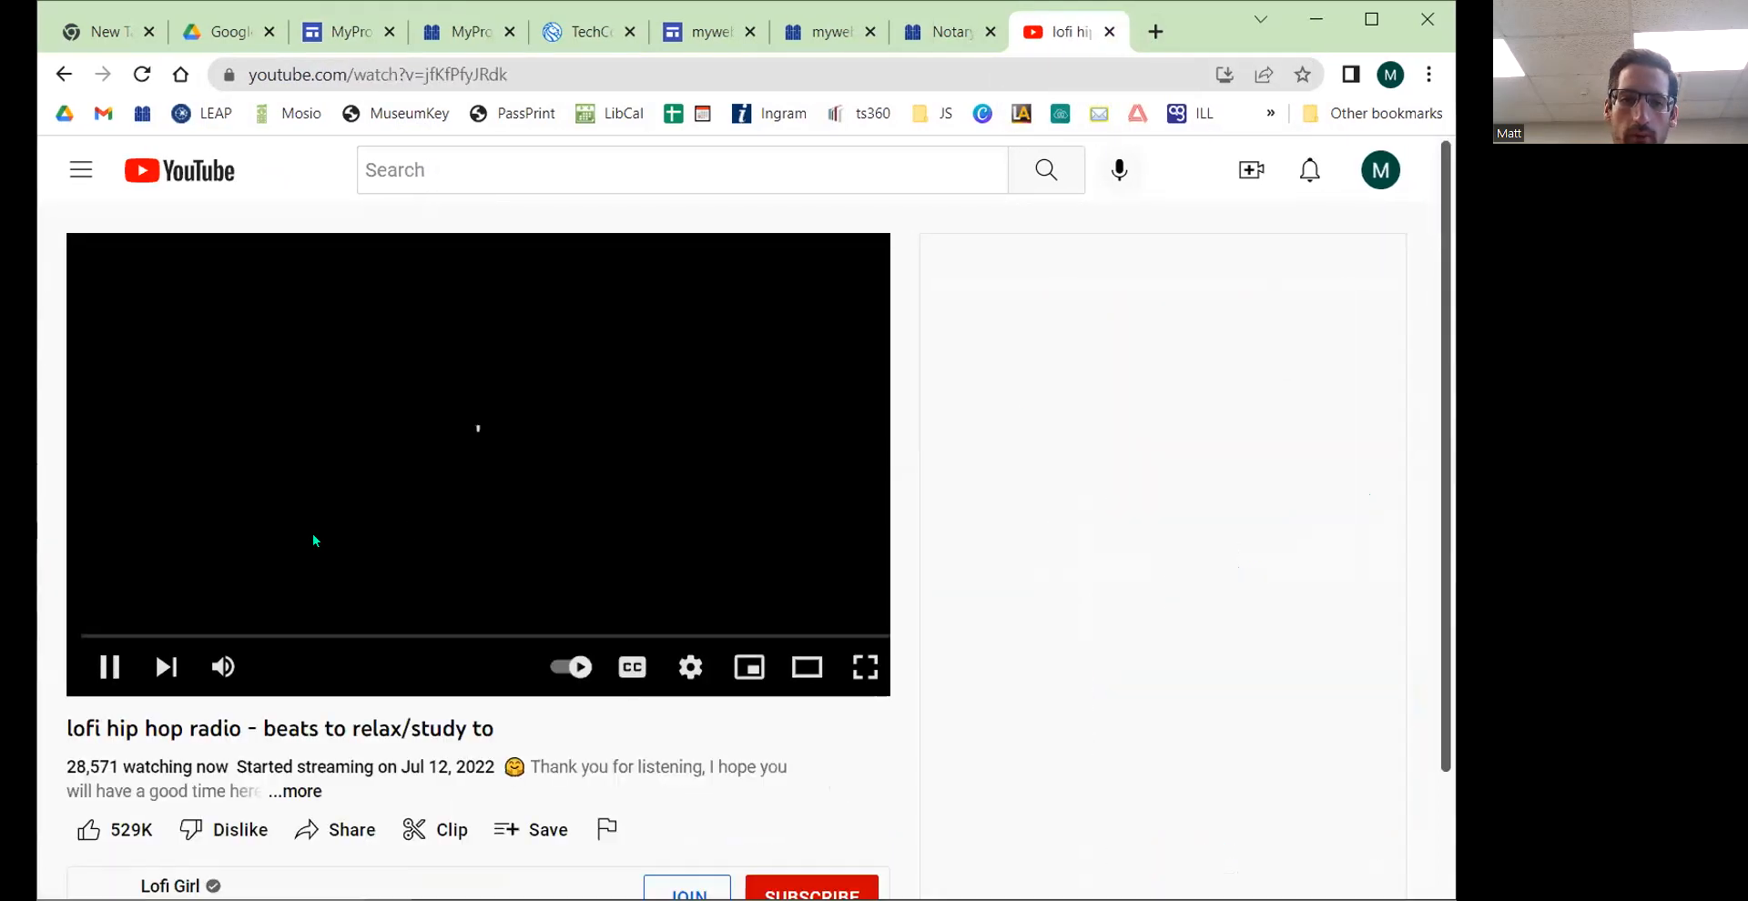
scroll(801, 485, down, 4)
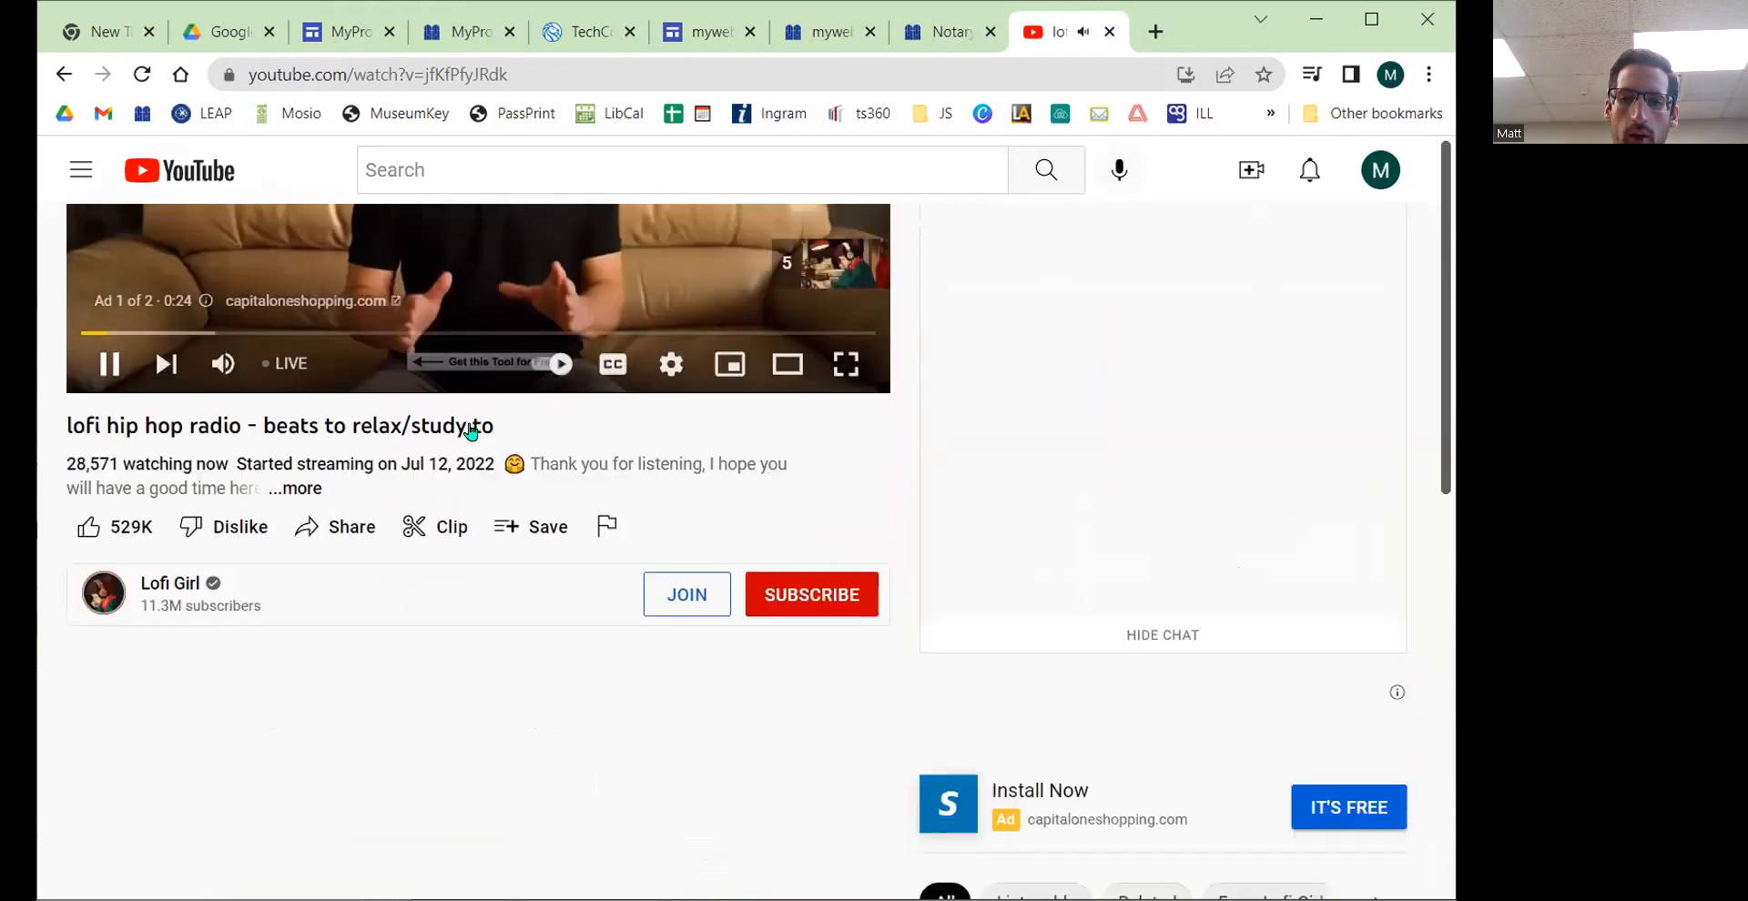
click(441, 81)
key(ctrl+c)
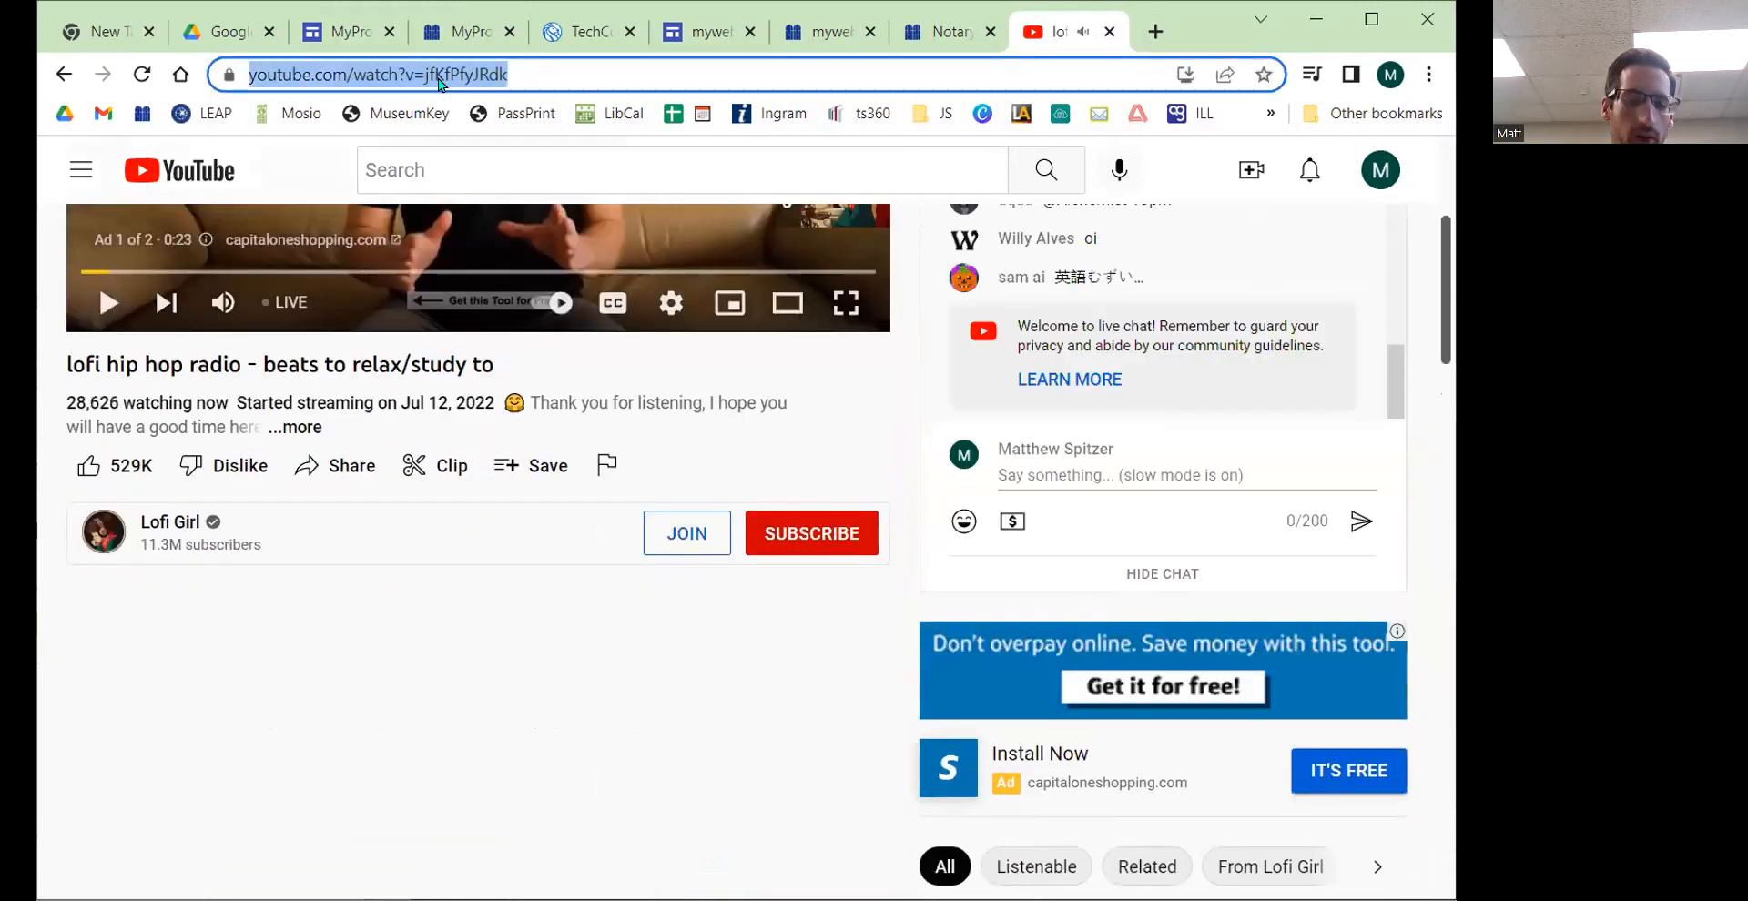
Step: Paste the video URL into the YouTube search, pick the lofi hip hop radio result and insert it
click(344, 32)
key(ctrl+v)
click(935, 386)
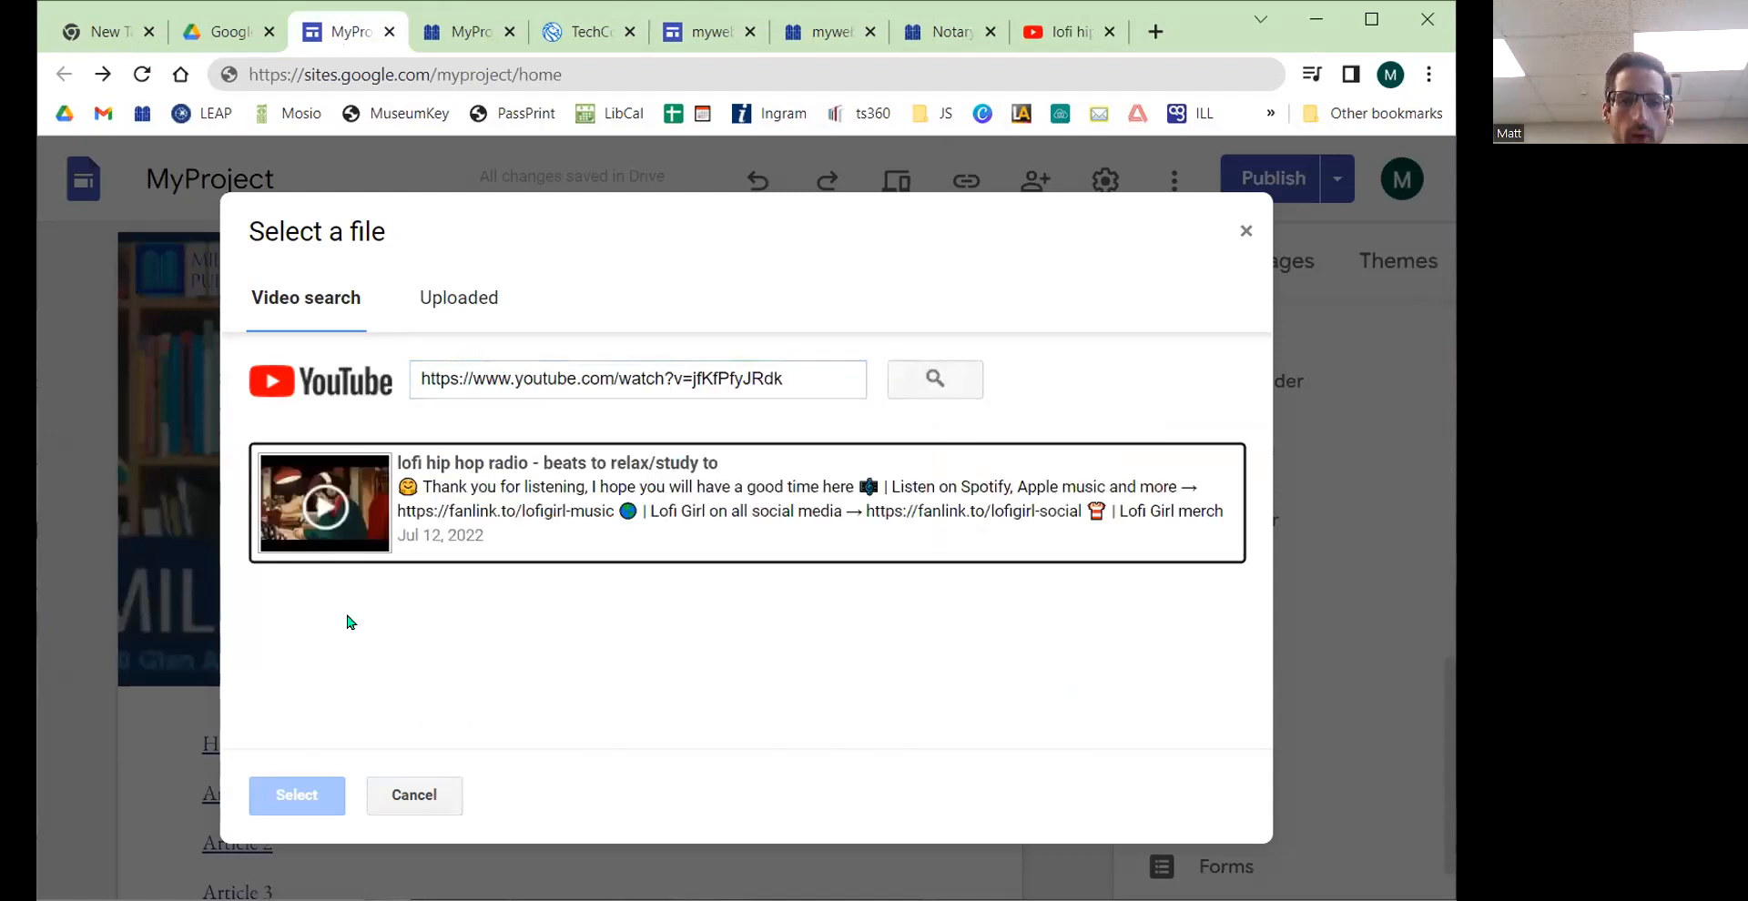
click(391, 526)
click(298, 806)
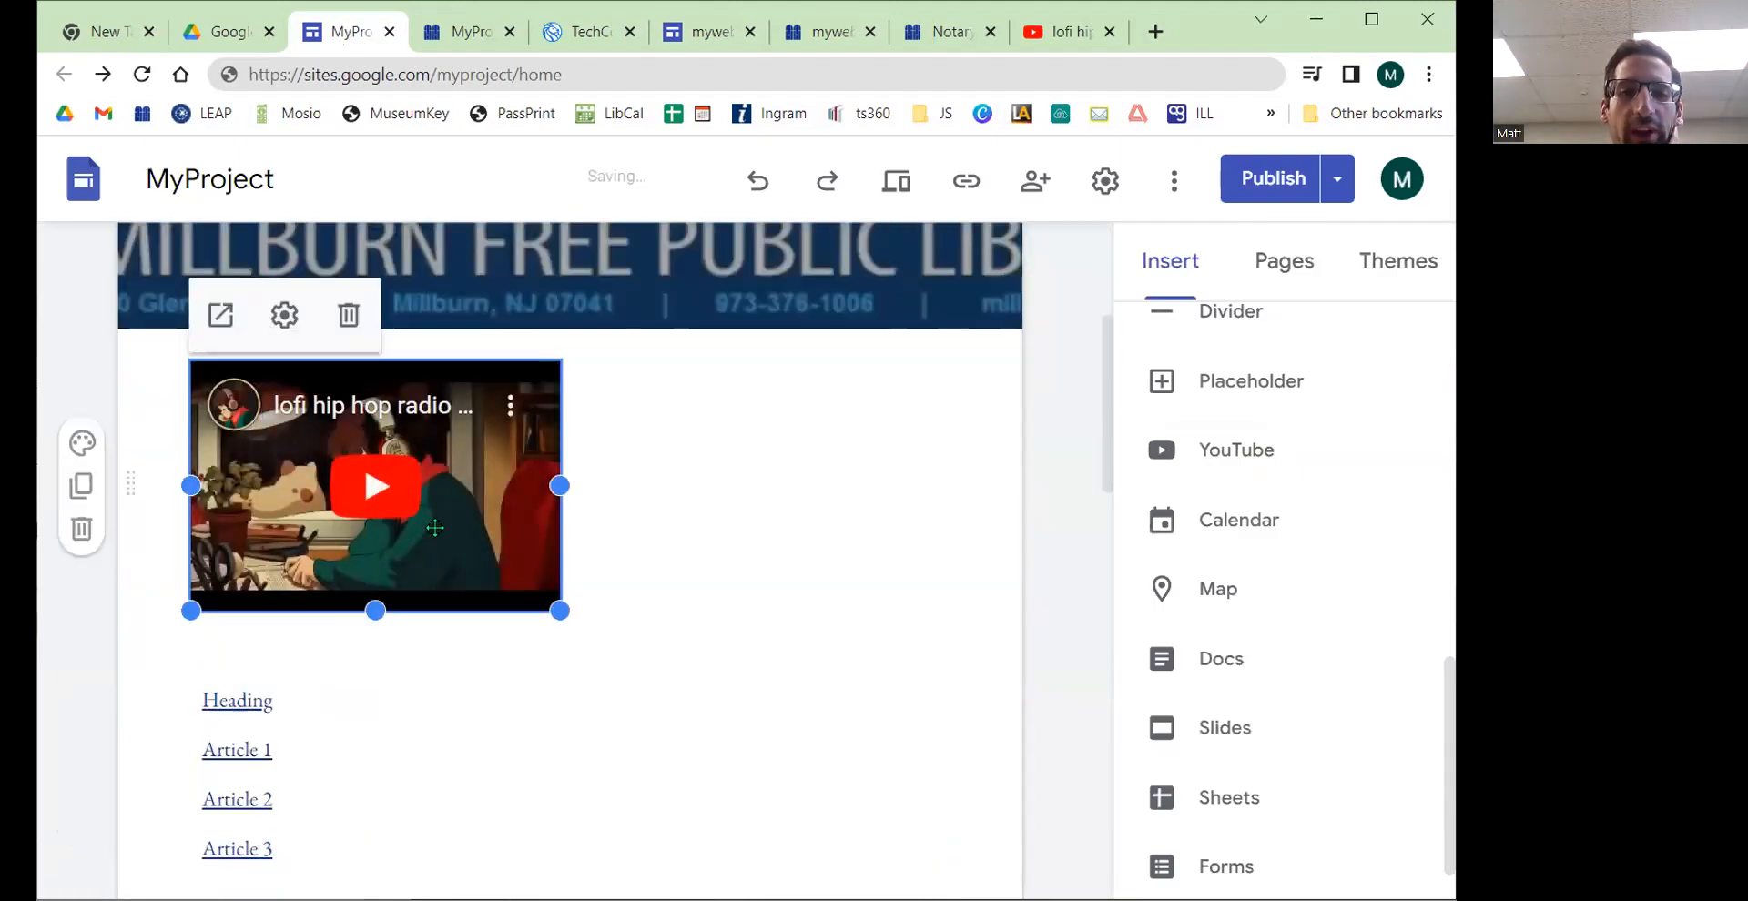
Step: Shift the video to the right and review its Hide Controls and Progress bar color settings before closing them
drag(506, 533, 782, 508)
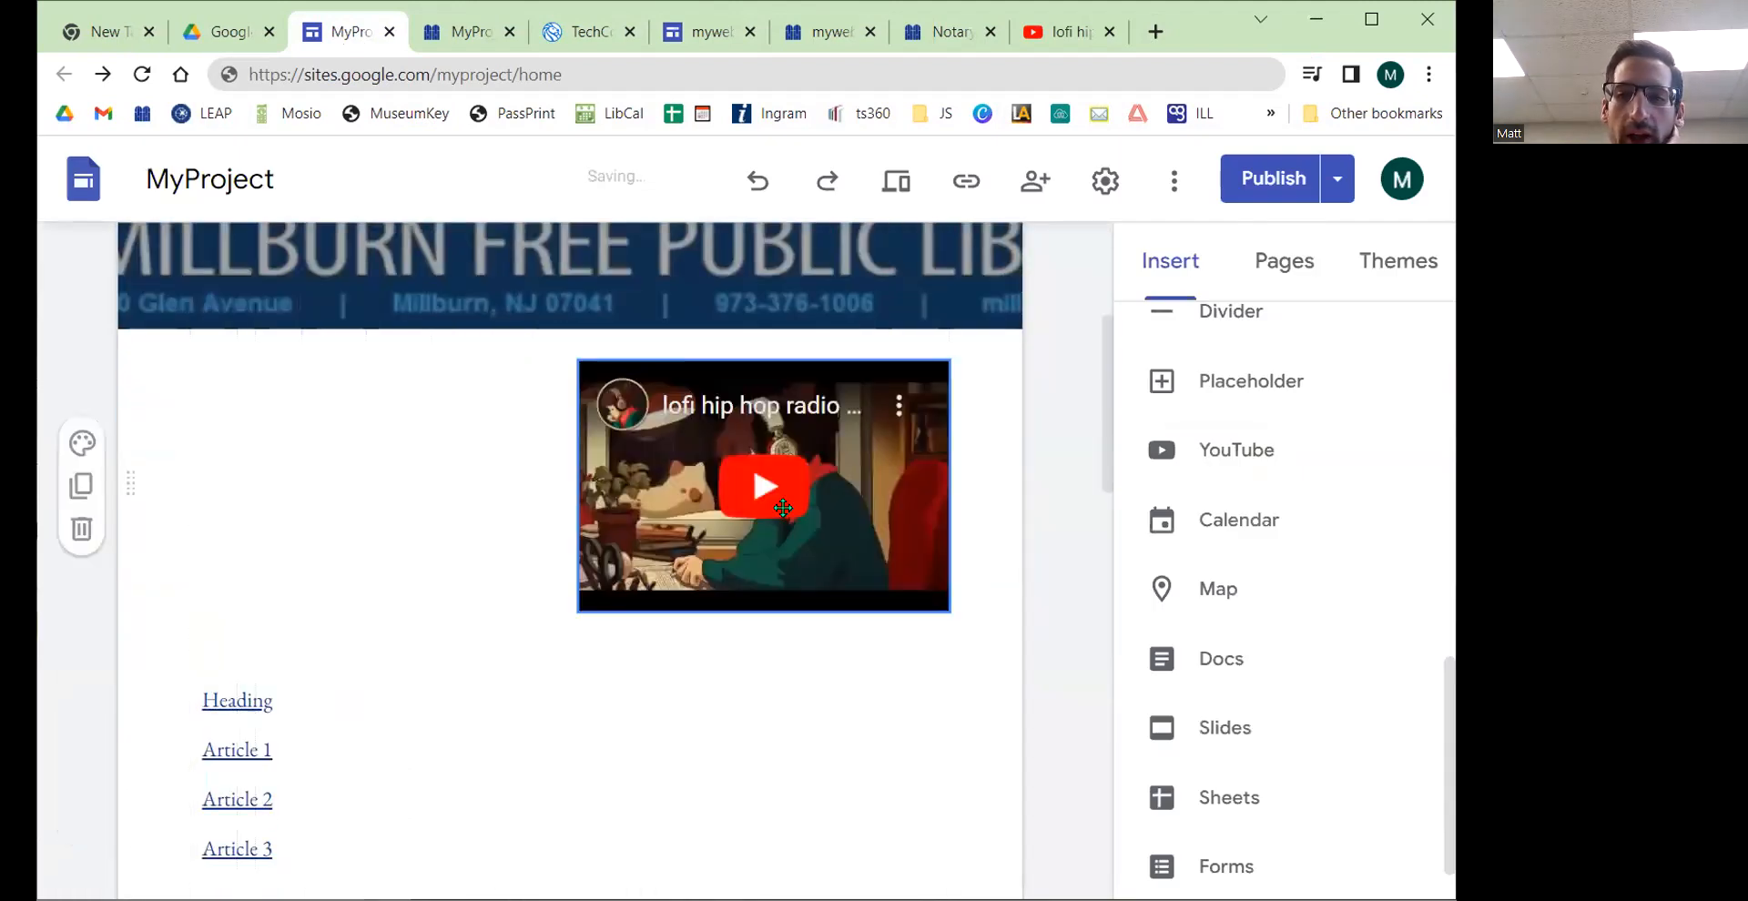
click(659, 456)
click(674, 323)
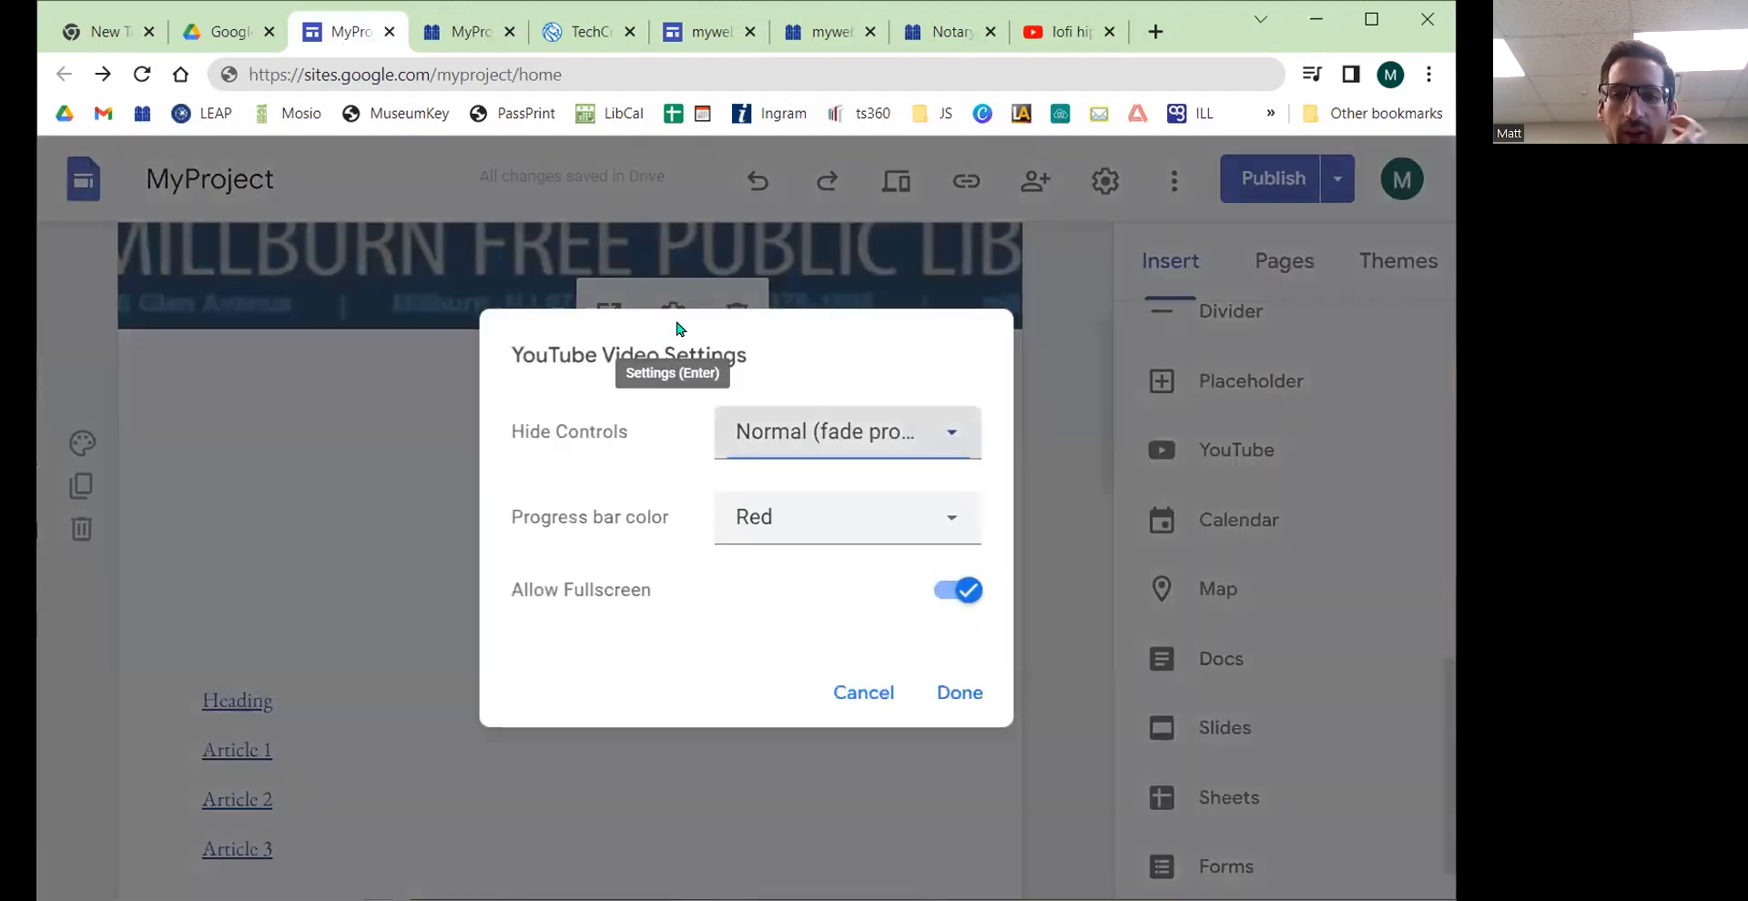
click(882, 432)
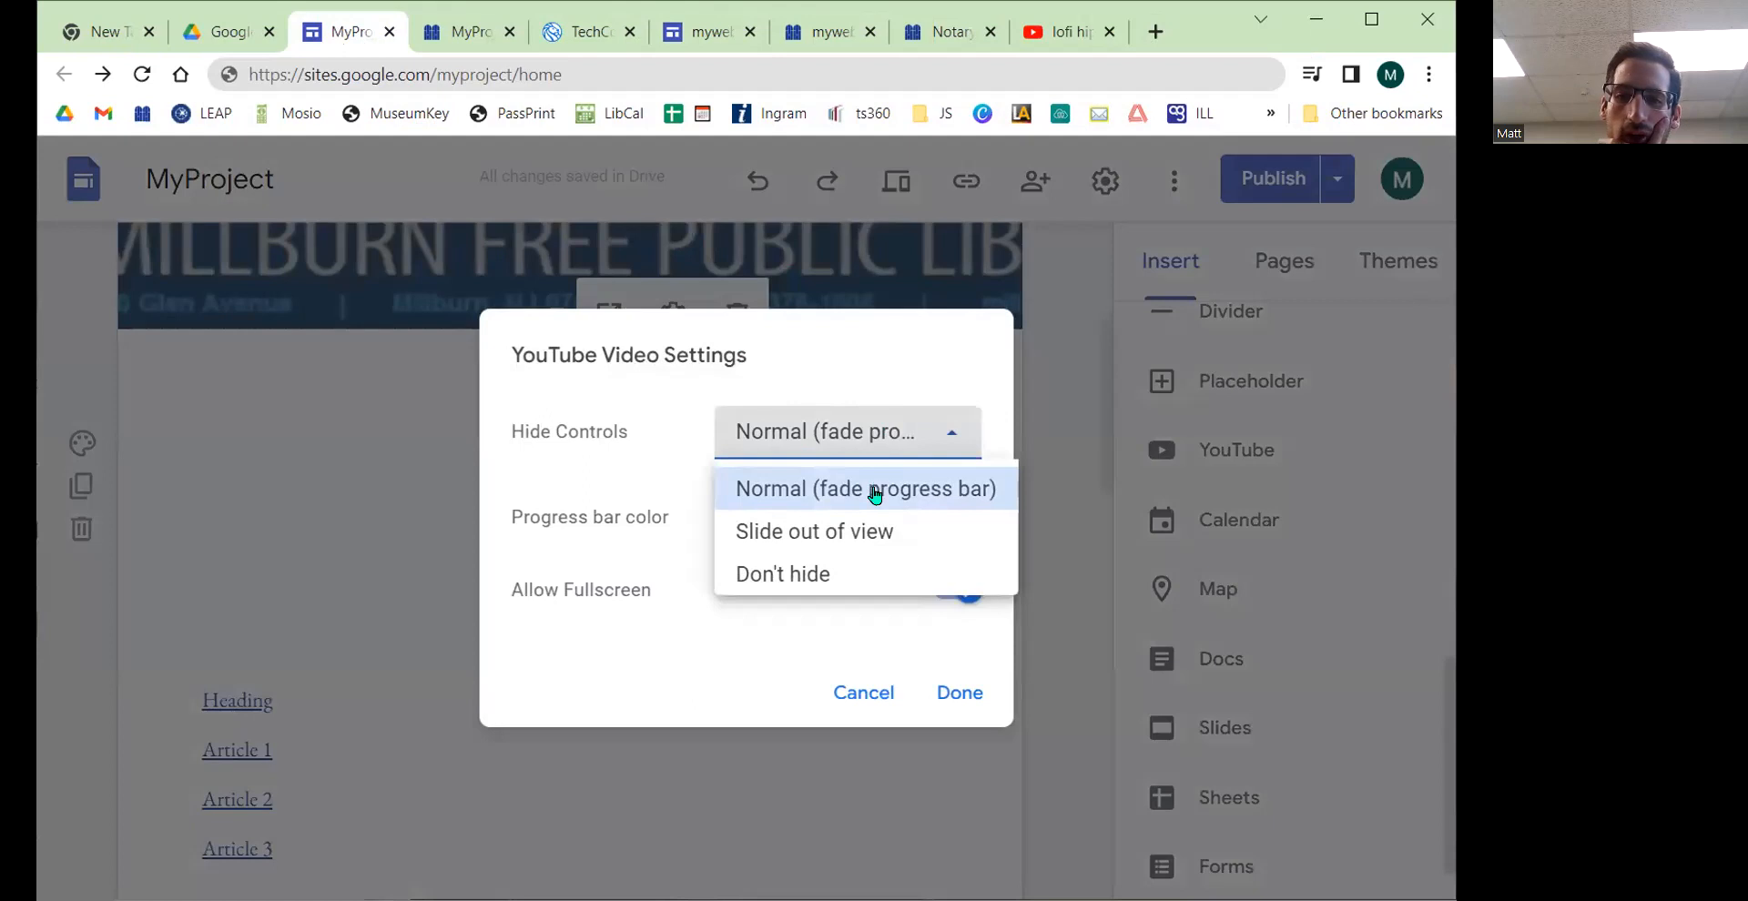
click(674, 394)
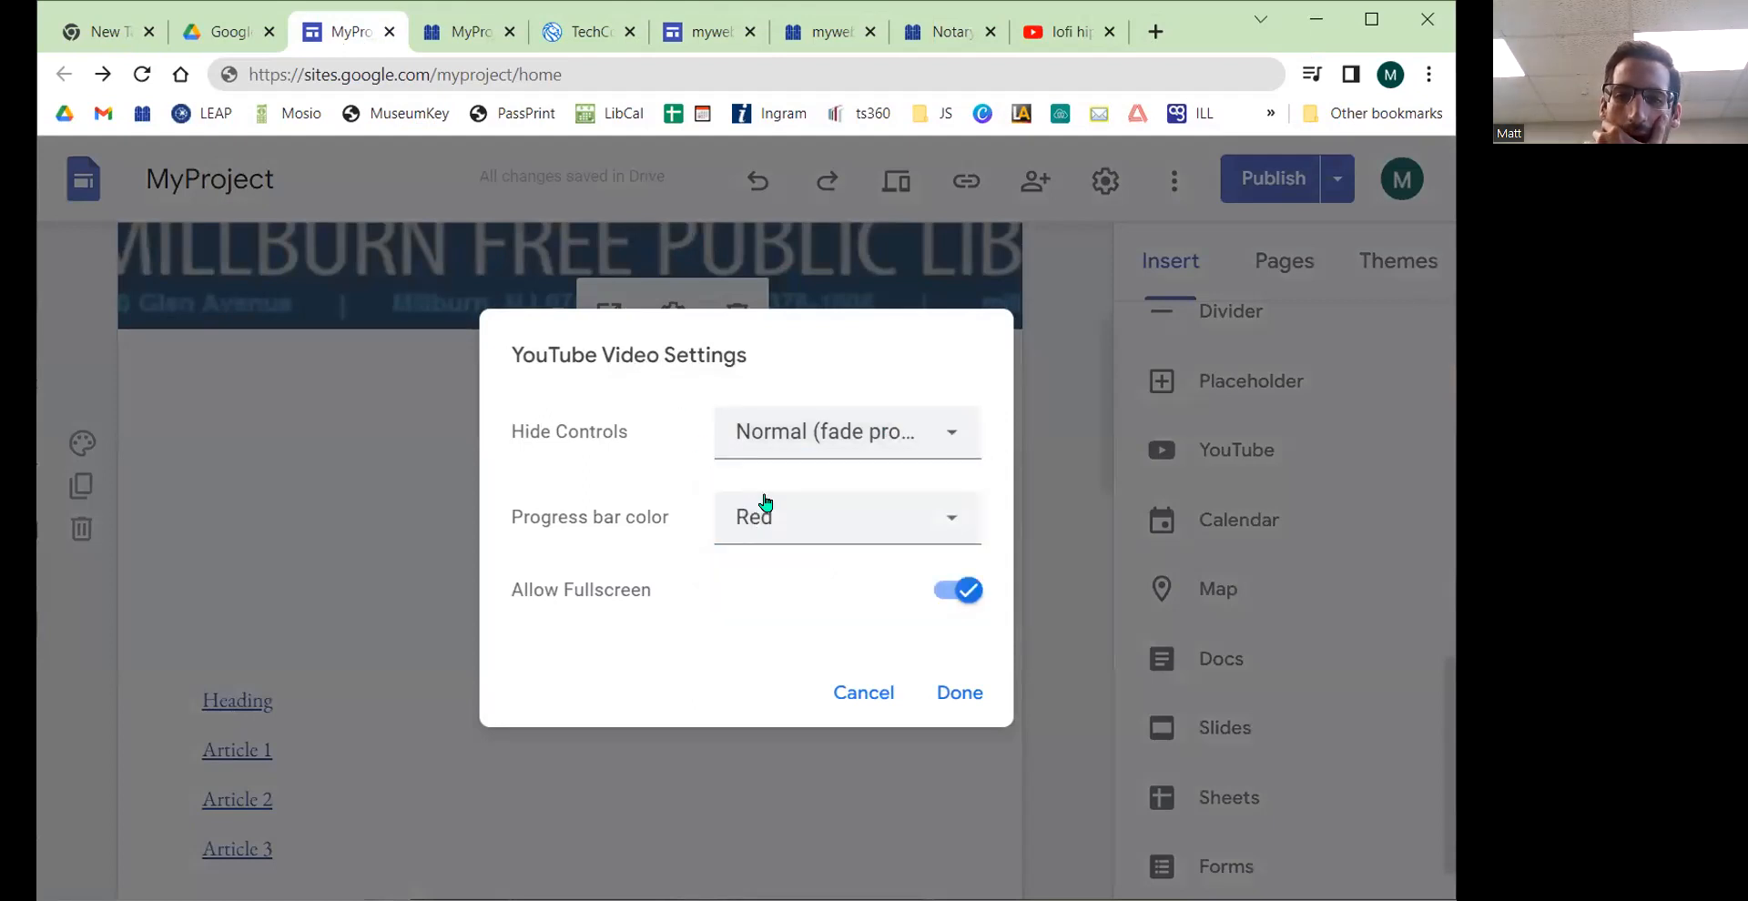
click(794, 526)
click(613, 488)
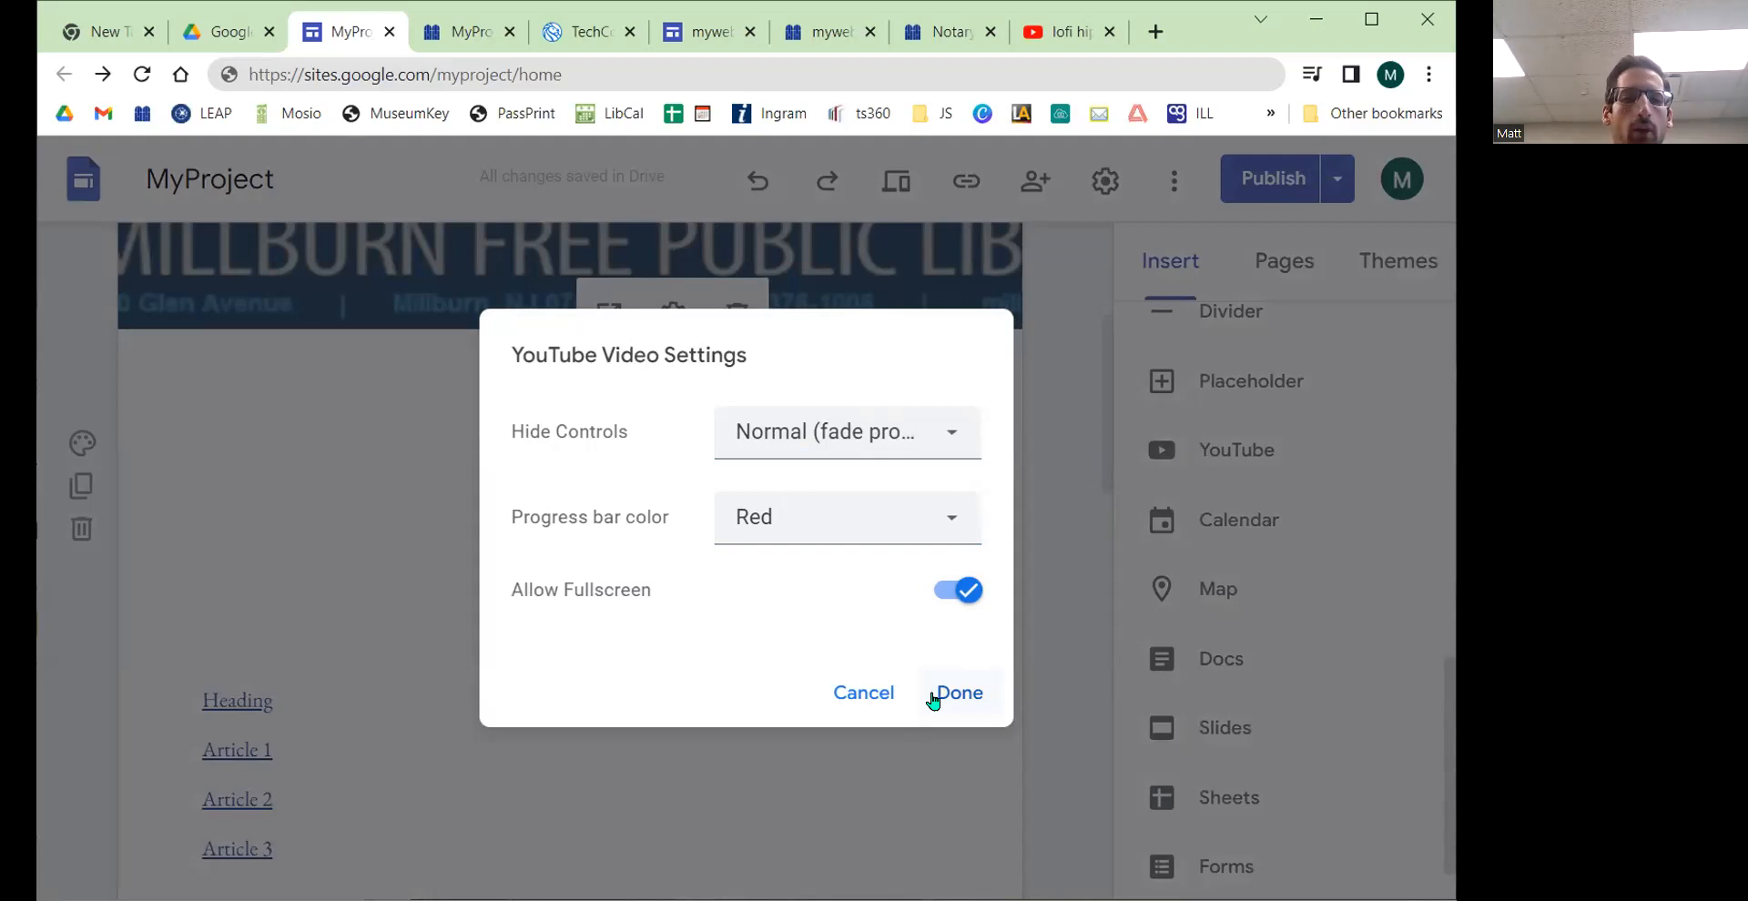
click(933, 699)
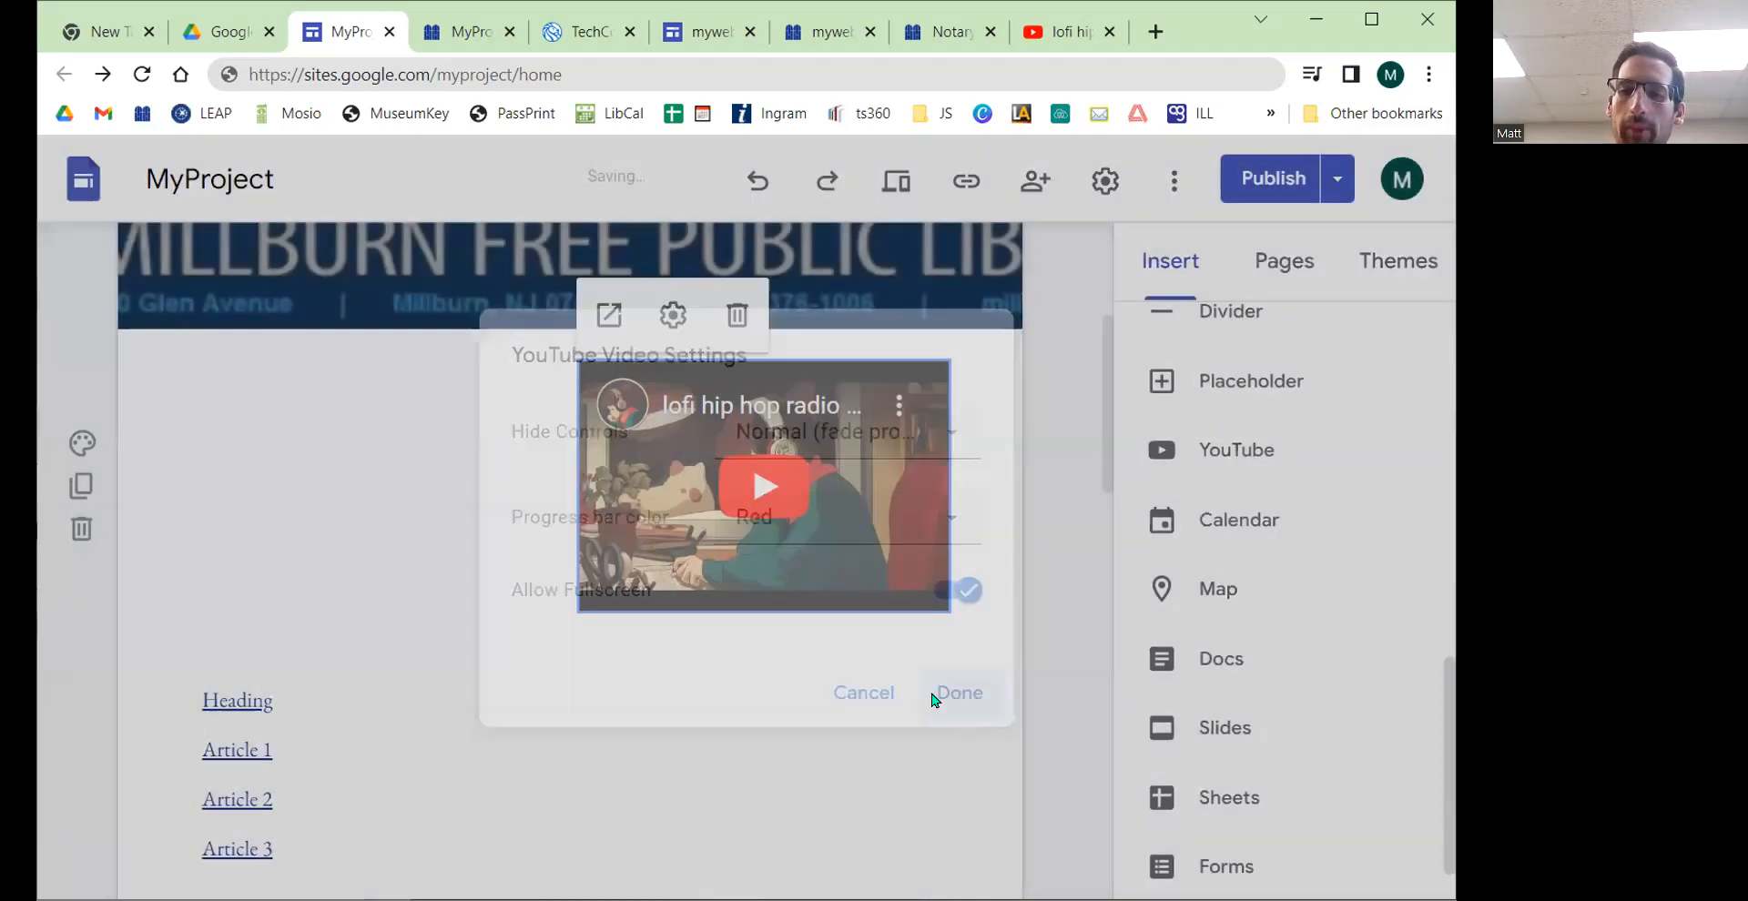
Step: Move the video next to the table of contents and enlarge it
drag(719, 509, 948, 710)
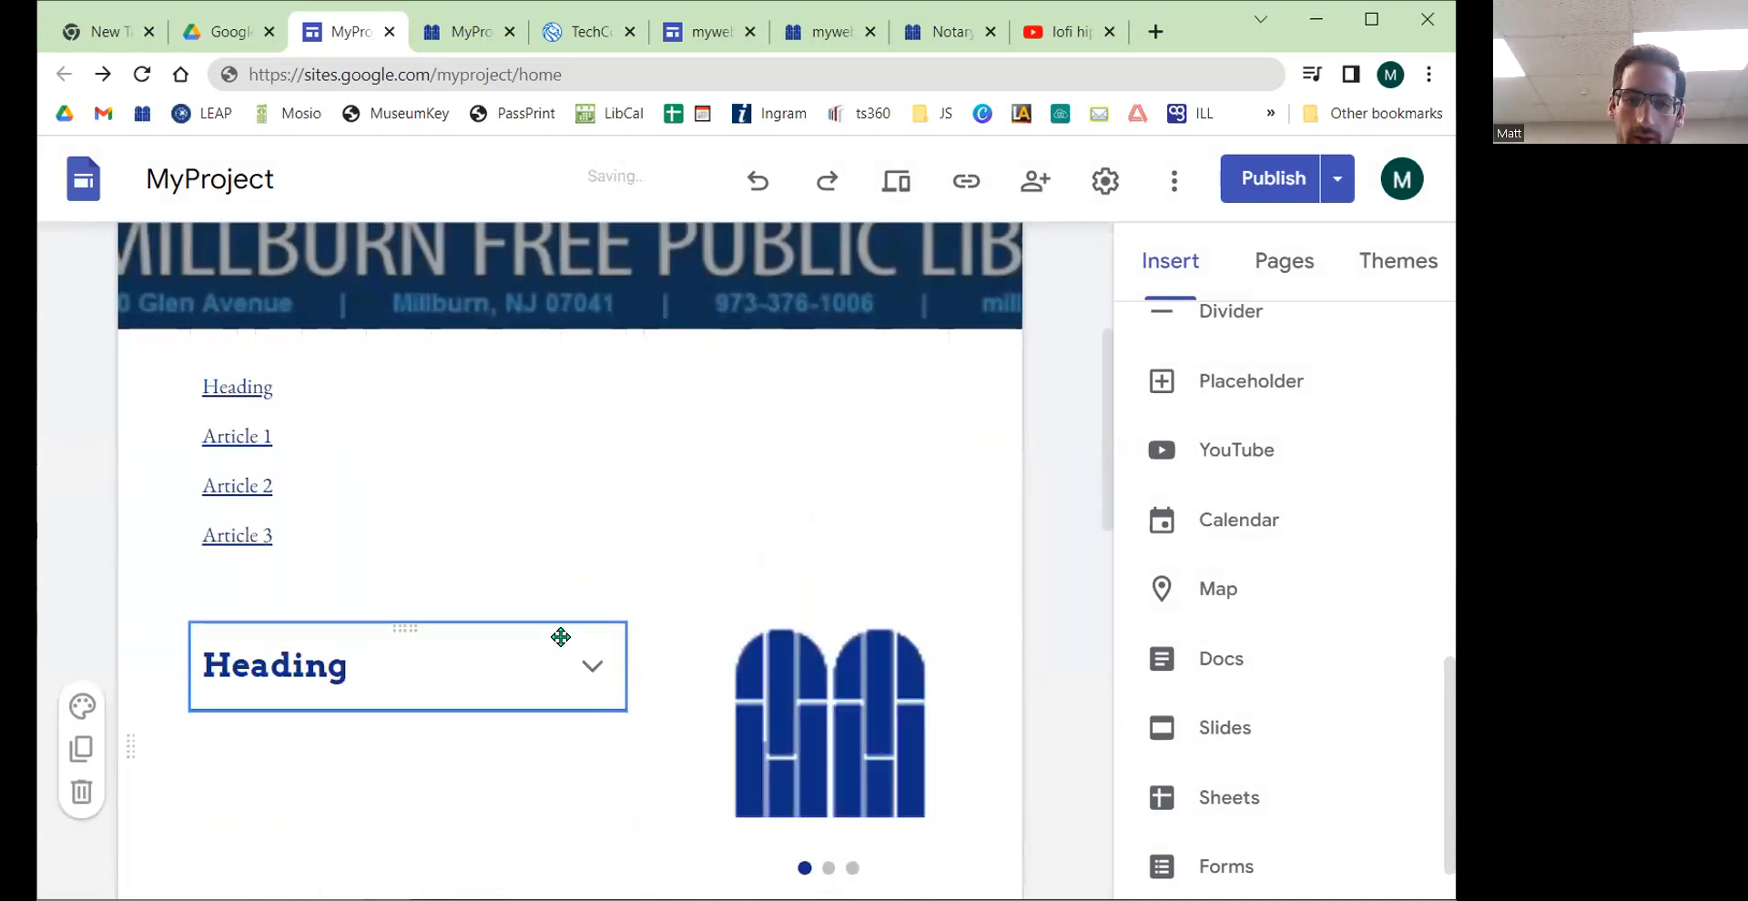
scroll(612, 550, down, 1)
scroll(613, 549, up, 2)
click(778, 515)
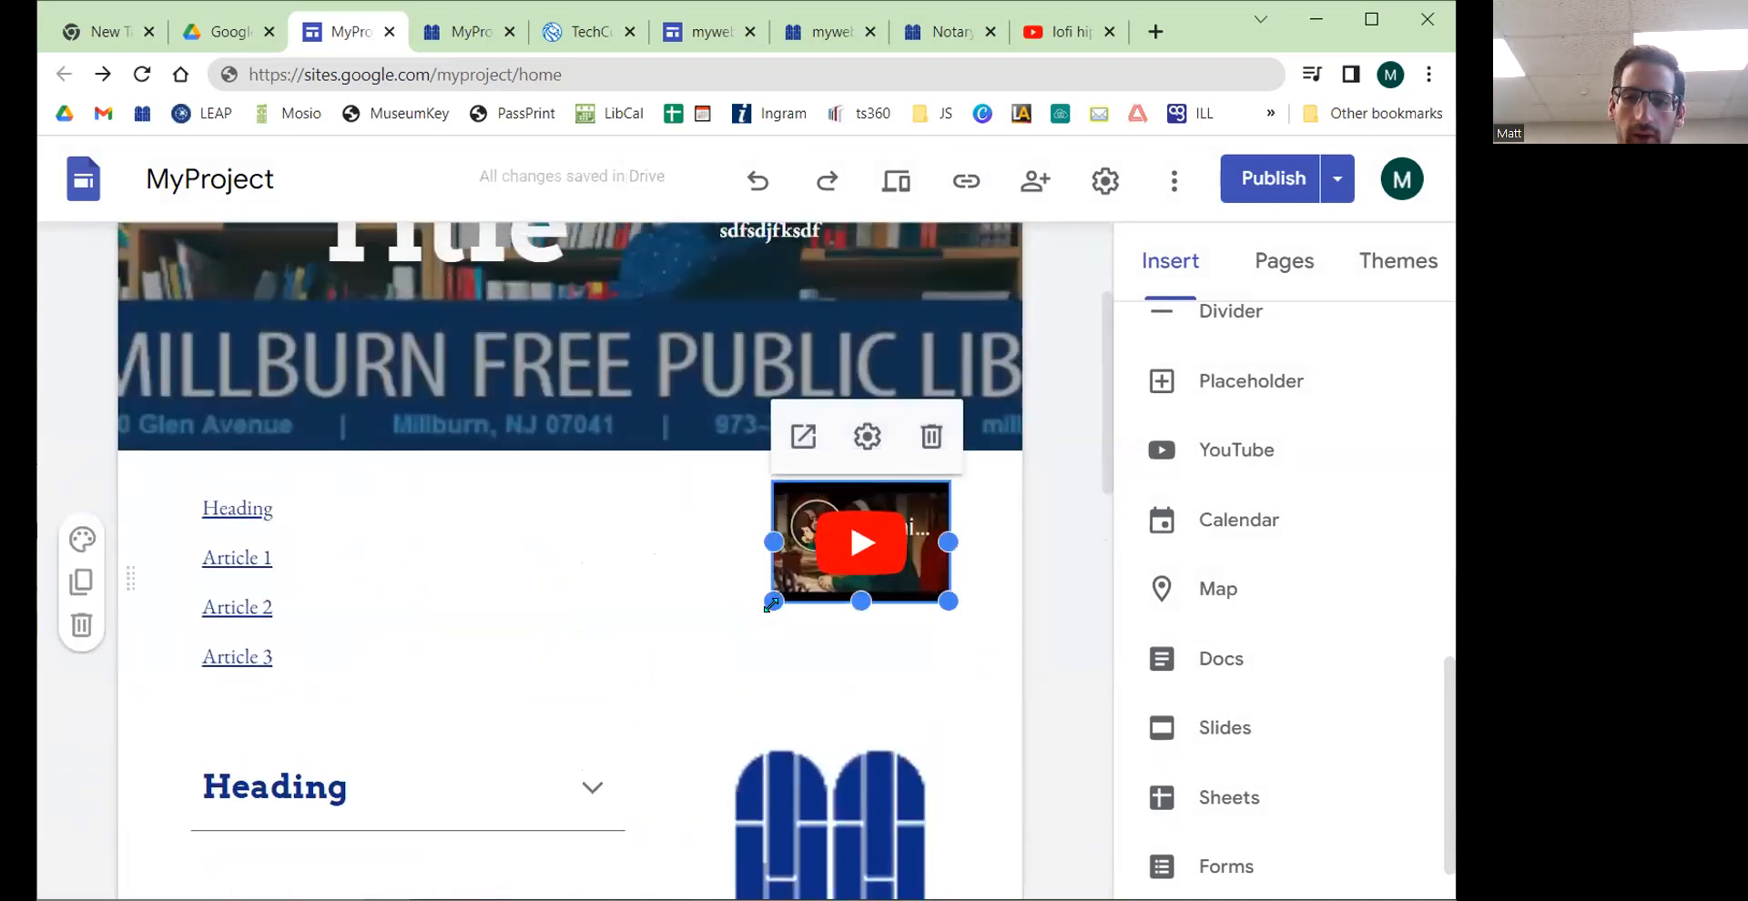
drag(773, 601, 501, 597)
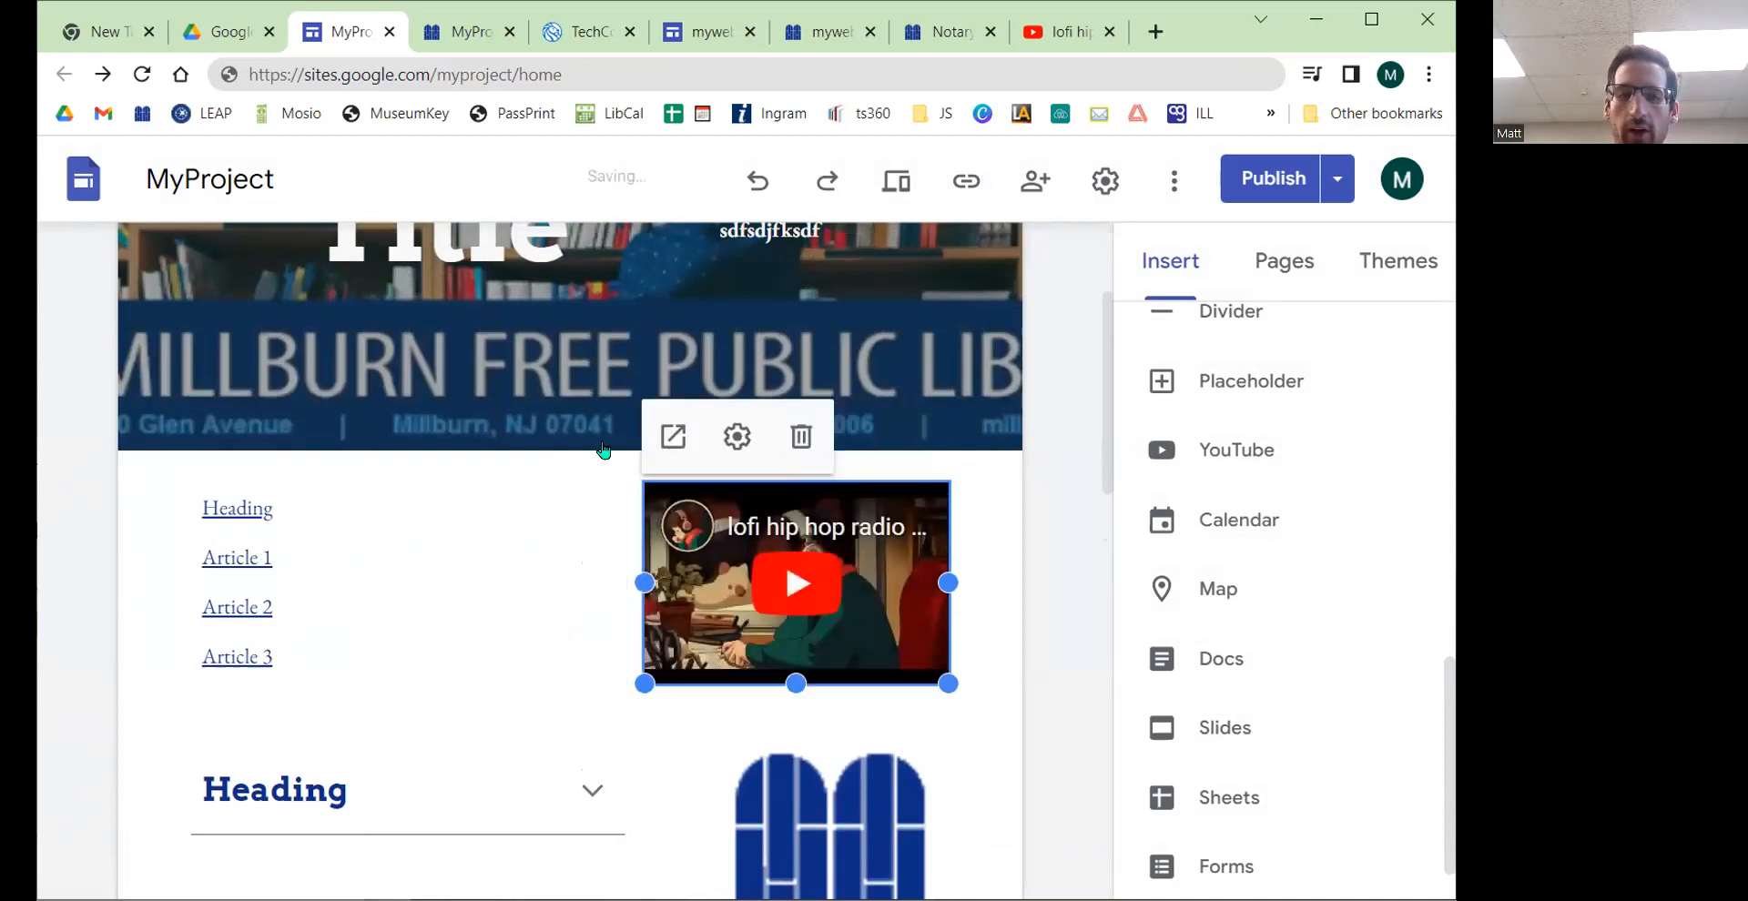
Step: Browse the Insert panel's elements and content block layouts, picking the three-column block
scroll(1366, 560, down, 1)
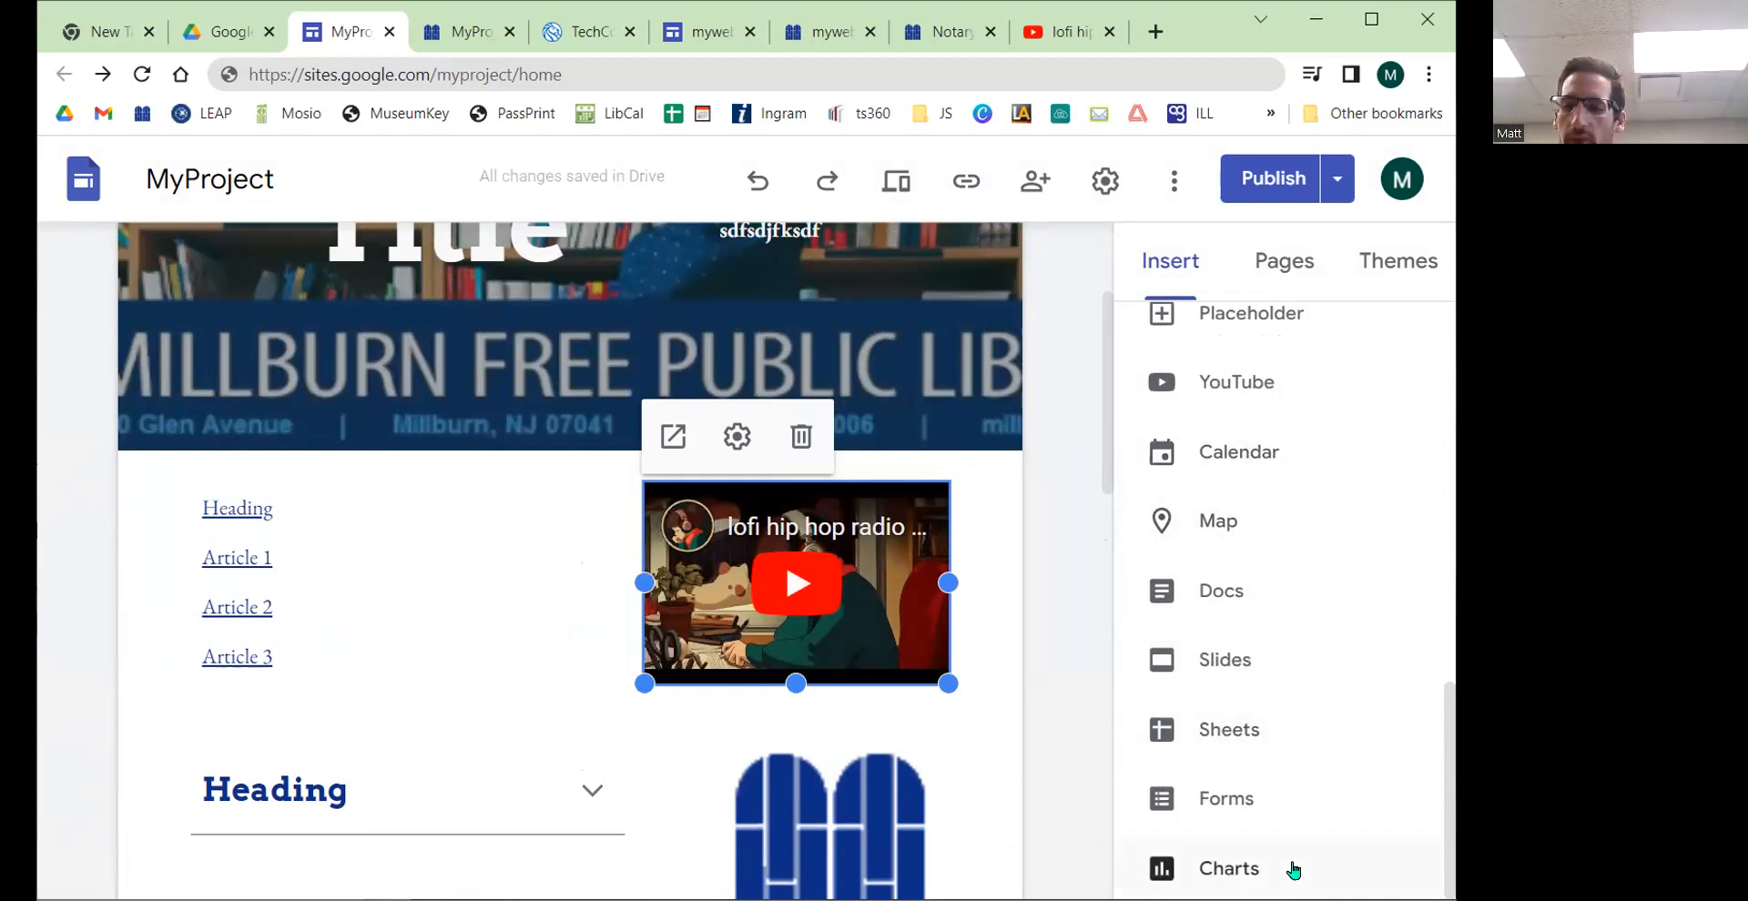
click(1250, 733)
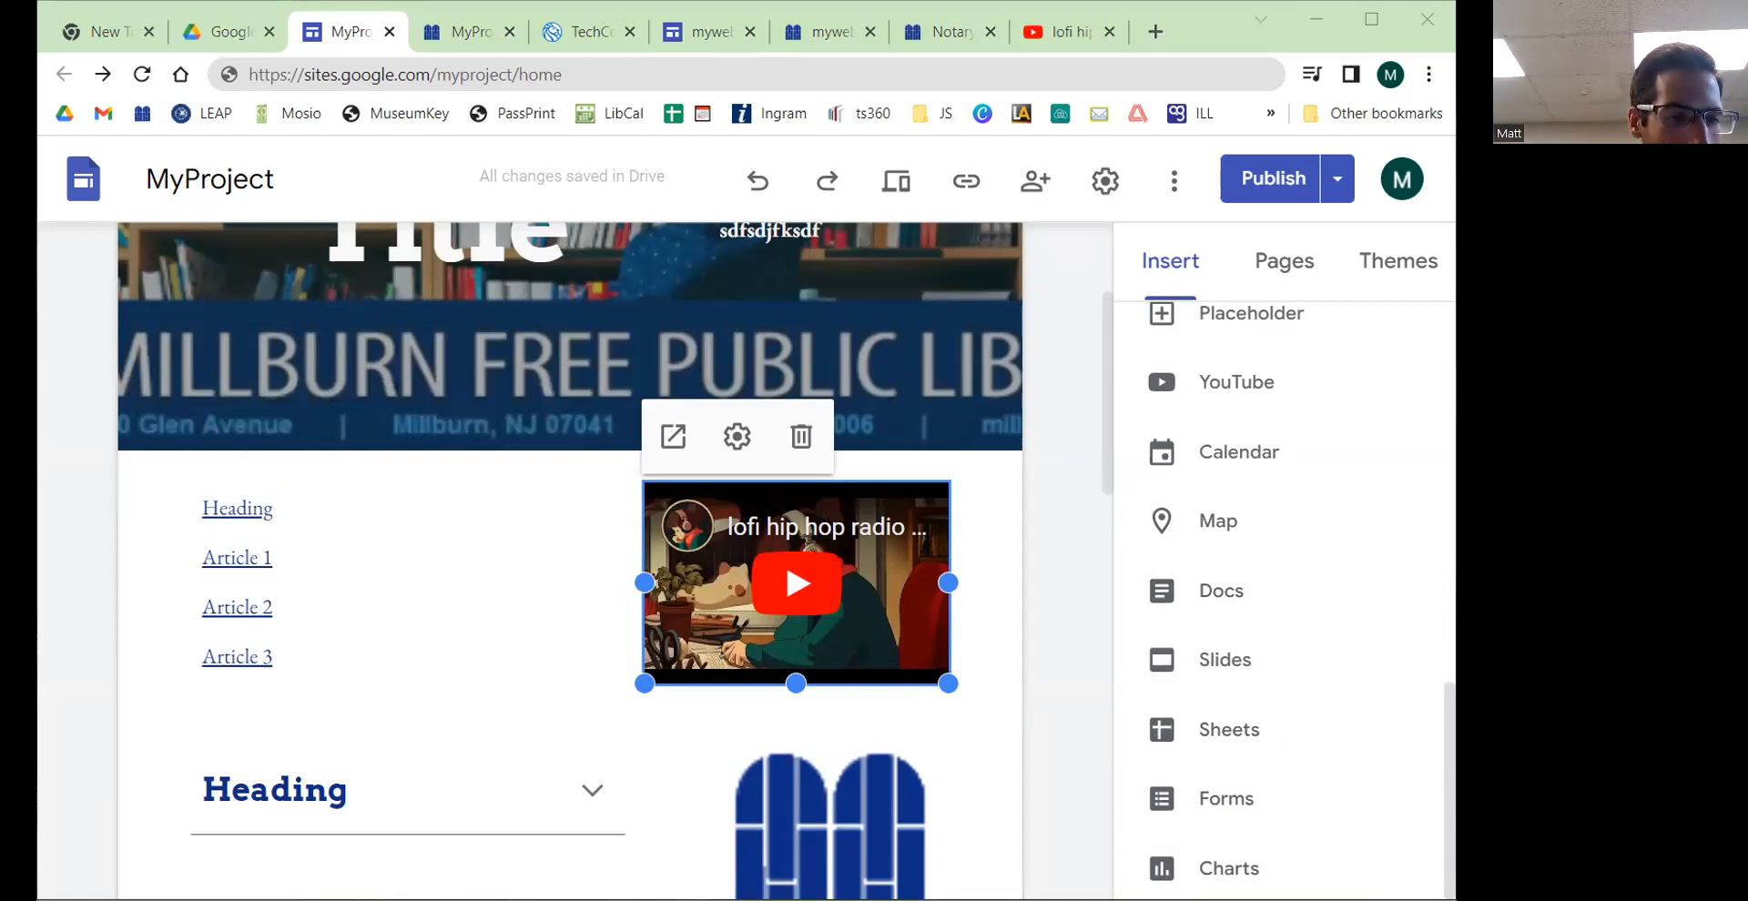
click(1205, 39)
scroll(1374, 665, up, 3)
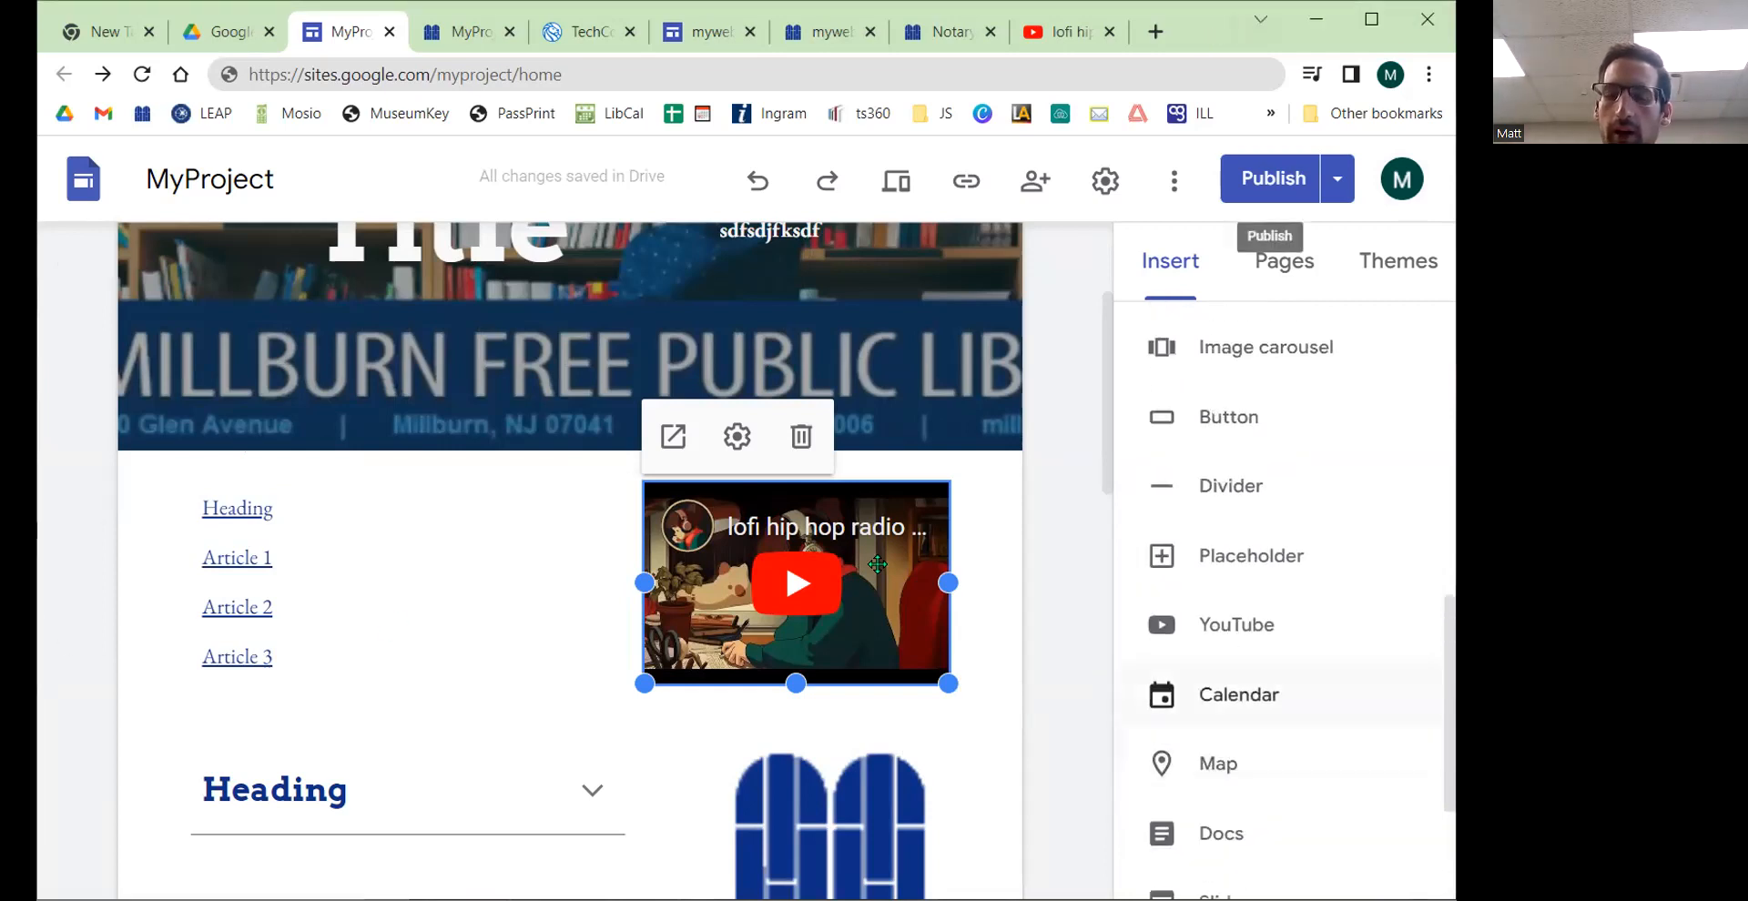
scroll(468, 510, down, 6)
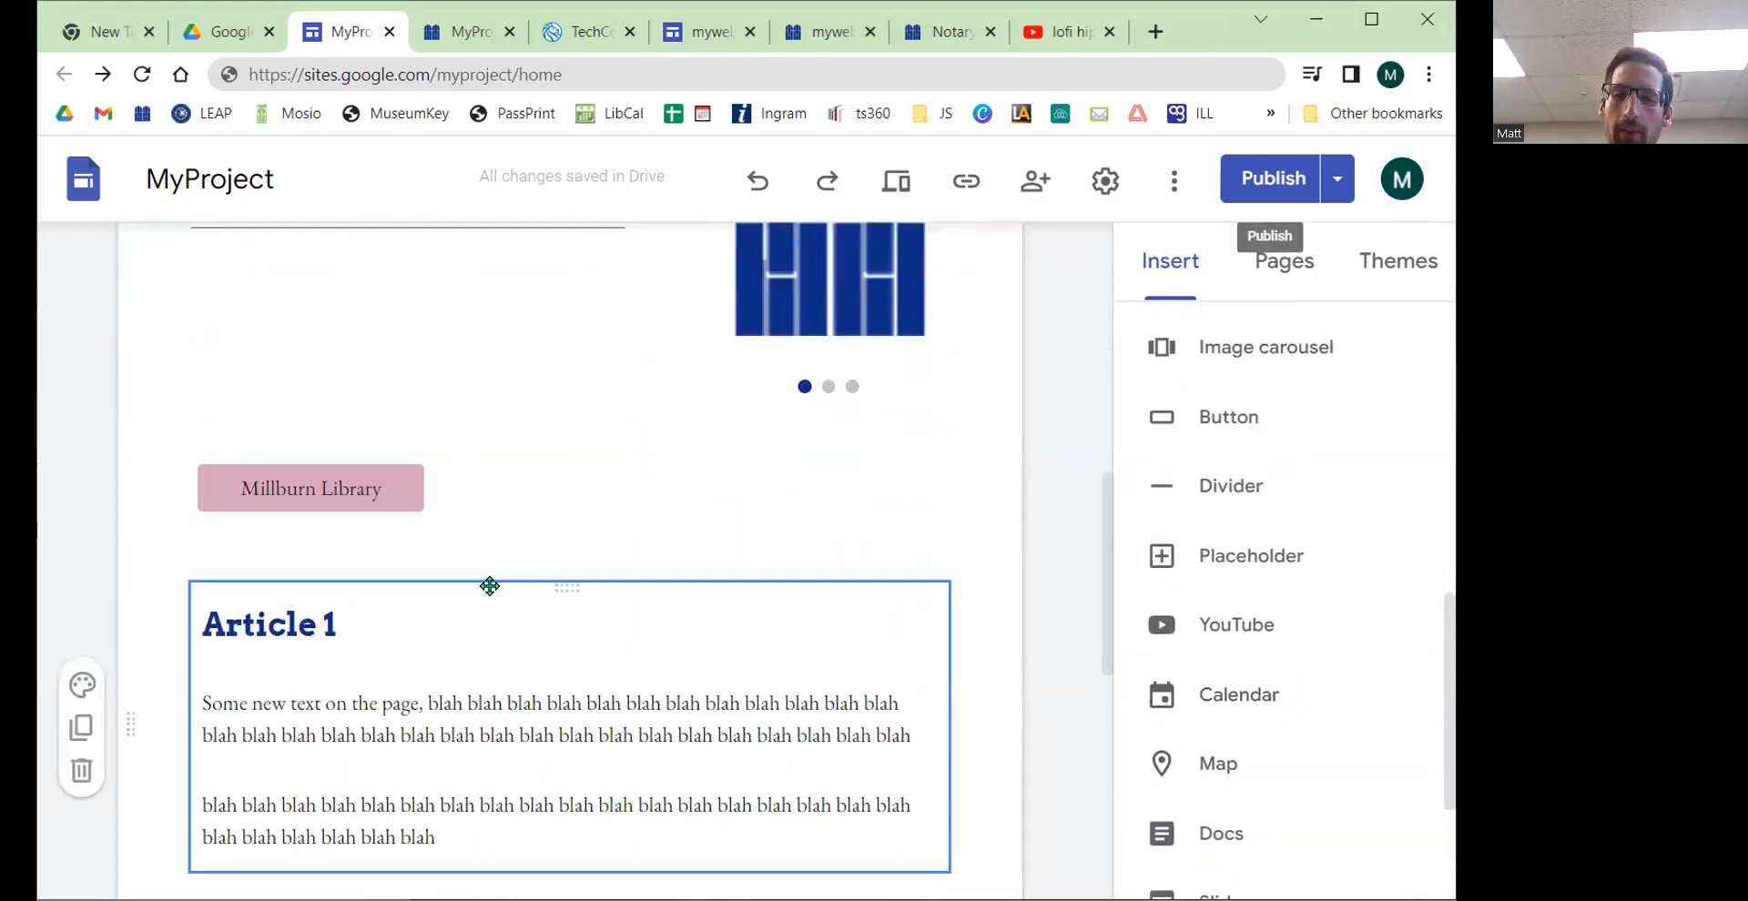
scroll(492, 590, up, 7)
scroll(1326, 573, up, 5)
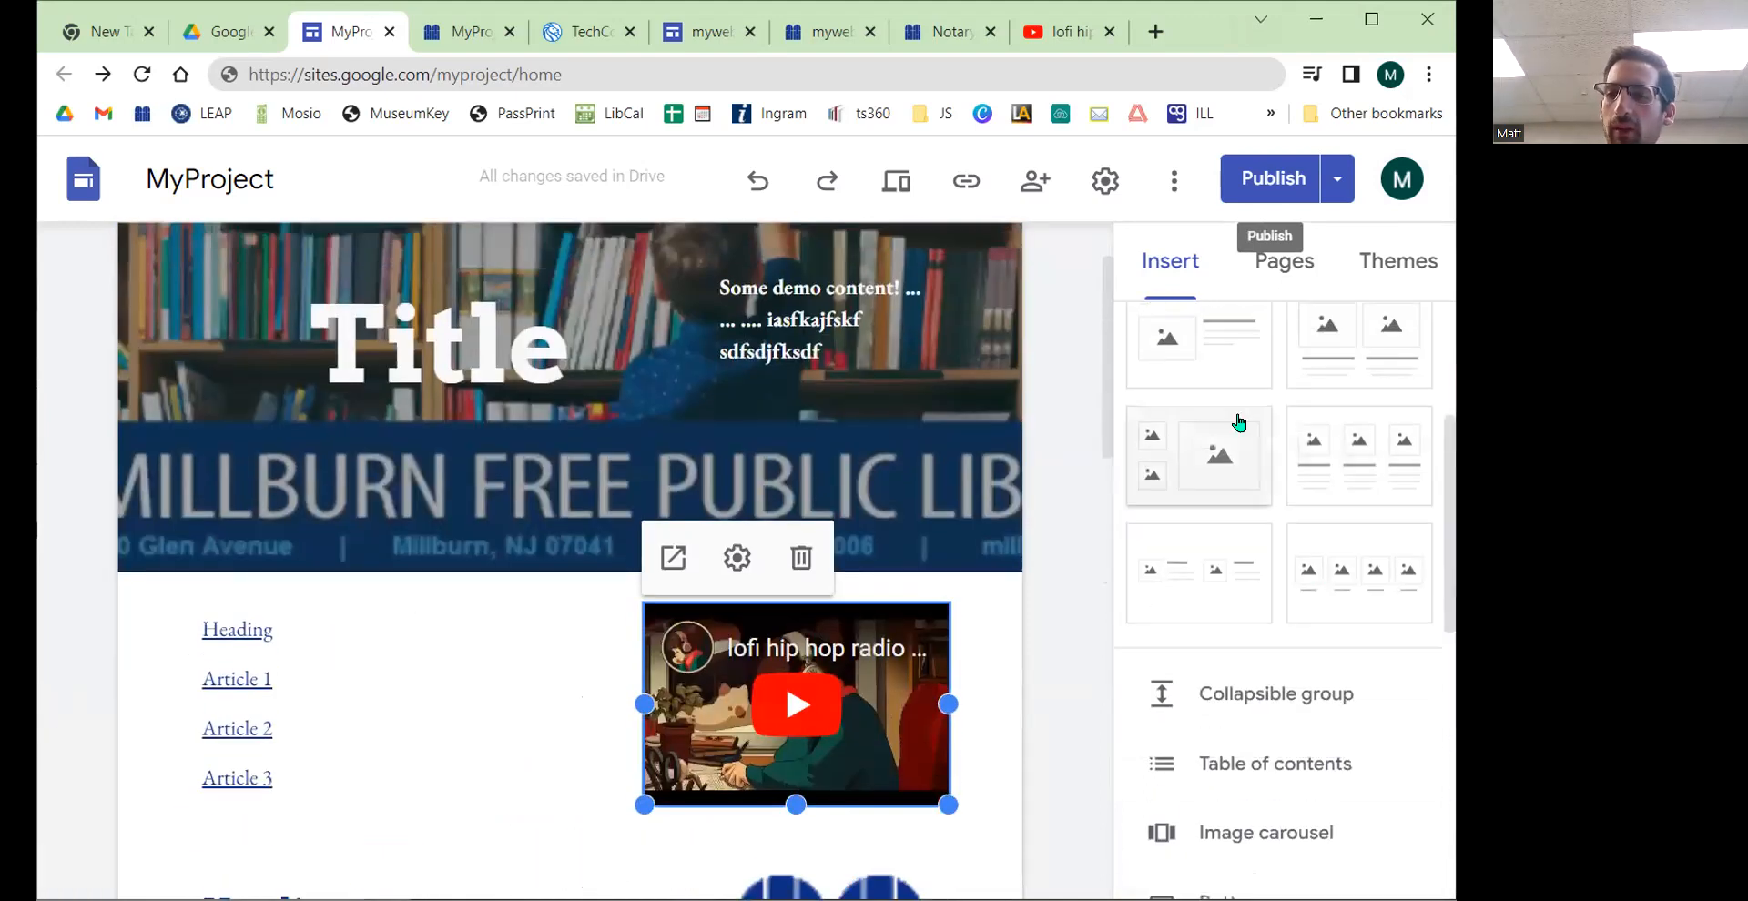
scroll(1238, 420, up, 3)
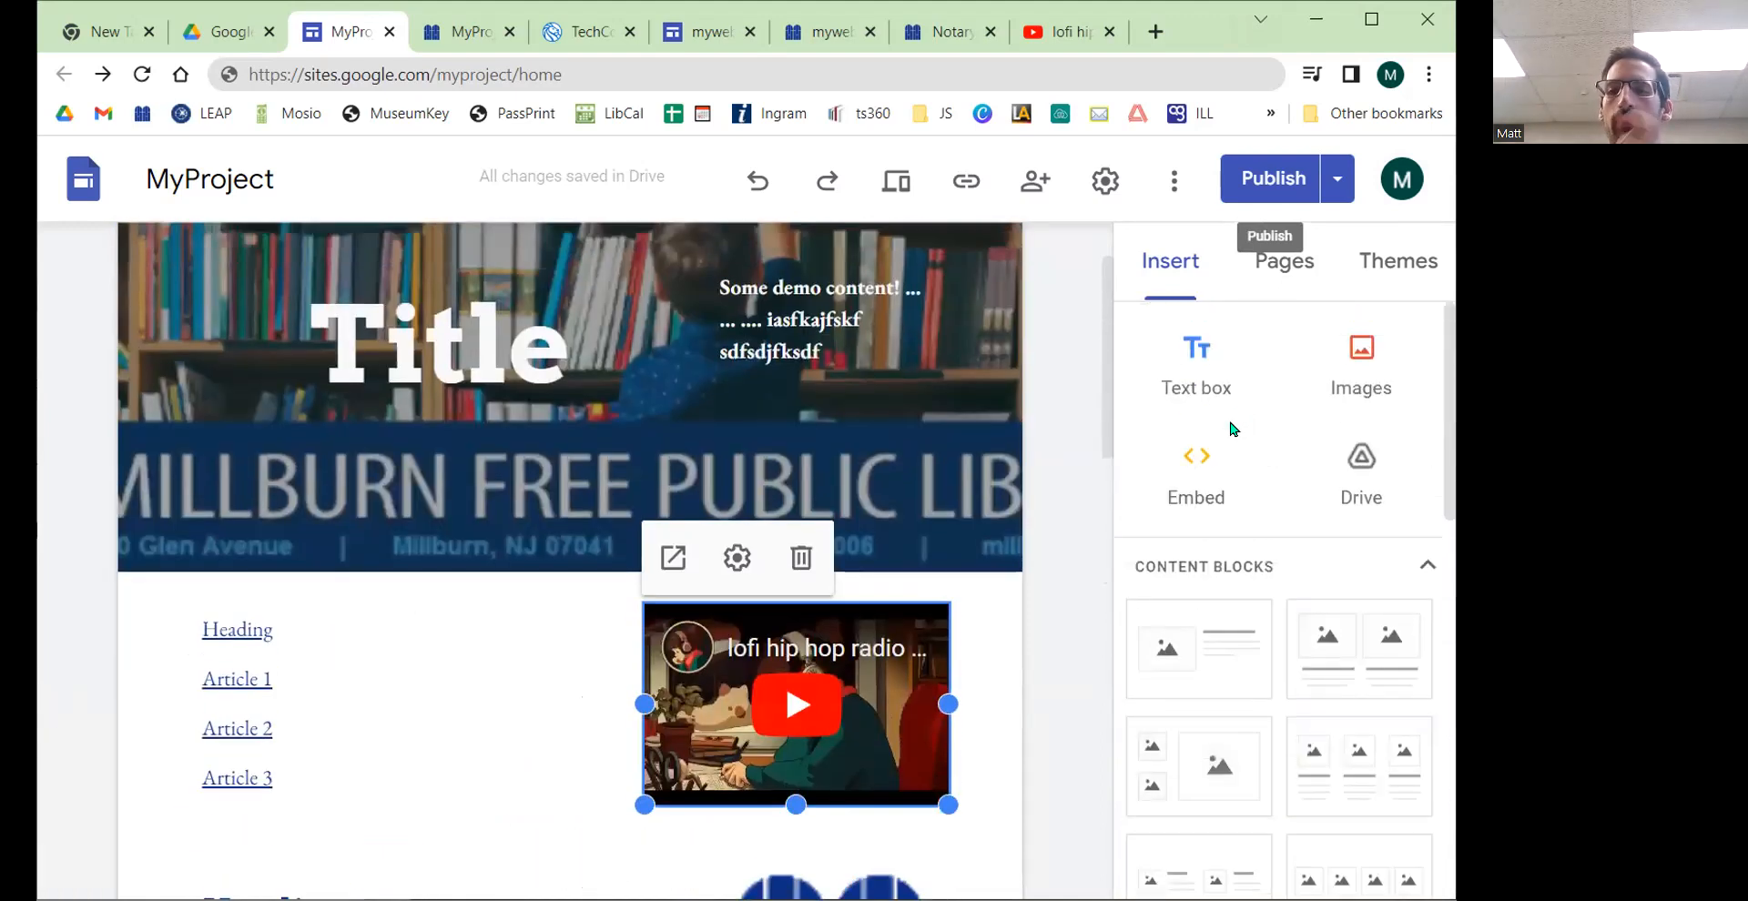
scroll(1240, 469, down, 1)
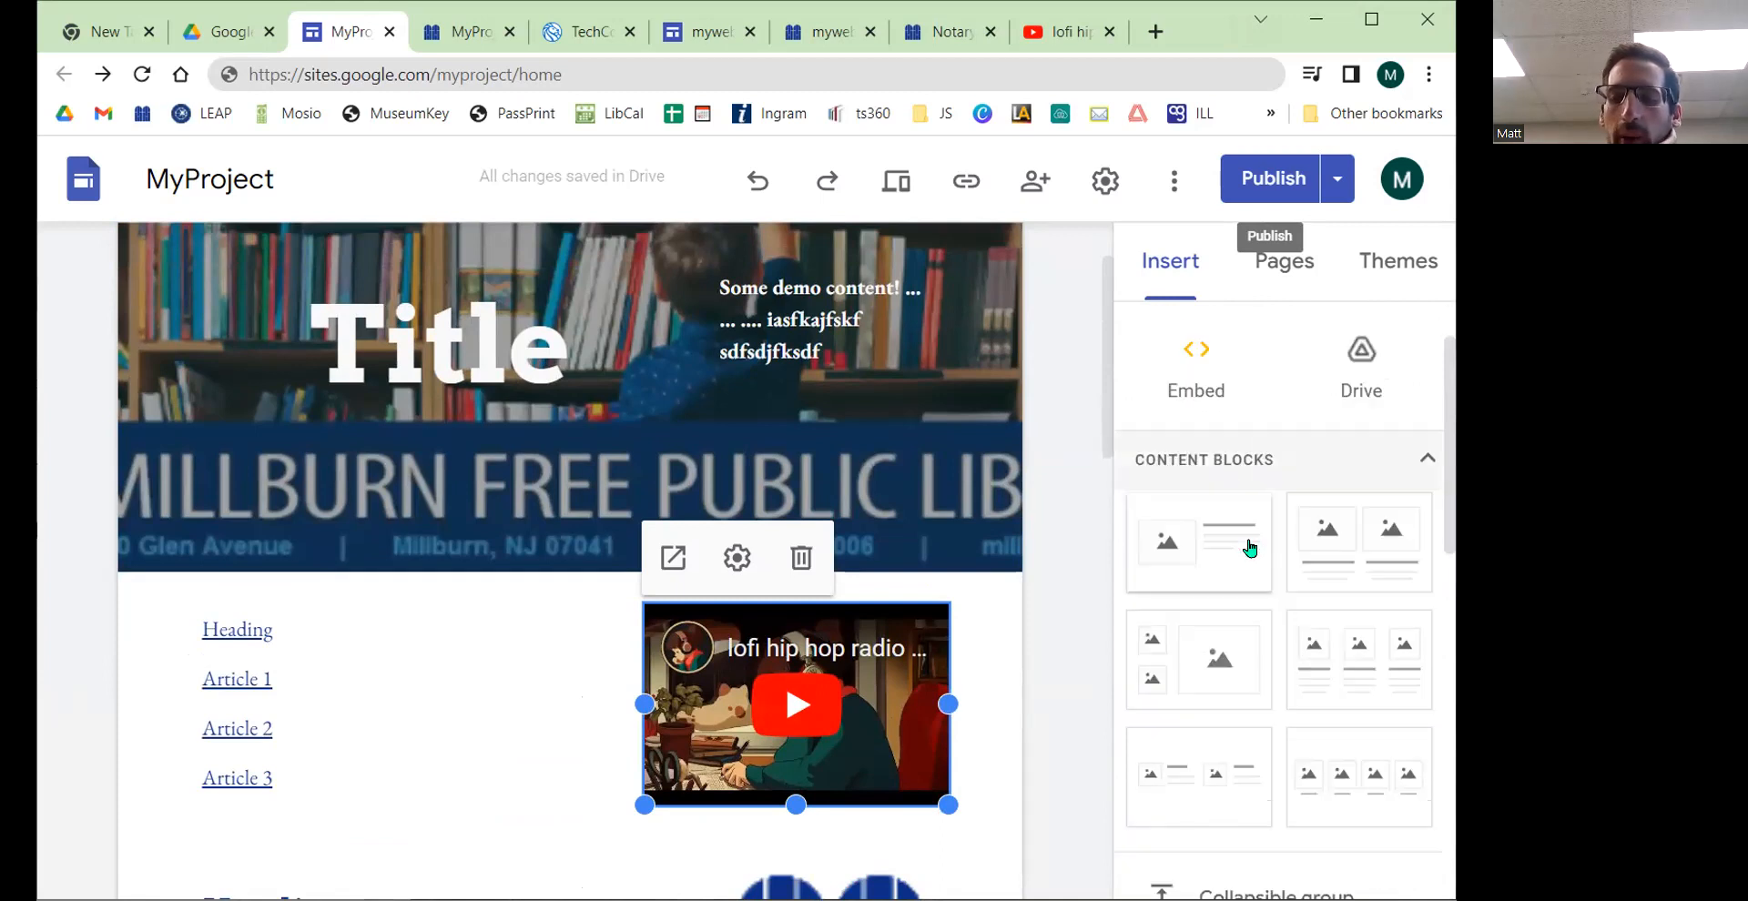
click(1348, 628)
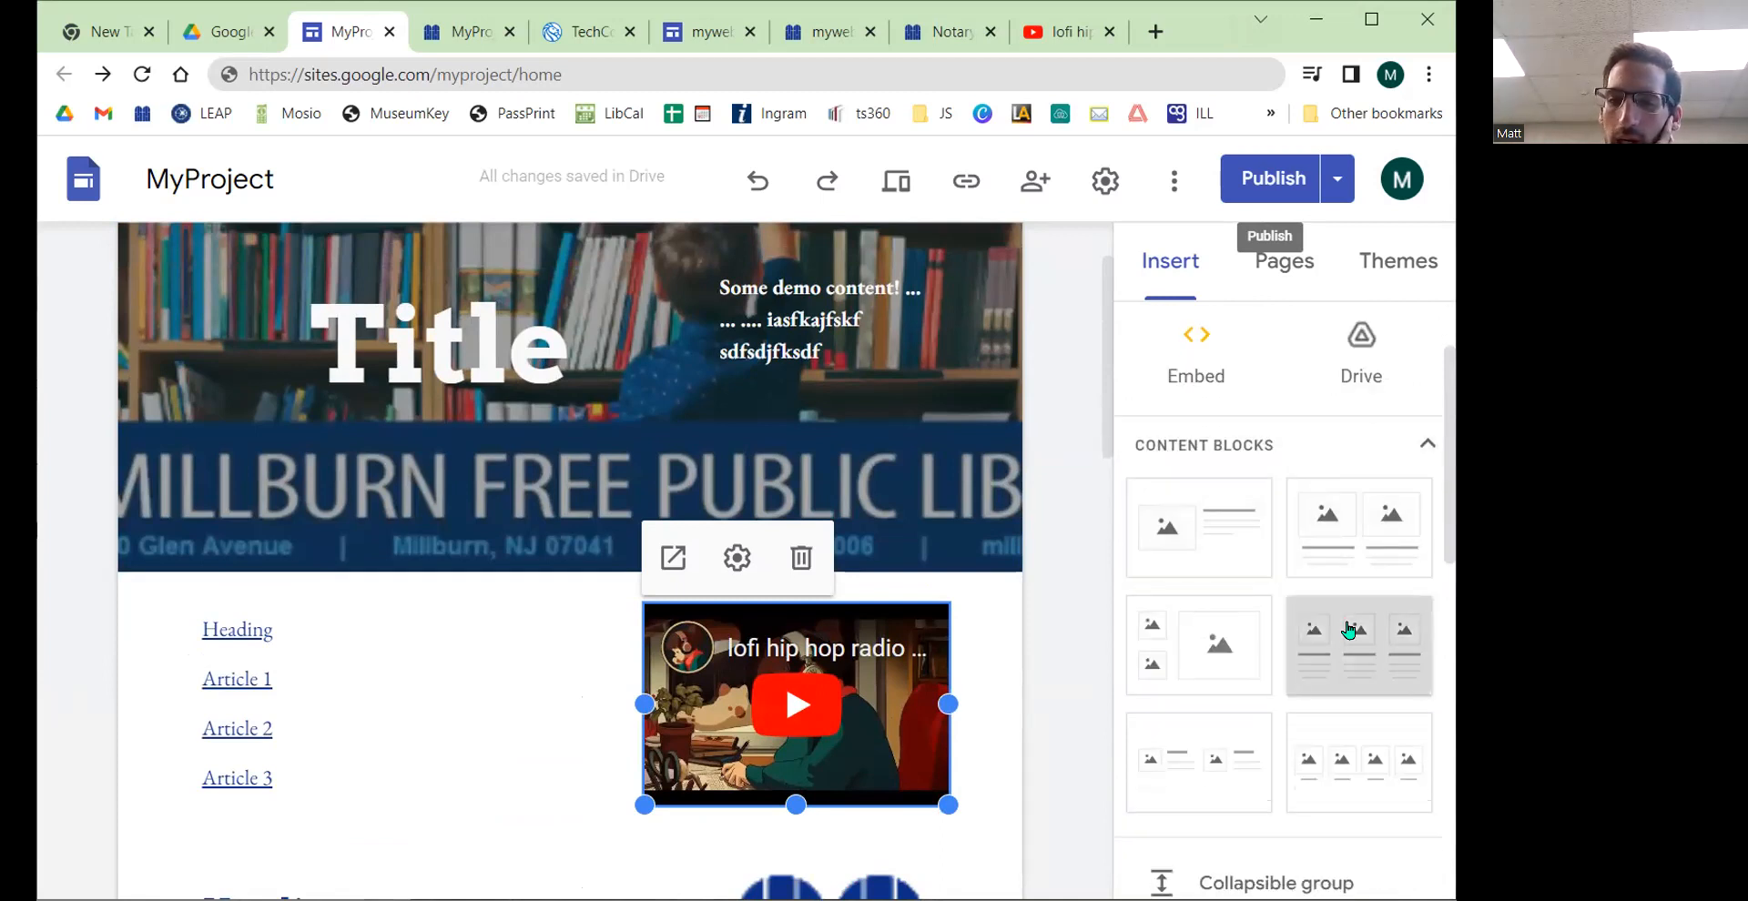
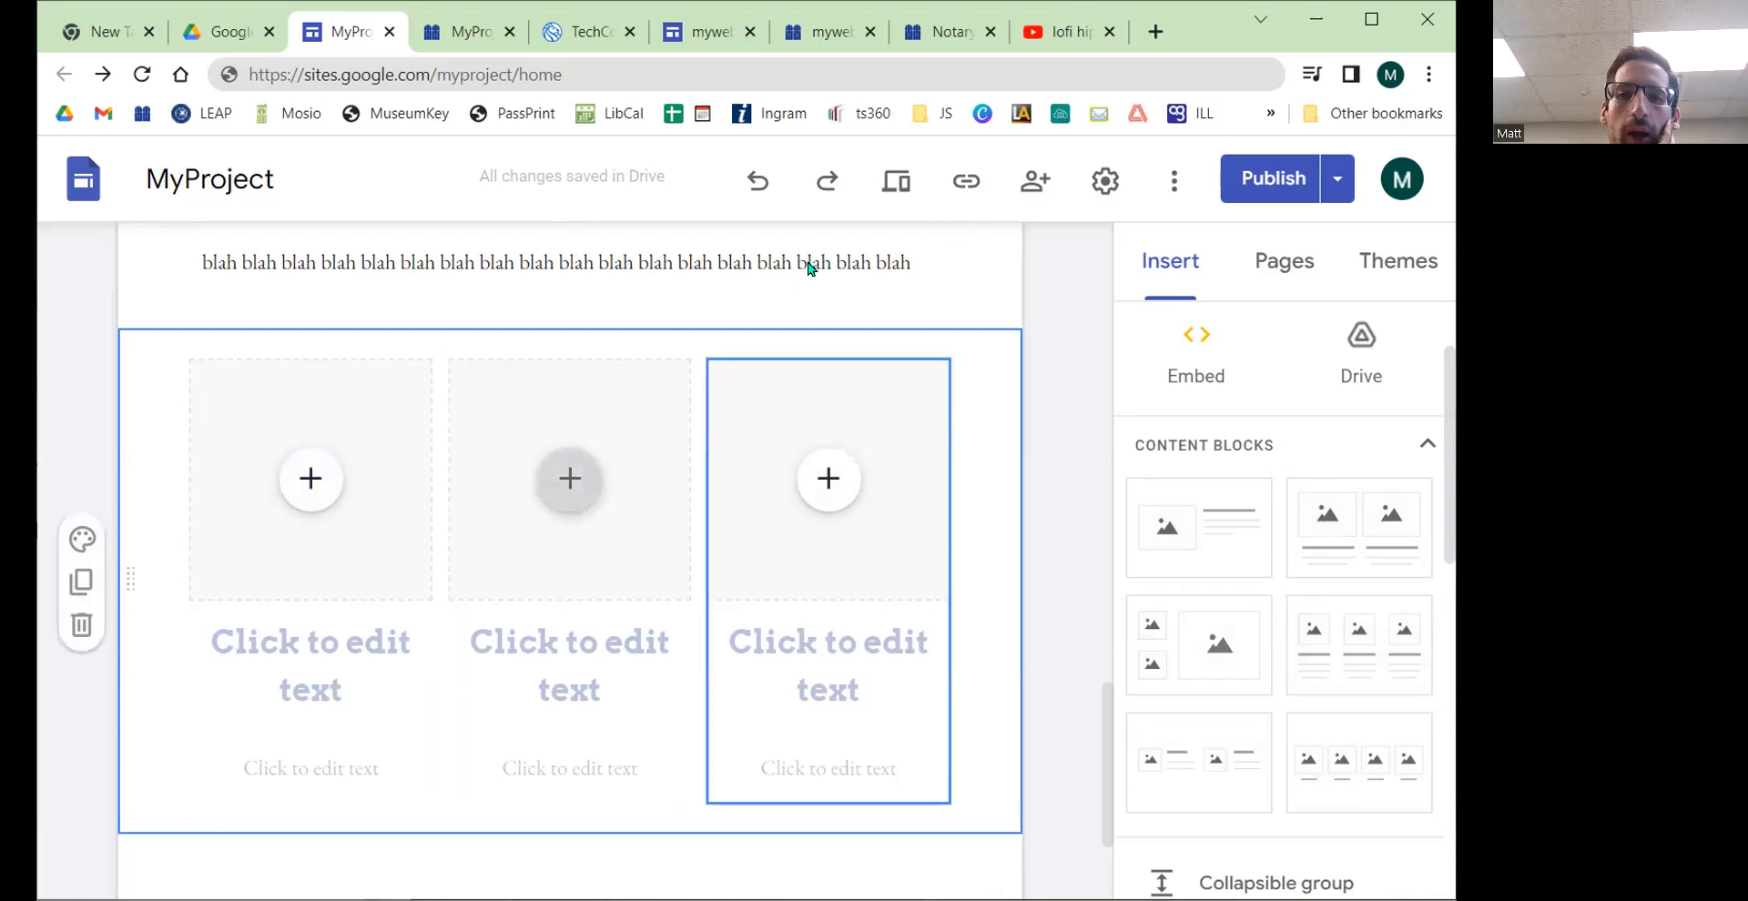
Step: Delete the middle column from the three-column content block
click(583, 42)
mouse_move(583, 173)
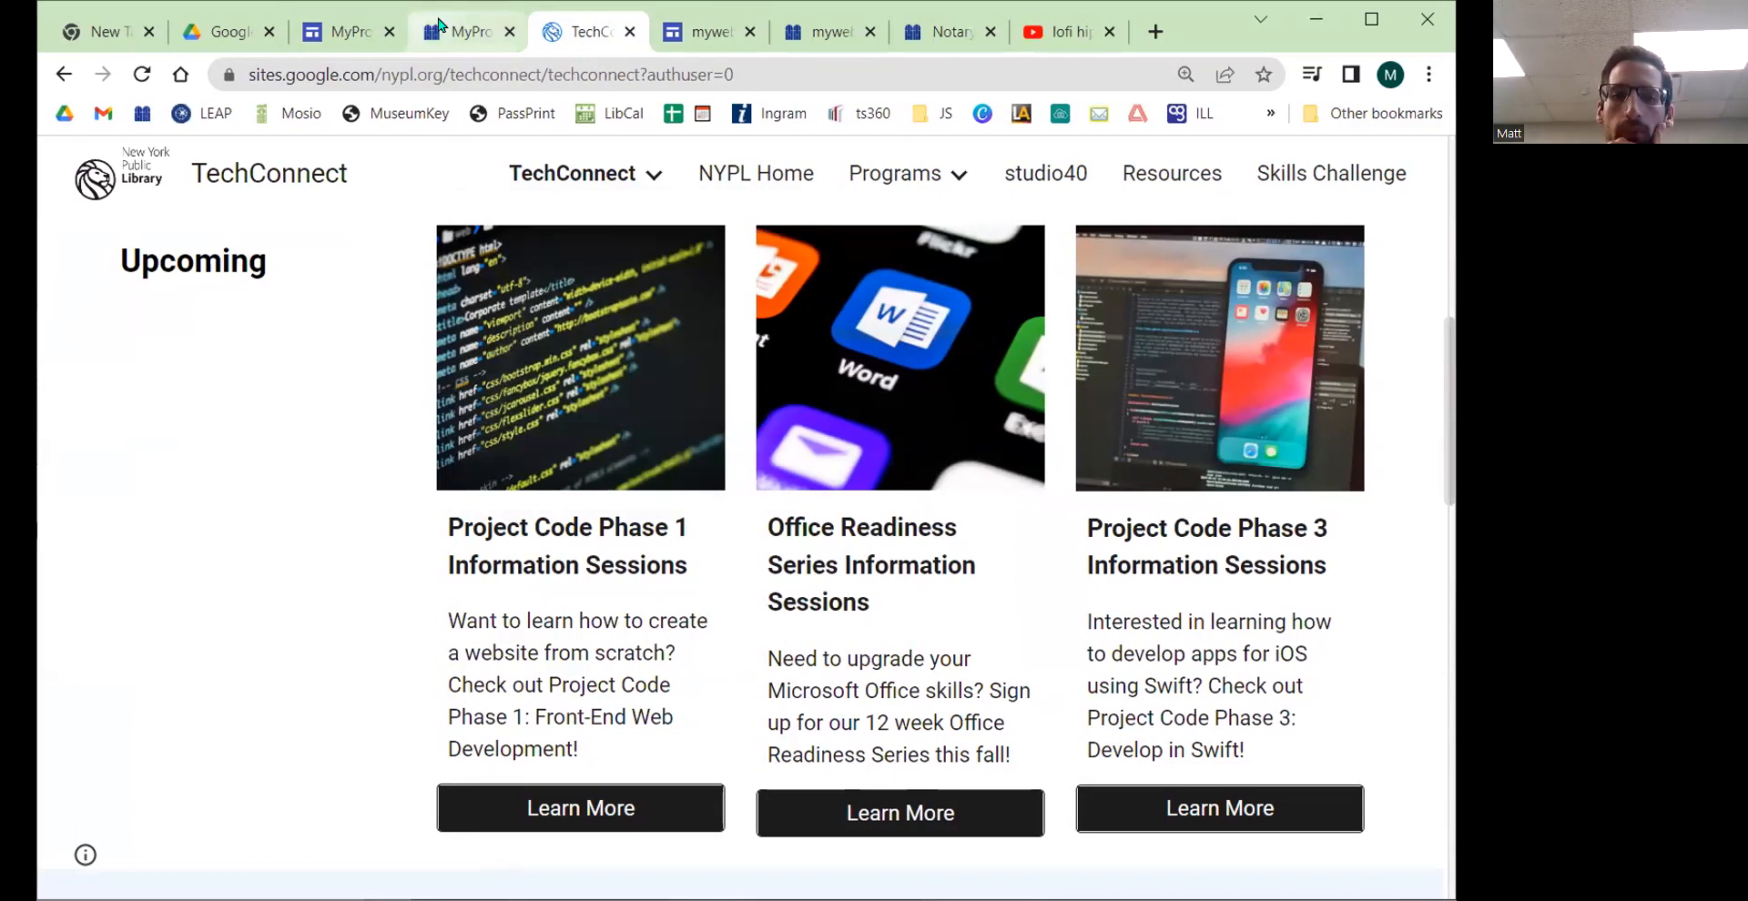
click(411, 33)
click(353, 40)
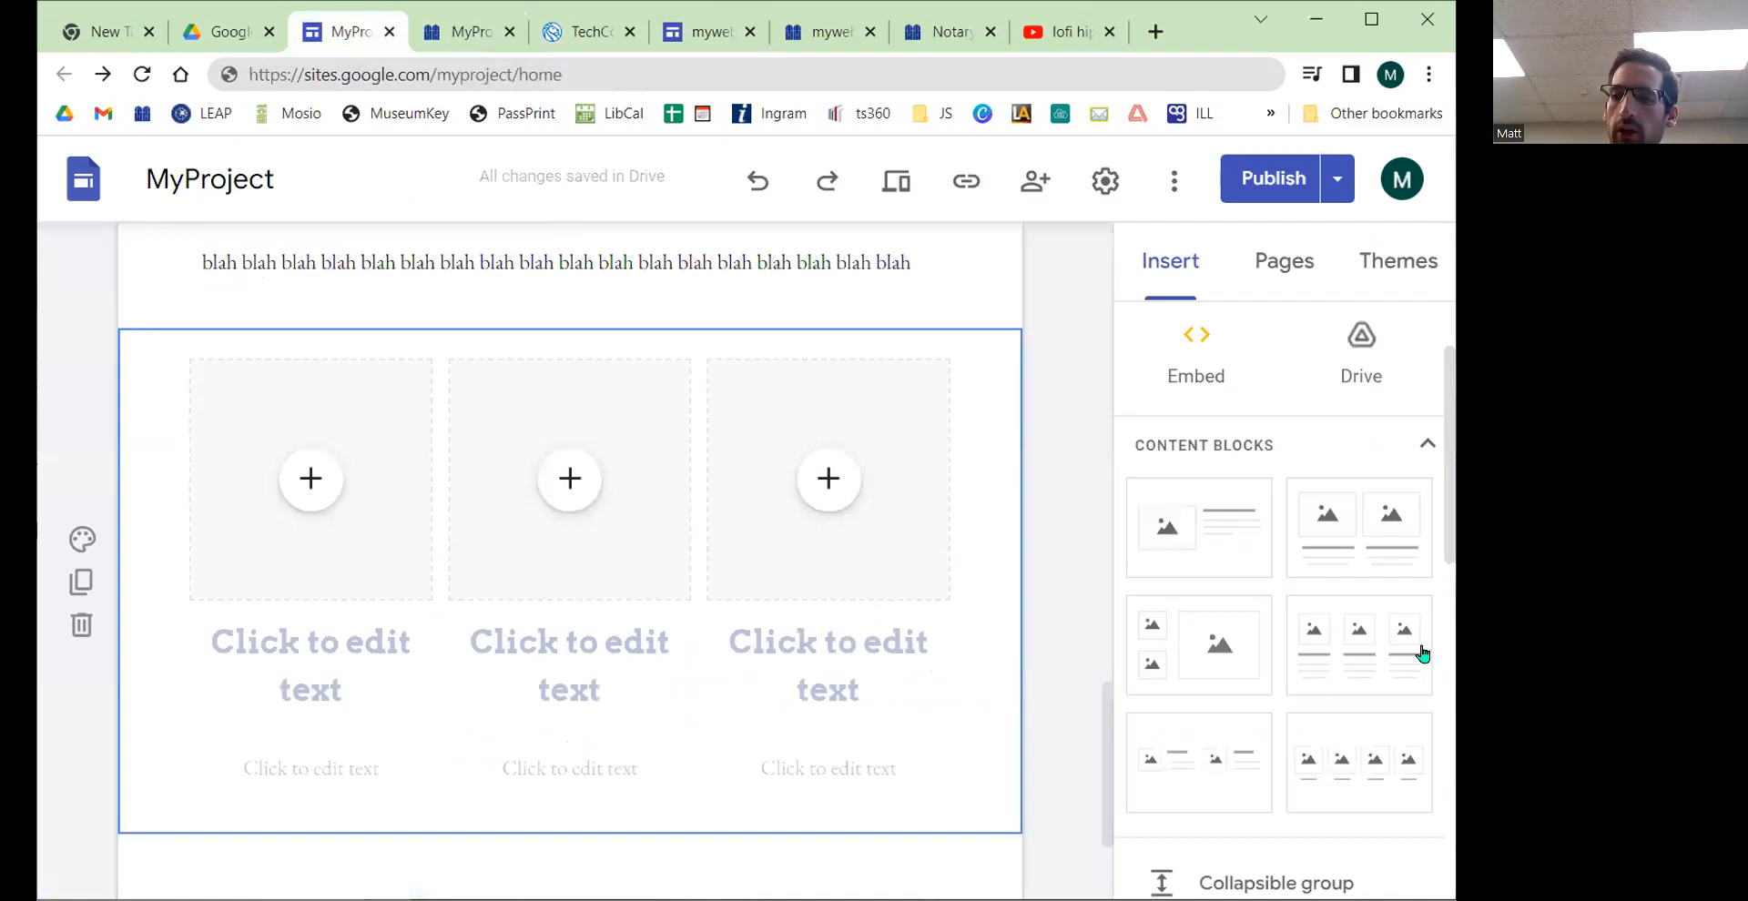
click(638, 592)
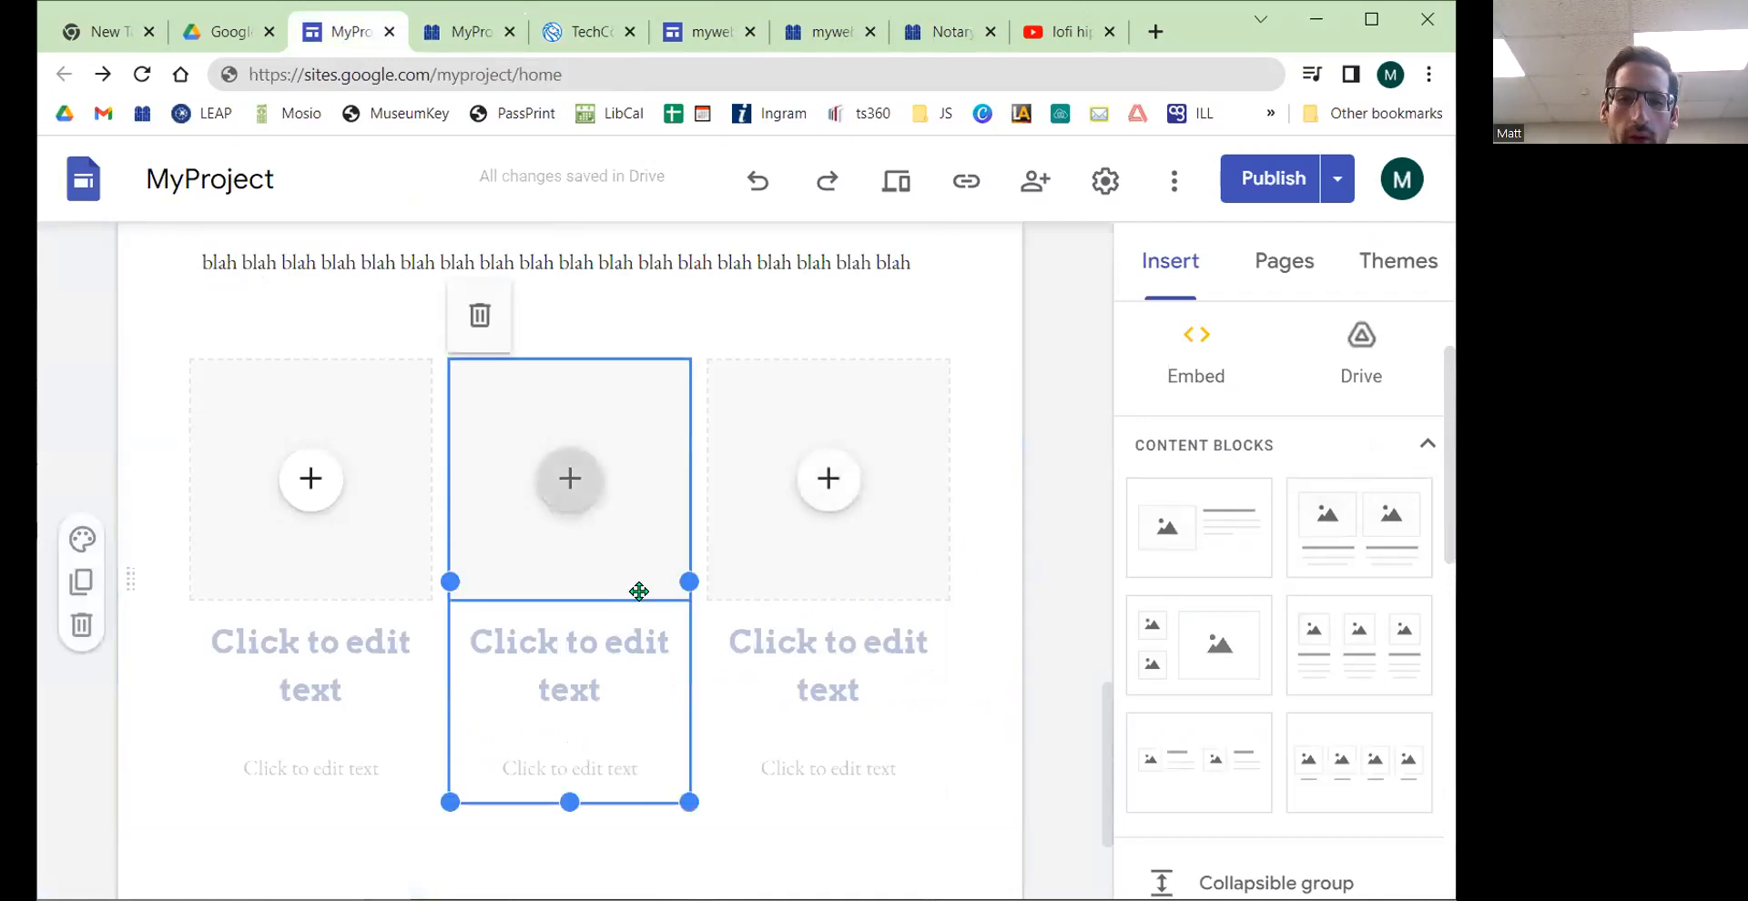
click(475, 333)
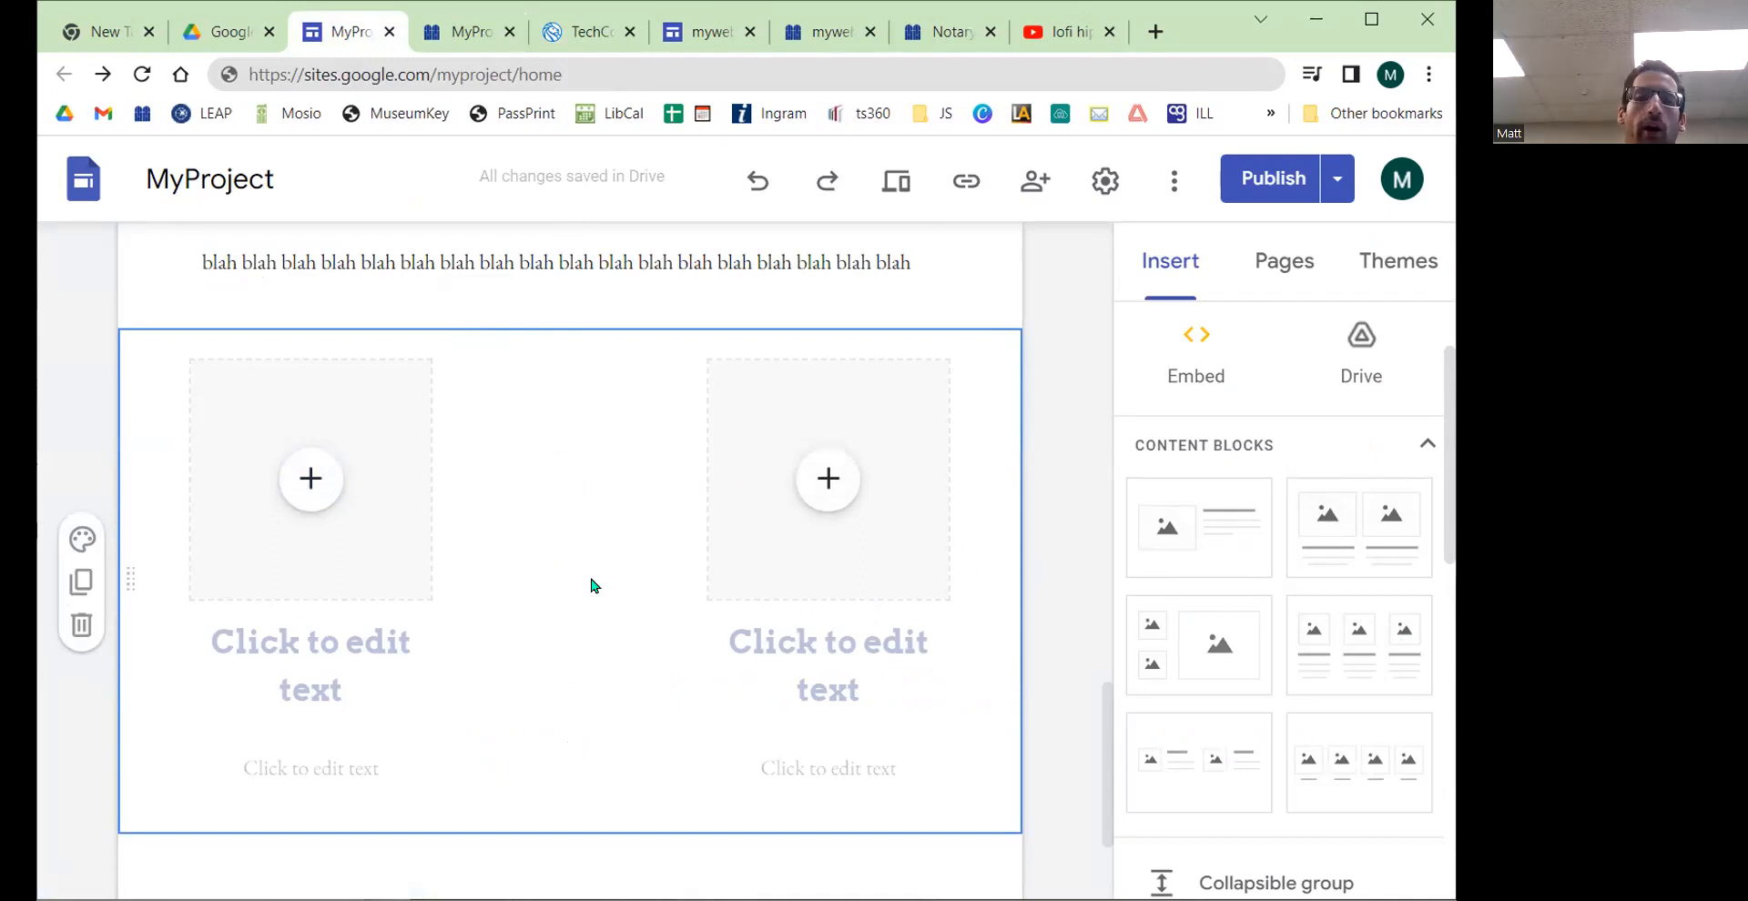
Step: Examine the Home page's properties and advanced custom path, comparing them with the published site's address
scroll(592, 586, up, 20)
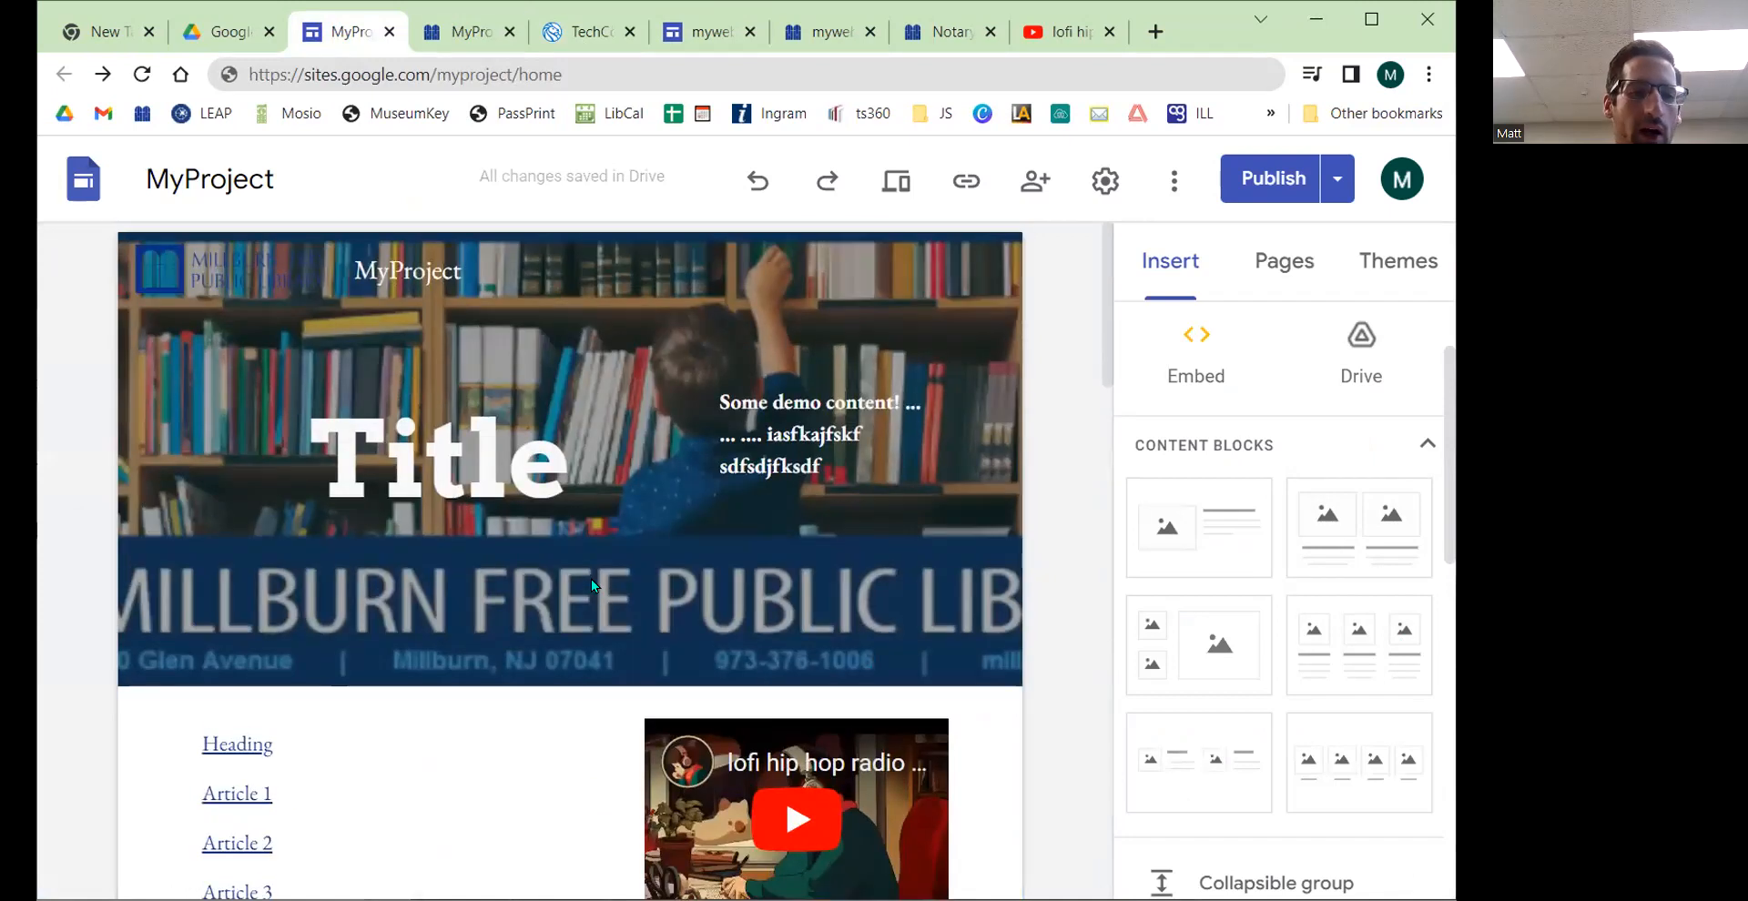
mouse_move(592, 579)
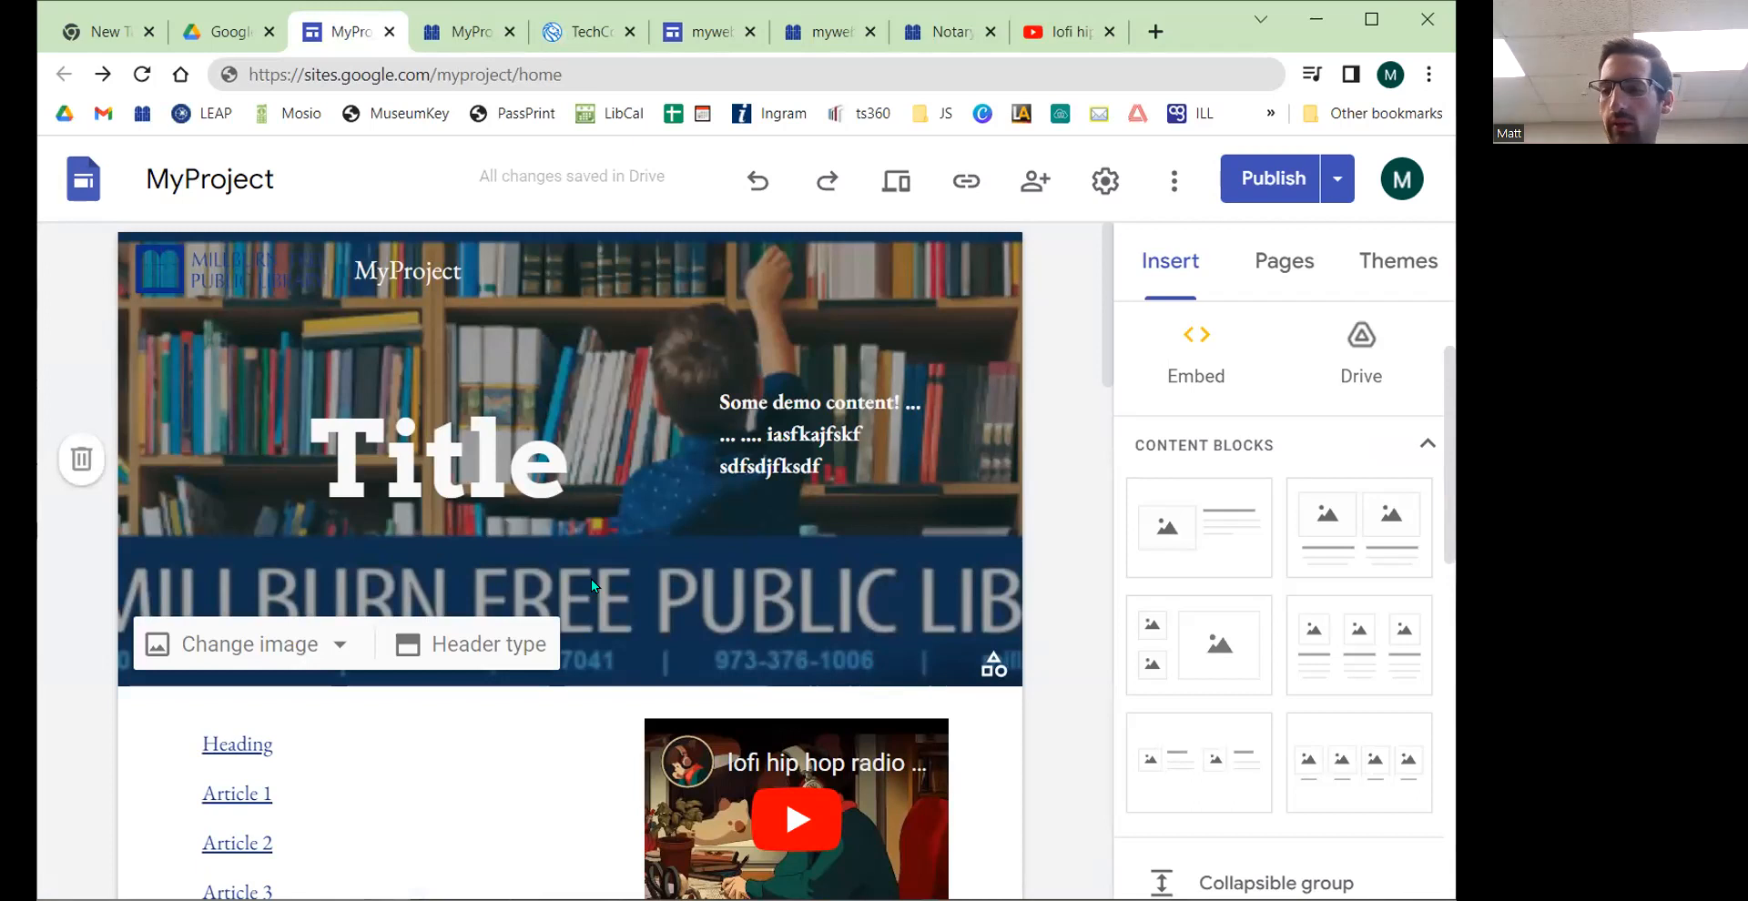
click(1263, 267)
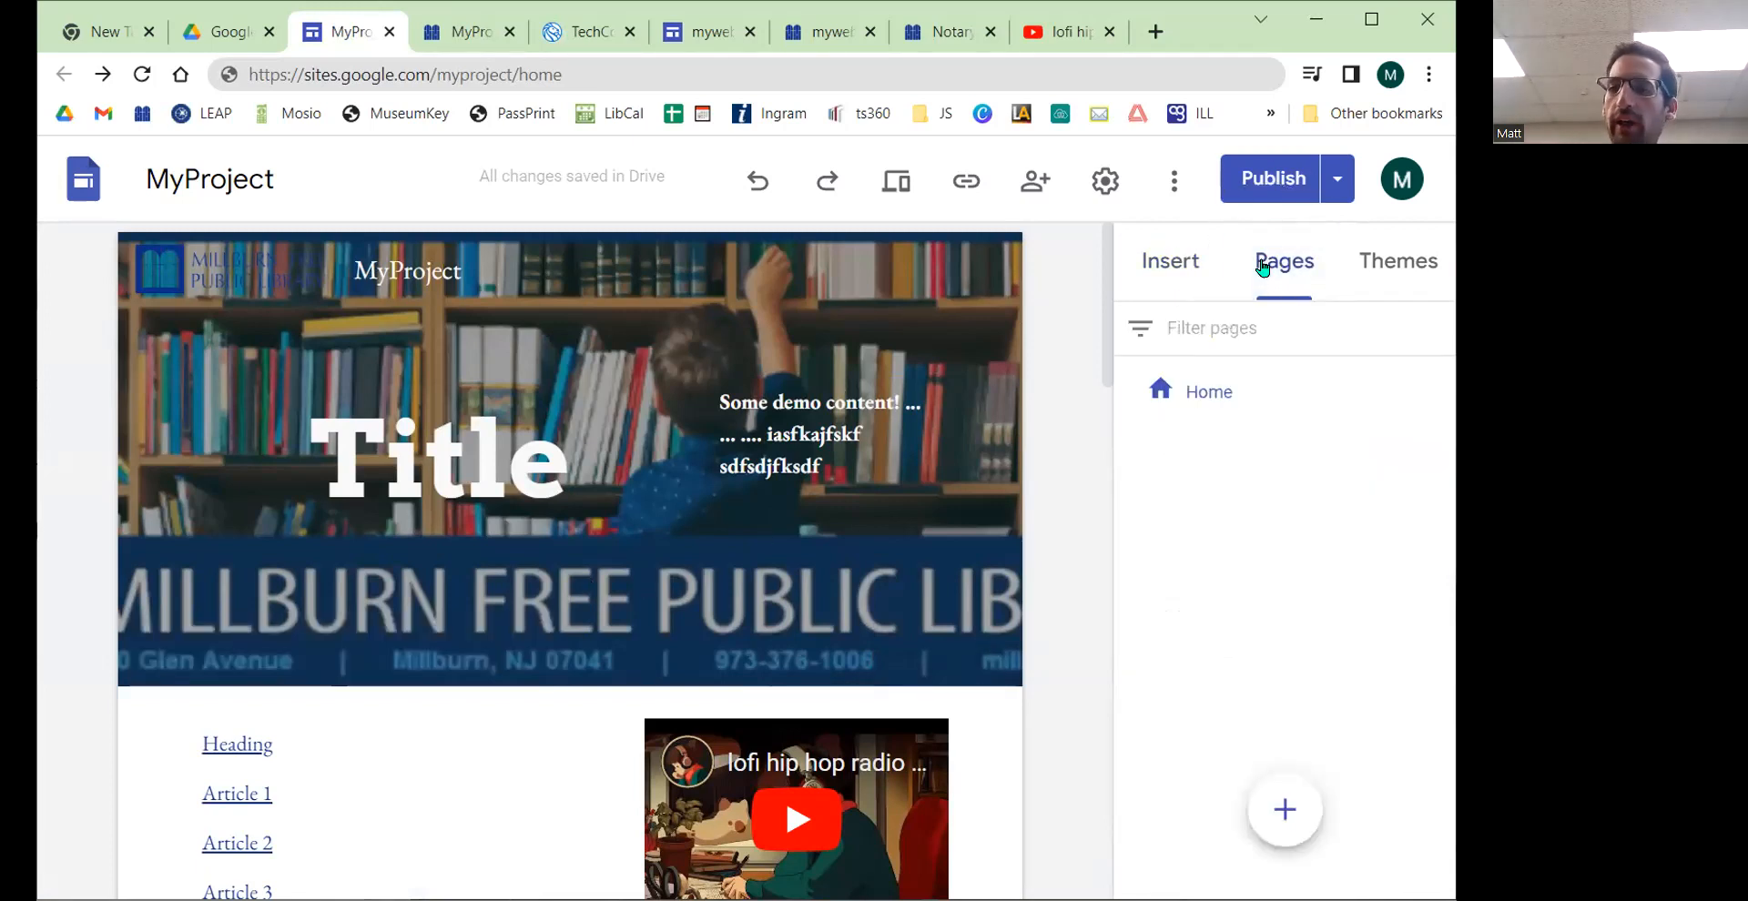
click(1163, 270)
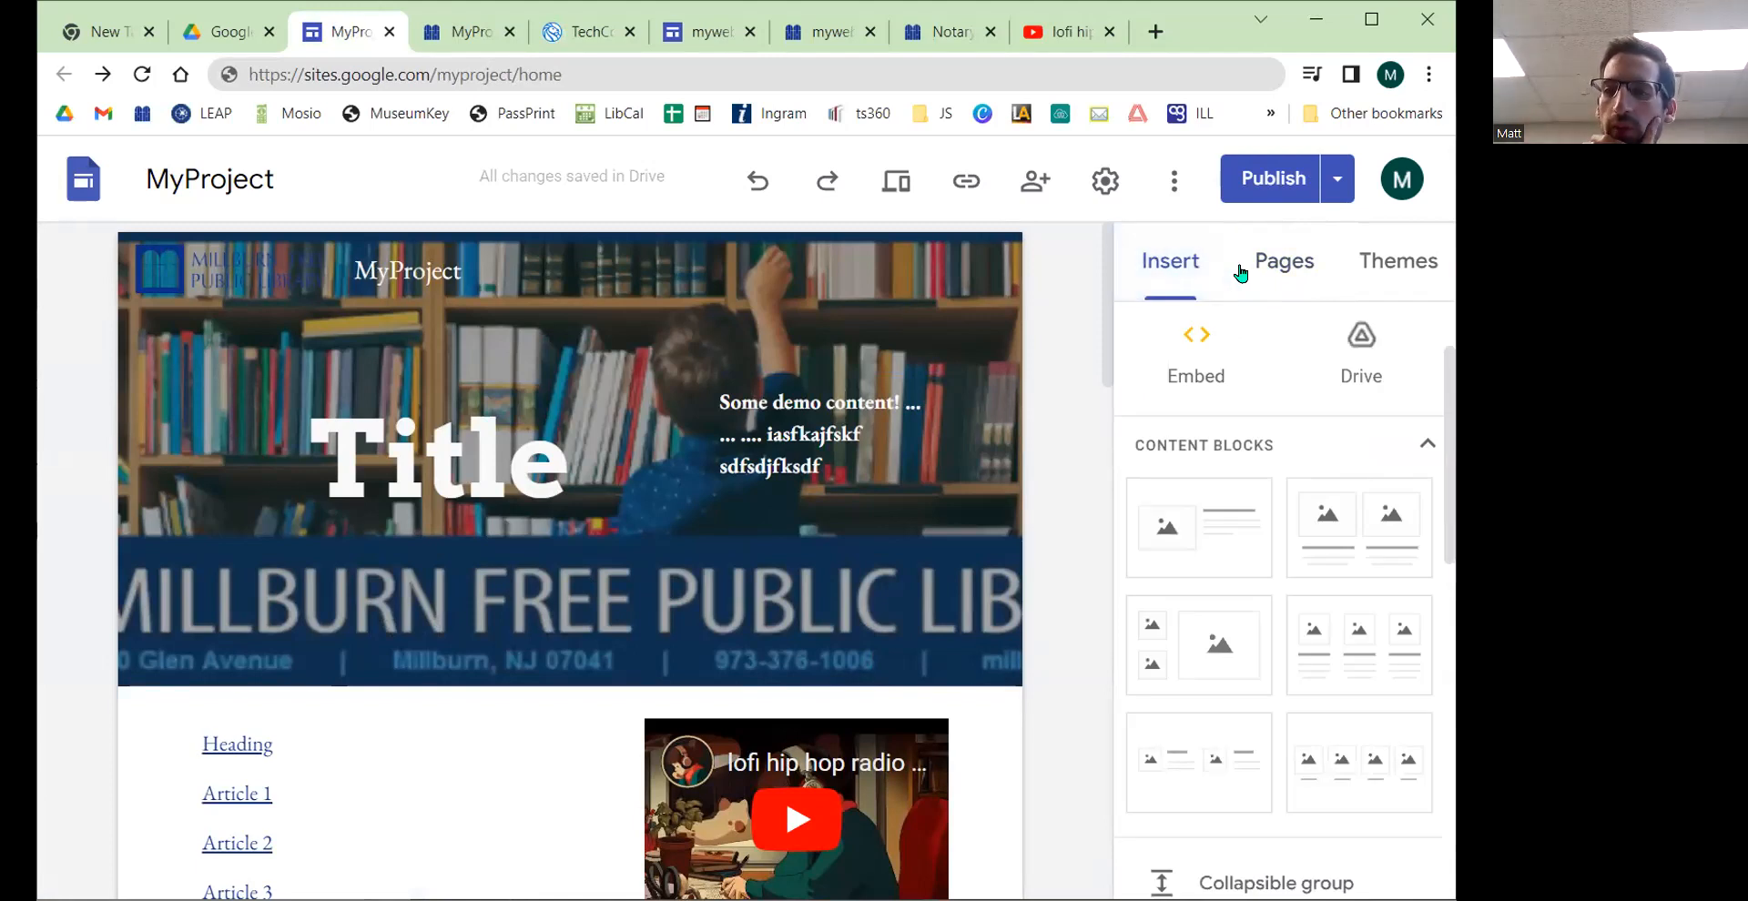
click(1240, 273)
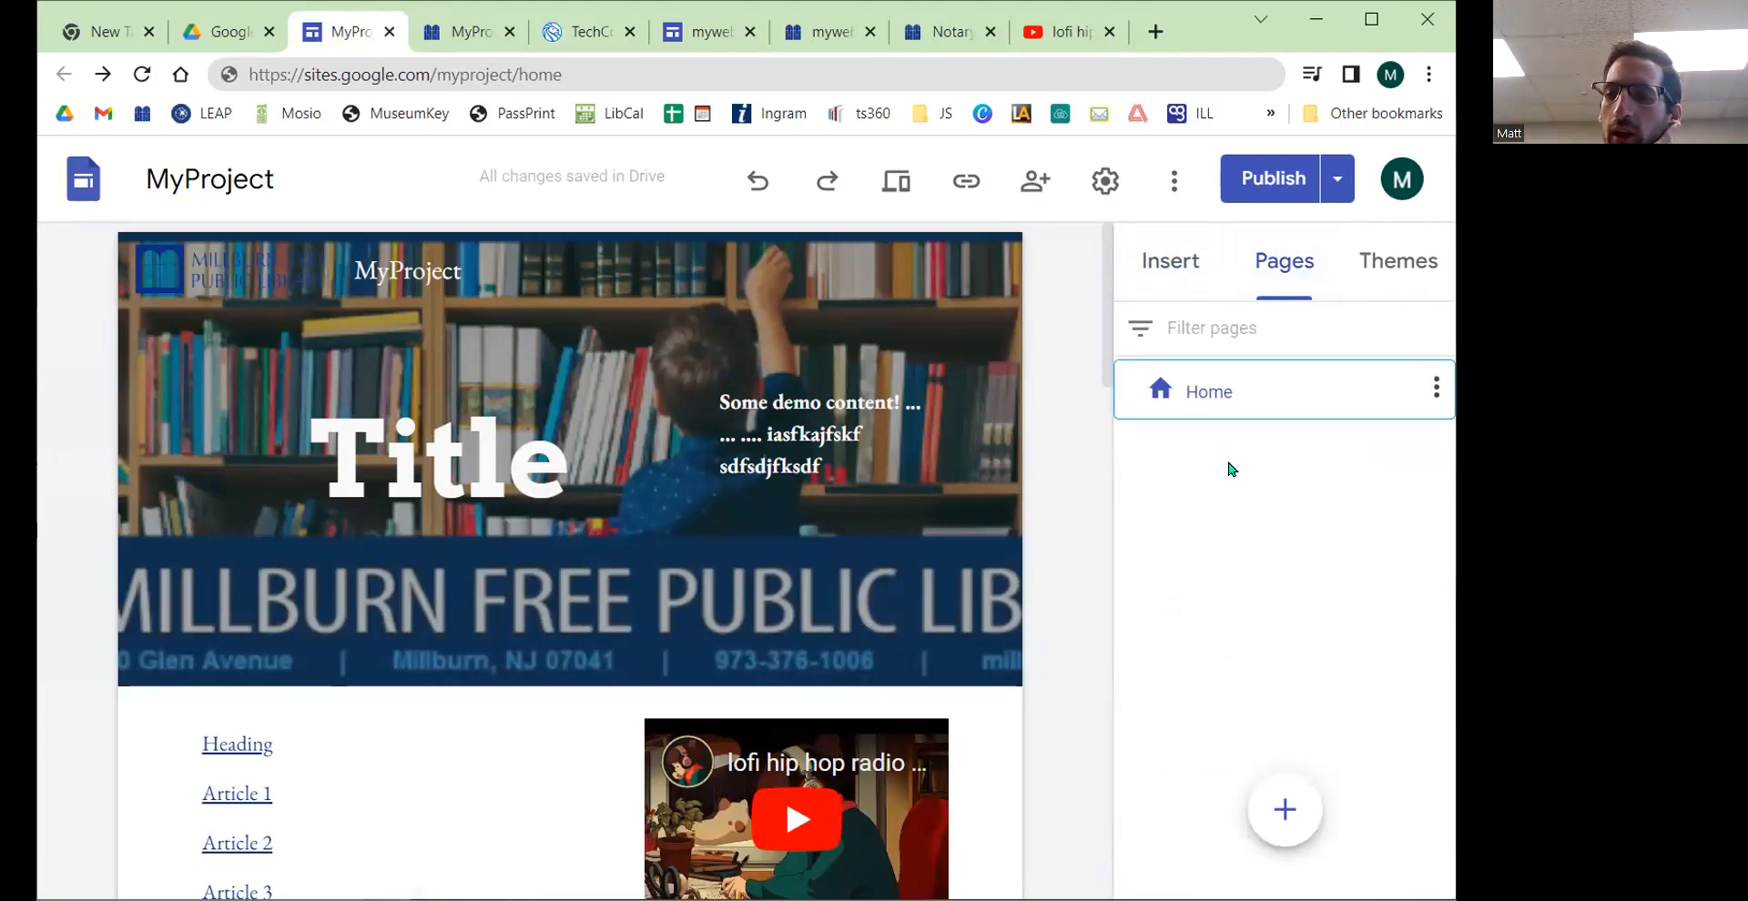
click(1193, 401)
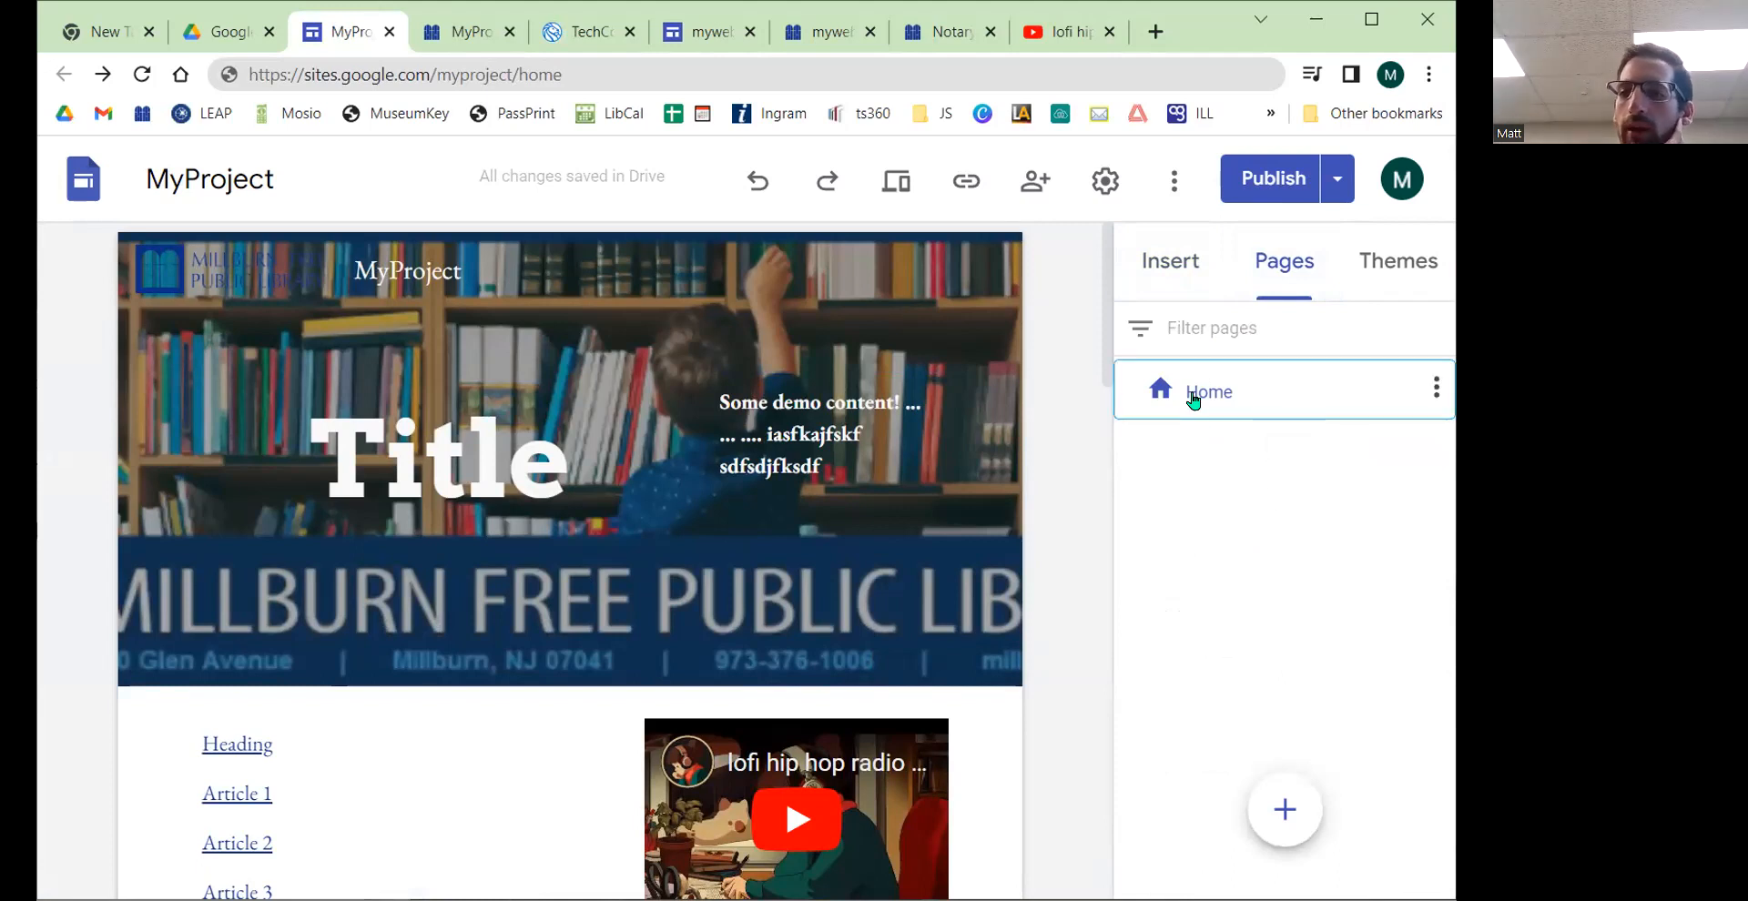
click(1436, 388)
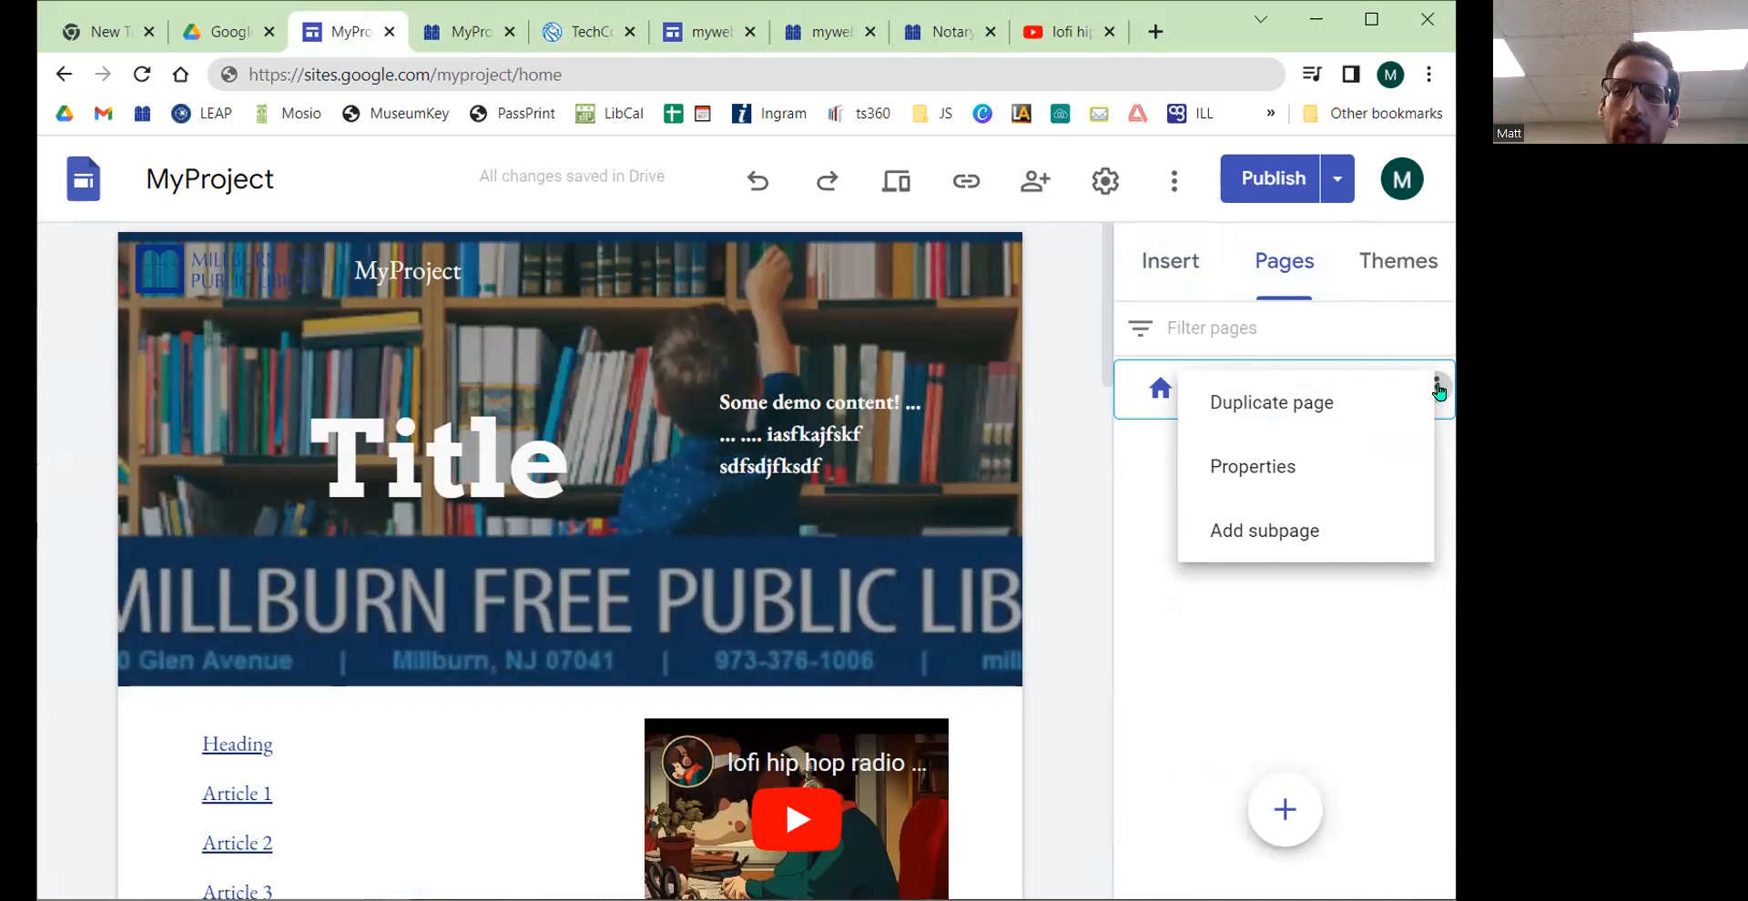
click(1307, 470)
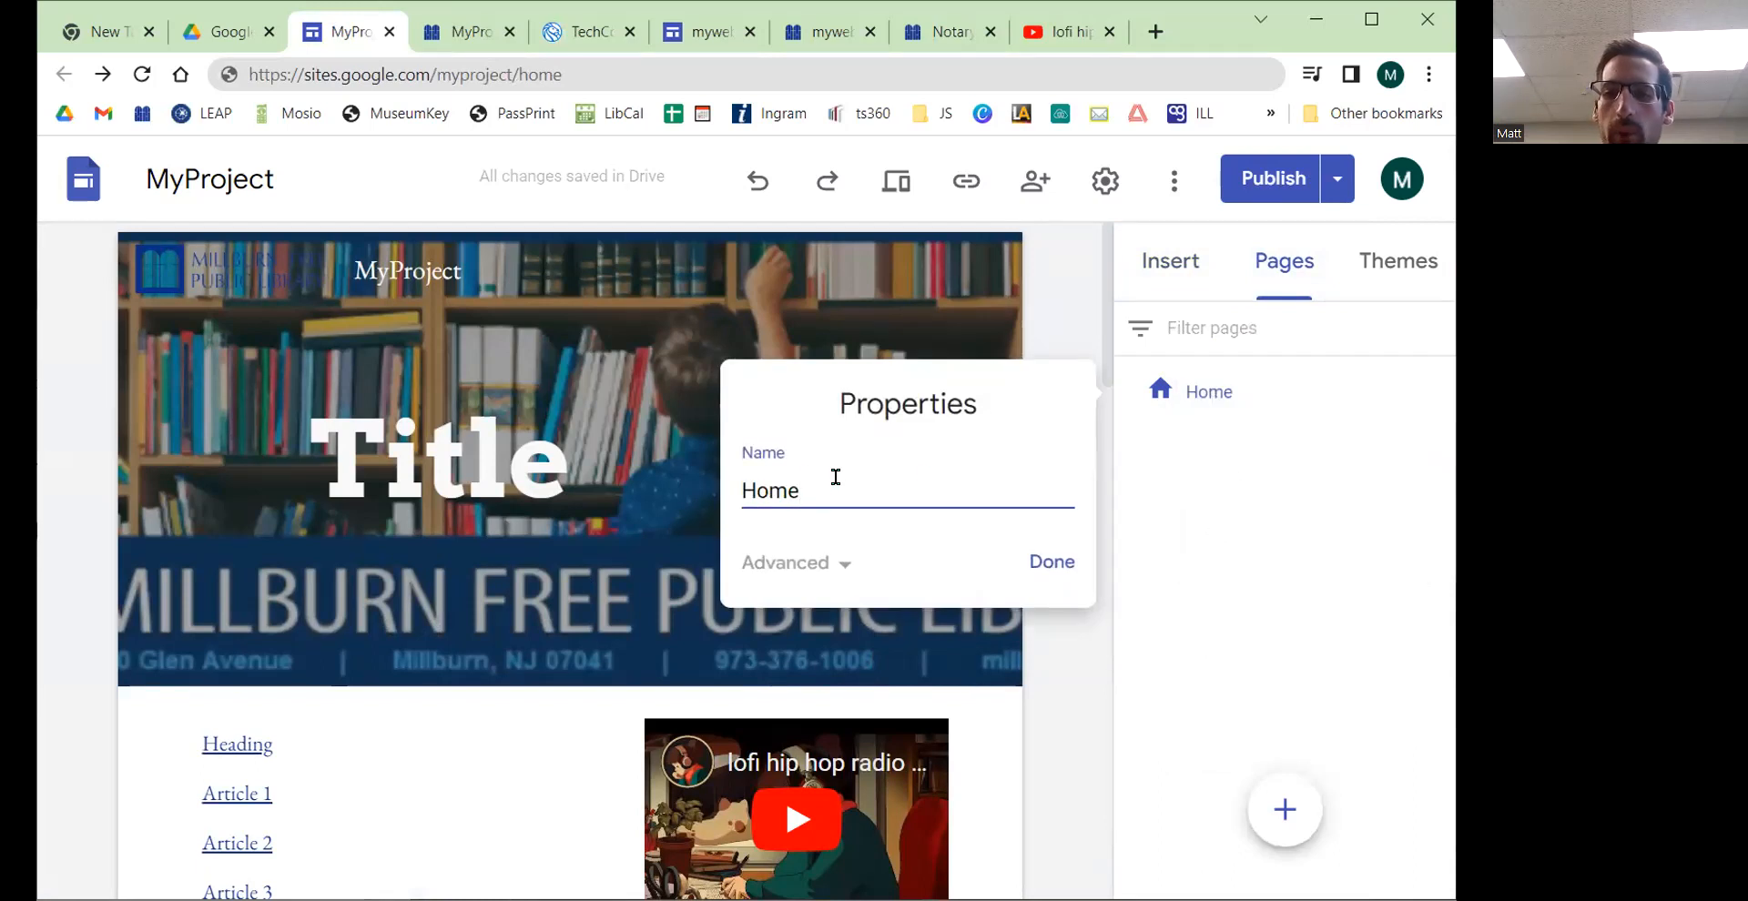
click(843, 568)
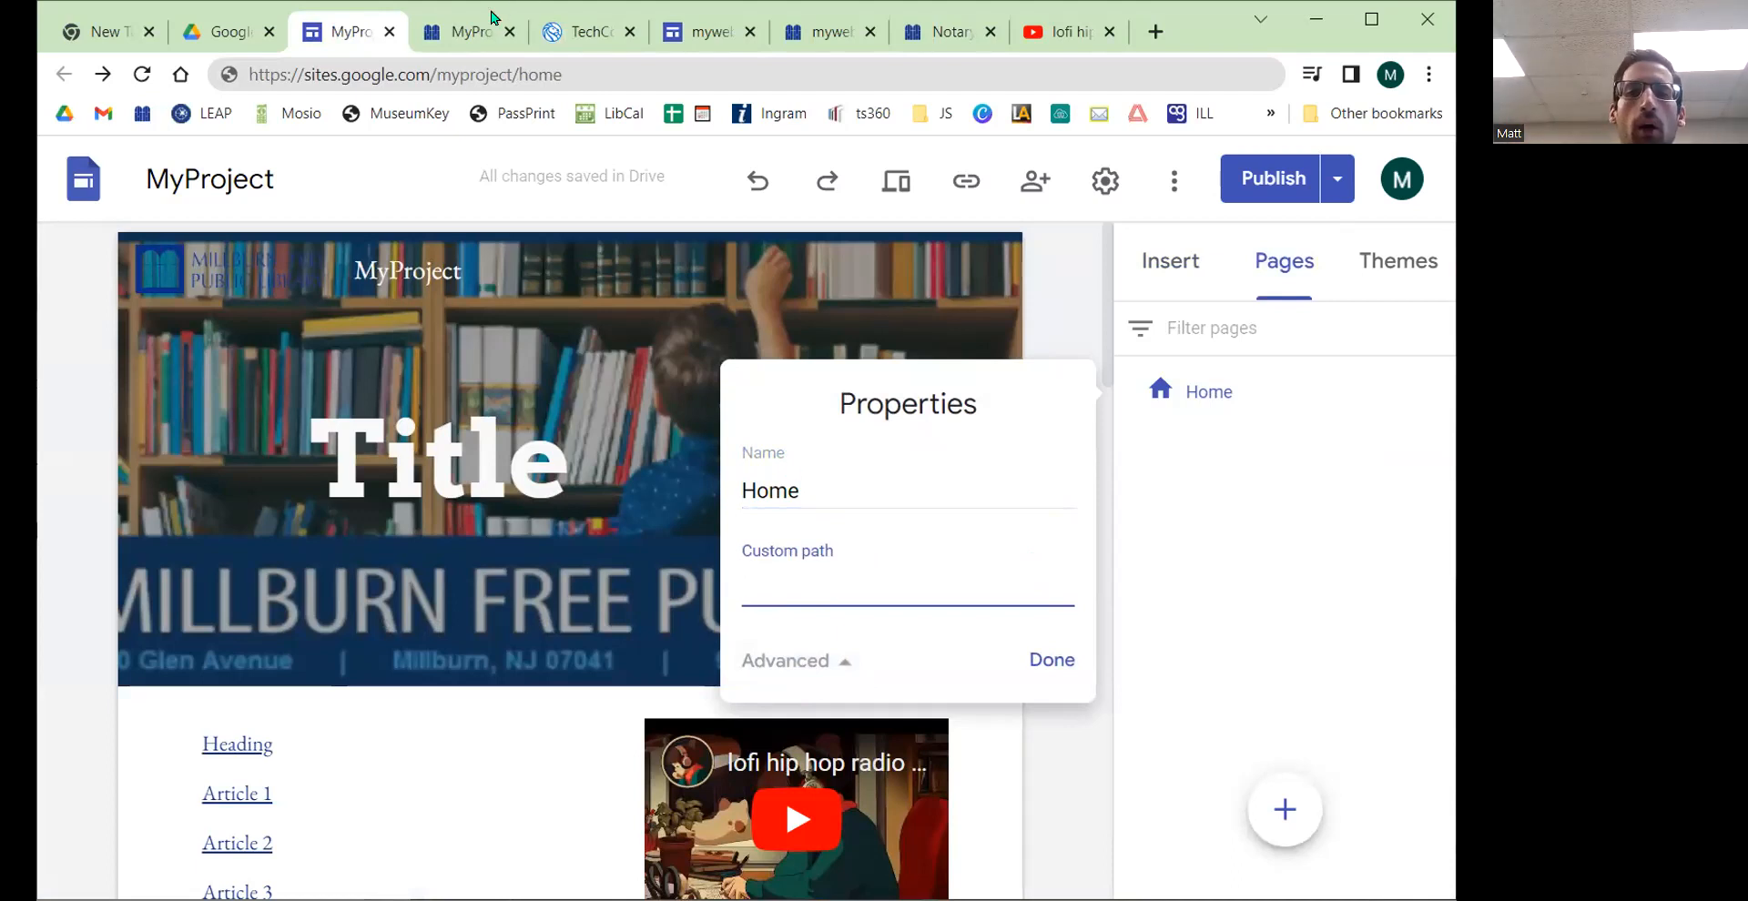
click(469, 32)
click(667, 67)
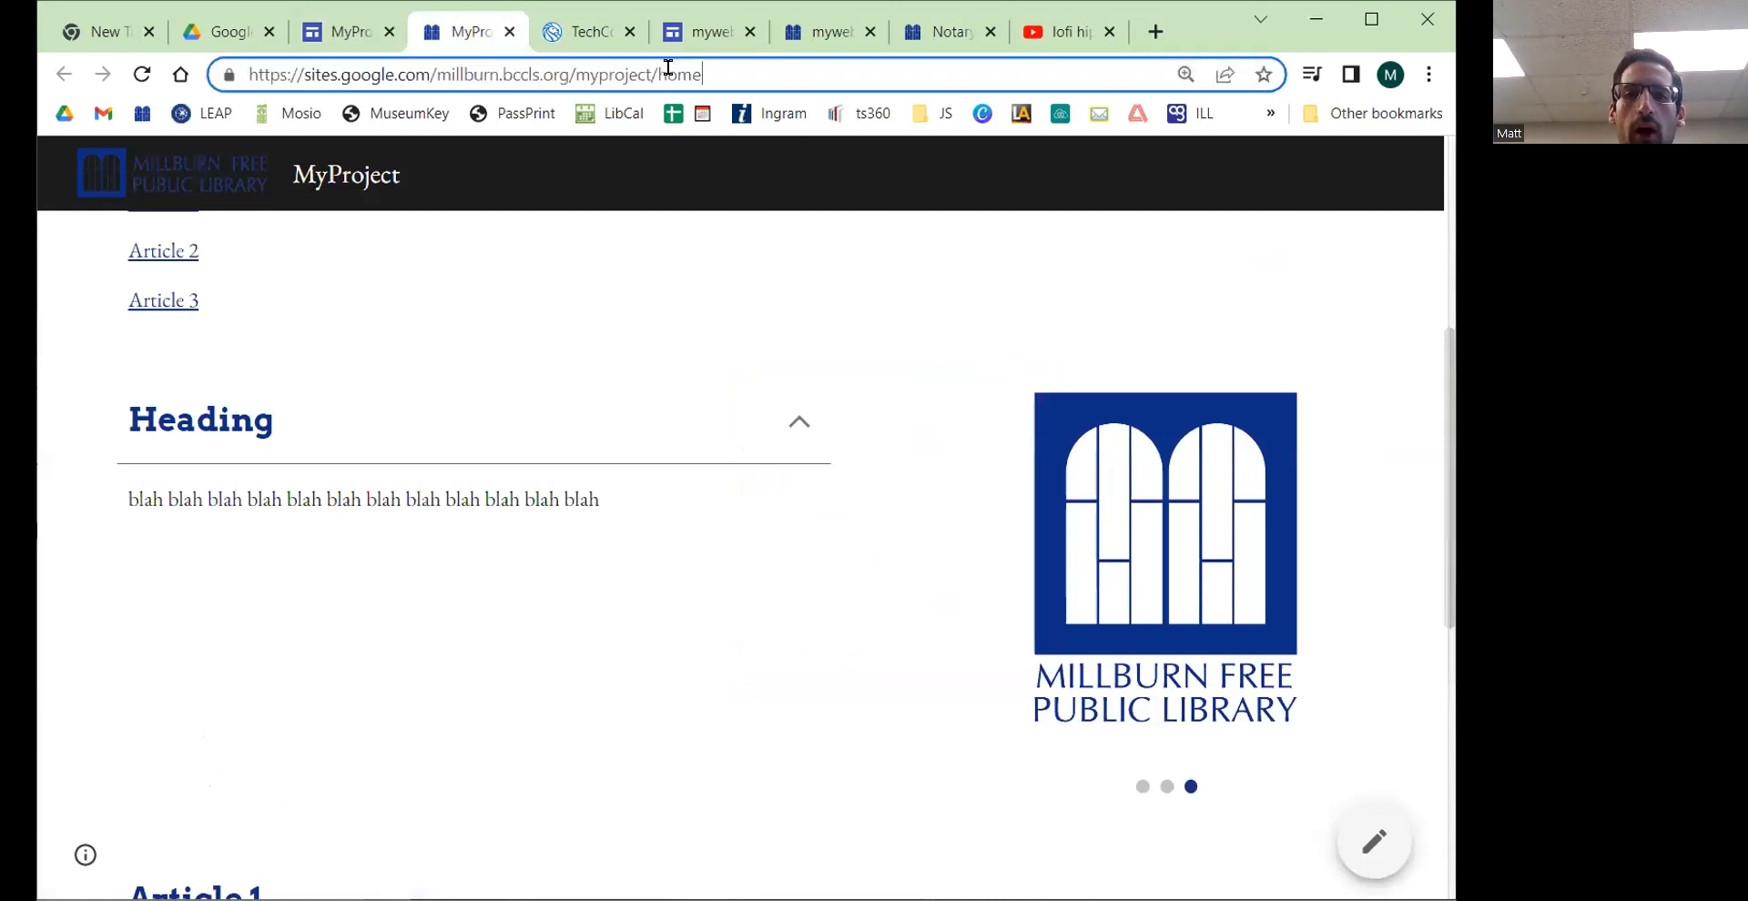
drag(708, 81, 655, 86)
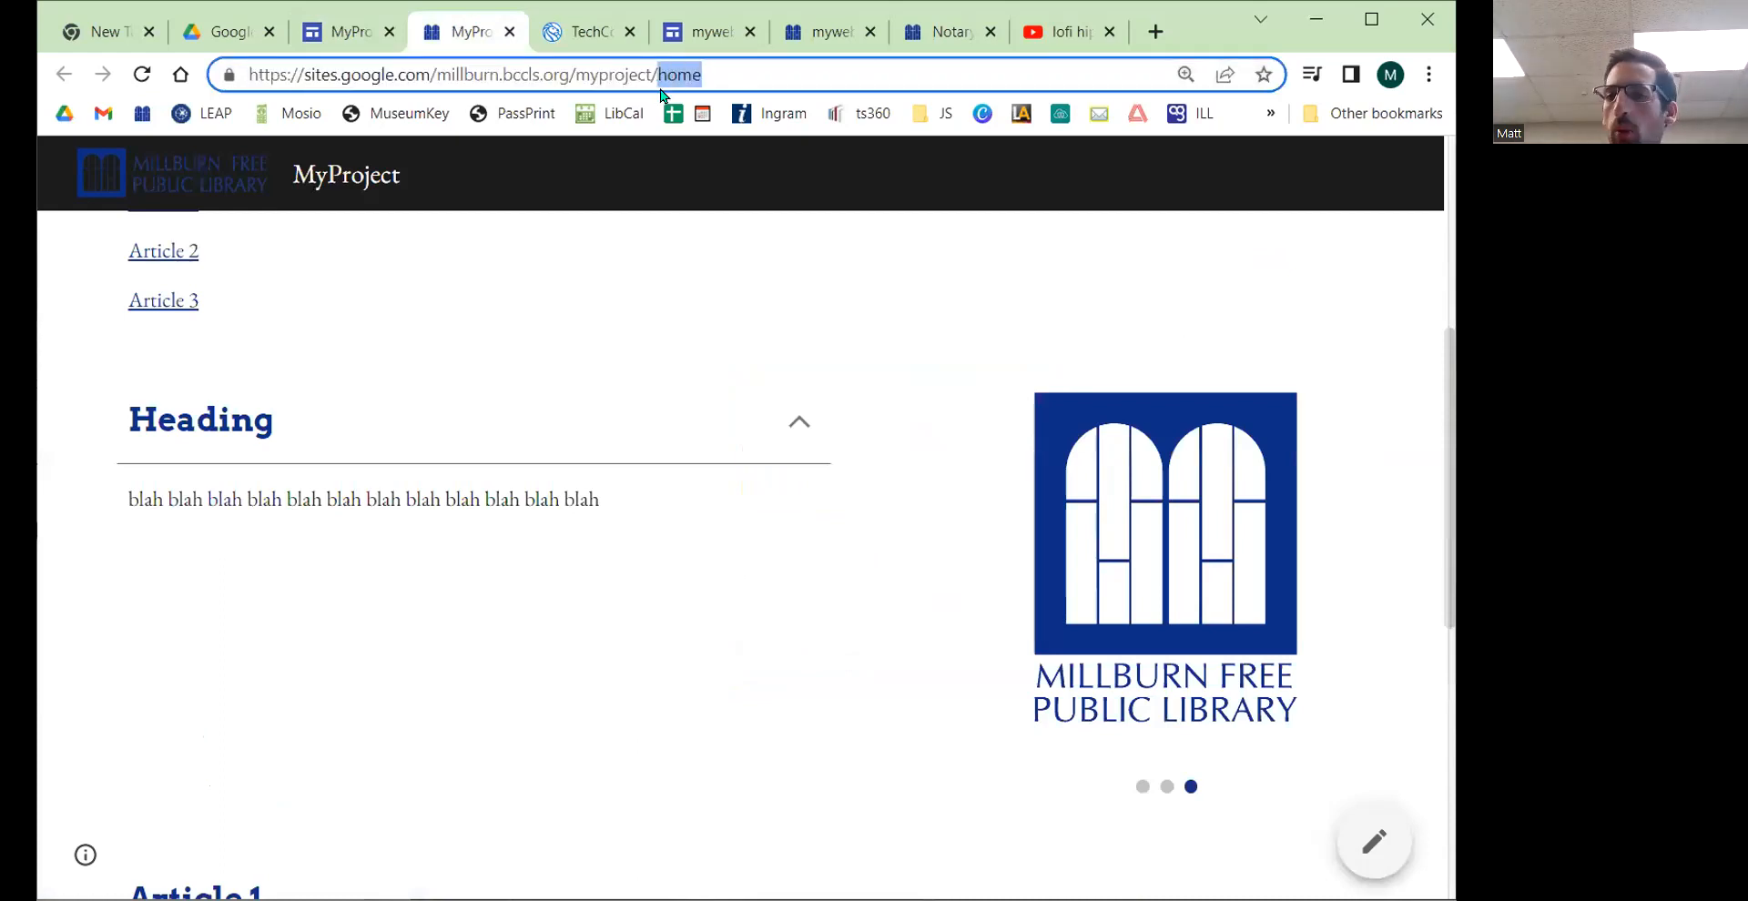
click(332, 34)
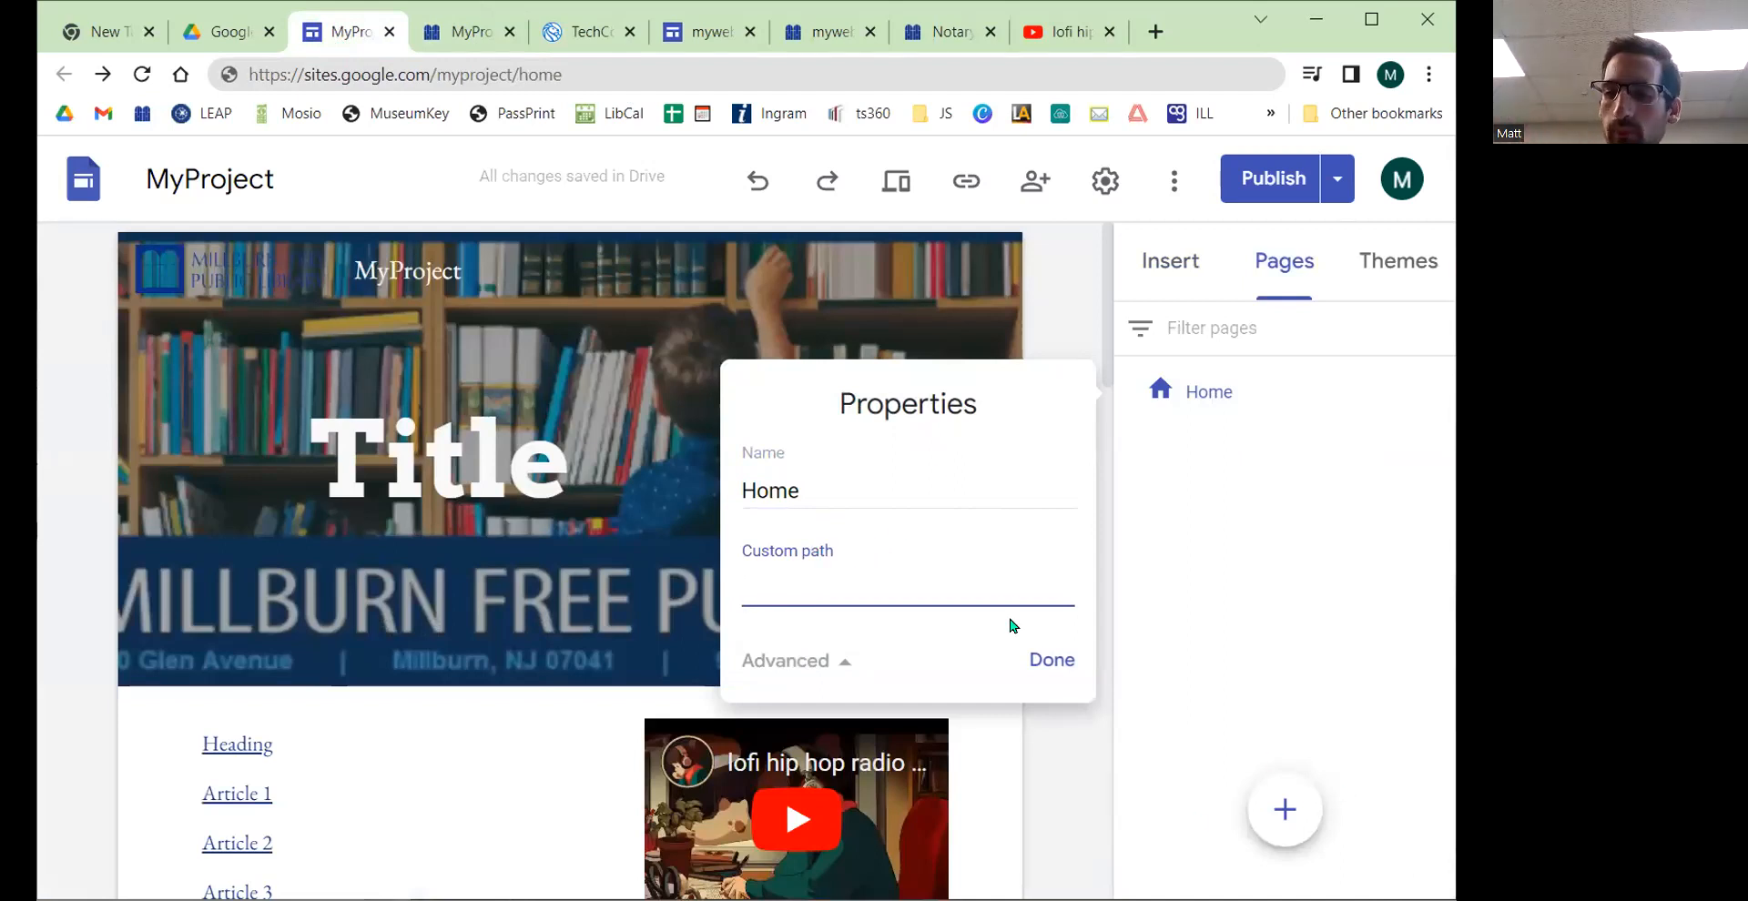
click(1027, 648)
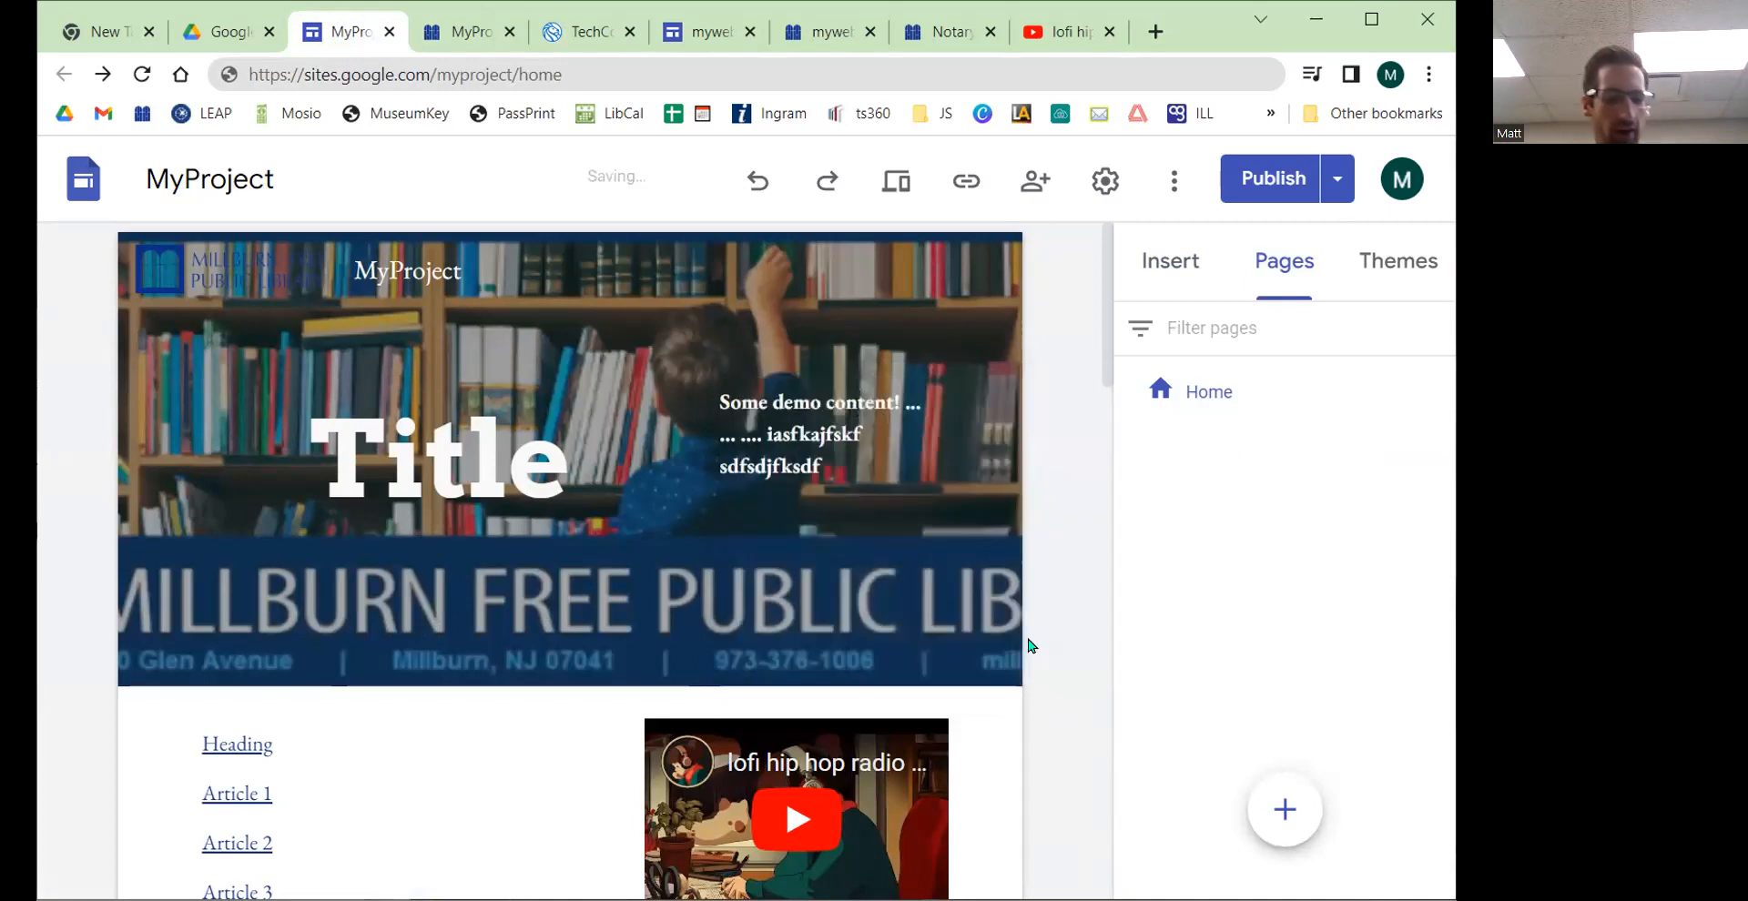
Step: Add a new page named Contact to the site
mouse_move(1309, 823)
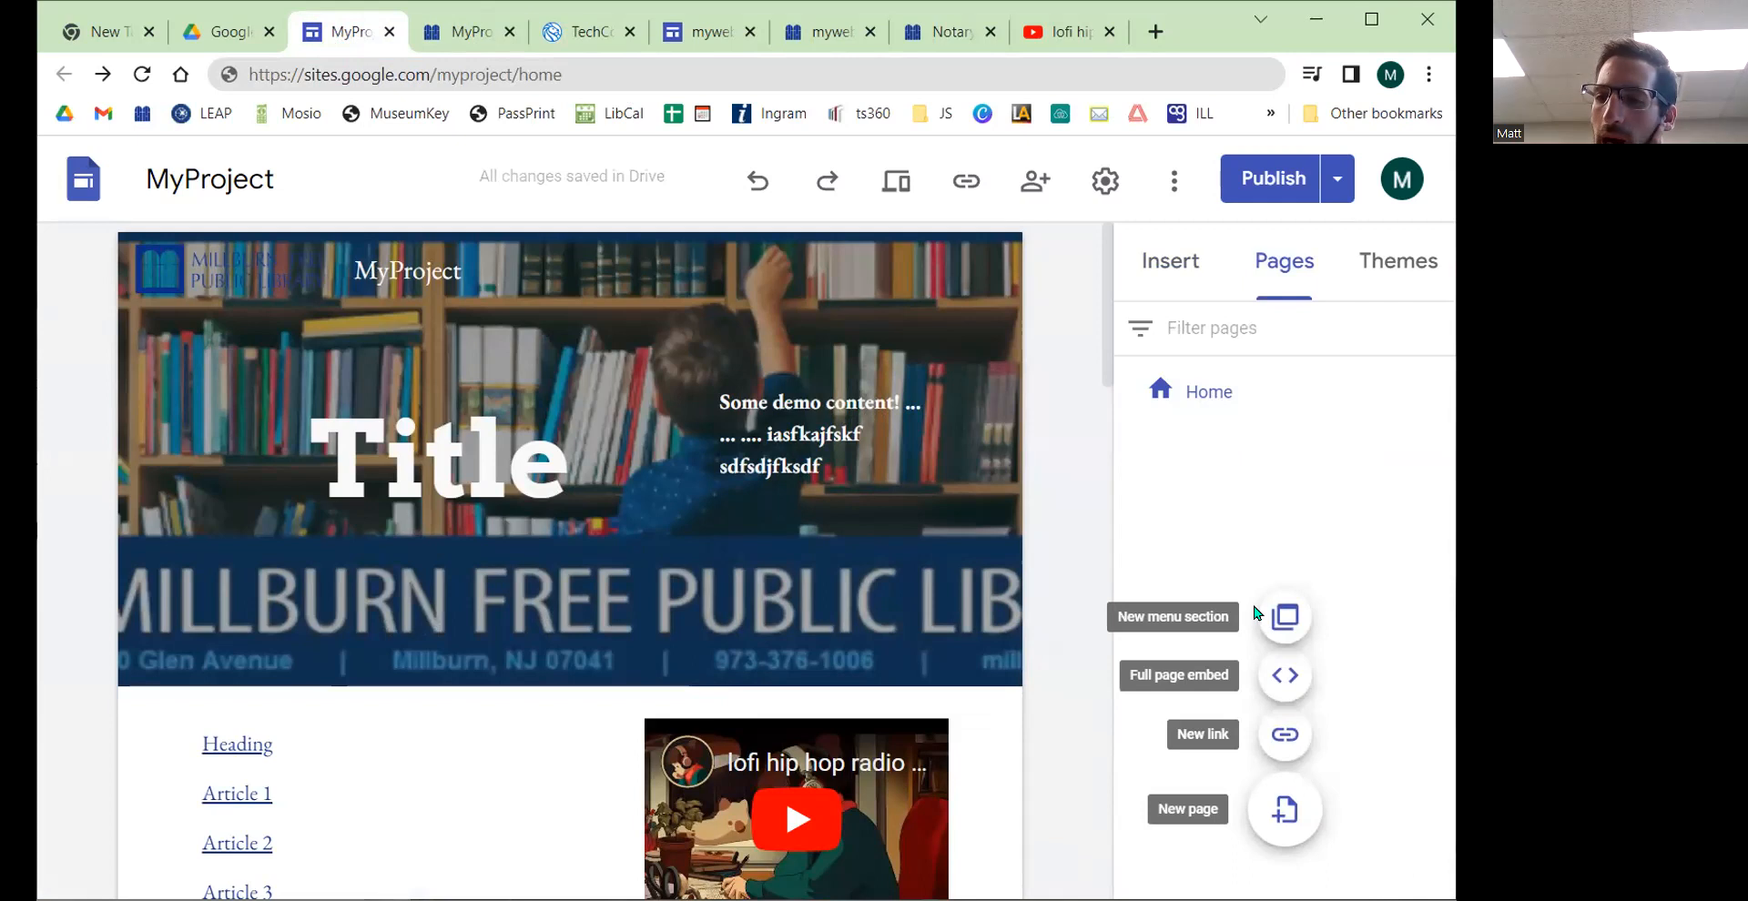
click(1285, 826)
text(A)
key(BackSpace)
text(Contact)
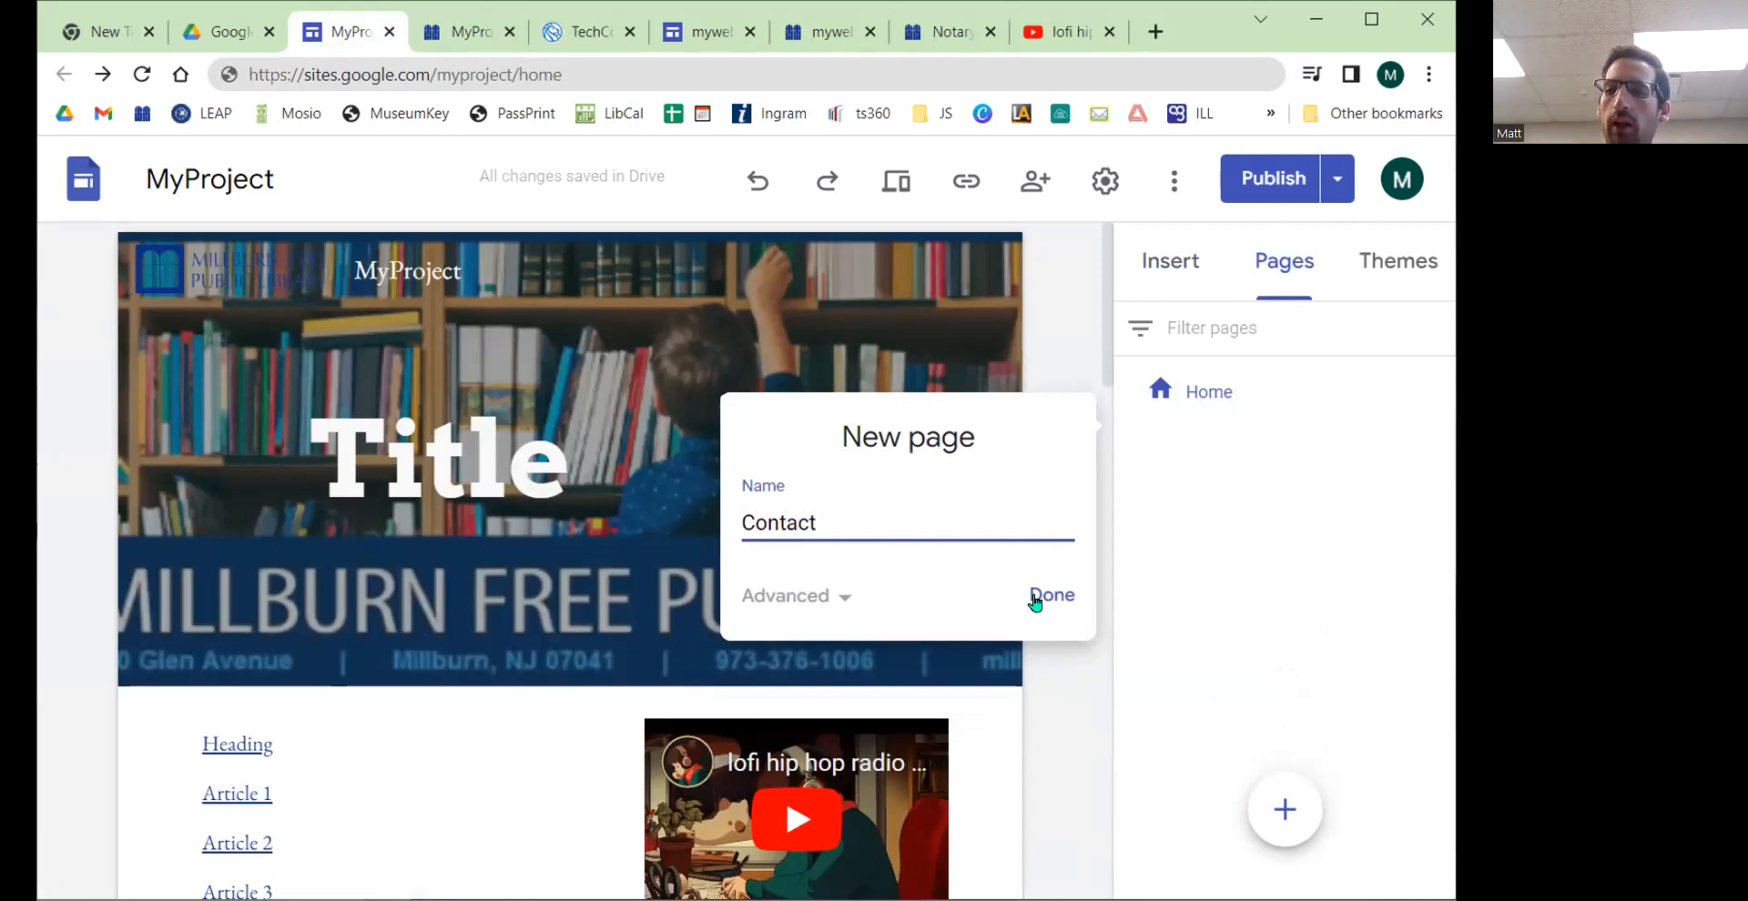
click(1035, 601)
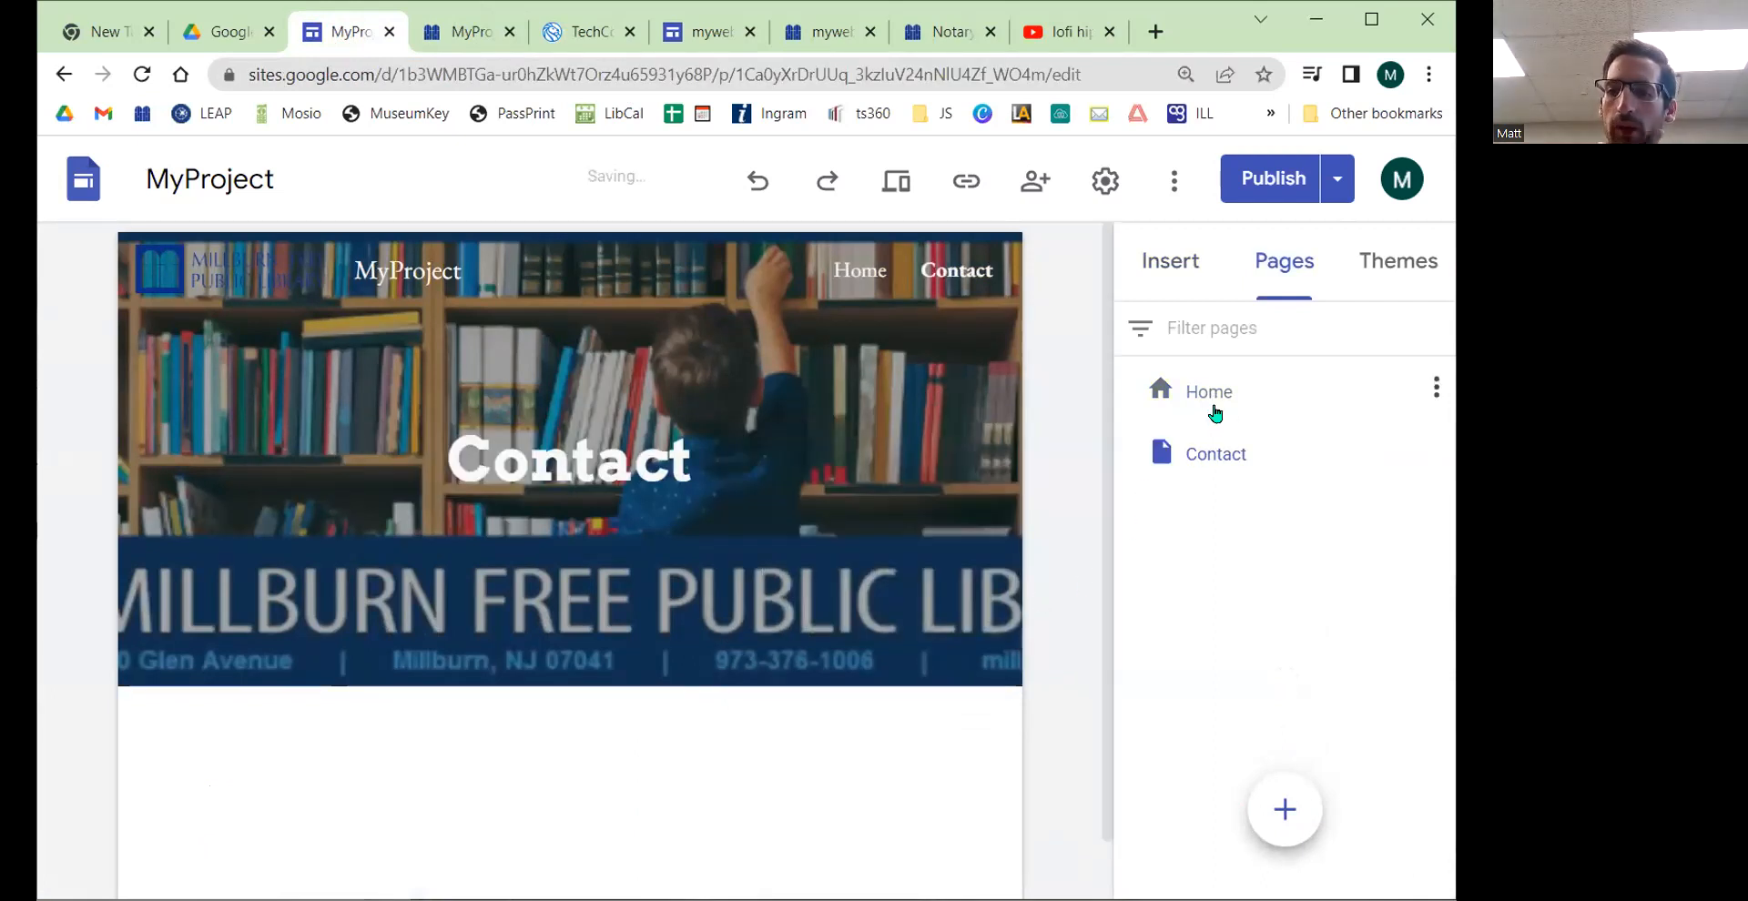
Step: Publish the site's changes, including the updated Home page and the new Contact page
click(1209, 400)
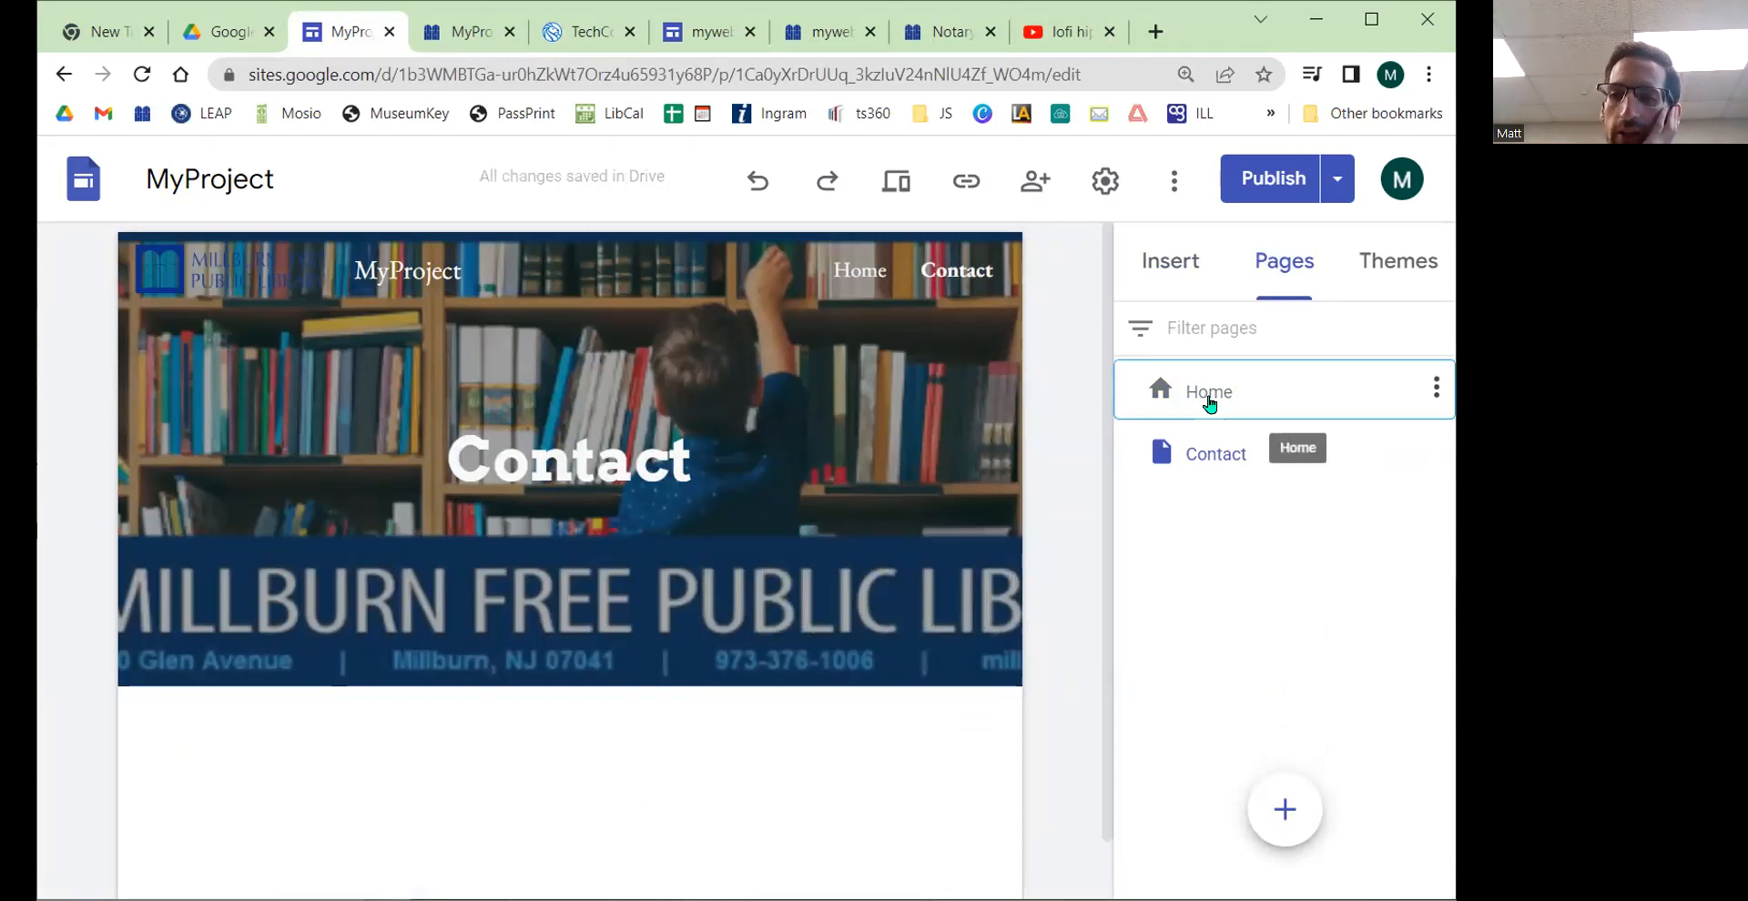
click(1214, 443)
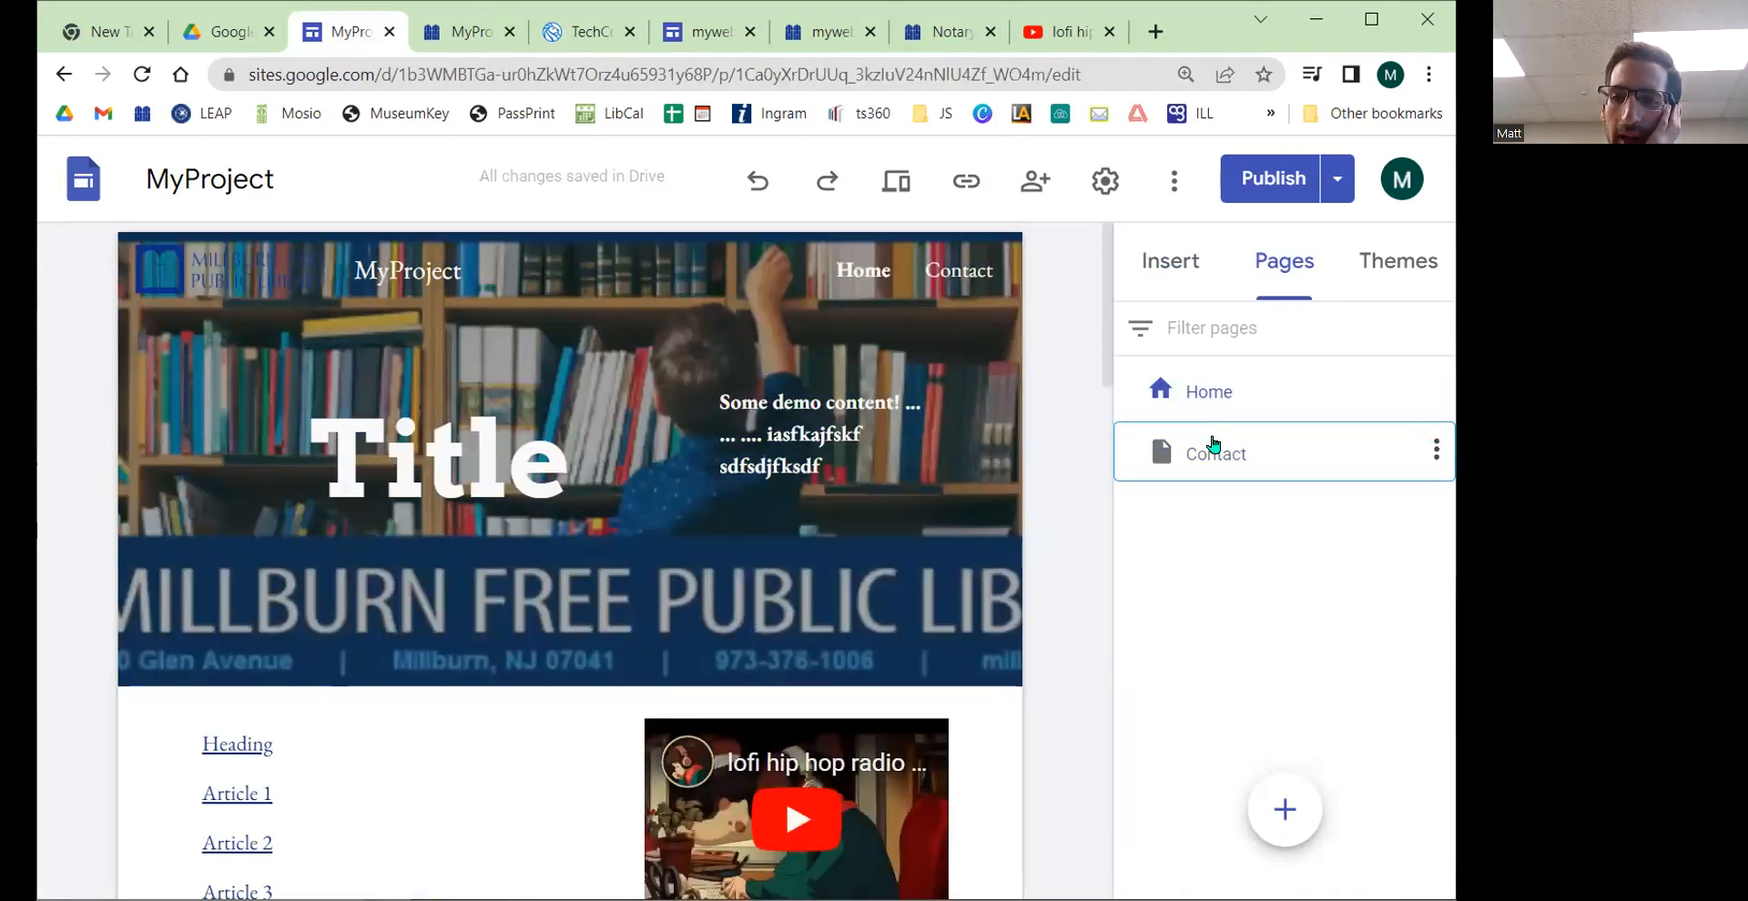
click(1272, 179)
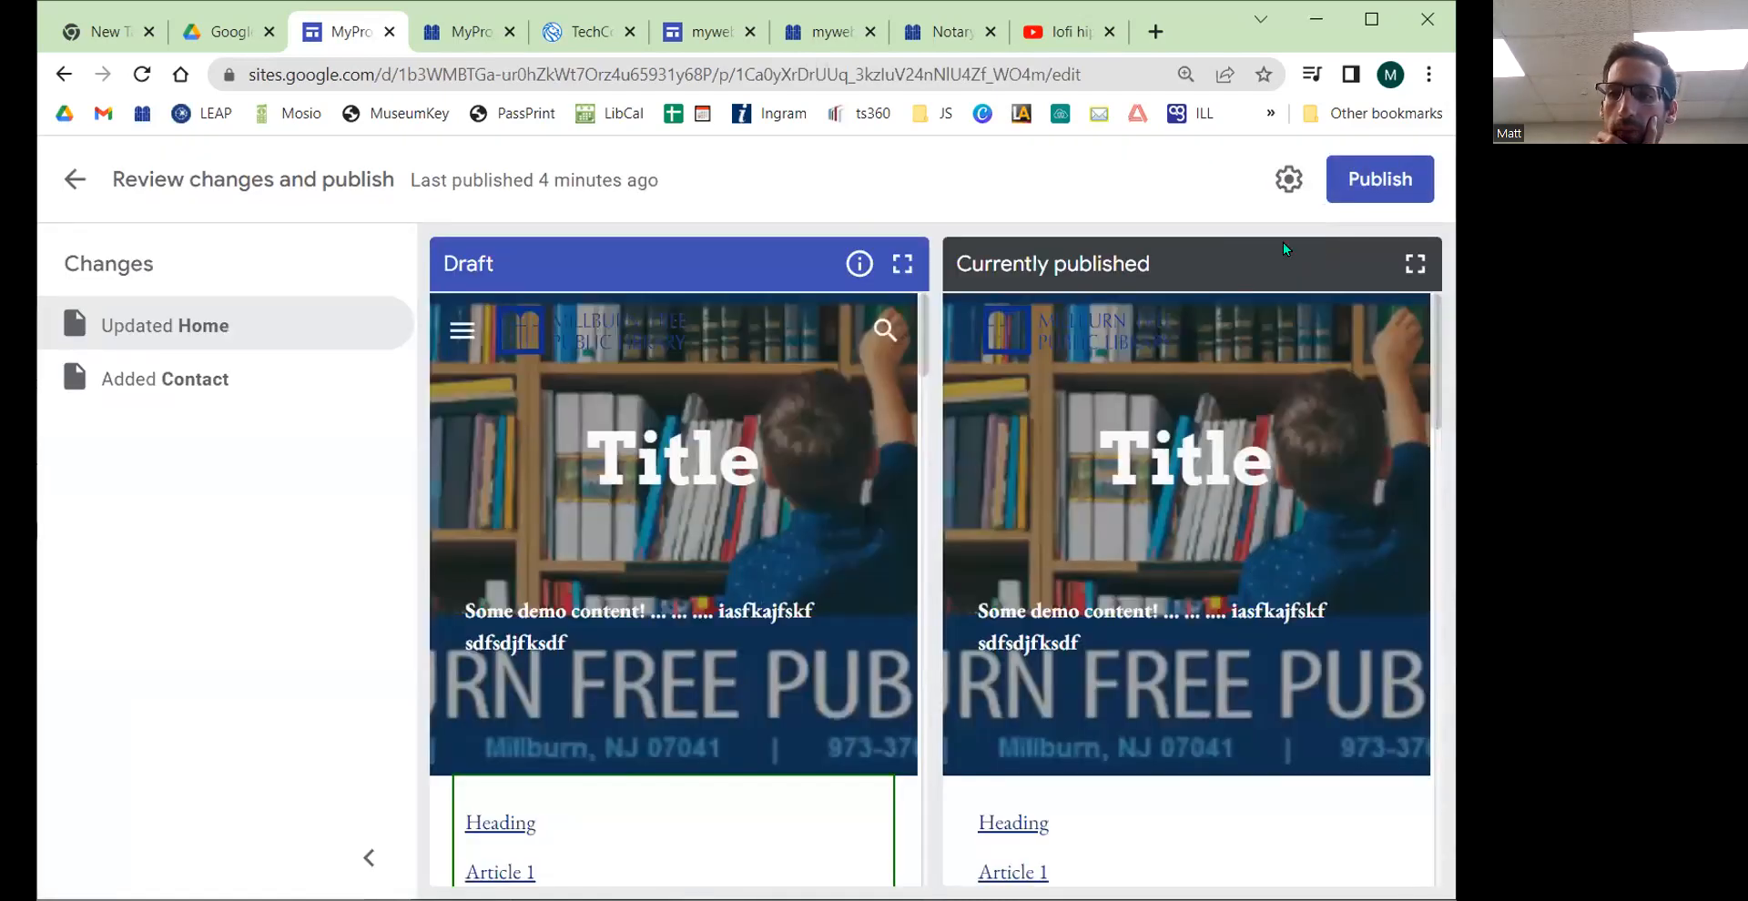
click(1358, 176)
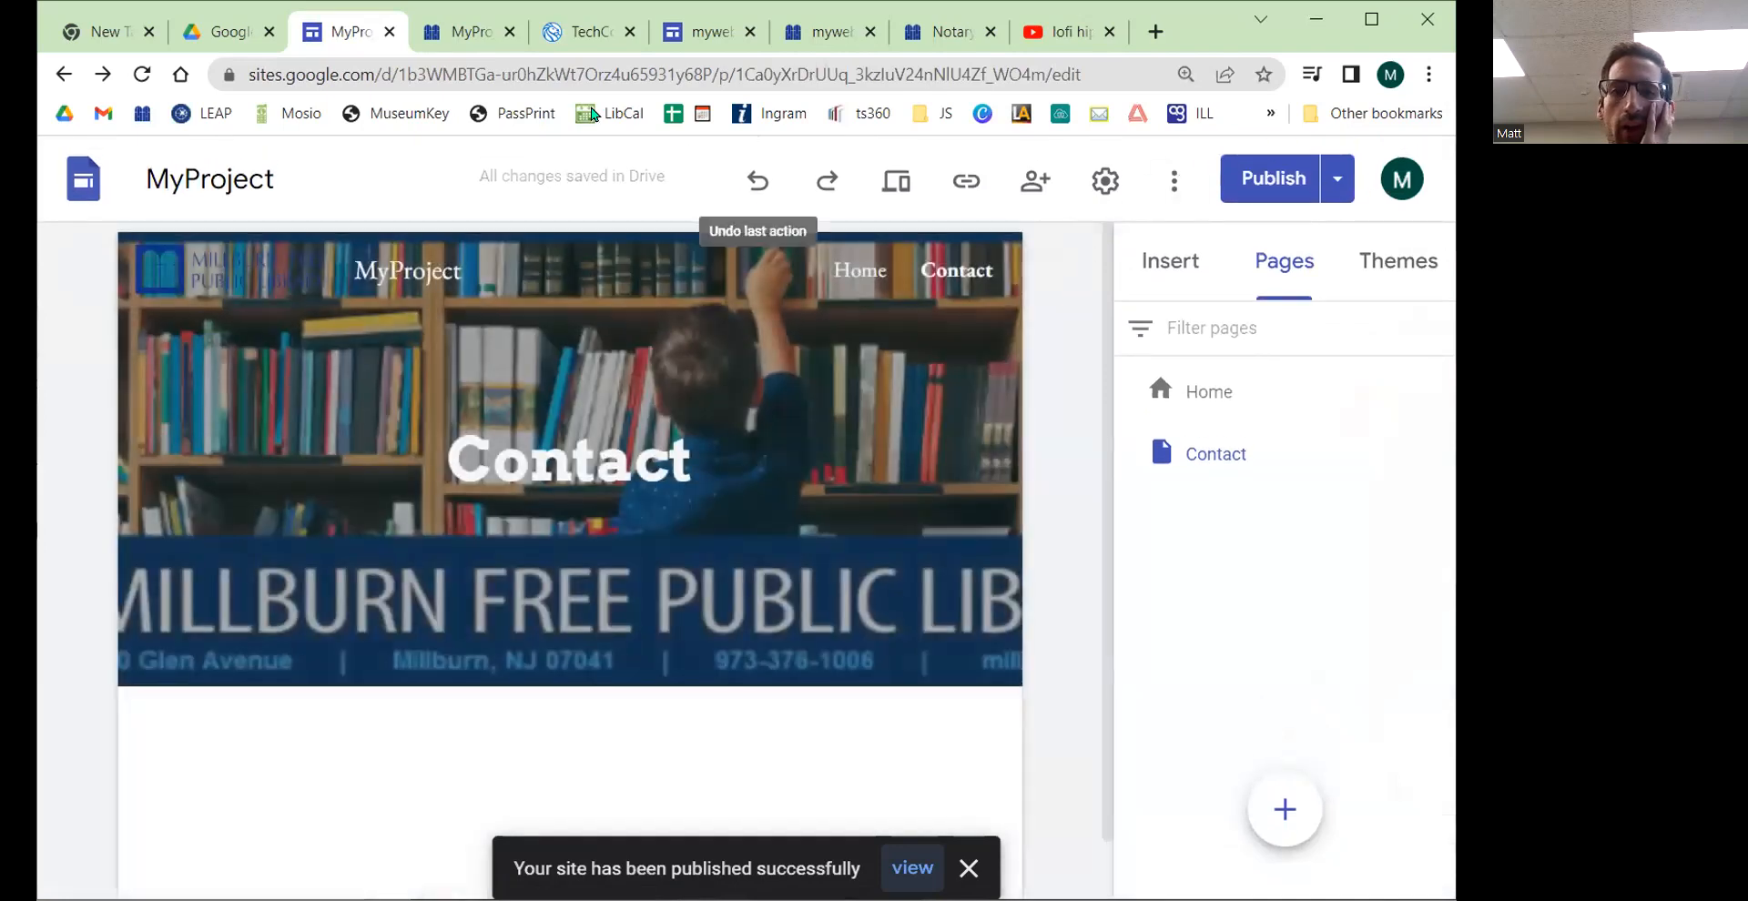
click(1235, 473)
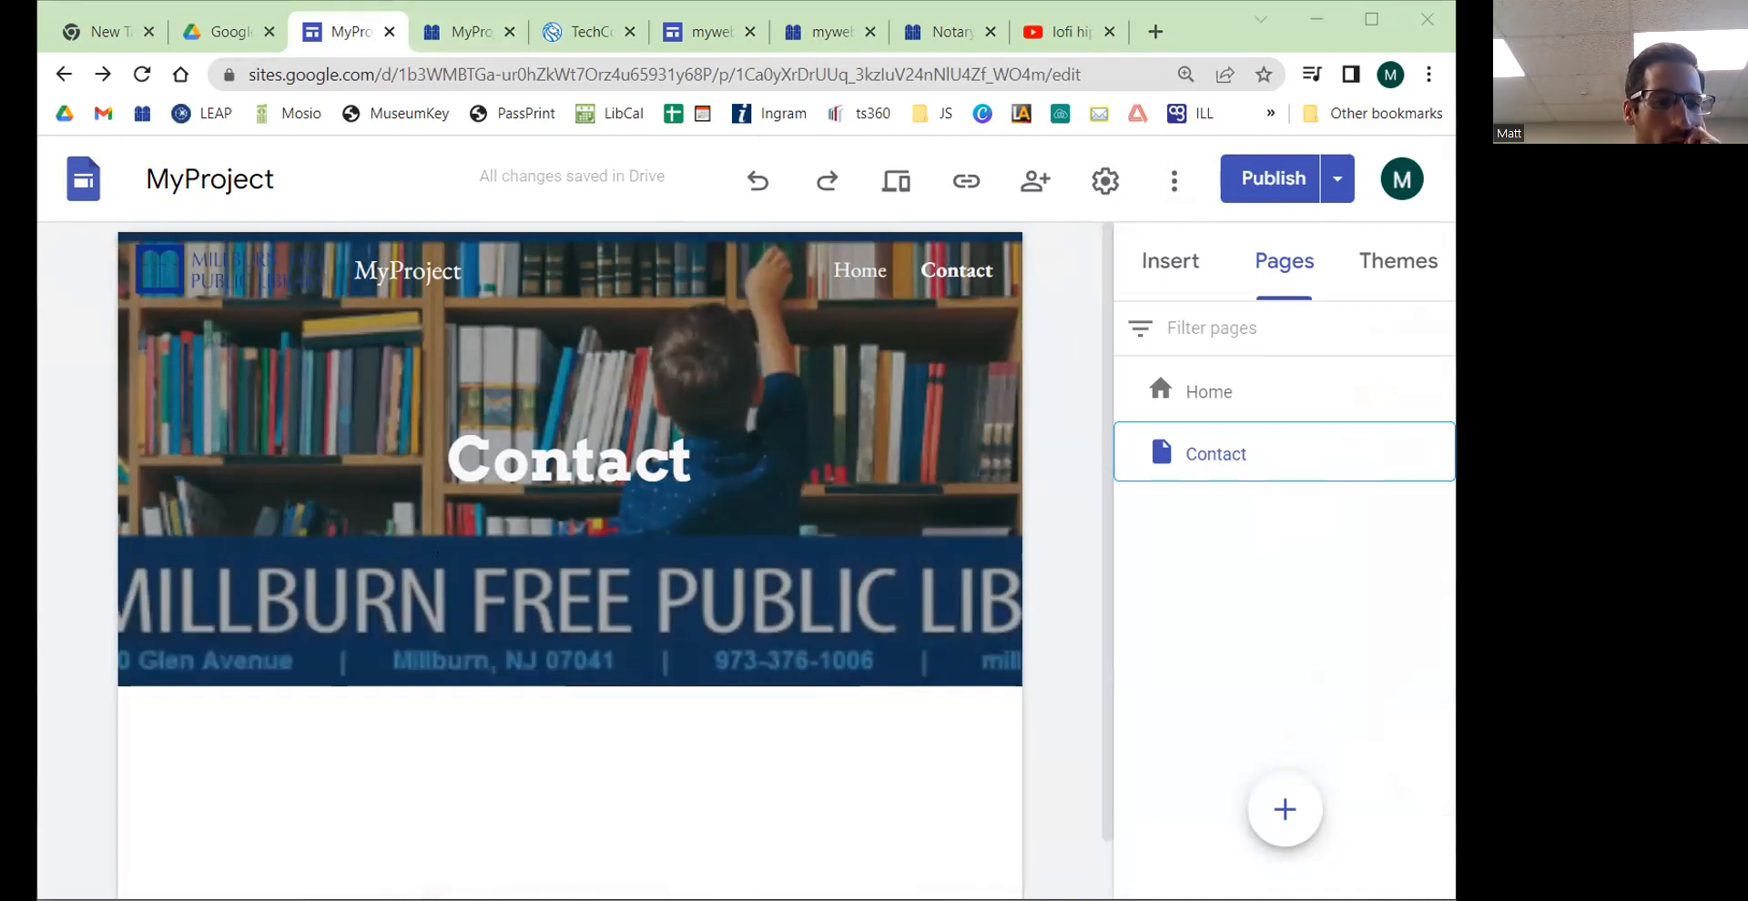
Step: Reload the published site and check its Home and Contact navigation and its layout in a narrow window
click(489, 33)
key(F5)
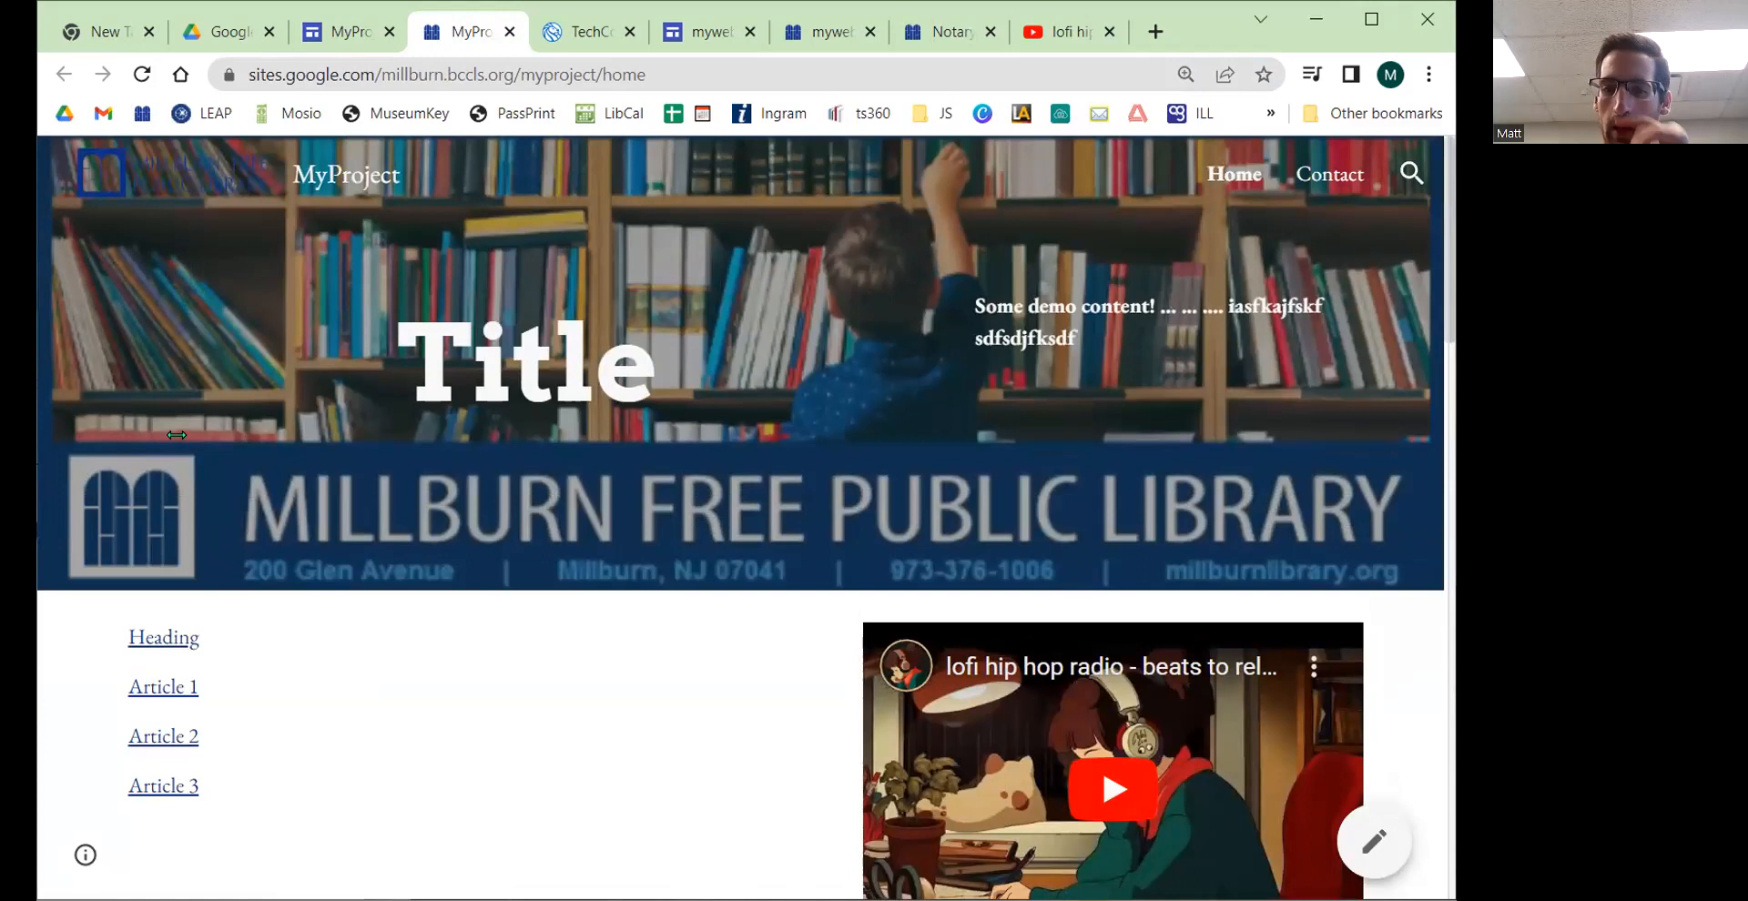
drag(176, 435, 320, 435)
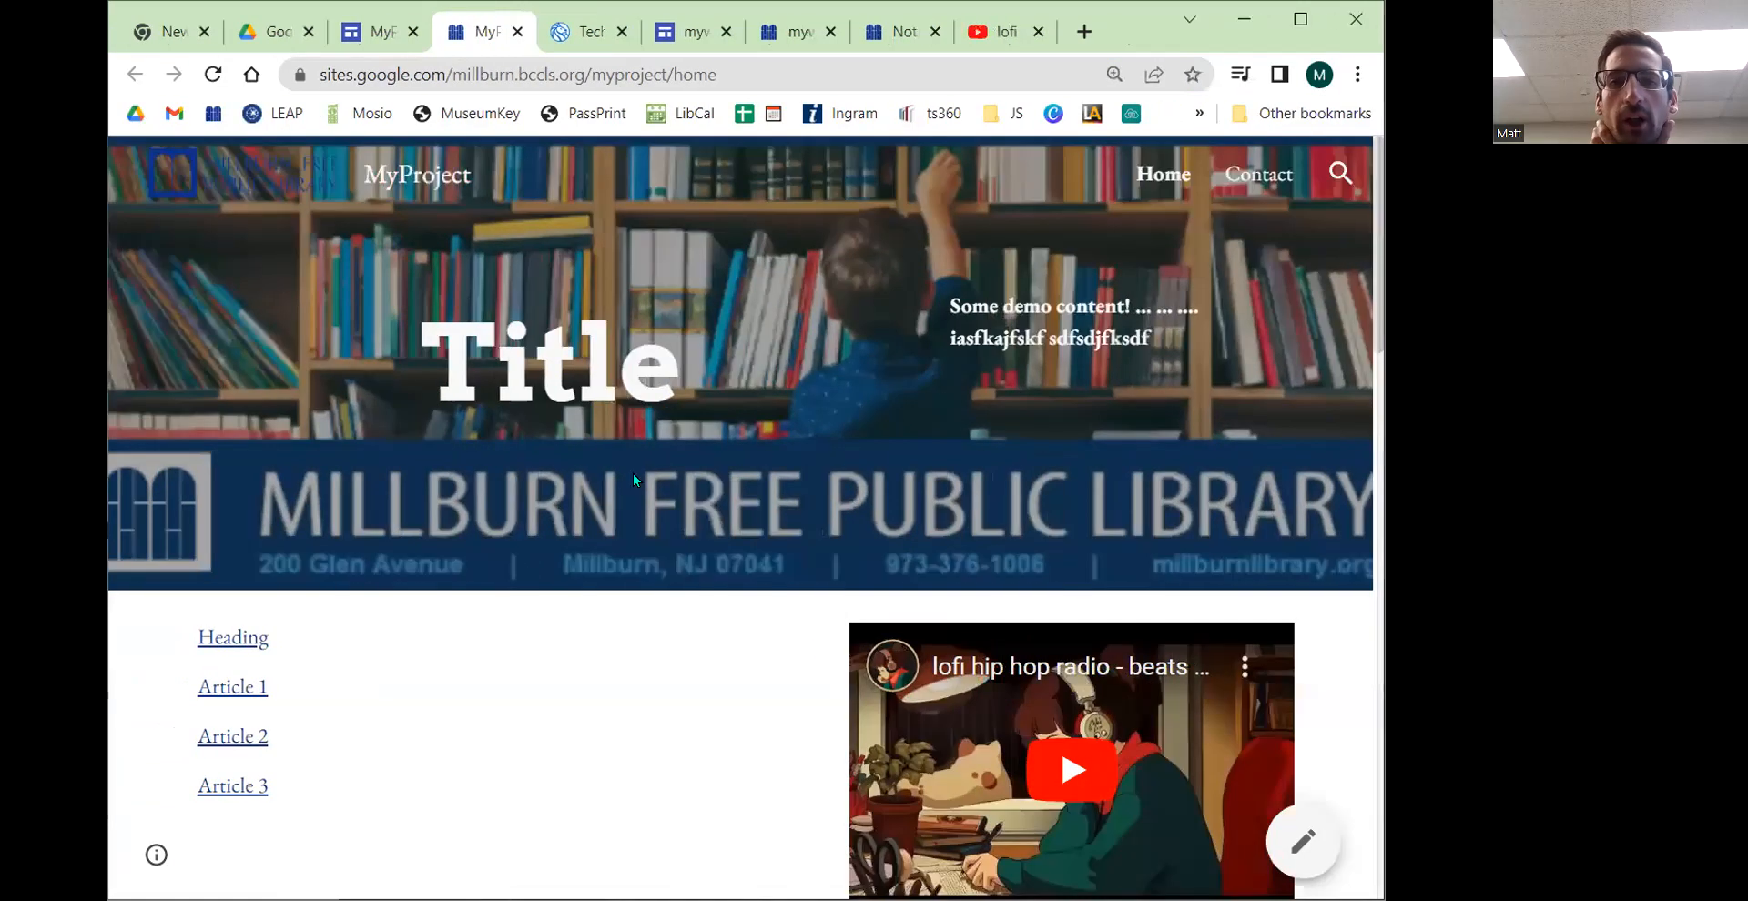
click(1220, 186)
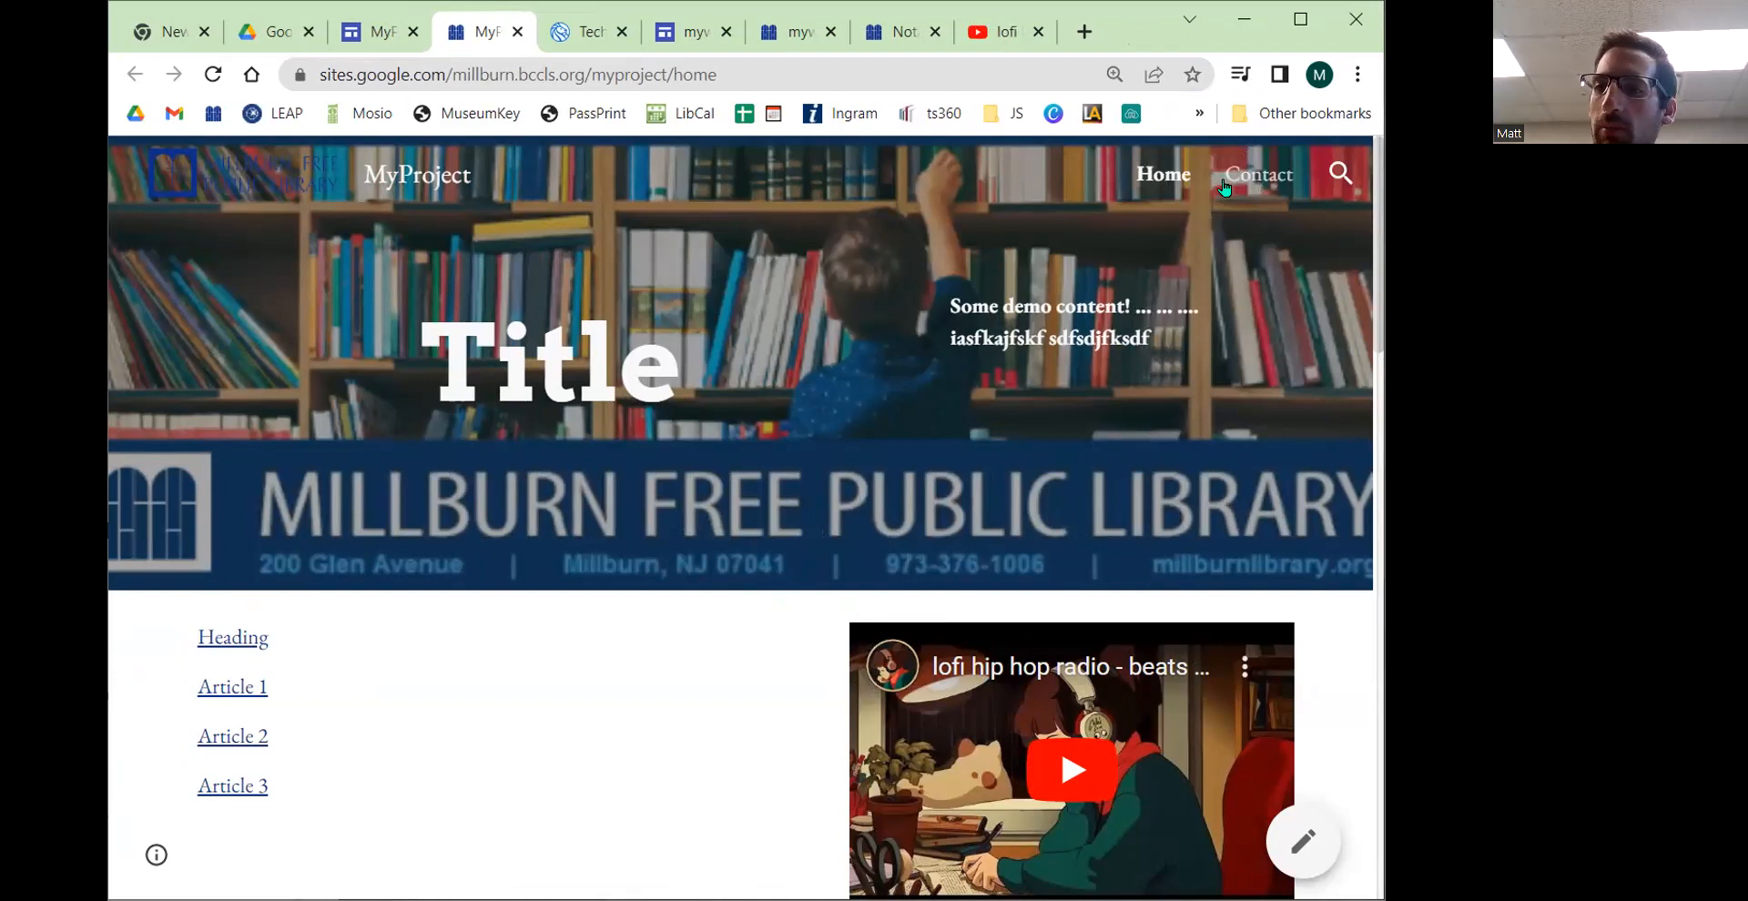
click(1154, 181)
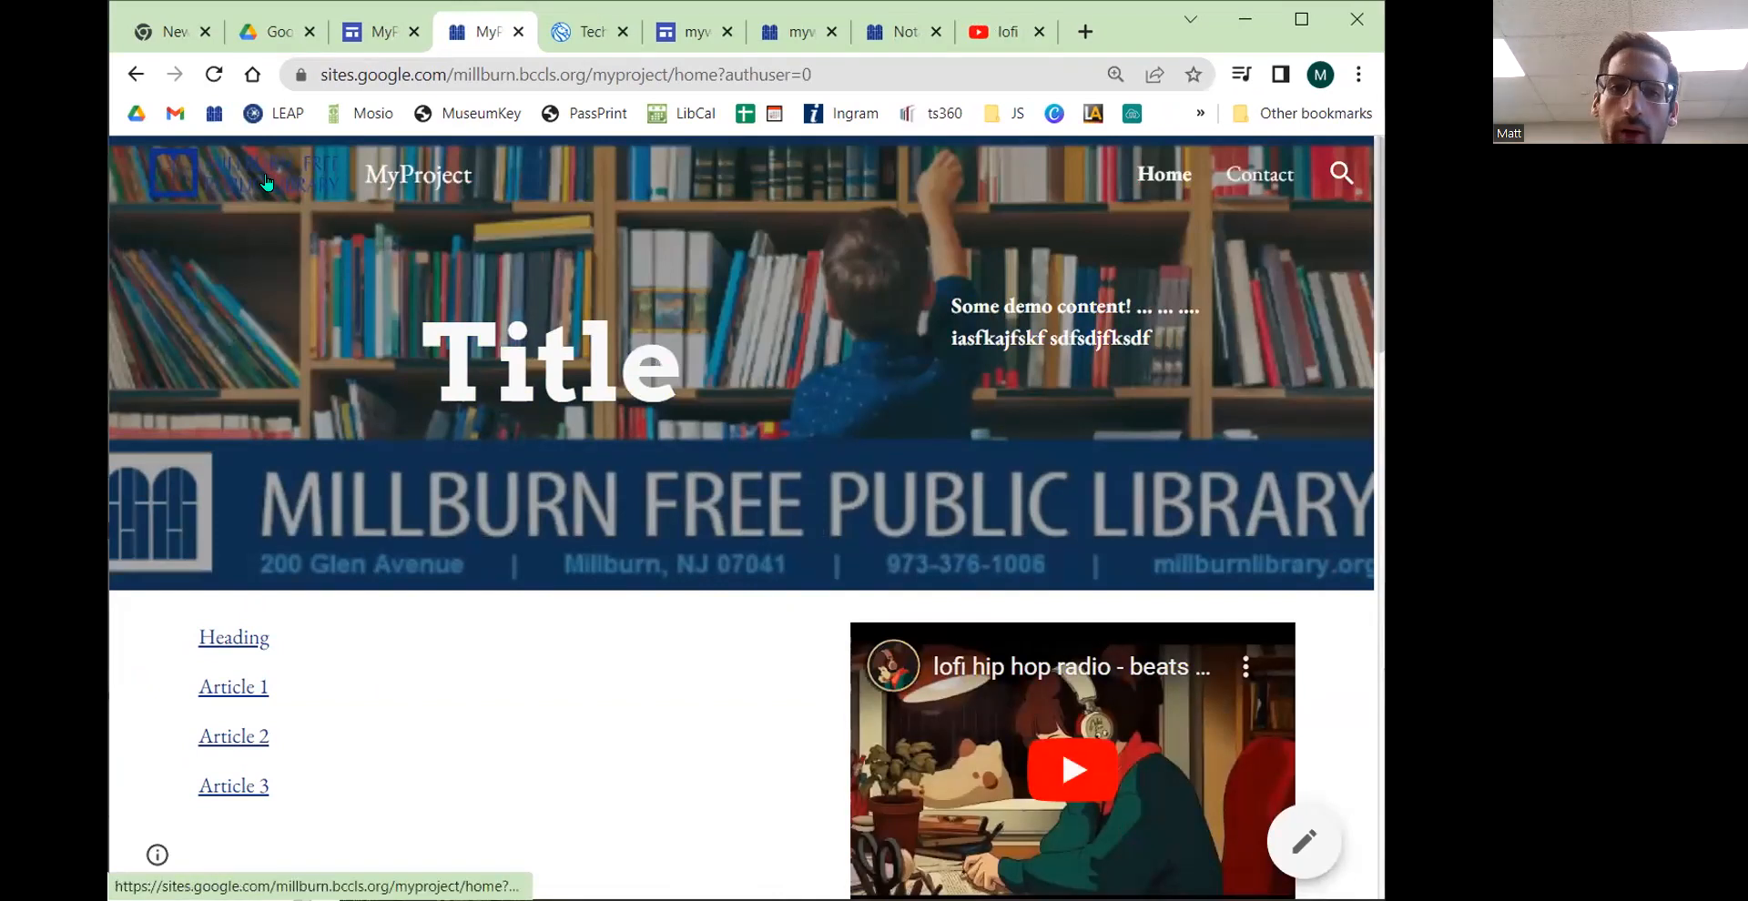
key(ctrl)
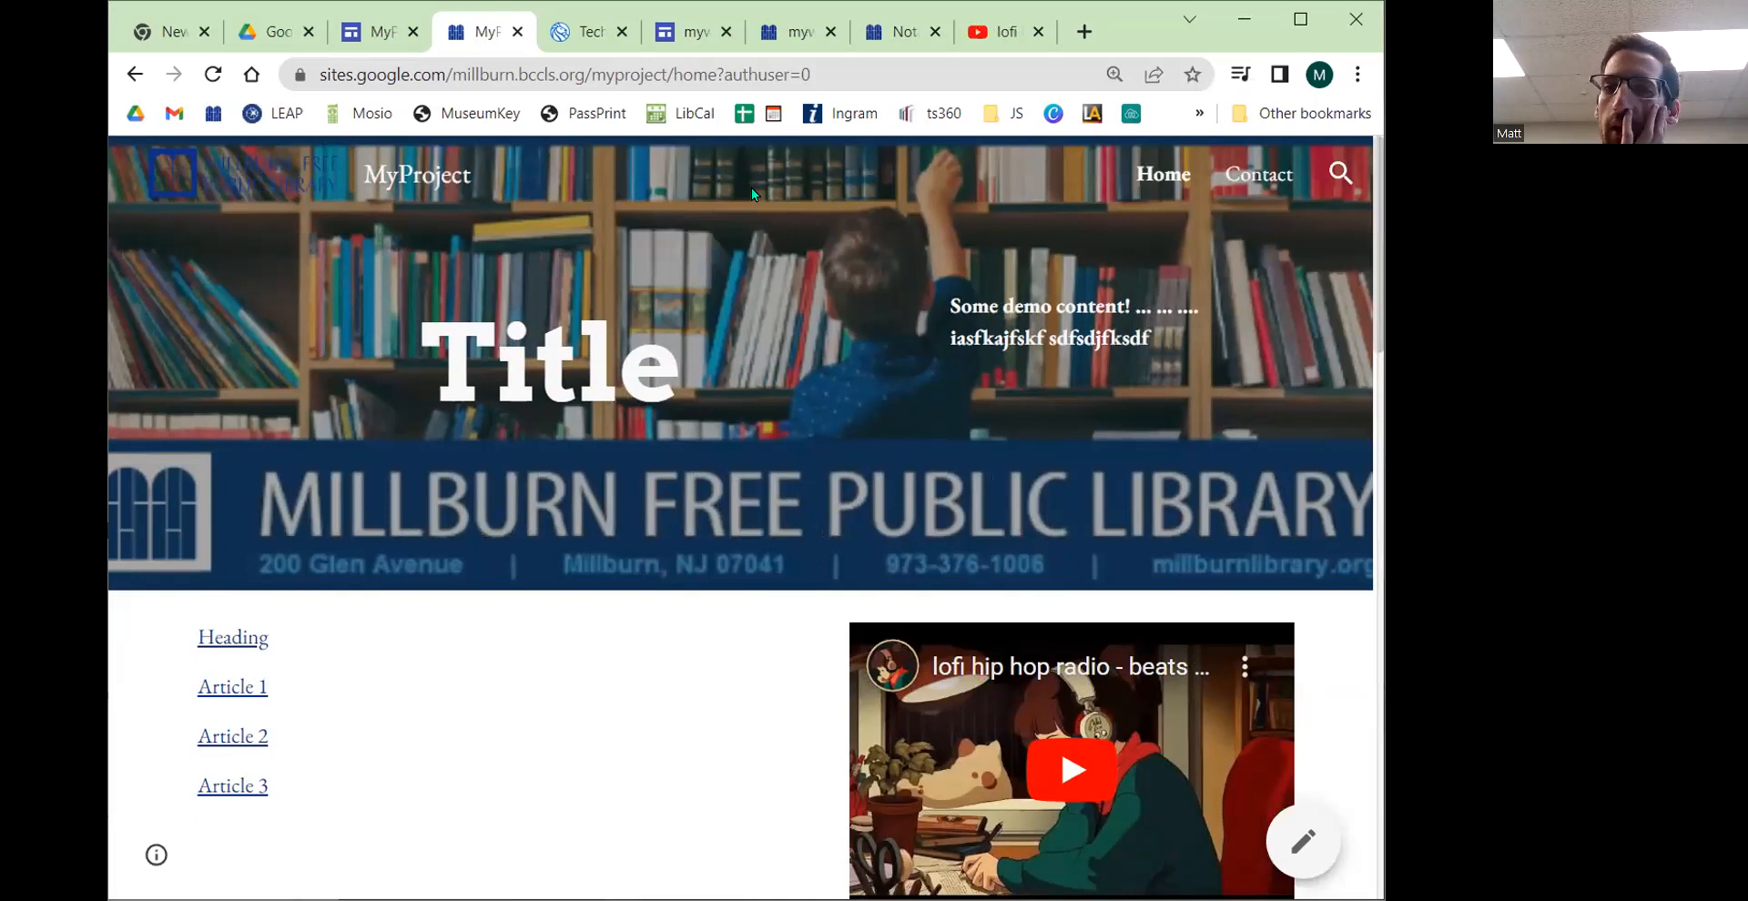
click(1259, 172)
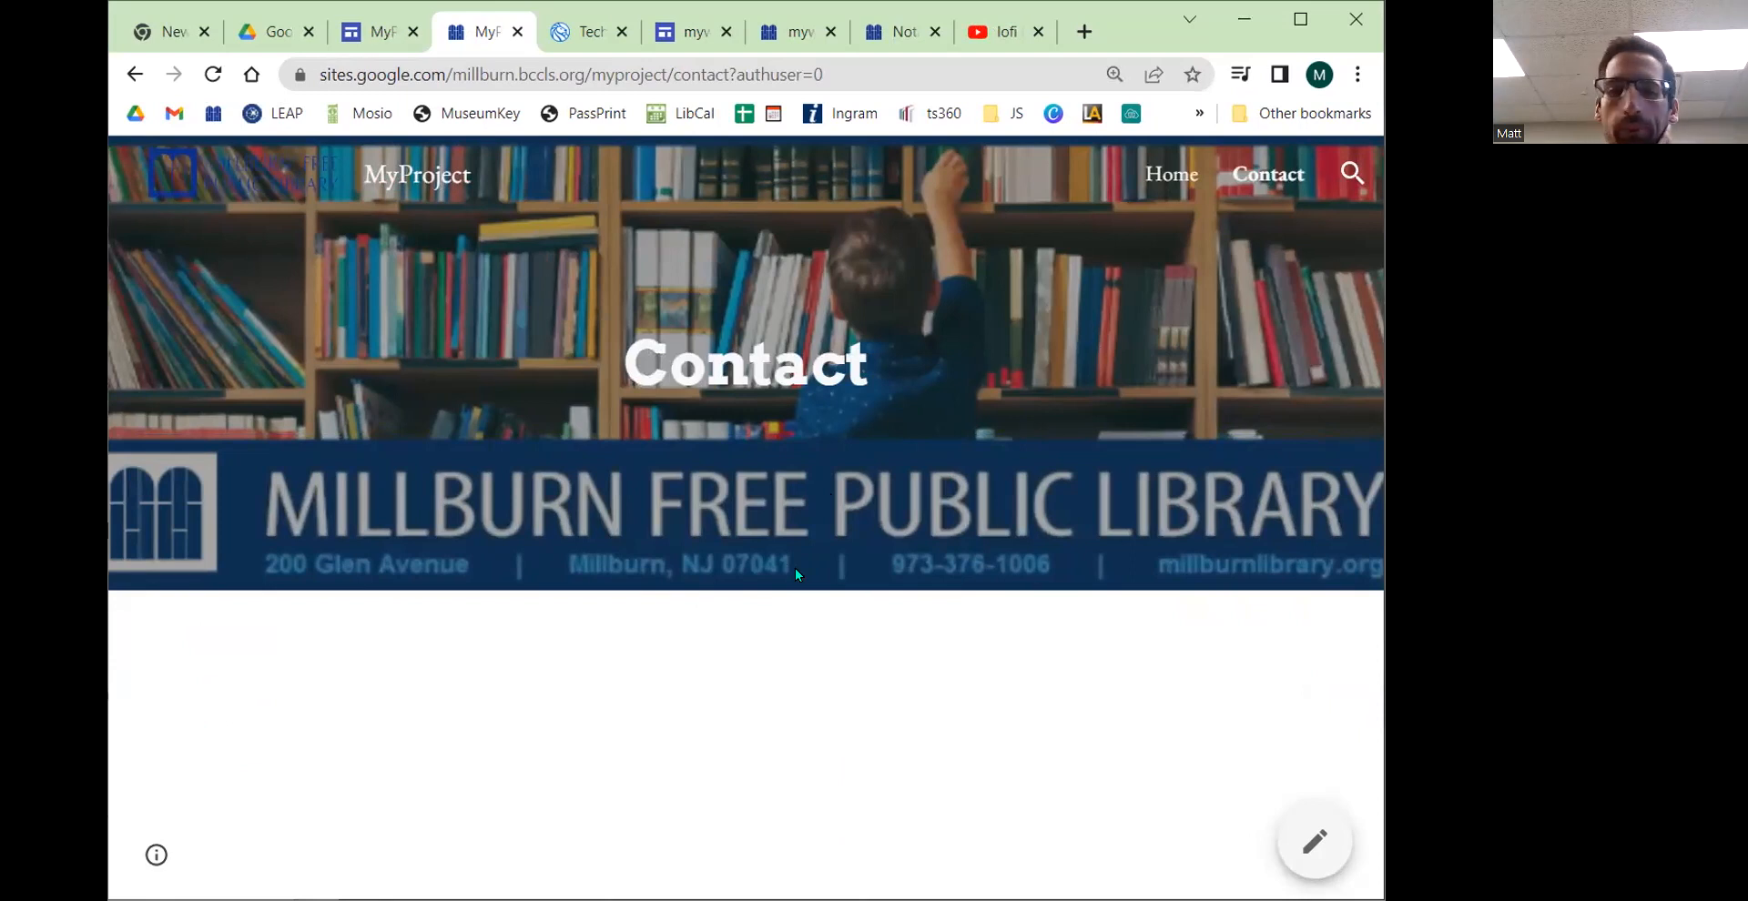
click(1171, 175)
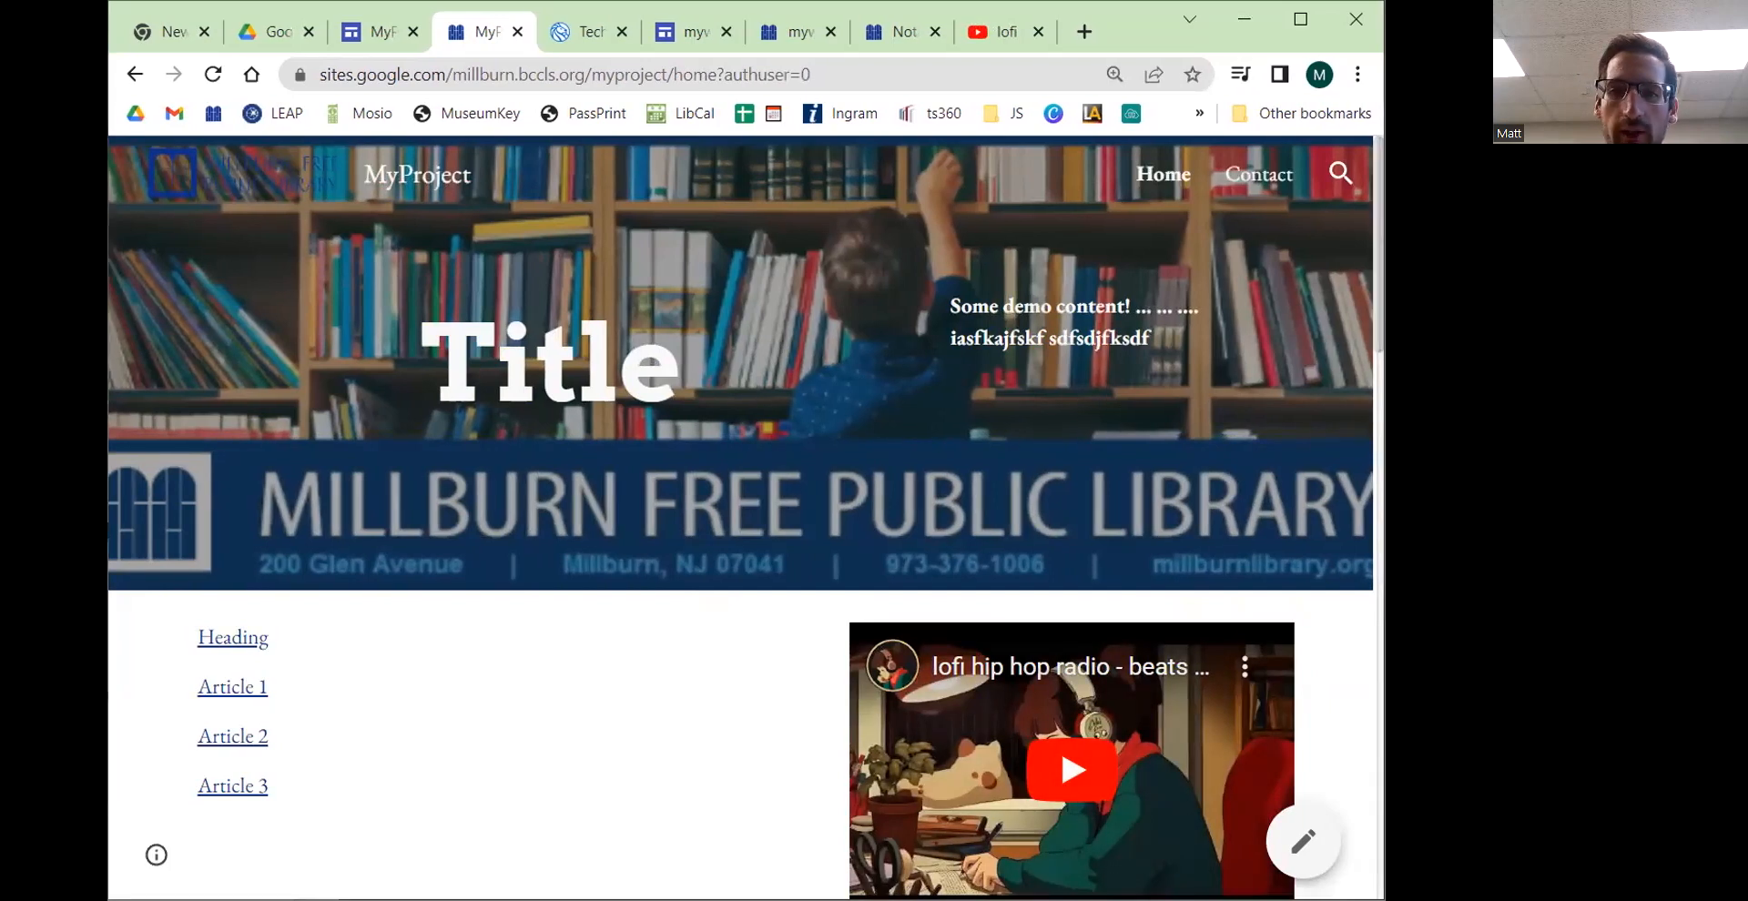
drag(1384, 510, 1011, 510)
scroll(665, 426, down, 8)
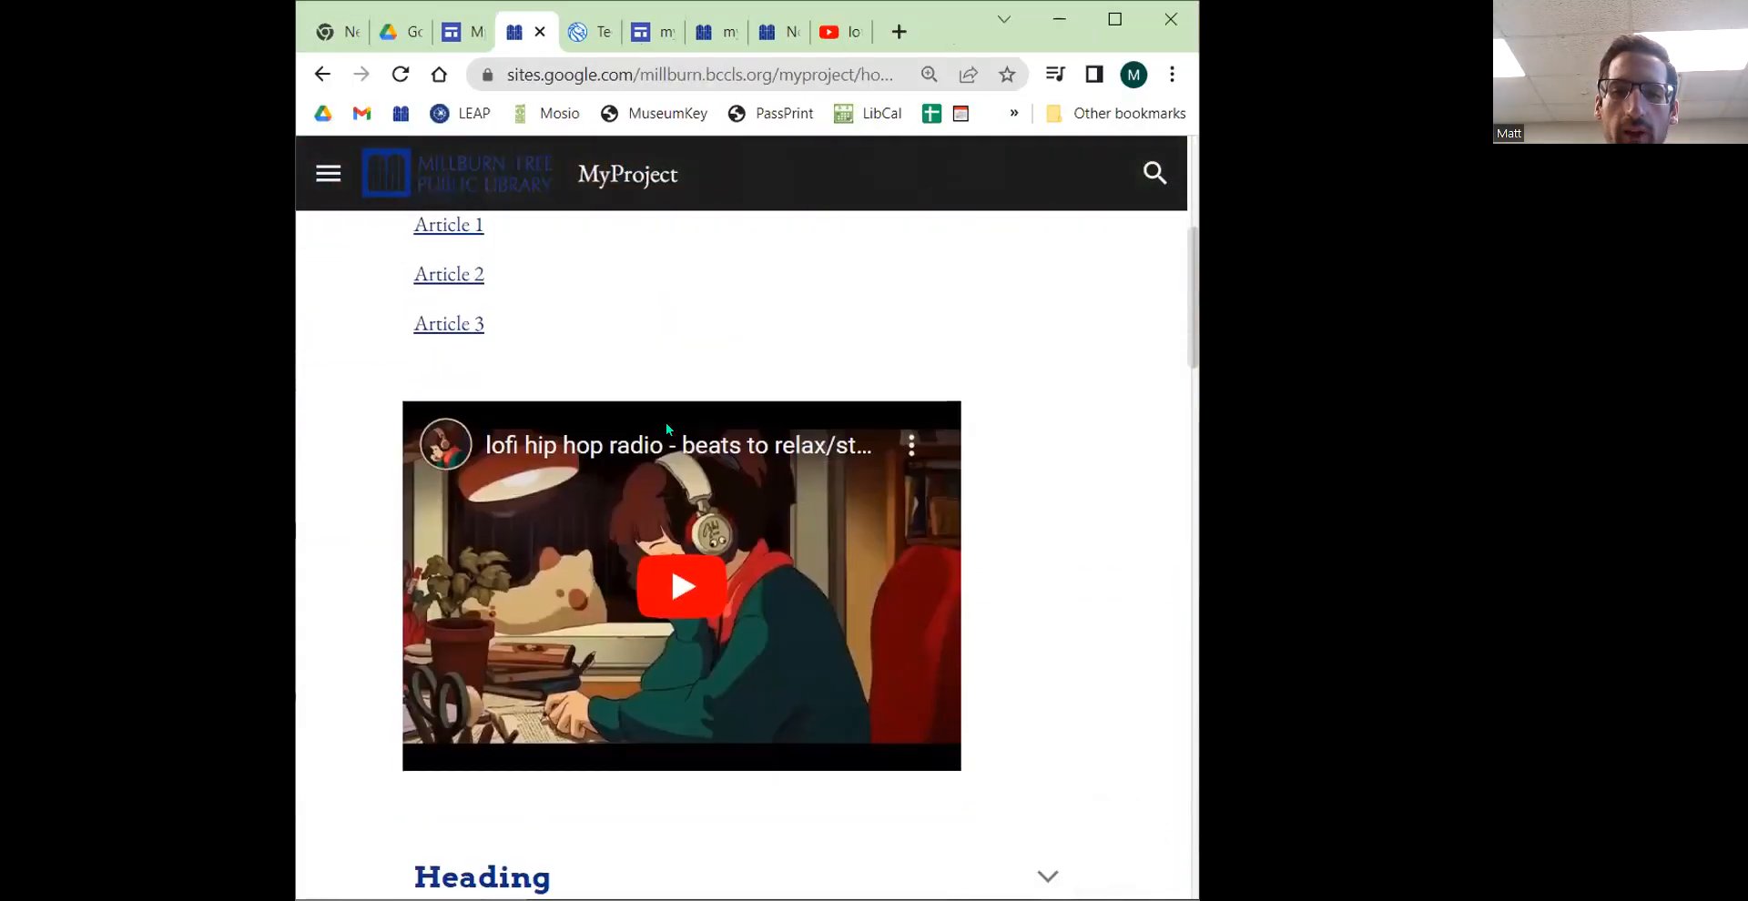
scroll(704, 576, down, 10)
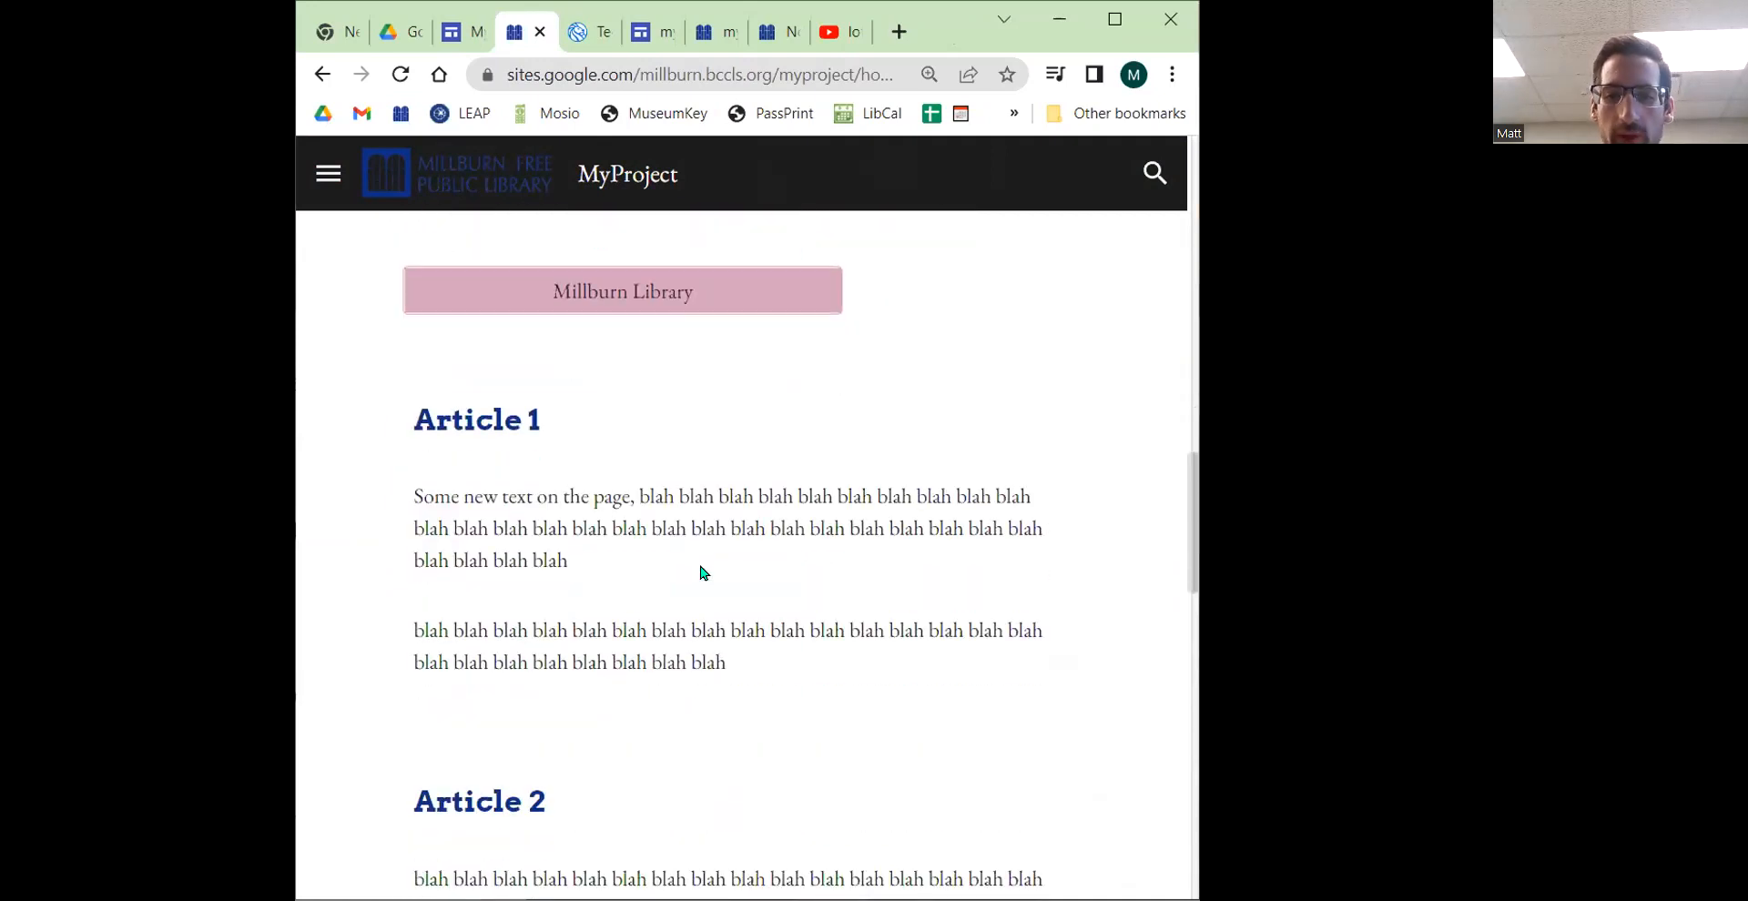
scroll(704, 573, up, 15)
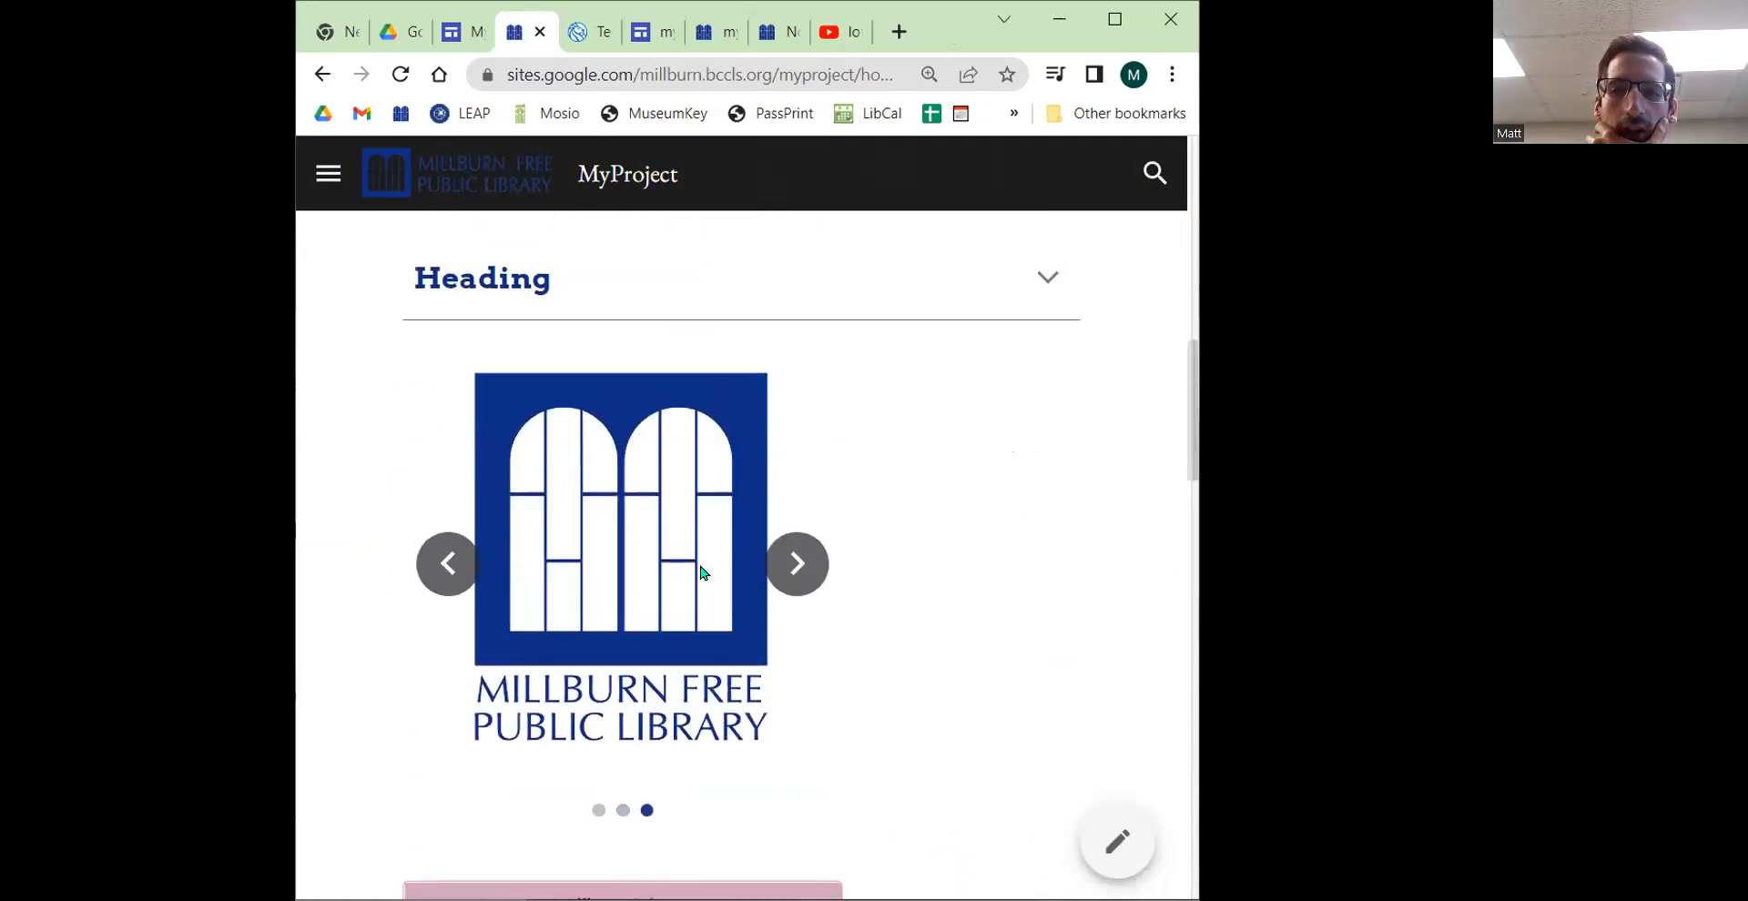
Step: Open and close the published site's navigation menu in the narrow window, then widen the browser window
click(327, 173)
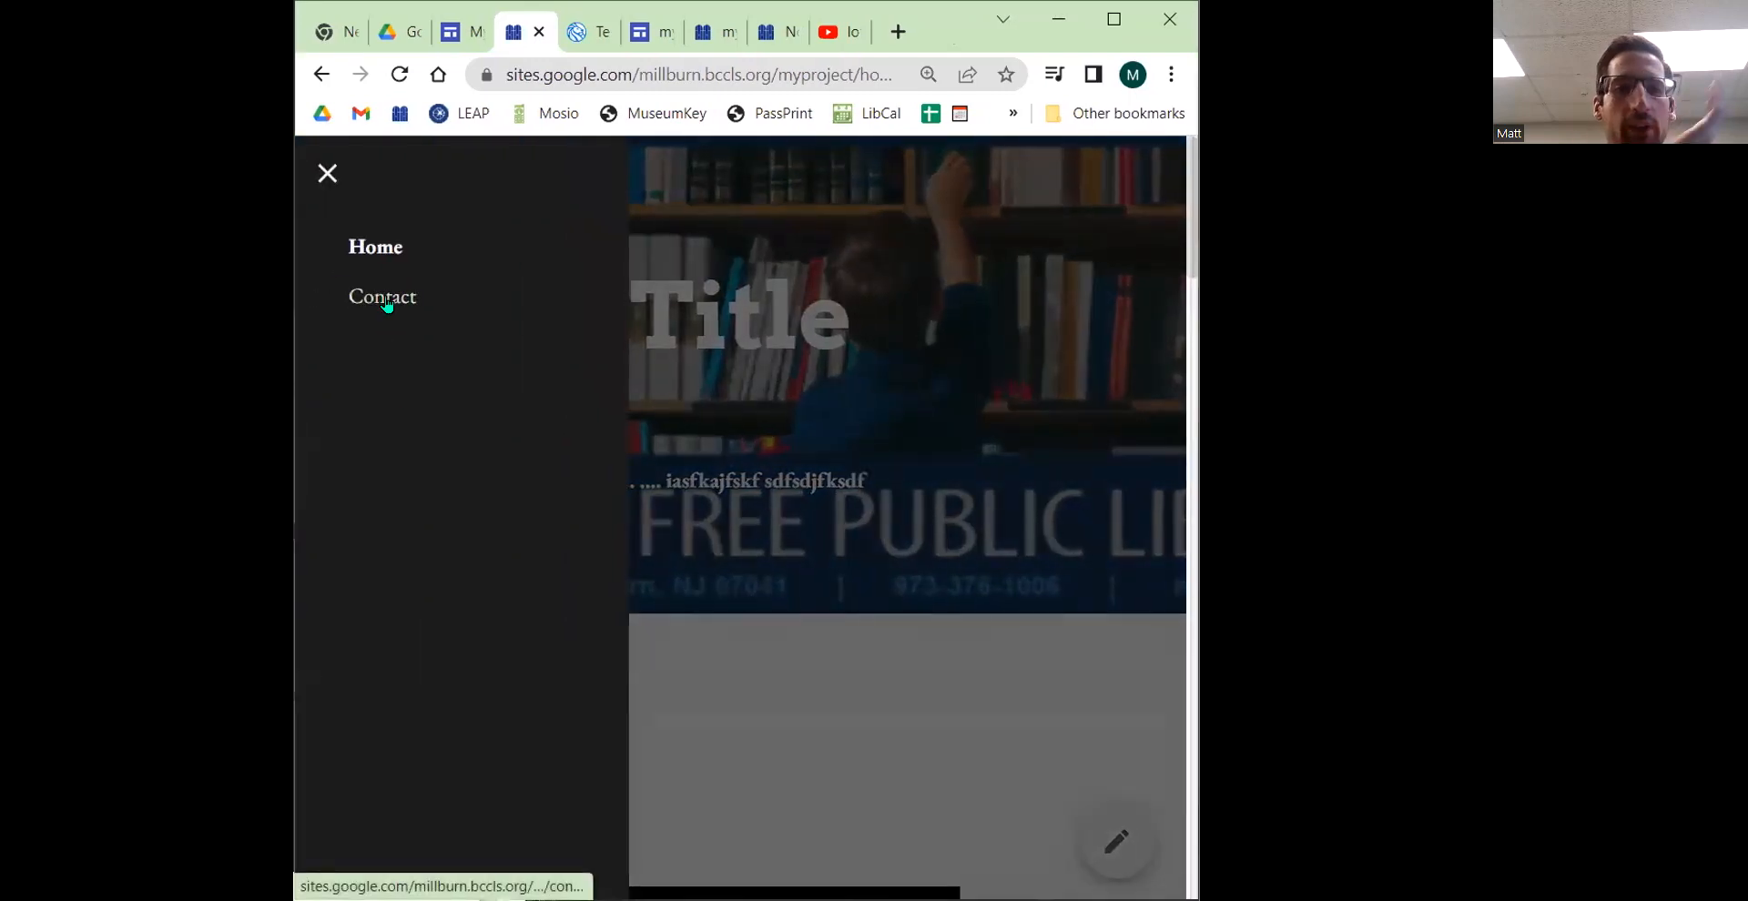
click(998, 372)
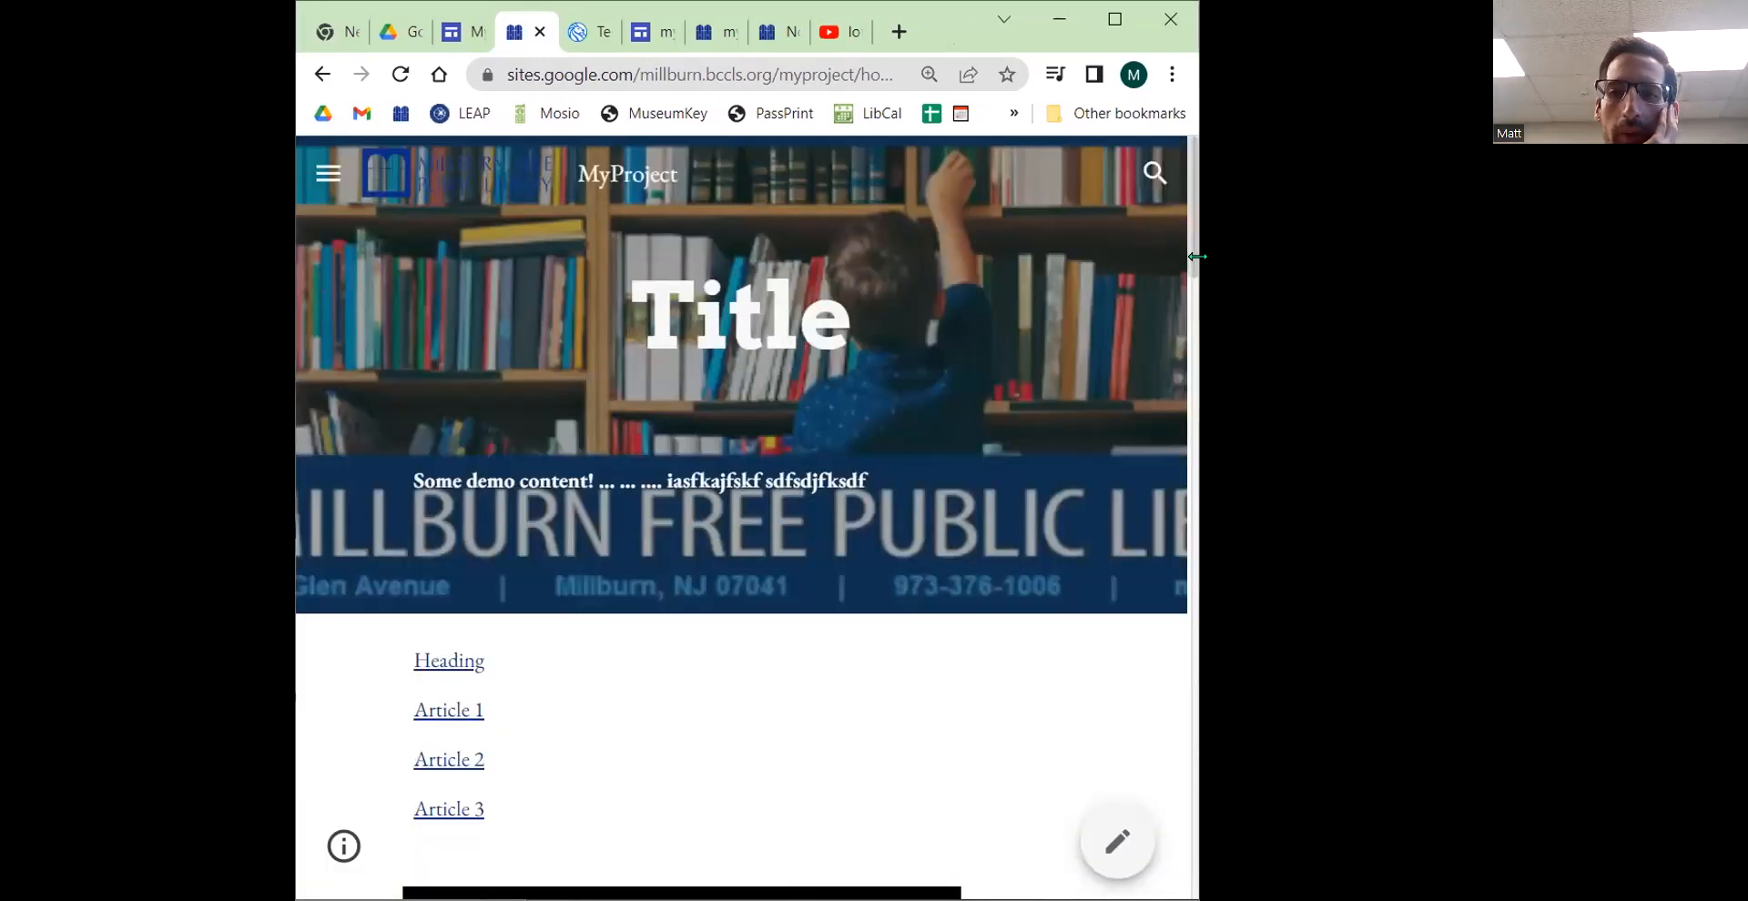
drag(1198, 319, 1355, 318)
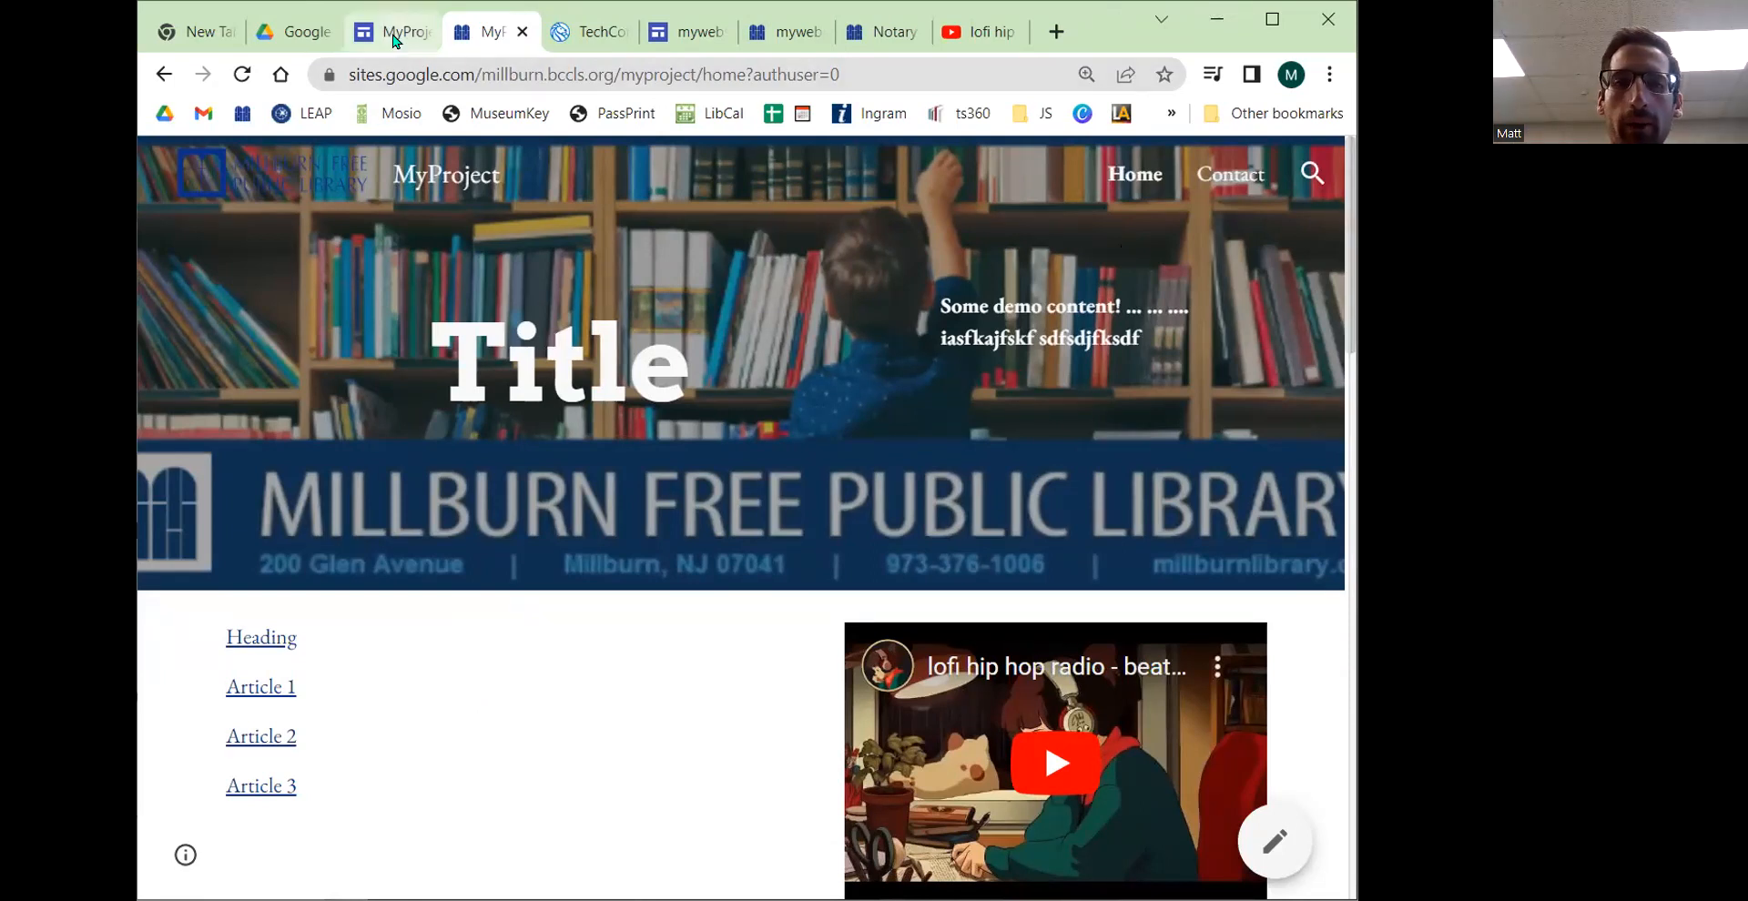
Step: Add a subpage named About under the Contact page and publish the site
click(394, 35)
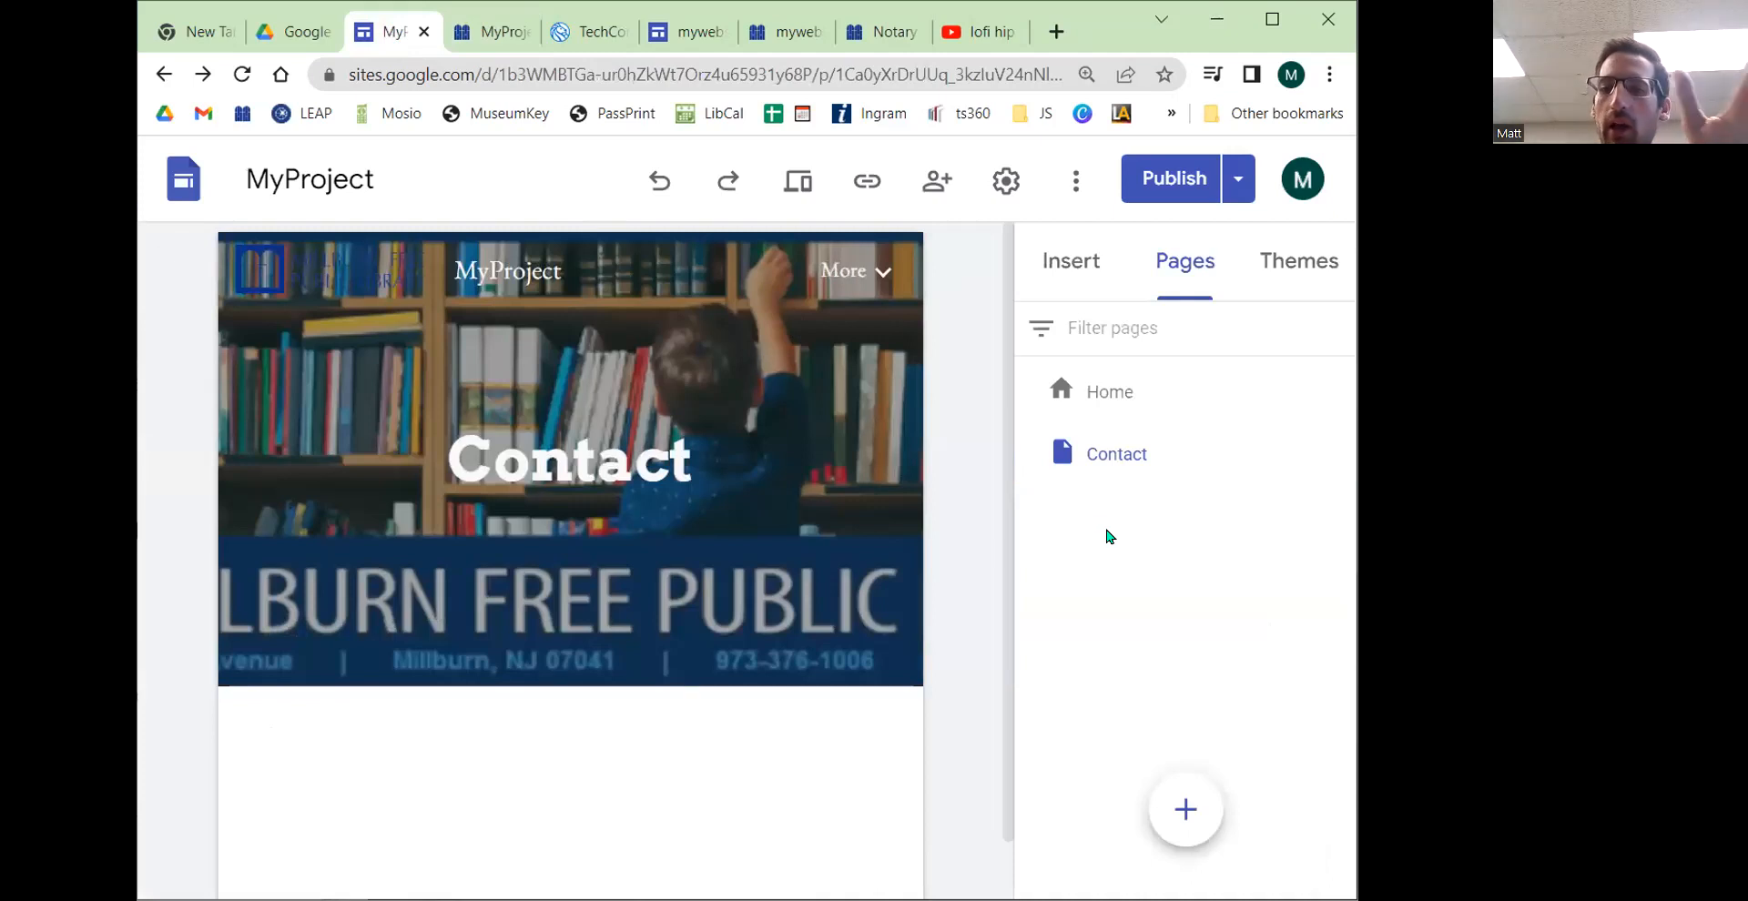
click(1126, 458)
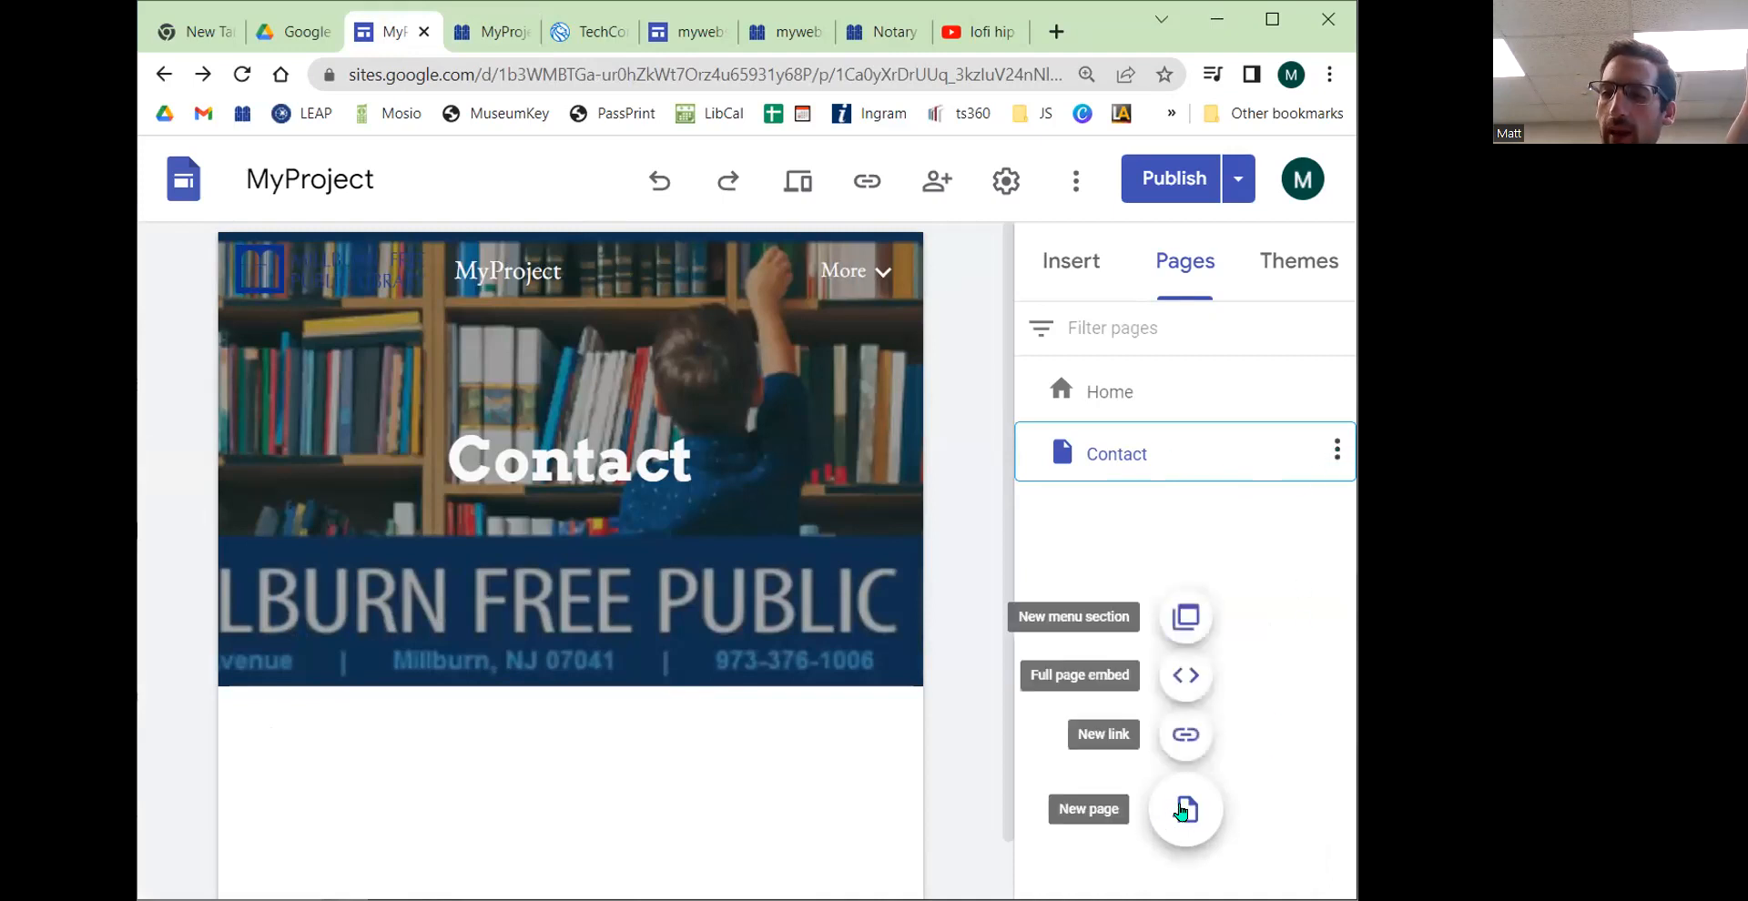
click(1336, 449)
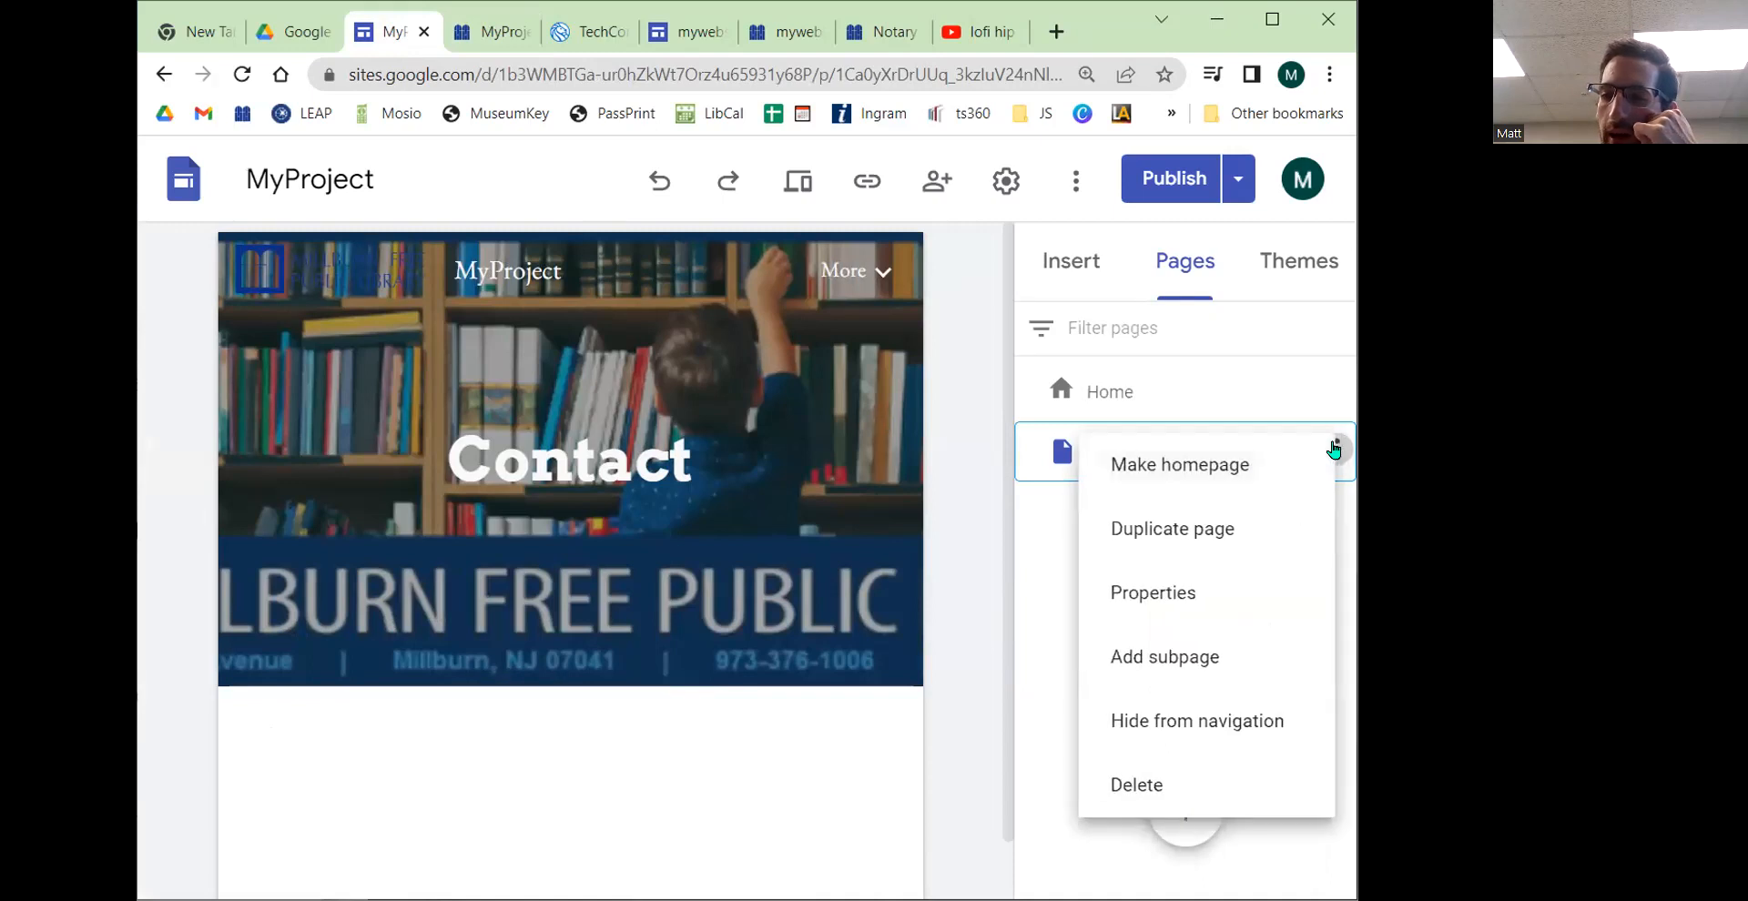
click(1259, 645)
text(About)
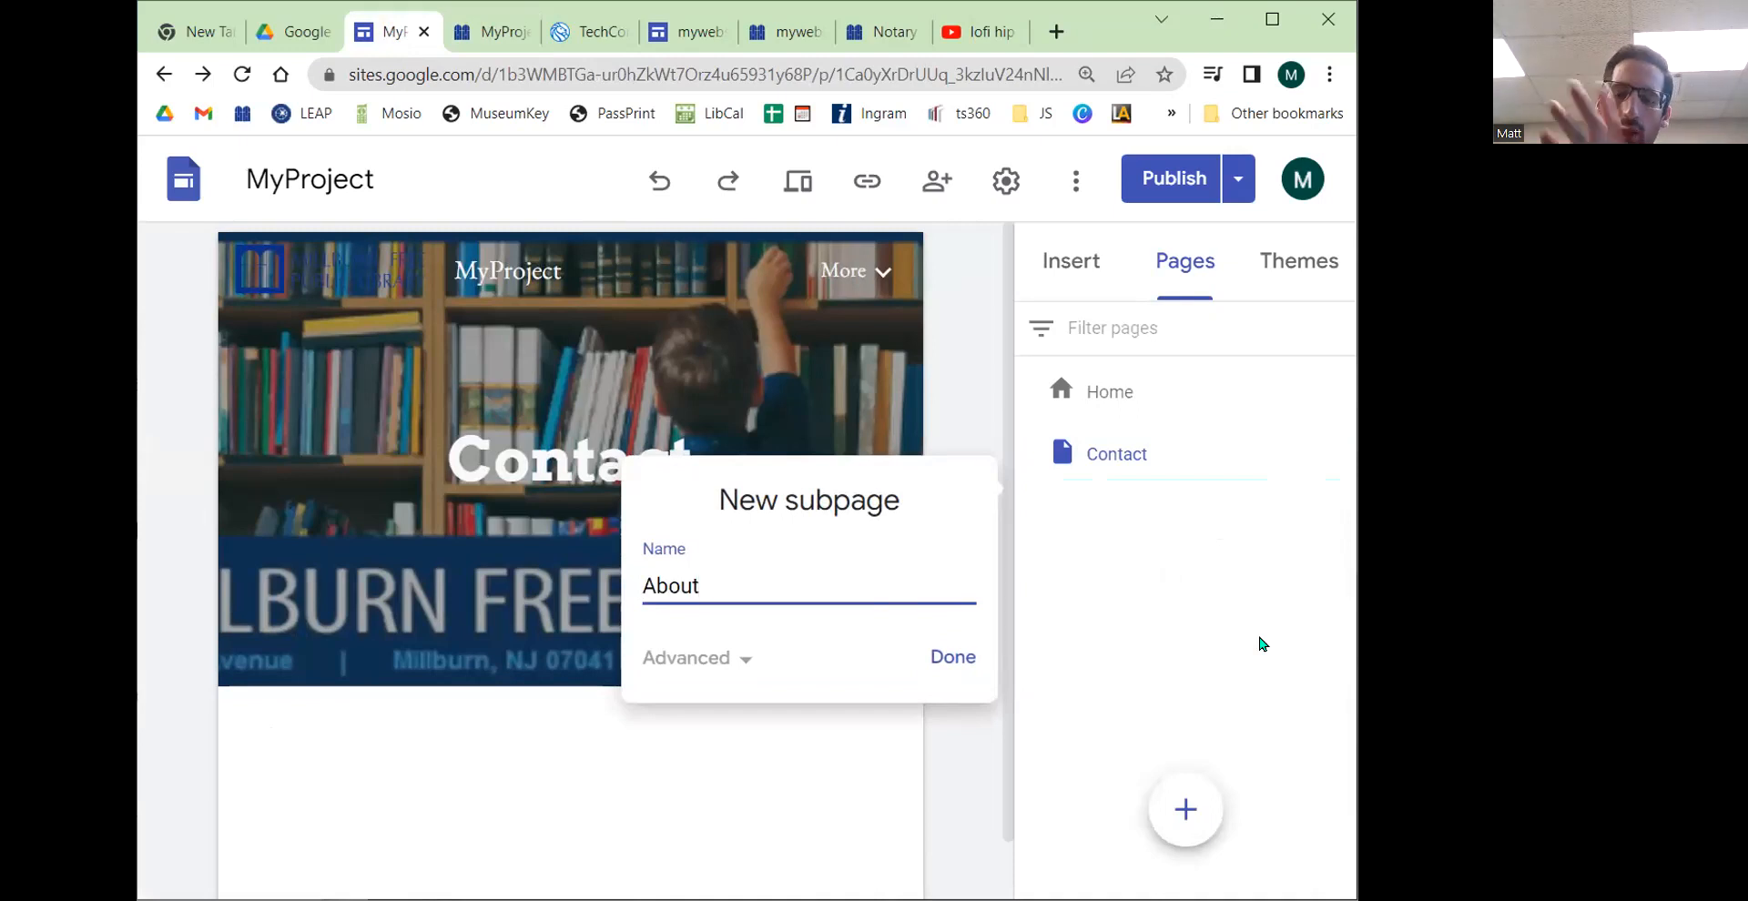
click(942, 655)
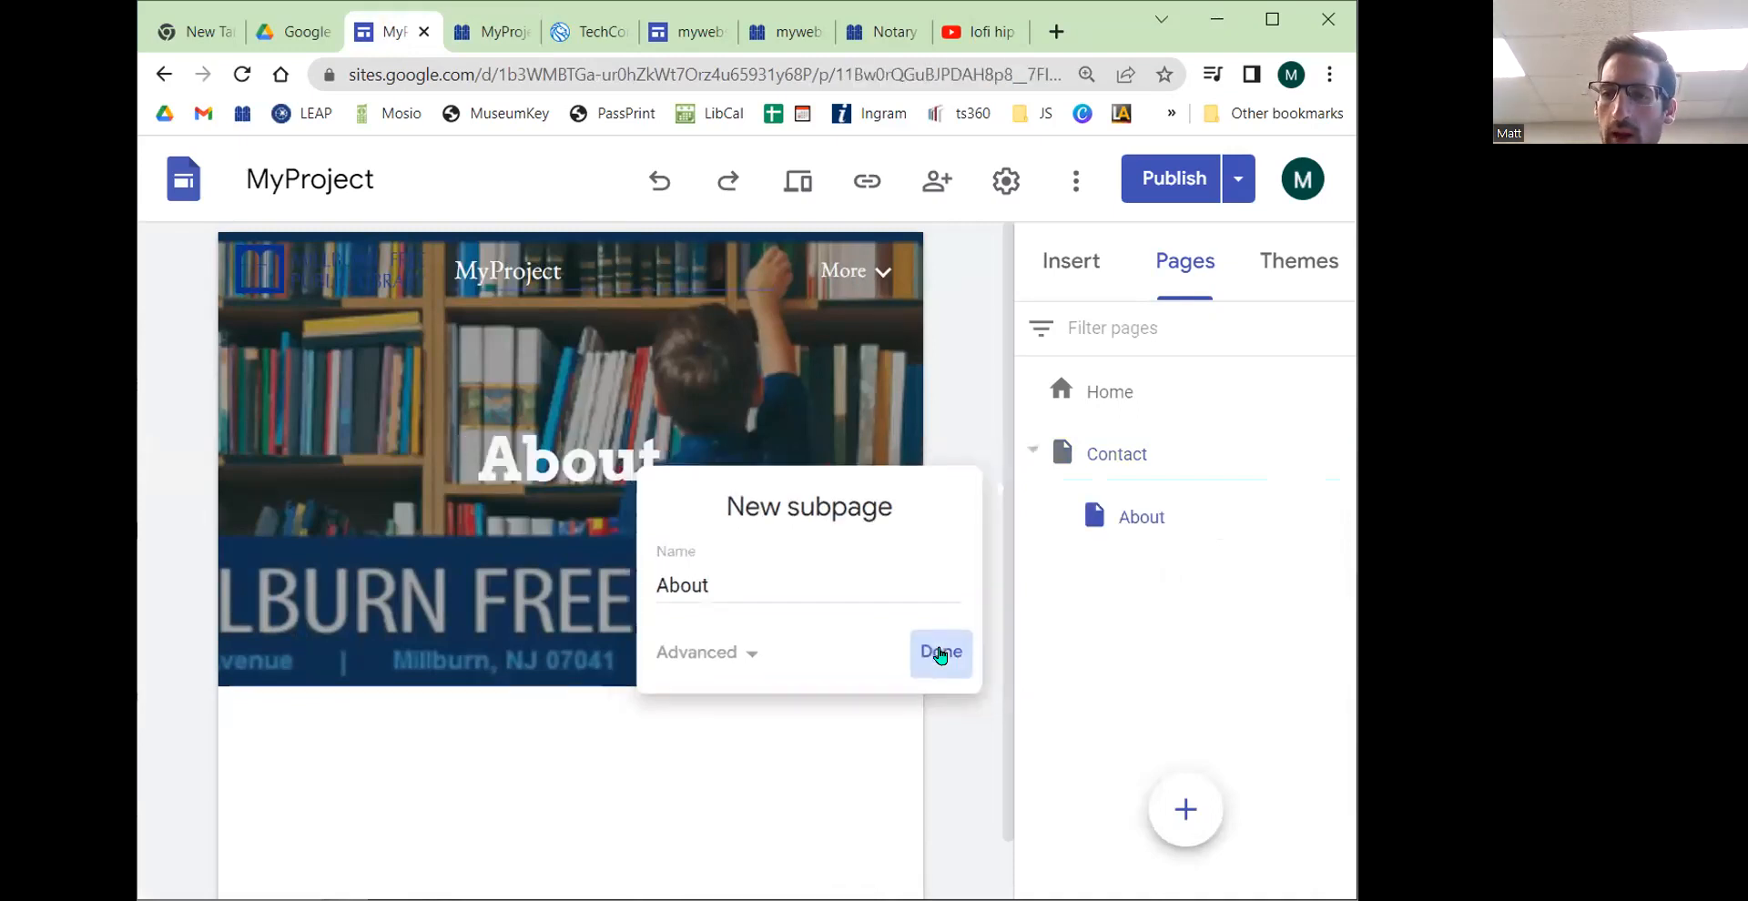
click(1174, 178)
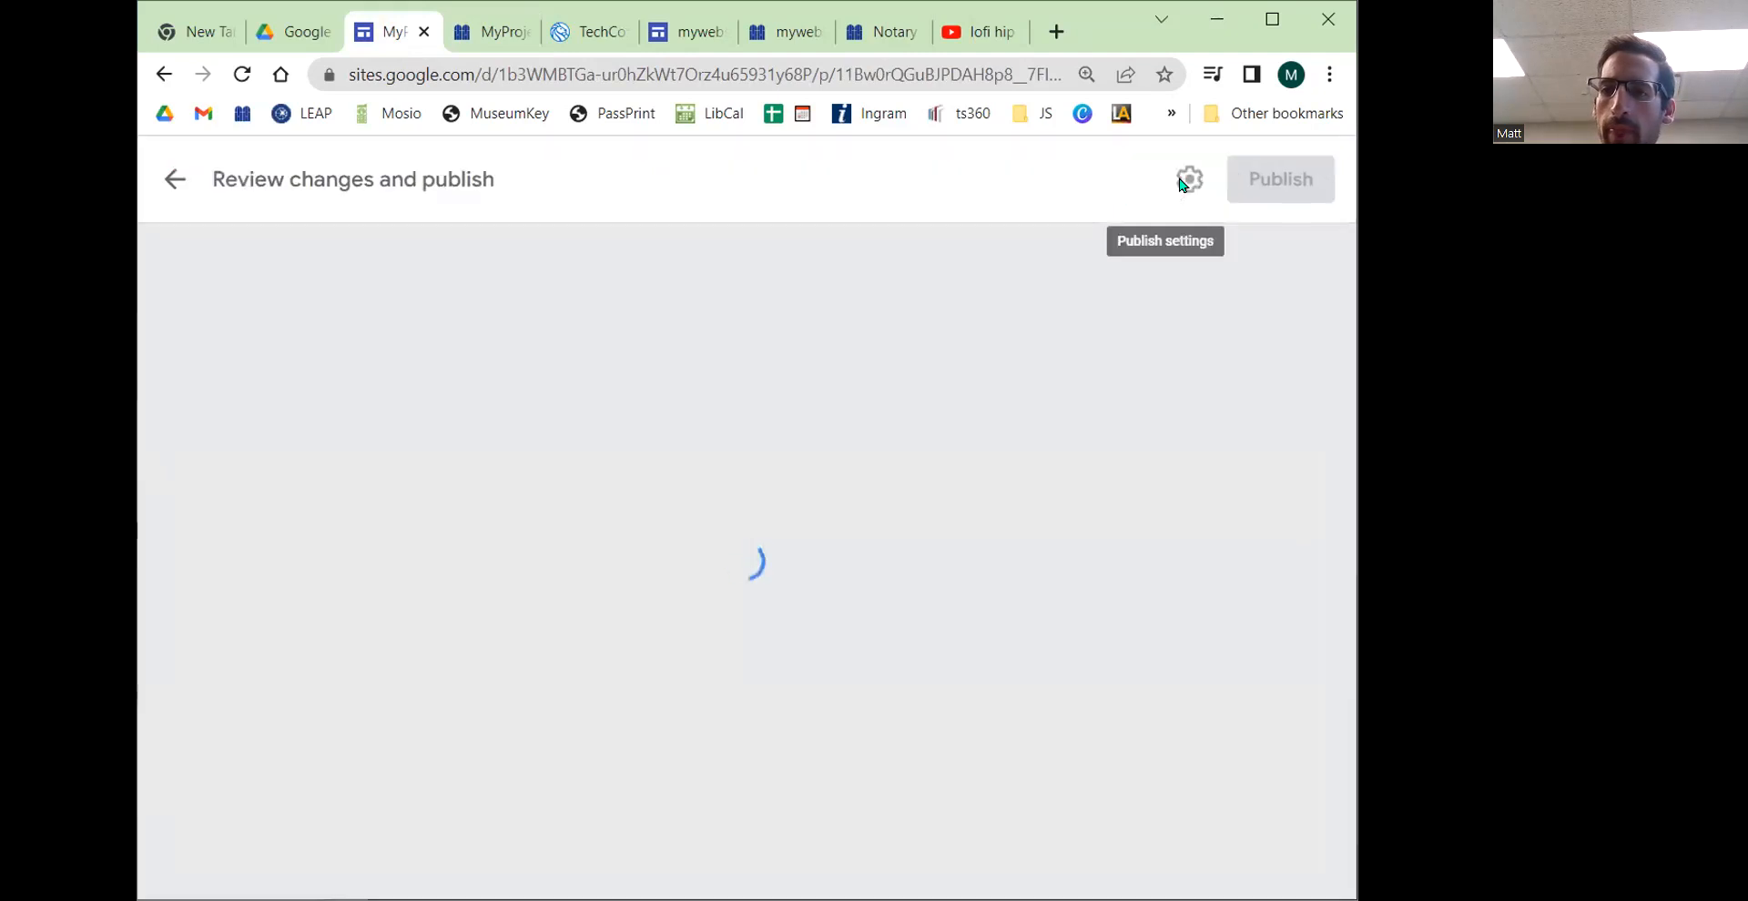
click(1280, 182)
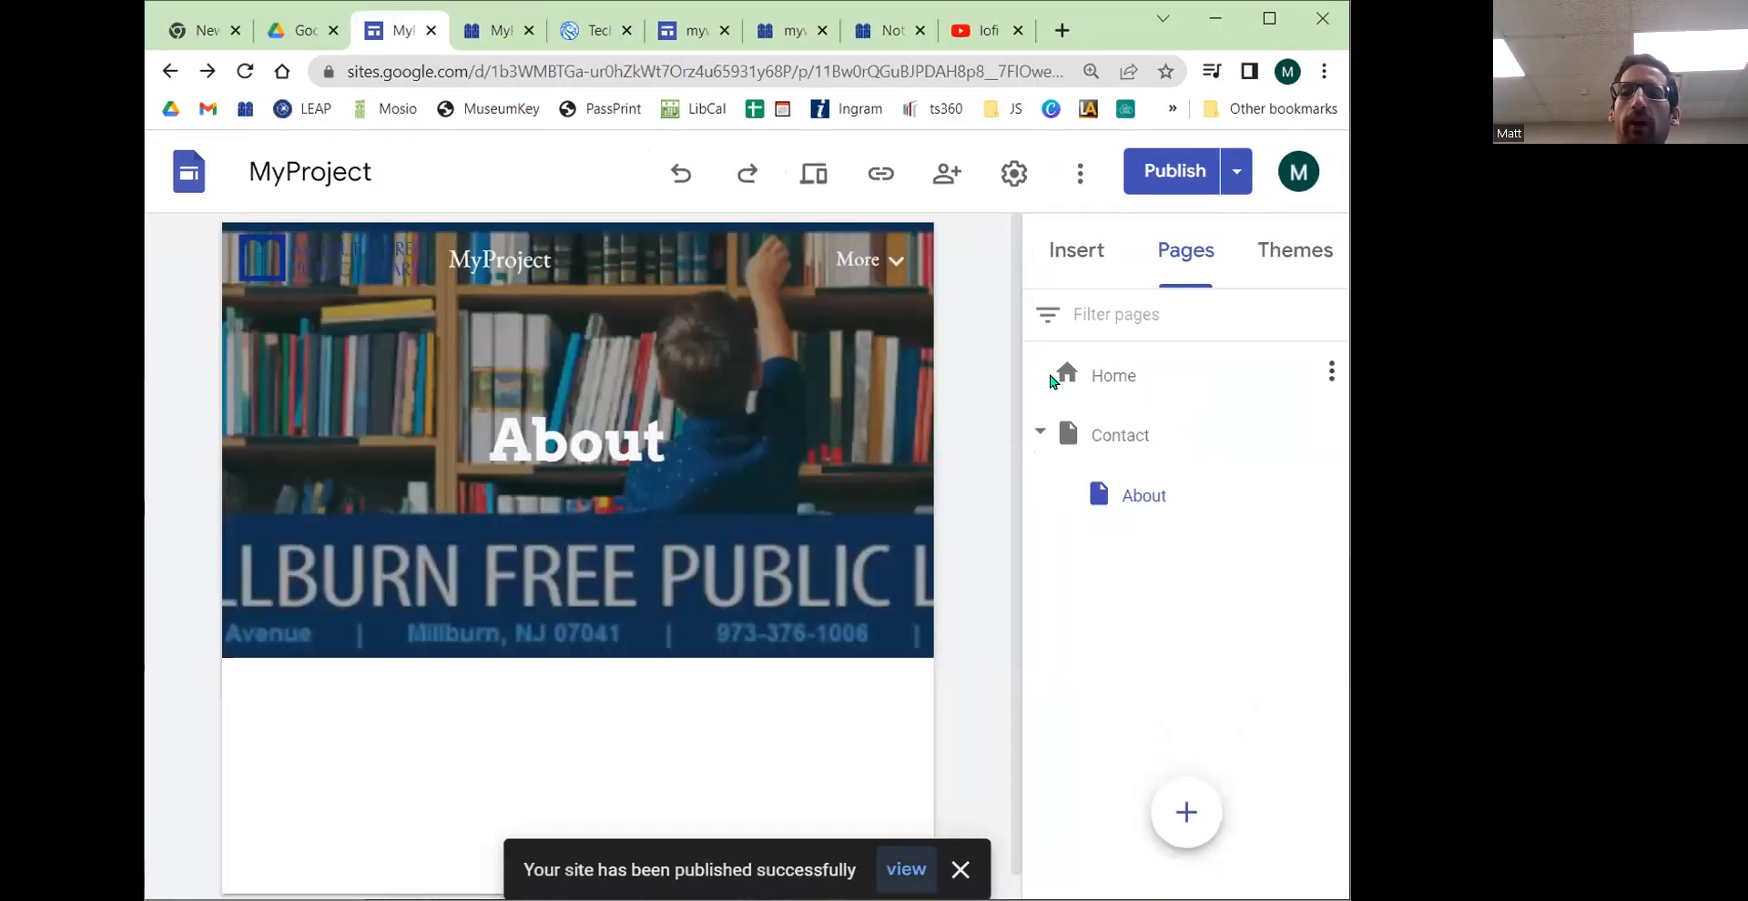
Step: Browse the published site's Home and Contact pages, strip the address's parameters, and open the About subpage from the Contact menu
click(491, 30)
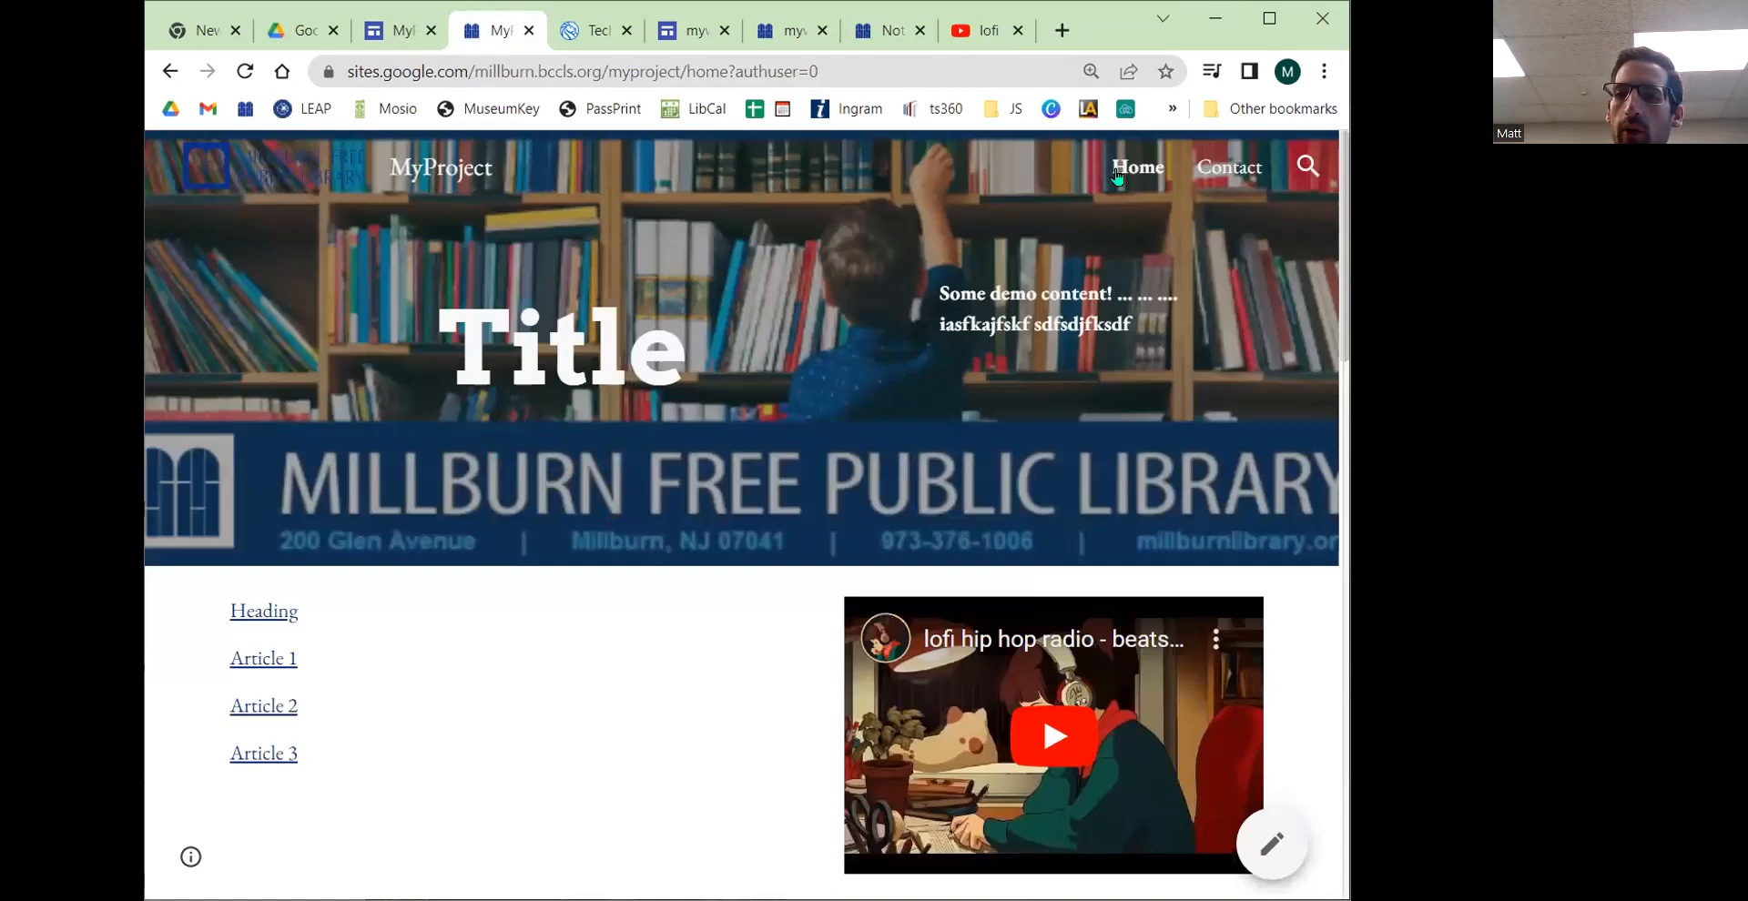
click(1130, 173)
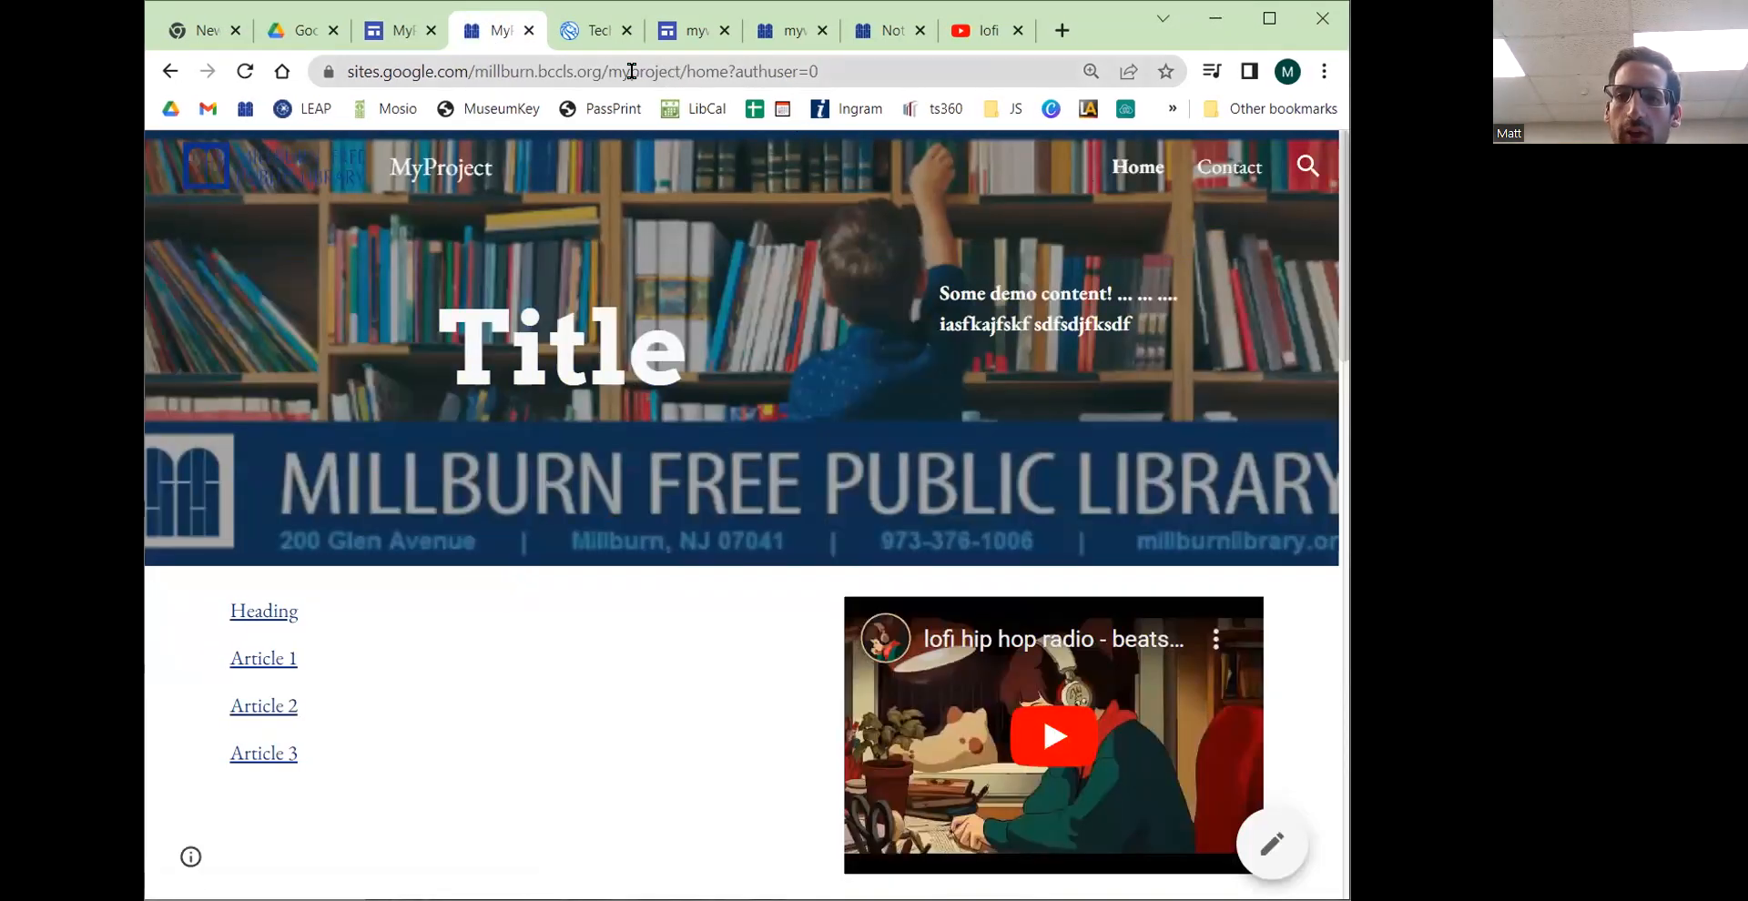
click(1204, 167)
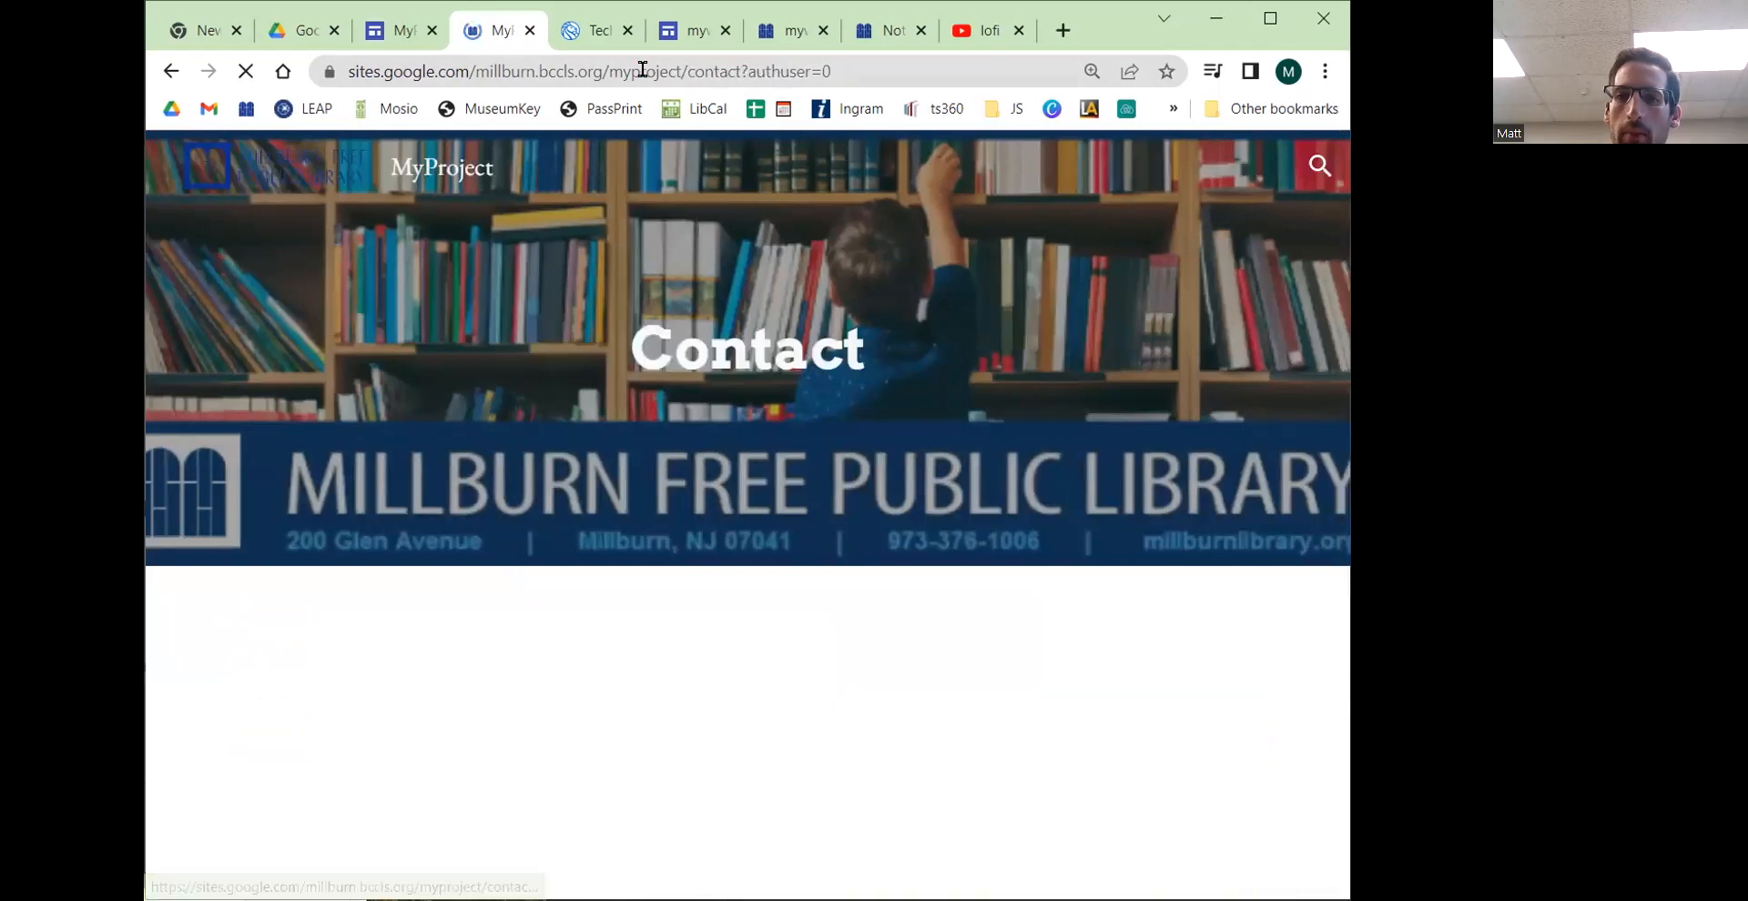
drag(833, 71, 740, 71)
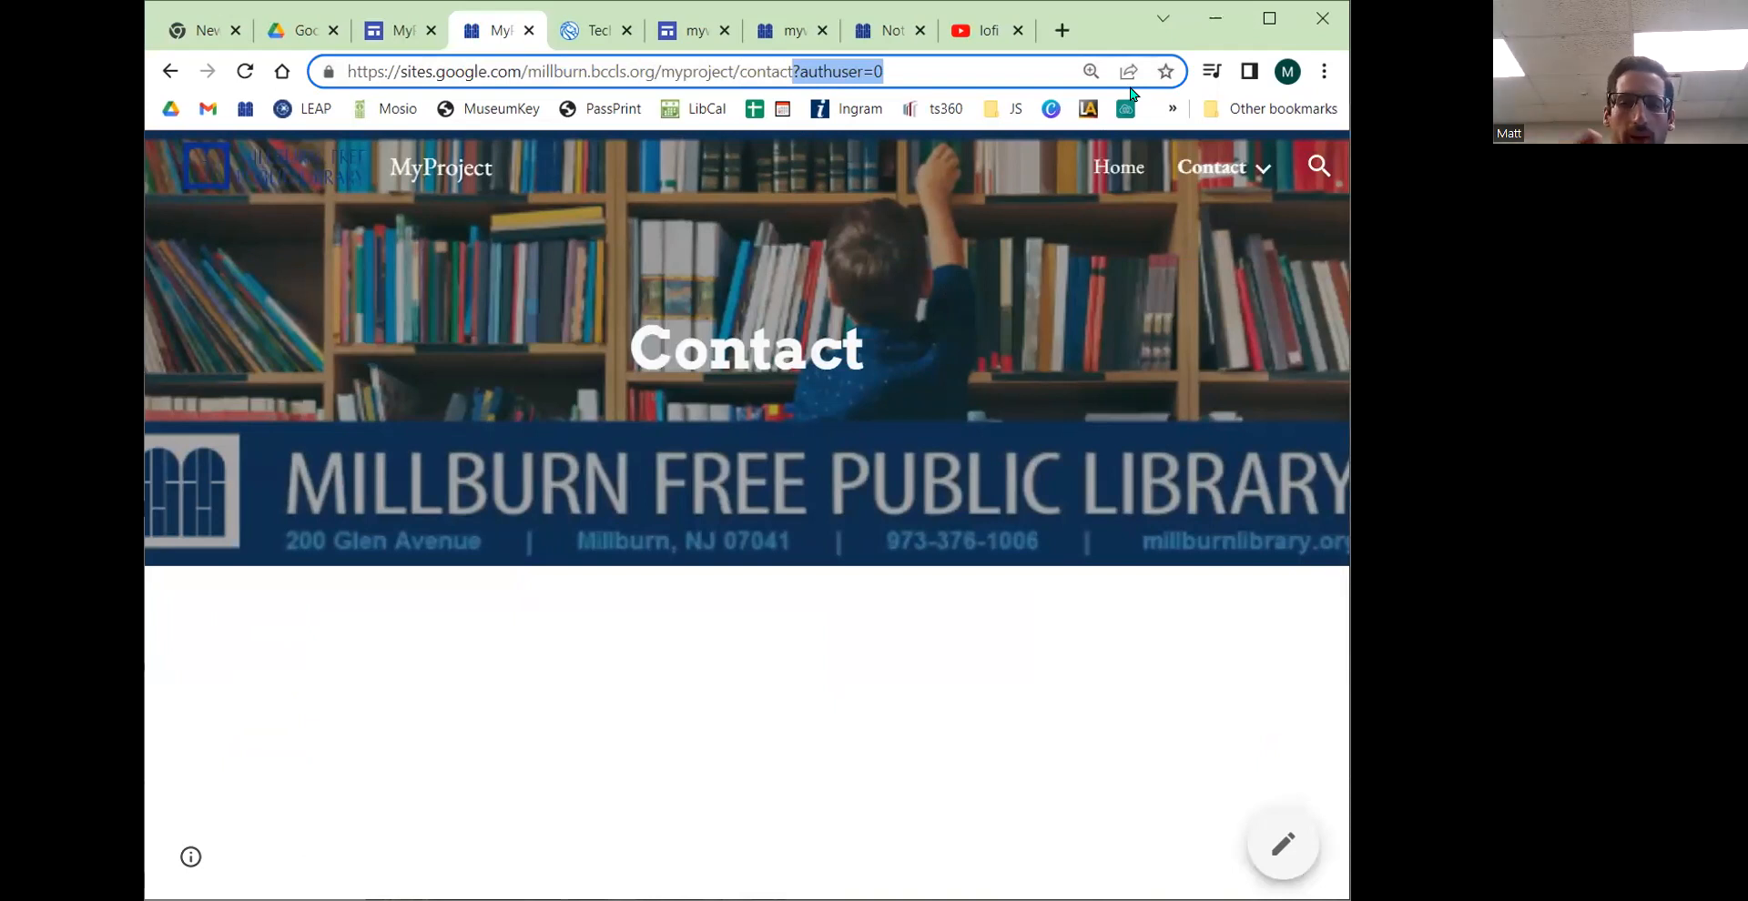
key(BackSpace)
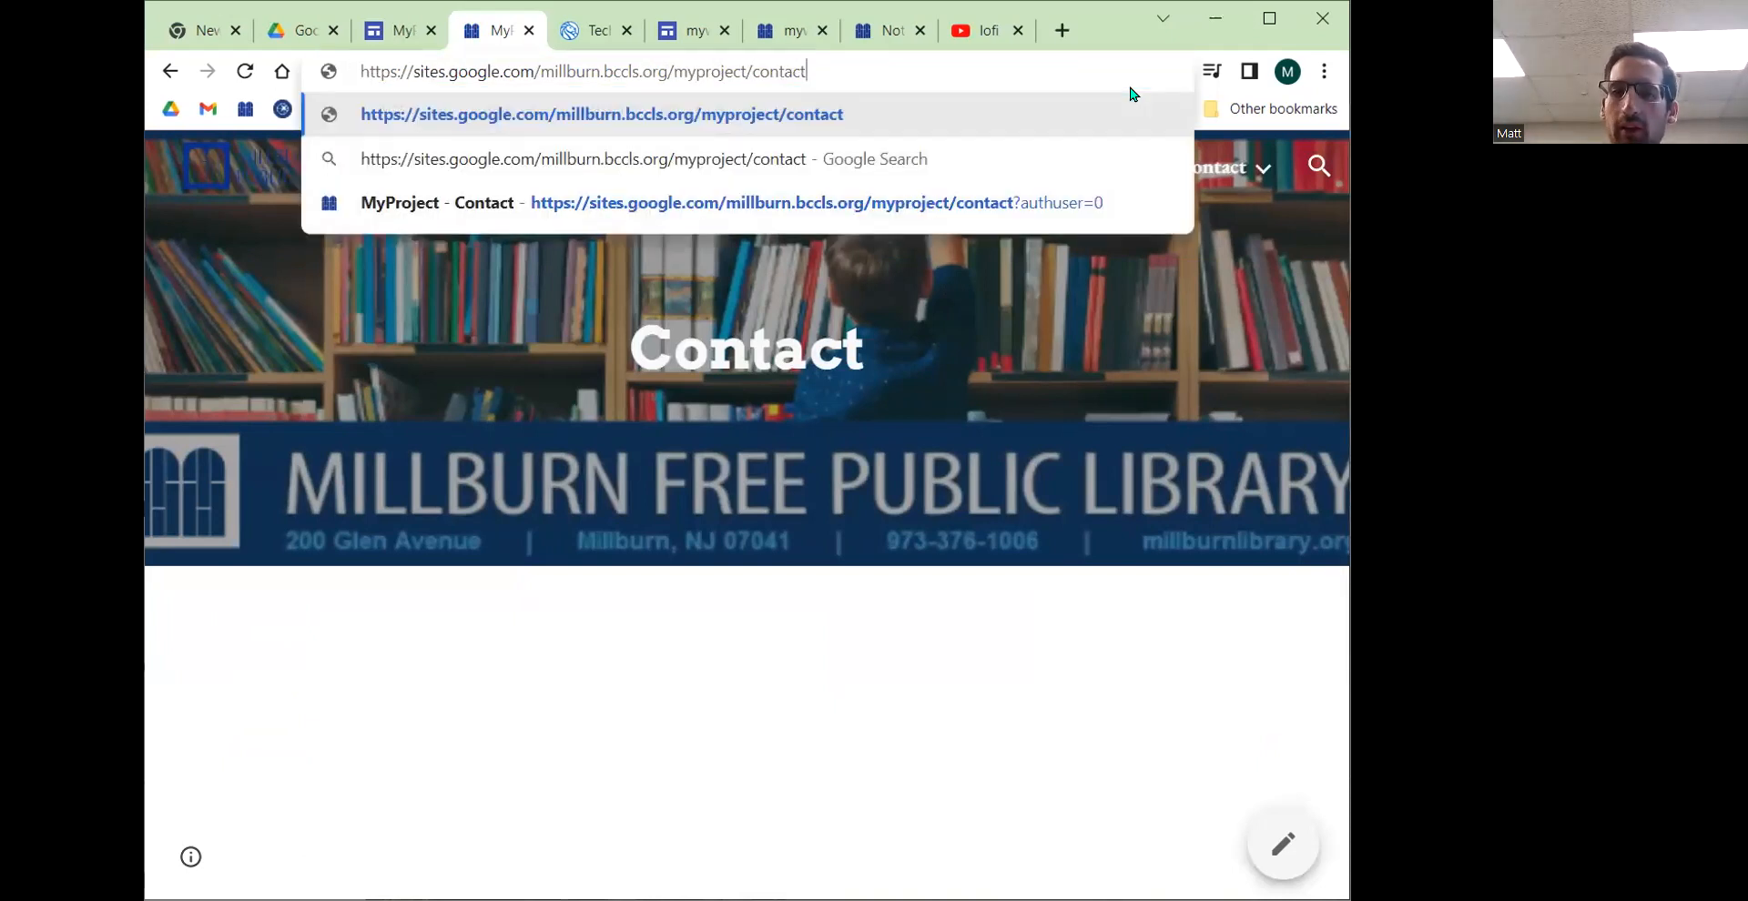
key(Return)
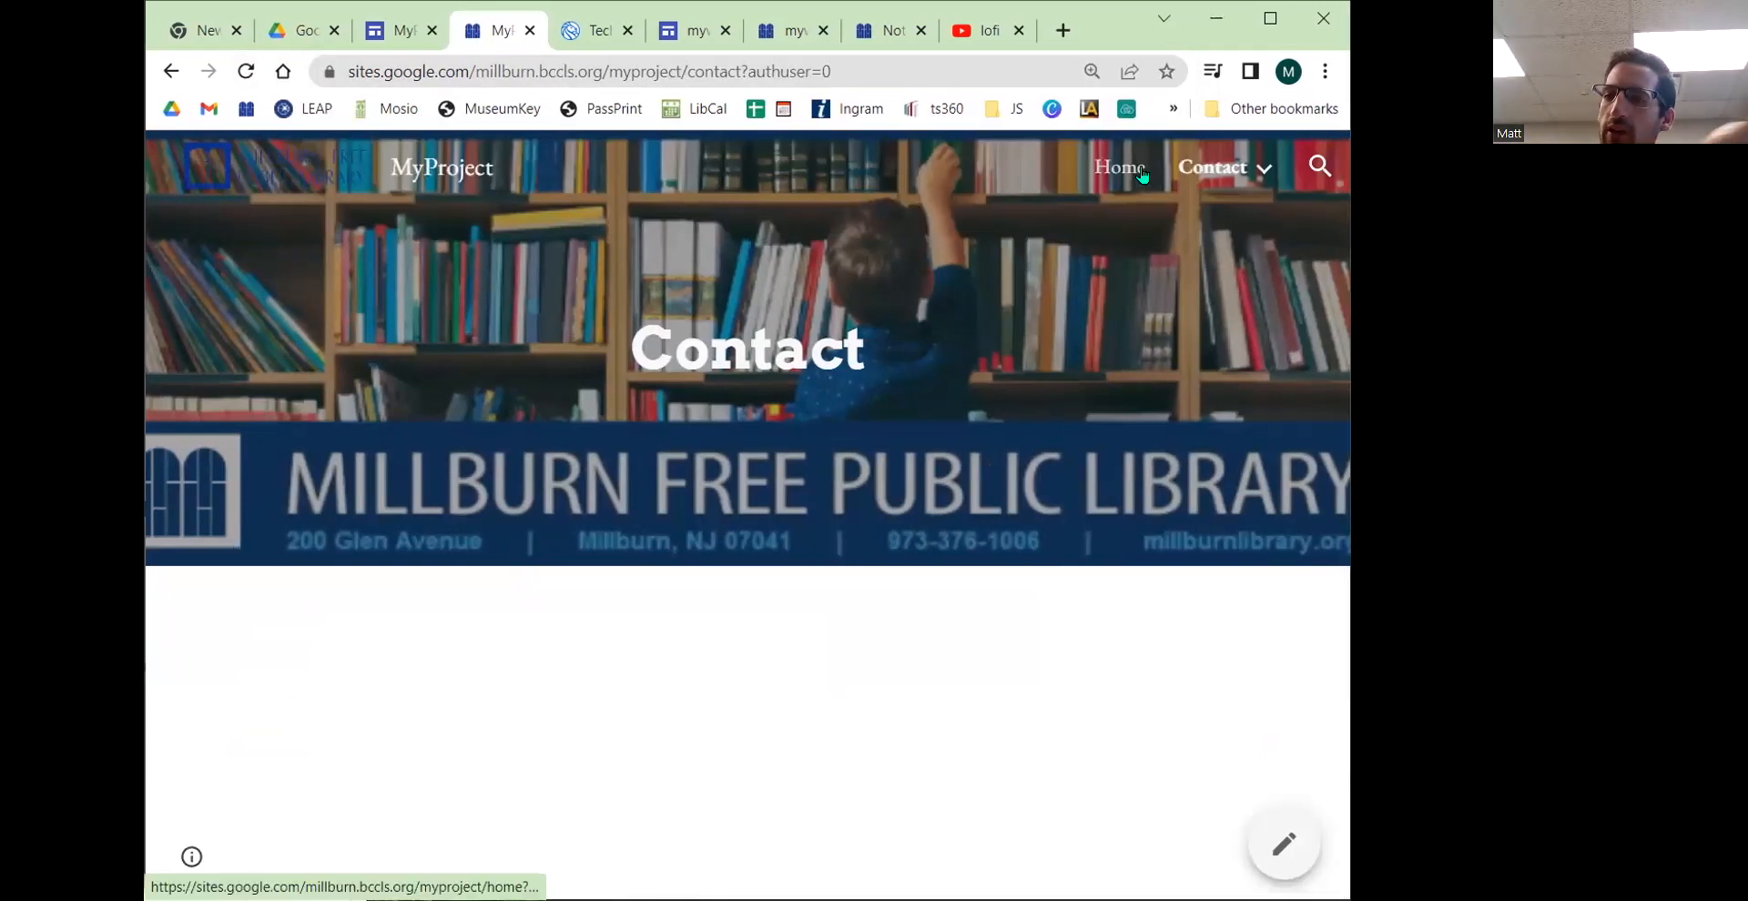
mouse_move(1119, 177)
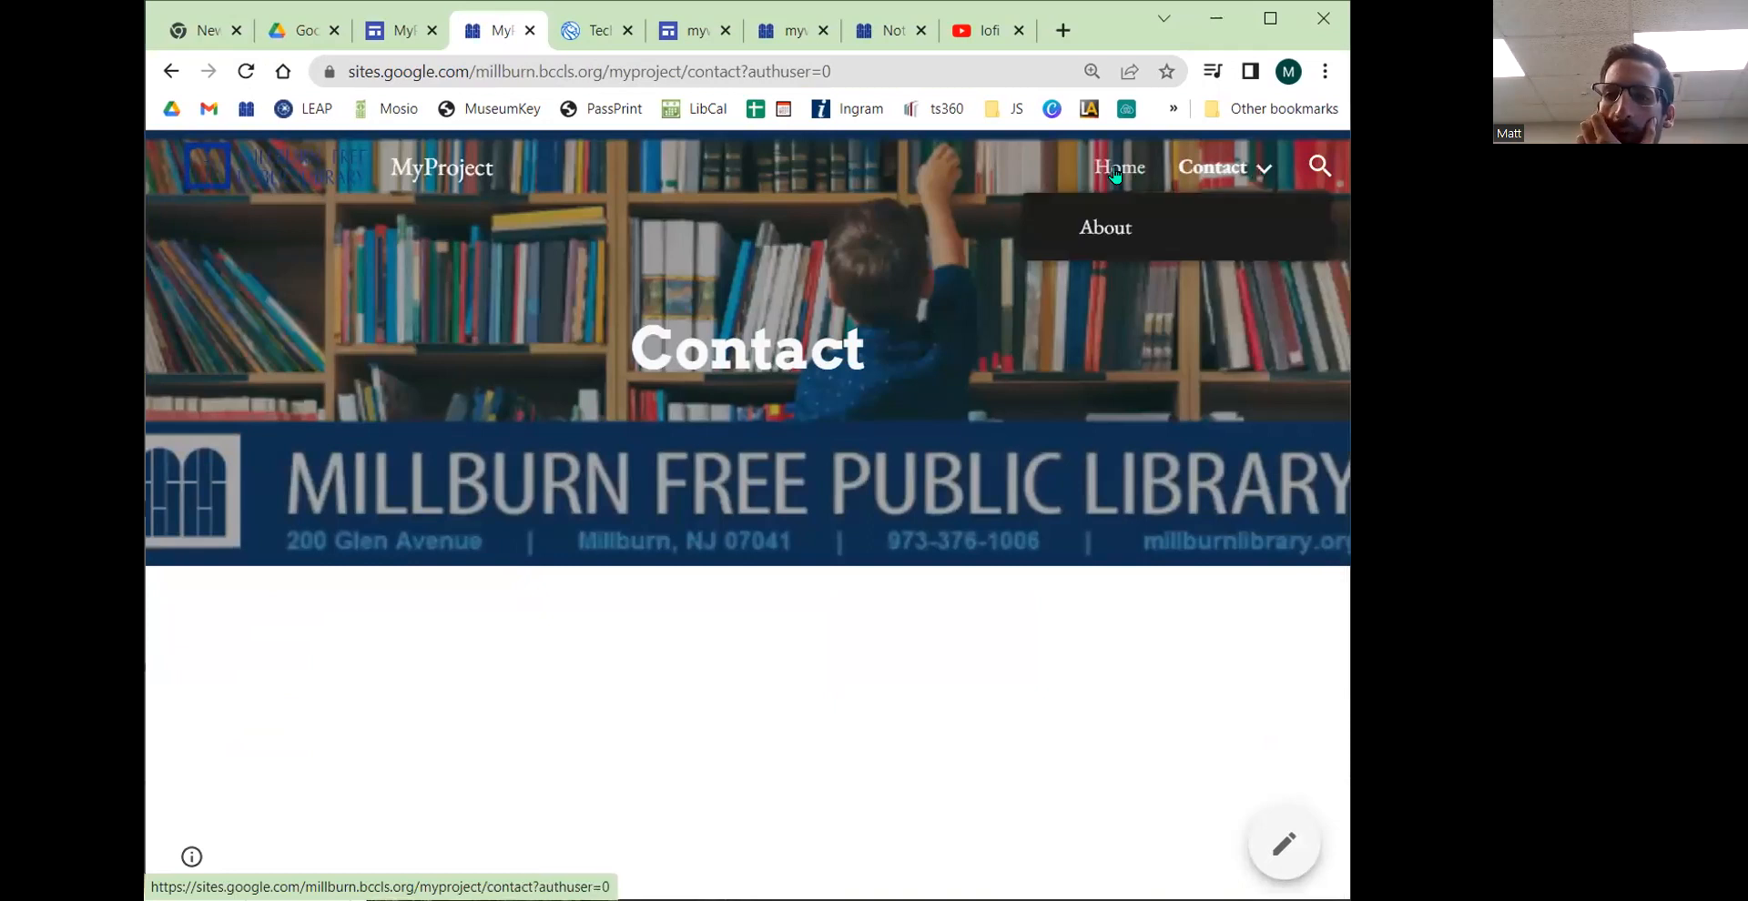
mouse_move(1229, 175)
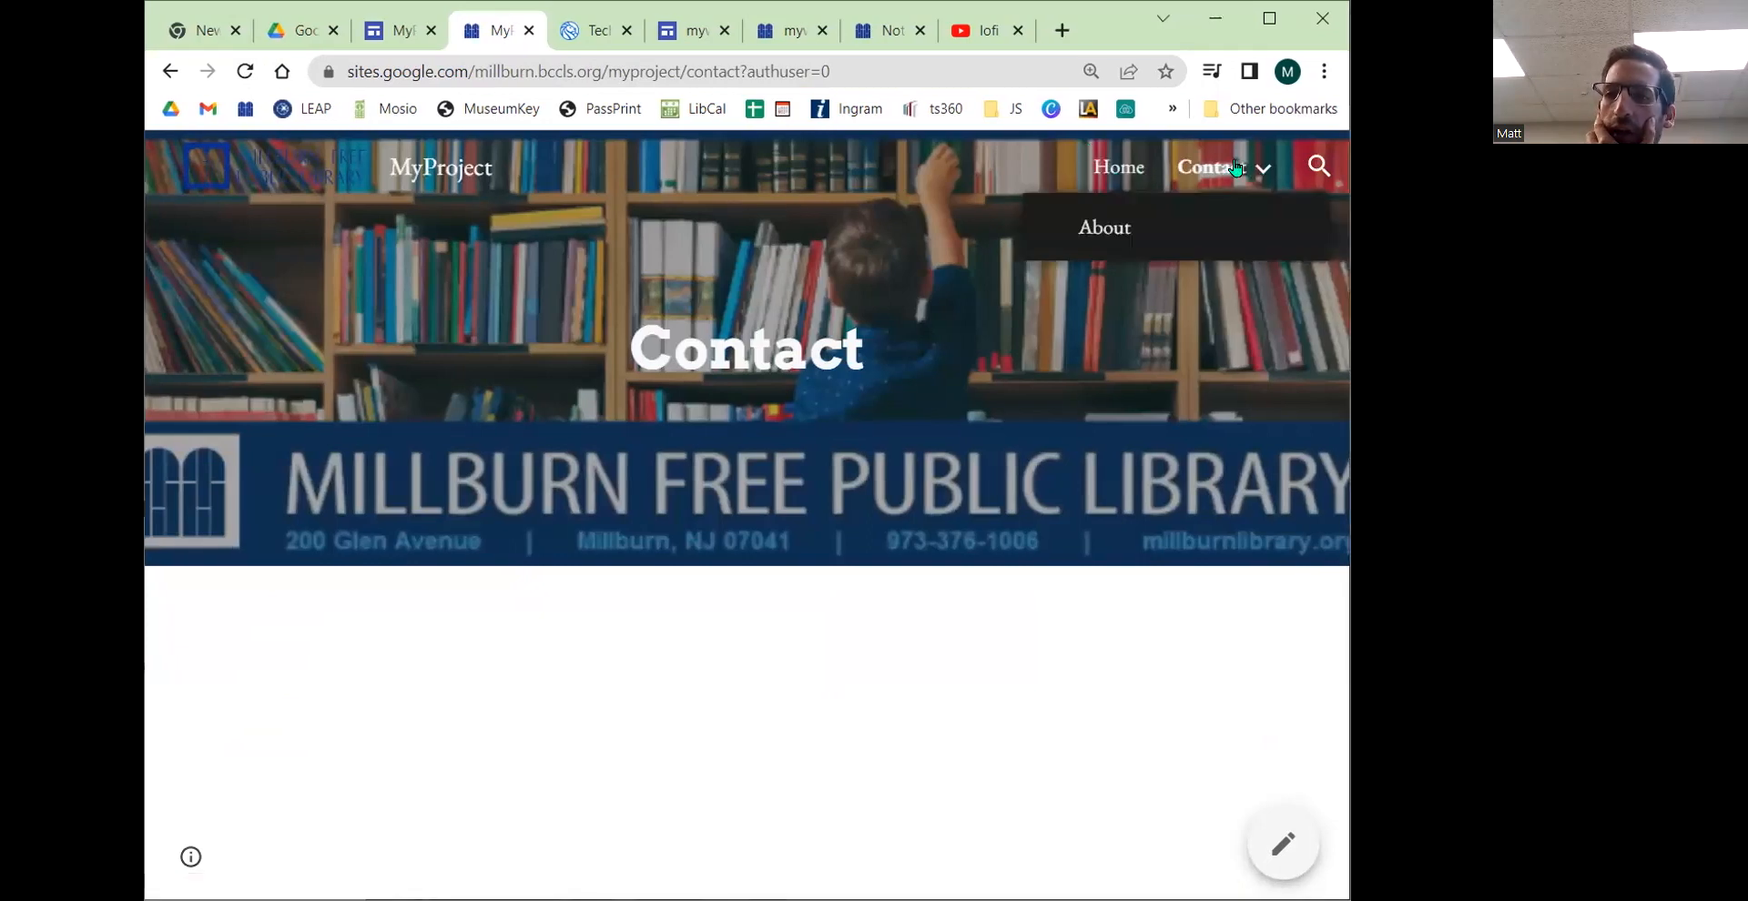
click(1105, 228)
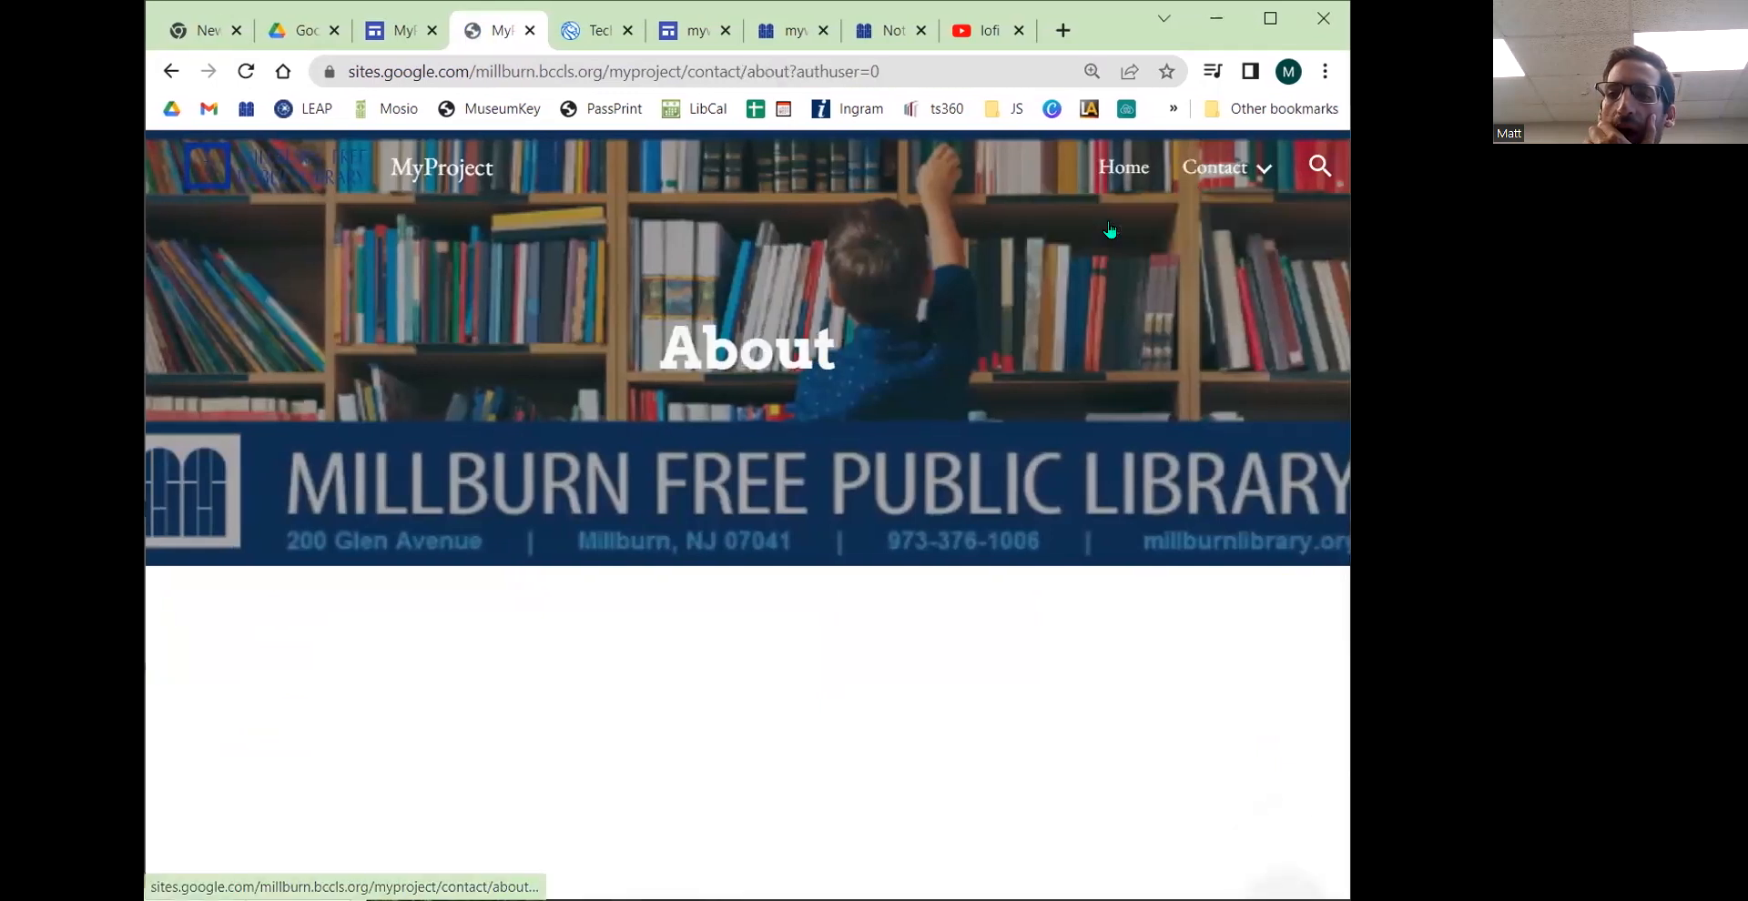
Step: Compare with the dropdown navigation menus on the library's own website
click(882, 32)
scroll(710, 433, up, 3)
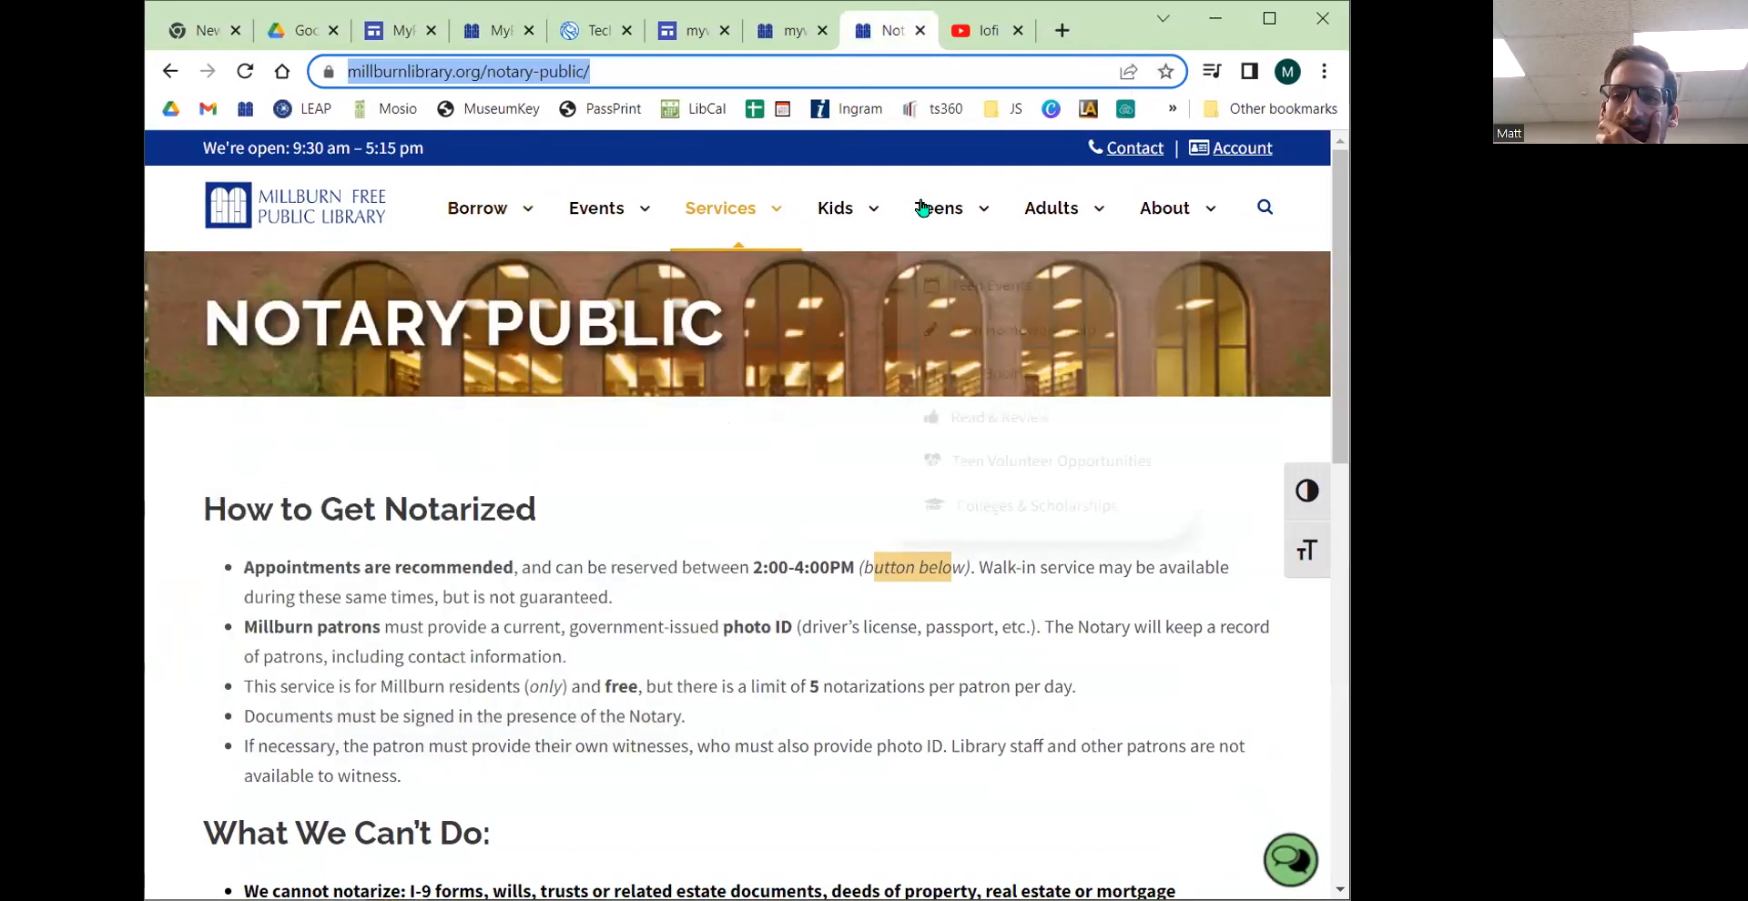
mouse_move(899, 225)
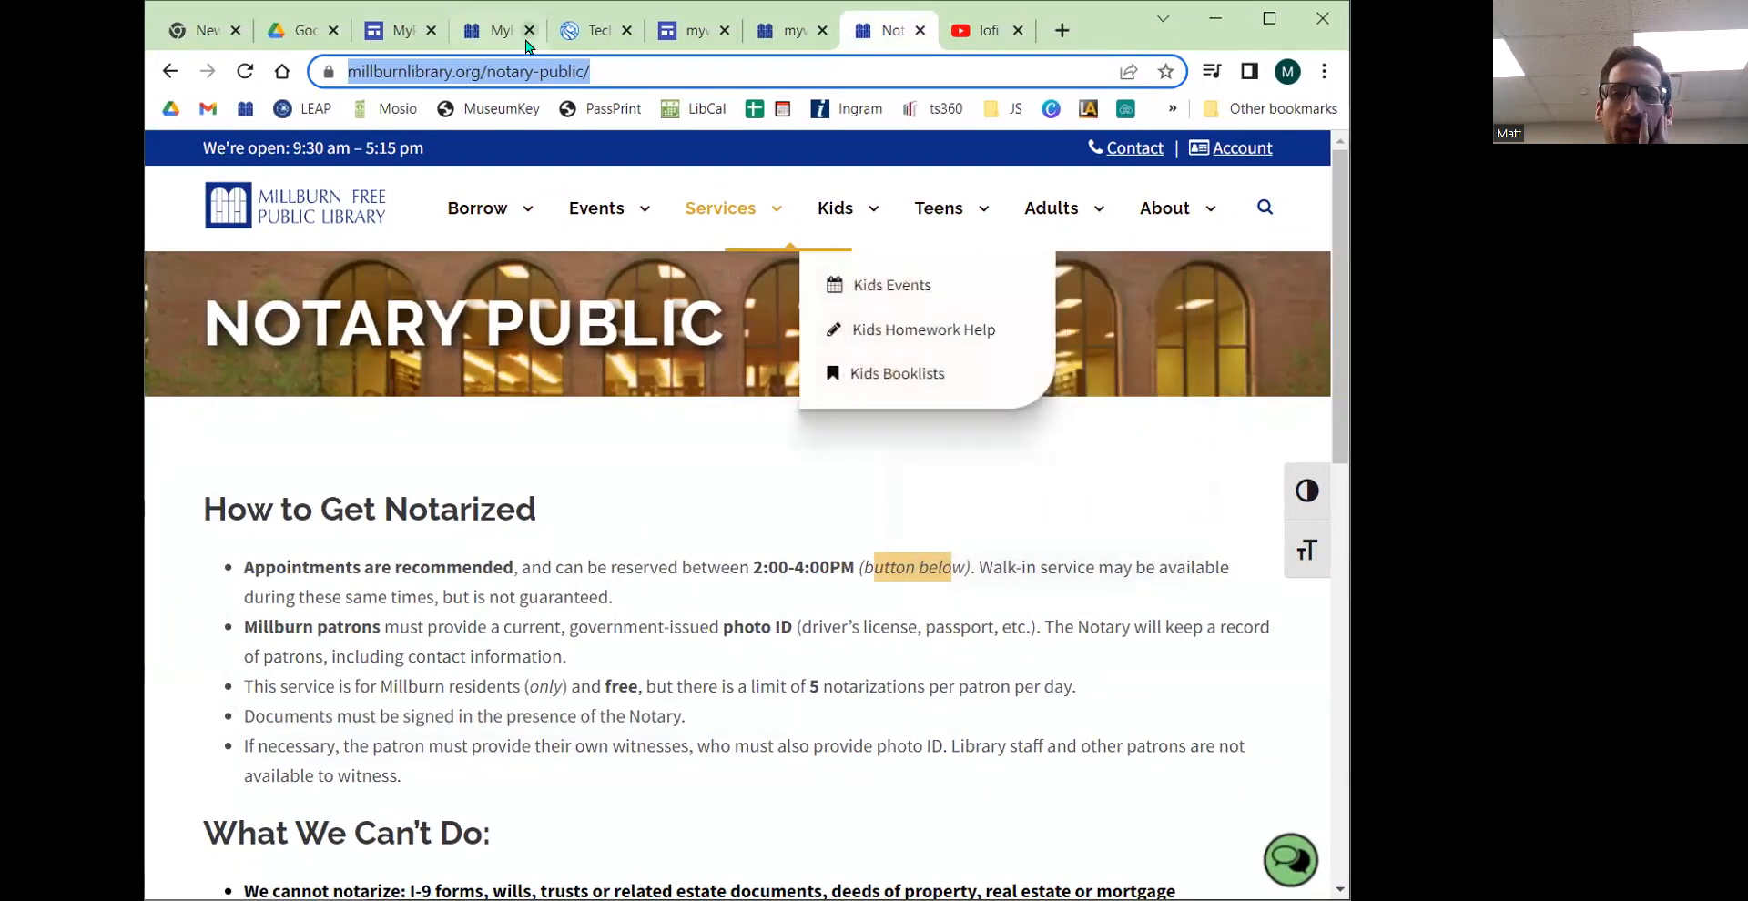
click(492, 34)
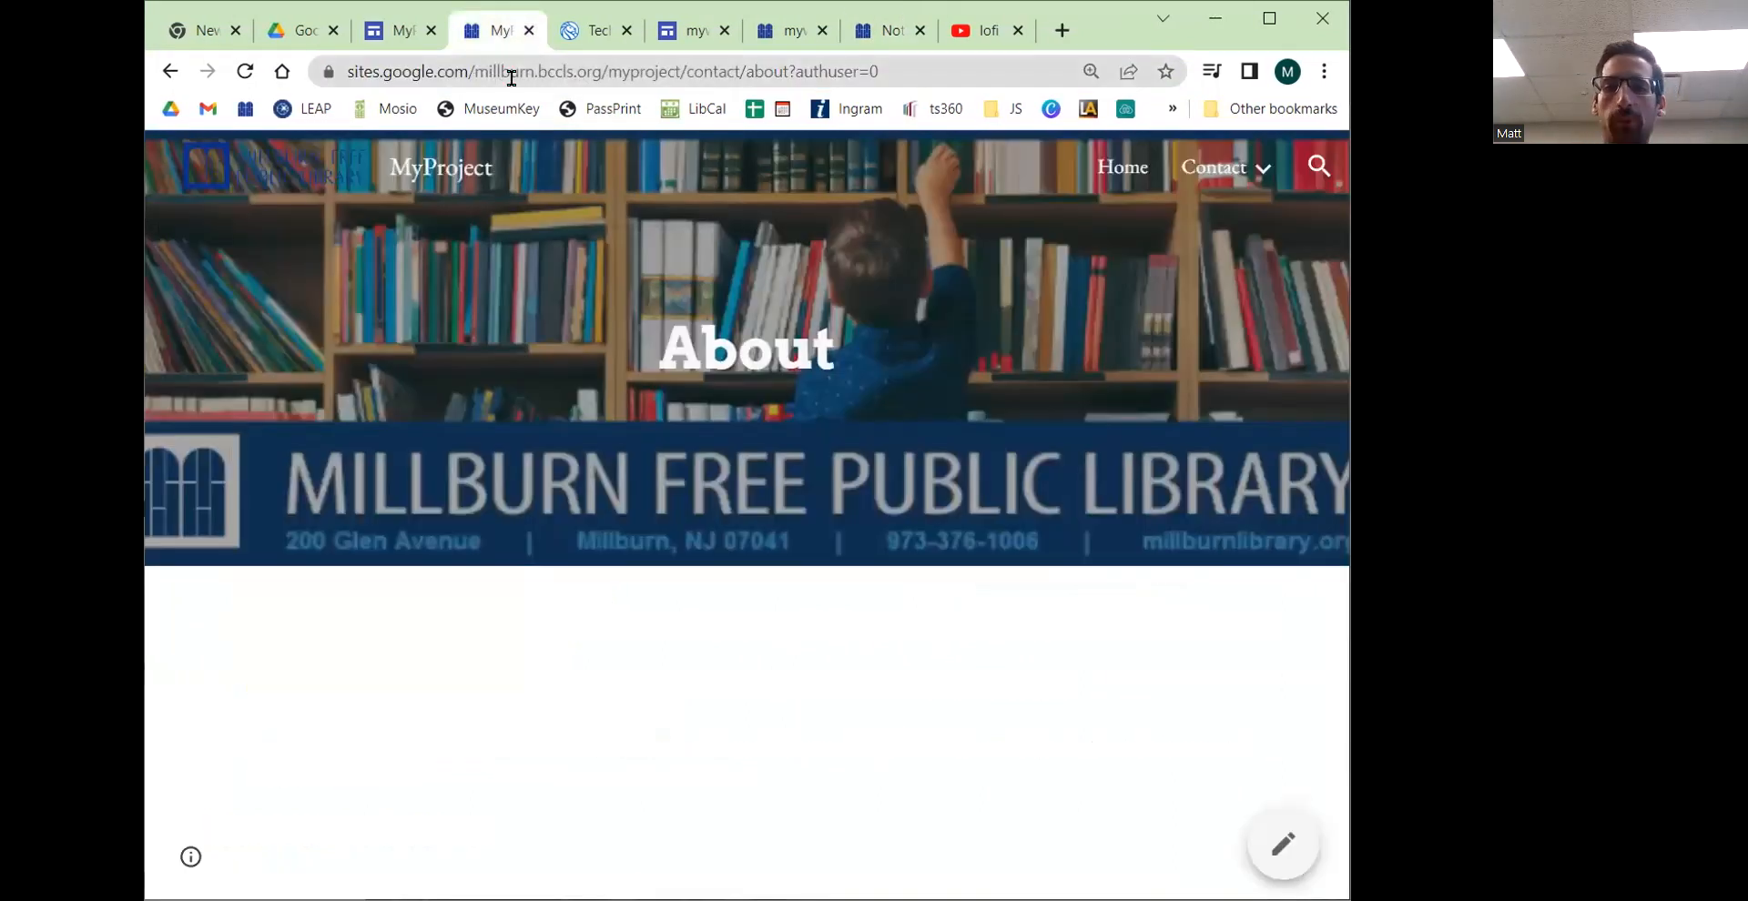
Step: Change the site's navigation mode from Top to Side and publish the site
click(389, 42)
click(1129, 437)
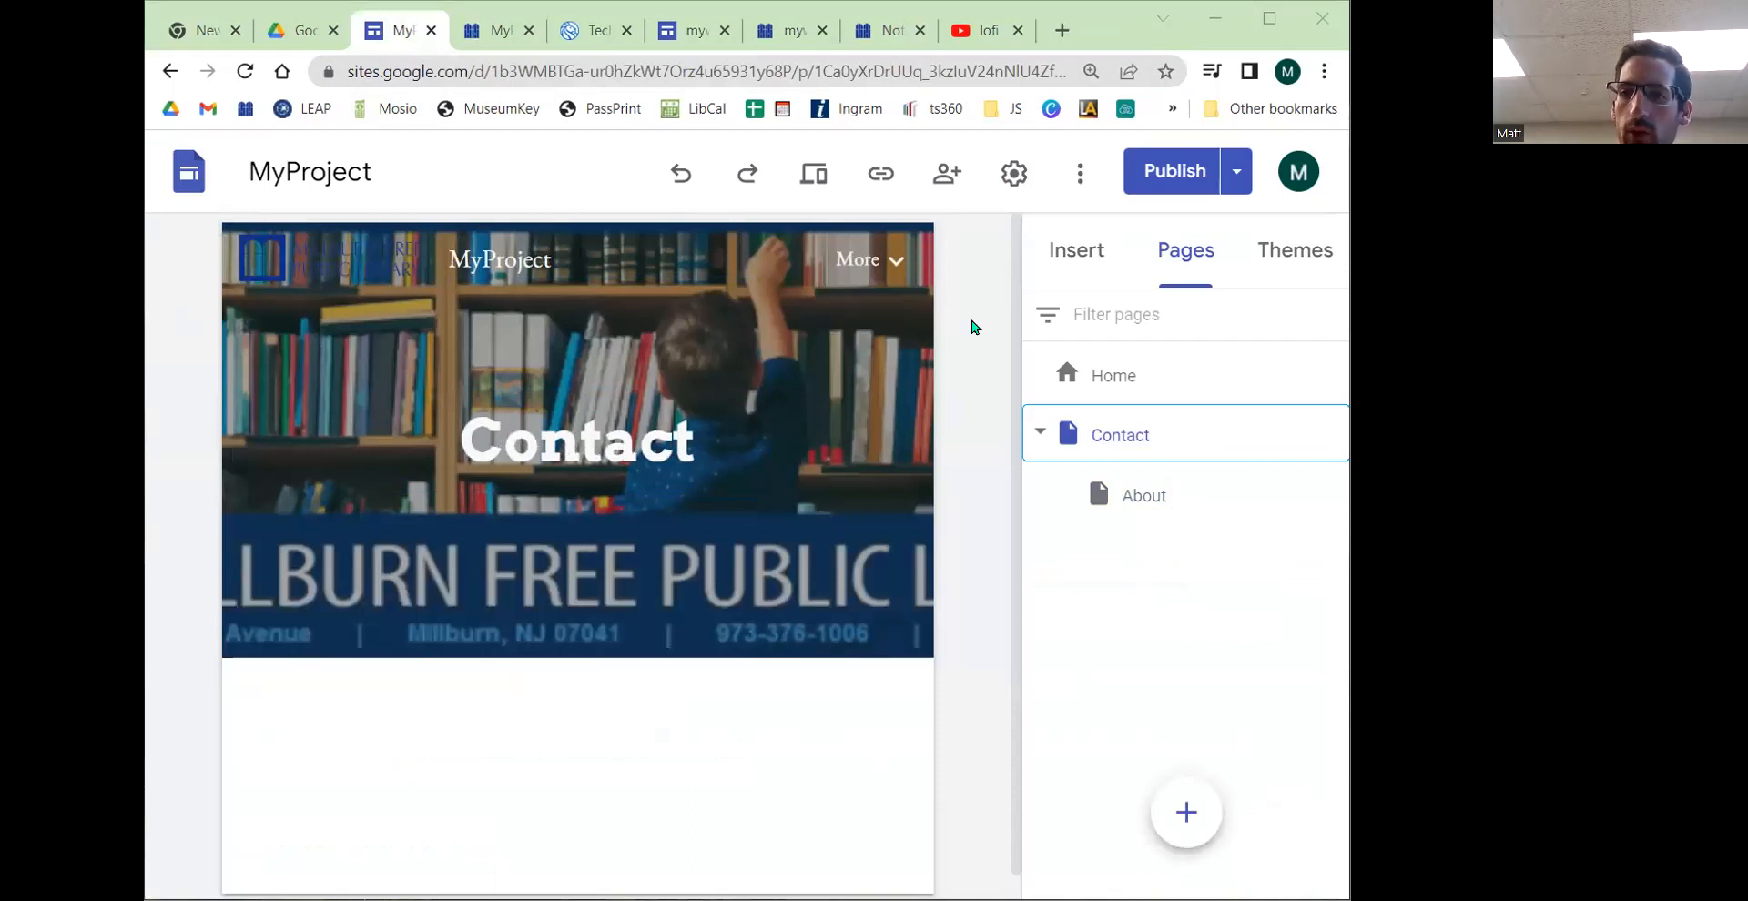
click(1014, 173)
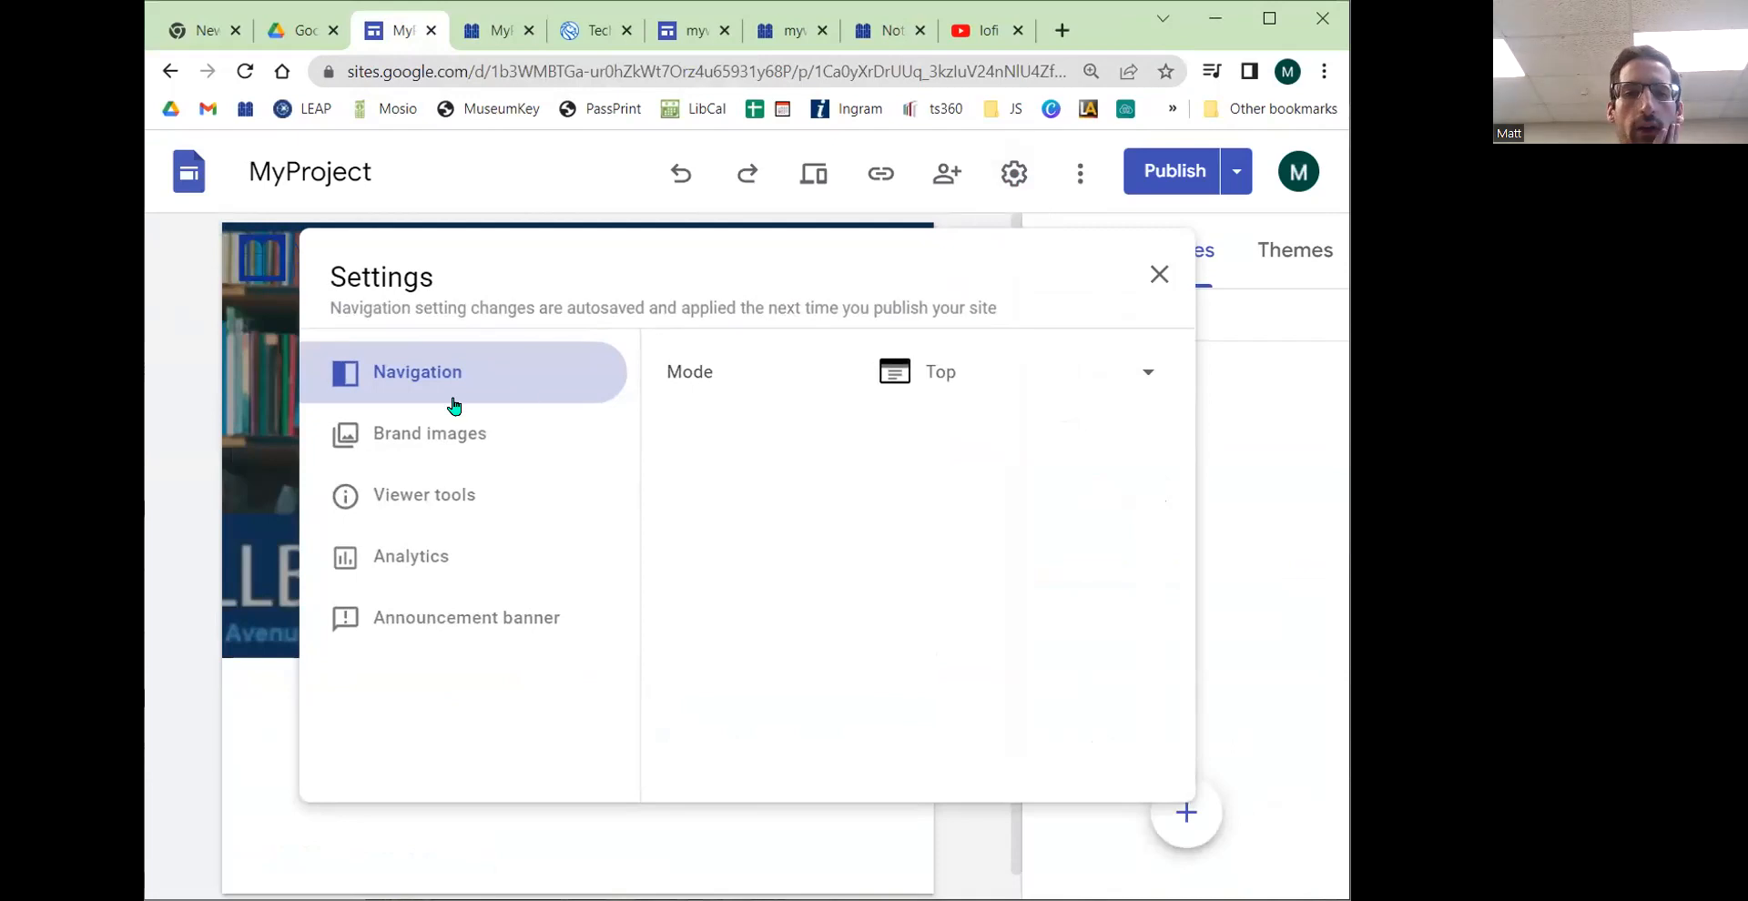
click(412, 367)
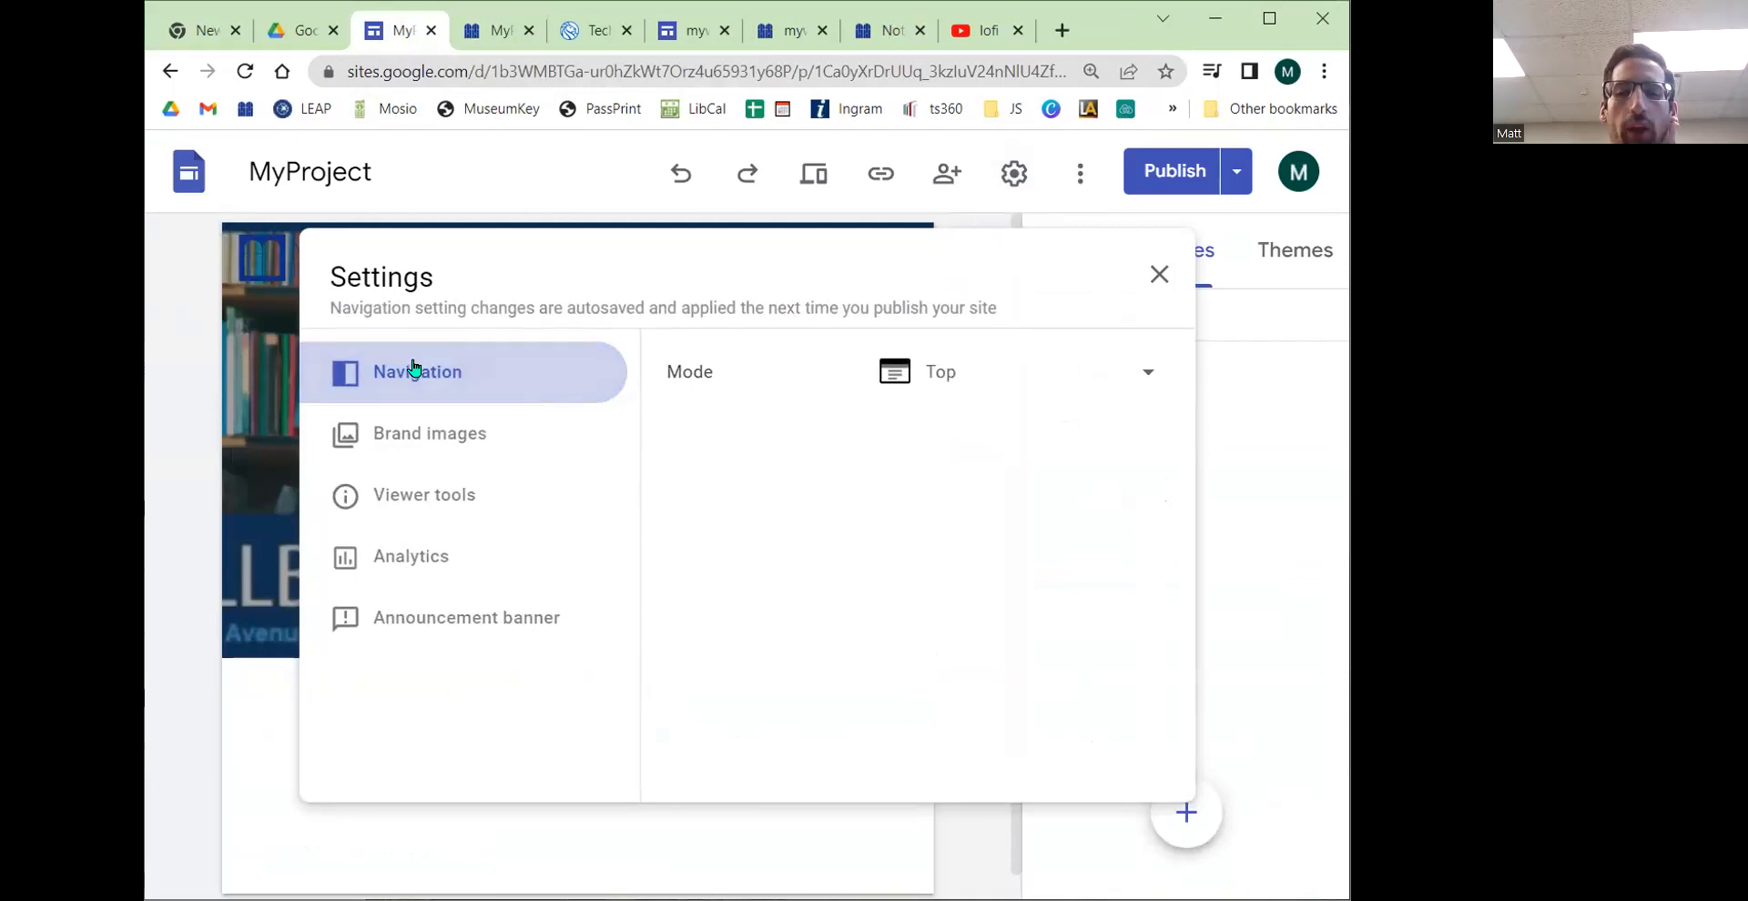
click(991, 380)
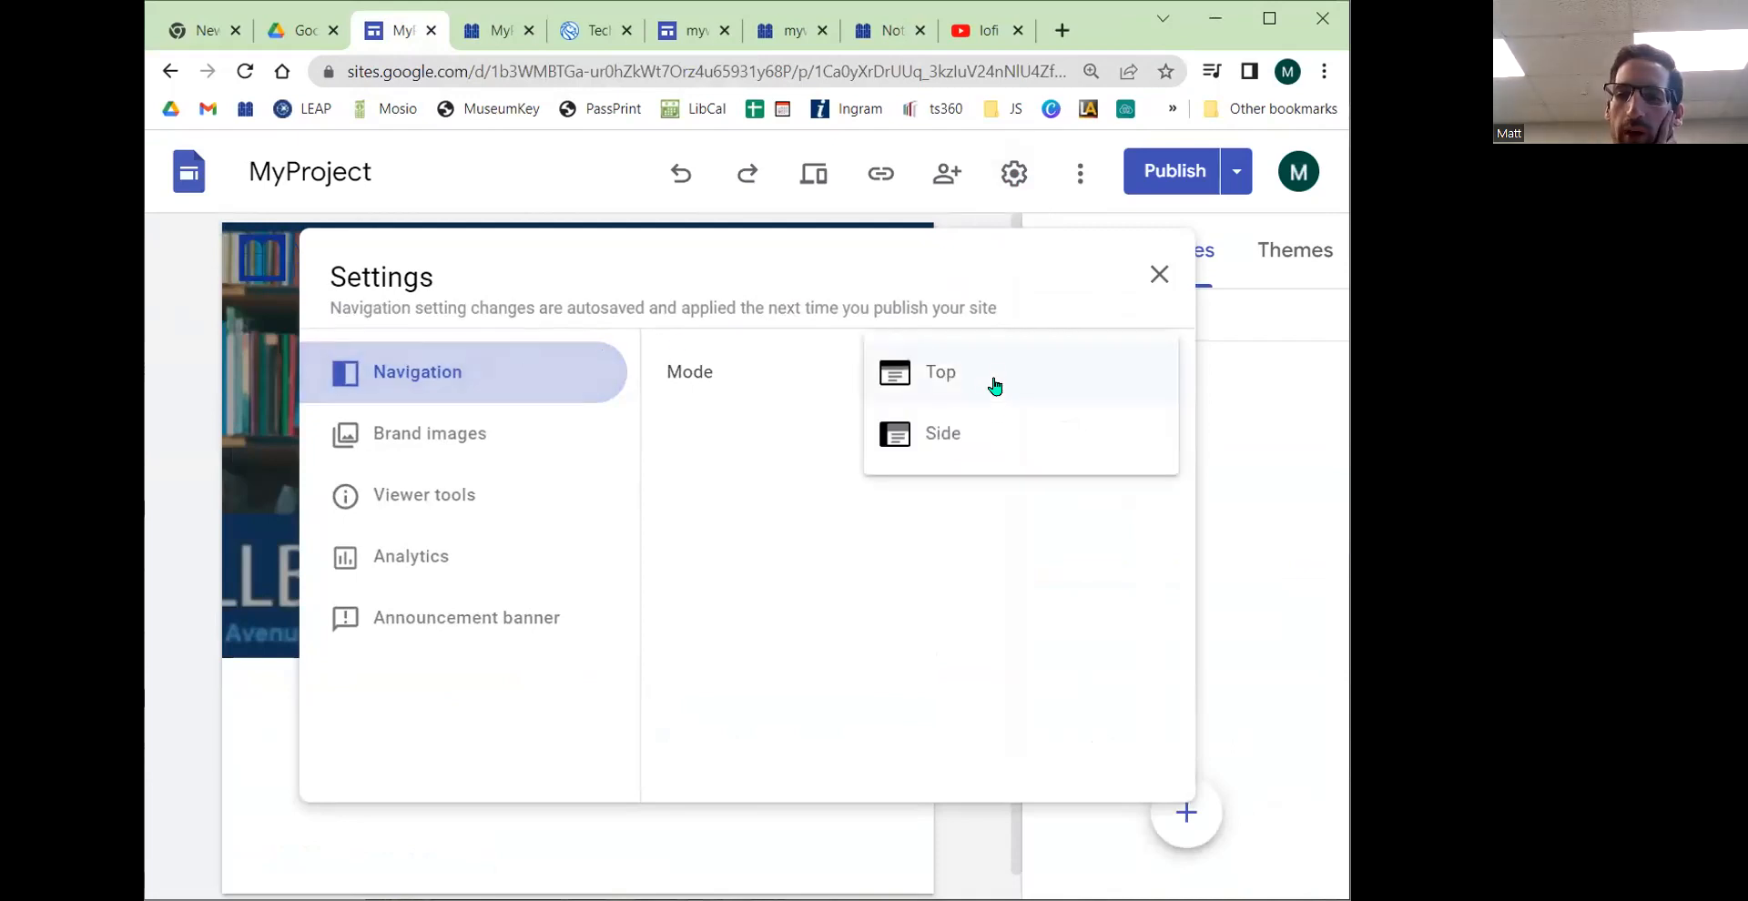
click(972, 443)
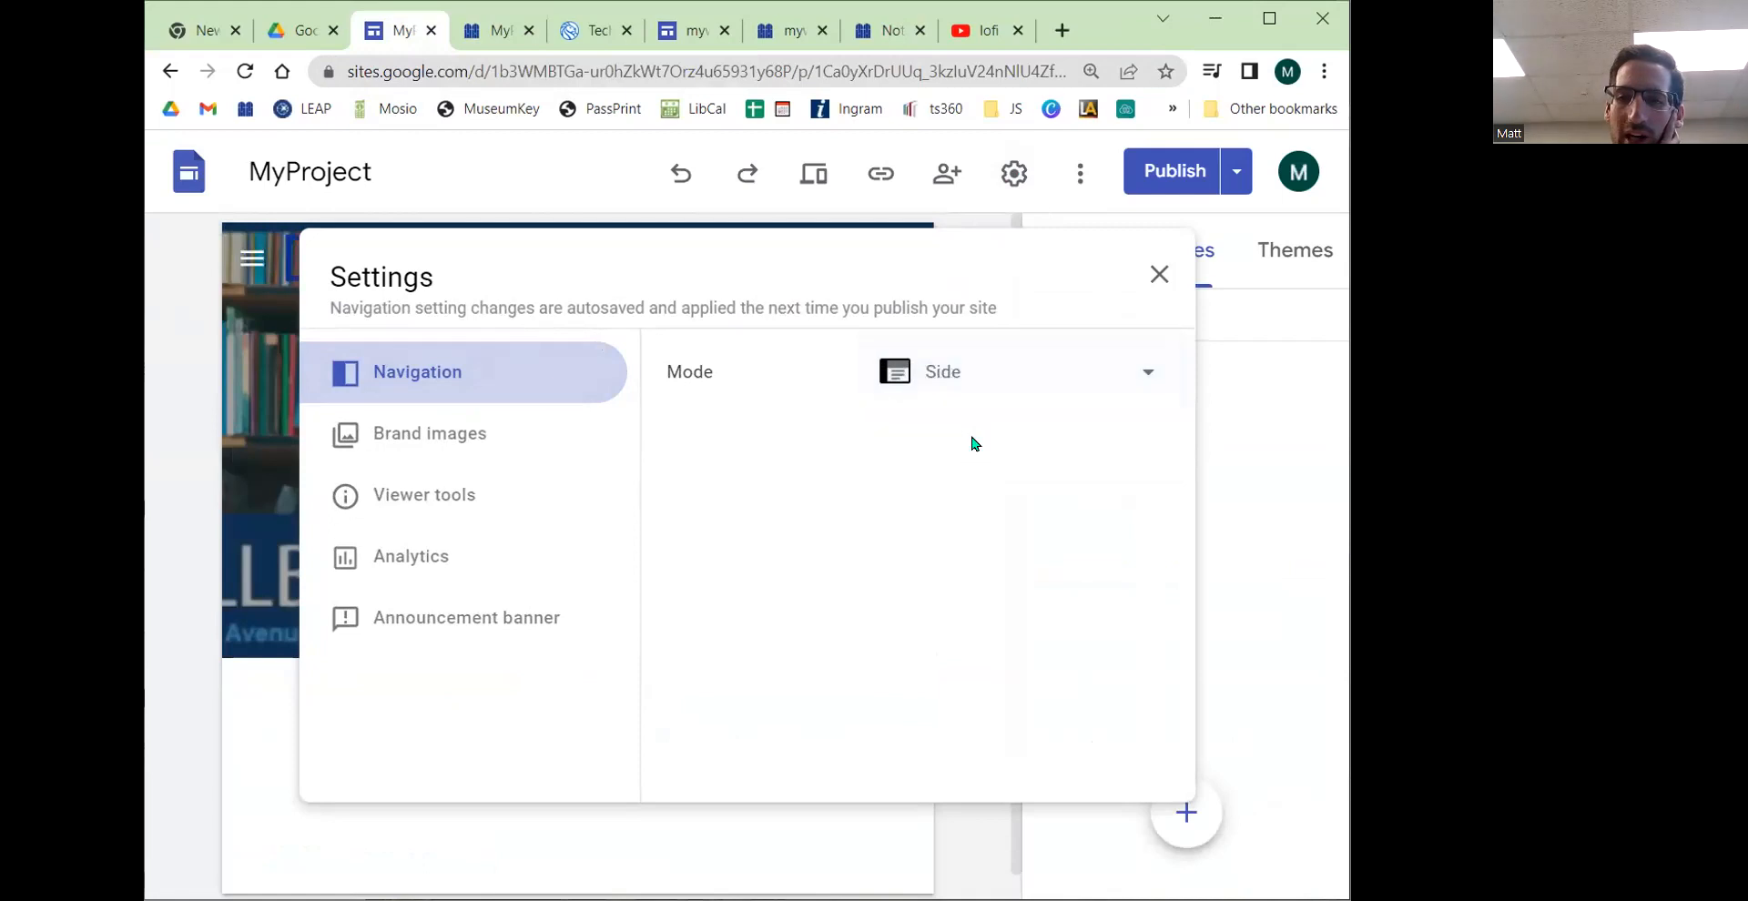
click(1159, 274)
click(1183, 171)
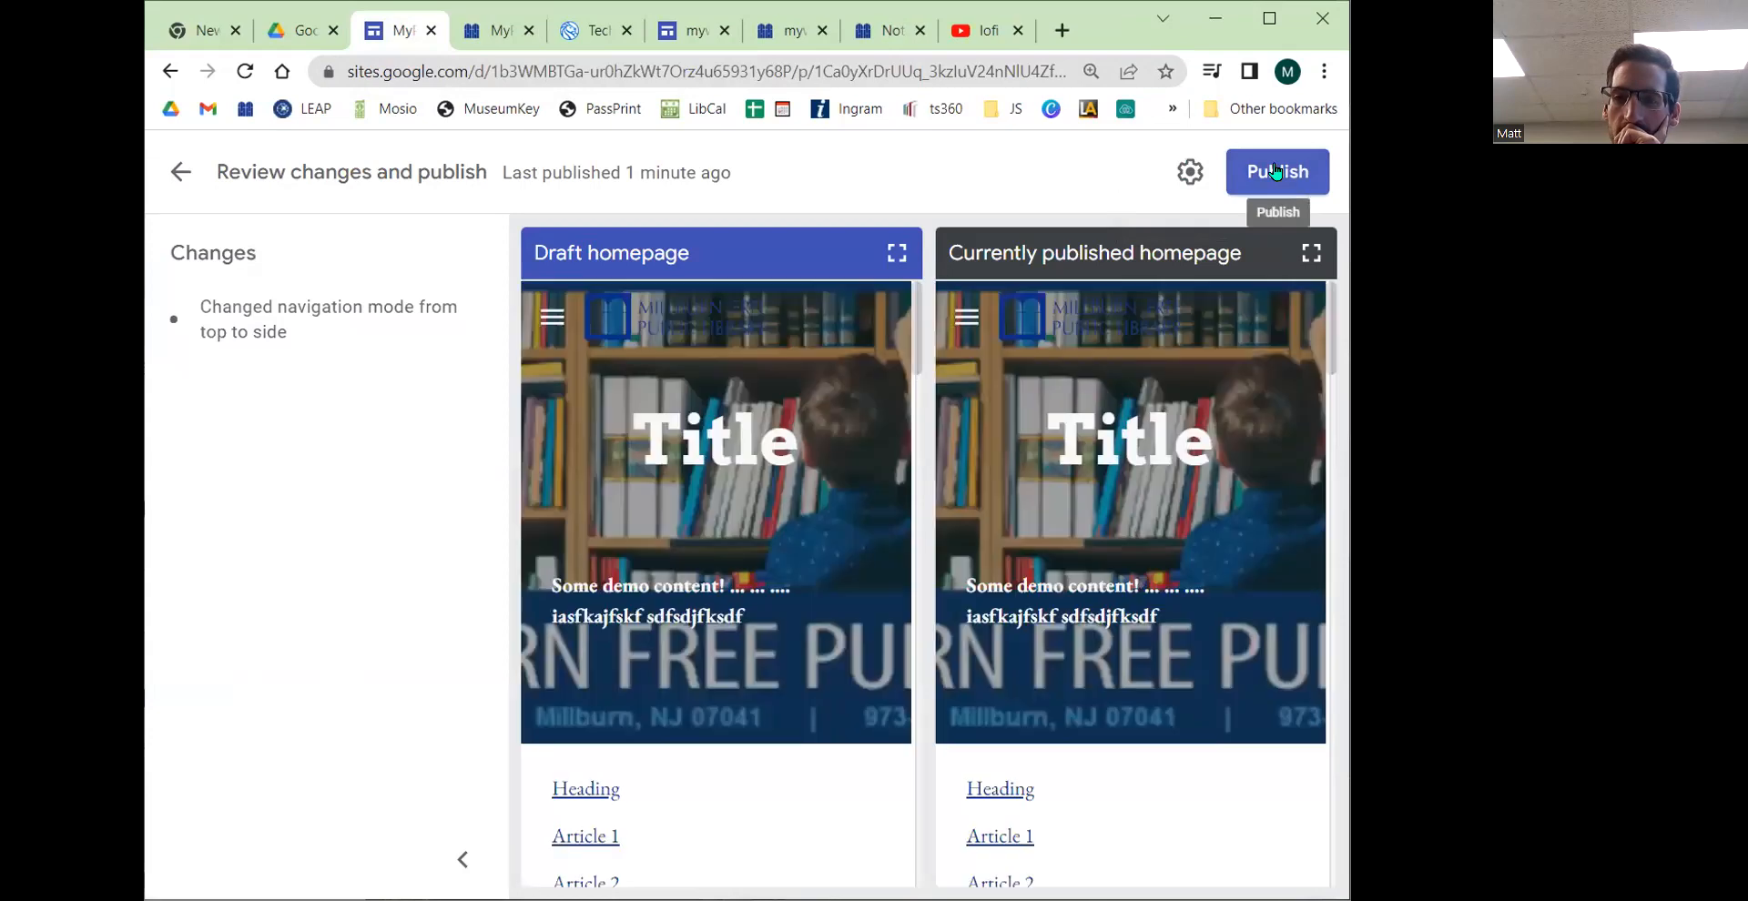
click(1275, 171)
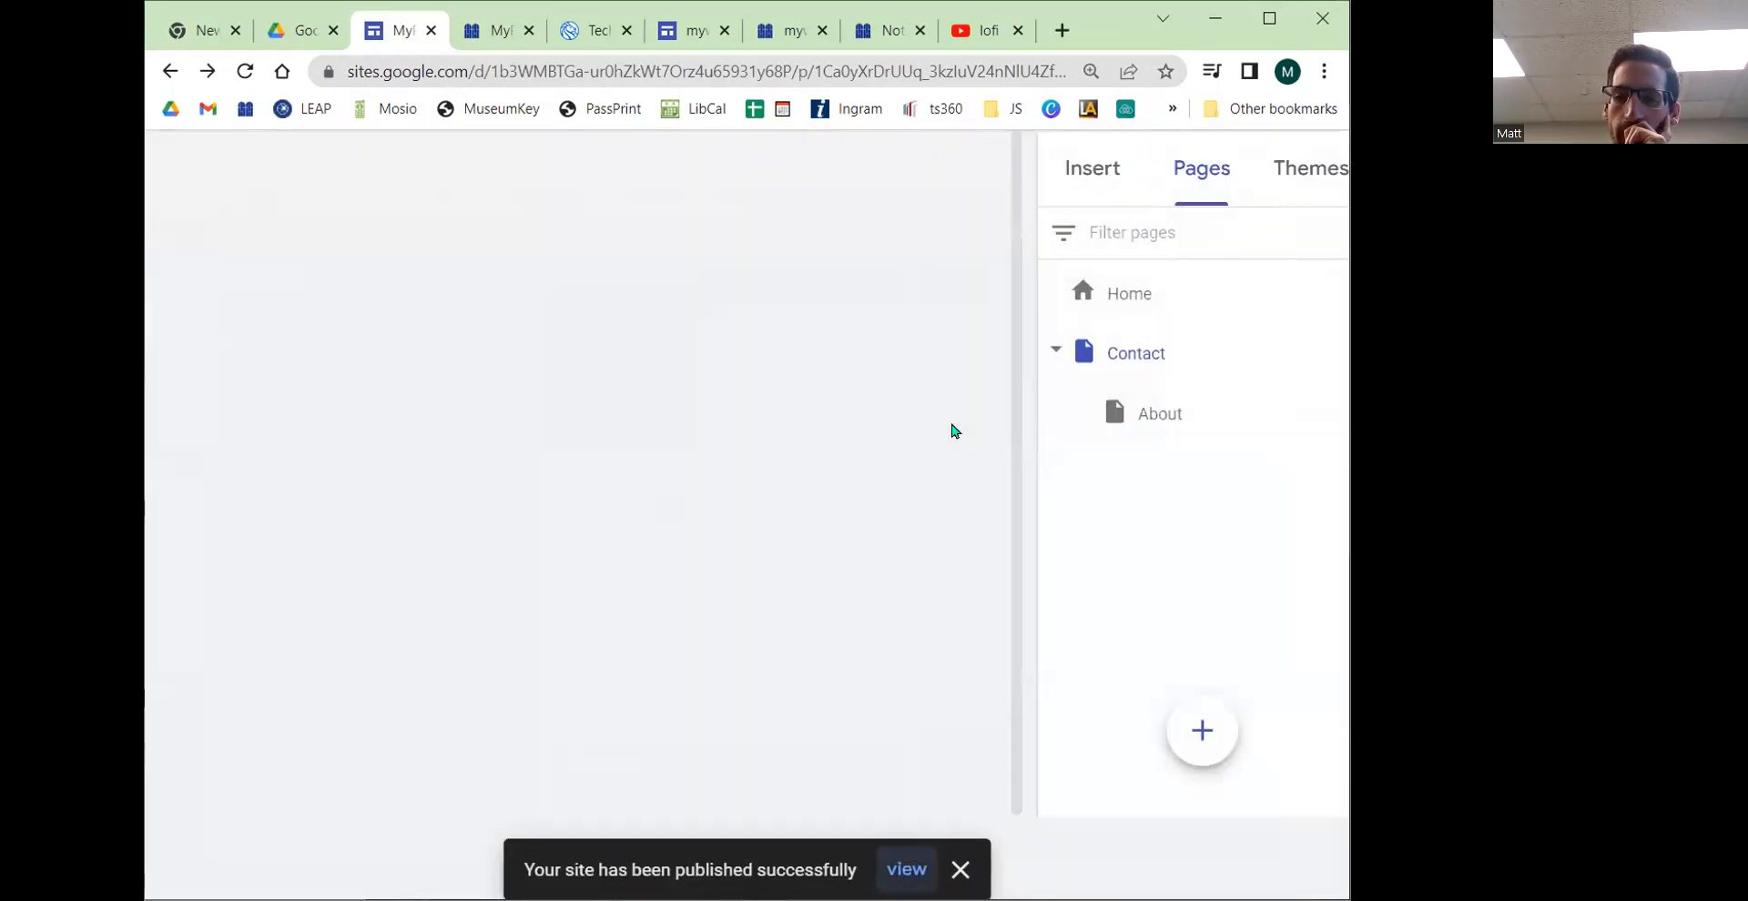
Step: Reload the published site and check the side navigation menu showing Home, Contact and About
click(496, 30)
click(244, 72)
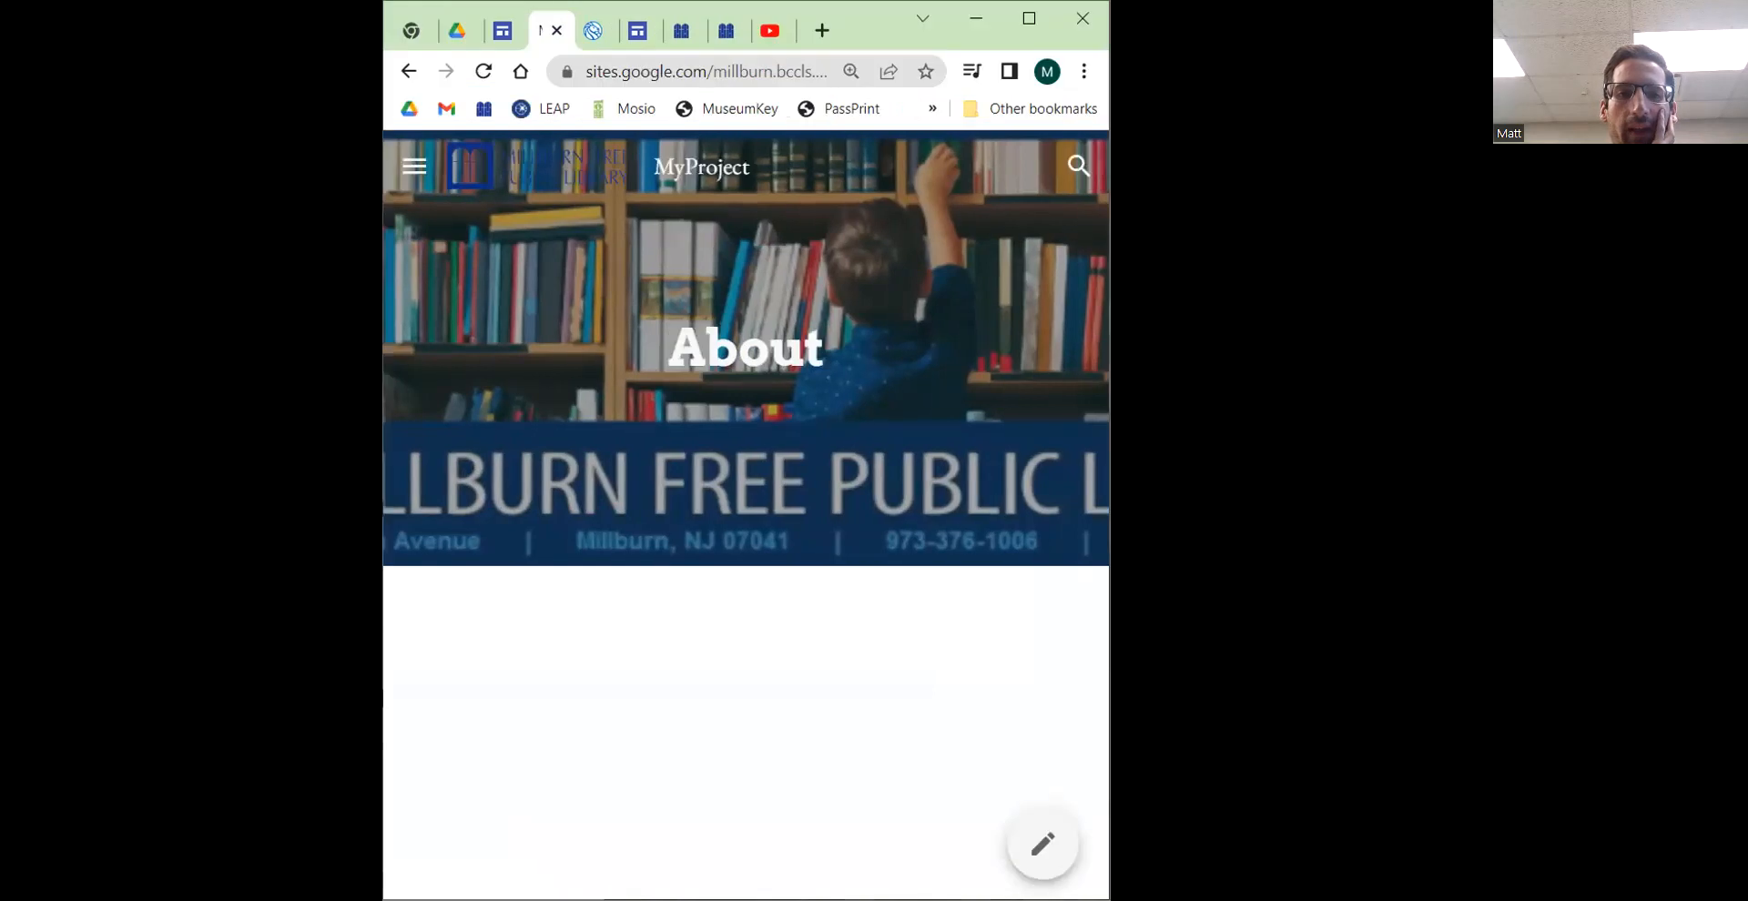
click(416, 170)
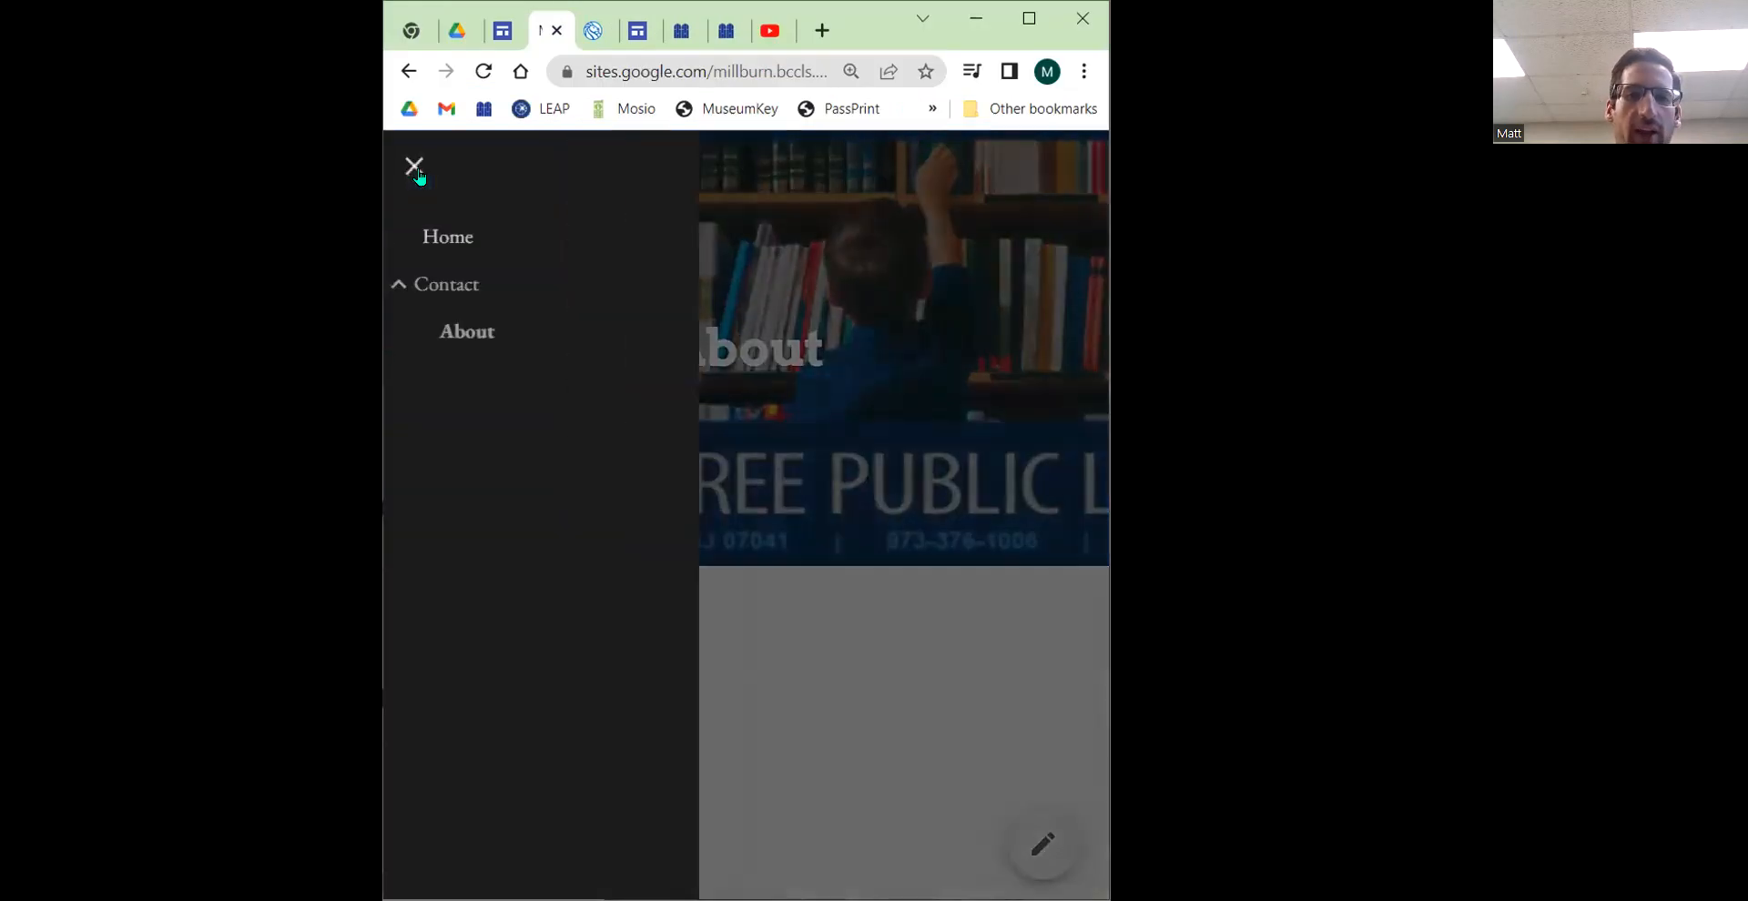
click(416, 168)
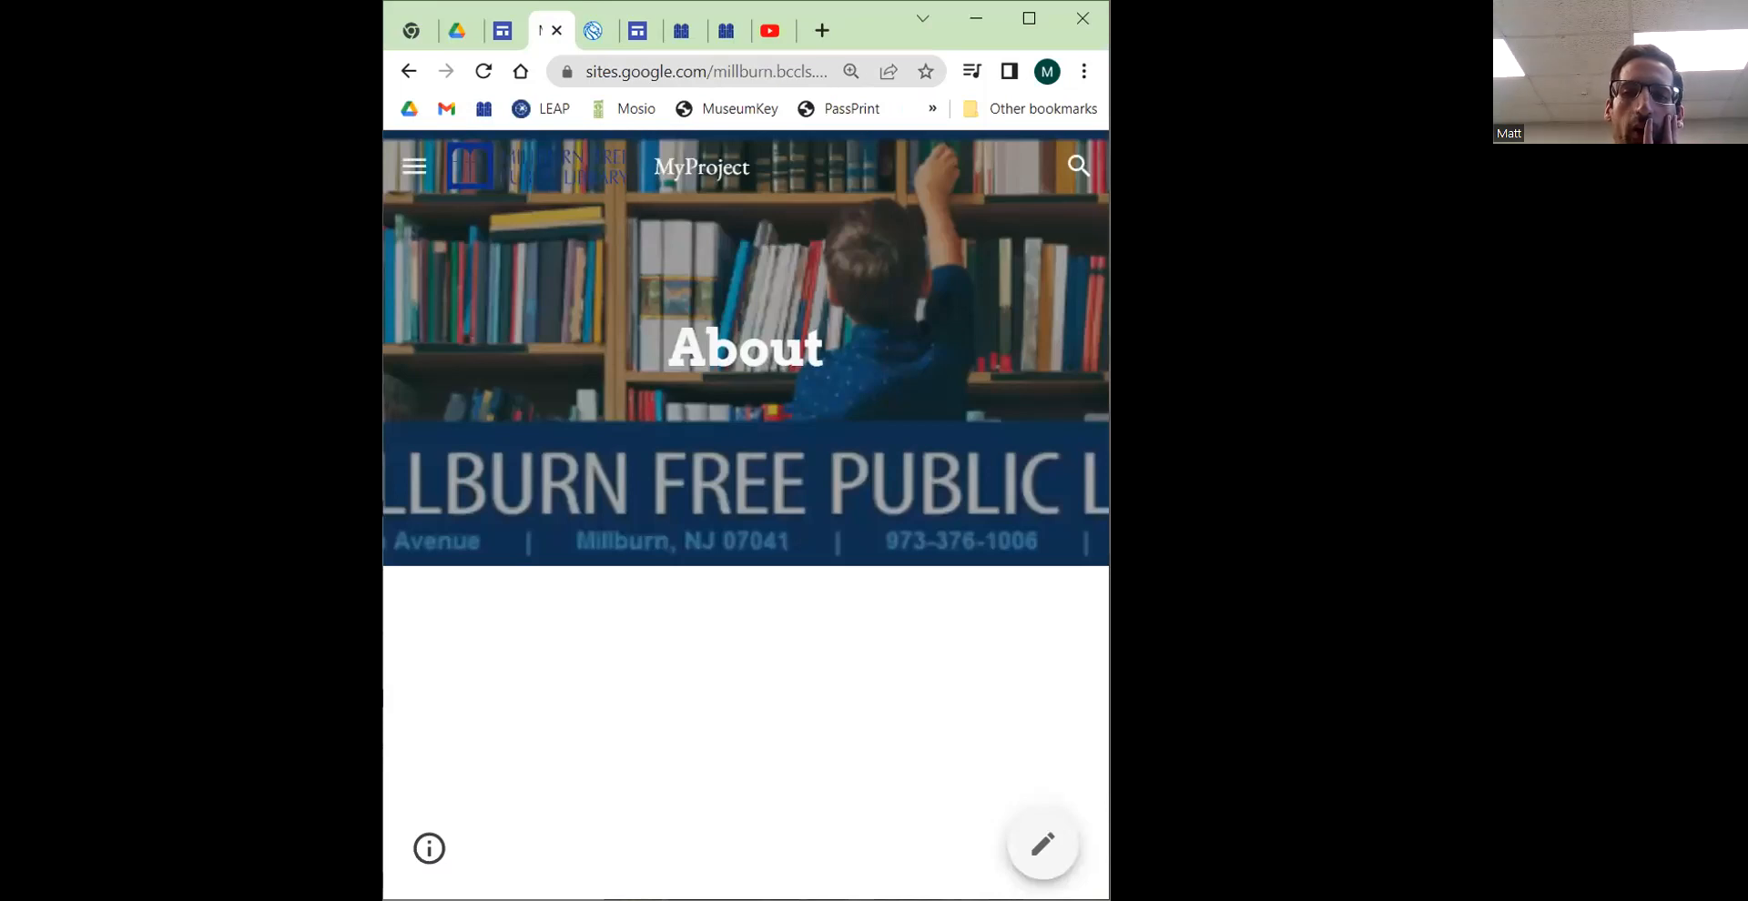
click(415, 29)
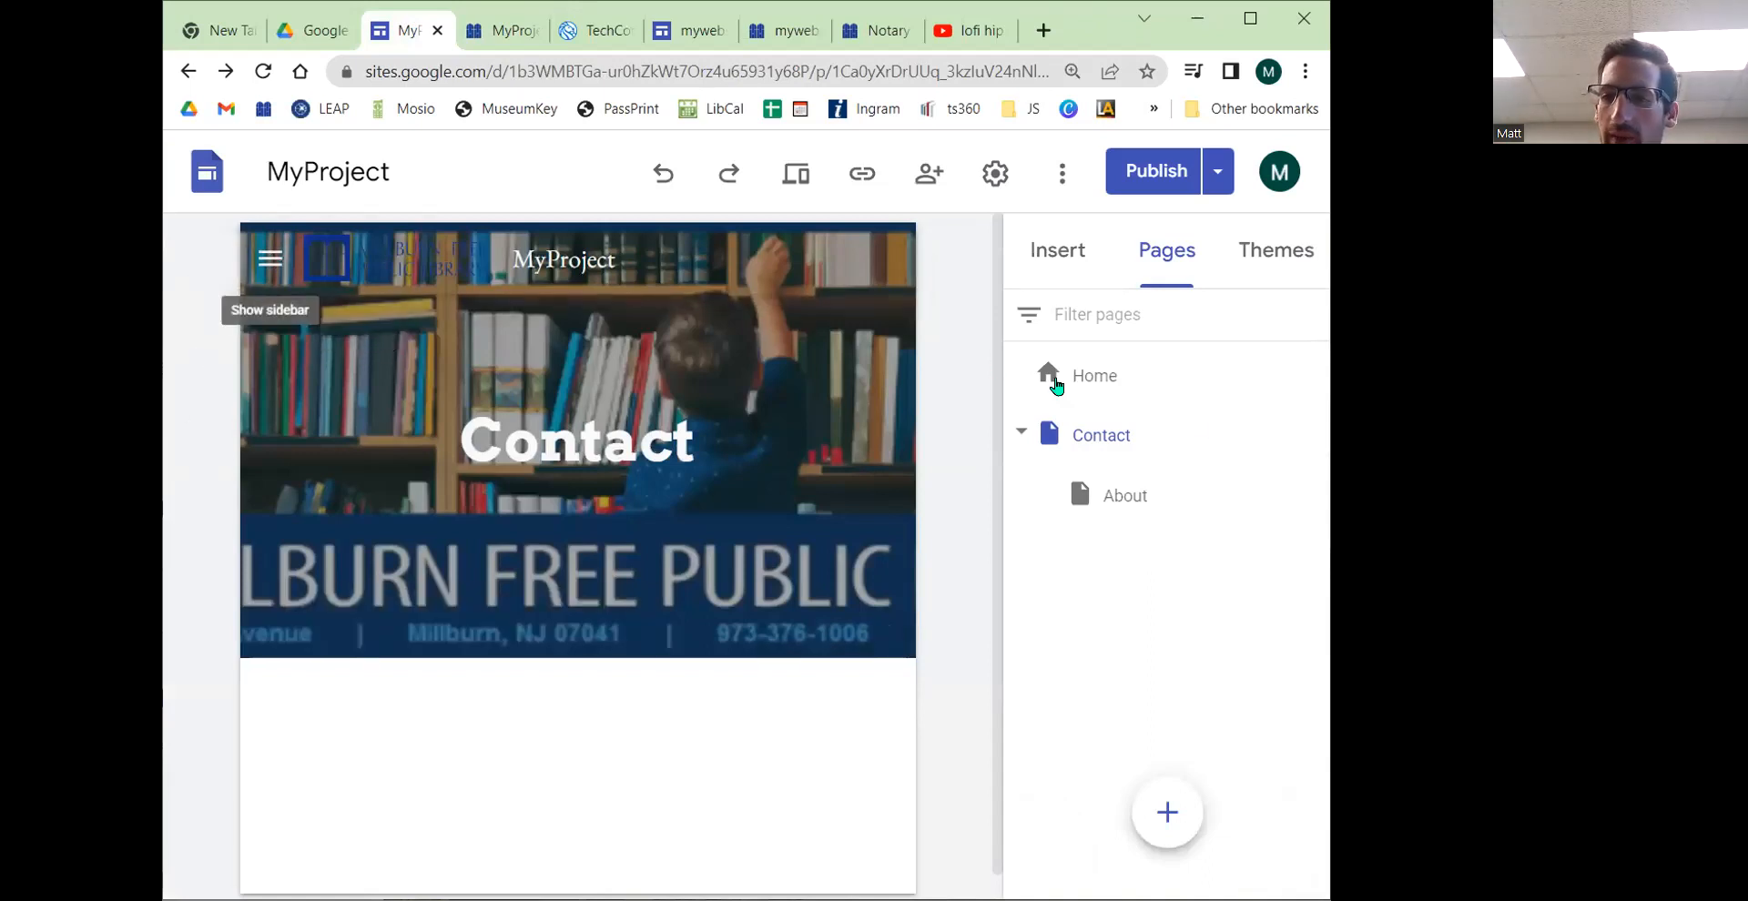
Step: Open the About subpage's properties and expand its advanced options to view the custom path field
click(1313, 494)
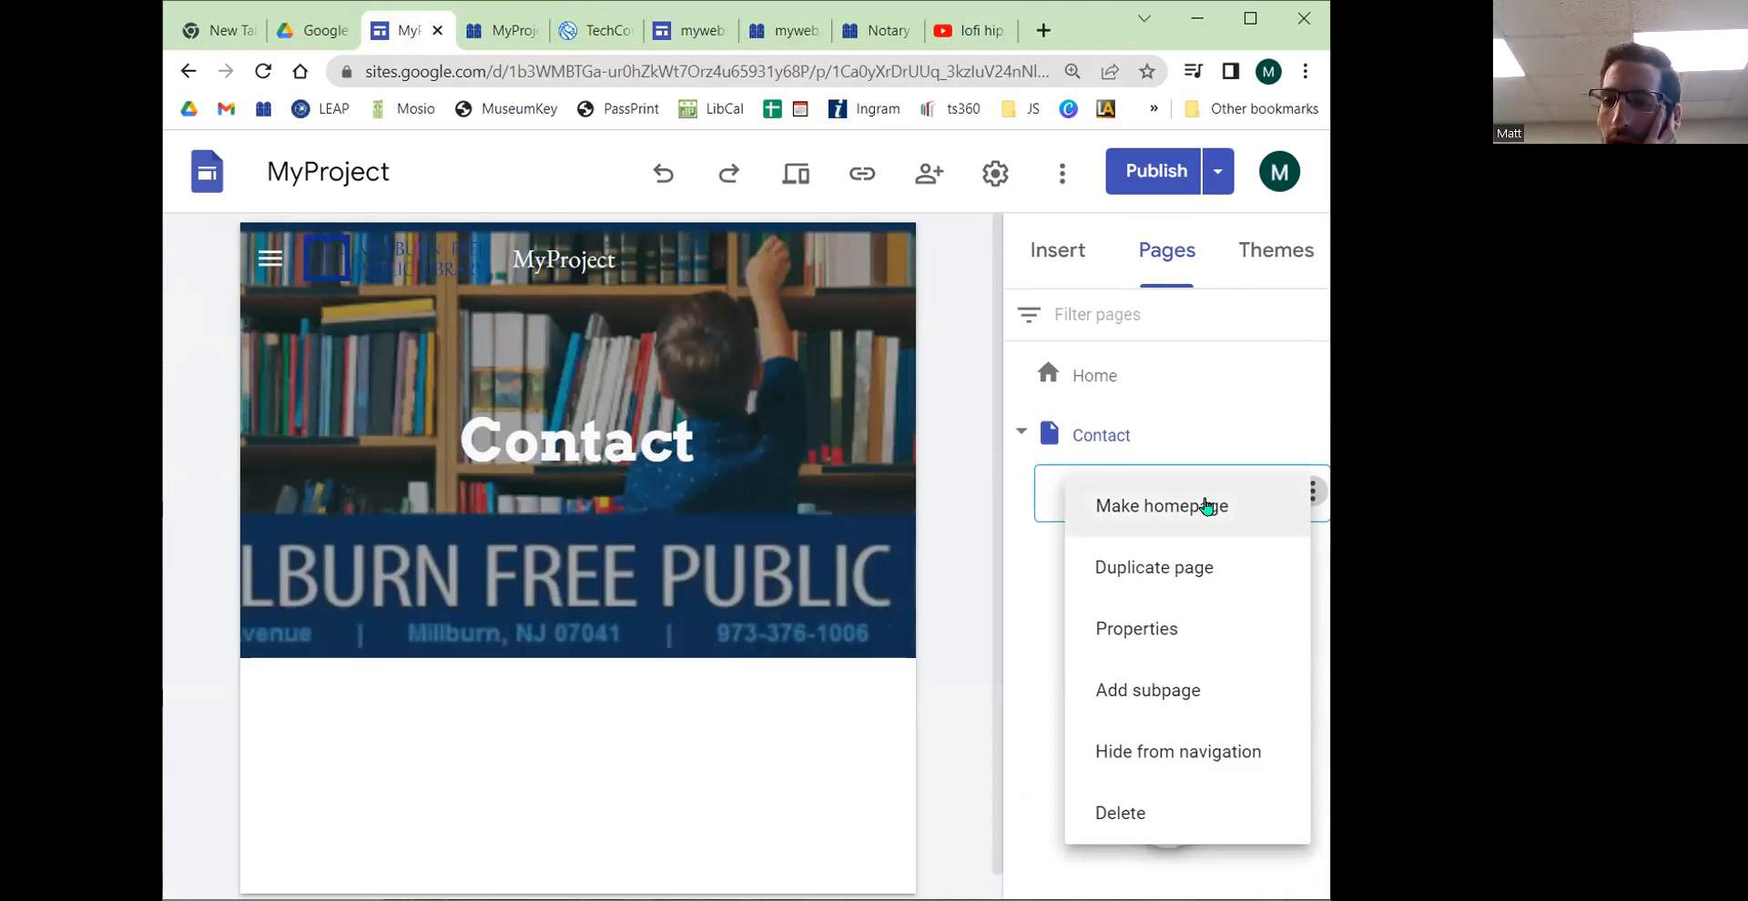
click(1219, 628)
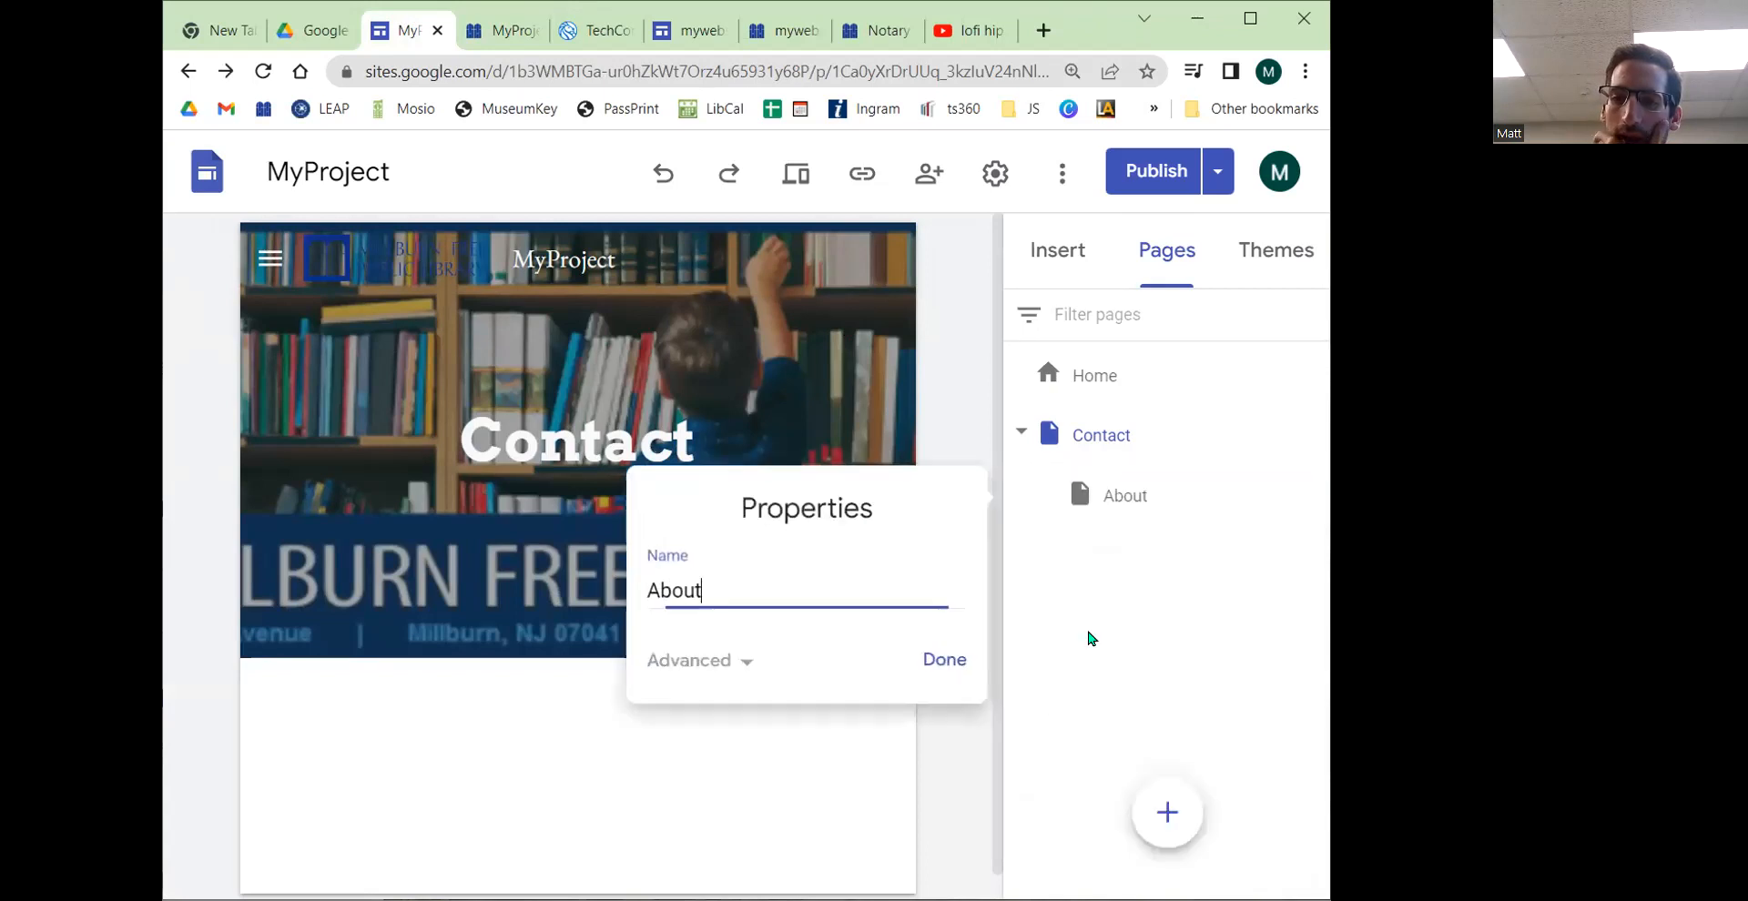
click(739, 661)
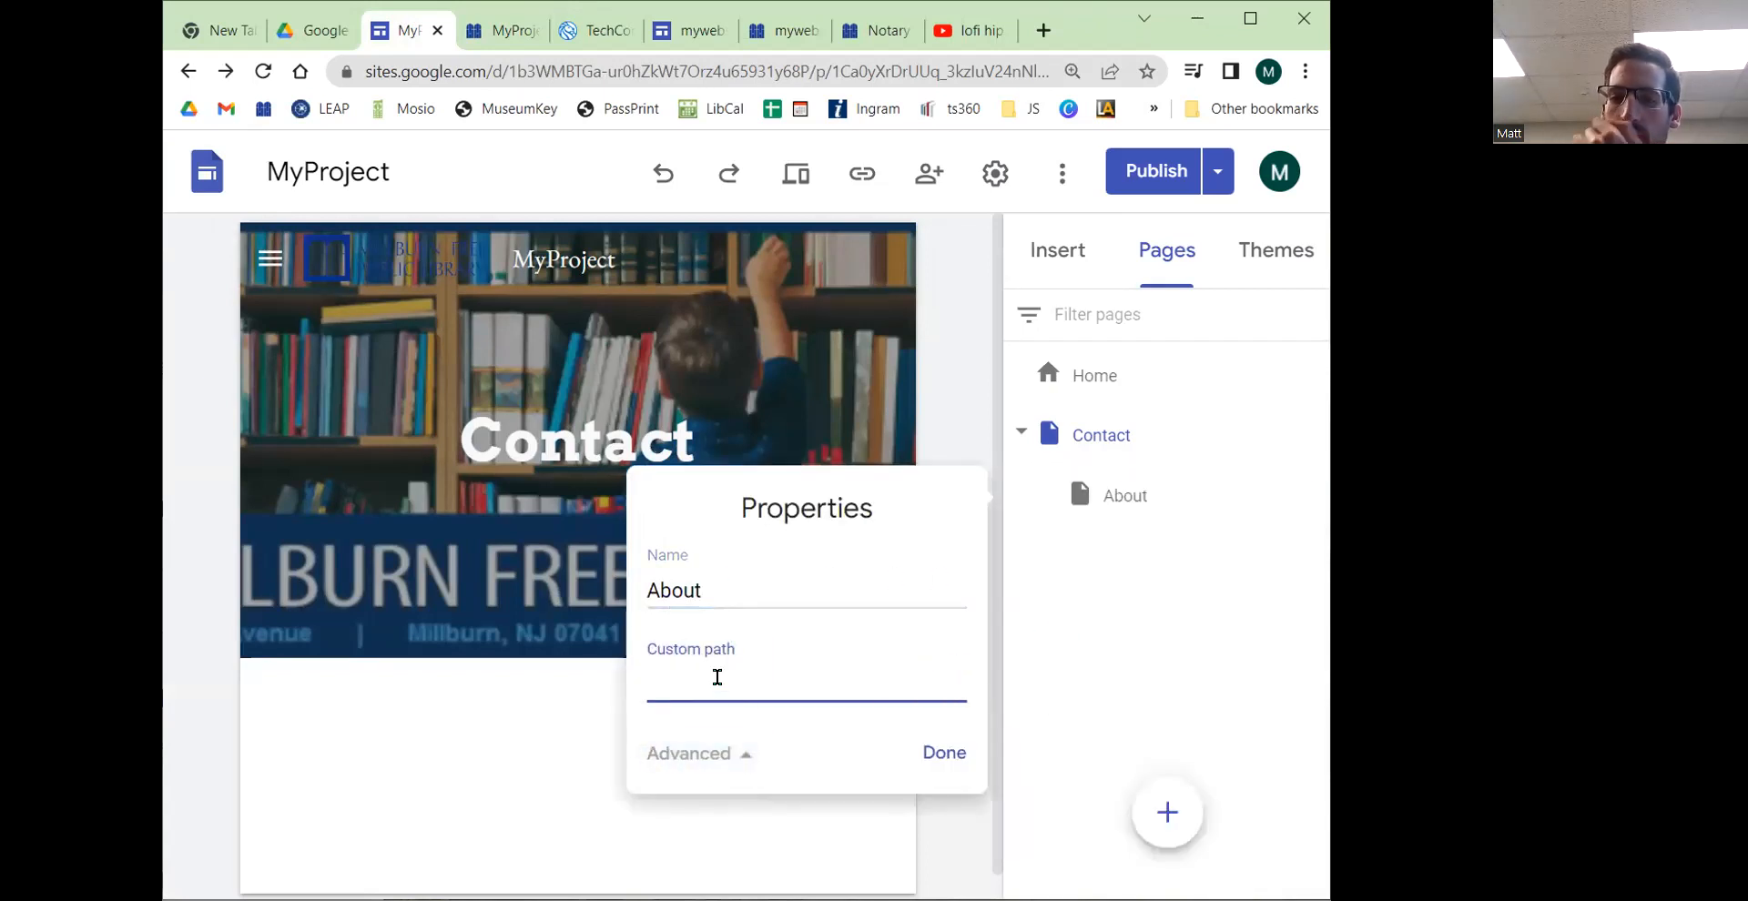
click(941, 751)
Step: Hide the About subpage from navigation and publish the site
click(1313, 492)
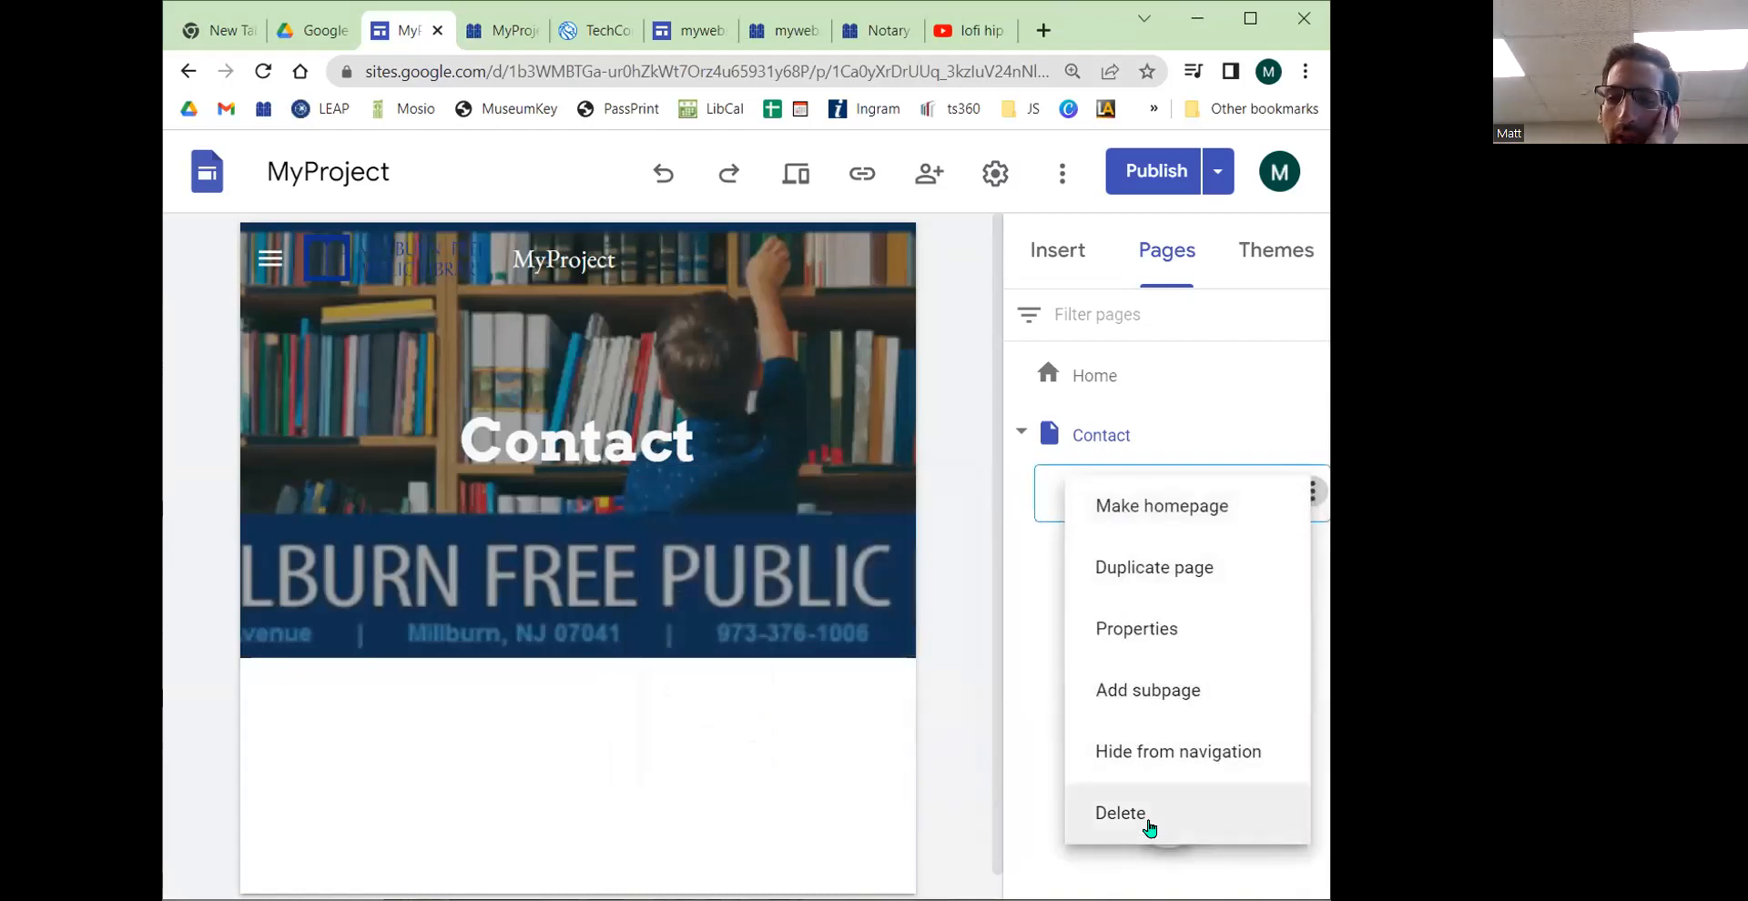
click(1180, 750)
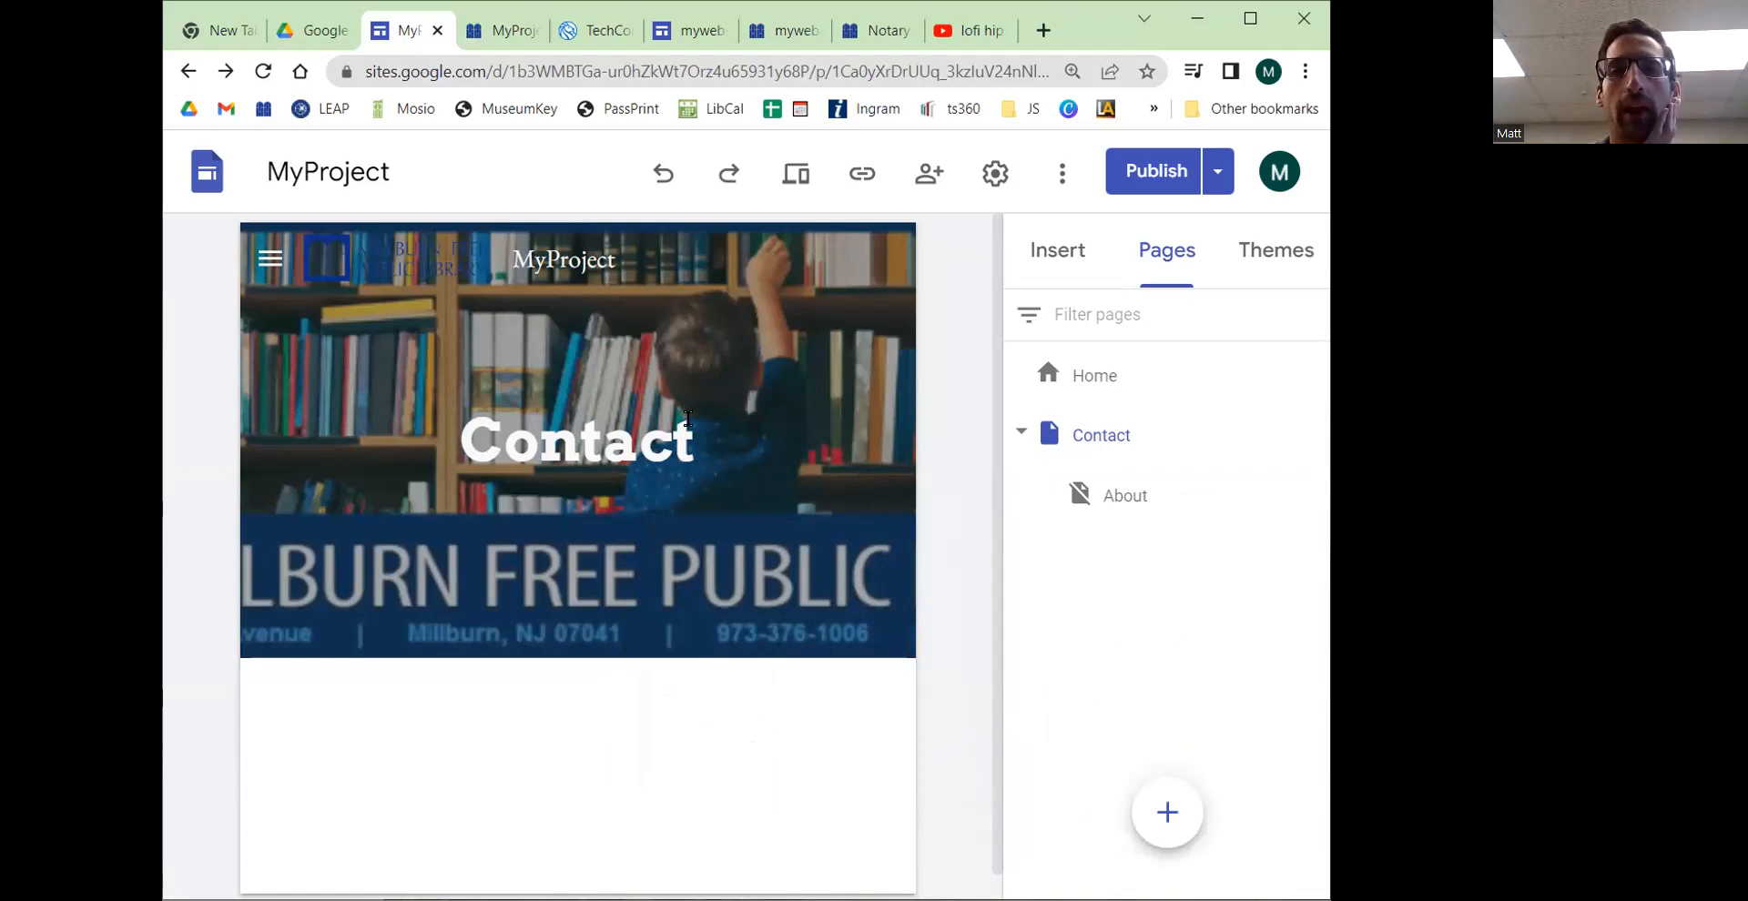
click(1152, 174)
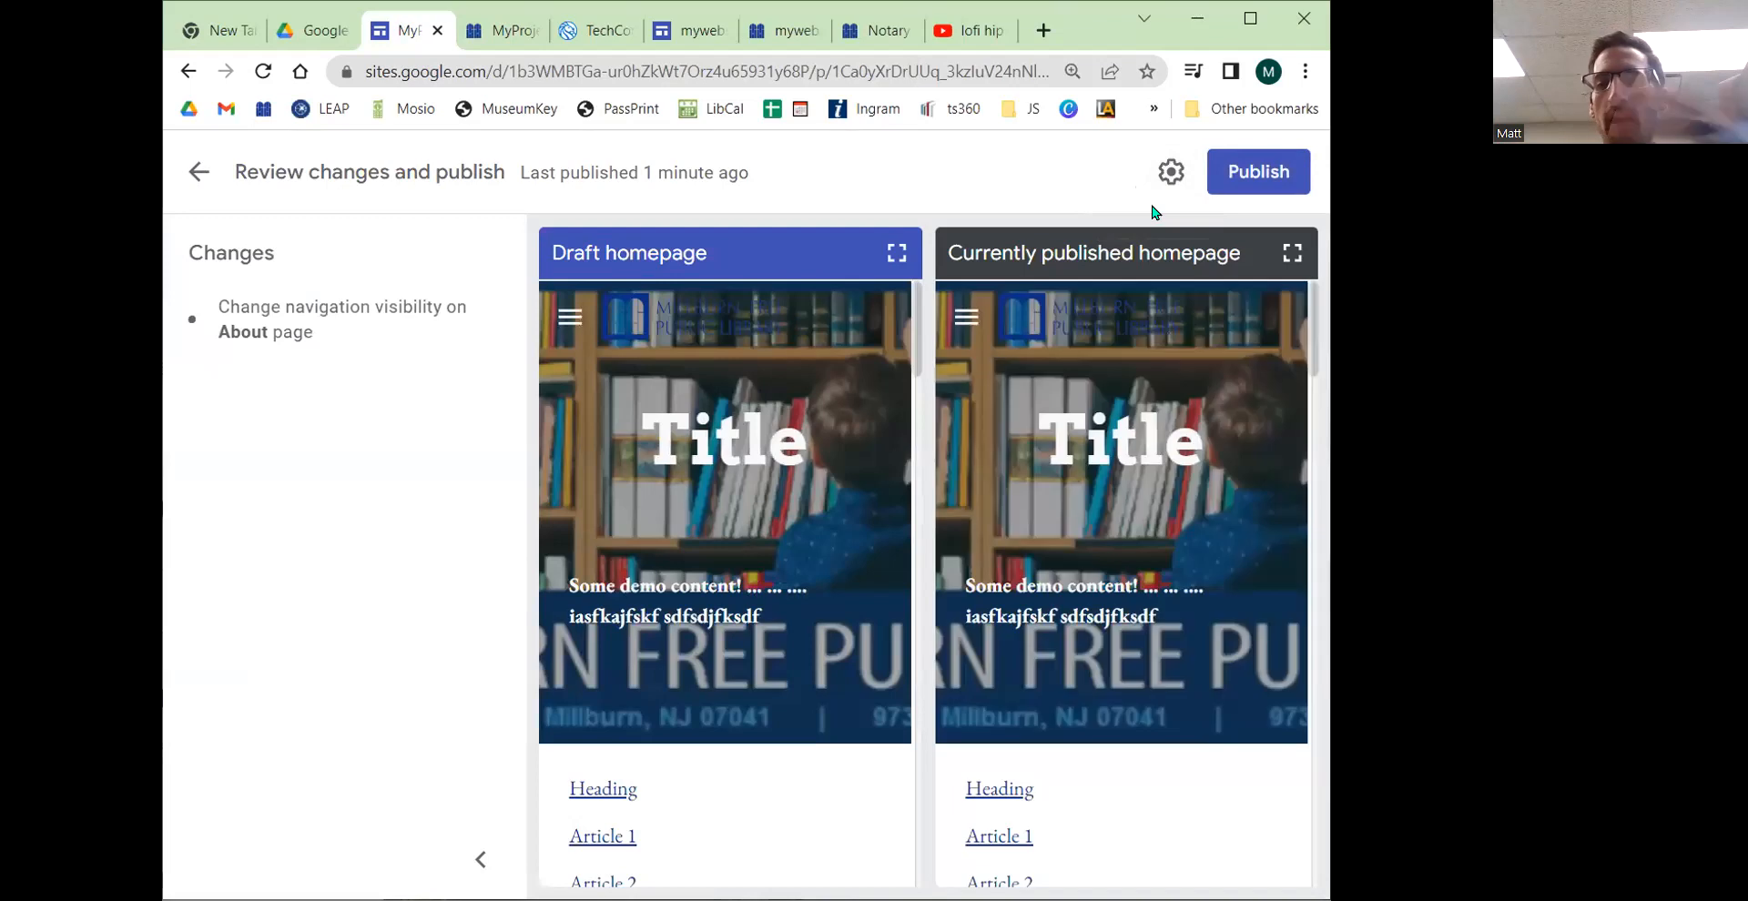
click(1261, 173)
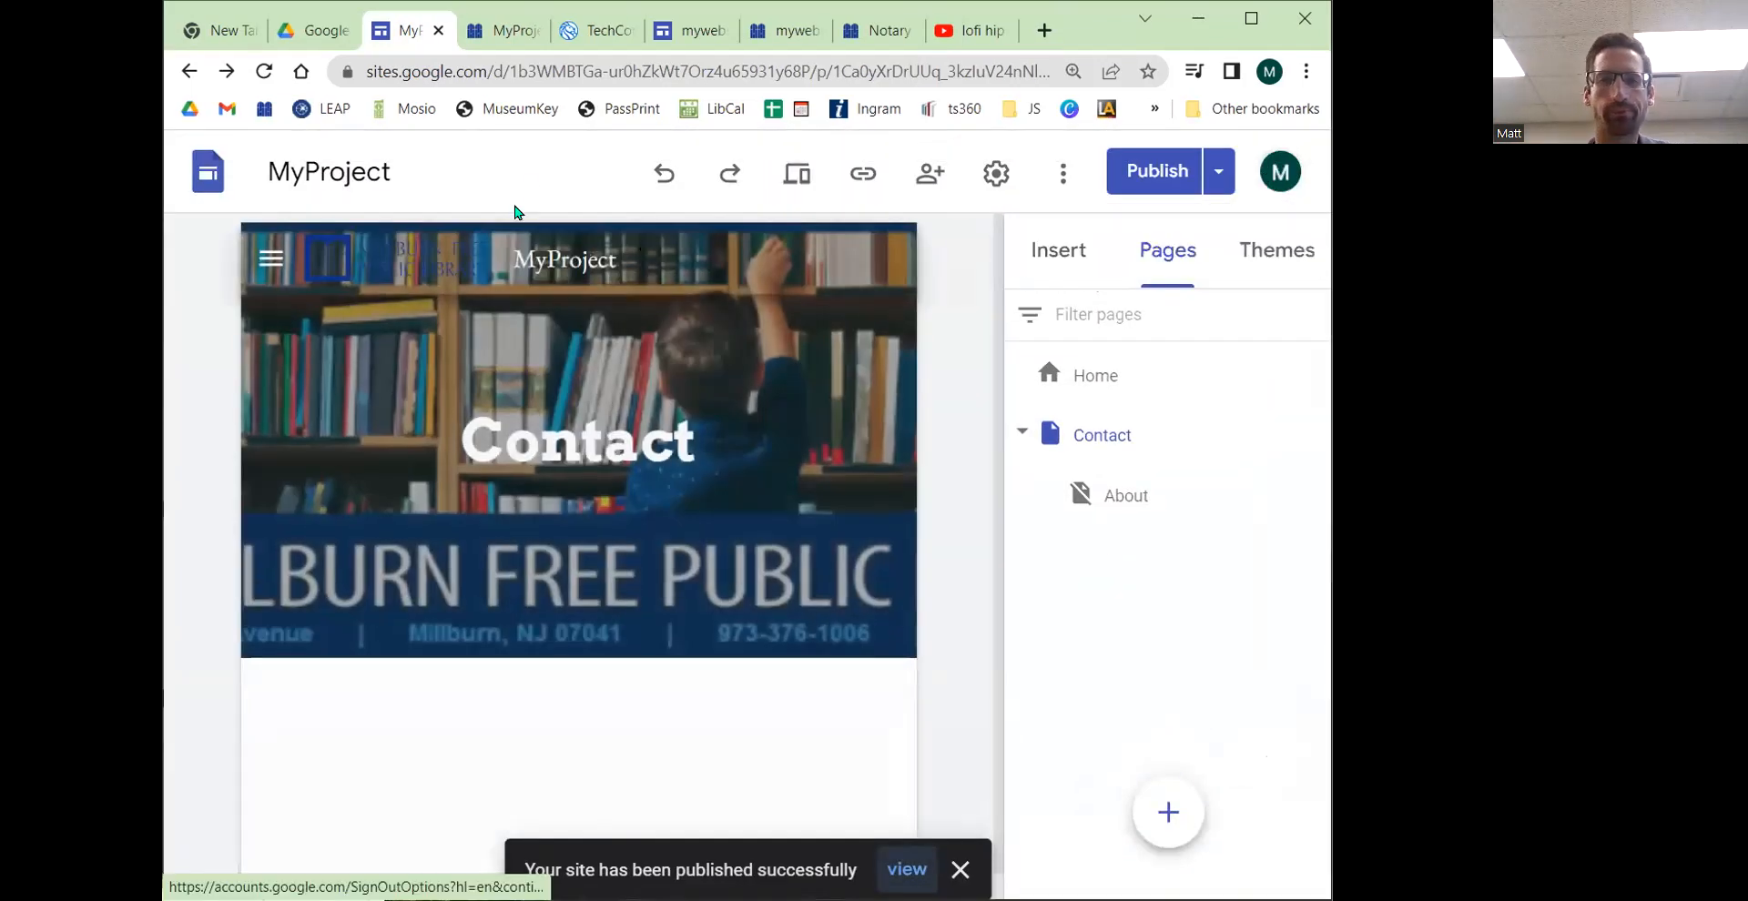
Step: Reload the published About page and examine the entries in the side navigation menu
click(507, 36)
click(262, 74)
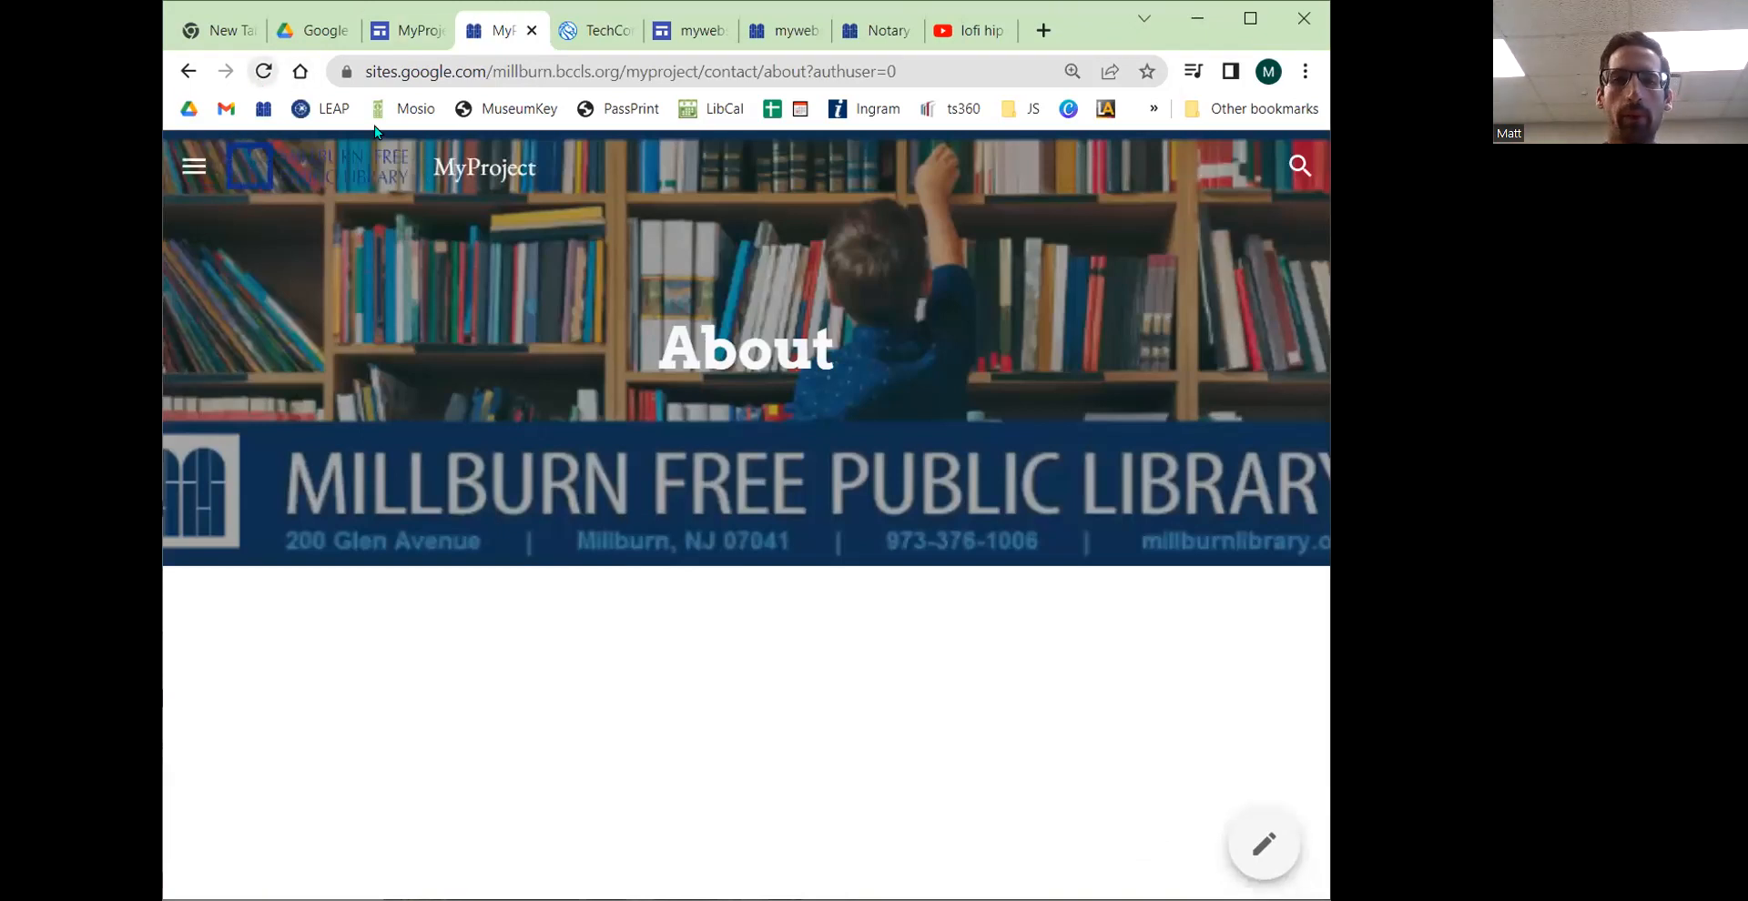
drag(1330, 278, 1403, 279)
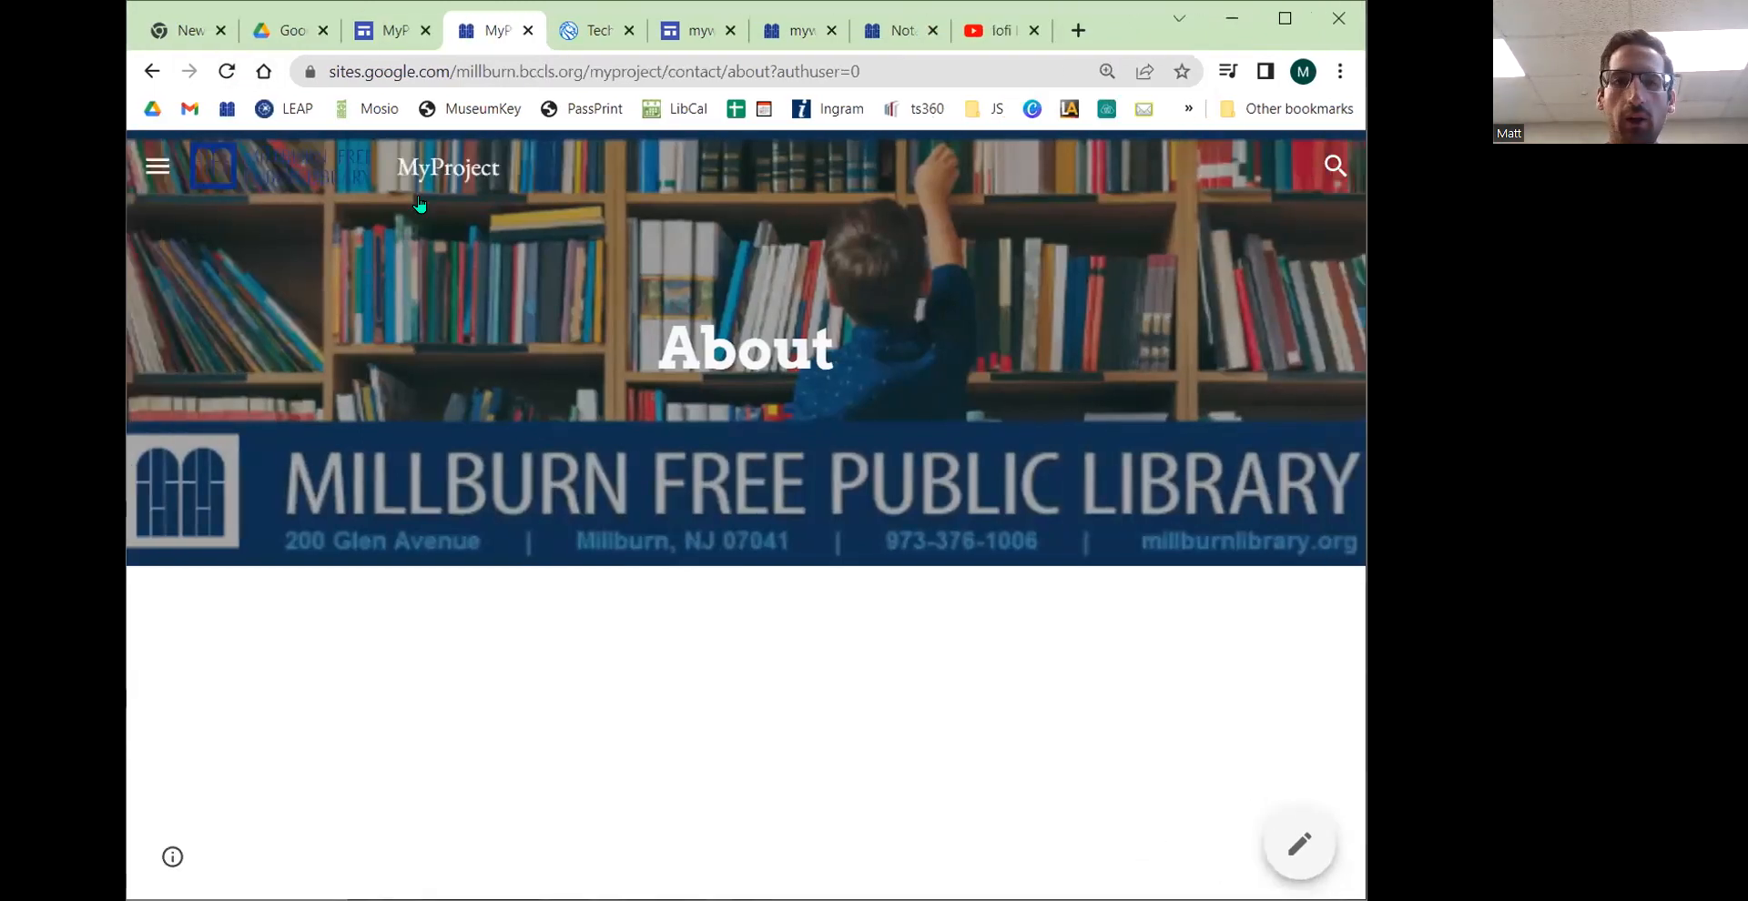
click(158, 170)
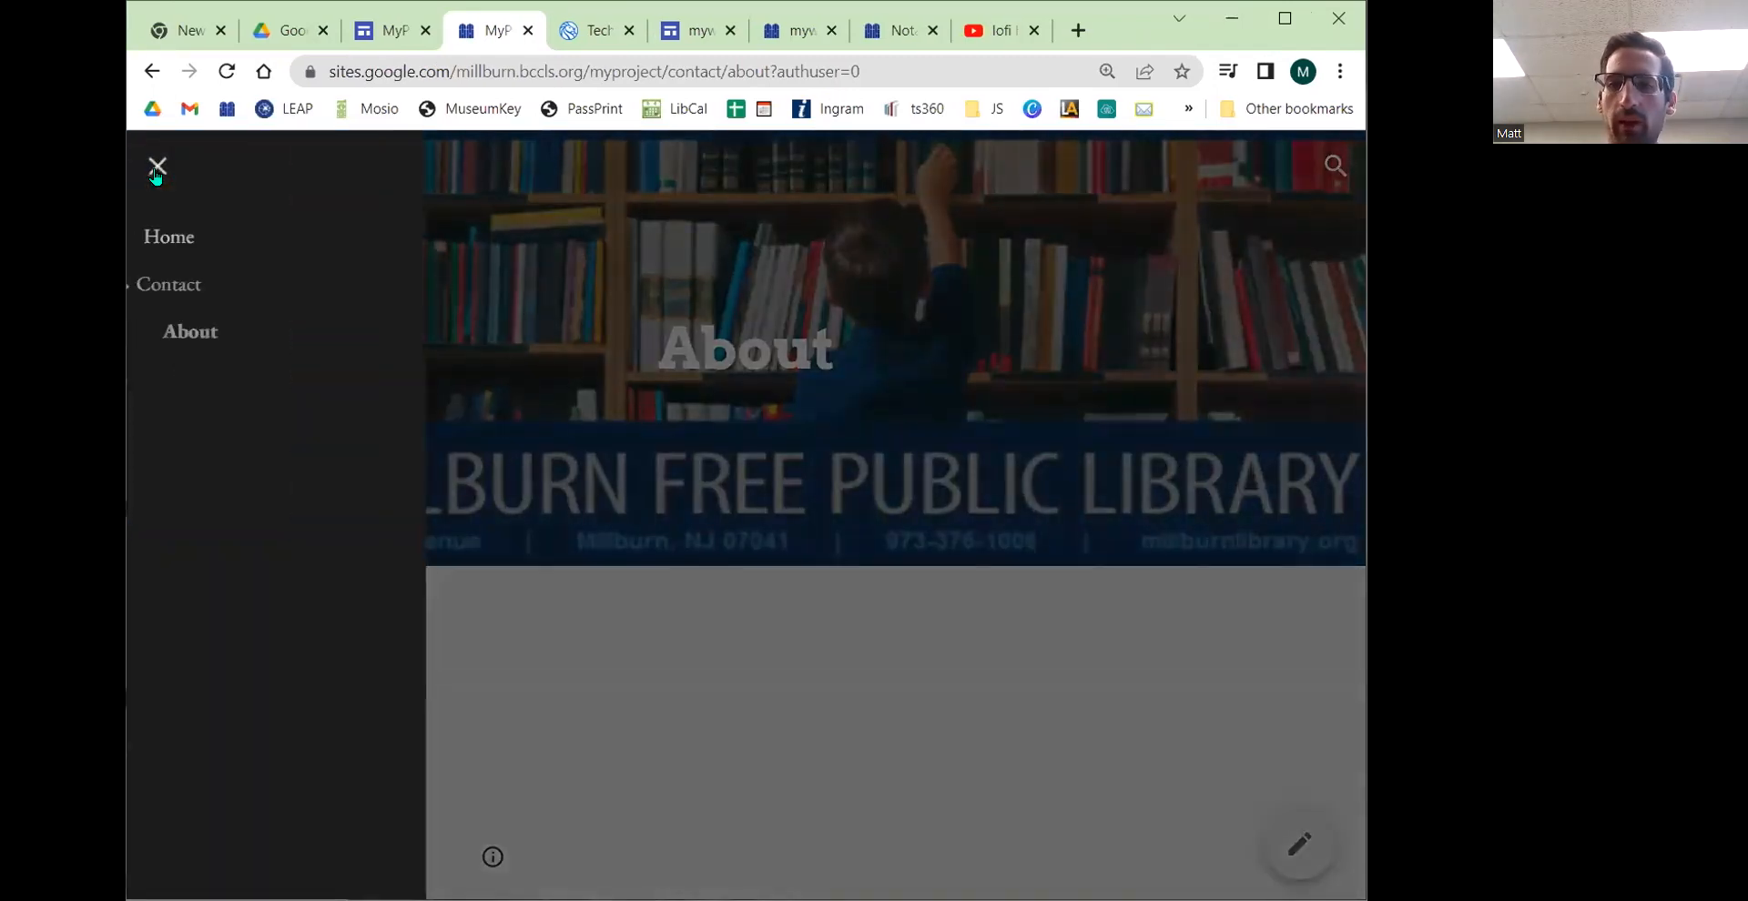
click(157, 170)
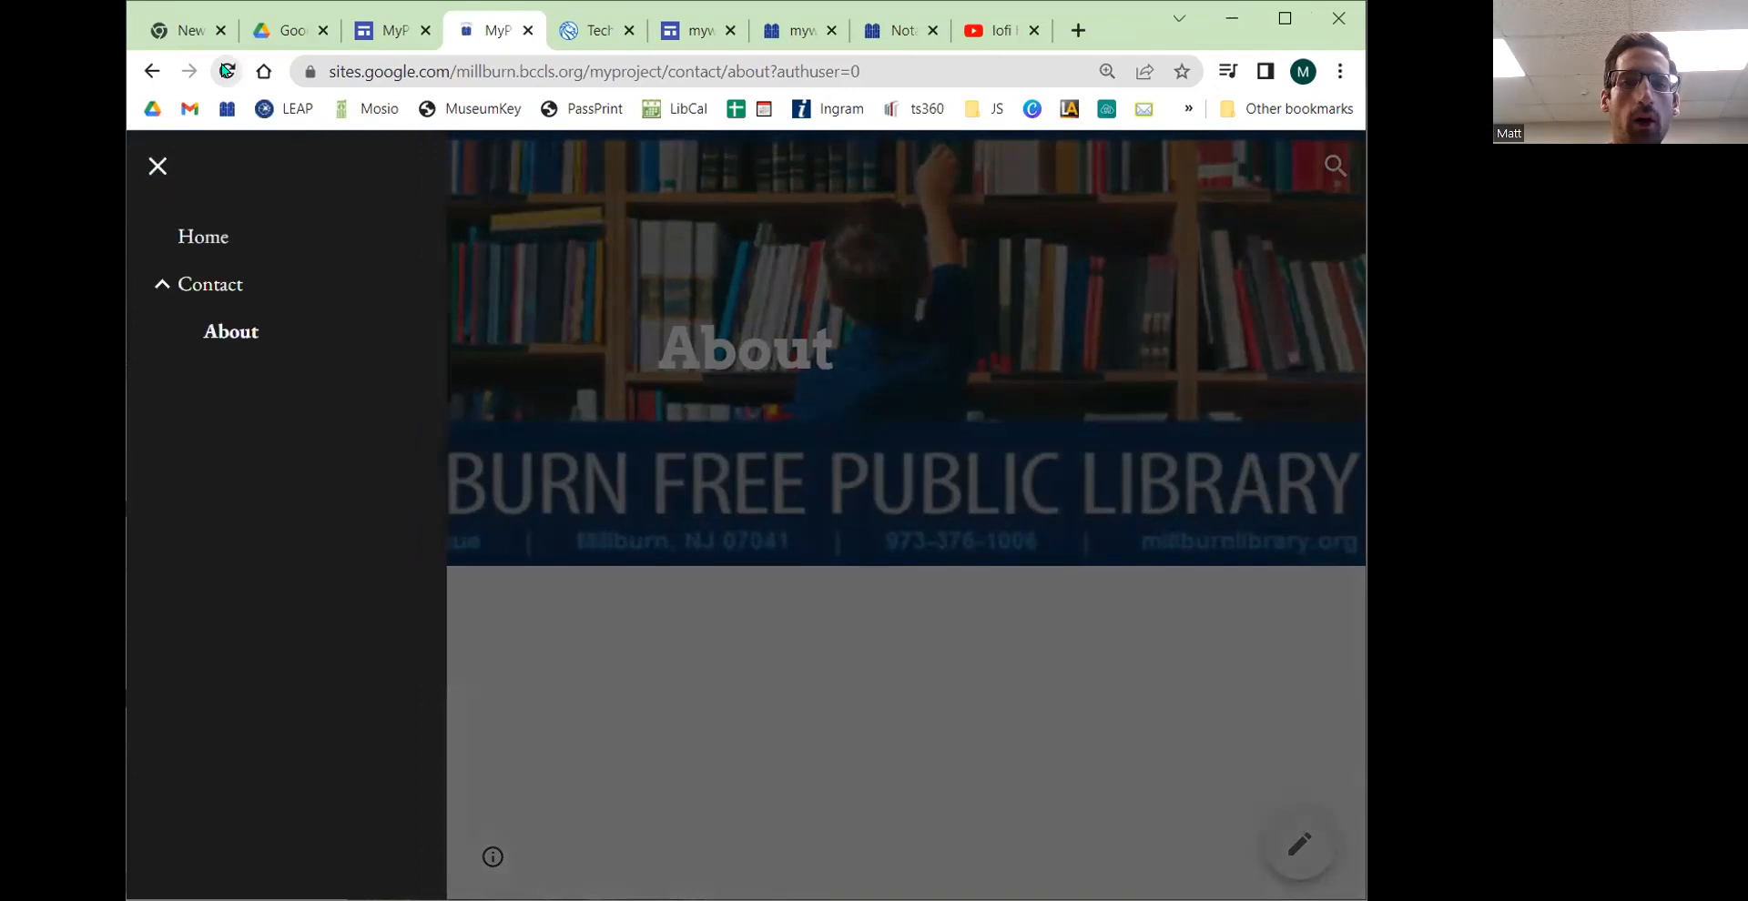
click(158, 167)
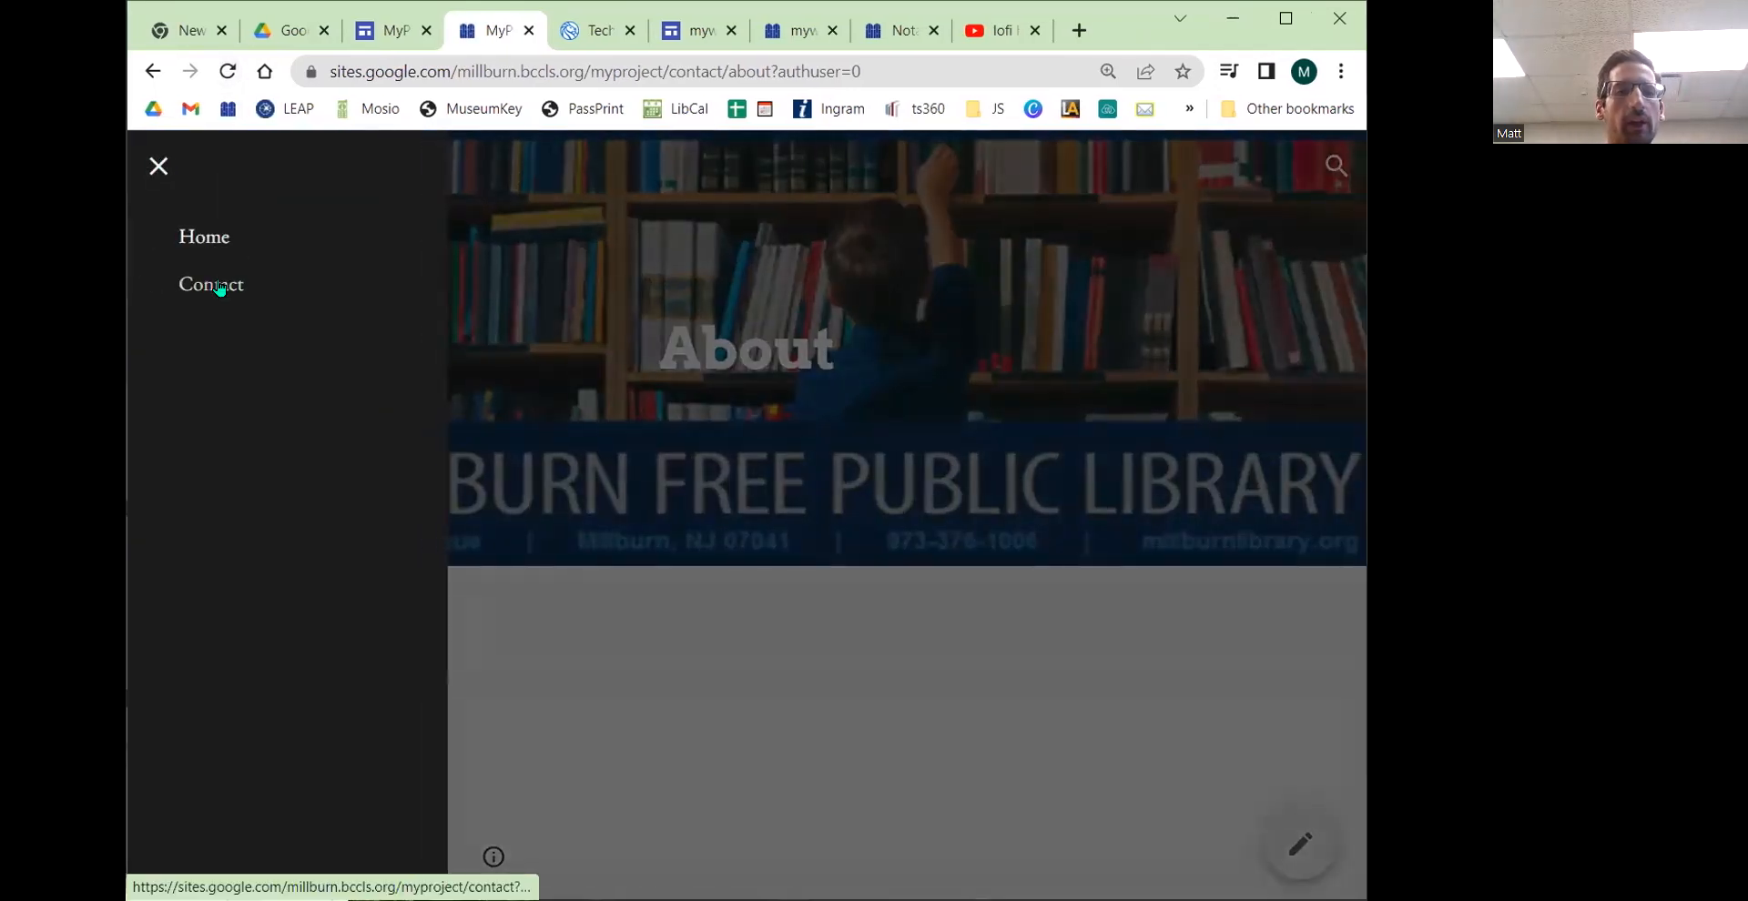
click(833, 390)
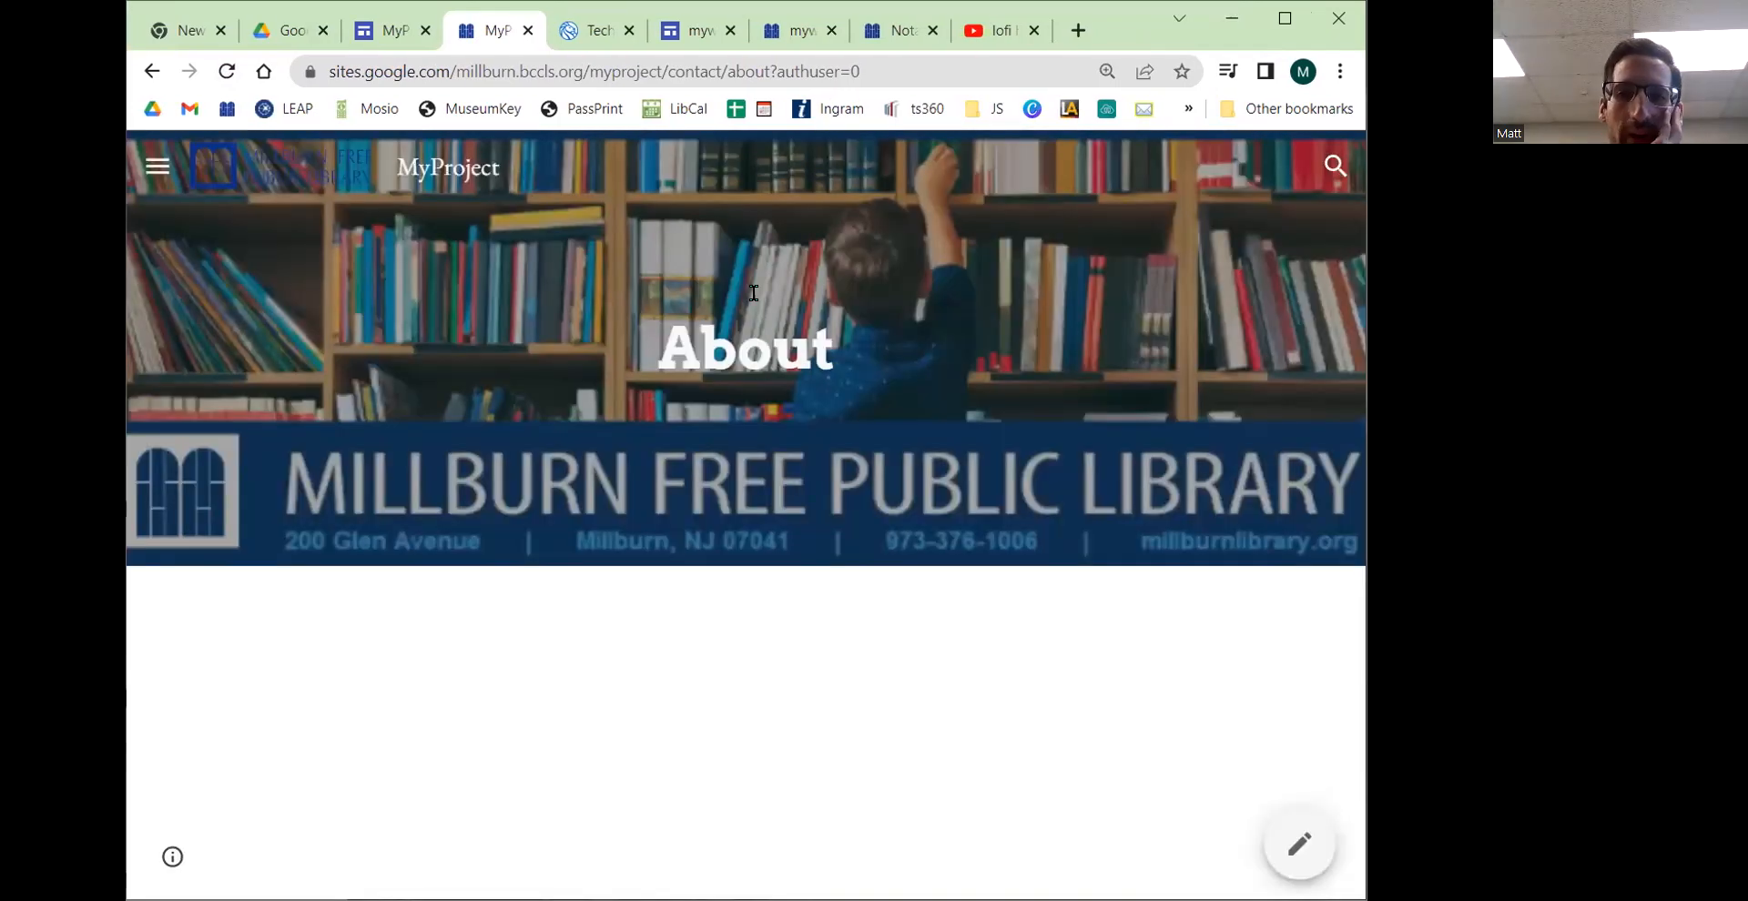
drag(675, 71, 796, 69)
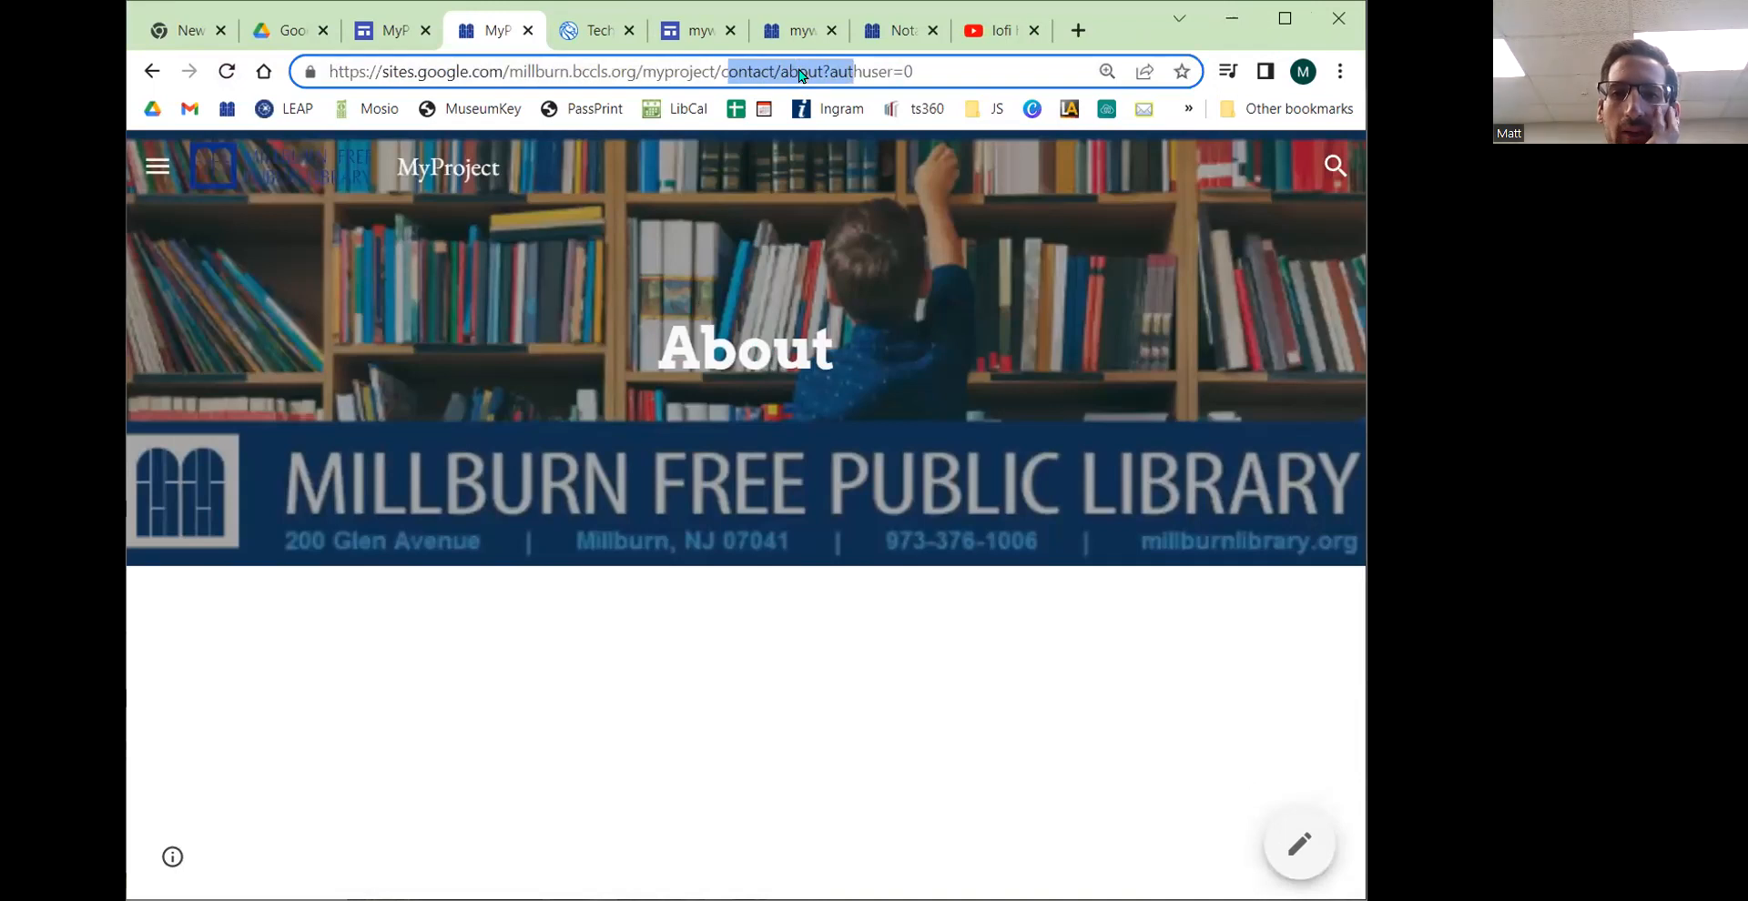
click(163, 166)
click(164, 166)
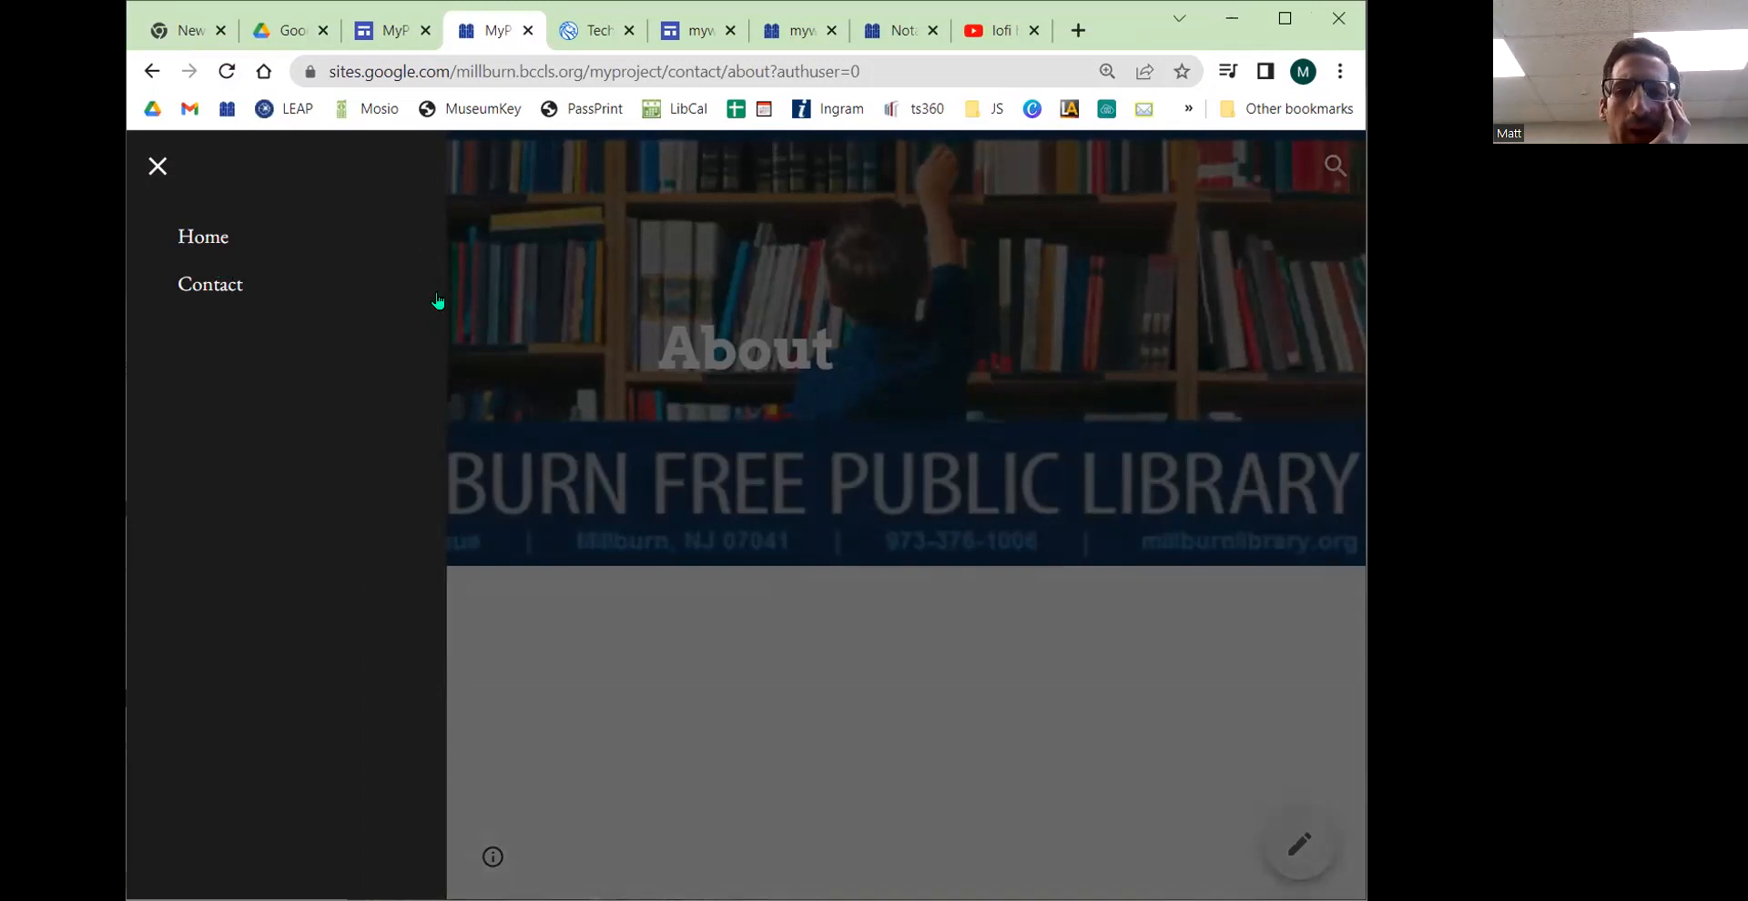
click(769, 295)
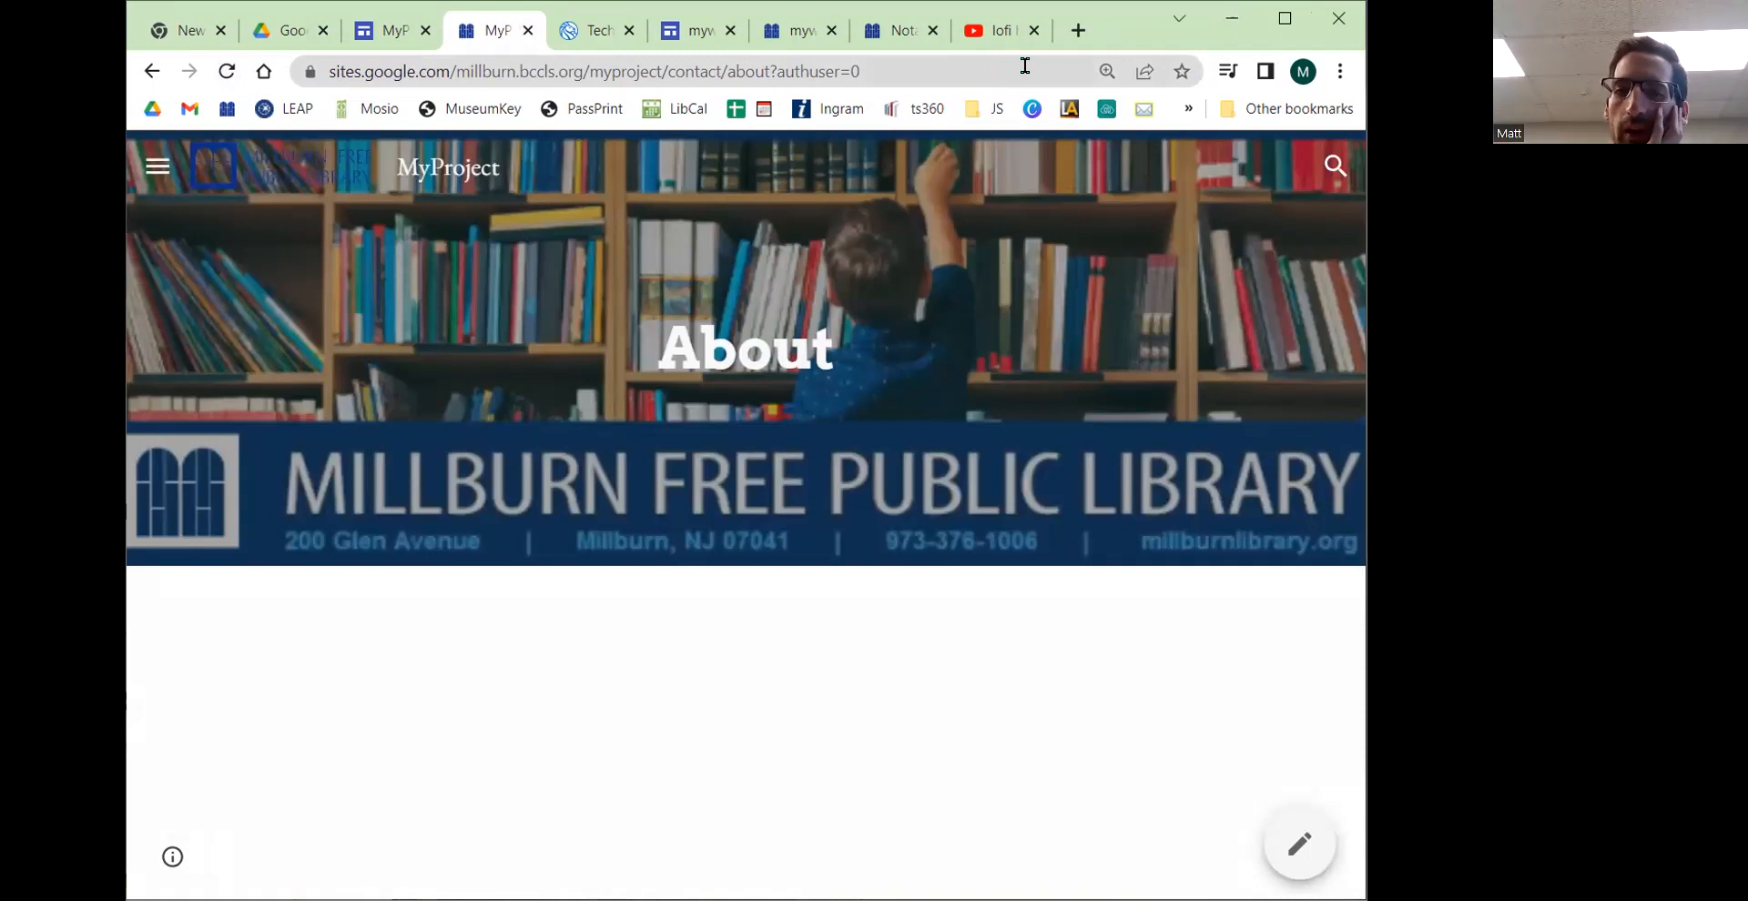
Step: Search the published site for "article 1", open the Home result and browse down the page
click(1334, 168)
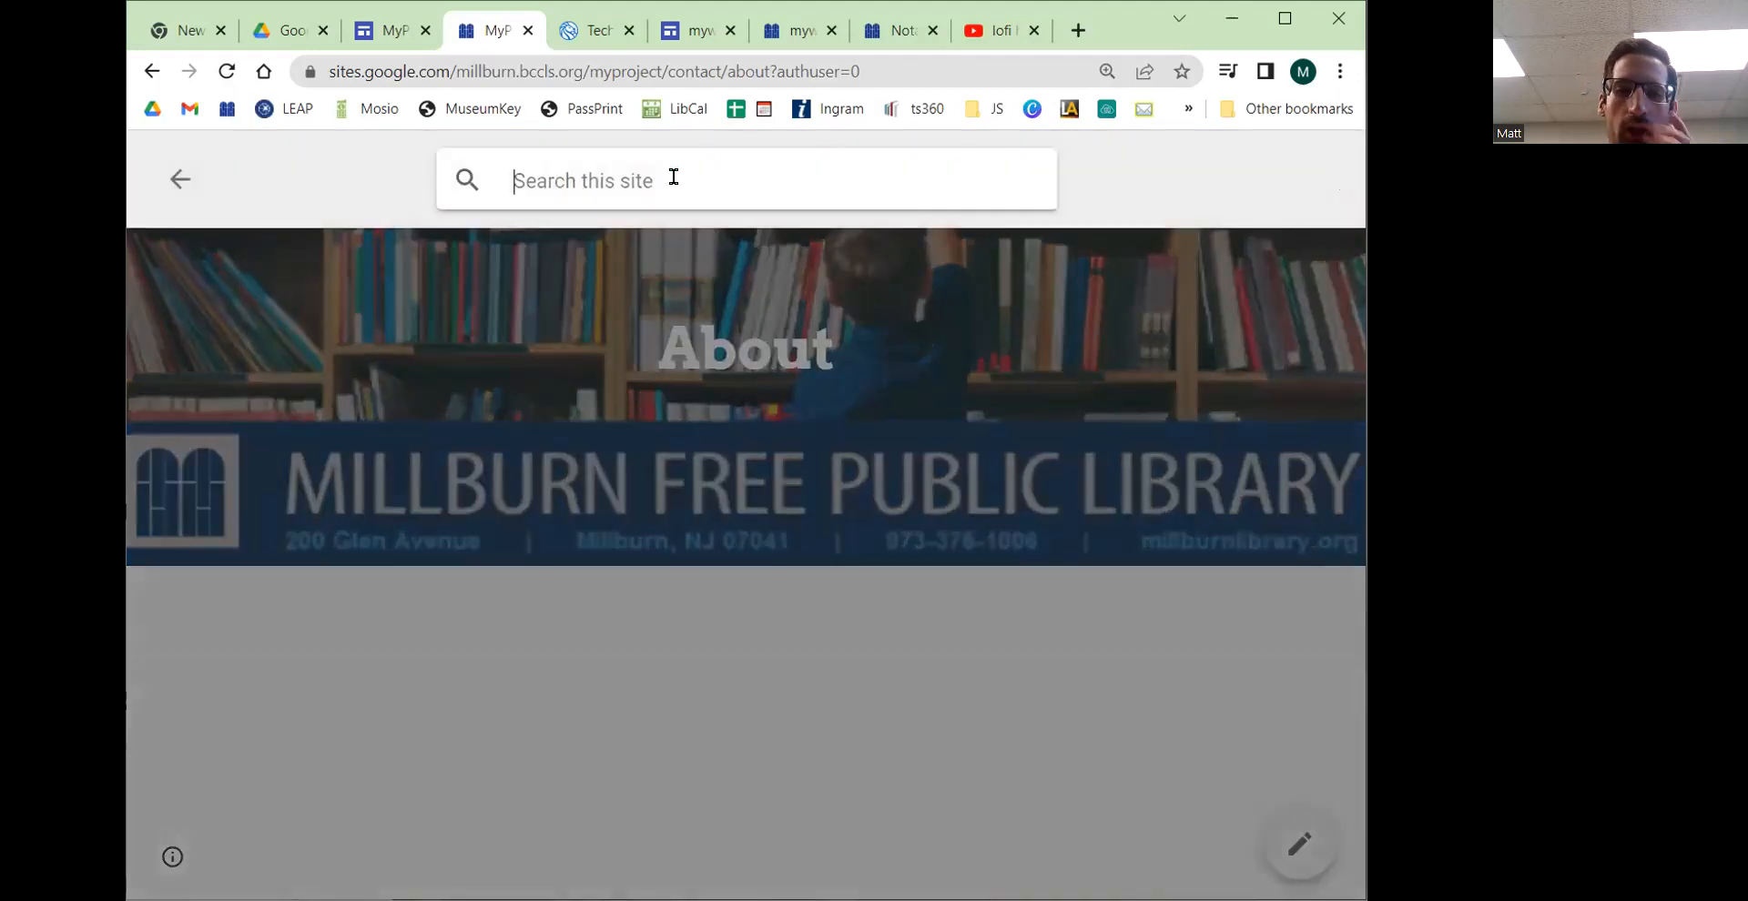
text(article 1)
key(Return)
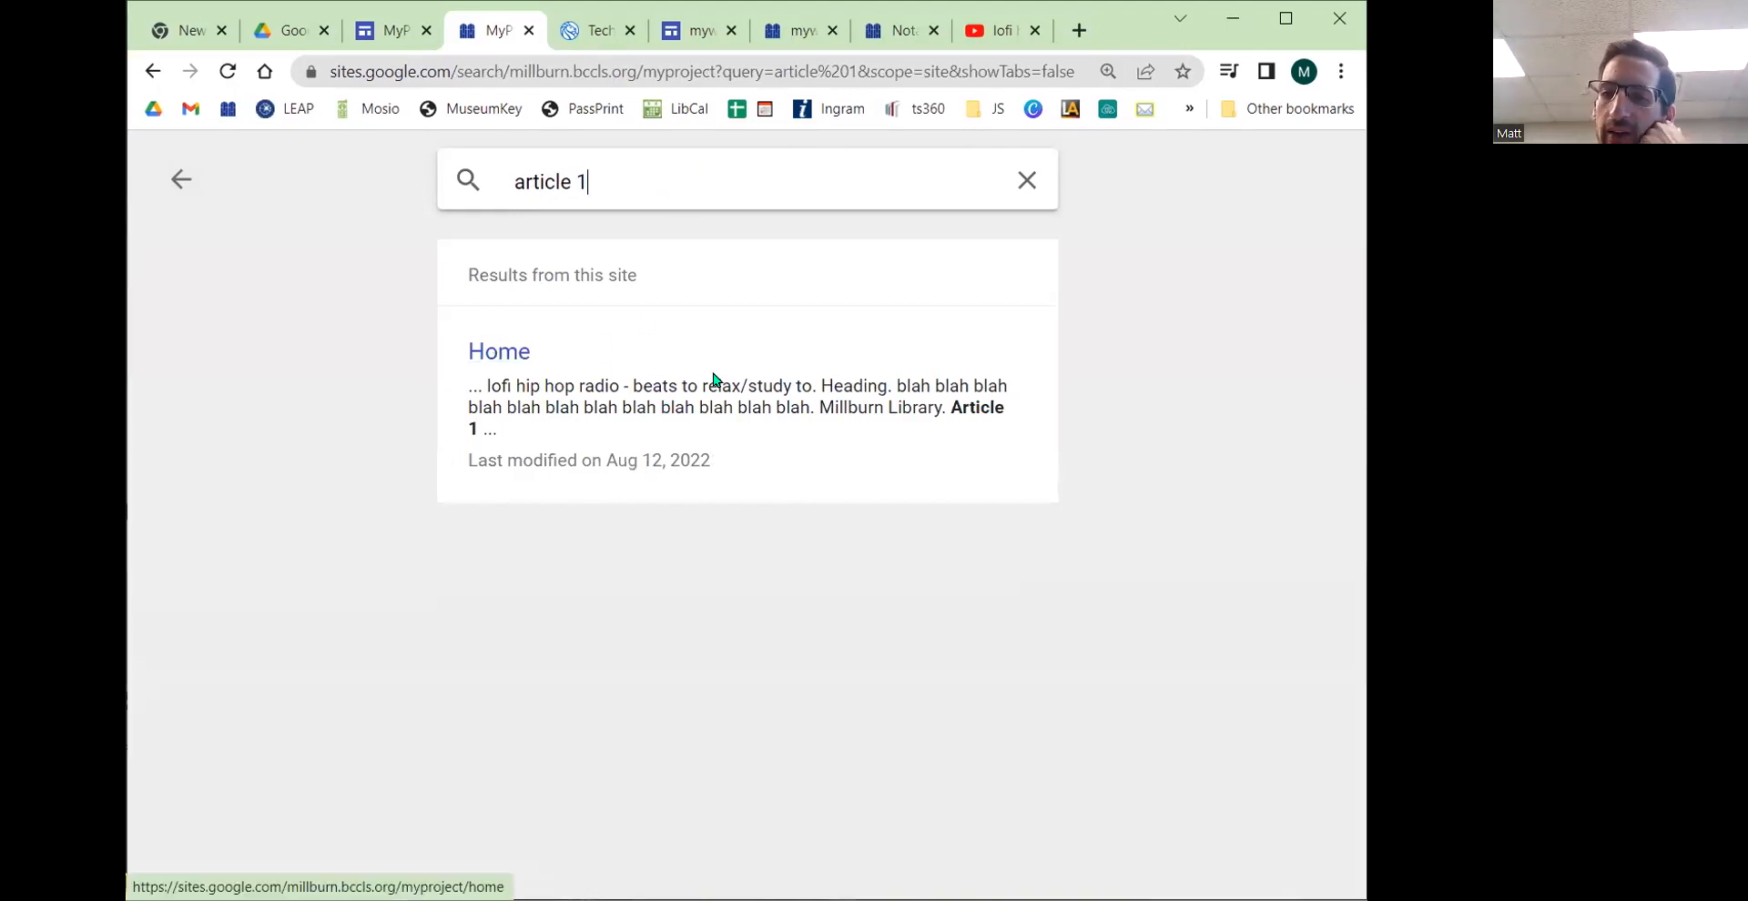
drag(944, 410, 991, 441)
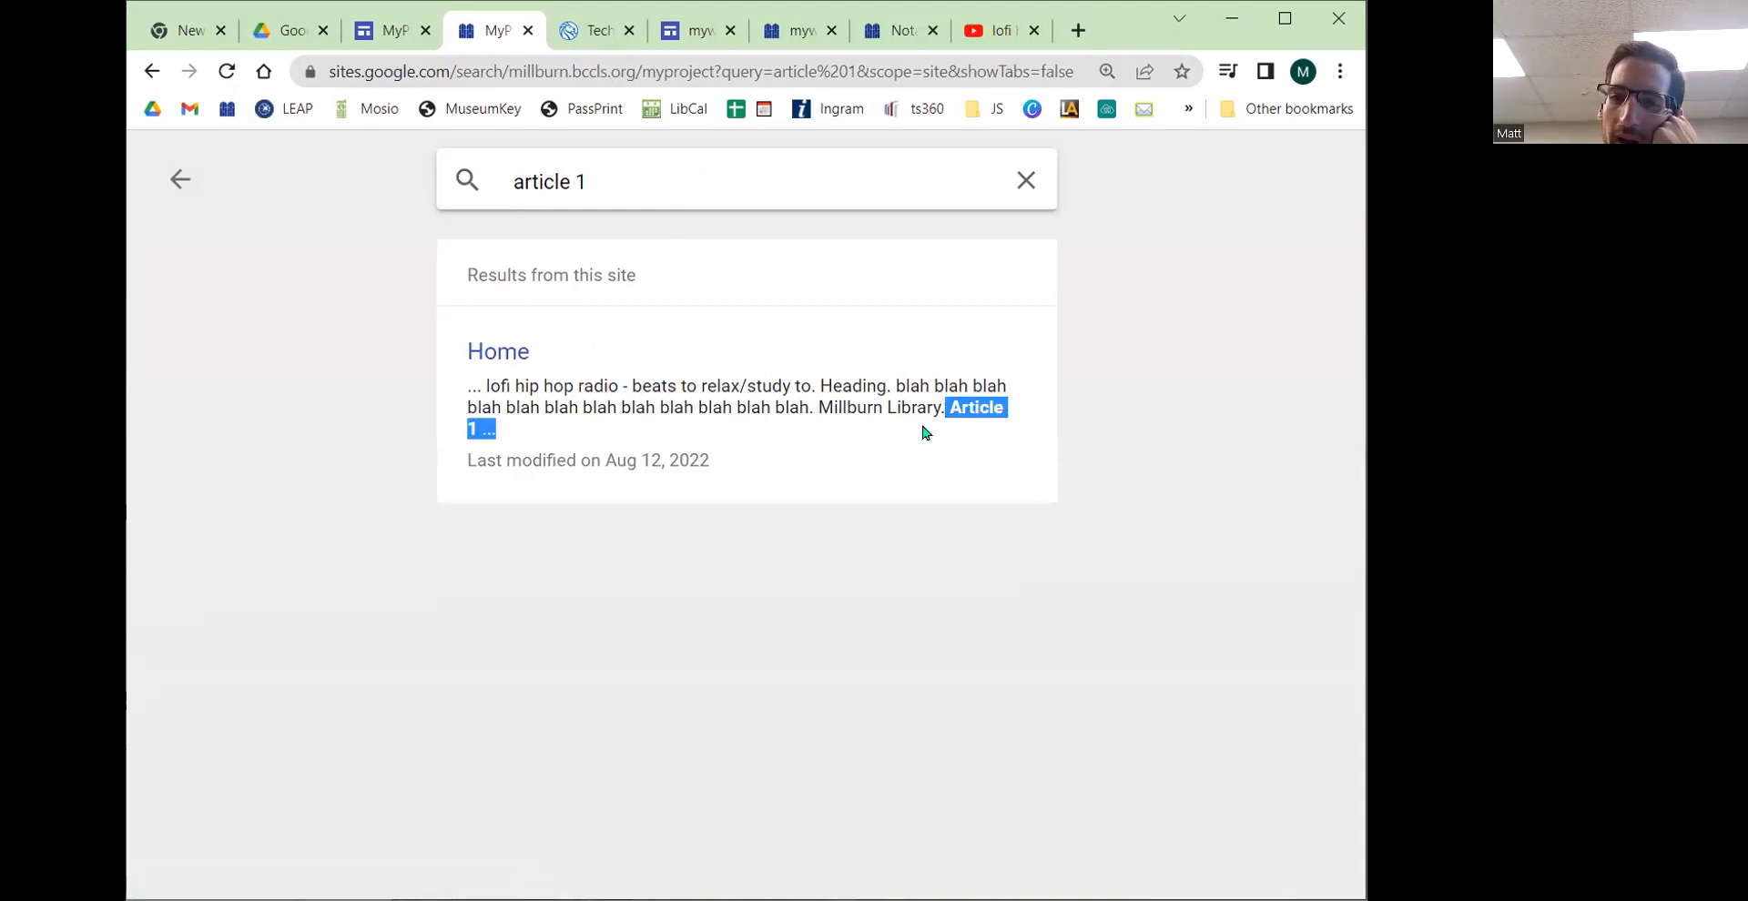
click(496, 353)
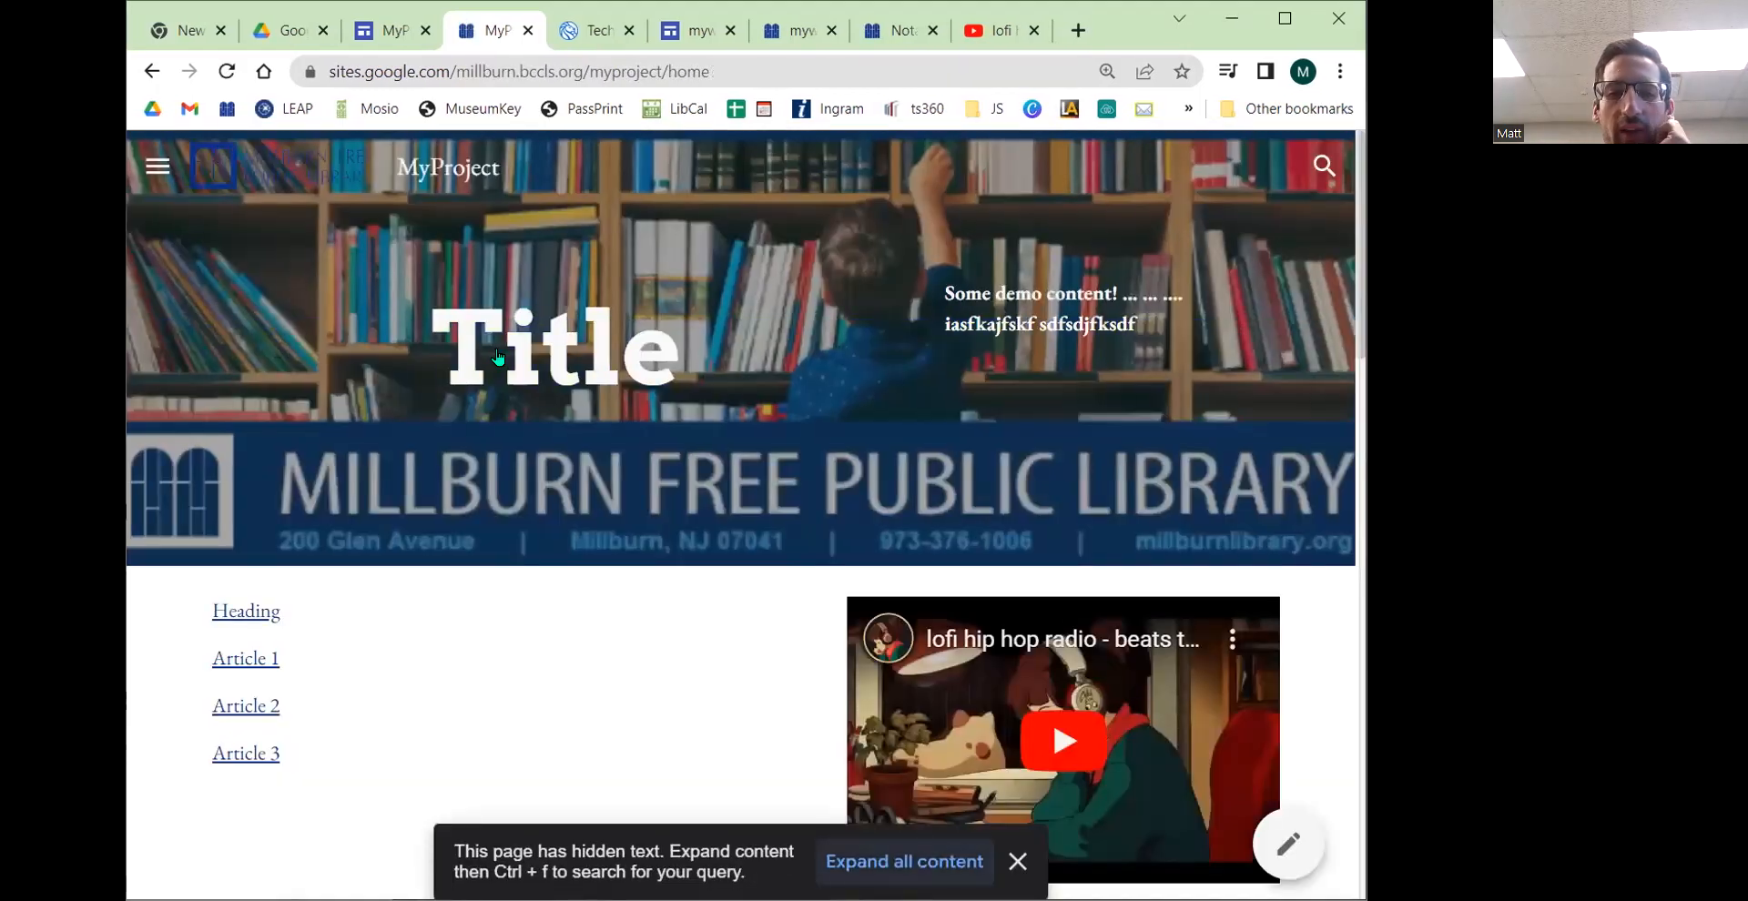
scroll(569, 371, down, 5)
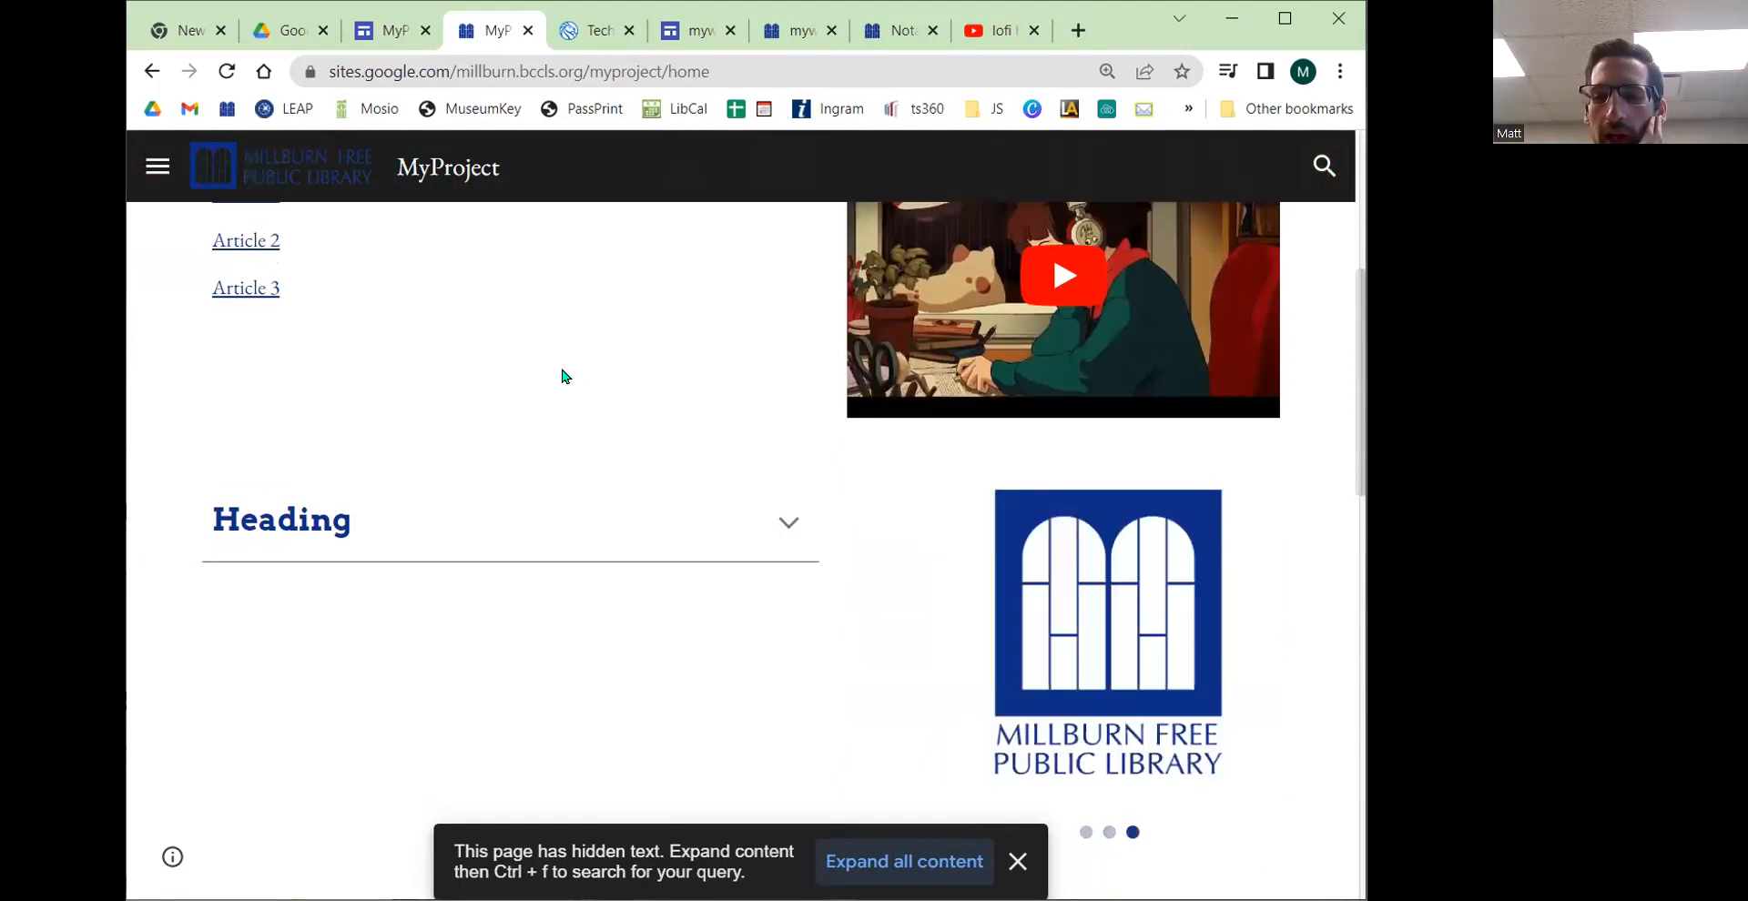
scroll(488, 410, down, 5)
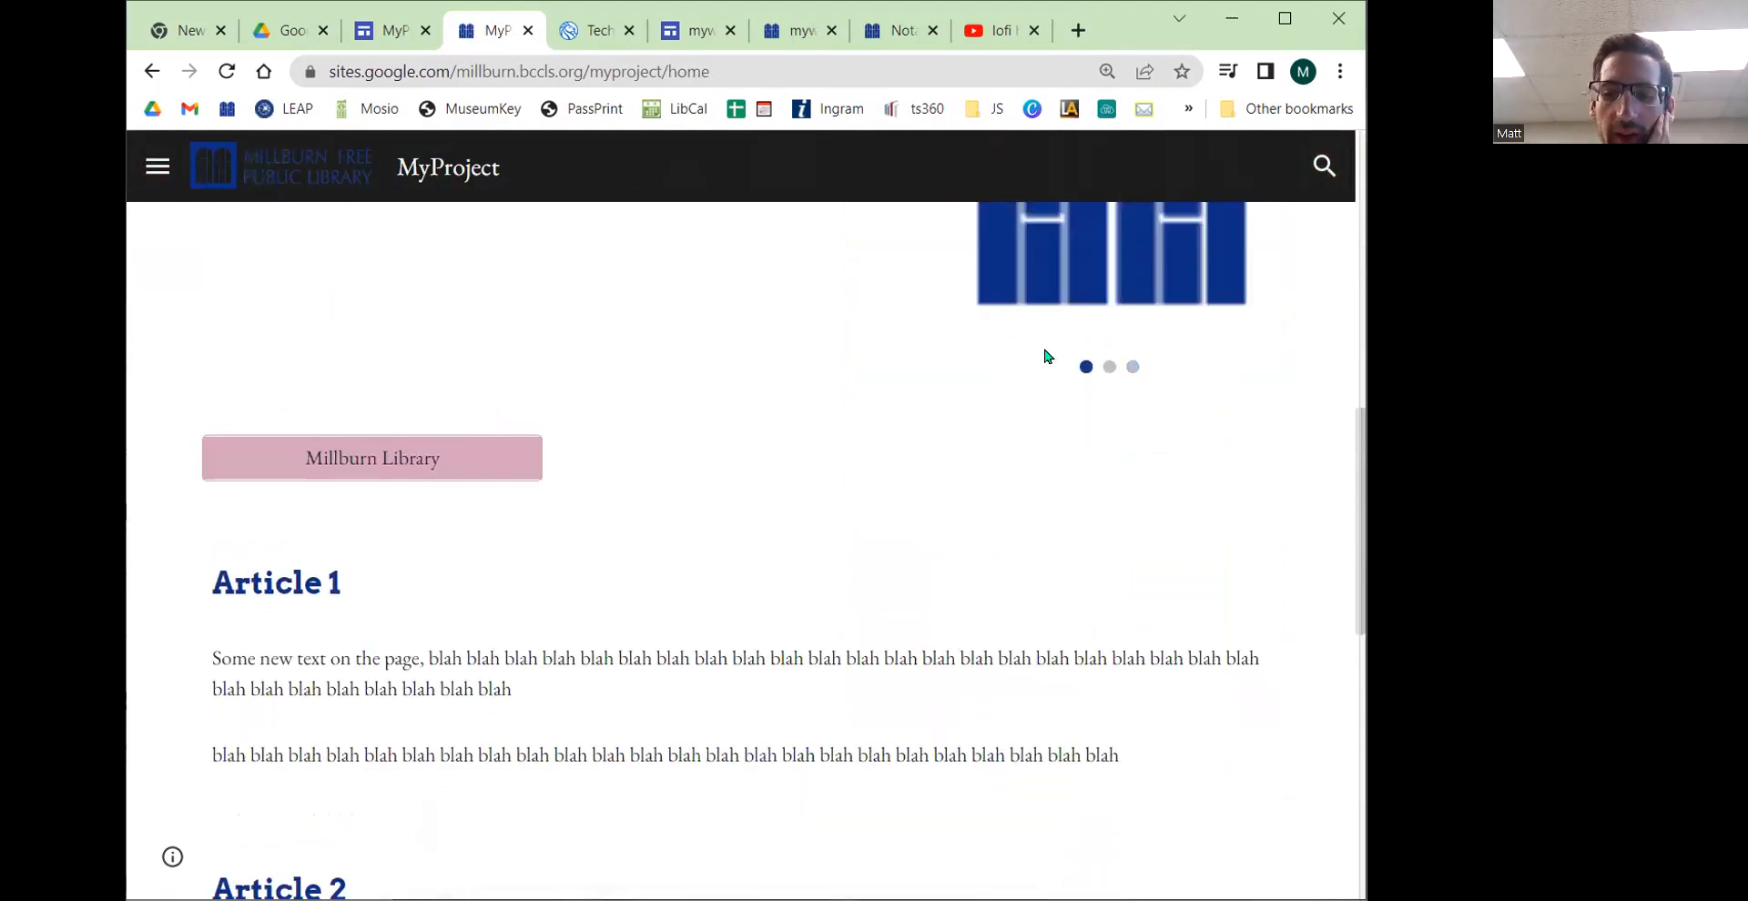
scroll(1045, 355, up, 10)
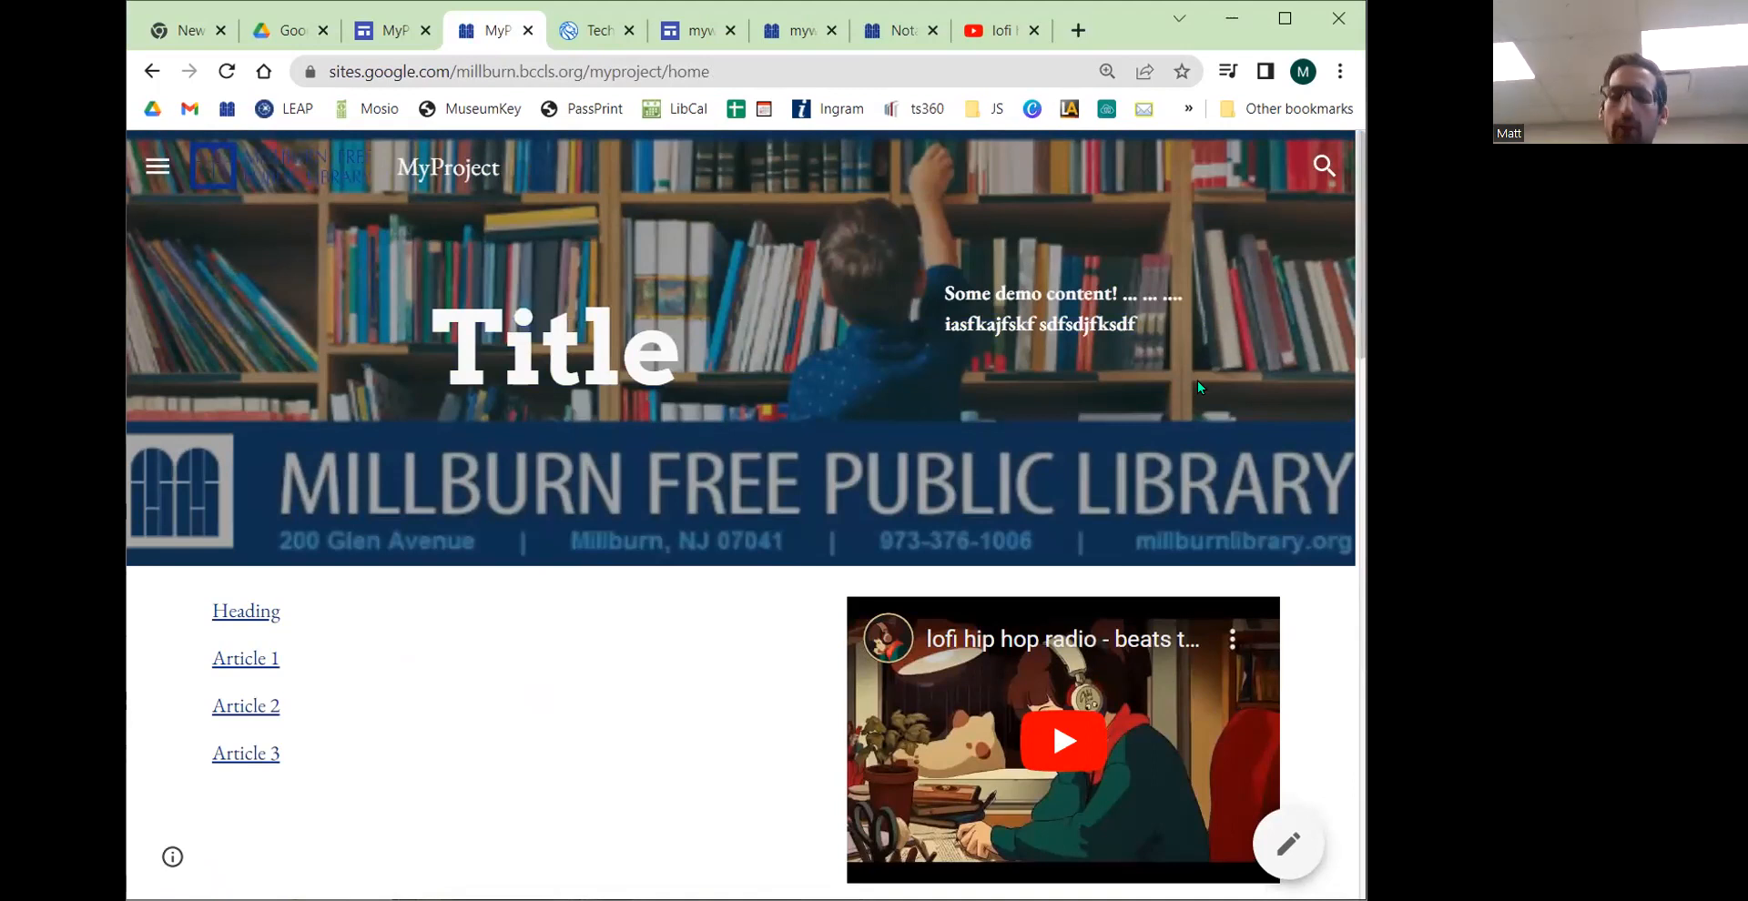
click(1322, 167)
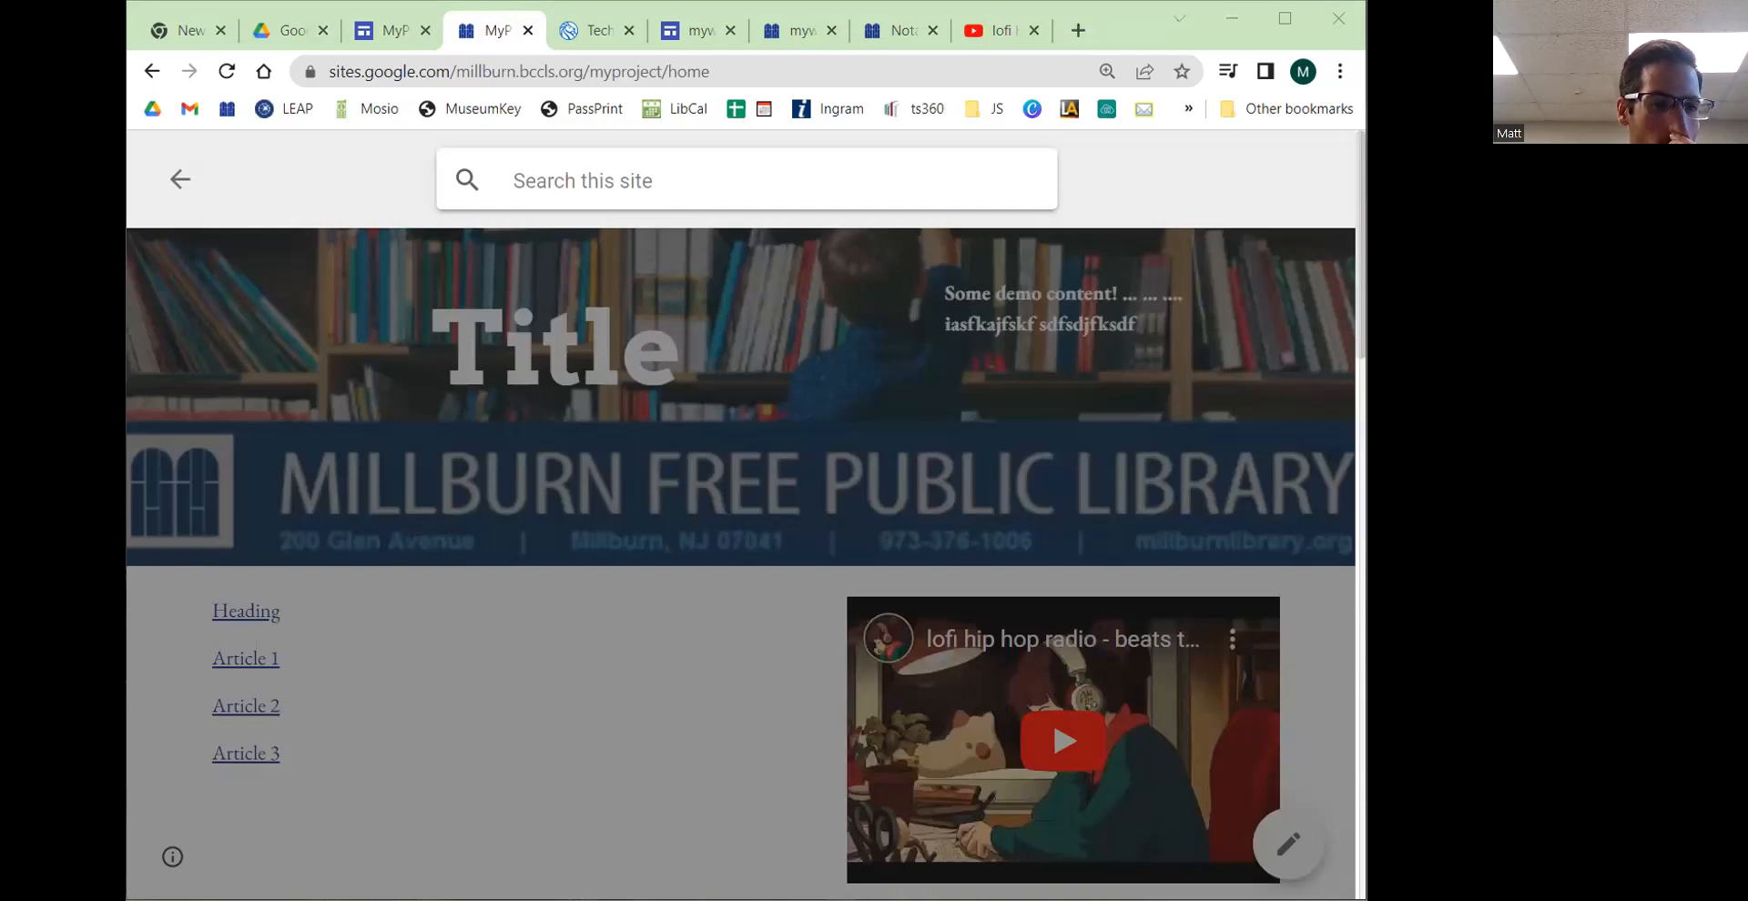
click(473, 714)
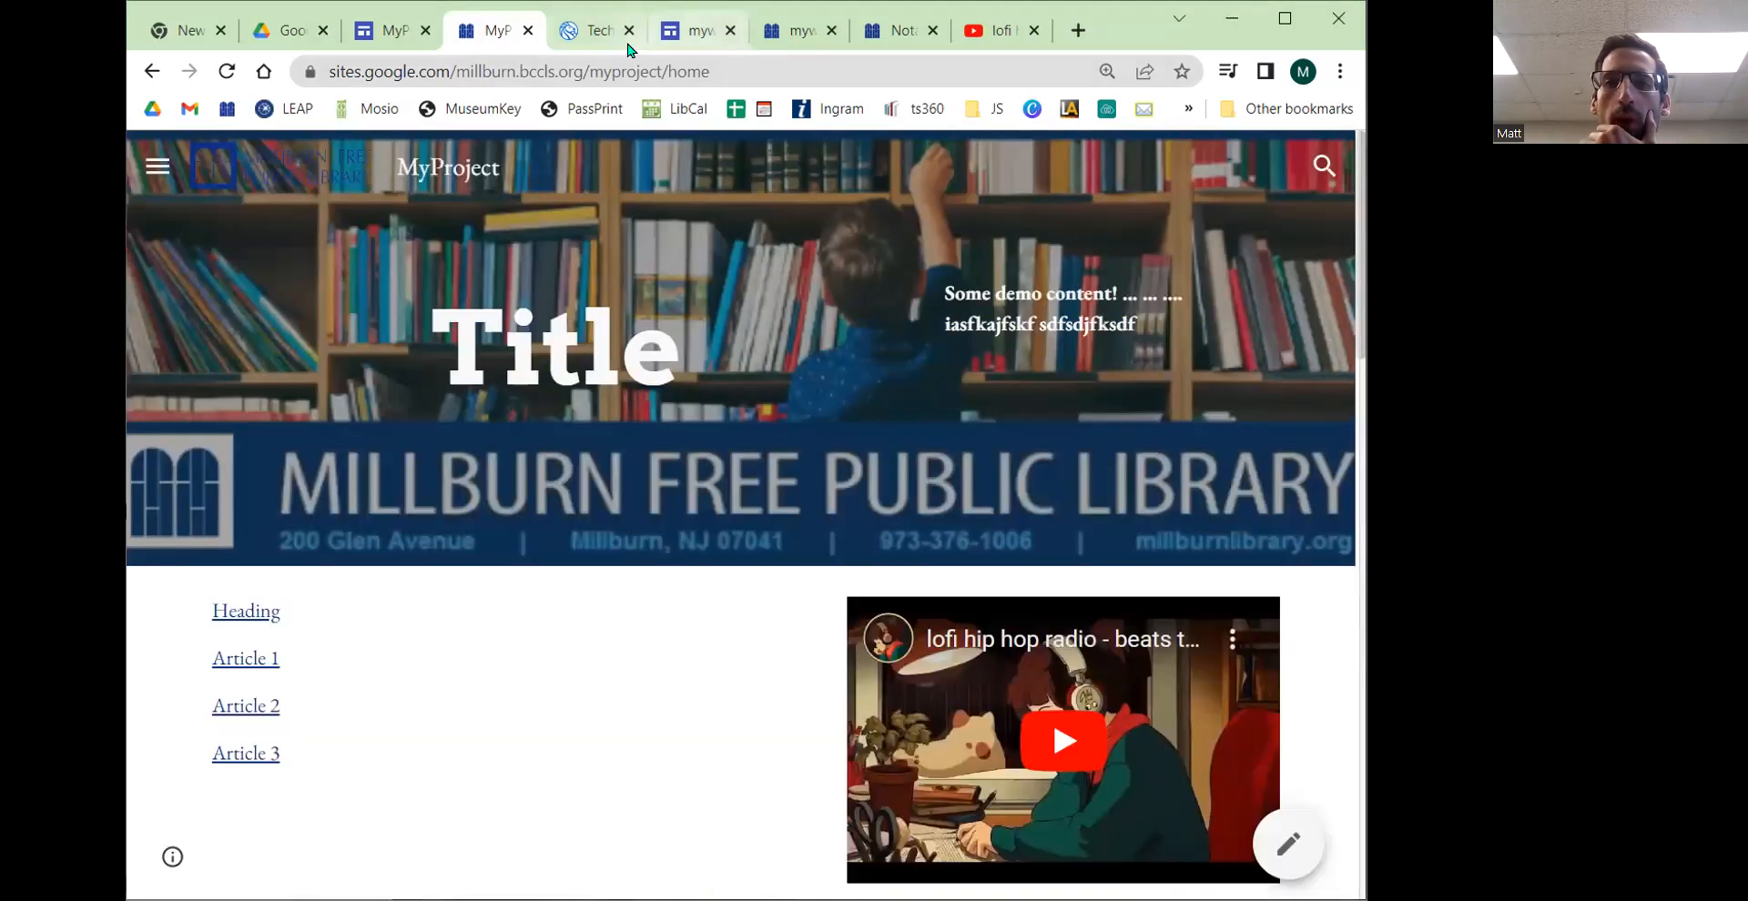
Step: Examine the library website's Notary Public page, its dropdown menus and footer contact section
click(698, 32)
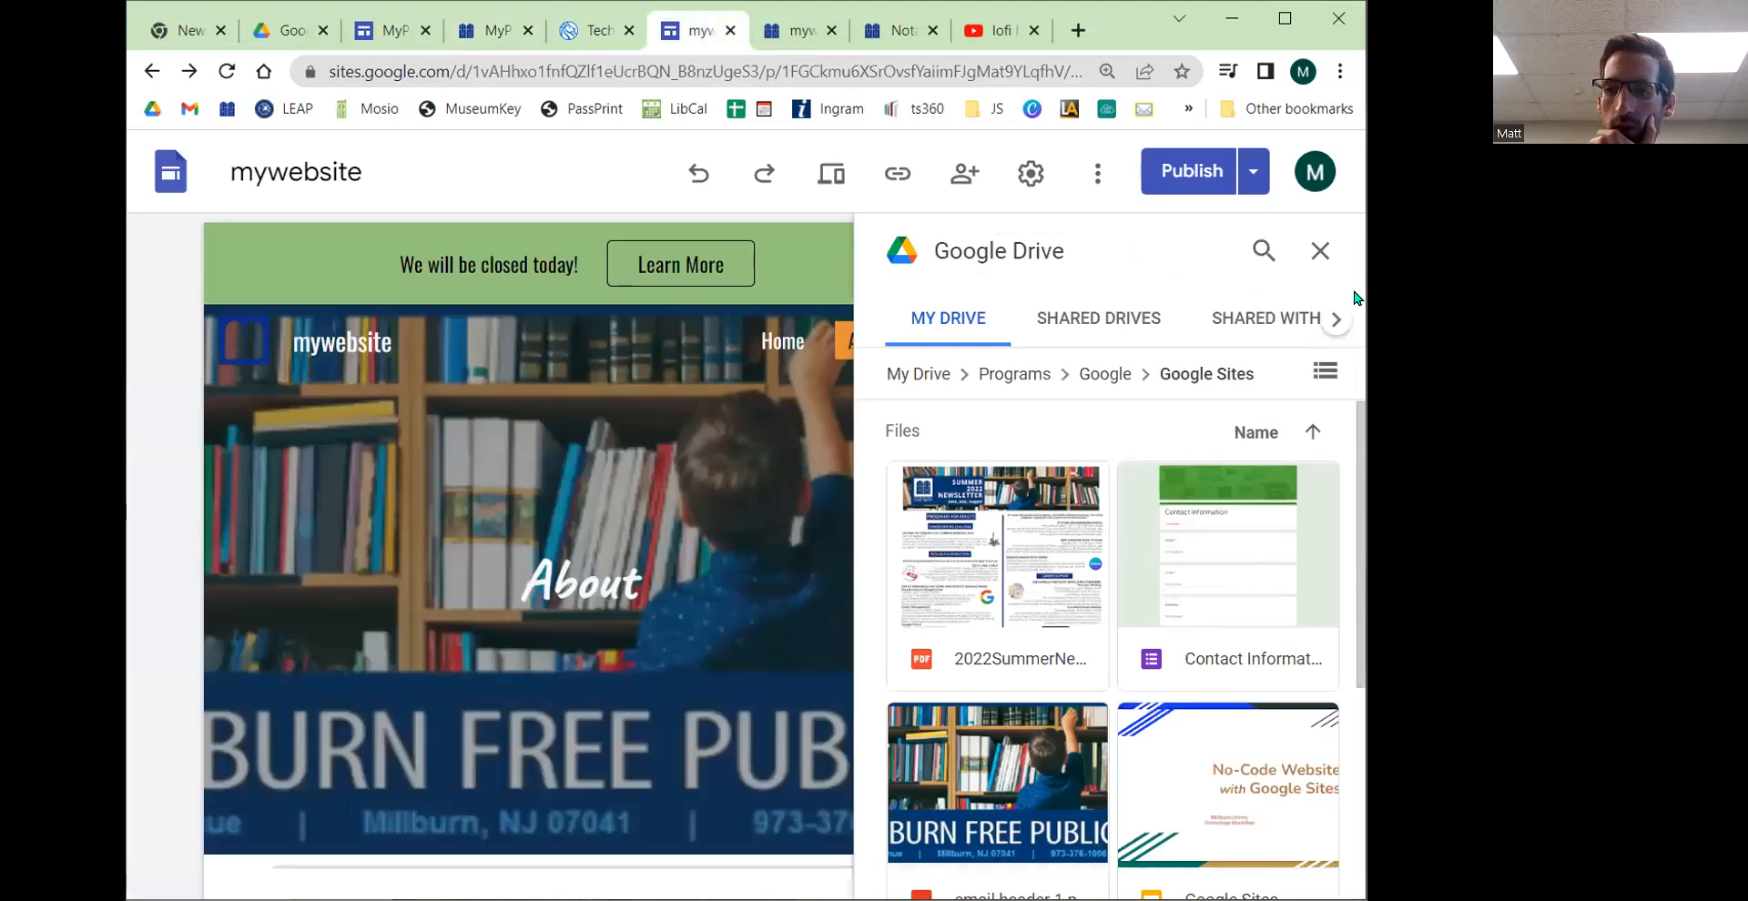
click(917, 33)
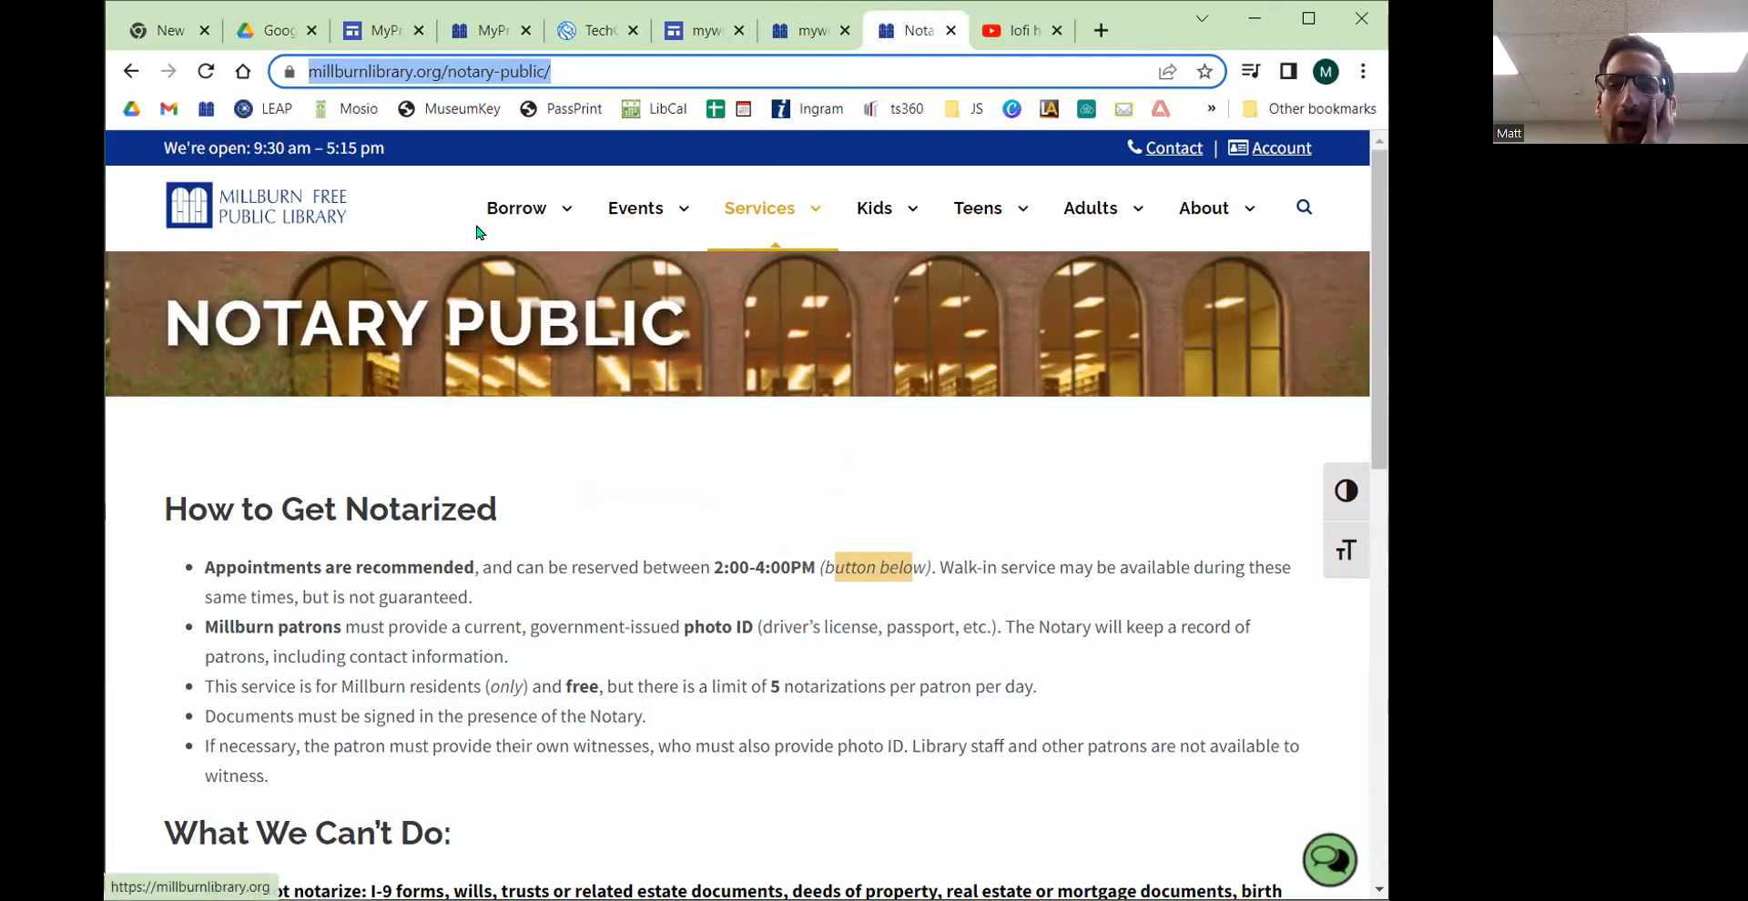
mouse_move(978, 208)
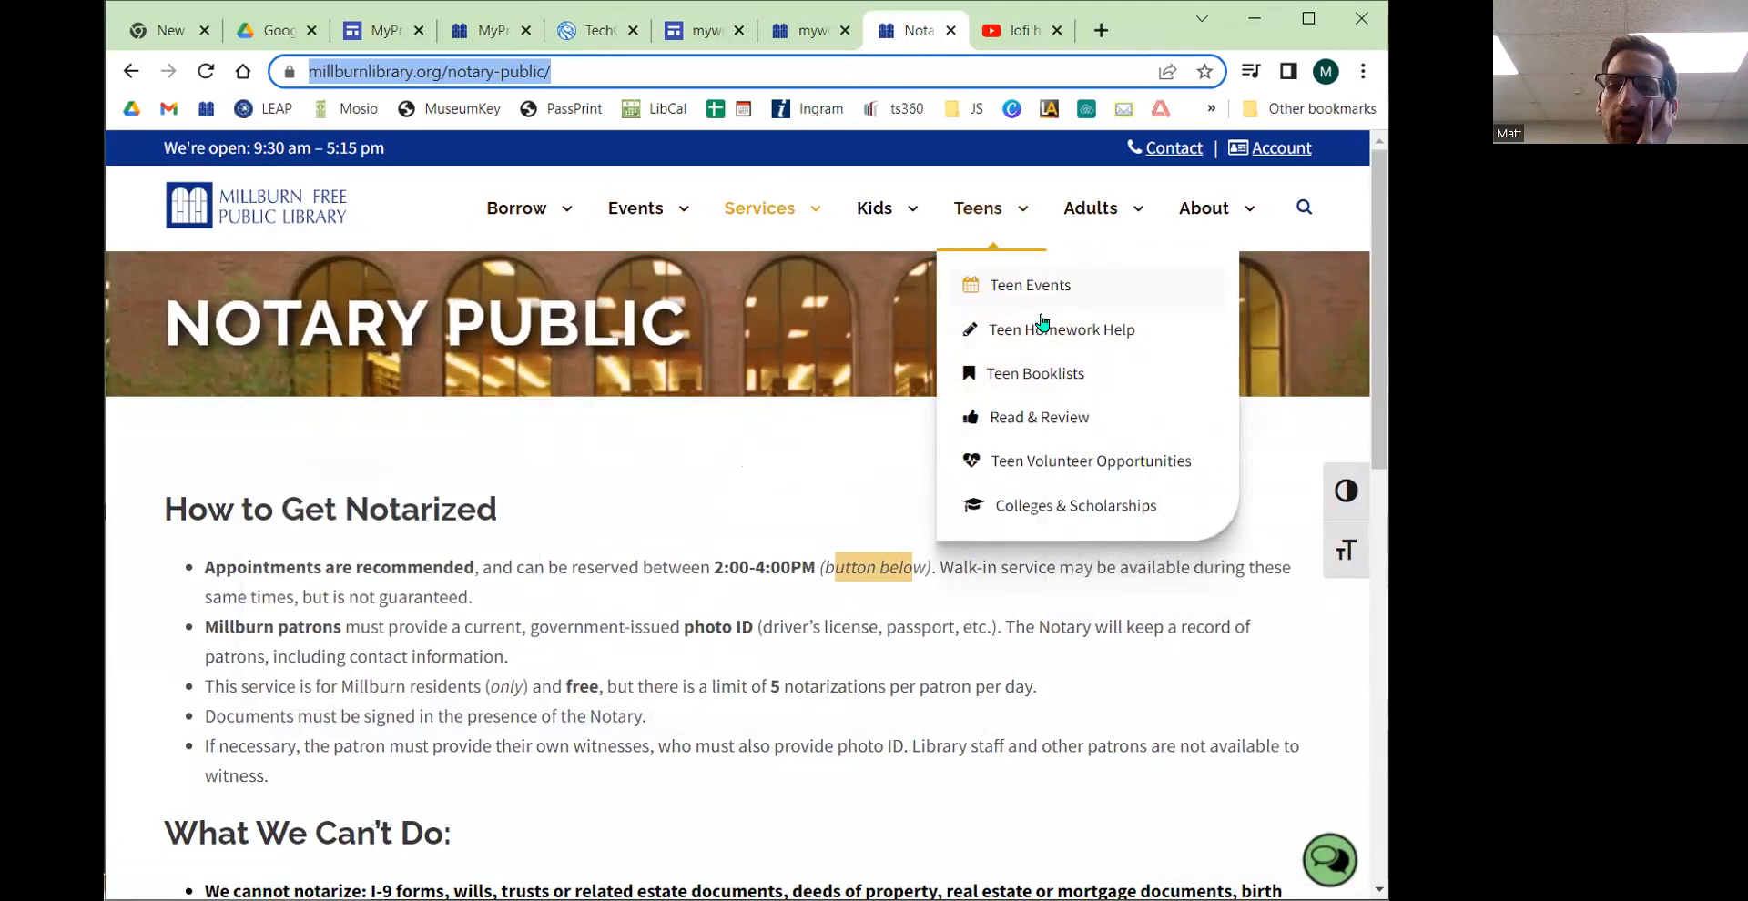
drag(166, 323, 685, 328)
mouse_move(517, 210)
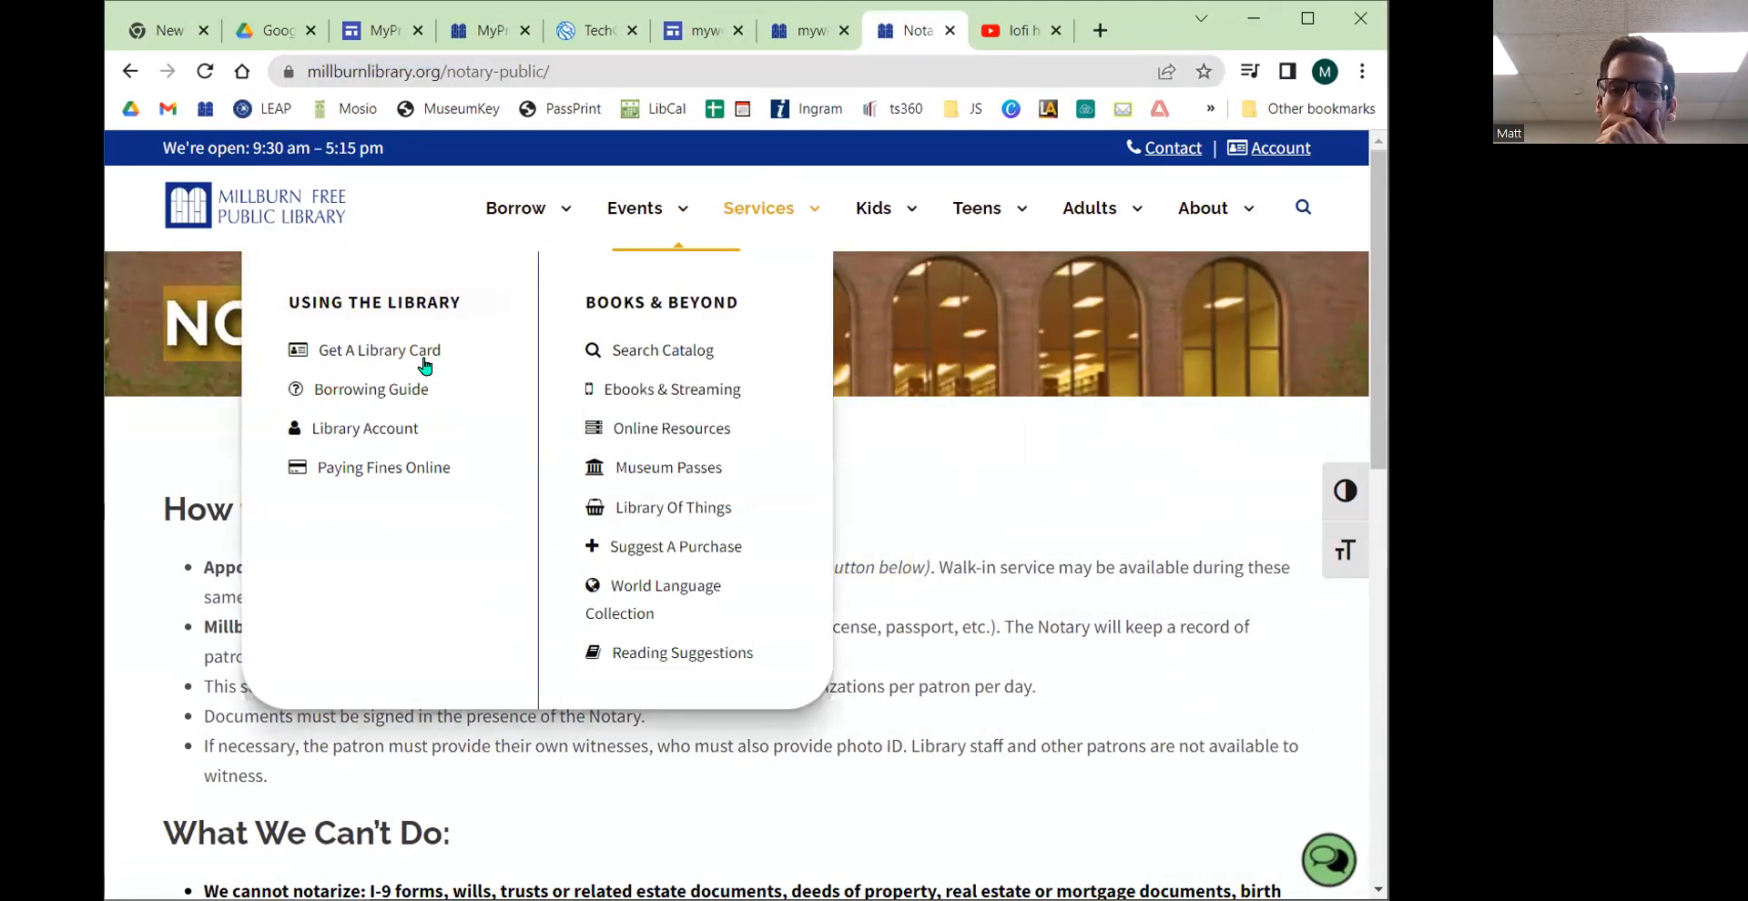
scroll(726, 492, down, 2)
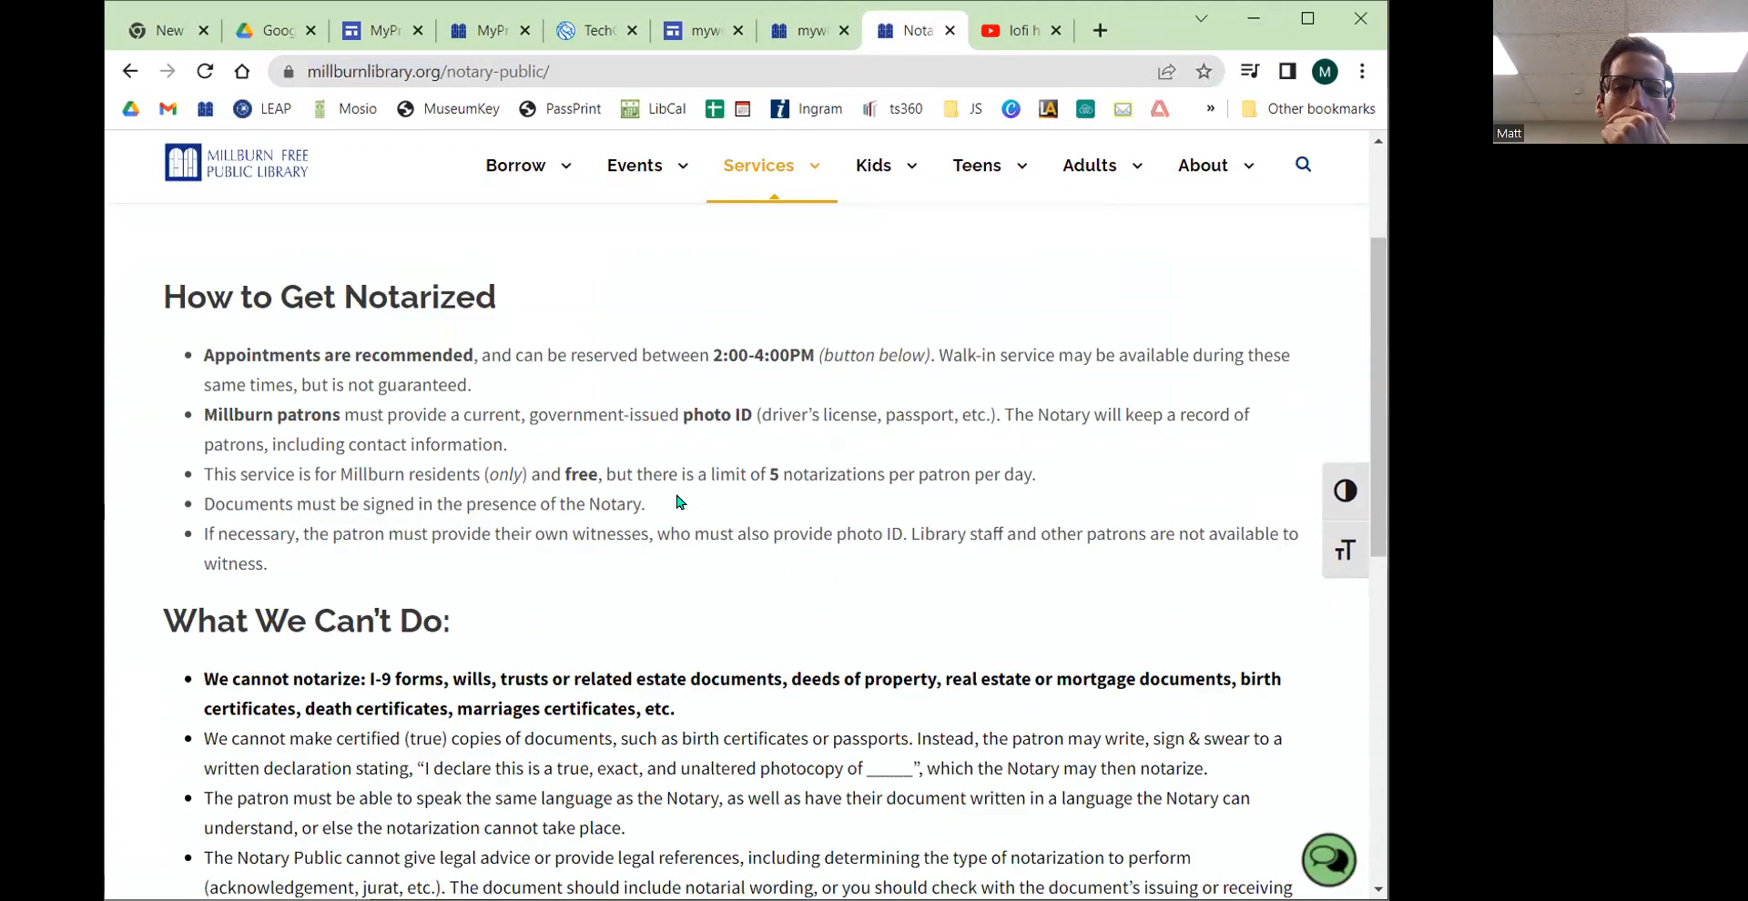
scroll(741, 605, down, 1)
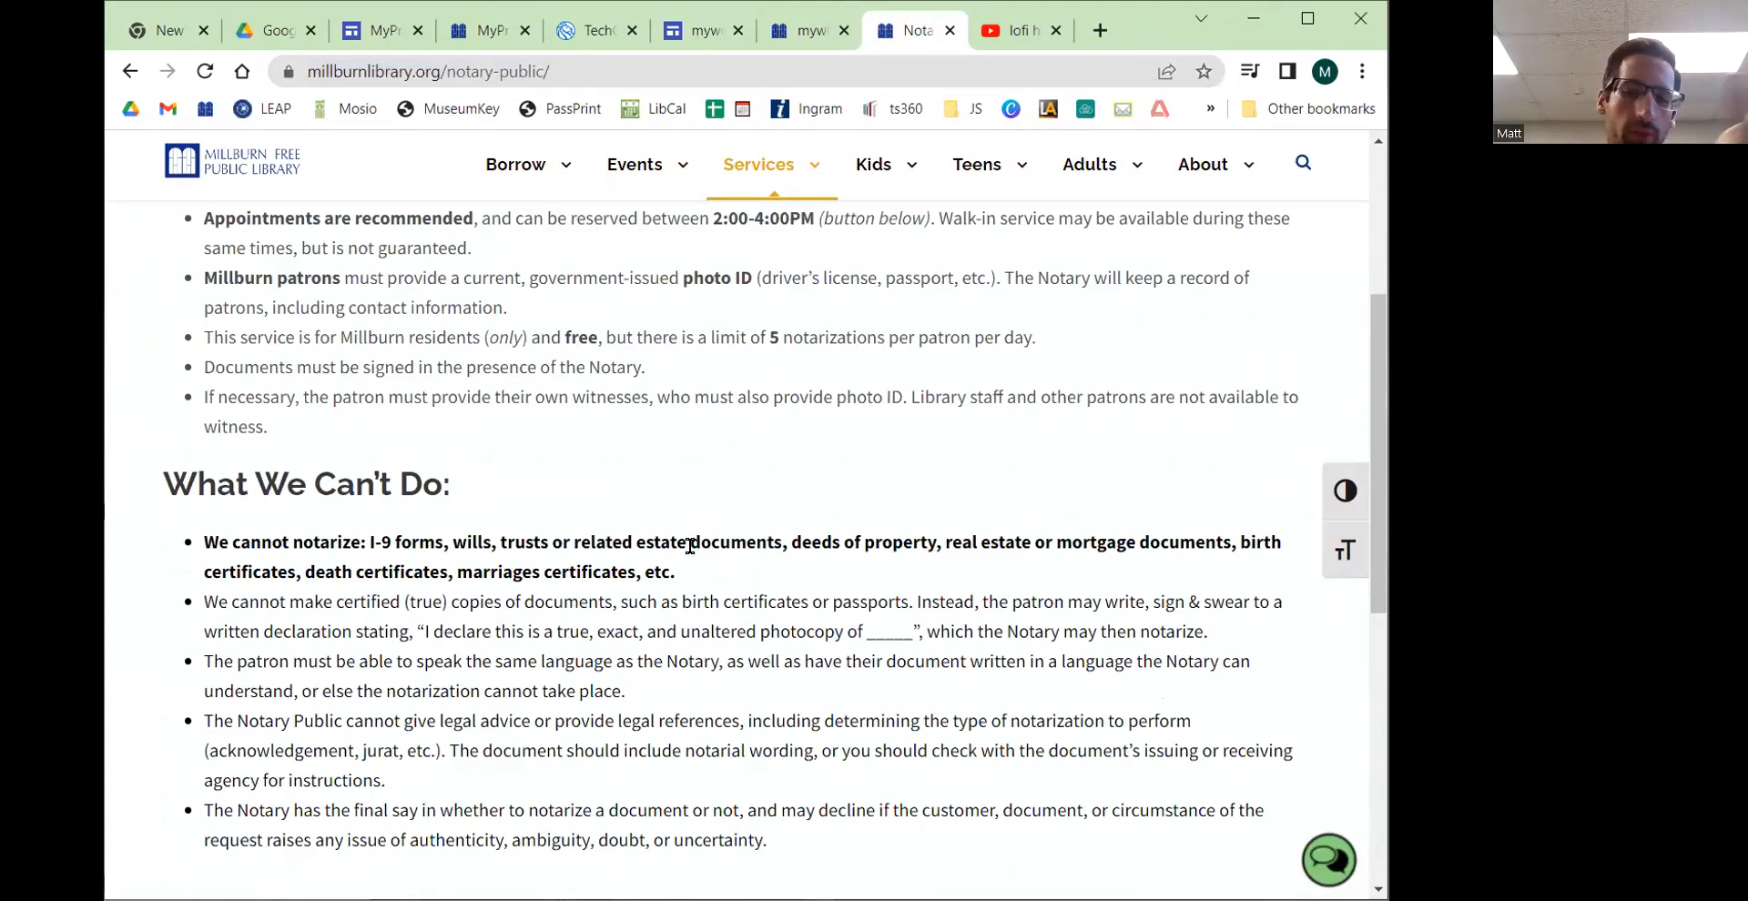
scroll(692, 538, down, 6)
scroll(710, 510, up, 2)
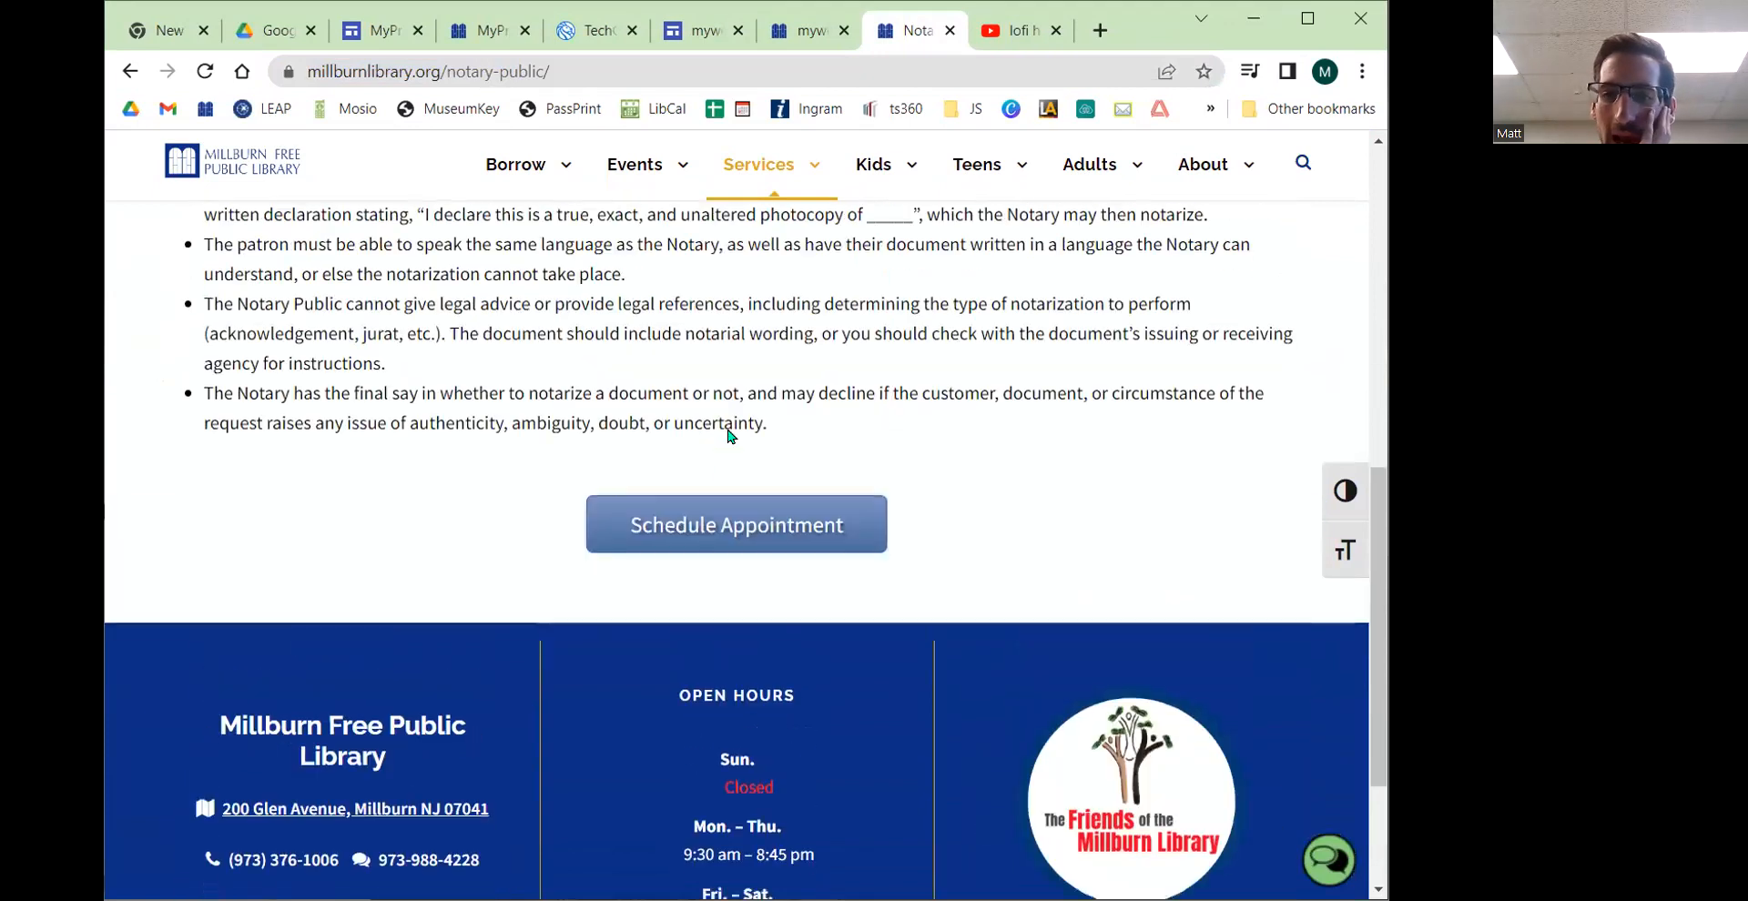
scroll(742, 401, down, 2)
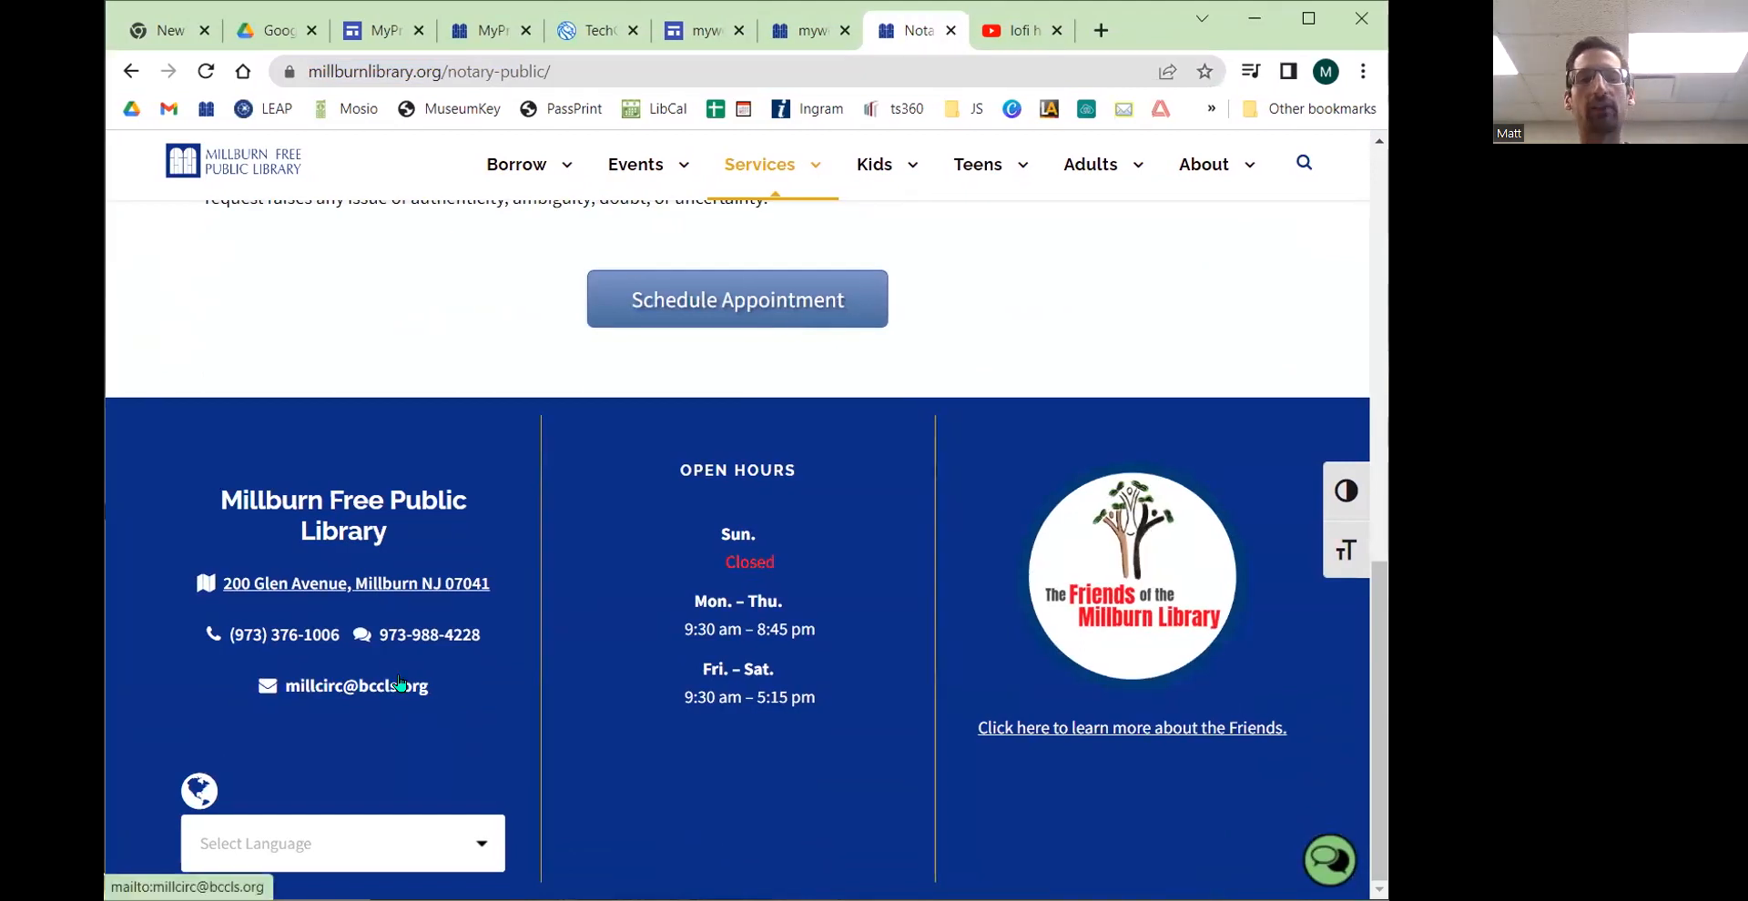
drag(701, 470, 901, 790)
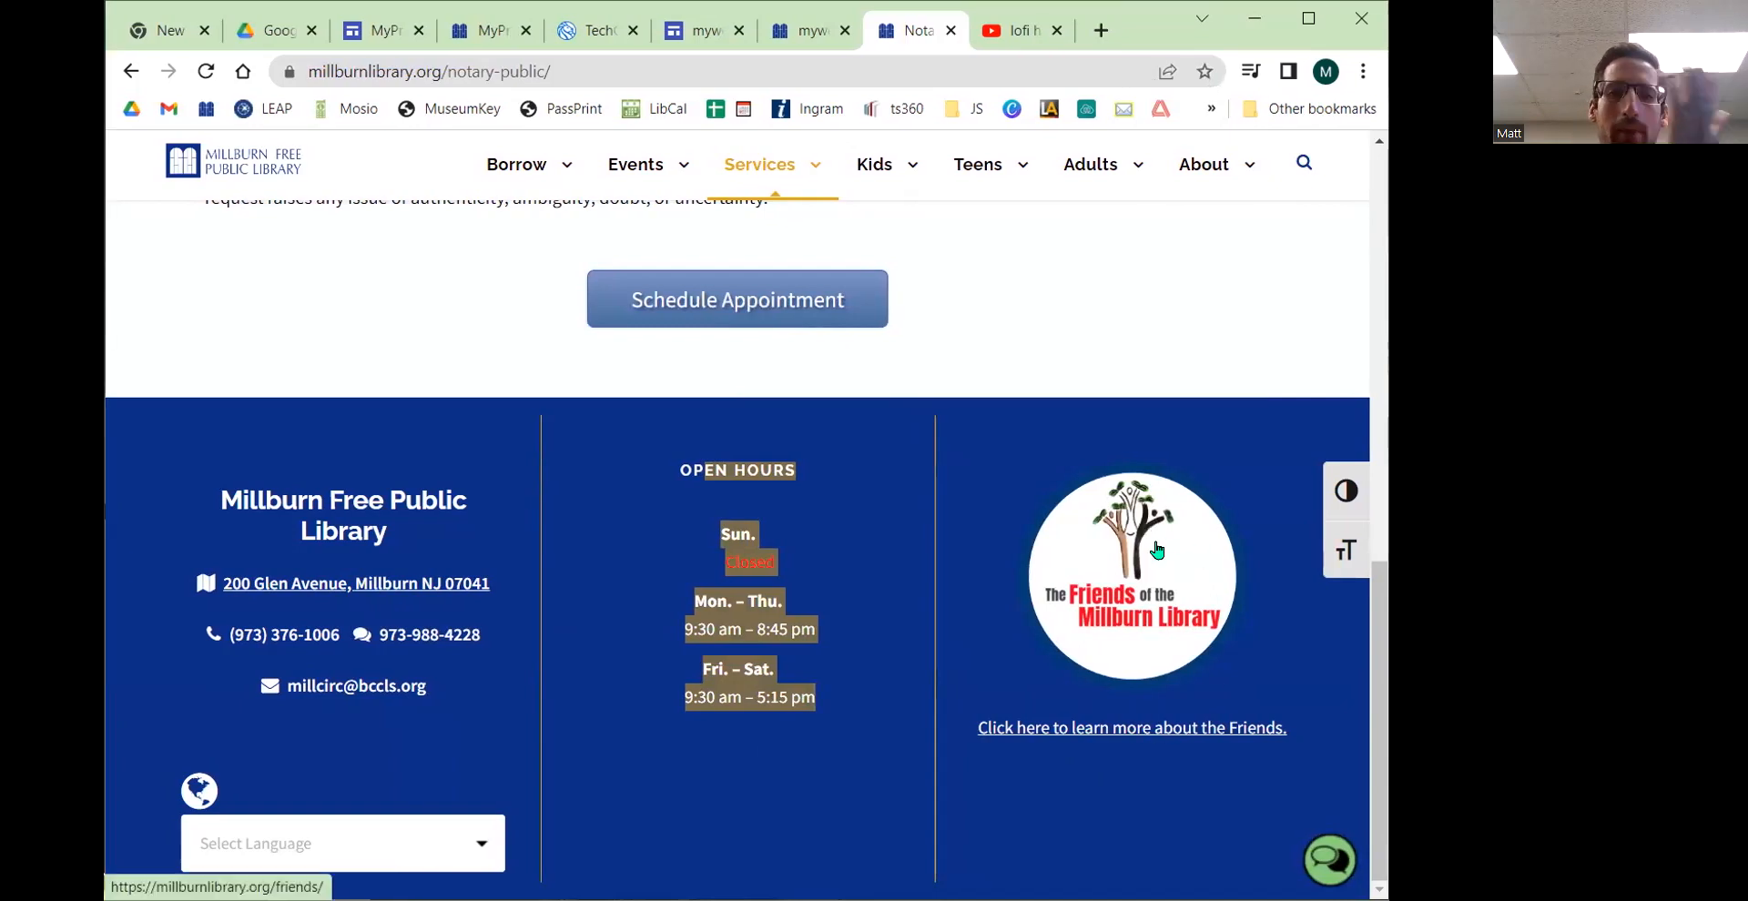
Step: Examine the NYPL TechConnect site's footer, then the library website's Adults menu and its Taxes page footer
click(570, 36)
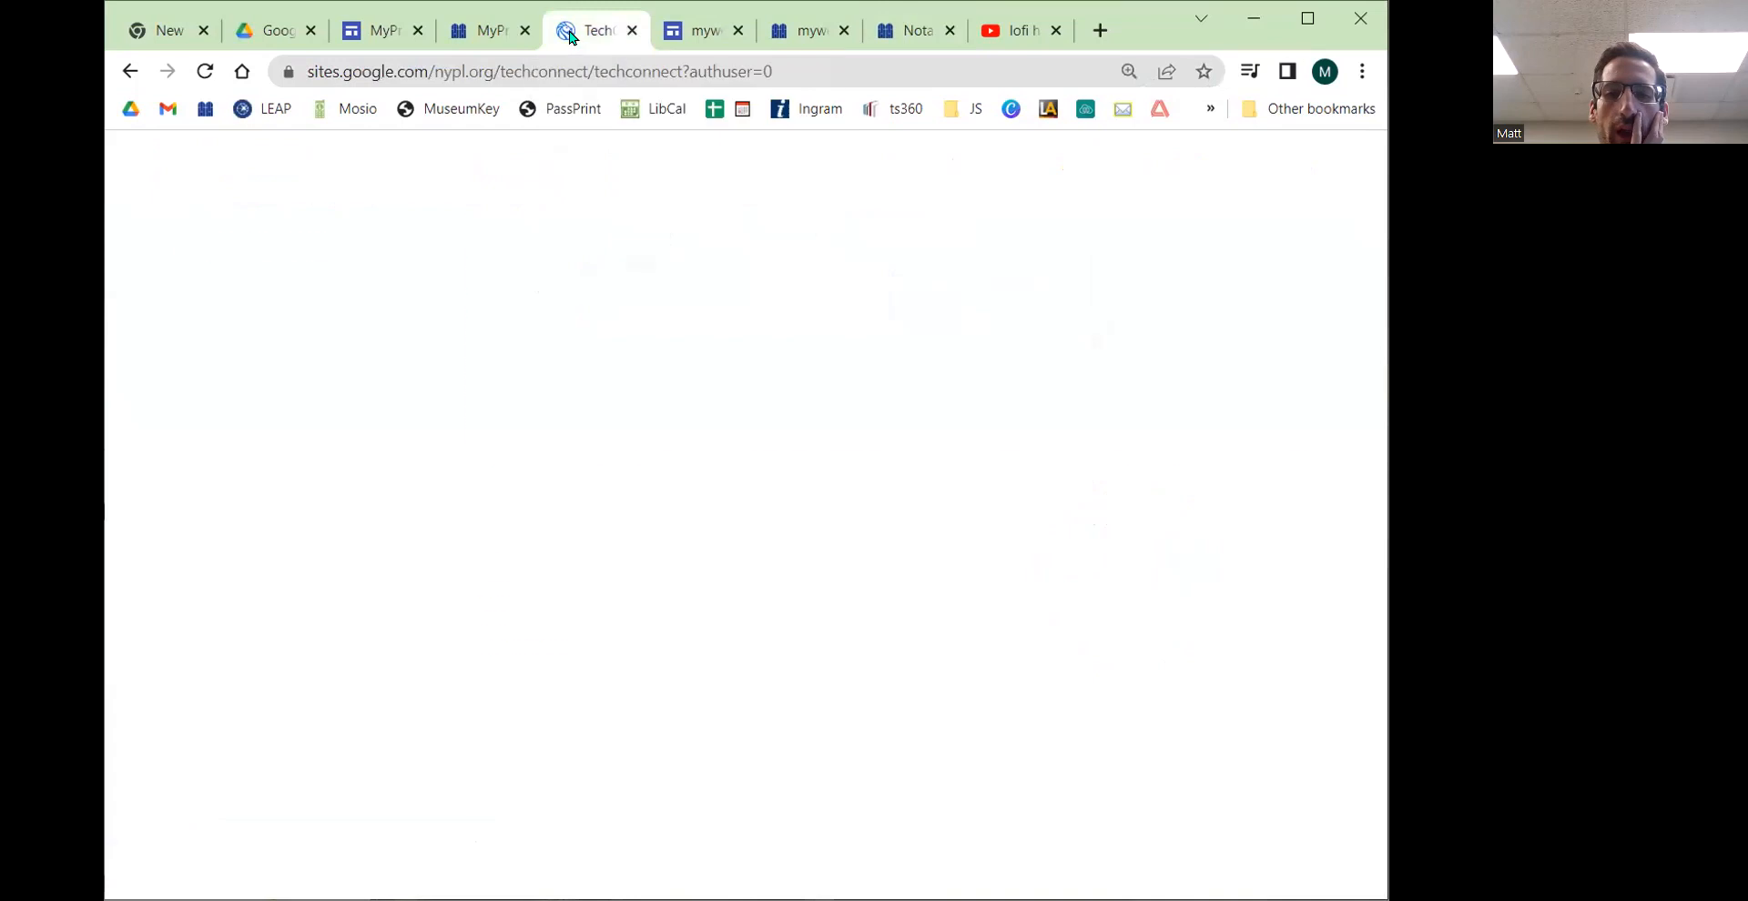
scroll(586, 440, down, 10)
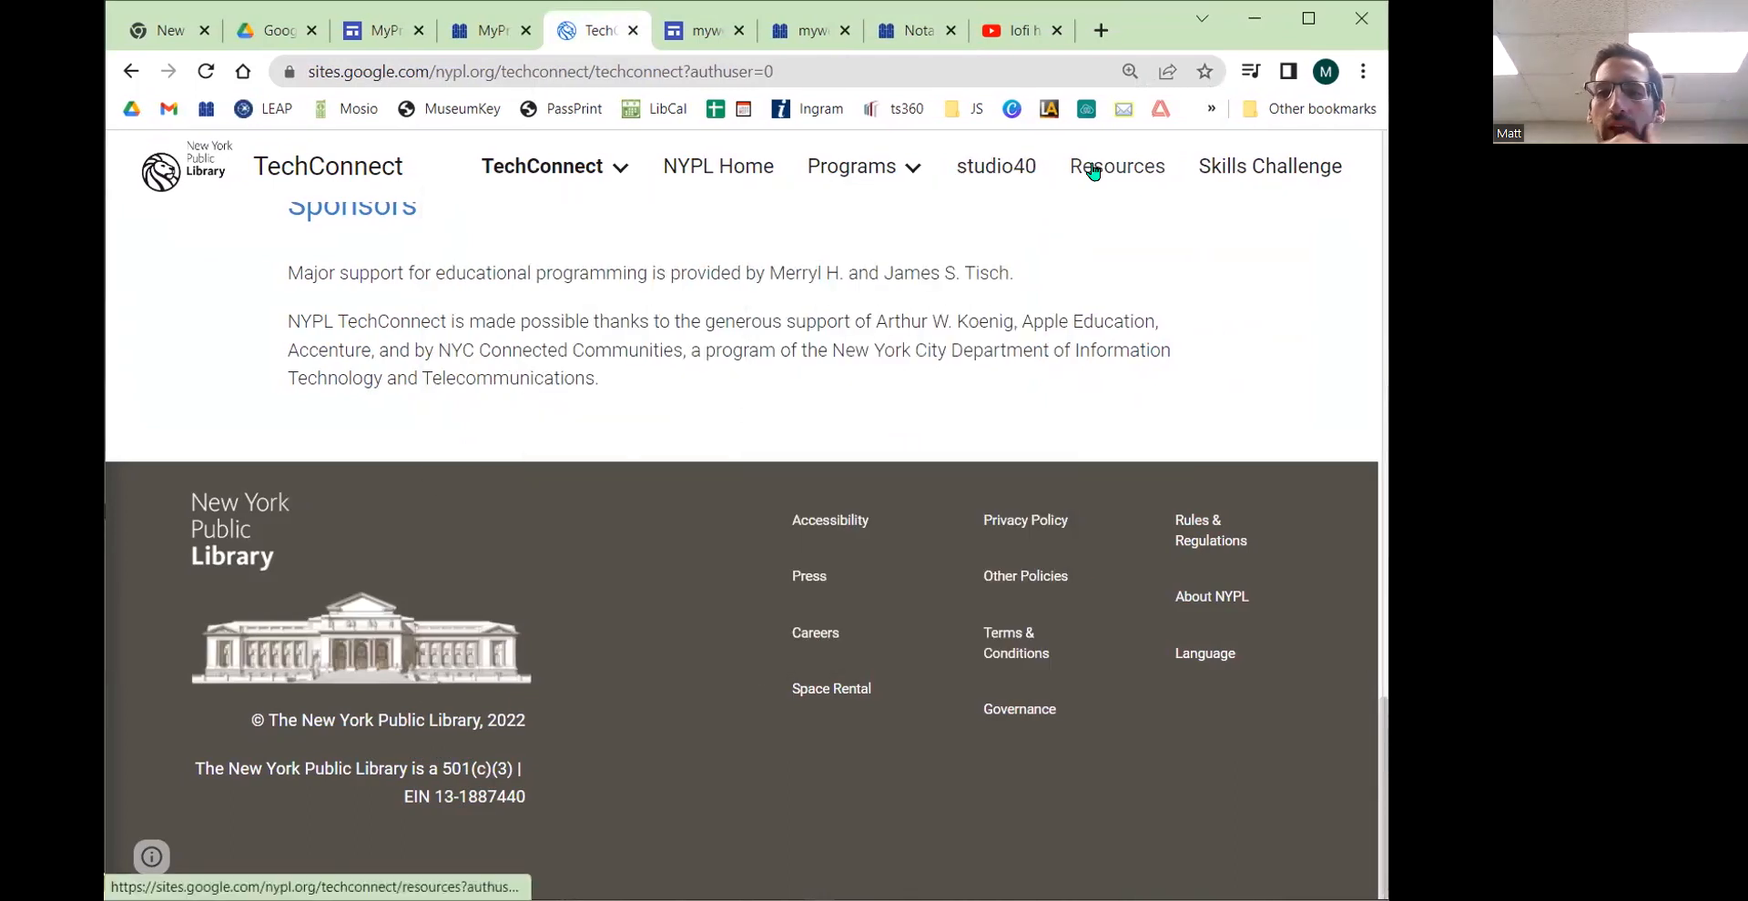
click(696, 34)
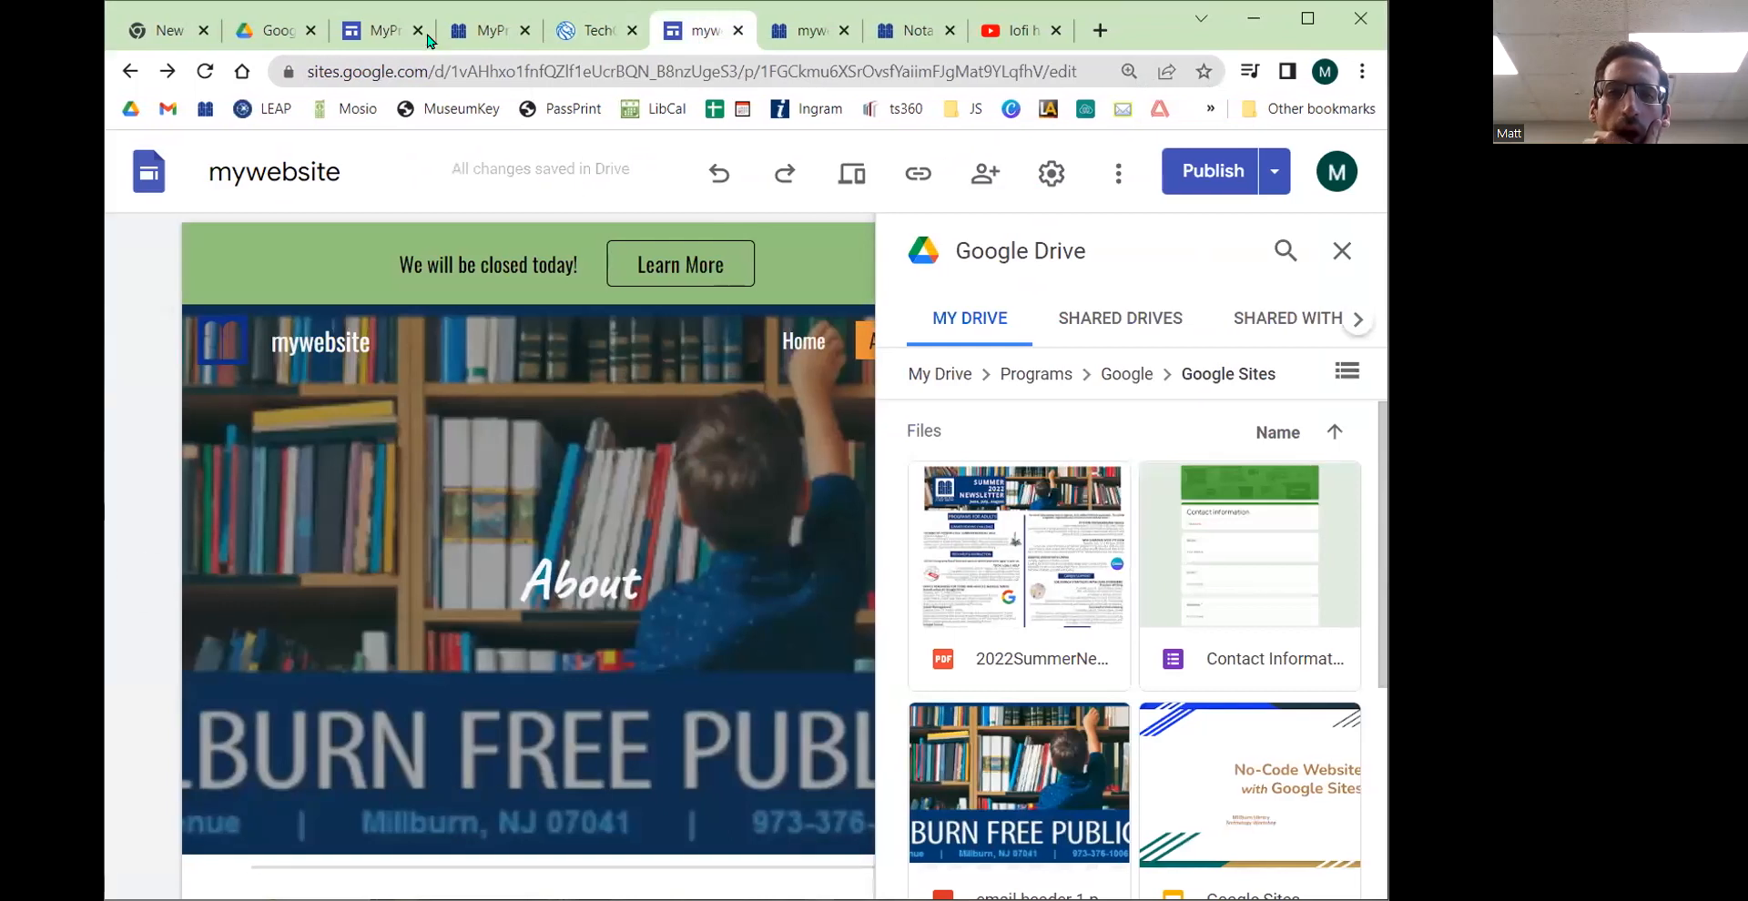
click(374, 35)
click(896, 37)
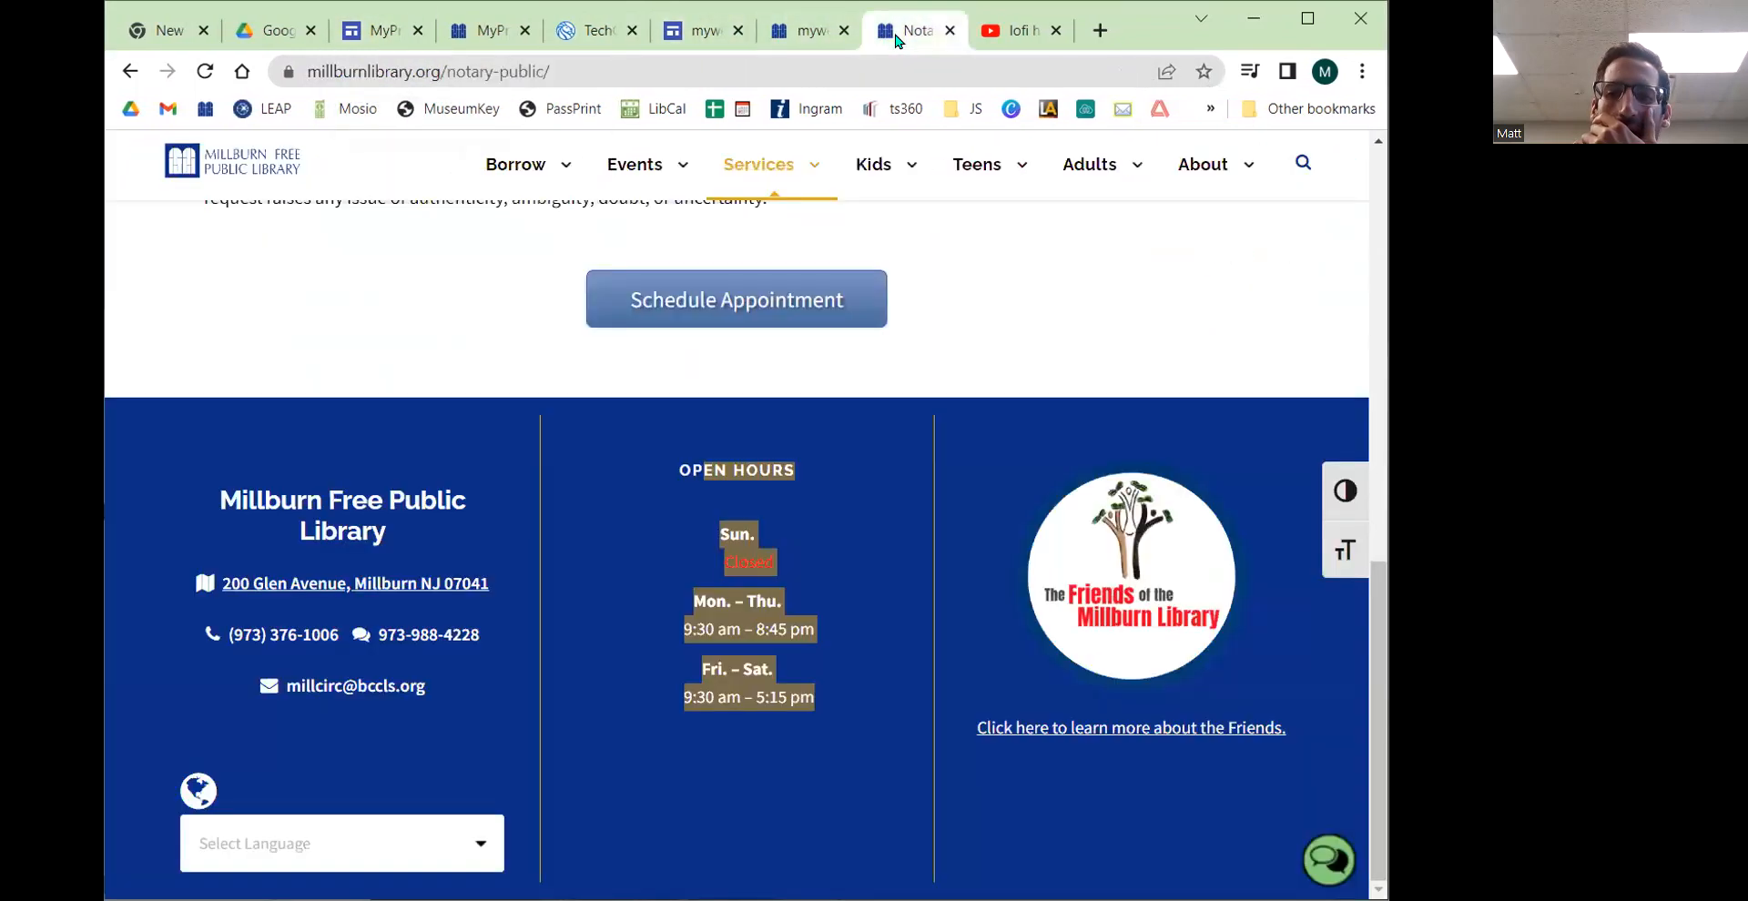
click(576, 522)
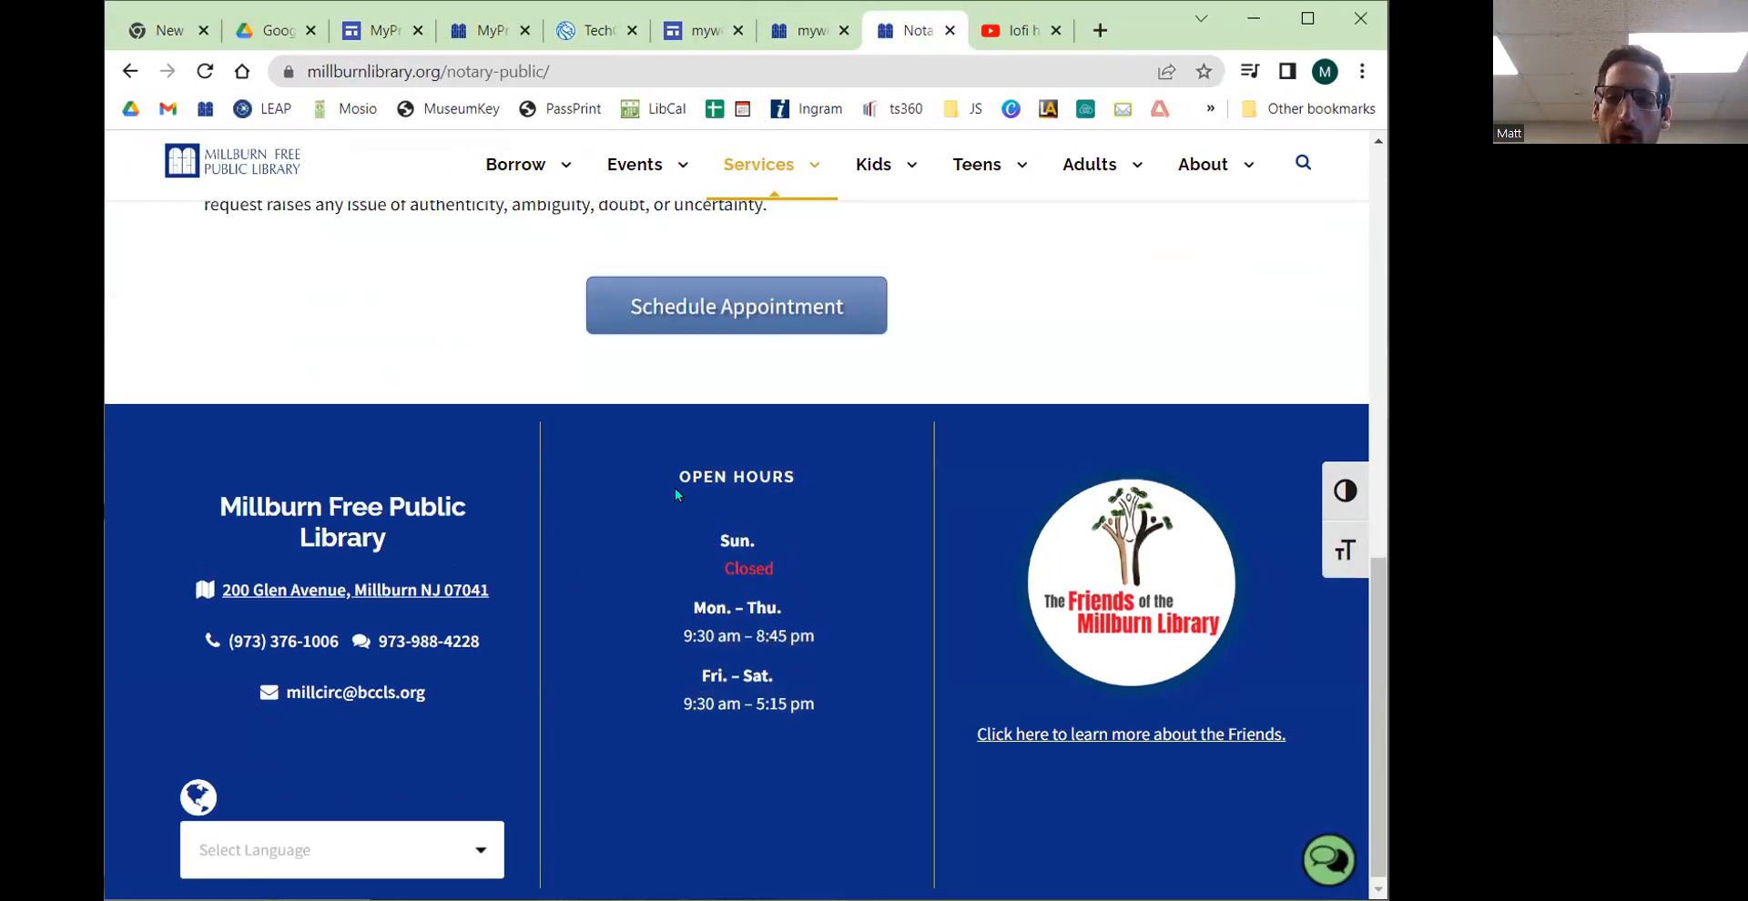
scroll(675, 491, up, 15)
mouse_move(1070, 213)
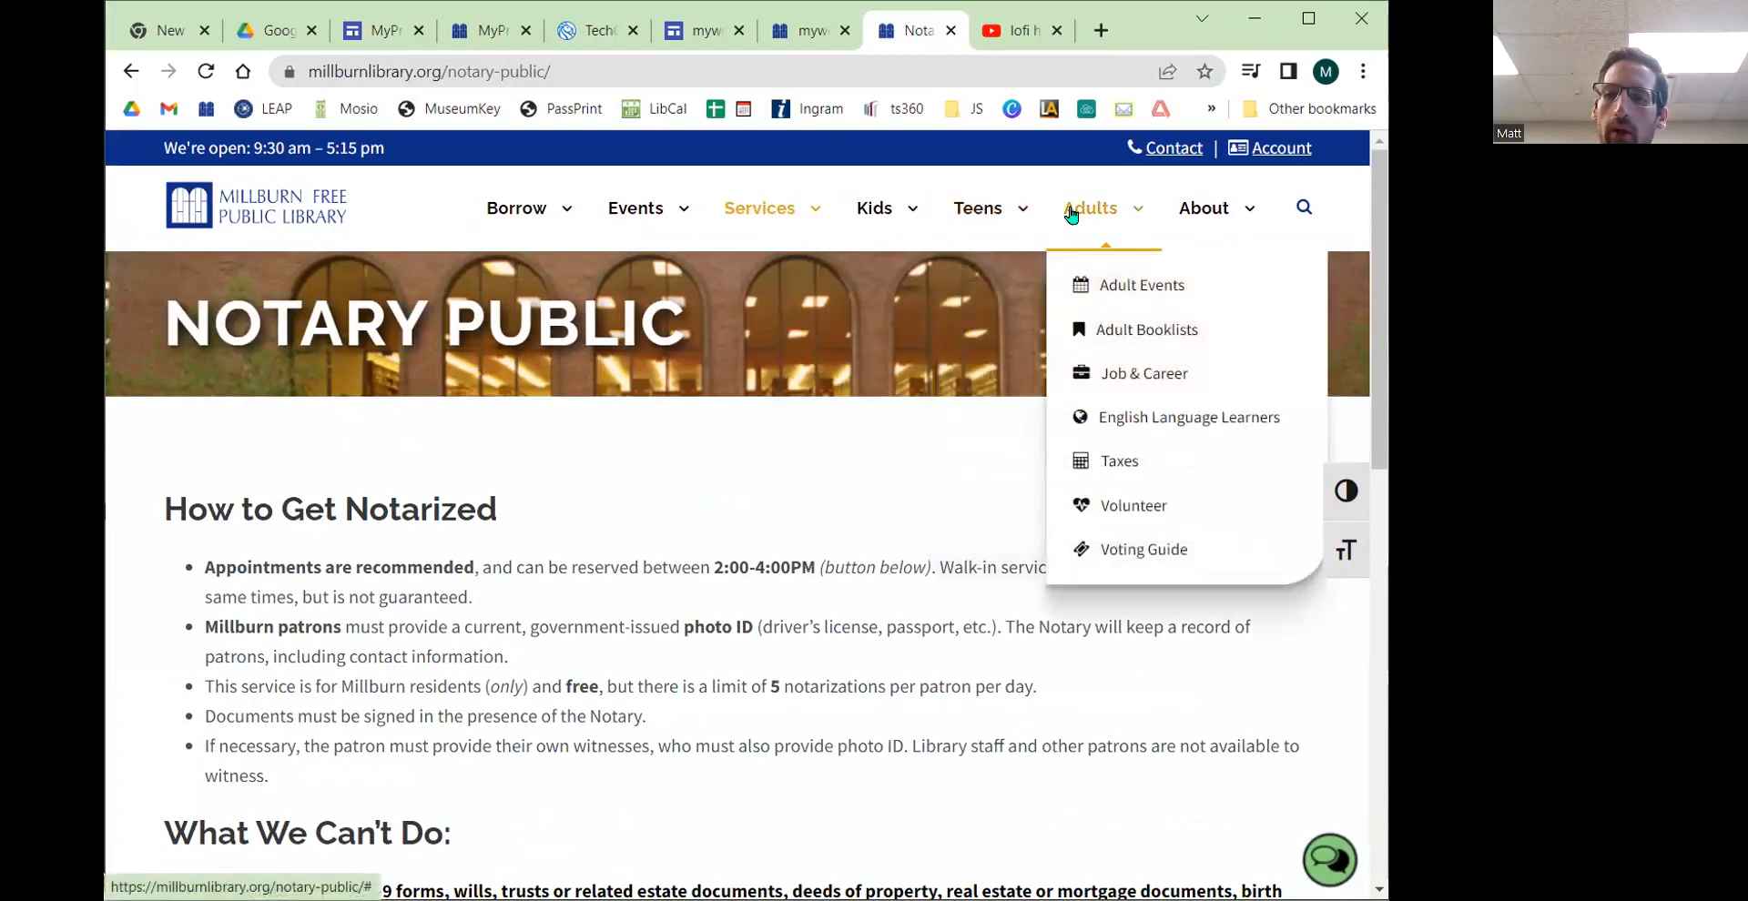
click(1132, 461)
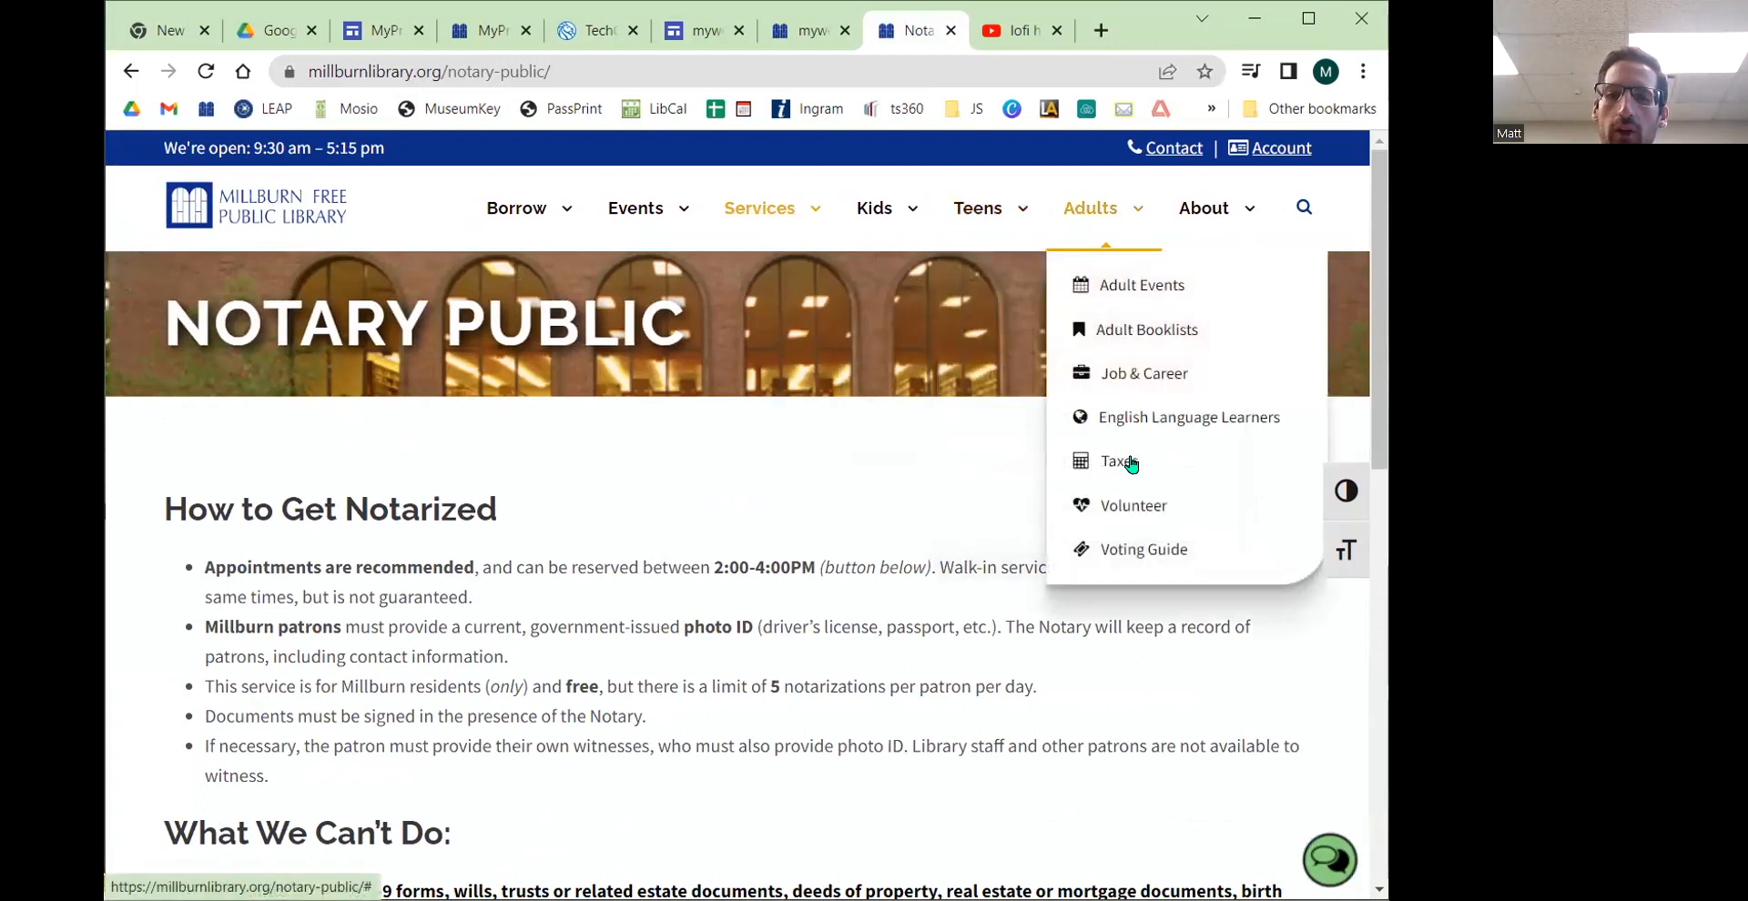
scroll(710, 469, down, 10)
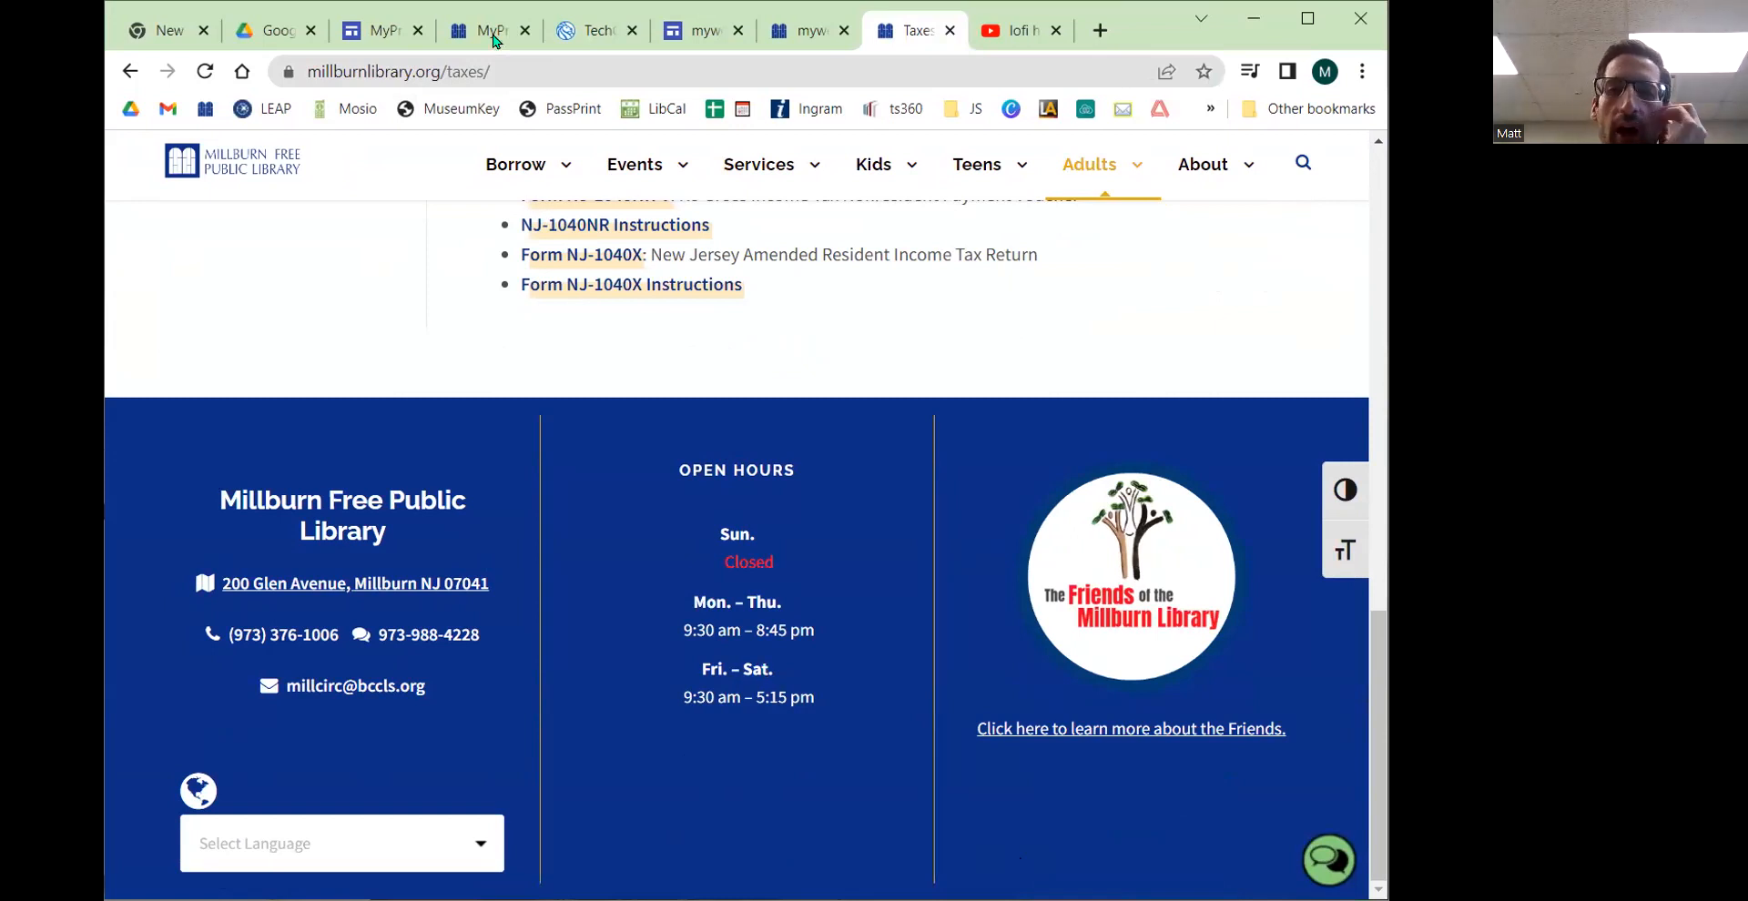
Step: Add a footer to the site containing the lines Hours, Phone, Email and Address
click(373, 31)
mouse_move(552, 612)
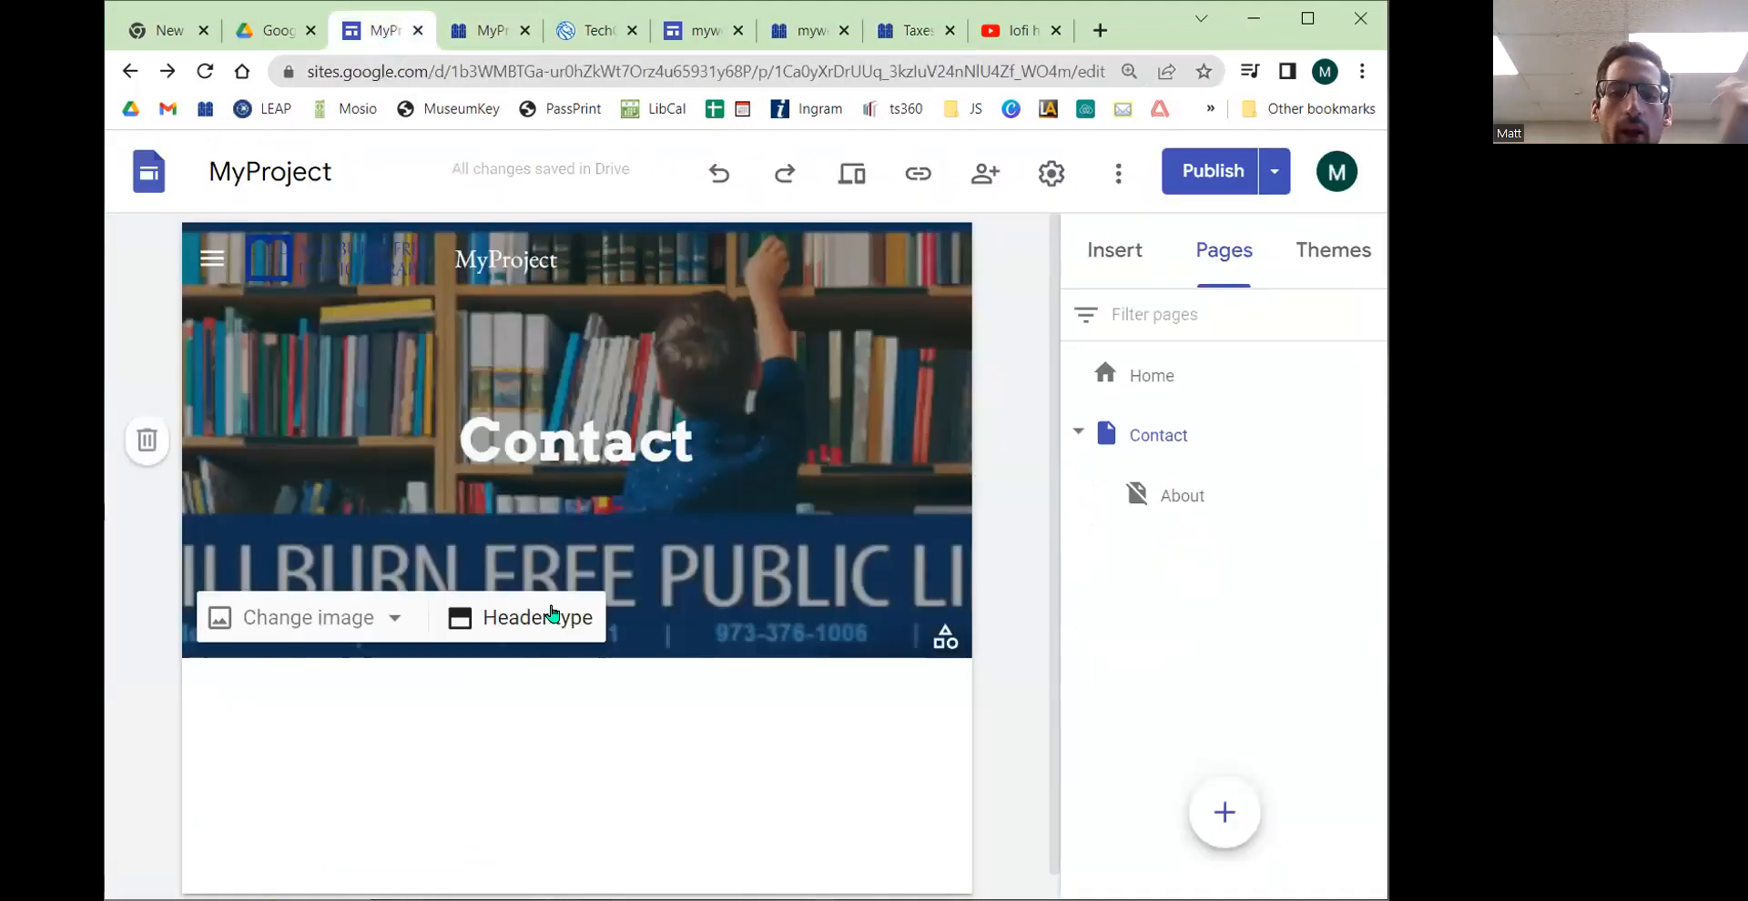
scroll(655, 737, down, 1)
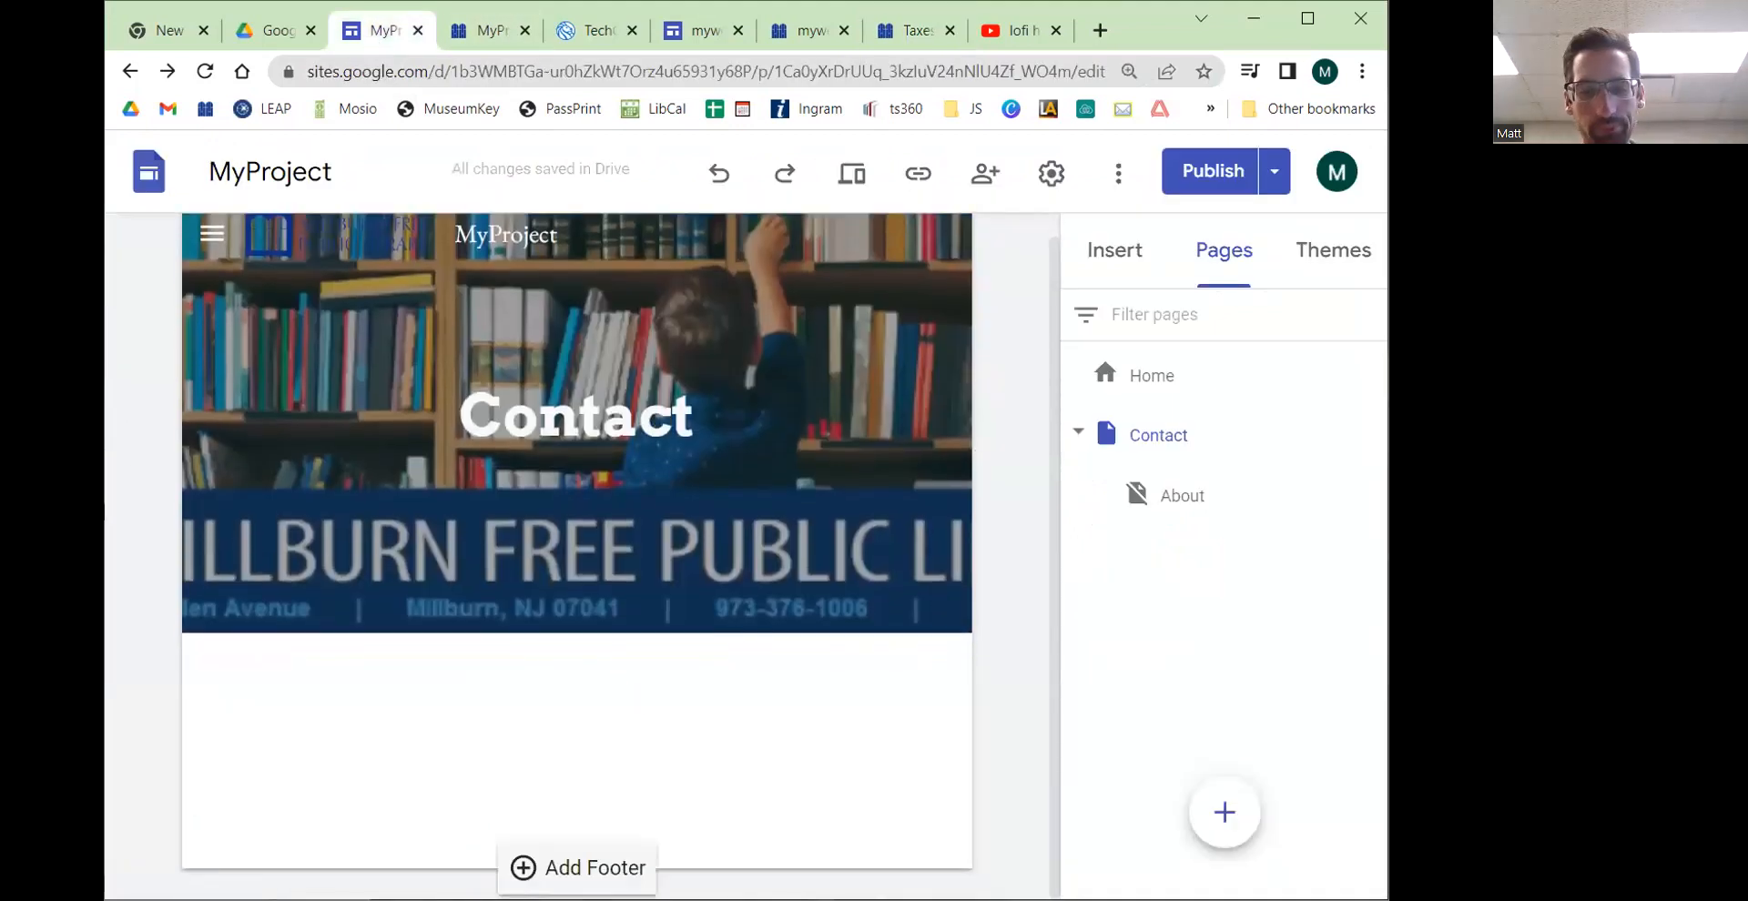
click(618, 719)
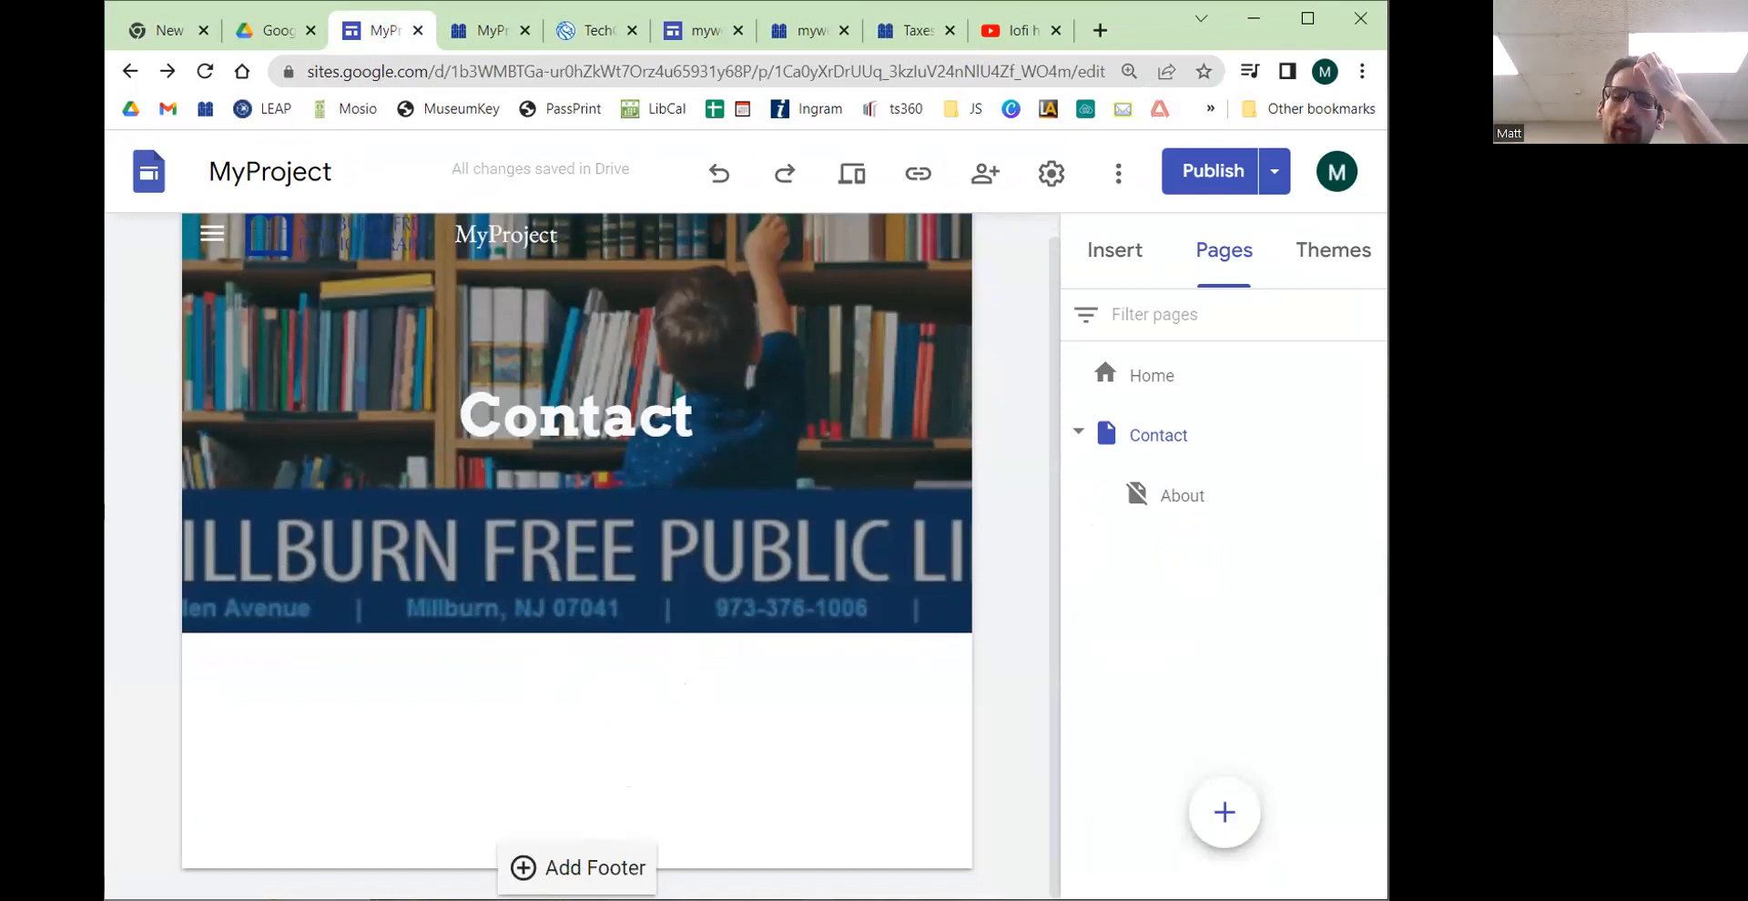
click(577, 868)
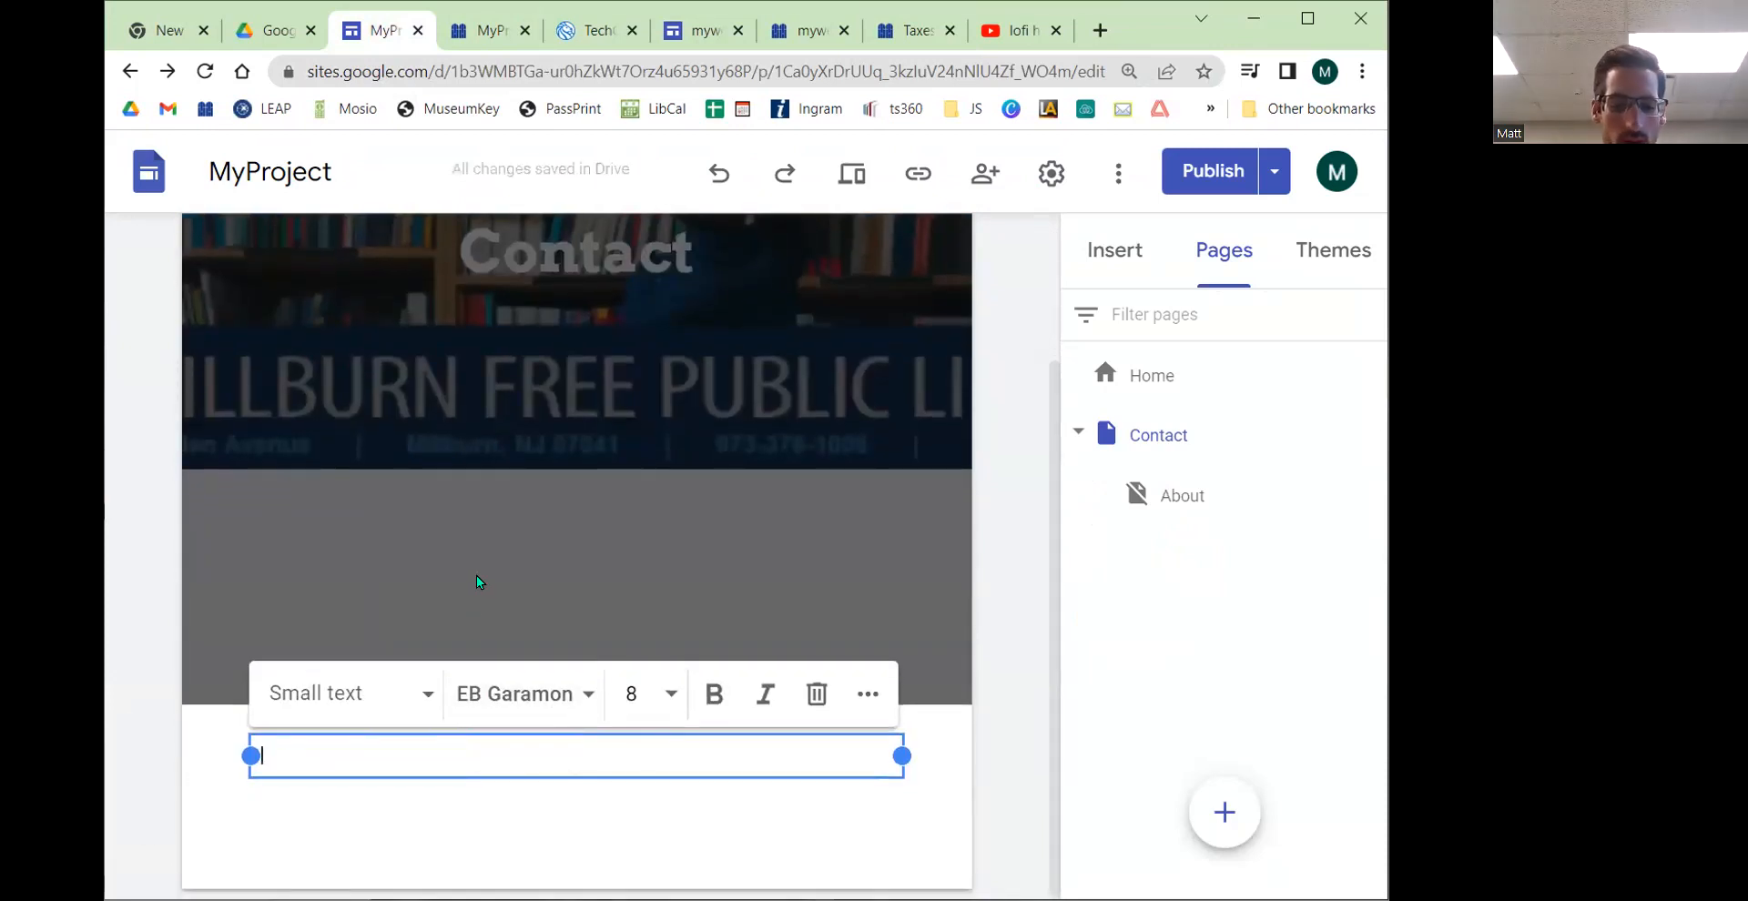
text(Hours)
text(Phone)
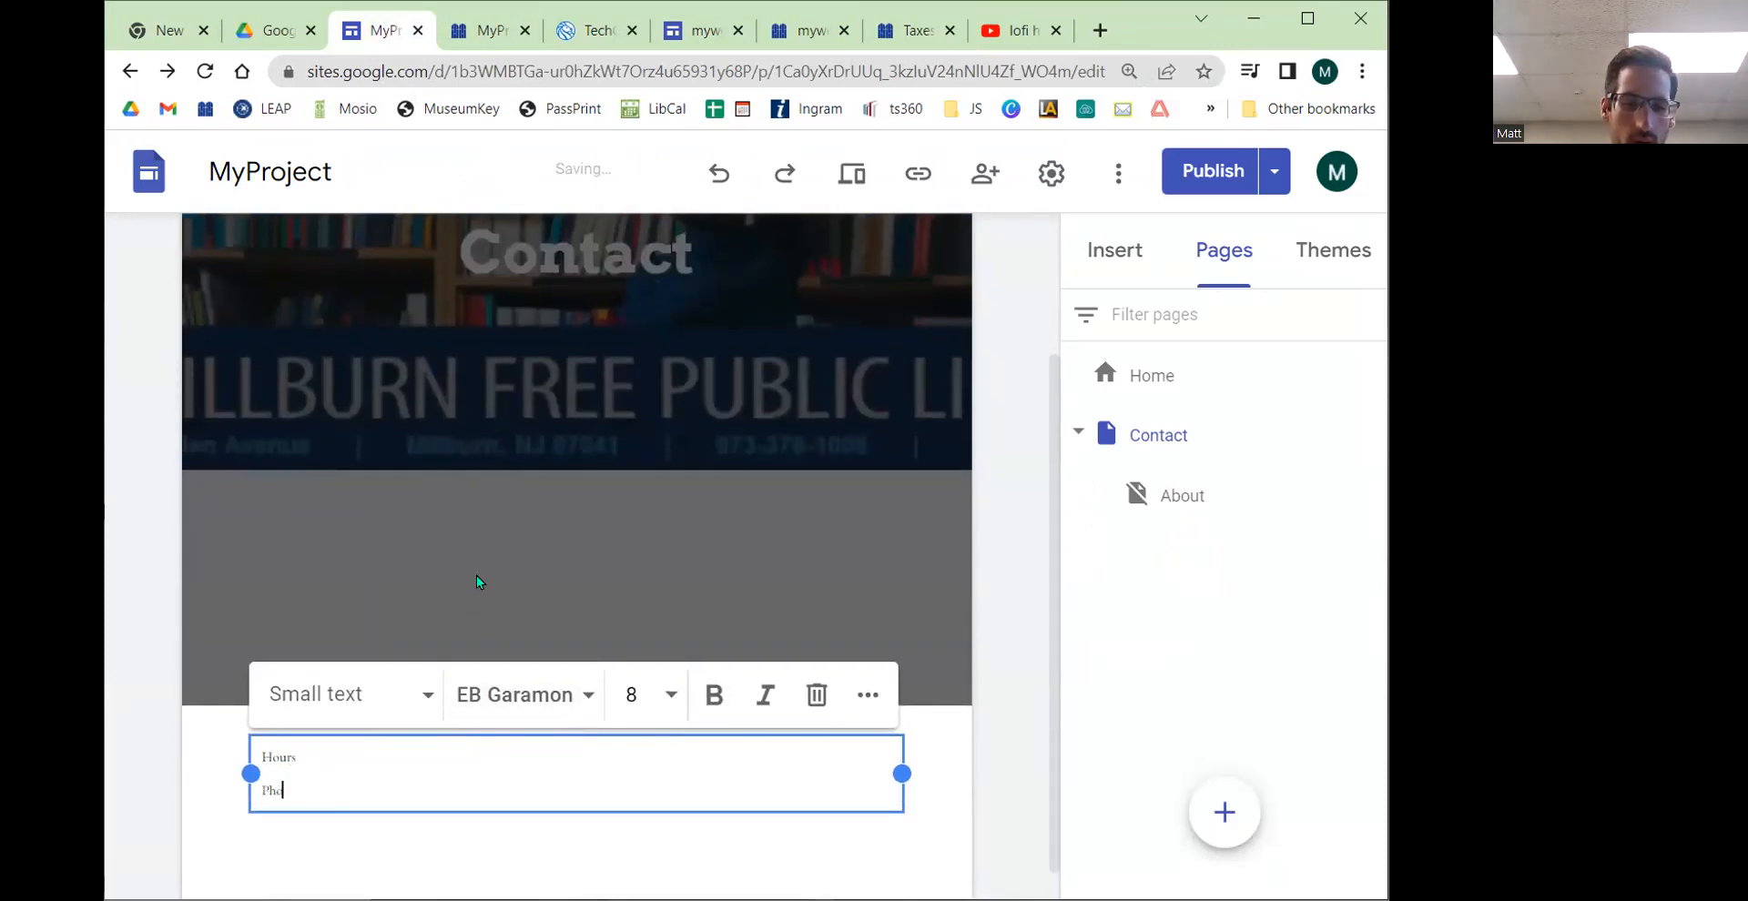
key(Return)
text(Email)
key(Return)
text(Address)
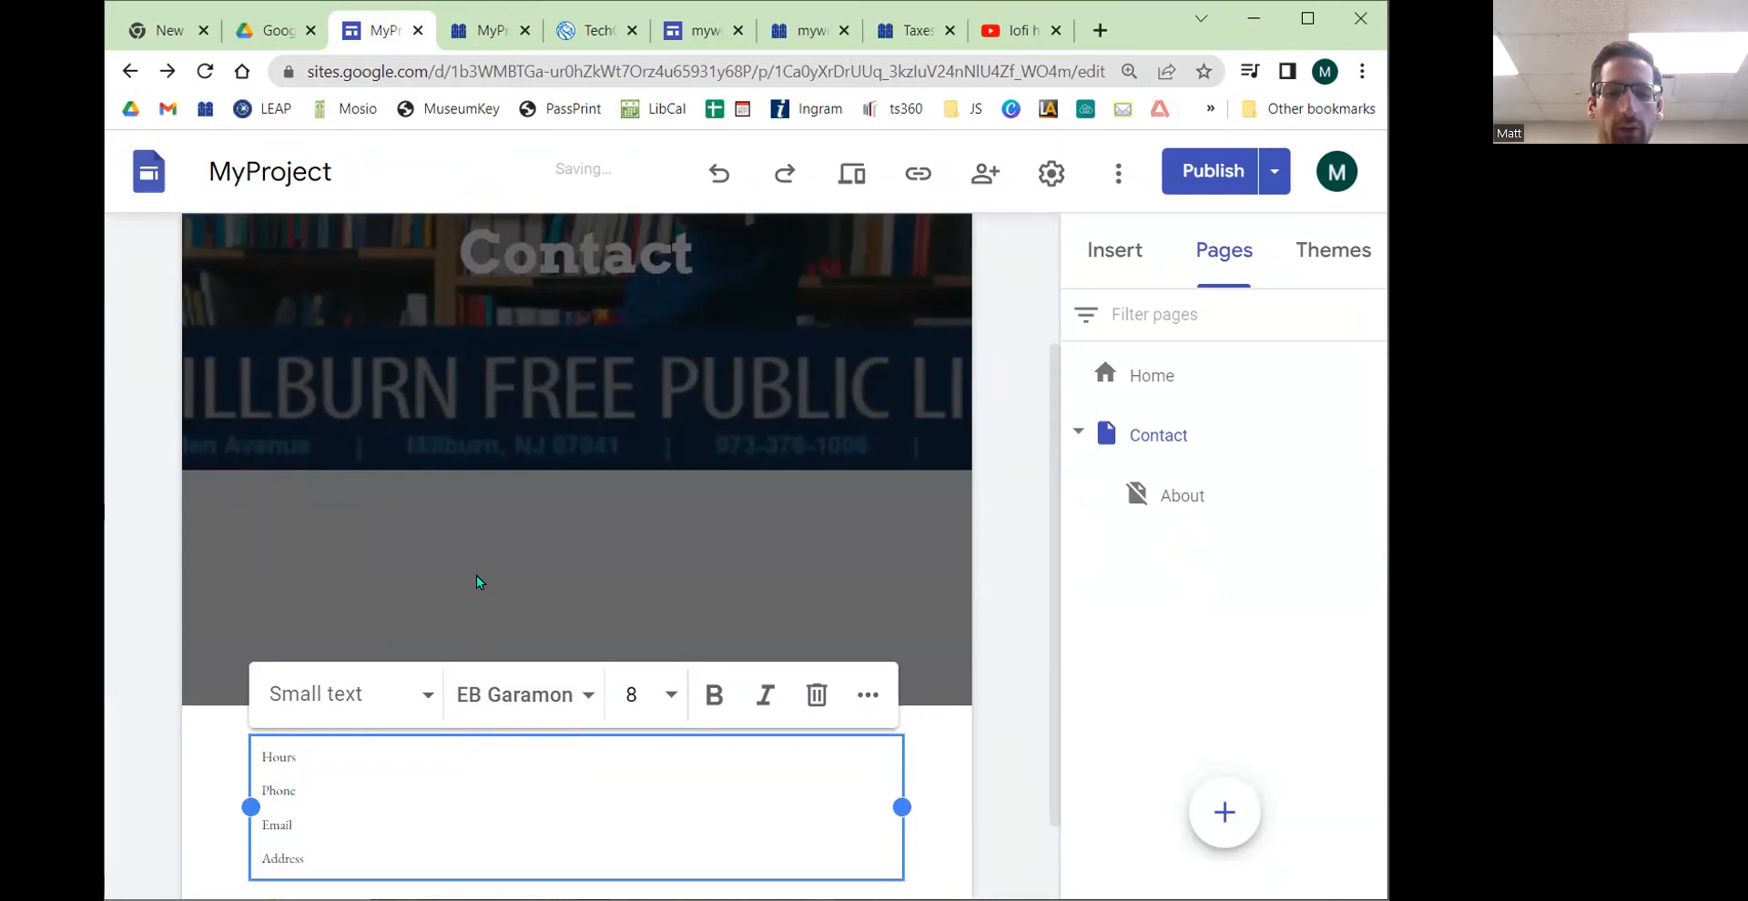
scroll(483, 586, down, 1)
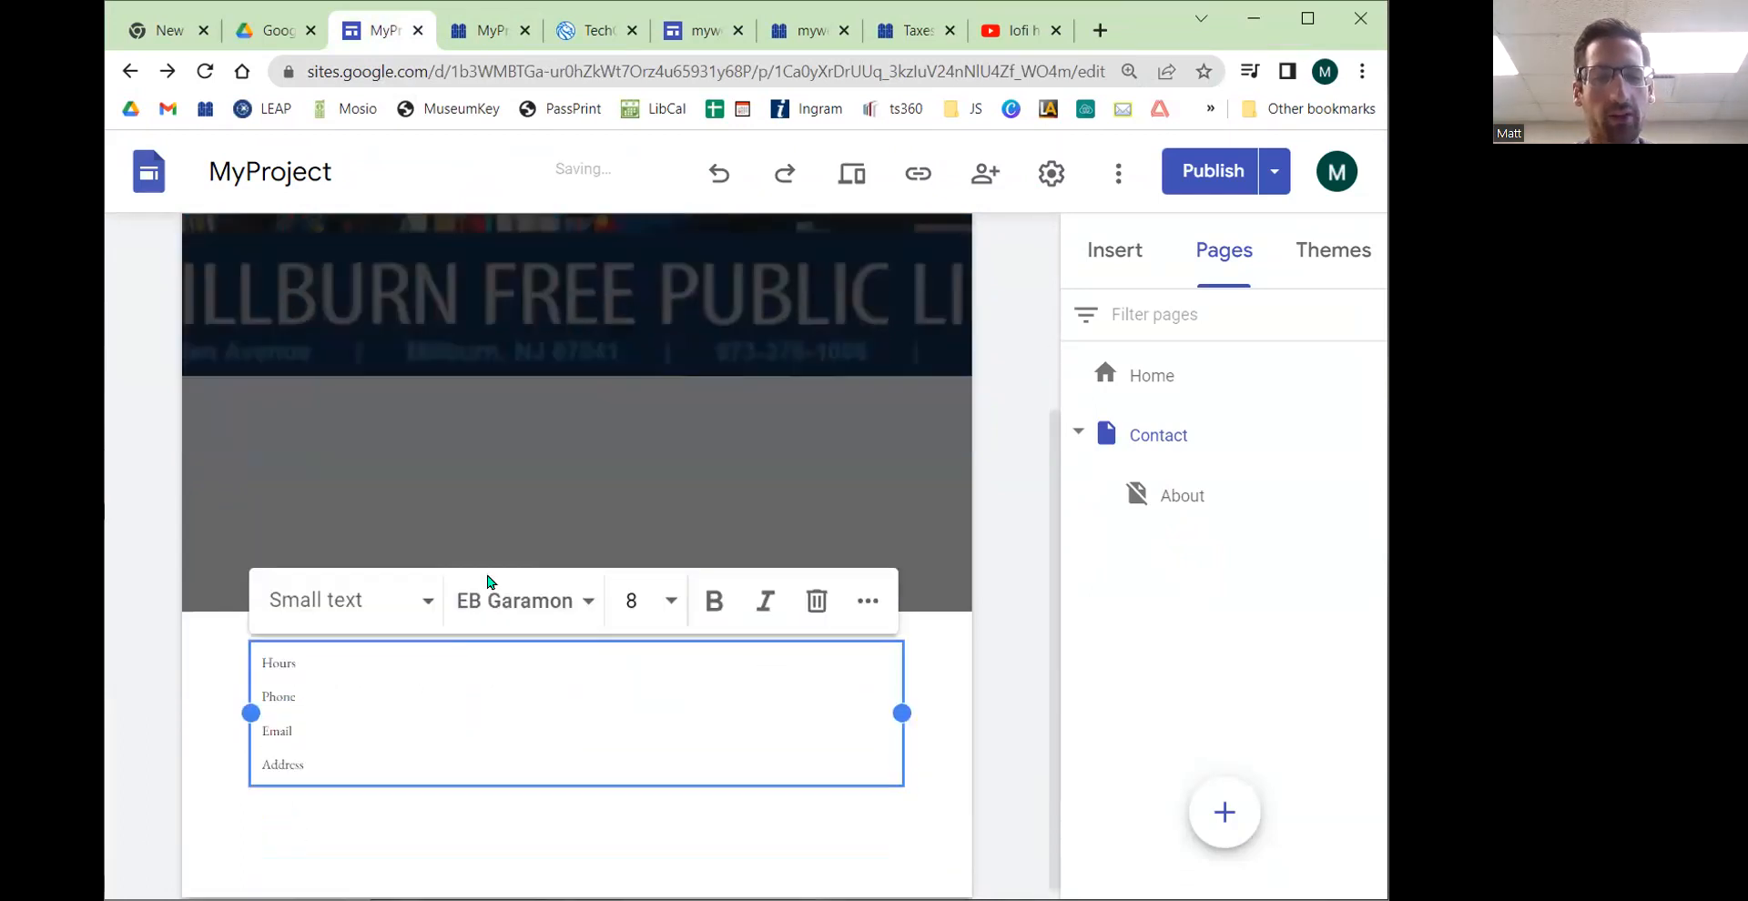
click(967, 802)
Step: Set the footer section's colour to Style 2
click(1202, 171)
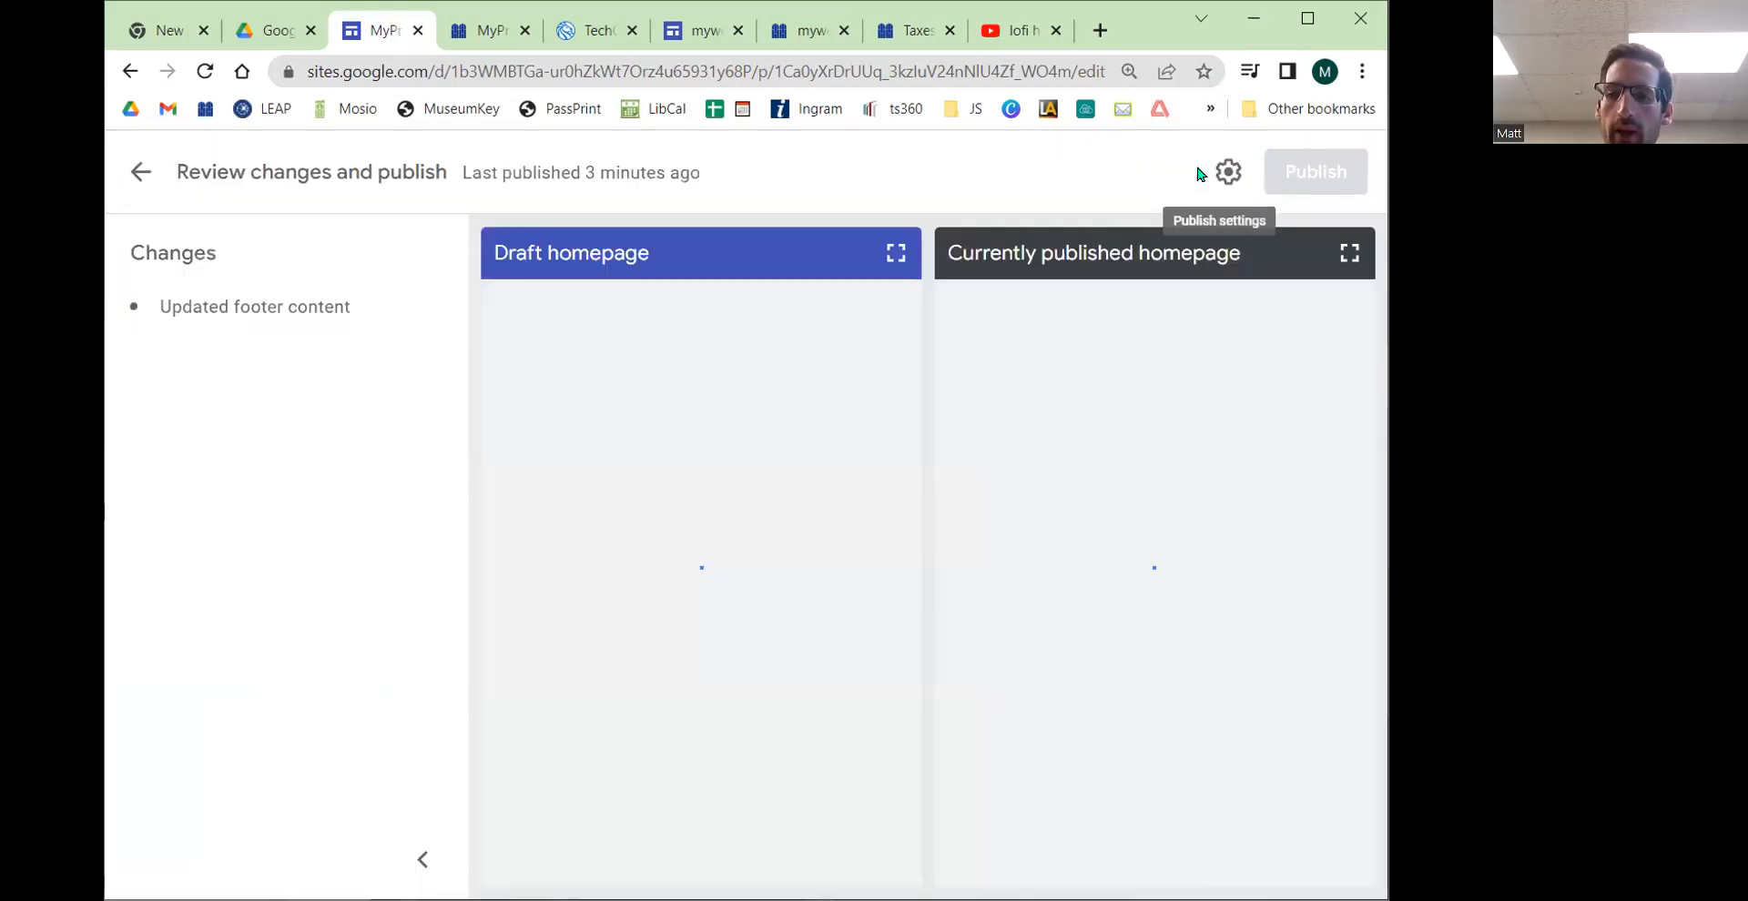
click(141, 172)
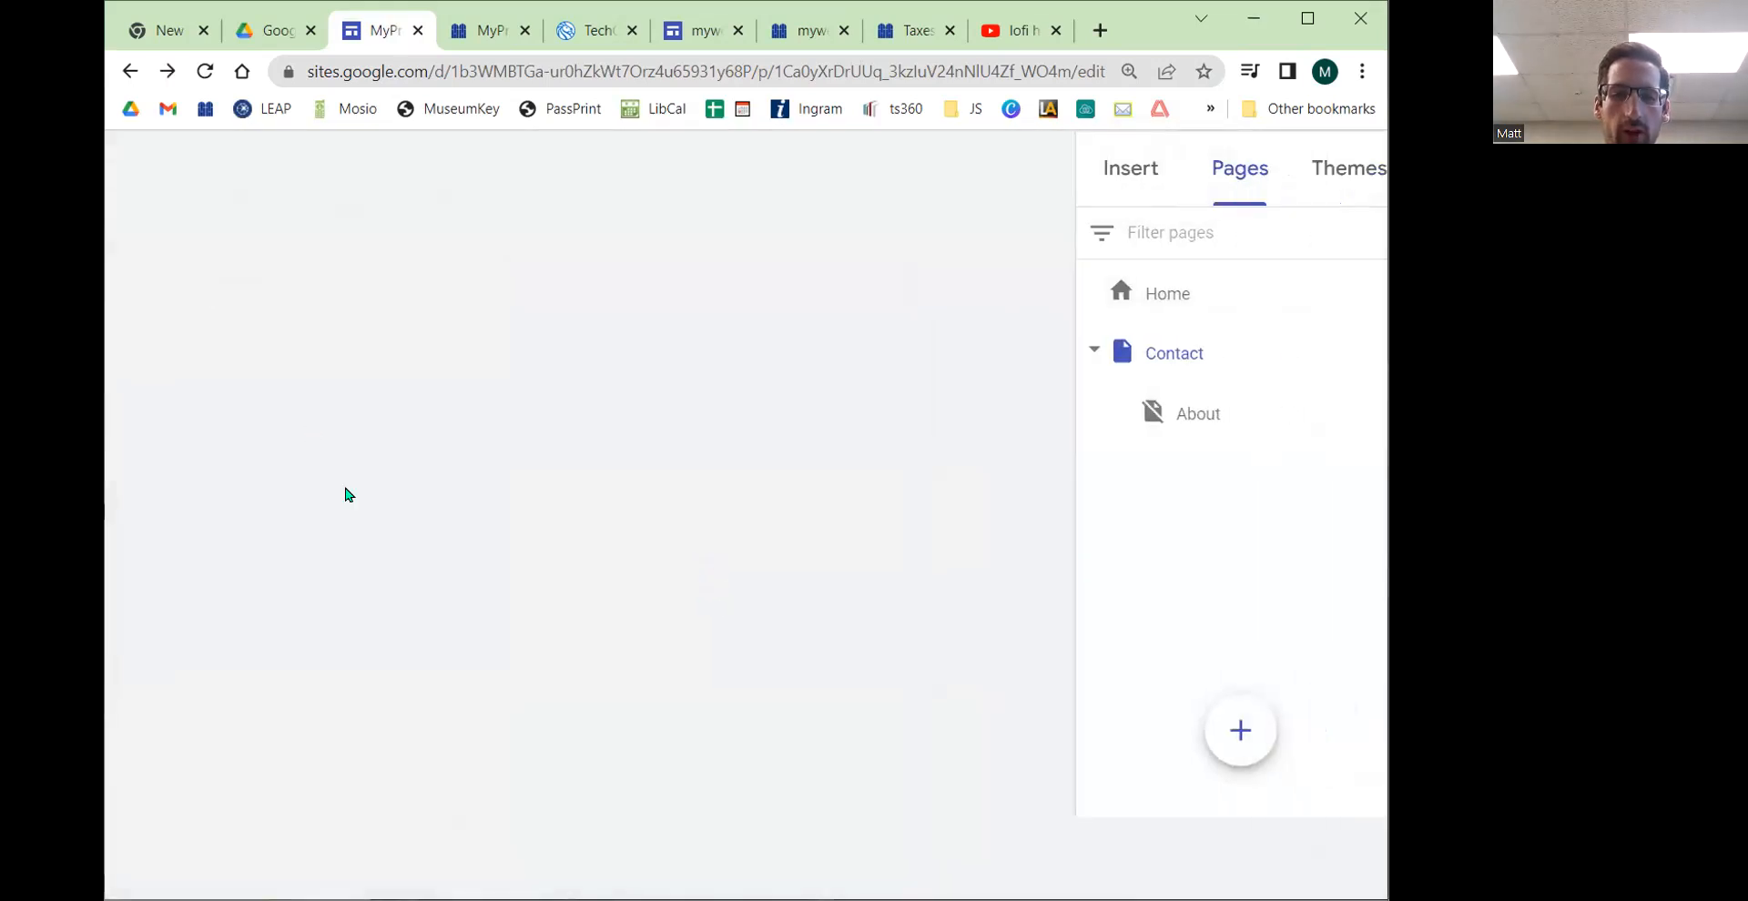
scroll(348, 608, down, 3)
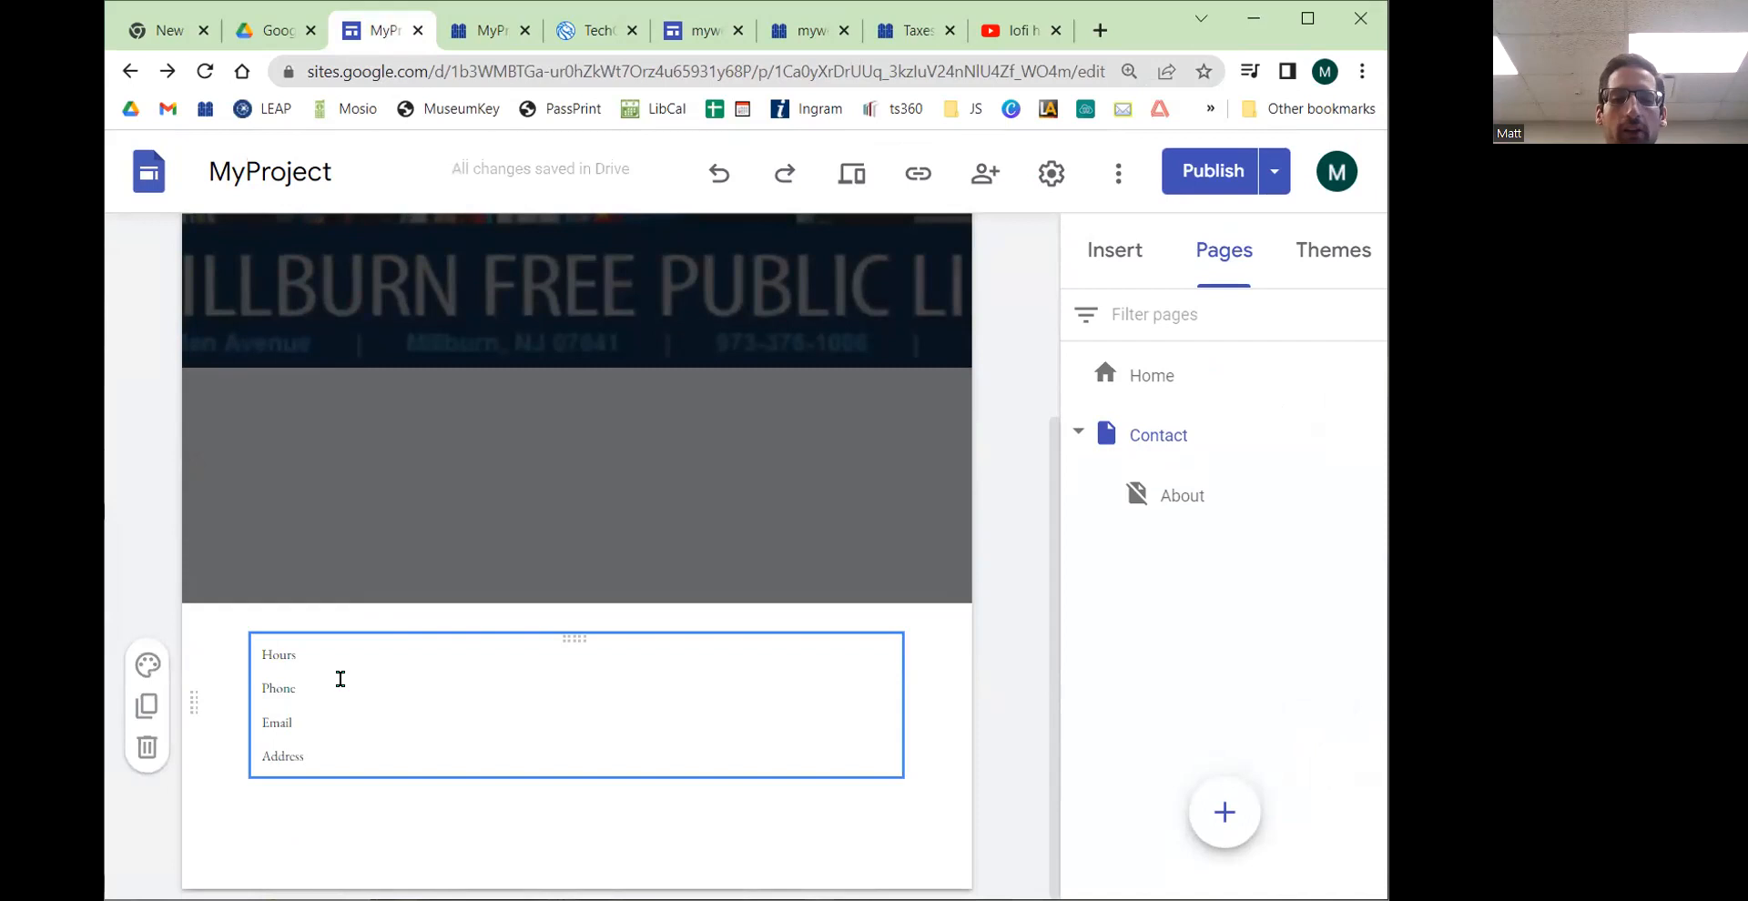
click(144, 664)
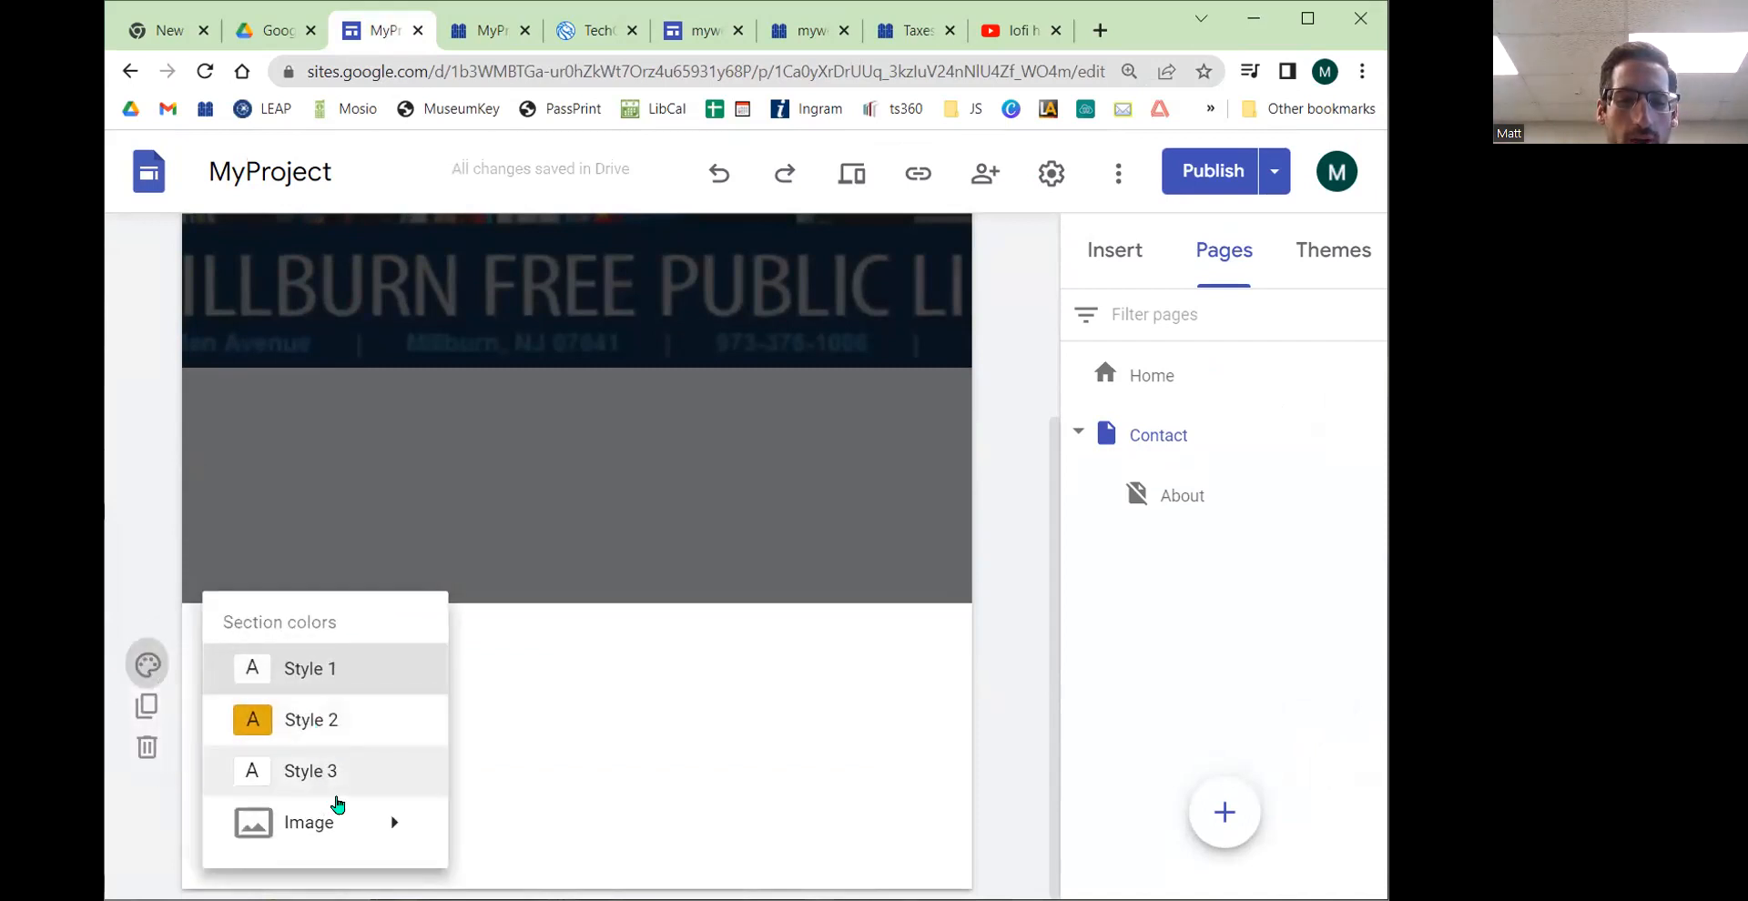
click(321, 724)
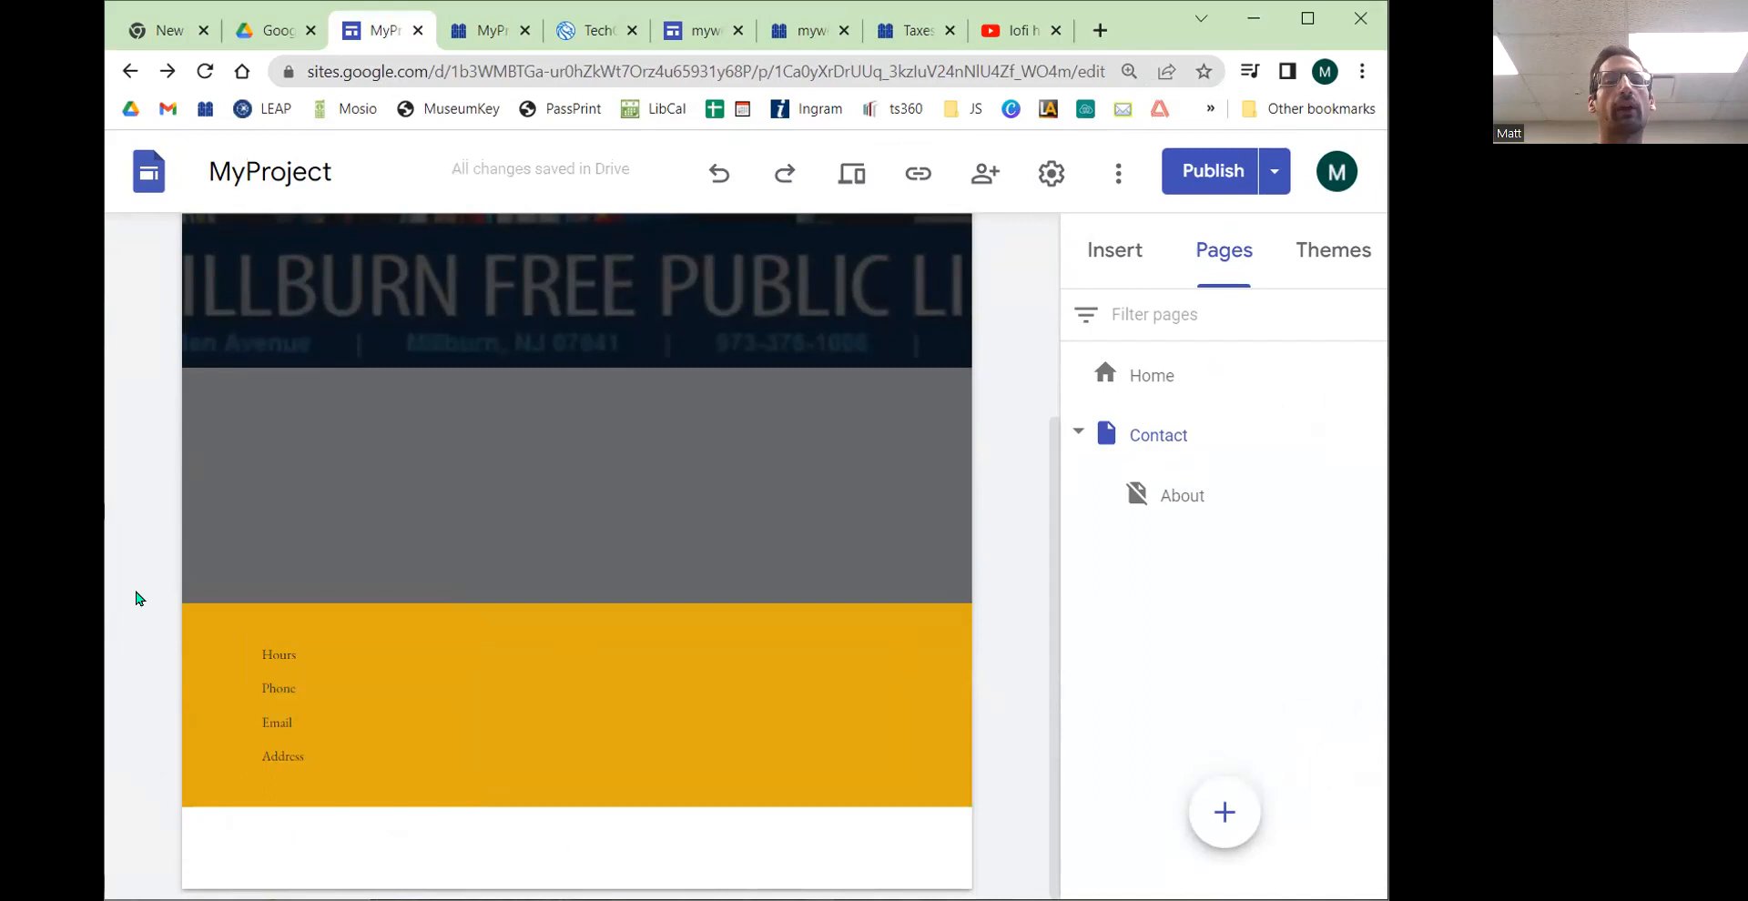
Step: Make all the footer text bold and set its font size to 10
click(351, 753)
drag(351, 753, 255, 654)
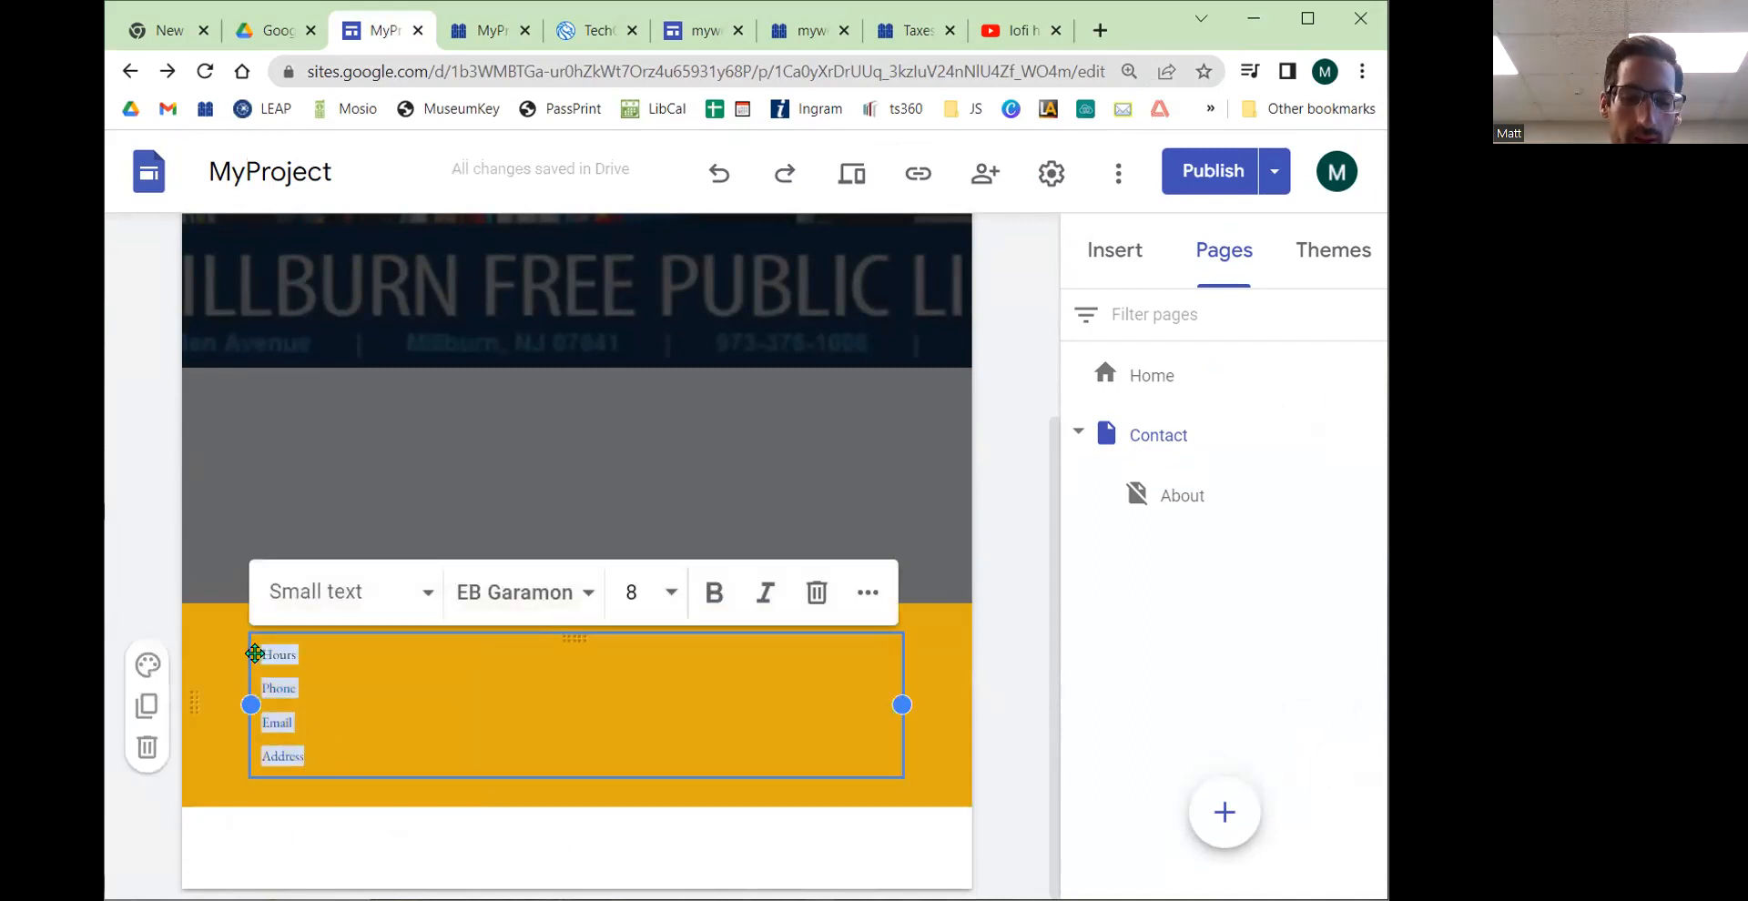
key(ctrl+b)
click(669, 593)
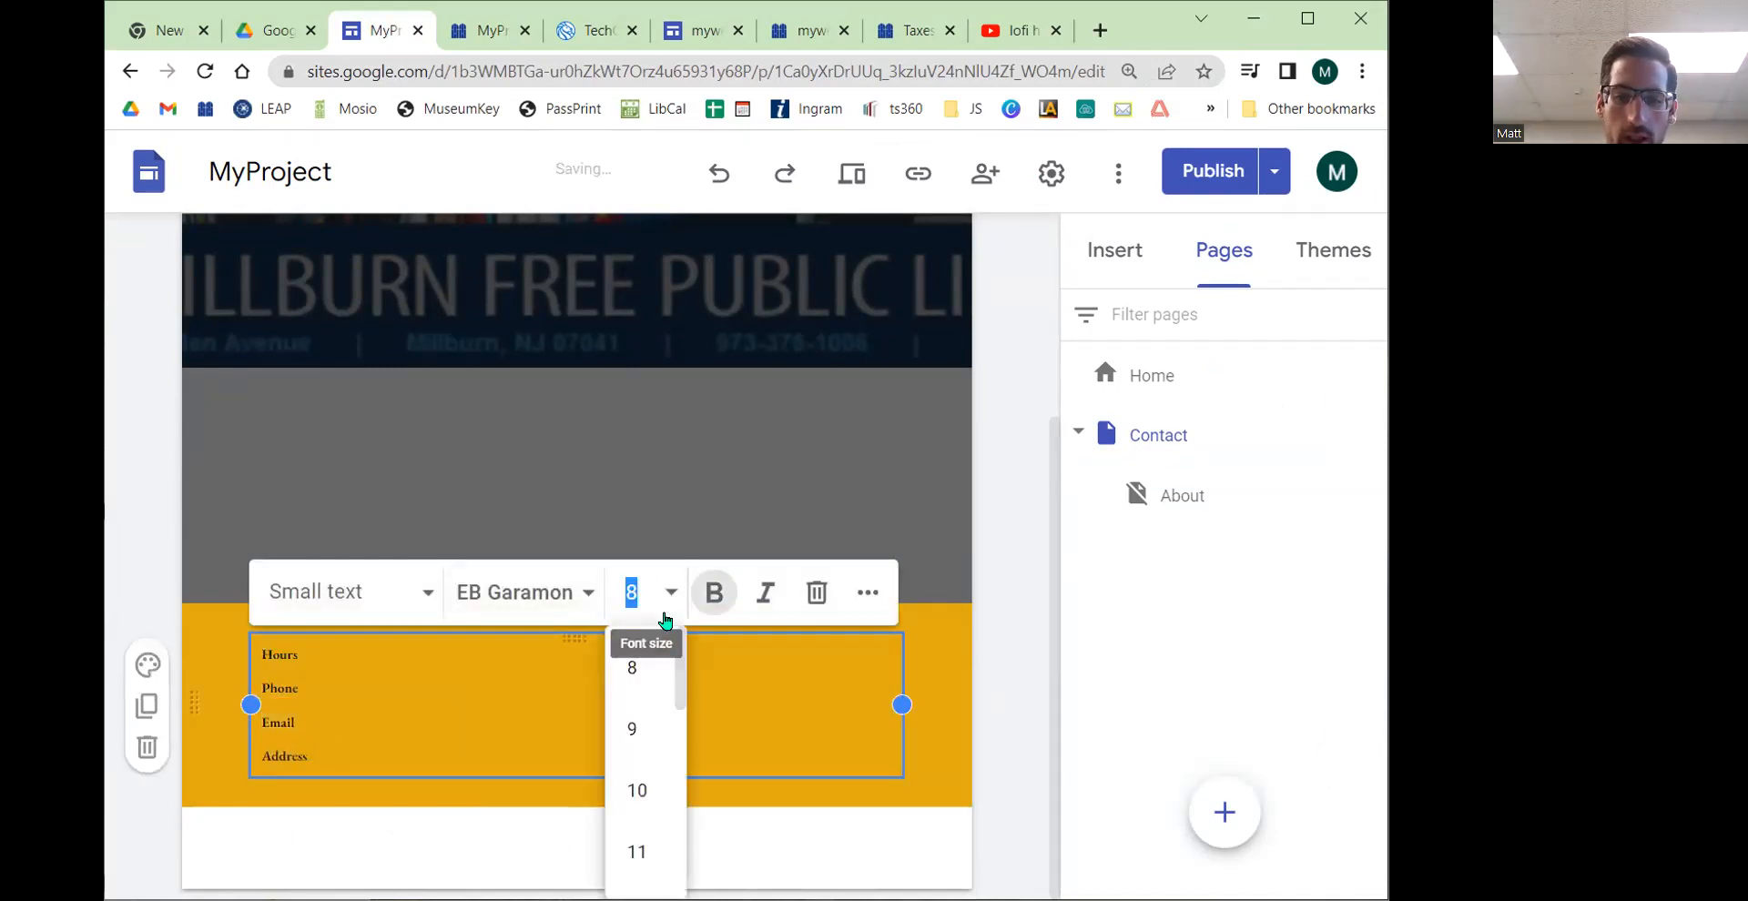
click(630, 806)
click(997, 717)
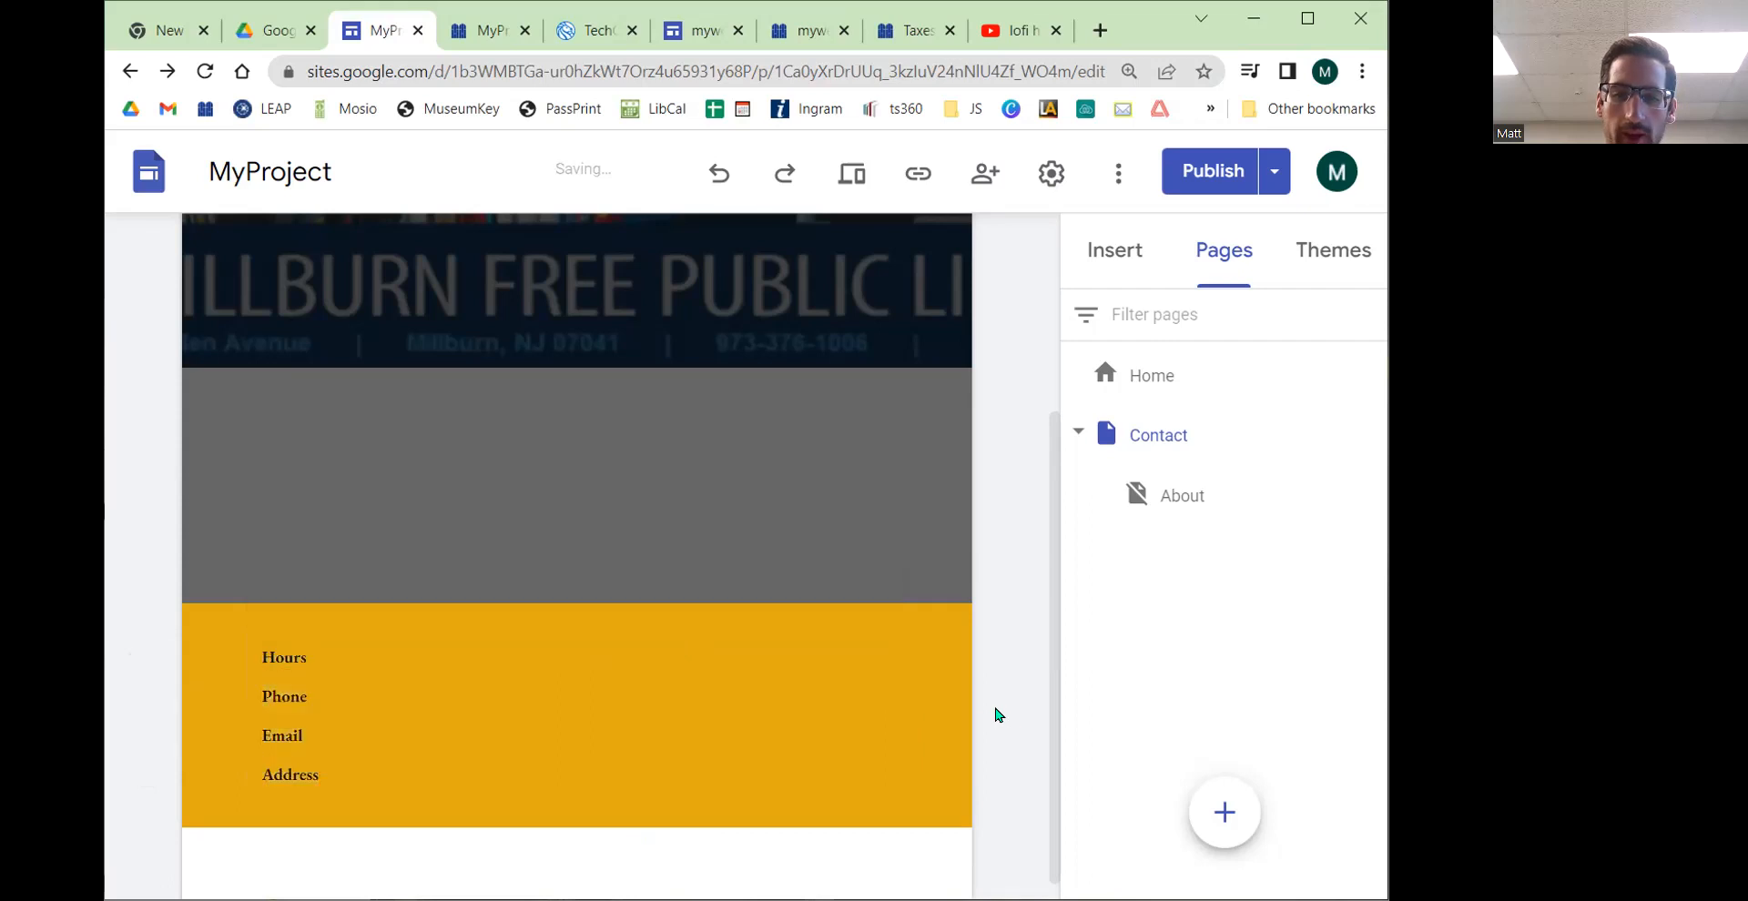
Step: Publish the site with the updated footer and dismiss the confirmation
click(1204, 175)
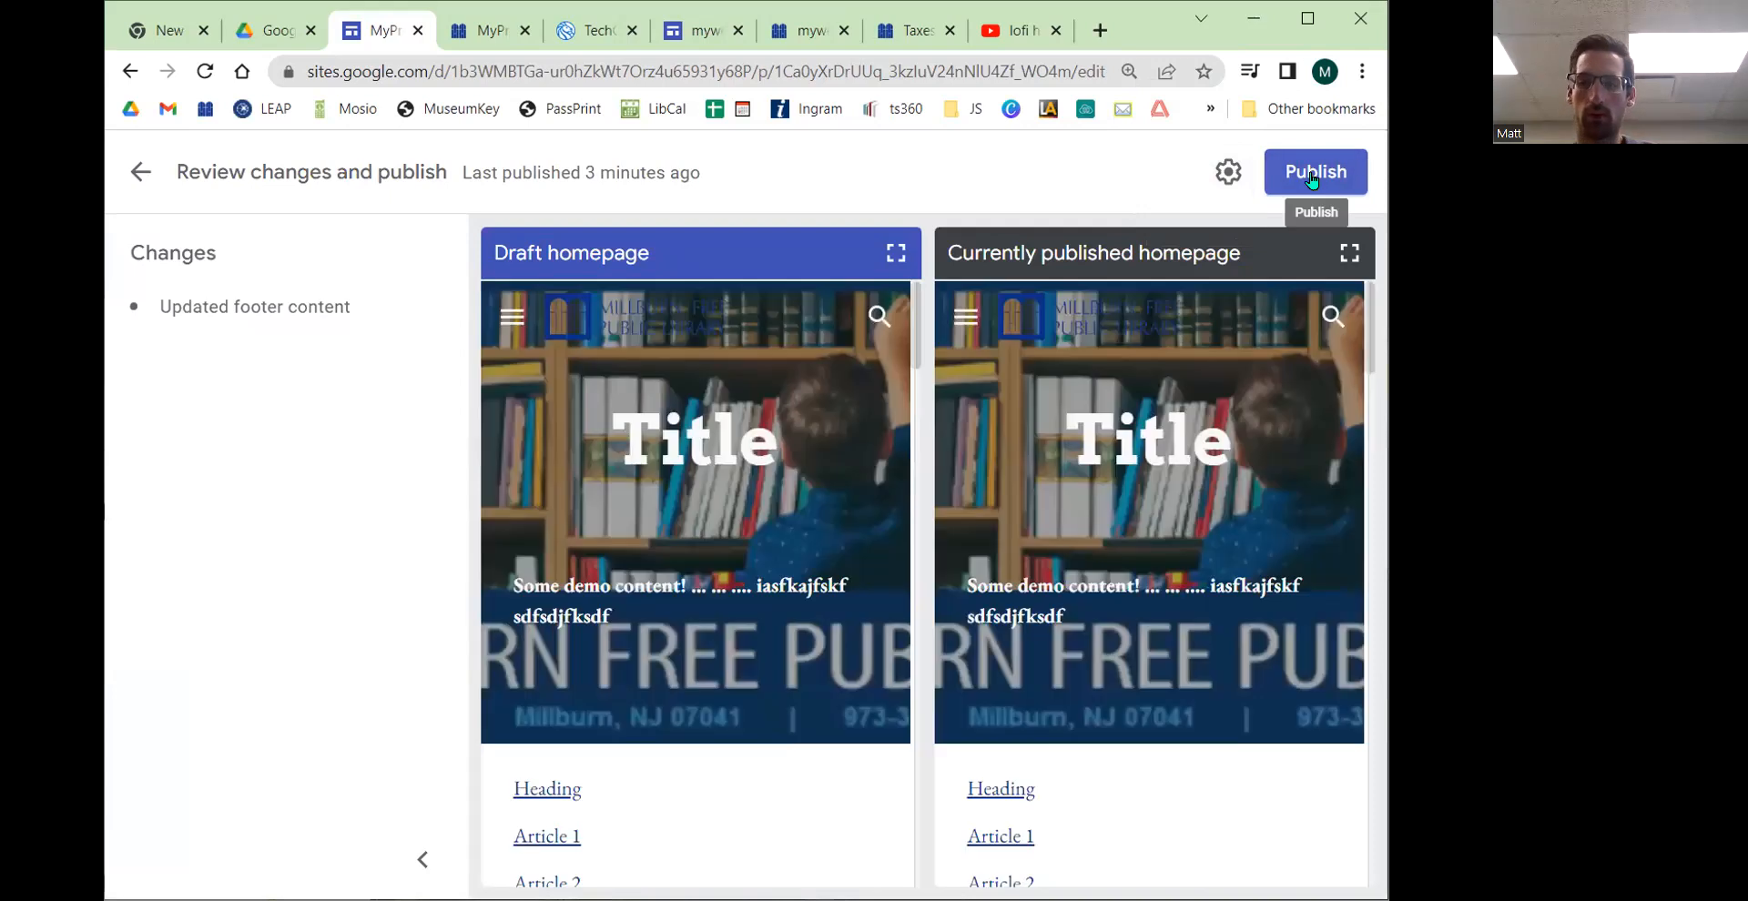
click(1311, 175)
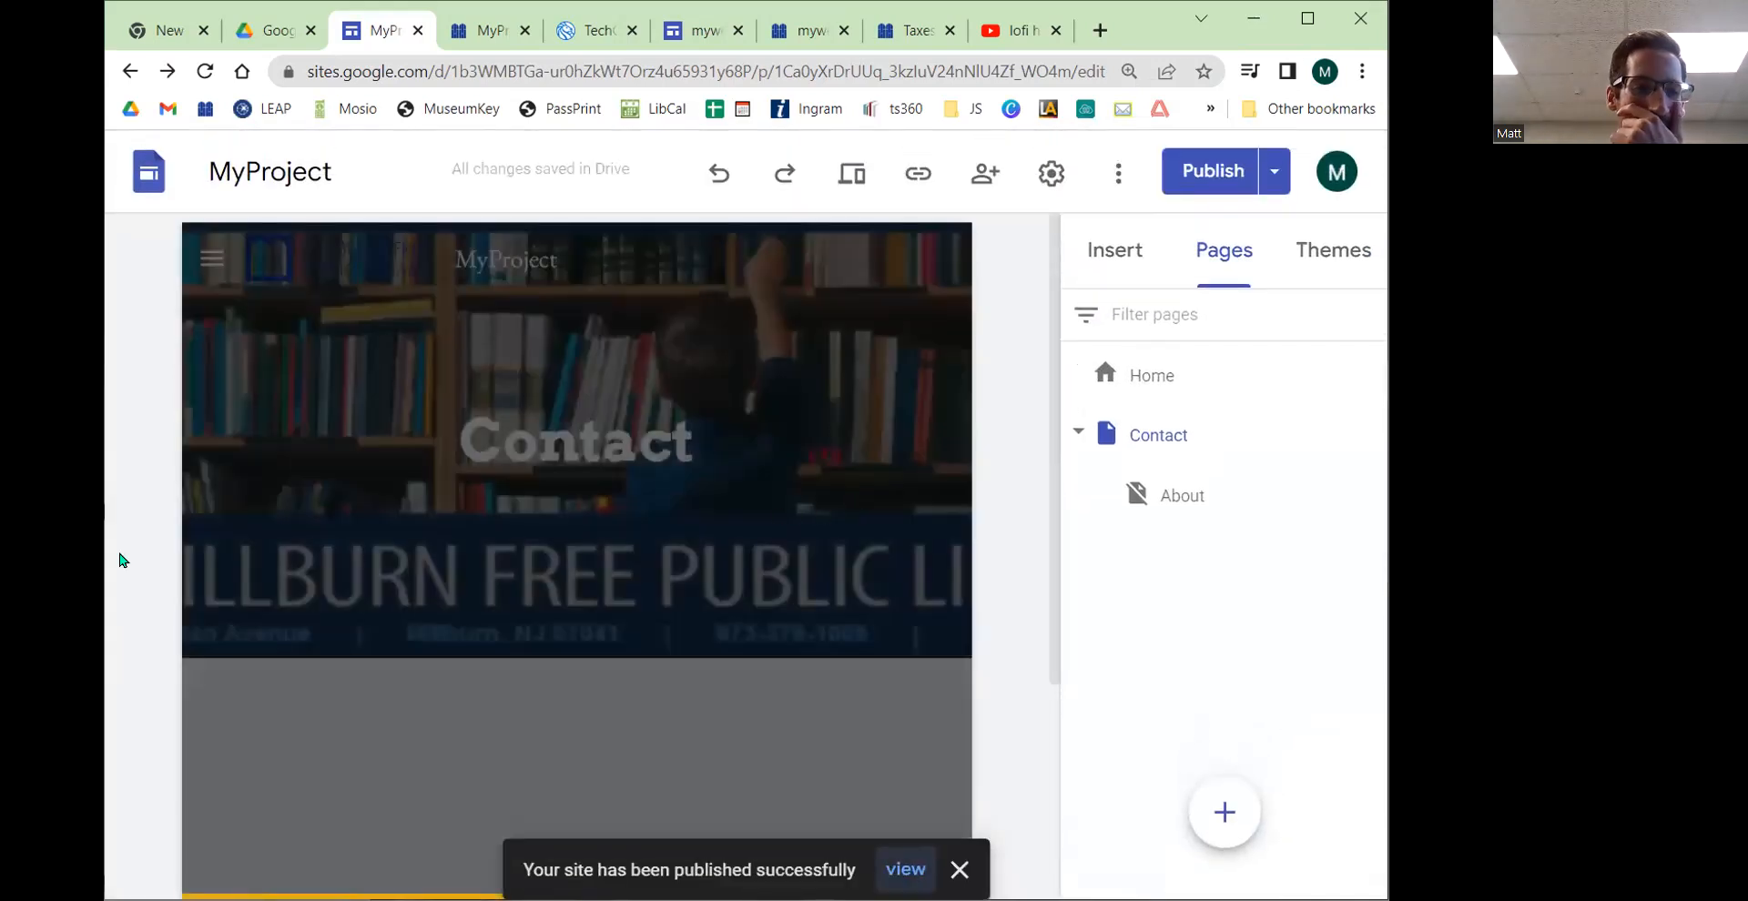
click(960, 869)
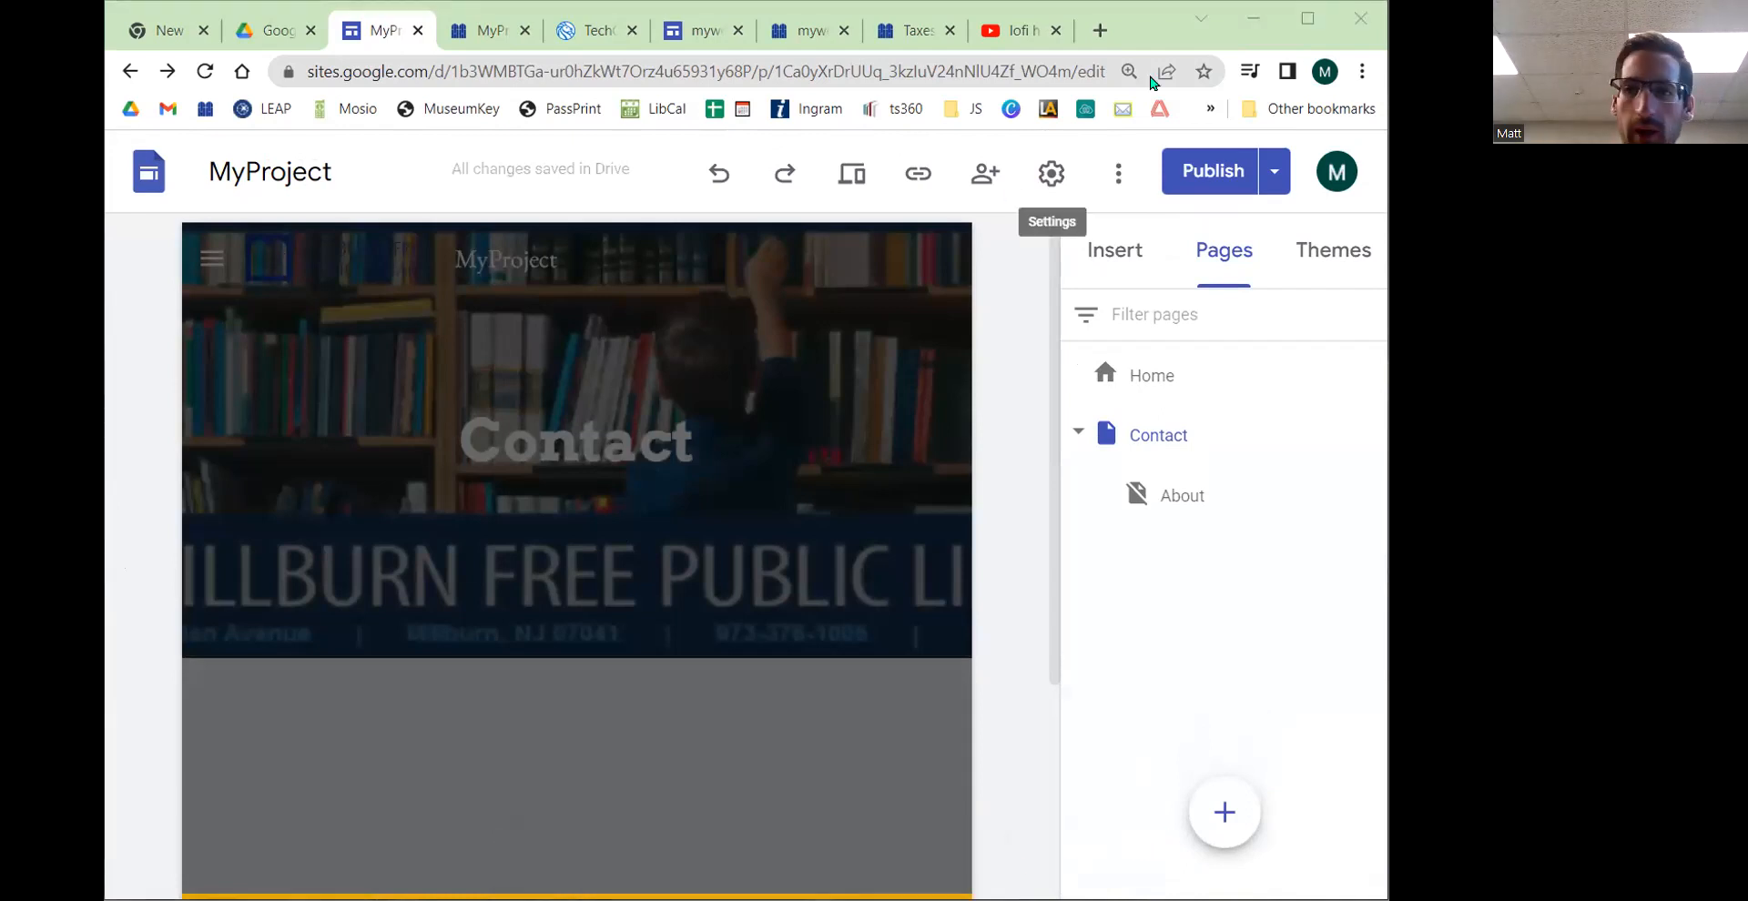
Step: Reload the published site, examine the footer on the Home page and open the Contact page from the navigation menu
click(492, 32)
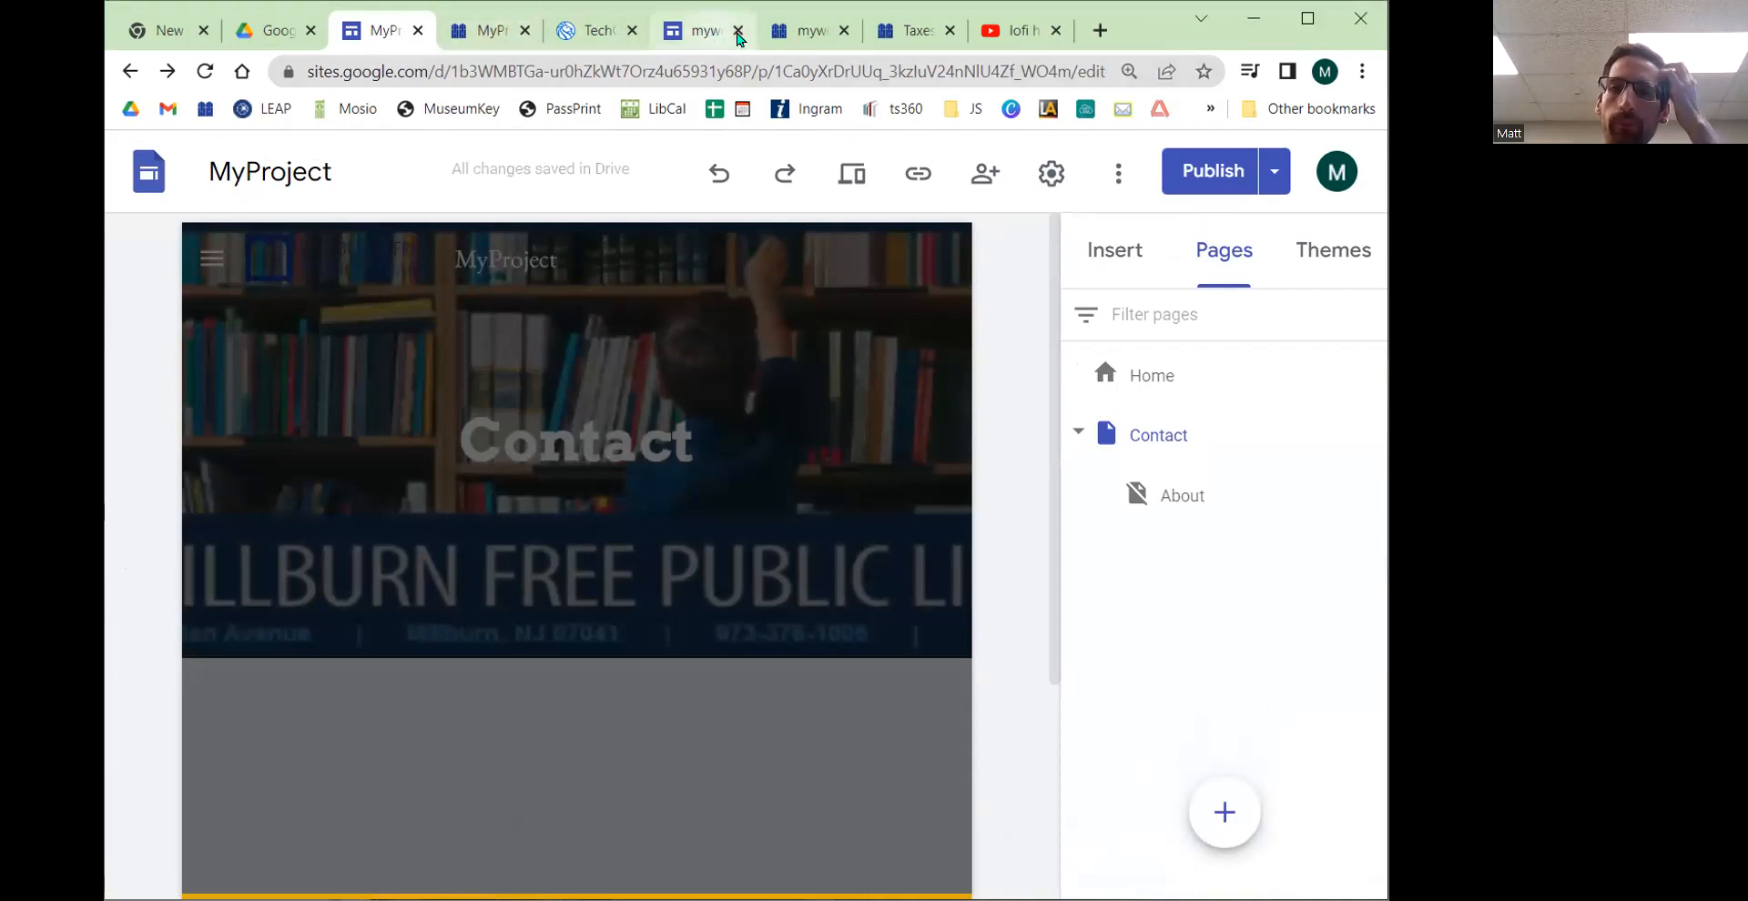
click(481, 31)
click(205, 71)
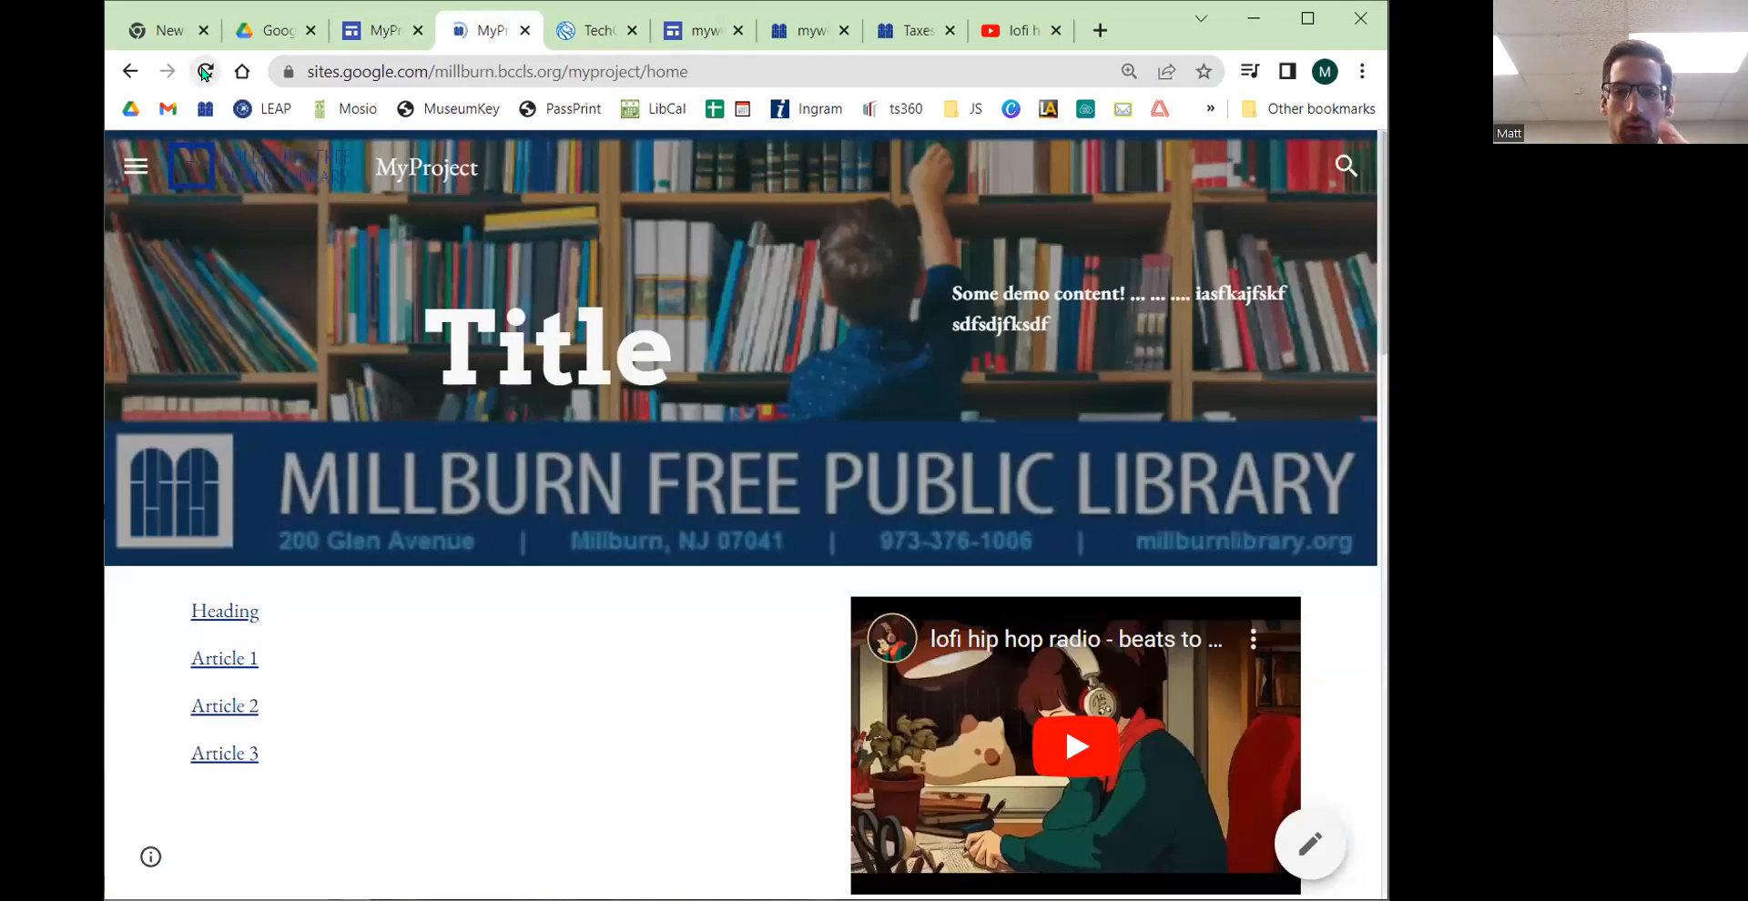
scroll(456, 437, down, 8)
scroll(457, 443, down, 10)
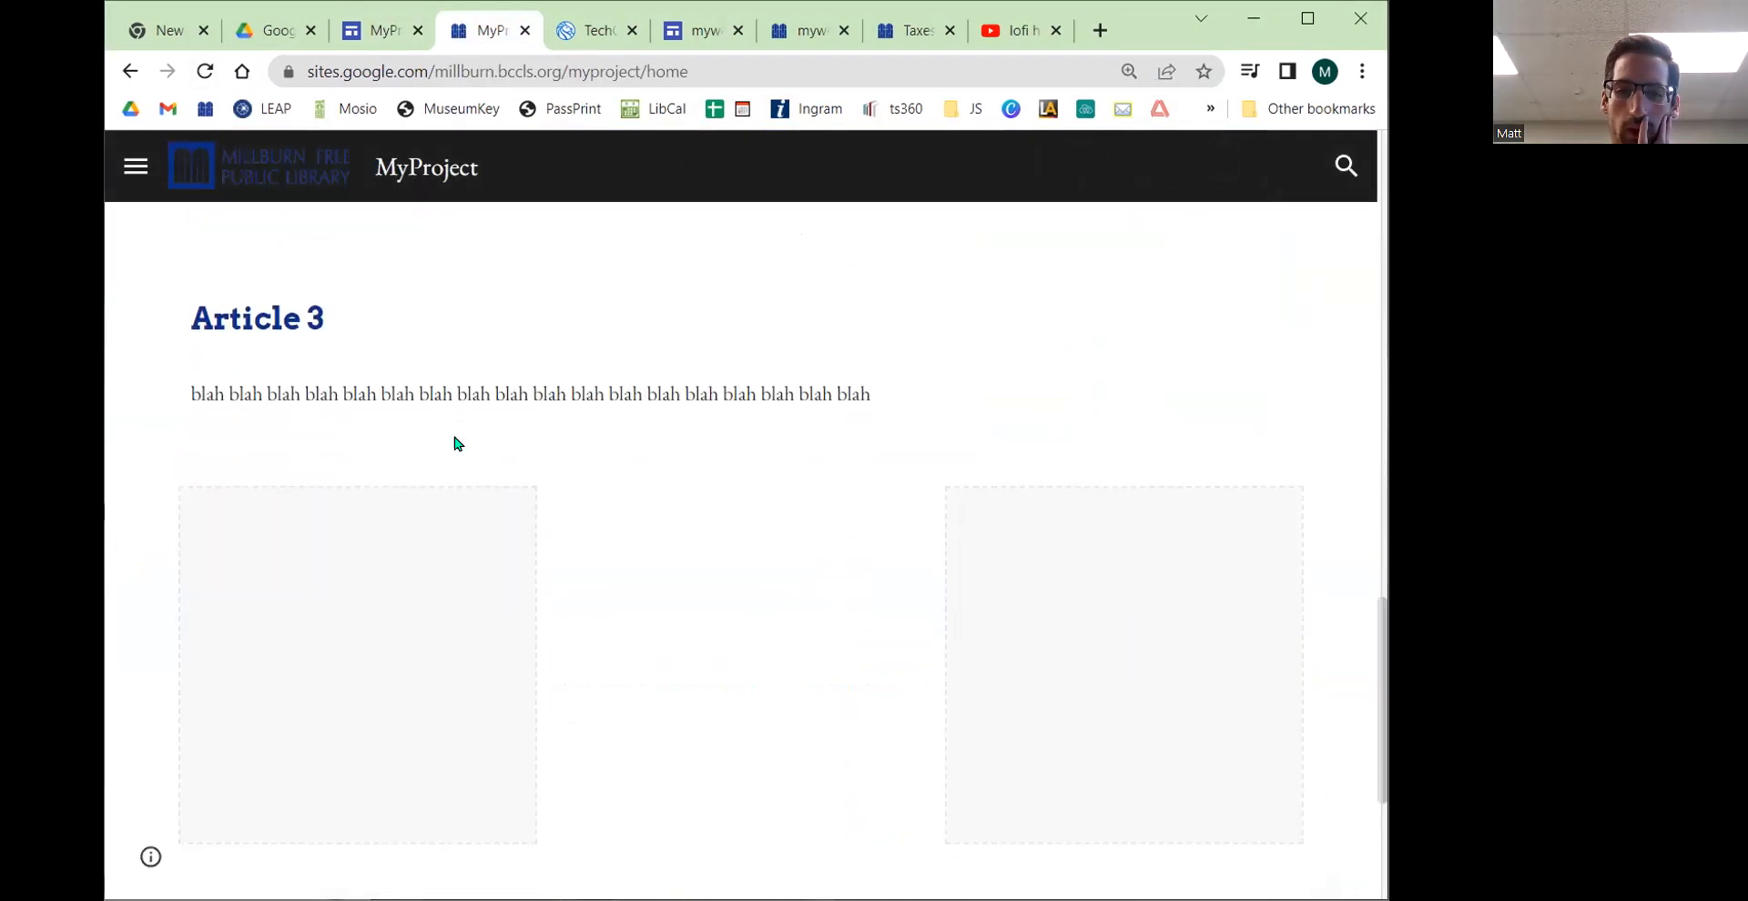
scroll(455, 448, up, 20)
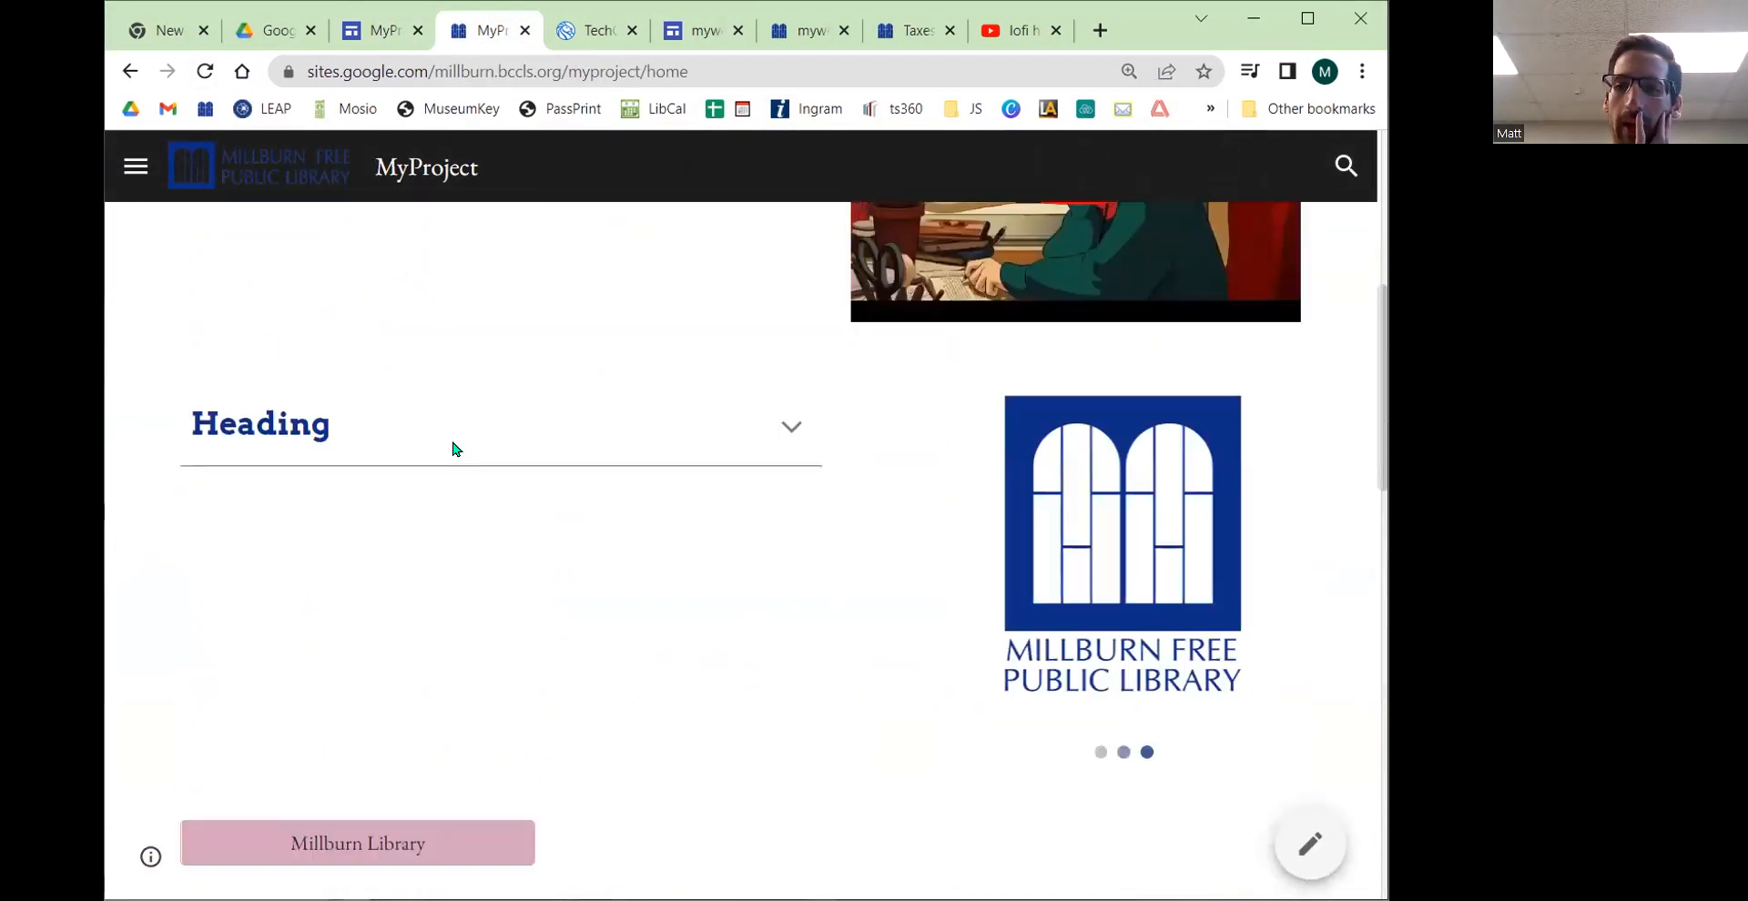
scroll(737, 392, down, 20)
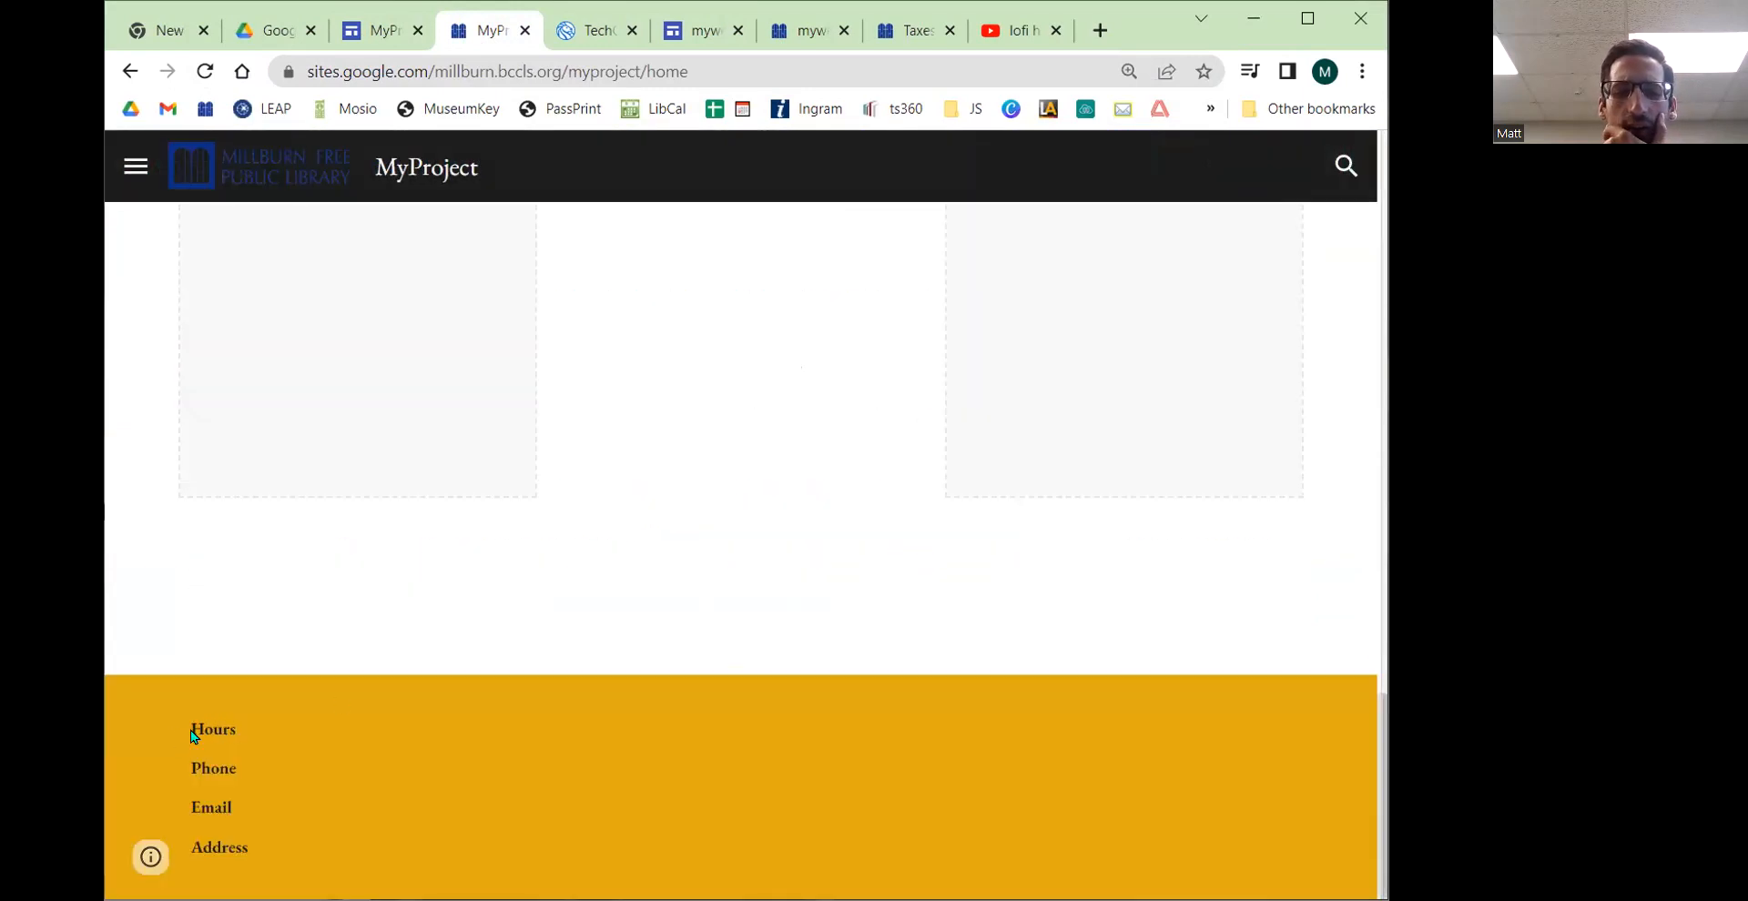
drag(192, 731, 249, 848)
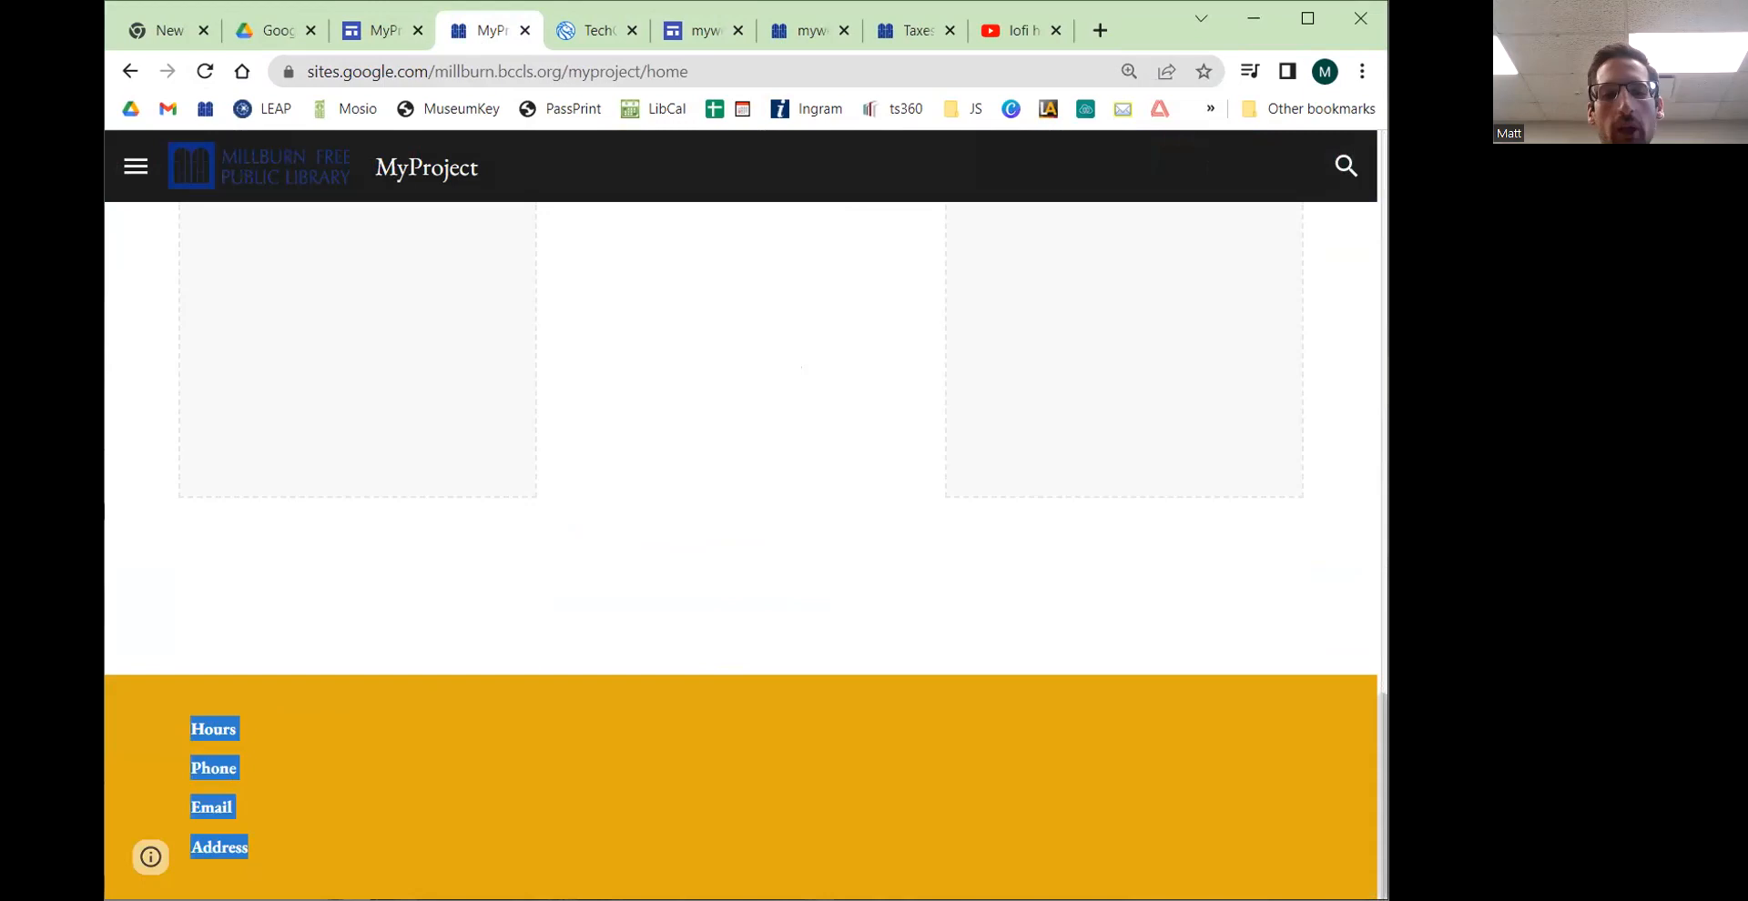
click(259, 805)
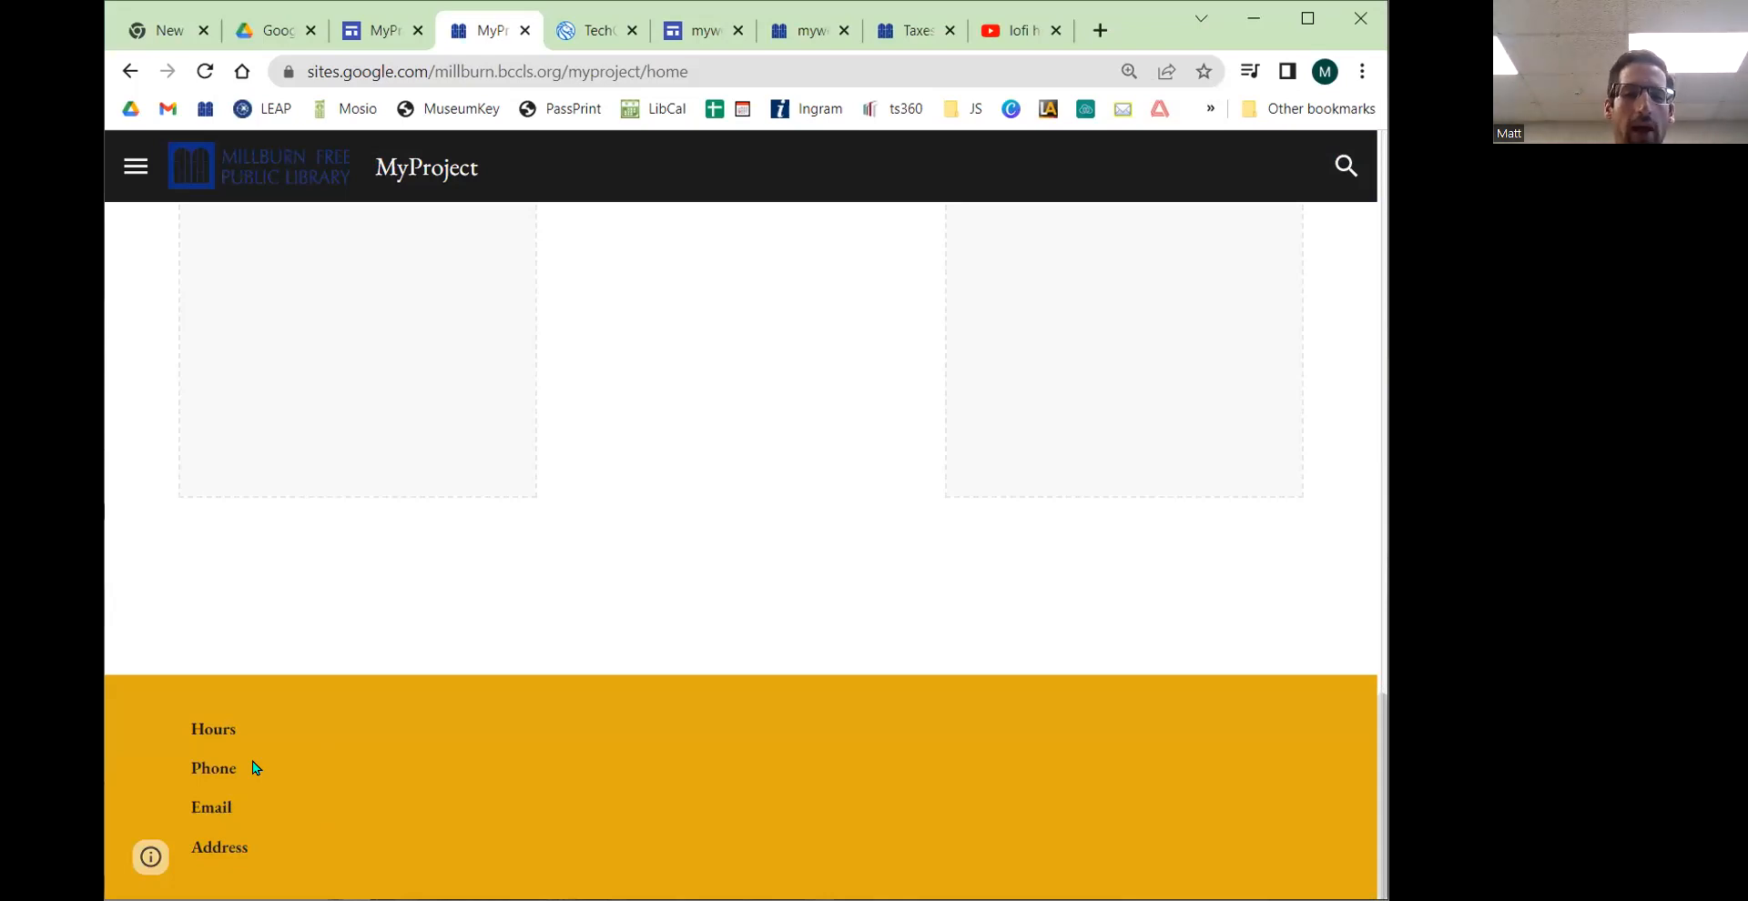
click(132, 165)
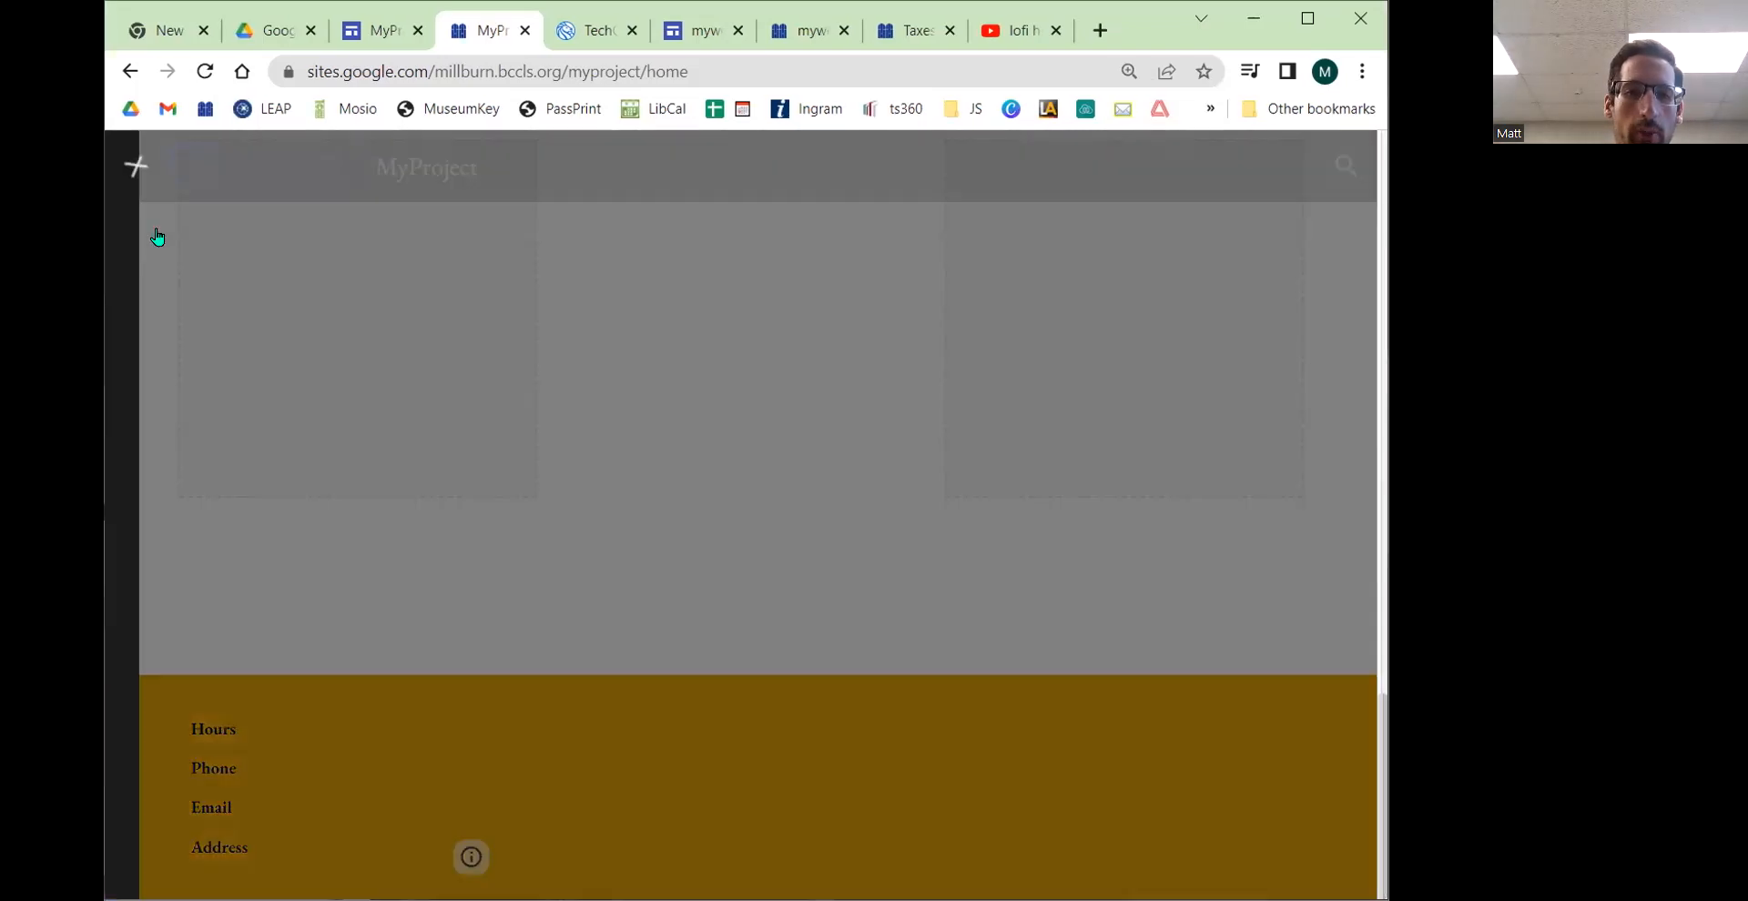
click(164, 283)
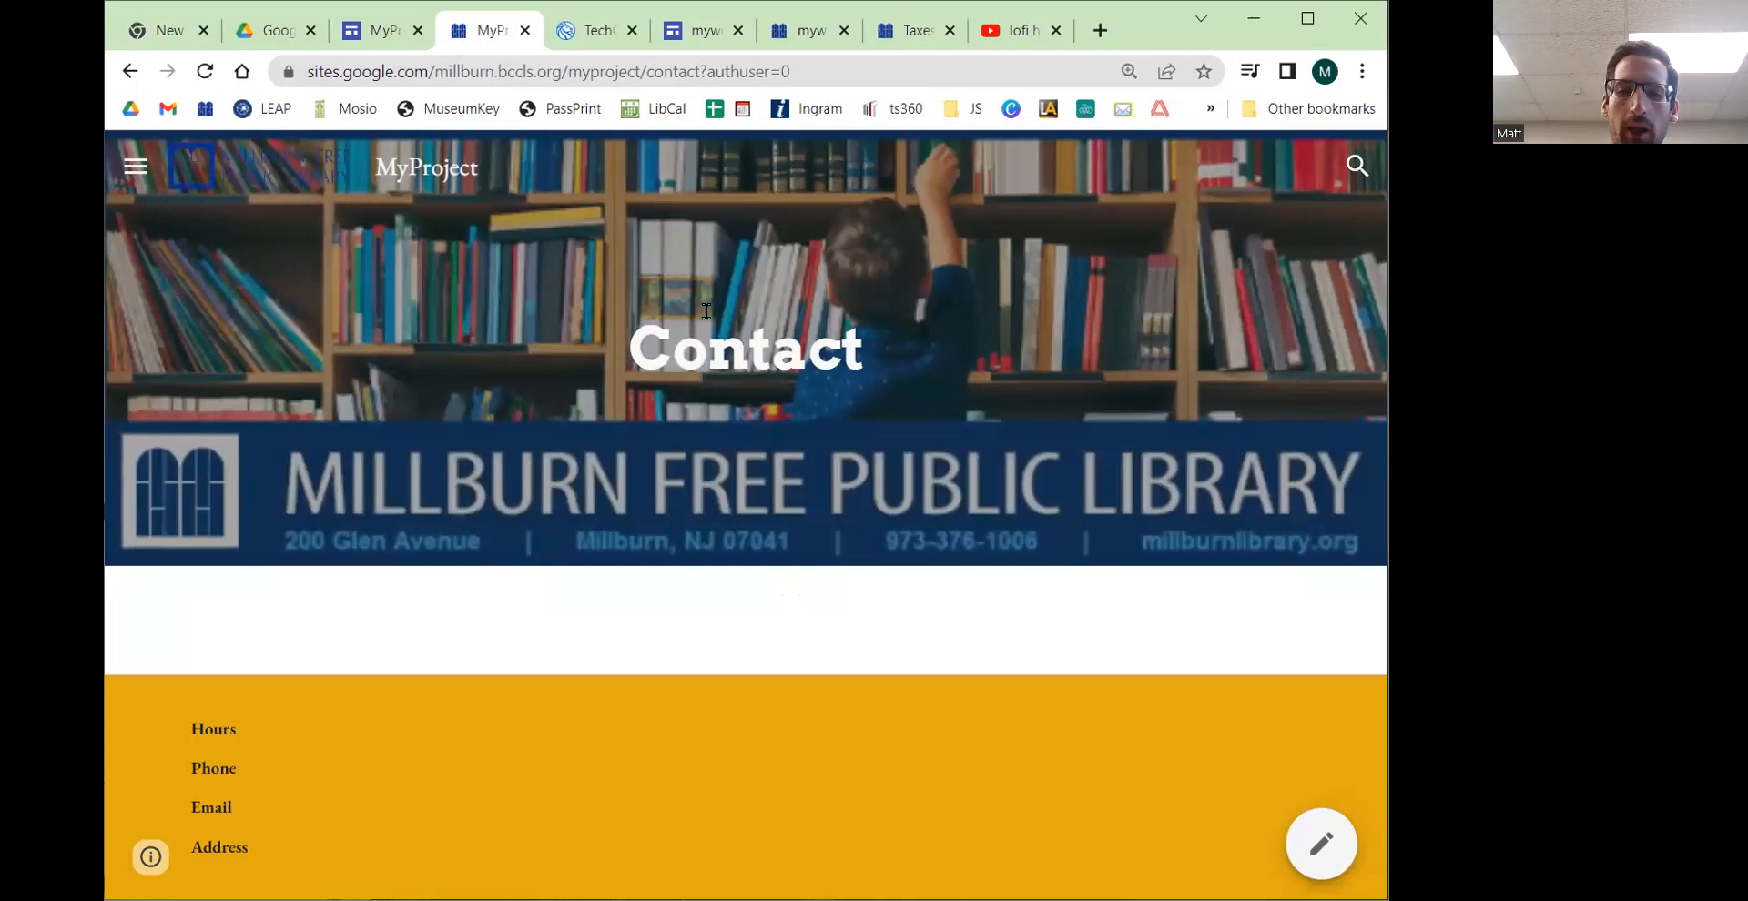
drag(188, 728, 248, 851)
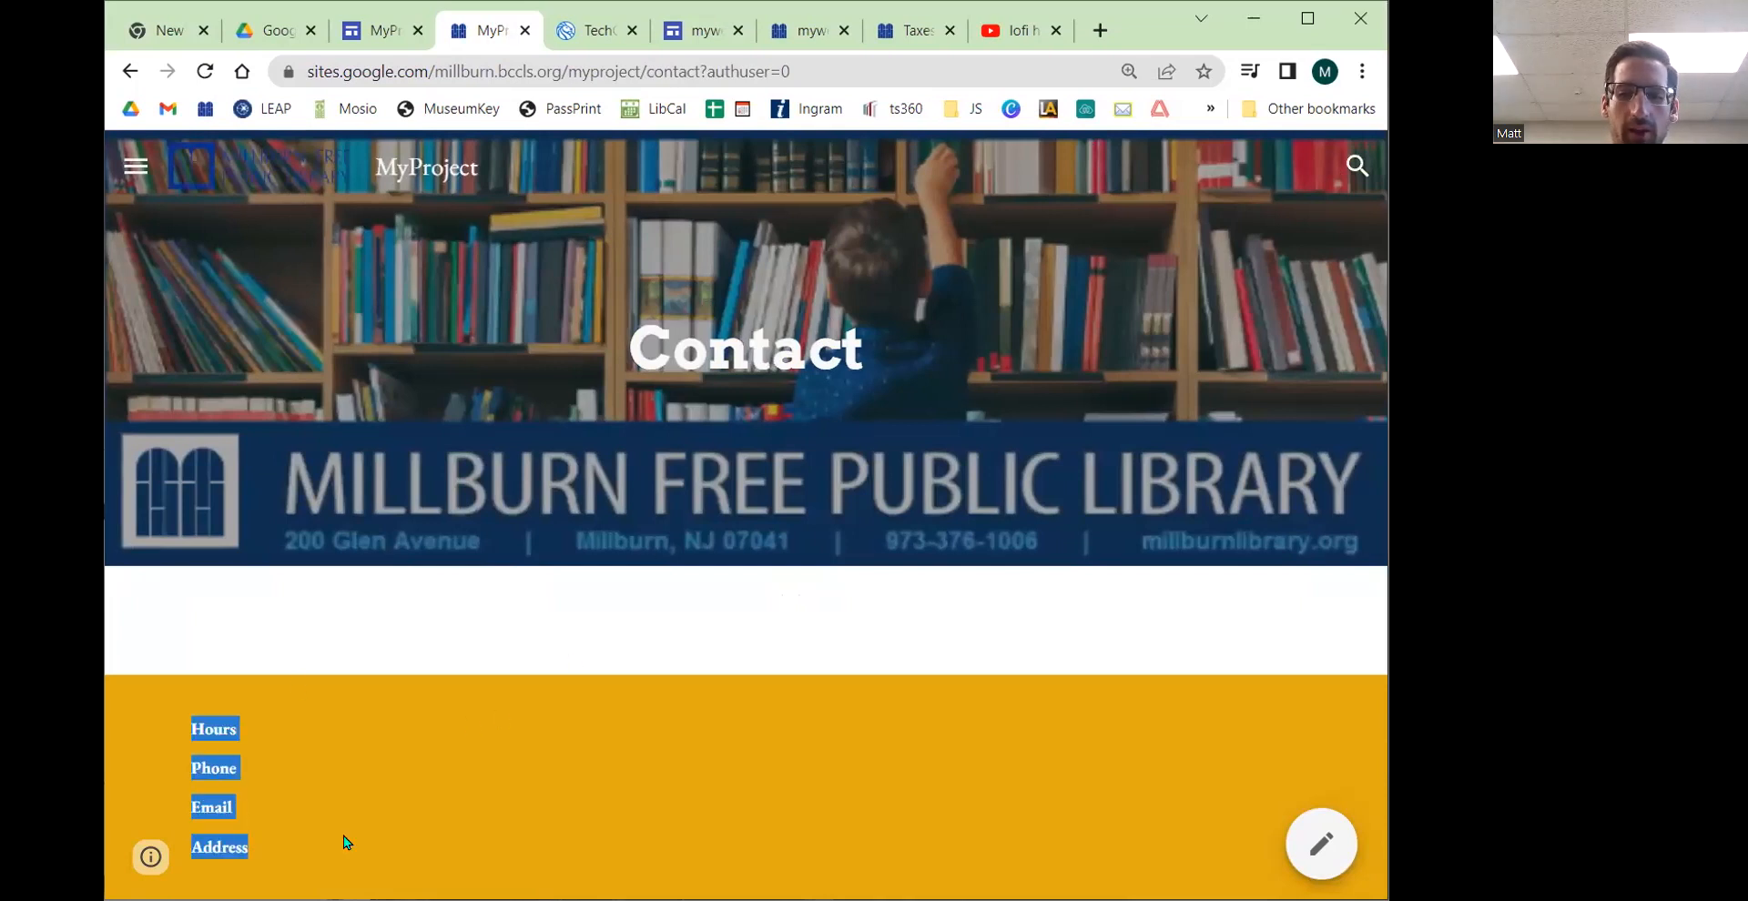
click(506, 675)
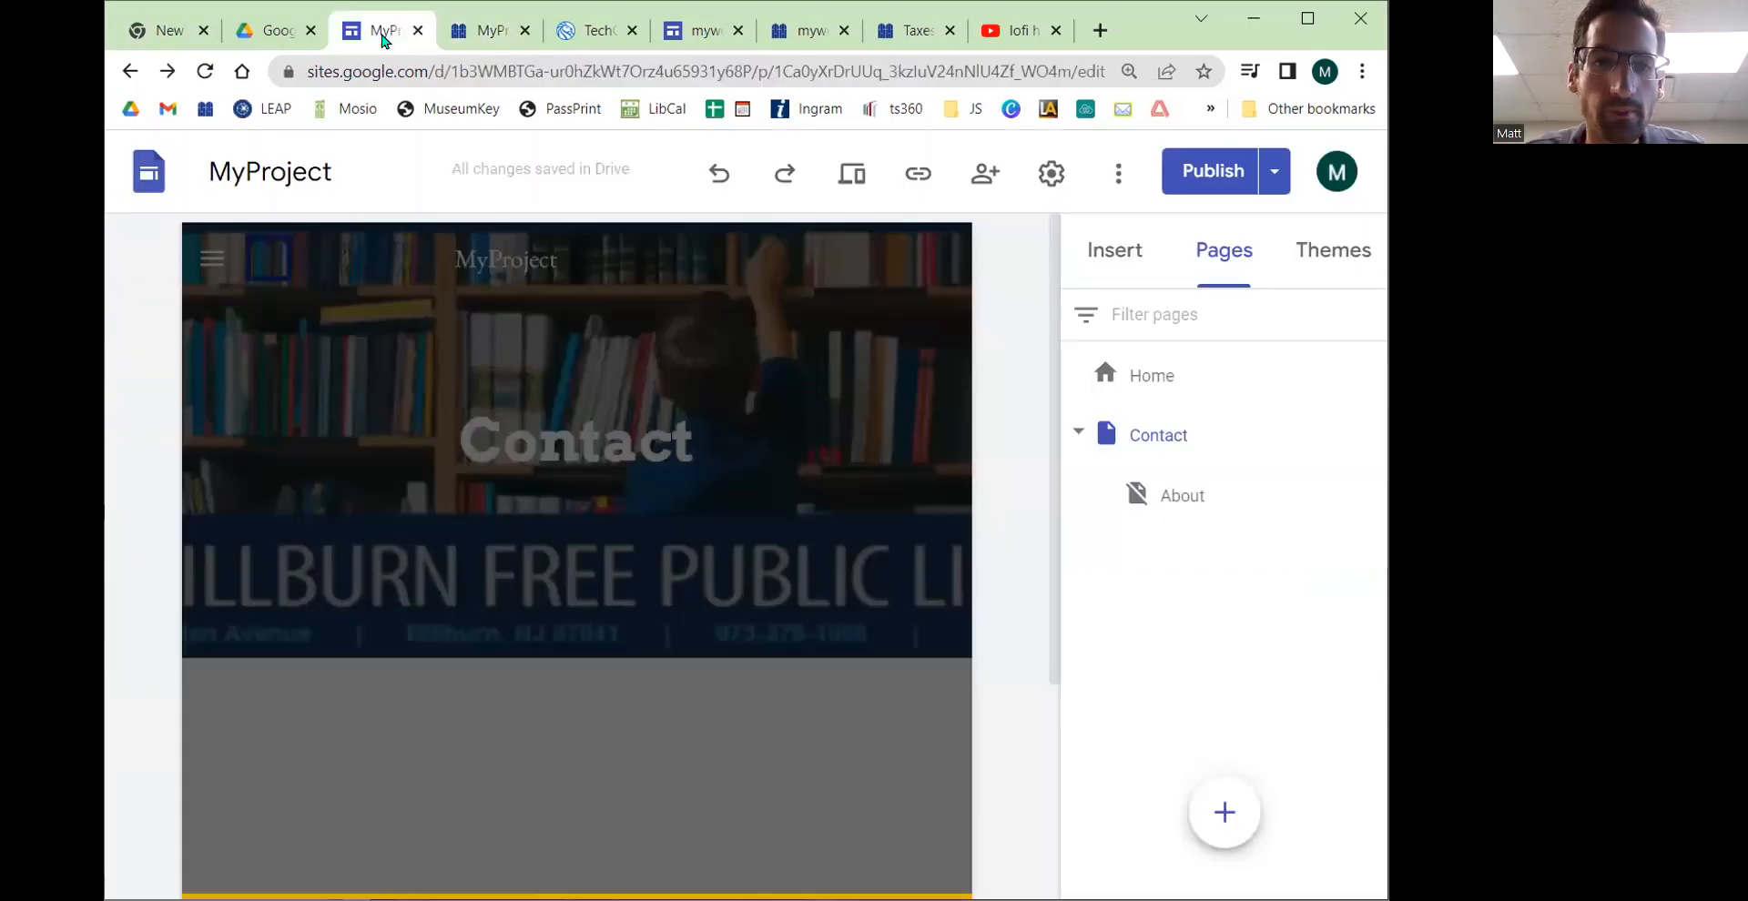
click(383, 34)
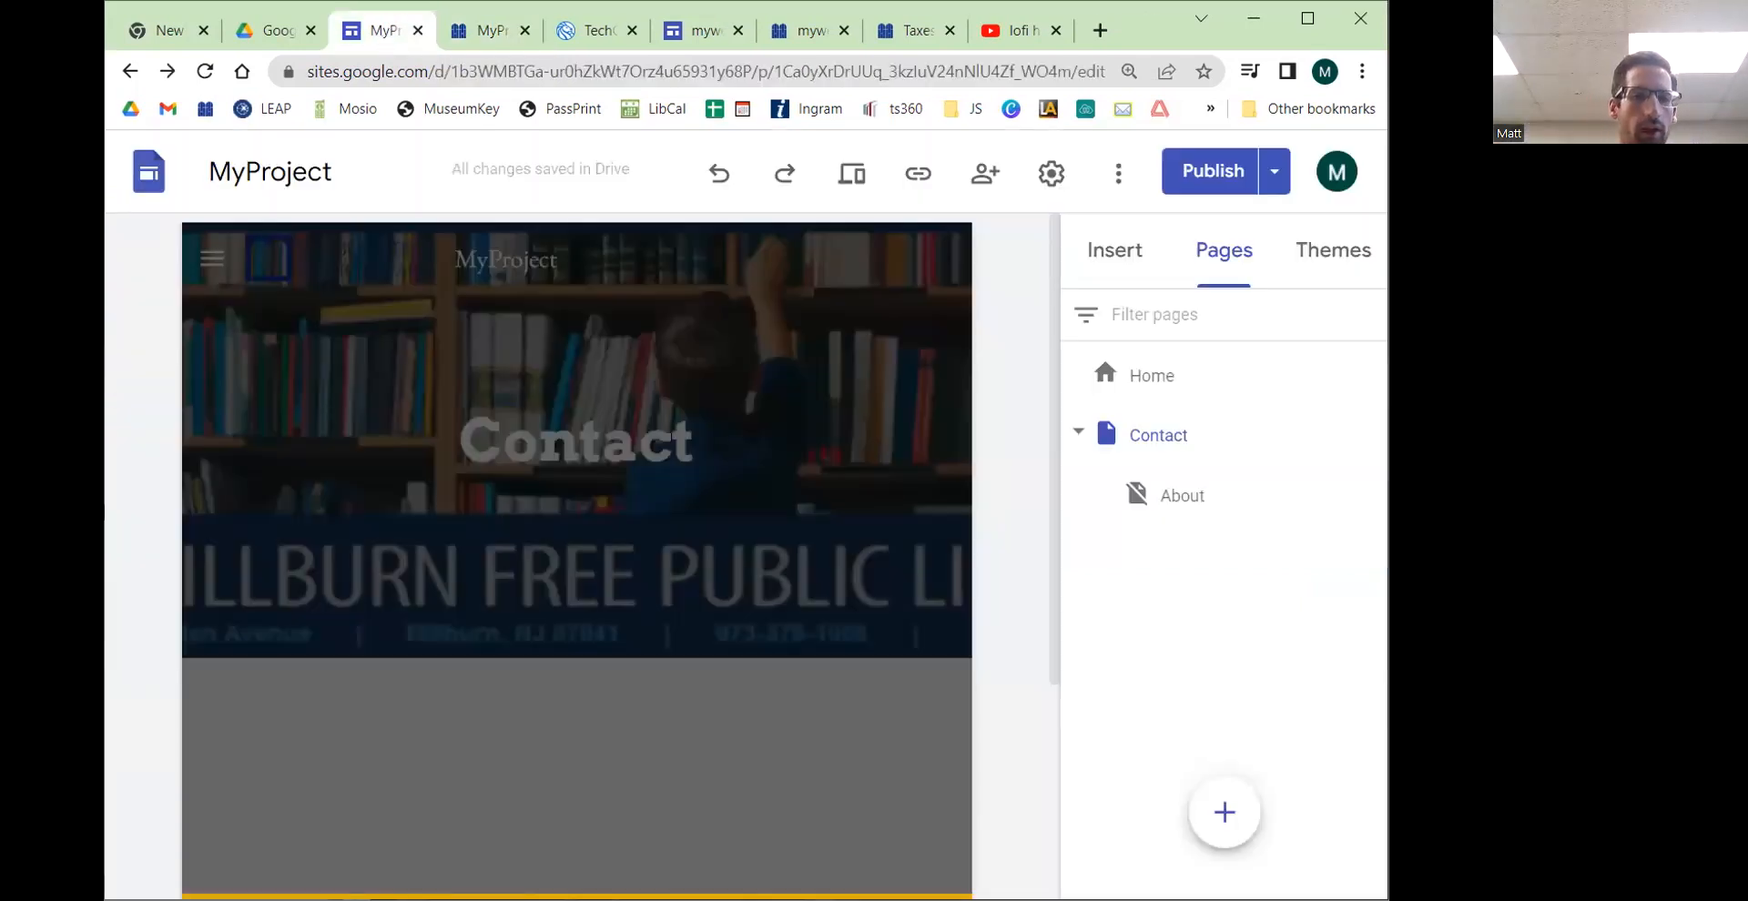
drag(104, 511, 27, 511)
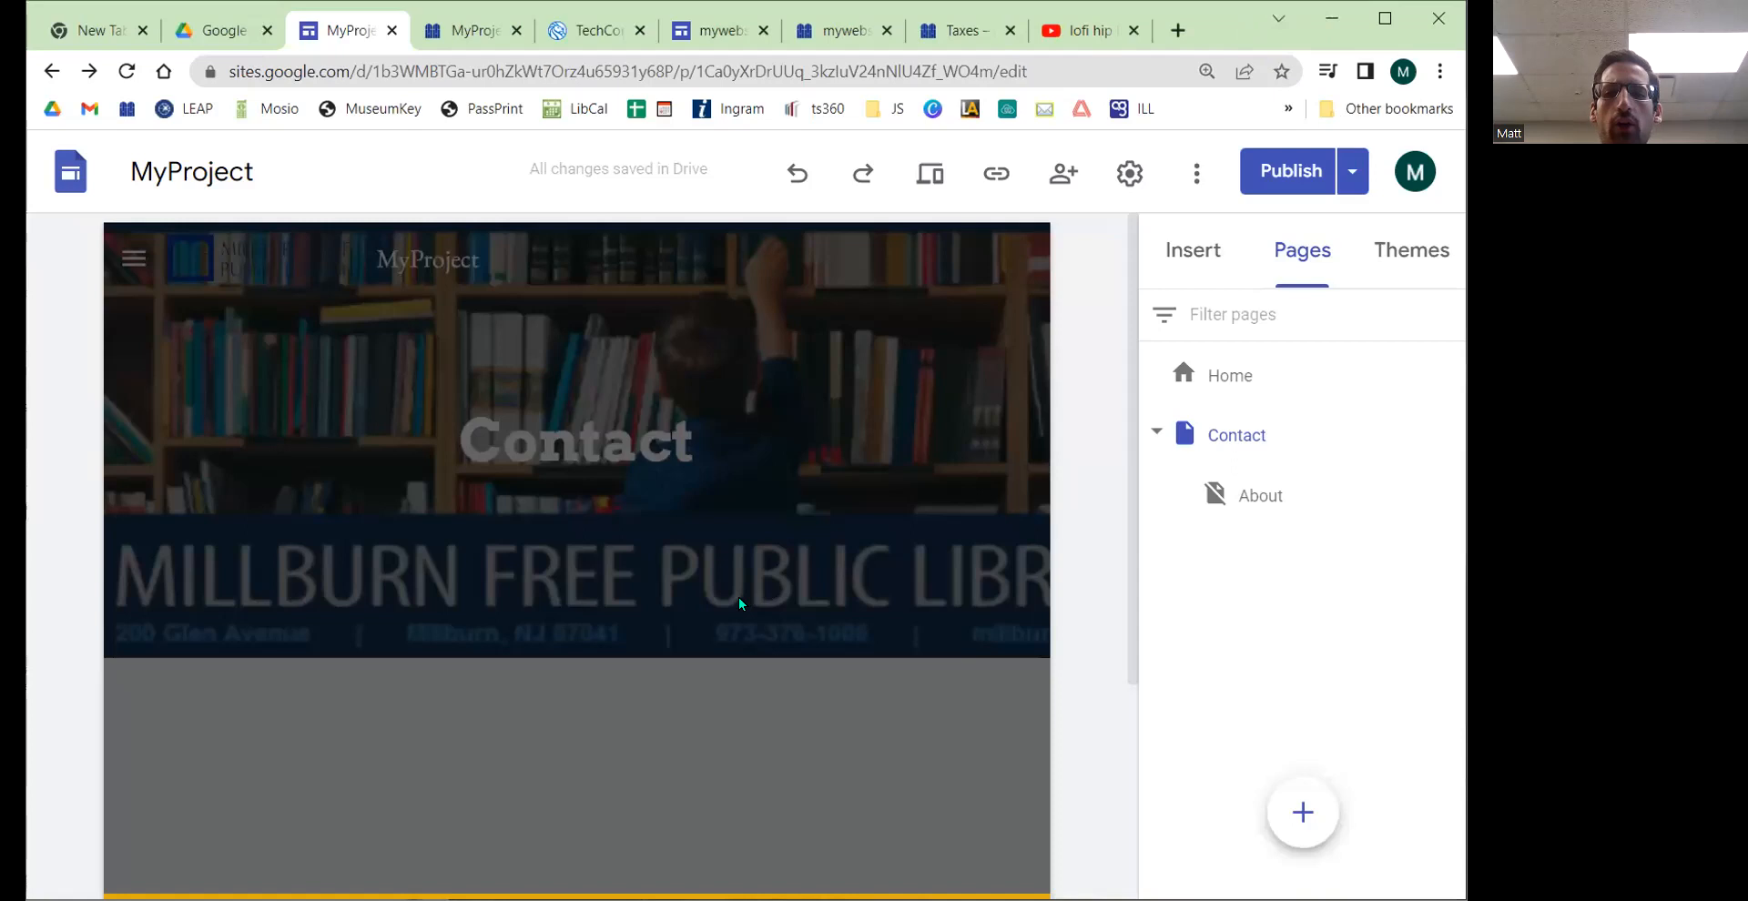
Step: Remove the table of contents block on the Home page and undo the removal
click(1230, 390)
scroll(692, 450, down, 4)
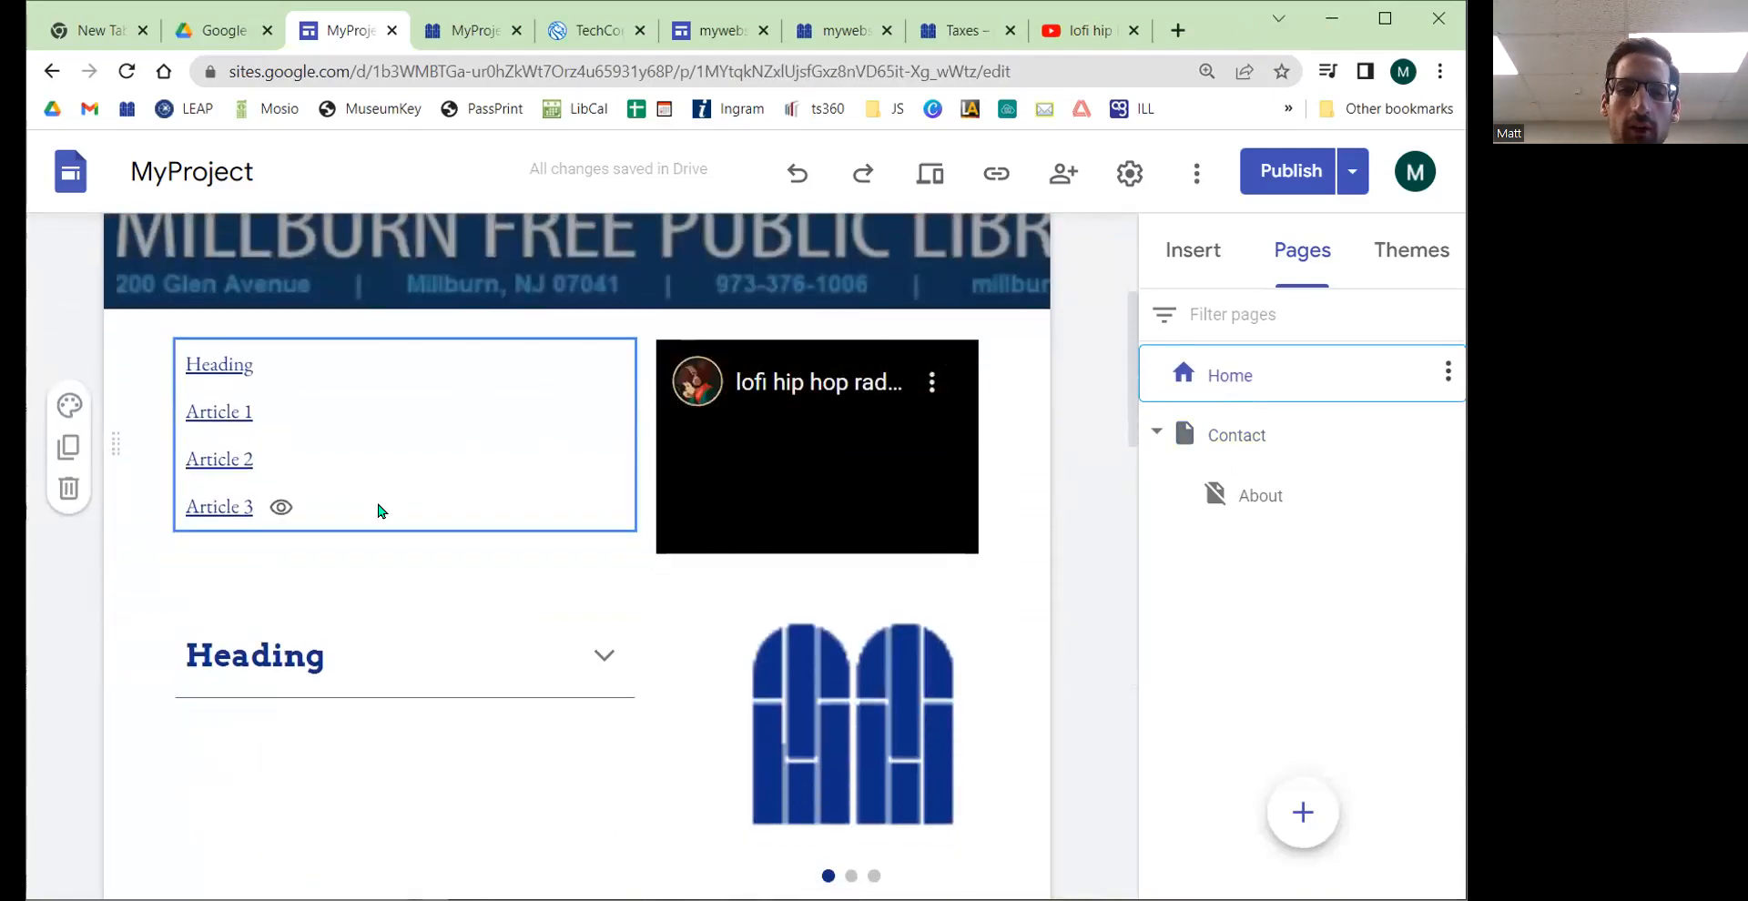
click(383, 433)
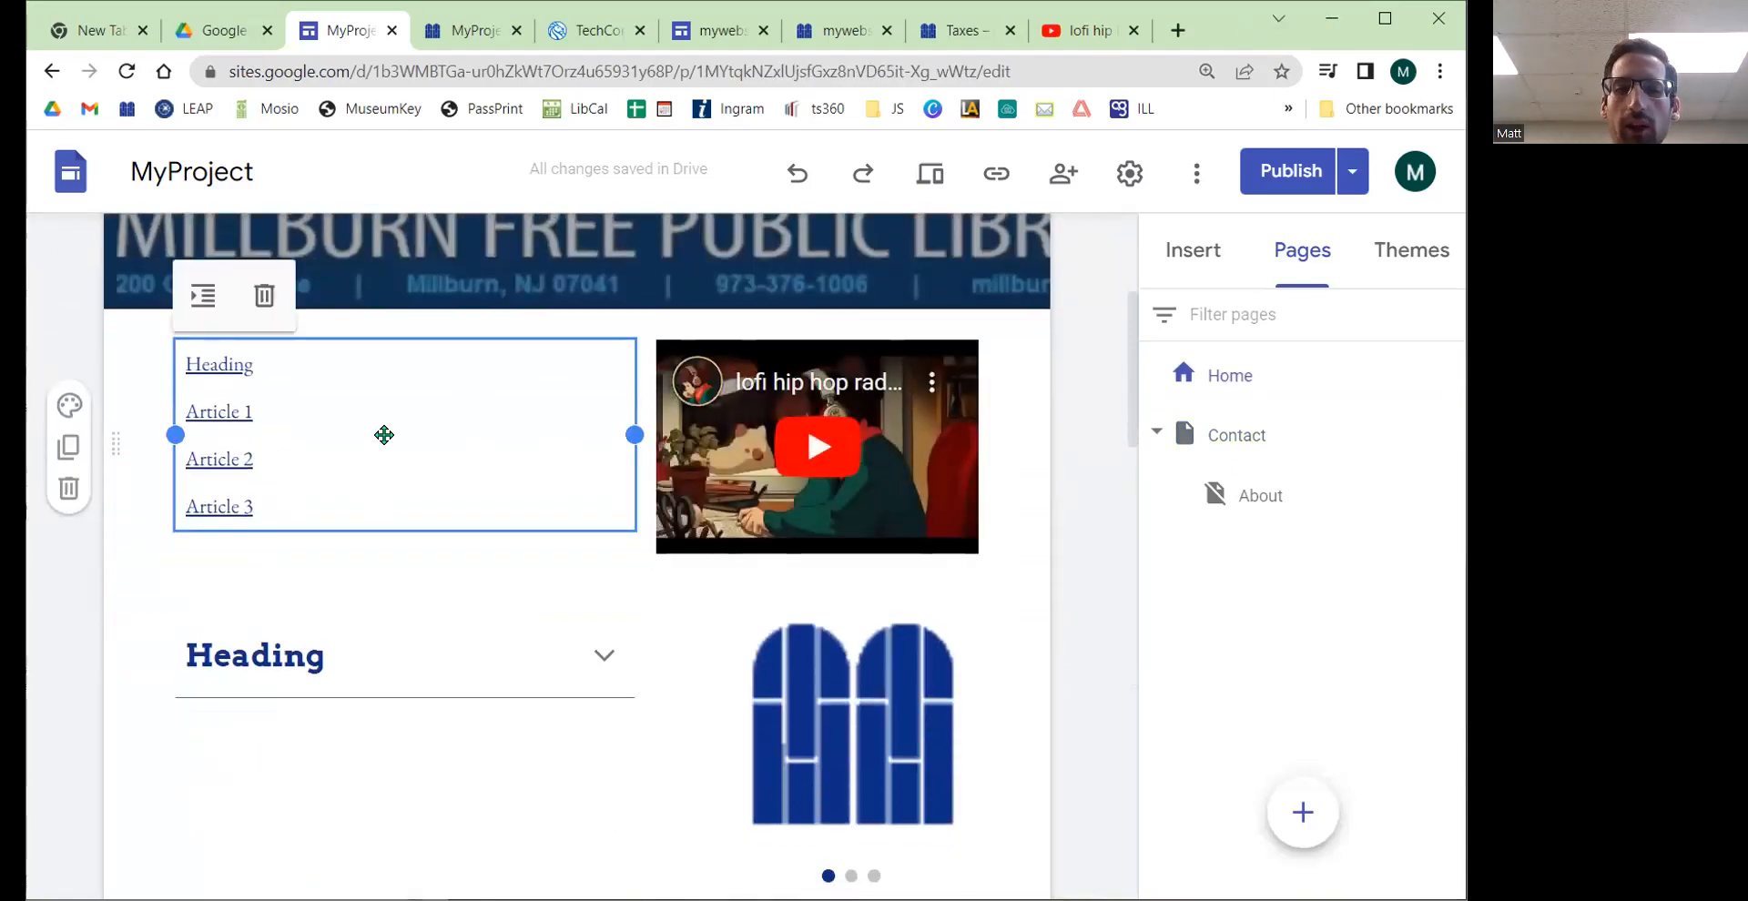
click(267, 297)
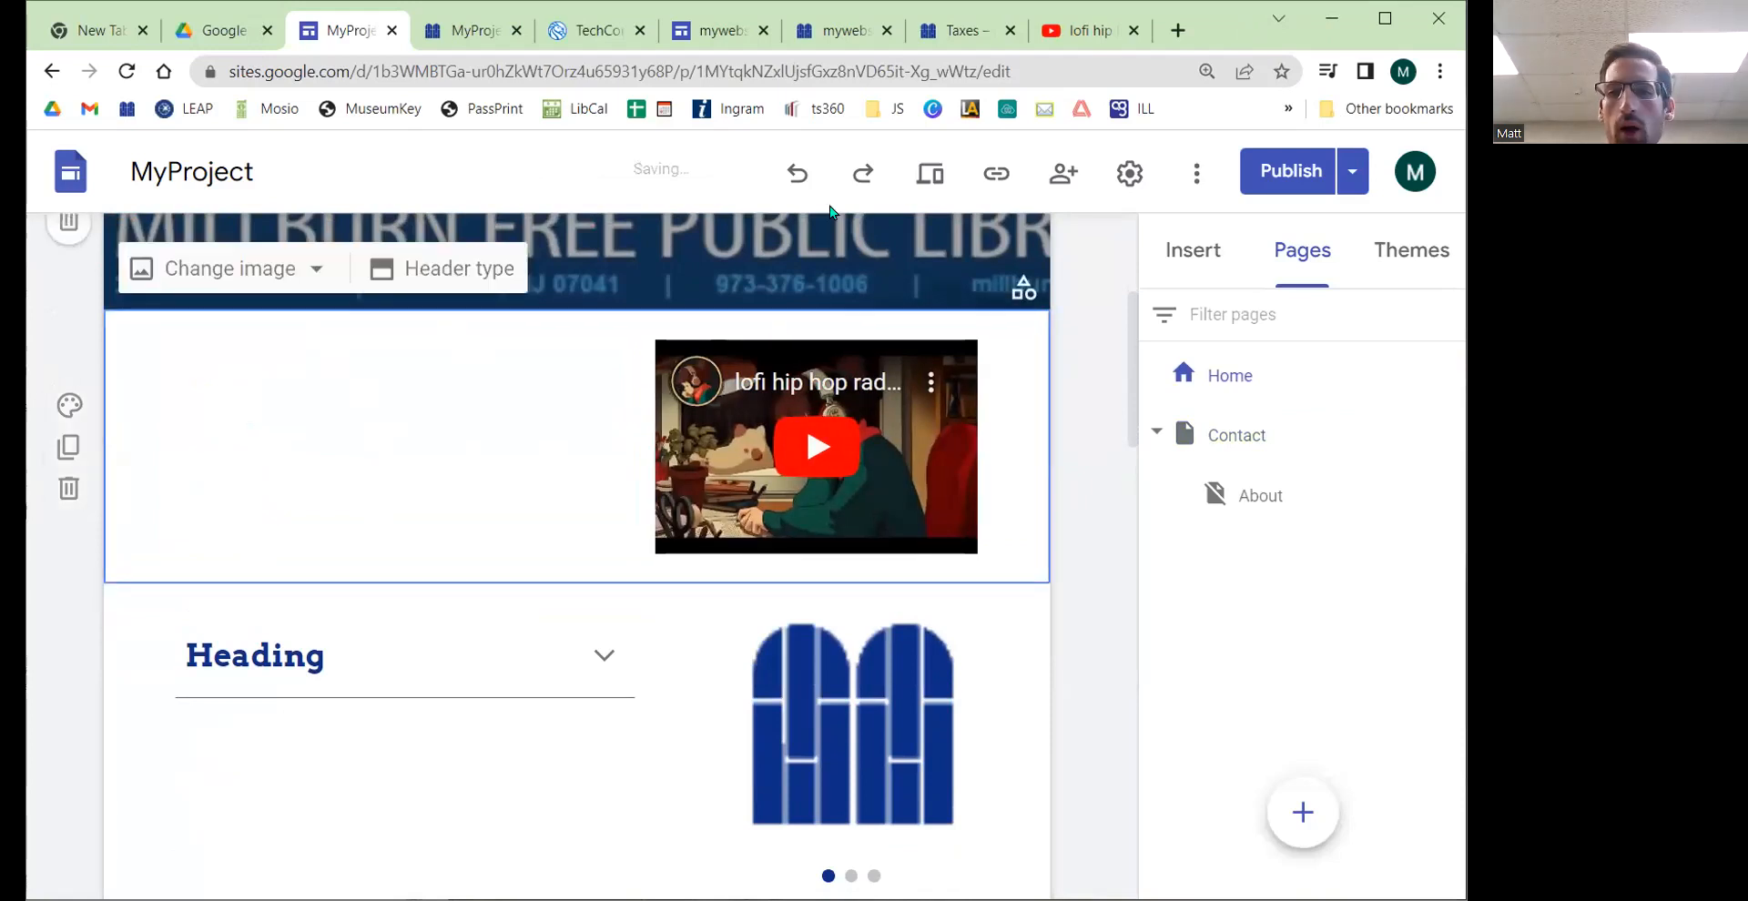
click(799, 173)
click(852, 174)
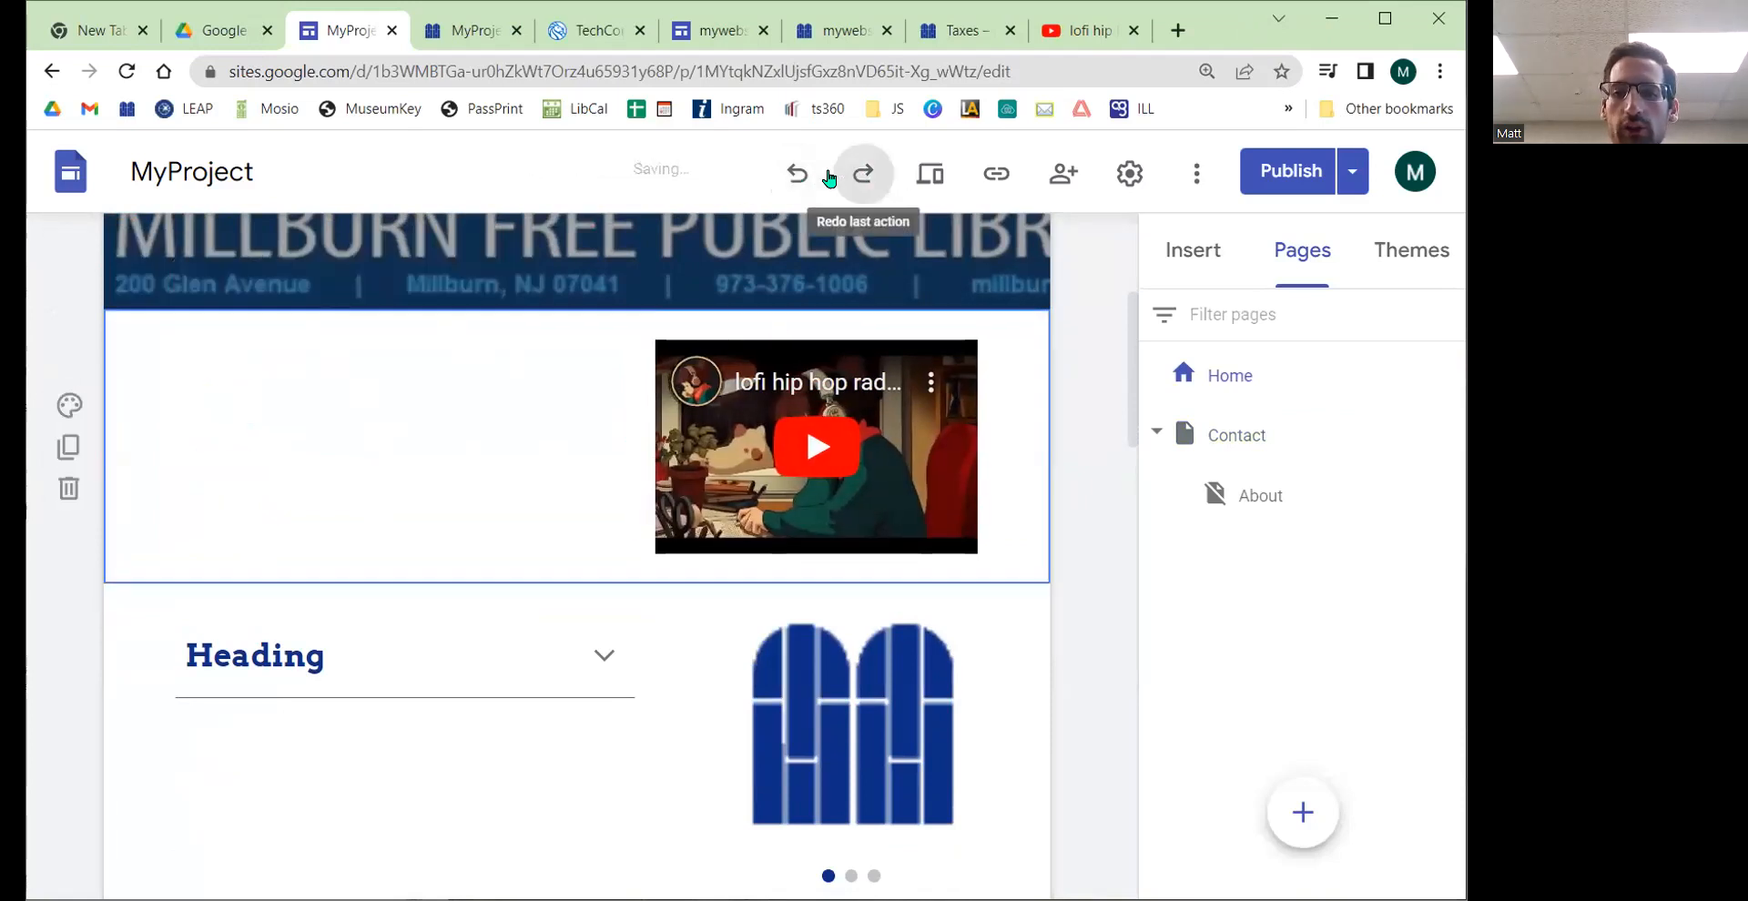
click(798, 175)
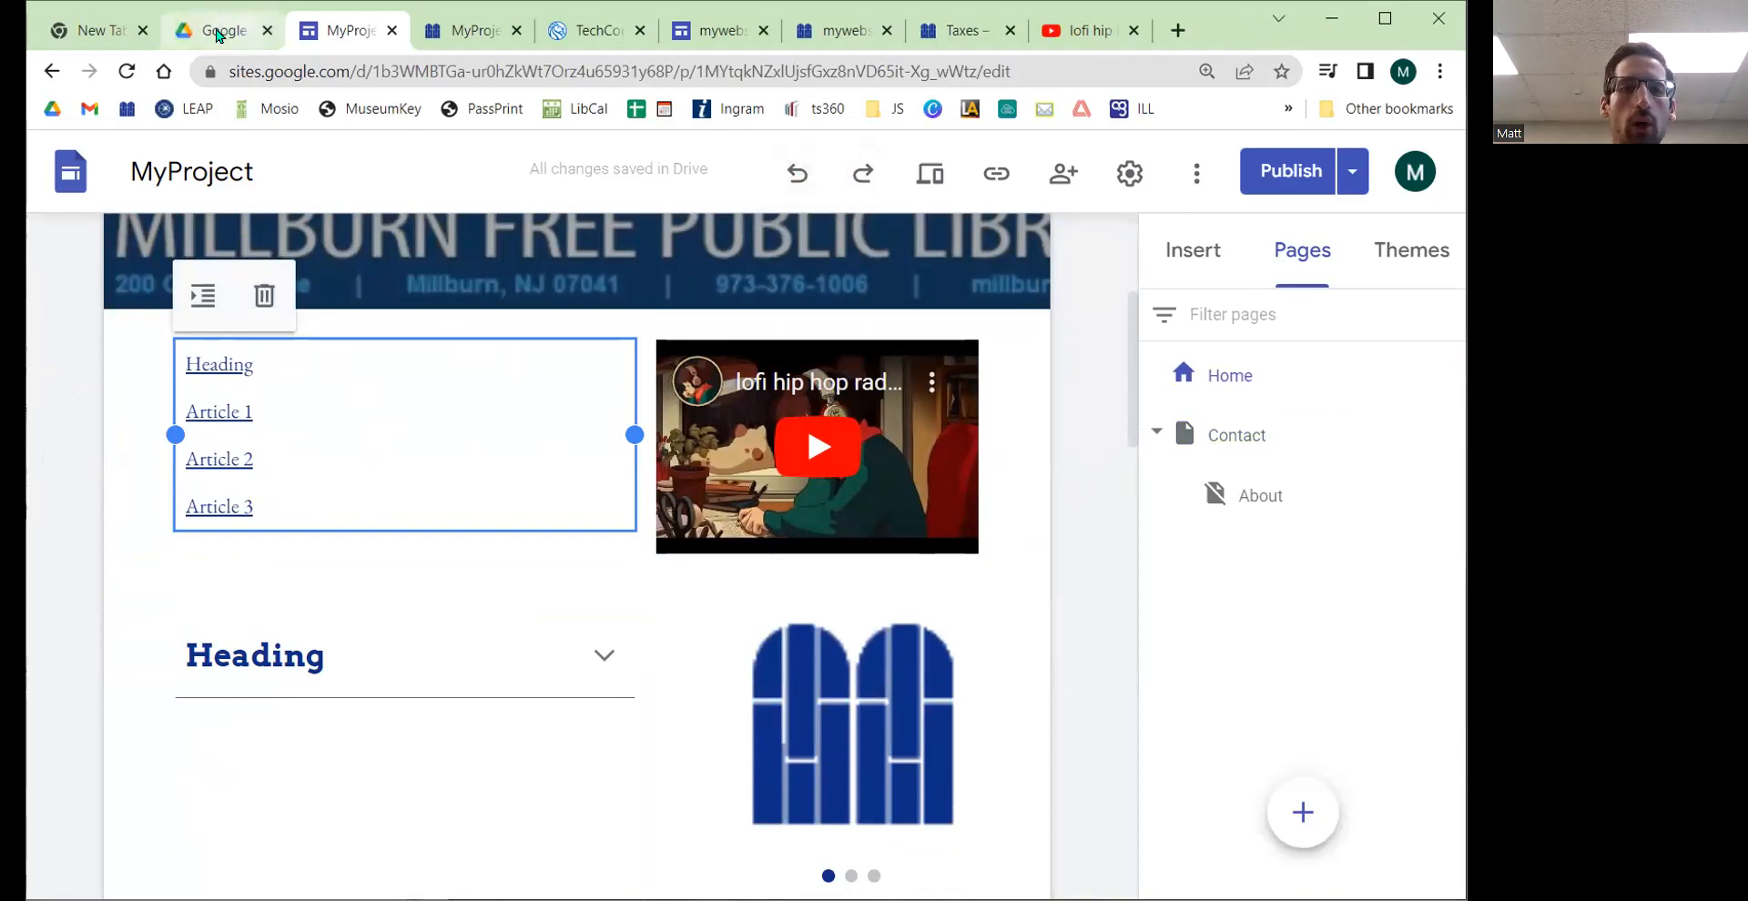
click(218, 33)
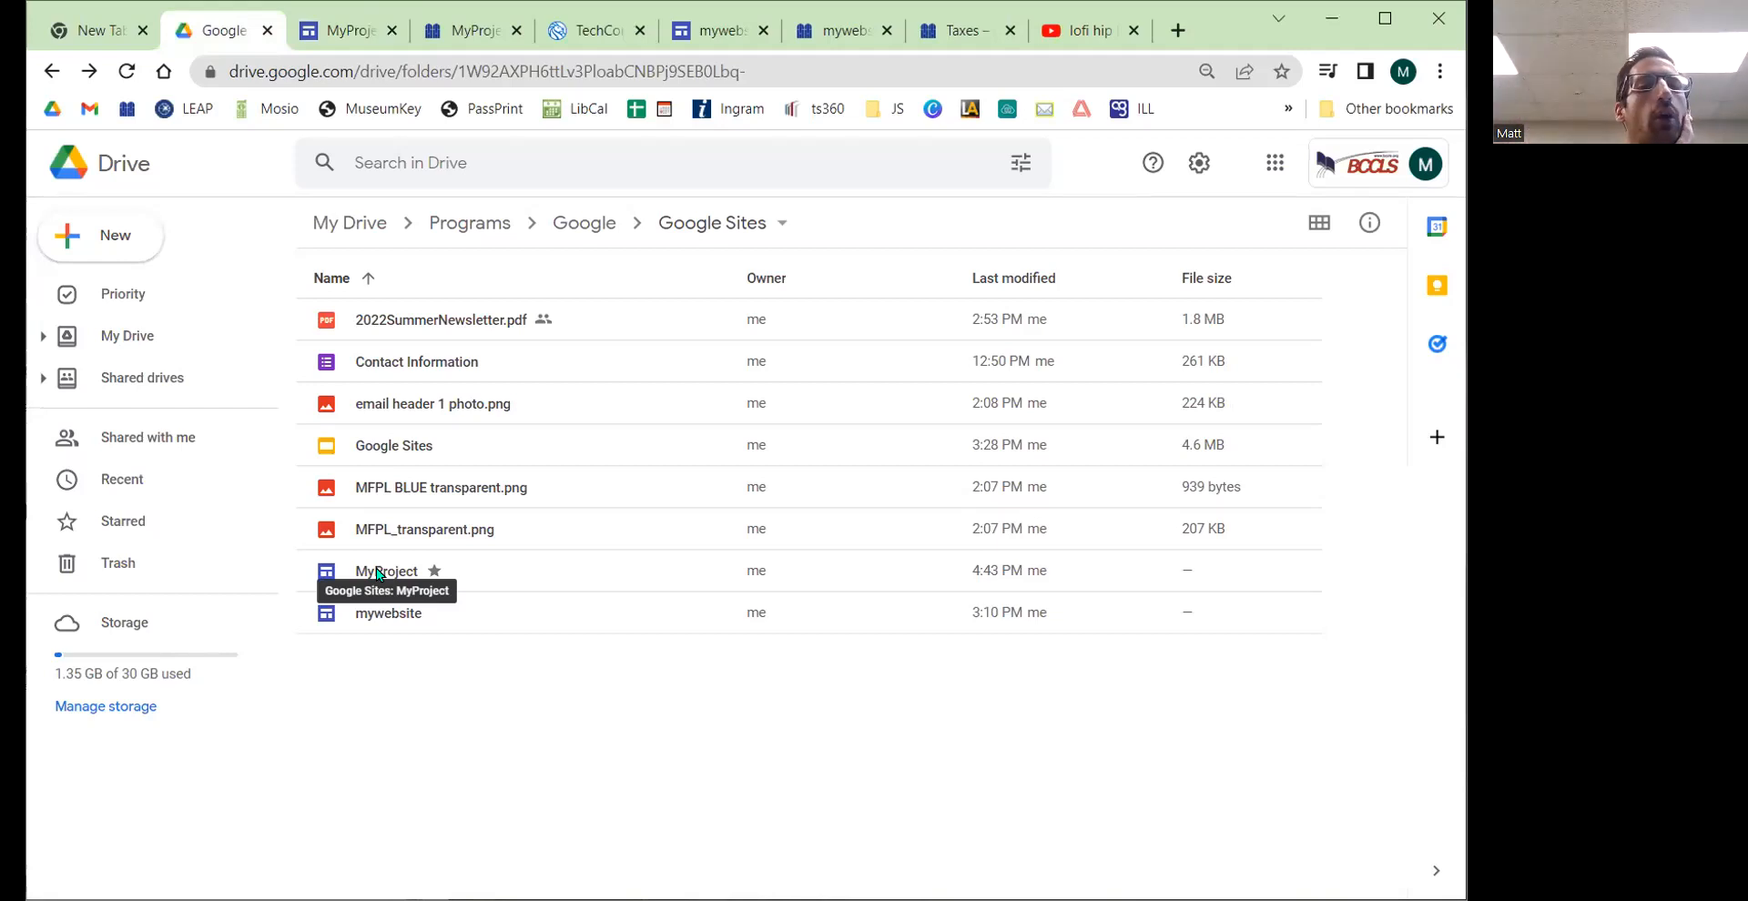
right_click(376, 574)
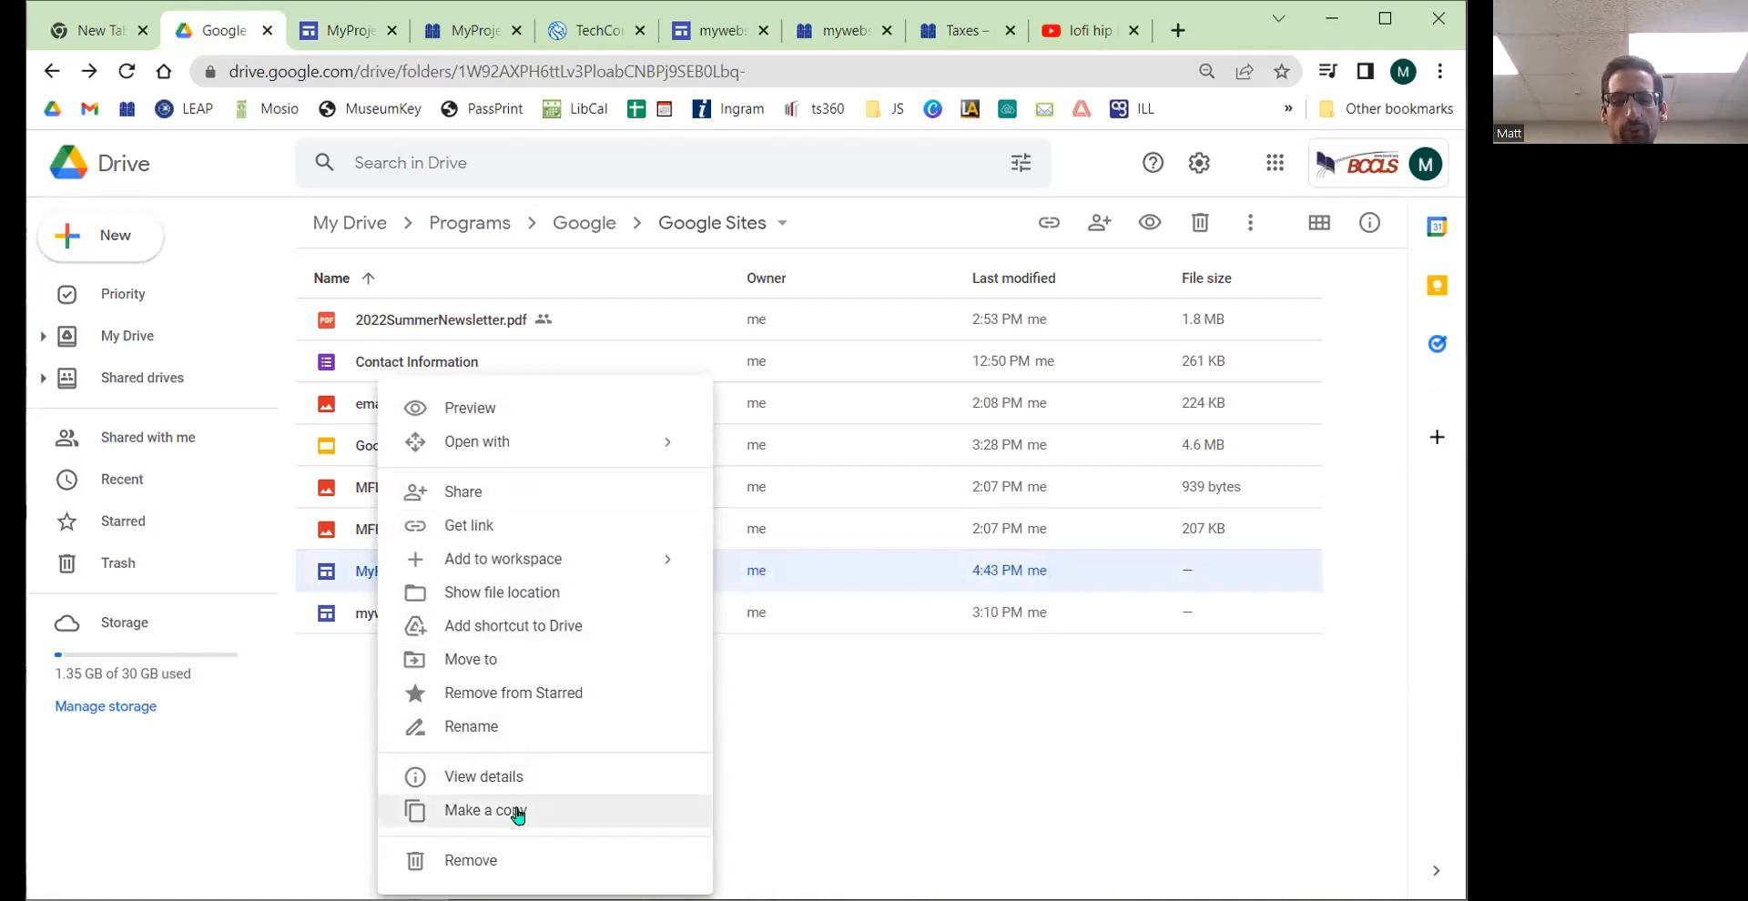
click(811, 761)
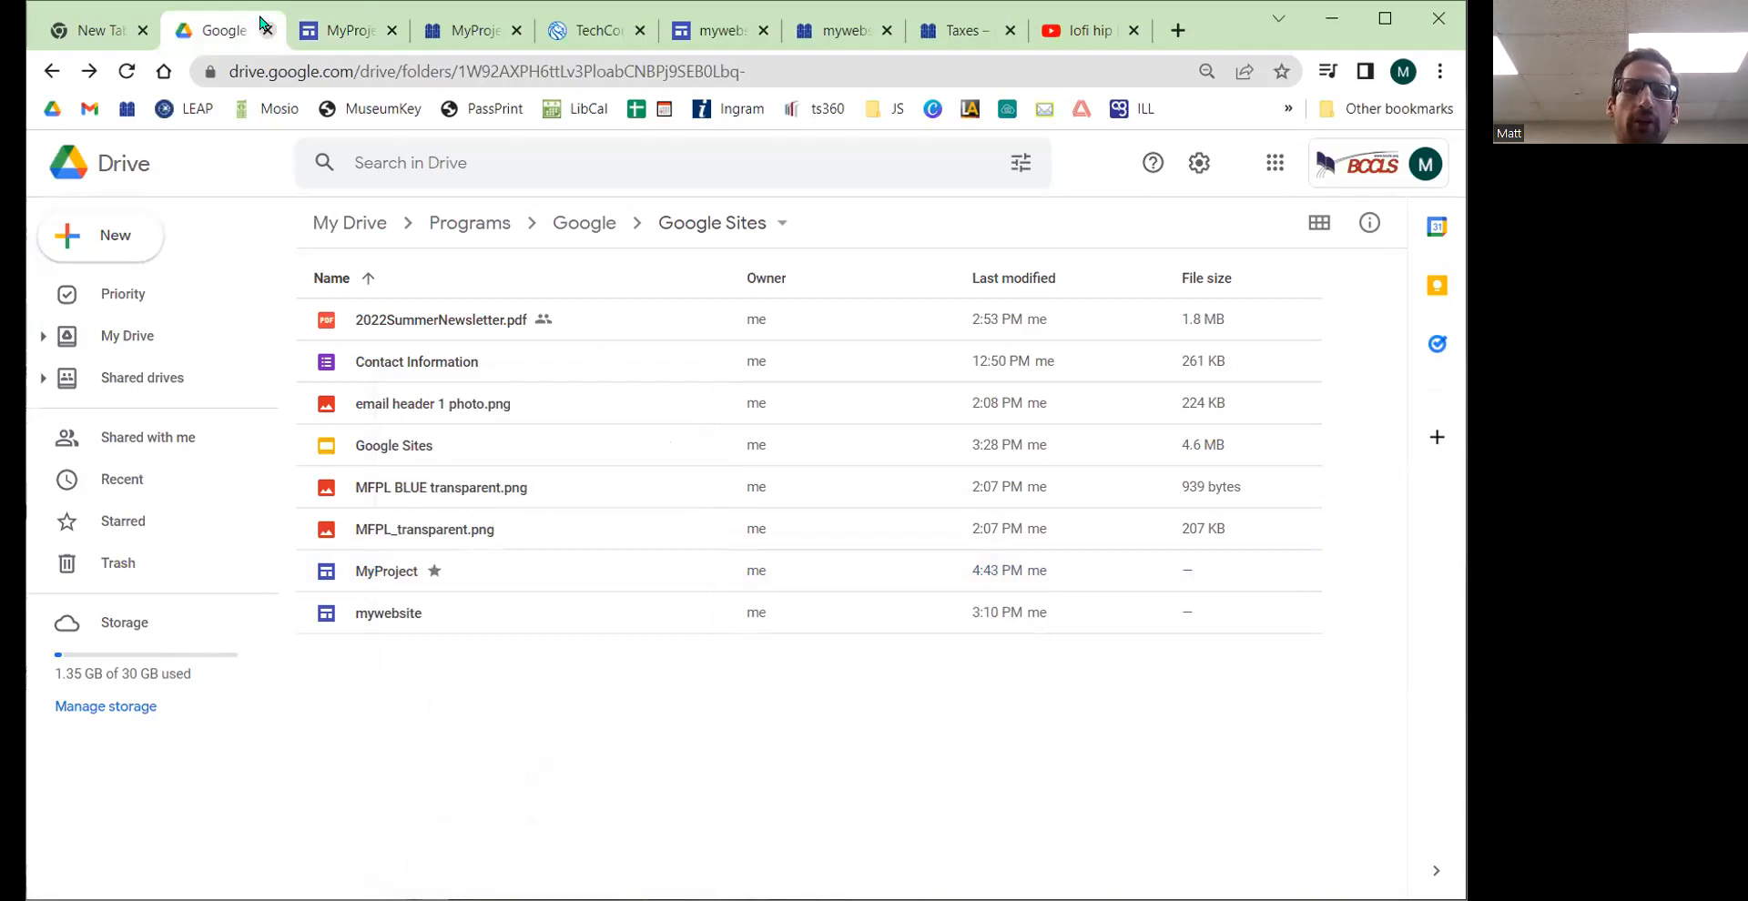
click(332, 29)
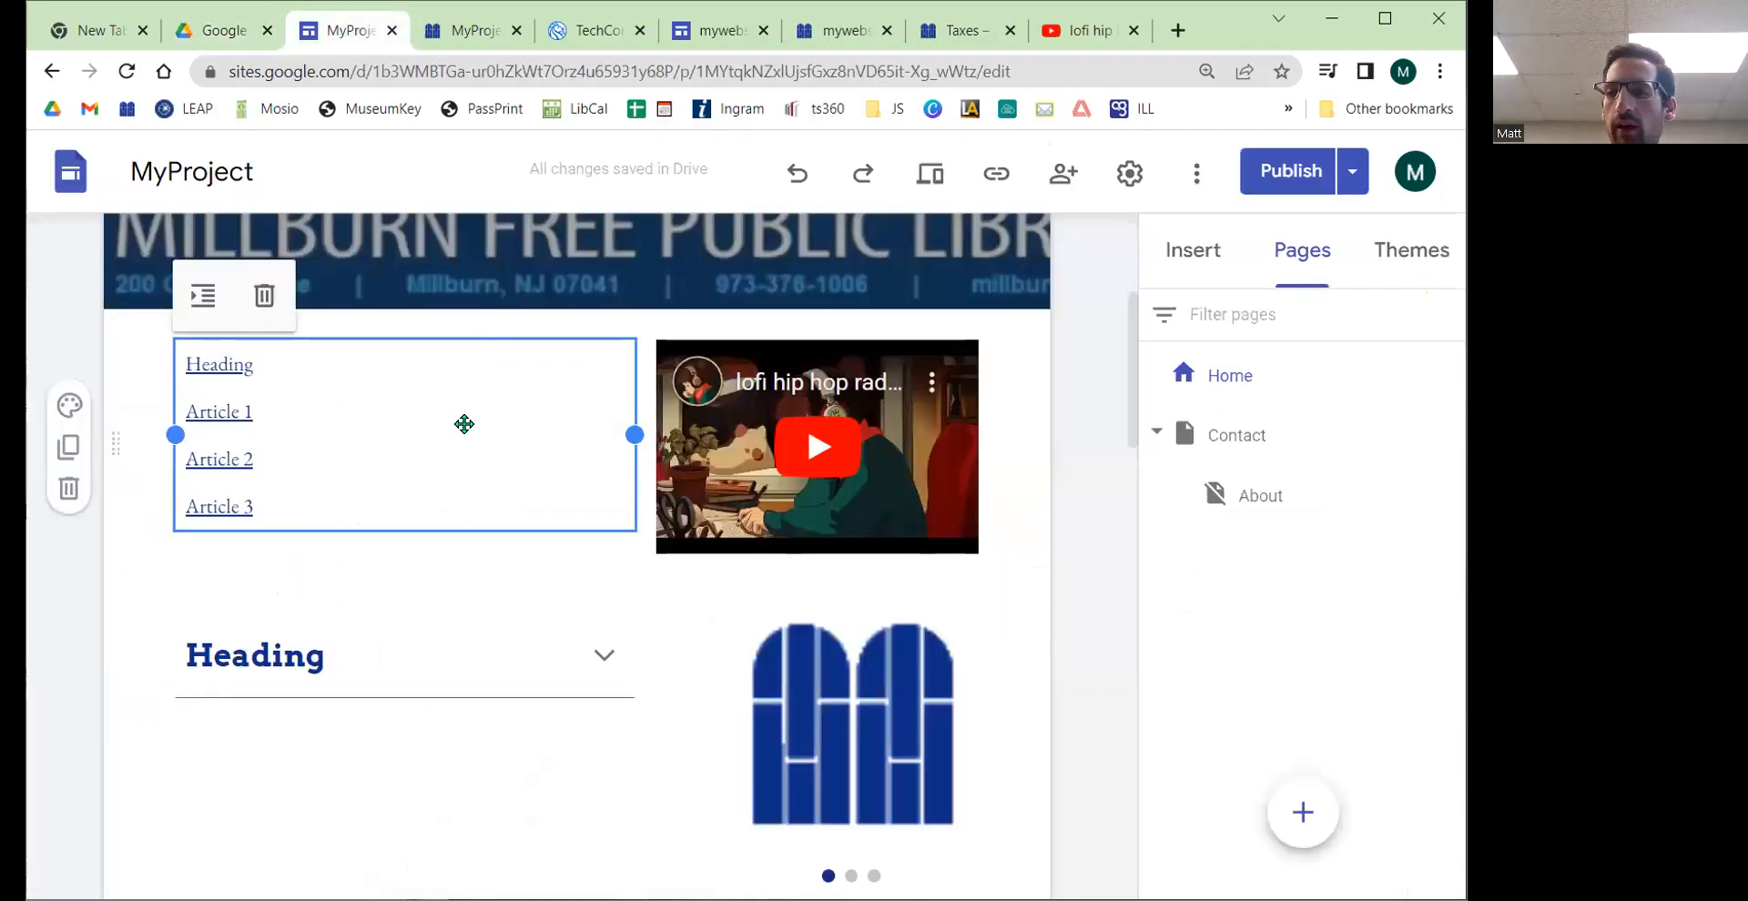
Step: Open the site's version history and scroll through the list of earlier published versions
click(1196, 178)
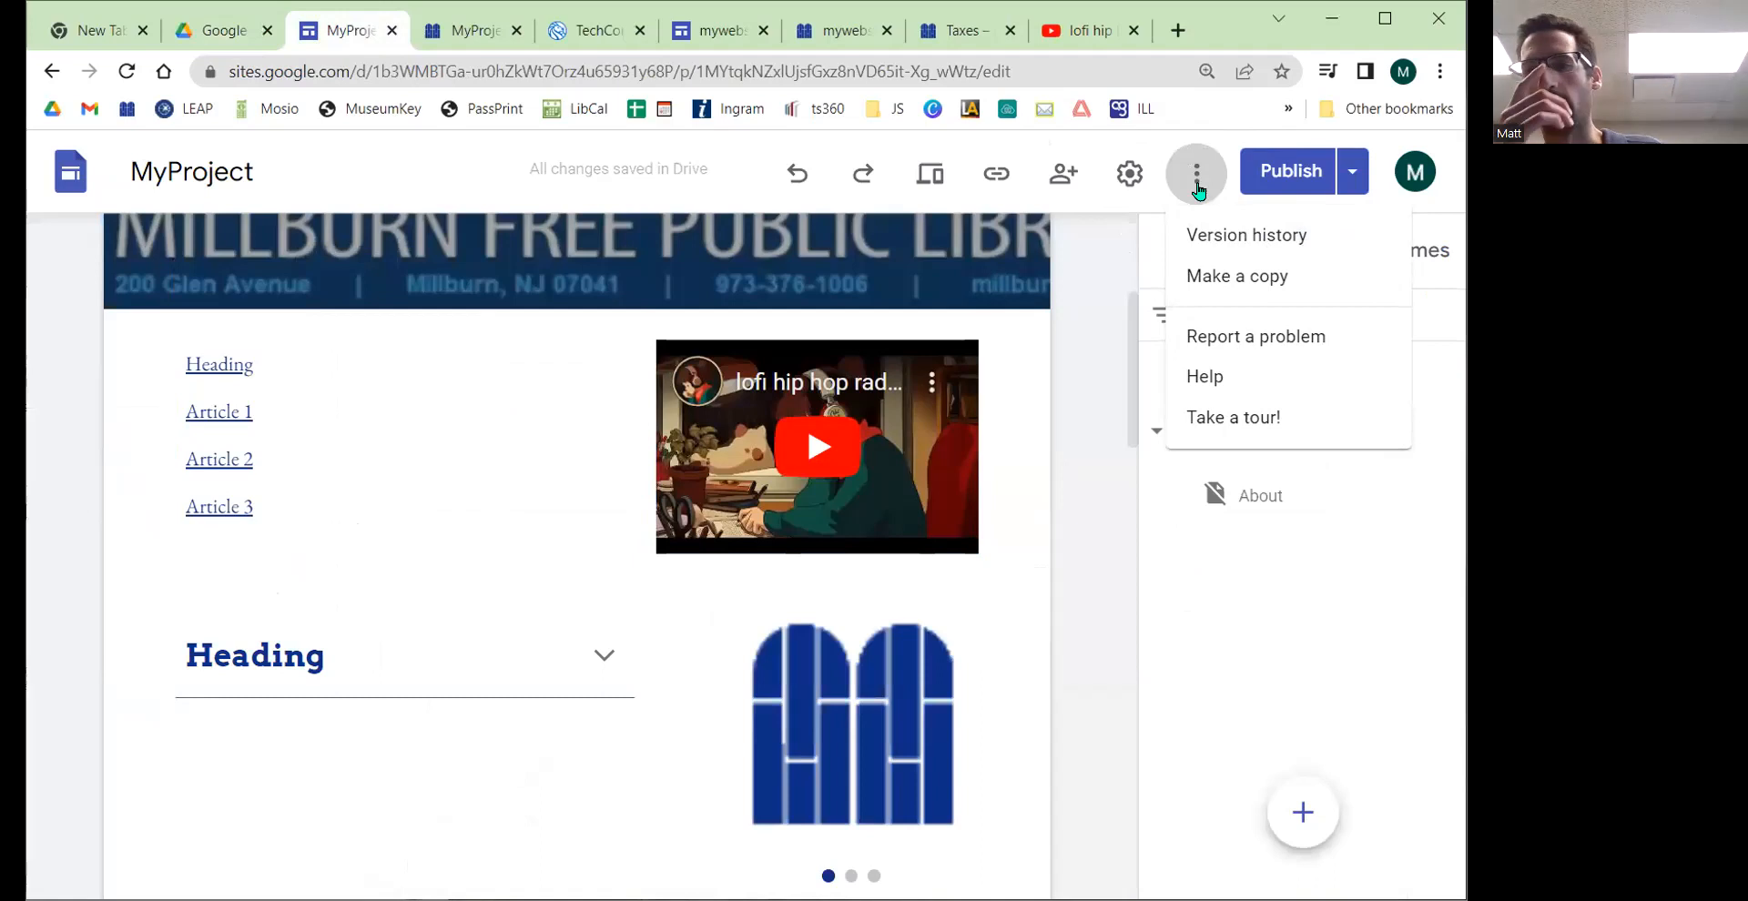
click(1238, 234)
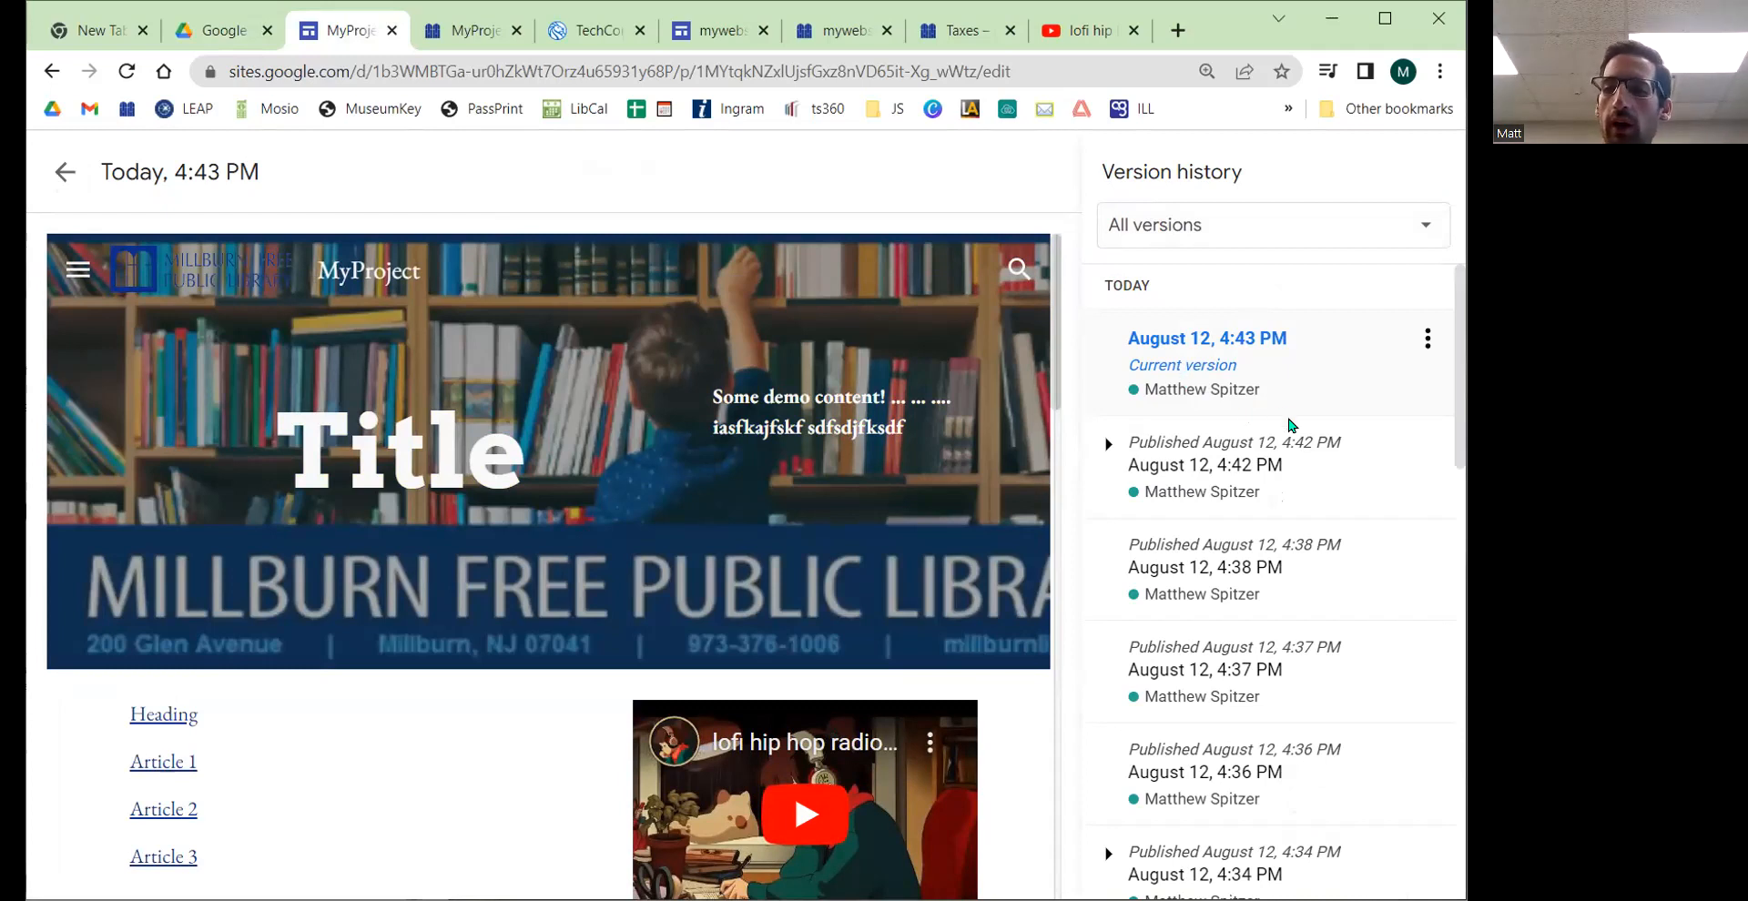
scroll(1260, 441, down, 5)
scroll(1218, 579, down, 5)
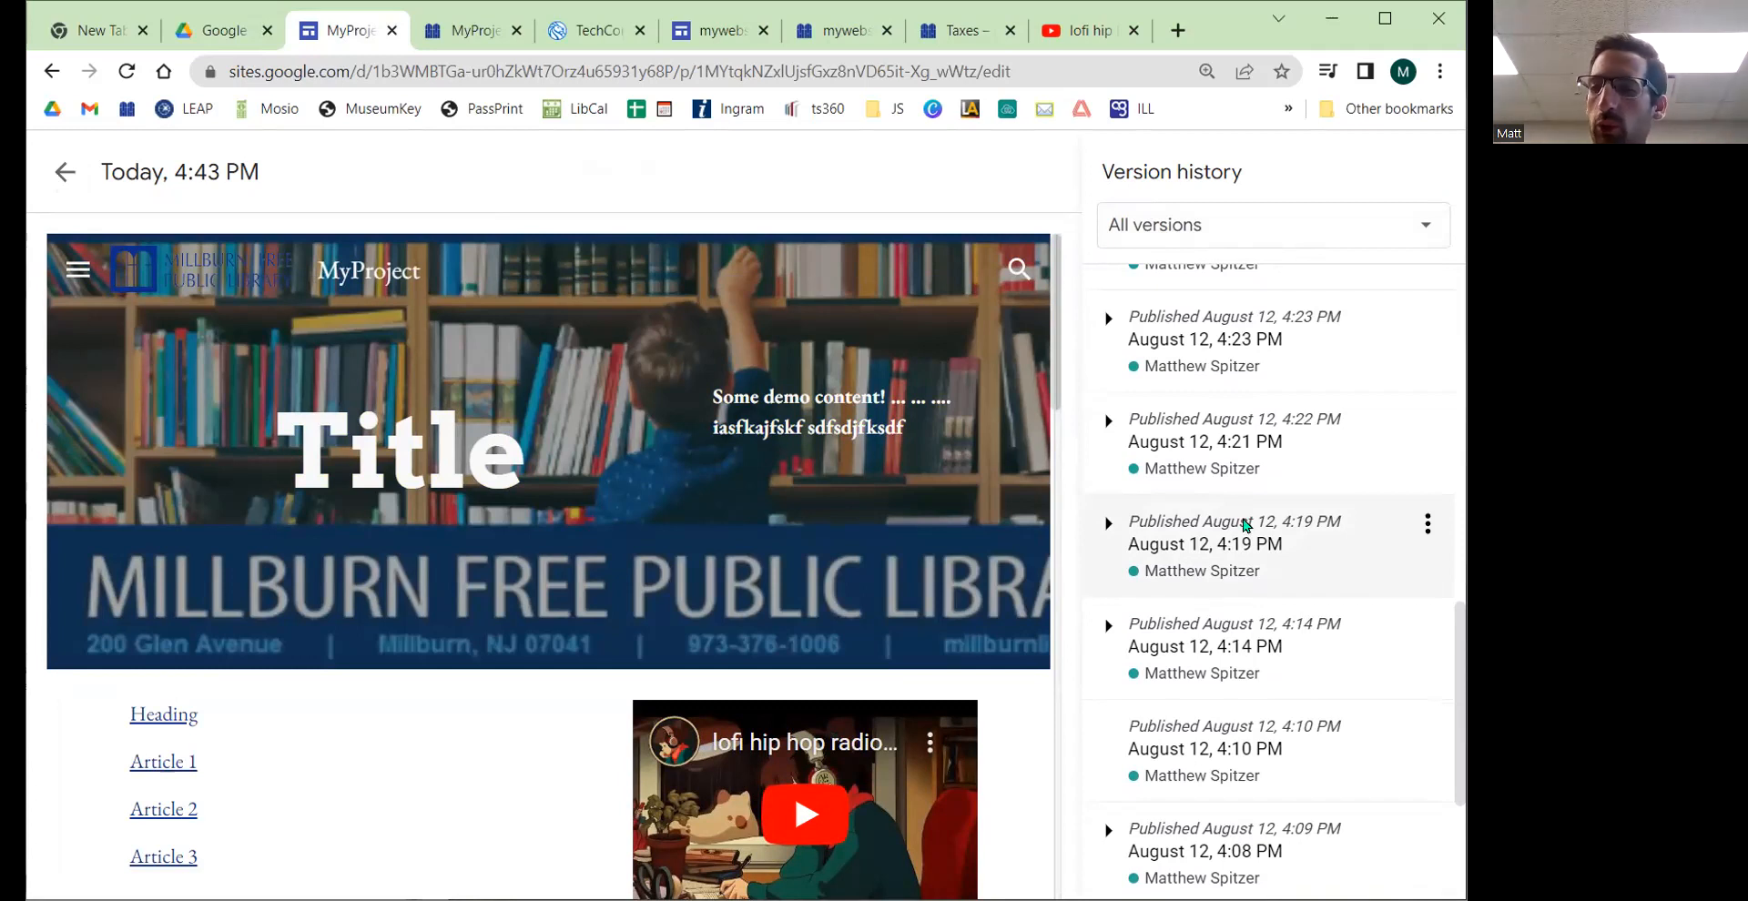
scroll(1221, 598, up, 10)
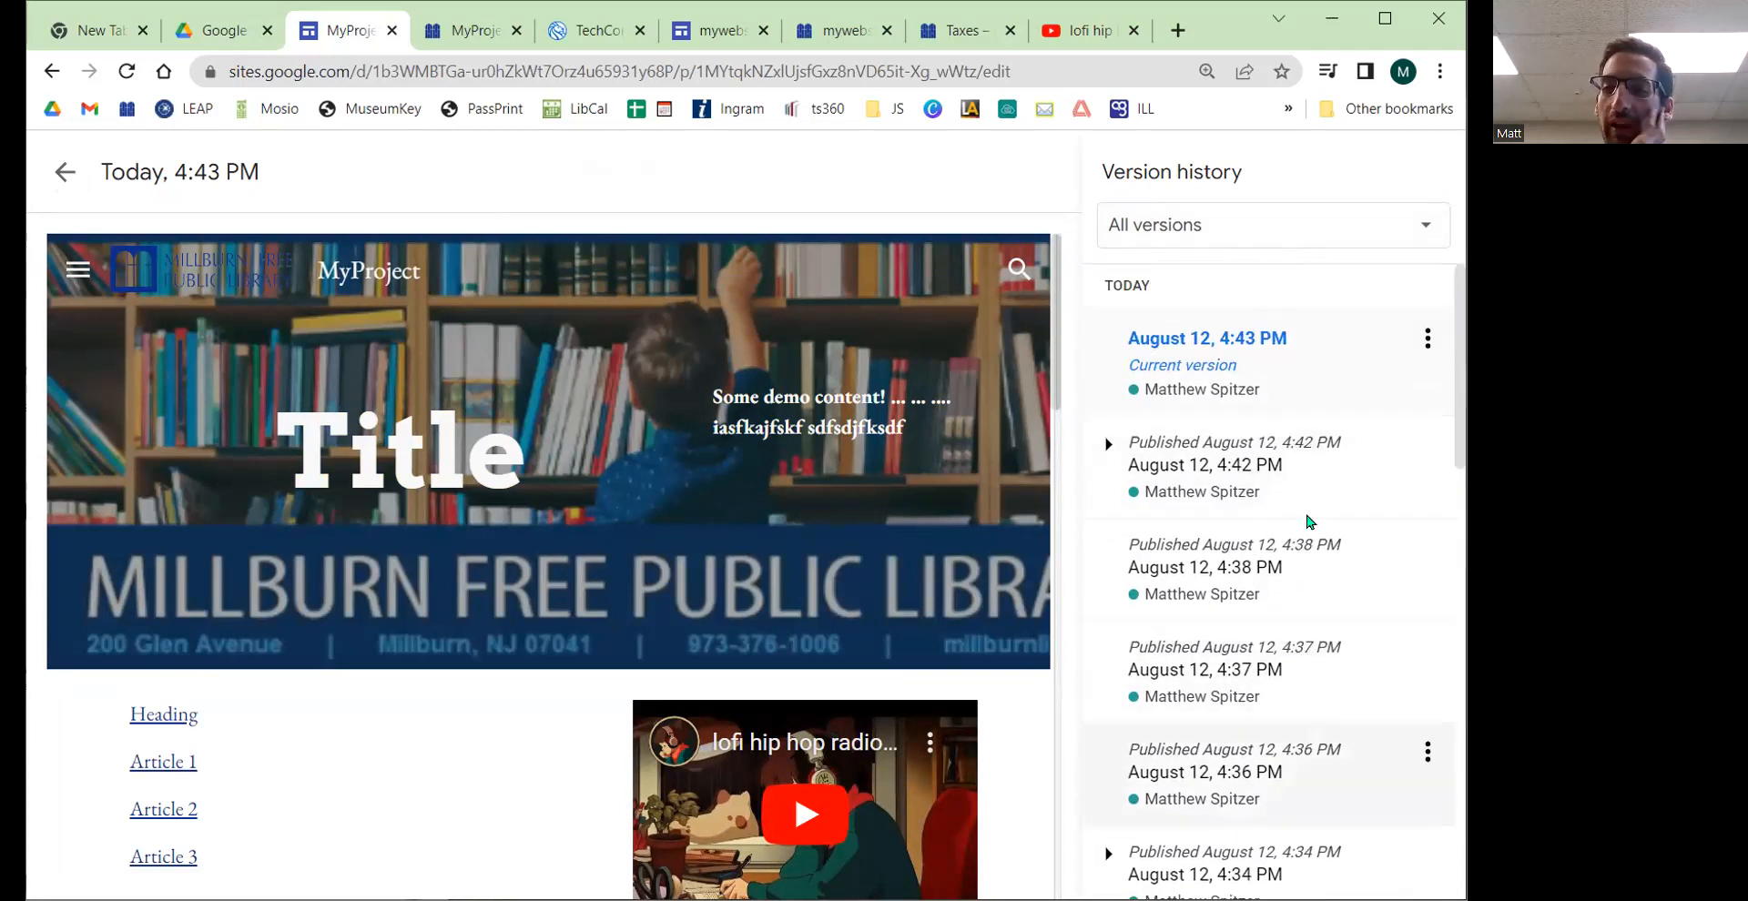
scroll(1235, 631, down, 1)
scroll(1235, 631, down, 1)
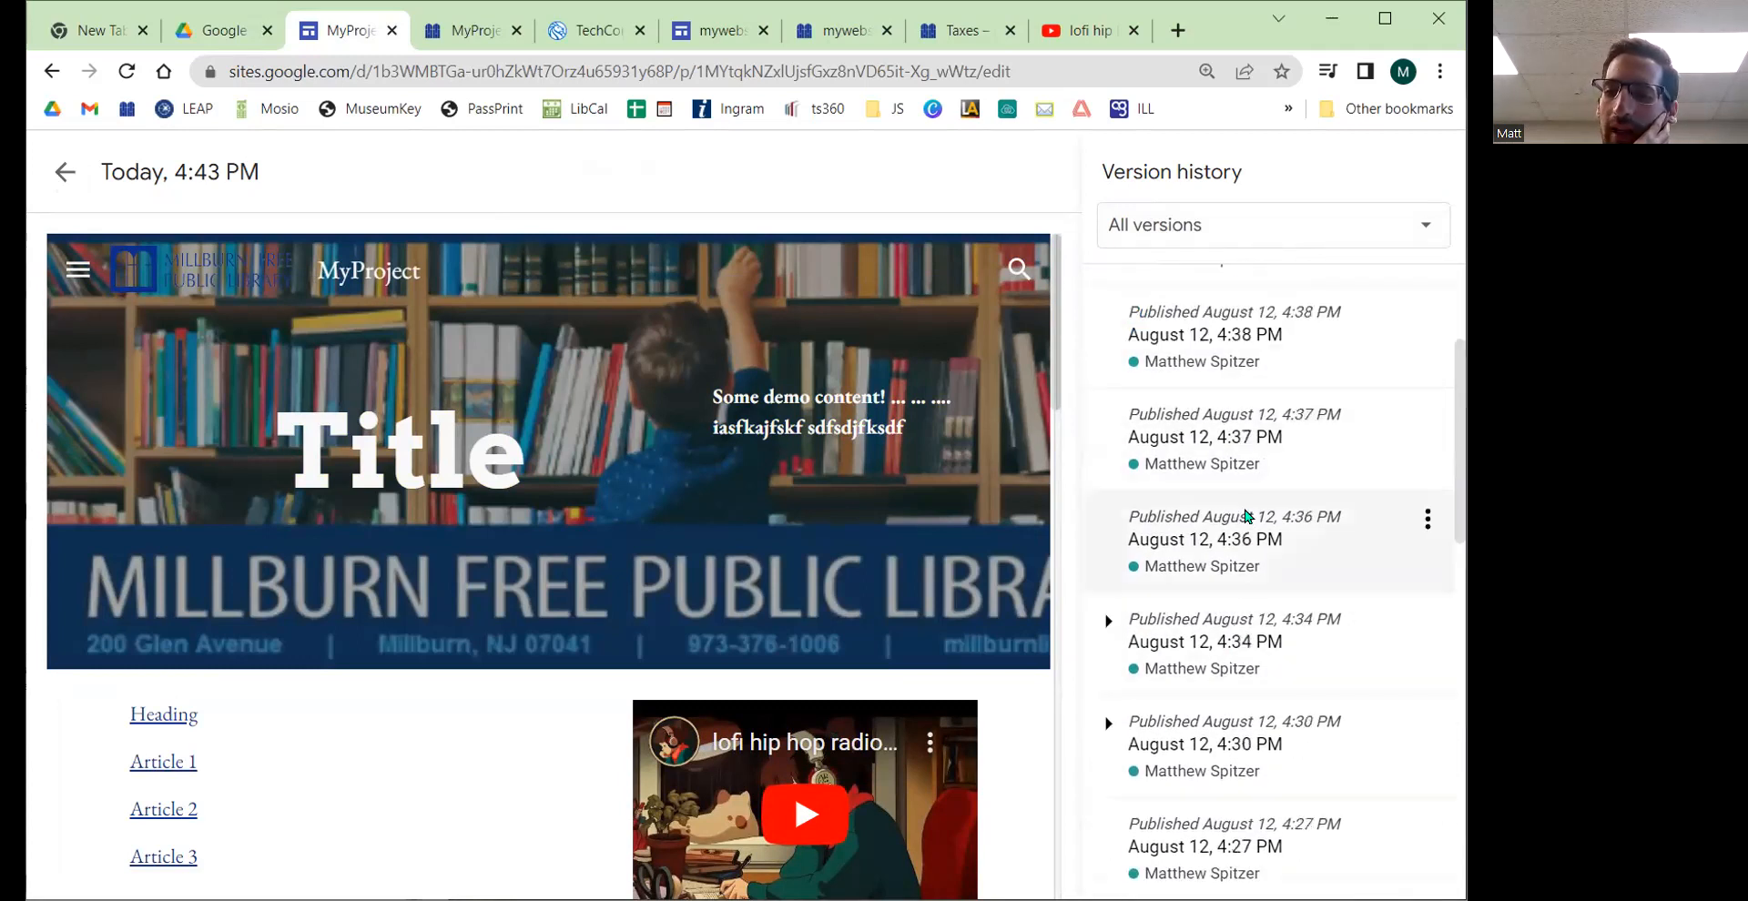
scroll(1238, 539, down, 5)
scroll(1238, 555, down, 2)
Step: Preview the August 12, 3:50 PM and 4:38 PM versions and their action options before leaving version history
click(1229, 746)
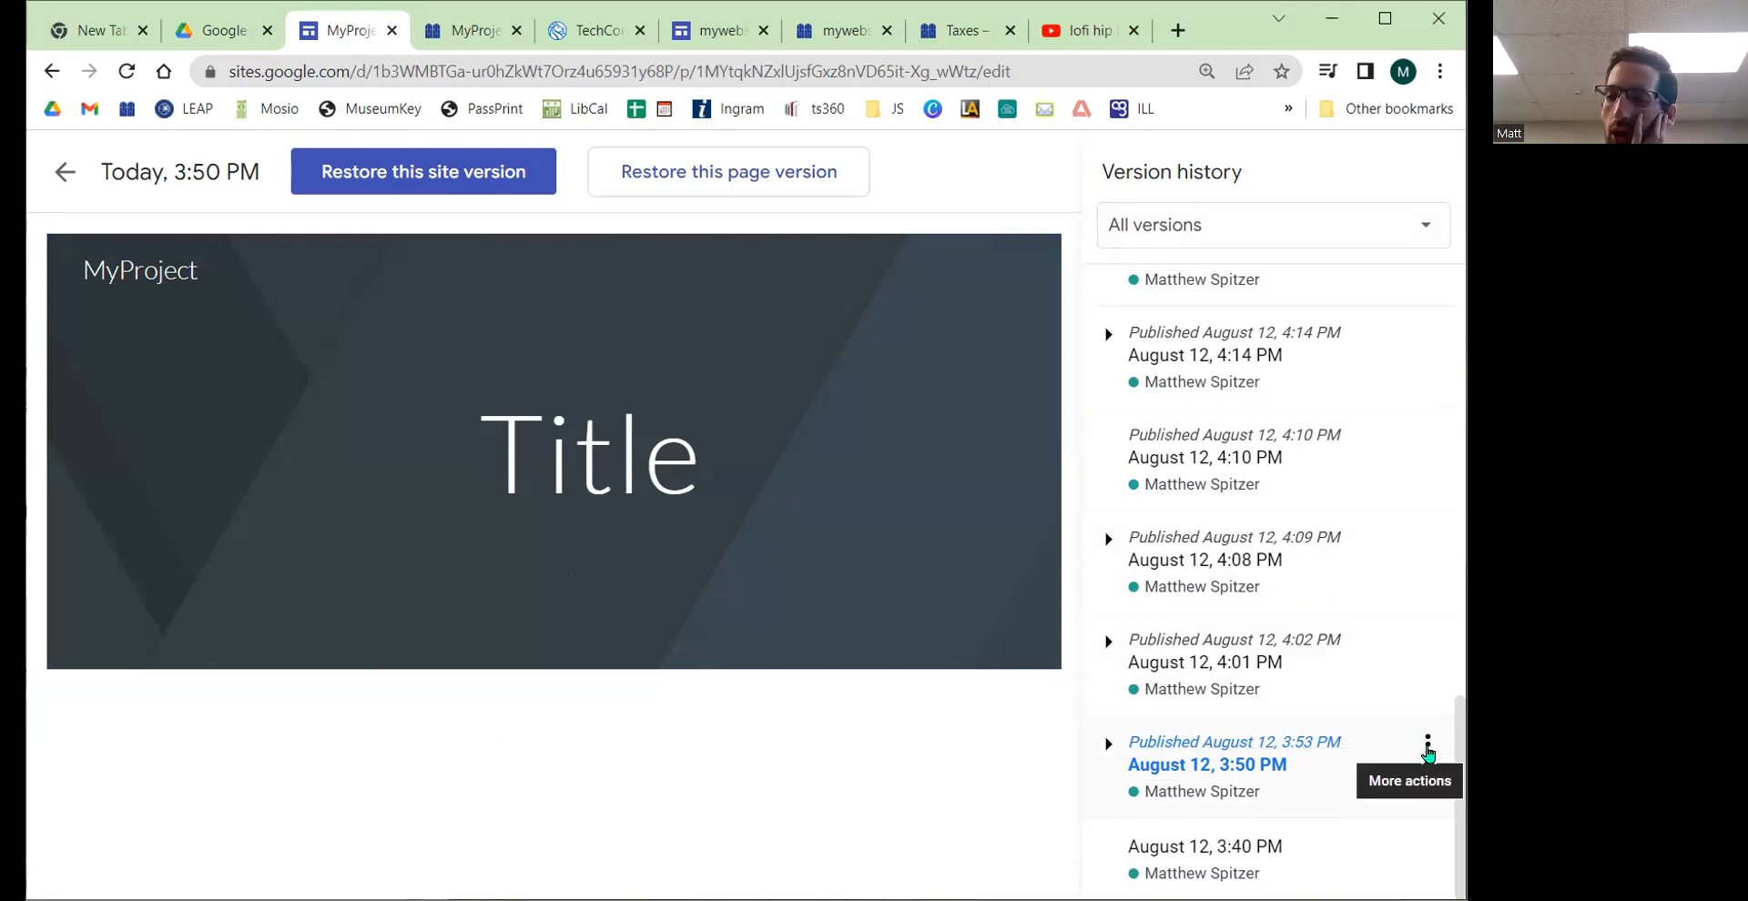
click(1427, 749)
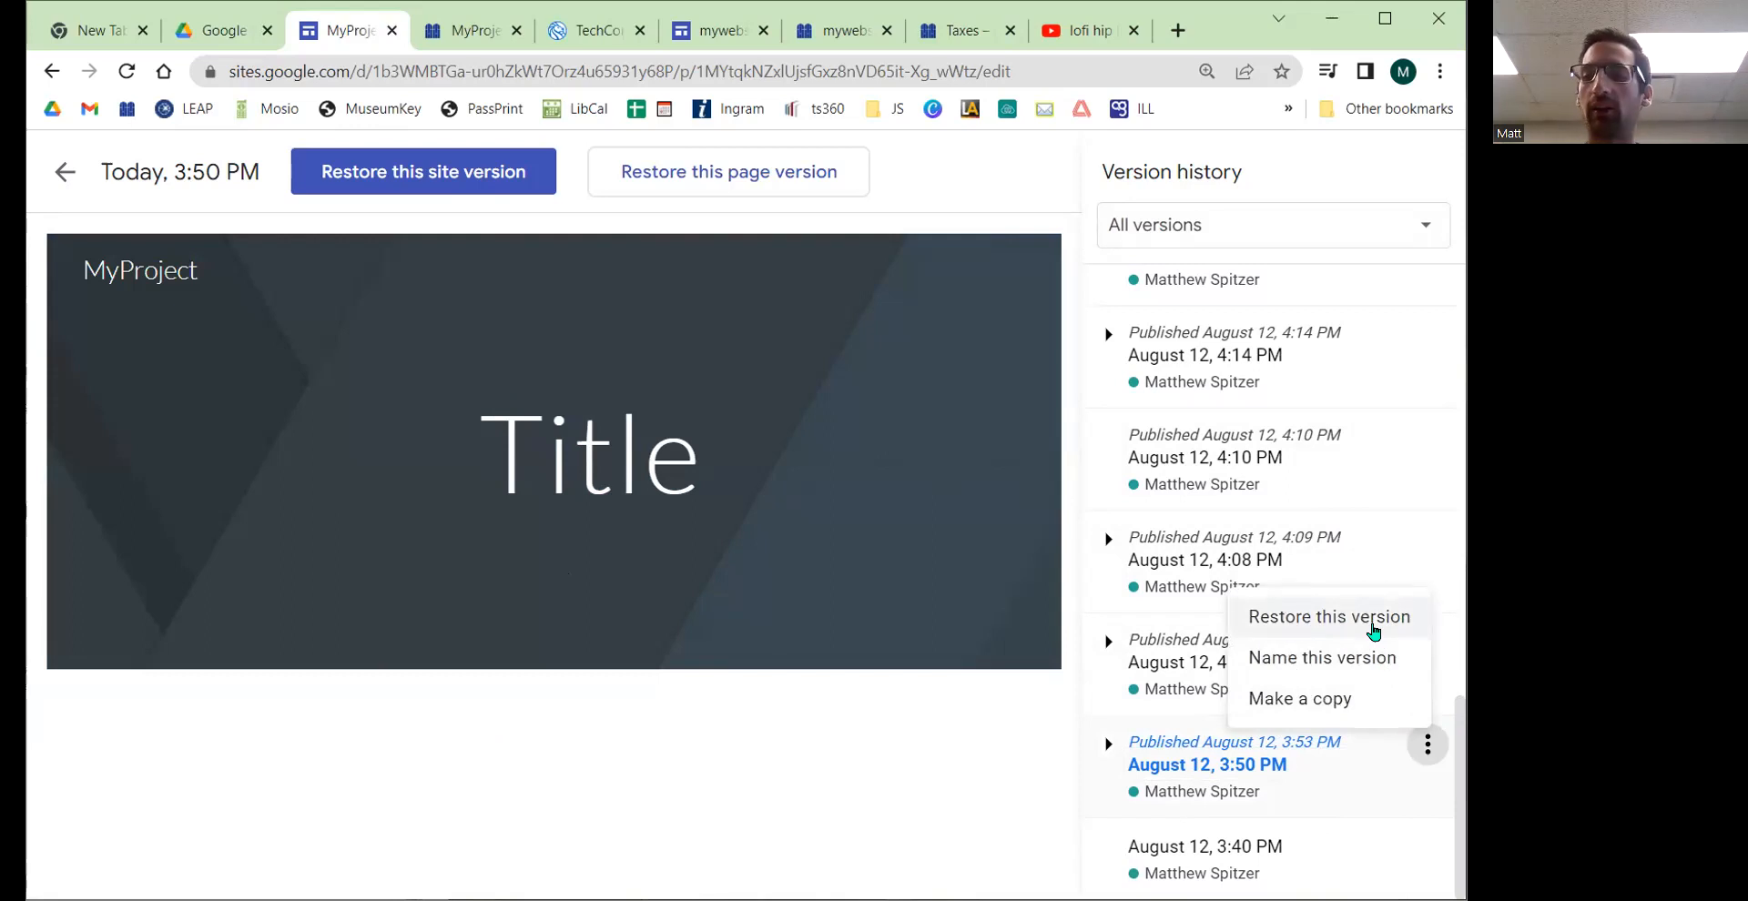
click(773, 503)
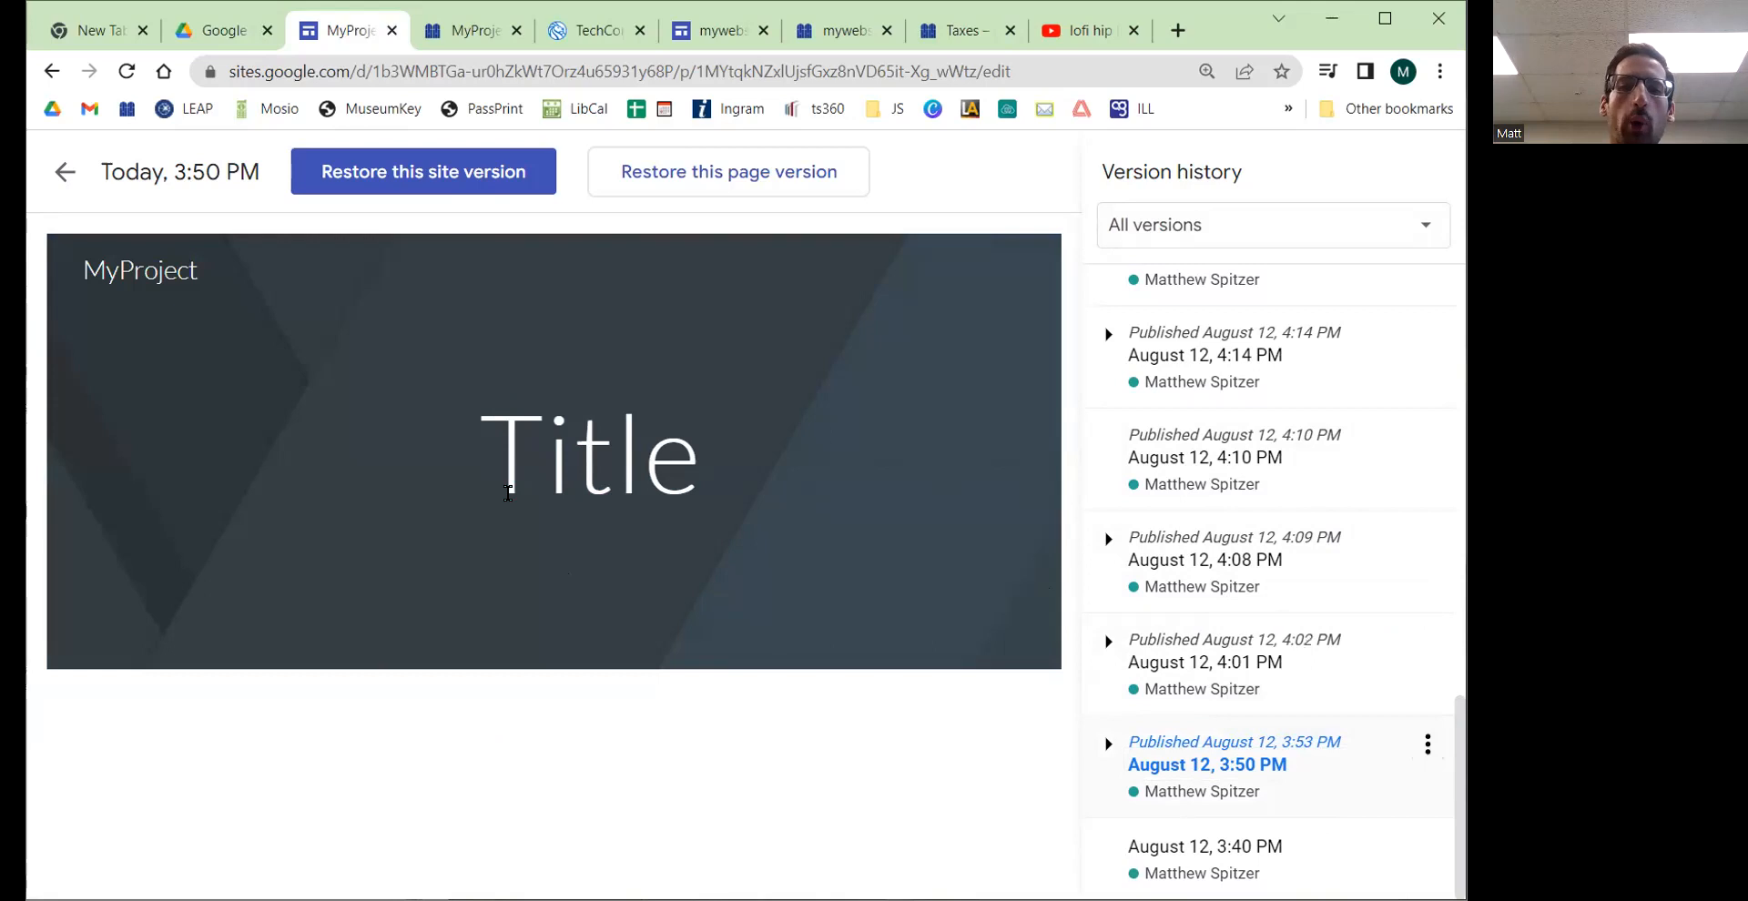
scroll(1254, 520, up, 15)
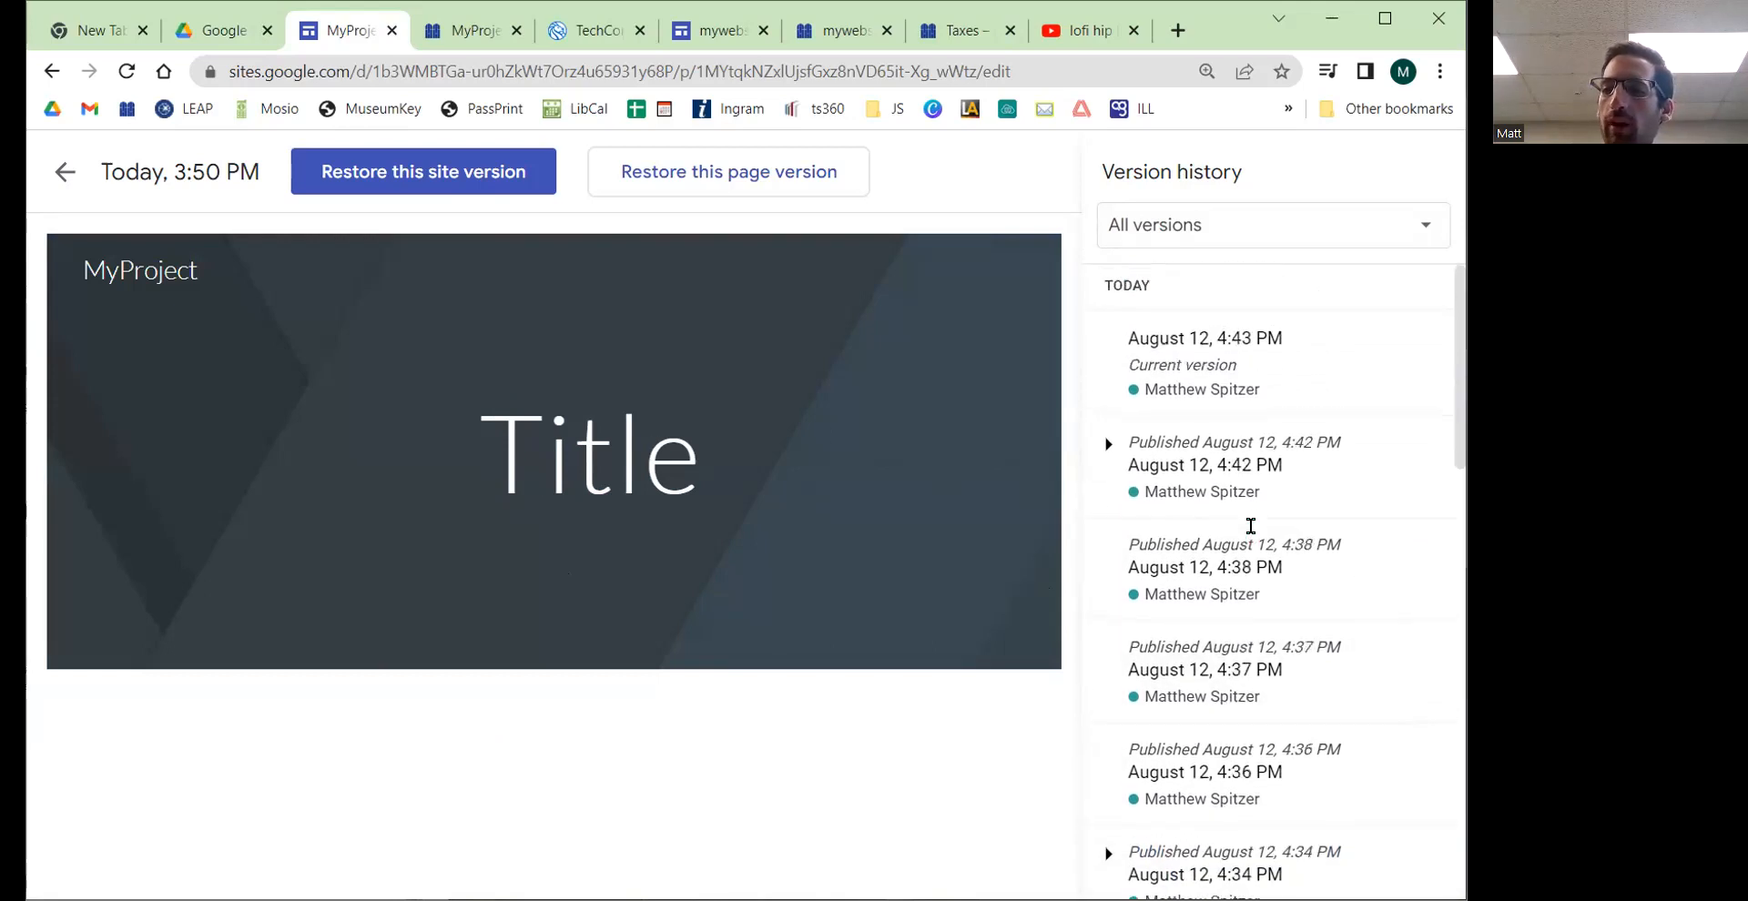
click(1212, 373)
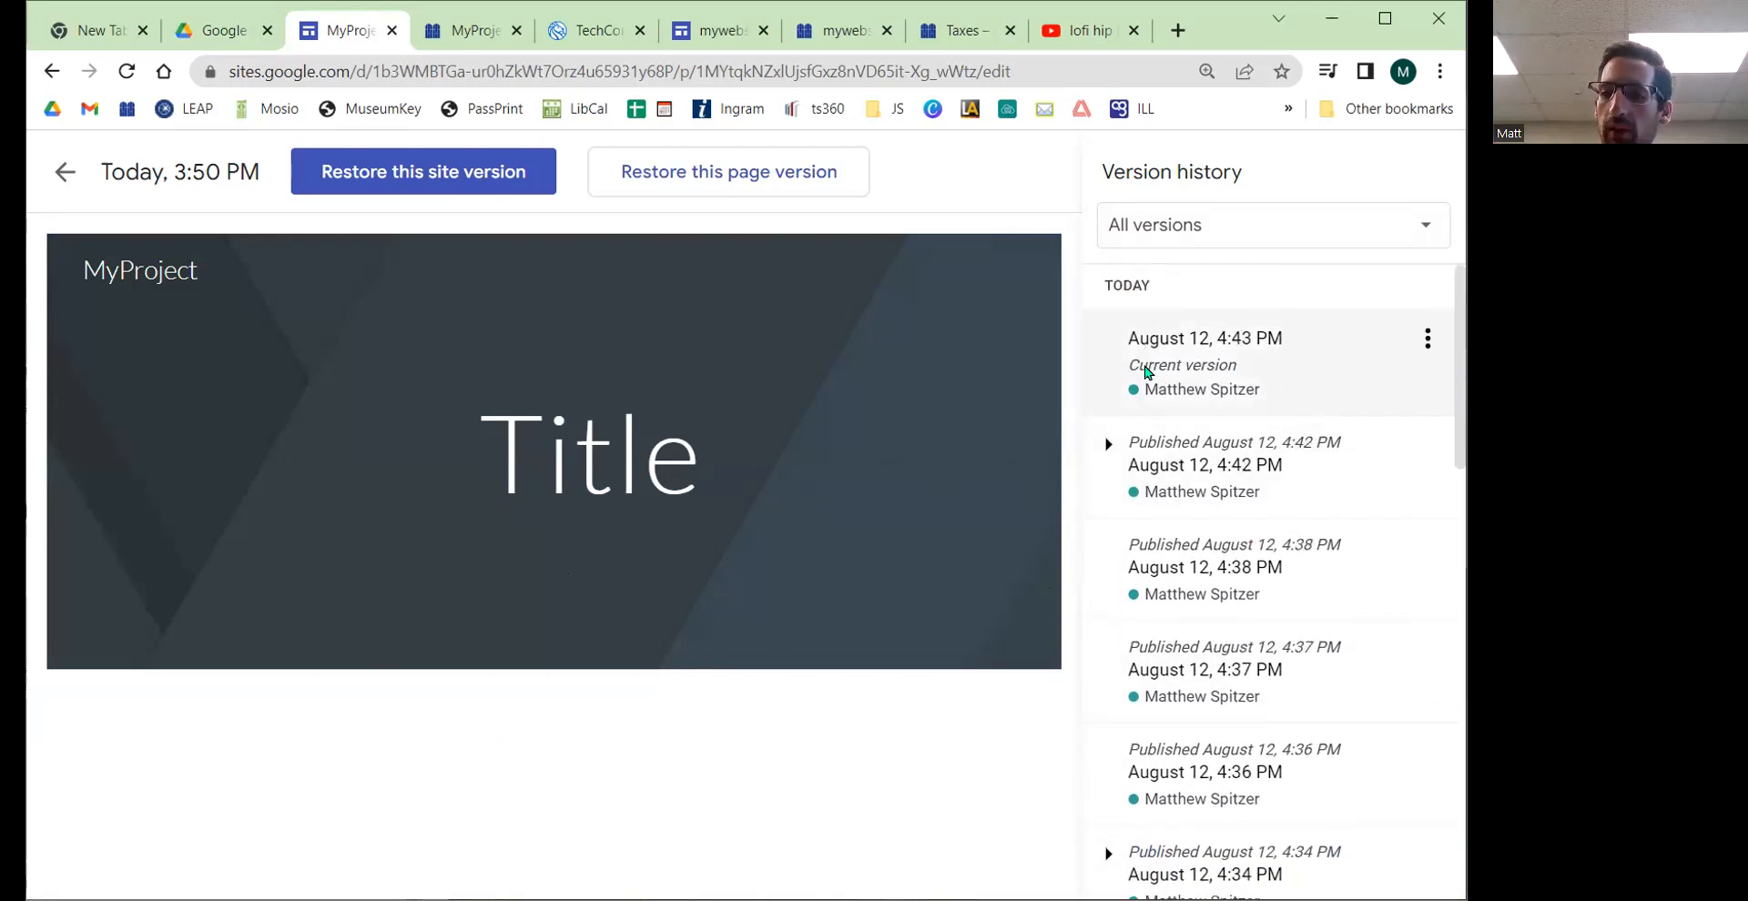
click(1361, 555)
click(1427, 550)
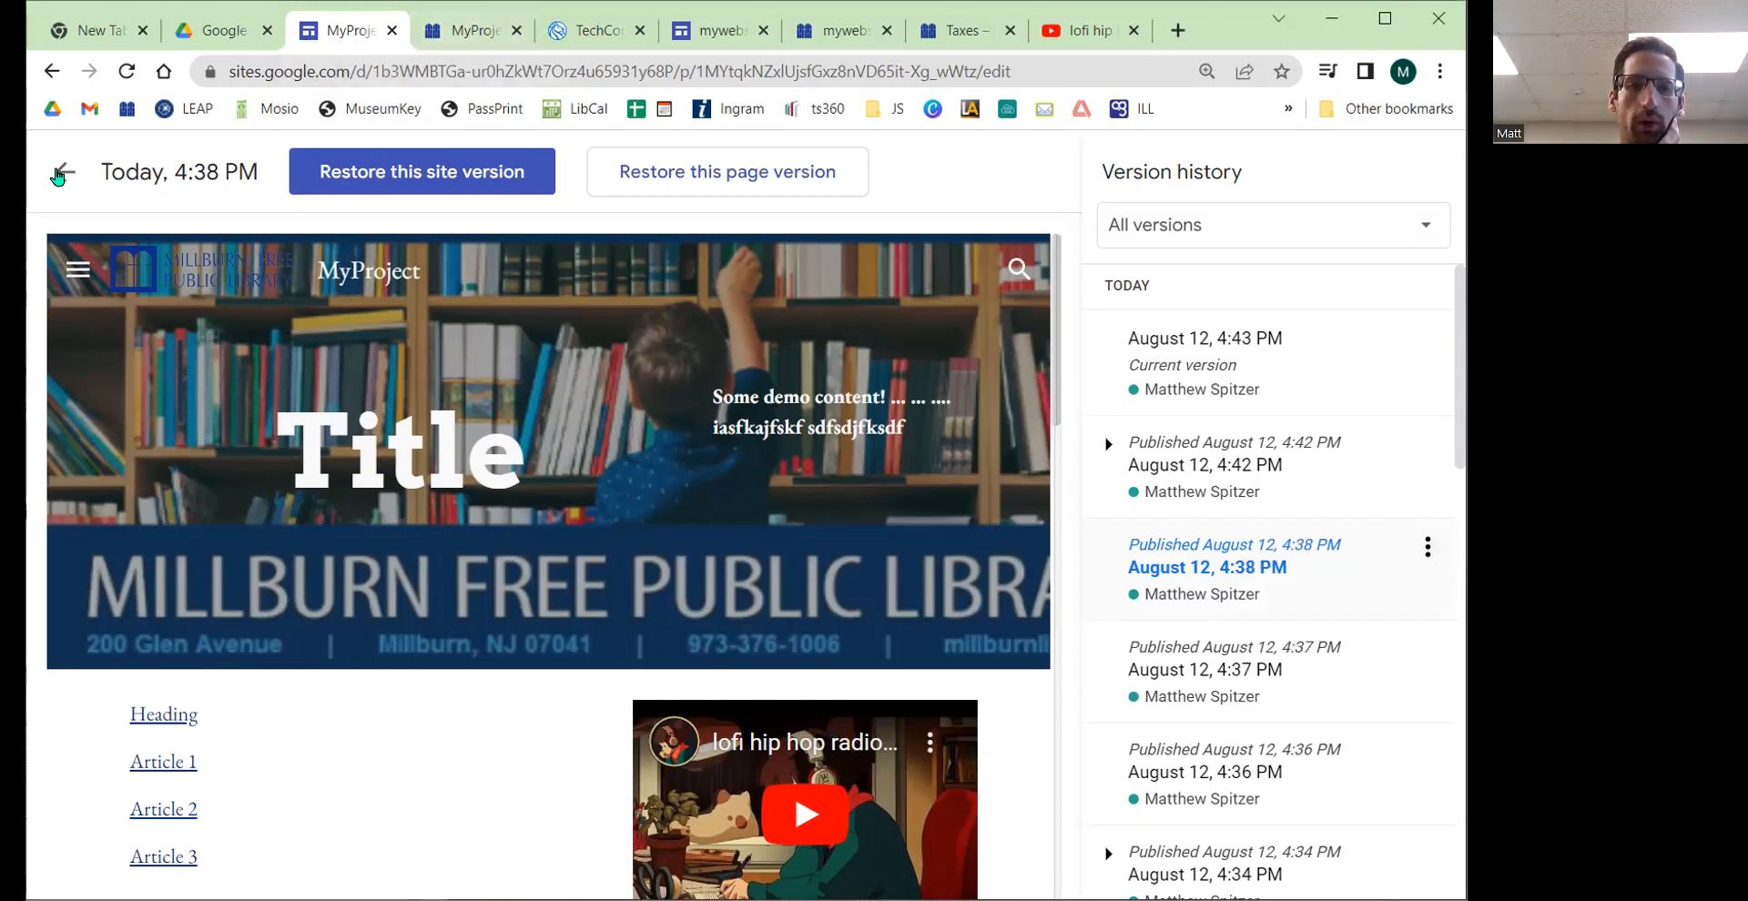
click(60, 173)
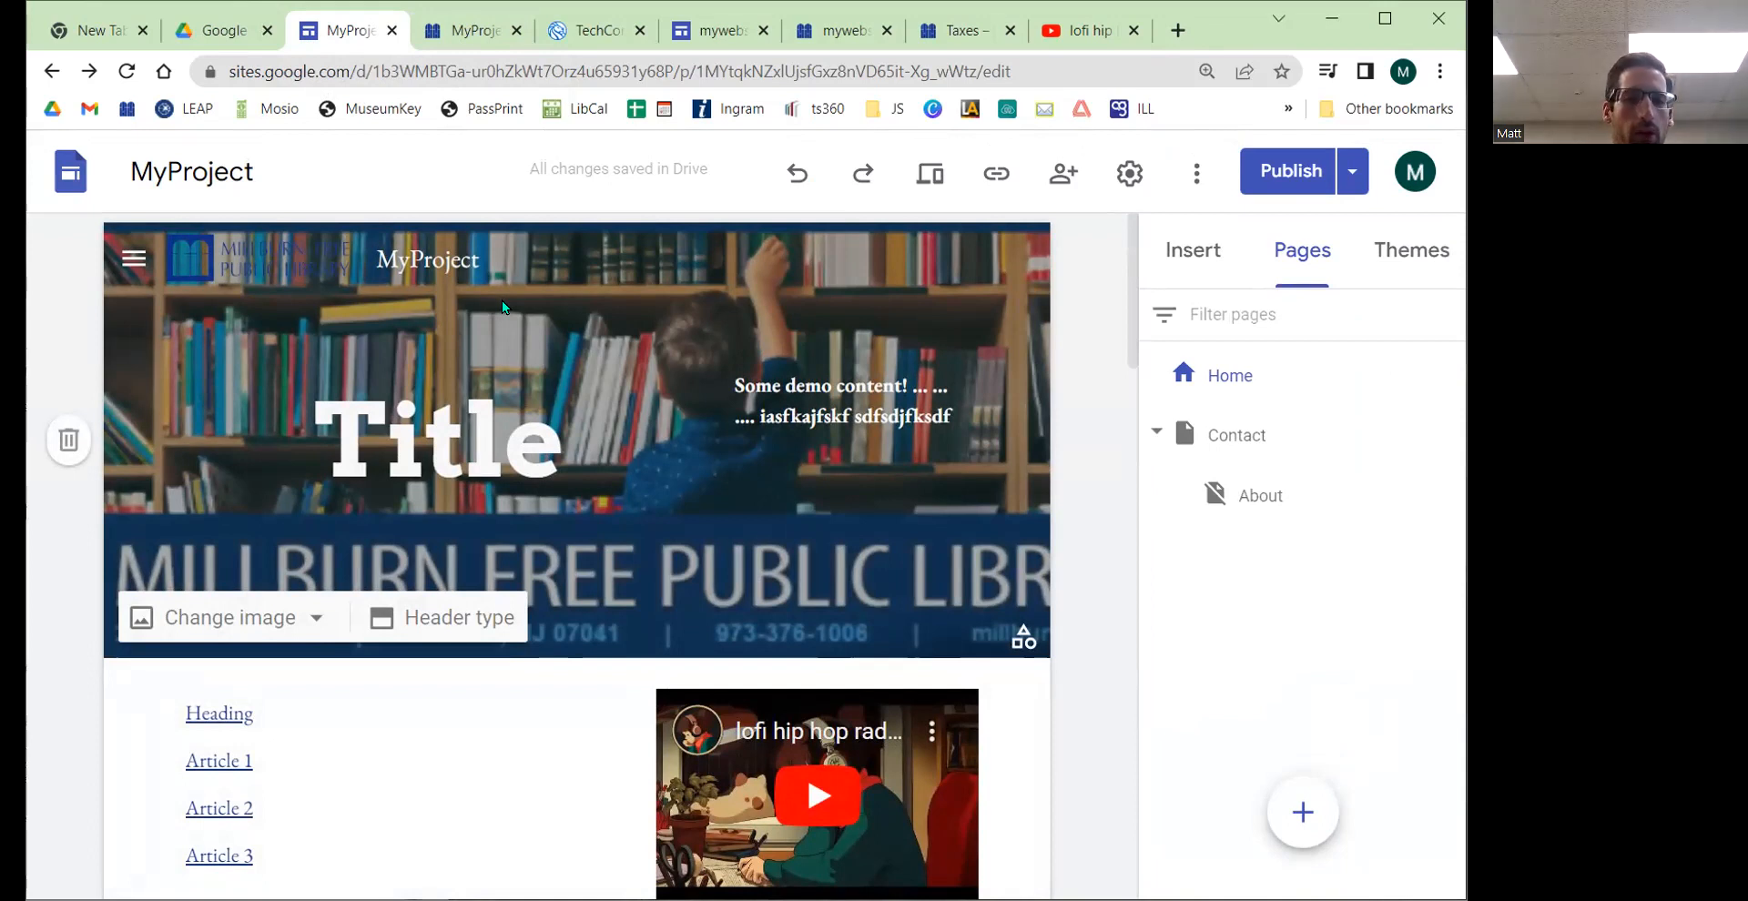
Step: Set the published site's general access to Restricted in the sharing settings
click(1081, 179)
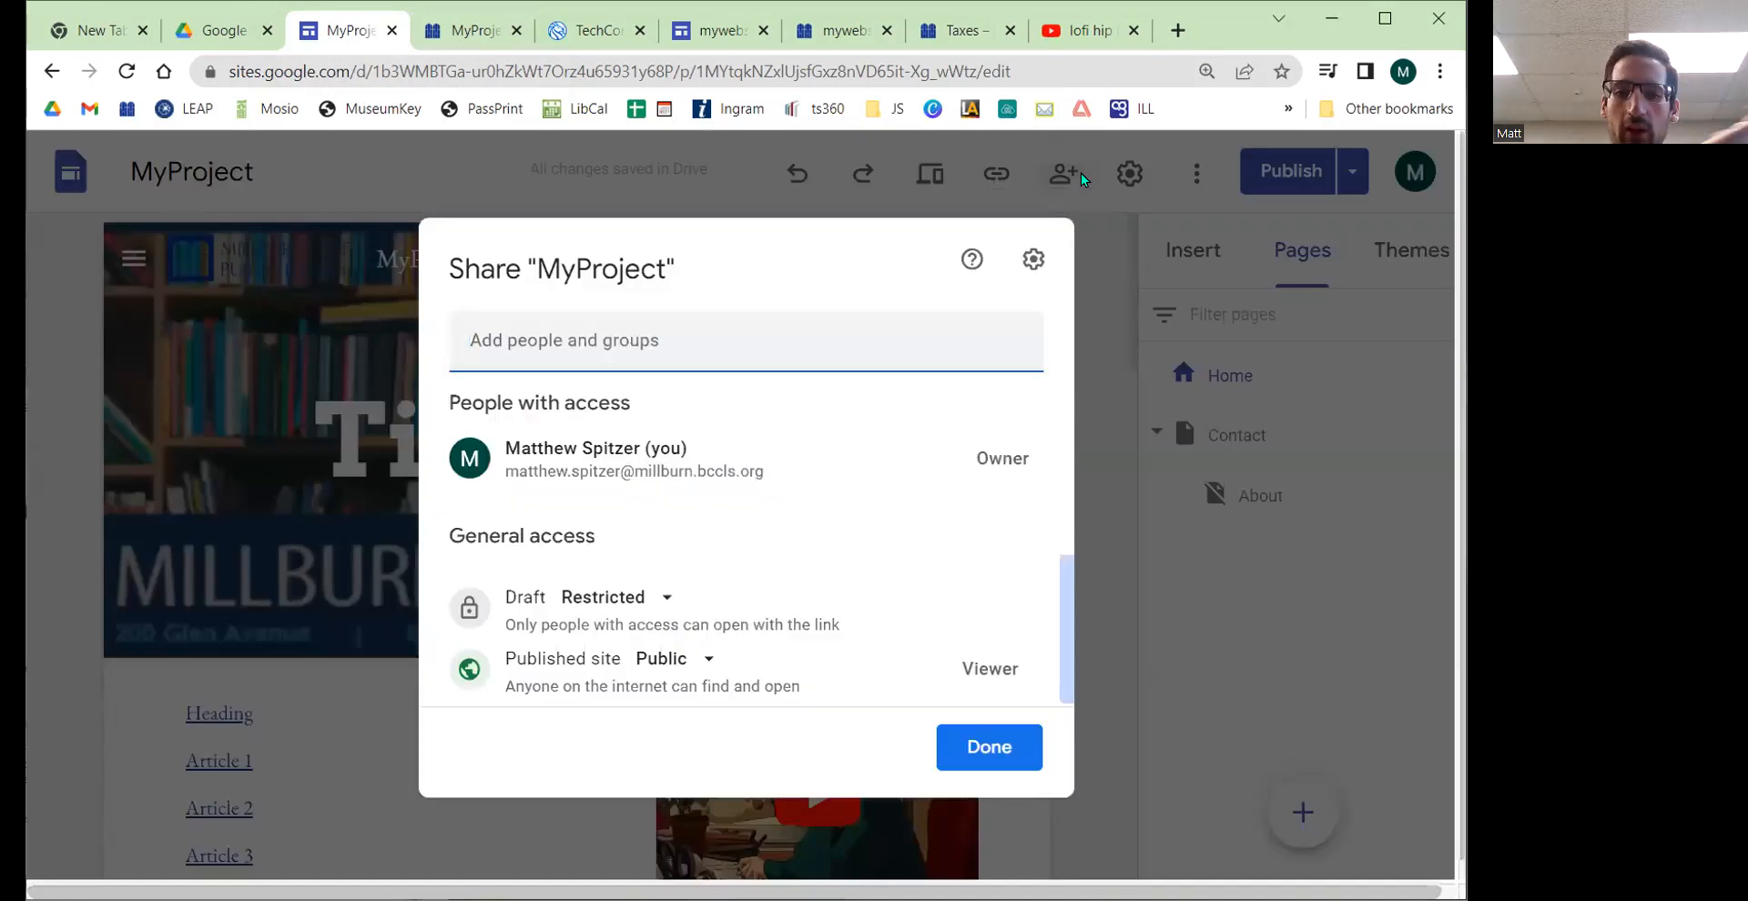
click(1177, 395)
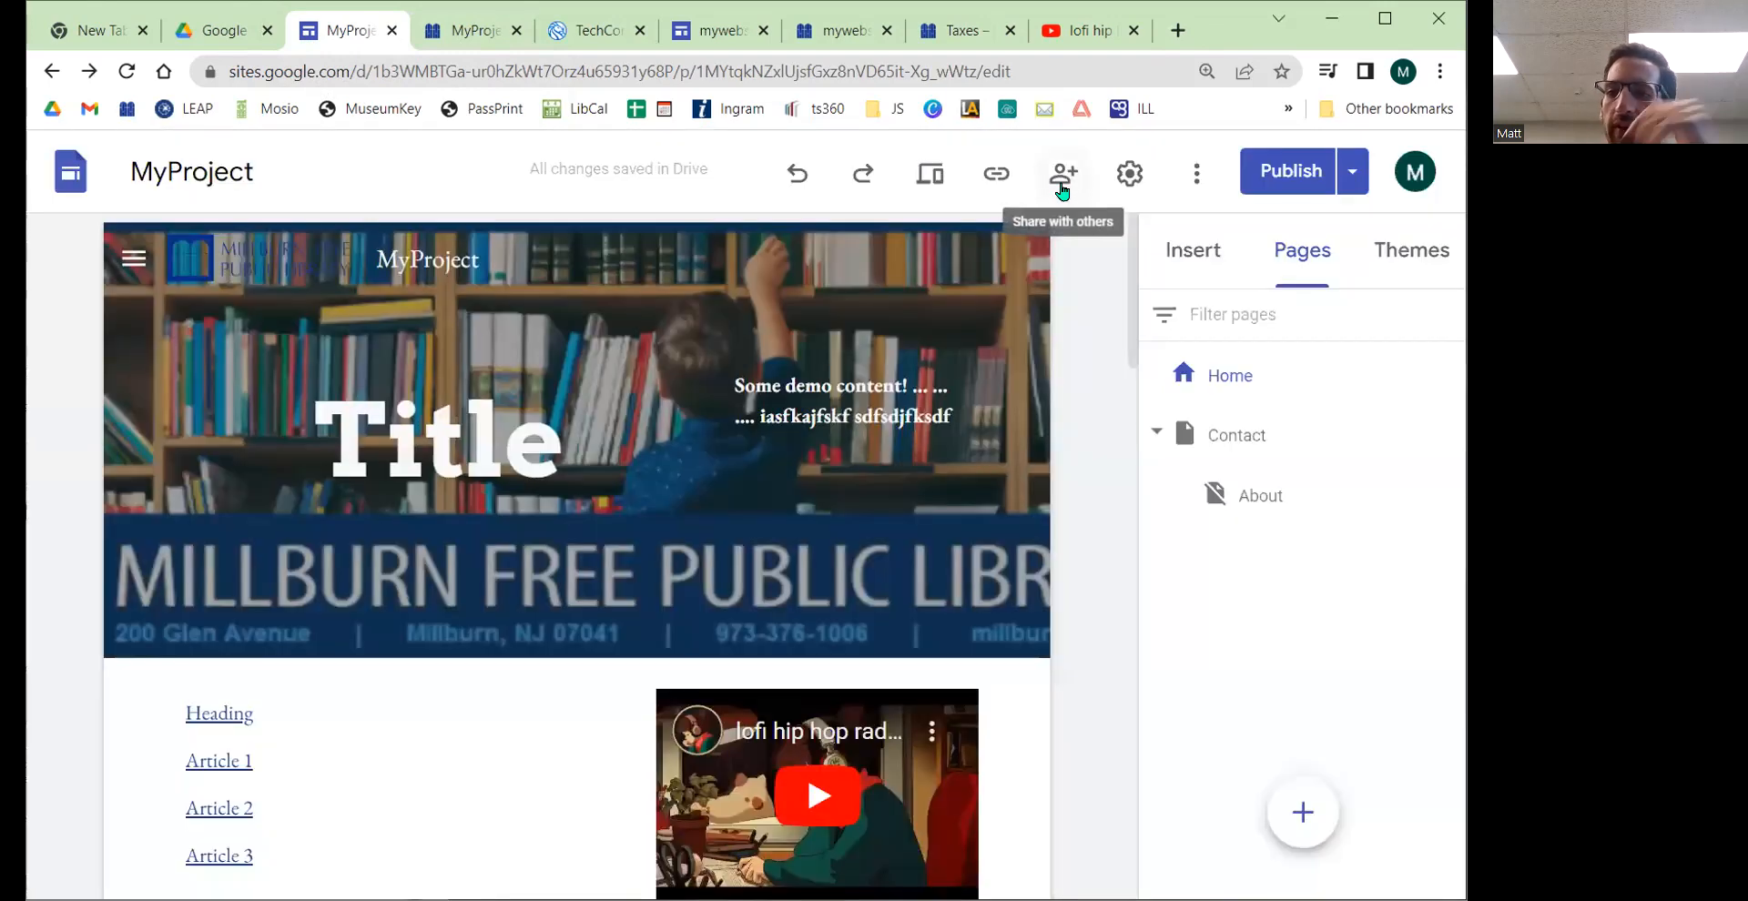
click(1063, 184)
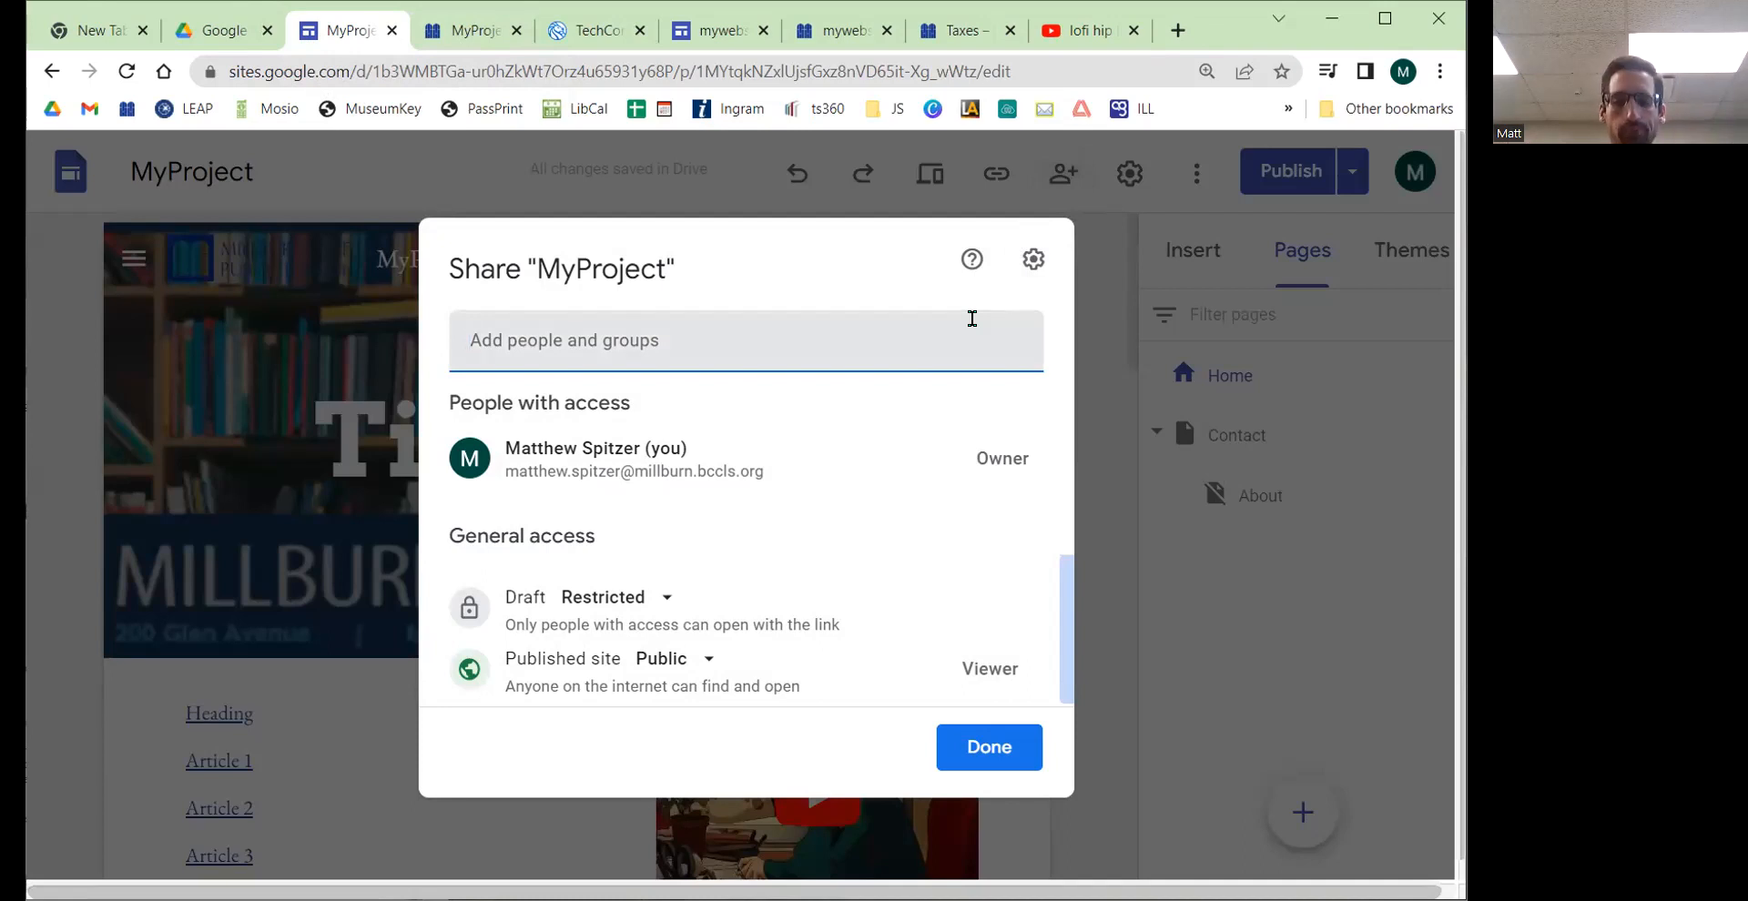
mouse_move(856, 478)
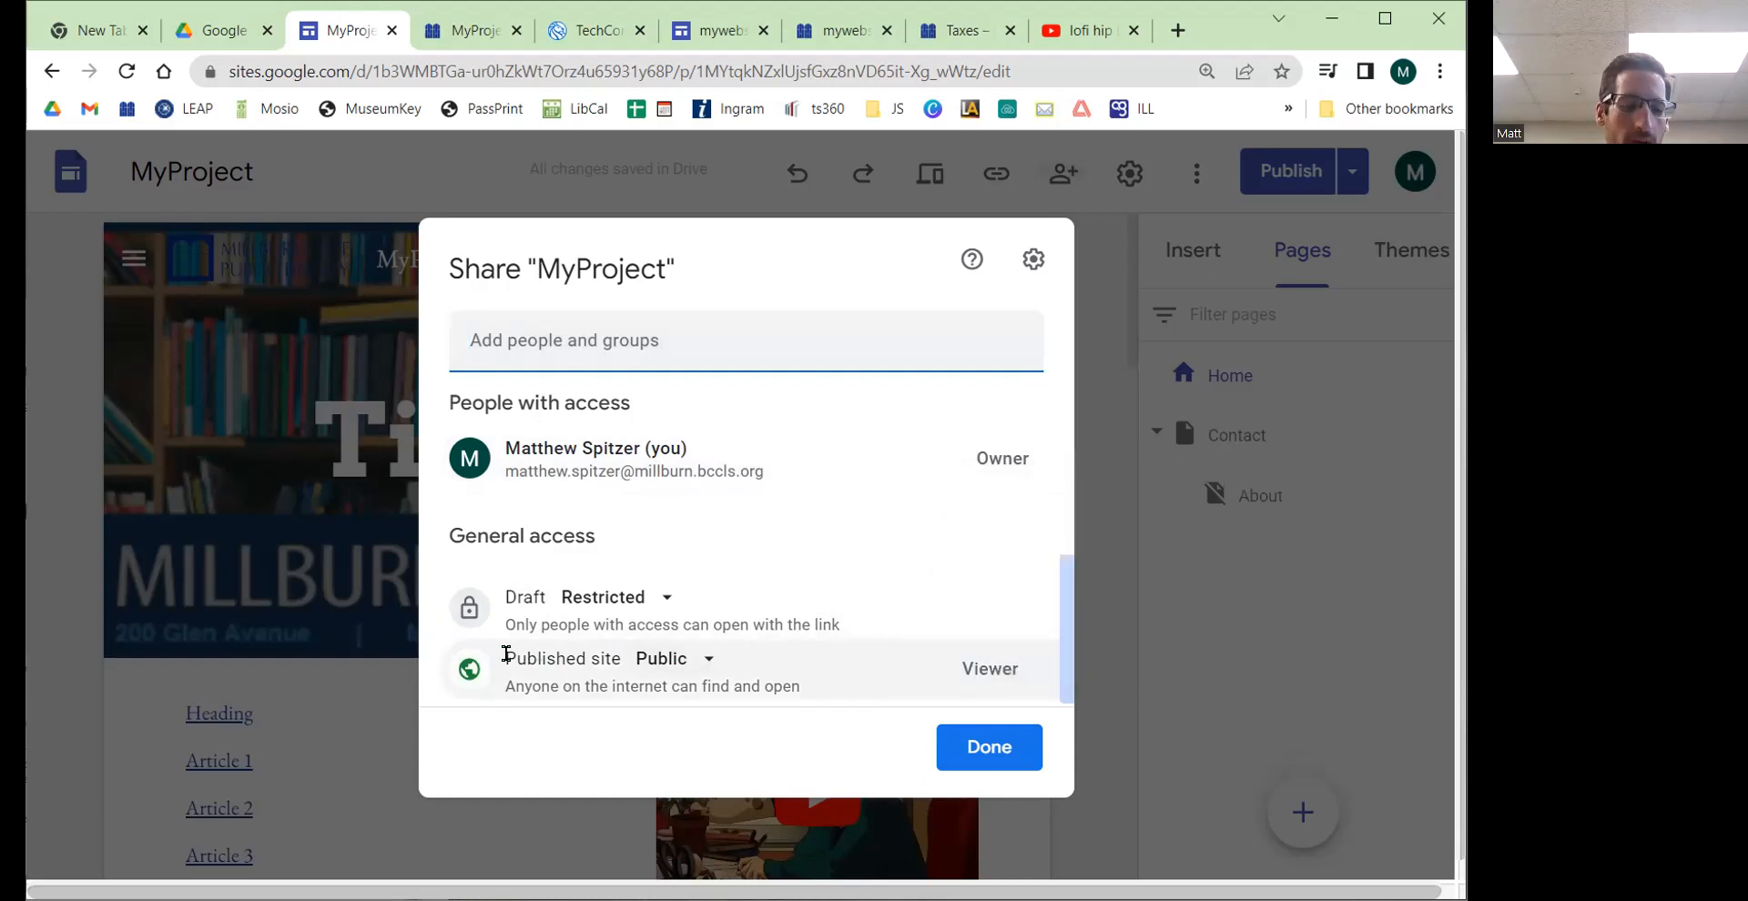
click(670, 662)
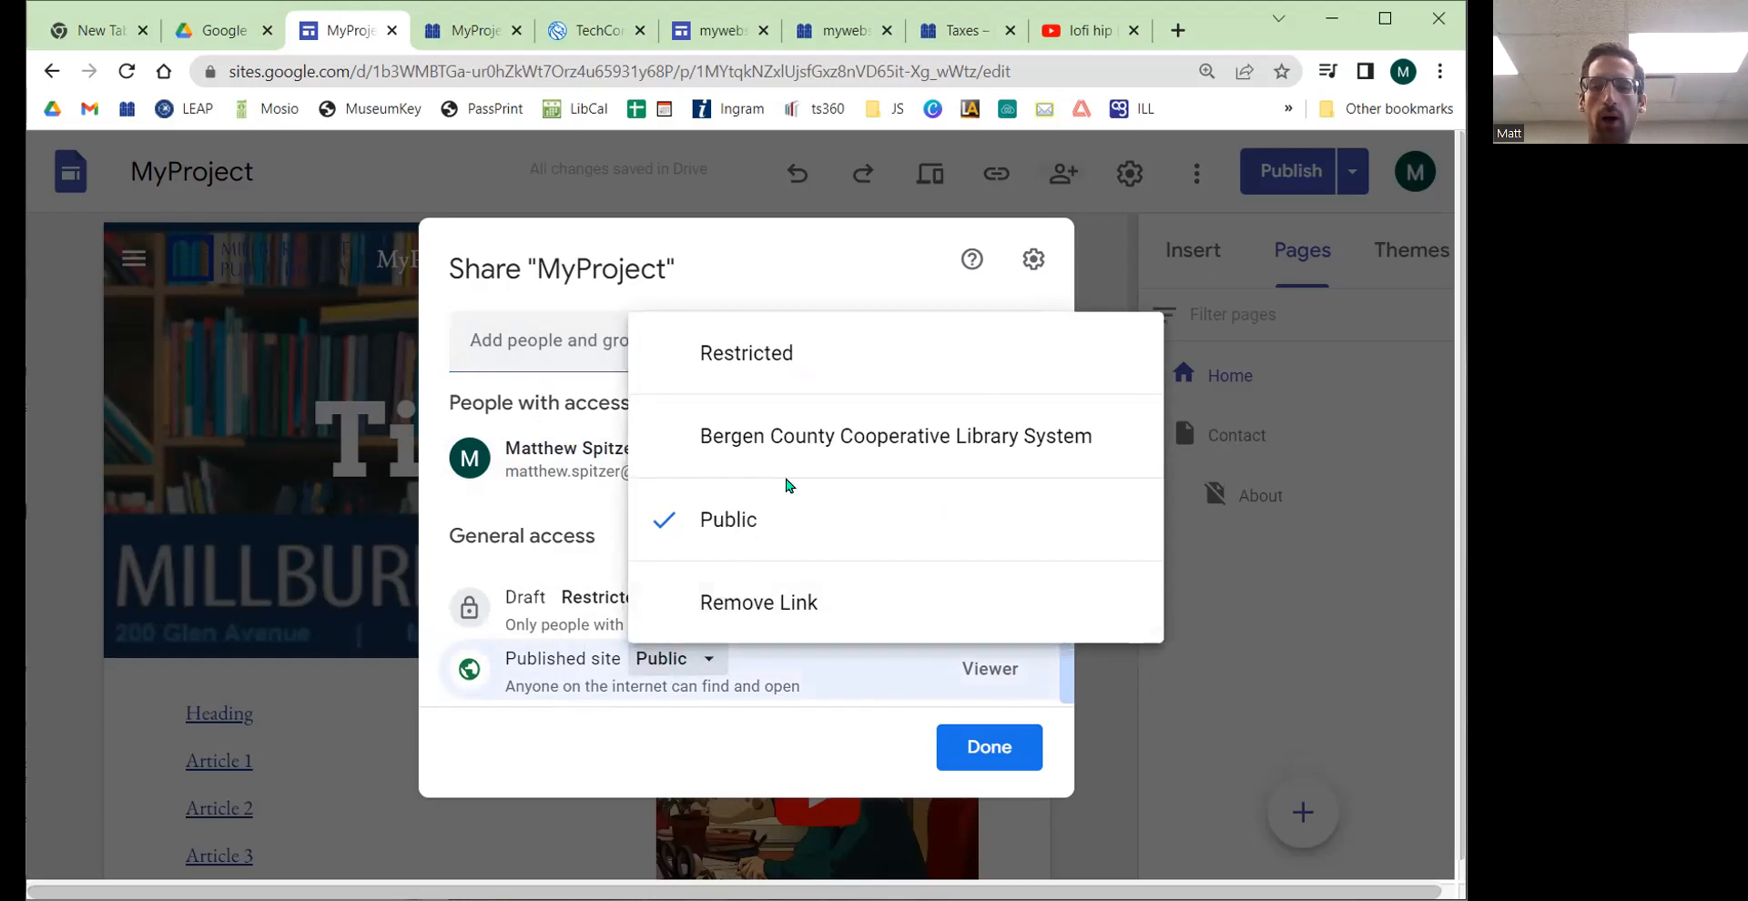
click(797, 356)
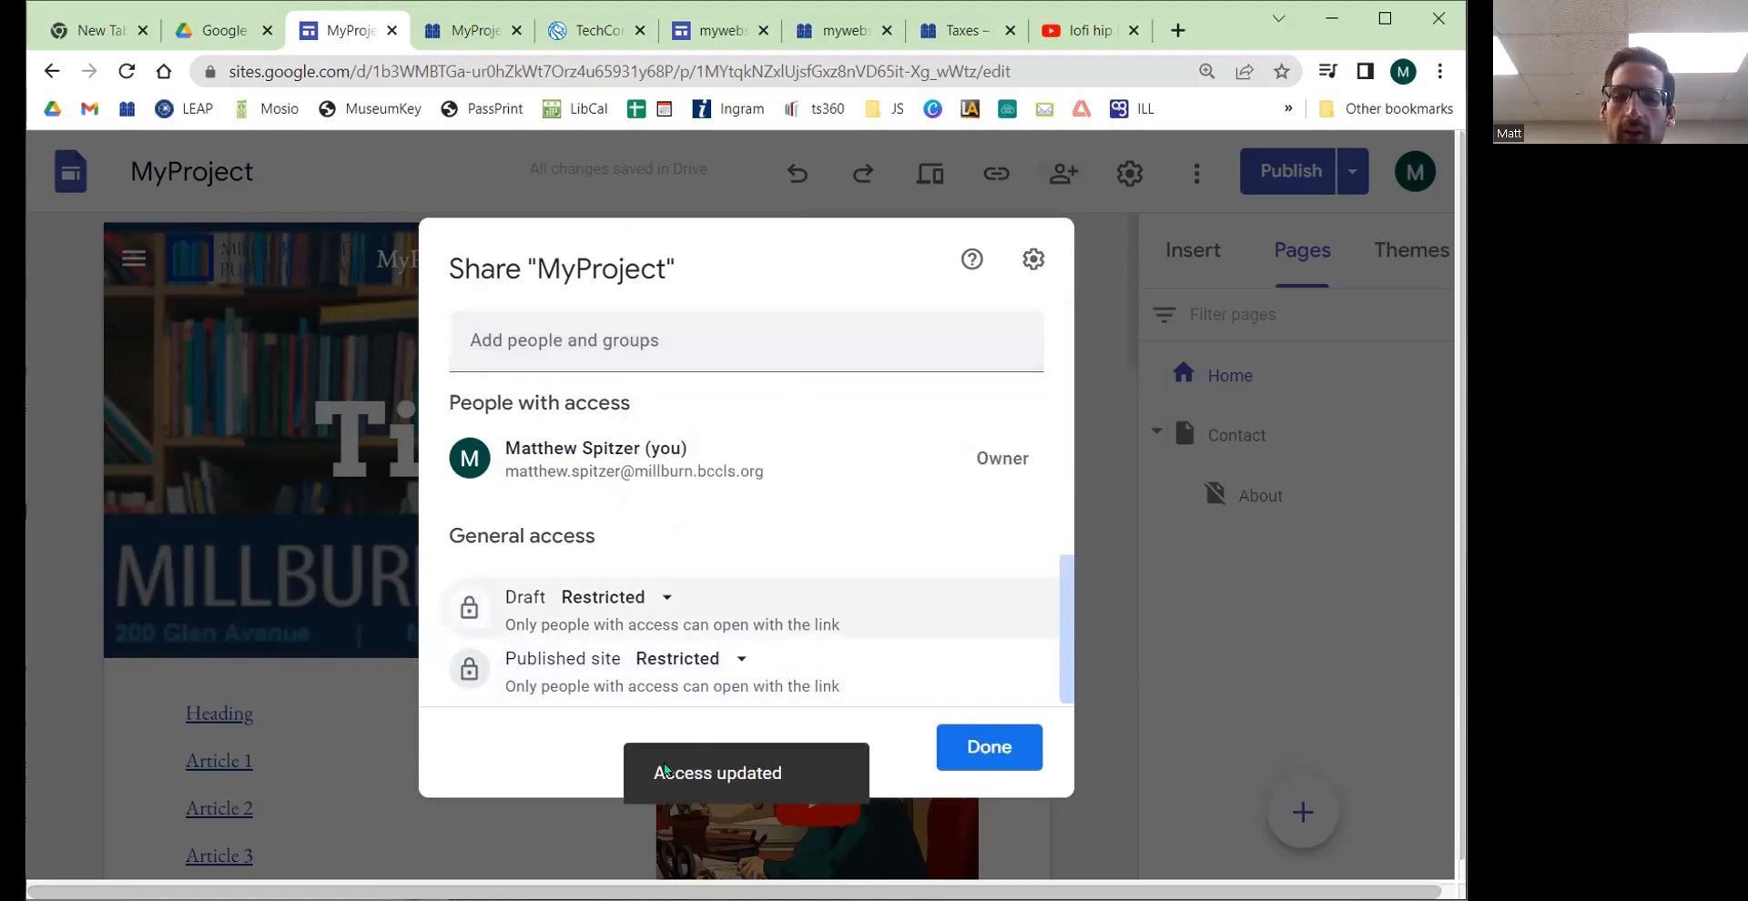
Step: Try adding a collaborator with Published Viewer access to the site, then back out without sending the invitation
triple_click(743, 680)
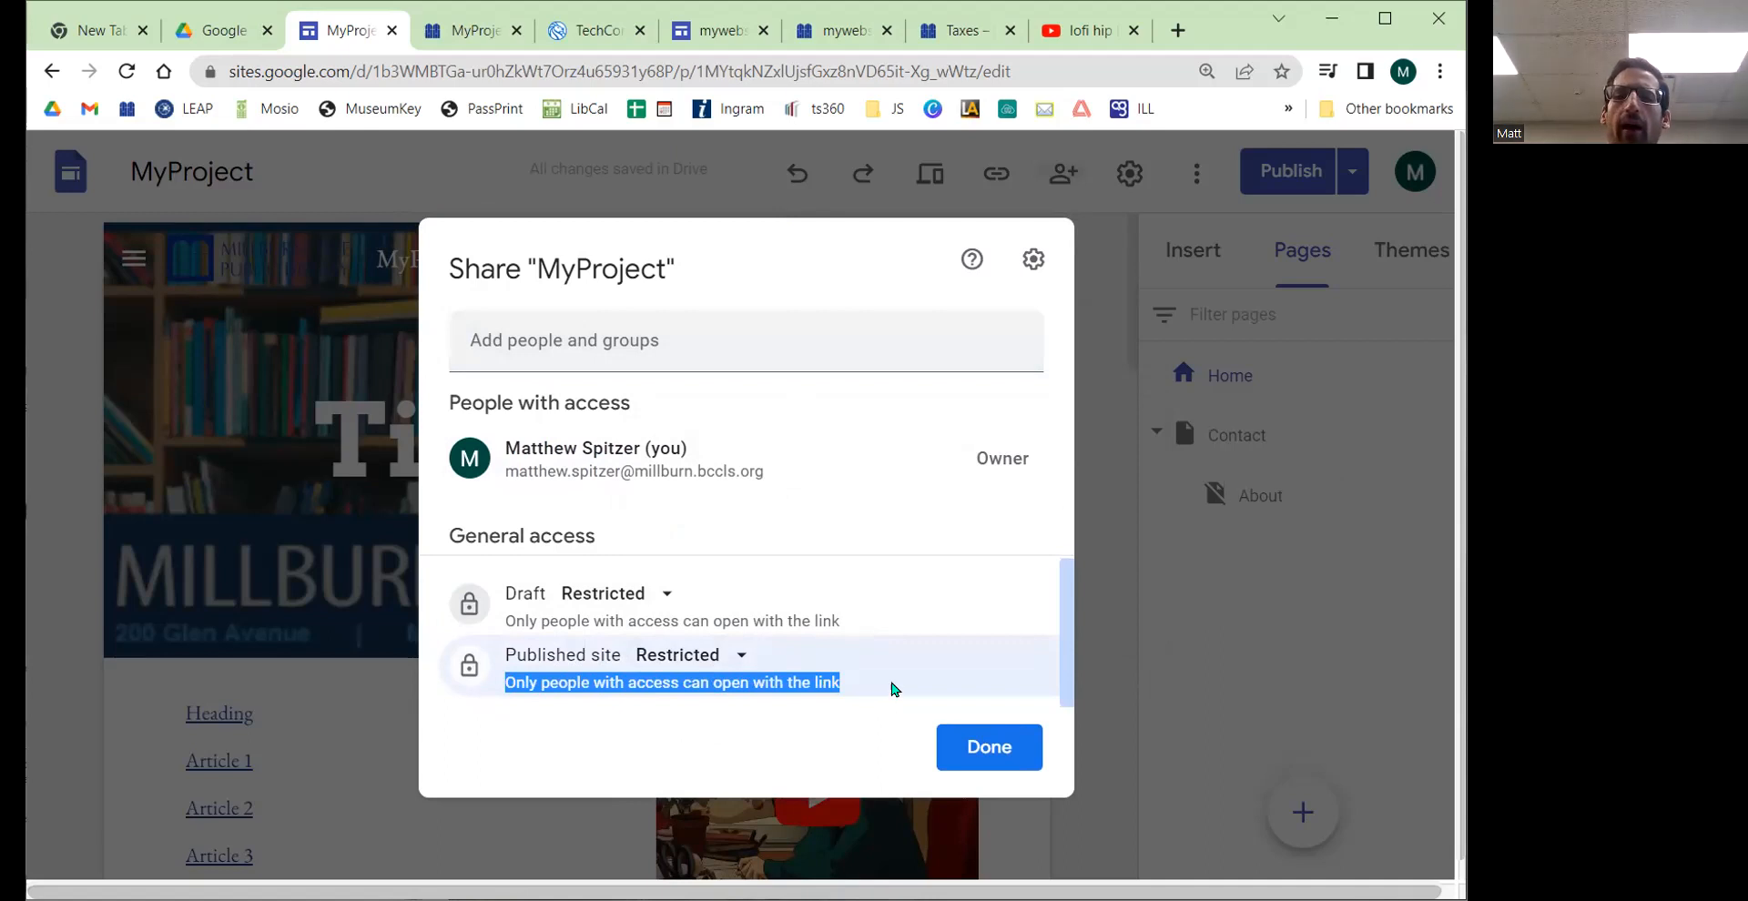
click(611, 344)
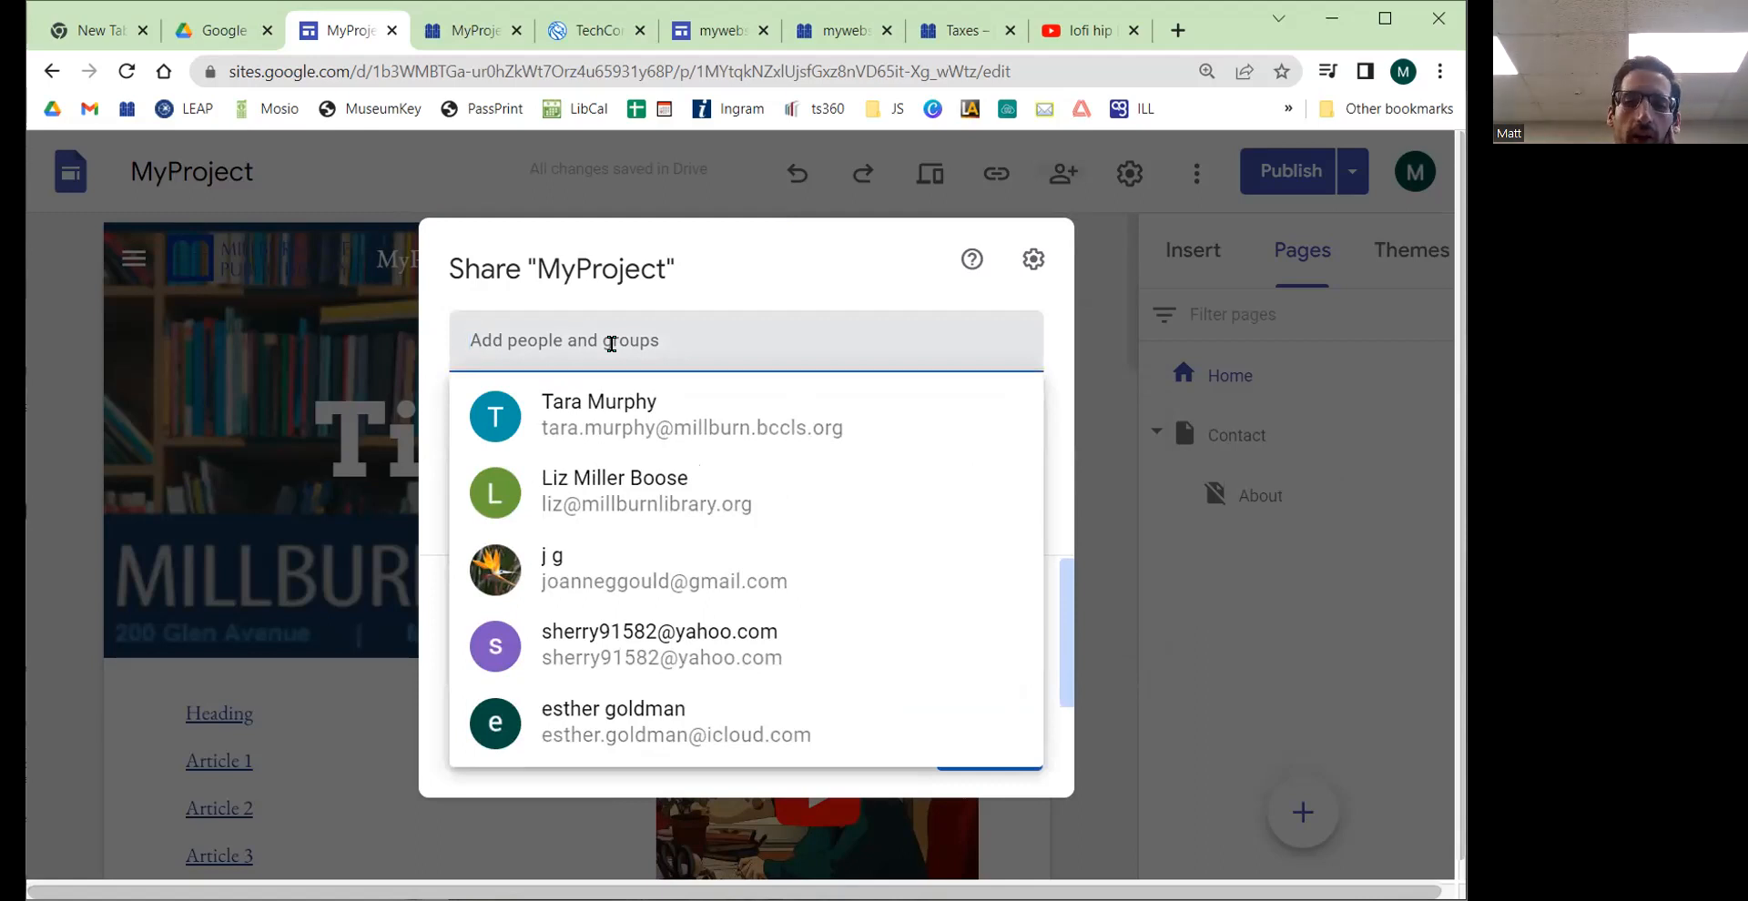
click(662, 477)
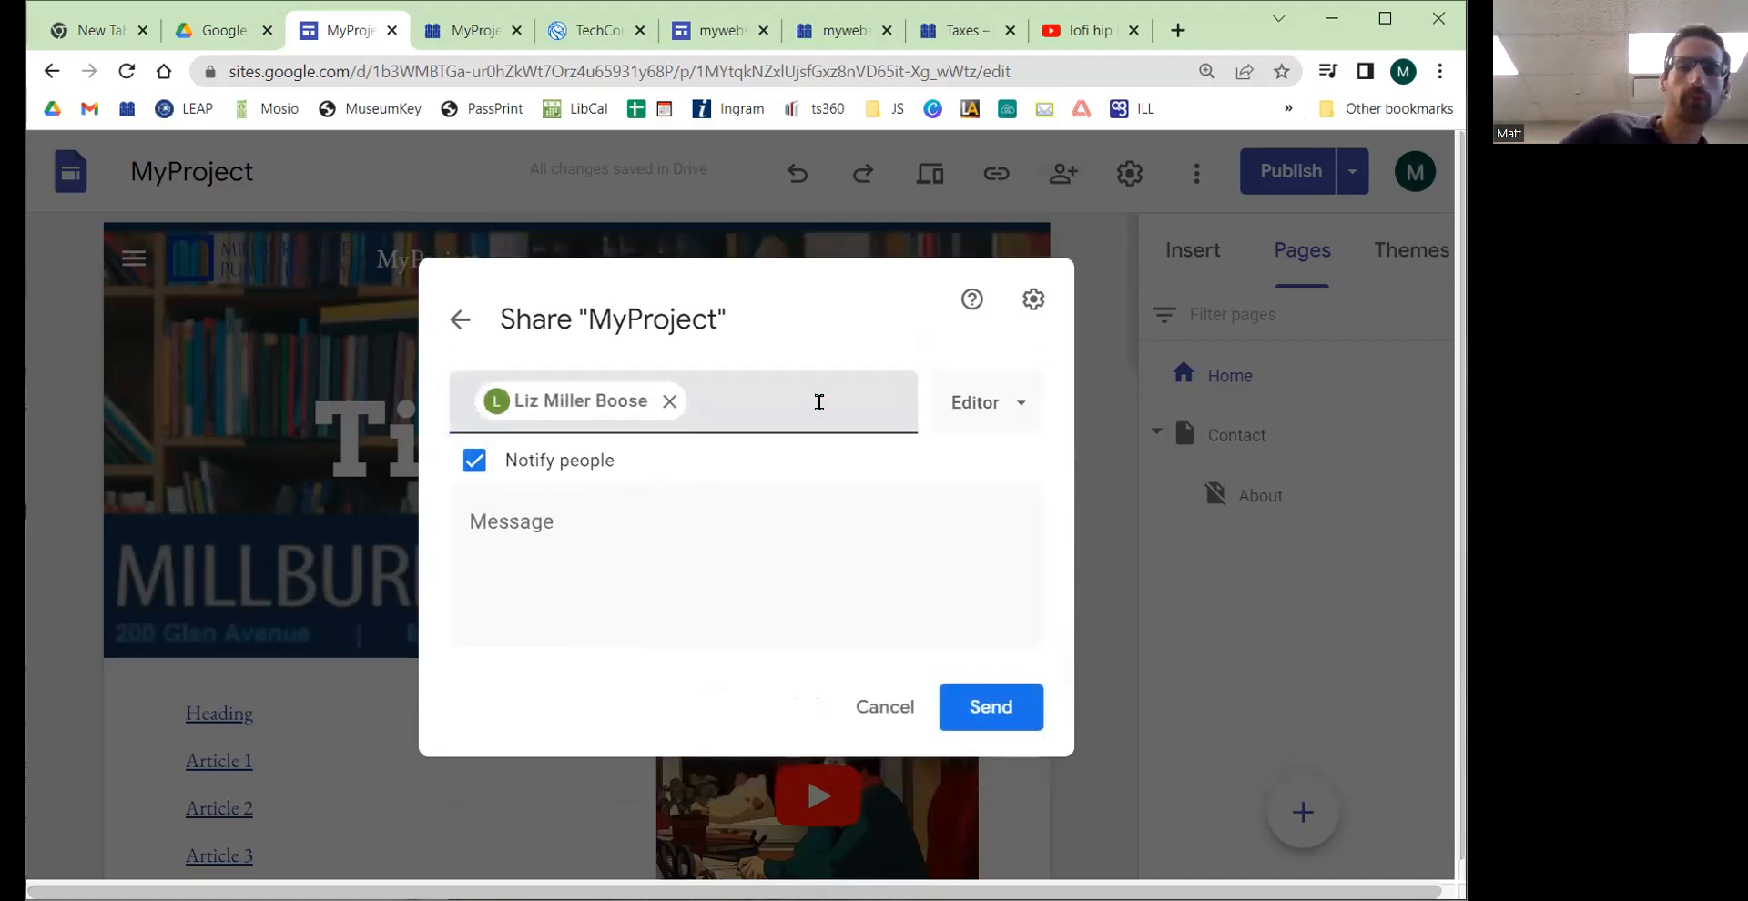
click(1001, 403)
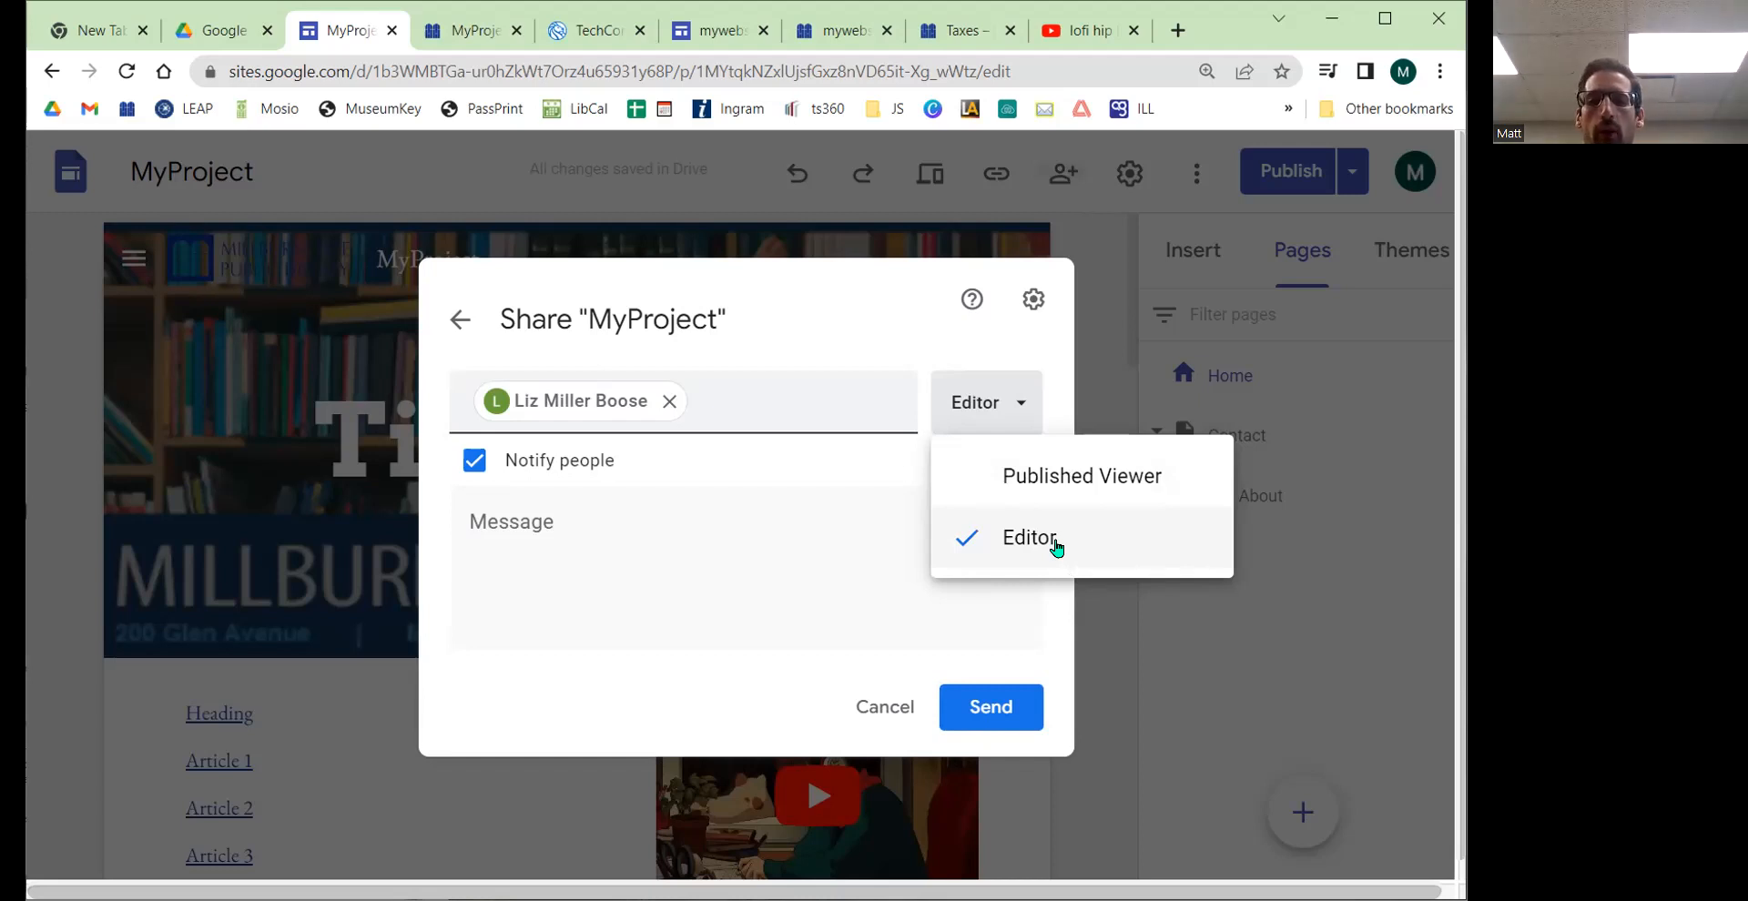
click(1123, 476)
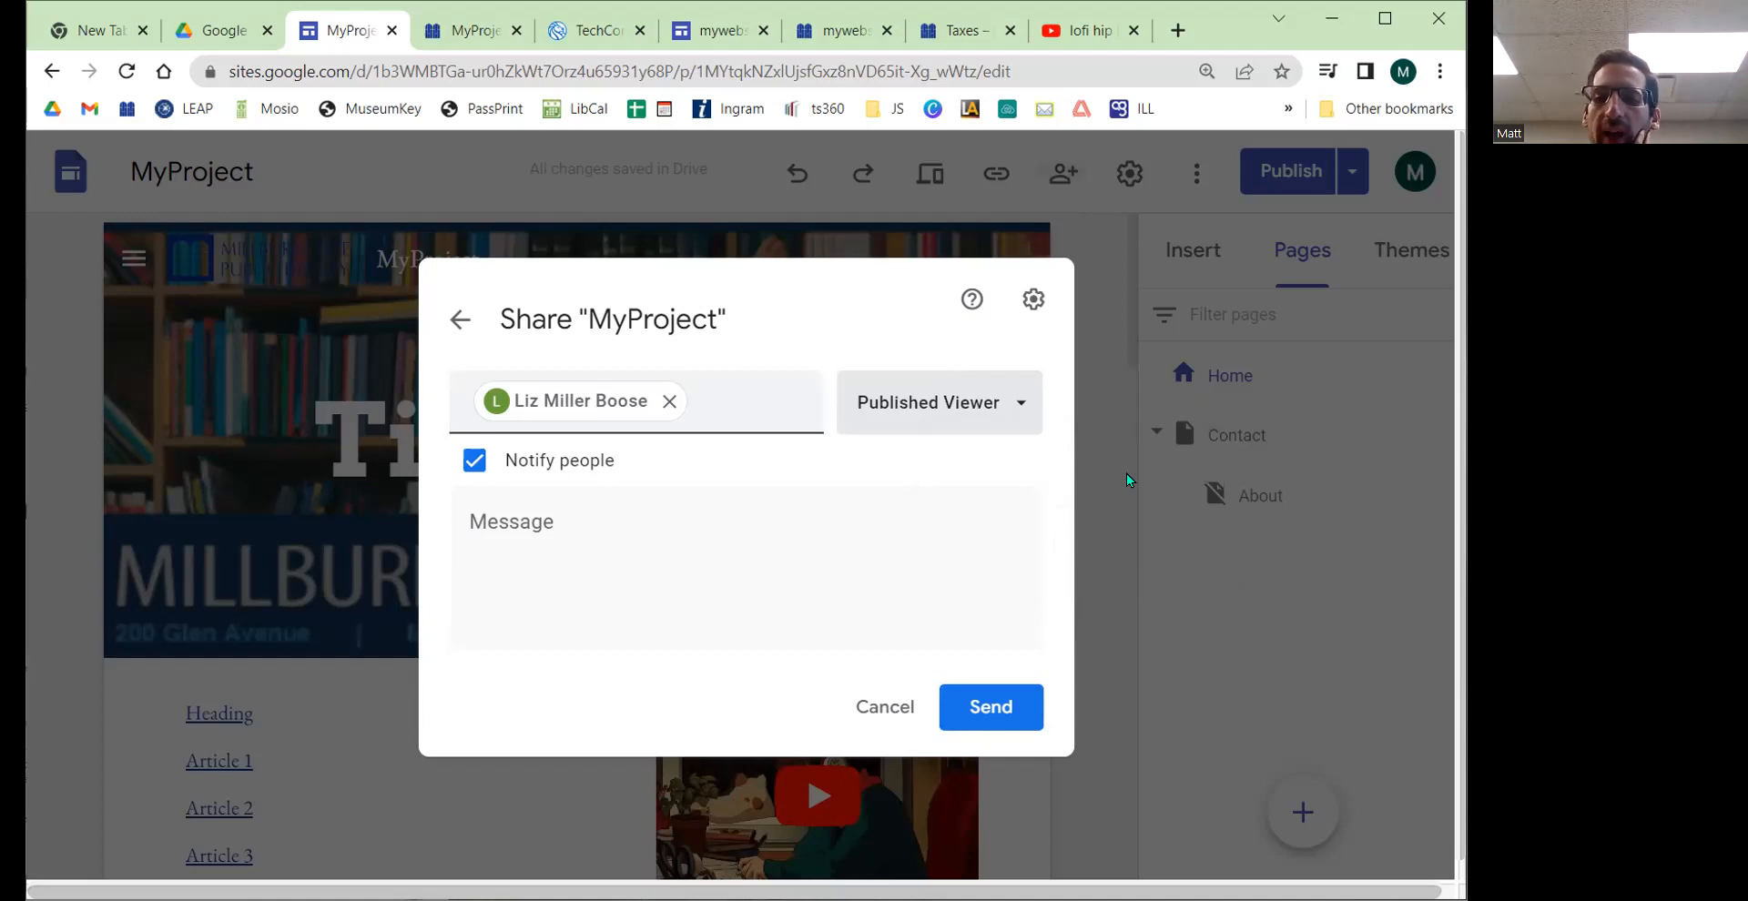
click(461, 326)
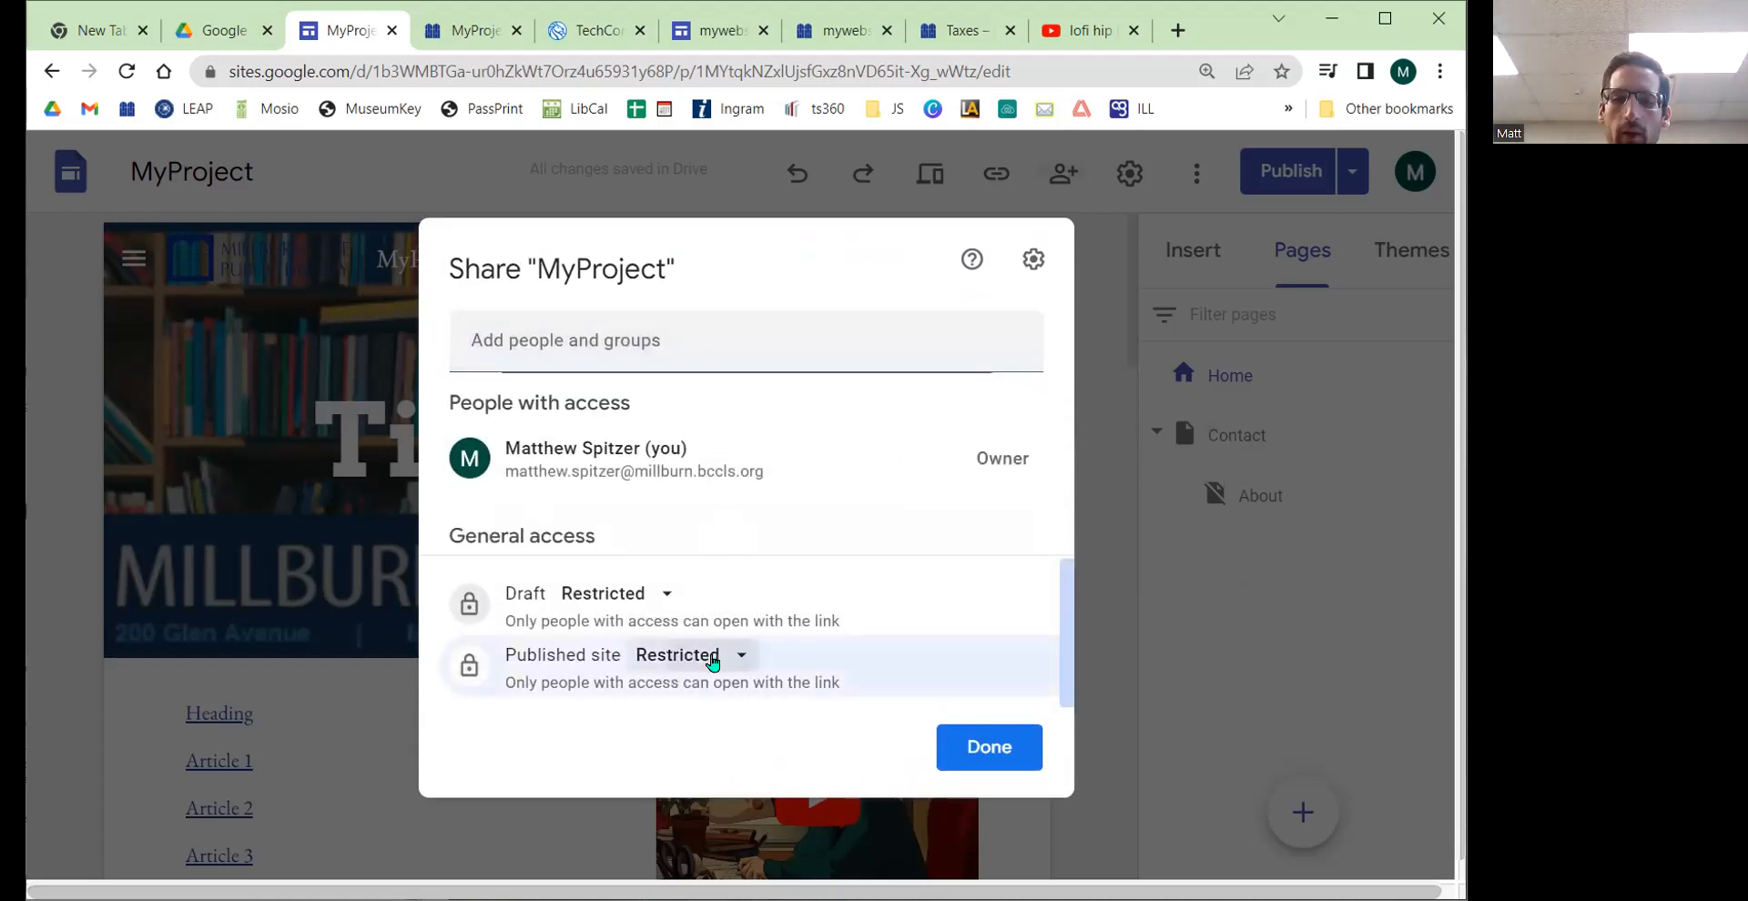
Step: Set the published site's general access to Public in the sharing settings
click(711, 656)
click(792, 612)
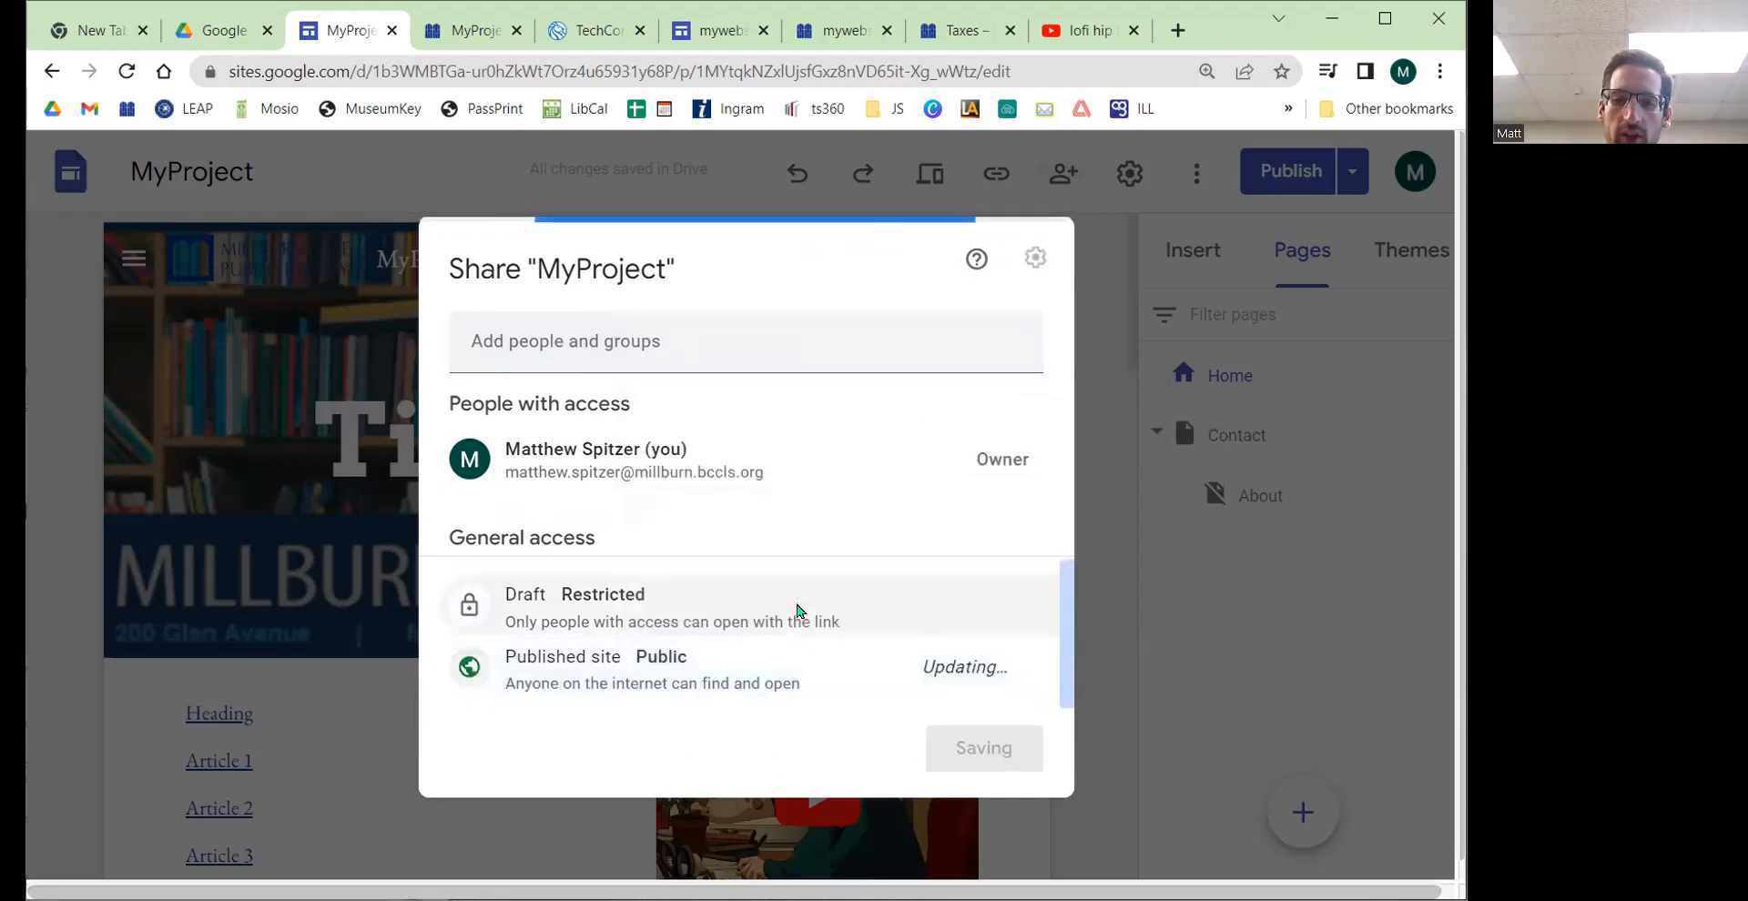
click(708, 659)
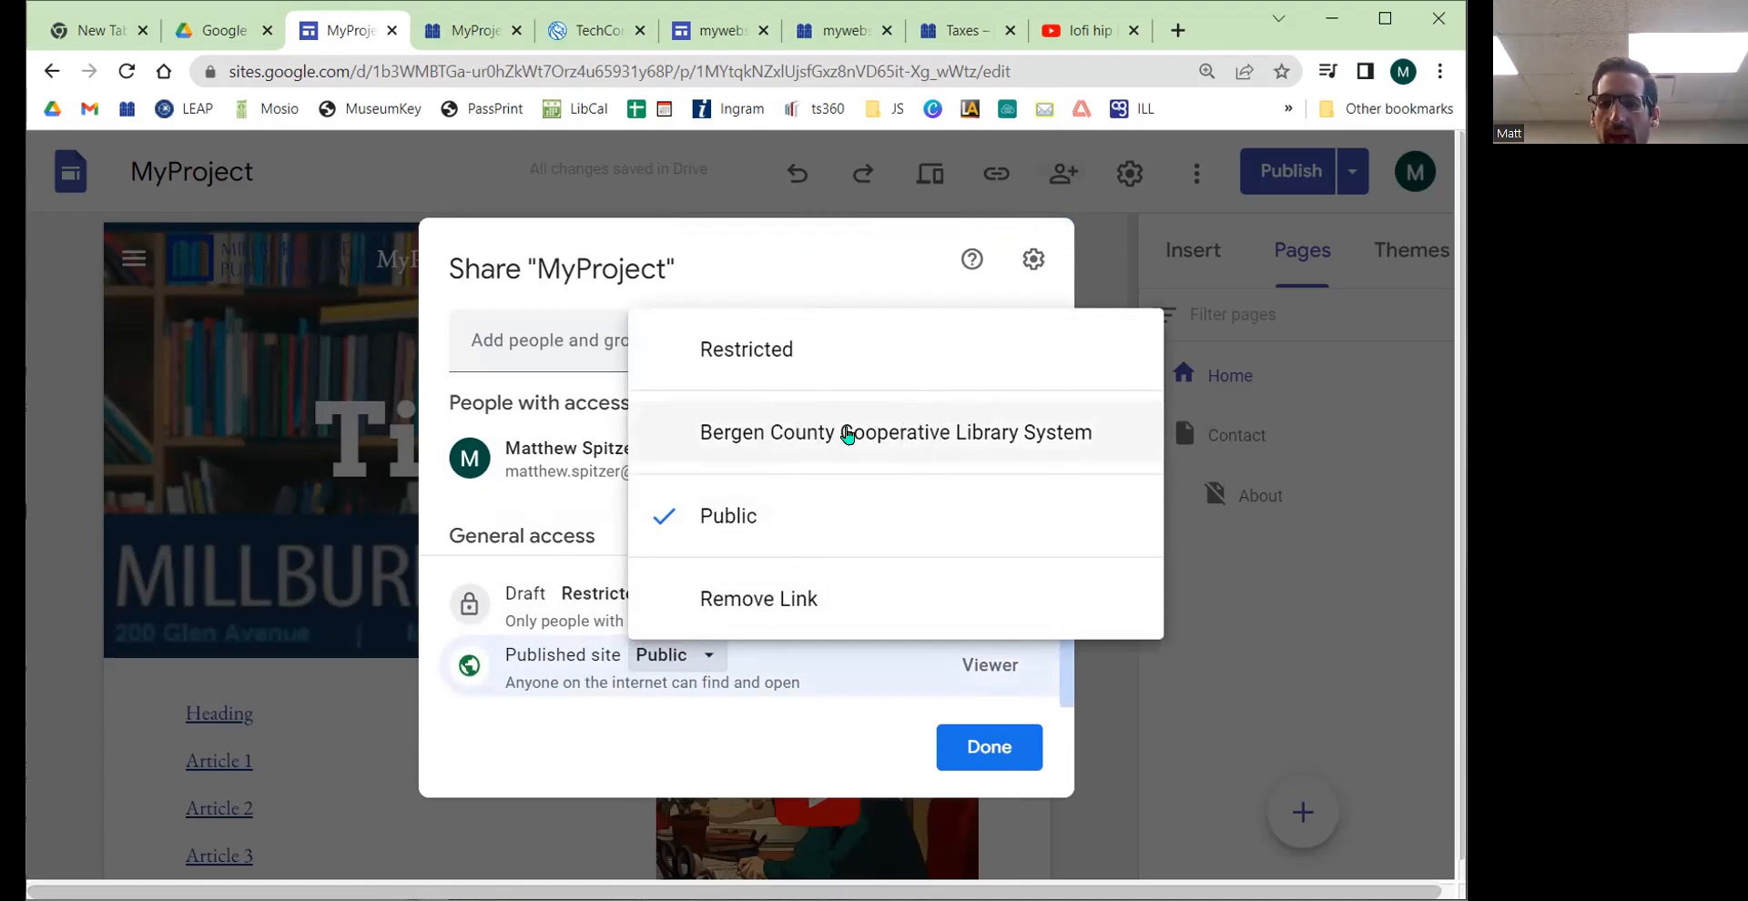
click(766, 519)
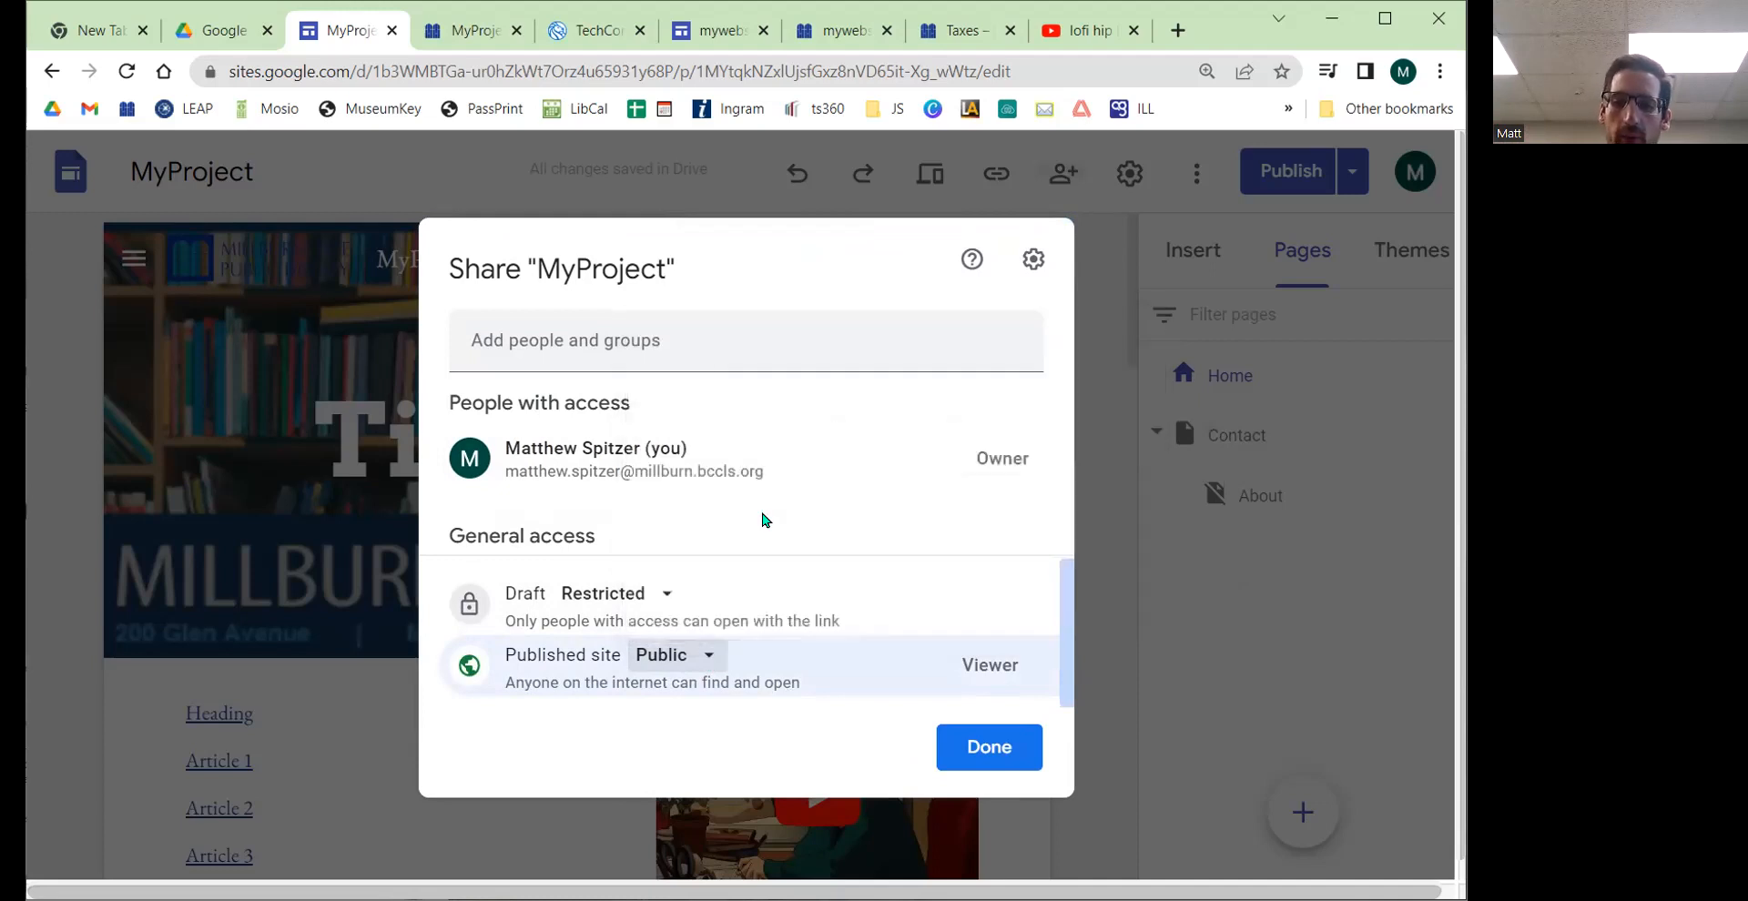
Step: Review the editor permission settings for MyProject, then close the share dialog
click(1035, 260)
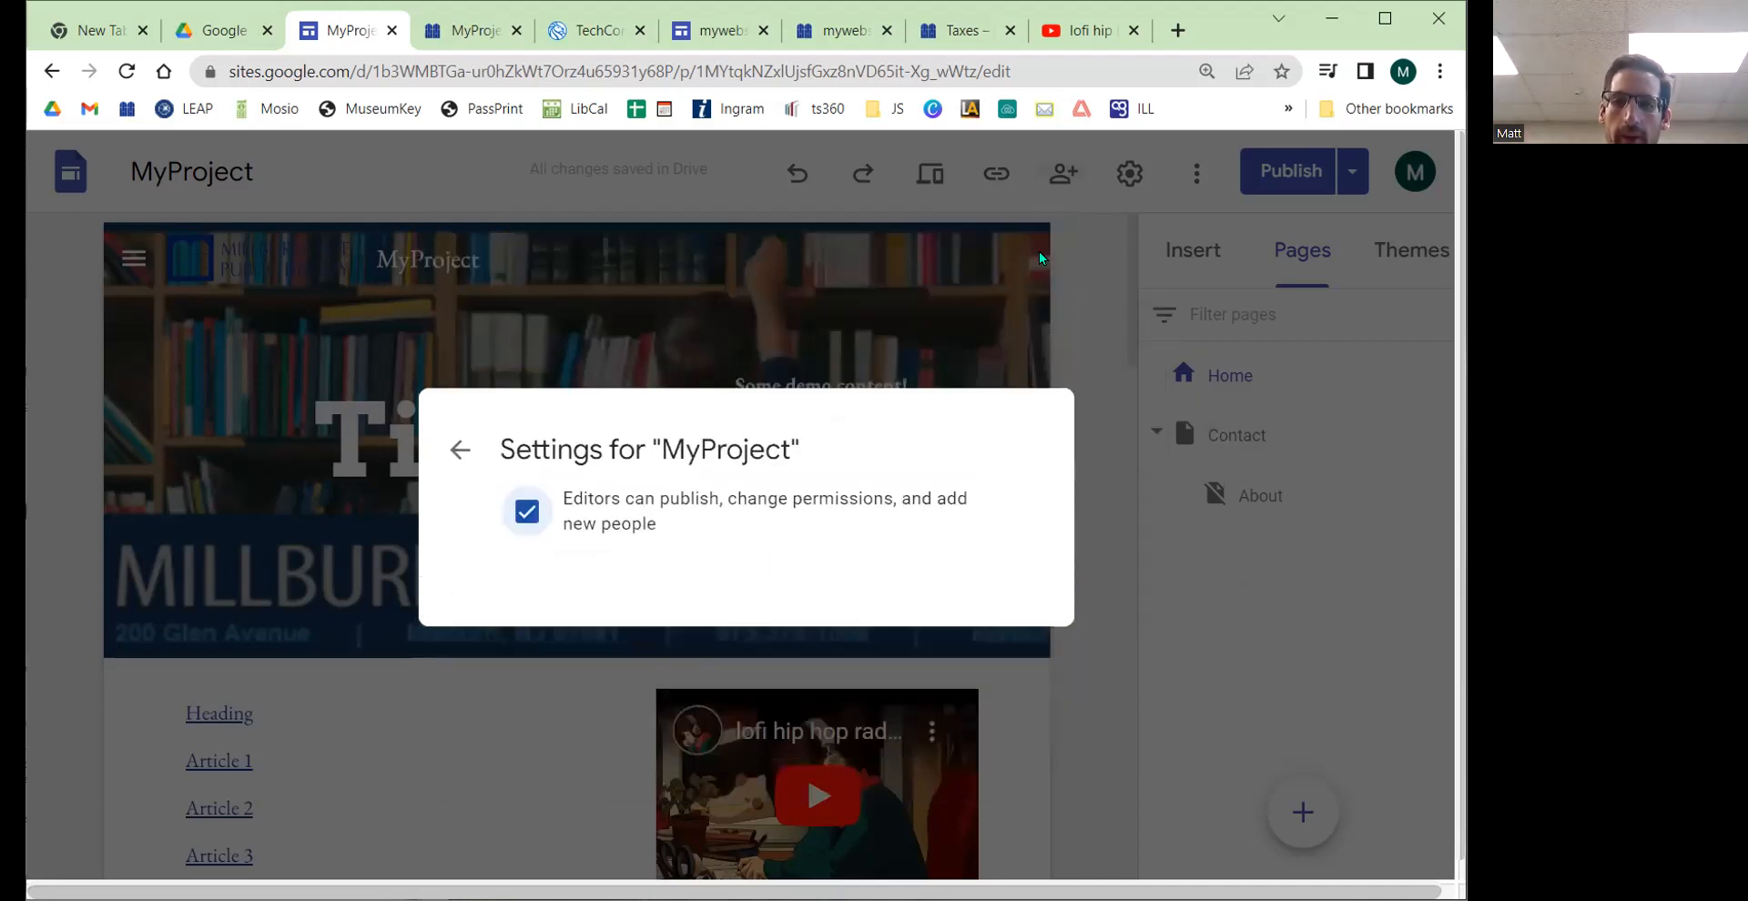
click(460, 443)
click(1011, 744)
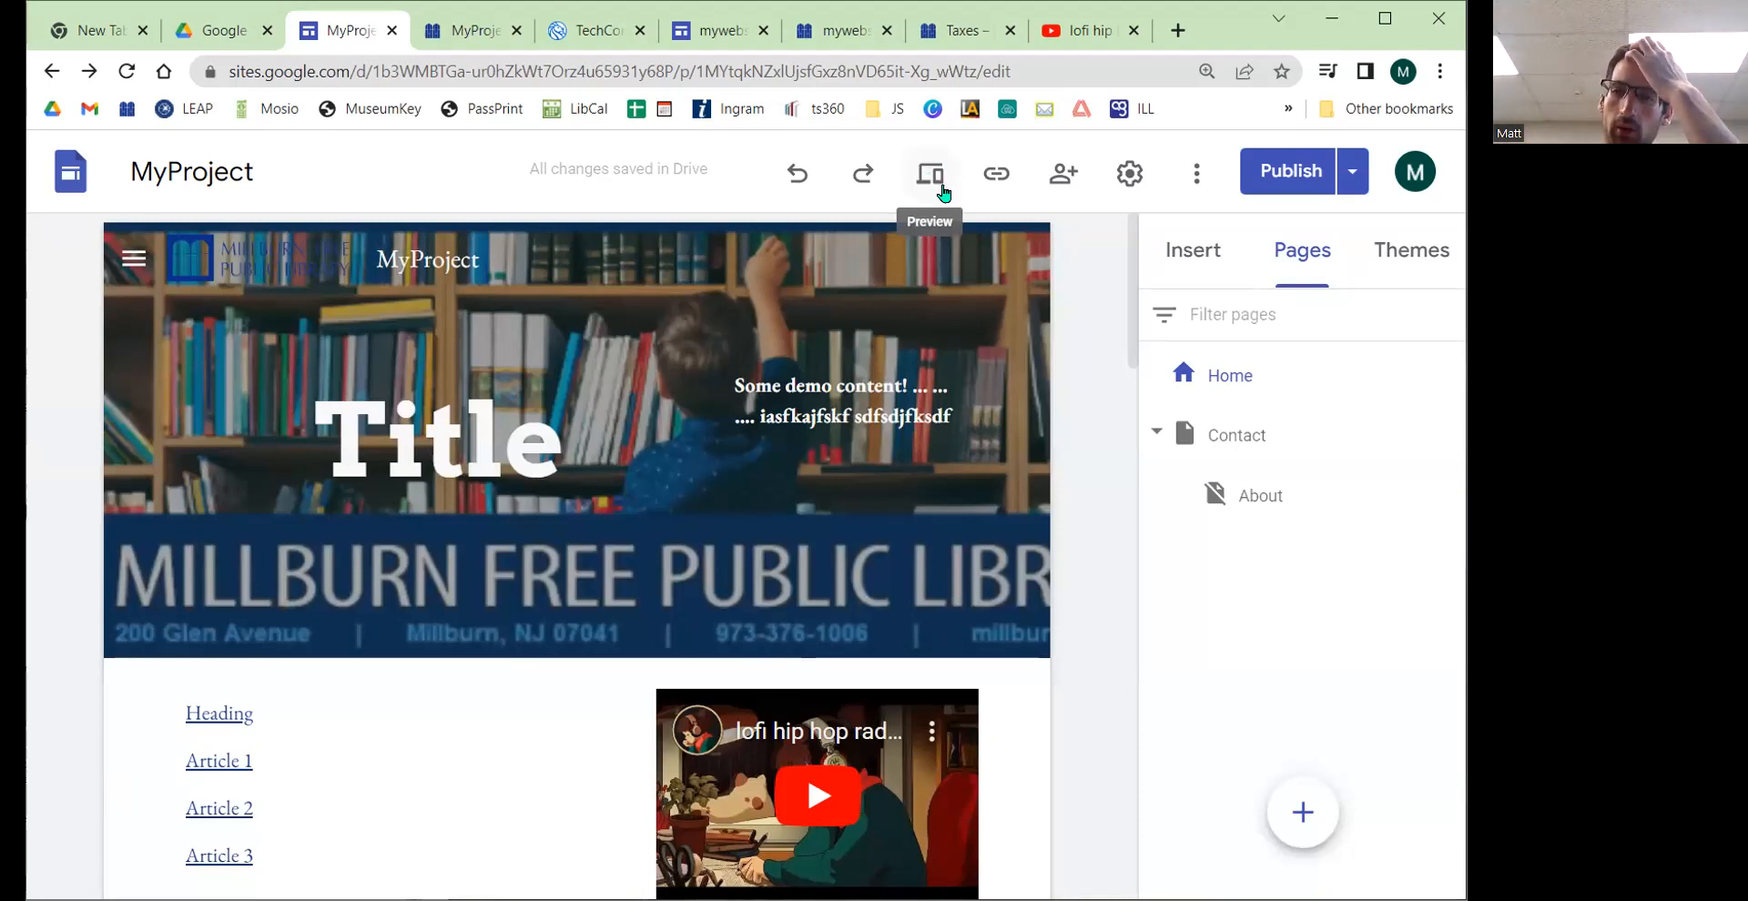
Step: Open the published site link dialog and close it again
key(ctrl)
click(998, 175)
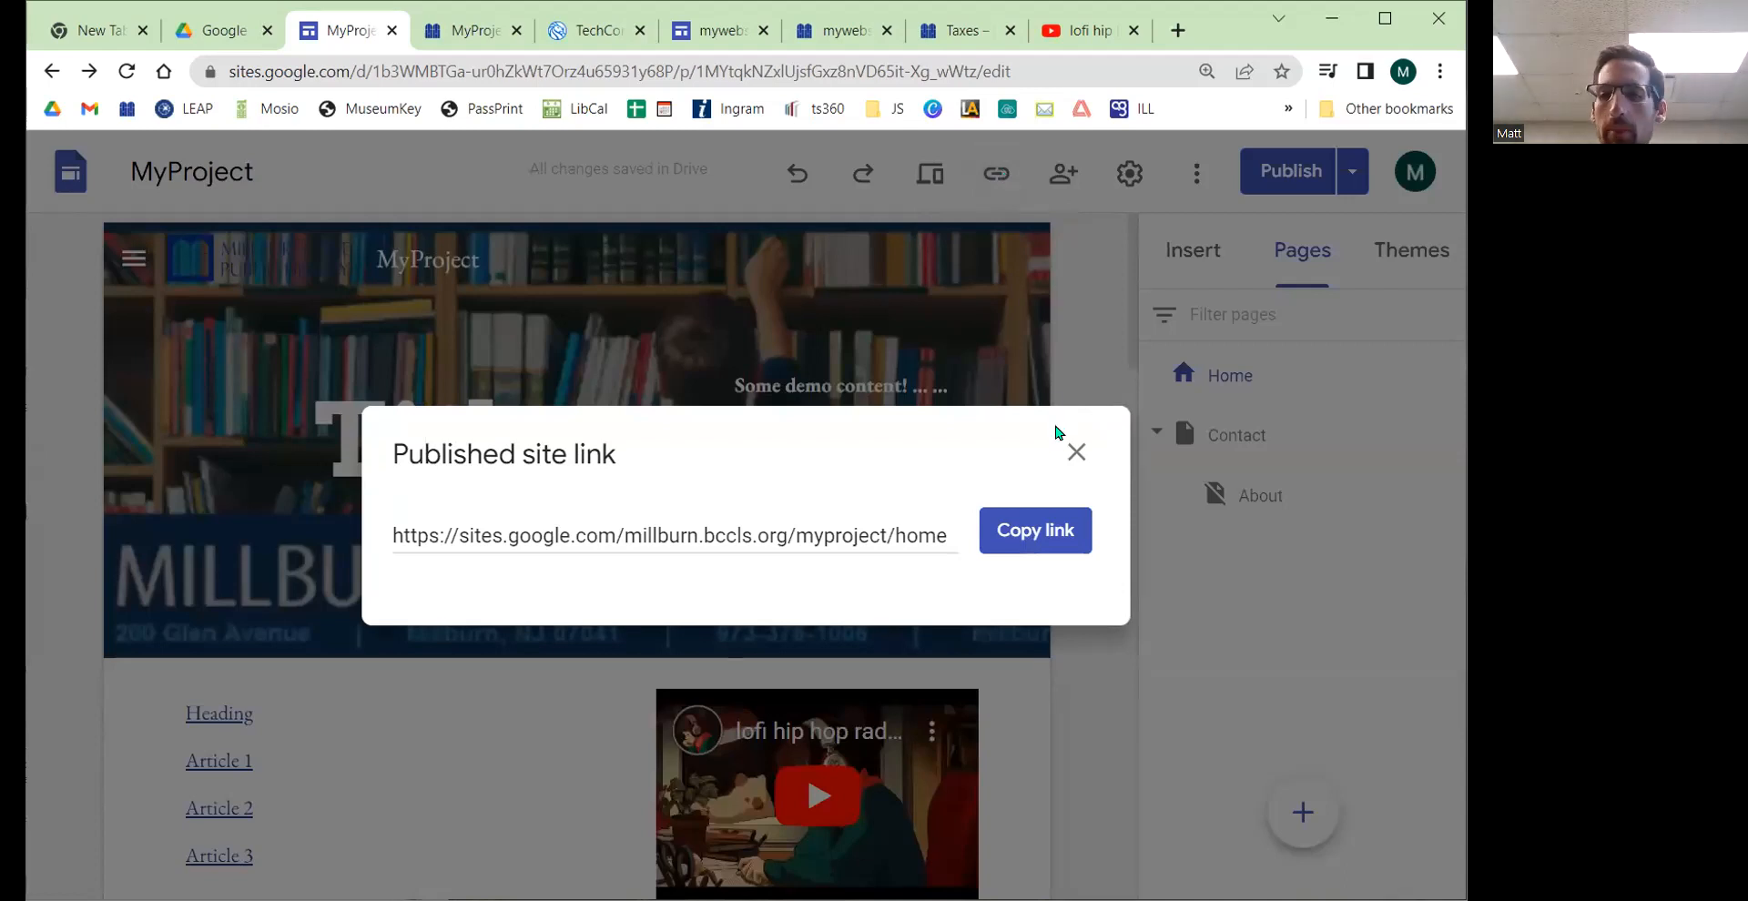
click(1071, 452)
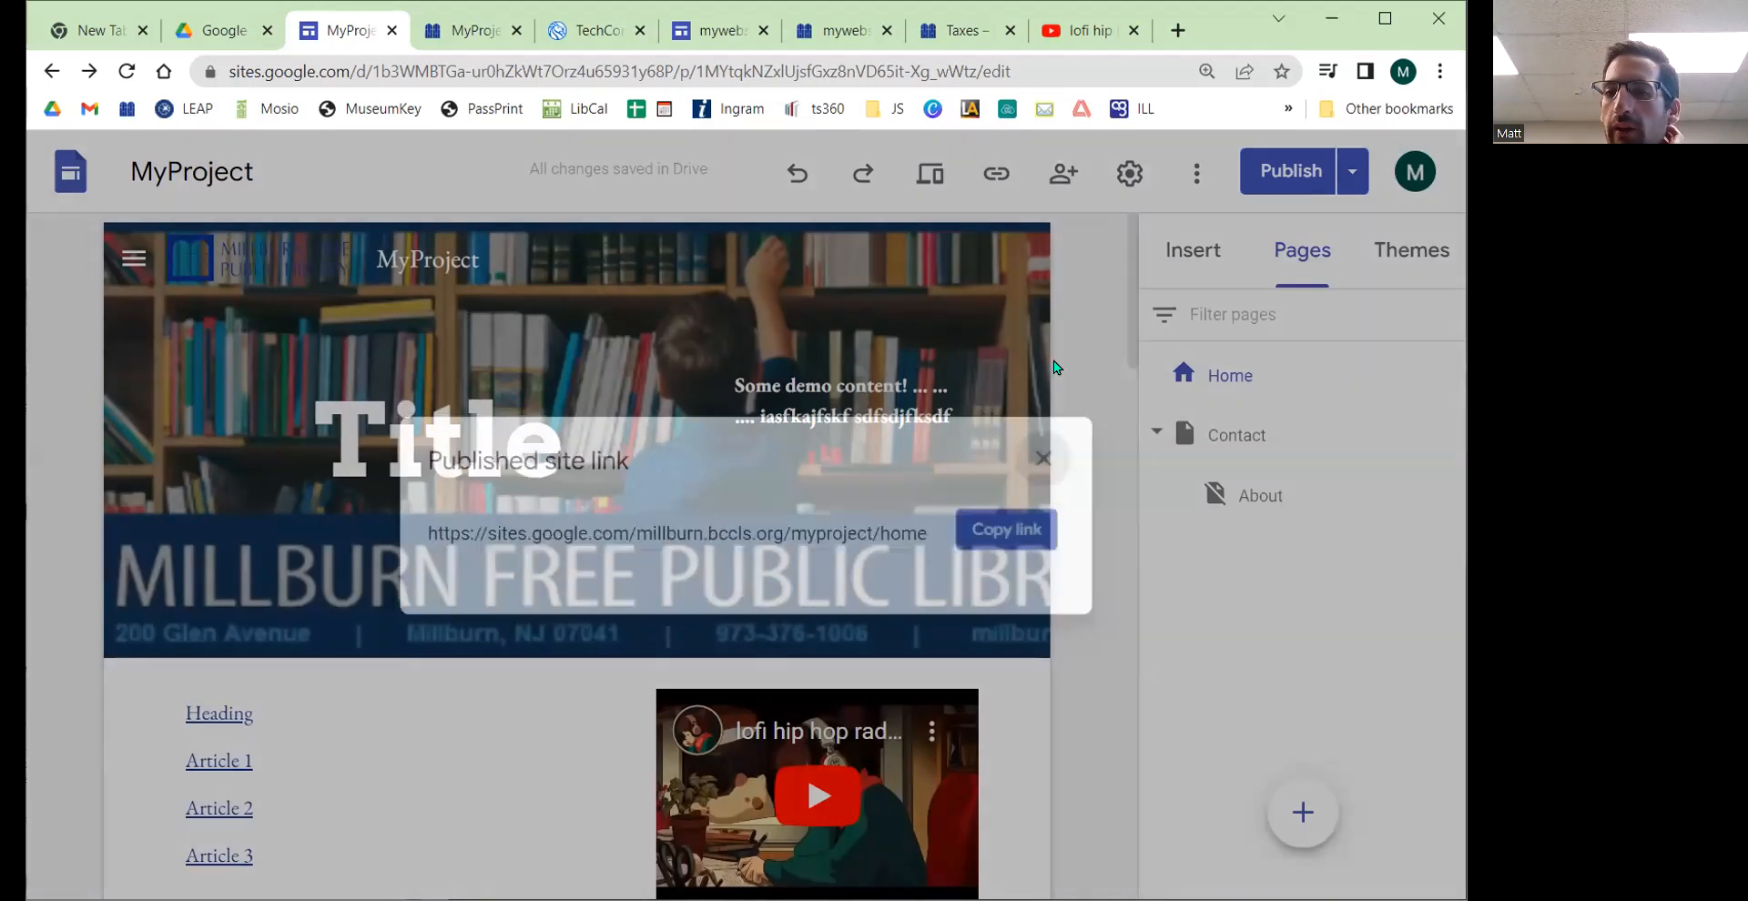
Step: Preview the site, scroll through the Home page, and exit the preview
click(927, 174)
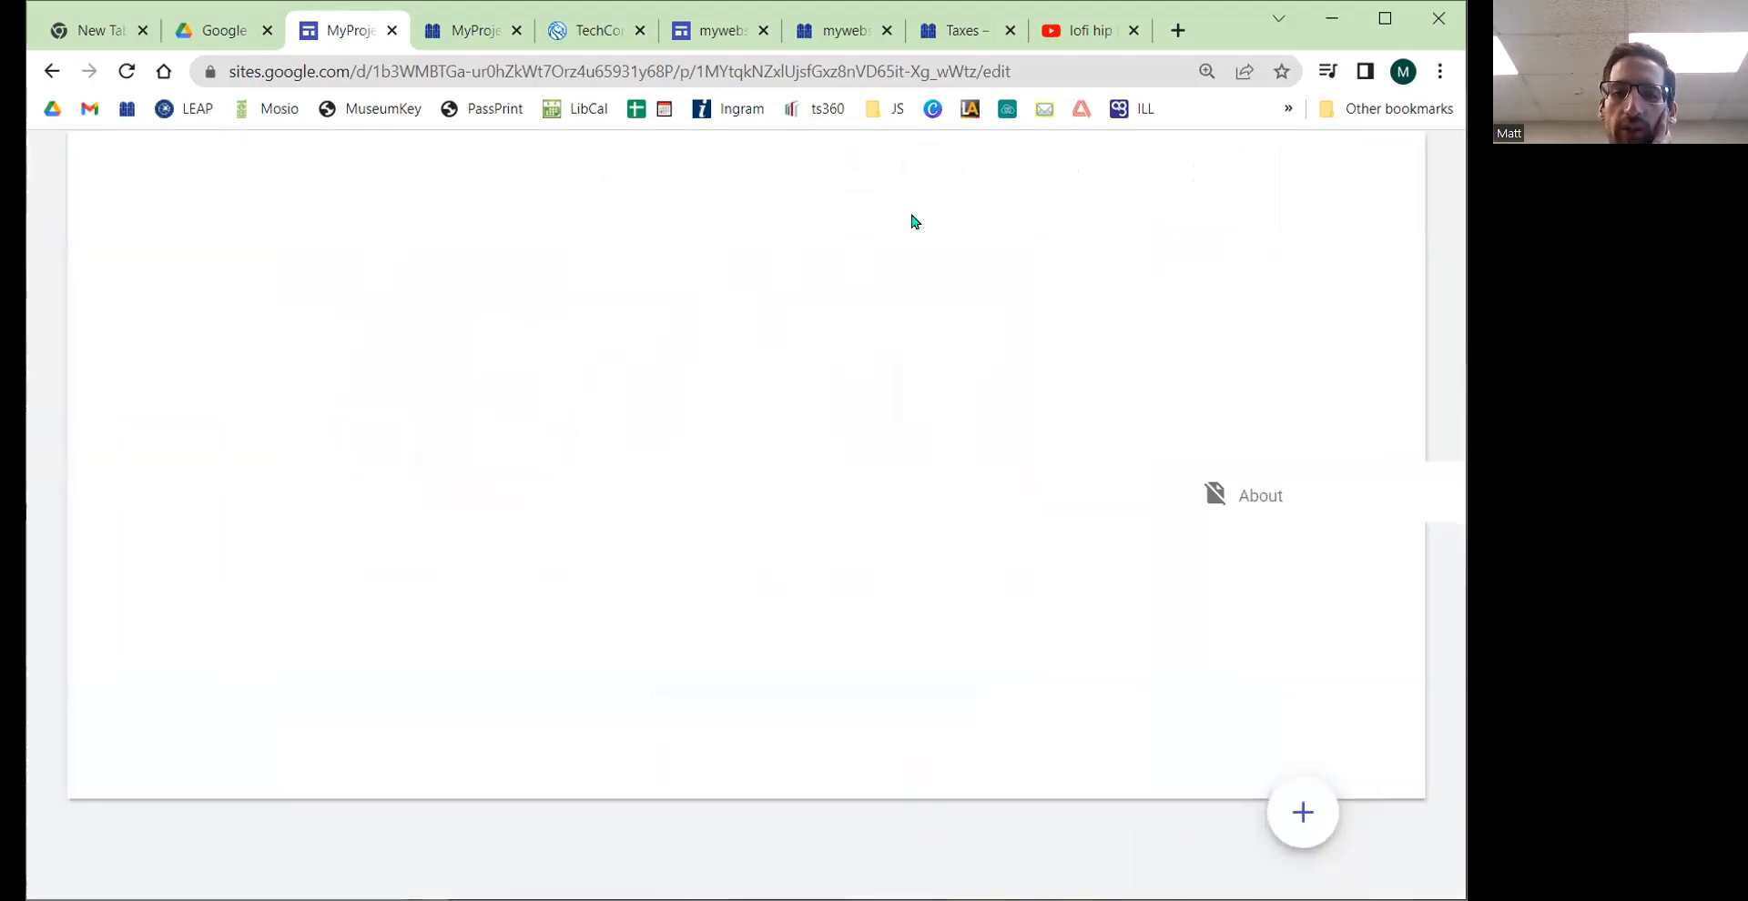
scroll(631, 365, down, 7)
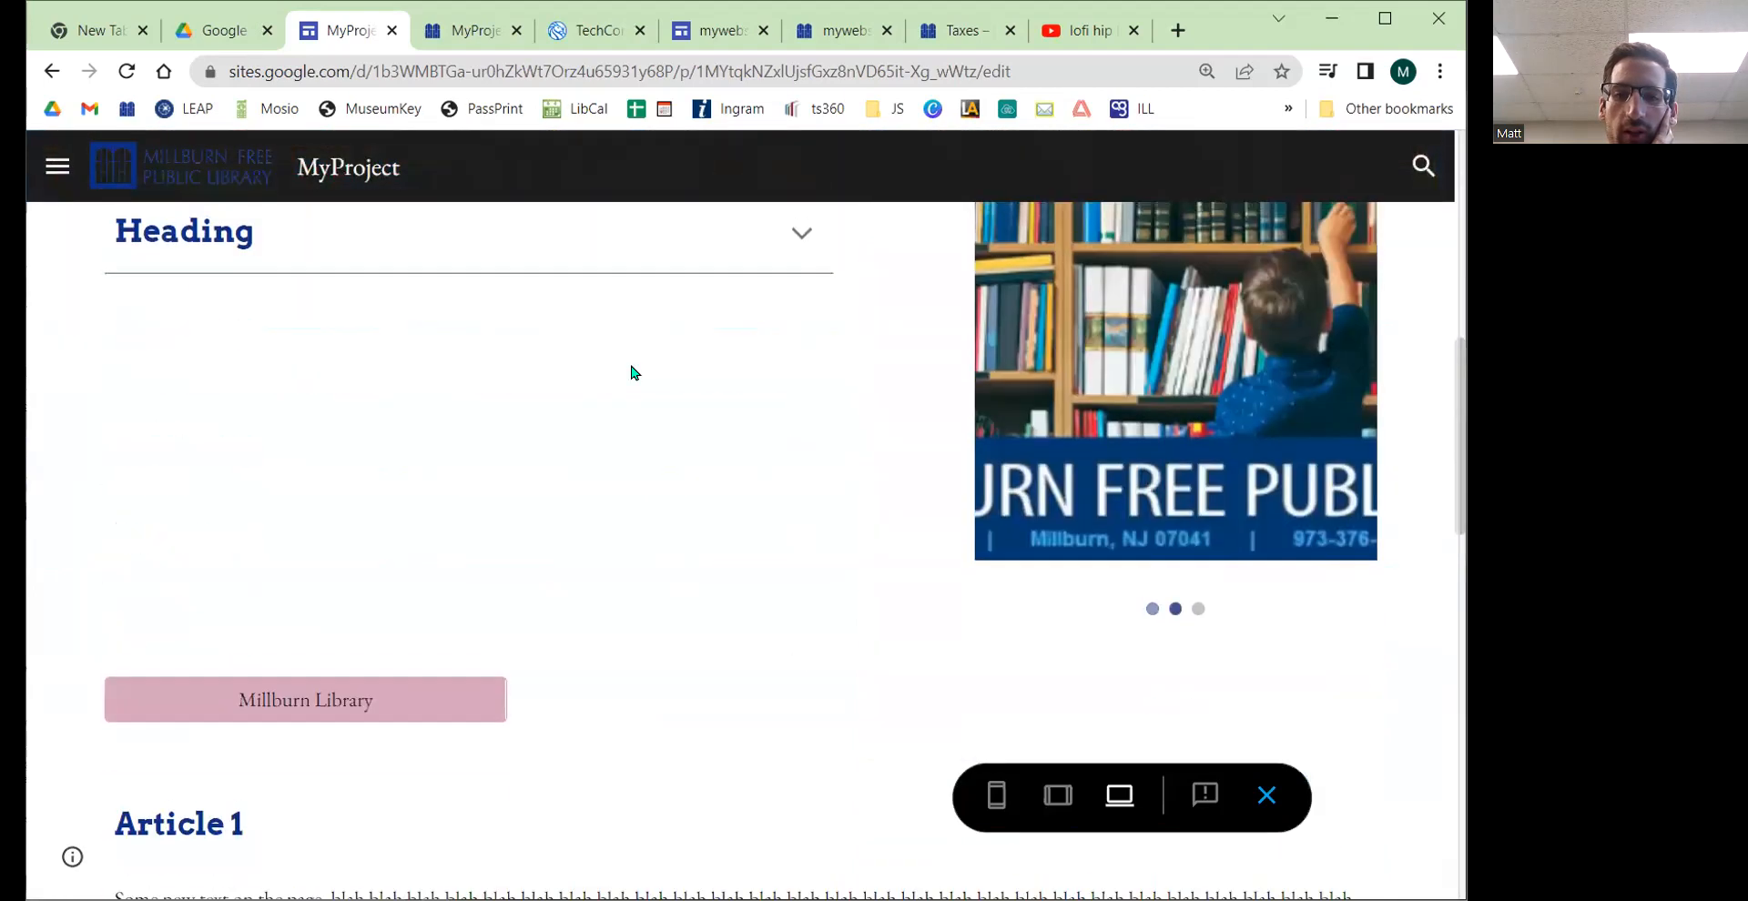
scroll(632, 365, up, 7)
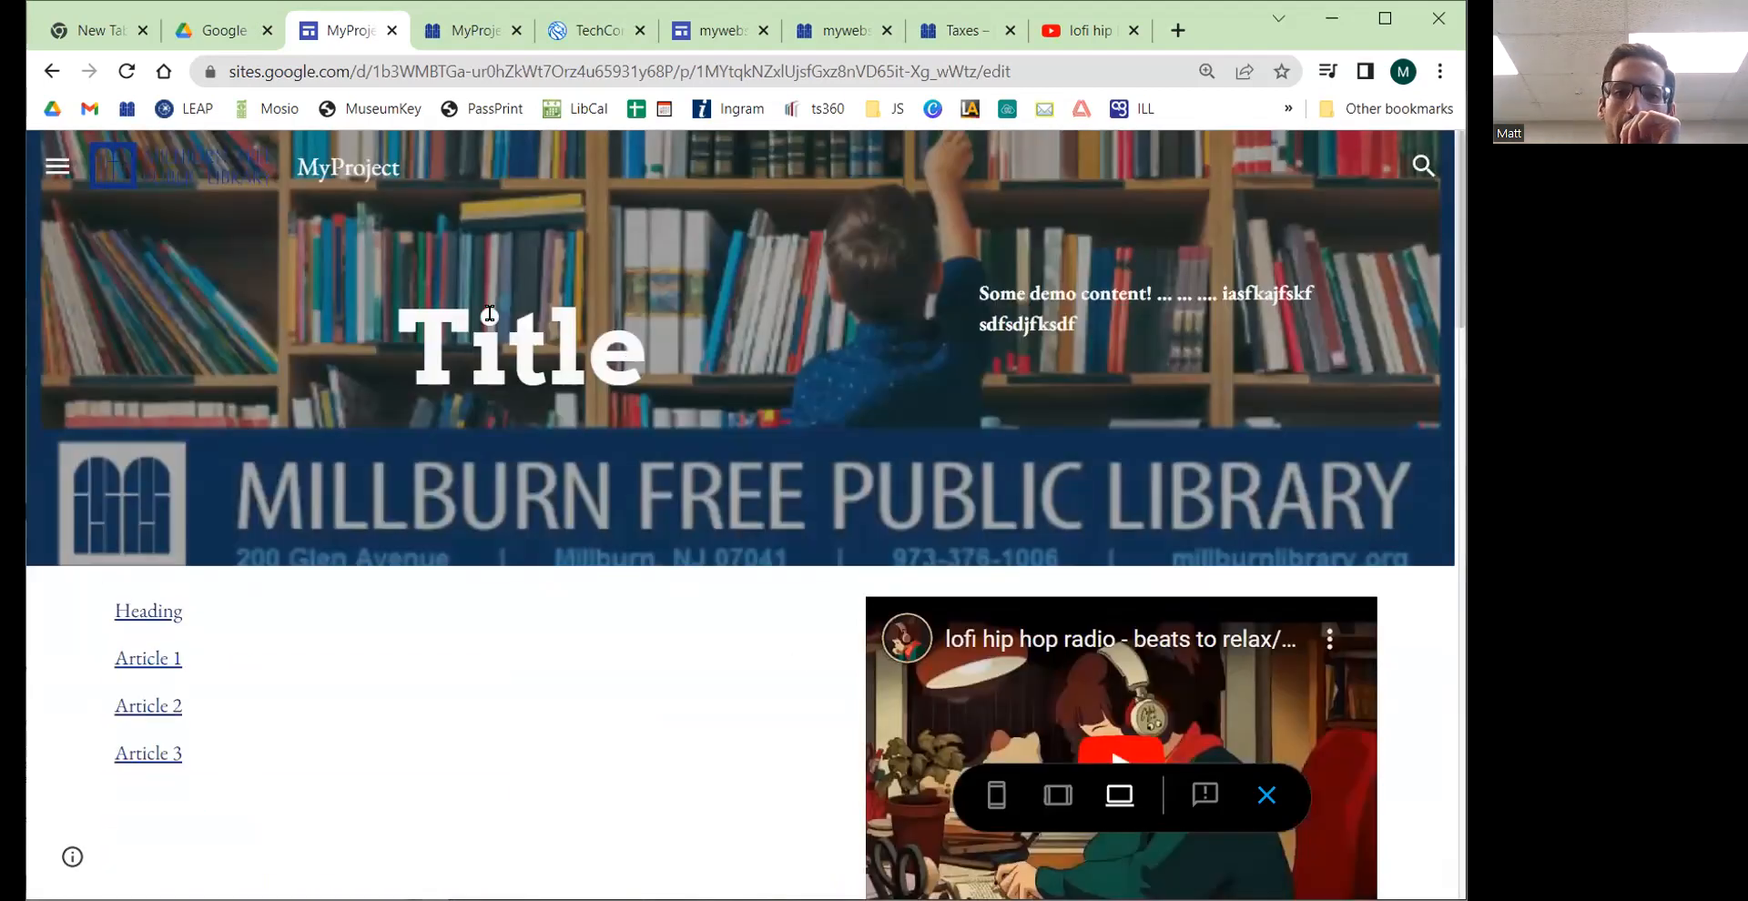
click(52, 71)
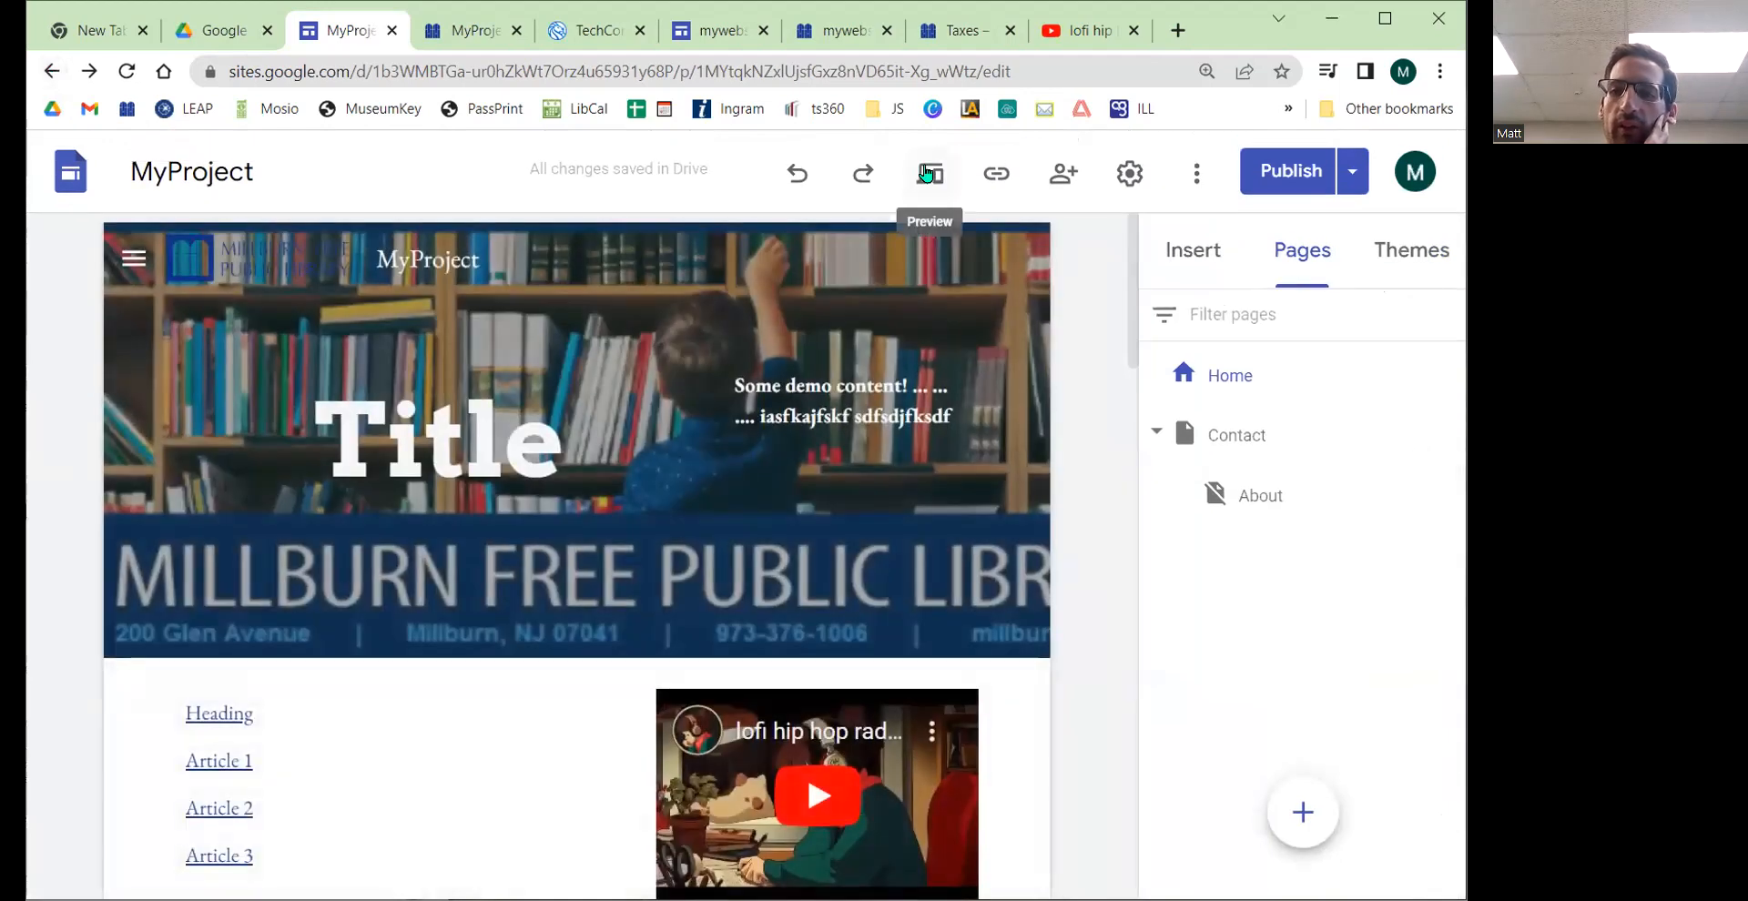
Step: Open the Contact page in the site editor
click(1197, 175)
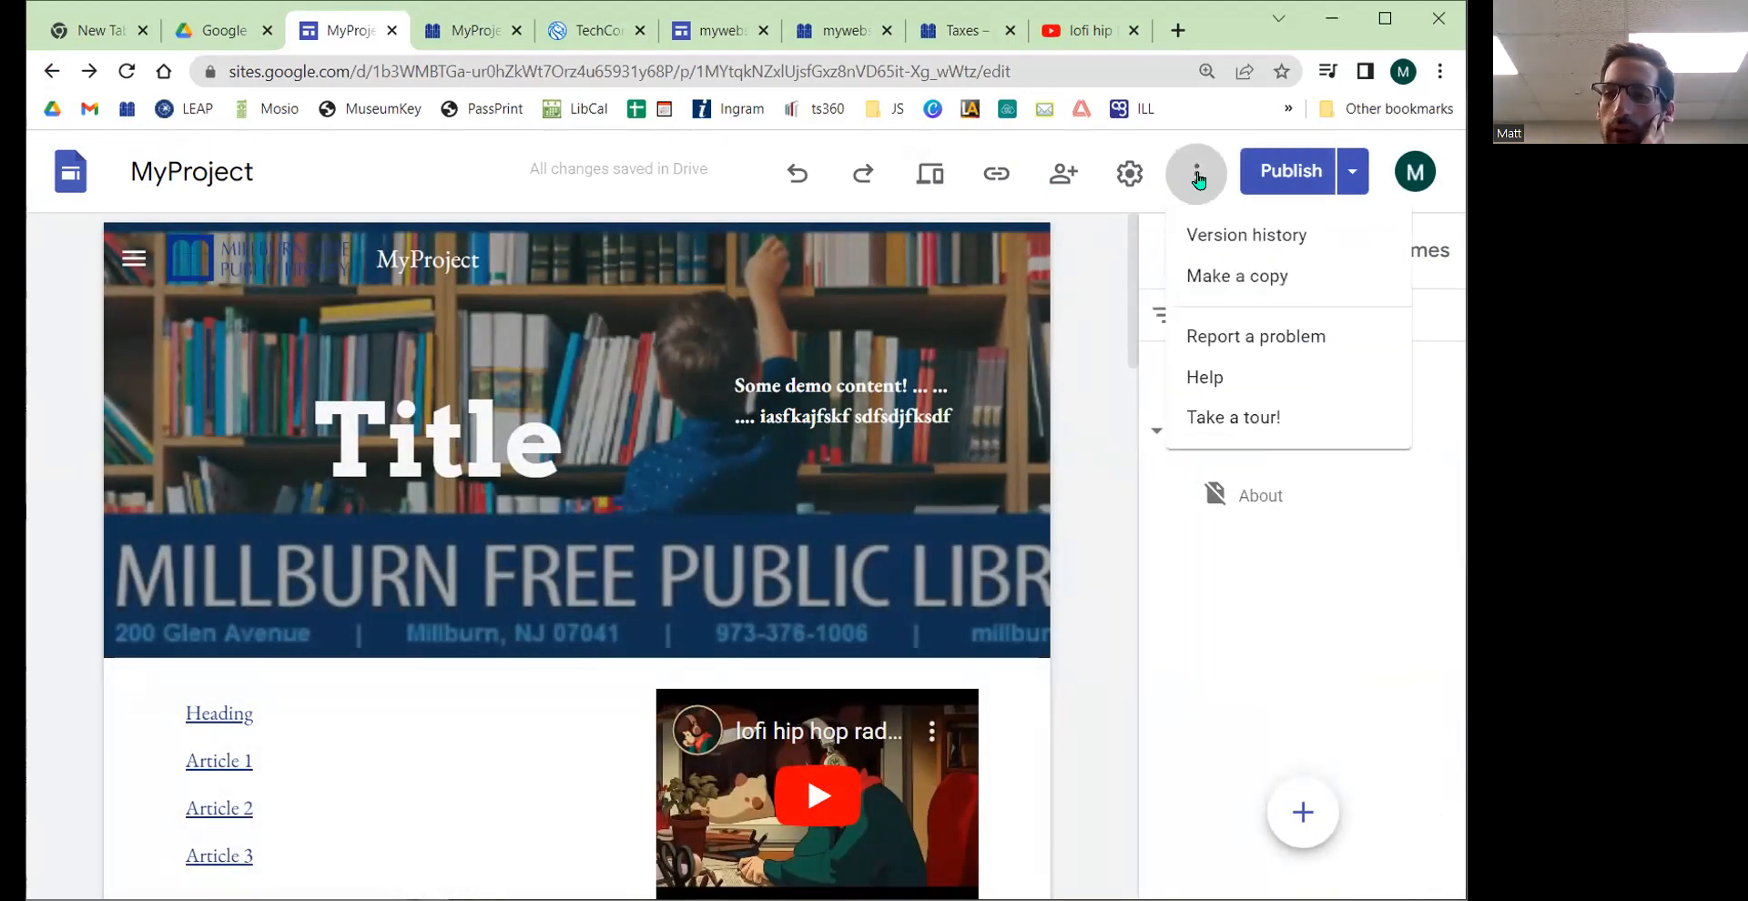
click(1199, 179)
click(1353, 171)
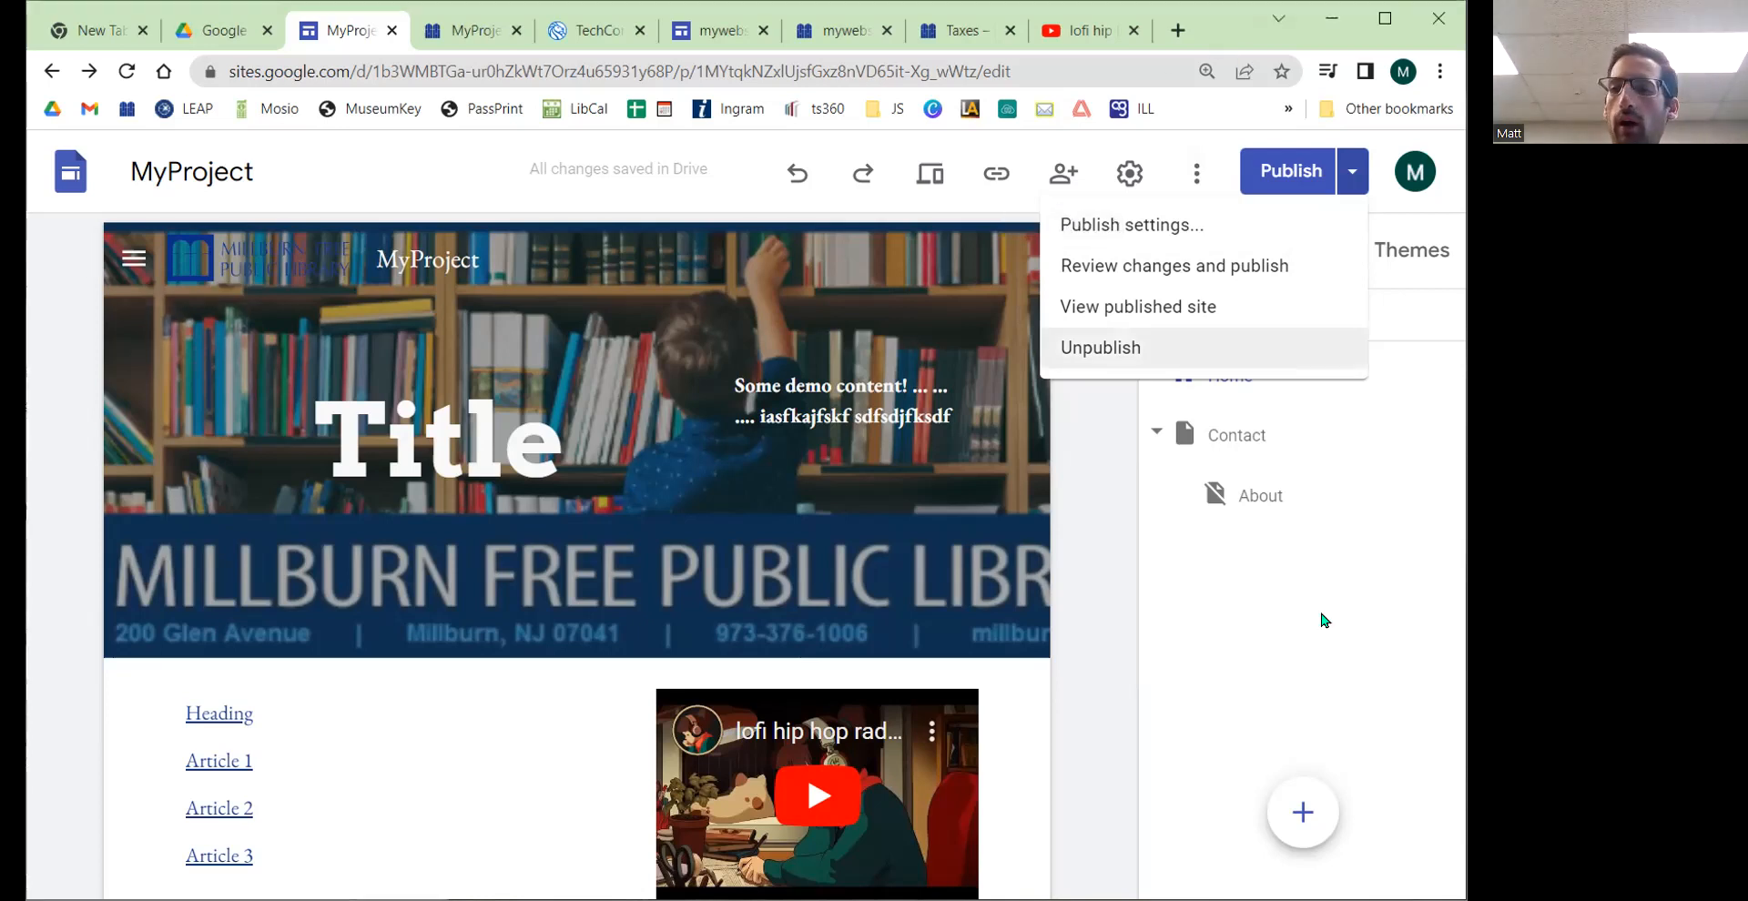
click(1190, 573)
click(1229, 445)
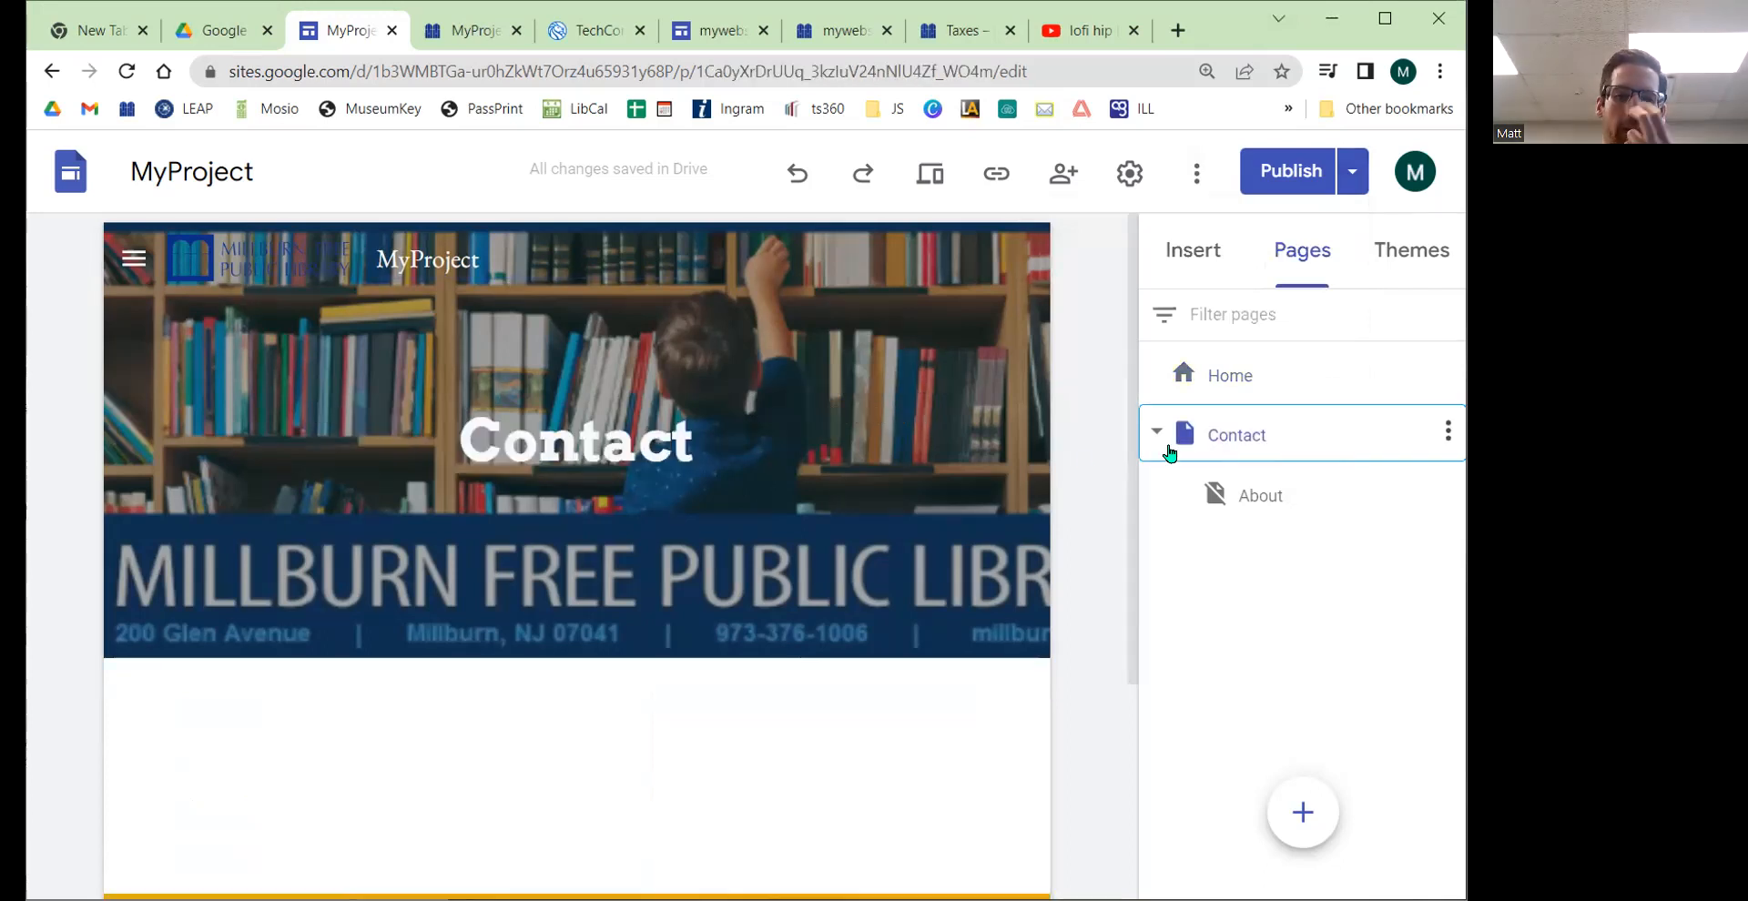
Step: Open the Insert panel for the Contact page and look at the Embed option
mouse_move(849, 465)
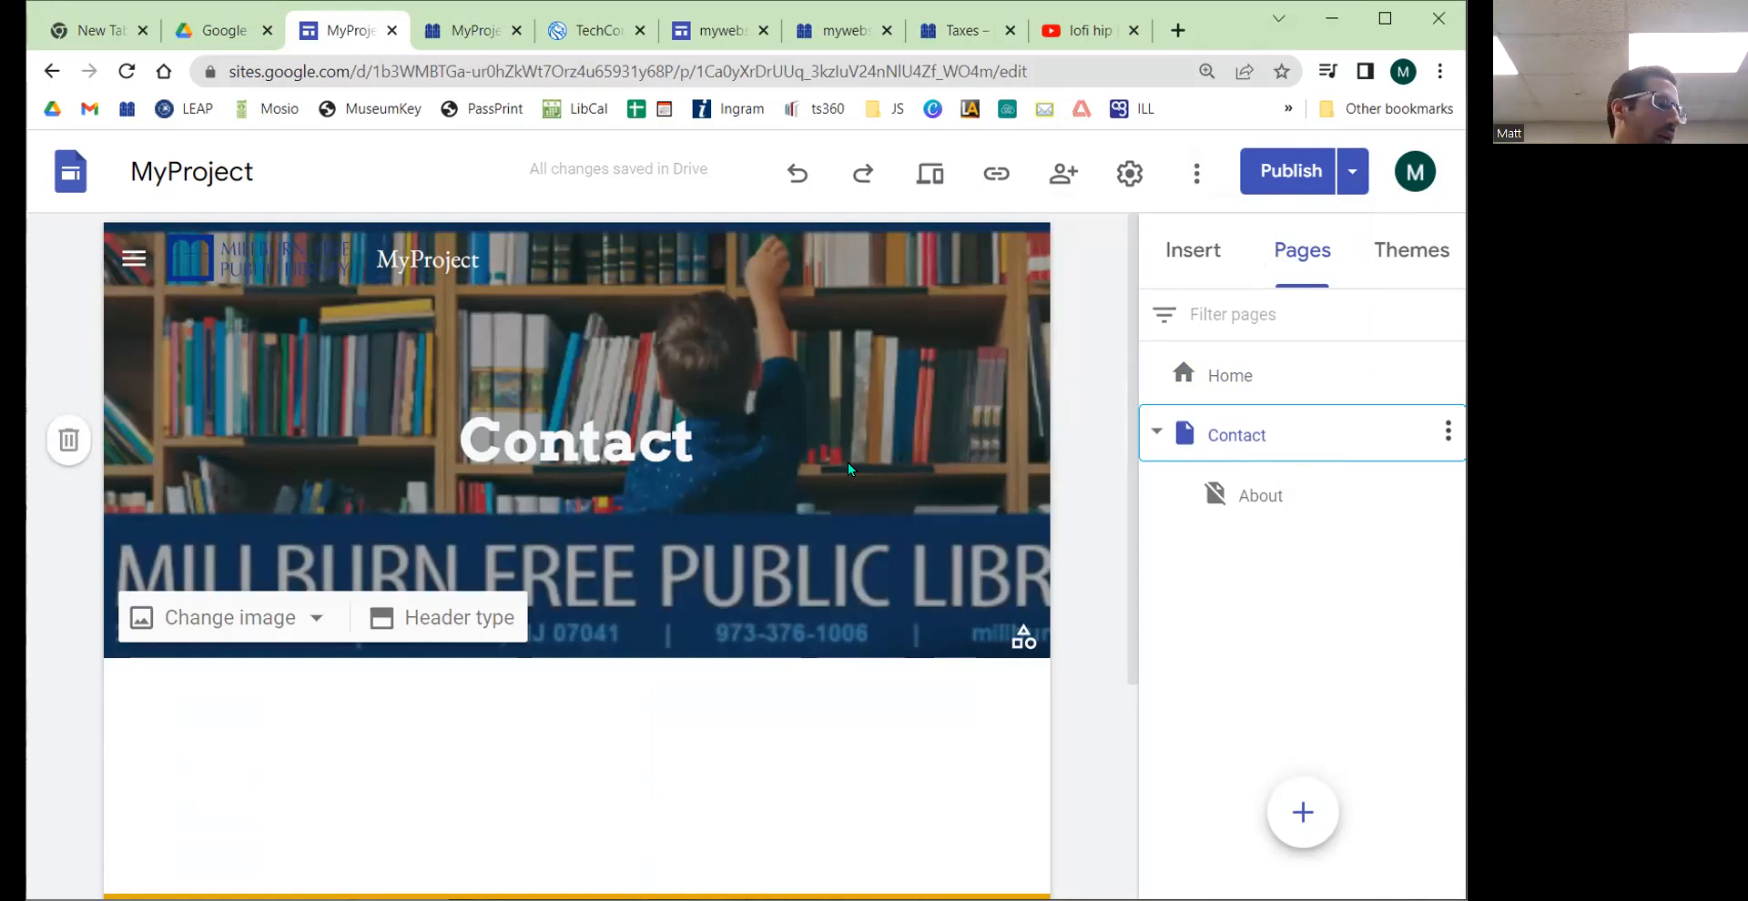
click(1172, 257)
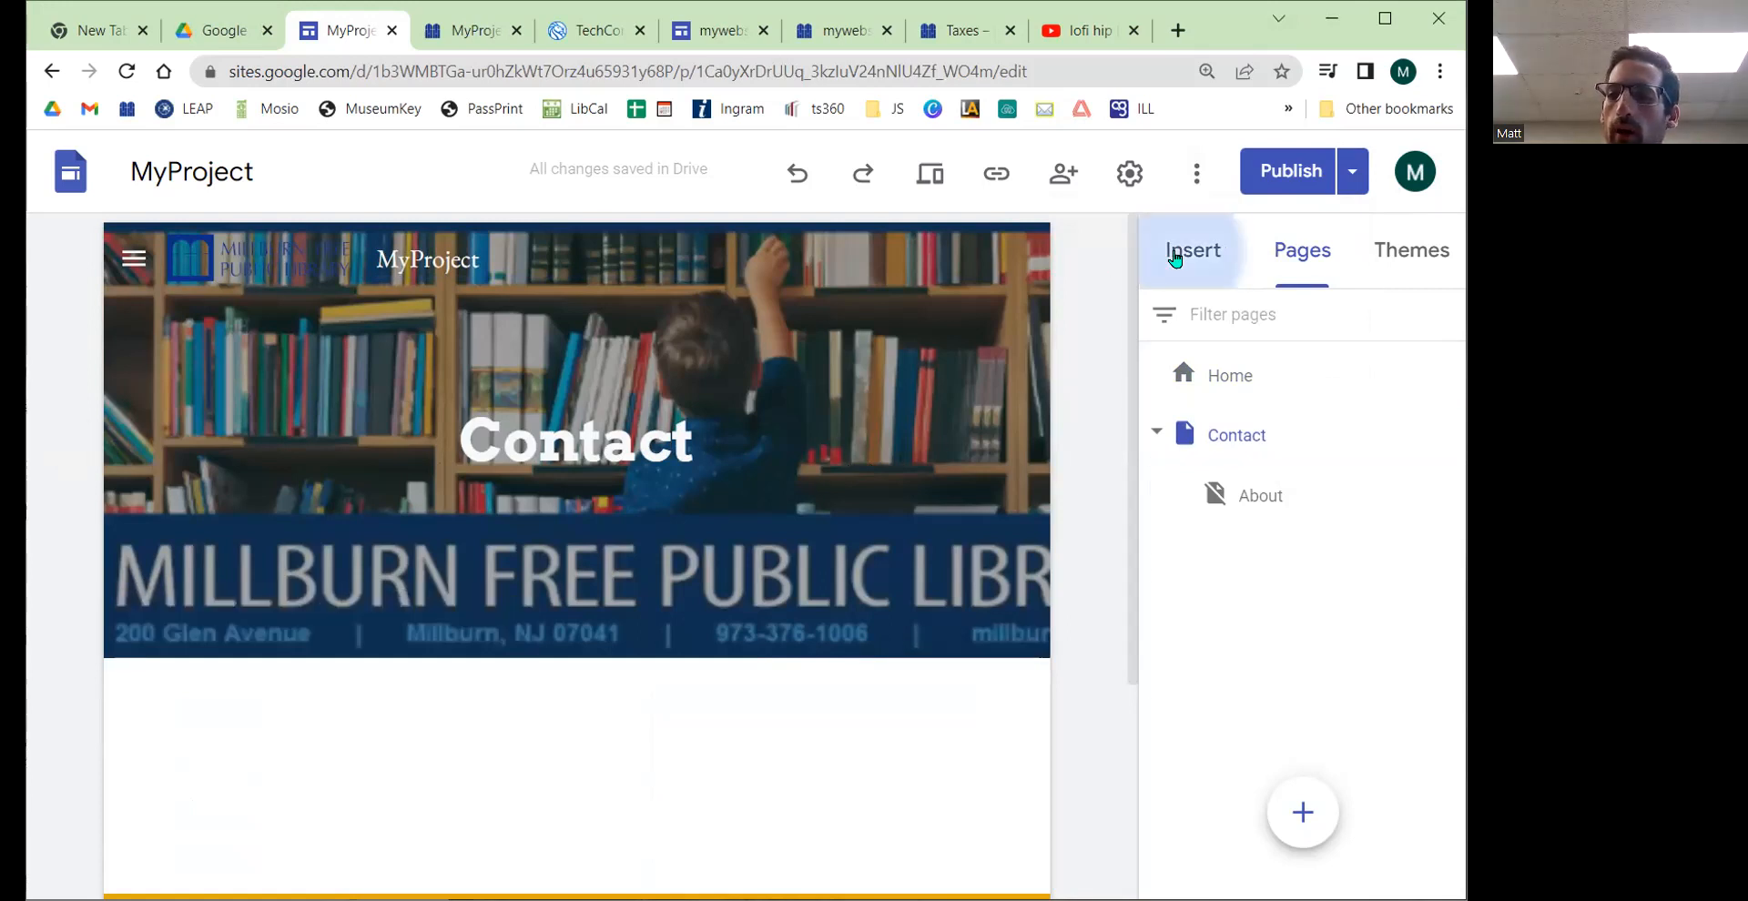
scroll(1381, 363, up, 2)
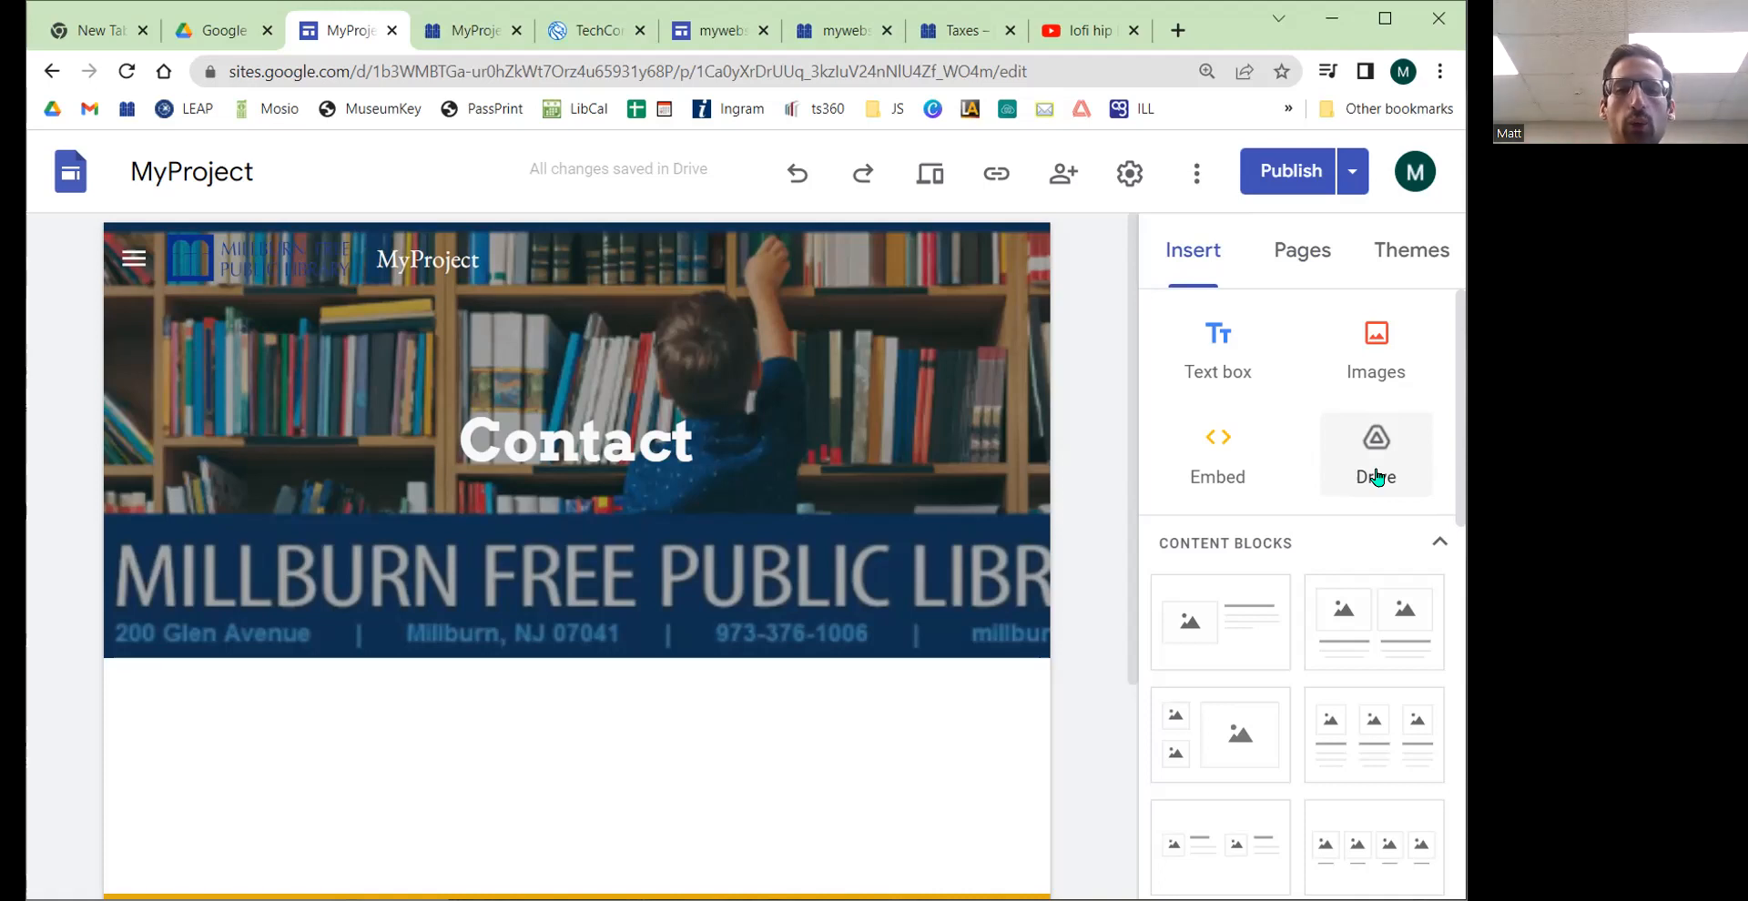
click(1201, 466)
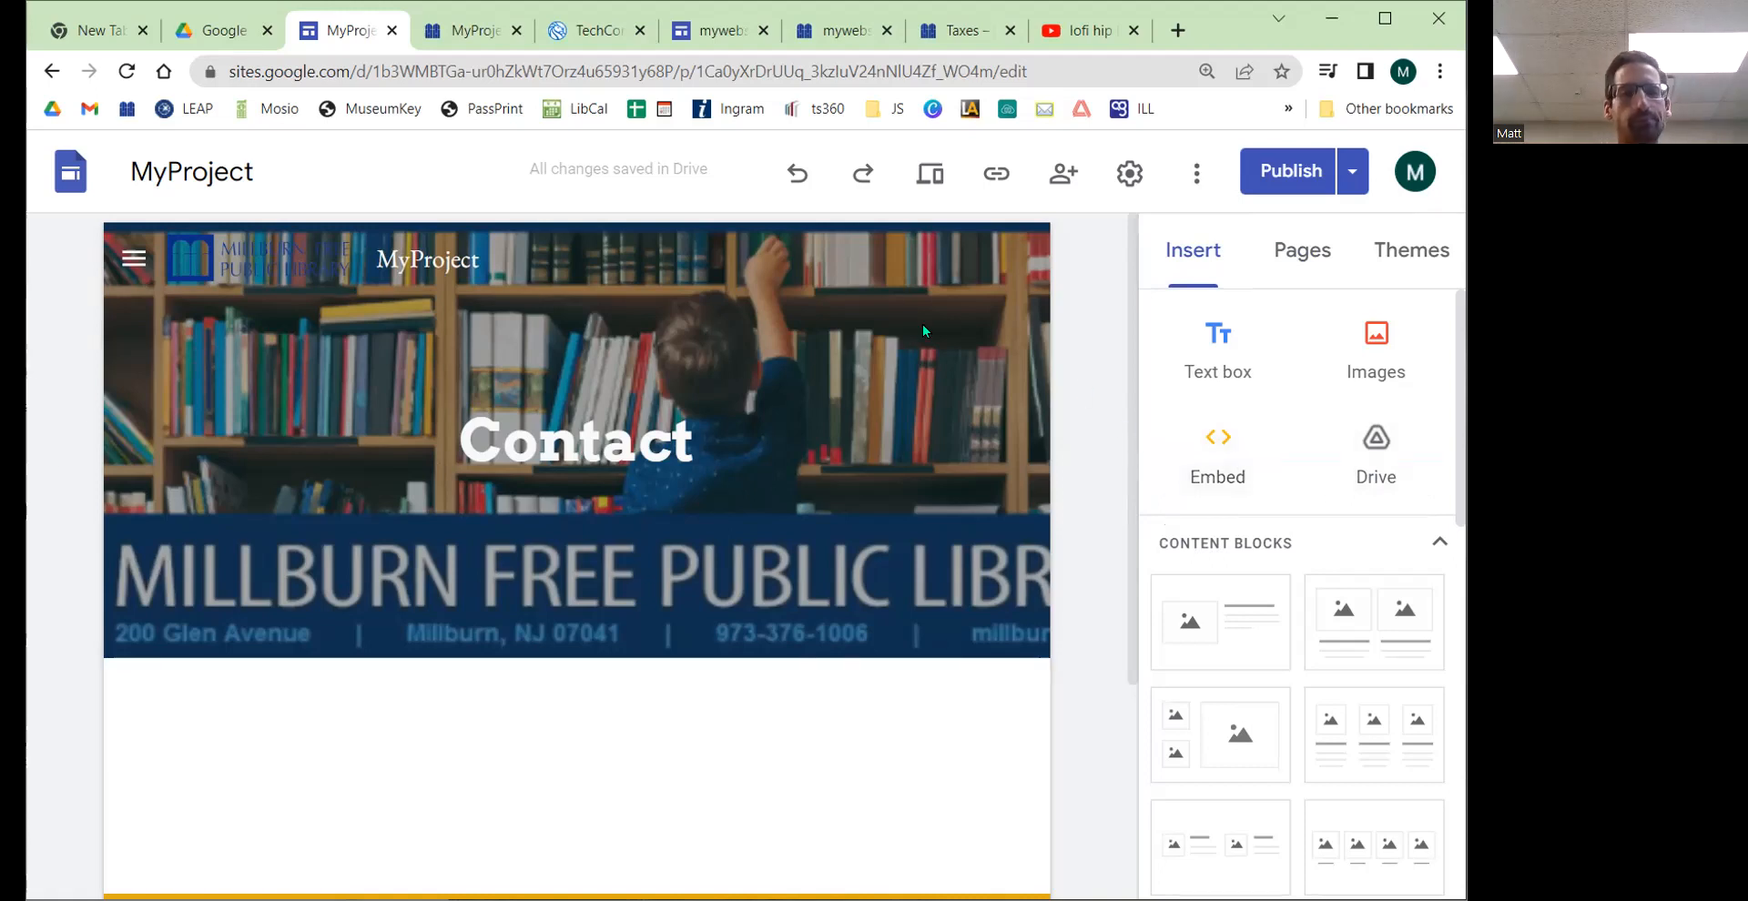
Step: Switch to Google Drive and open the Contact Information form from the Google Sites folder
mouse_move(208, 36)
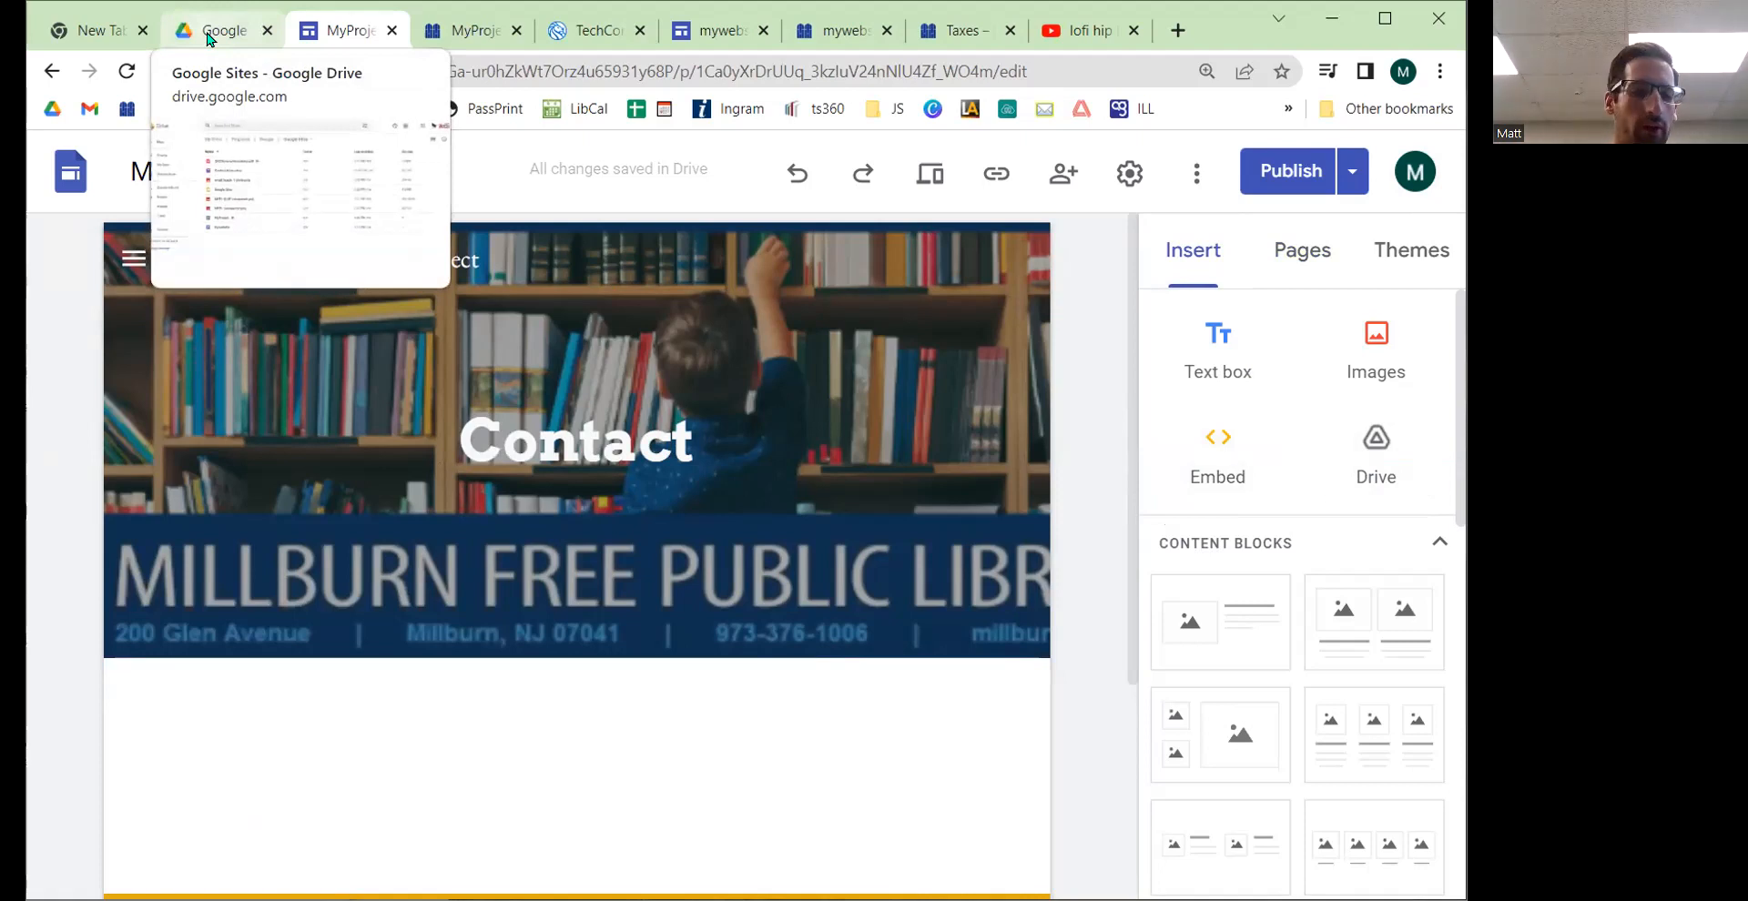
click(208, 37)
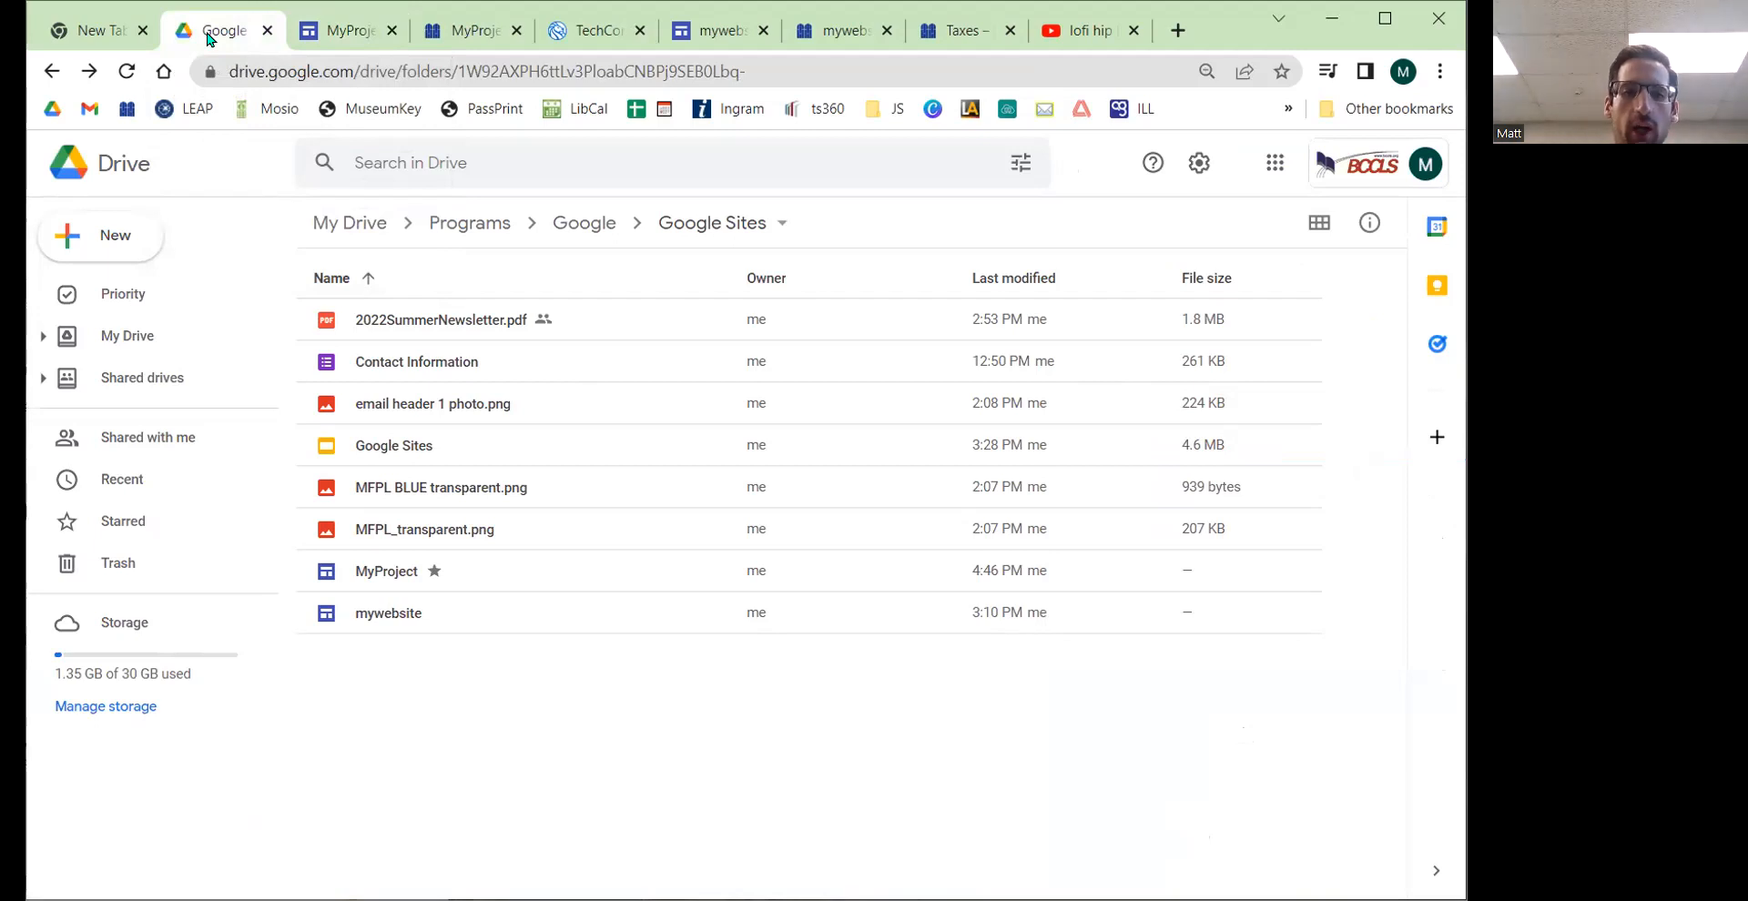
click(412, 376)
double_click(413, 376)
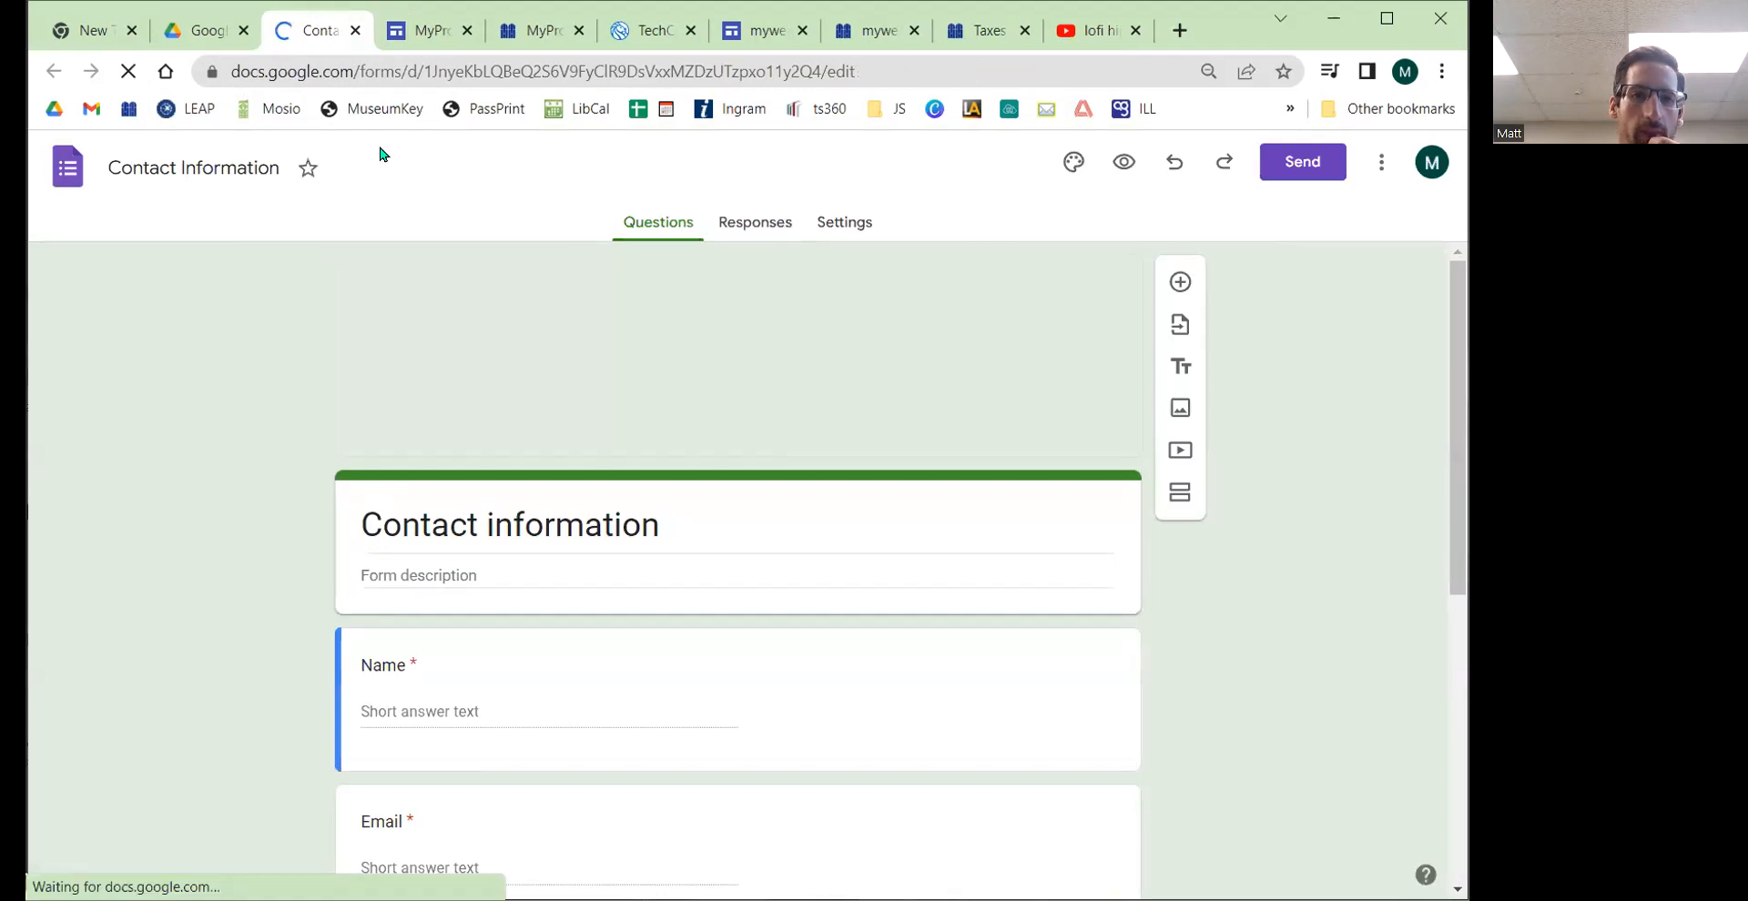
double_click(375, 71)
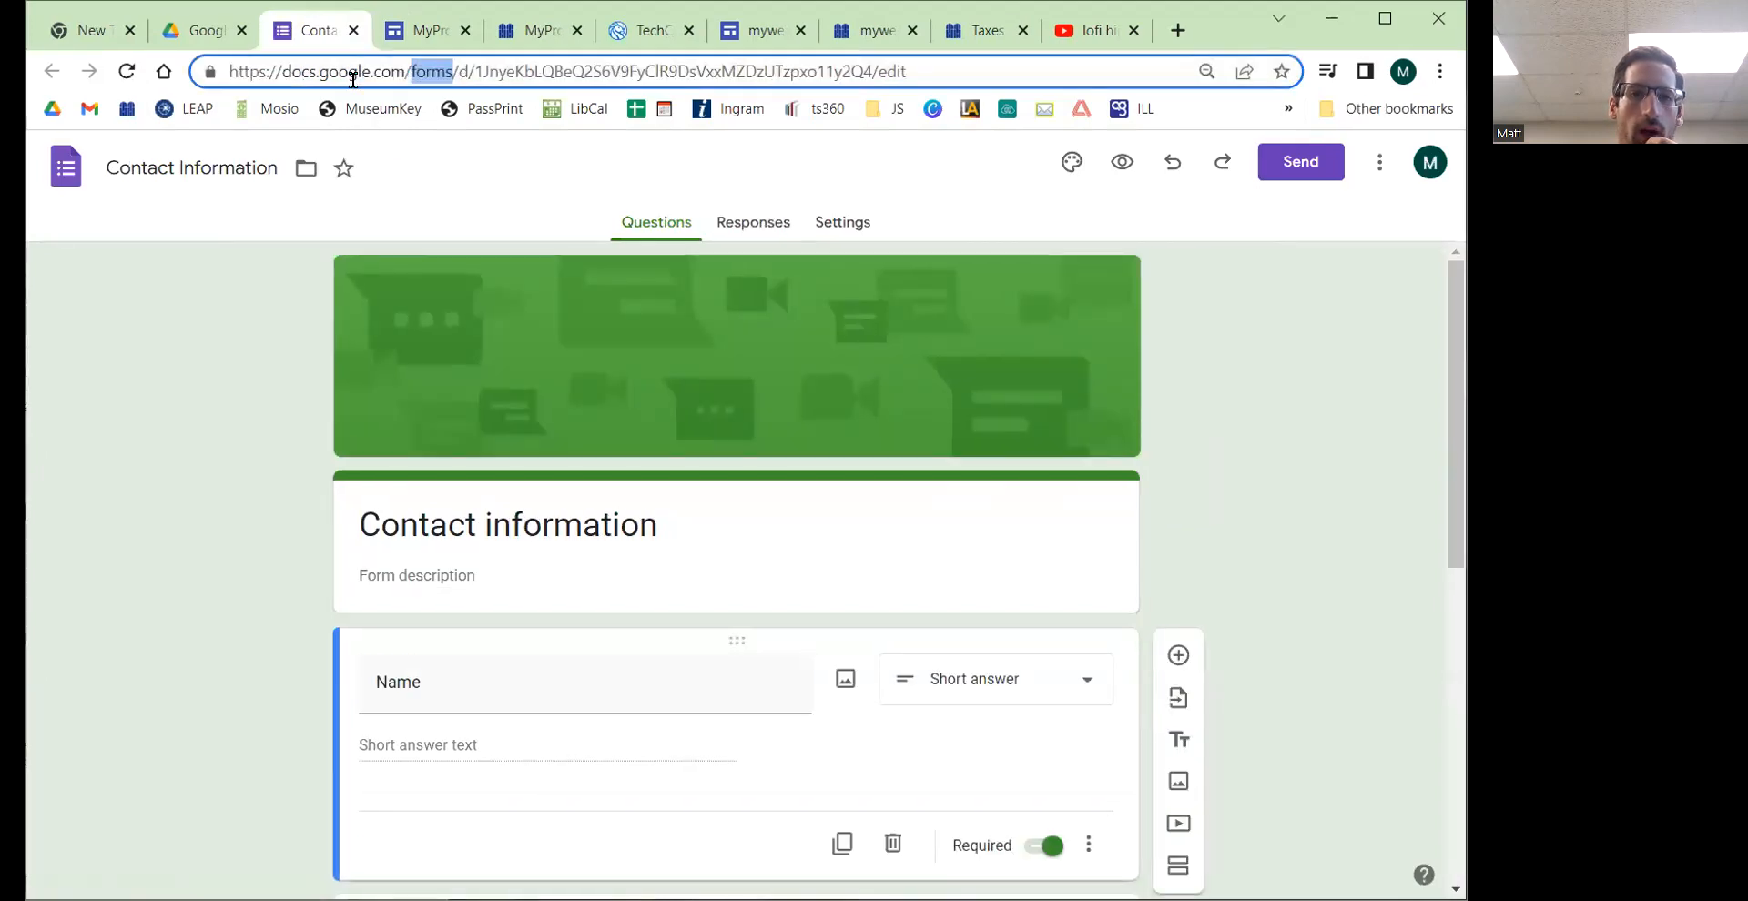
click(194, 34)
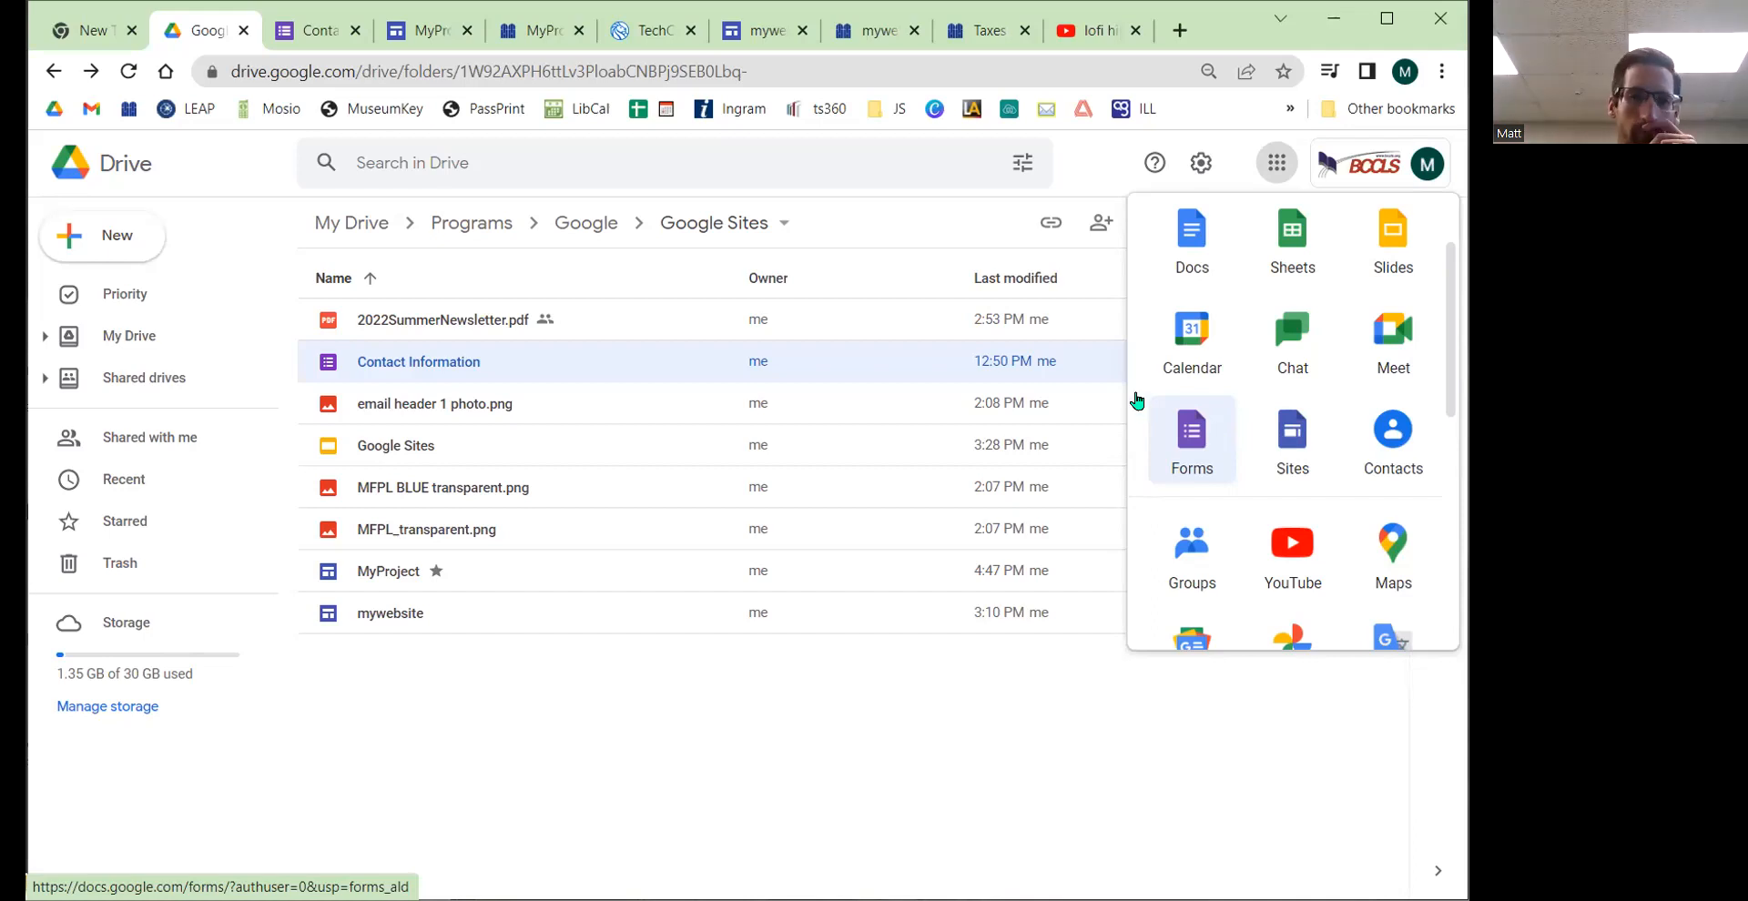
click(309, 41)
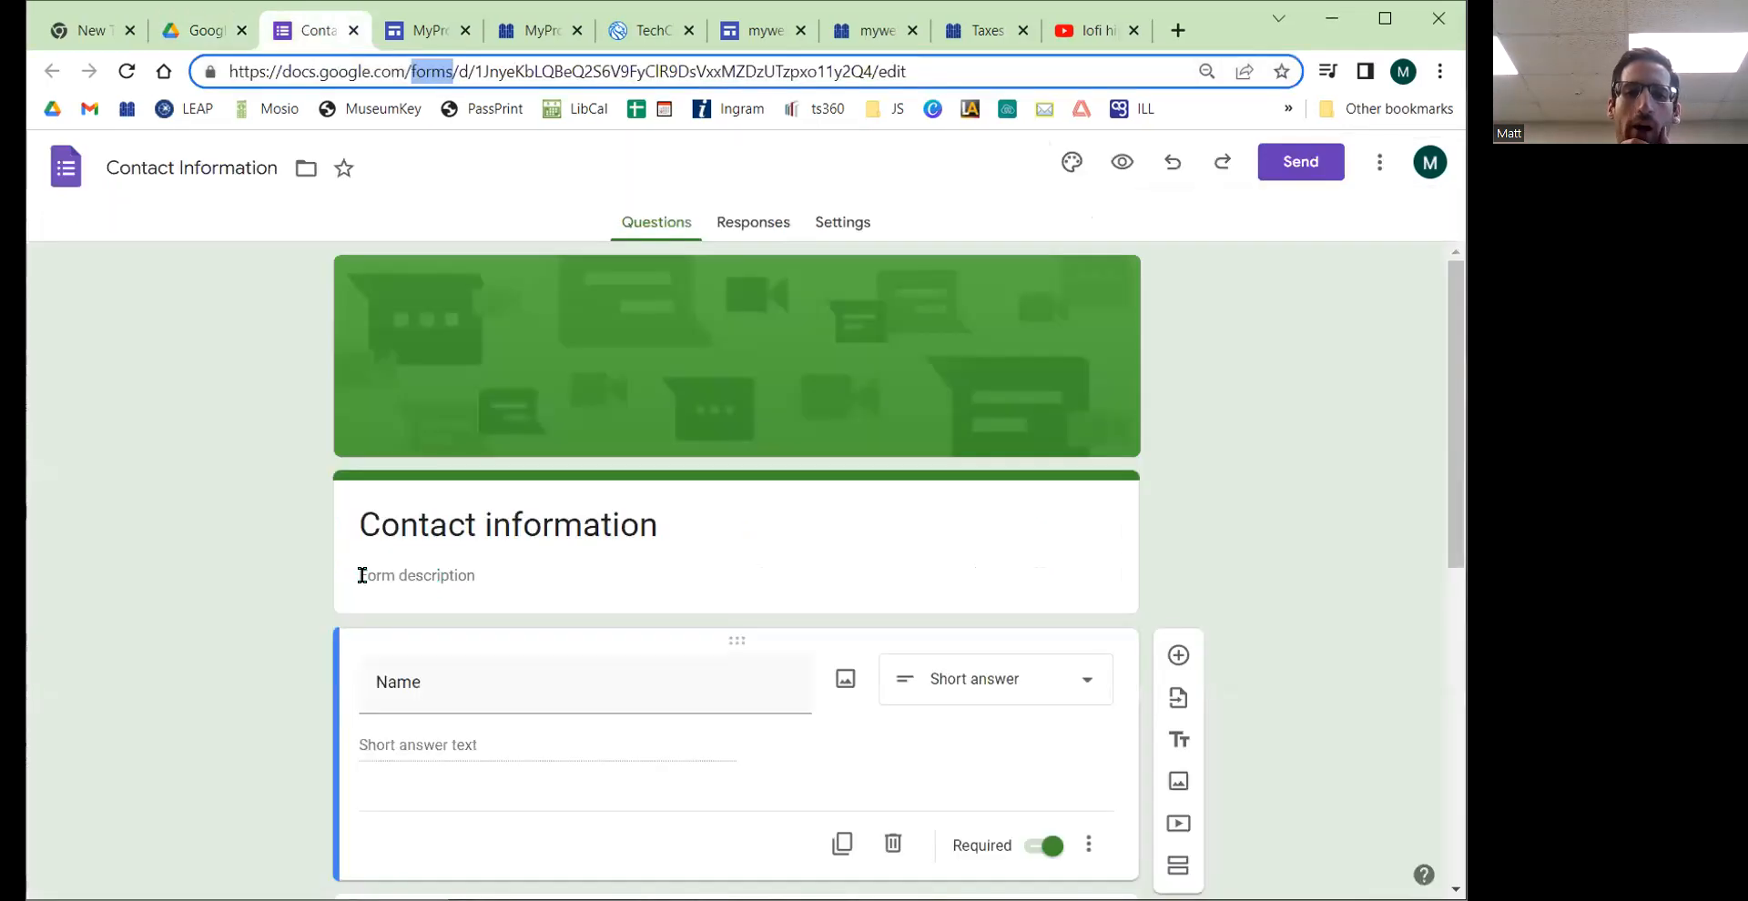
Step: Scroll through the form's questions, then open the form's Send dialog and show the embed HTML code
scroll(351, 587, down, 4)
scroll(350, 588, down, 3)
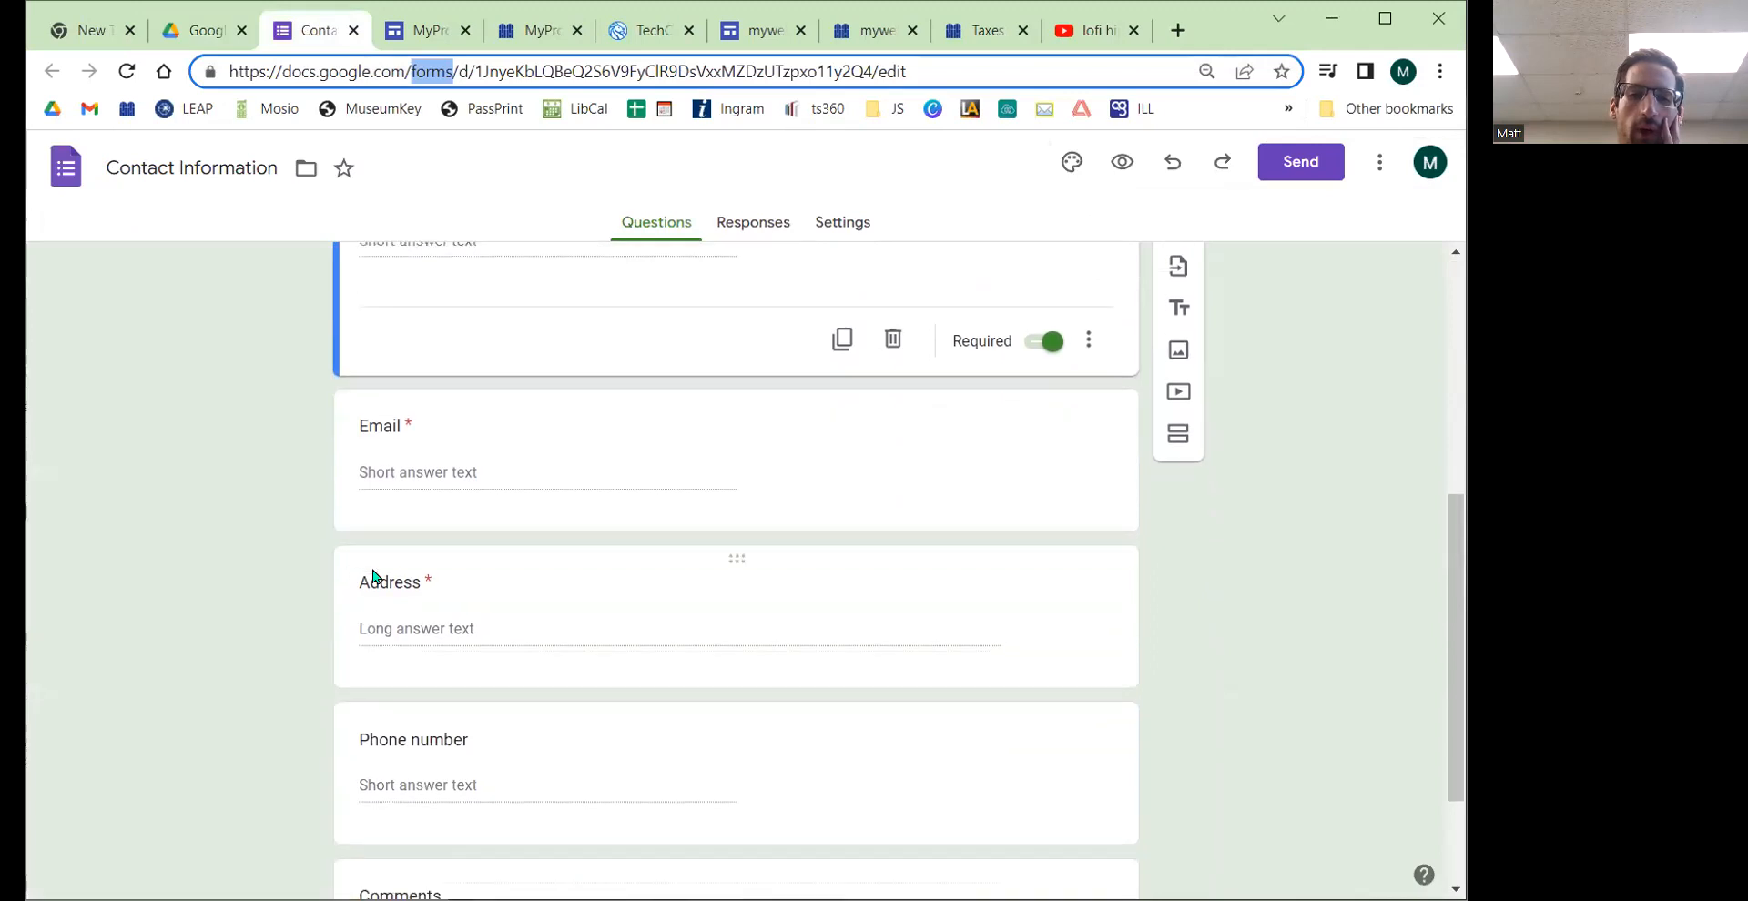
scroll(511, 581, down, 1)
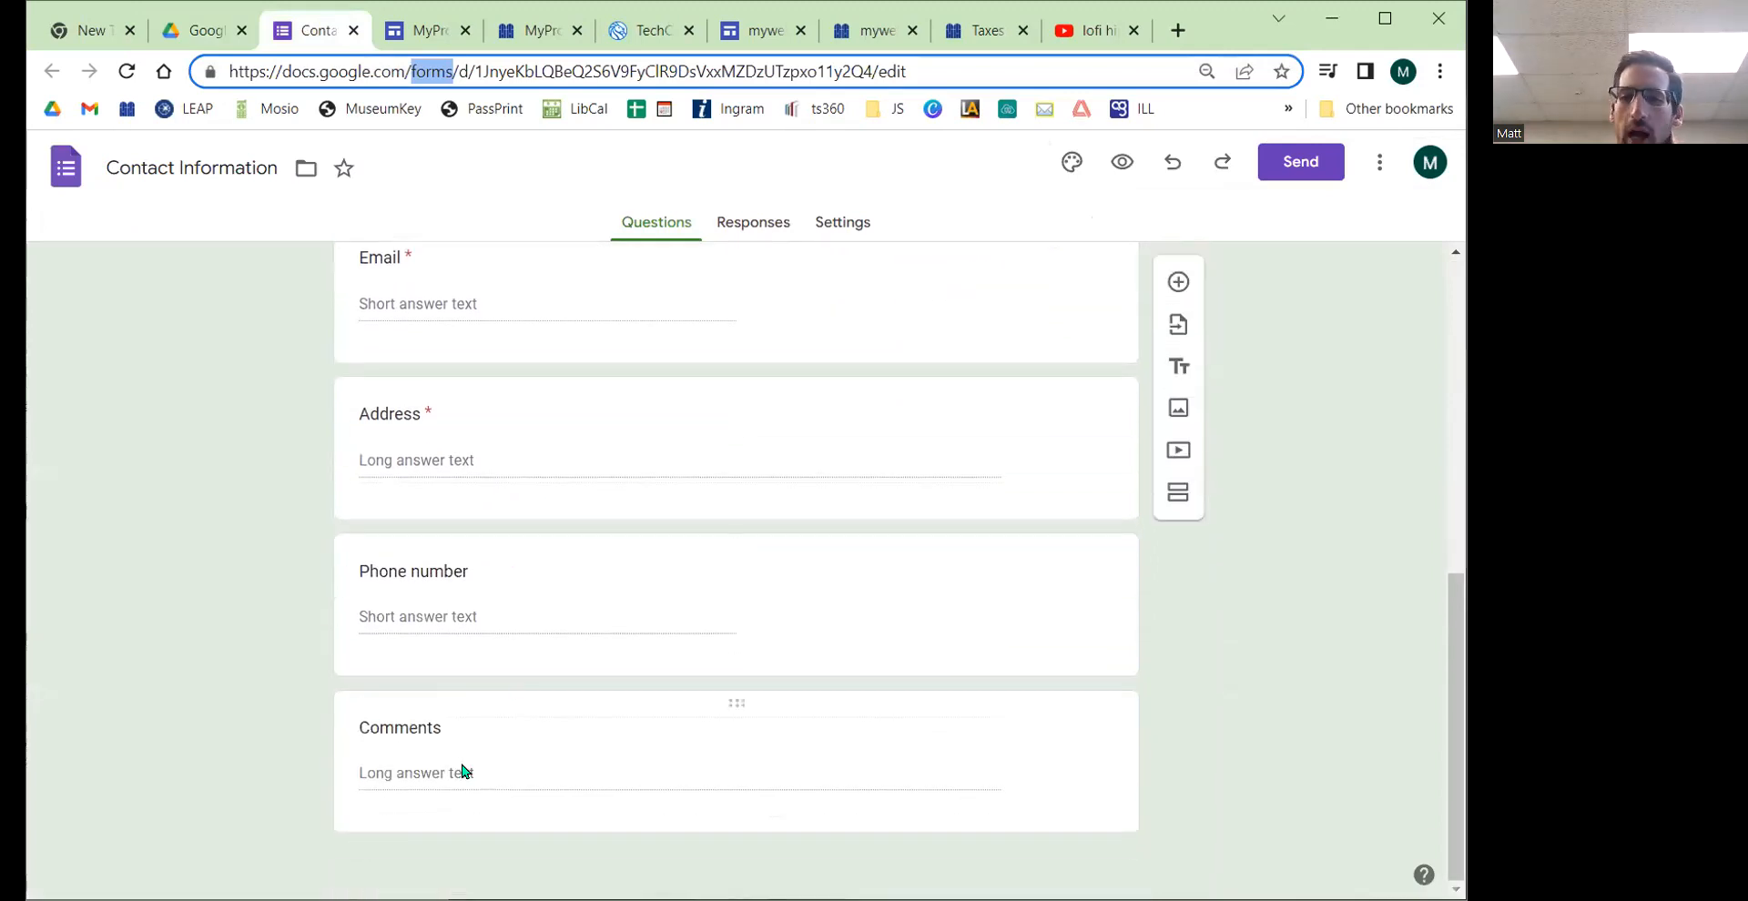
scroll(425, 710, up, 8)
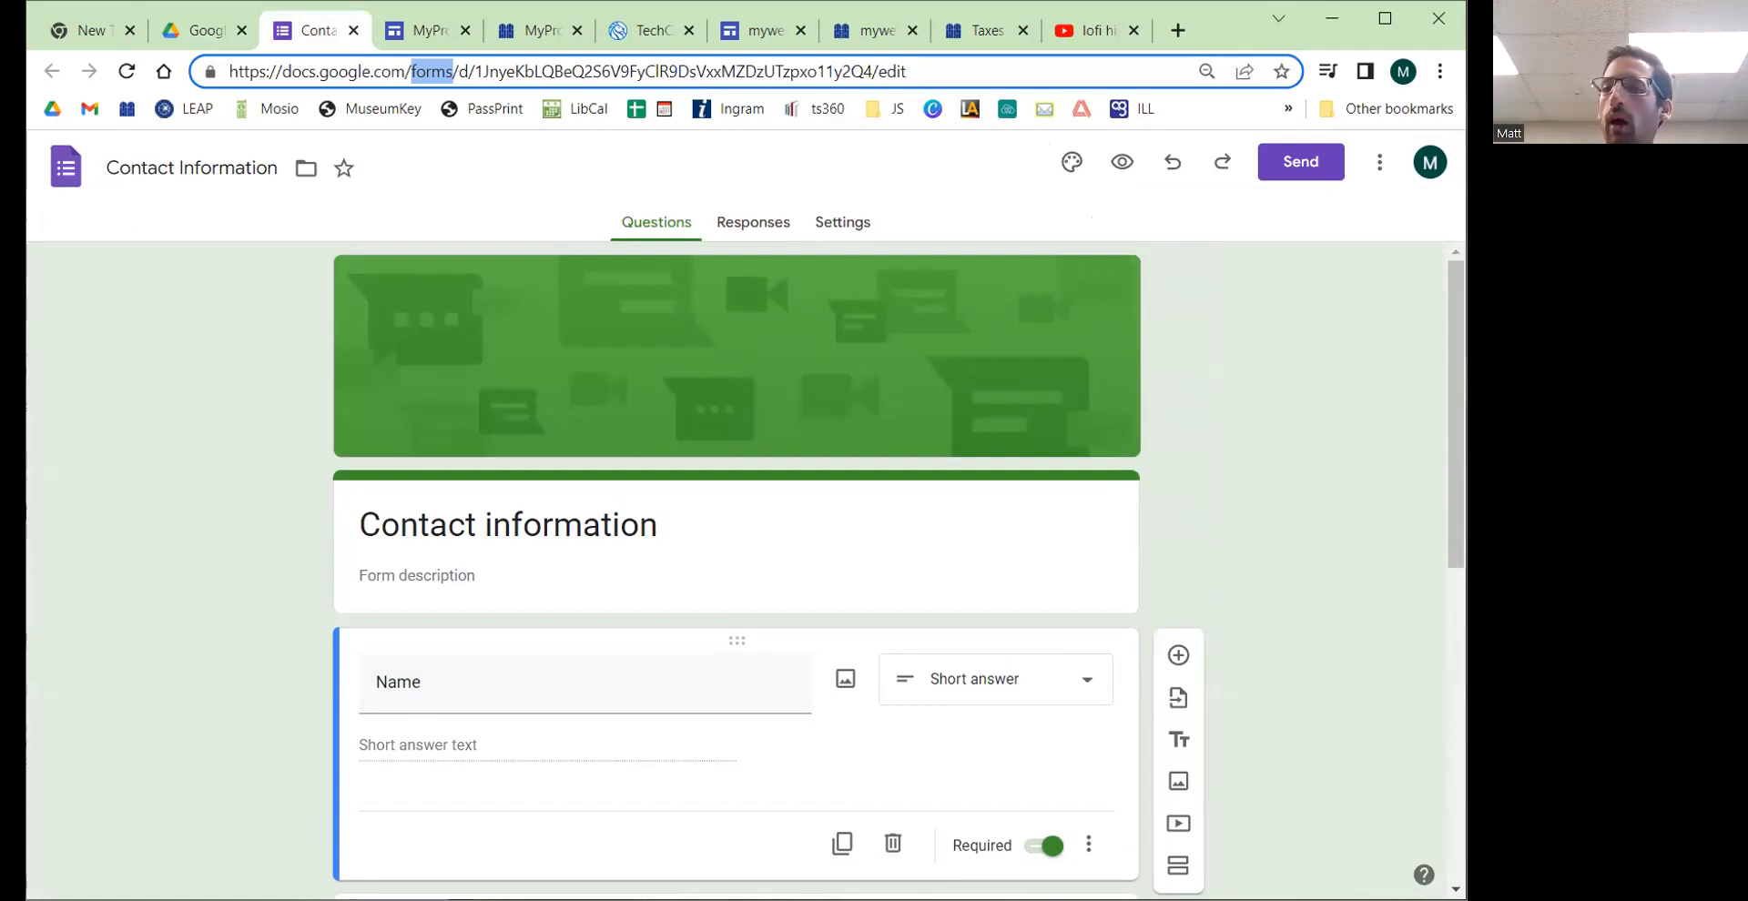
click(1299, 180)
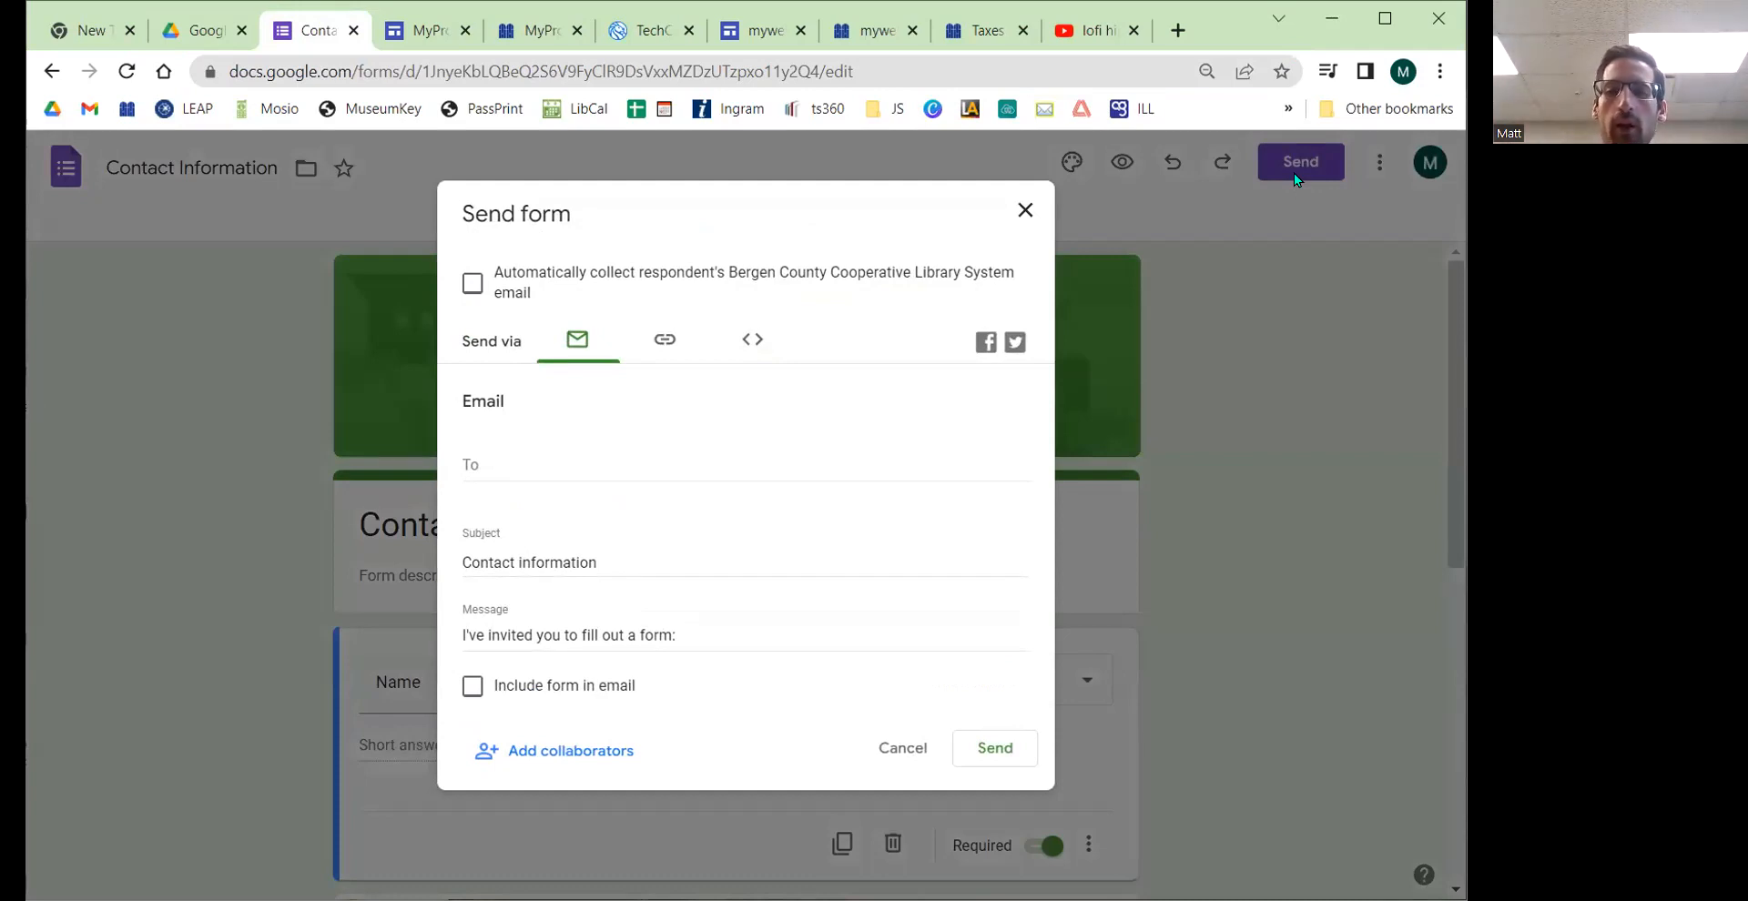
click(742, 343)
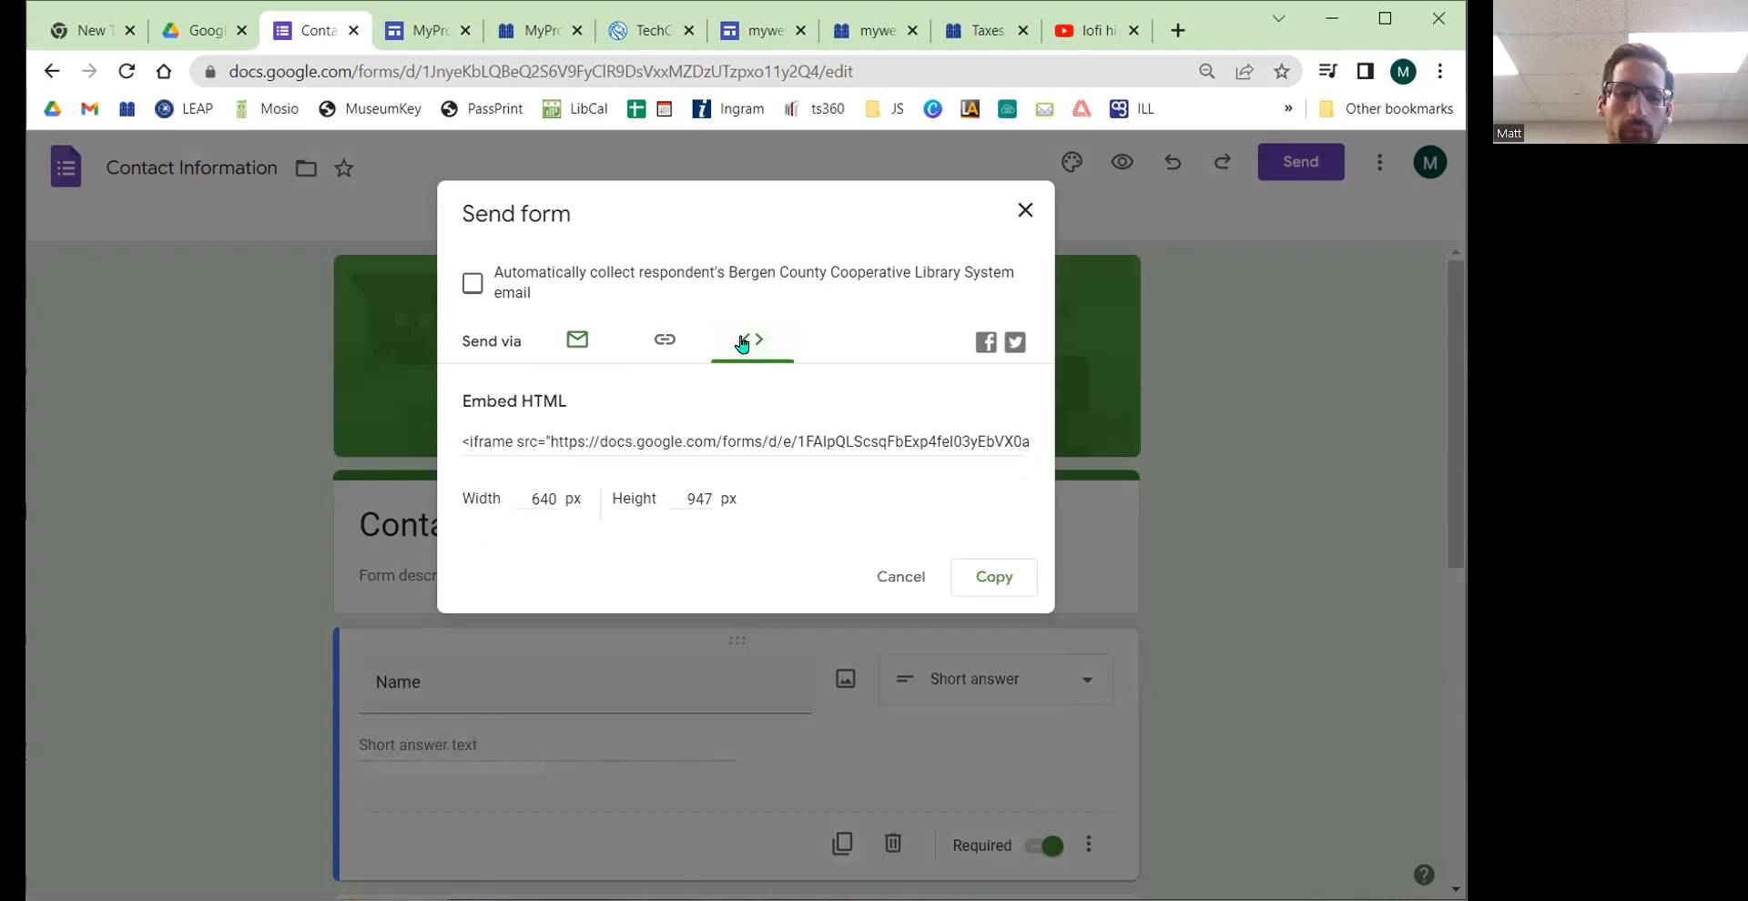
Step: Copy the Contact Information form's embed HTML code and close the Send form dialog
click(742, 343)
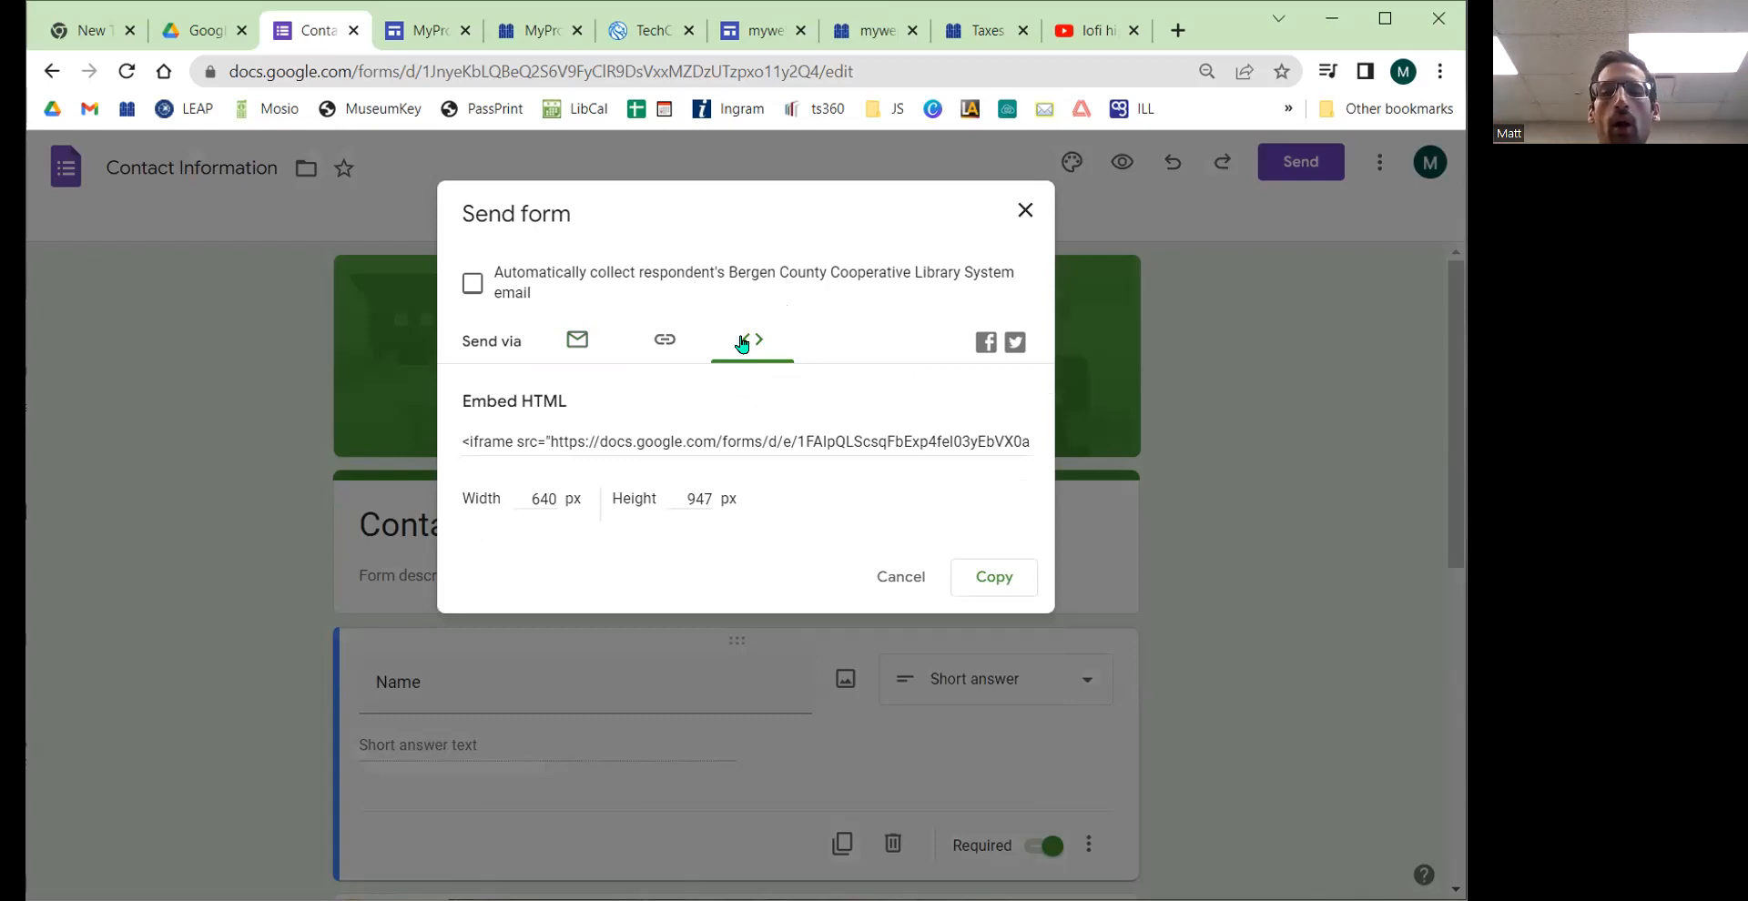
click(564, 441)
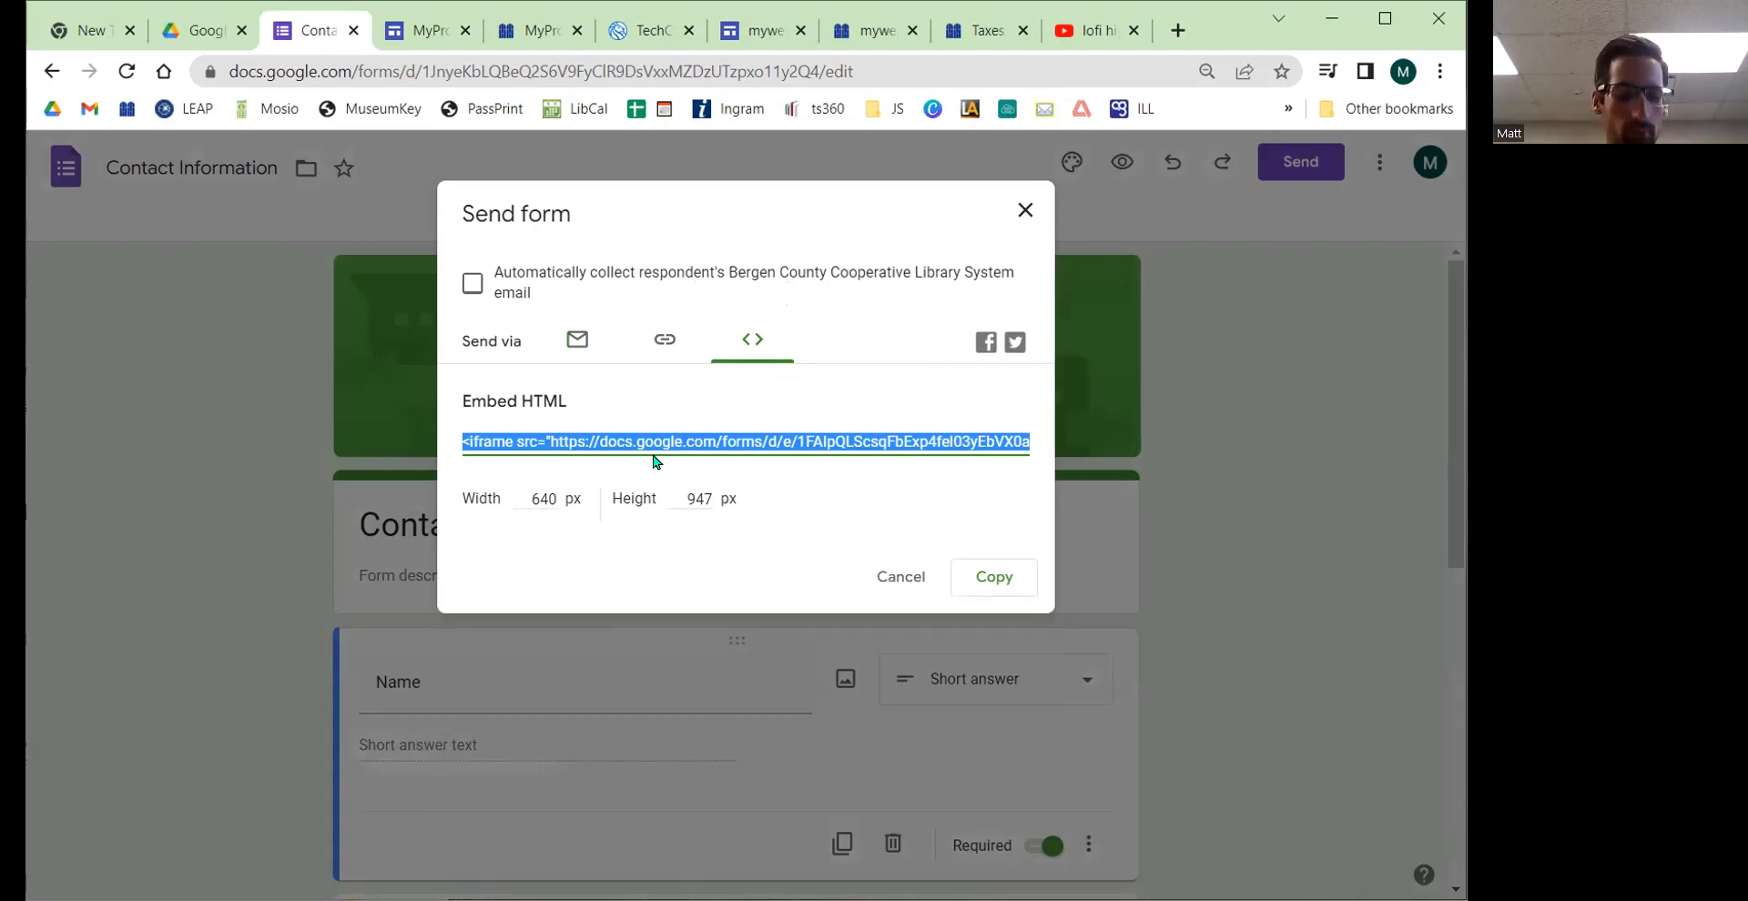
click(983, 578)
click(901, 583)
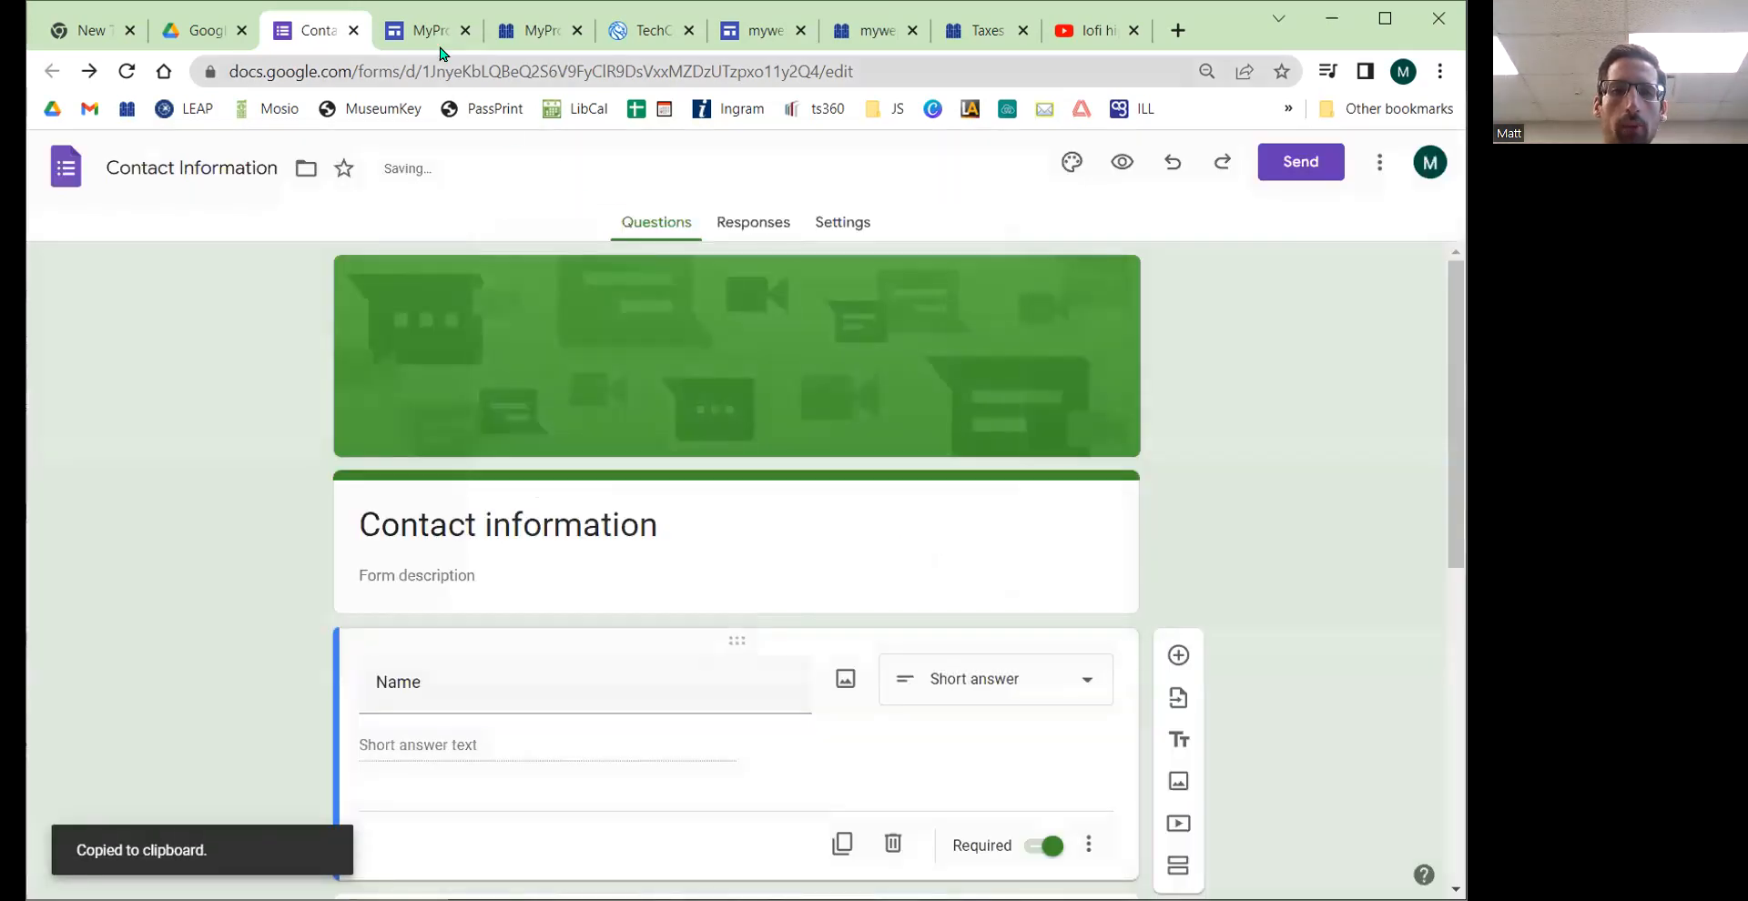
Step: Return to the site editor, start an Embed on the Contact page, and paste the form's code as embed code
click(433, 32)
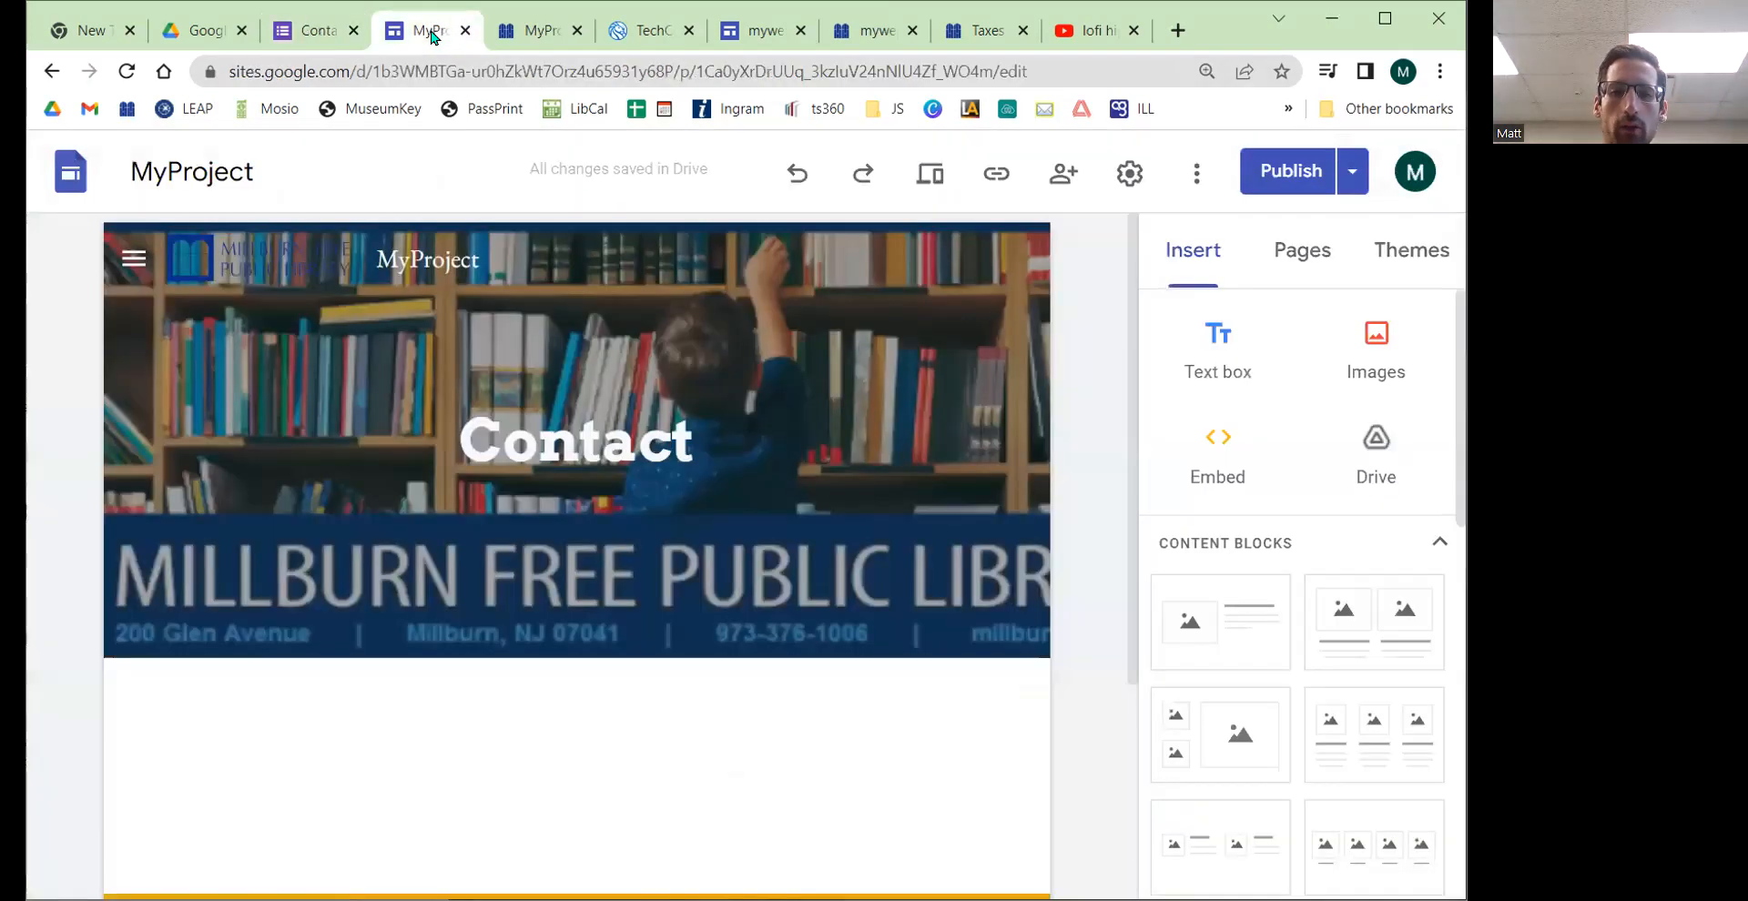
click(1219, 454)
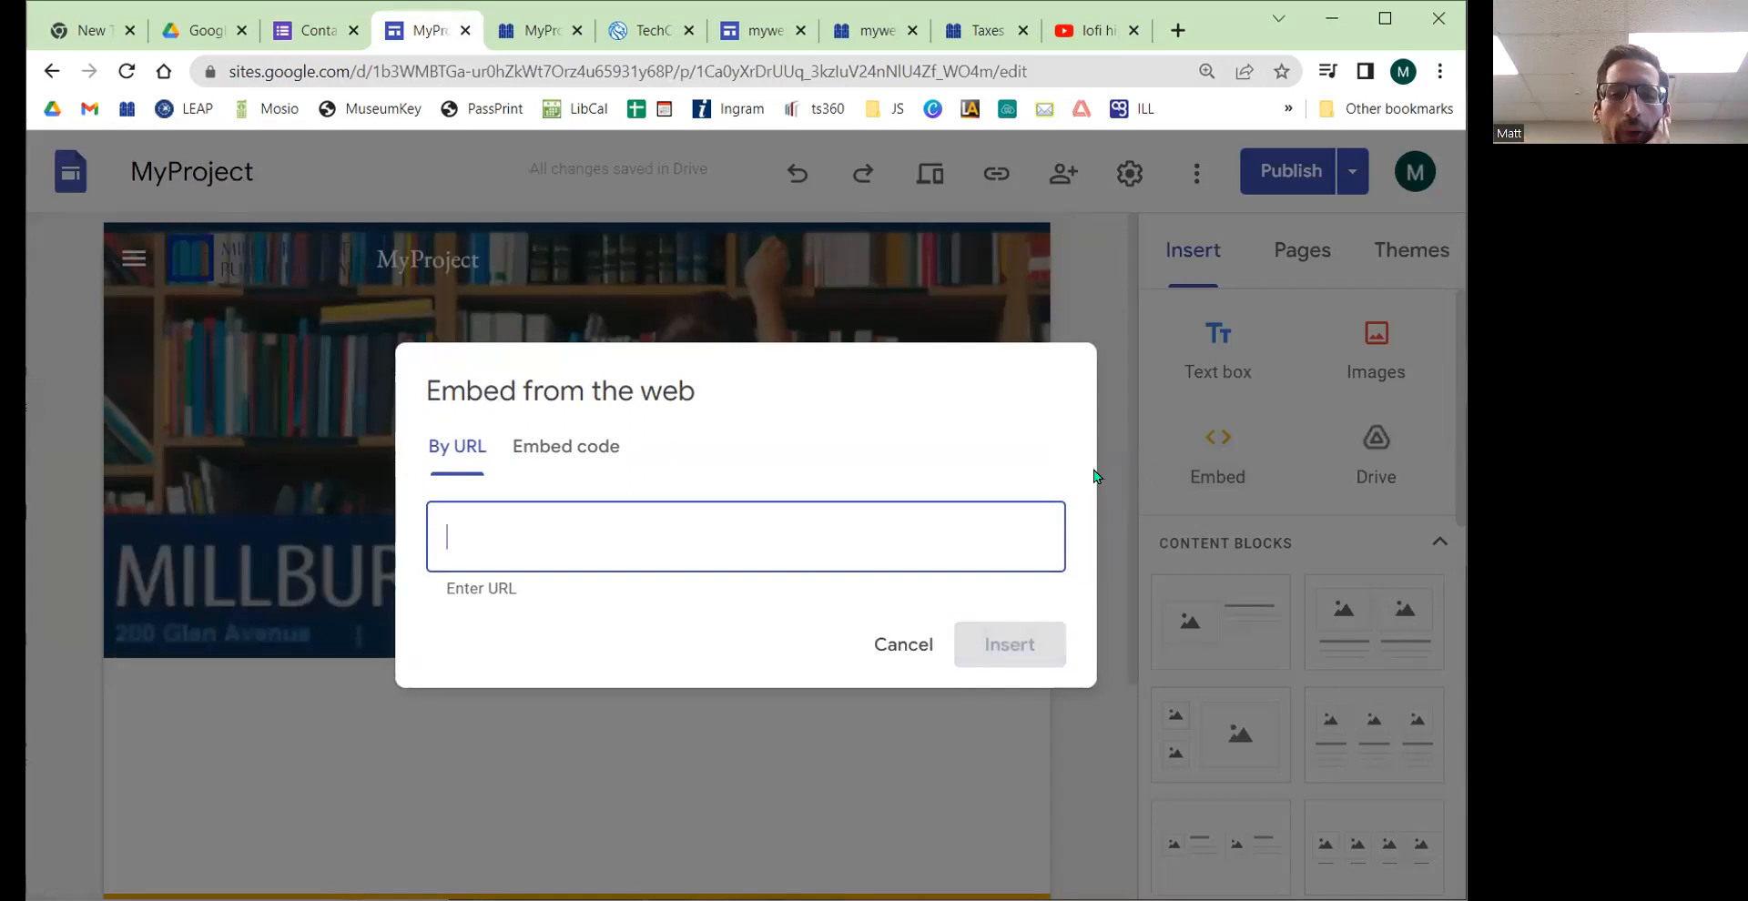
click(549, 447)
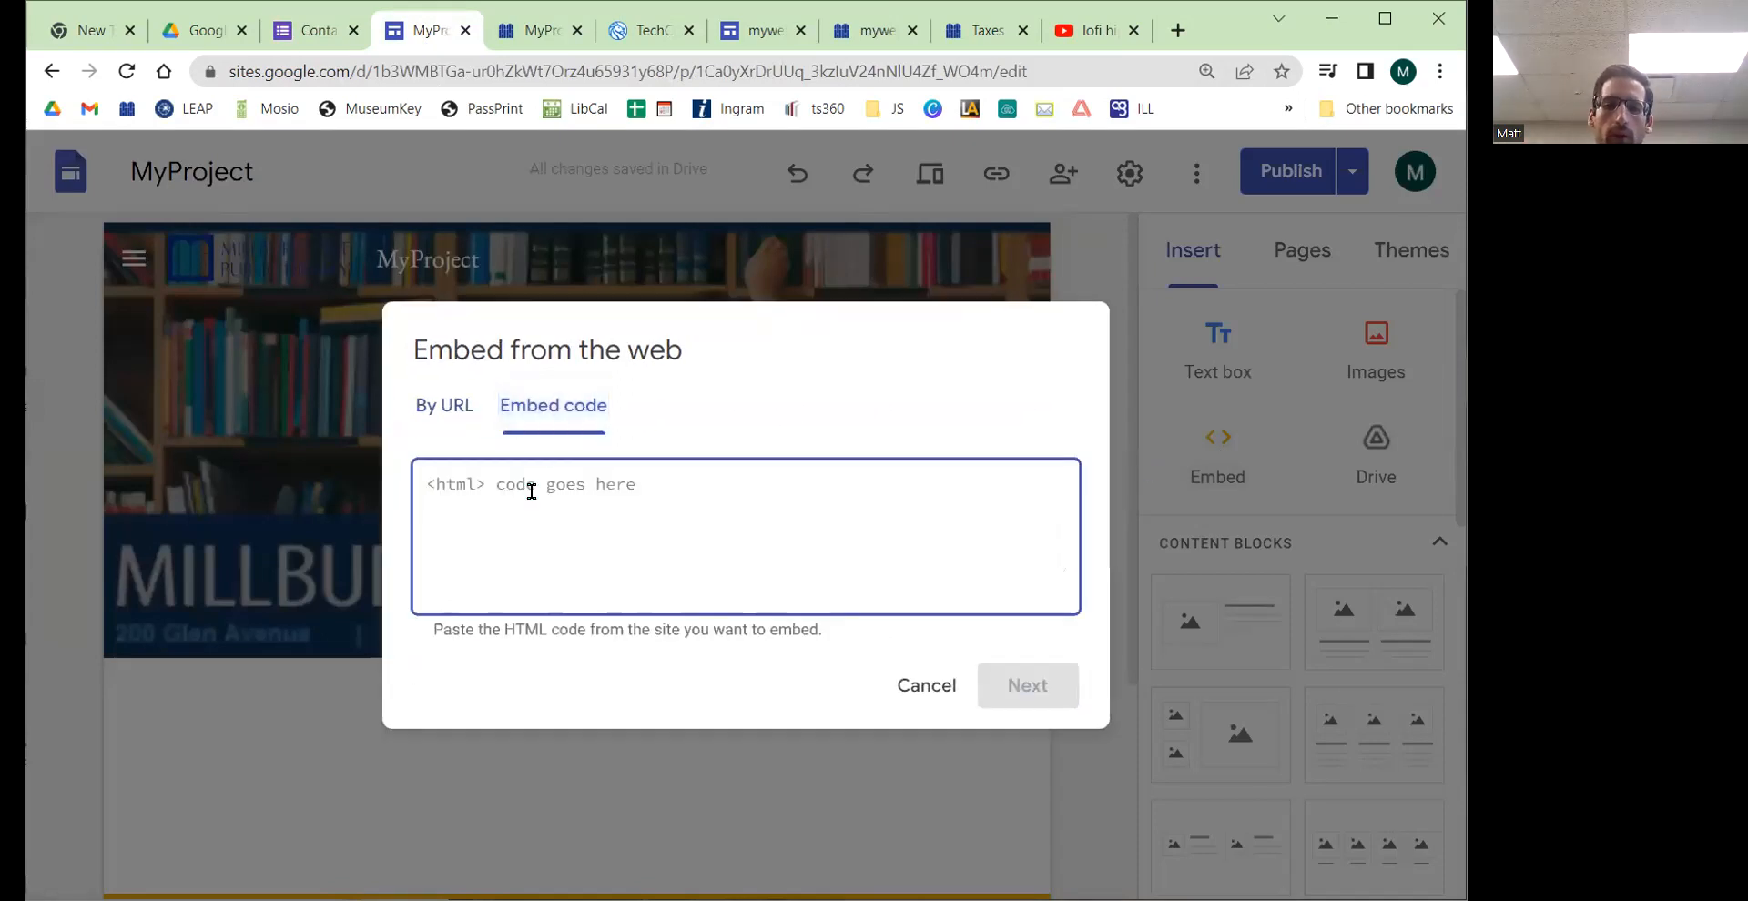
key(ctrl+v)
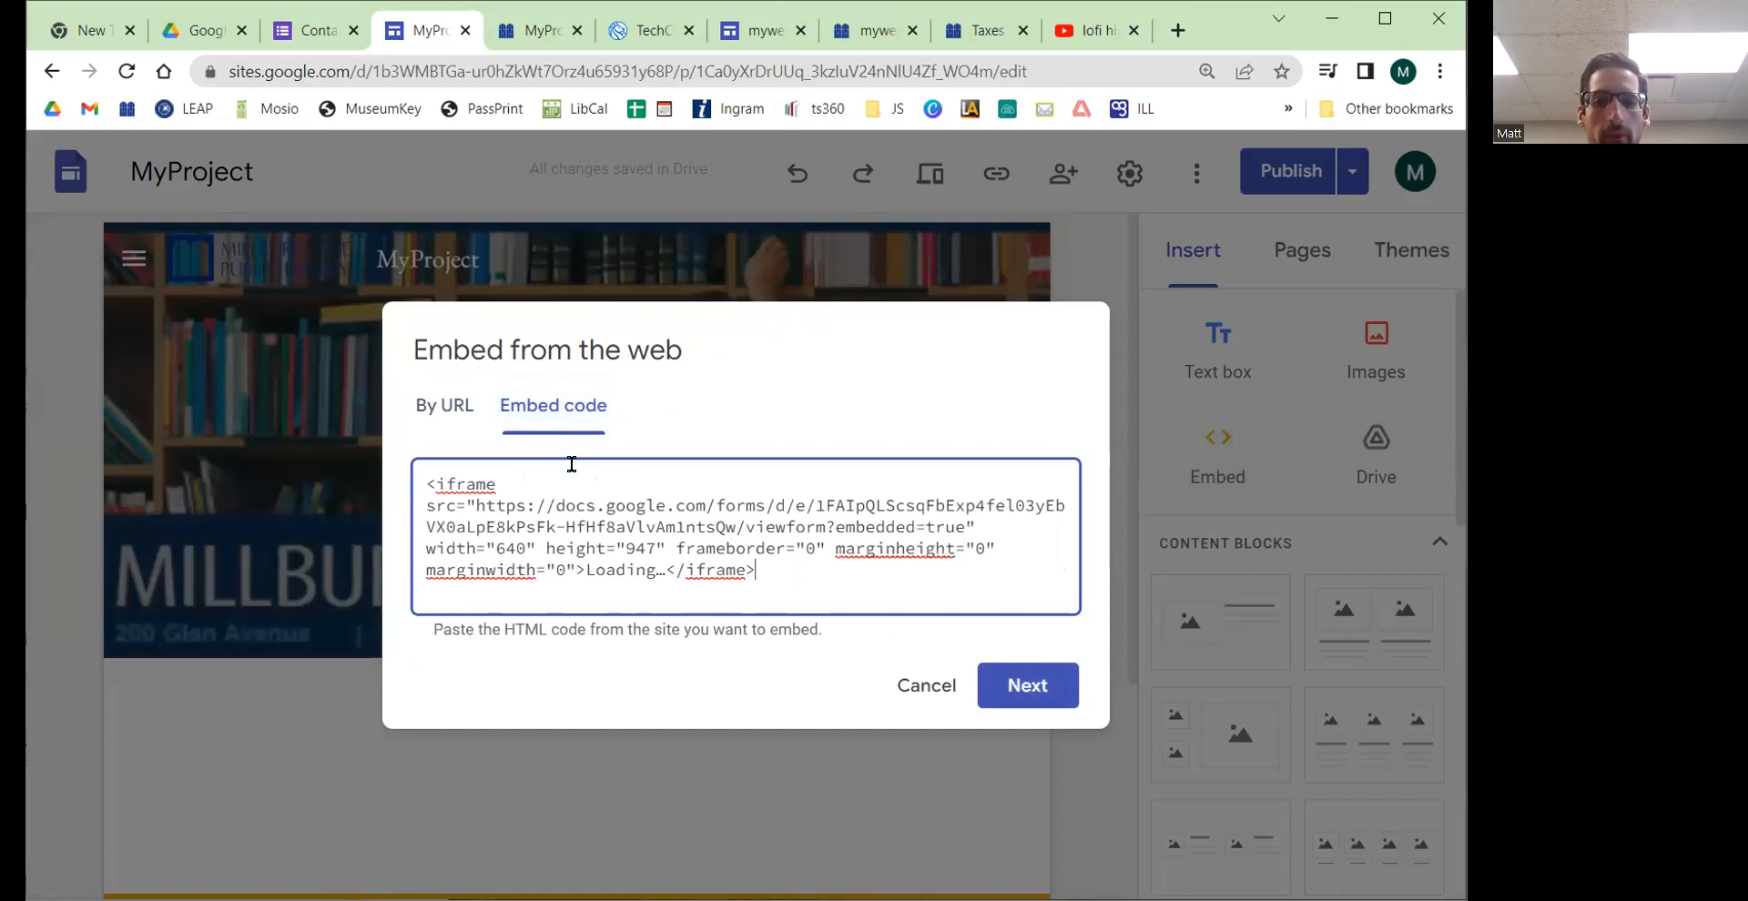
Step: Insert the embedded Contact Information form onto the Contact page
click(320, 30)
scroll(640, 564, down, 1)
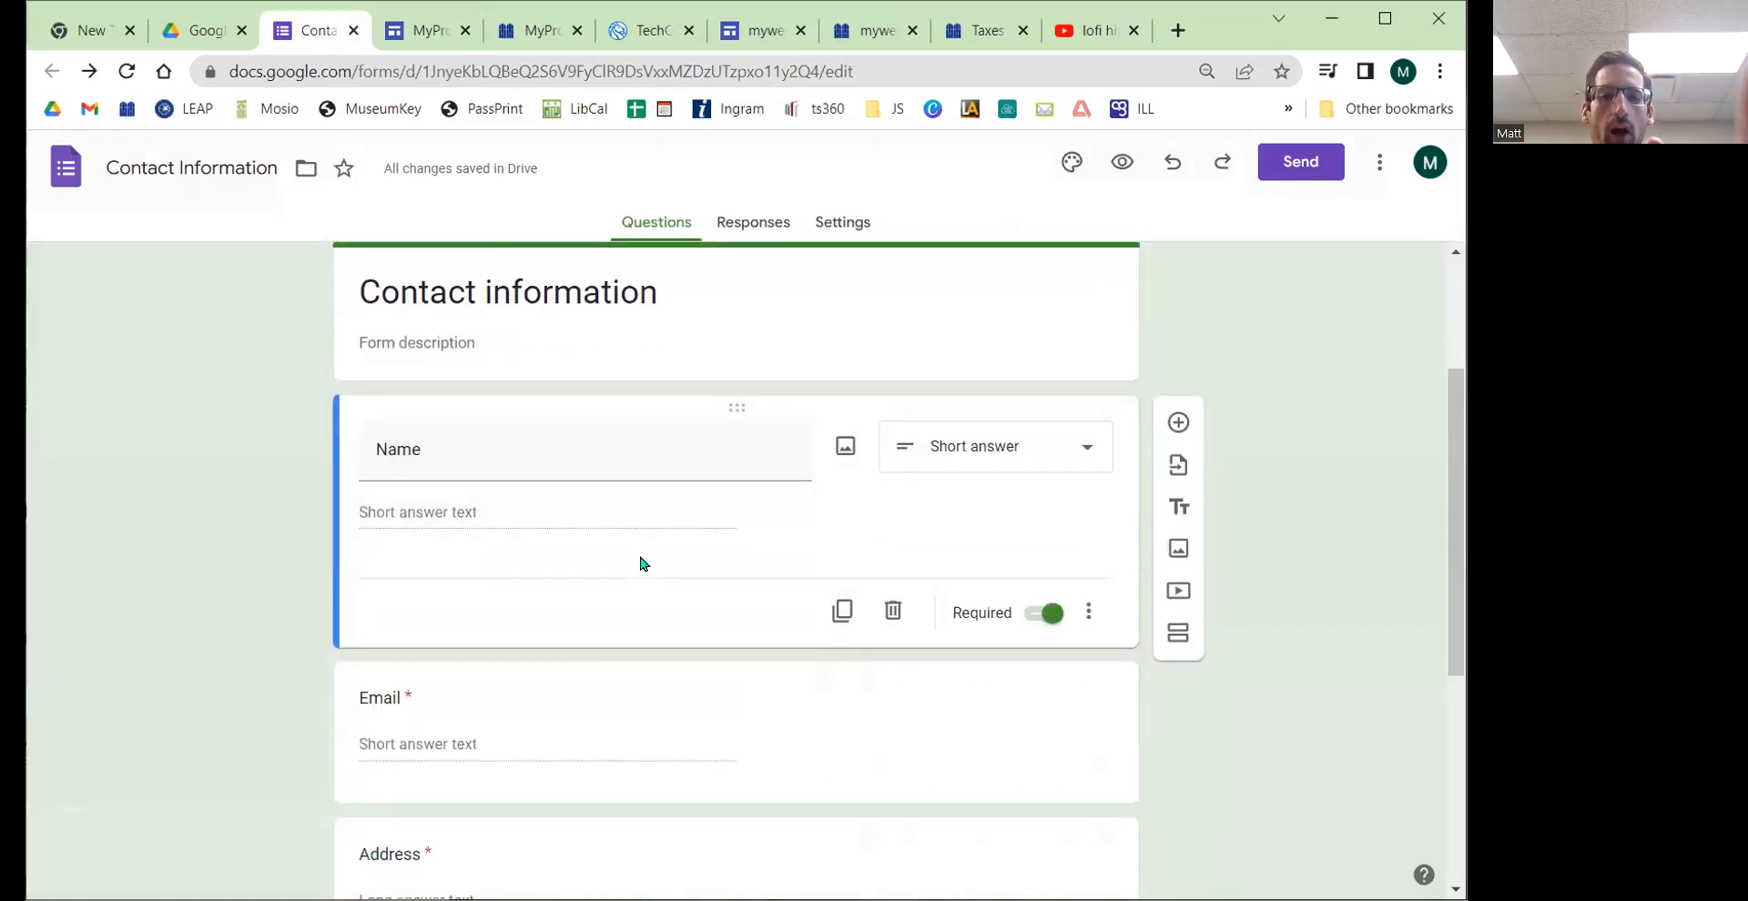
click(423, 36)
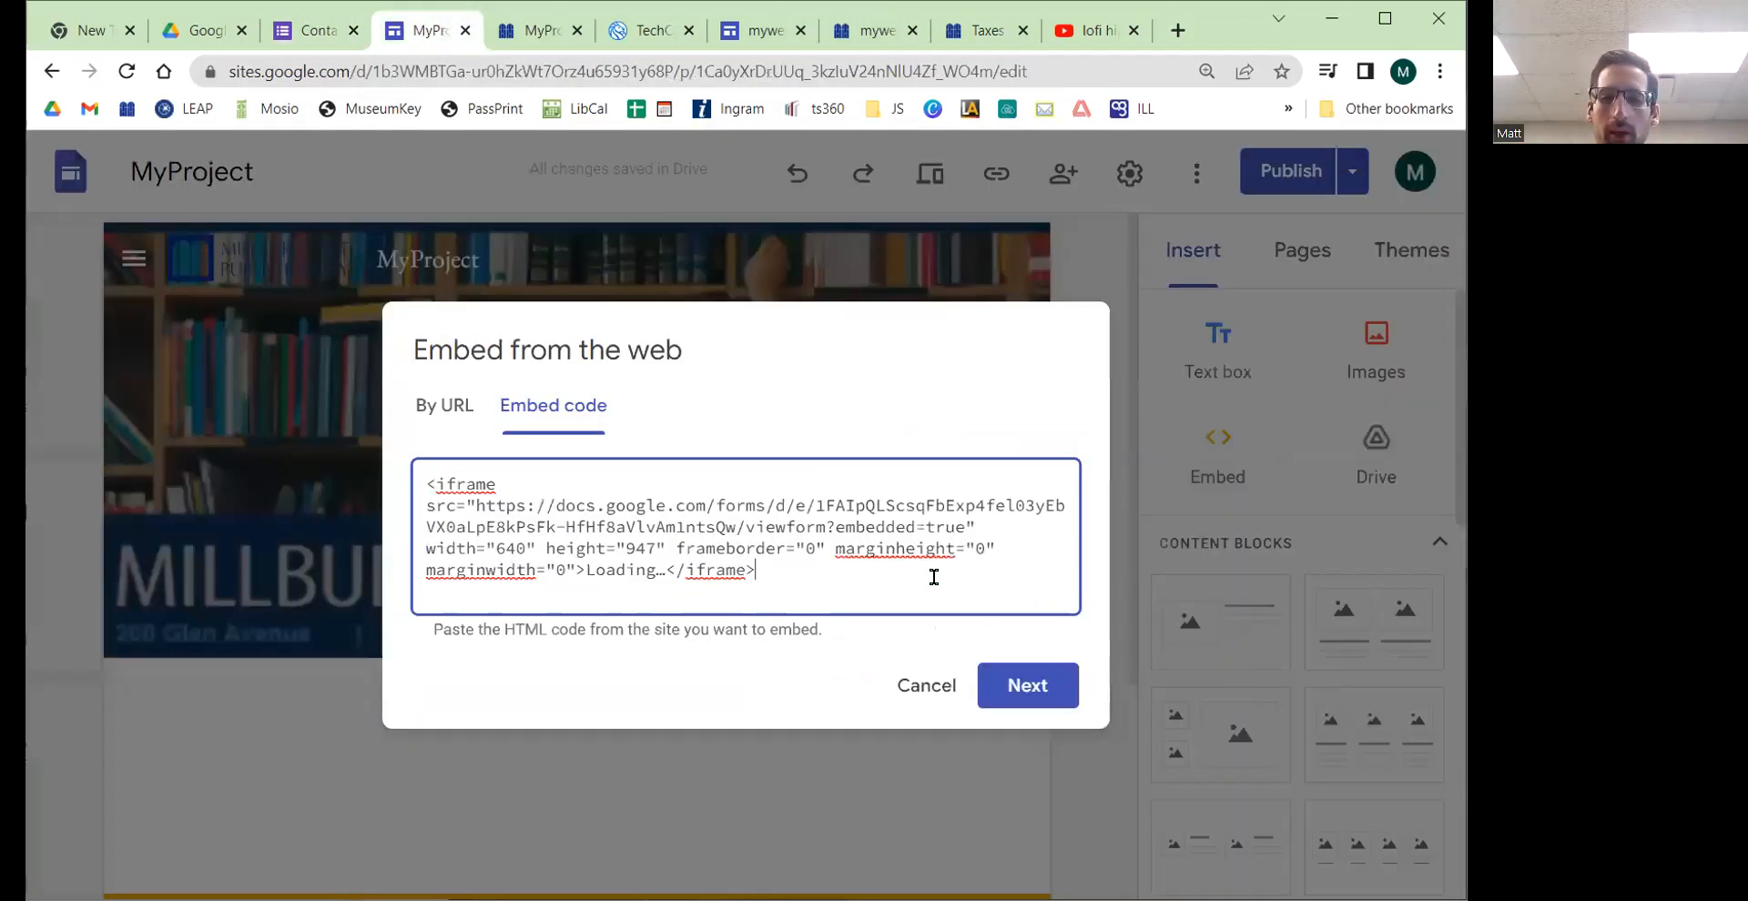
click(1033, 699)
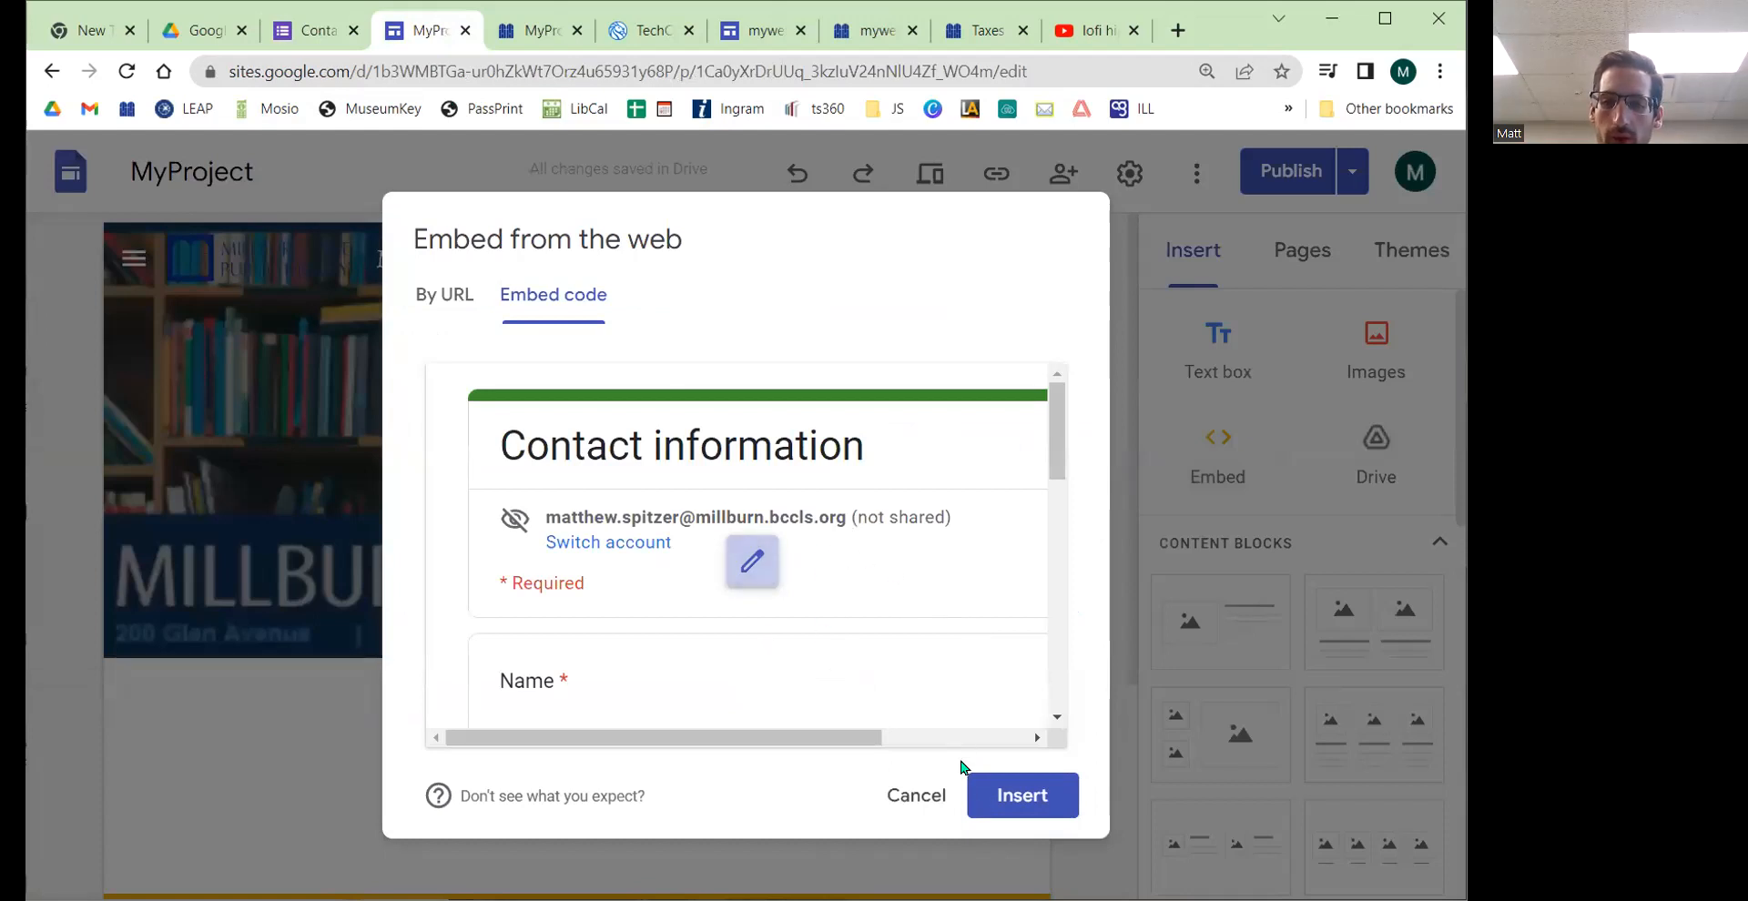
click(1003, 795)
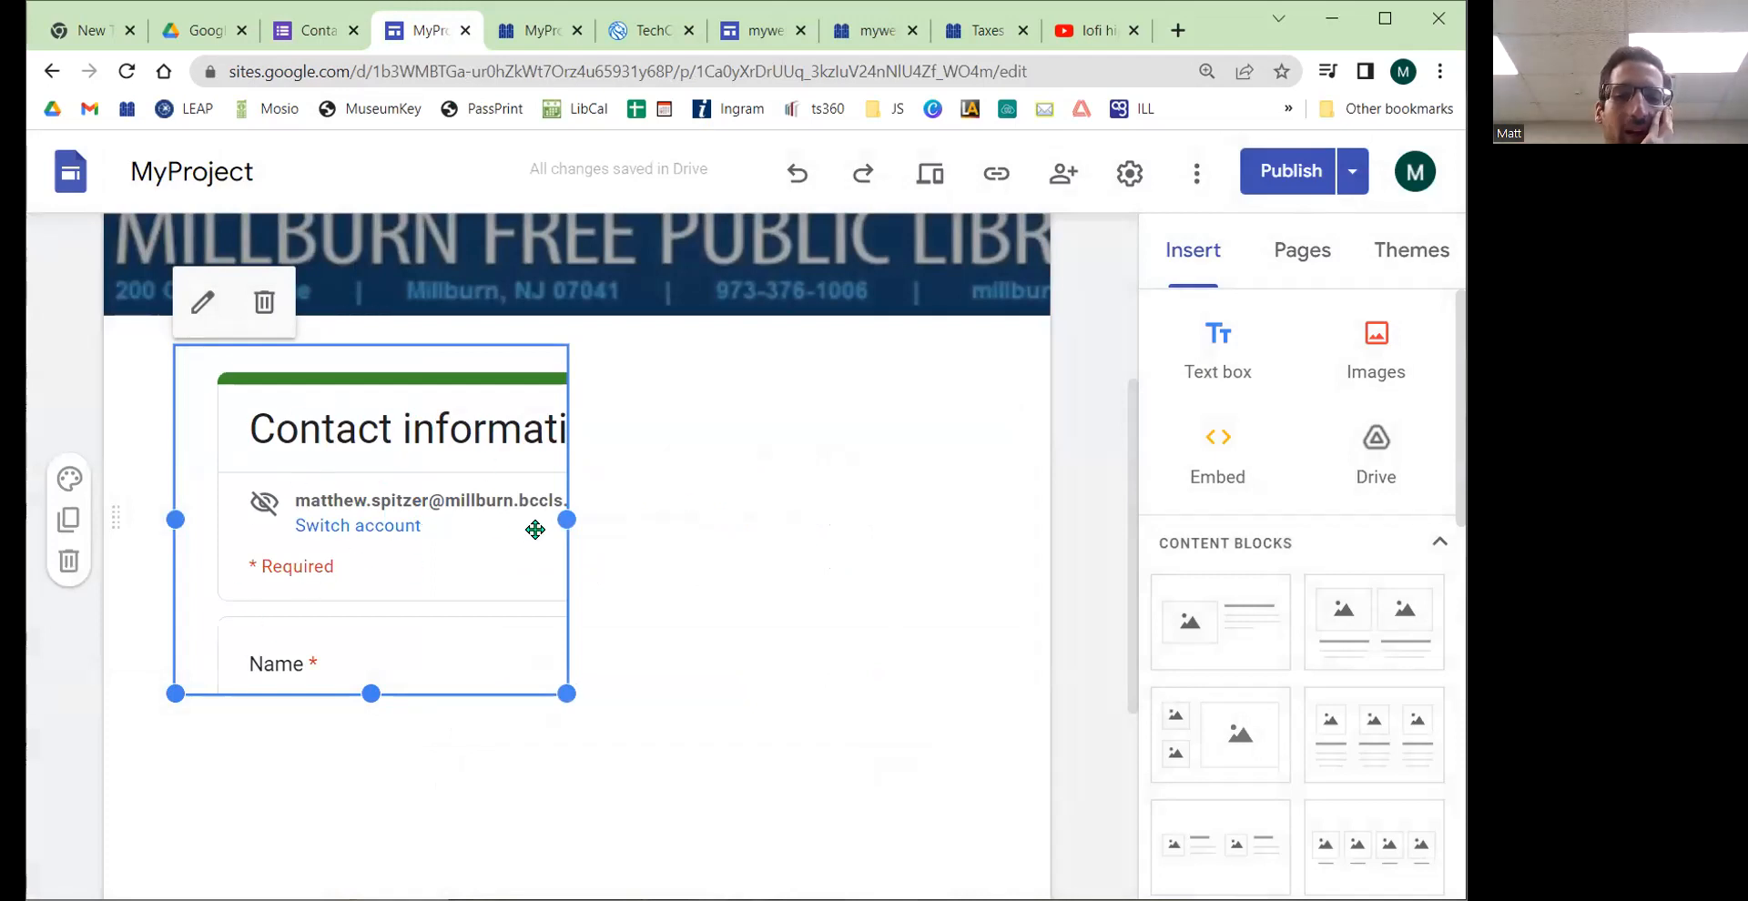
Step: Resize the embedded form wider to the page's content width and taller to show more questions
click(577, 523)
click(522, 516)
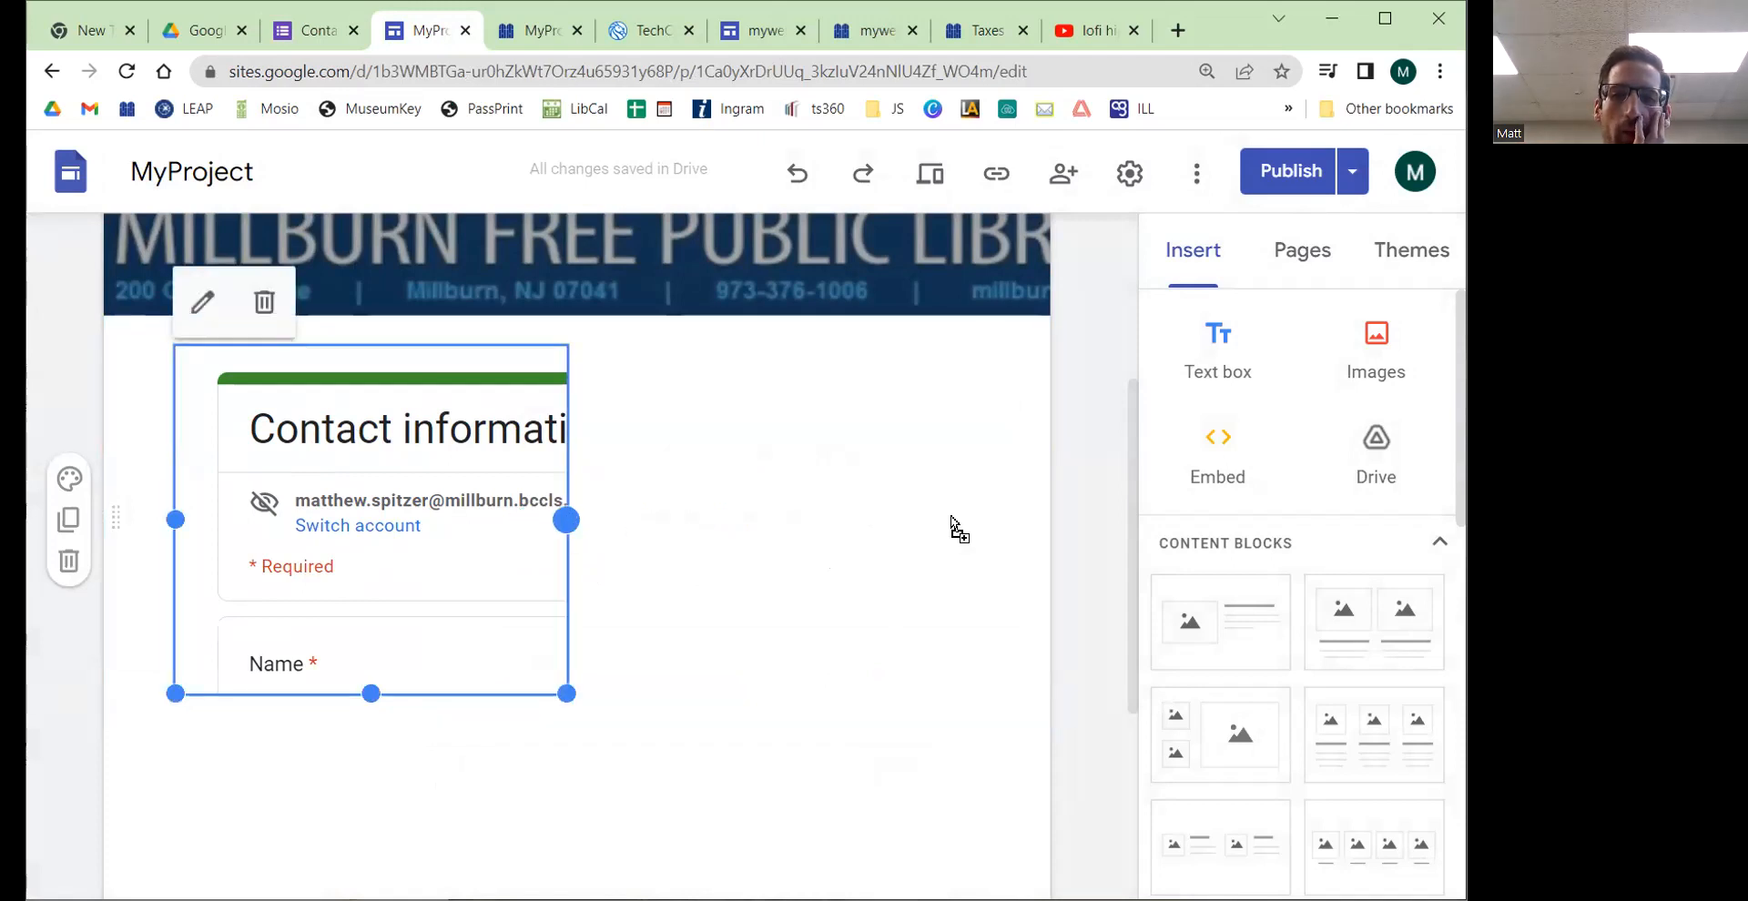
drag(980, 525, 976, 523)
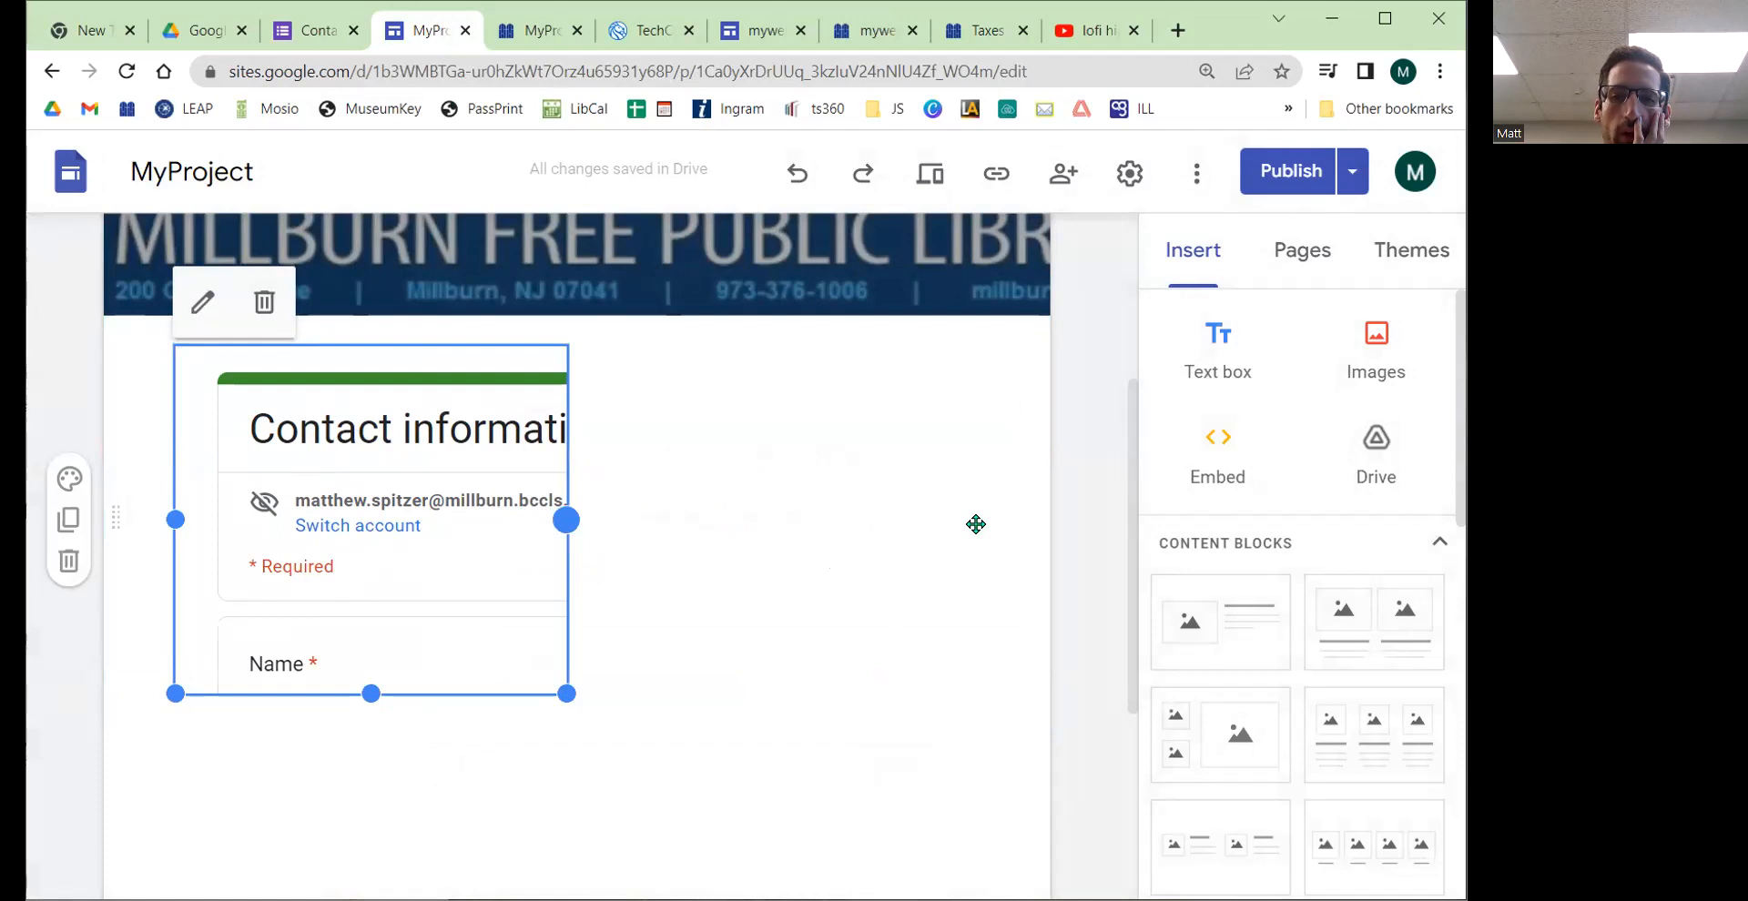
mouse_move(586, 586)
mouse_down()
mouse_move(616, 587)
mouse_move(558, 579)
mouse_up()
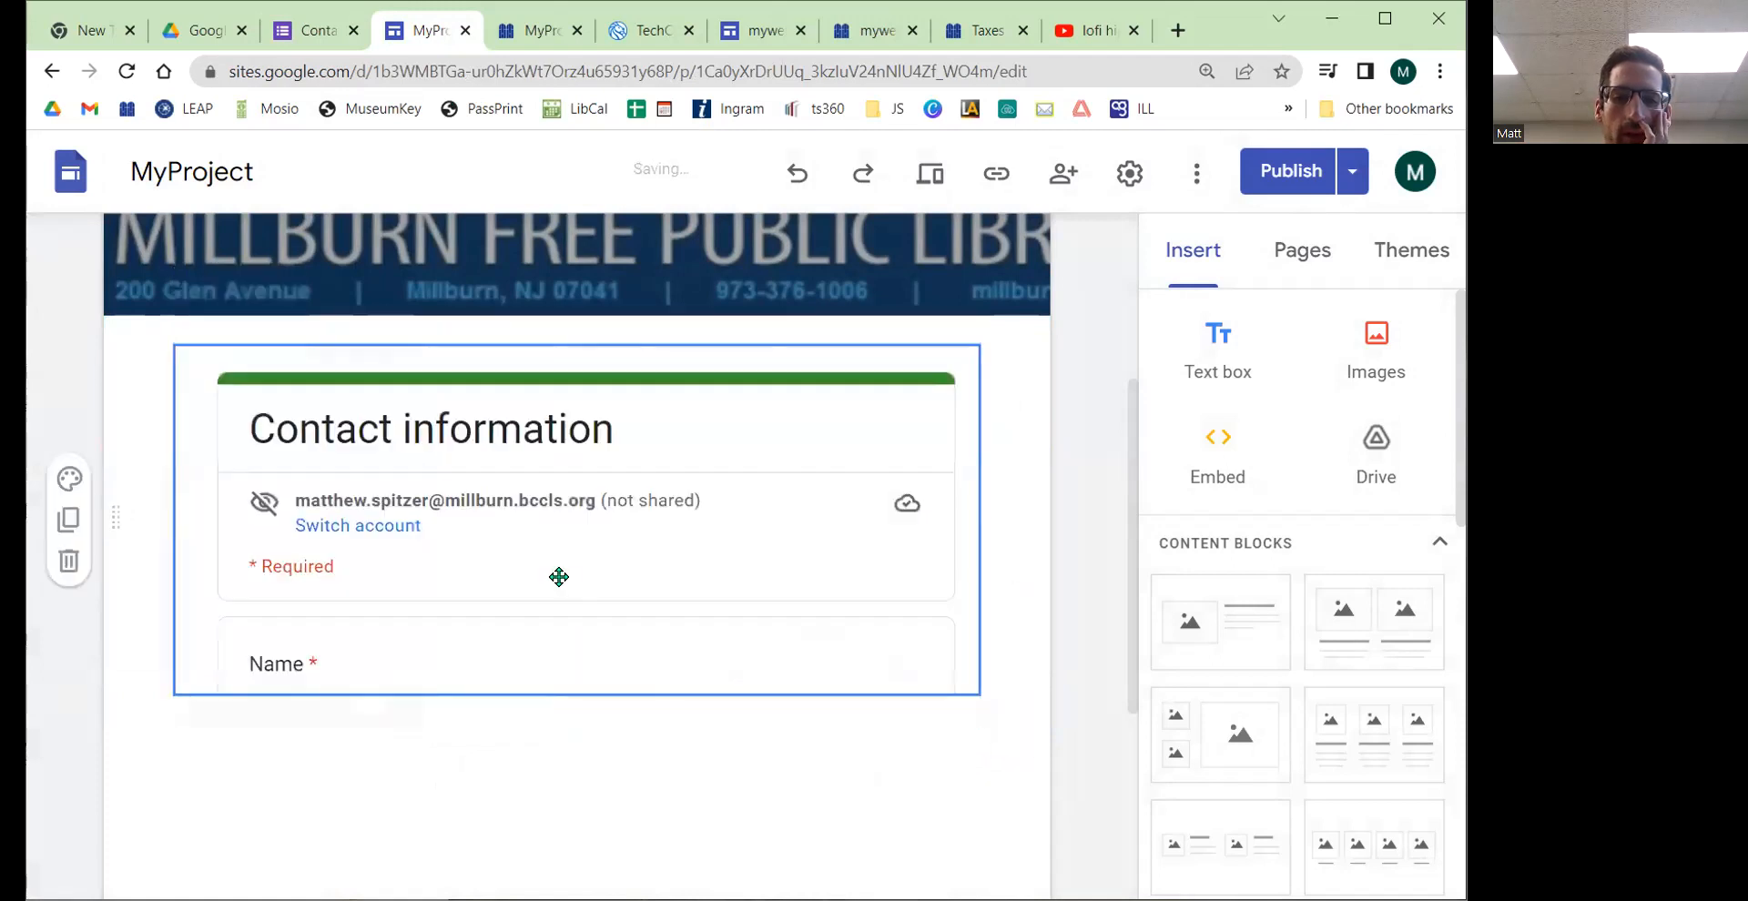
click(544, 546)
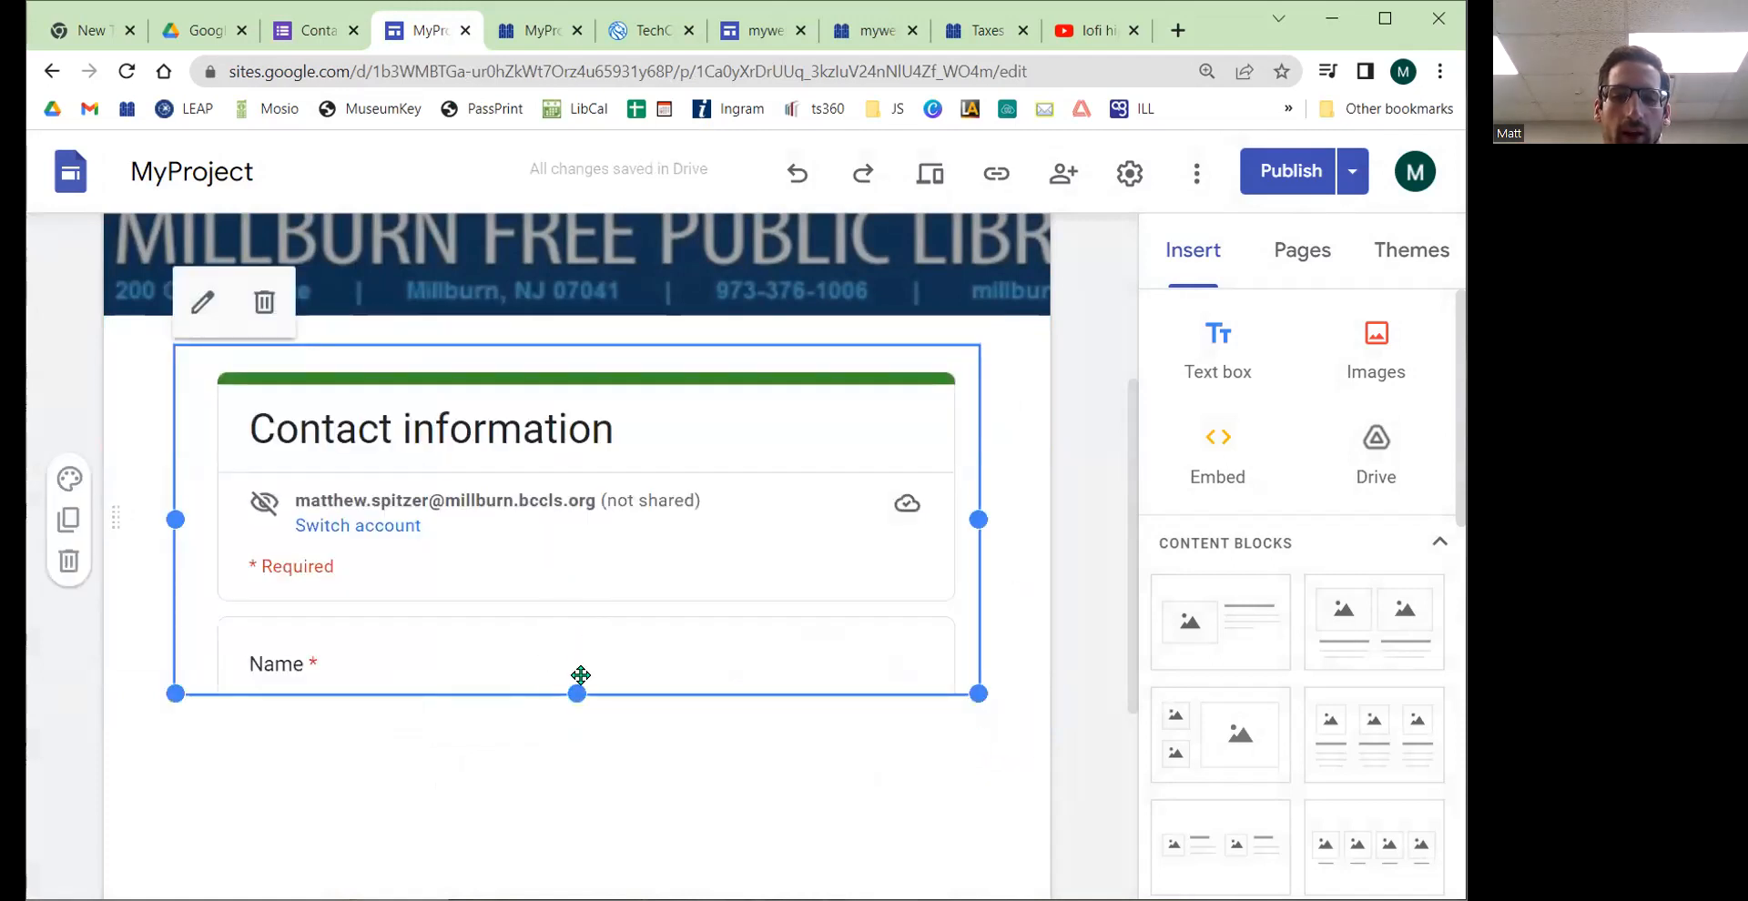
drag(576, 695, 574, 829)
scroll(570, 773, down, 4)
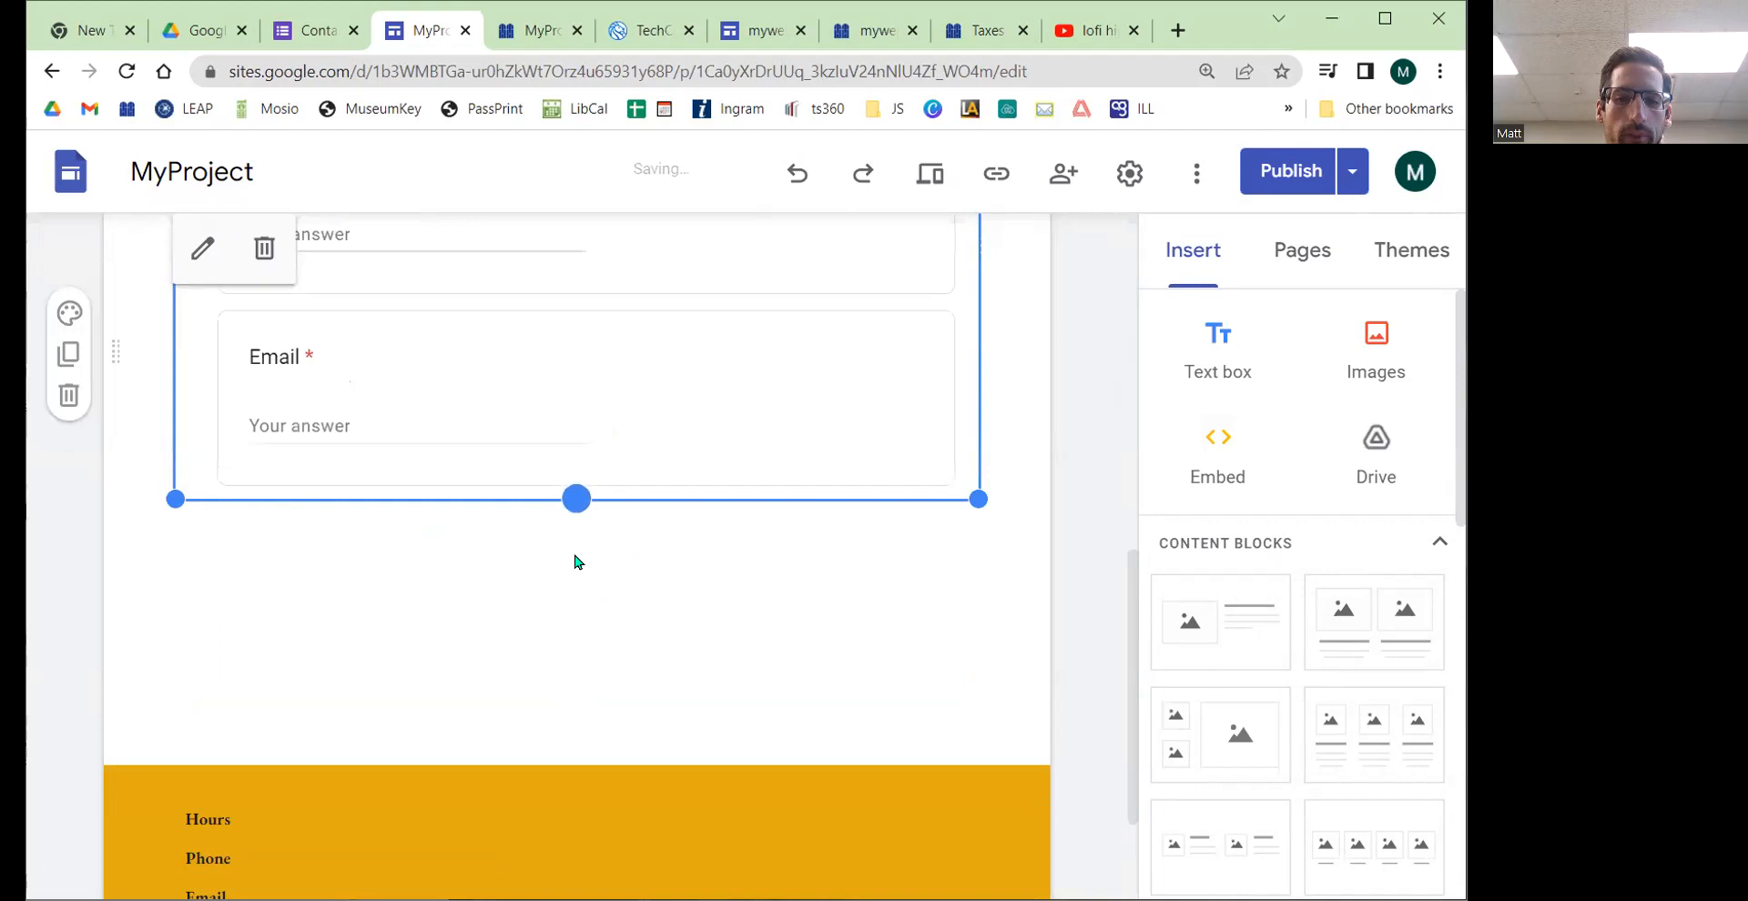
click(577, 498)
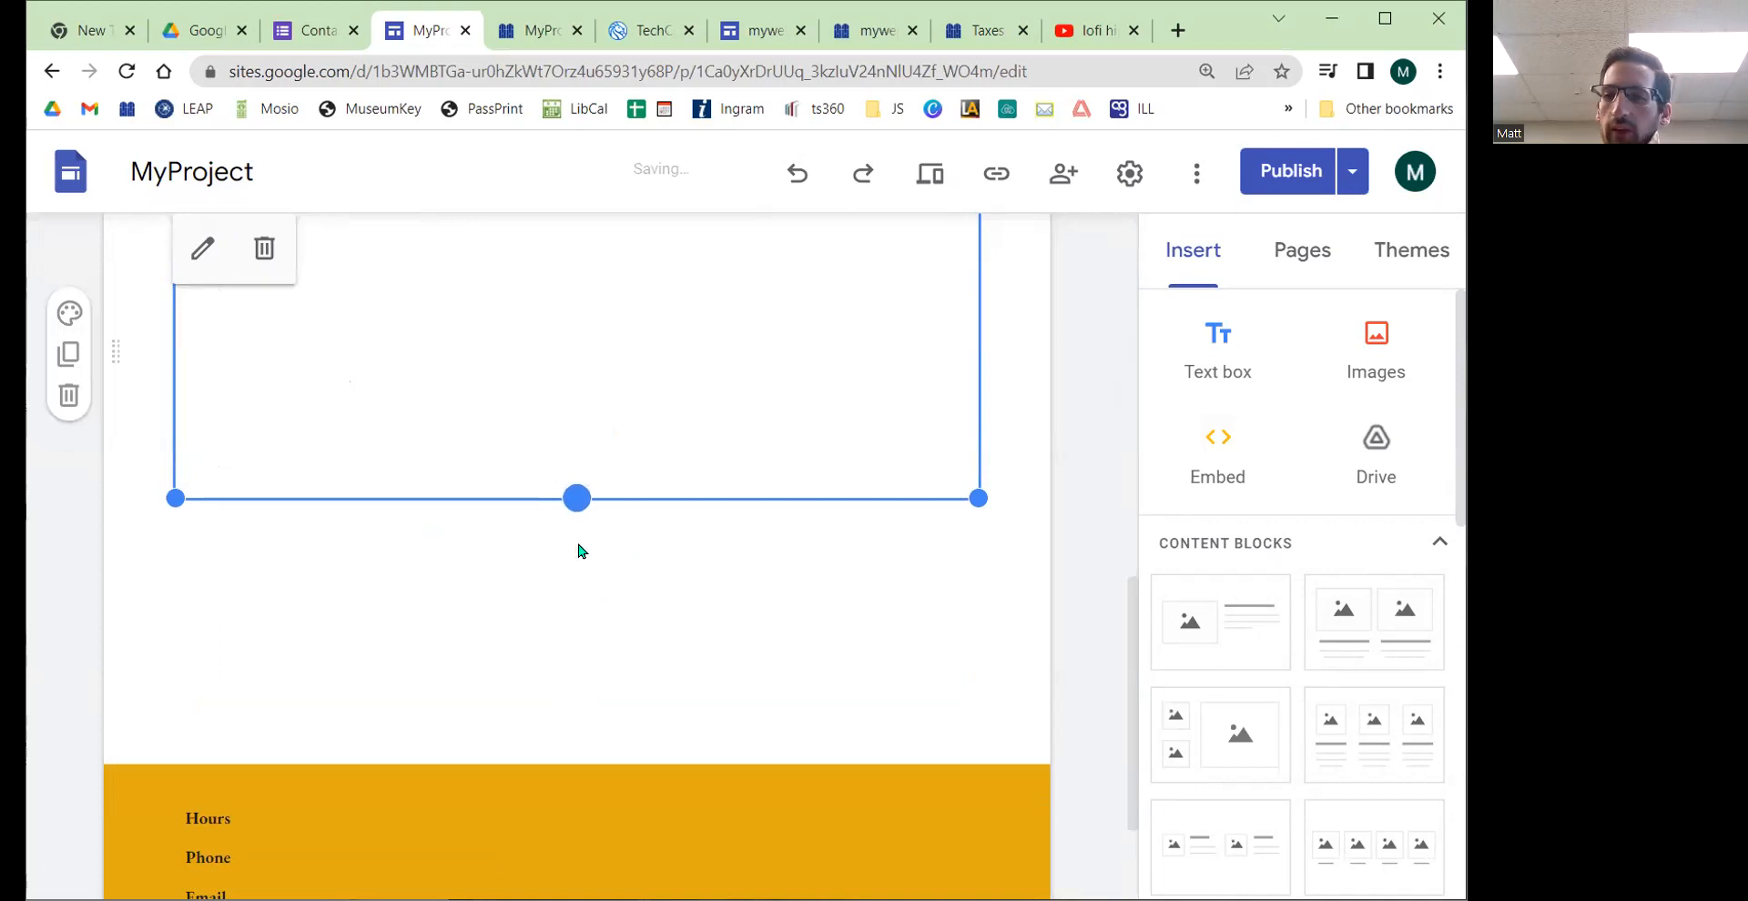
Step: Publish the site with the updated Contact page
scroll(1053, 569, up, 4)
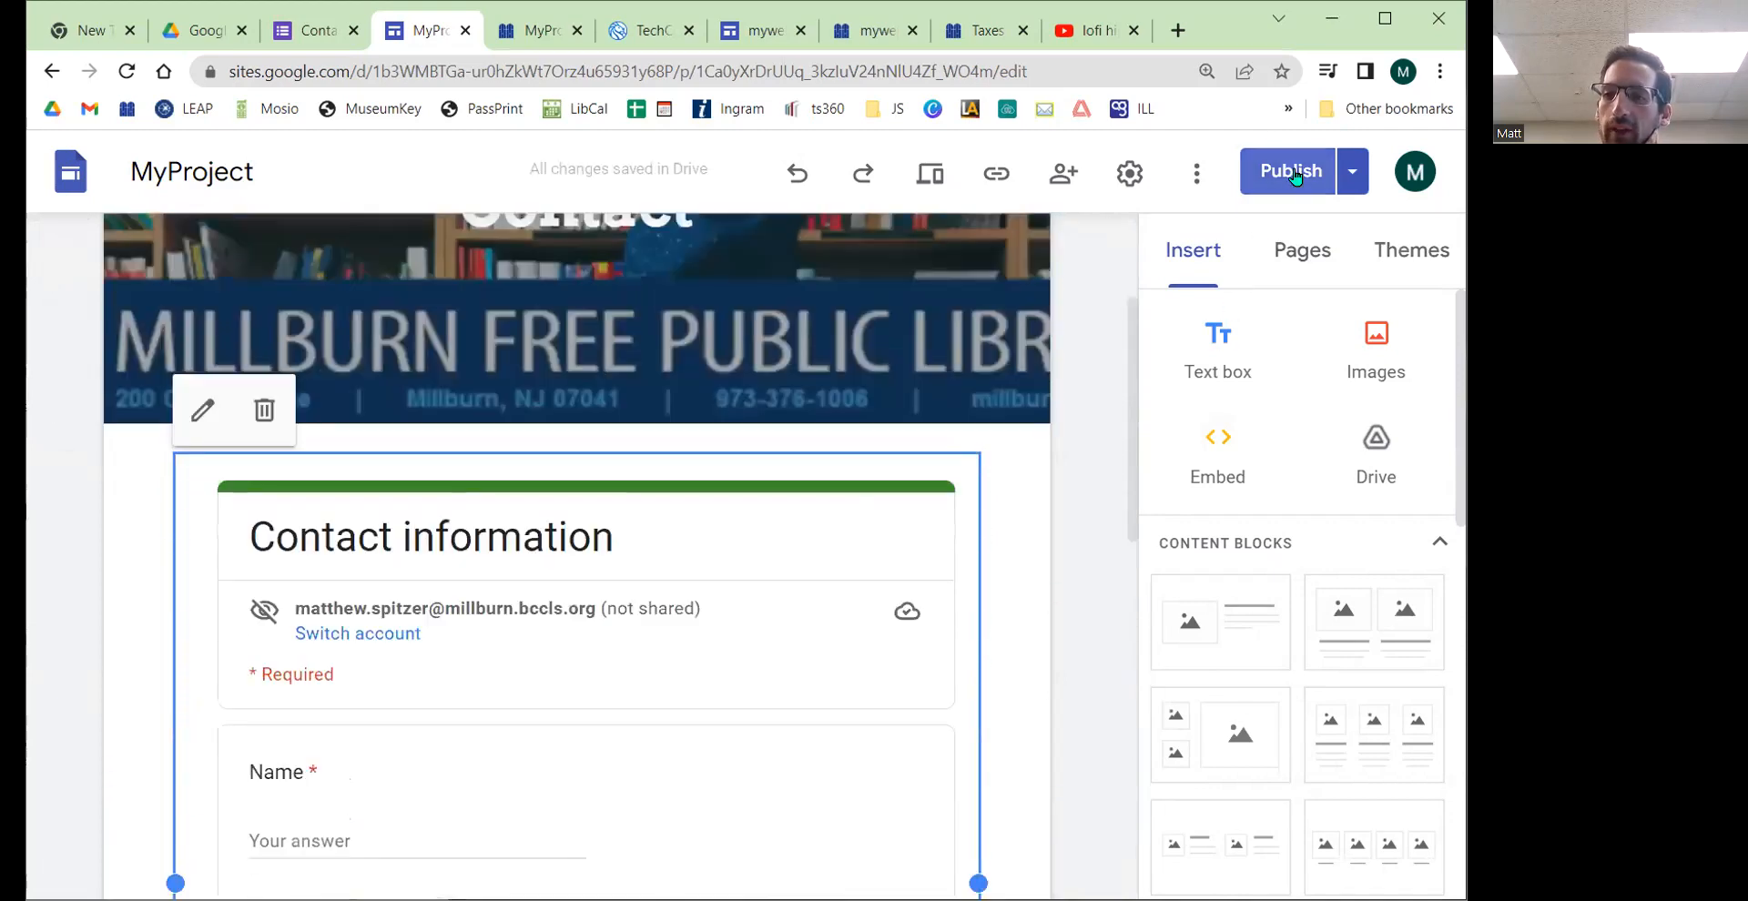
click(1294, 175)
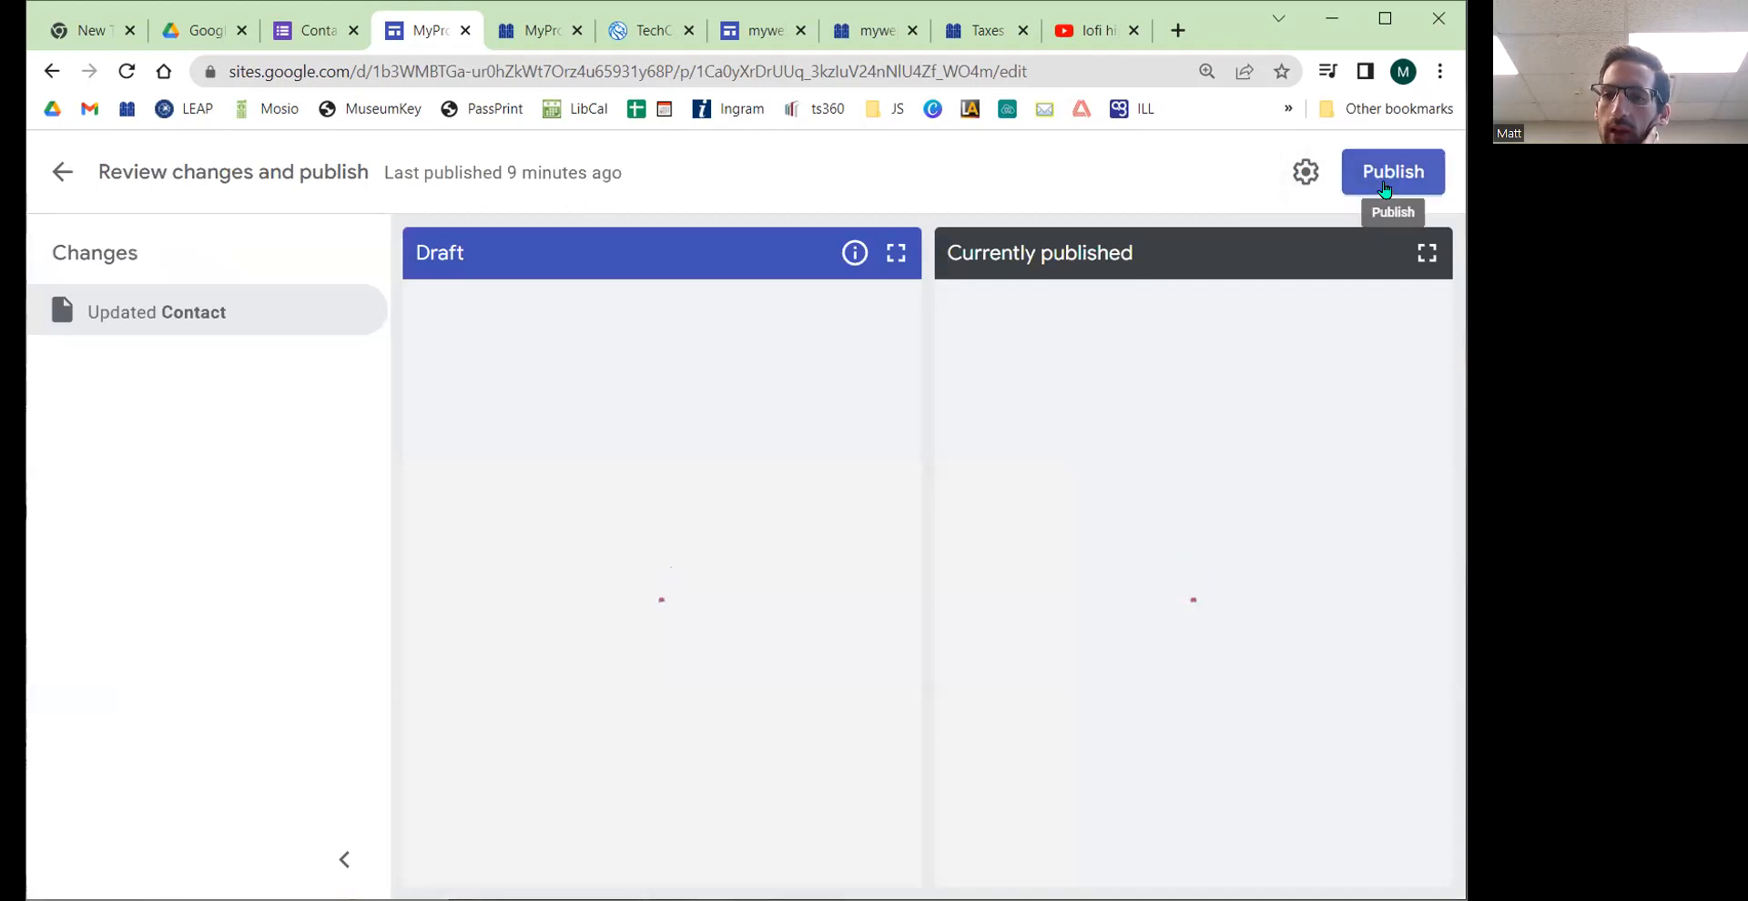
click(1385, 187)
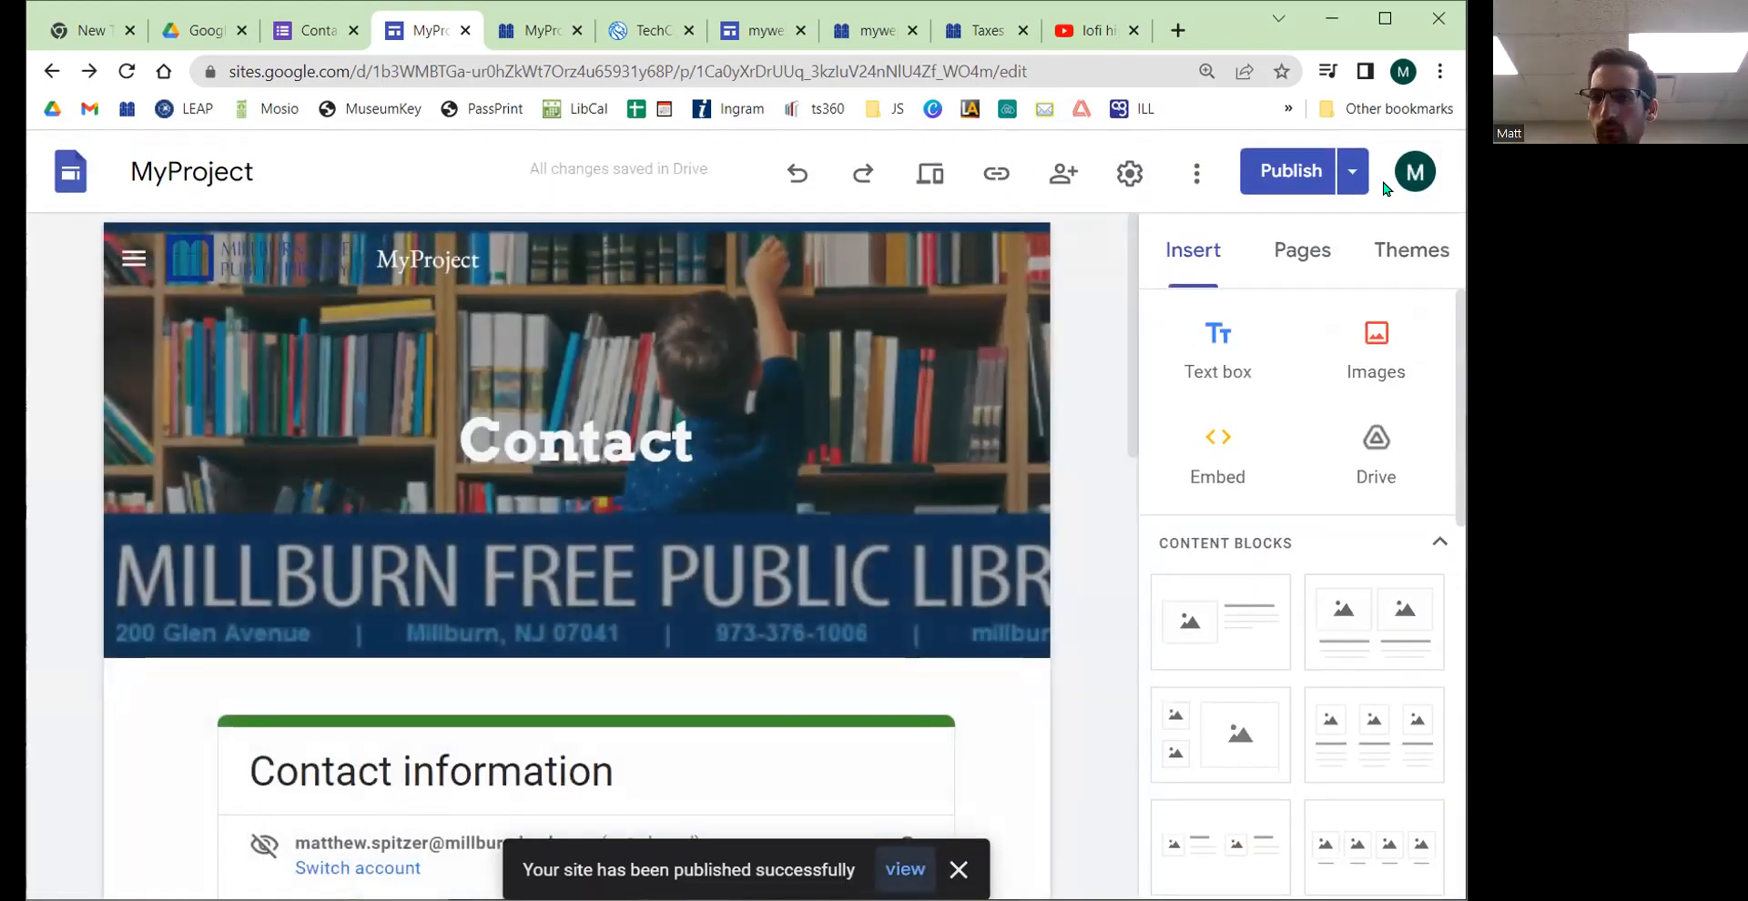
Step: Reload the published Contact page and scroll through the embedded form's fields
click(528, 36)
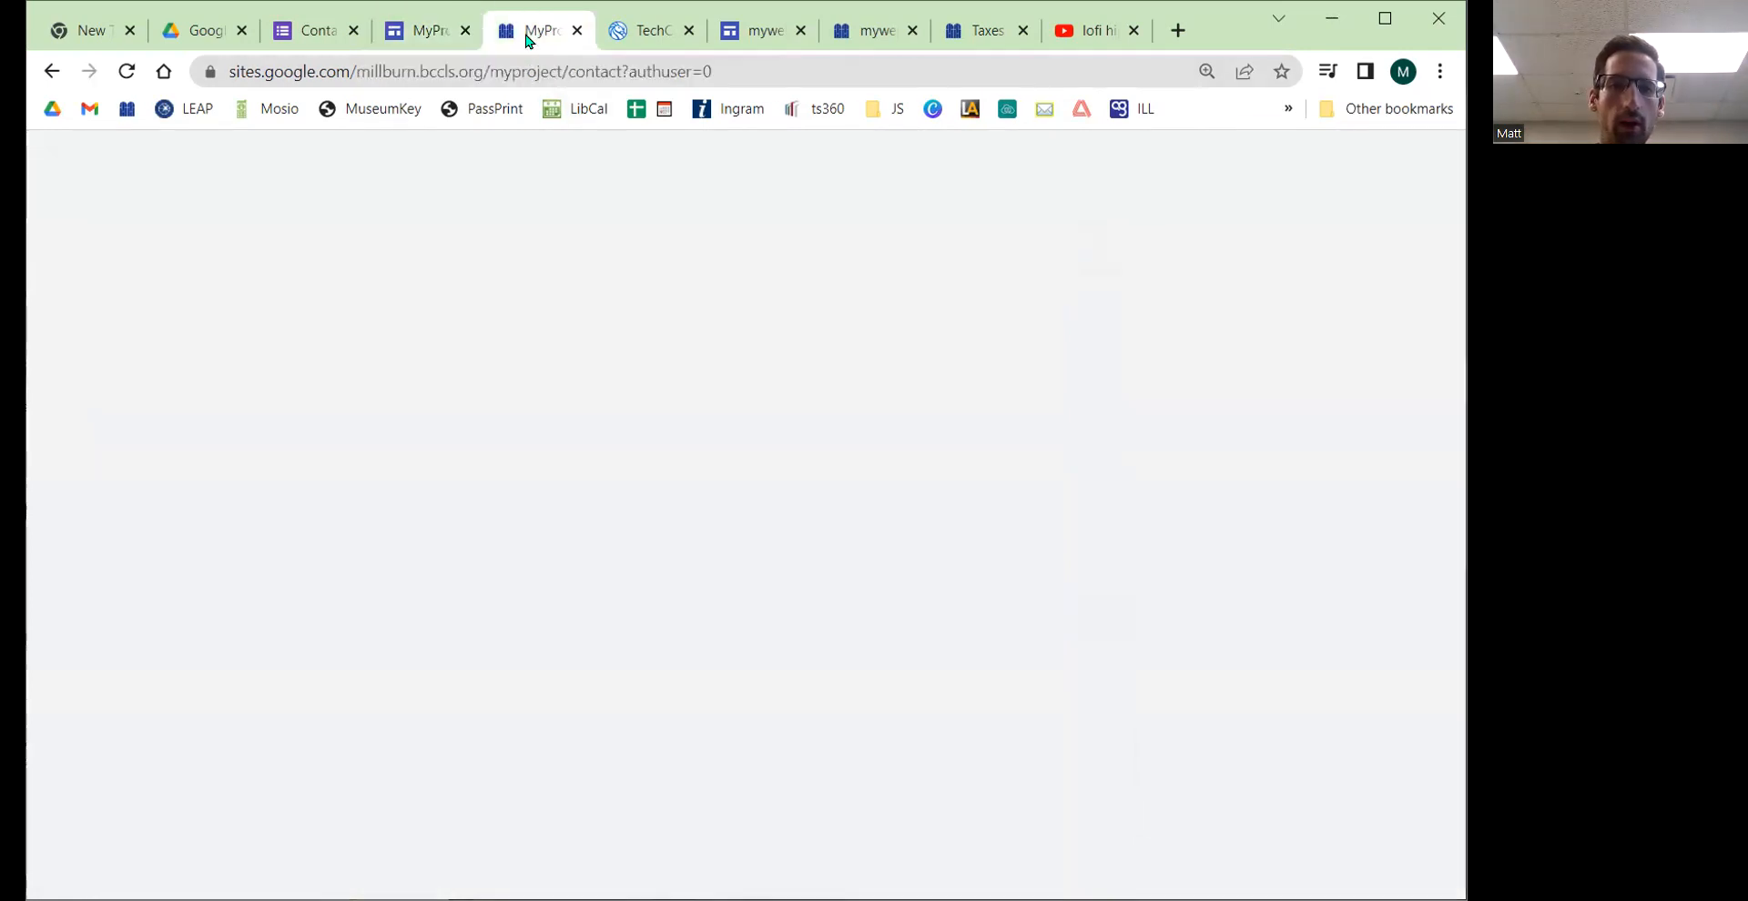
click(128, 70)
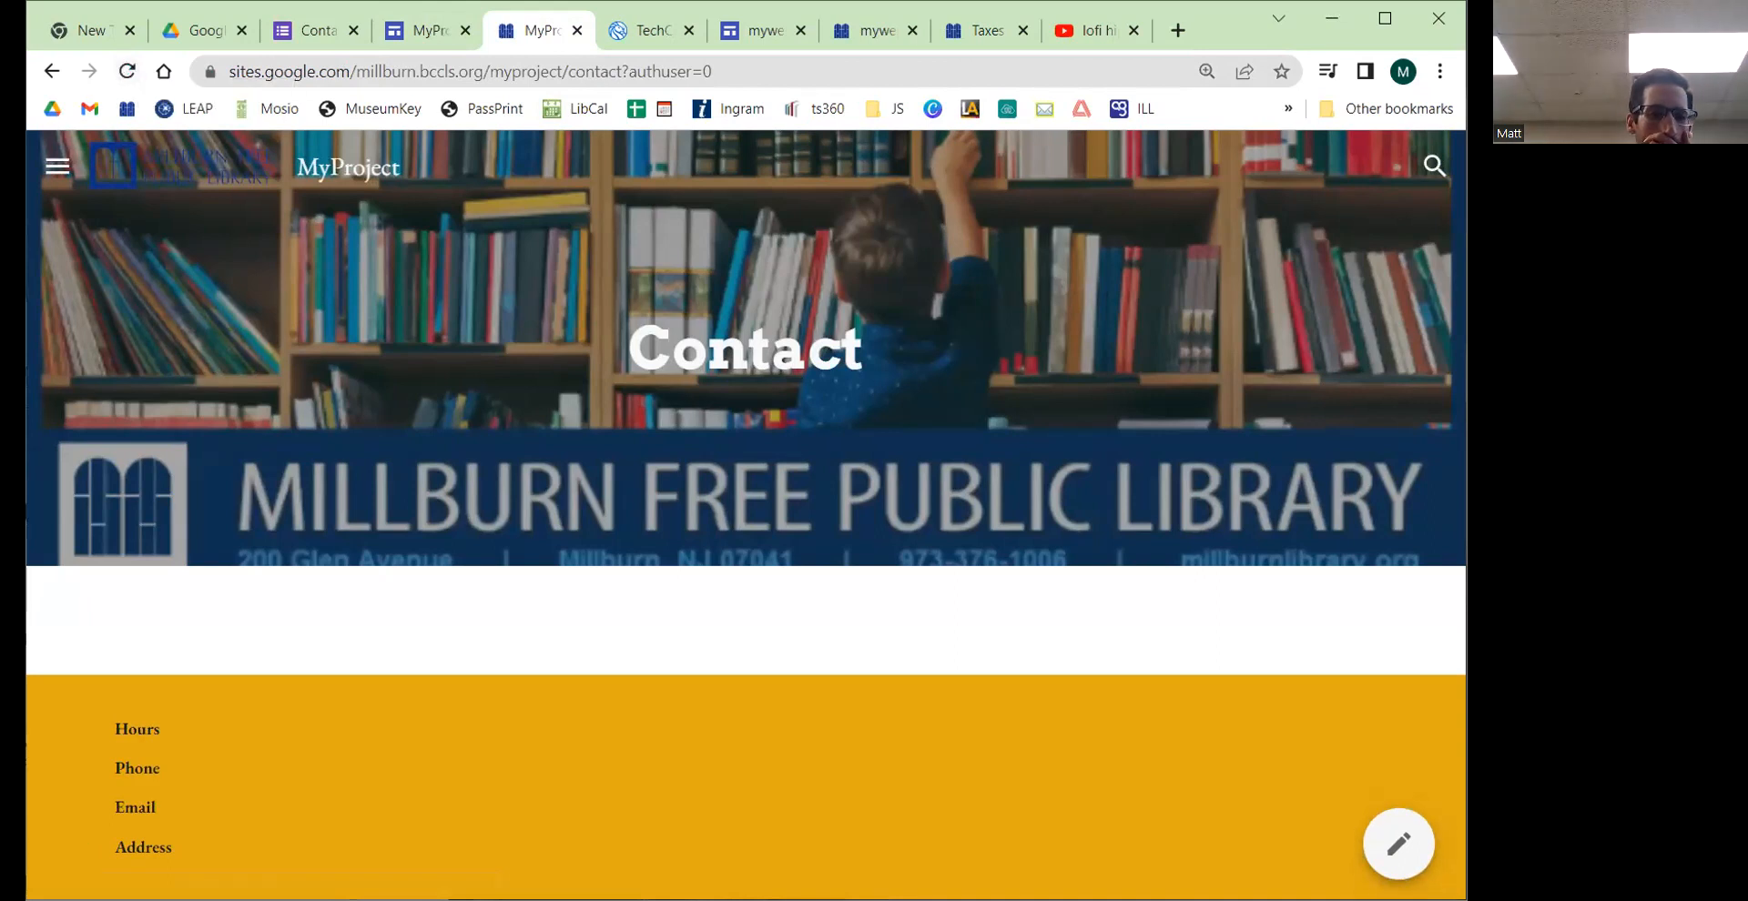
click(127, 72)
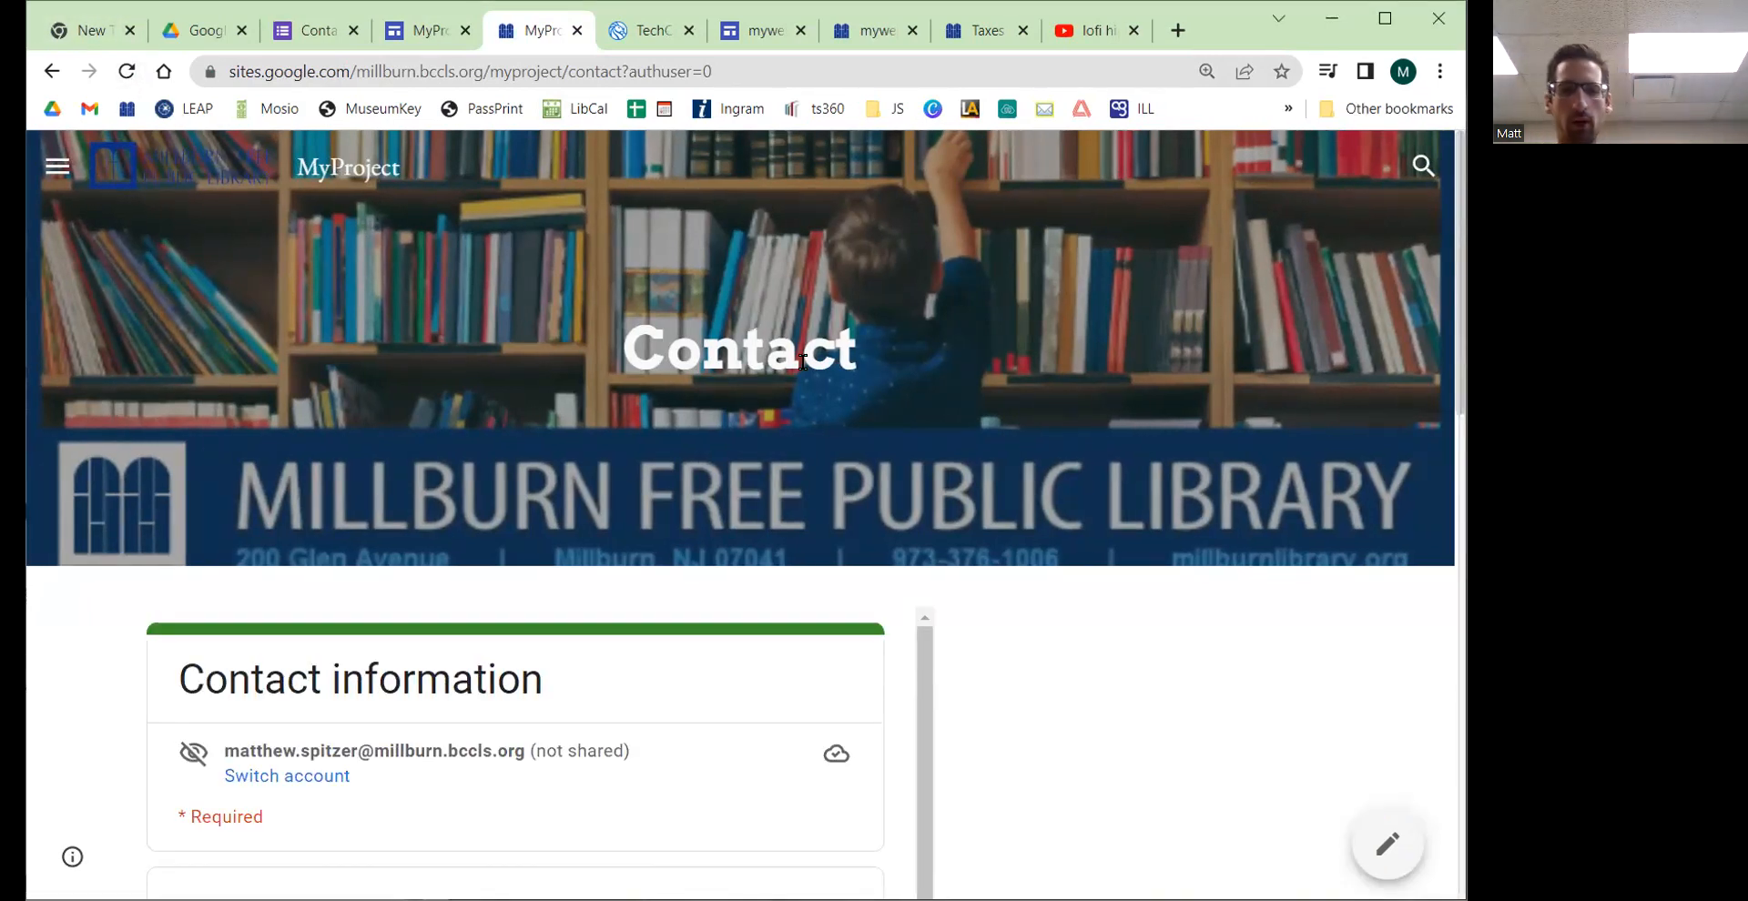
scroll(801, 364, down, 3)
scroll(1079, 451, down, 1)
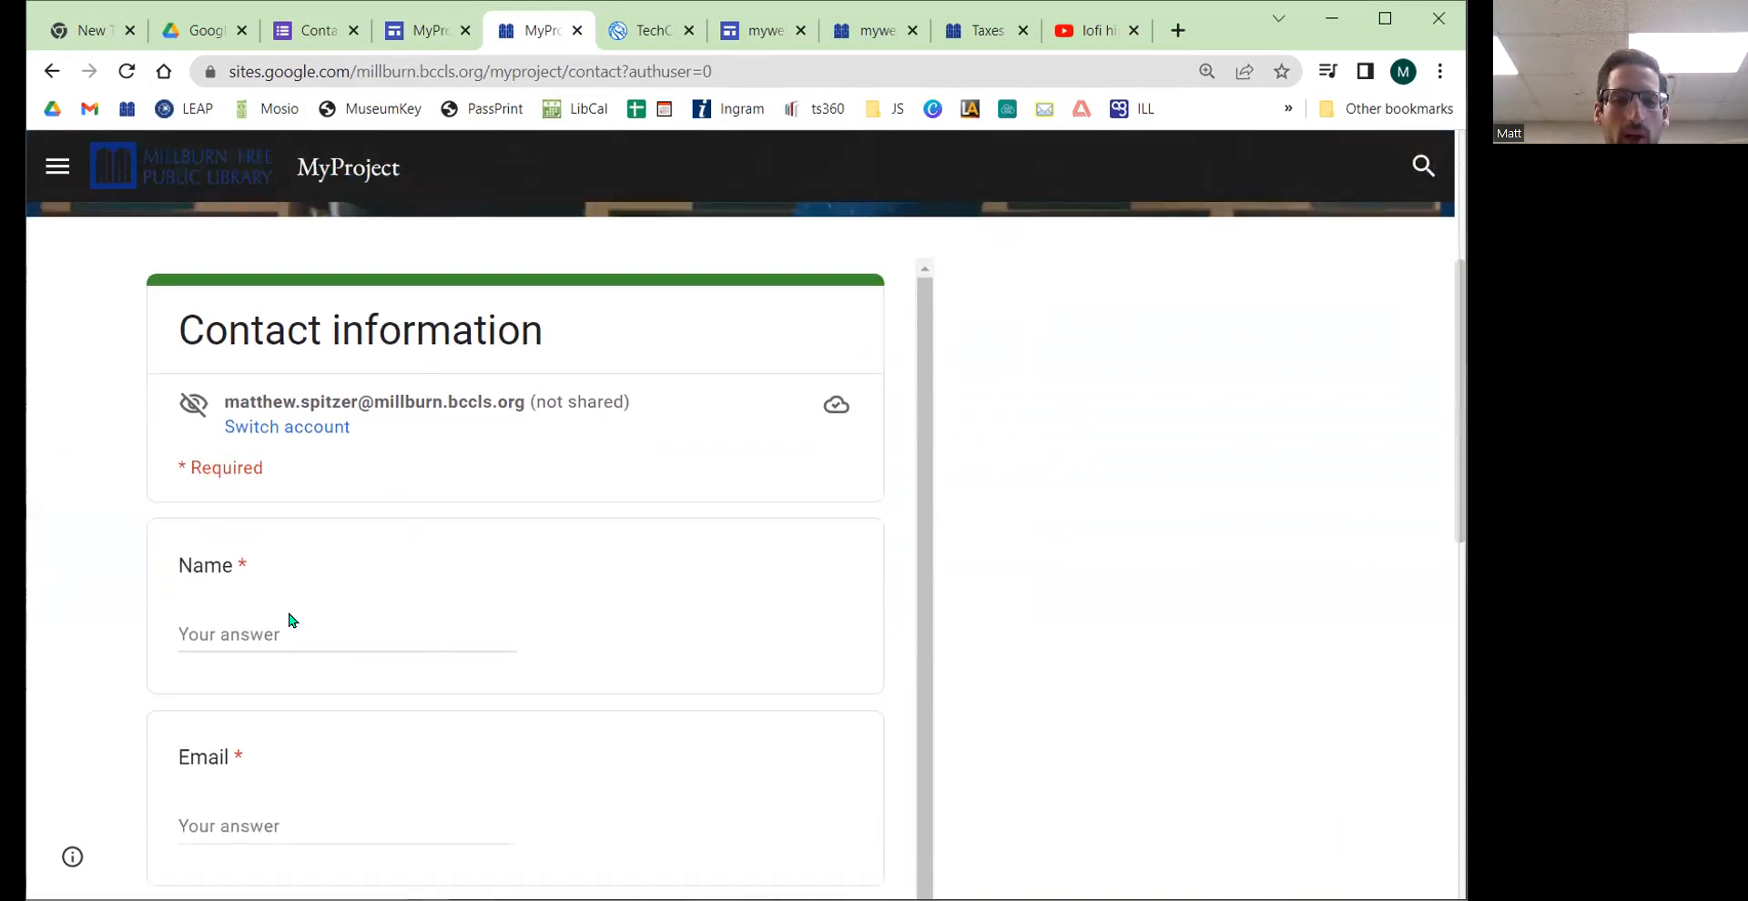
click(209, 630)
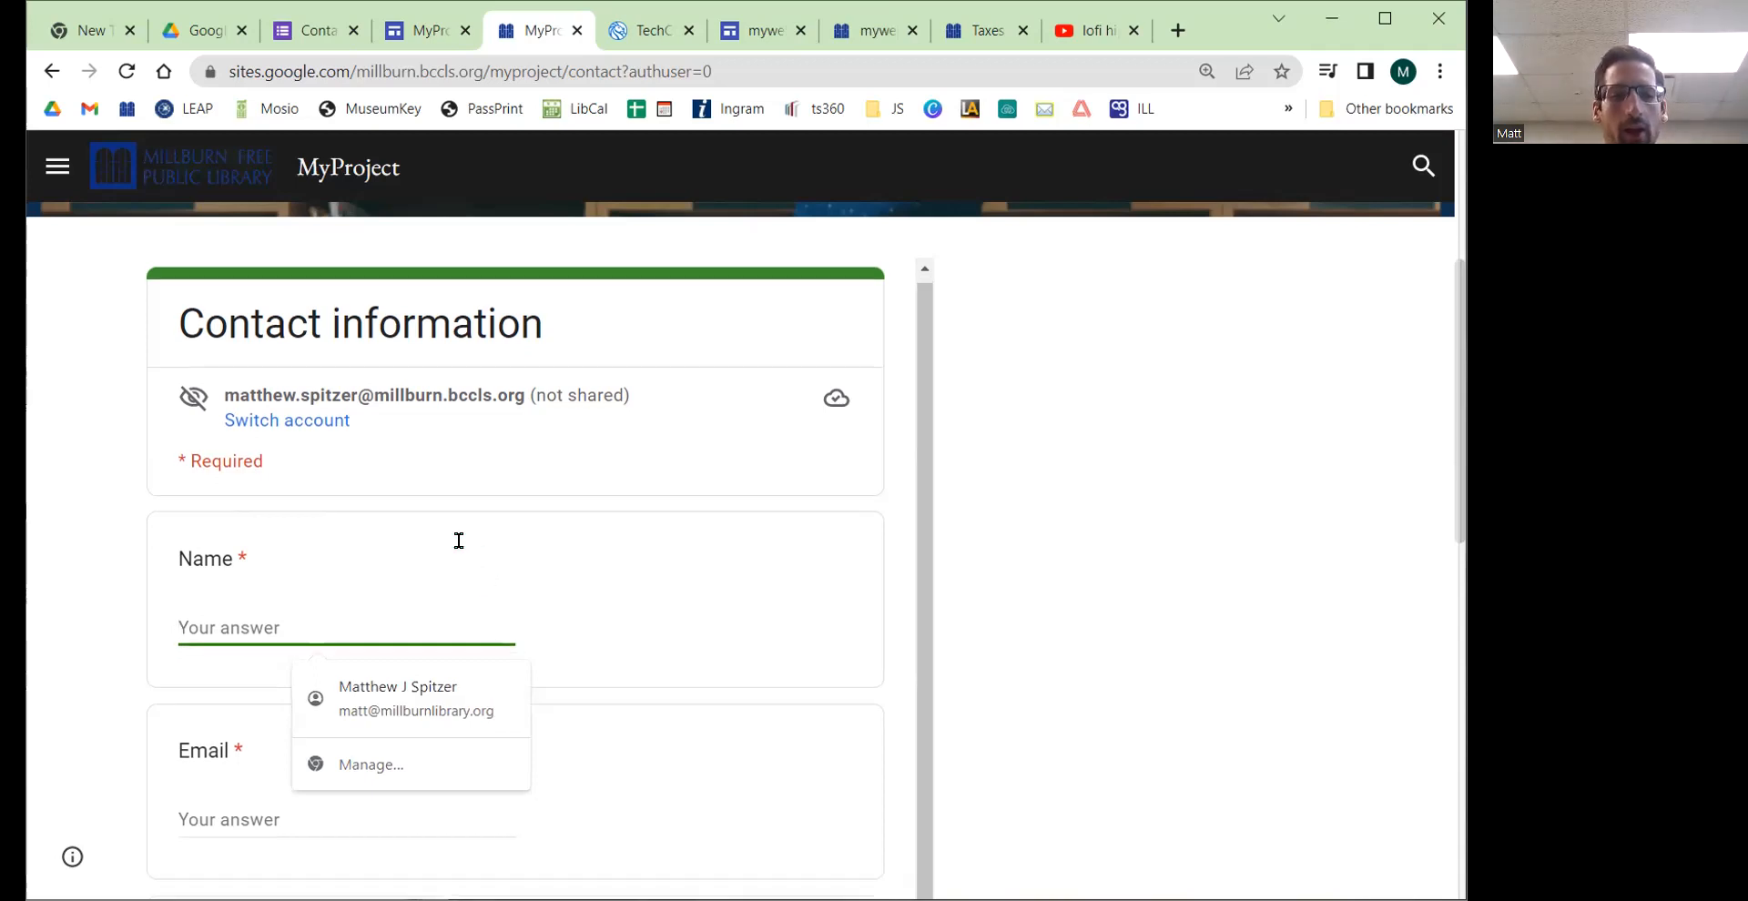
scroll(364, 519, down, 3)
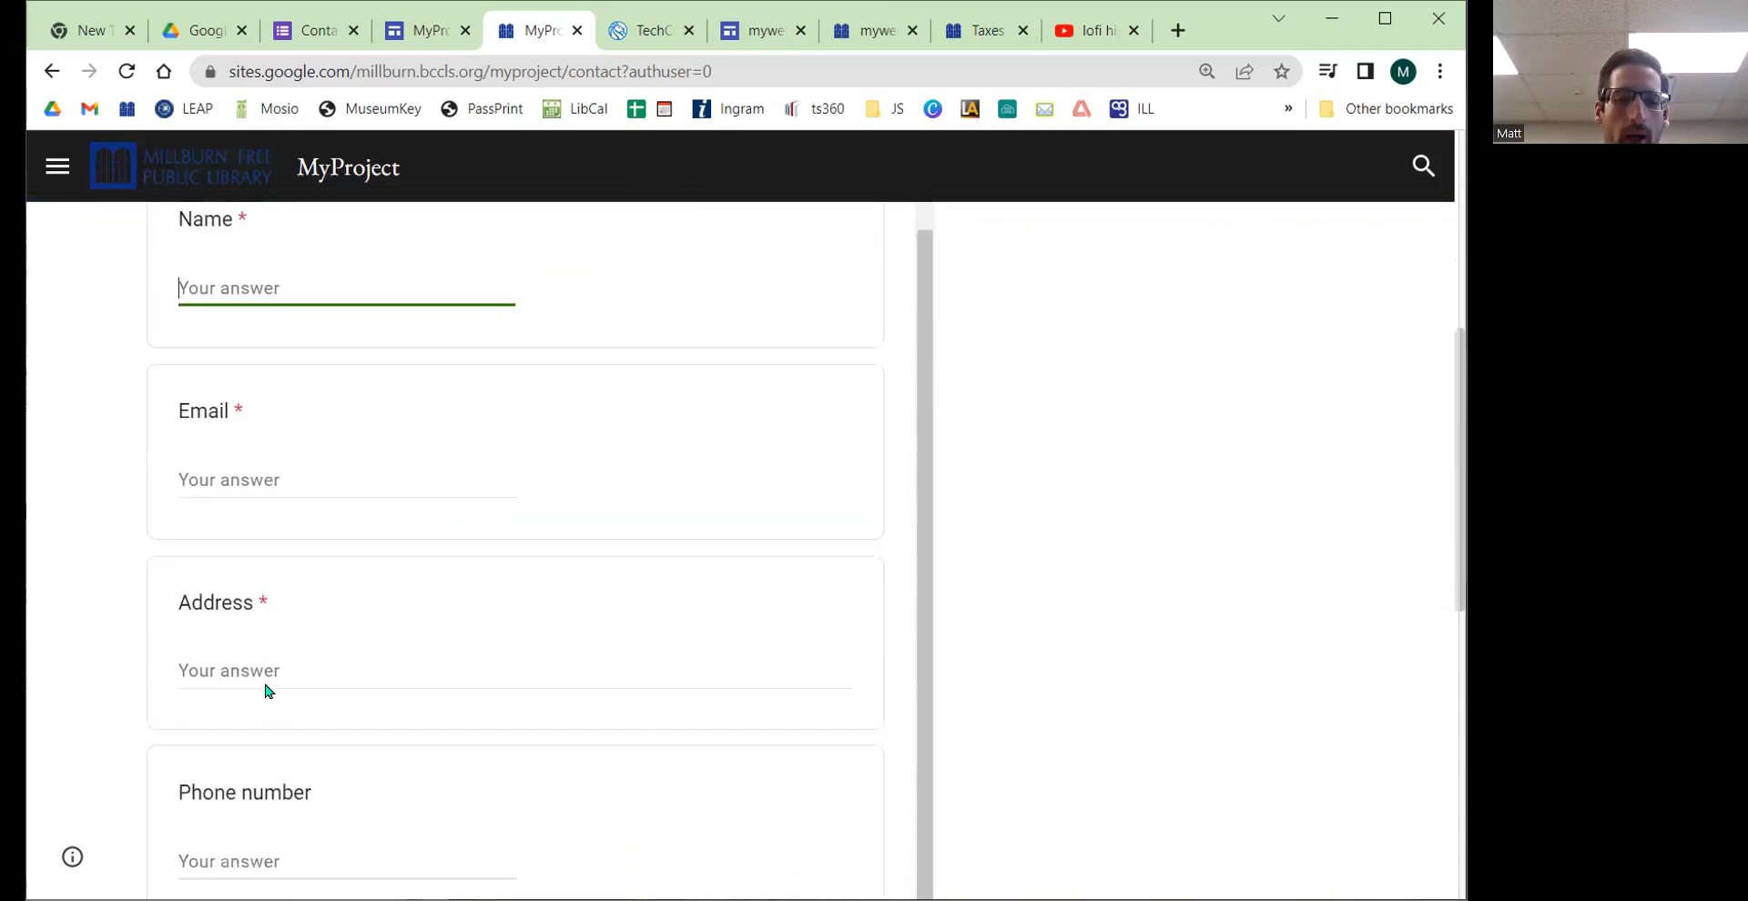
scroll(309, 519, down, 6)
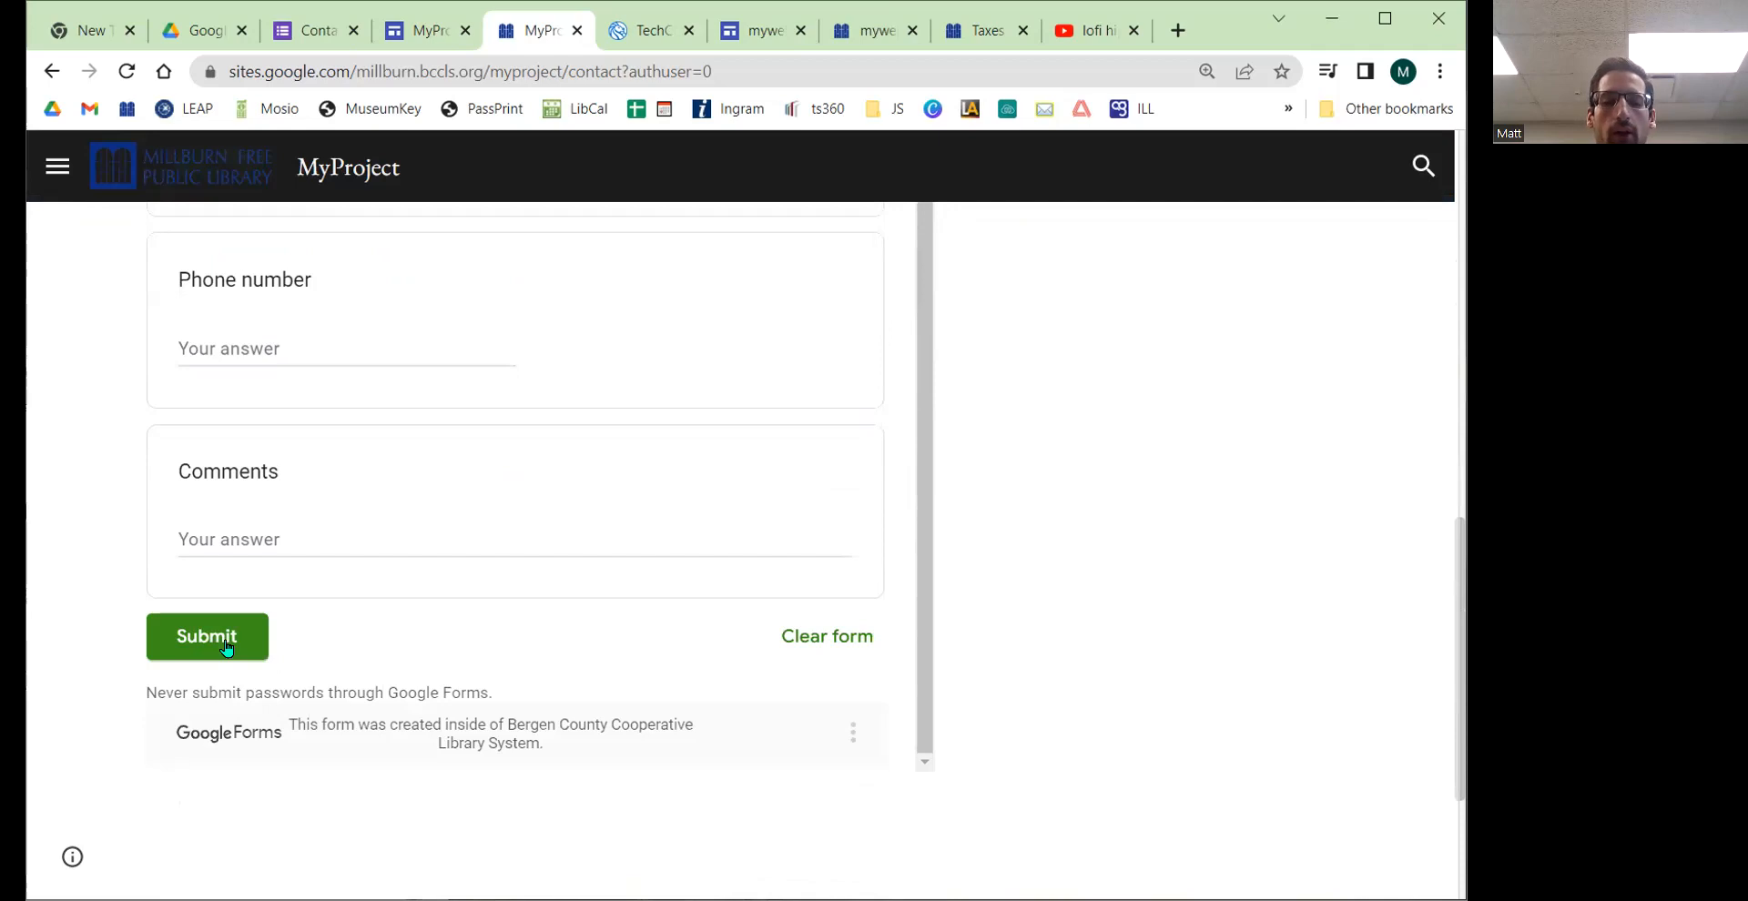
scroll(1008, 594, up, 6)
scroll(1009, 594, up, 5)
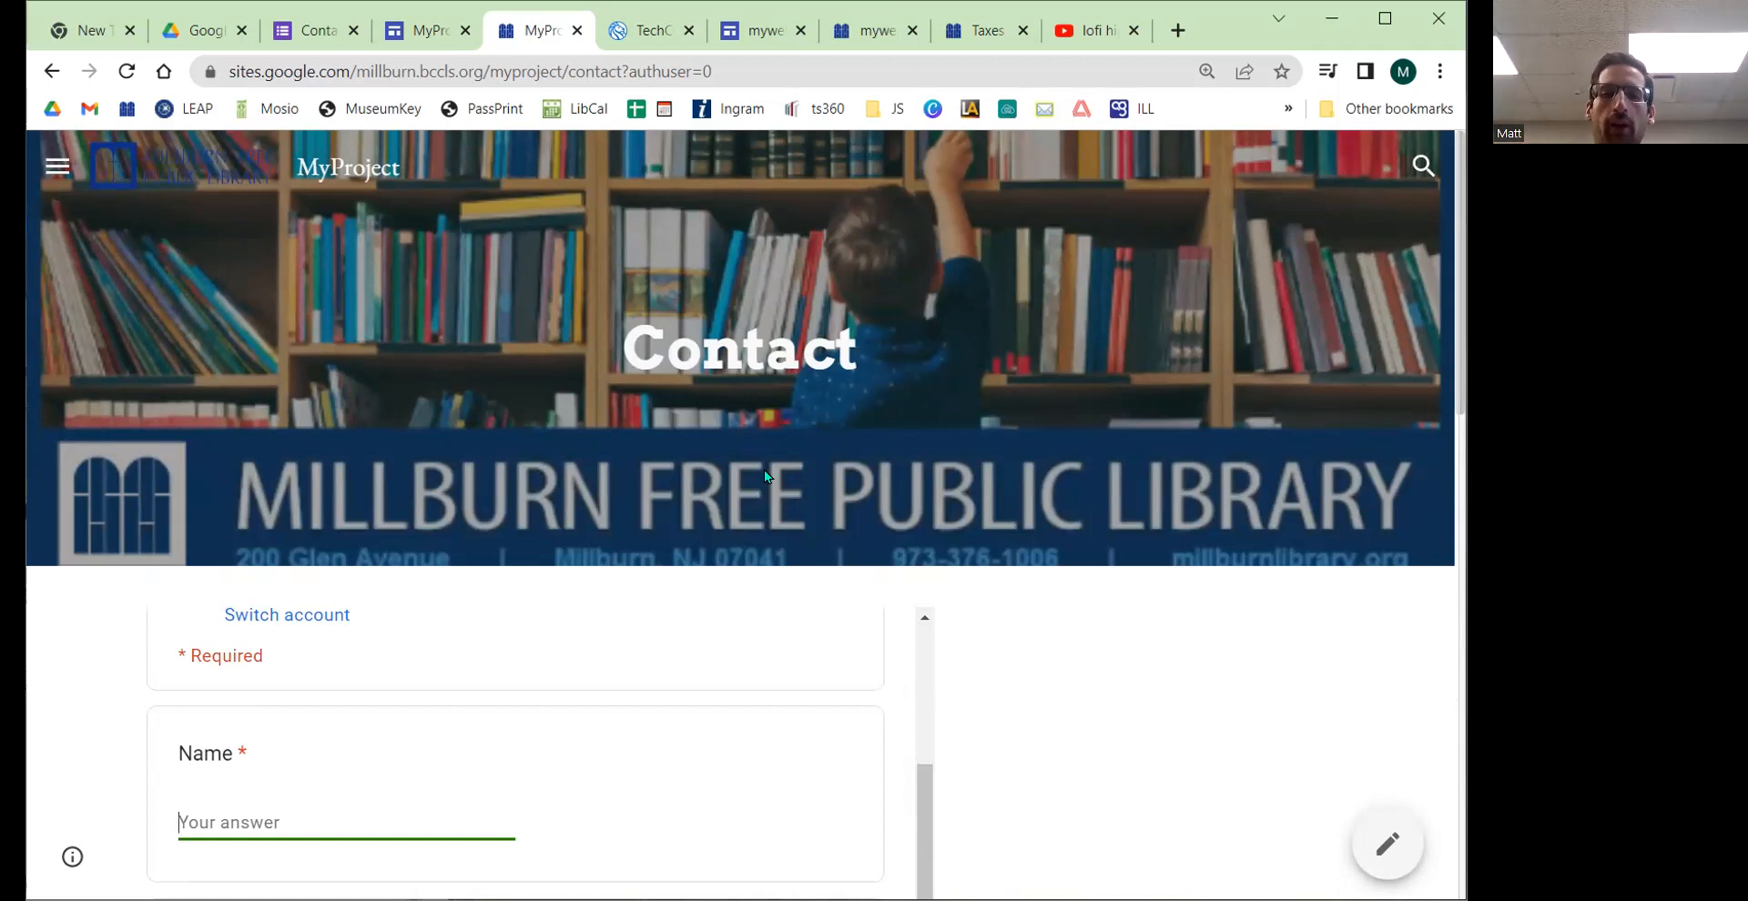
Step: Return to the site editor and open the Analytics section of the site settings
click(424, 20)
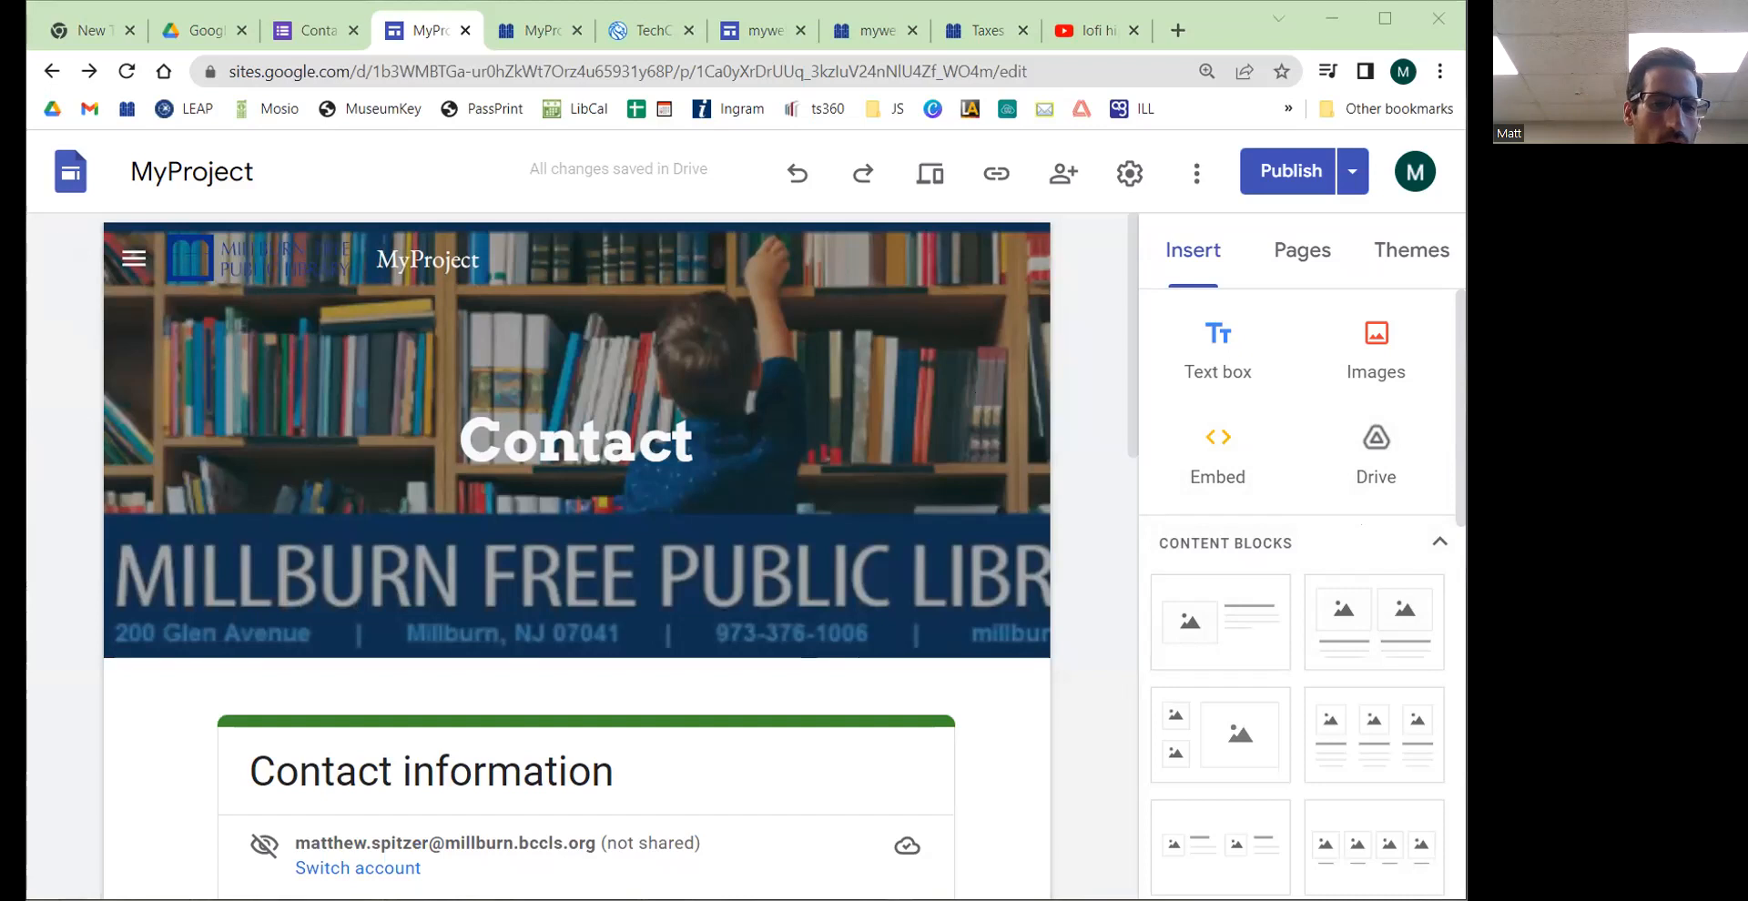
click(1234, 30)
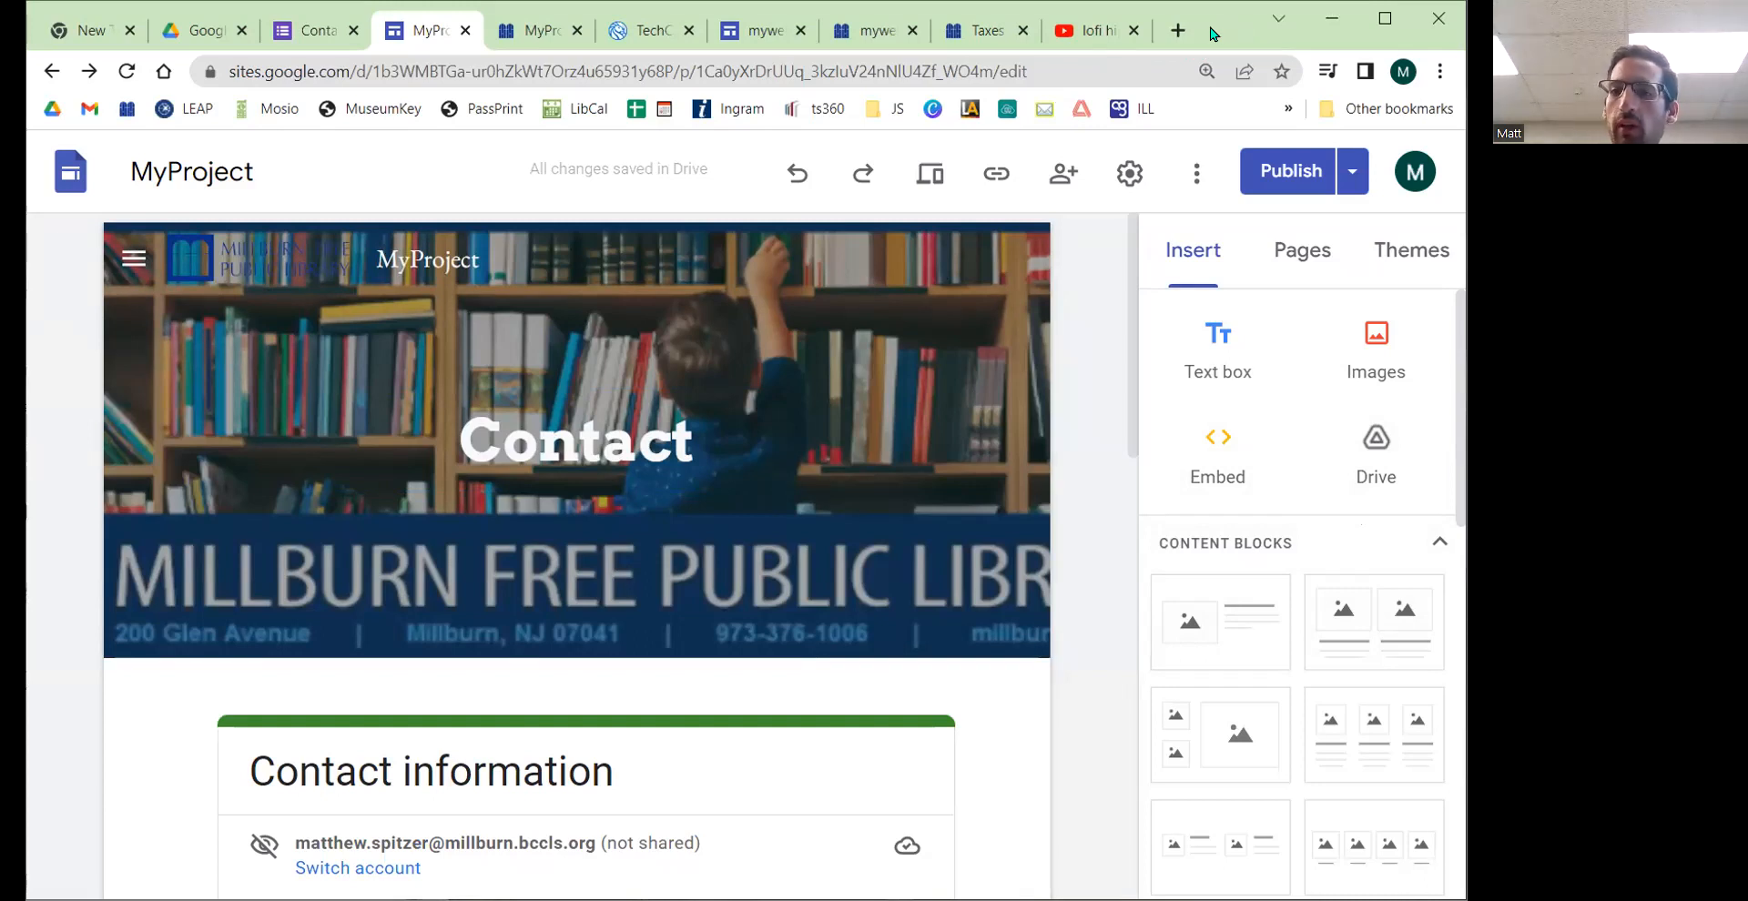
click(1126, 176)
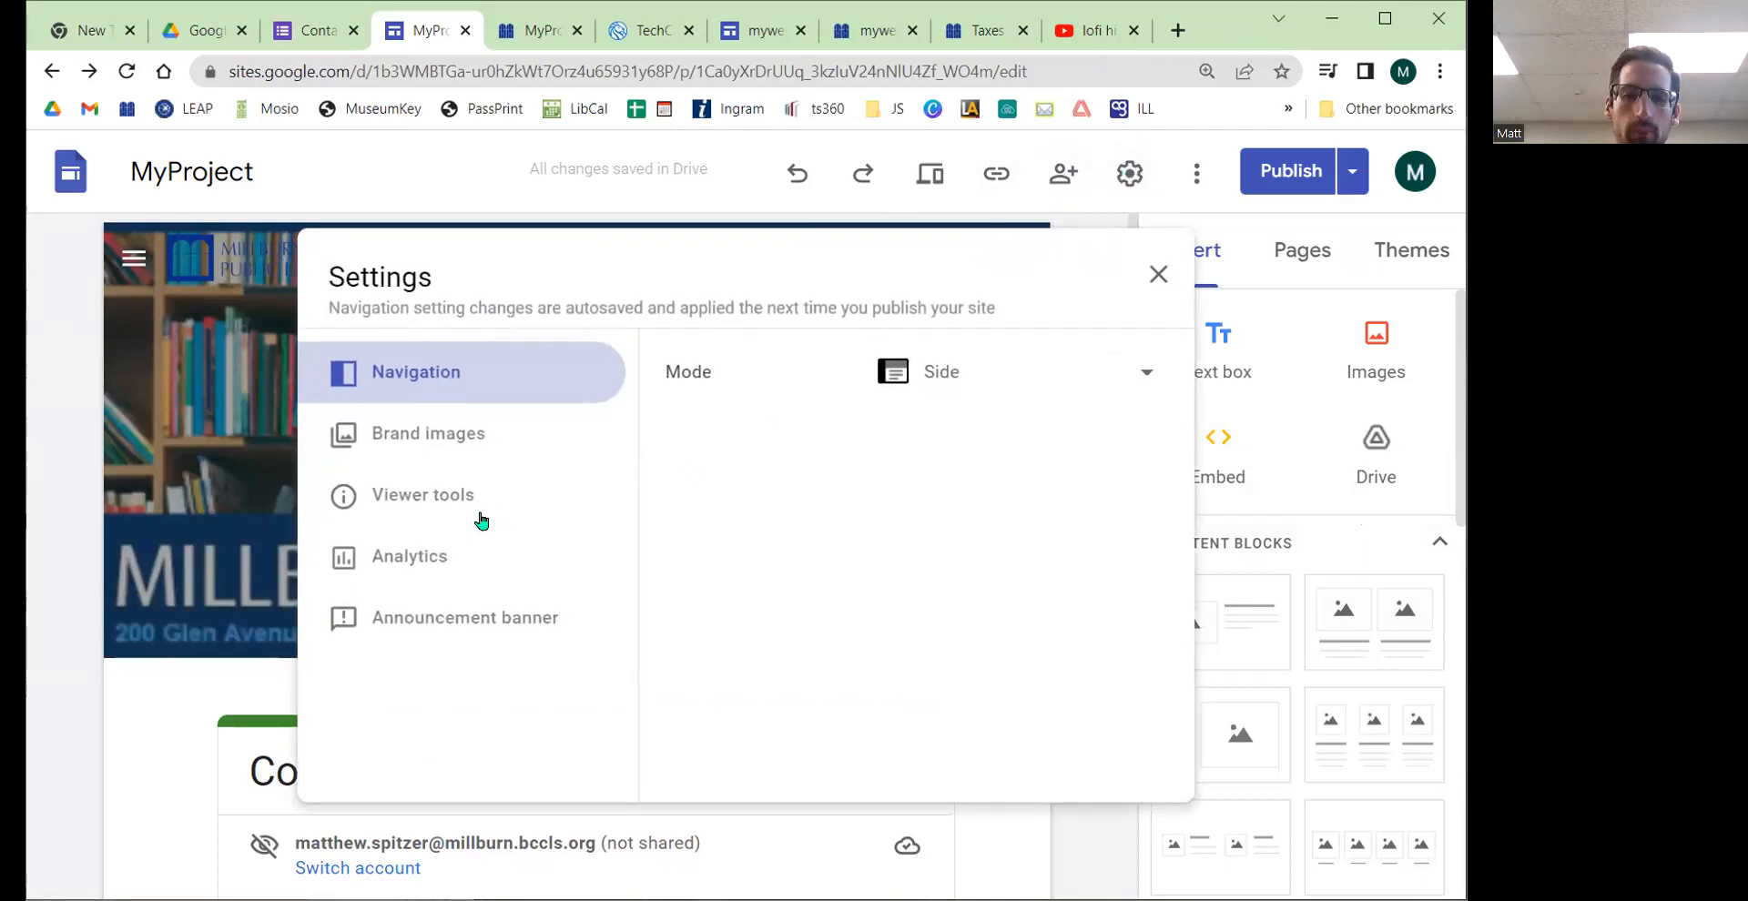
click(439, 557)
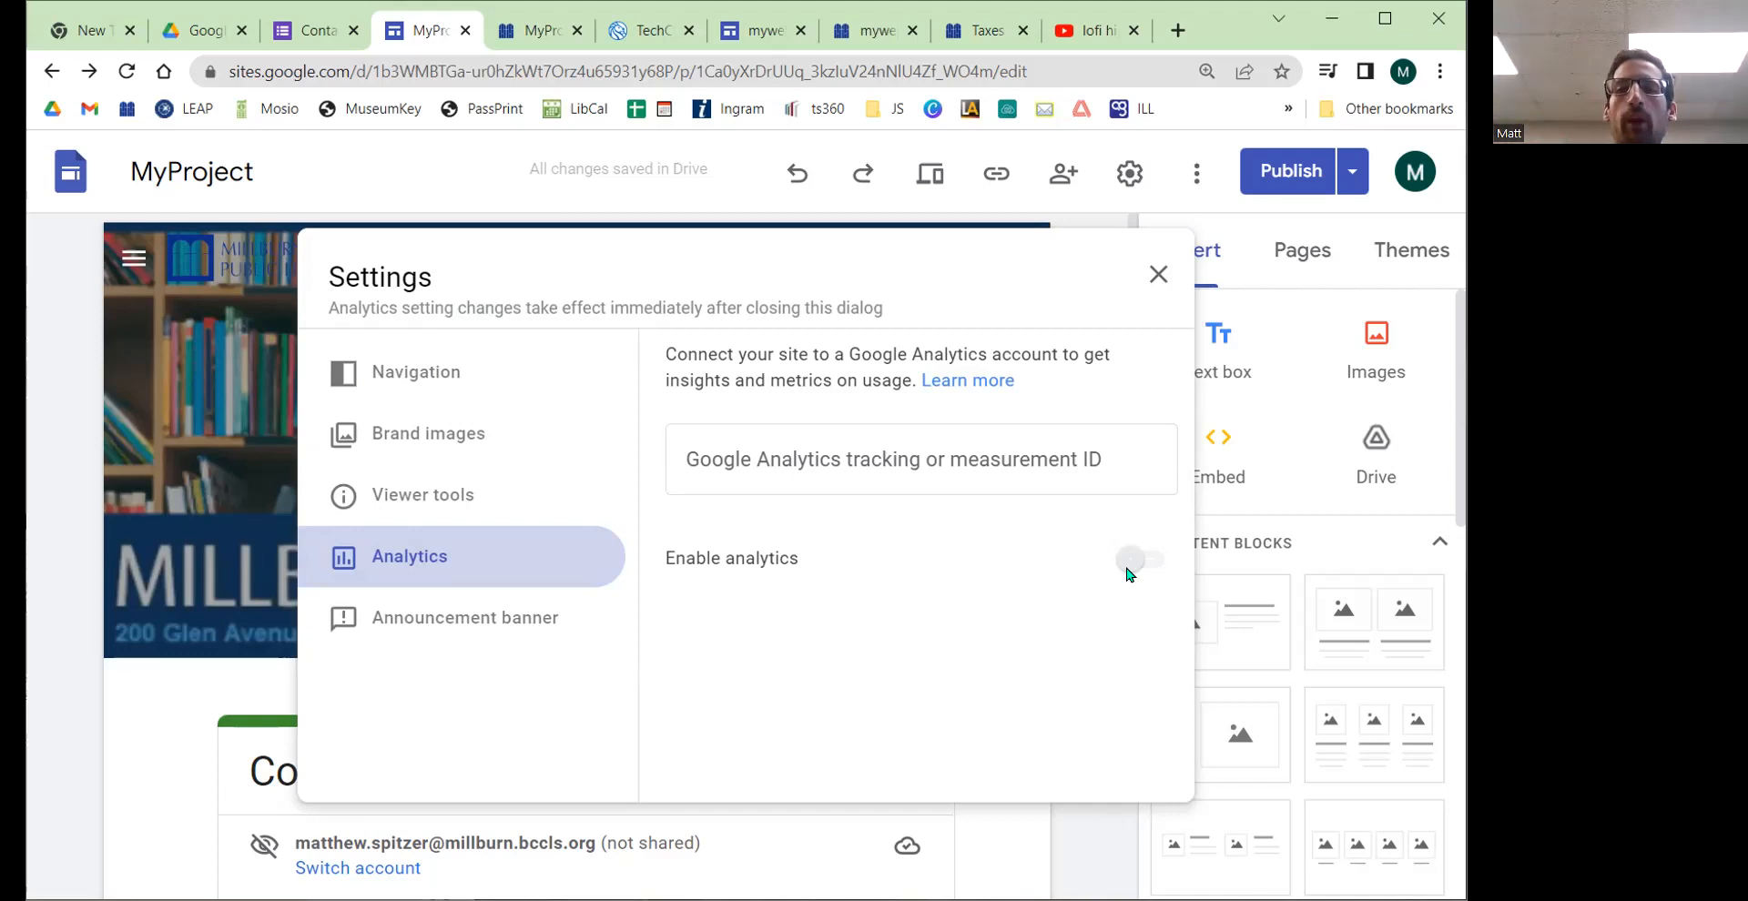
click(1165, 567)
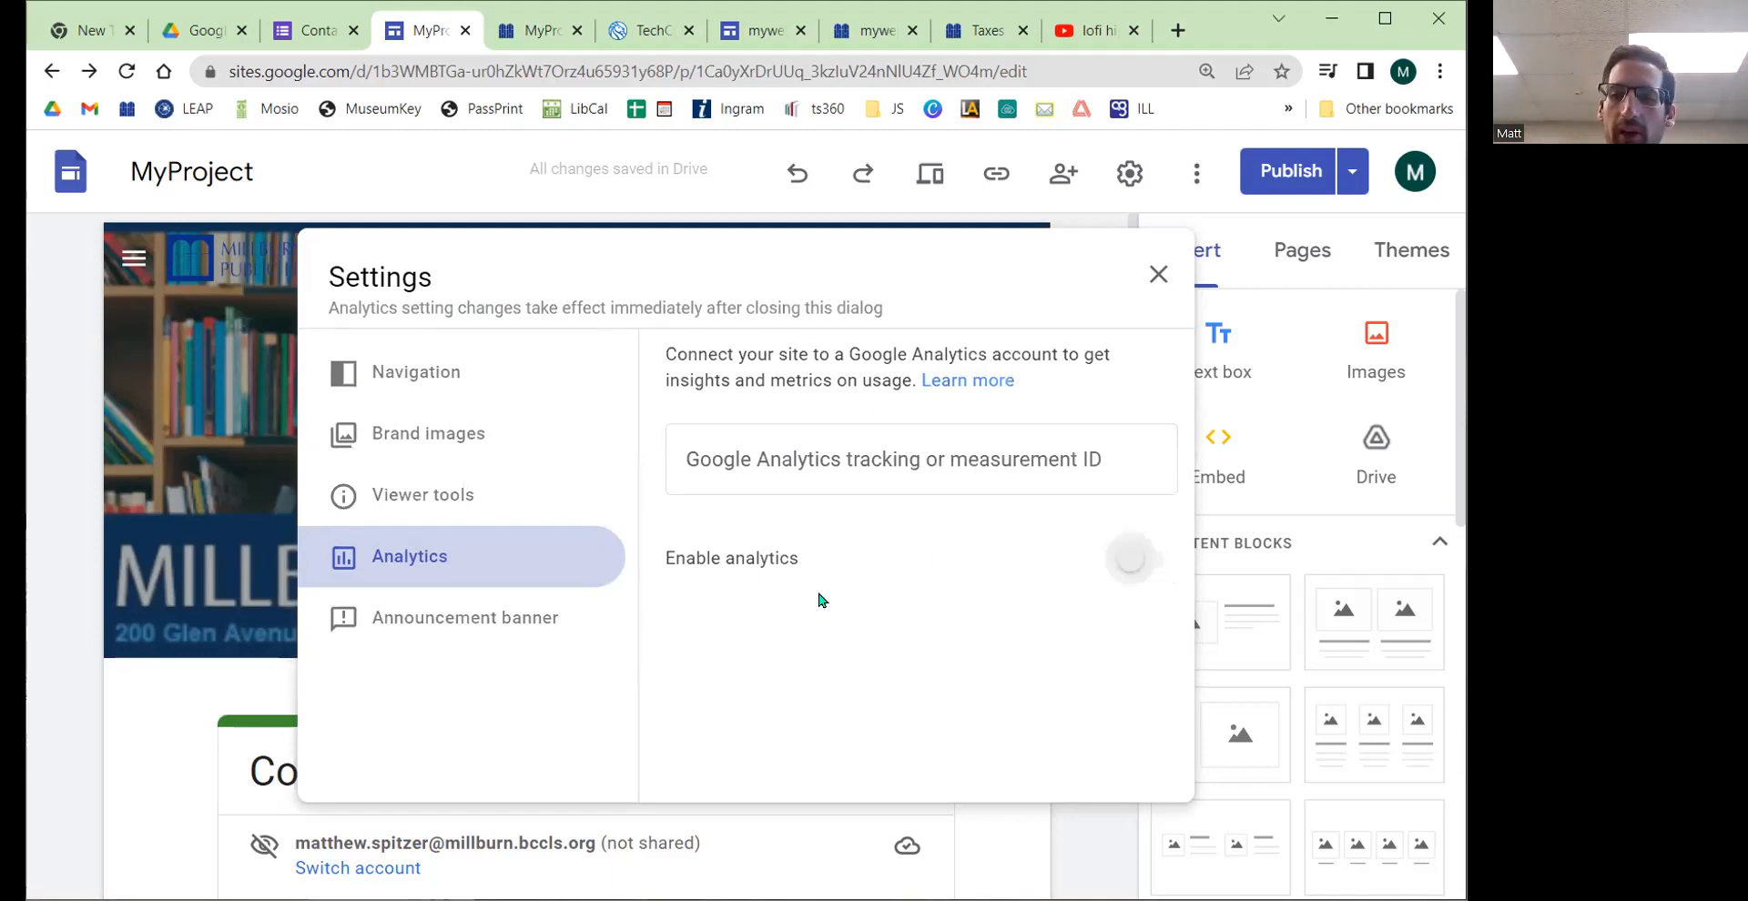
click(946, 385)
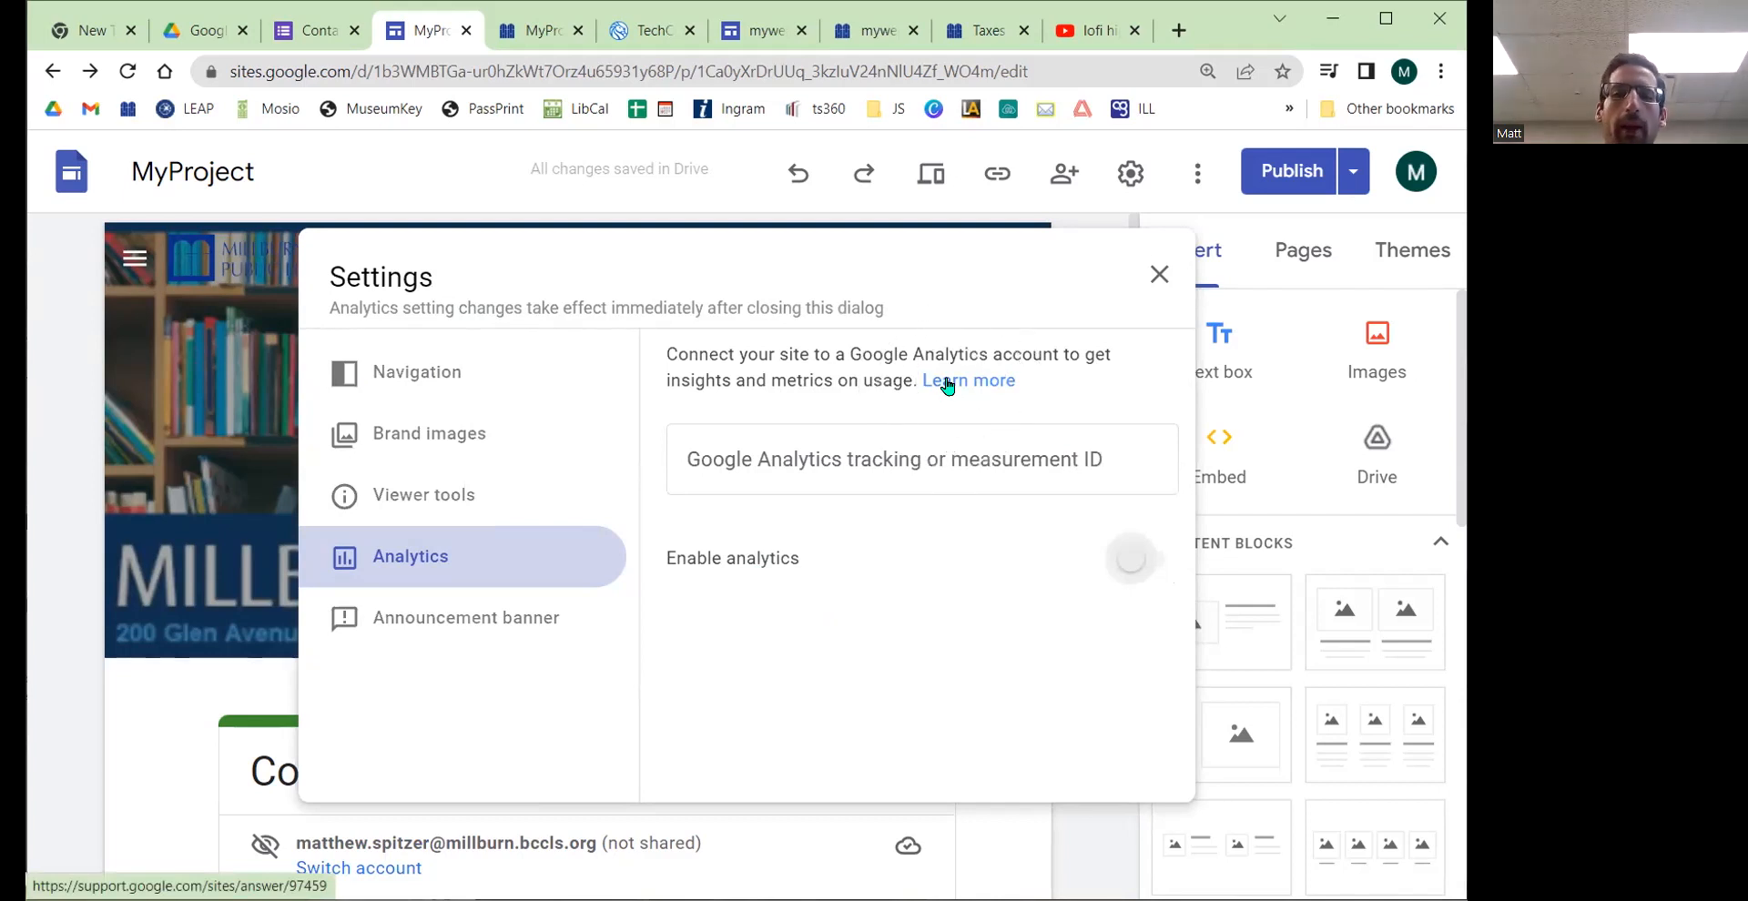
click(924, 460)
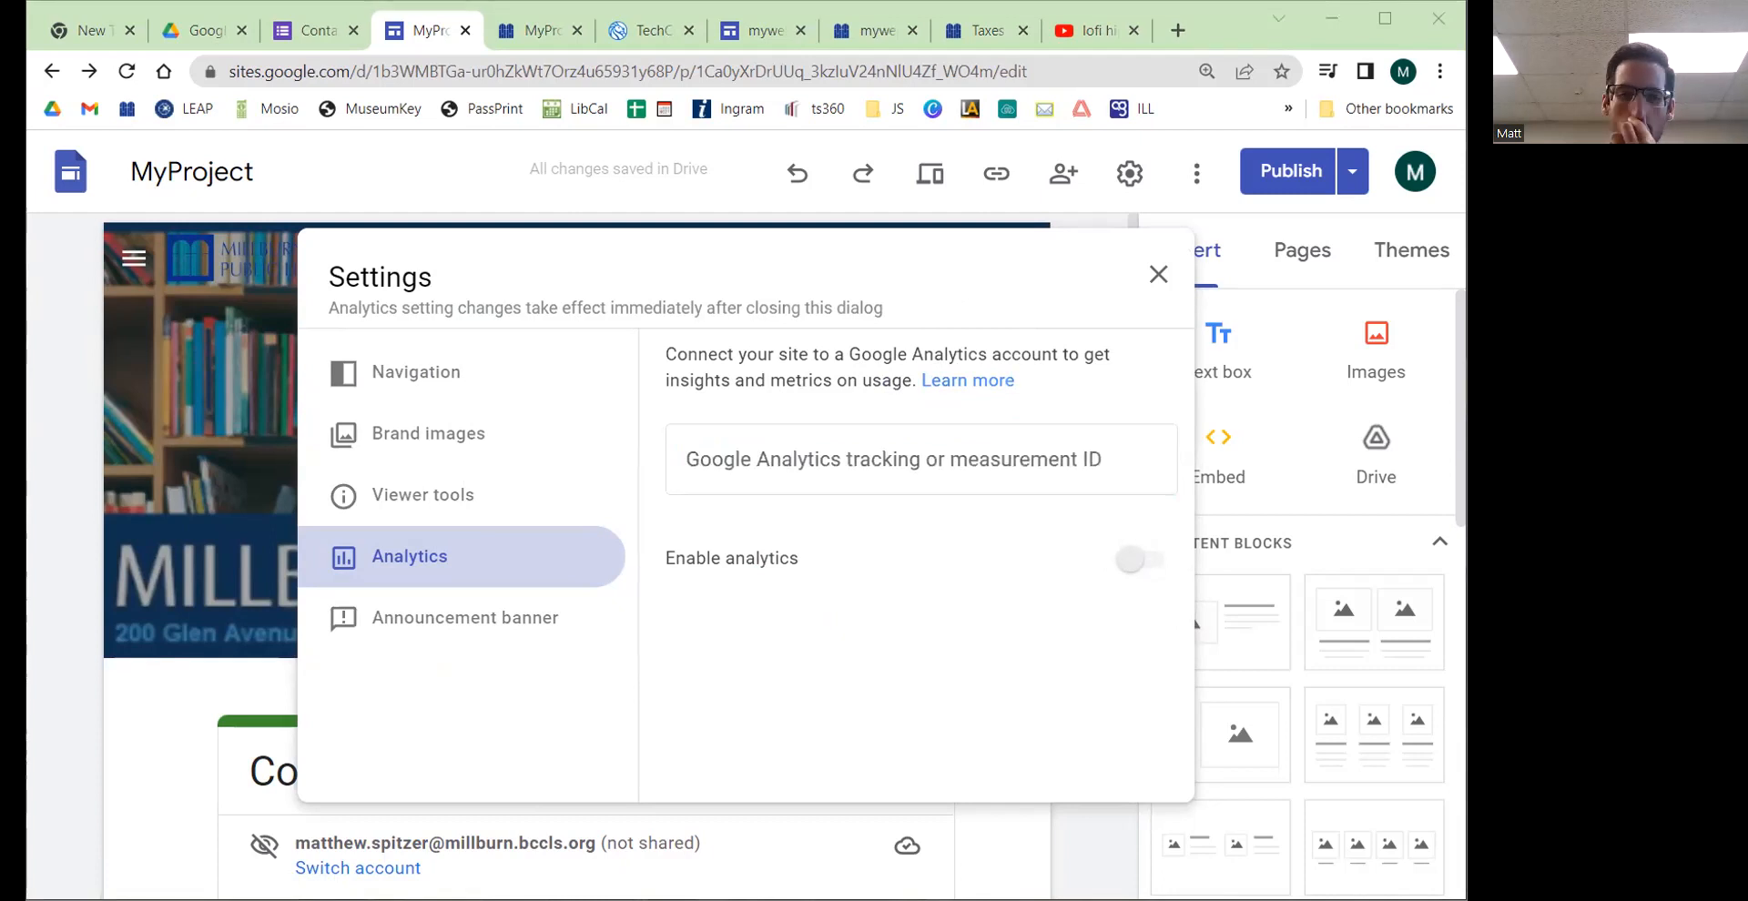
Step: Open the Announcement banner section of the site settings, then close the settings
click(543, 553)
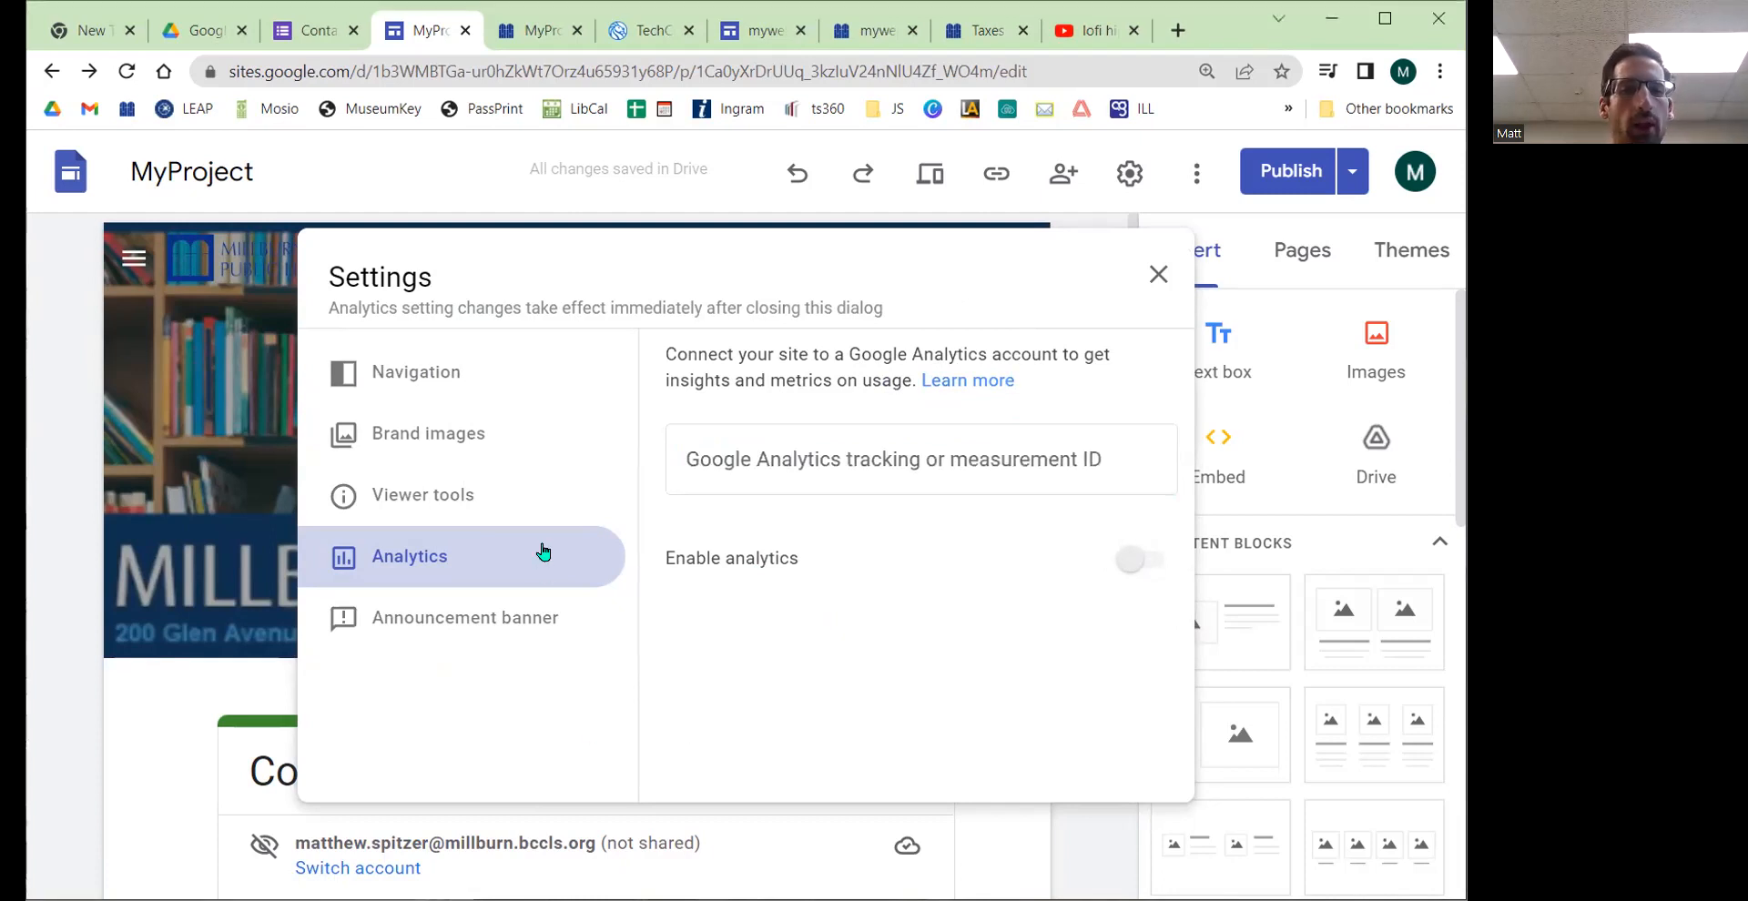
click(507, 615)
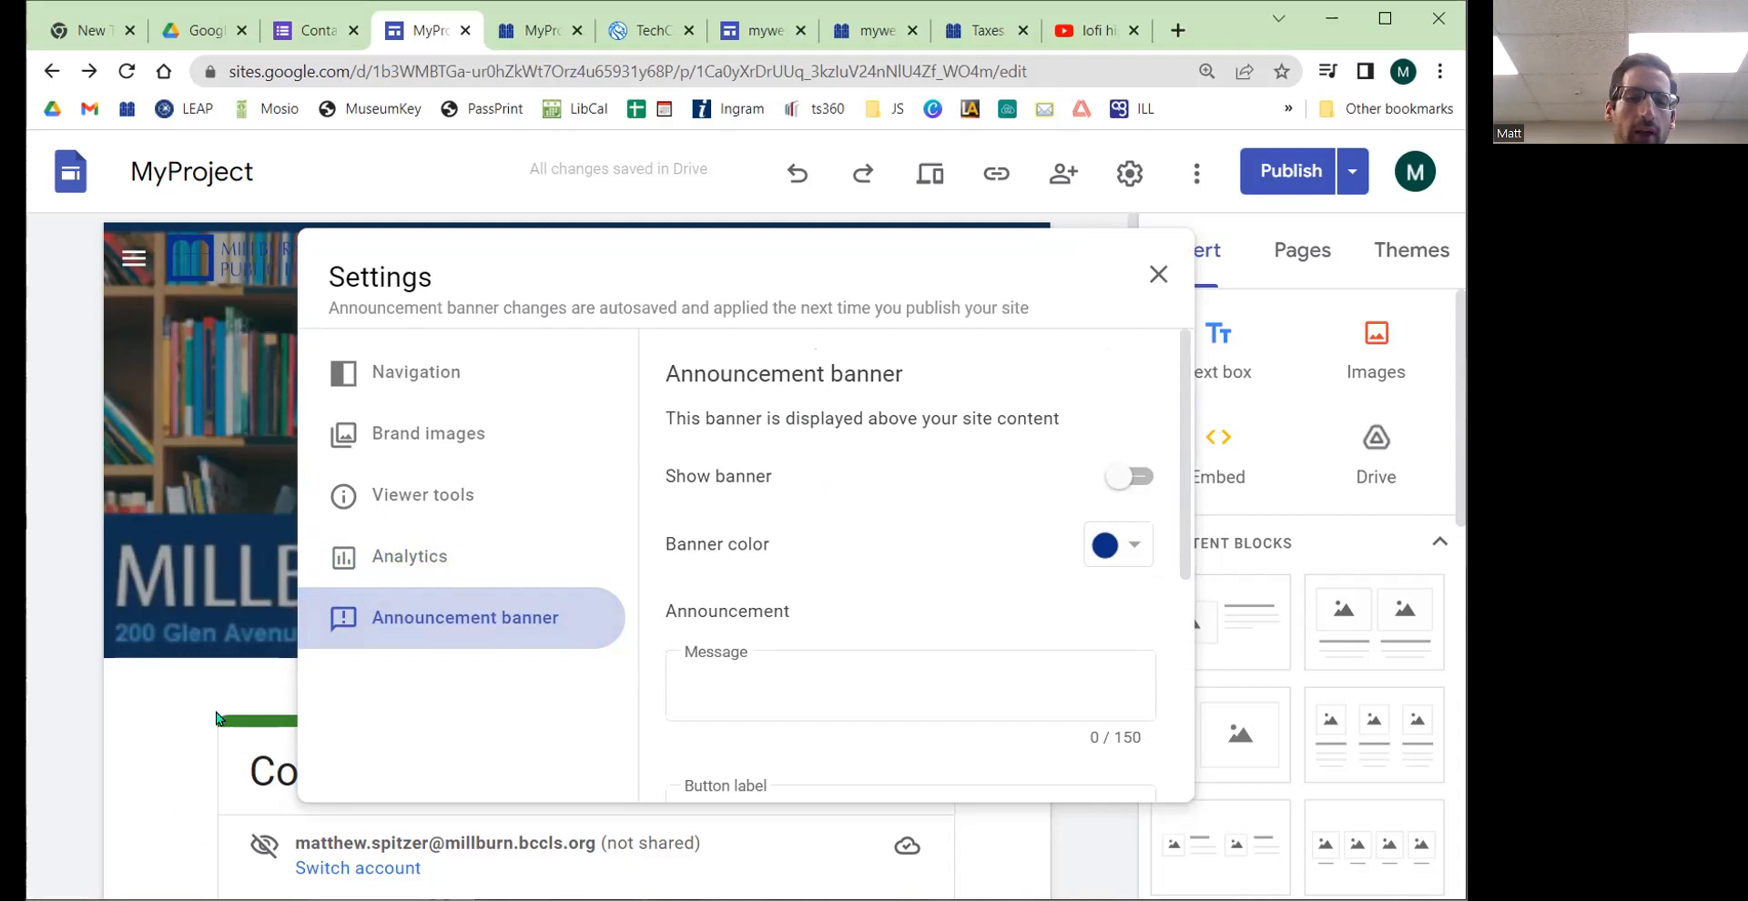
click(126, 726)
scroll(151, 716, down, 3)
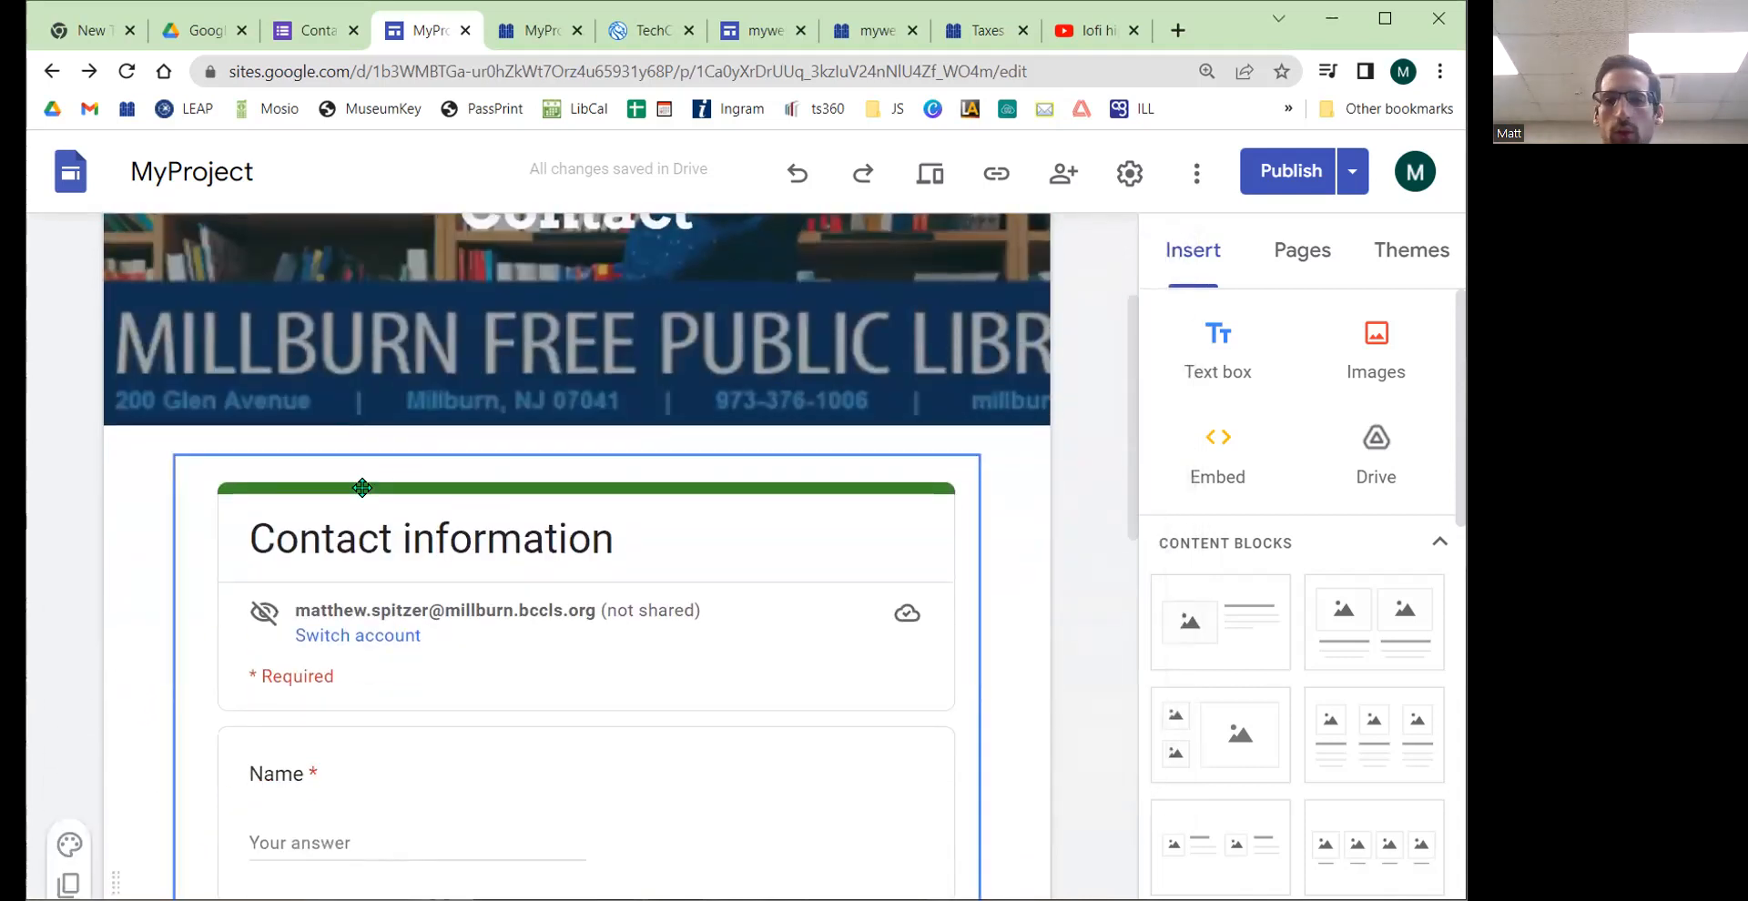
scroll(517, 505, up, 3)
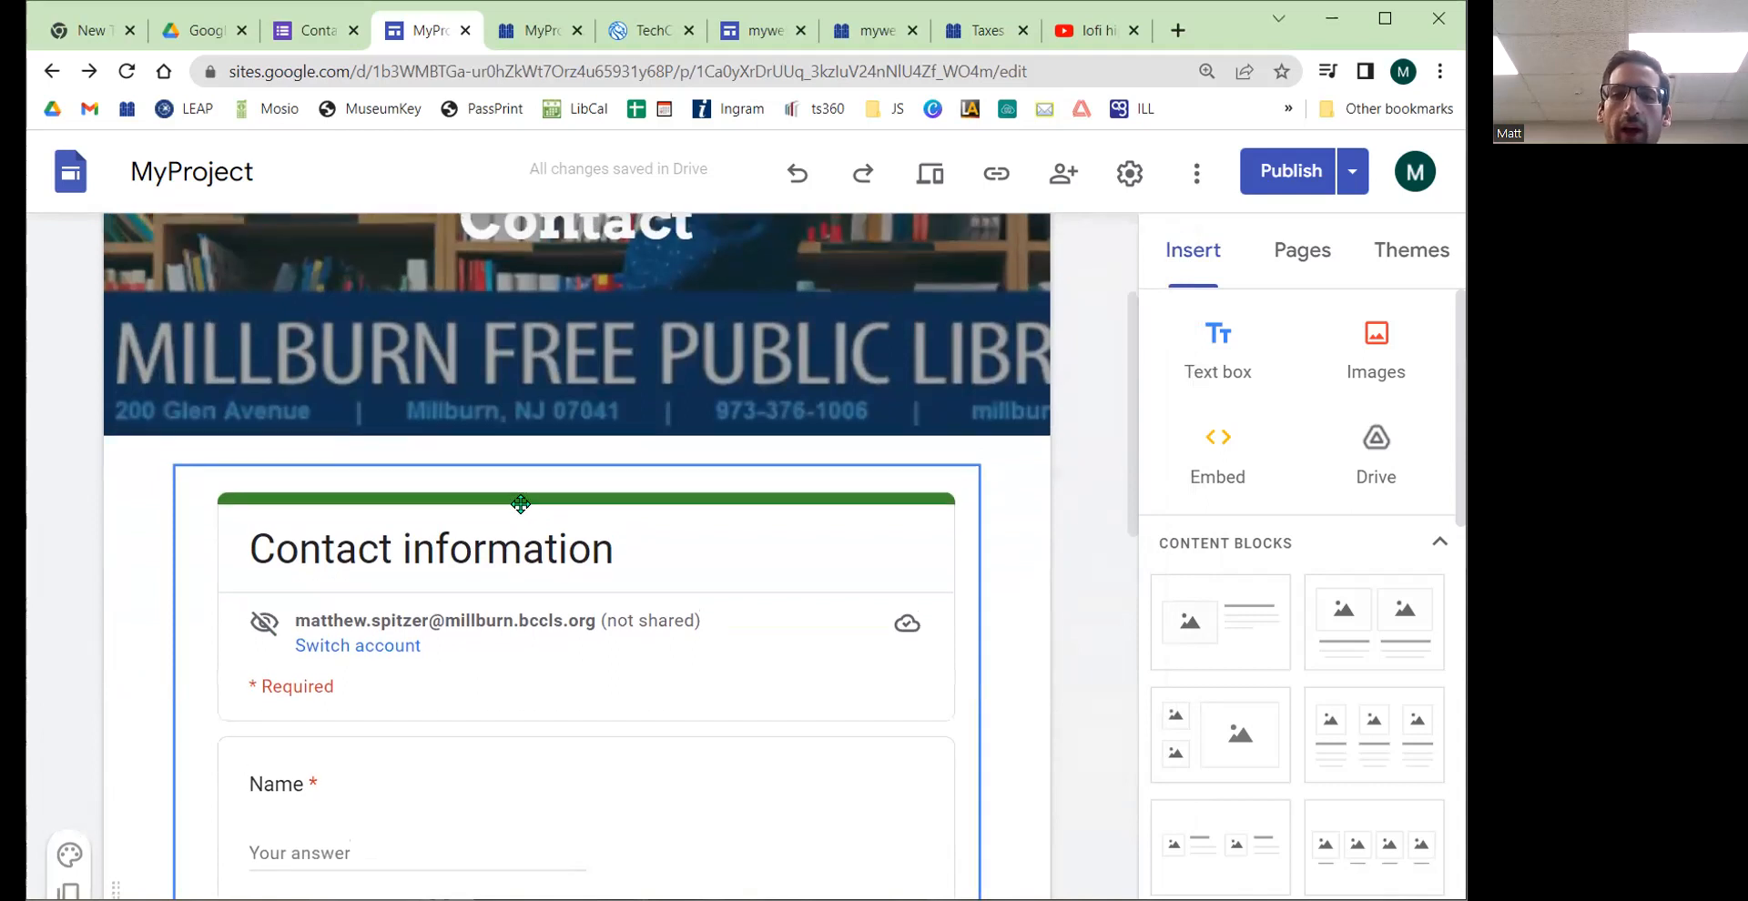
Step: Turn on the site's announcement banner and set its message to We are closed today!
click(1129, 173)
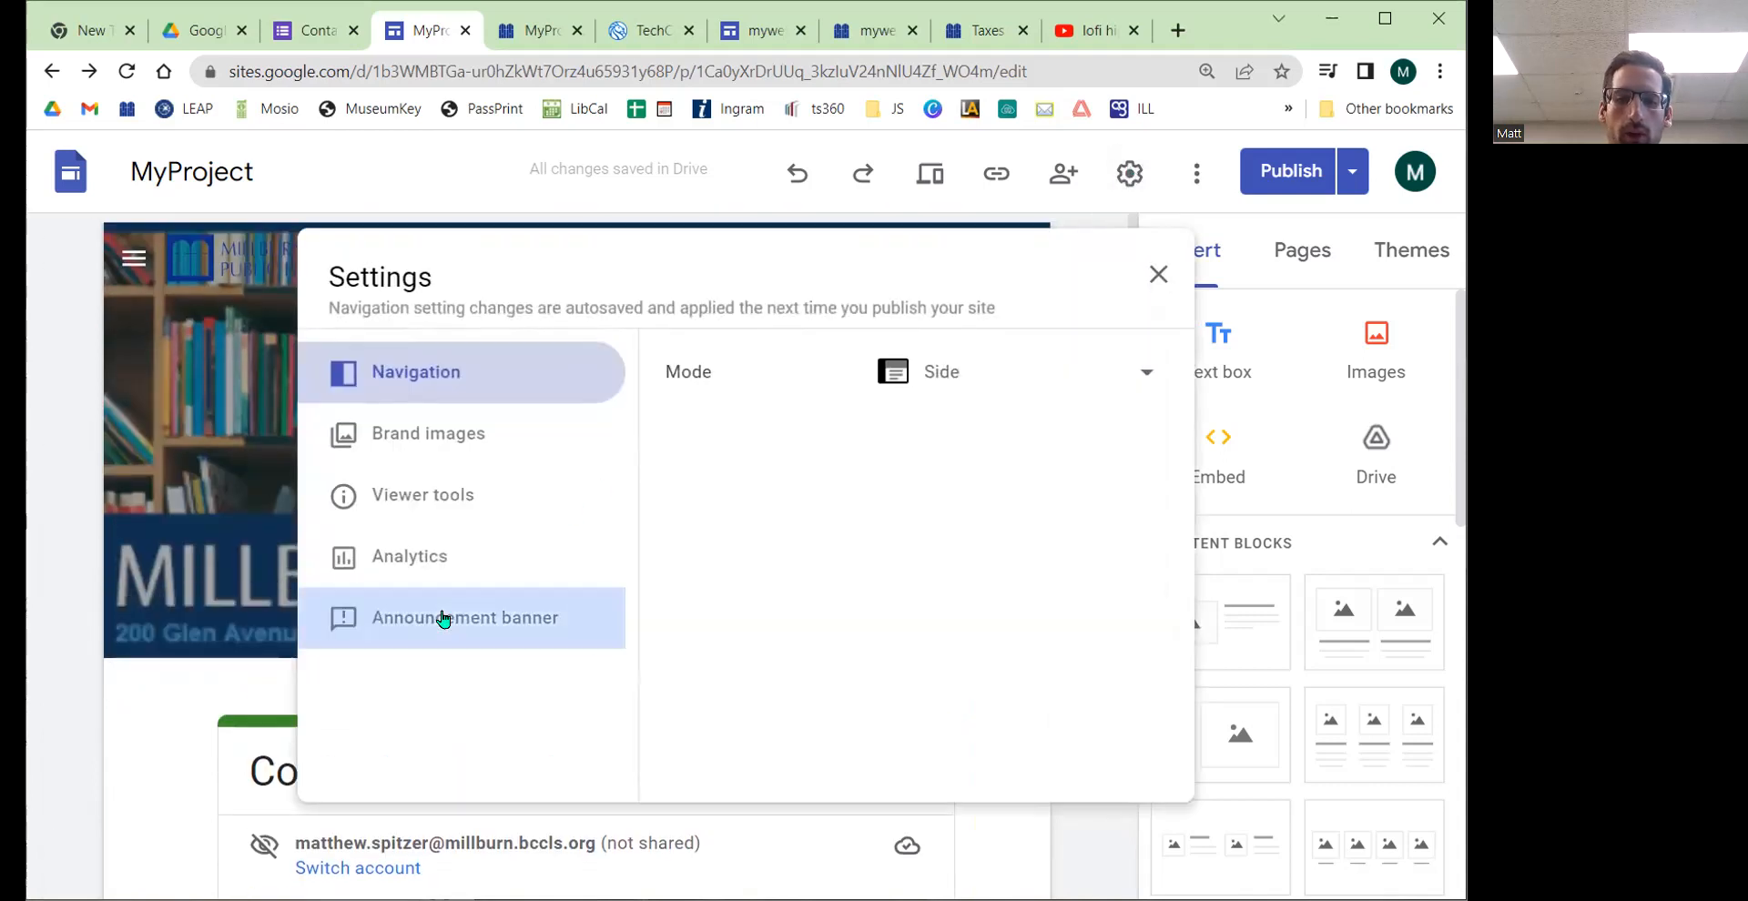
click(442, 616)
click(1135, 475)
click(830, 672)
text(We are)
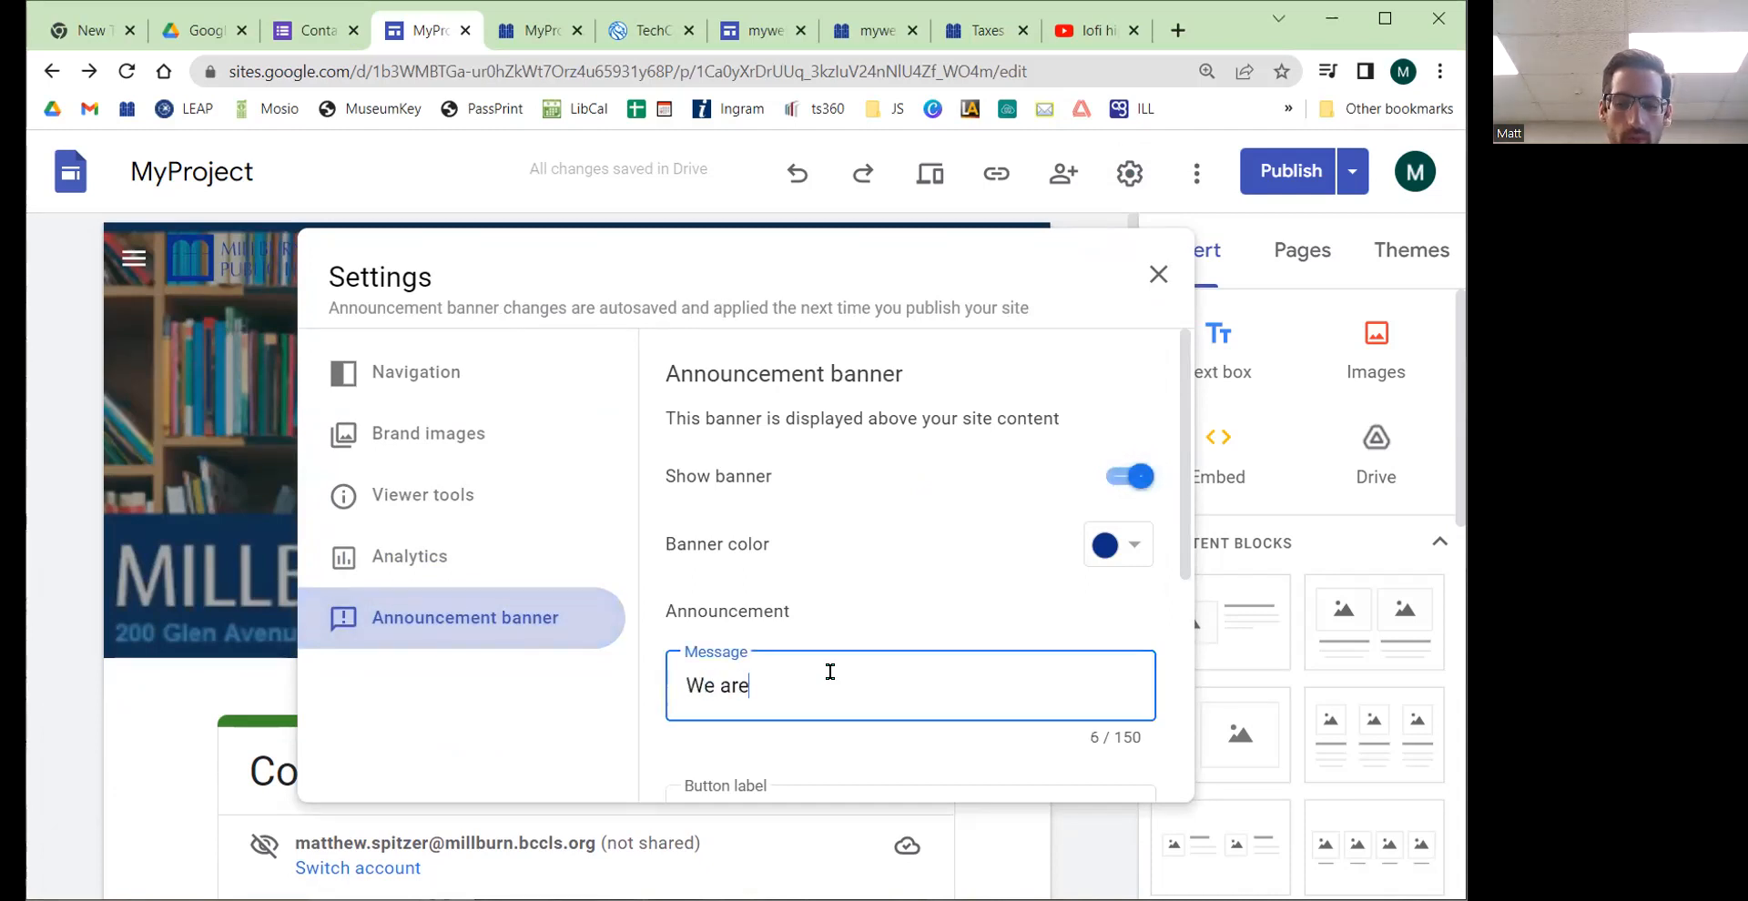
text( closed today!)
scroll(855, 628, down, 1)
click(764, 703)
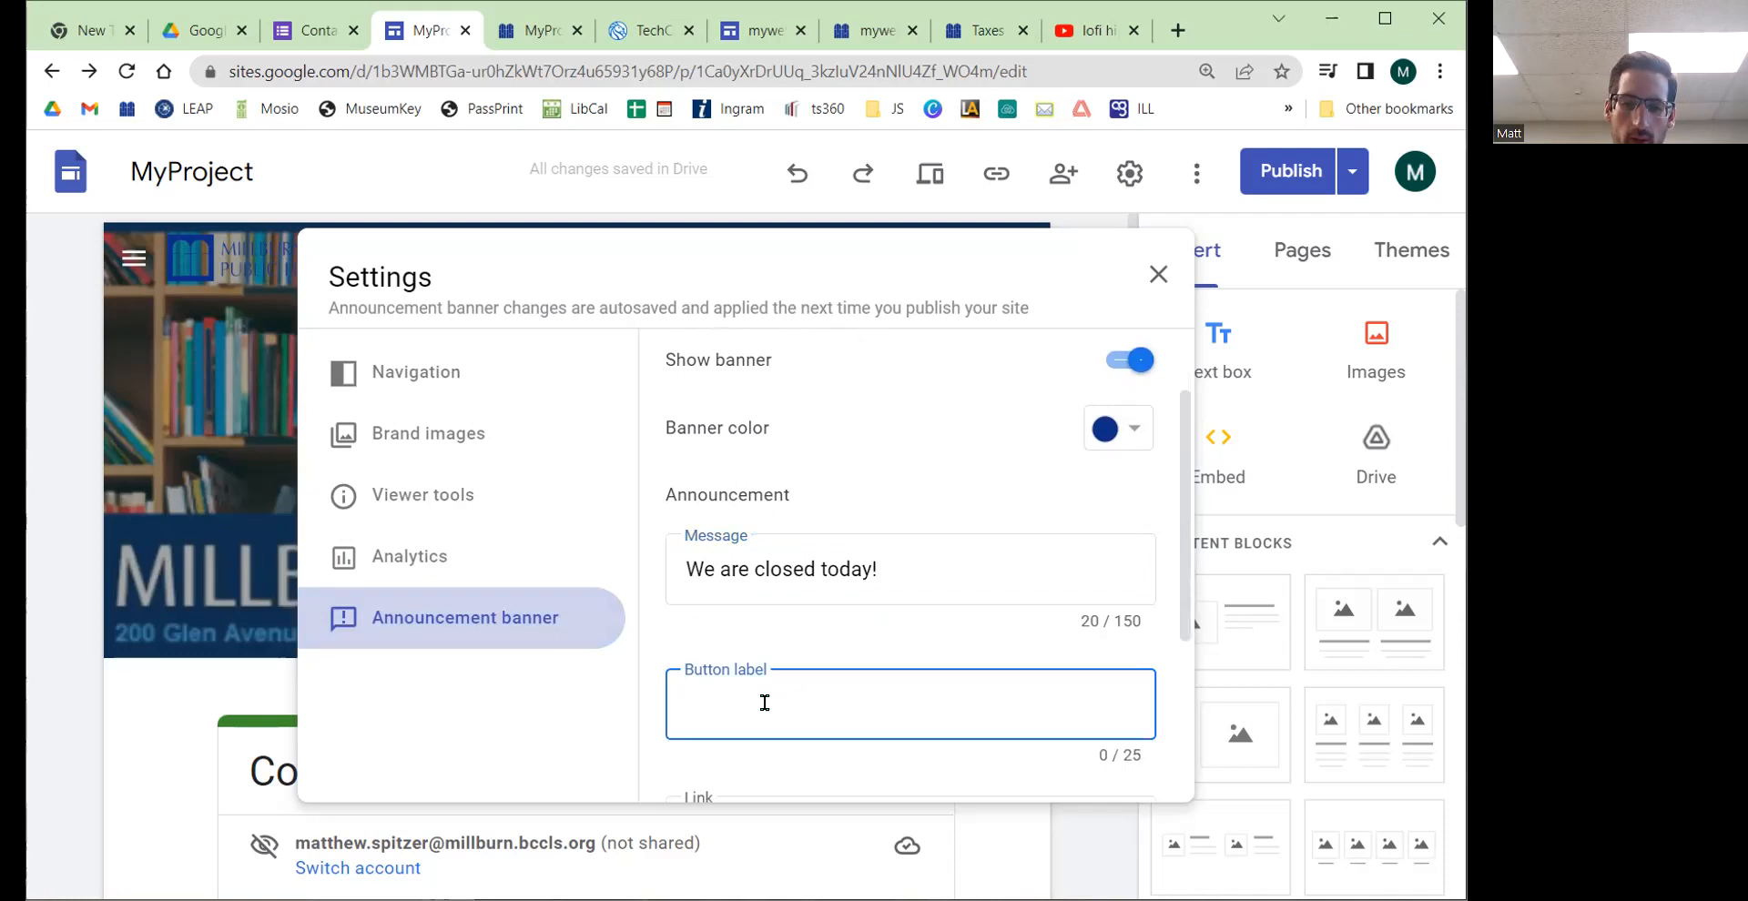
text(More Info)
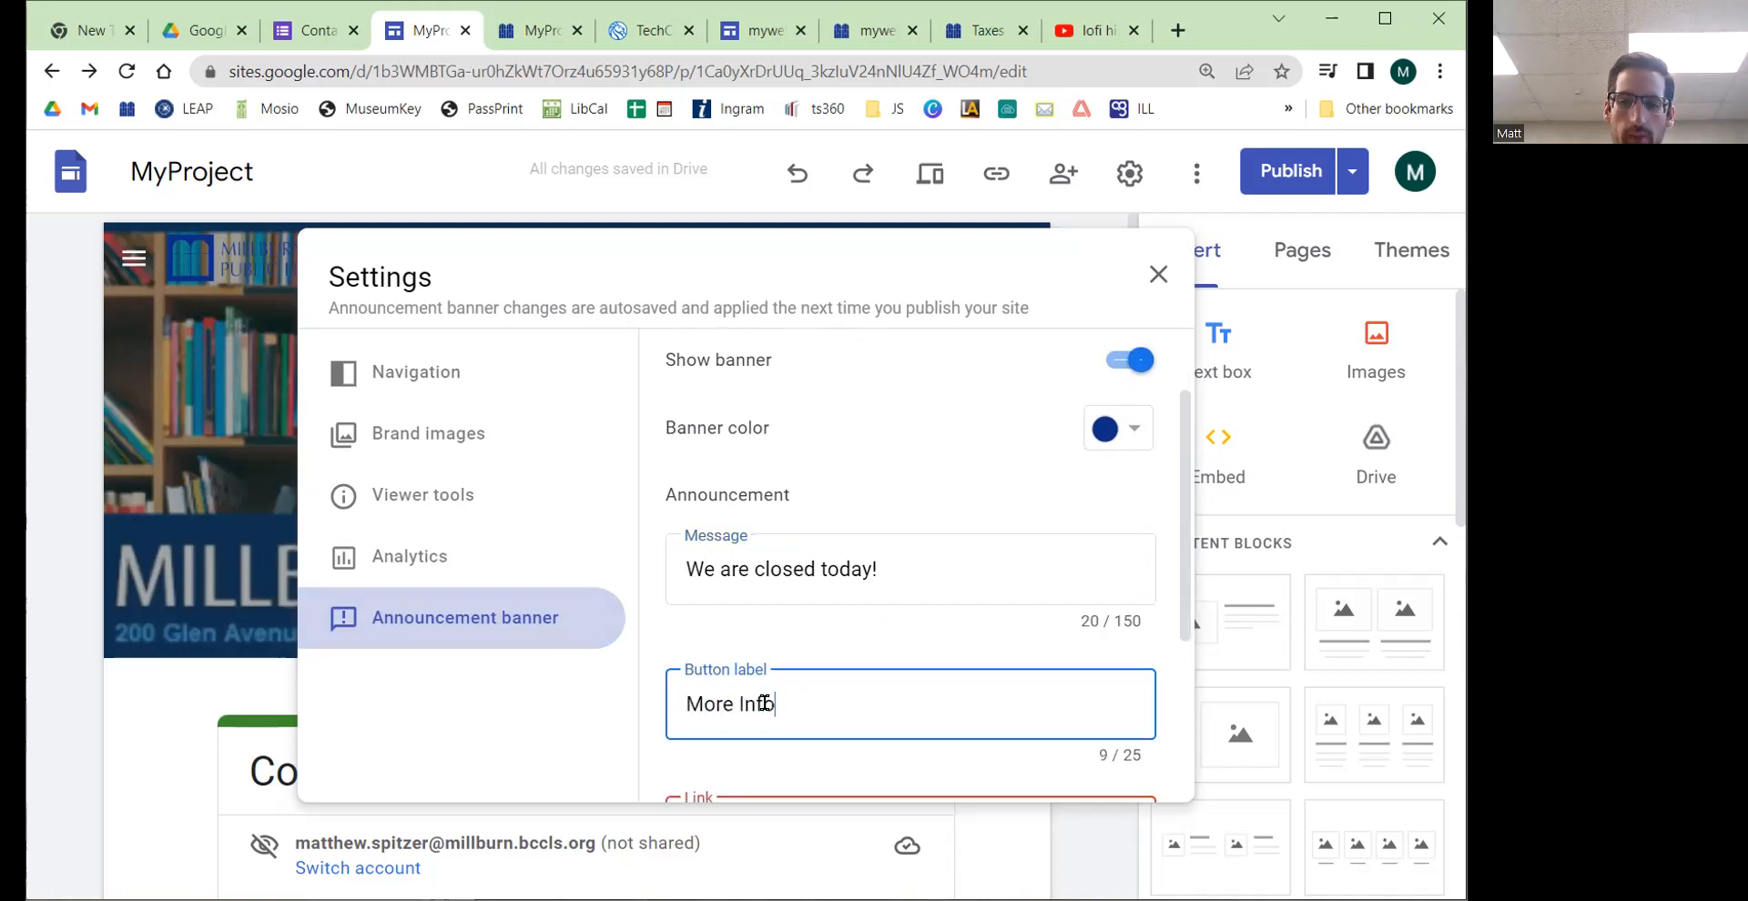
scroll(741, 728, down, 1)
click(743, 717)
text(w)
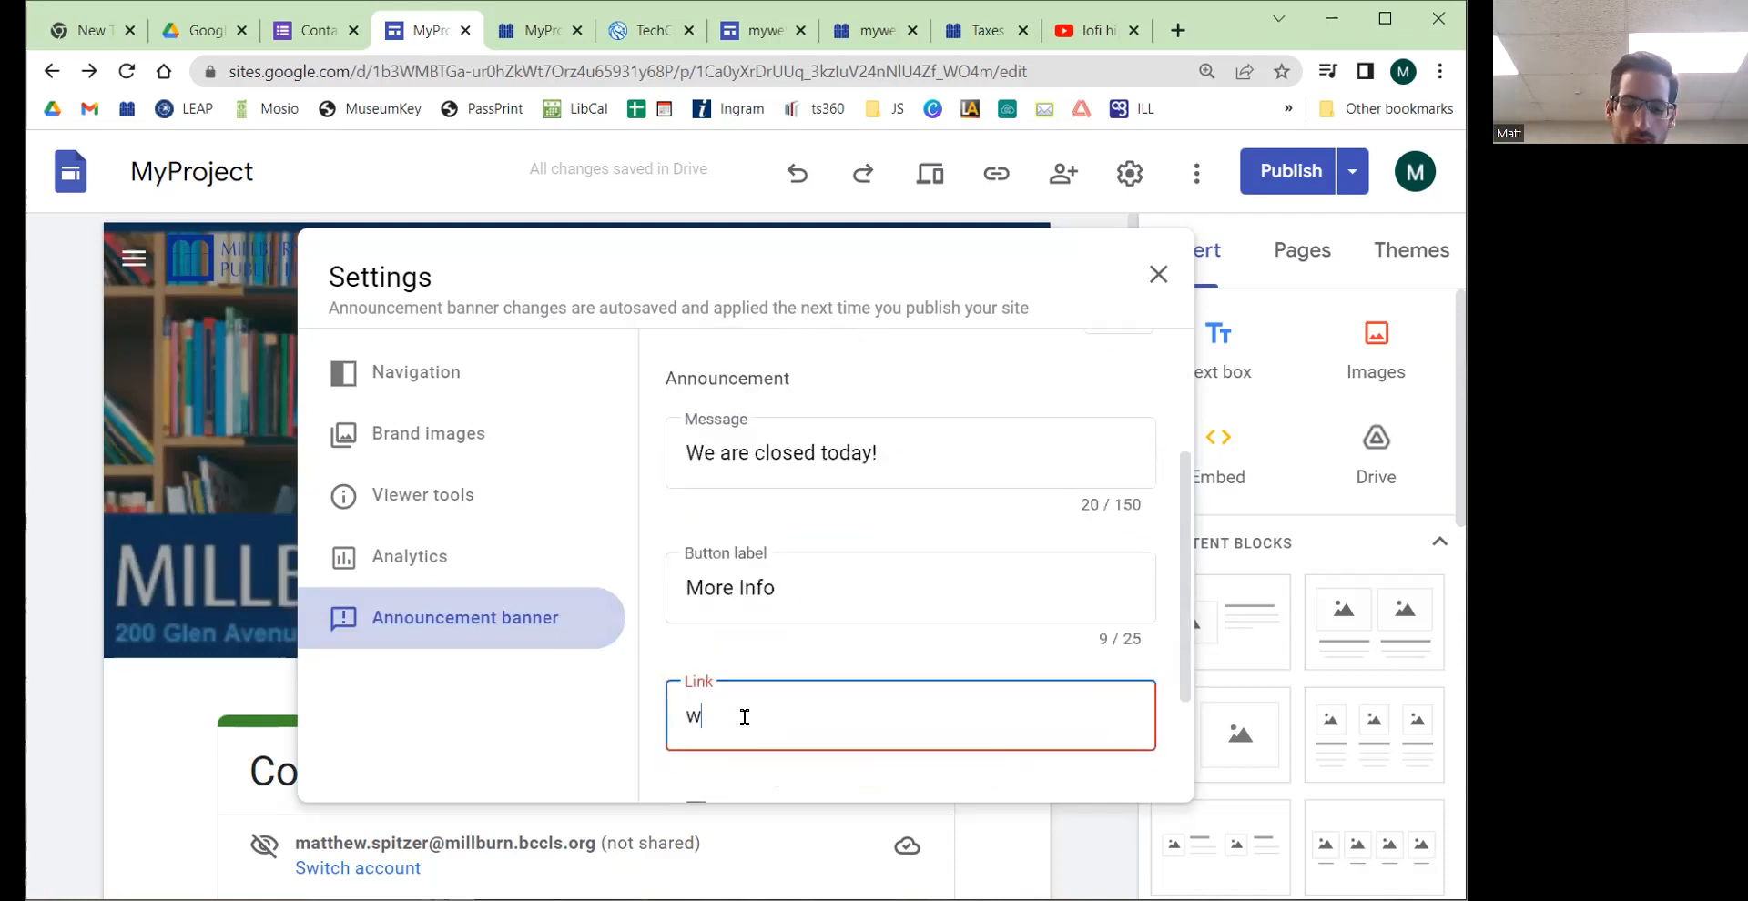
text(ww.google.com)
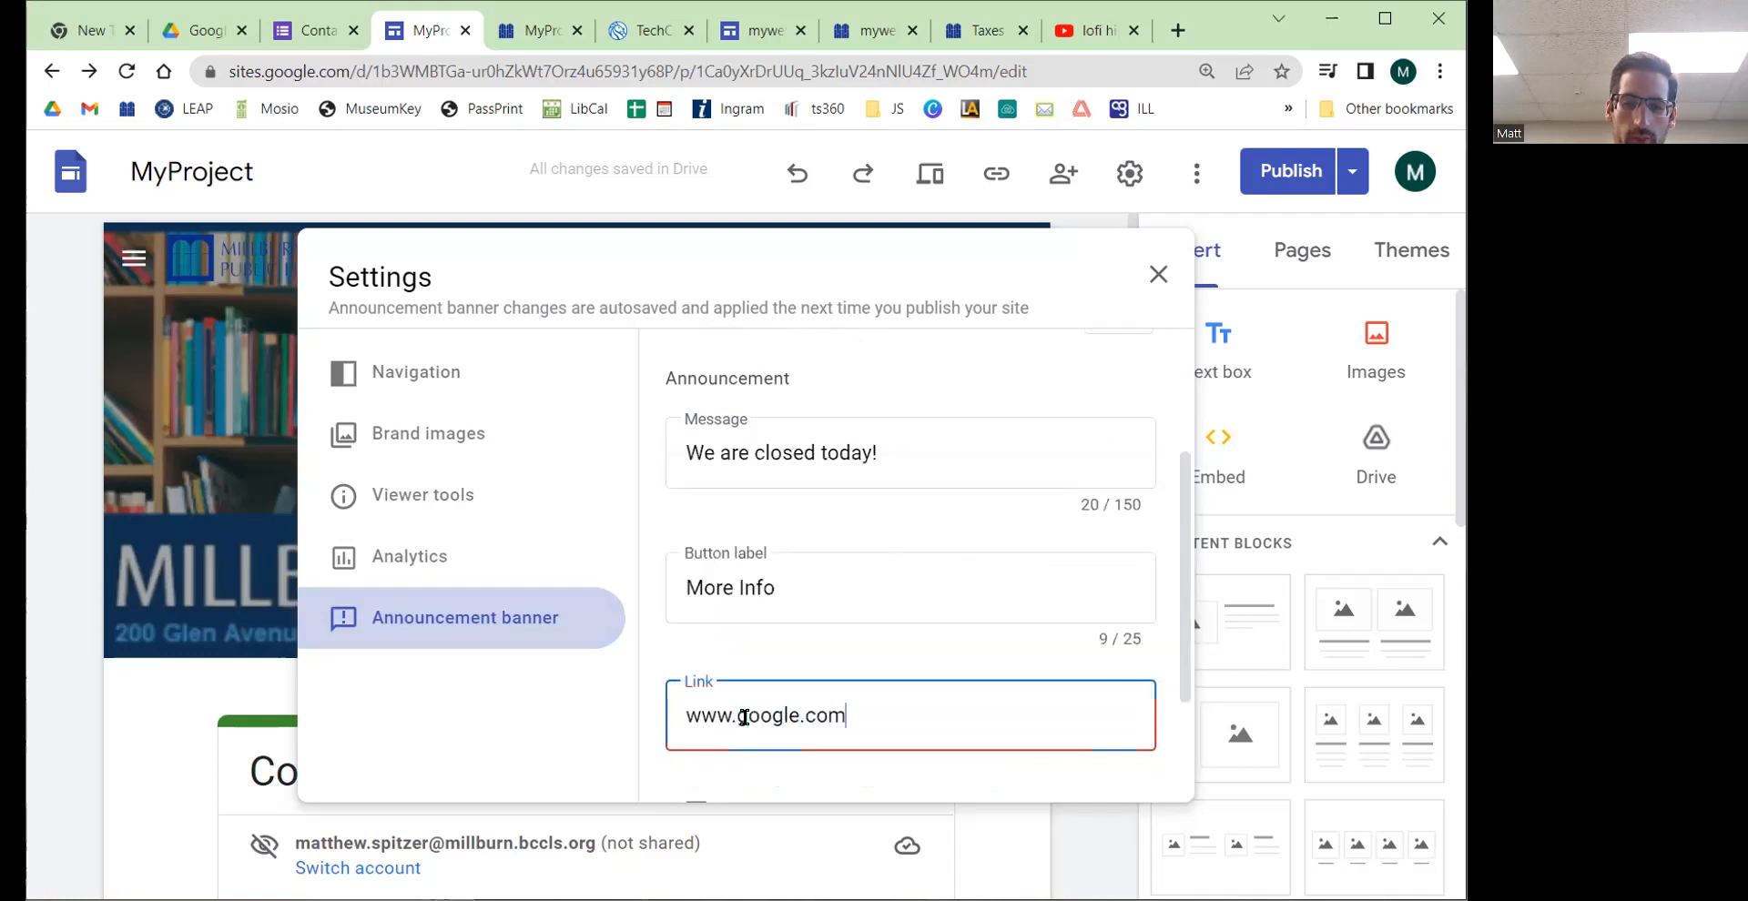
Step: Set the banner's visibility to the home page only
click(806, 461)
click(782, 590)
double_click(782, 590)
click(764, 592)
drag(866, 715, 675, 719)
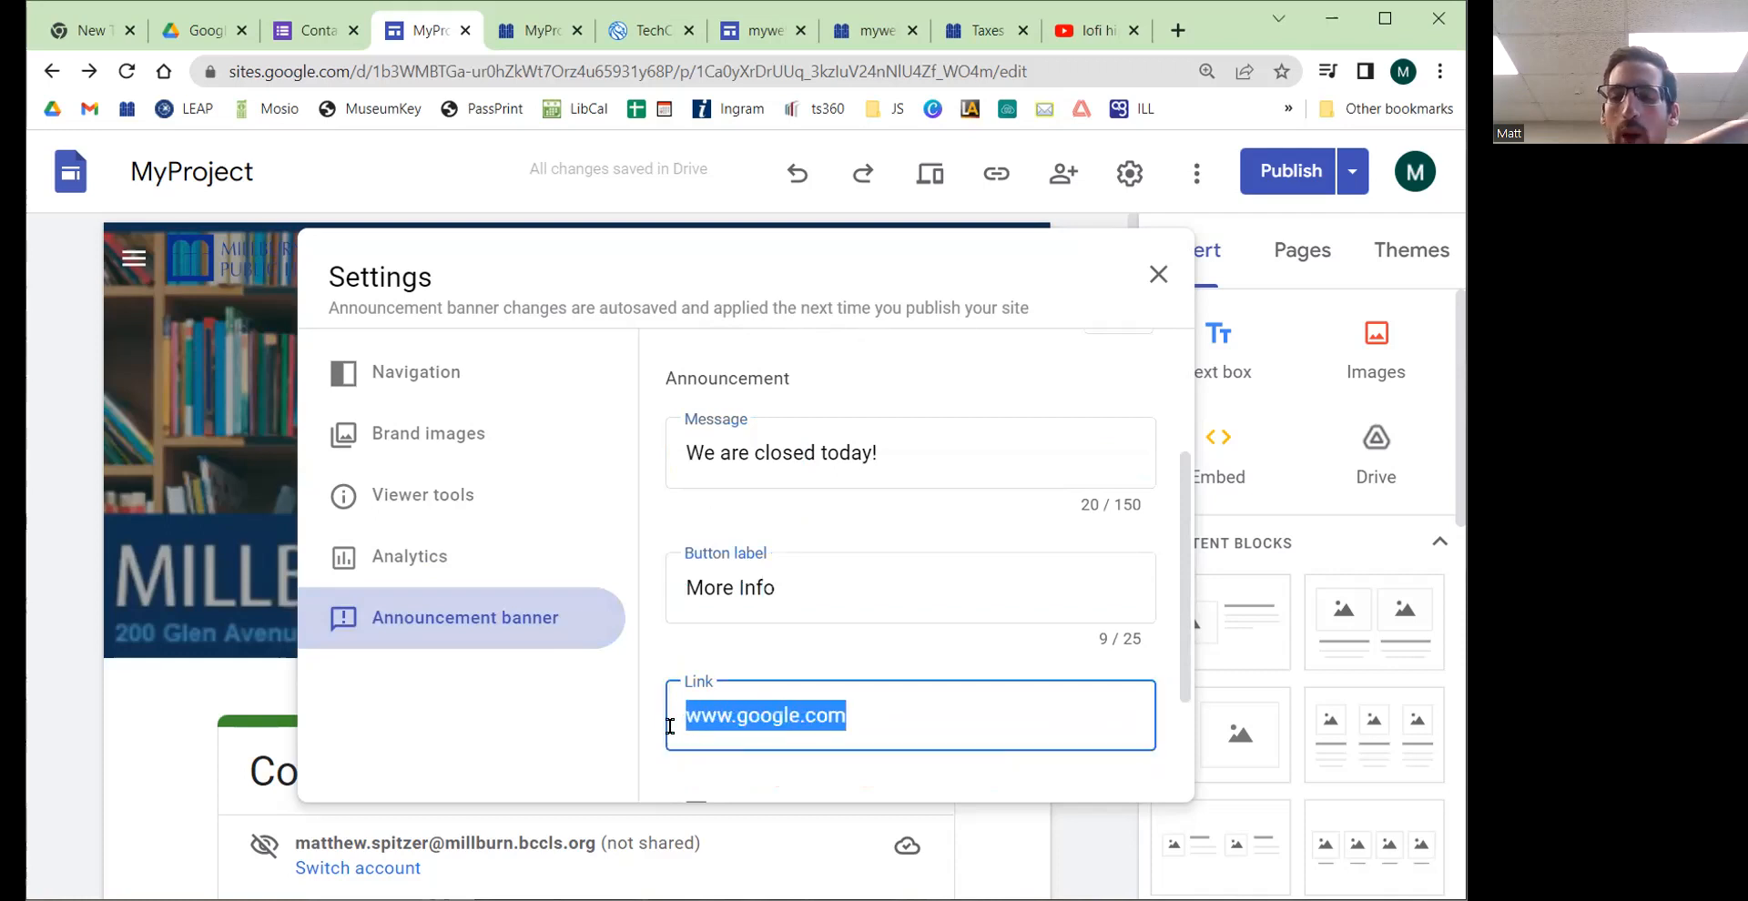
scroll(838, 547, down, 1)
scroll(823, 671, down, 1)
click(748, 632)
click(749, 632)
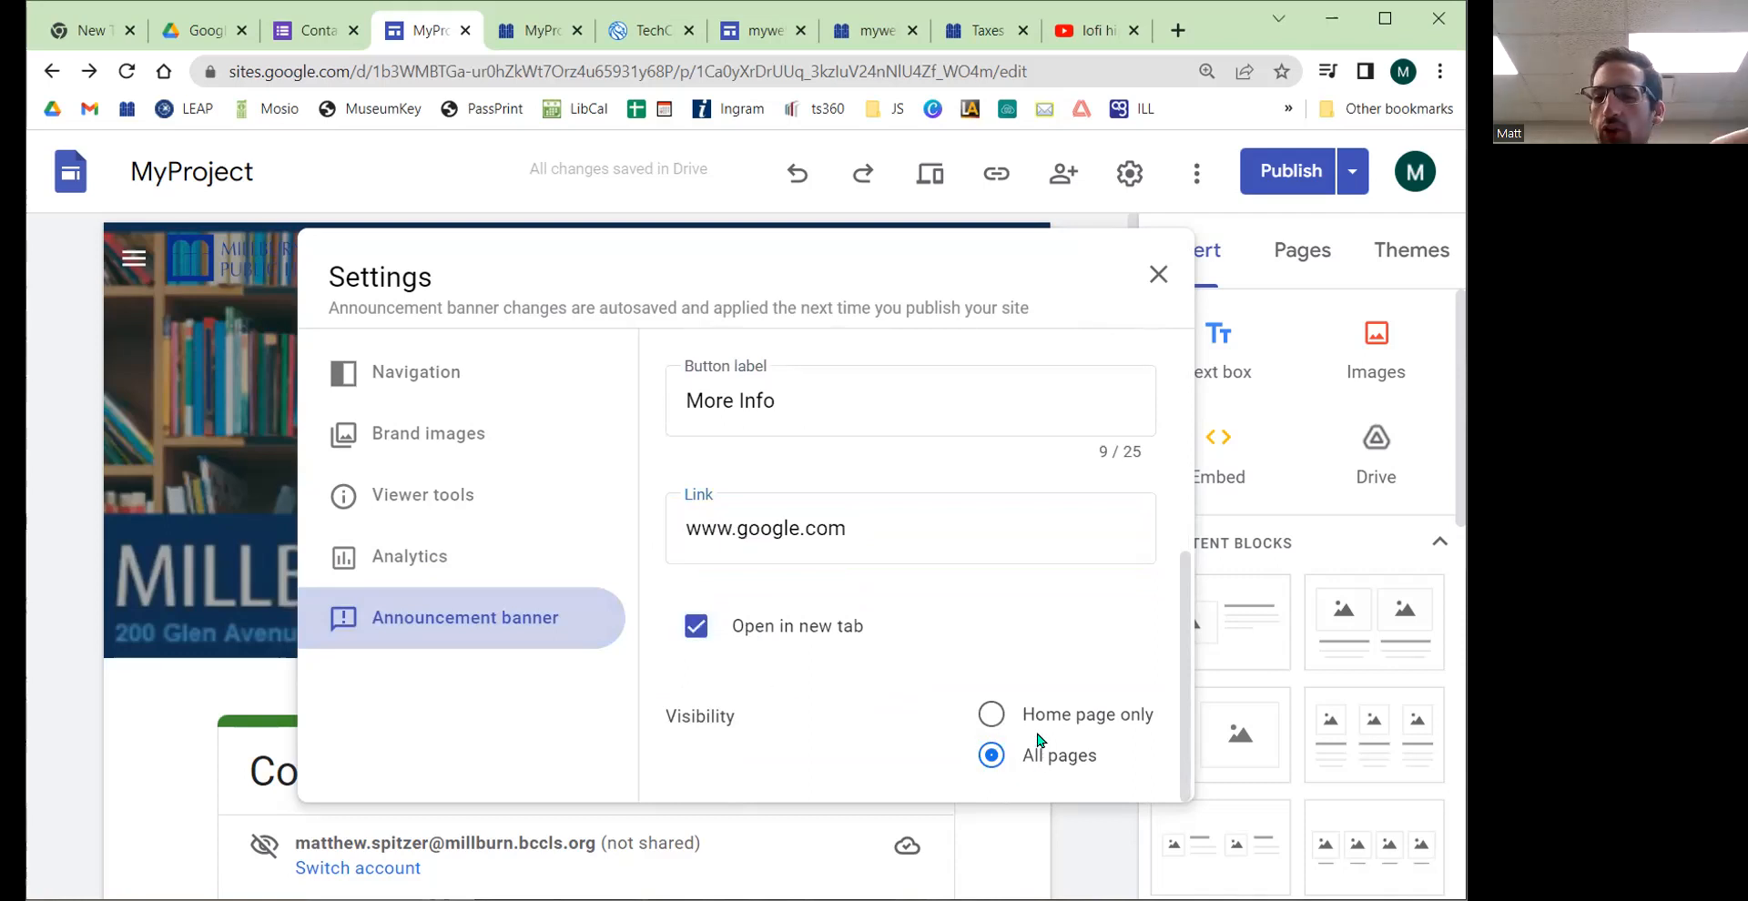
click(992, 715)
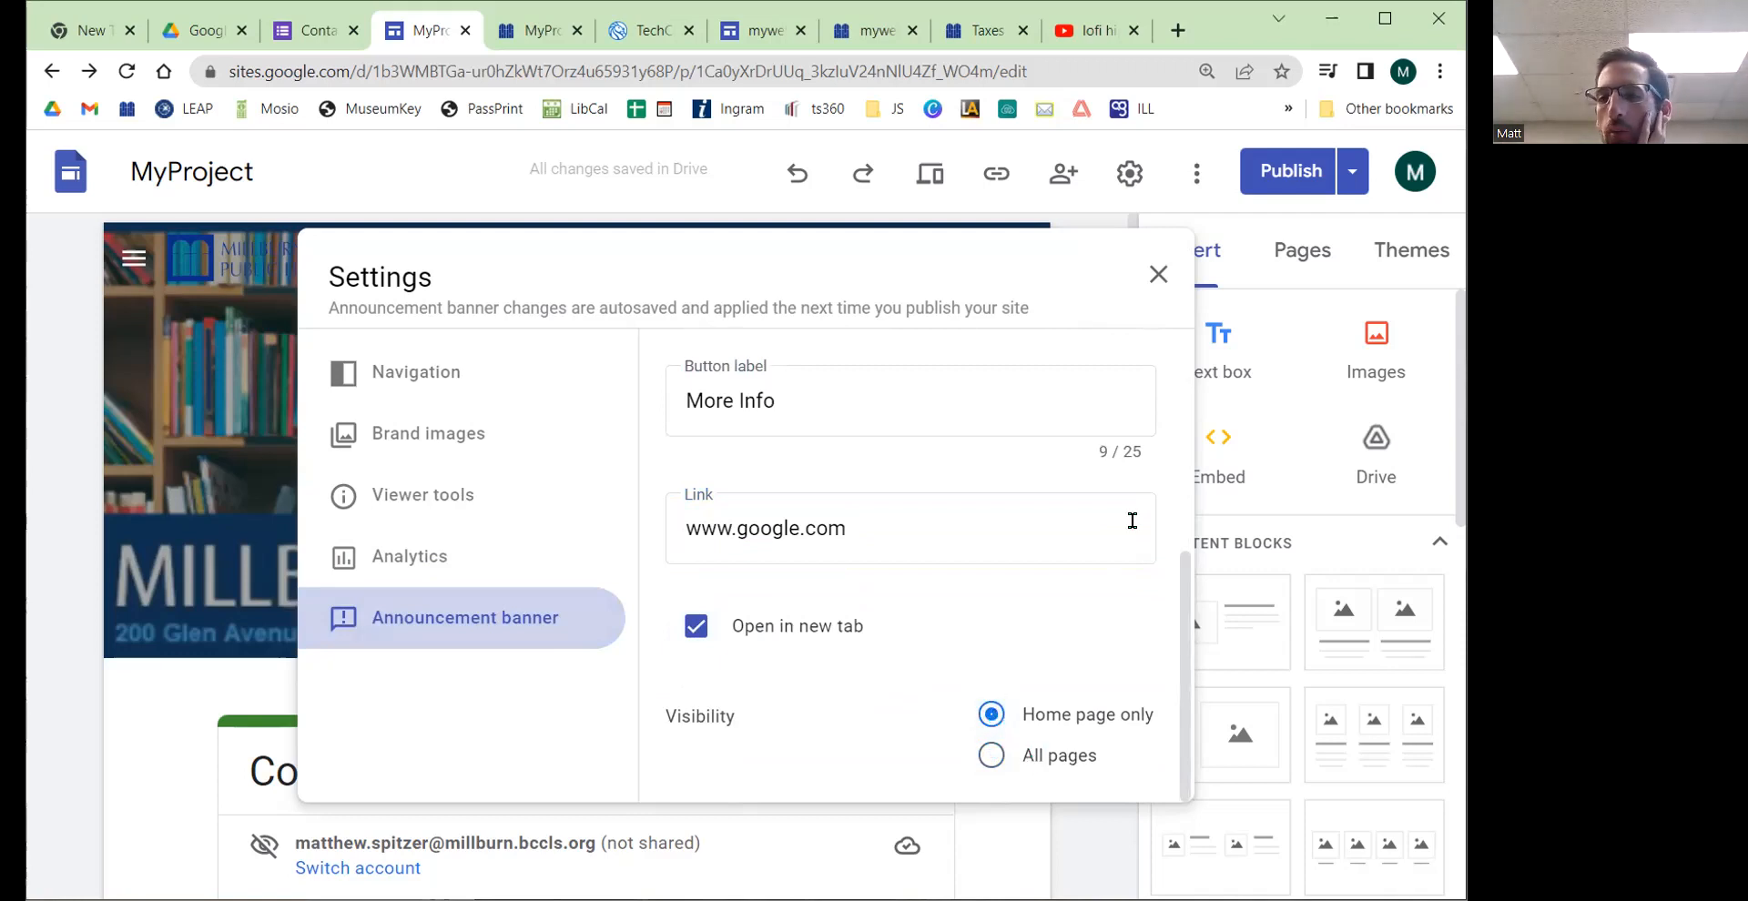
Step: Reopen the announcement banner settings to review its saved fields, and close them
click(1158, 274)
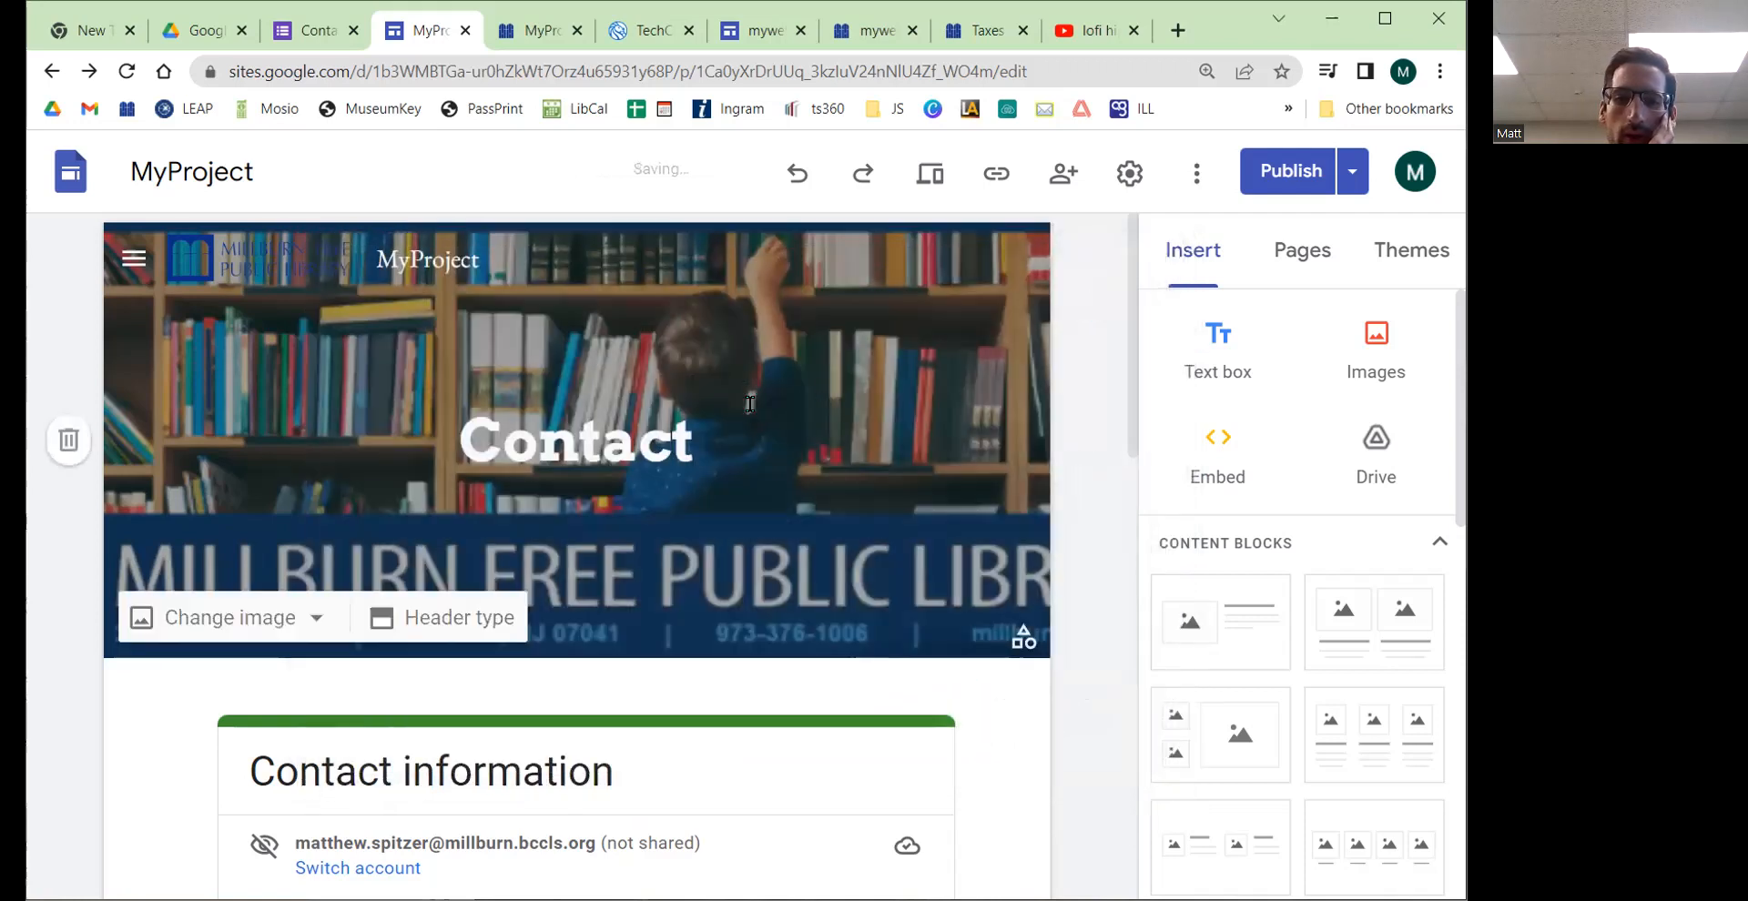
click(1129, 173)
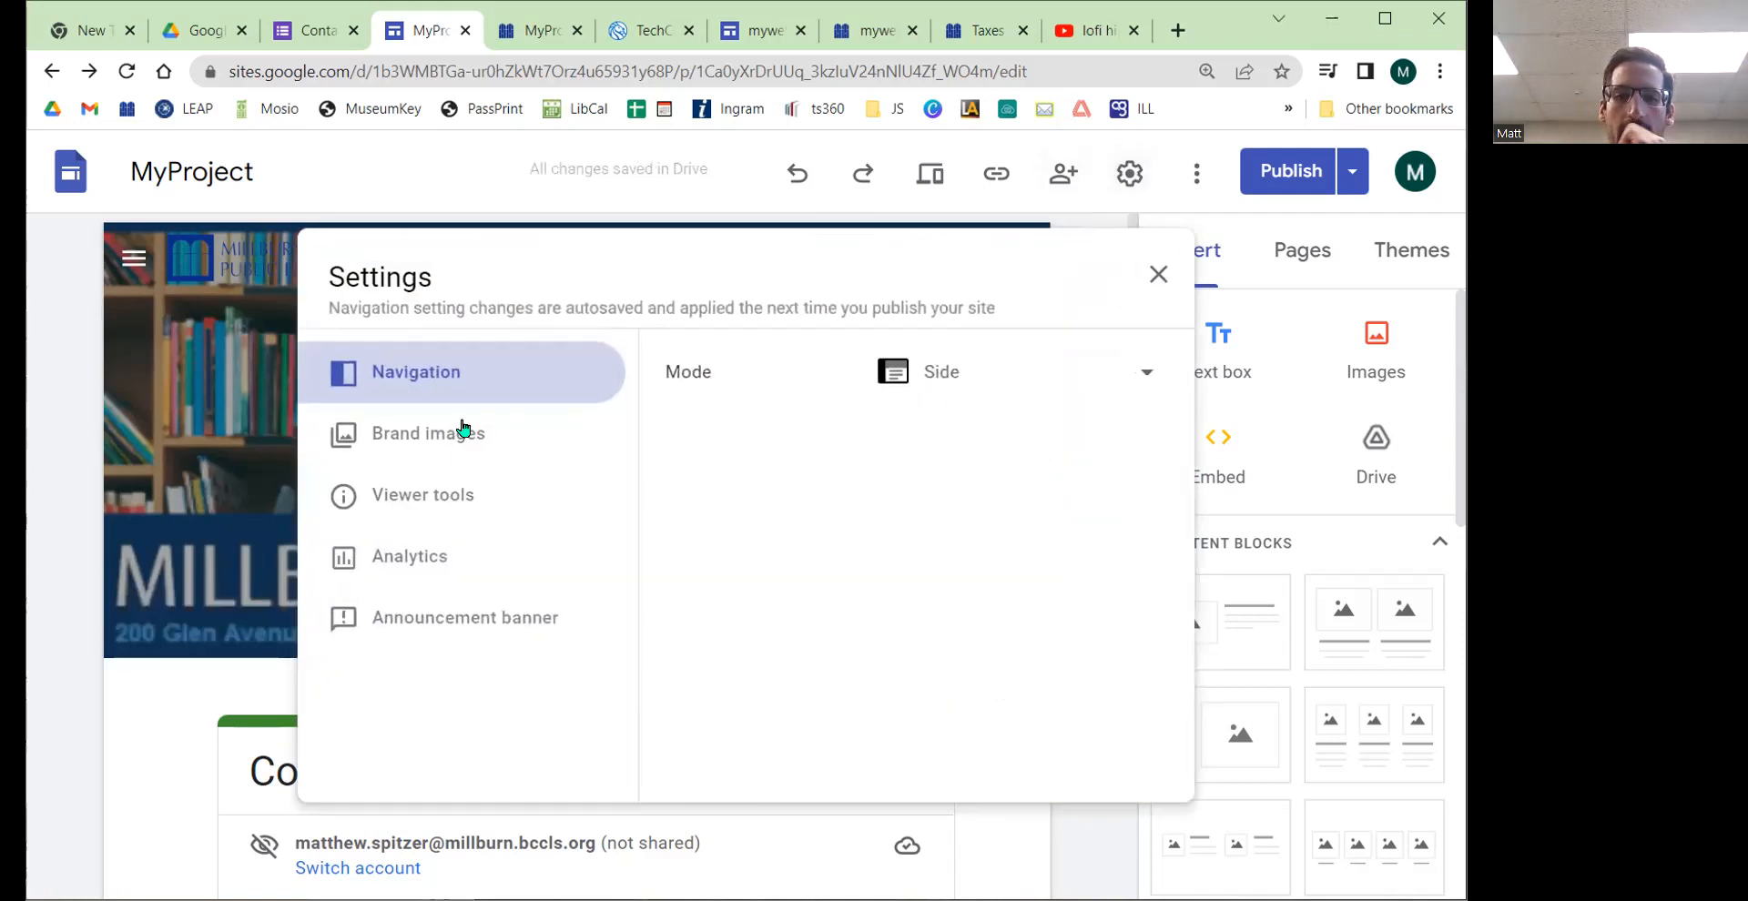
click(453, 617)
scroll(792, 541, down, 4)
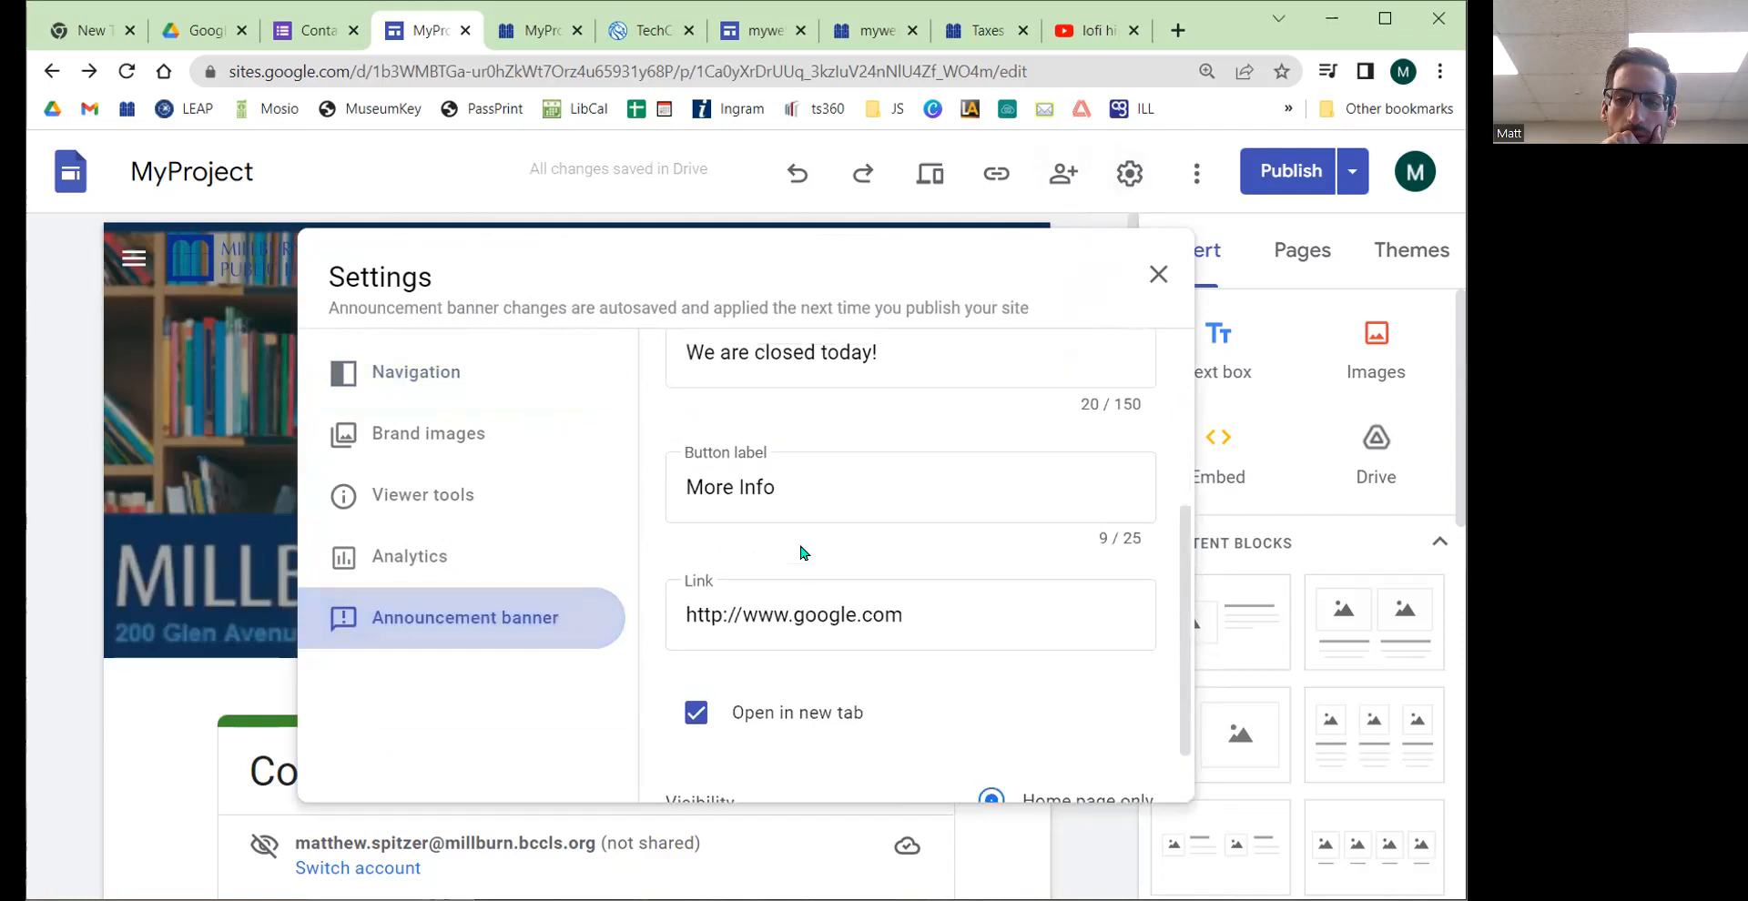
scroll(798, 550, up, 4)
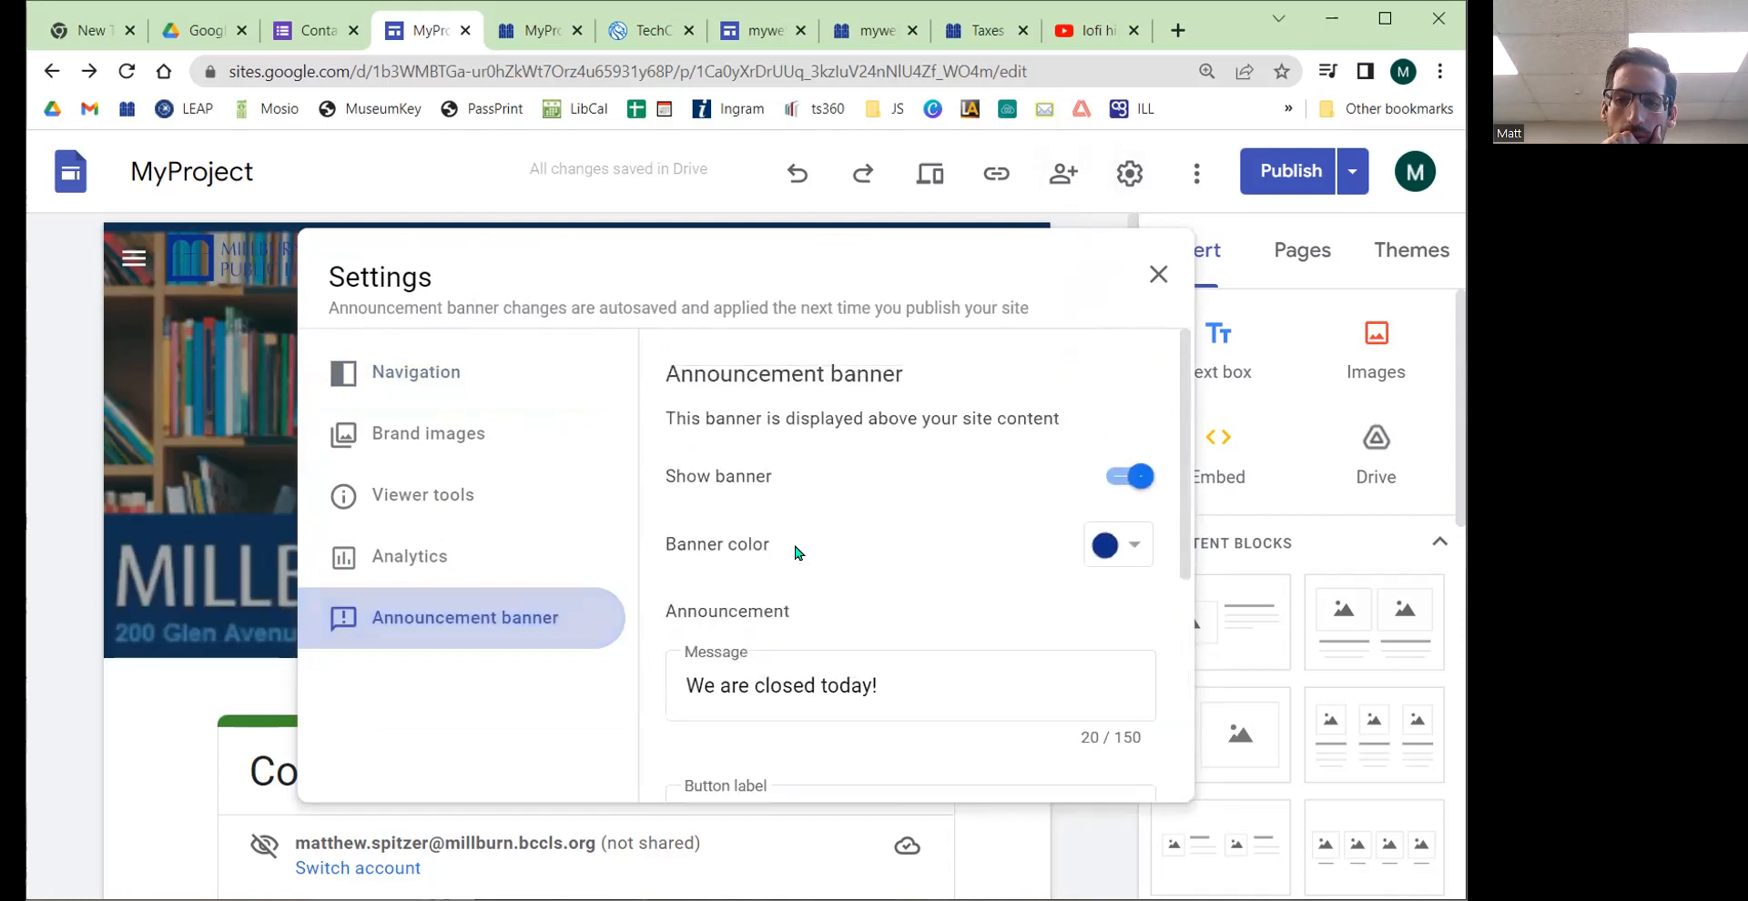
click(1156, 274)
Step: Publish the site with the new announcement banner
click(1245, 182)
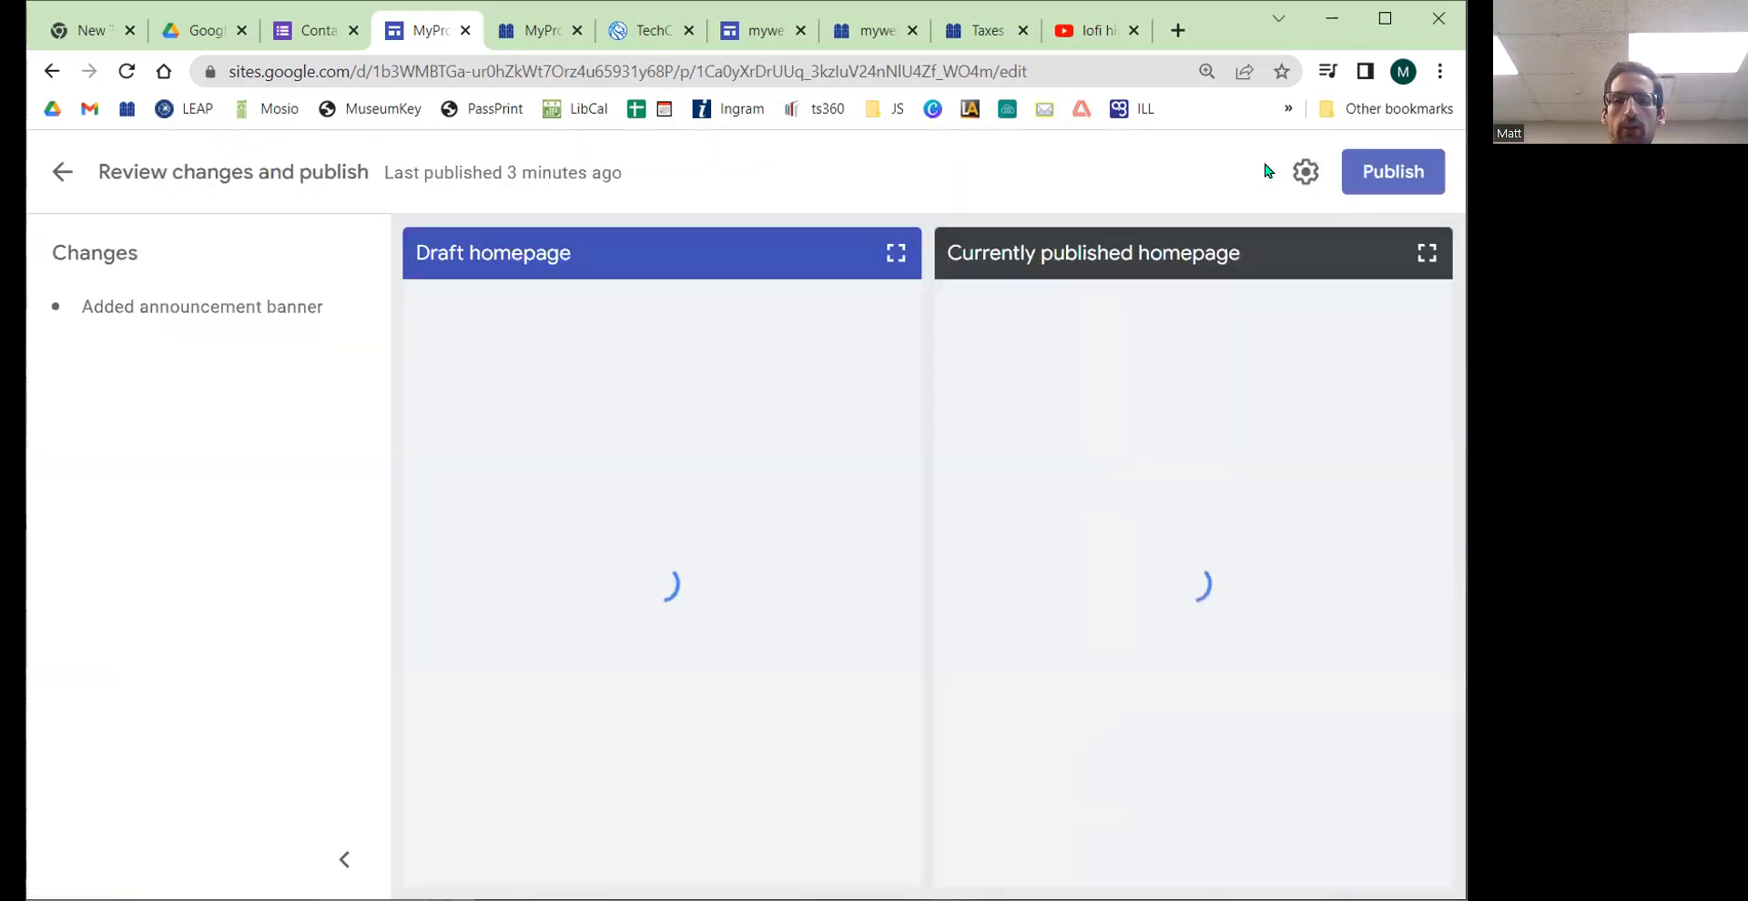
click(1360, 182)
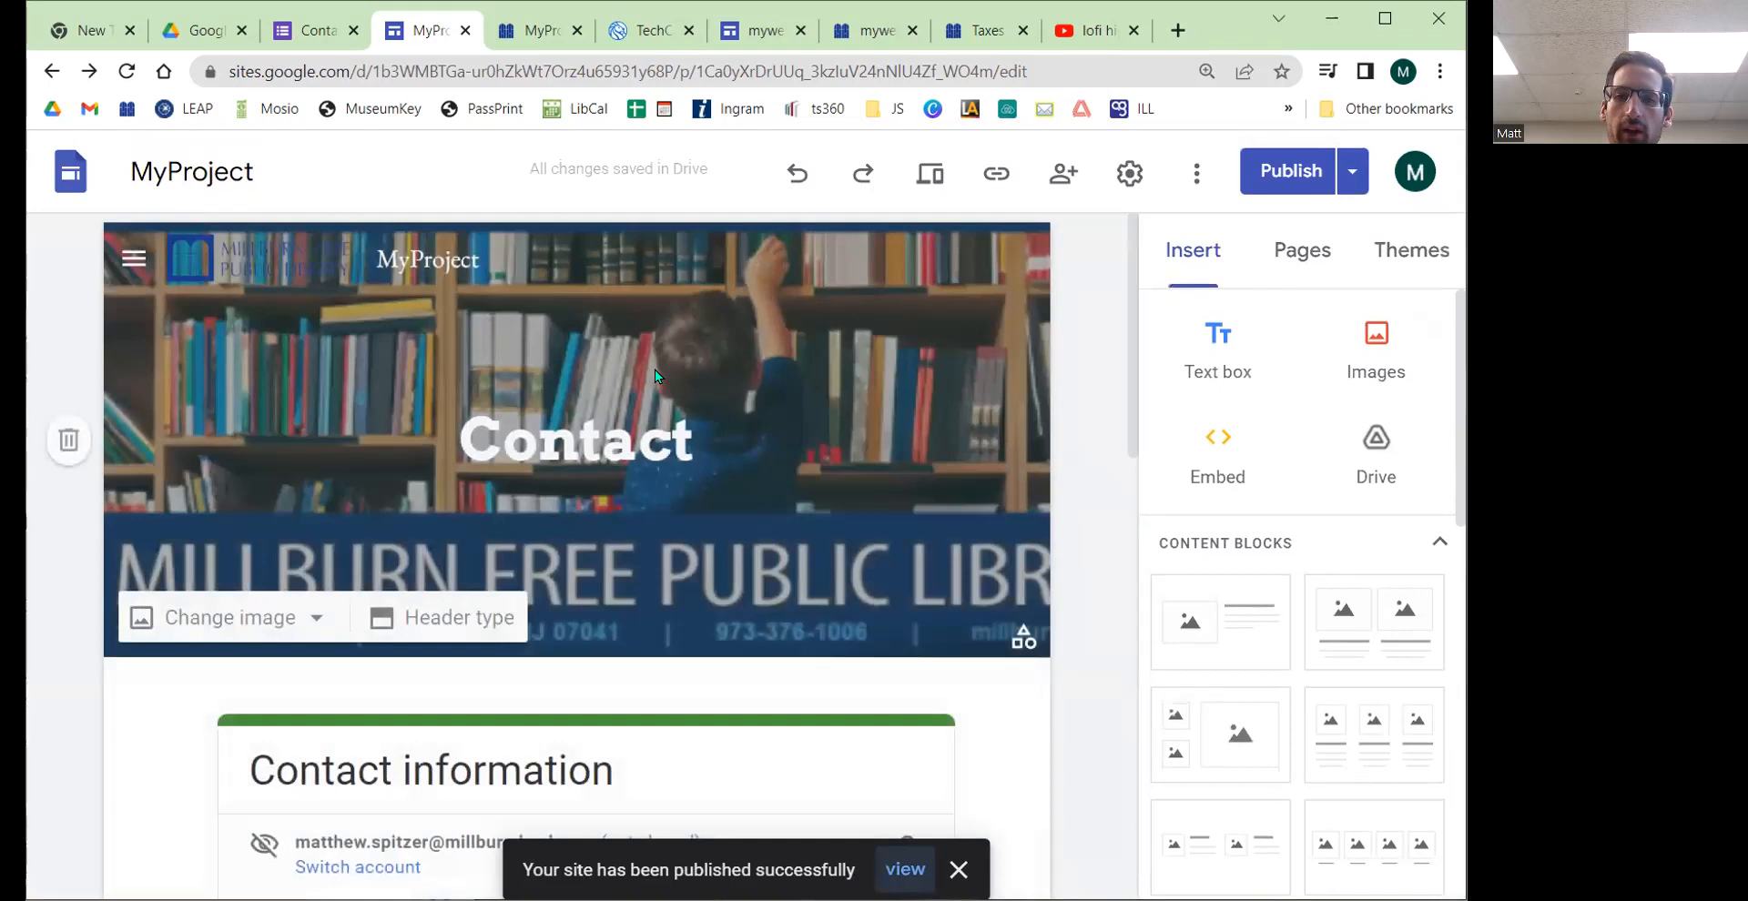
Step: Reload the published site and go to its Home page to view the announcement banner
click(510, 31)
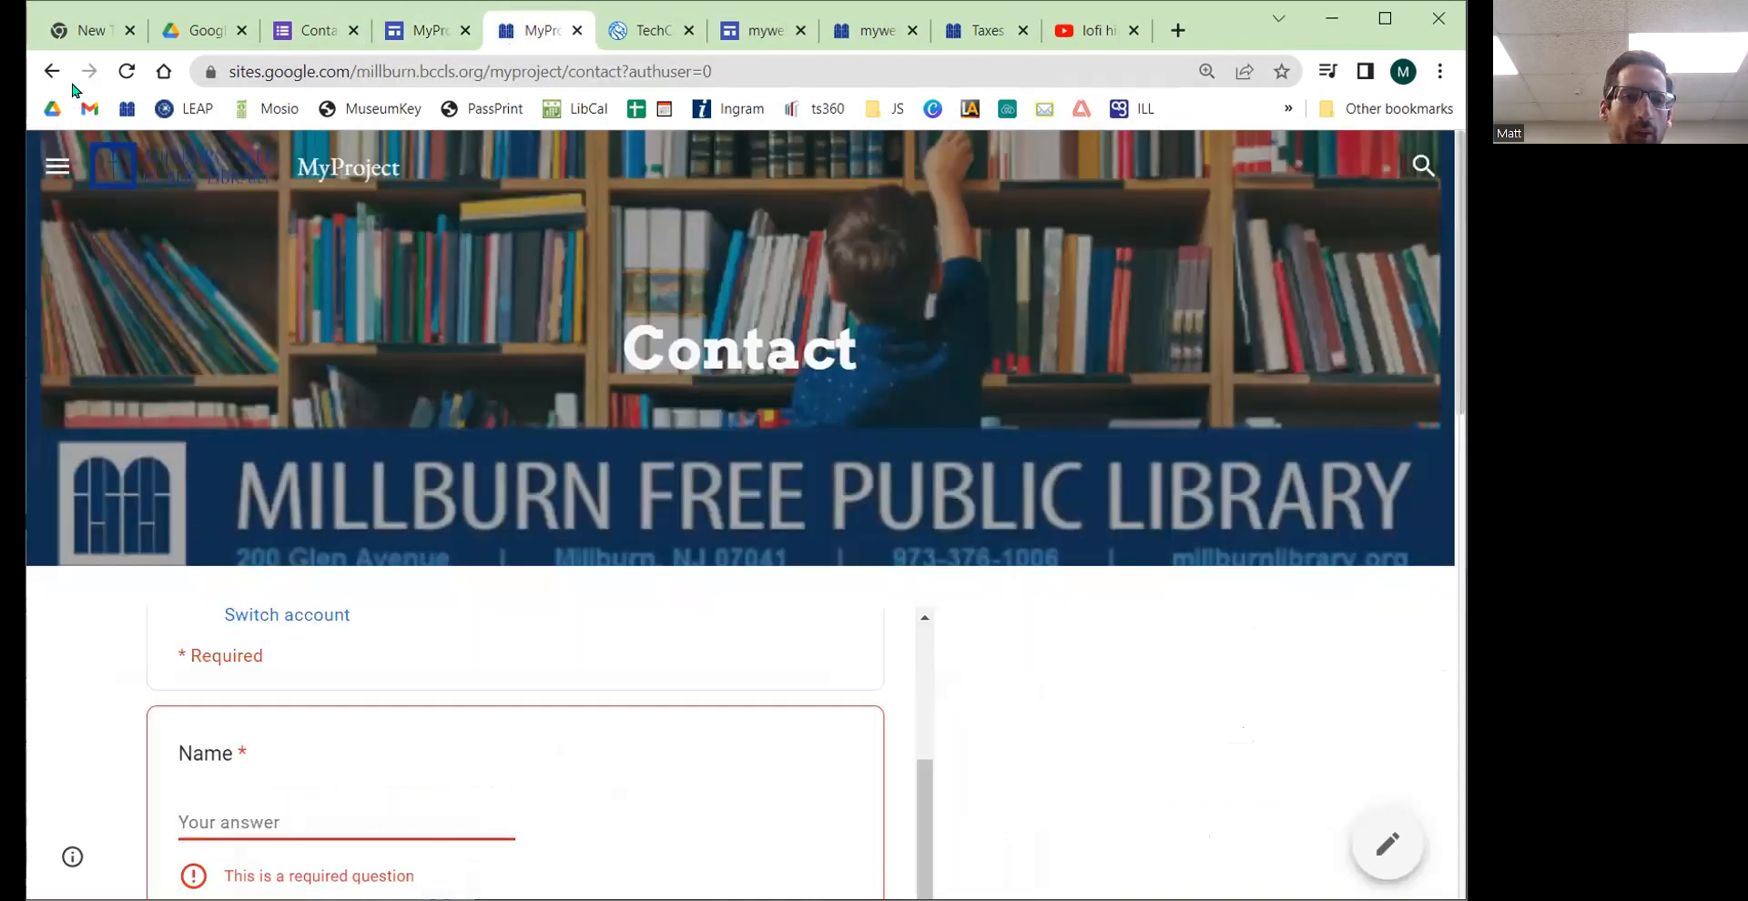
click(117, 72)
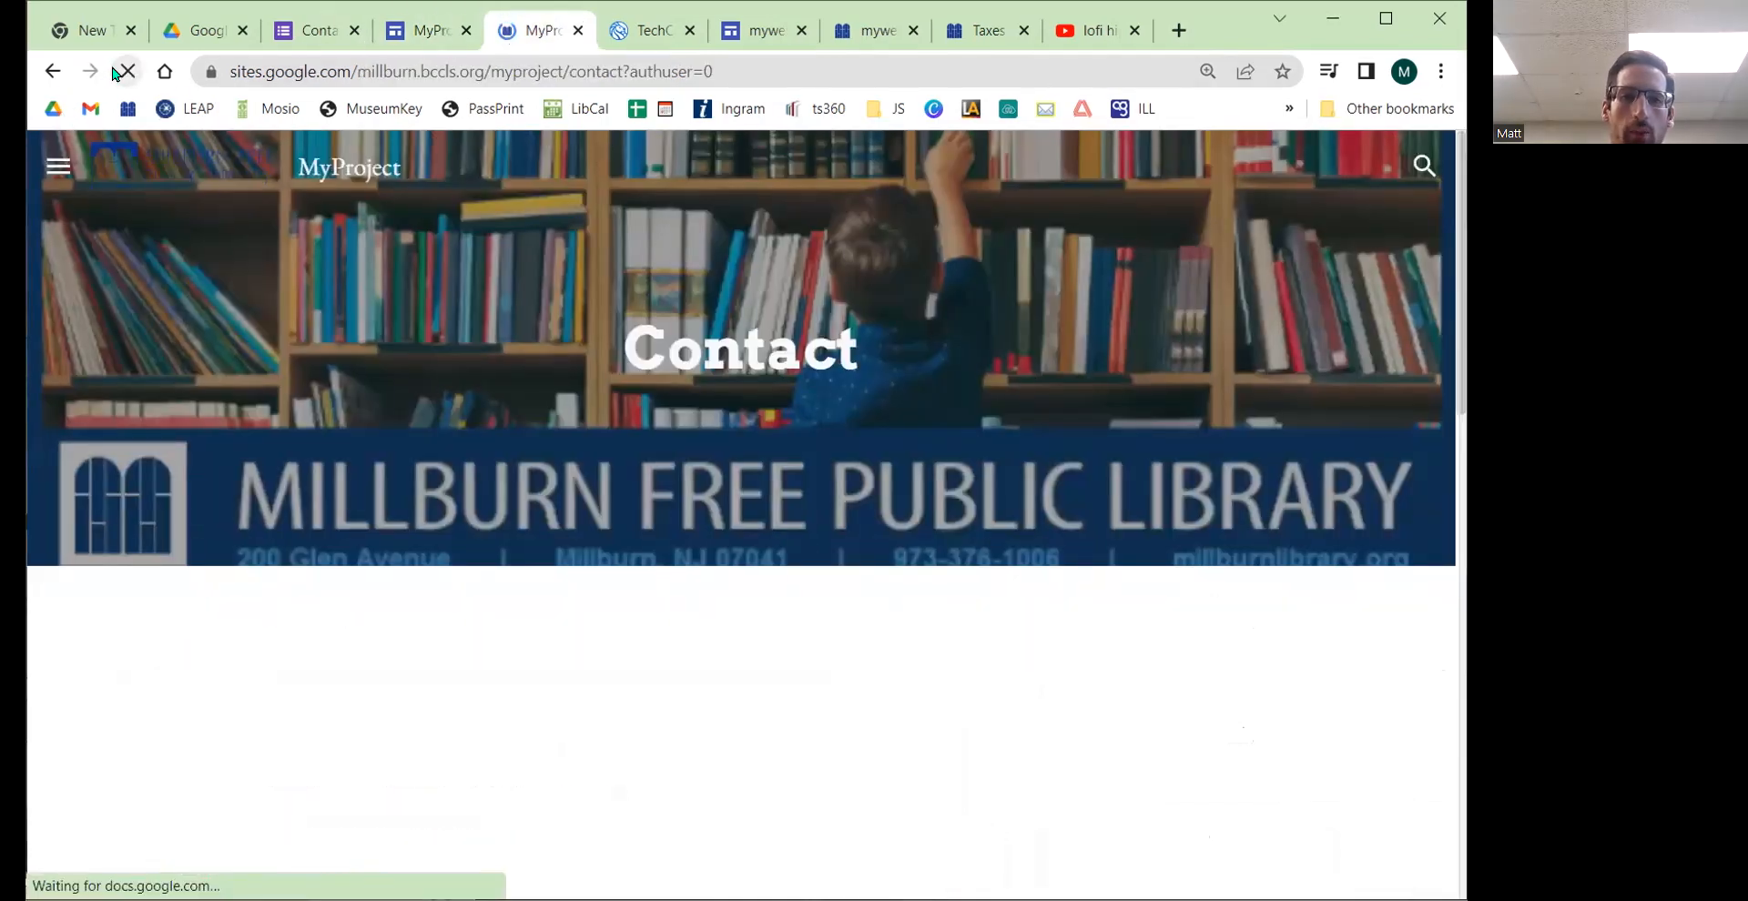
click(57, 166)
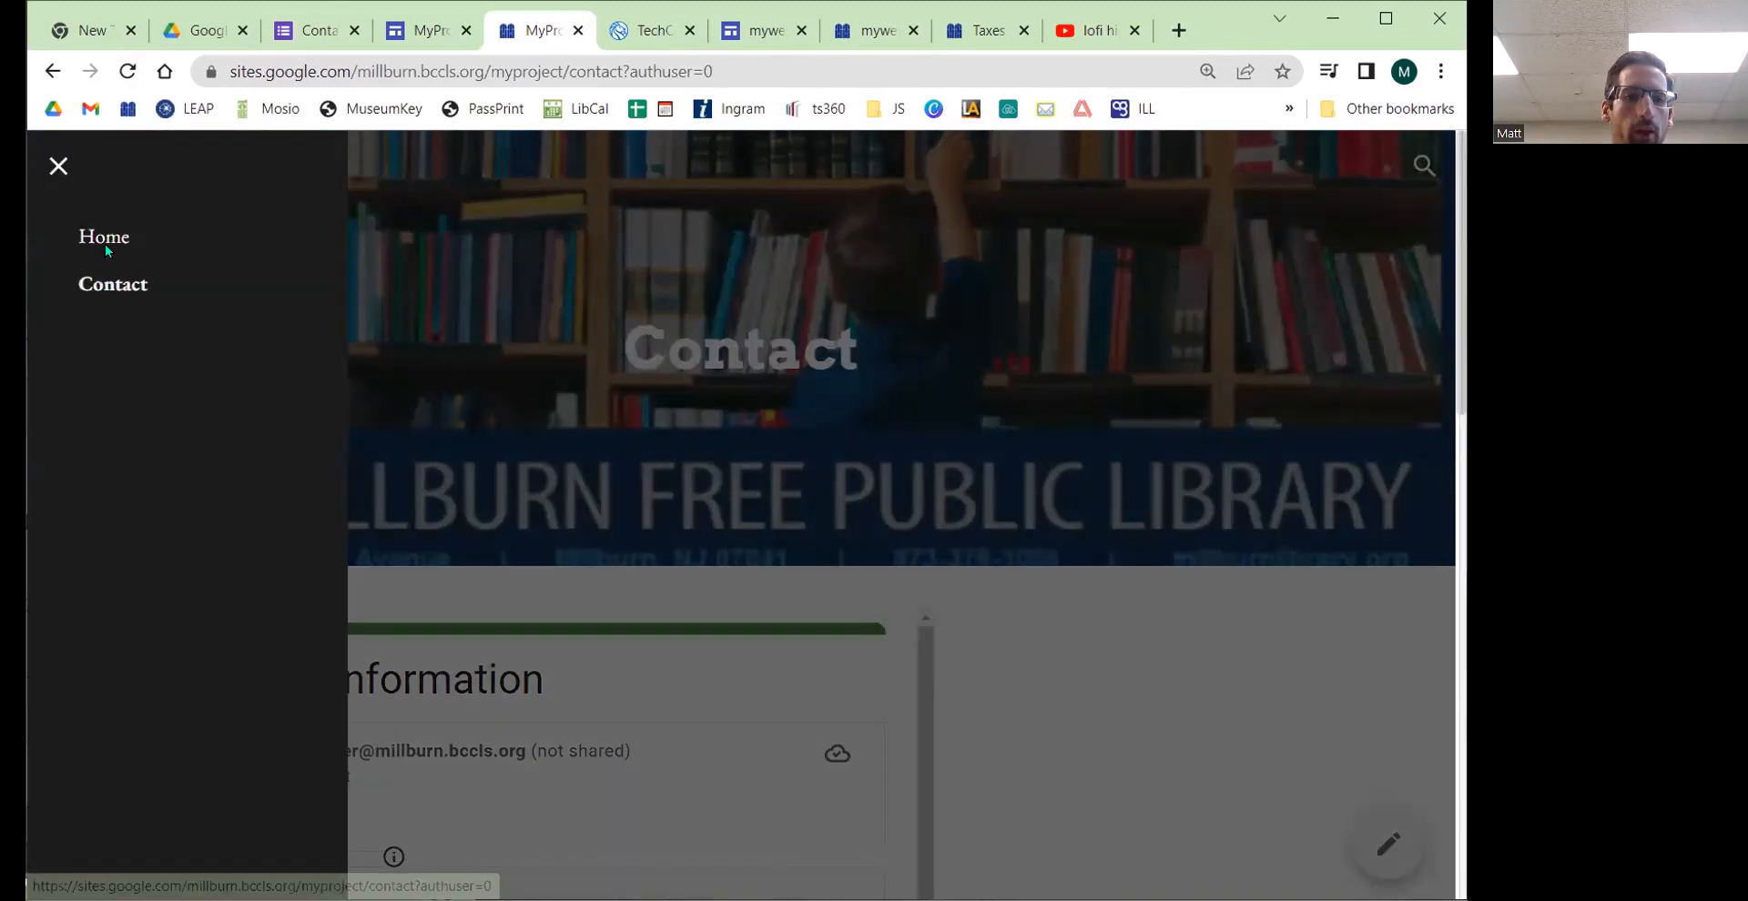
click(105, 240)
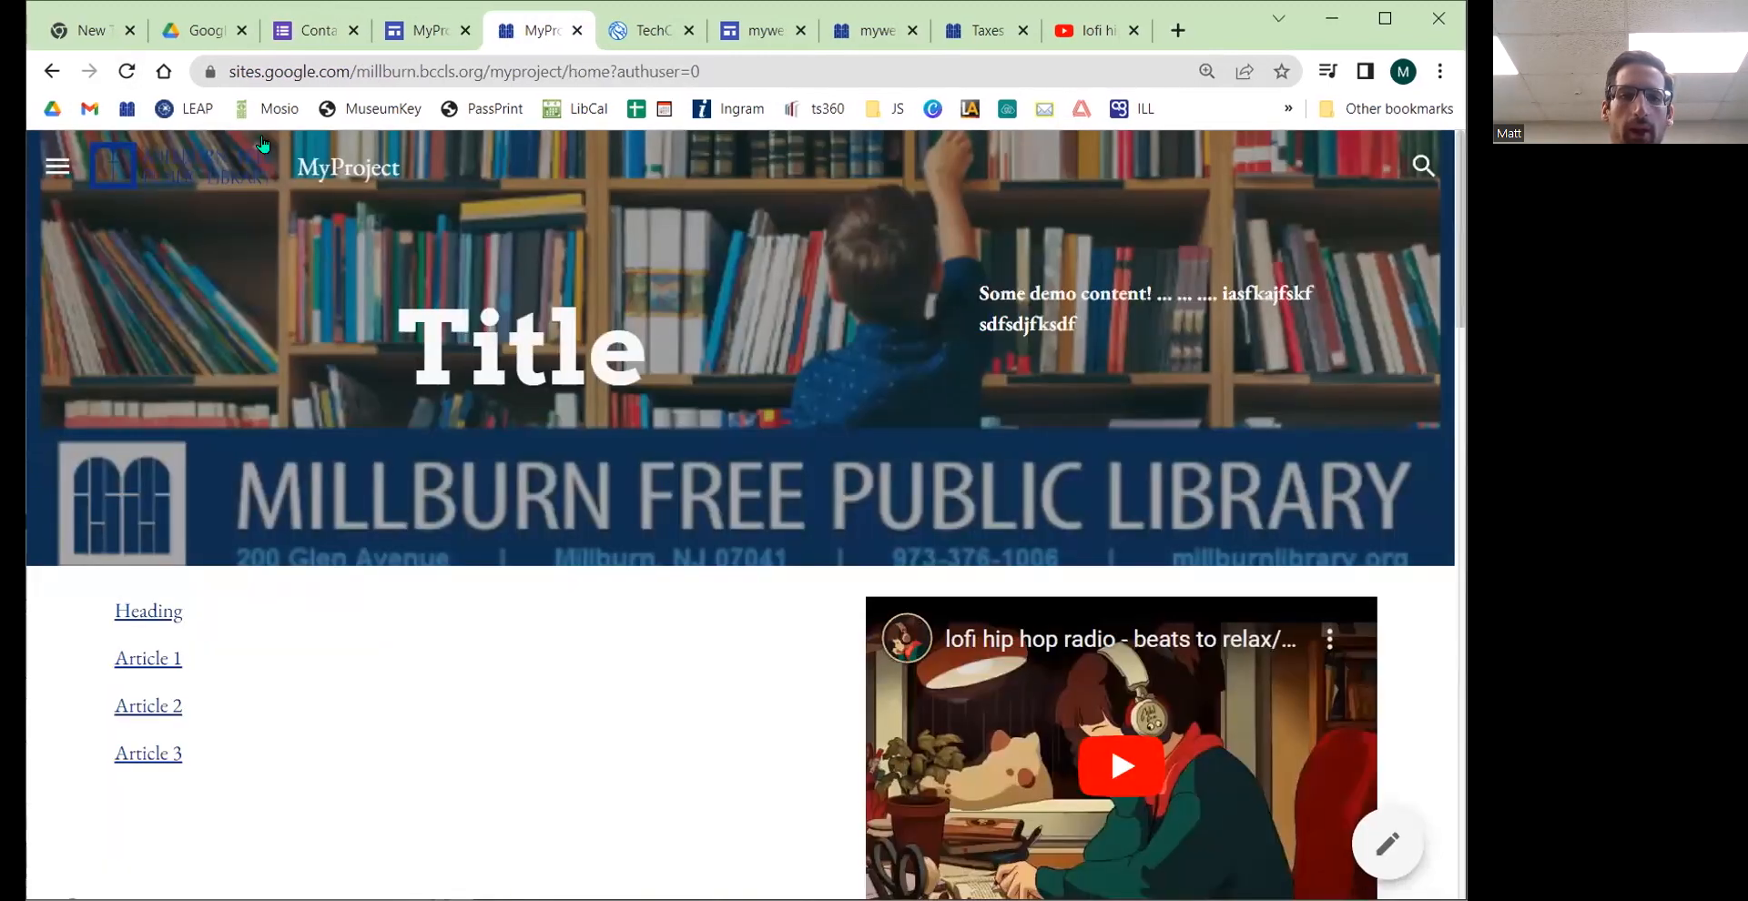
click(126, 72)
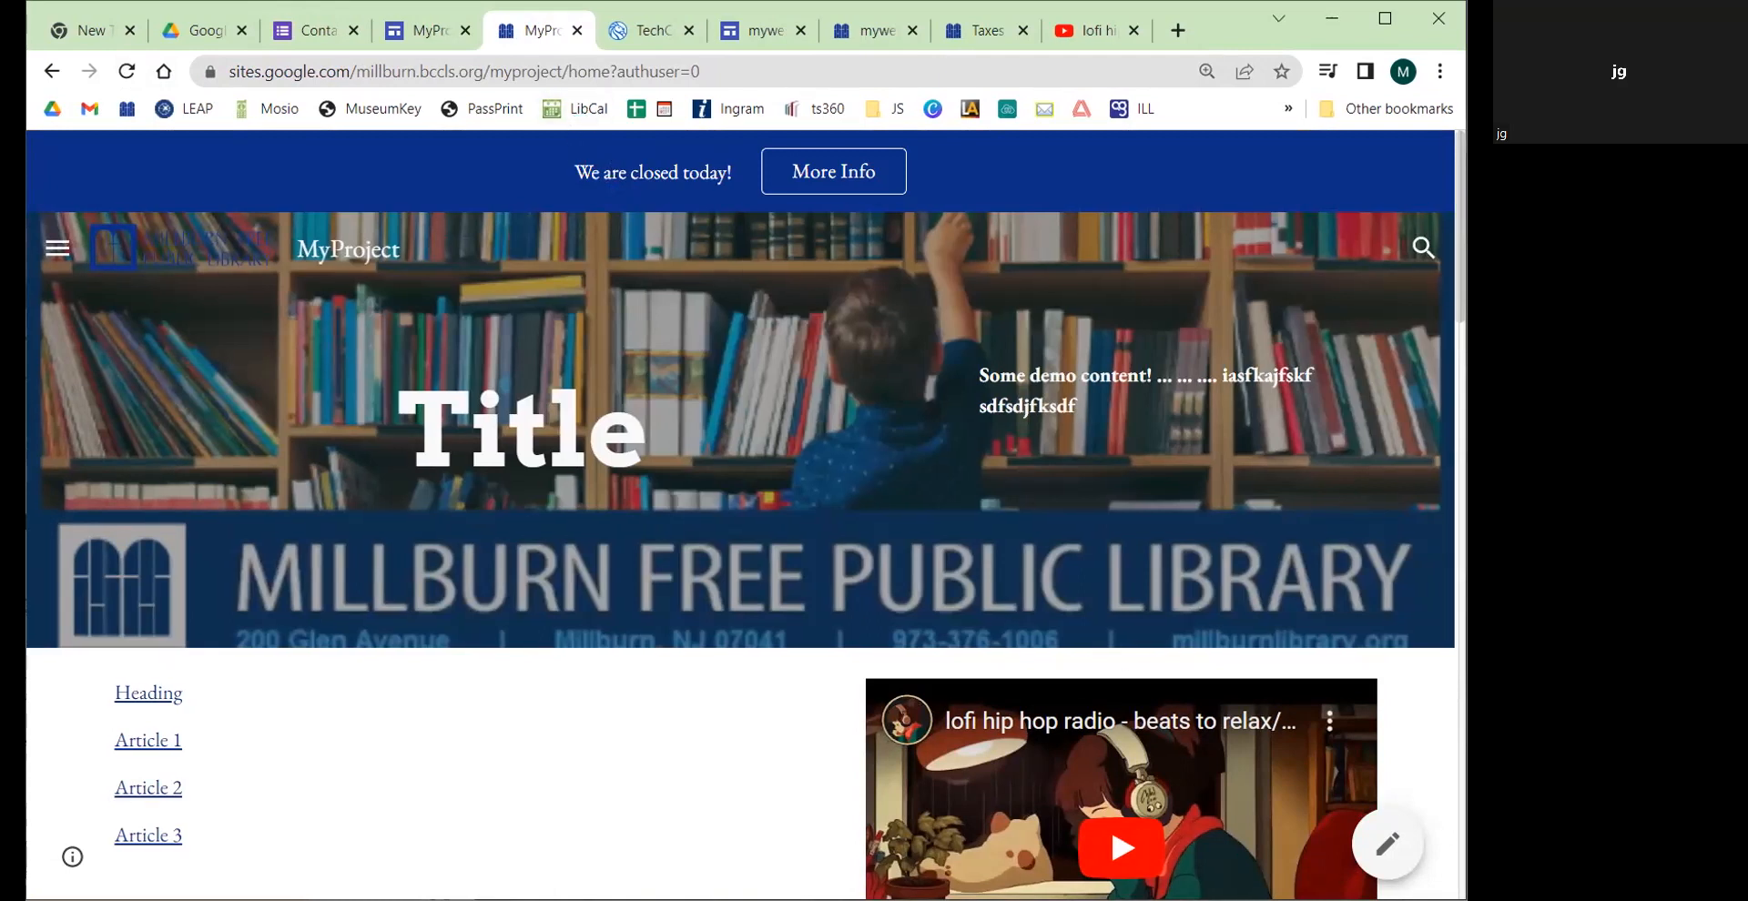
Step: Return to the site editor and review the announcement banner settings
click(430, 38)
click(1129, 173)
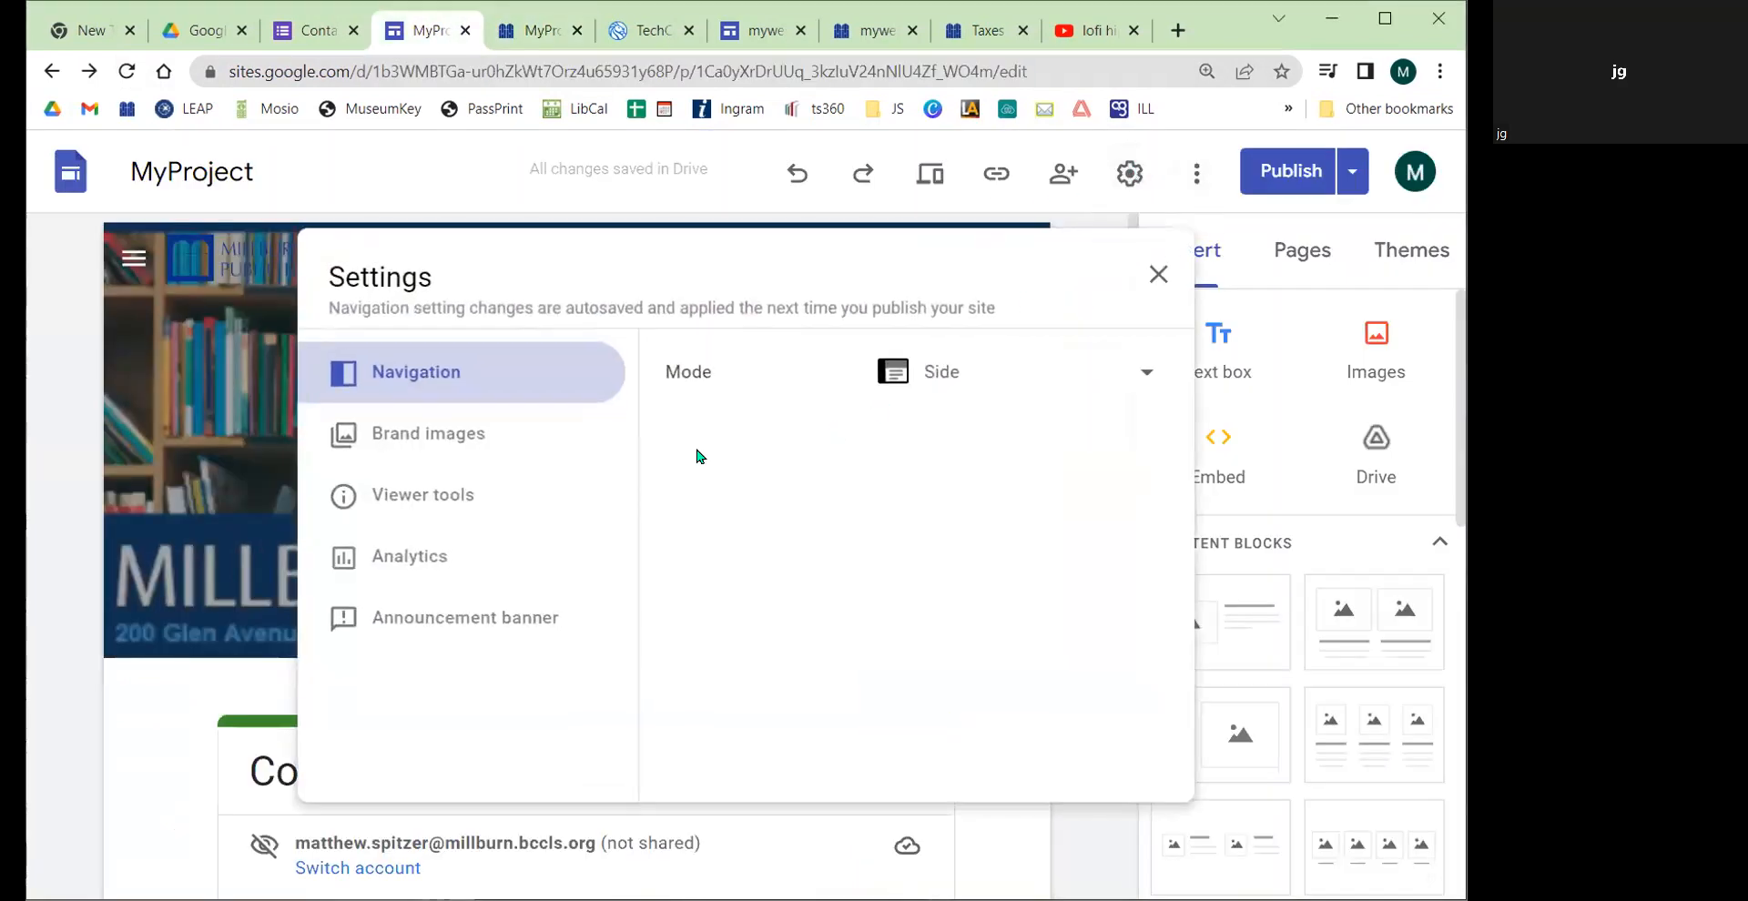
click(475, 620)
scroll(792, 483, down, 3)
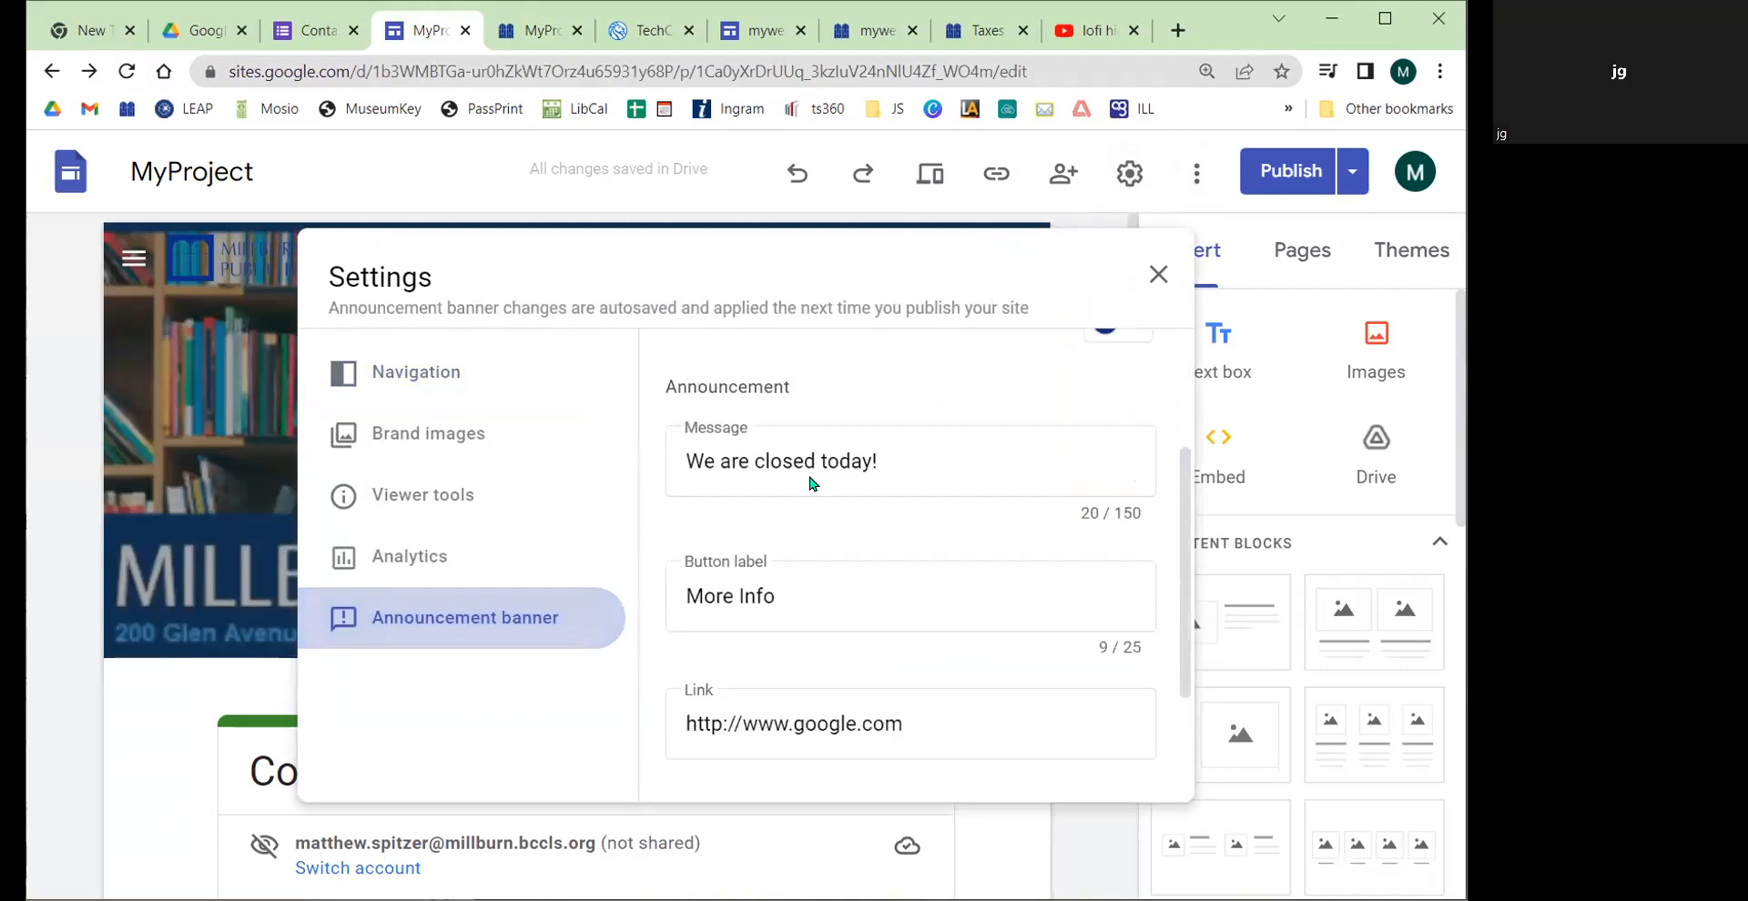
scroll(808, 474, up, 2)
click(926, 458)
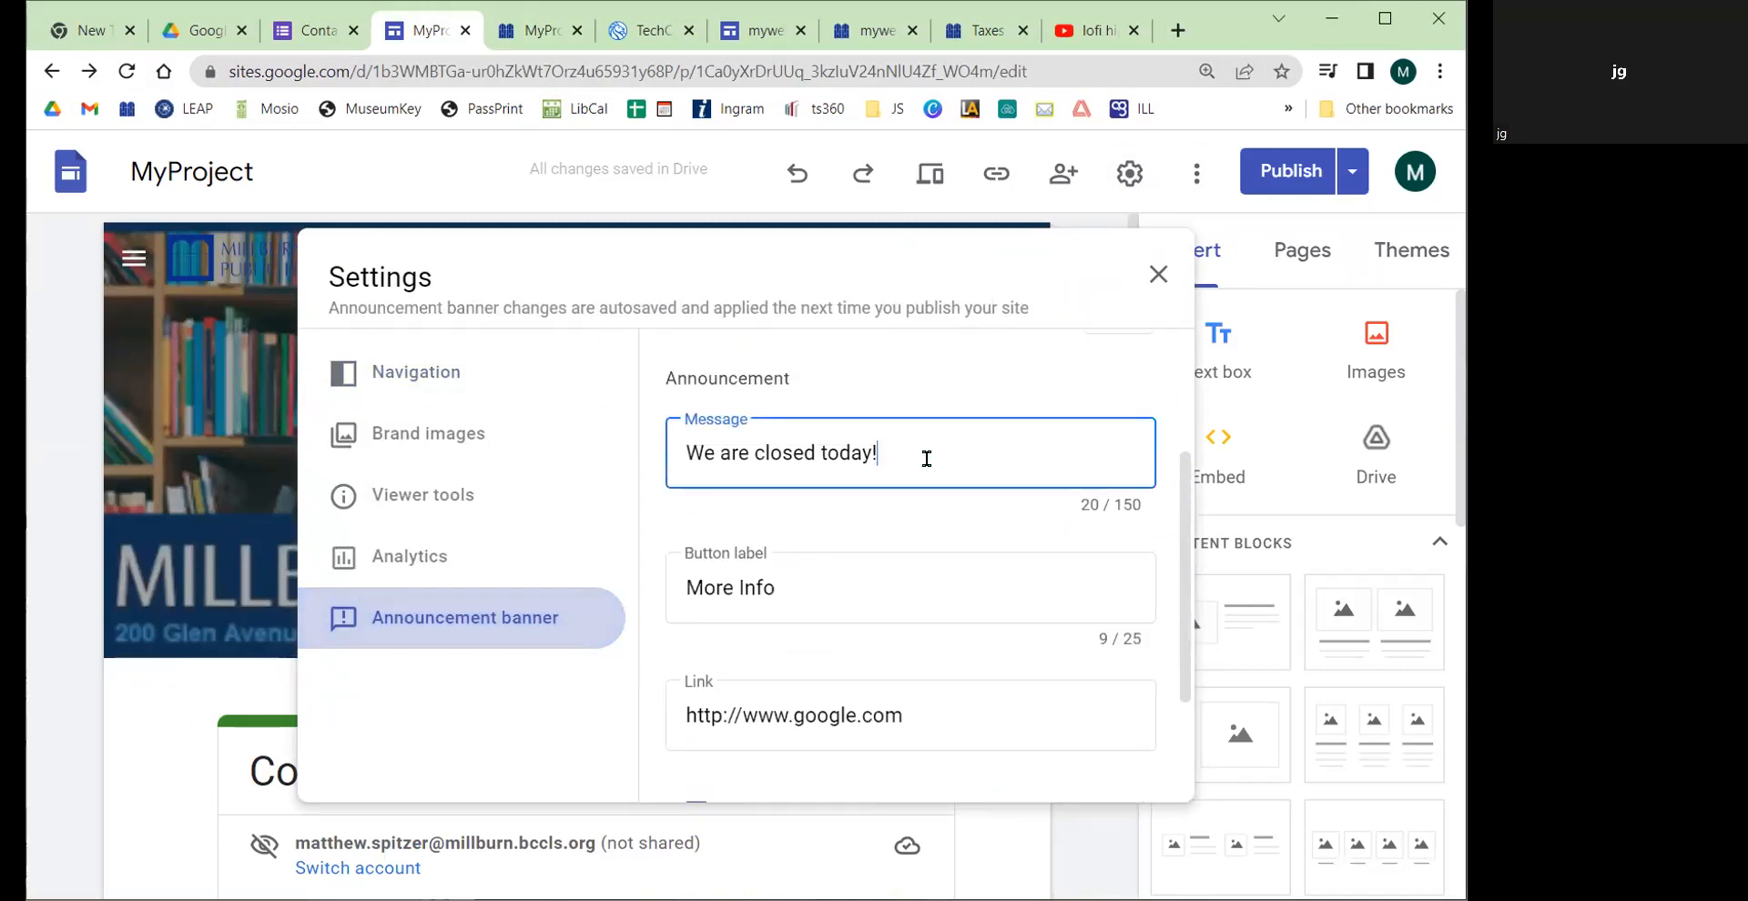
scroll(925, 458, down, 2)
scroll(925, 467, up, 2)
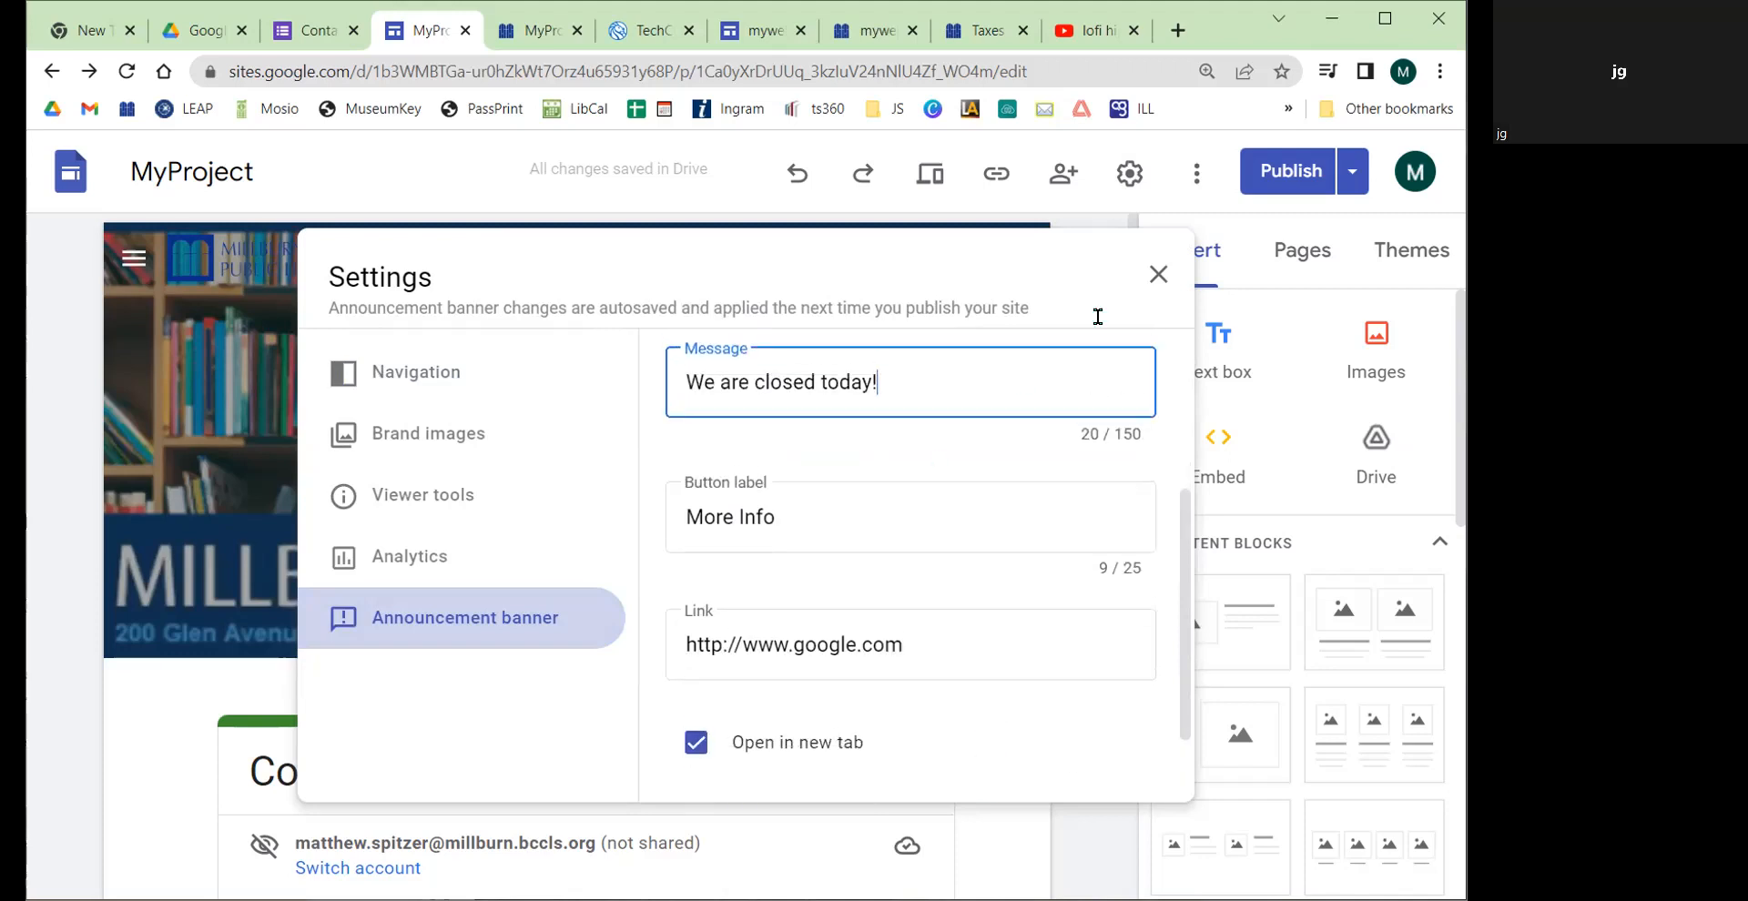
Step: View the Millburn library website's home page, then return to the banner settings
click(973, 33)
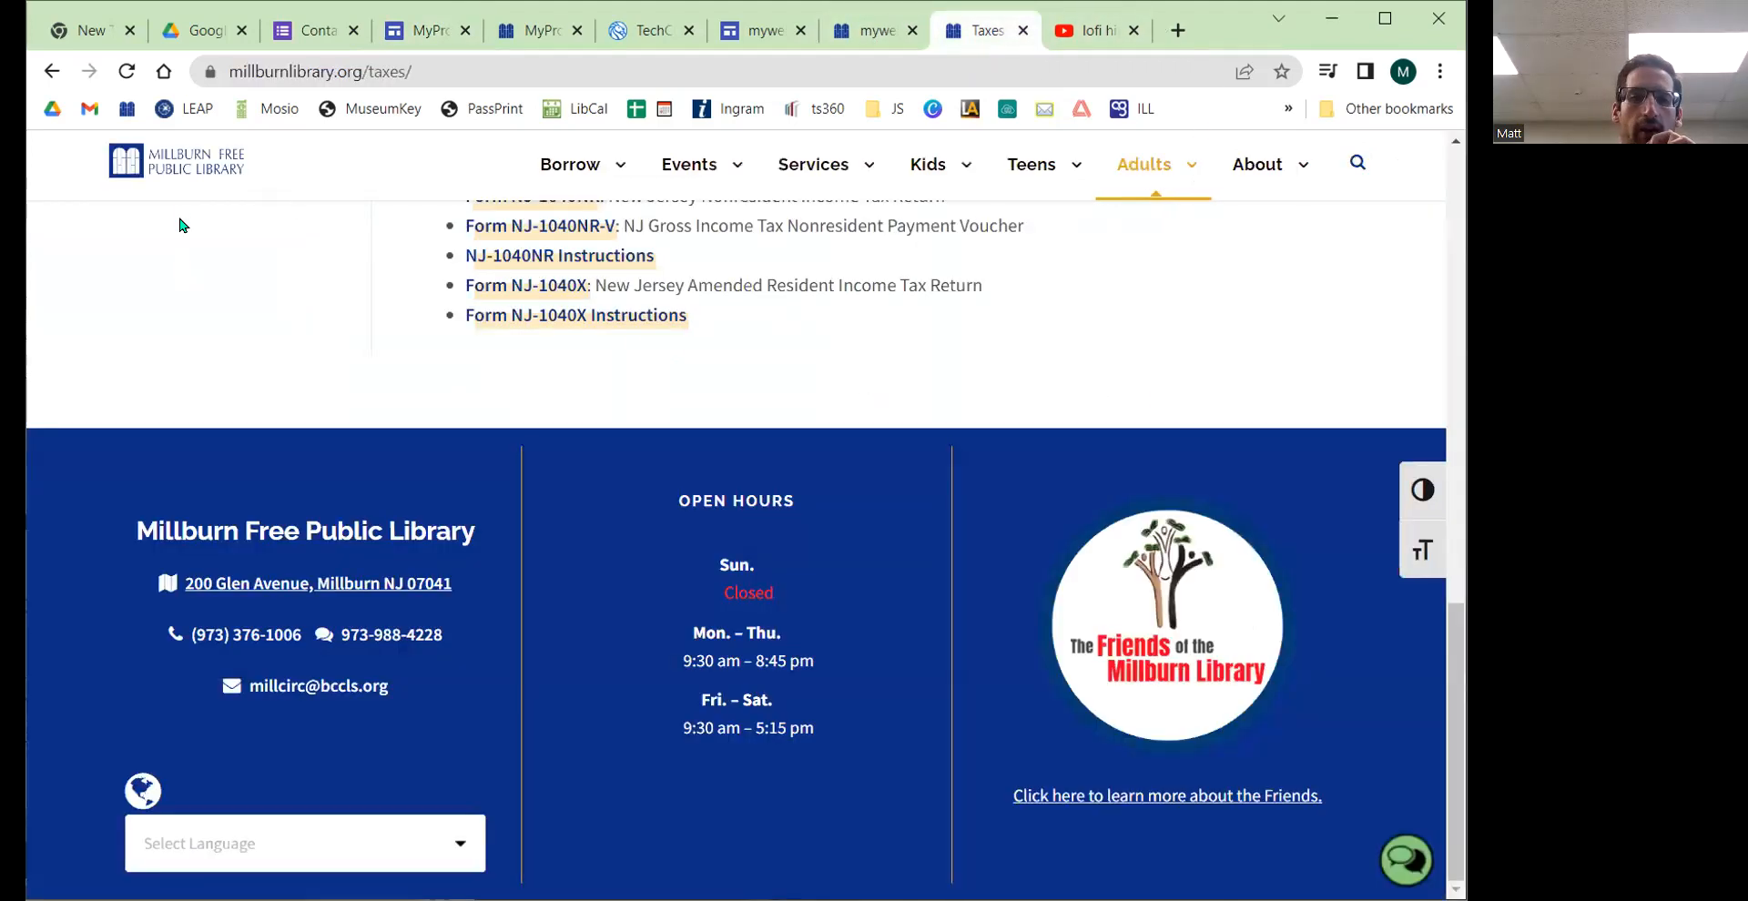
click(181, 173)
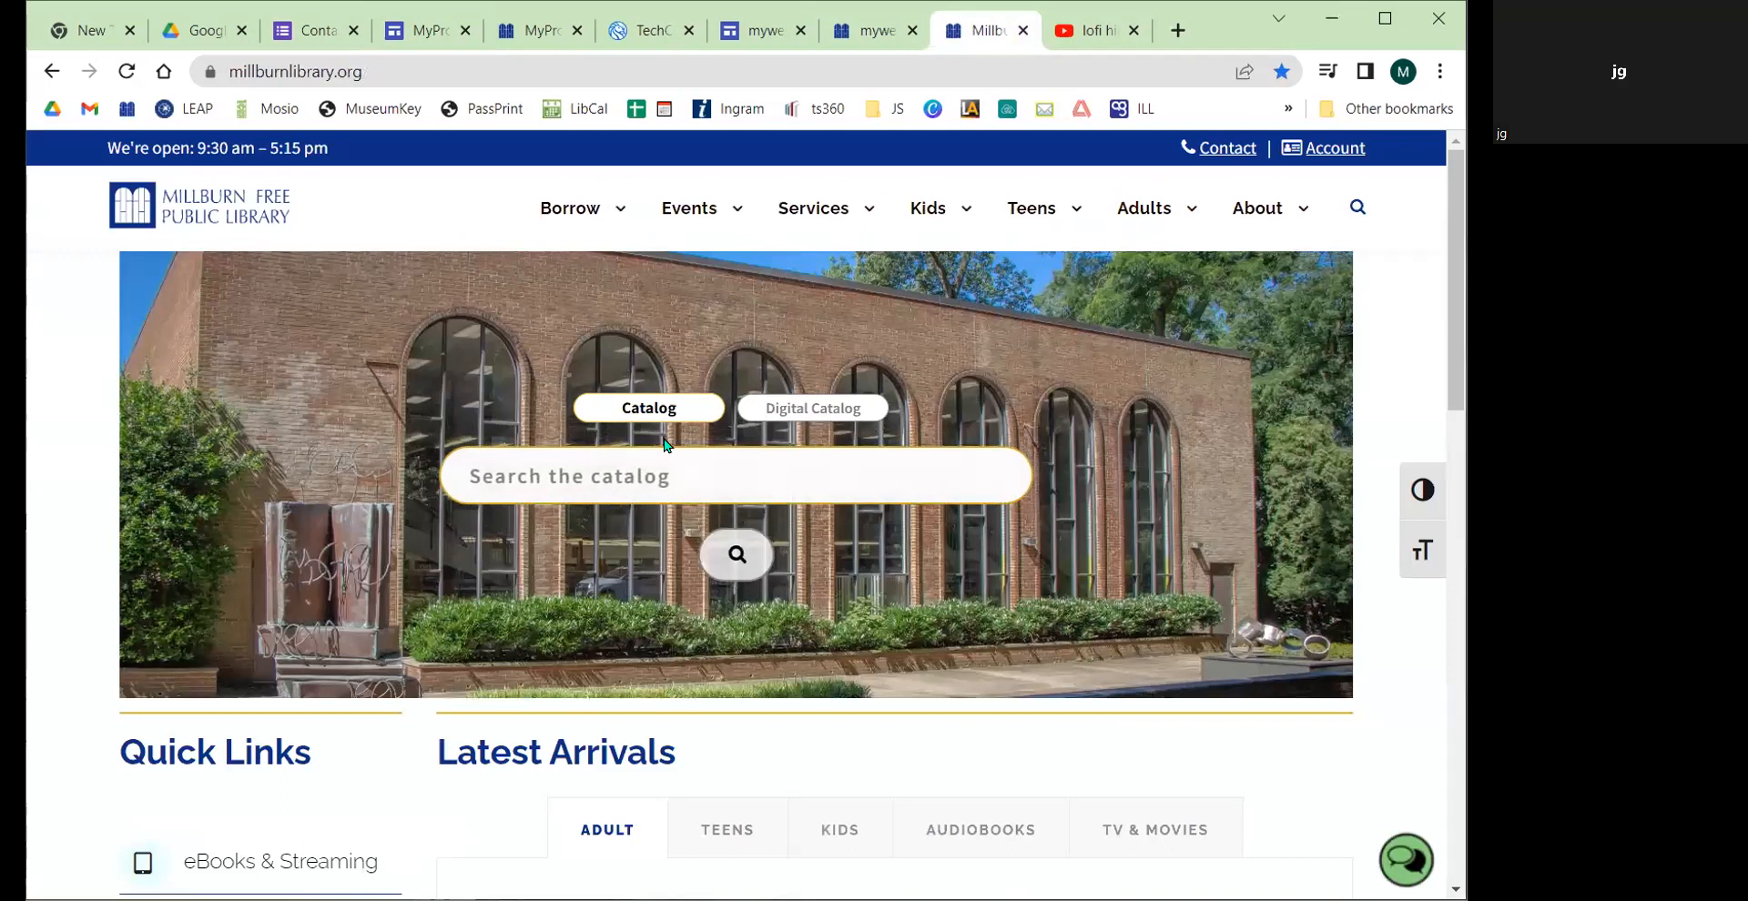
click(419, 31)
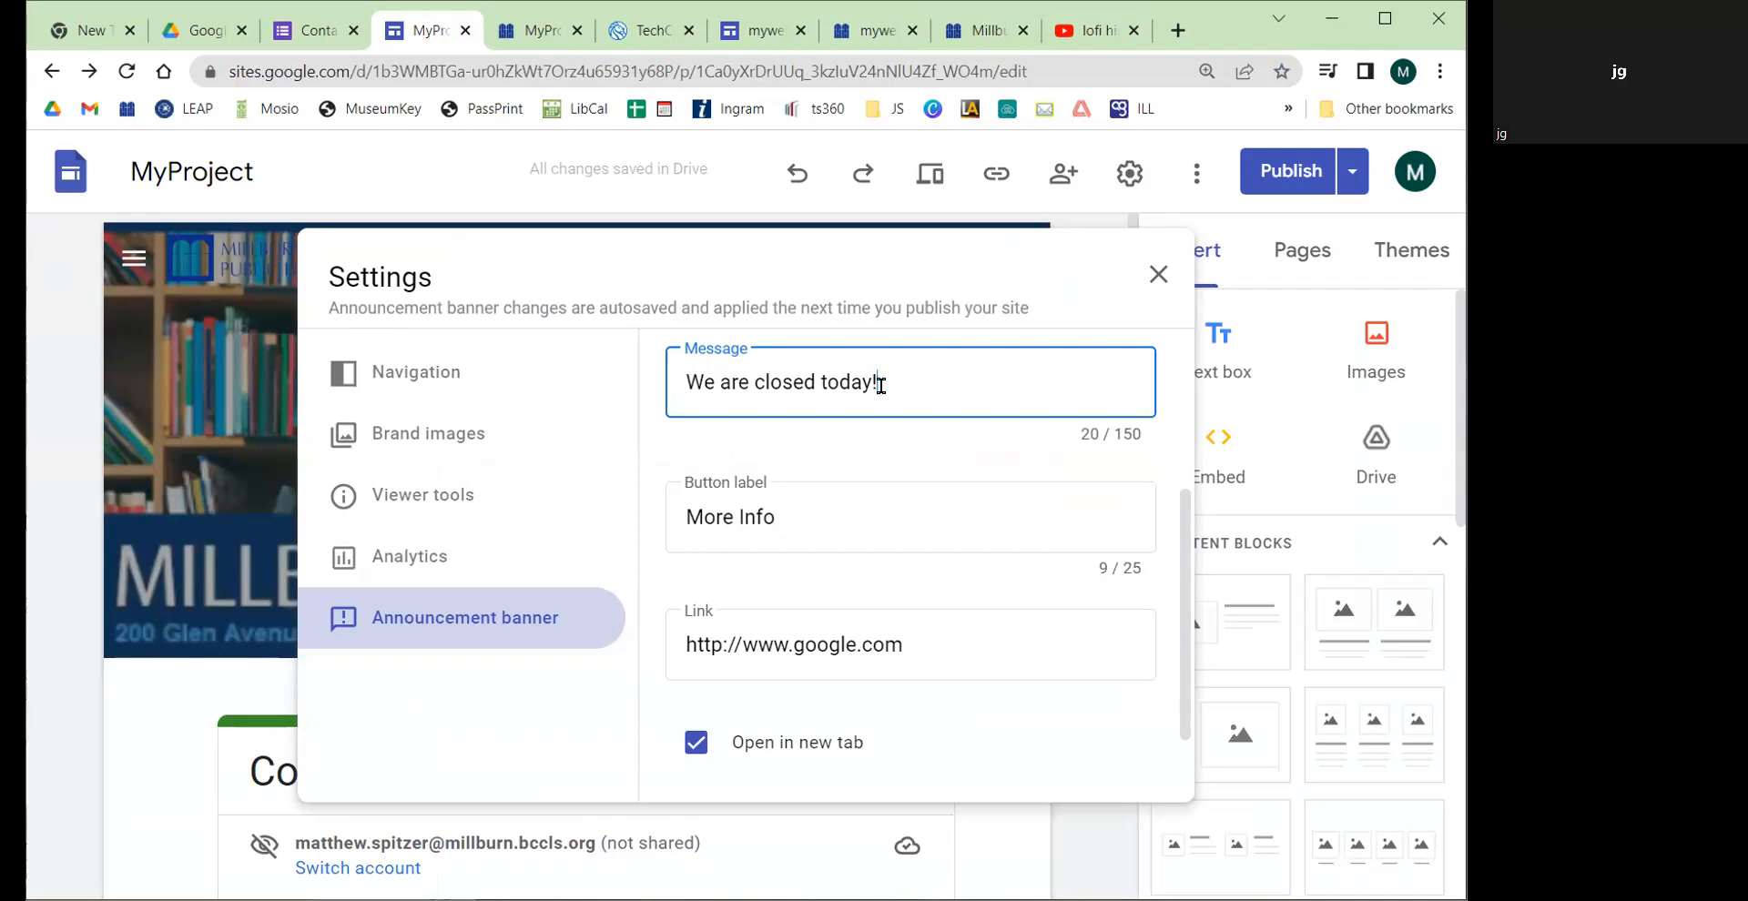
scroll(874, 510, down, 2)
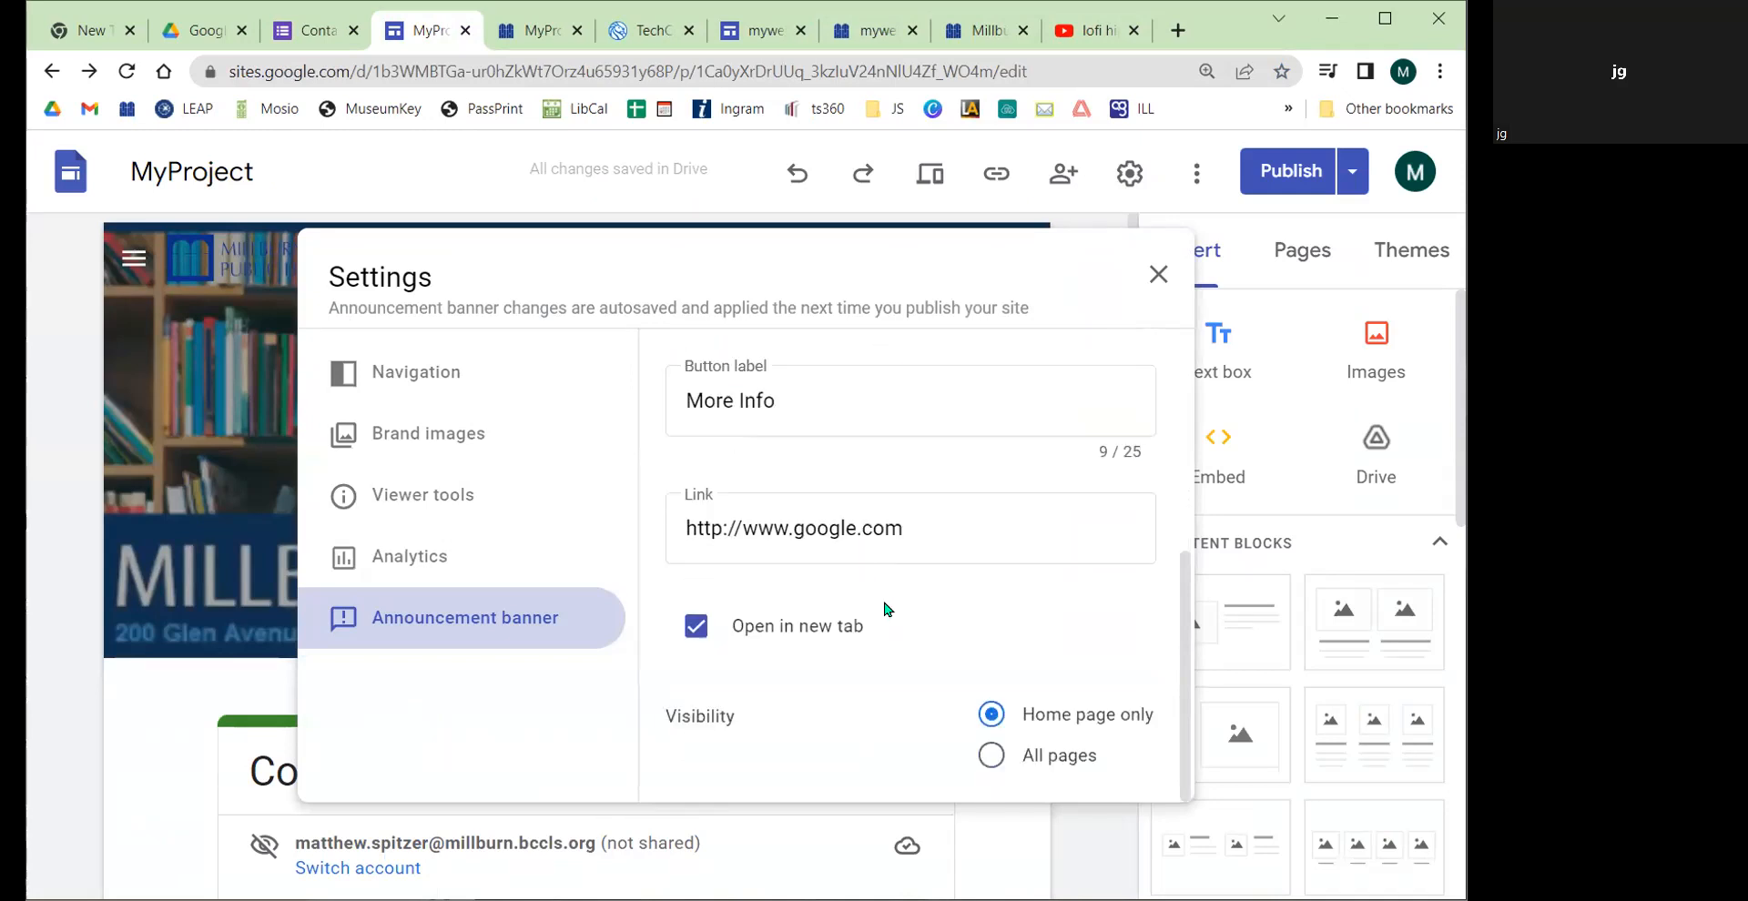
scroll(879, 583, up, 4)
scroll(772, 624, down, 3)
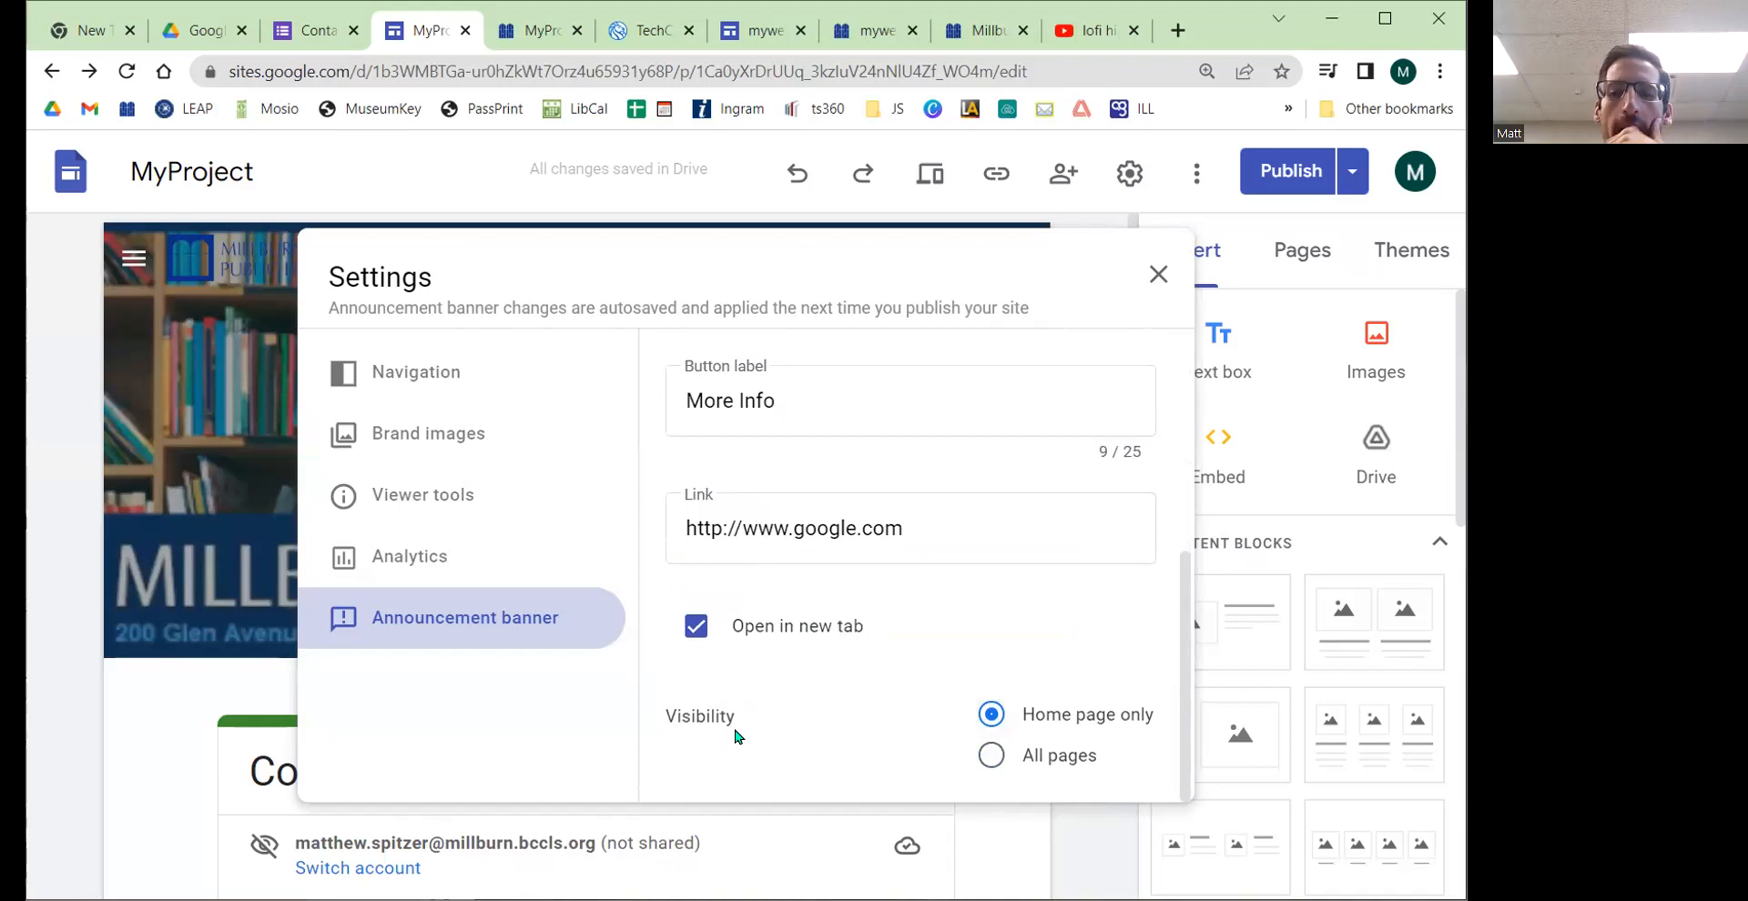
scroll(1081, 558, up, 3)
Step: Clear the banner message, turn off the announcement banner and close the settings
drag(925, 674, 613, 682)
key(BackSpace)
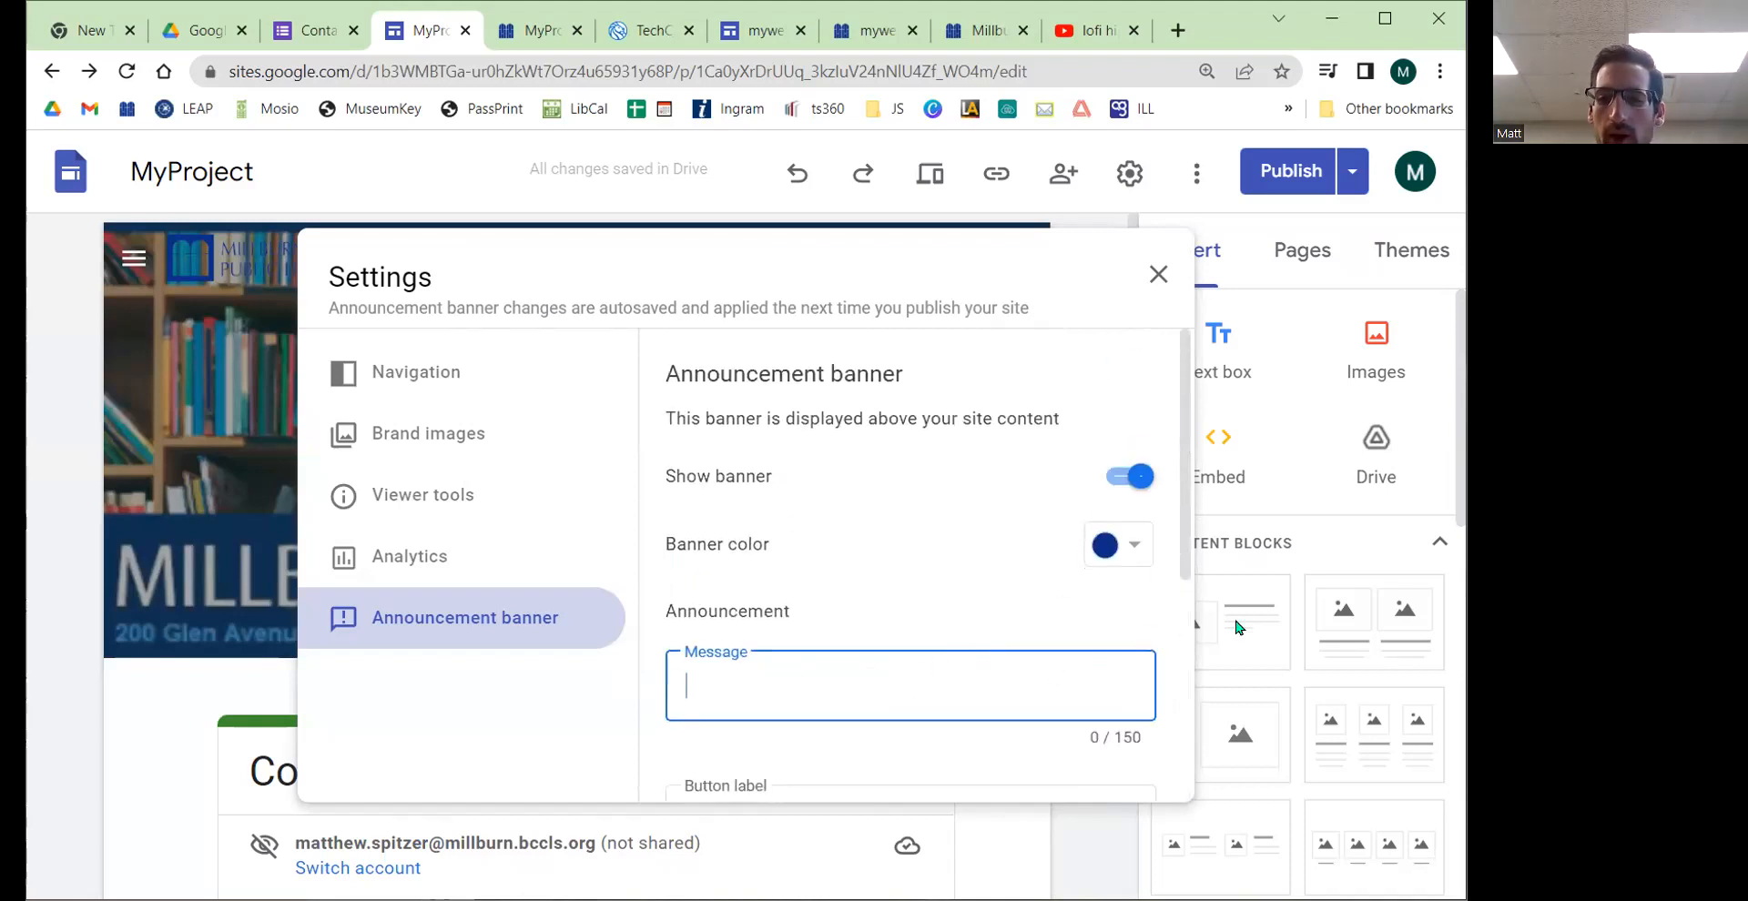
click(1125, 481)
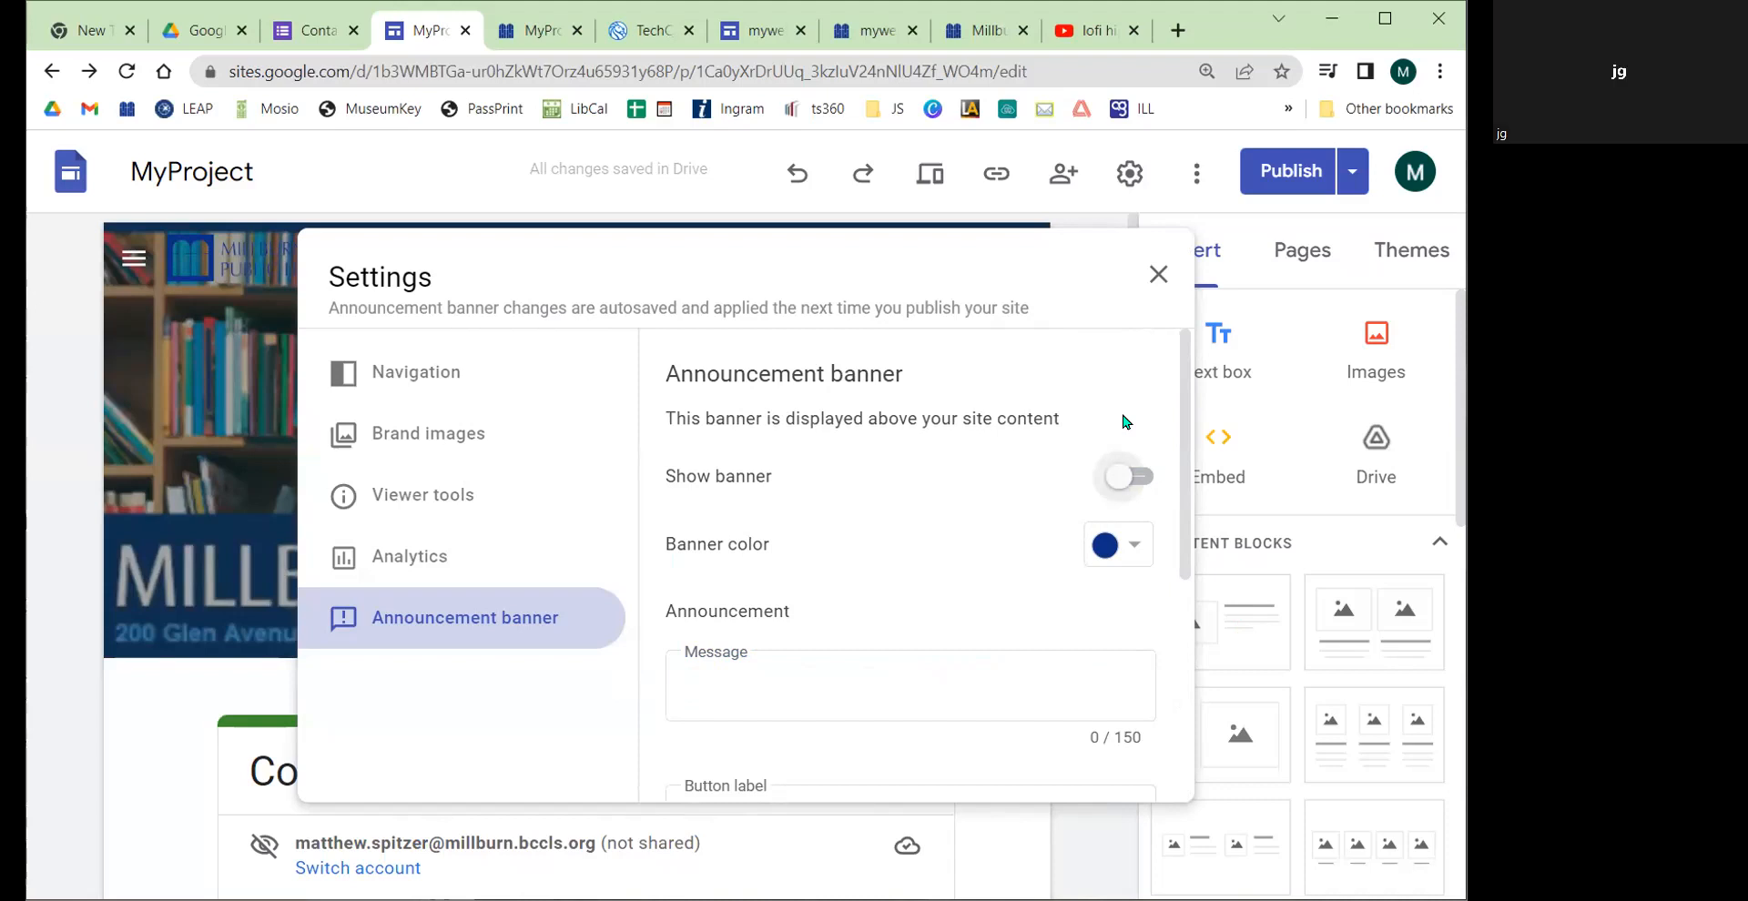
click(1159, 274)
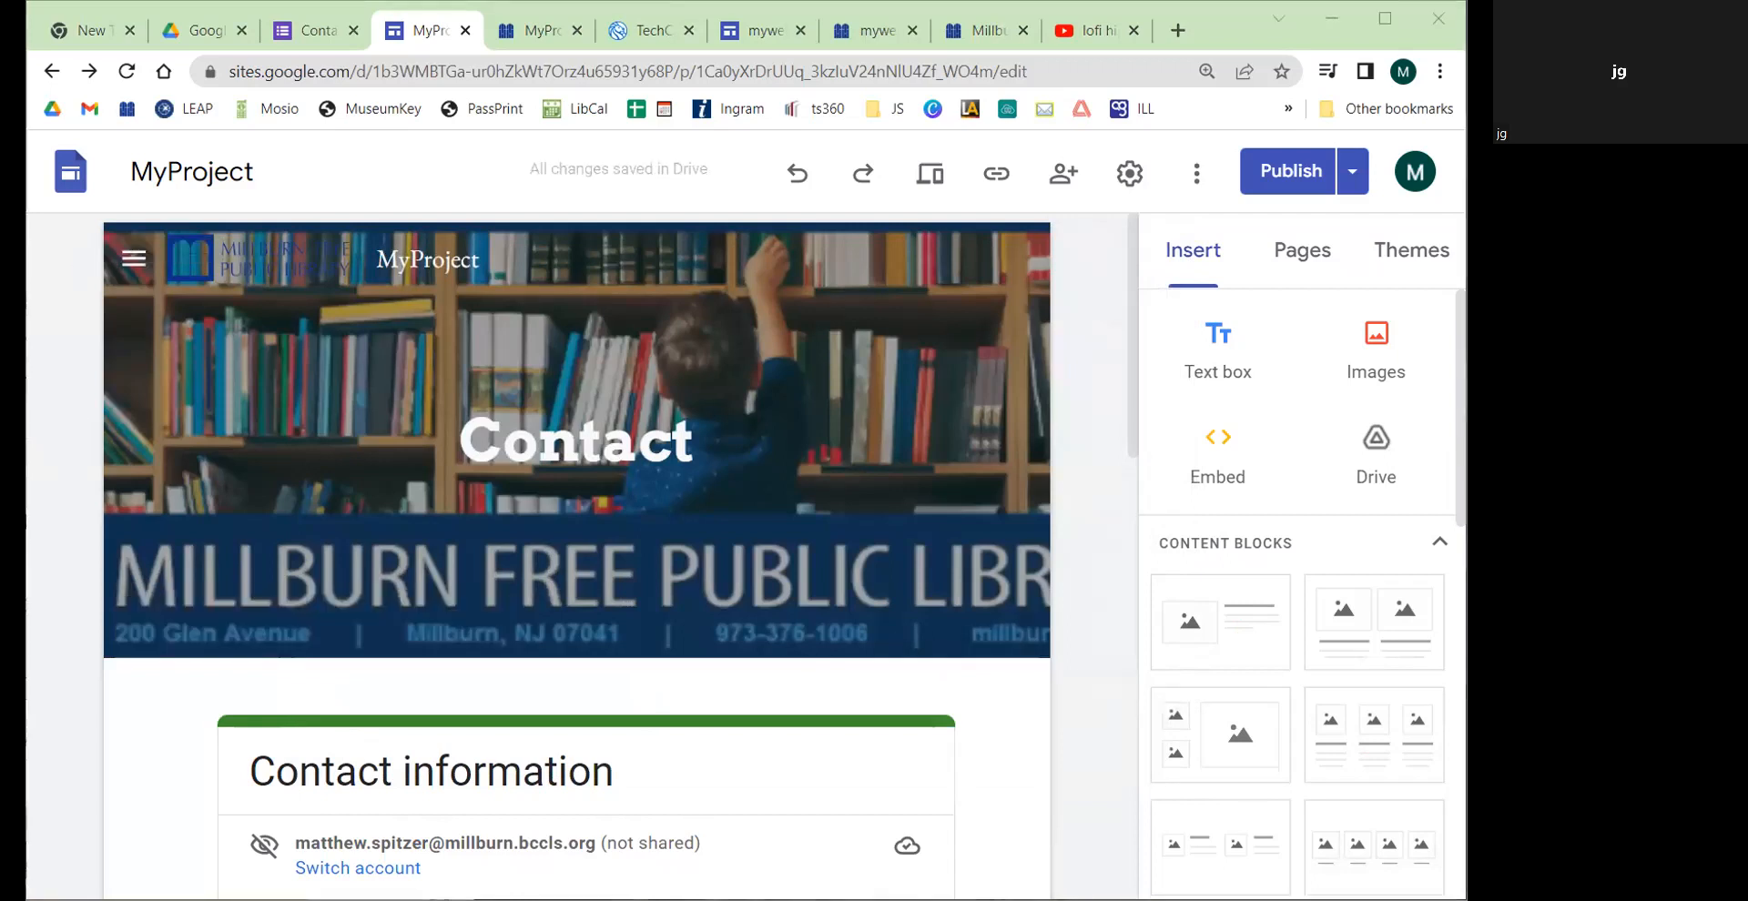
Step: Open the Home page in the editor and scroll through its content
click(1295, 273)
click(1237, 382)
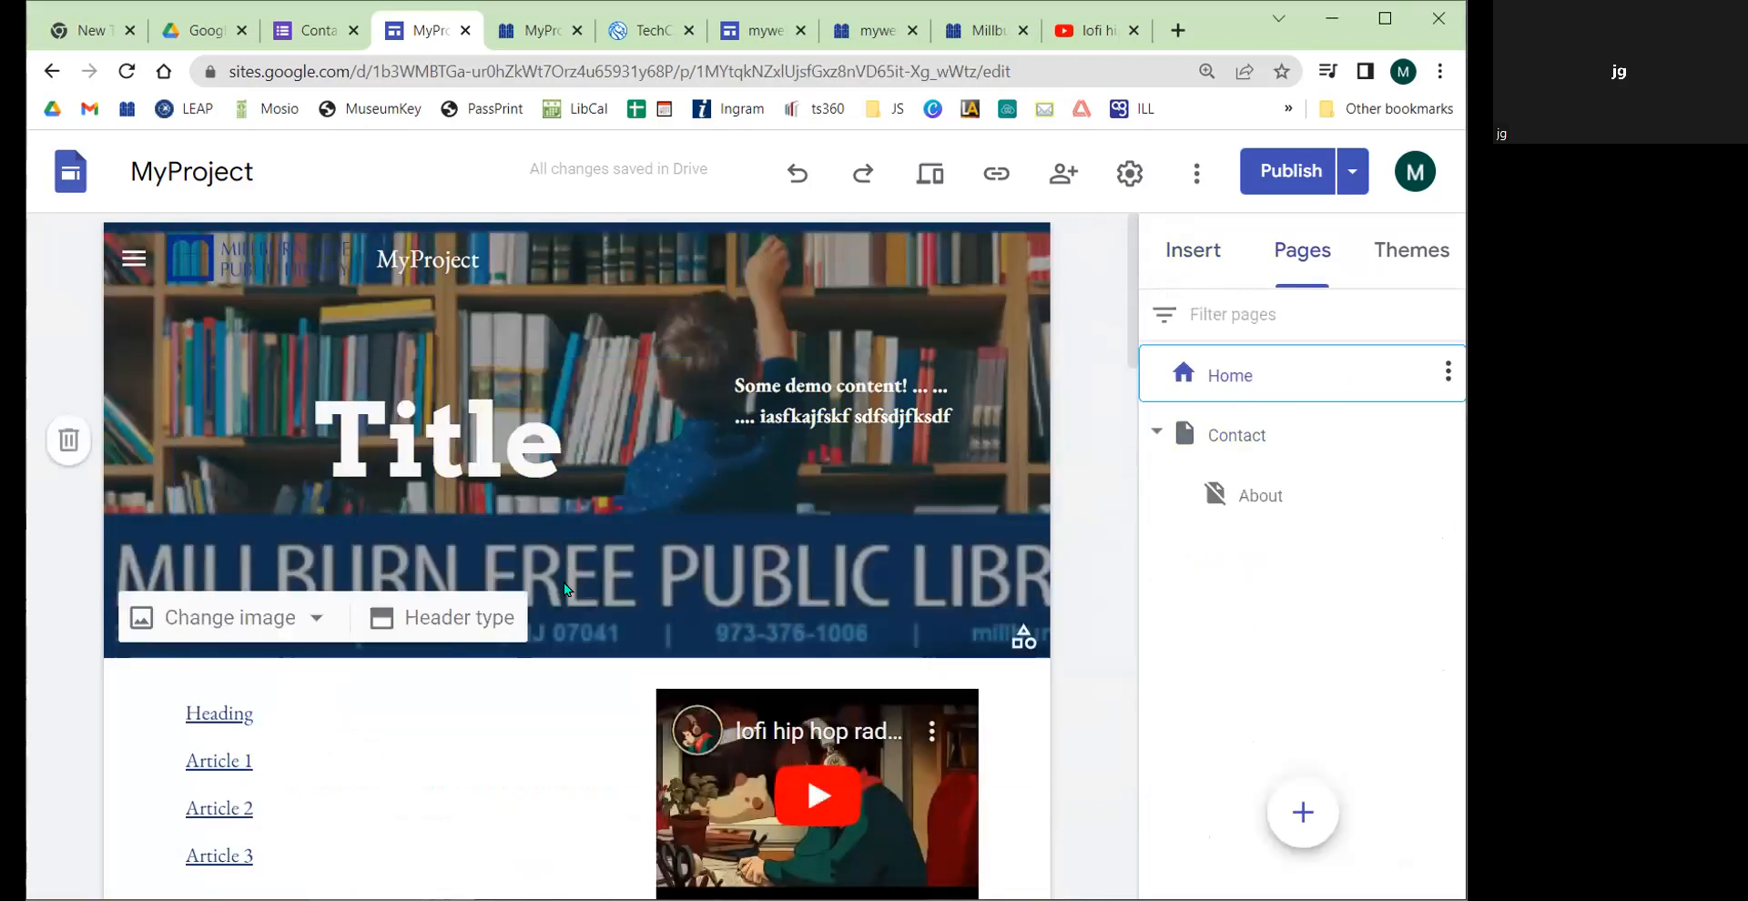
scroll(564, 594, down, 1)
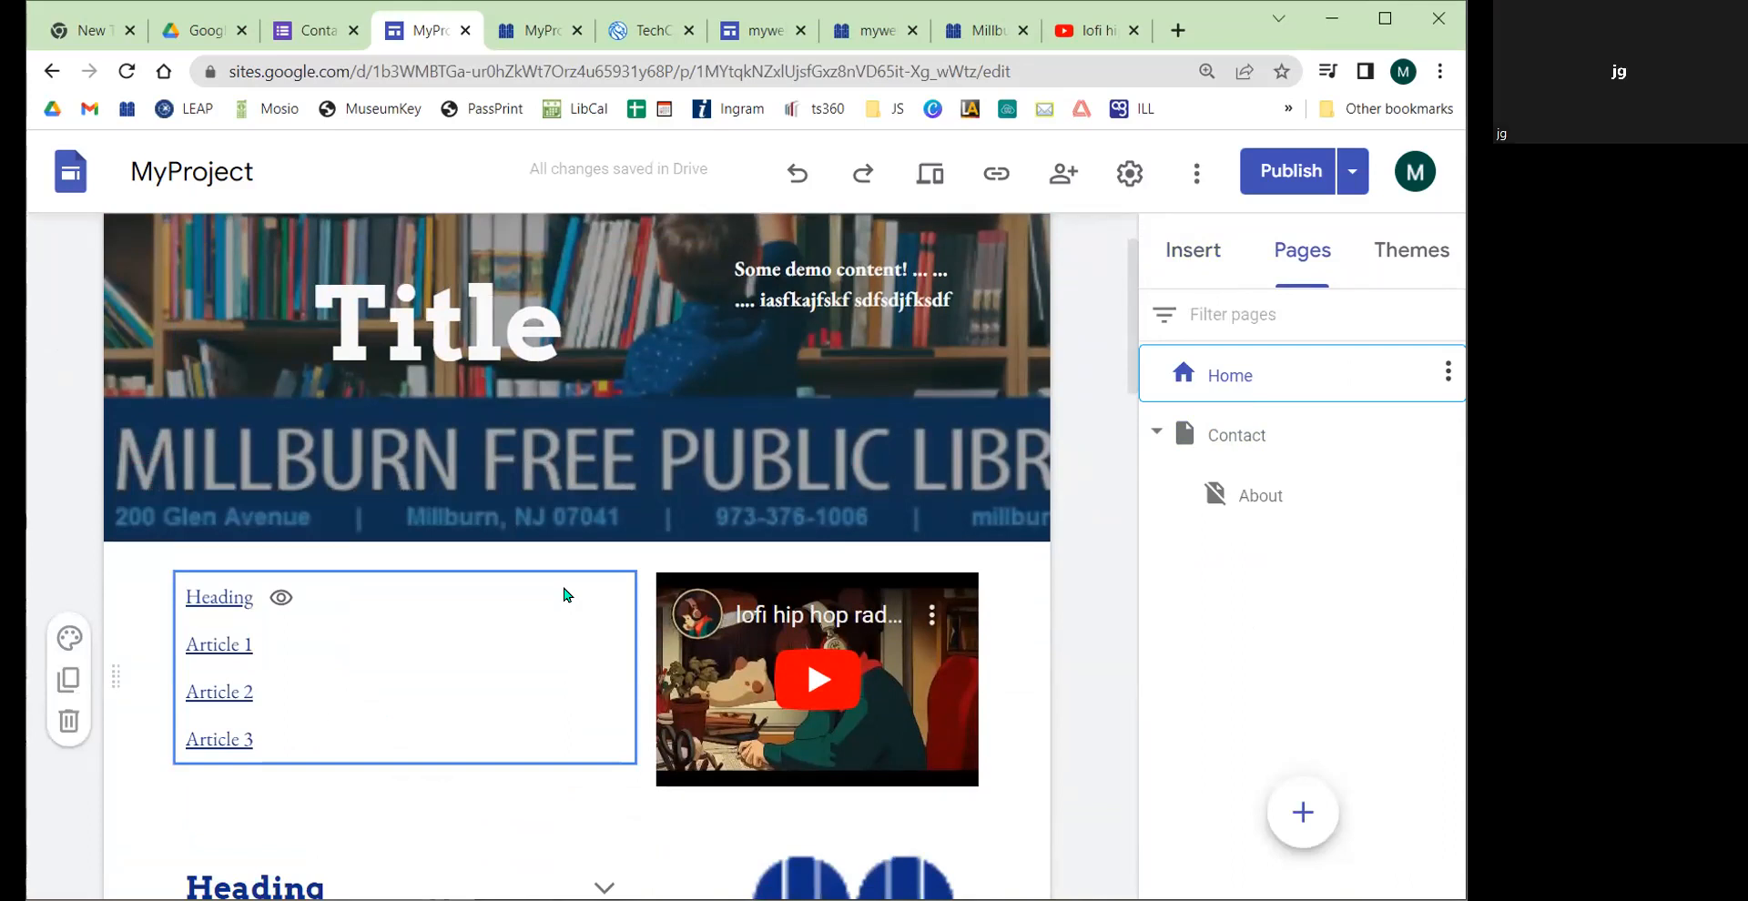
scroll(563, 595, down, 15)
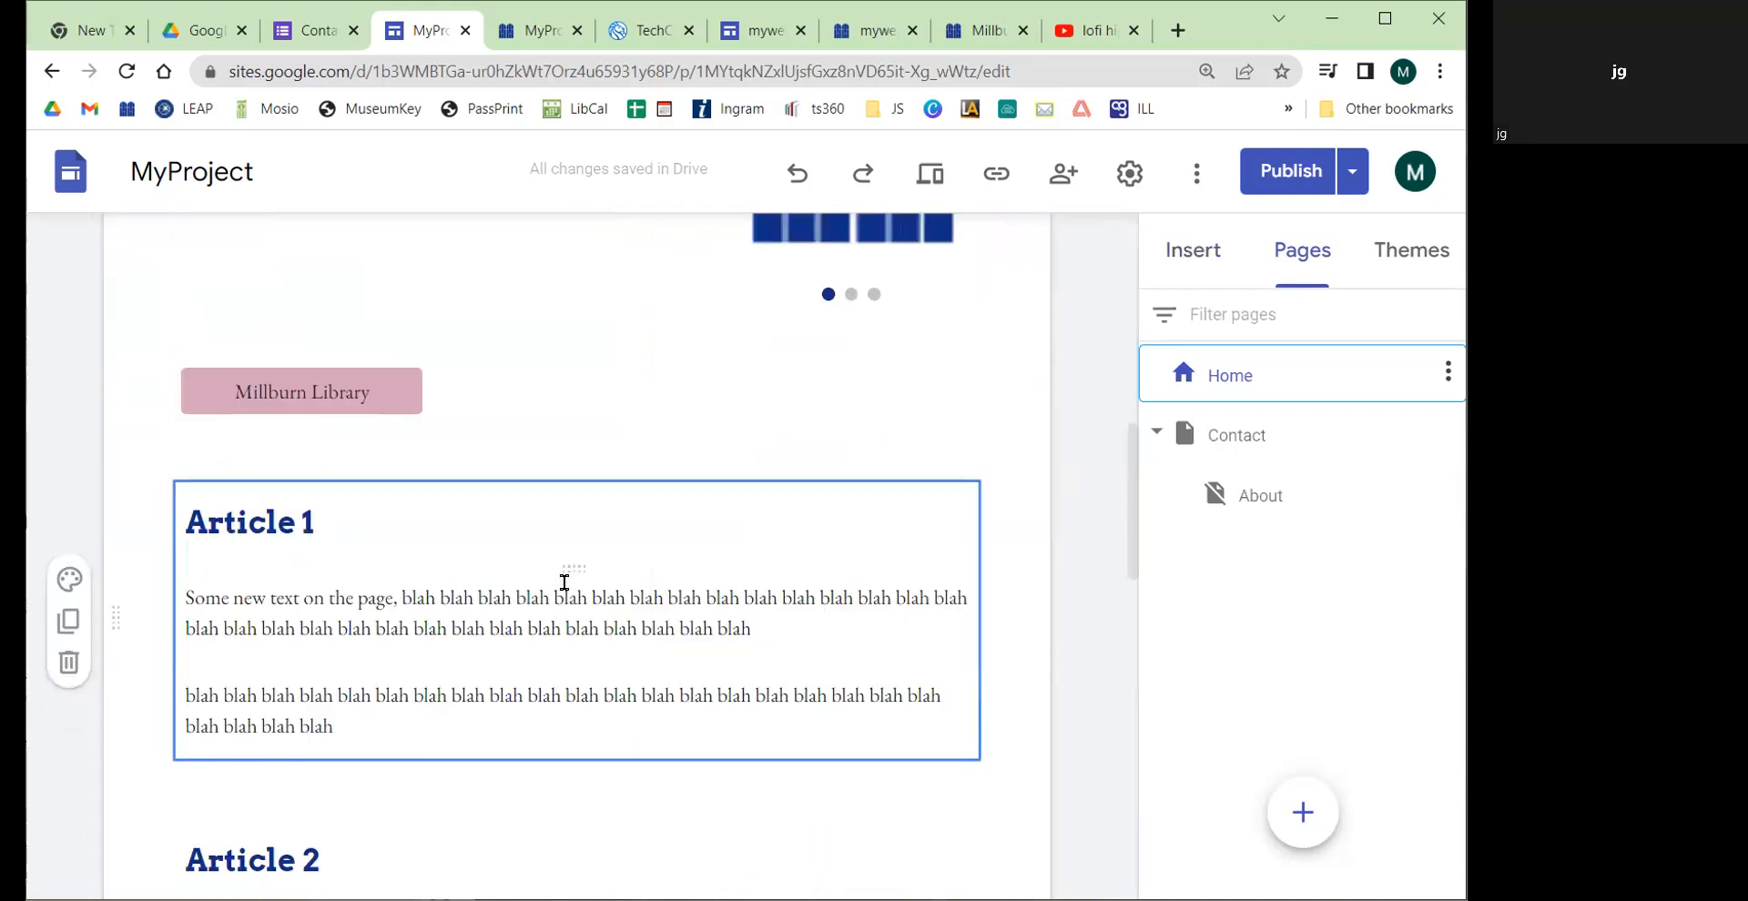
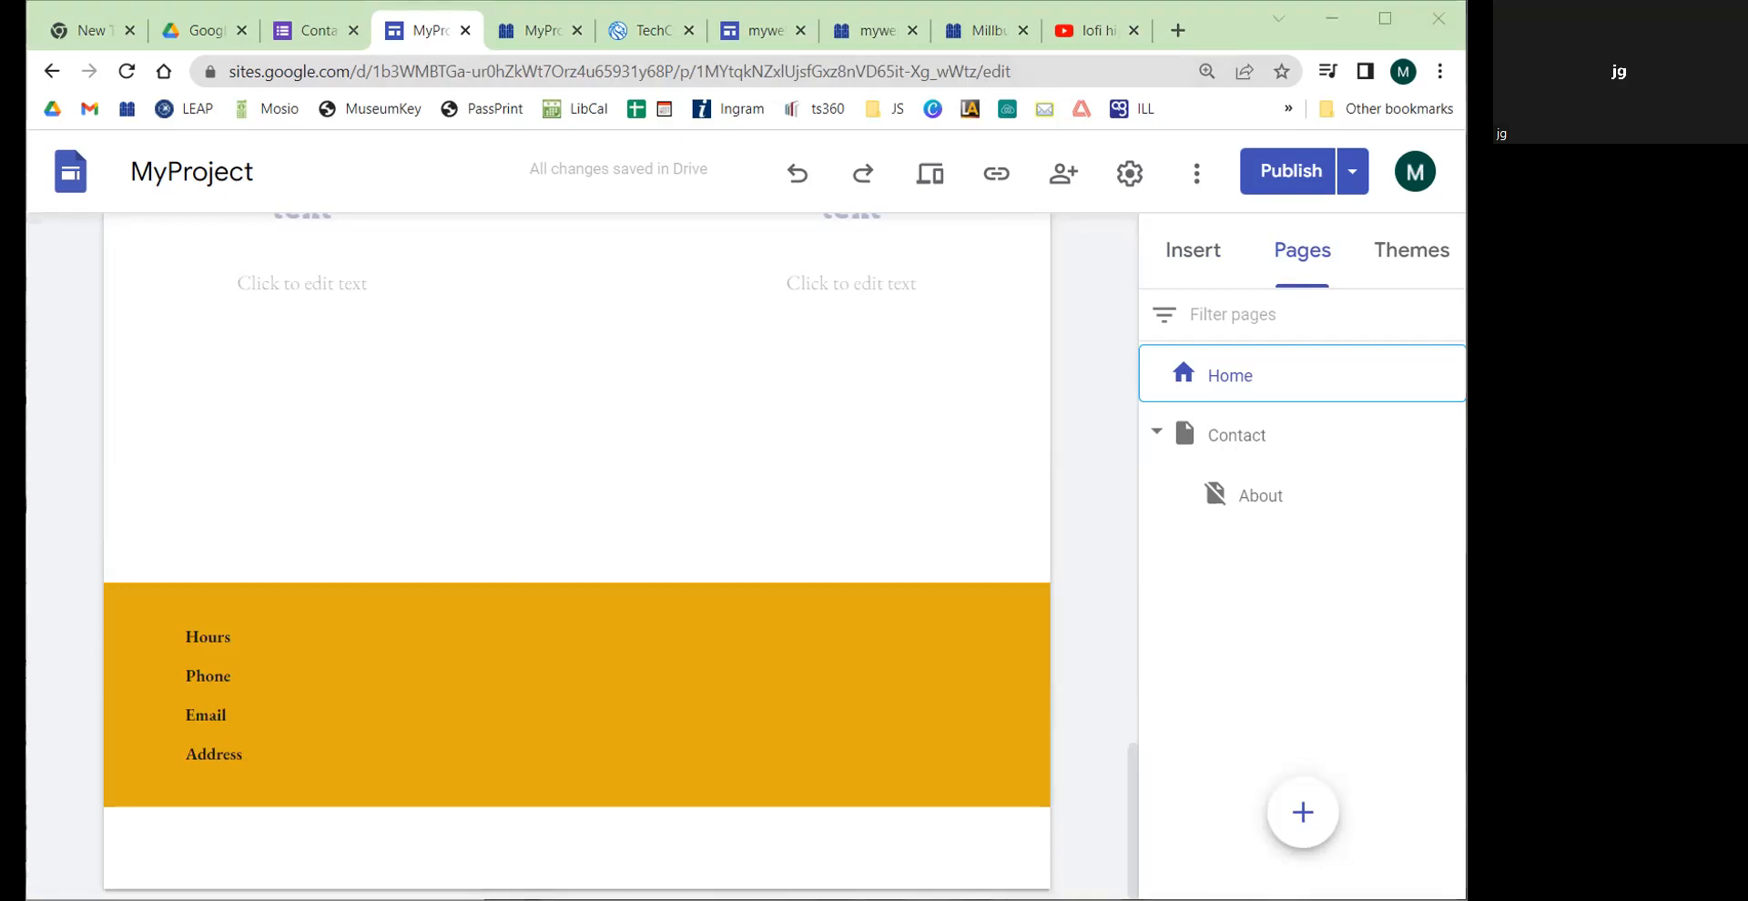
Step: Open a new tab and search the web for how much traffic Google Sites can handle
click(1178, 31)
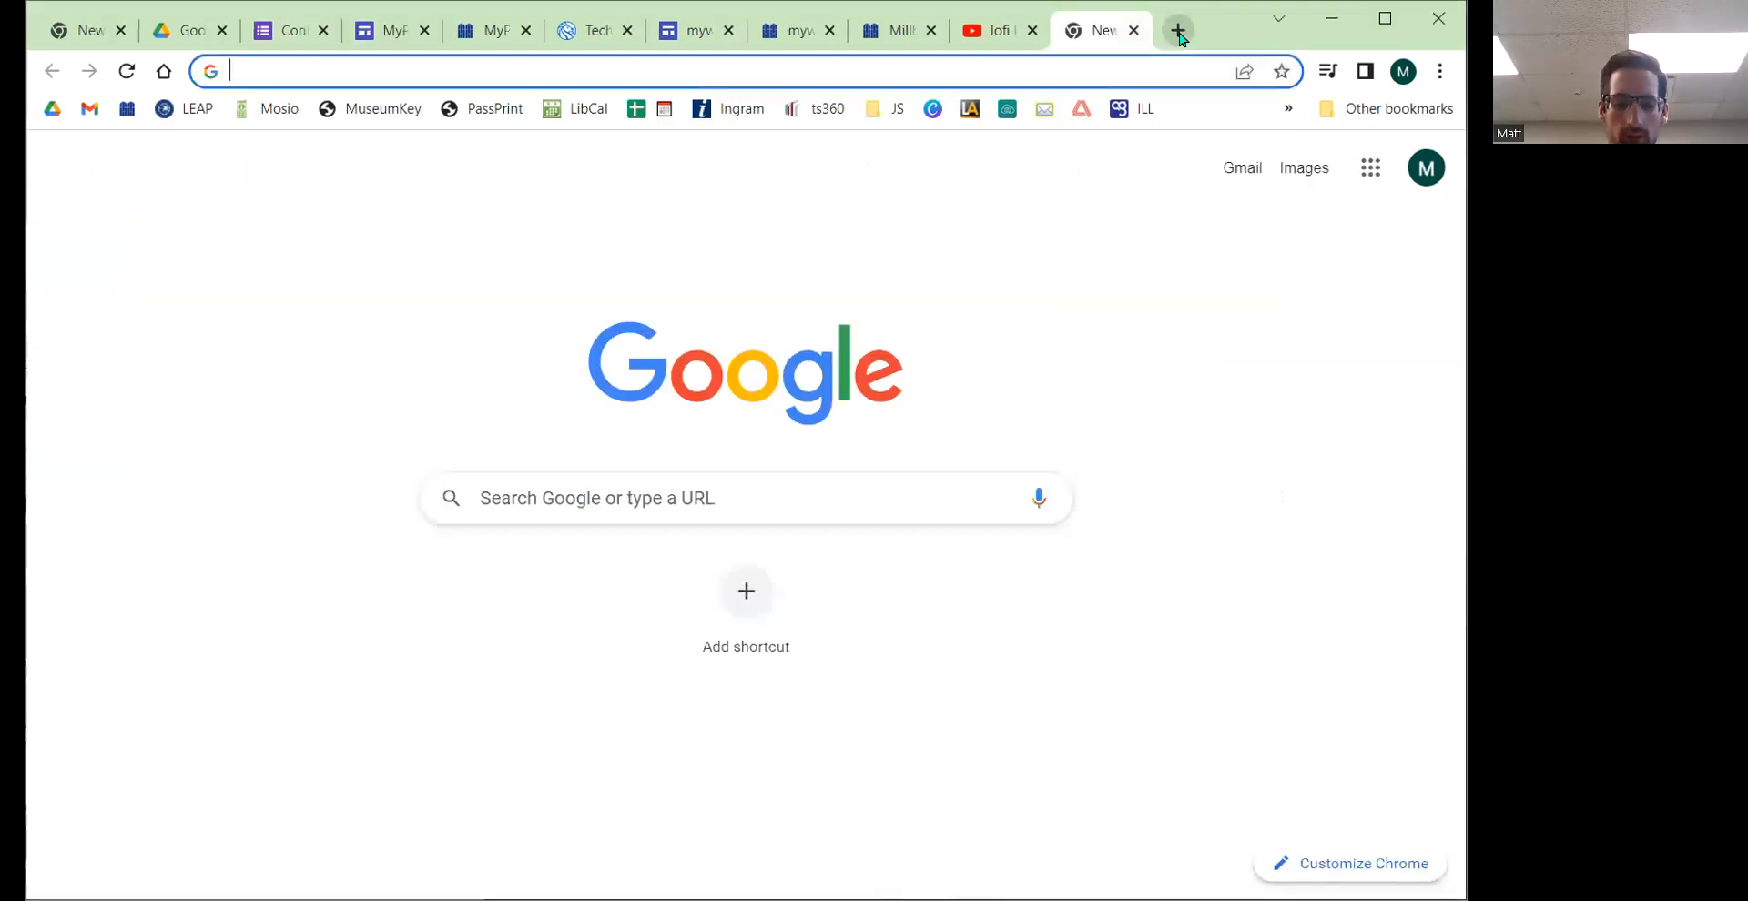
text(how much traffic)
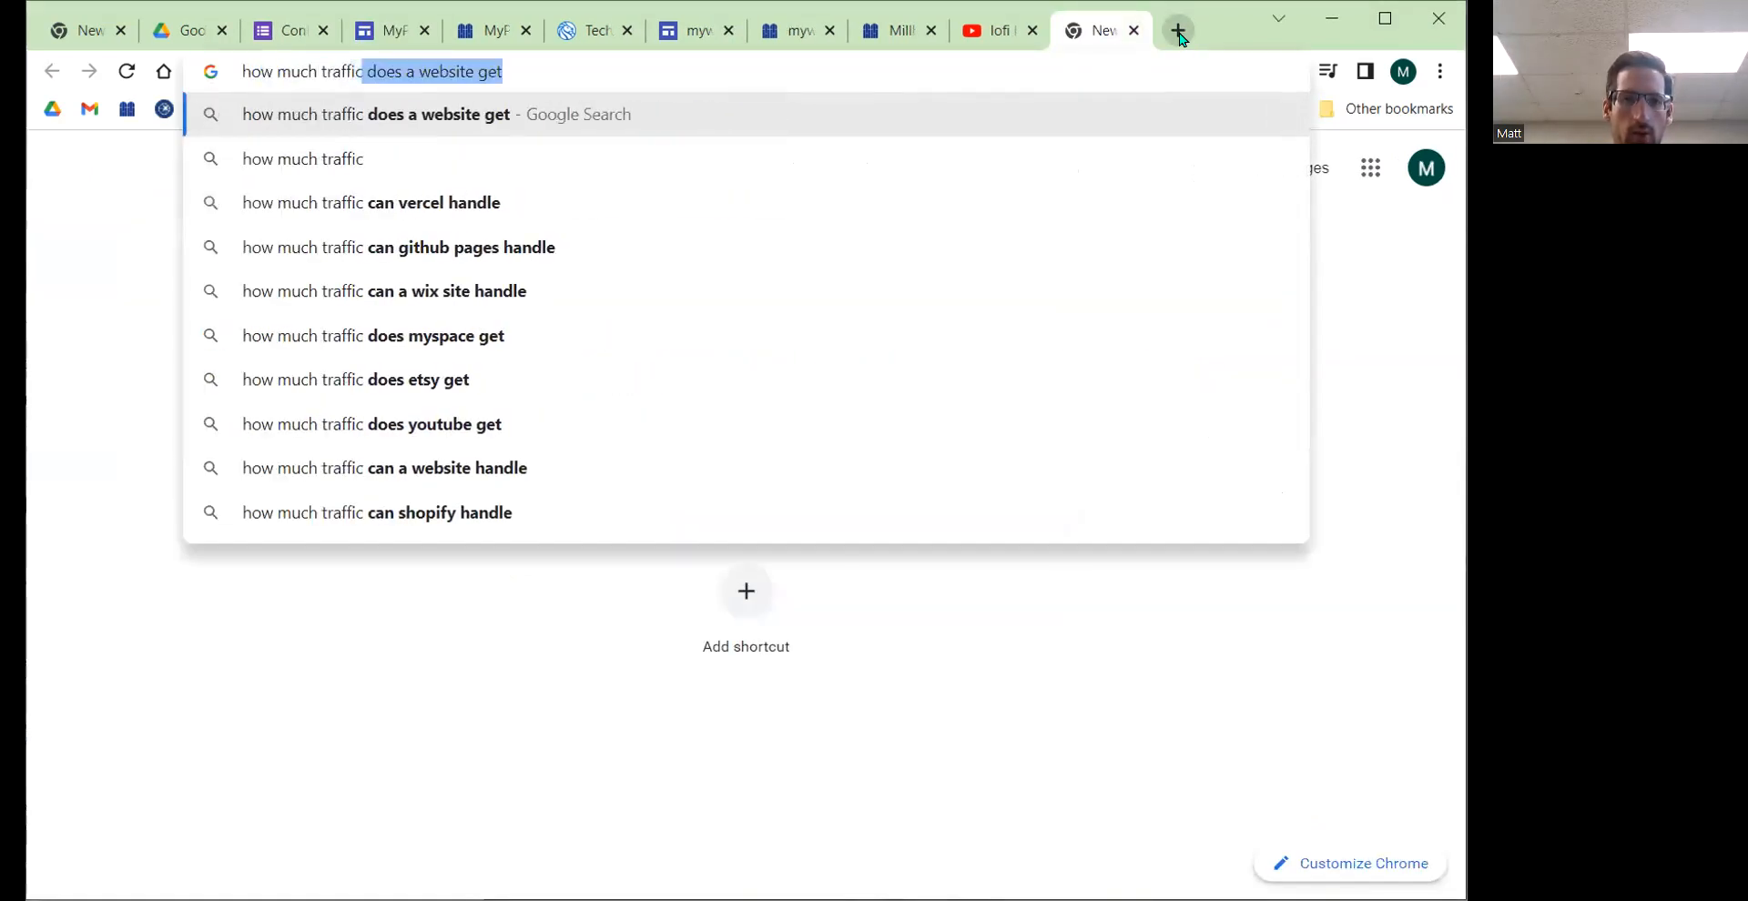
text( can google sites handle)
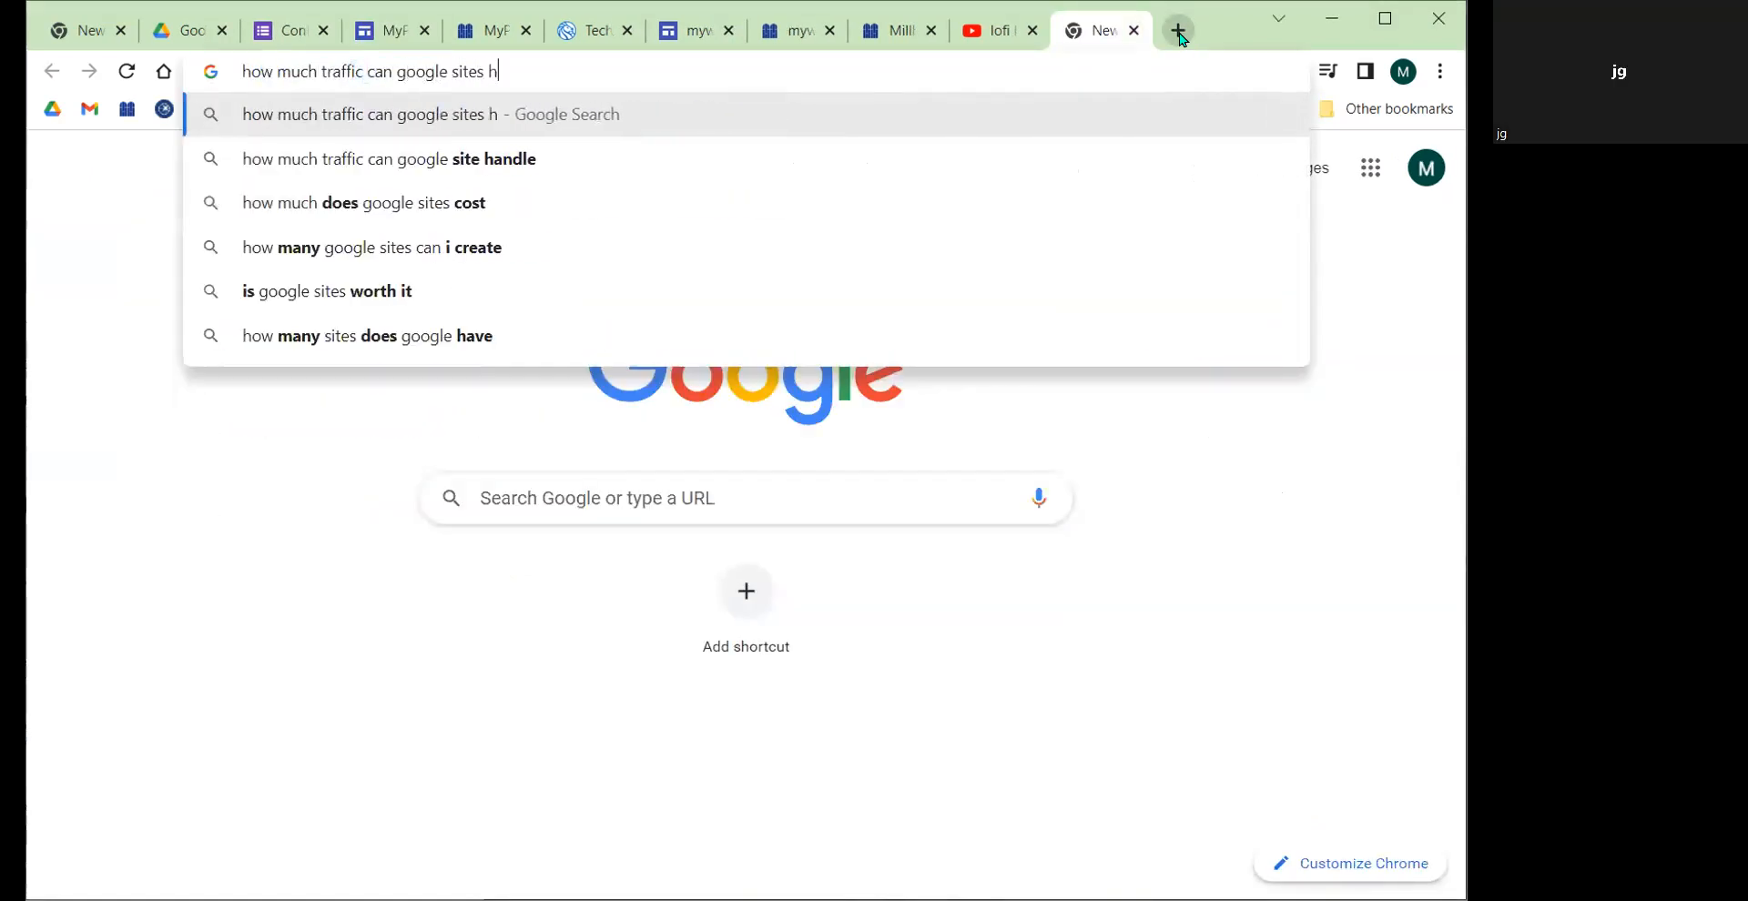
key(Return)
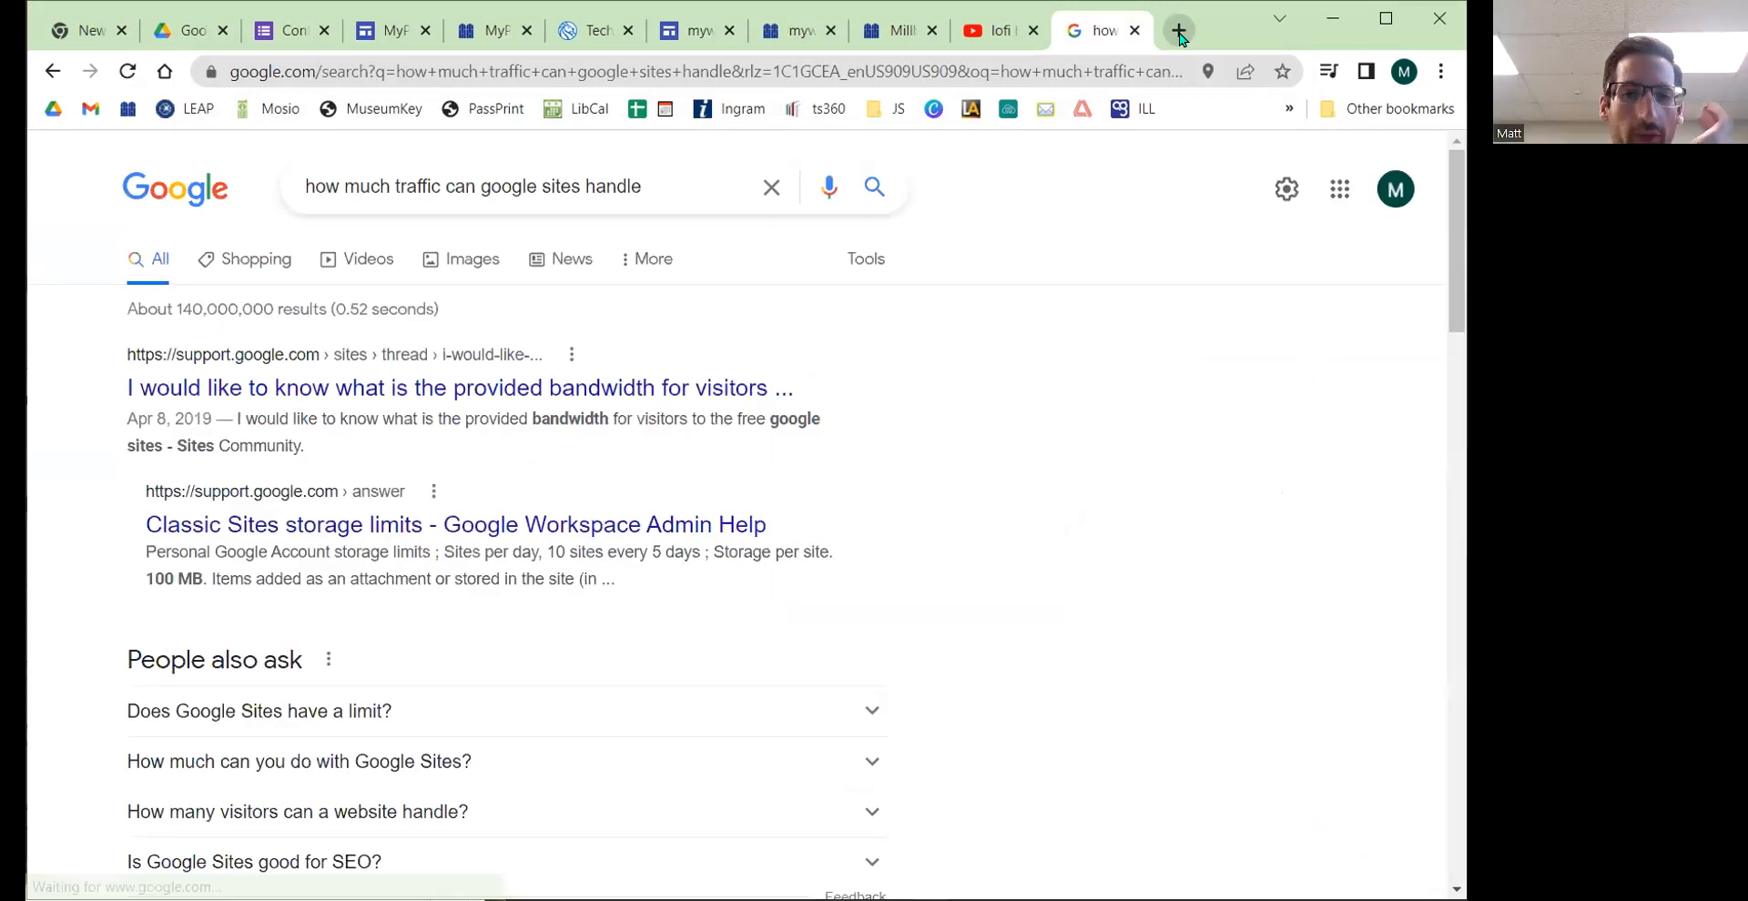
Step: Scroll through the search results and expand the question about whether Google Sites has a limit
scroll(430, 418, down, 1)
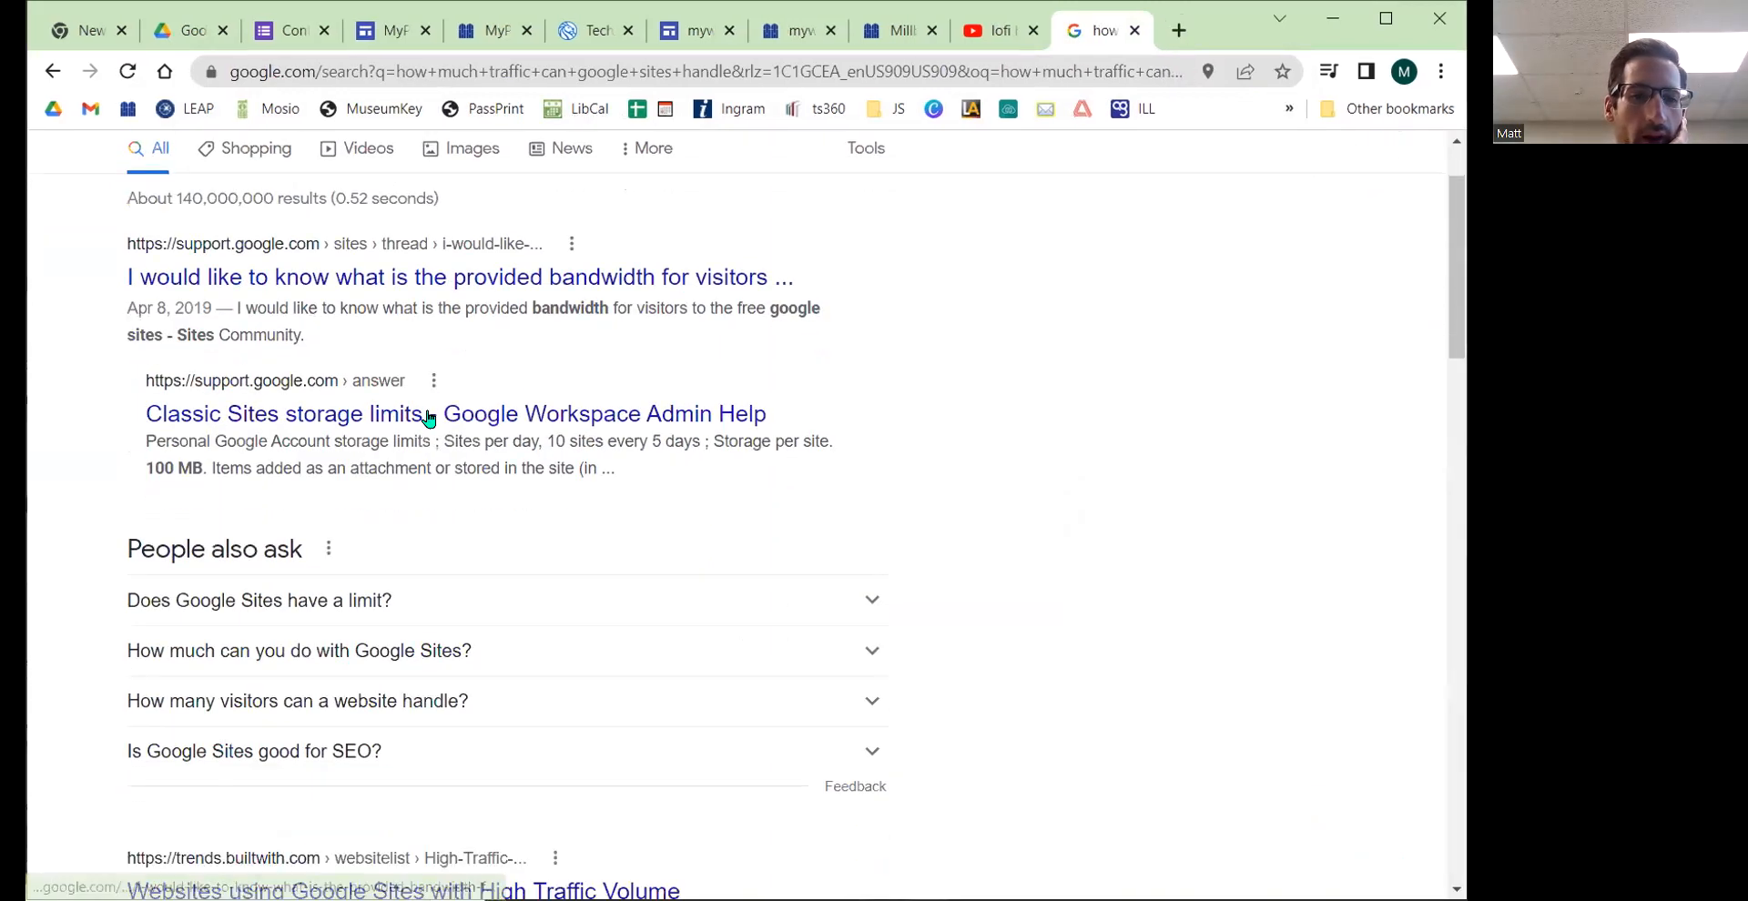
scroll(430, 418, down, 1)
click(405, 464)
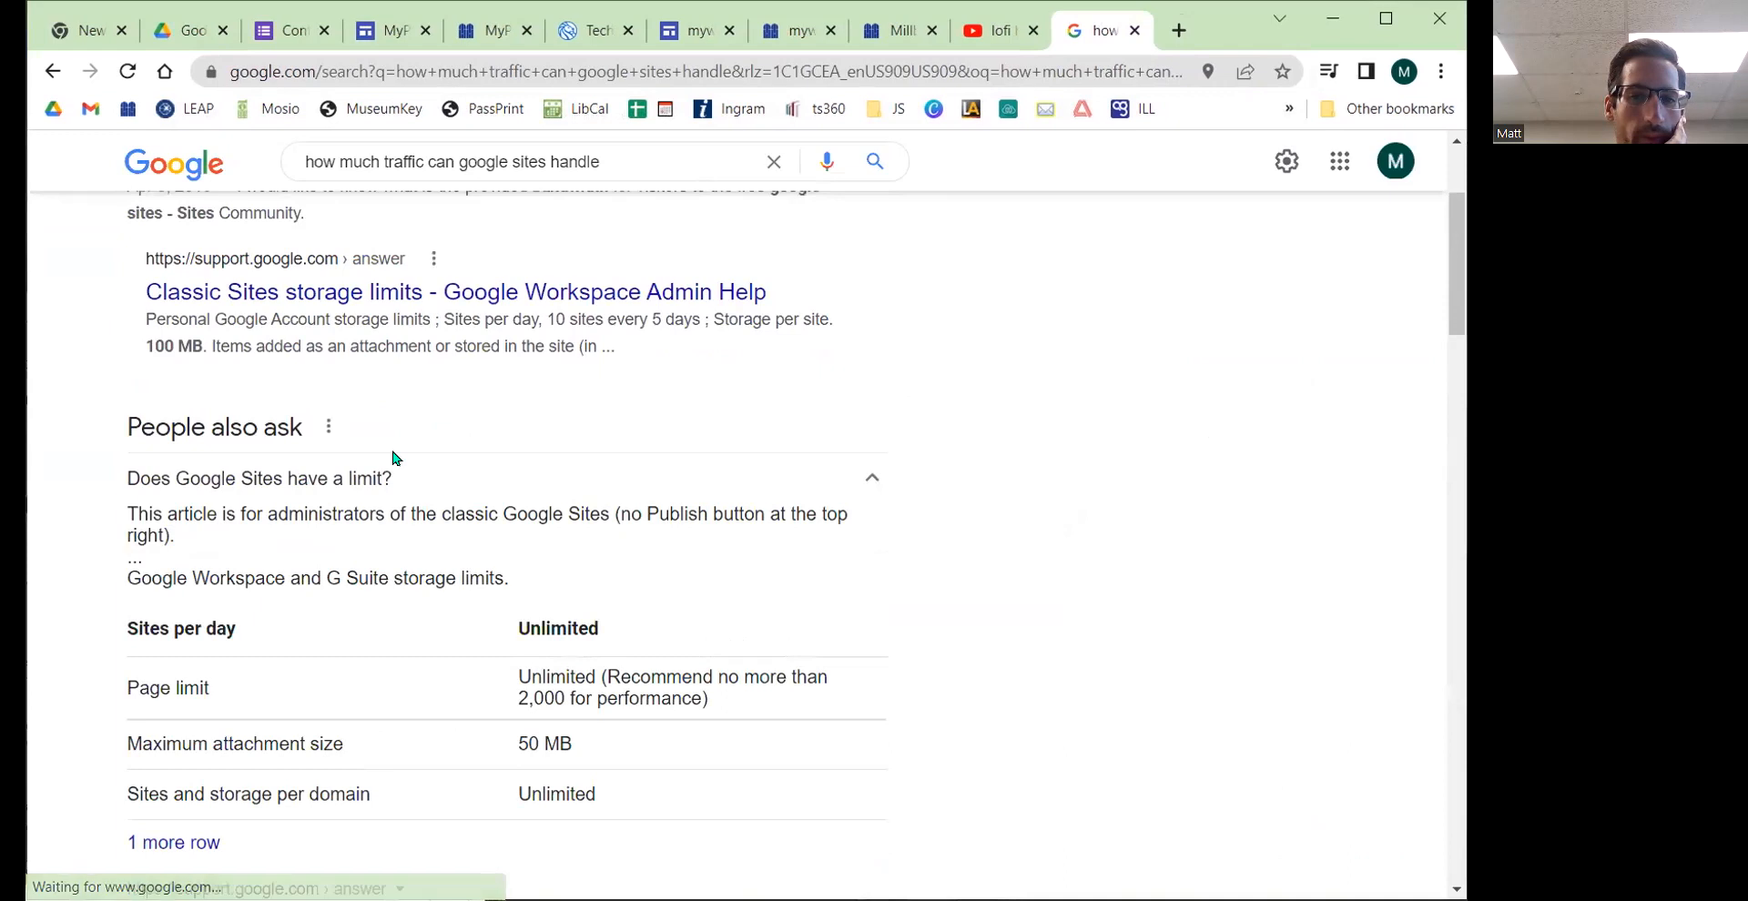
scroll(391, 458, down, 4)
scroll(389, 459, down, 3)
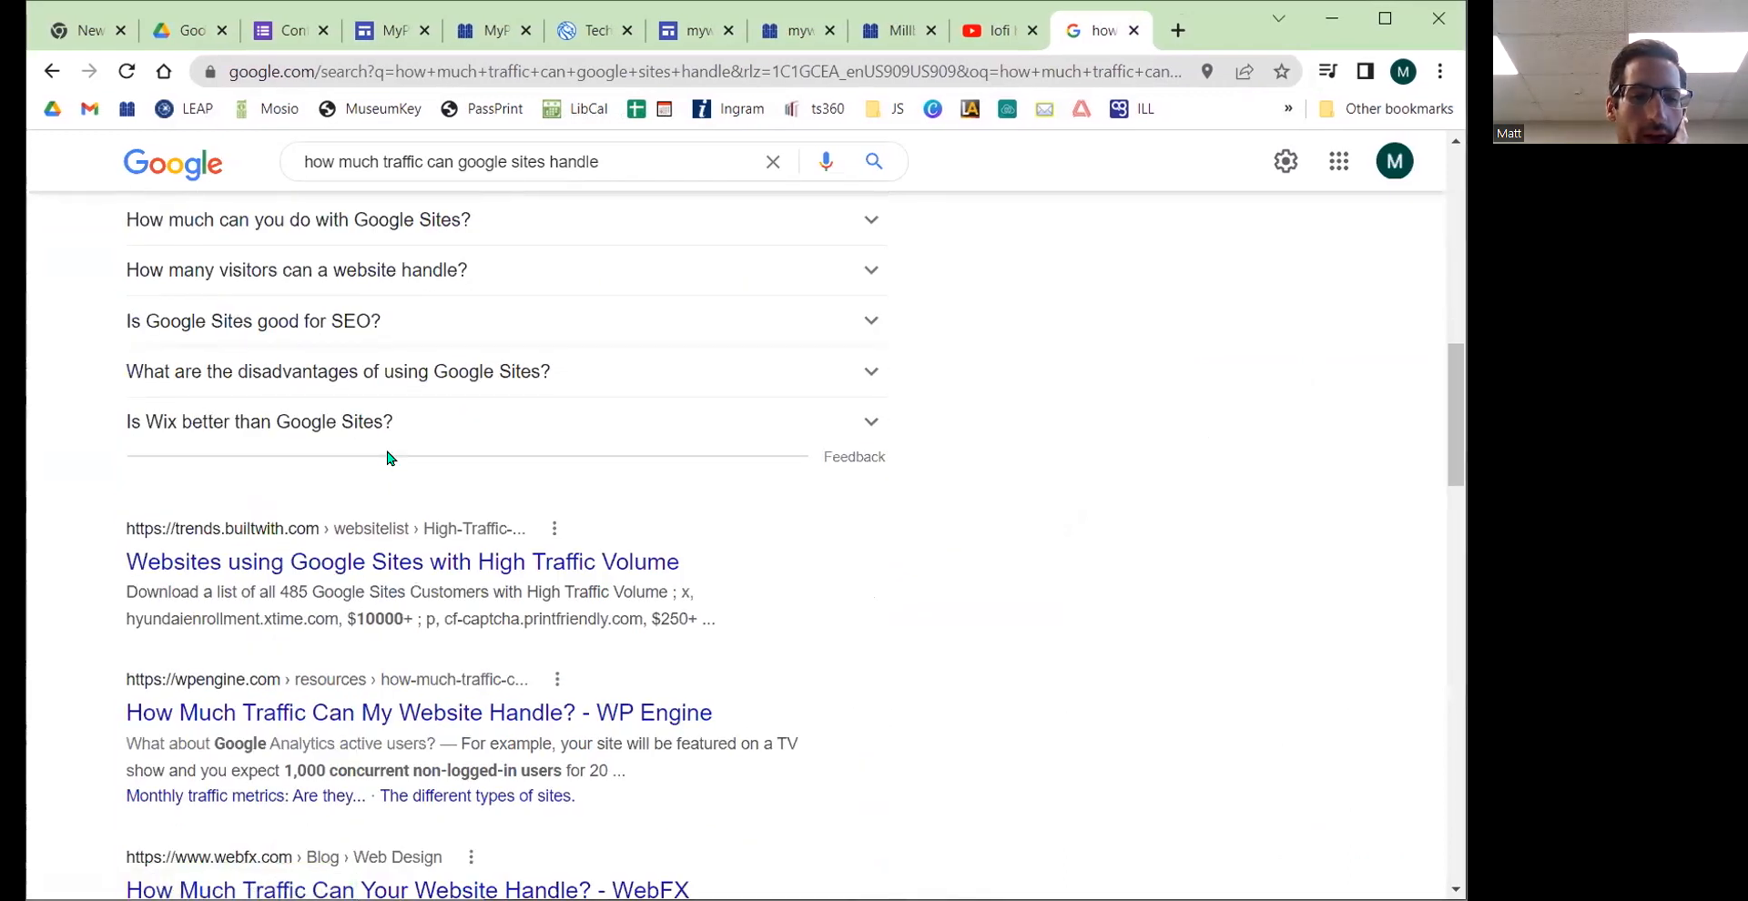
scroll(361, 467, down, 2)
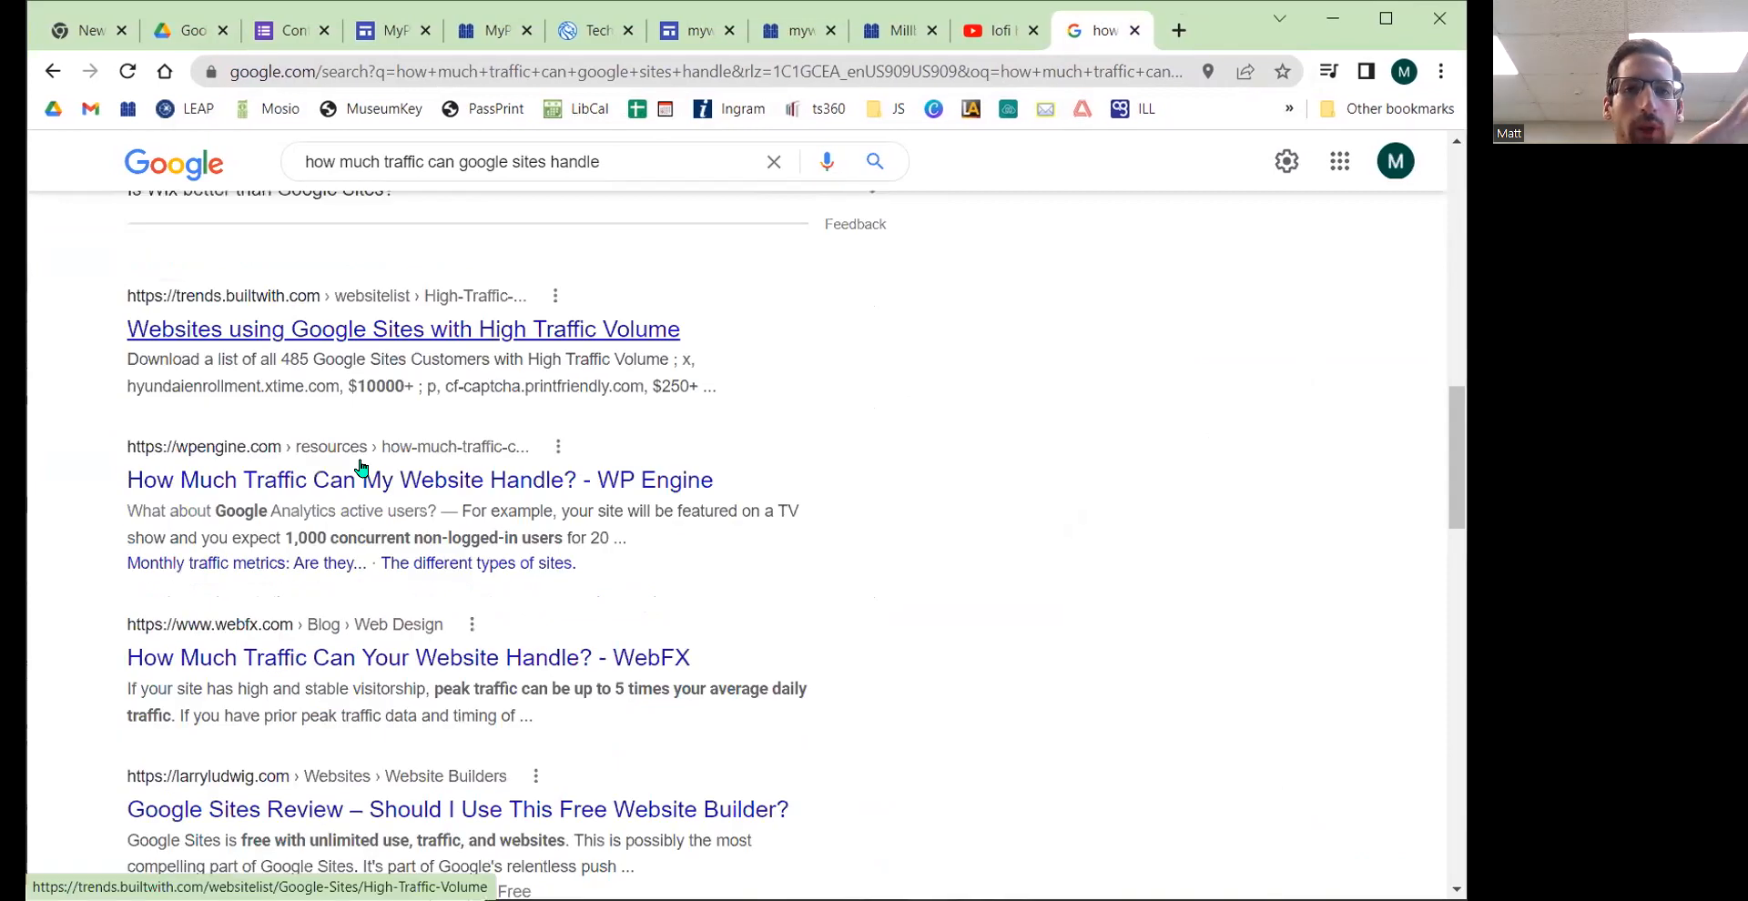
Step: Switch to the NYPL TechConnect site and scroll back to the top of its page
click(591, 30)
scroll(369, 341, up, 6)
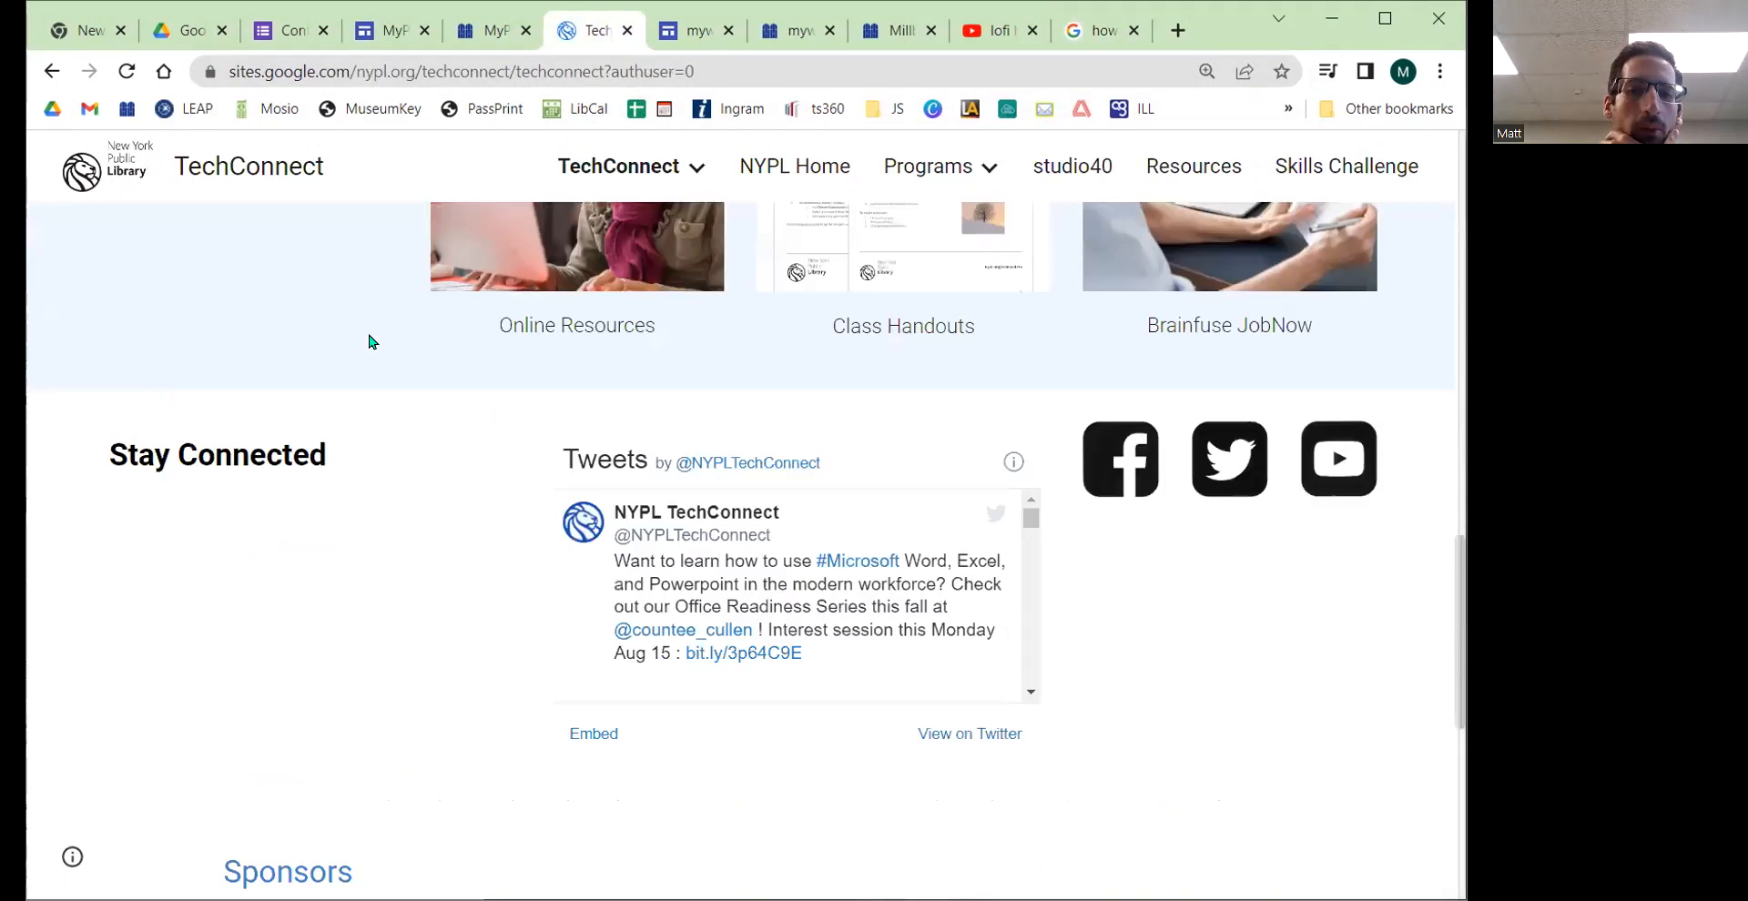
scroll(369, 342, up, 8)
scroll(543, 643, up, 5)
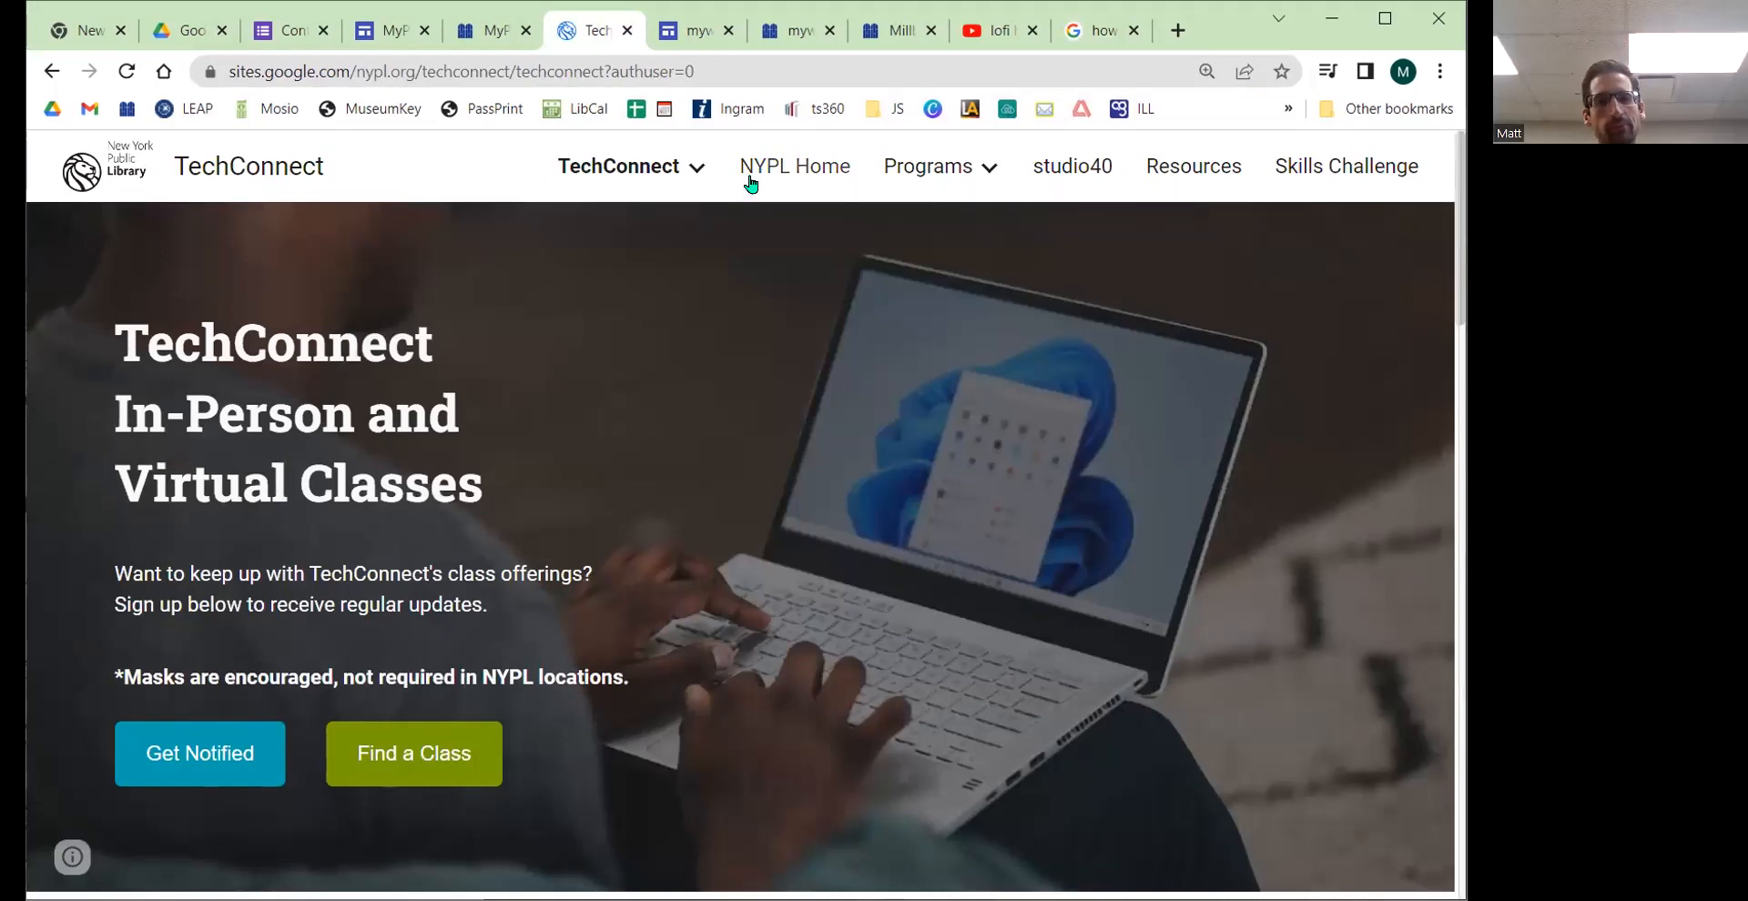
Step: Return to the MyProject site editor, review the Publish options, and scroll to the top of the page
mouse_move(275, 41)
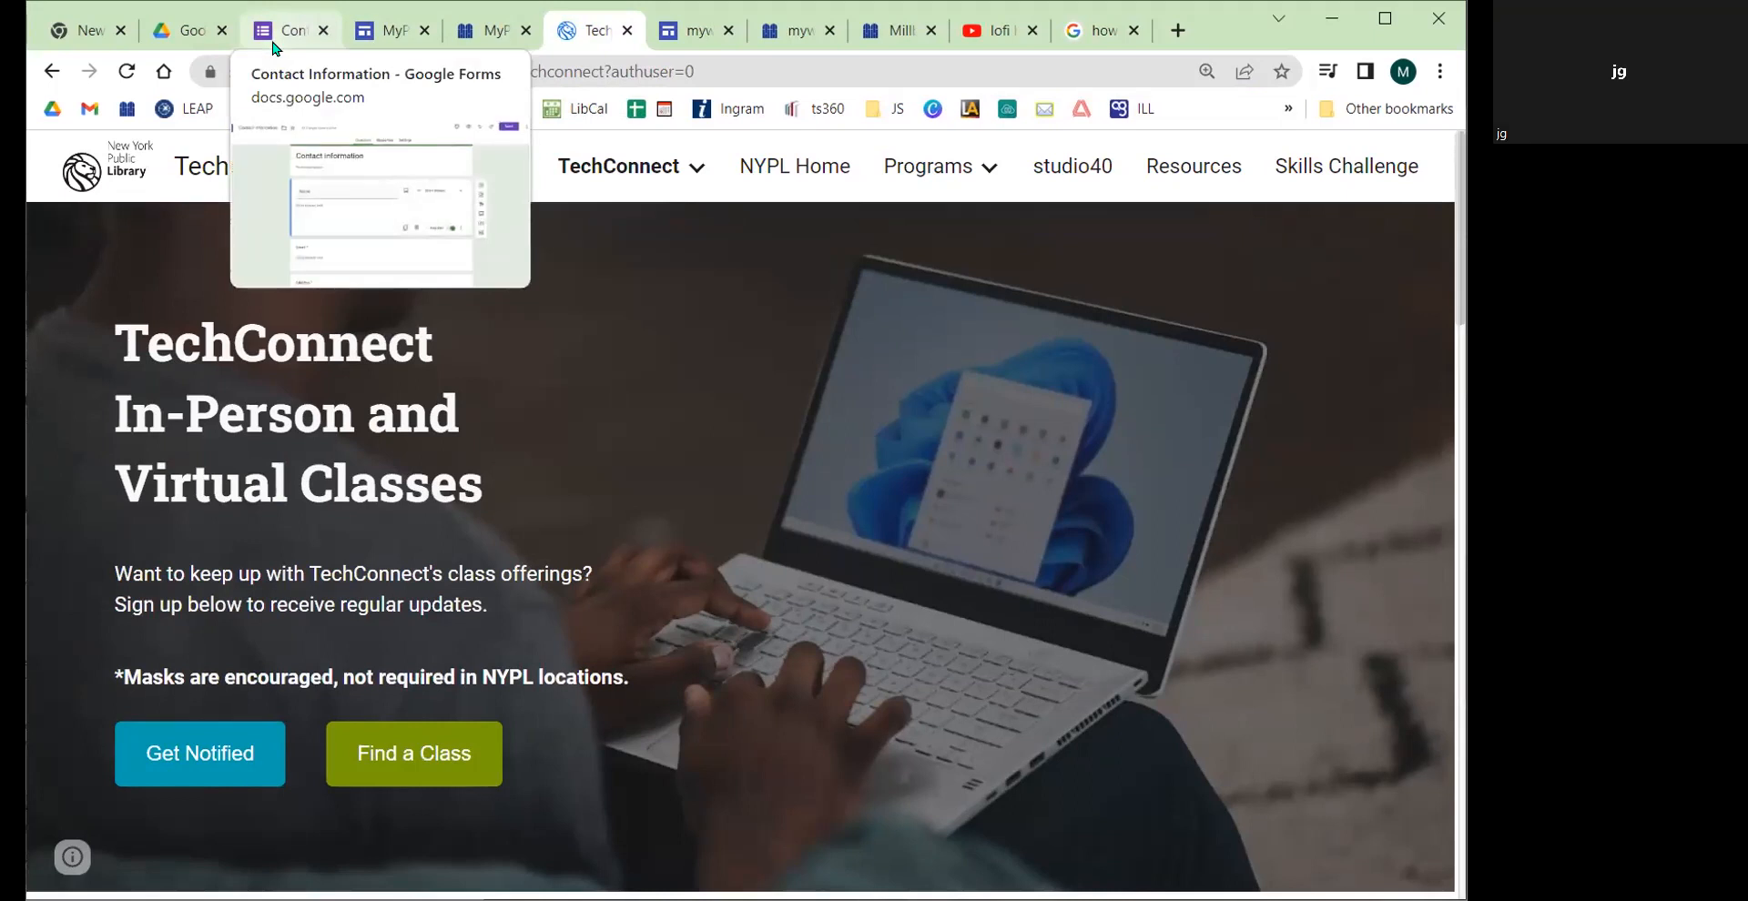
click(275, 37)
click(384, 39)
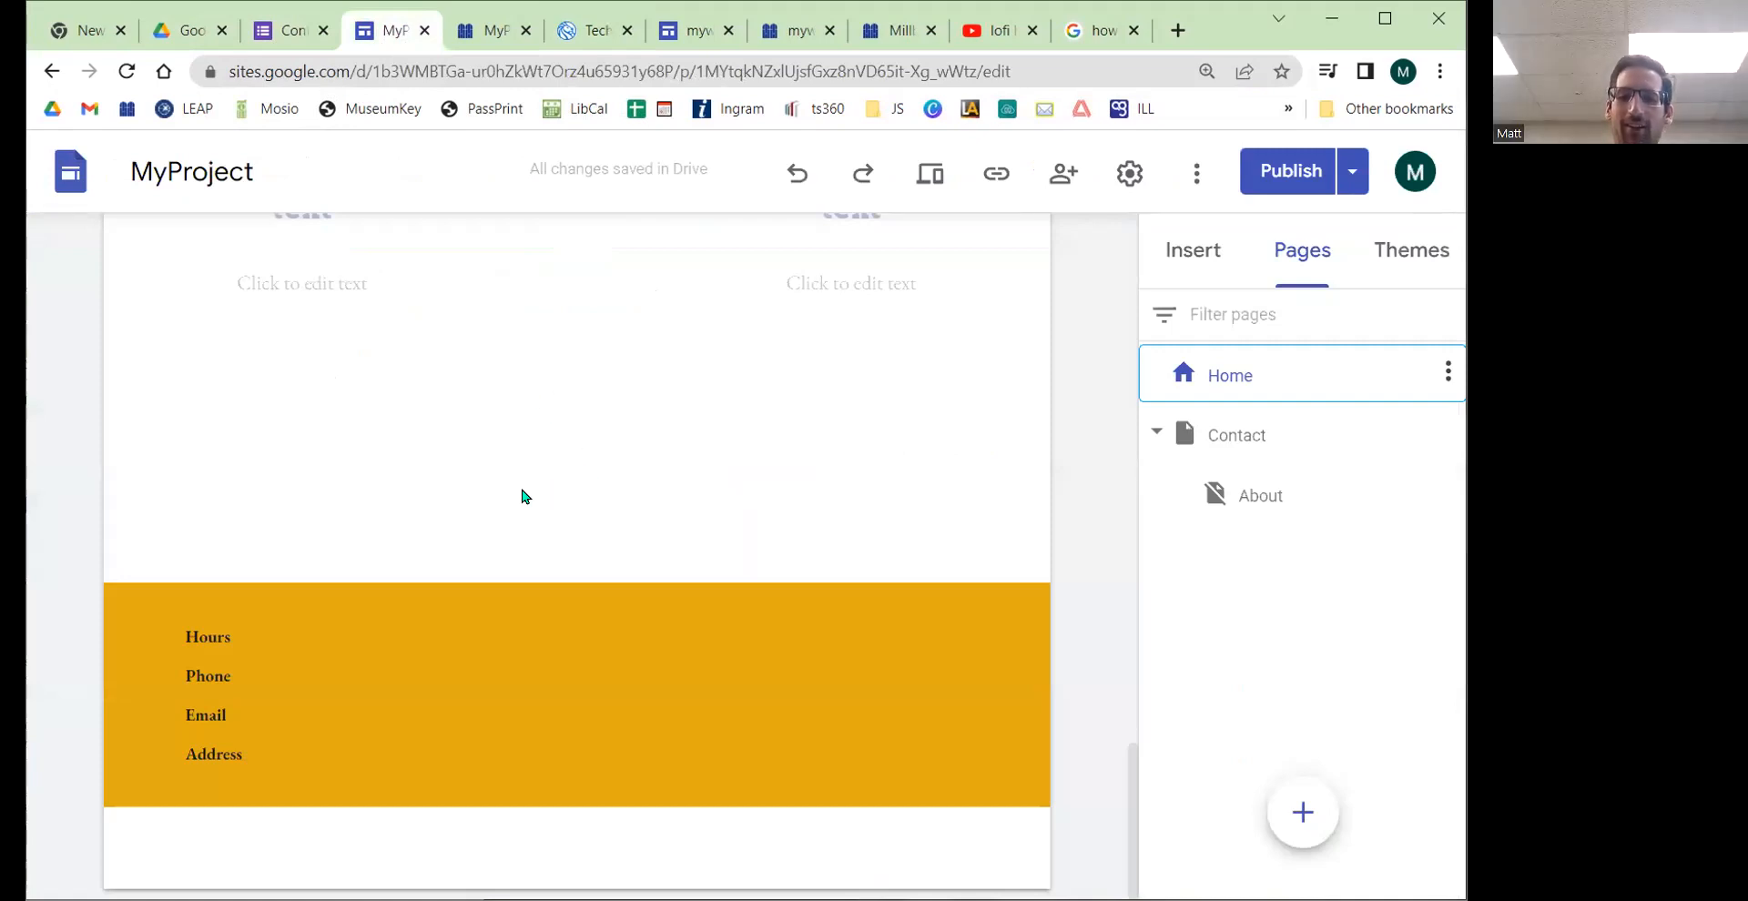
click(1350, 176)
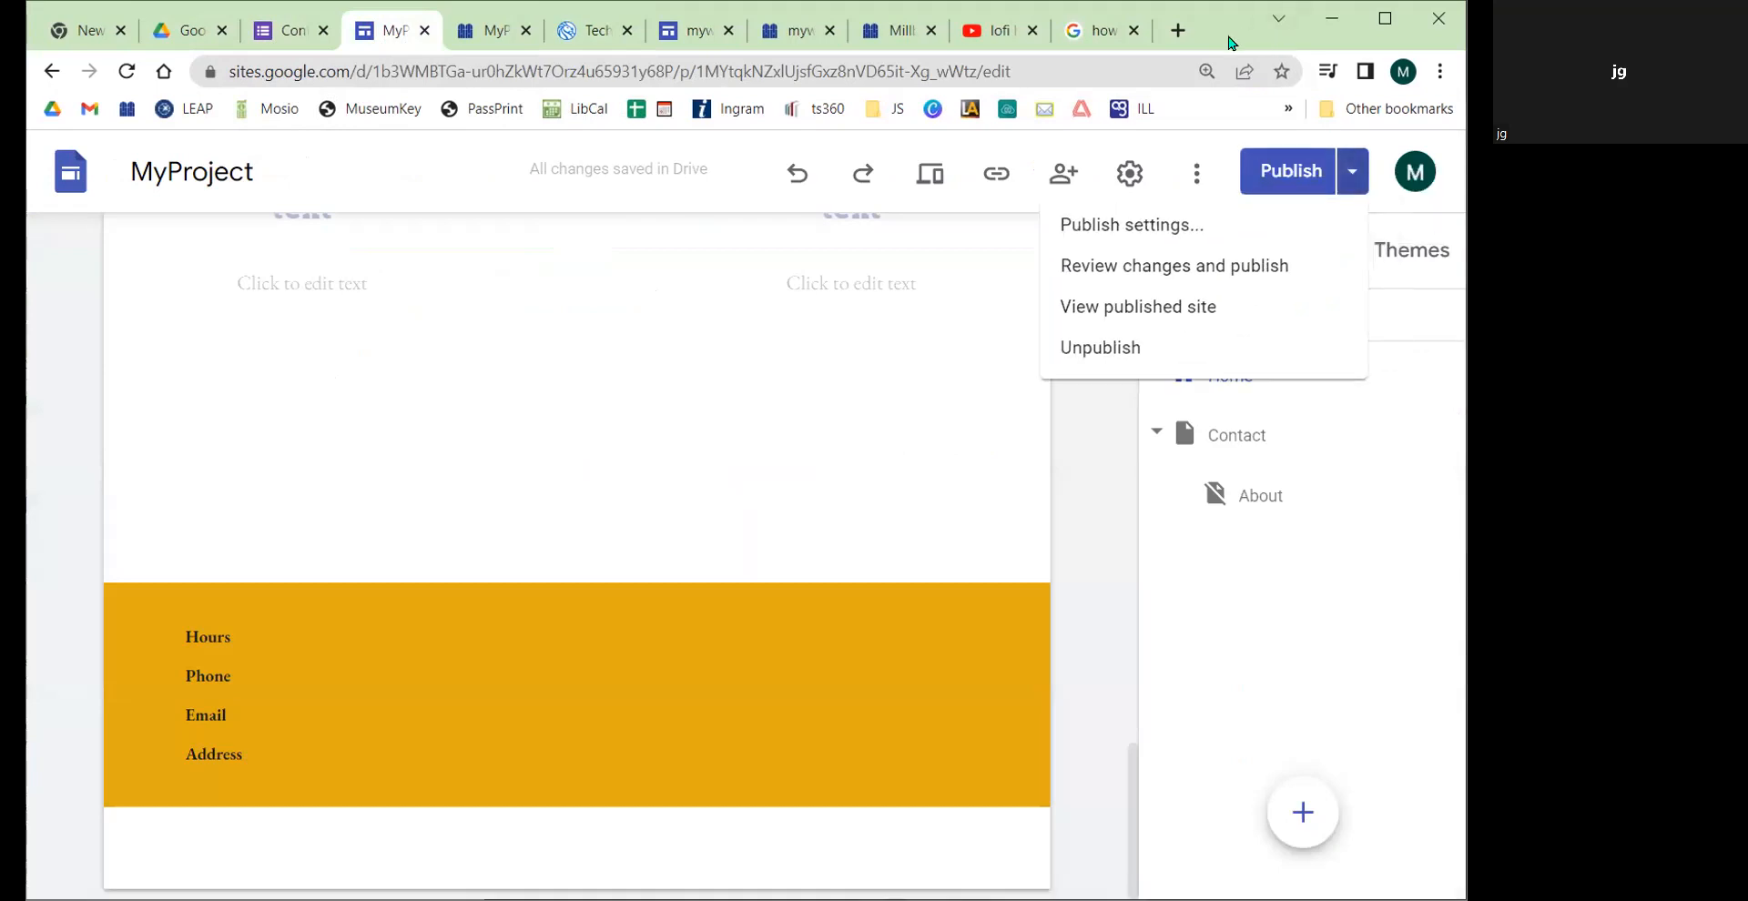
click(583, 30)
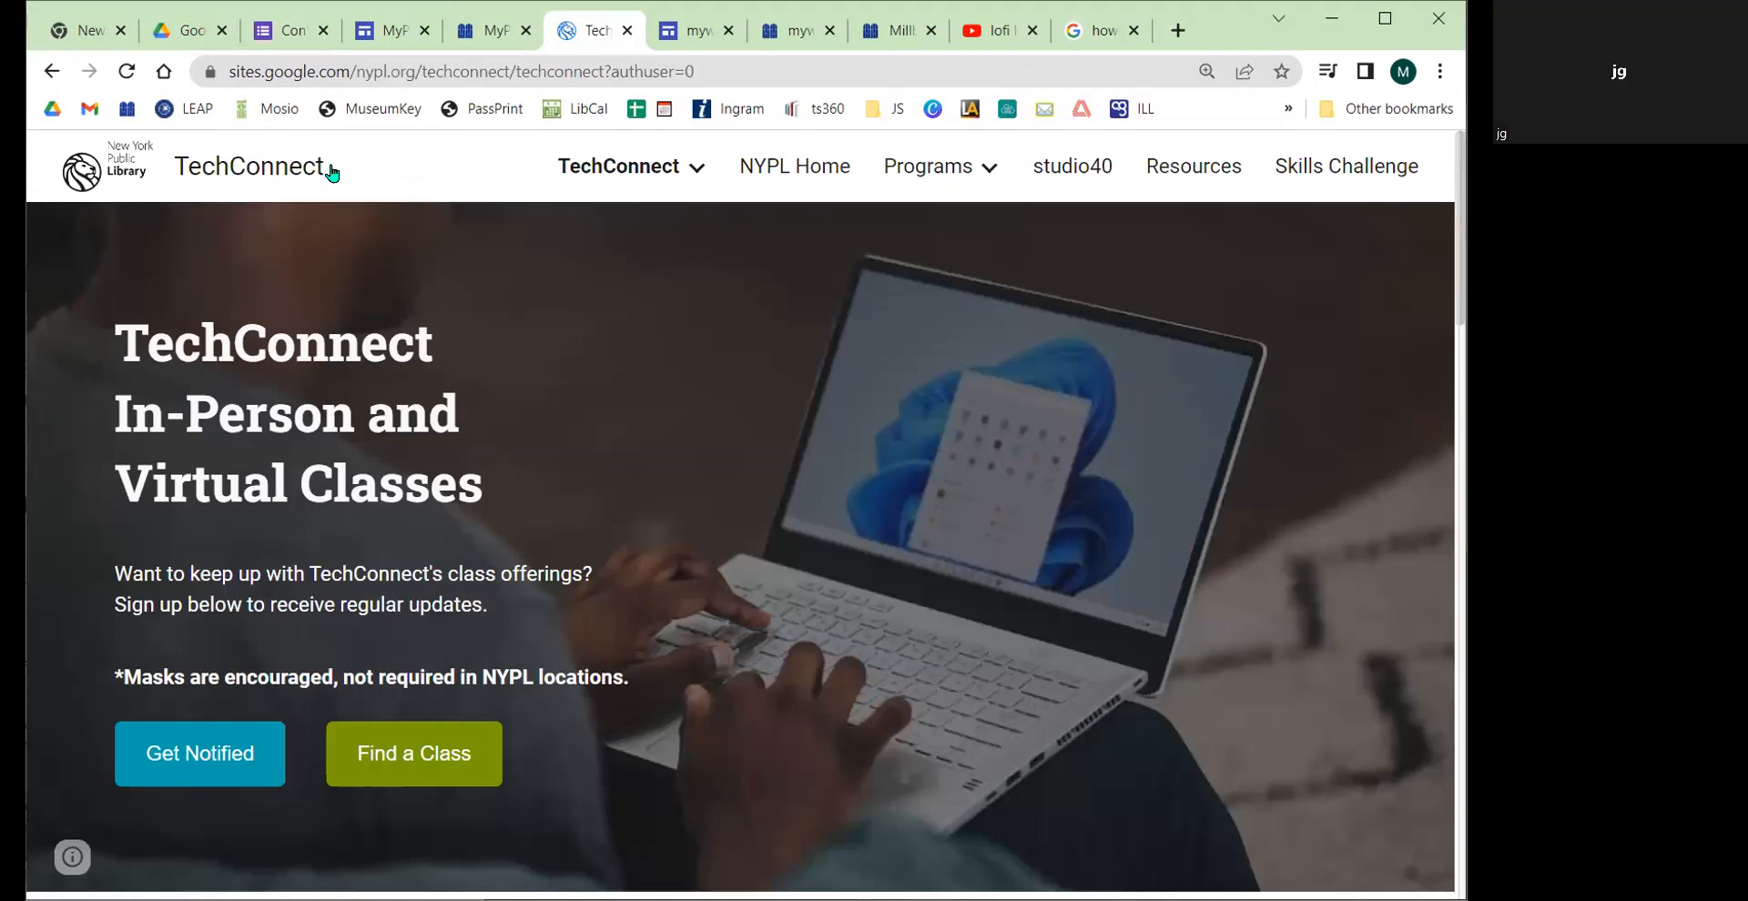
click(391, 30)
click(1351, 179)
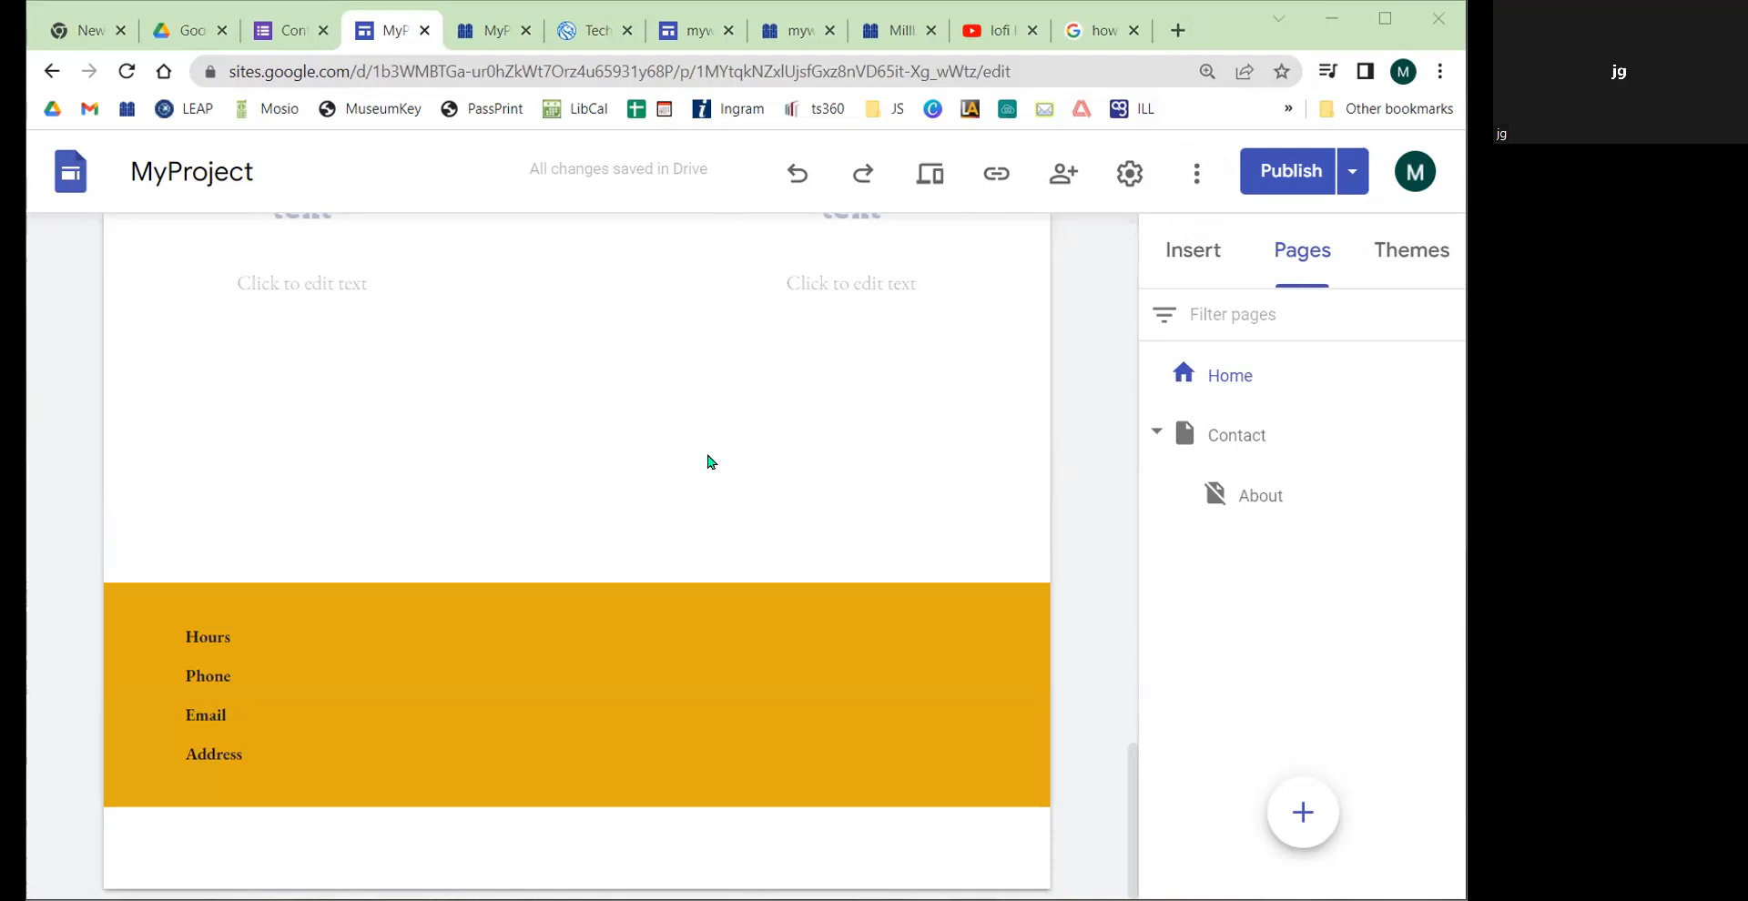
scroll(708, 455, up, 20)
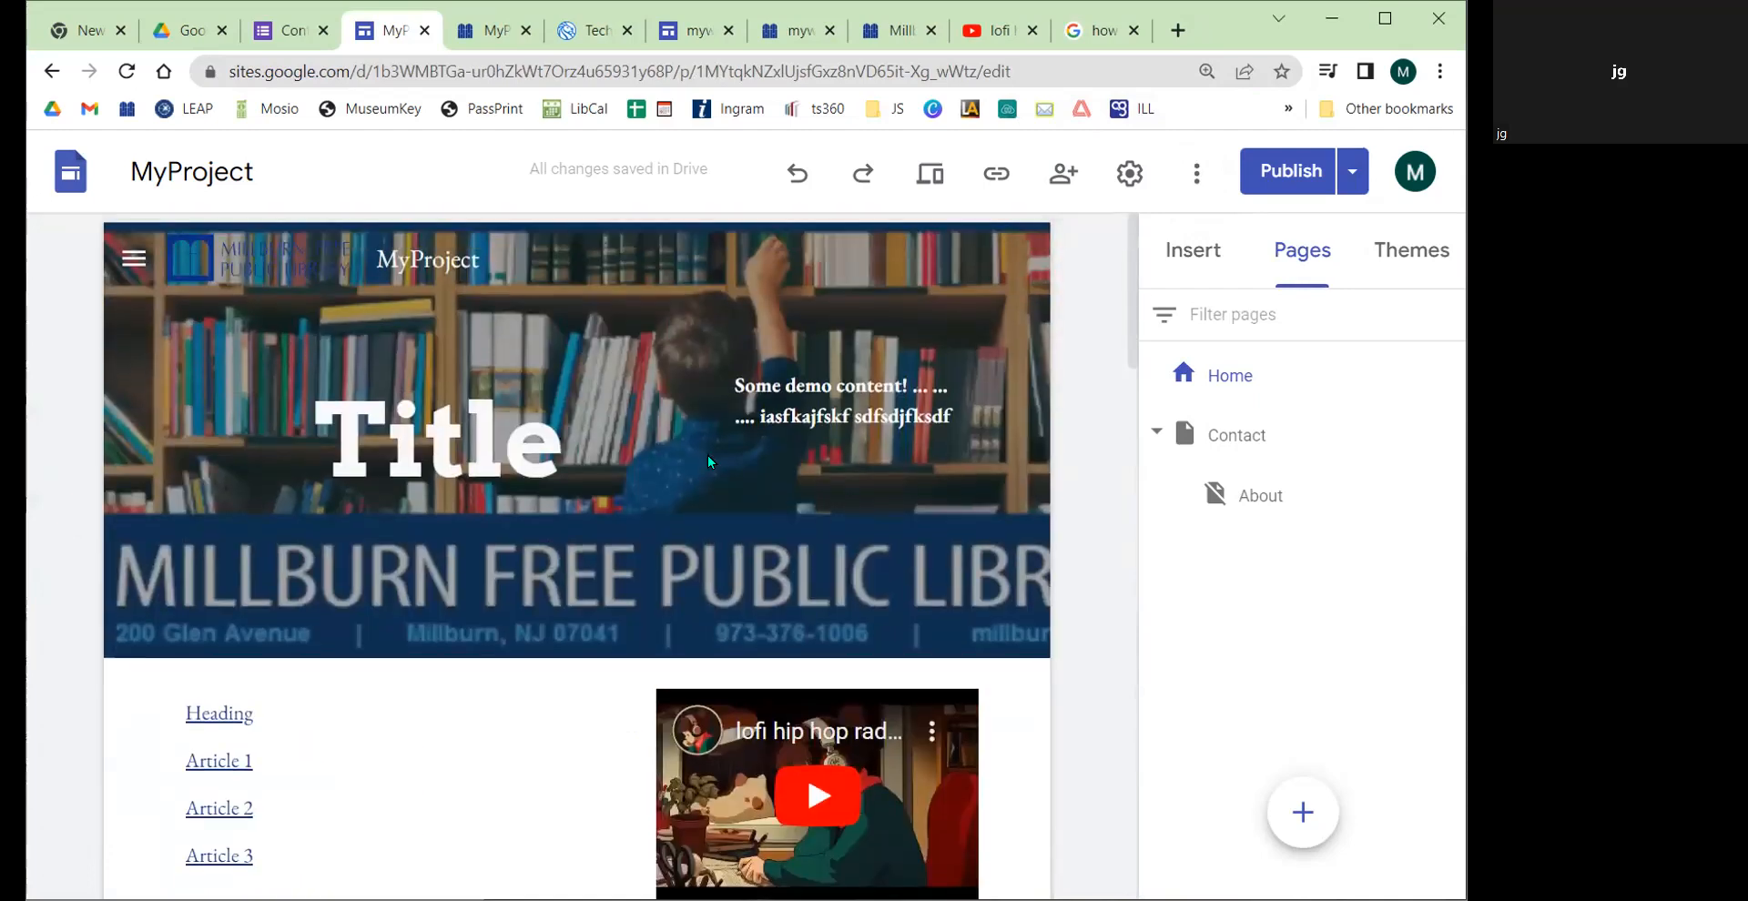
click(1218, 270)
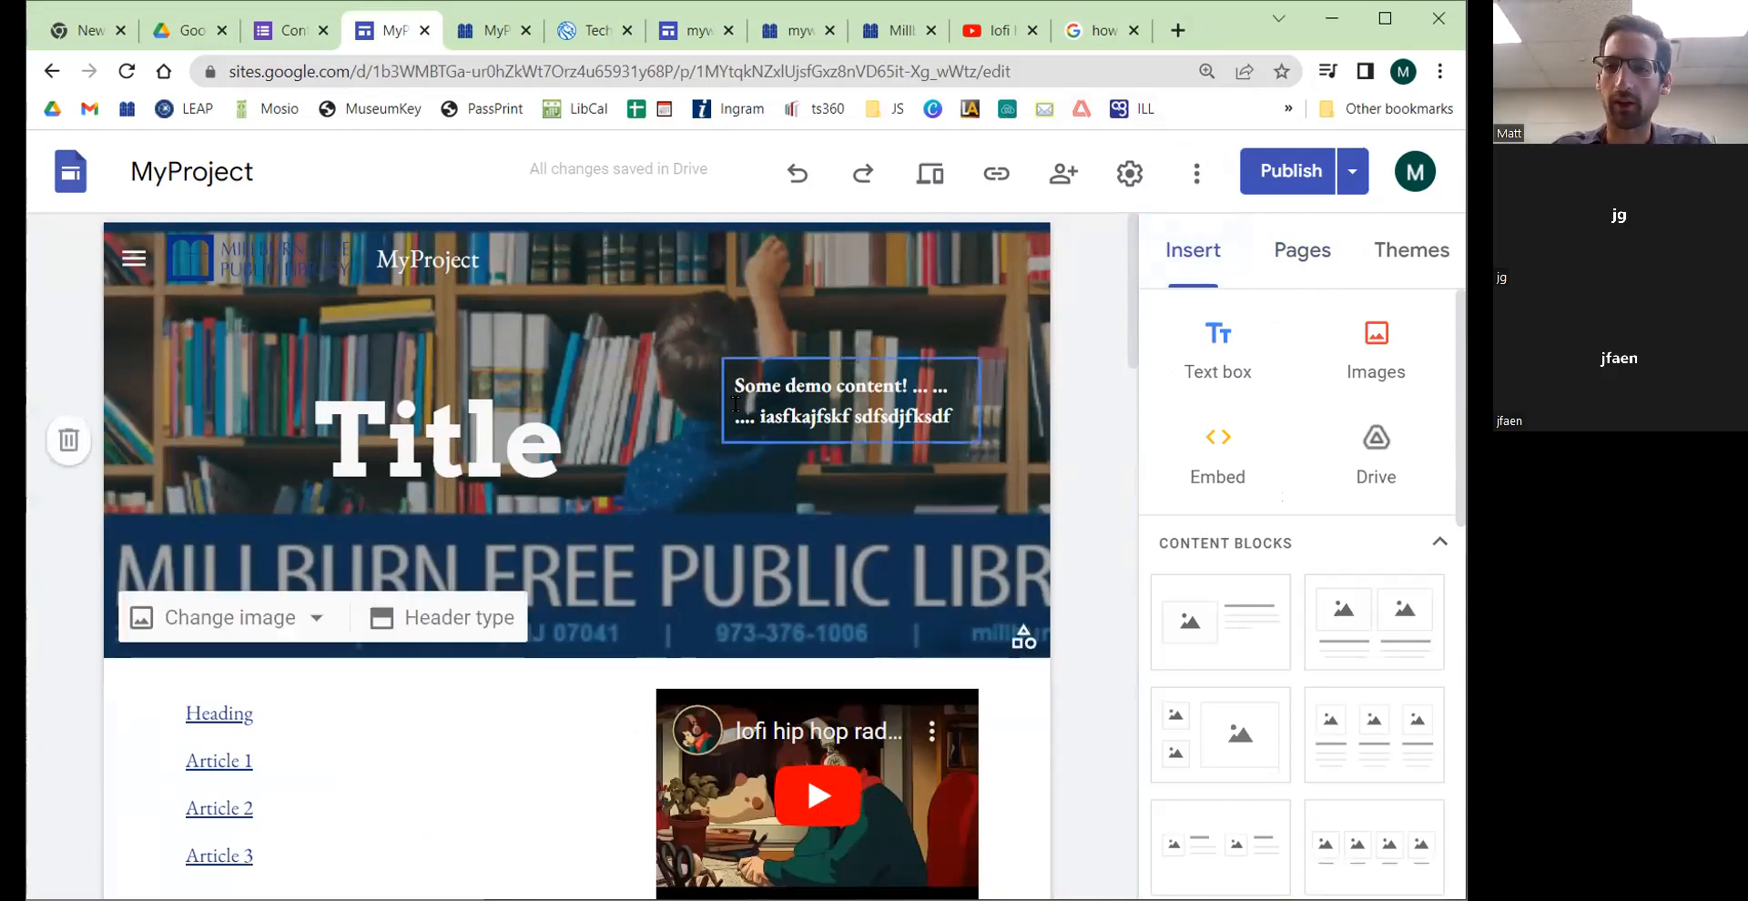
Step: Open MyProject's sharing settings and choose Restricted access for the published site
click(1054, 173)
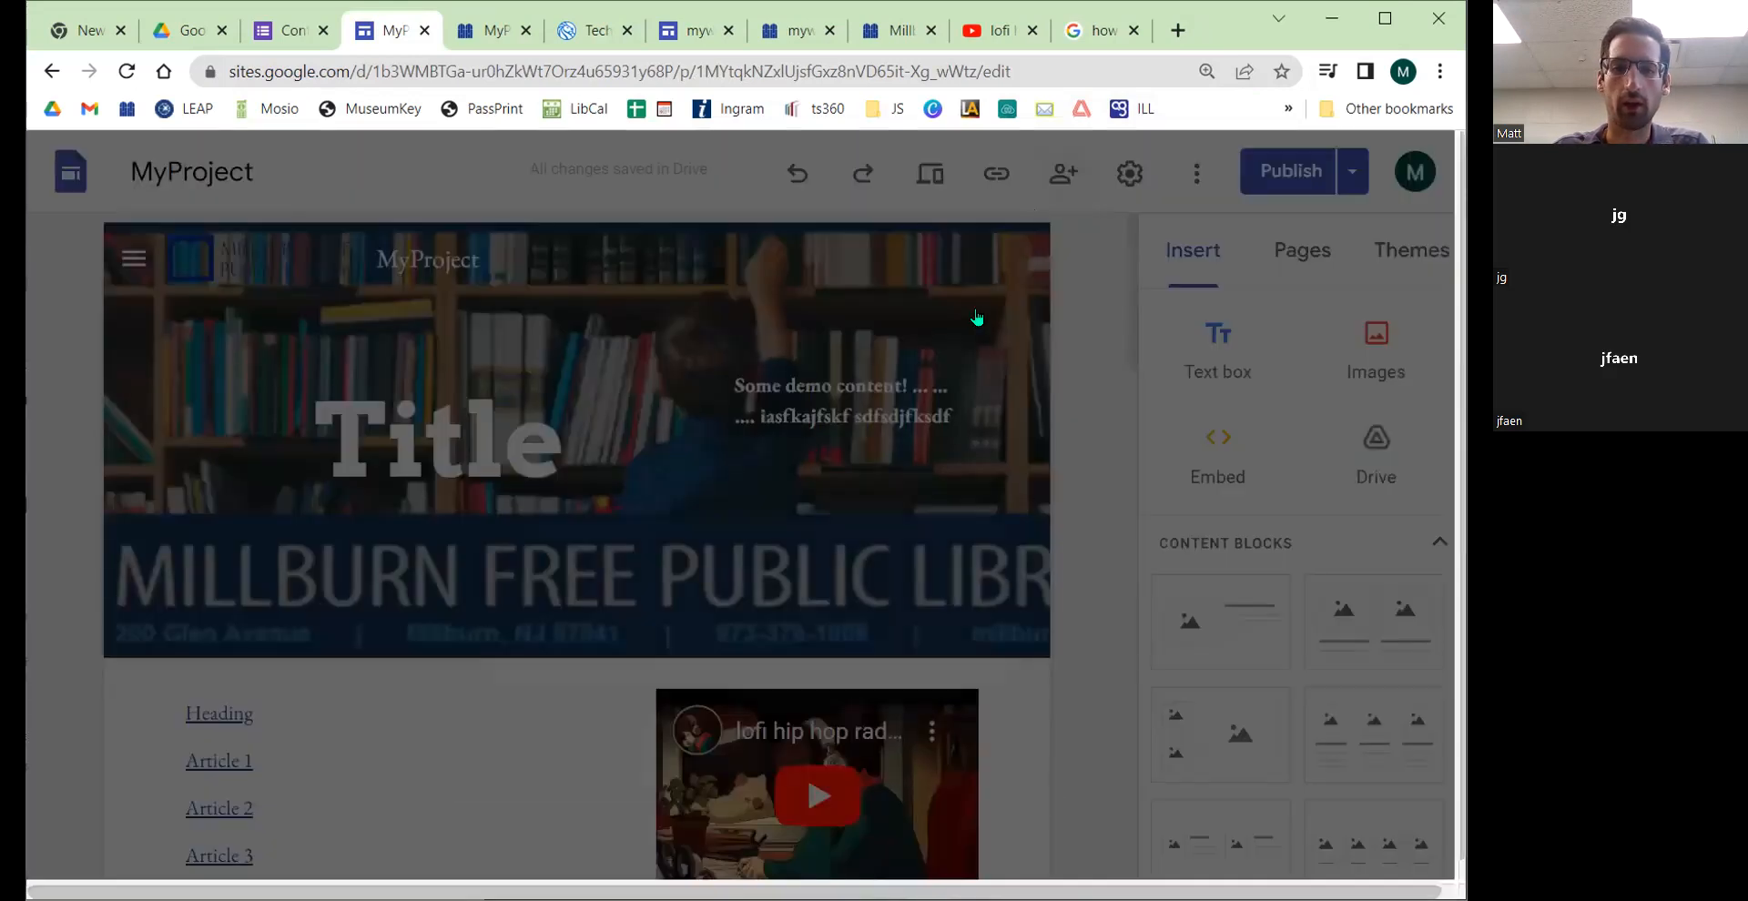
click(685, 651)
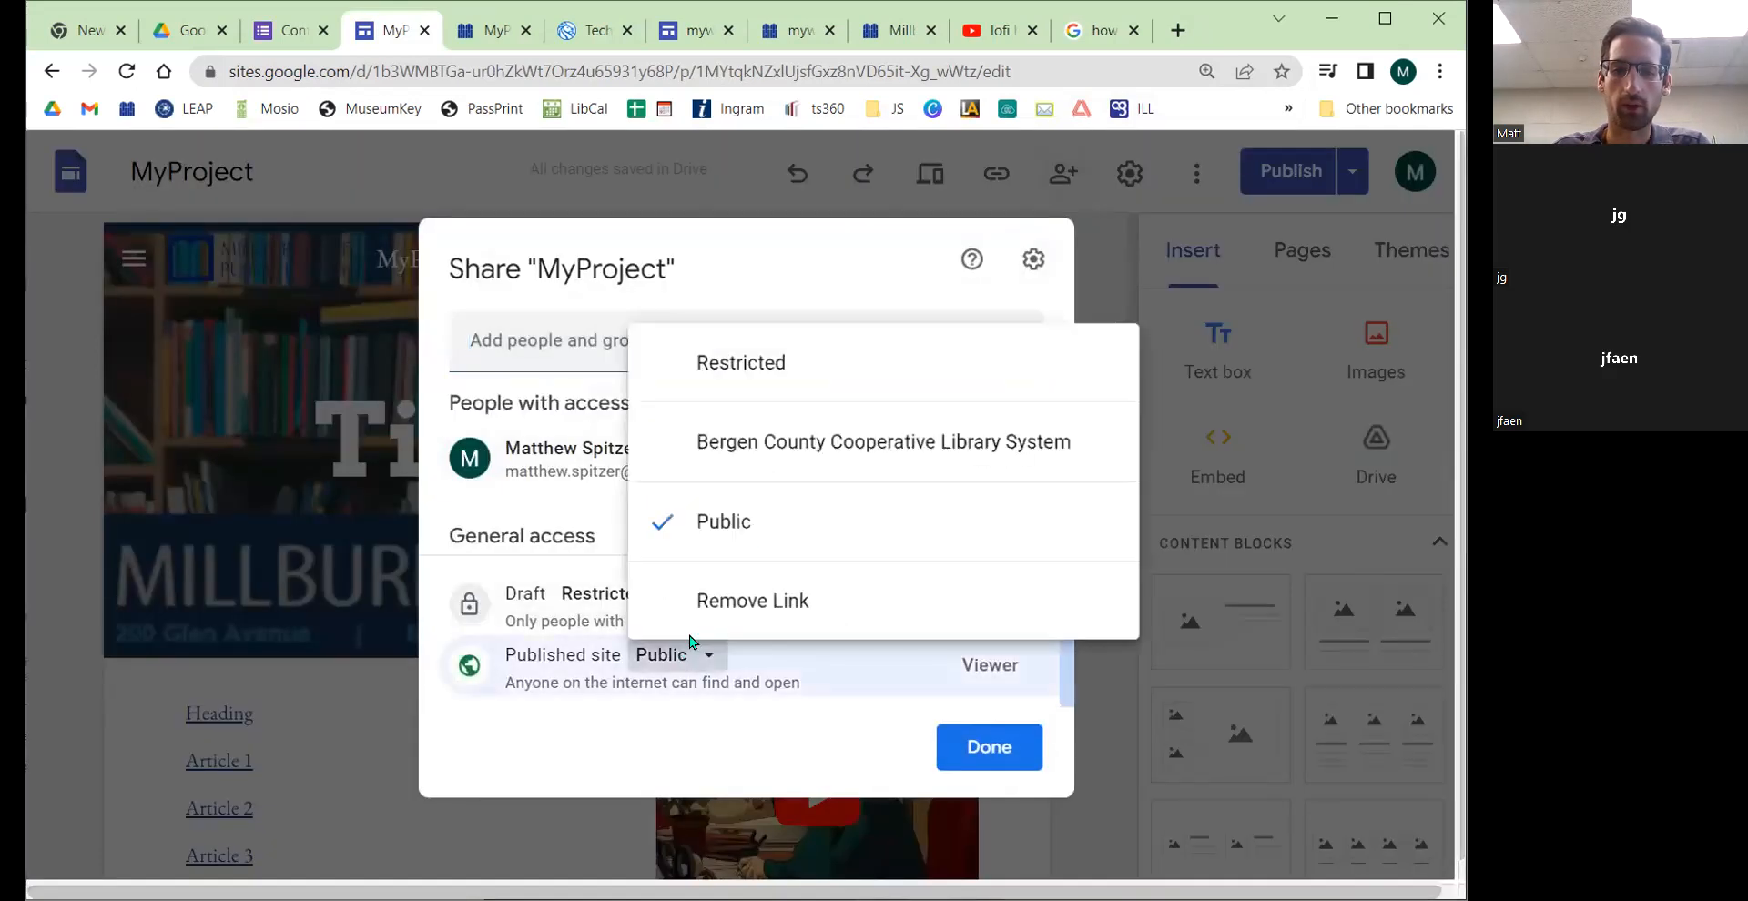
click(739, 349)
click(560, 339)
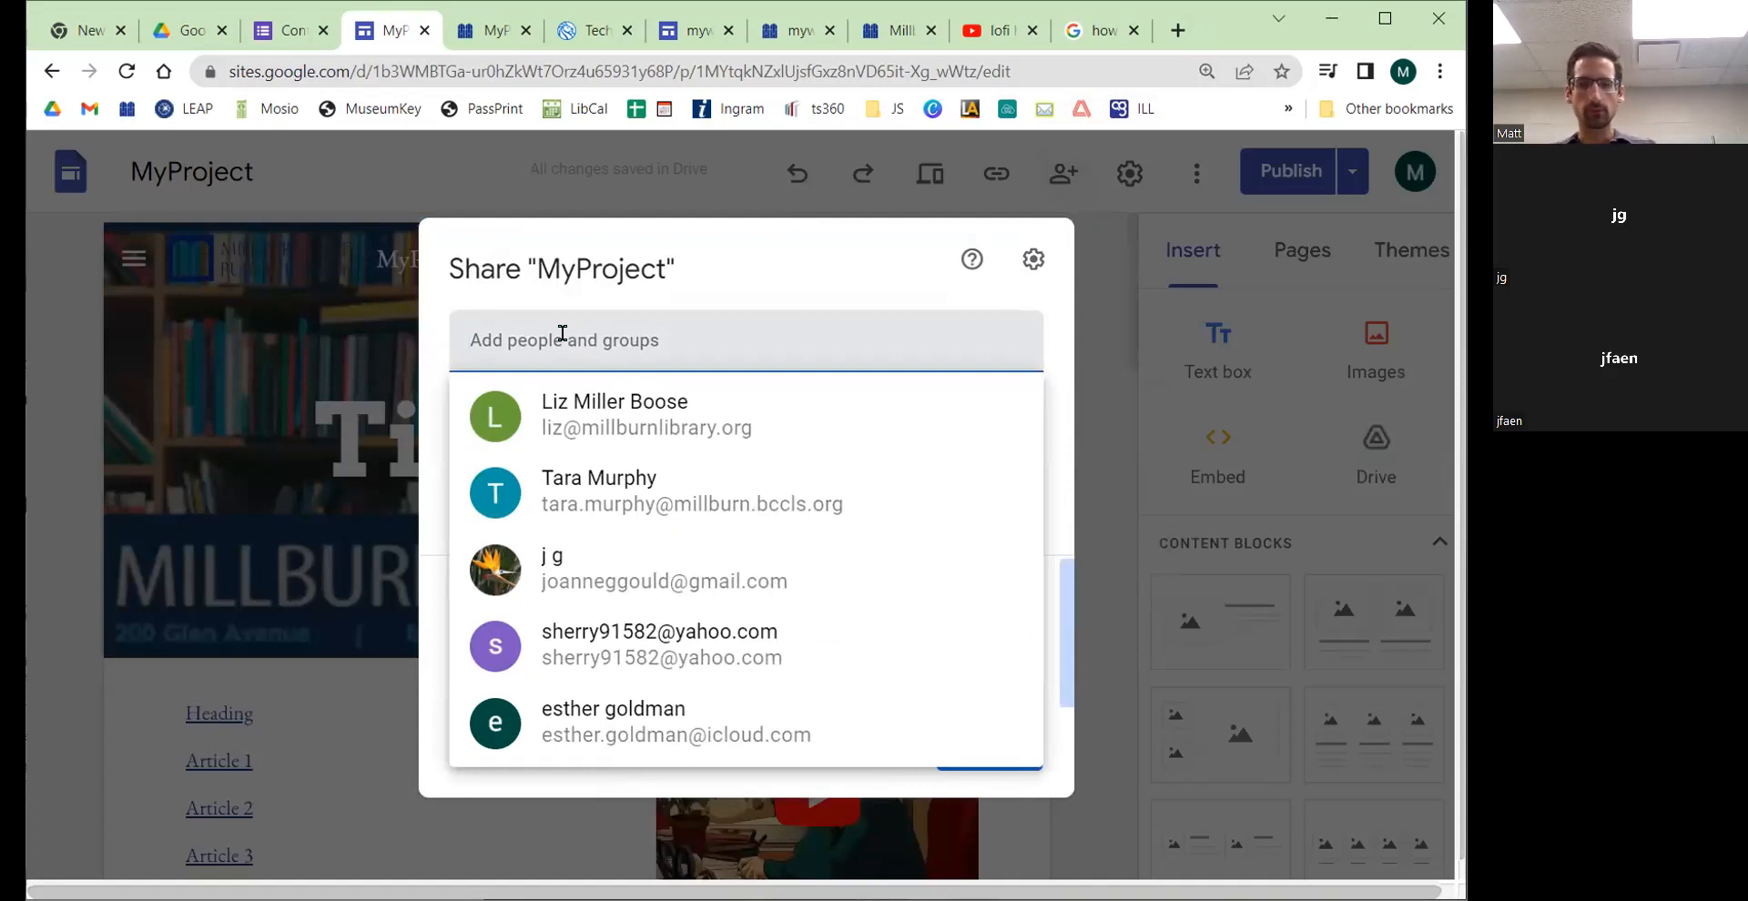
click(1111, 289)
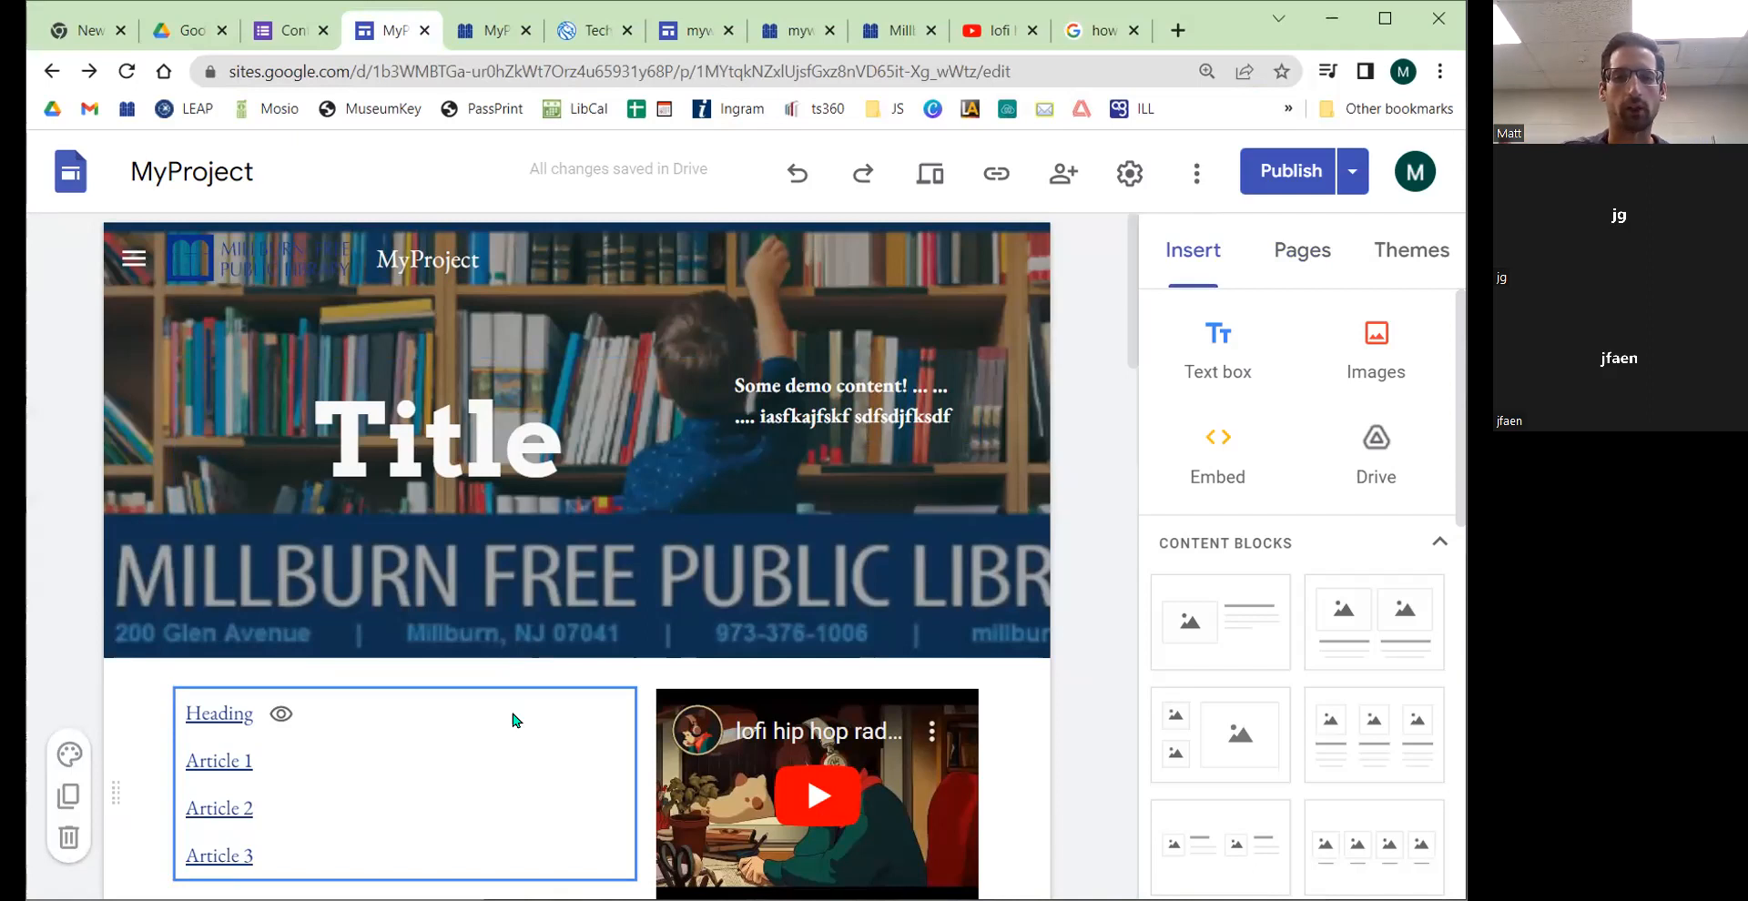
Step: Switch to the TechConnect site and open its Programs menu
click(587, 30)
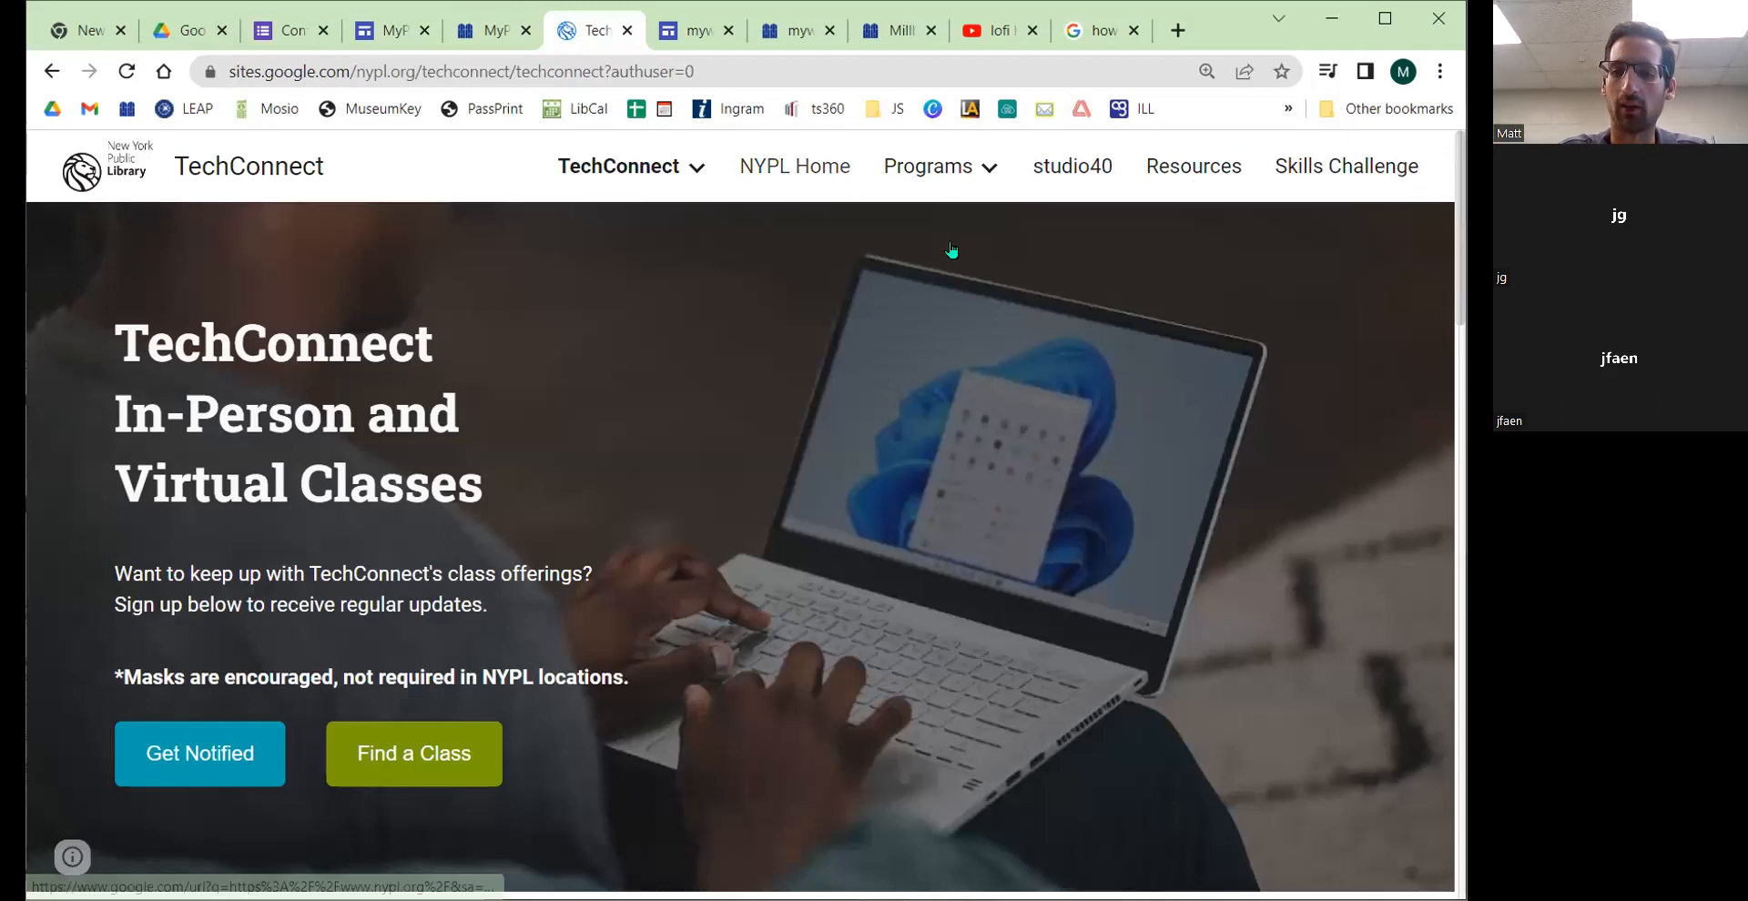
mouse_move(942, 173)
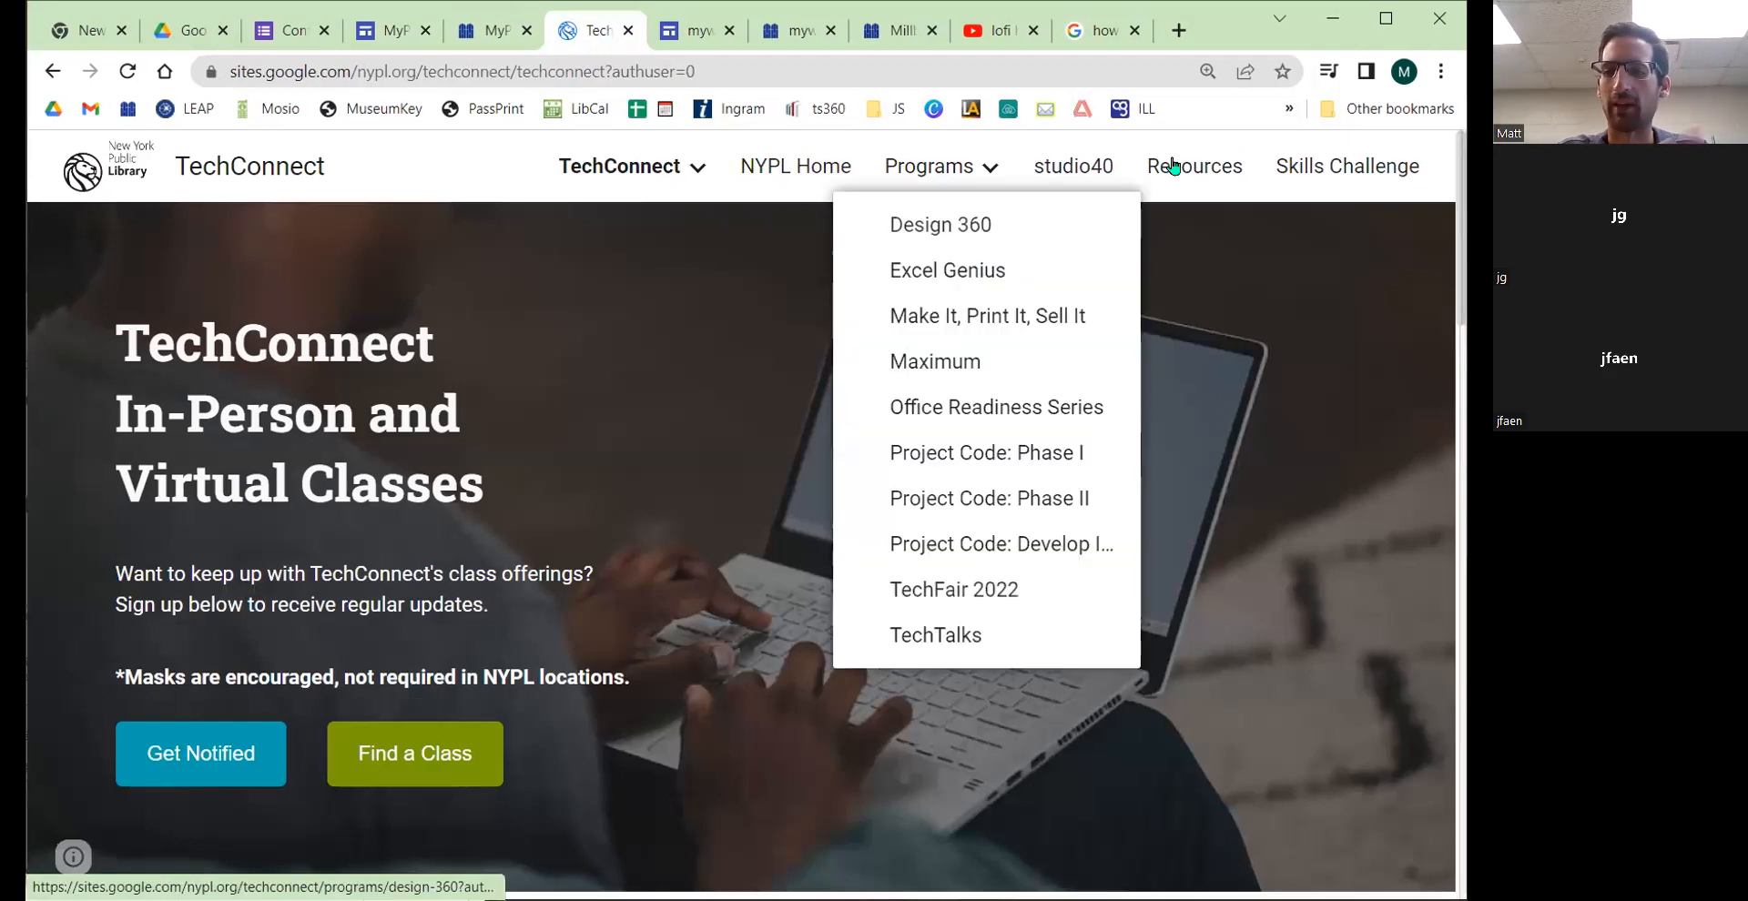